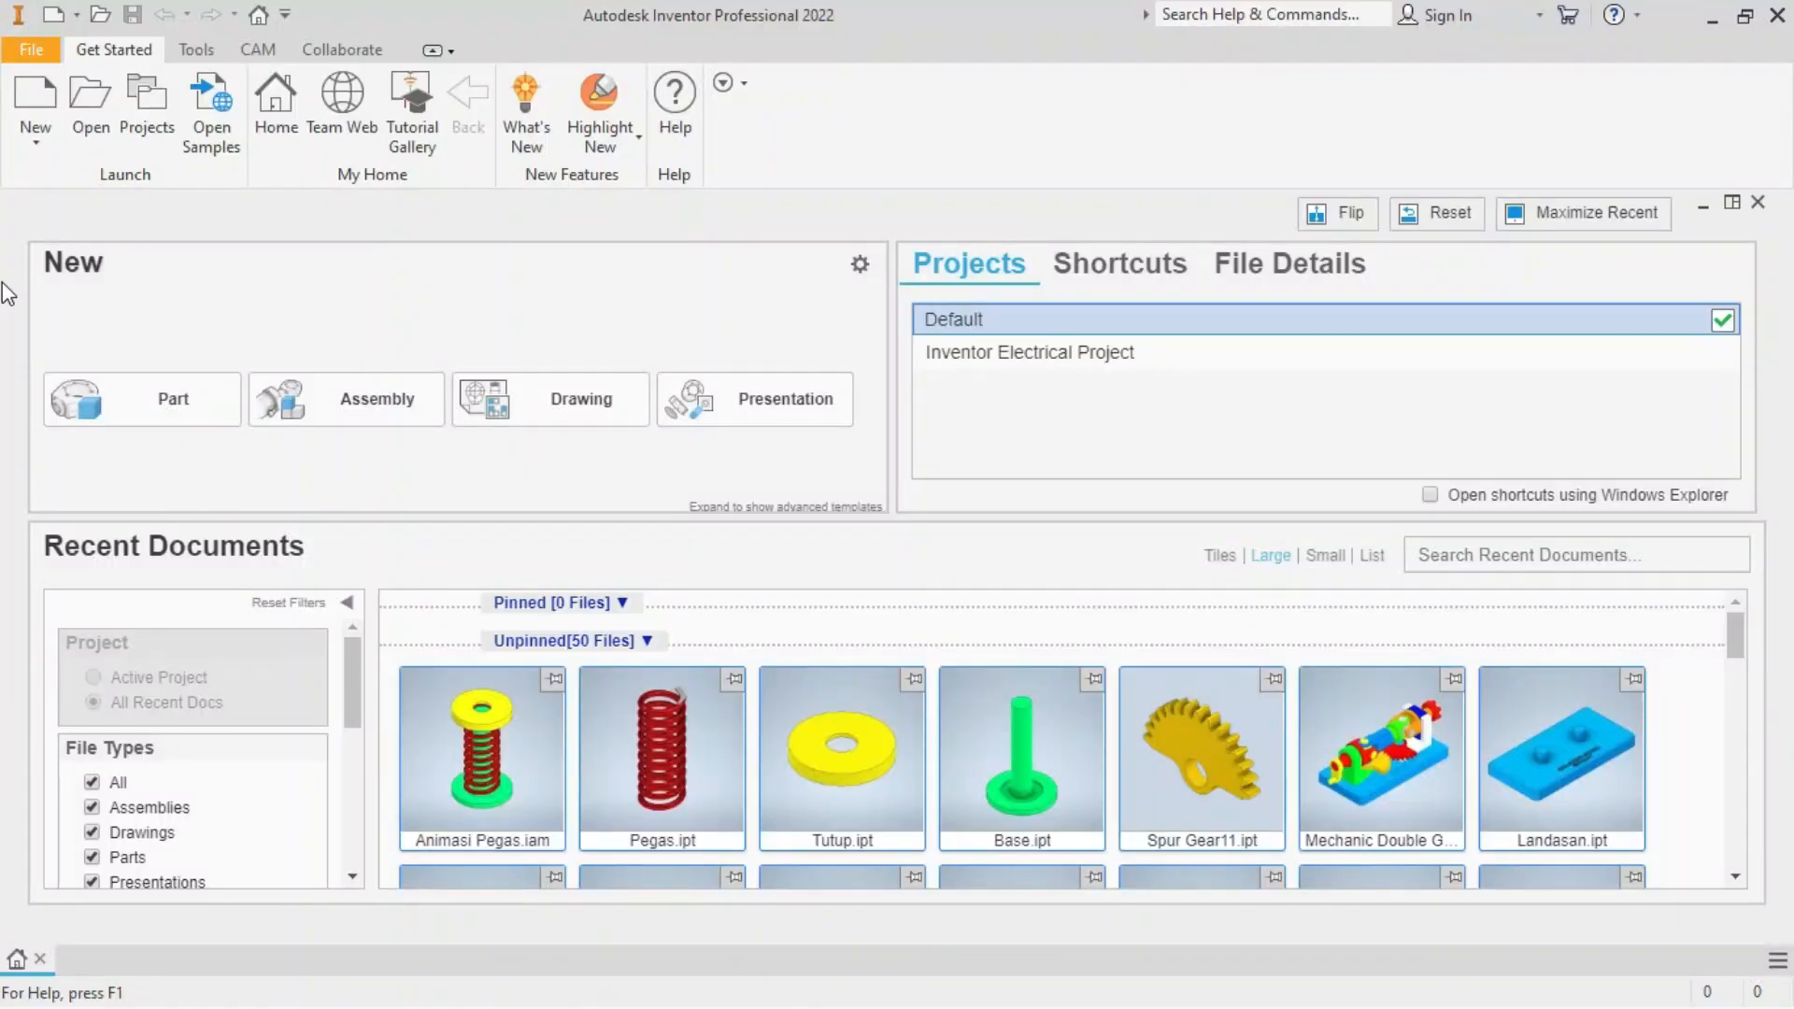
# Create a new assembly from the Standard (mm) ekos.iam template in the Metric folder
pyautogui.click(38, 92)
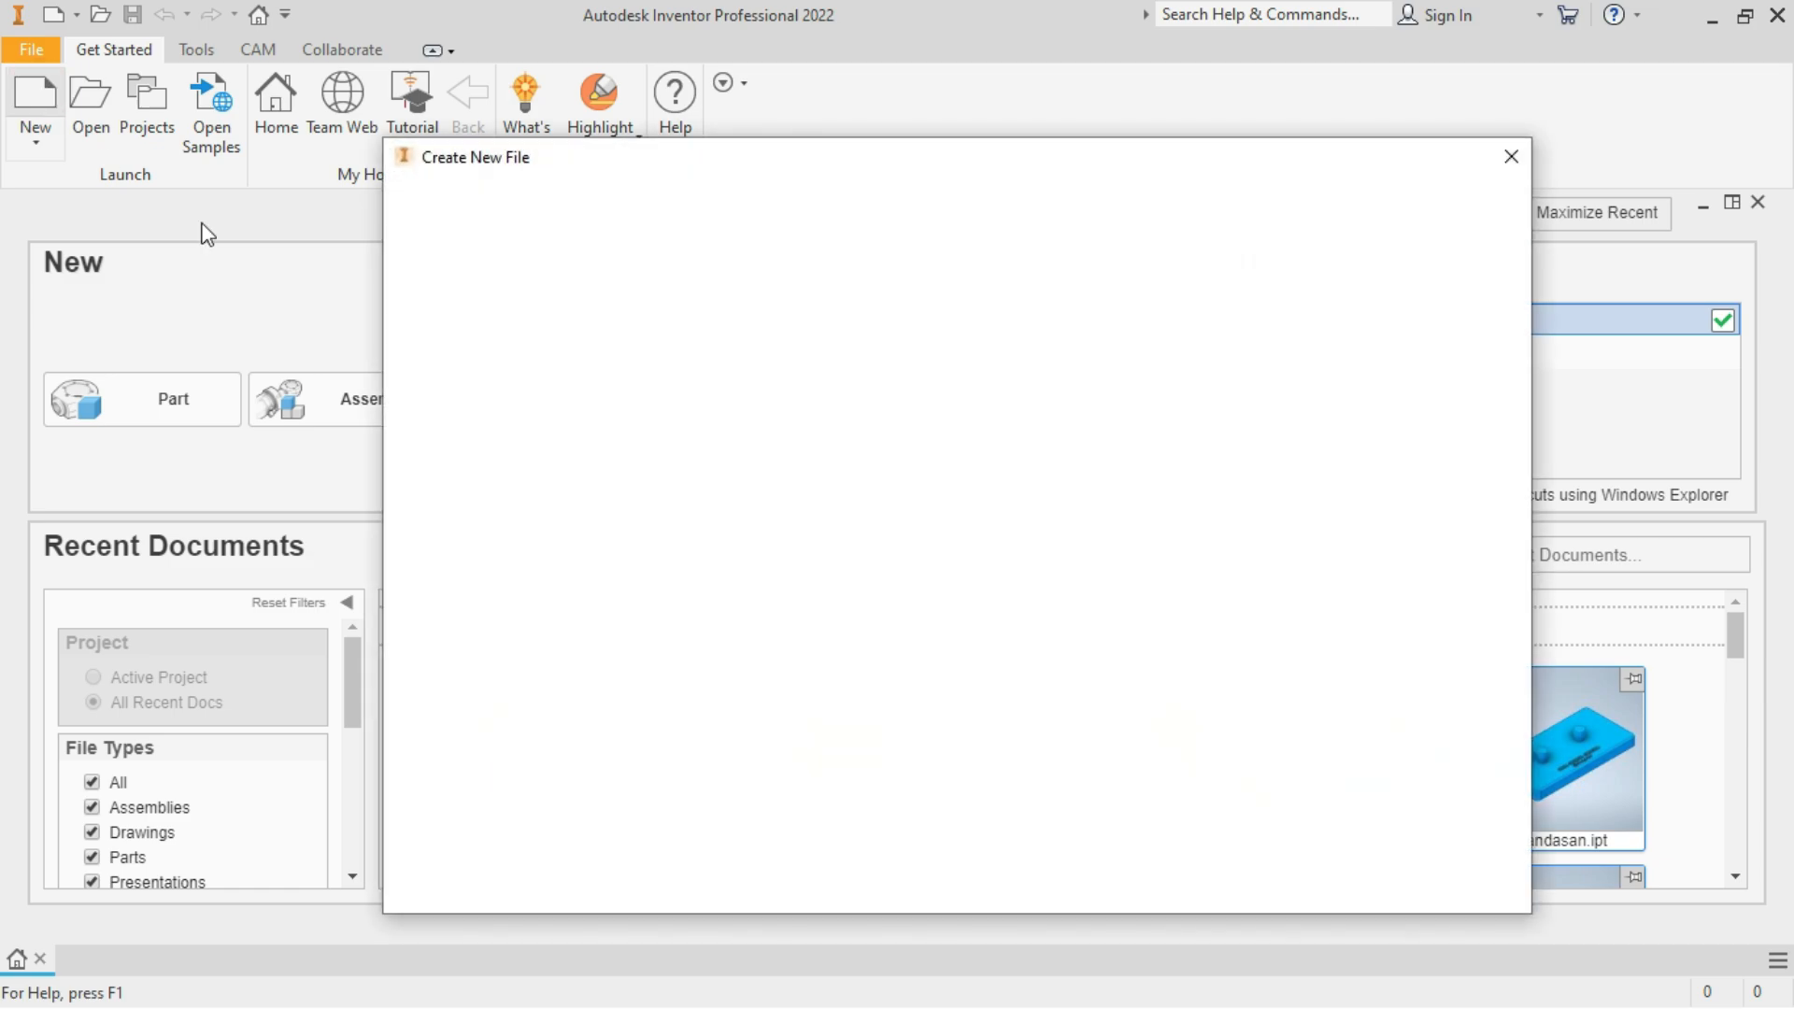
pyautogui.click(1112, 472)
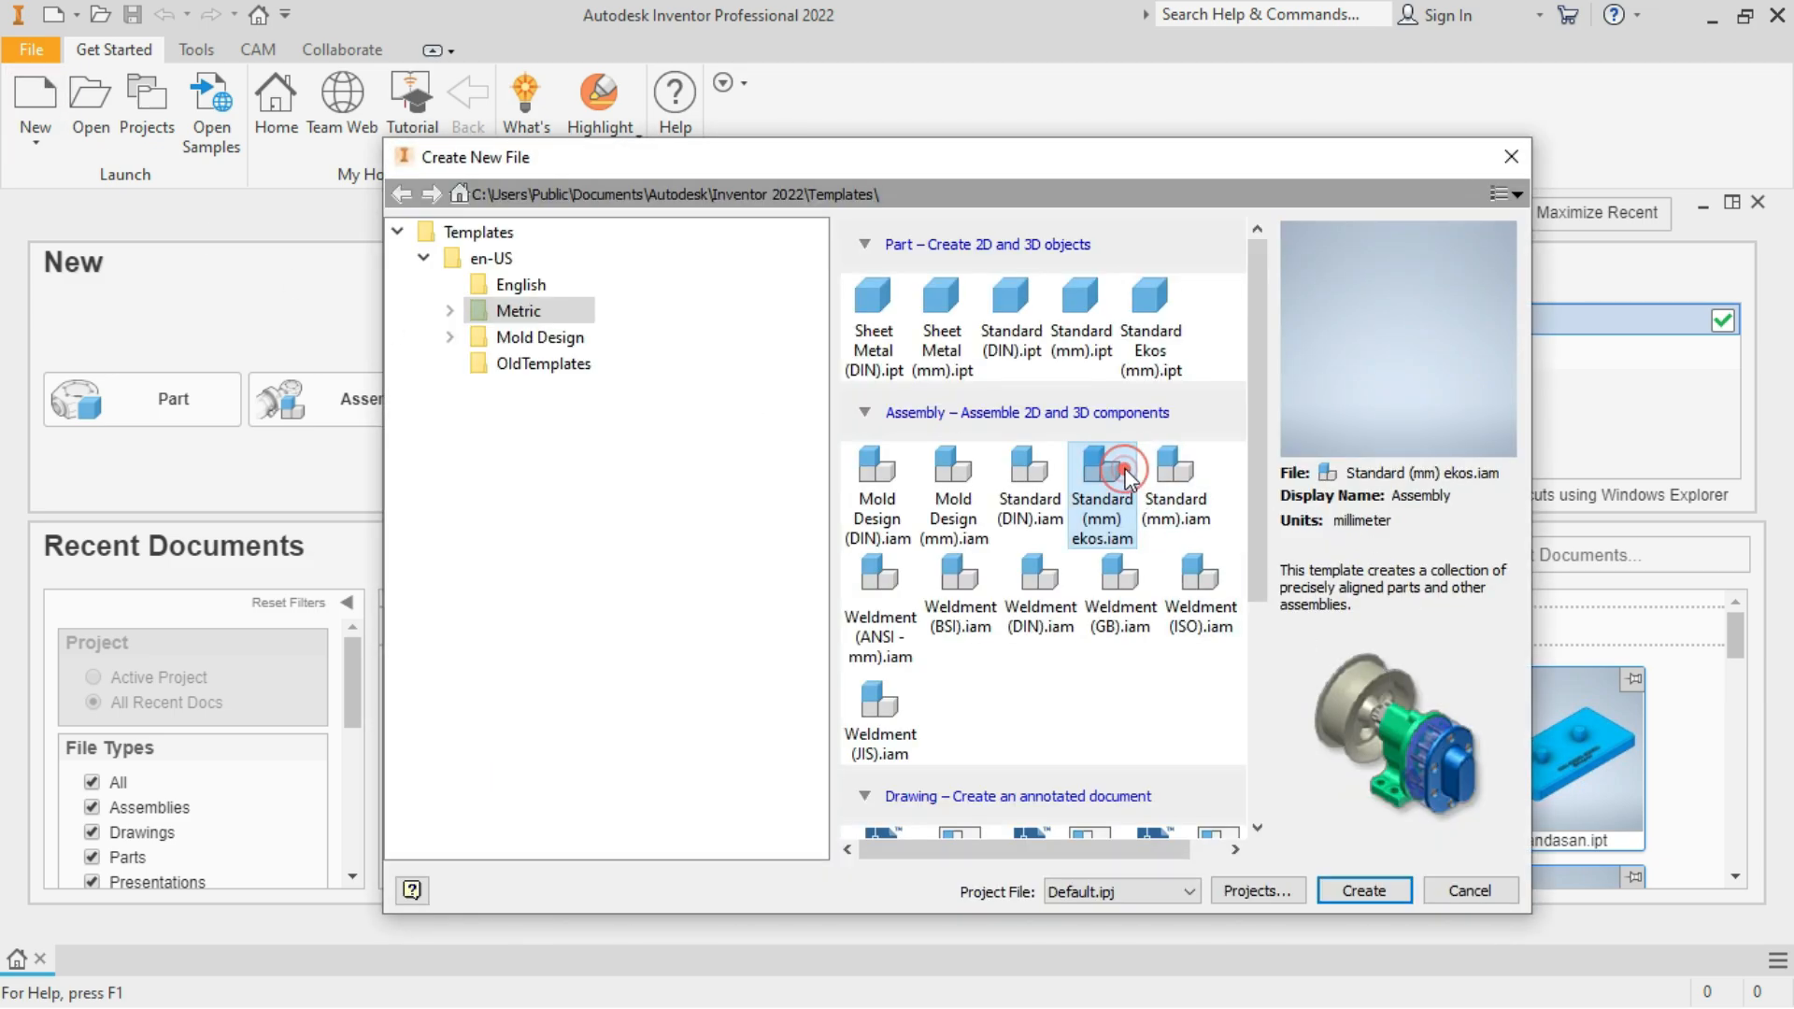
pyautogui.click(1370, 892)
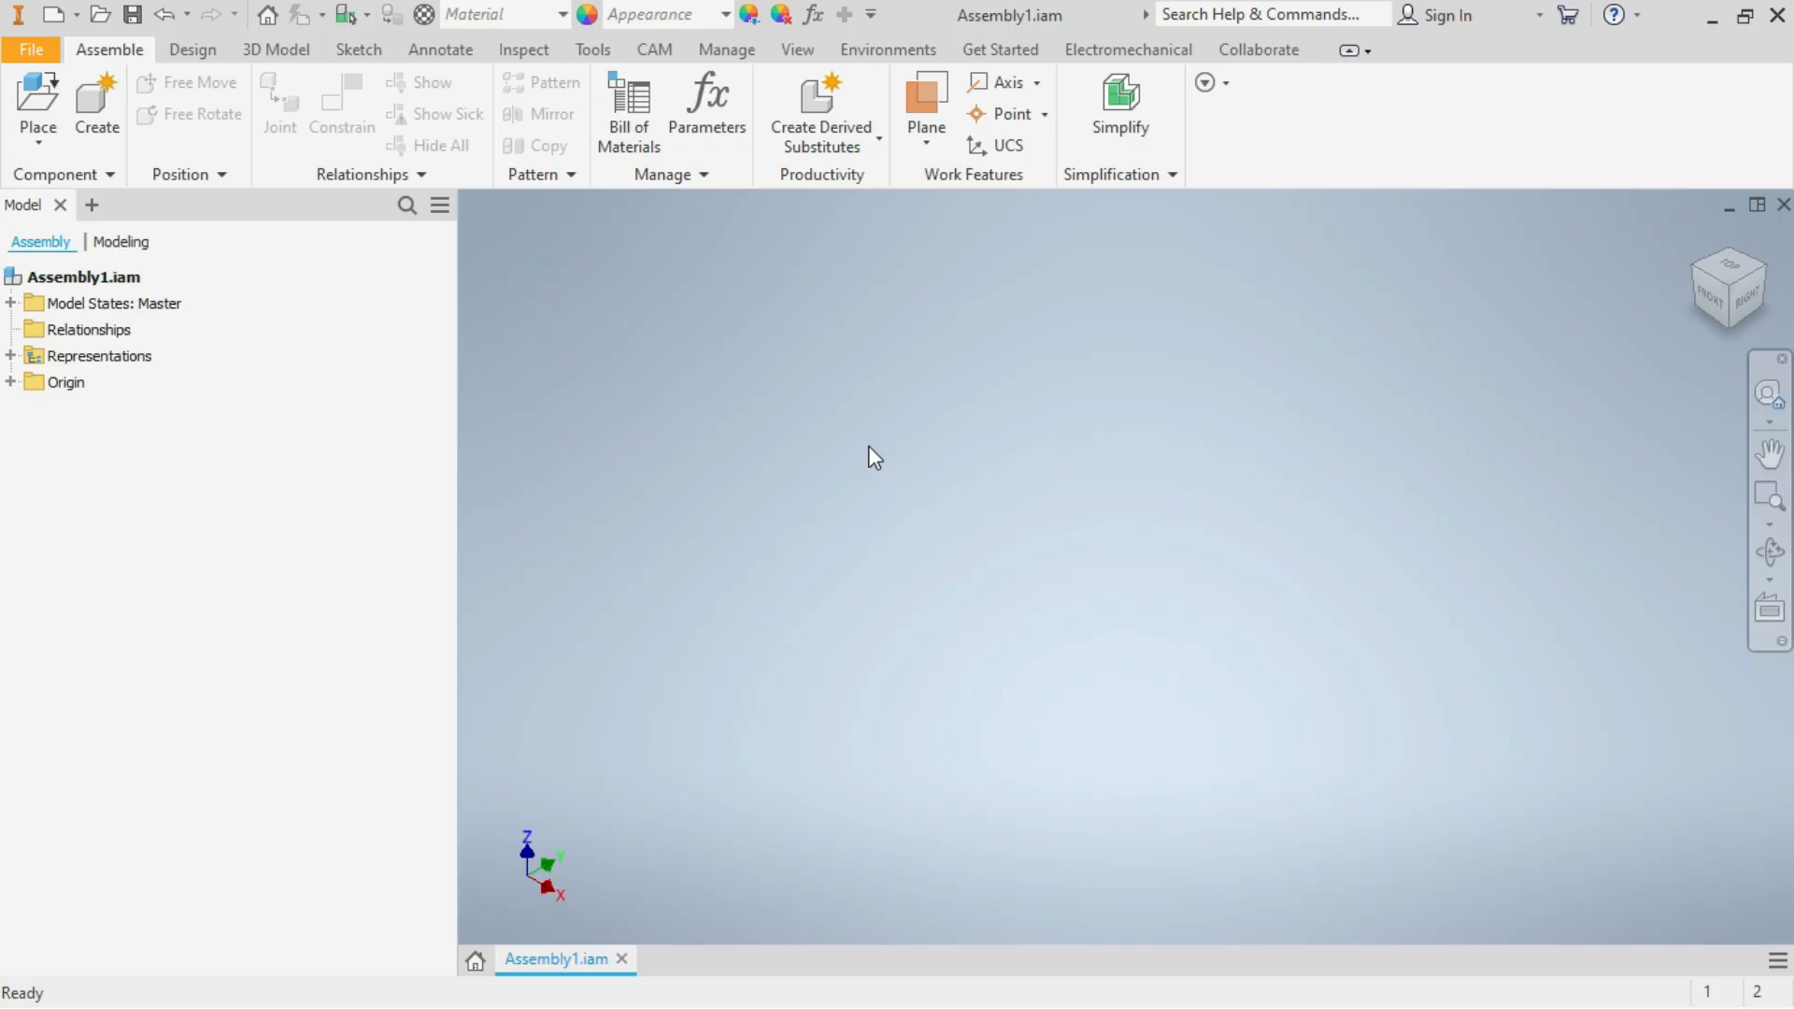
# Place one Landasan yt.ipt base plate grounded at the origin, rotated 90° about Y twice so its pins and text face up
pyautogui.click(39, 105)
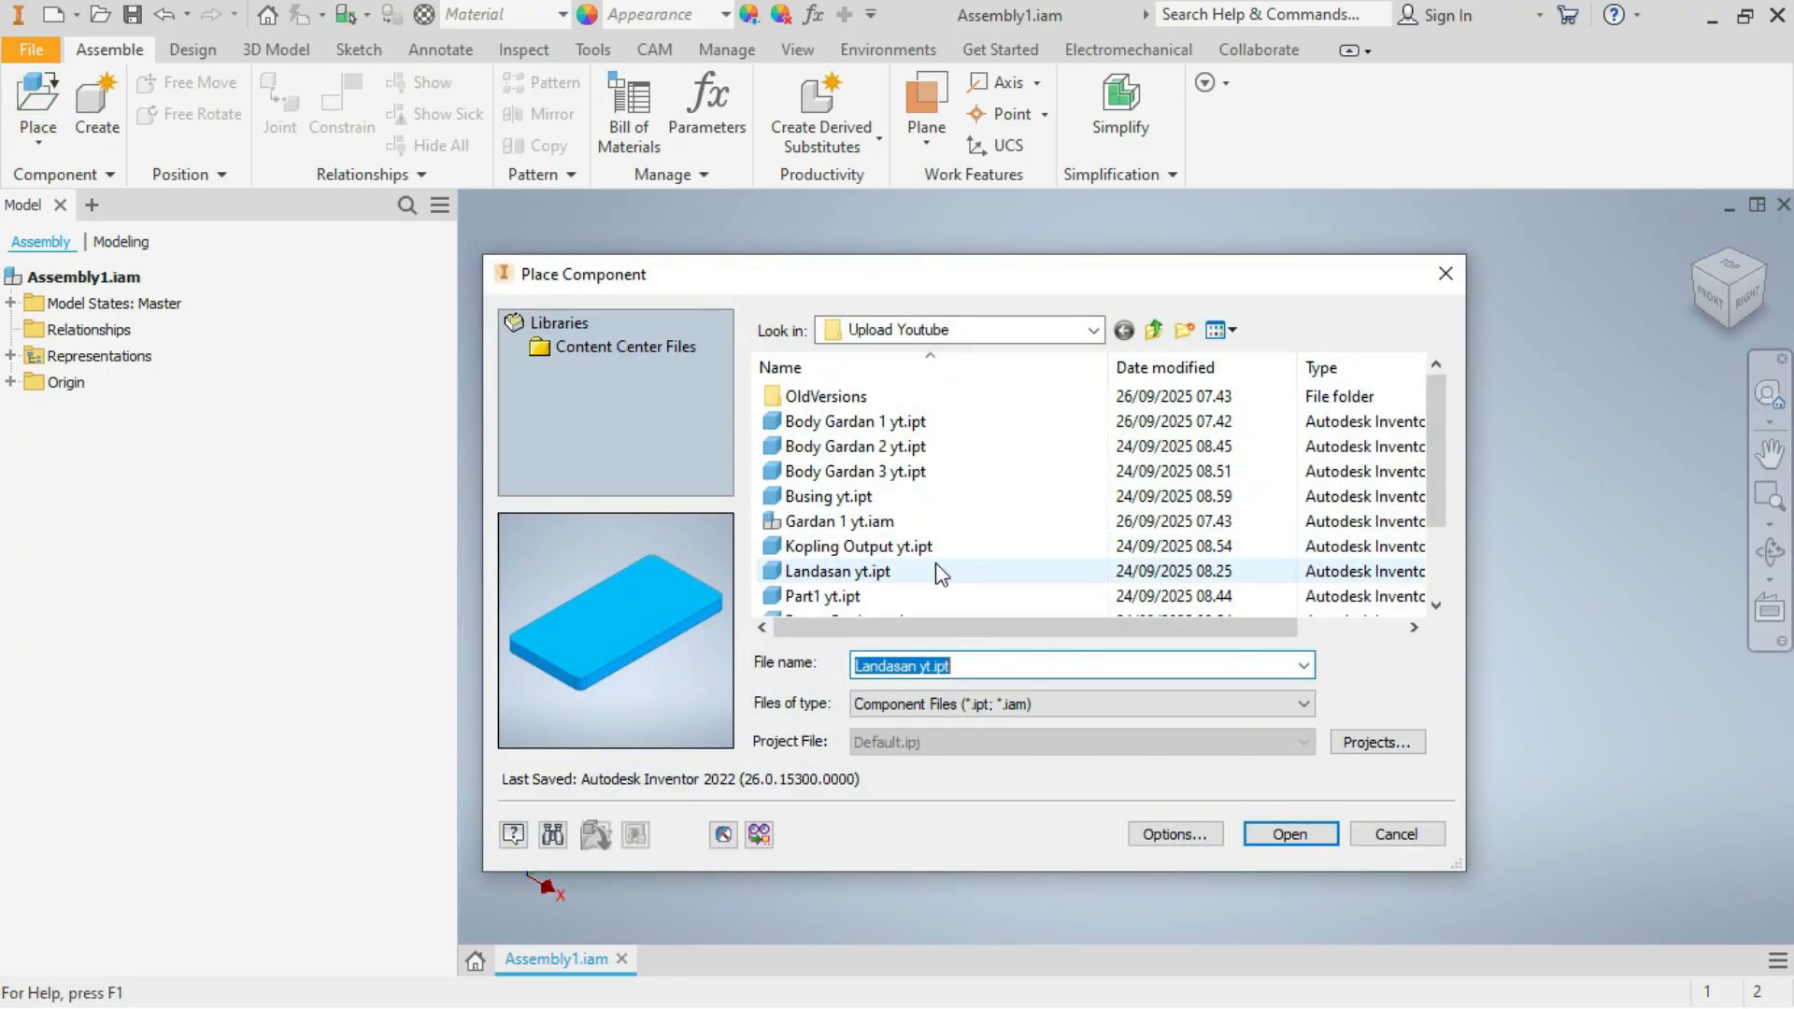
pyautogui.click(939, 573)
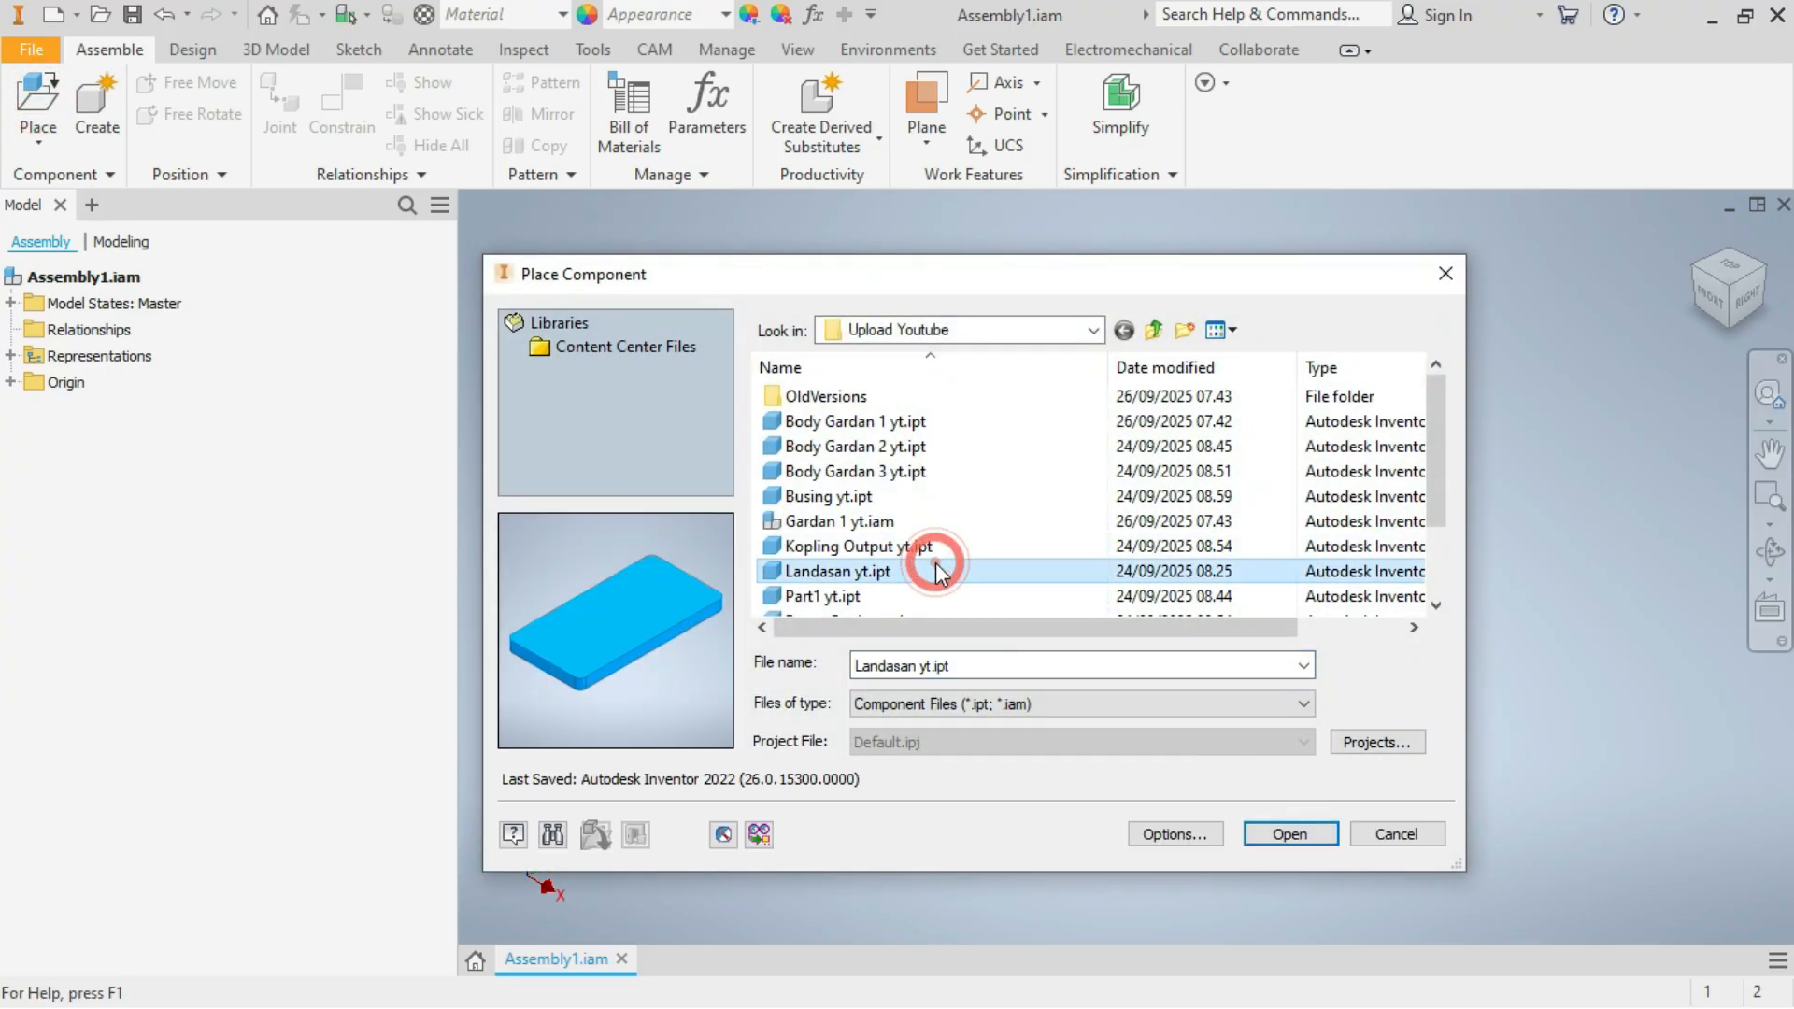
pyautogui.click(1294, 834)
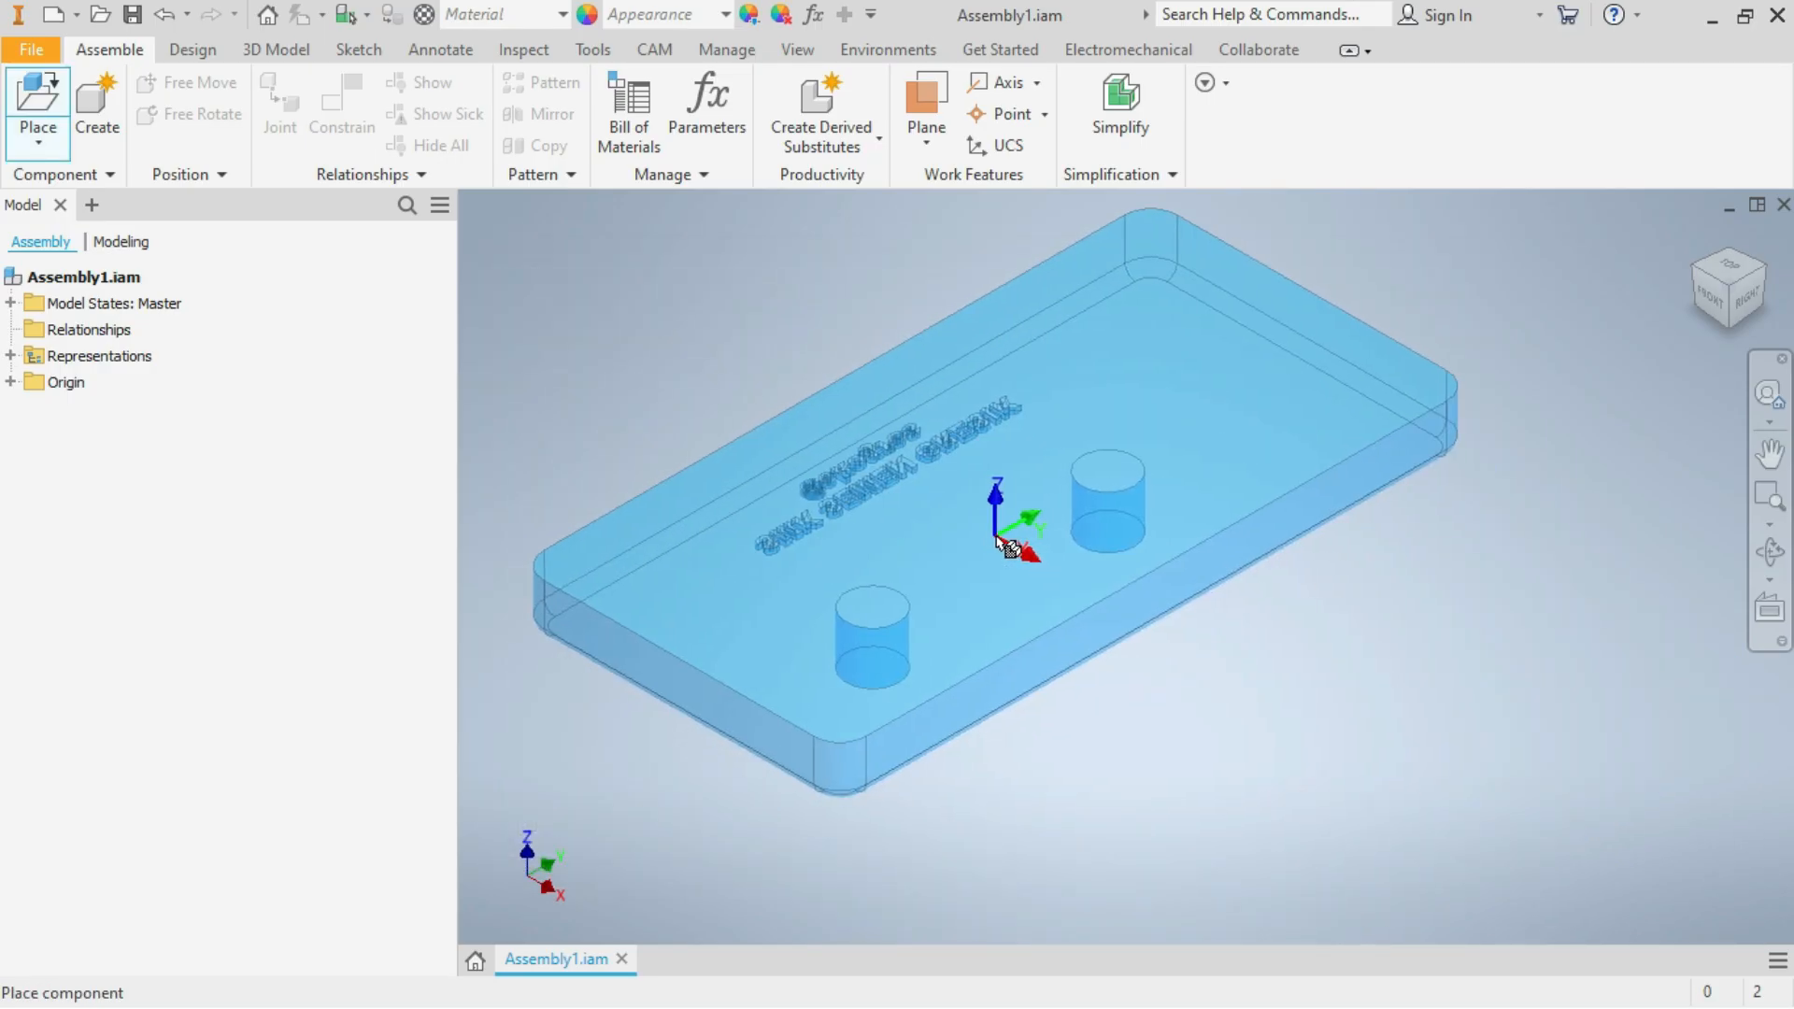
pyautogui.rightClick(1008, 547)
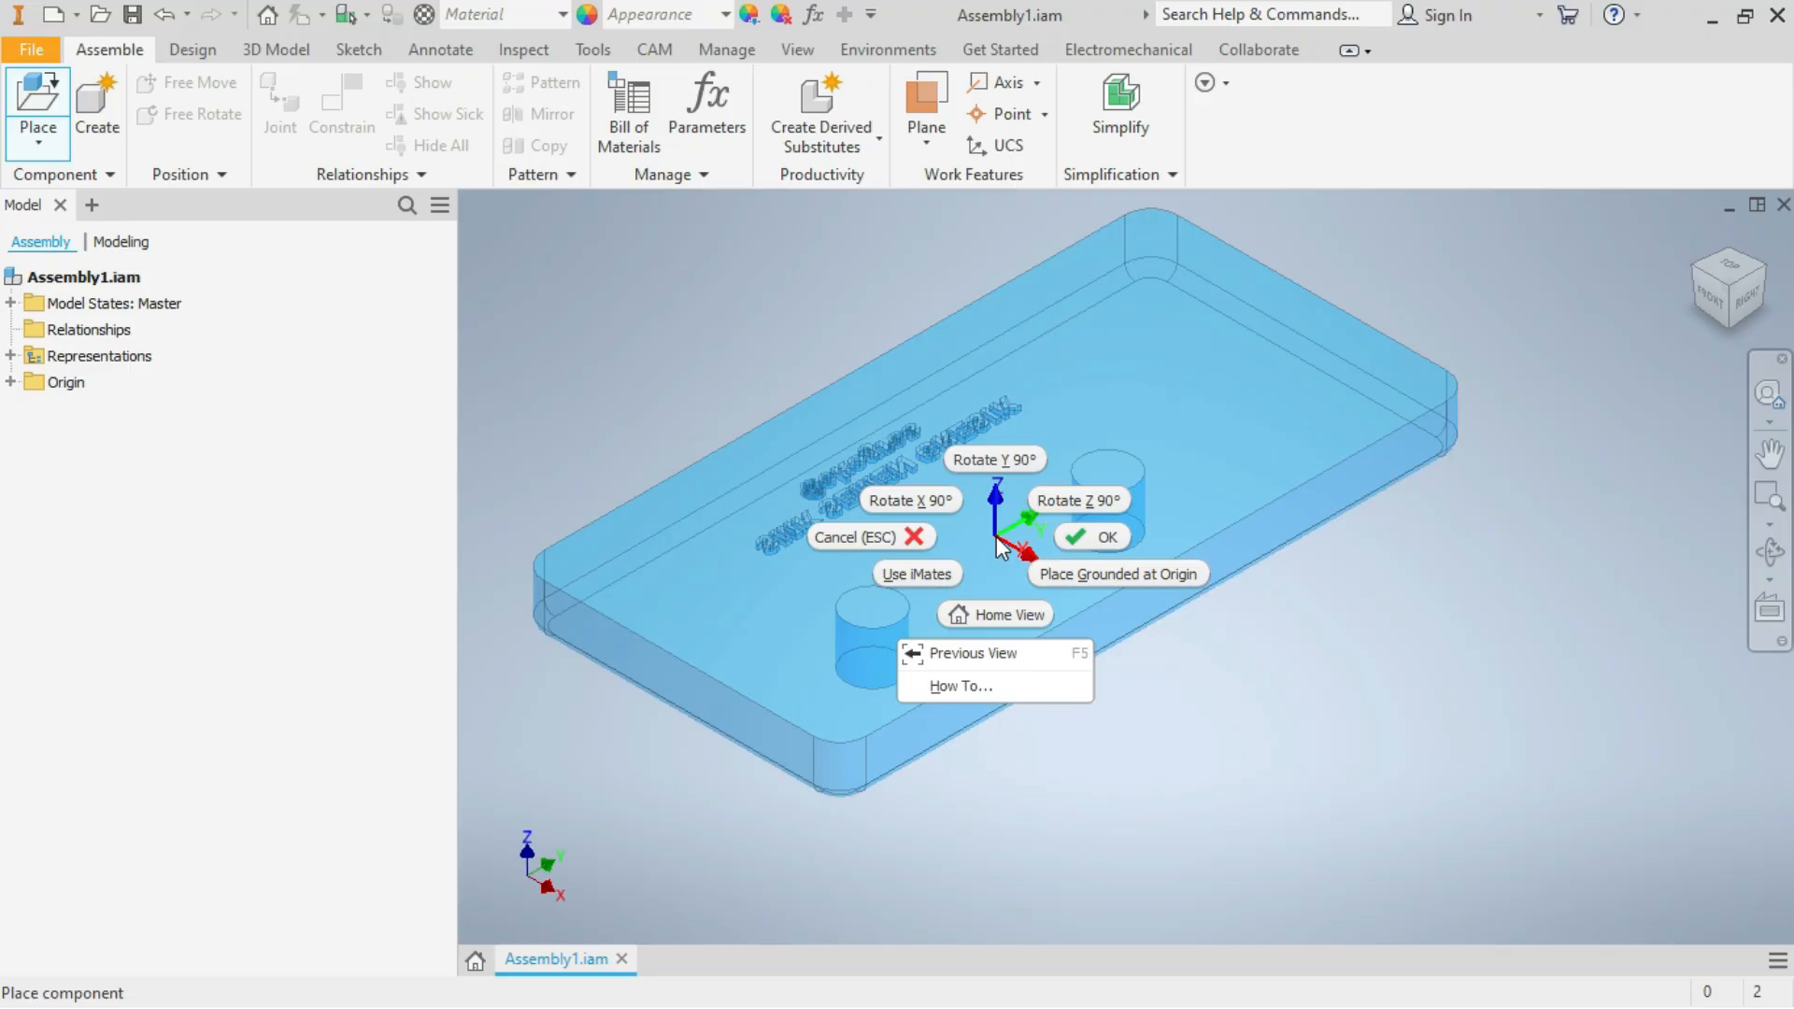
pyautogui.click(1000, 462)
pyautogui.rightClick(1002, 464)
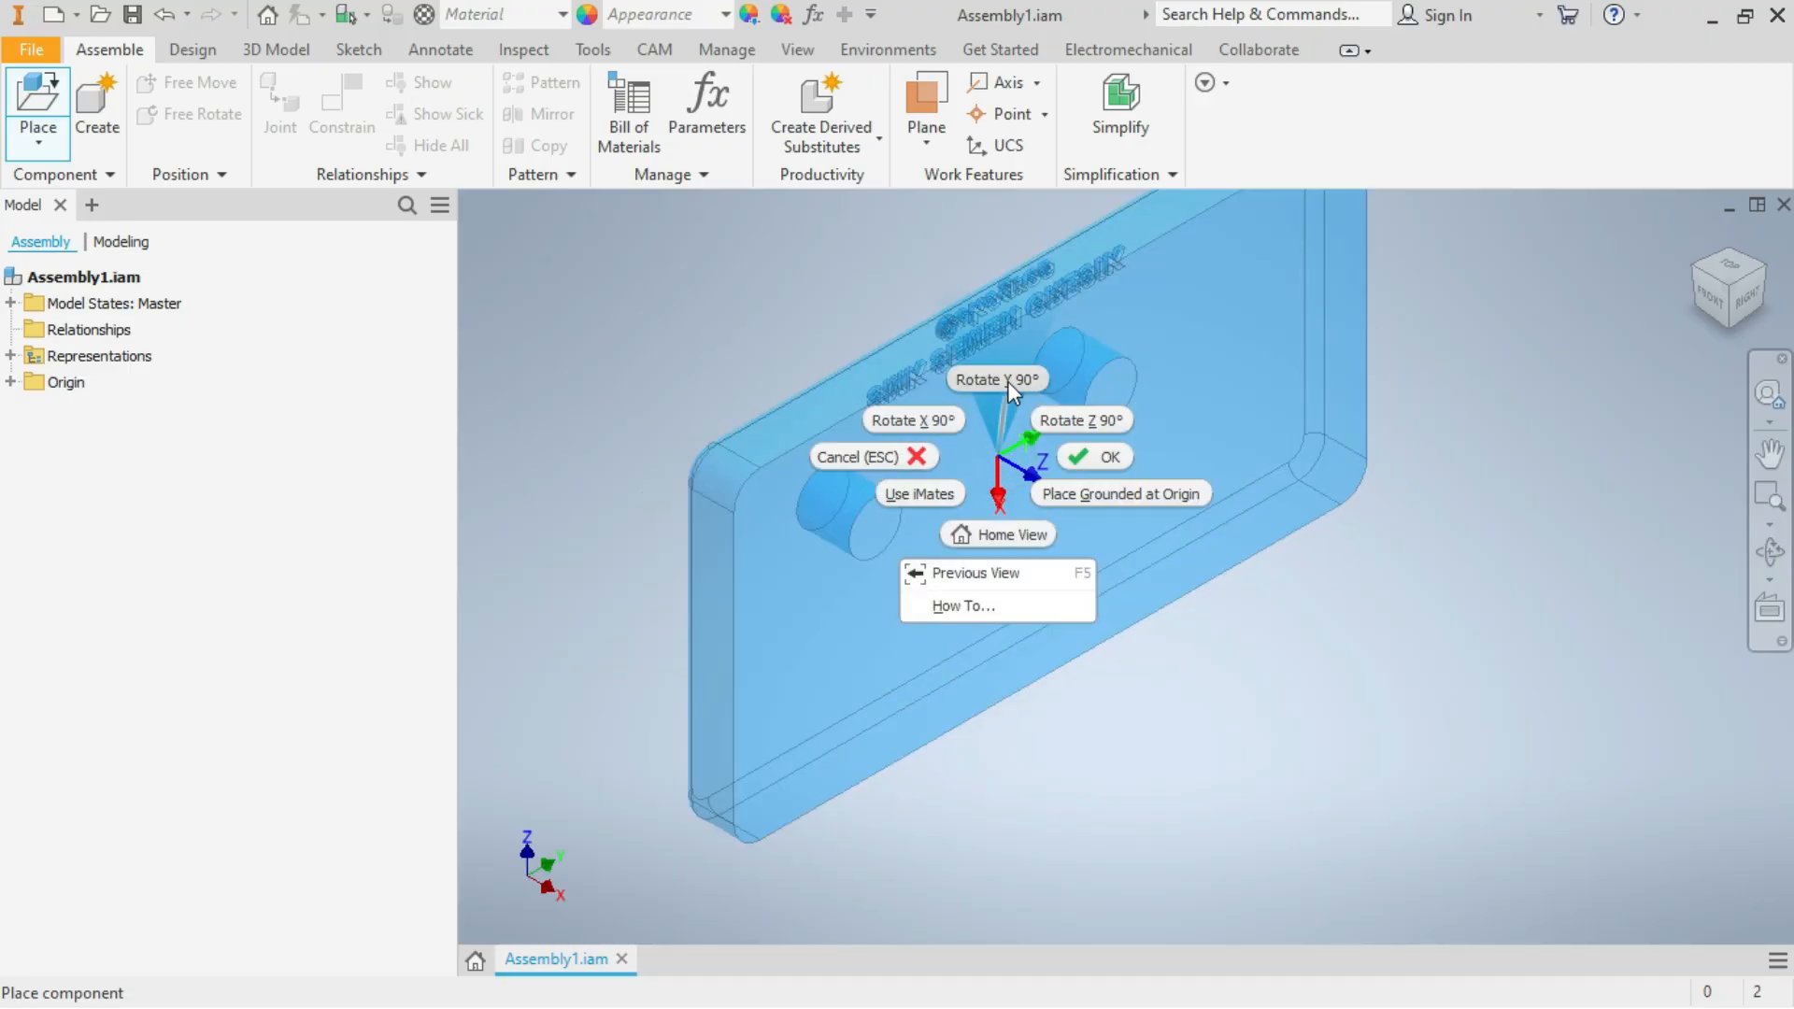
pyautogui.click(1007, 381)
pyautogui.rightClick(1001, 562)
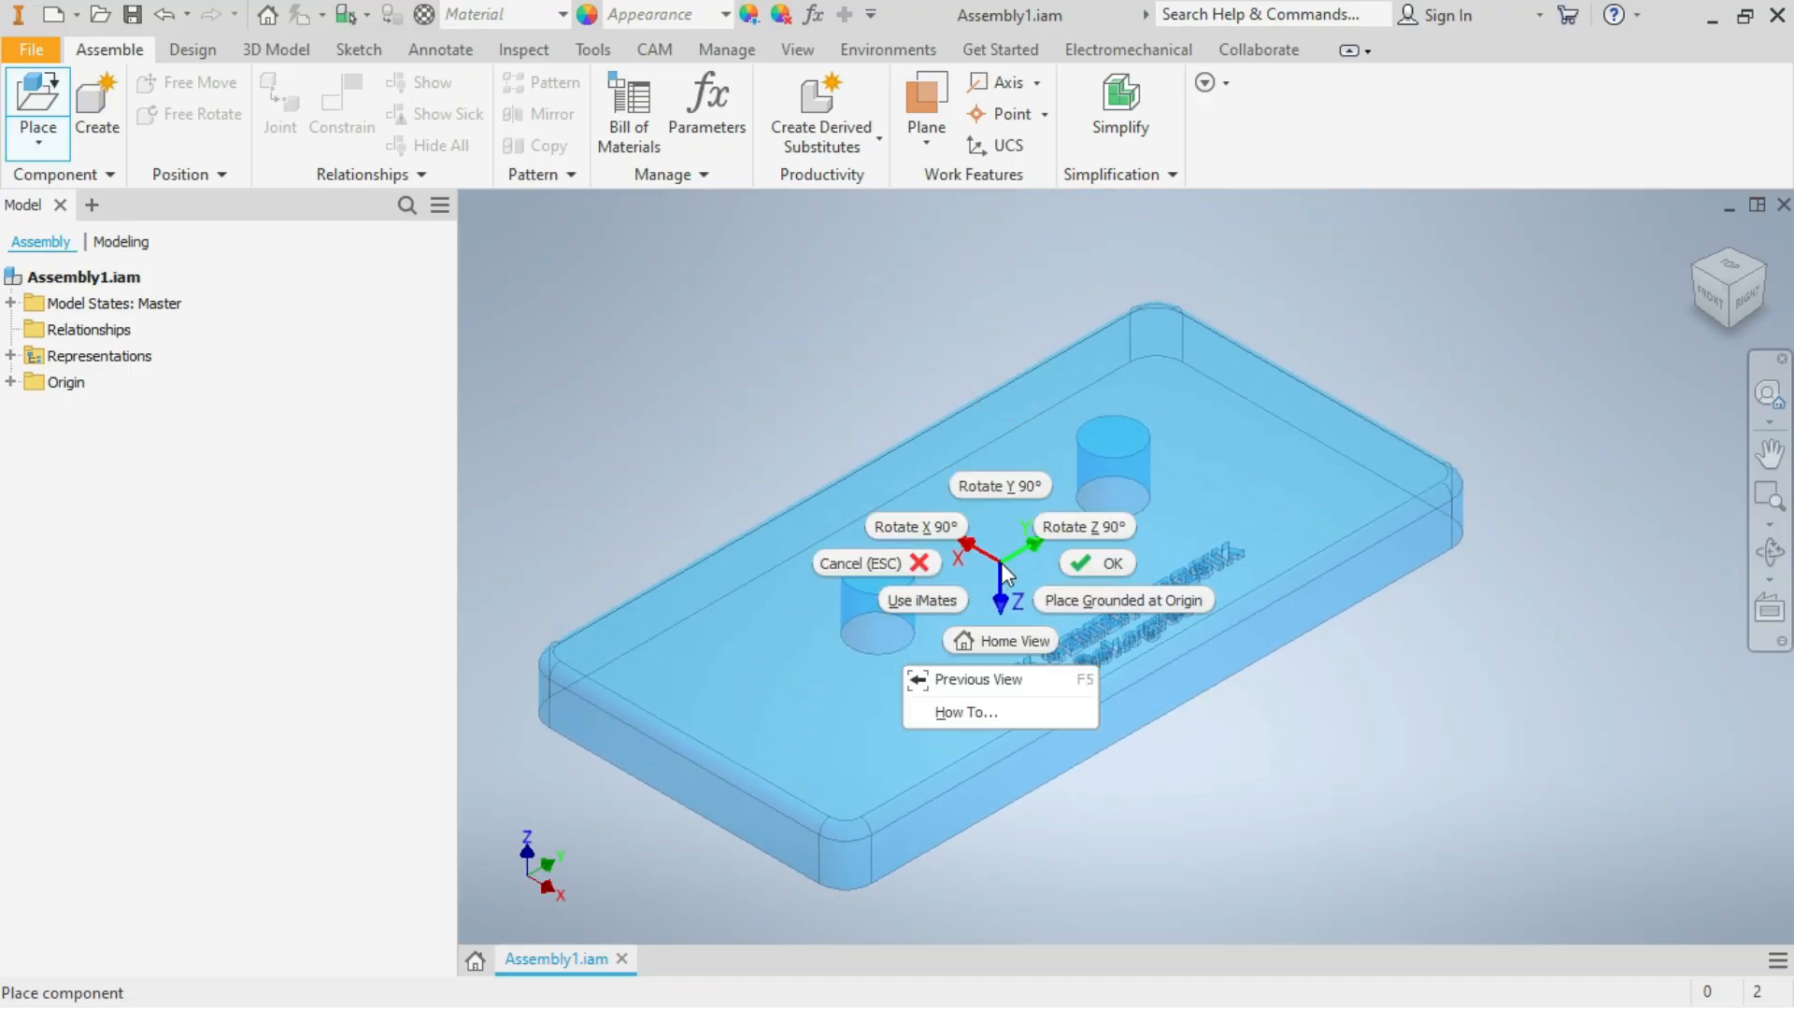
pyautogui.click(1123, 602)
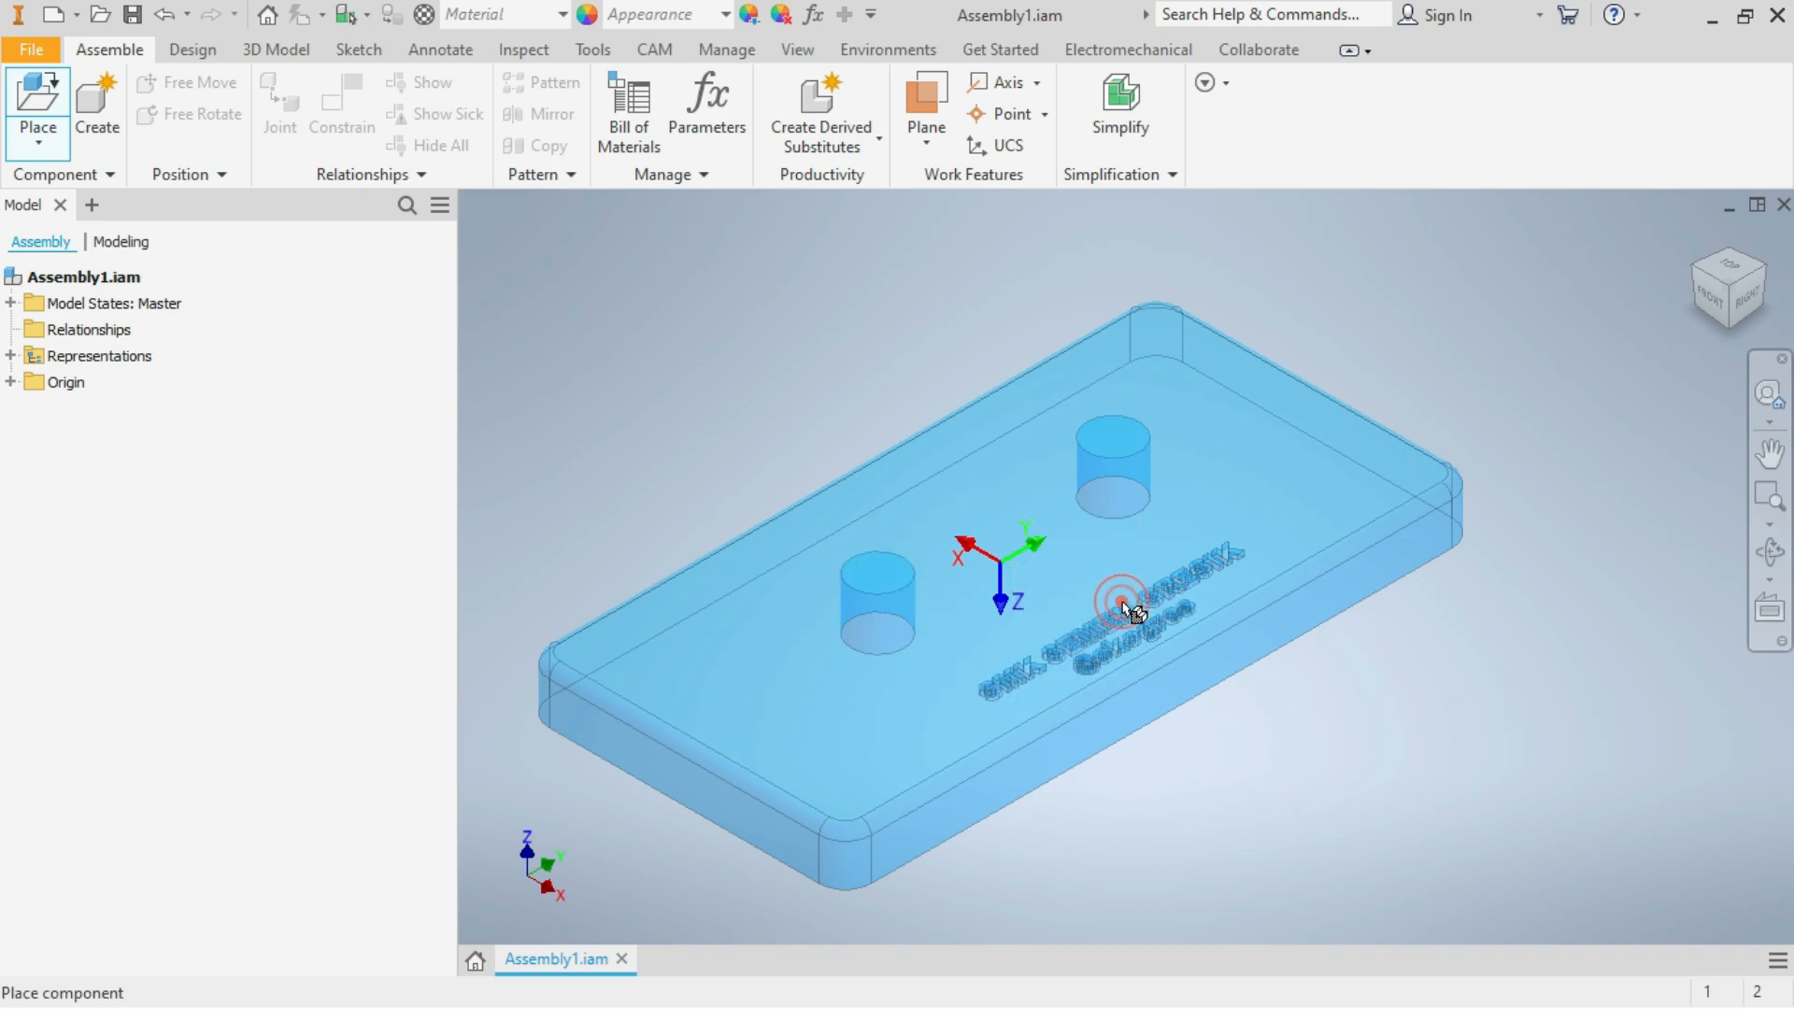
pyautogui.rightClick(1419, 781)
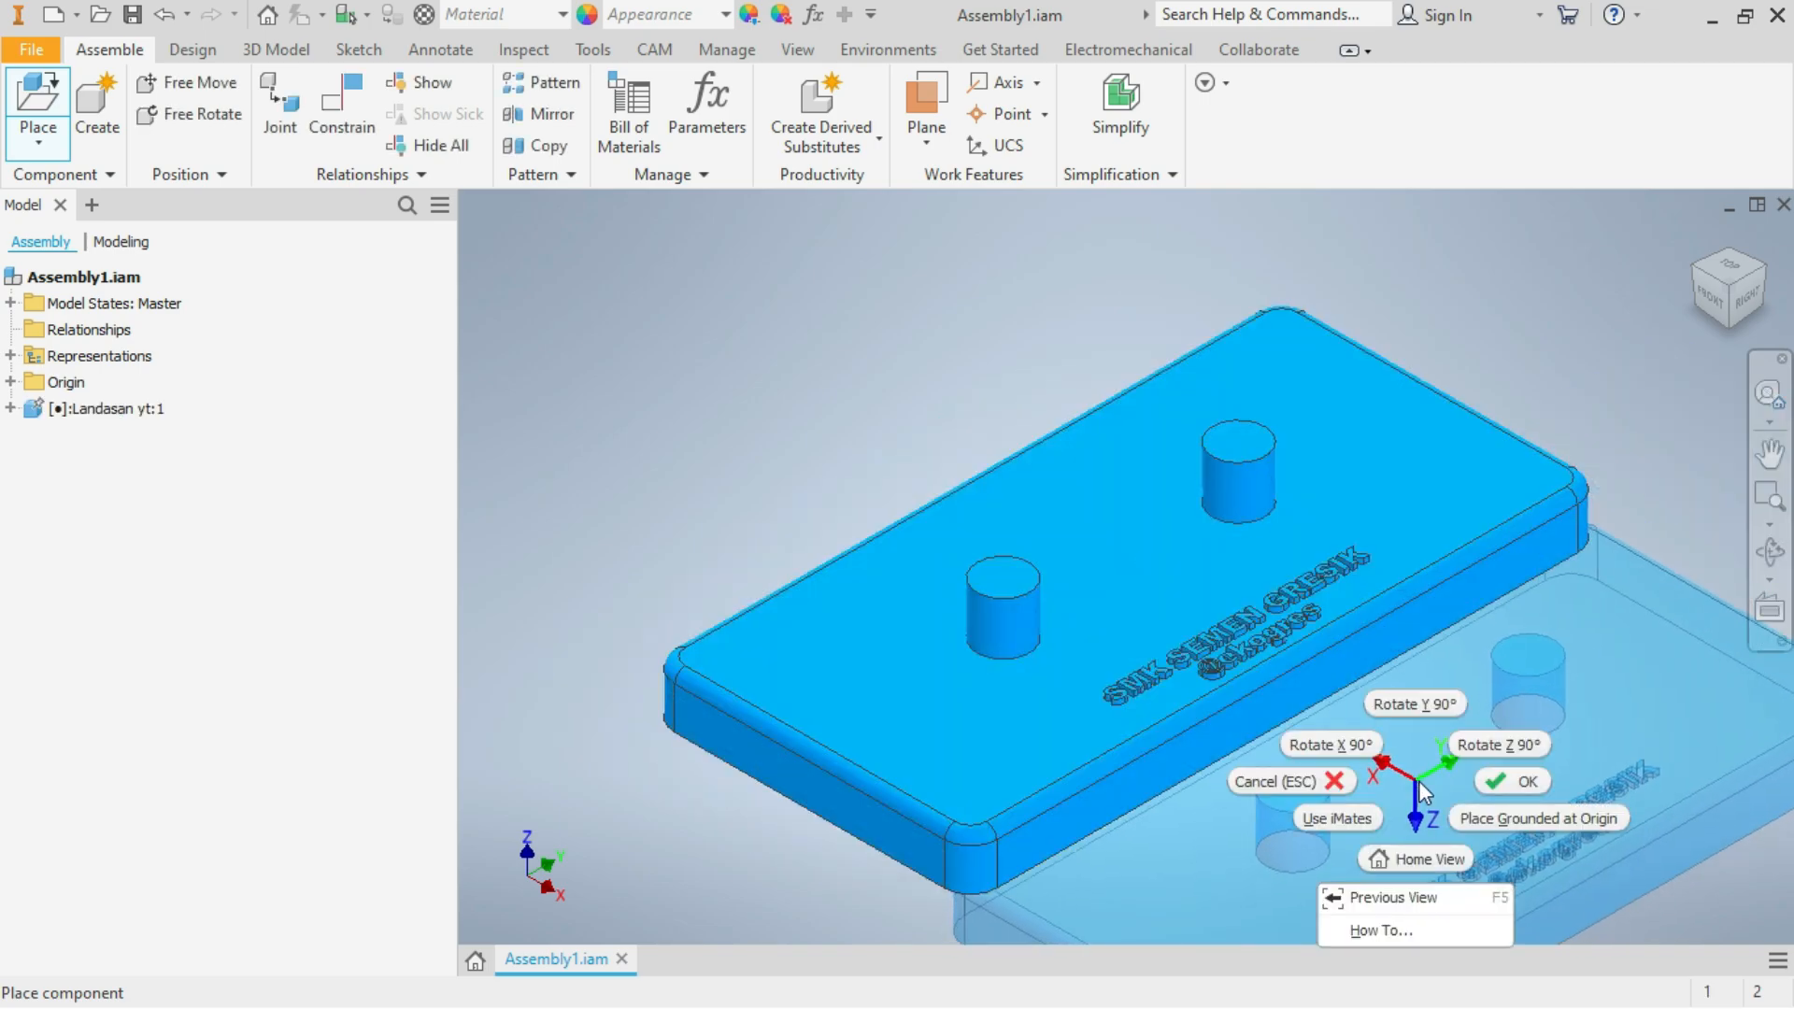
pyautogui.click(1518, 783)
# Load Suport Input yt.ipt from the Upload Youtube folder as the next component to place
pyautogui.scroll(-4, 888, 404)
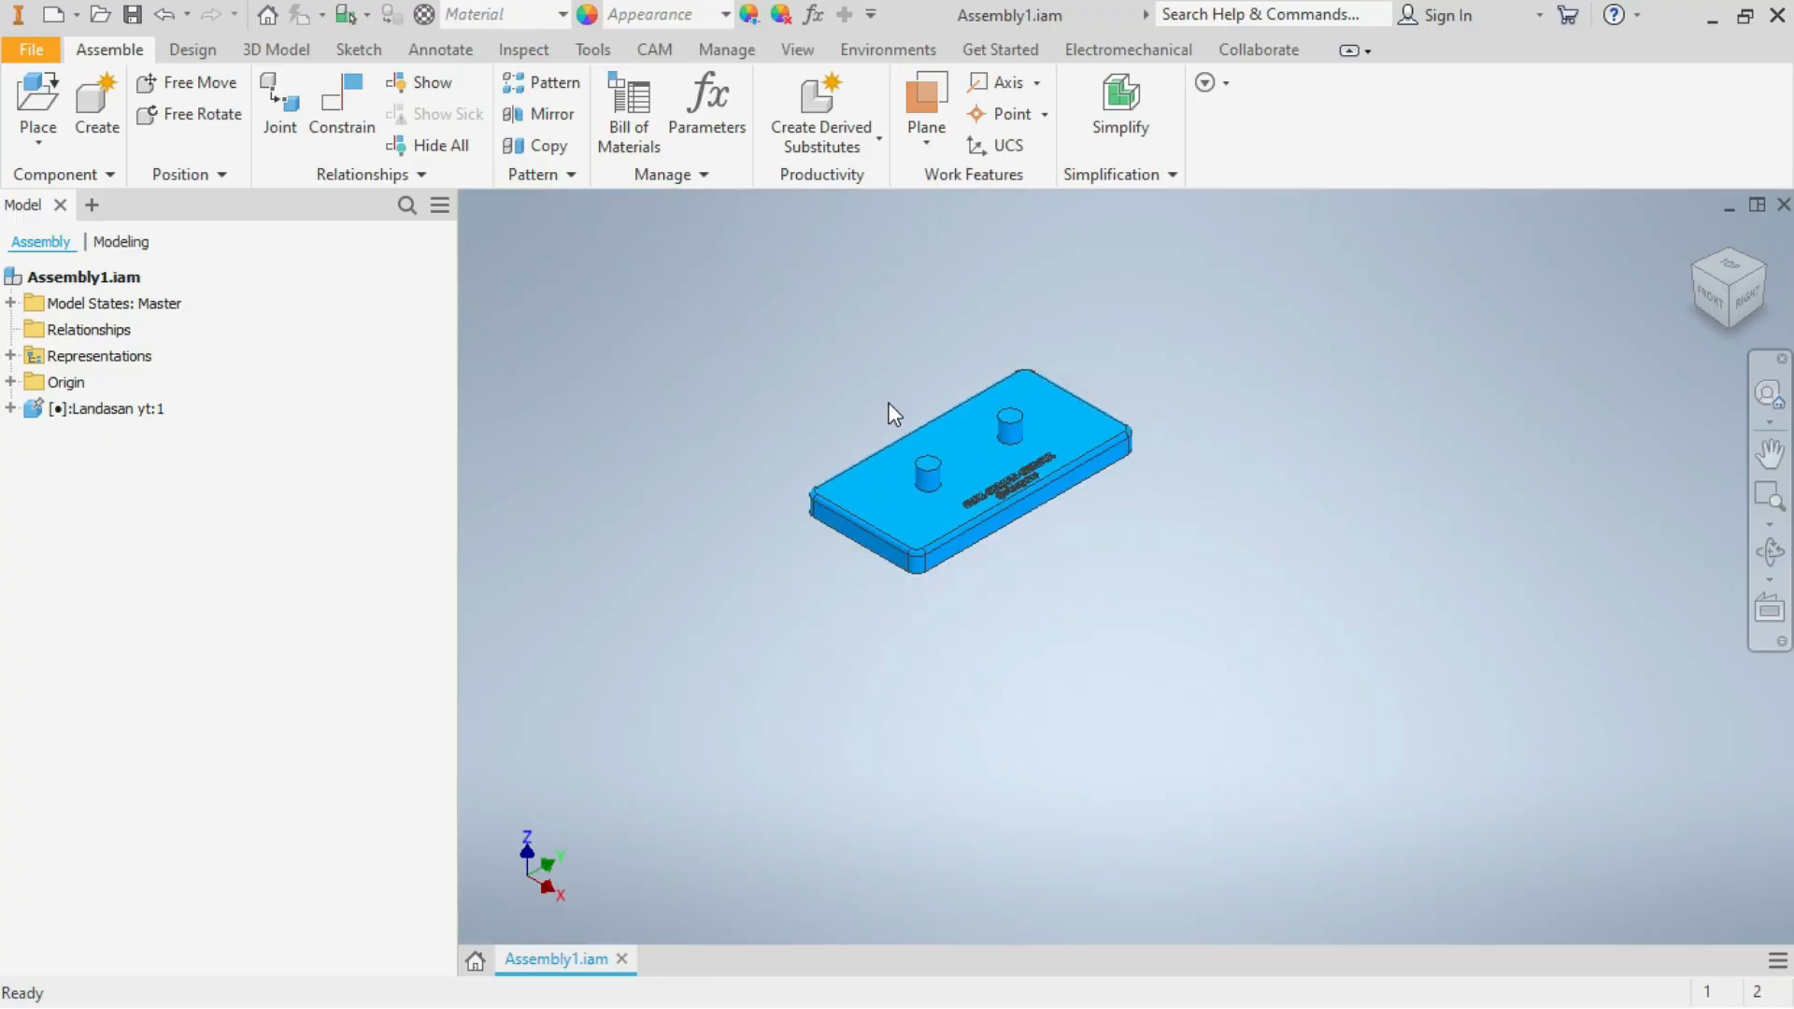
pyautogui.scroll(3, 894, 414)
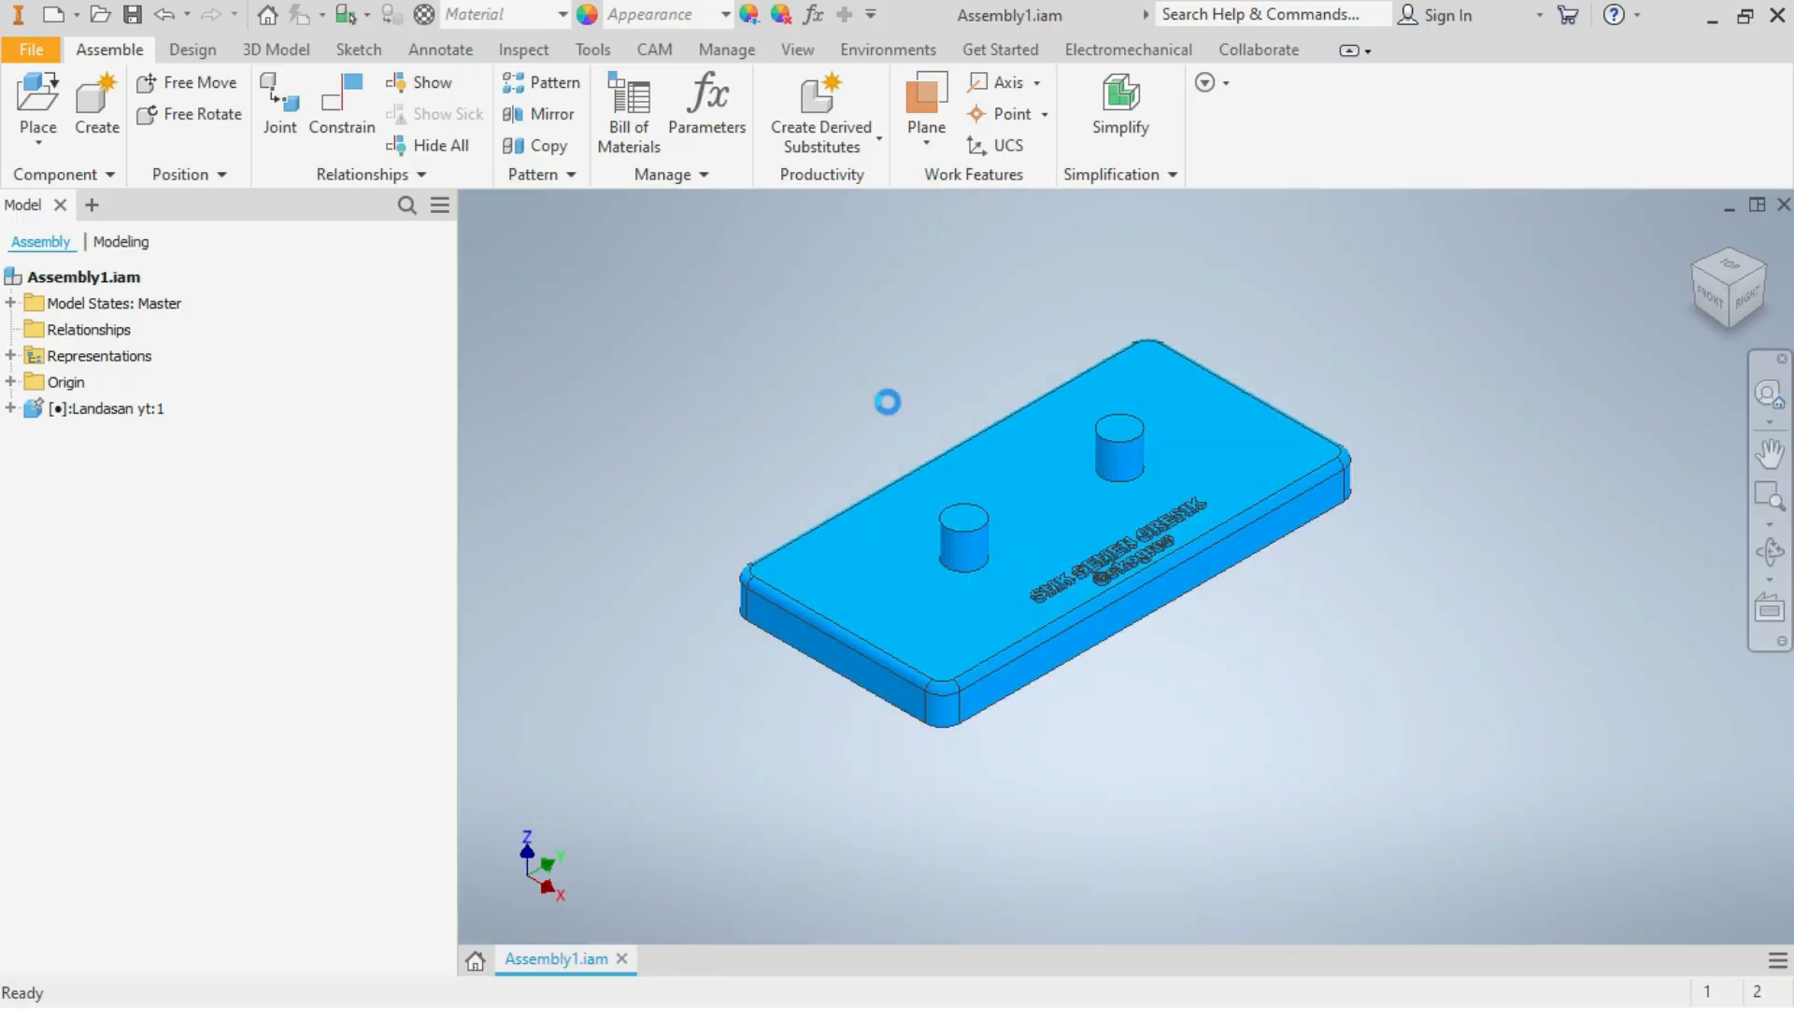
pyautogui.click(39, 108)
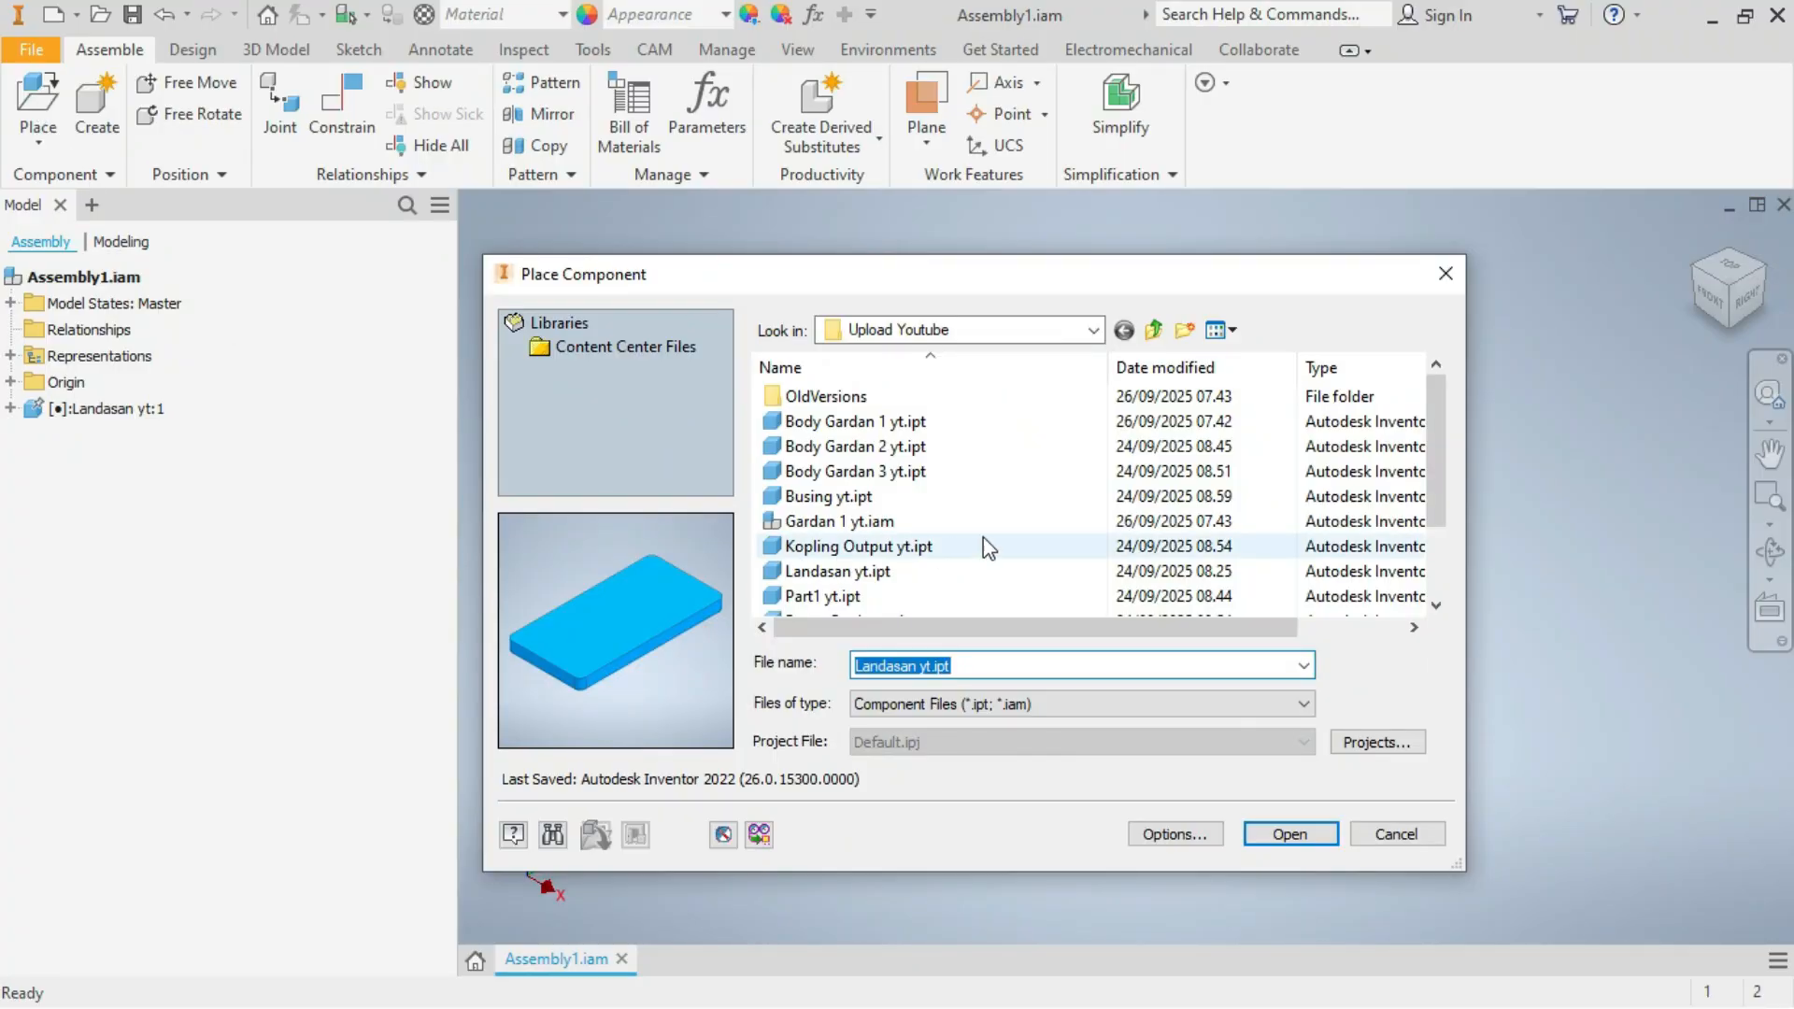
pyautogui.scroll(-1, 1074, 538)
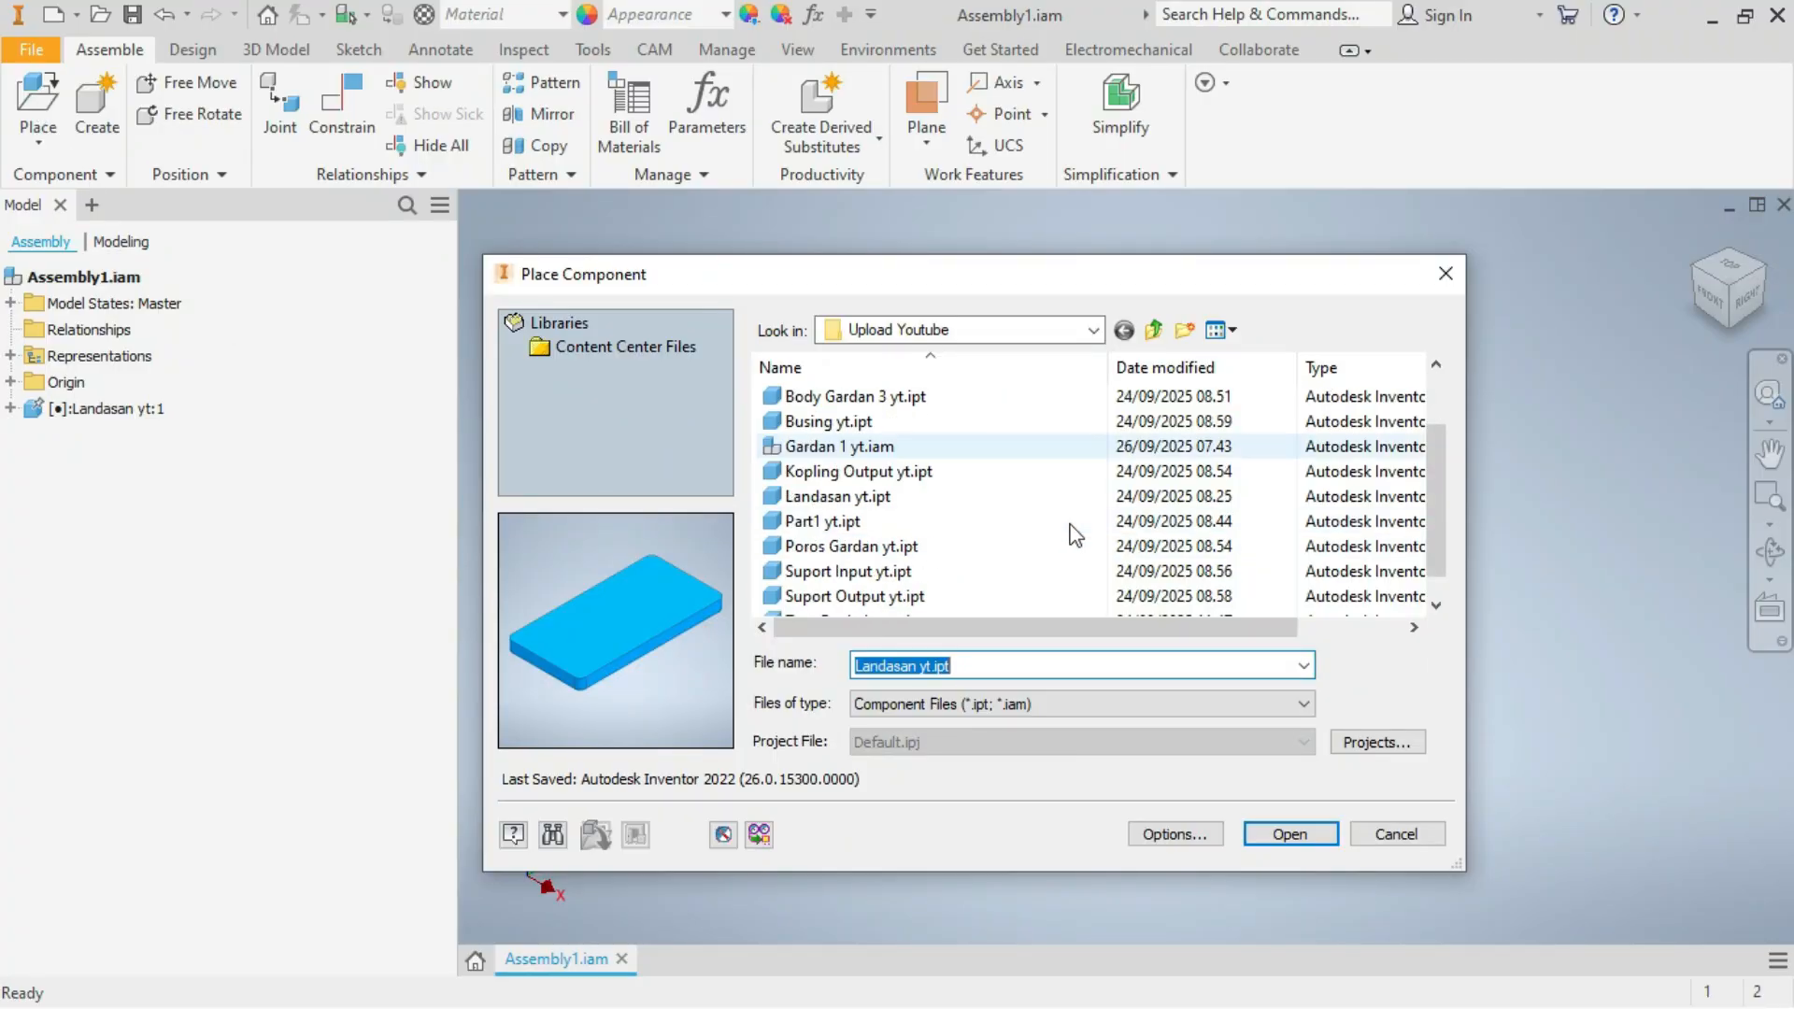
pyautogui.click(949, 572)
pyautogui.click(1290, 835)
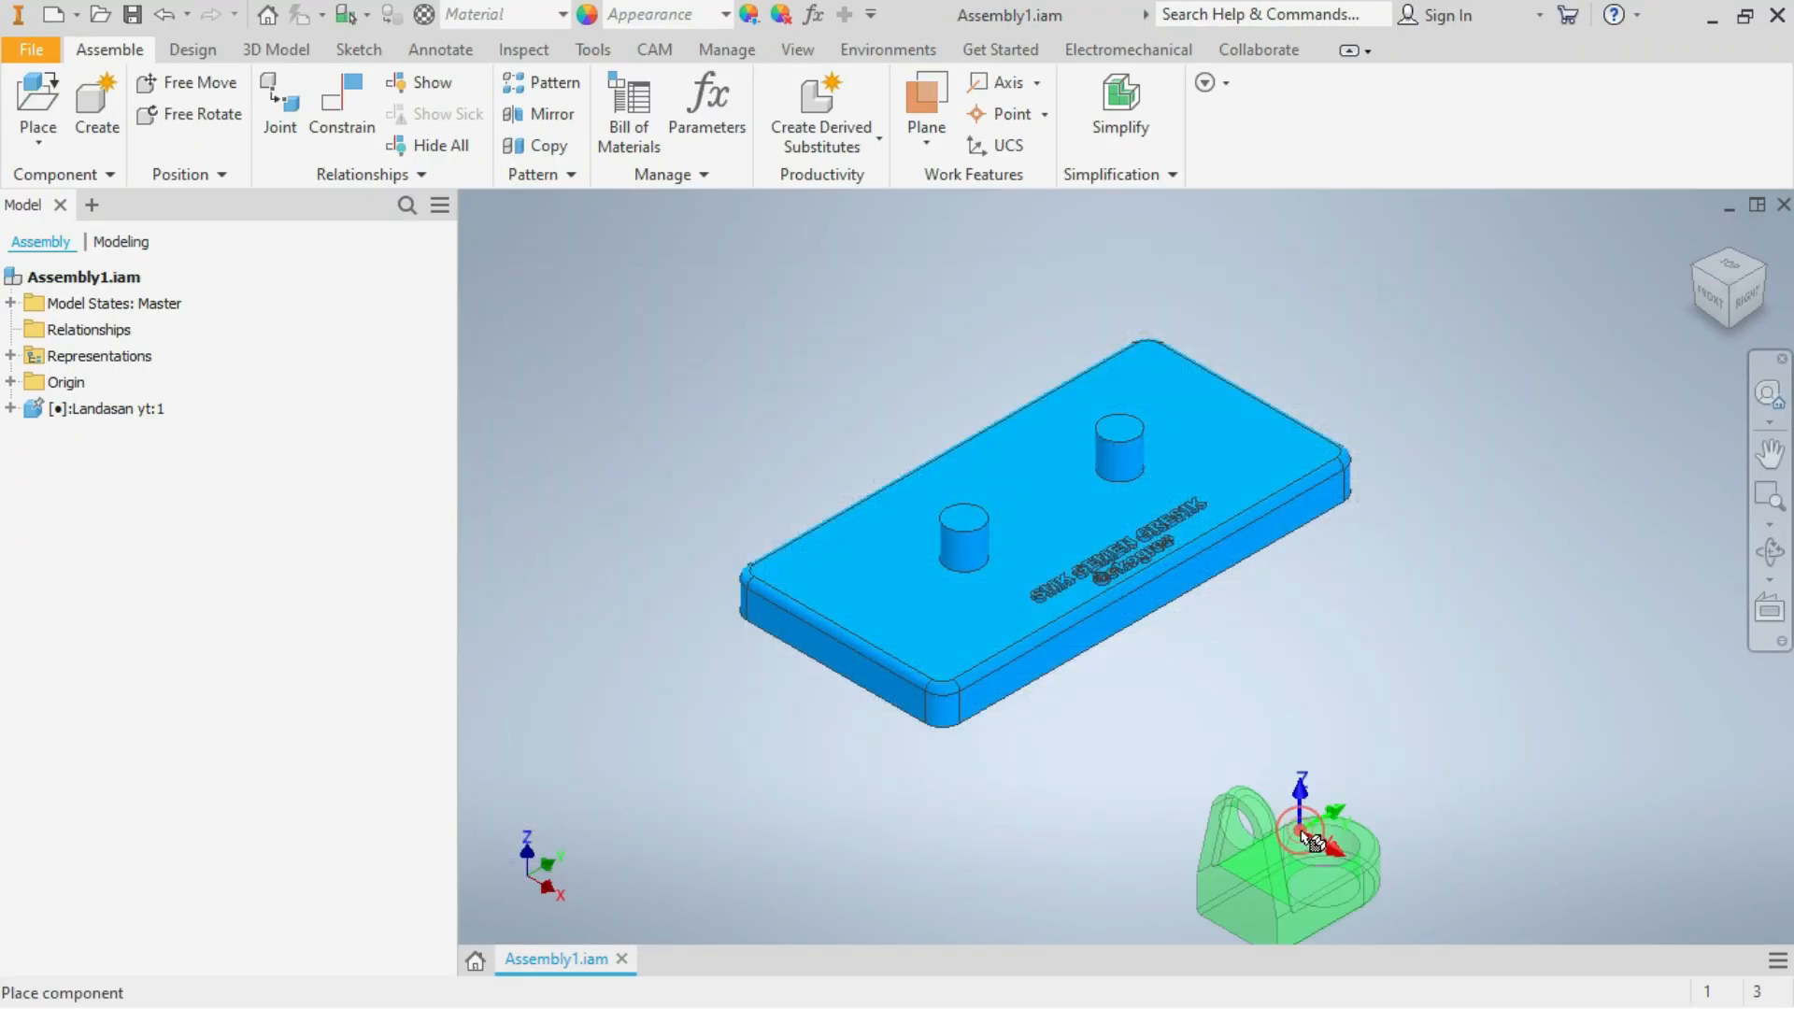
pyautogui.scroll(-1, 1252, 584)
pyautogui.scroll(1, 1253, 580)
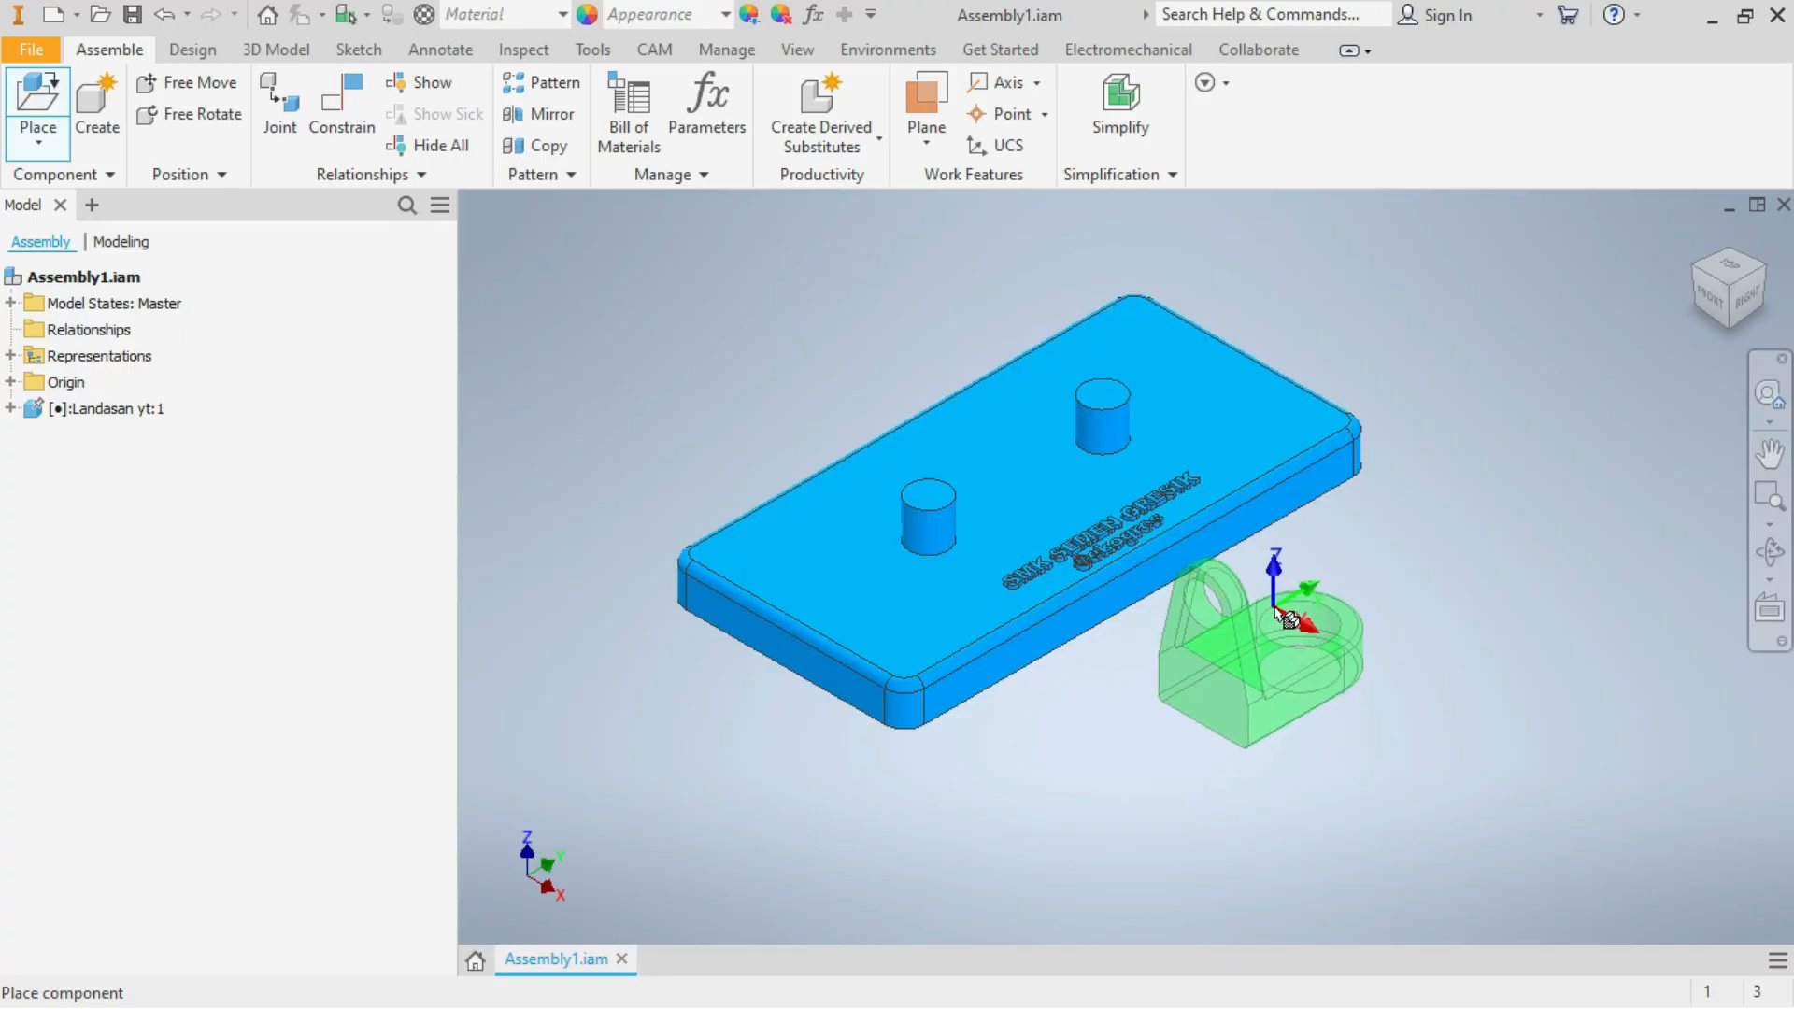
pyautogui.scroll(-2, 1257, 594)
pyautogui.scroll(1, 1285, 615)
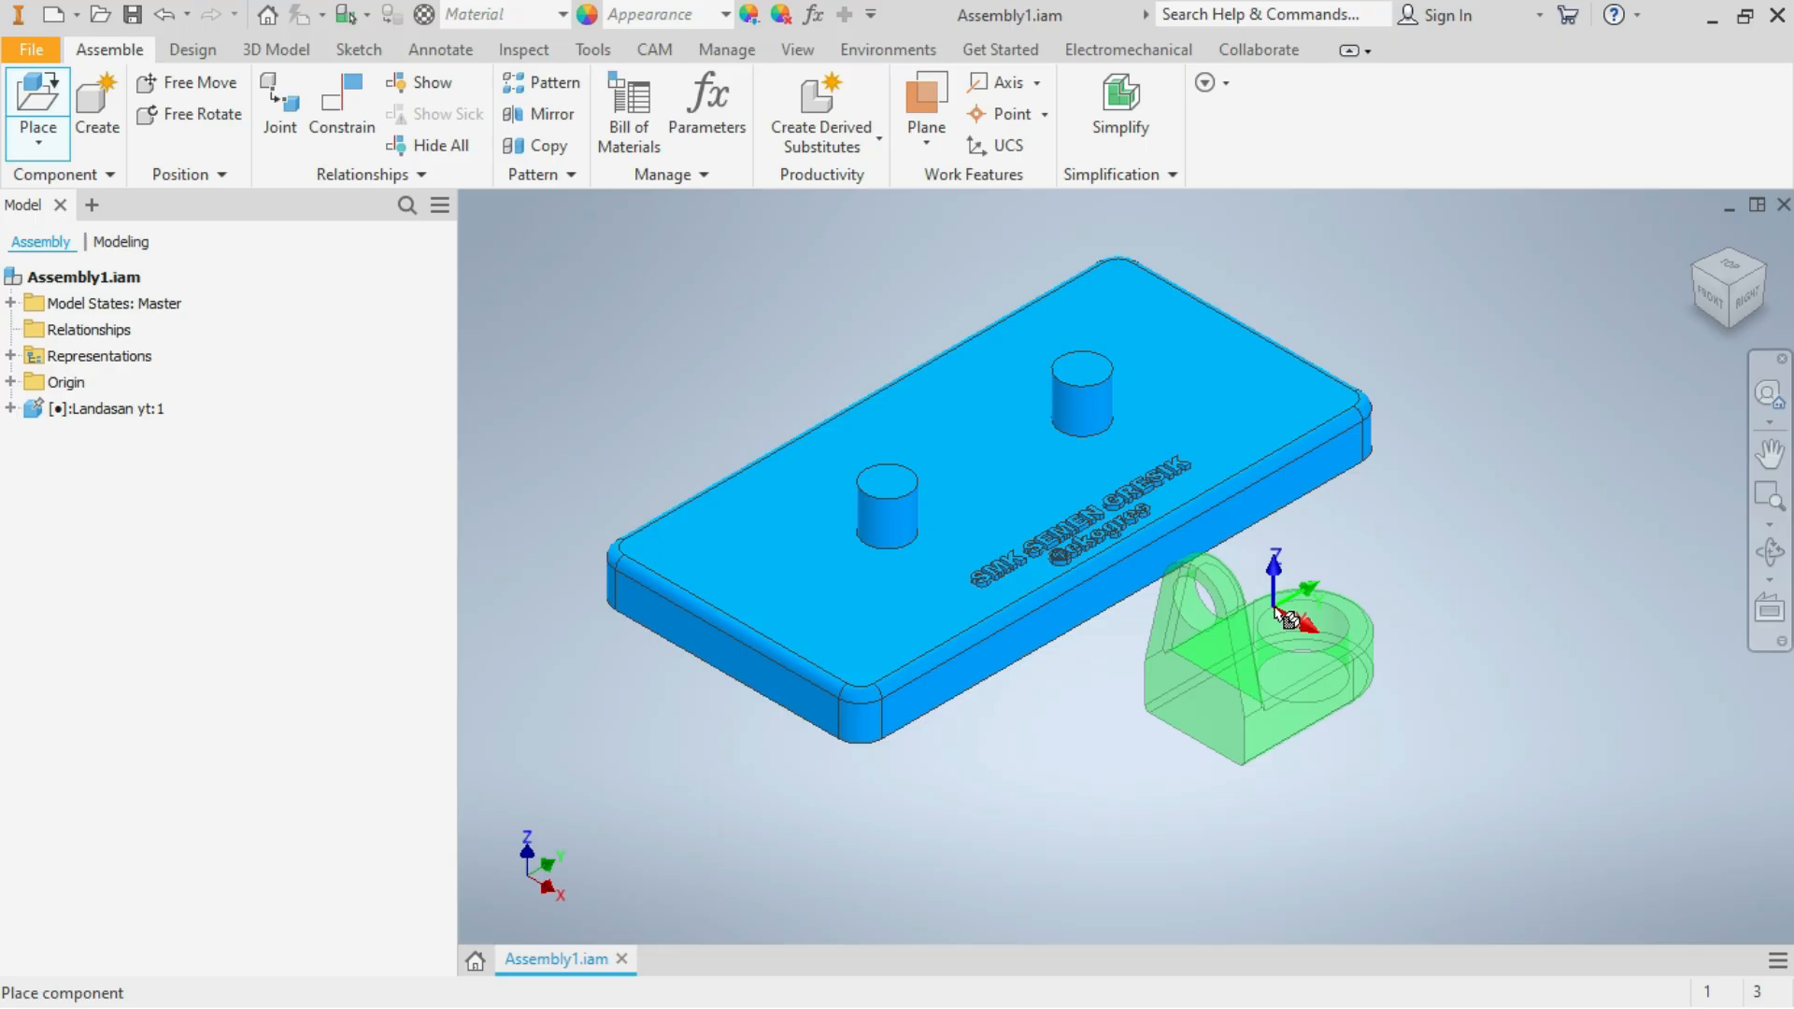
# Rotate the support 90° about X and 90° about Y twice, and place a single copy beside the base plate
pyautogui.rightClick(1286, 619)
pyautogui.click(1189, 571)
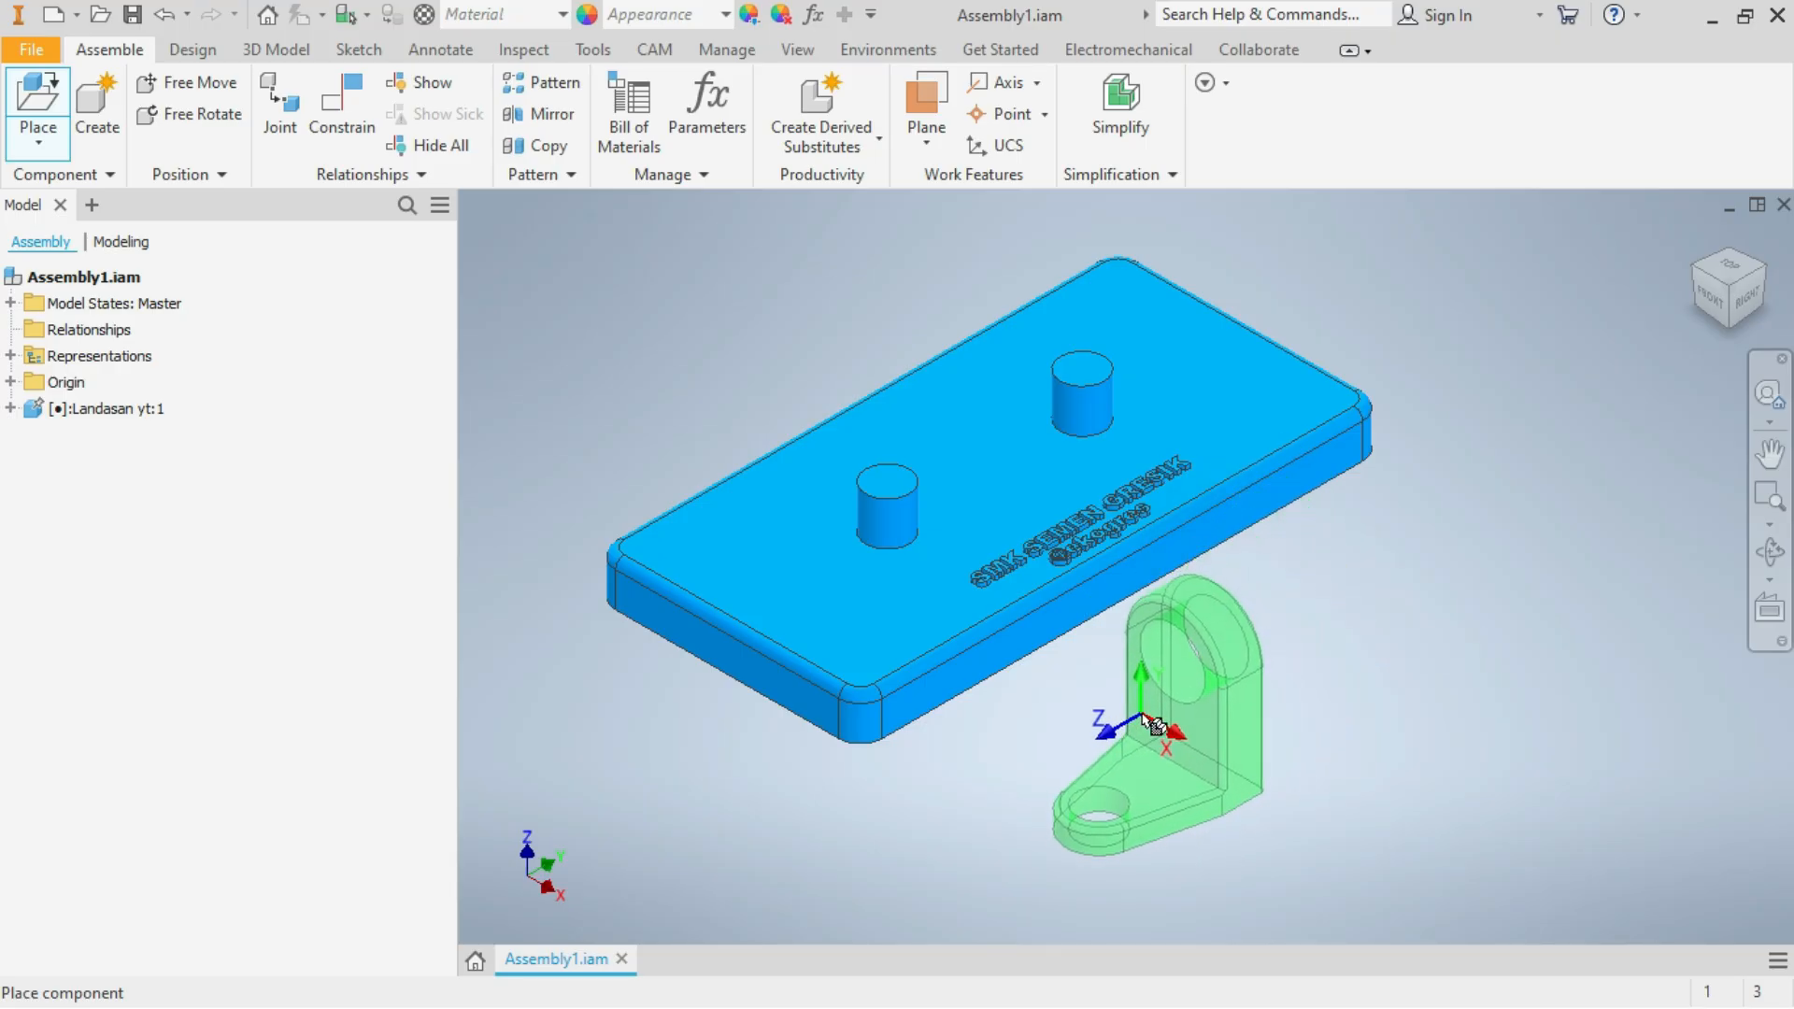
pyautogui.rightClick(1147, 725)
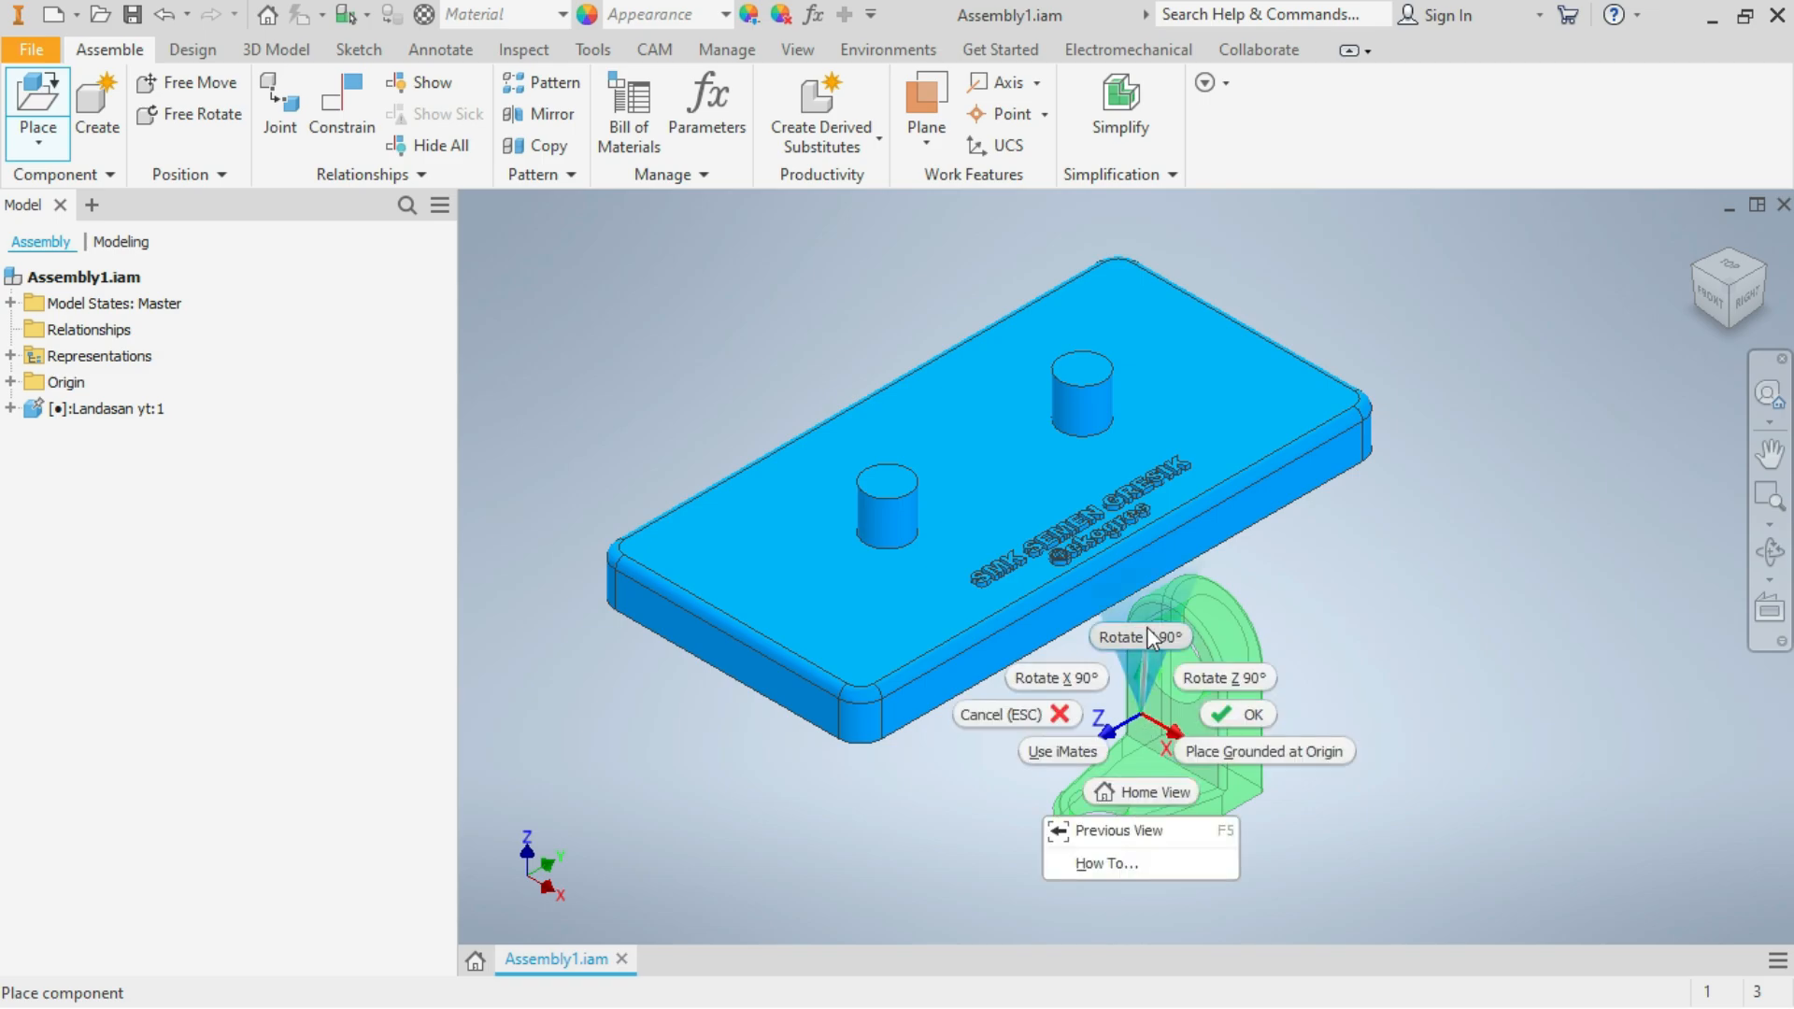
pyautogui.click(1149, 637)
pyautogui.rightClick(1261, 697)
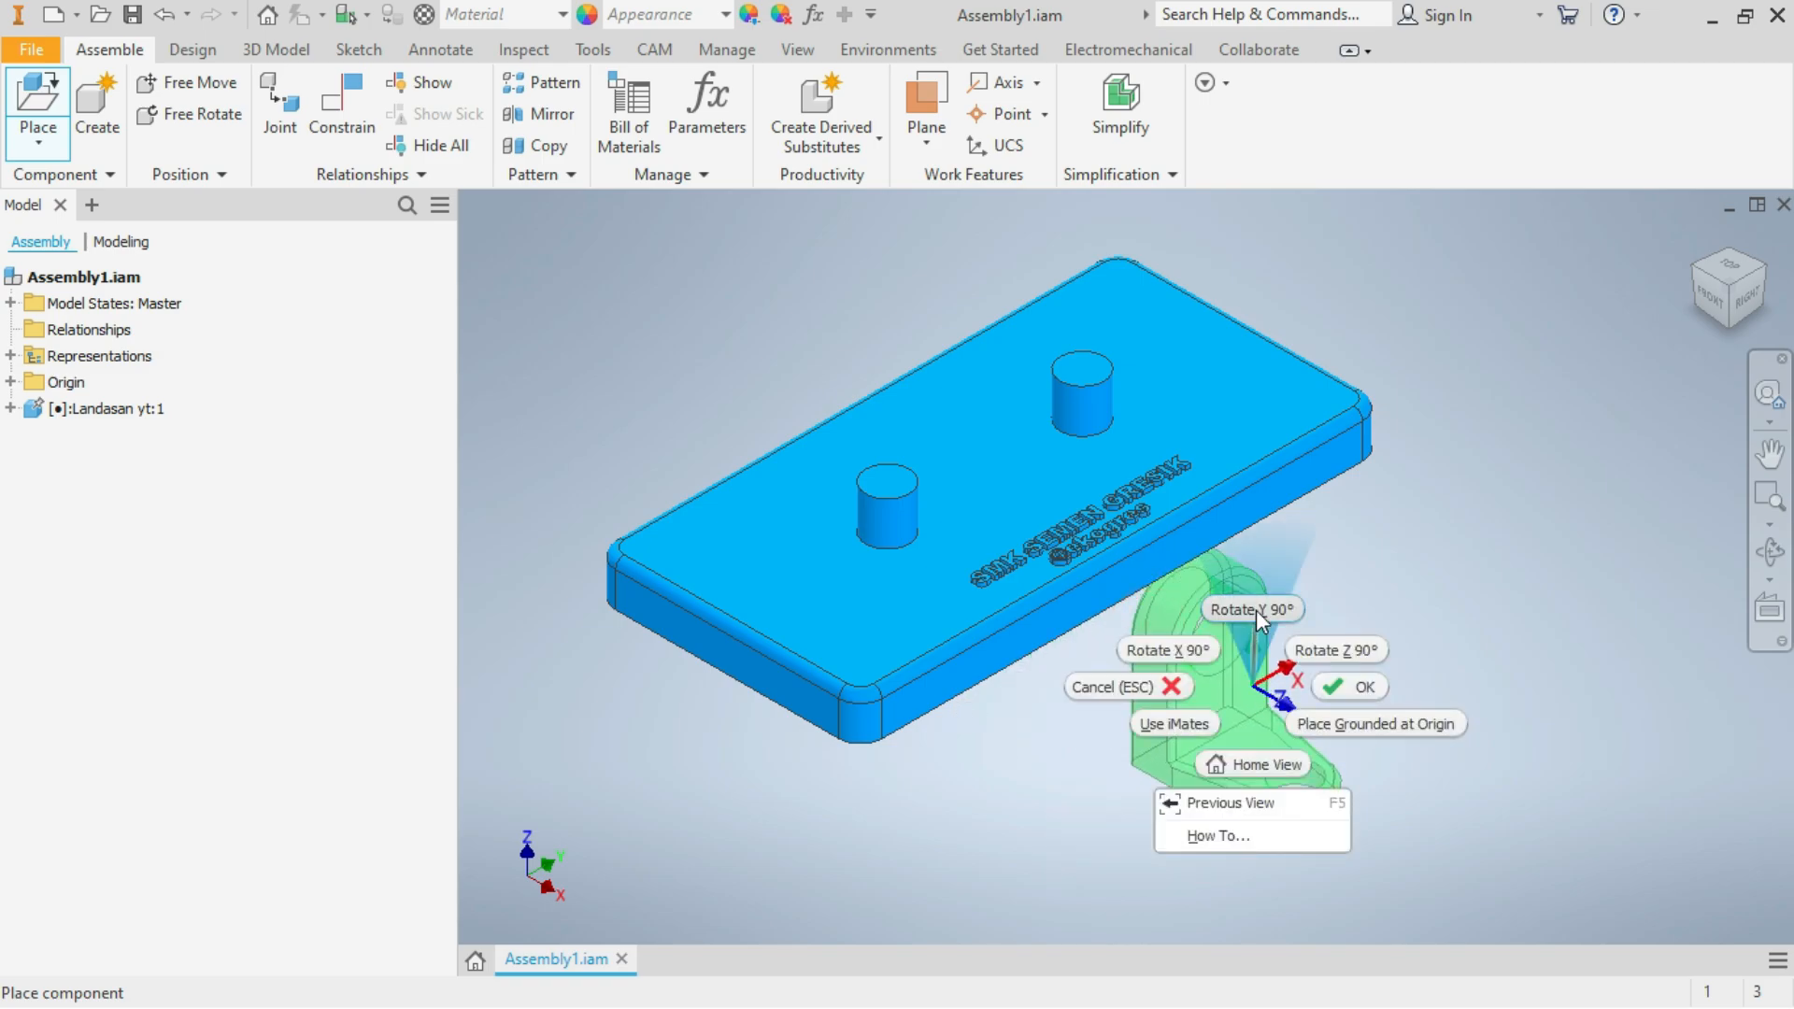
pyautogui.click(1256, 609)
pyautogui.click(1234, 655)
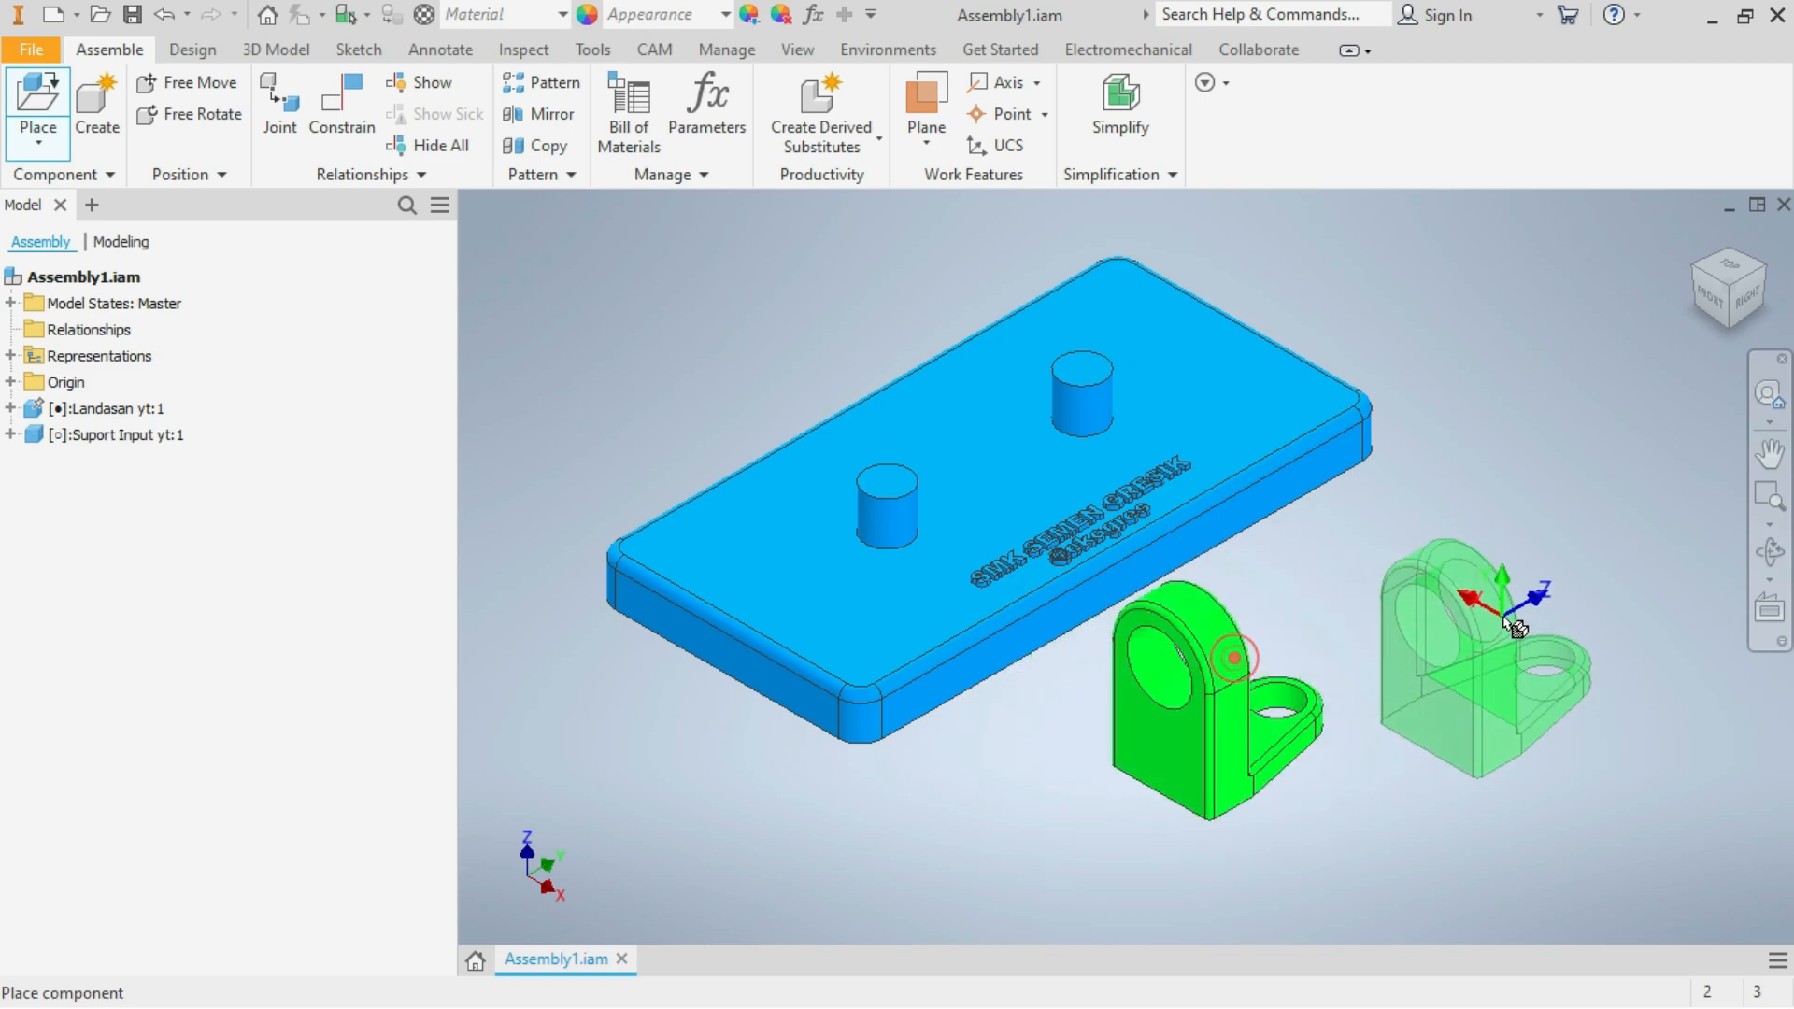
pyautogui.rightClick(1507, 624)
pyautogui.click(1589, 619)
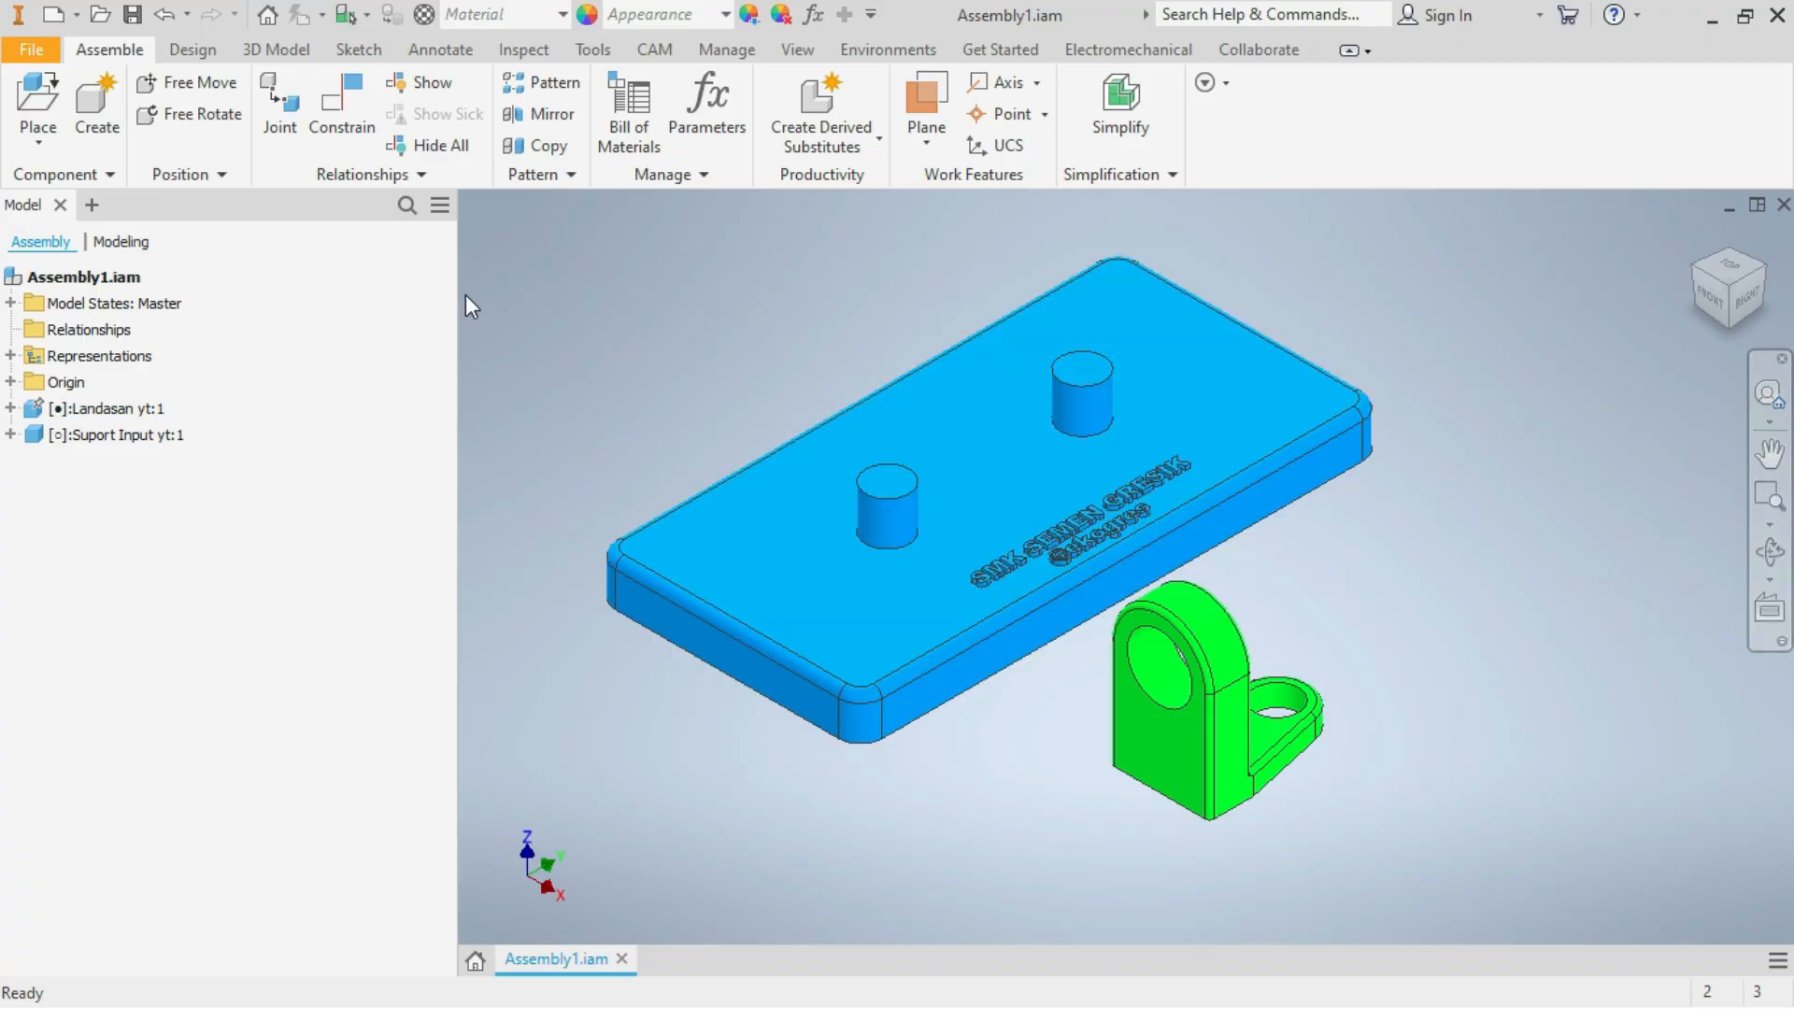
# Insert-constrain the support's foot hole onto the base of the nearer pin with 0 mm offset, and swivel the support slightly about it
pyautogui.click(346, 122)
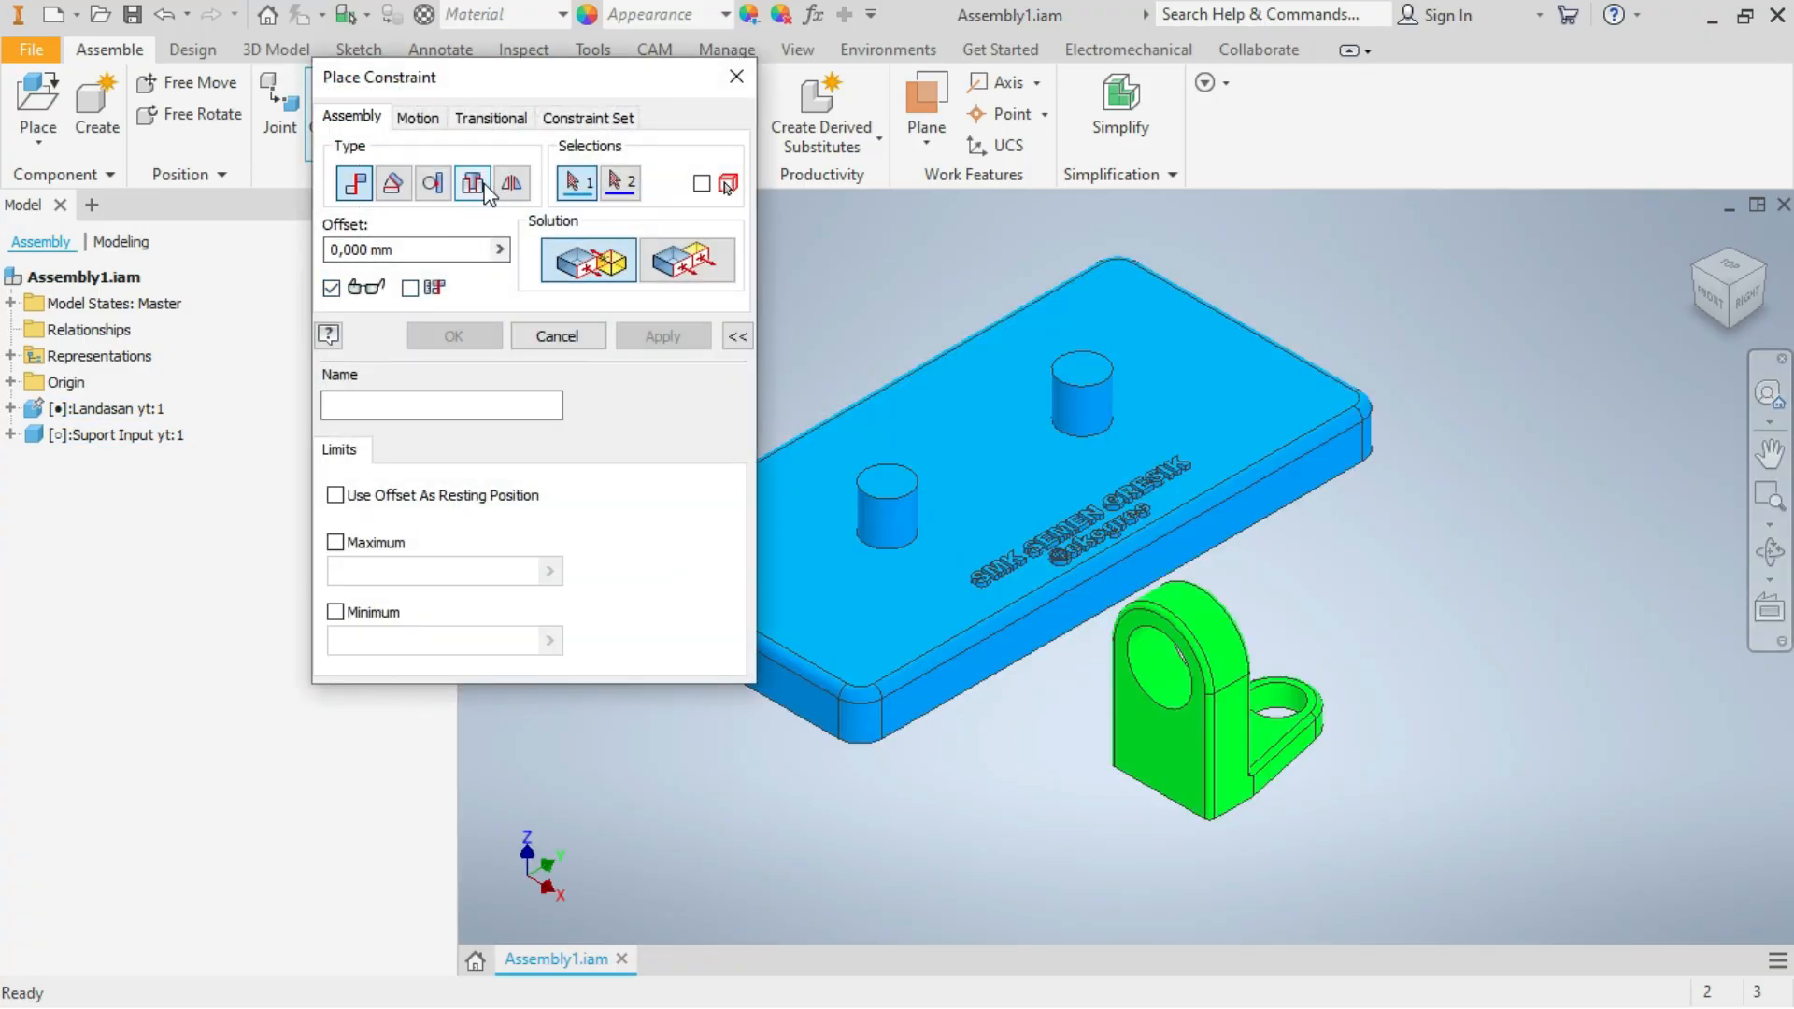
pyautogui.click(474, 187)
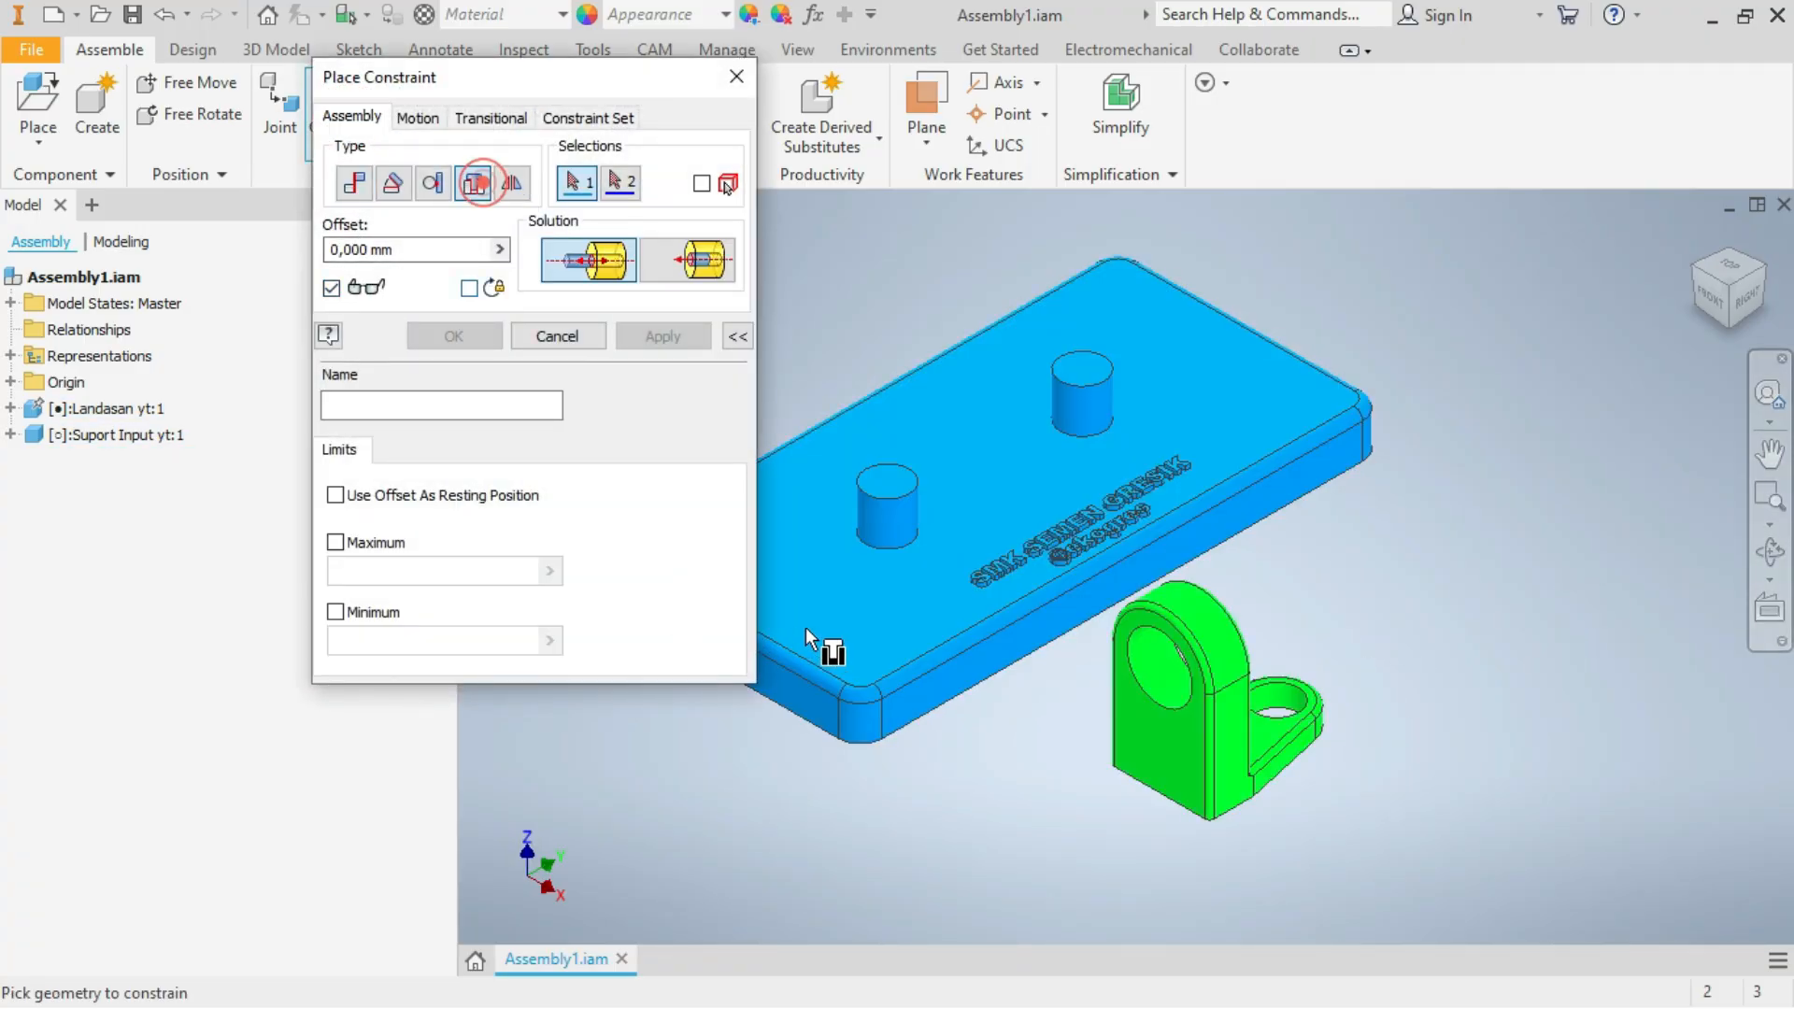
pyautogui.click(895, 551)
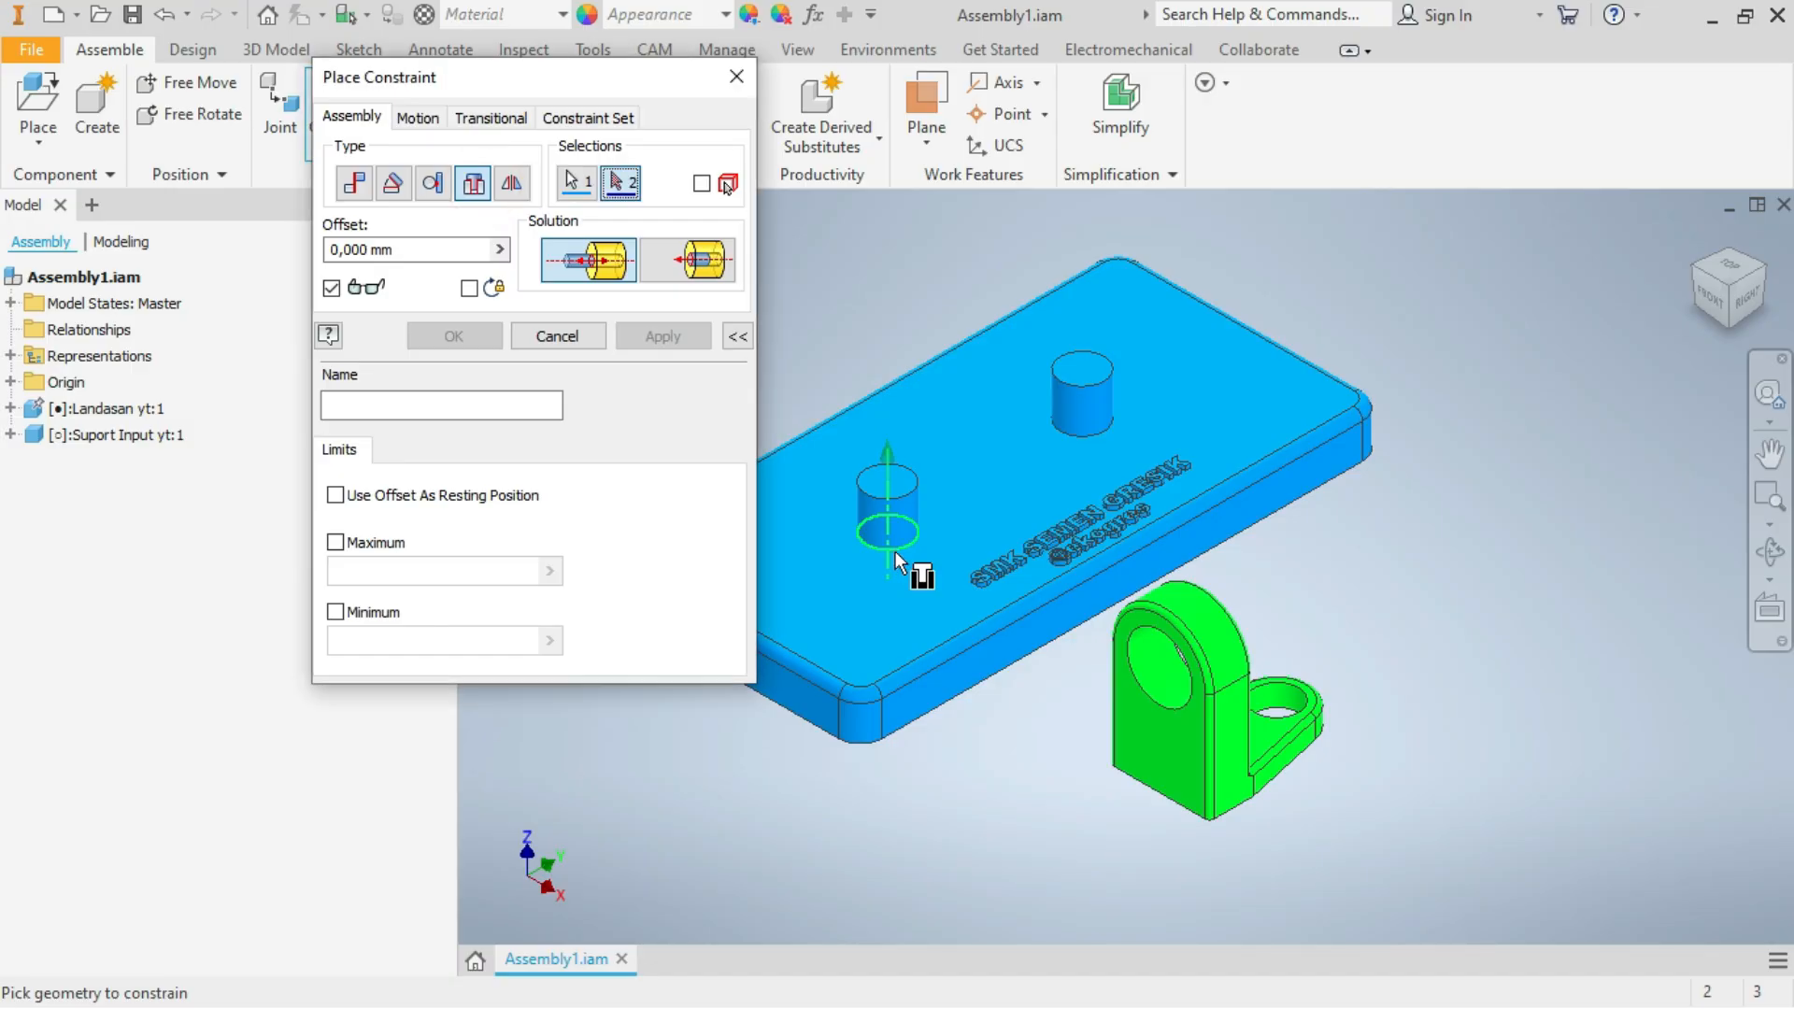
pyautogui.click(1278, 704)
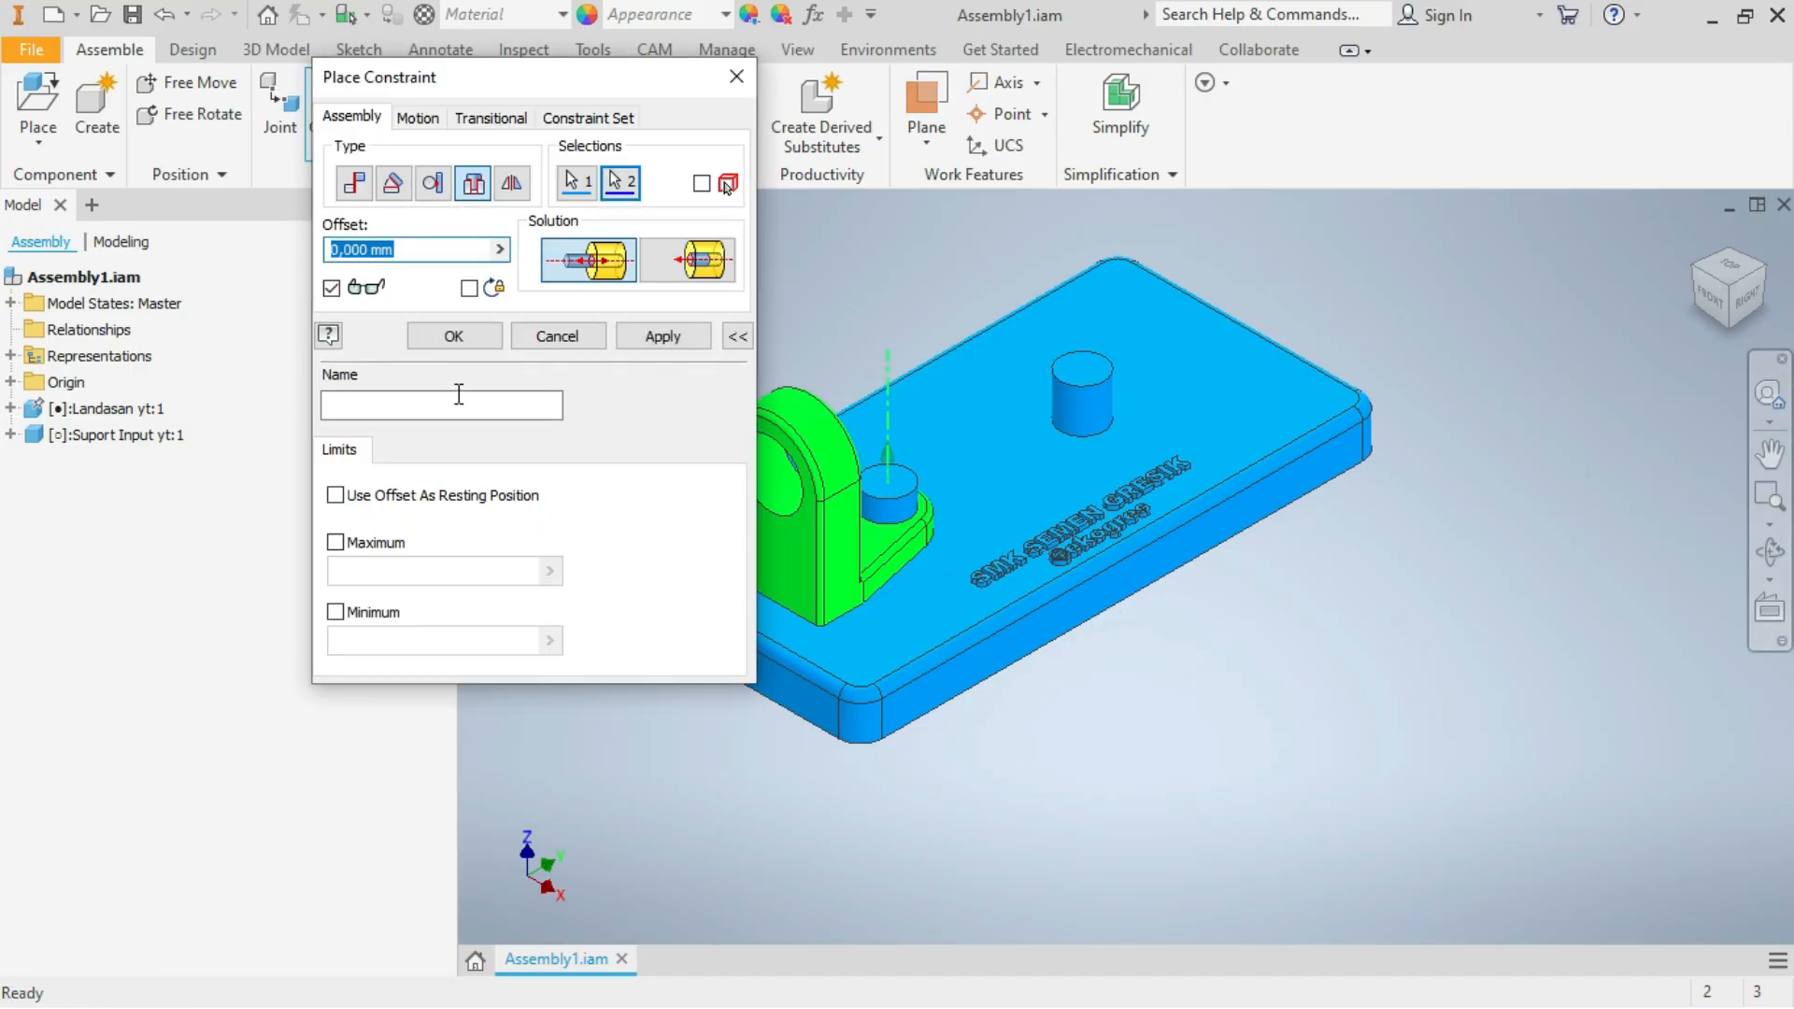
pyautogui.click(476, 342)
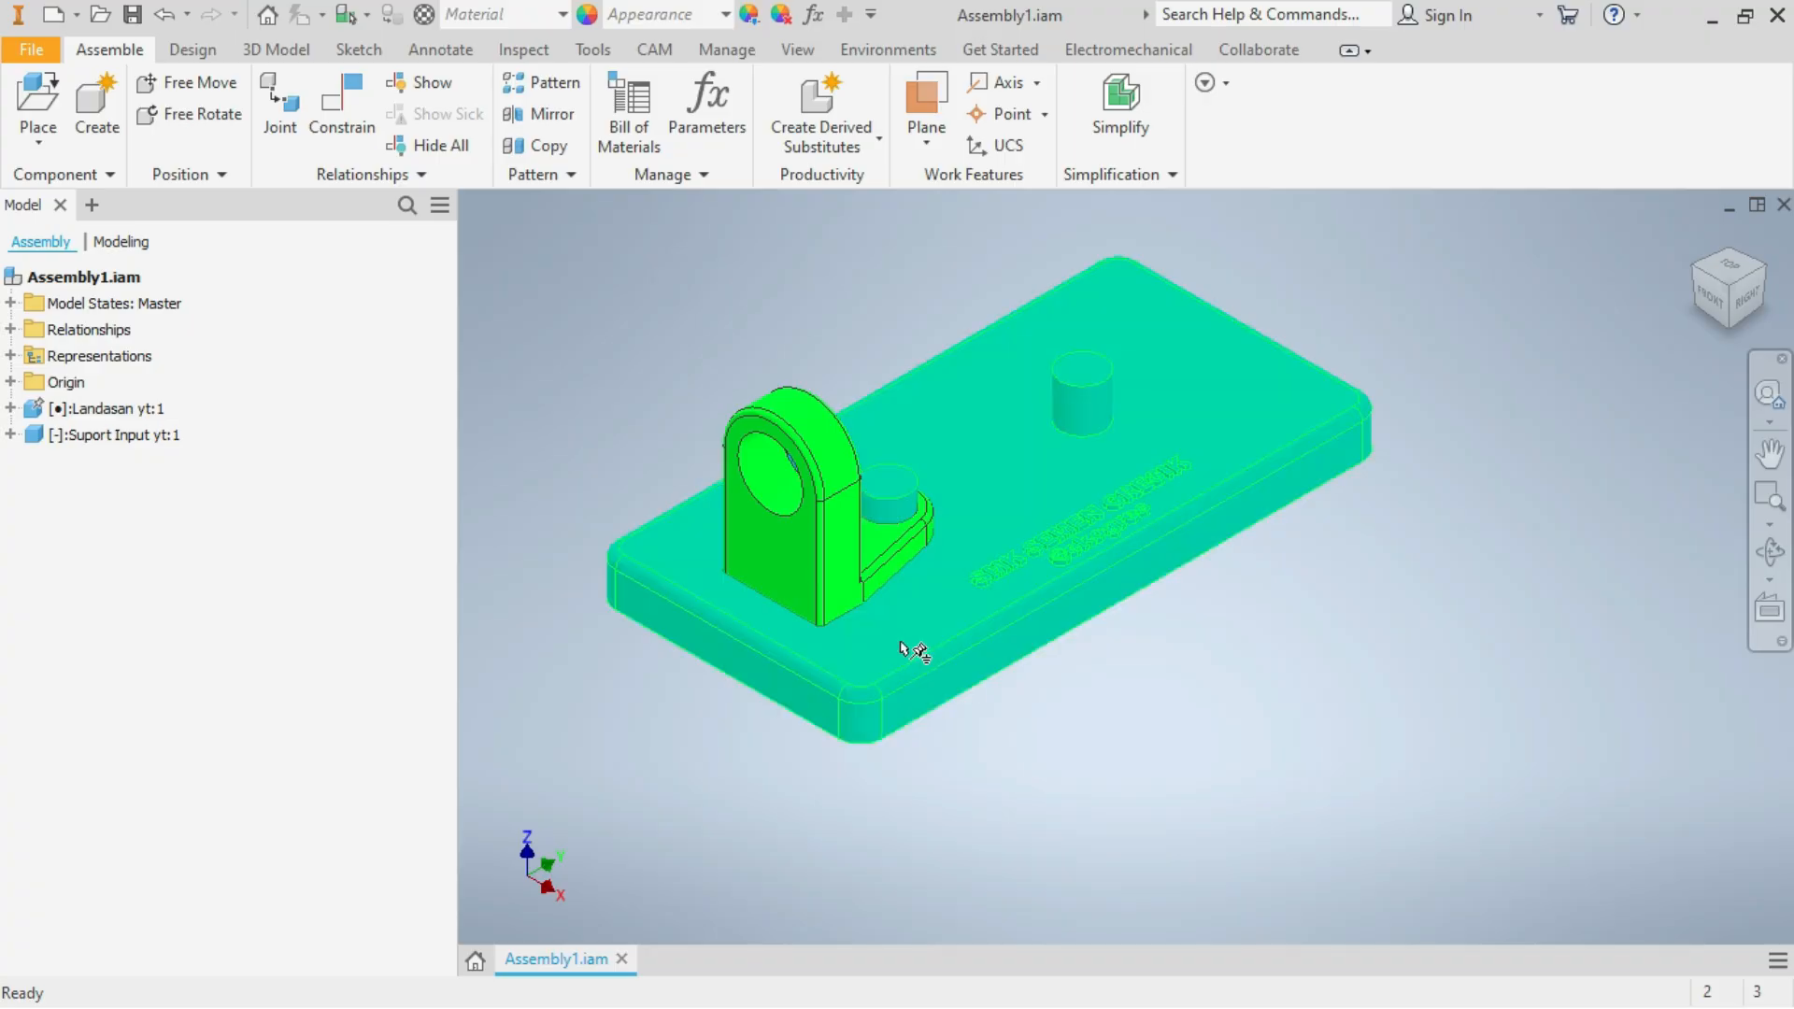
pyautogui.moveTo(864, 560); pyautogui.dragTo(873, 625)
pyautogui.click(251, 606)
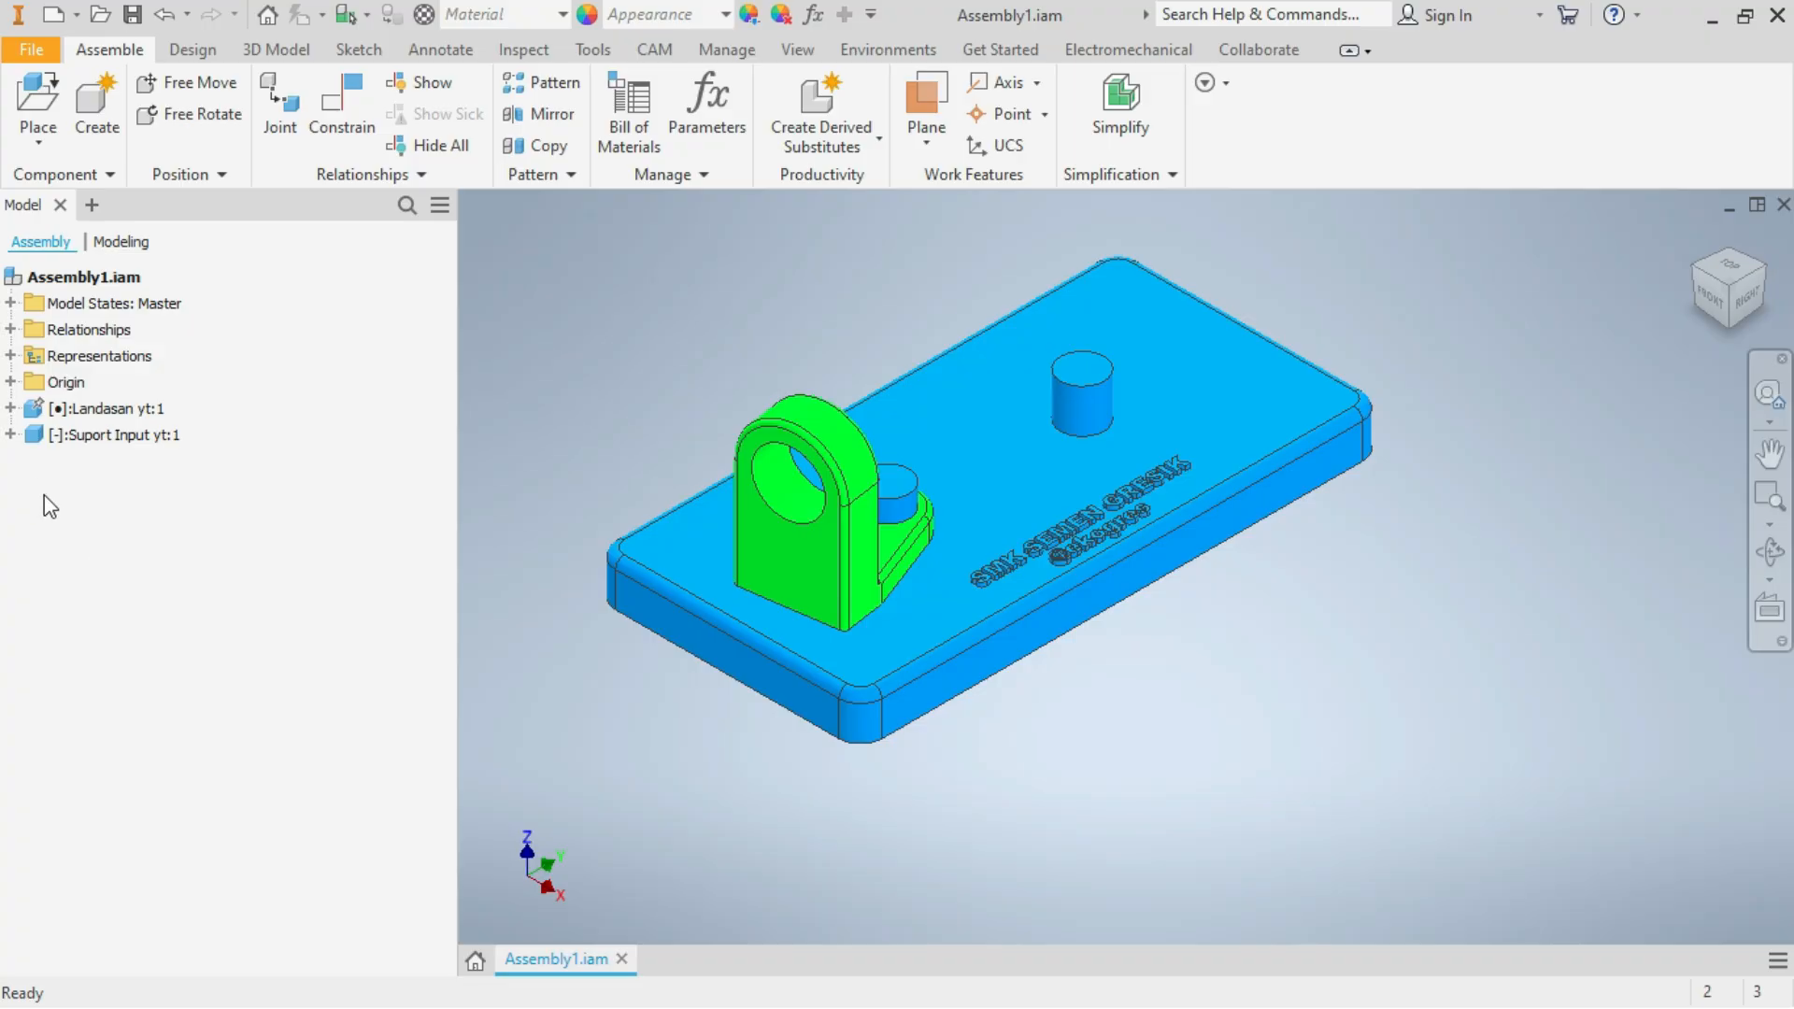
# Expand the origin planes and axes of both Suport Input yt and Landasan yt in the model tree
pyautogui.click(11, 435)
pyautogui.click(33, 488)
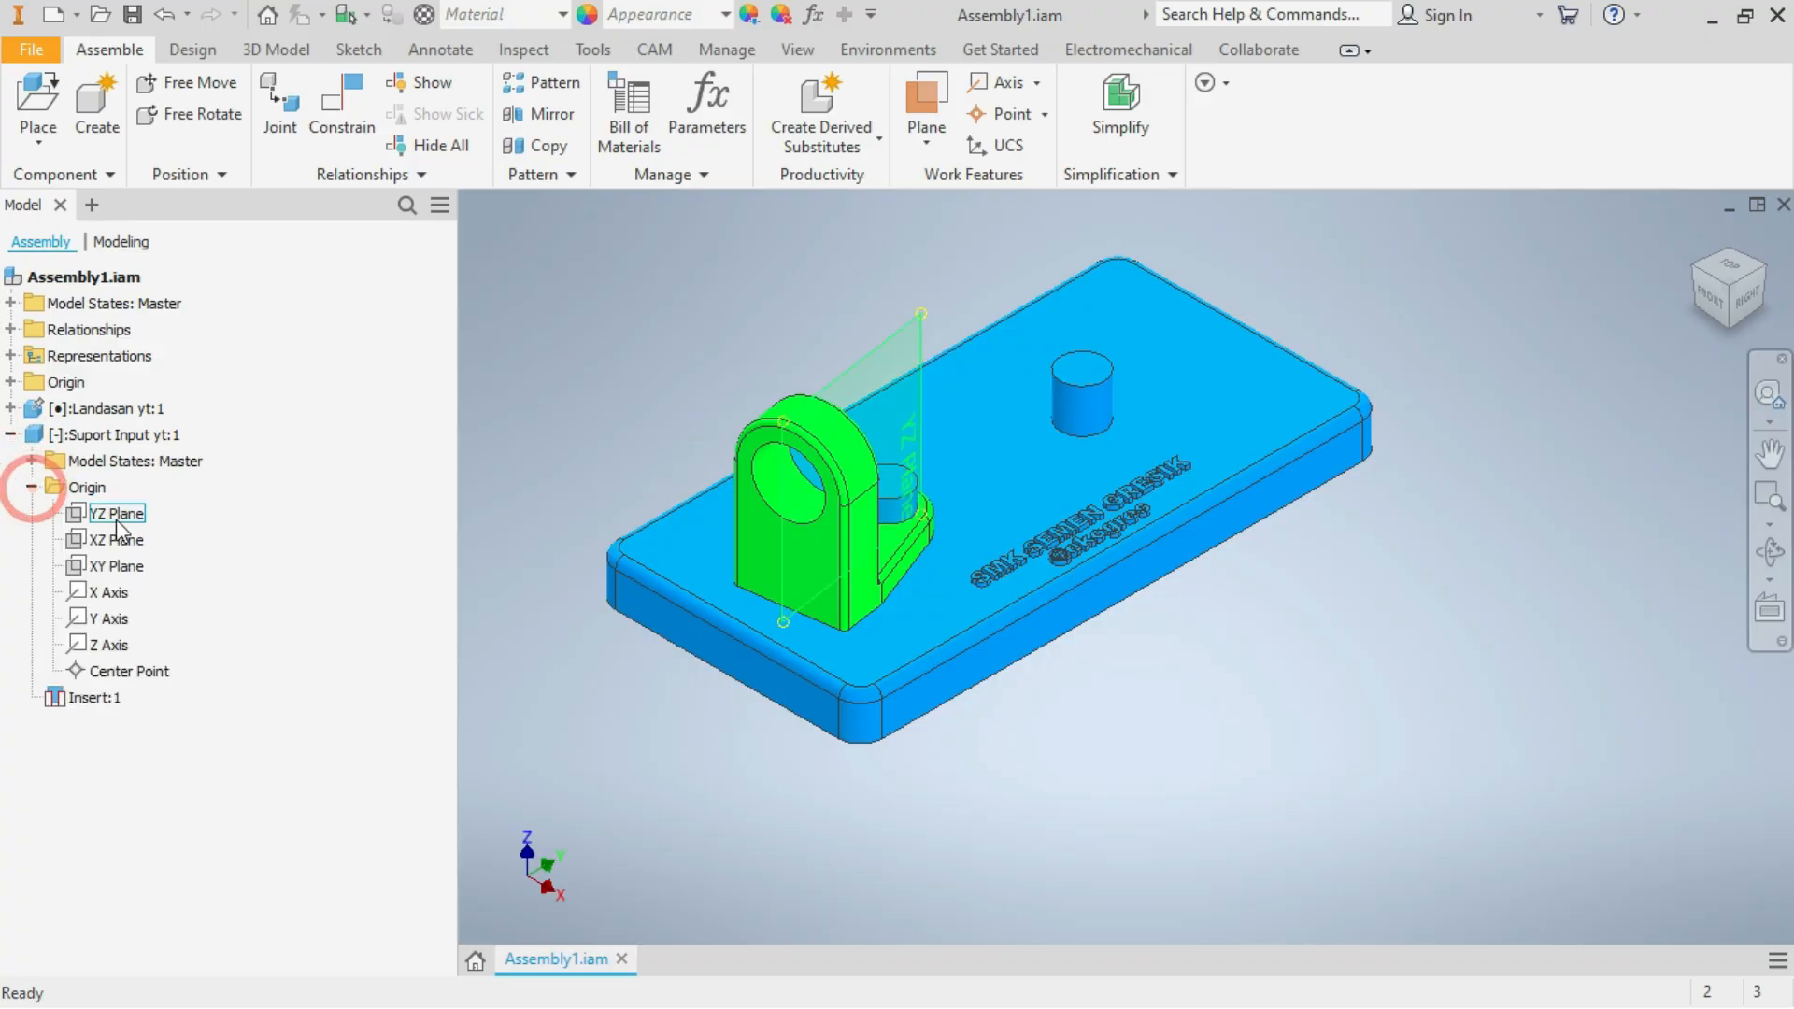
pyautogui.click(320, 593)
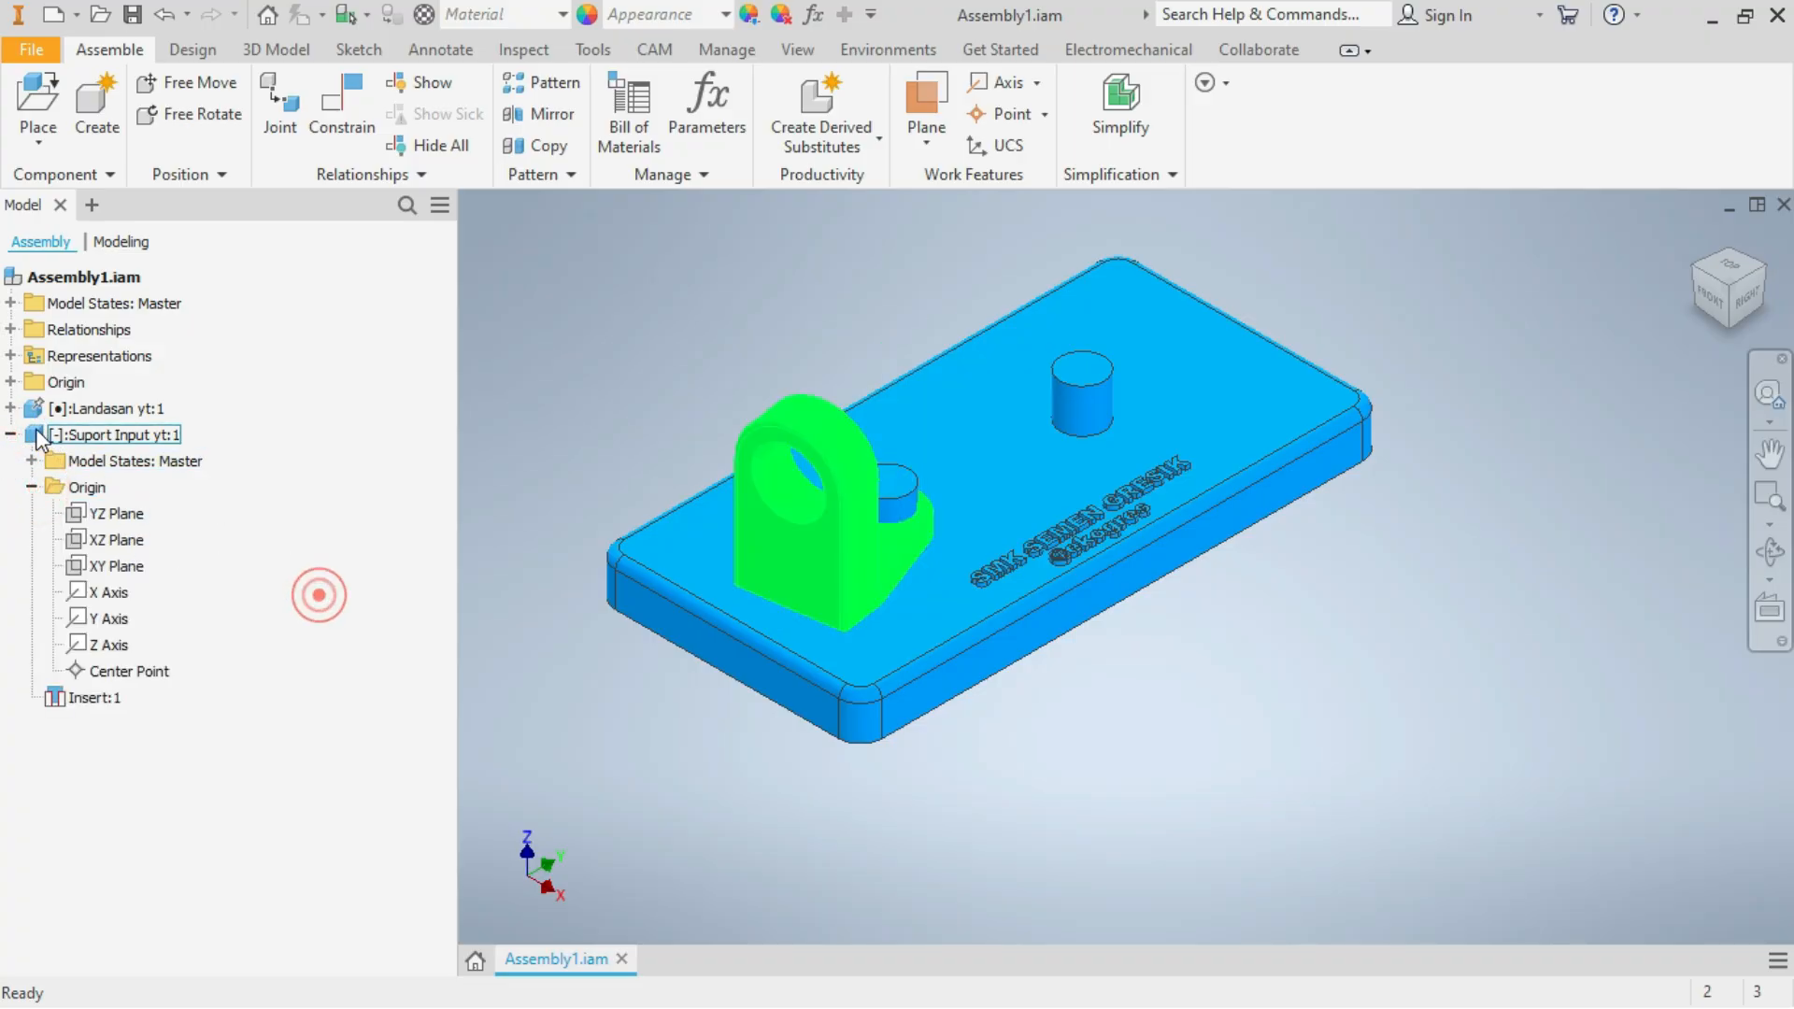
pyautogui.click(11, 409)
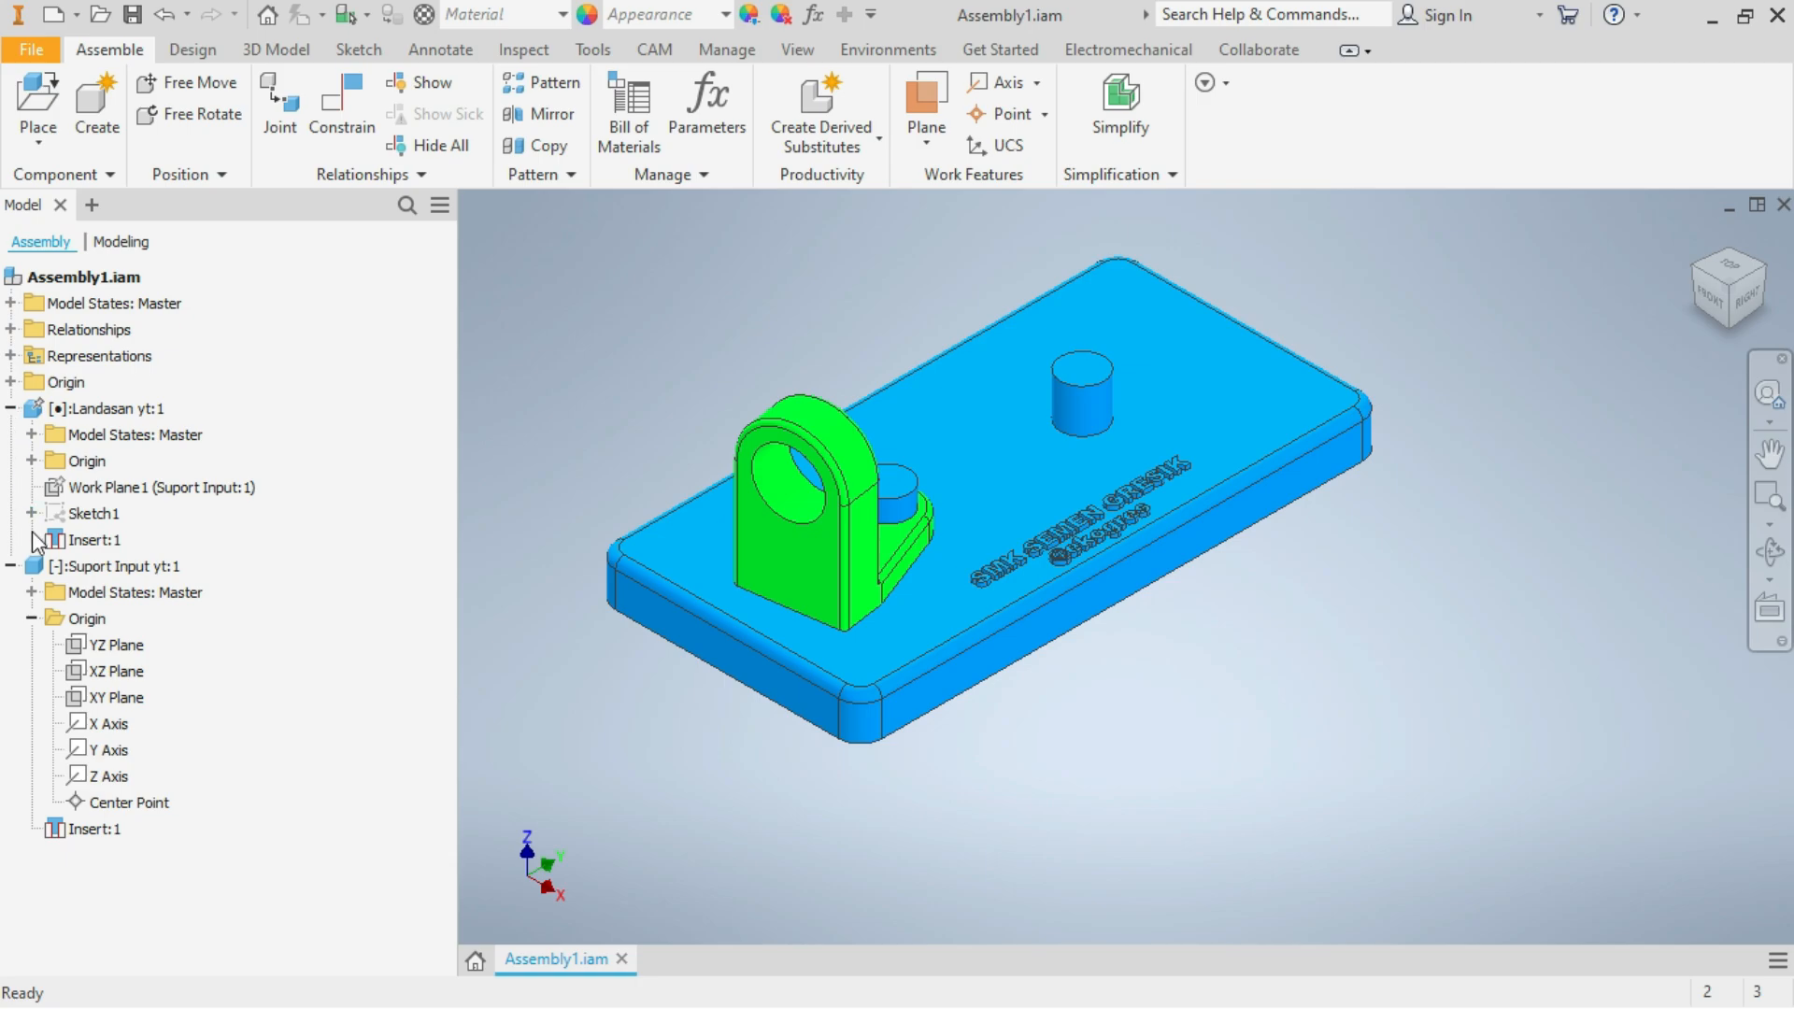
pyautogui.click(31, 460)
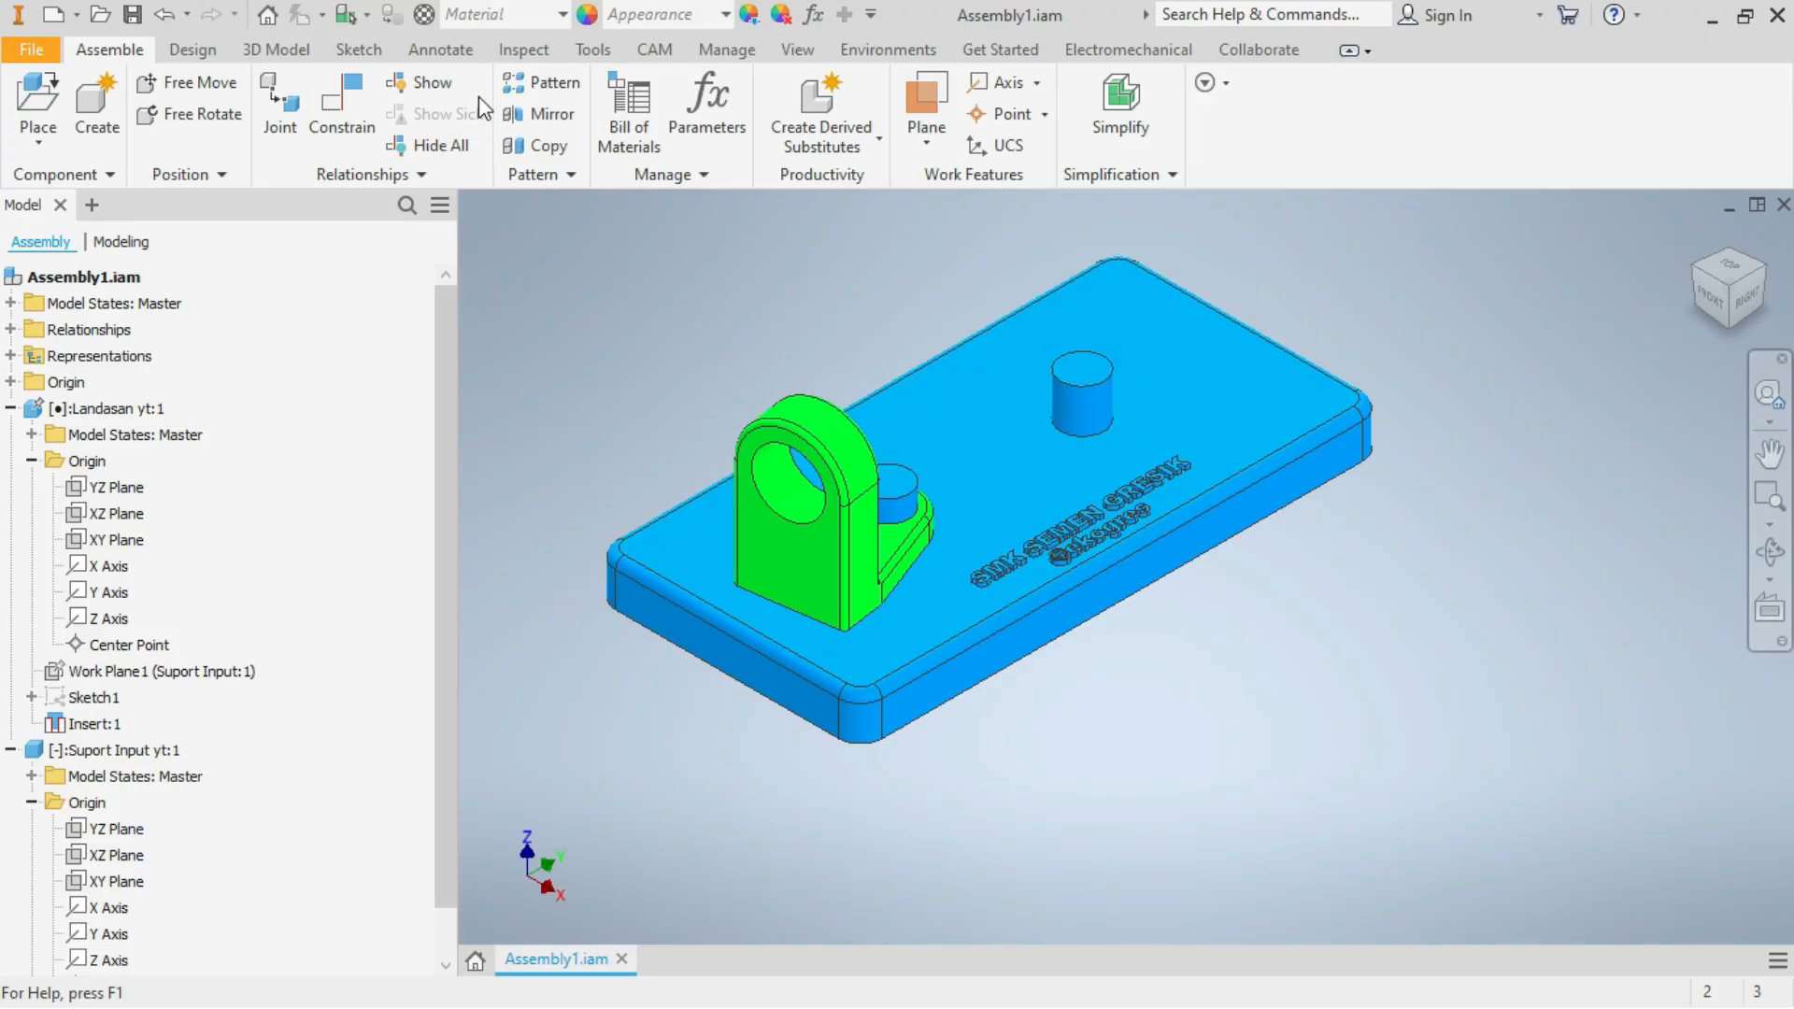
# Measure the base plate's width between its two long side faces
pyautogui.click(359, 50)
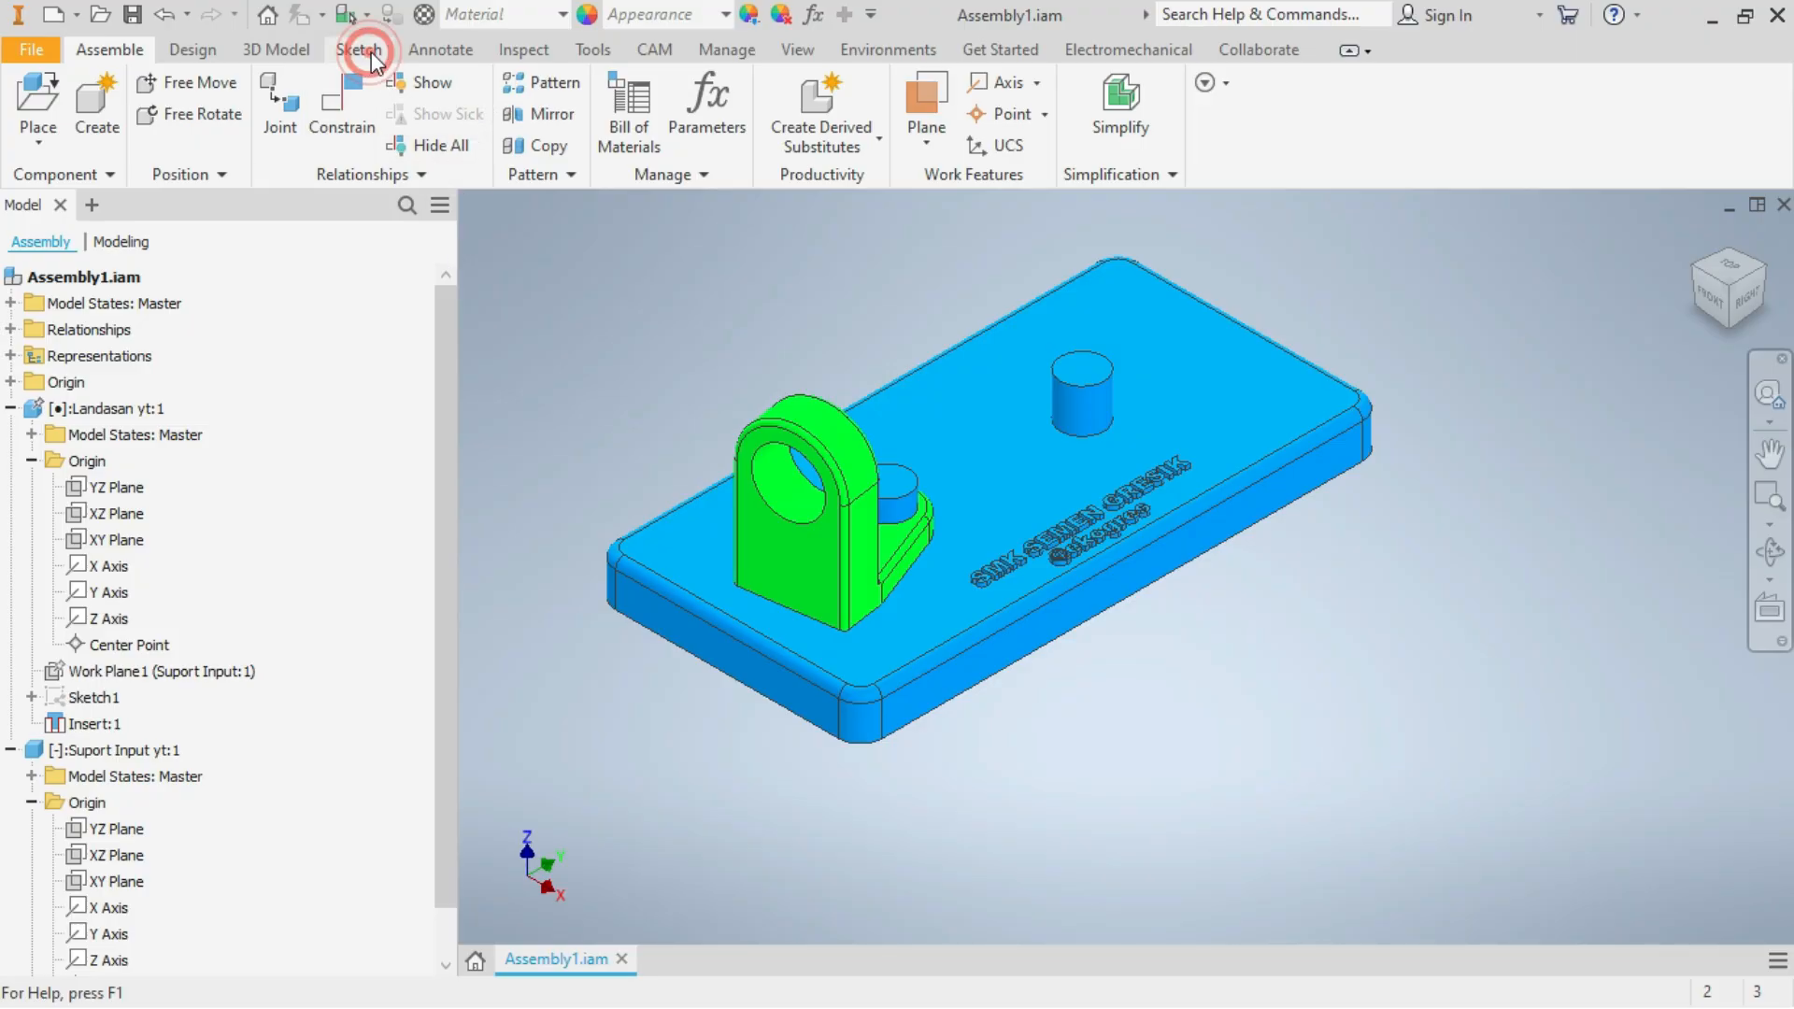
pyautogui.click(521, 48)
pyautogui.click(307, 144)
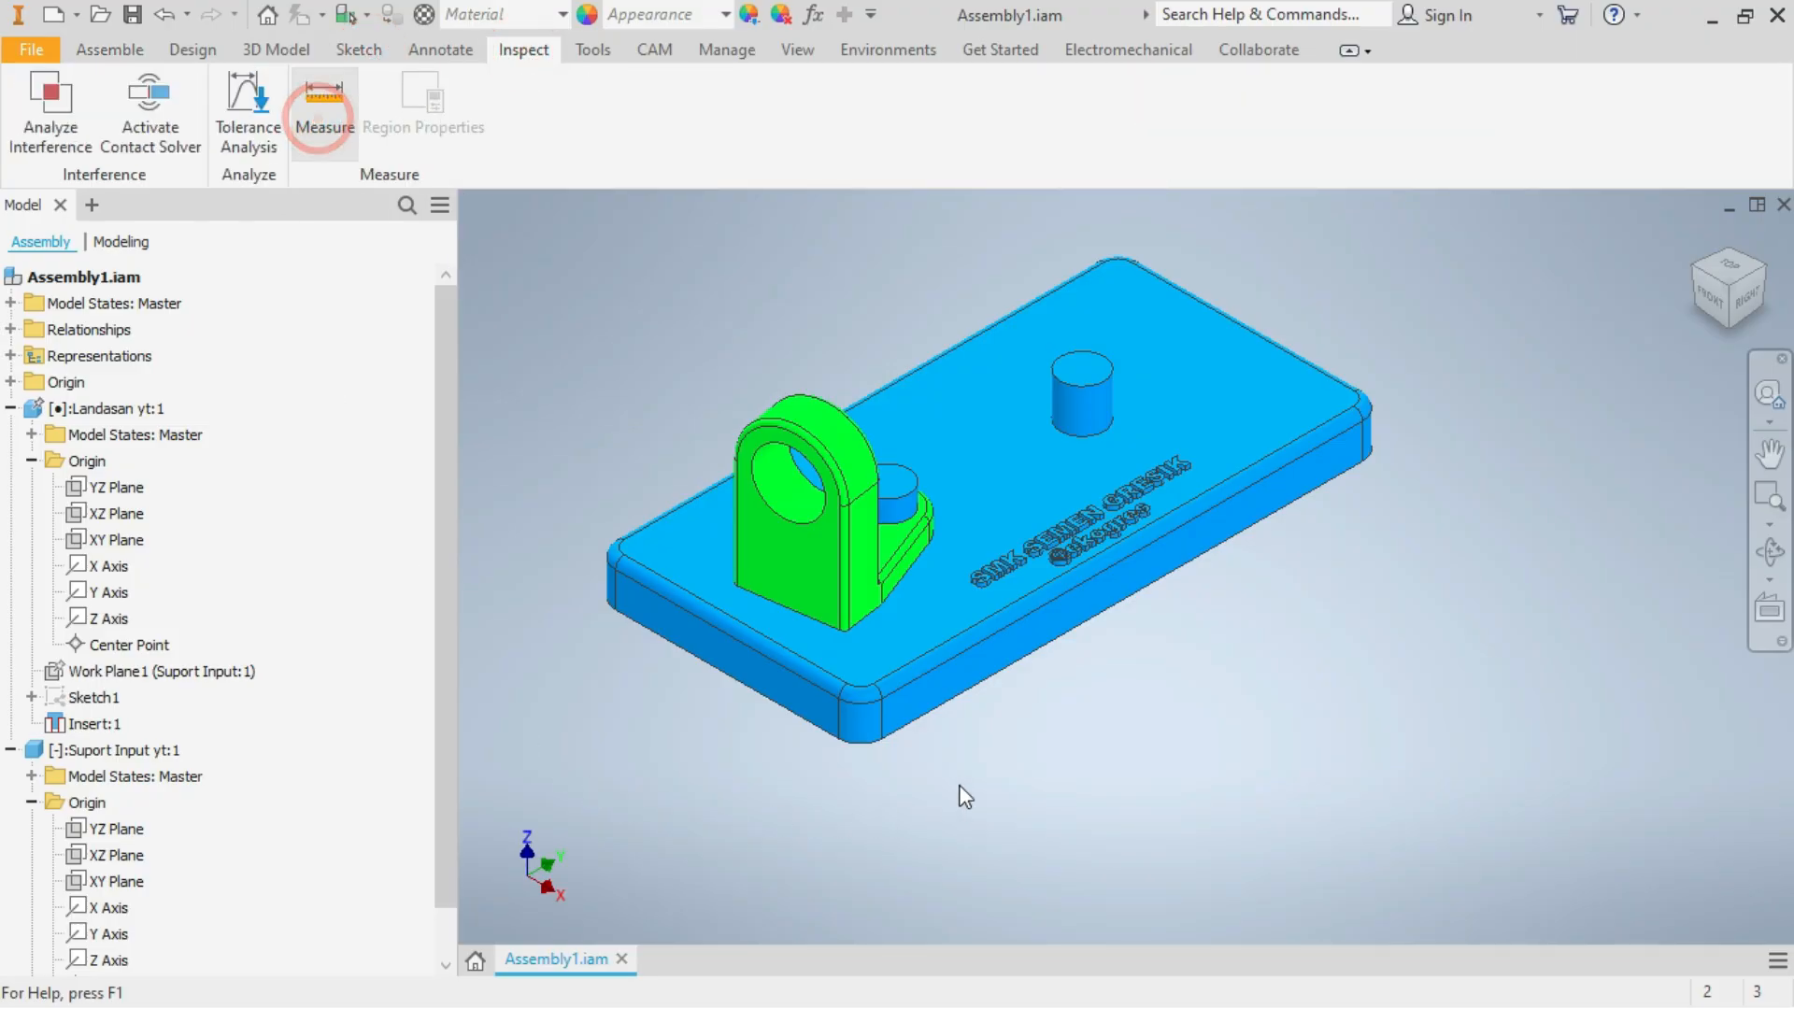
pyautogui.click(980, 665)
pyautogui.click(1696, 273)
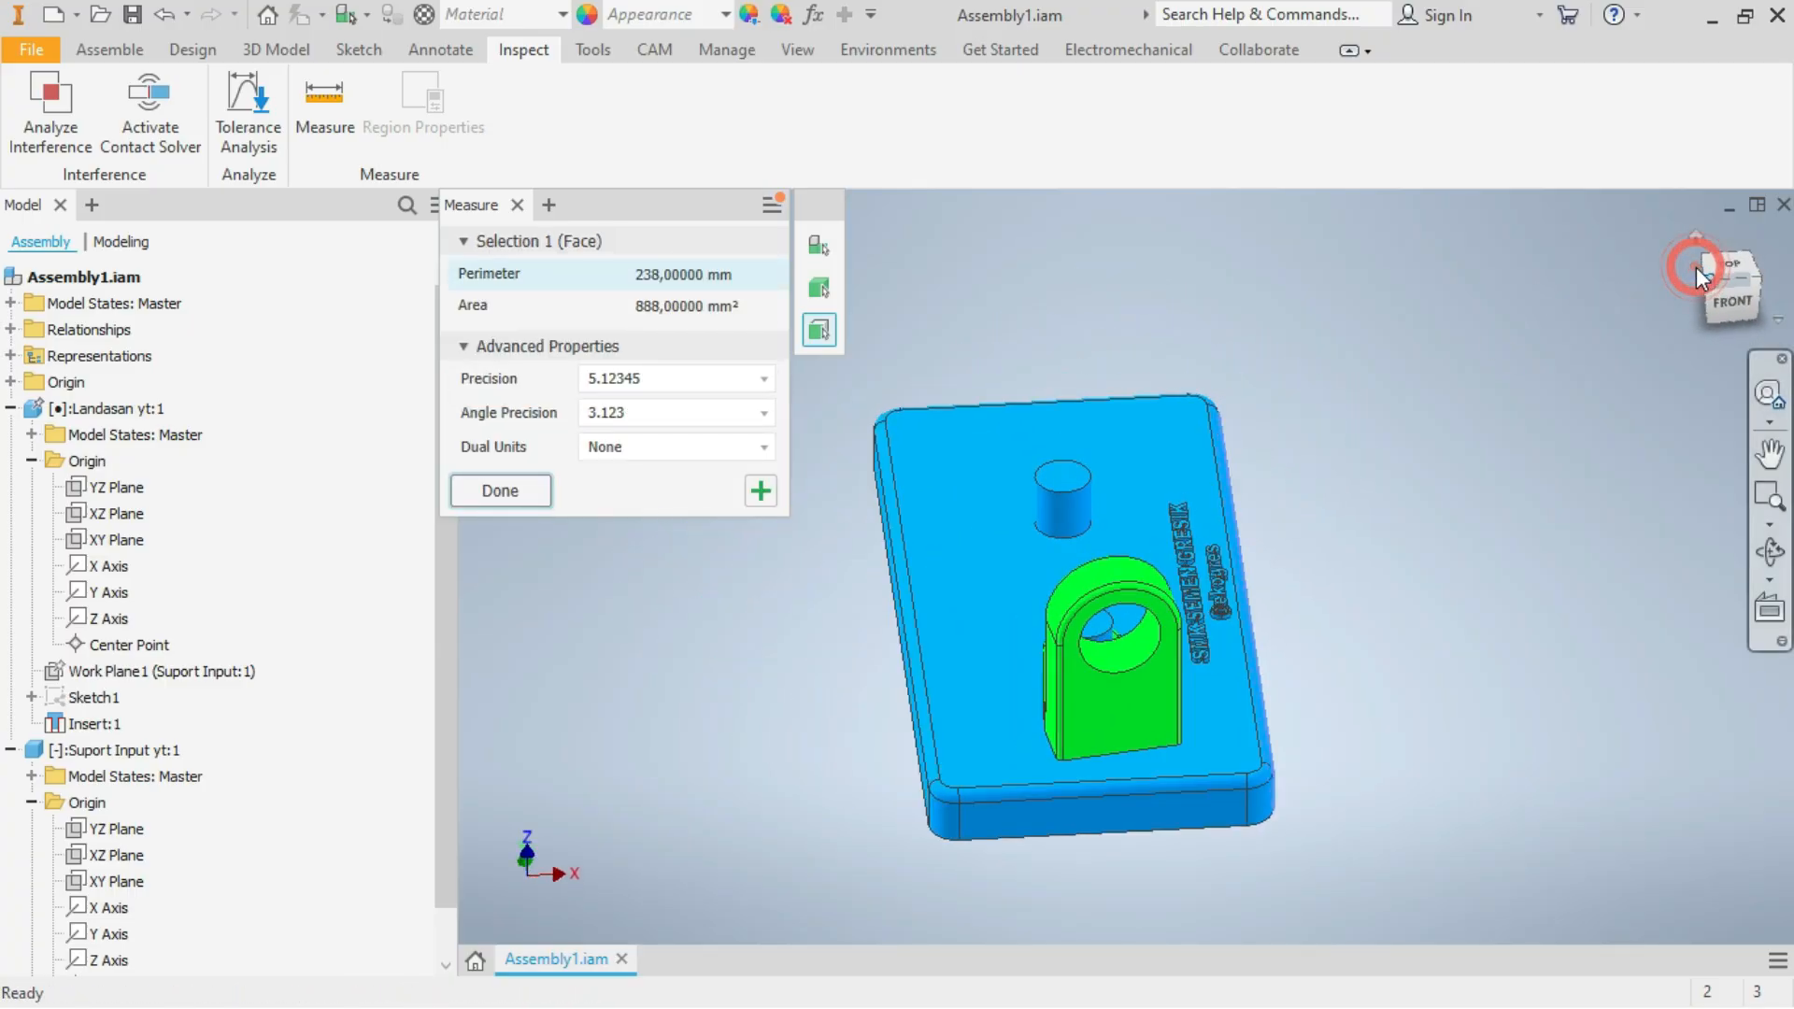
pyautogui.click(1193, 815)
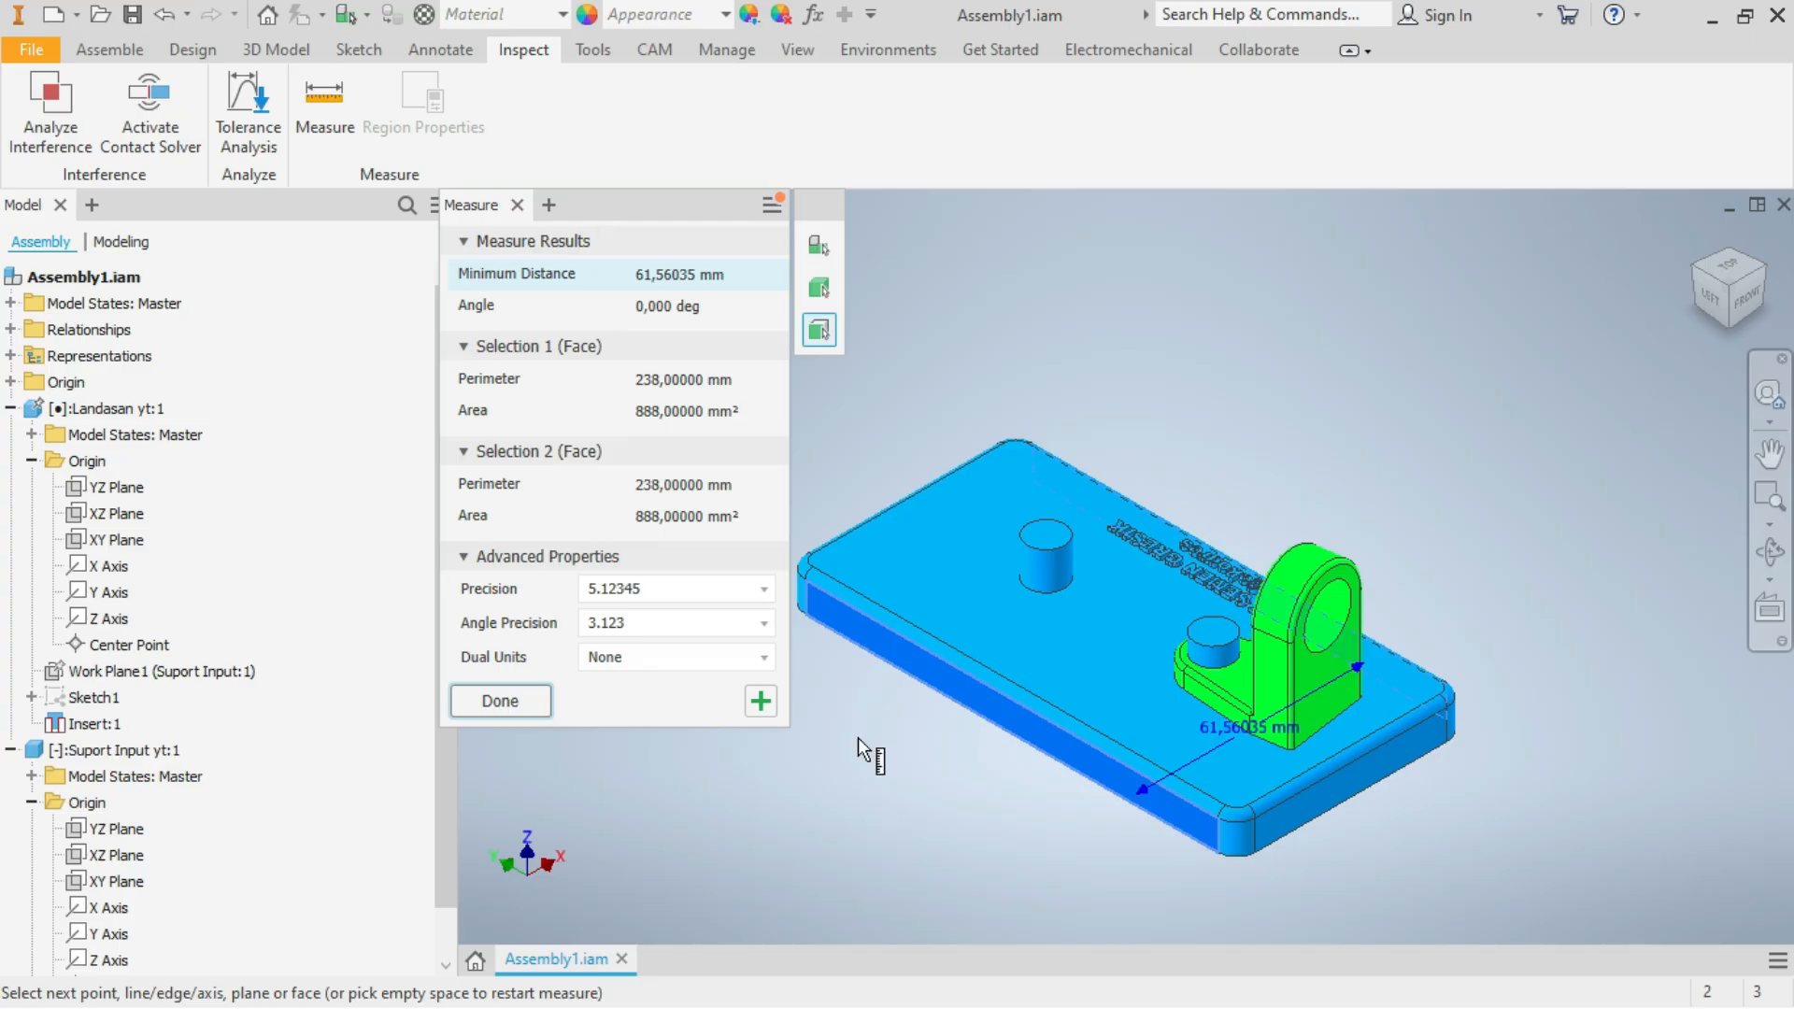
# Copy the measured minimum distance and end the measurement
pyautogui.click(683, 276)
pyautogui.rightClick(686, 283)
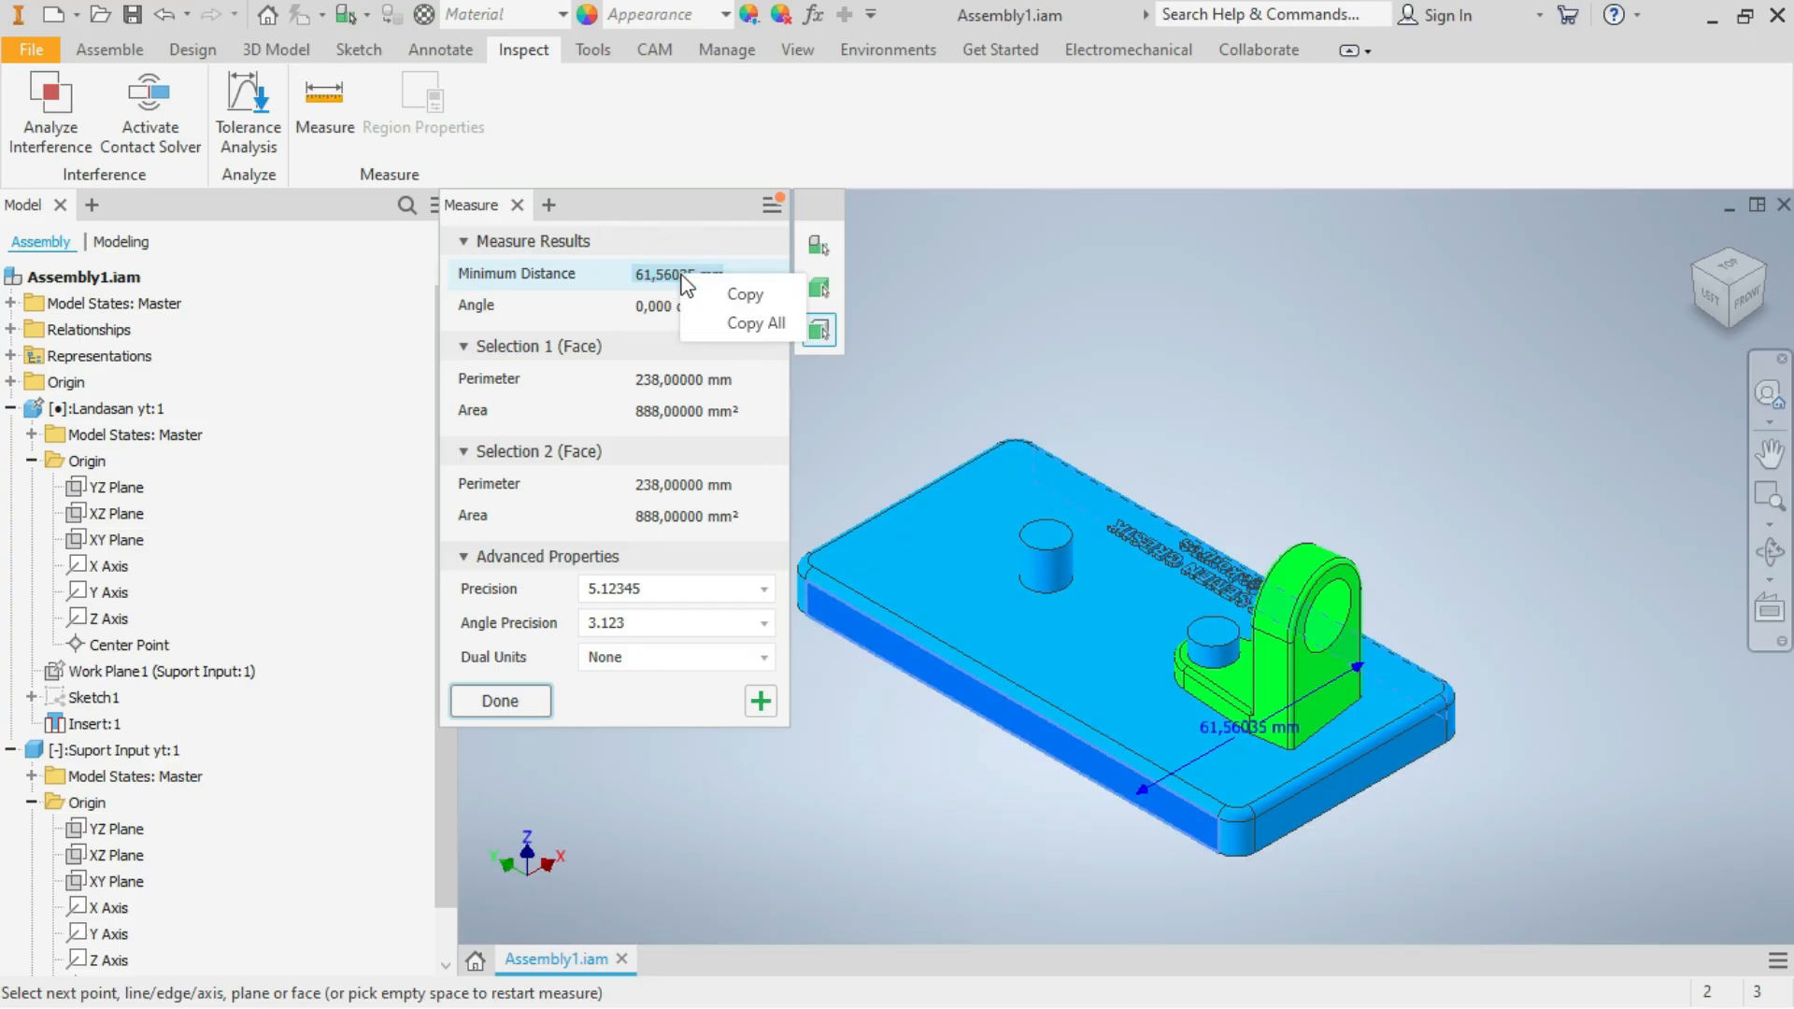
pyautogui.click(733, 294)
pyautogui.click(1100, 316)
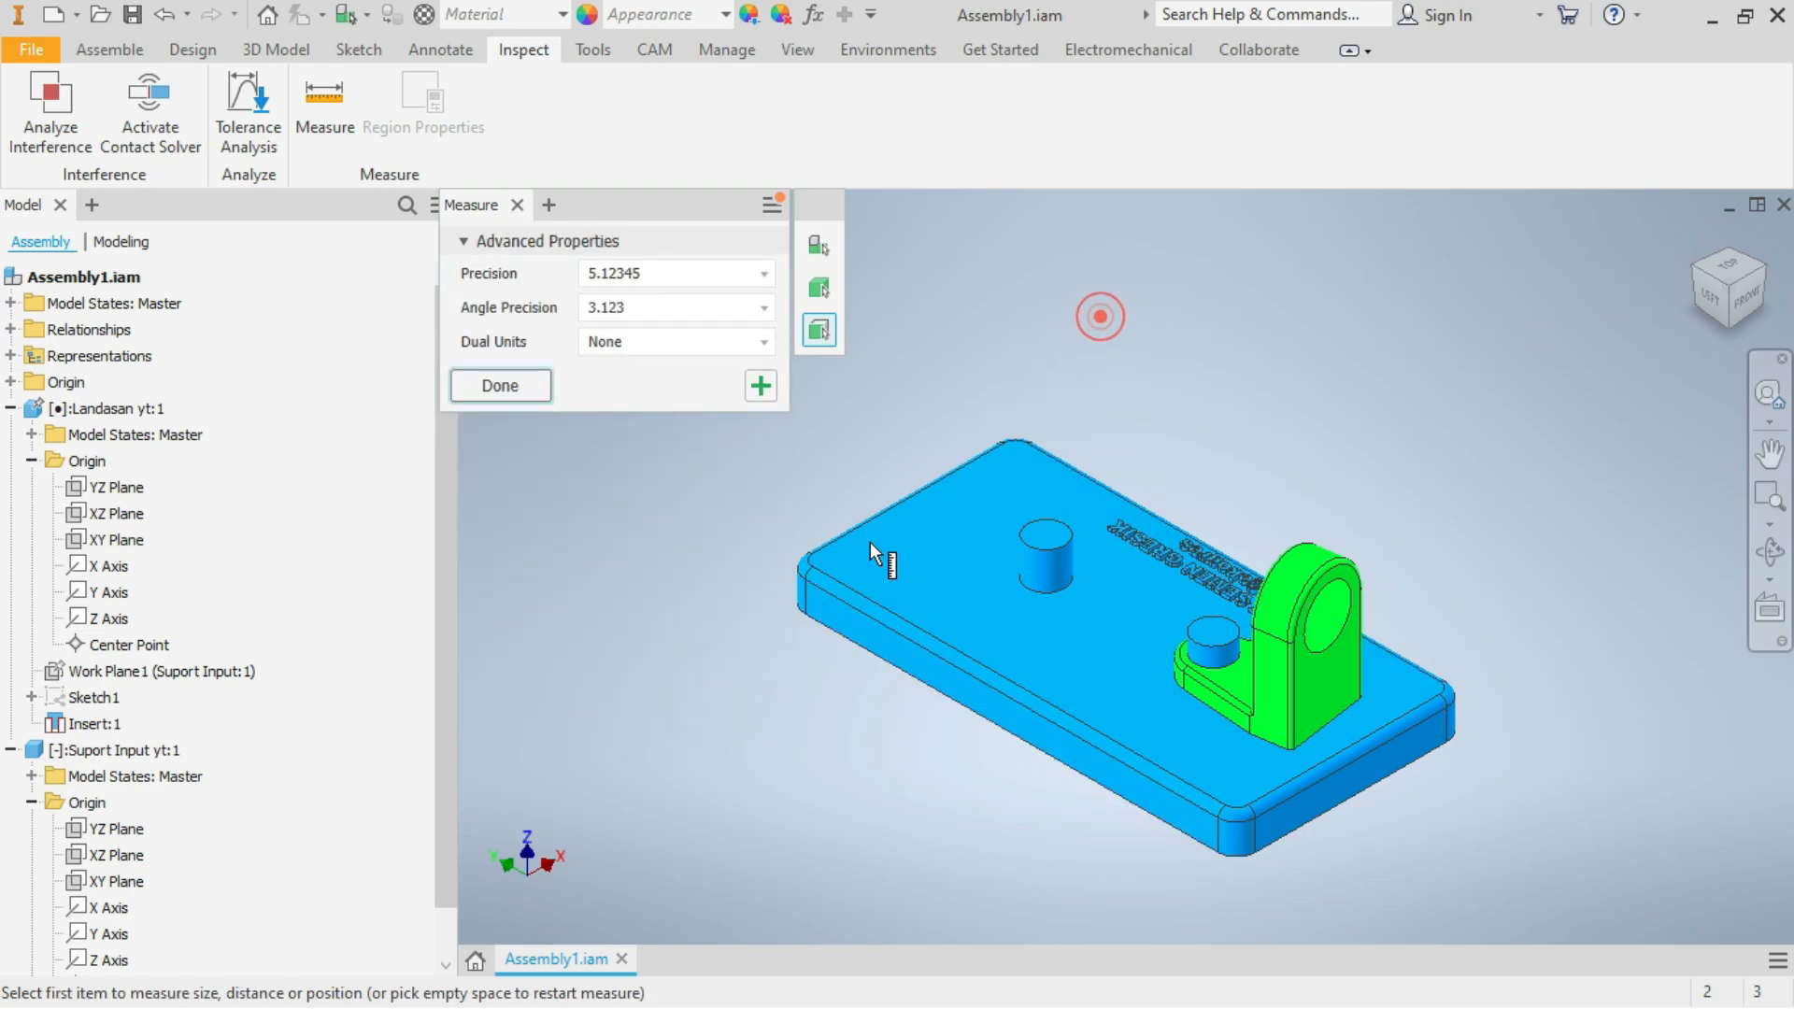
pyautogui.press('Escape')
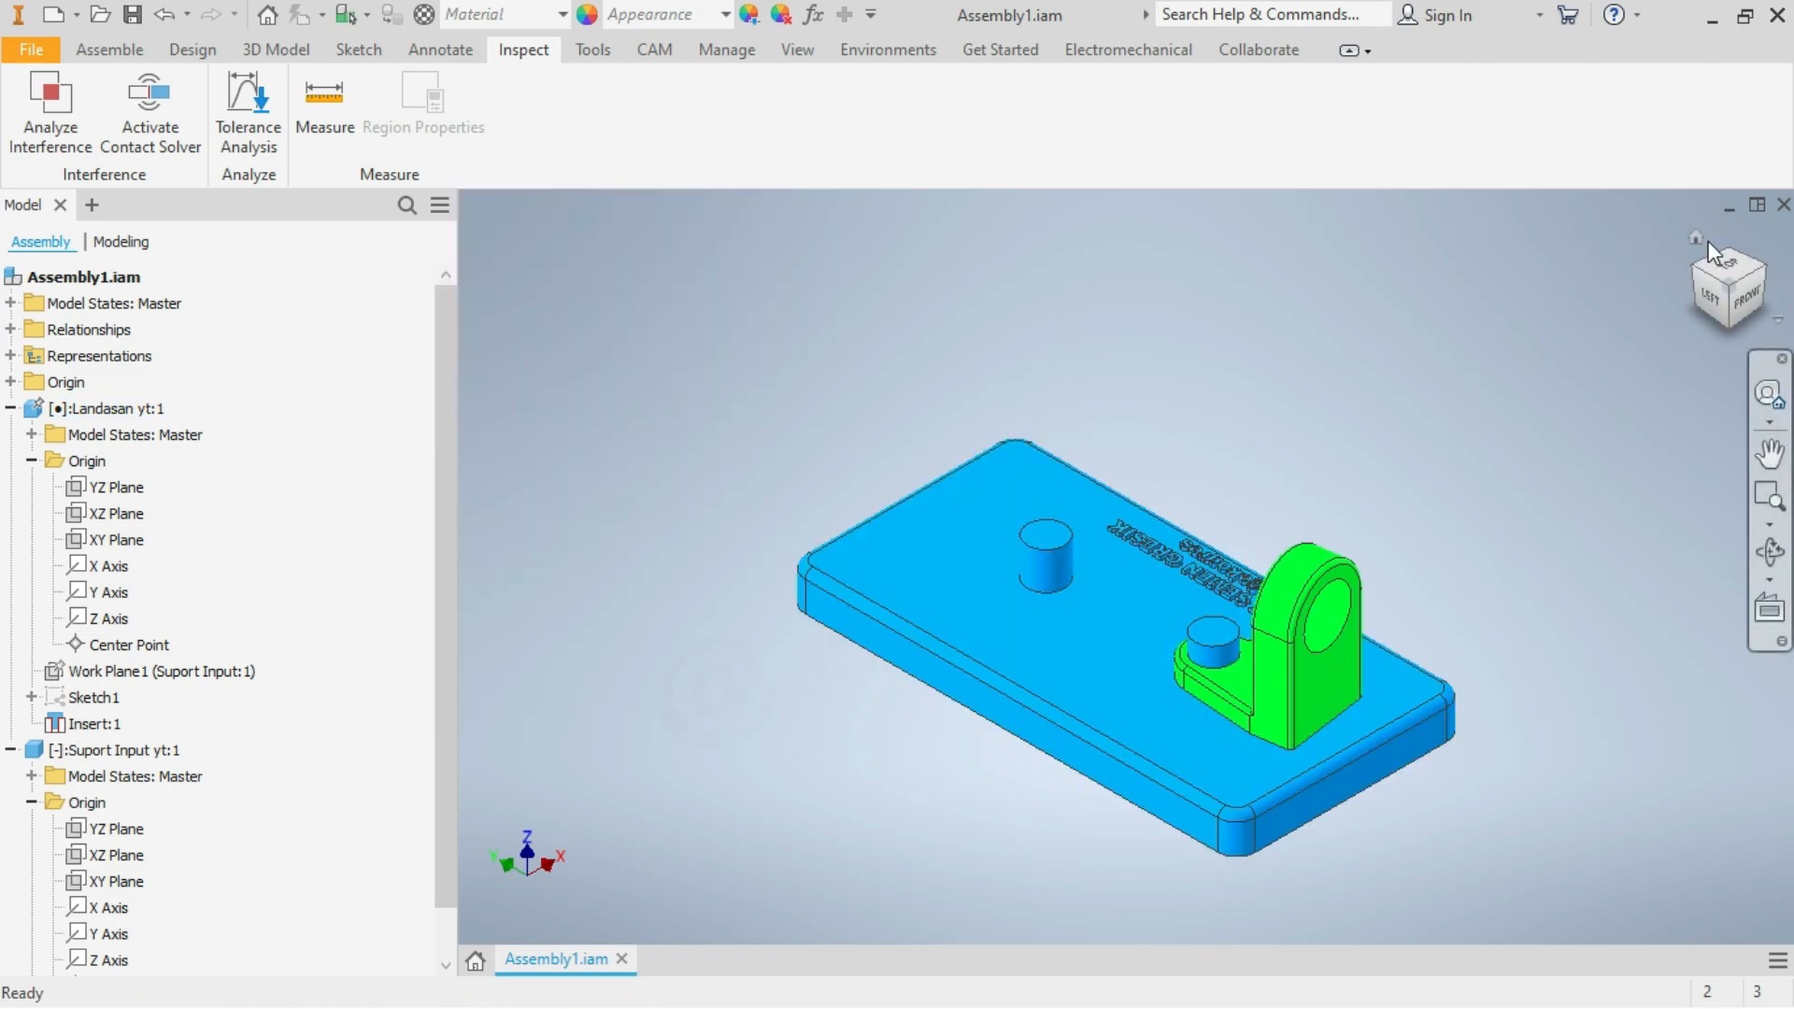
# Set up a Mate constraint between the support's YZ plane and the base plate's near long side face, using the Mate solution
pyautogui.click(1697, 238)
pyautogui.click(110, 51)
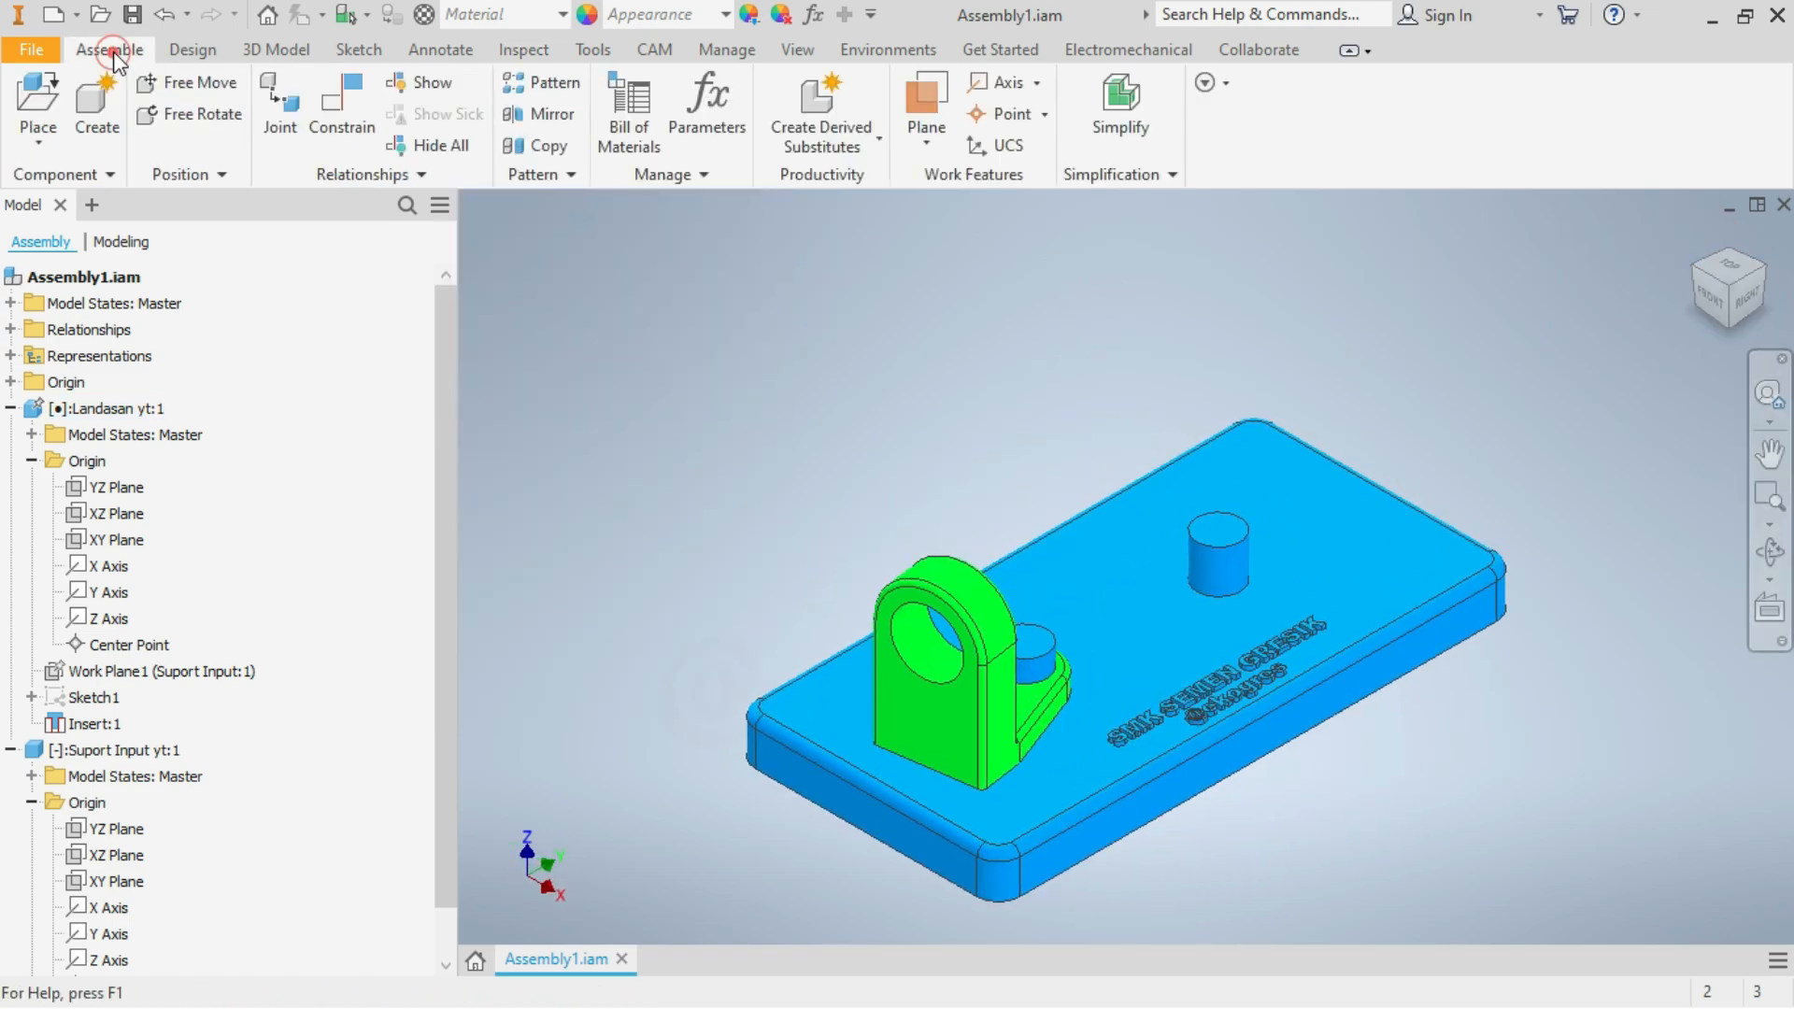
pyautogui.click(327, 114)
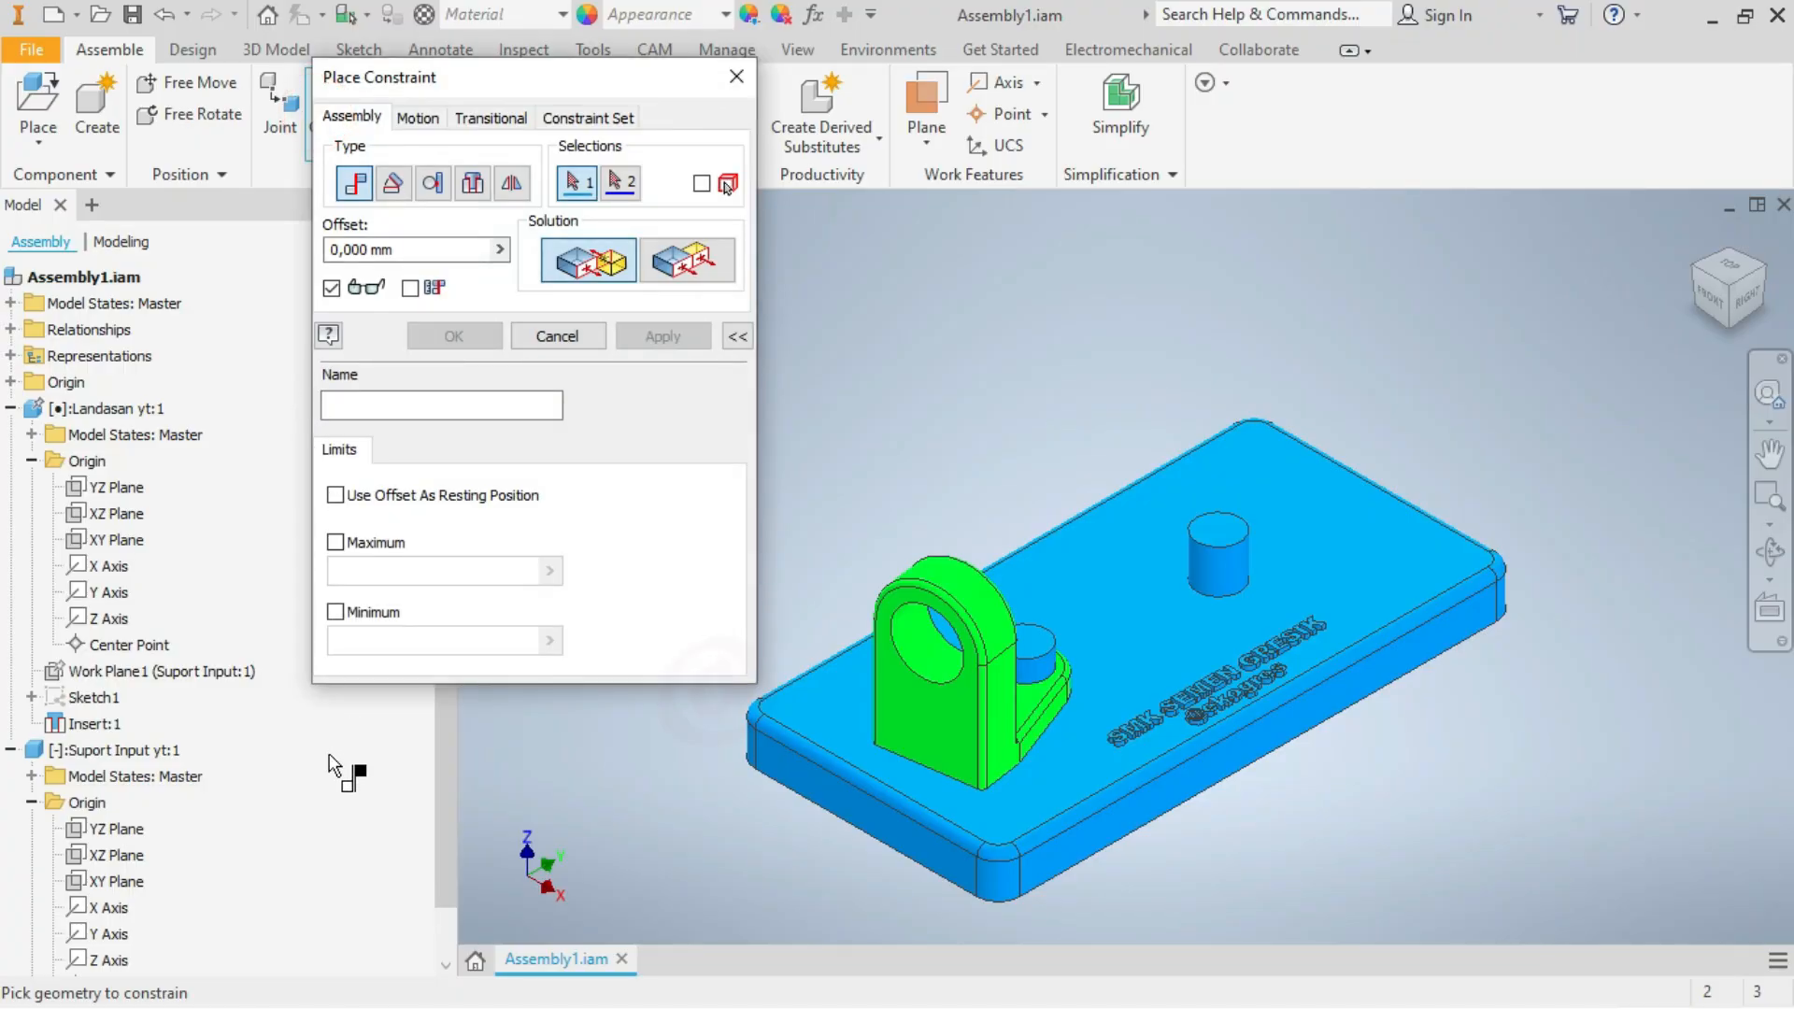
pyautogui.click(128, 830)
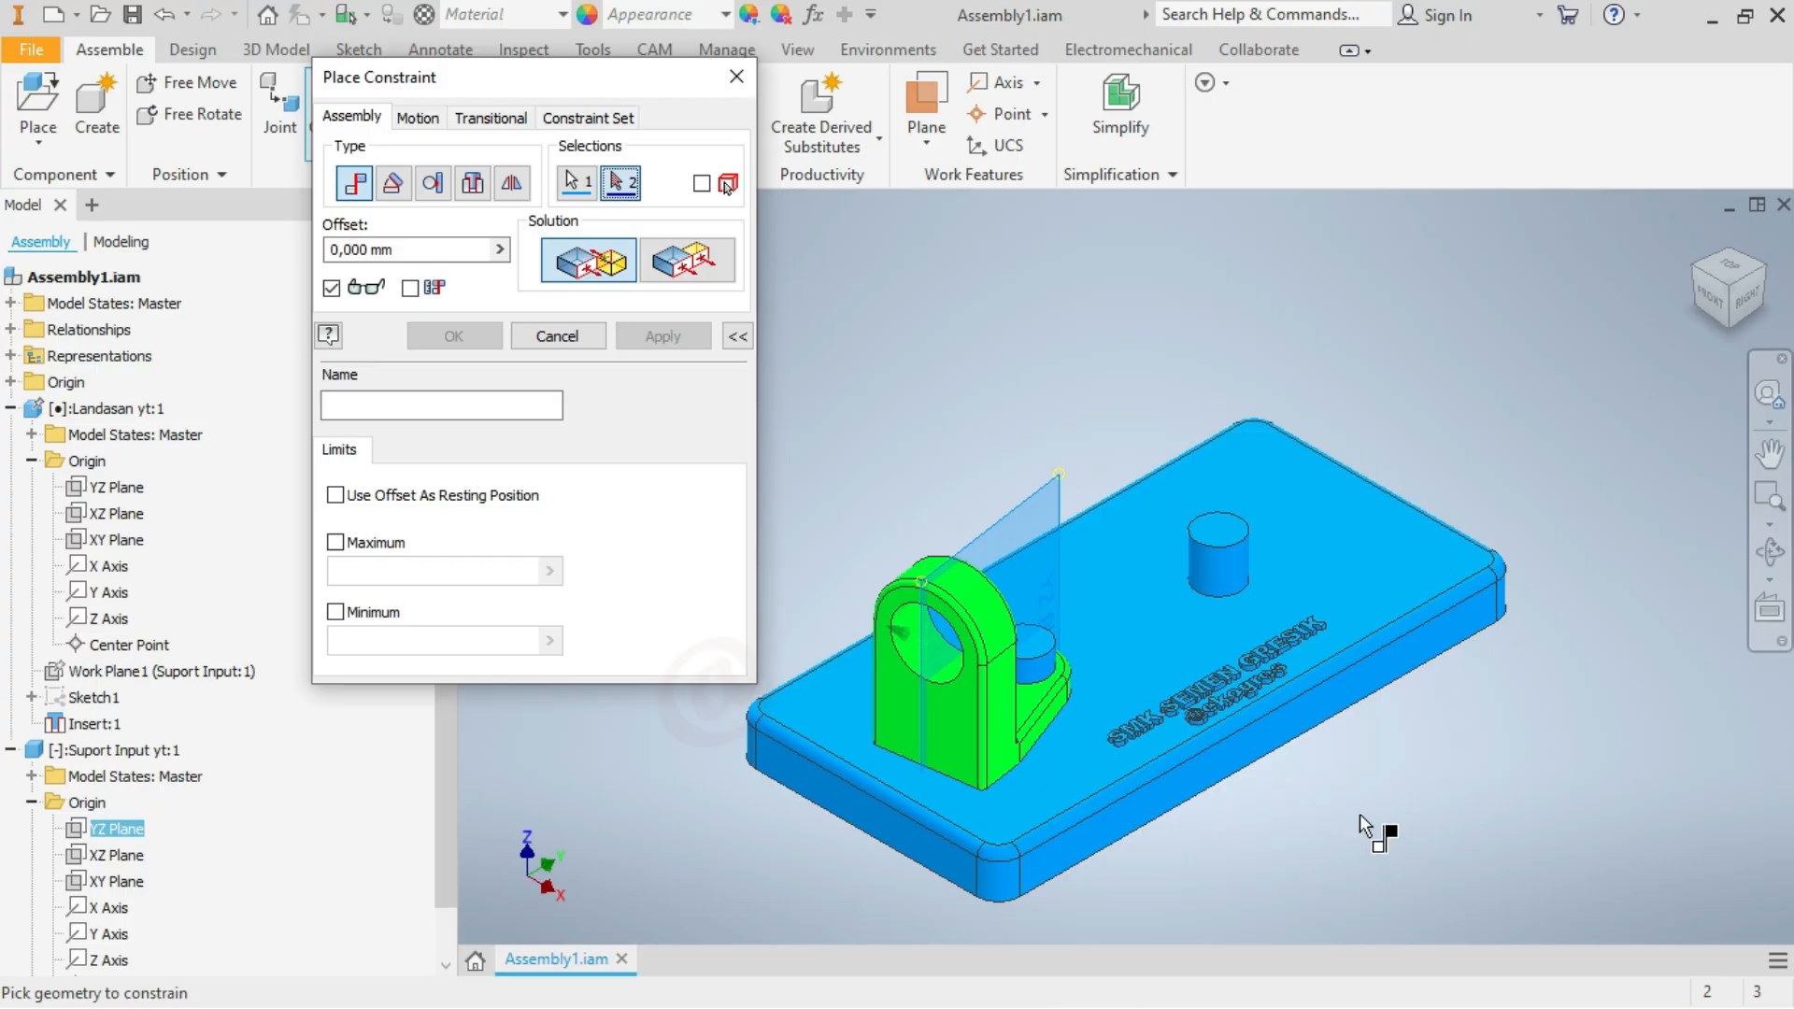
pyautogui.click(1123, 815)
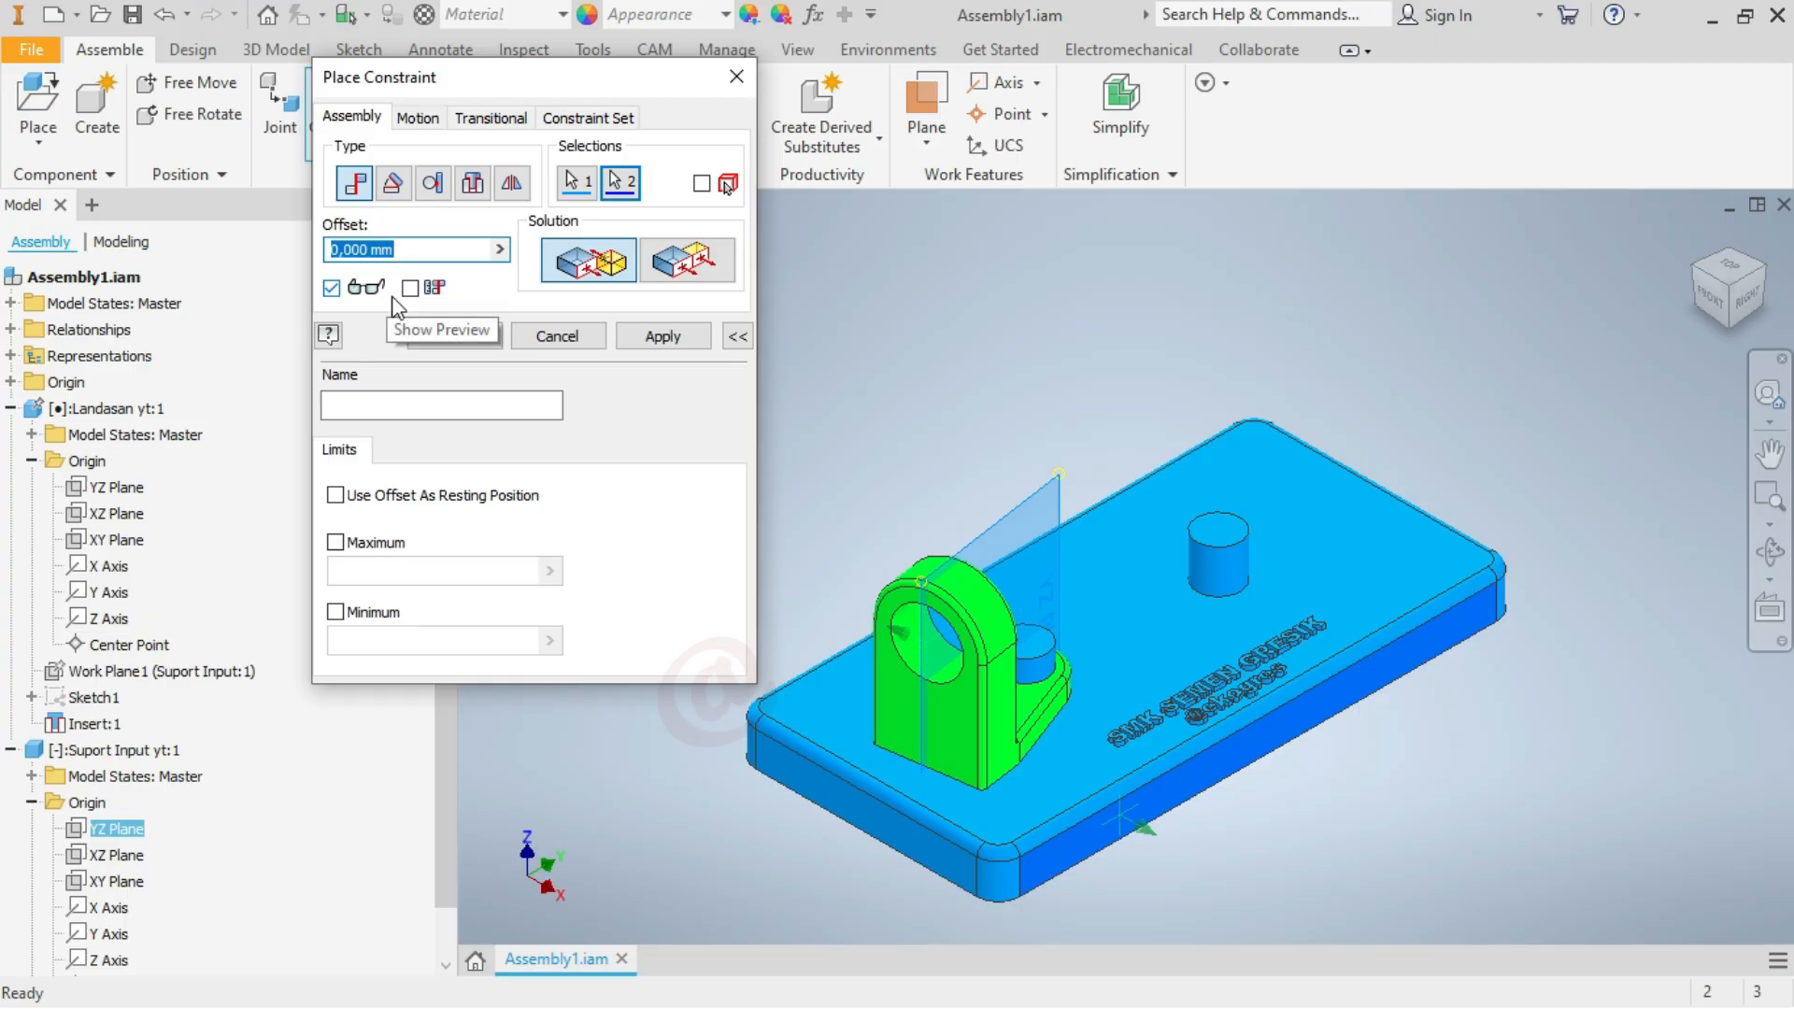
pyautogui.click(680, 268)
pyautogui.click(592, 256)
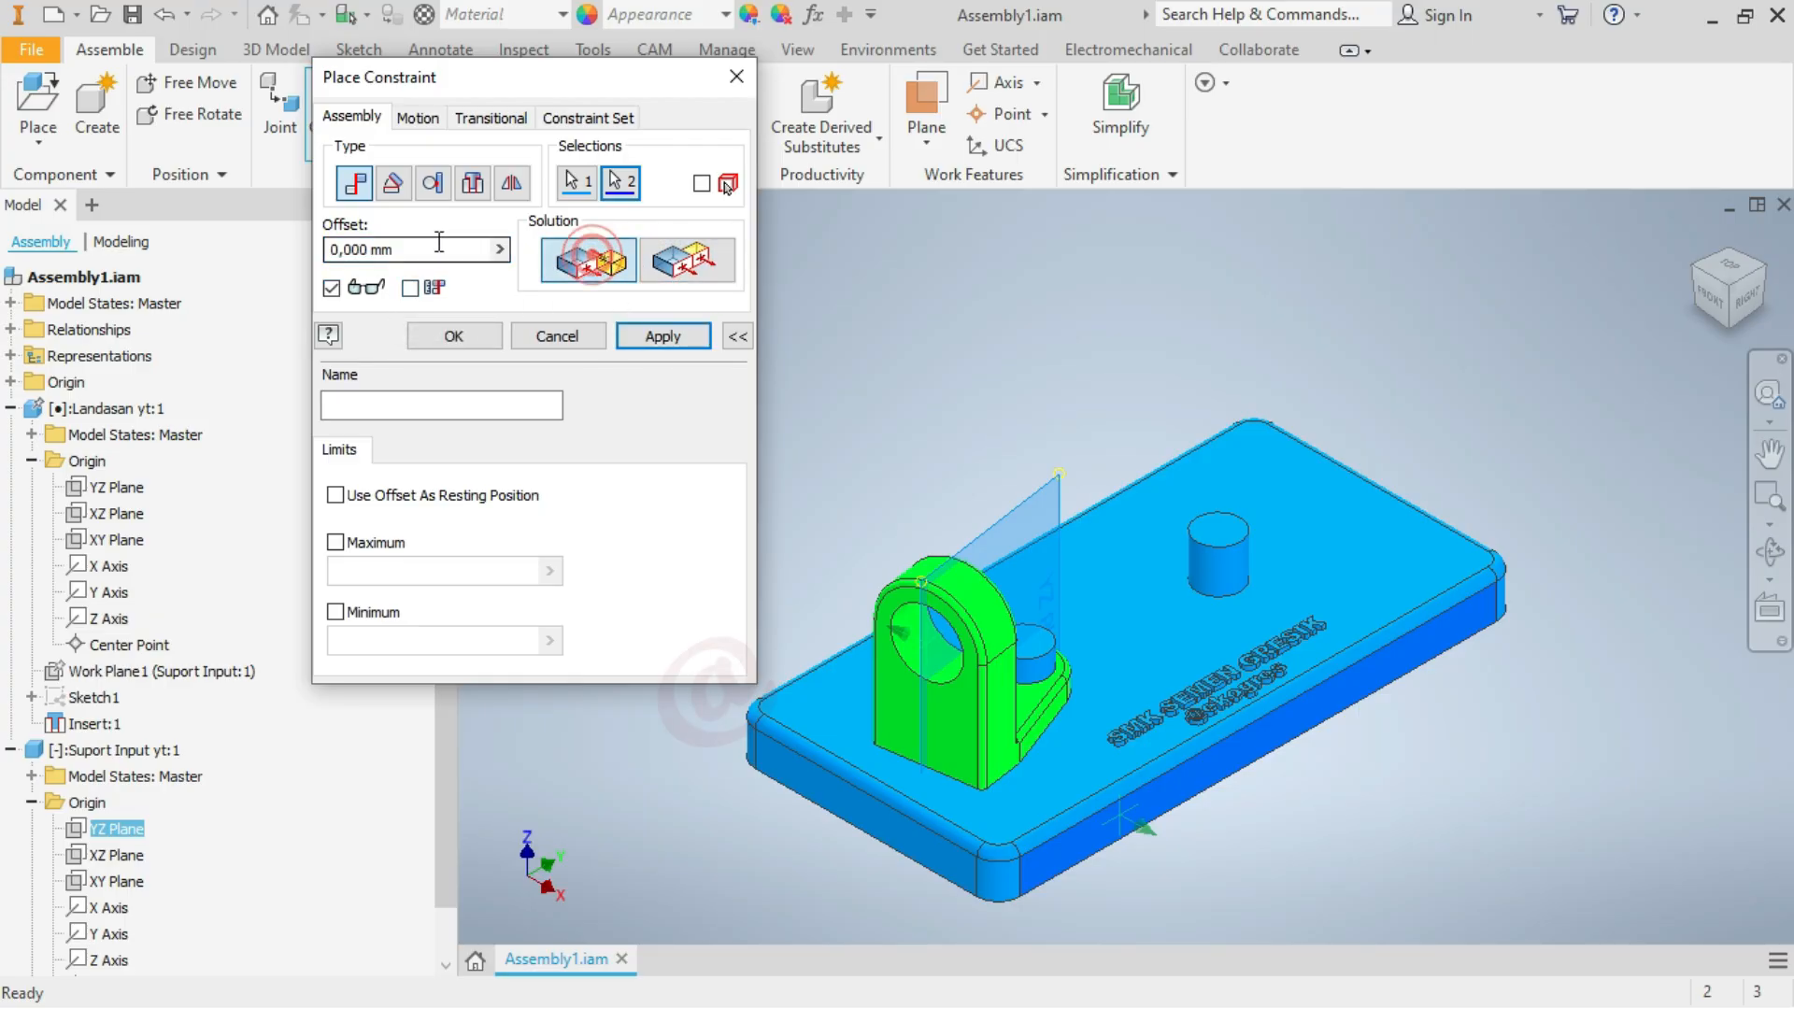
# Set the mate offset to half the plate width, 61,56035/2, and try to apply the constraint, returning to editing it
pyautogui.click(438, 244)
pyautogui.moveTo(437, 245); pyautogui.dragTo(208, 245)
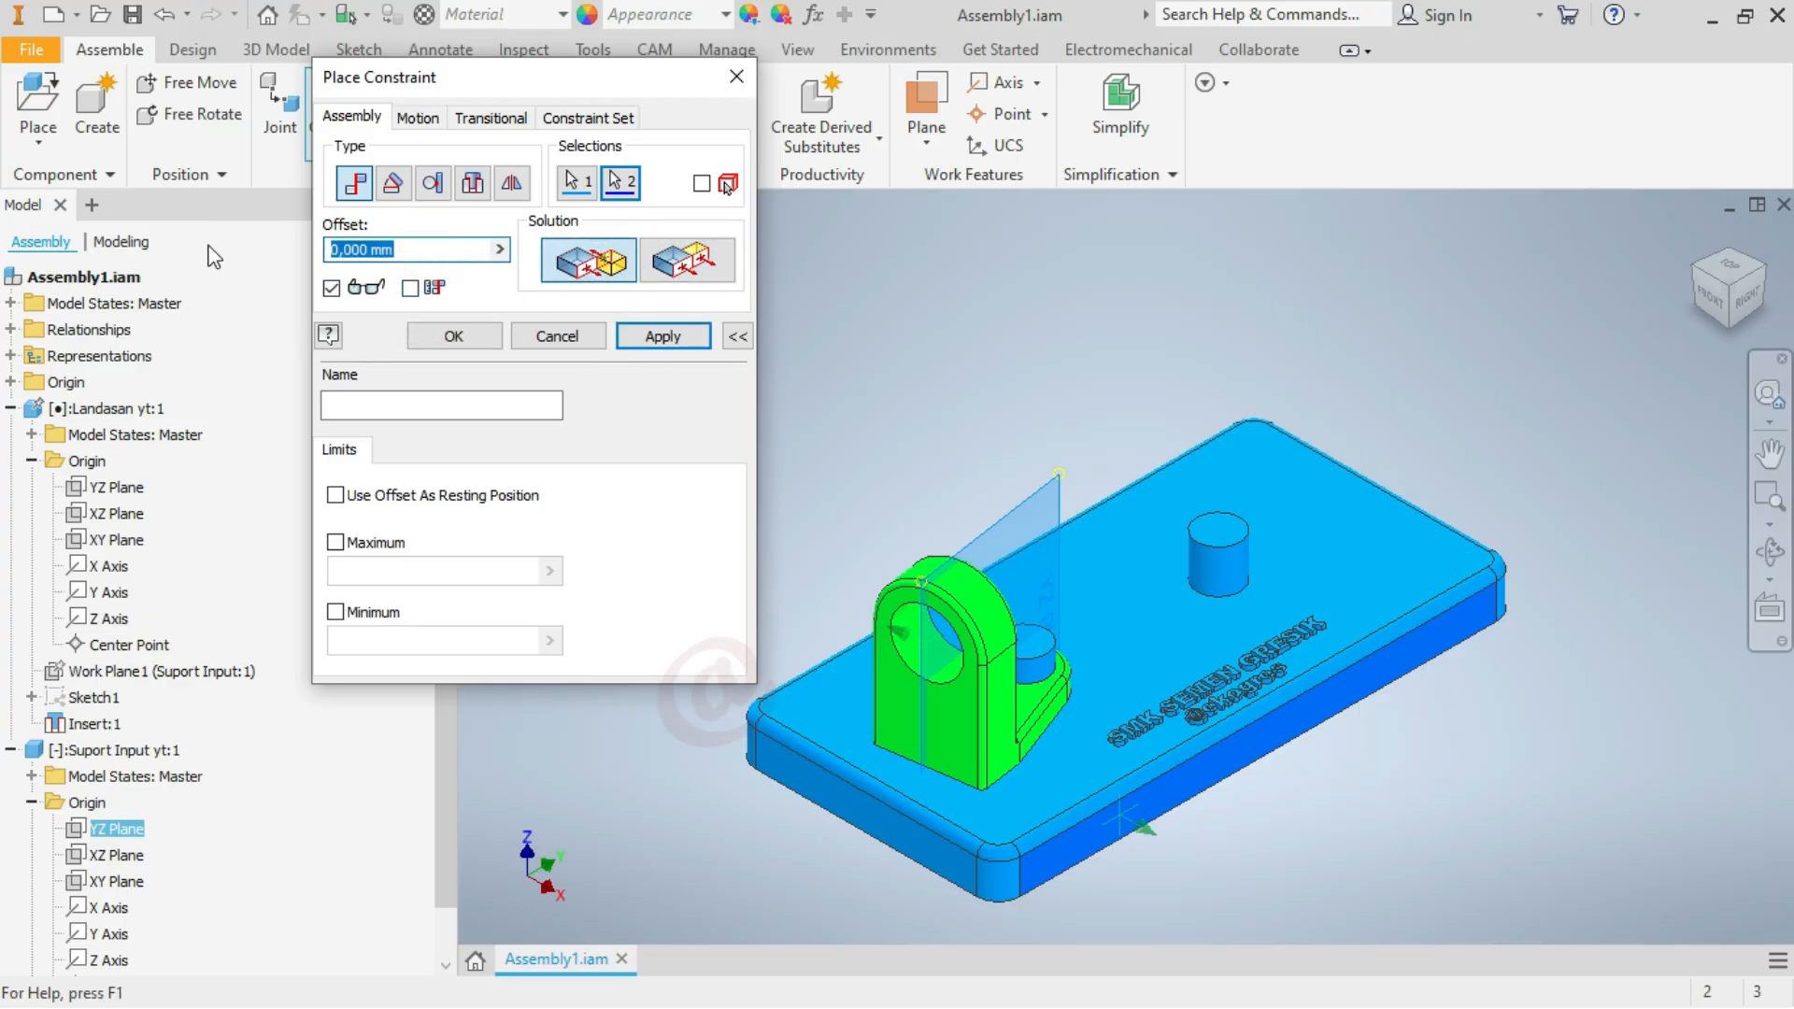
pyautogui.hotkey('ctrl', 'v')
pyautogui.press('BackSpace')
pyautogui.press('BackSpace')
pyautogui.press('BackSpace')
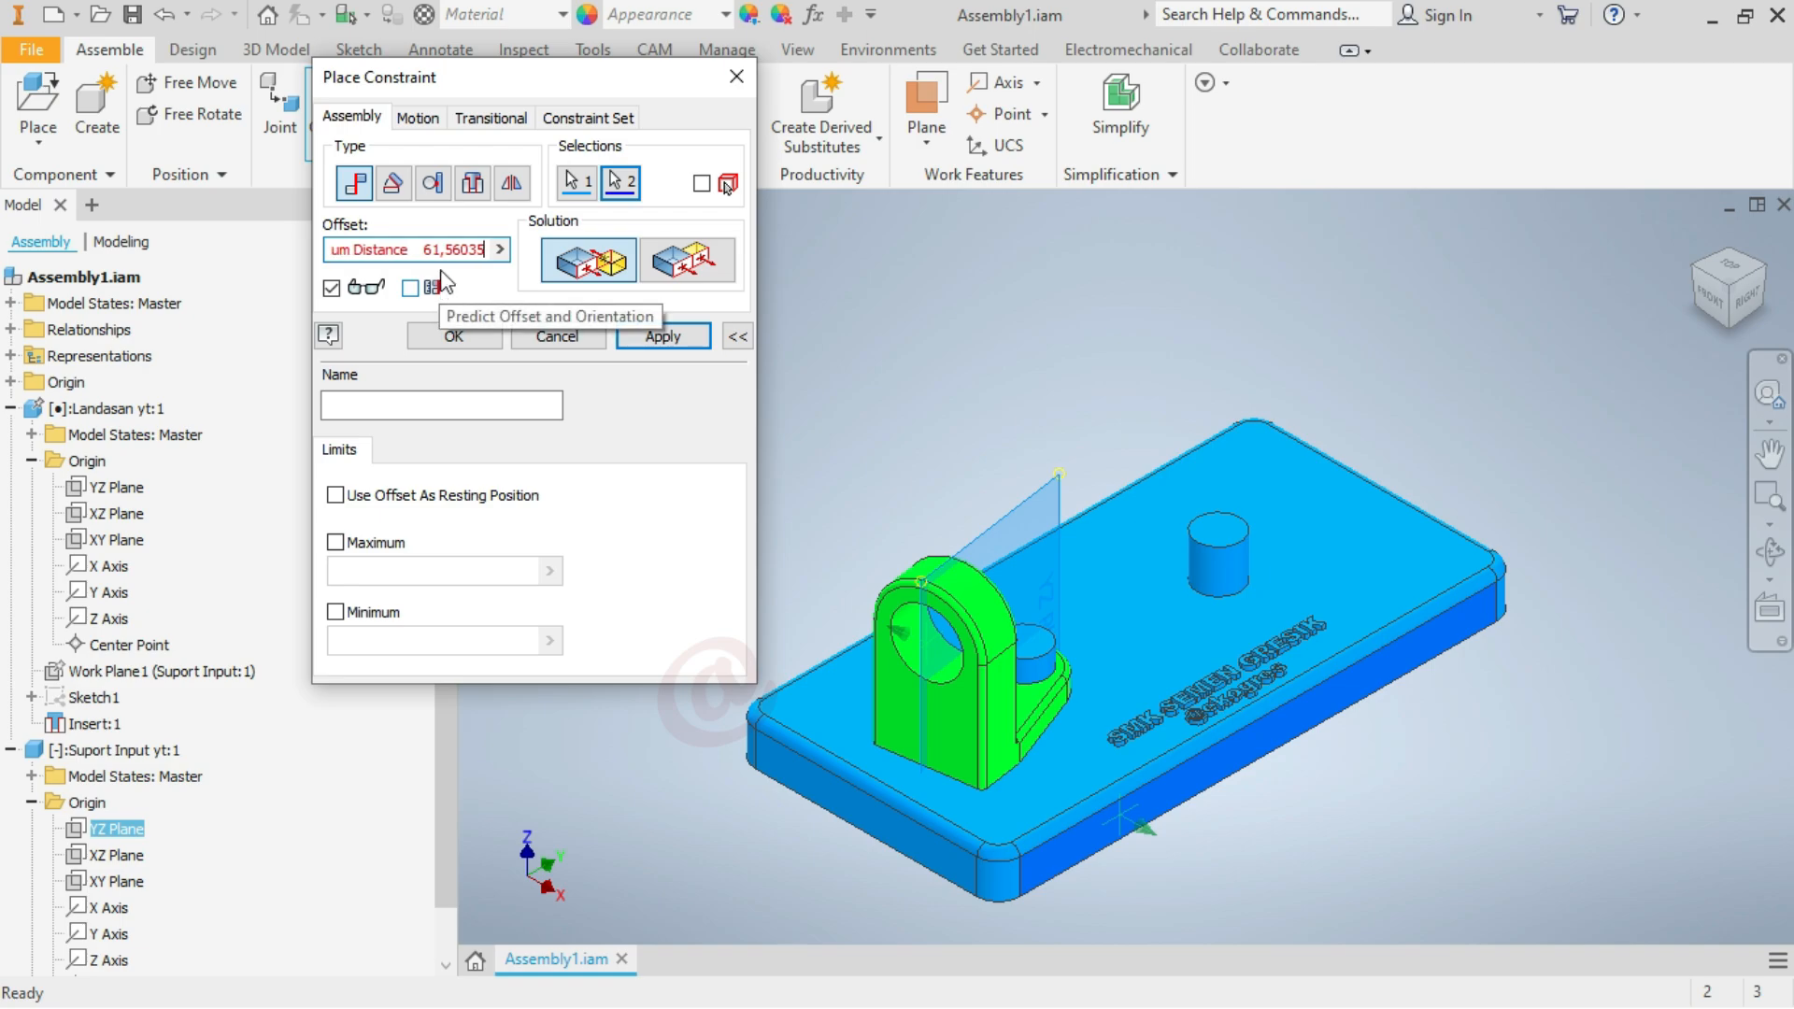
pyautogui.click(425, 249)
pyautogui.press('BackSpace')
pyautogui.press('BackSpace')
pyautogui.press('BackSpace')
pyautogui.press('BackSpace')
pyautogui.press('BackSpace')
pyautogui.press('BackSpace')
pyautogui.press('BackSpace')
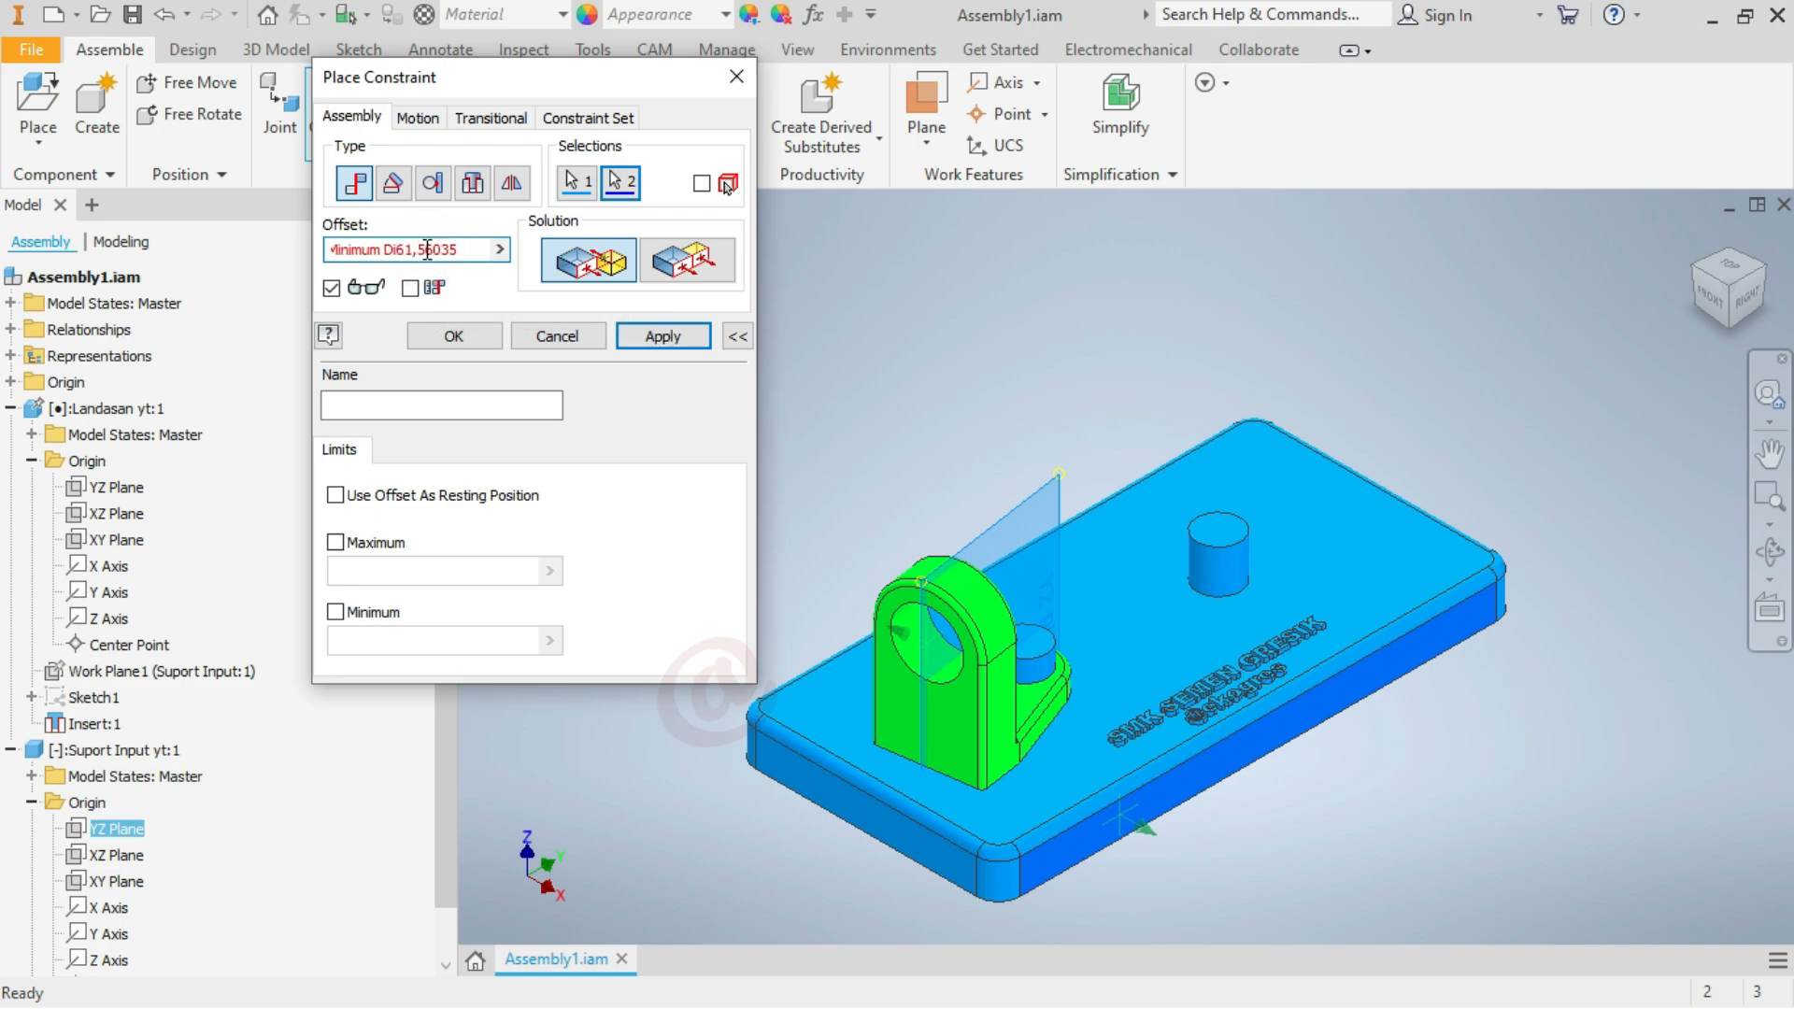
pyautogui.press('BackSpace')
pyautogui.press('BackSpace')
pyautogui.press('BackSpace')
pyautogui.press('BackSpace')
pyautogui.press('BackSpace')
pyautogui.press('BackSpace')
pyautogui.press('BackSpace')
pyautogui.press('BackSpace')
pyautogui.press('BackSpace')
pyautogui.press('BackSpace')
pyautogui.click(662, 336)
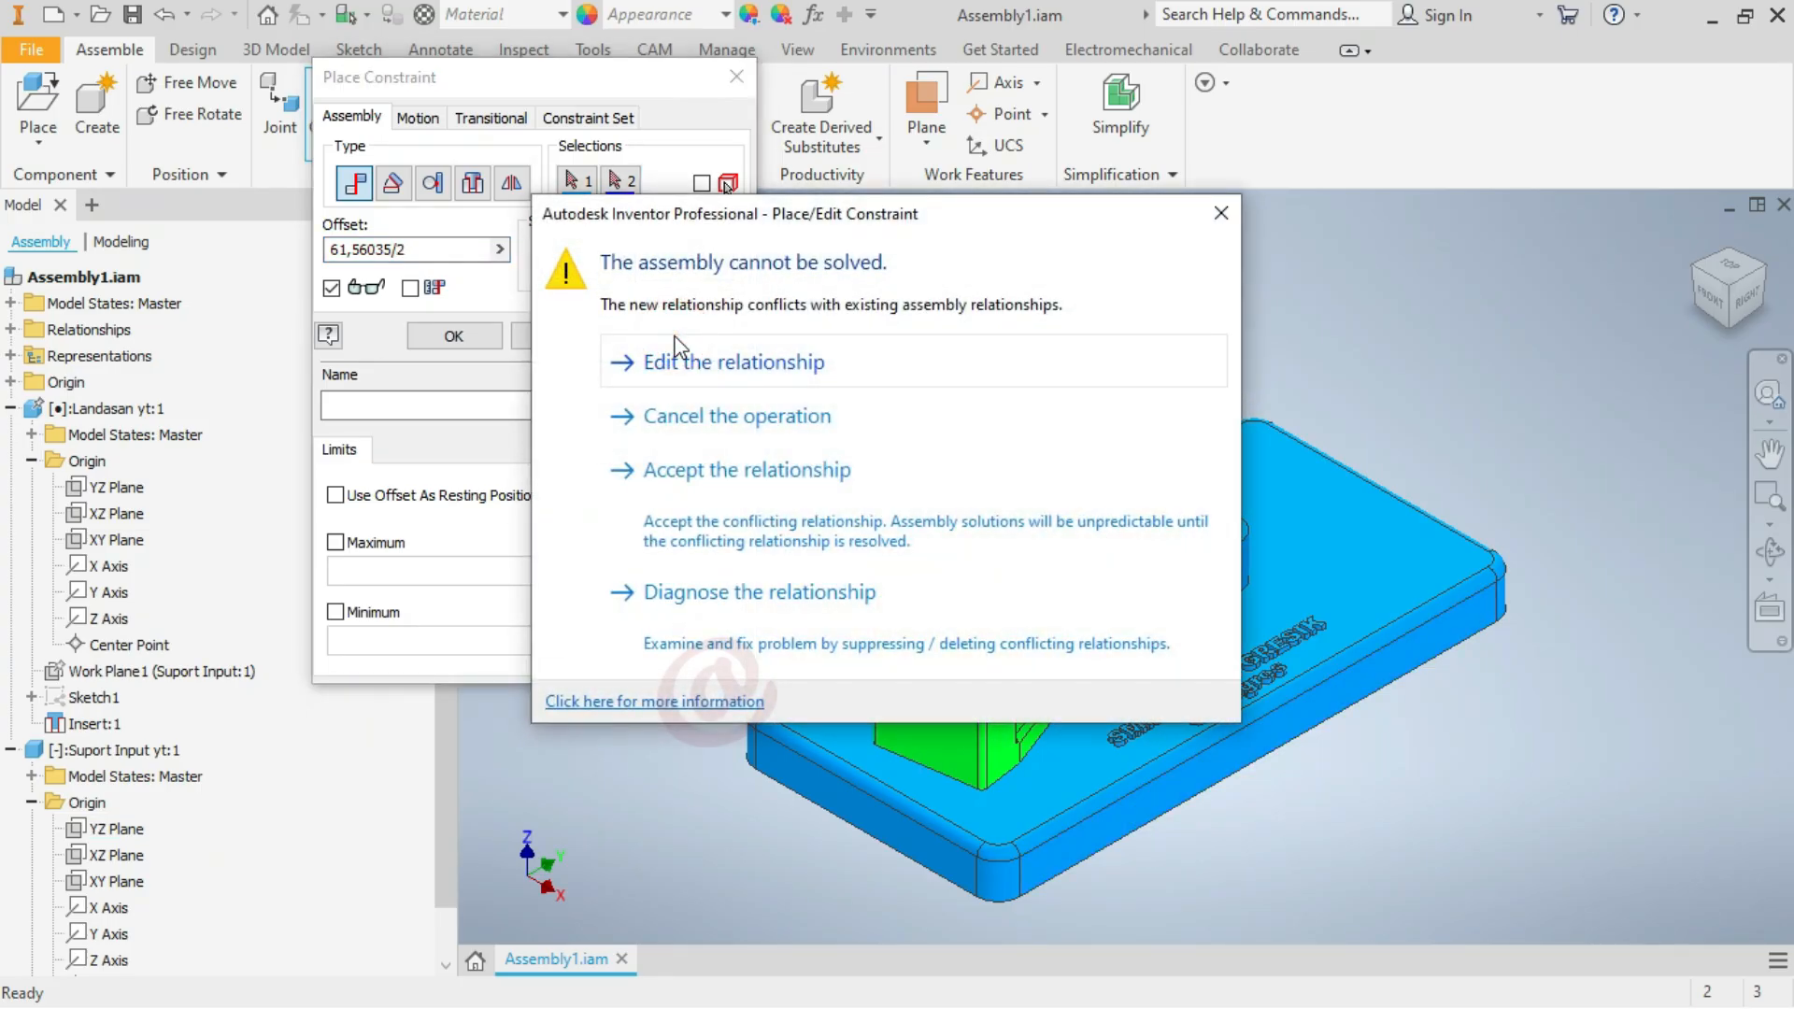
pyautogui.click(685, 365)
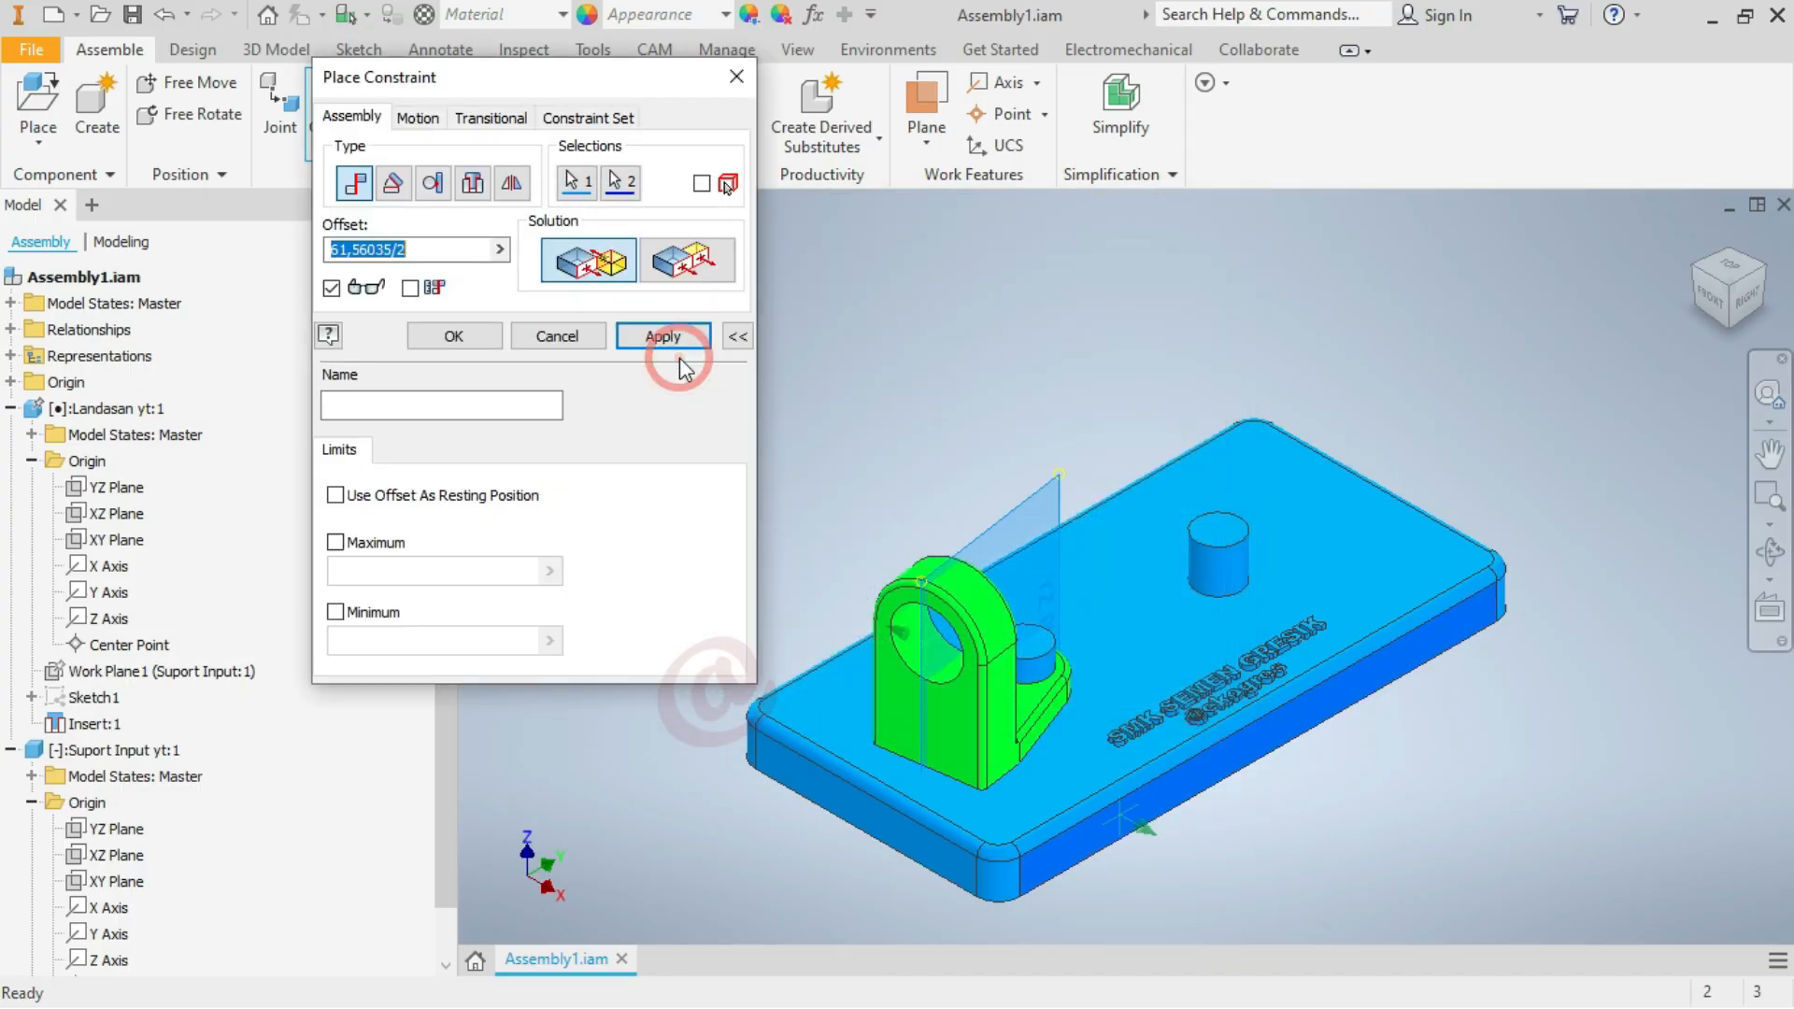
# Compare the Flush and Mate solutions, keep Mate, and place the constraint with the offset changed to -61,56035/2
pyautogui.click(681, 262)
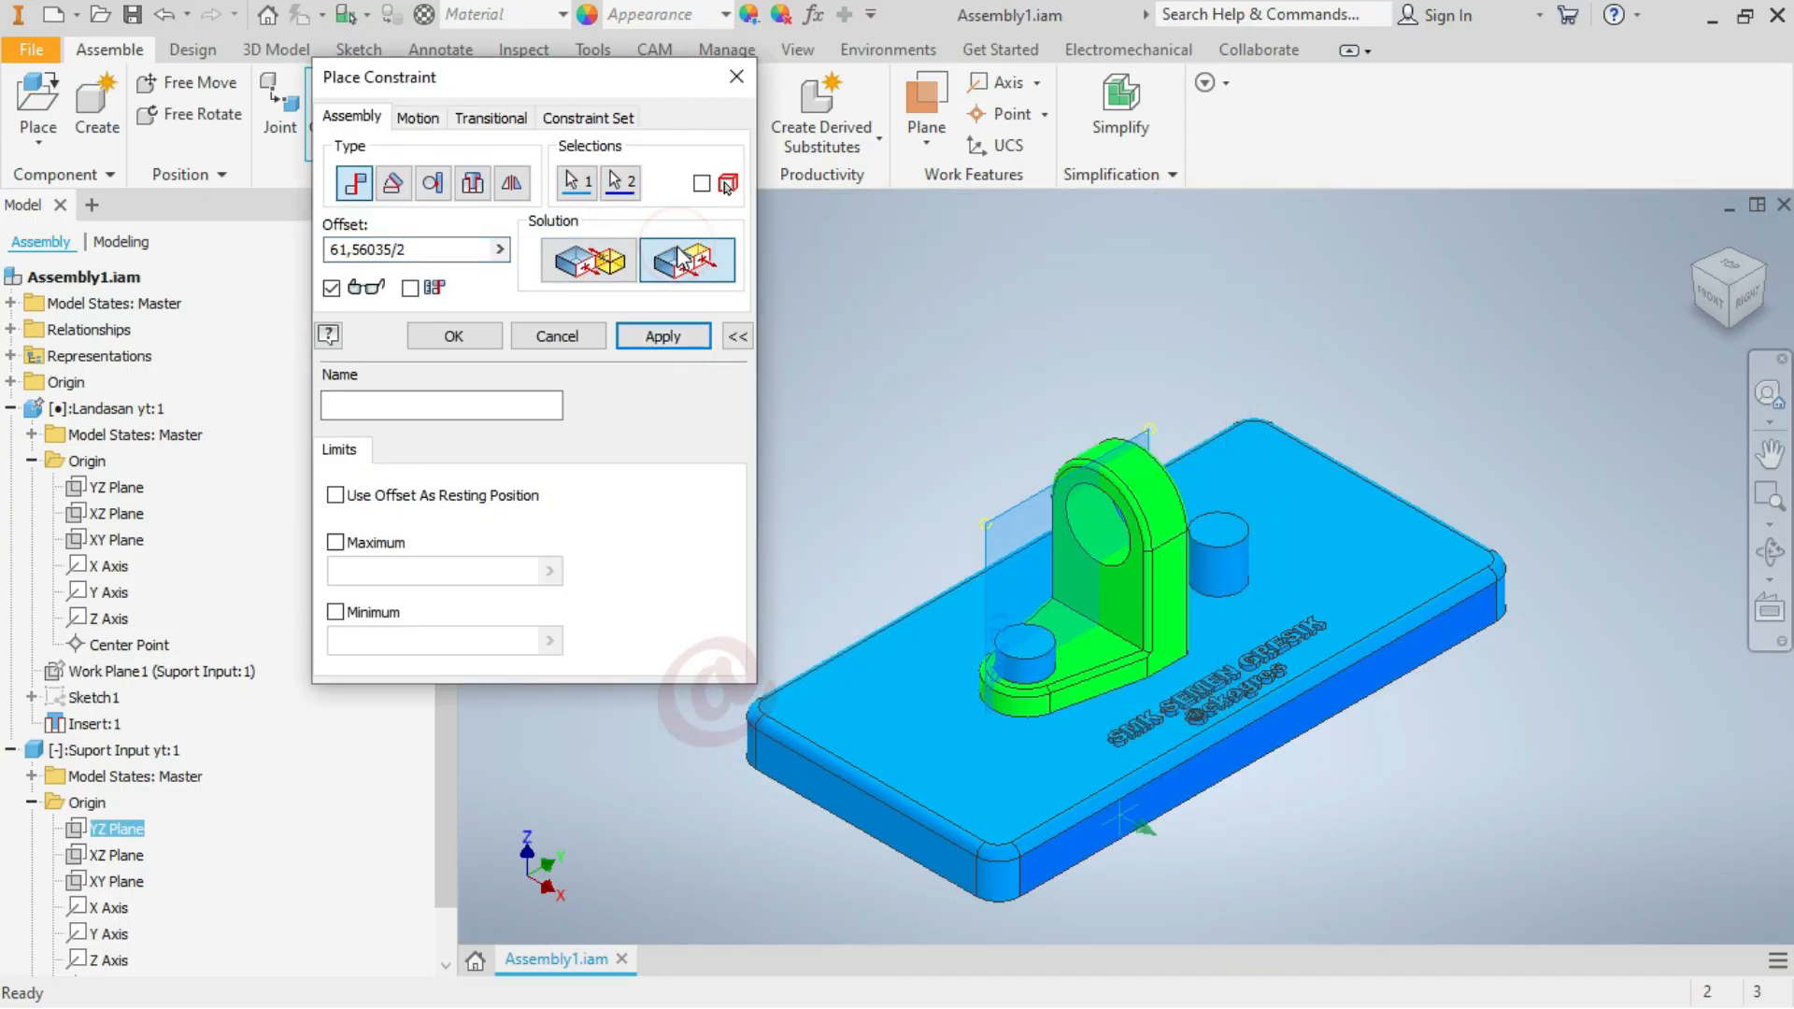
pyautogui.click(593, 257)
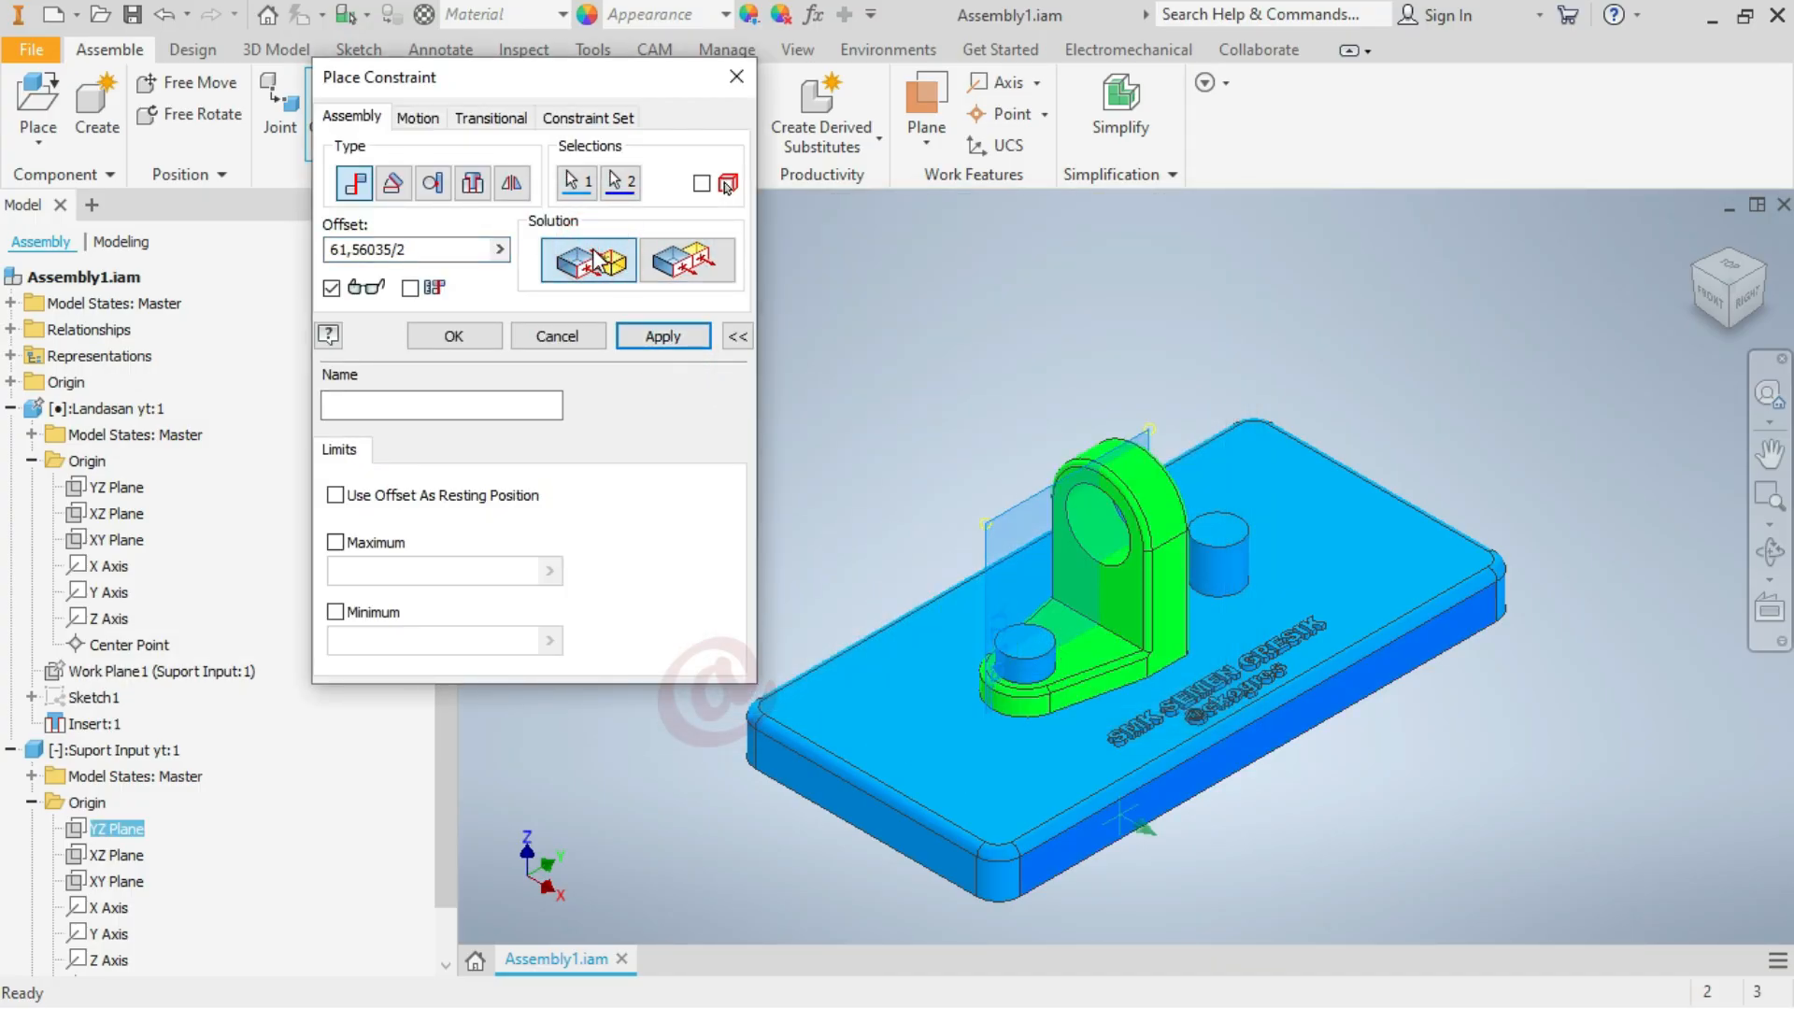
pyautogui.click(687, 259)
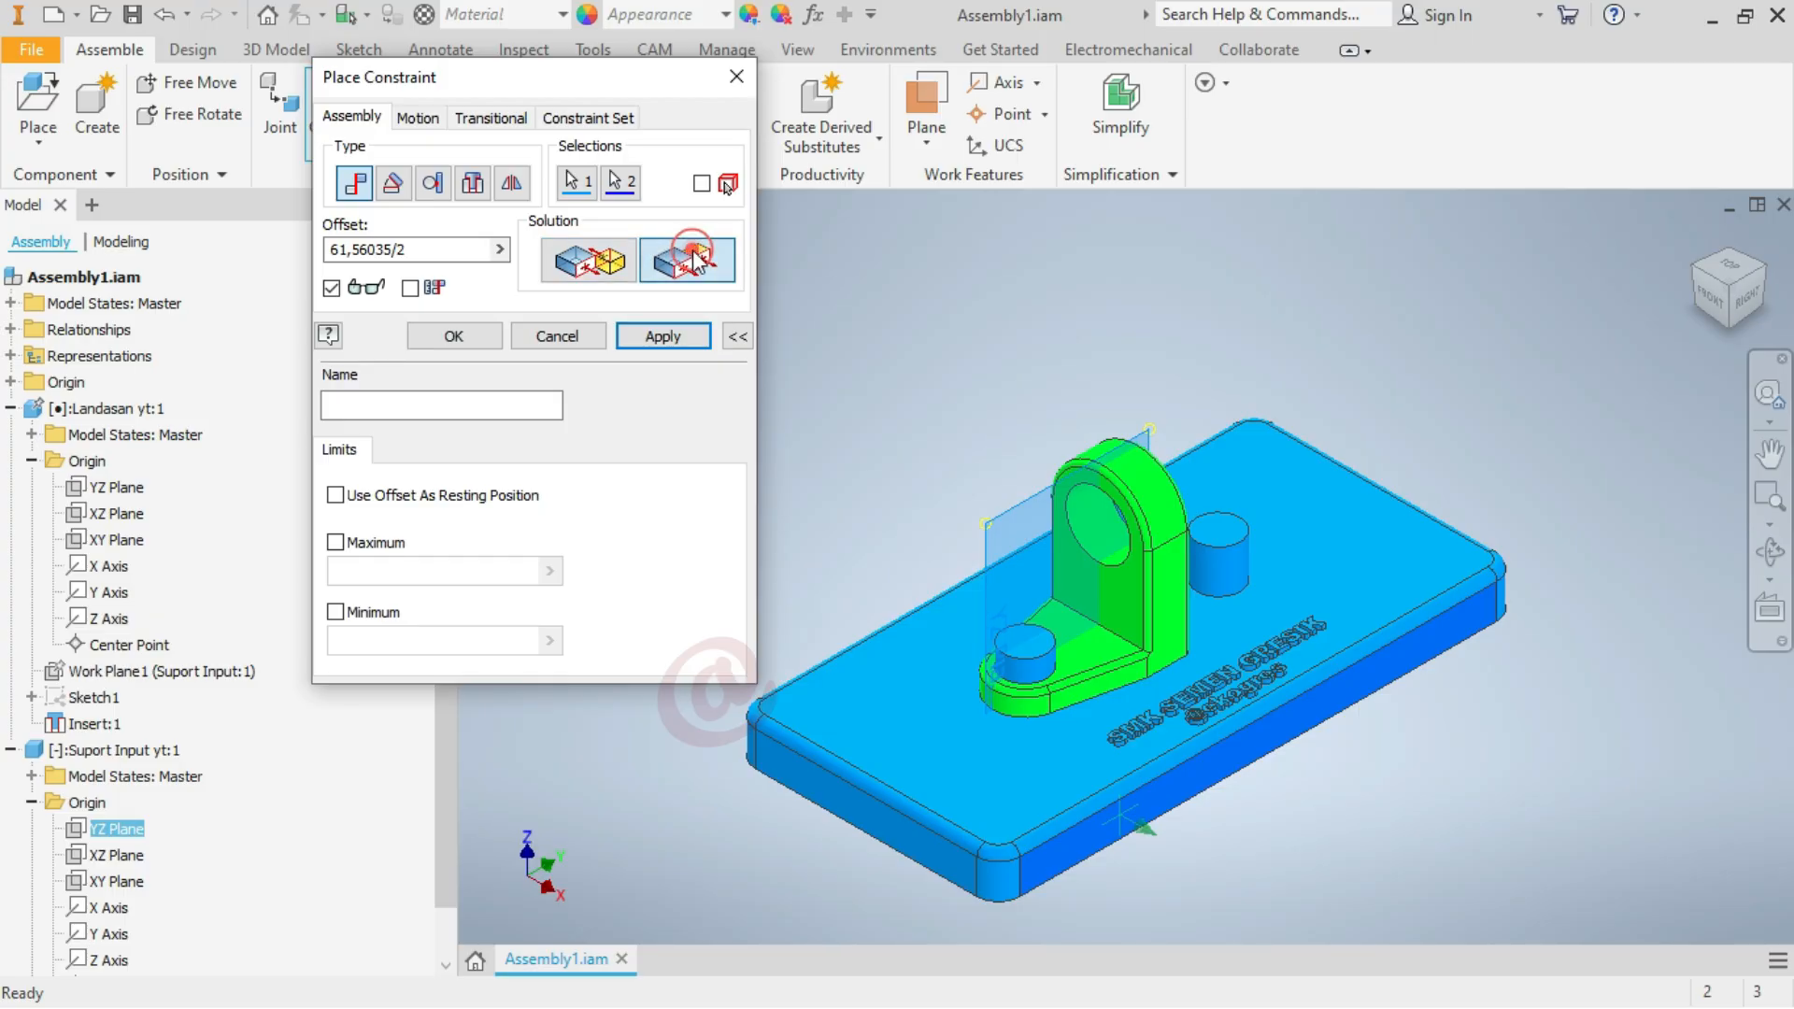
pyautogui.click(592, 260)
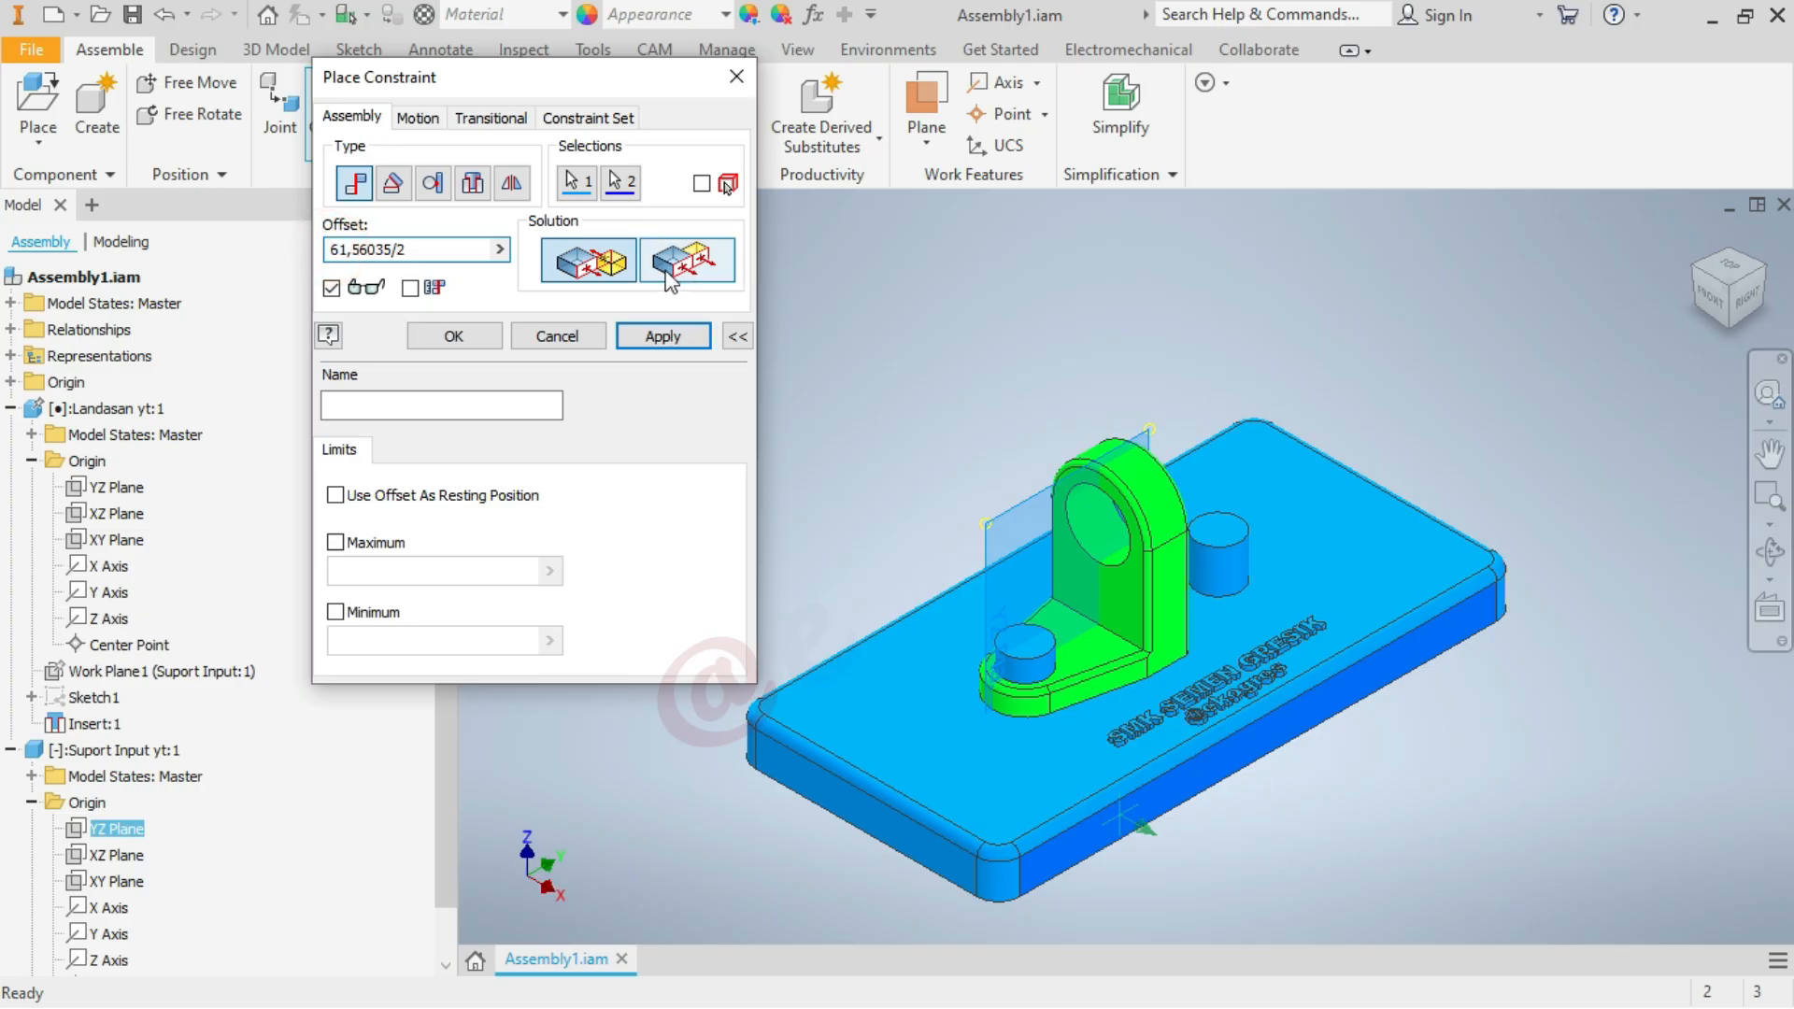
pyautogui.write('-')
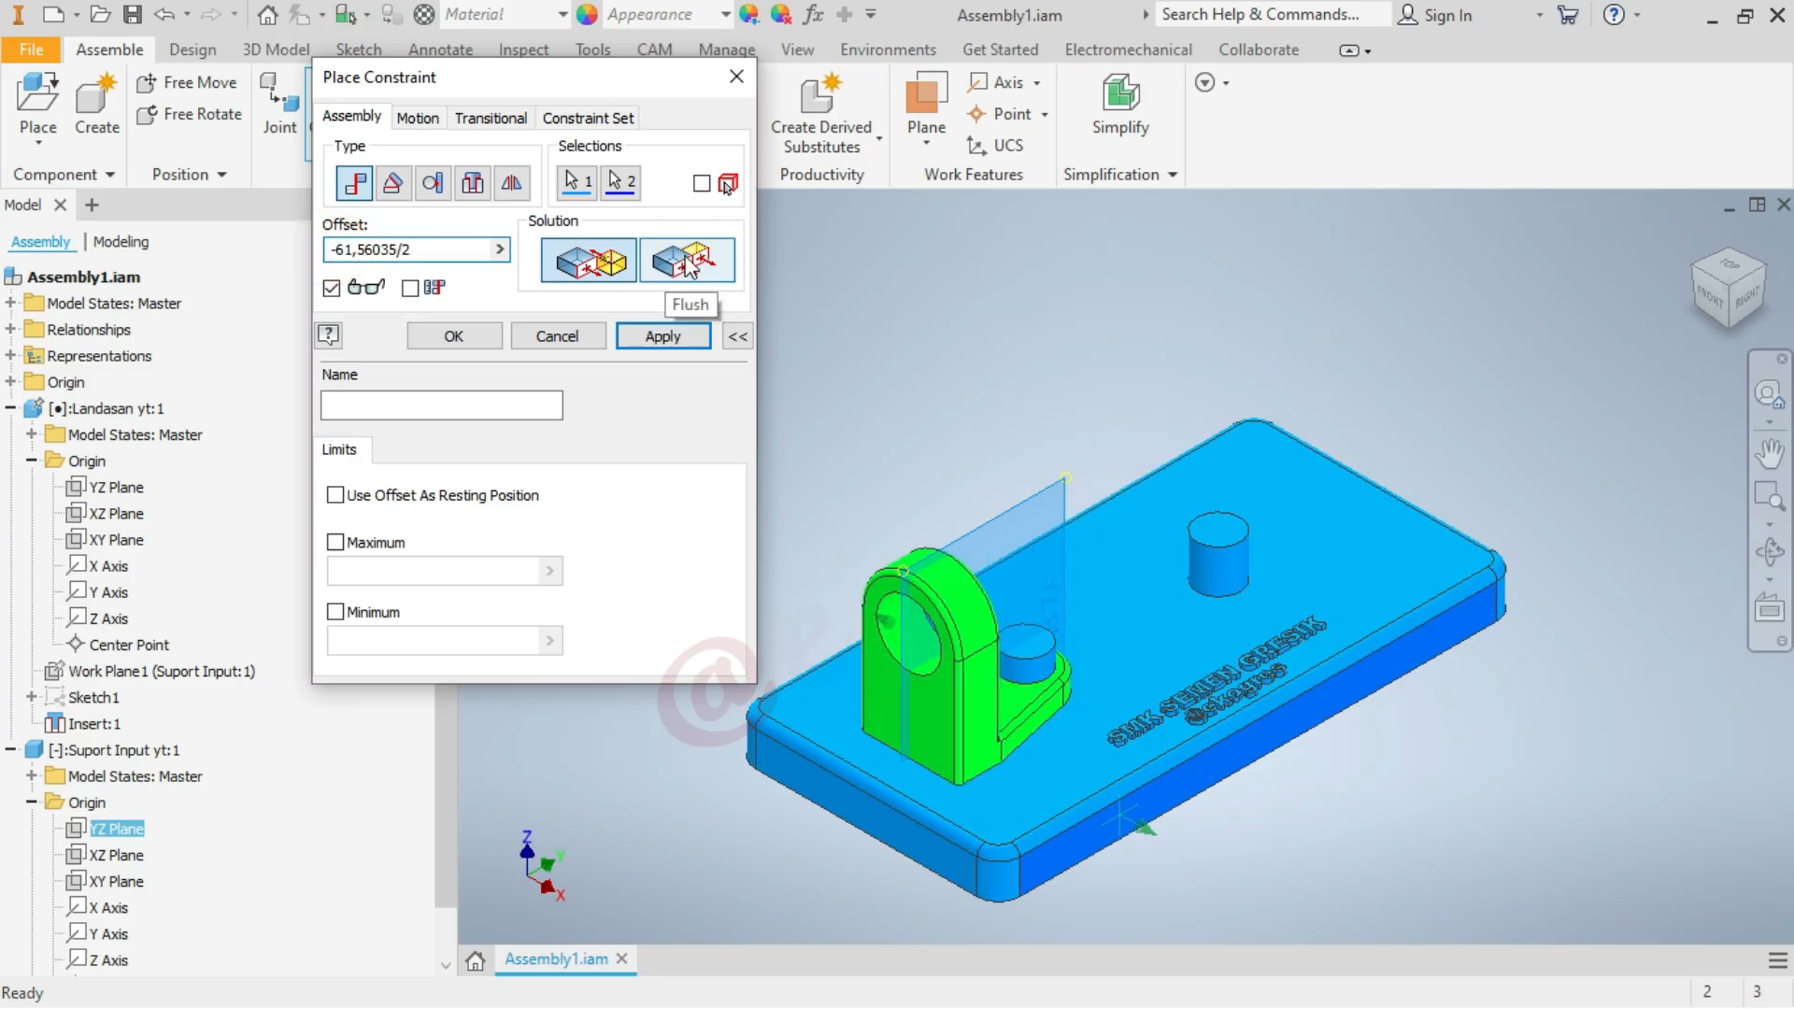
pyautogui.click(468, 337)
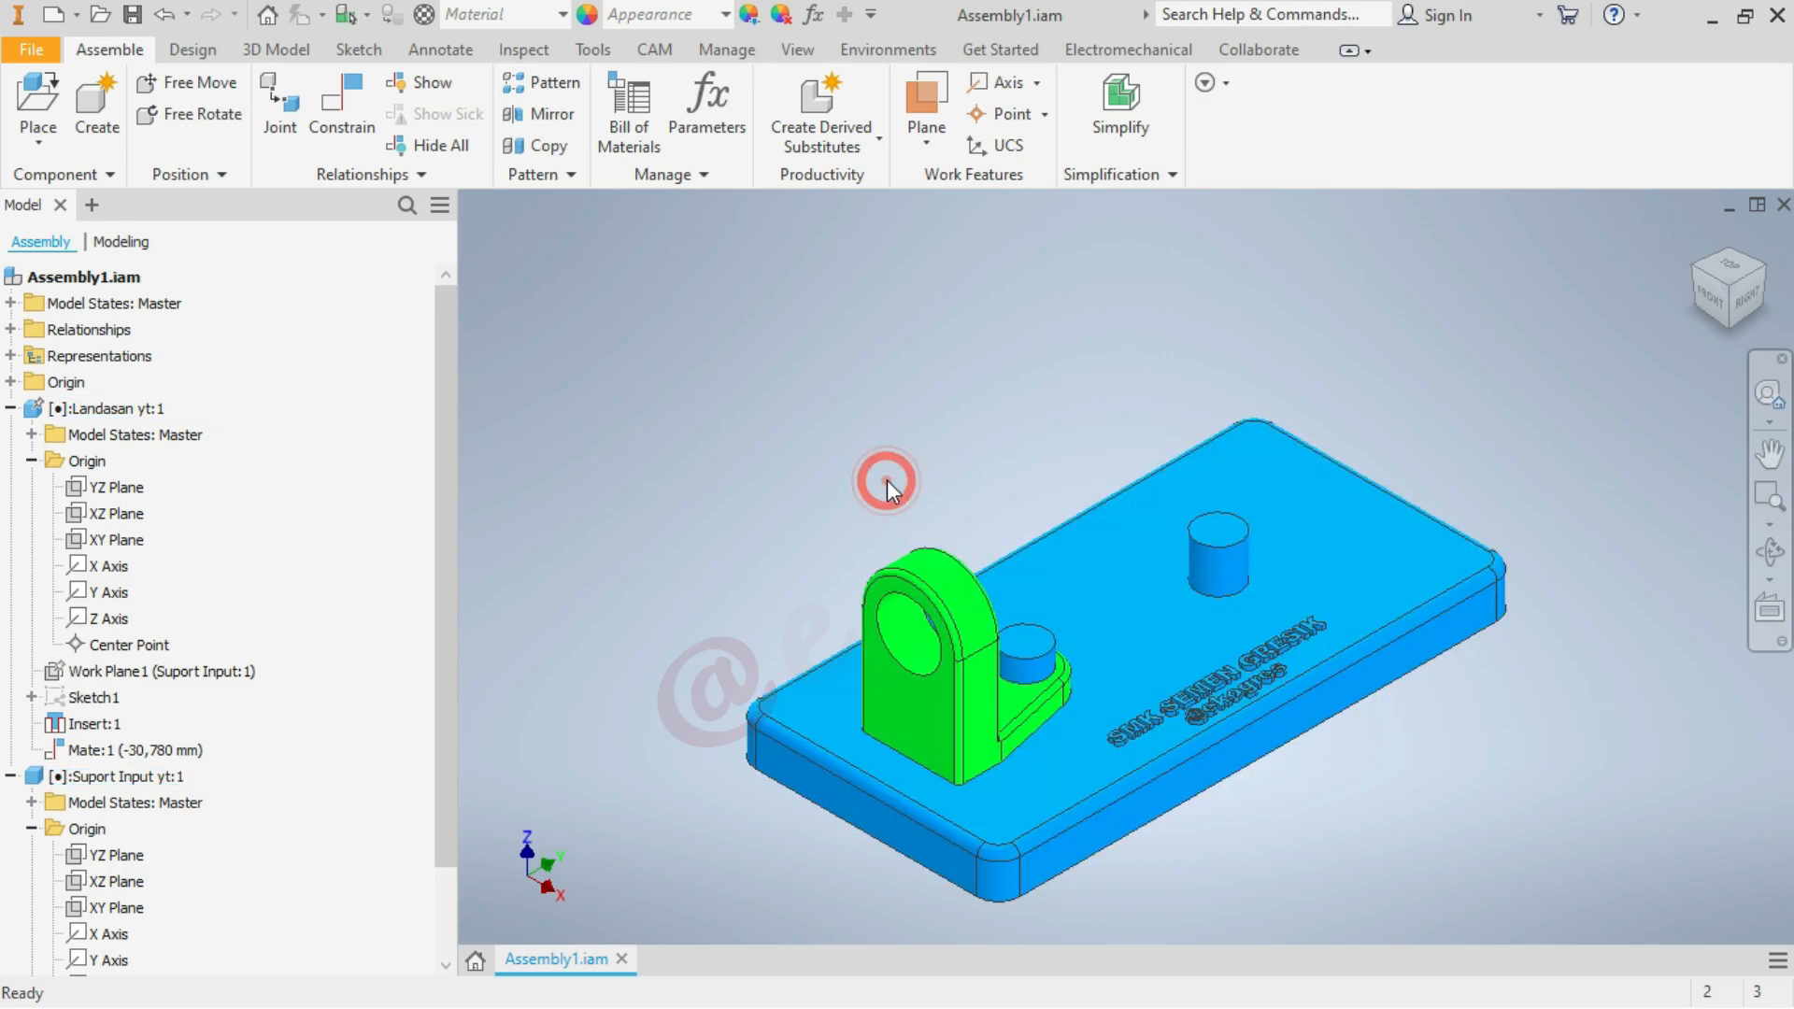
# Collapse both components in the model tree and open the Landasan yt base plate as a separate part
pyautogui.click(11, 409)
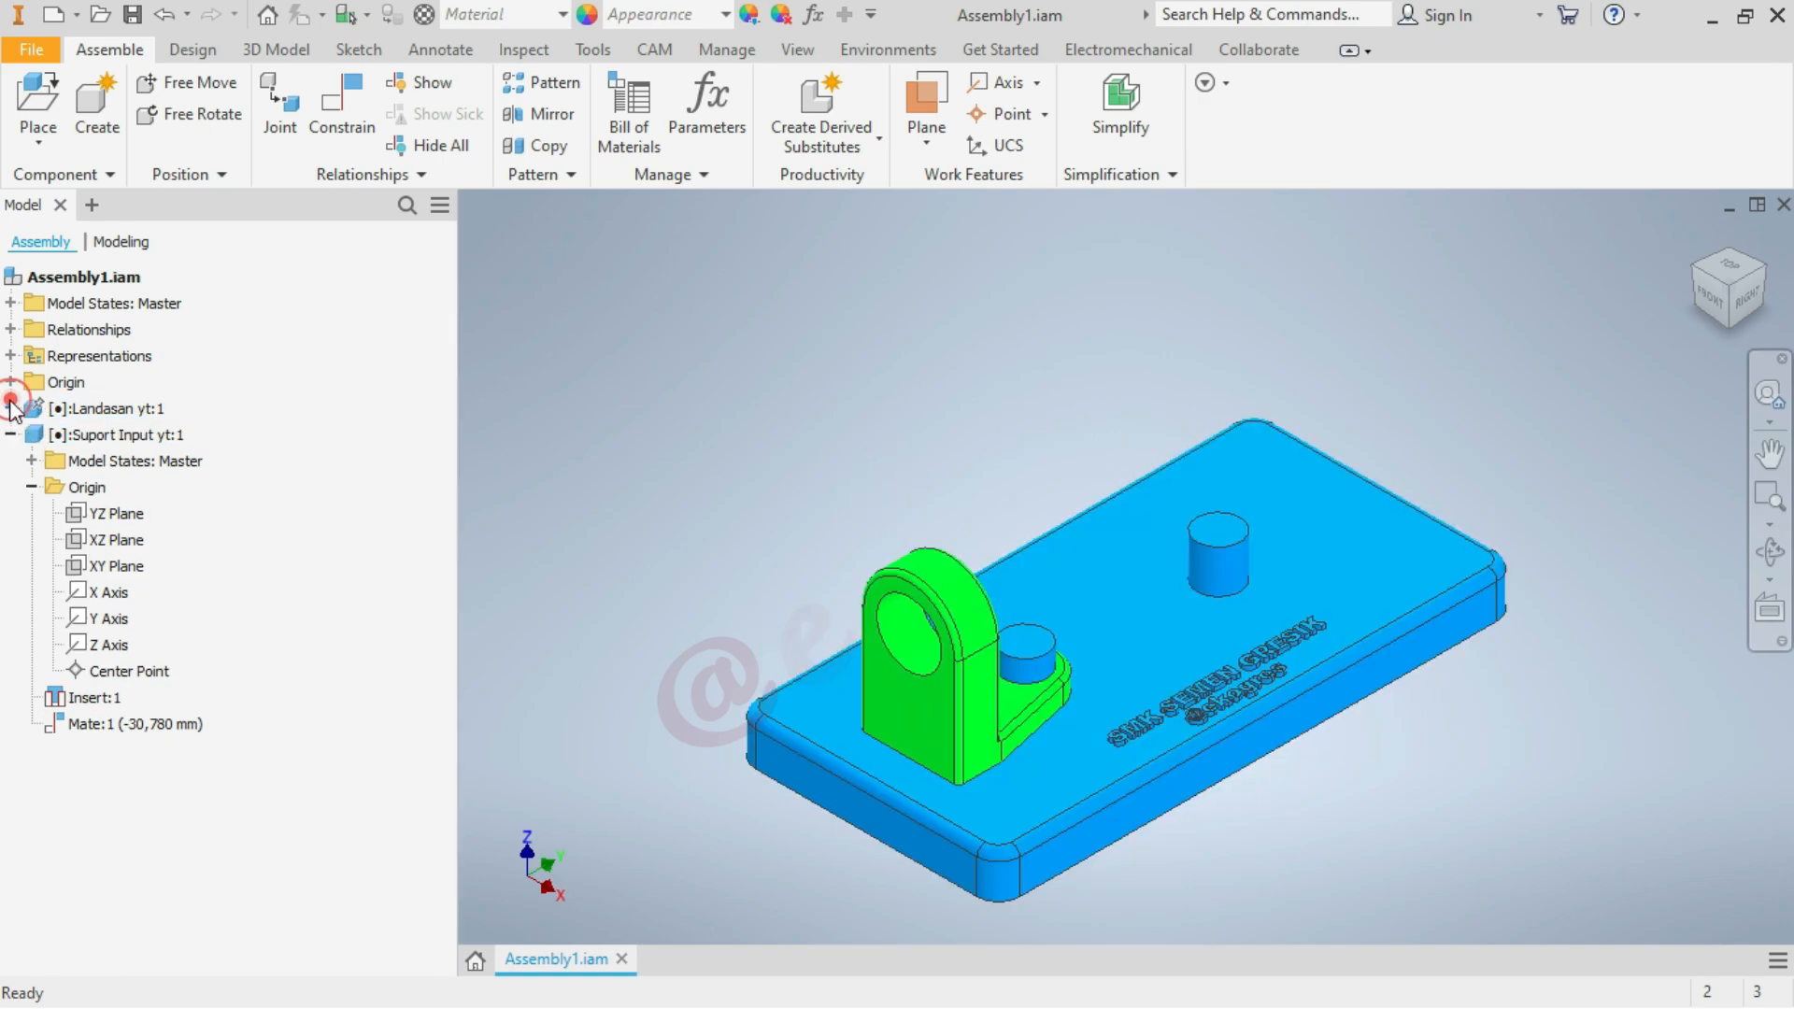
pyautogui.click(10, 434)
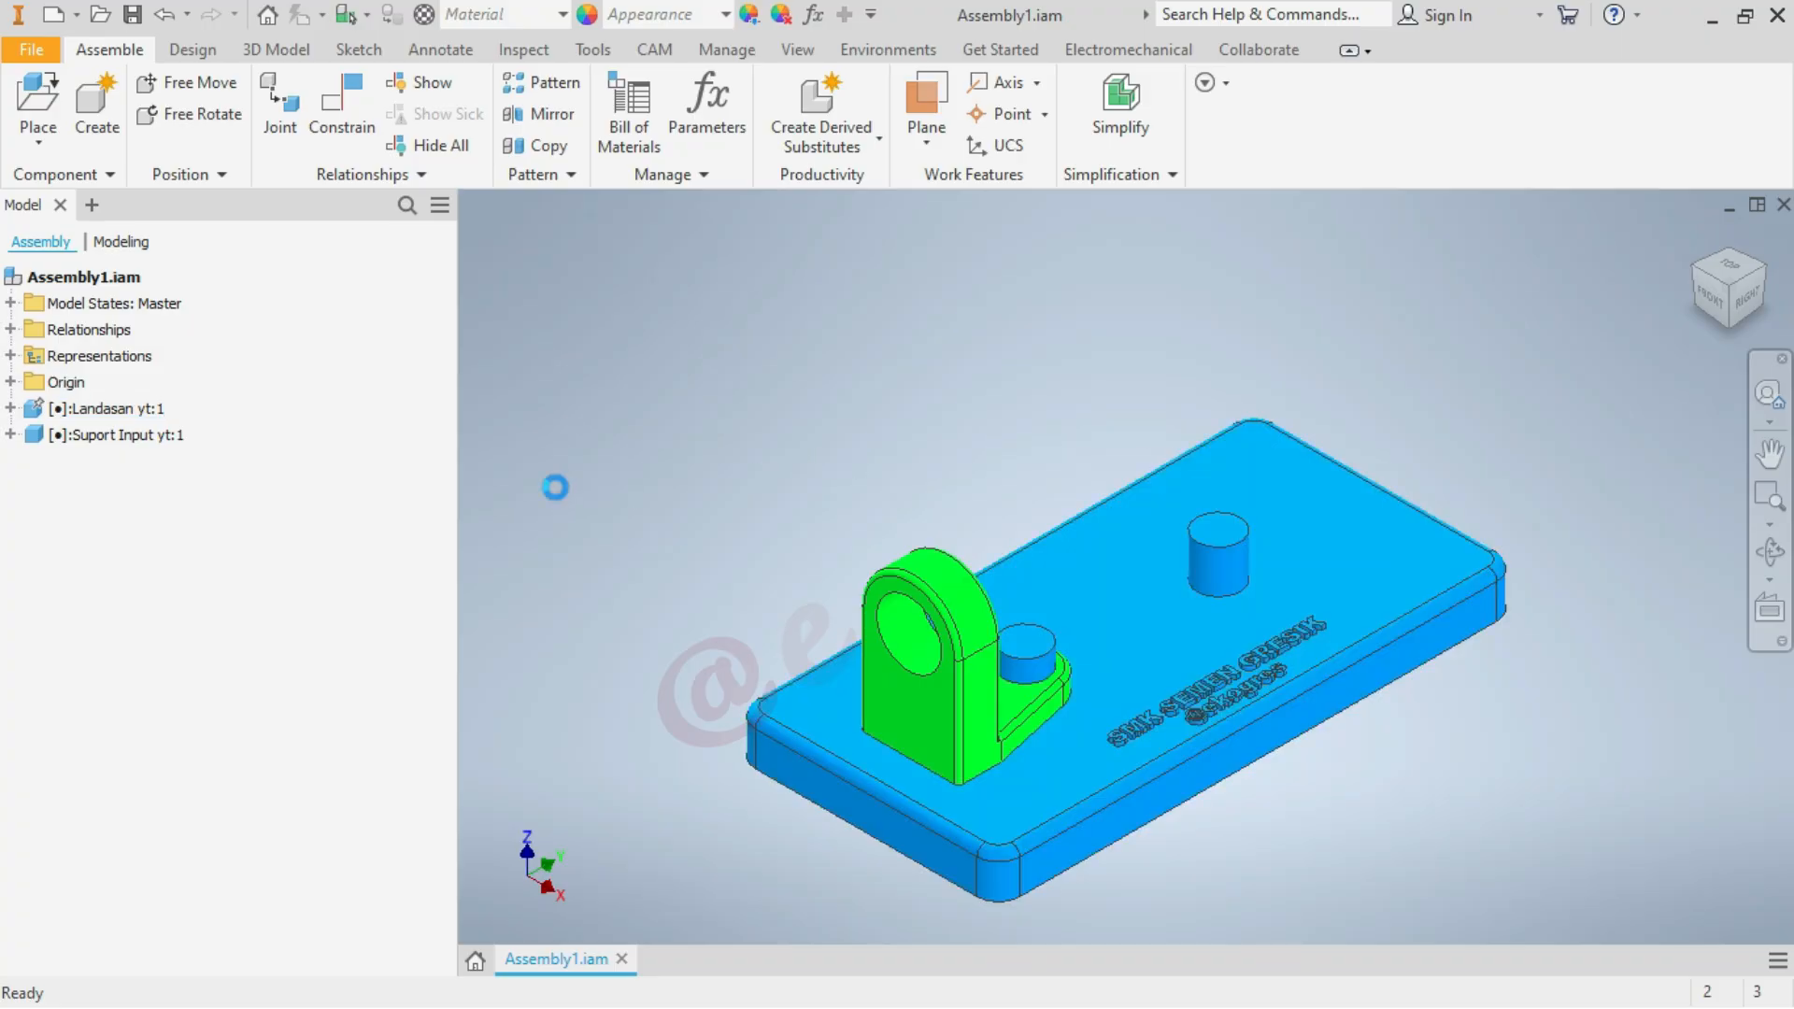
pyautogui.rightClick(121, 408)
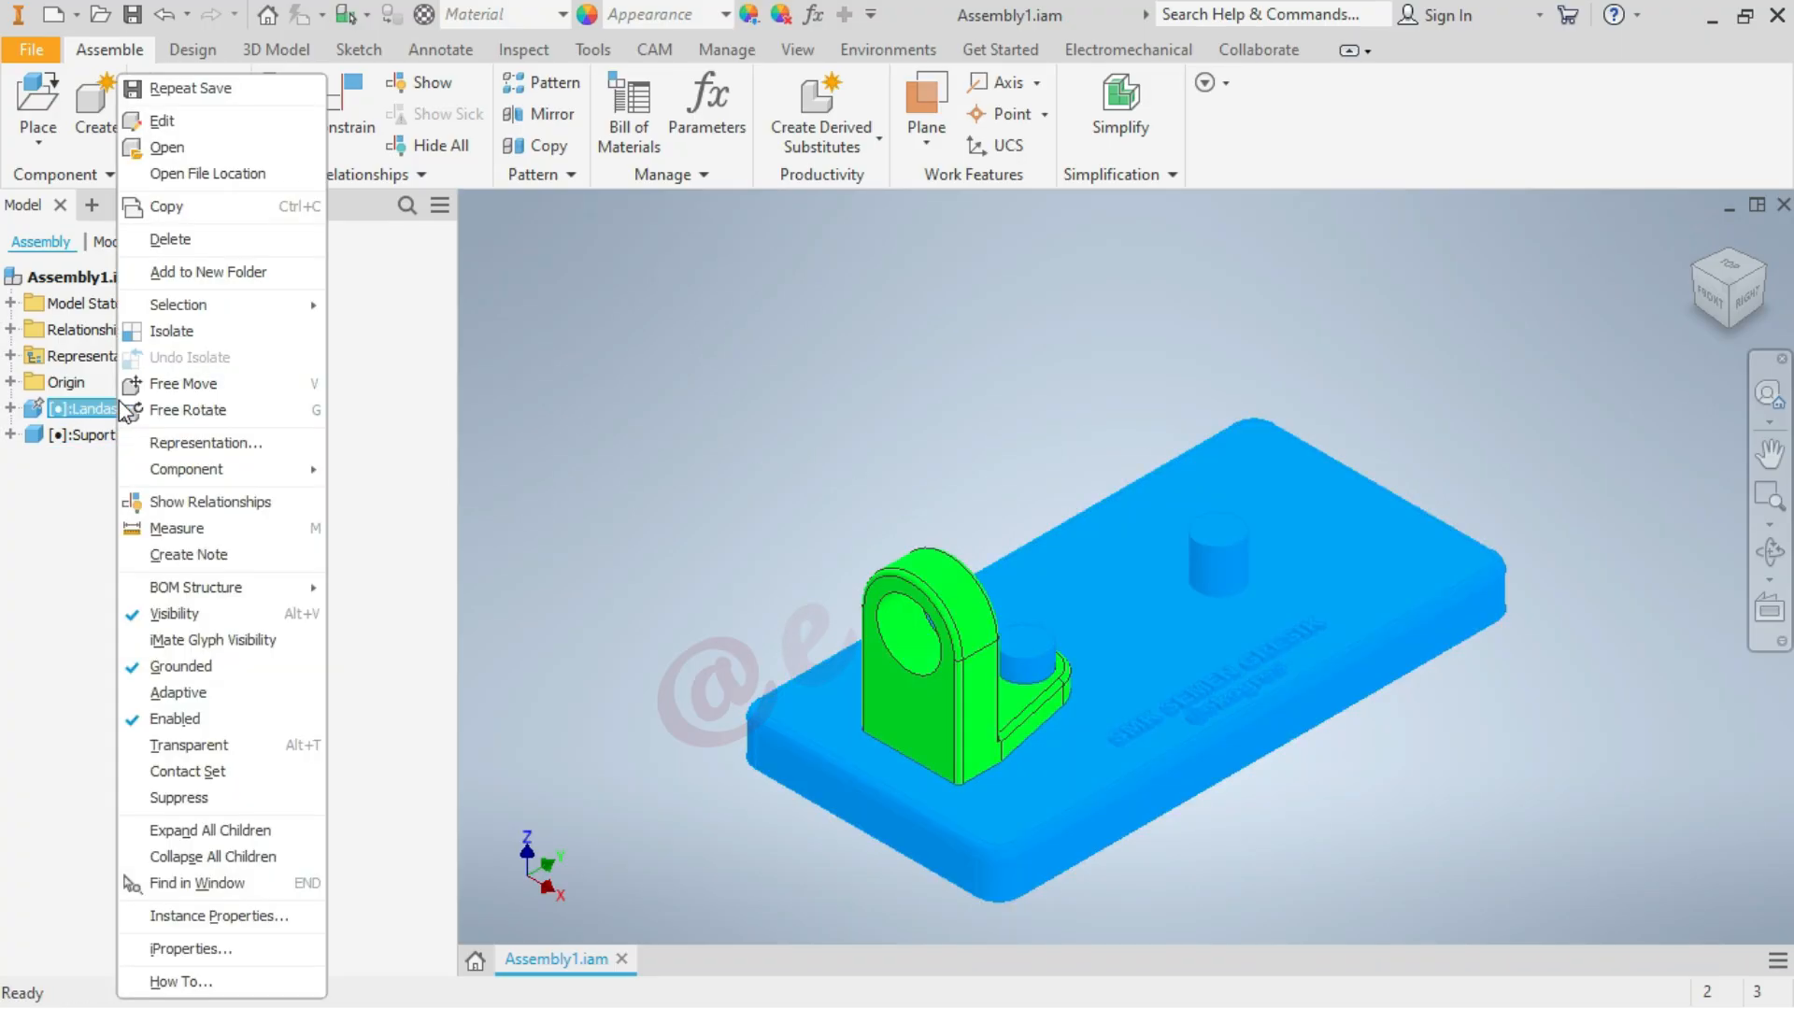
pyautogui.click(167, 148)
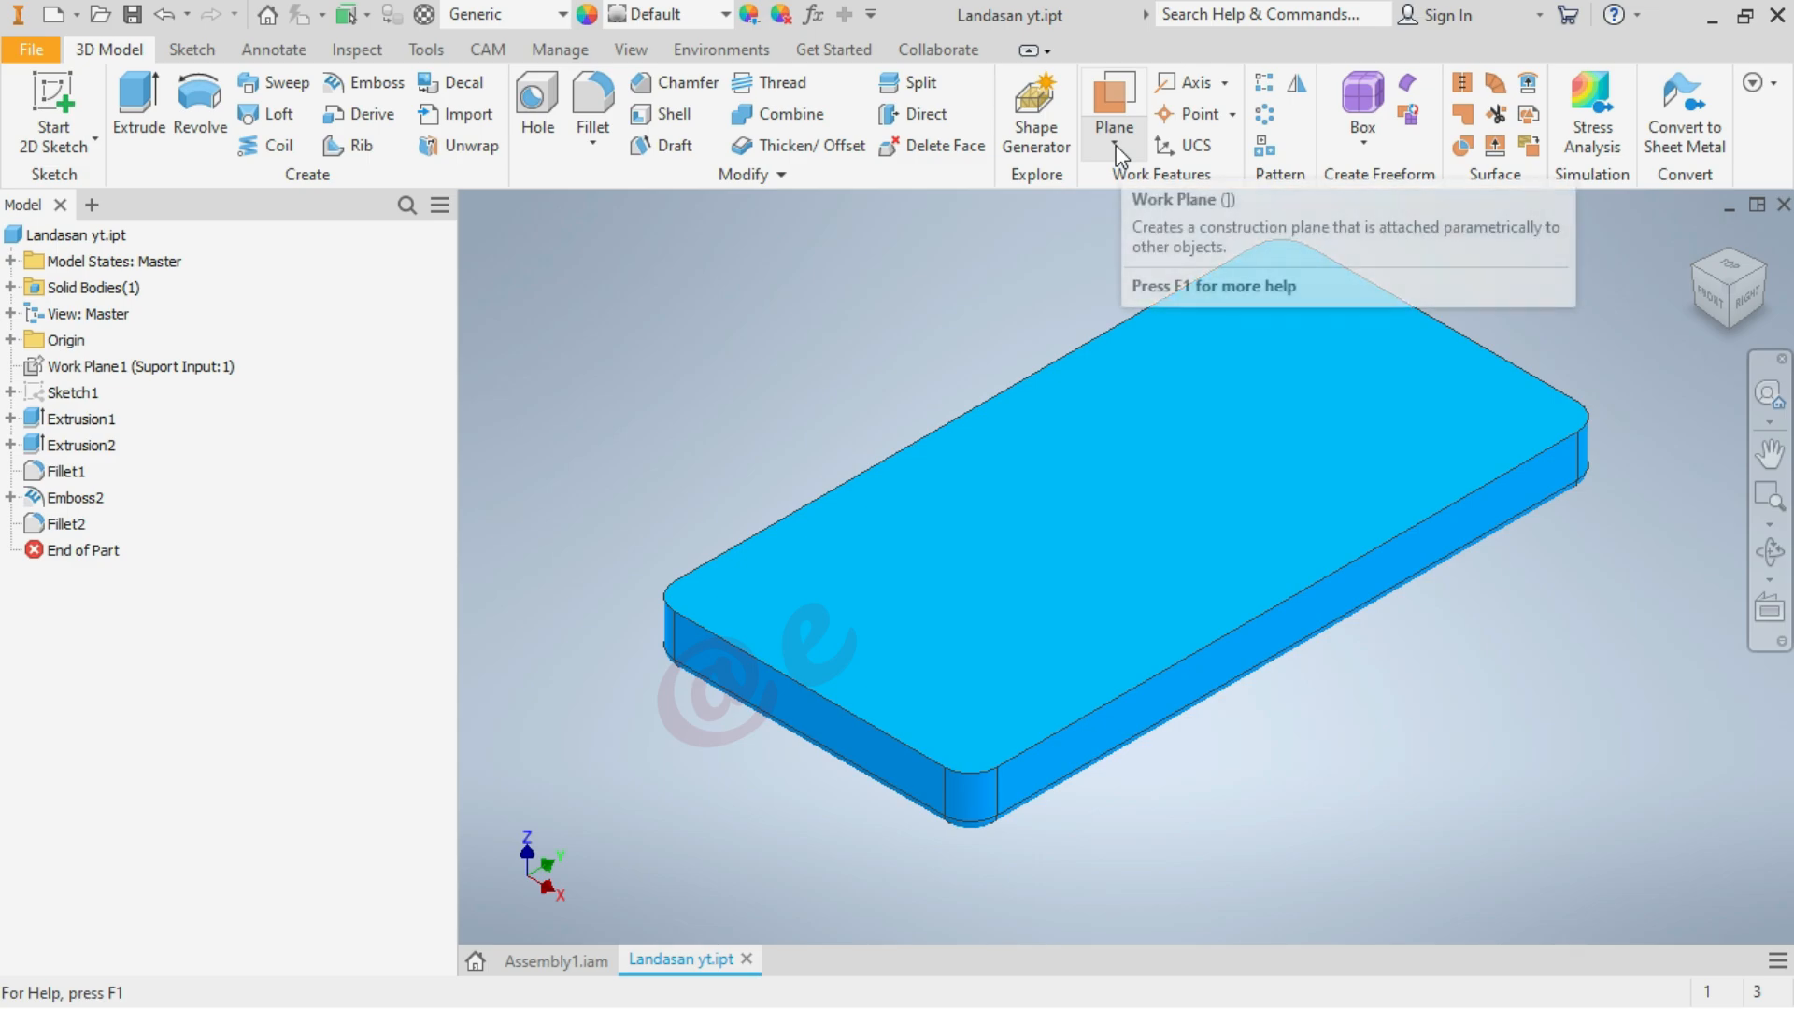
# Expand the base plate's origin folder and check the YZ plane's location from the front and home views
pyautogui.click(10, 340)
pyautogui.click(95, 368)
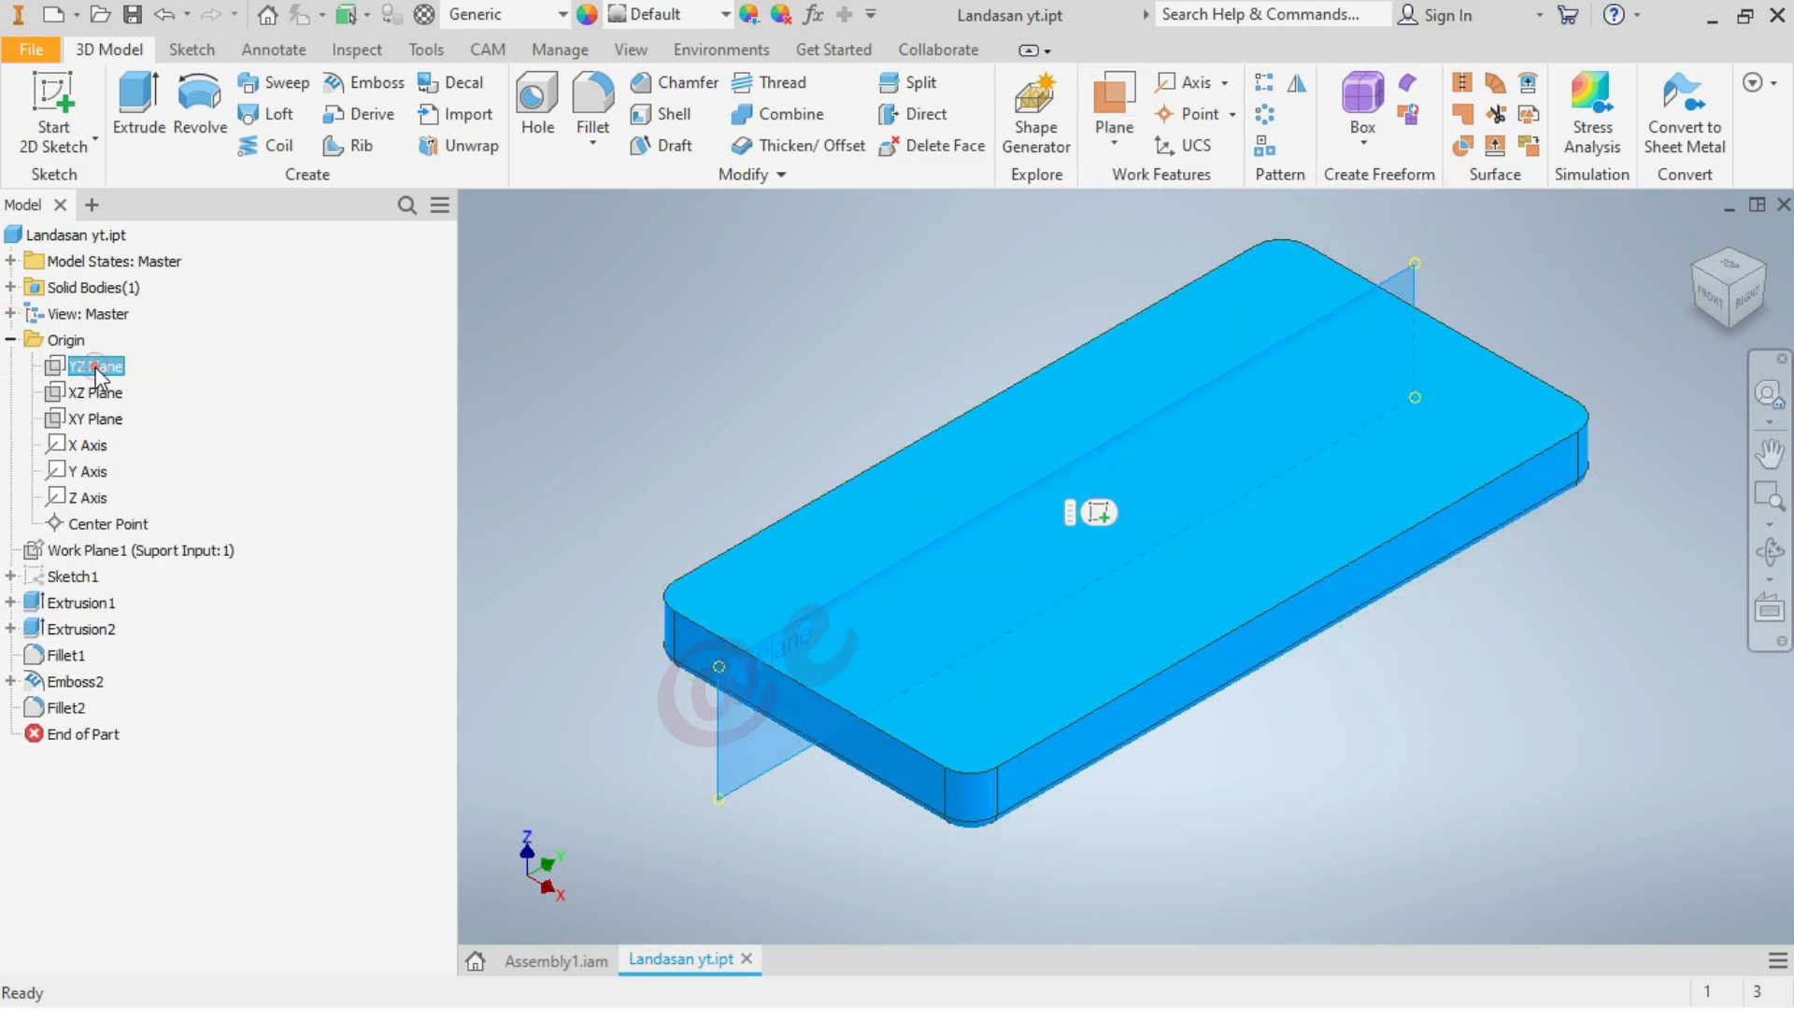
pyautogui.click(1710, 297)
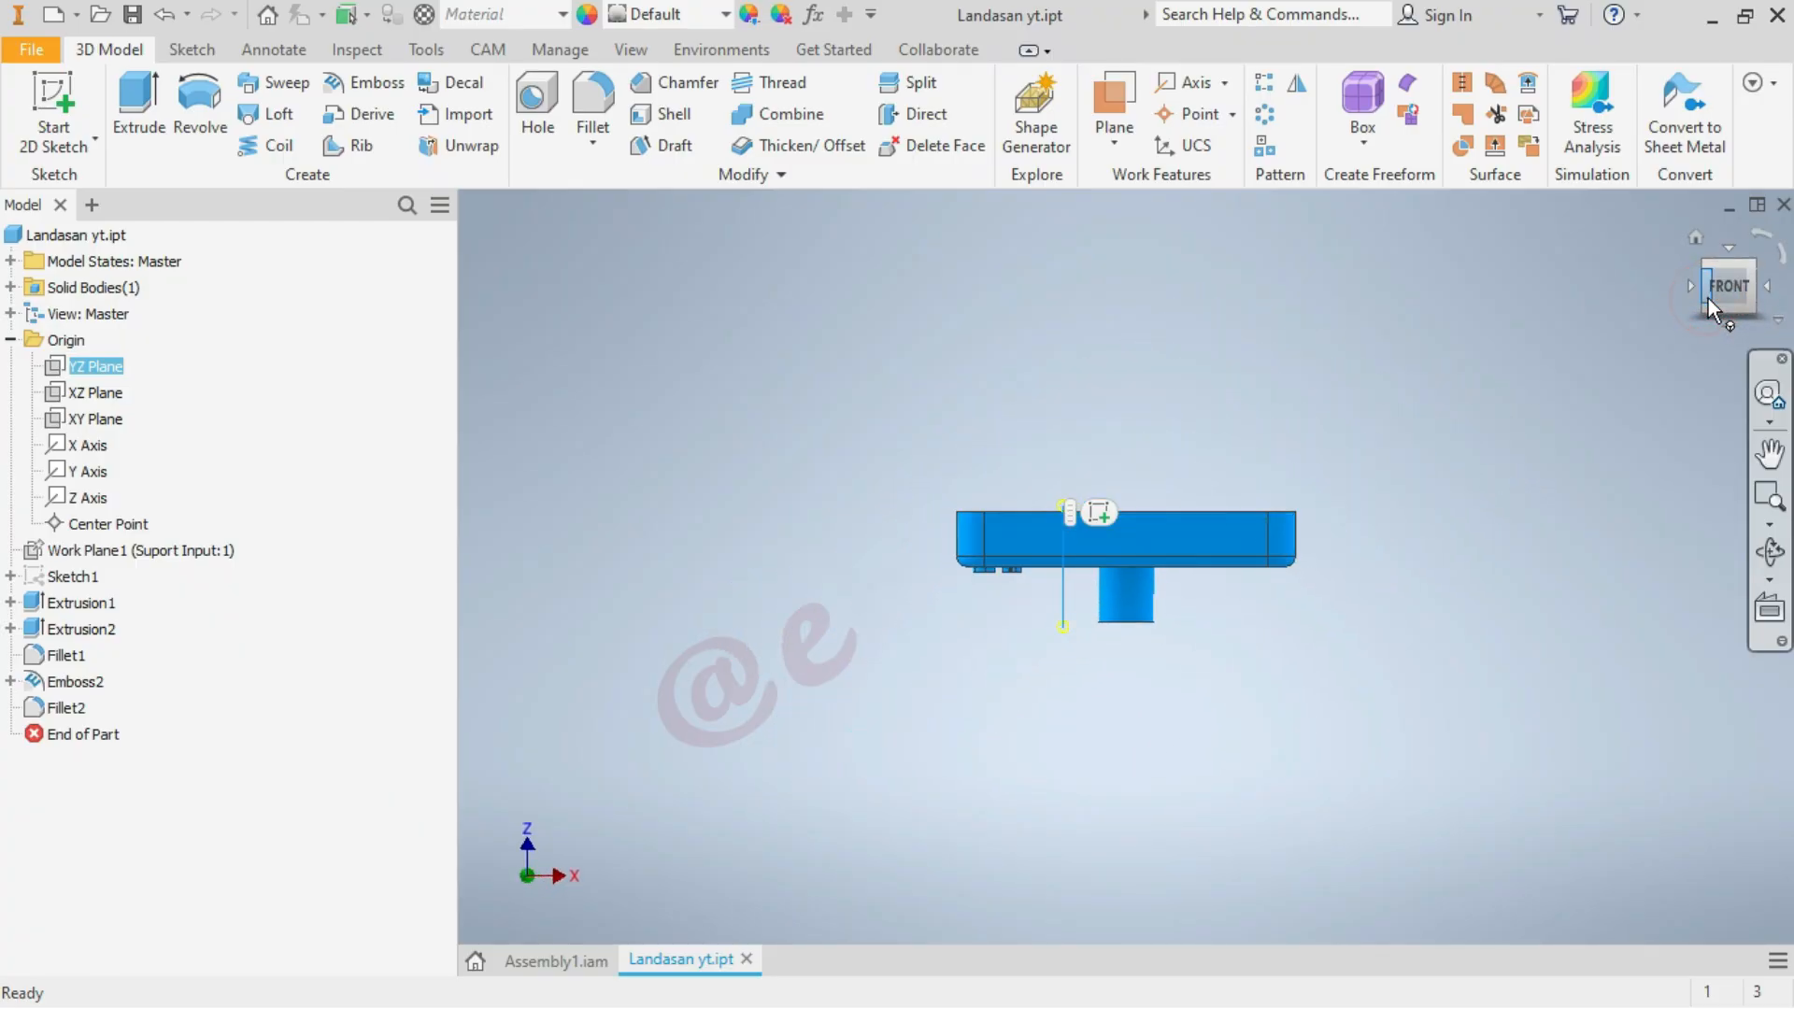
pyautogui.click(1696, 233)
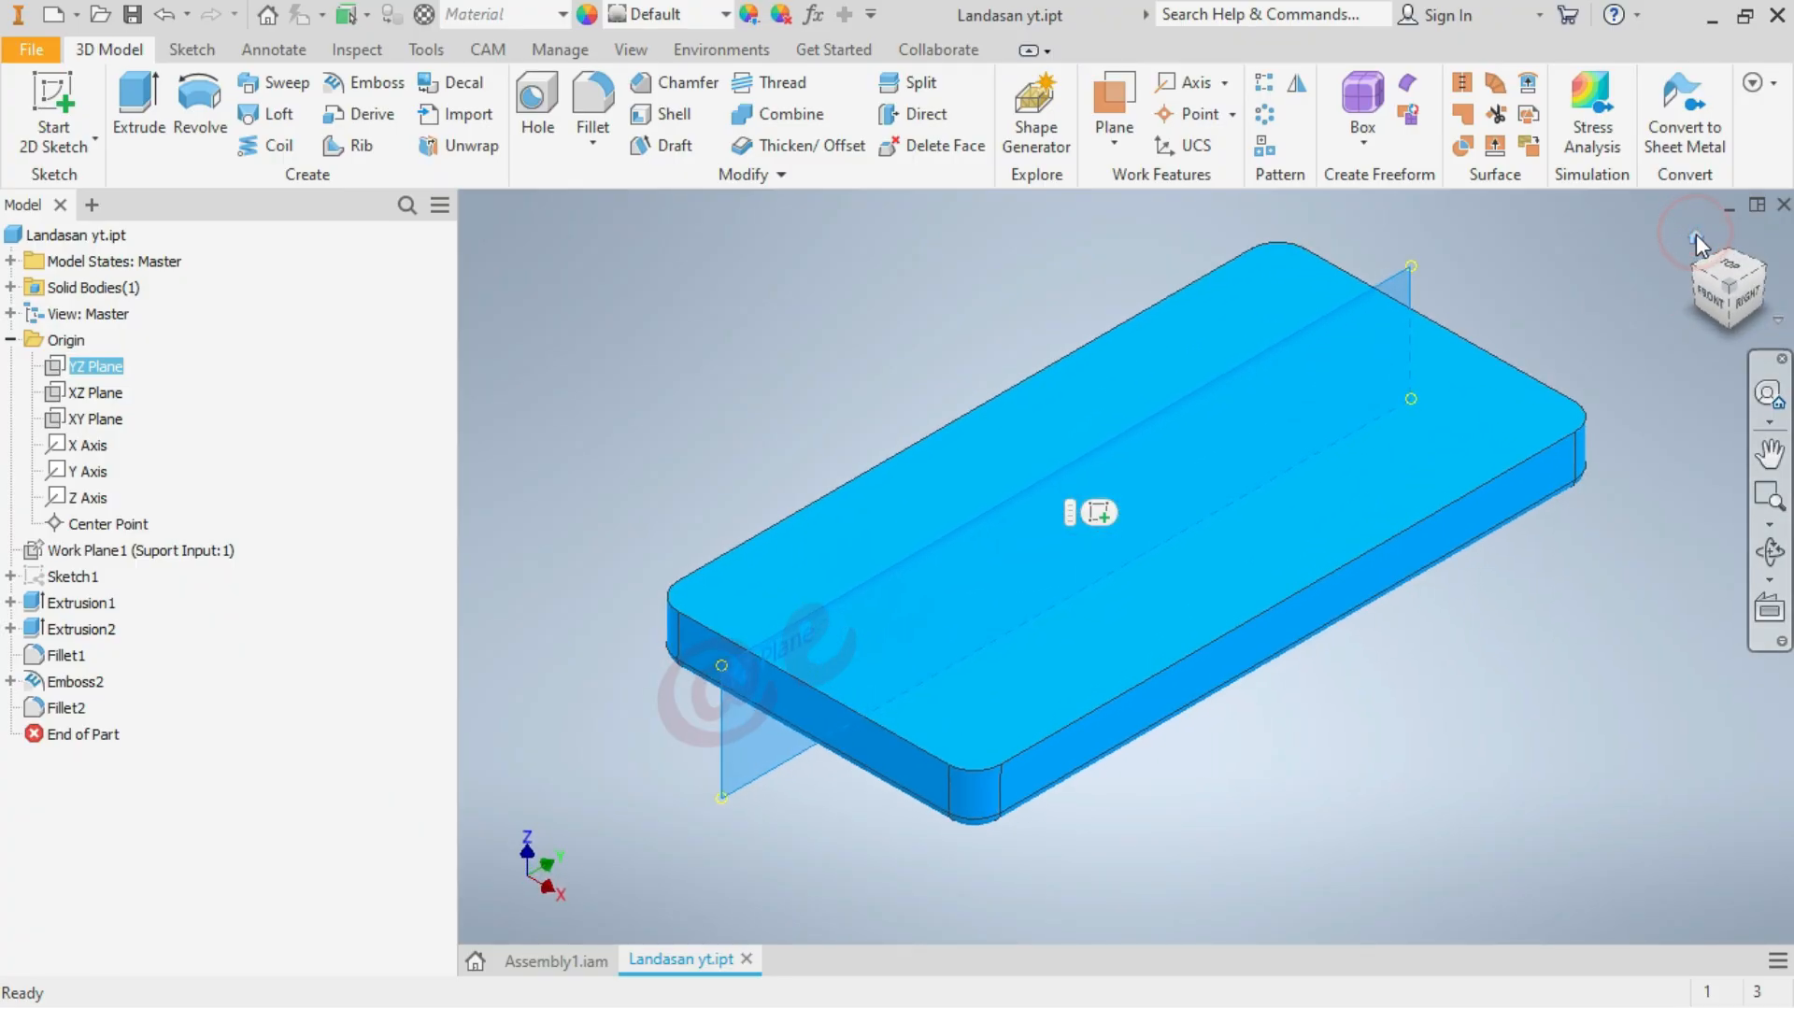
pyautogui.click(768, 352)
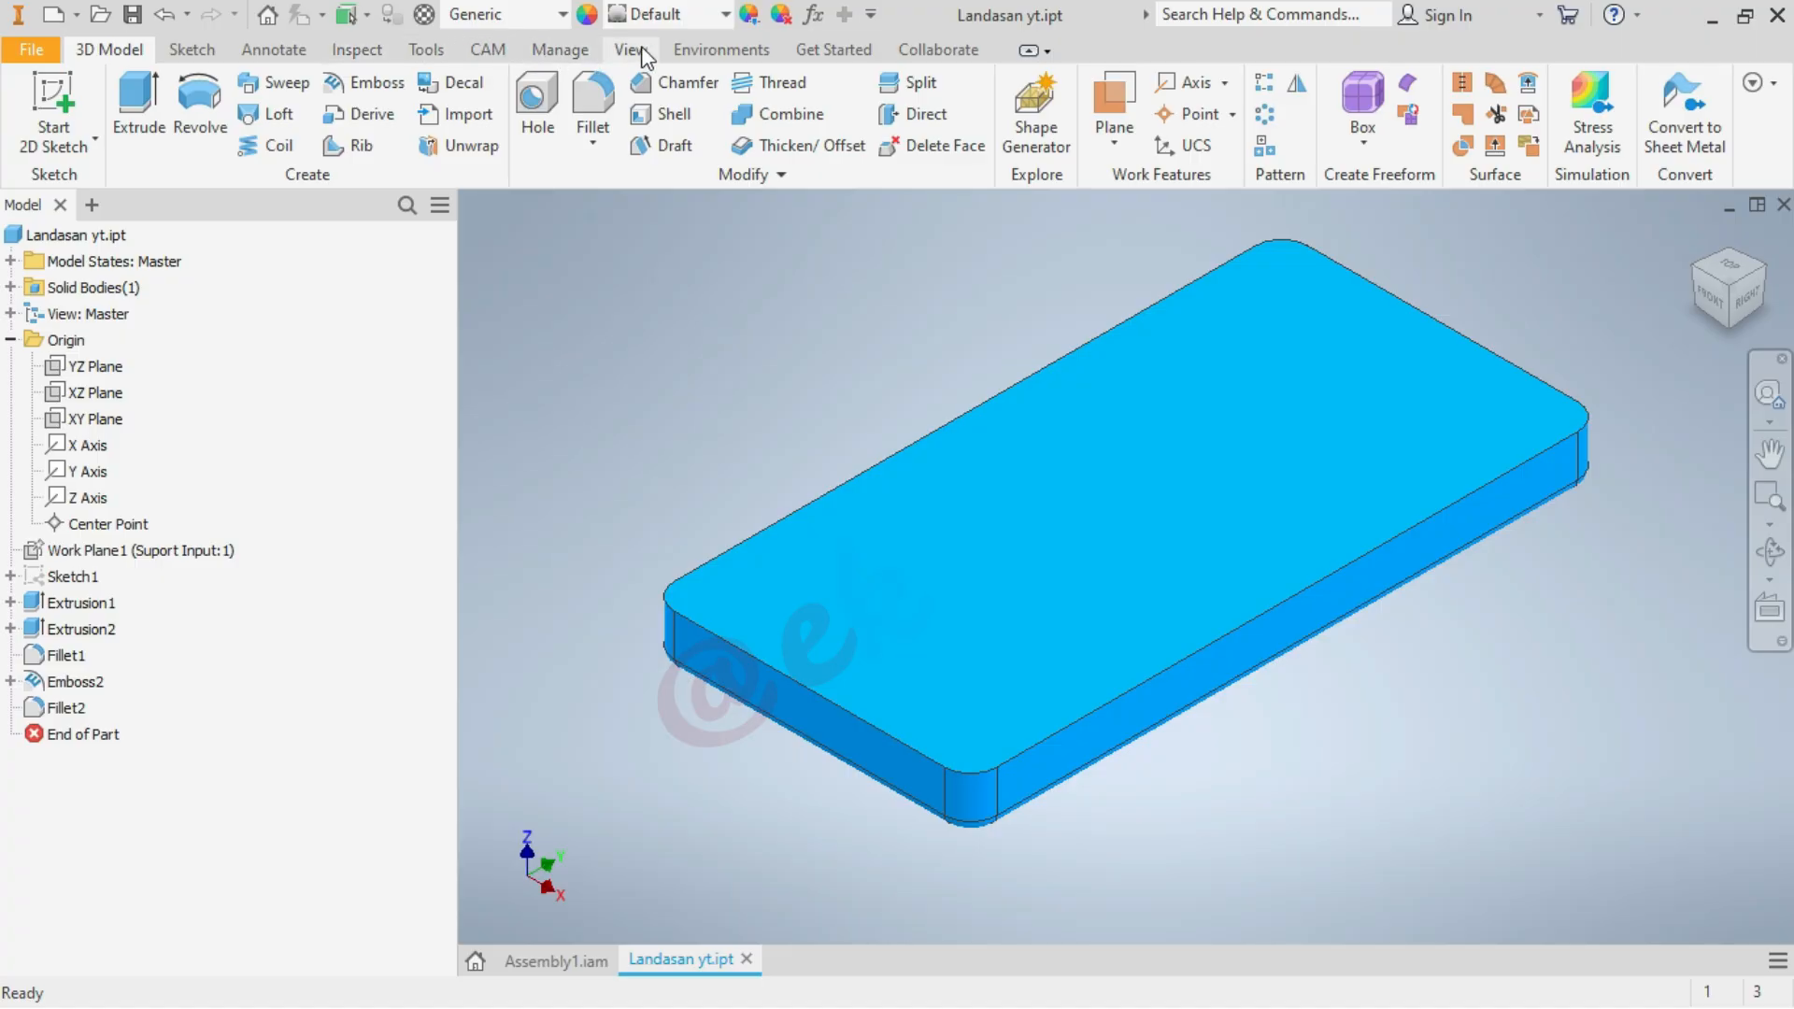
pyautogui.click(373, 56)
pyautogui.click(37, 103)
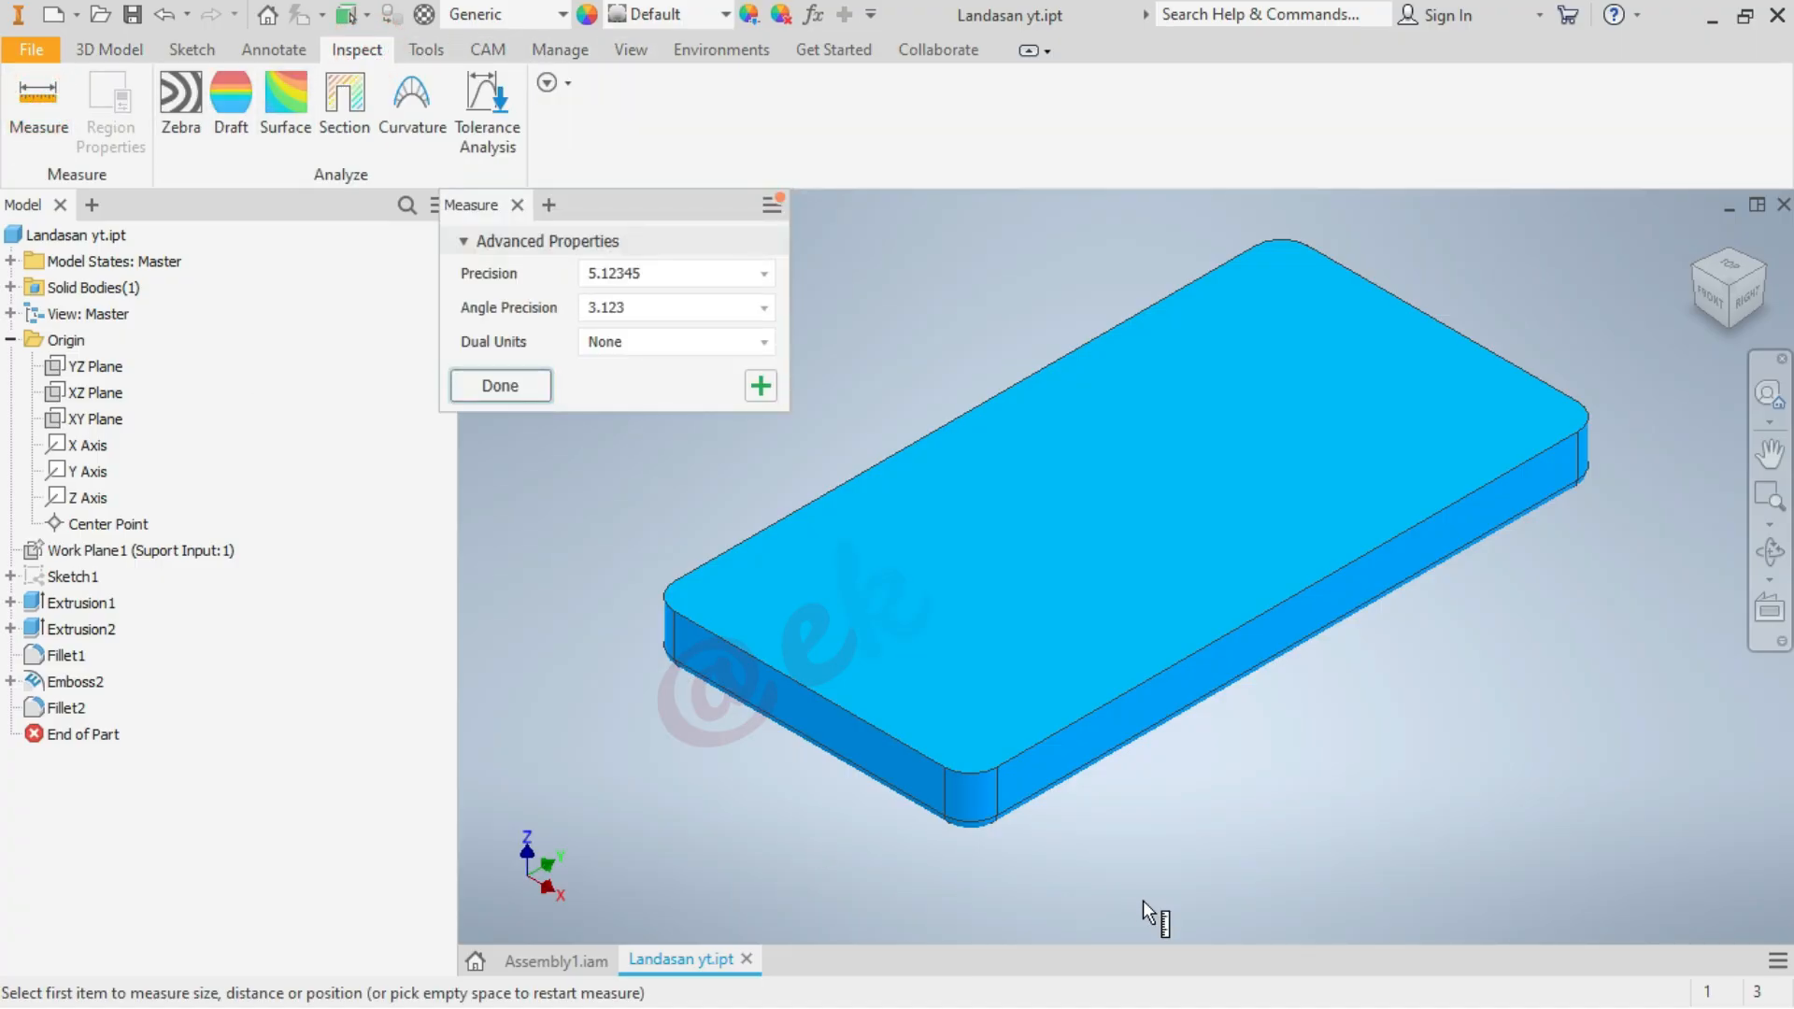
pyautogui.press('Escape')
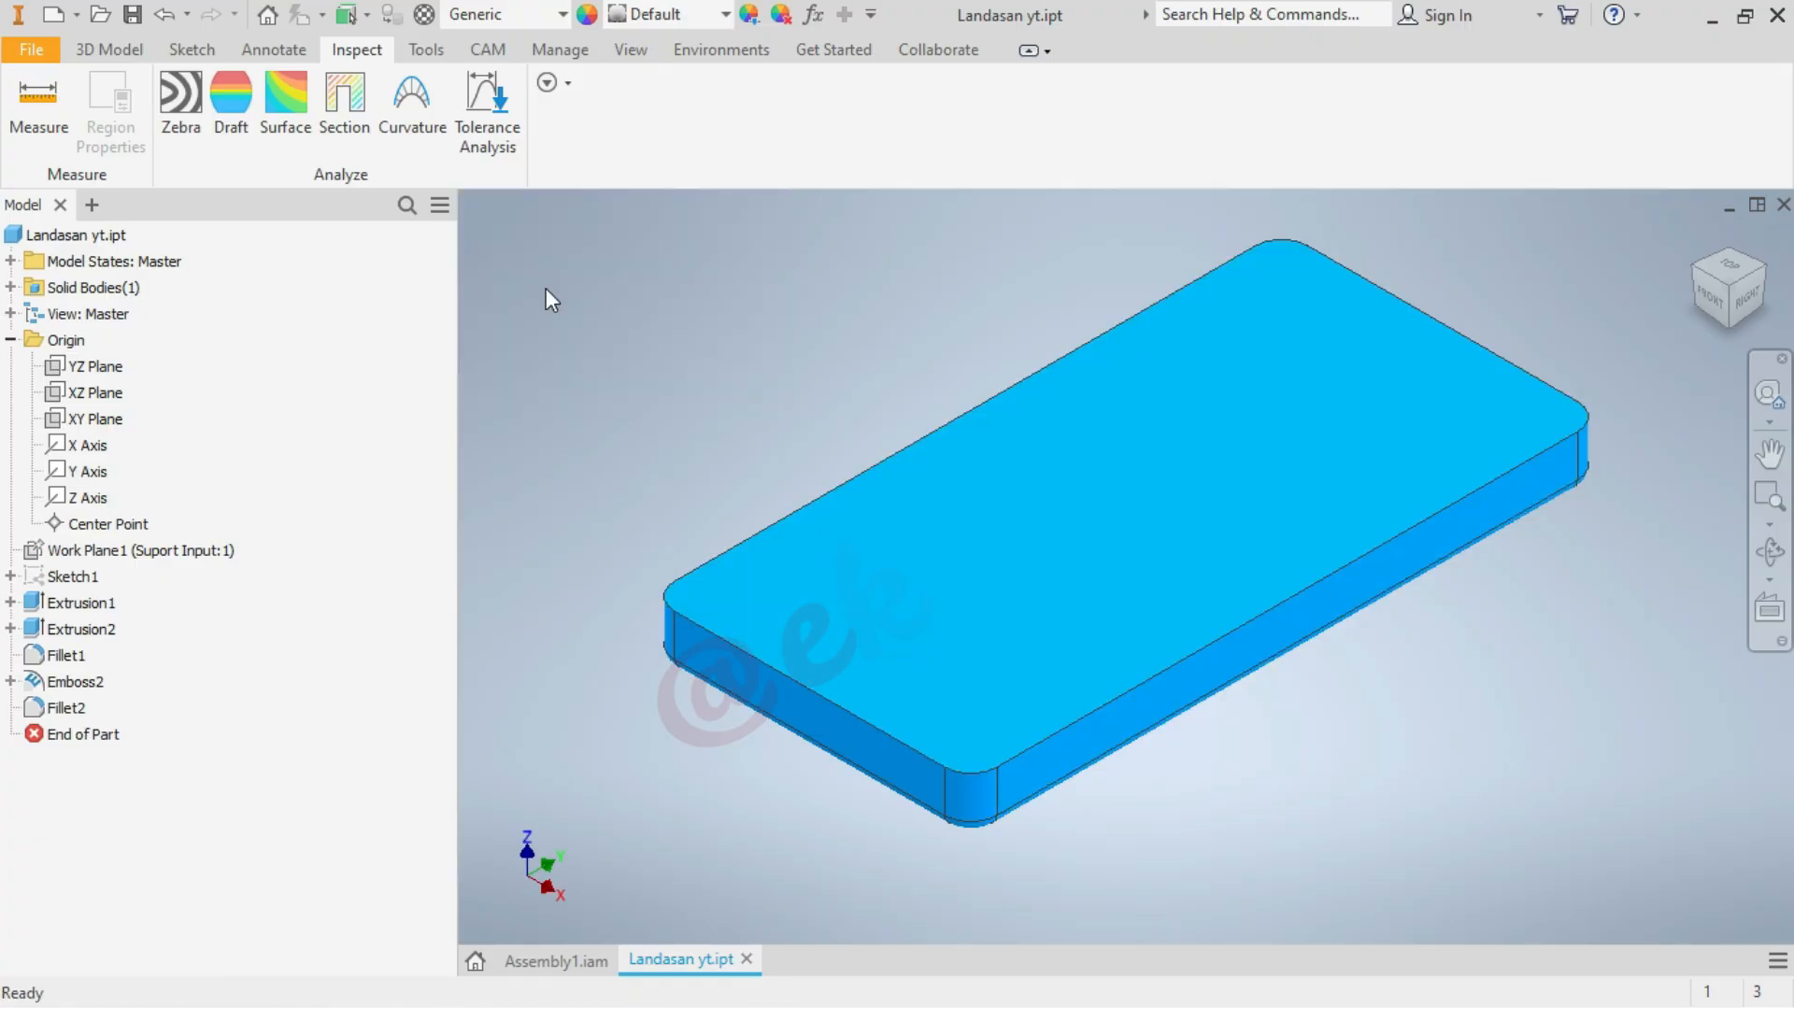
# Create a work plane midway between the two long side faces of the Landasan yt base plate
pyautogui.click(110, 52)
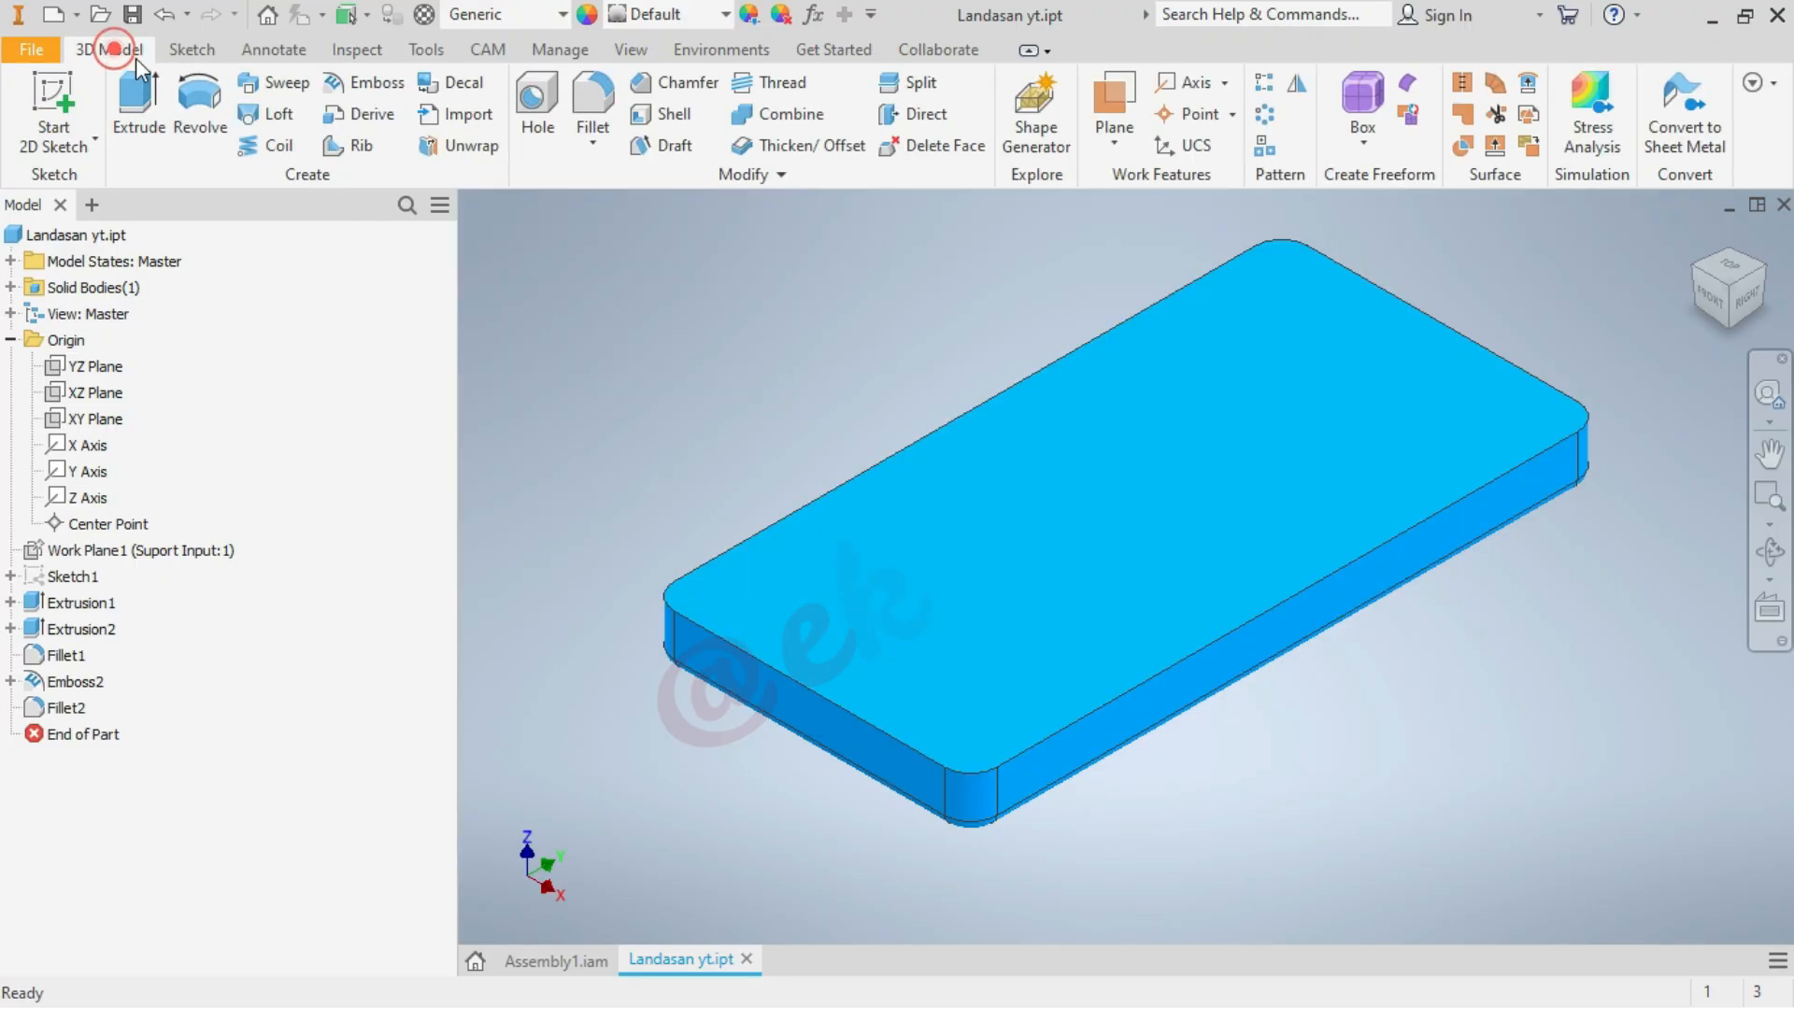
pyautogui.click(1116, 146)
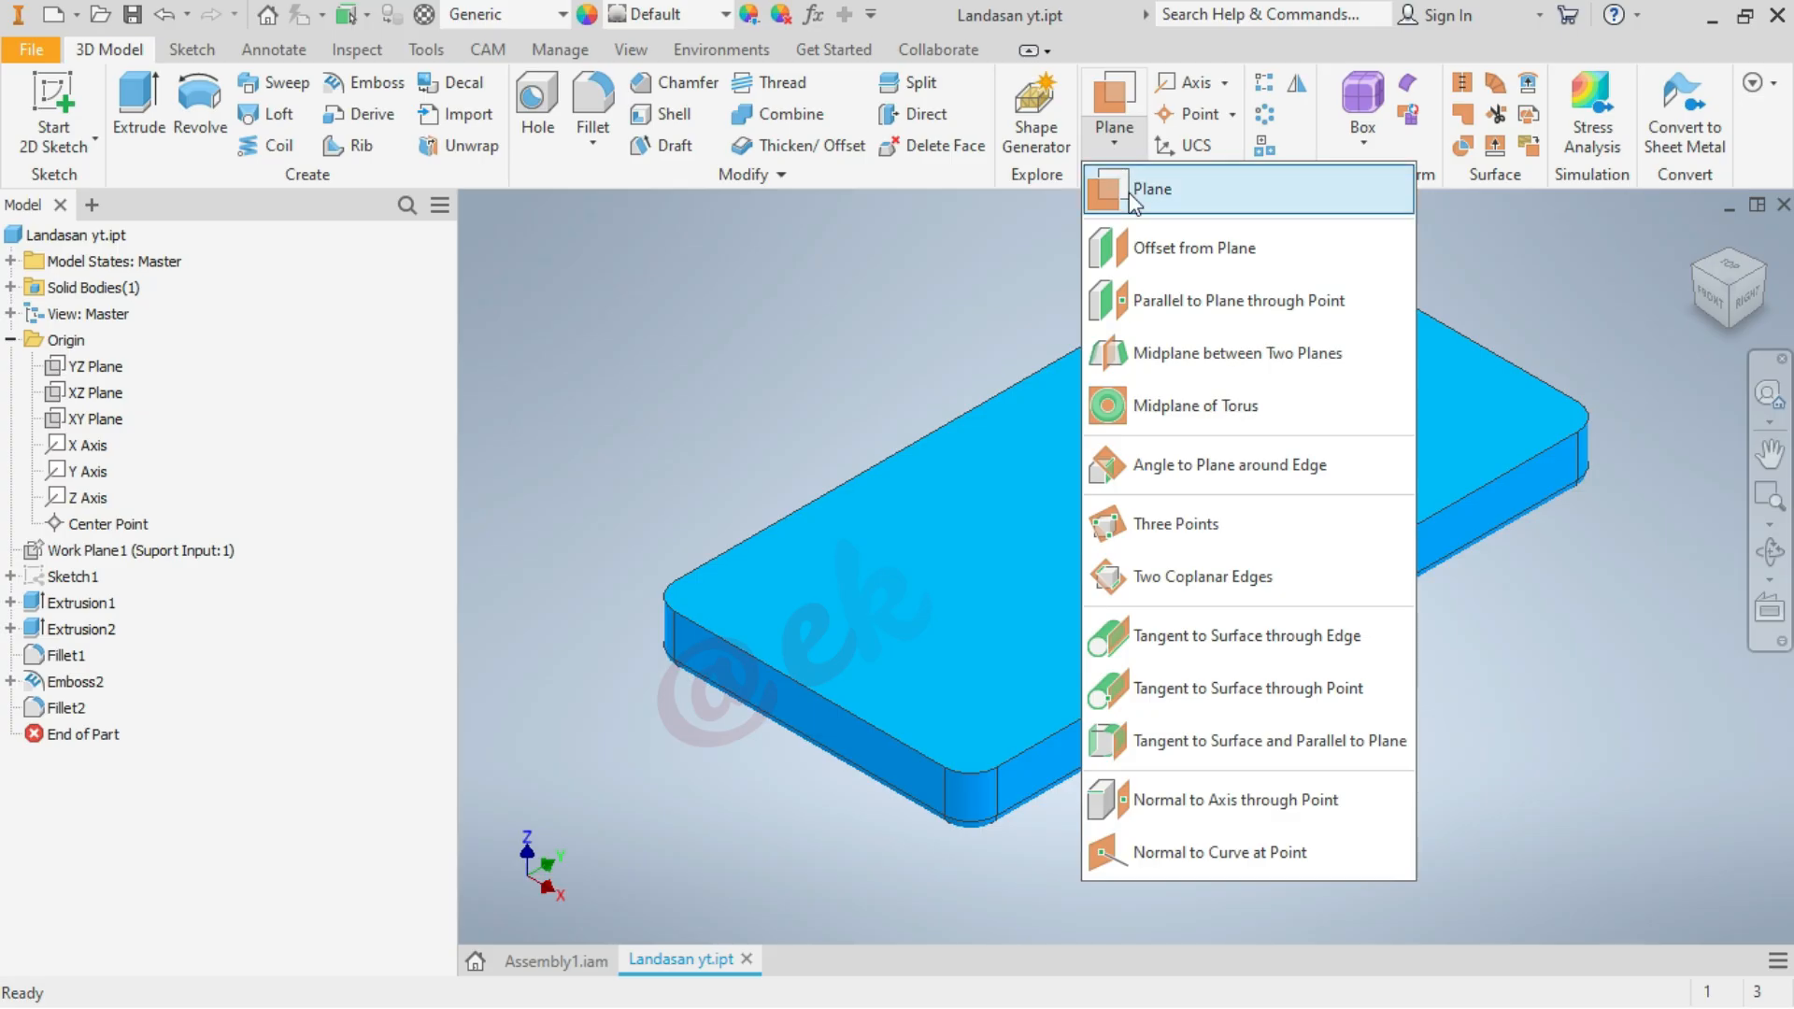
pyautogui.click(1247, 353)
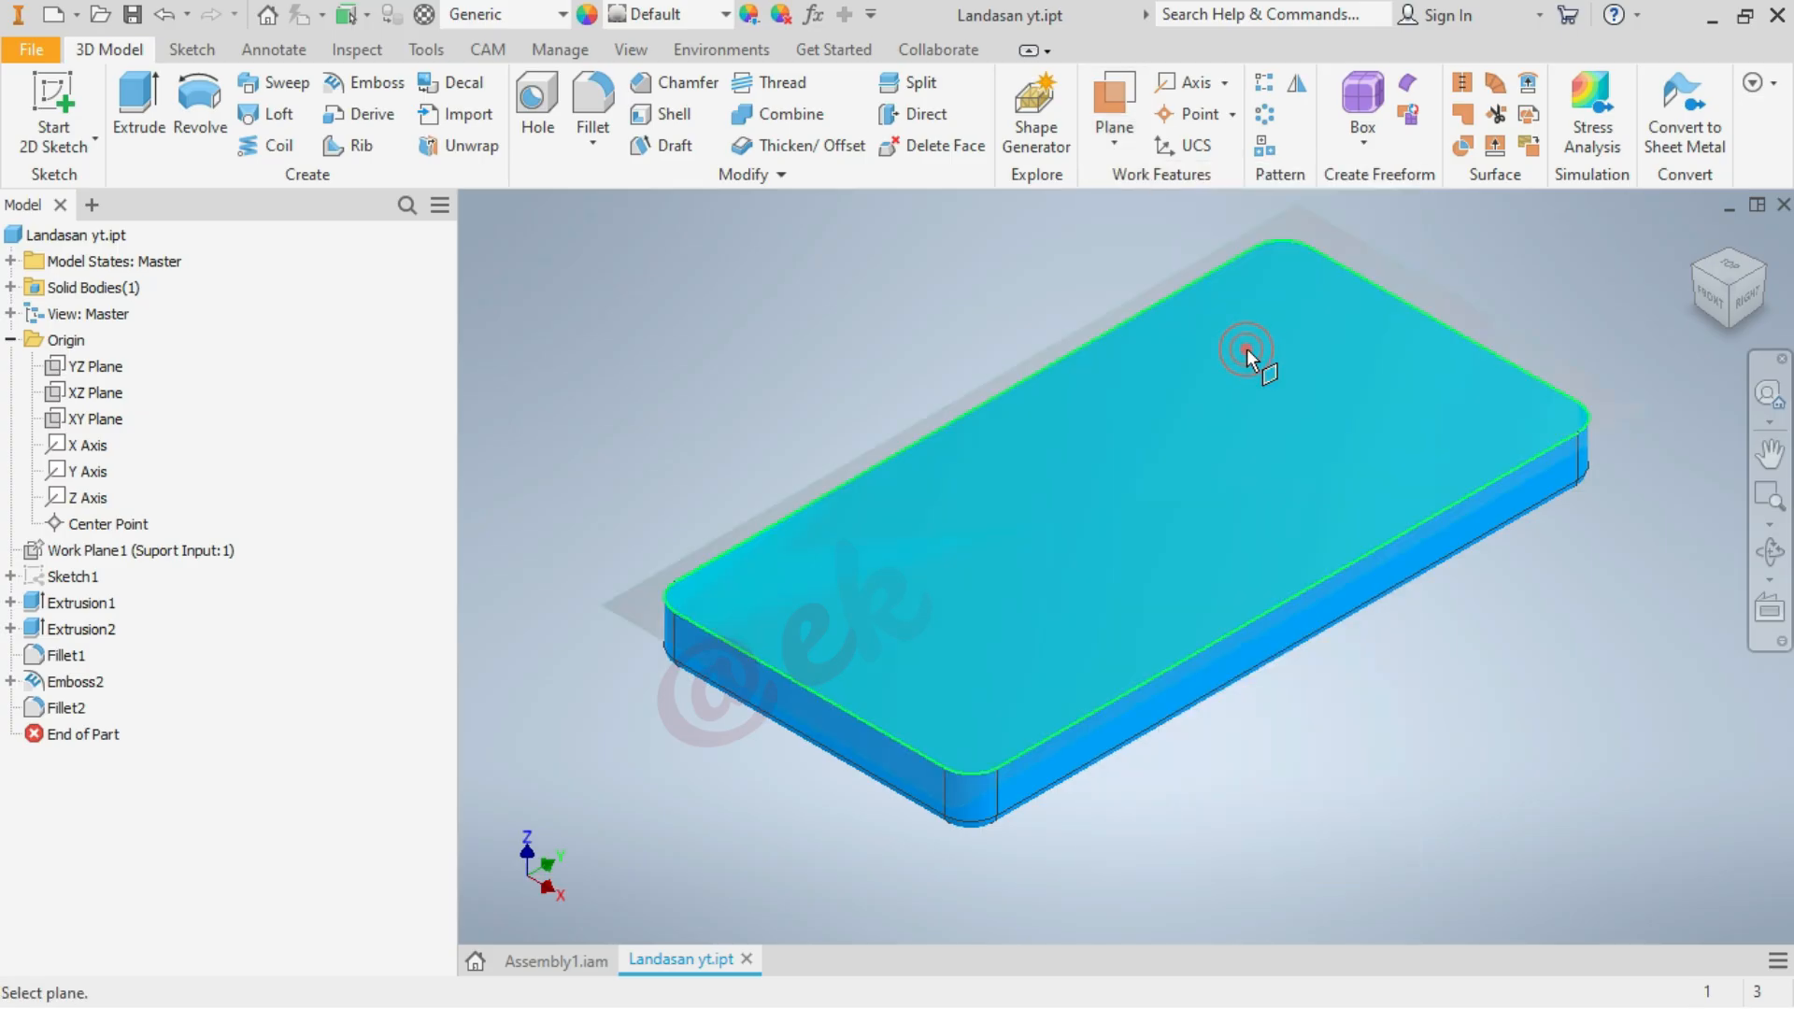
pyautogui.click(1159, 703)
pyautogui.click(1695, 271)
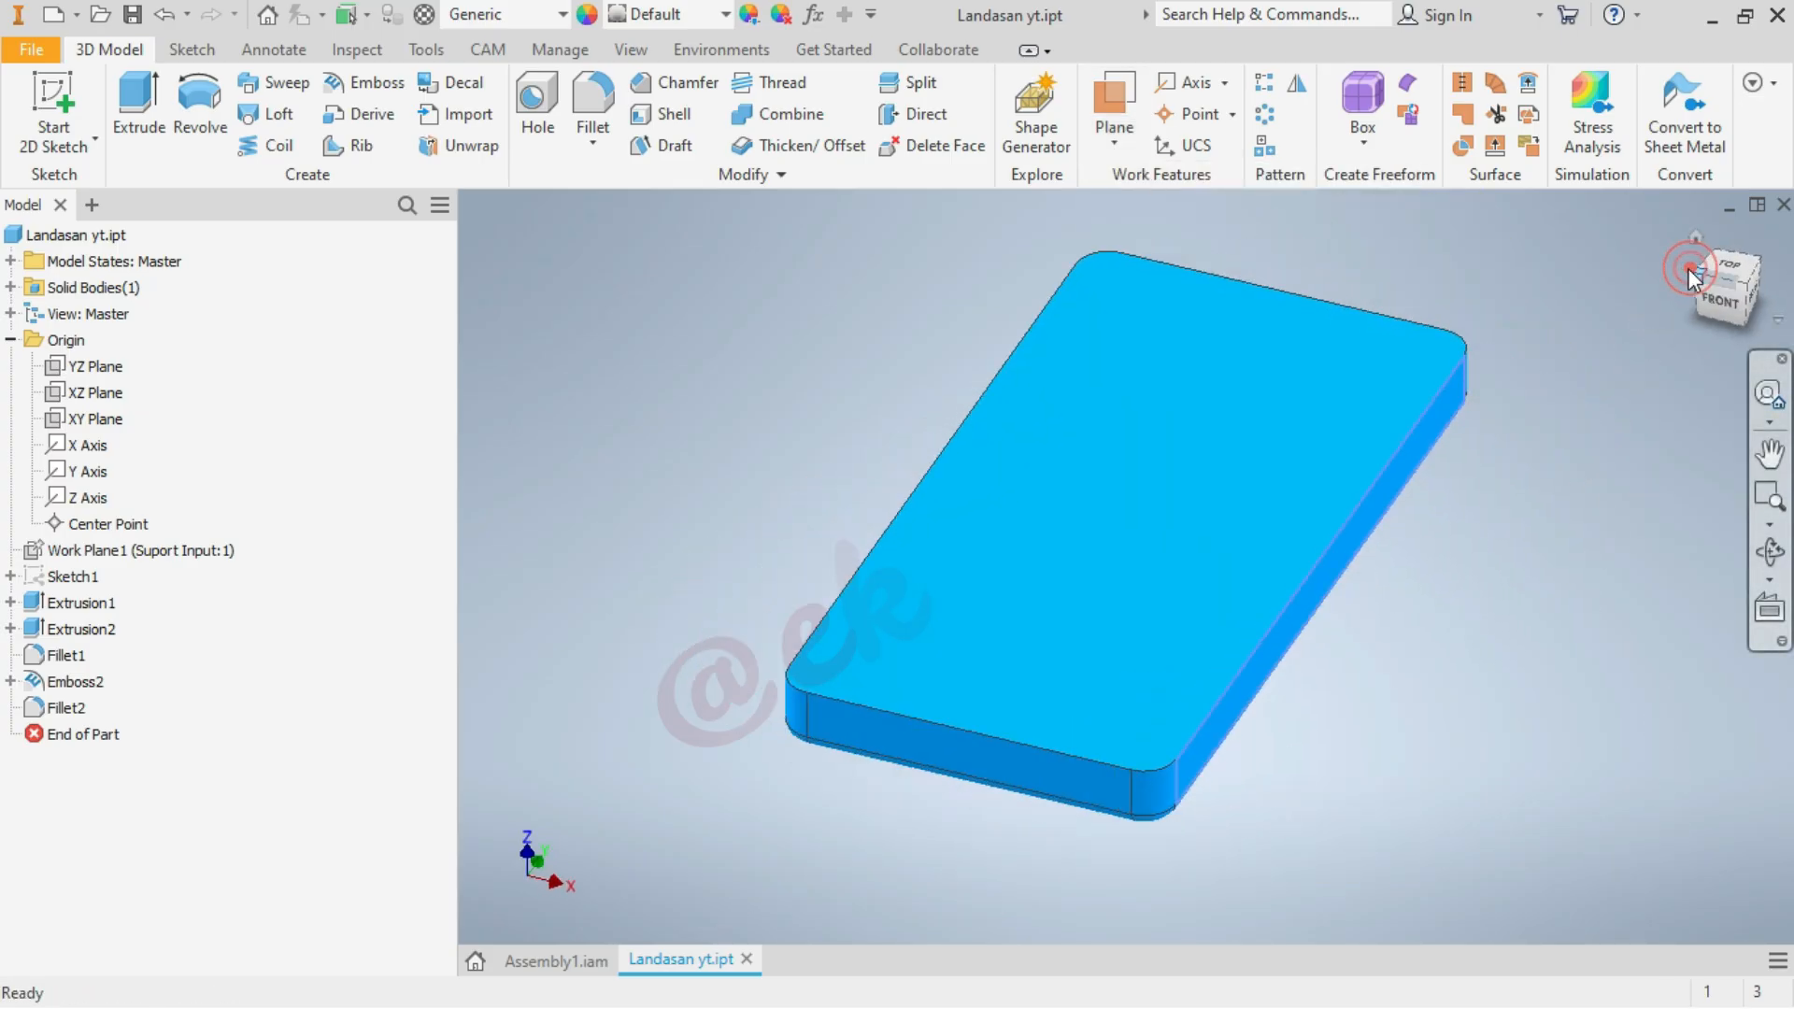
pyautogui.click(1159, 707)
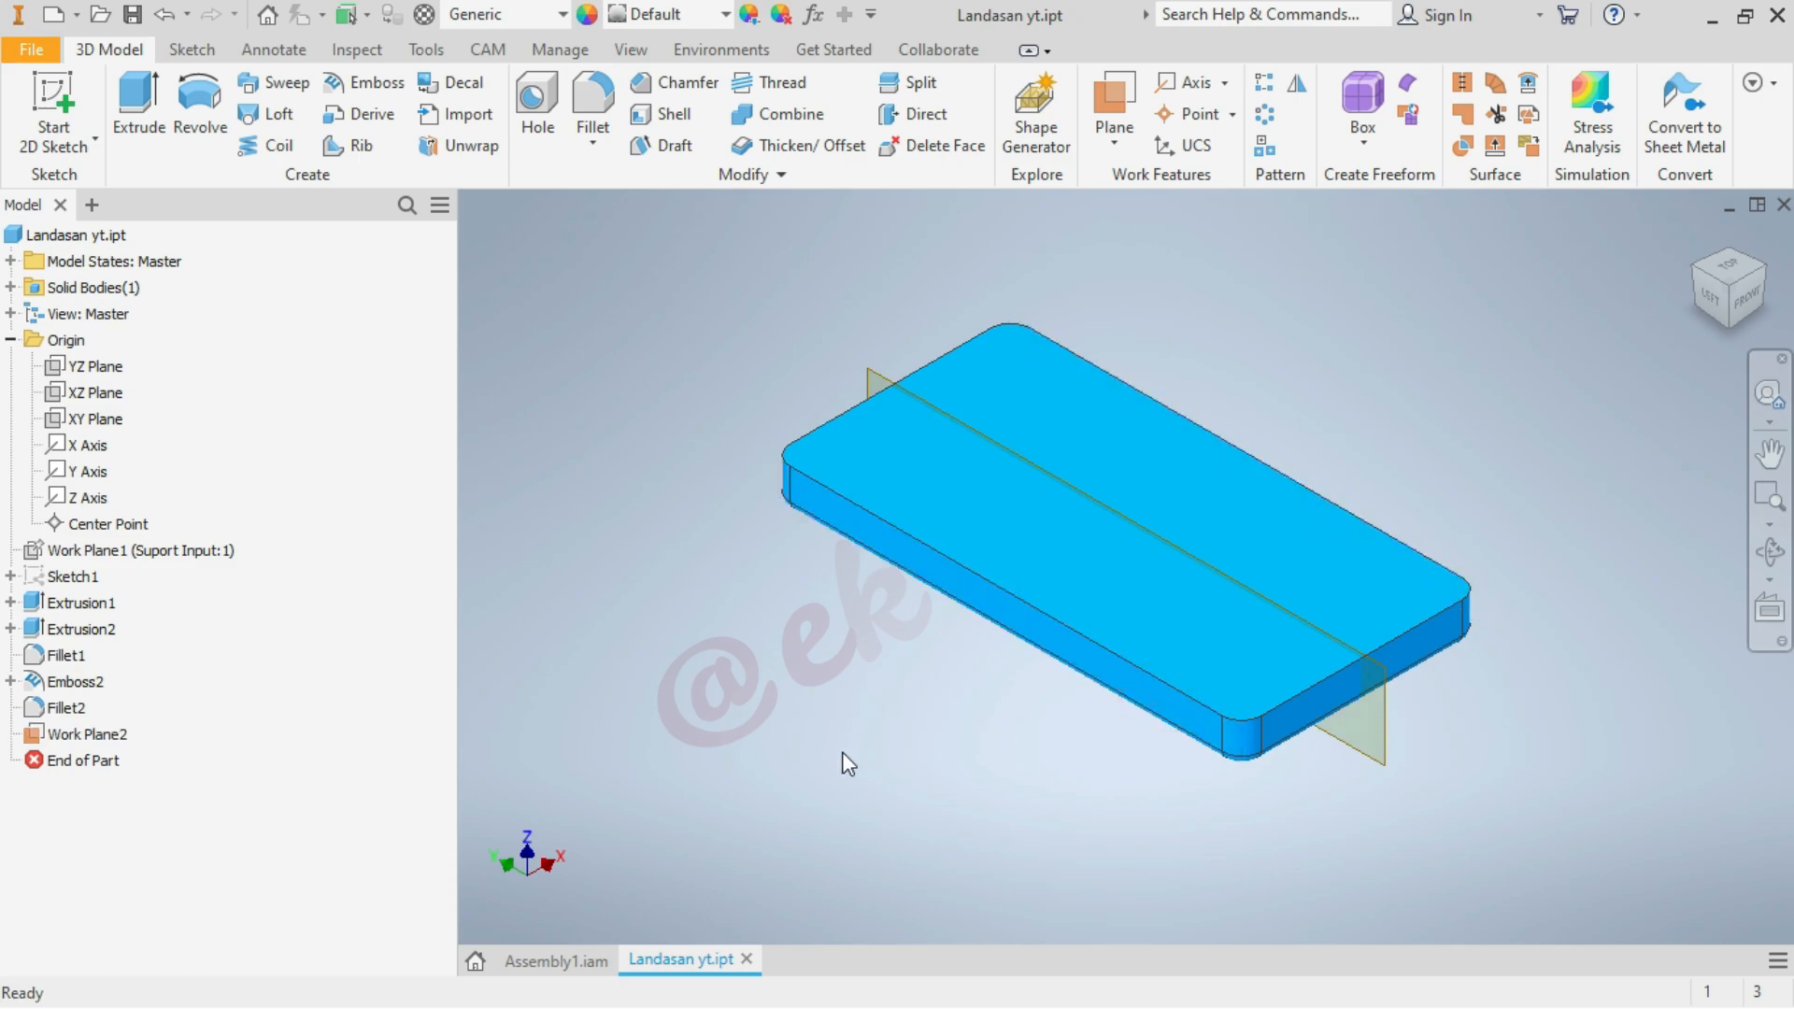
# Return to Assembly1.iam and delete the offset Mate constraint between the input support and the base plate
pyautogui.click(555, 960)
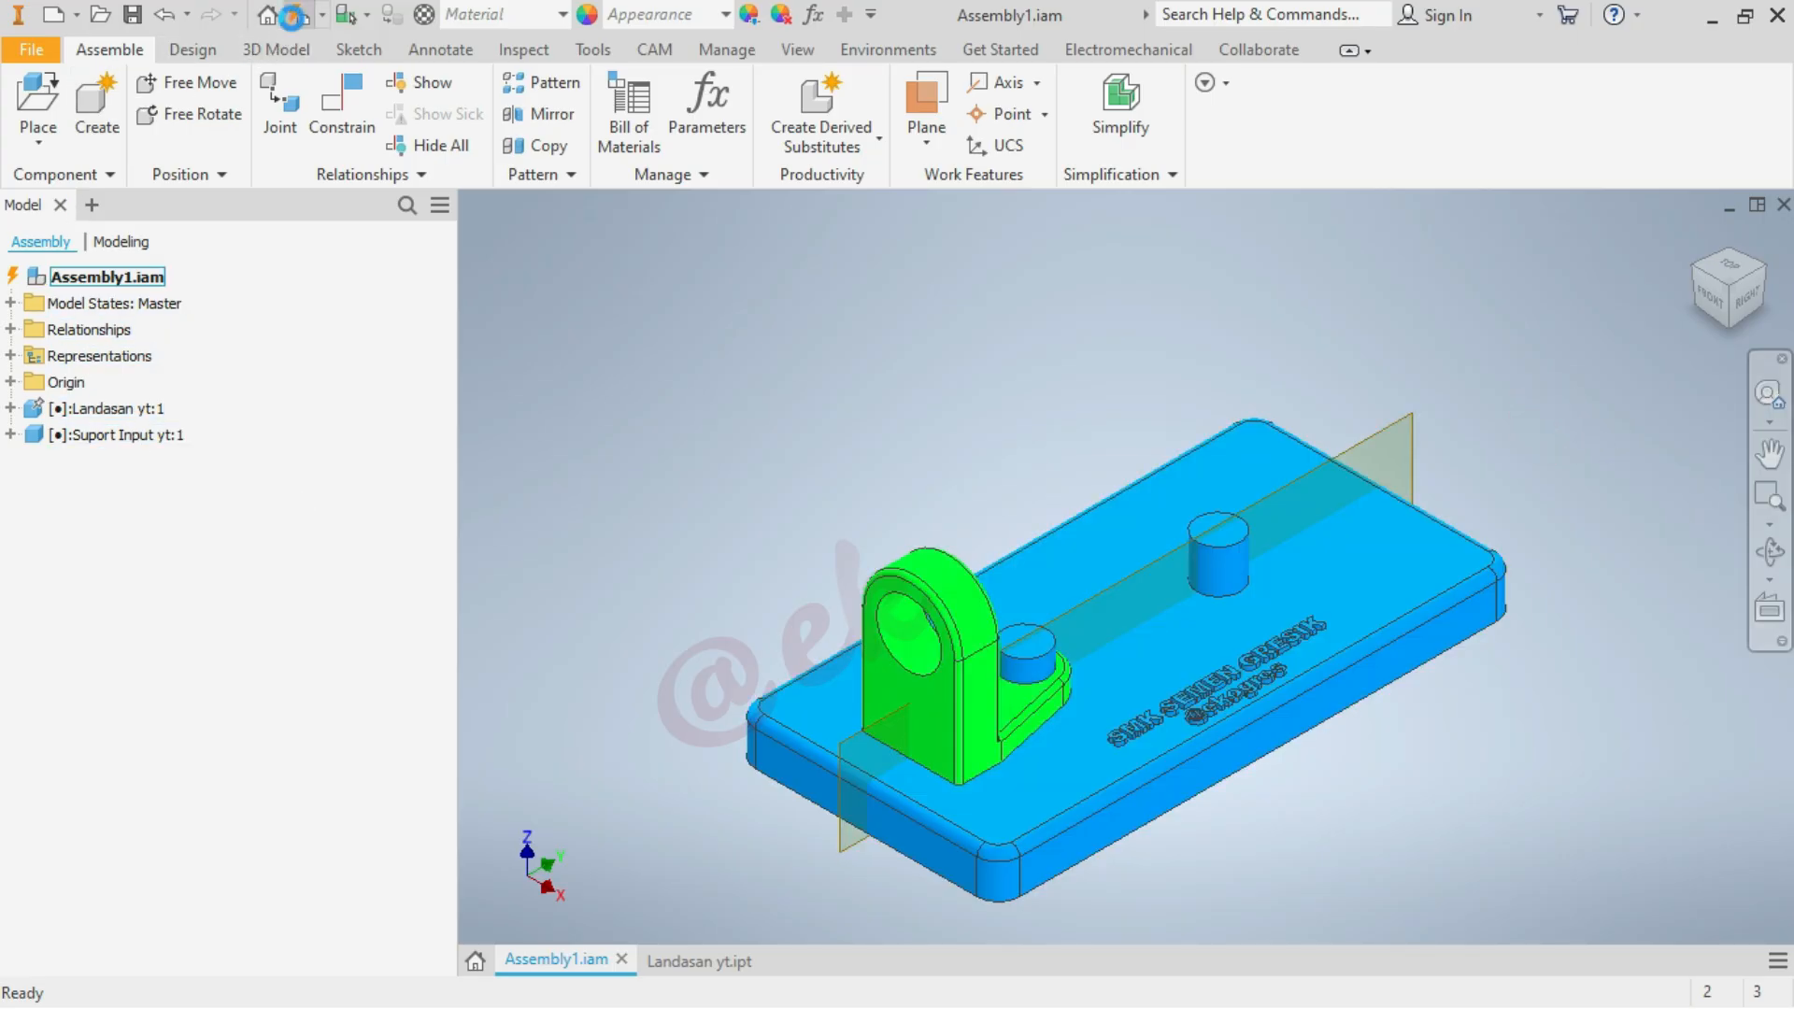
pyautogui.click(11, 329)
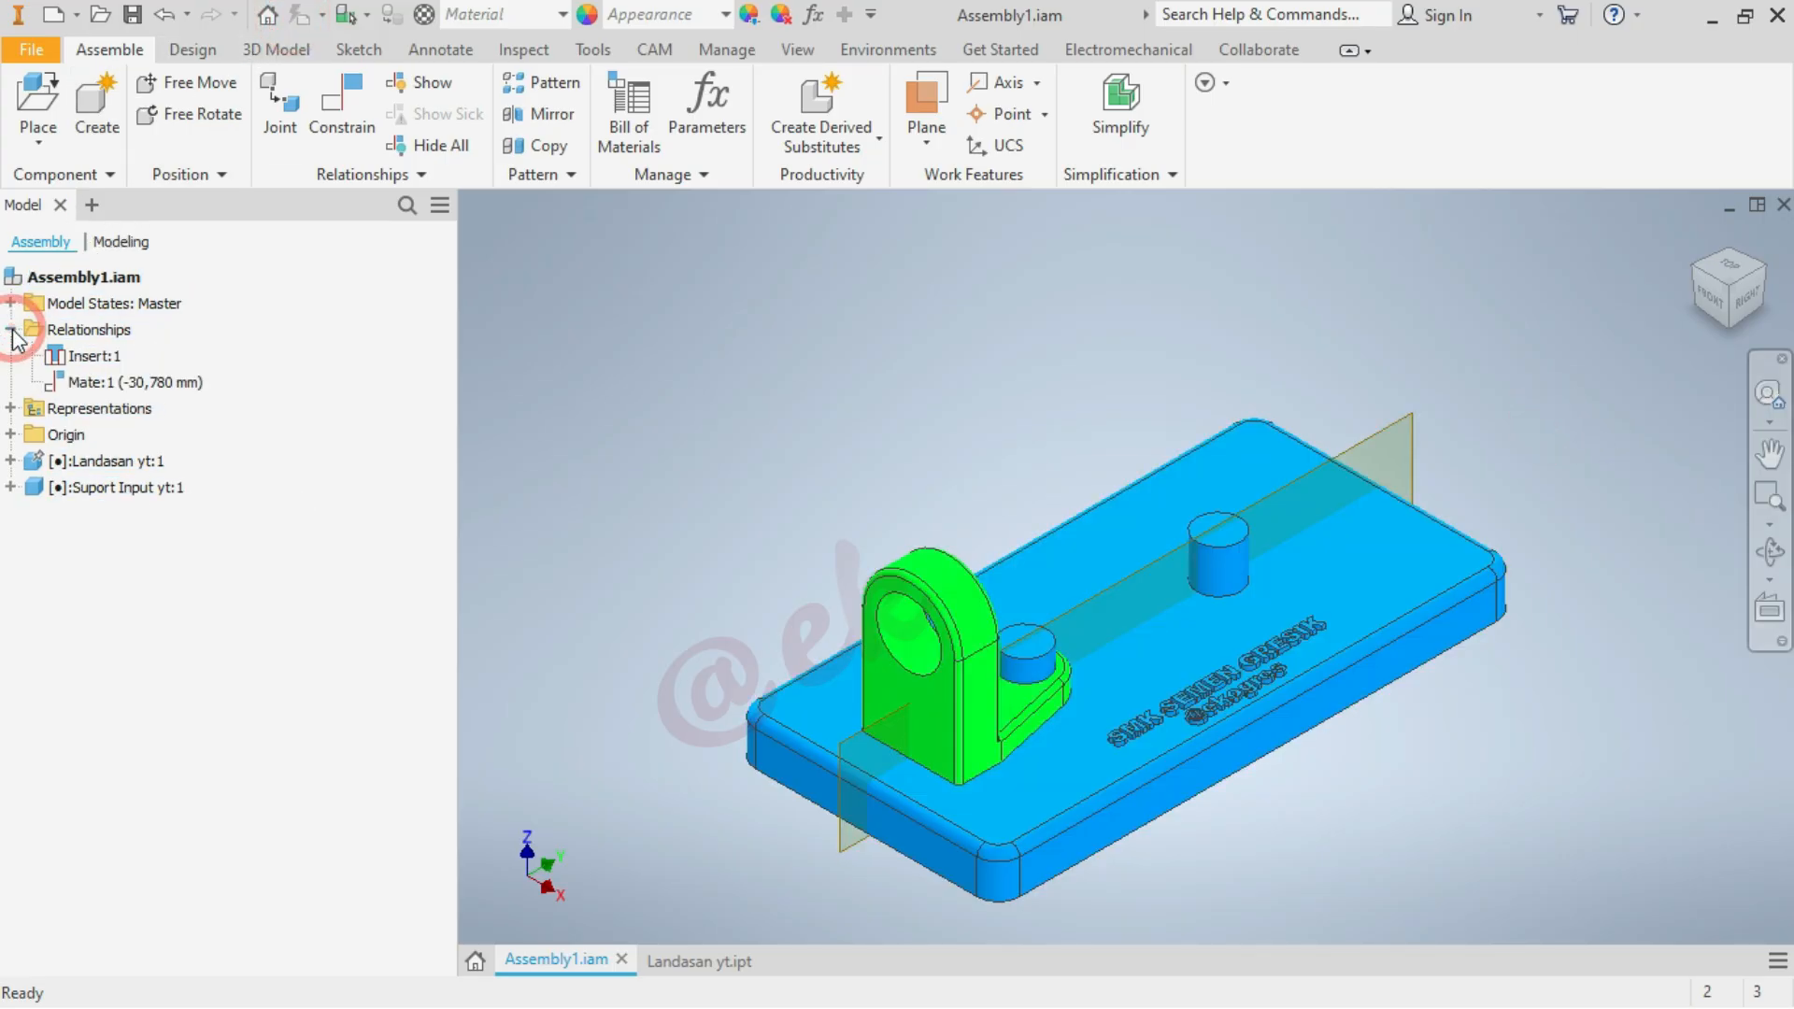
pyautogui.rightClick(161, 385)
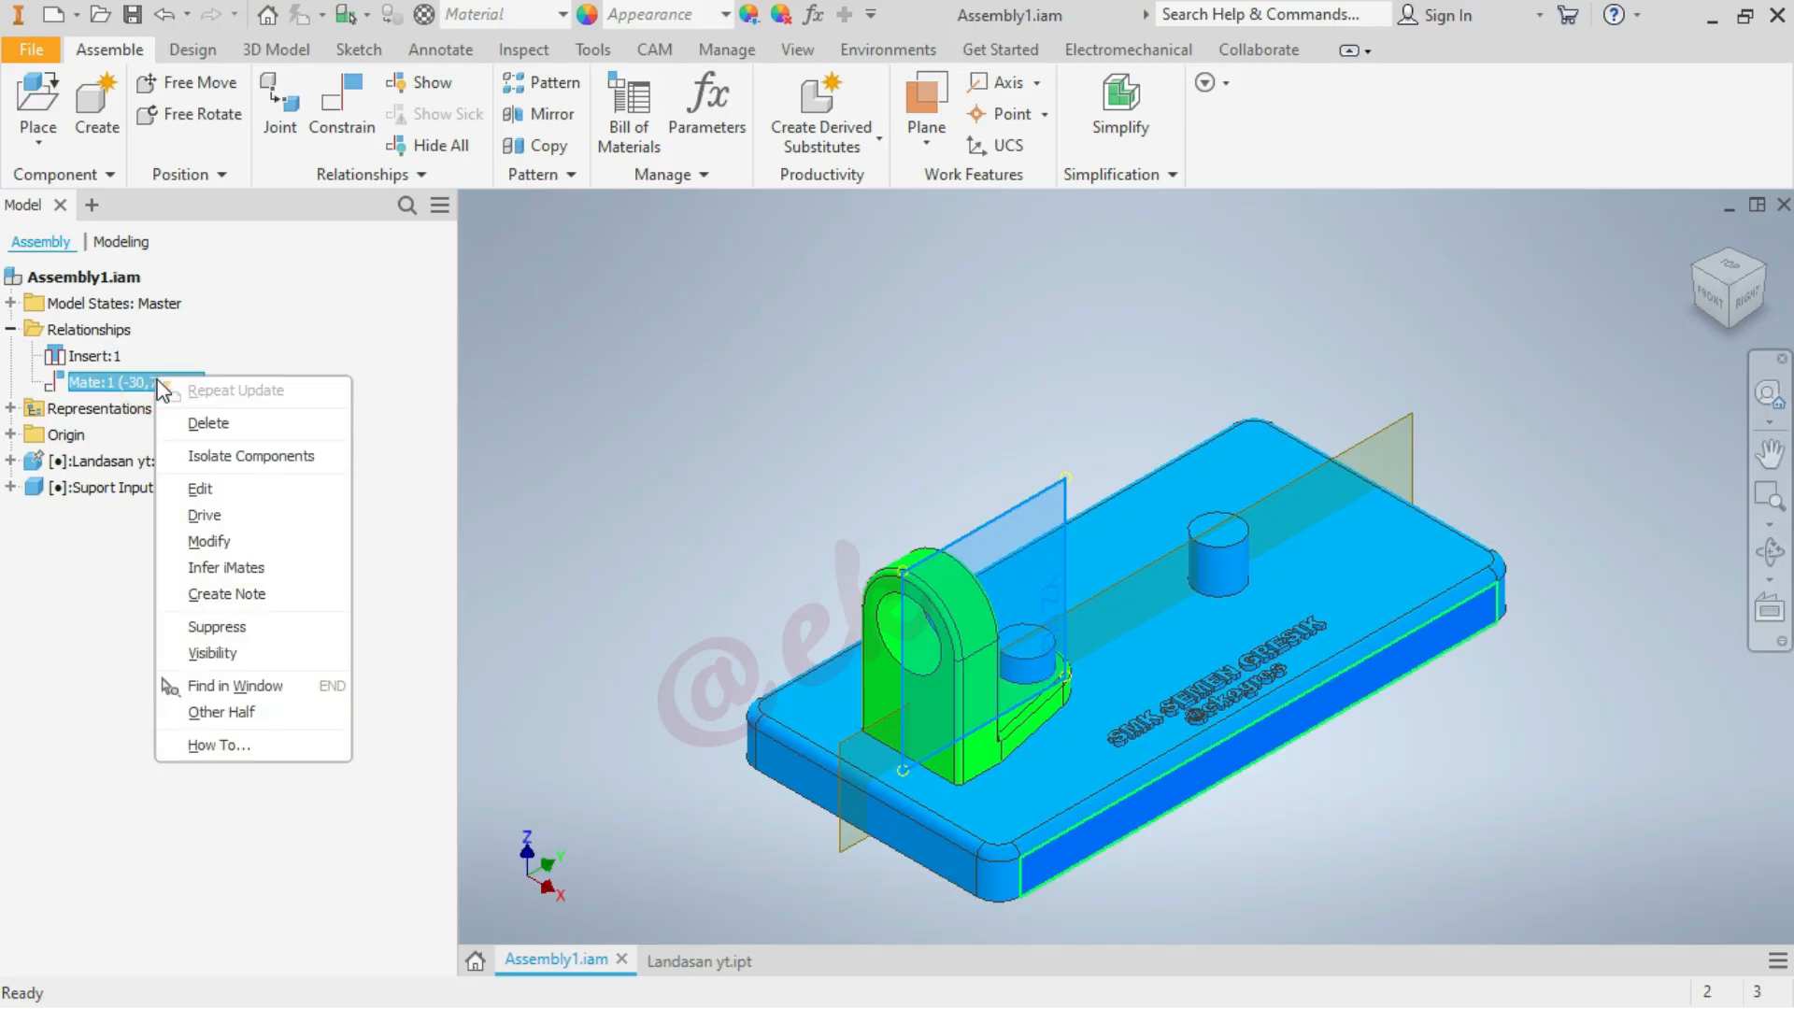
pyautogui.click(204, 423)
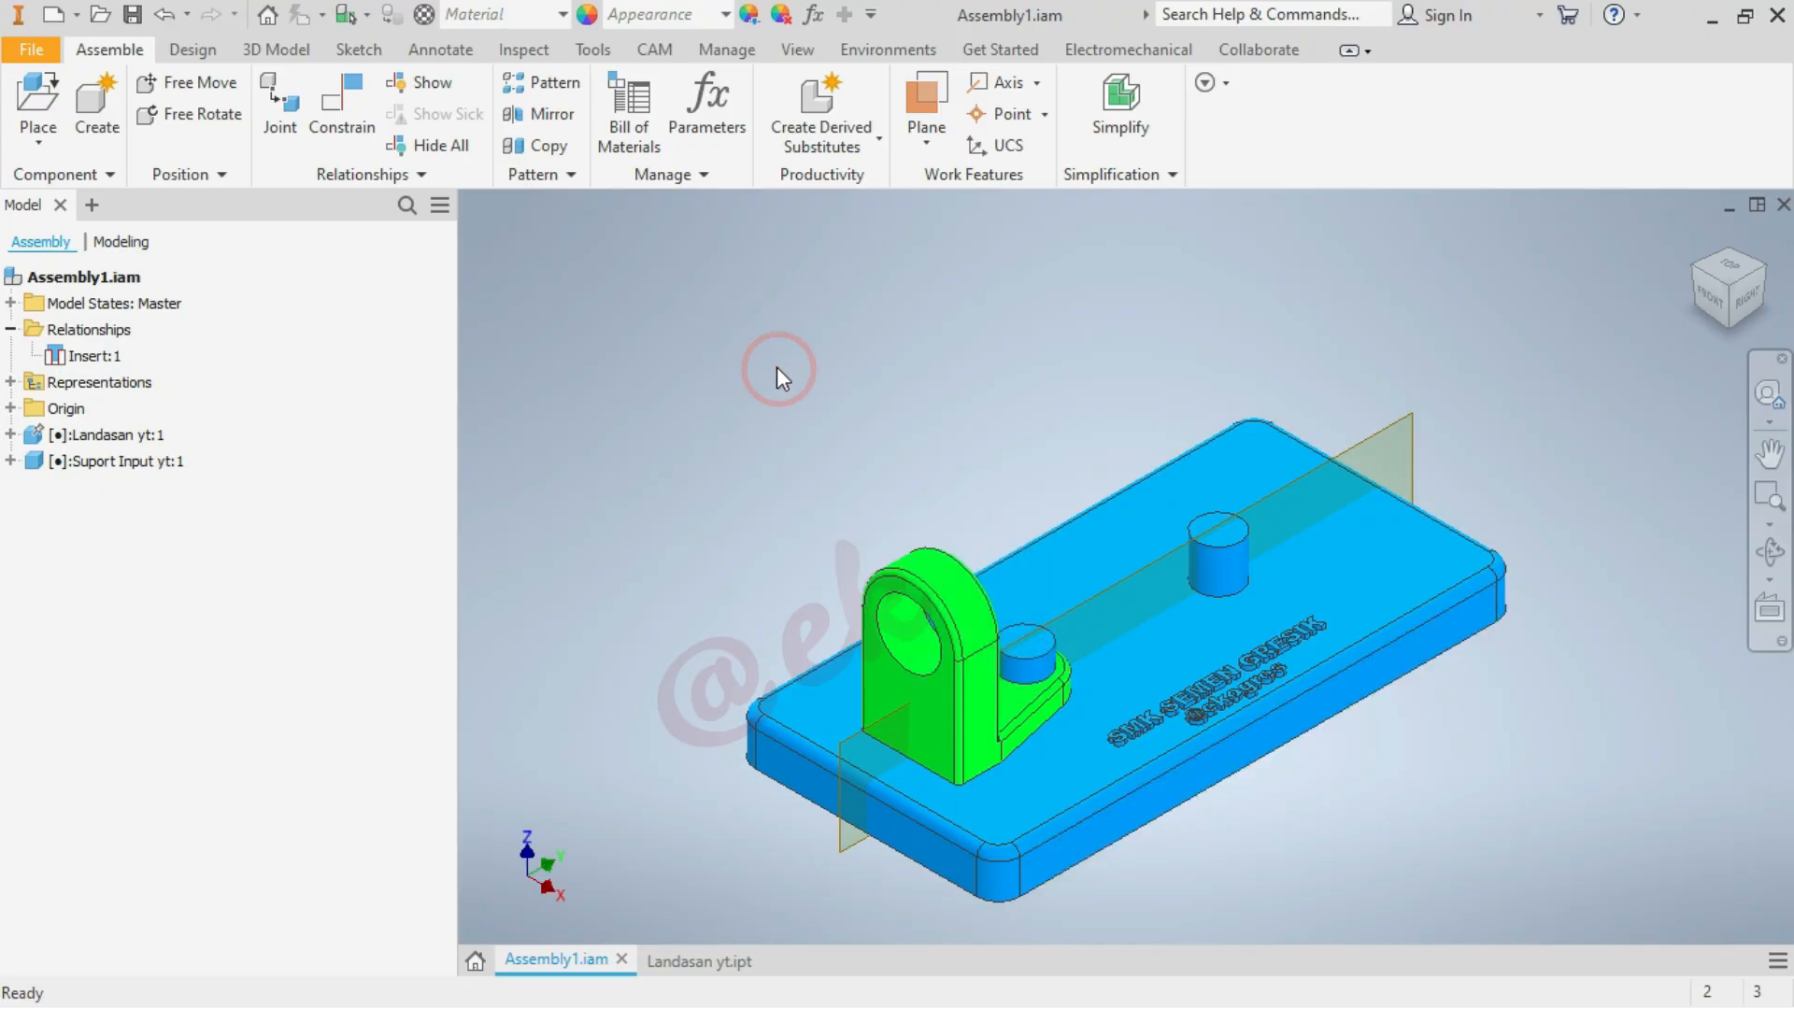
# Constrain the input support's YZ plane to the base plate's middle work plane with the Flush solution and zero offset
pyautogui.click(336, 107)
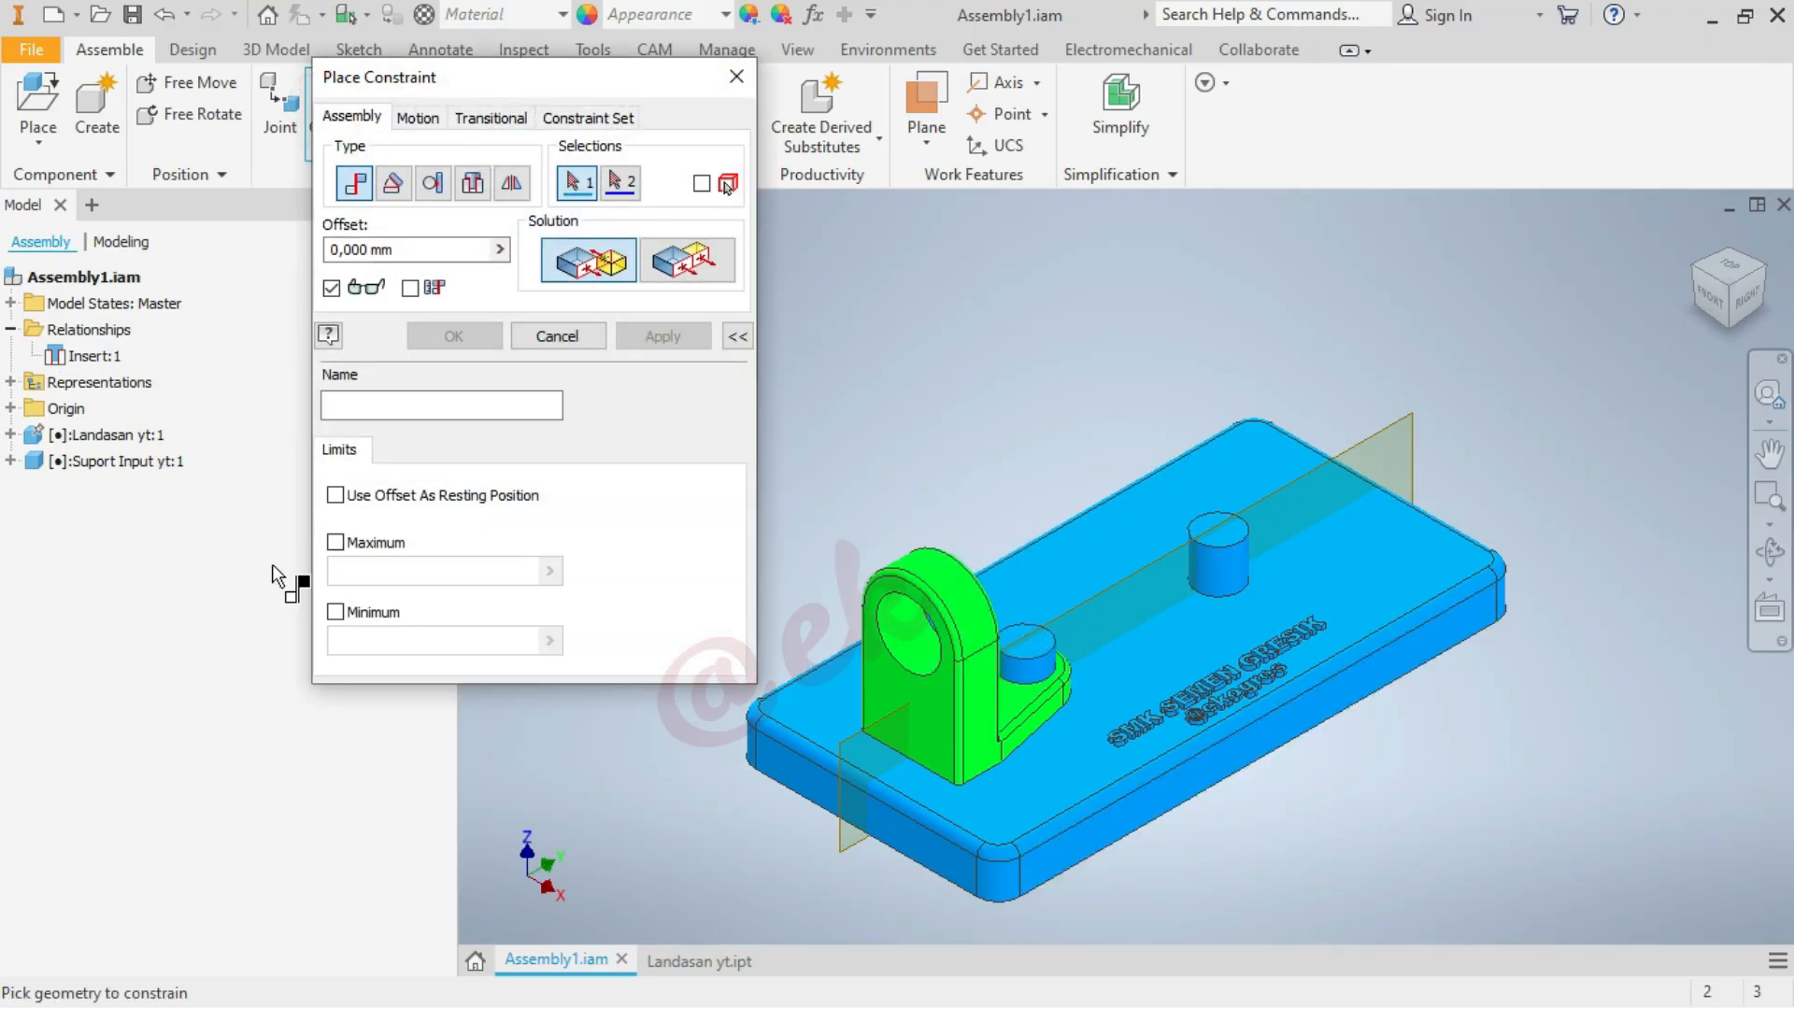
pyautogui.click(1411, 418)
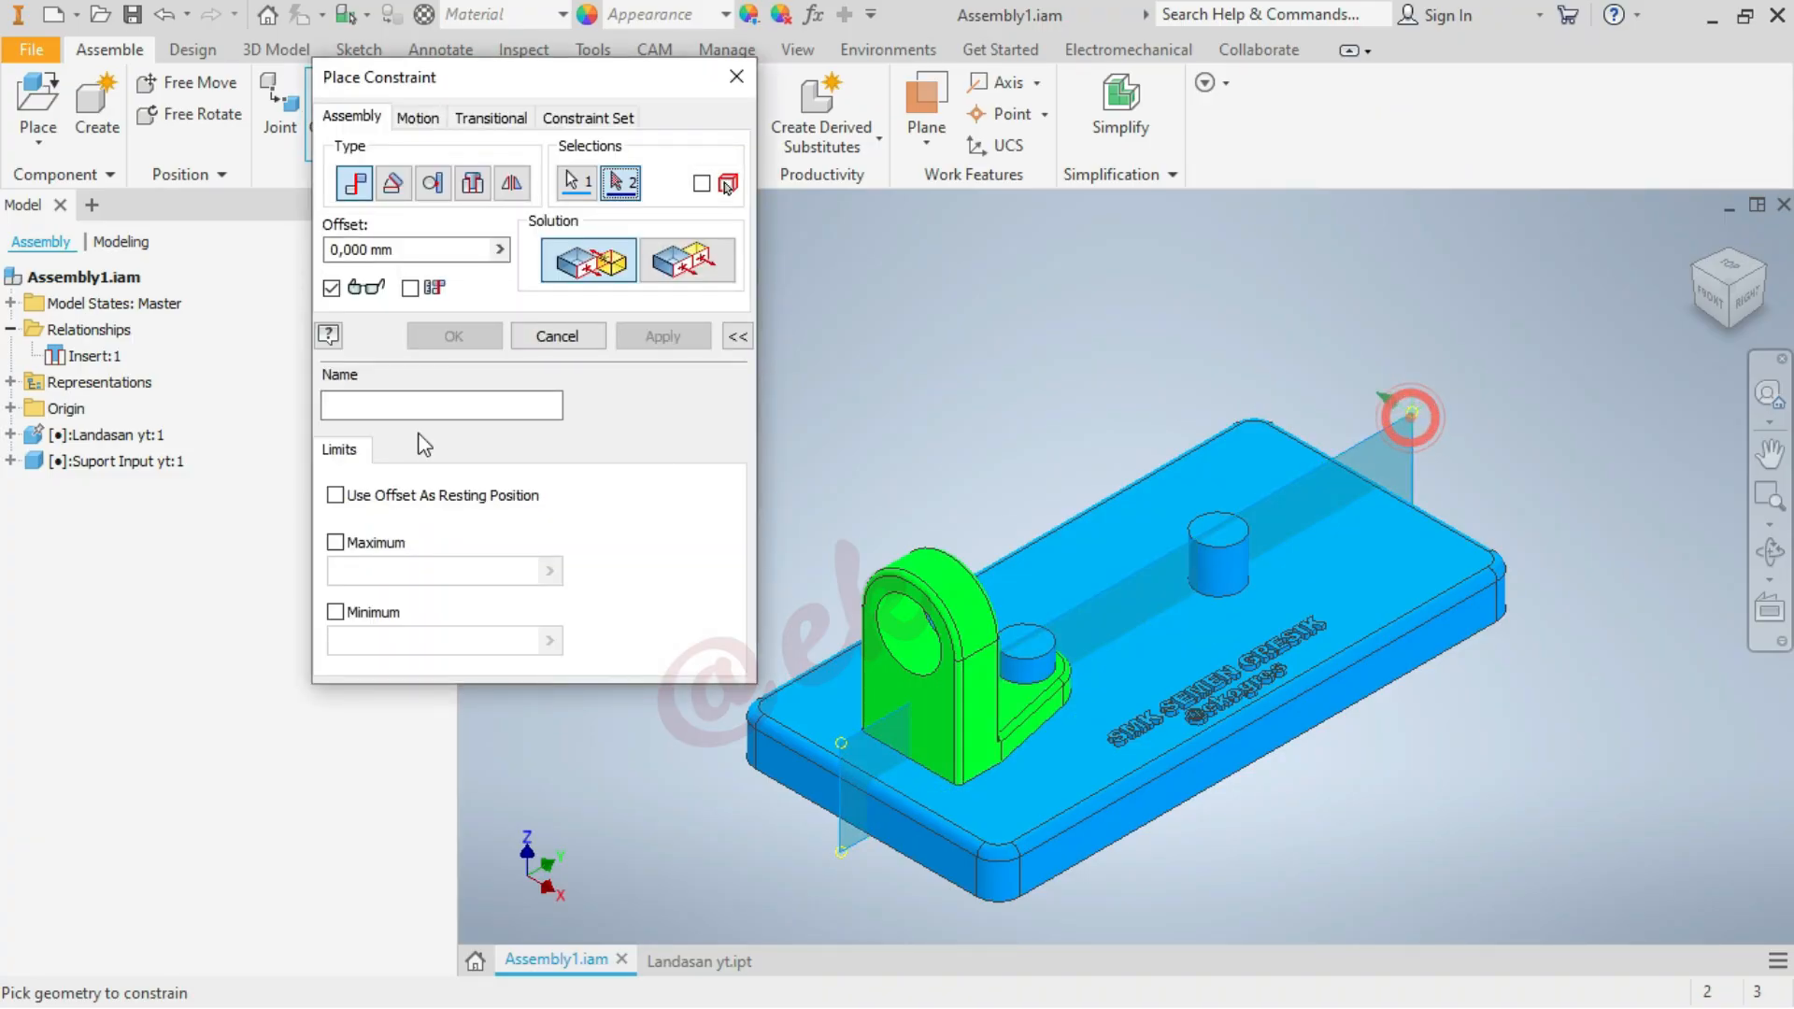
pyautogui.click(11, 461)
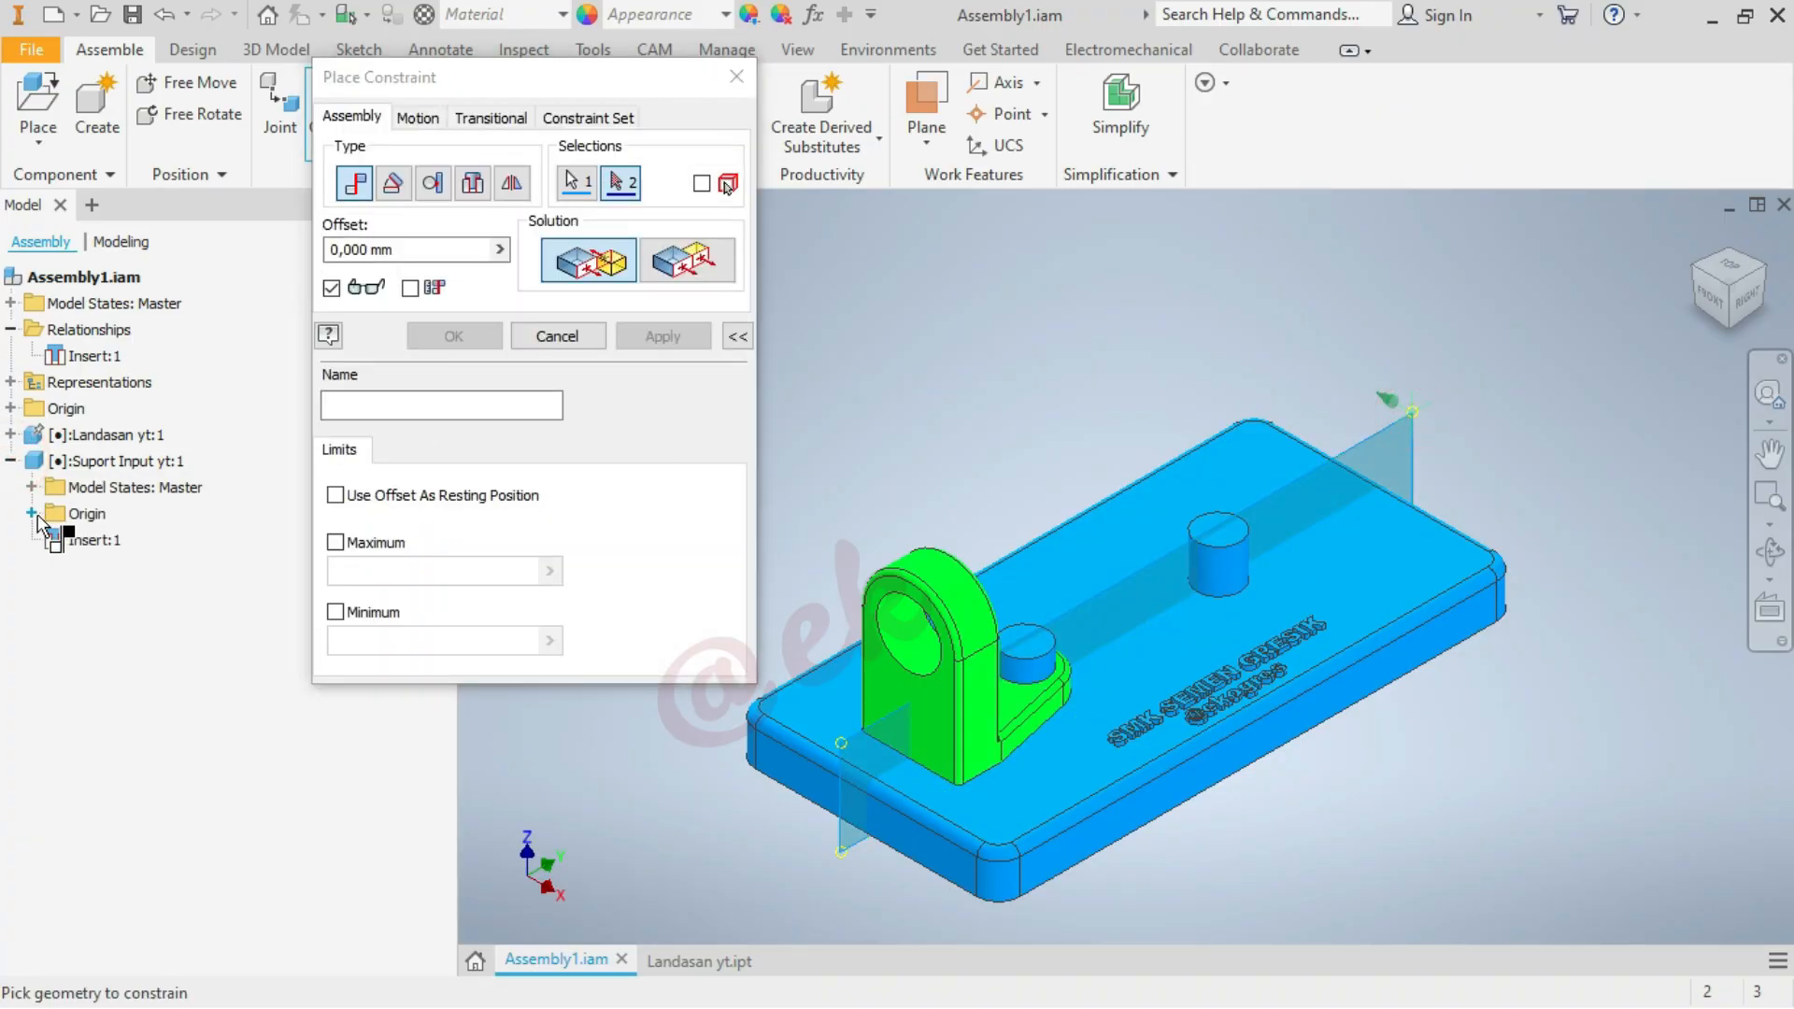
pyautogui.click(34, 513)
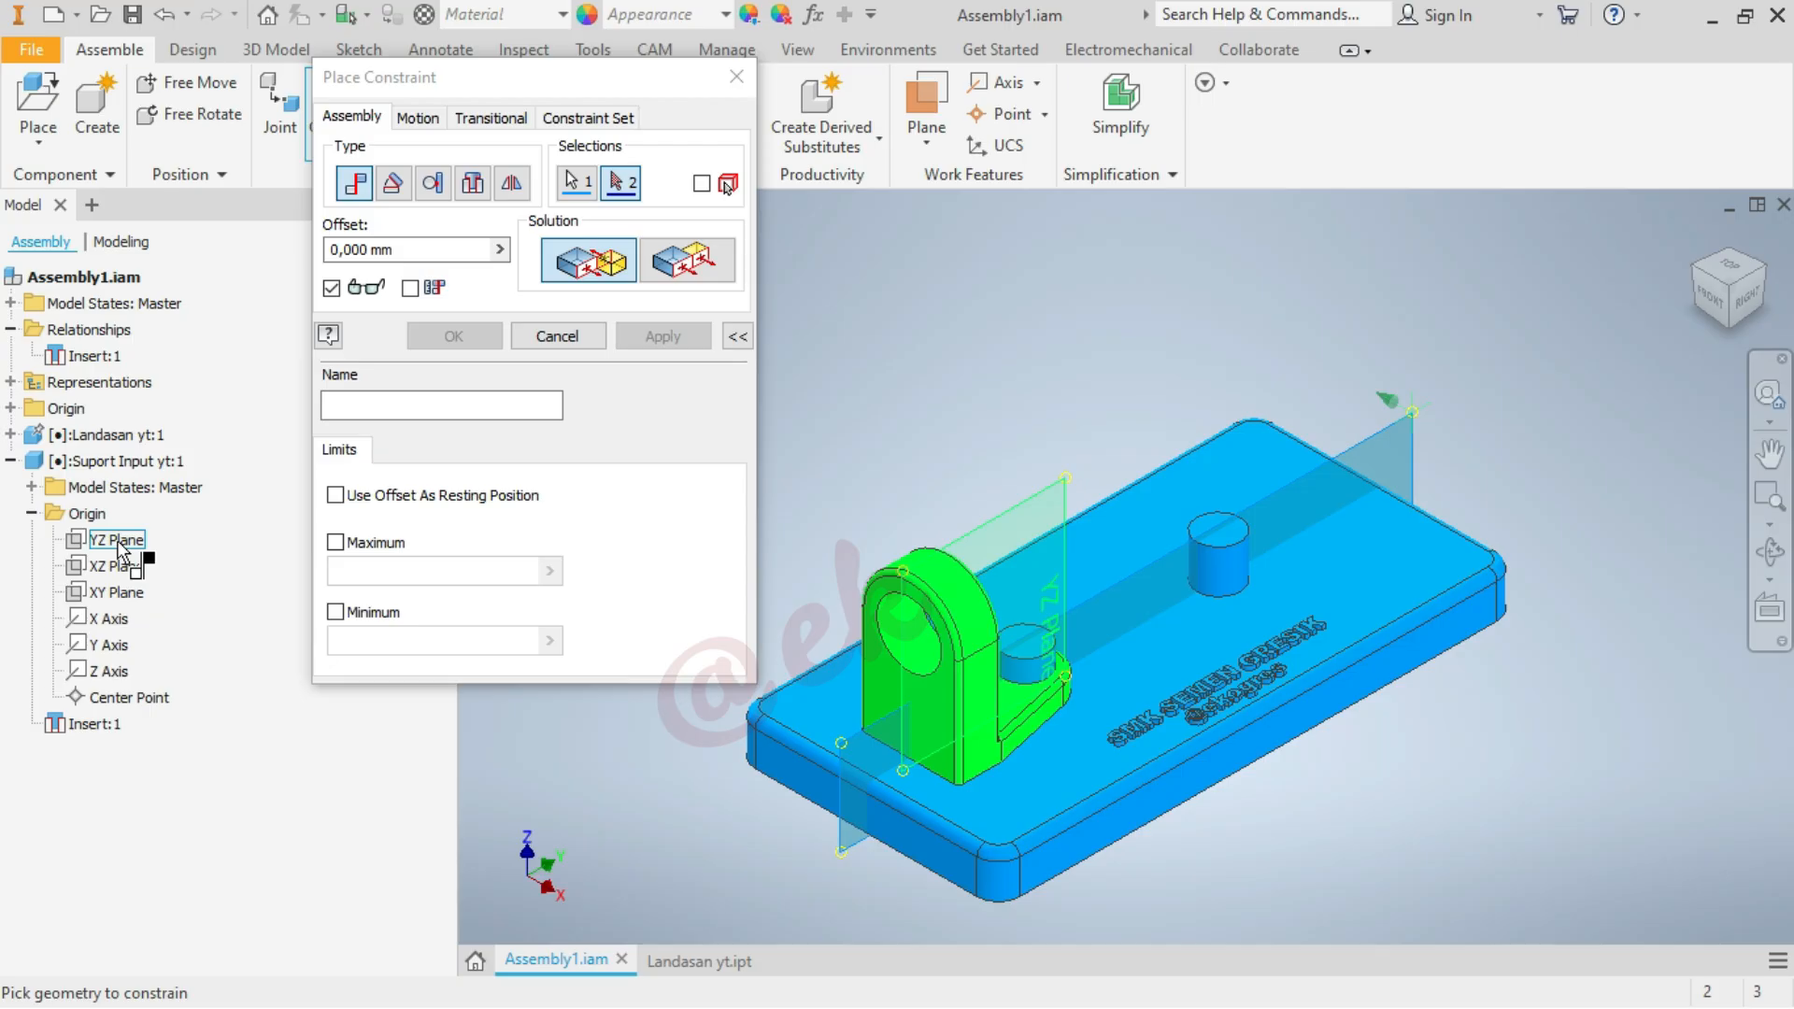
pyautogui.click(118, 542)
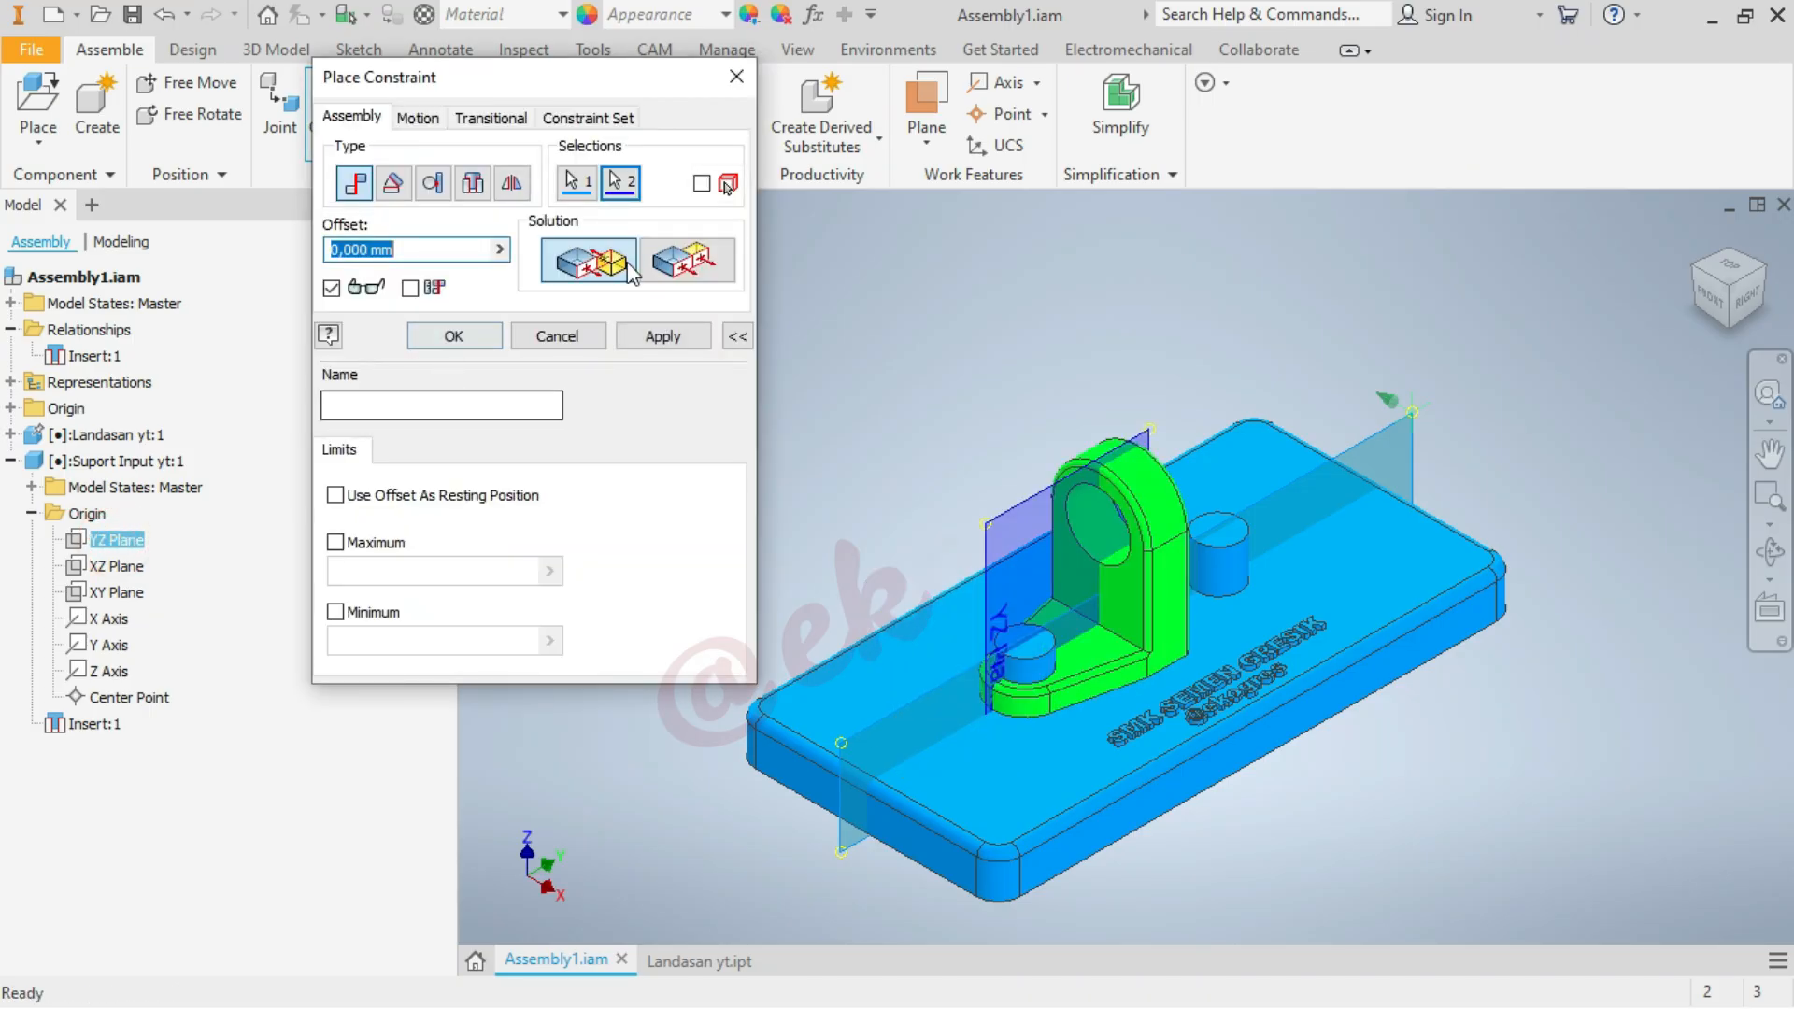
pyautogui.click(687, 261)
pyautogui.click(469, 340)
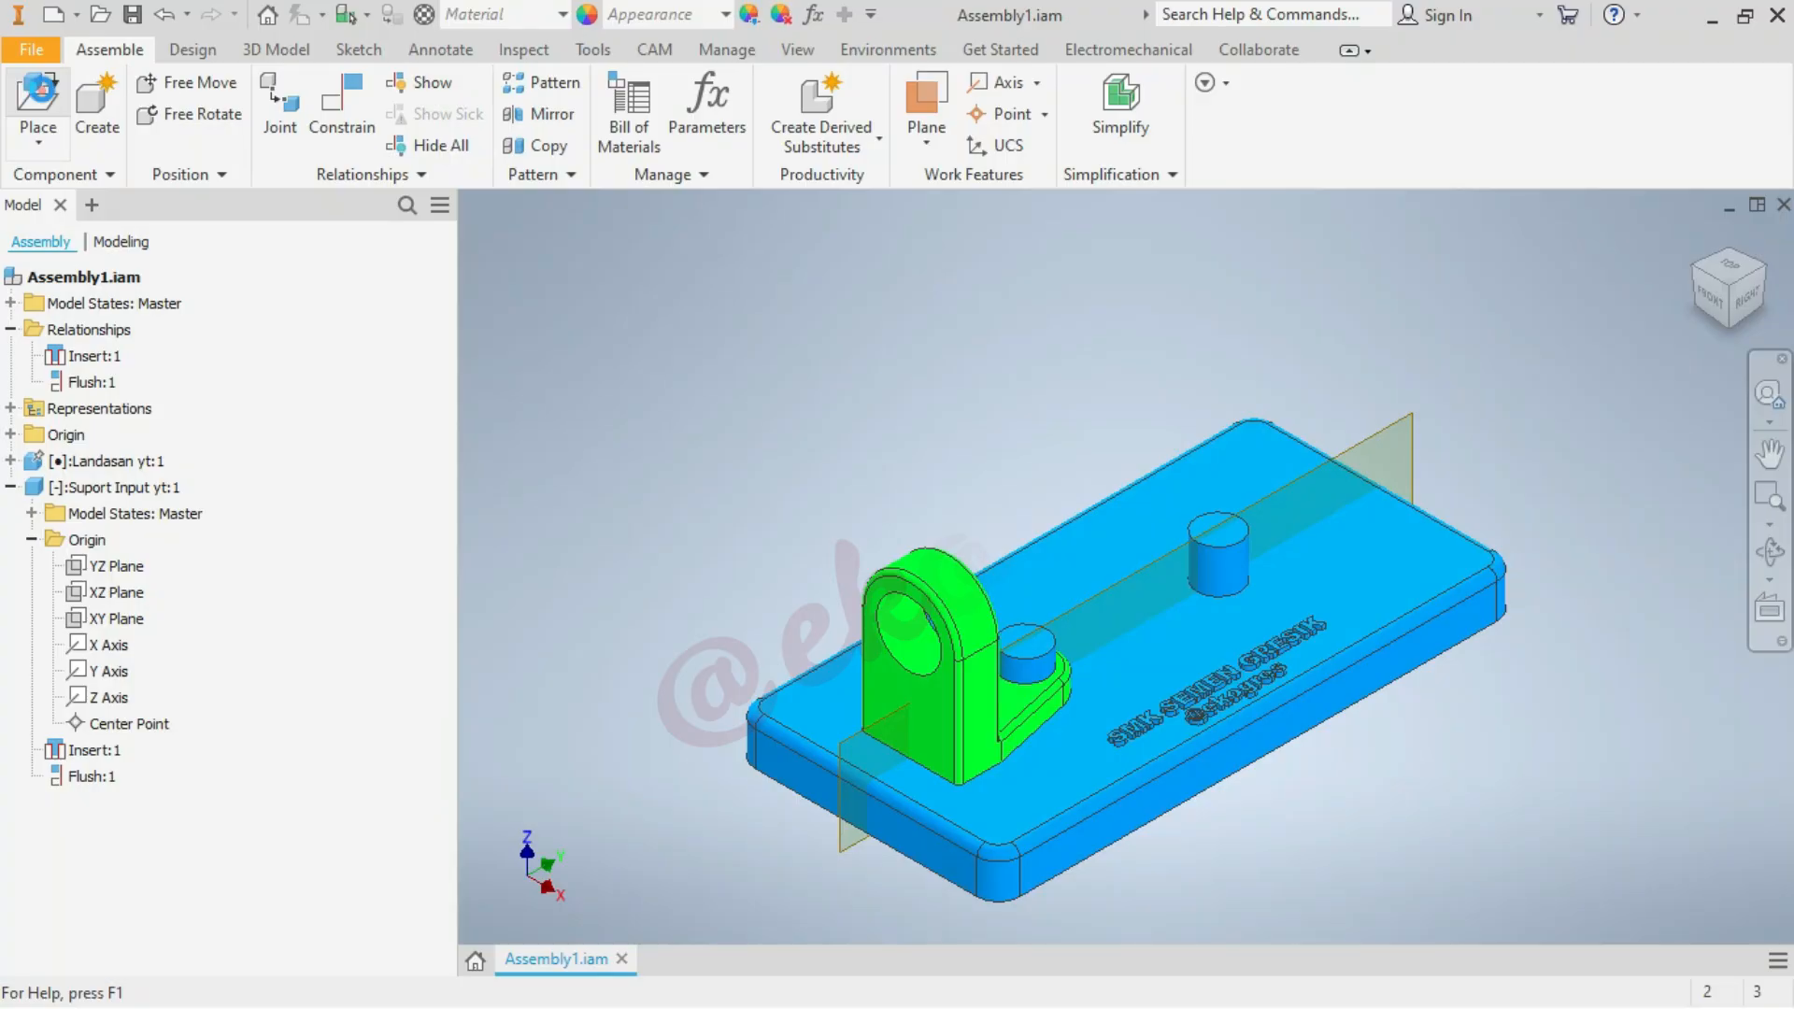
# Load Suport Output yt.ipt from the Upload Youtube folder as the next component to place
pyautogui.click(37, 98)
pyautogui.scroll(-2, 1033, 454)
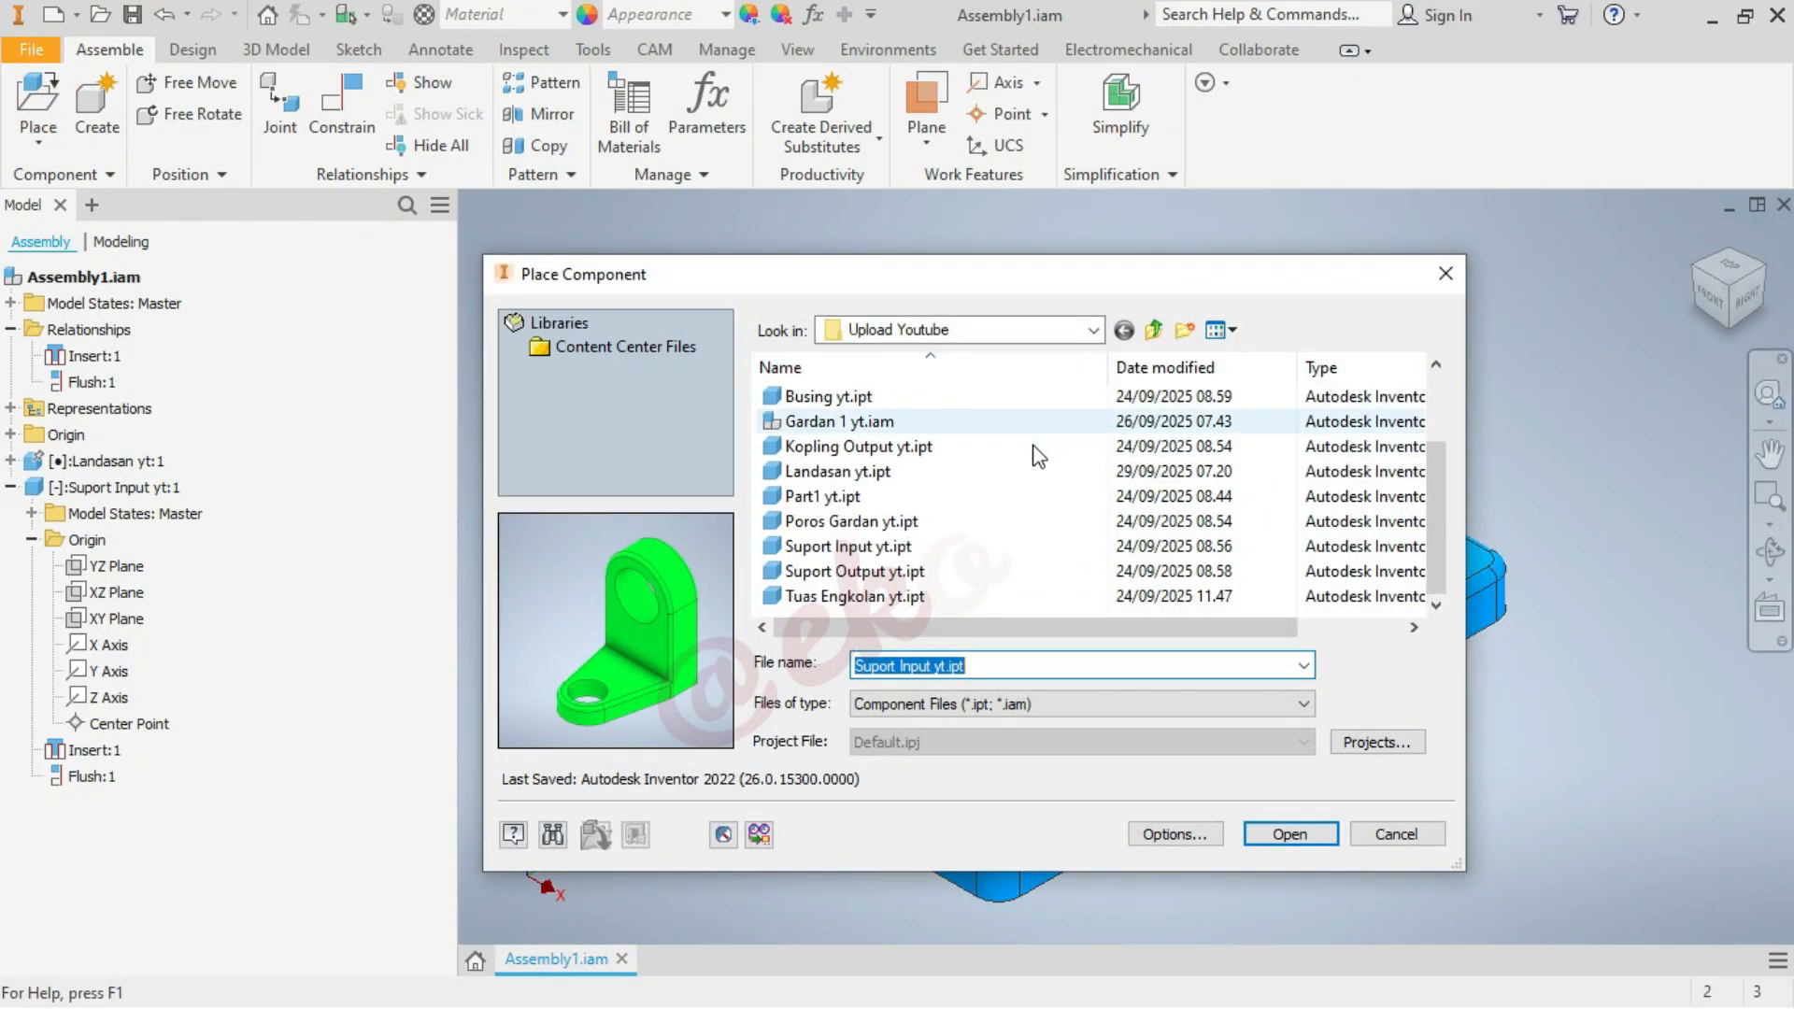
pyautogui.click(950, 575)
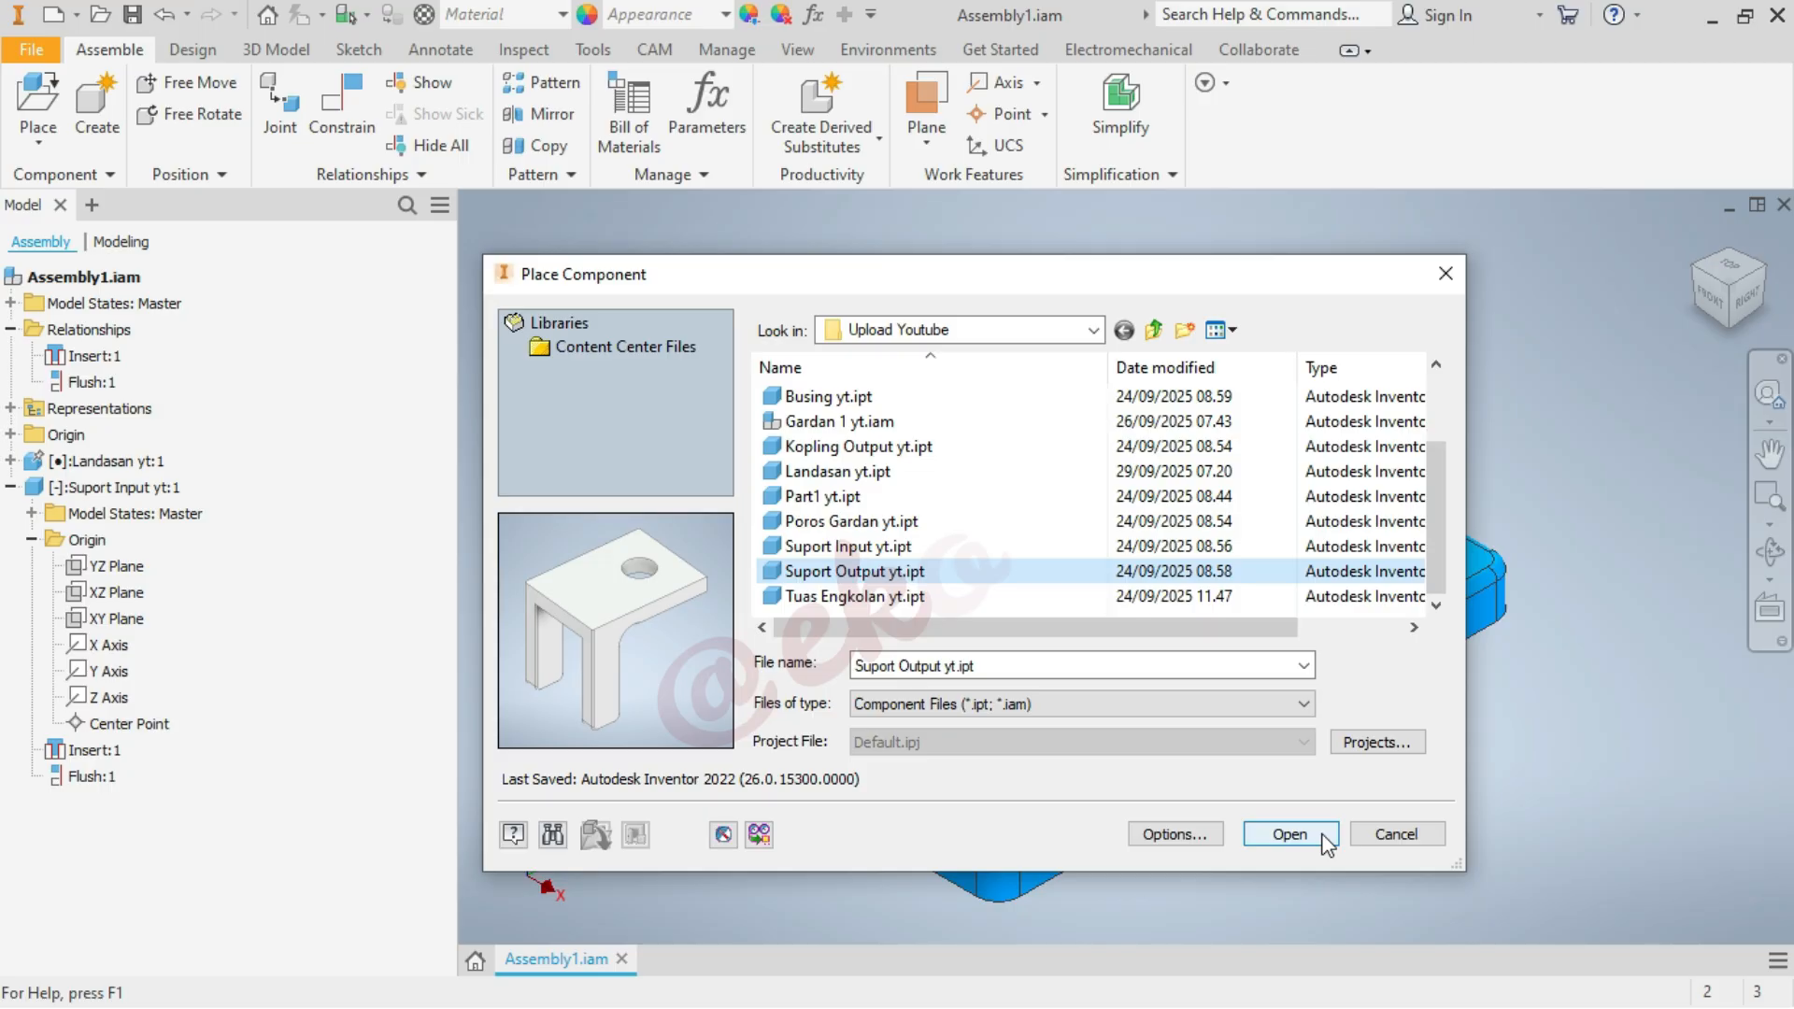
pyautogui.click(1290, 835)
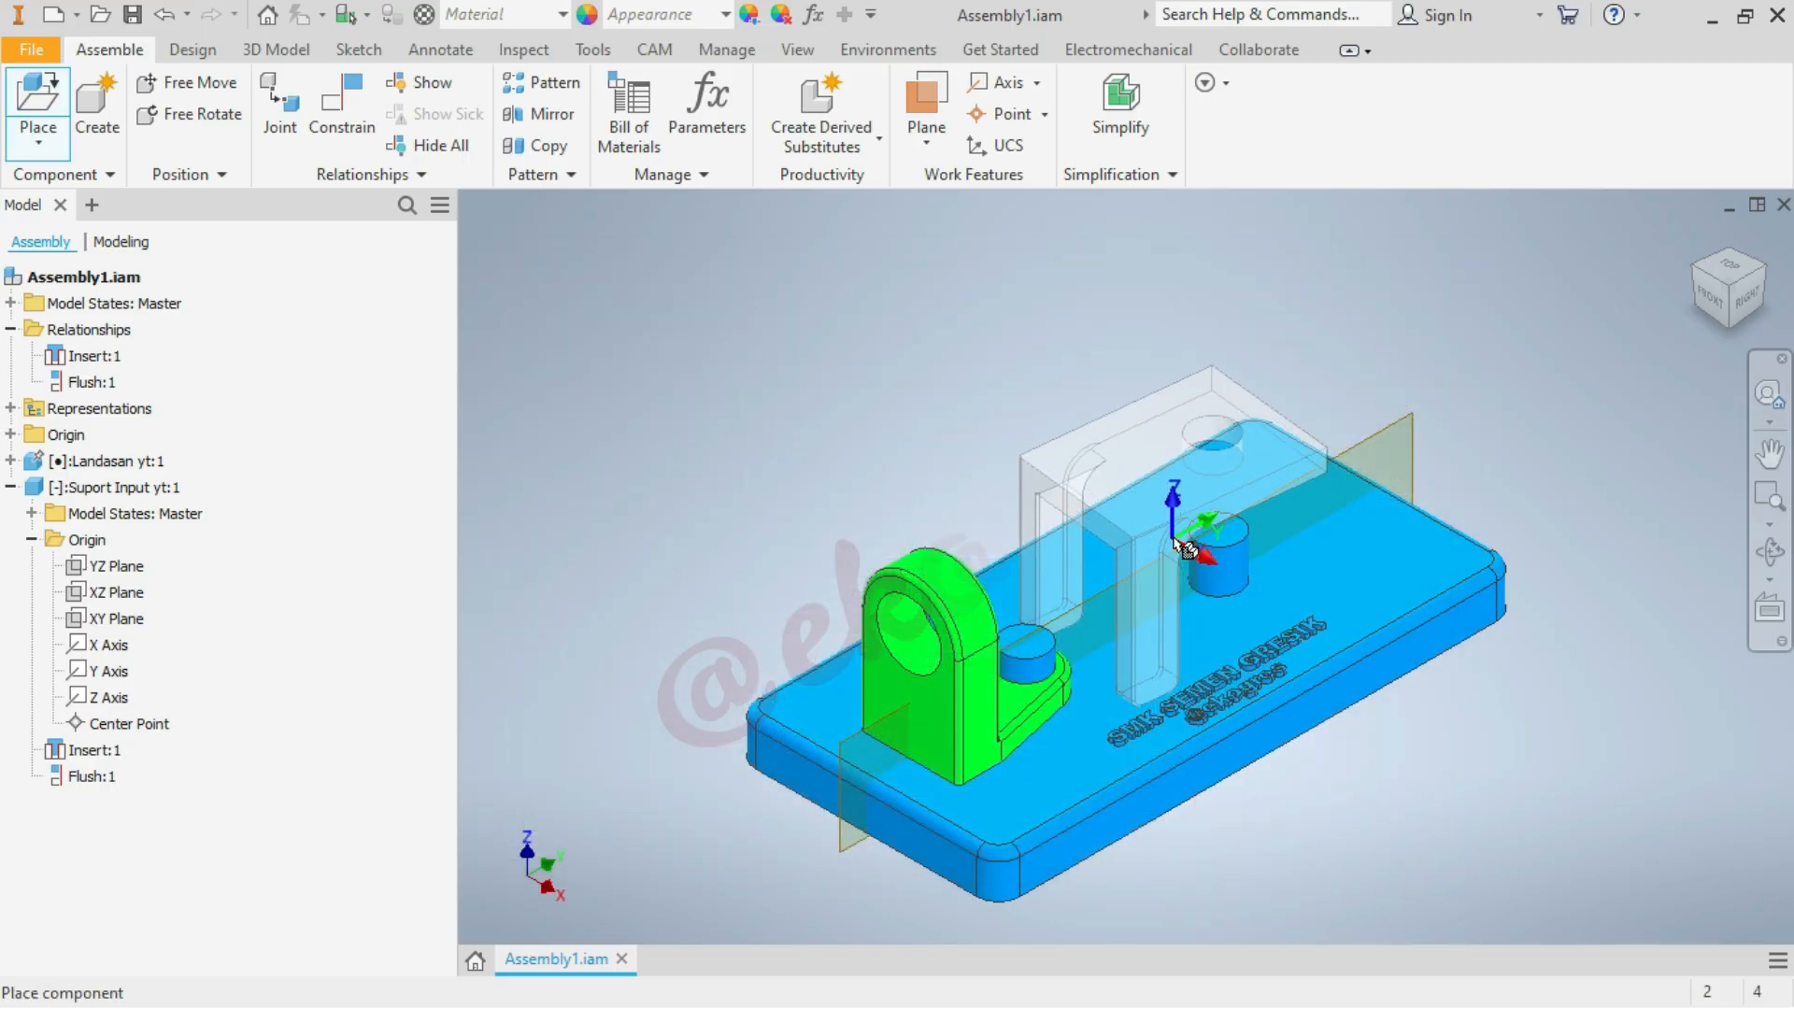
pyautogui.scroll(-5, 1144, 519)
pyautogui.scroll(5, 1145, 519)
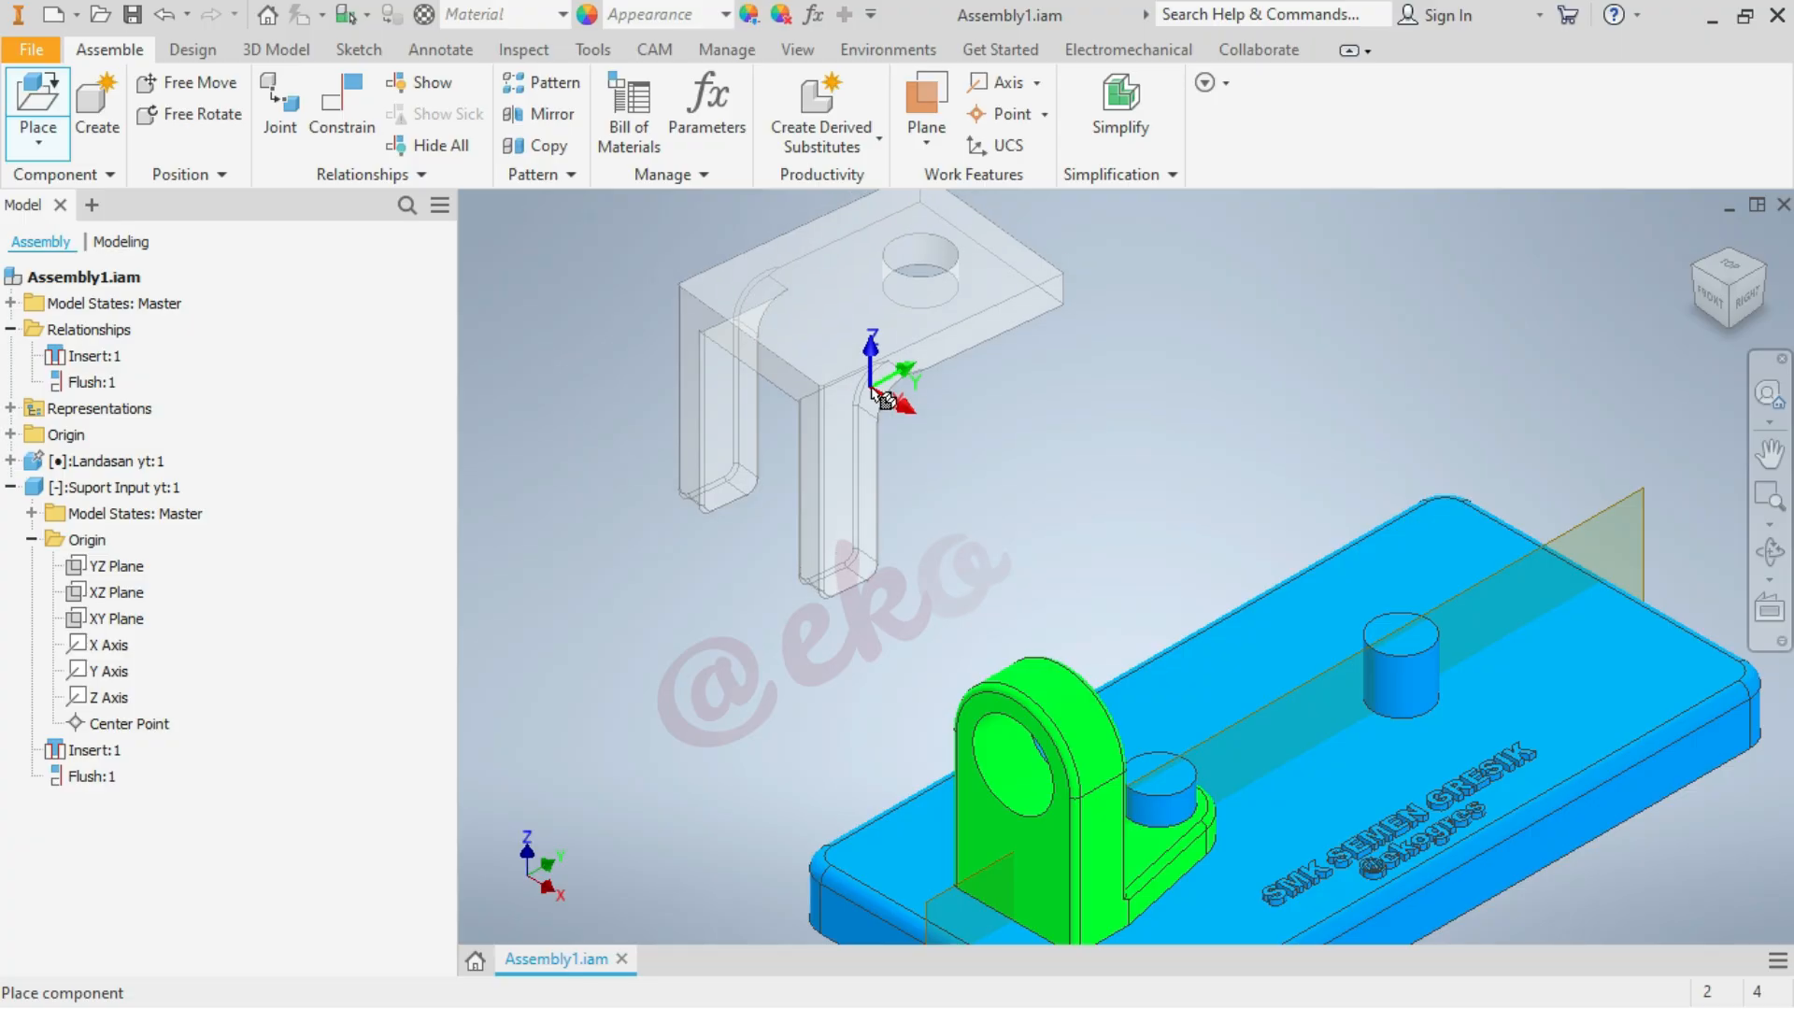
# Rotate the output support twice by 90° about its X axis so the legs point up, and place one copy behind the base plate
pyautogui.rightClick(874, 397)
pyautogui.click(828, 353)
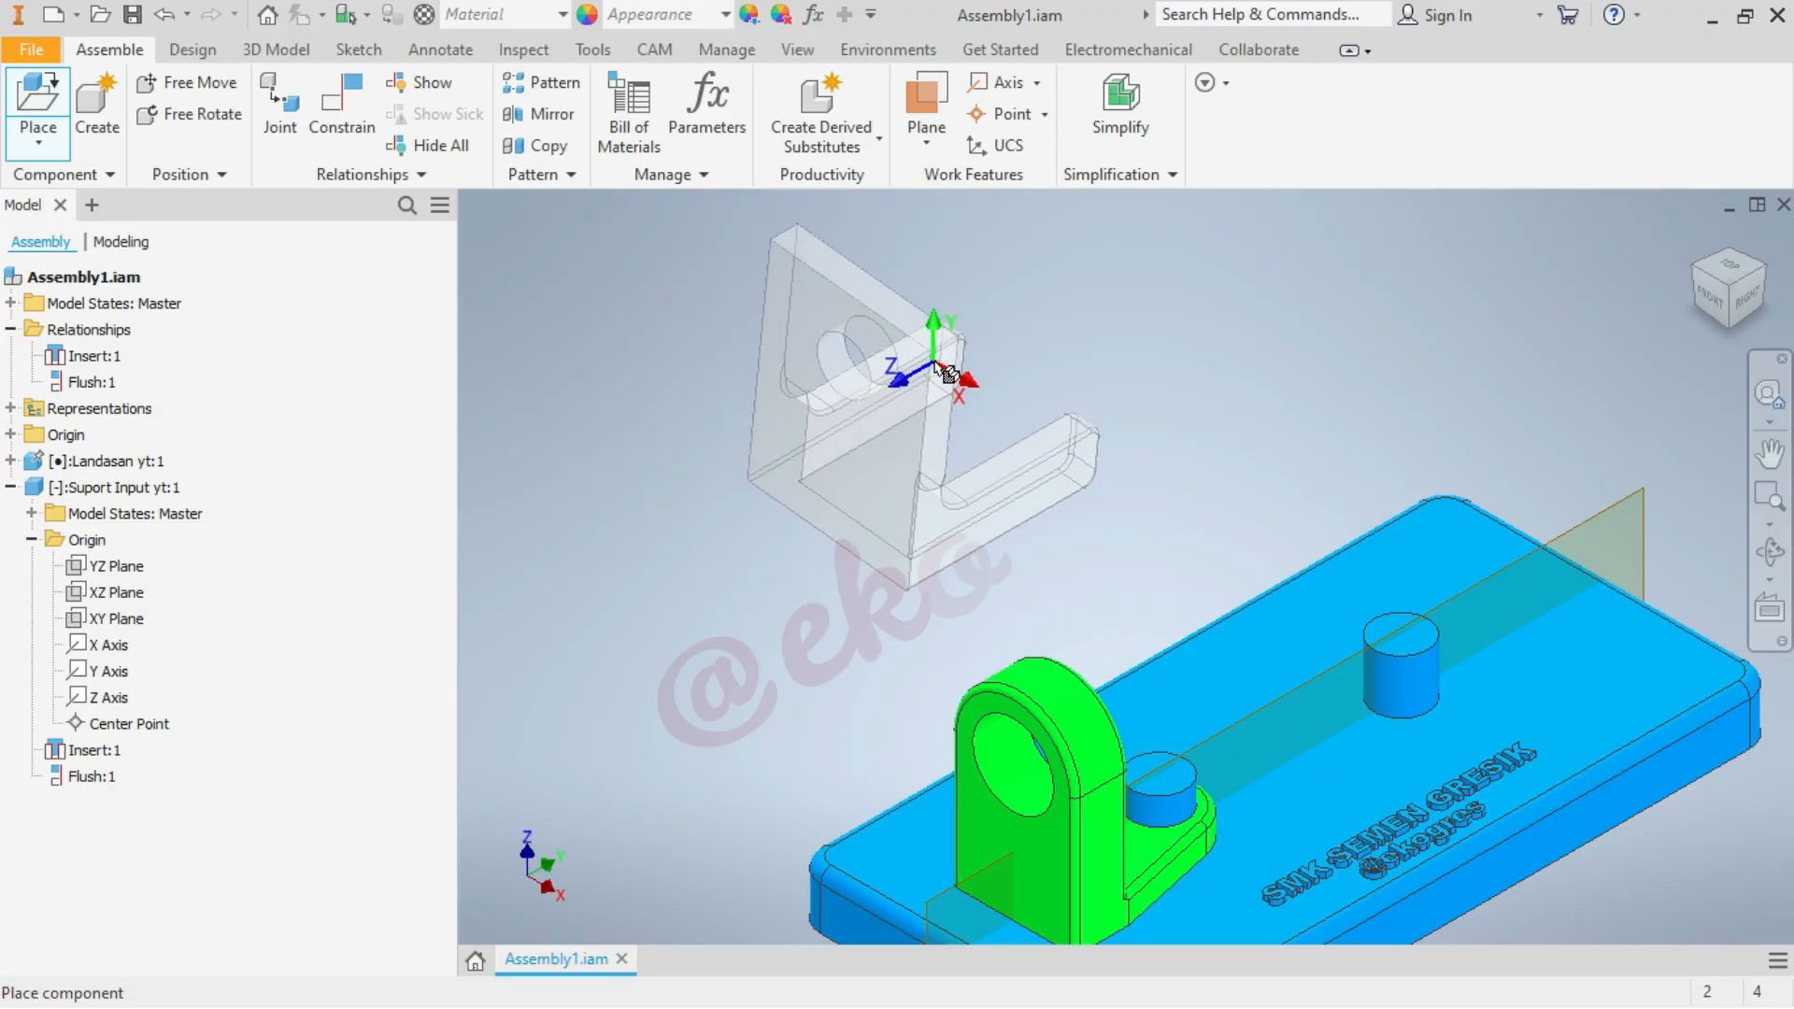
pyautogui.scroll(-3, 939, 379)
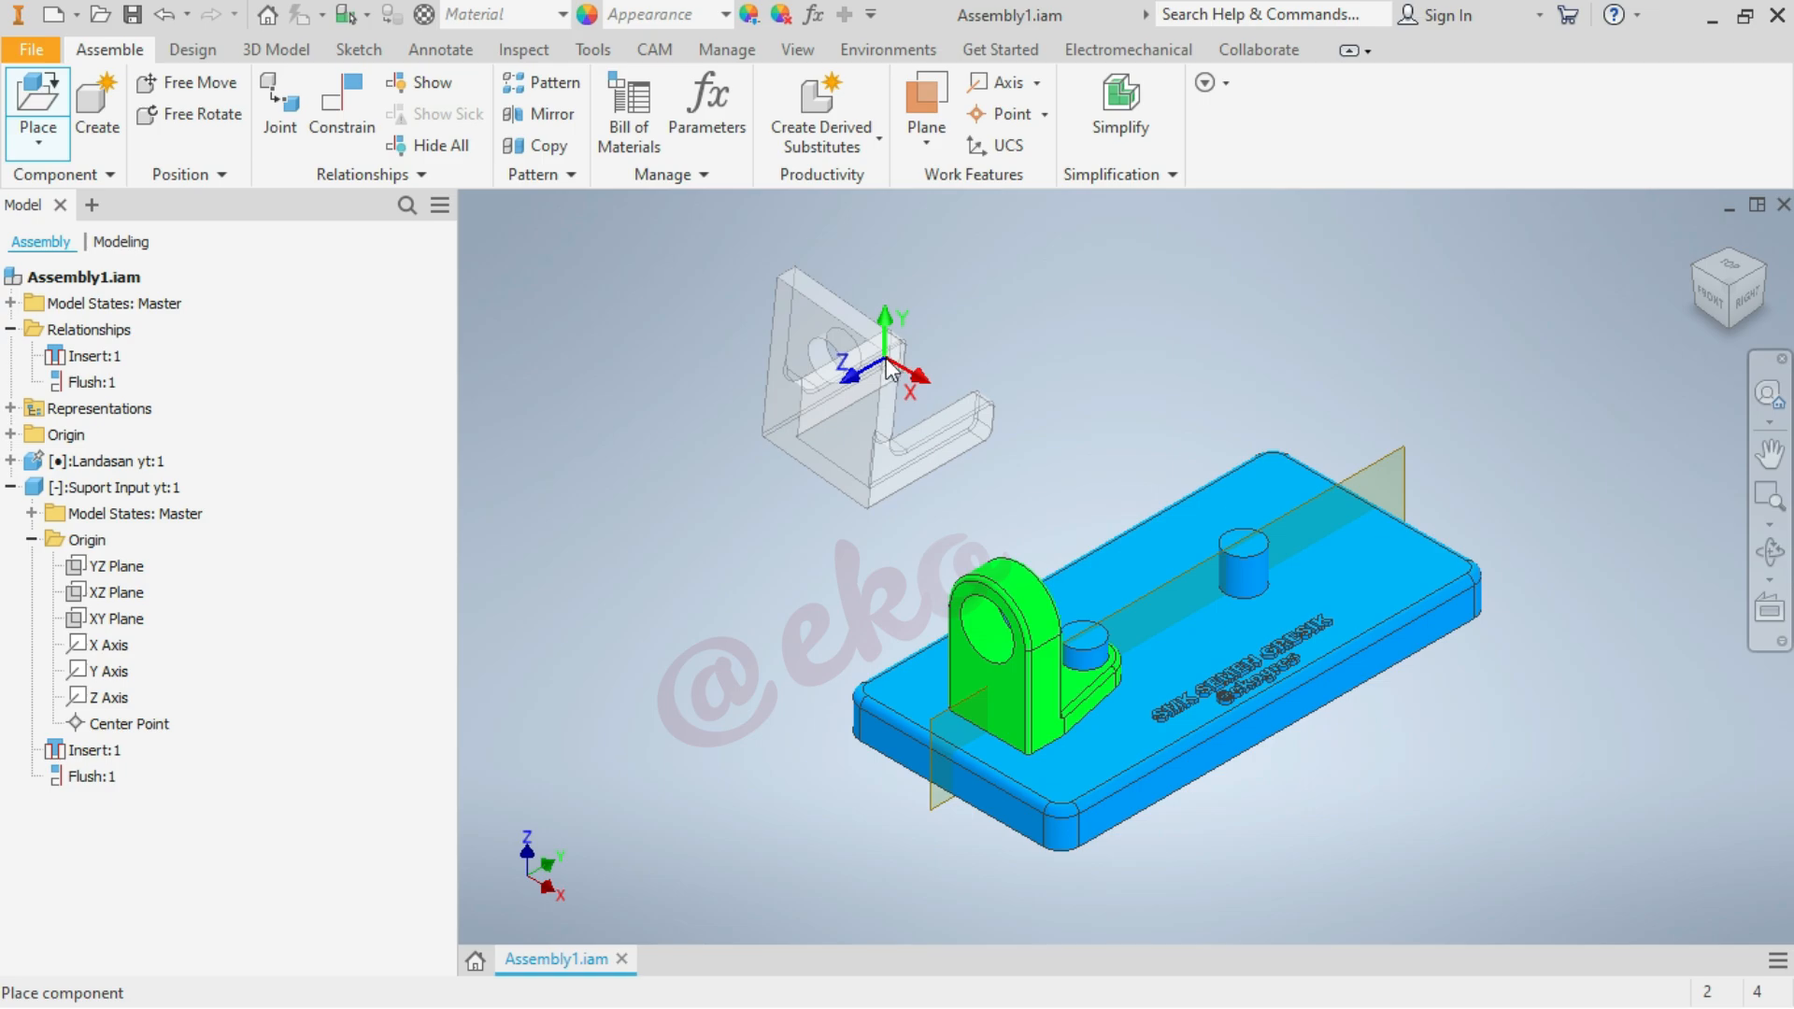
pyautogui.rightClick(886, 369)
pyautogui.click(818, 327)
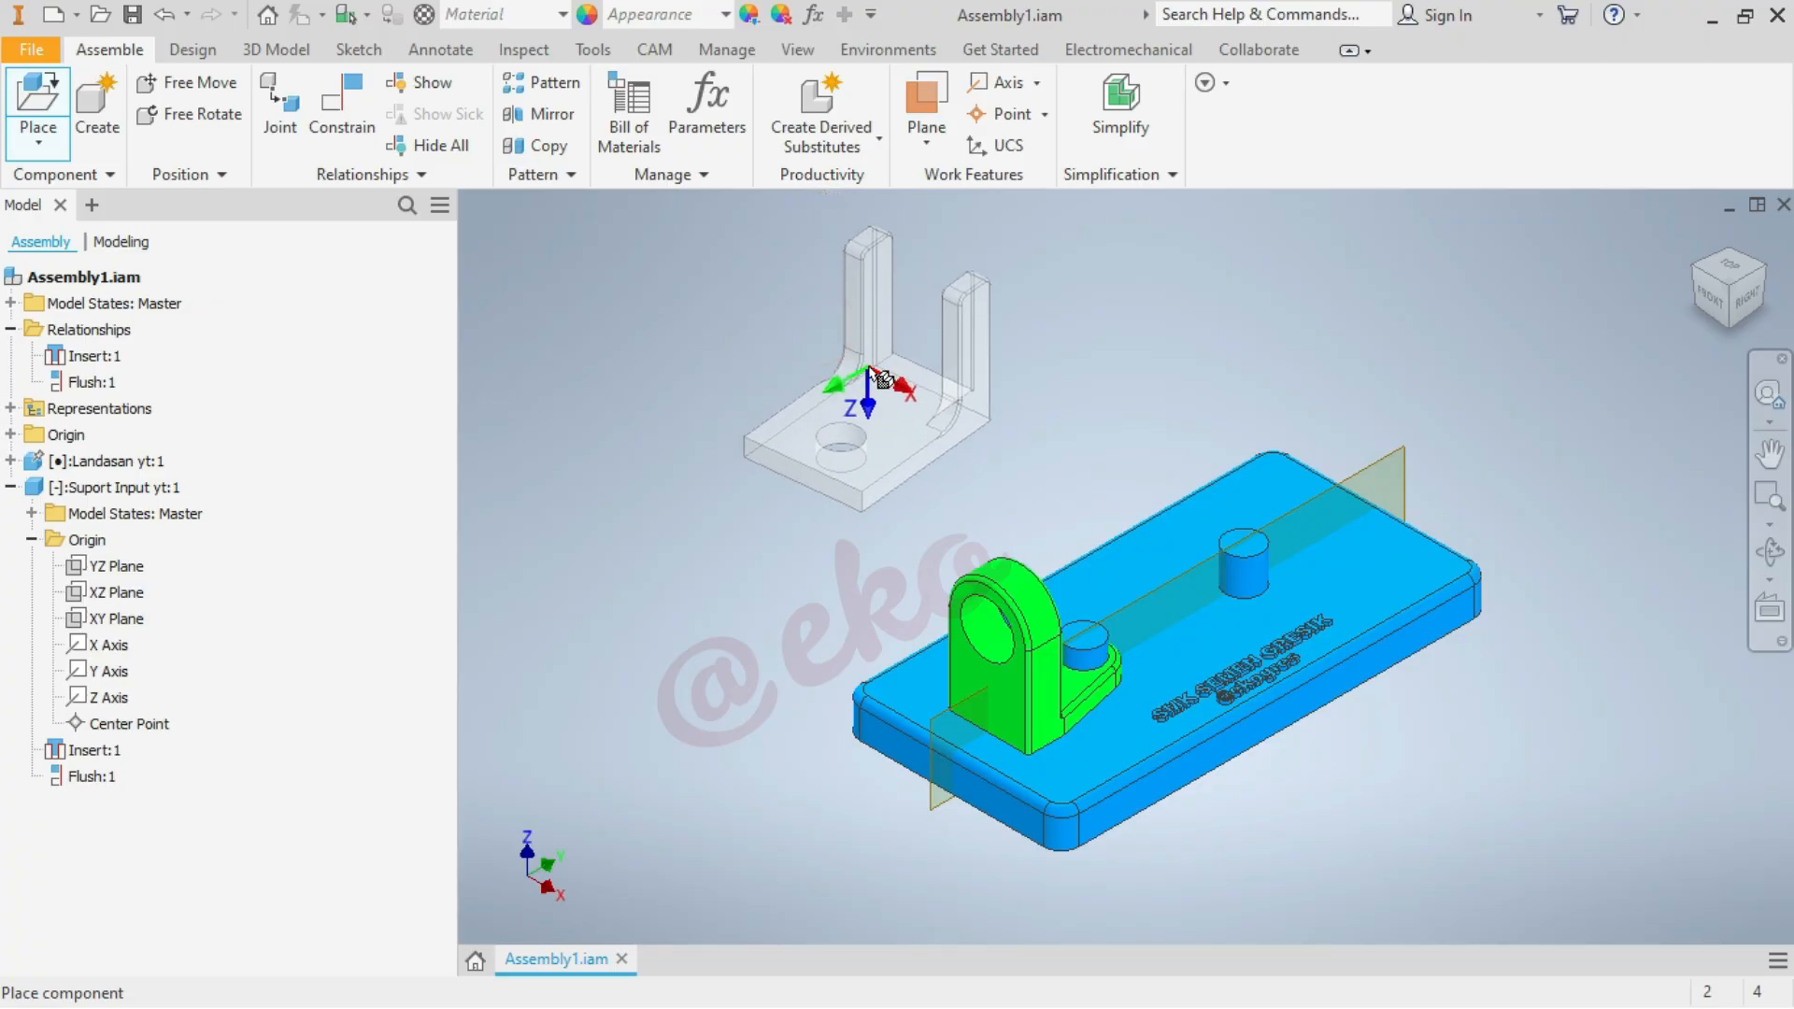
pyautogui.click(874, 372)
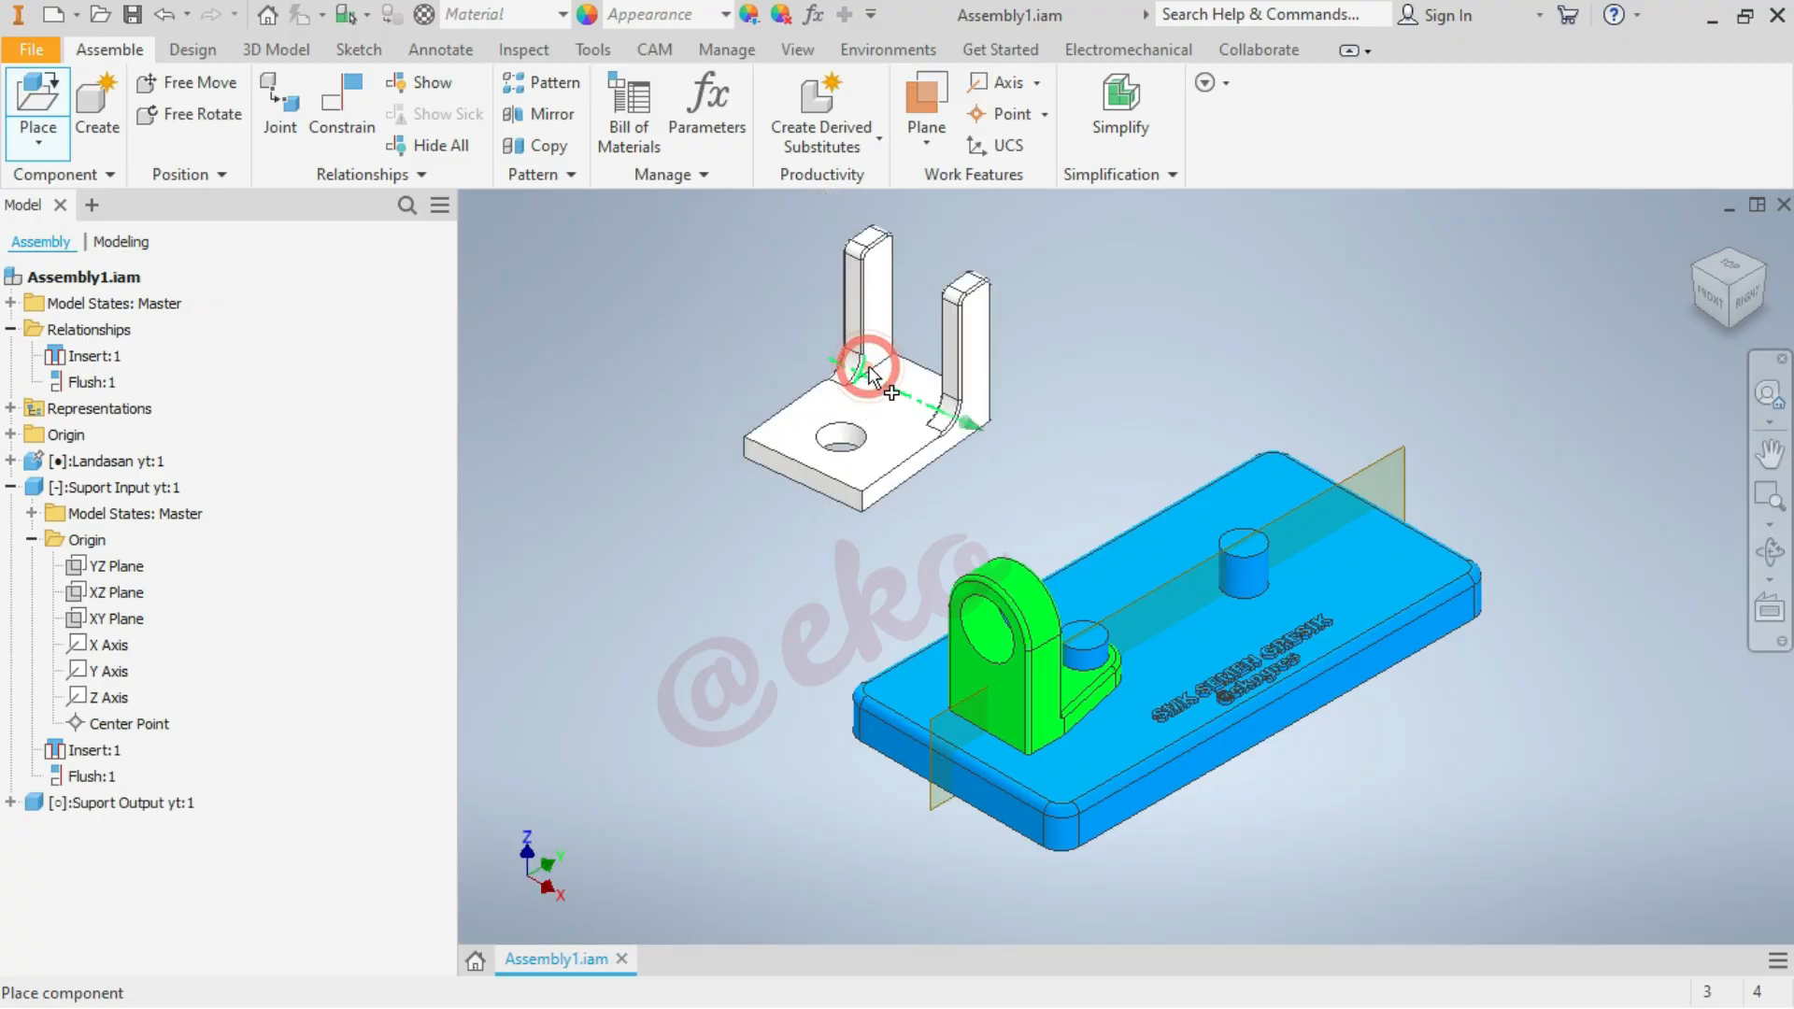
pyautogui.rightClick(1273, 321)
pyautogui.click(1348, 320)
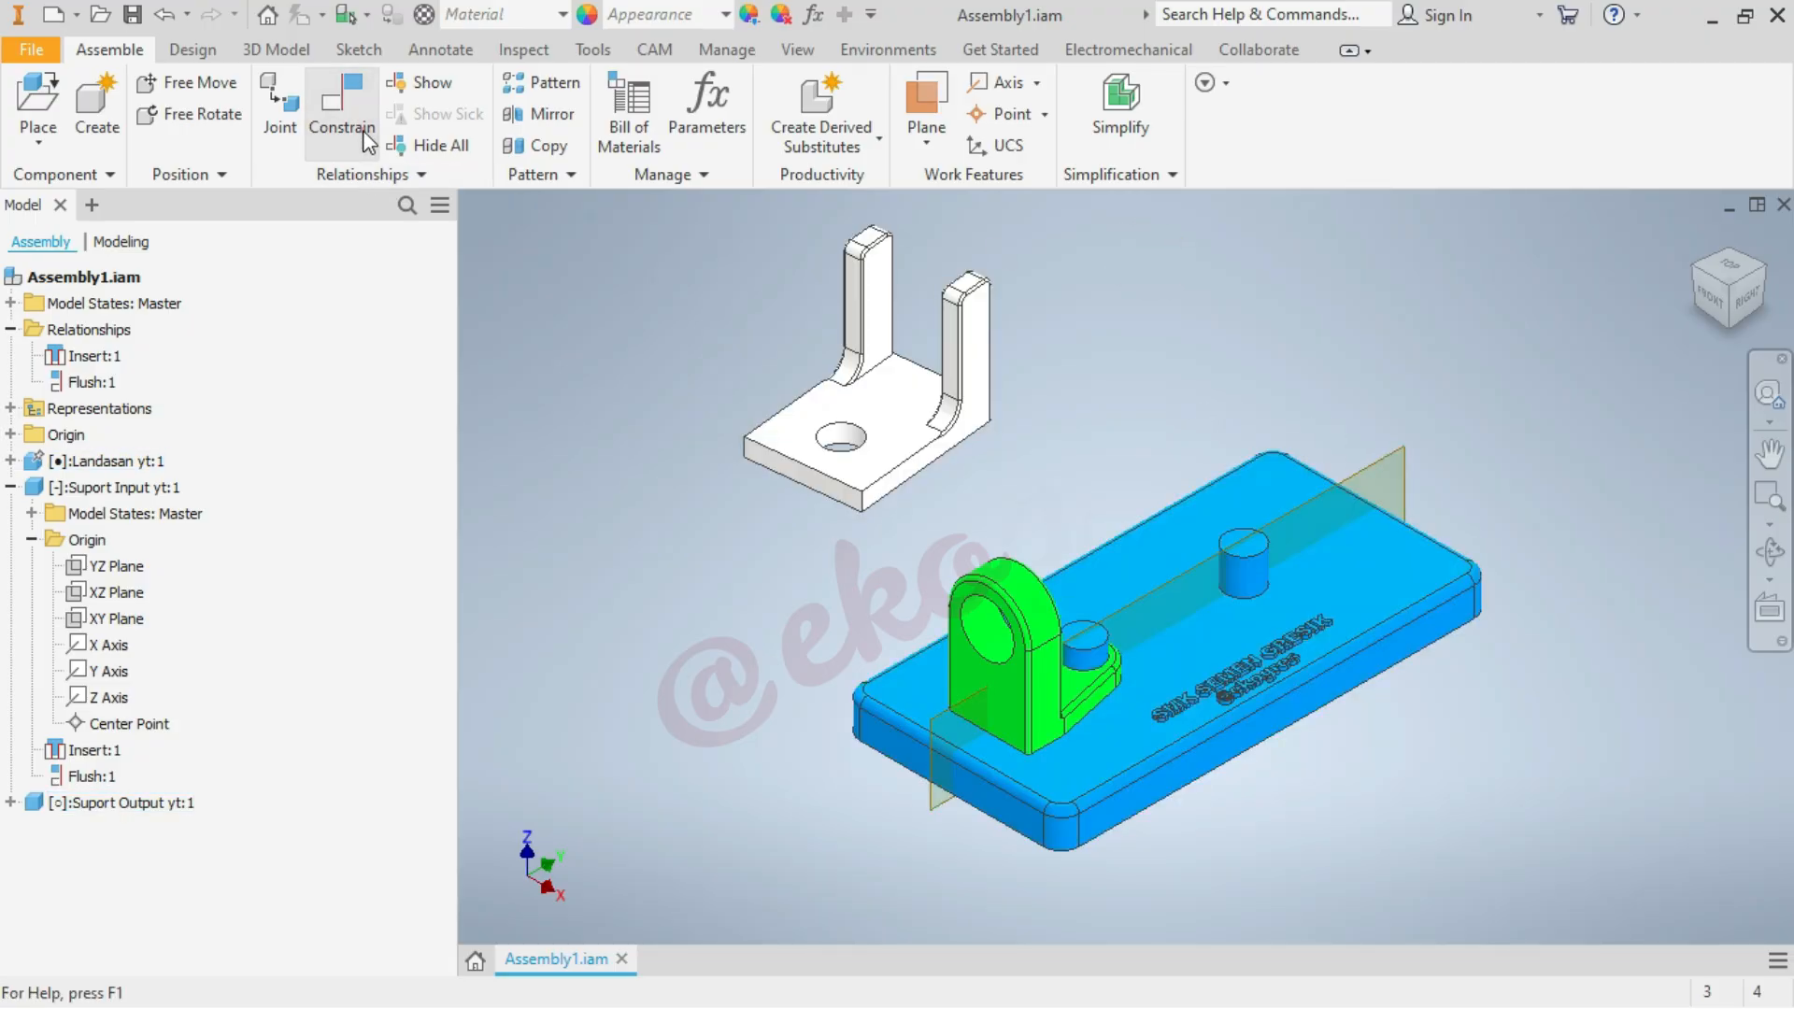
# Apply an Insert constraint between the output support's lower hole edge and the base edge of the plate's free pin, with zero offset
pyautogui.click(342, 110)
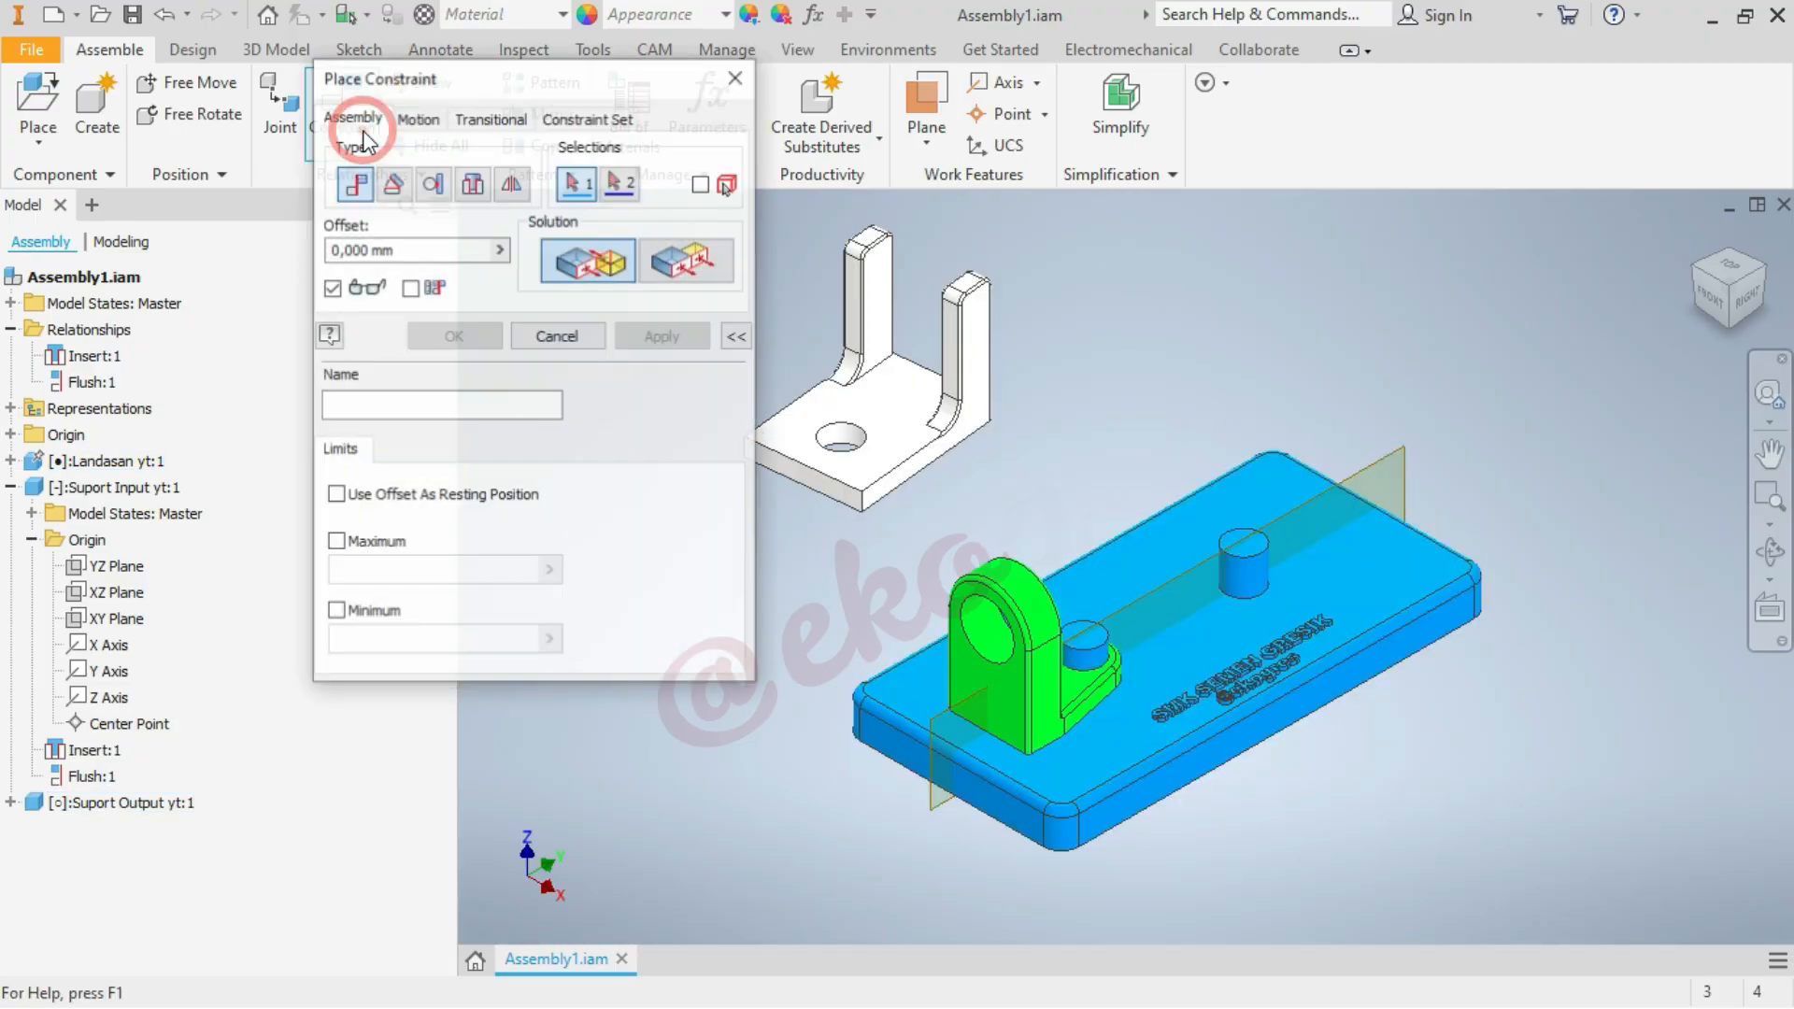
pyautogui.click(472, 183)
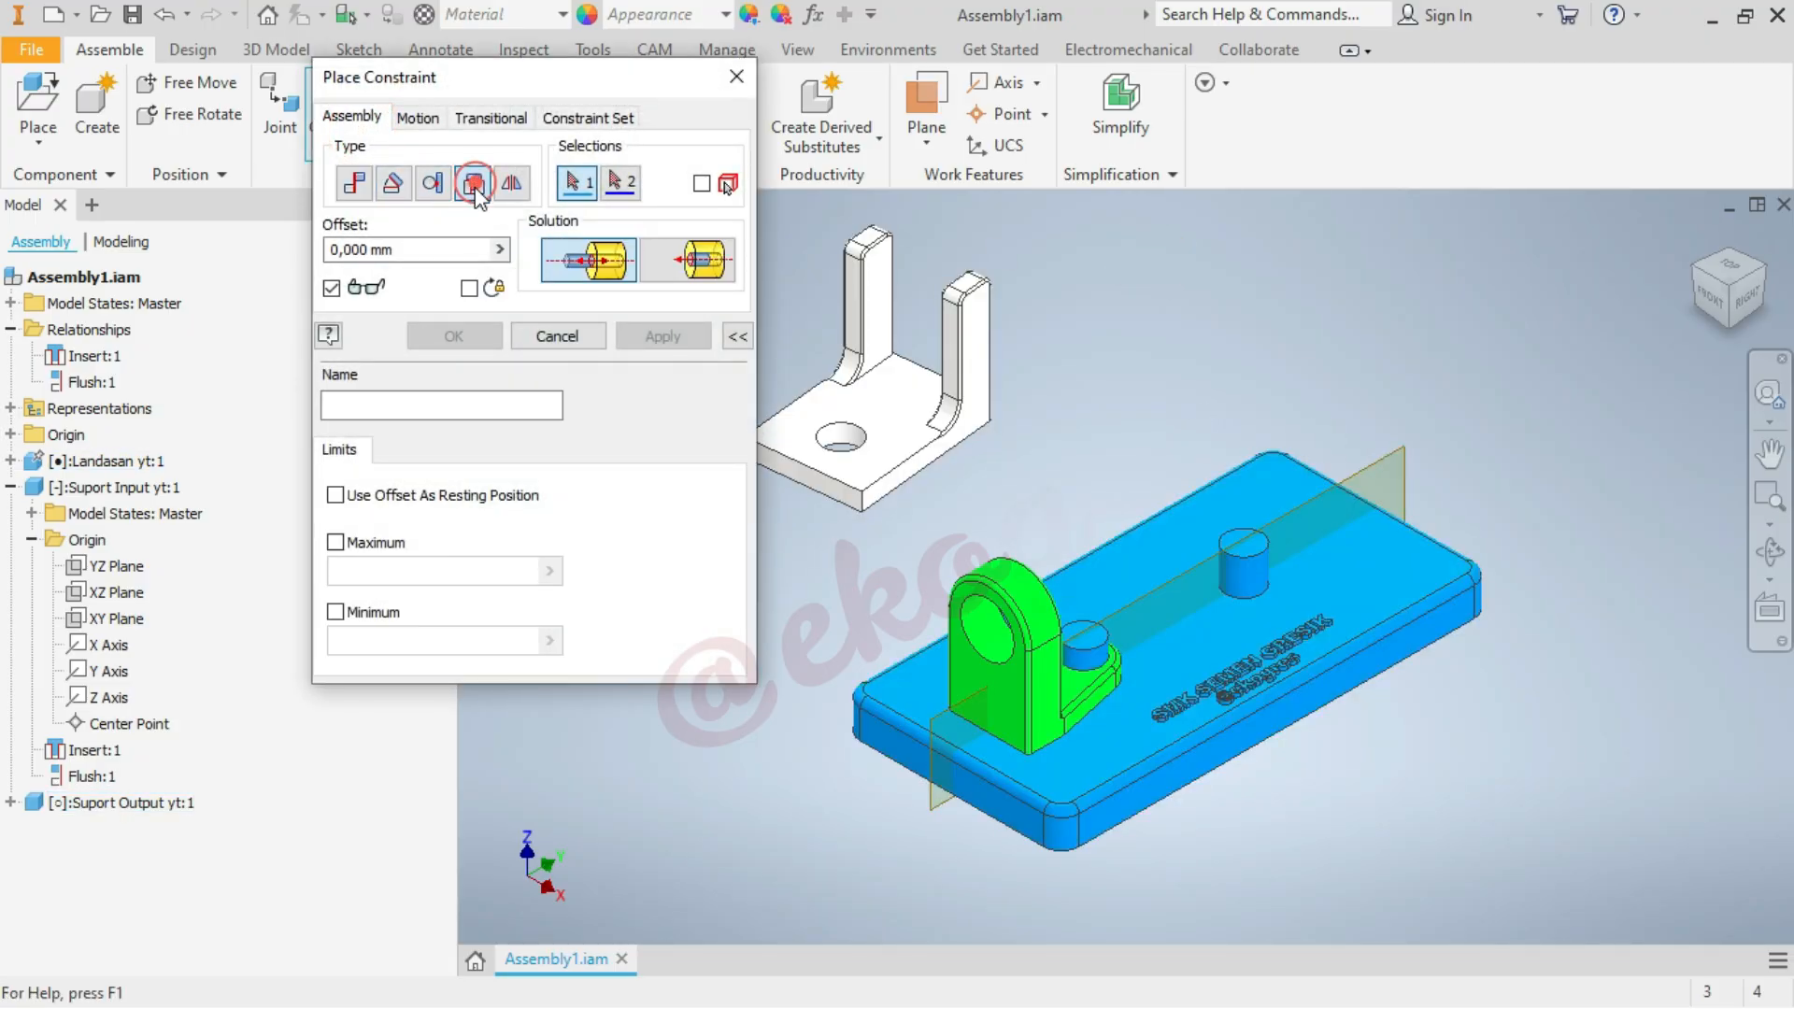
pyautogui.click(842, 447)
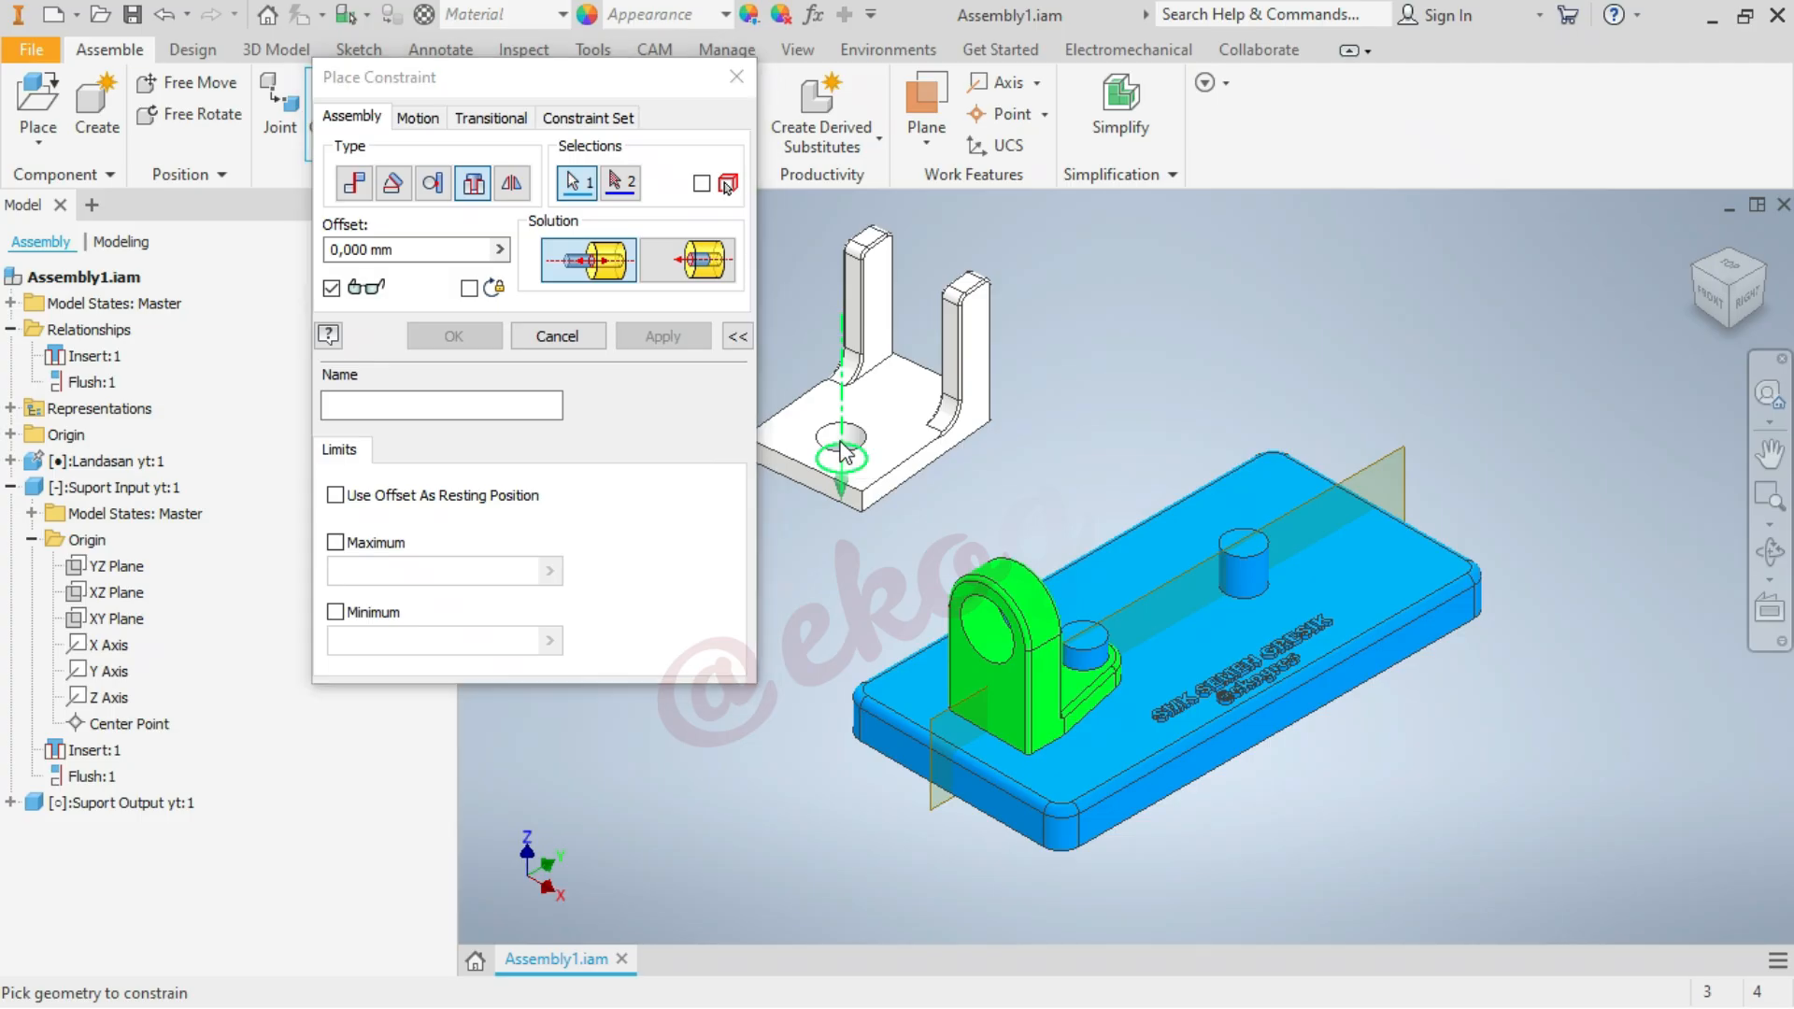
pyautogui.click(1259, 596)
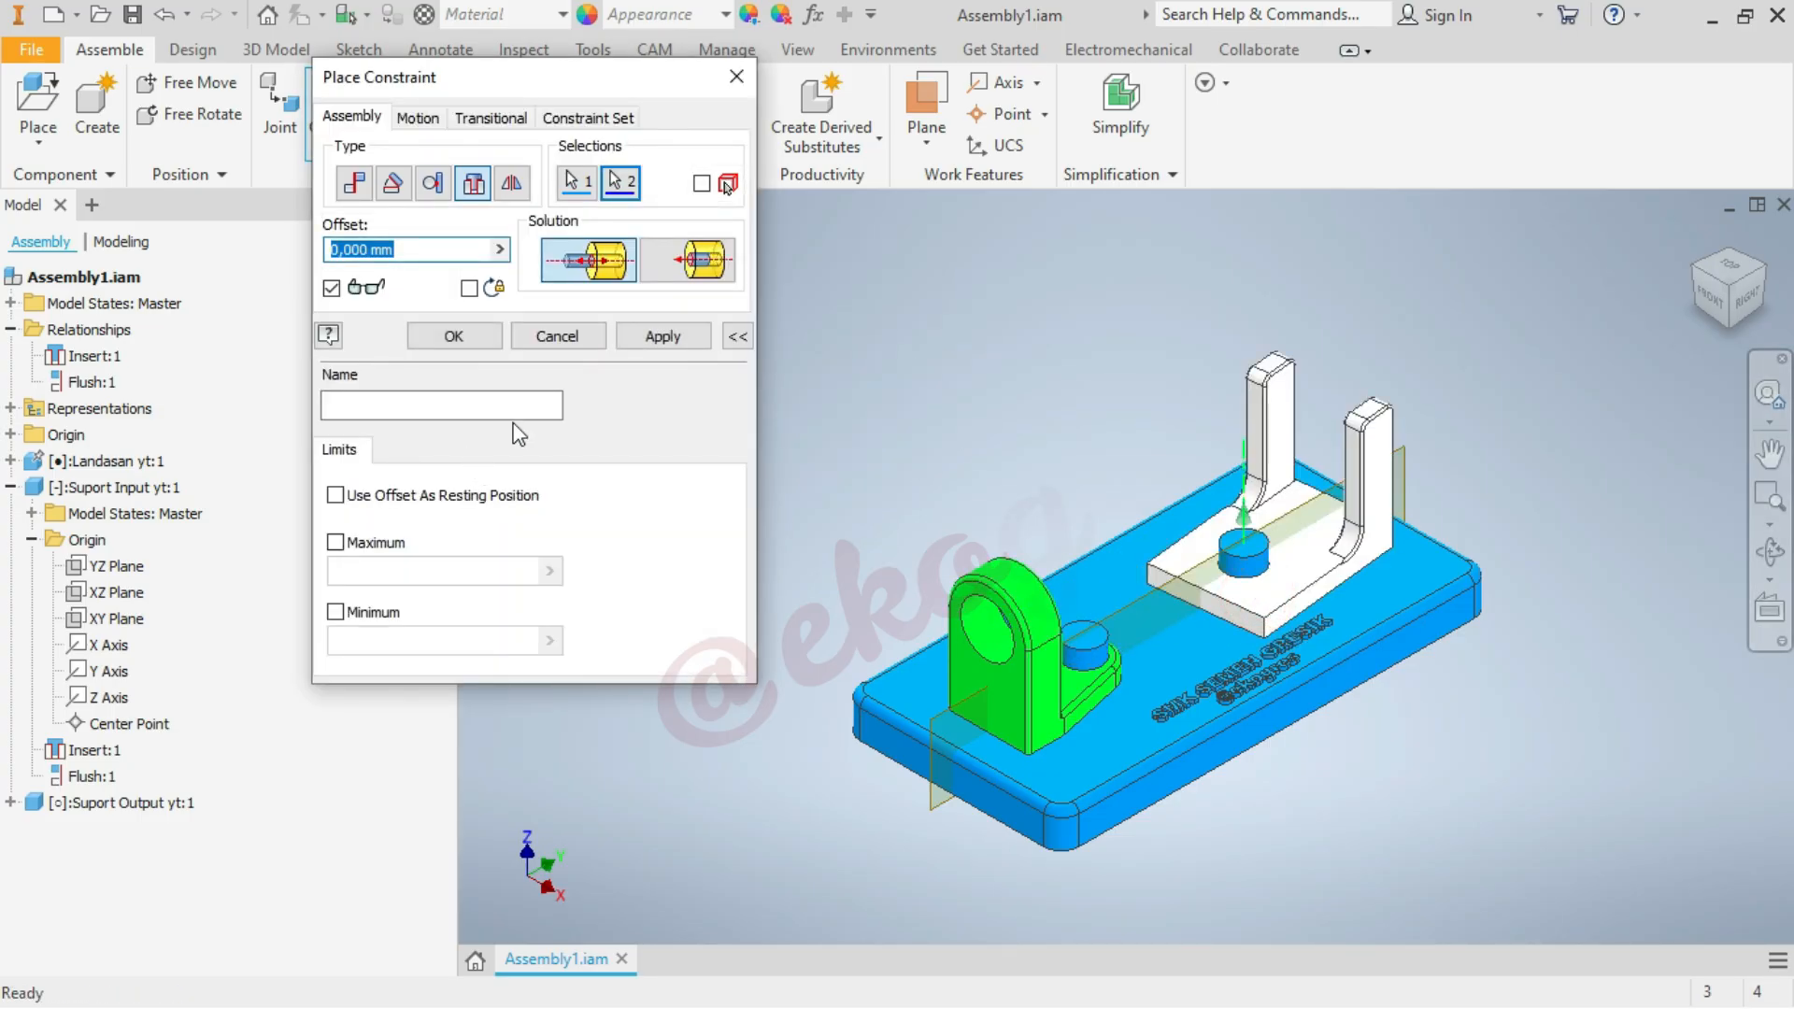
pyautogui.click(682, 333)
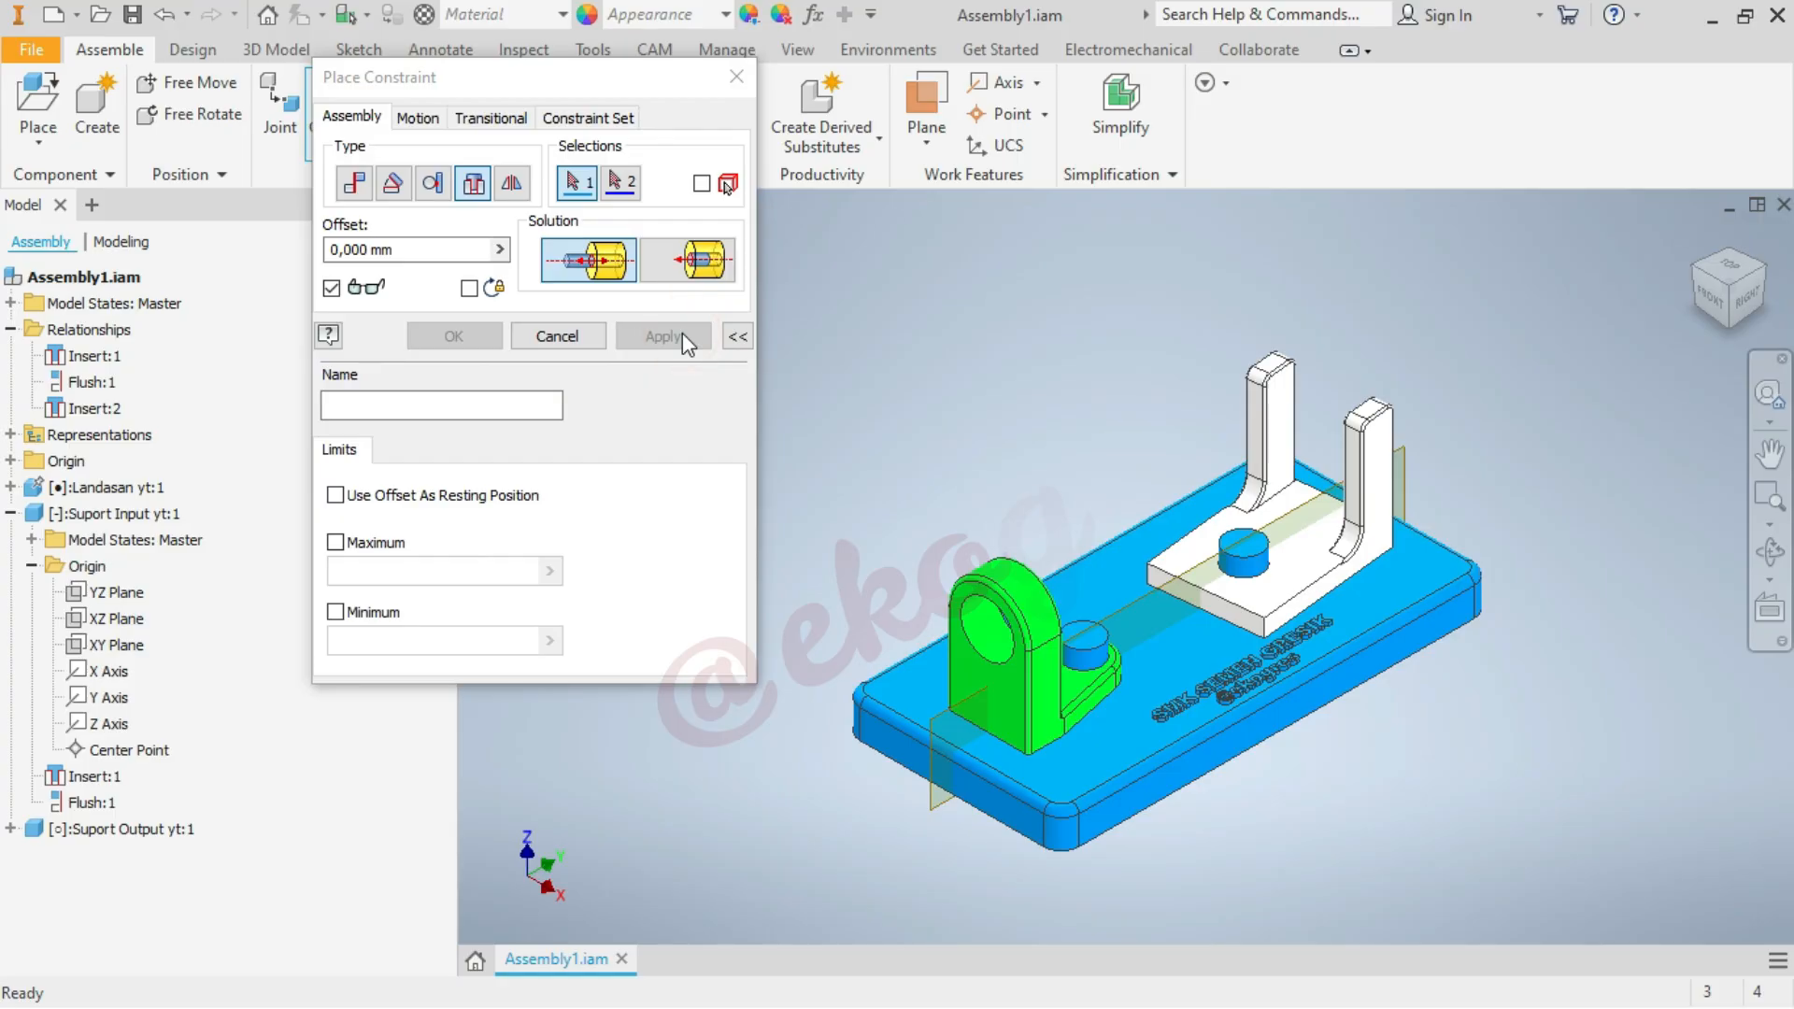
# Mate the output support's YZ plane to the base plate's middle work plane with zero offset
pyautogui.click(356, 183)
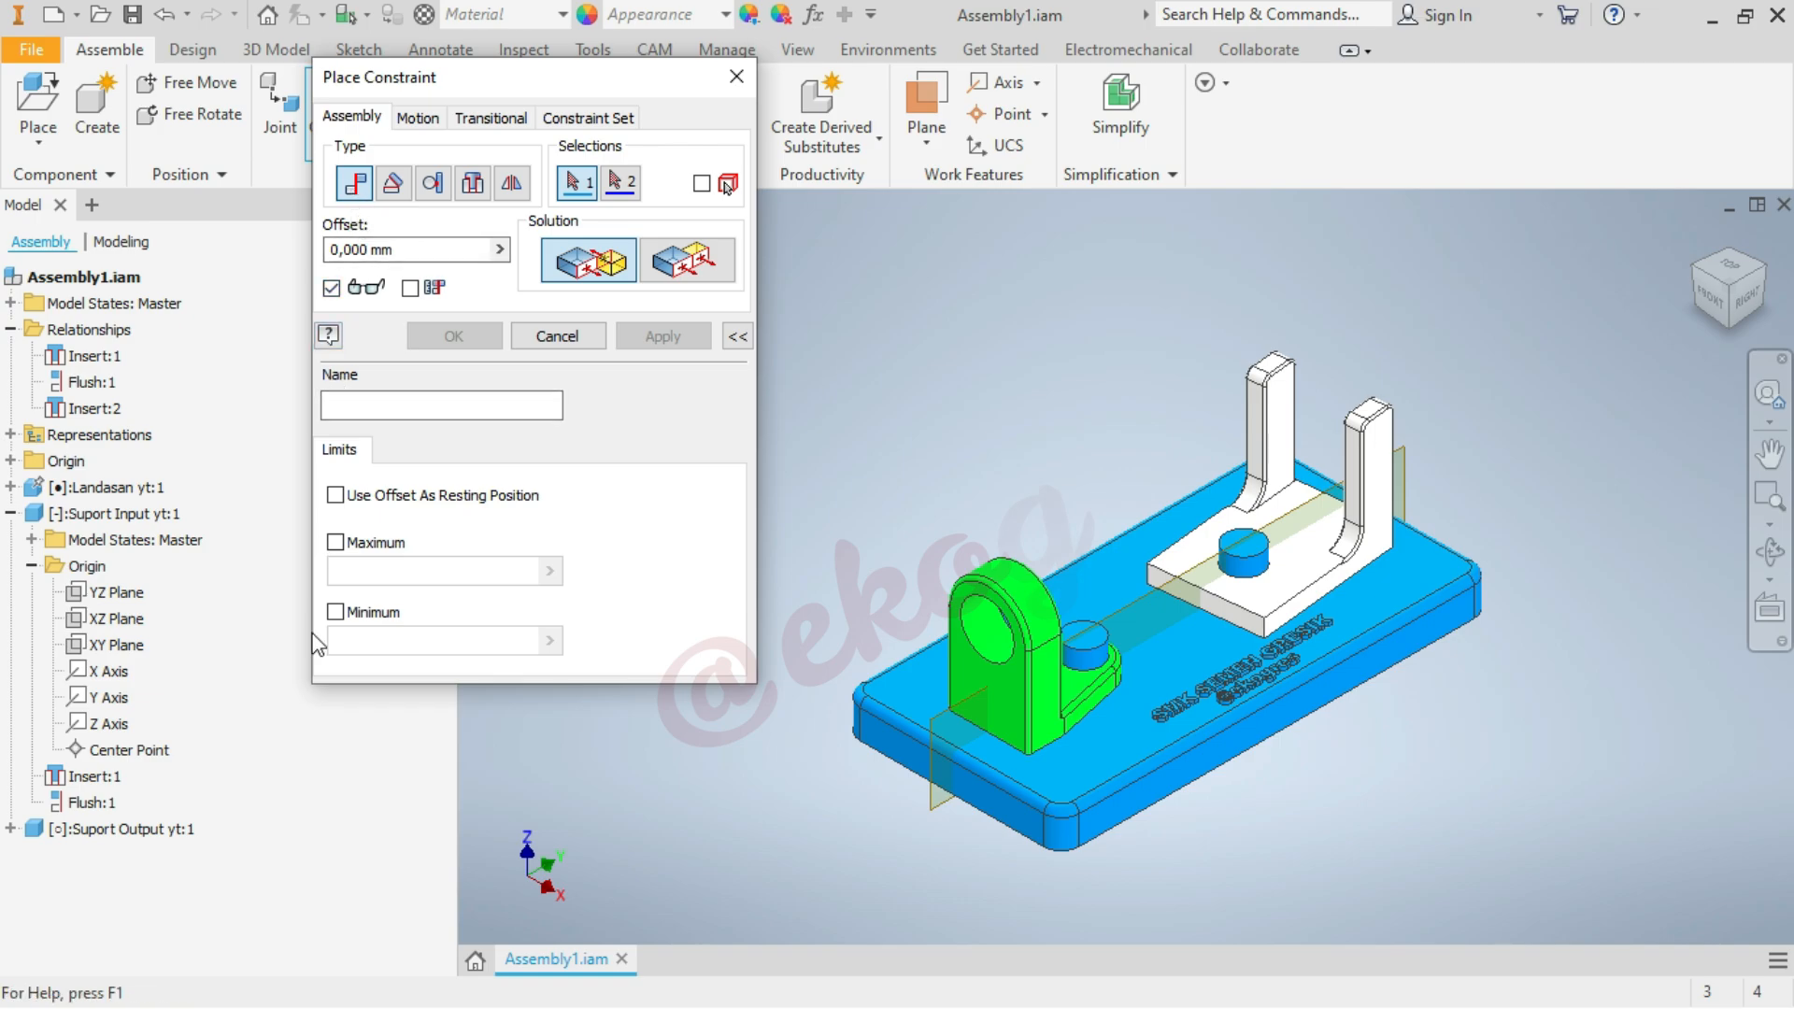
pyautogui.click(935, 809)
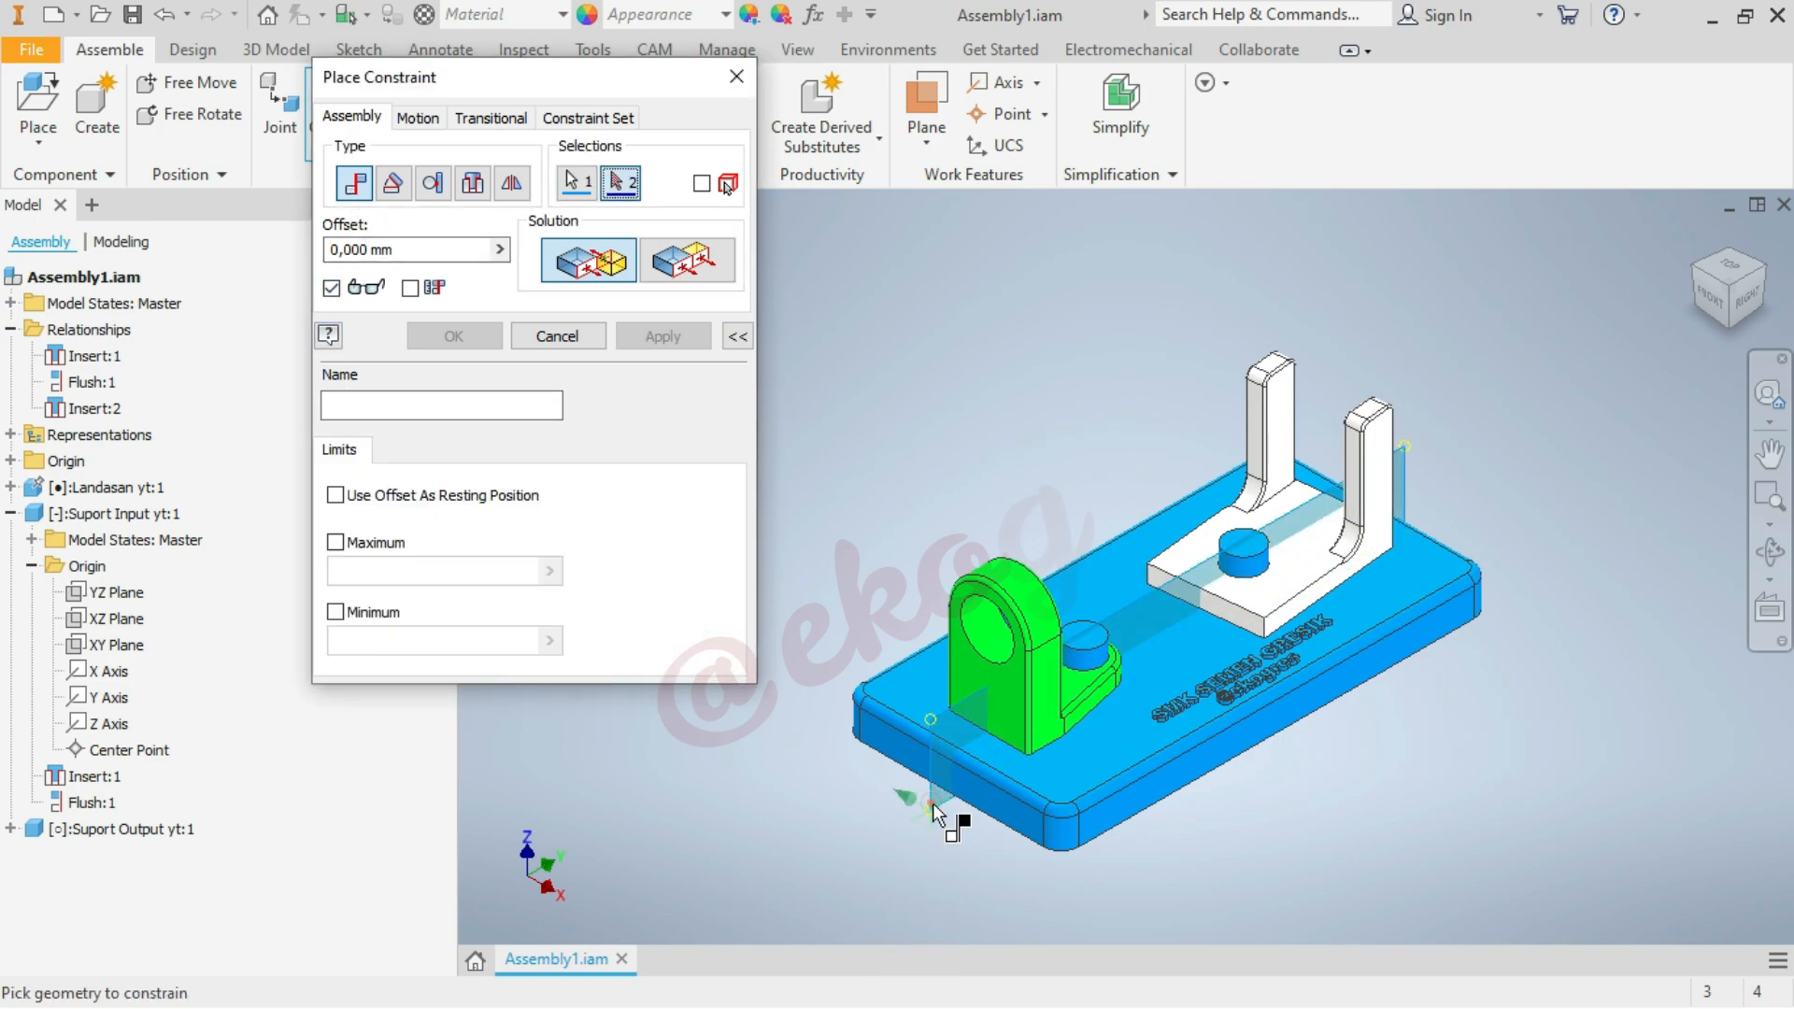
pyautogui.click(10, 829)
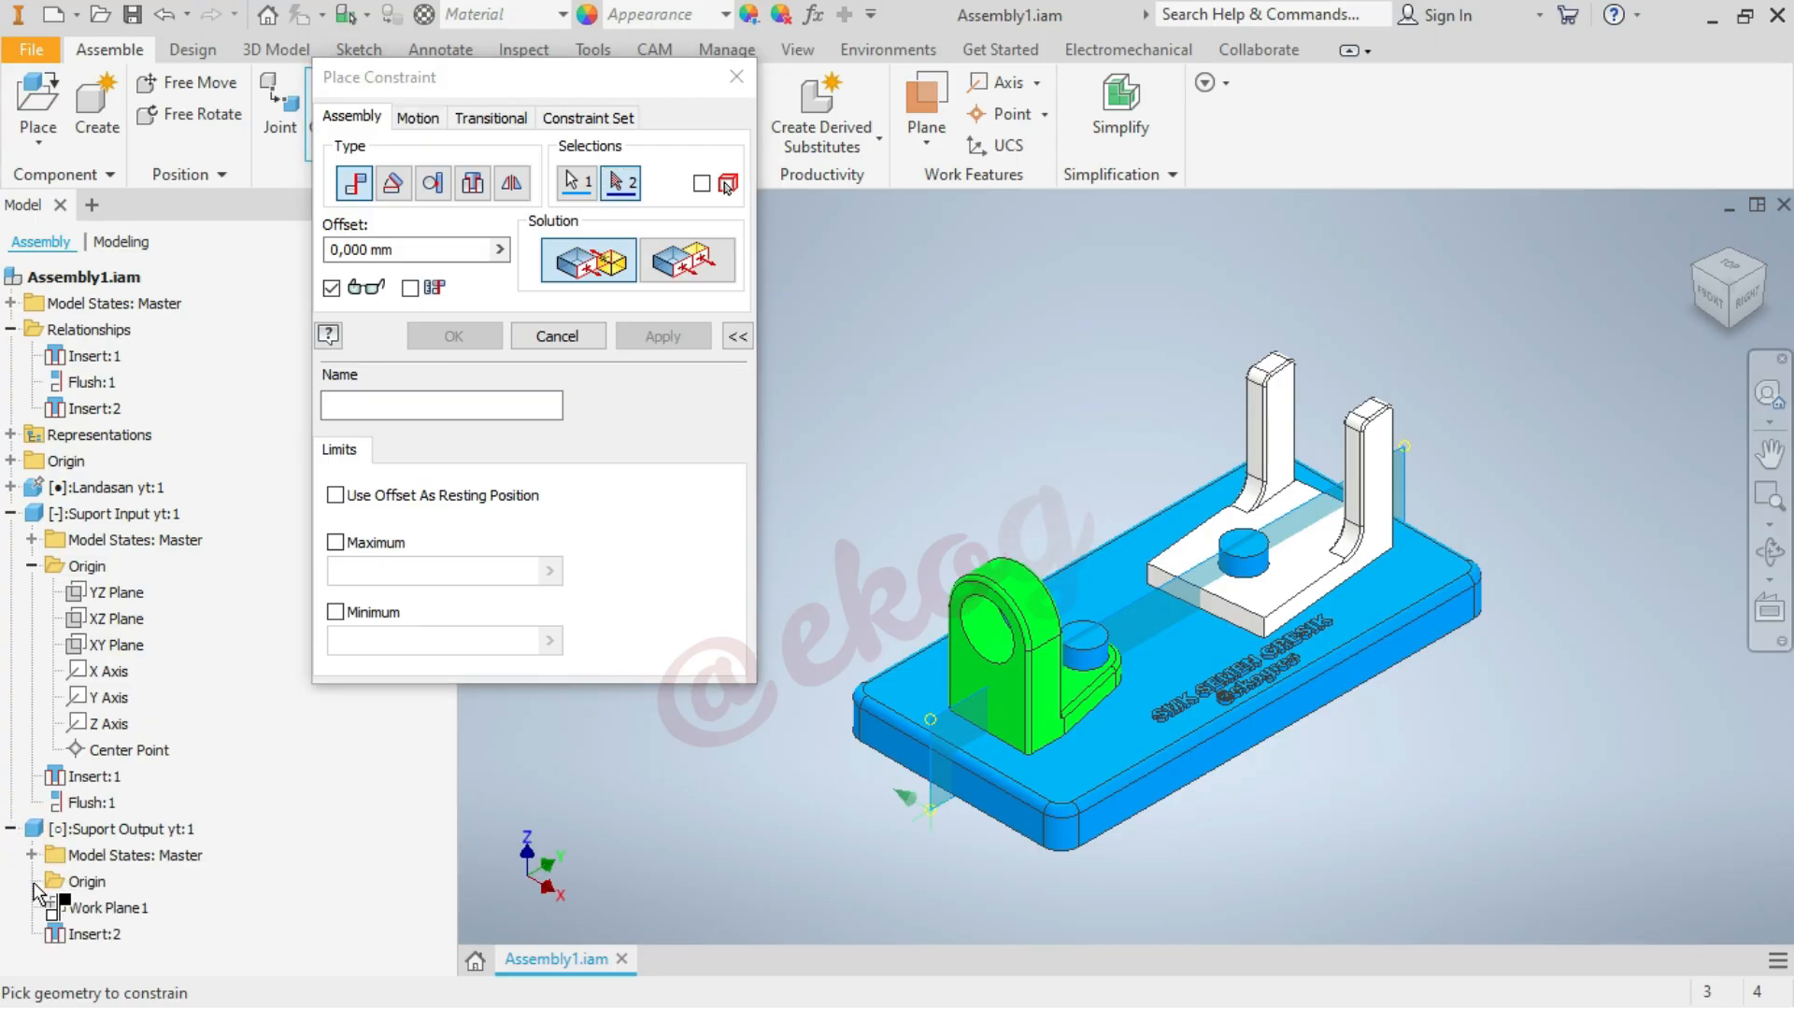
pyautogui.click(33, 882)
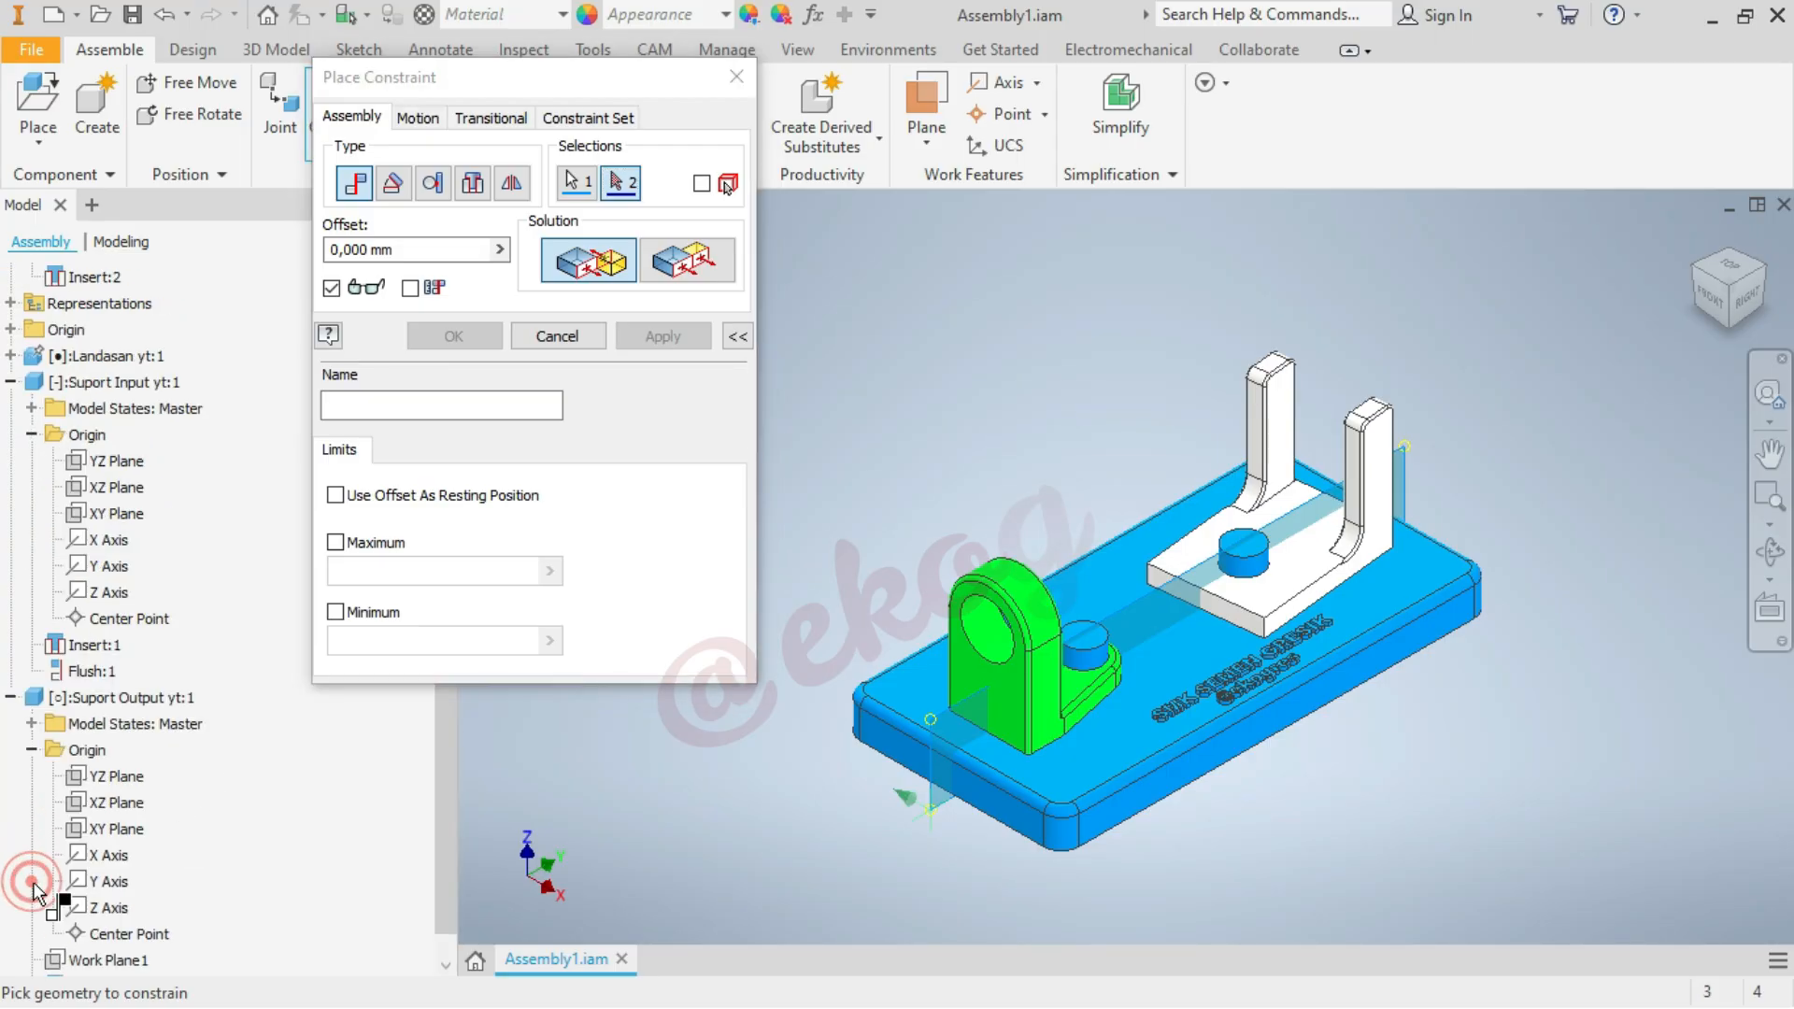
pyautogui.click(130, 777)
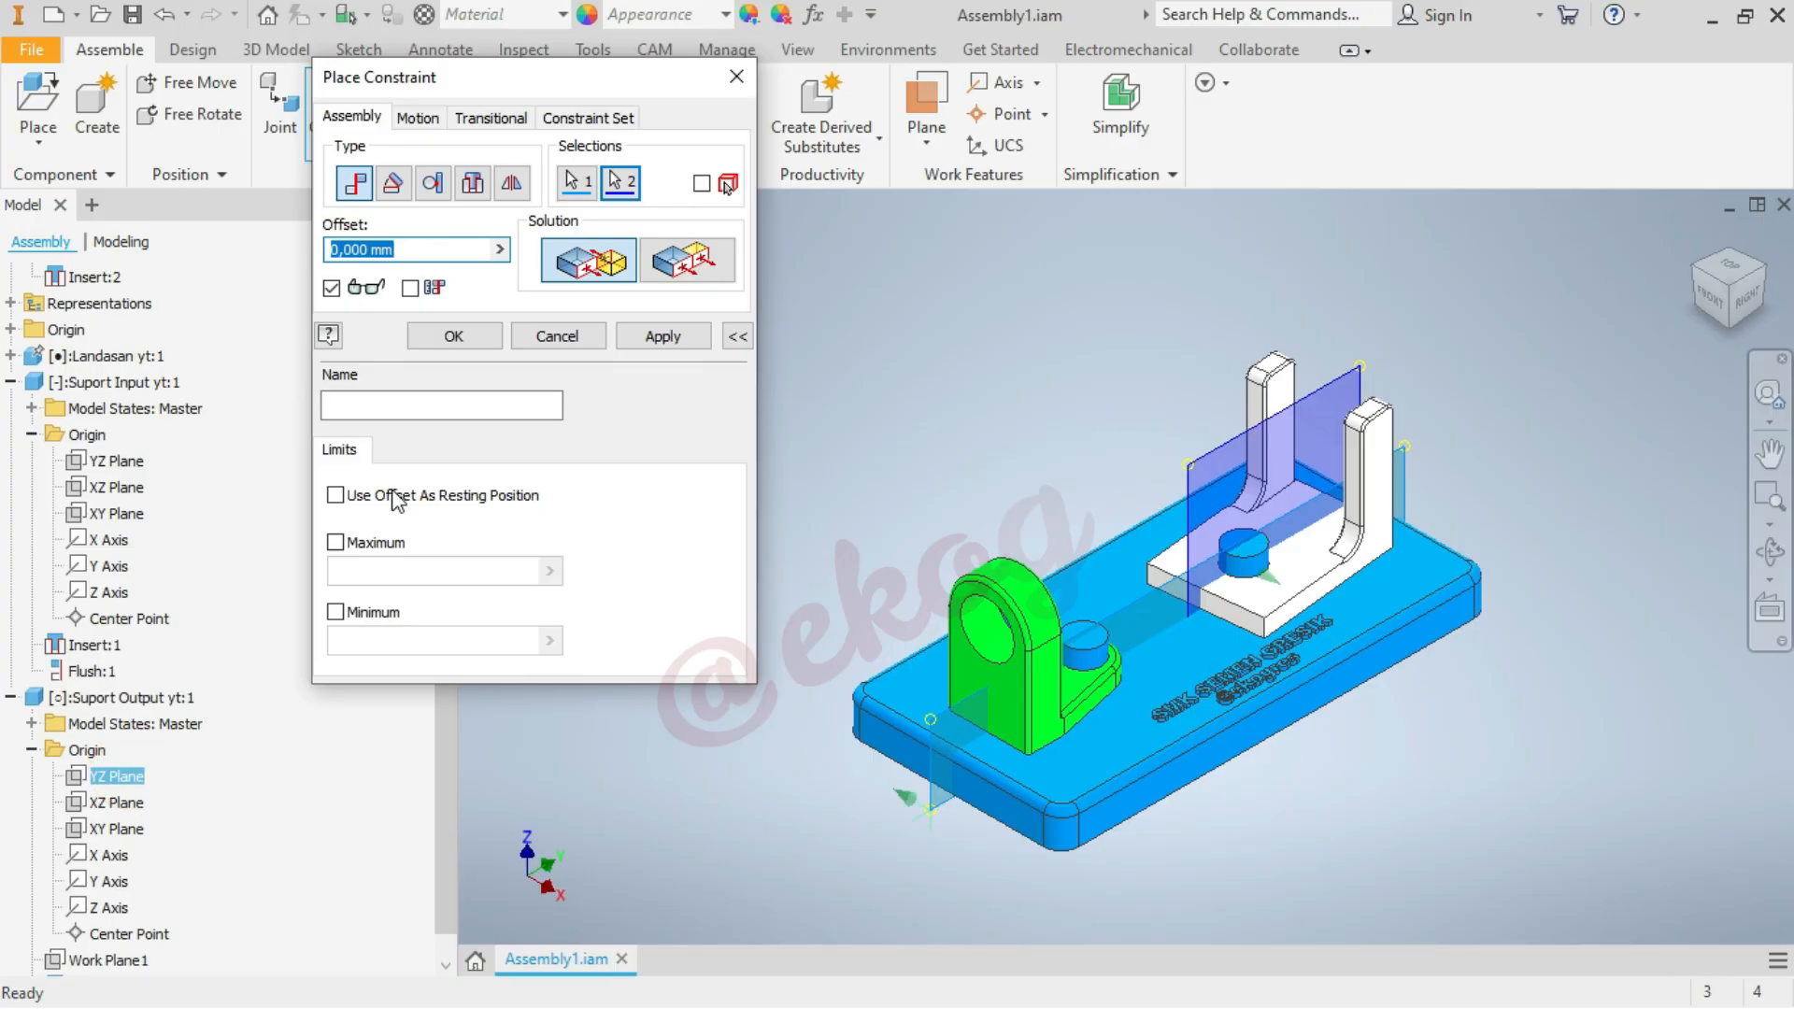
pyautogui.click(478, 335)
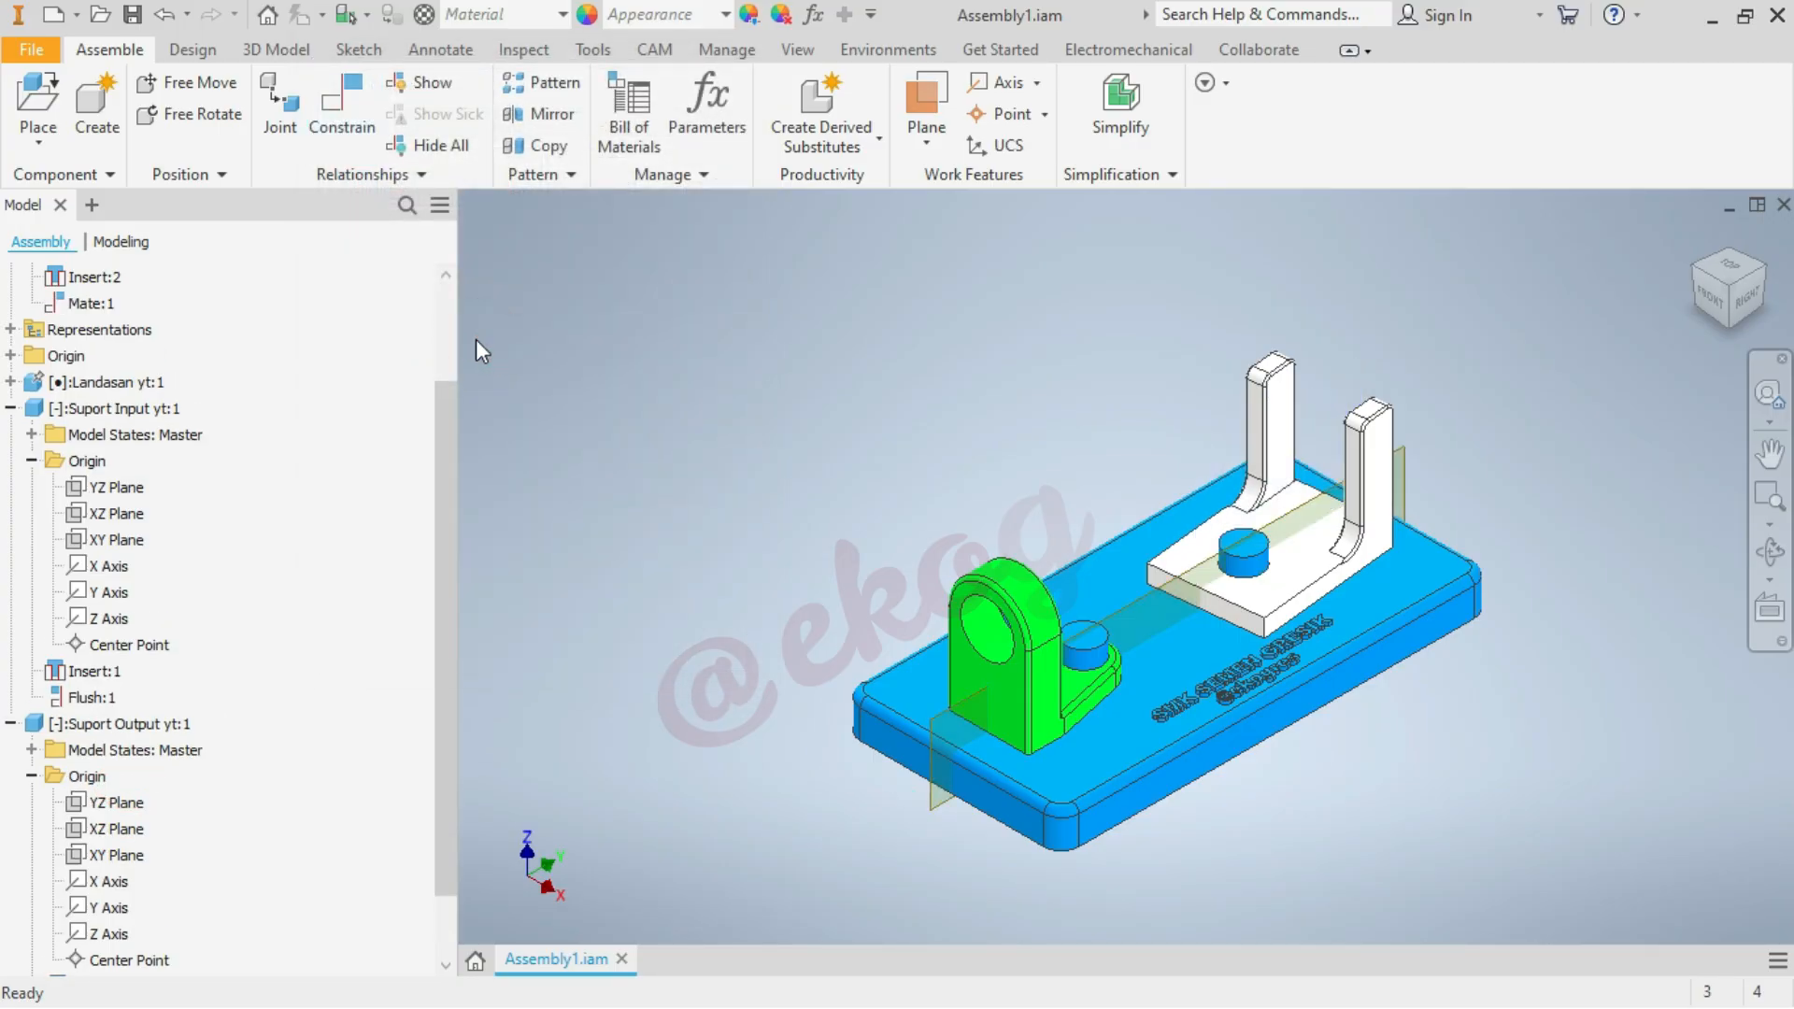
# Collapse the Relationships, Suport Input yt:1 and Suport Output yt:1 branches of the model tree
pyautogui.click(10, 408)
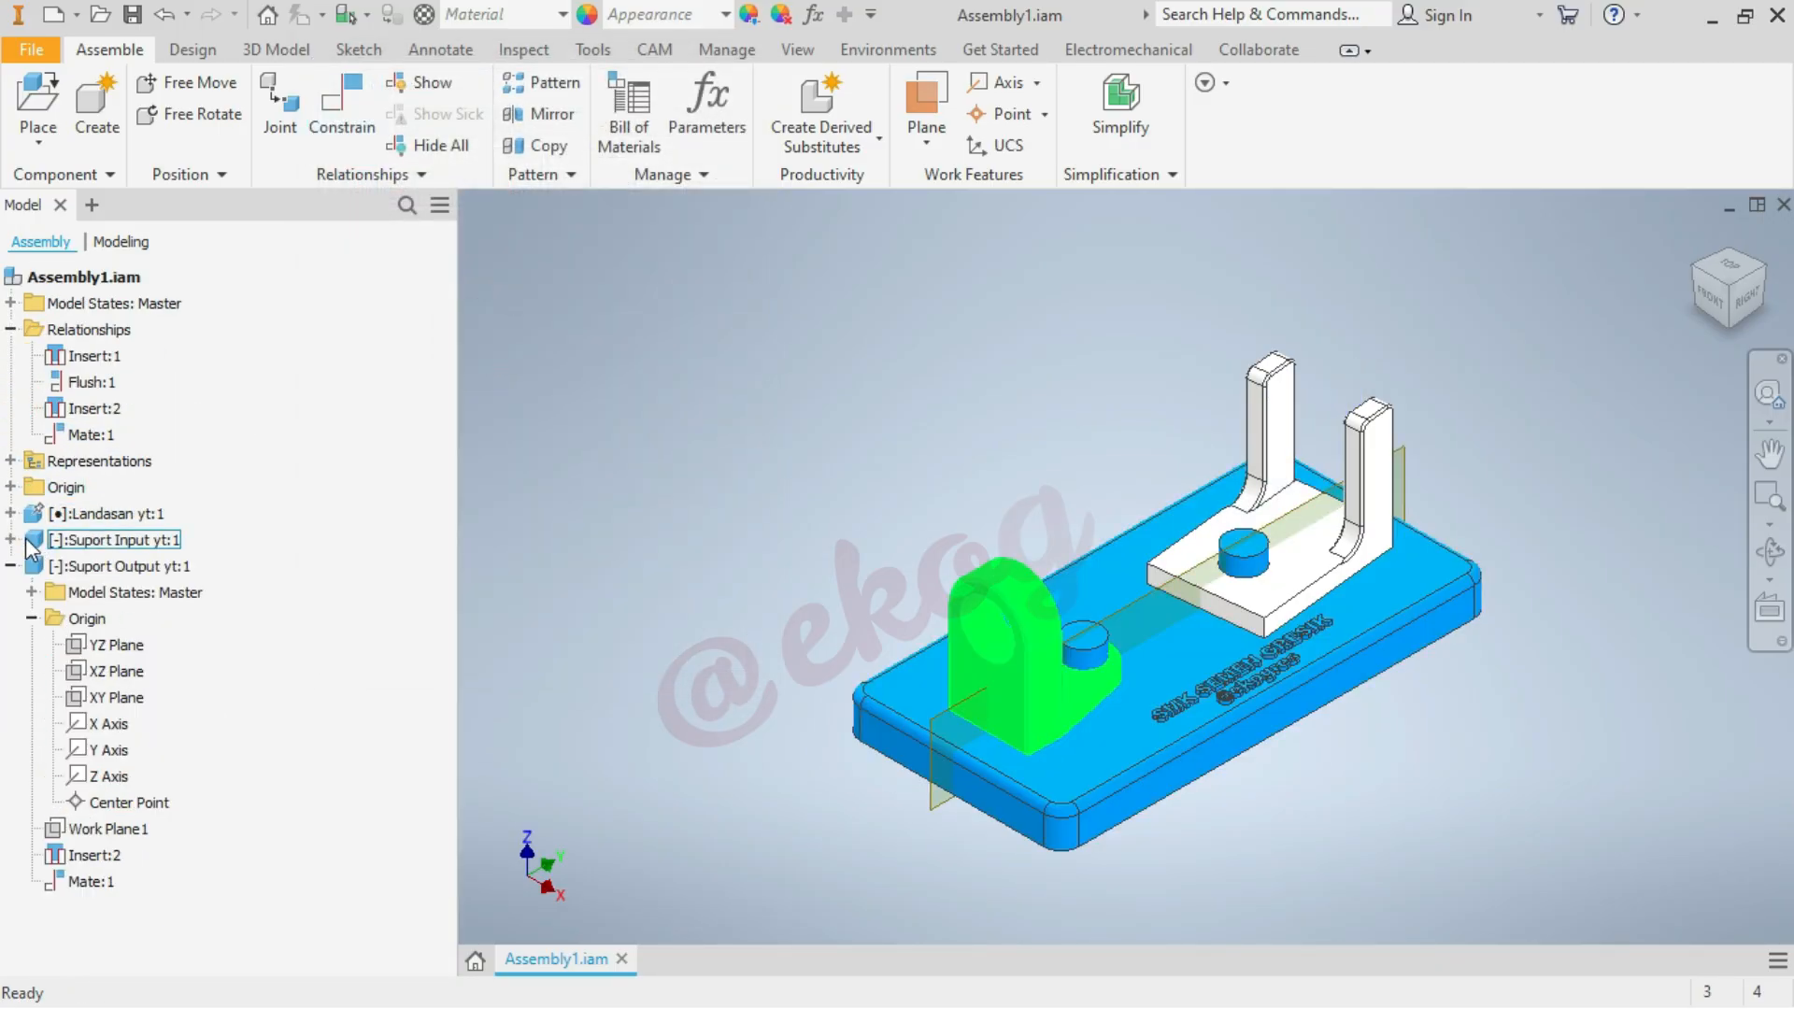
pyautogui.click(10, 329)
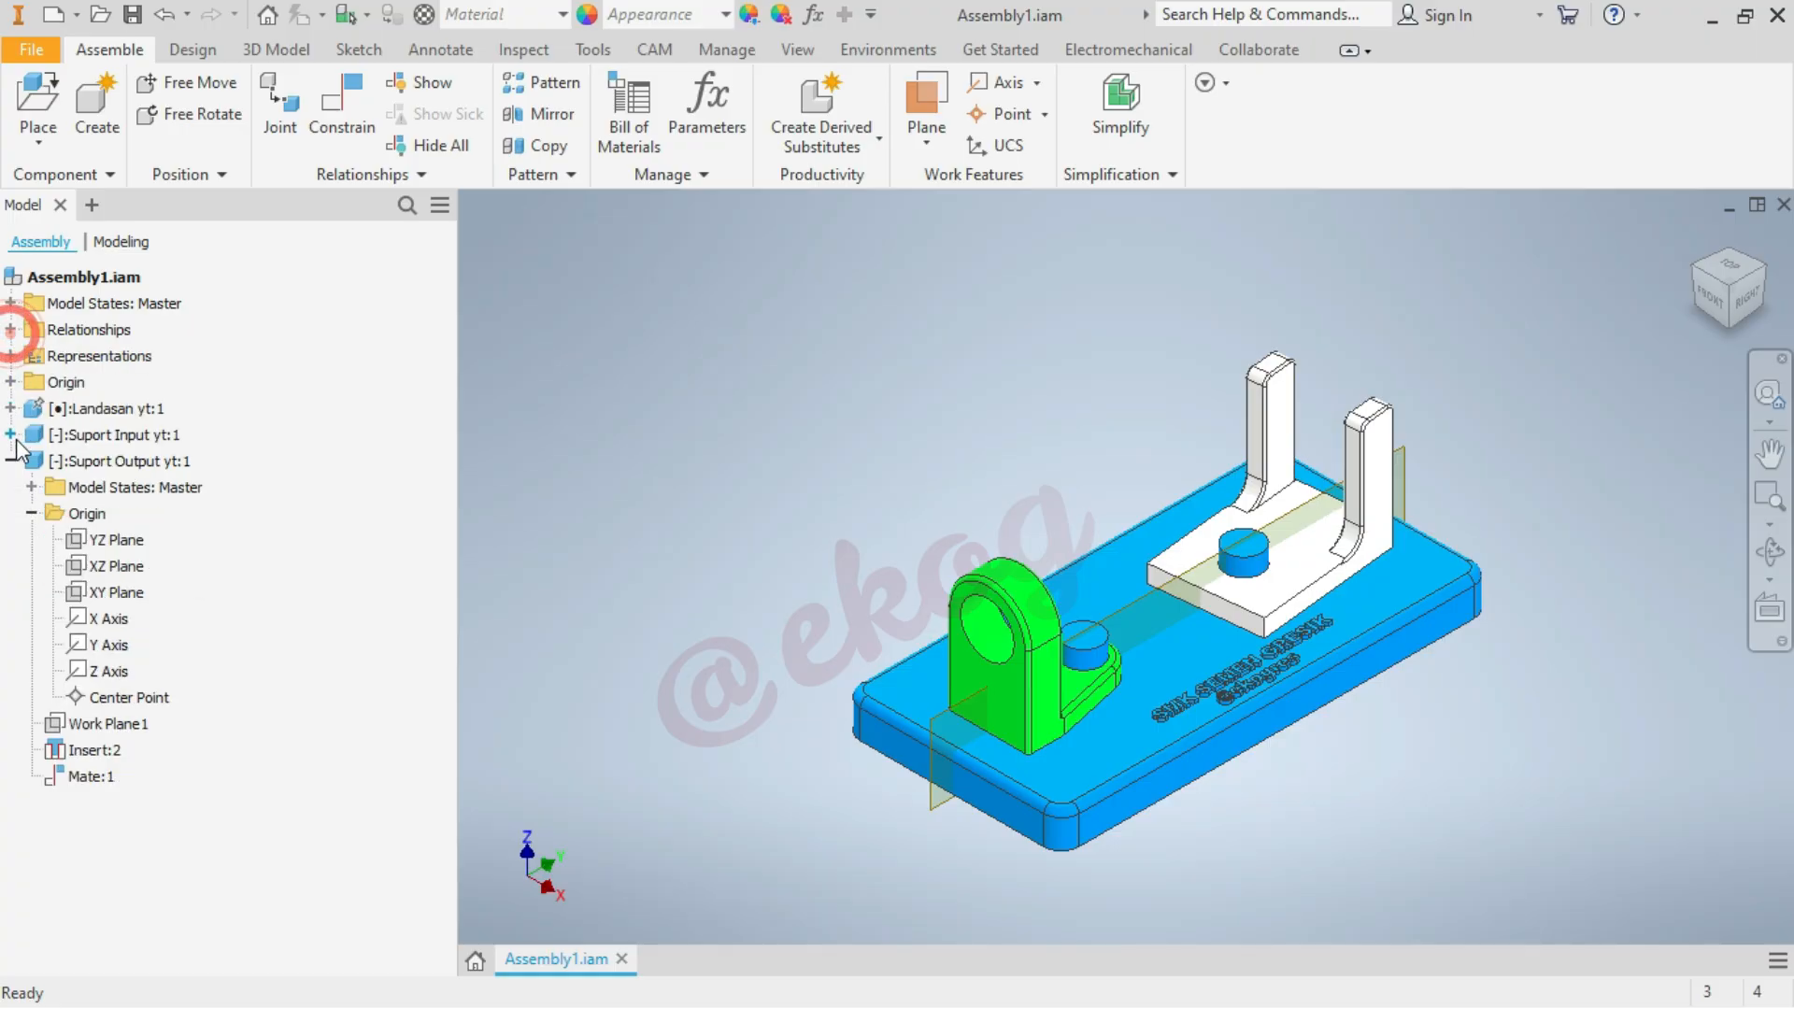
pyautogui.click(11, 460)
pyautogui.scroll(-3, 1082, 439)
pyautogui.scroll(5, 1080, 436)
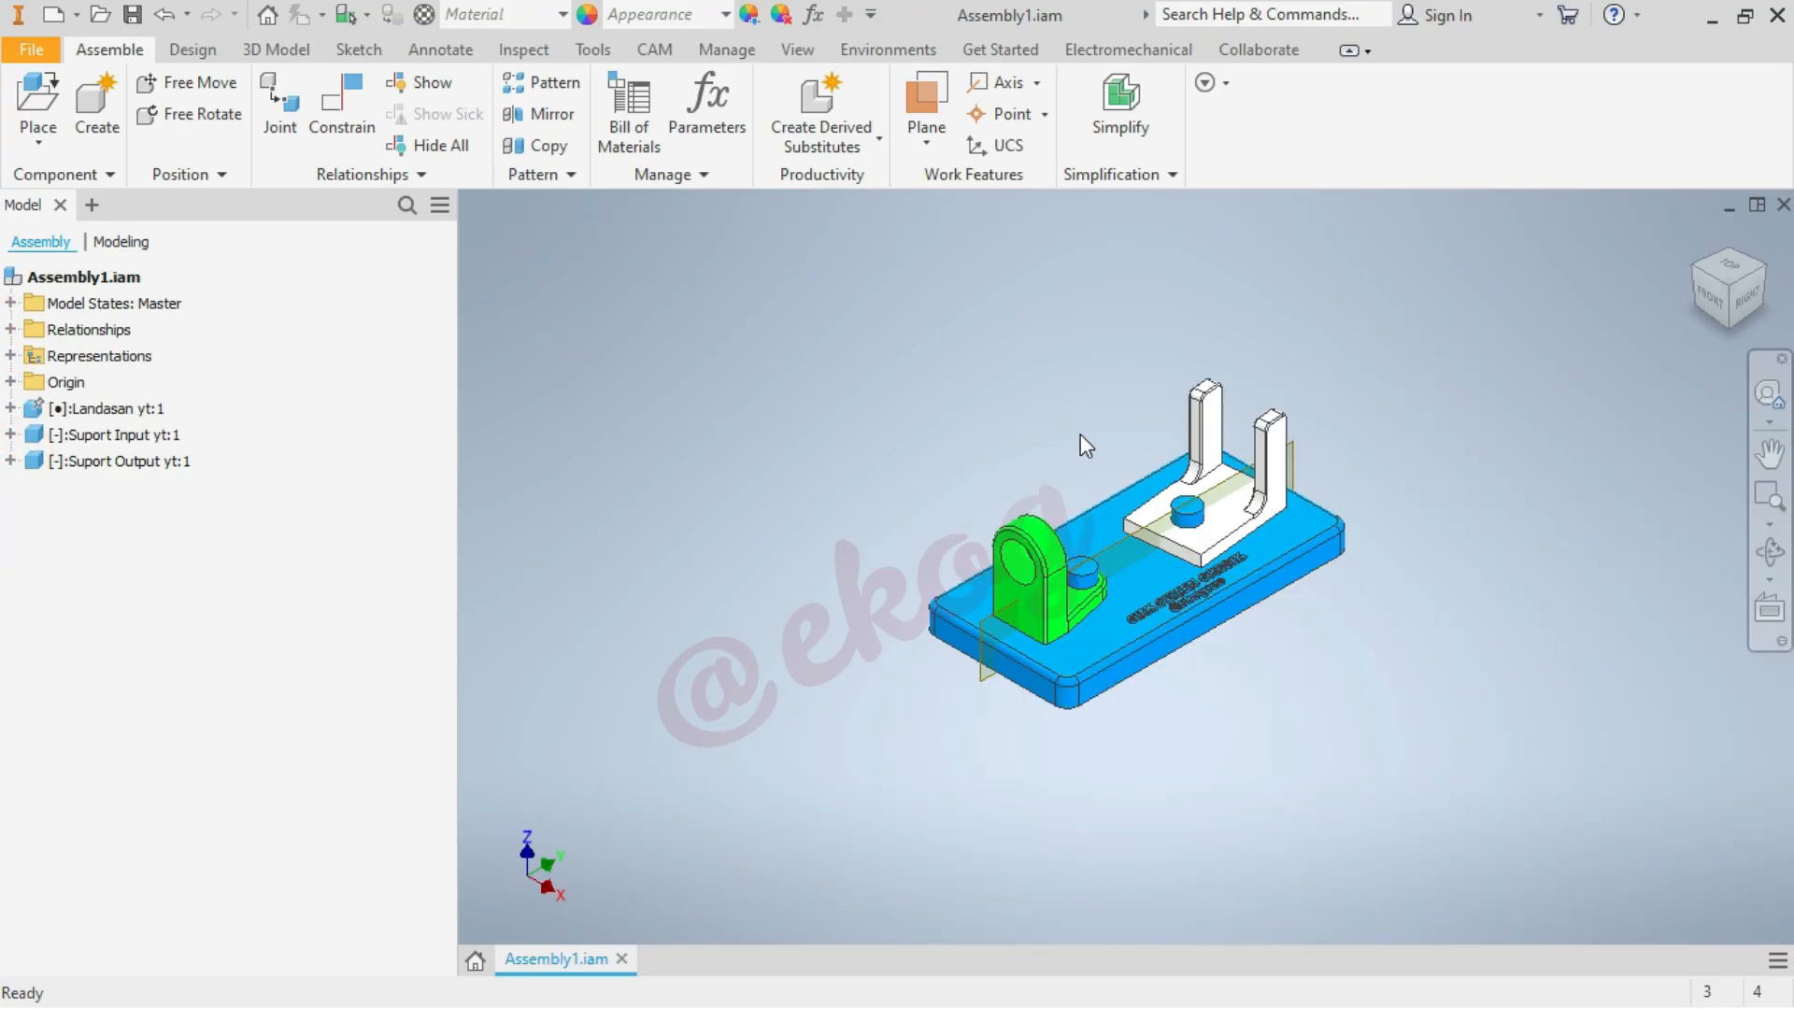
pyautogui.scroll(-3, 1367, 398)
pyautogui.scroll(3, 1365, 390)
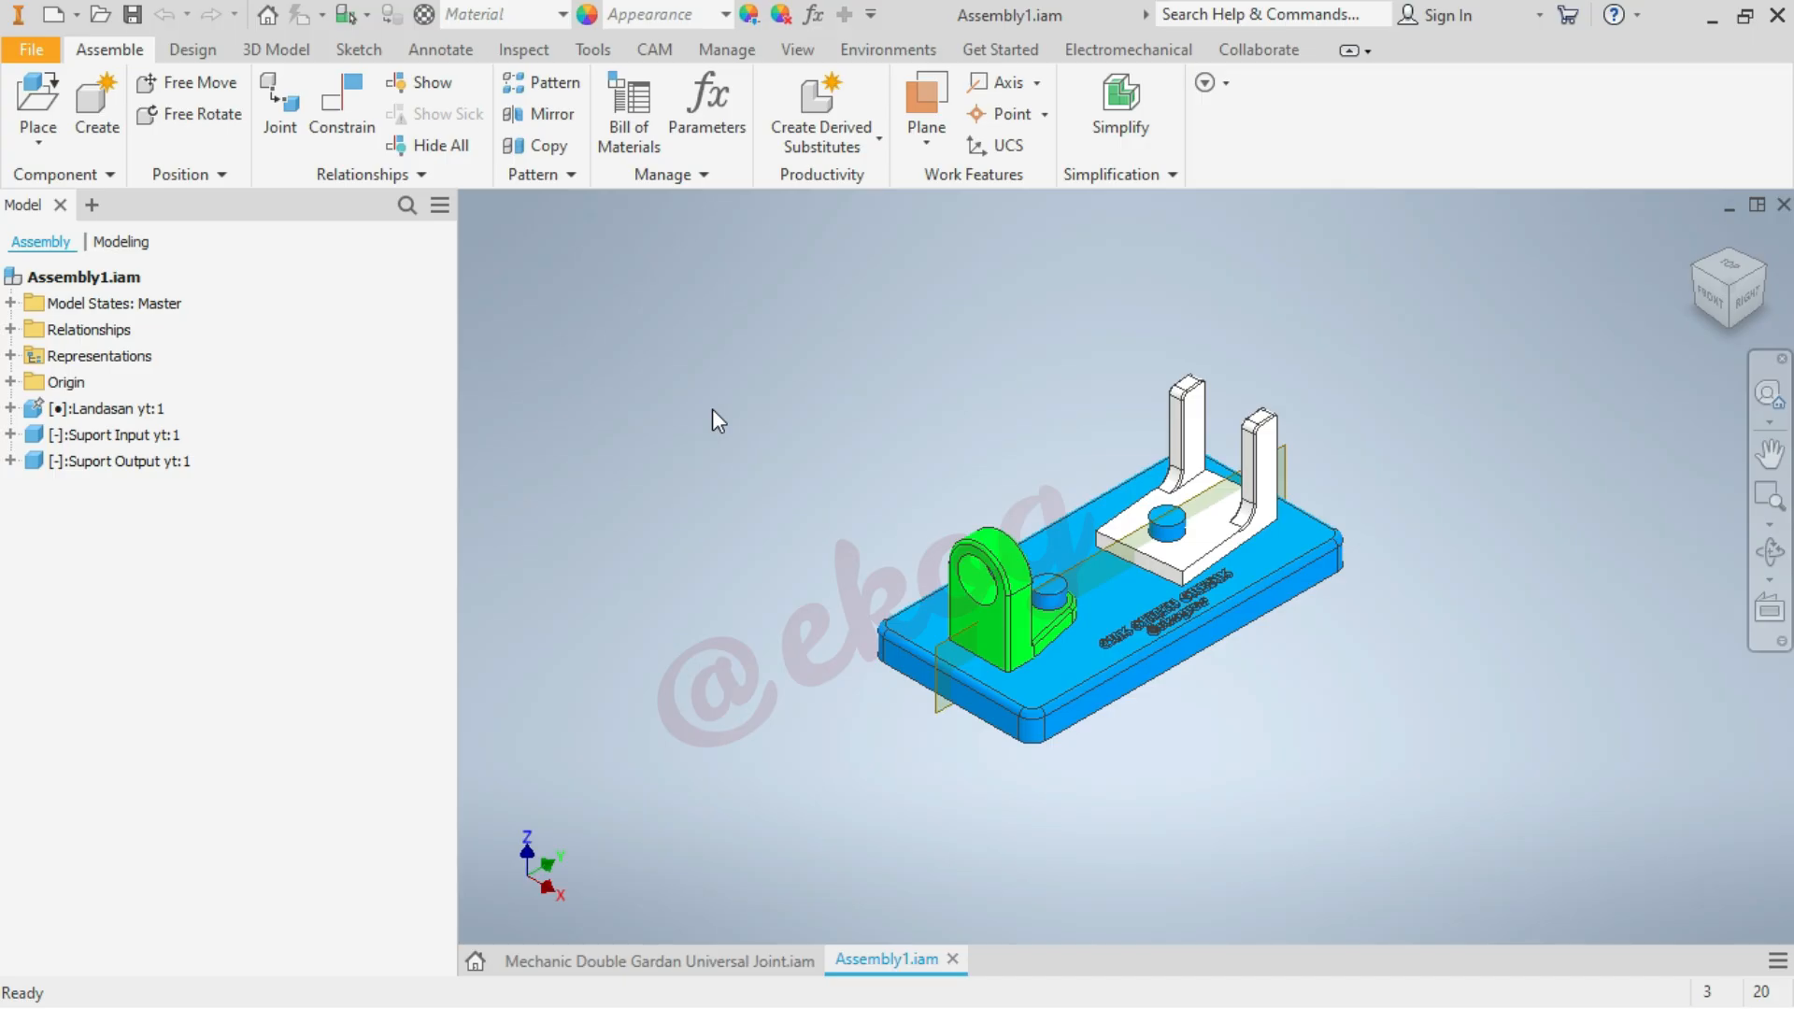
# Start a spur gear pair design with a 1.5 mm module and a desired gear ratio of 1
pyautogui.click(206, 53)
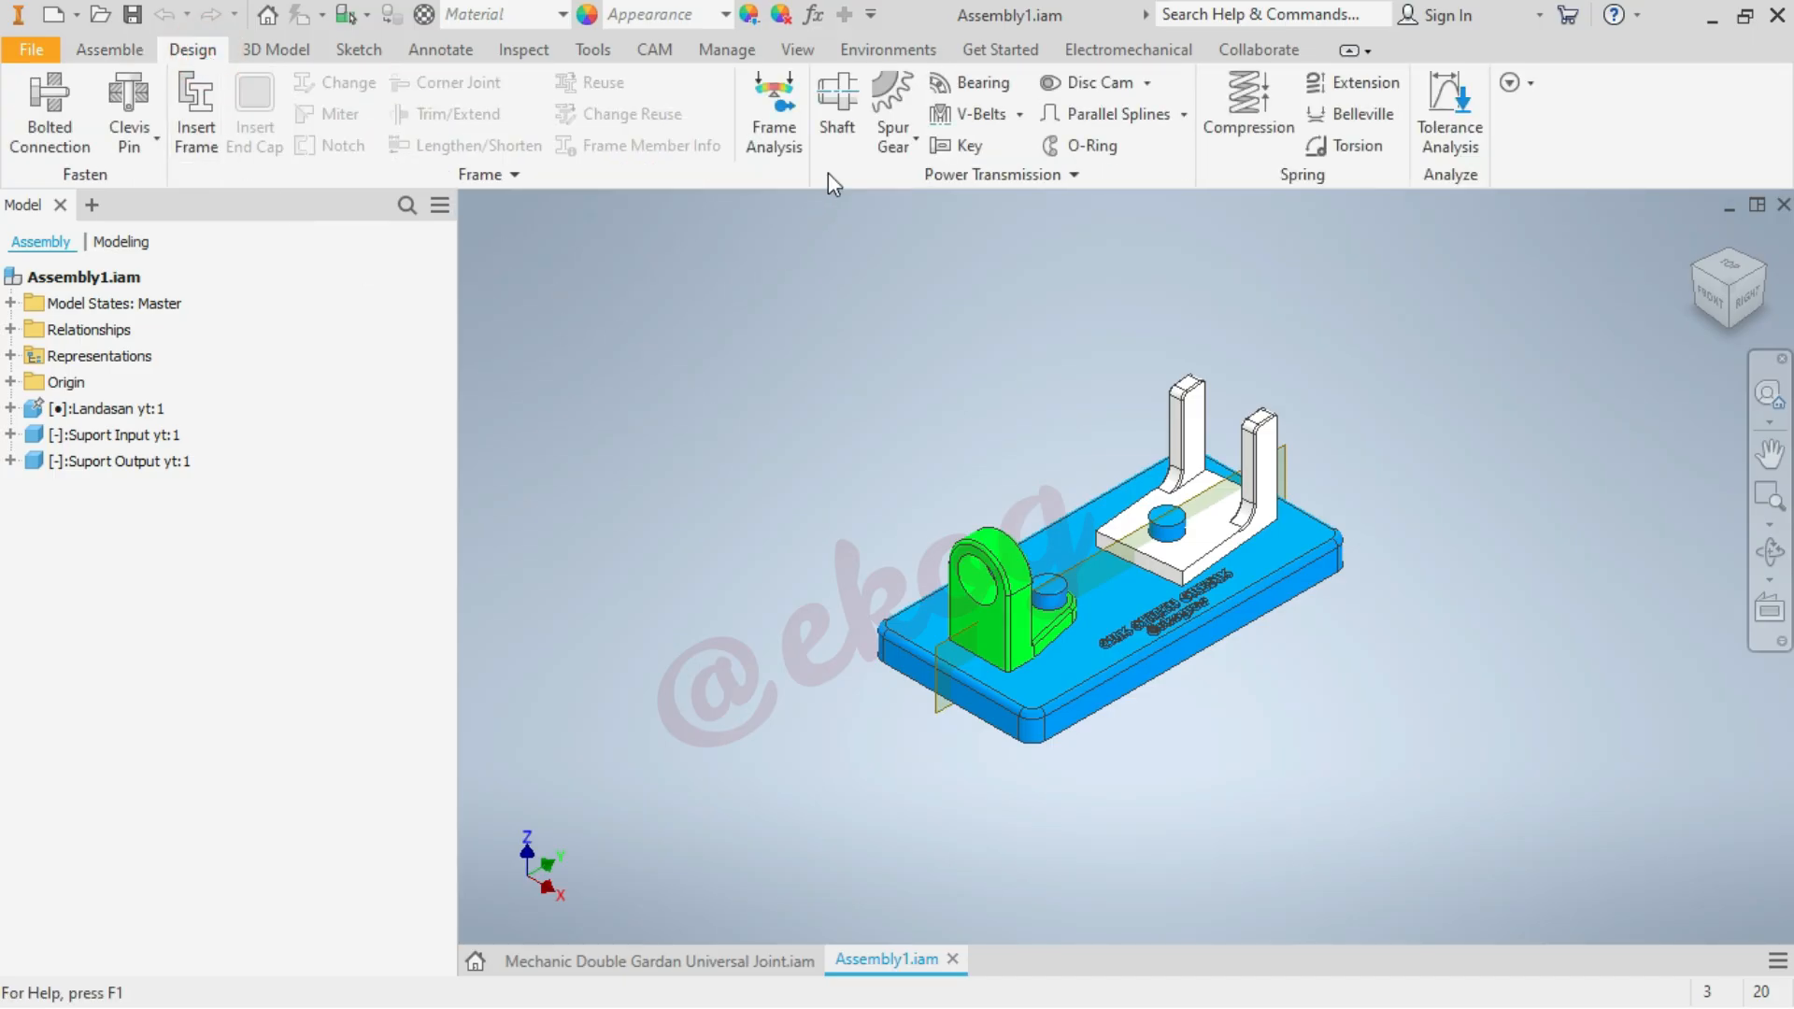
pyautogui.click(900, 95)
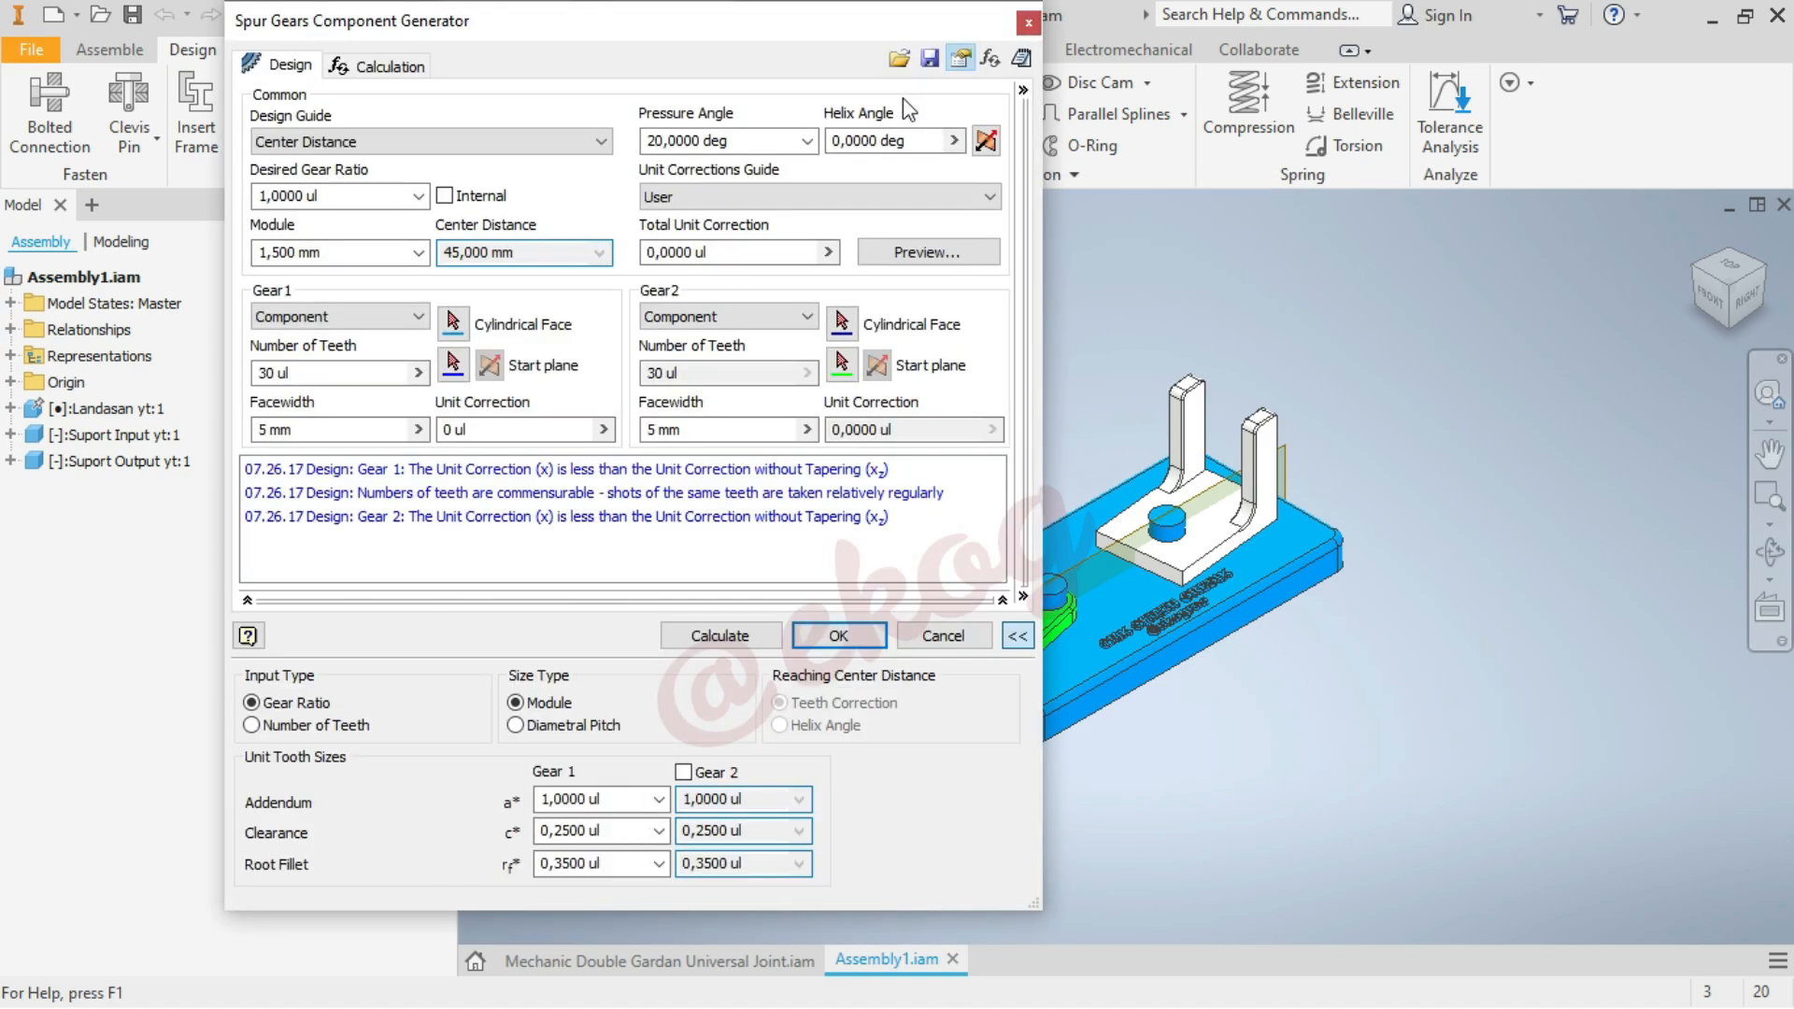
pyautogui.click(346, 247)
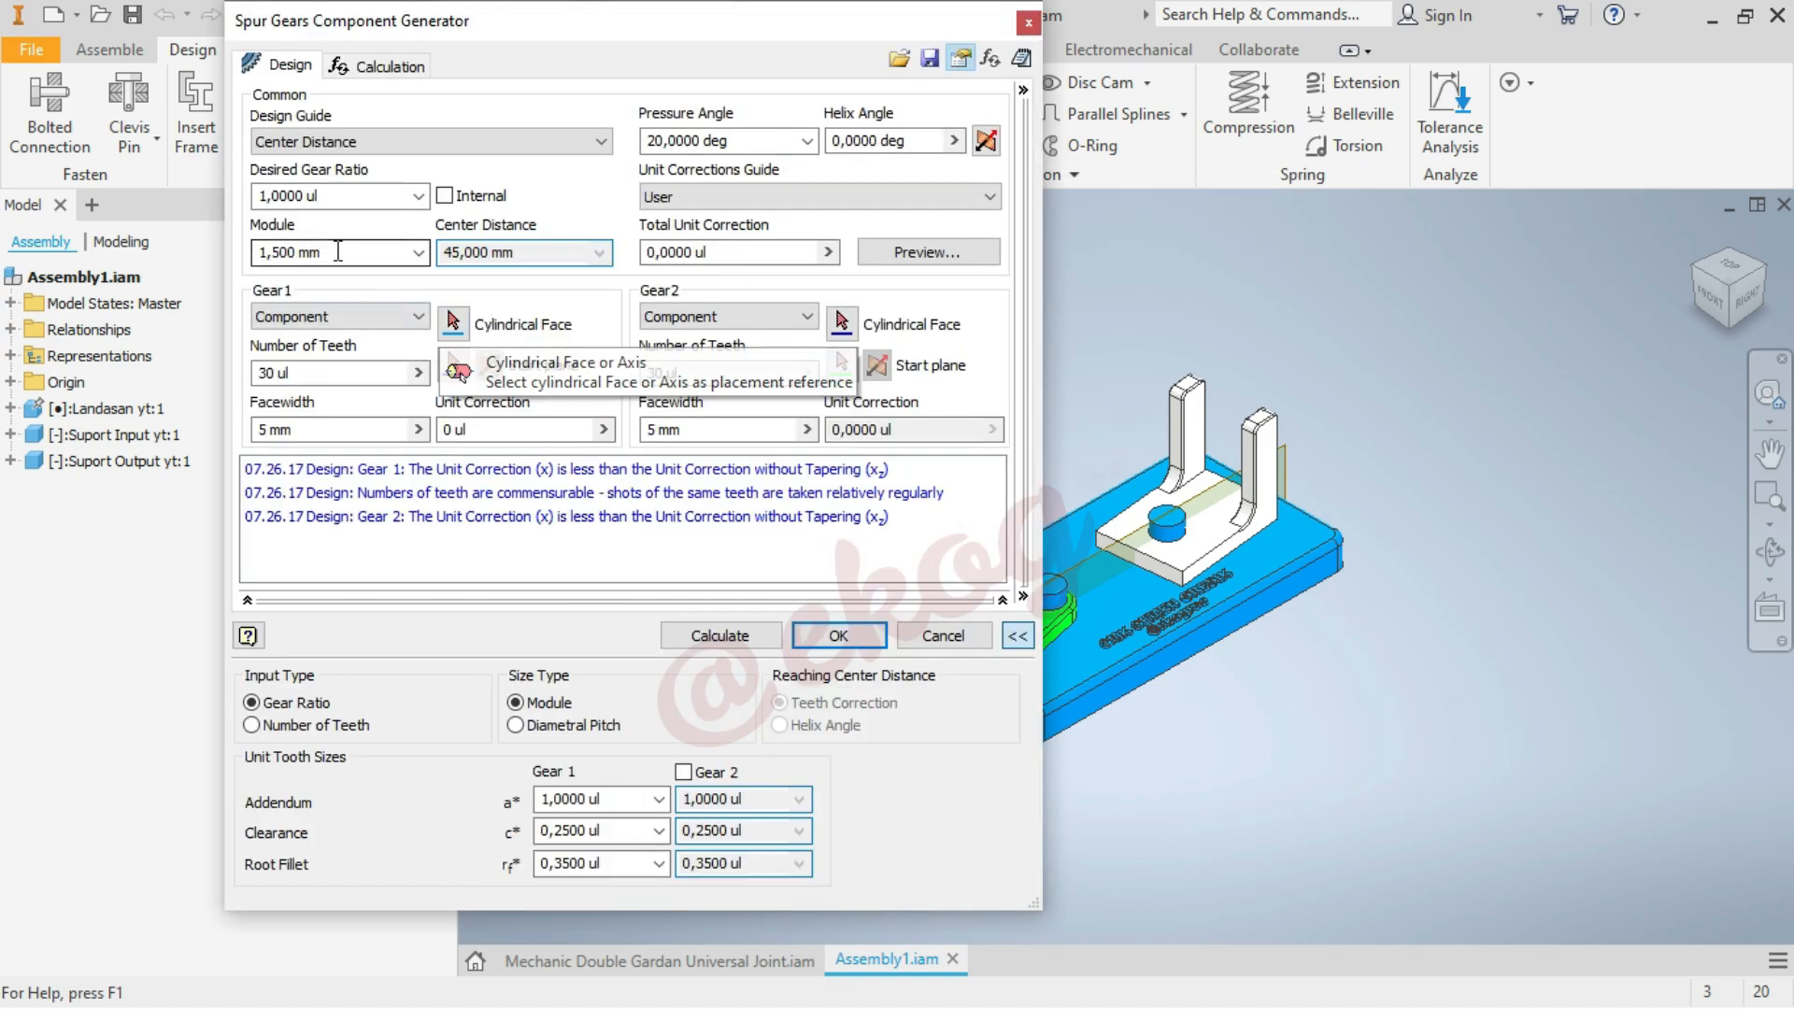
pyautogui.click(378, 253)
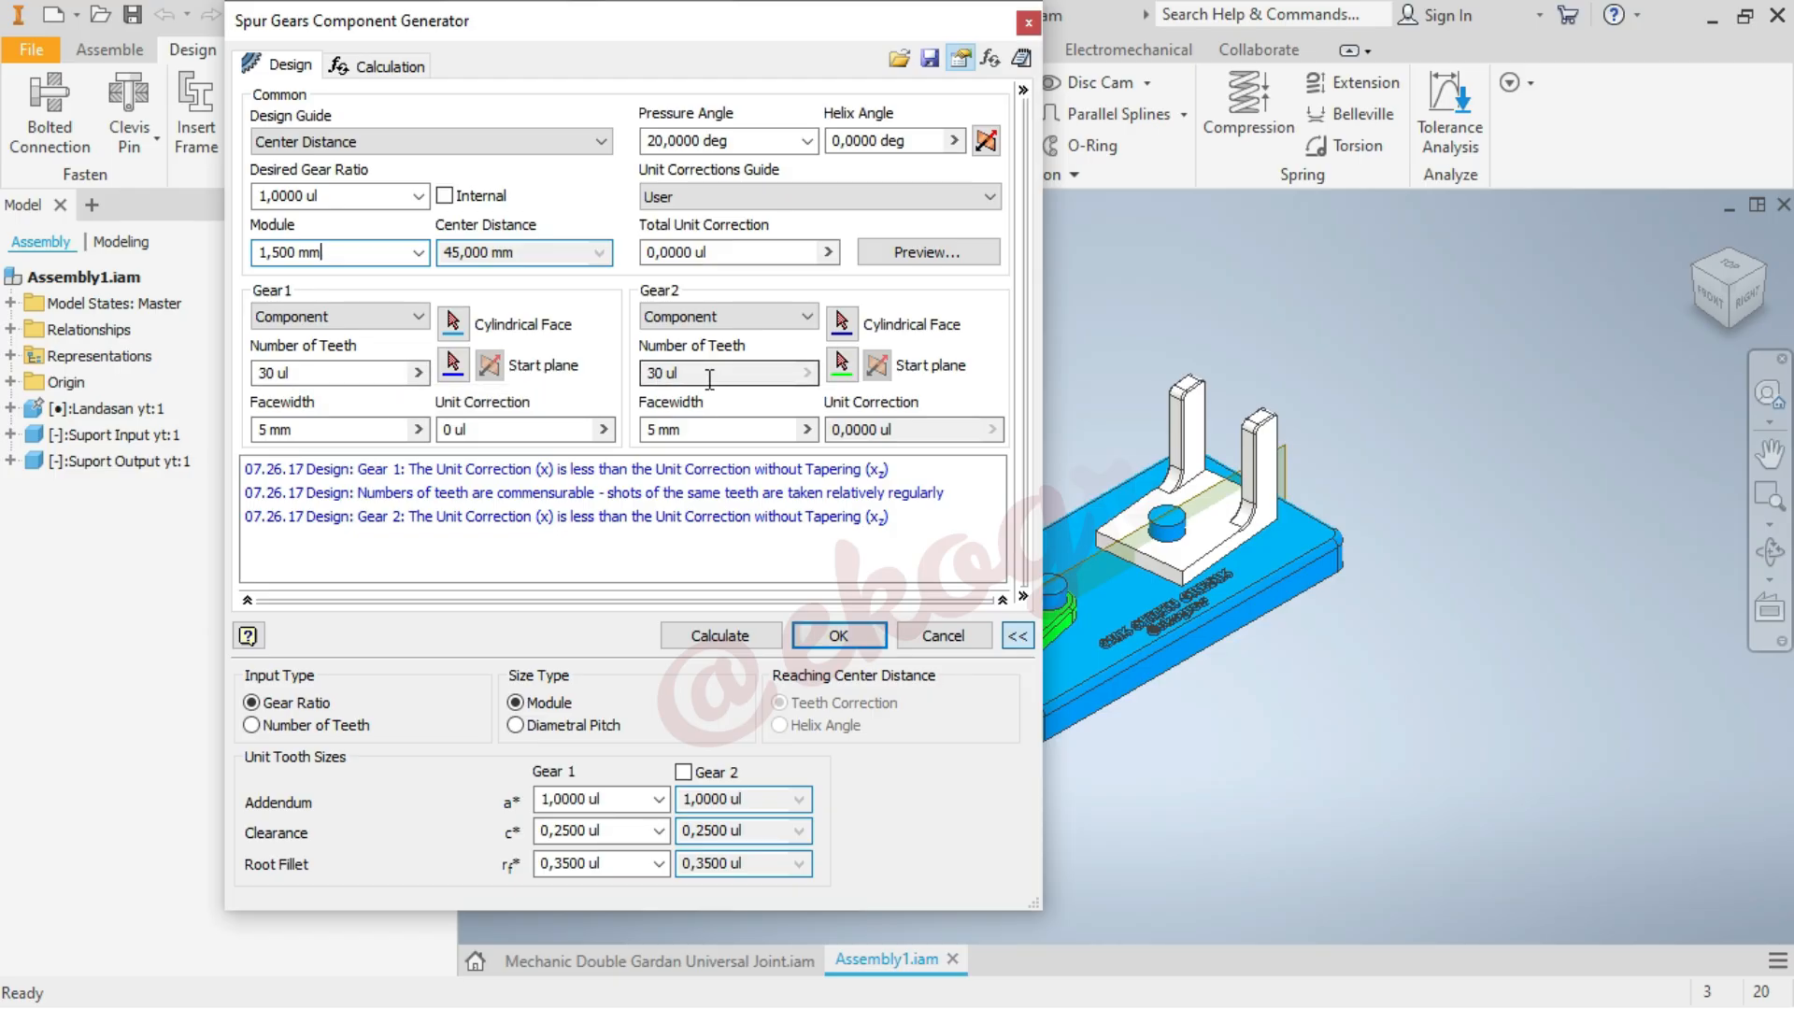
pyautogui.click(354, 193)
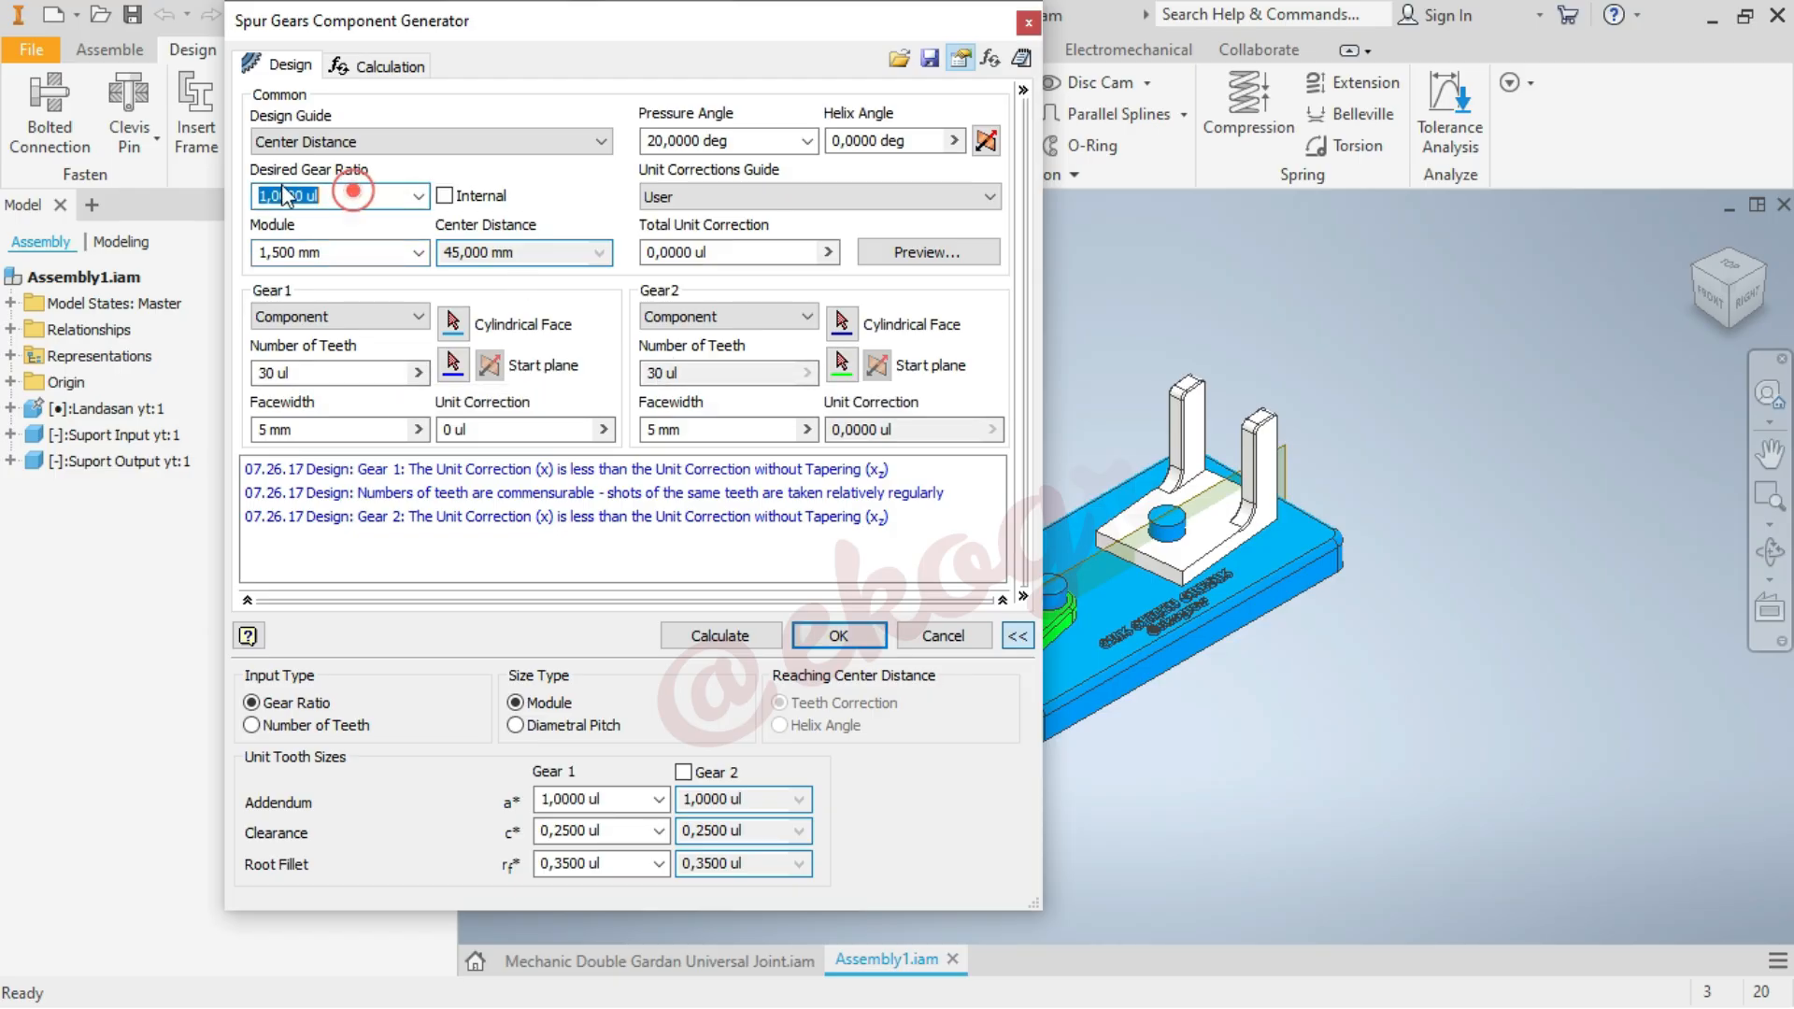
pyautogui.press('BackSpace')
pyautogui.click(371, 193)
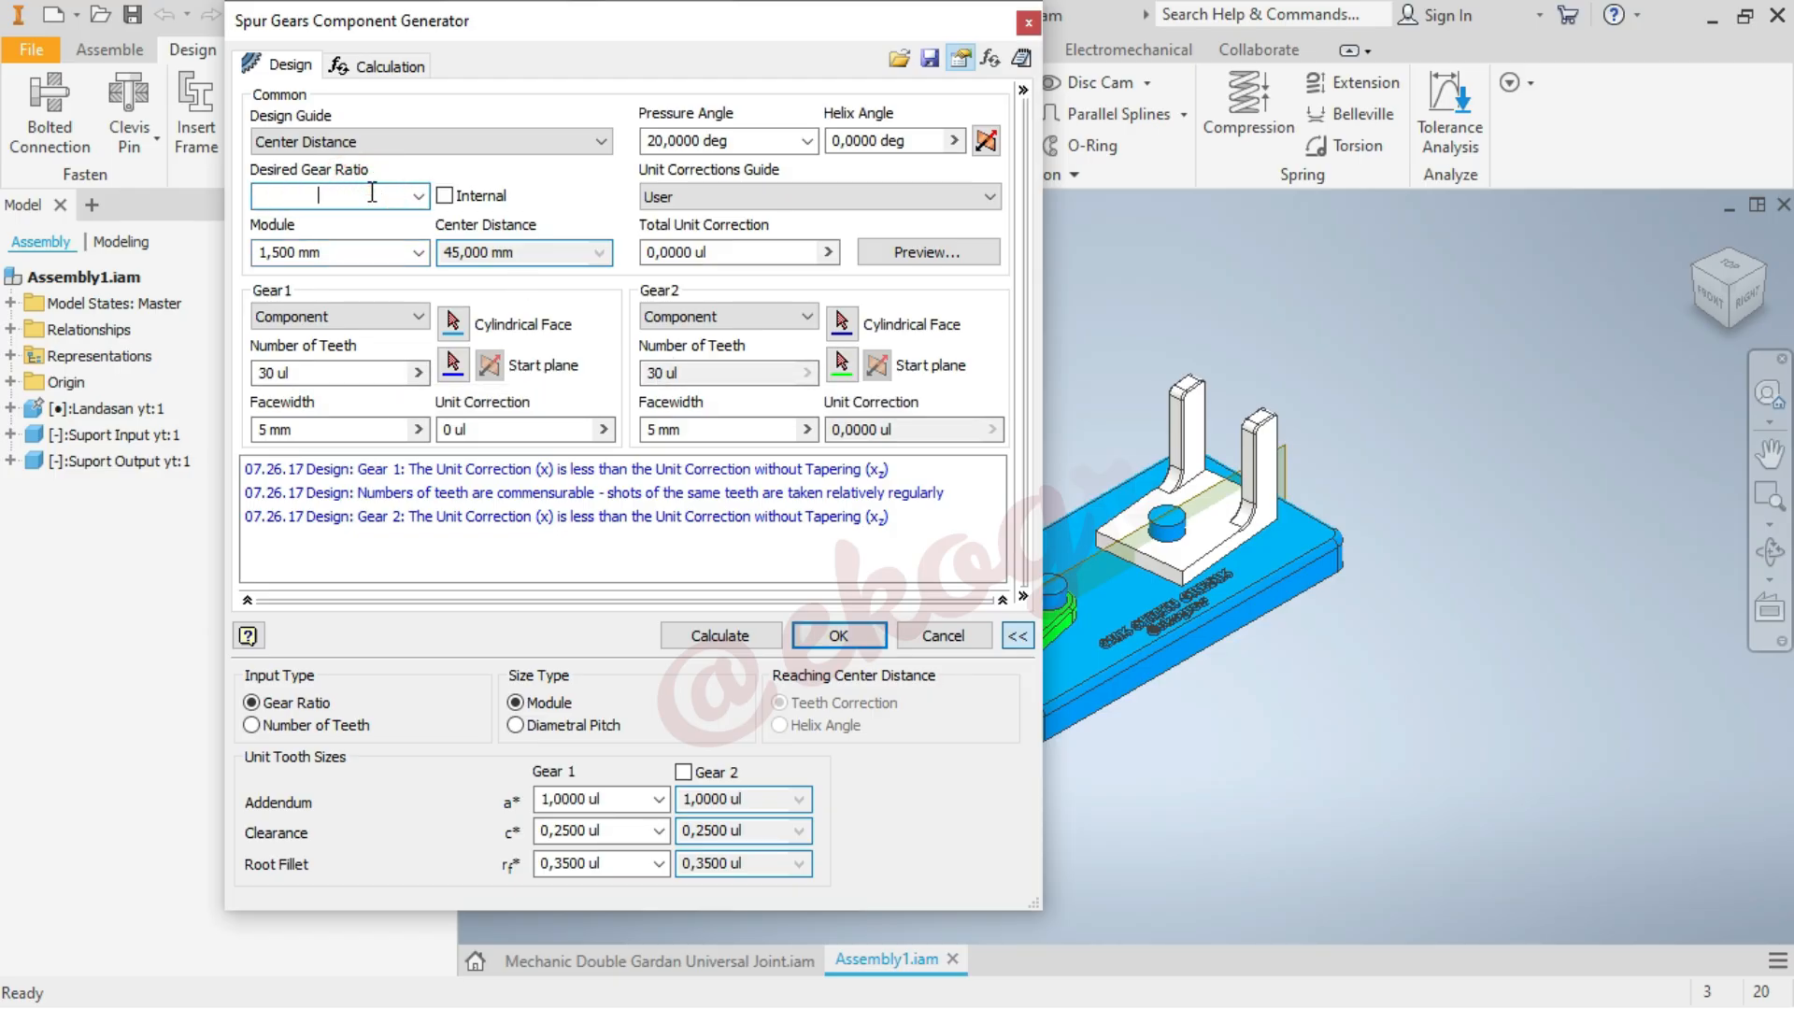
# Locate Gear1 on the cylindrical face of the input support's pin, starting from the support's flat base face, and calculate the design
pyautogui.click(453, 327)
pyautogui.scroll(5, 1535, 633)
pyautogui.scroll(-8, 1353, 635)
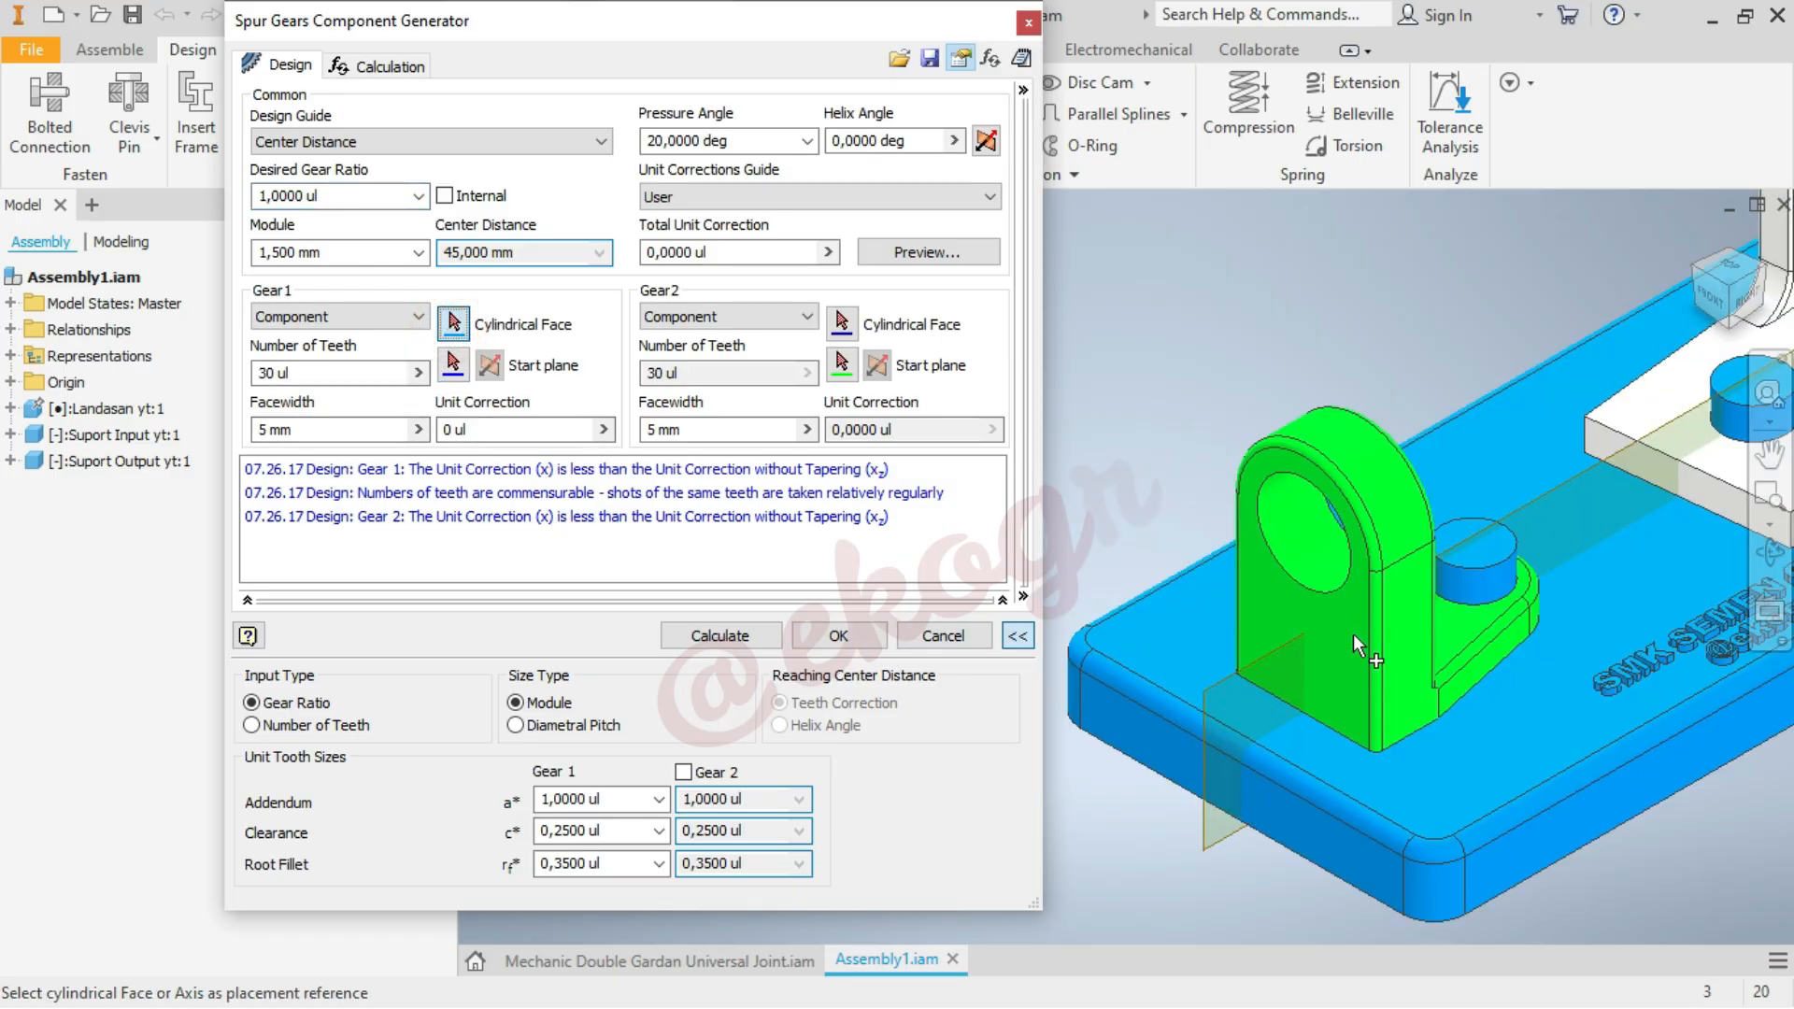
pyautogui.click(1498, 577)
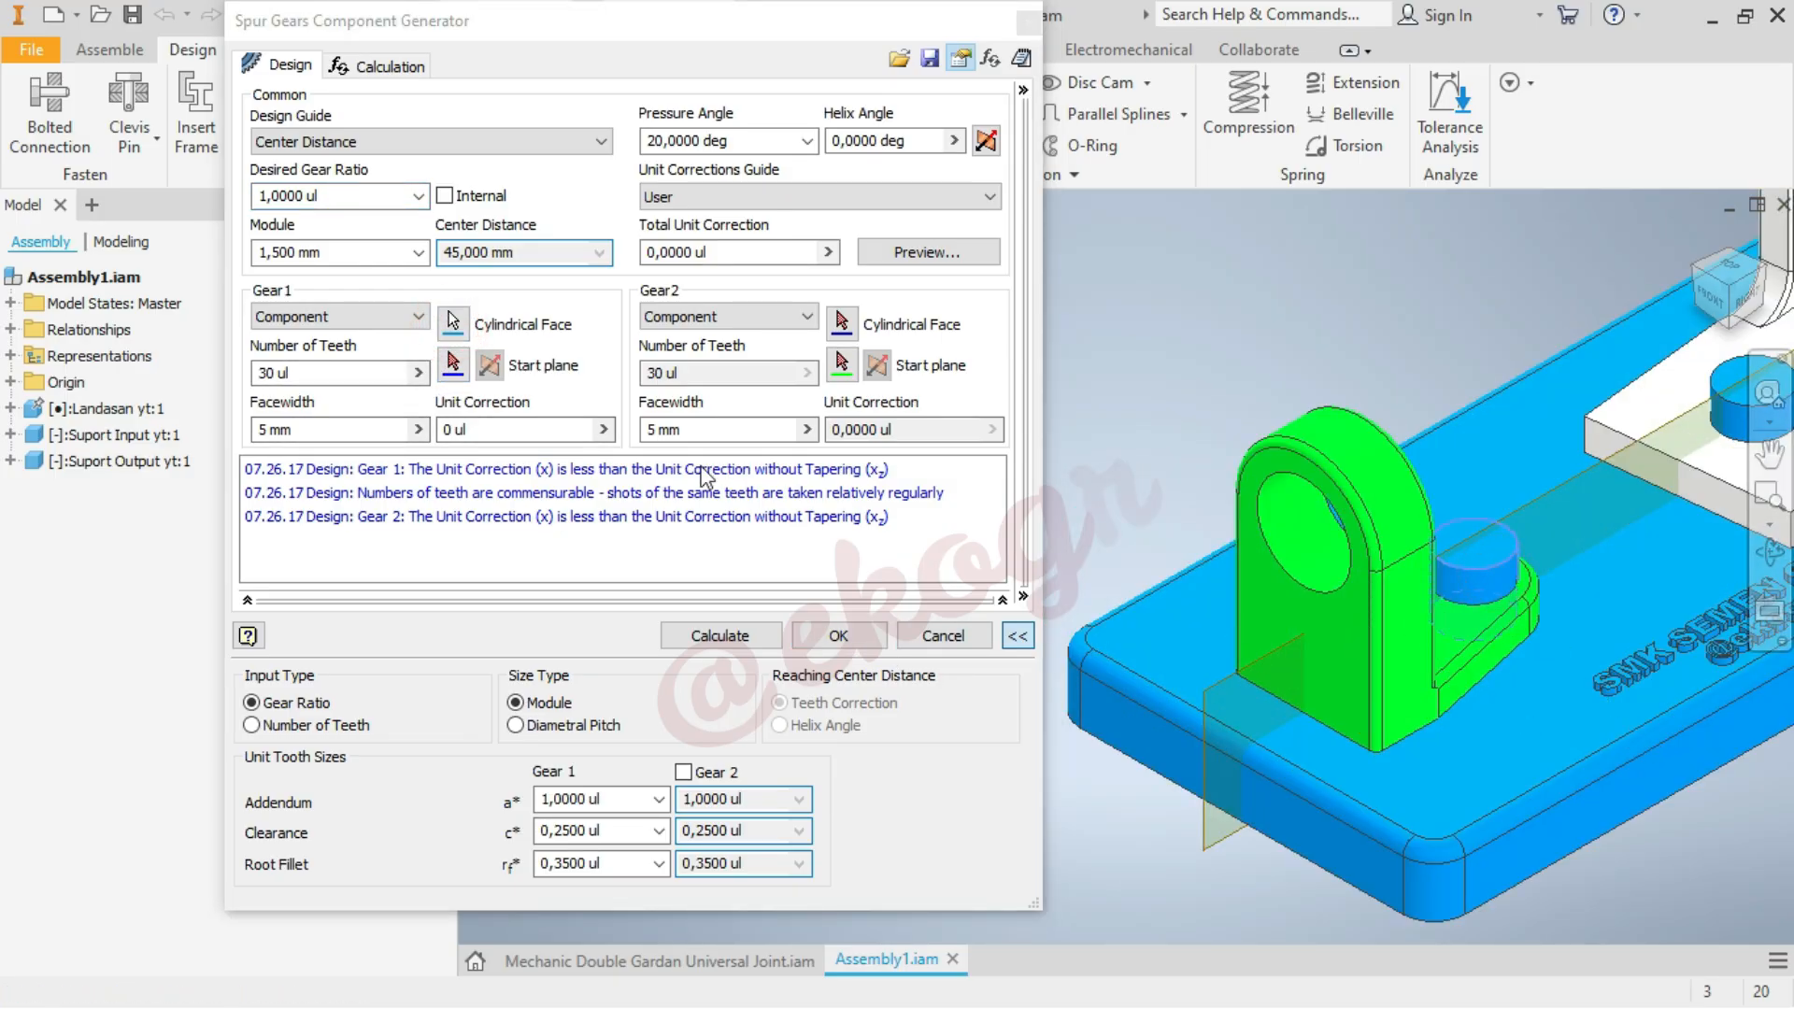
pyautogui.click(453, 365)
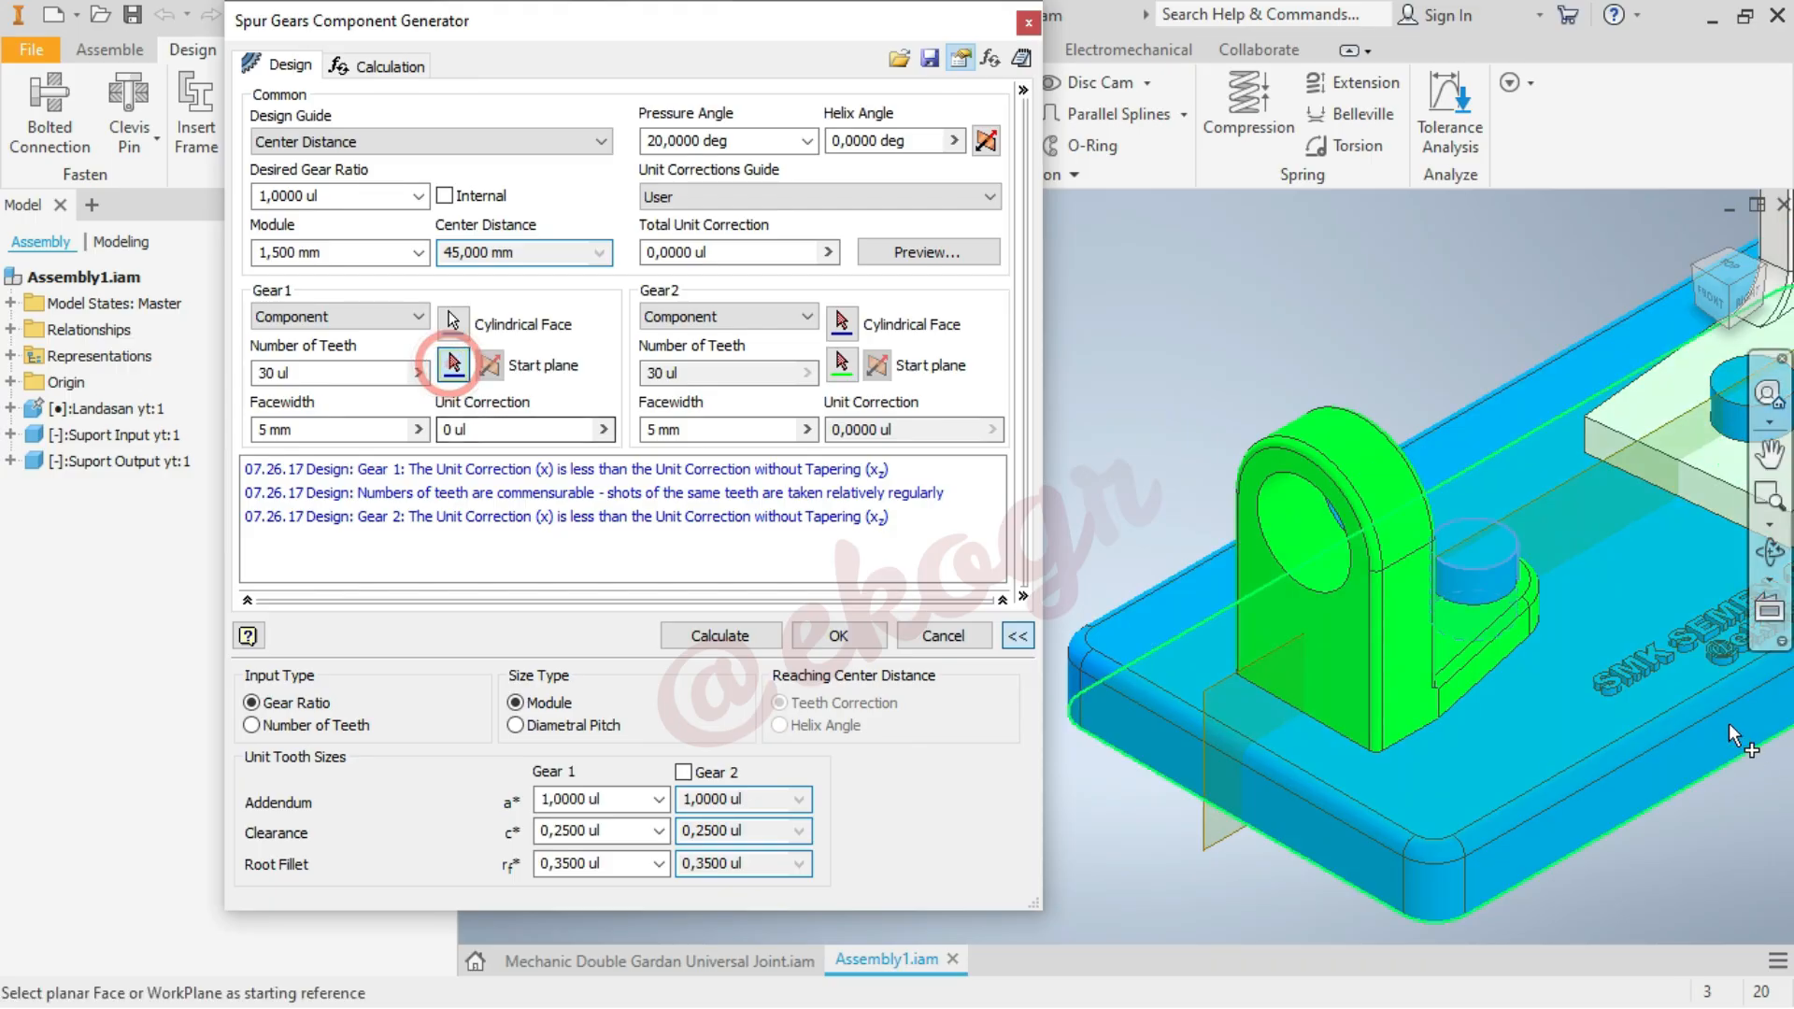
pyautogui.click(1469, 625)
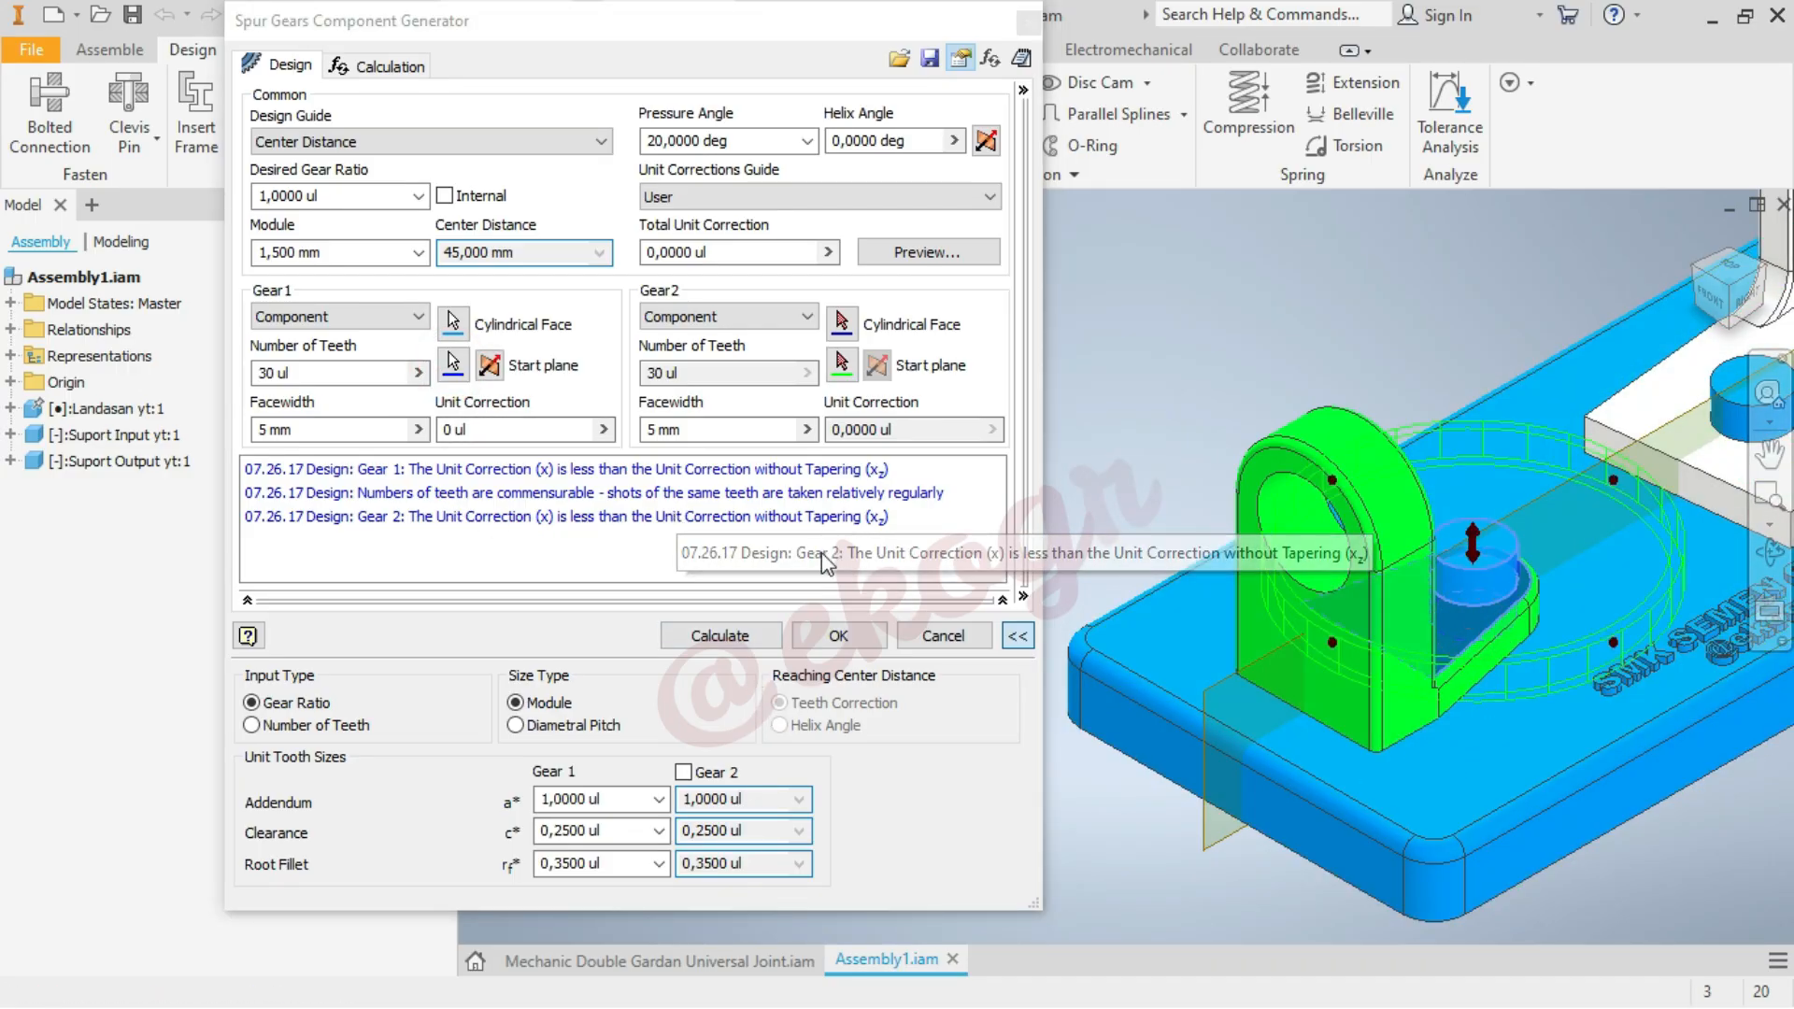
pyautogui.click(737, 641)
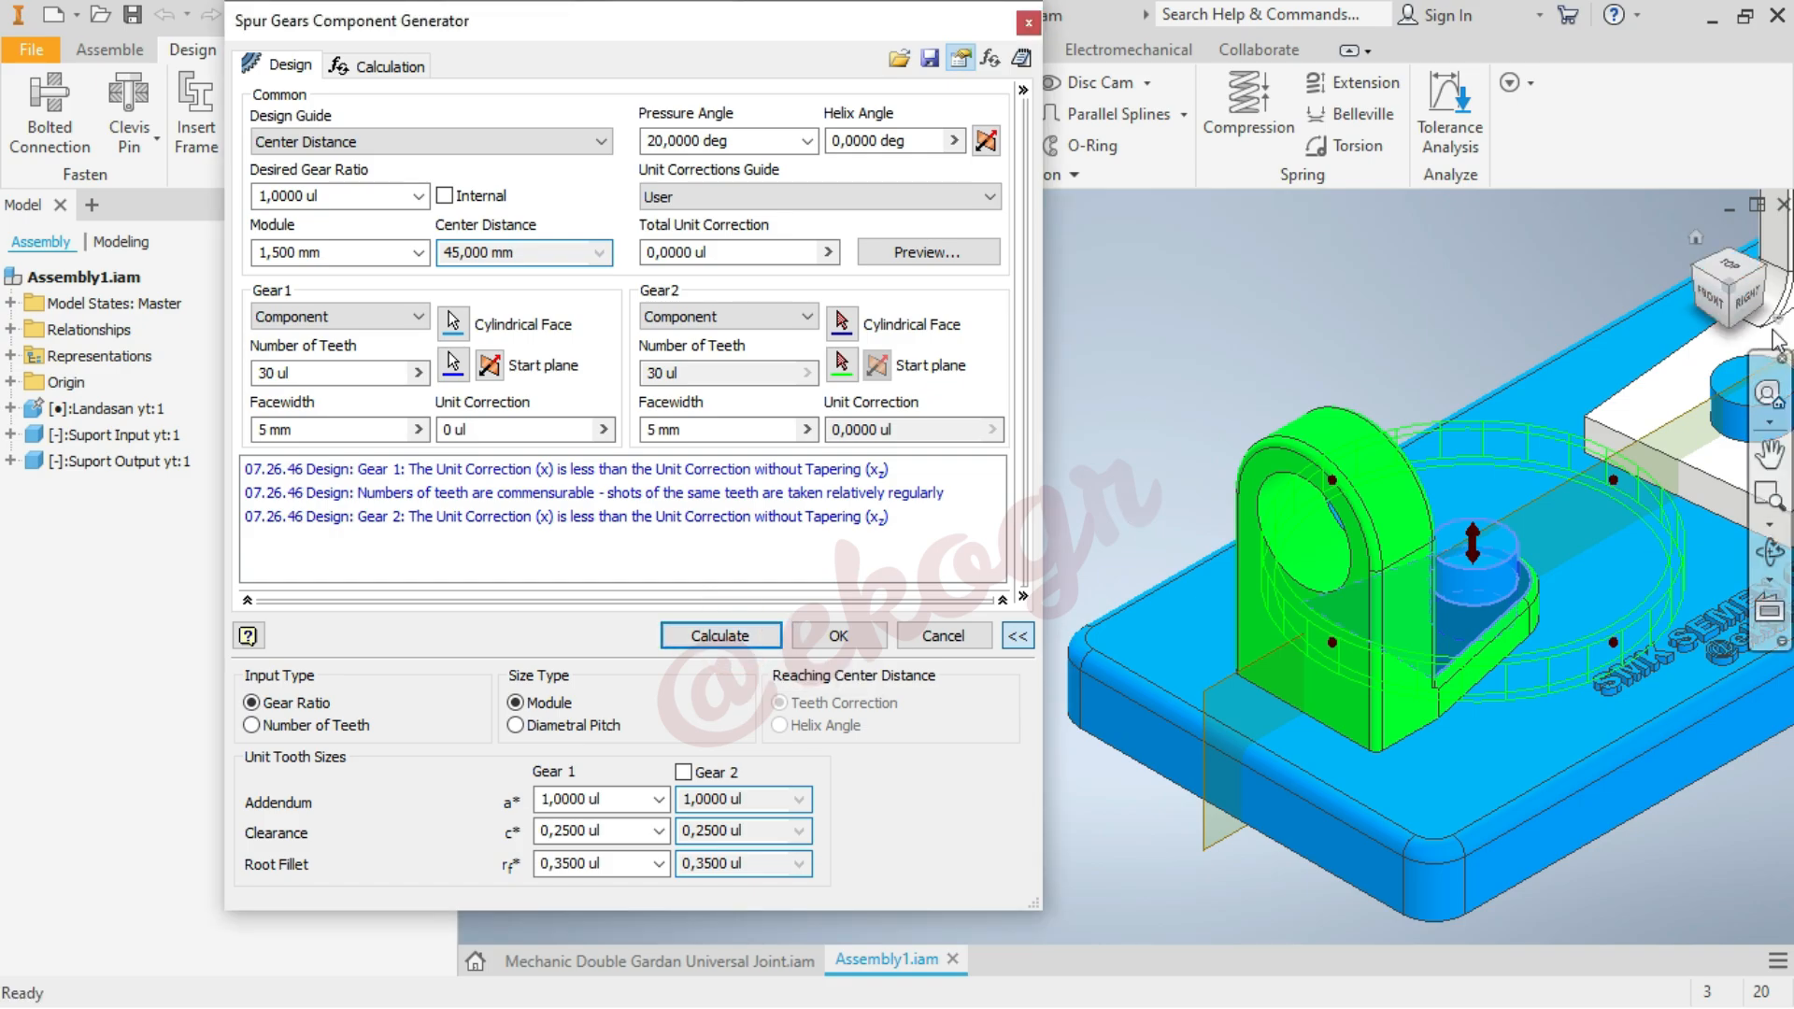
# Generate the spur gear pair in the assembly and save Assembly1.iam together with its dependent gear files
pyautogui.click(1754, 306)
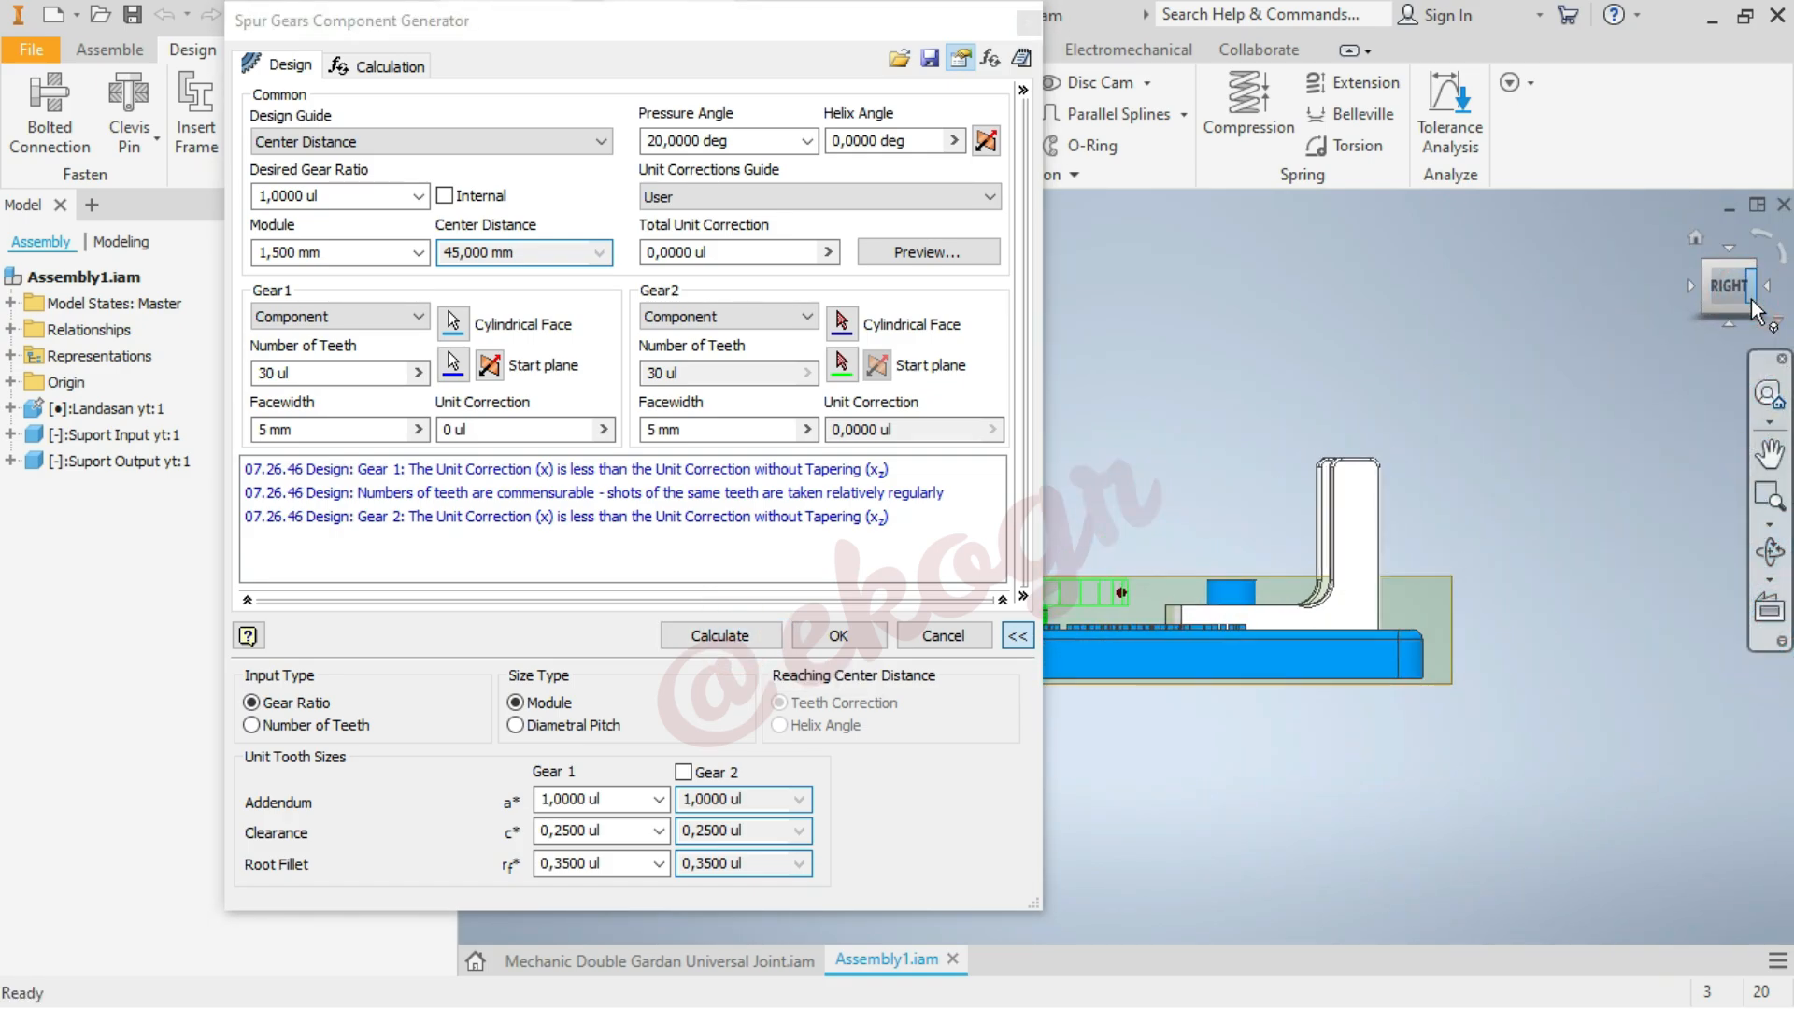
pyautogui.click(811, 641)
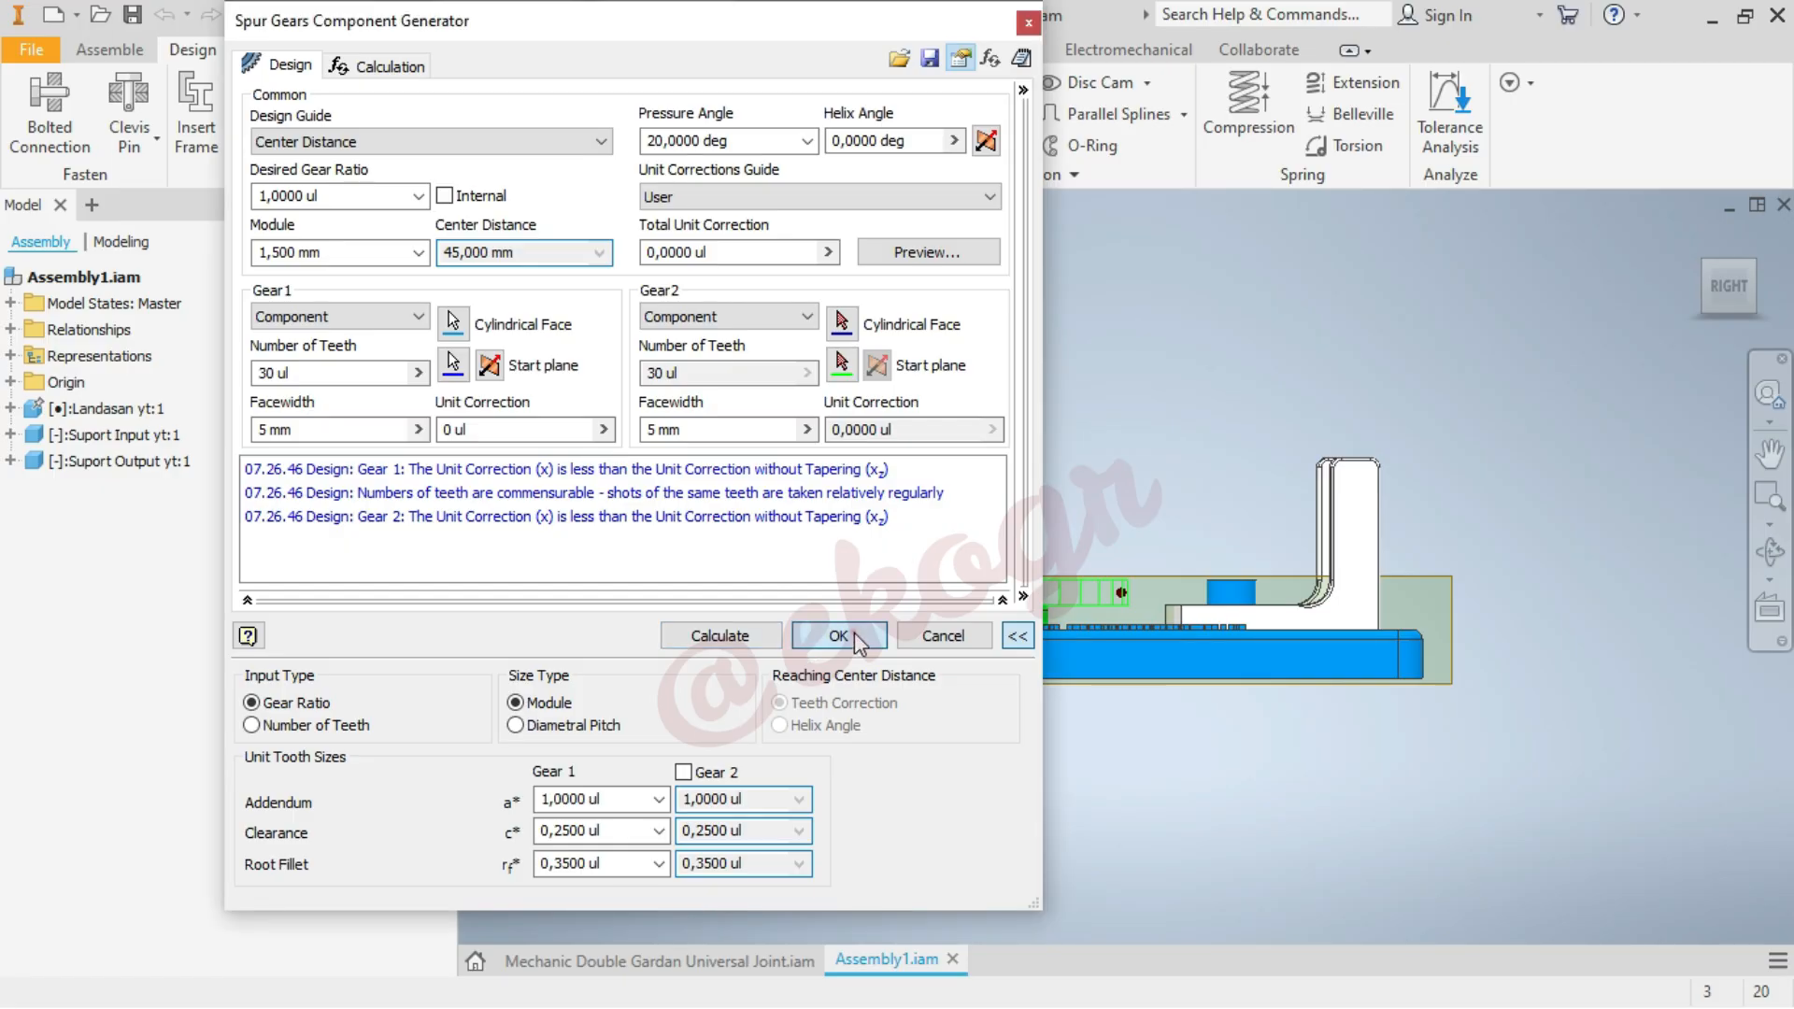
pyautogui.click(846, 634)
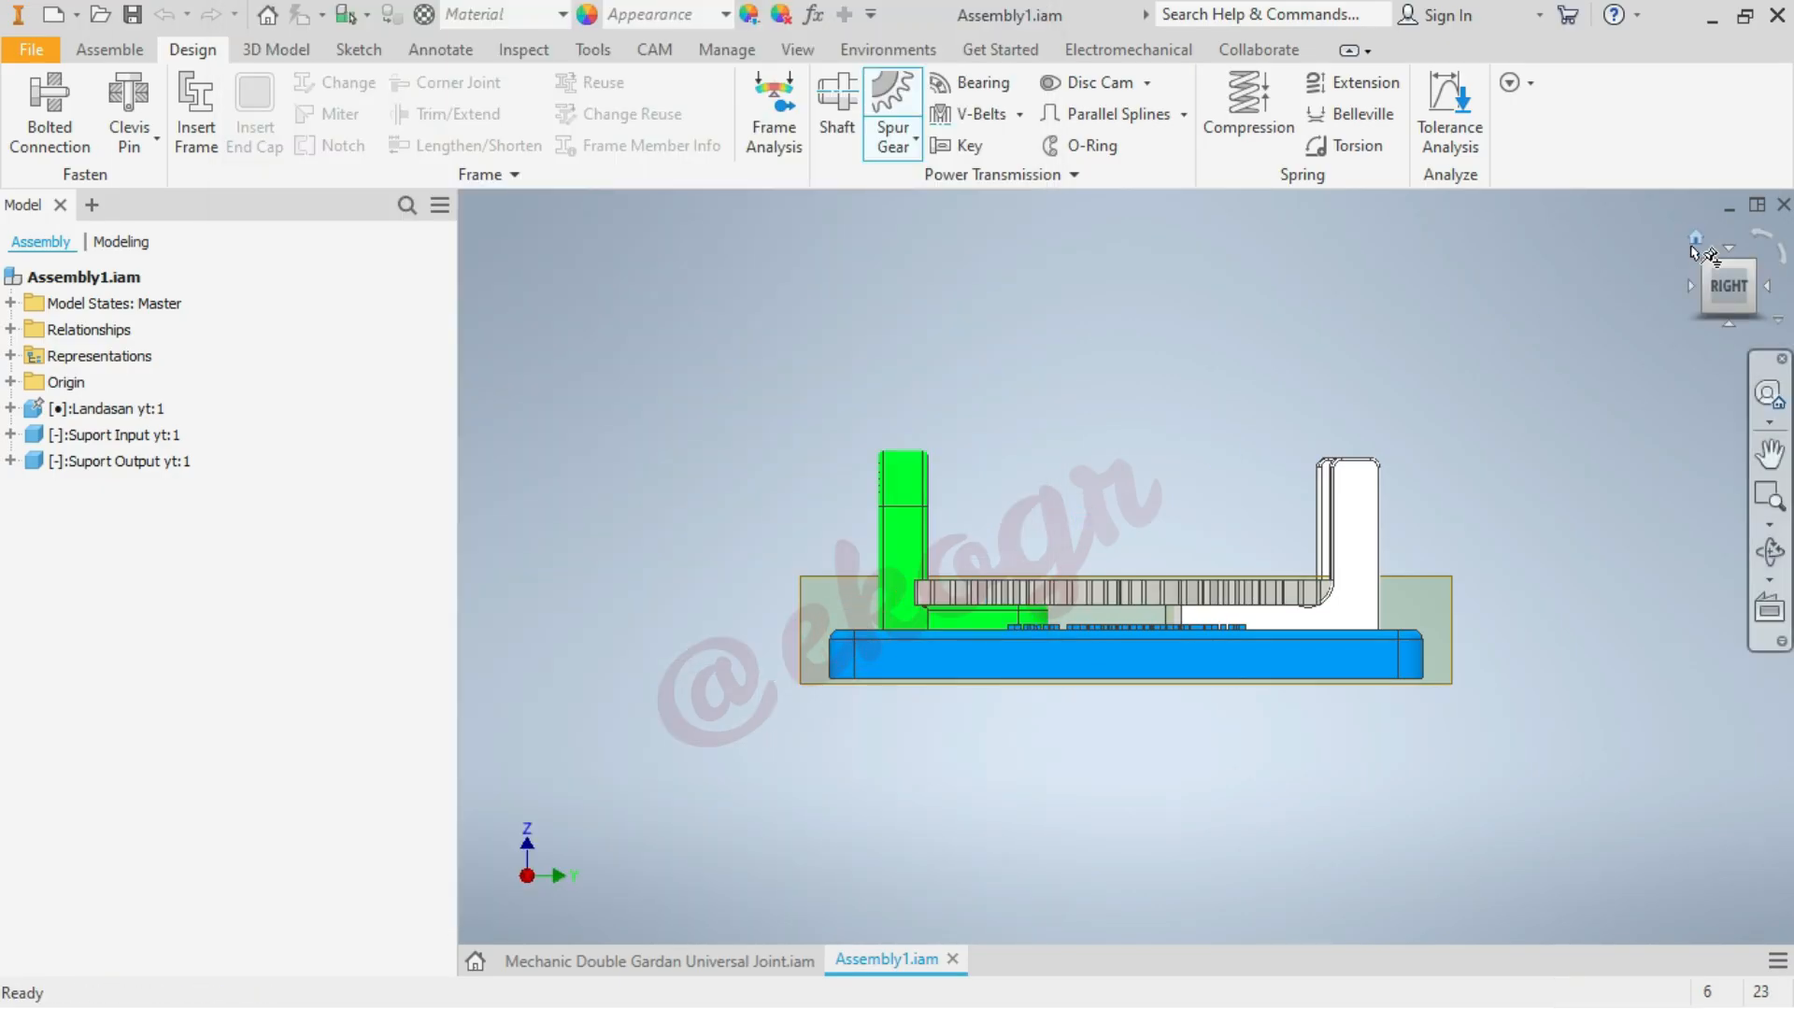
pyautogui.click(1694, 240)
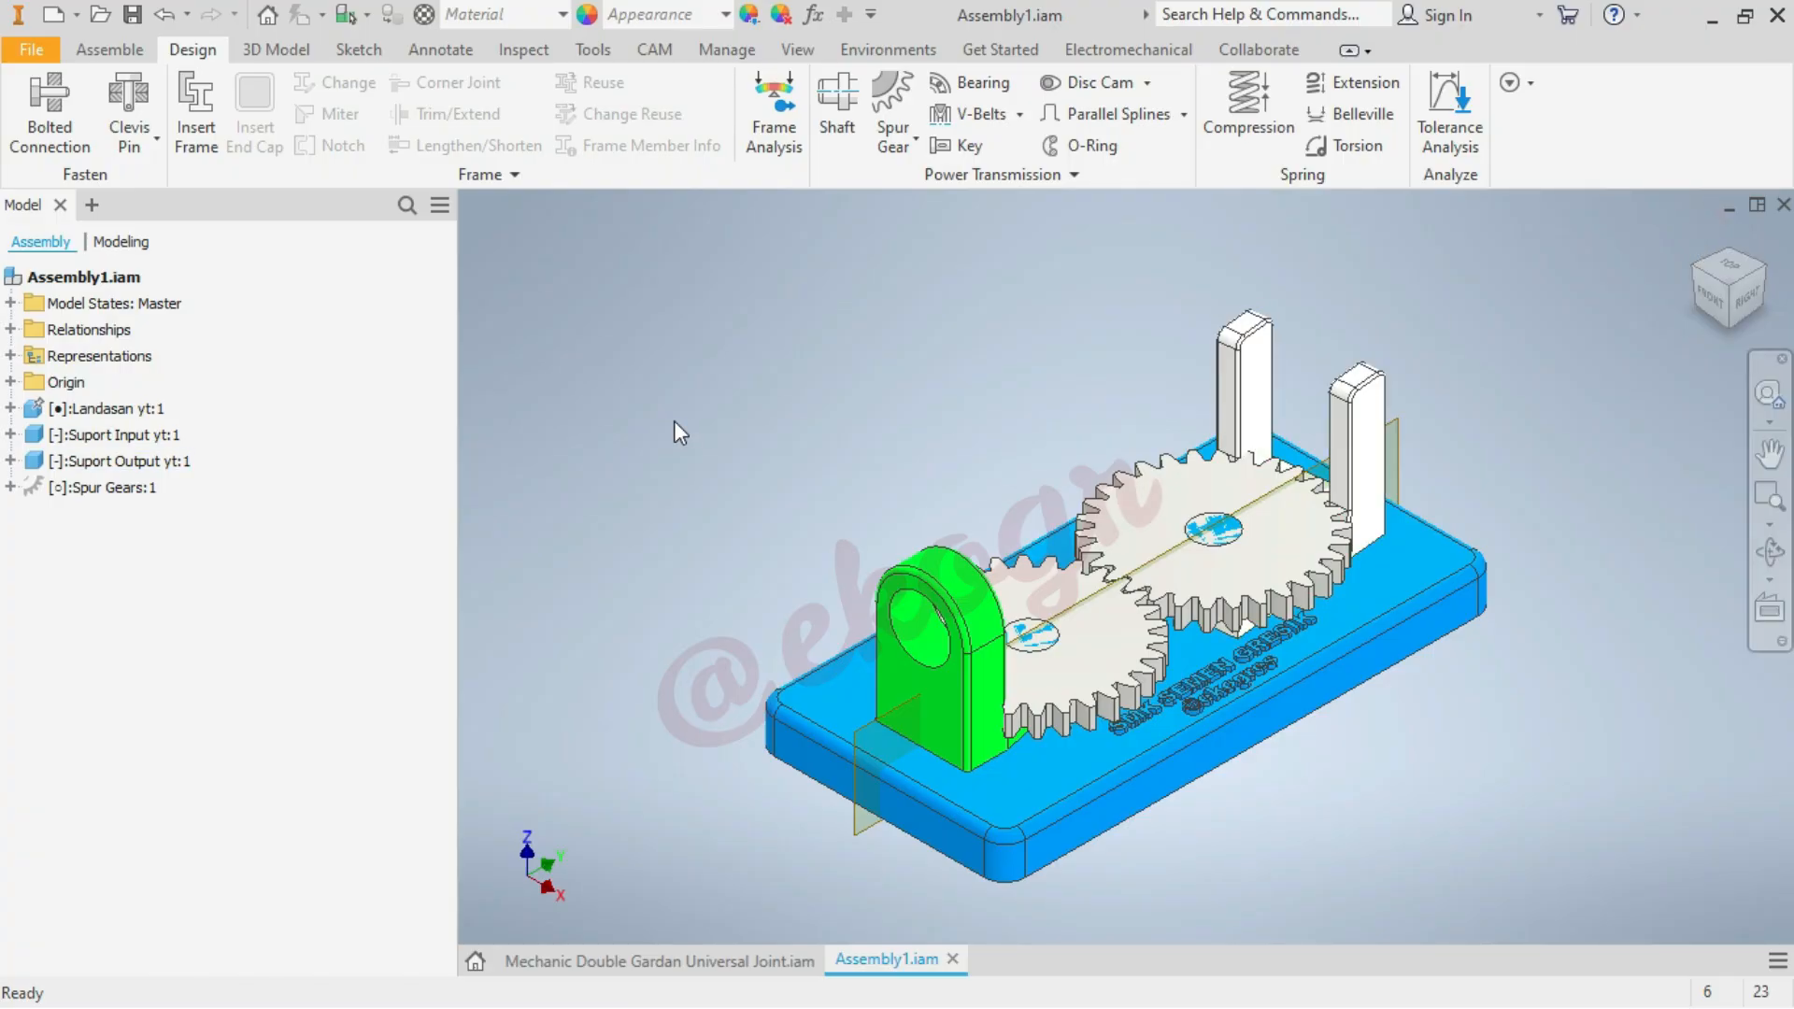
pyautogui.hotkey('ctrl', 's')
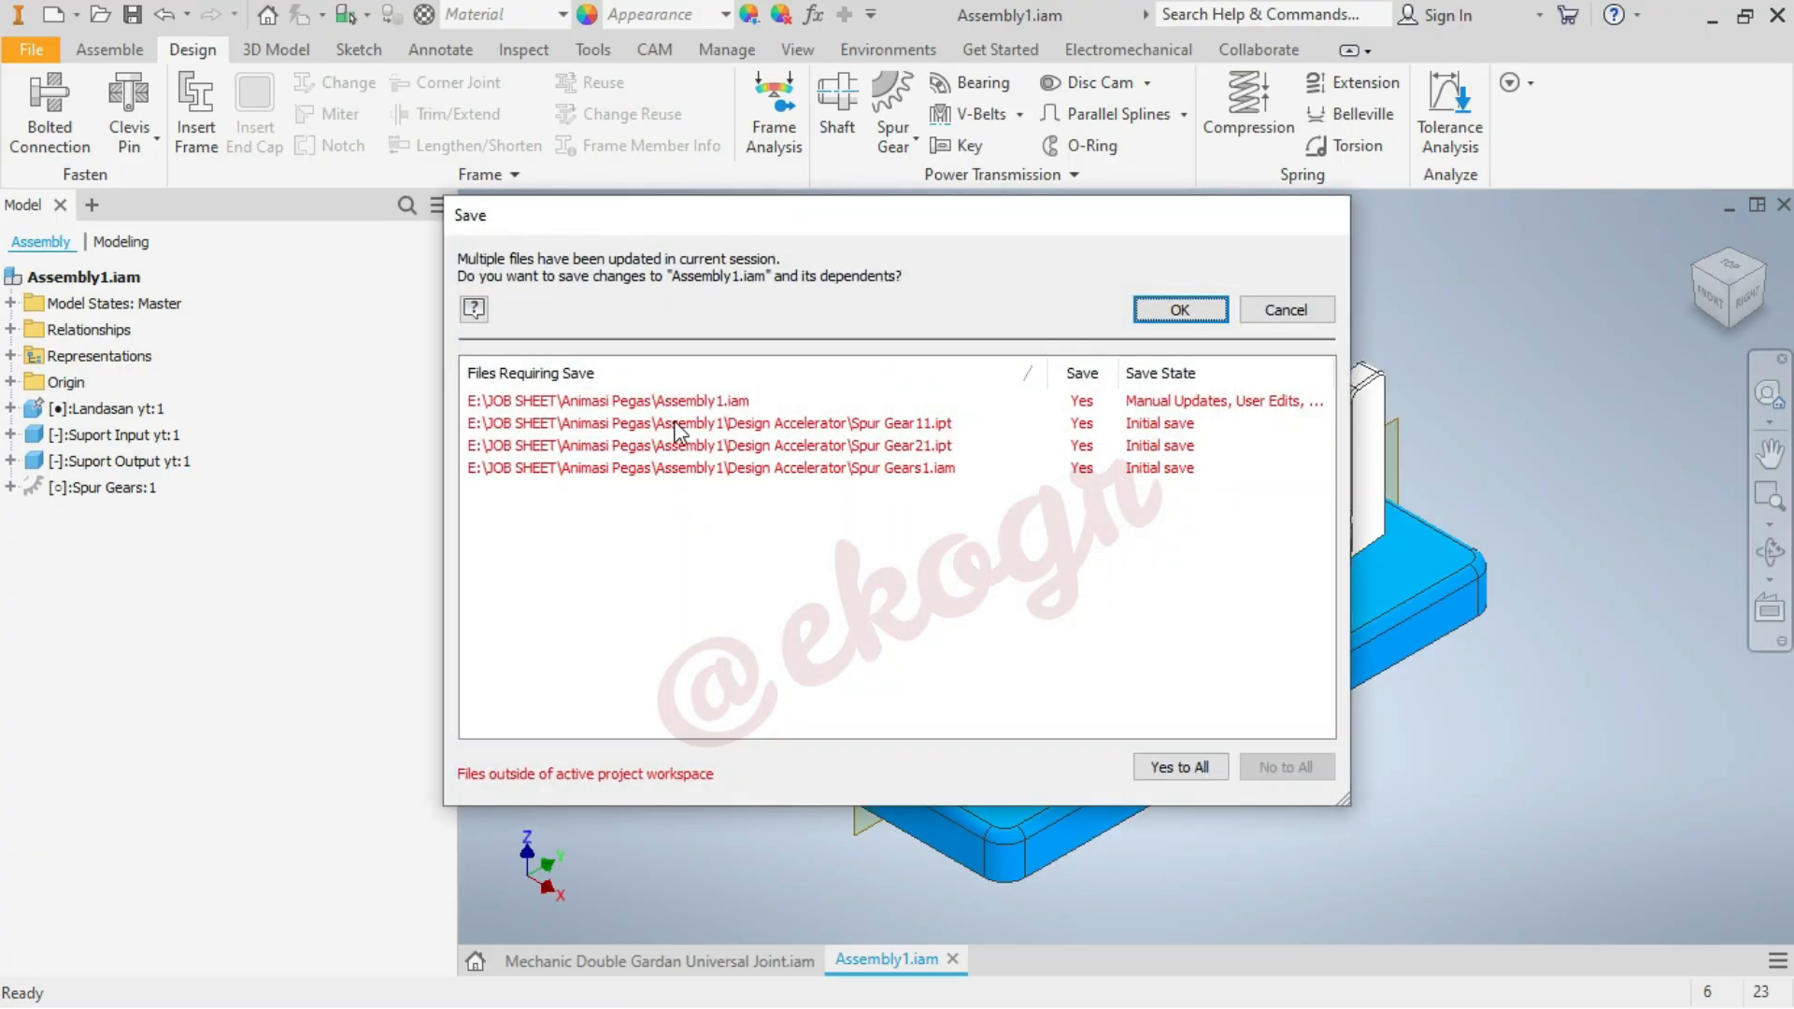
pyautogui.click(1209, 316)
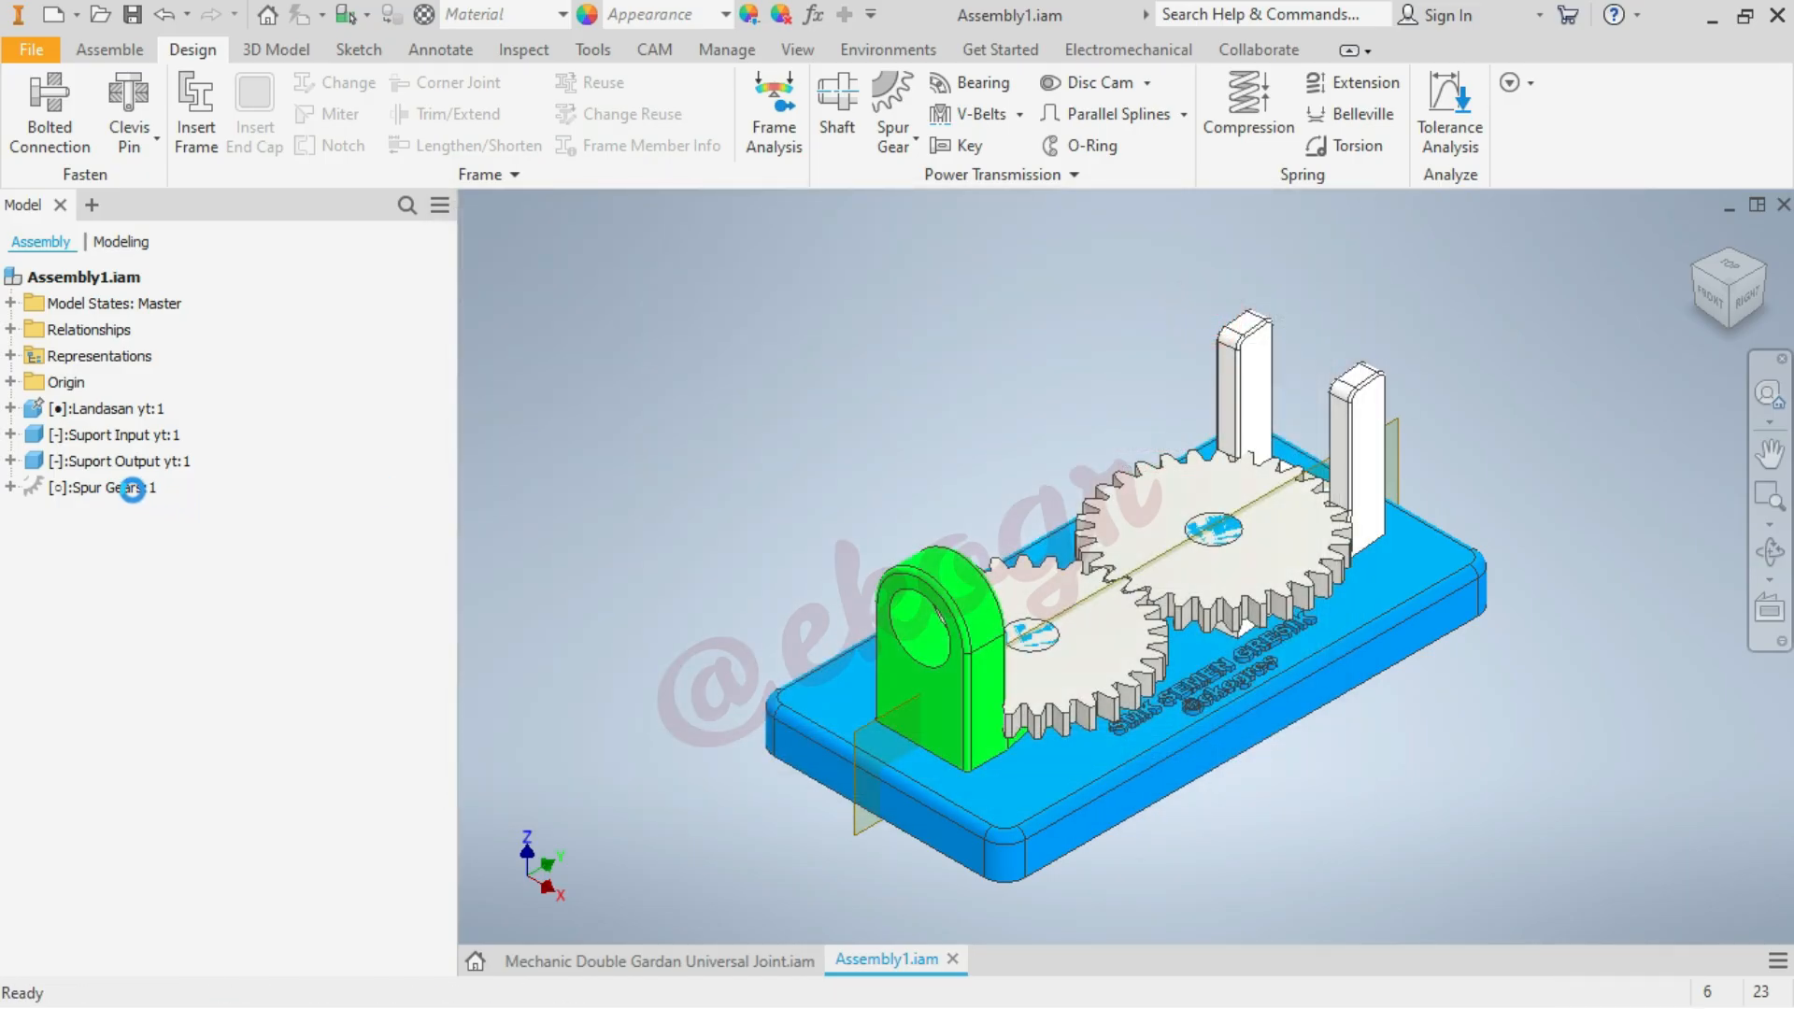
# Reopen the spur gear pair's design parameters, review the facewidth, gear ratio and module, and accept them
pyautogui.click(132, 487)
pyautogui.rightClick(138, 495)
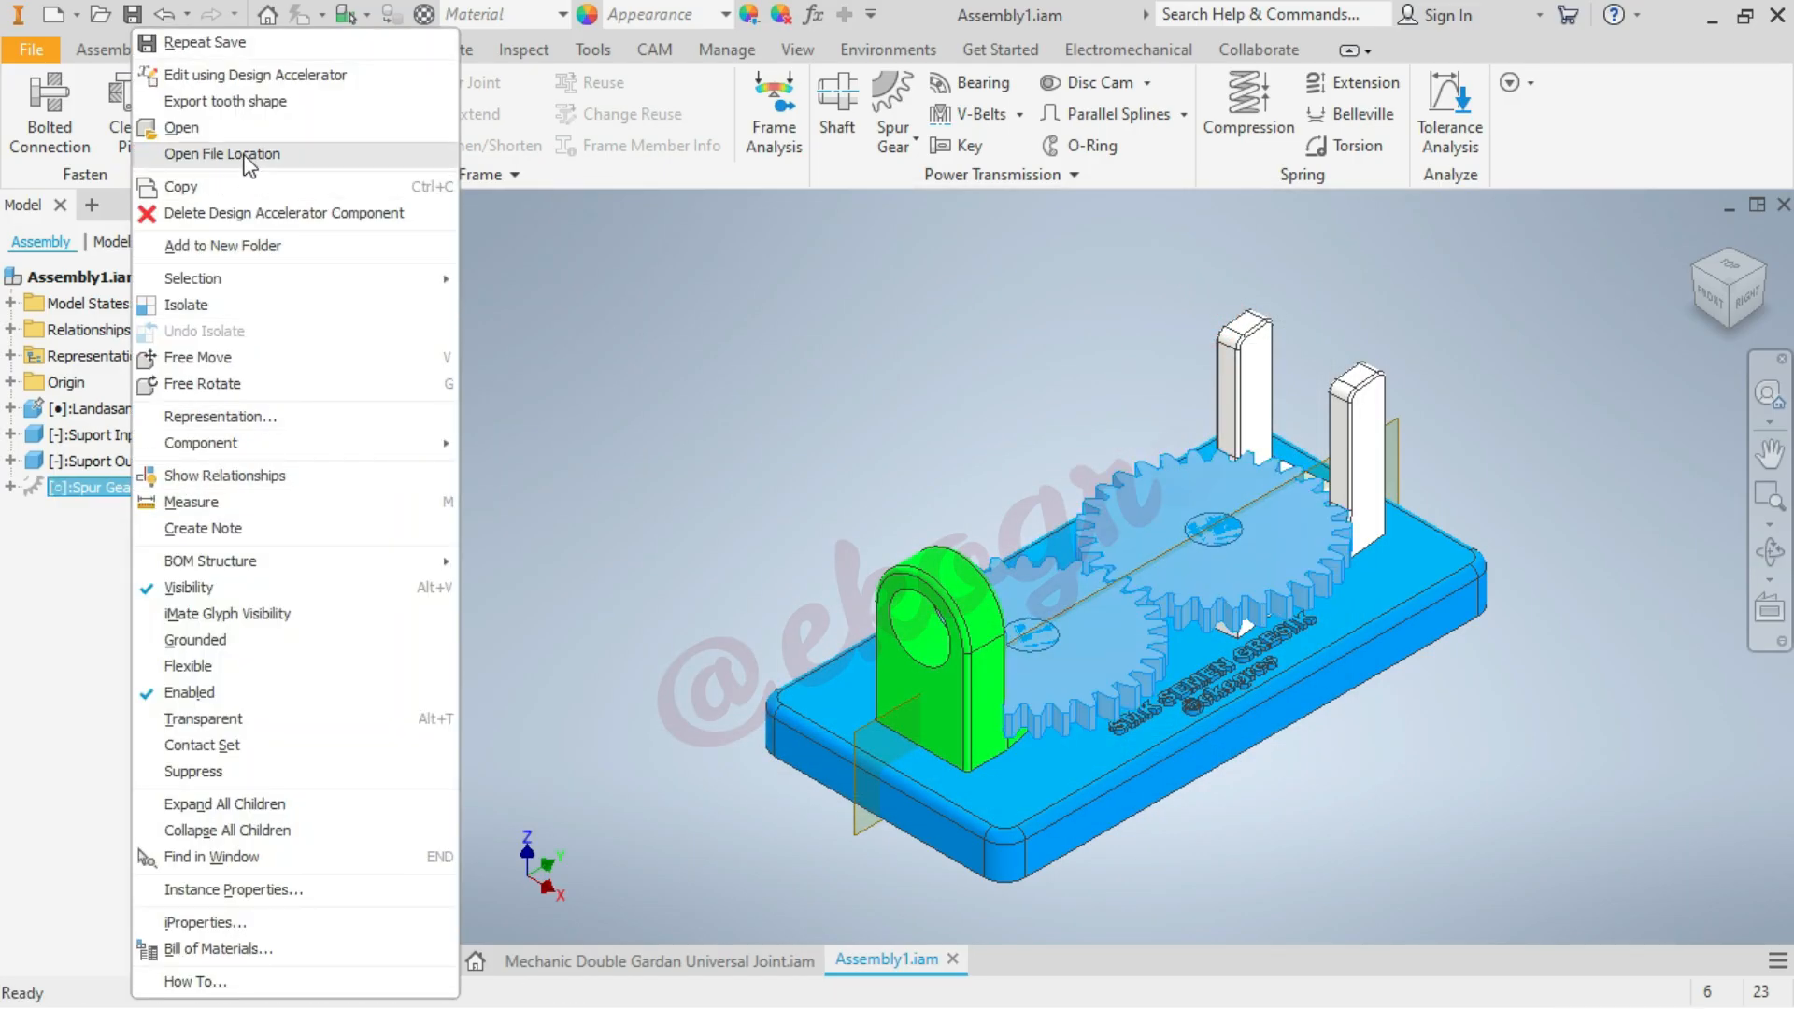
pyautogui.click(278, 75)
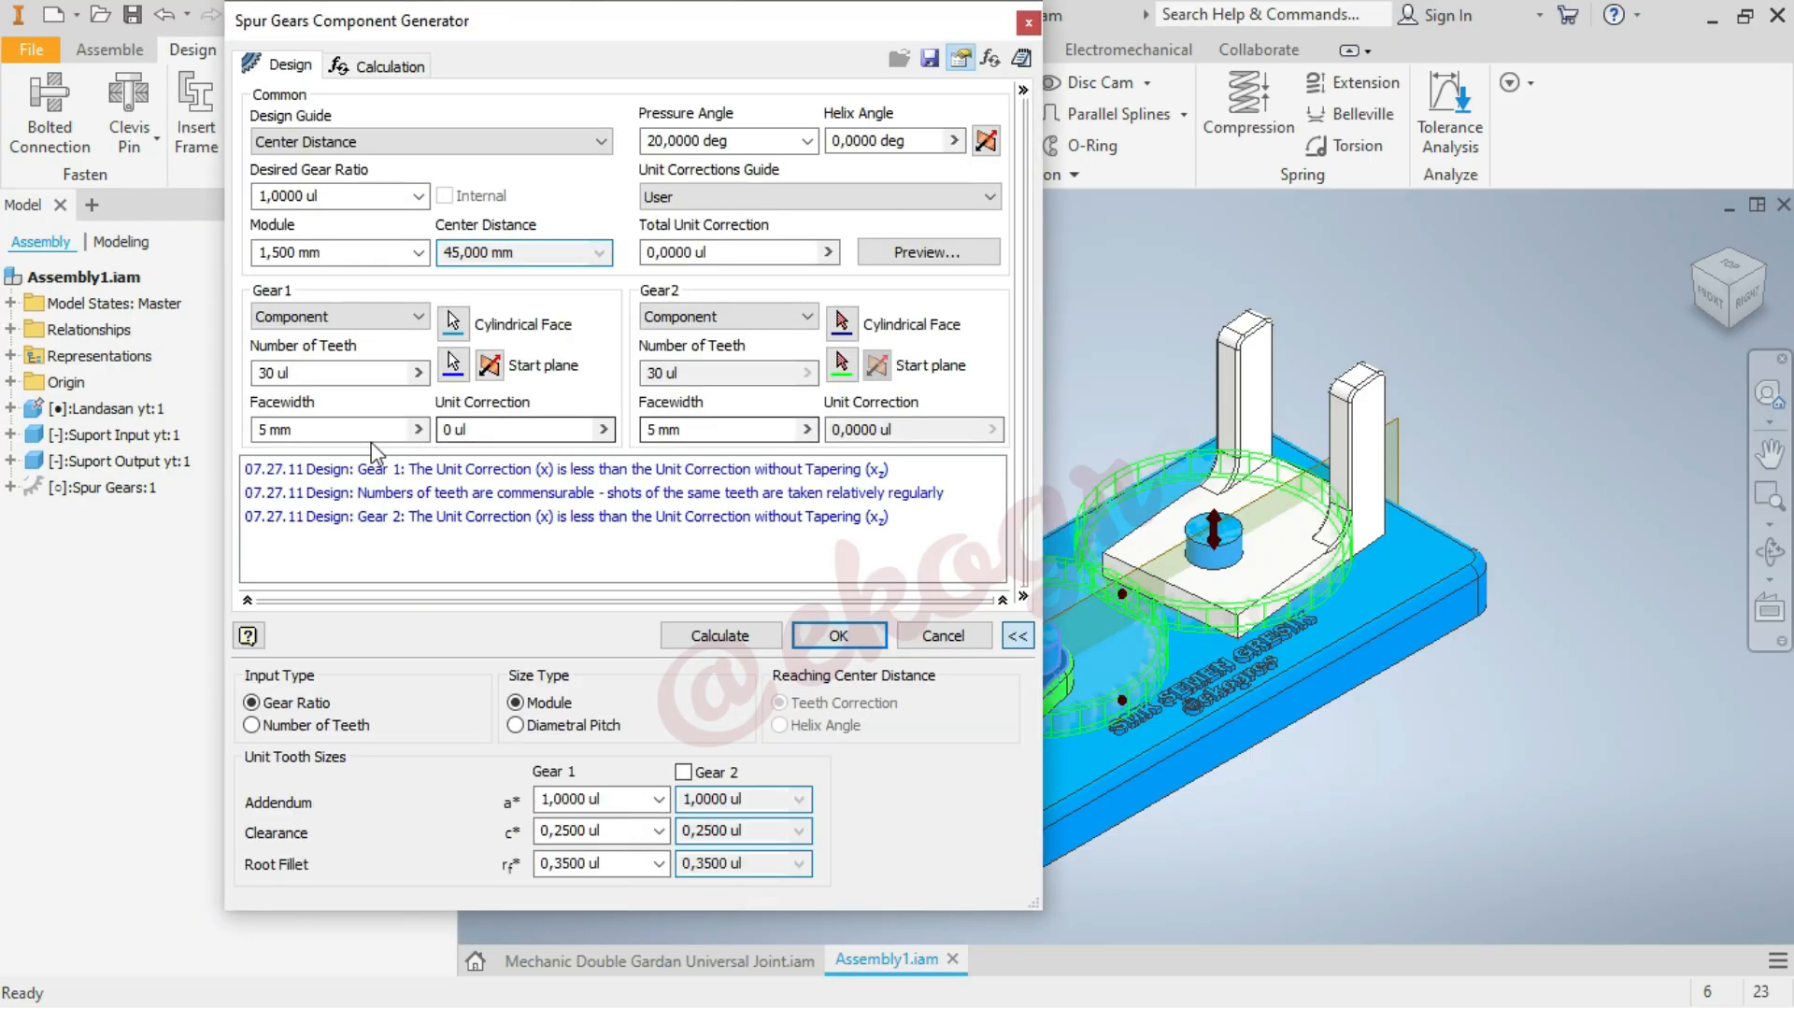
pyautogui.click(366, 429)
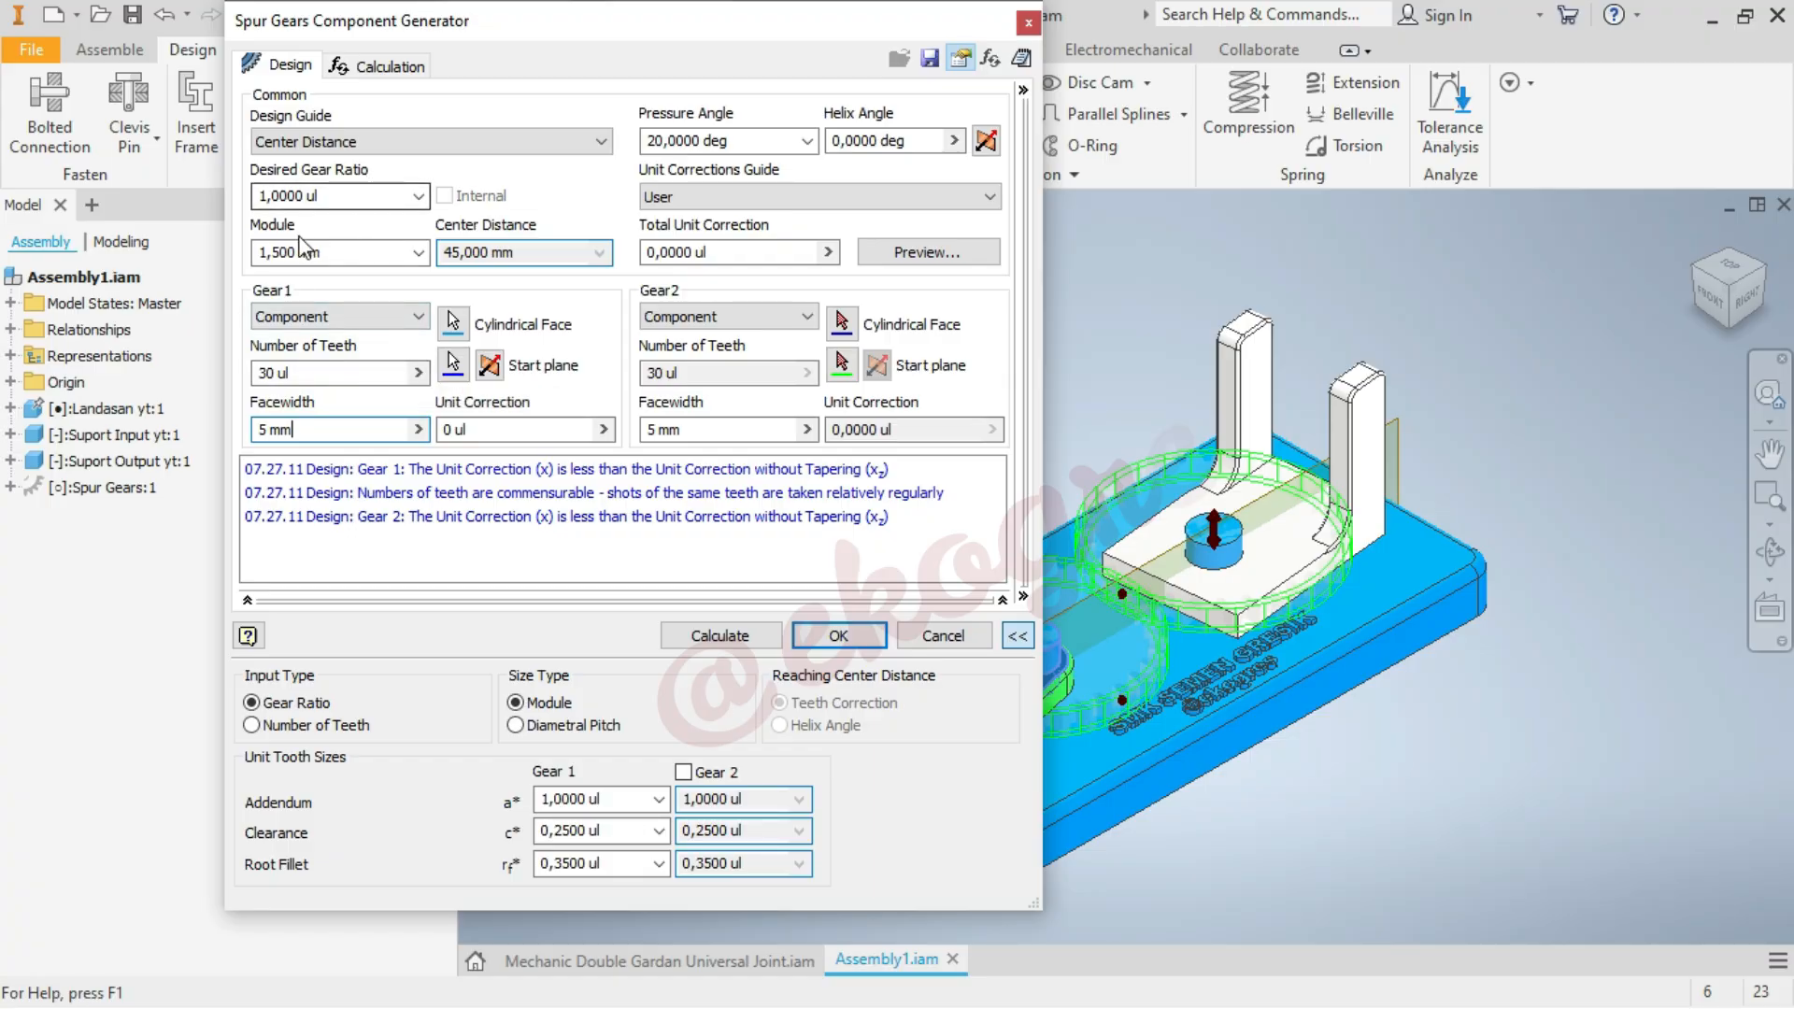
pyautogui.click(817, 636)
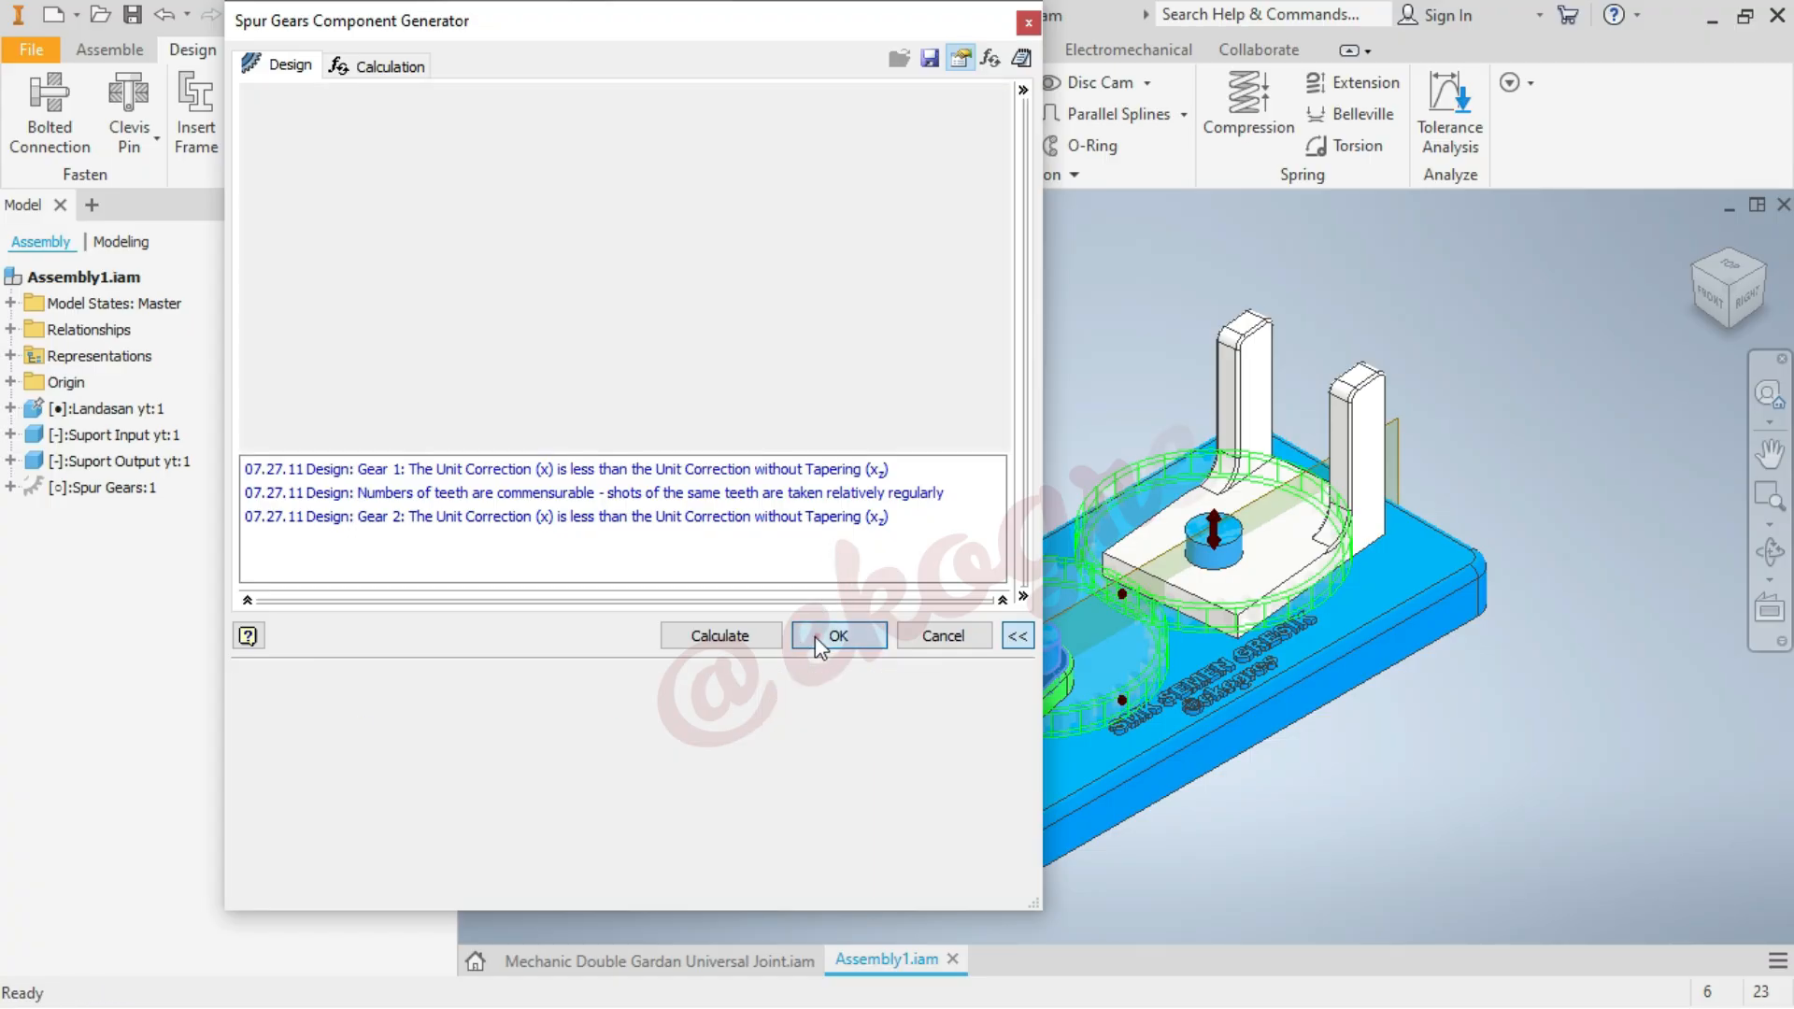
pyautogui.scroll(-4, 1411, 685)
pyautogui.scroll(3, 1132, 520)
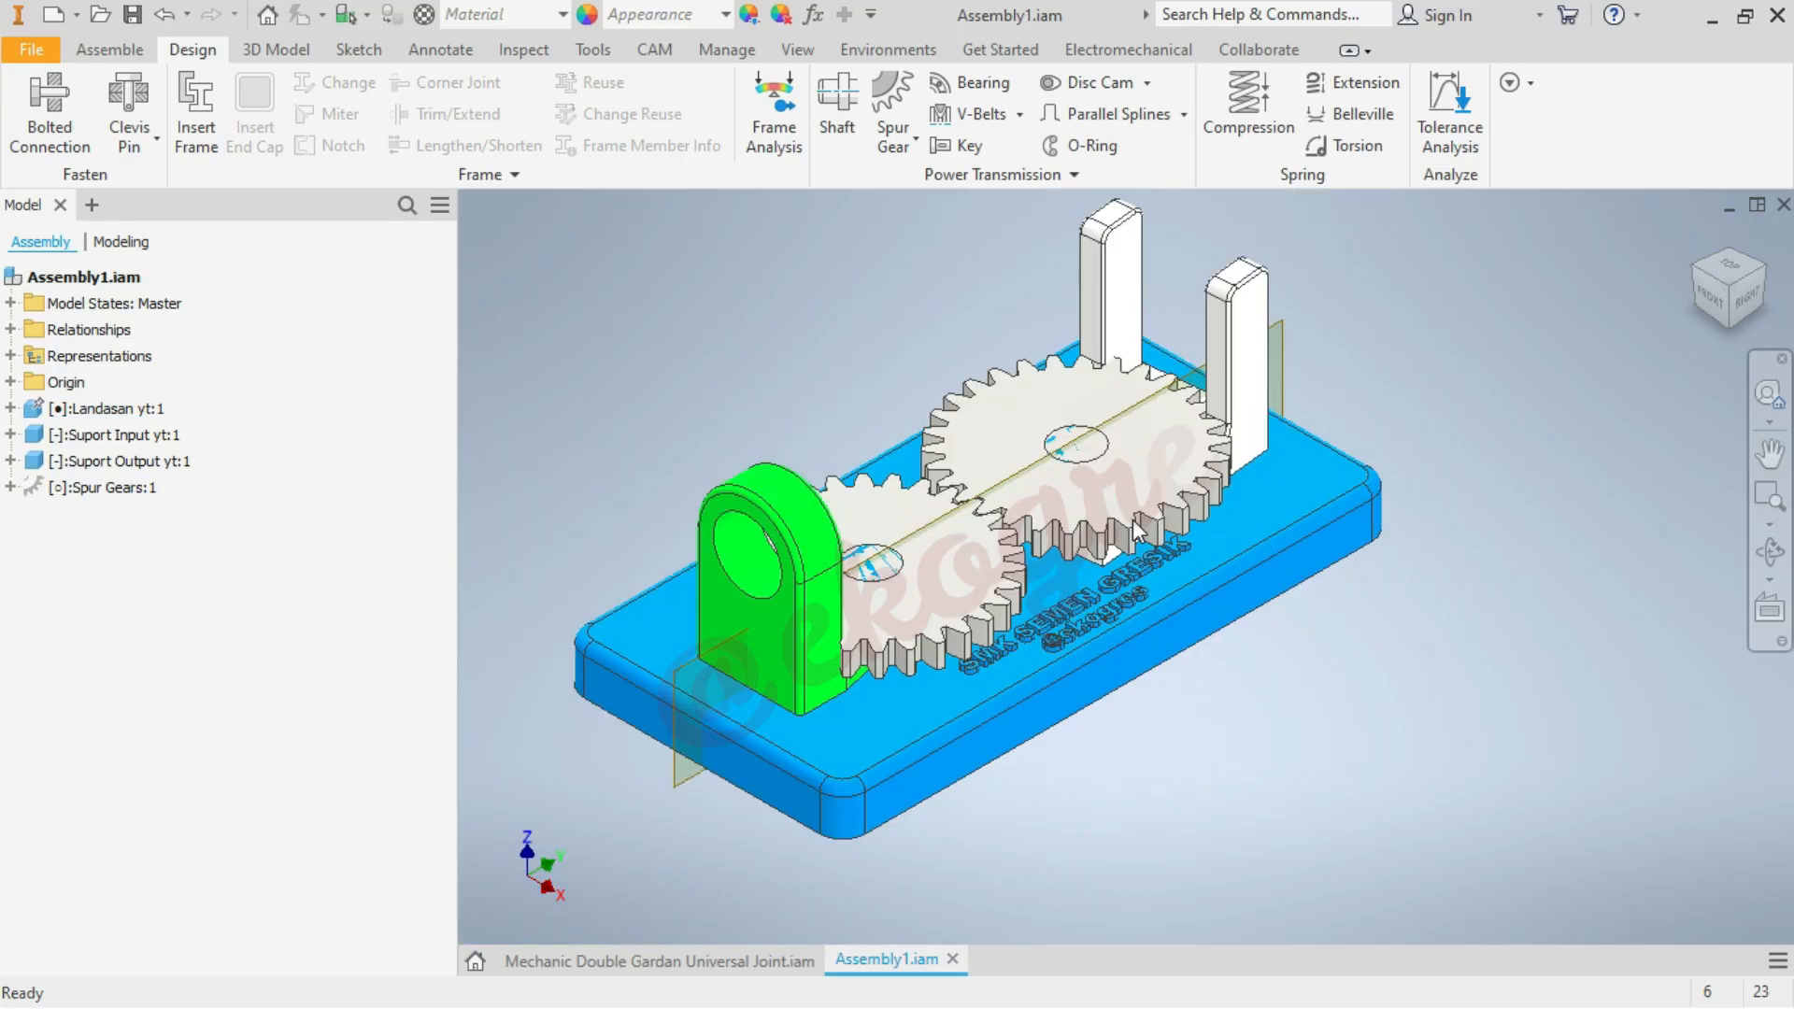
pyautogui.scroll(-2, 1133, 529)
pyautogui.scroll(4, 1101, 510)
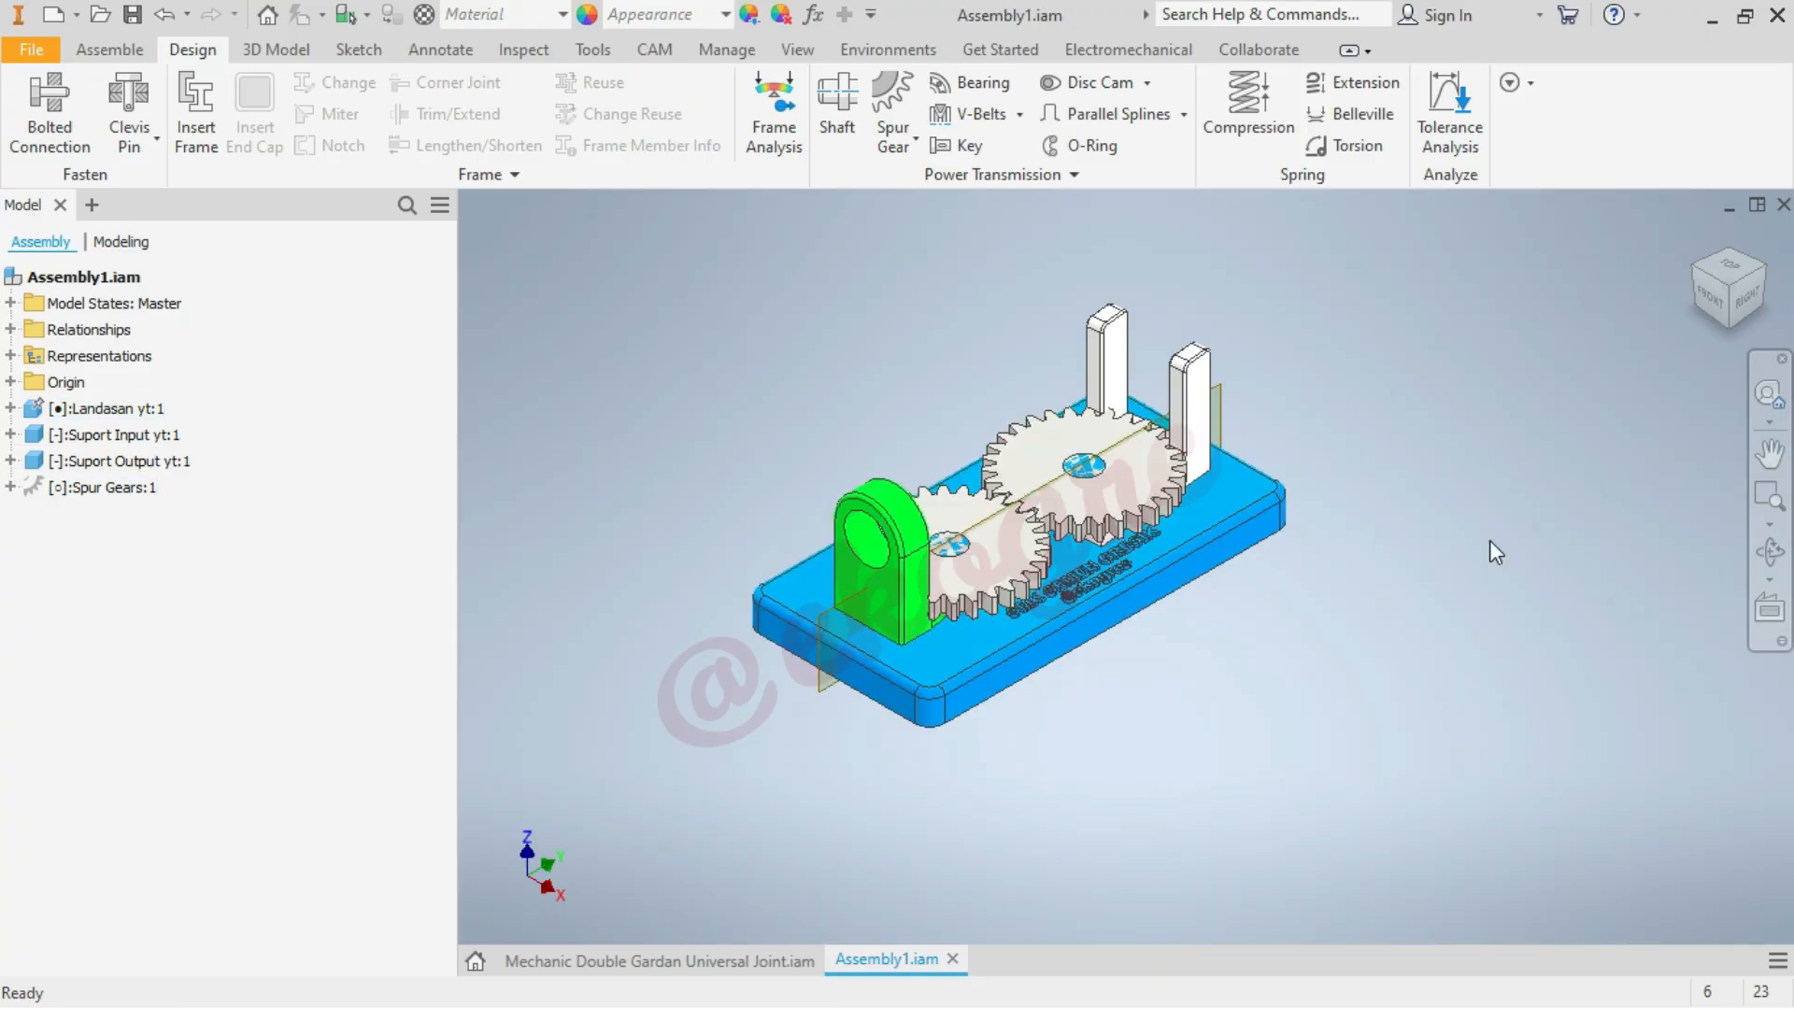
# Open the Spur Gear1:1 part from the Spur Gears:1 subassembly in its own window
pyautogui.click(9, 487)
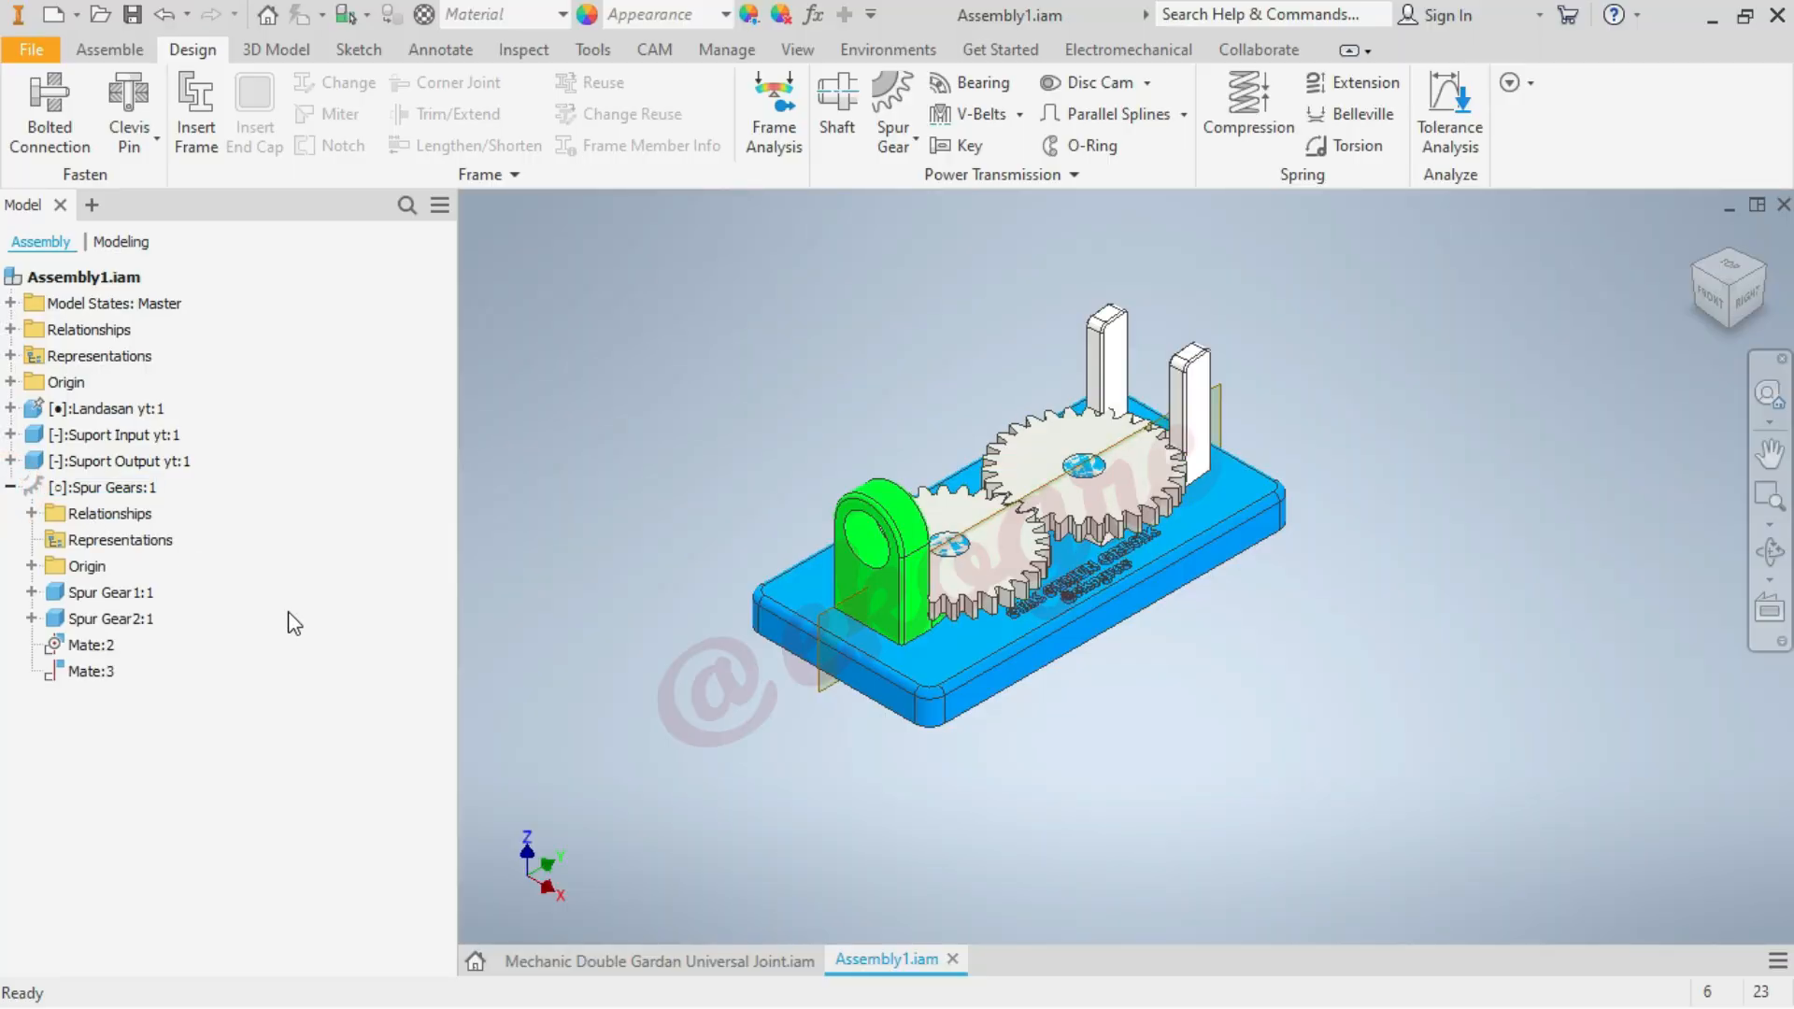
pyautogui.click(136, 598)
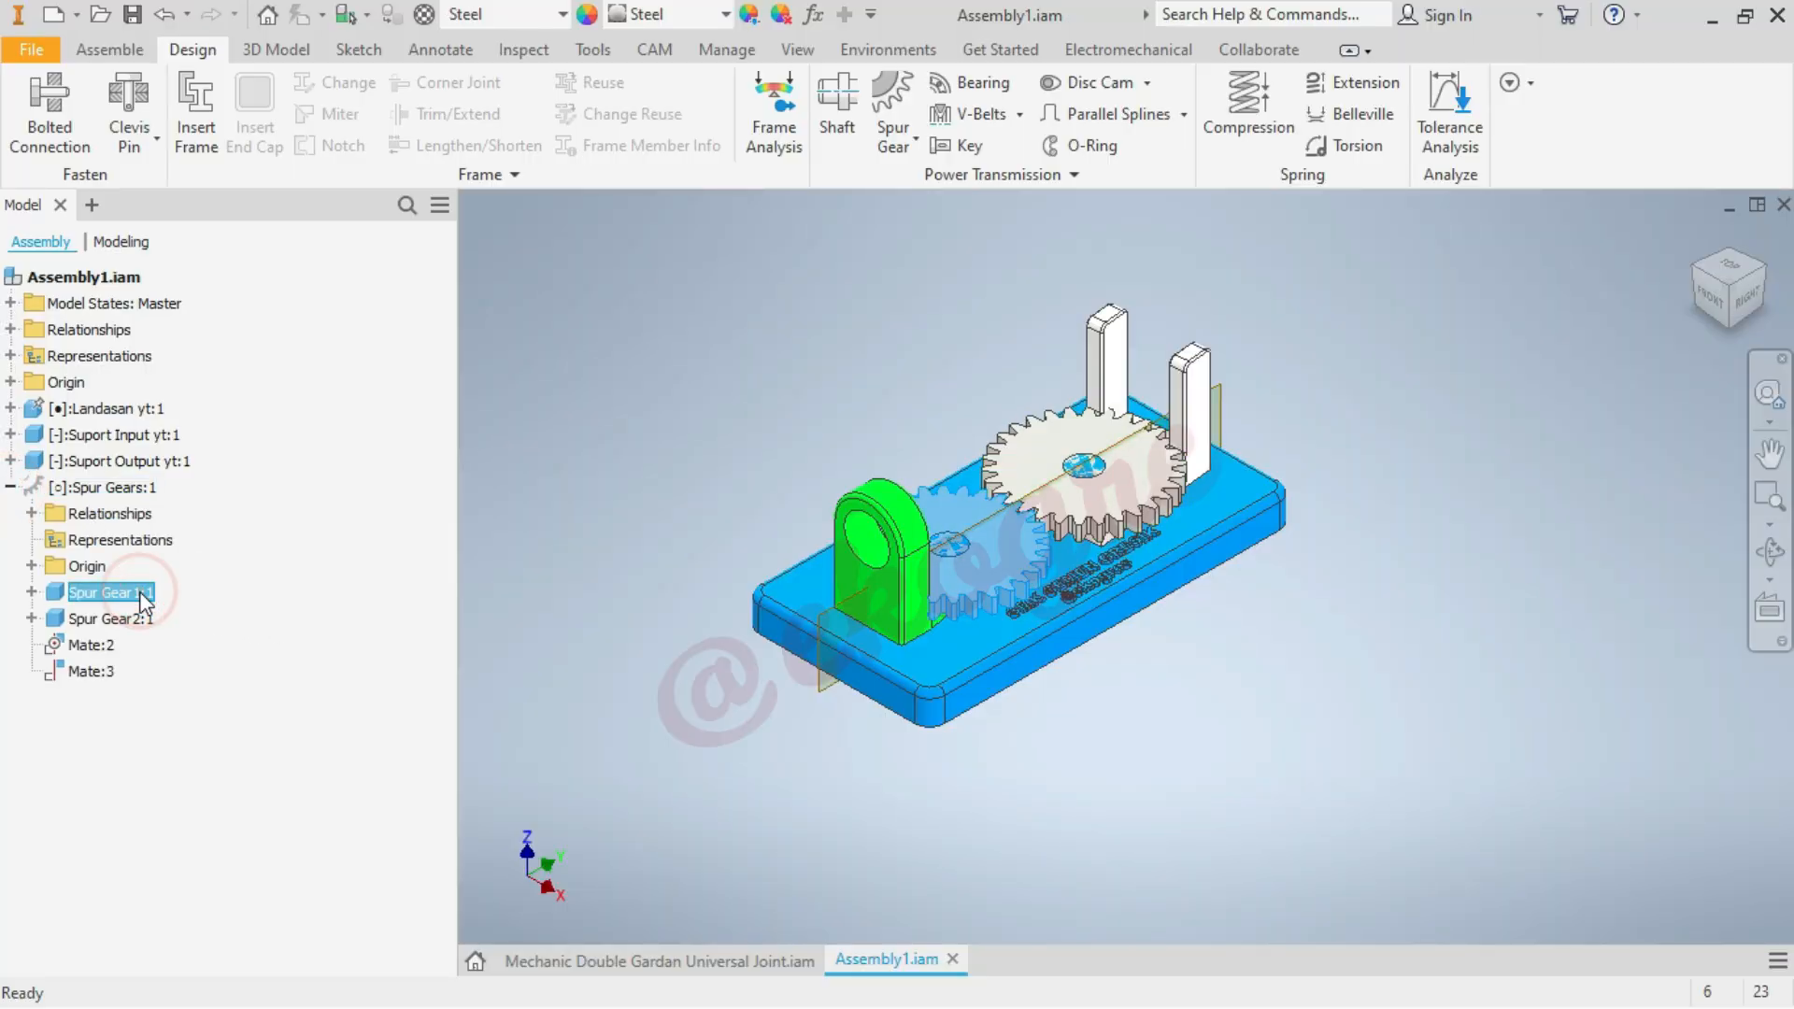
pyautogui.rightClick(142, 601)
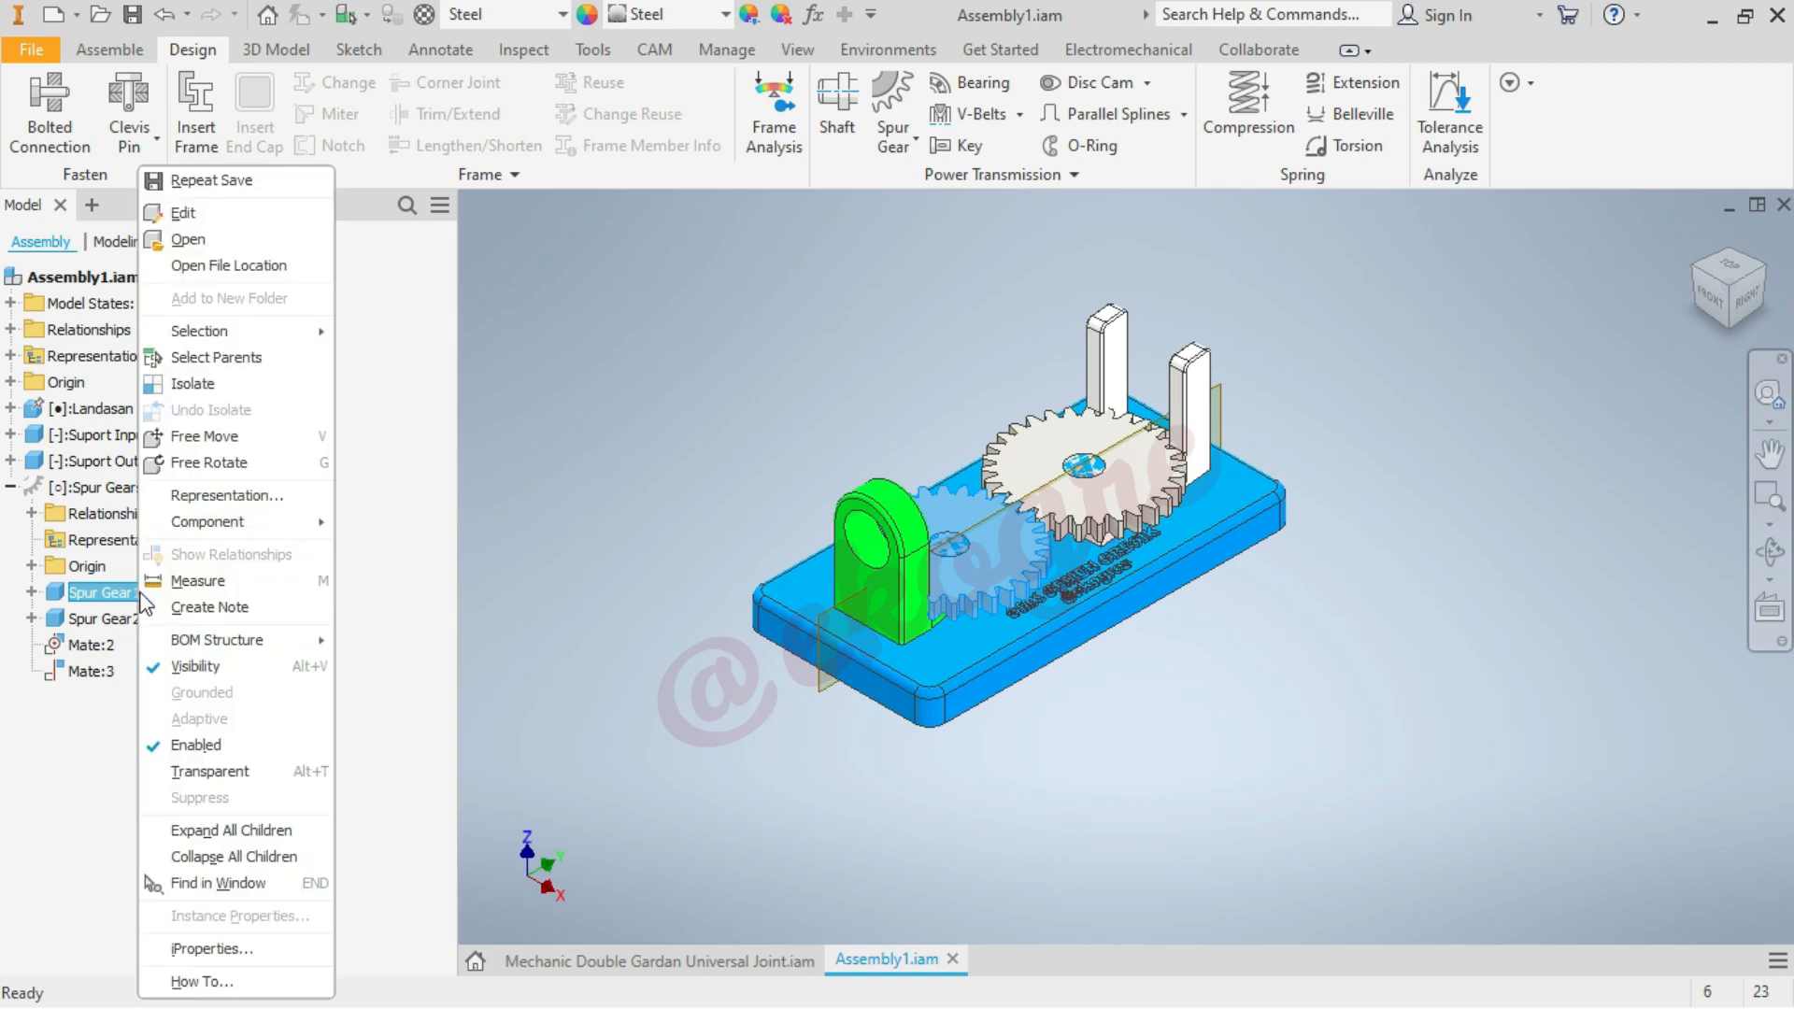
pyautogui.click(198, 242)
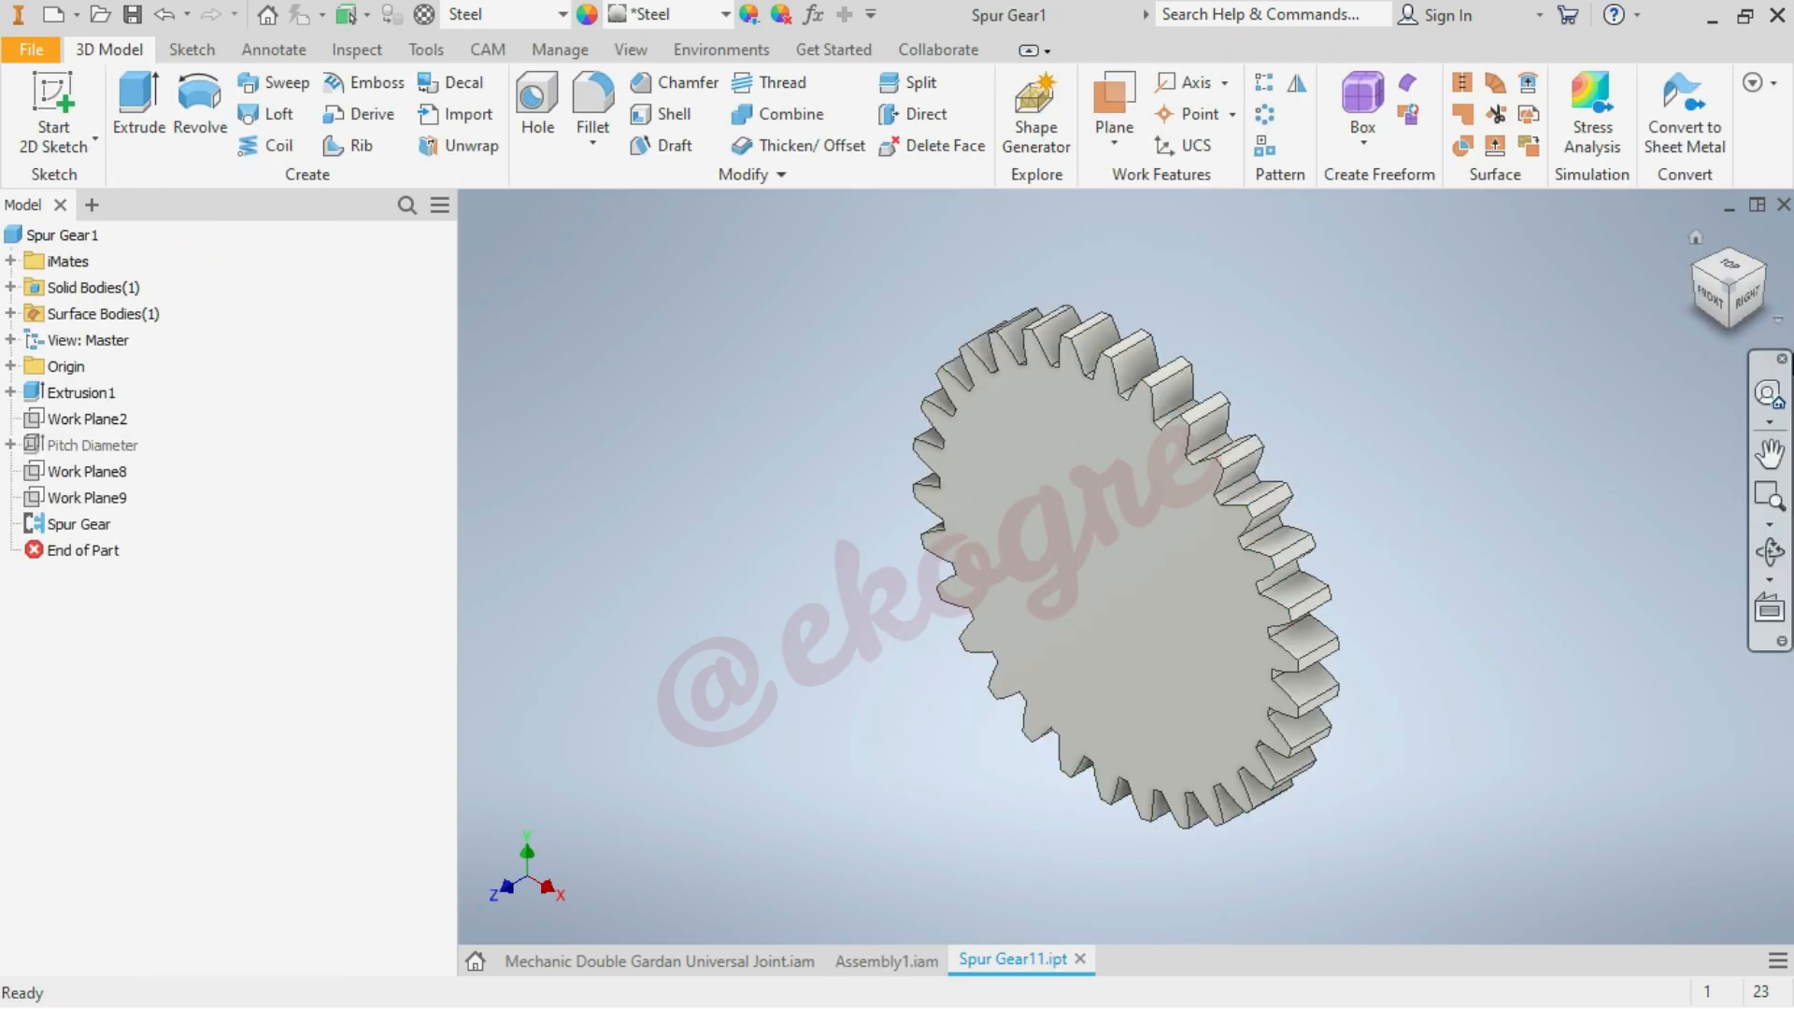
# Start a sketch on the gear's front face and draw two concentric circles, 10 mm and 15 mm in diameter, at the gear centre
pyautogui.click(56, 93)
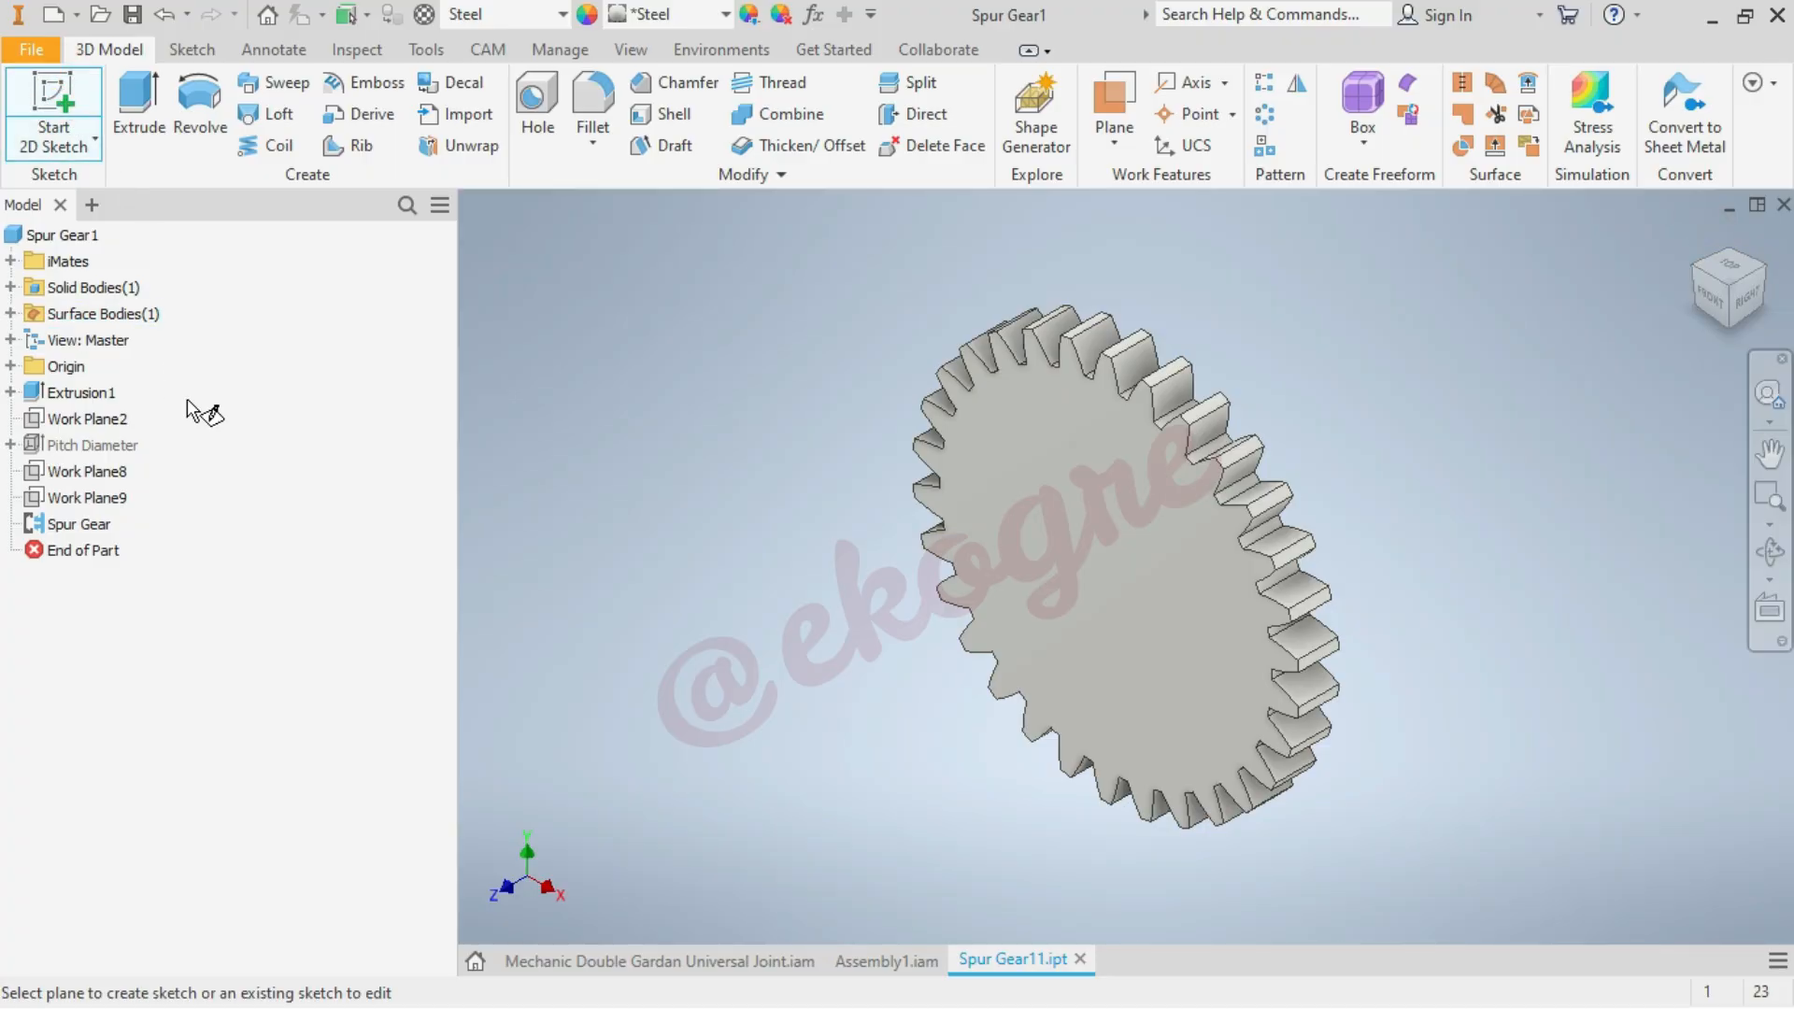
pyautogui.click(1112, 616)
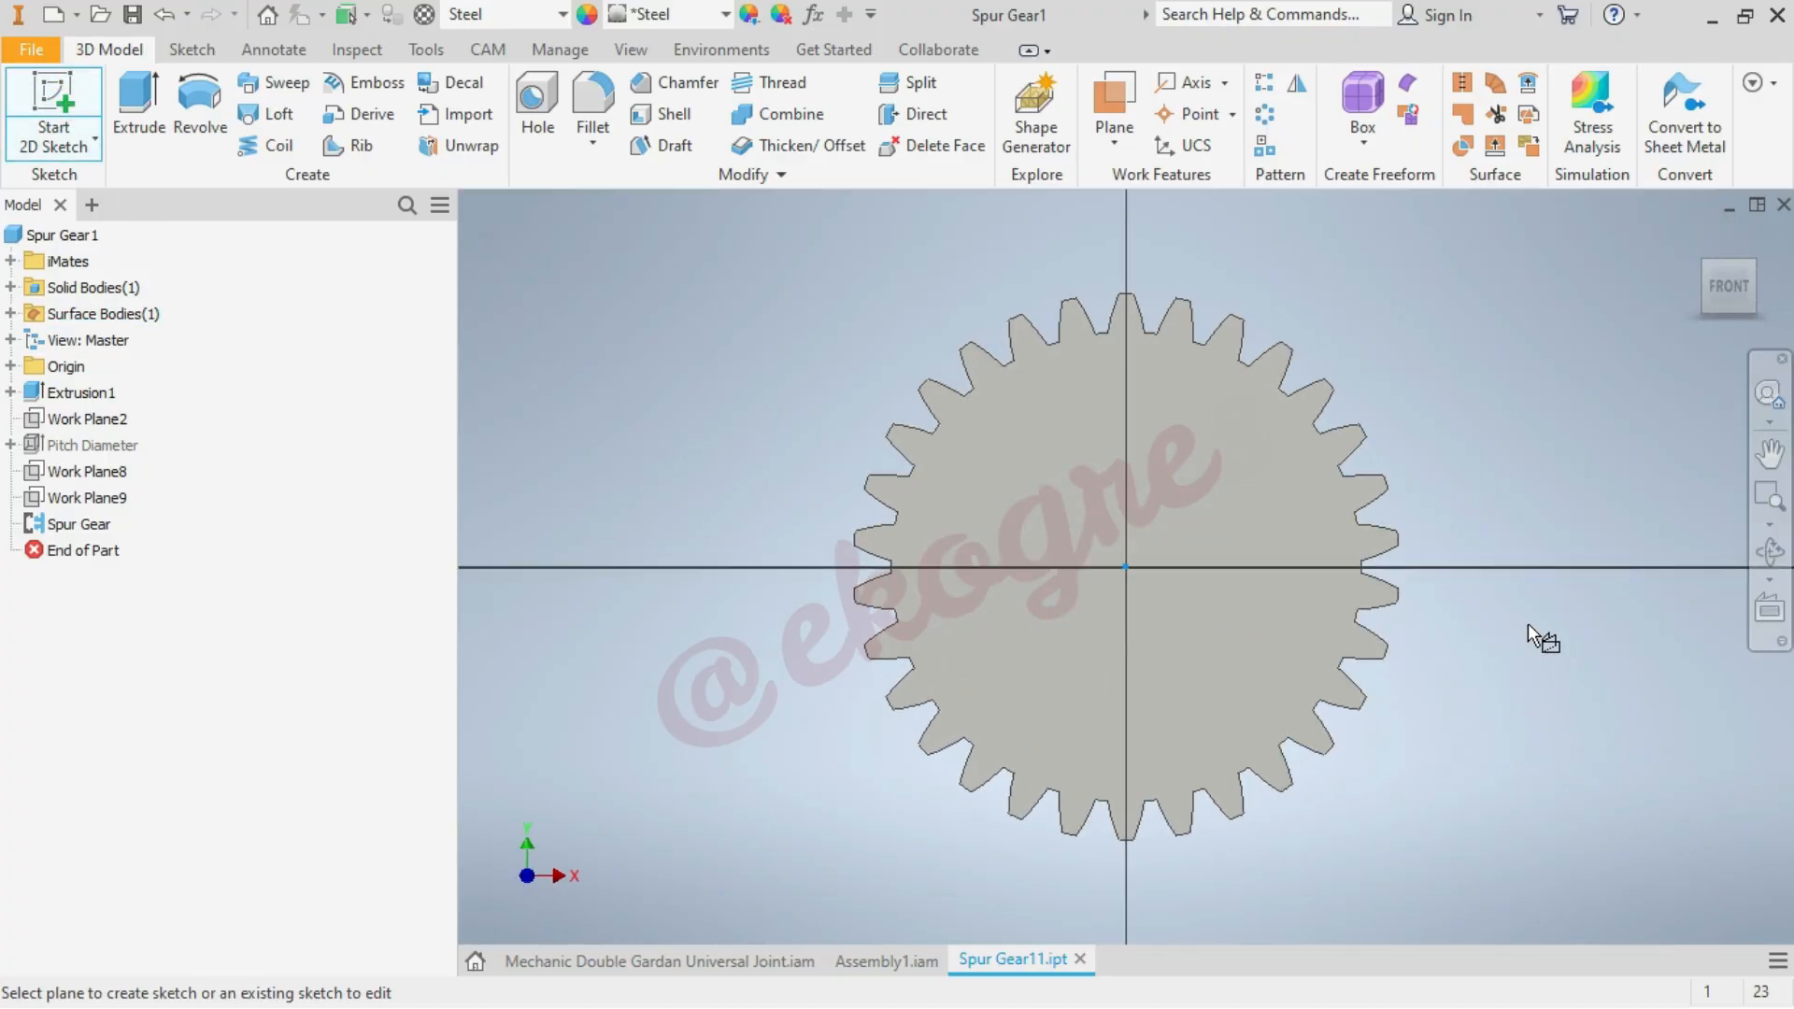
pyautogui.click(200, 94)
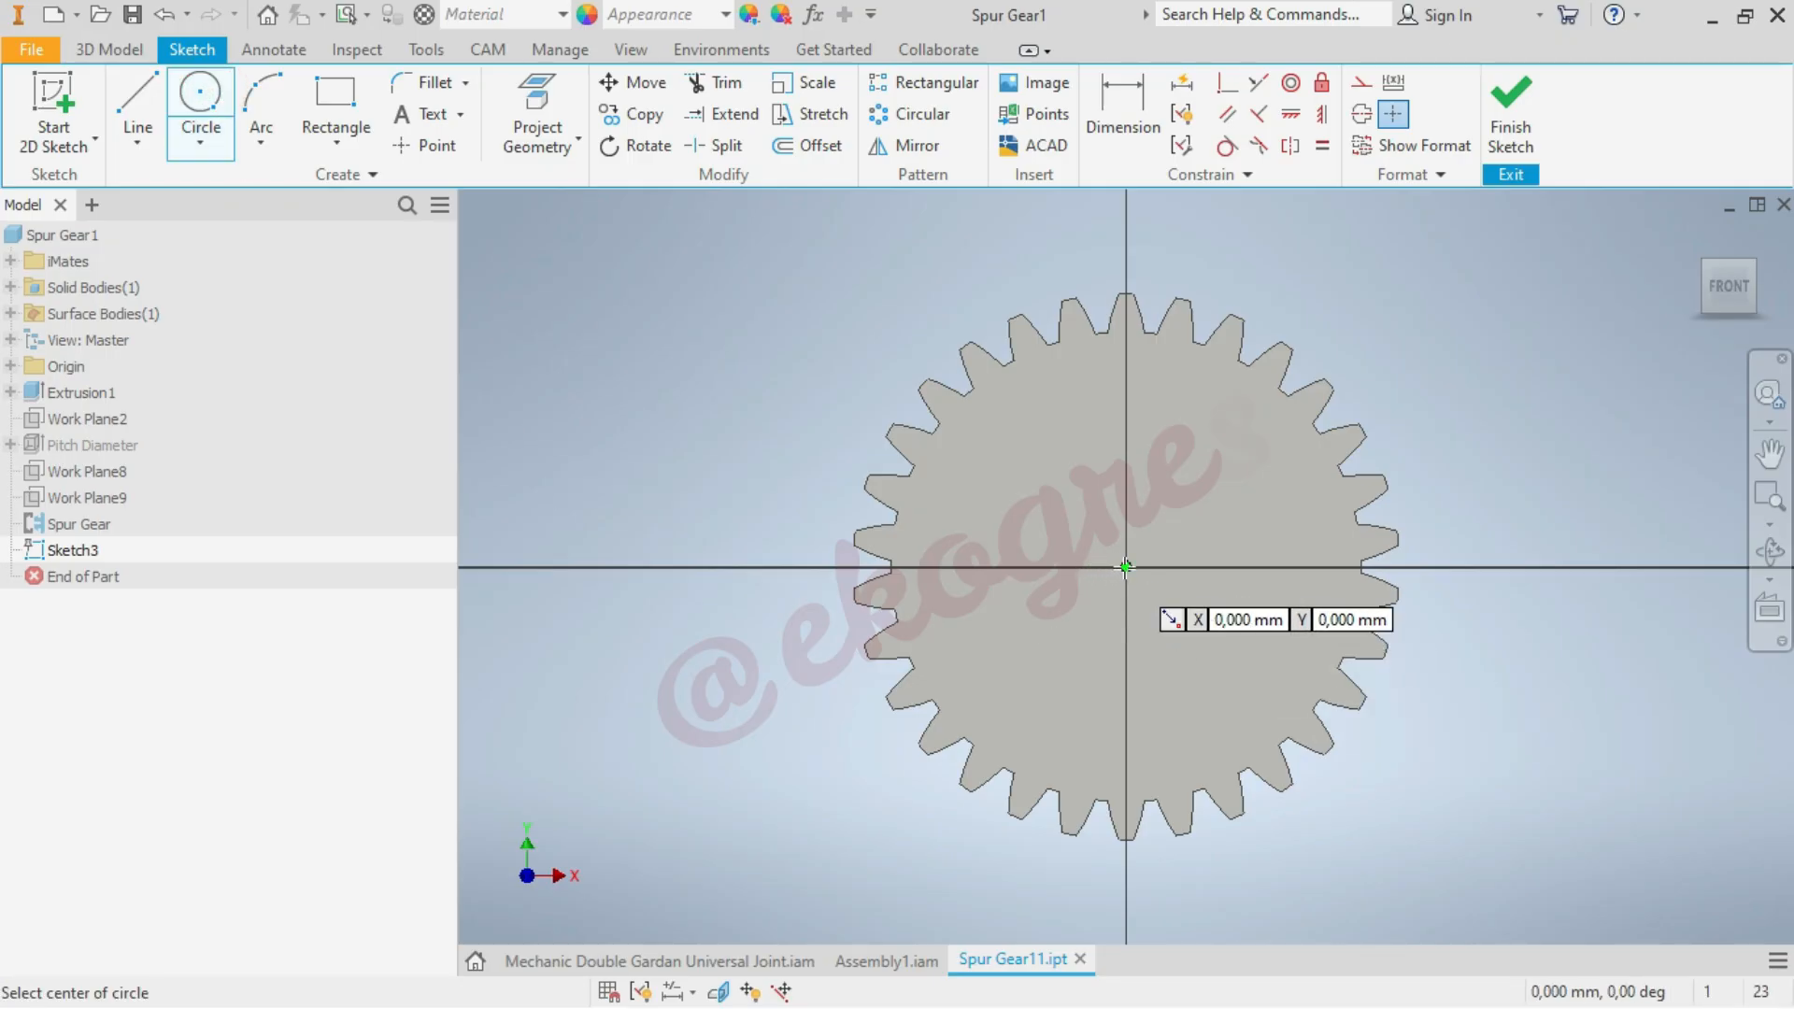
pyautogui.click(1125, 567)
pyautogui.write('10')
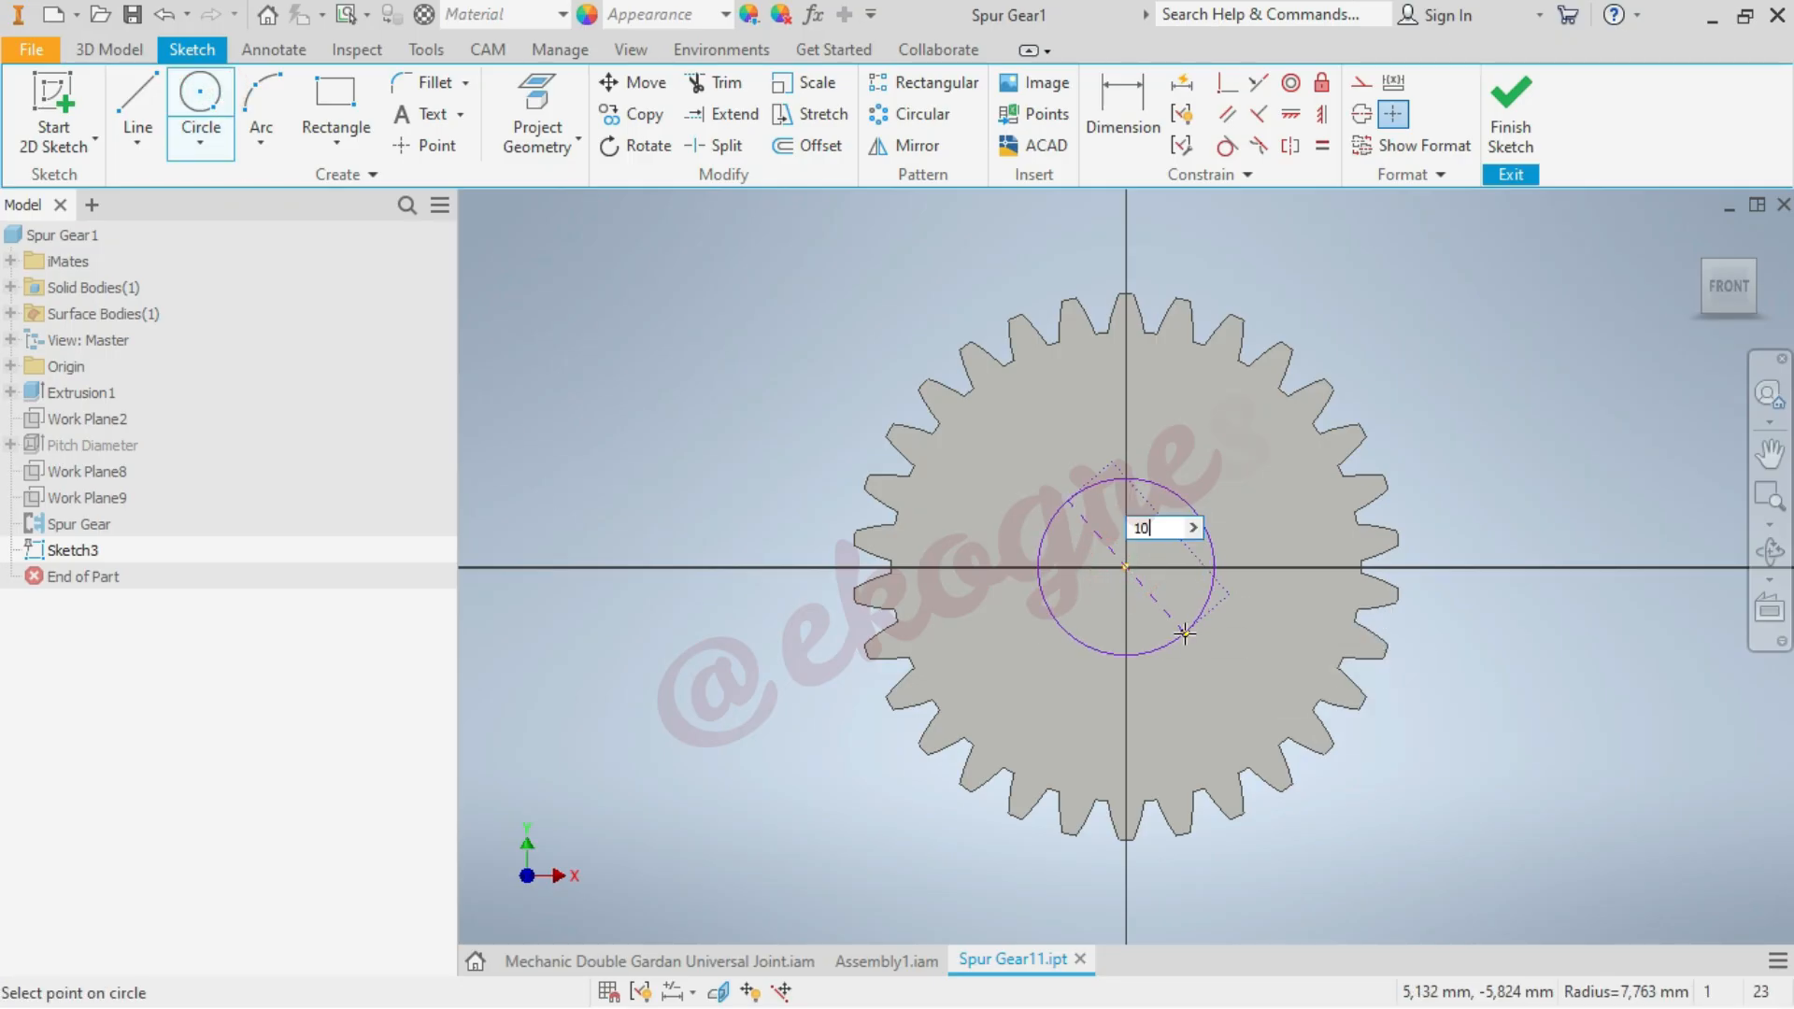
pyautogui.press('Return')
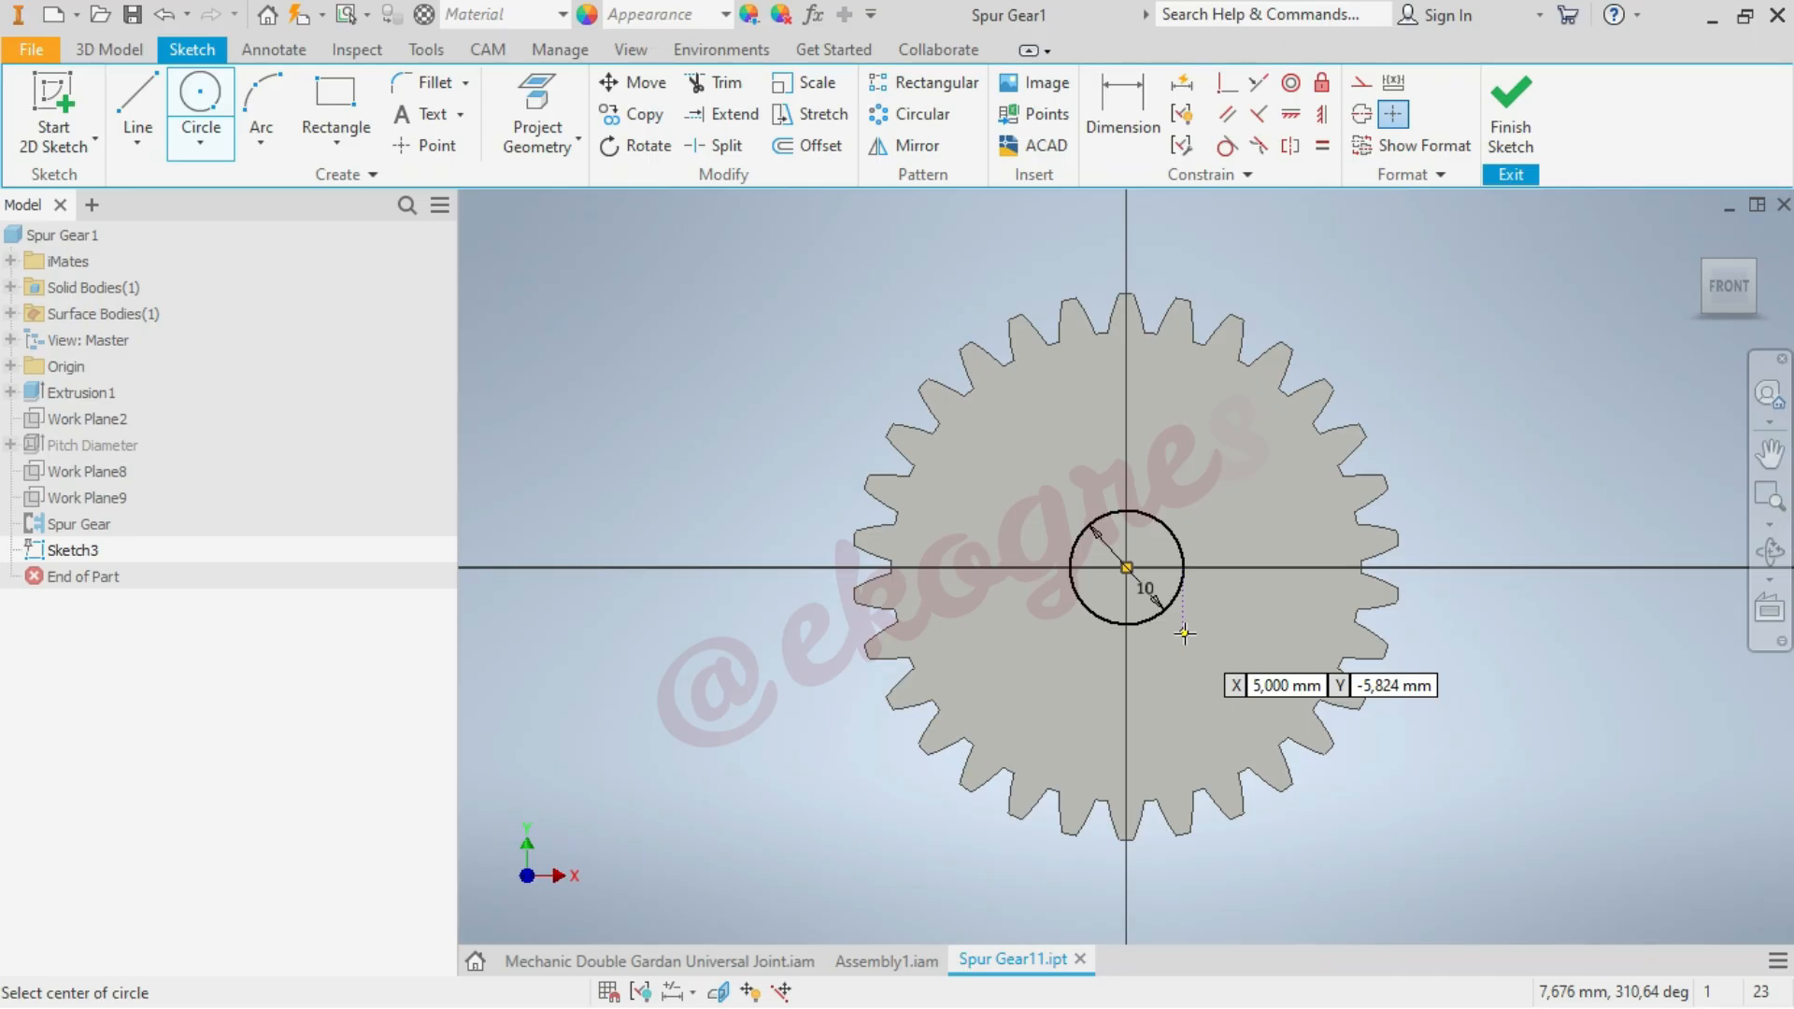
pyautogui.click(1128, 566)
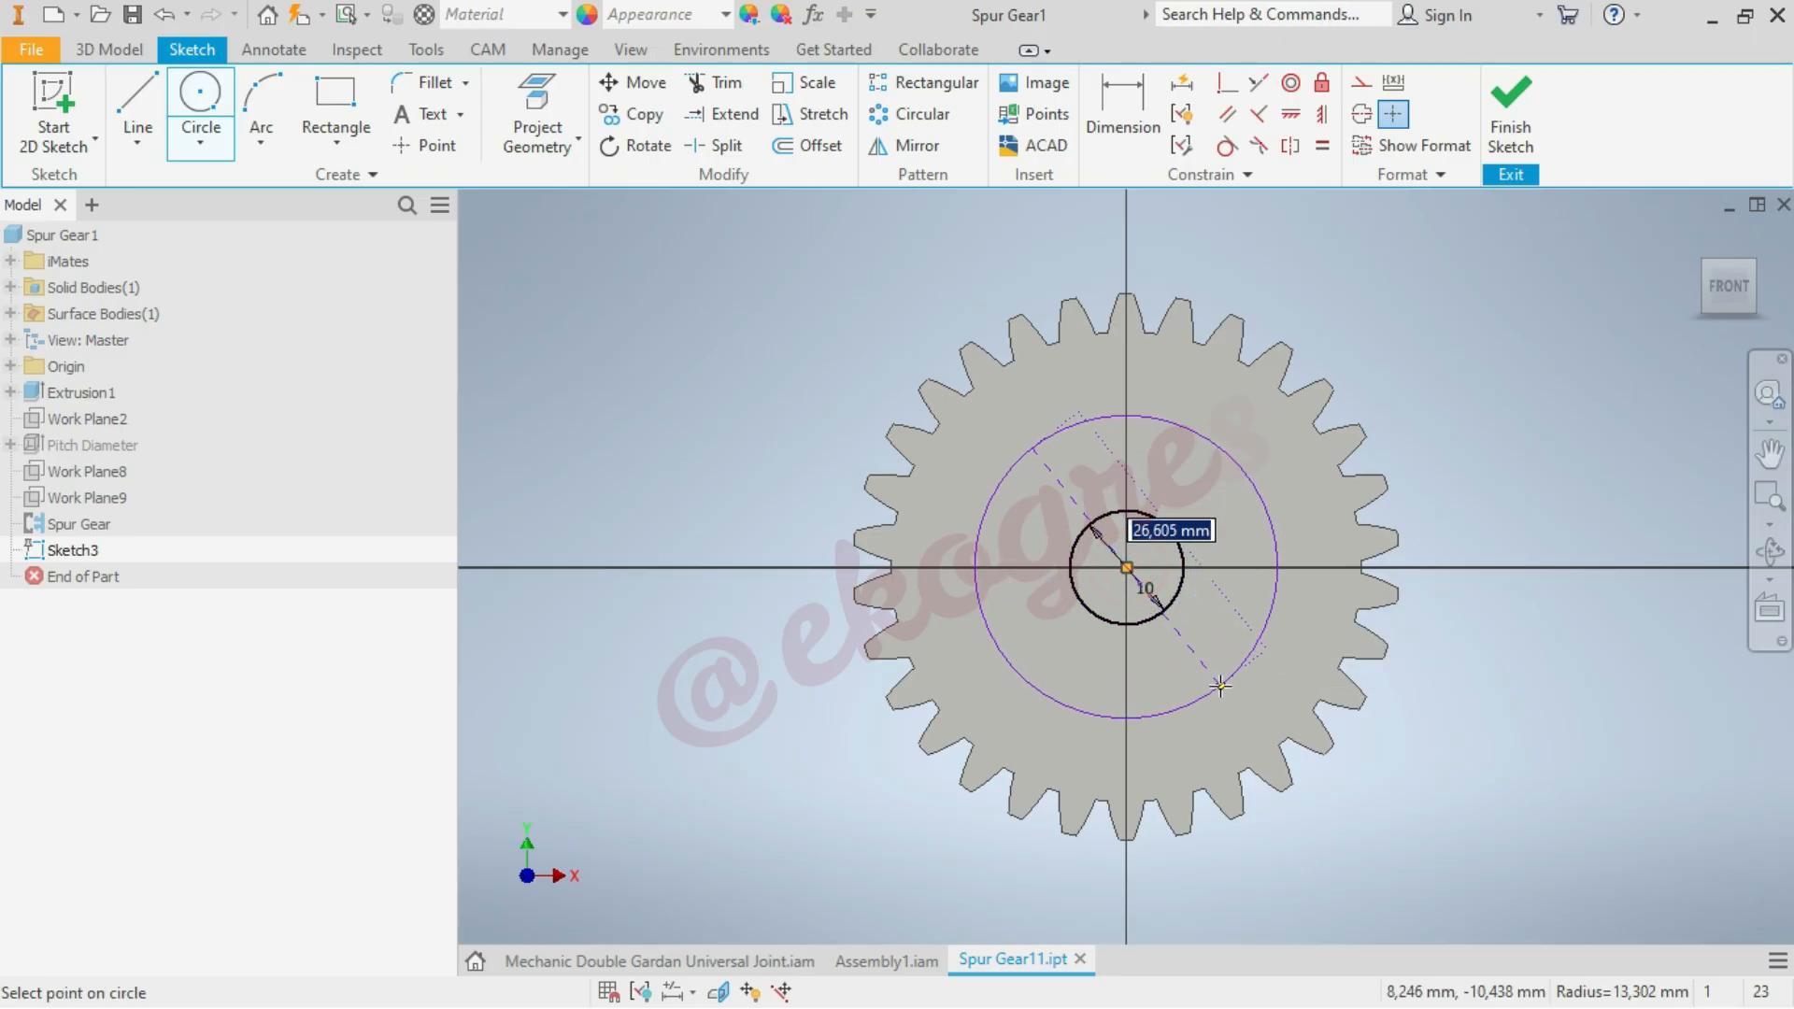
pyautogui.write('15')
pyautogui.press('Return')
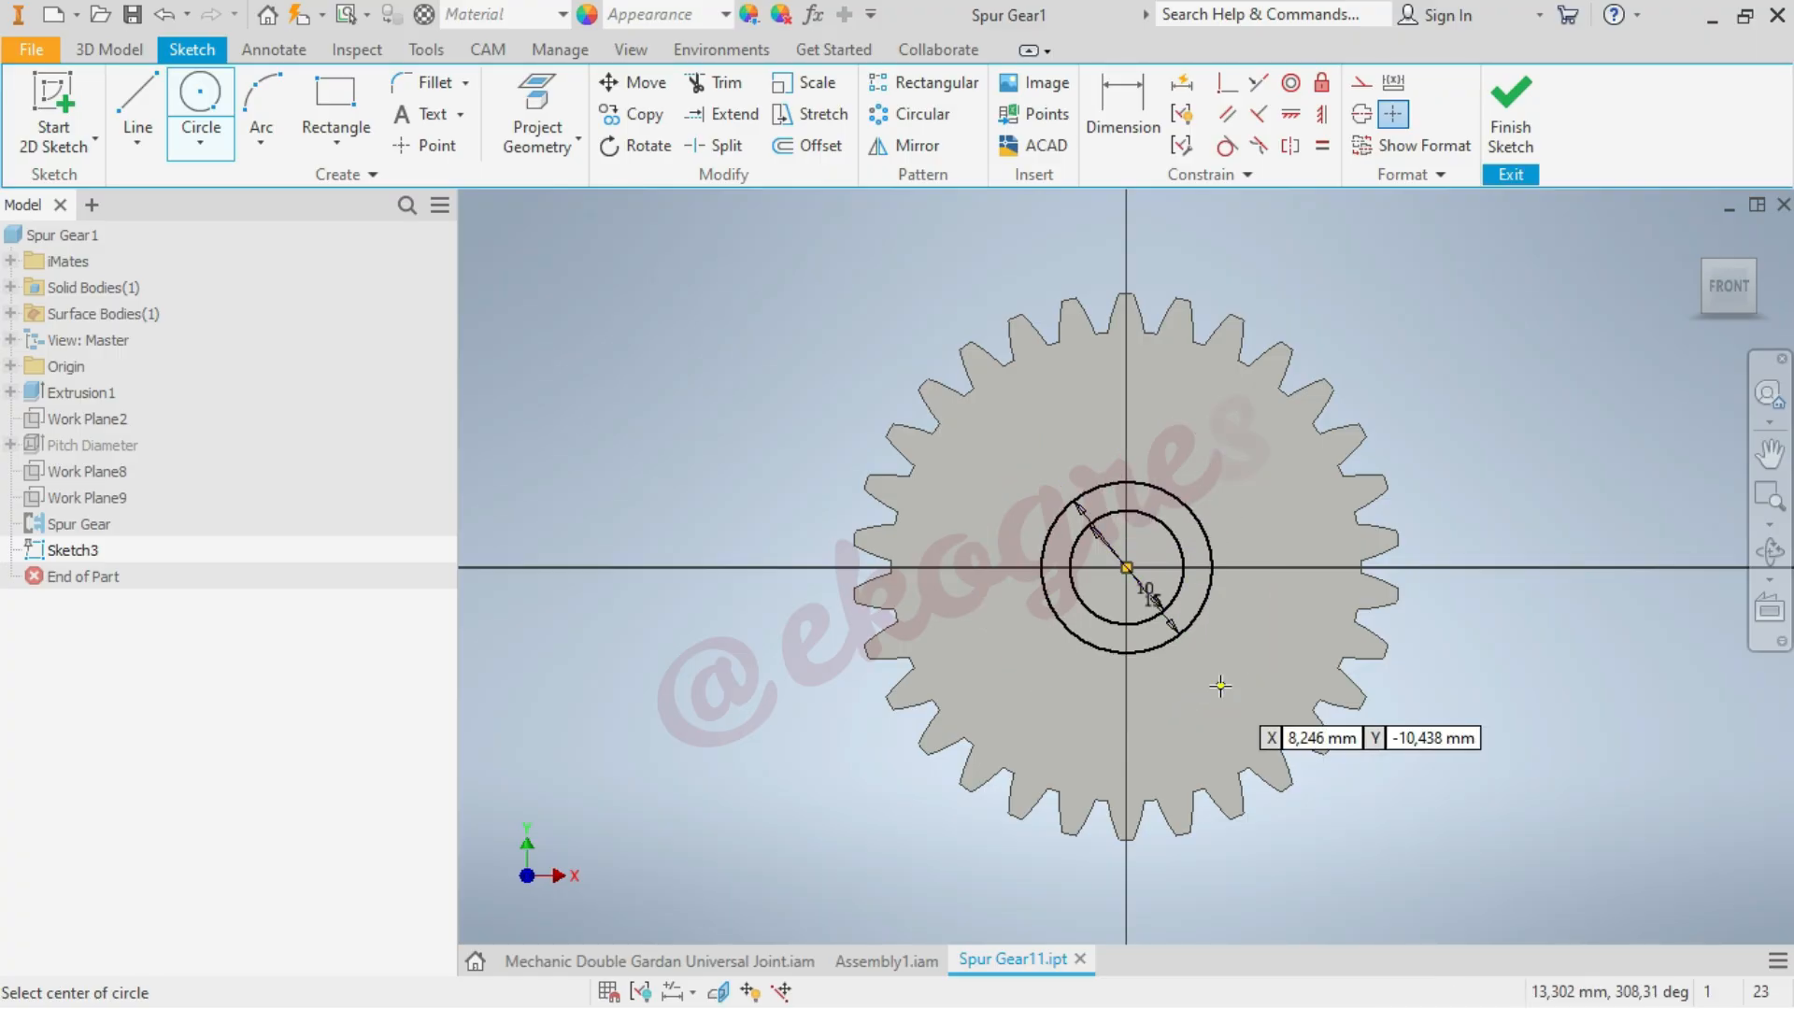
# Draw a horizontal line about 84 mm long above the gear and constrain it coincident with the circles' centre point
pyautogui.click(147, 100)
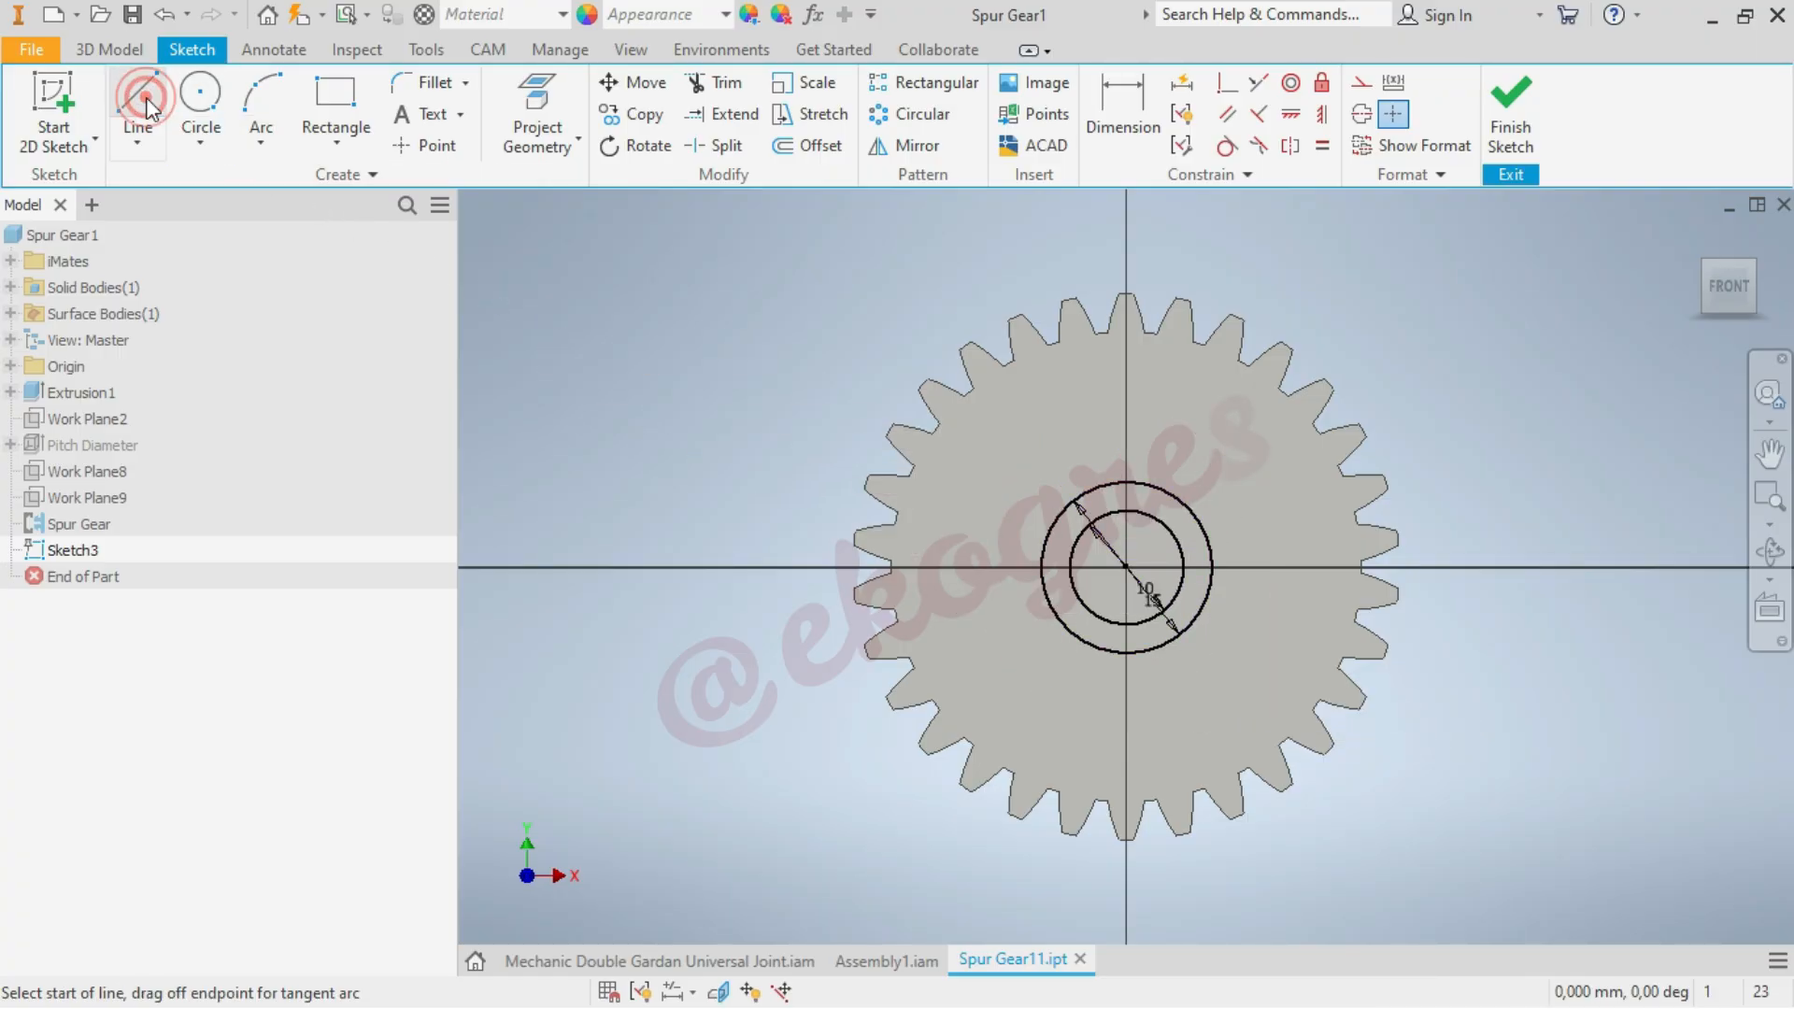
pyautogui.click(691, 234)
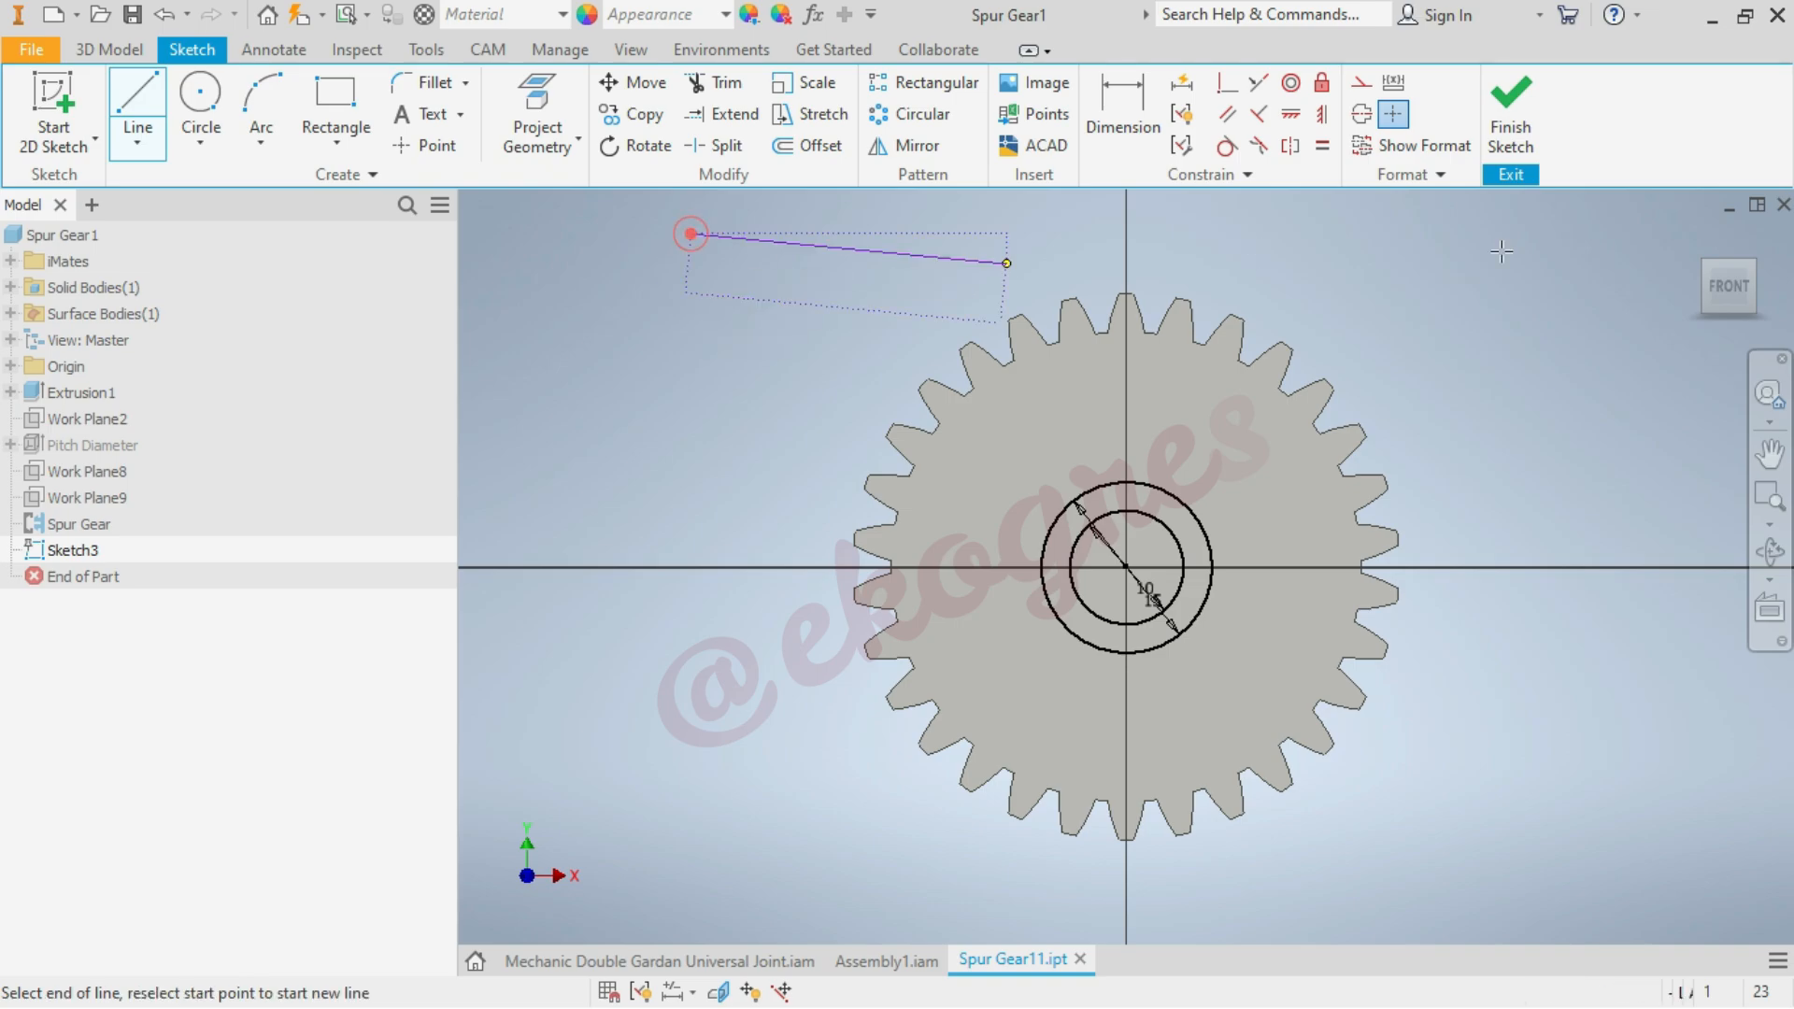
pyautogui.click(1651, 235)
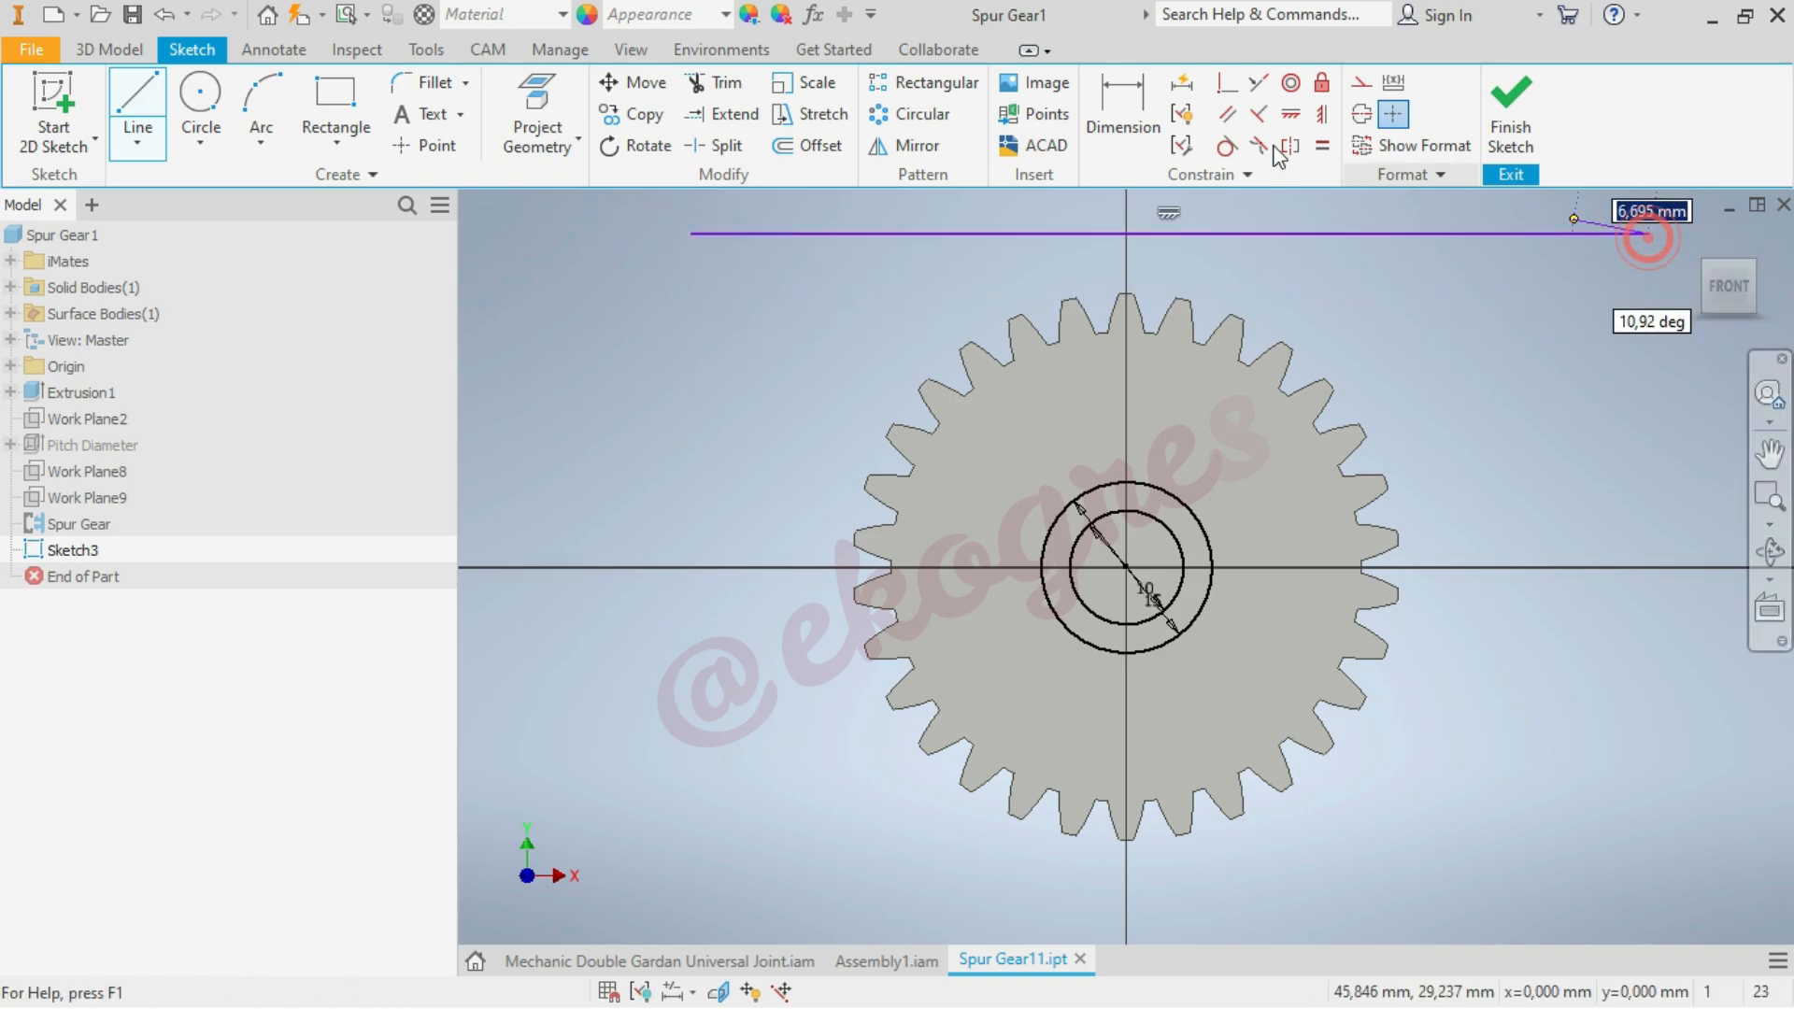
pyautogui.click(1224, 86)
pyautogui.click(1252, 233)
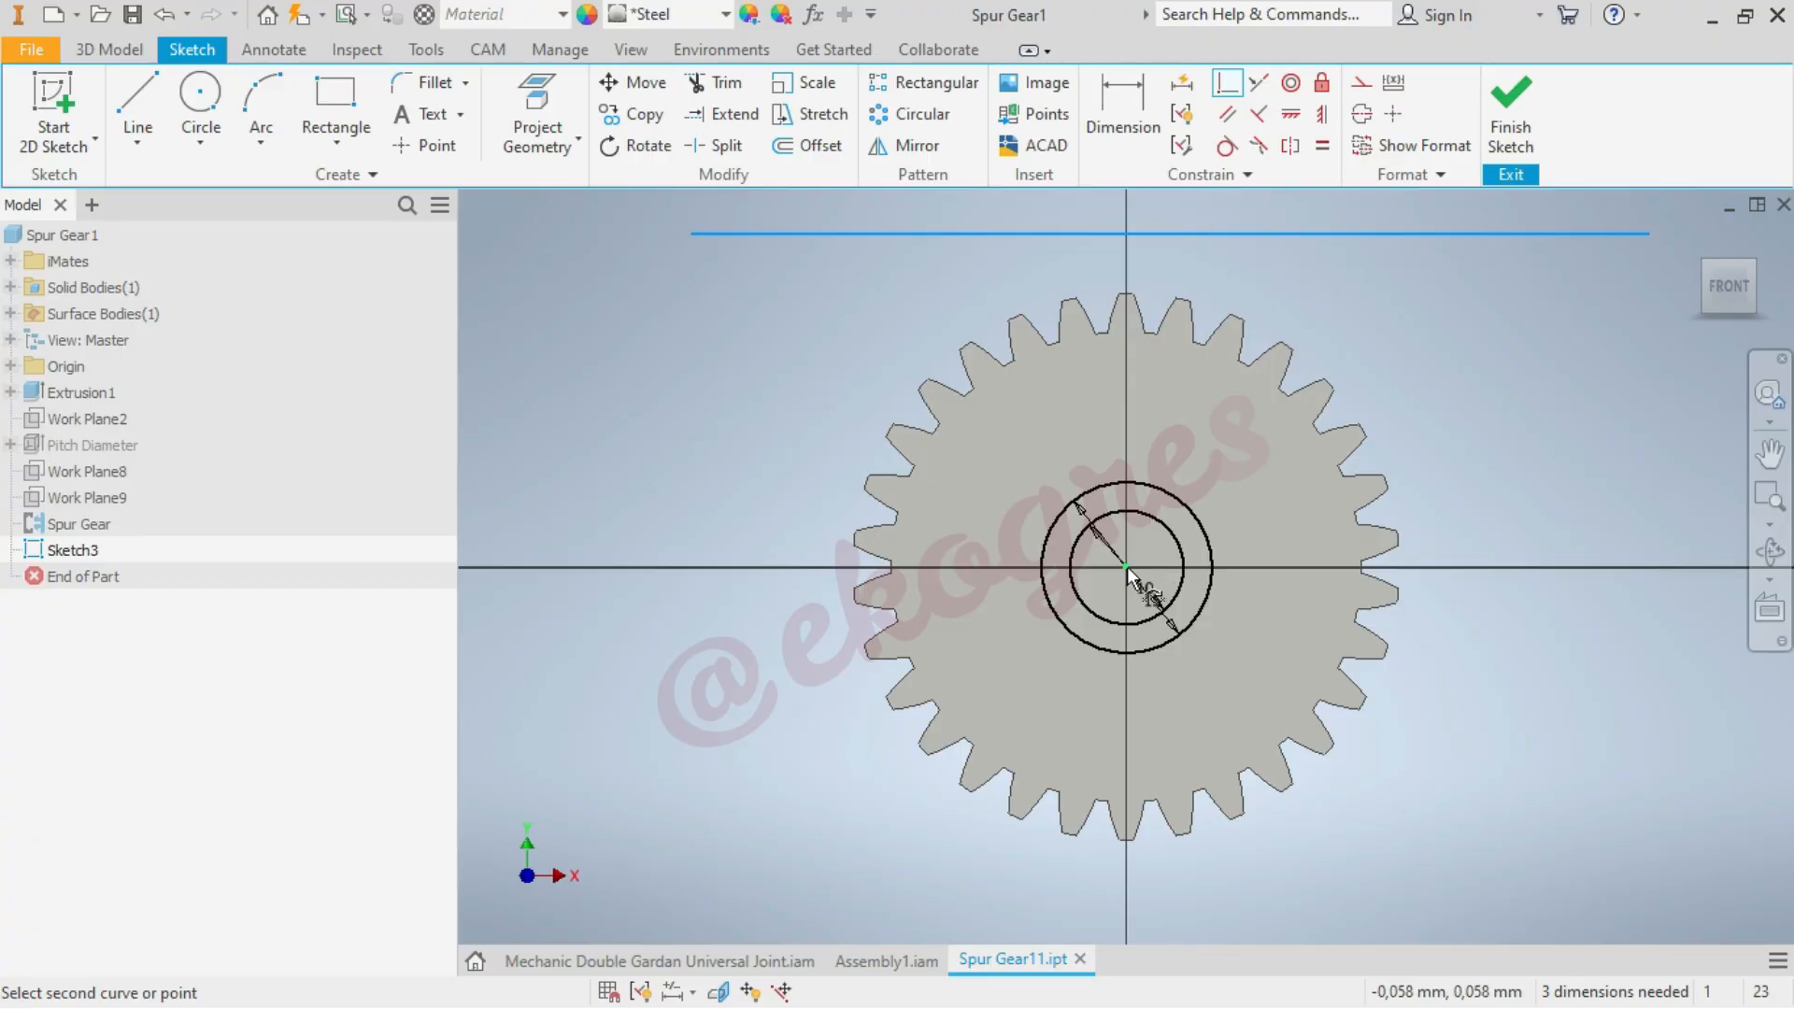
pyautogui.click(1131, 575)
pyautogui.rightClick(1423, 752)
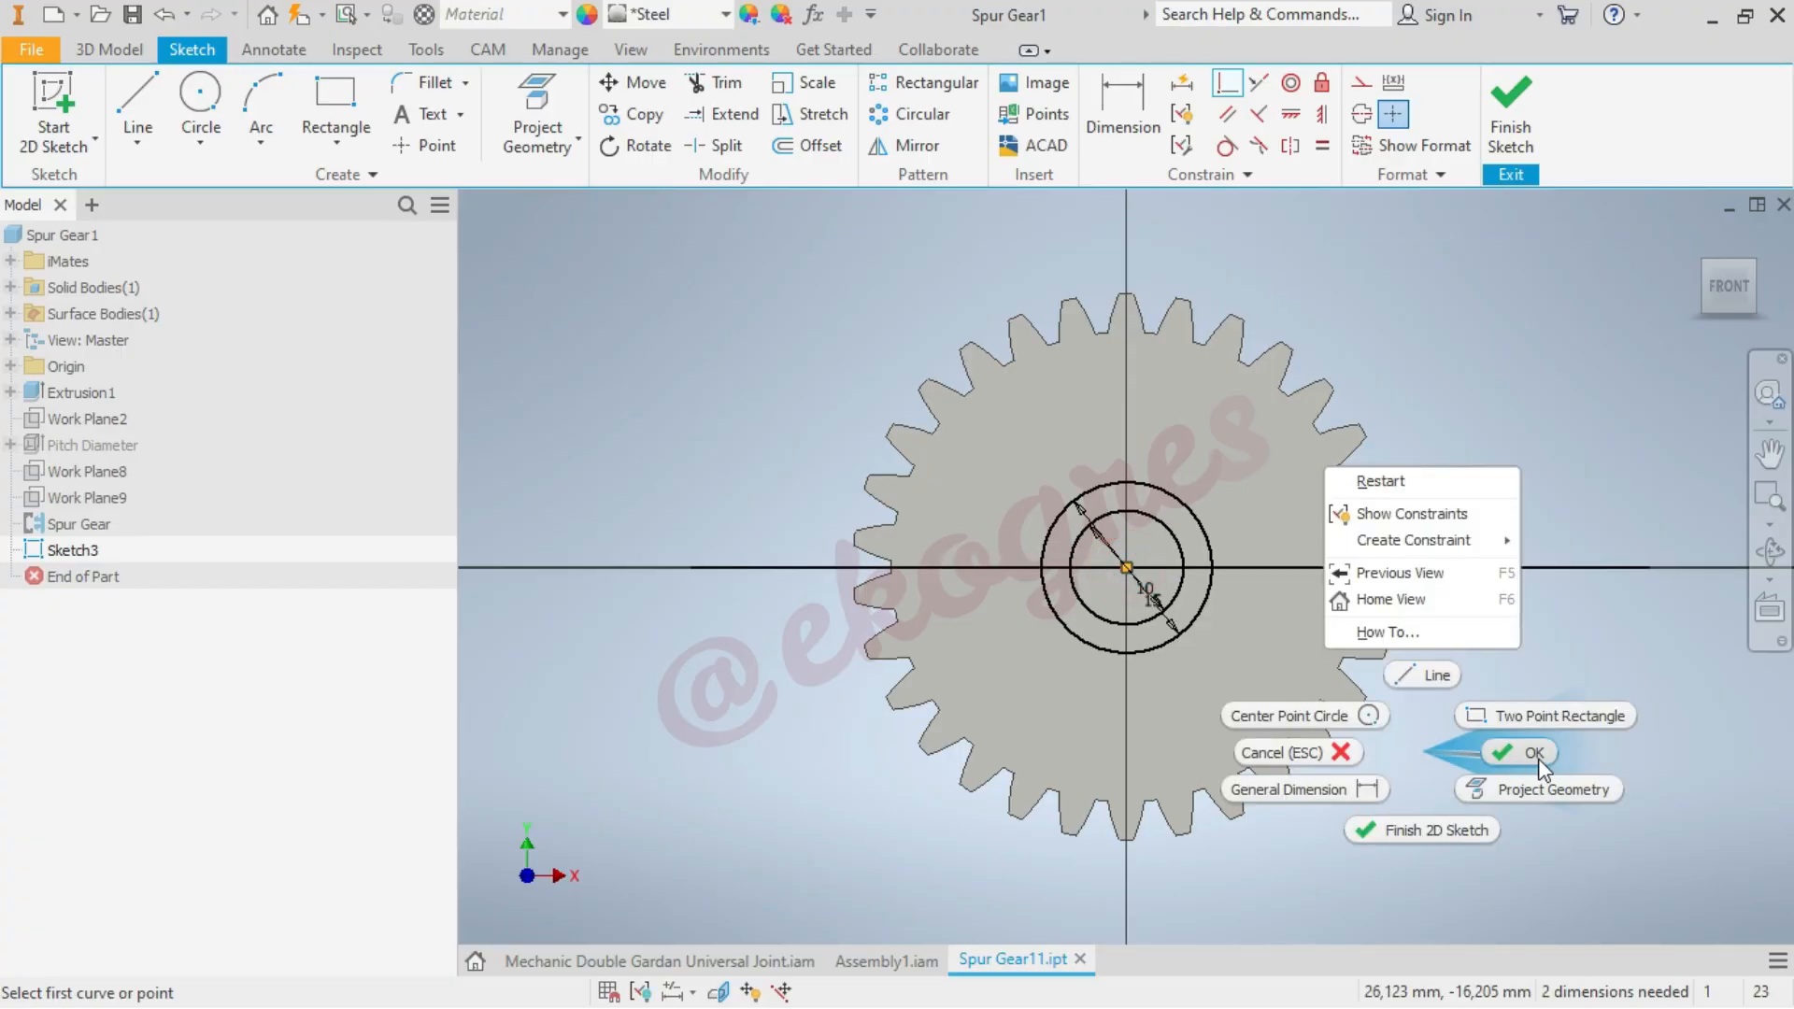
pyautogui.click(1535, 755)
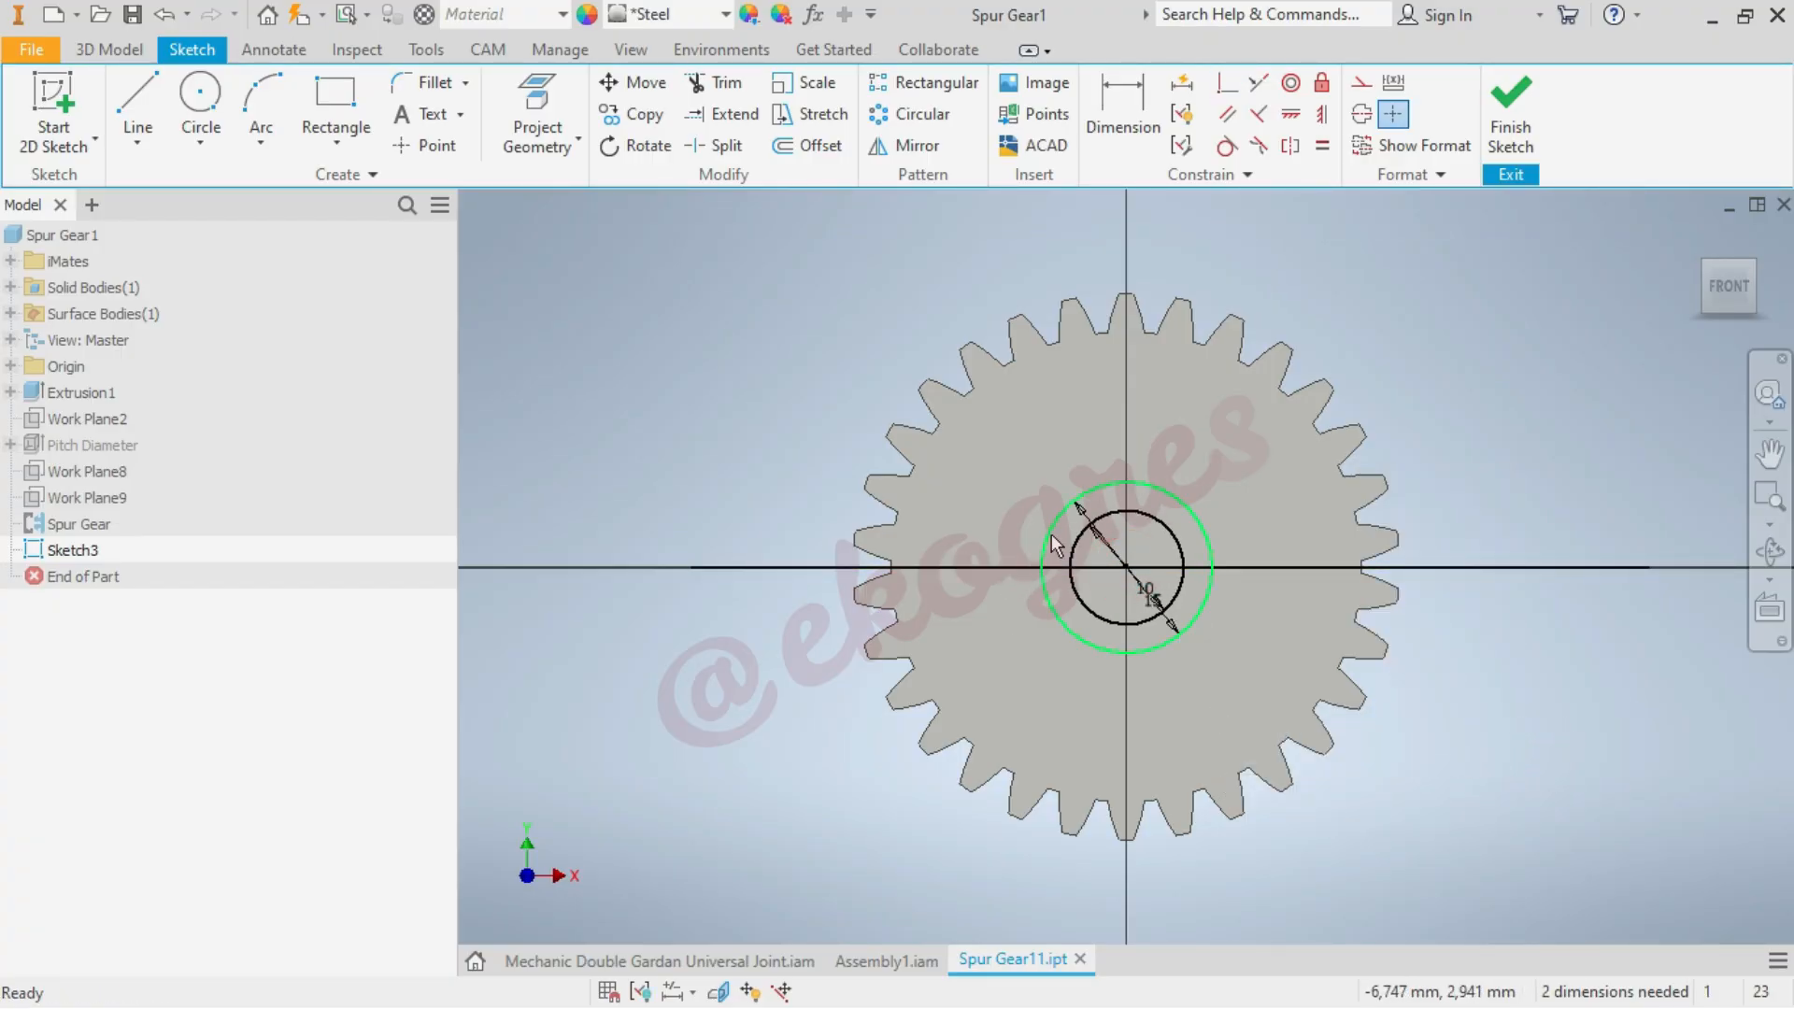
# Trim away the upper half of the 15 mm circle and the line segments between the two circles on both sides
pyautogui.click(715, 82)
pyautogui.click(1114, 493)
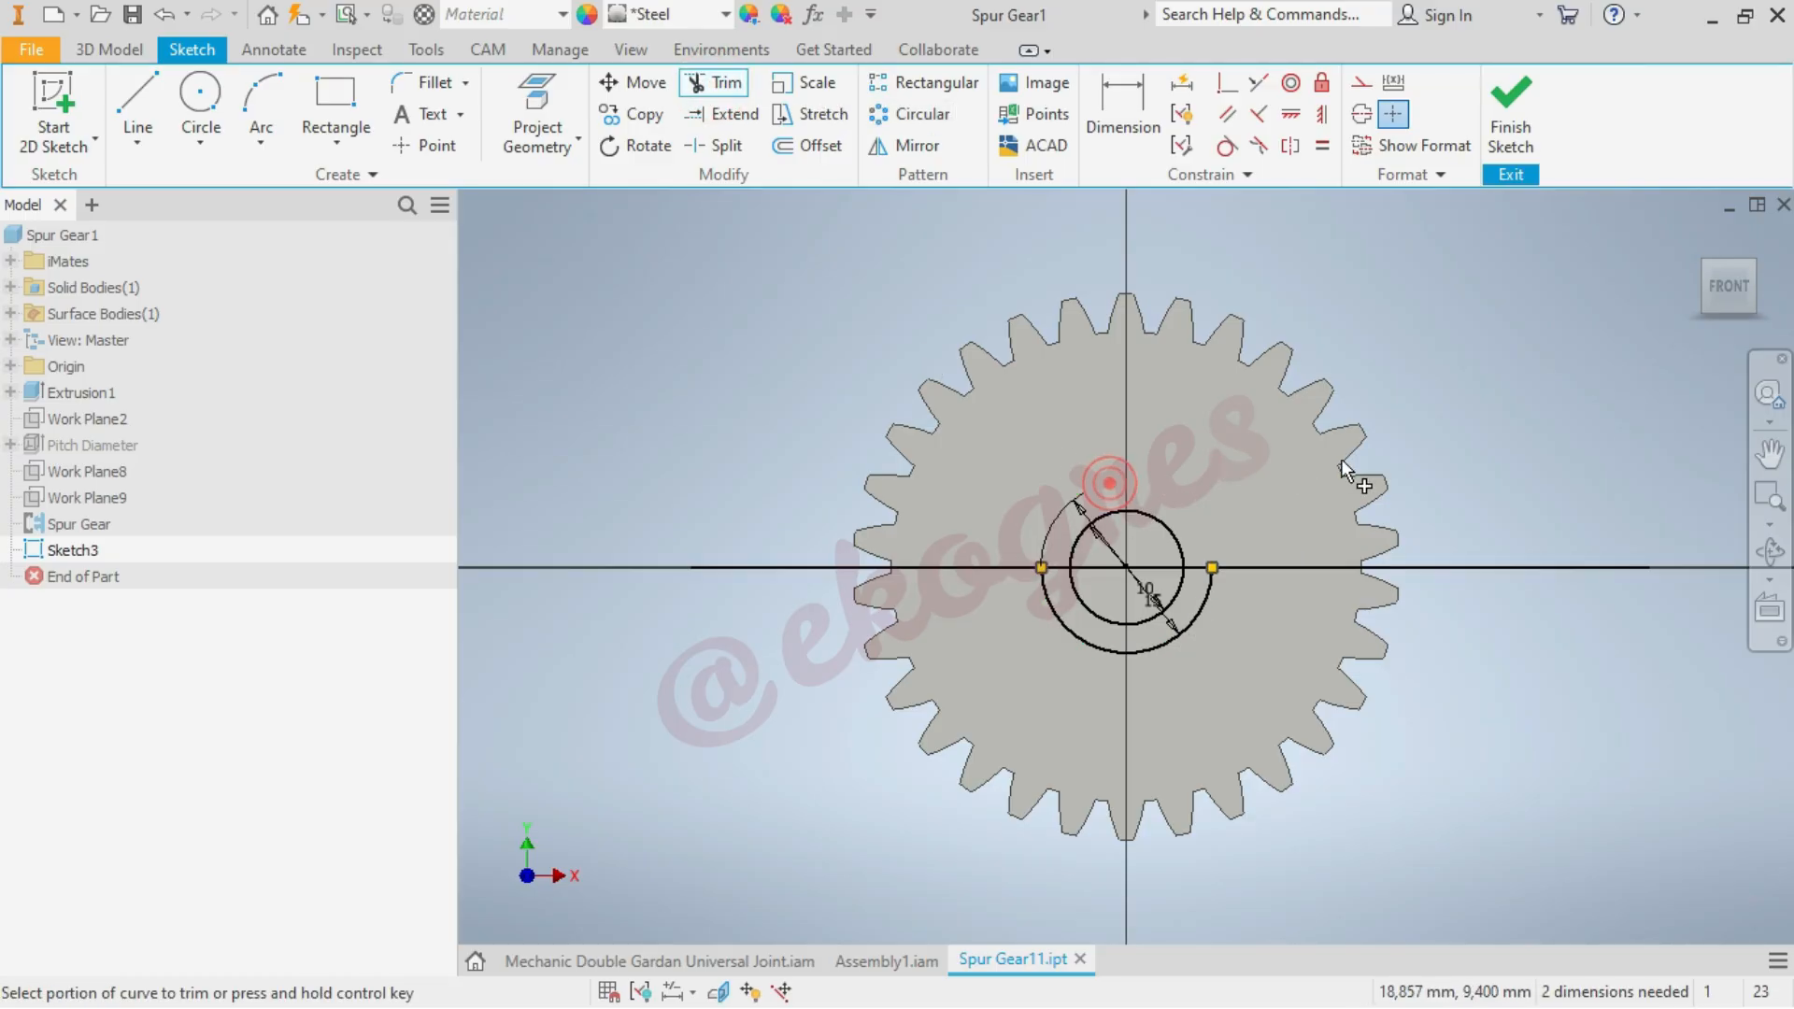
pyautogui.click(1059, 572)
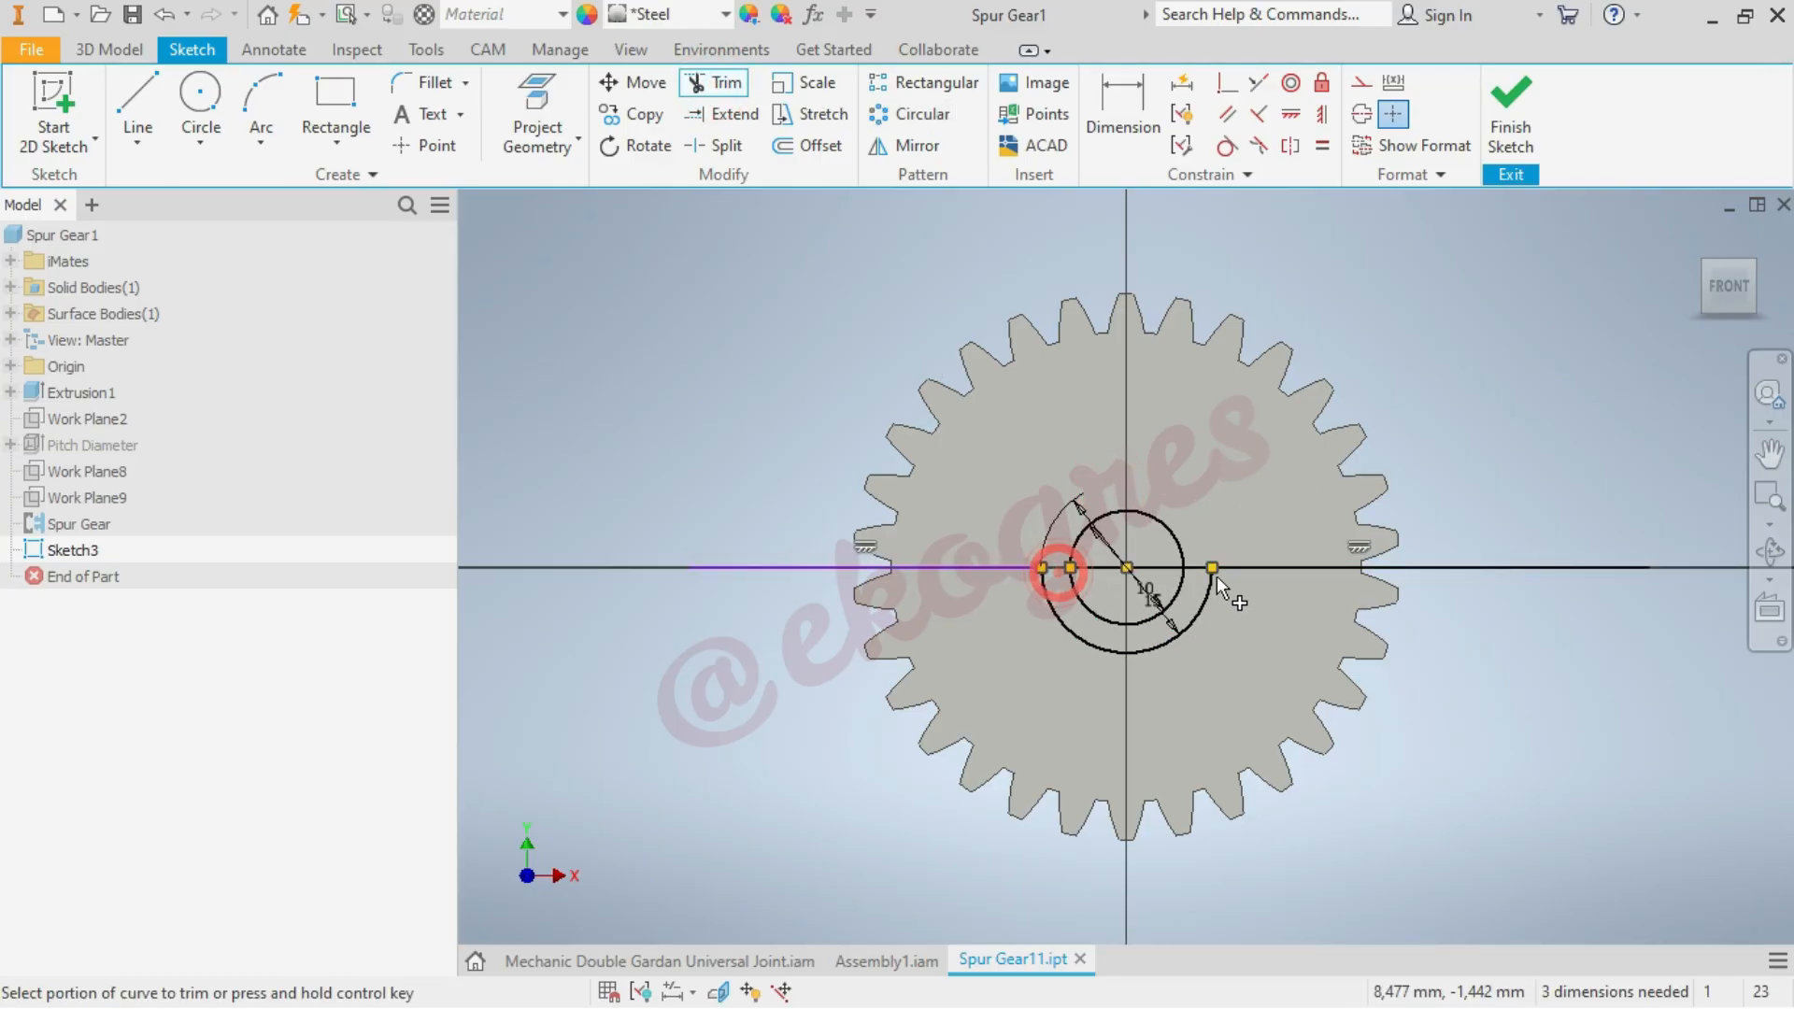
pyautogui.click(1197, 570)
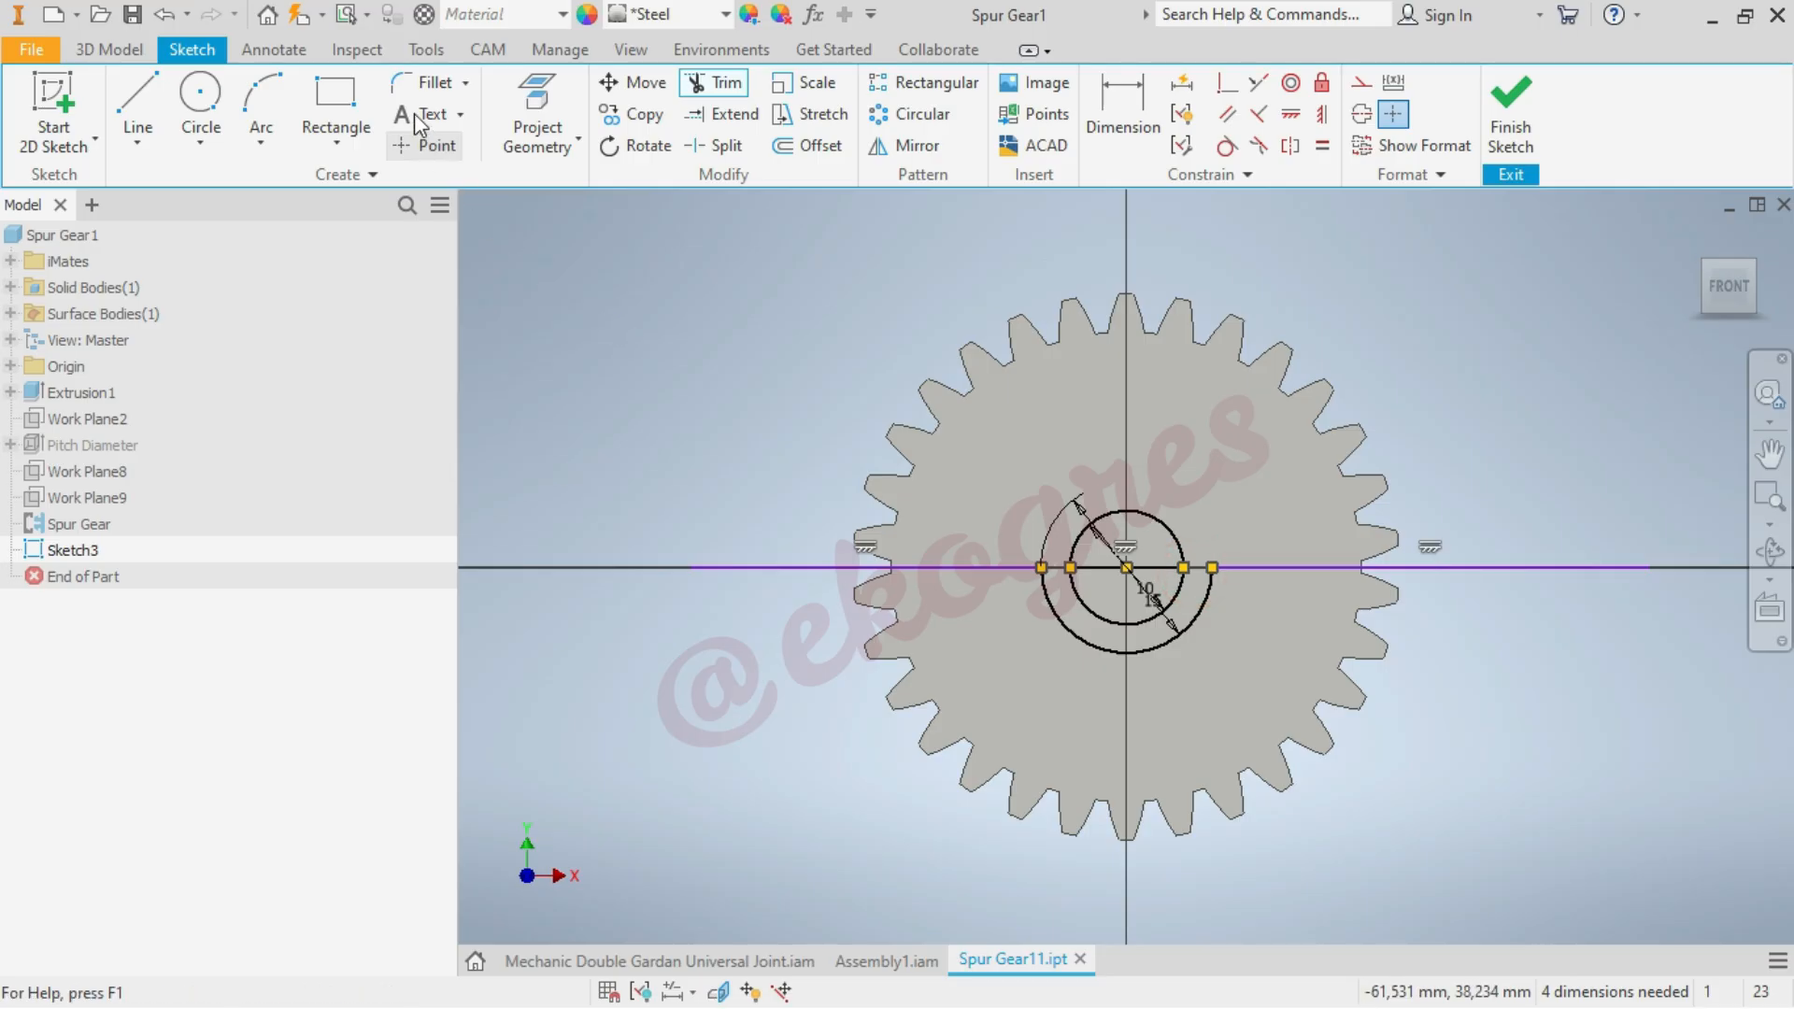
# Add 5 mm sketch fillets between the horizontal line and both ends of the lower 15 mm arc
pyautogui.click(406, 82)
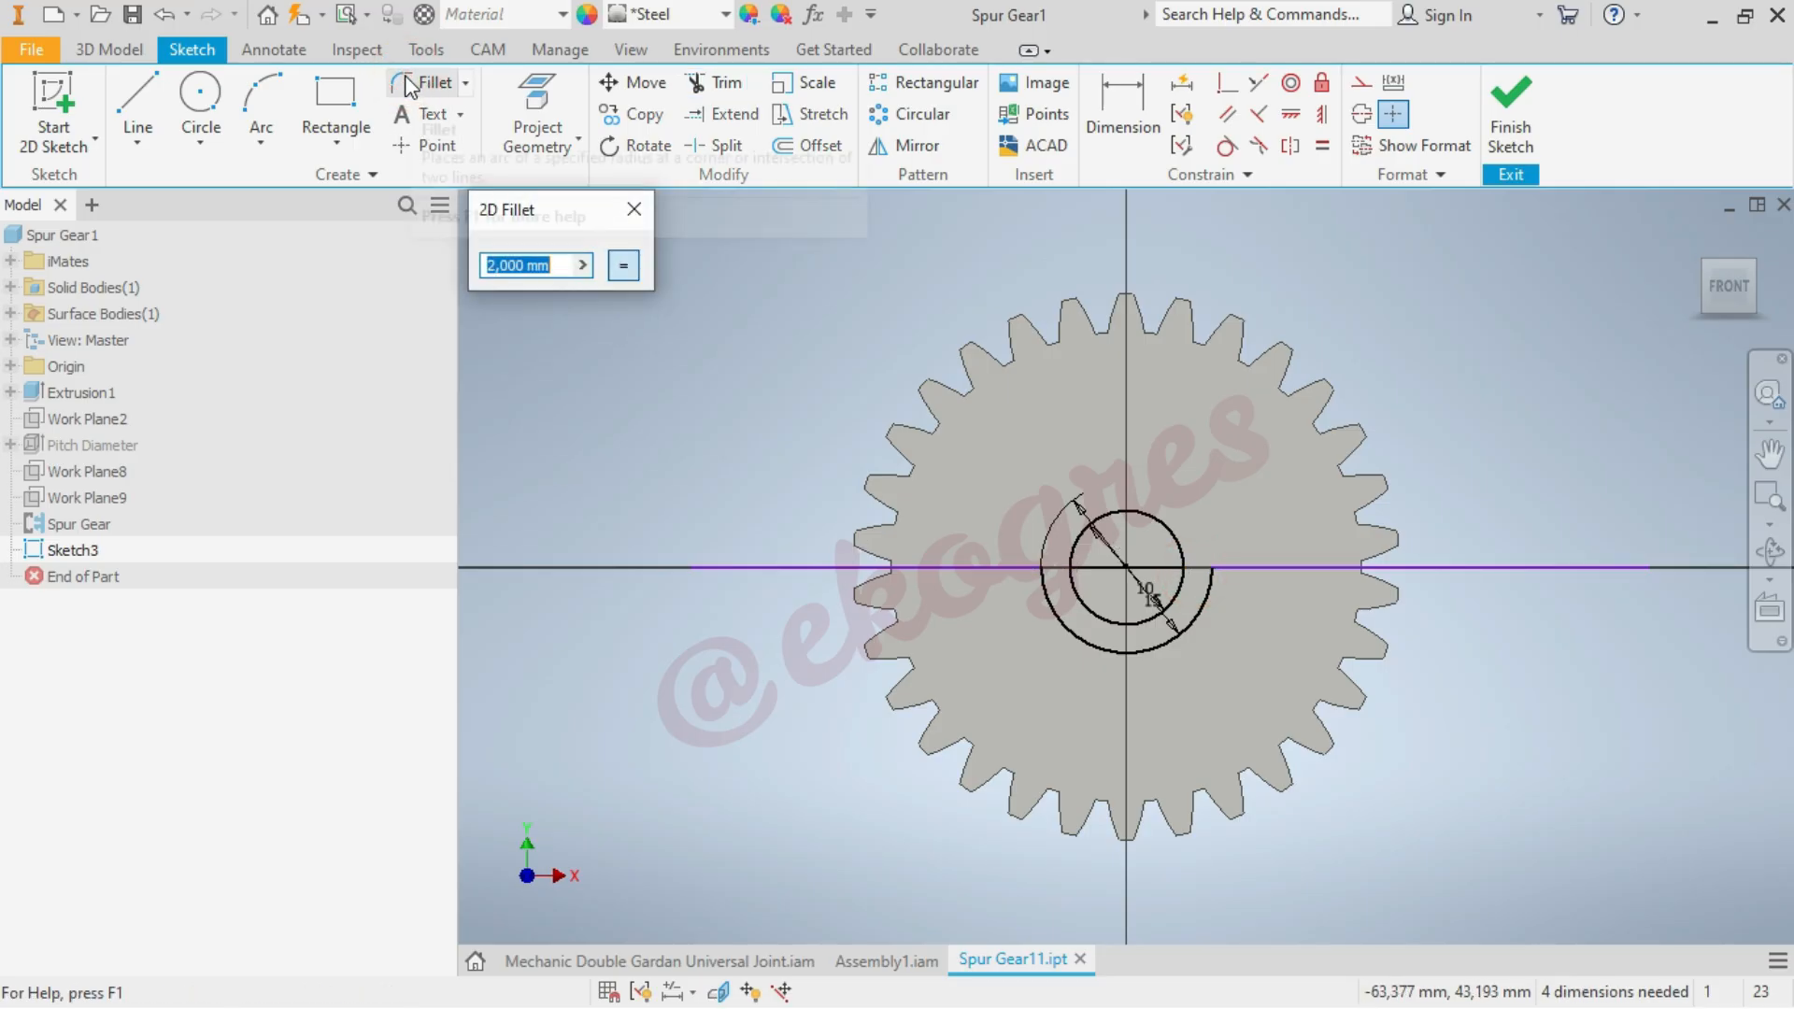
pyautogui.write('5')
pyautogui.click(987, 566)
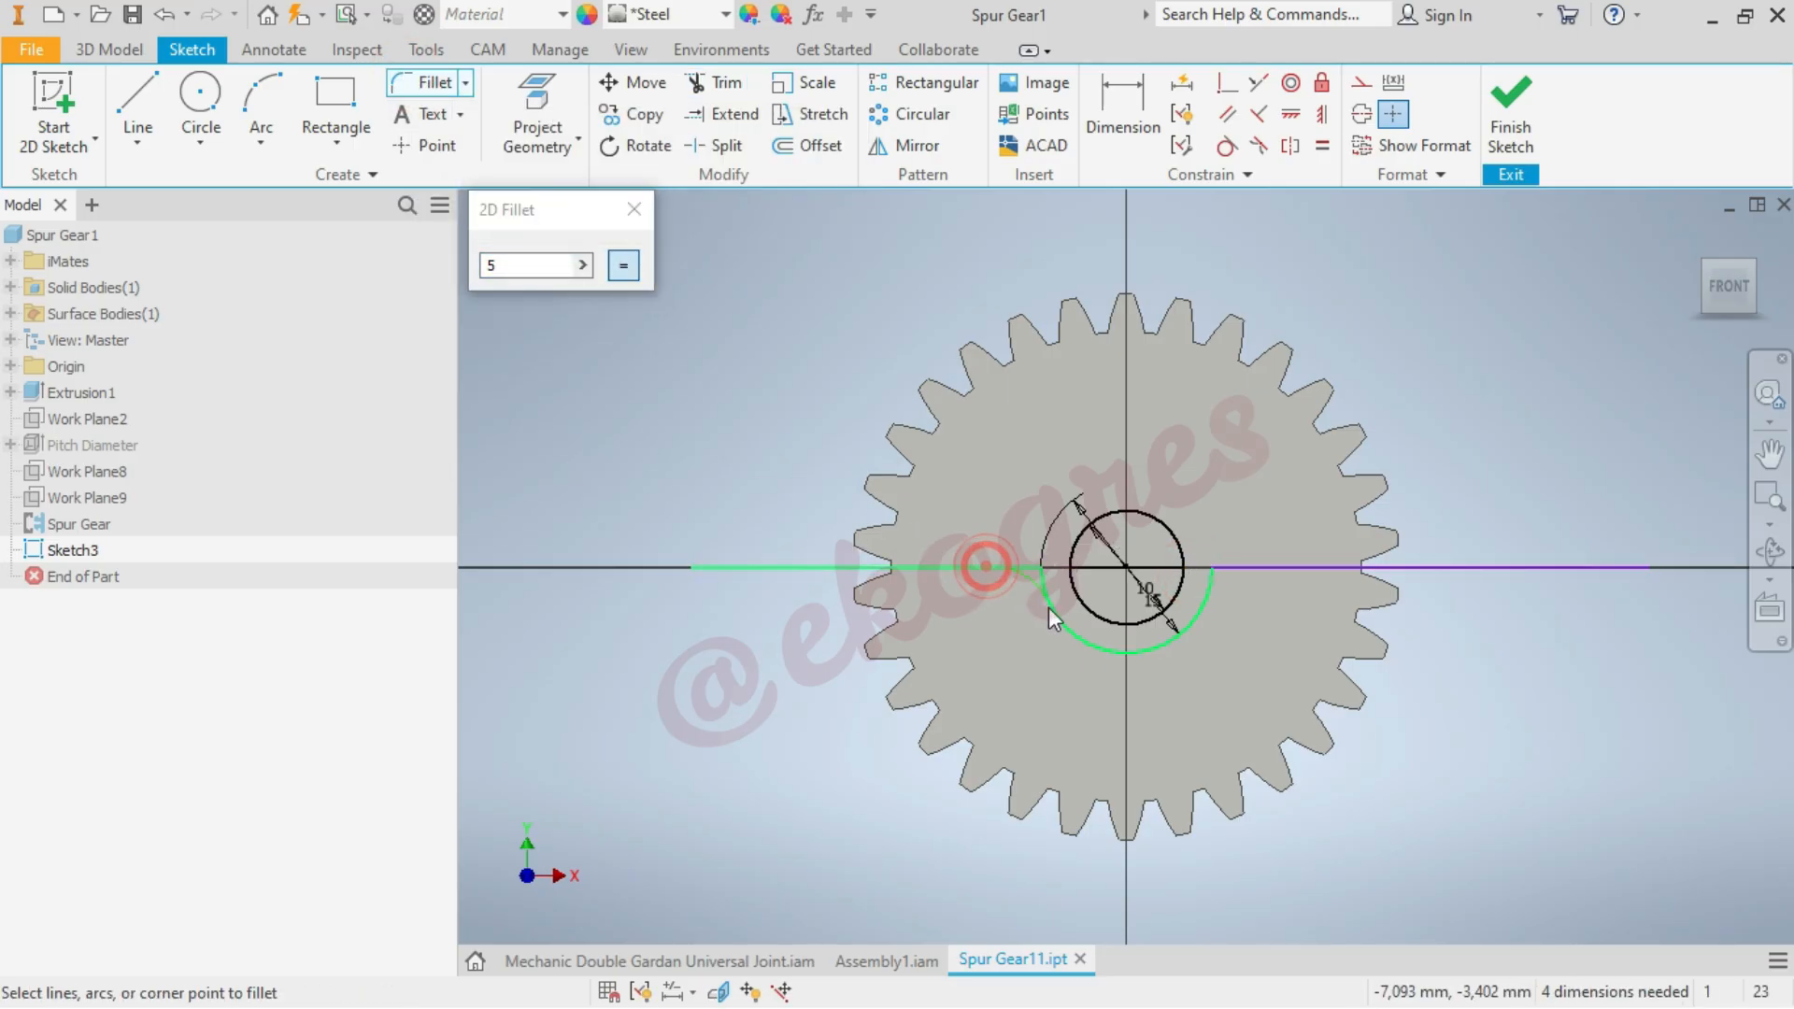
pyautogui.click(1048, 605)
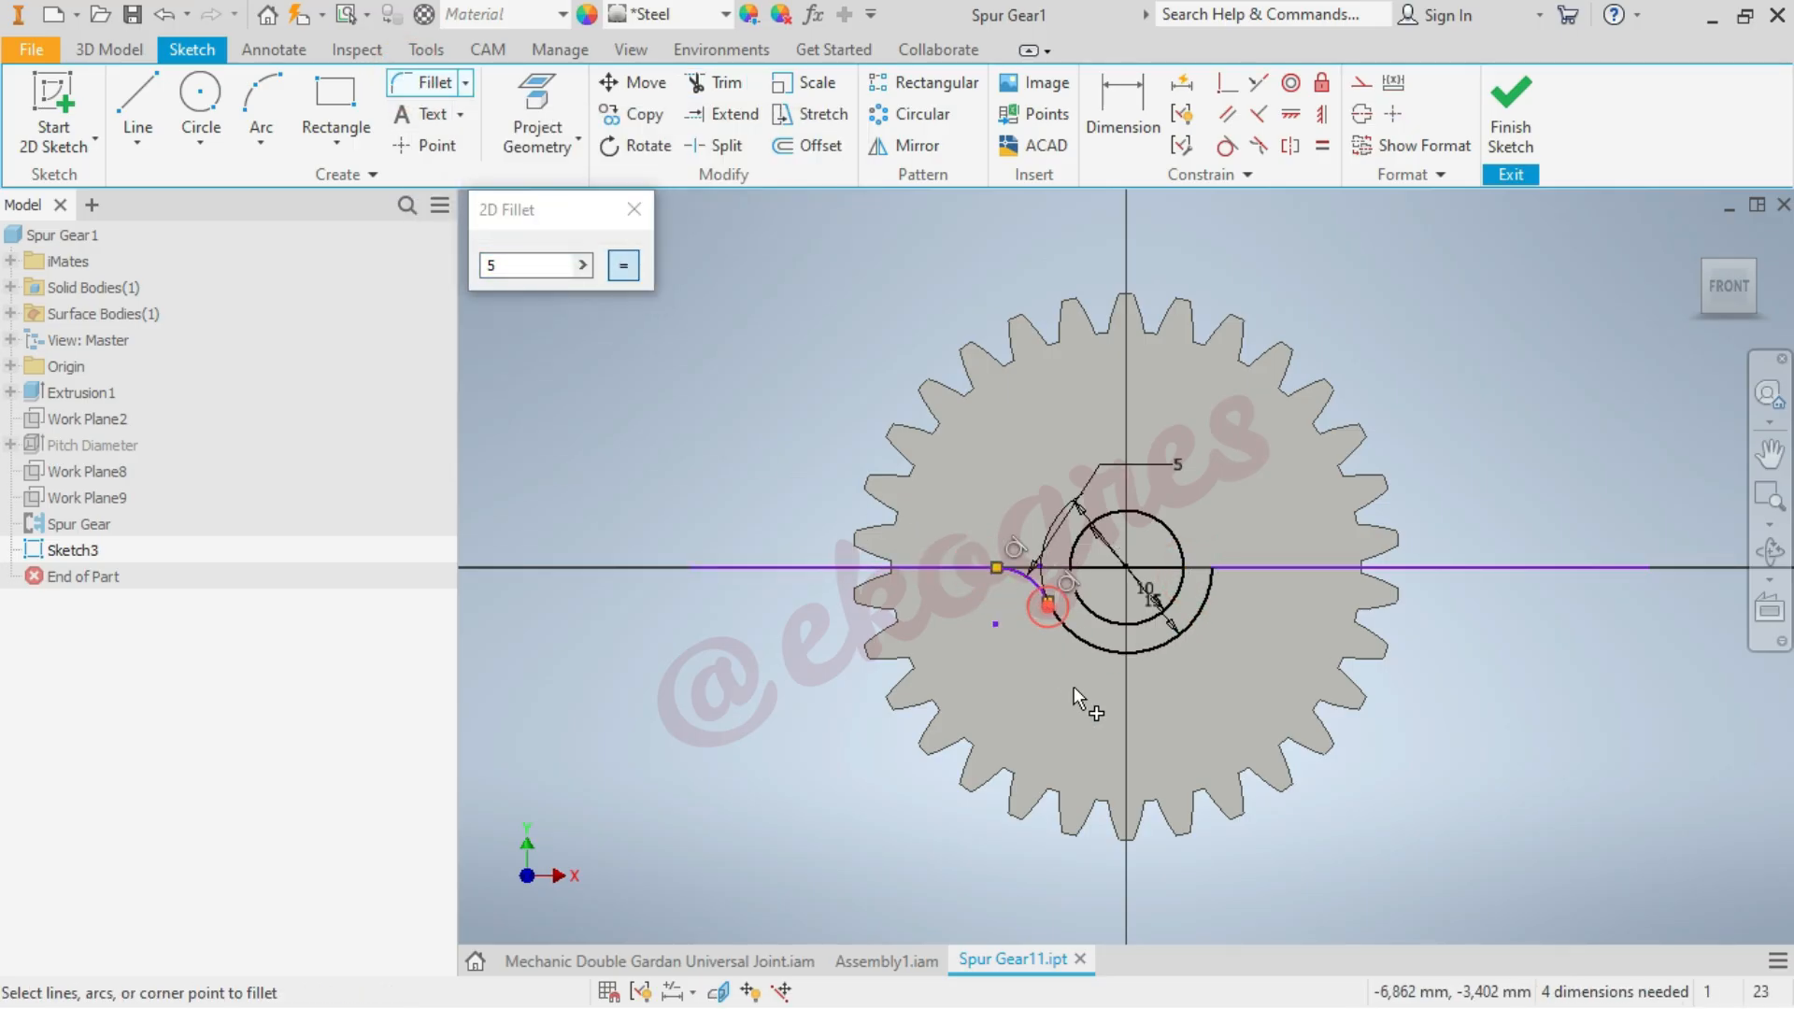
pyautogui.click(1264, 567)
pyautogui.click(1204, 593)
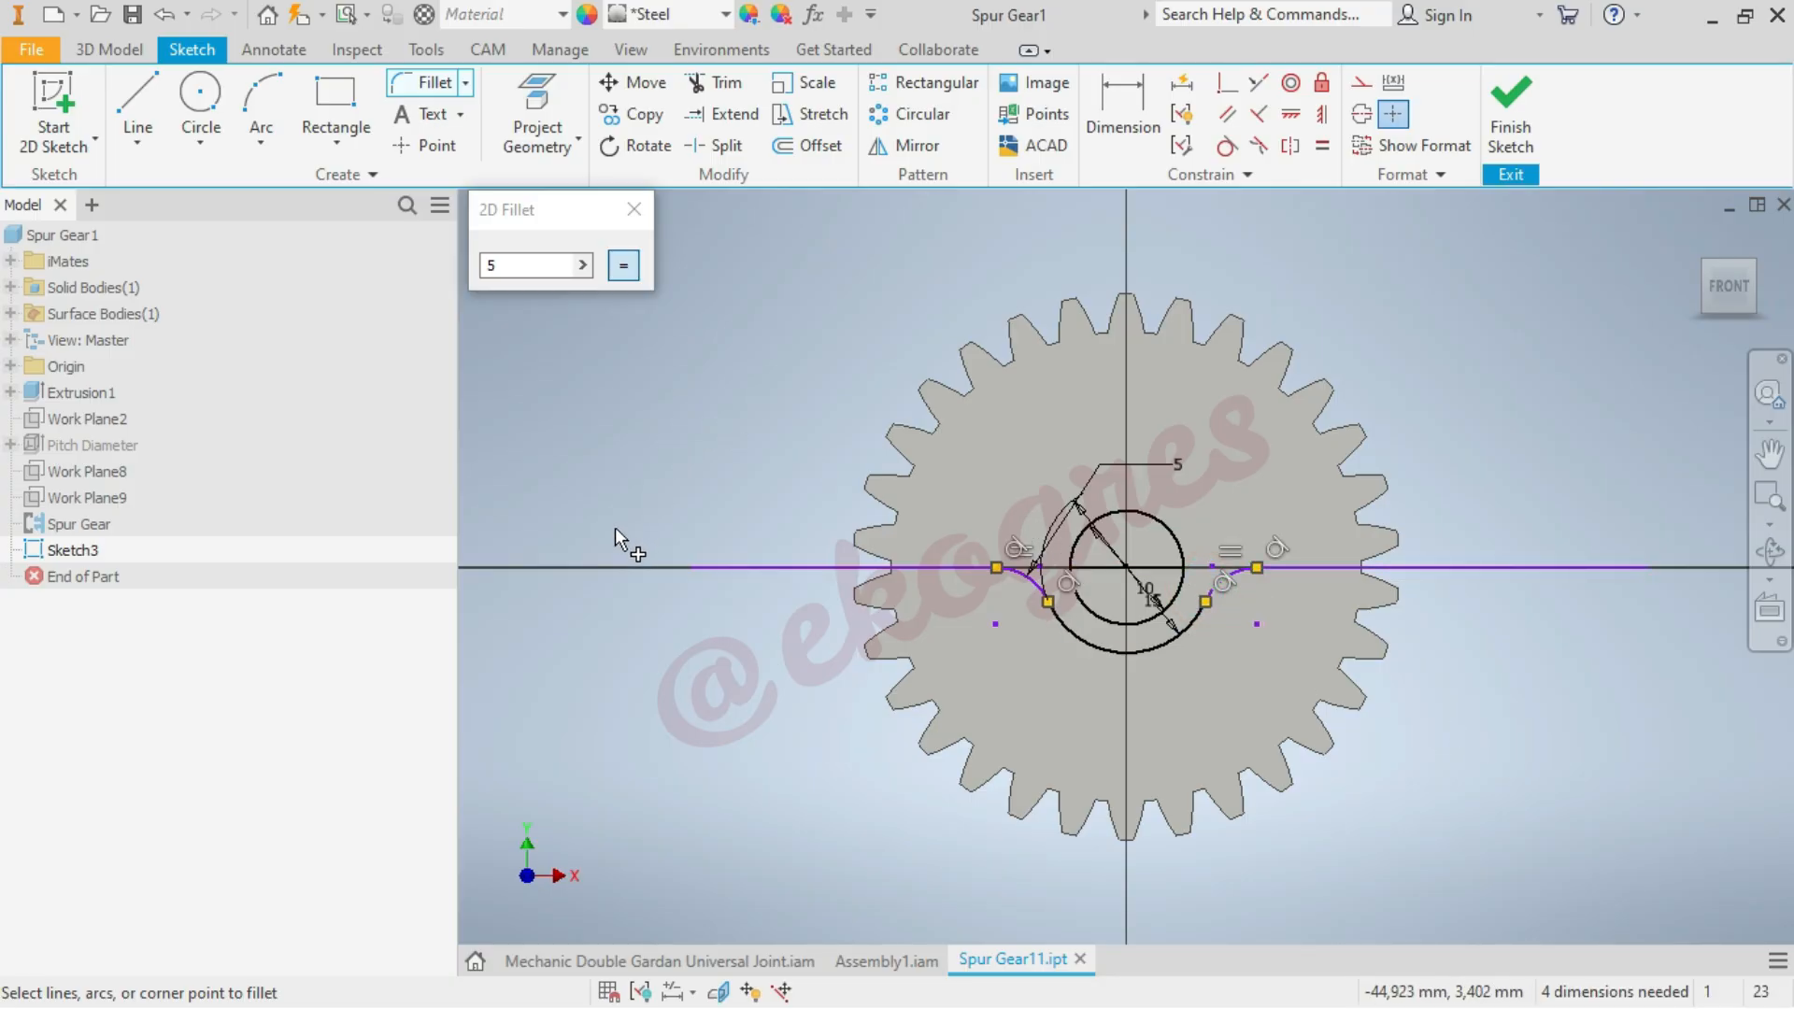
pyautogui.click(634, 209)
# Project the outline of the gear's front face into the sketch and finish the sketch
pyautogui.click(542, 97)
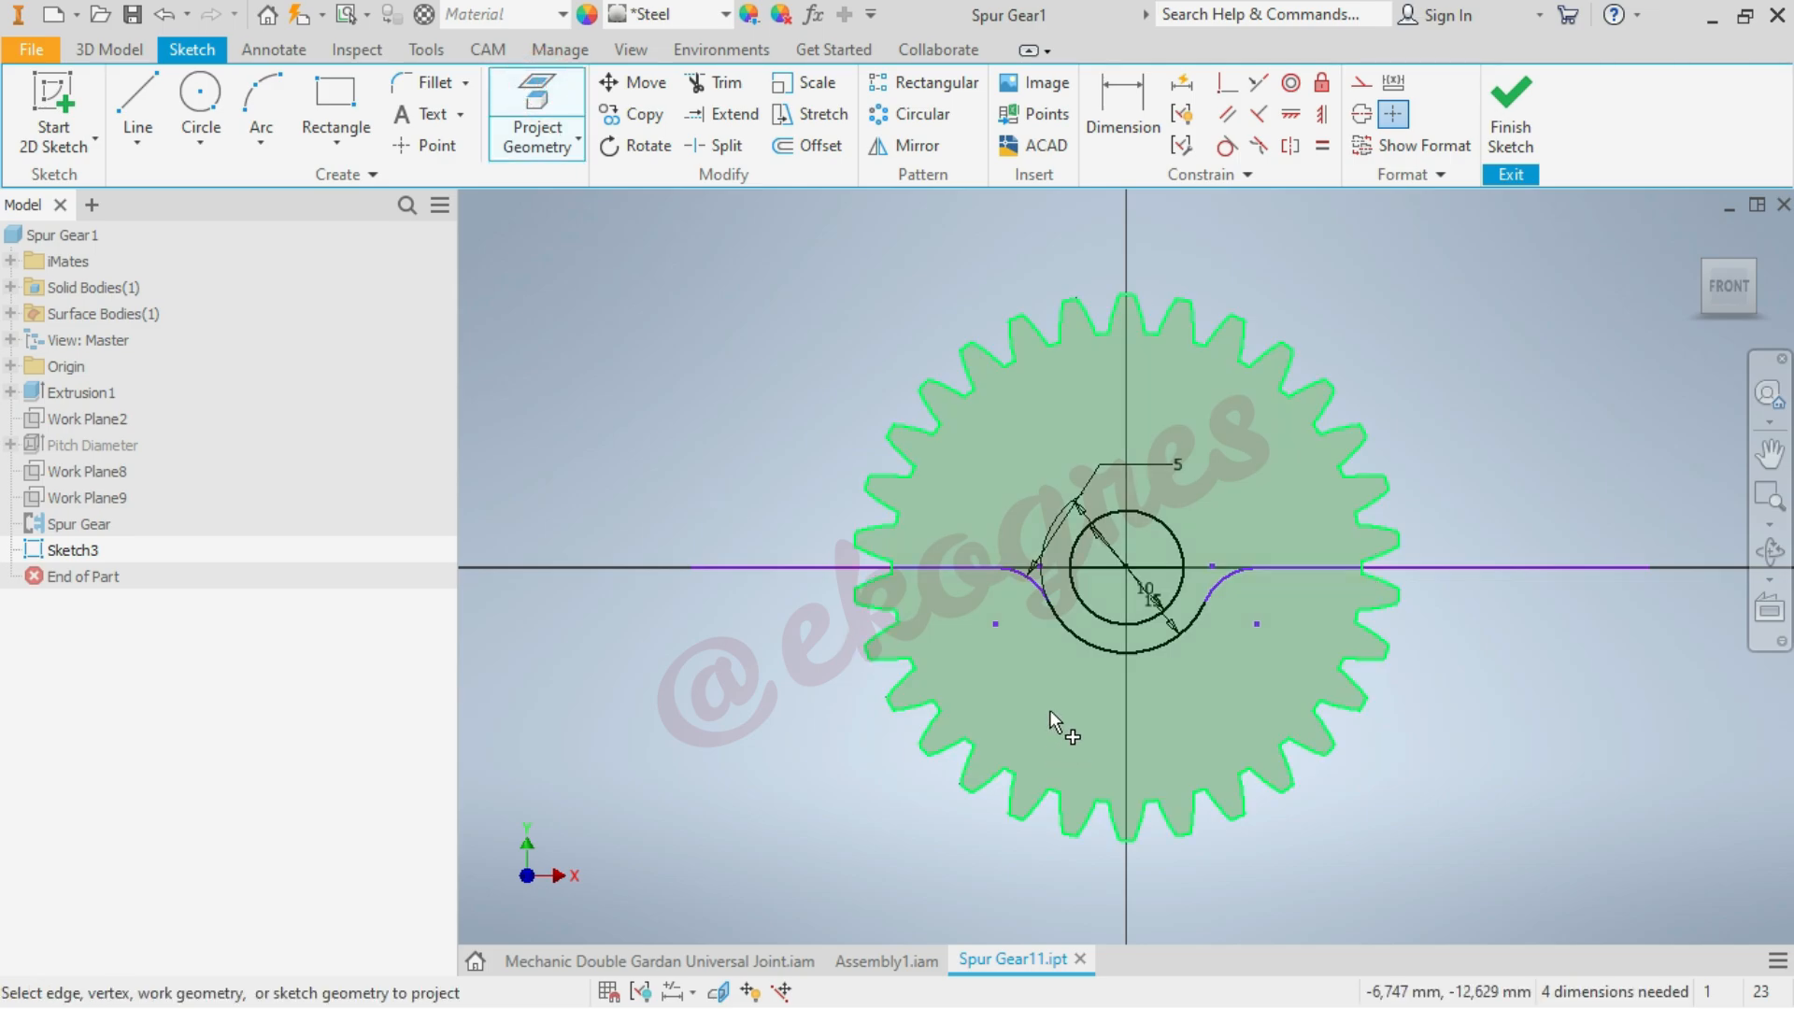
pyautogui.click(1089, 752)
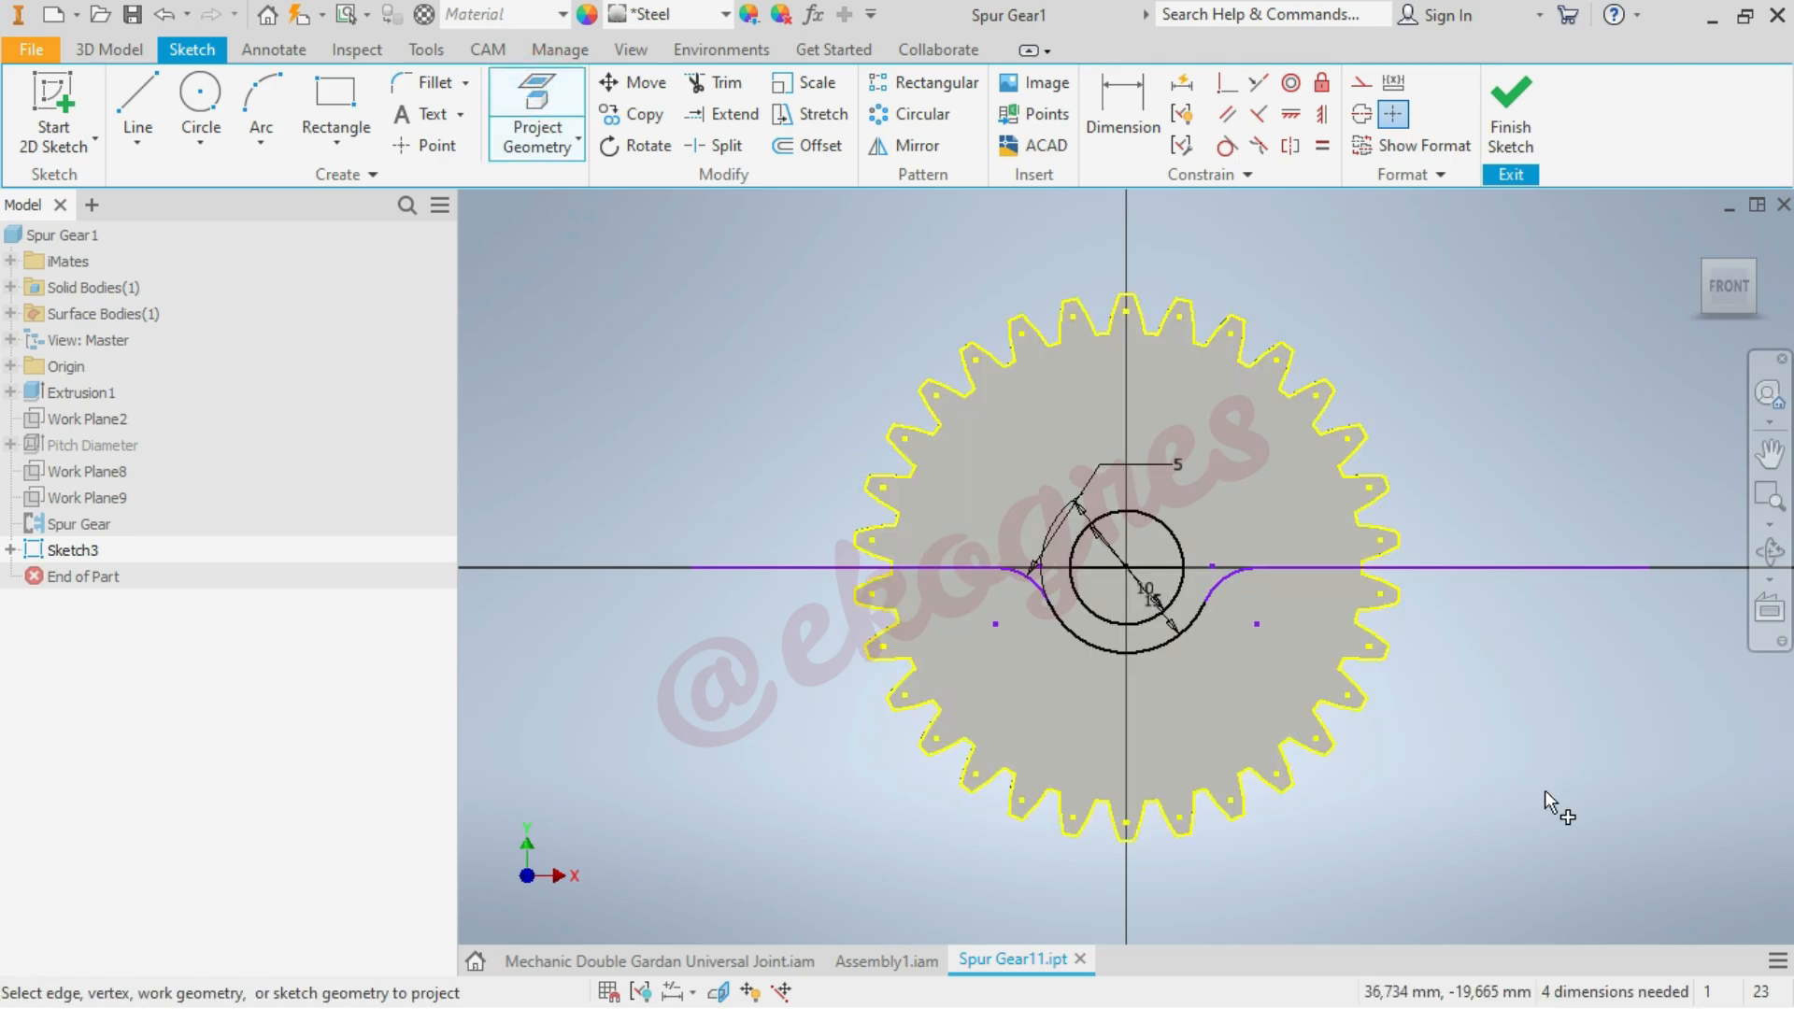
pyautogui.click(1511, 102)
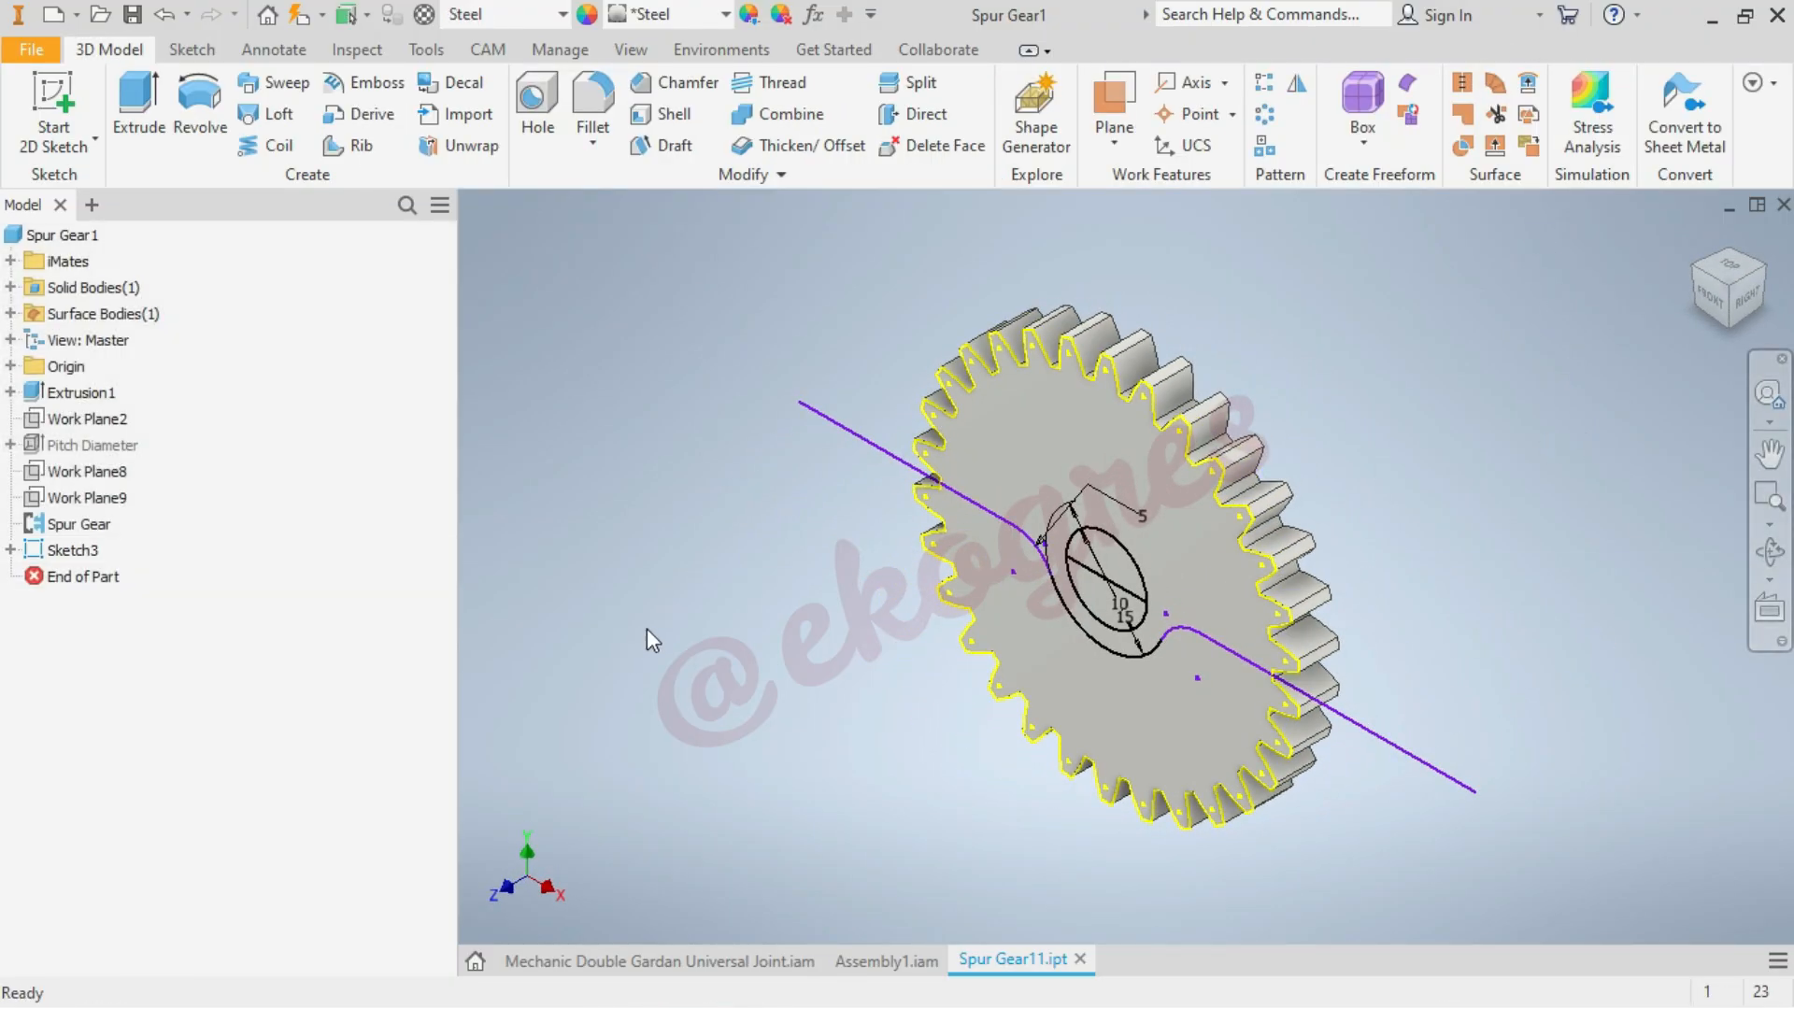
# Extrude-cut the 10 mm circle's regions and the gear's lower toothed region through the full gear thickness
pyautogui.click(161, 105)
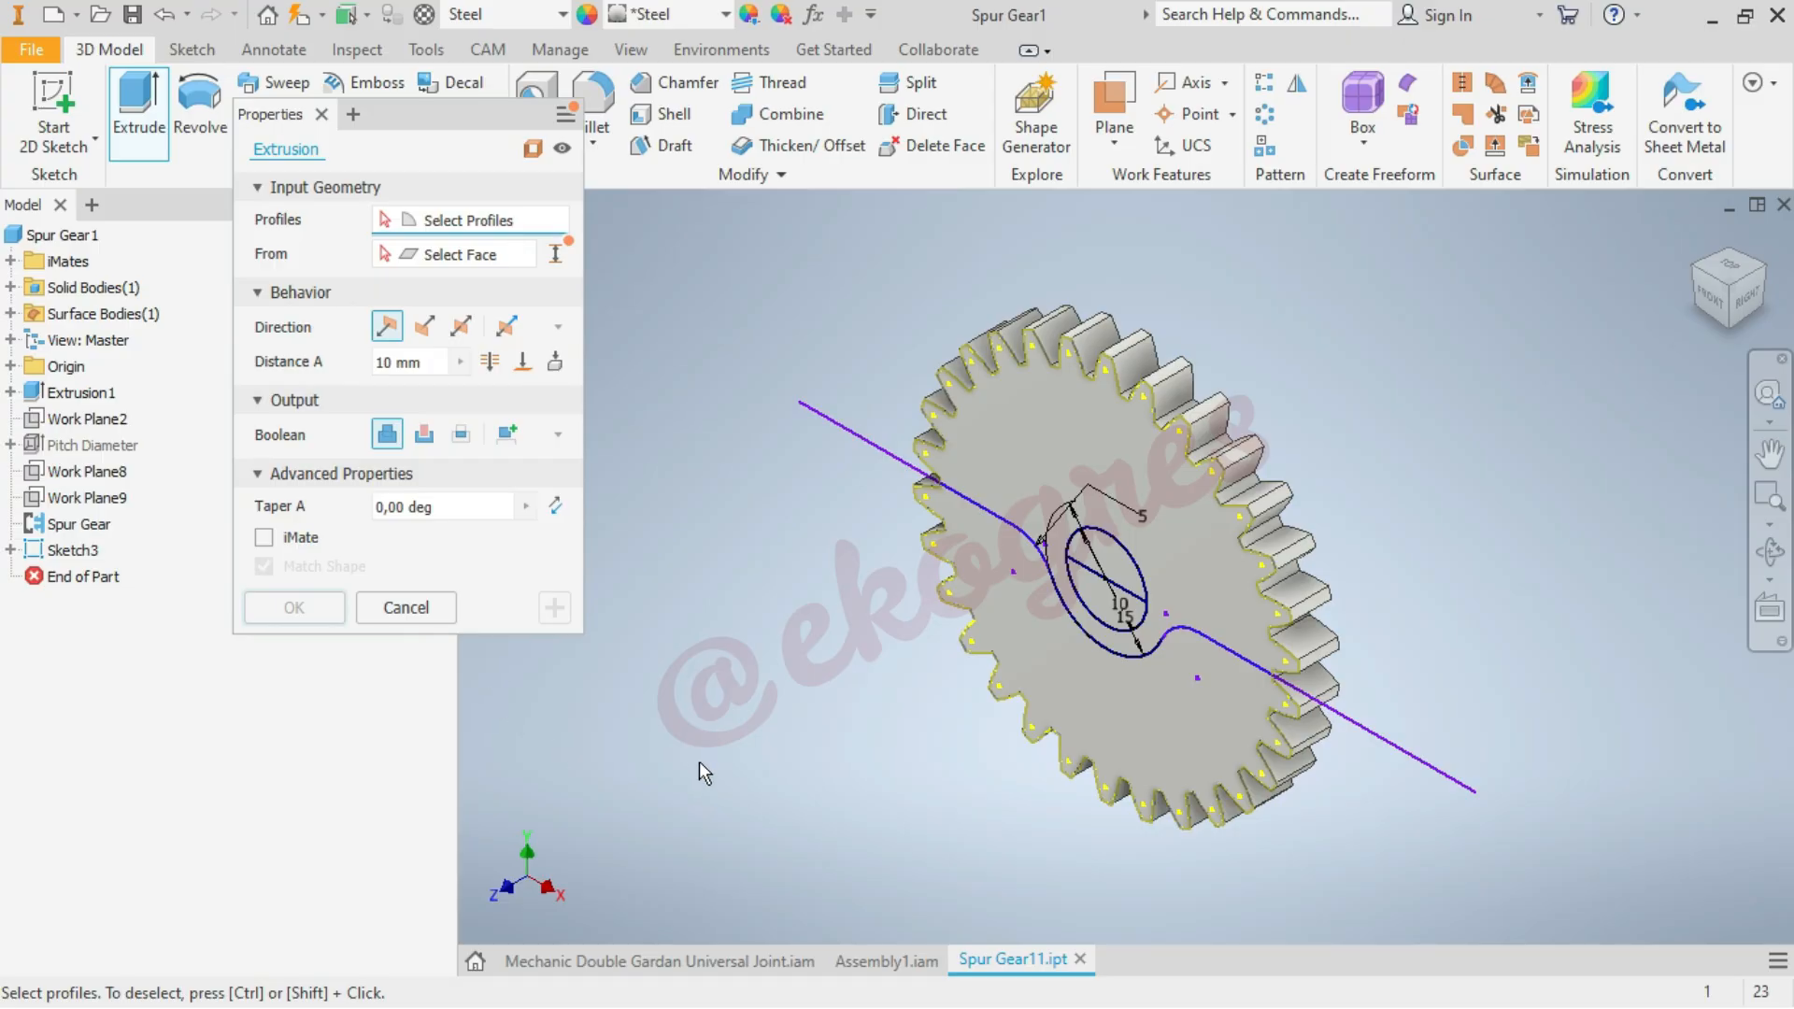
pyautogui.click(424, 434)
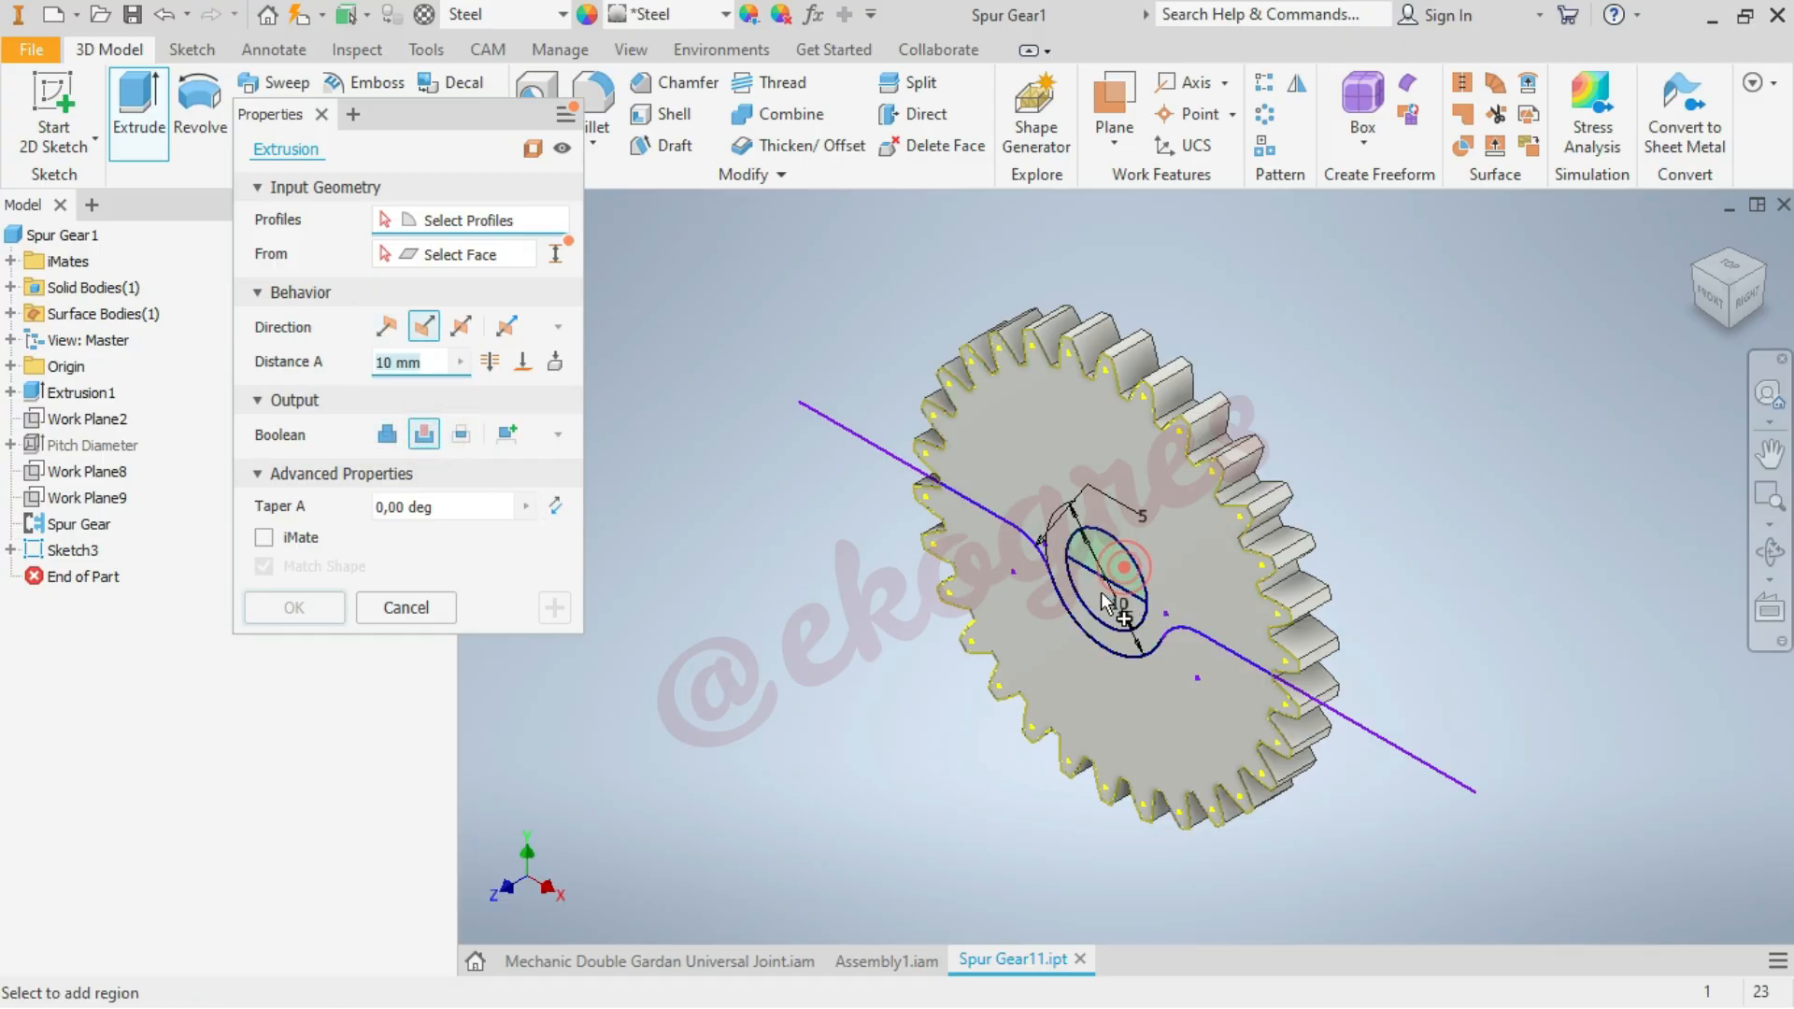
pyautogui.click(1127, 577)
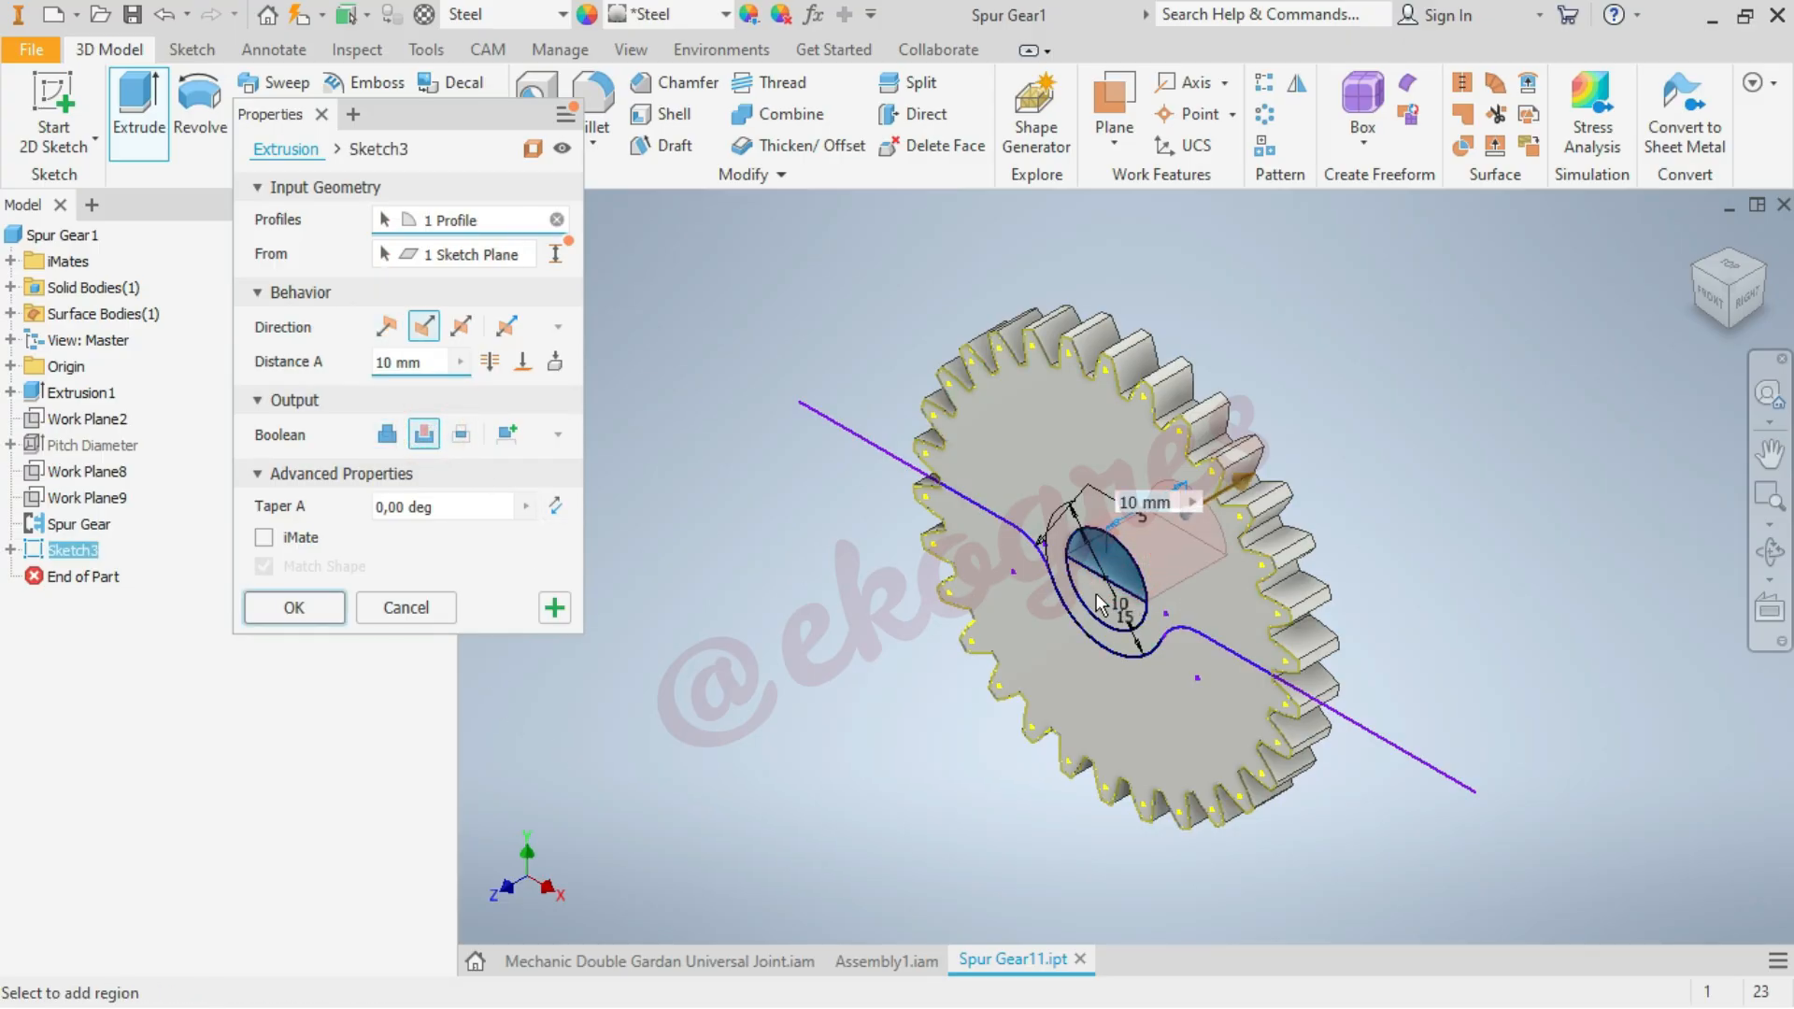
pyautogui.click(1148, 709)
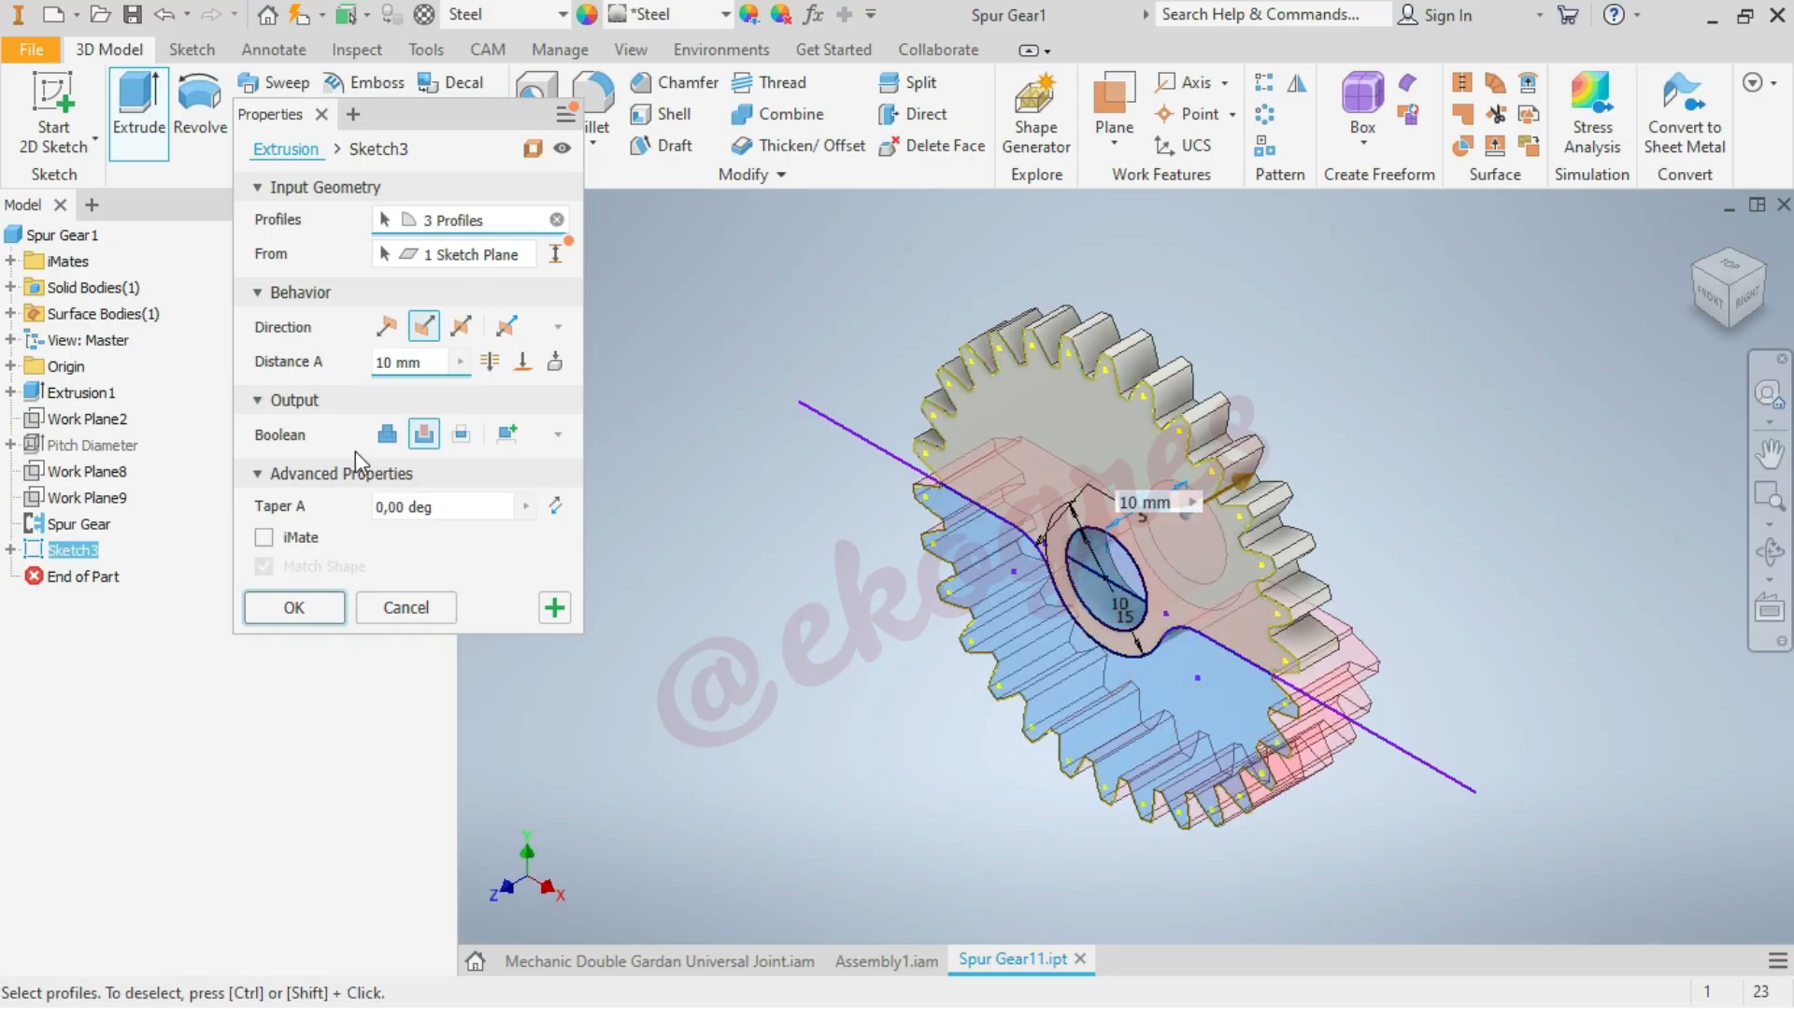
pyautogui.click(488, 362)
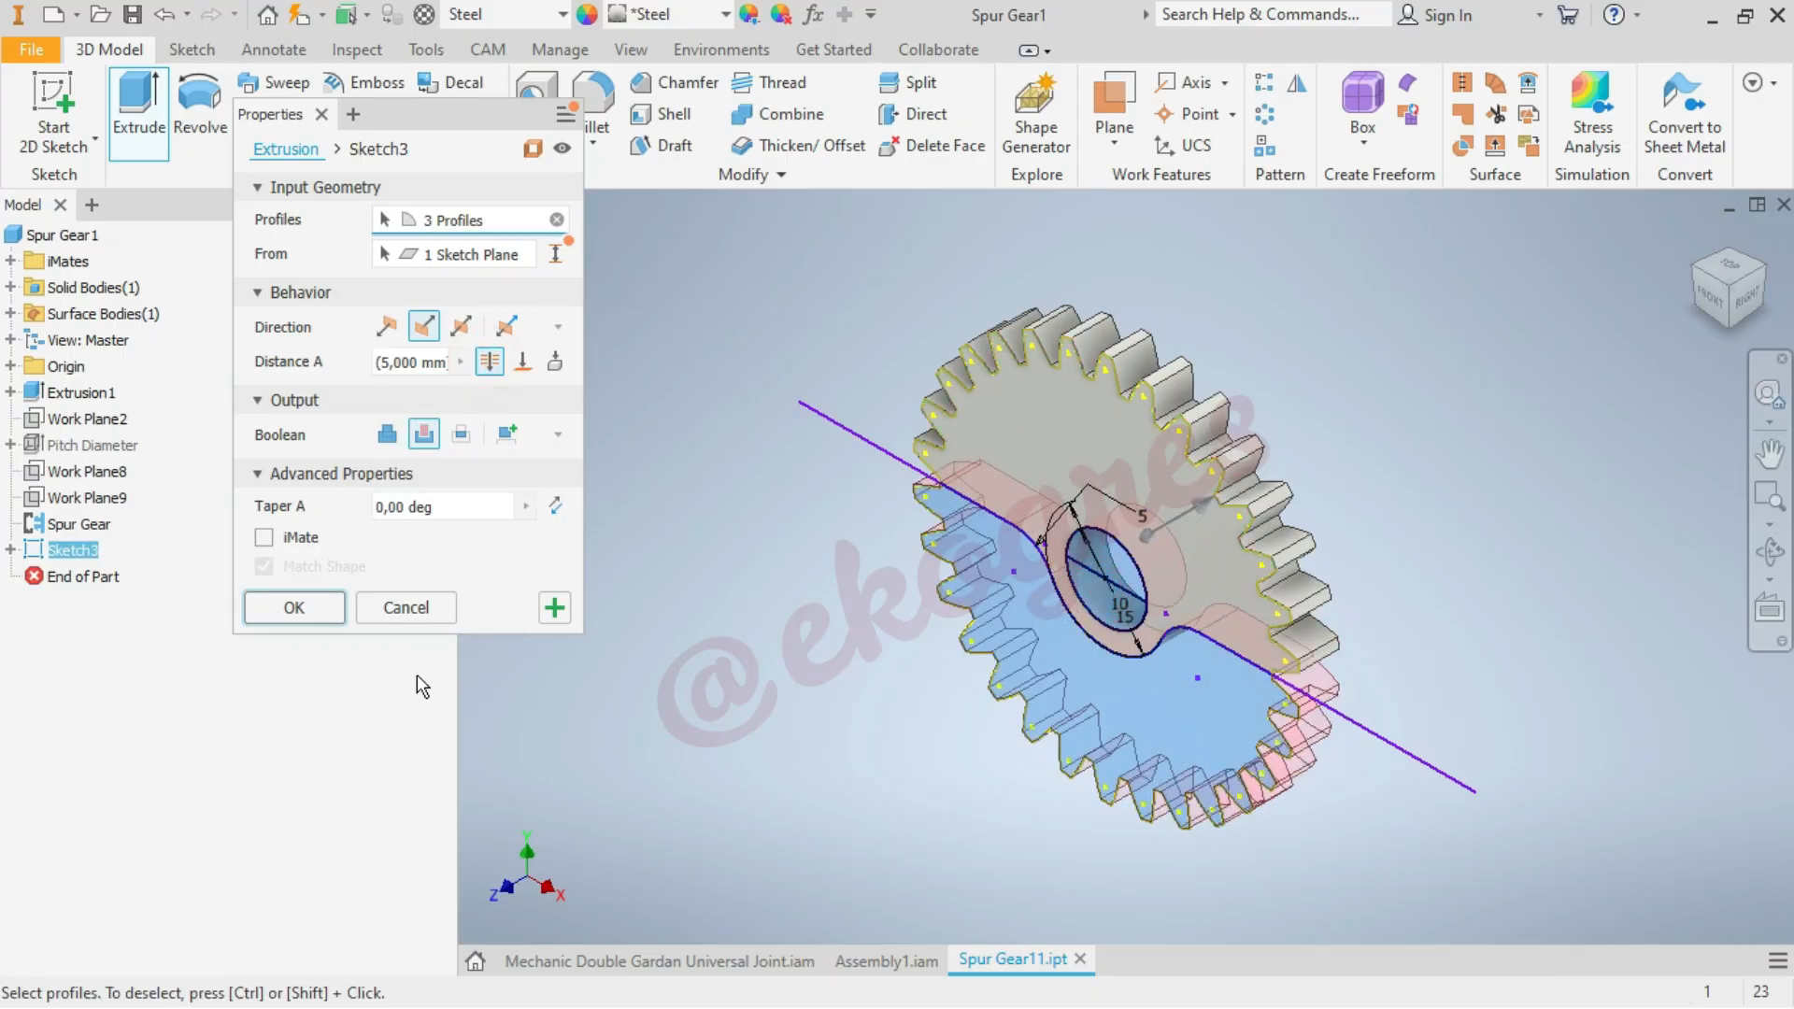
pyautogui.click(288, 609)
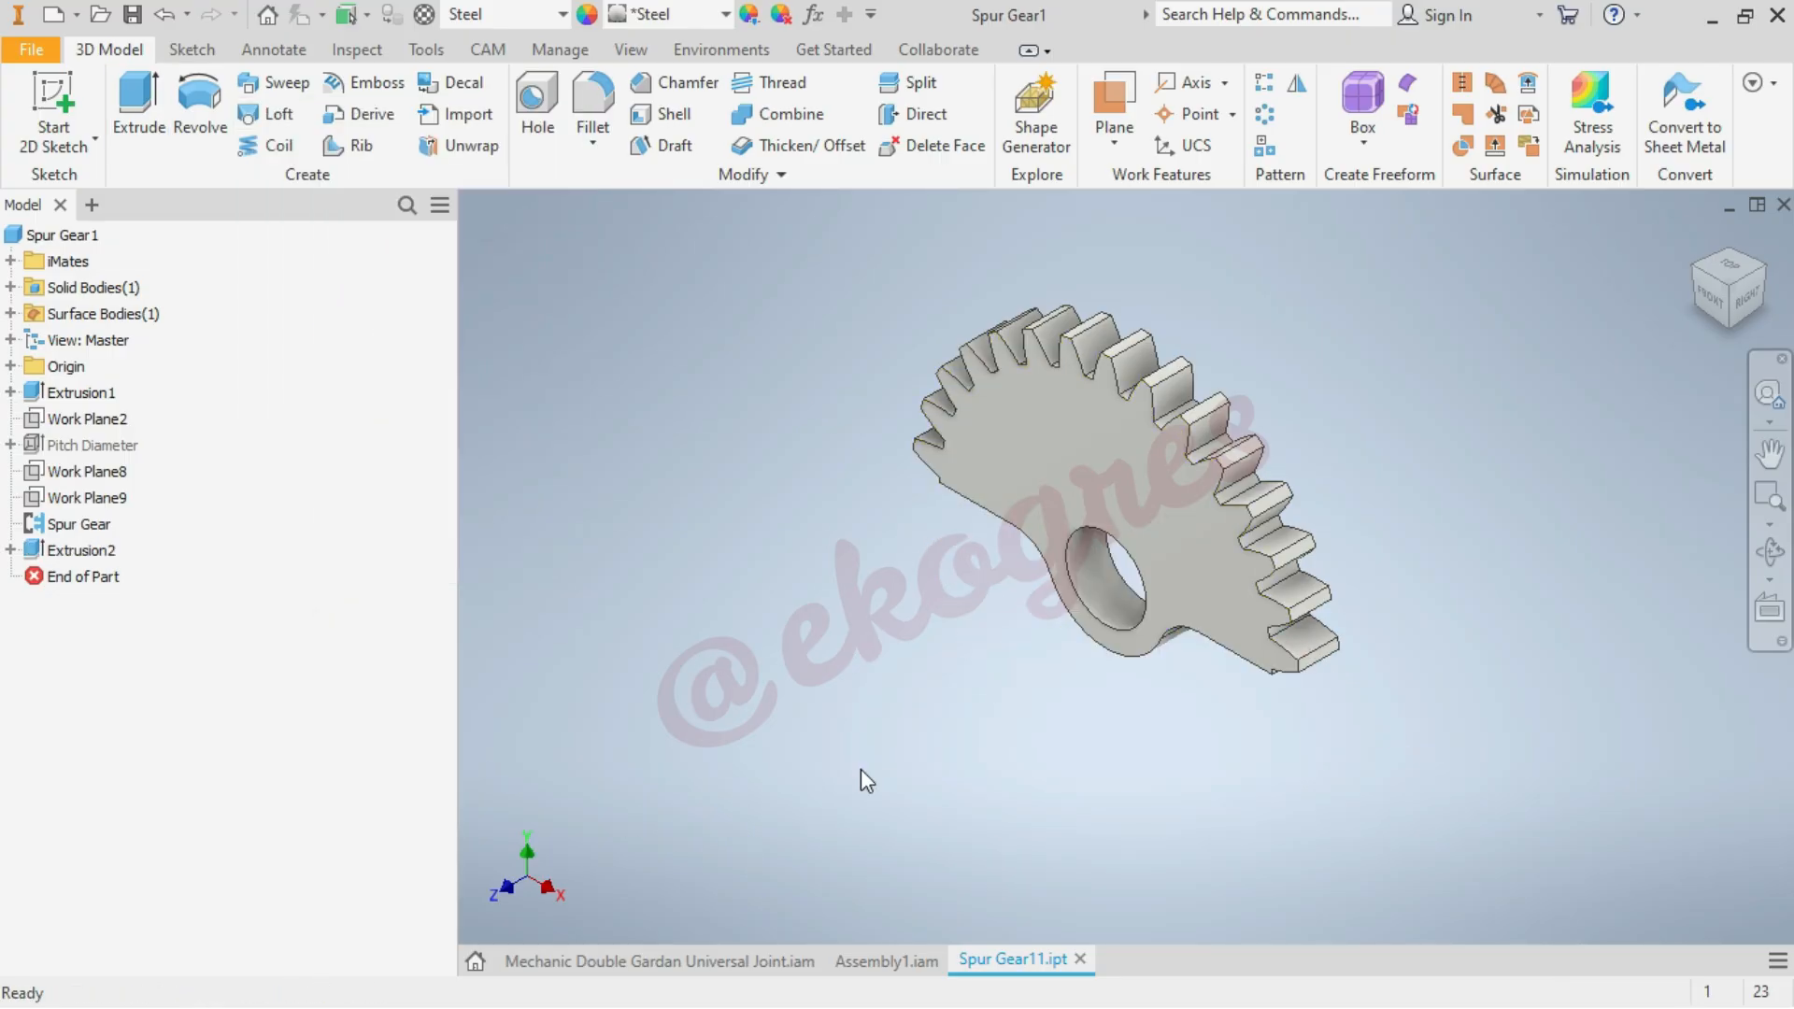
# Return to Assembly1.iam, update it with the modified gear, and save it together with its dependent files
pyautogui.click(892, 967)
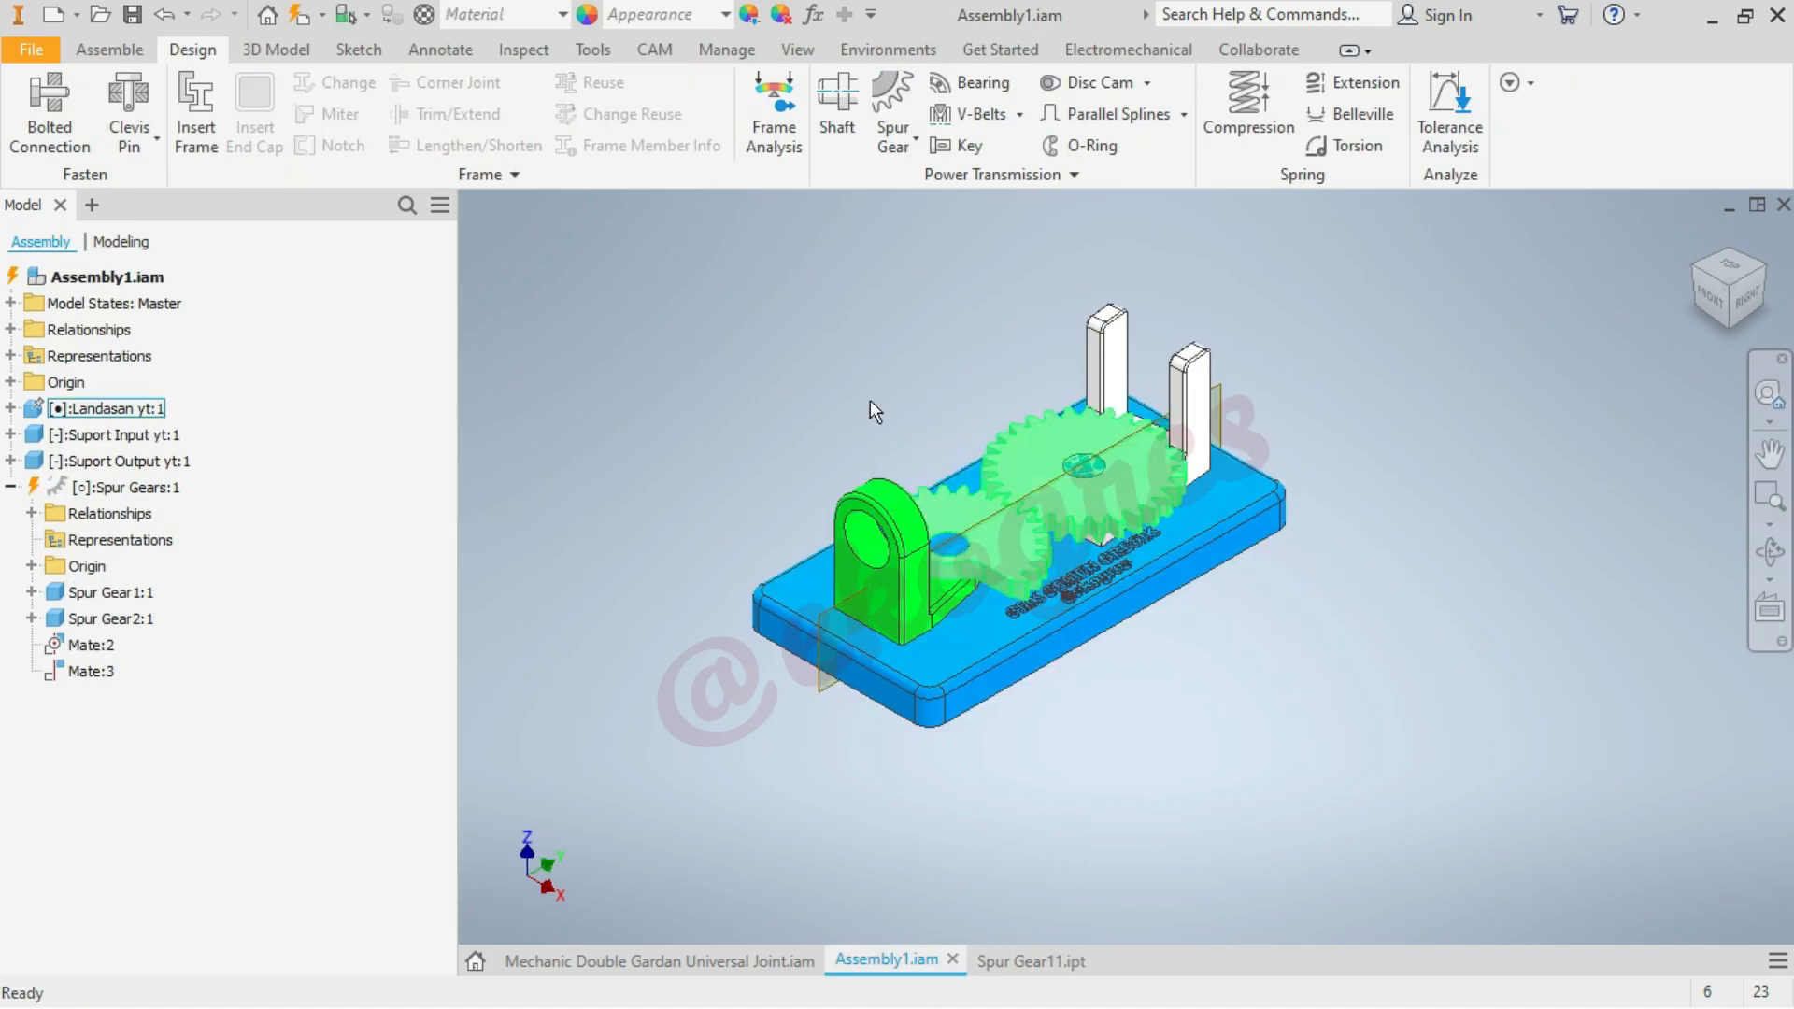
pyautogui.click(299, 16)
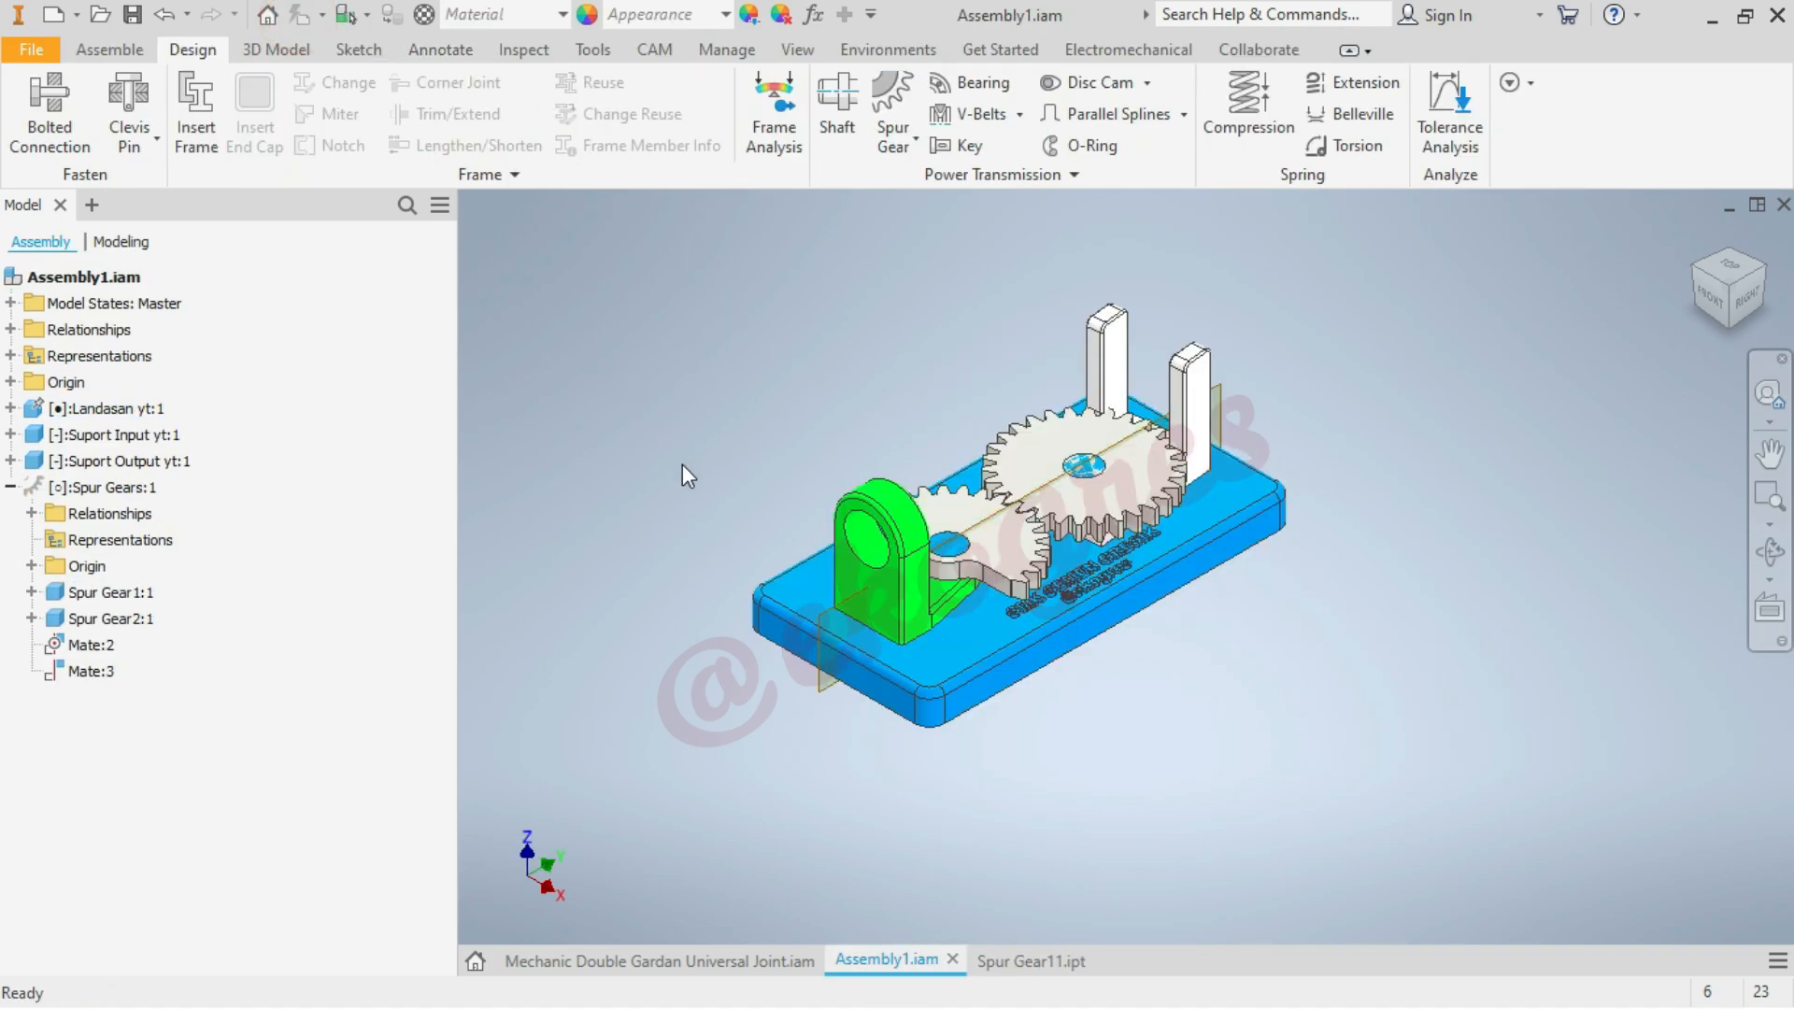
pyautogui.hotkey('ctrl', 's')
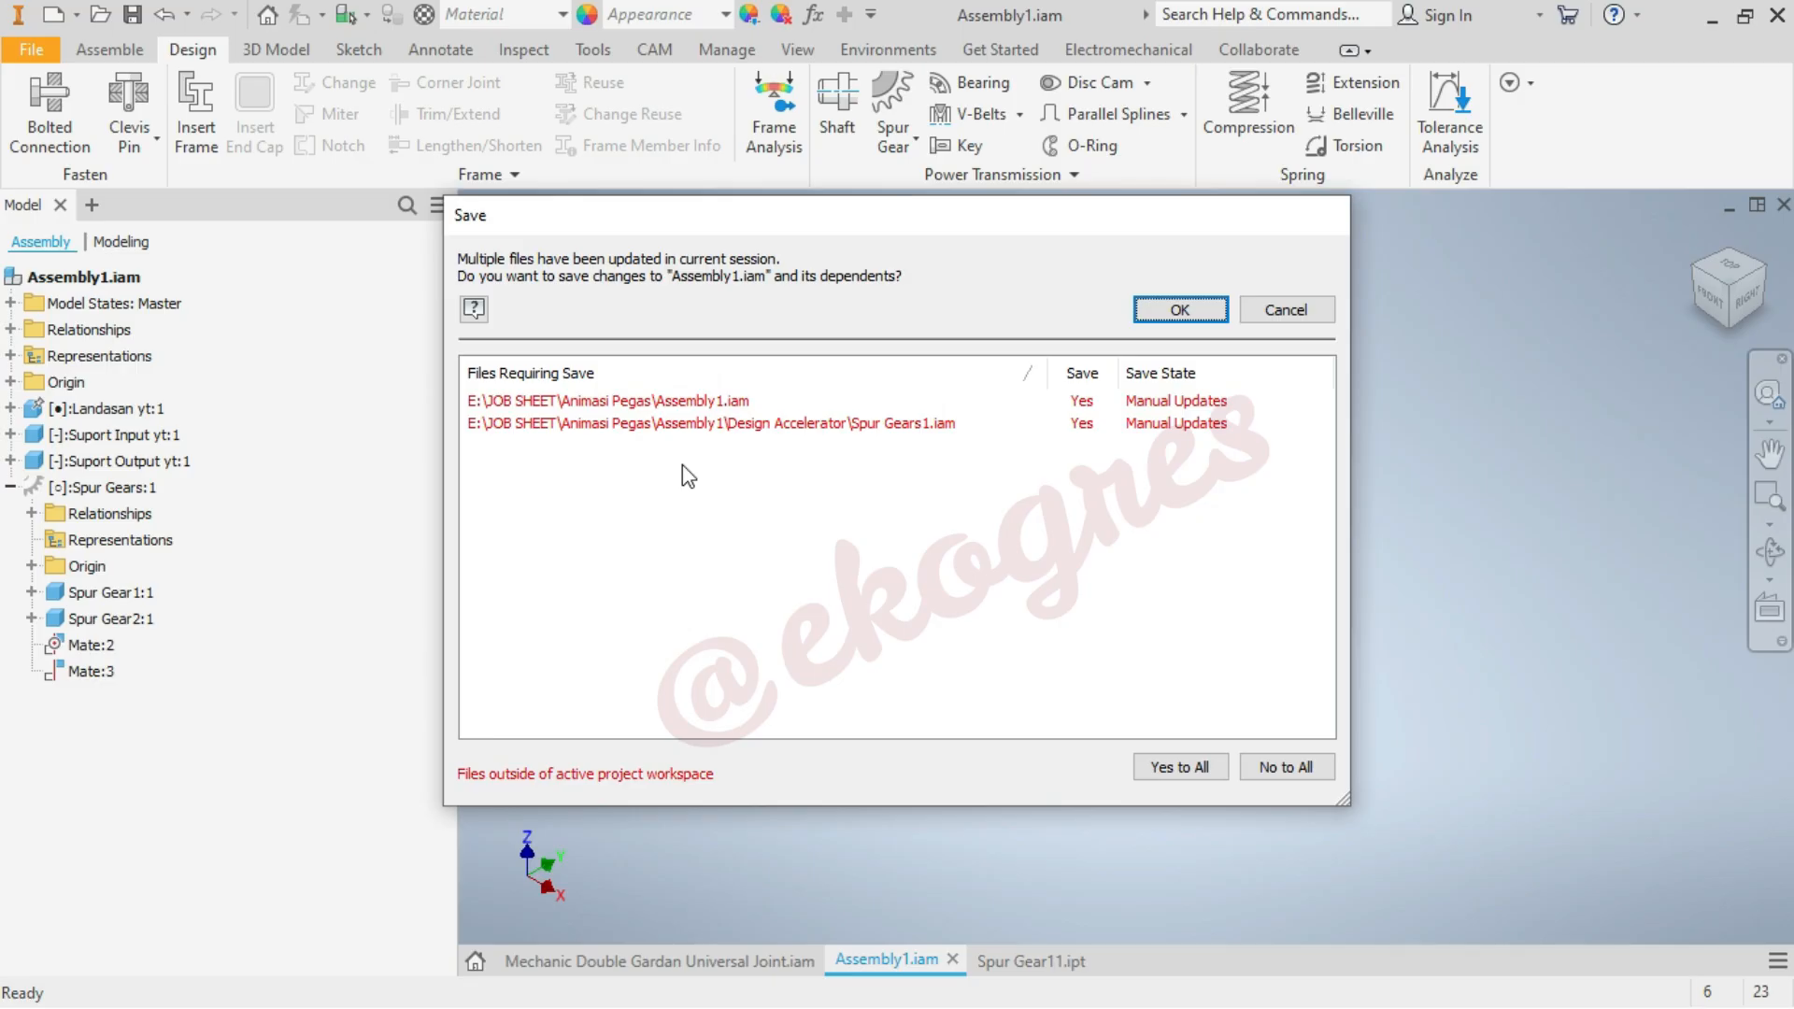
pyautogui.press('Return')
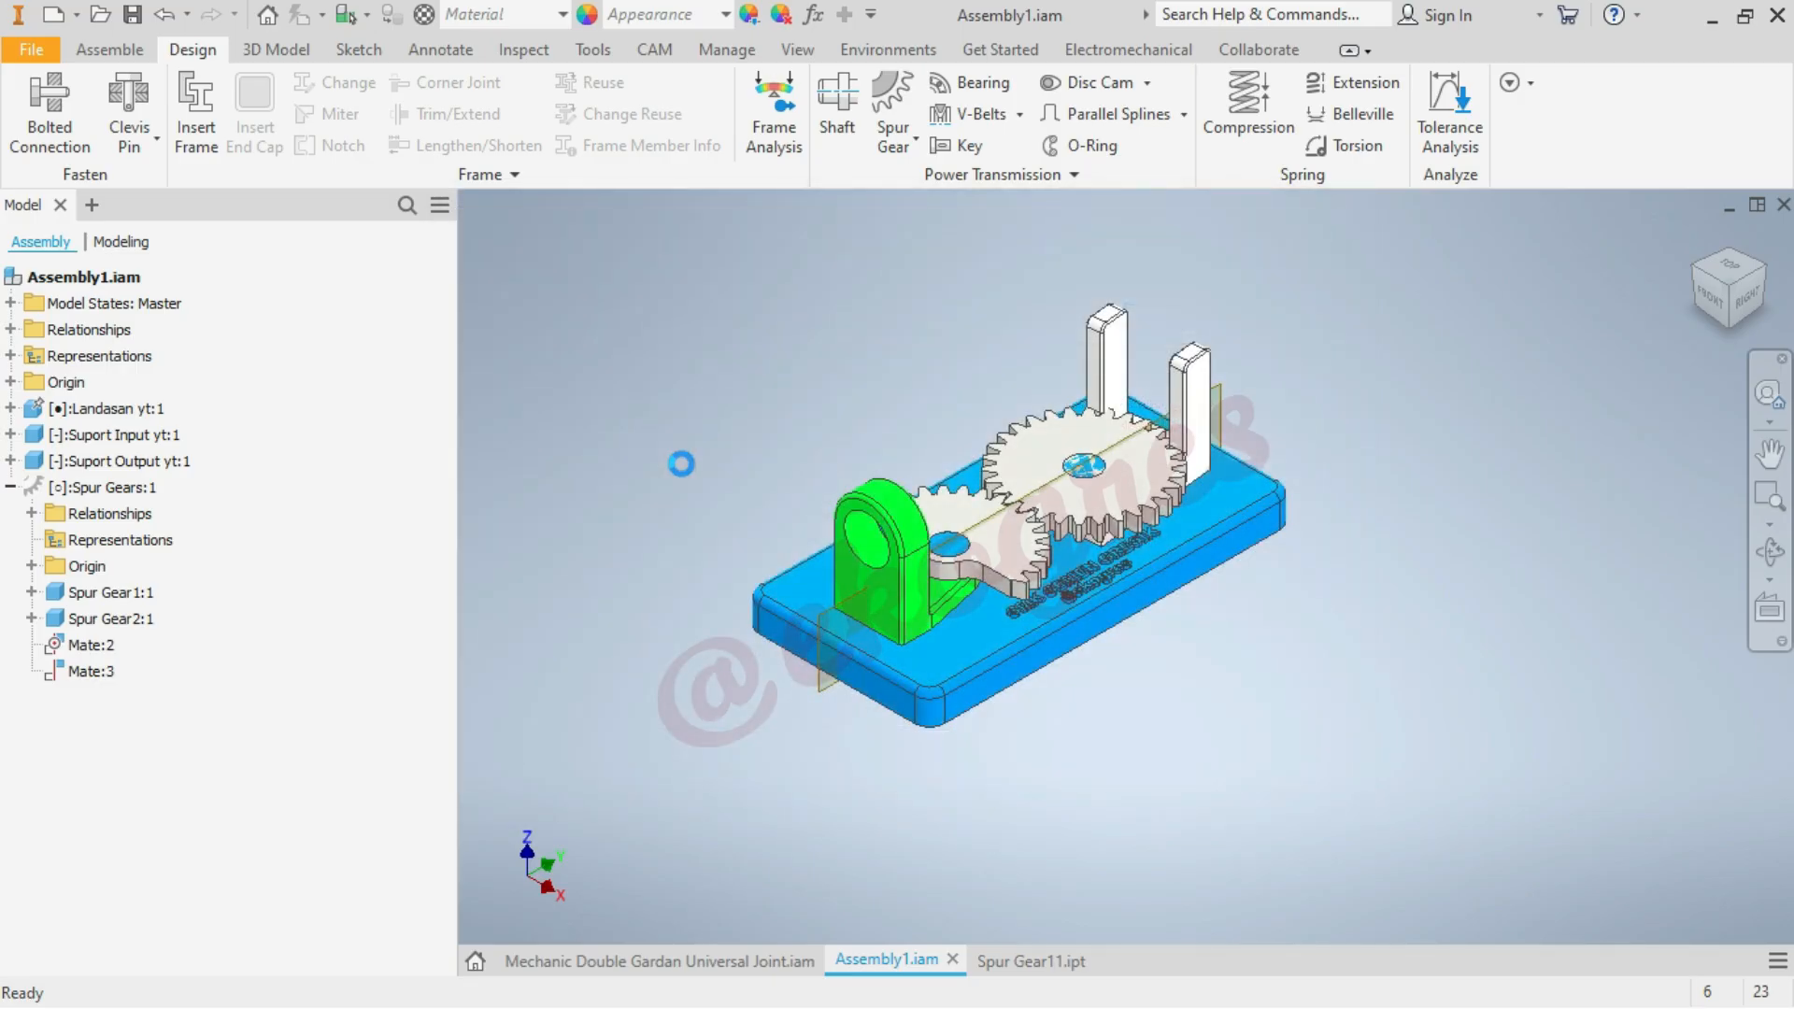
# Open the Spur Gear2 component from the assembly in its own part window
pyautogui.click(1775, 559)
pyautogui.moveTo(1158, 533); pyautogui.dragTo(1156, 593)
pyautogui.moveTo(1178, 531); pyautogui.dragTo(1119, 514)
pyautogui.click(1691, 239)
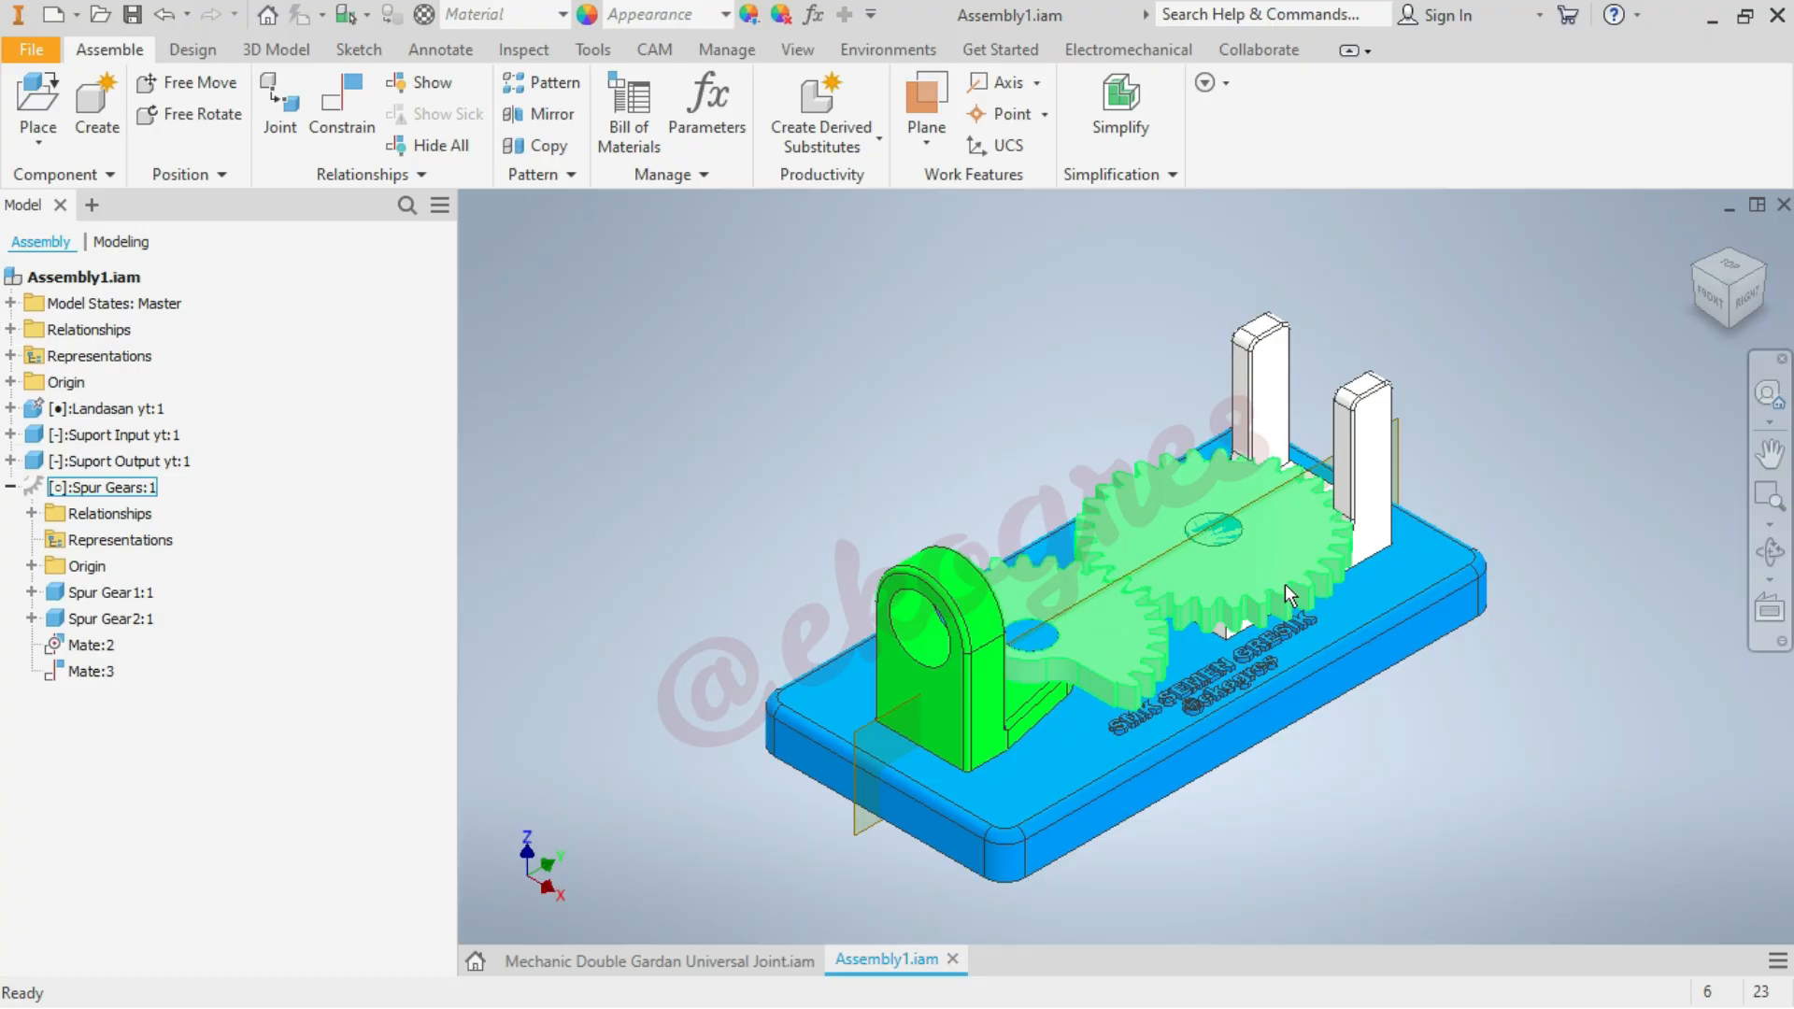
pyautogui.rightClick(114, 621)
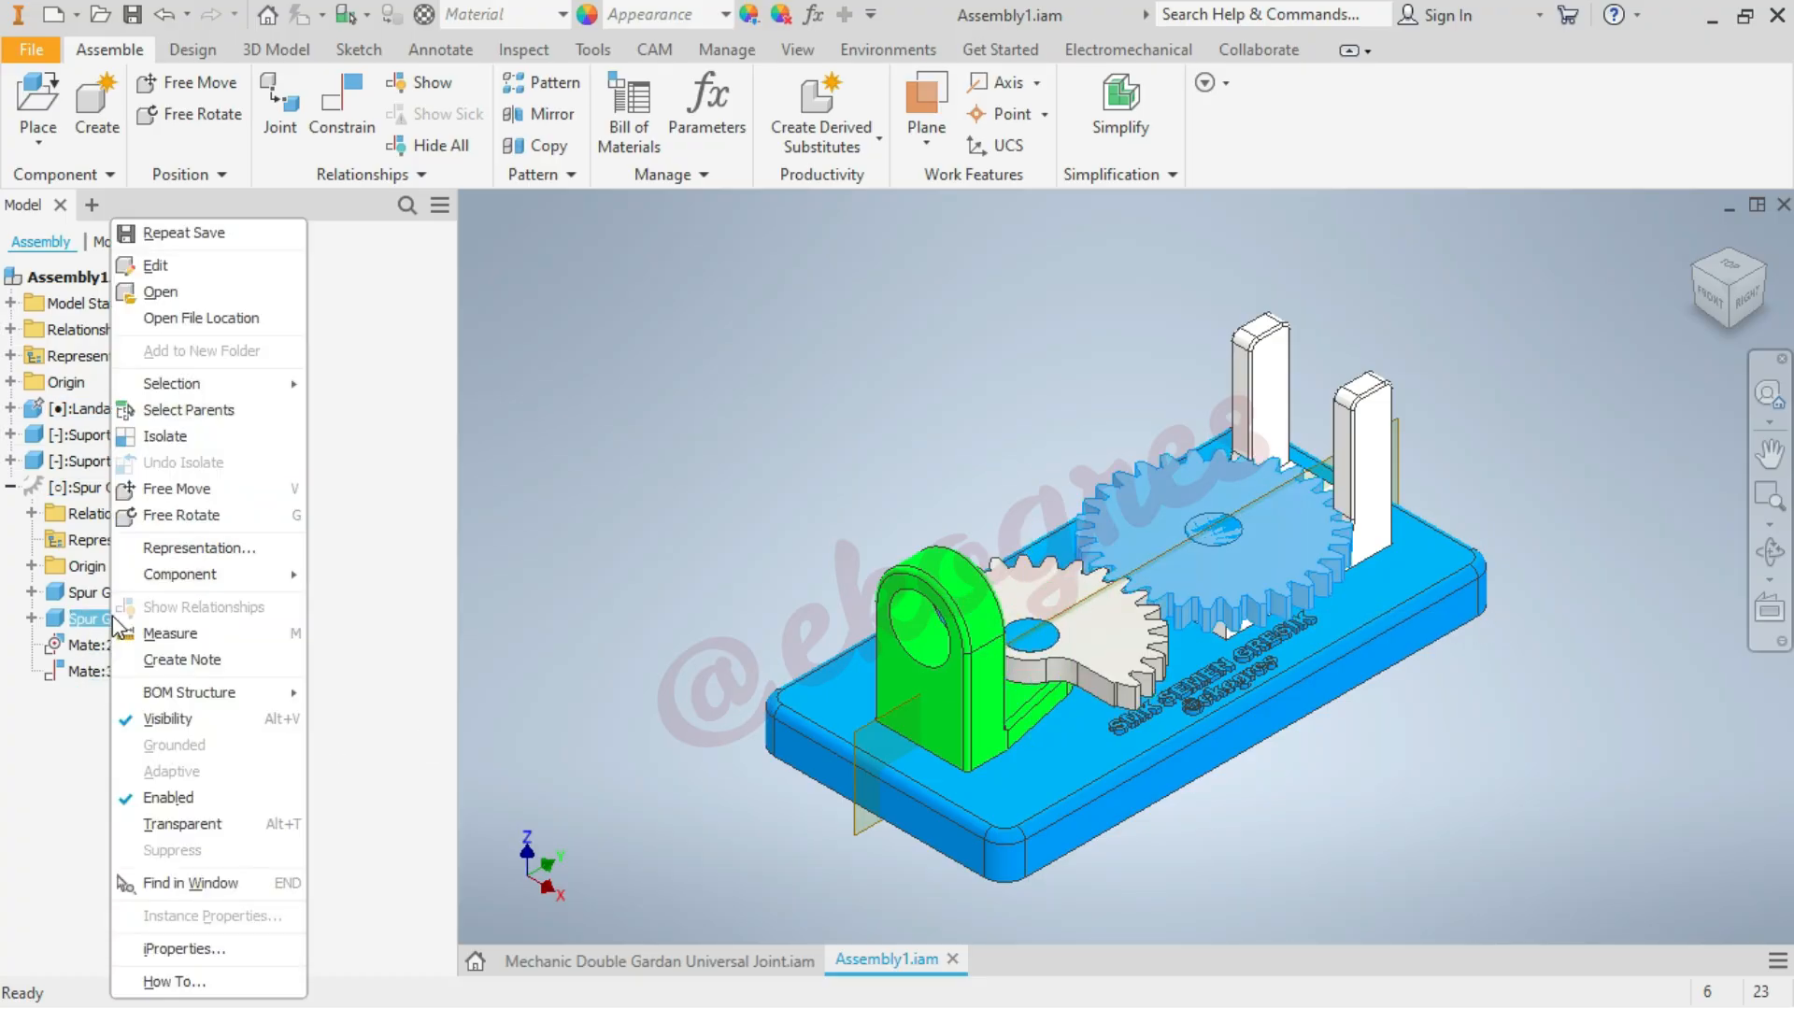
pyautogui.click(174, 292)
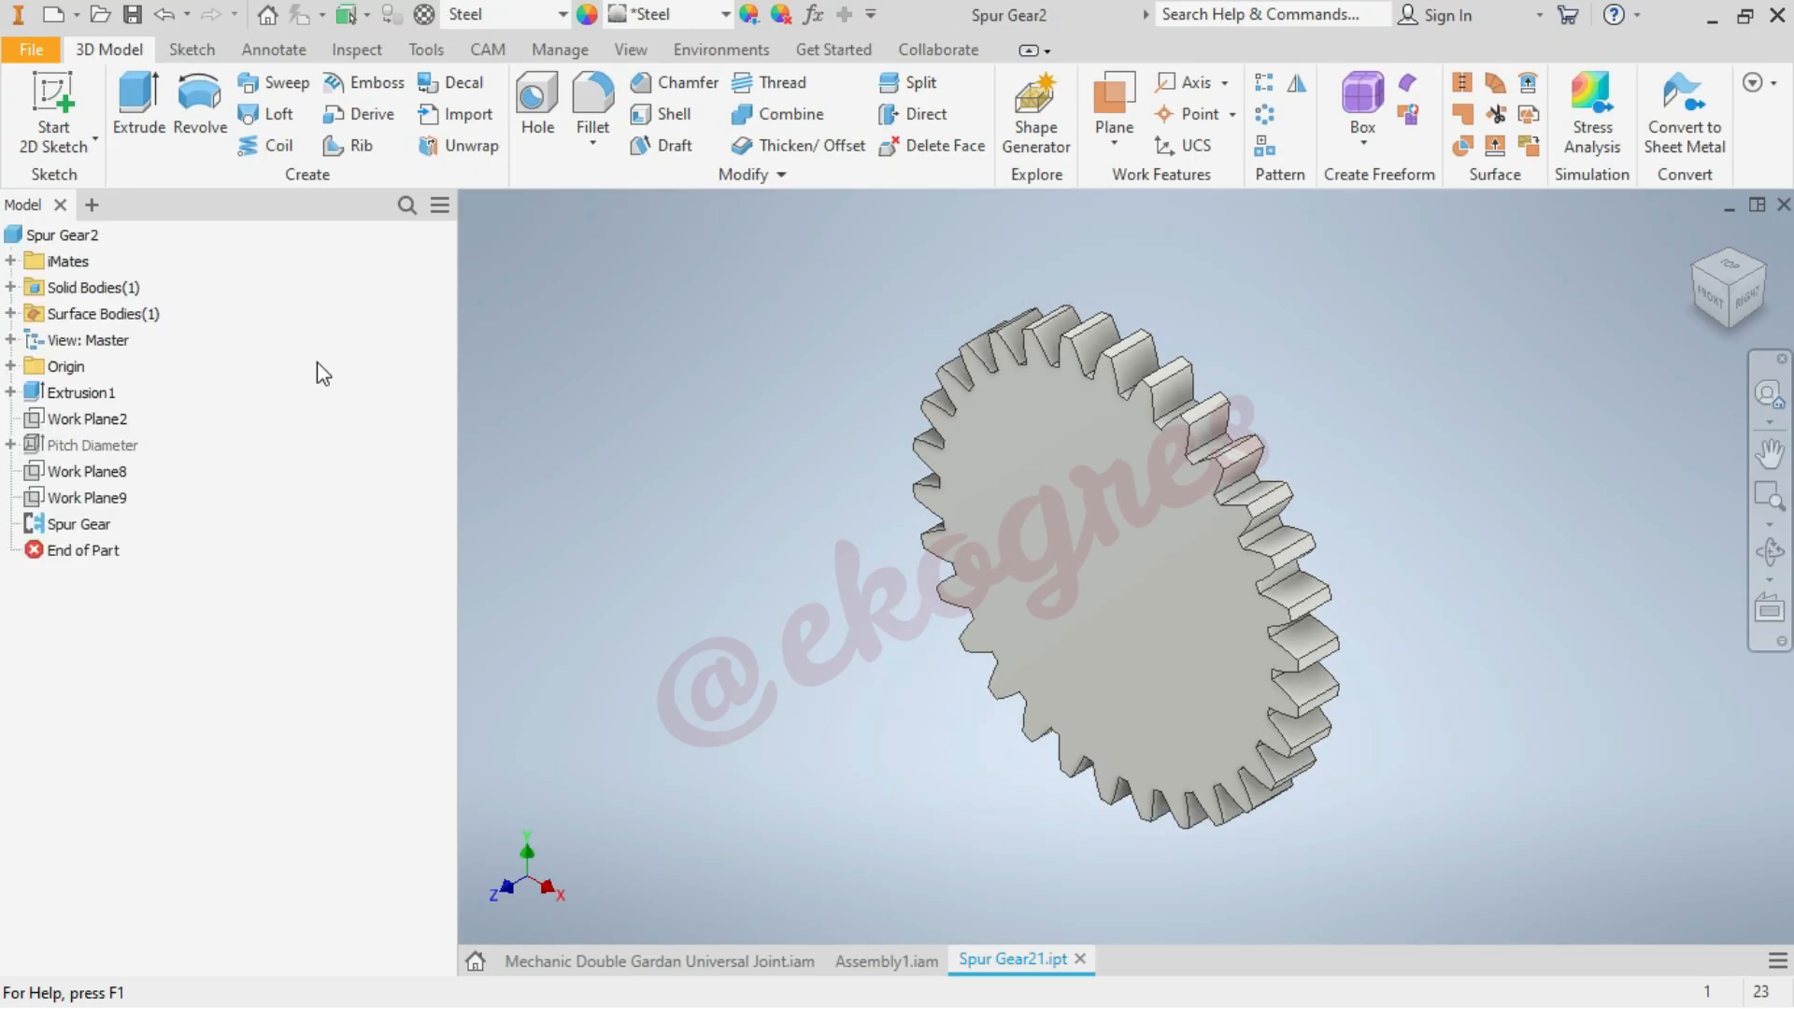
# Start a 2D sketch on the gear's front face and project the face's toothed outline into it
pyautogui.click(53, 110)
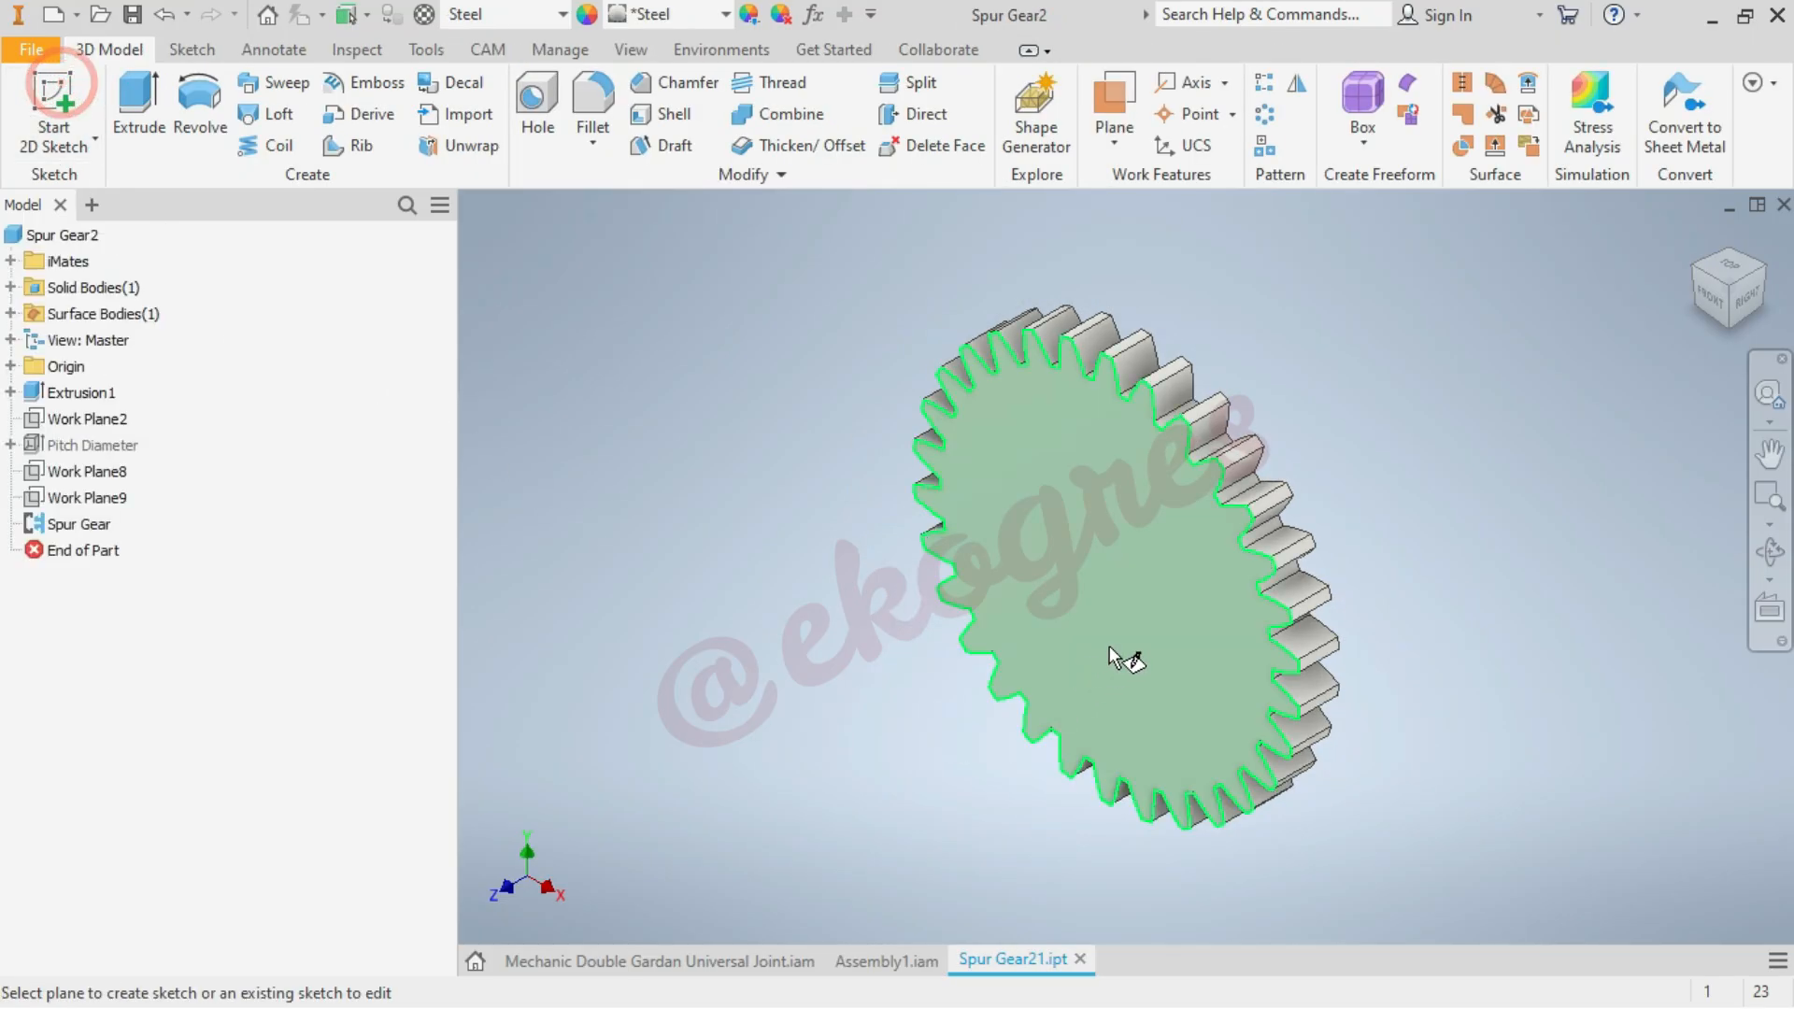
pyautogui.click(1123, 641)
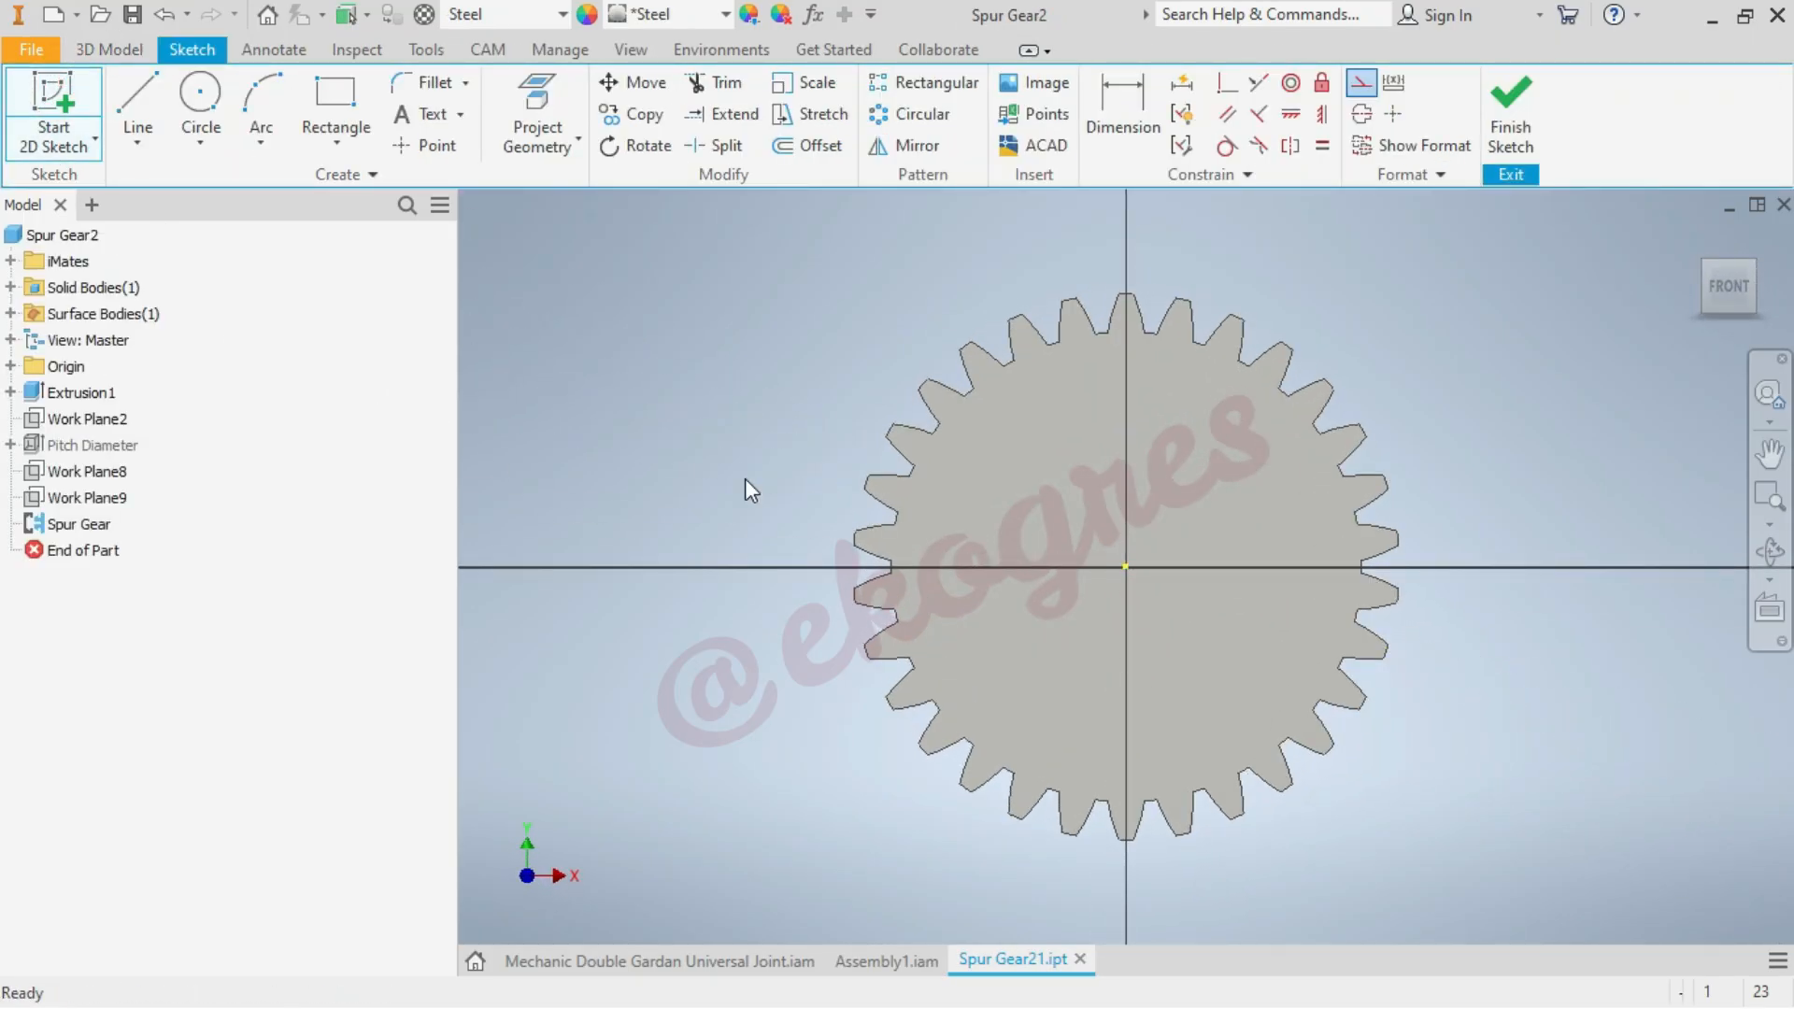
pyautogui.click(537, 112)
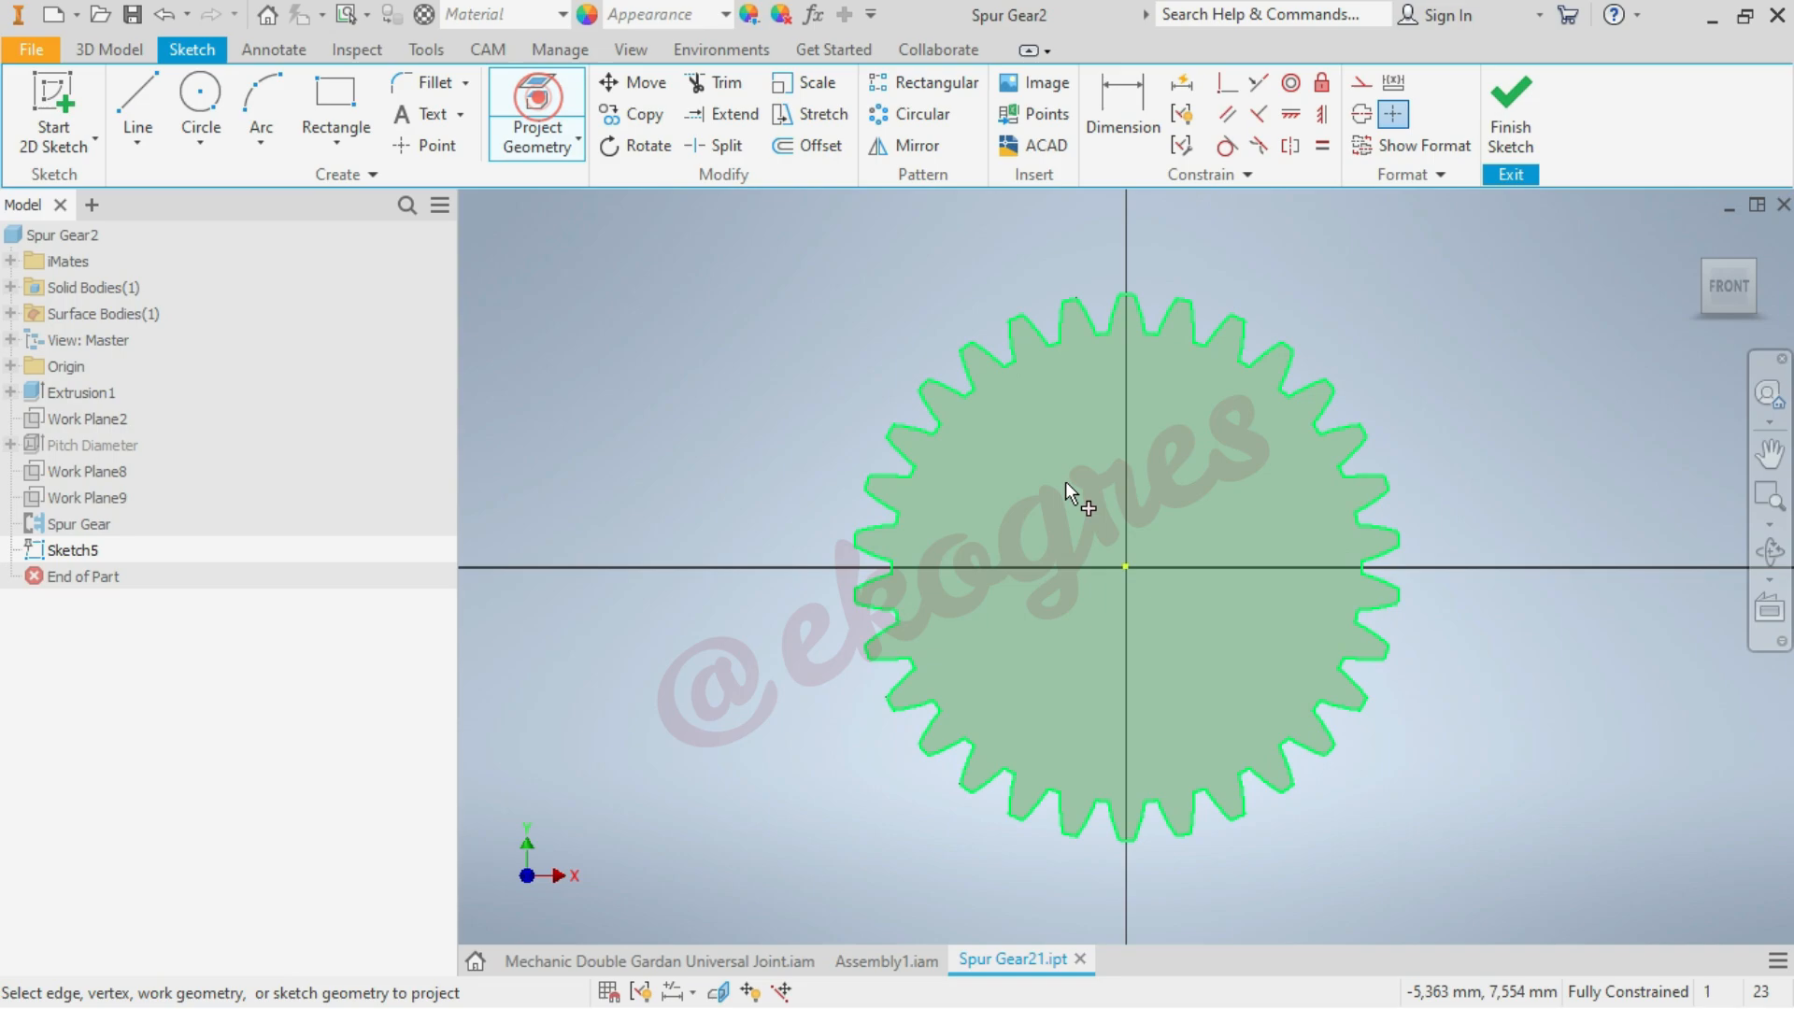
pyautogui.click(1085, 679)
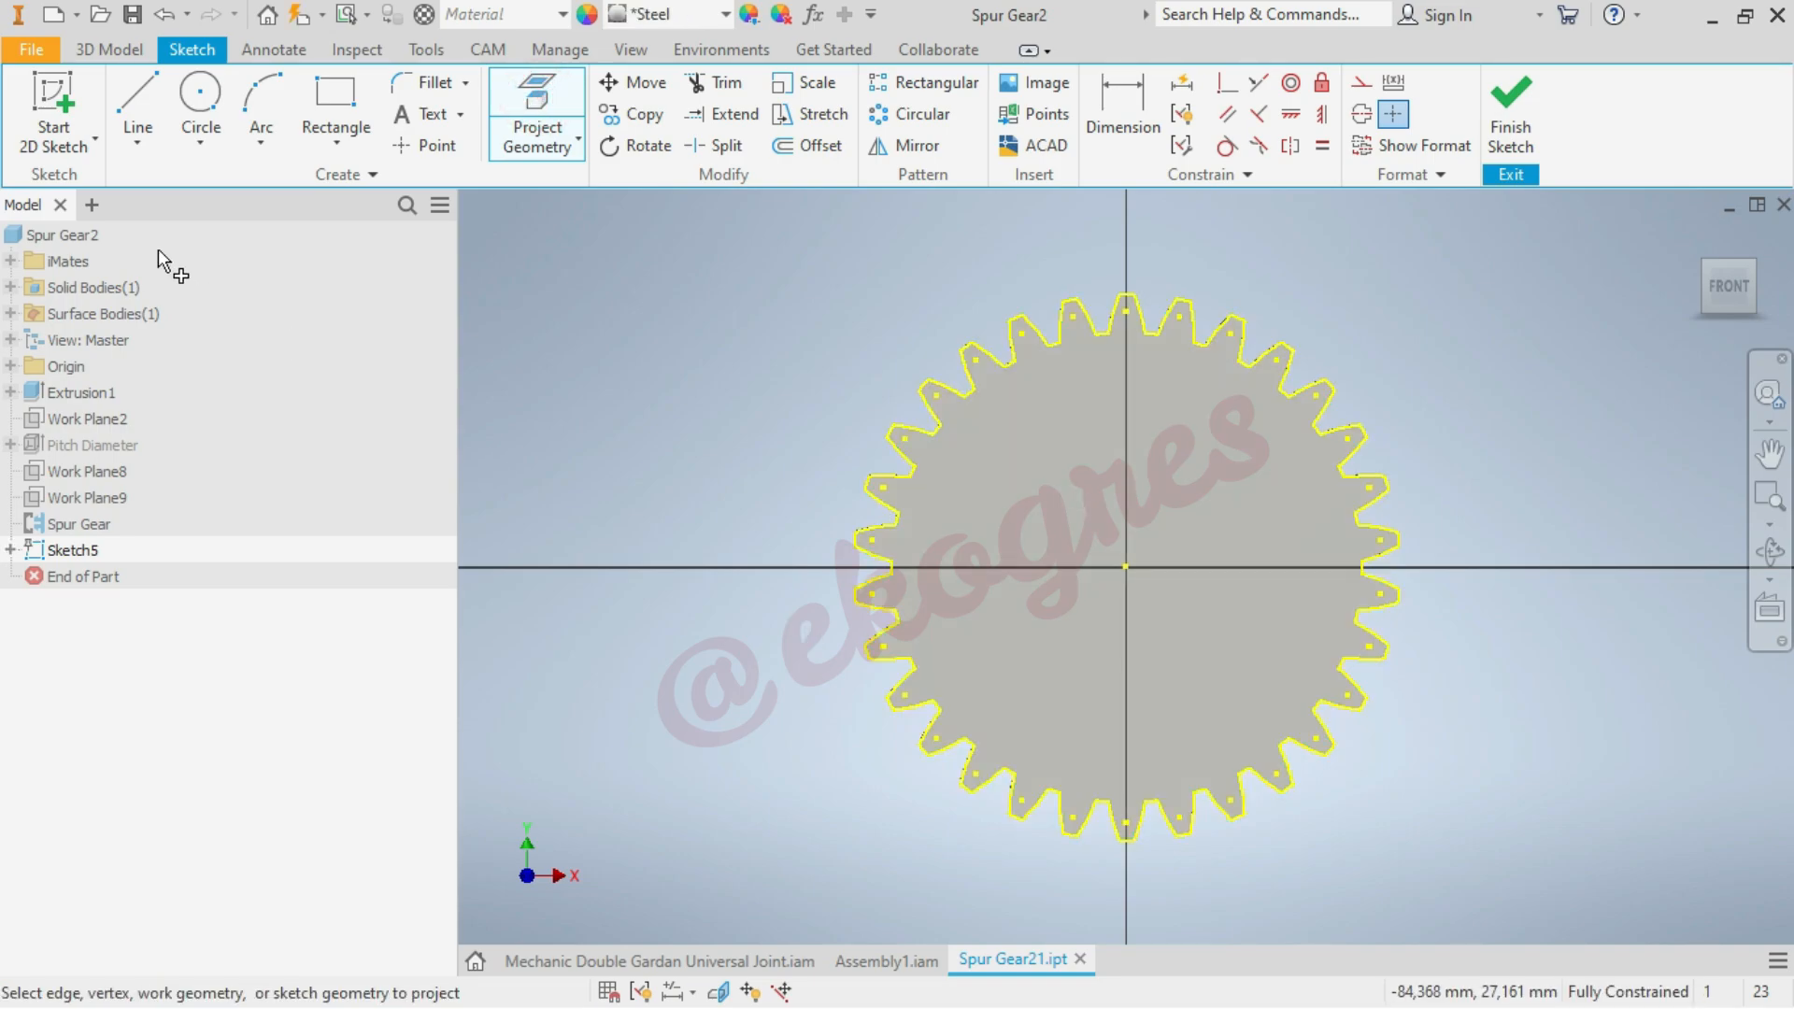
# Sketch two concentric circles of 10 mm and 15 mm diameter at the gear's centre
pyautogui.click(221, 107)
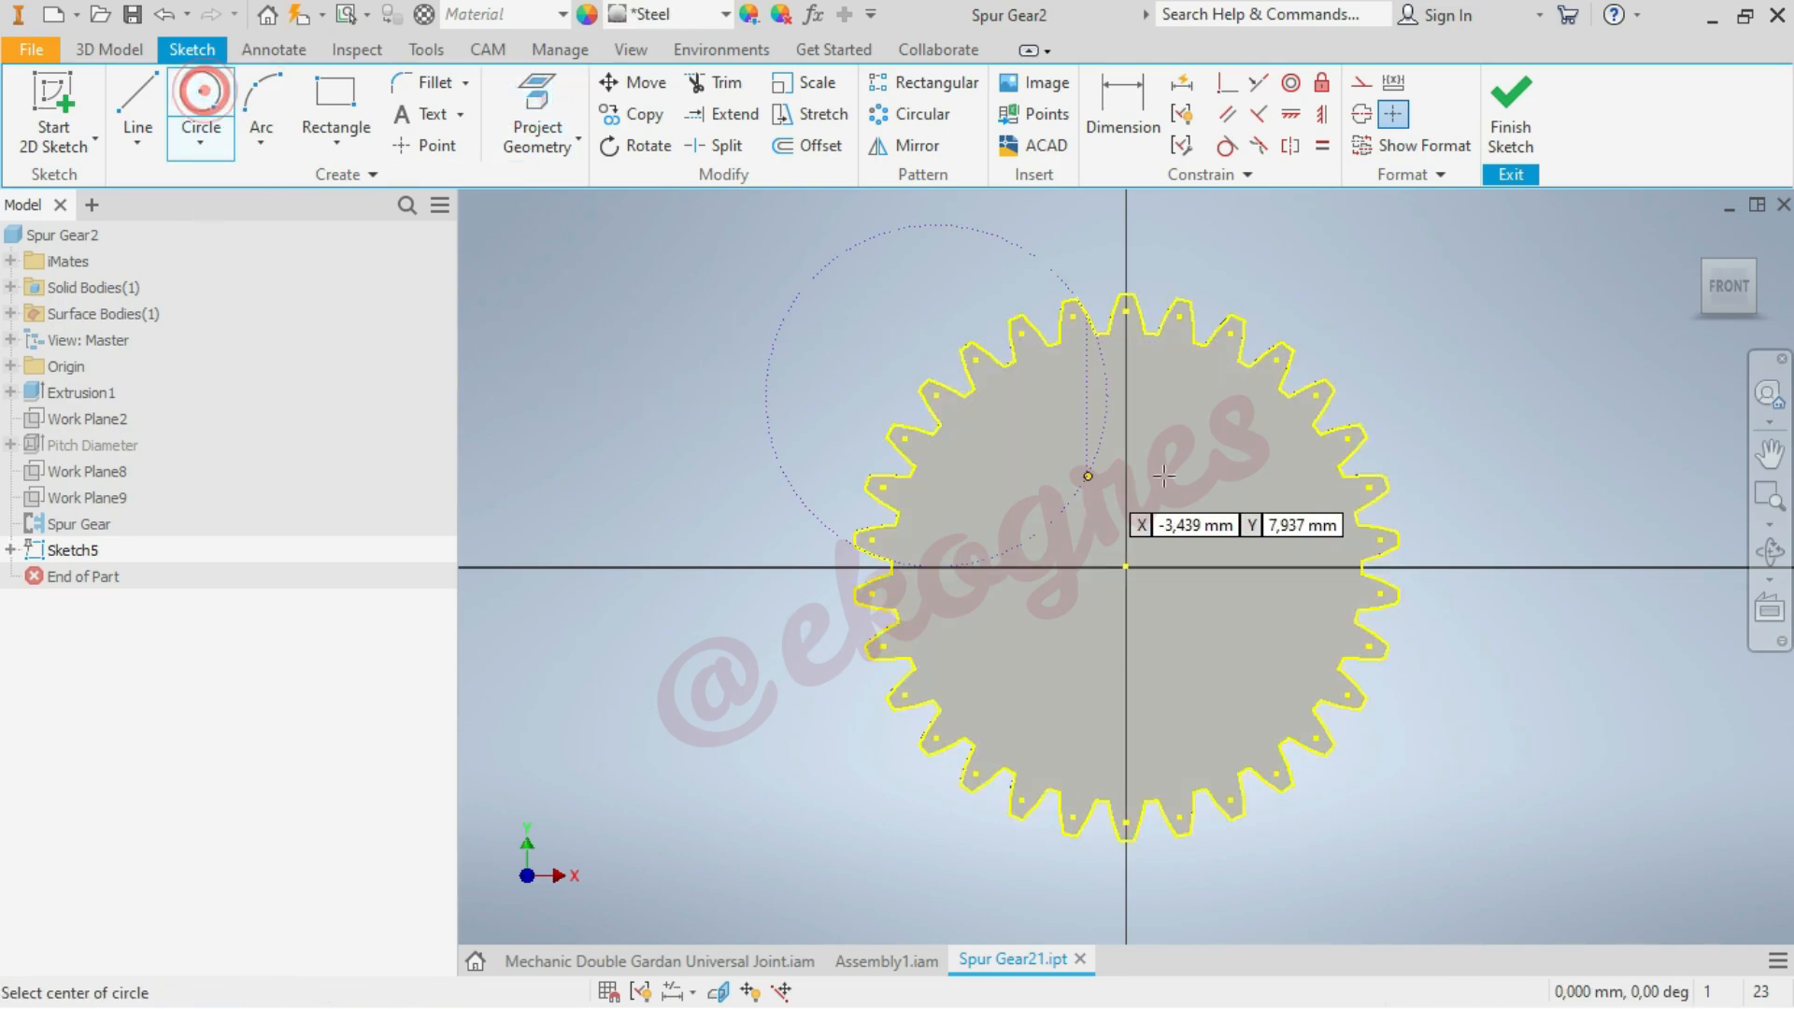
pyautogui.click(1126, 567)
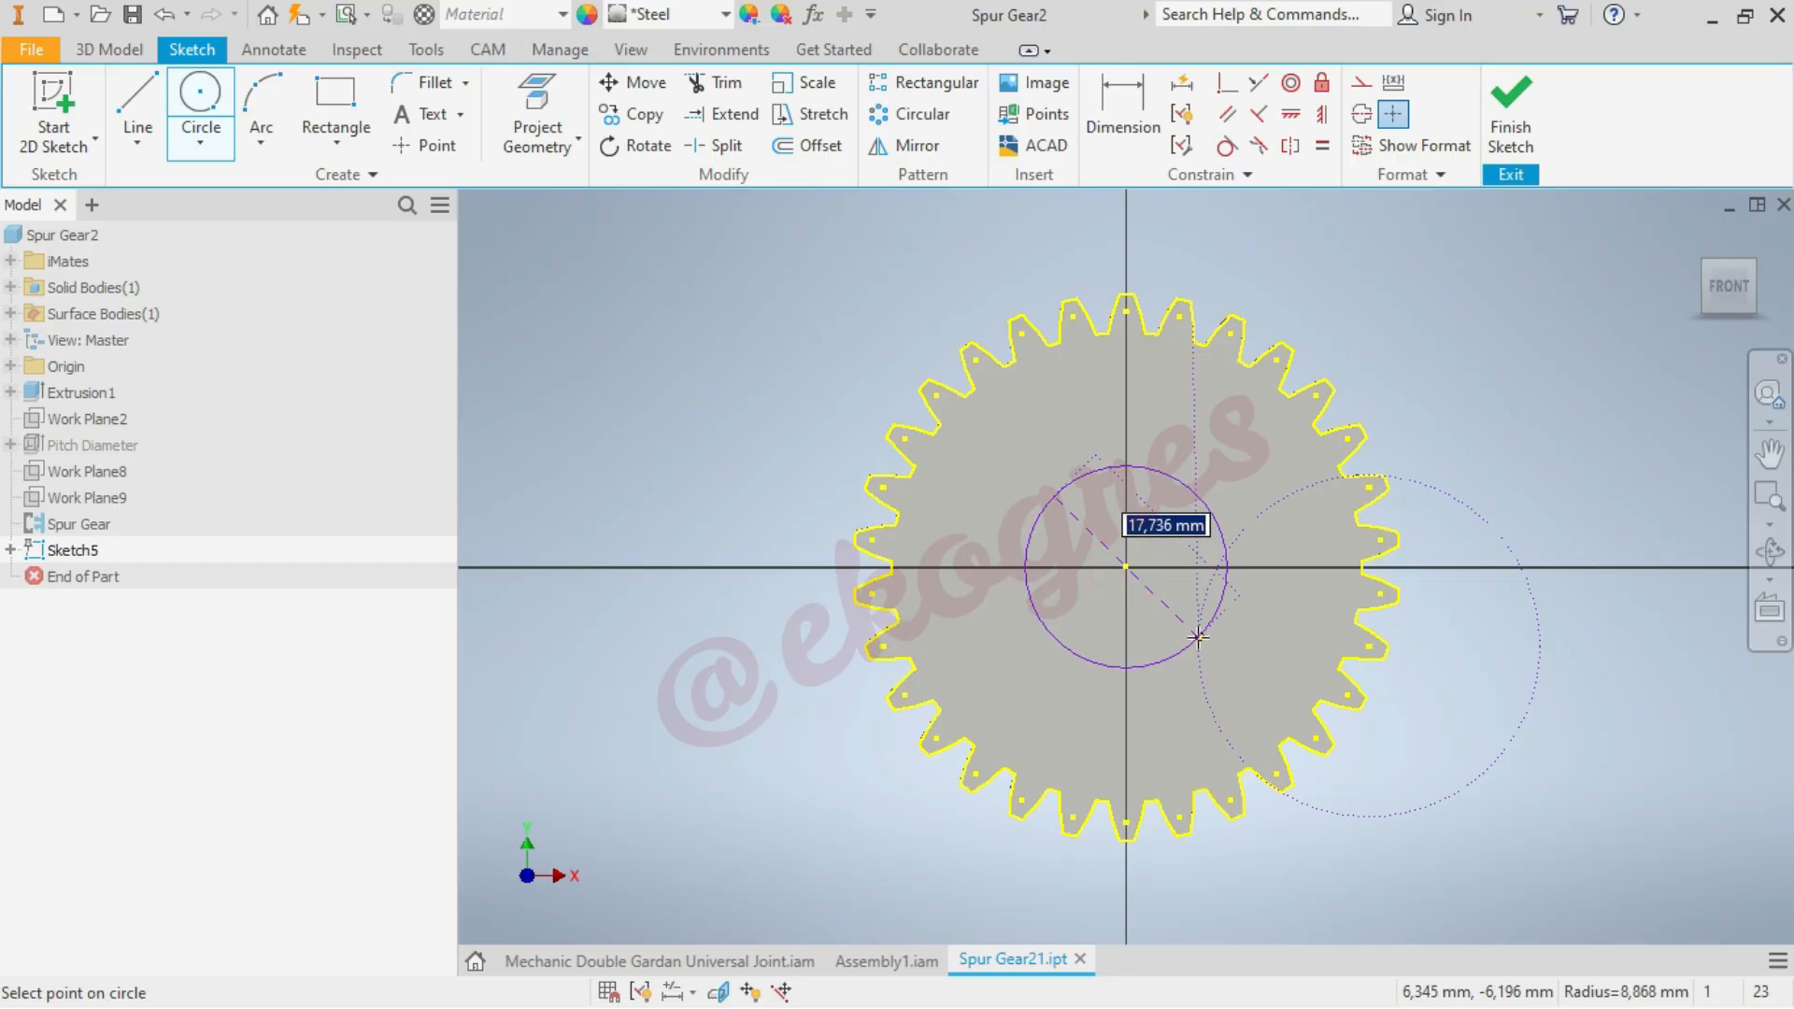
pyautogui.write('10')
pyautogui.press('Return')
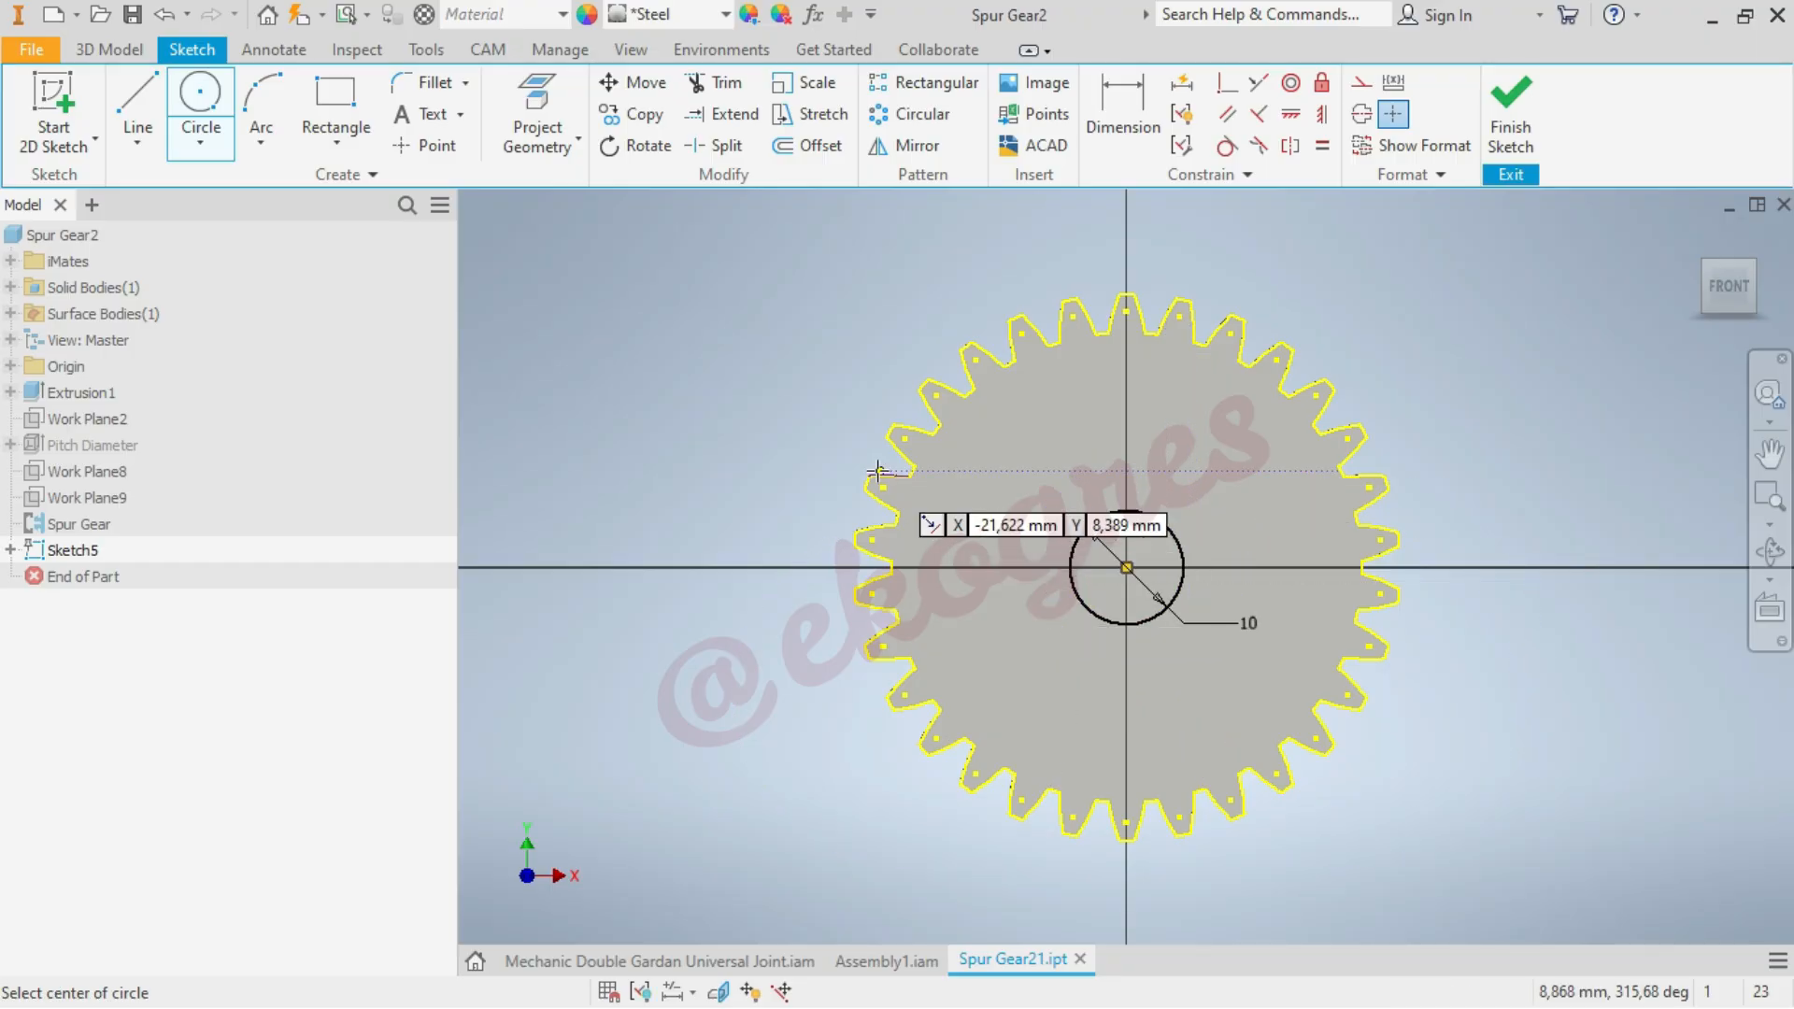
pyautogui.click(1126, 567)
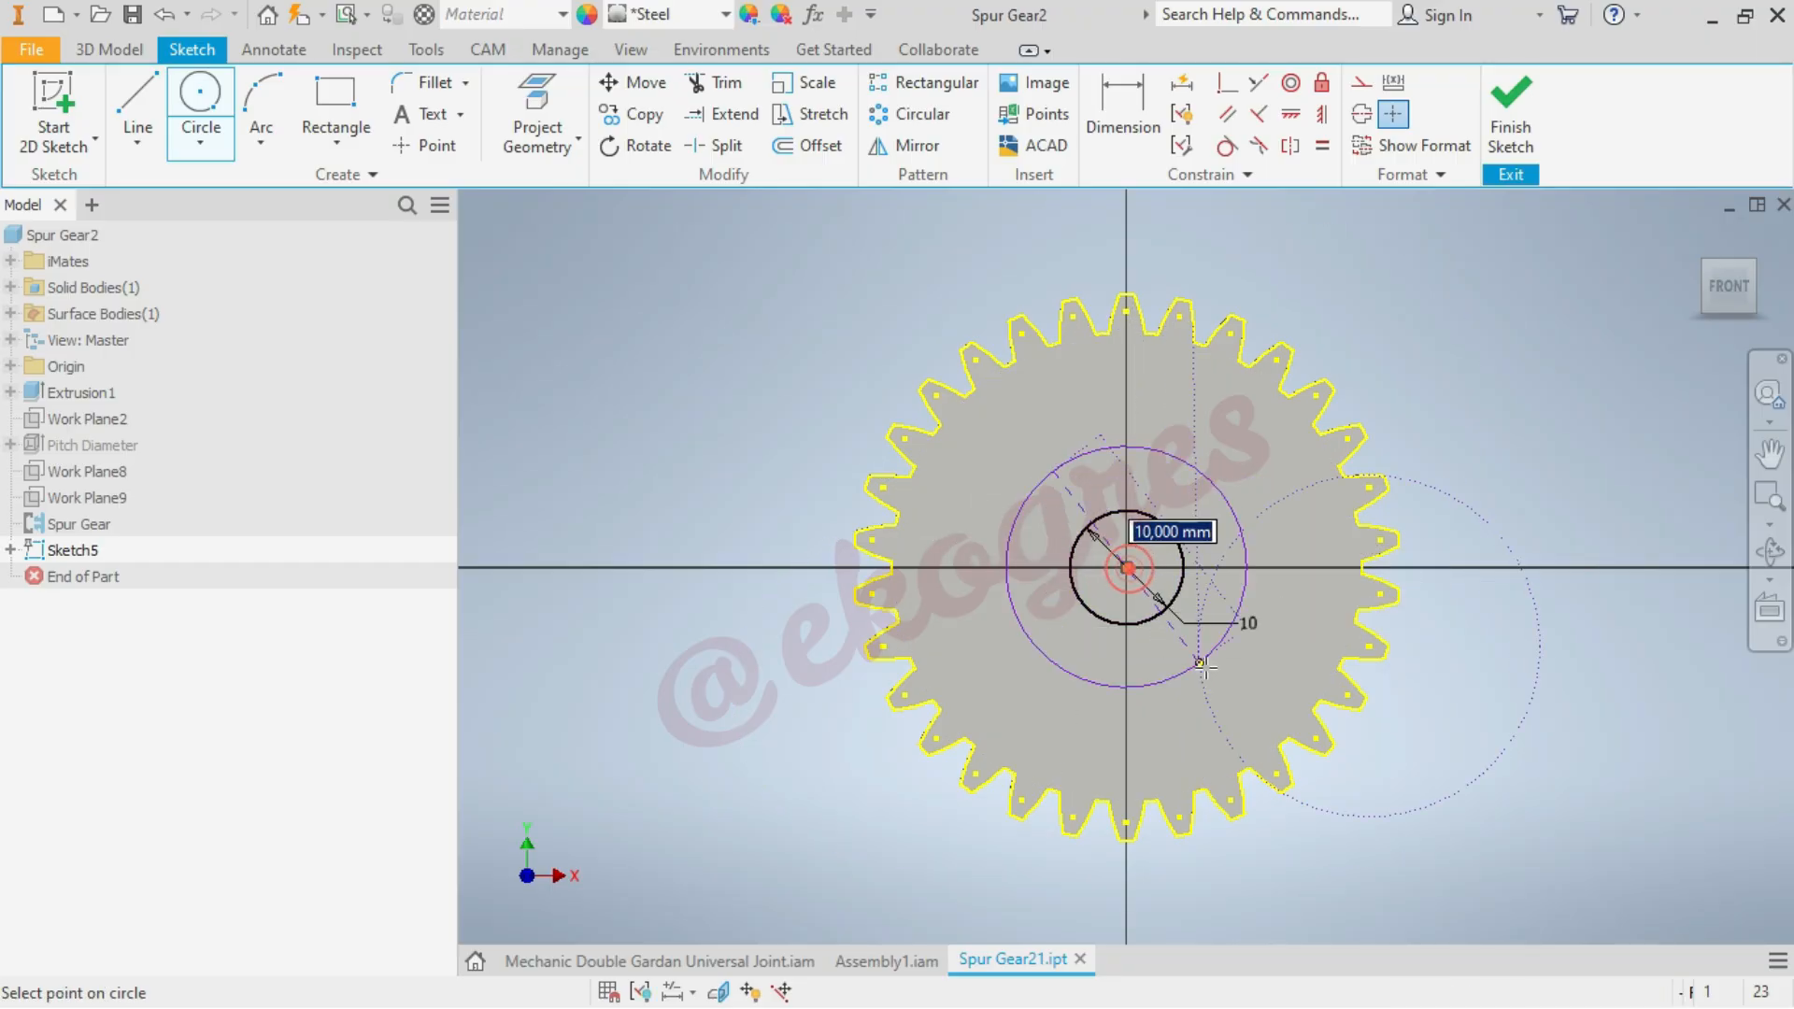
pyautogui.write('1')
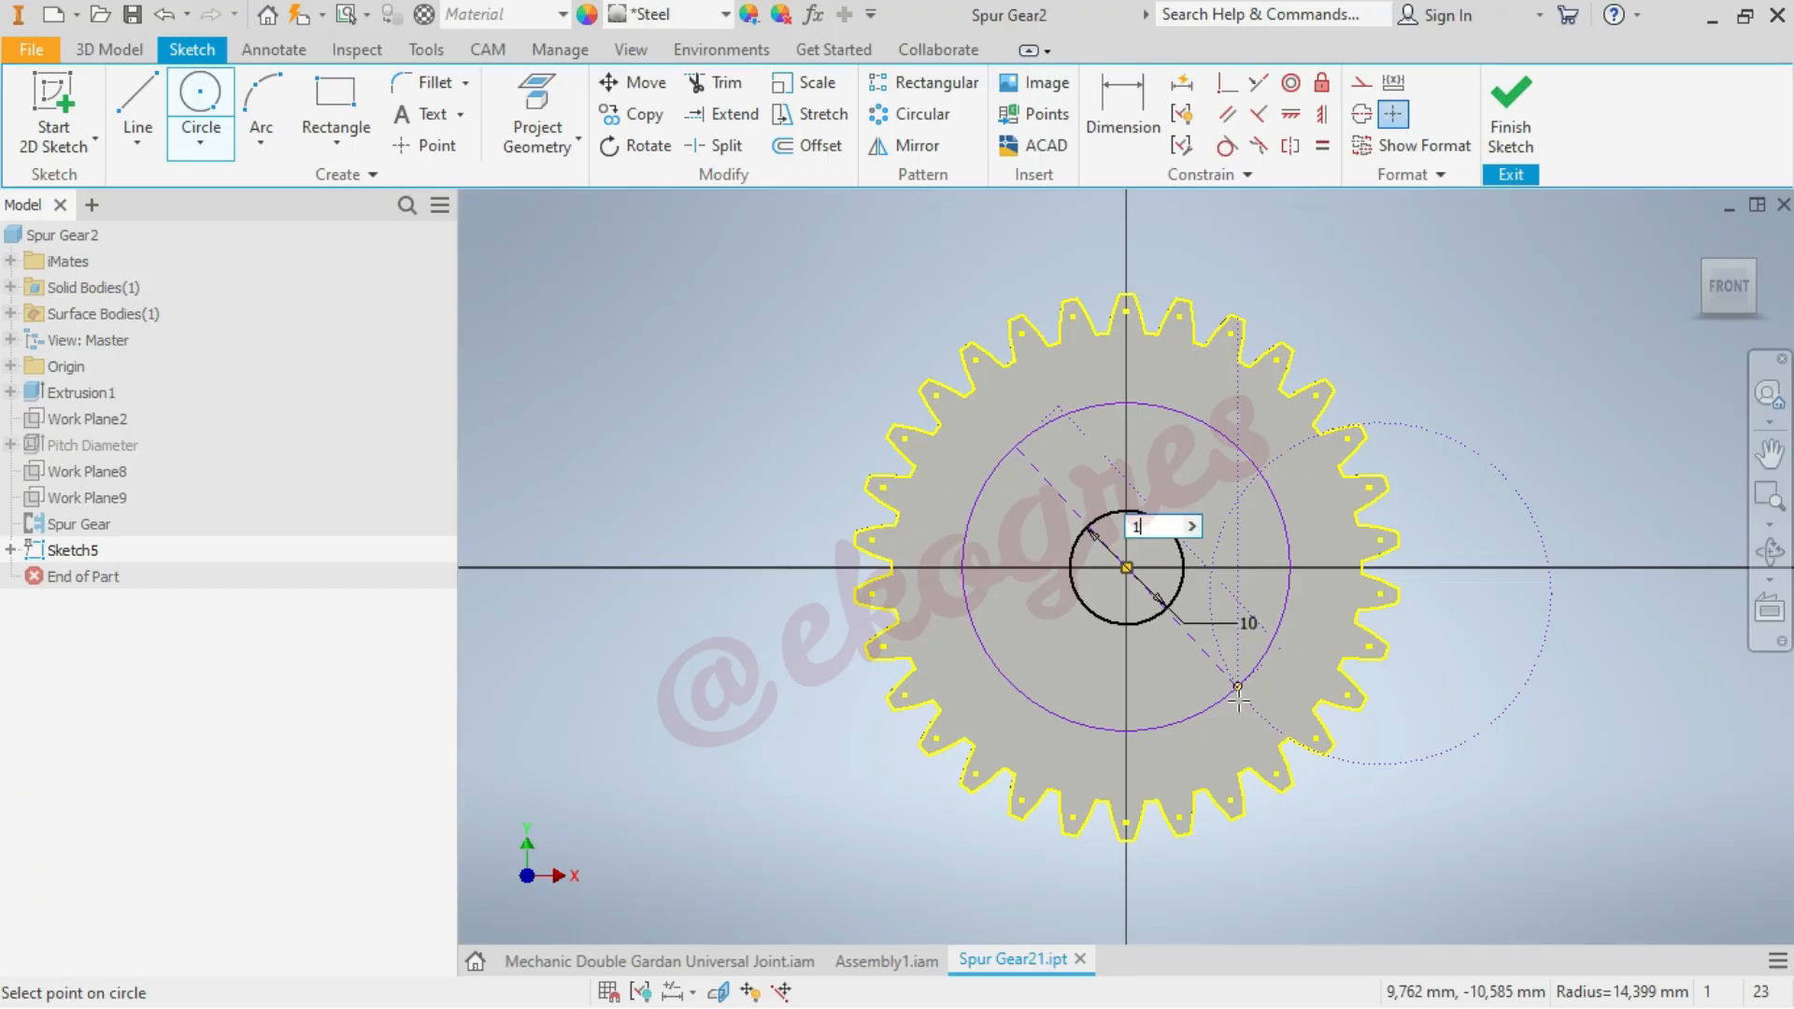
pyautogui.write('5')
pyautogui.press('Return')
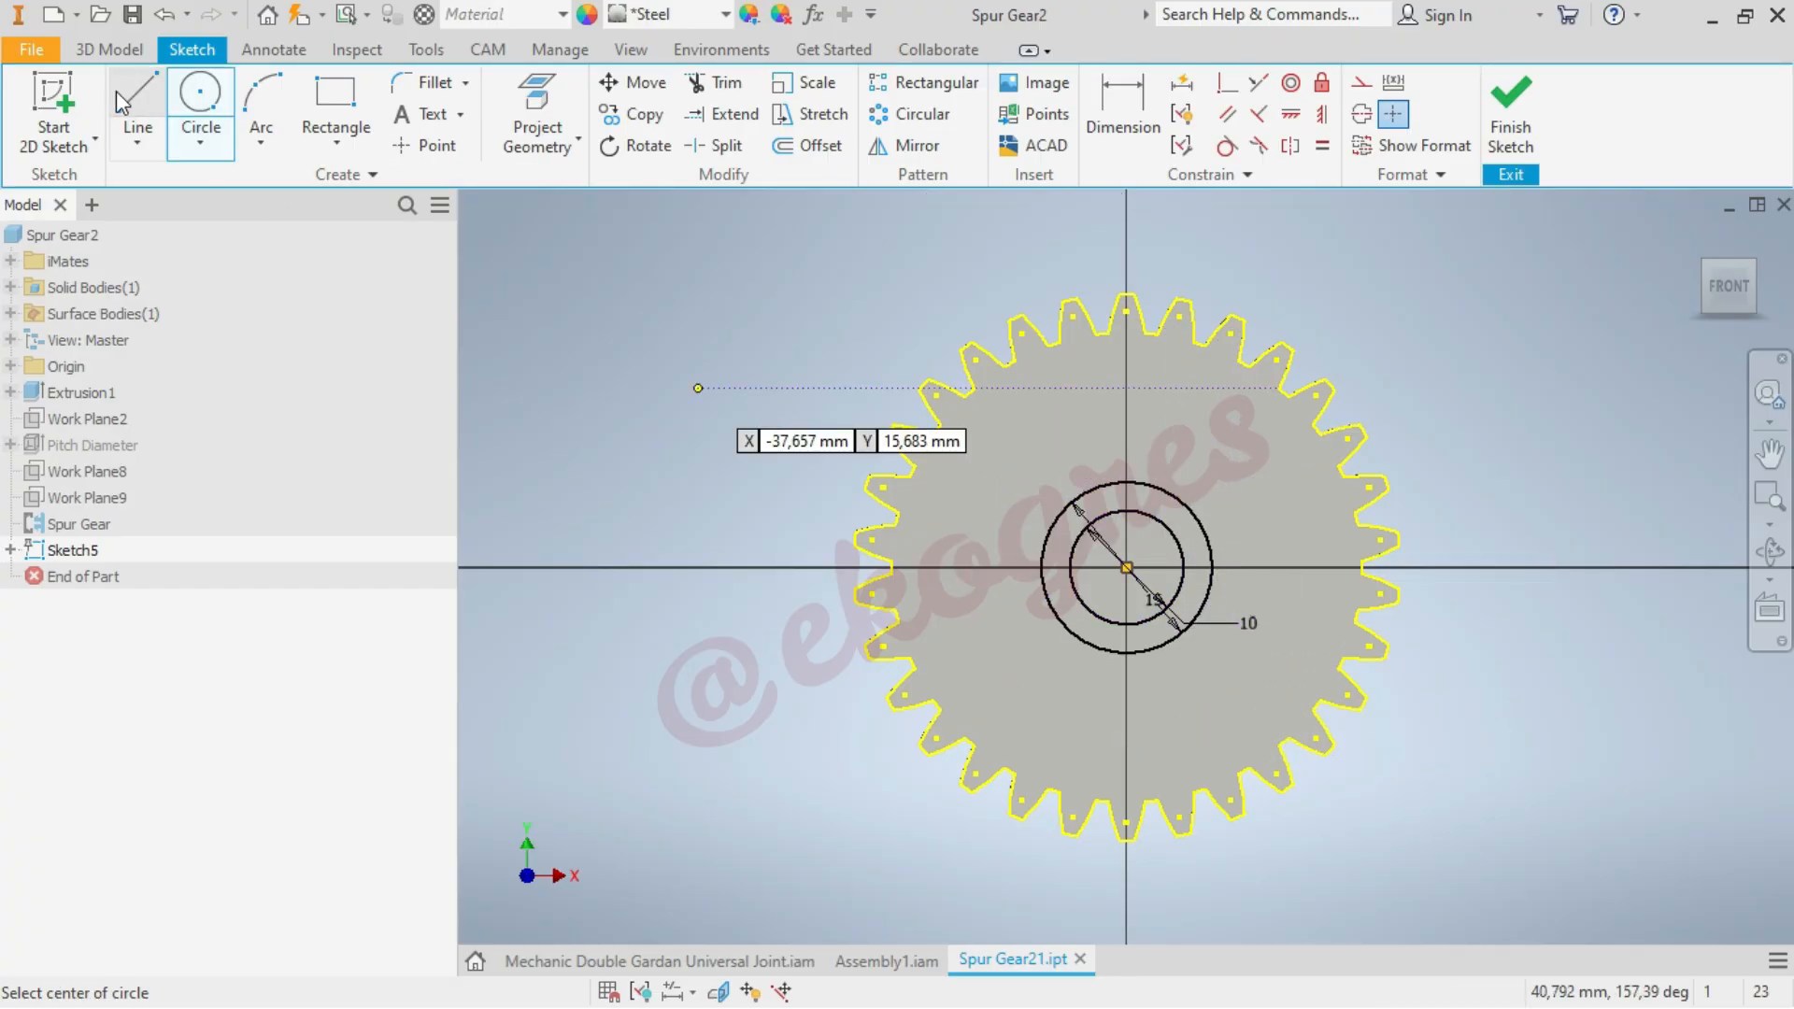
# Sketch a horizontal line about 78 mm long above the gear and constrain it coincident with the gear's centre point
pyautogui.click(140, 98)
pyautogui.click(658, 241)
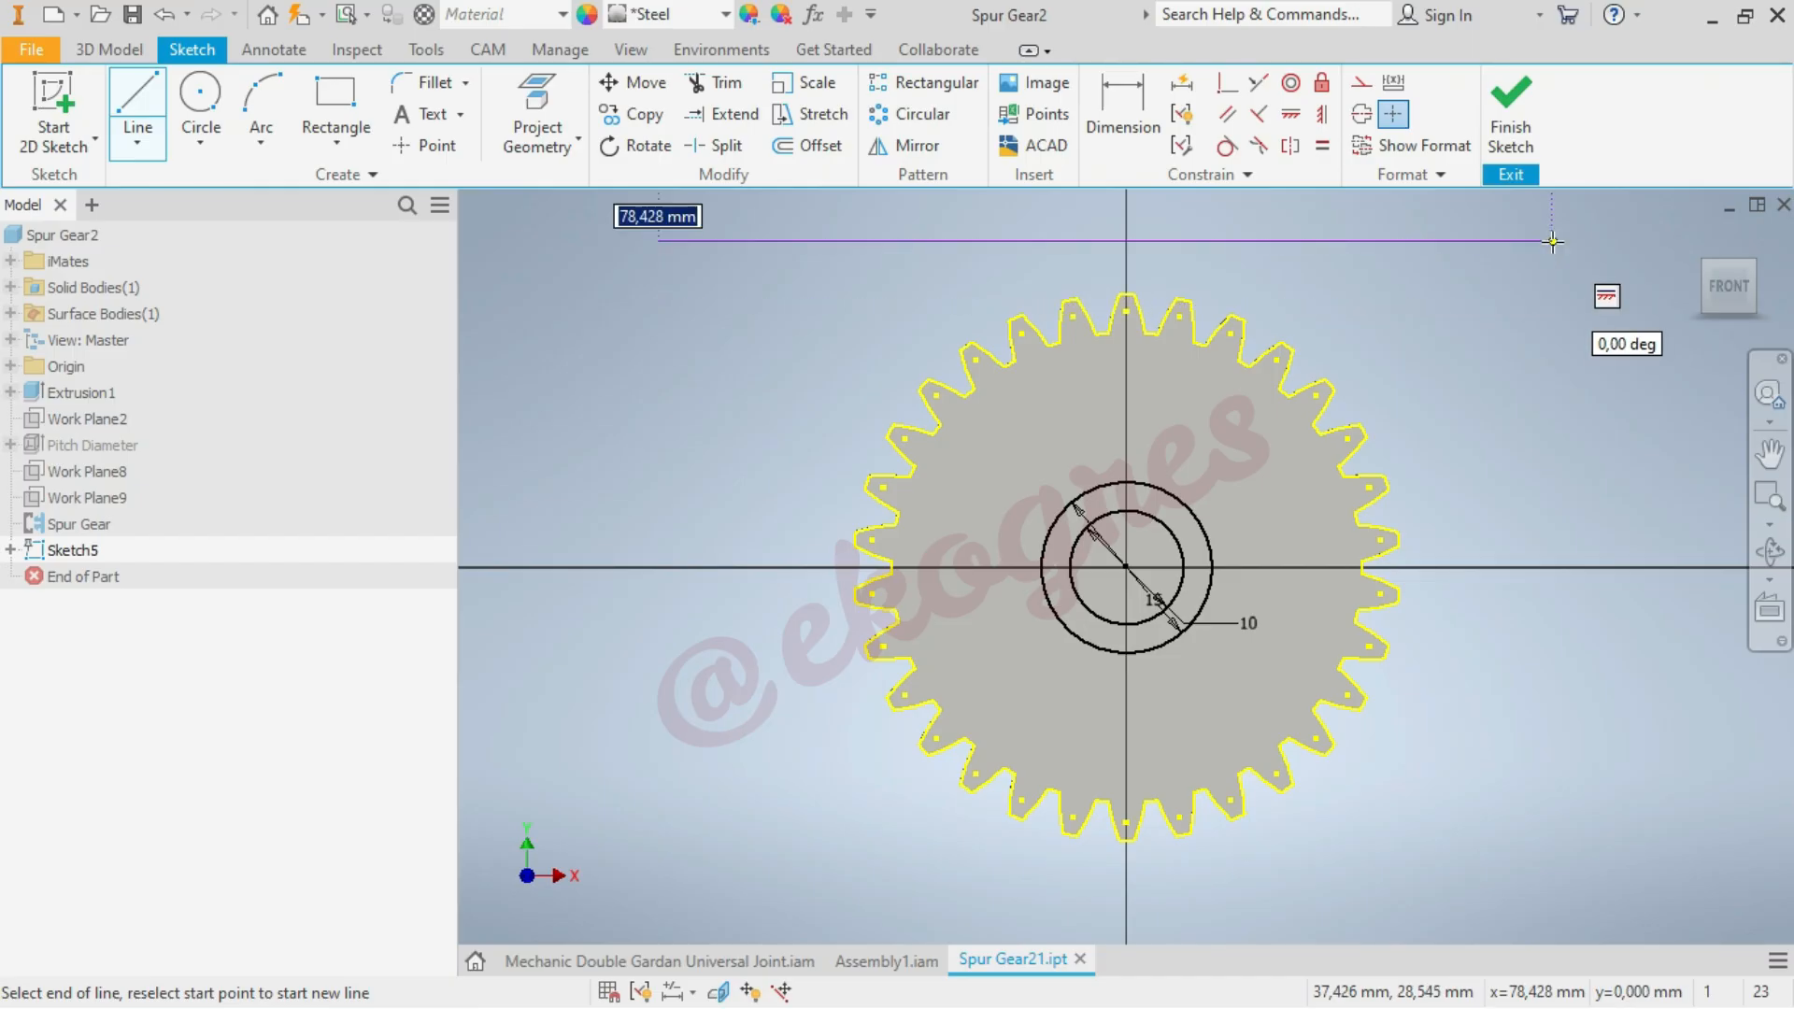
pyautogui.click(1552, 241)
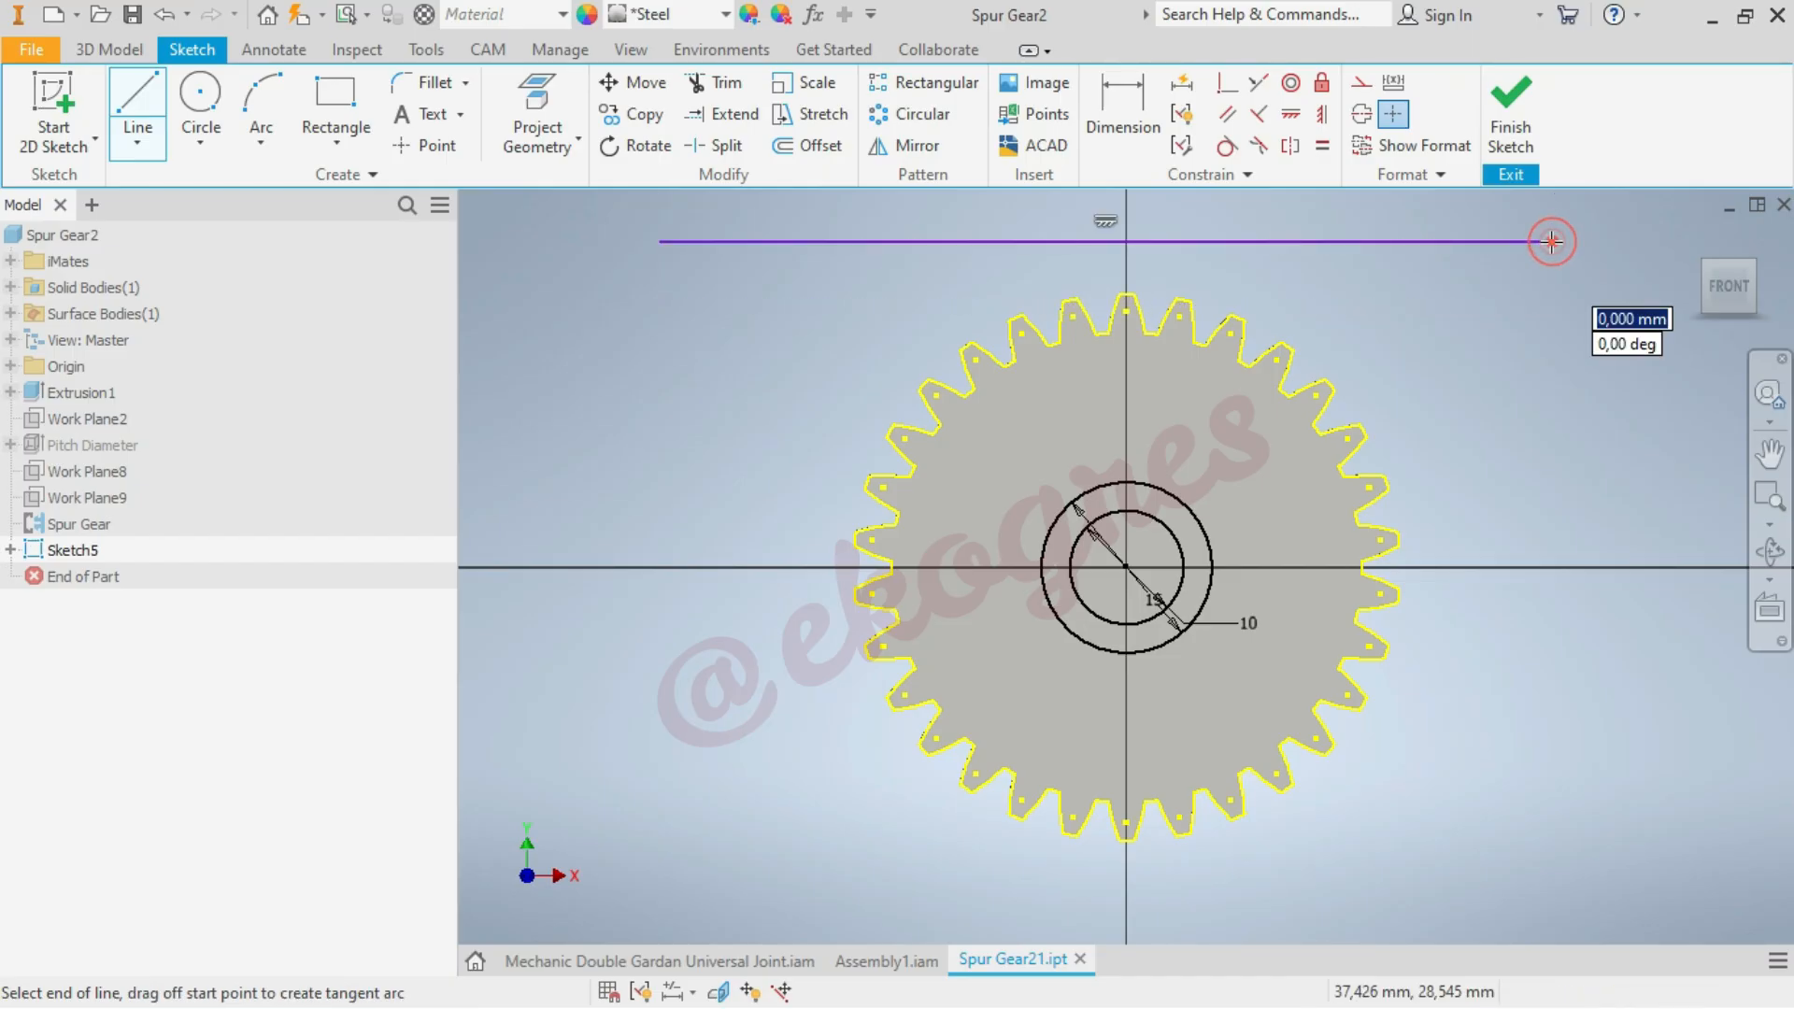
pyautogui.click(1227, 84)
pyautogui.click(1269, 243)
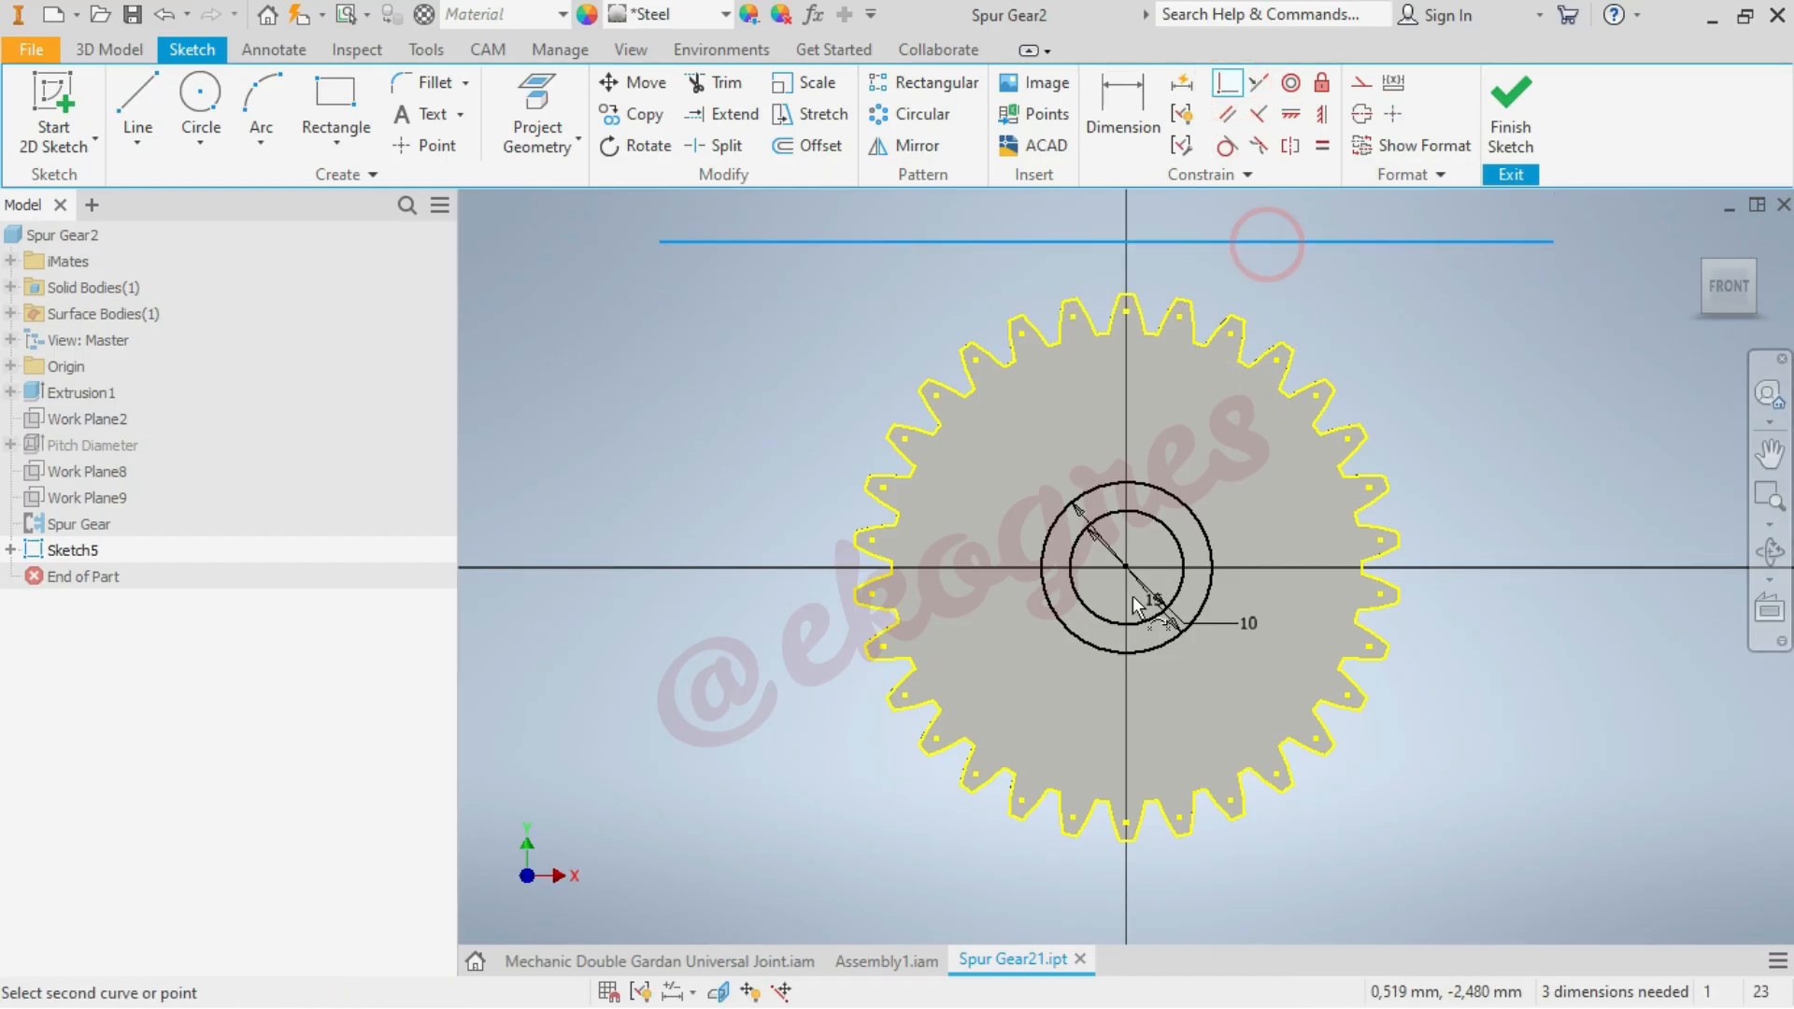
pyautogui.click(1127, 569)
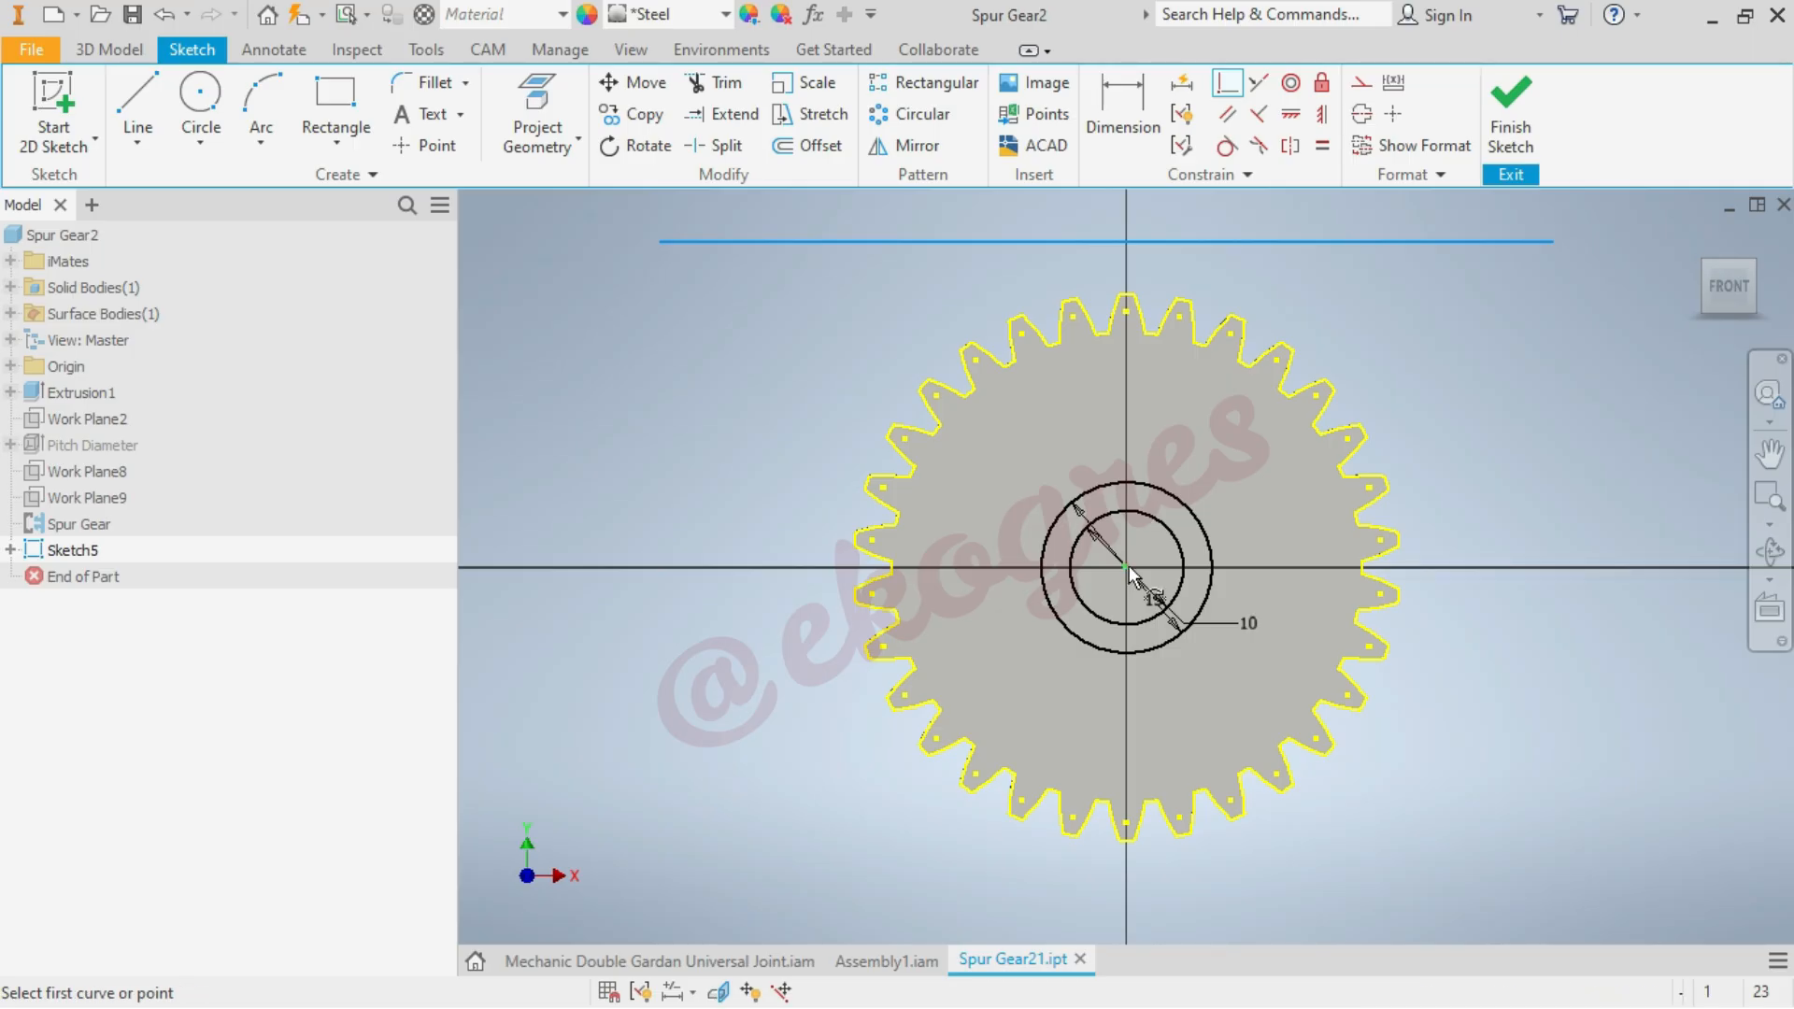
pyautogui.rightClick(1568, 425)
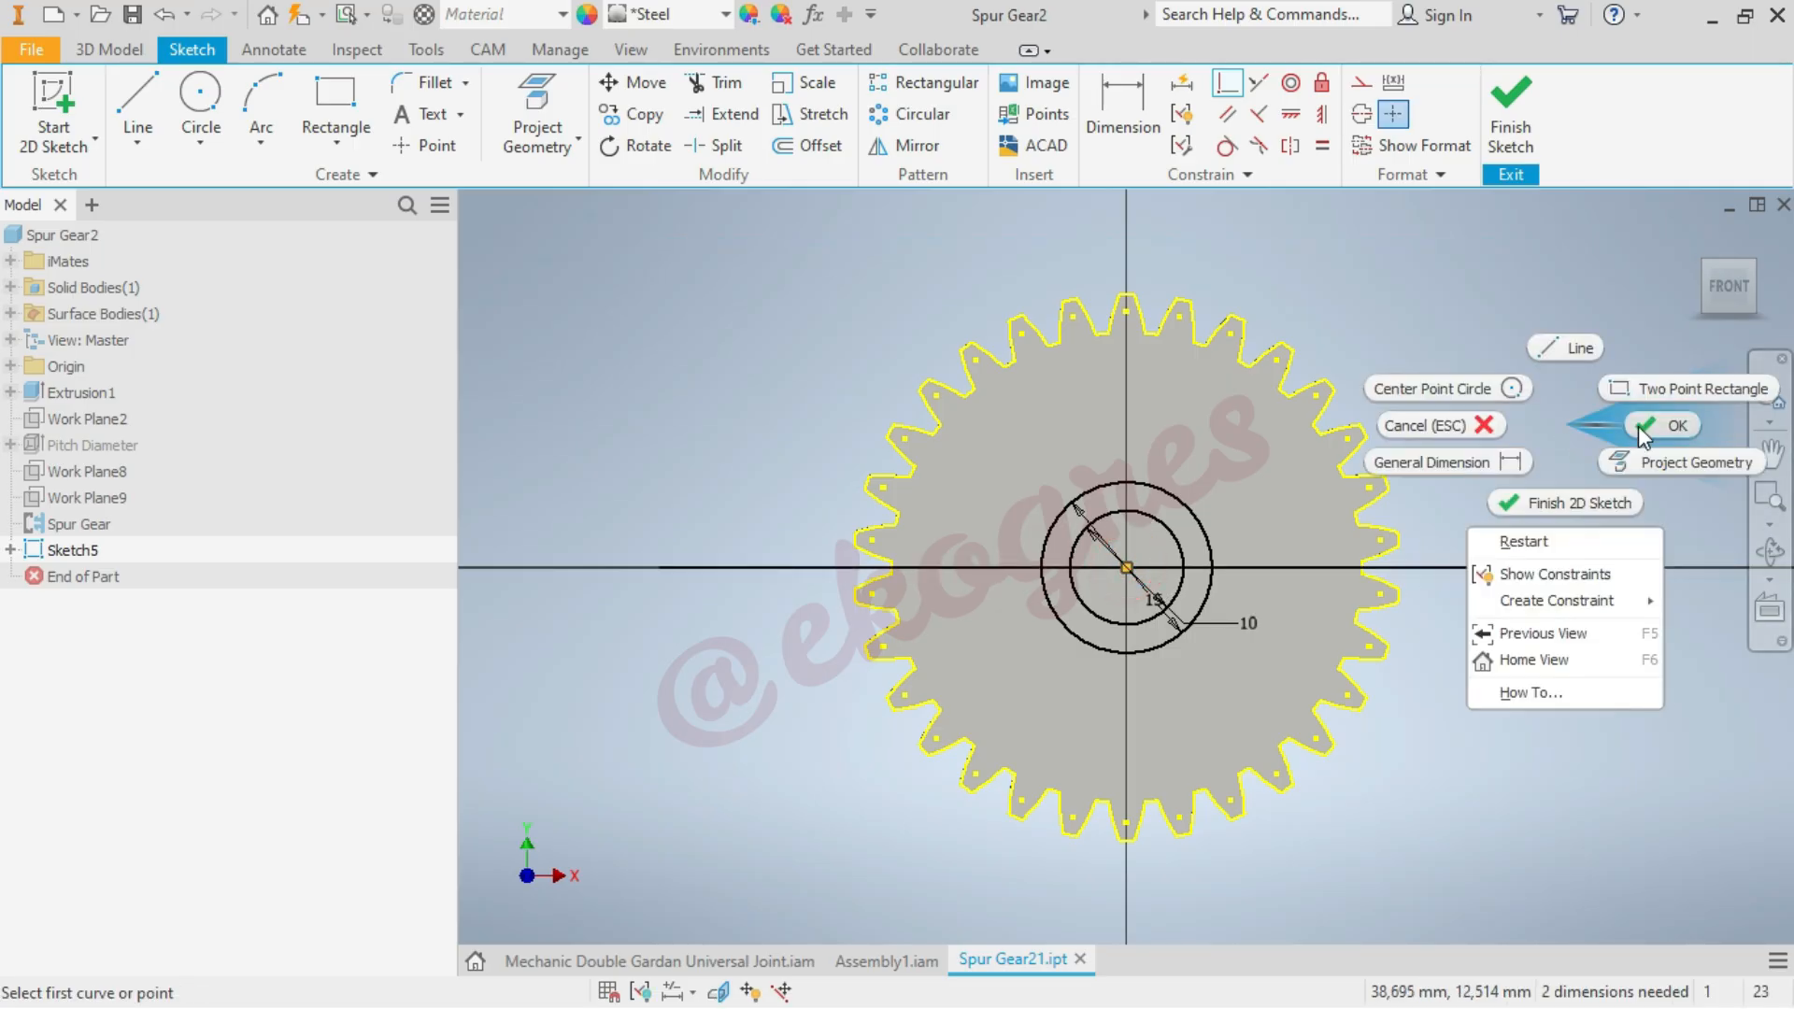
pyautogui.click(1644, 421)
# Trim the line inside the 15 mm circle and the circle's upper half, and fillet both line-arc corners with 5 mm radius
pyautogui.click(722, 82)
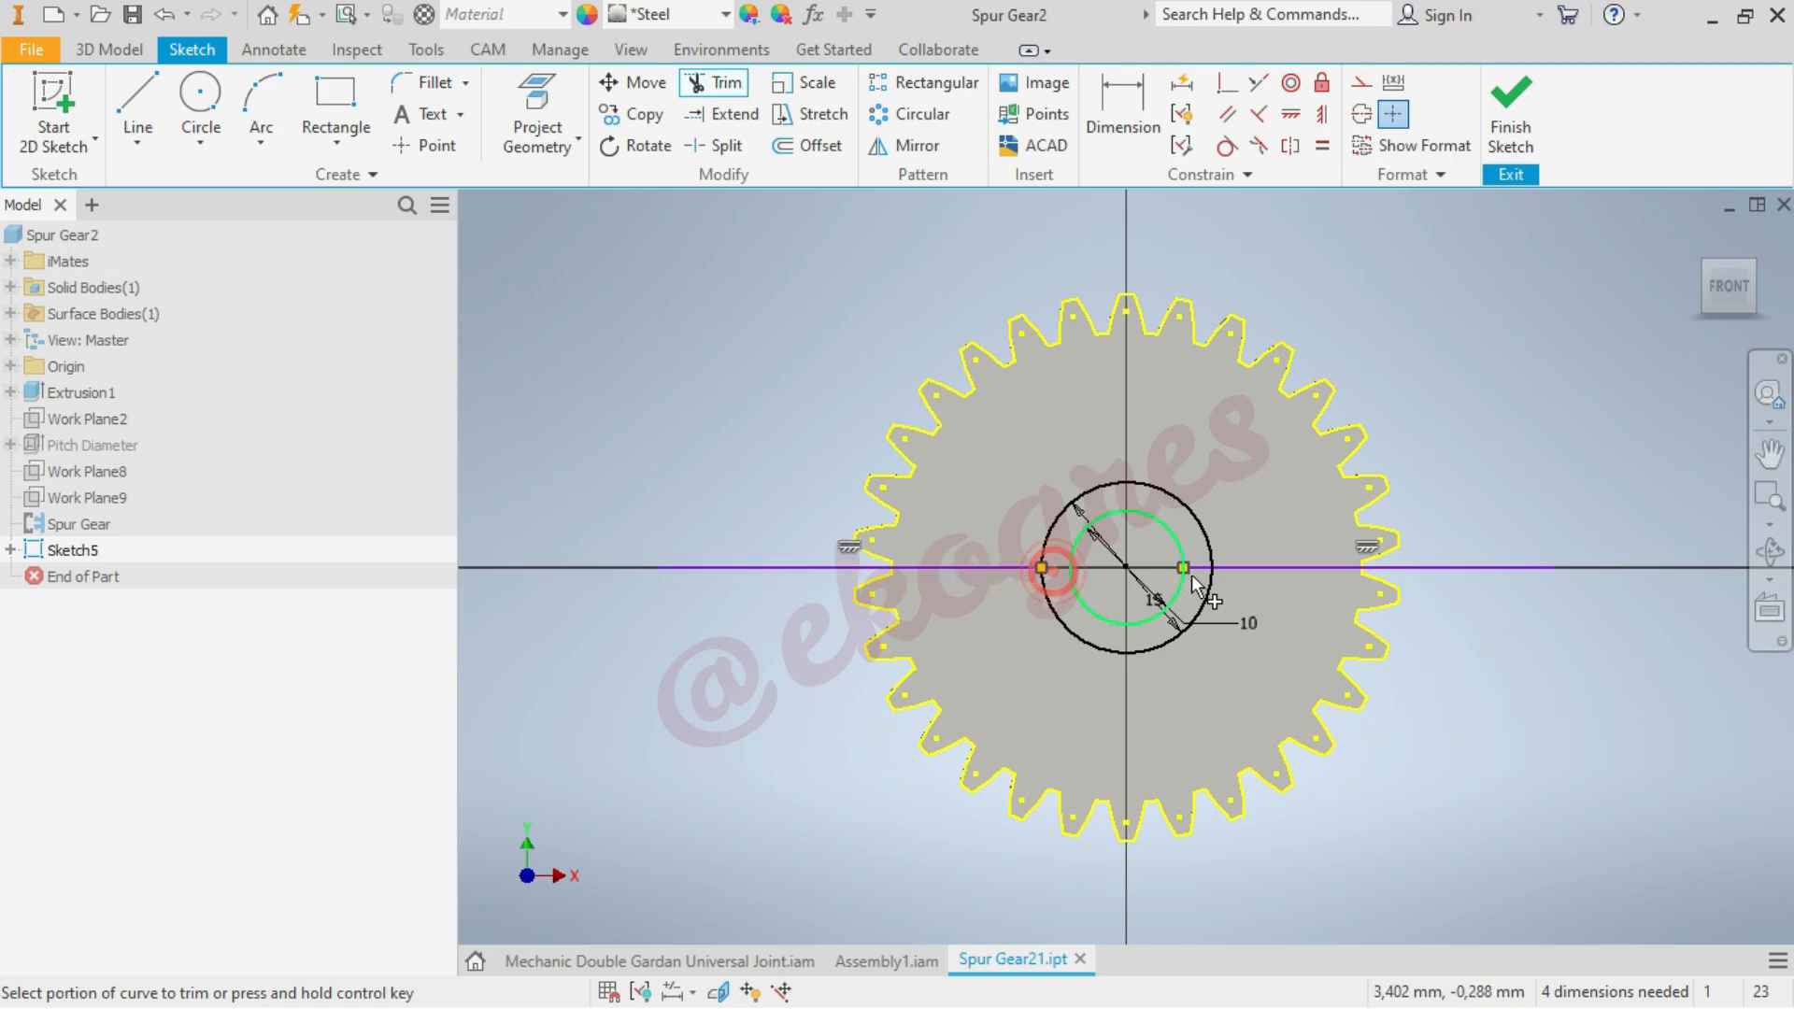
pyautogui.click(1183, 503)
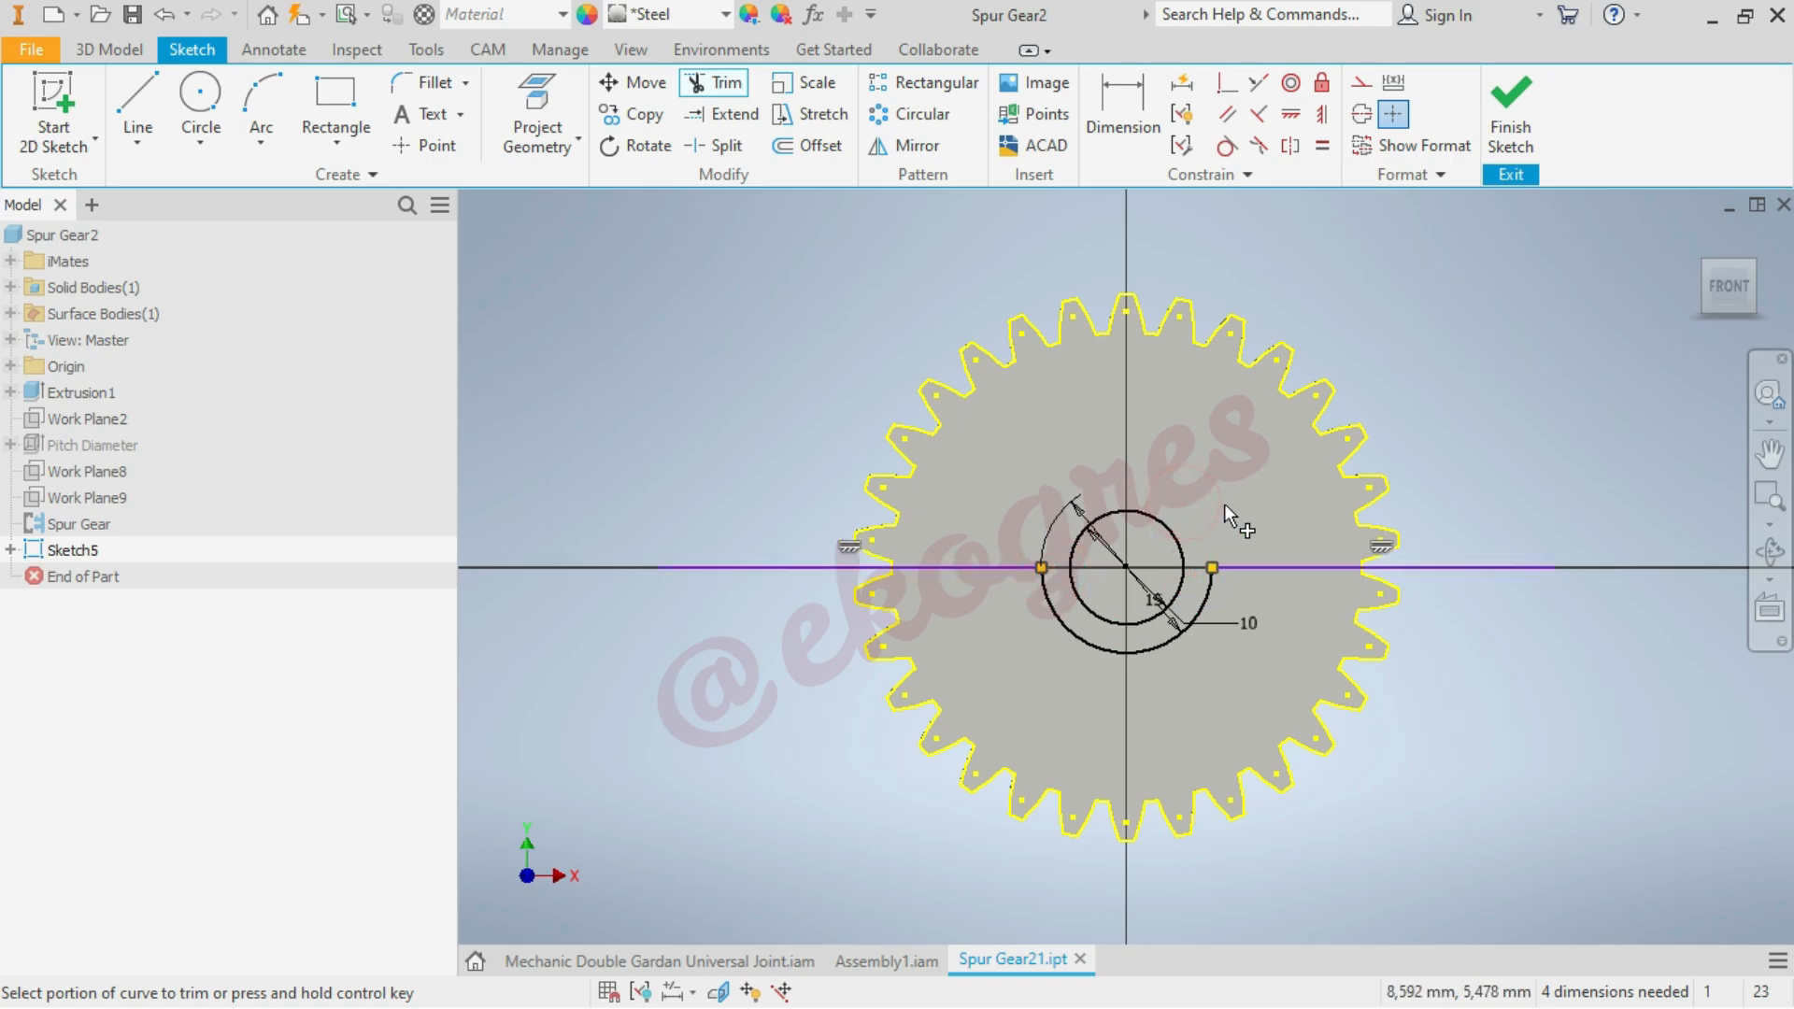
pyautogui.click(426, 87)
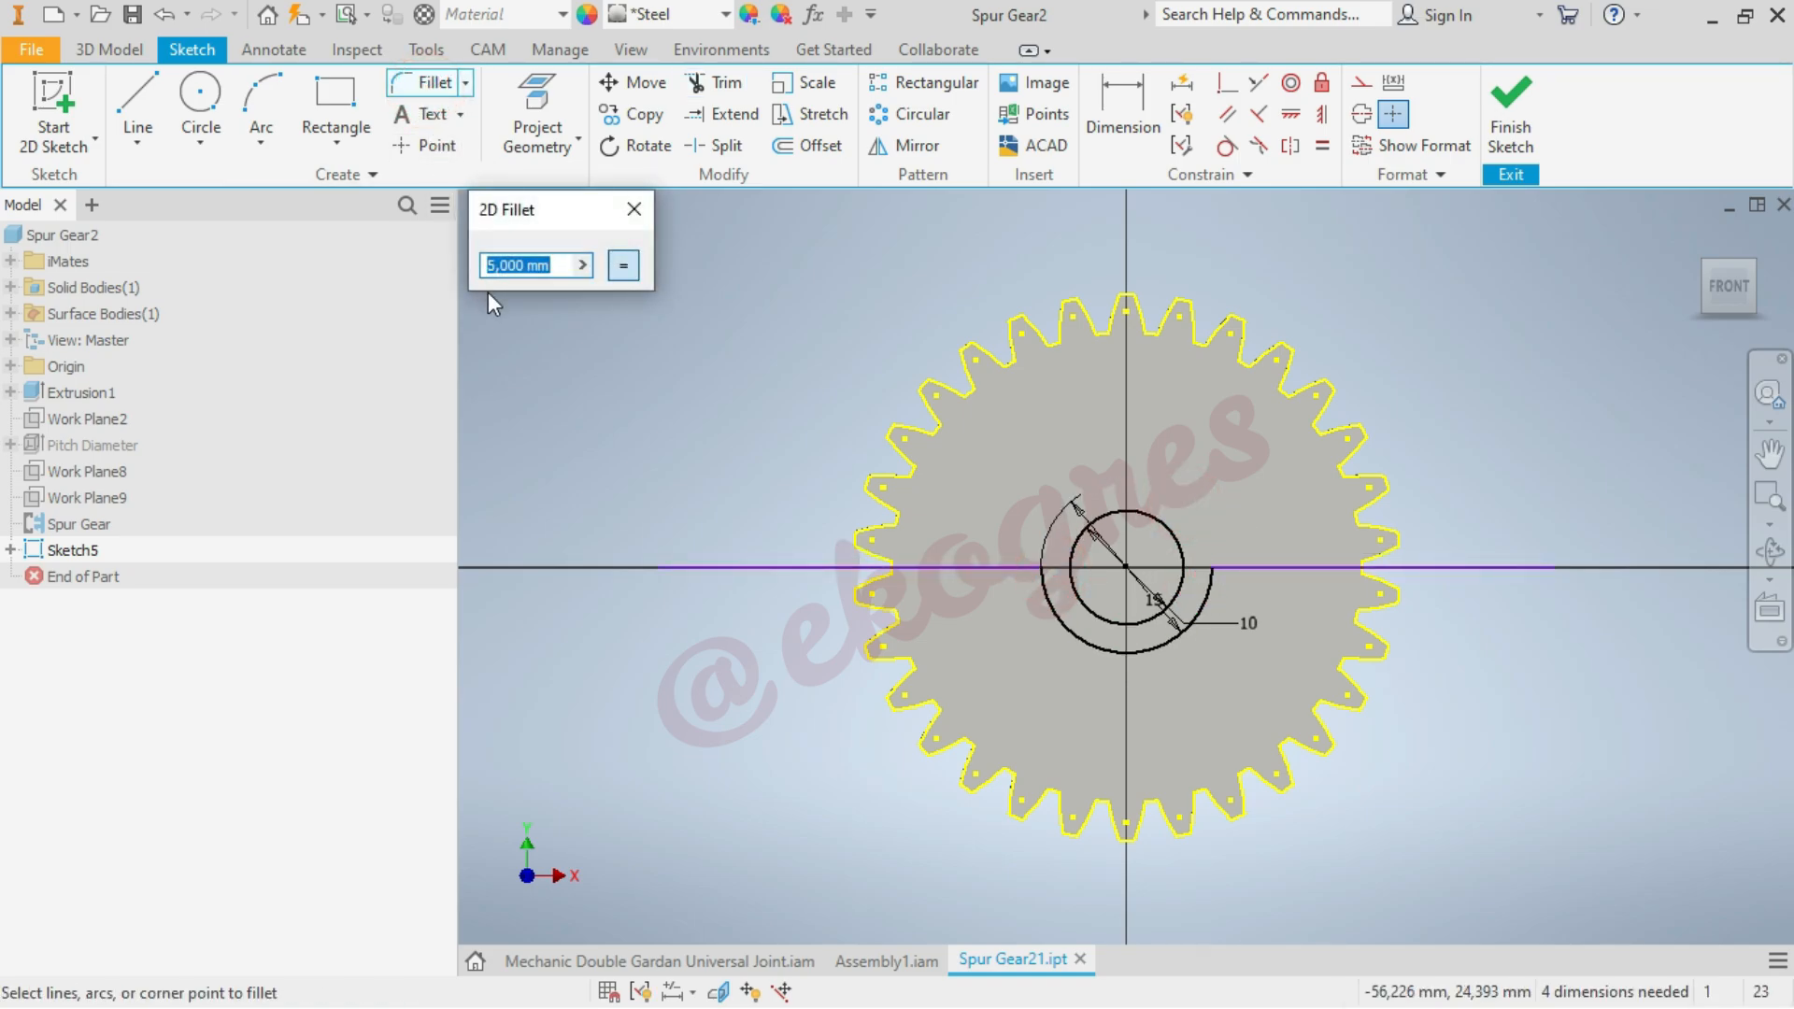
pyautogui.click(988, 569)
pyautogui.click(1056, 602)
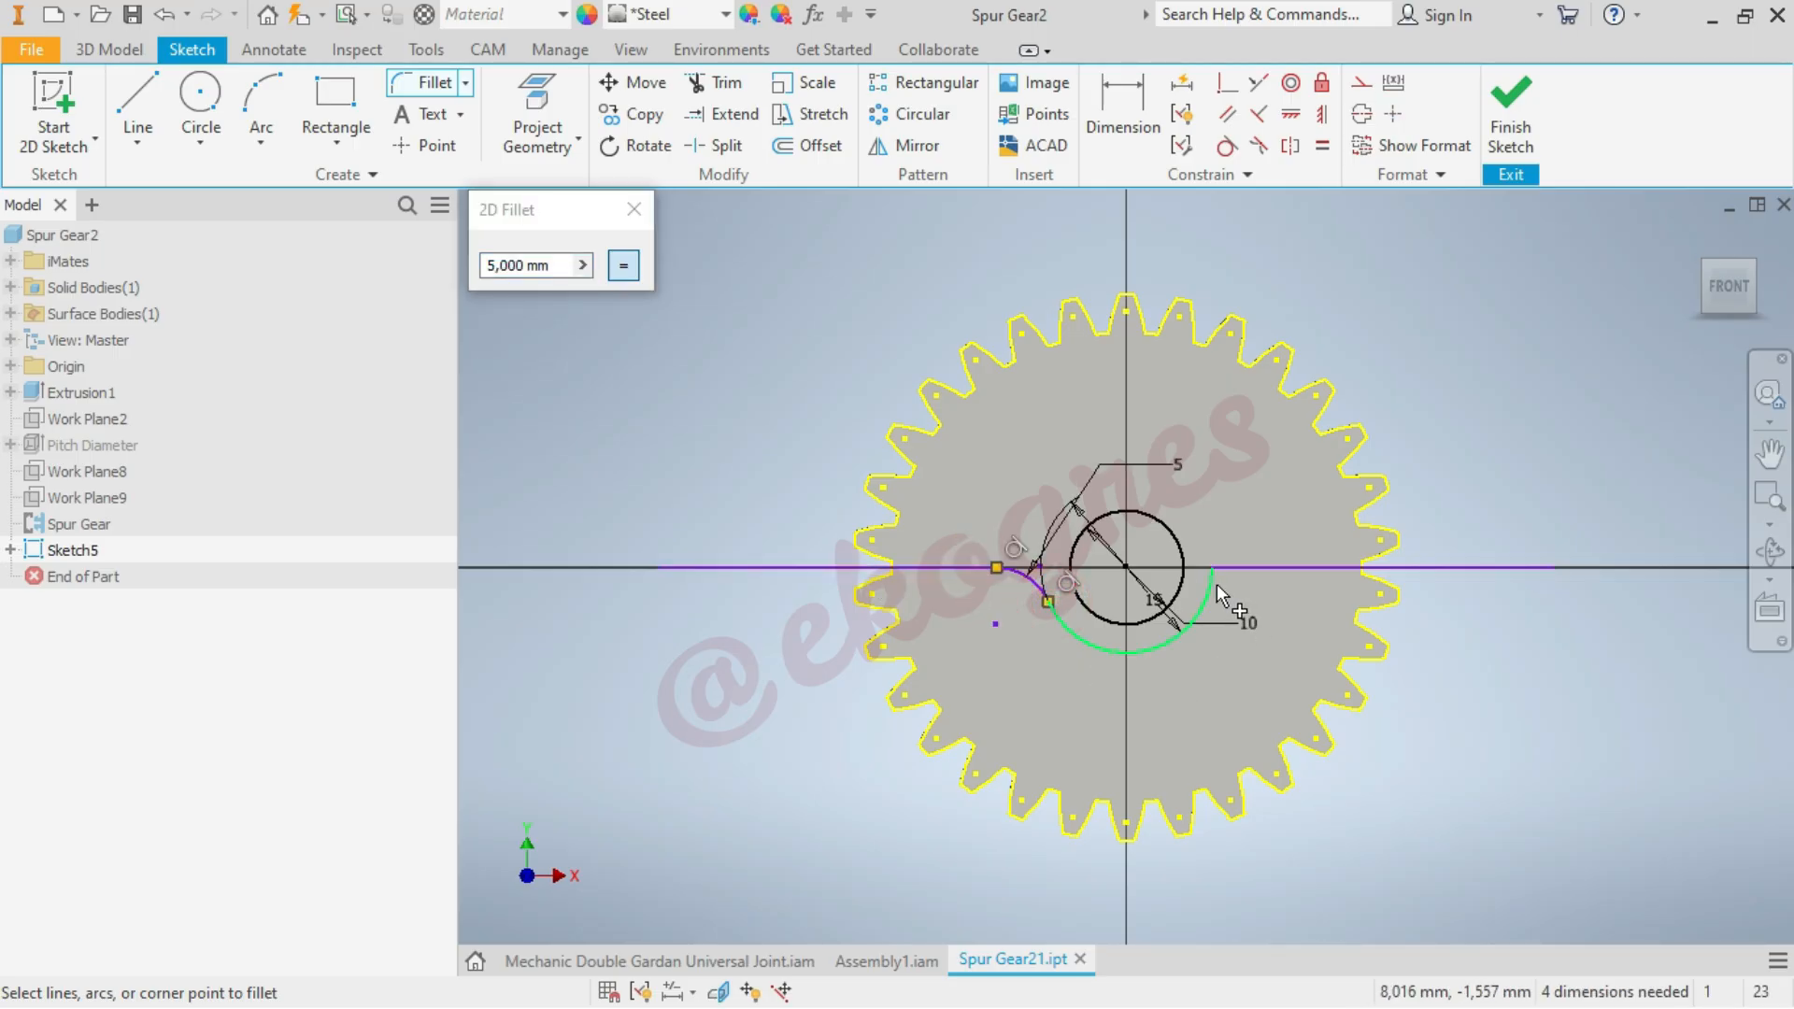
pyautogui.click(1237, 570)
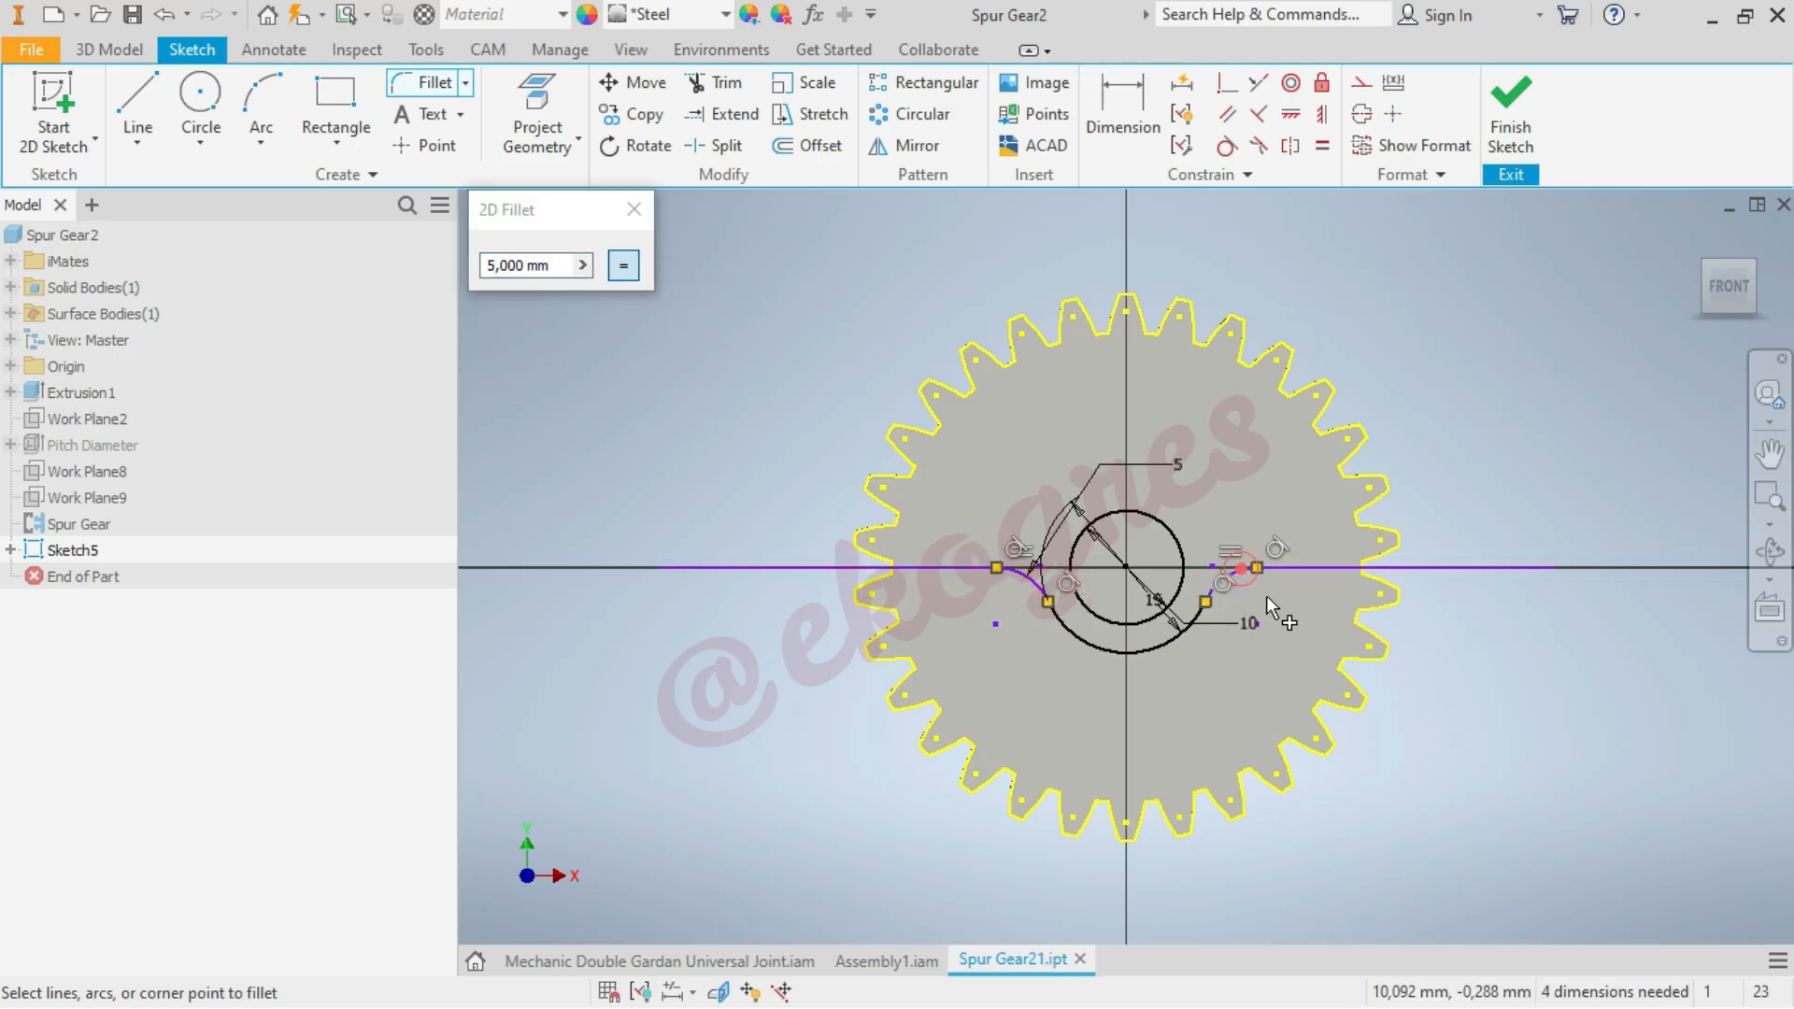
pyautogui.click(634, 209)
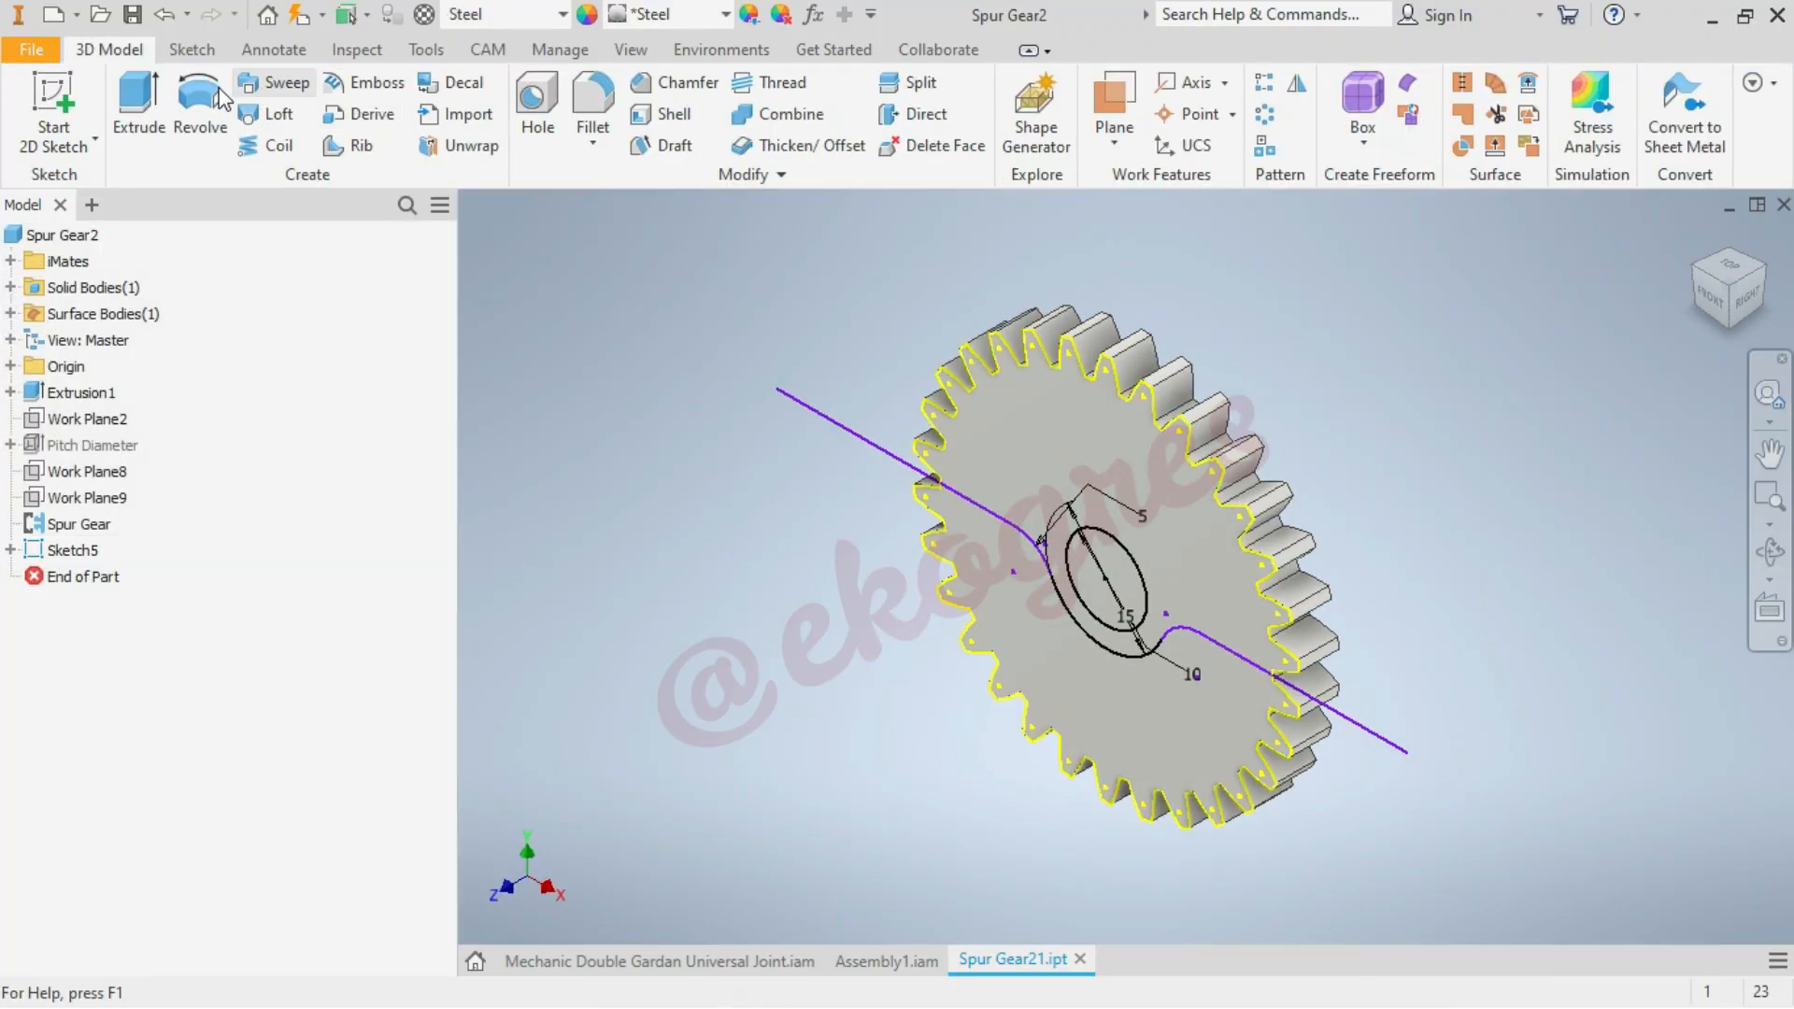
# Extrude-cut the 10 mm circle and the gear's lower toothed region through the full gear thickness
pyautogui.click(134, 93)
pyautogui.click(423, 433)
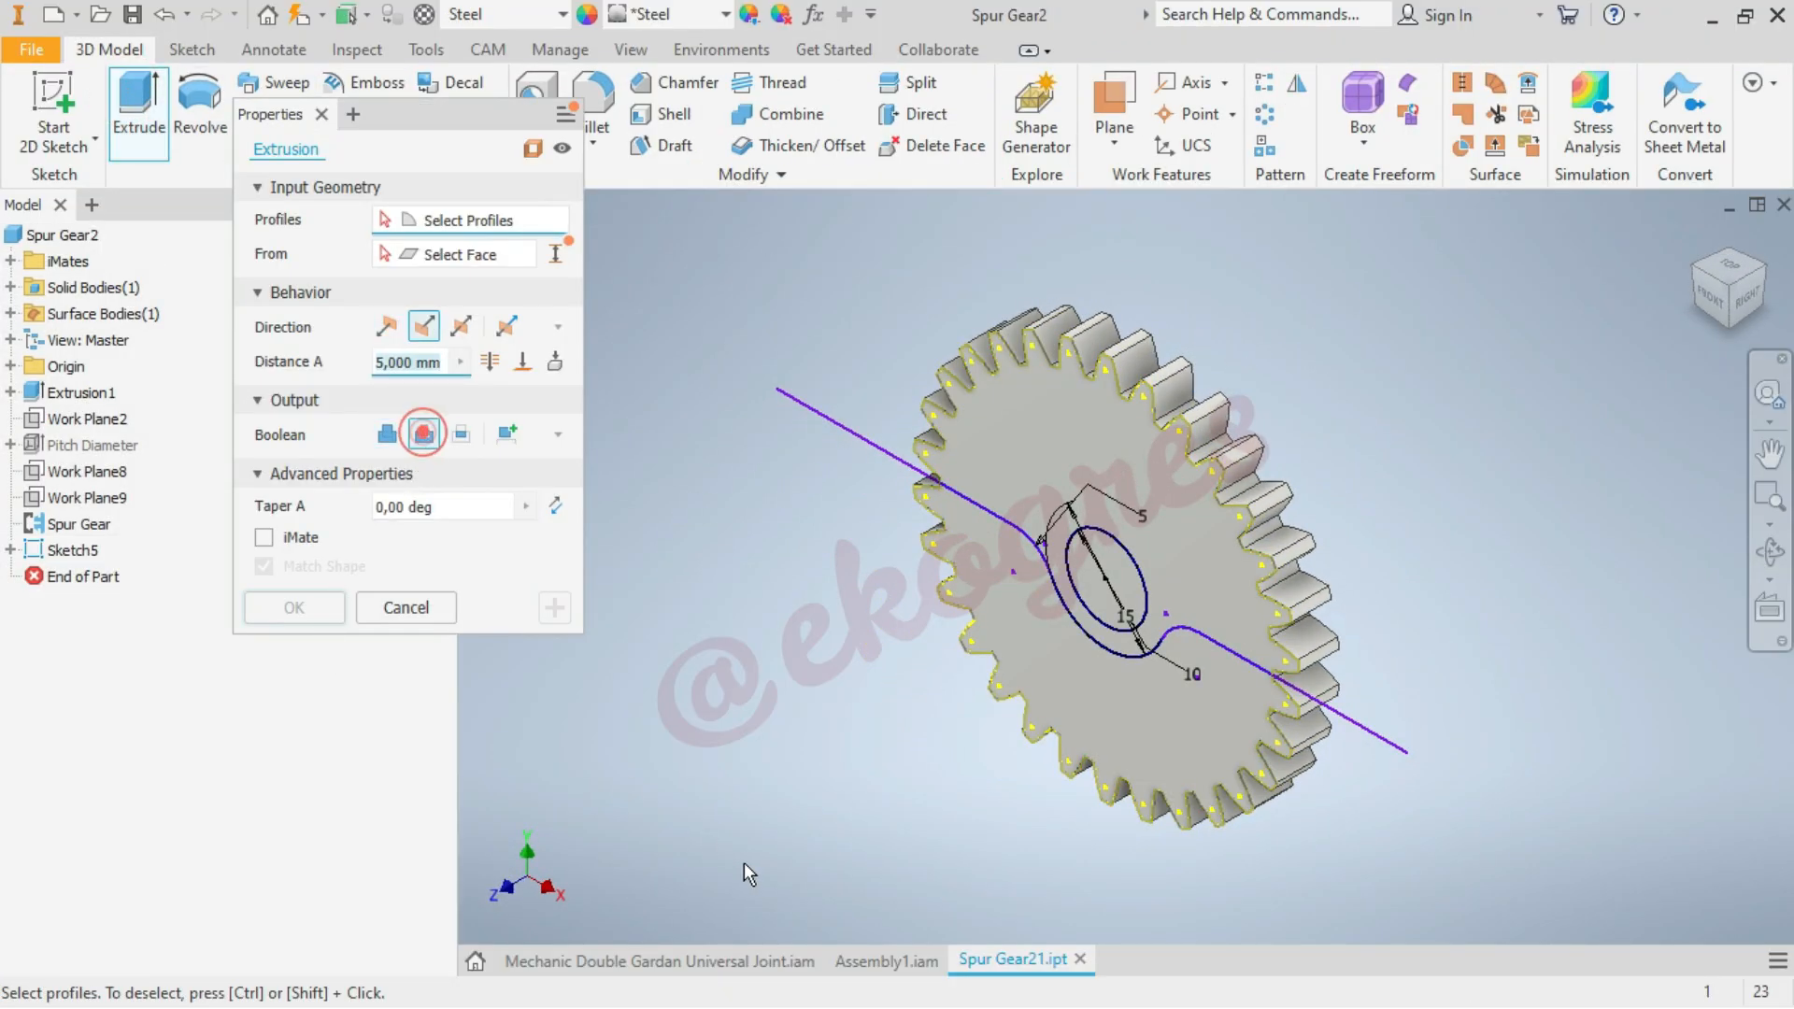
pyautogui.click(1139, 734)
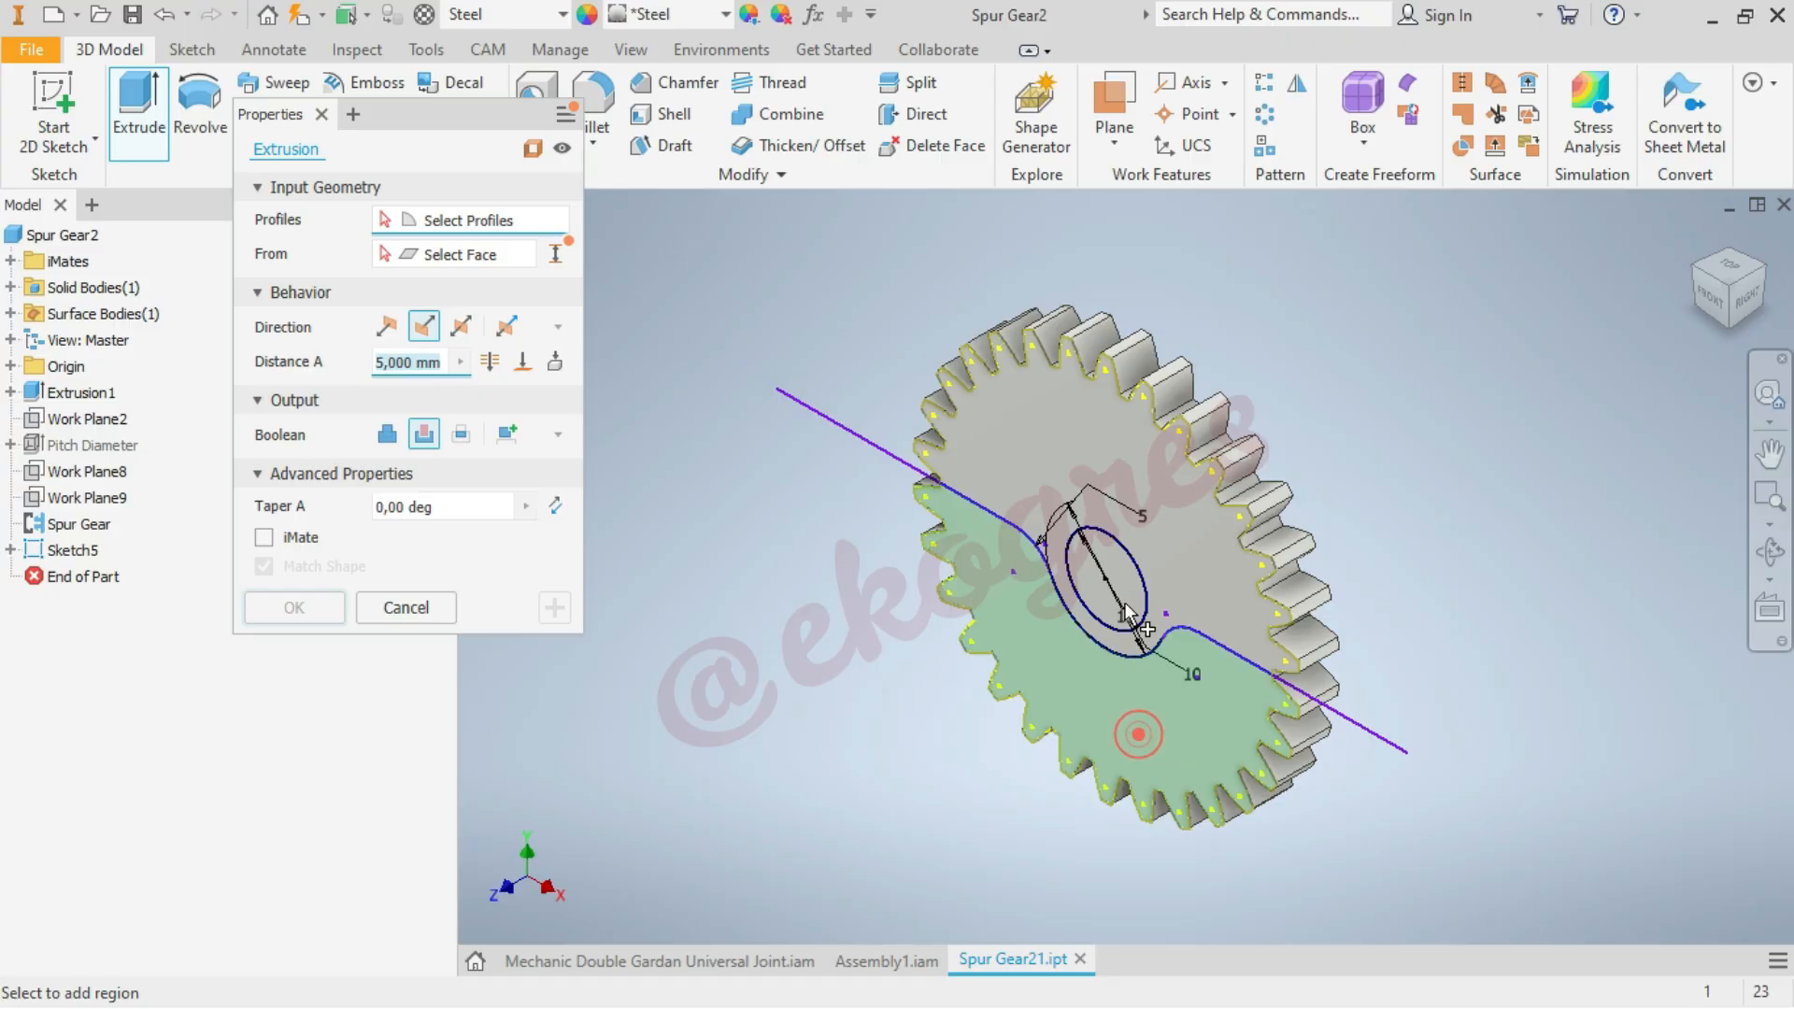
pyautogui.click(1125, 580)
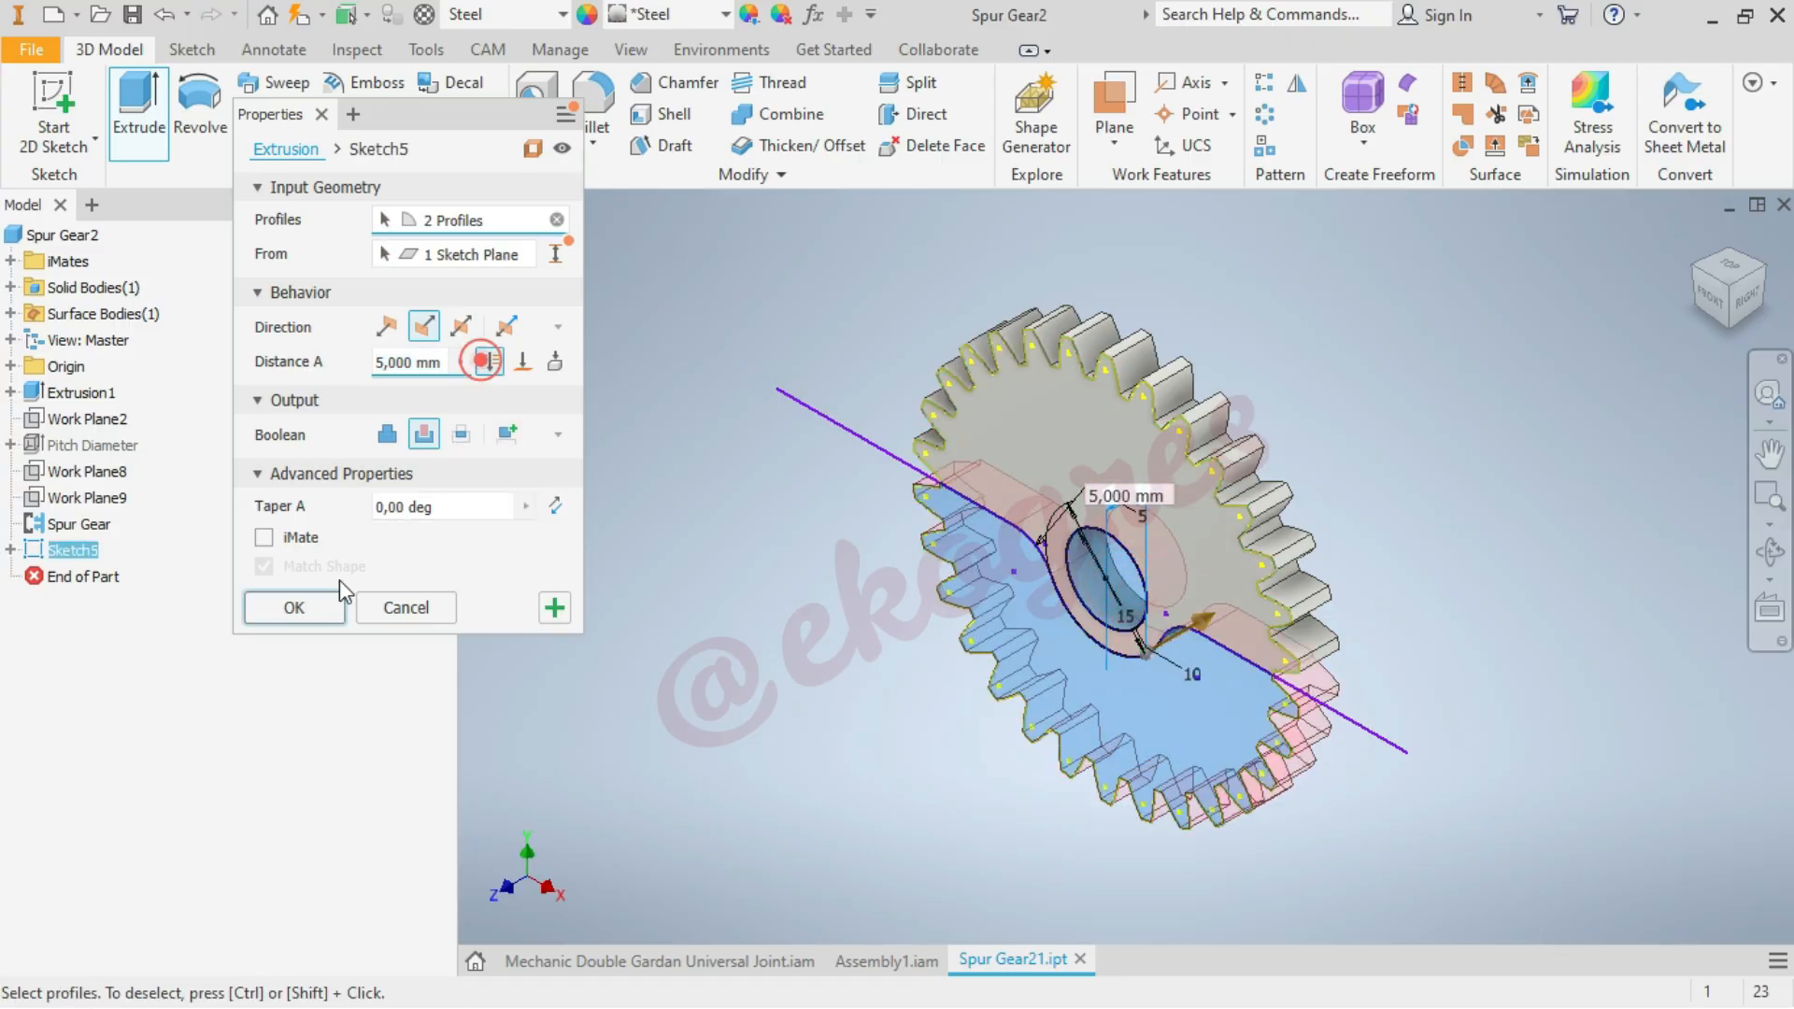
pyautogui.click(321, 611)
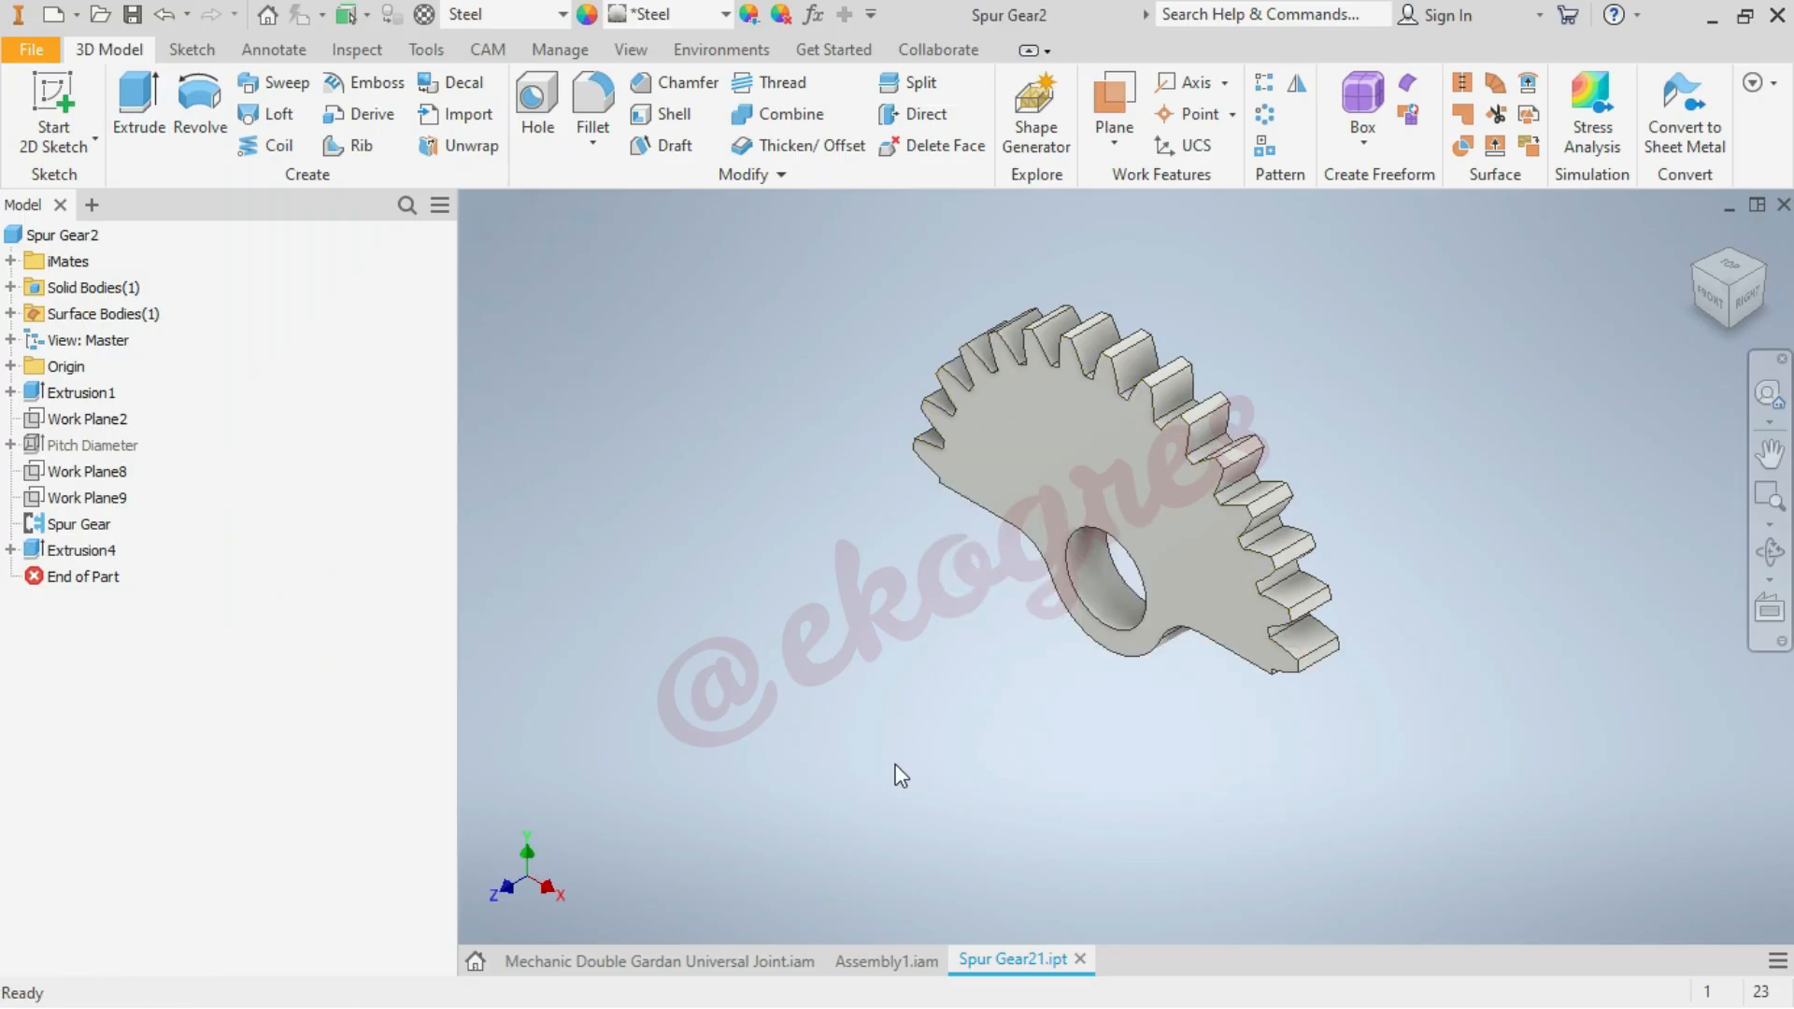
# Switch back to Assembly1.iam, update it with the reshaped second gear, and save it with its dependents
pyautogui.click(891, 953)
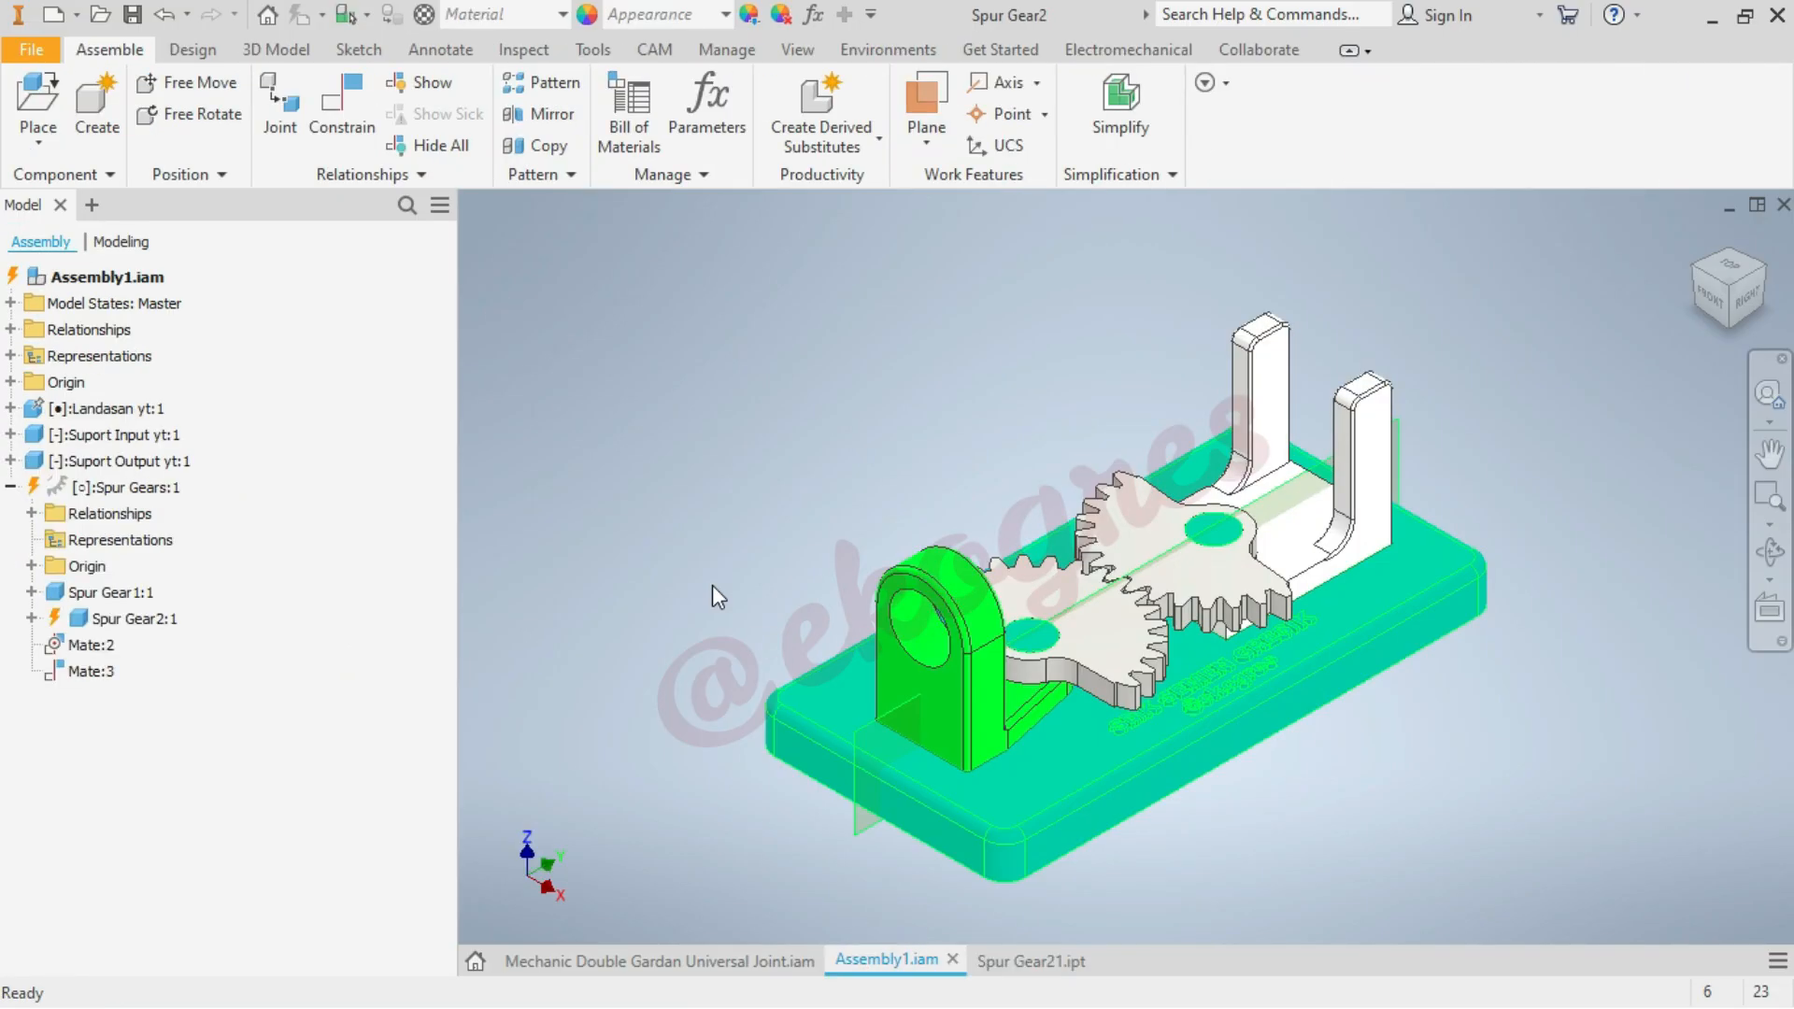
pyautogui.click(298, 16)
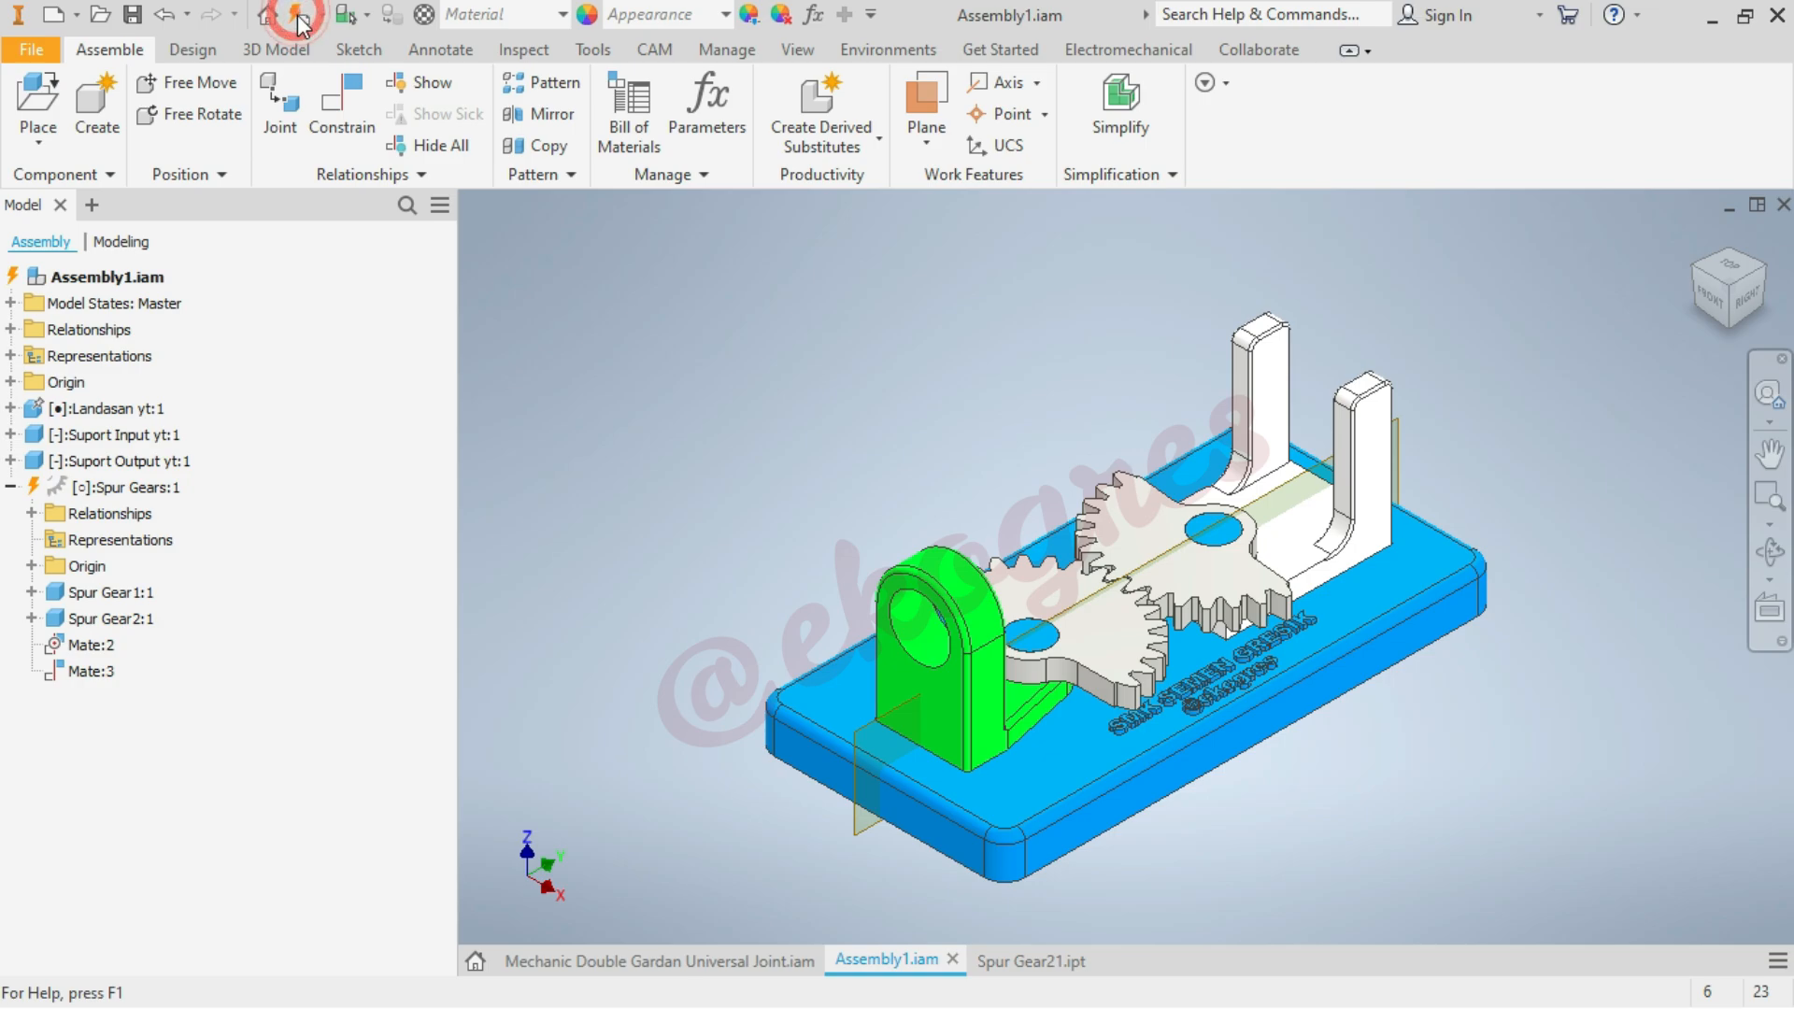
pyautogui.hotkey('ctrl', 's')
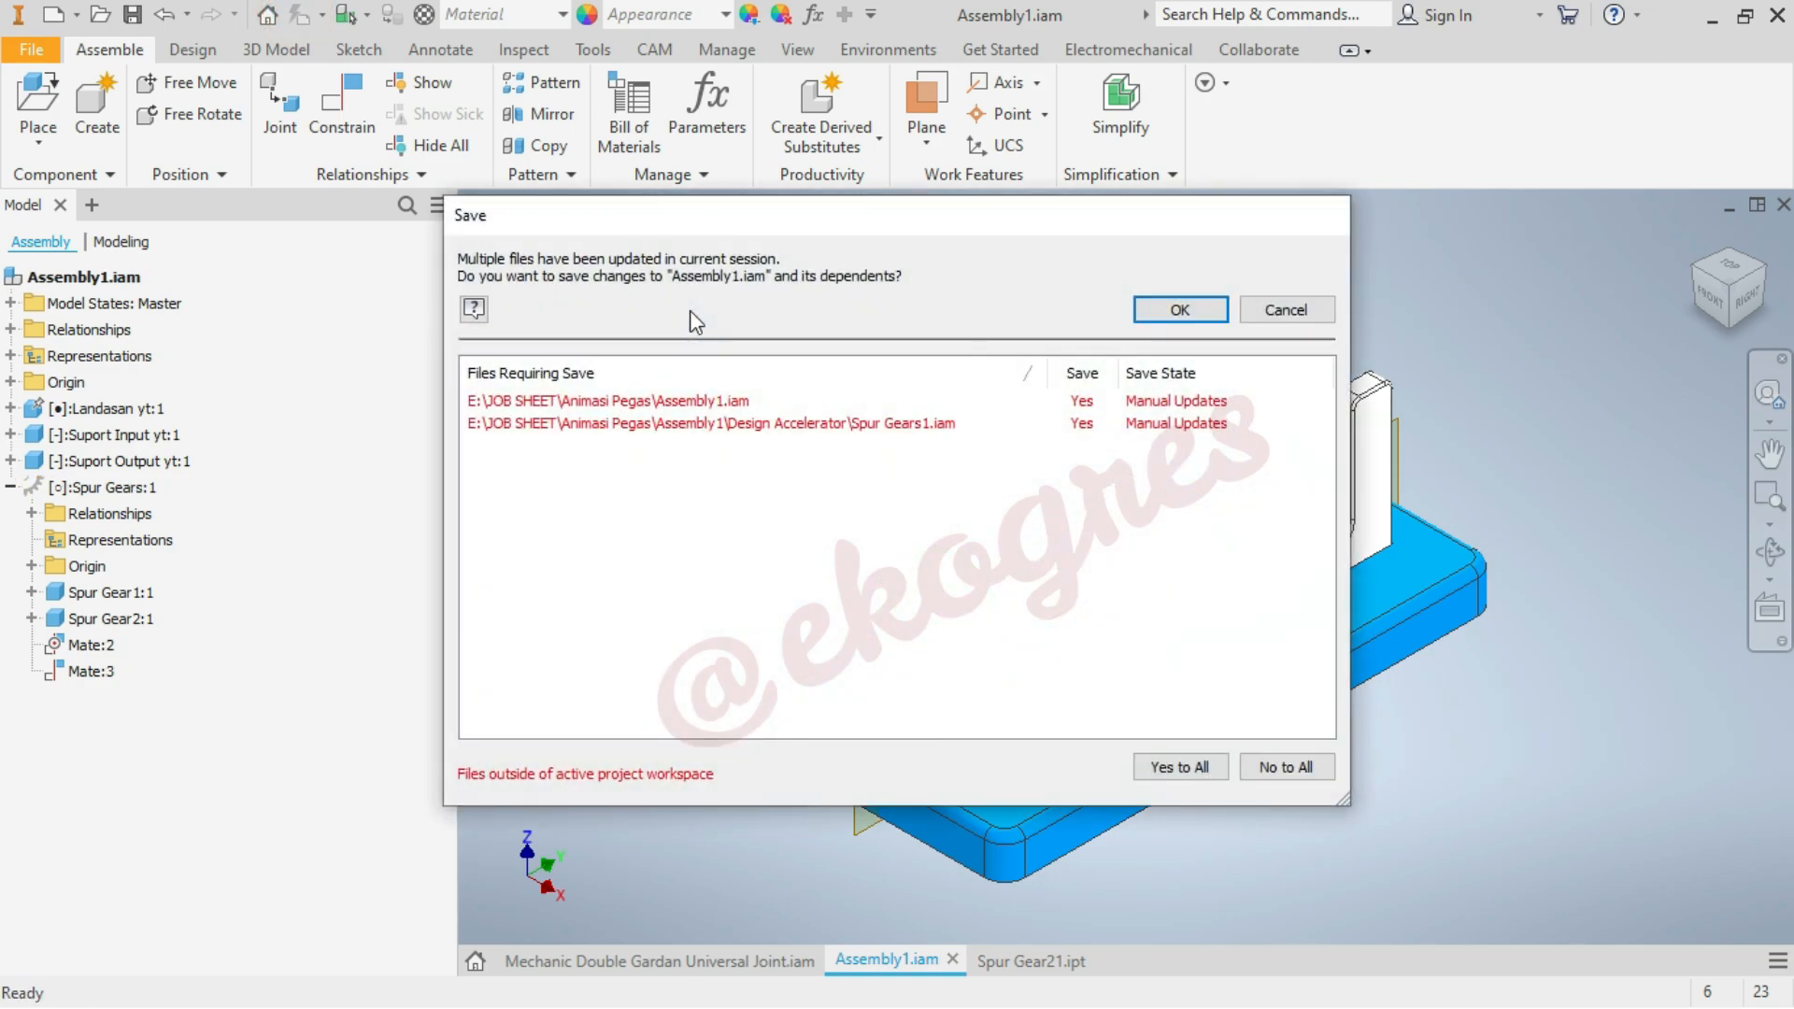
pyautogui.press('Return')
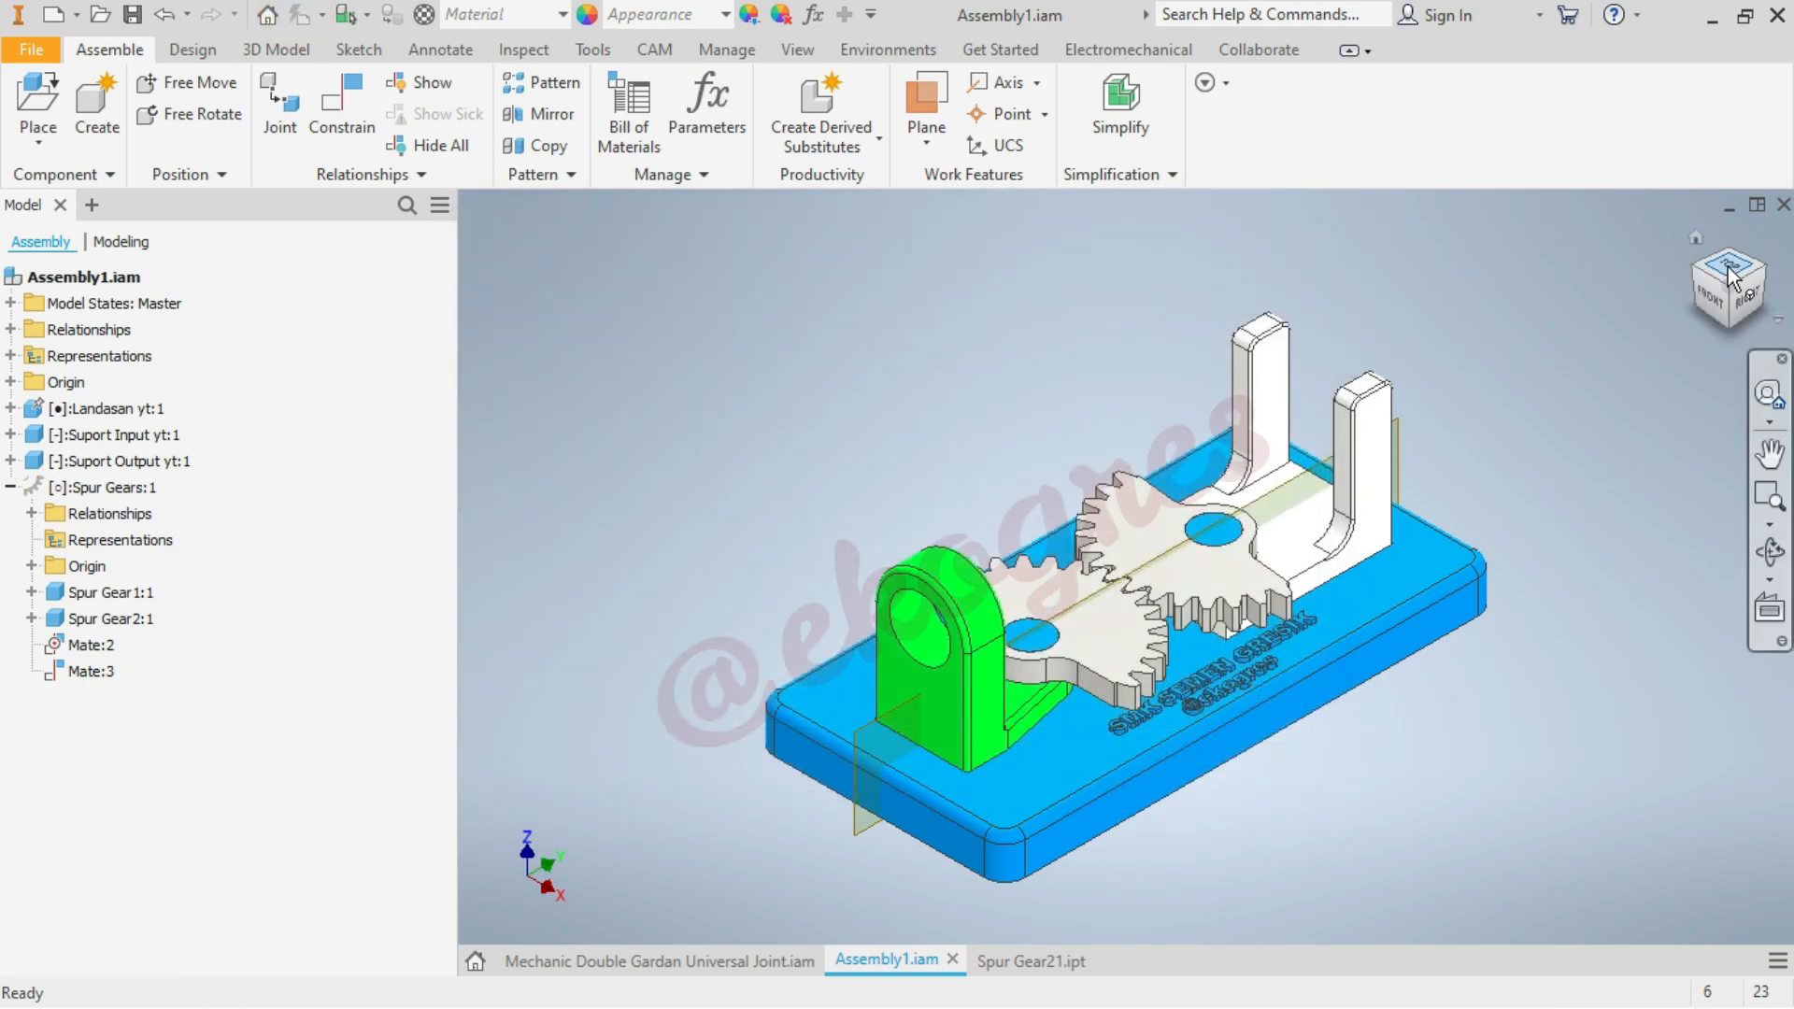
# Examine from above how the two toothed gear sectors mesh on the base plate
pyautogui.click(1730, 271)
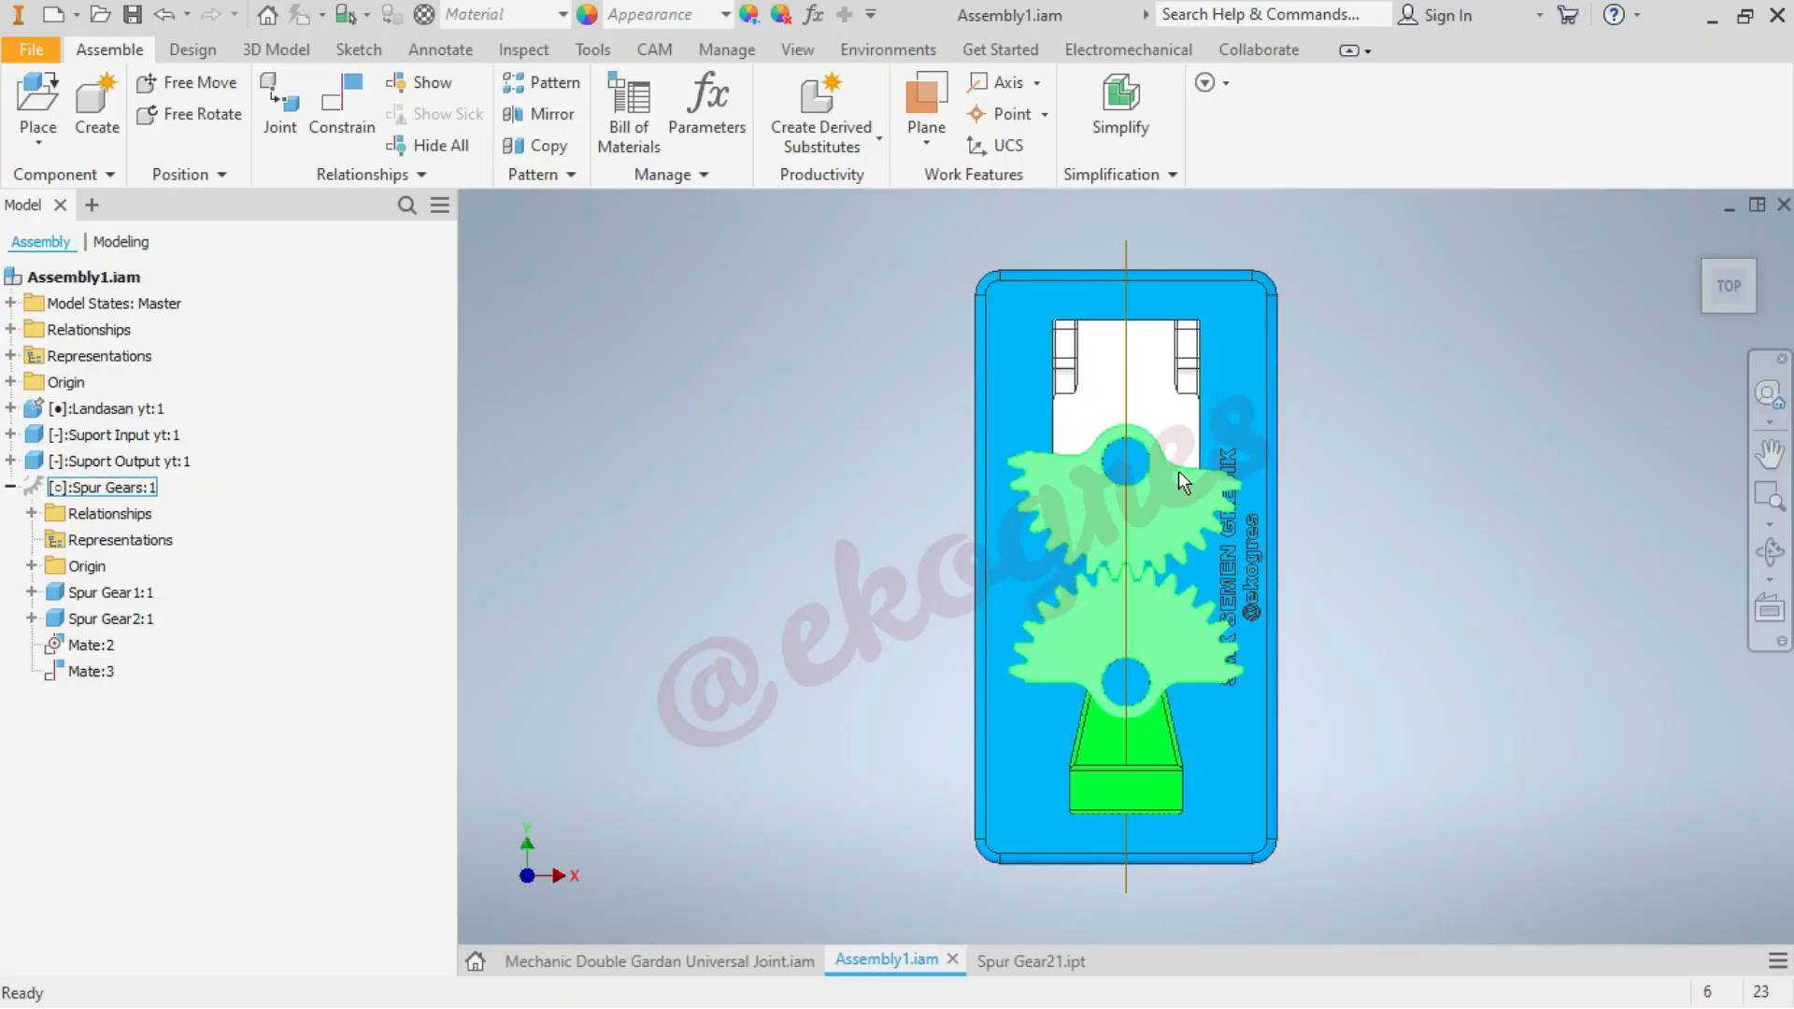
pyautogui.scroll(-4, 1196, 481)
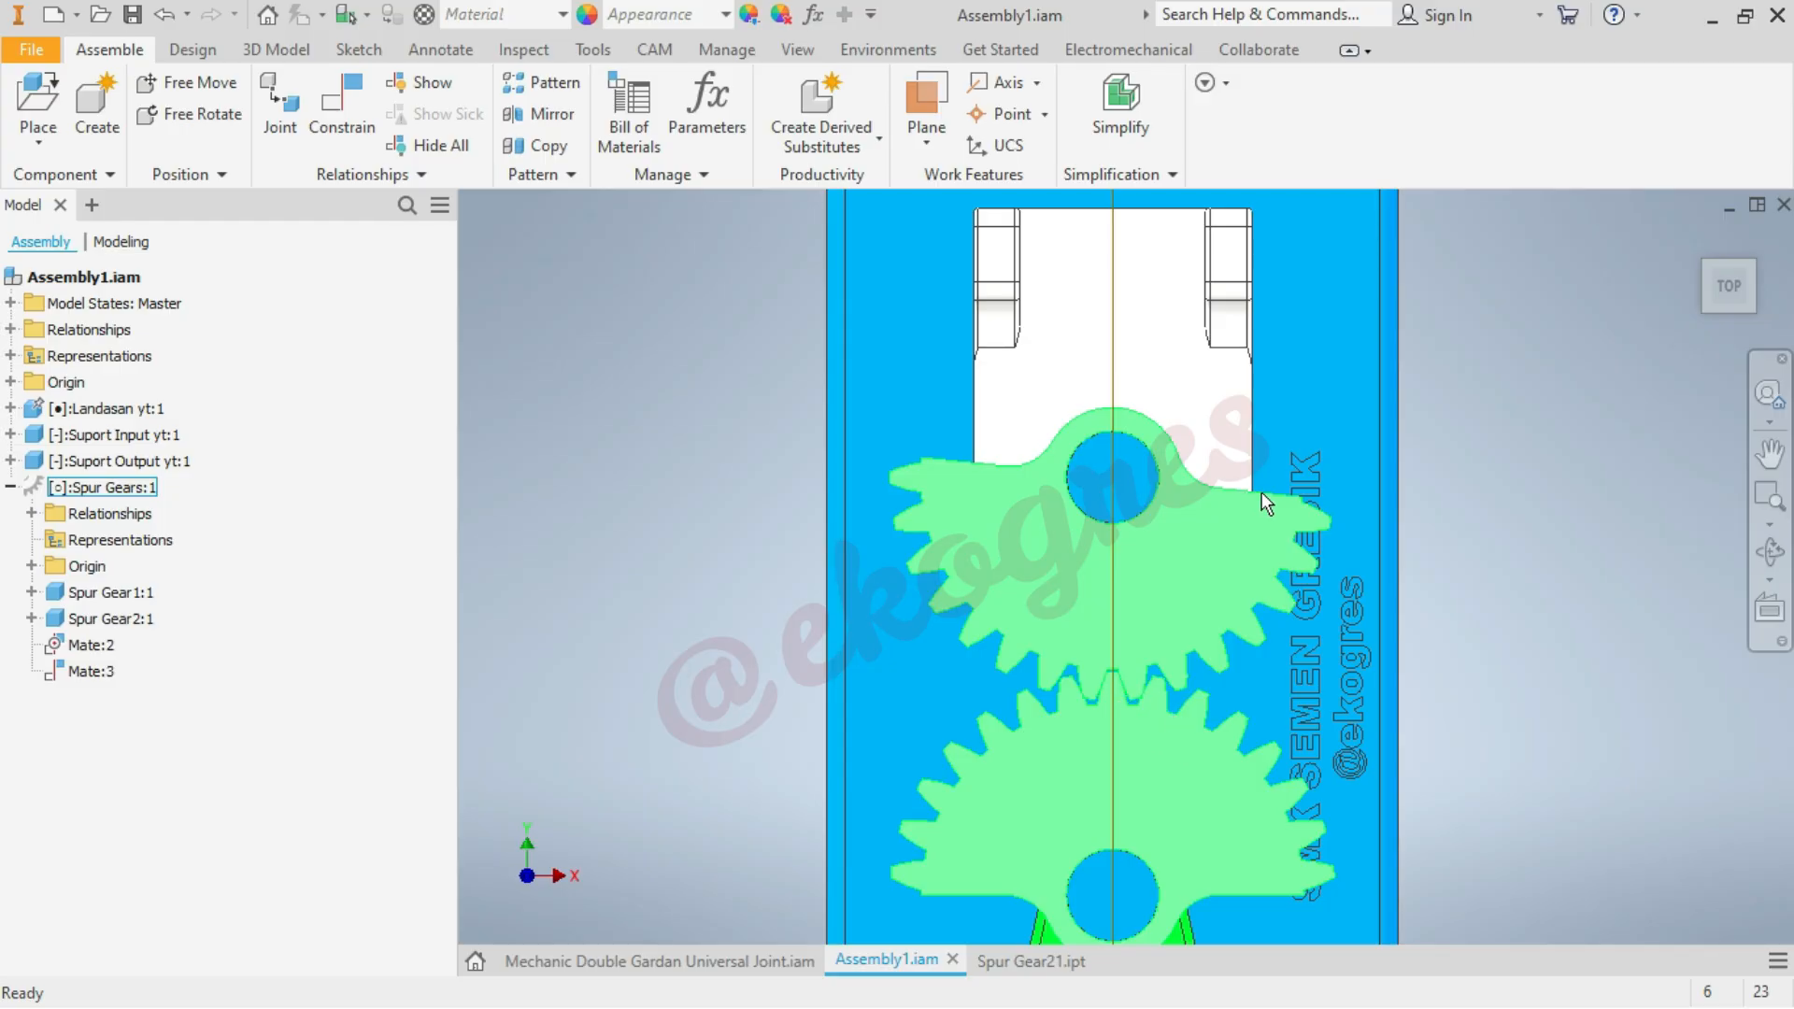
pyautogui.click(1644, 267)
pyautogui.click(1697, 237)
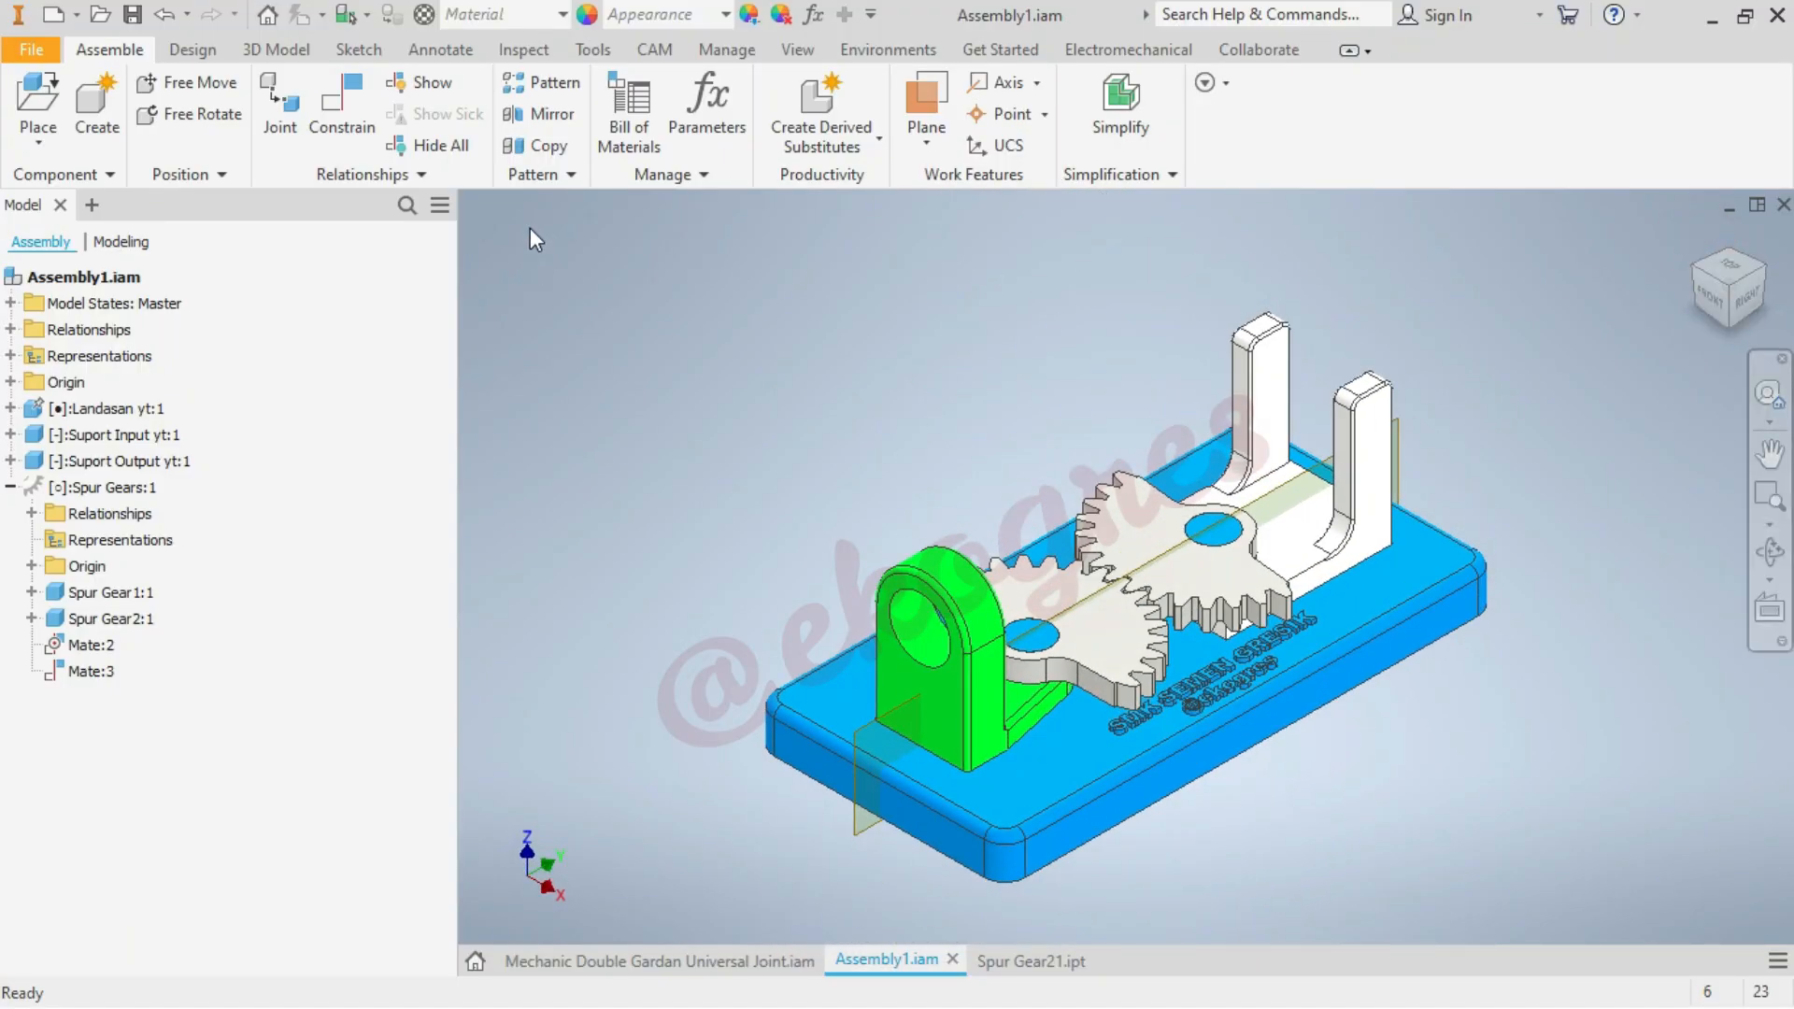
# Measure the angle between the straight flank faces of the two toothed gear sectors
pyautogui.click(523, 49)
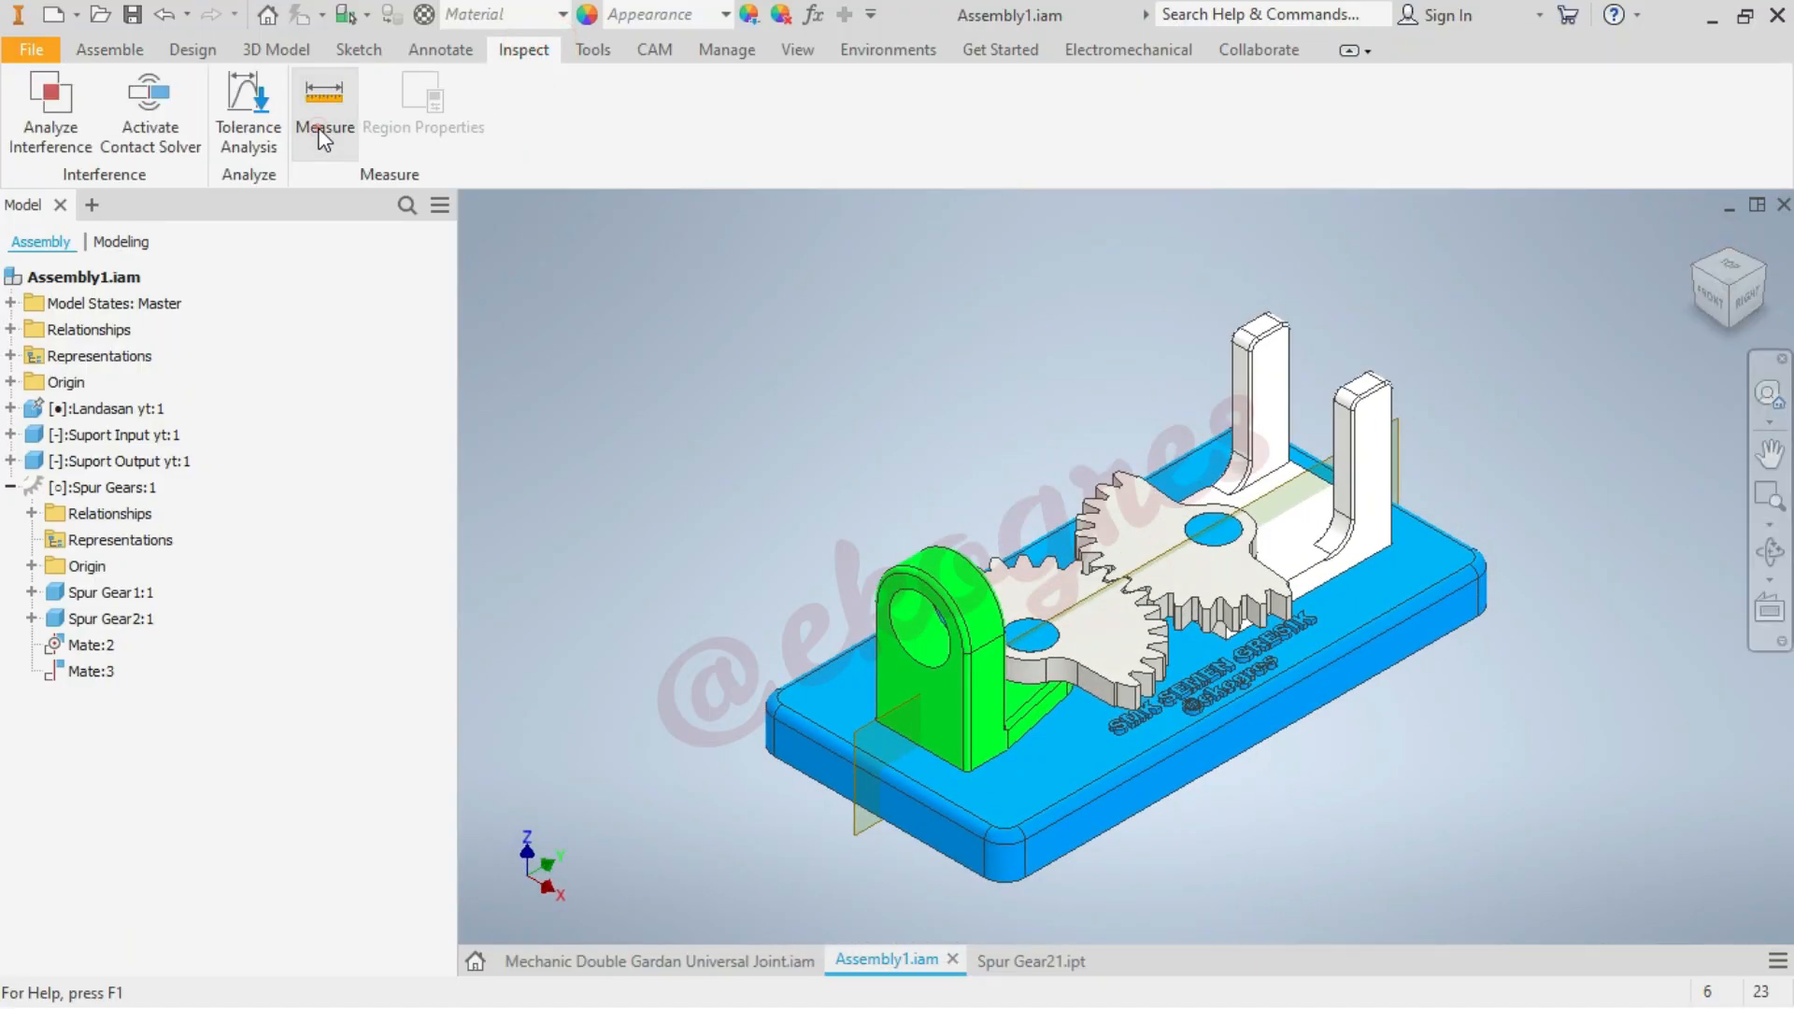
pyautogui.click(324, 97)
pyautogui.scroll(5, 1002, 666)
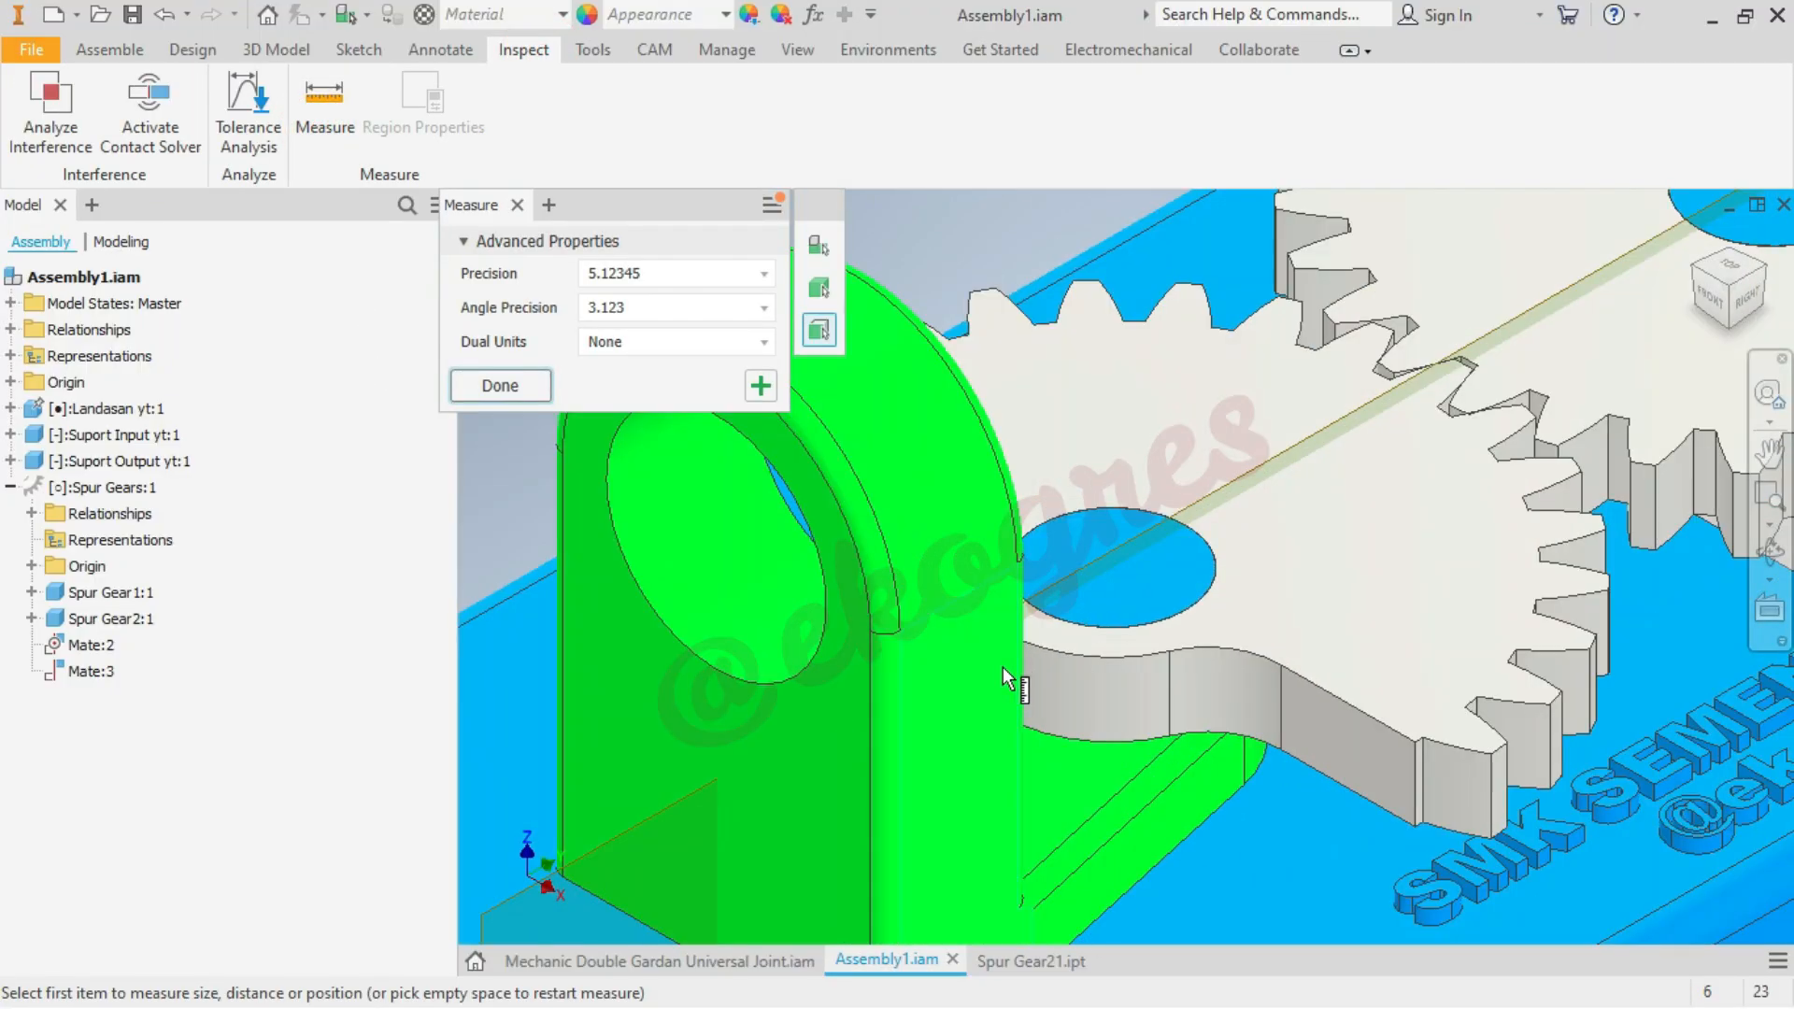
pyautogui.click(1349, 747)
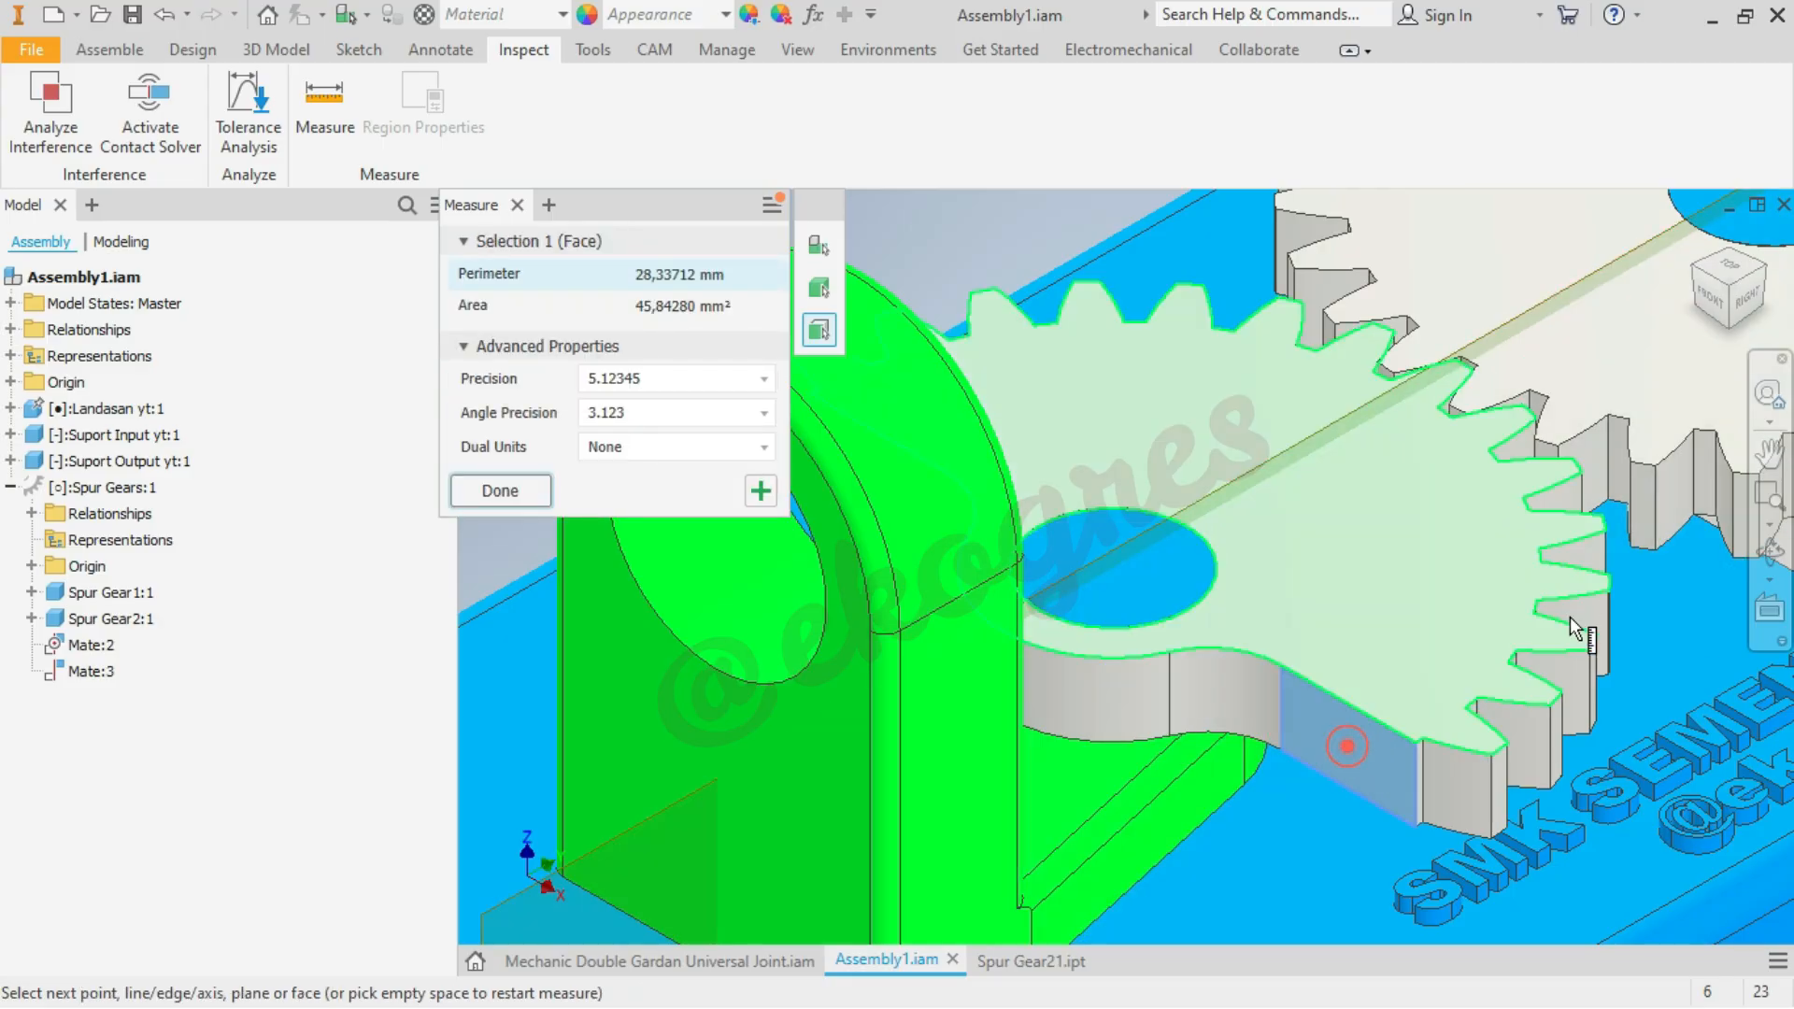
pyautogui.click(1772, 269)
pyautogui.scroll(5, 1133, 719)
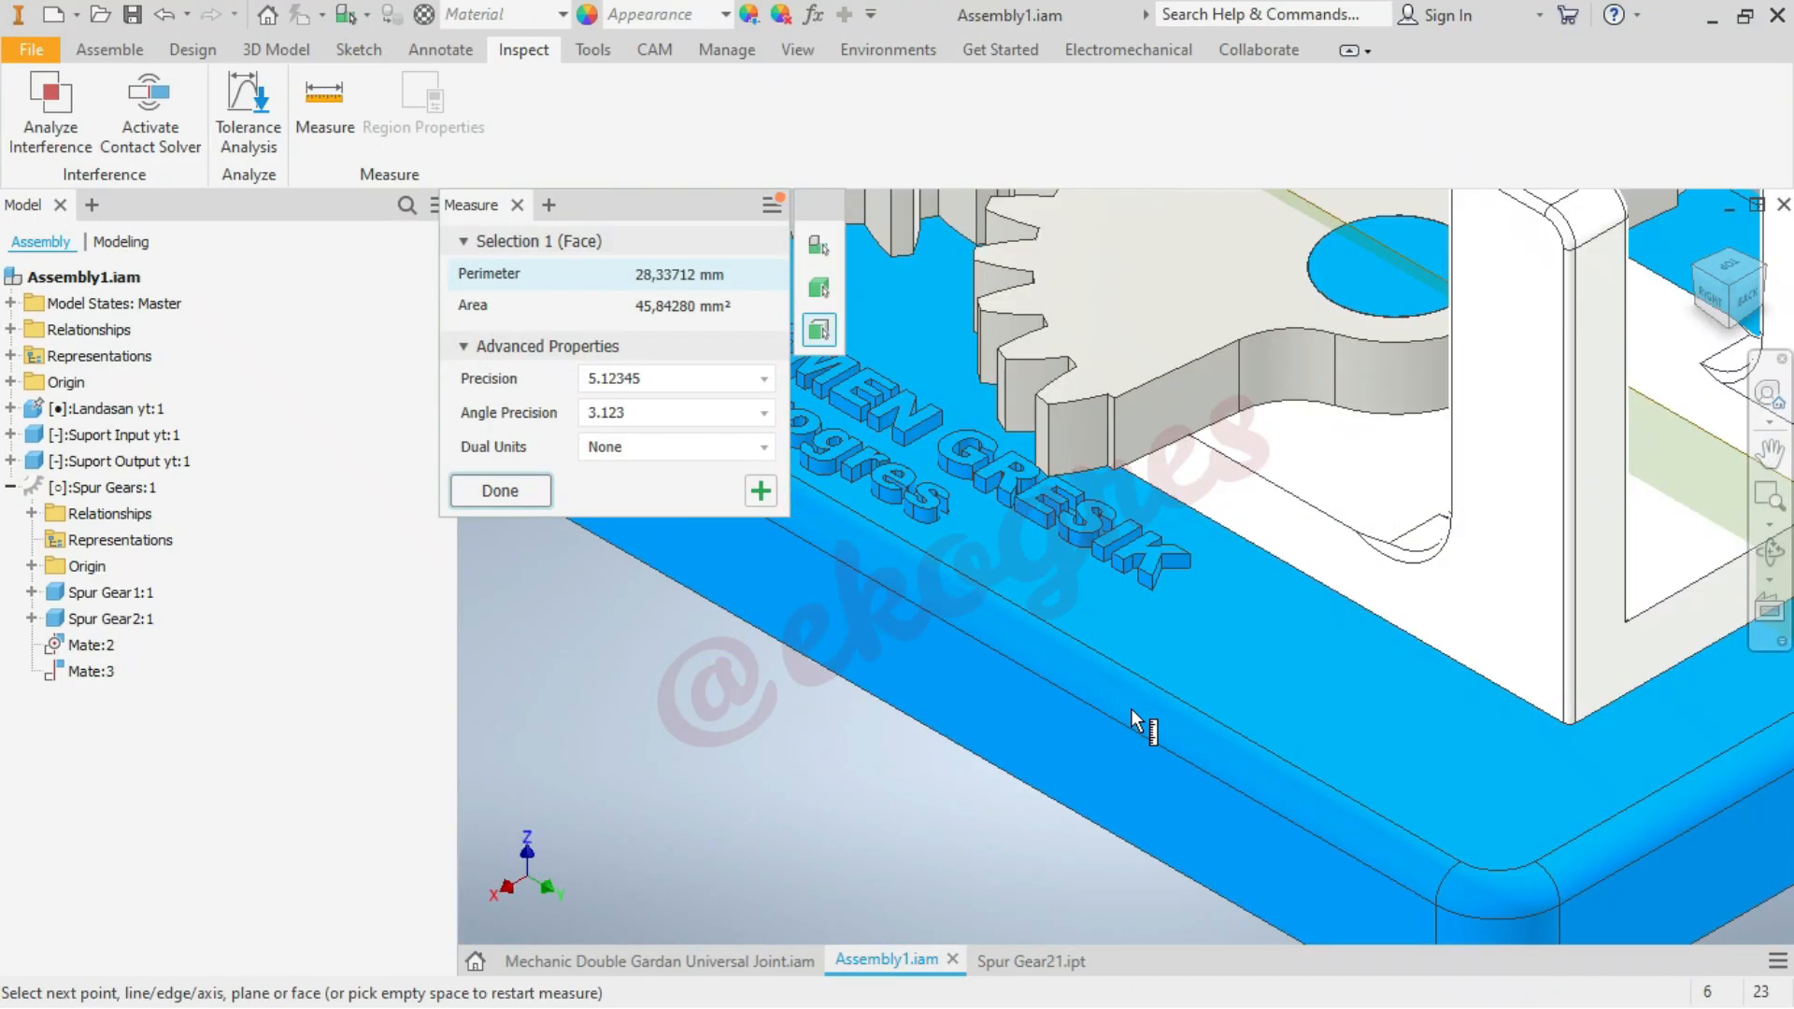
pyautogui.click(1190, 398)
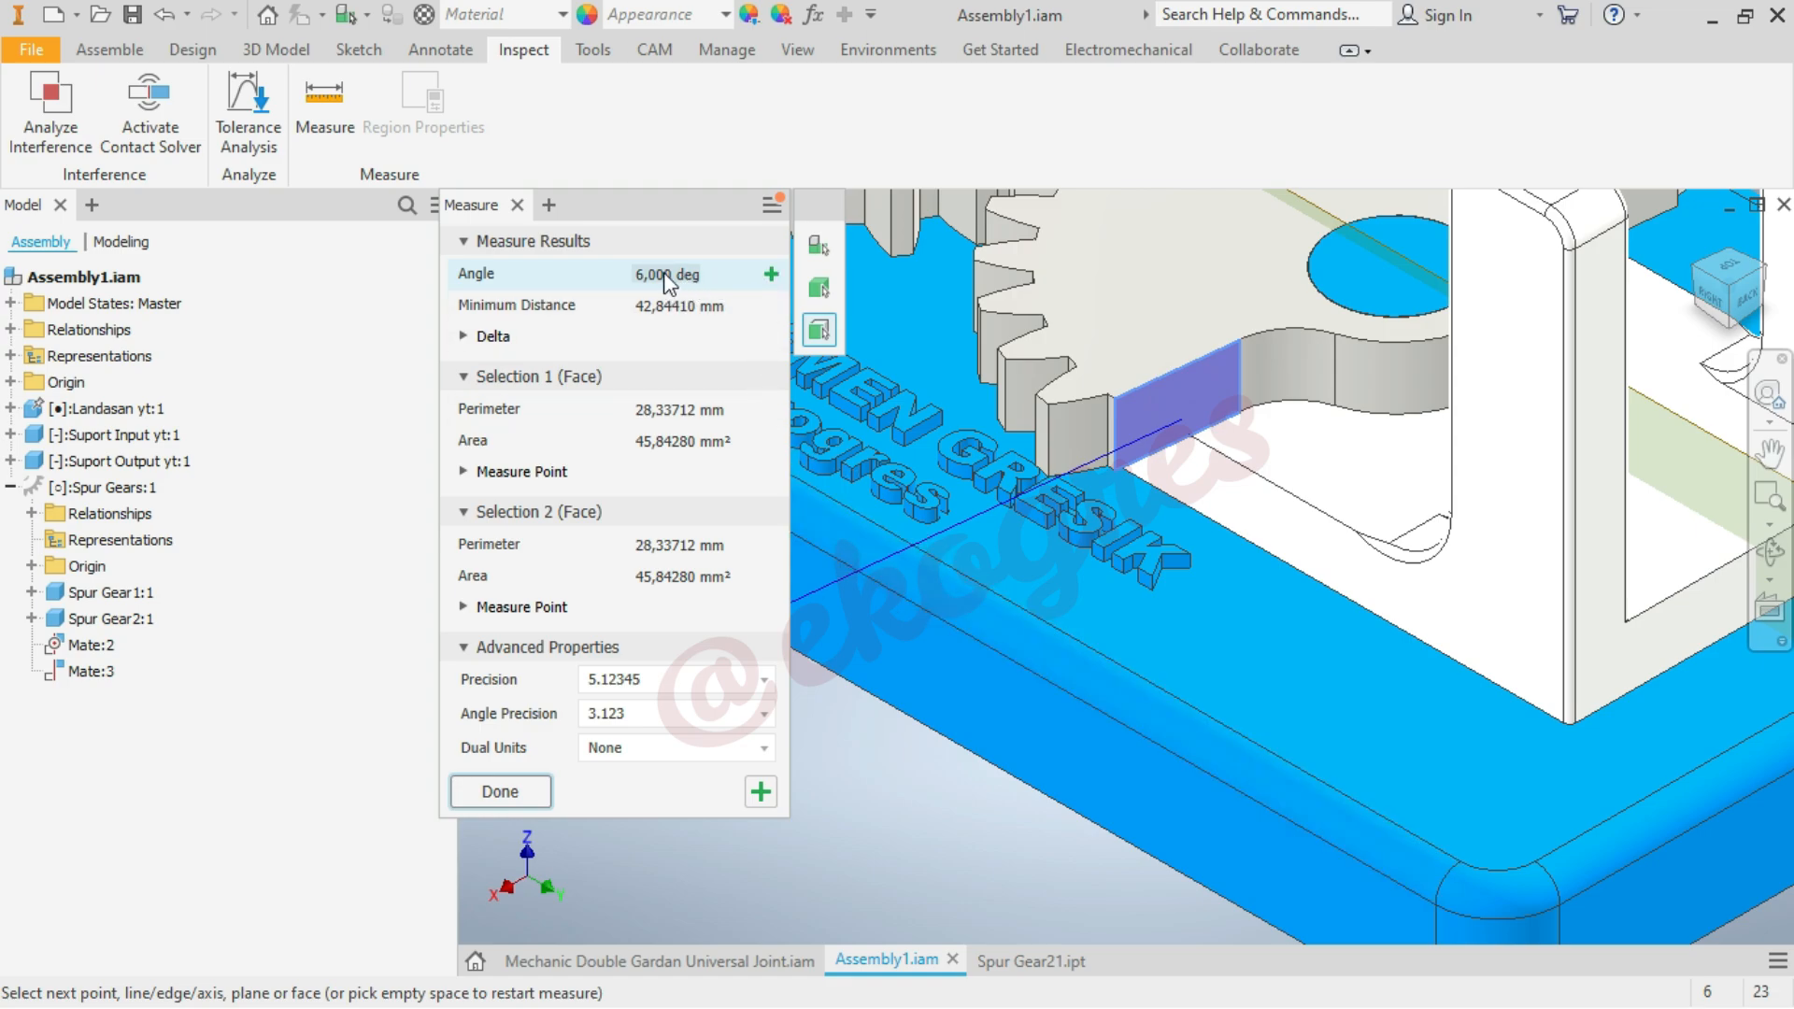
pyautogui.press('Escape')
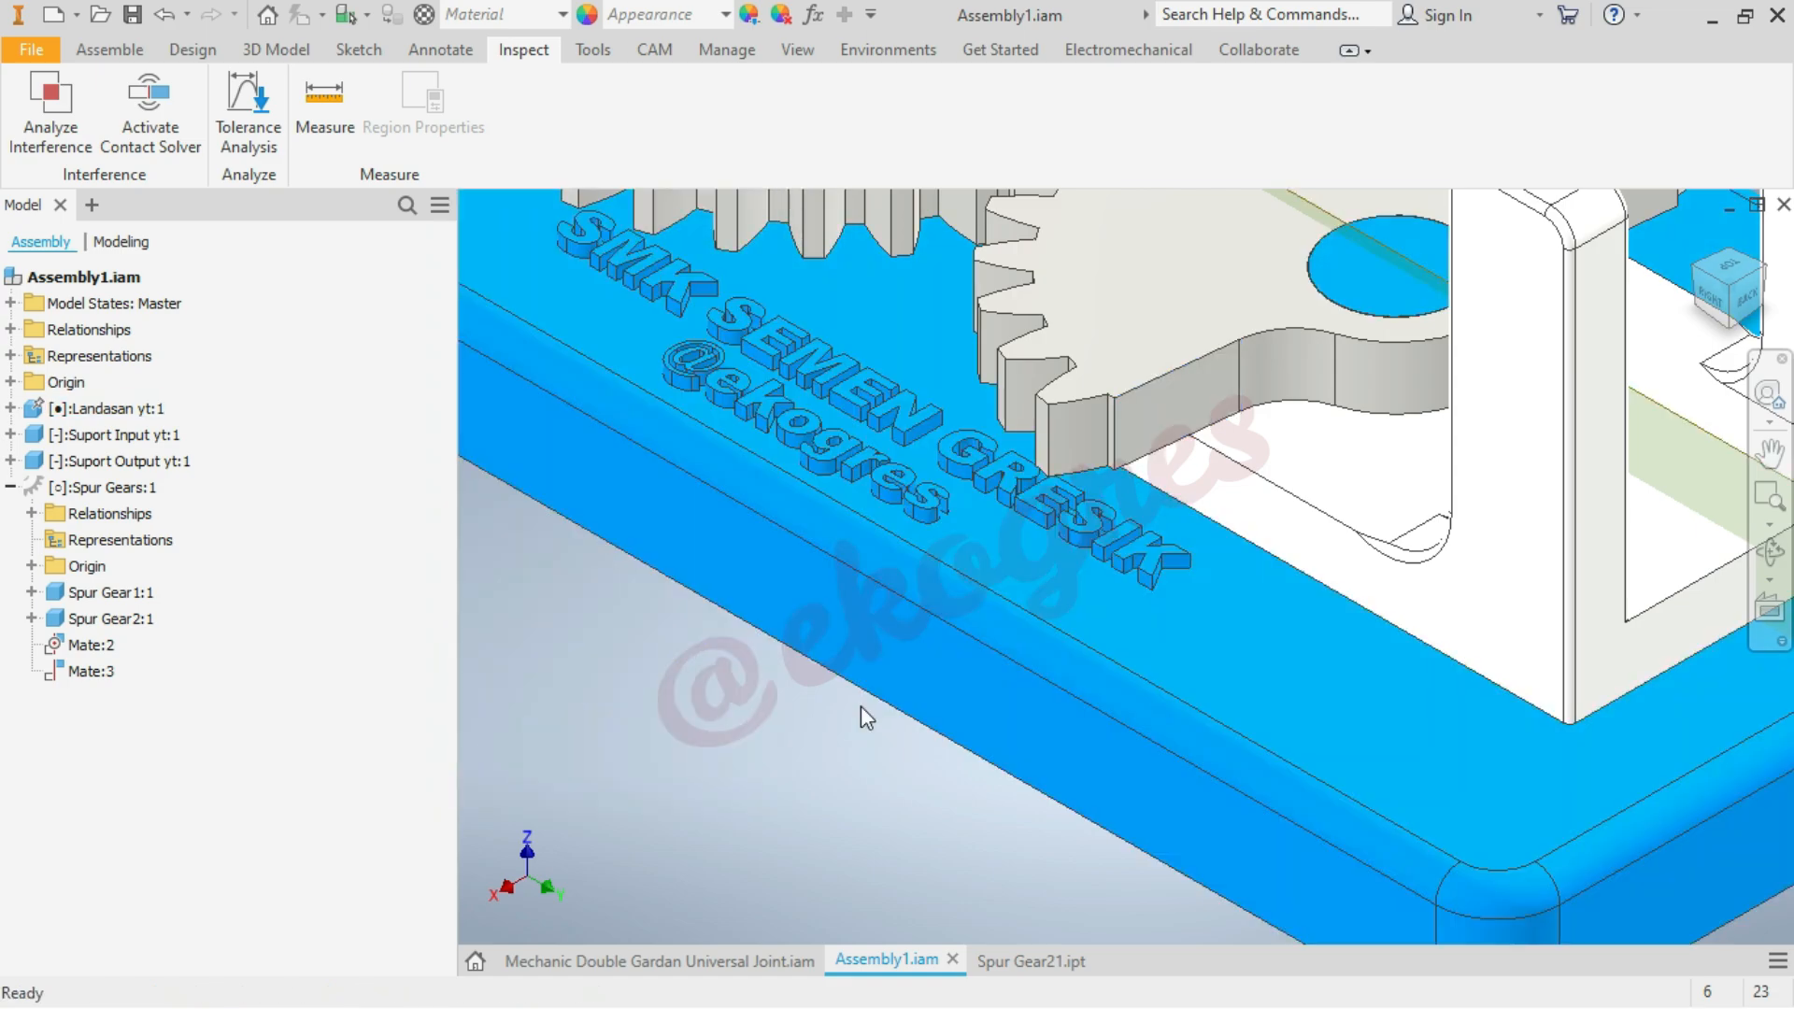
pyautogui.click(1696, 239)
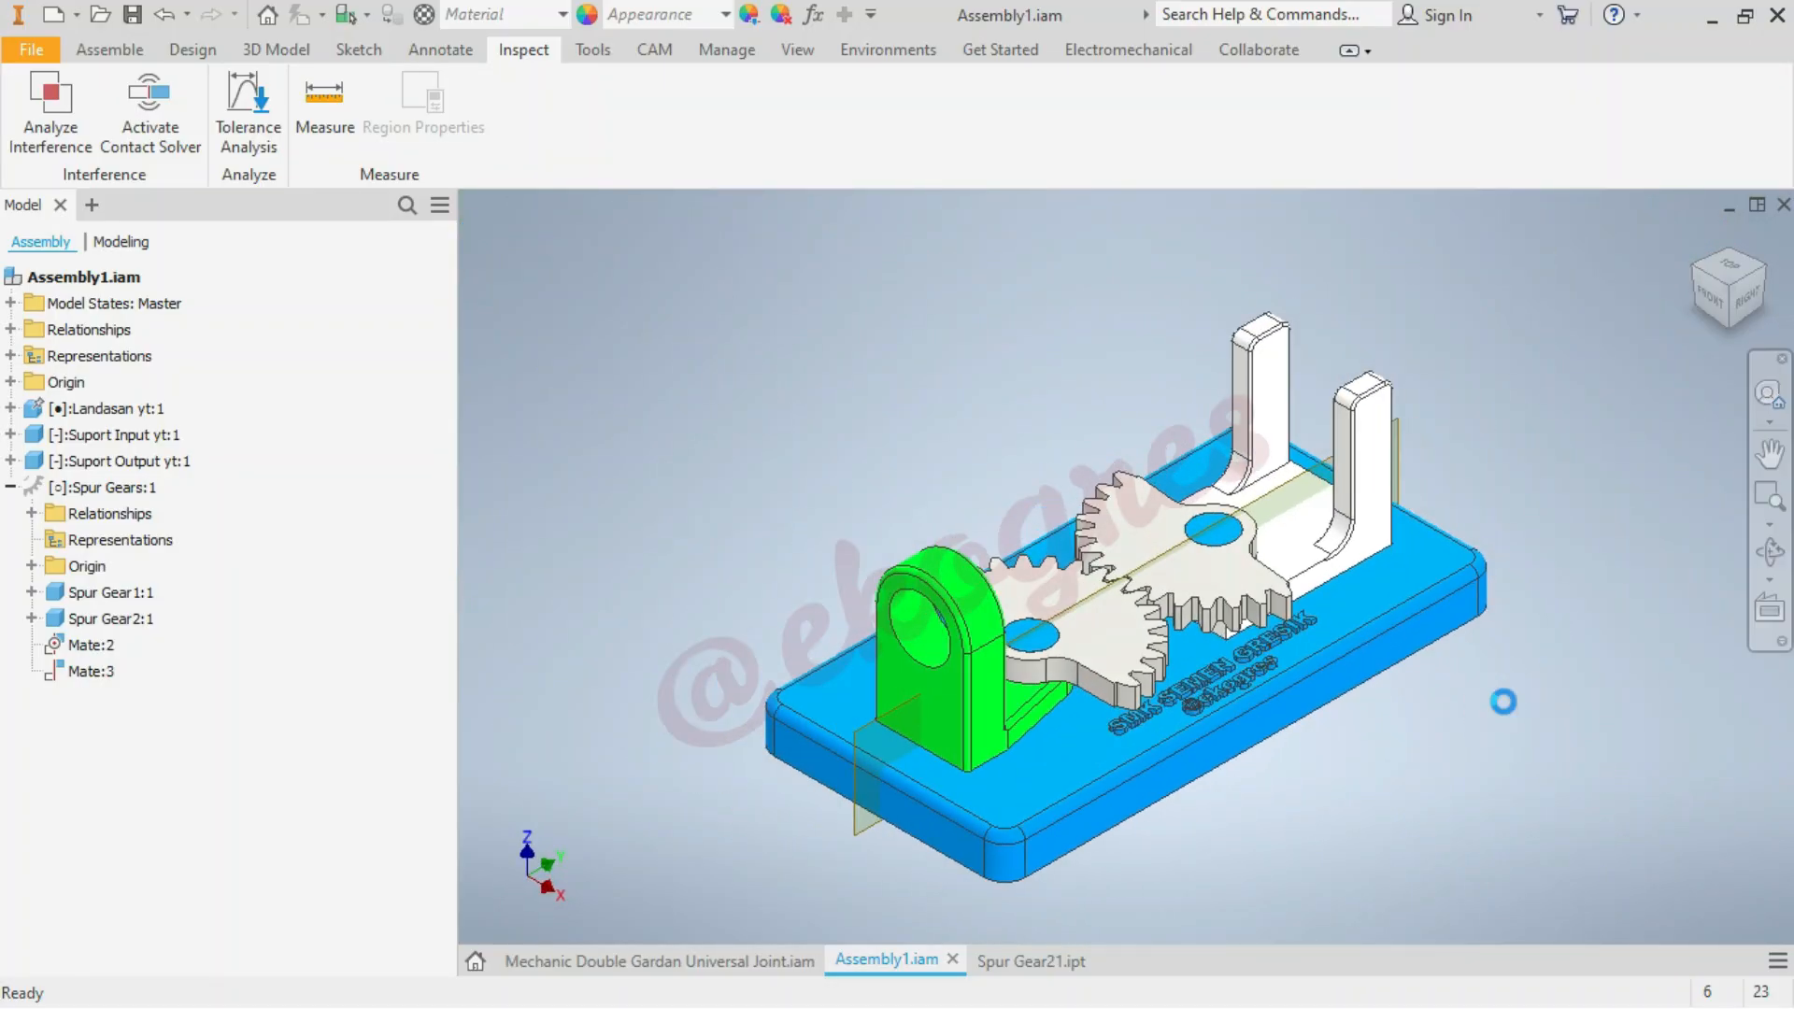
# Switch to Spur Gear21.ipt and open Sketch5 under Extrusion4 for editing
pyautogui.click(1045, 960)
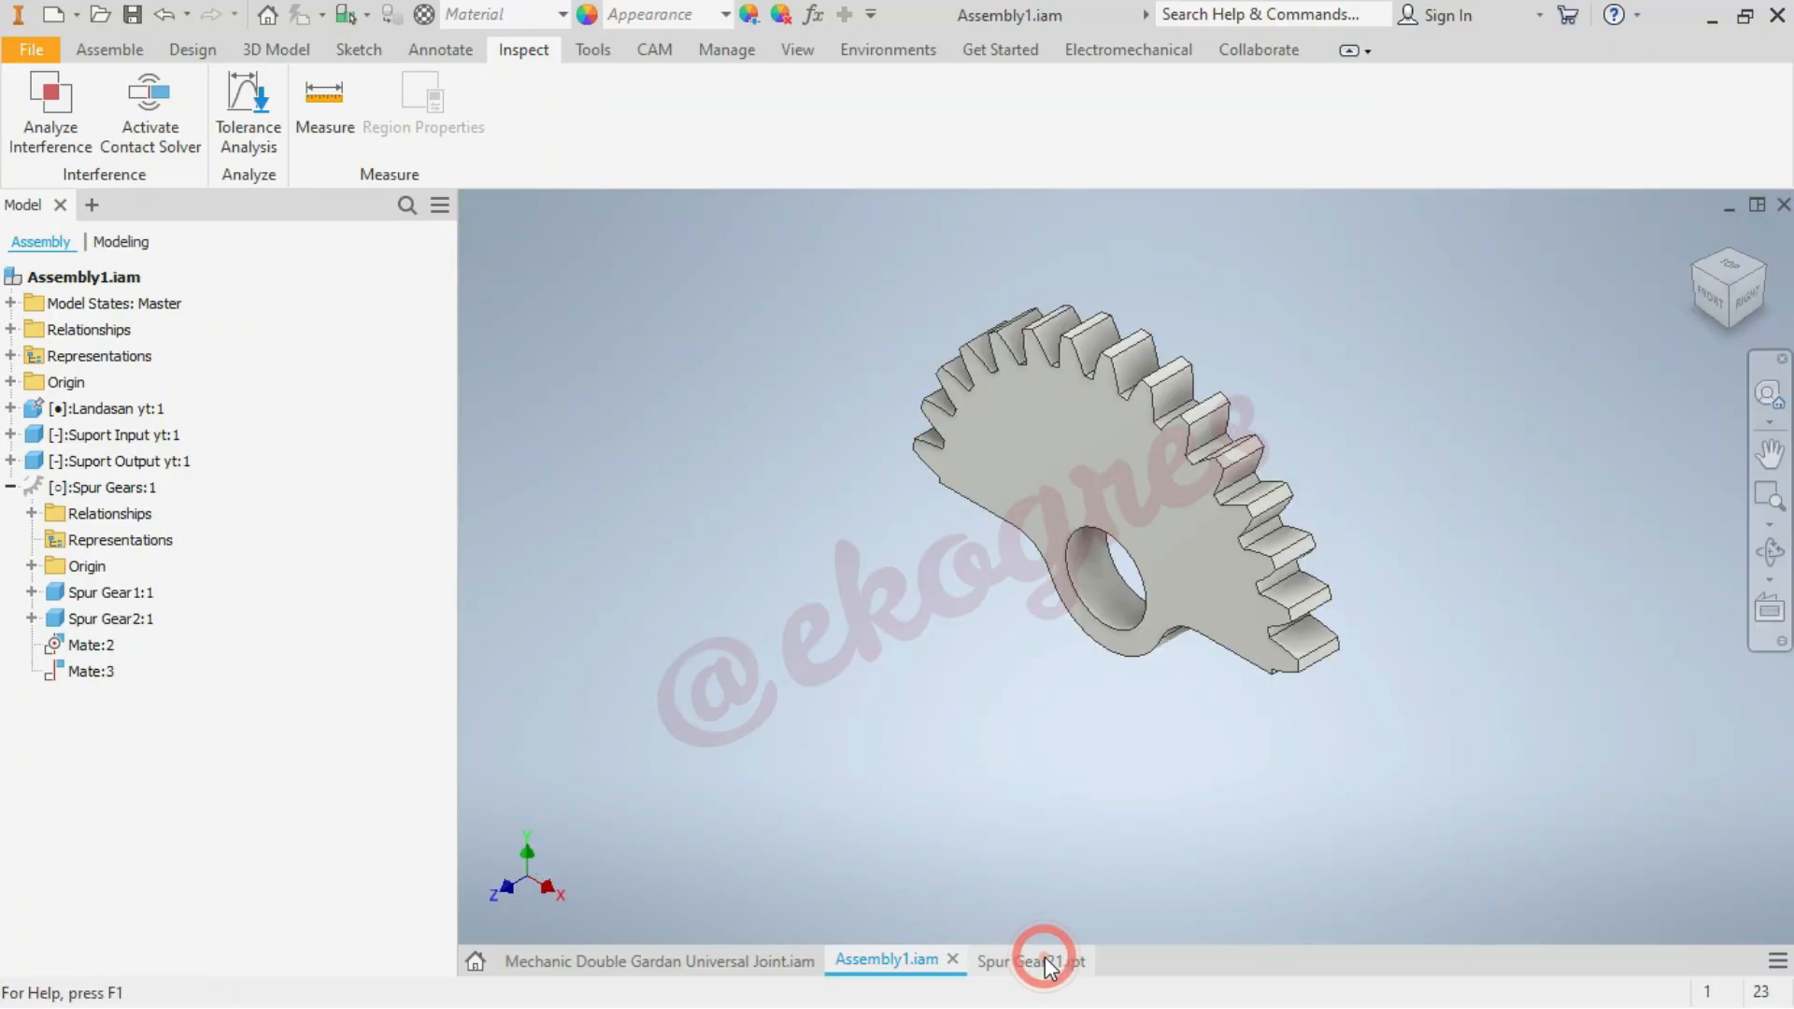
pyautogui.click(10, 550)
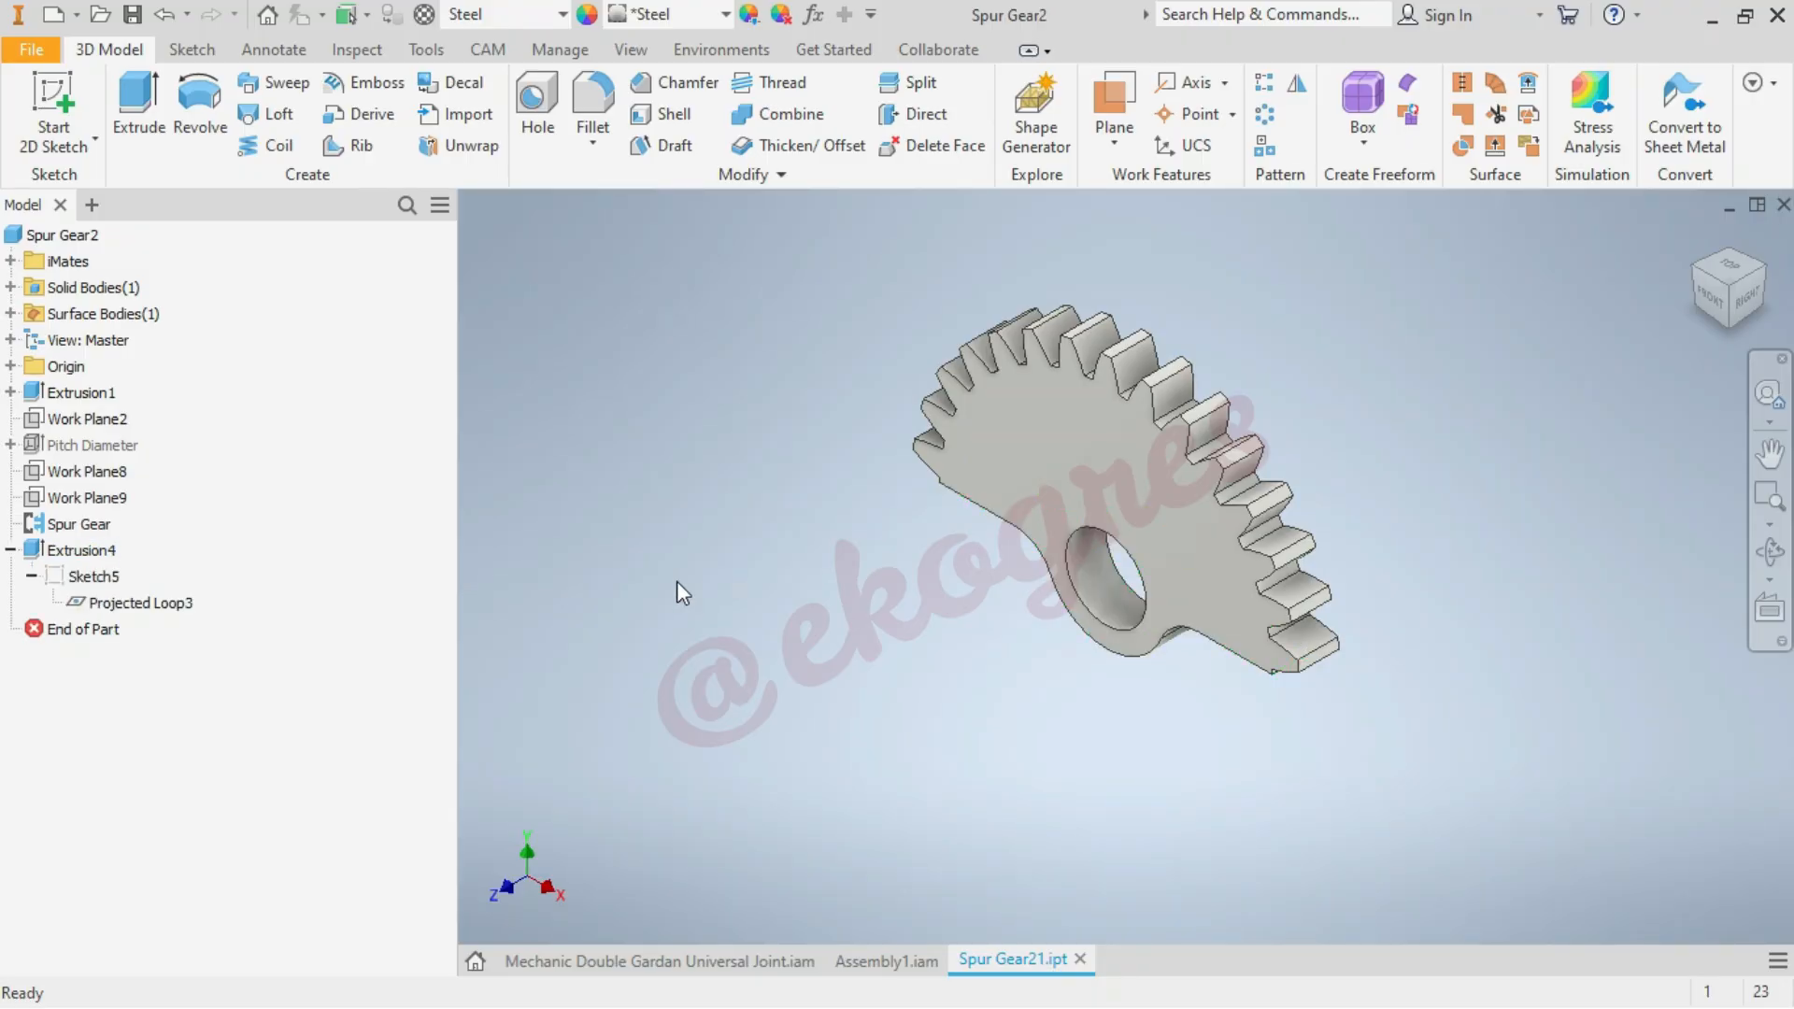
pyautogui.rightClick(108, 583)
pyautogui.click(168, 508)
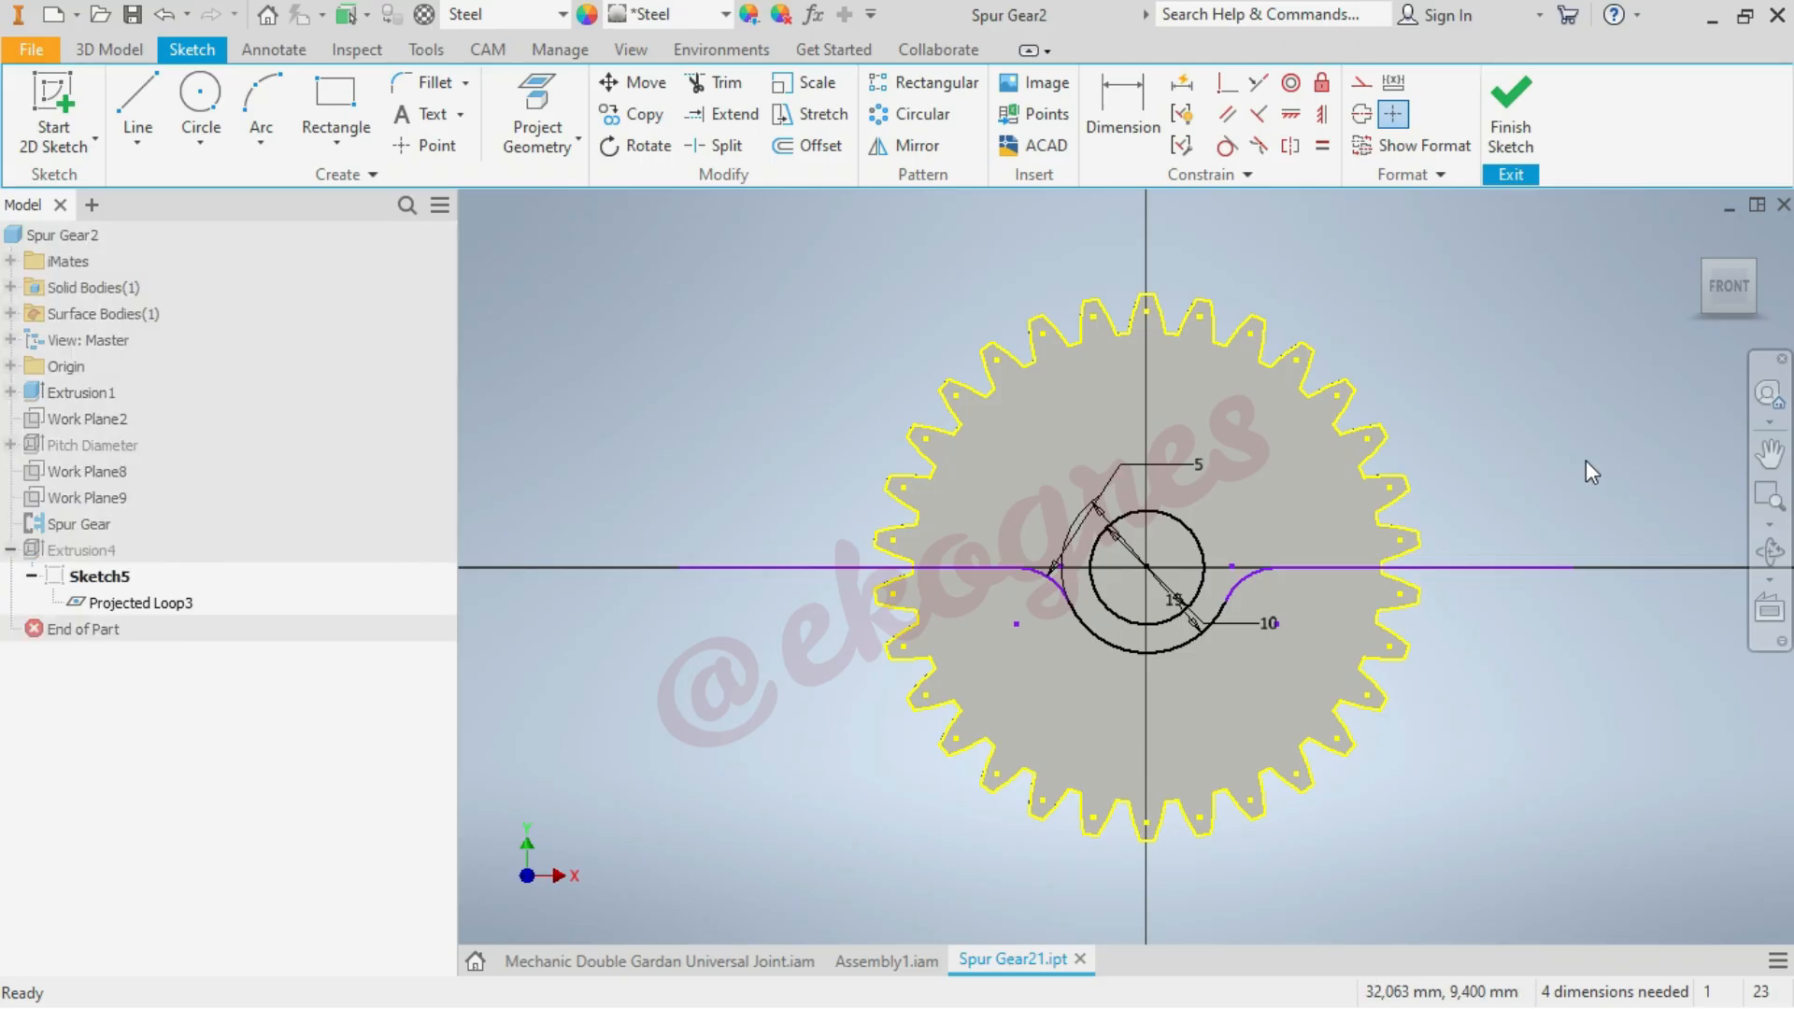
# Rotate a copy of the sector outline's lines, fillets and lower arc by 6 degrees about the gear centre, allowing the constraints to be removed
pyautogui.click(634, 146)
pyautogui.click(952, 578)
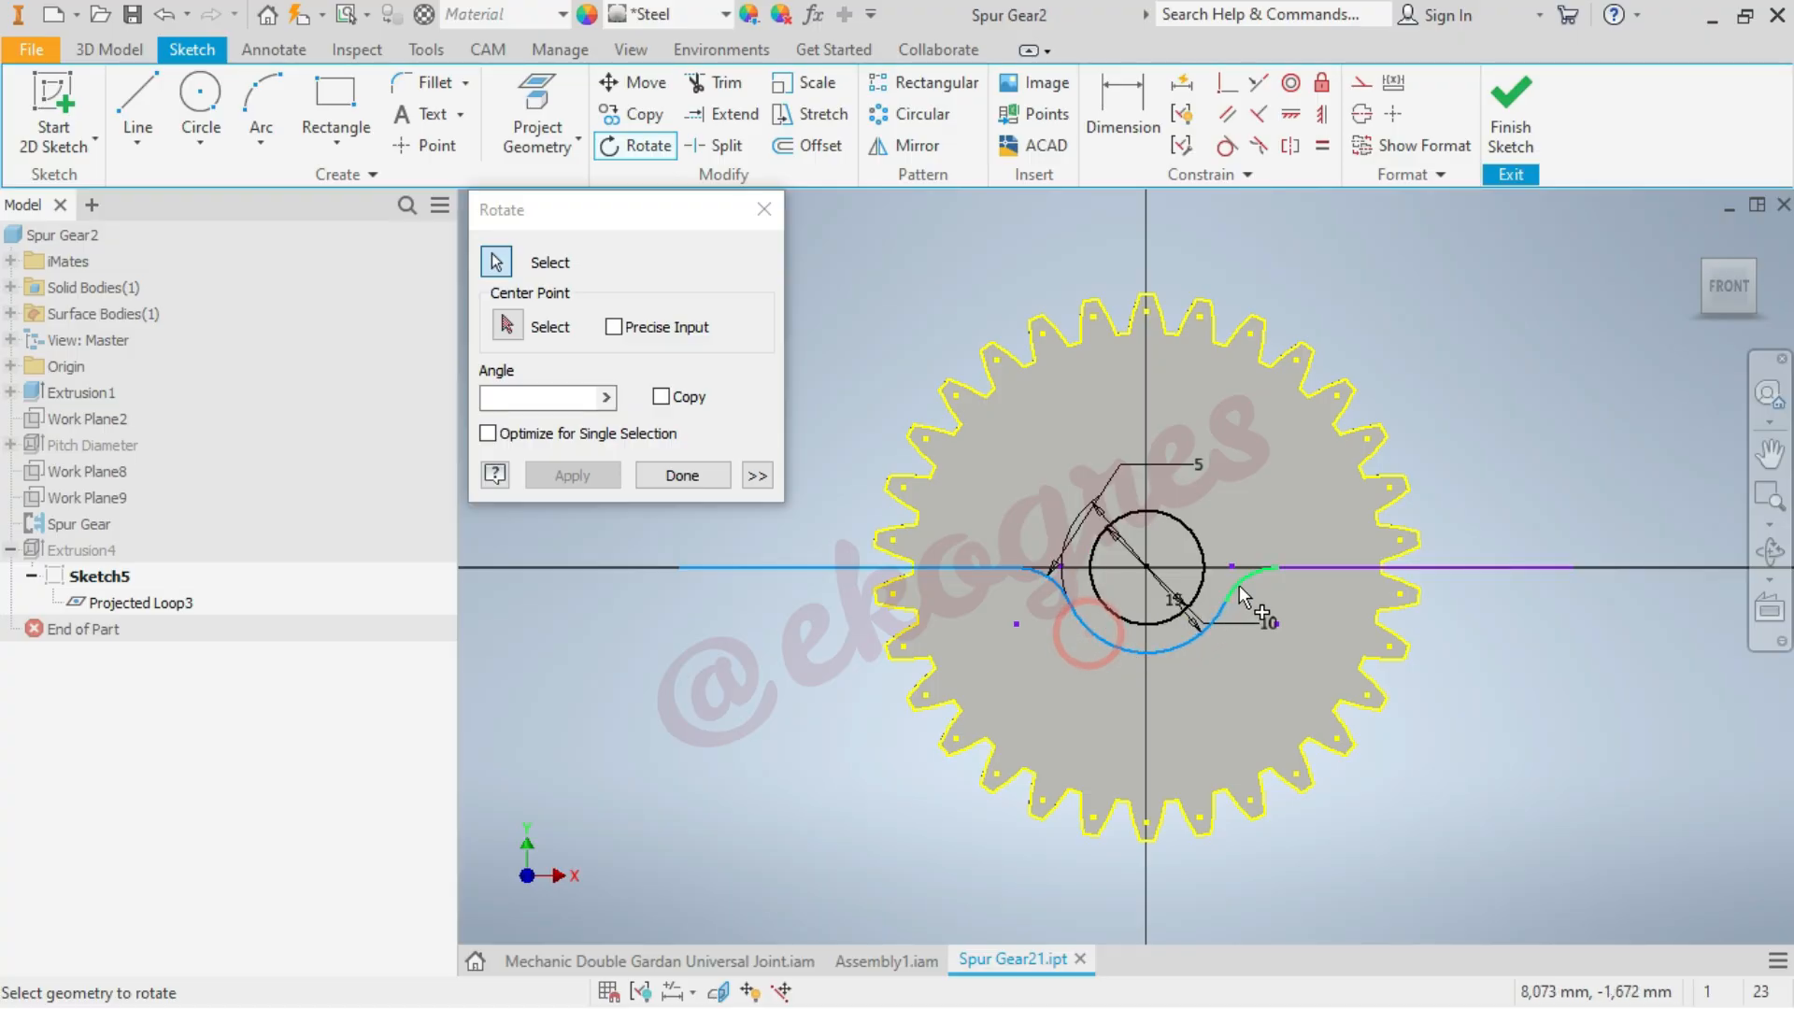
pyautogui.click(1314, 567)
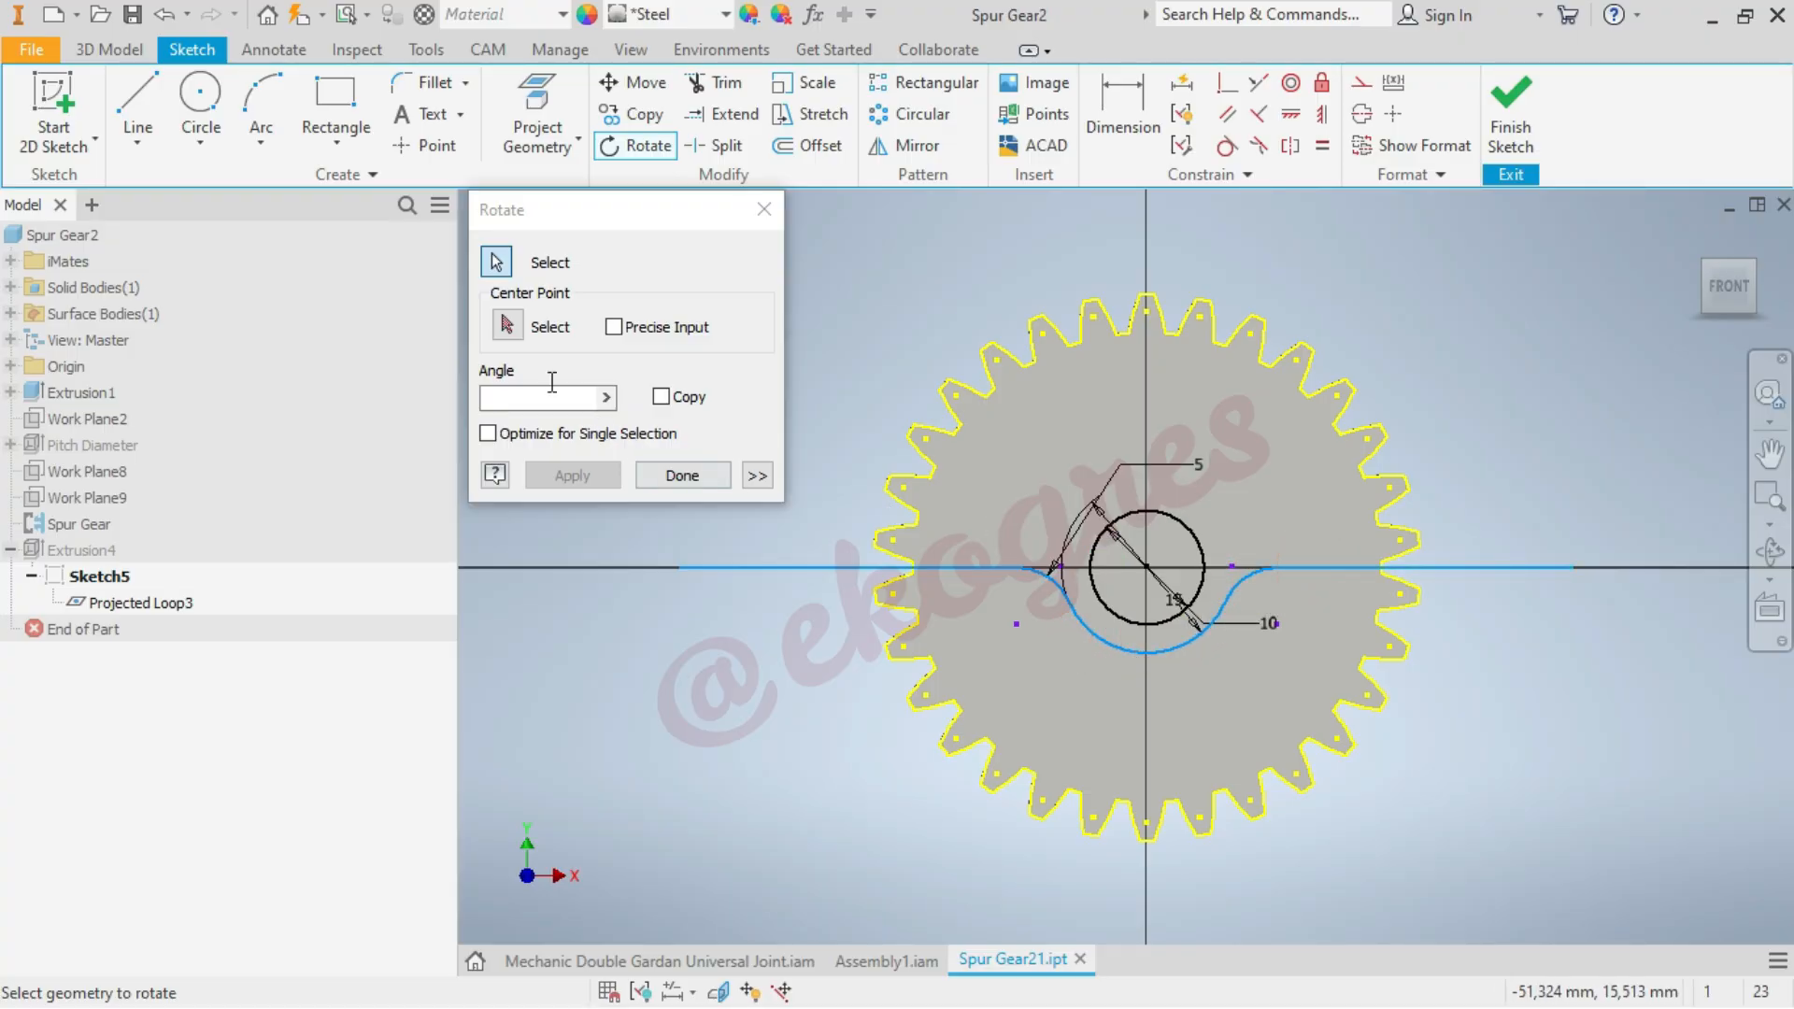
pyautogui.click(508, 324)
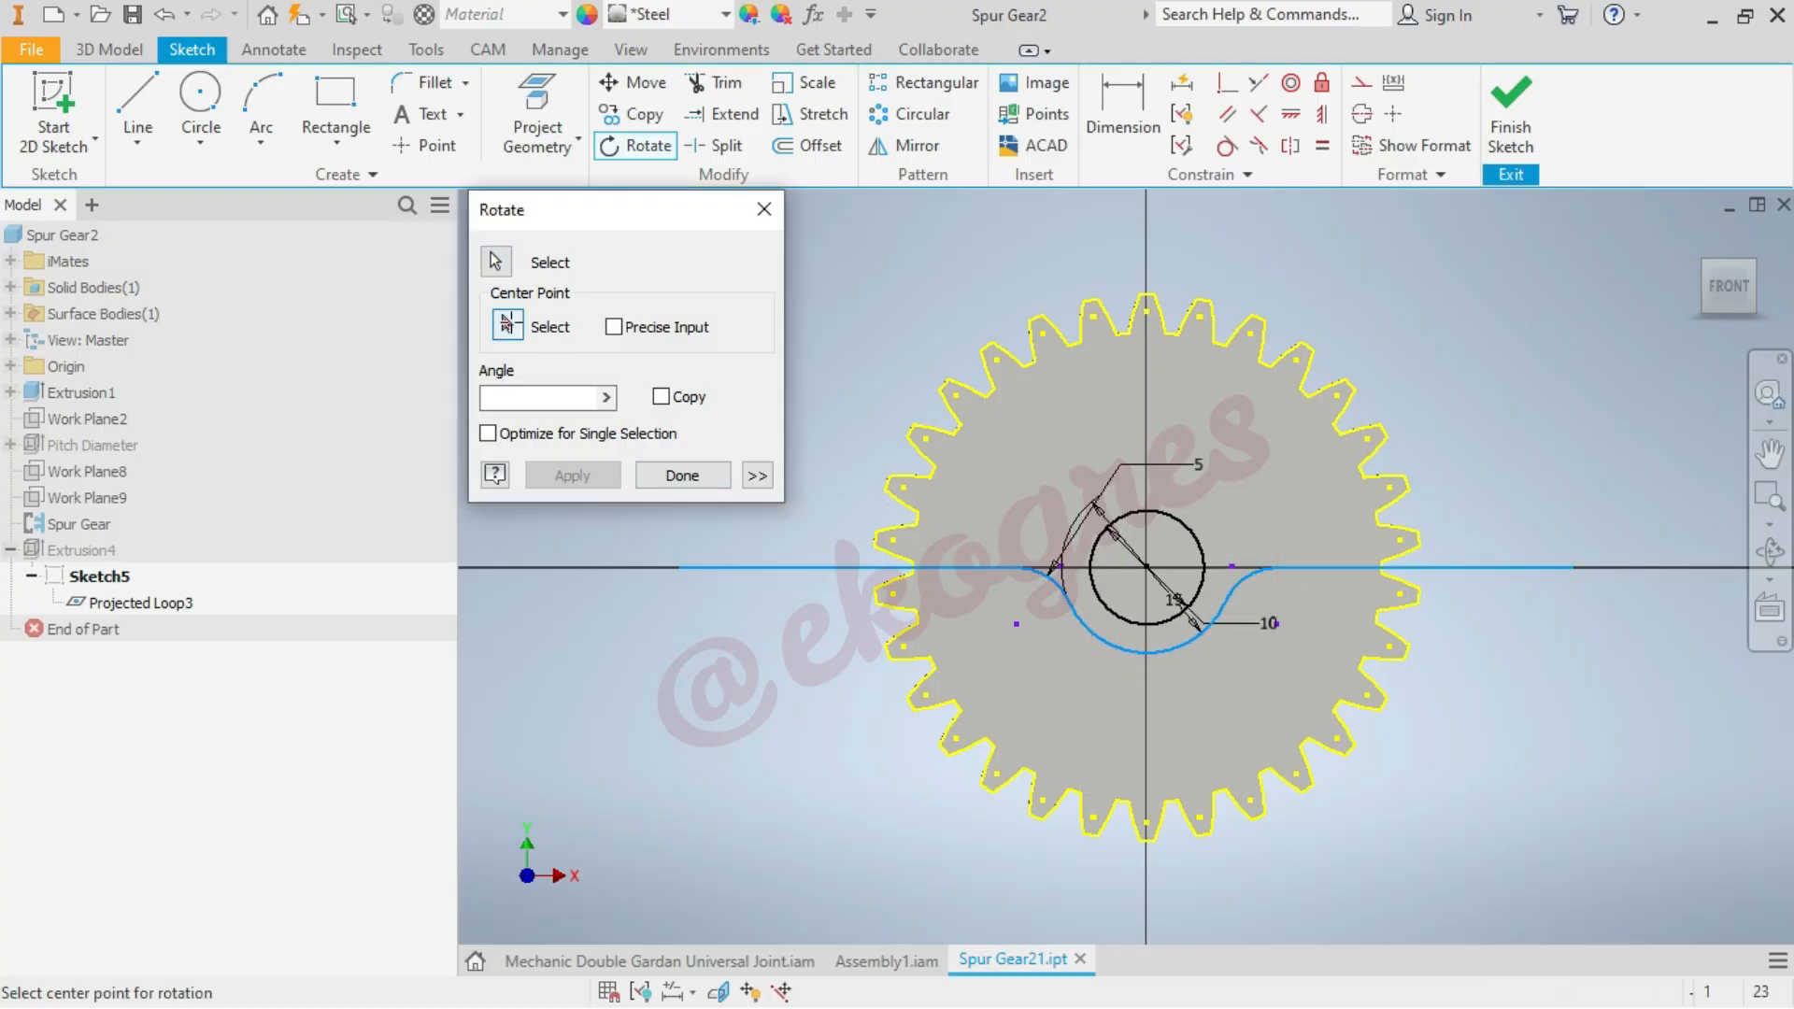
pyautogui.click(1147, 567)
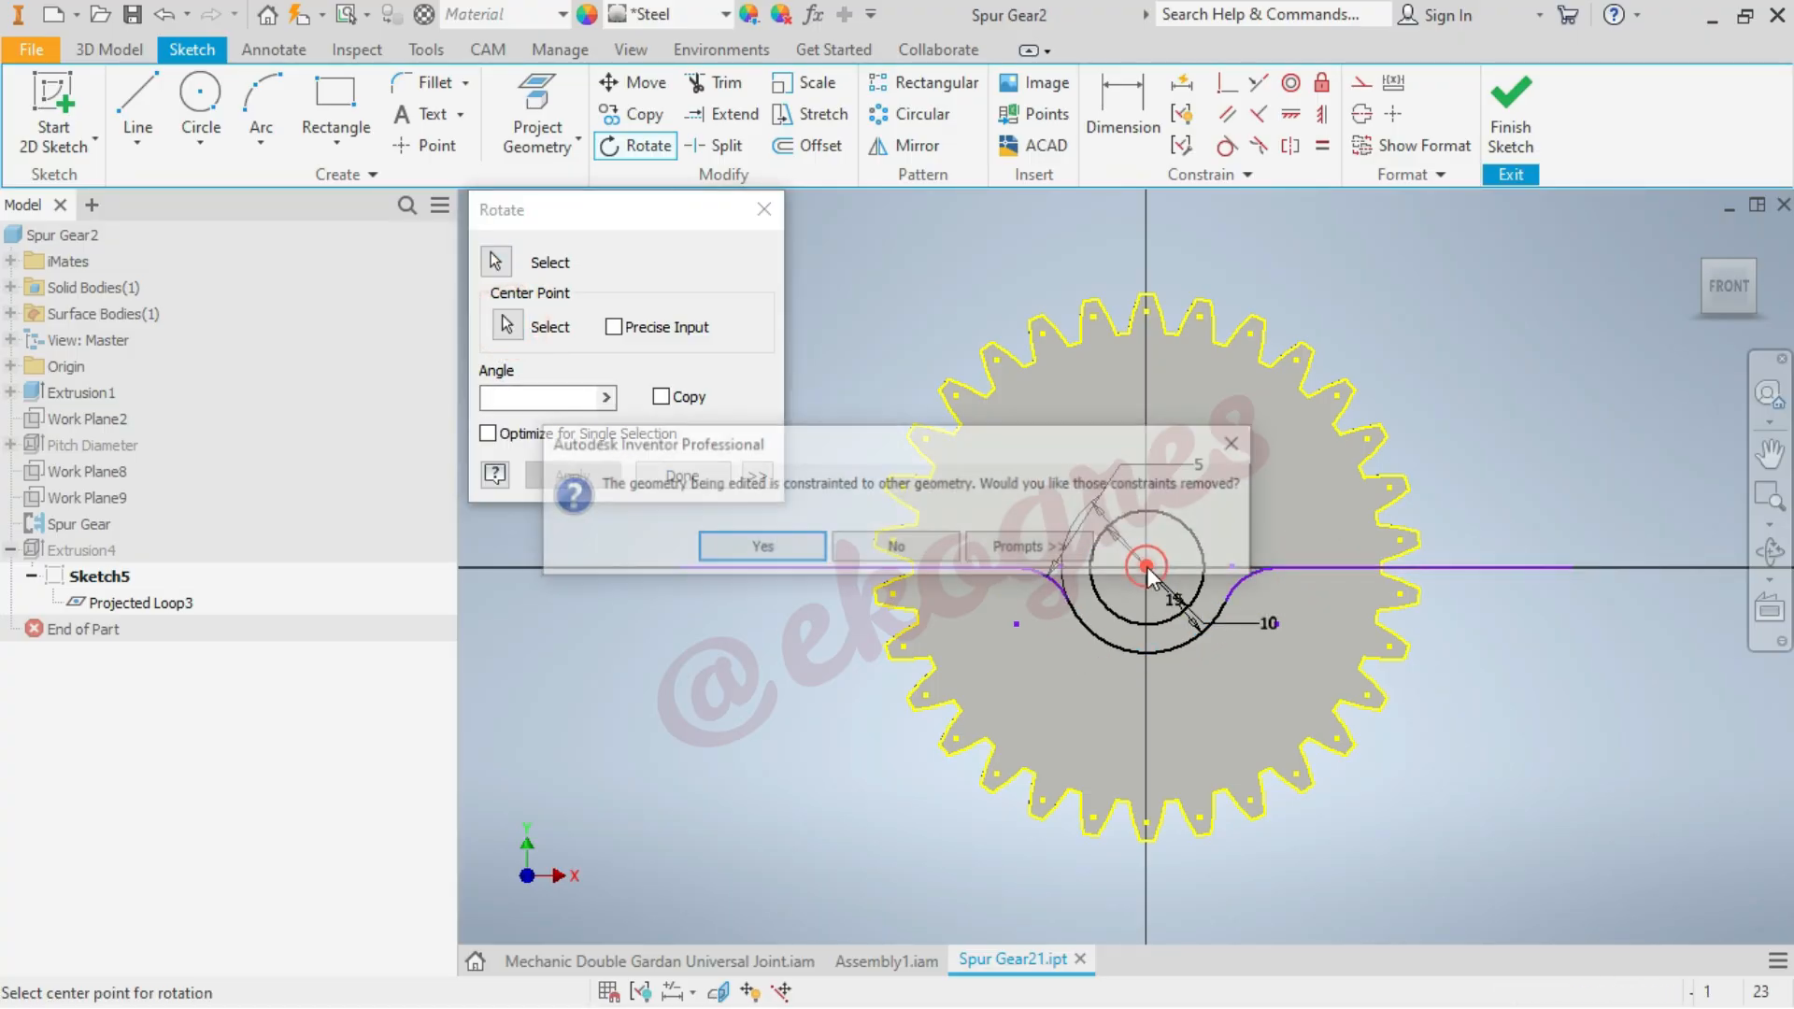
pyautogui.click(759, 549)
pyautogui.click(661, 396)
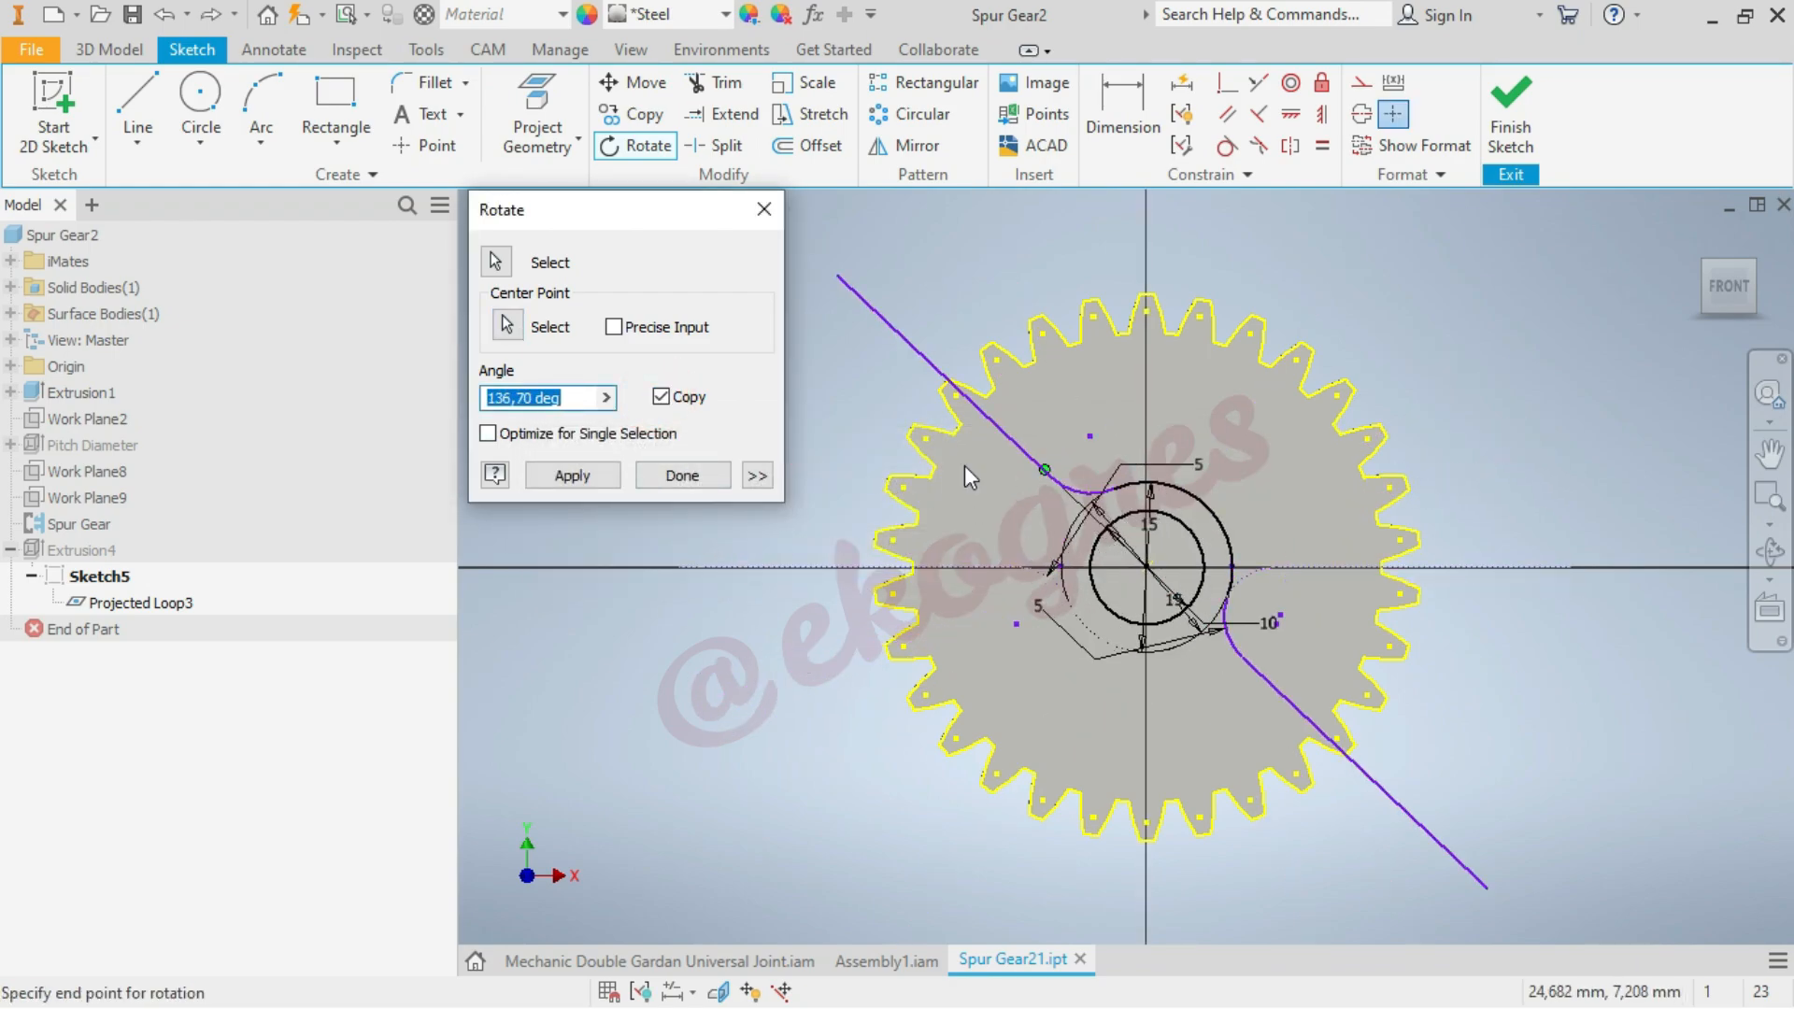
pyautogui.write('6')
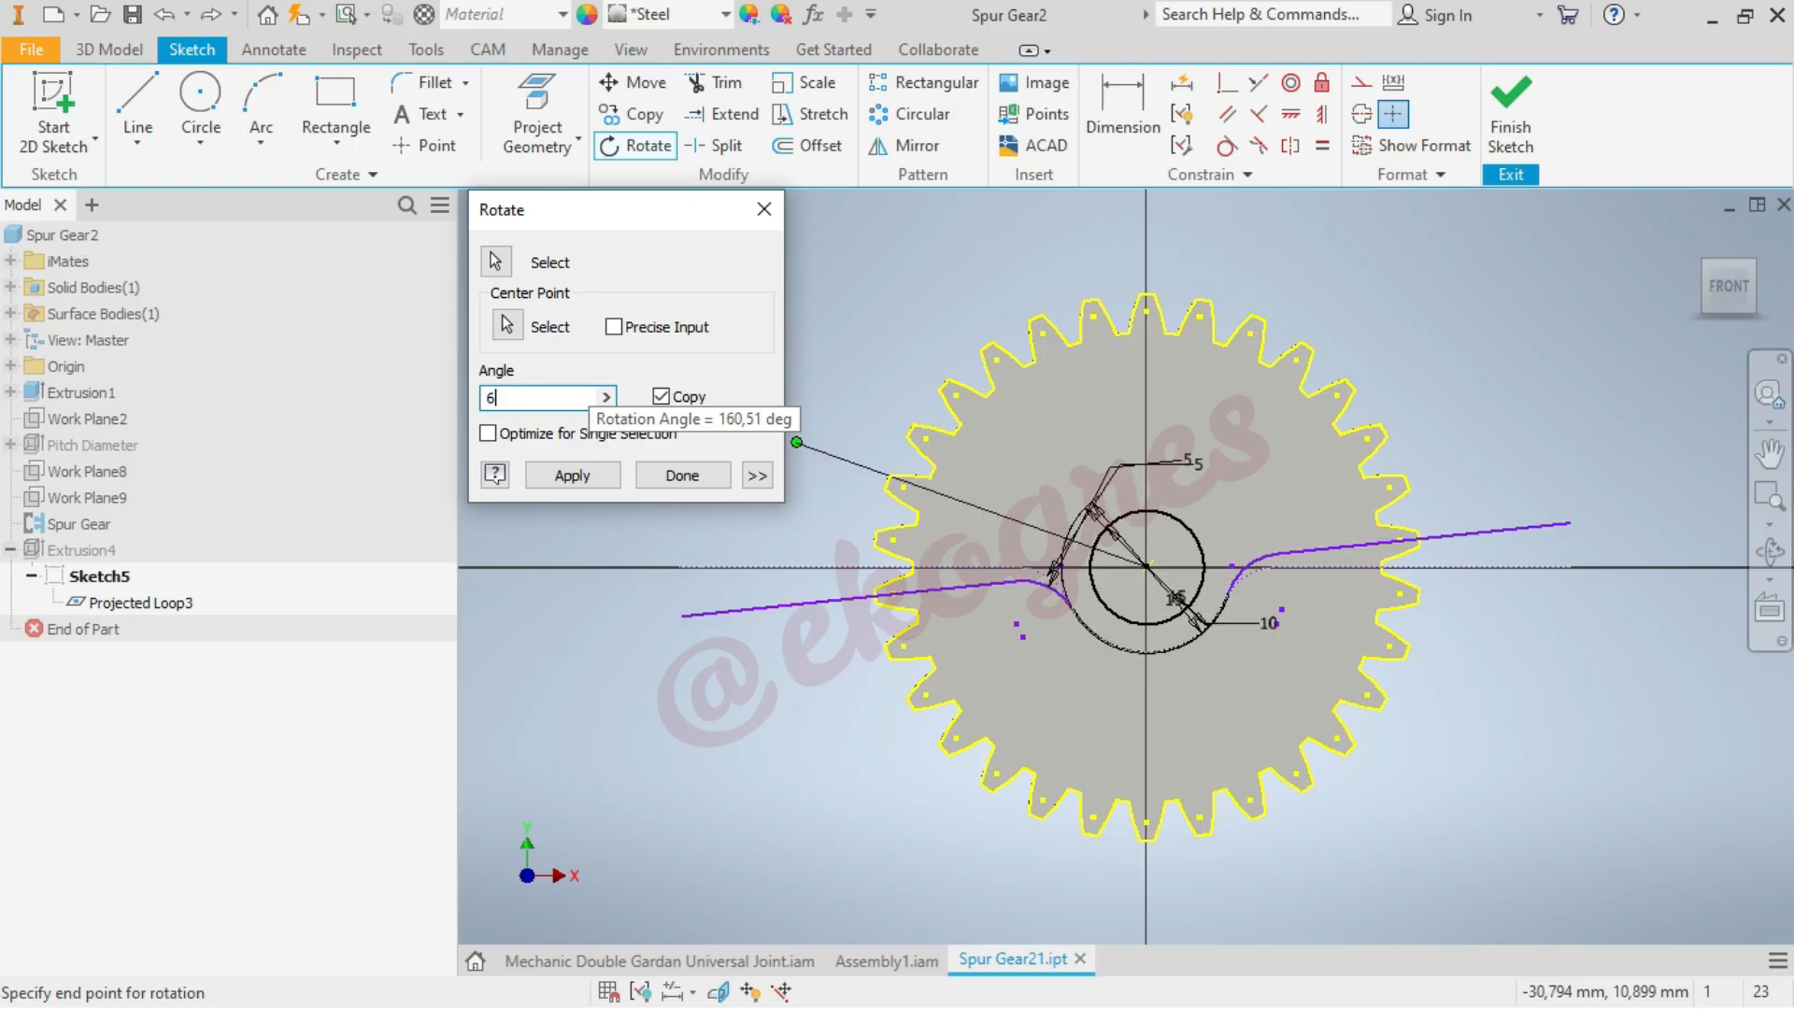
pyautogui.click(573, 476)
pyautogui.click(697, 480)
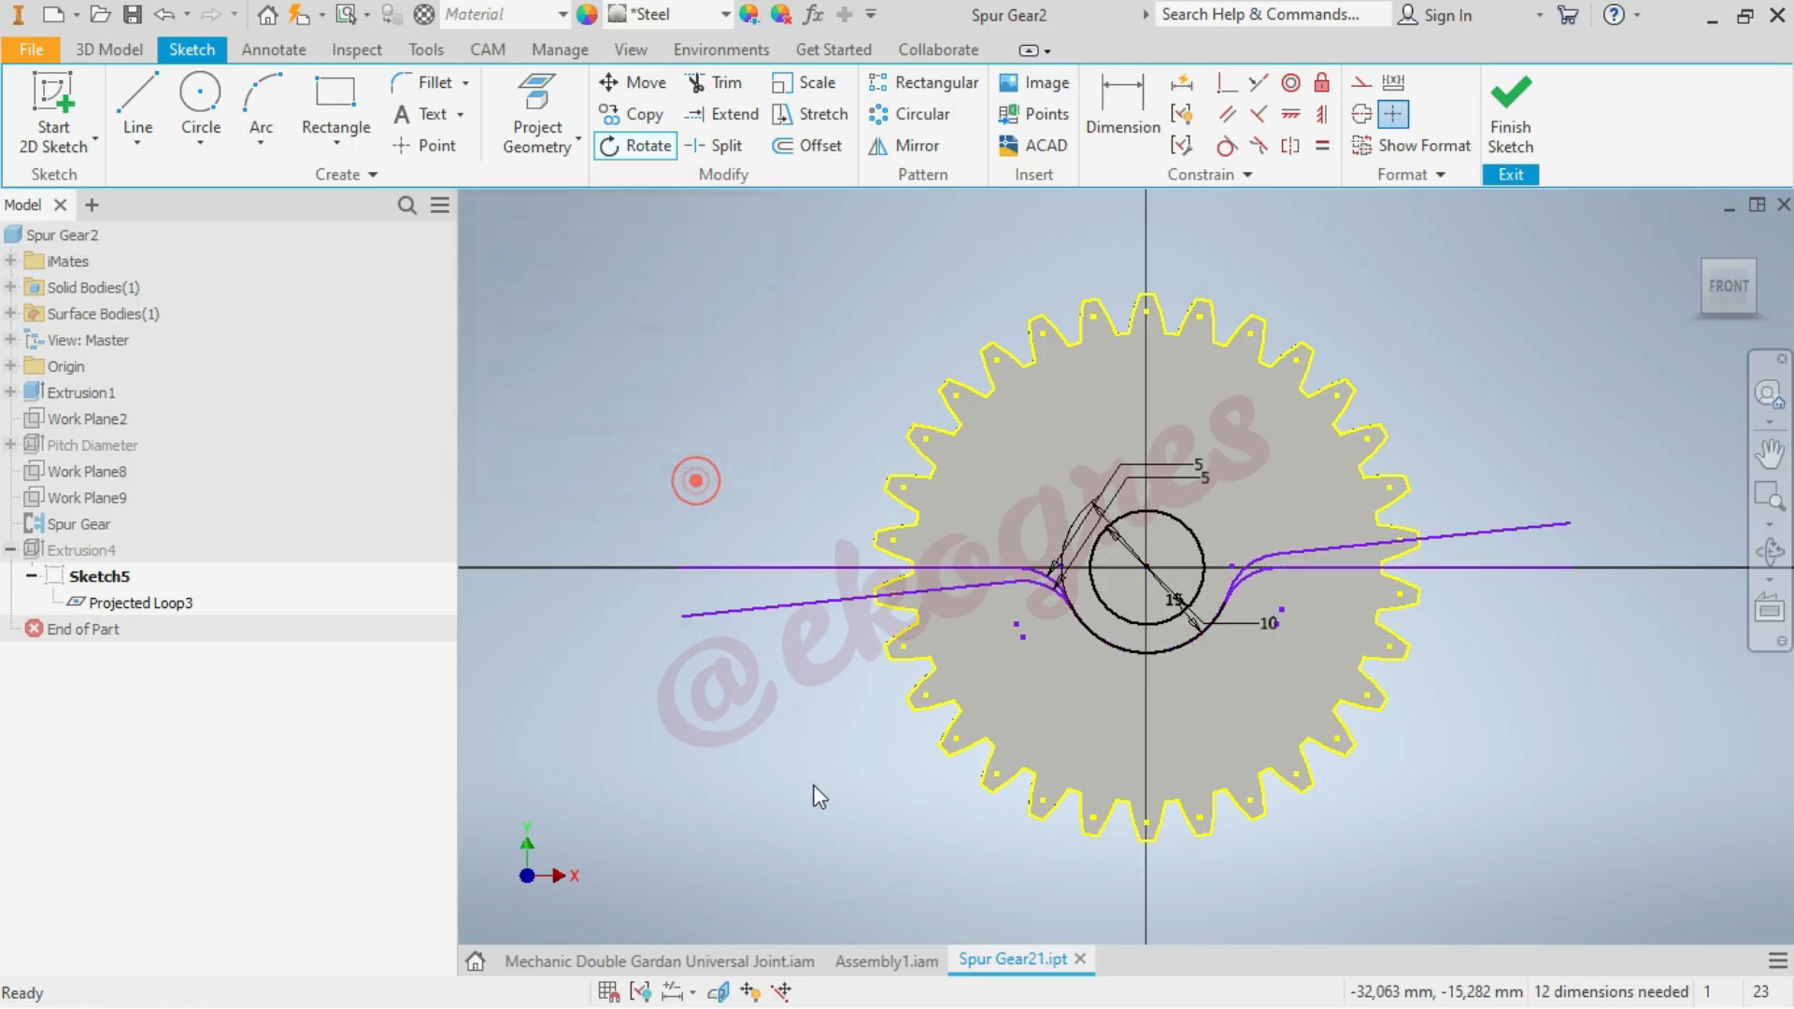
# Convert the original horizontal lines and their fillet arcs to construction geometry, and finish the sketch, accepting the update errors
pyautogui.click(988, 567)
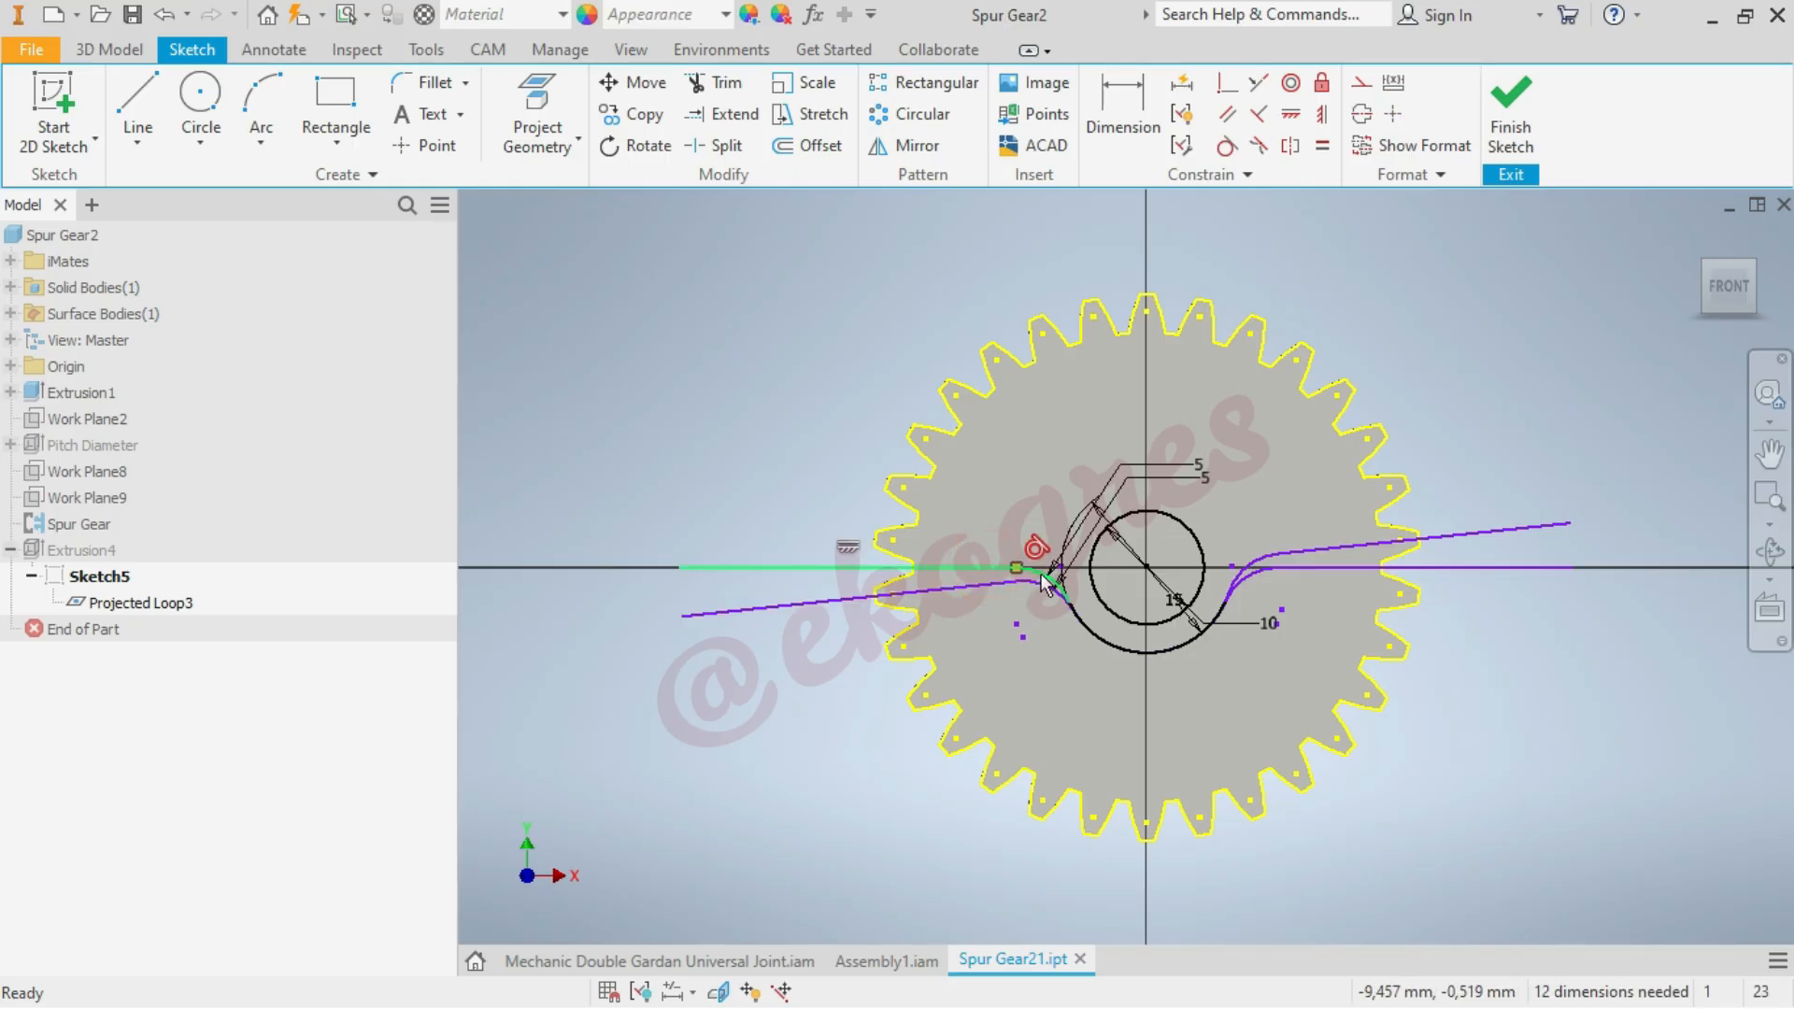
pyautogui.click(1256, 577)
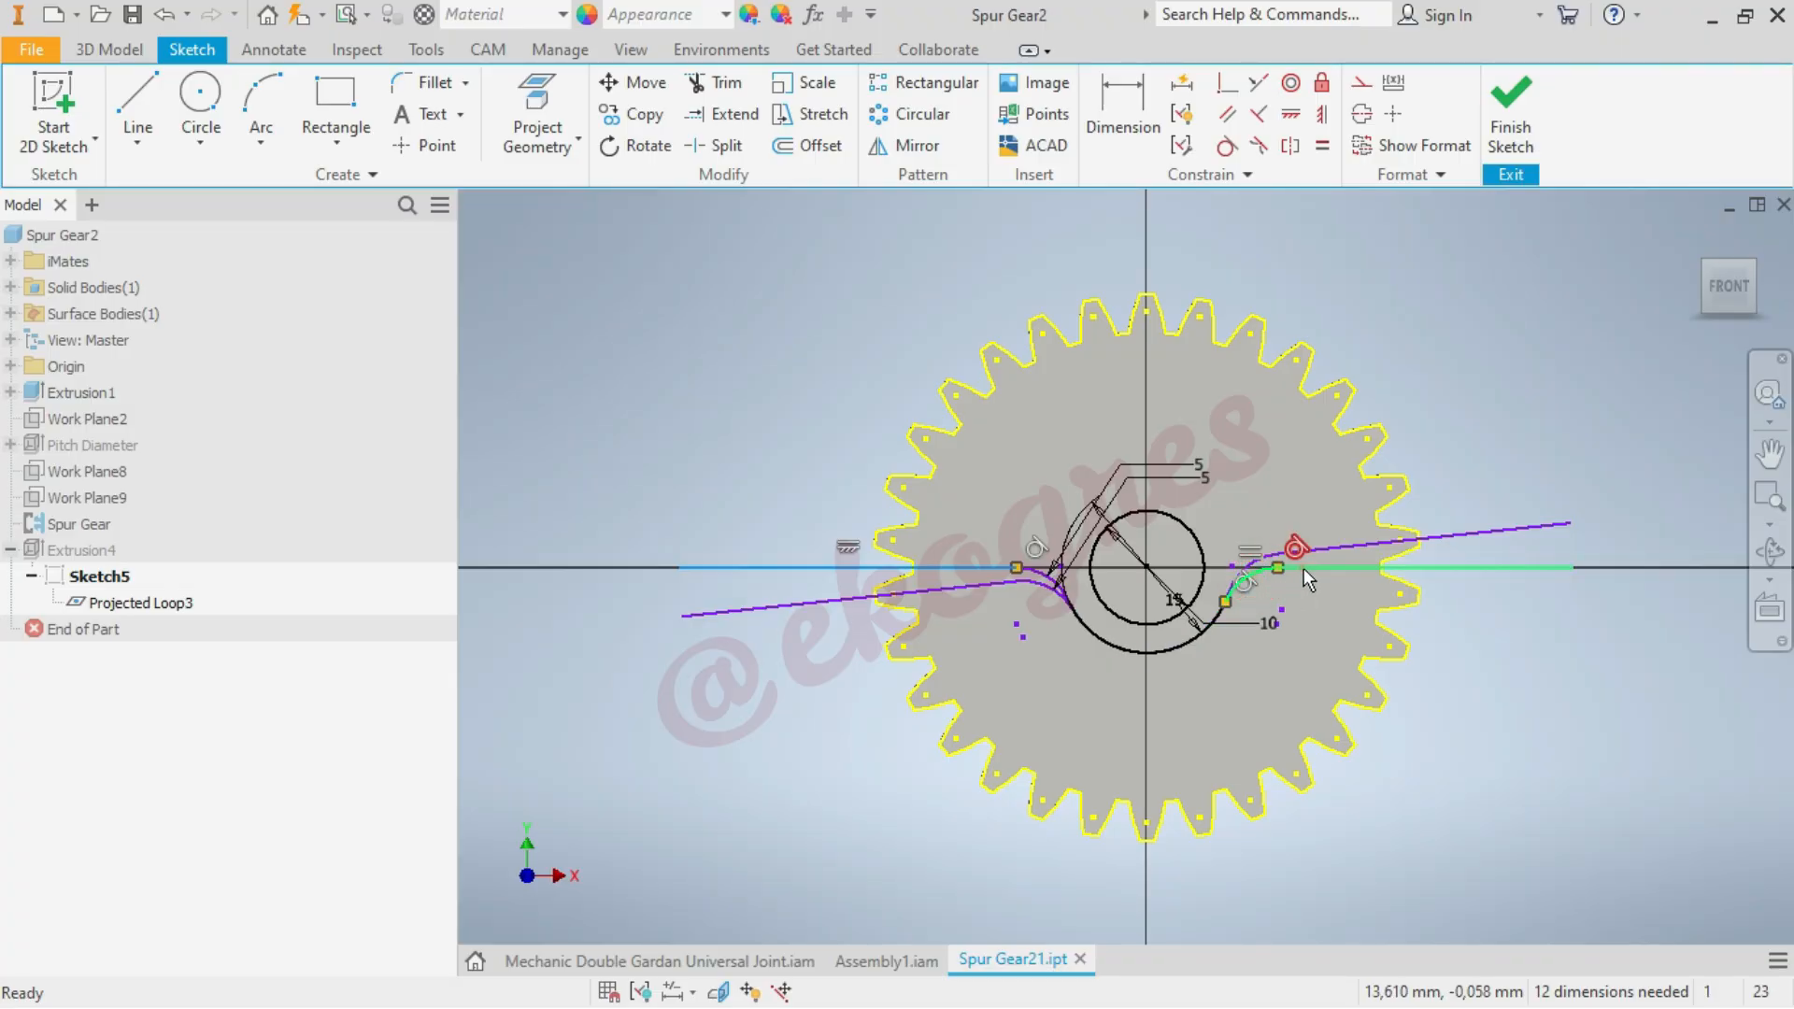
pyautogui.click(1361, 86)
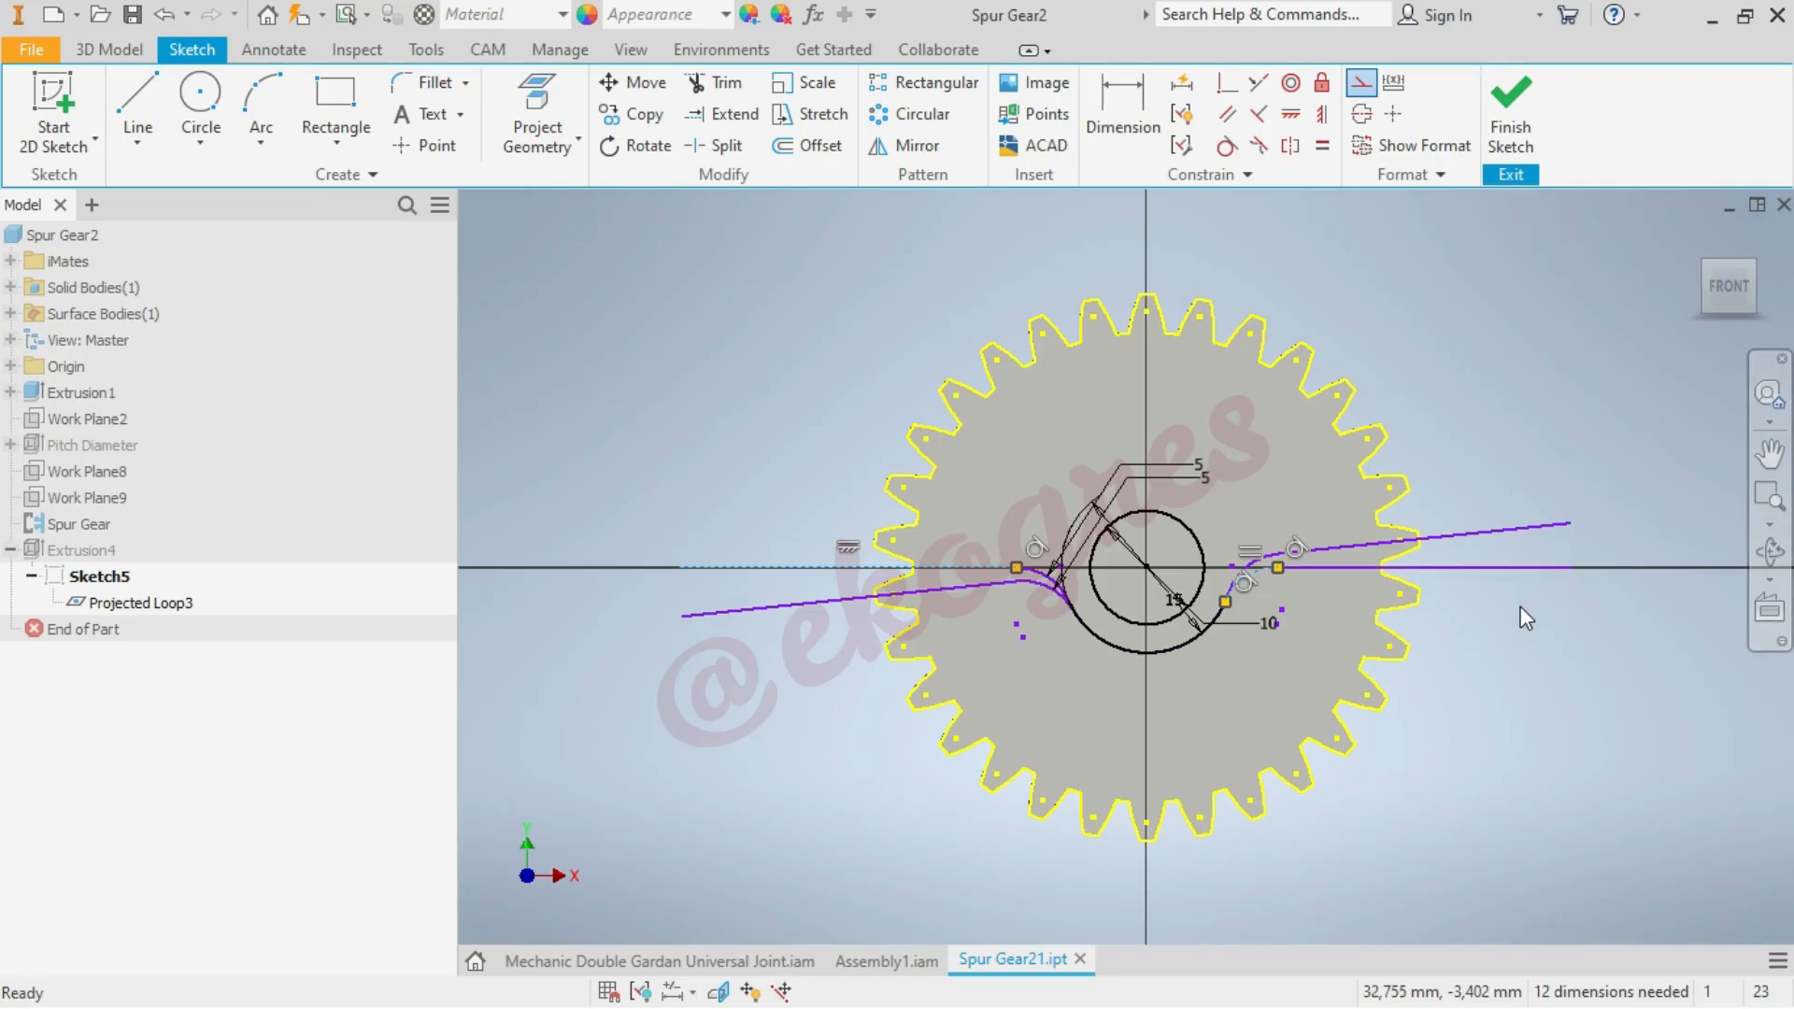
pyautogui.click(1510, 571)
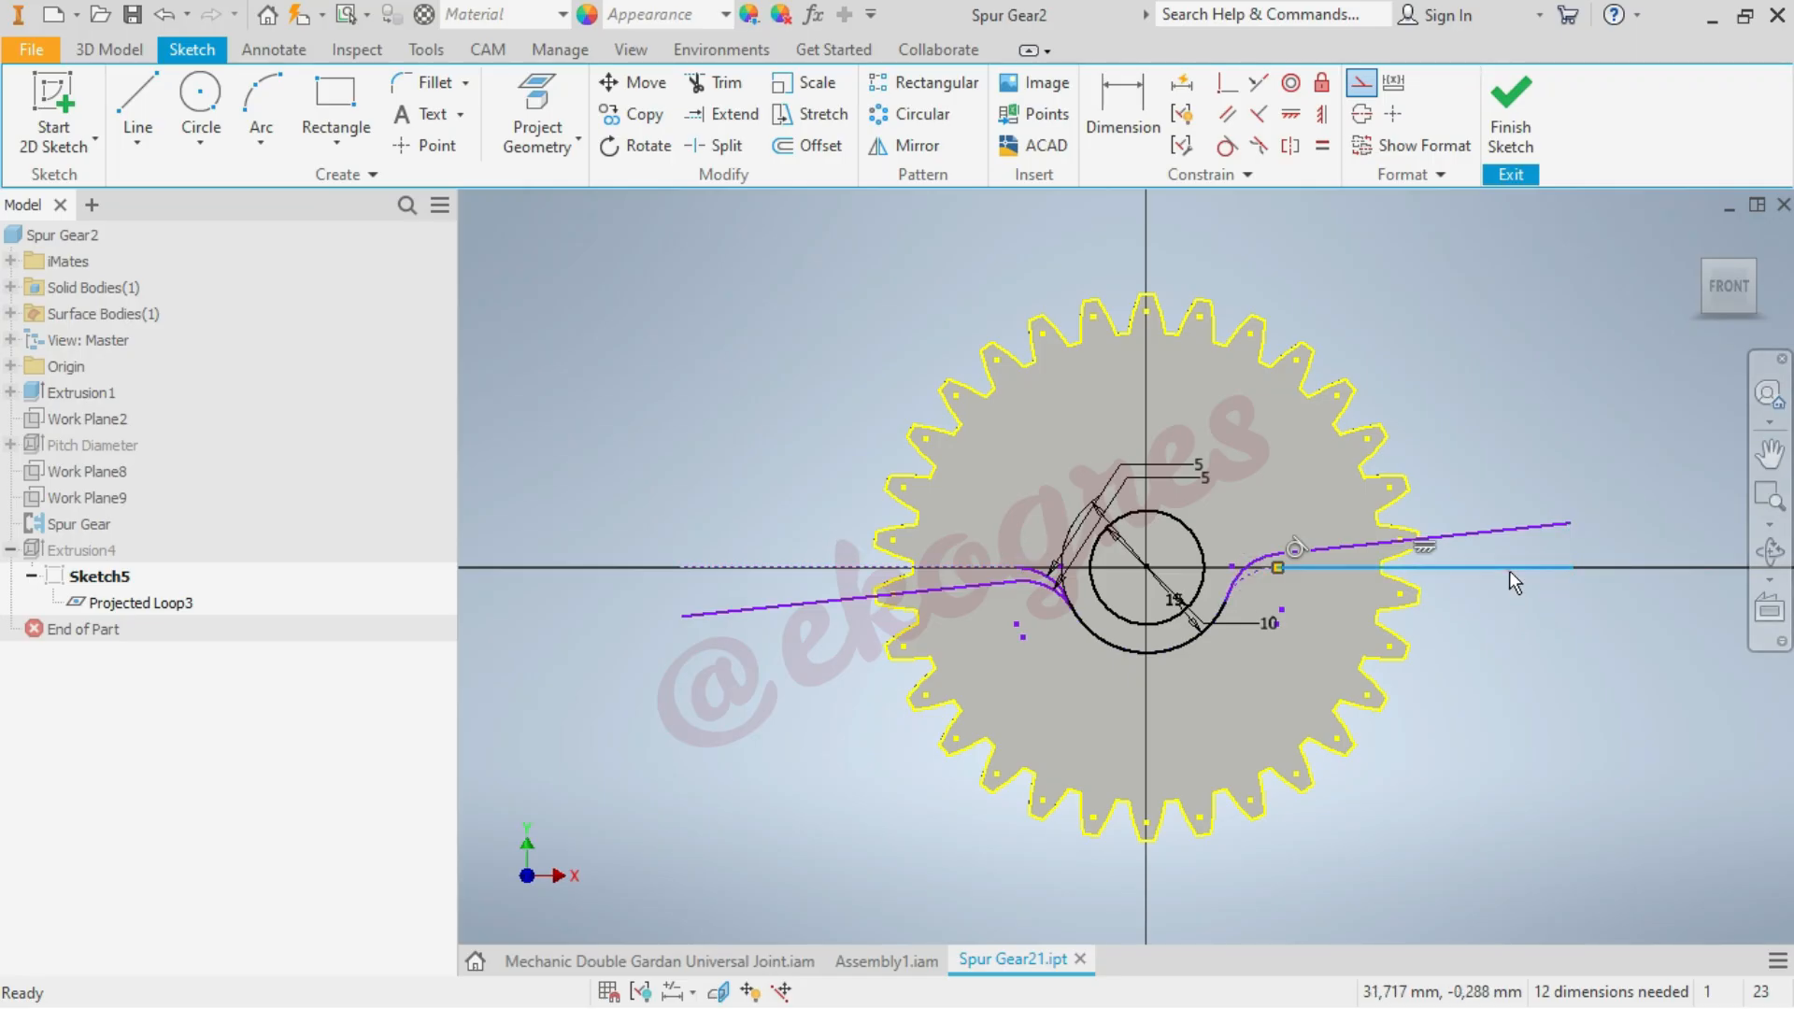
pyautogui.click(1361, 84)
pyautogui.click(1518, 98)
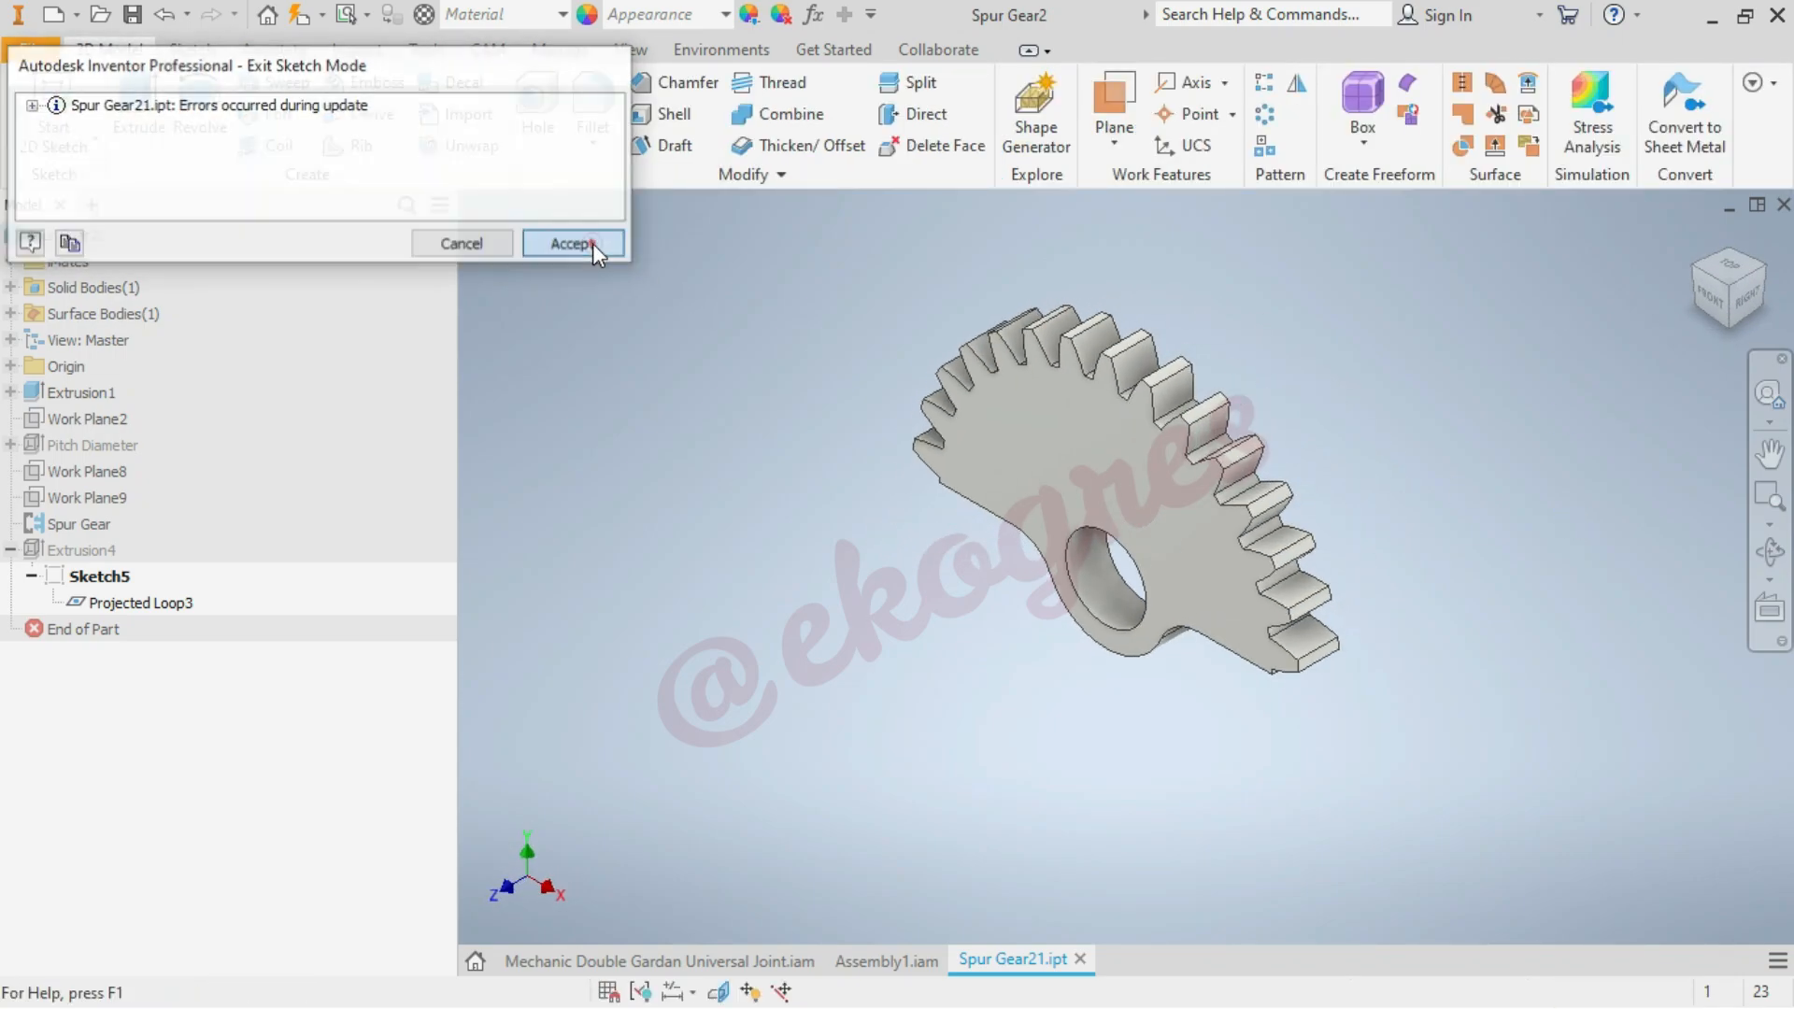
pyautogui.click(593, 242)
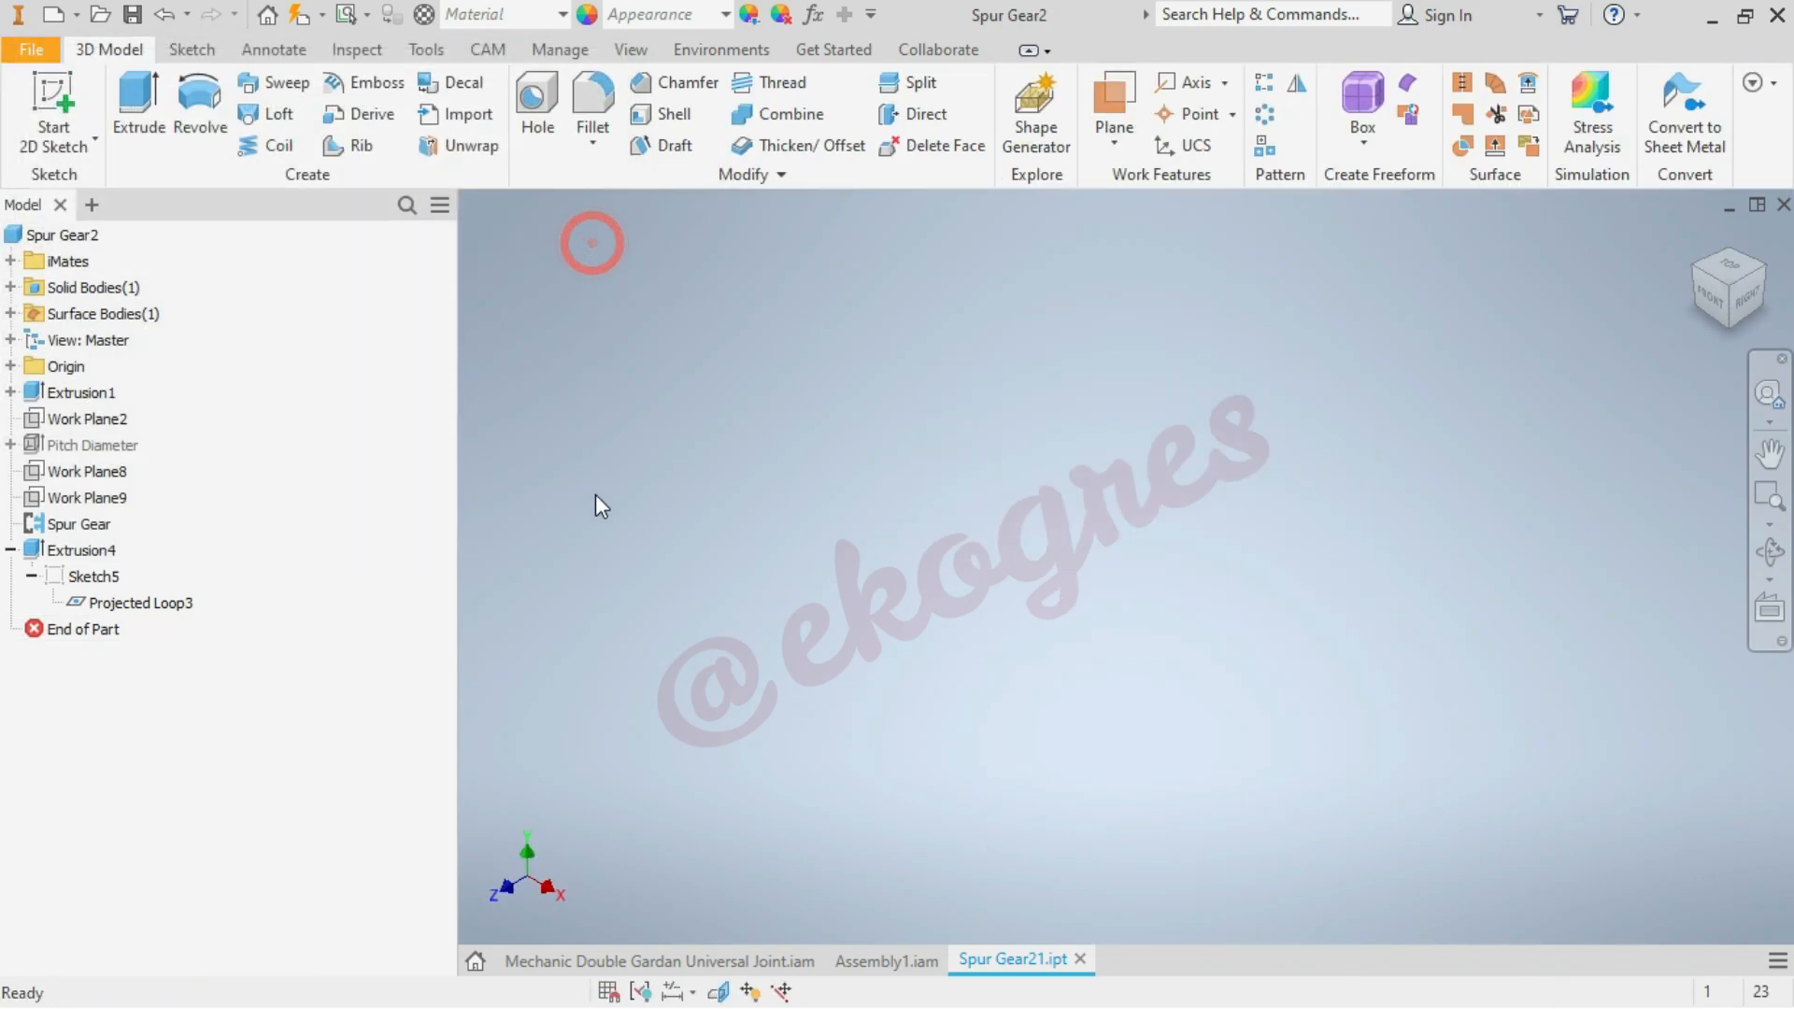
# Edit Extrusion4 and replace its cut profiles with the toothed region below the rotated outline and the 10 mm centre circle
pyautogui.rightClick(96, 551)
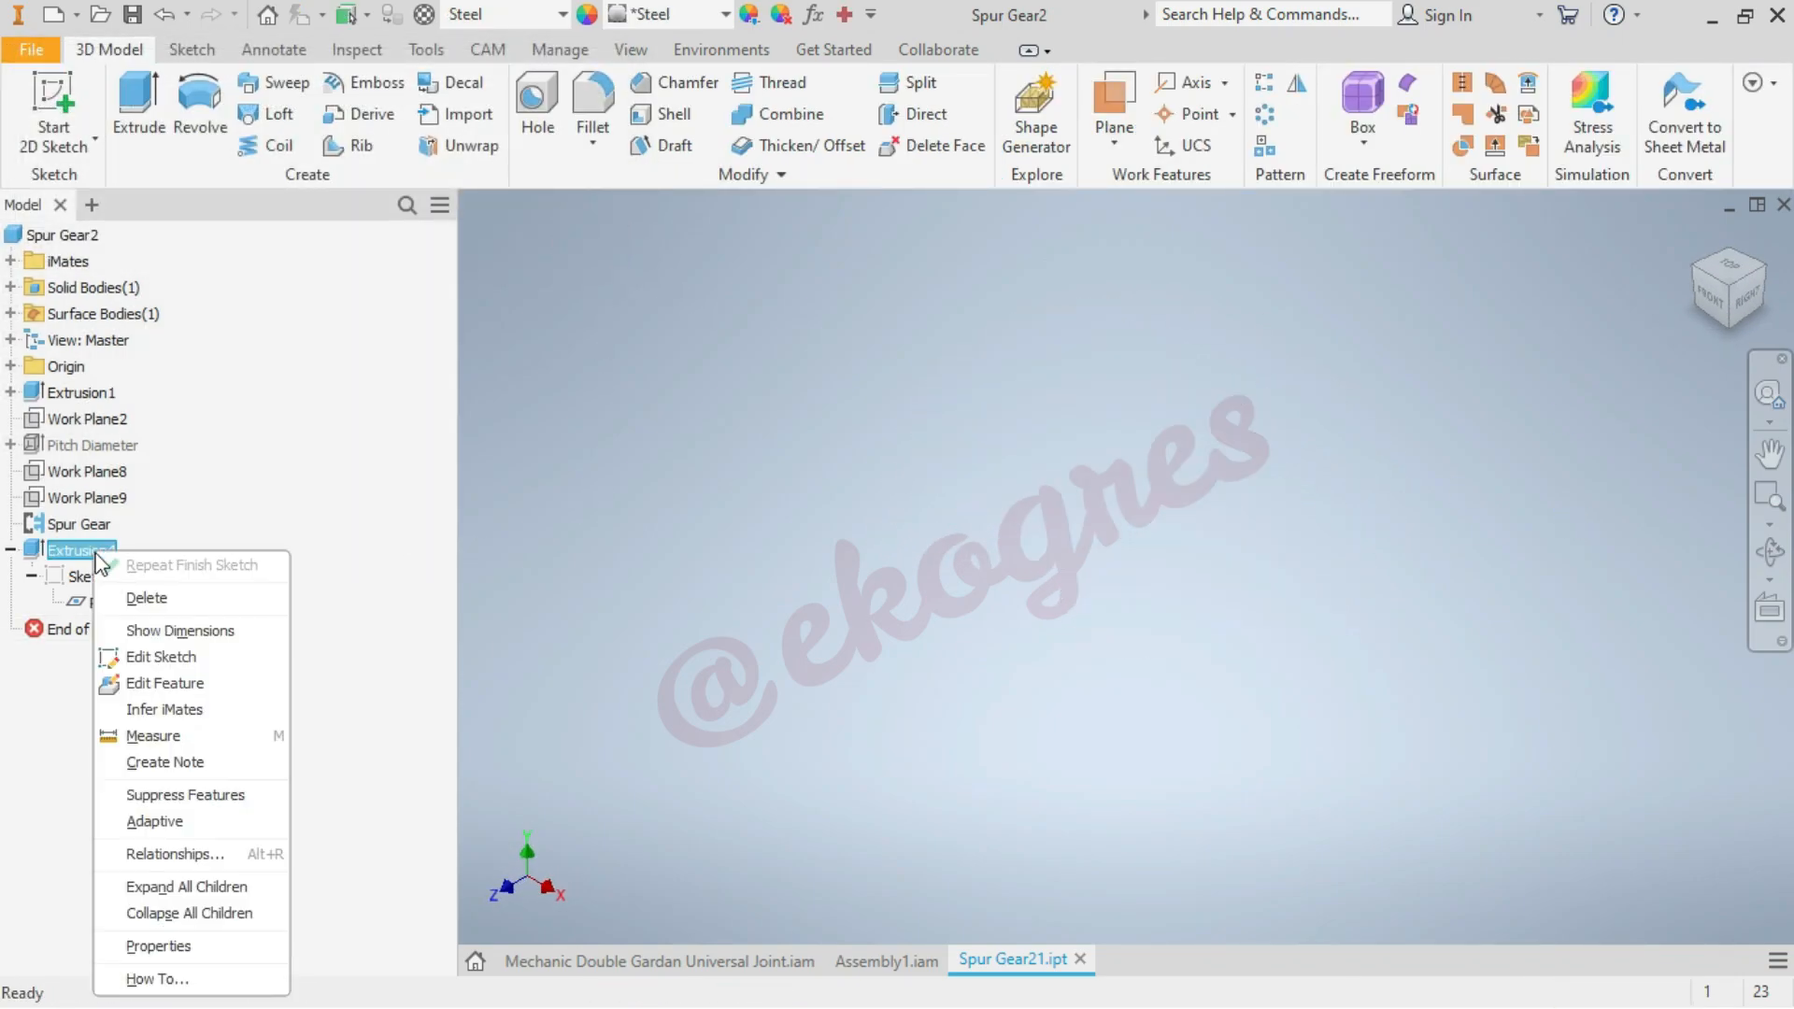
pyautogui.click(166, 685)
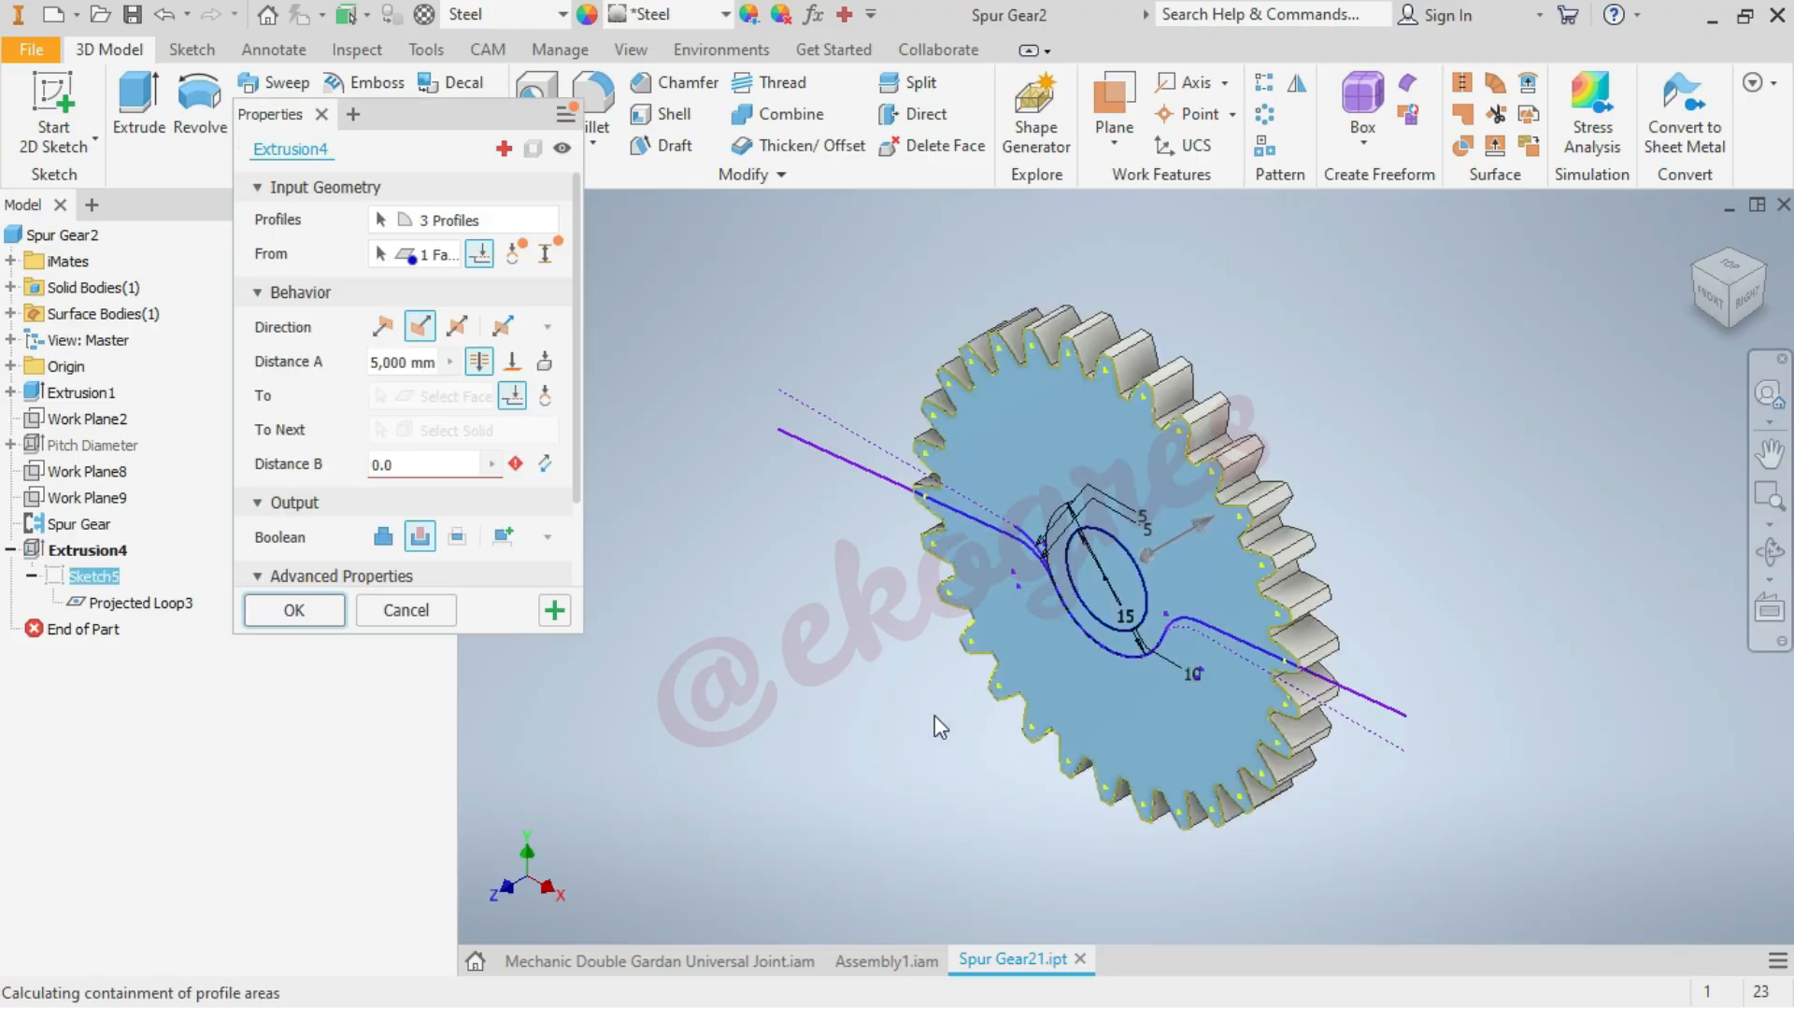
pyautogui.scroll(-3, 1131, 716)
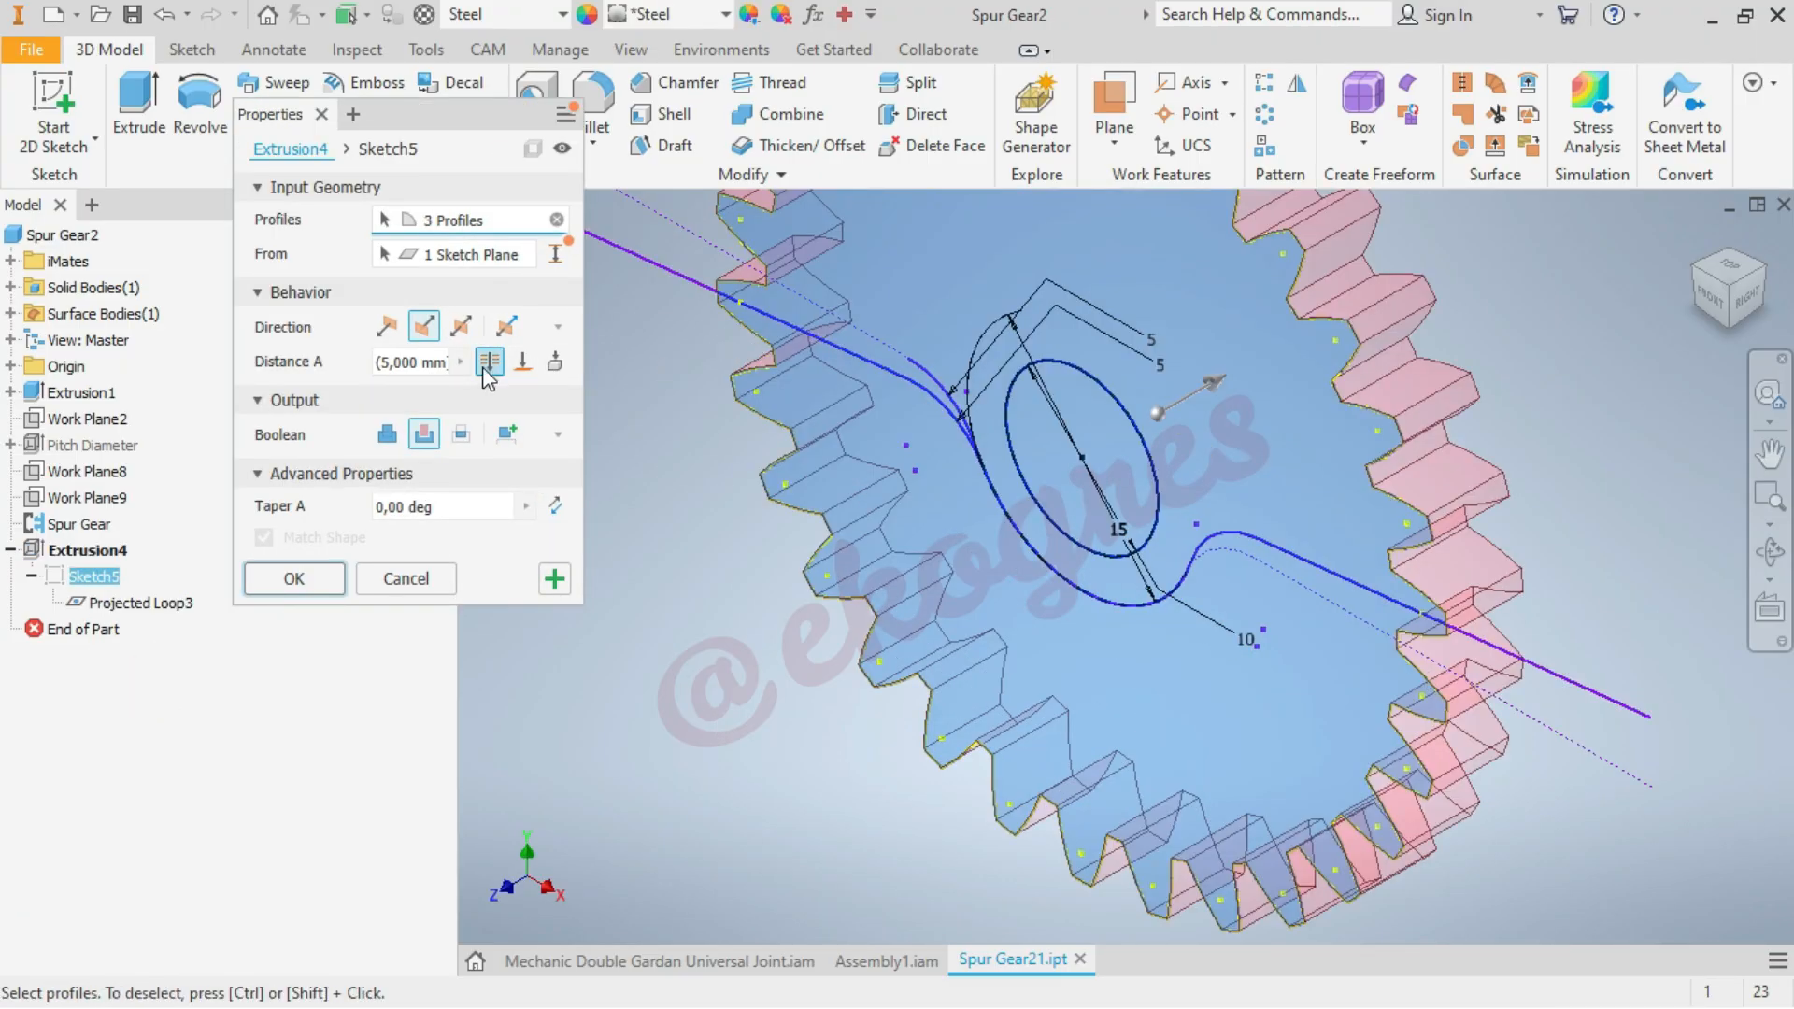
pyautogui.click(558, 219)
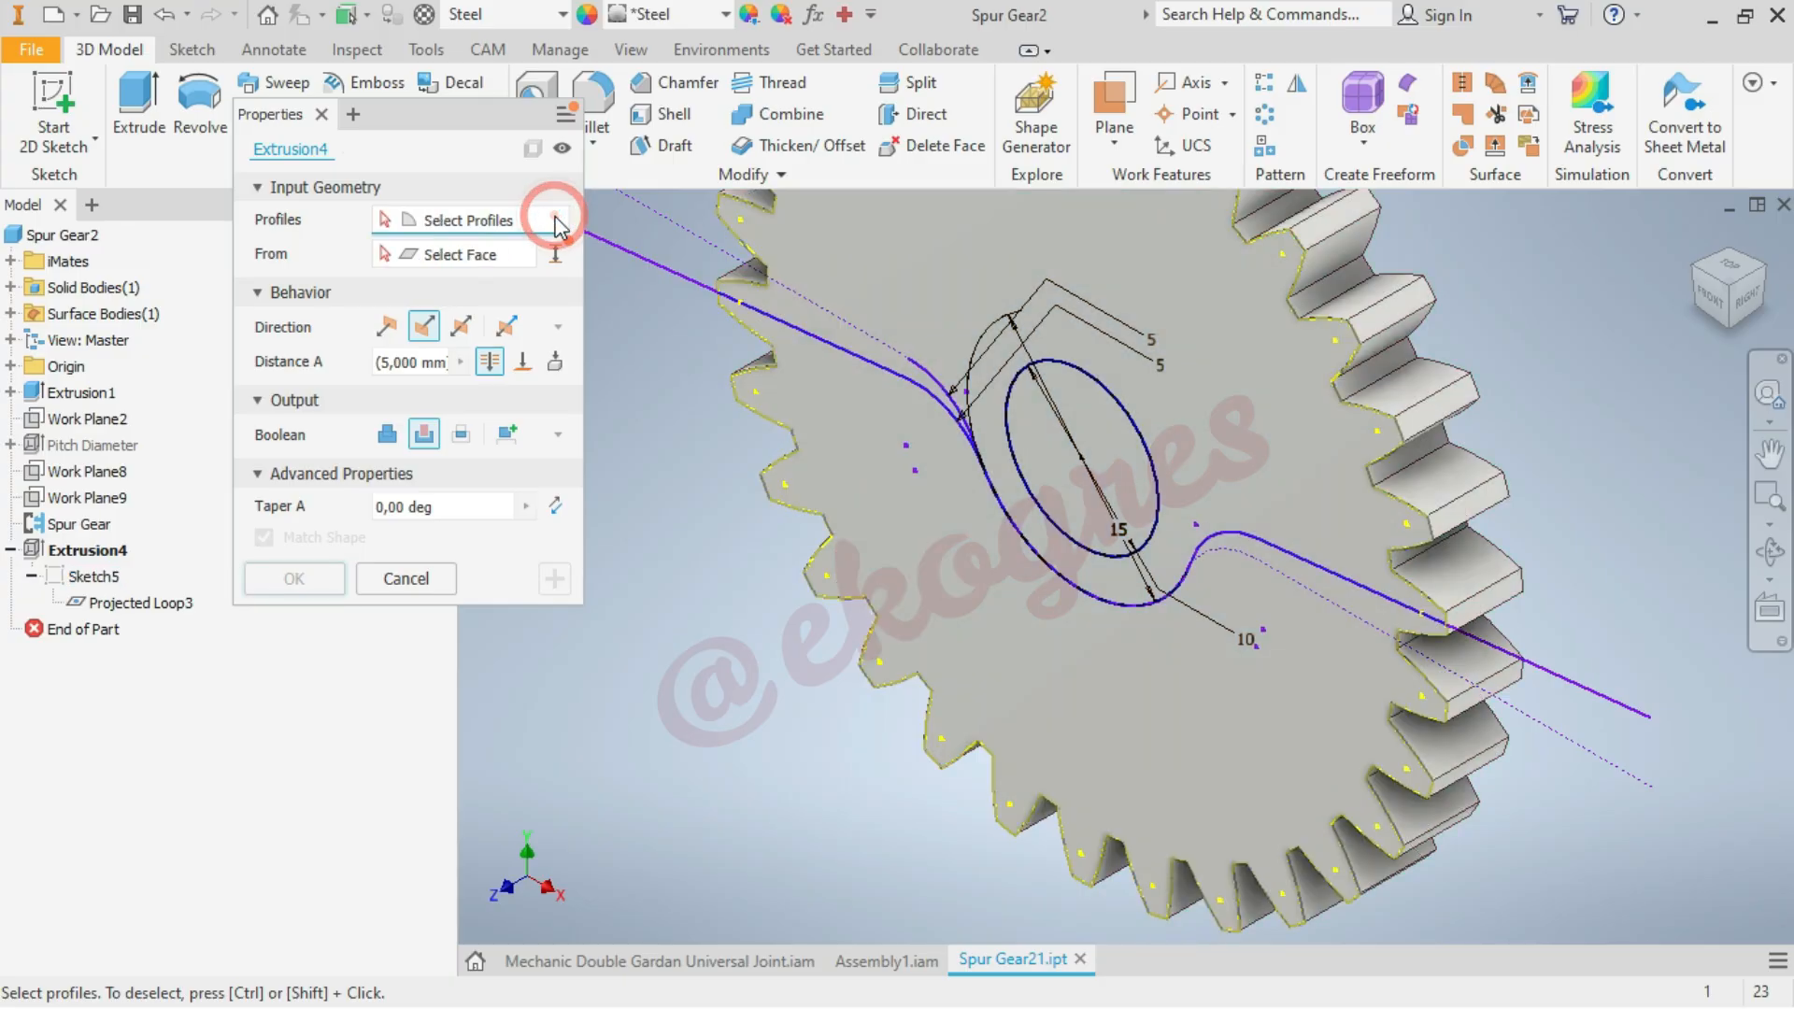
pyautogui.click(1114, 699)
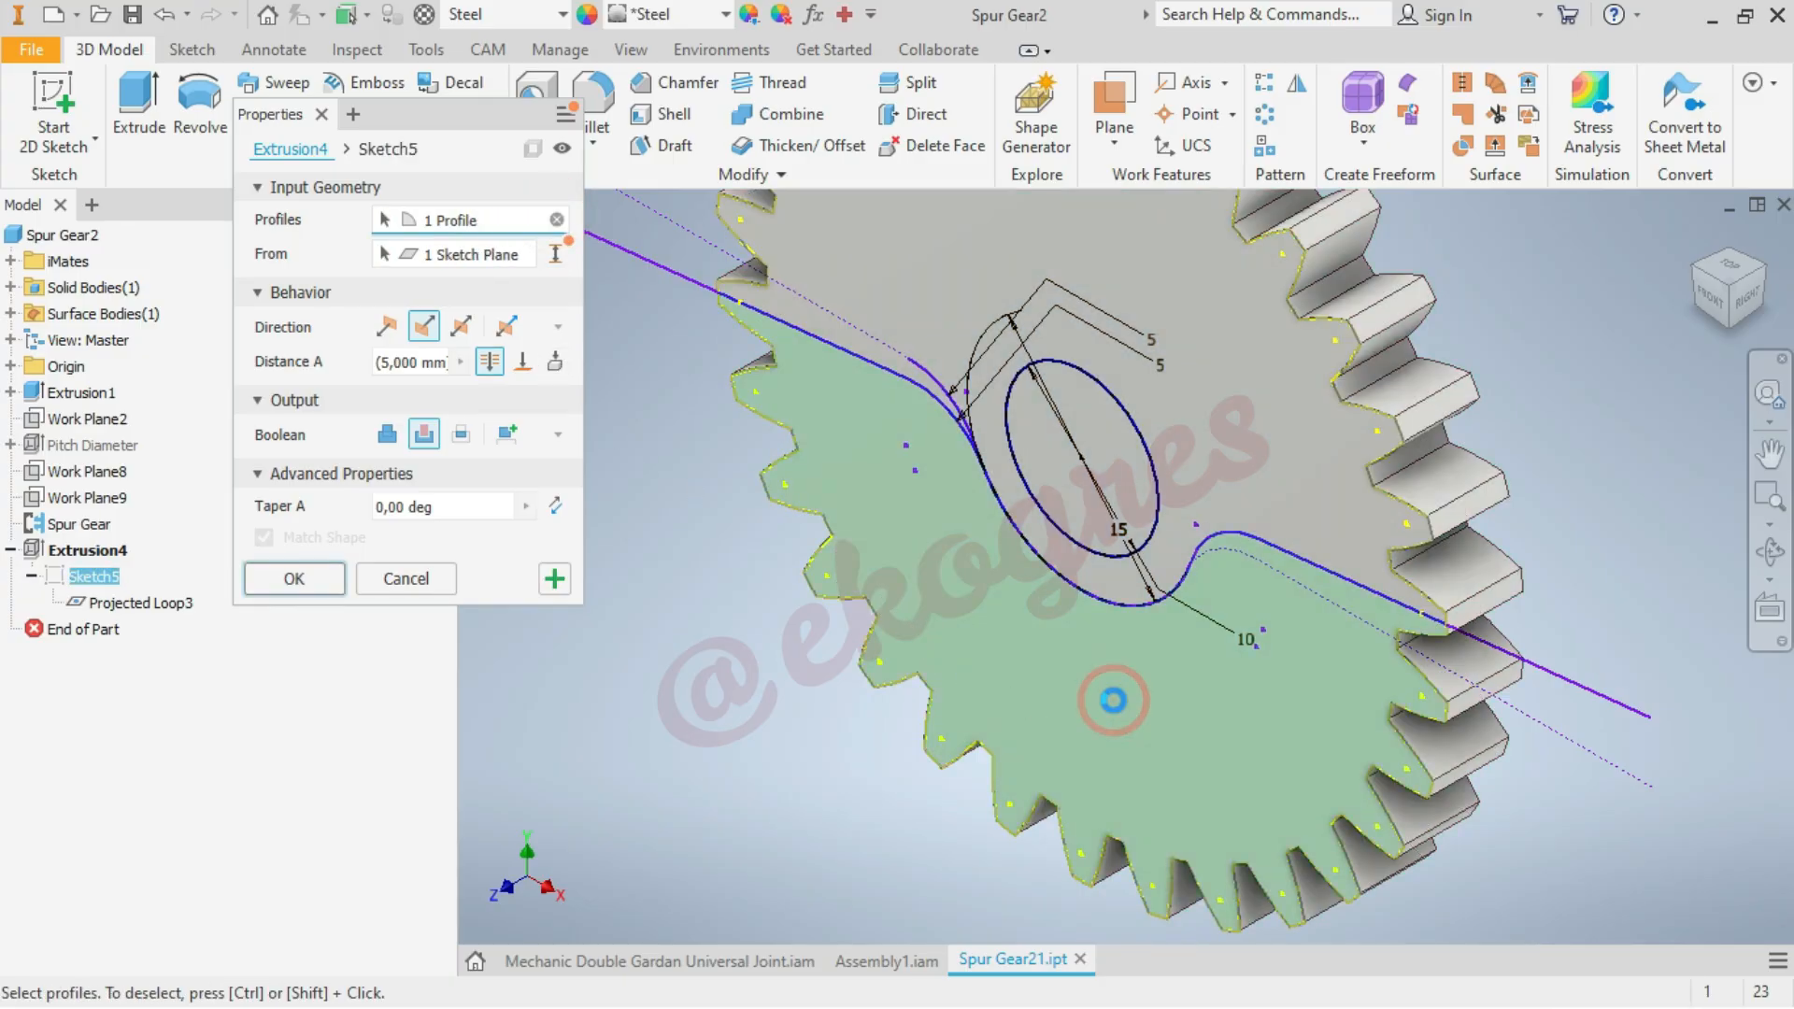
pyautogui.click(1137, 482)
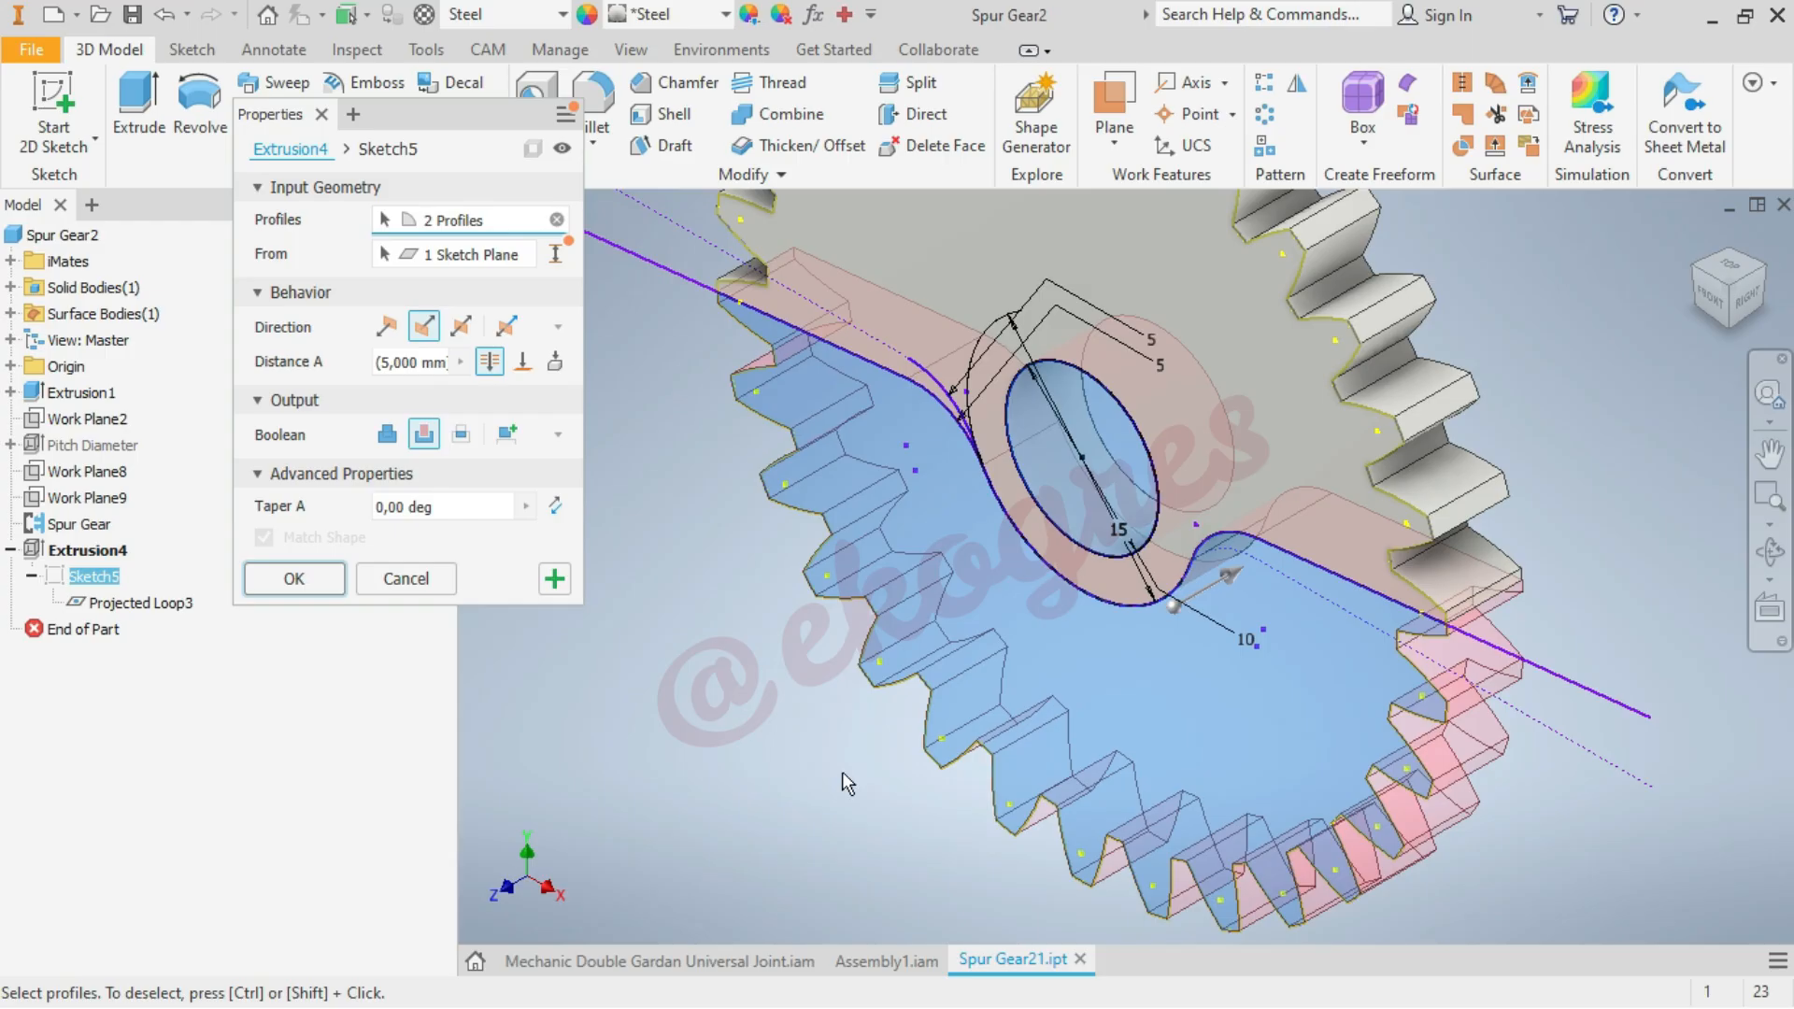
pyautogui.click(297, 579)
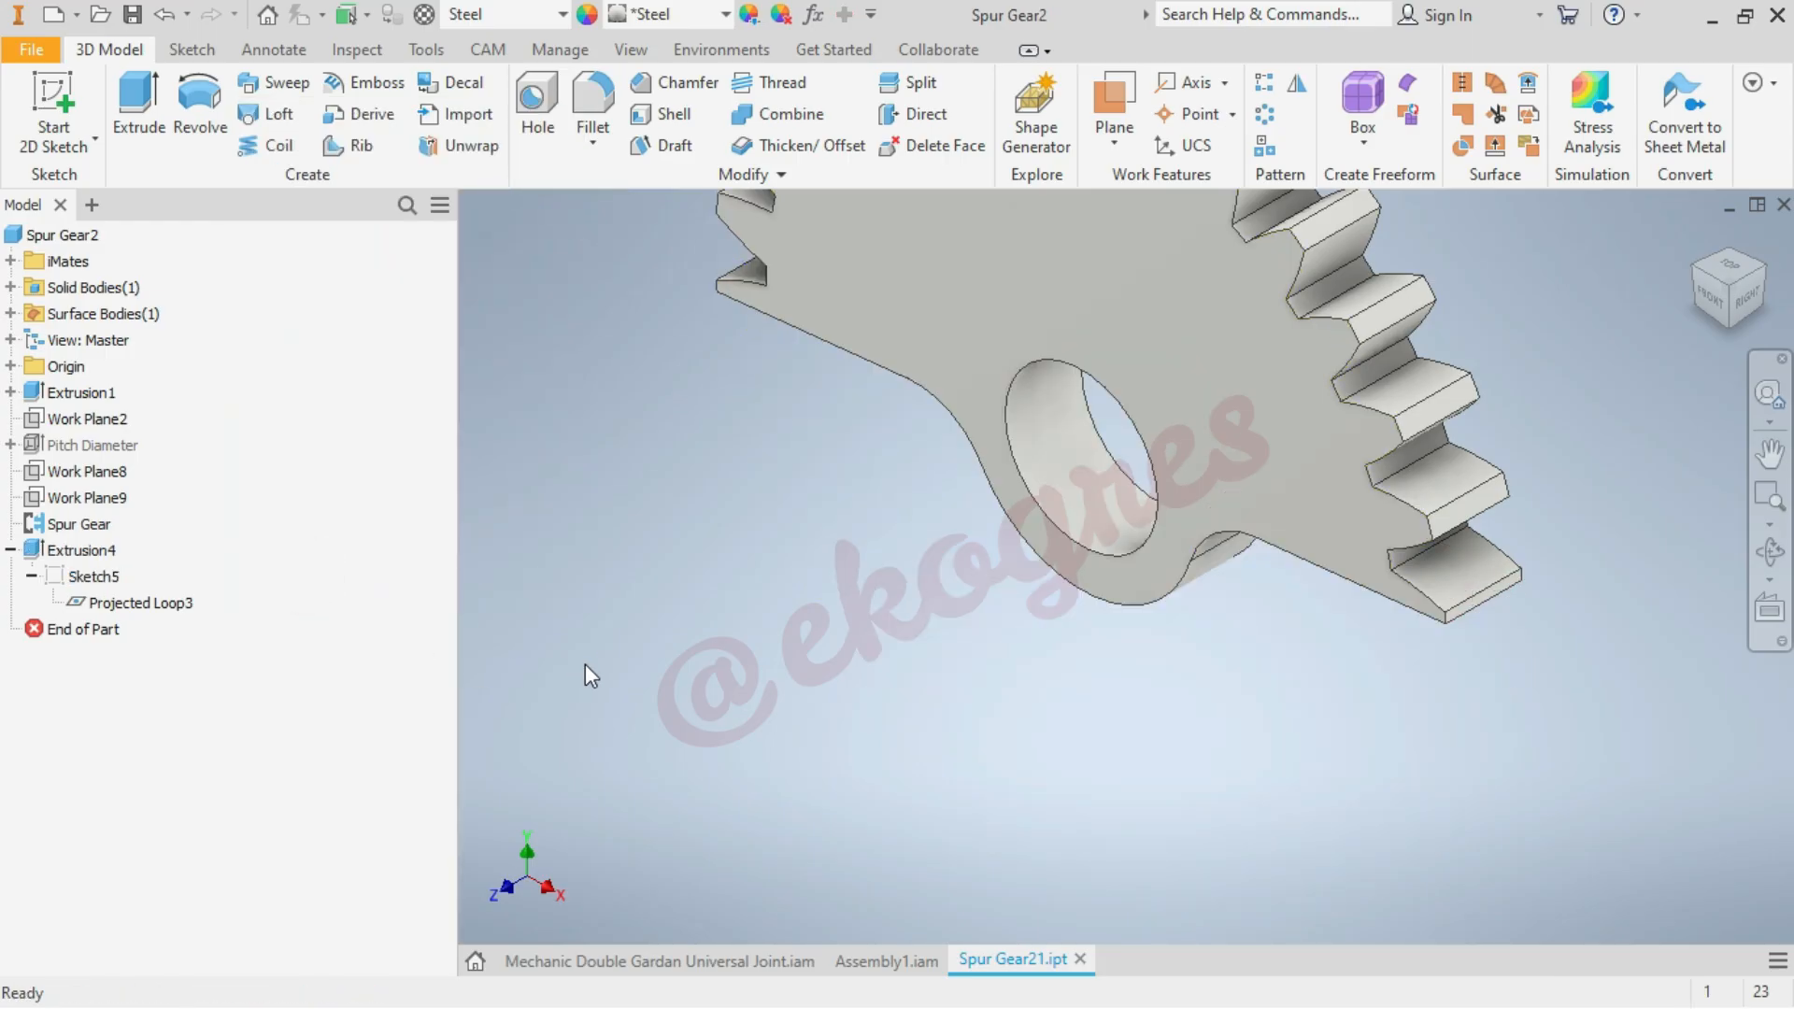
# Switch back to Assembly1.iam, update it with the edited gear, save it, and view the assembly from above
pyautogui.click(899, 964)
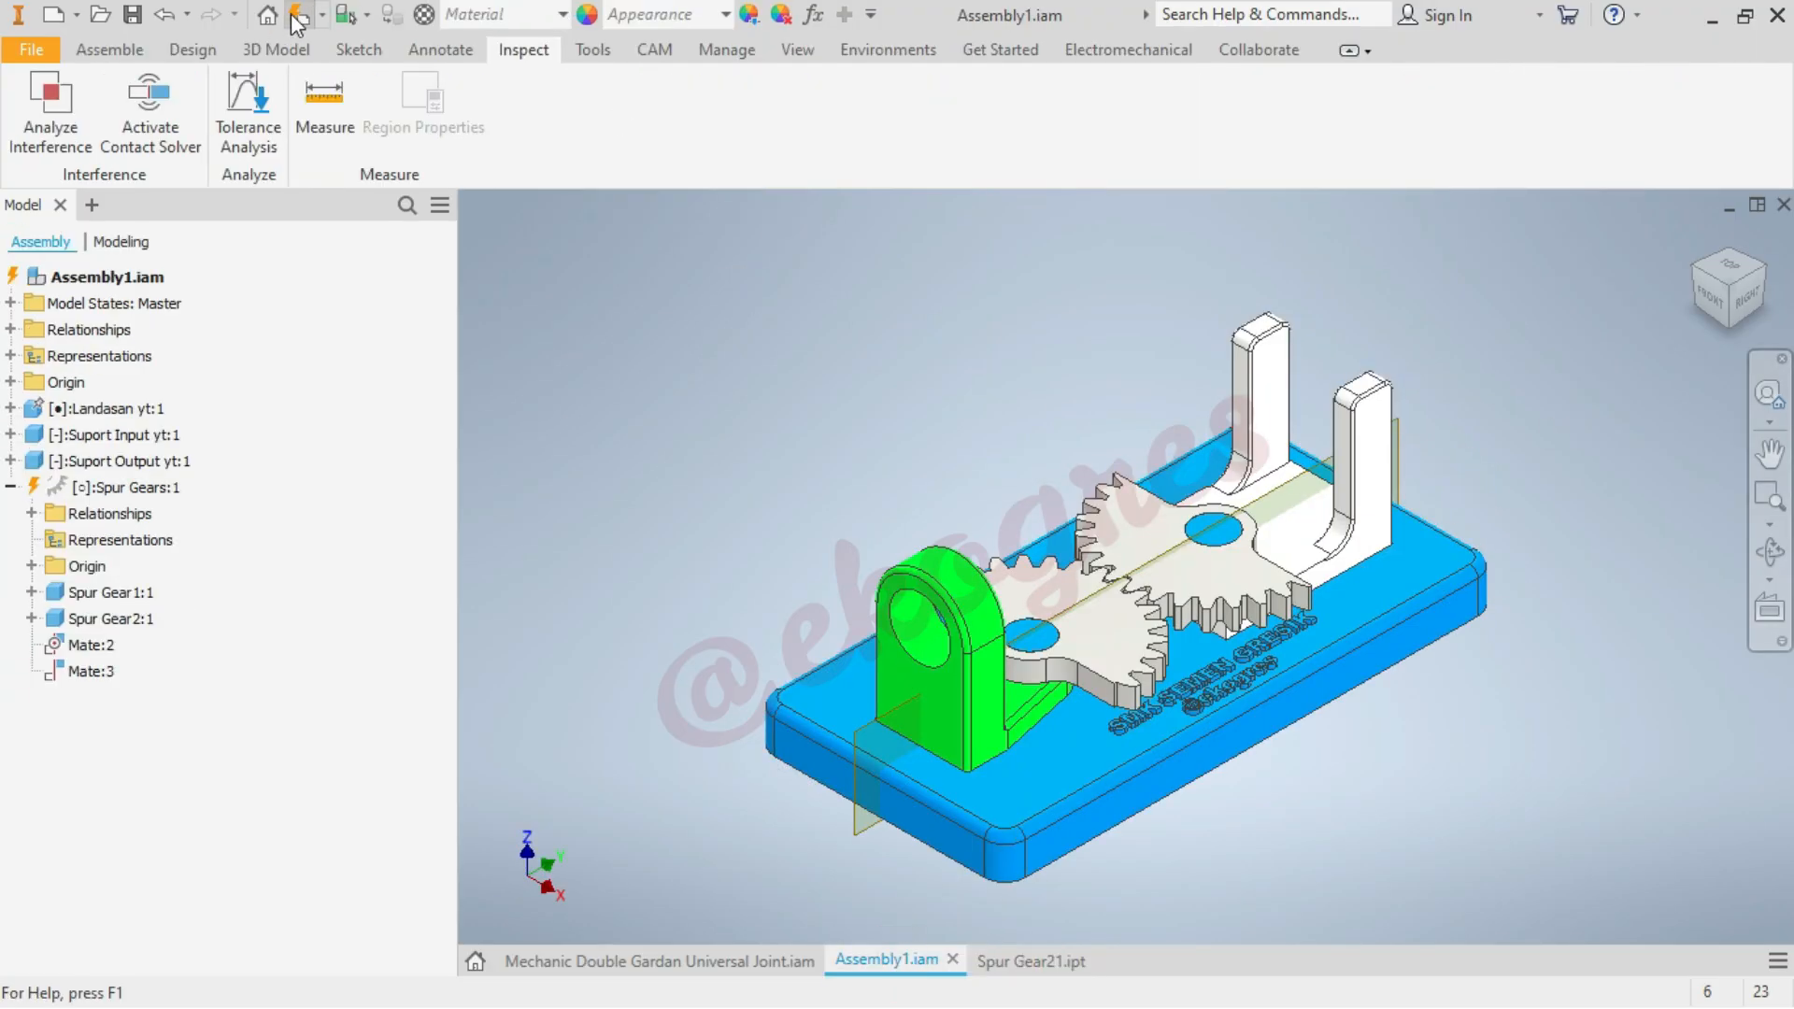
pyautogui.click(295, 15)
pyautogui.hotkey('ctrl', 's')
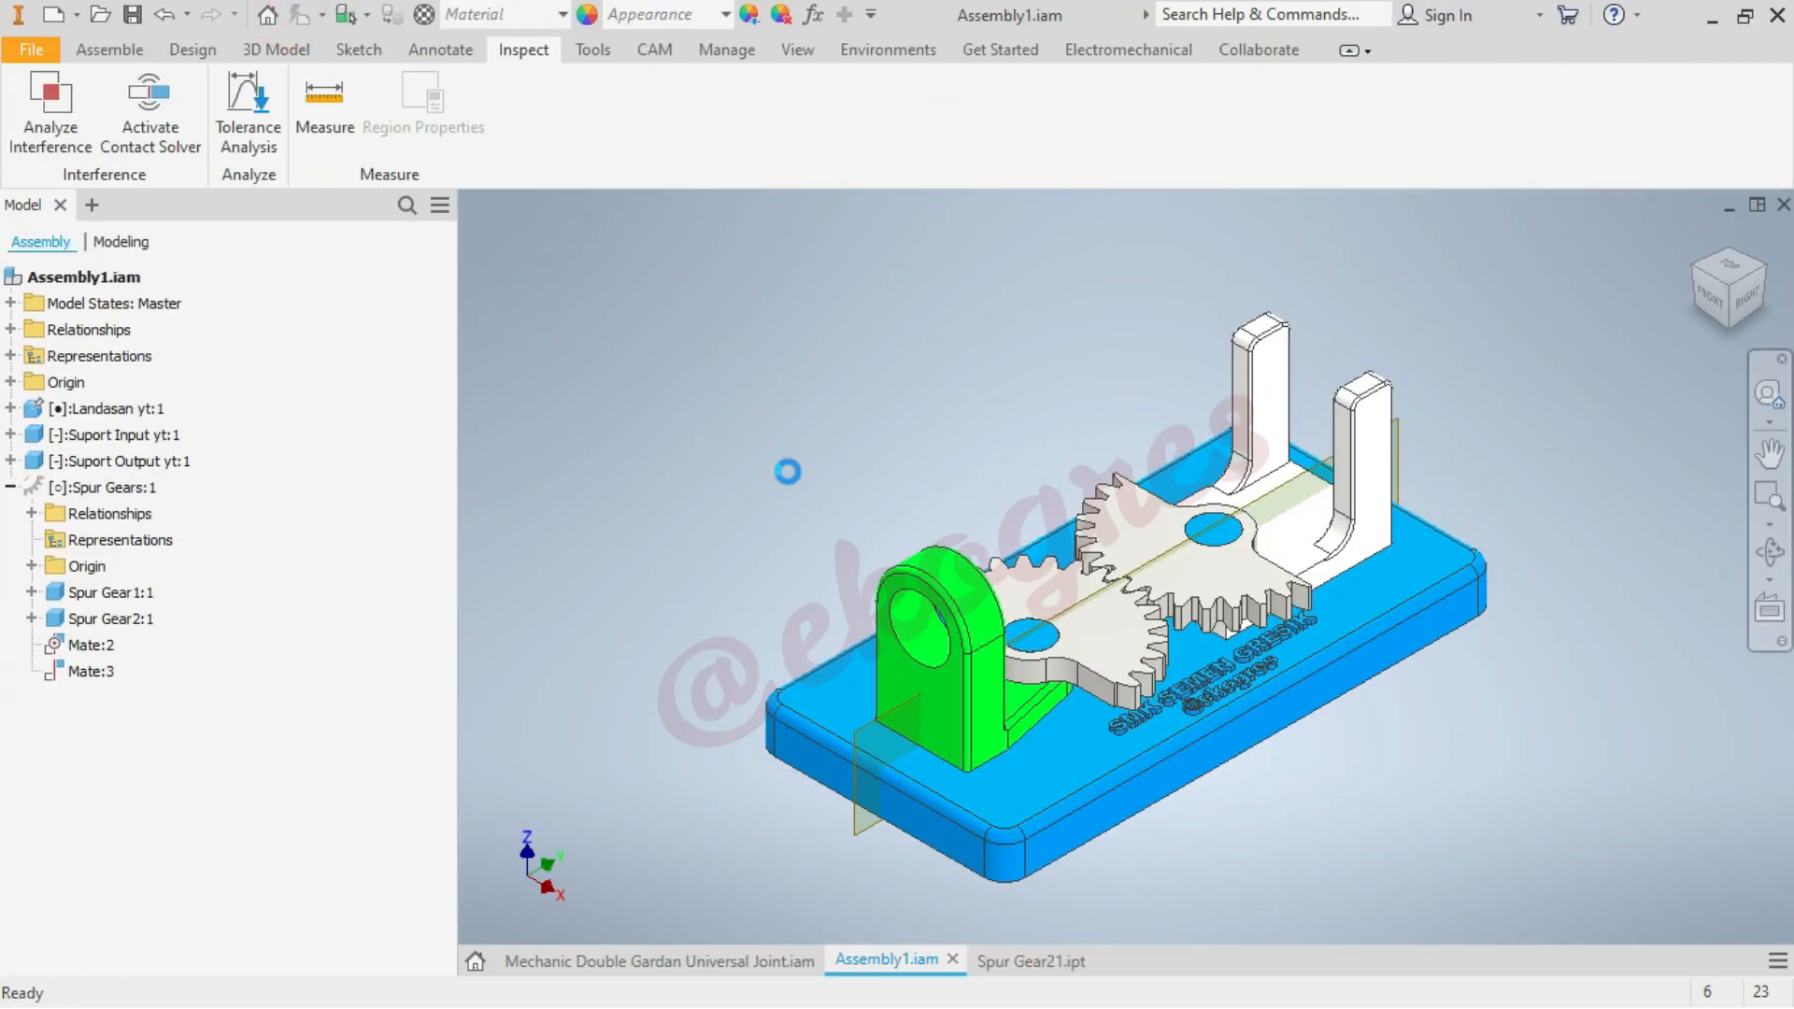
pyautogui.press('Return')
pyautogui.click(1731, 267)
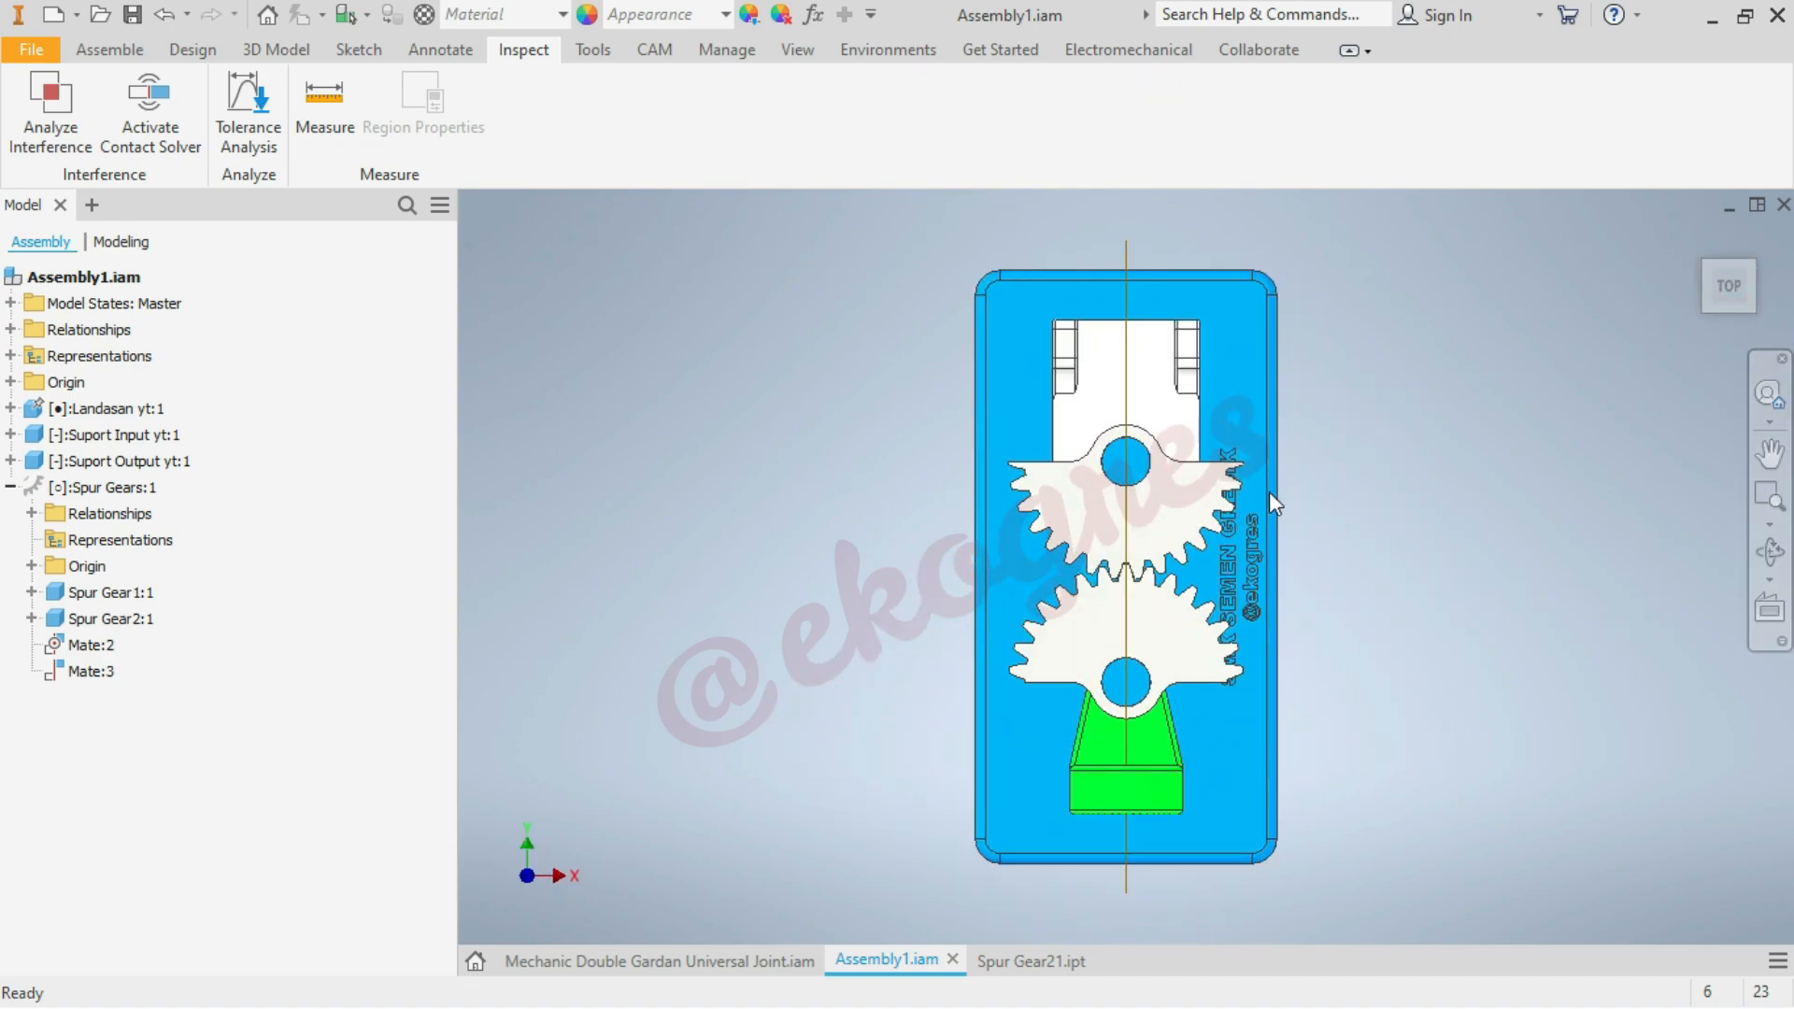
# Measure the distance between the flat side faces of the two toothed sectors to check their alignment
pyautogui.scroll(3, 1269, 491)
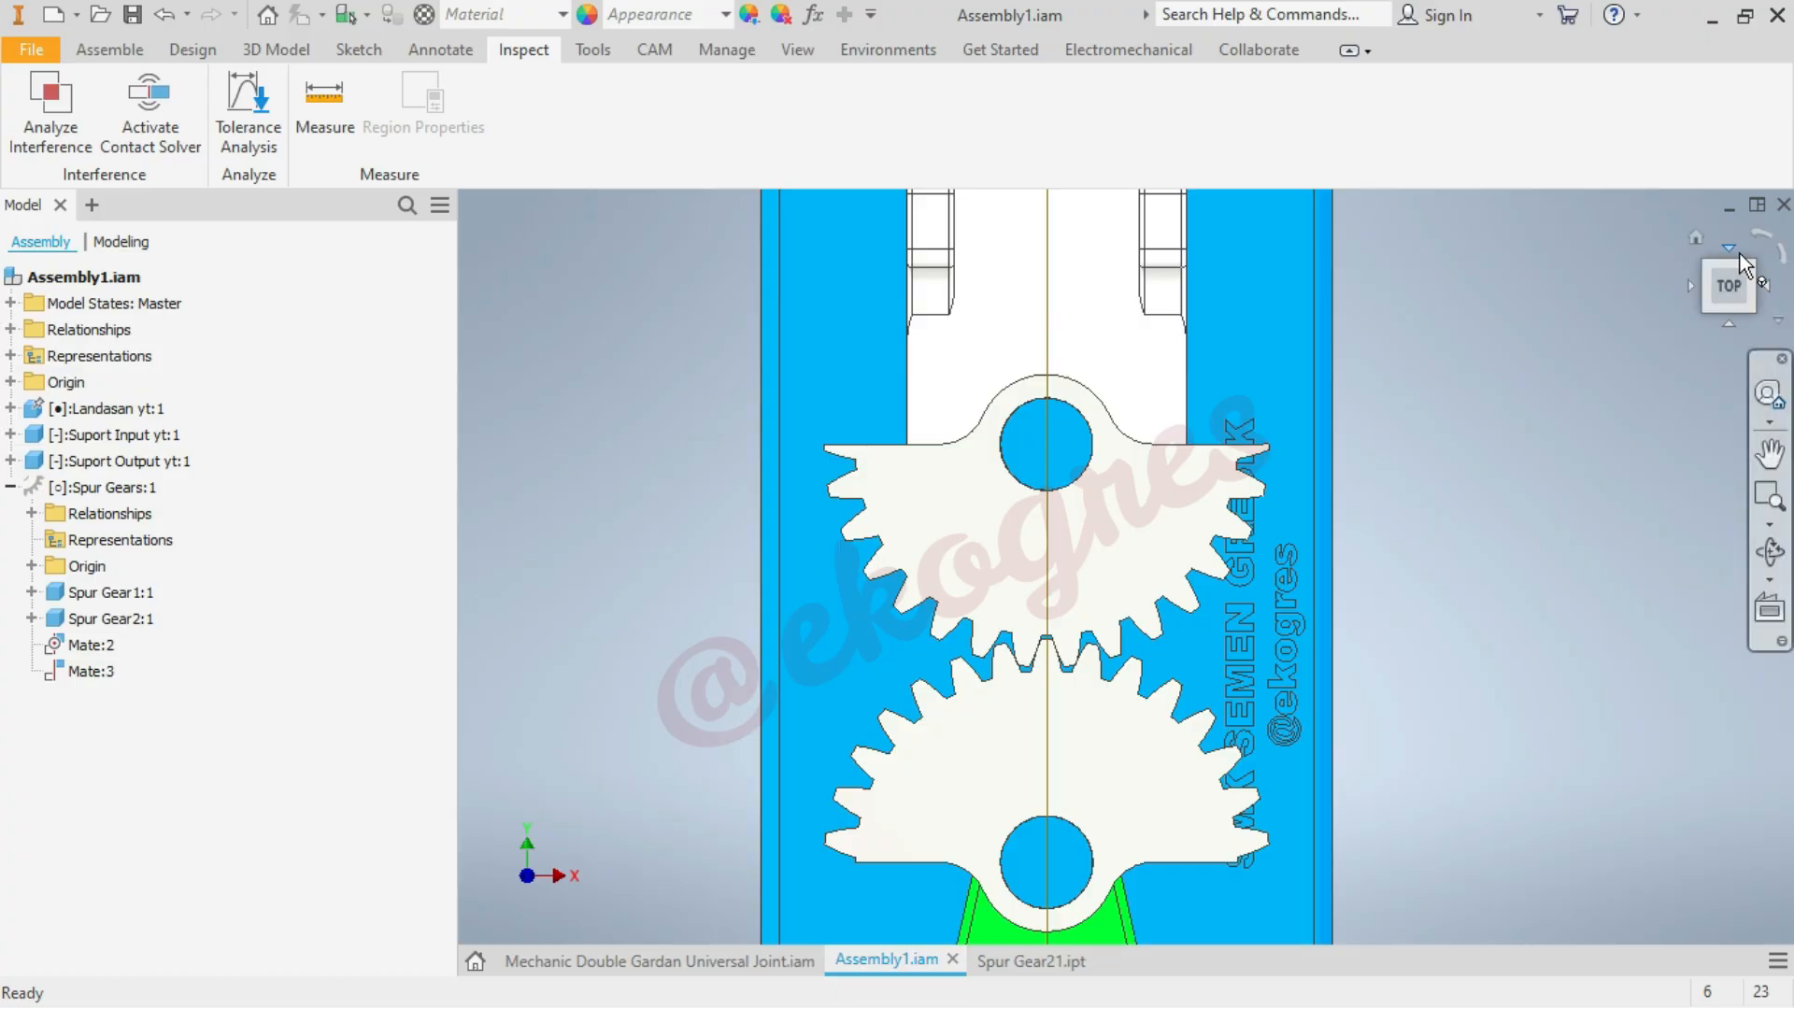
pyautogui.click(1695, 239)
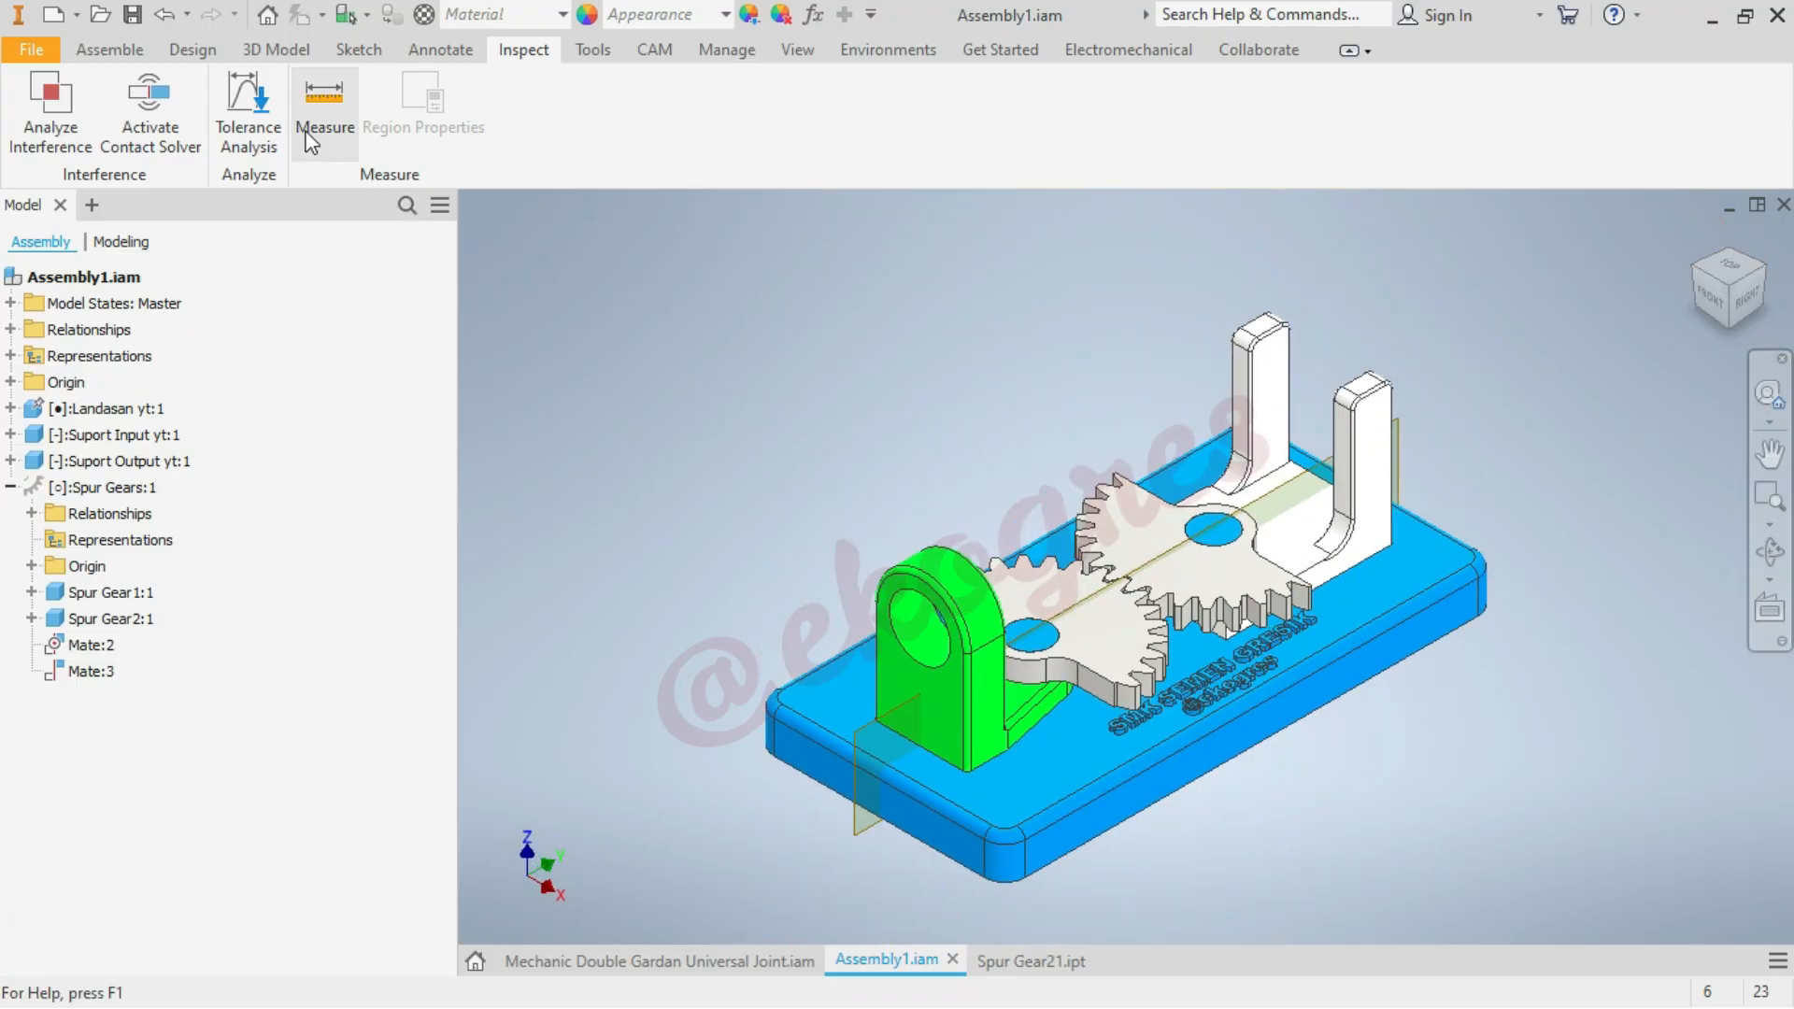
pyautogui.click(323, 101)
pyautogui.scroll(-6, 1001, 693)
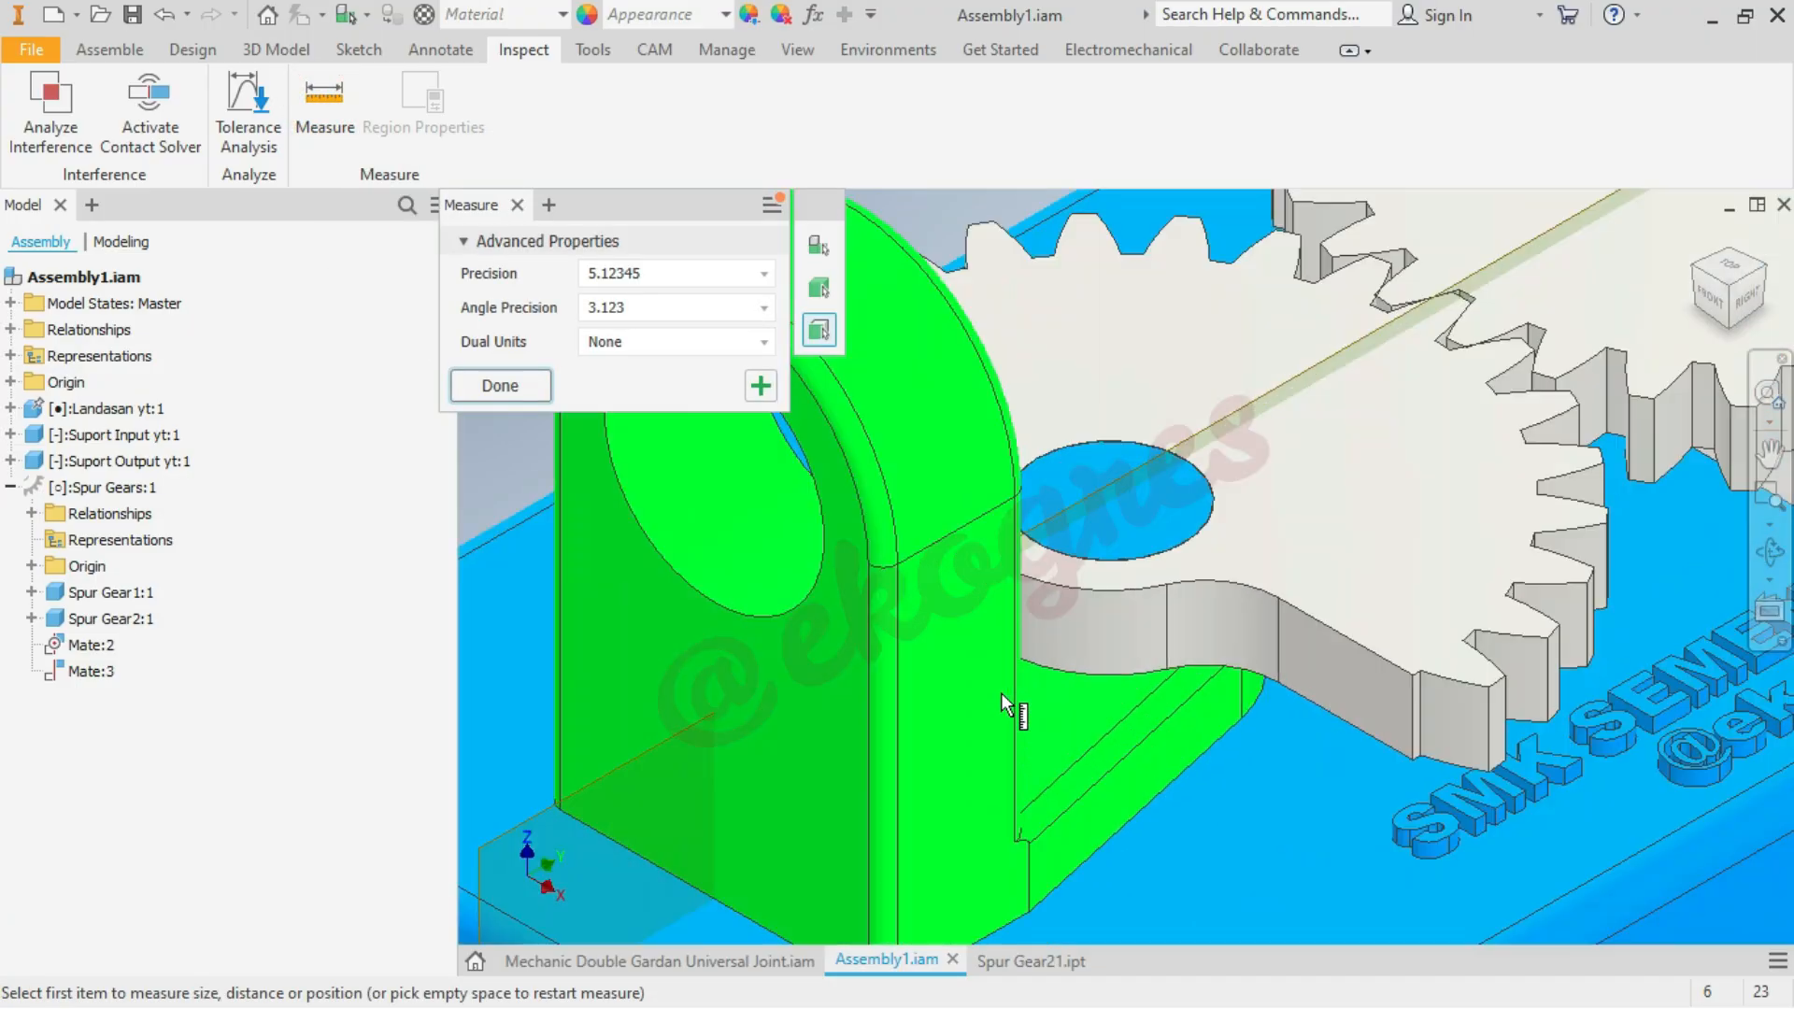
pyautogui.click(1310, 669)
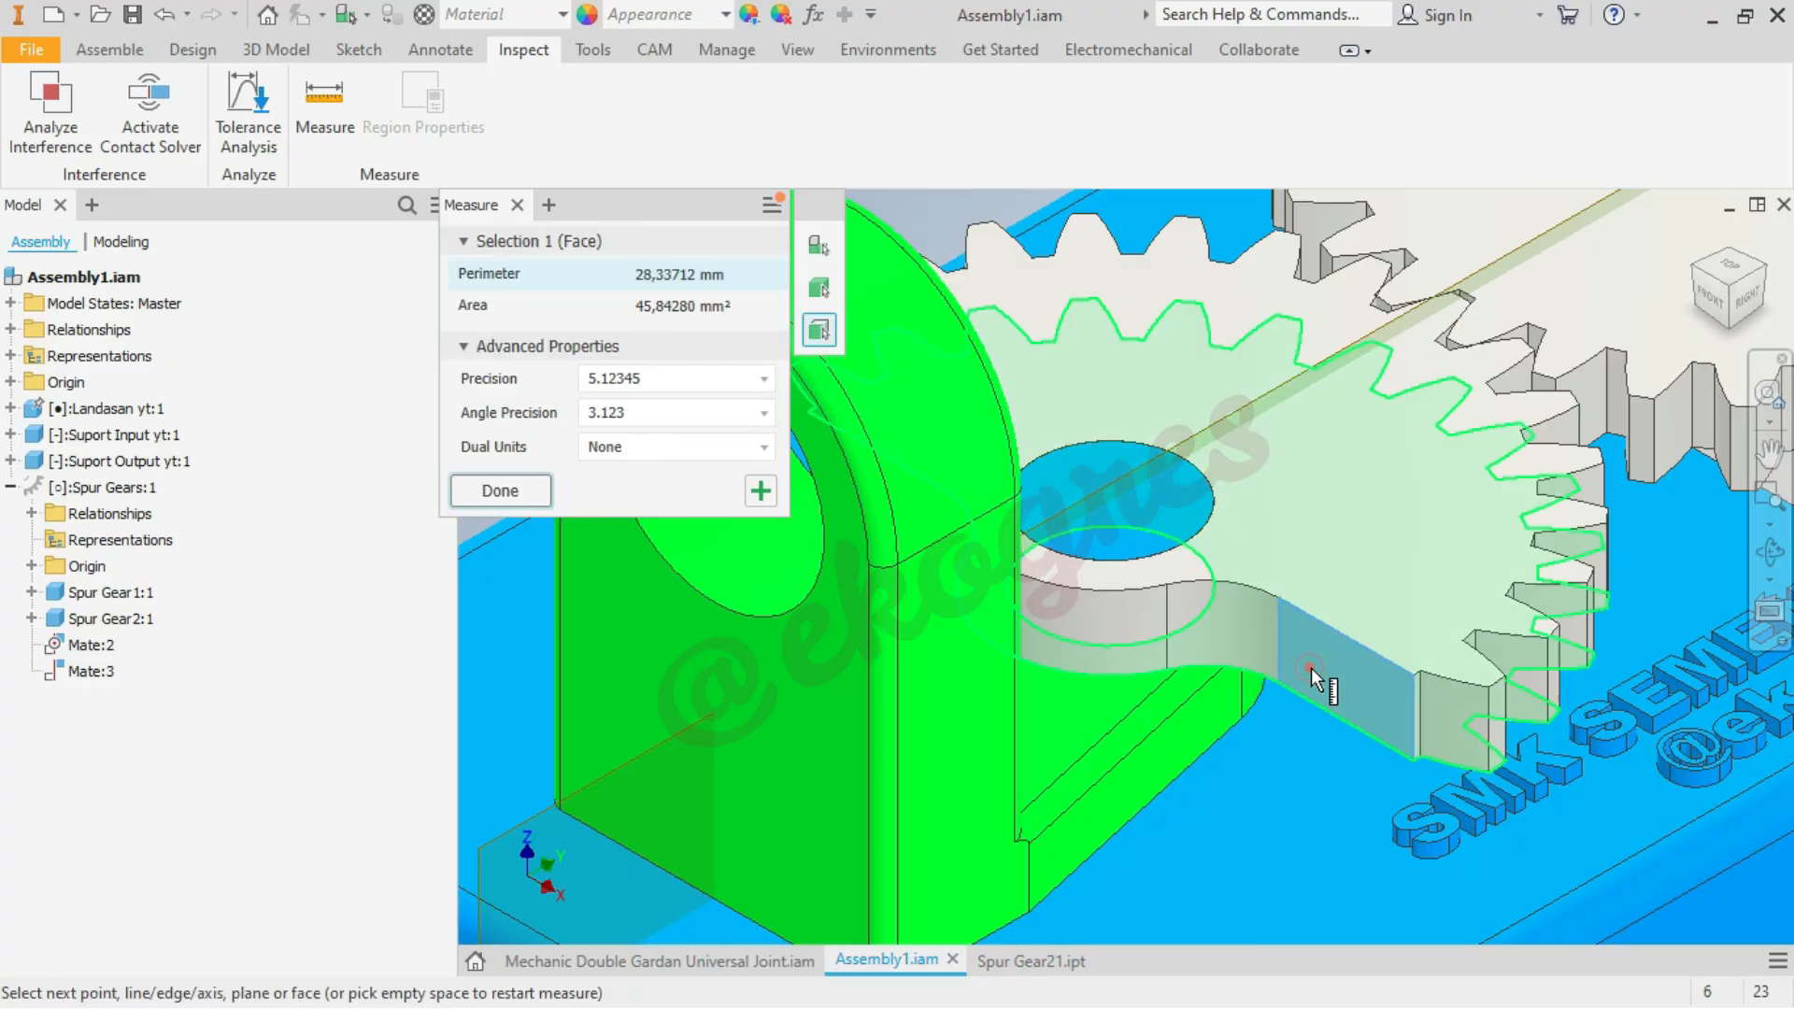
pyautogui.click(1772, 278)
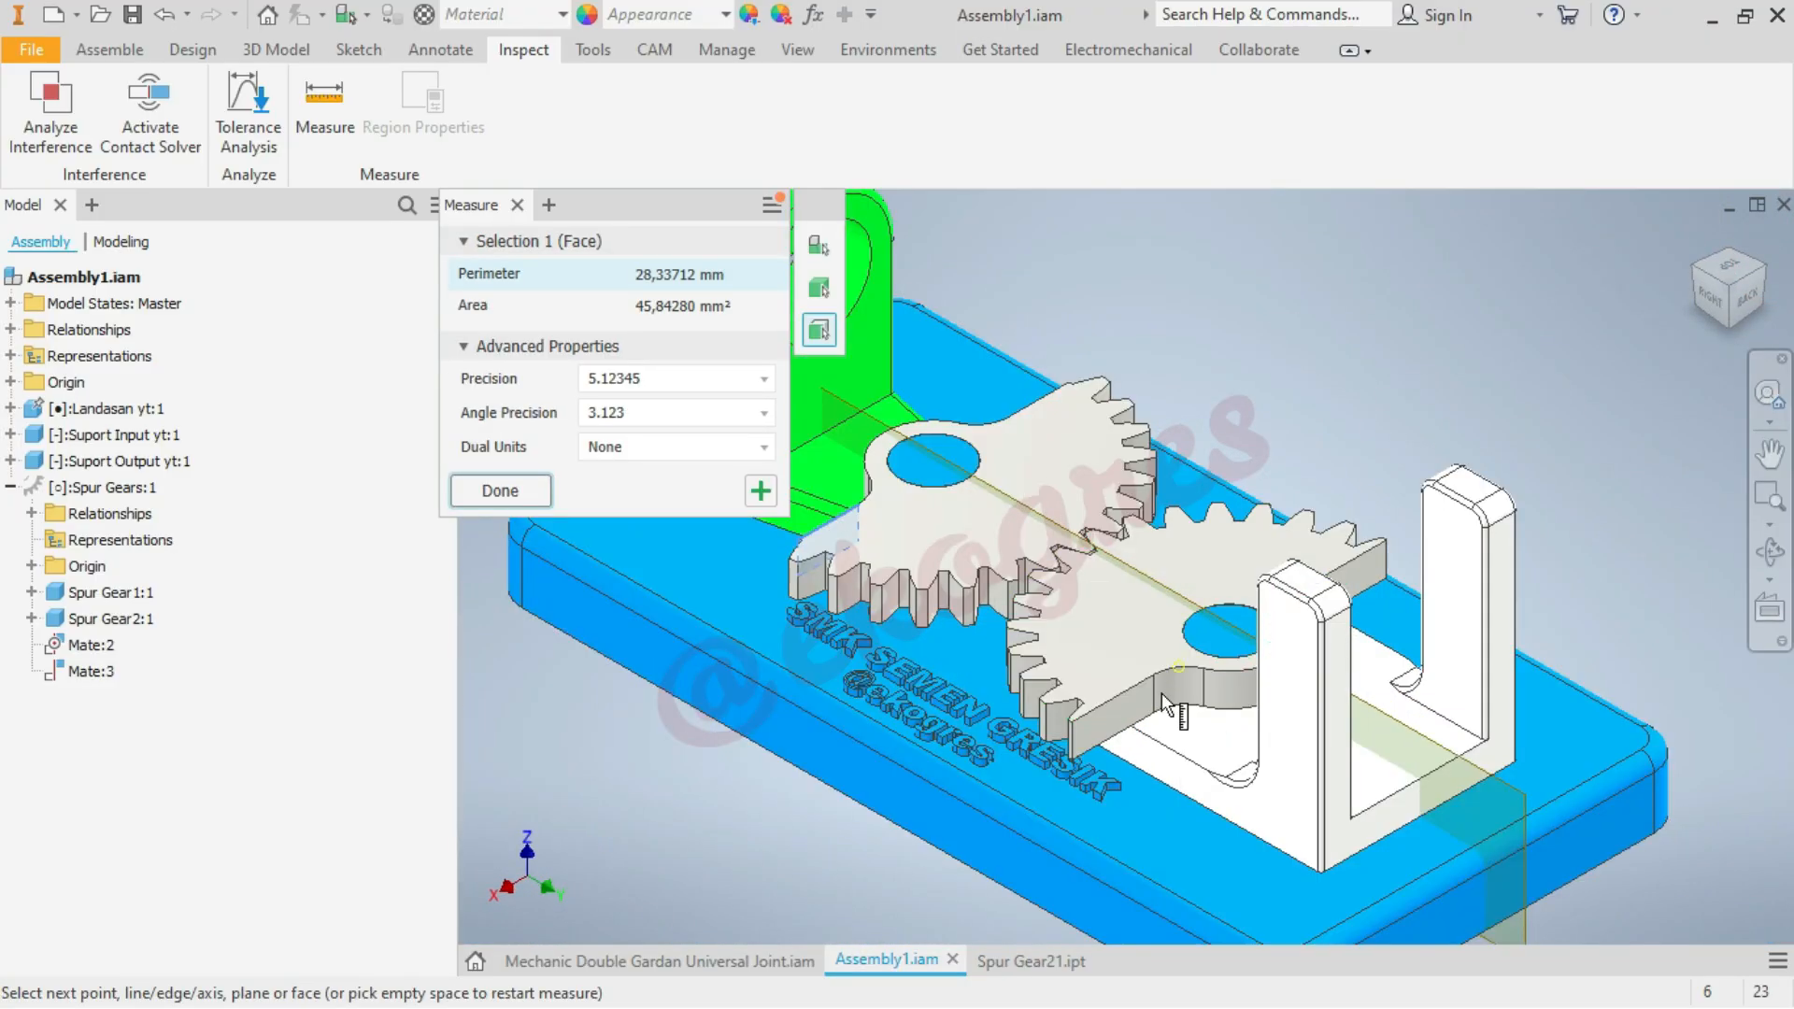
pyautogui.click(1123, 716)
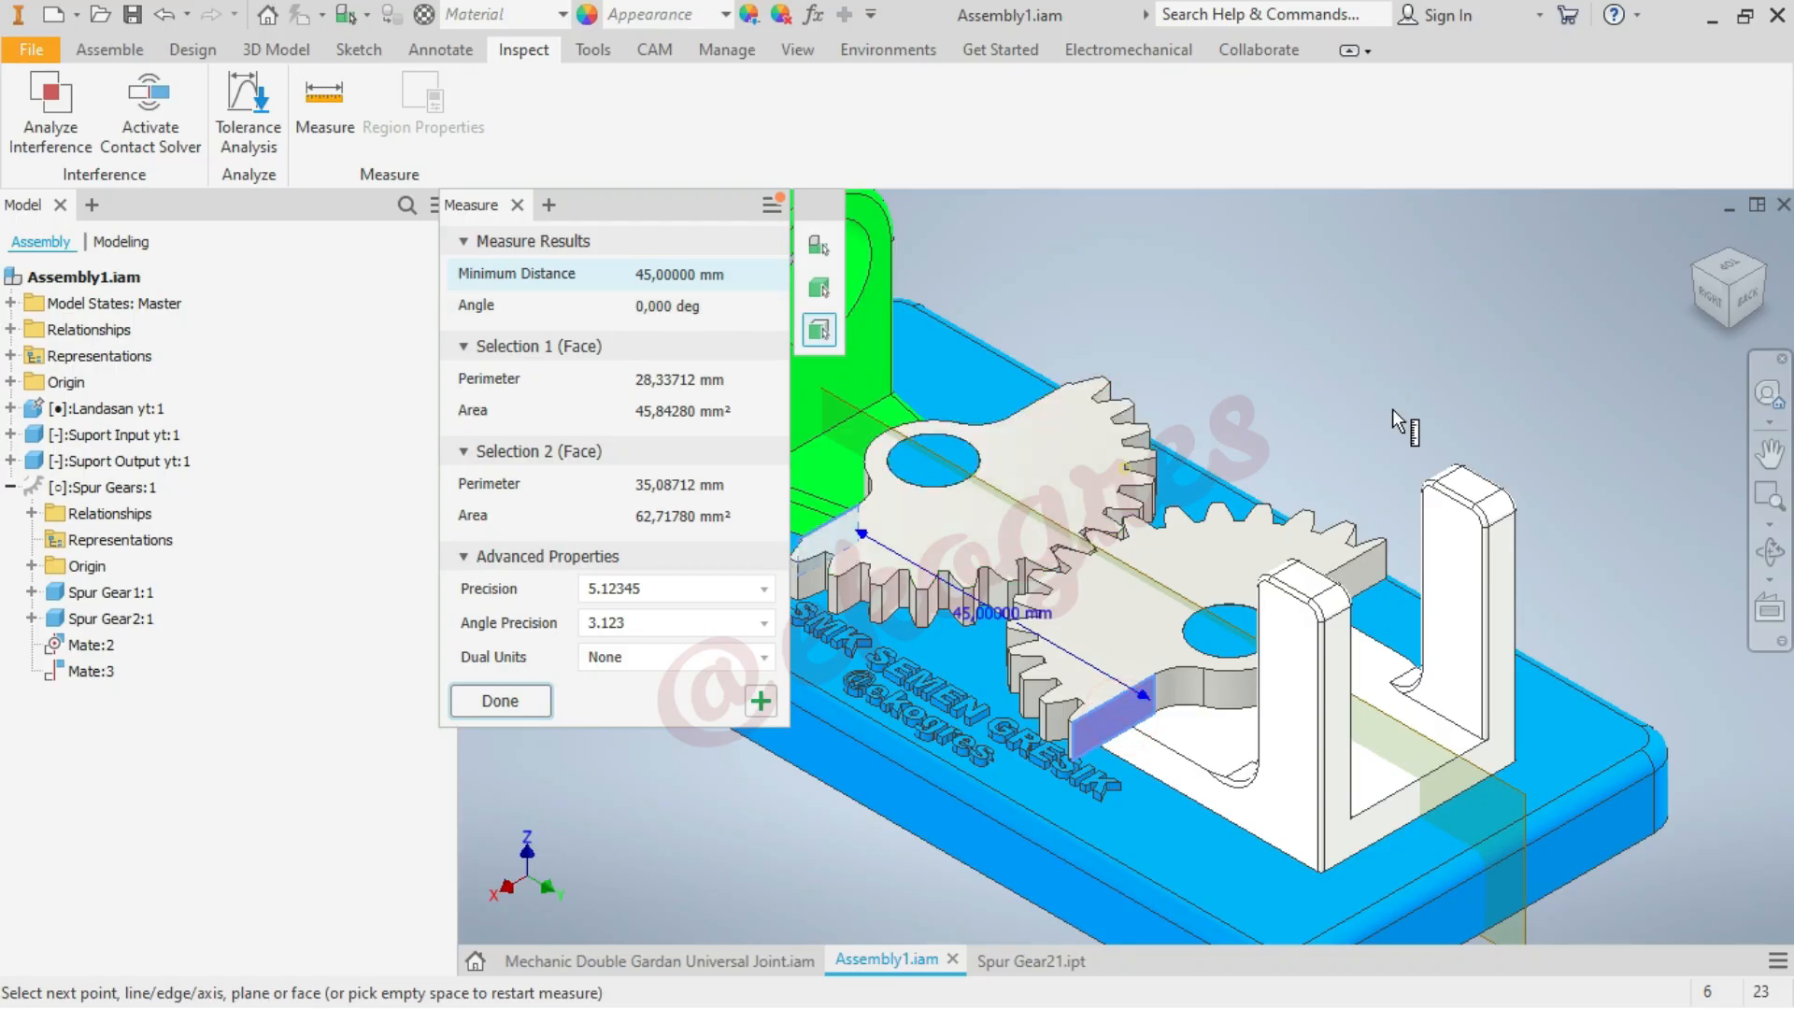
pyautogui.click(1696, 239)
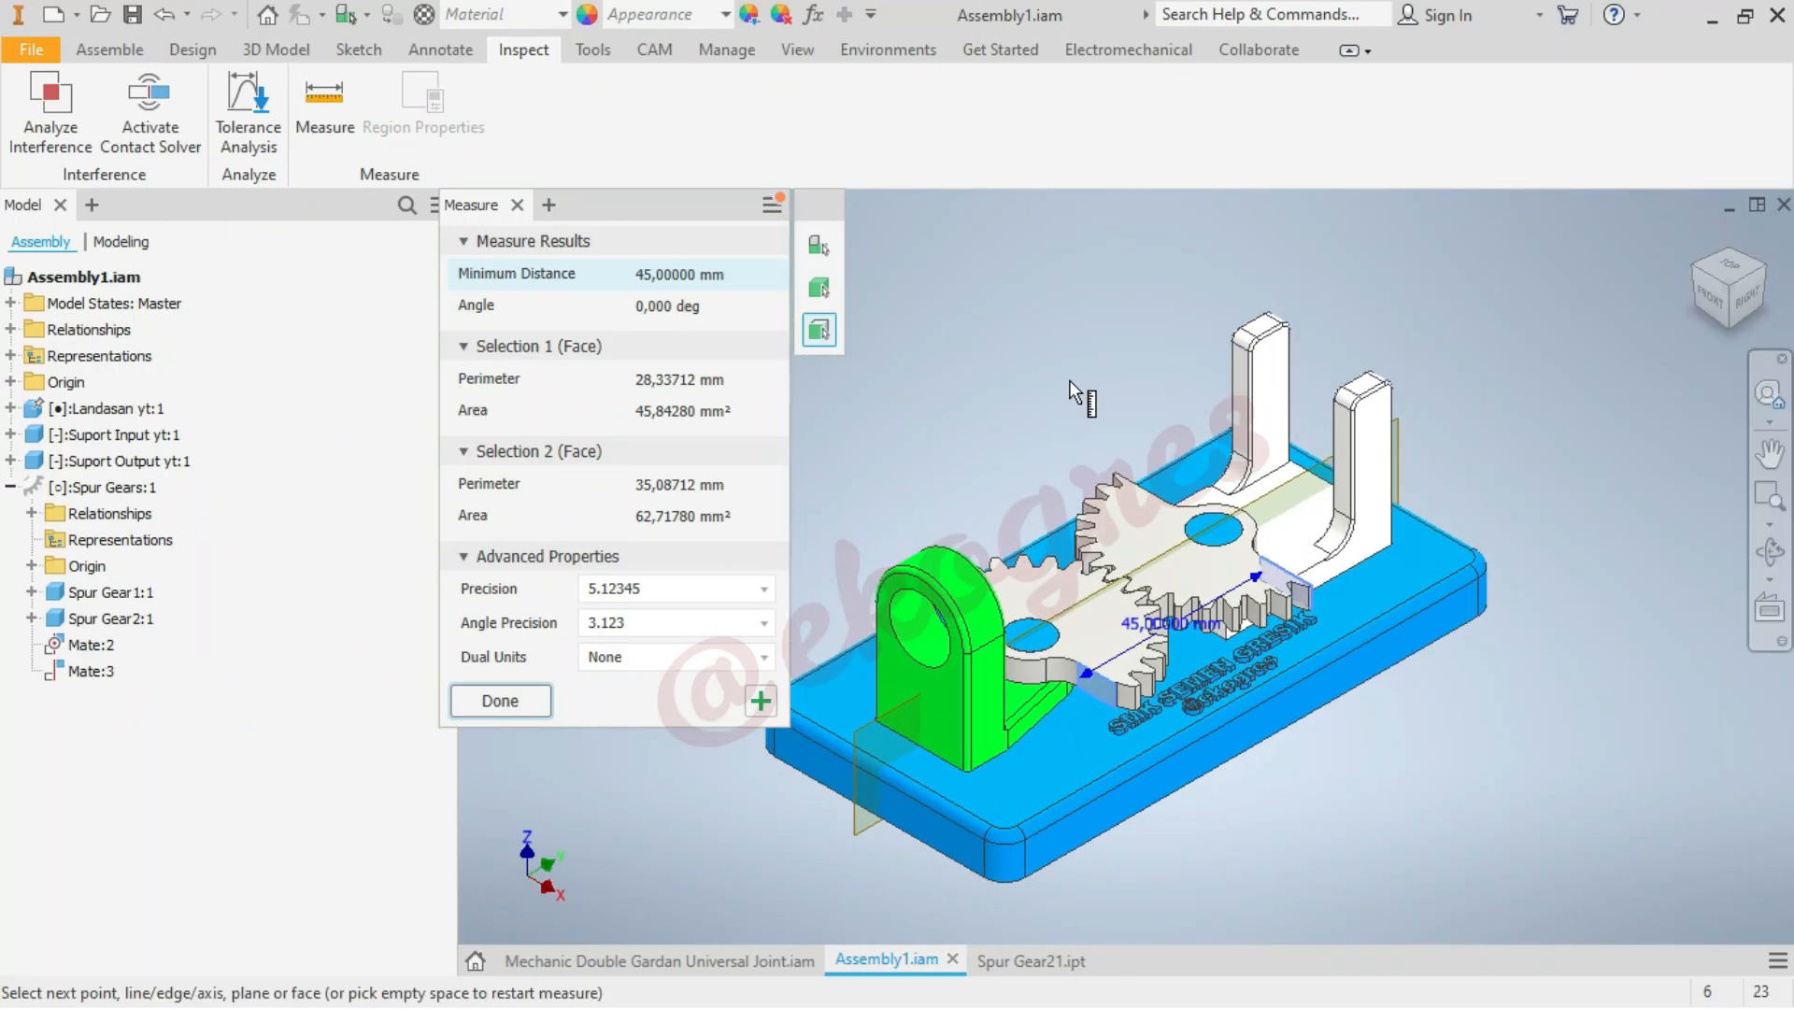
pyautogui.press('Escape')
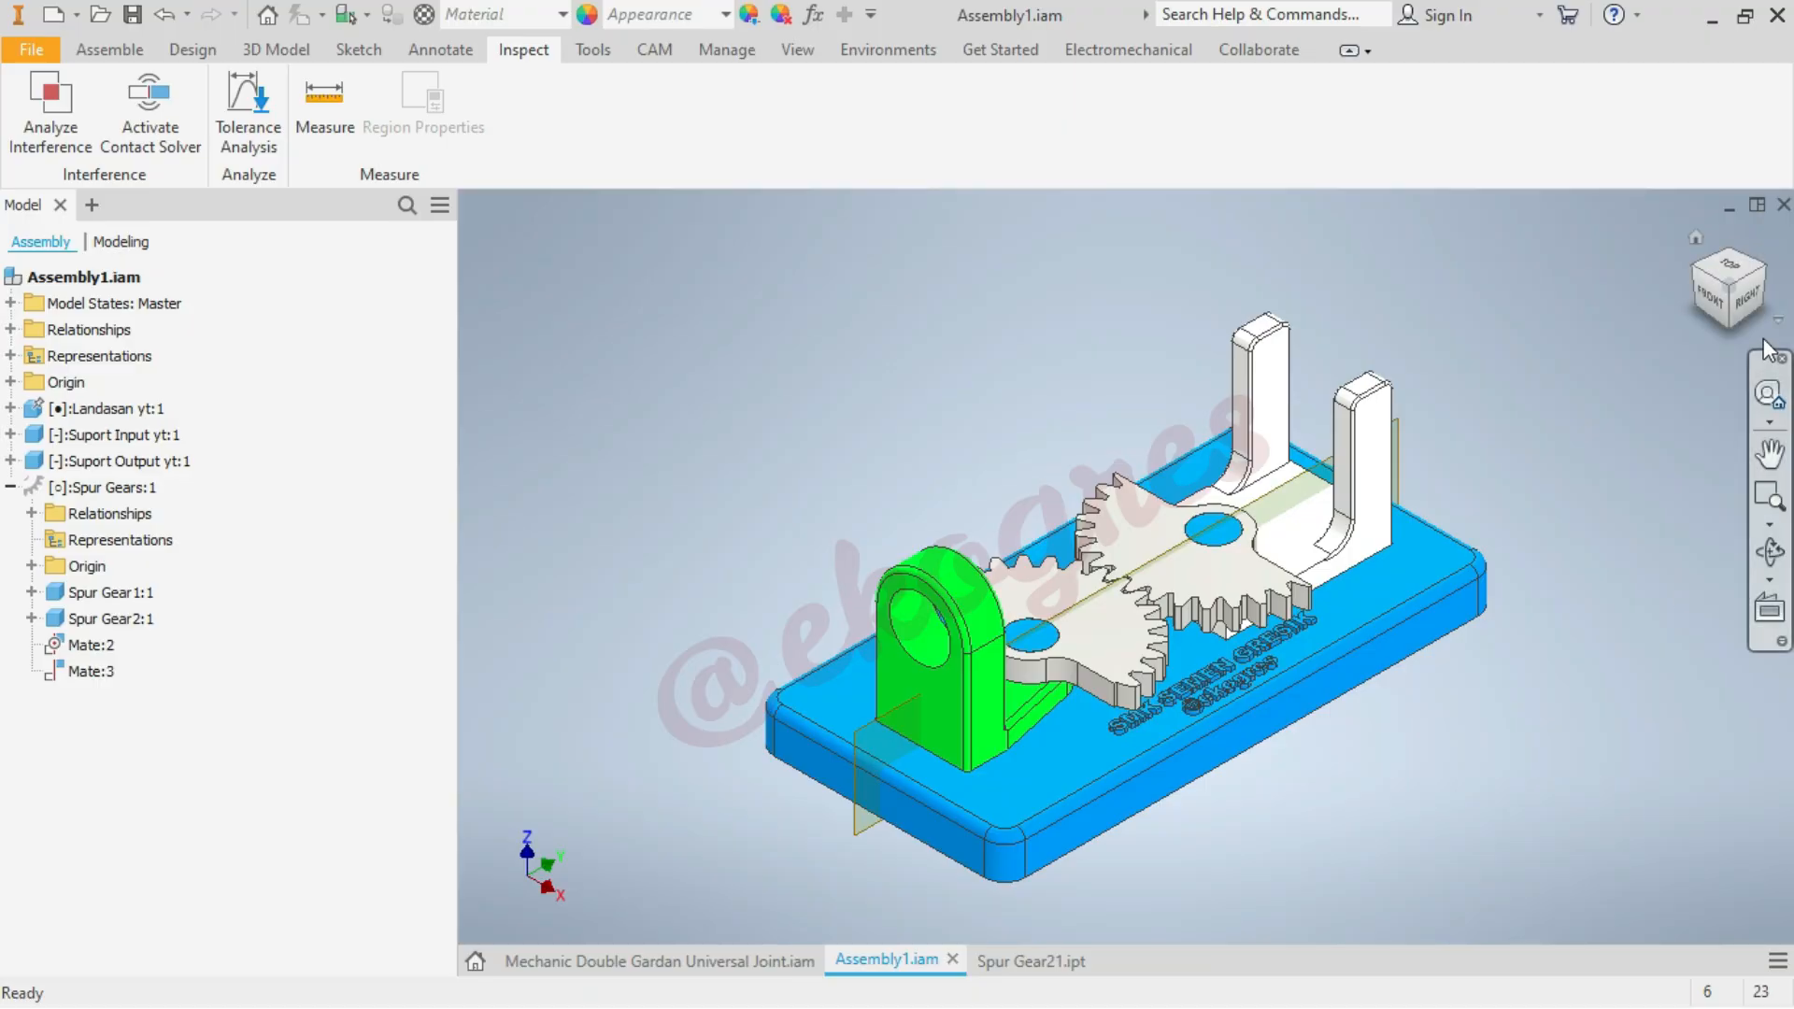
pyautogui.click(1732, 269)
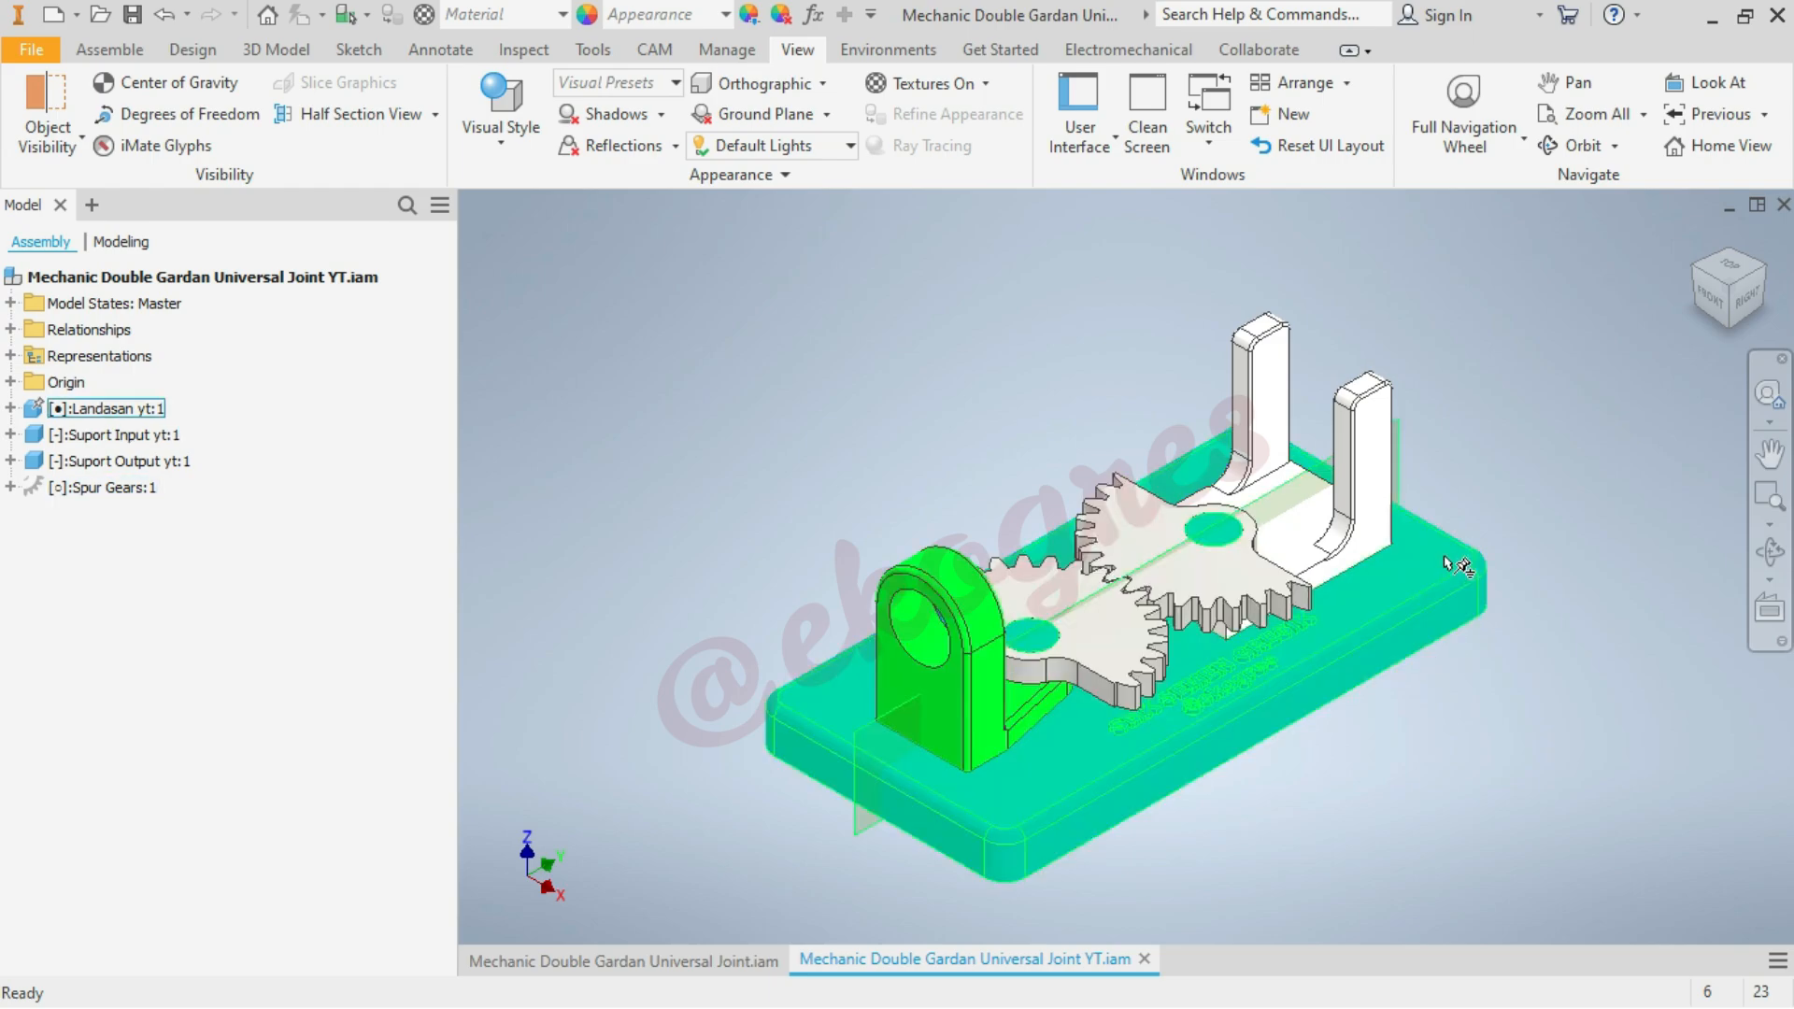
# Swing the spur gear pair away from the white support so the base plate pin and the loose gear's bore are exposed
pyautogui.click(1224, 537)
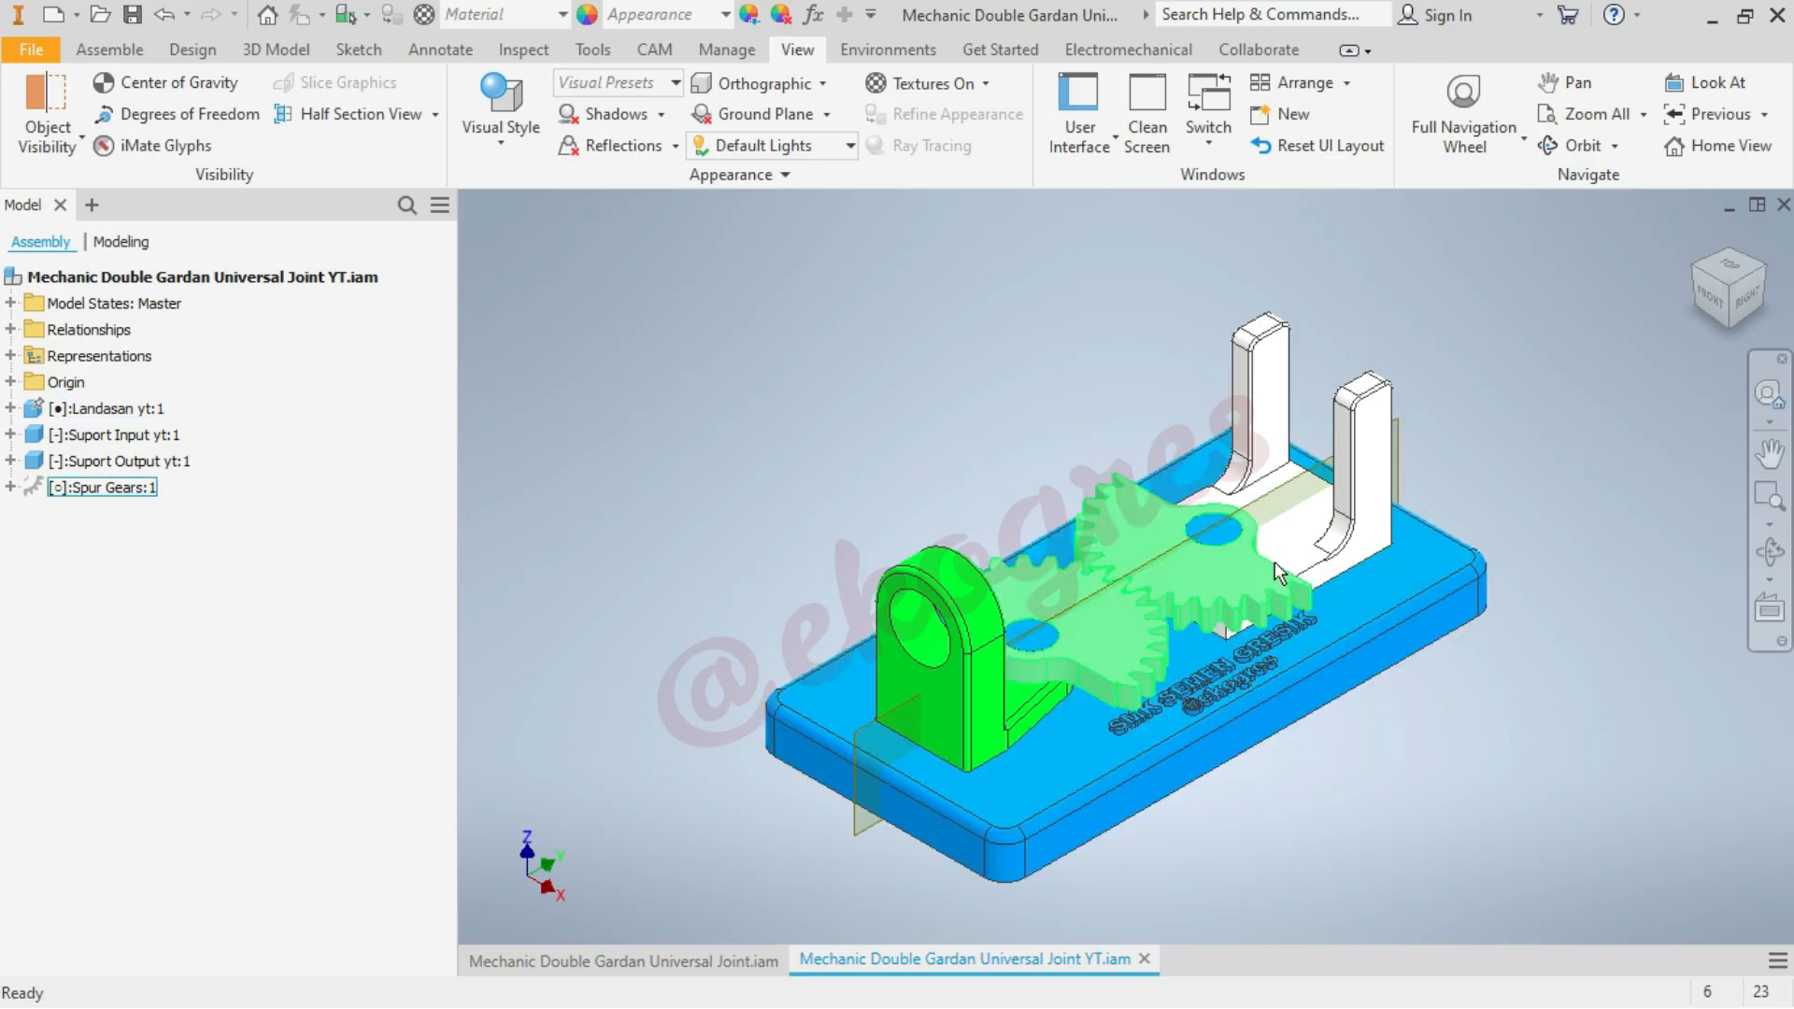
pyautogui.moveTo(1278, 612); pyautogui.dragTo(1449, 641)
pyautogui.click(1534, 461)
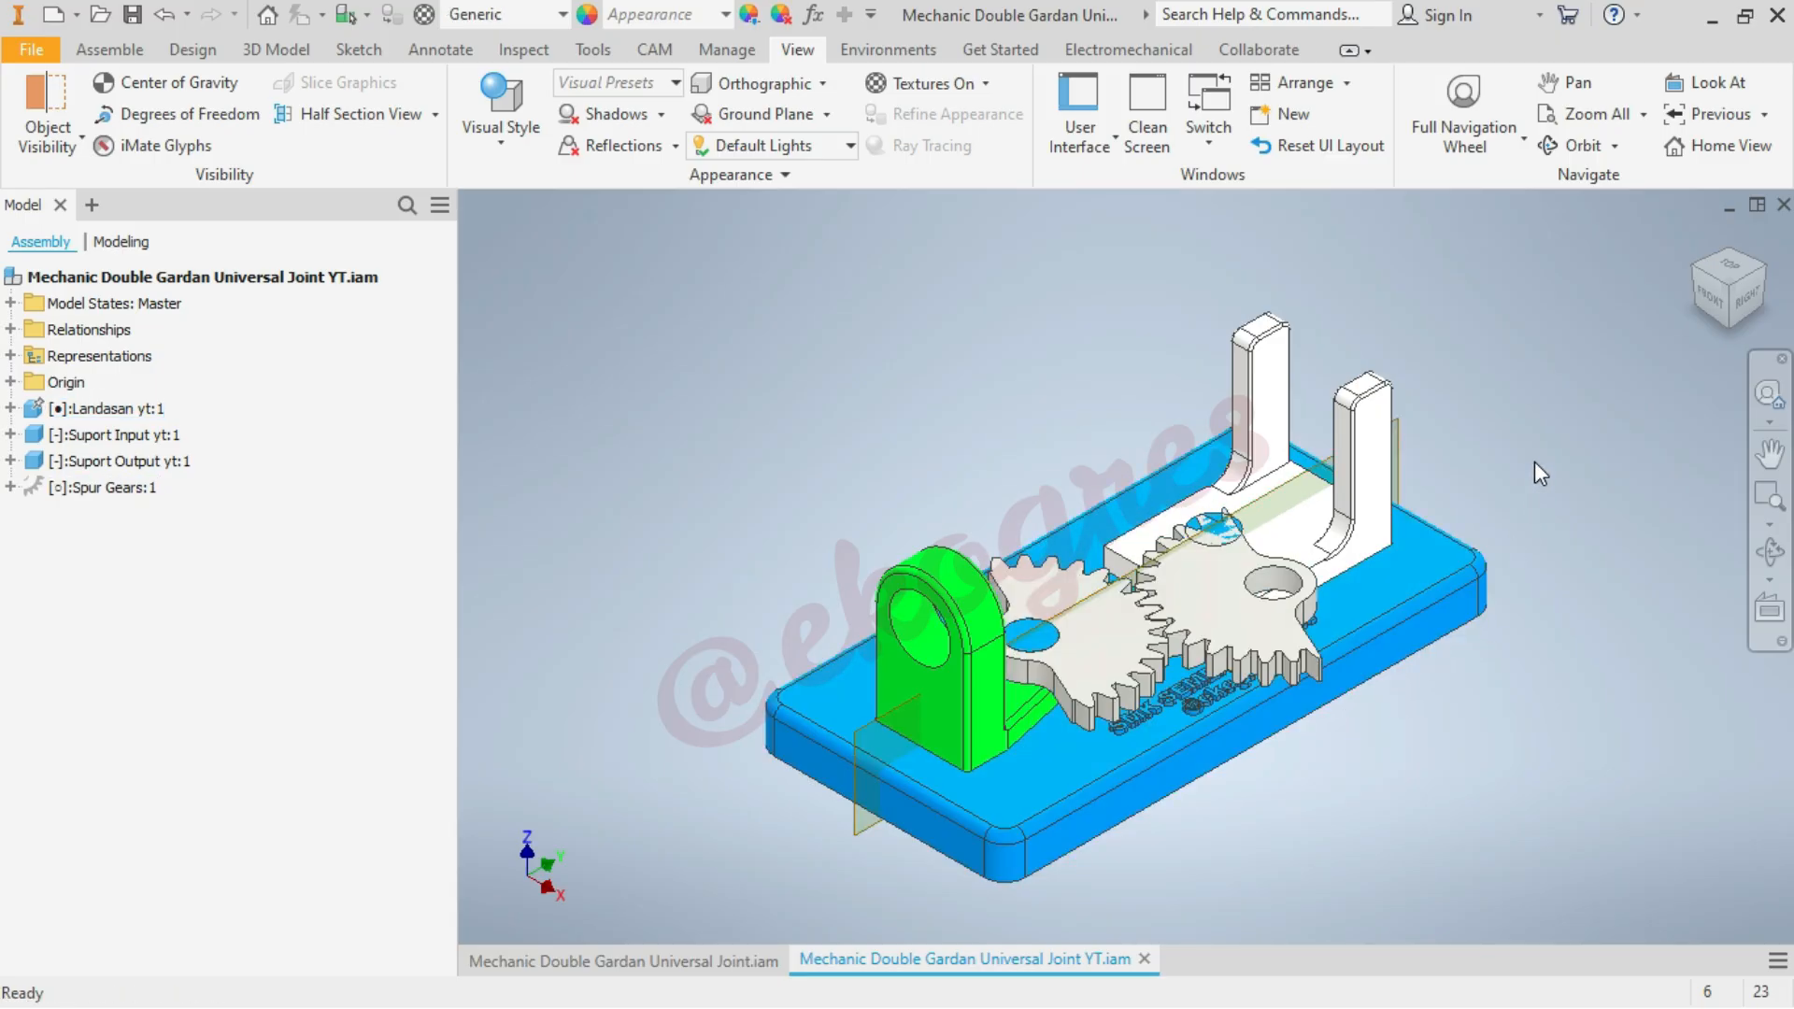
pyautogui.moveTo(1122, 622); pyautogui.dragTo(1140, 703)
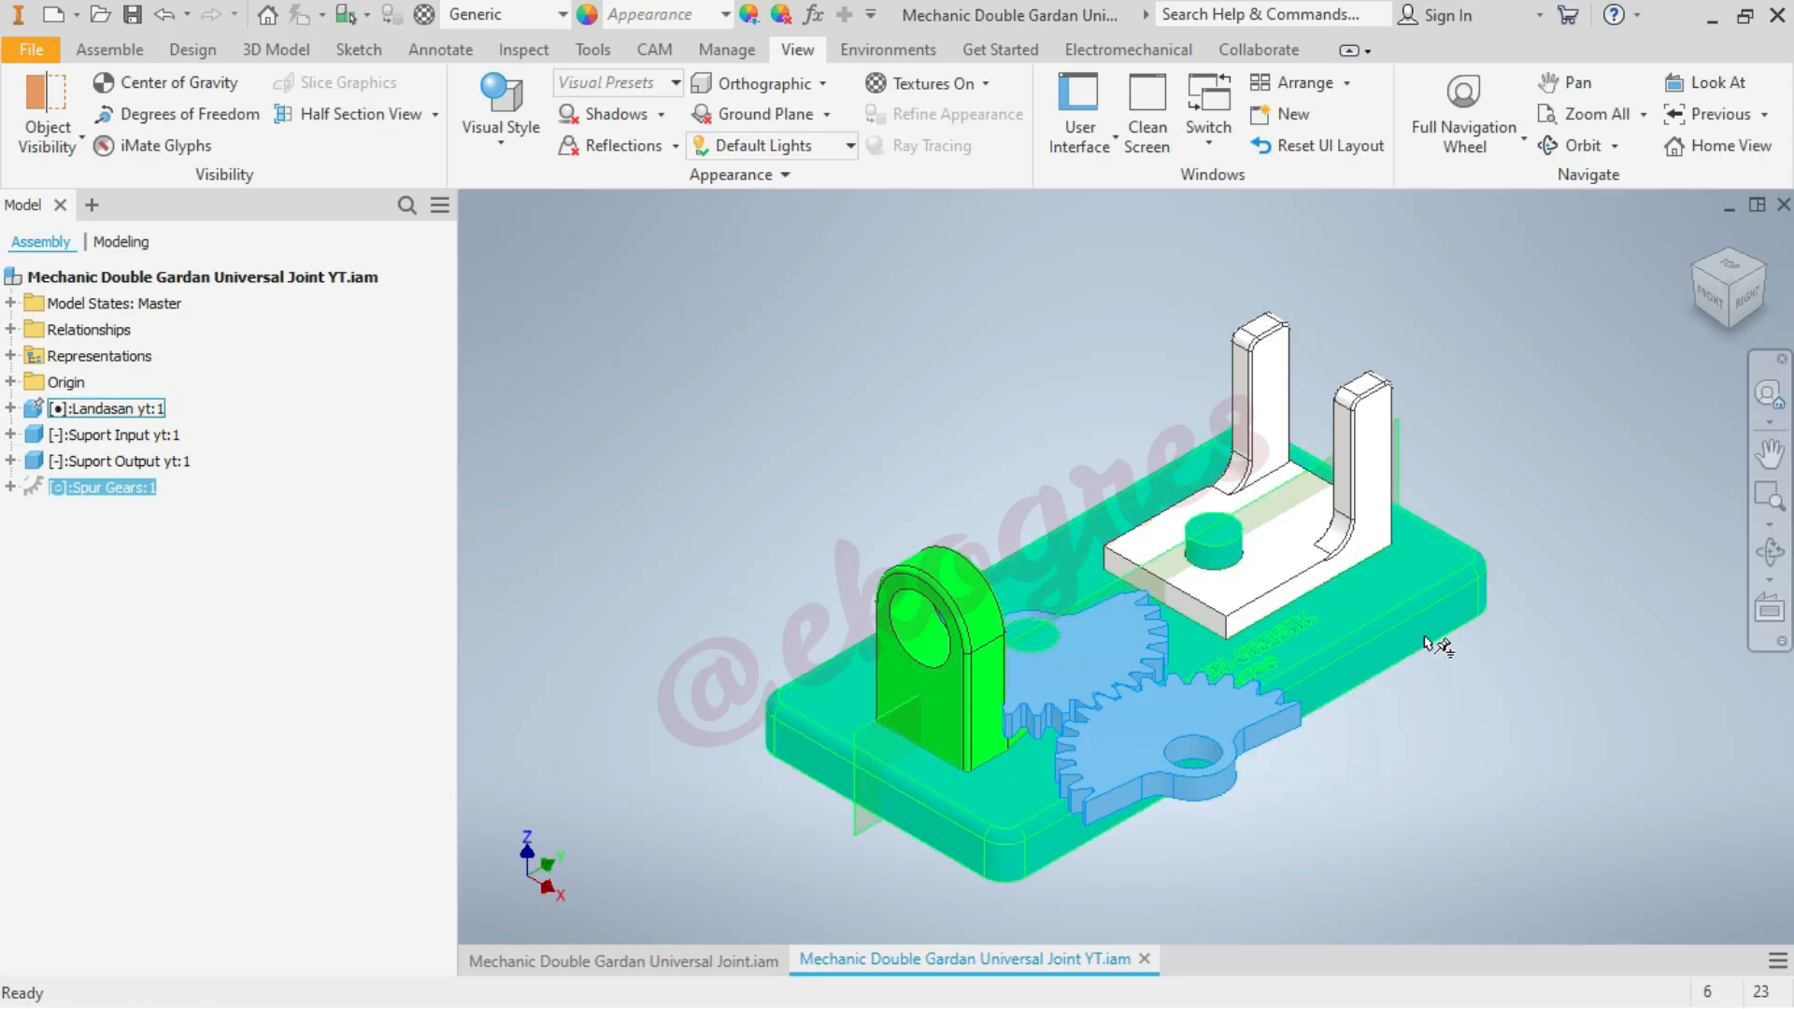
pyautogui.click(818, 397)
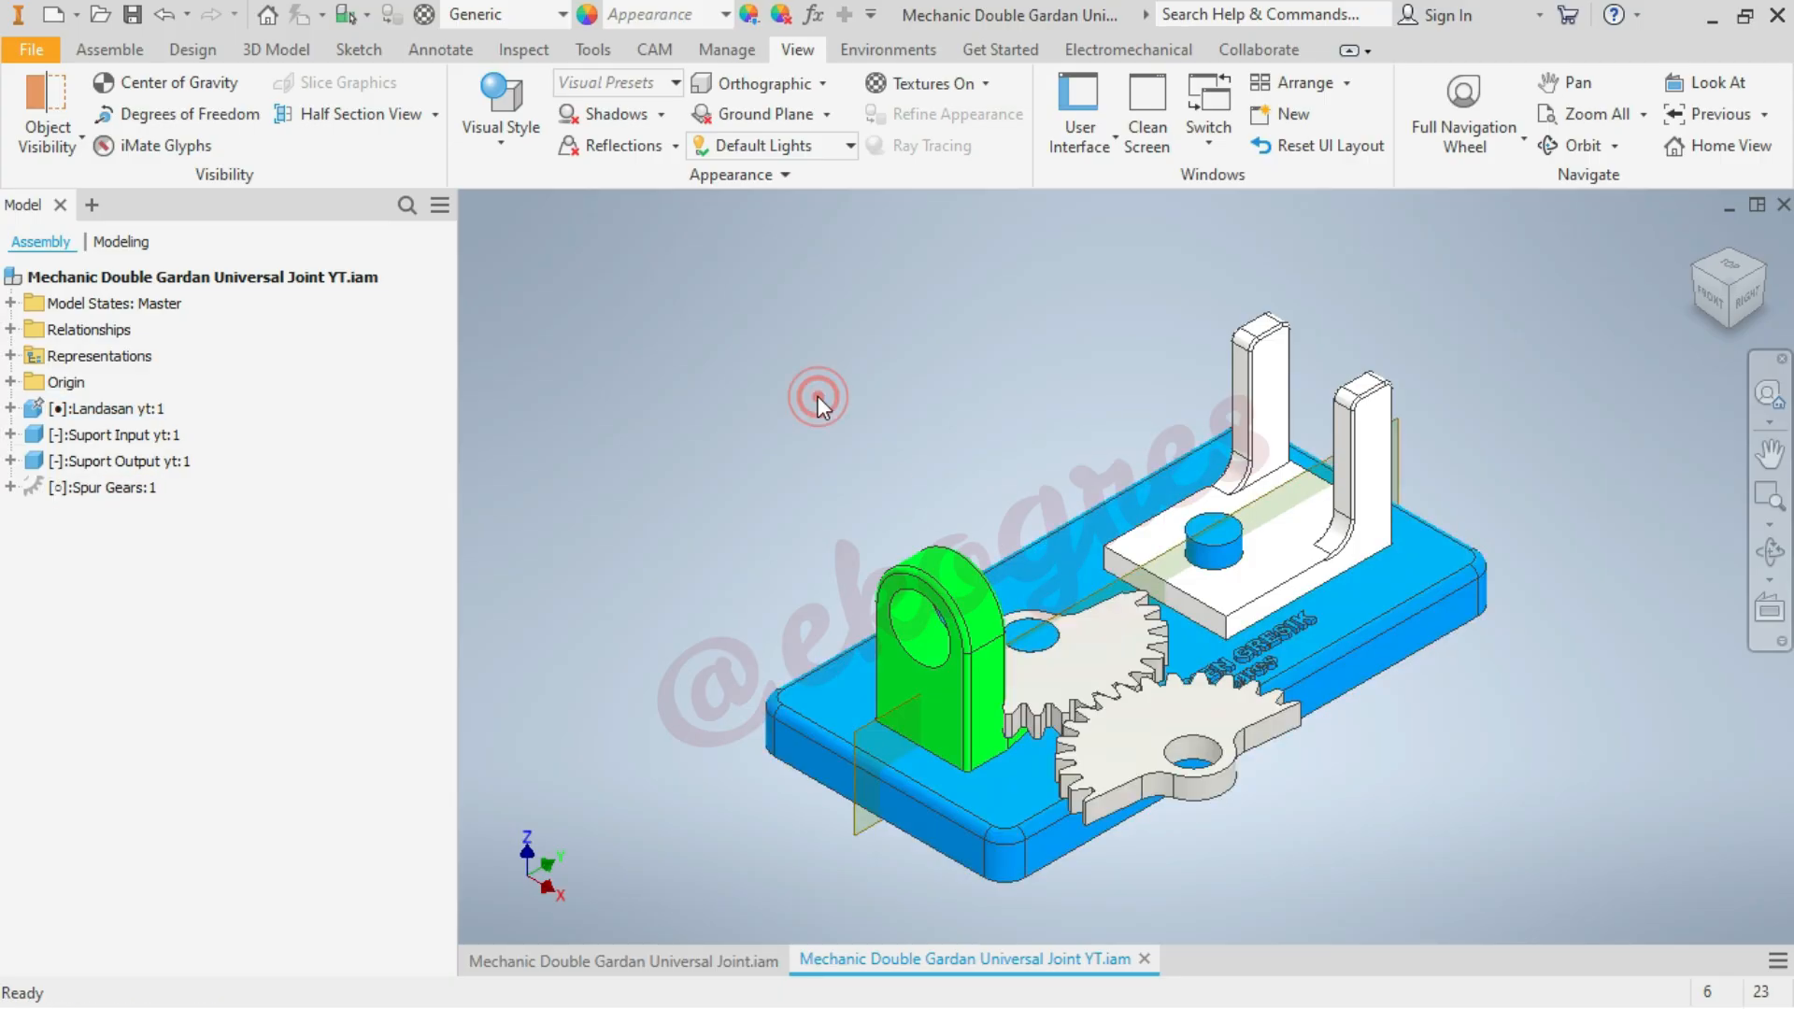
# Mate the loose gear's bore axis to the base plate pin at the white support, using the aligned solution with 0 mm offset
pyautogui.click(112, 56)
pyautogui.click(340, 111)
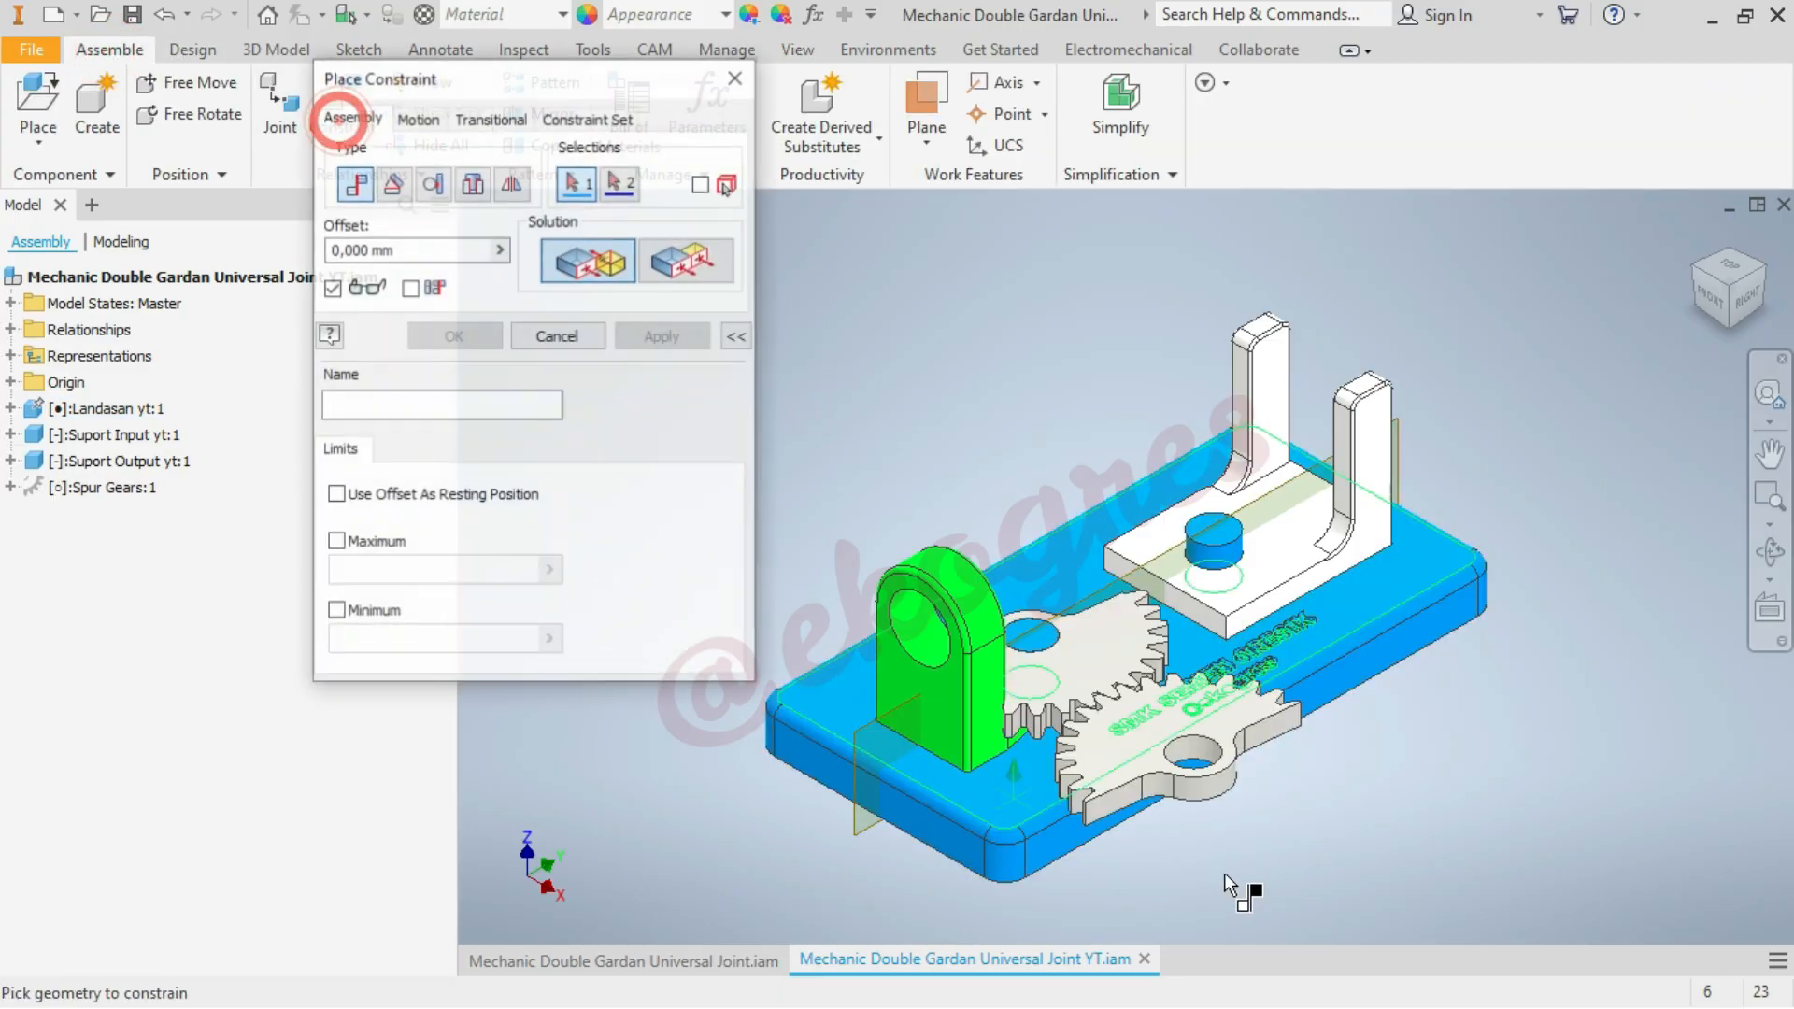
pyautogui.scroll(-3, 1263, 845)
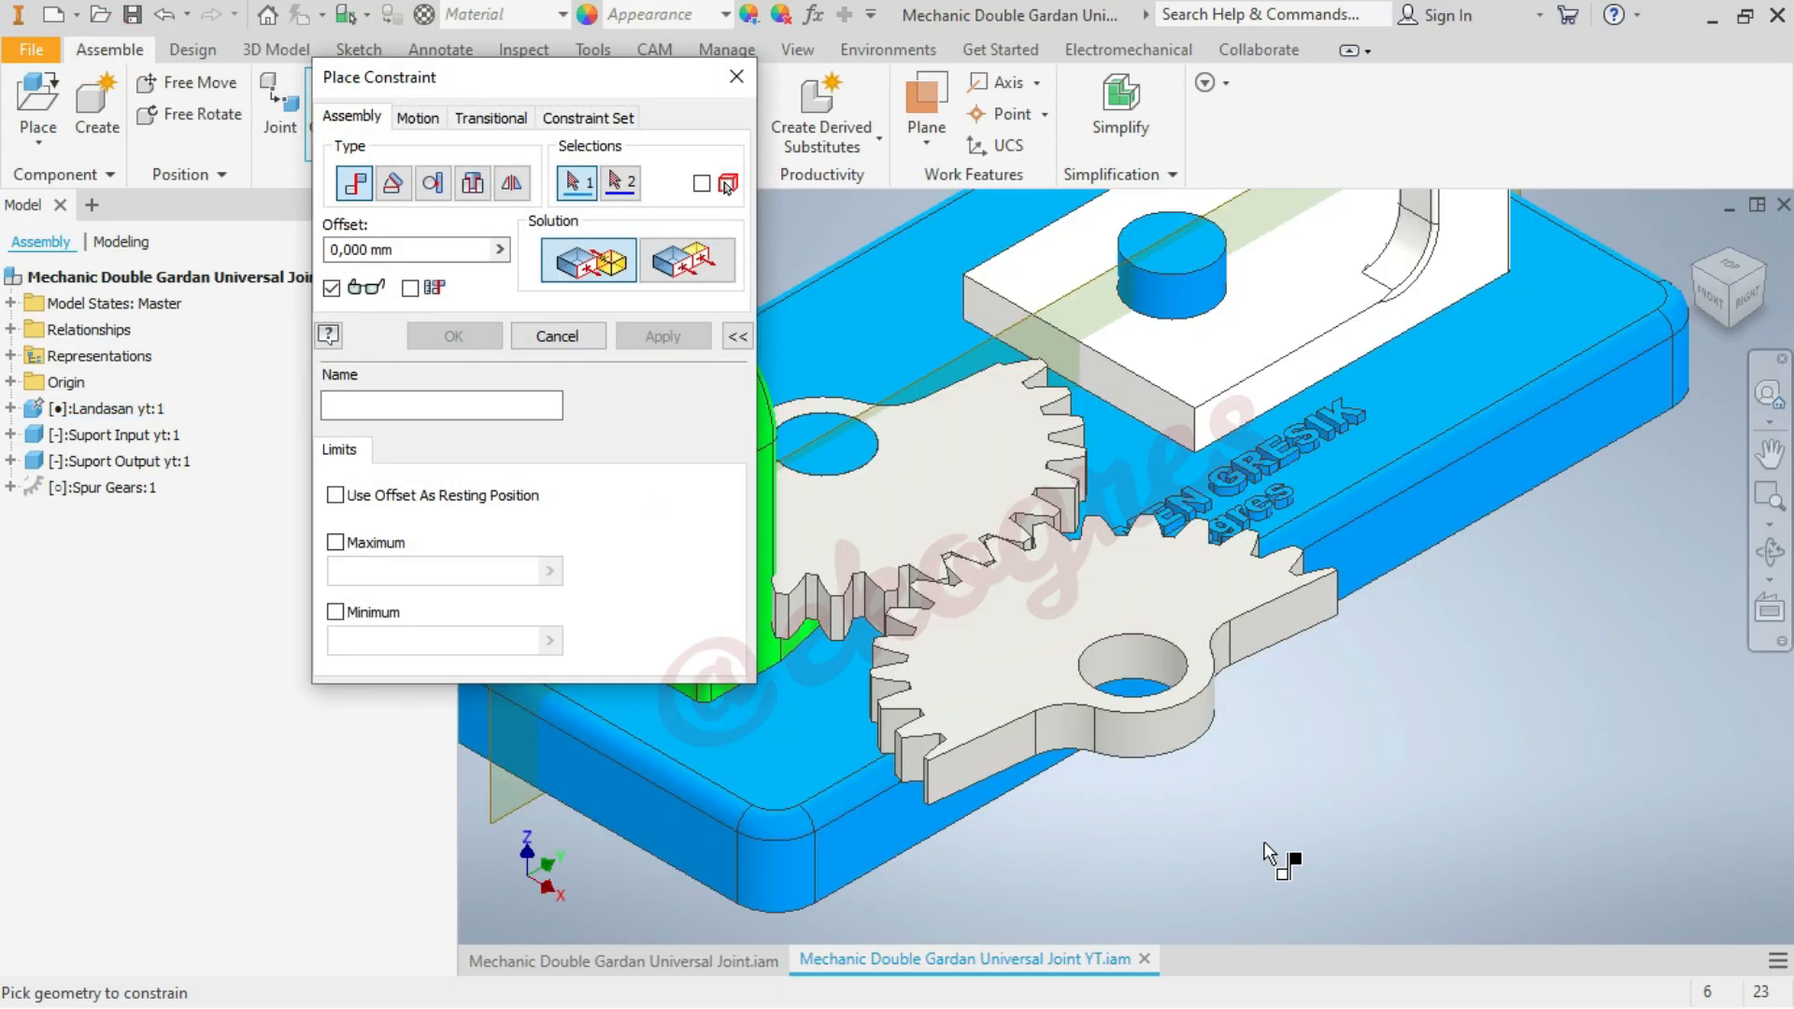
pyautogui.click(1147, 658)
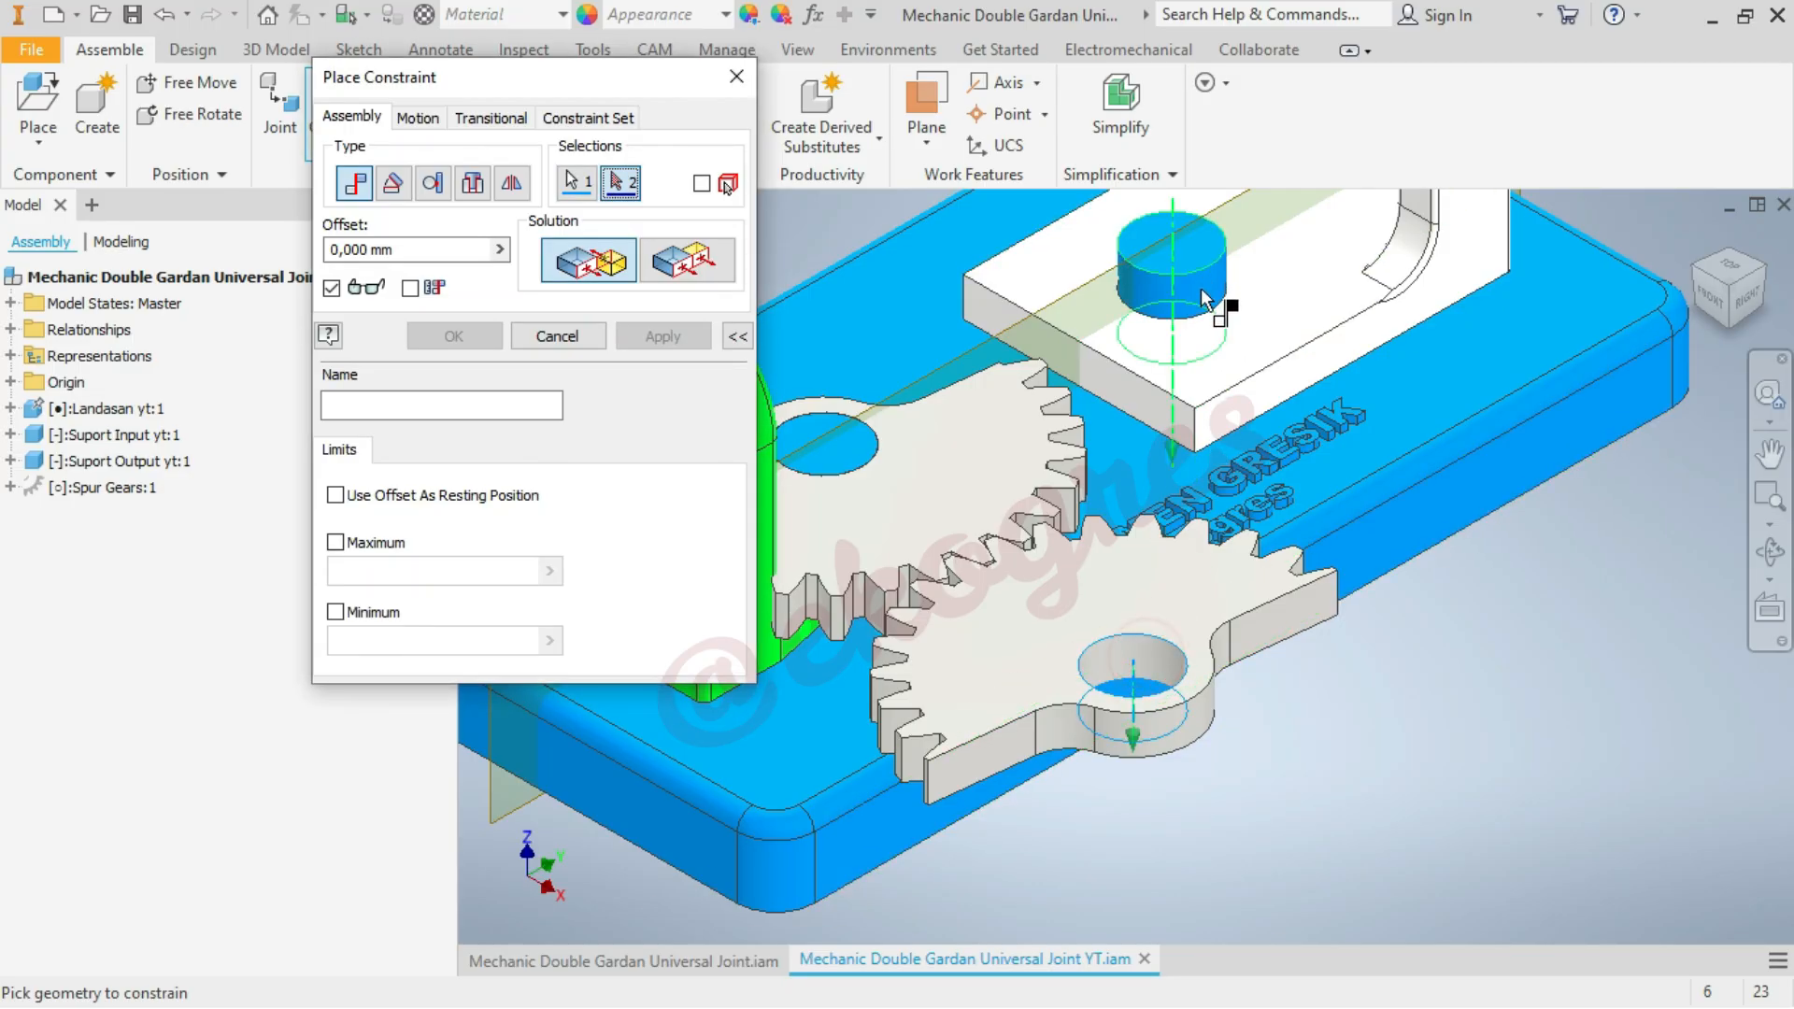
pyautogui.click(1204, 295)
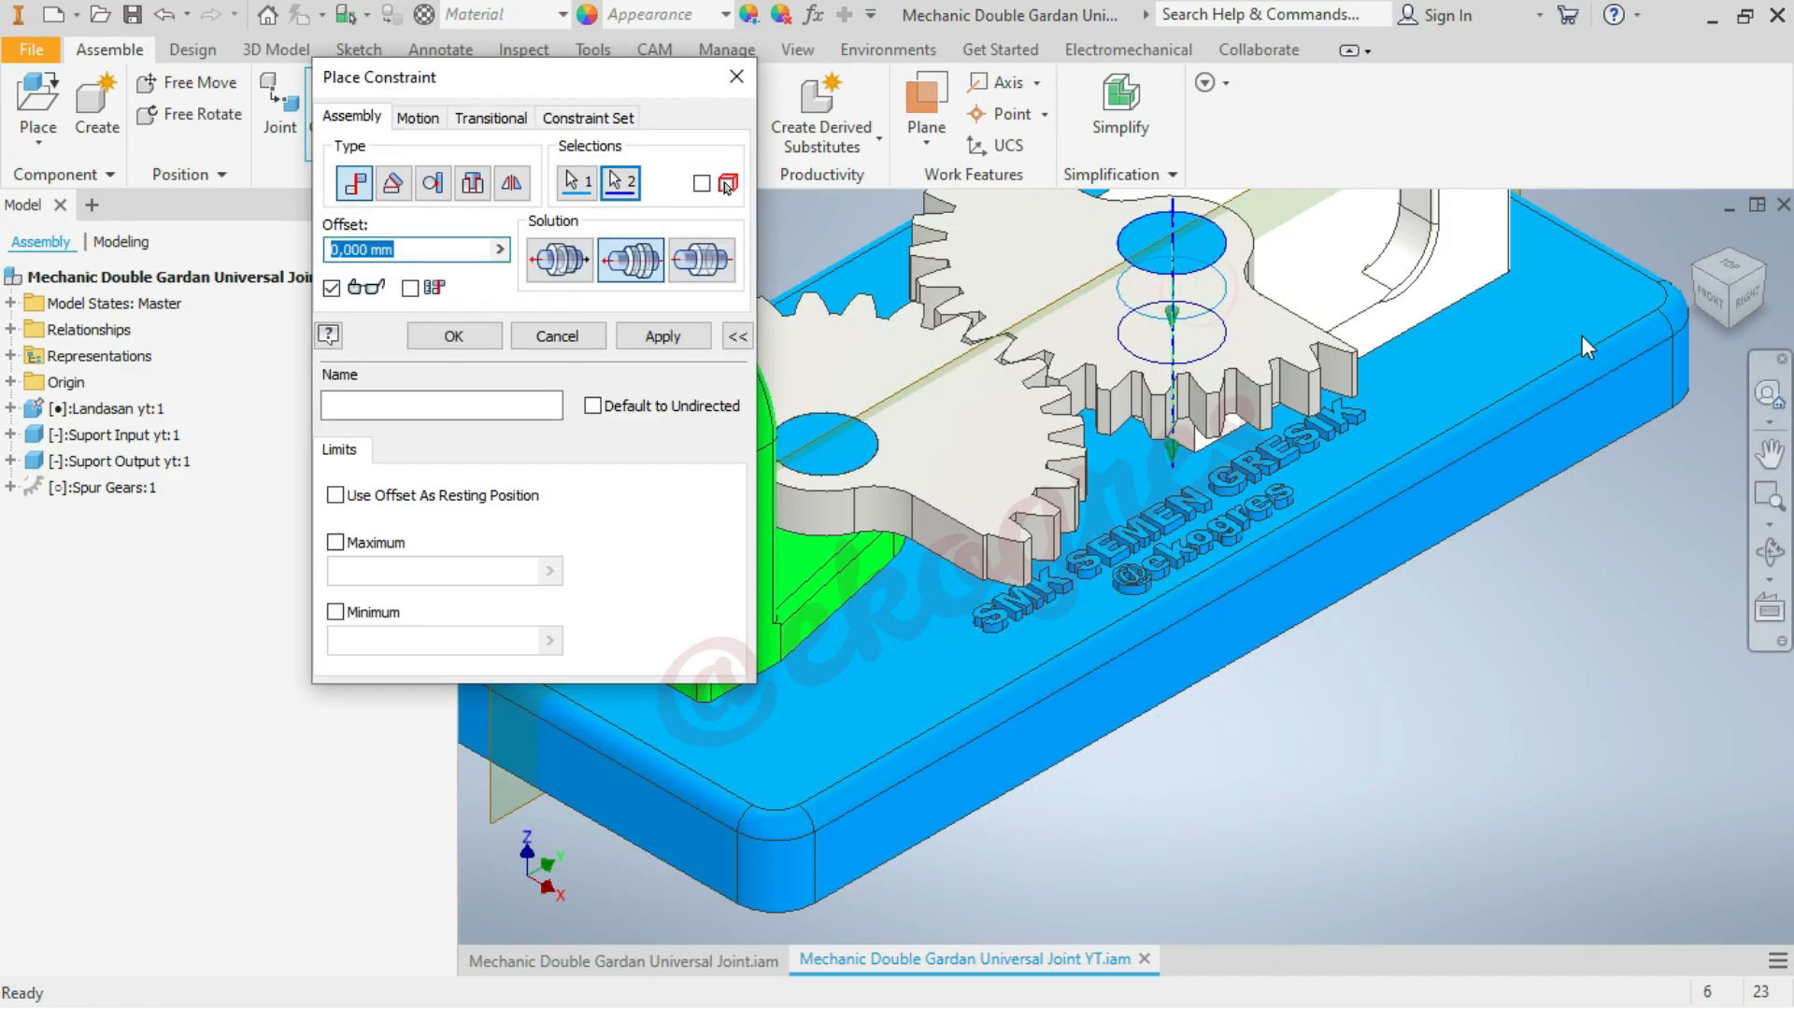
pyautogui.click(473, 334)
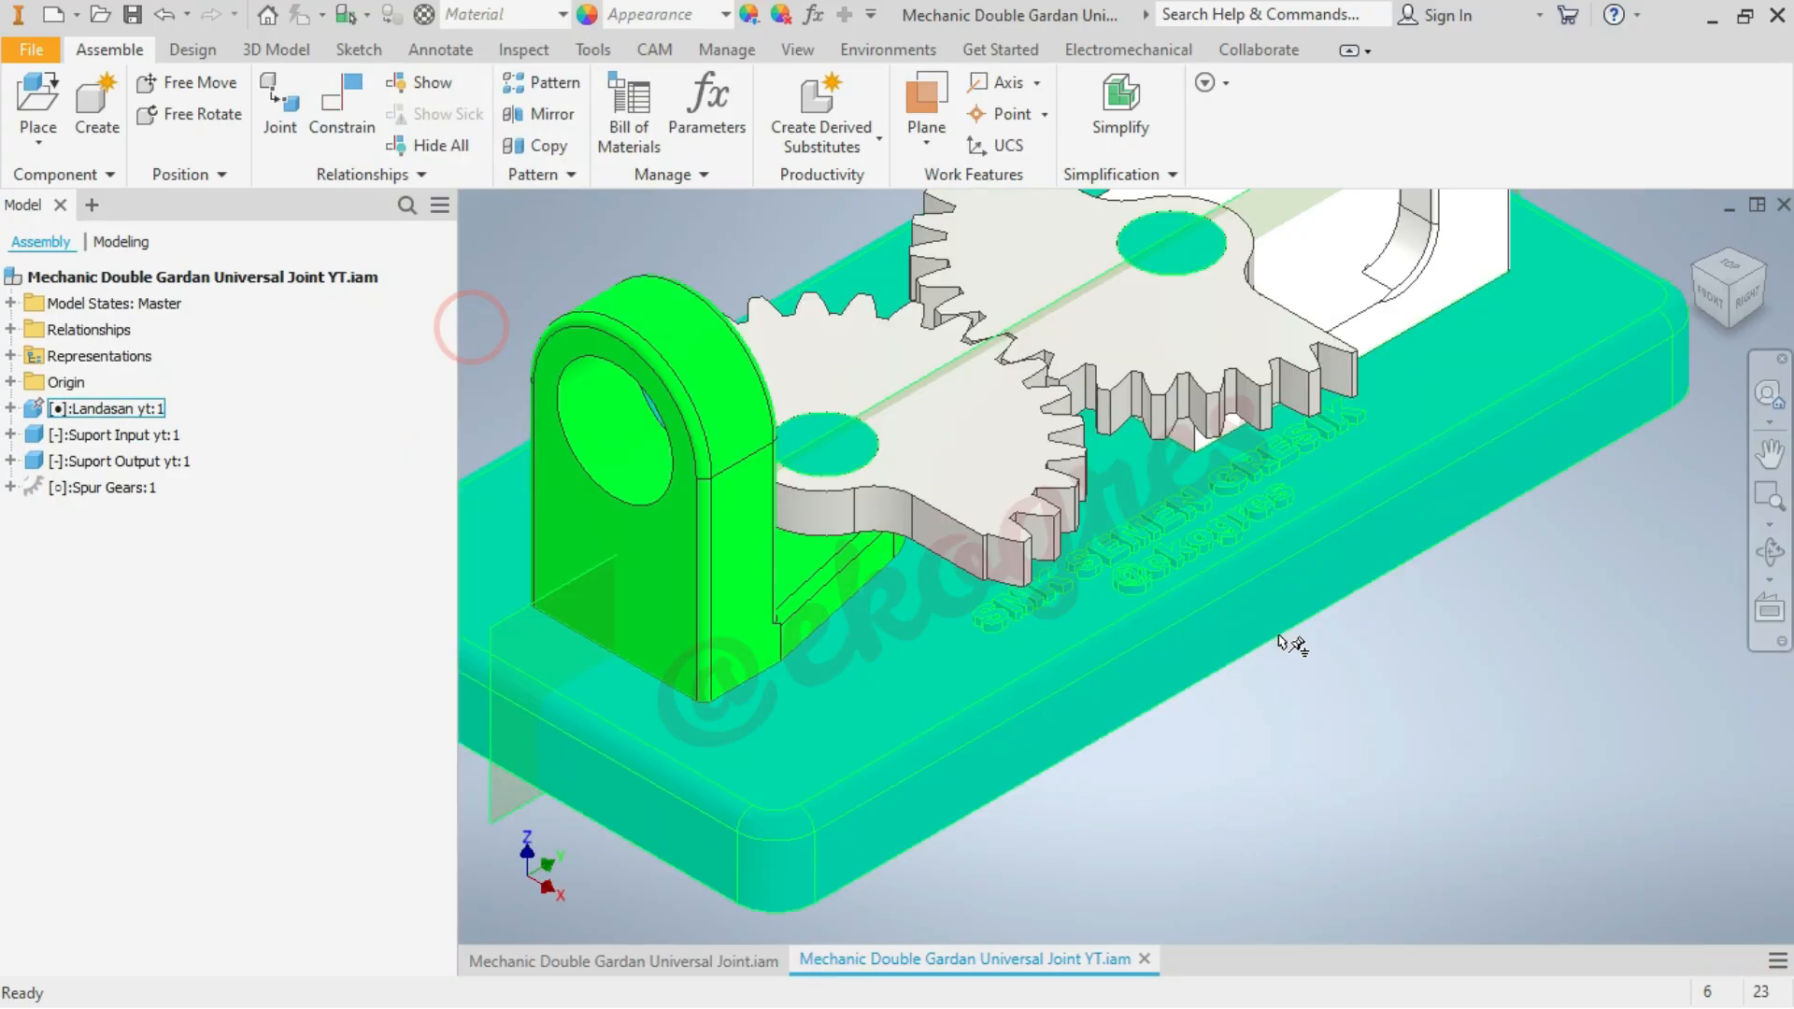
# Make the Spur Gears subassembly flexible and rotate the meshed sectors slightly to test their motion
pyautogui.scroll(-3, 1377, 734)
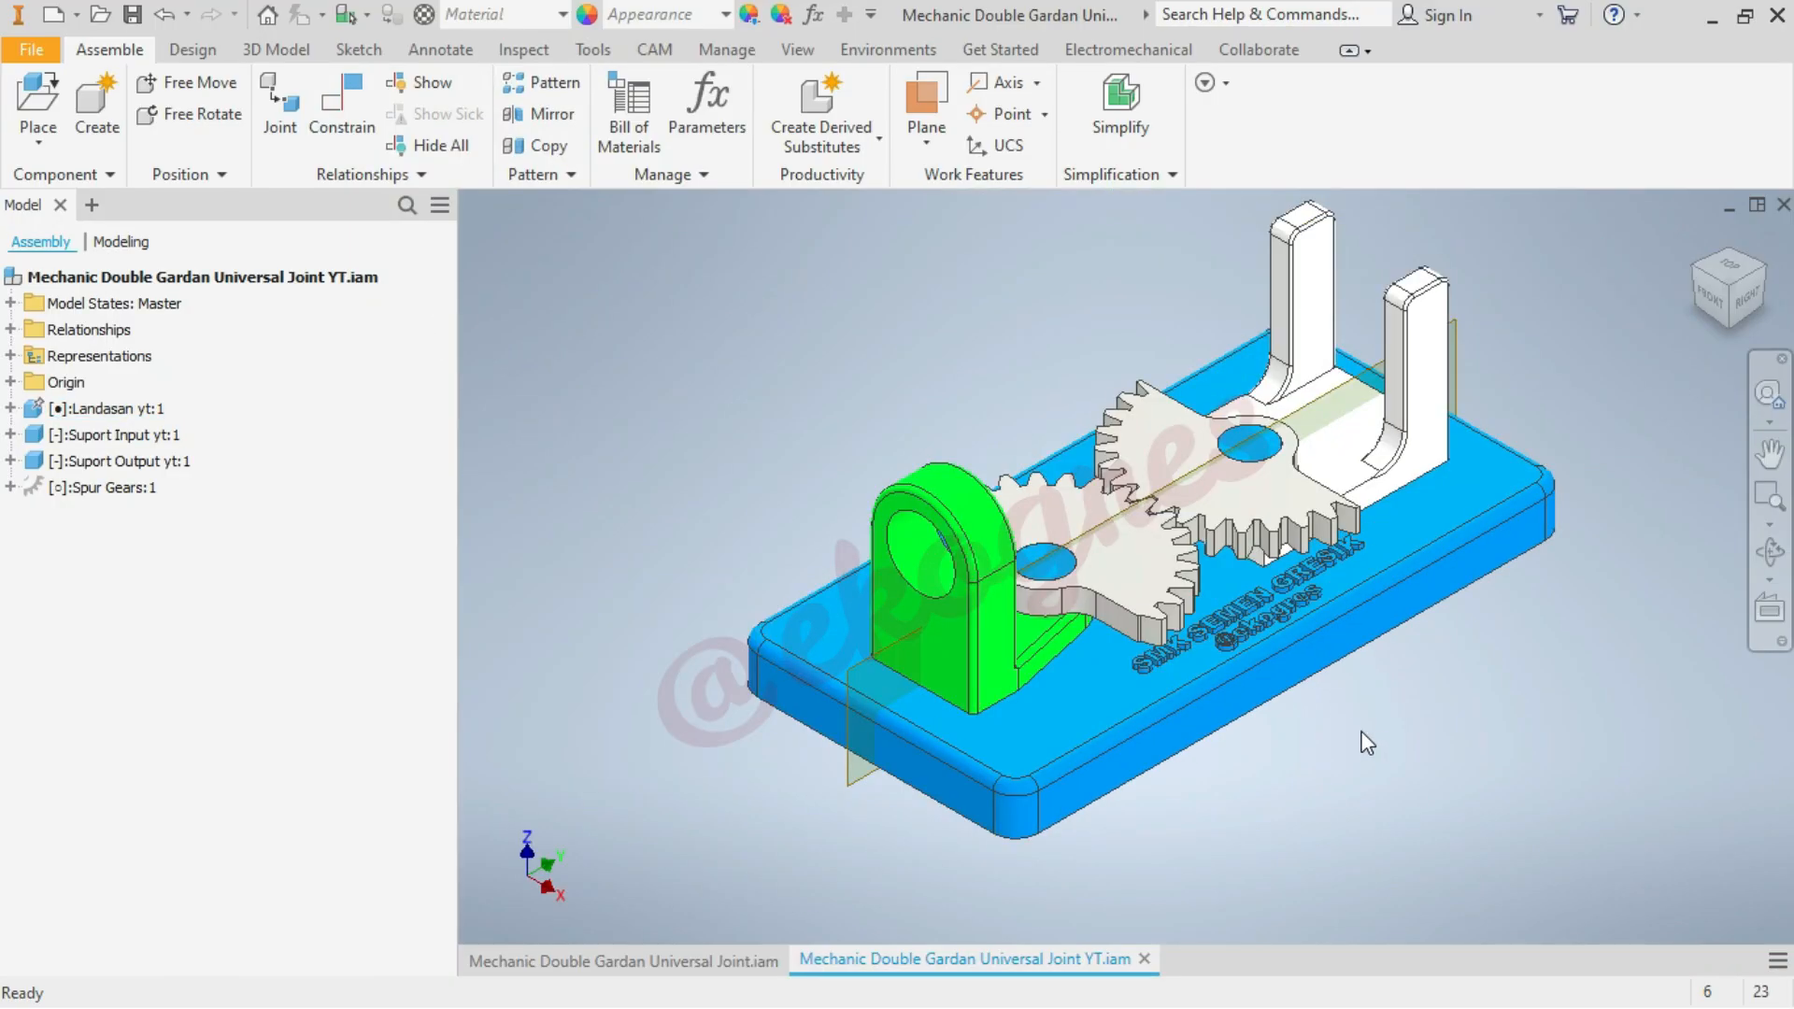
pyautogui.click(1252, 524)
pyautogui.click(742, 319)
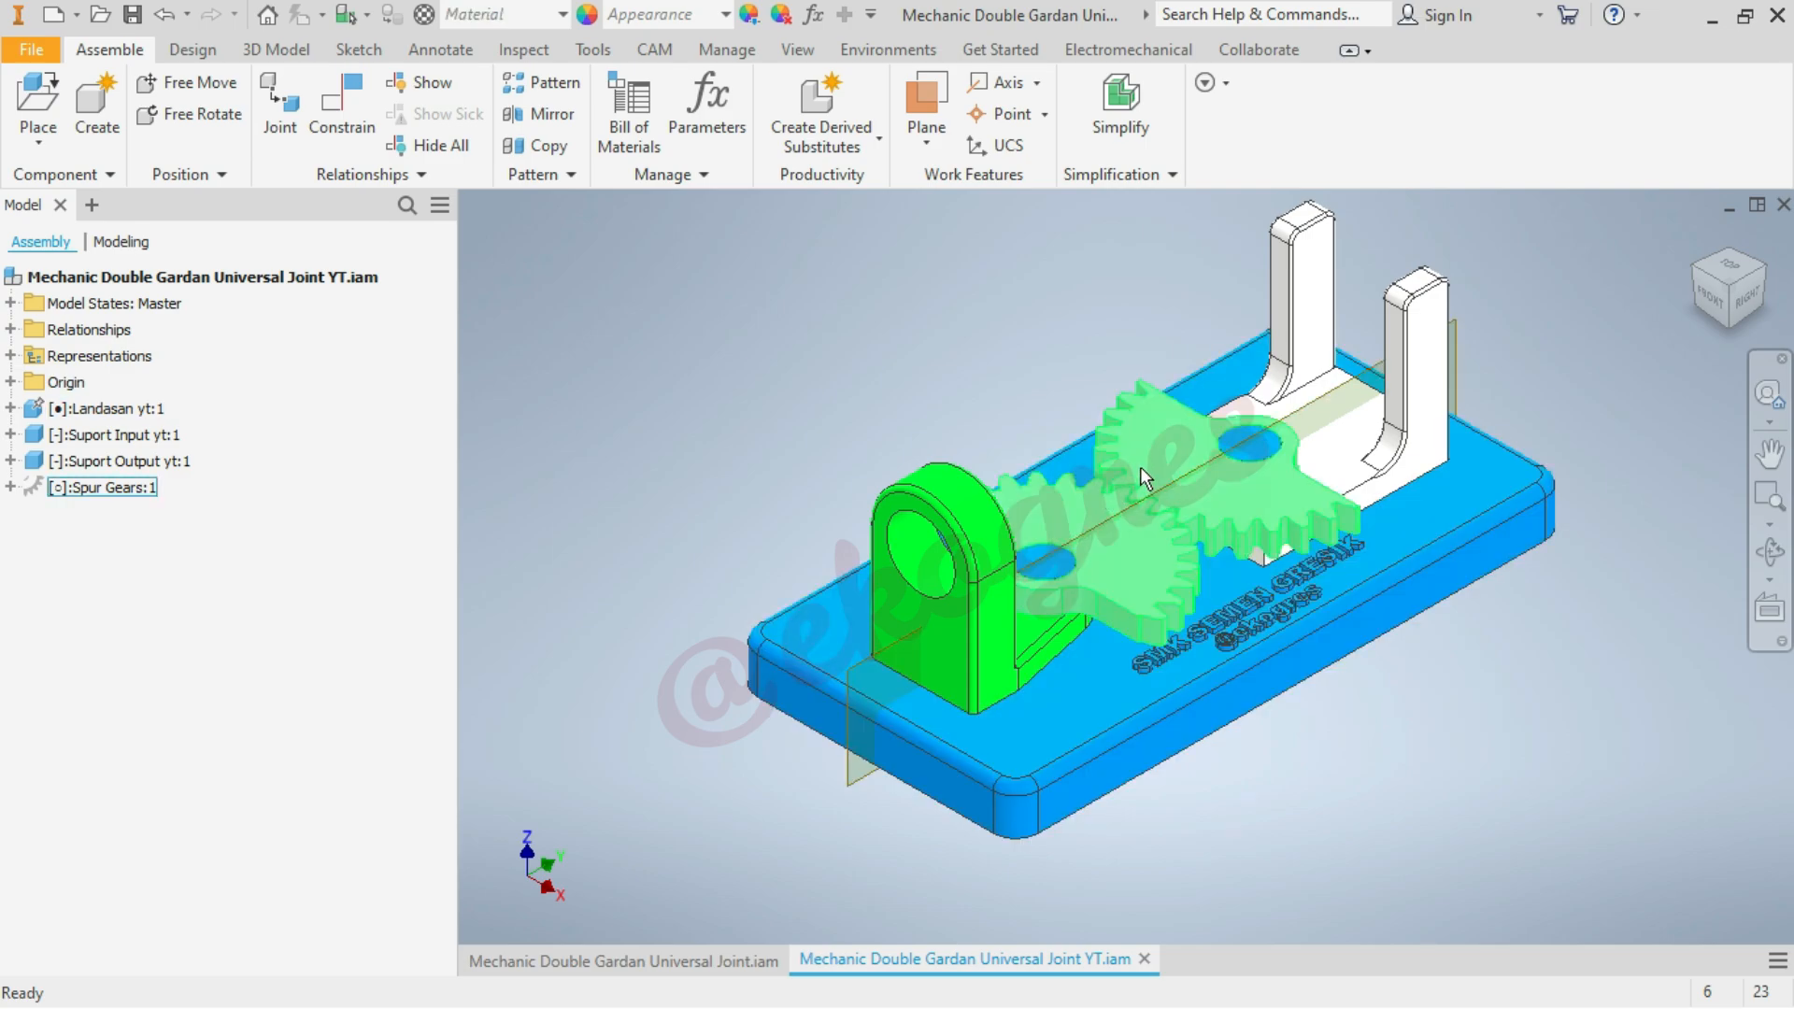
pyautogui.click(142, 494)
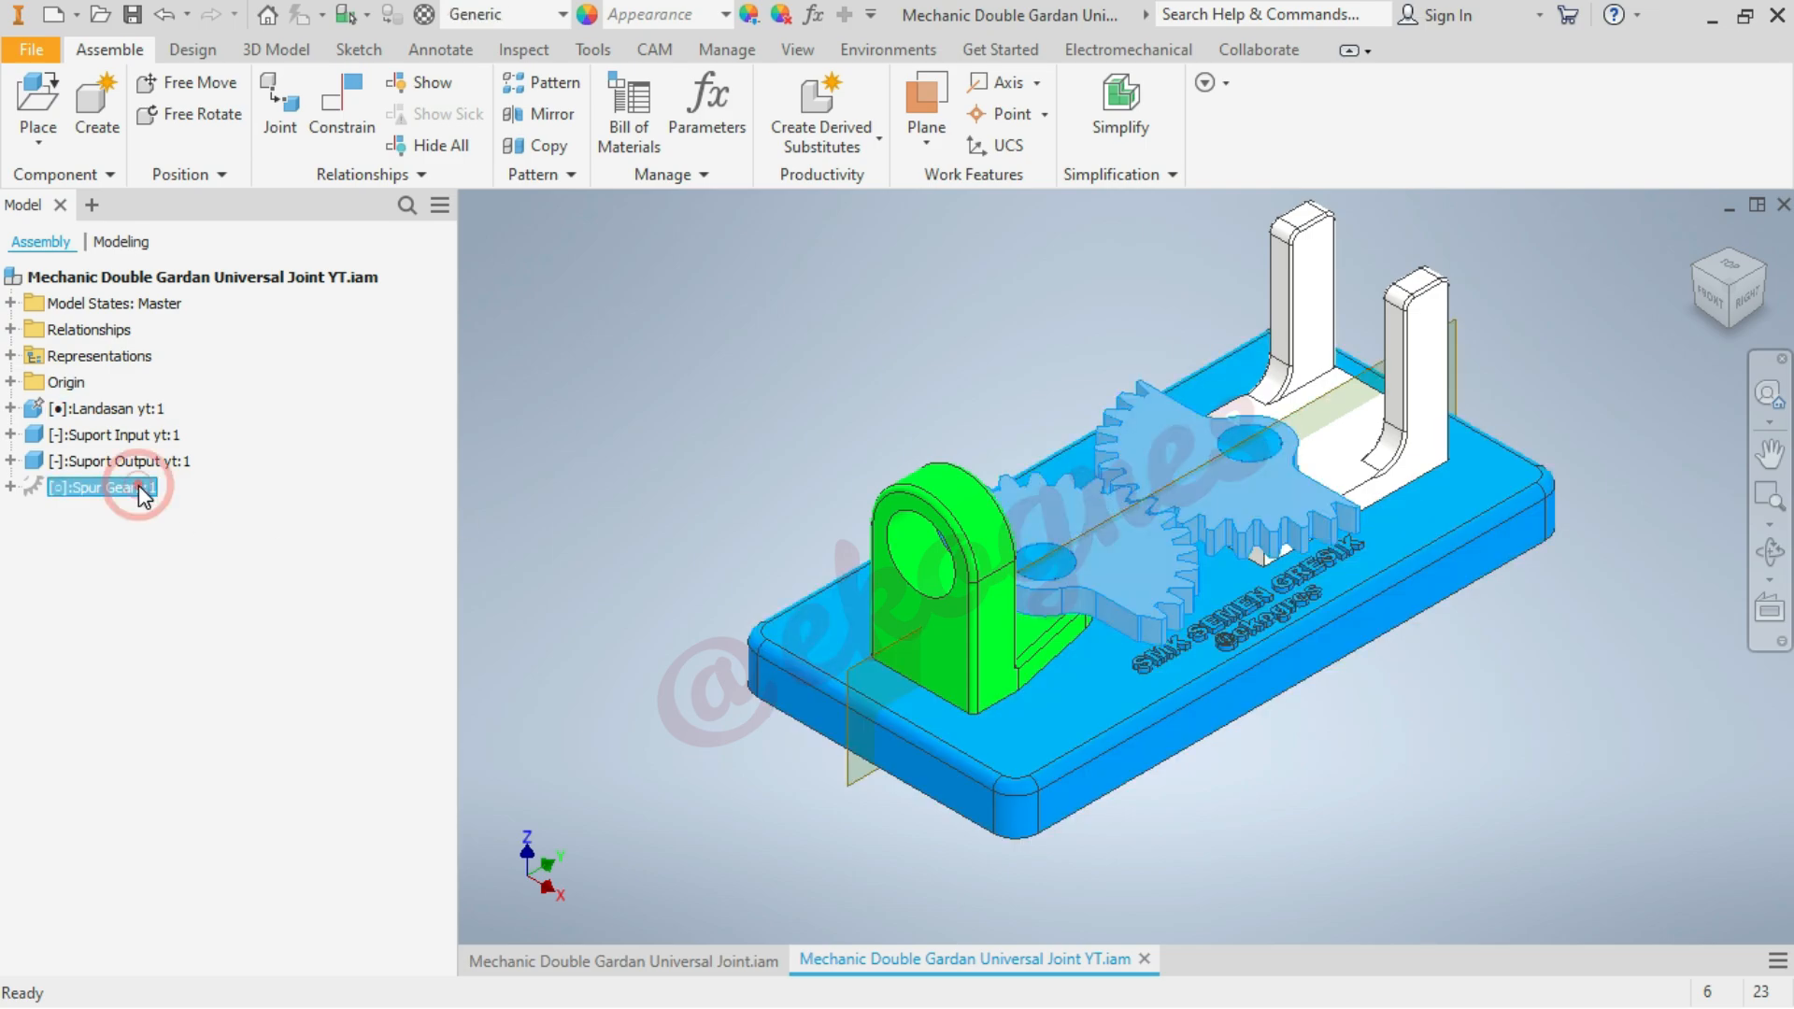
pyautogui.rightClick(138, 485)
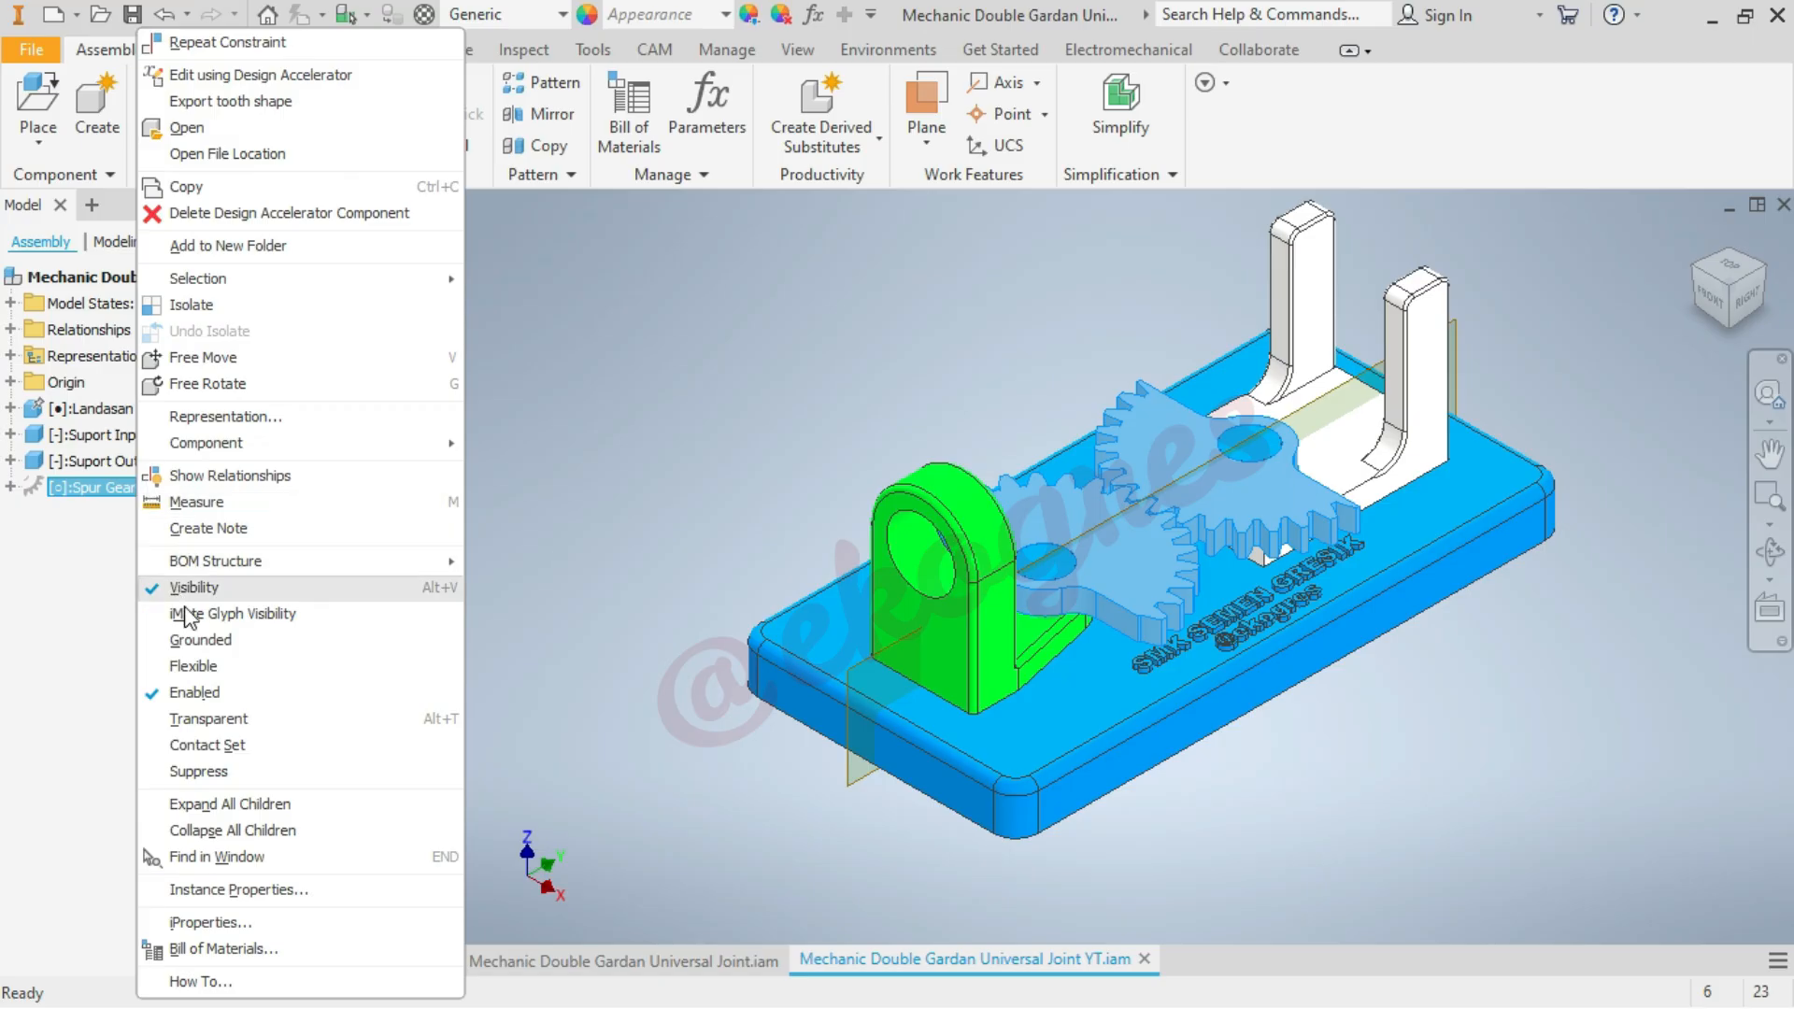
pyautogui.click(217, 670)
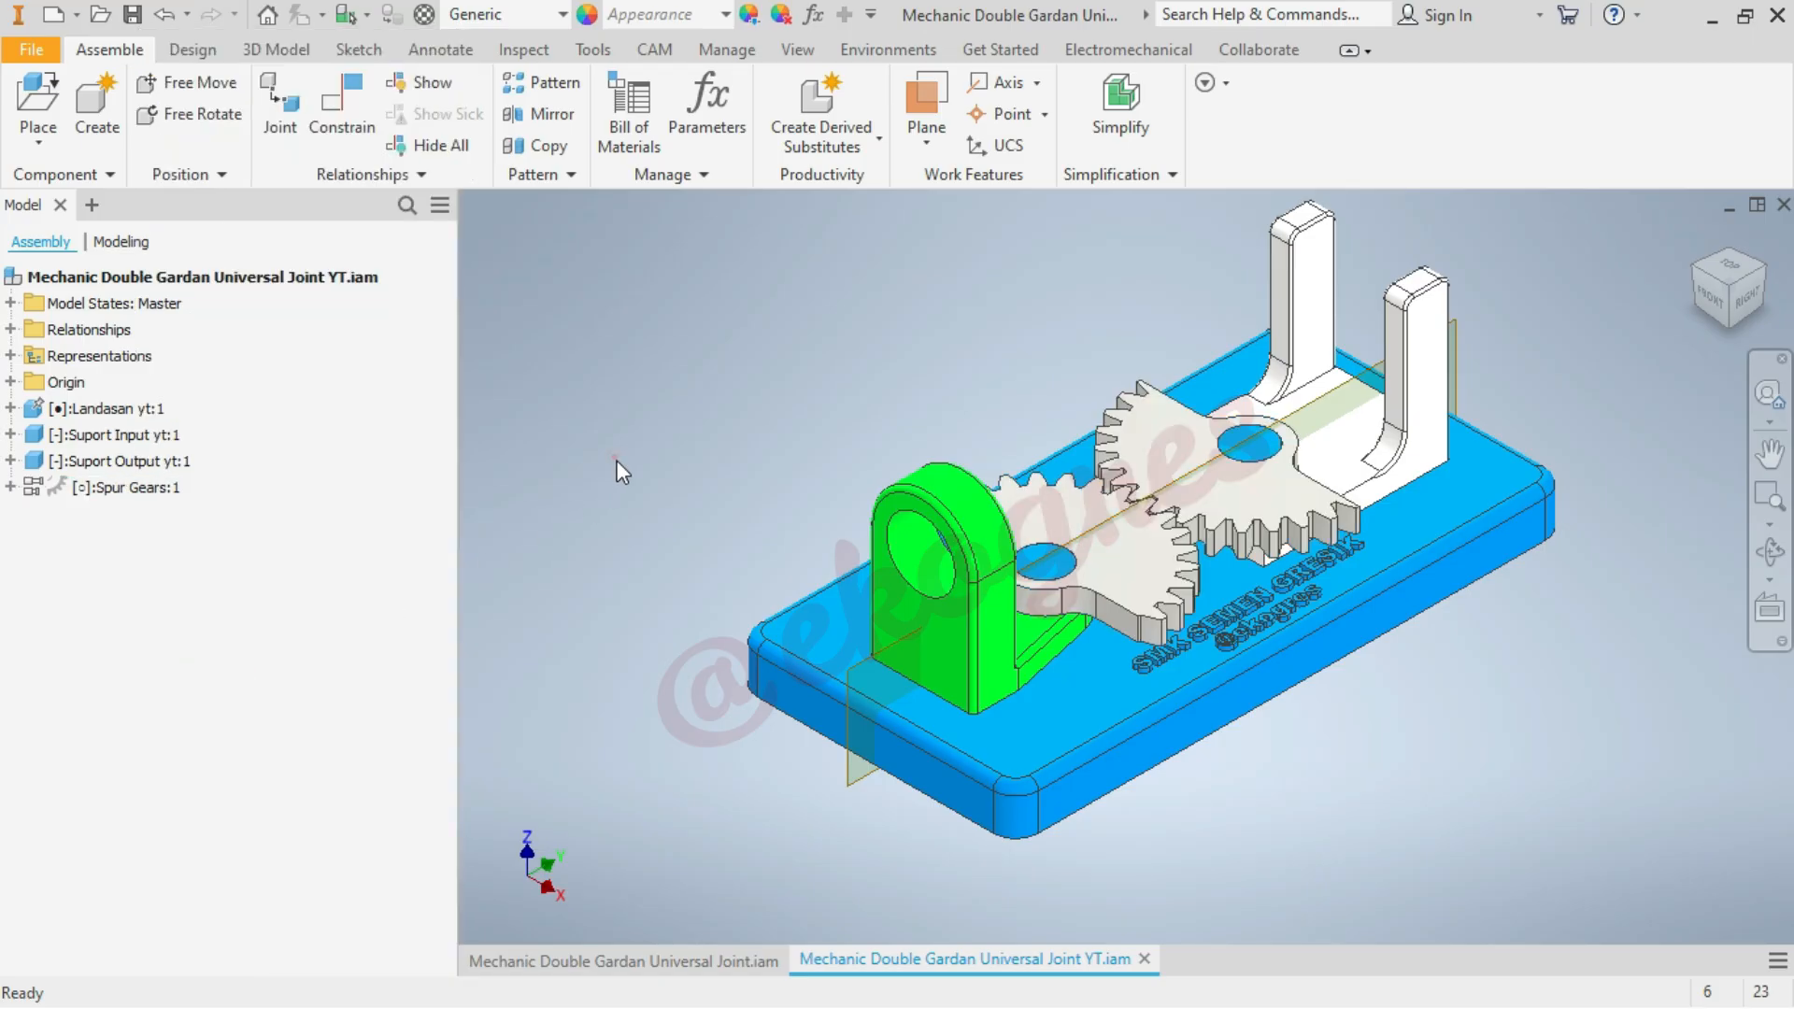
pyautogui.moveTo(1192, 560)
pyautogui.mouseDown()
pyautogui.moveTo(1173, 617)
pyautogui.moveTo(1196, 505)
pyautogui.moveTo(1174, 607)
pyautogui.moveTo(1189, 553)
pyautogui.moveTo(1182, 594)
pyautogui.mouseUp()
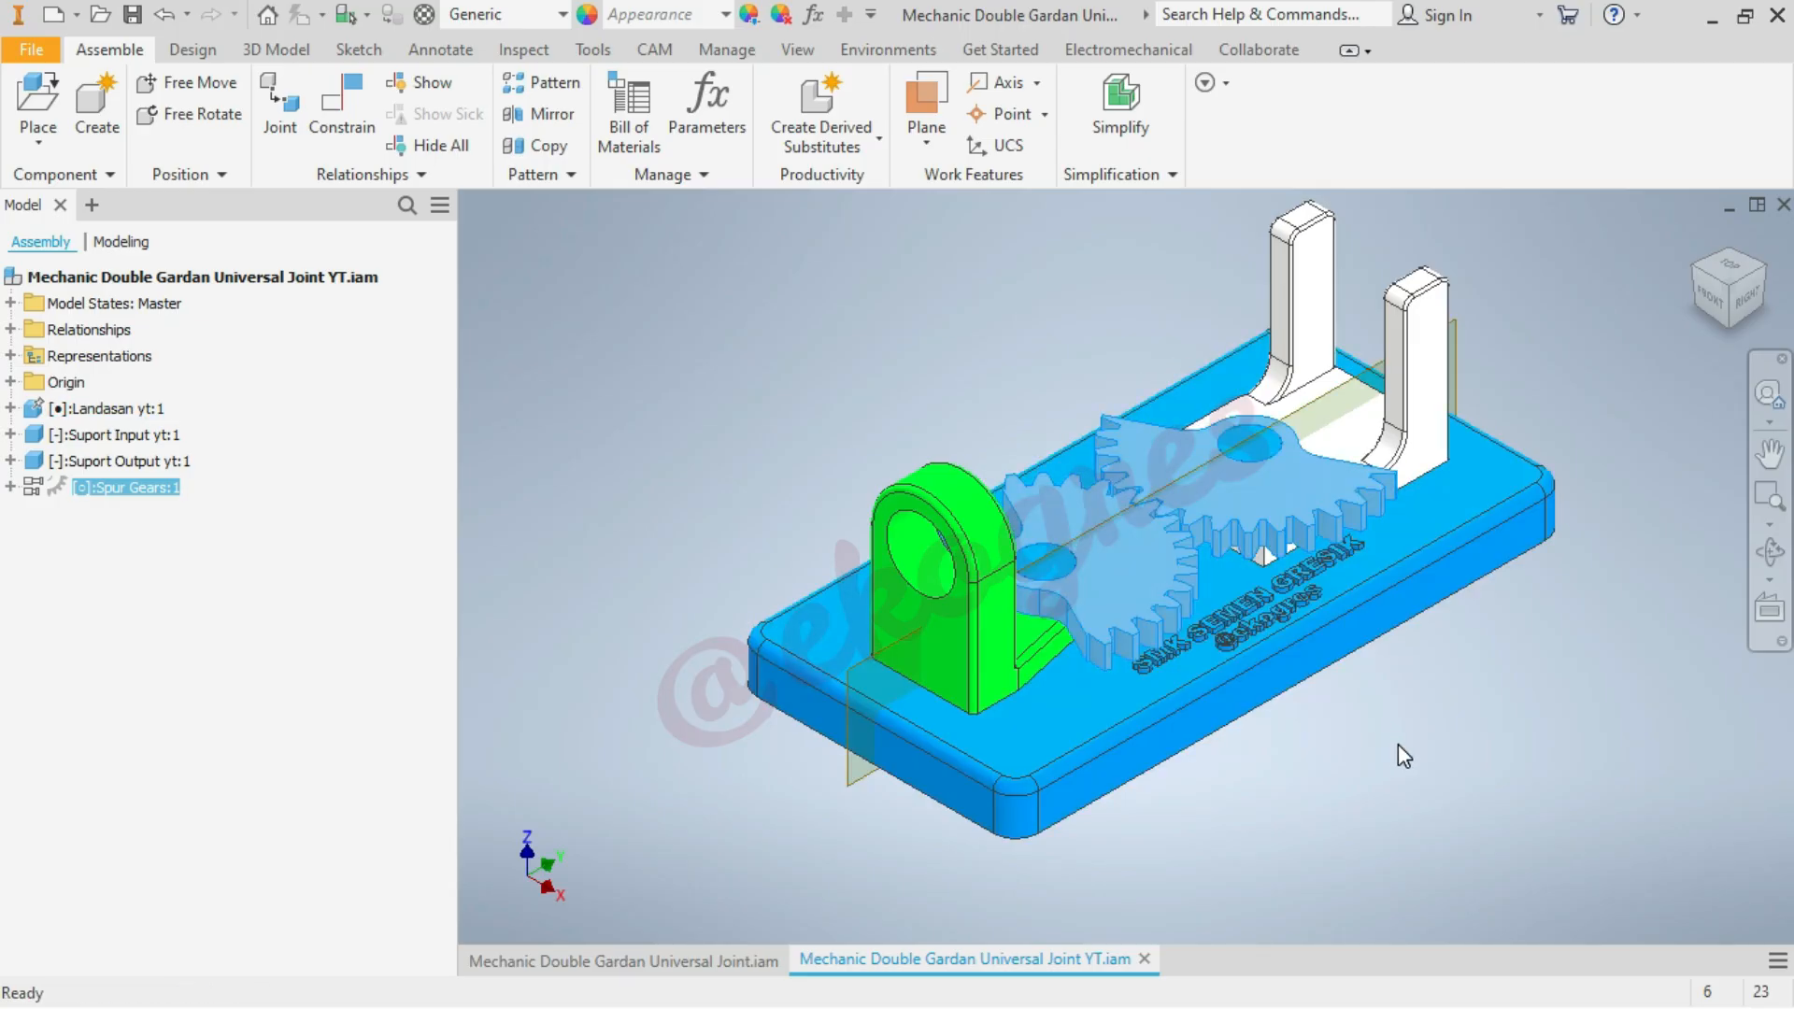
pyautogui.click(1398, 744)
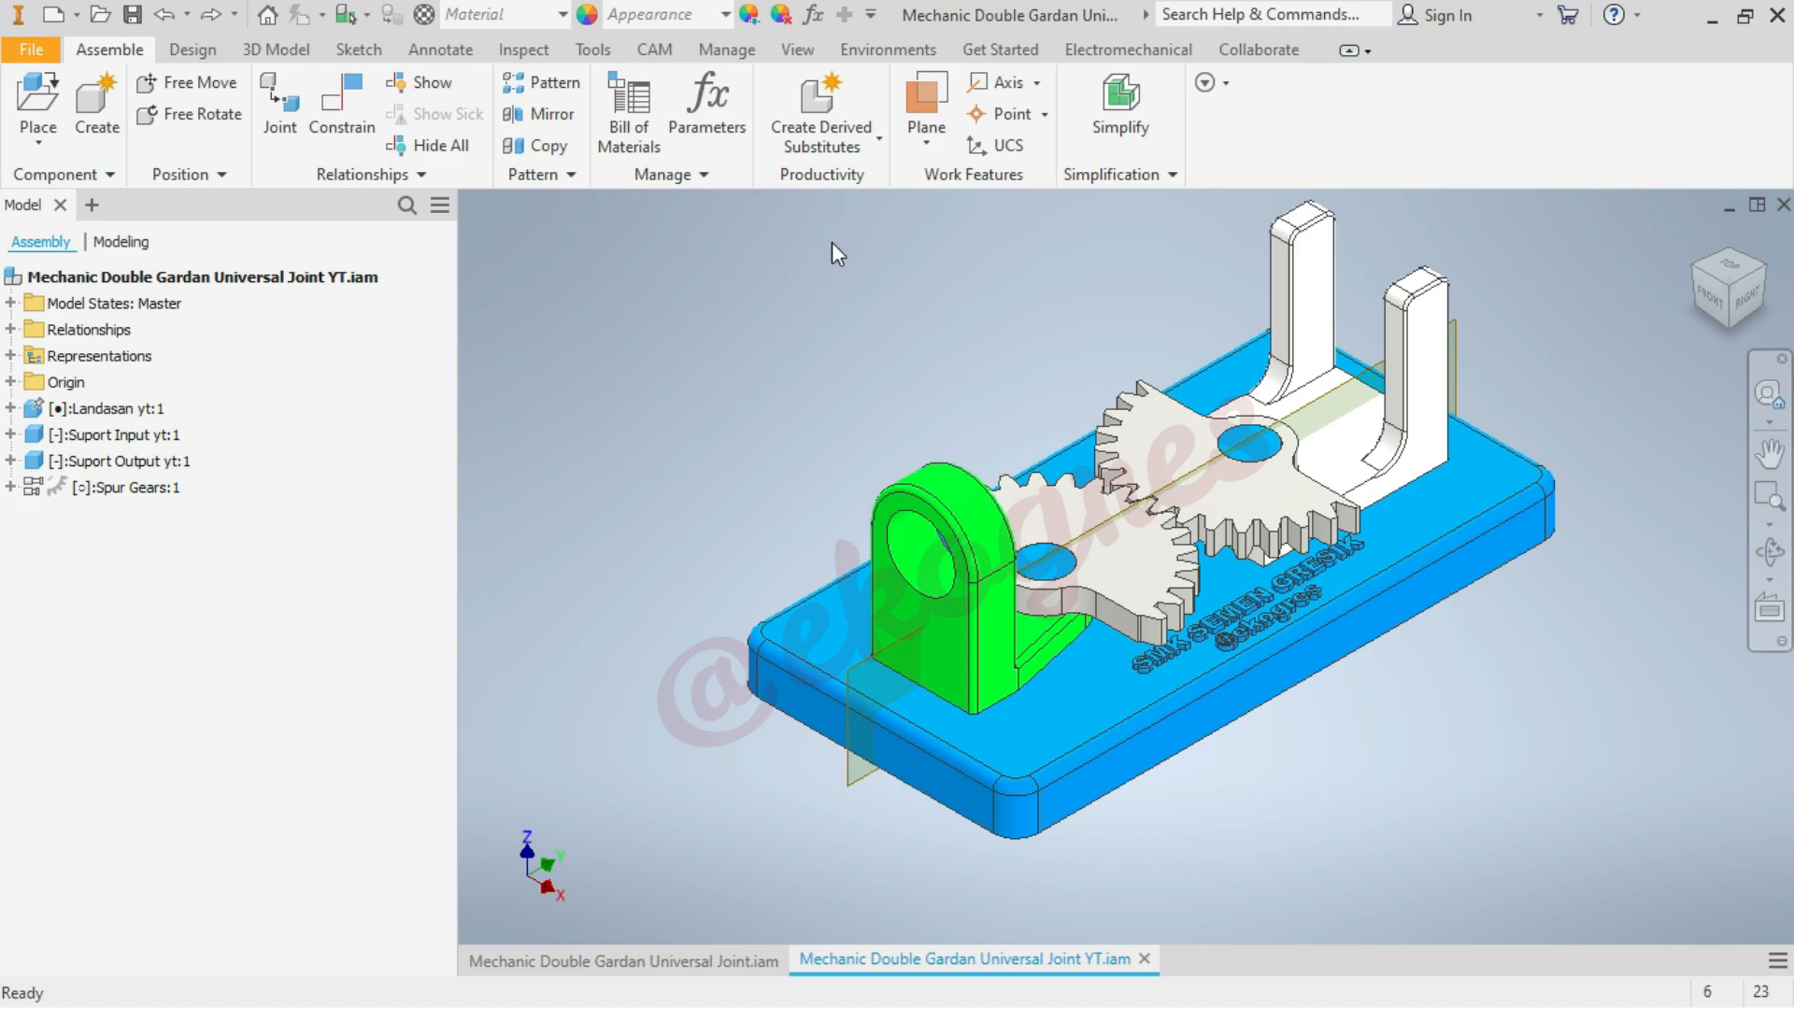
# Mate Work Plane1 of the white output support to Work Plane8 of Spur Gear2 with 0 mm offset
pyautogui.click(336, 108)
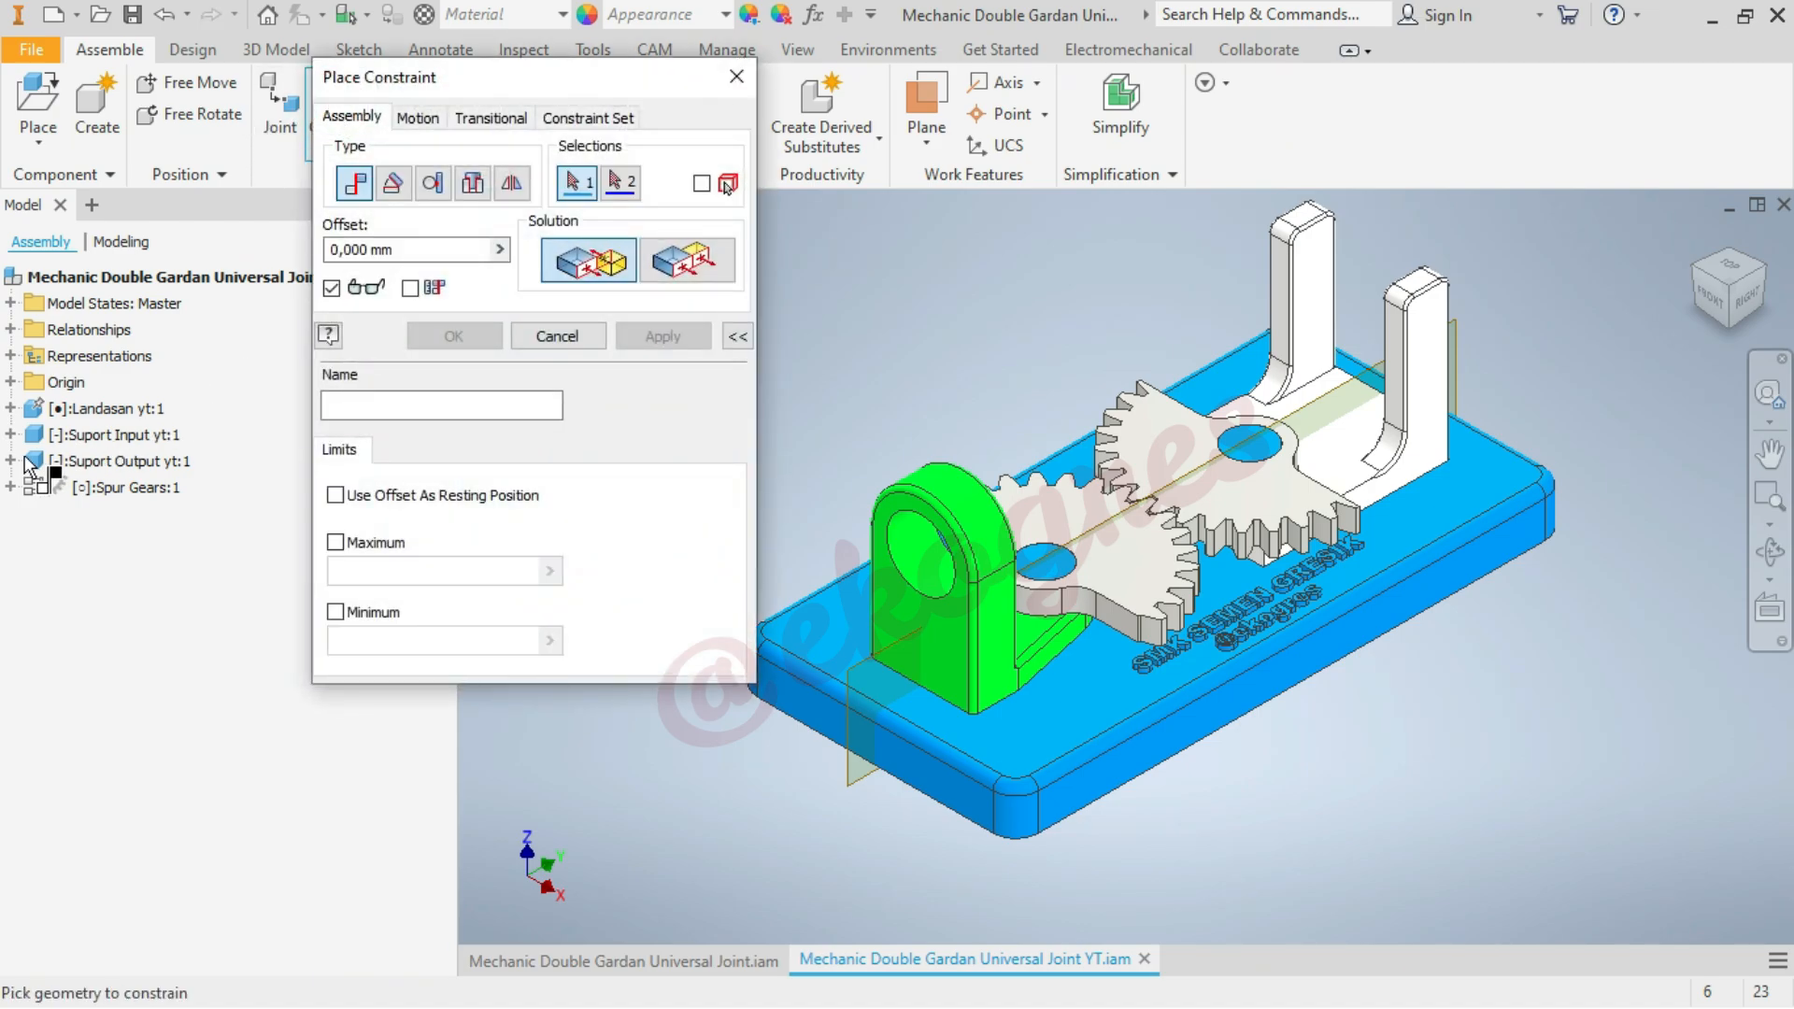
pyautogui.click(10, 461)
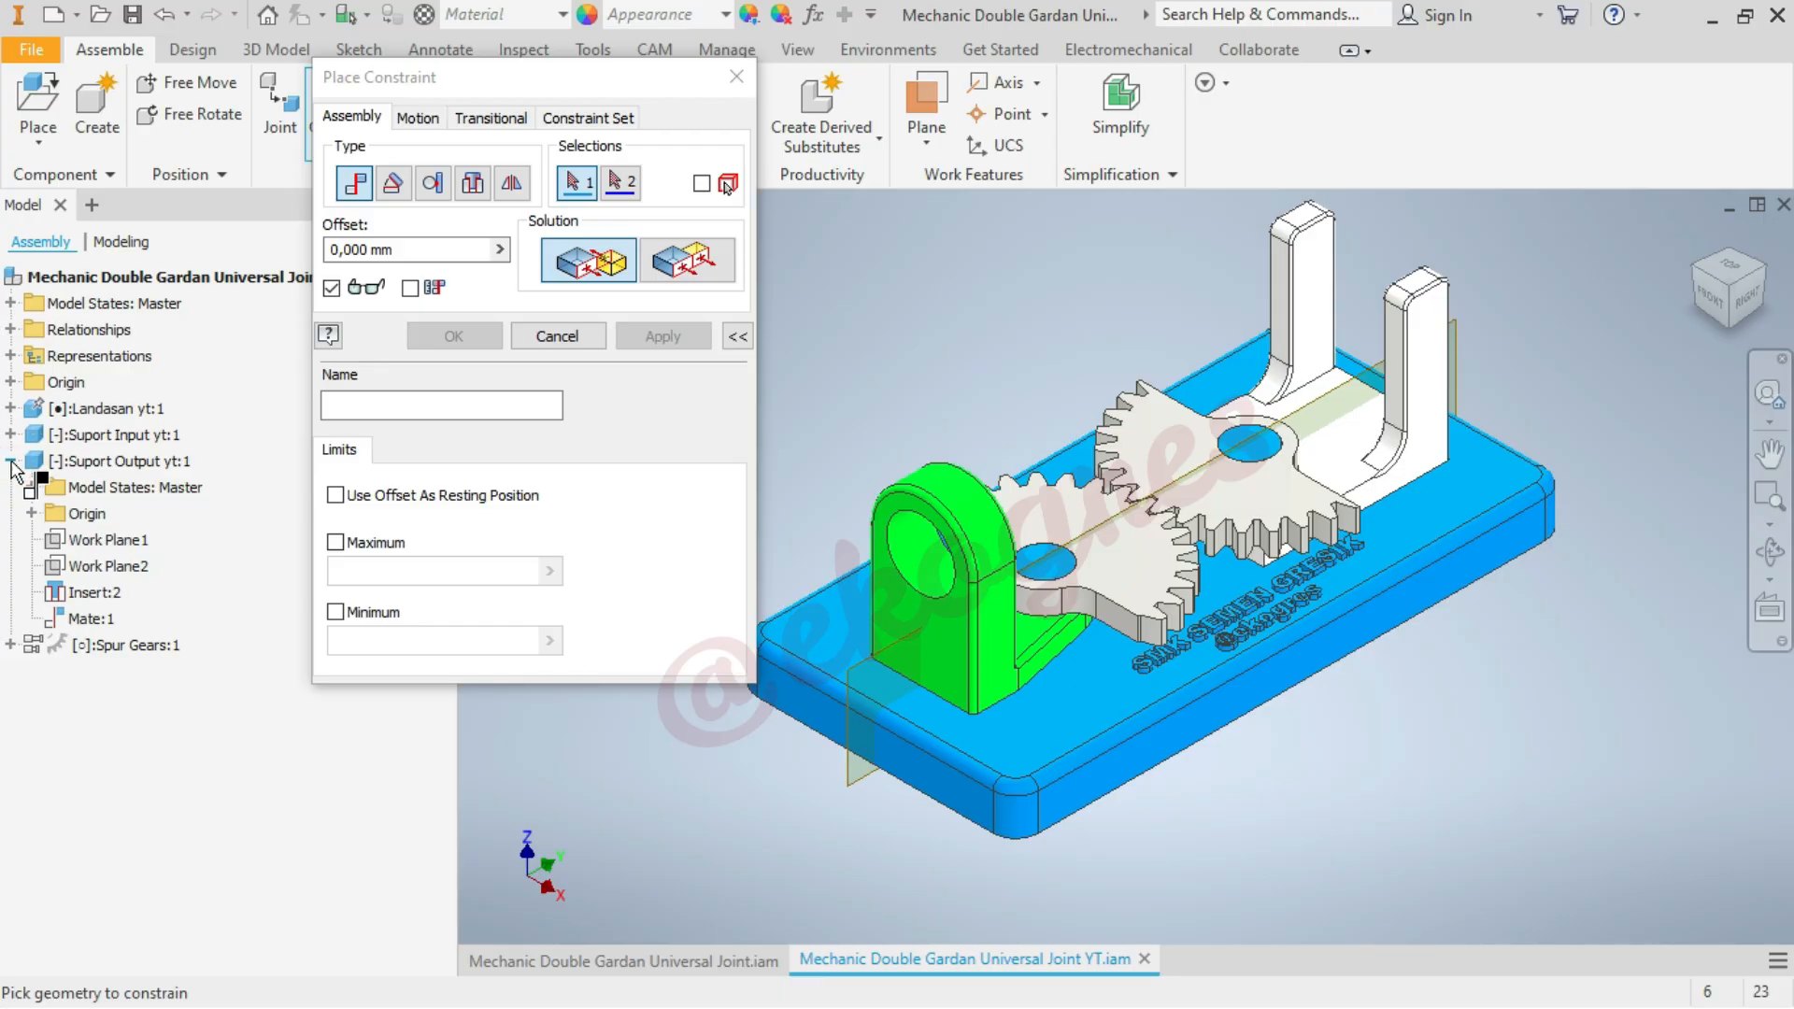
pyautogui.click(31, 513)
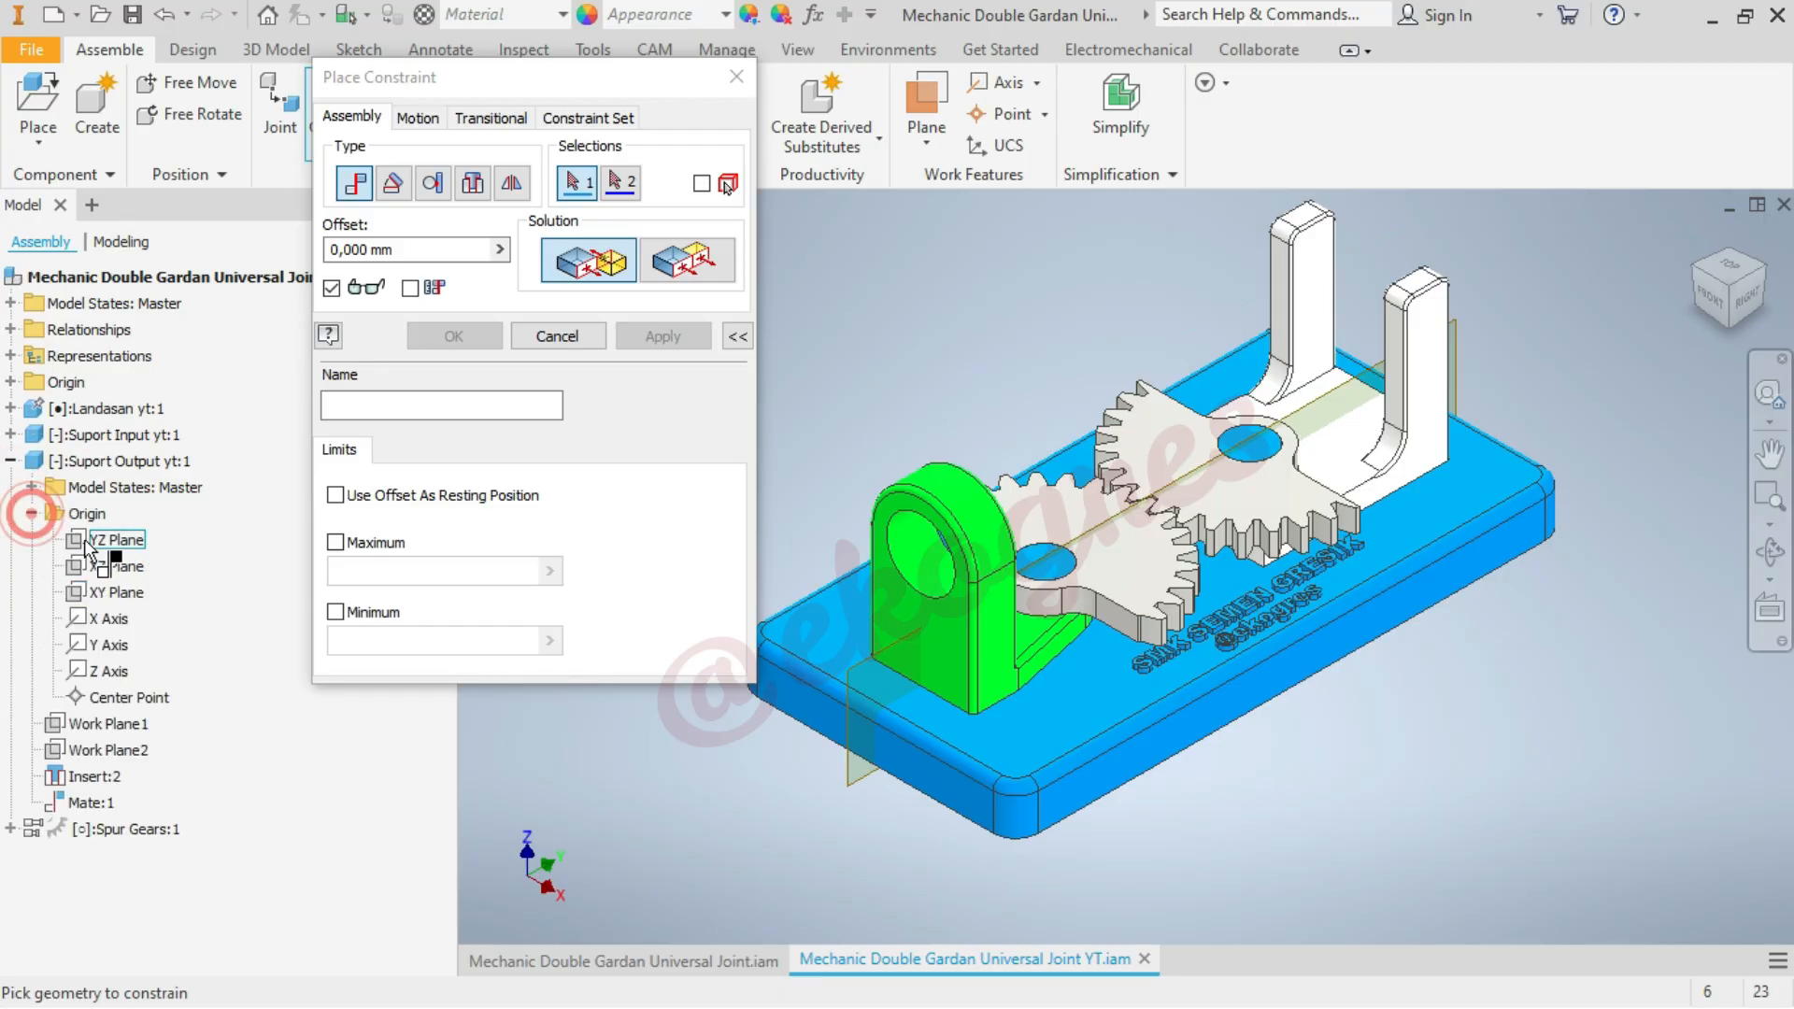
pyautogui.click(1730, 265)
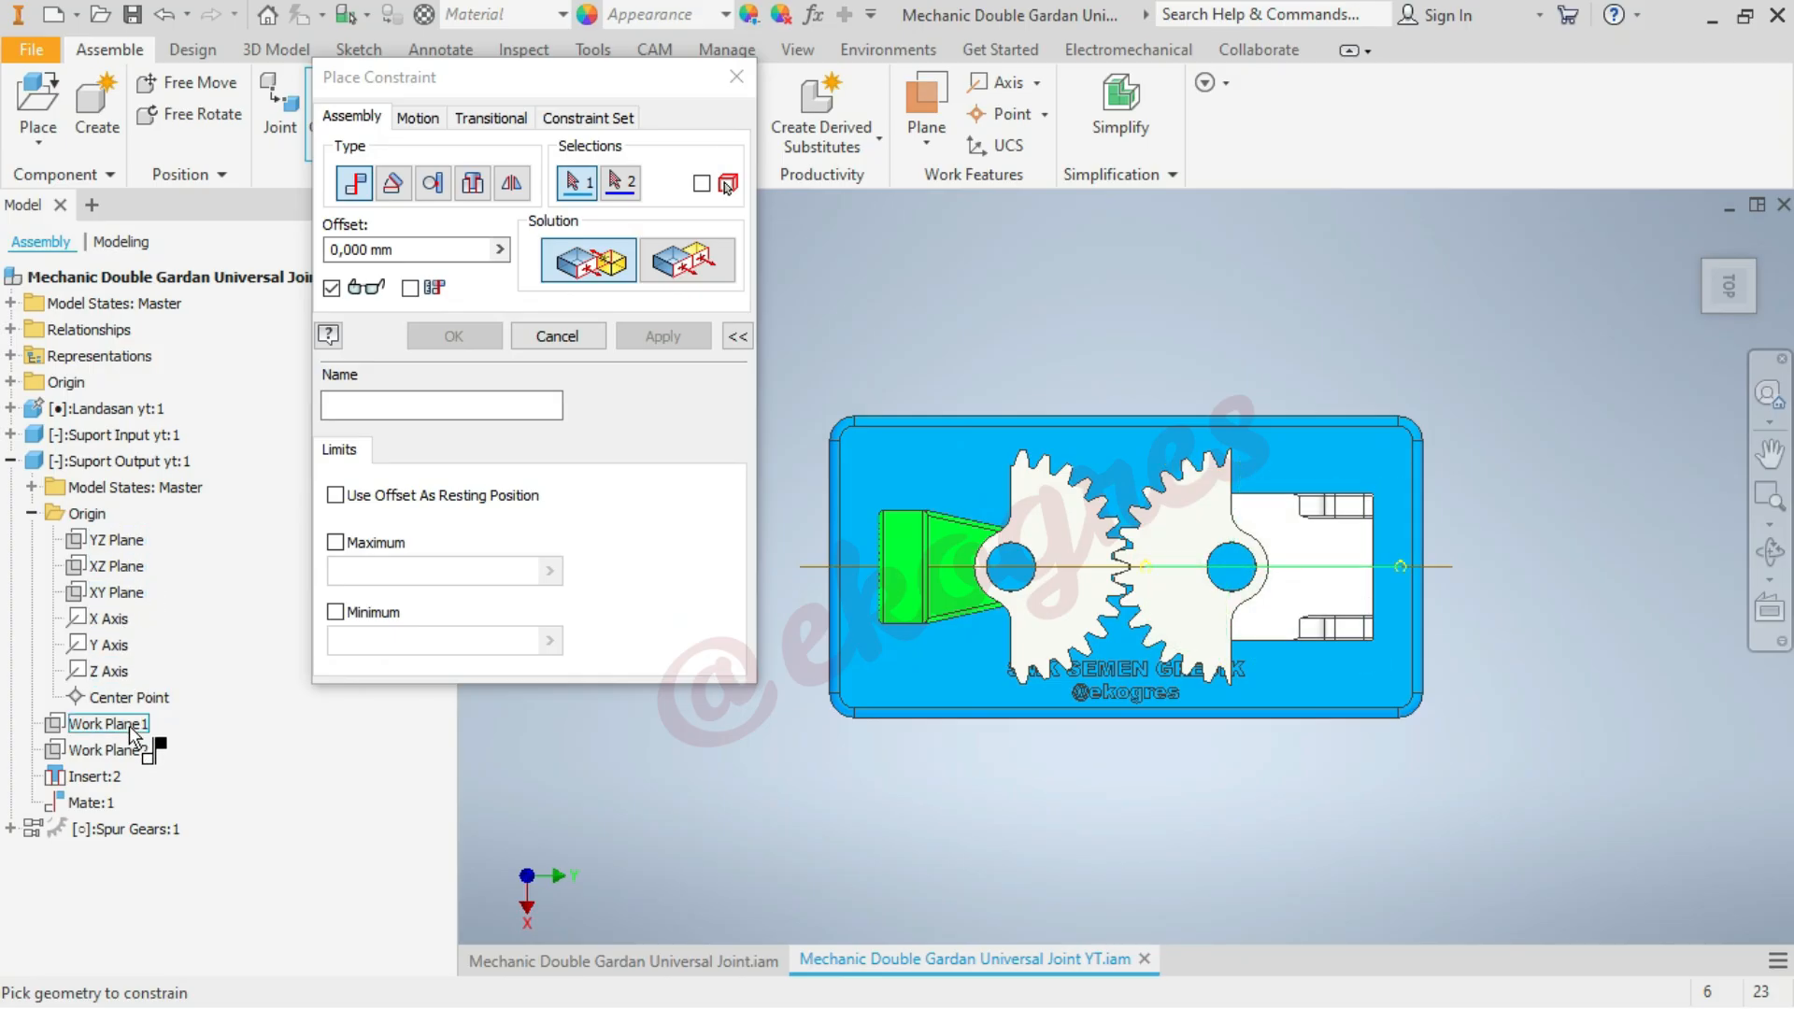
pyautogui.click(129, 727)
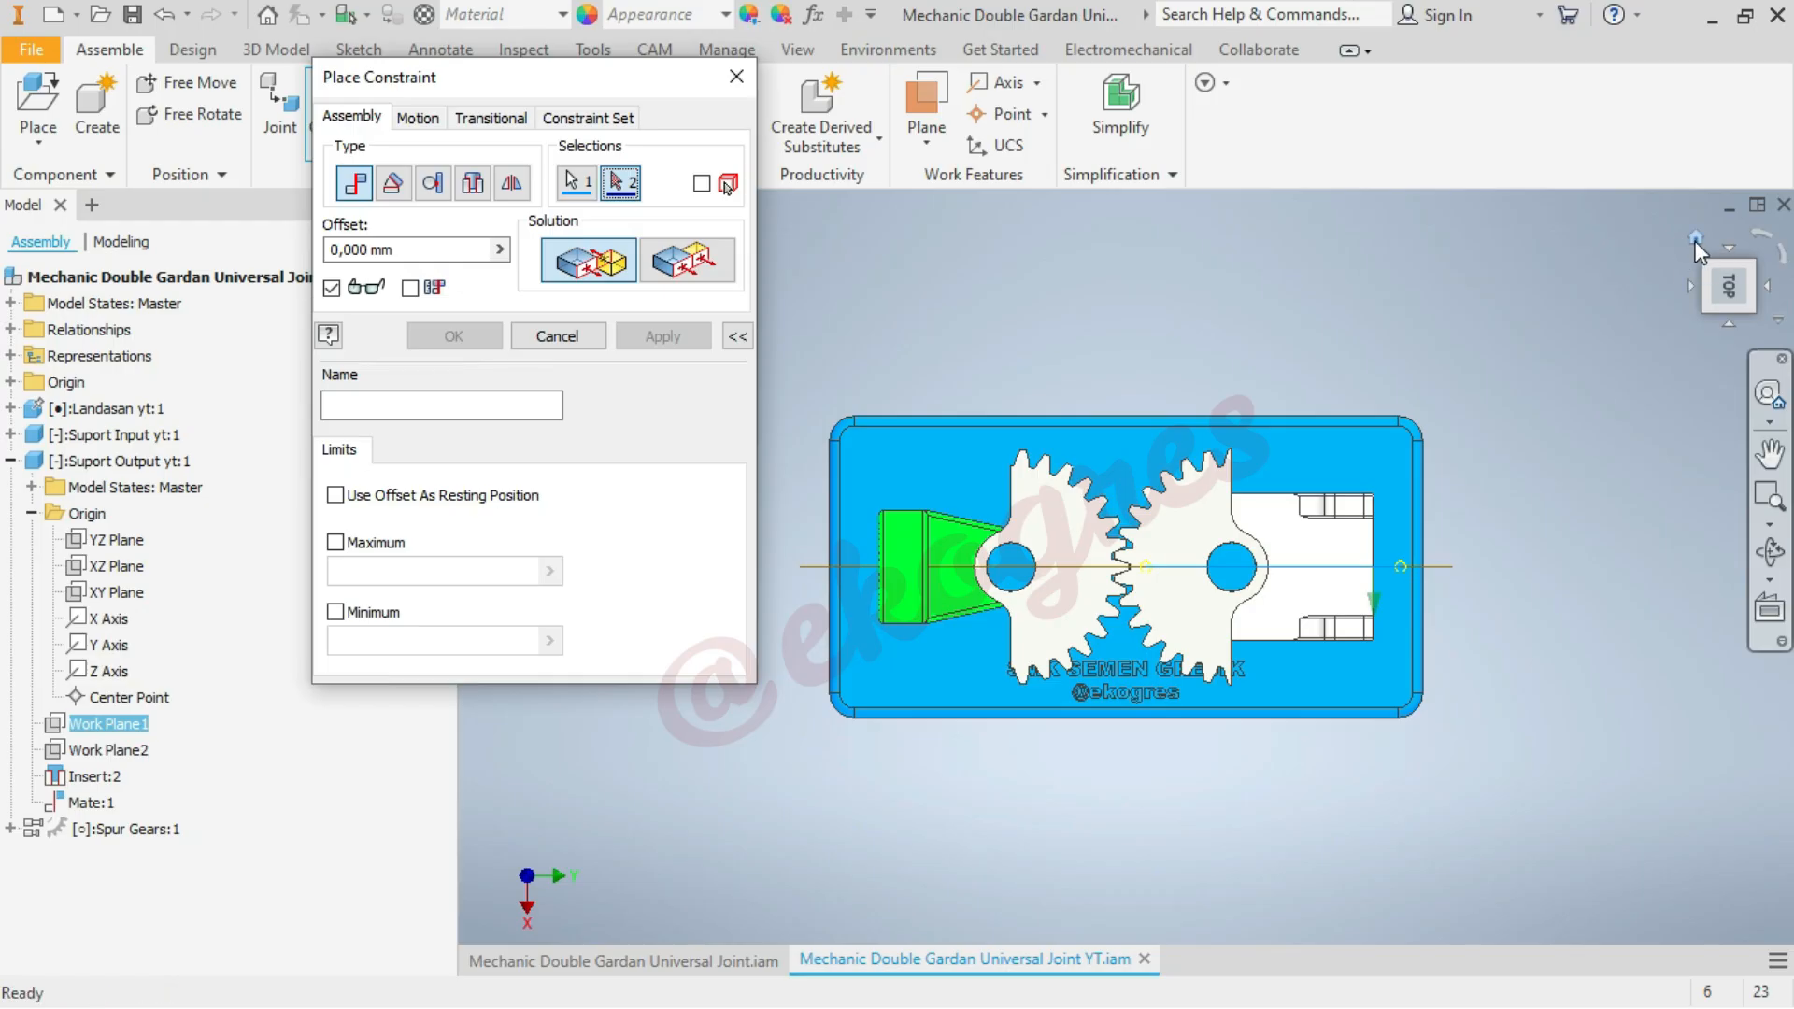
pyautogui.click(1697, 239)
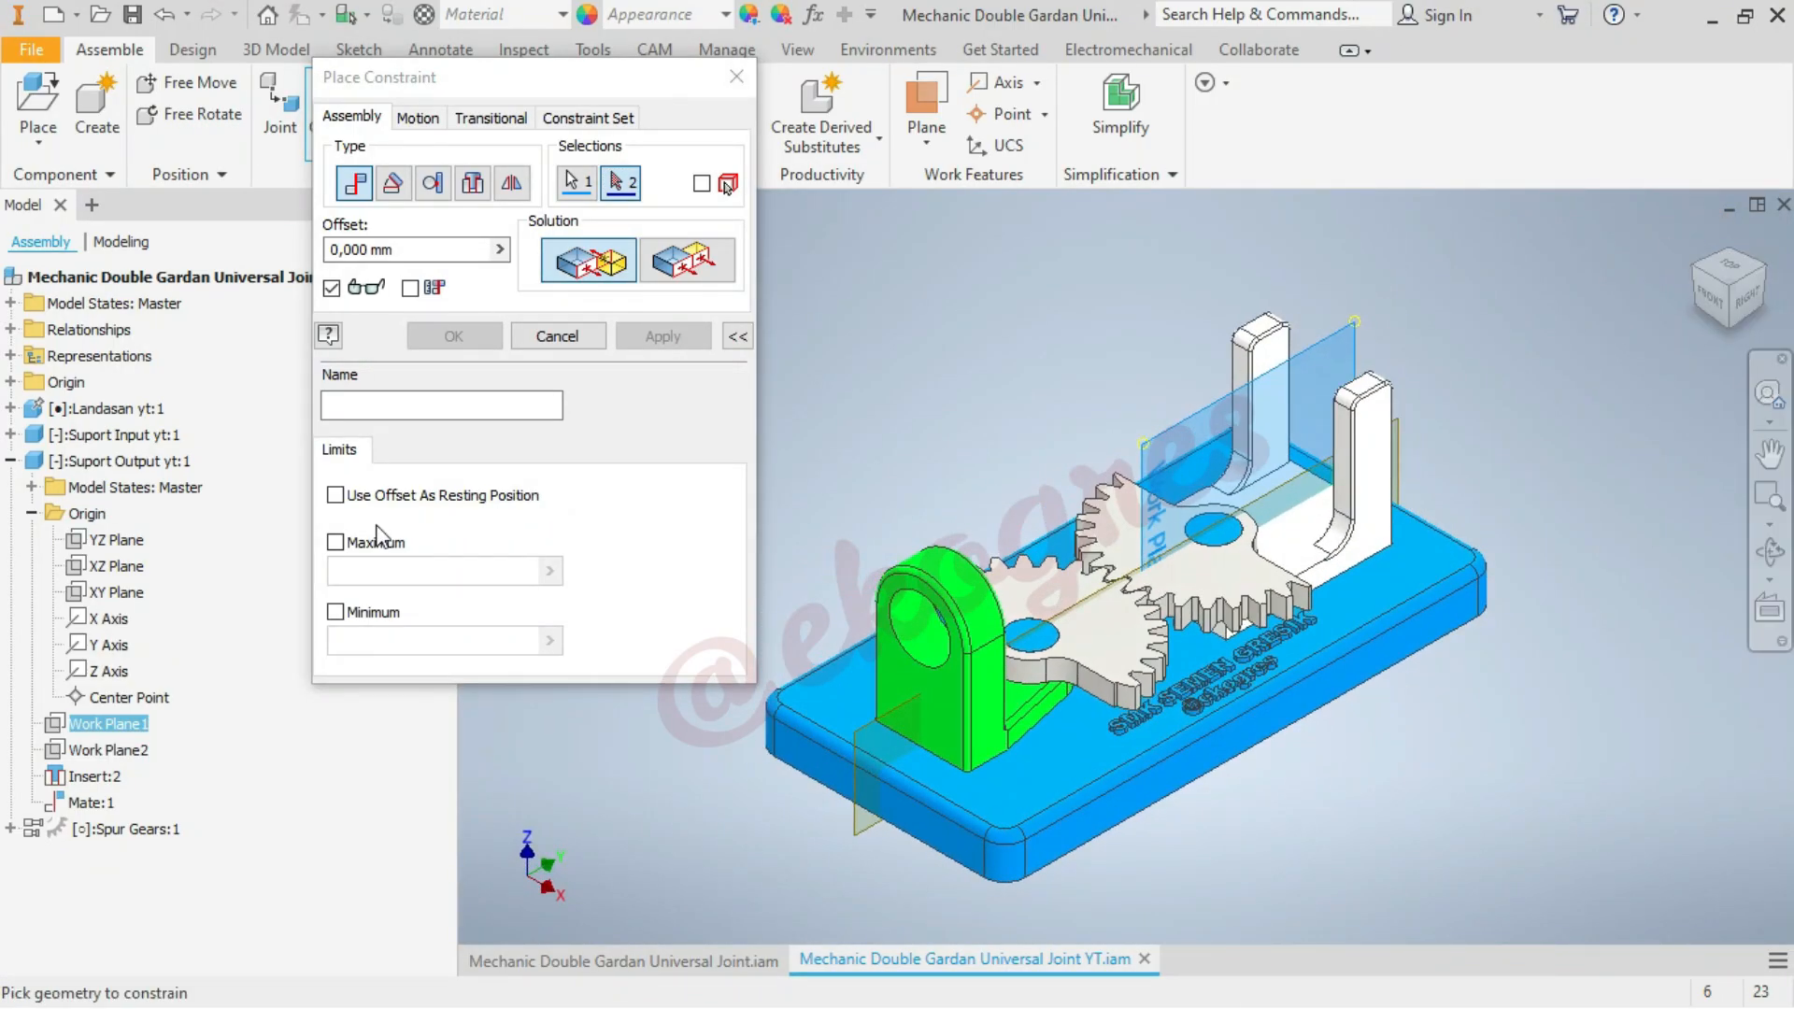
pyautogui.click(11, 461)
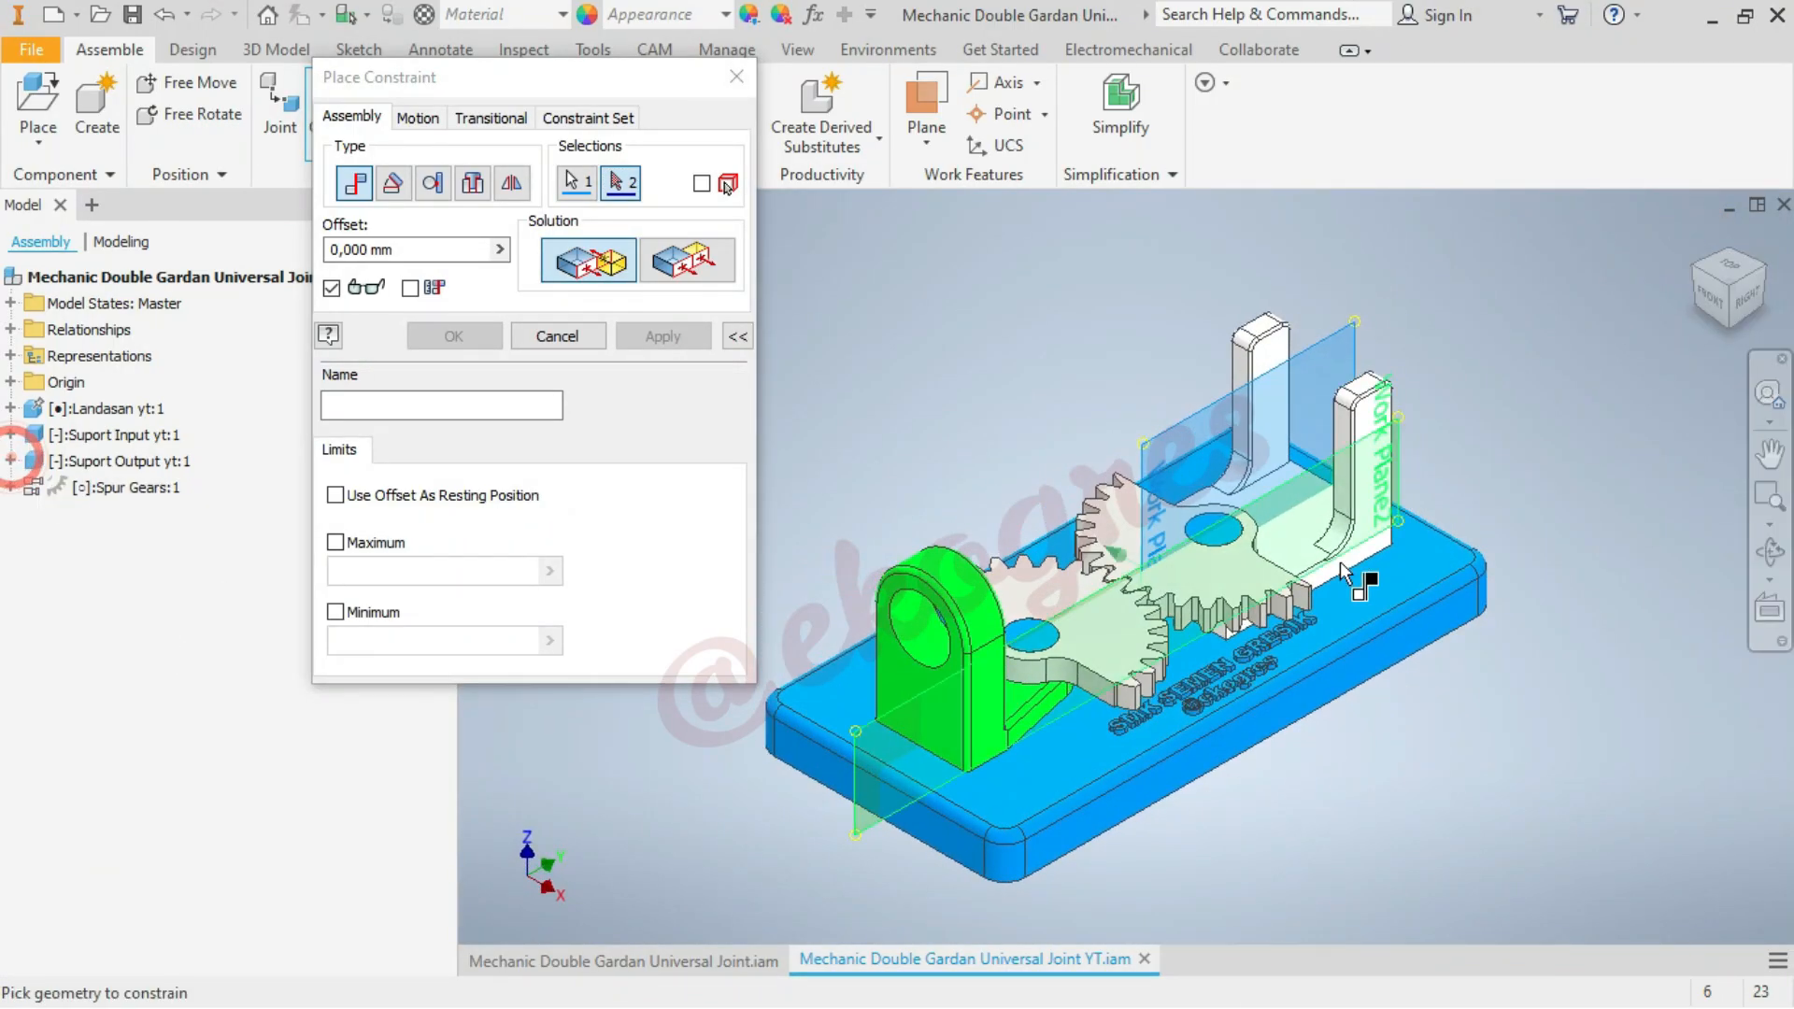
pyautogui.click(10, 487)
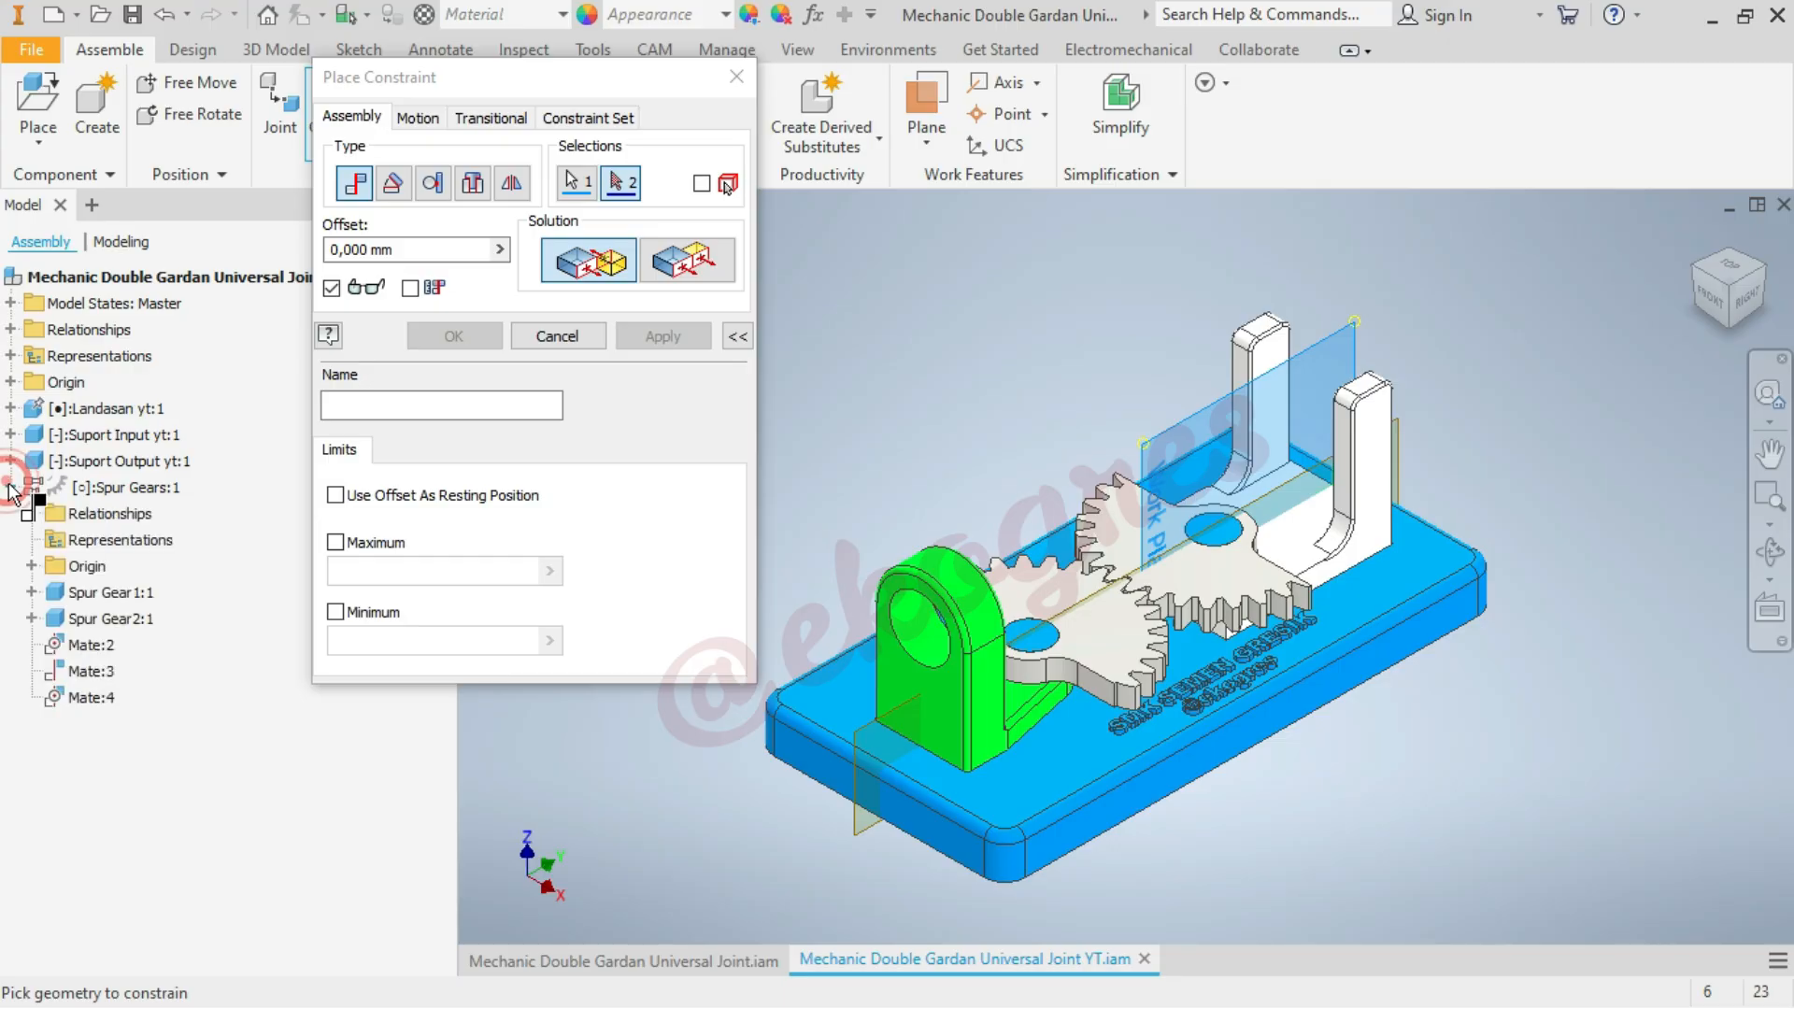
pyautogui.click(30, 619)
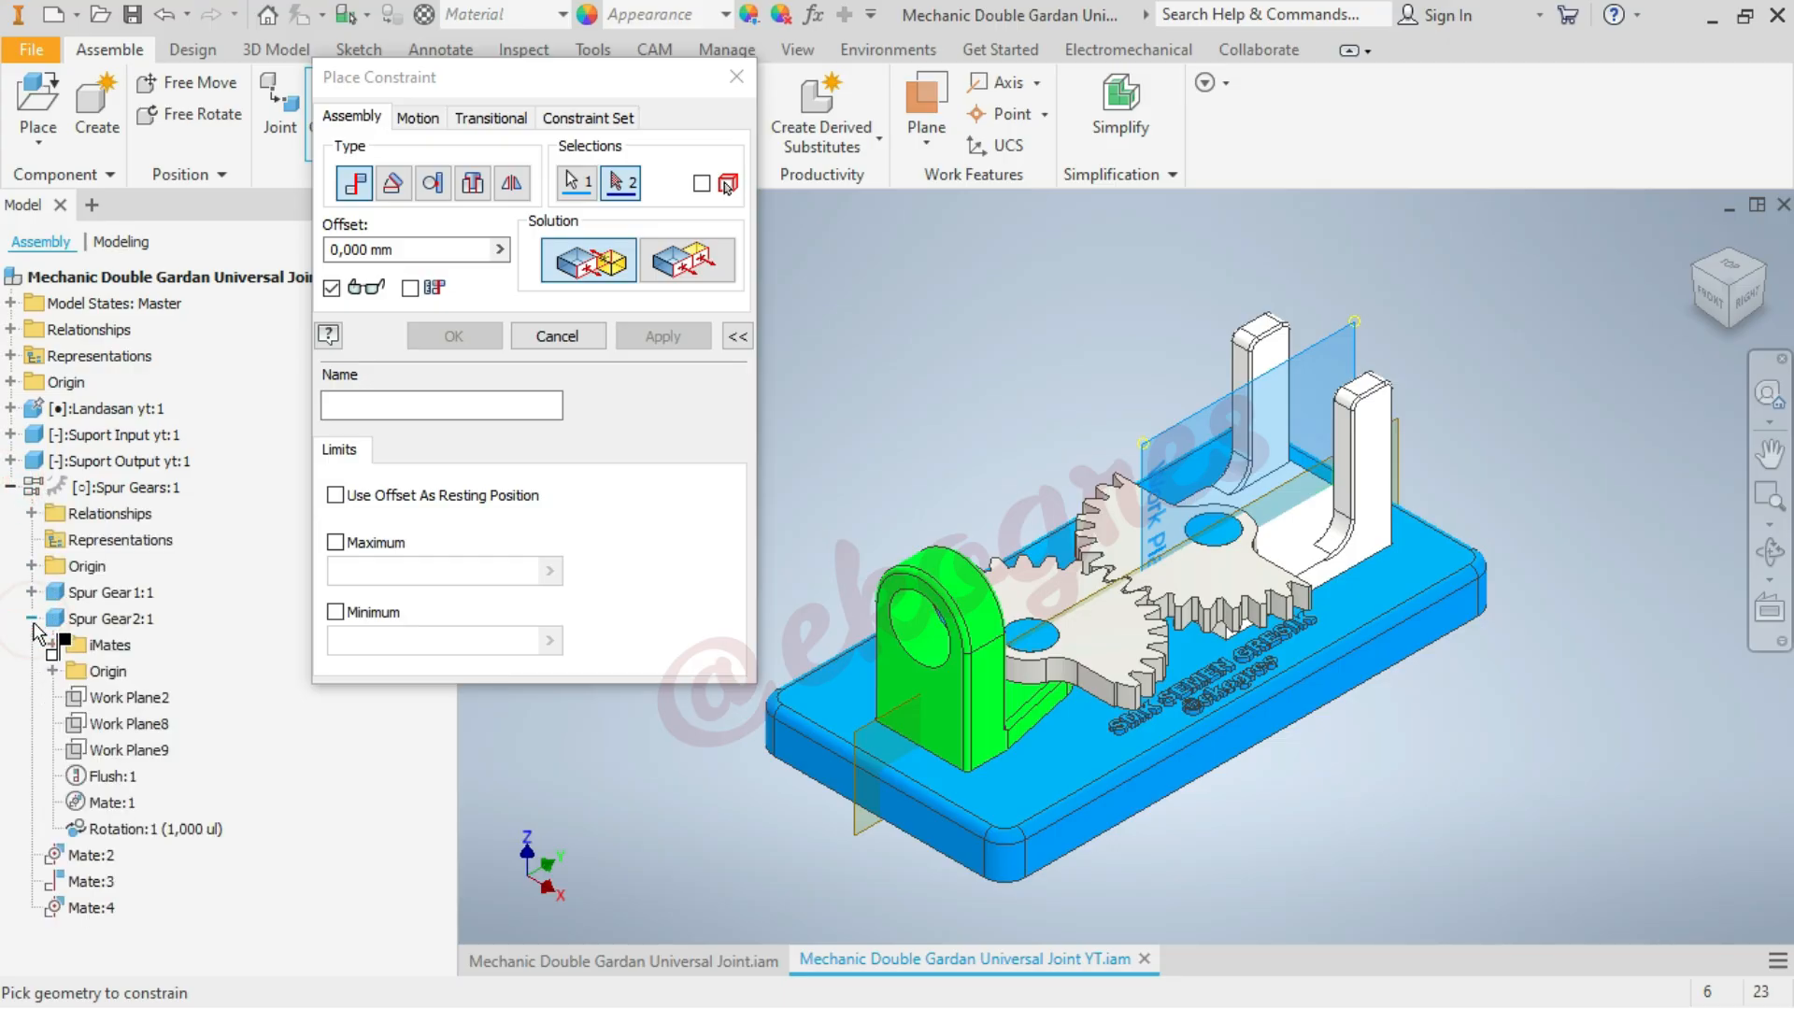
pyautogui.click(51, 671)
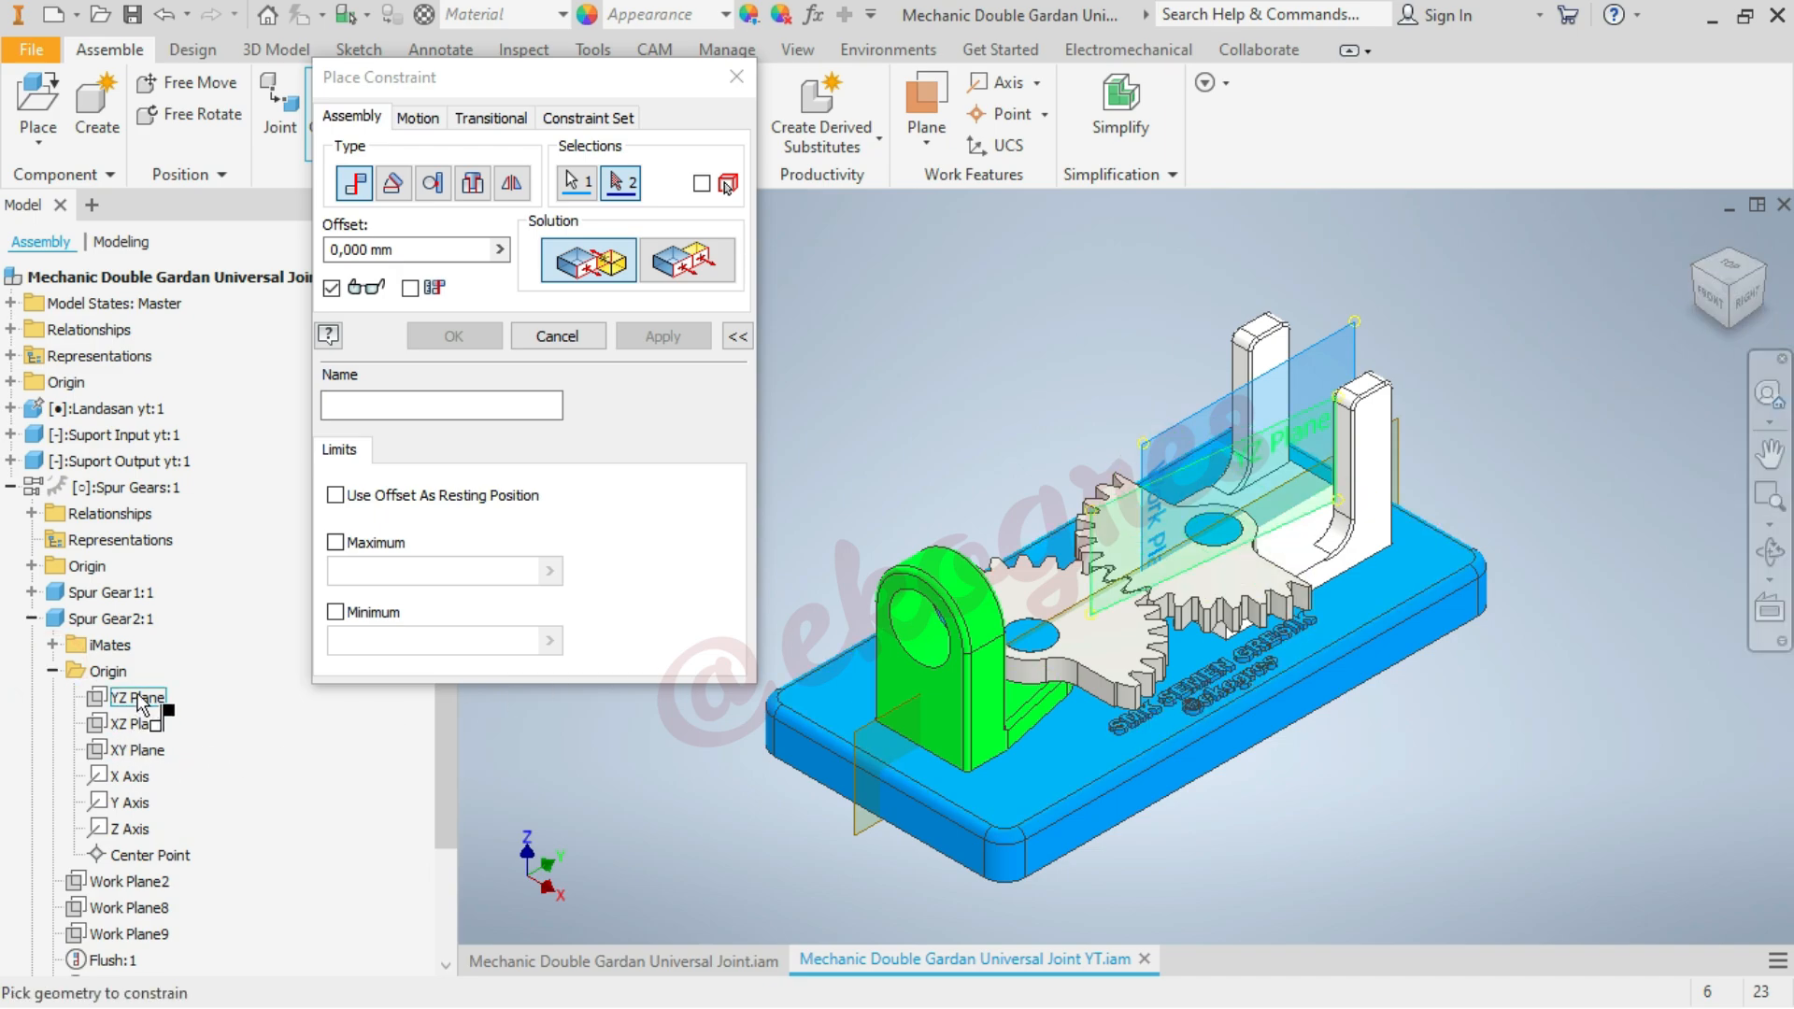
pyautogui.click(1728, 266)
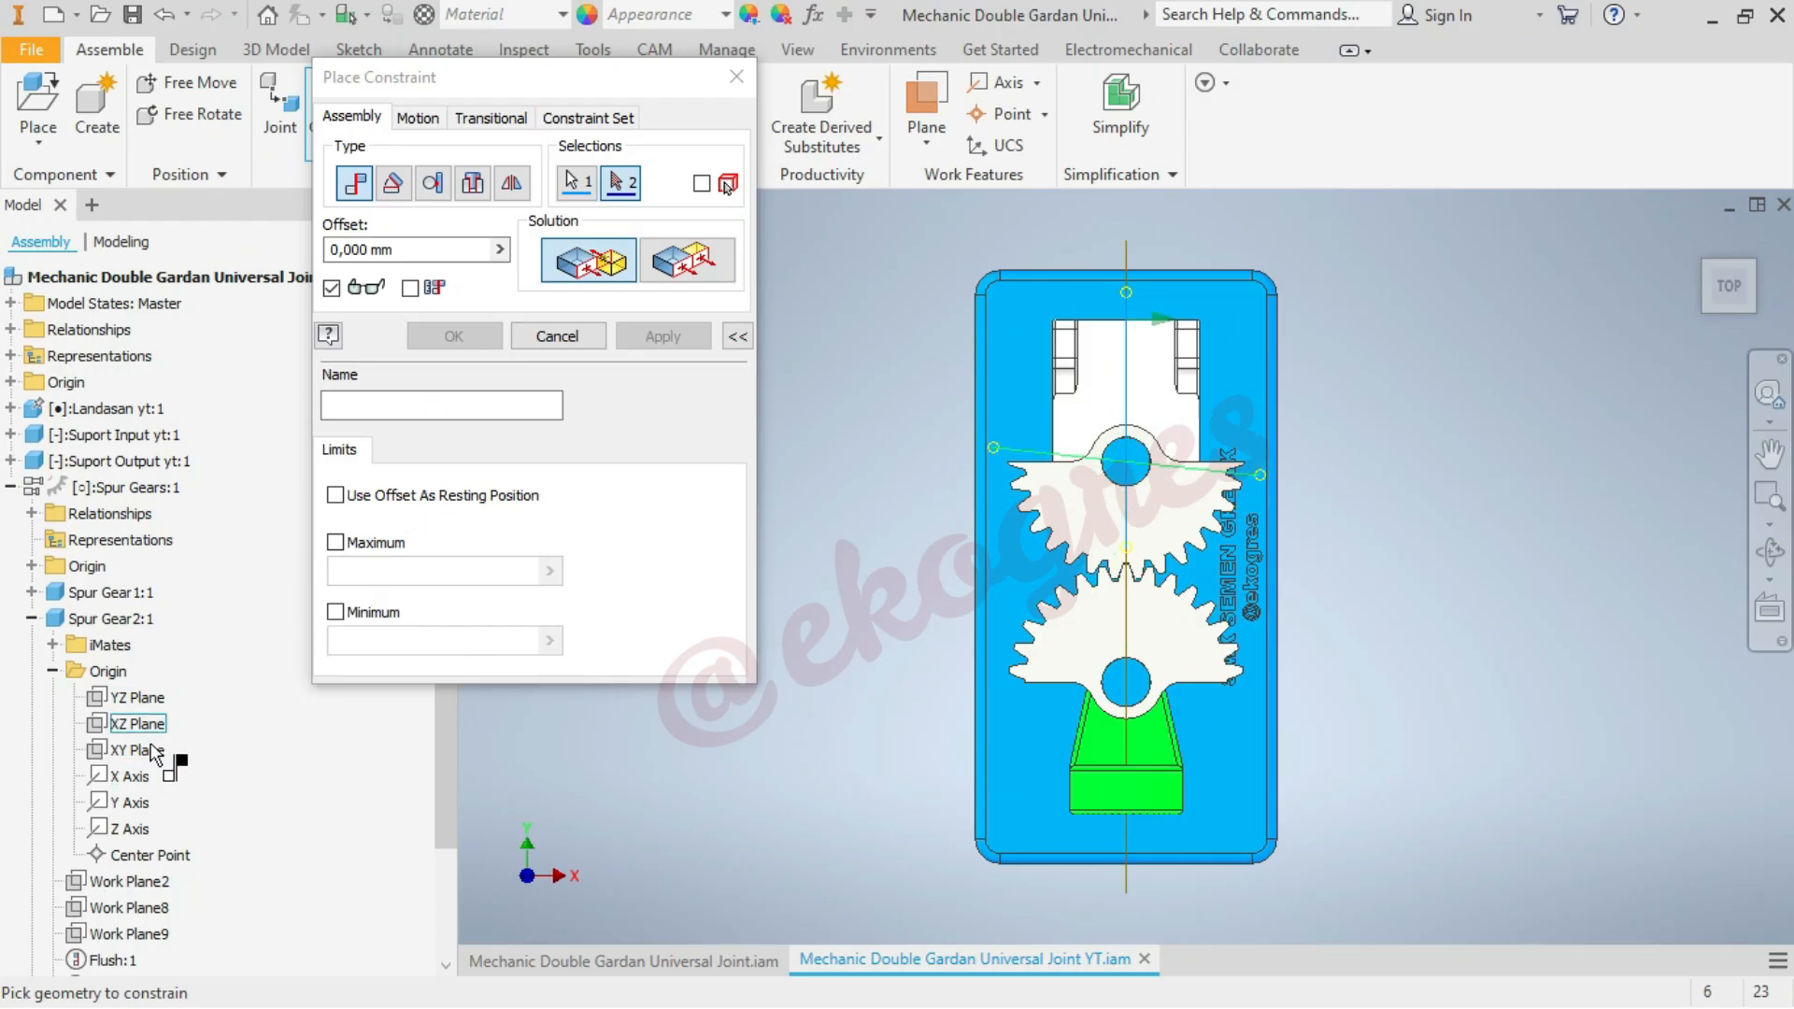
pyautogui.scroll(-3, 161, 759)
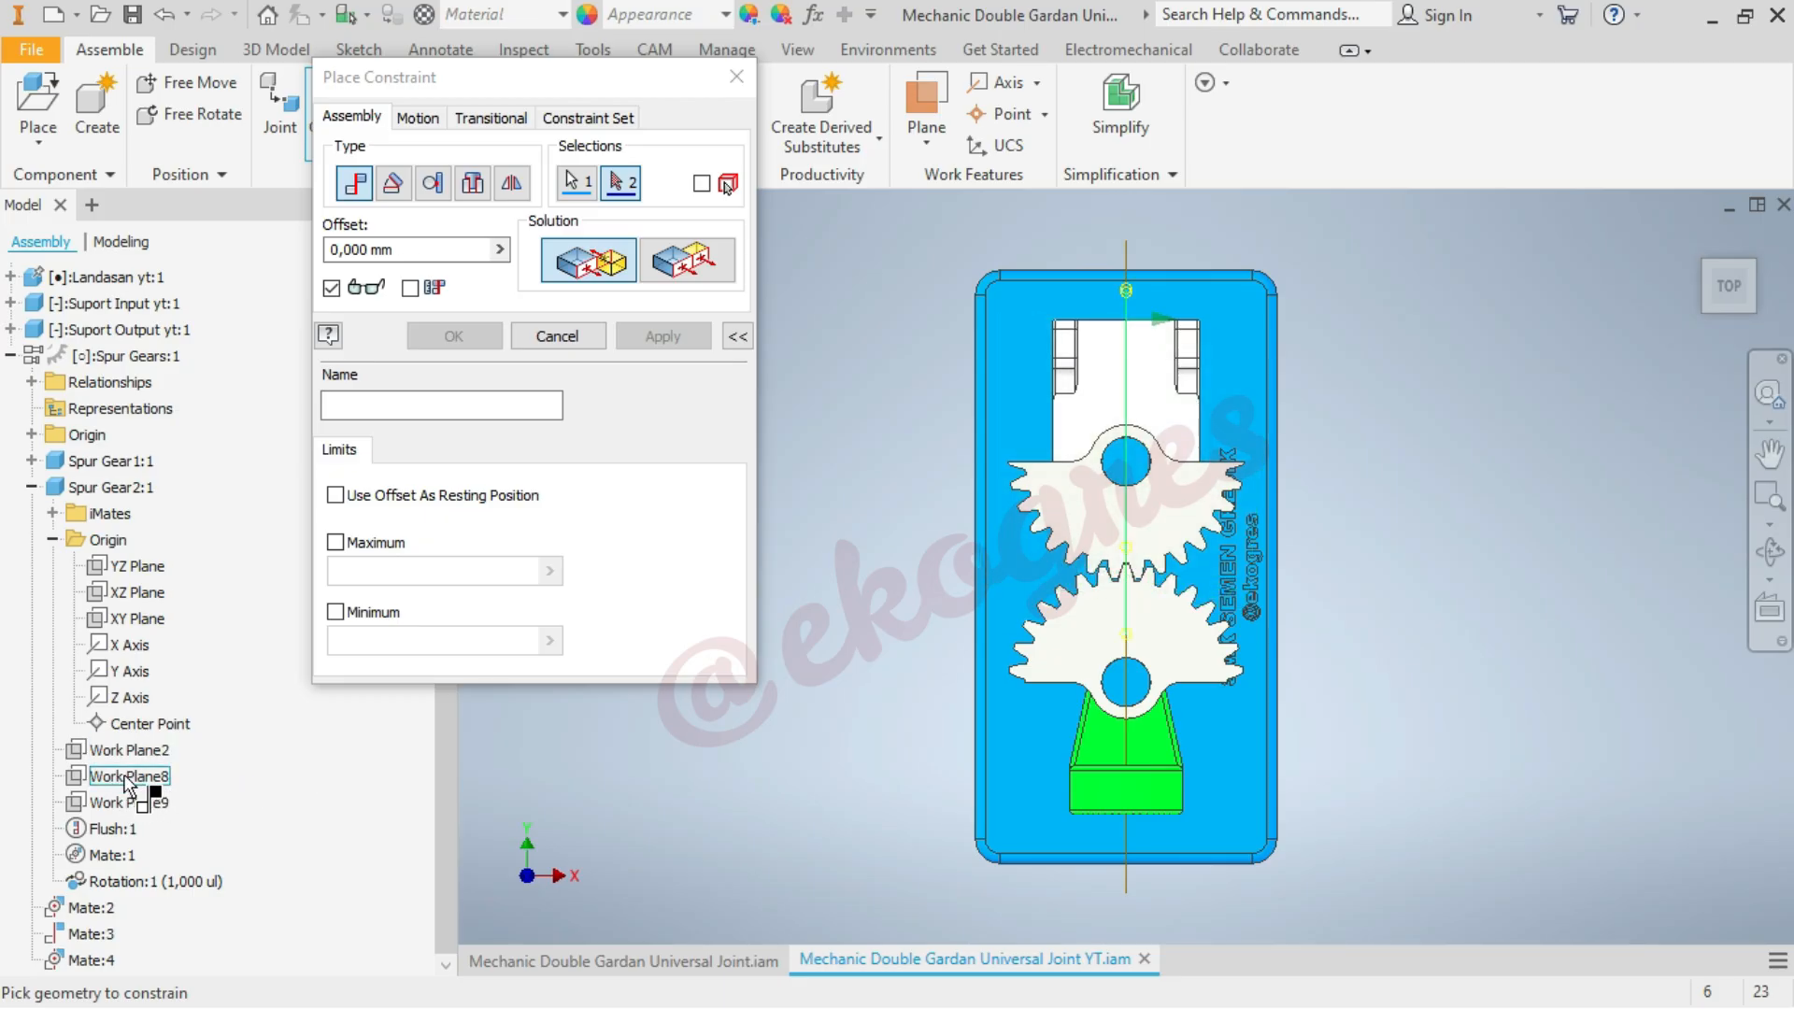
pyautogui.click(126, 779)
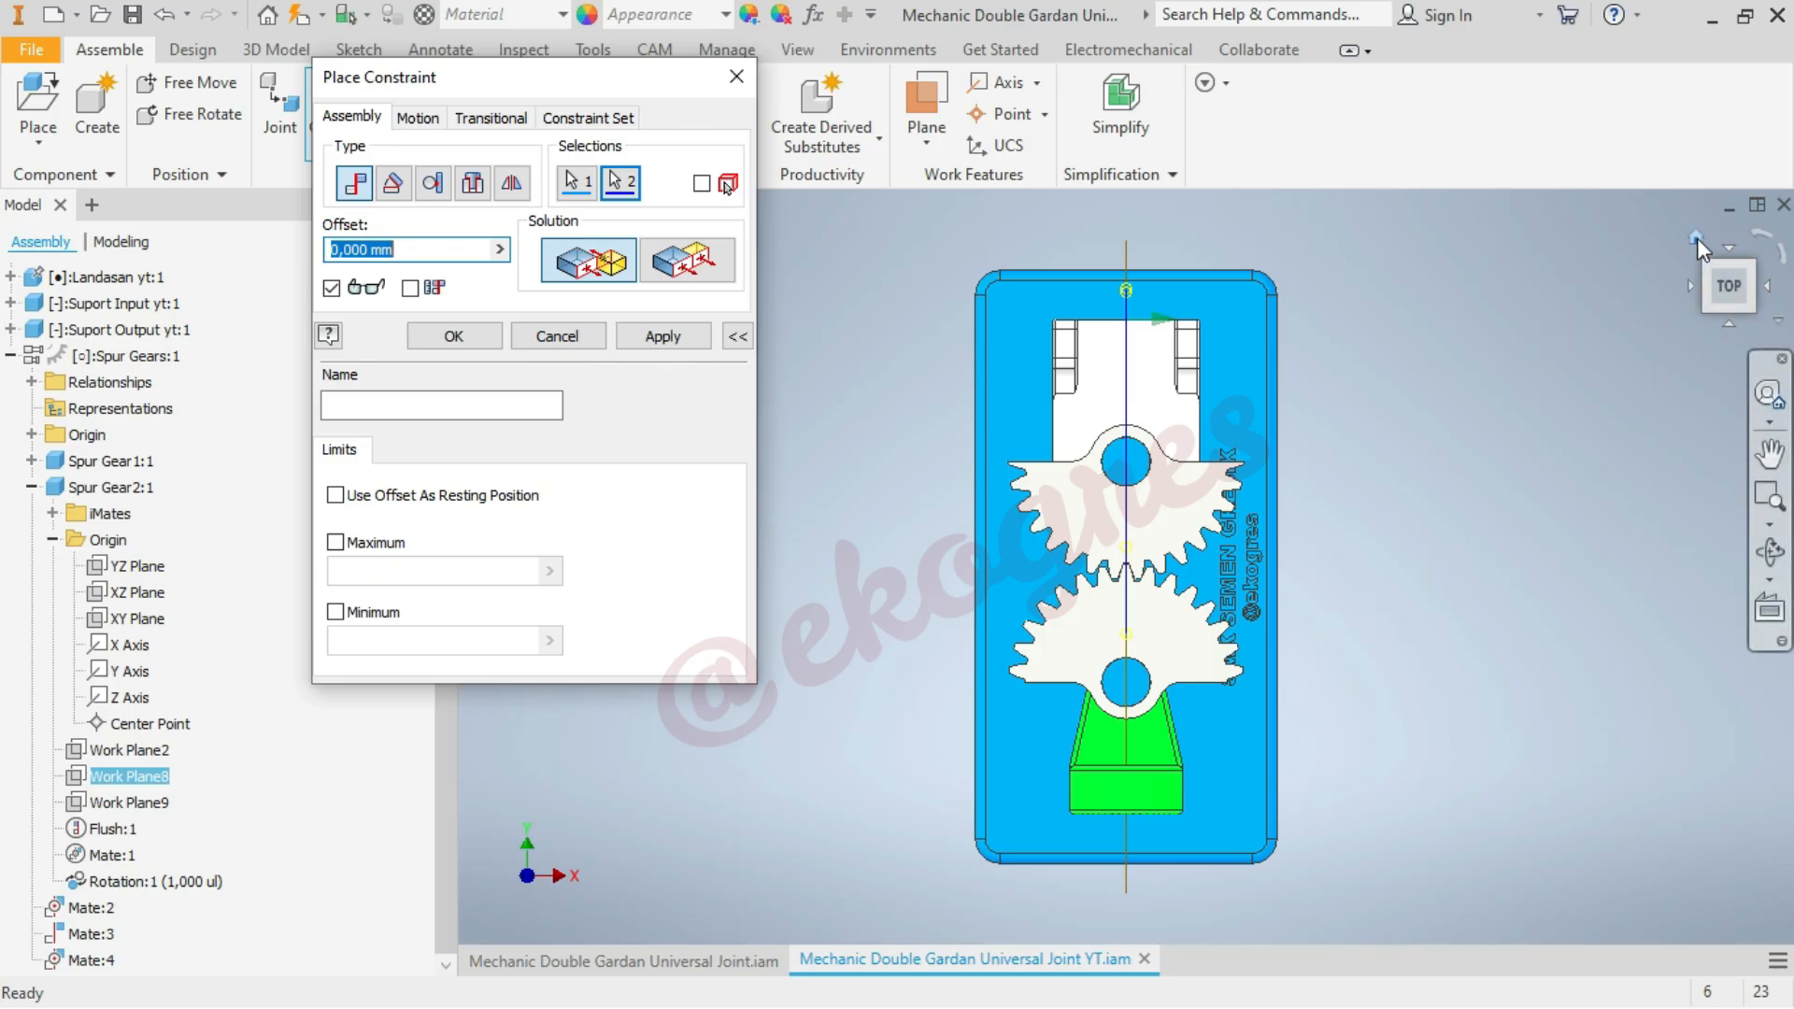
pyautogui.click(1697, 238)
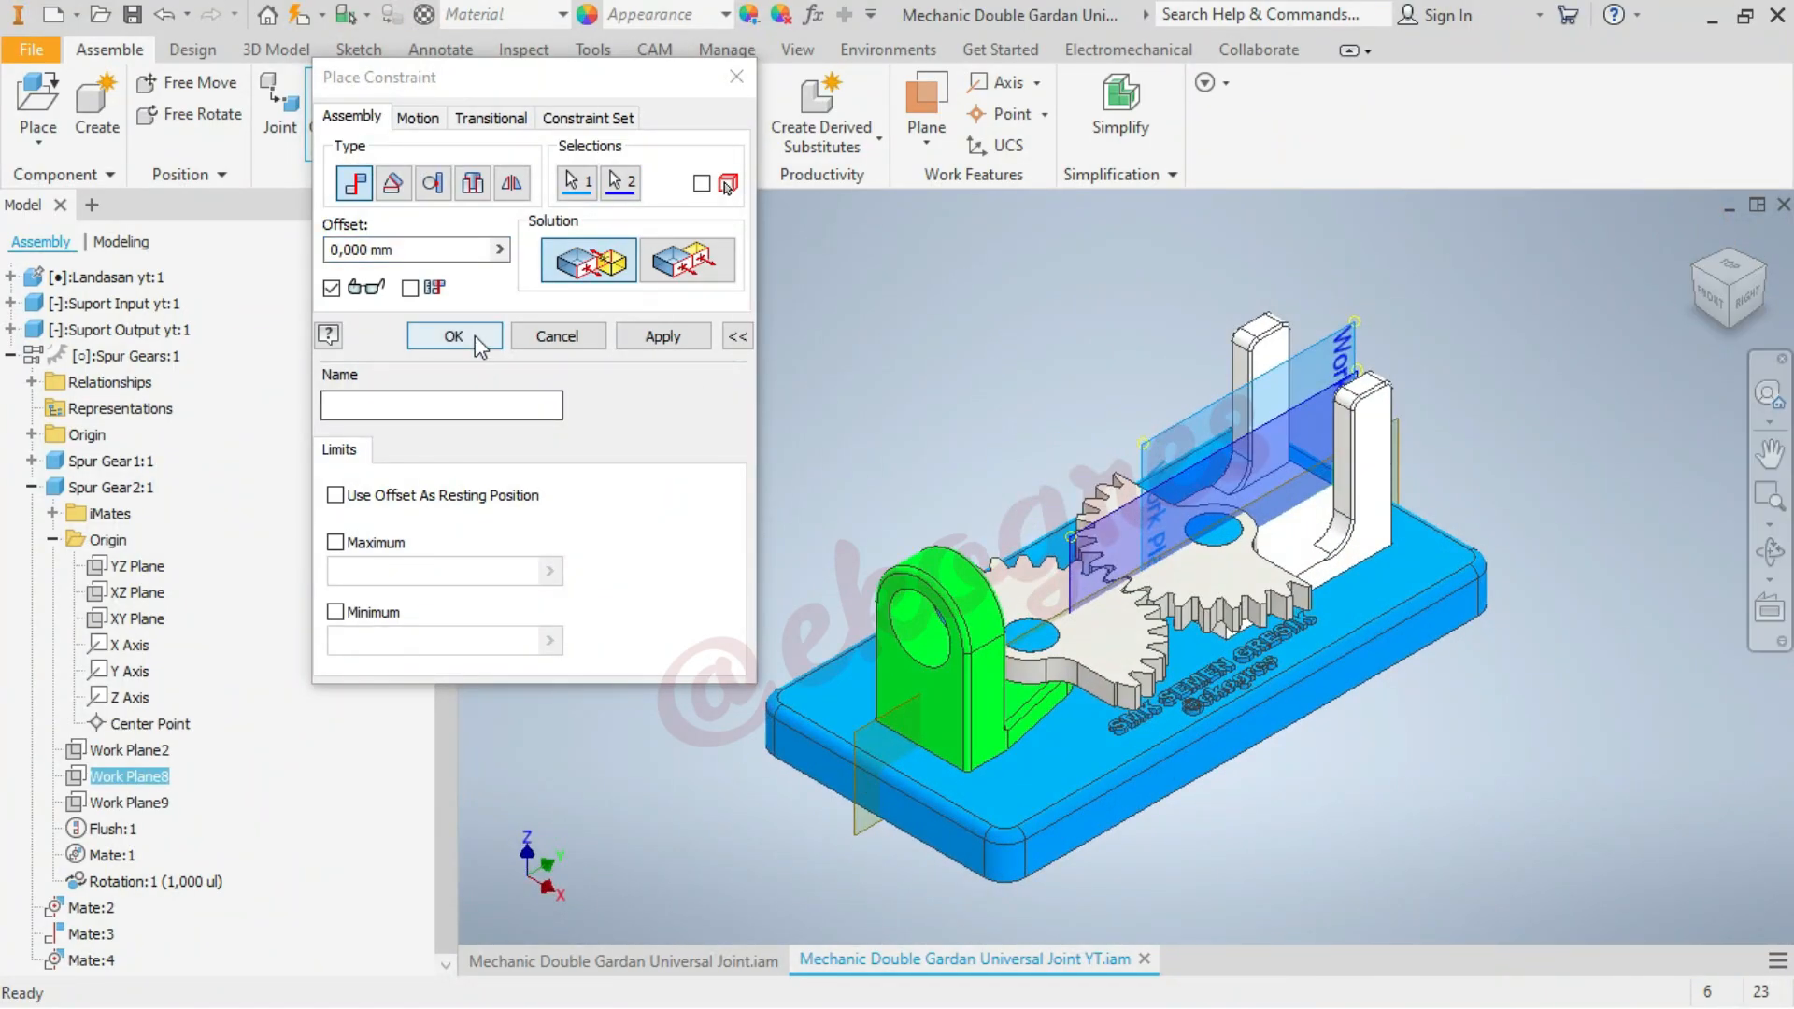
pyautogui.click(475, 334)
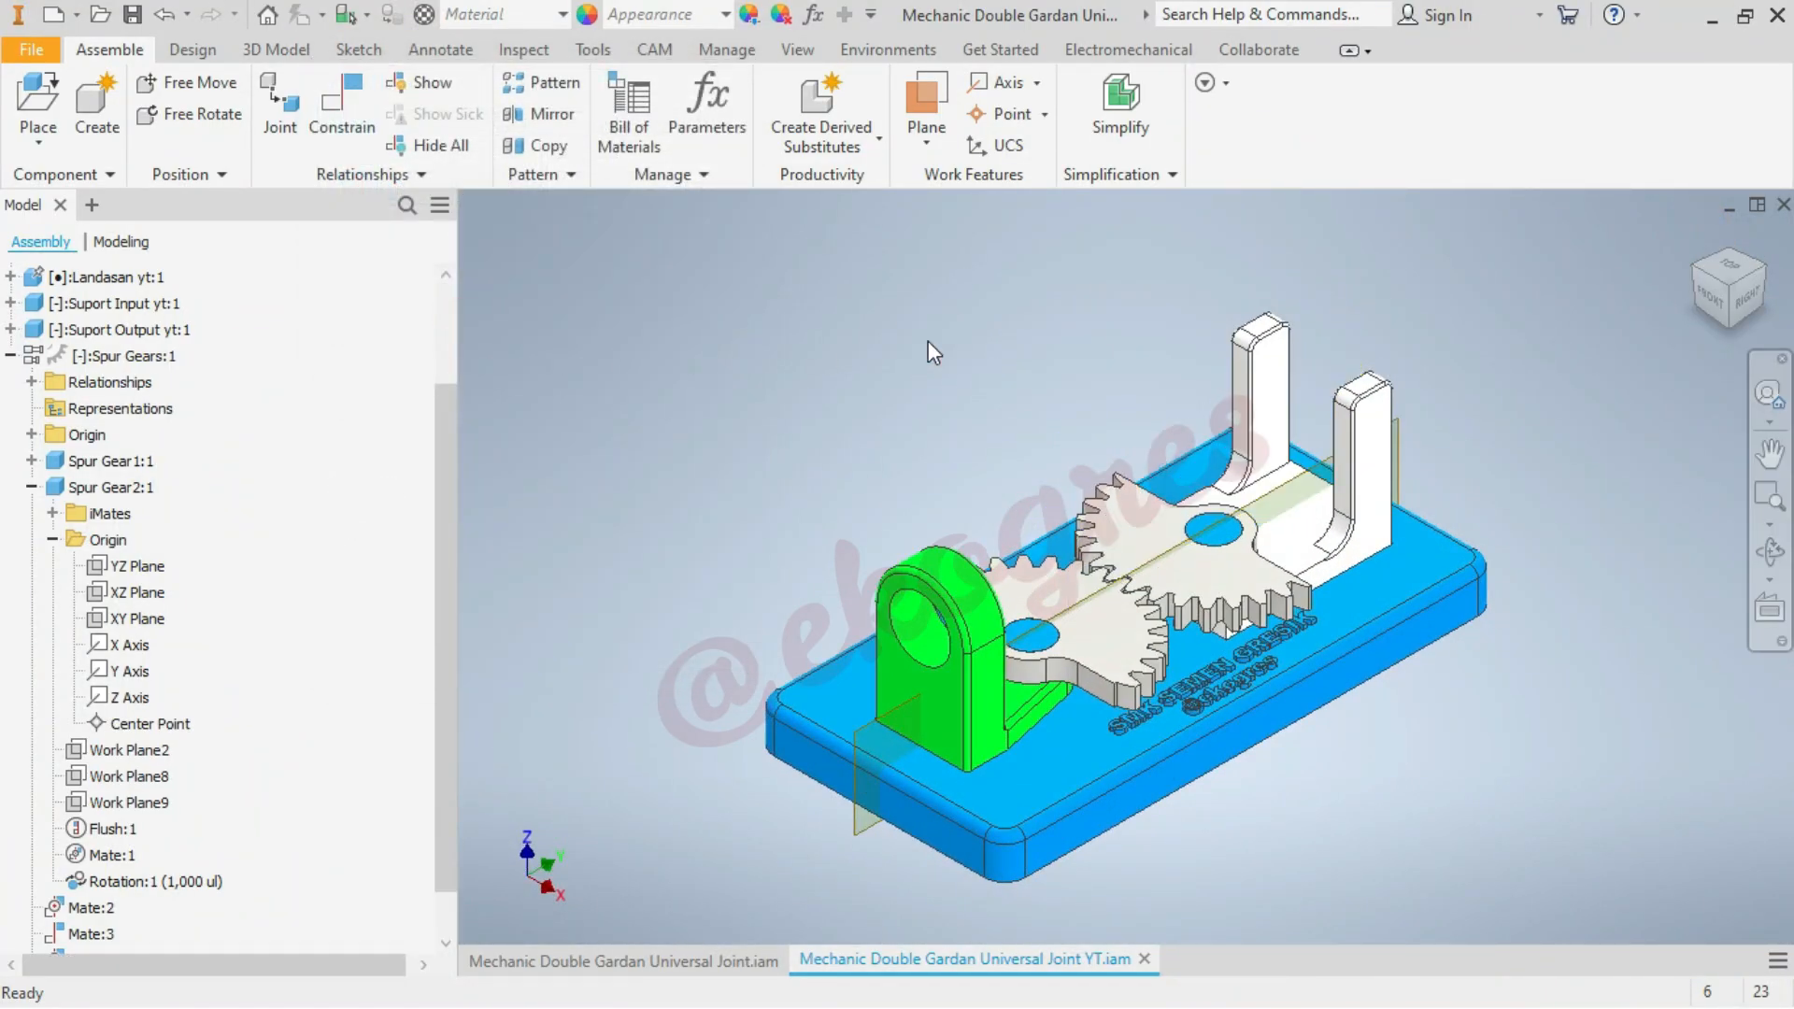
pyautogui.click(12, 356)
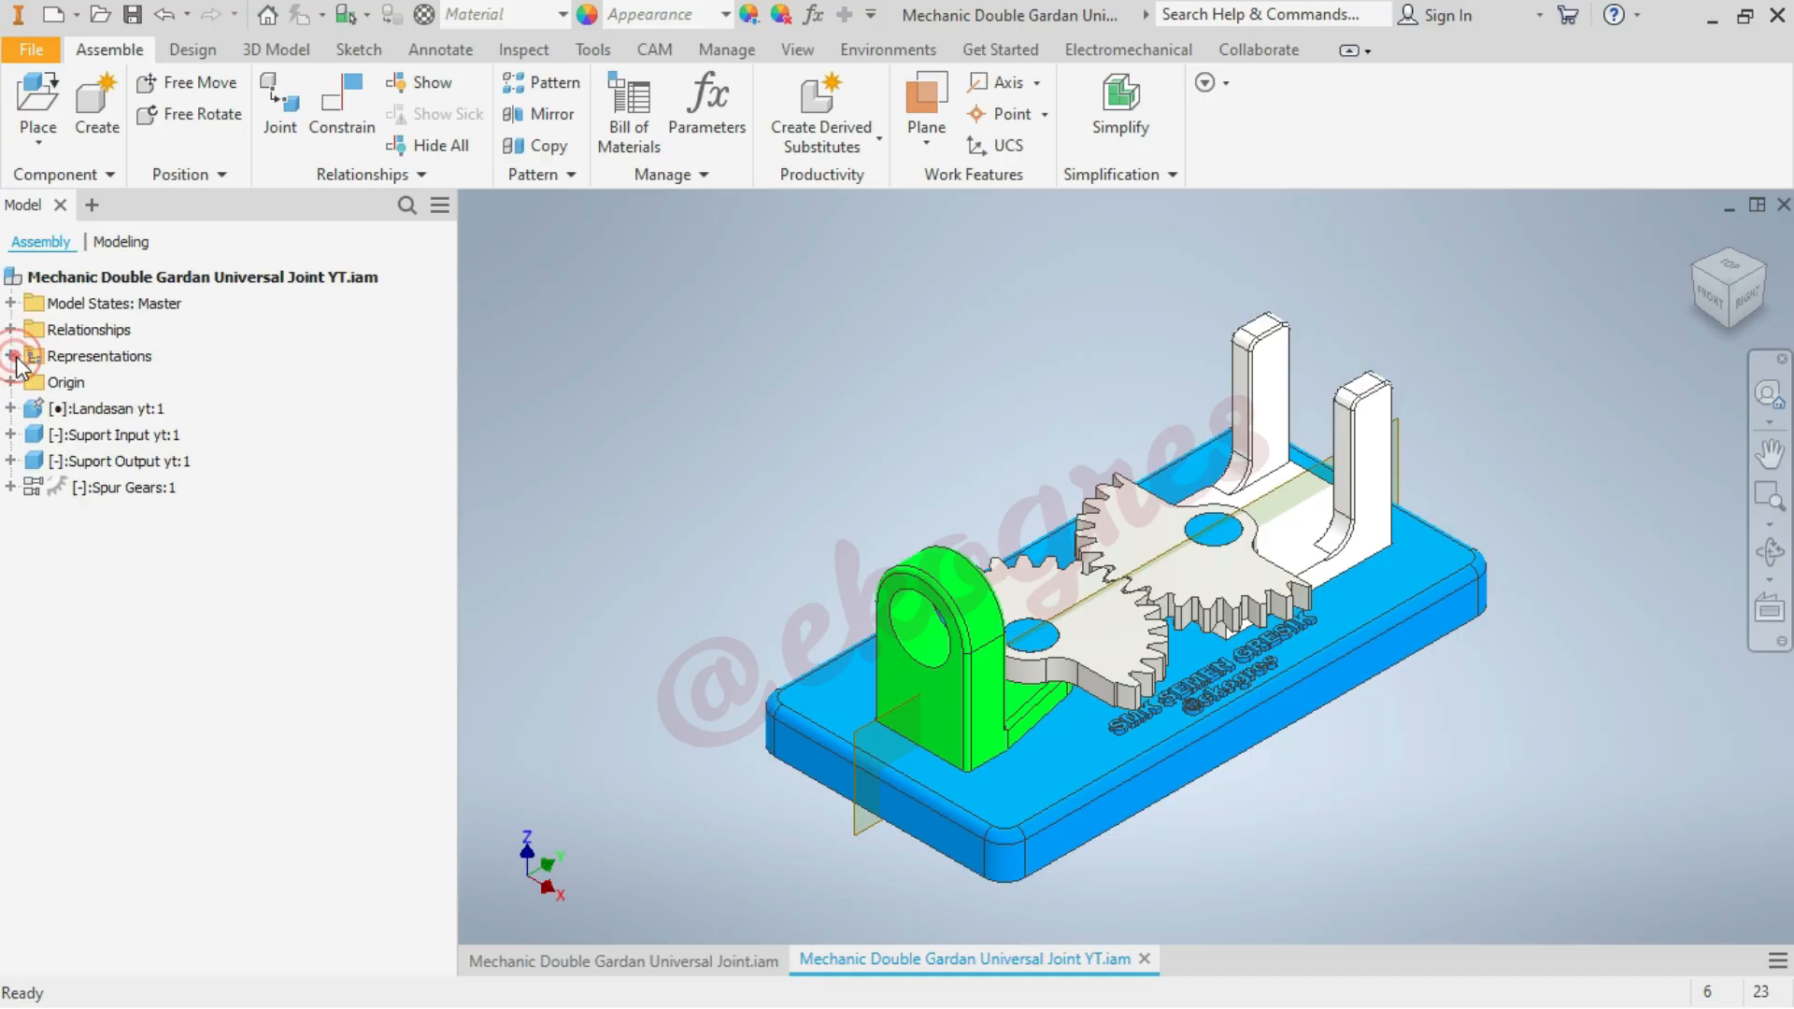
# Try moving the white output support and the meshed gear sectors to test whether they still rotate
pyautogui.scroll(-3, 1482, 388)
pyautogui.moveTo(1295, 595); pyautogui.dragTo(1287, 679)
pyautogui.scroll(3, 1596, 211)
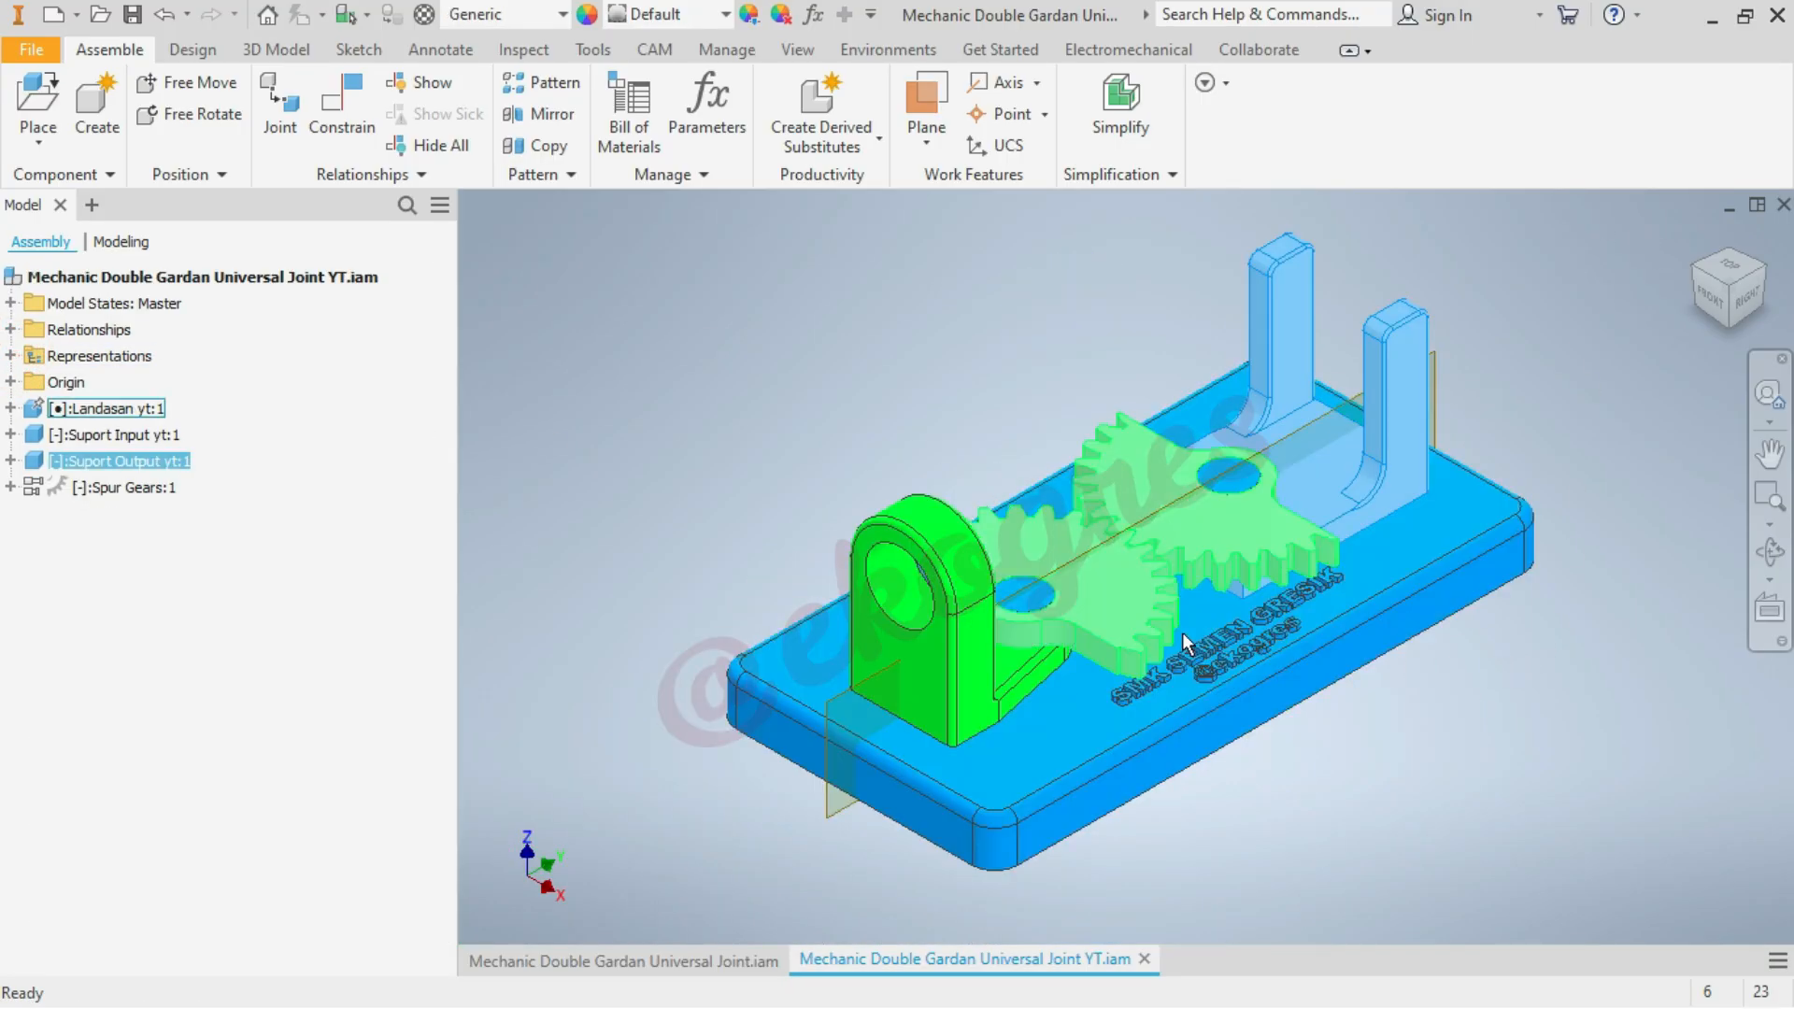
pyautogui.moveTo(1119, 618); pyautogui.dragTo(1148, 593)
pyautogui.click(1538, 351)
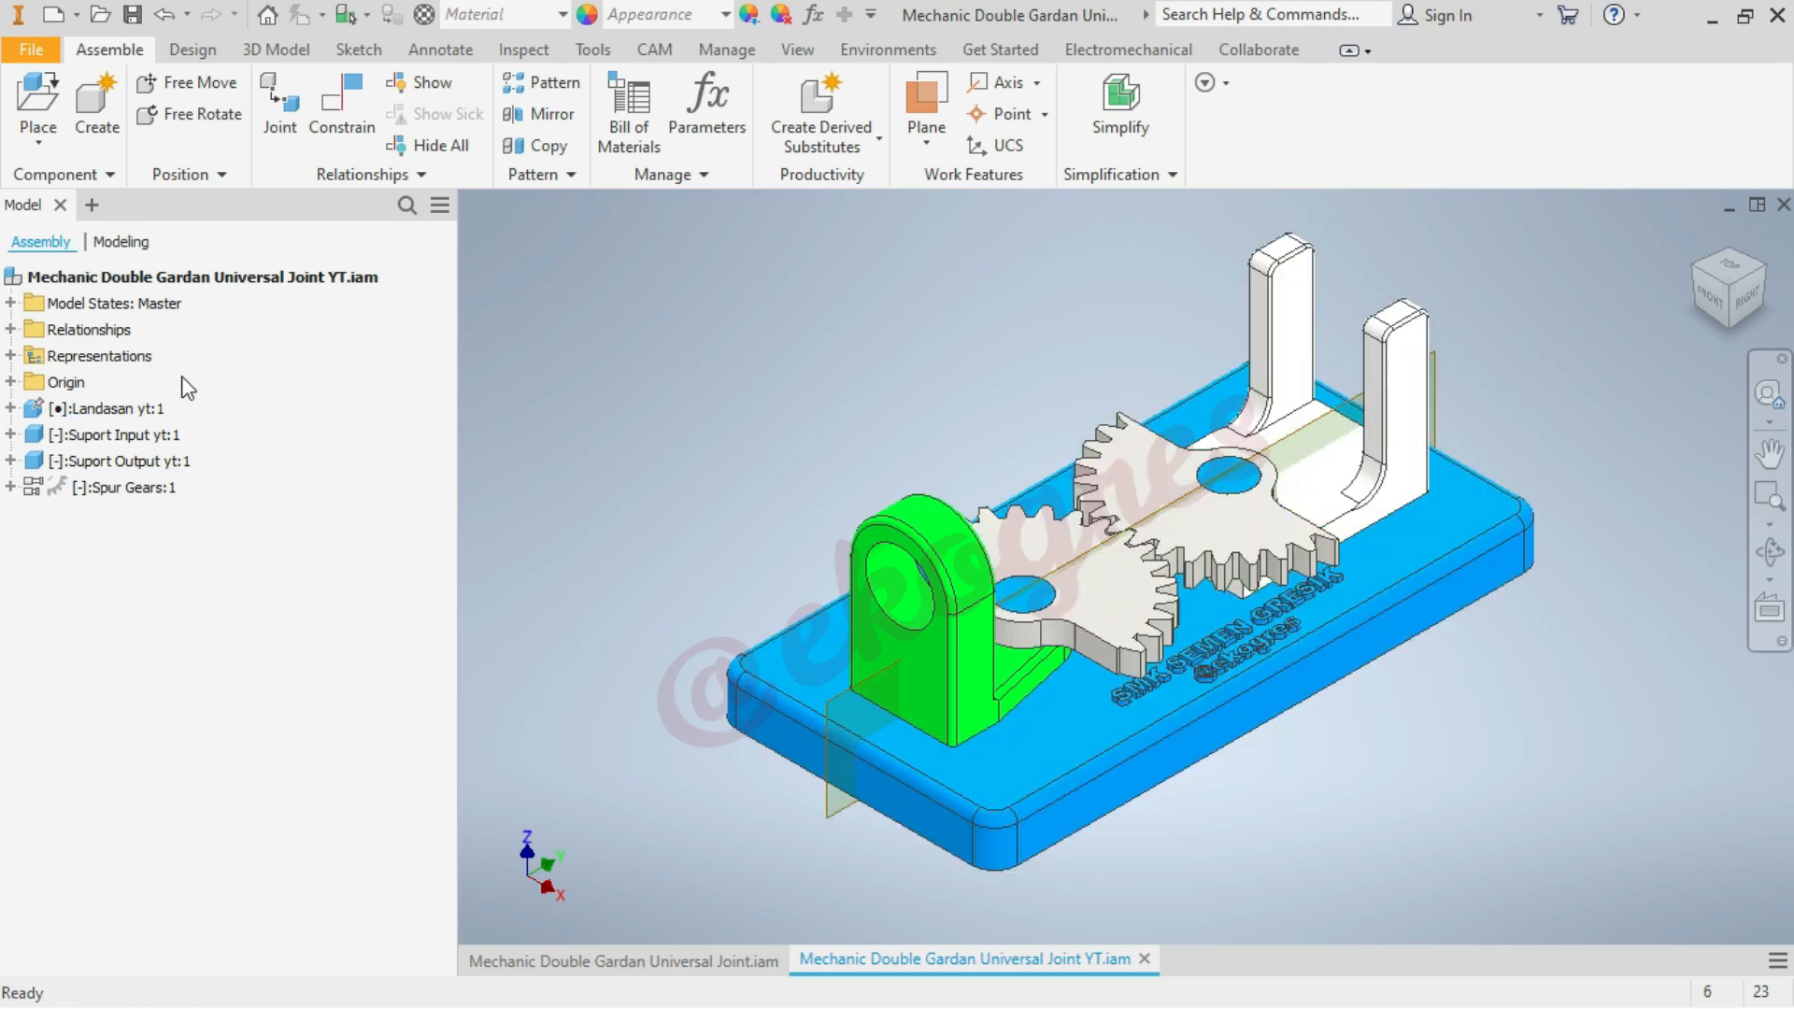
# Suppress the Mate:1 constraint between the output support and base plate work planes, and try swinging the white support
pyautogui.click(11, 332)
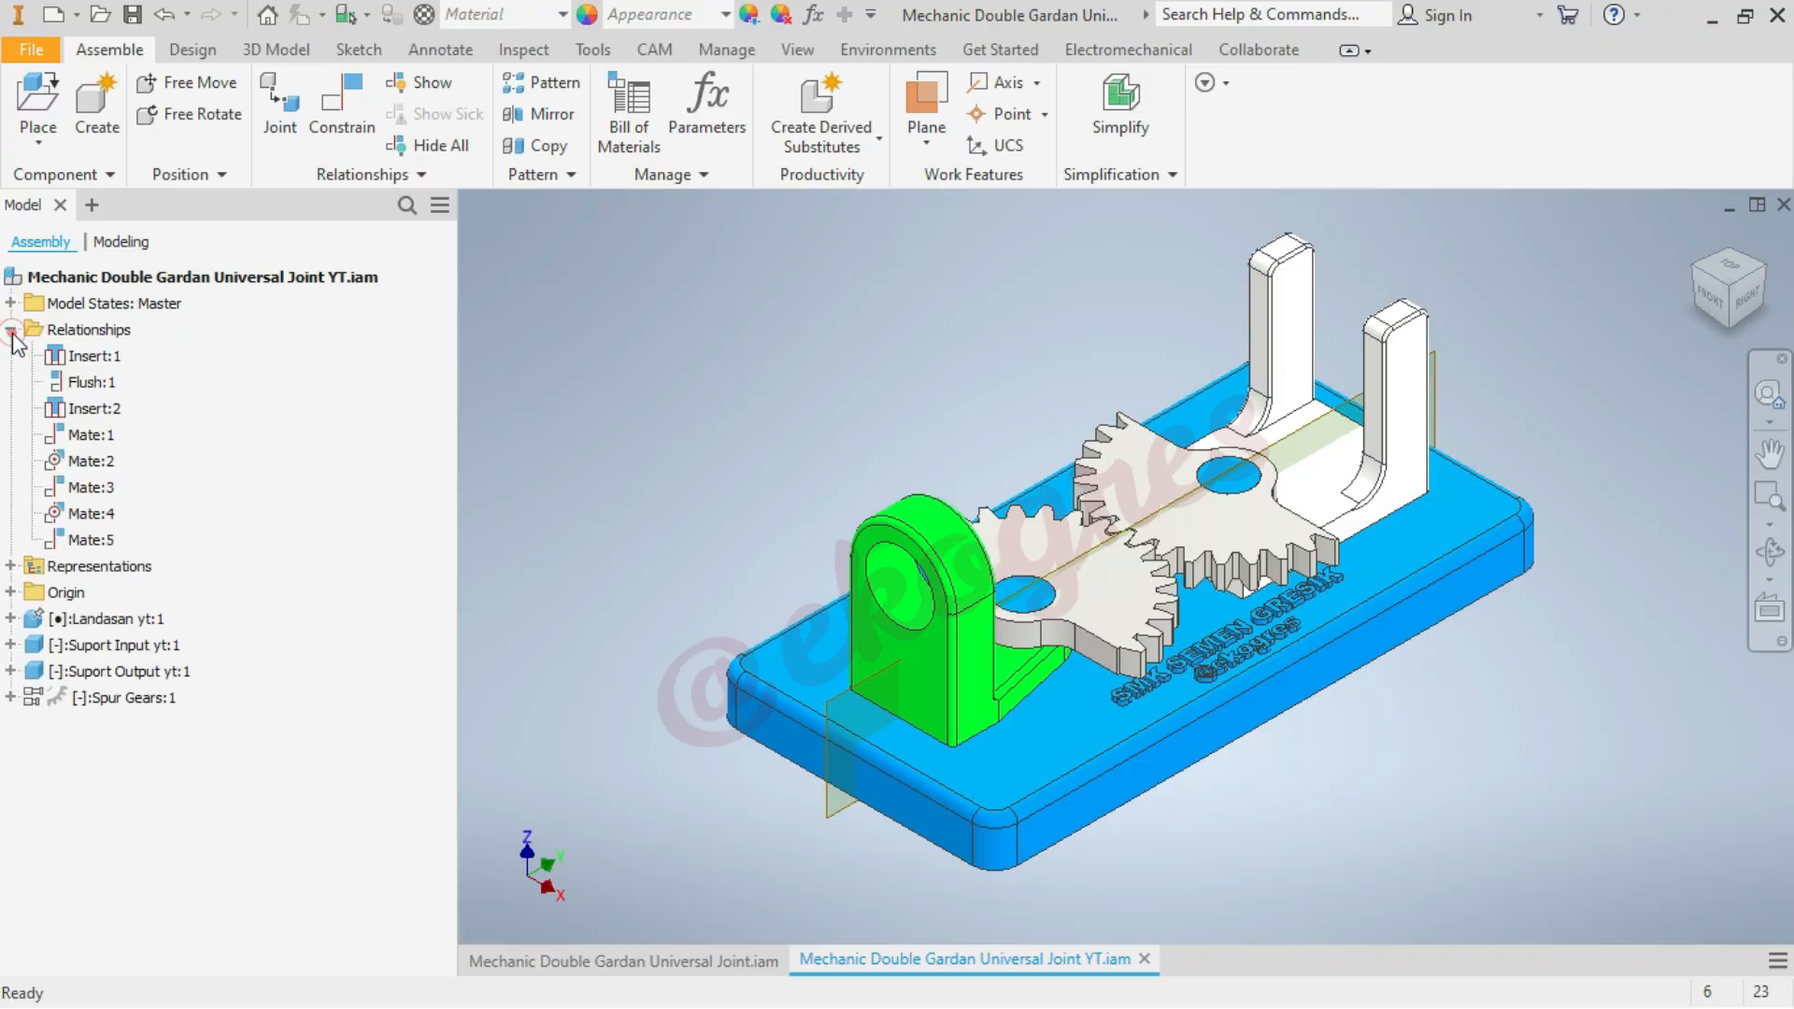
pyautogui.doubleClick(101, 436)
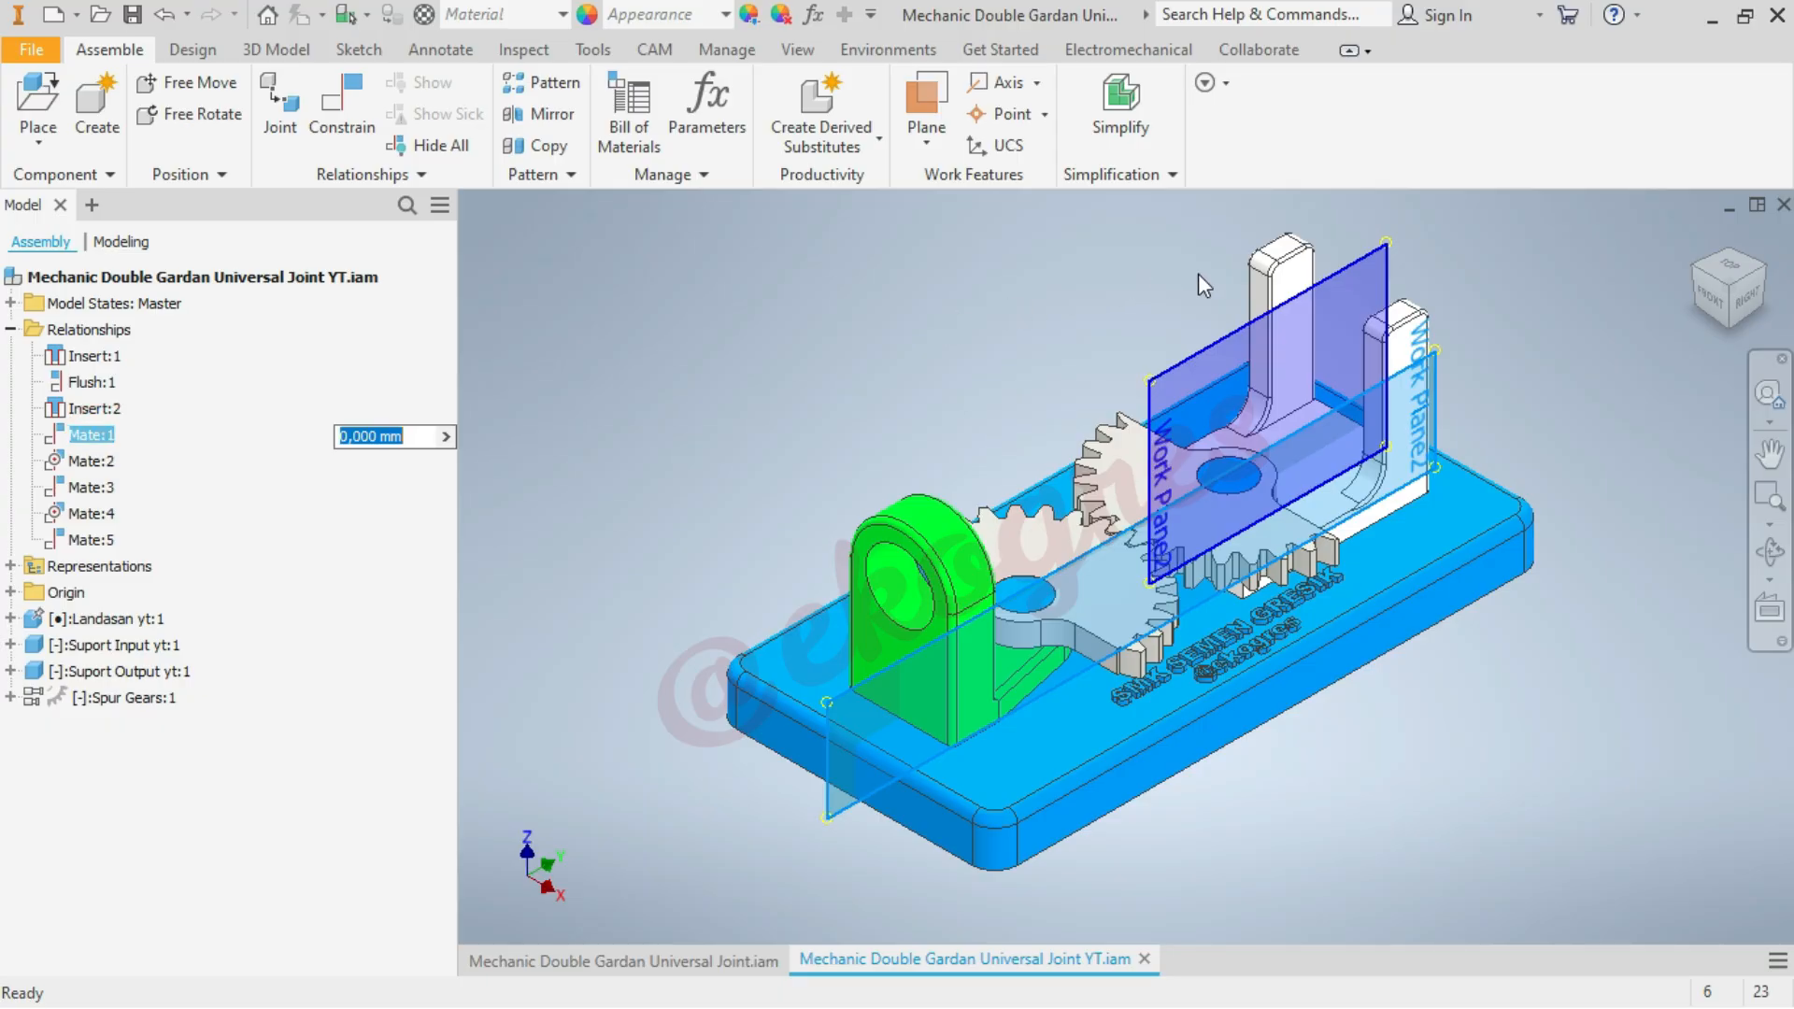
pyautogui.click(1731, 271)
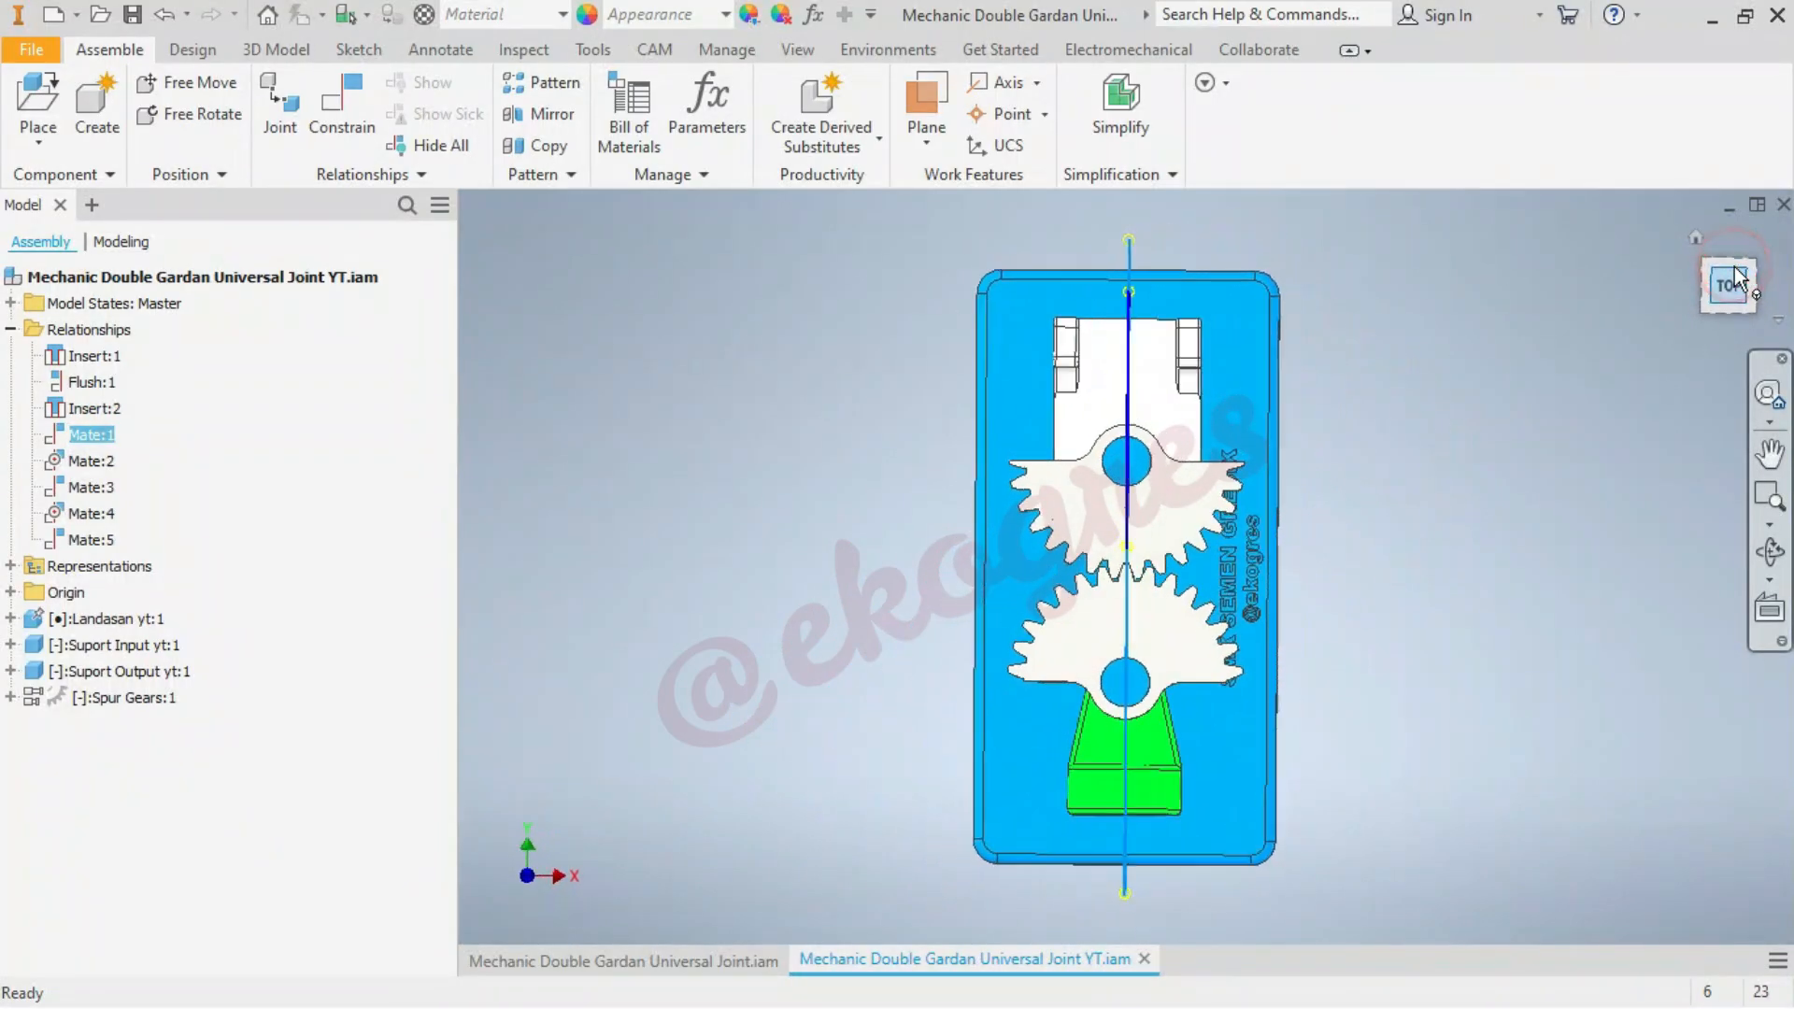
pyautogui.rightClick(103, 435)
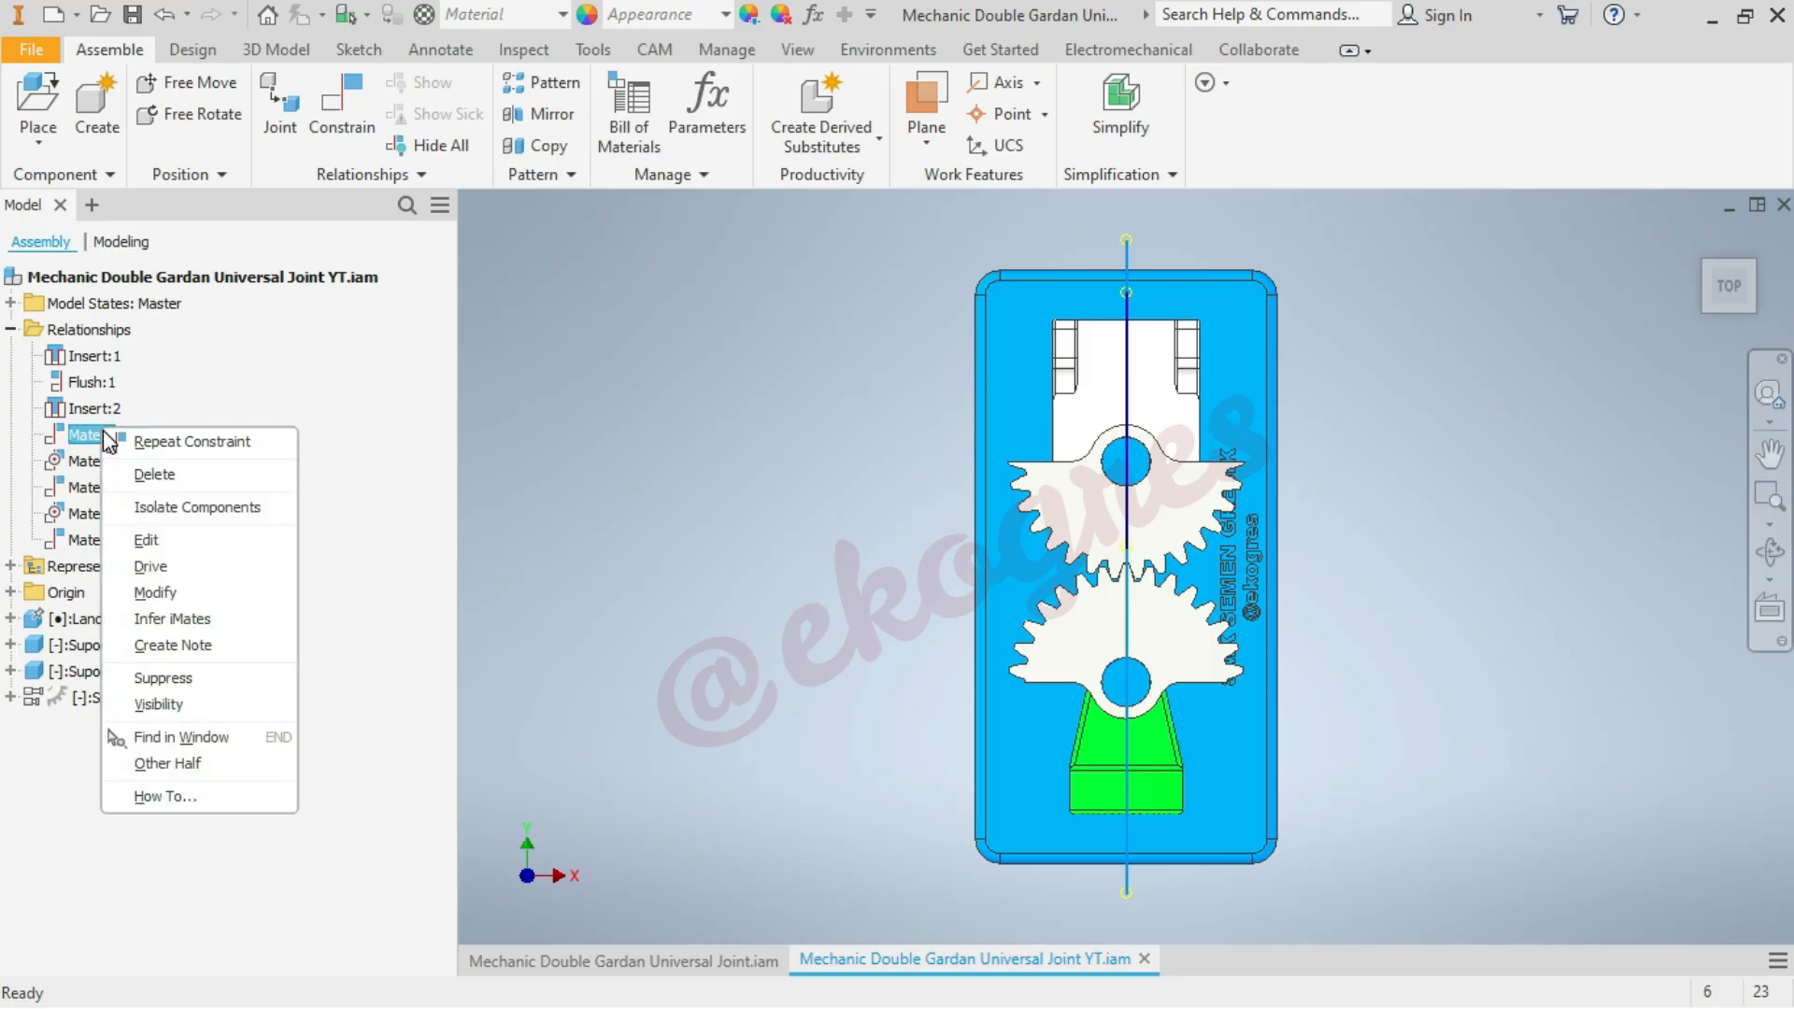
pyautogui.click(163, 678)
pyautogui.click(1696, 239)
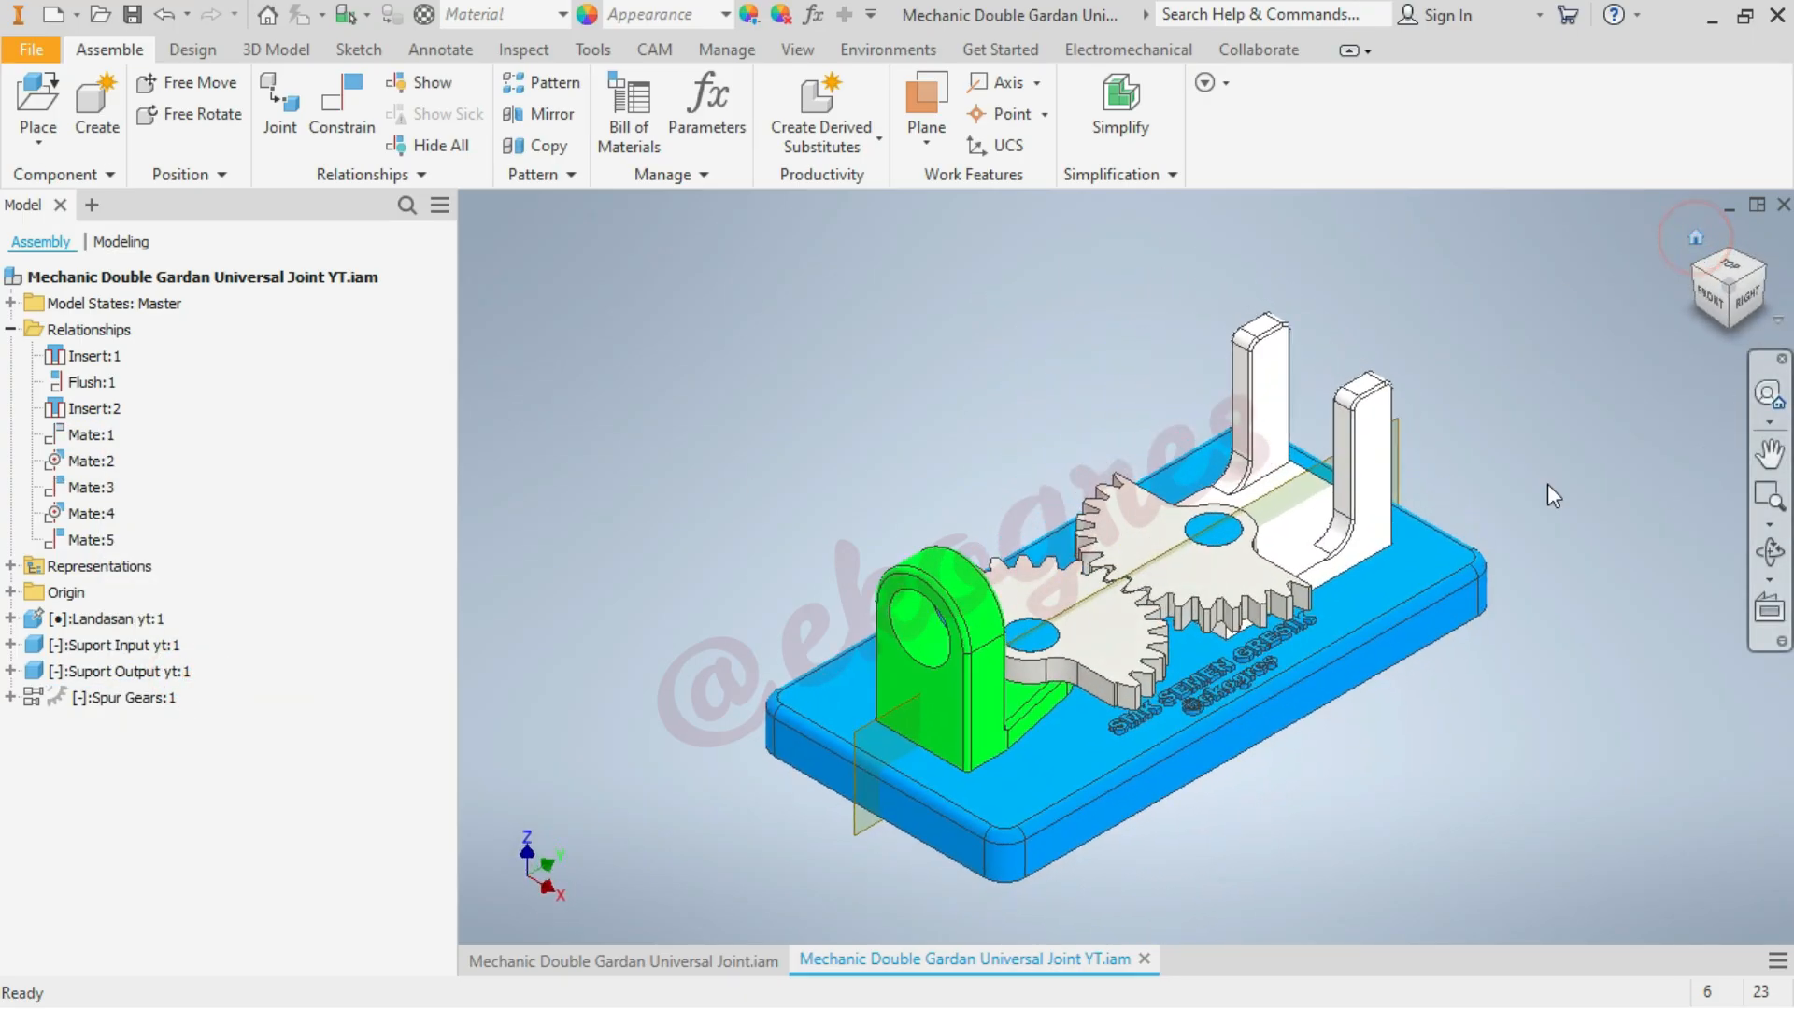
pyautogui.moveTo(1360, 488); pyautogui.dragTo(1458, 467)
pyautogui.click(1556, 377)
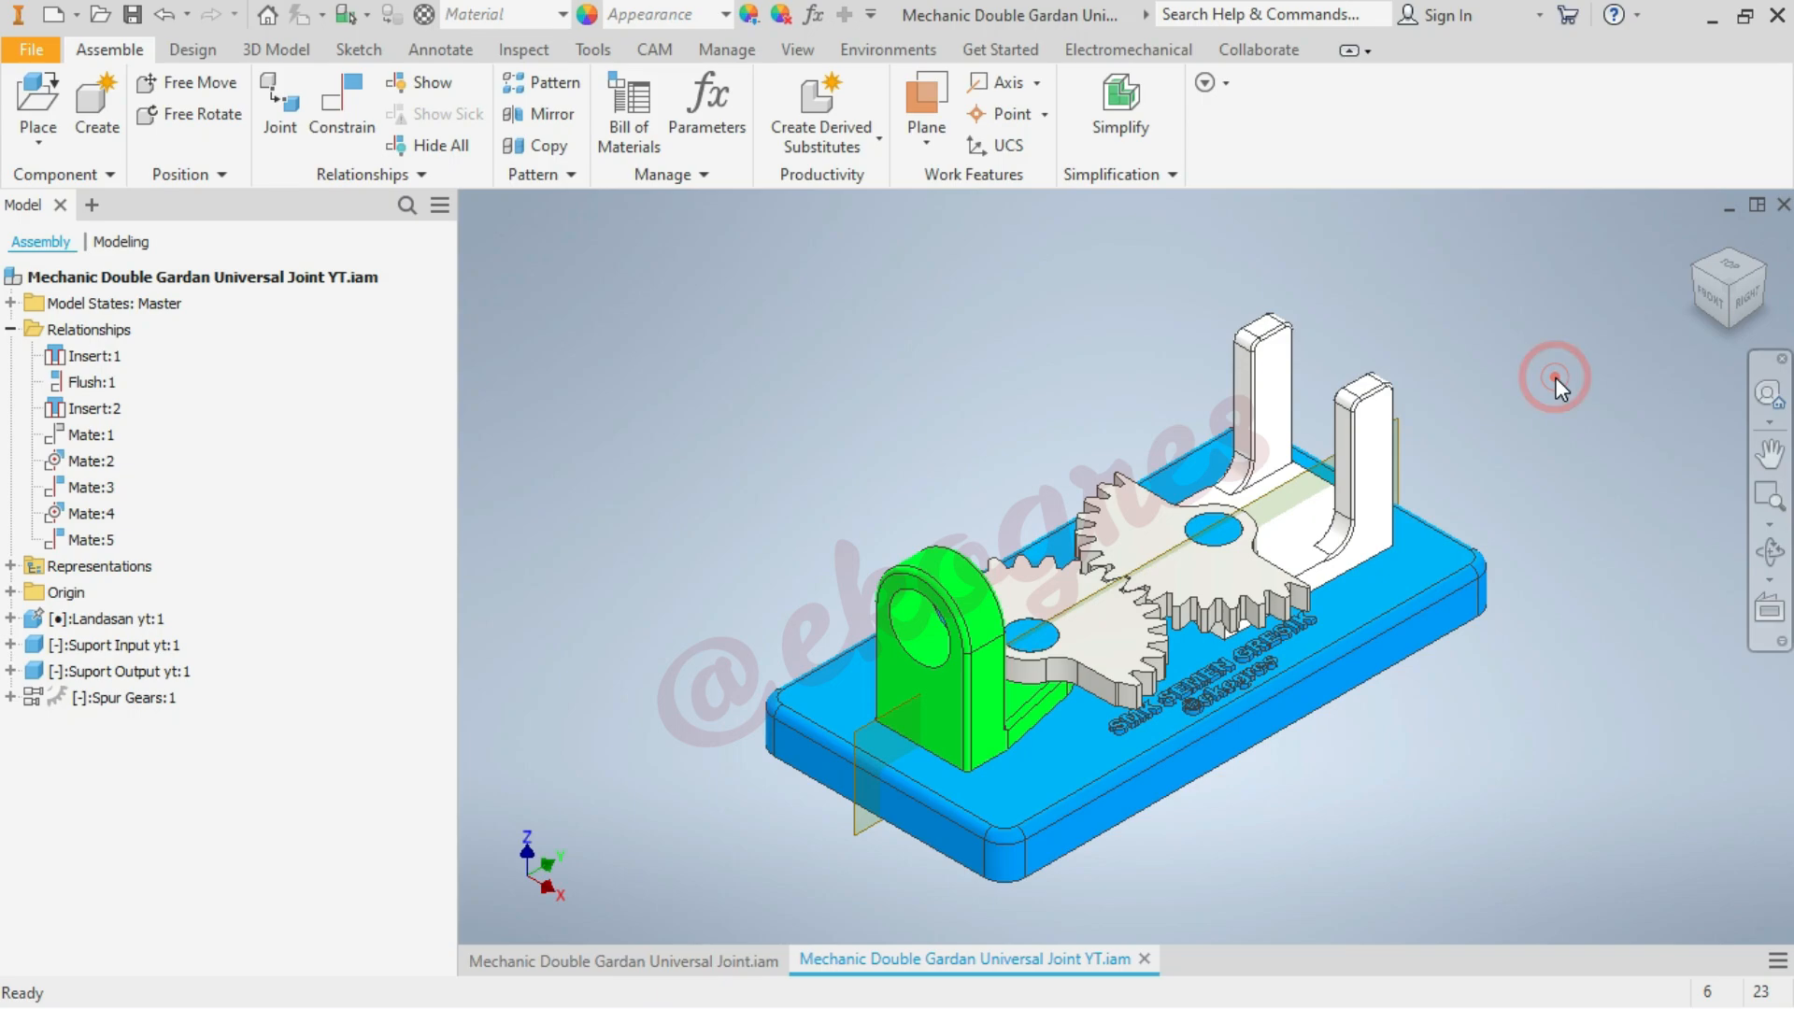
# Unsuppress the Mate:1 constraint that aligns the output support with the base plate
pyautogui.click(94, 436)
pyautogui.rightClick(97, 434)
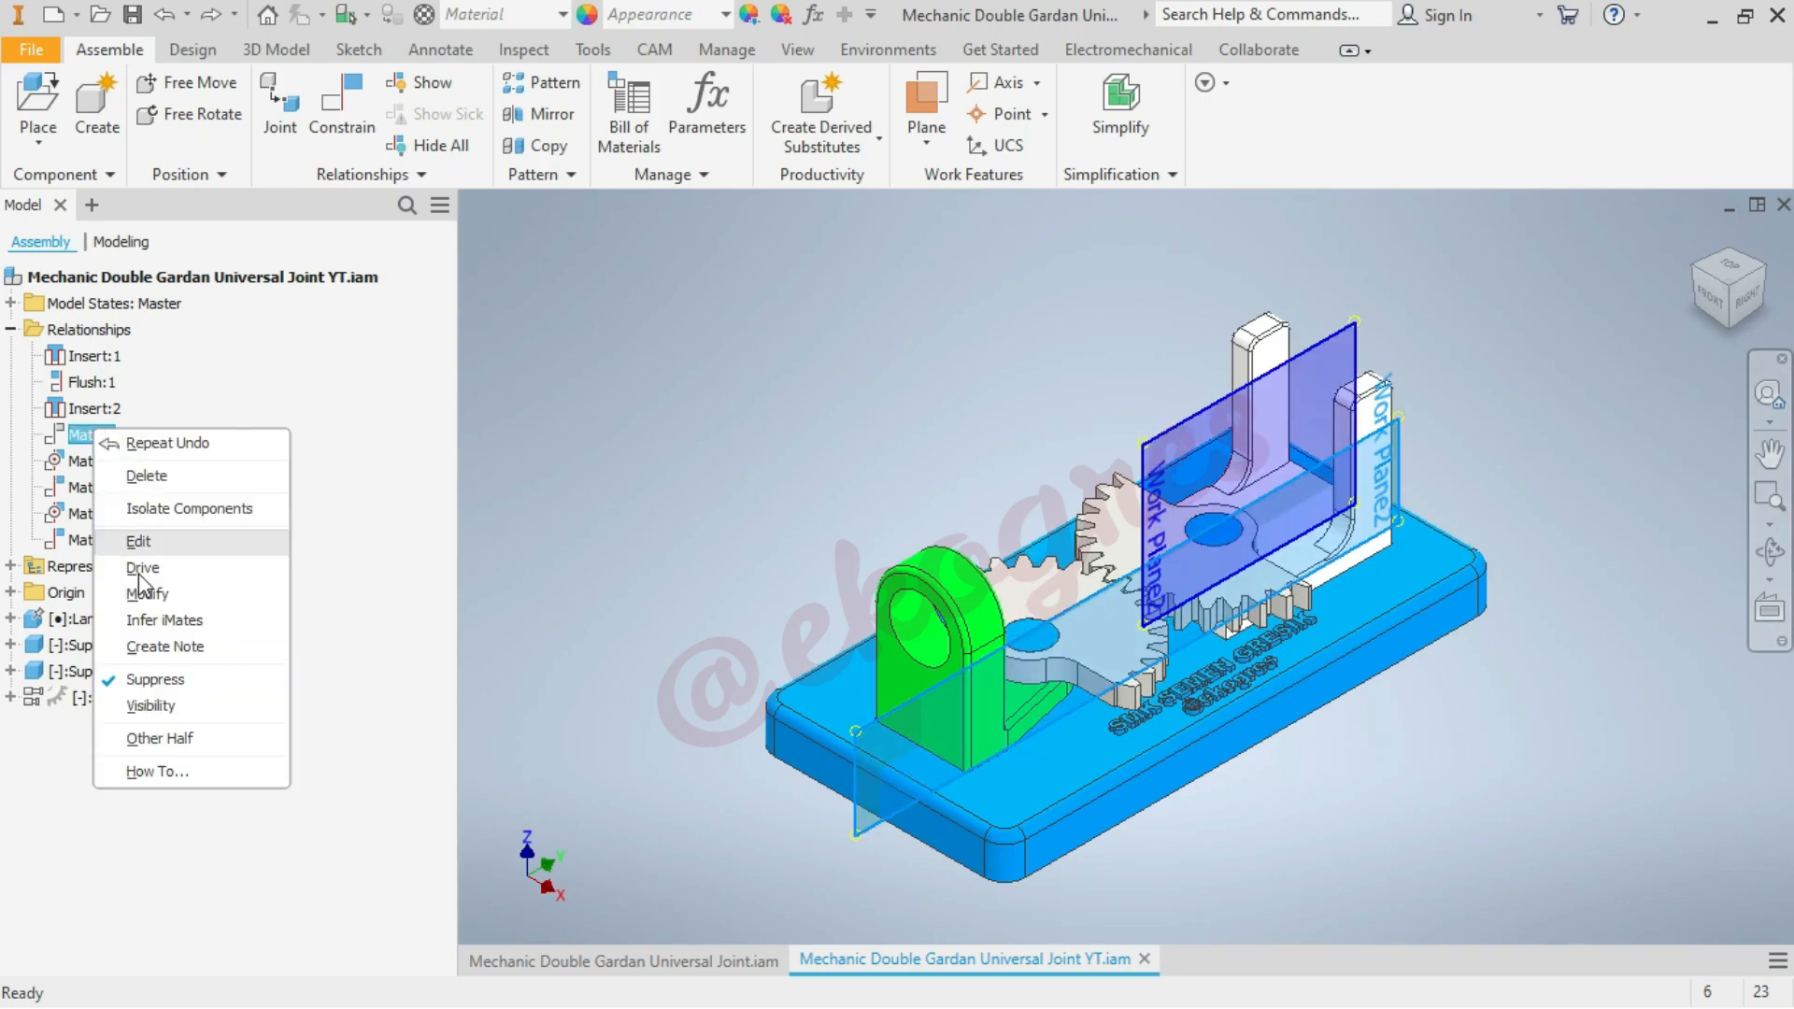
pyautogui.click(181, 678)
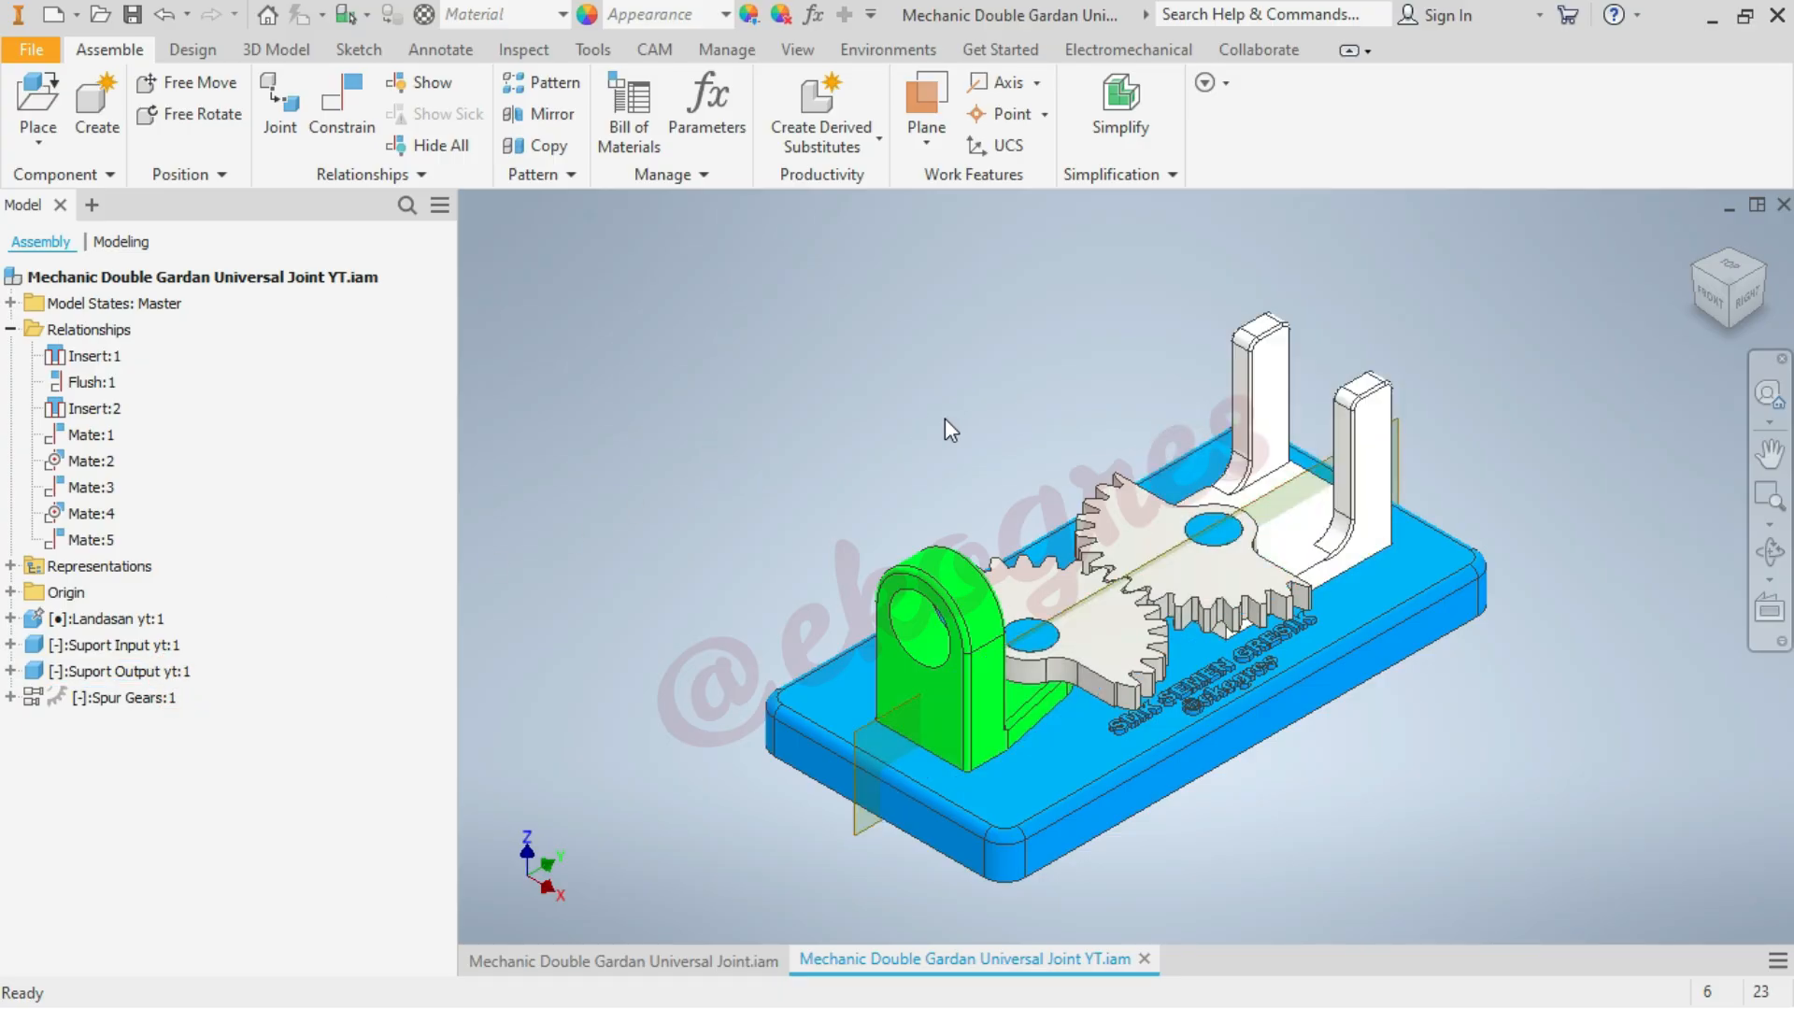
# Start placing a component and browse to the Upload Youtube folder inside TUTORIAL MECHANICAL, Mechanic Double Gardan Universal Joint
pyautogui.scroll(1, 1056, 425)
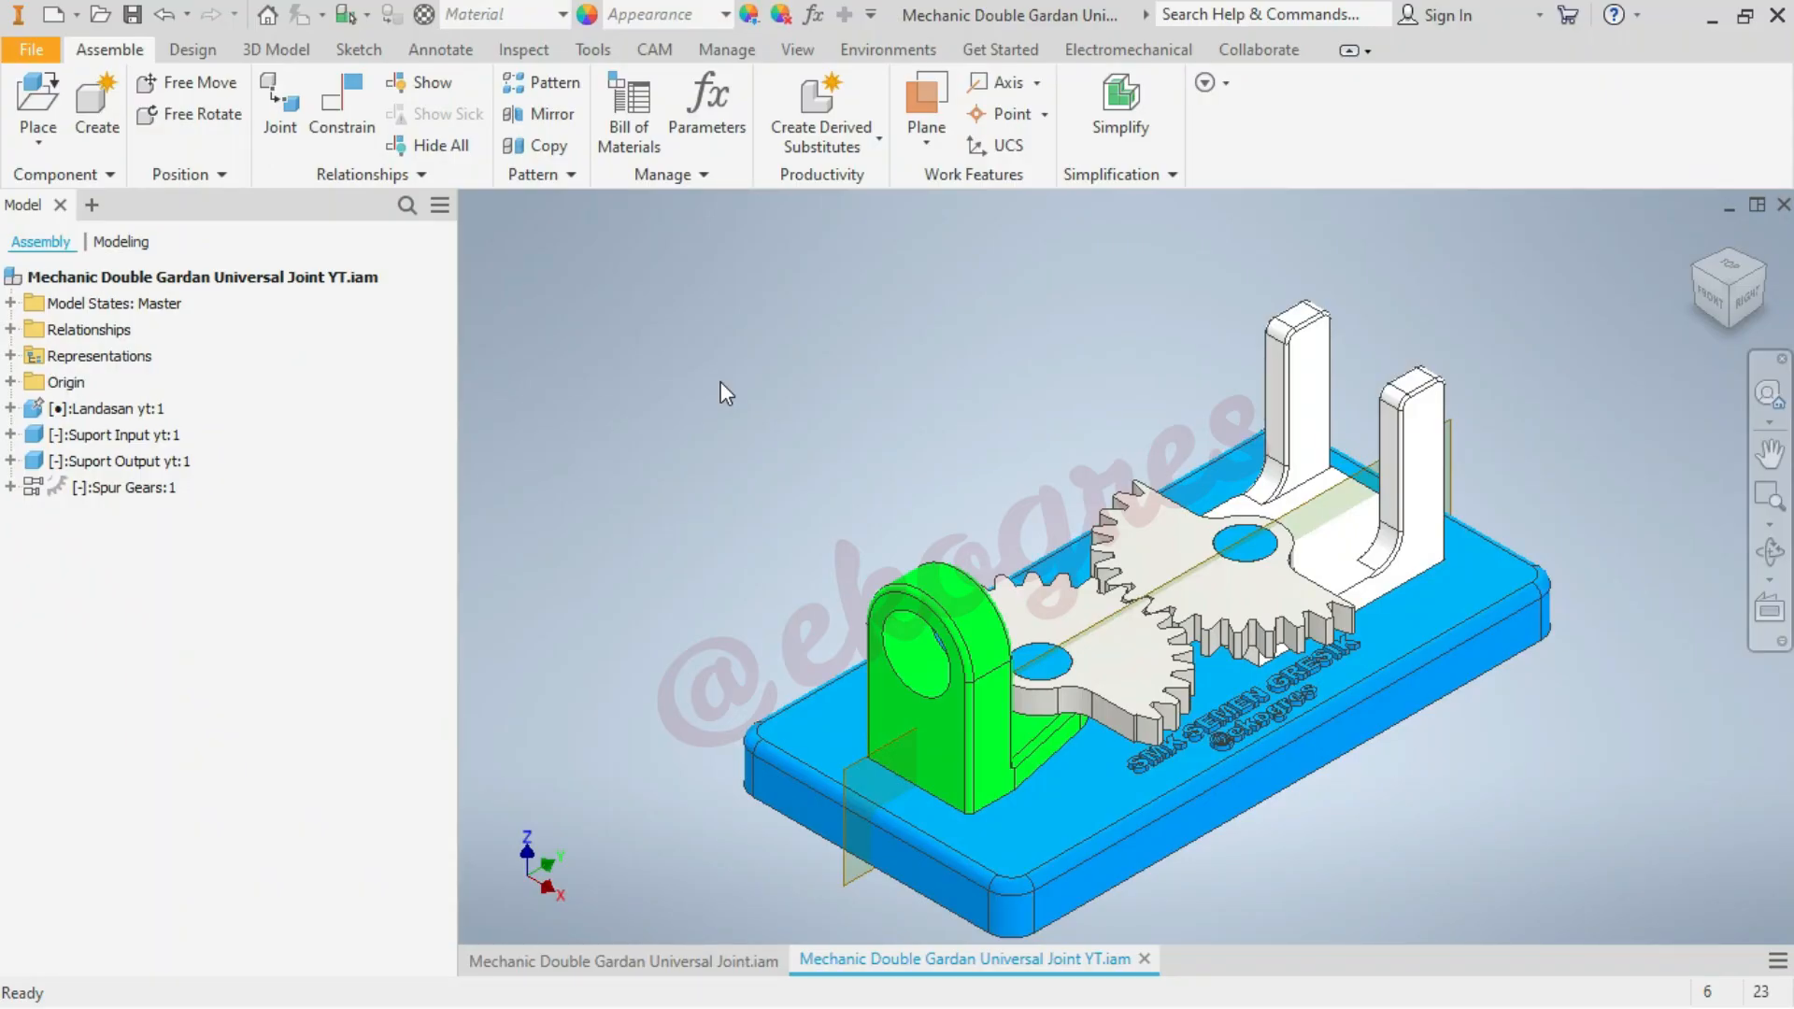
pyautogui.click(35, 98)
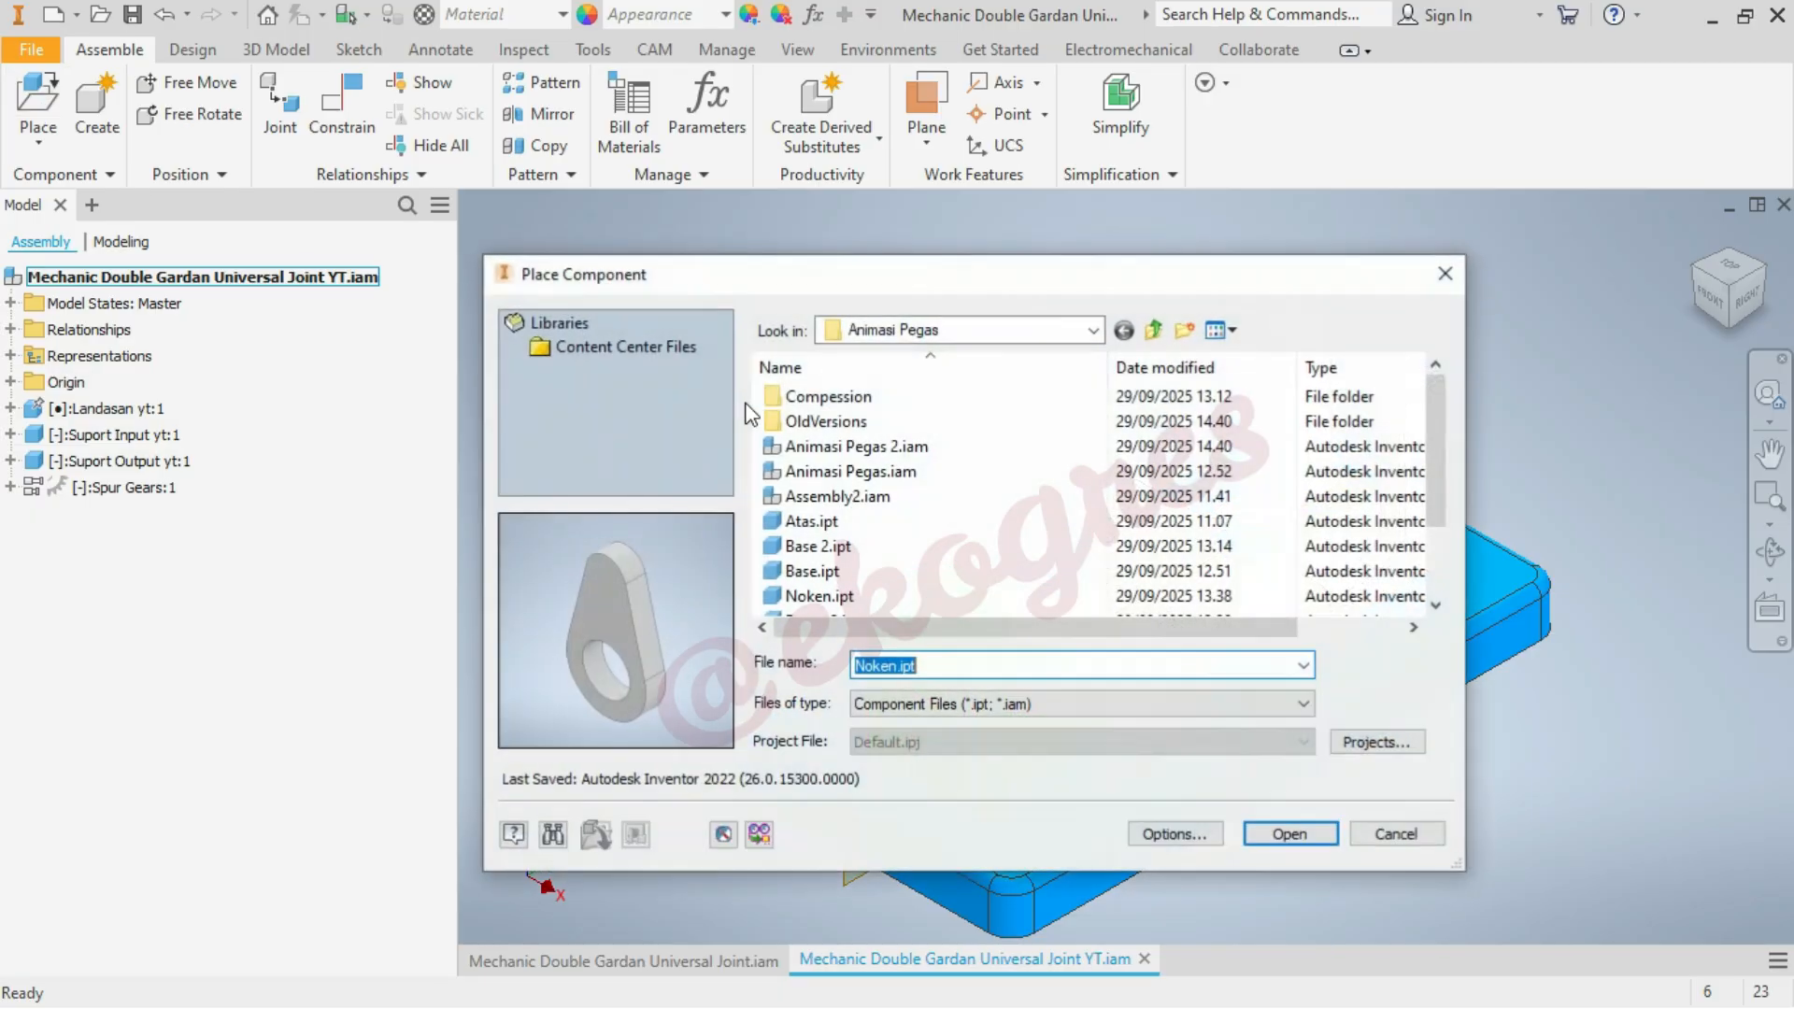
pyautogui.click(993, 330)
pyautogui.click(922, 713)
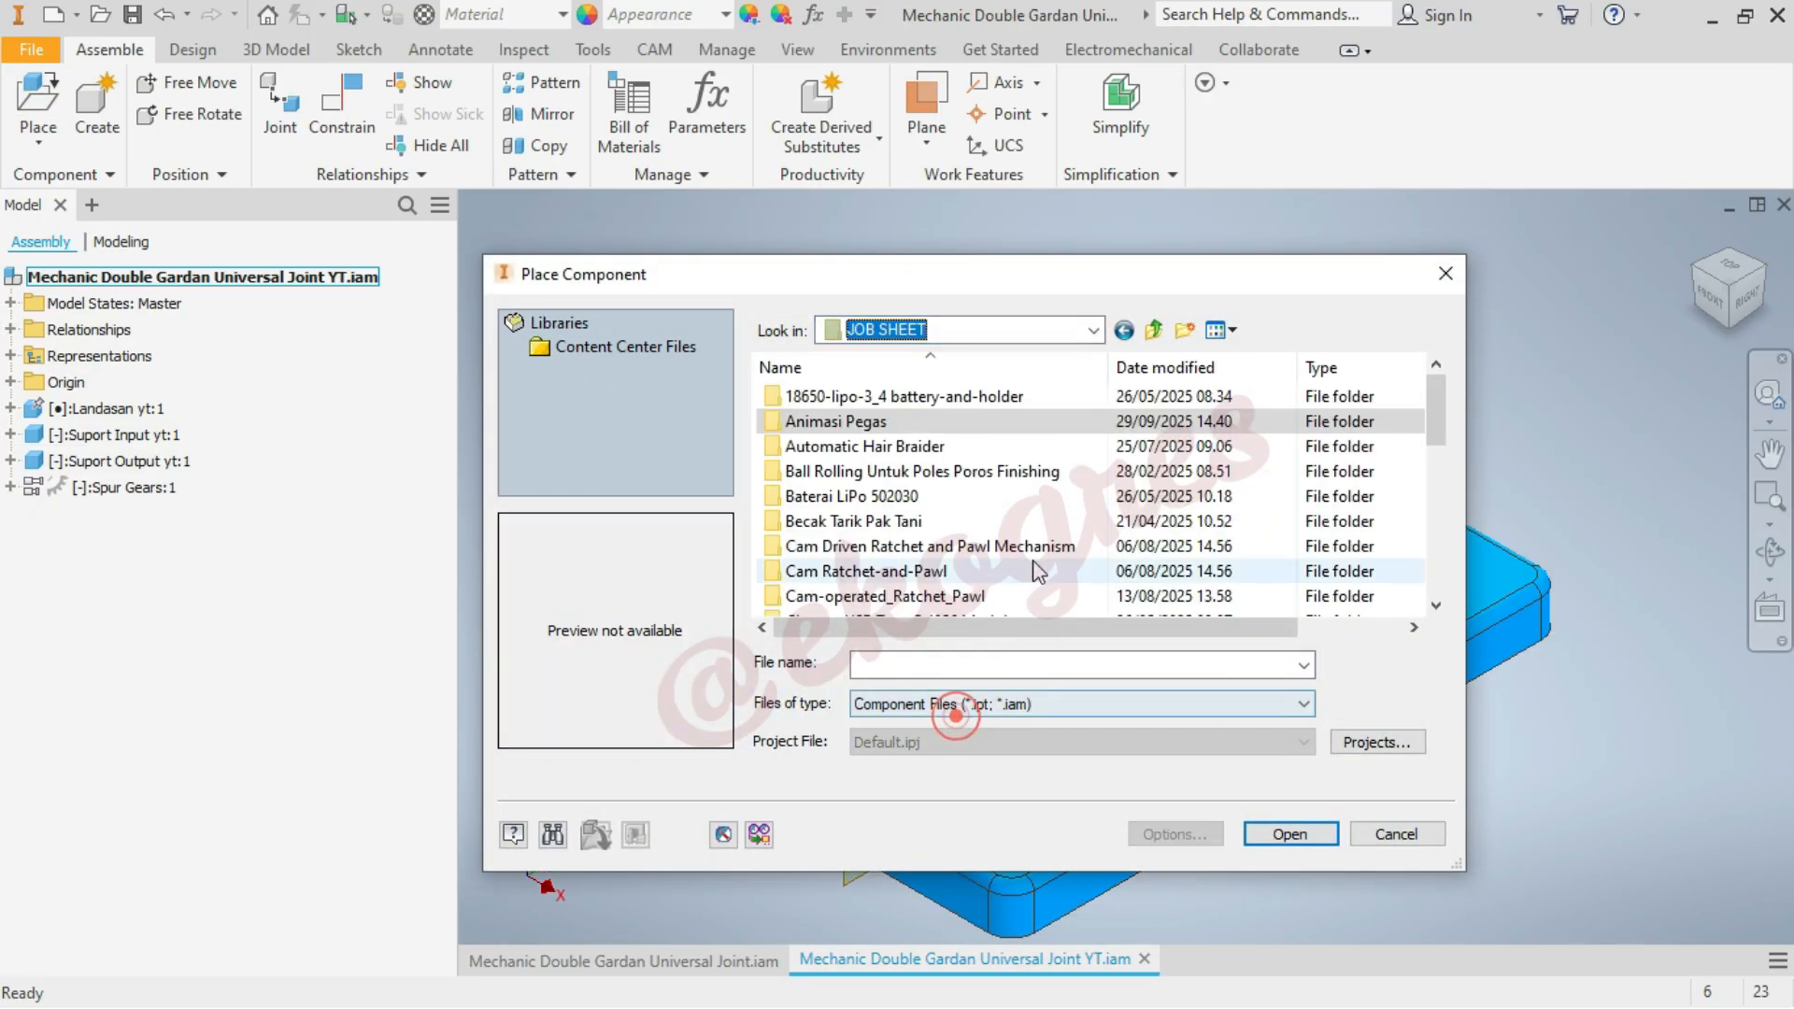
pyautogui.scroll(-10, 1032, 566)
pyautogui.doubleClick(949, 595)
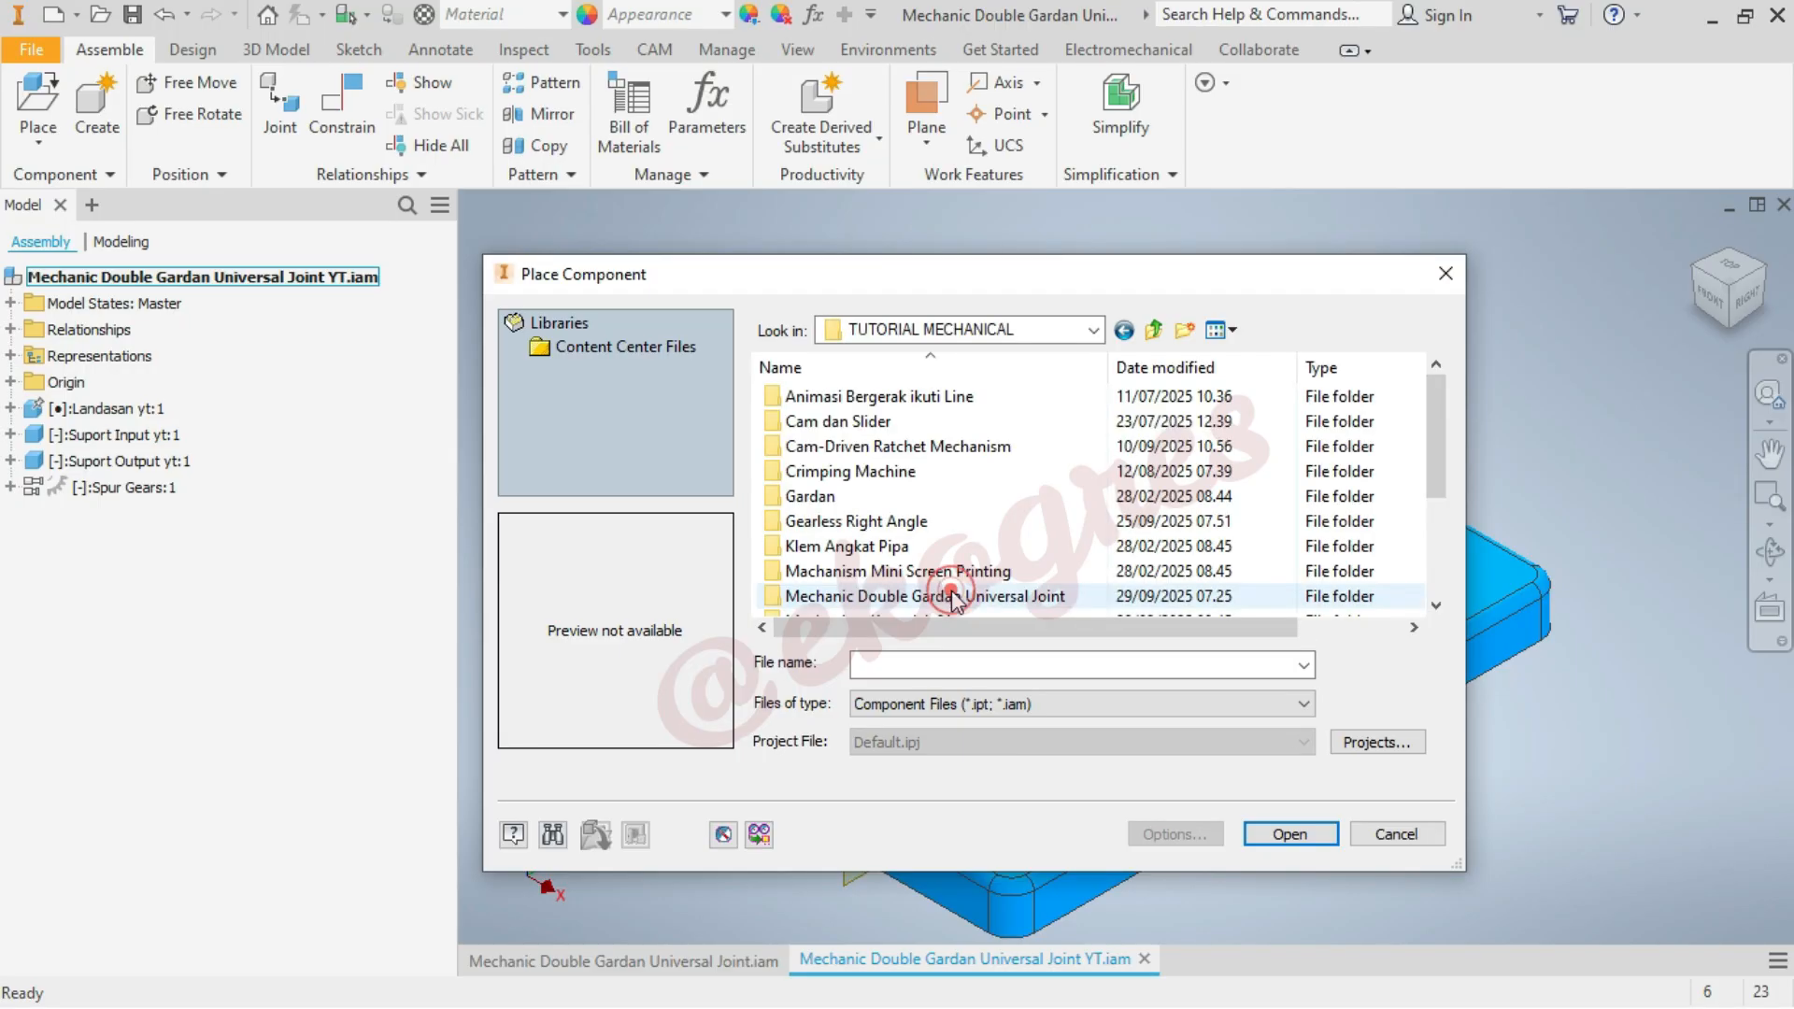
pyautogui.doubleClick(989, 598)
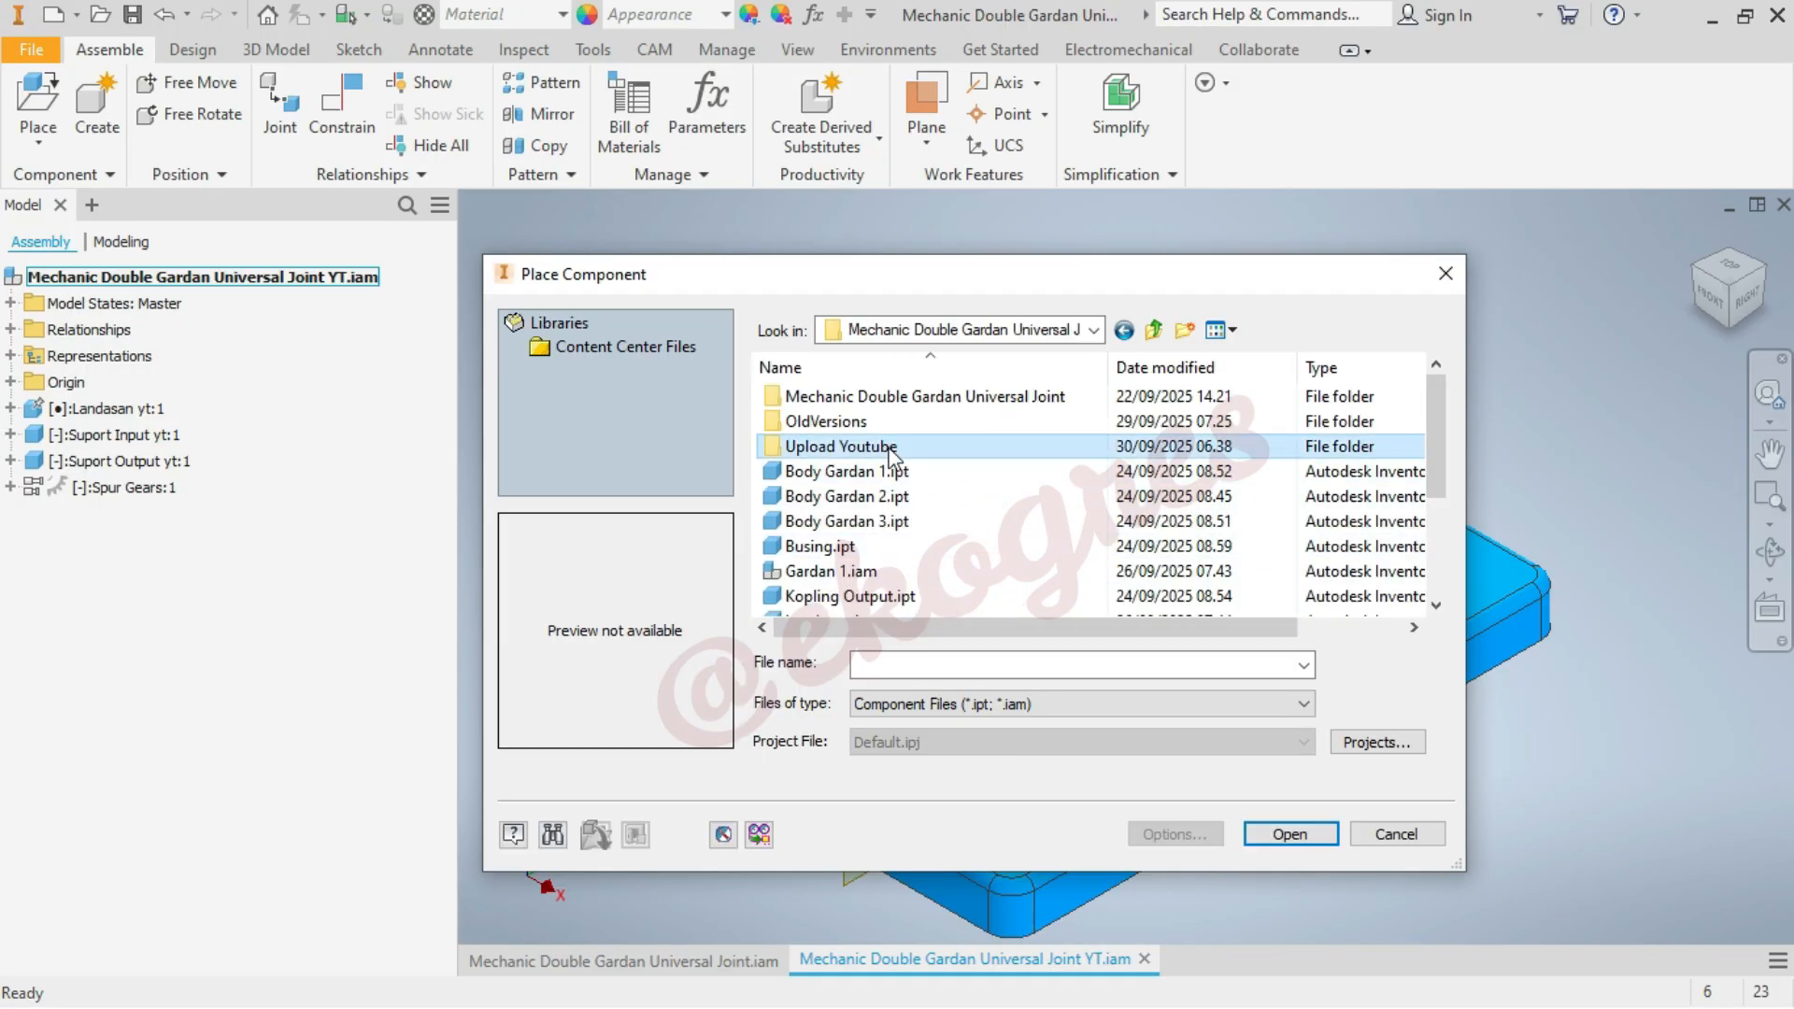
pyautogui.doubleClick(892, 447)
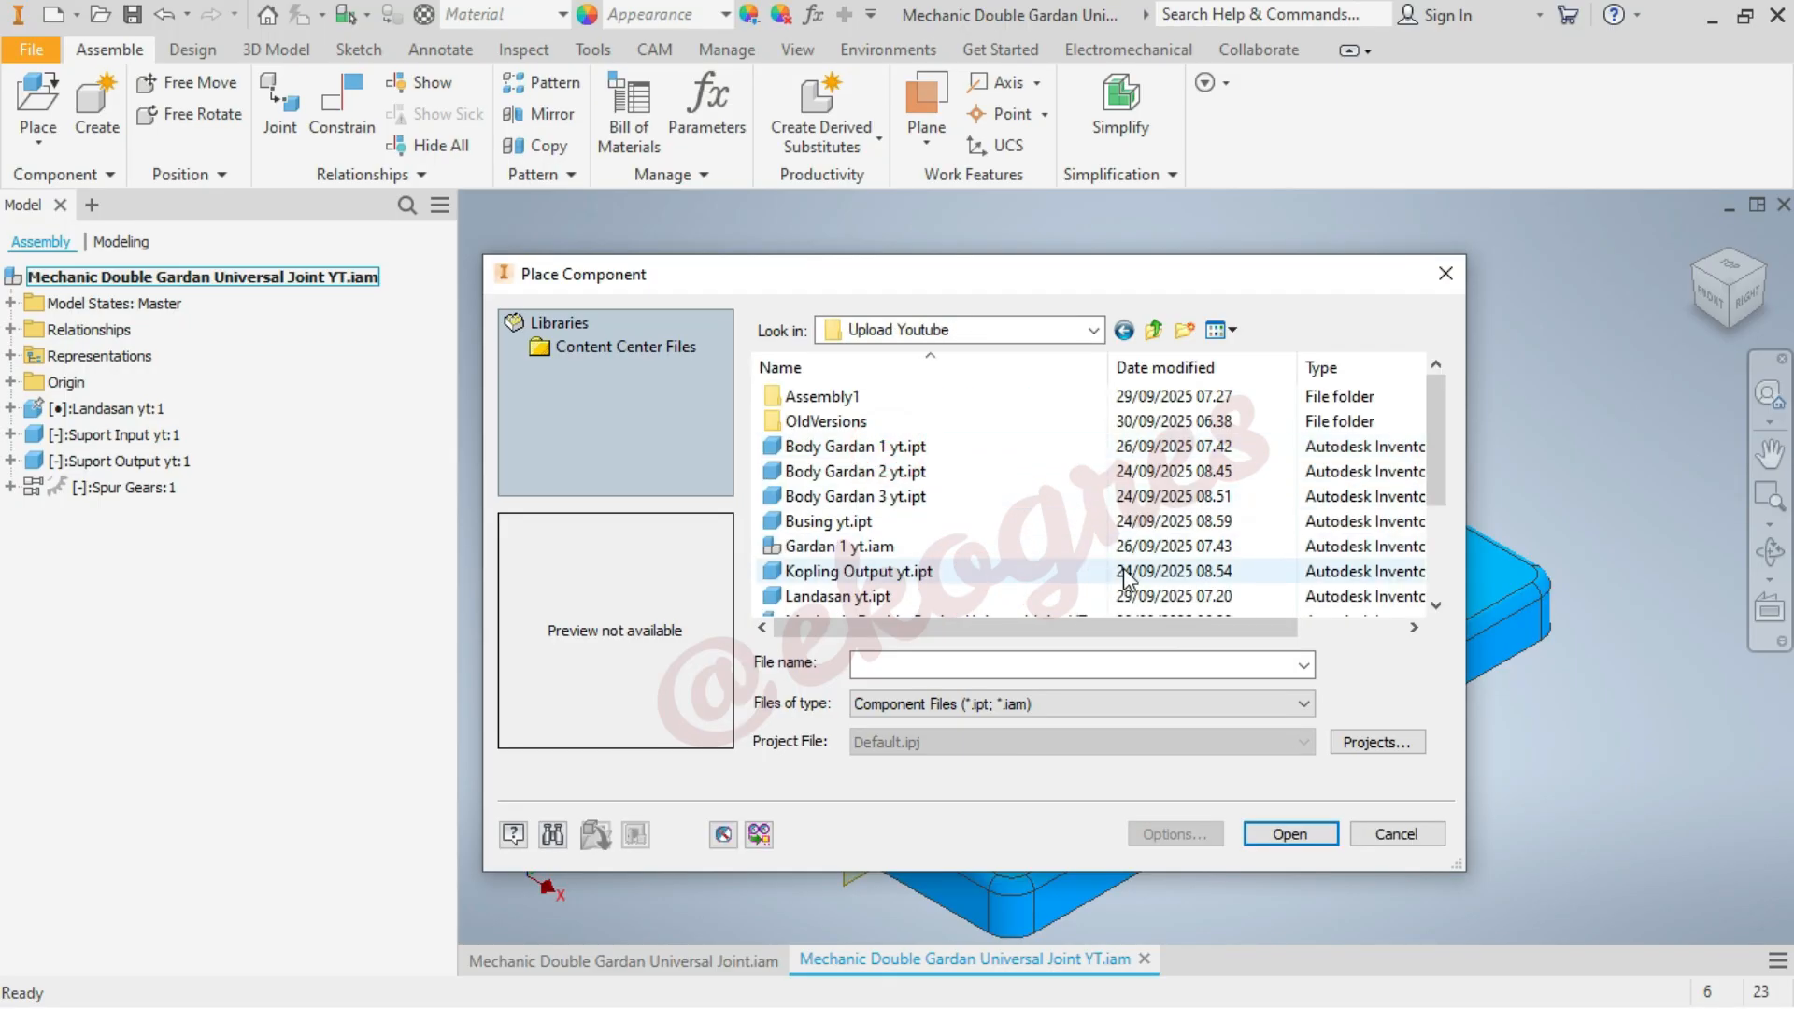
# Insert one instance of Body Gardan 1 yt.ipt in the empty space behind the green support
pyautogui.click(938, 447)
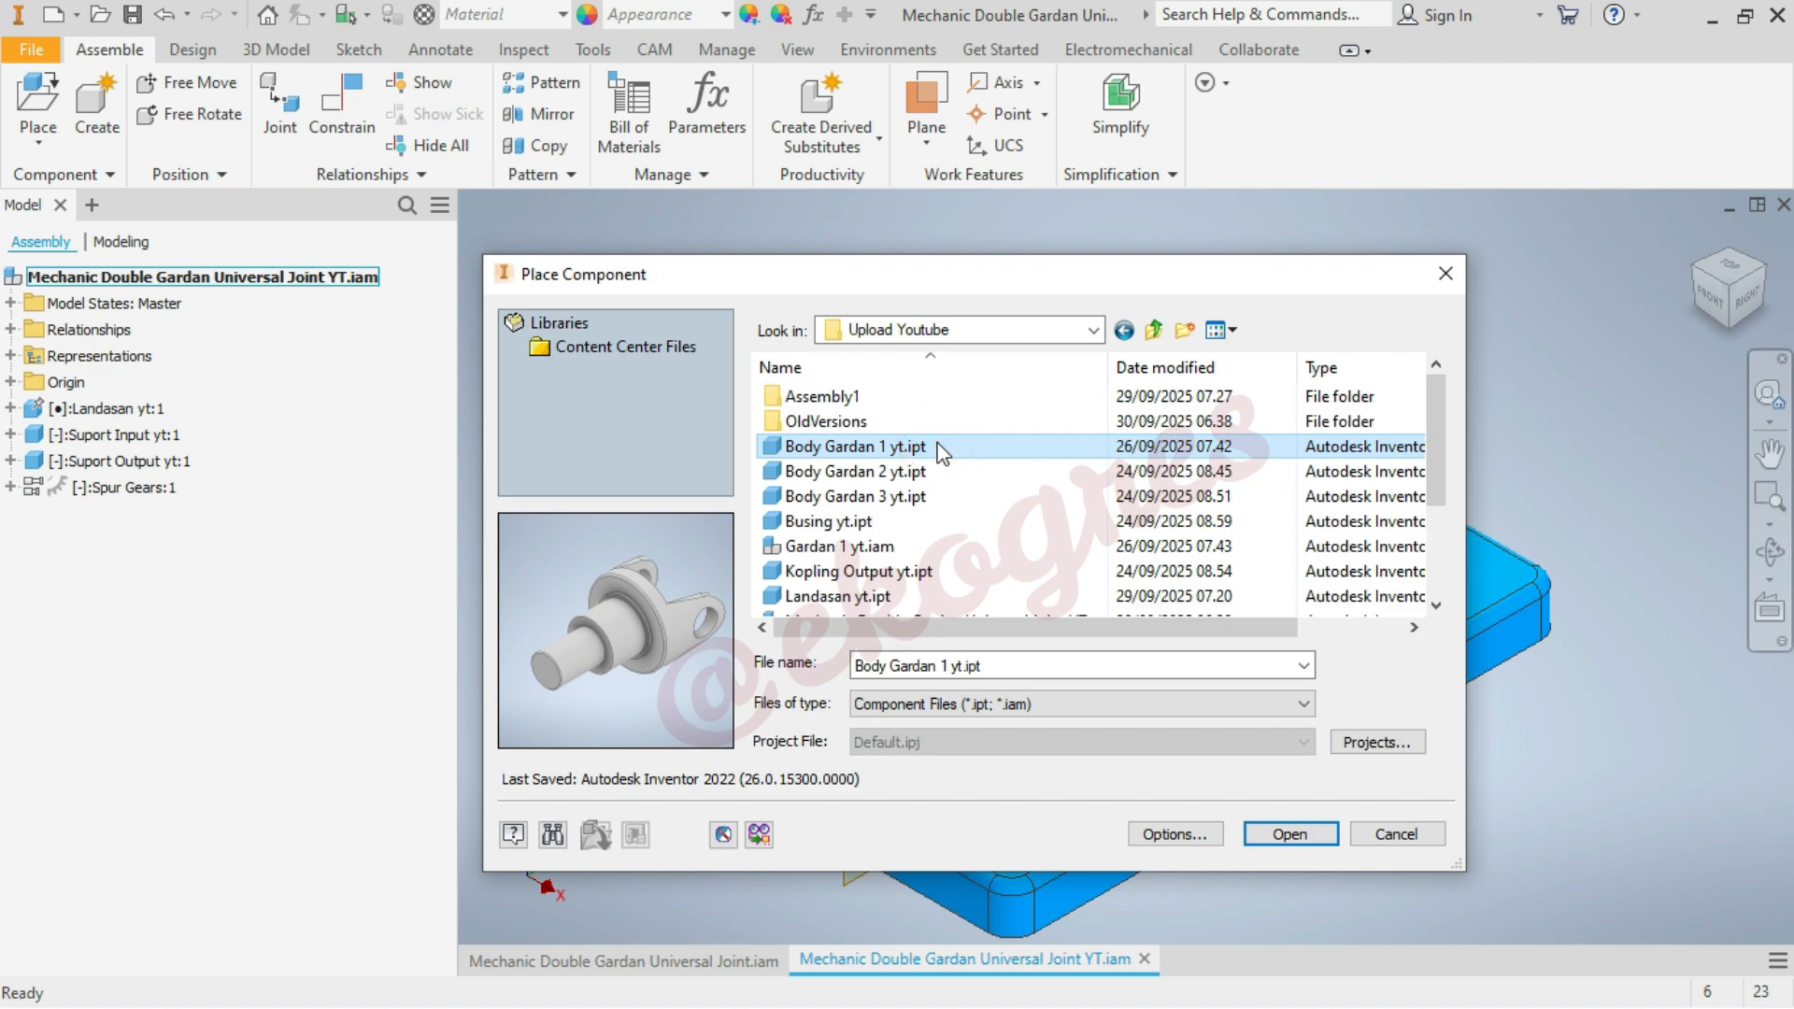
pyautogui.click(1290, 834)
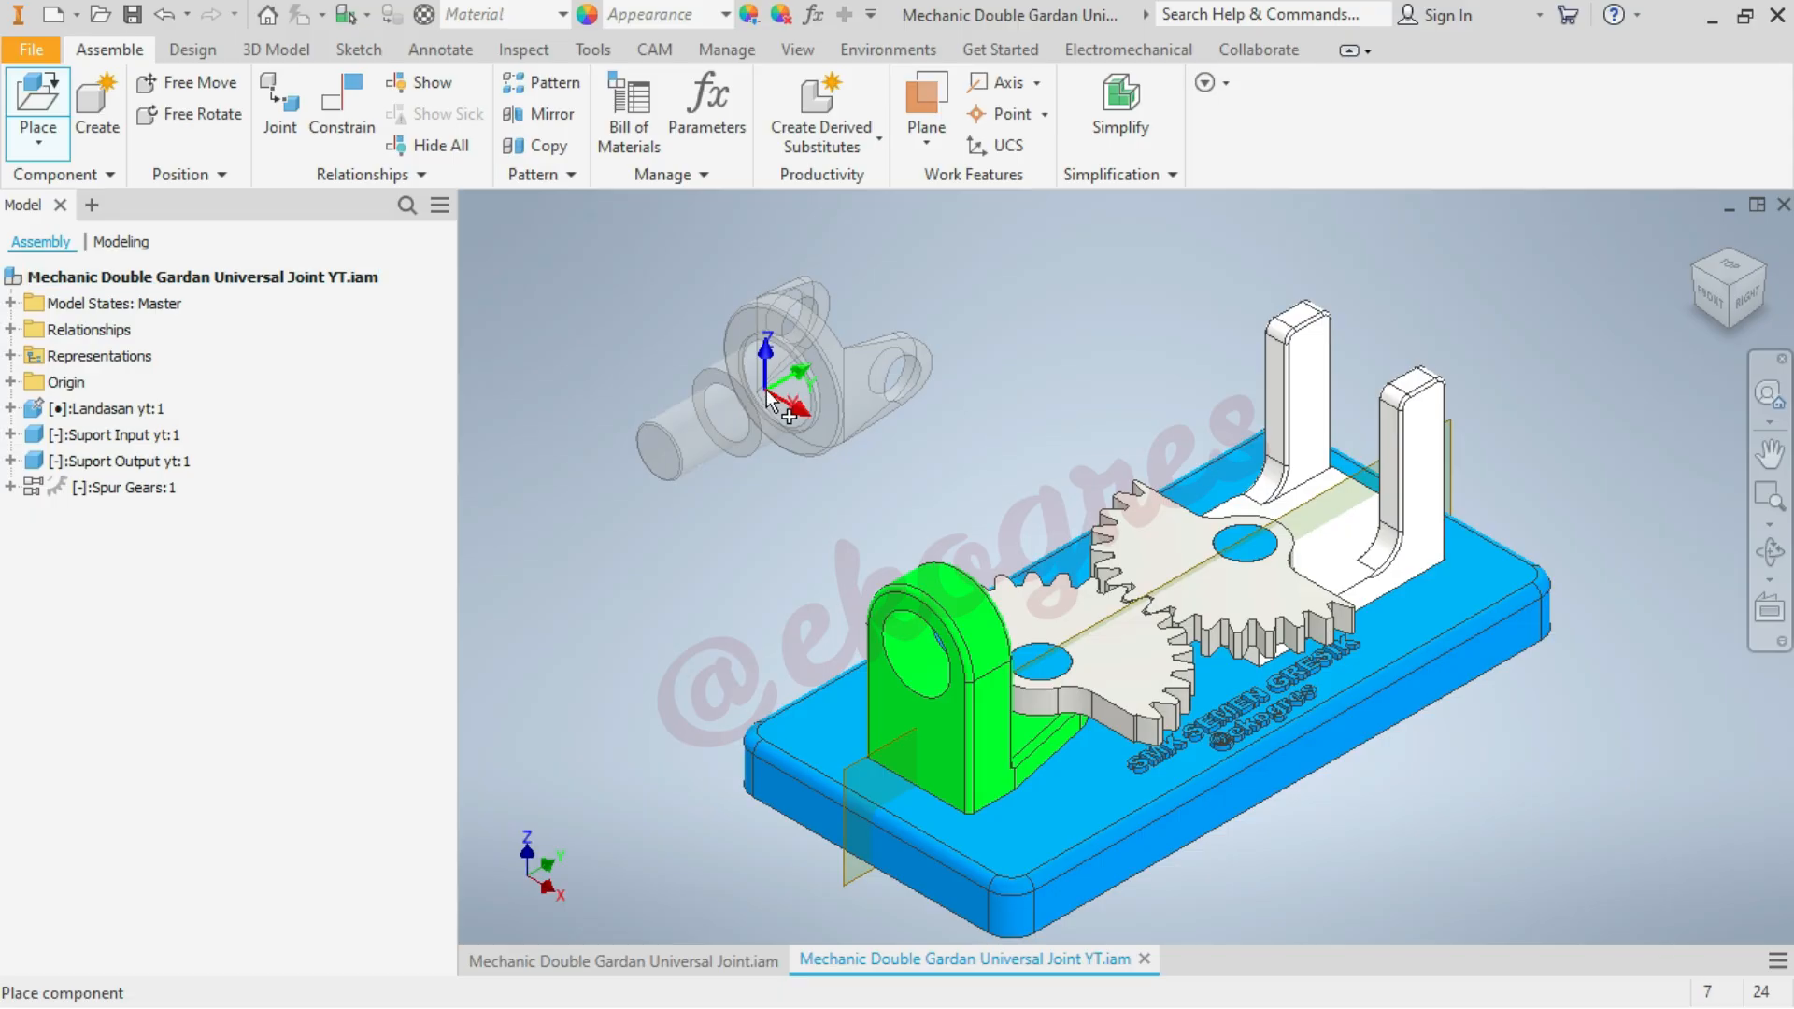
pyautogui.click(766, 398)
pyautogui.rightClick(1084, 360)
pyautogui.click(1152, 357)
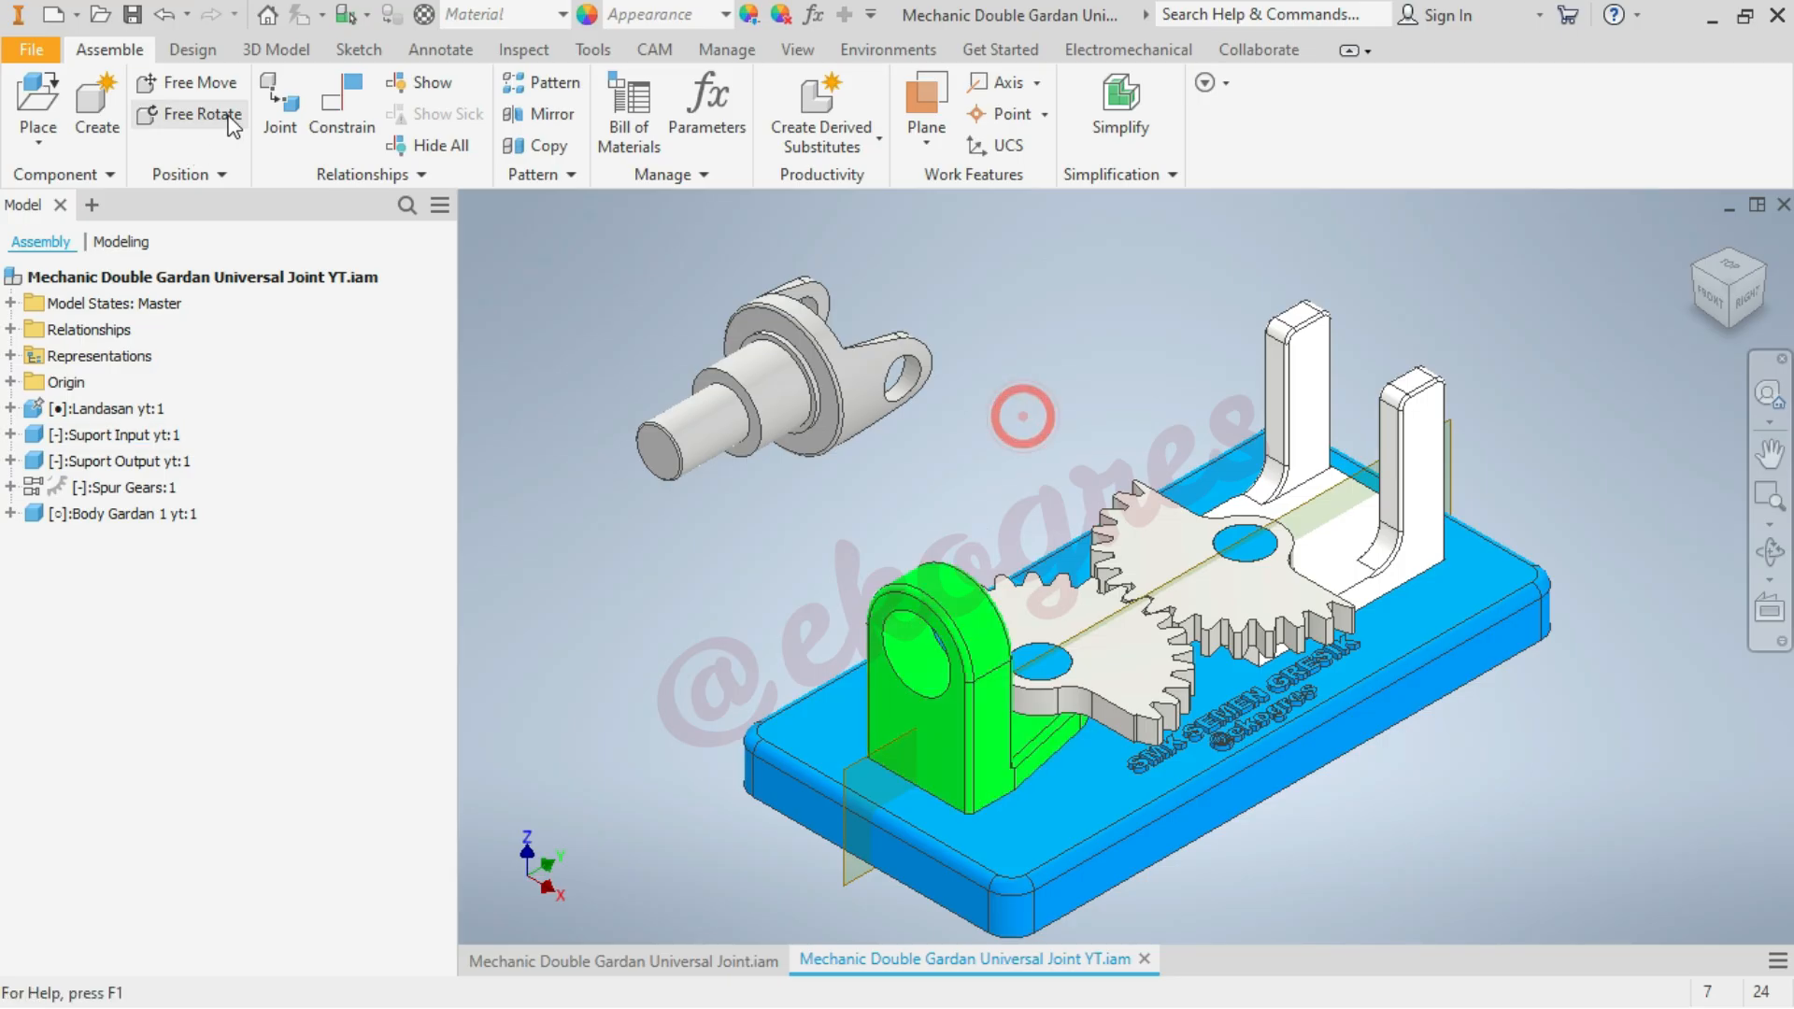
# Add an Insert constraint with 0 mm offset between Body Gardan 1's circular shoulder edge and the green support's bore edge
pyautogui.click(355, 136)
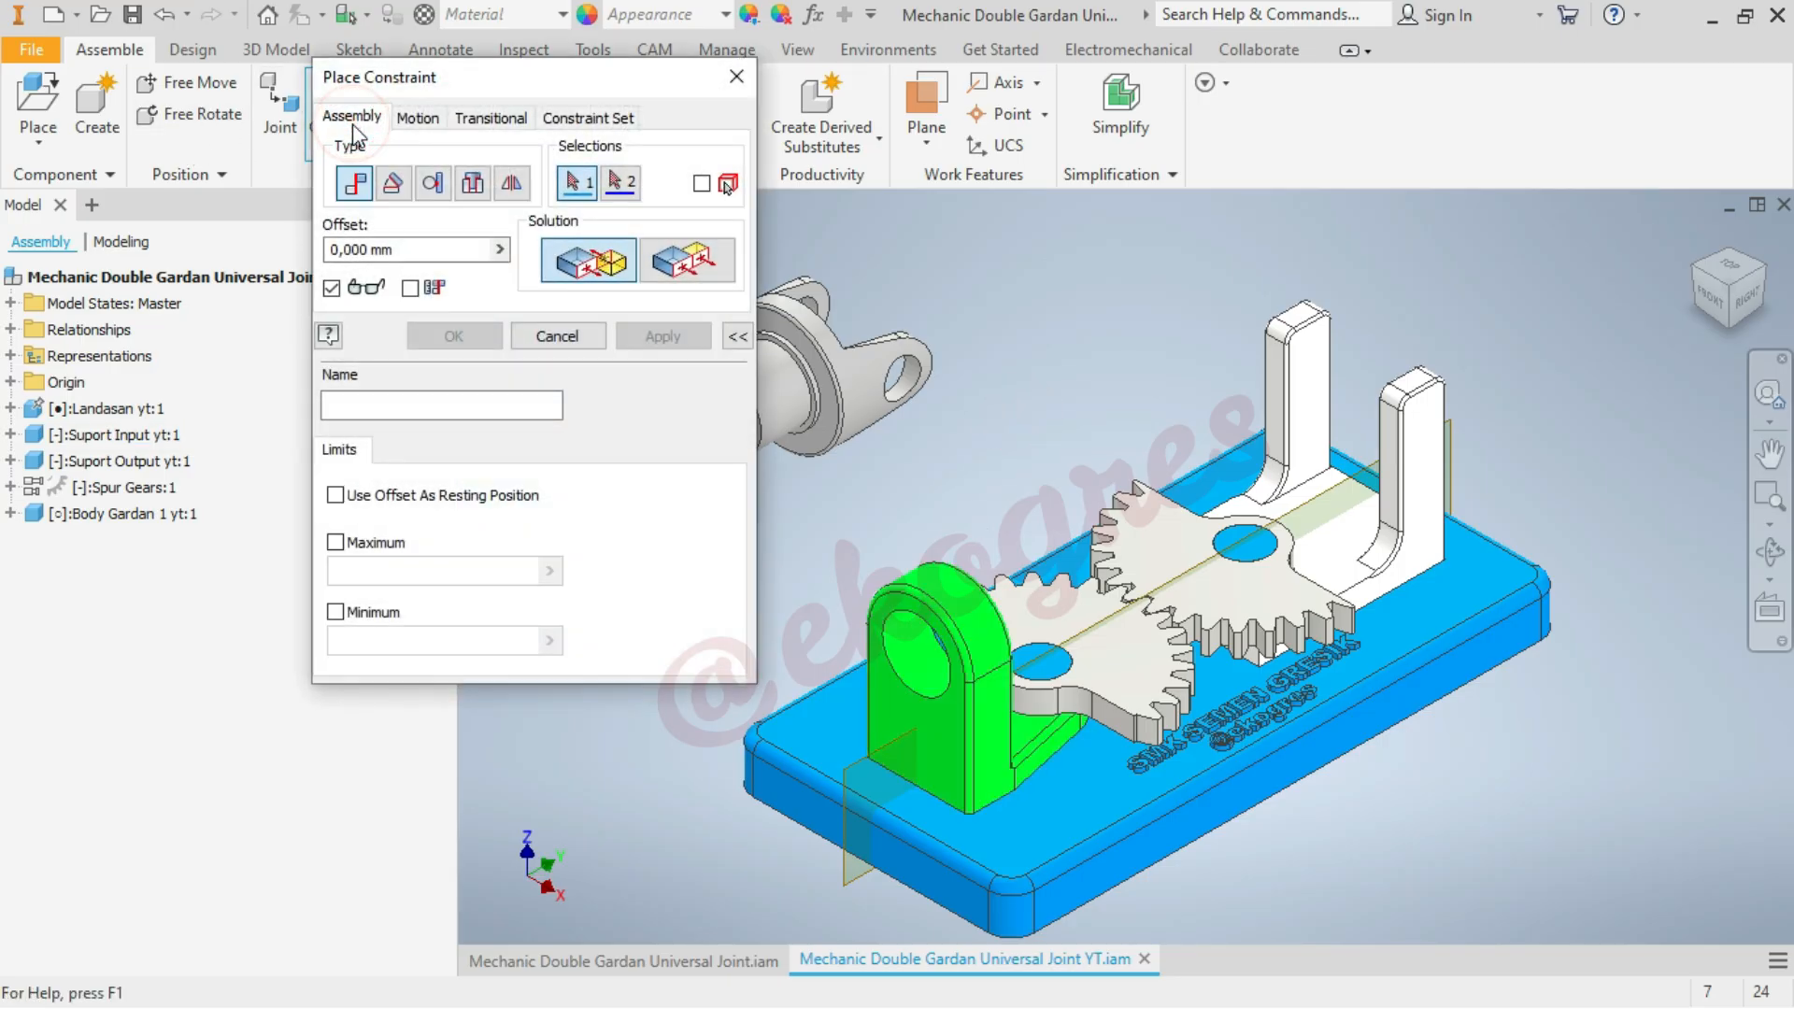
pyautogui.click(472, 184)
pyautogui.scroll(3, 1001, 288)
pyautogui.scroll(-3, 1172, 288)
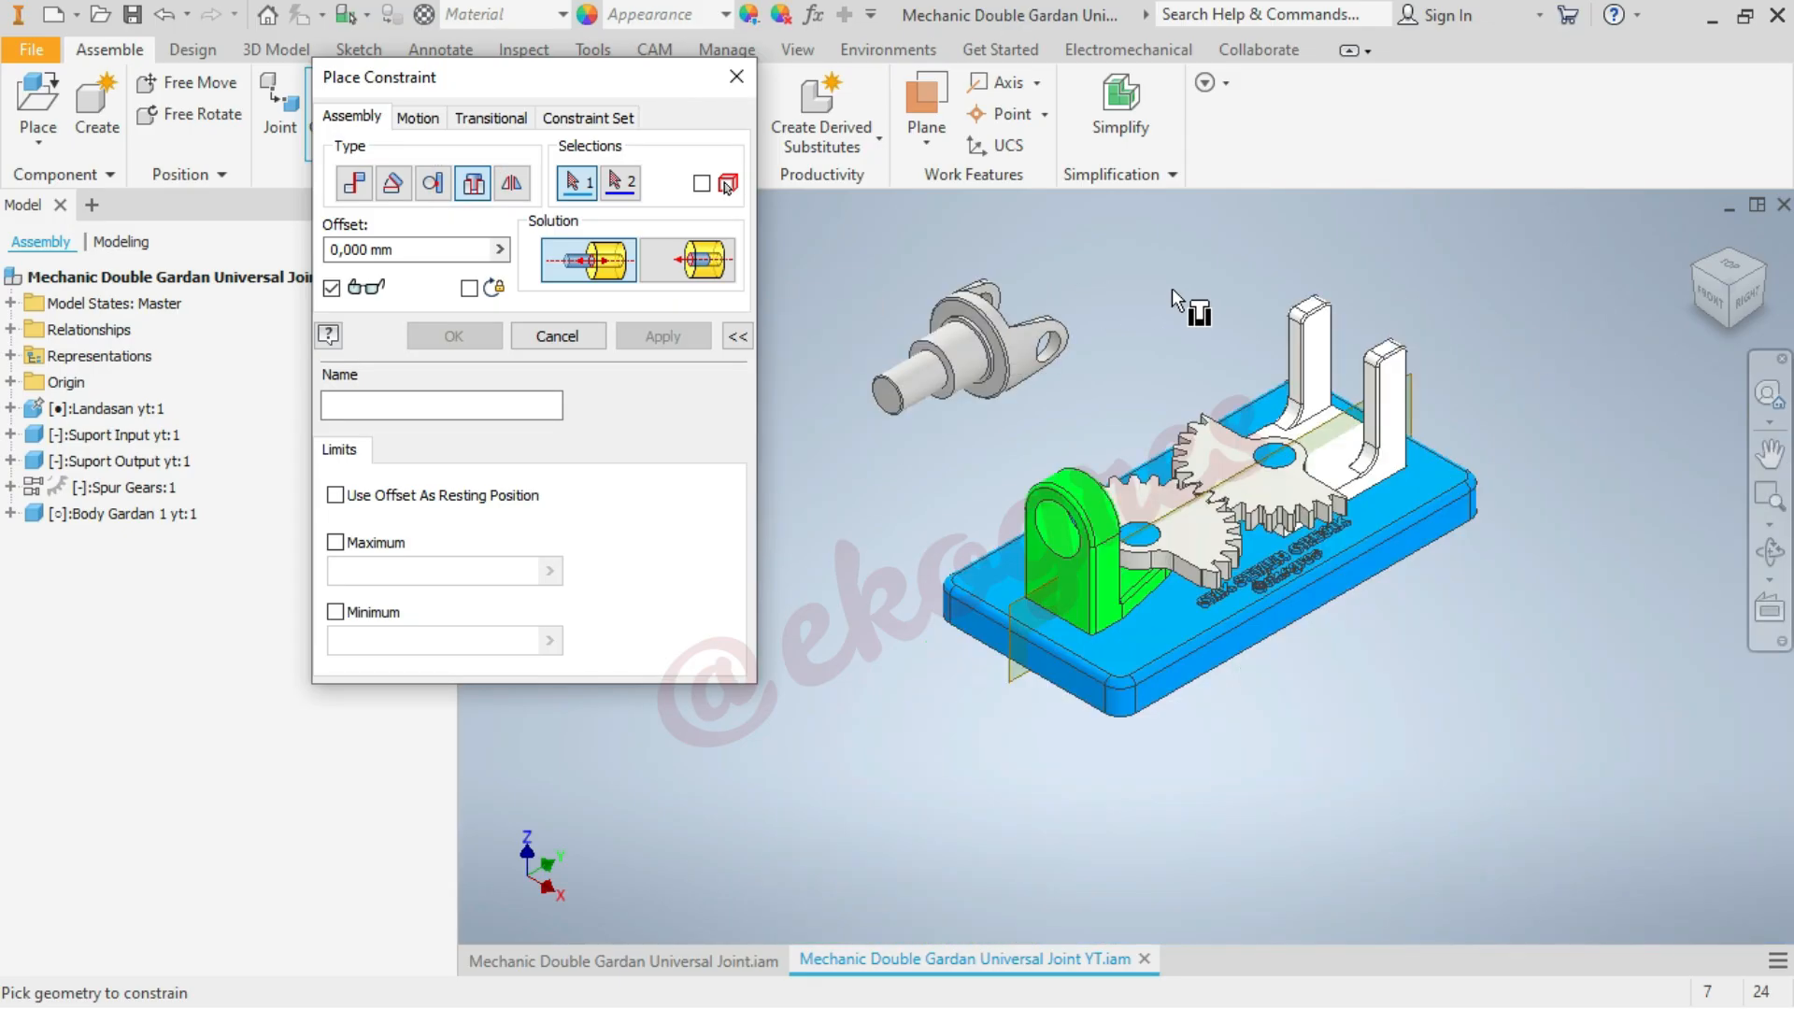
pyautogui.scroll(2, 1004, 322)
pyautogui.scroll(4, 1005, 323)
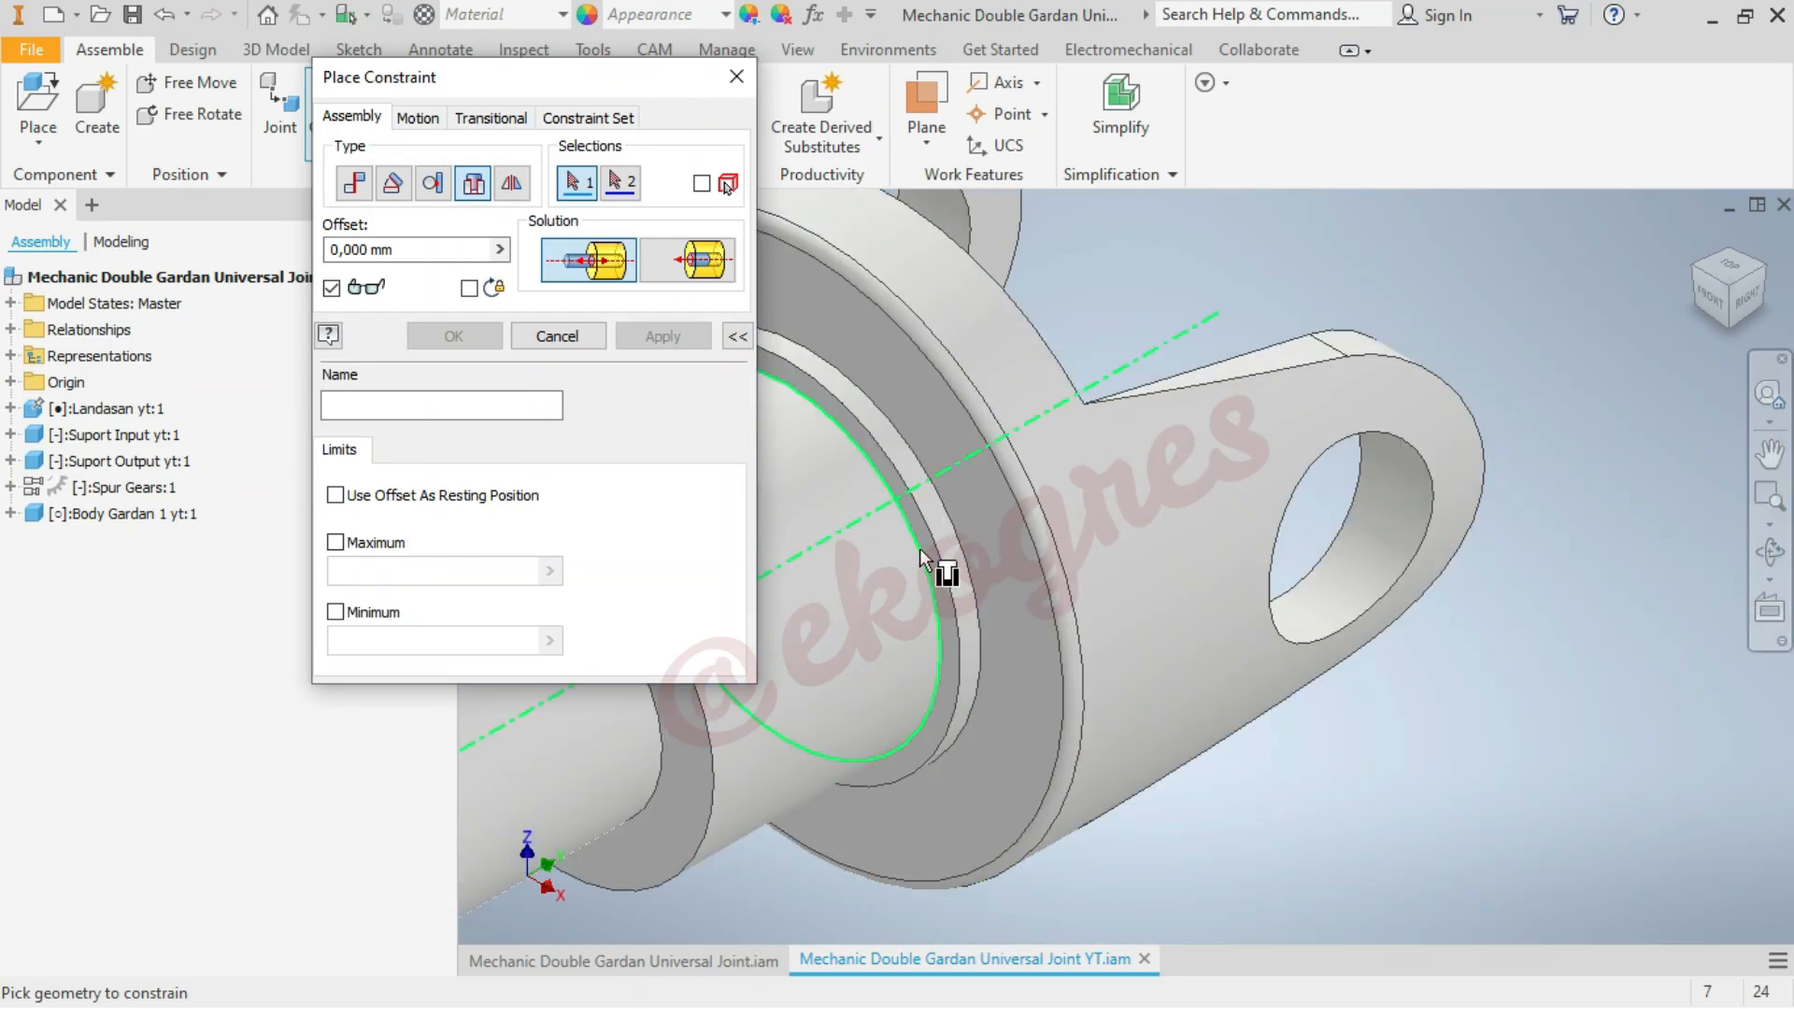
pyautogui.click(920, 548)
pyautogui.scroll(-4, 1372, 256)
pyautogui.scroll(3, 1573, 628)
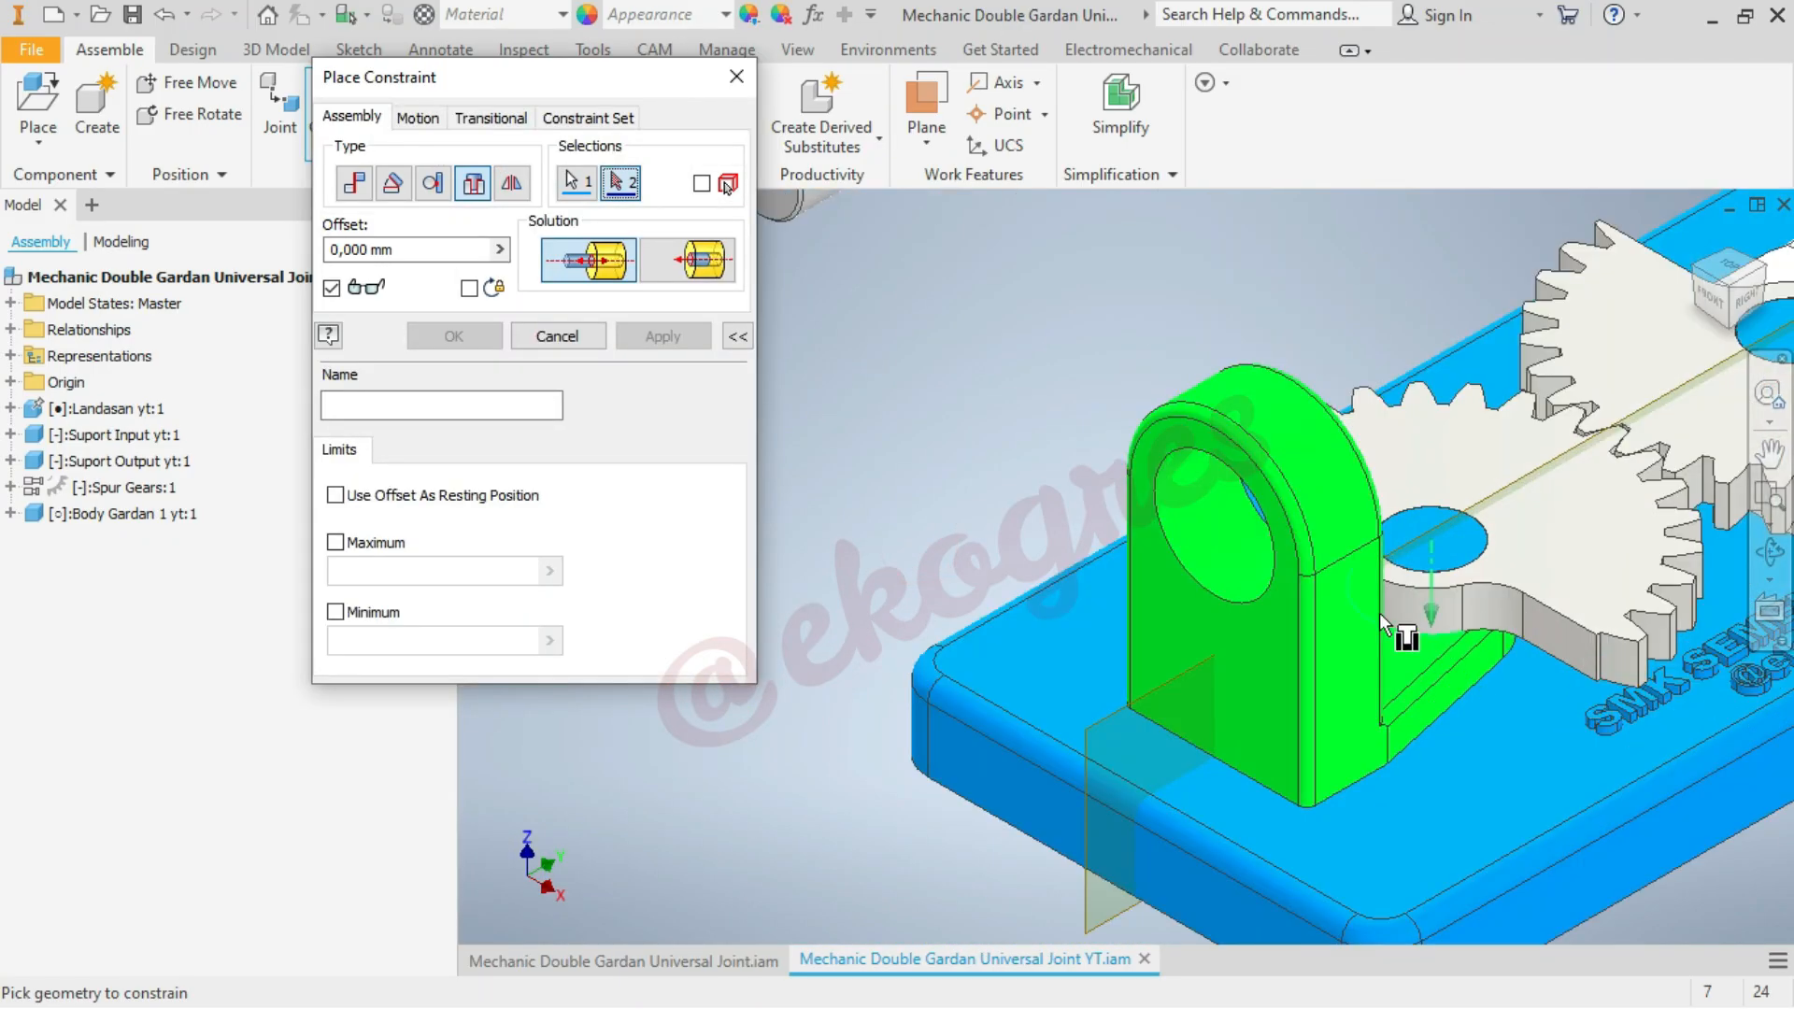
pyautogui.click(1762, 564)
pyautogui.moveTo(1344, 540)
pyautogui.mouseDown()
pyautogui.moveTo(1409, 525)
pyautogui.moveTo(1364, 534)
pyautogui.mouseUp()
pyautogui.rightClick(1126, 369)
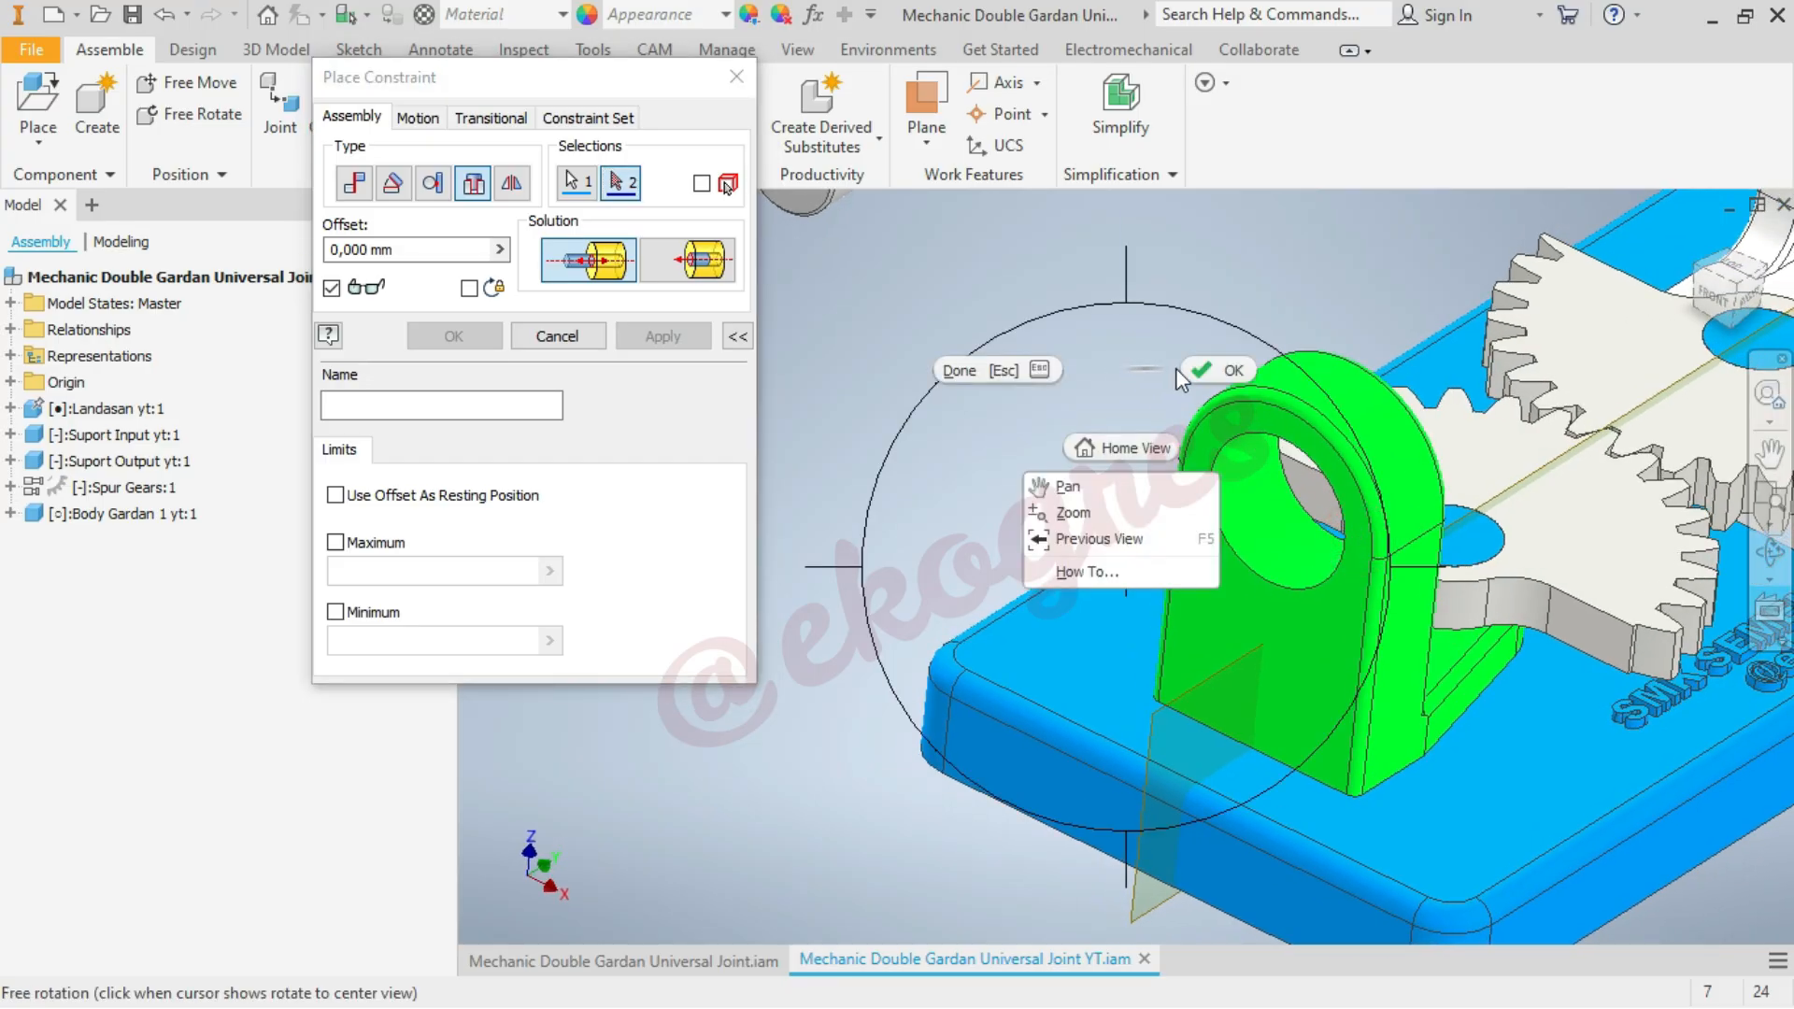
pyautogui.click(1180, 370)
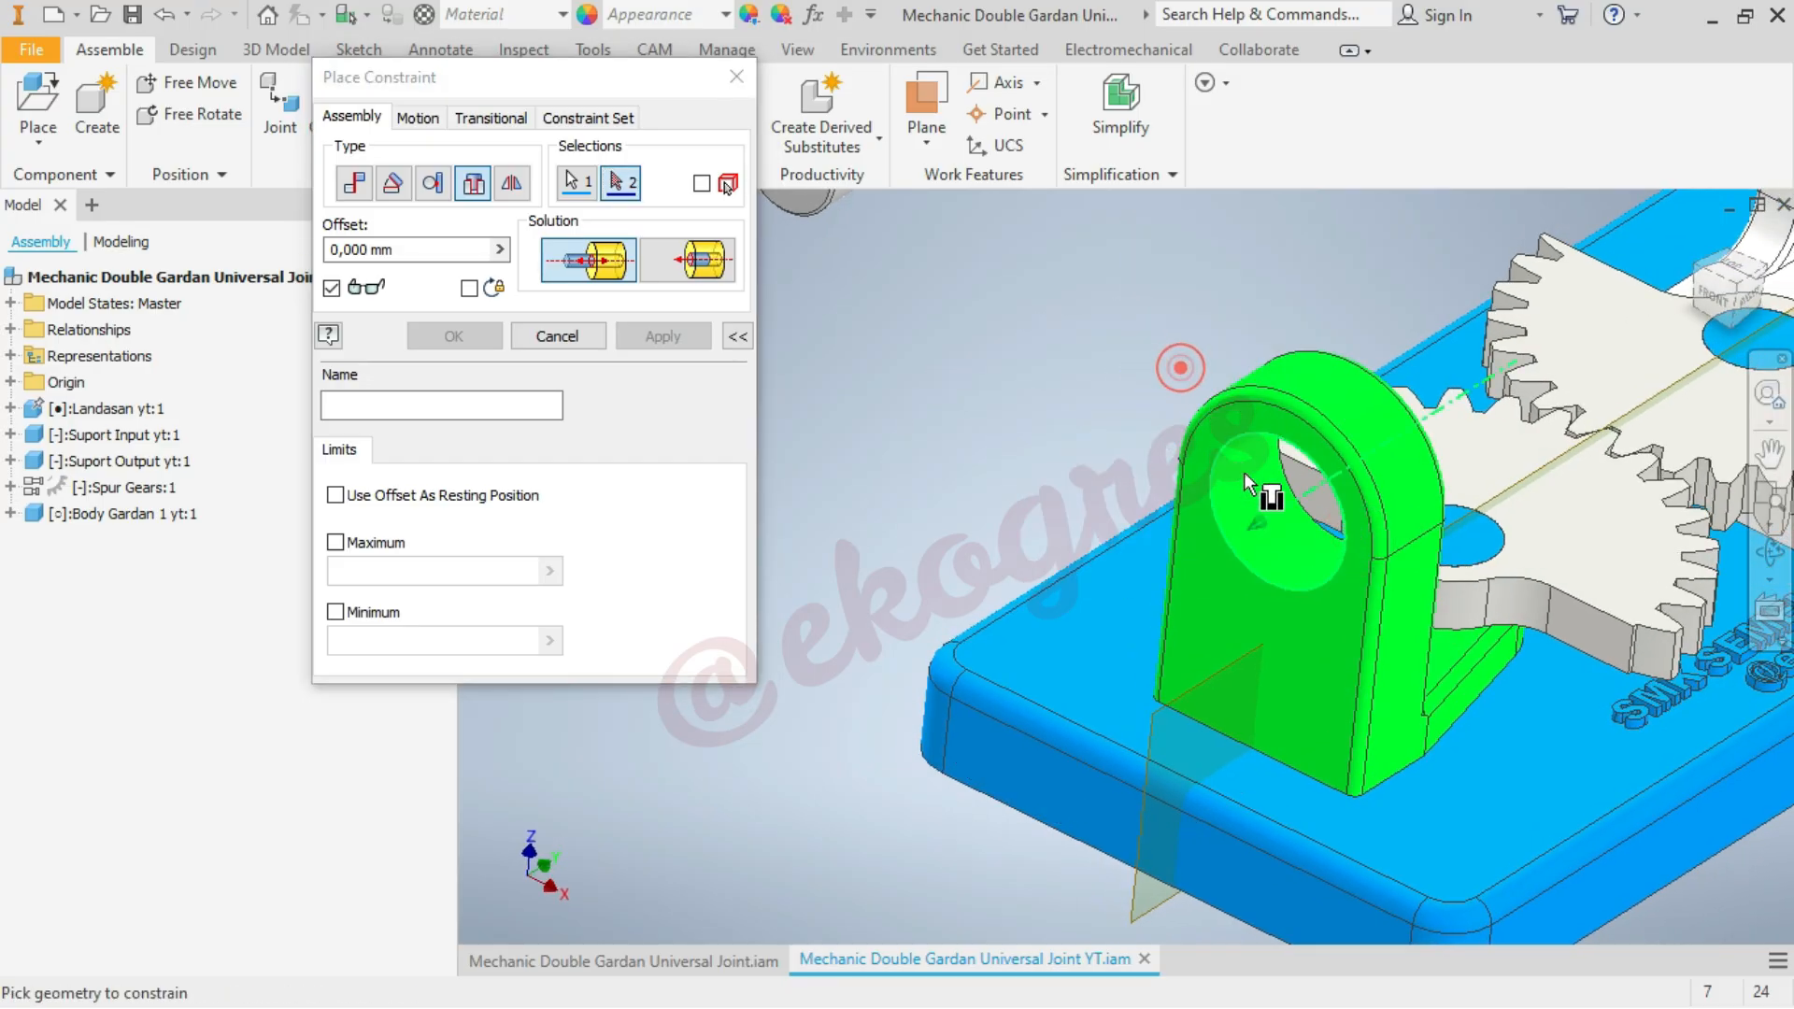
pyautogui.click(1308, 512)
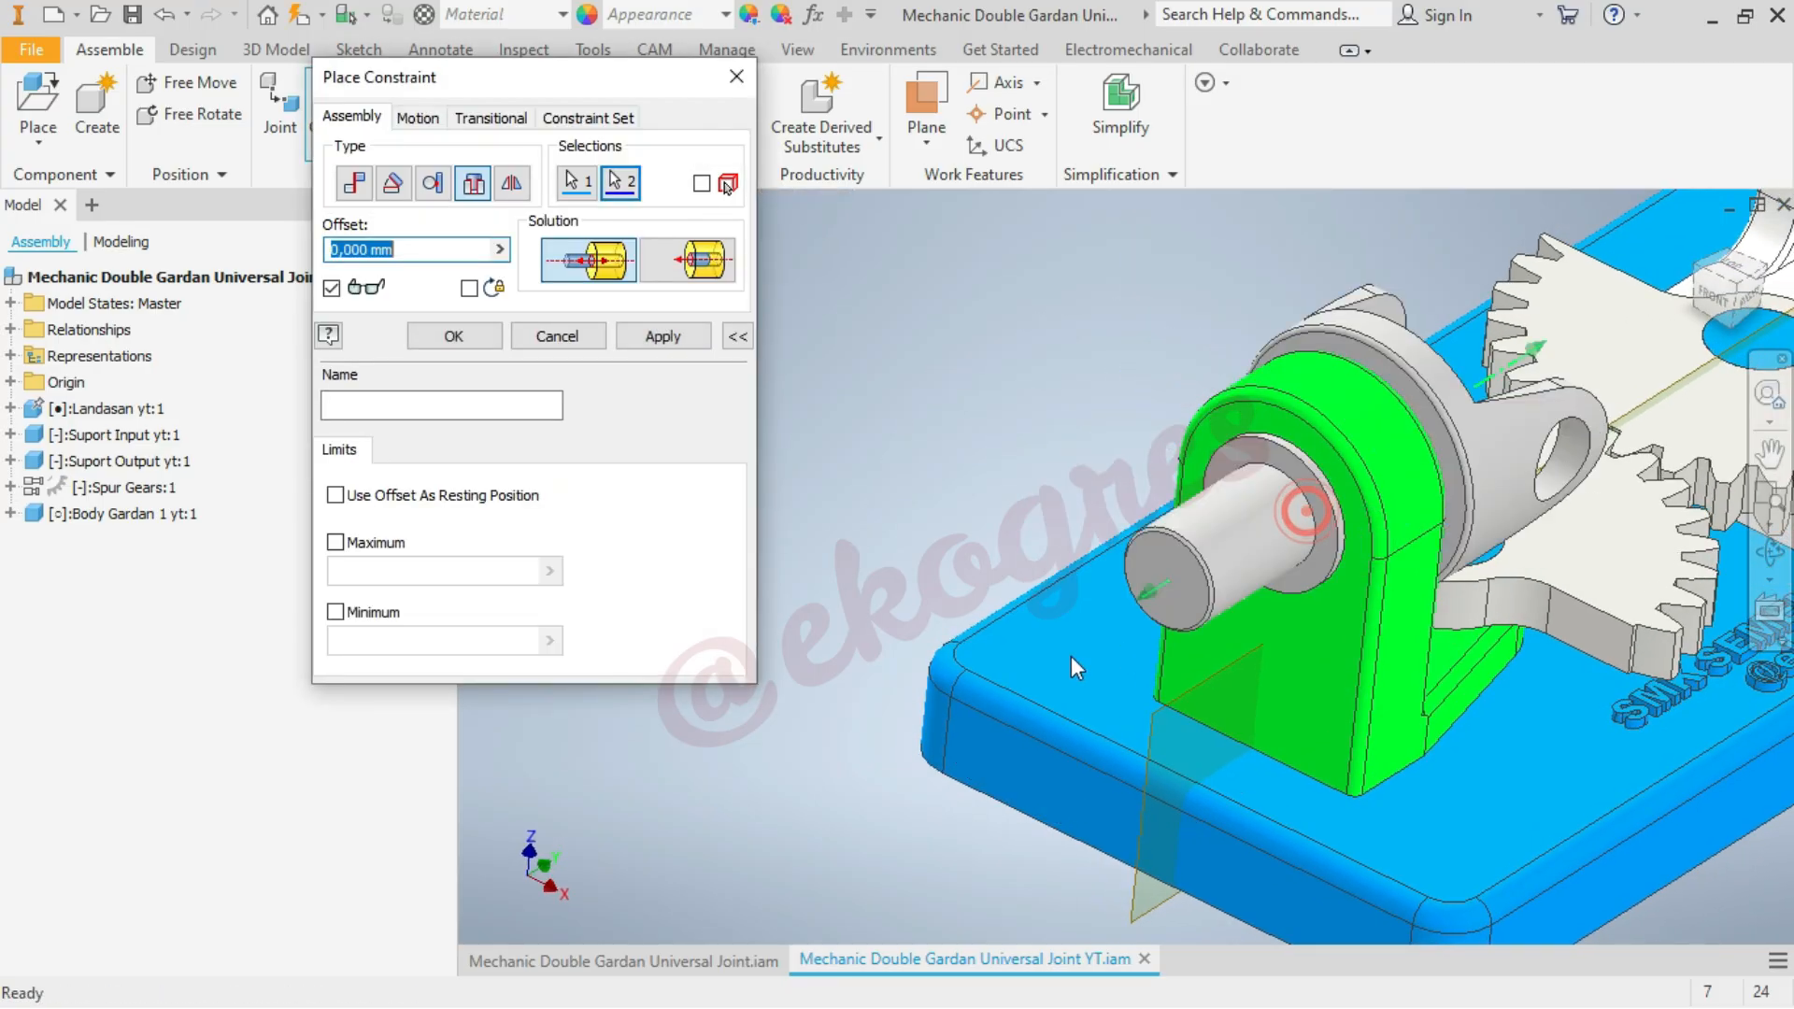
pyautogui.click(480, 348)
# Swing the Body Gardan 1 yoke in the green support's bore to check its rotation
pyautogui.scroll(-5, 941, 314)
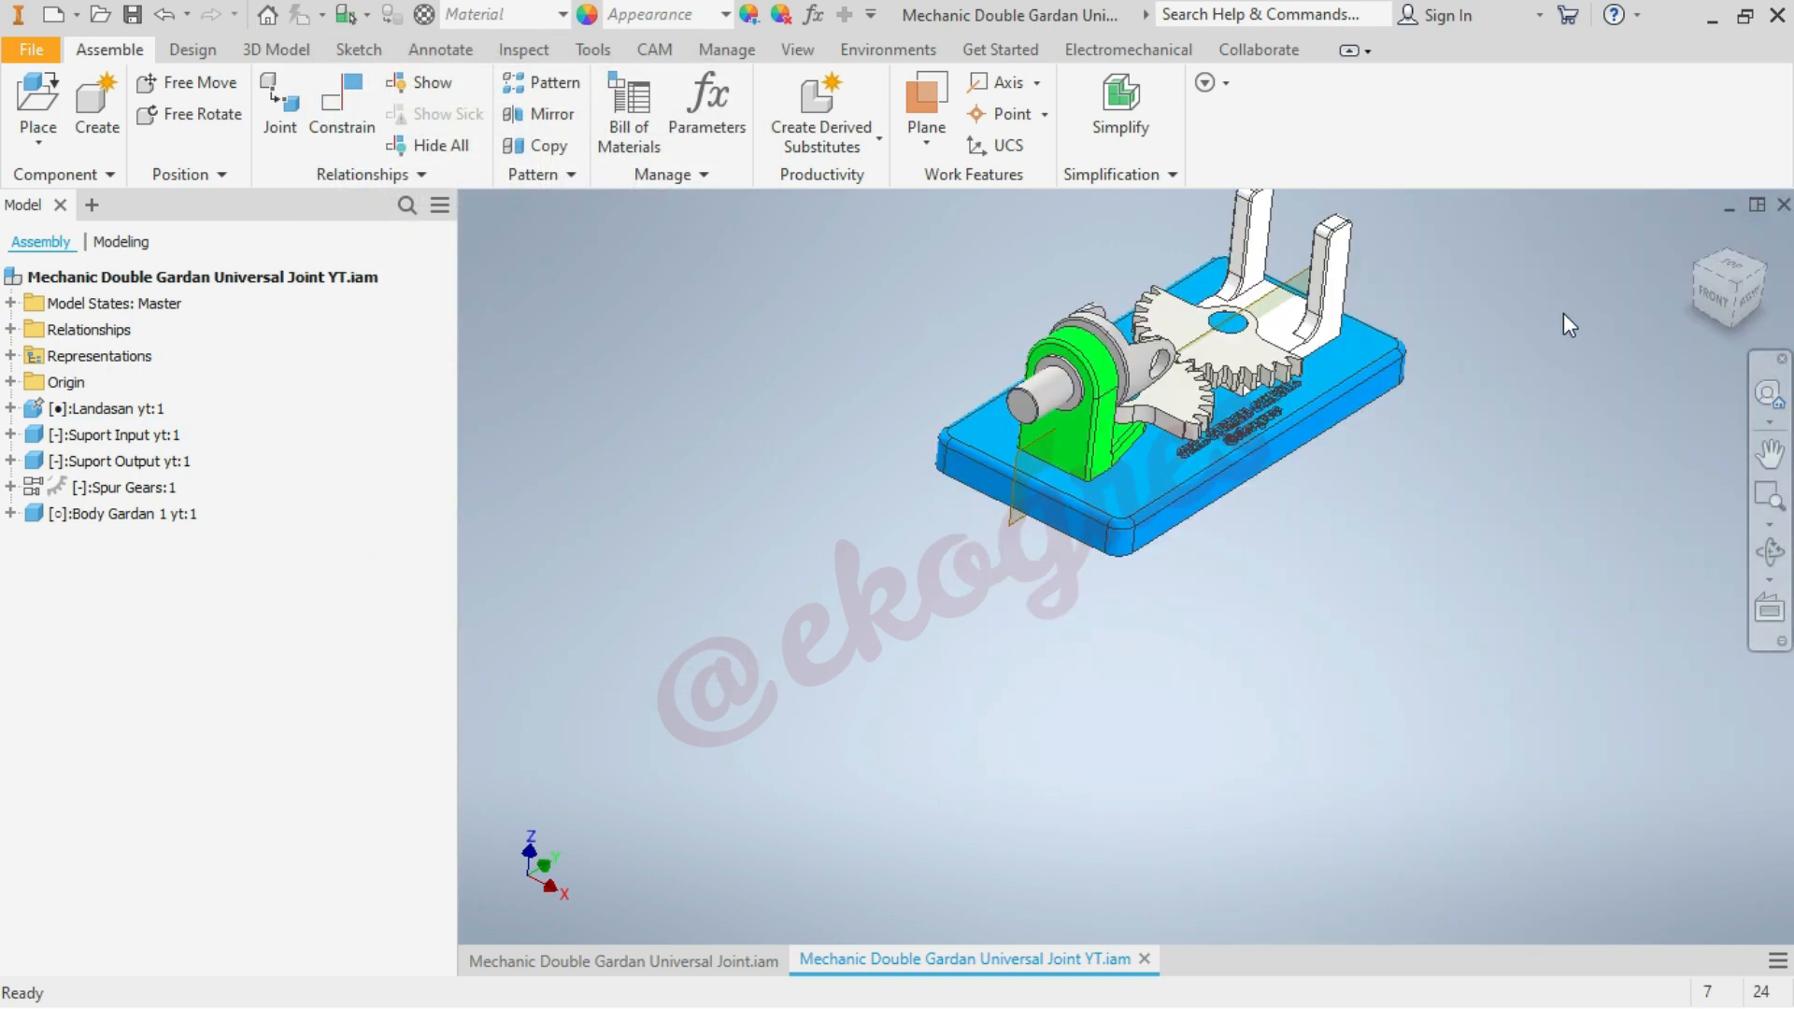
pyautogui.click(1696, 235)
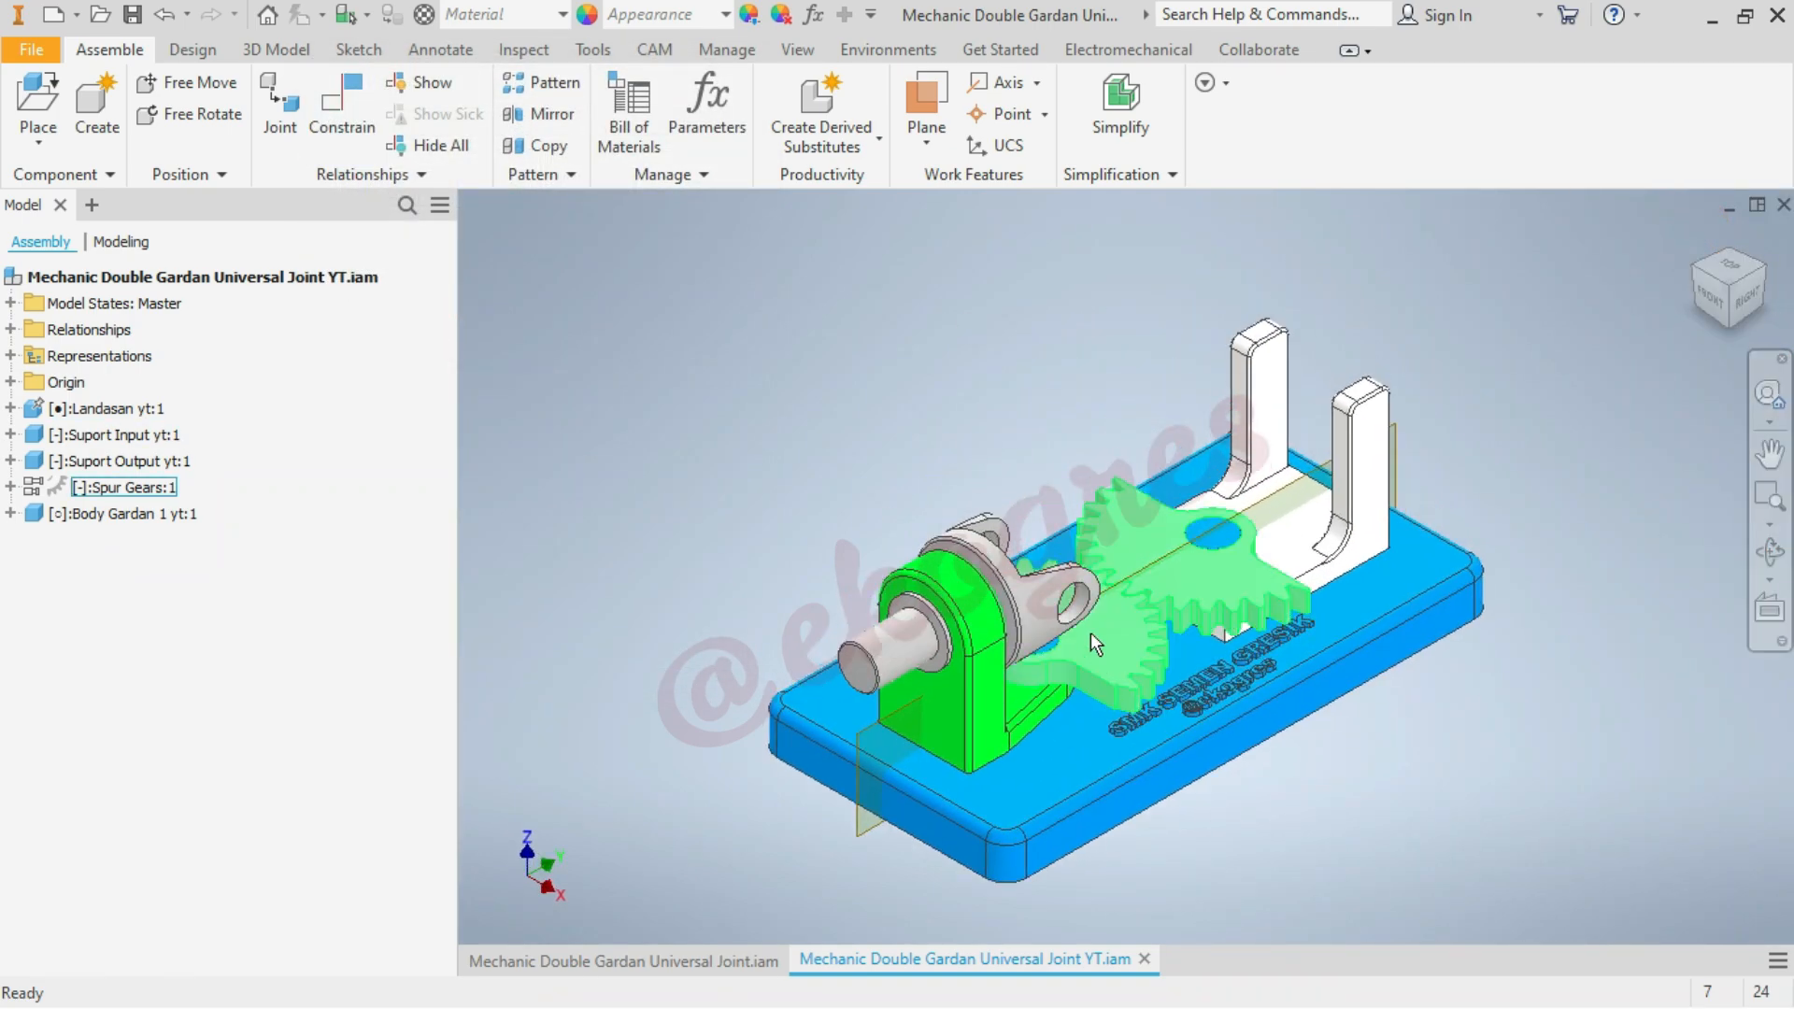
pyautogui.moveTo(1065, 607); pyautogui.dragTo(1048, 380)
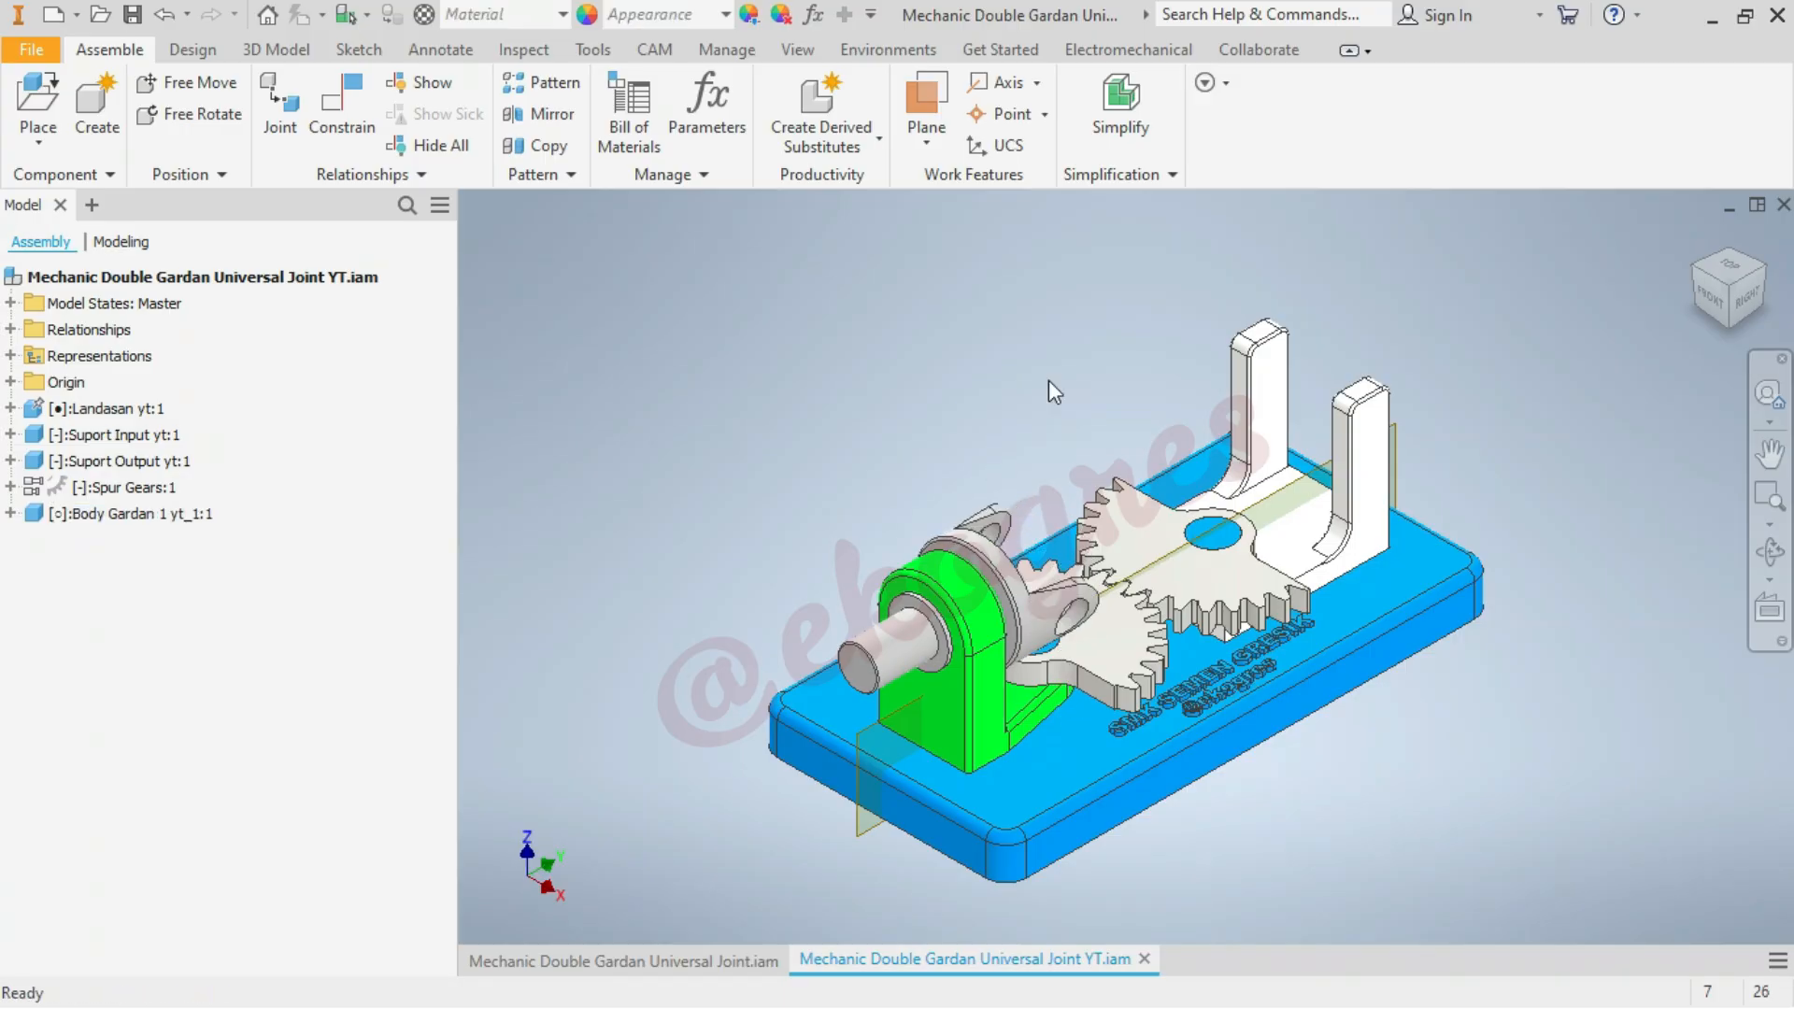
# Insert one instance of Poros Gardan yt_1.ipt in the empty space behind the green support
pyautogui.click(28, 101)
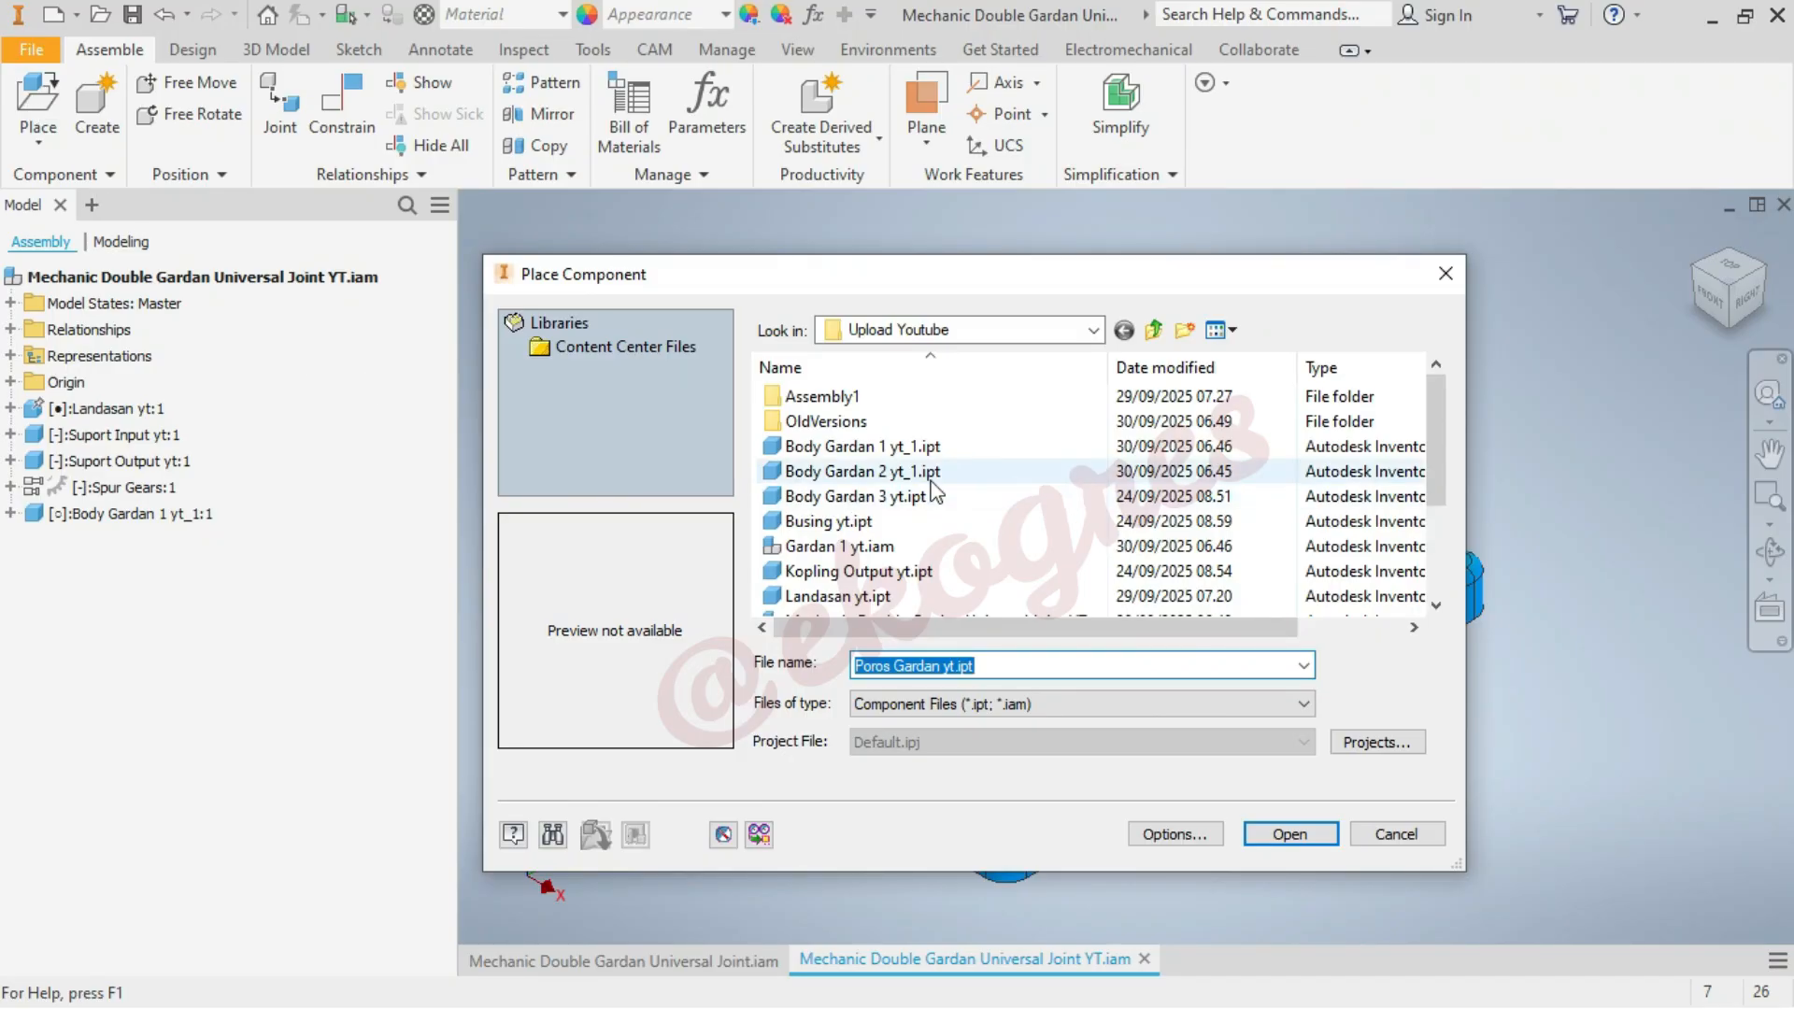
pyautogui.scroll(-2, 925, 472)
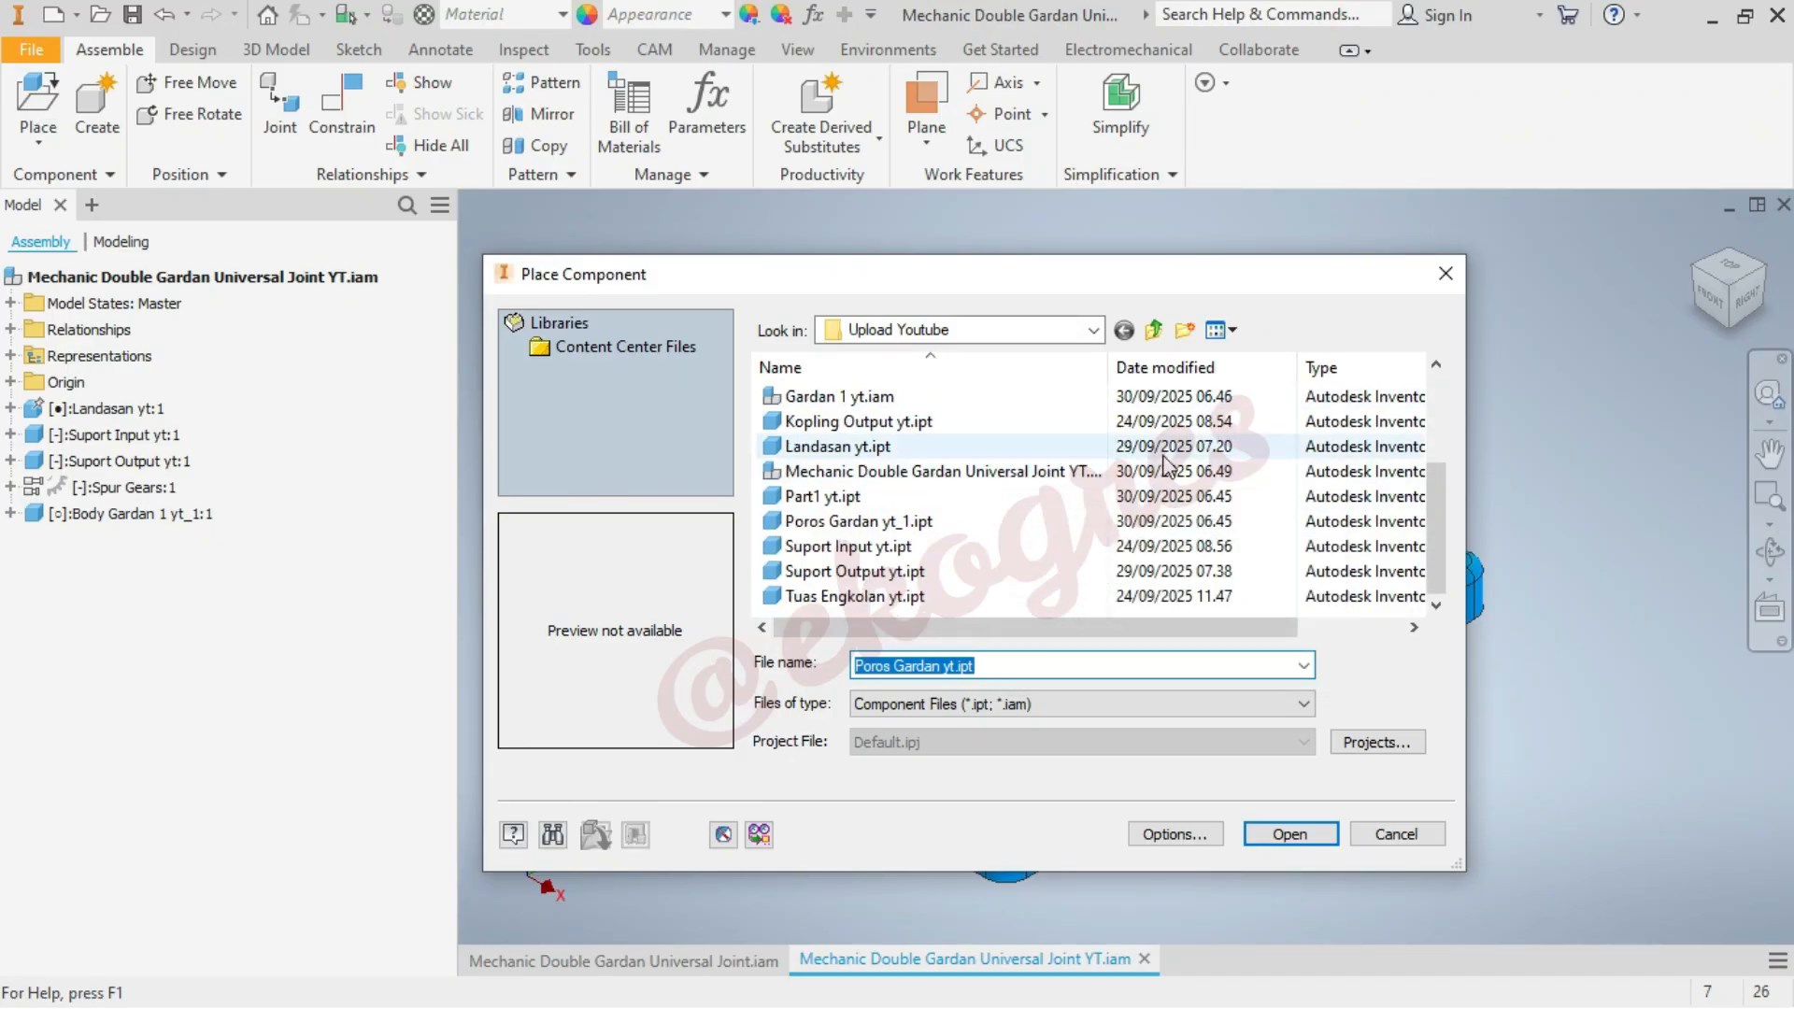
pyautogui.click(1121, 520)
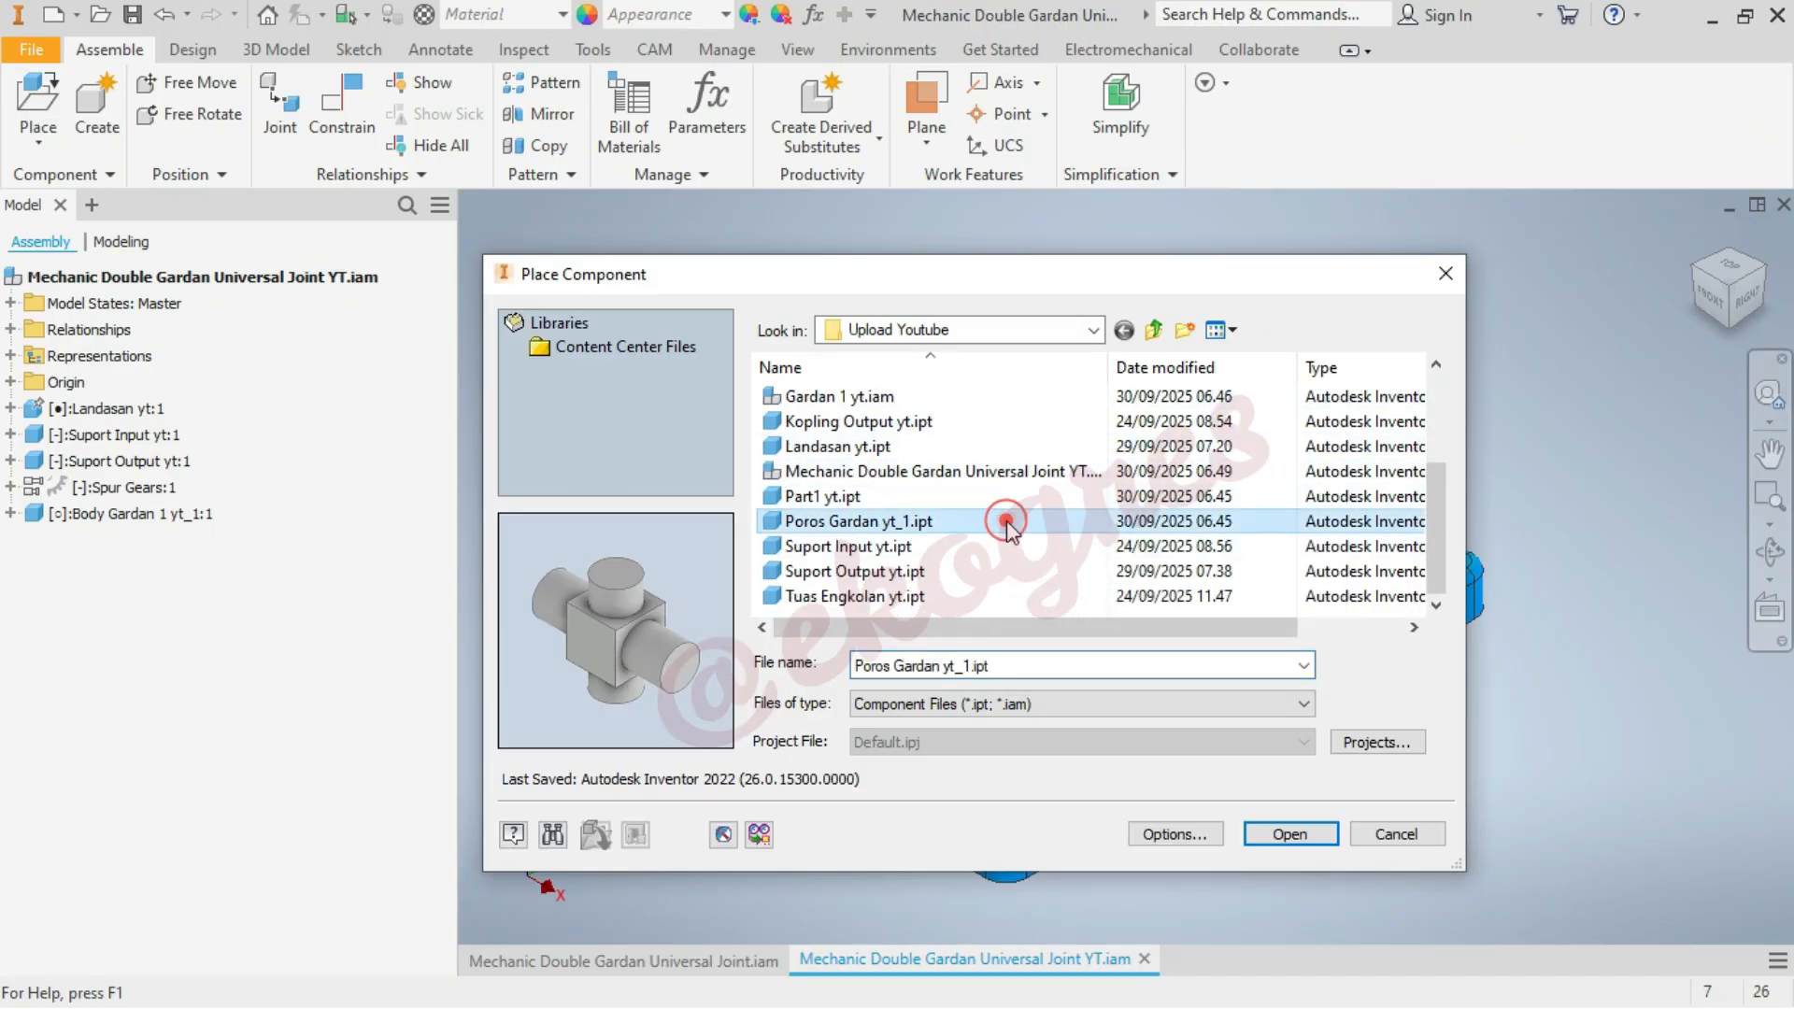
pyautogui.click(1291, 833)
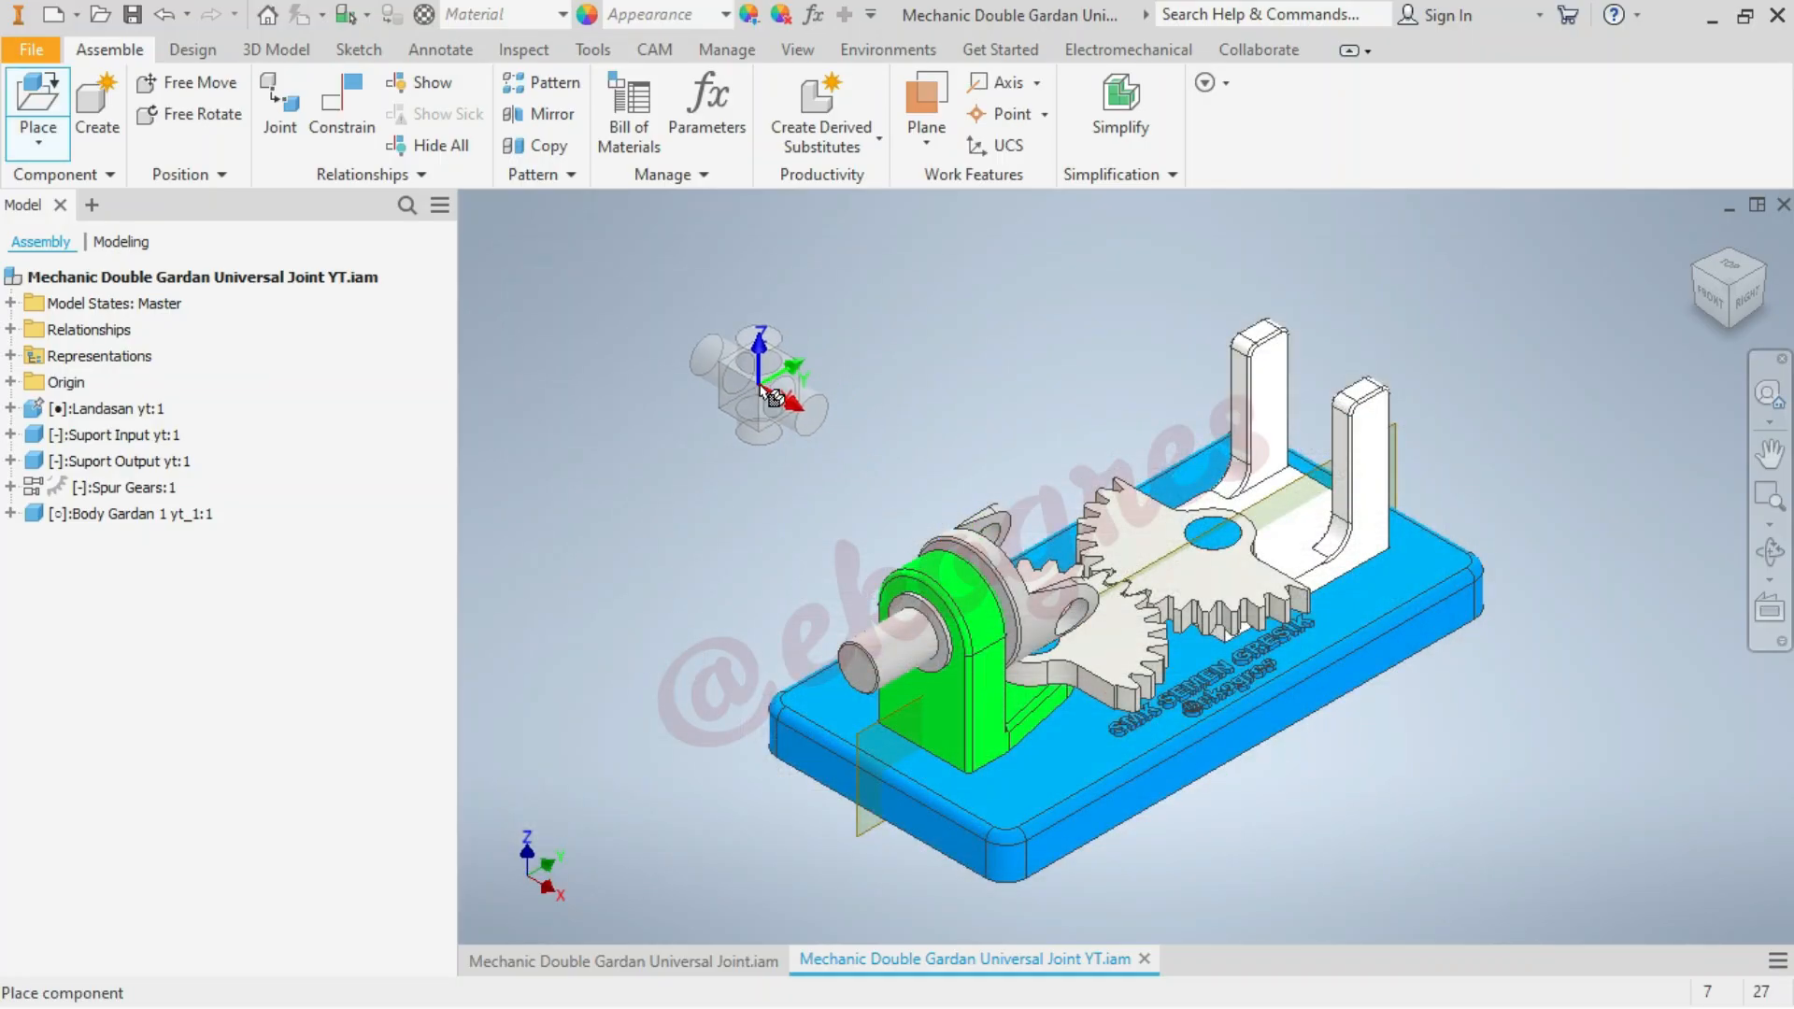
pyautogui.scroll(-3, 772, 397)
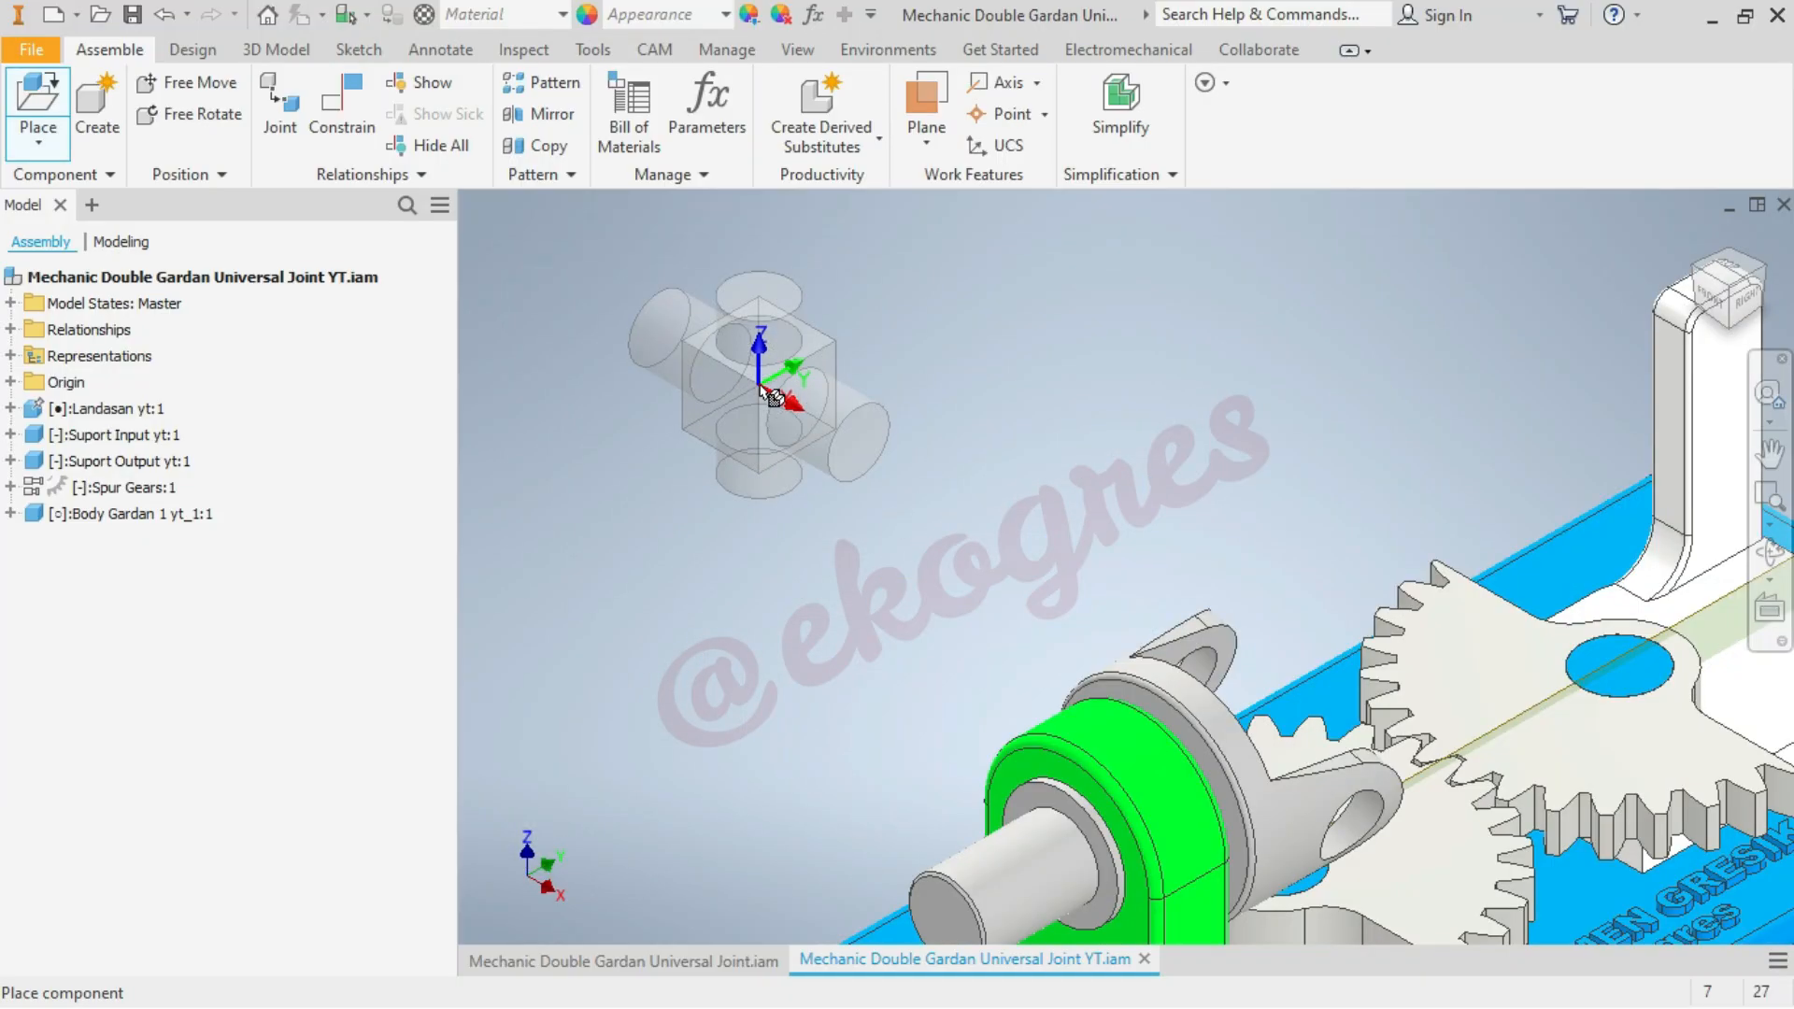
pyautogui.click(772, 397)
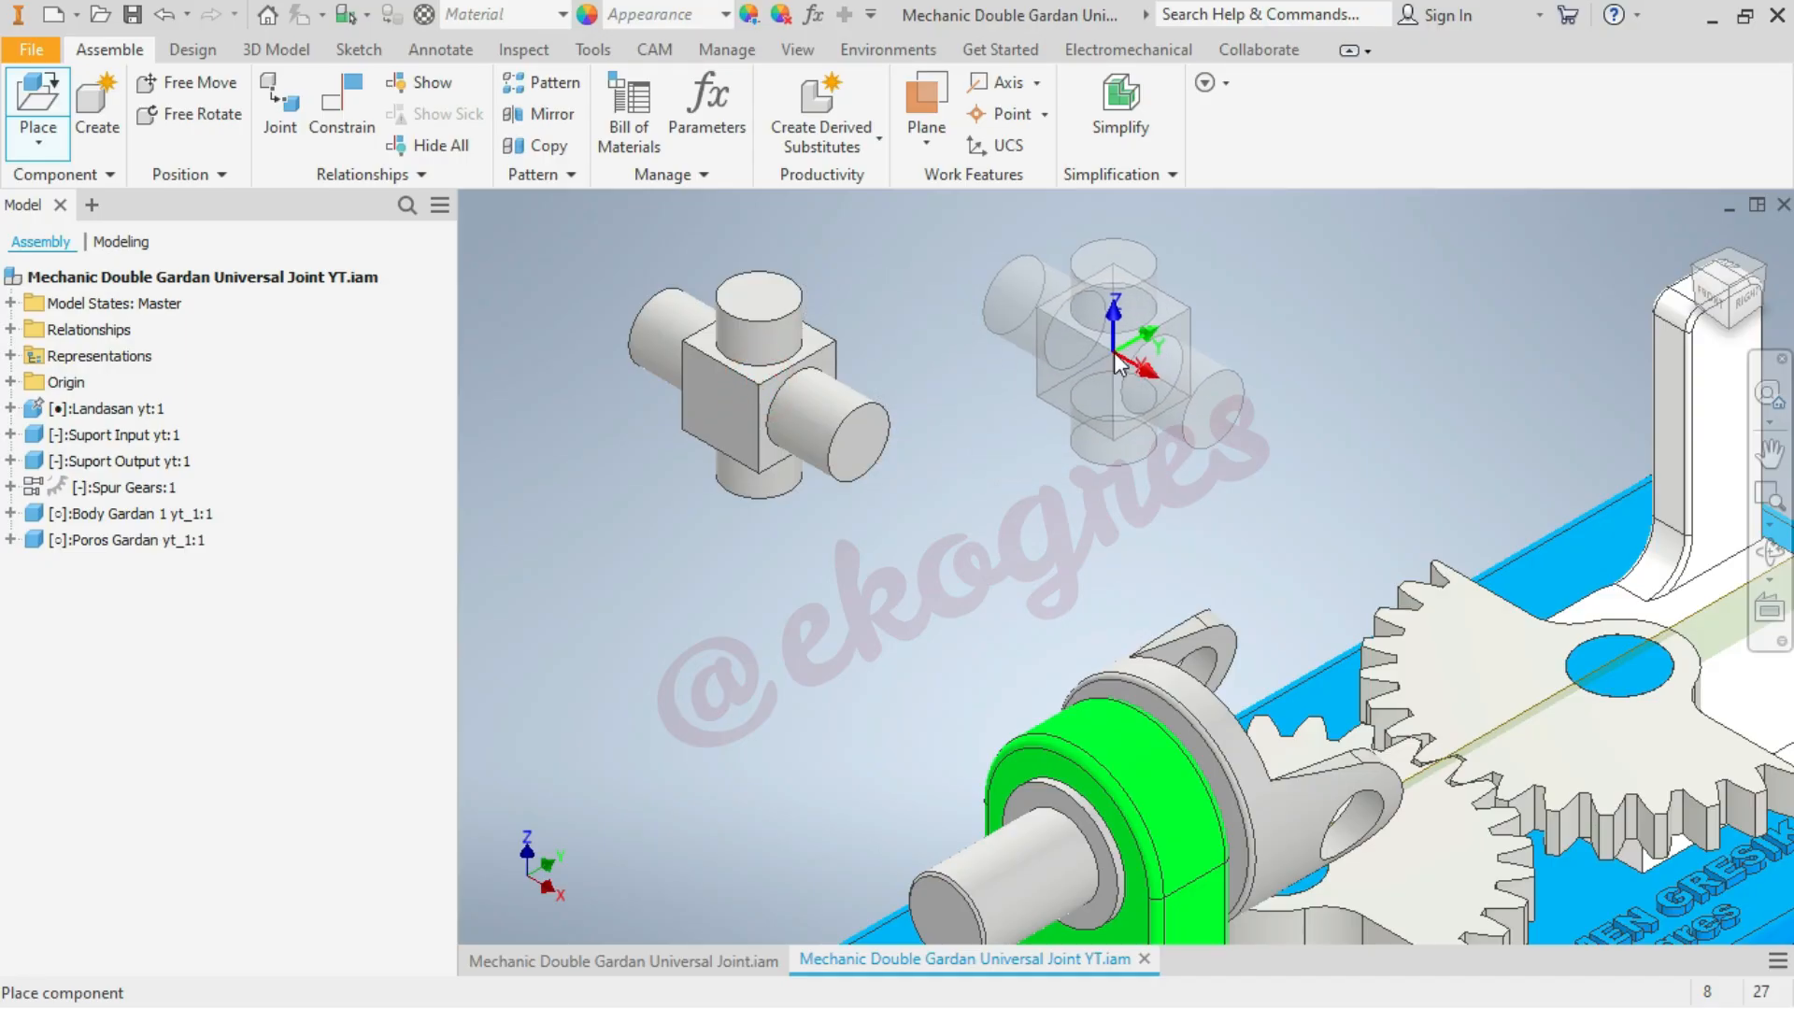
pyautogui.rightClick(1034, 355)
pyautogui.click(1189, 351)
pyautogui.scroll(3, 1182, 348)
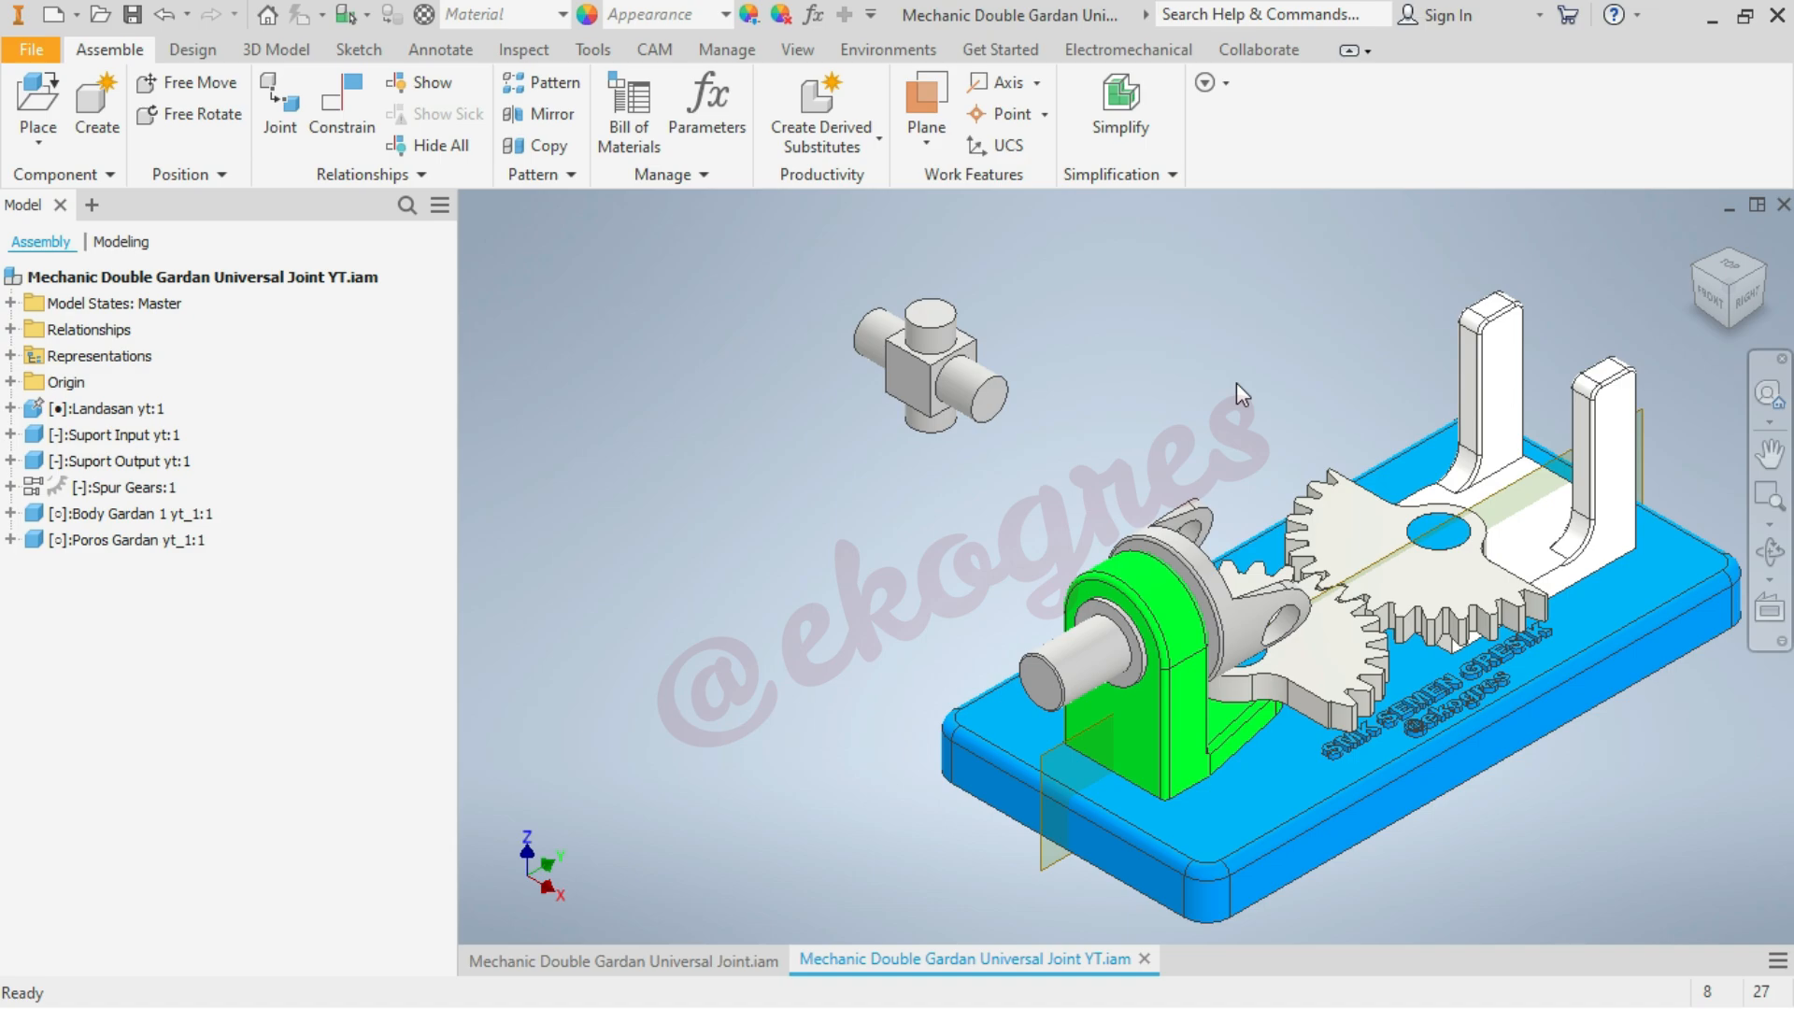
# Mate the Poros Gardan cross's horizontal pin axis to the hole axis of the Body Gardan 1 yoke with 0 mm offset
pyautogui.click(348, 107)
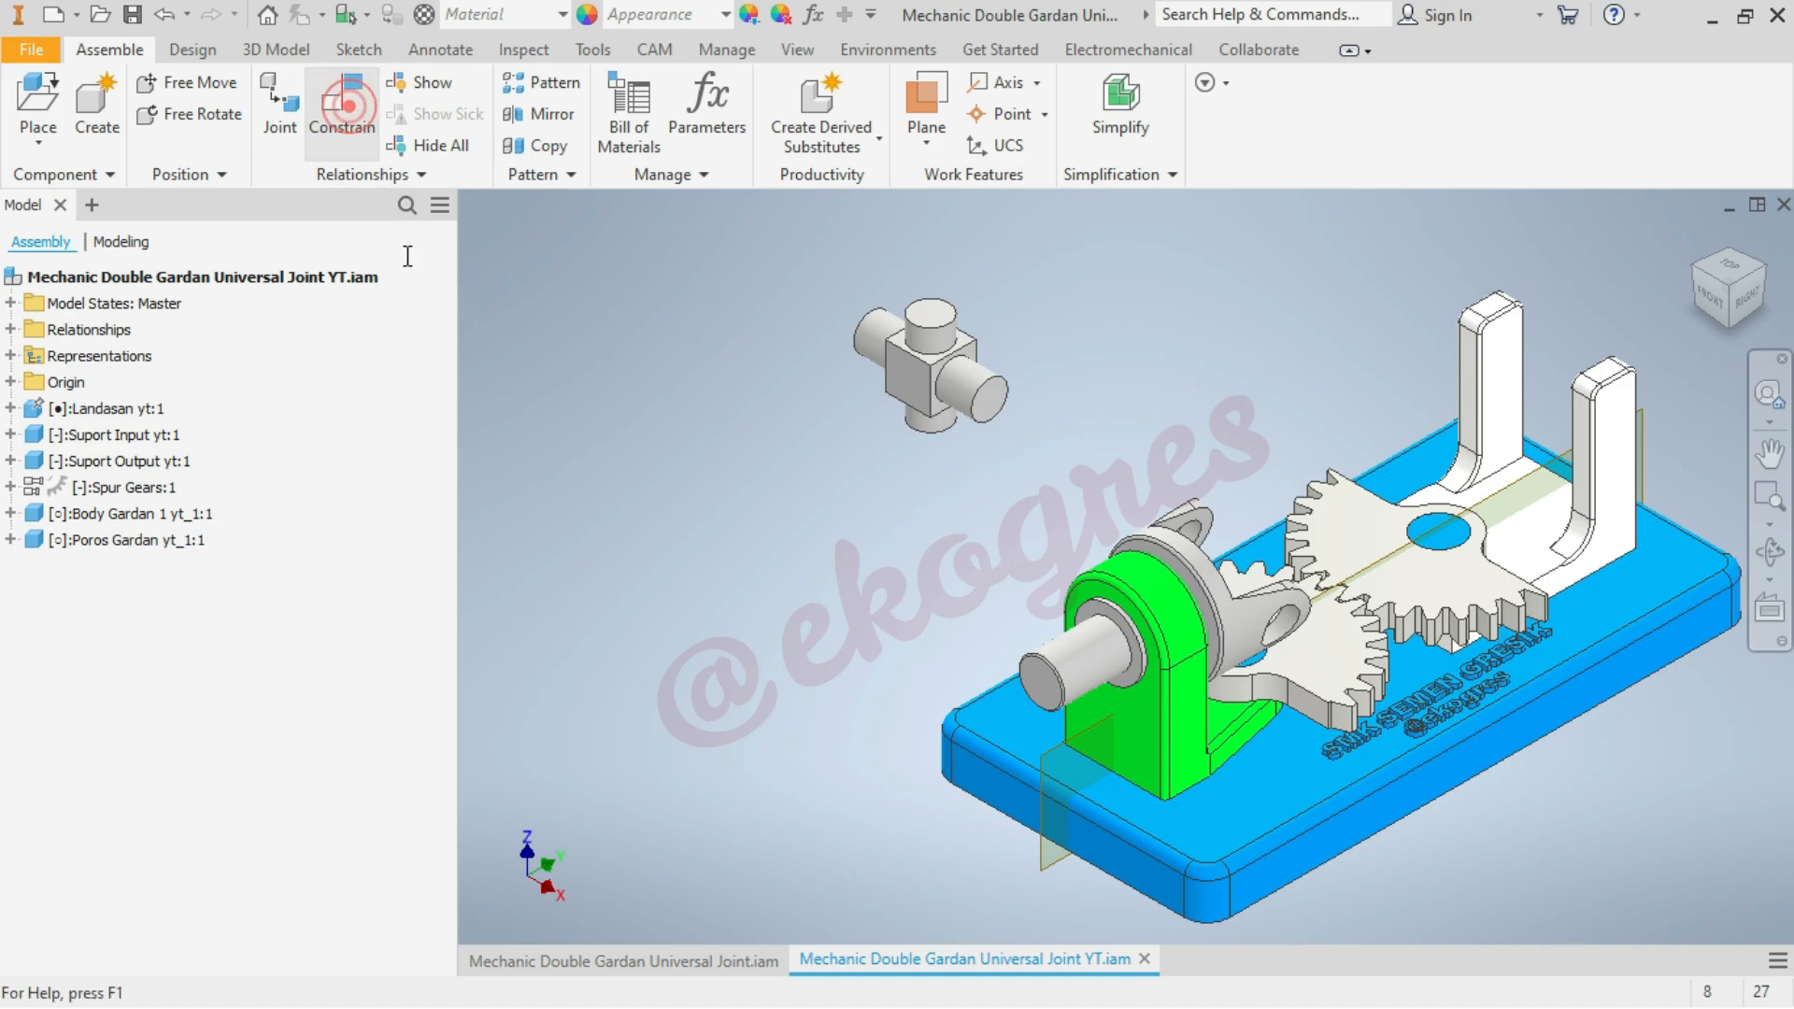
pyautogui.click(883, 341)
pyautogui.scroll(-3, 1260, 517)
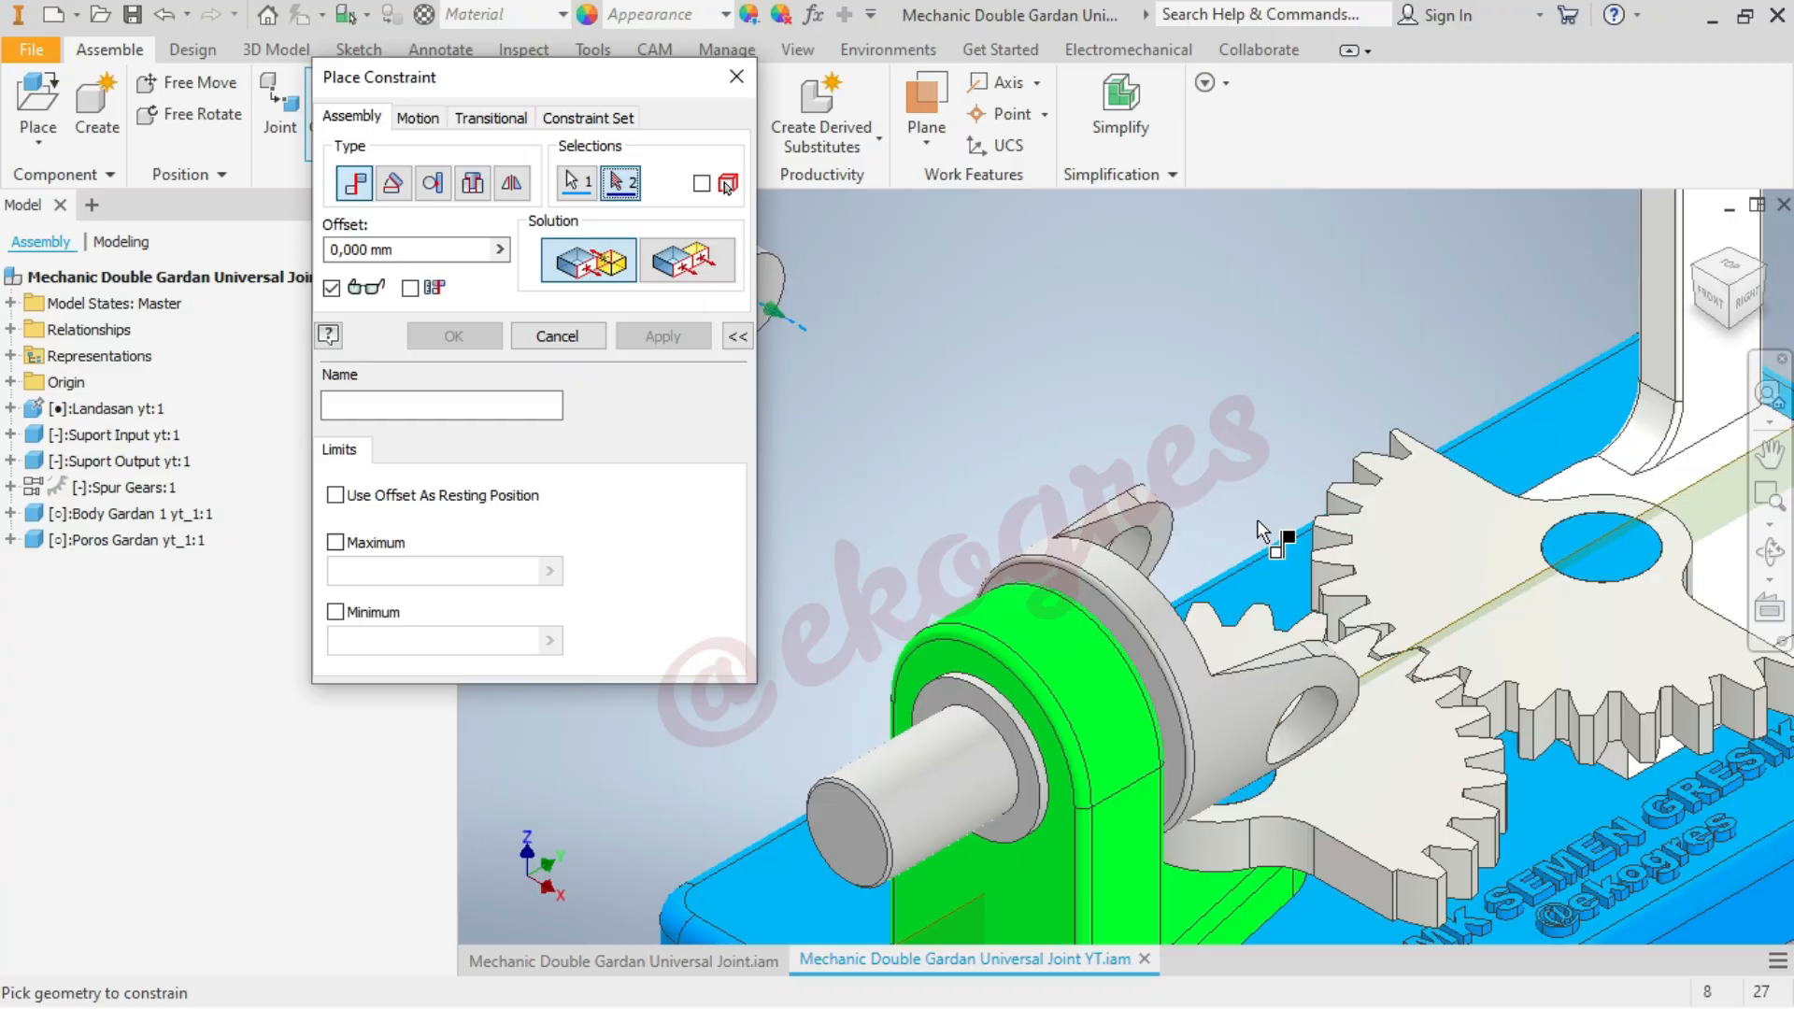
pyautogui.scroll(-2, 1134, 550)
pyautogui.click(1129, 544)
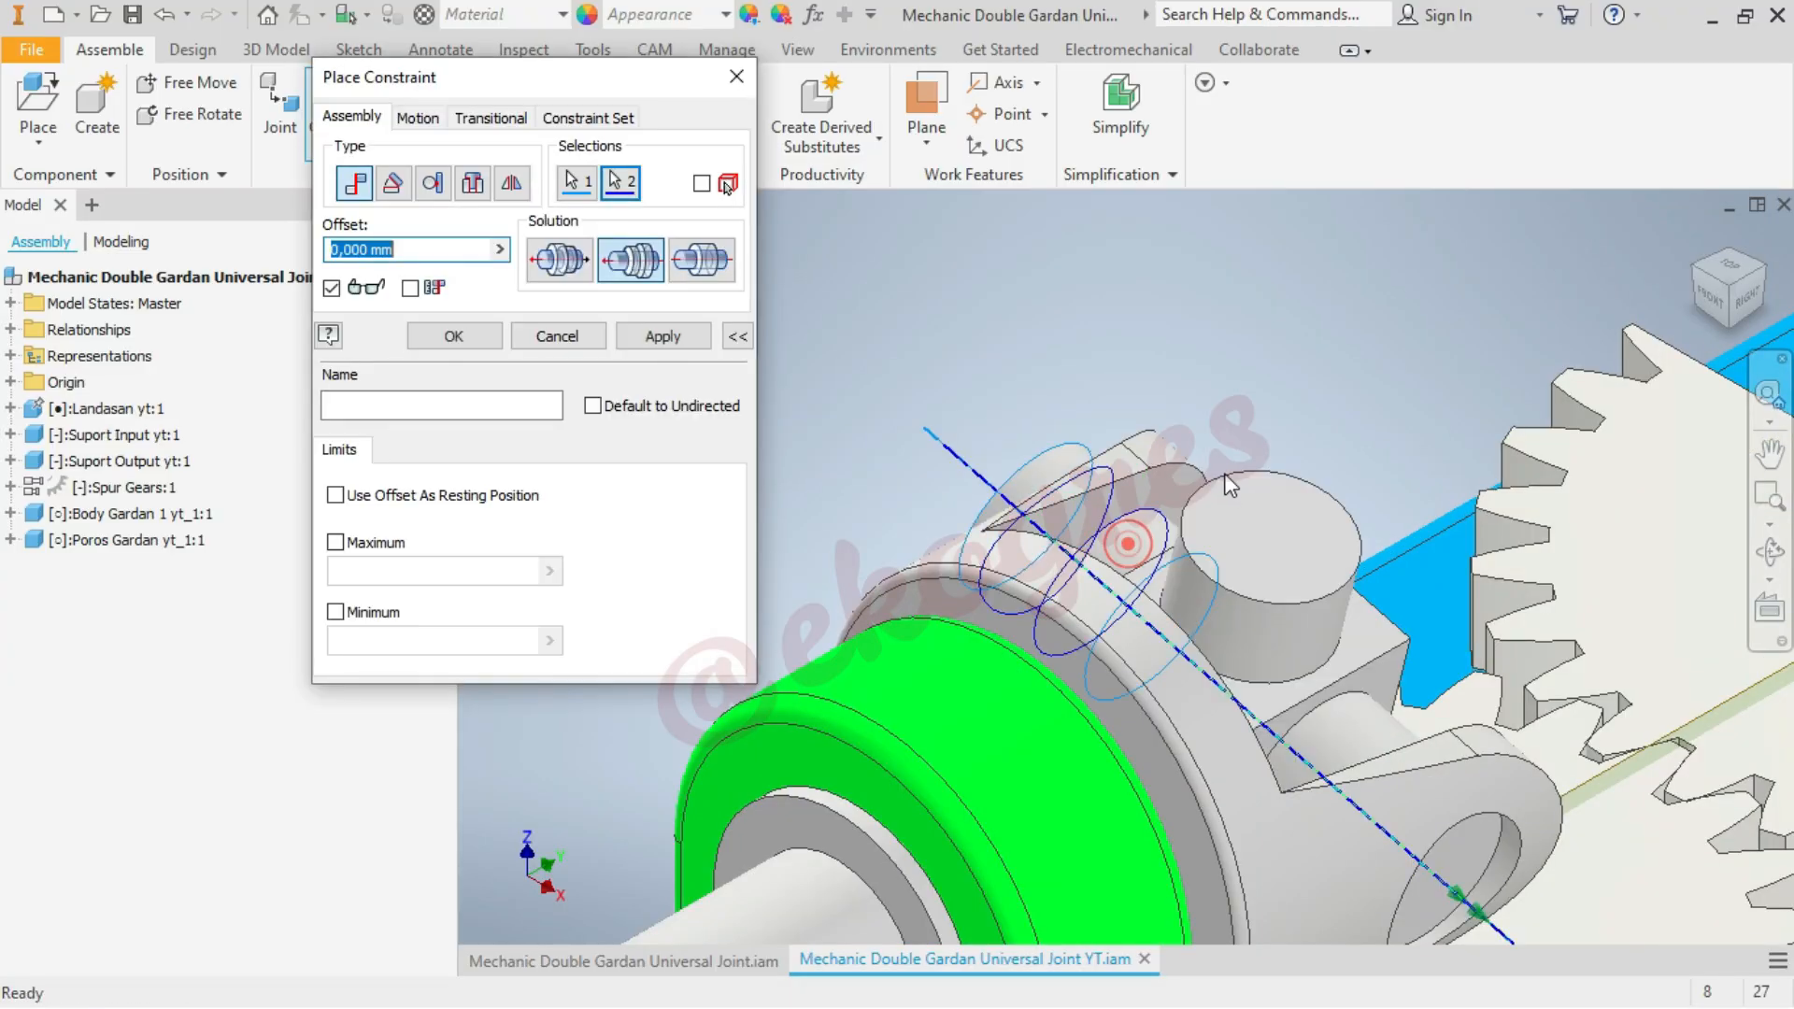
pyautogui.click(453, 336)
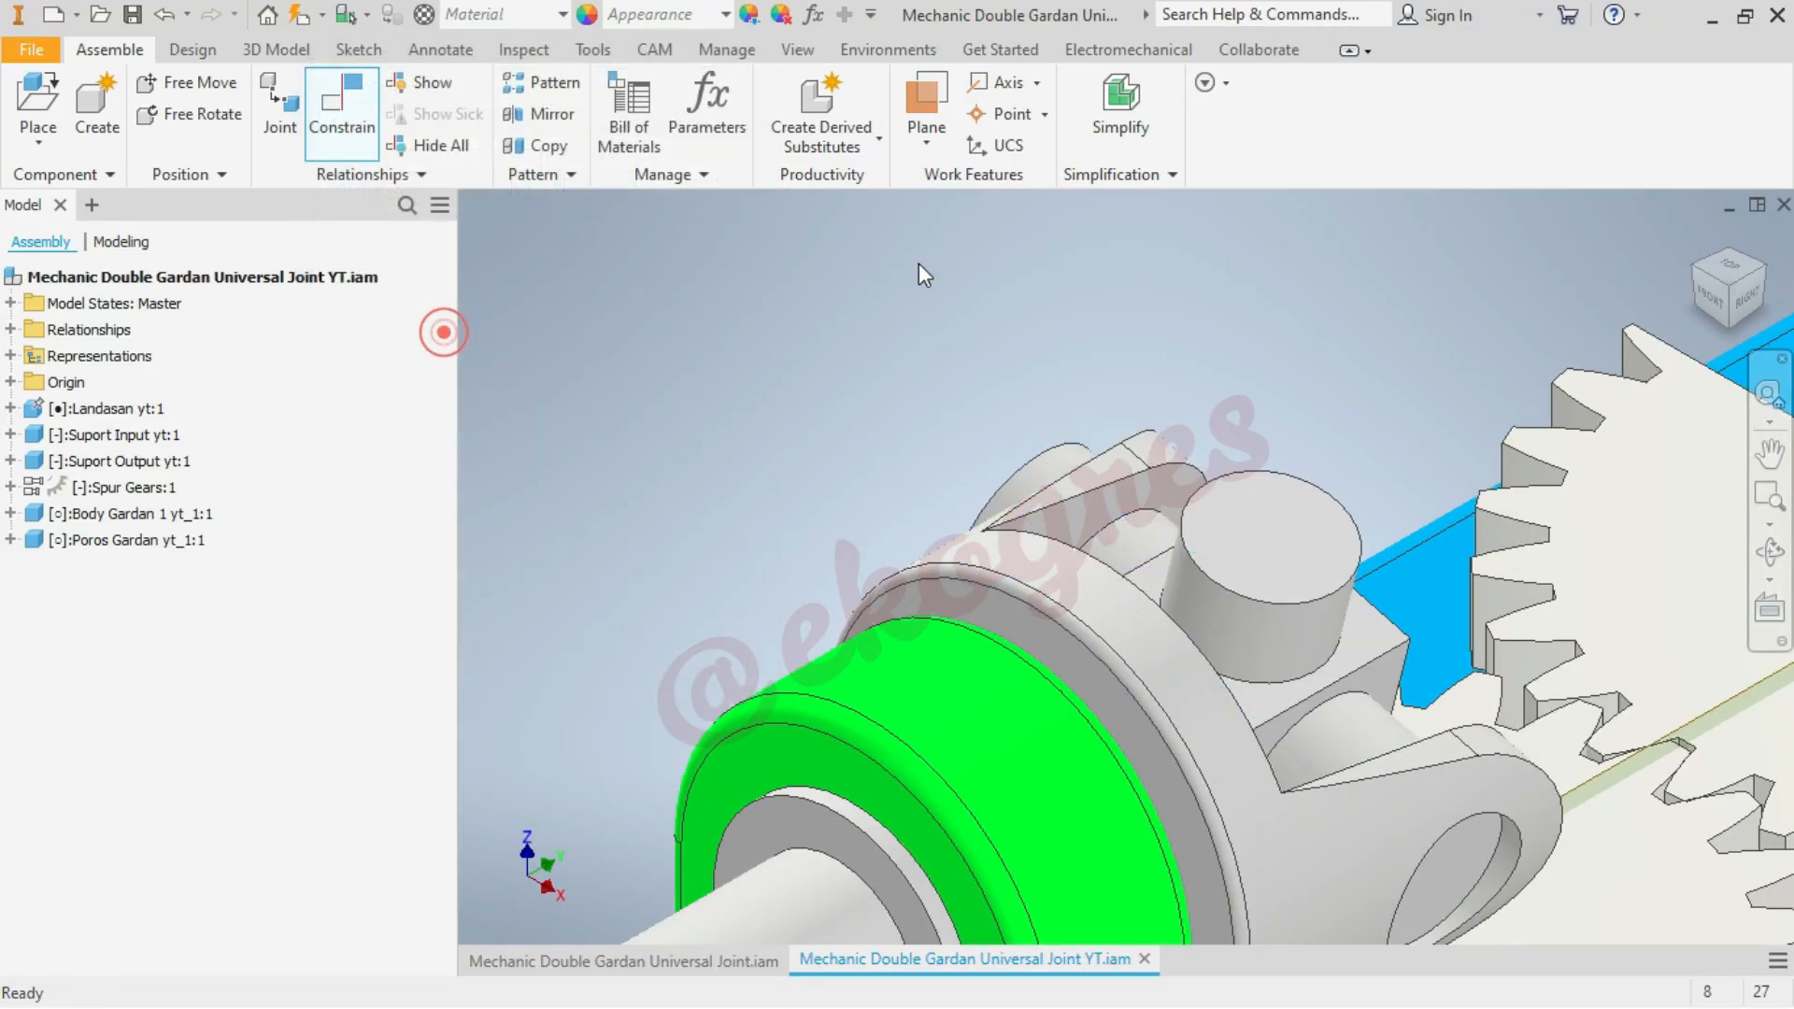
# Check from the top view how the Poros Gardan cross slides between the yoke ears
pyautogui.click(918, 262)
pyautogui.click(1732, 276)
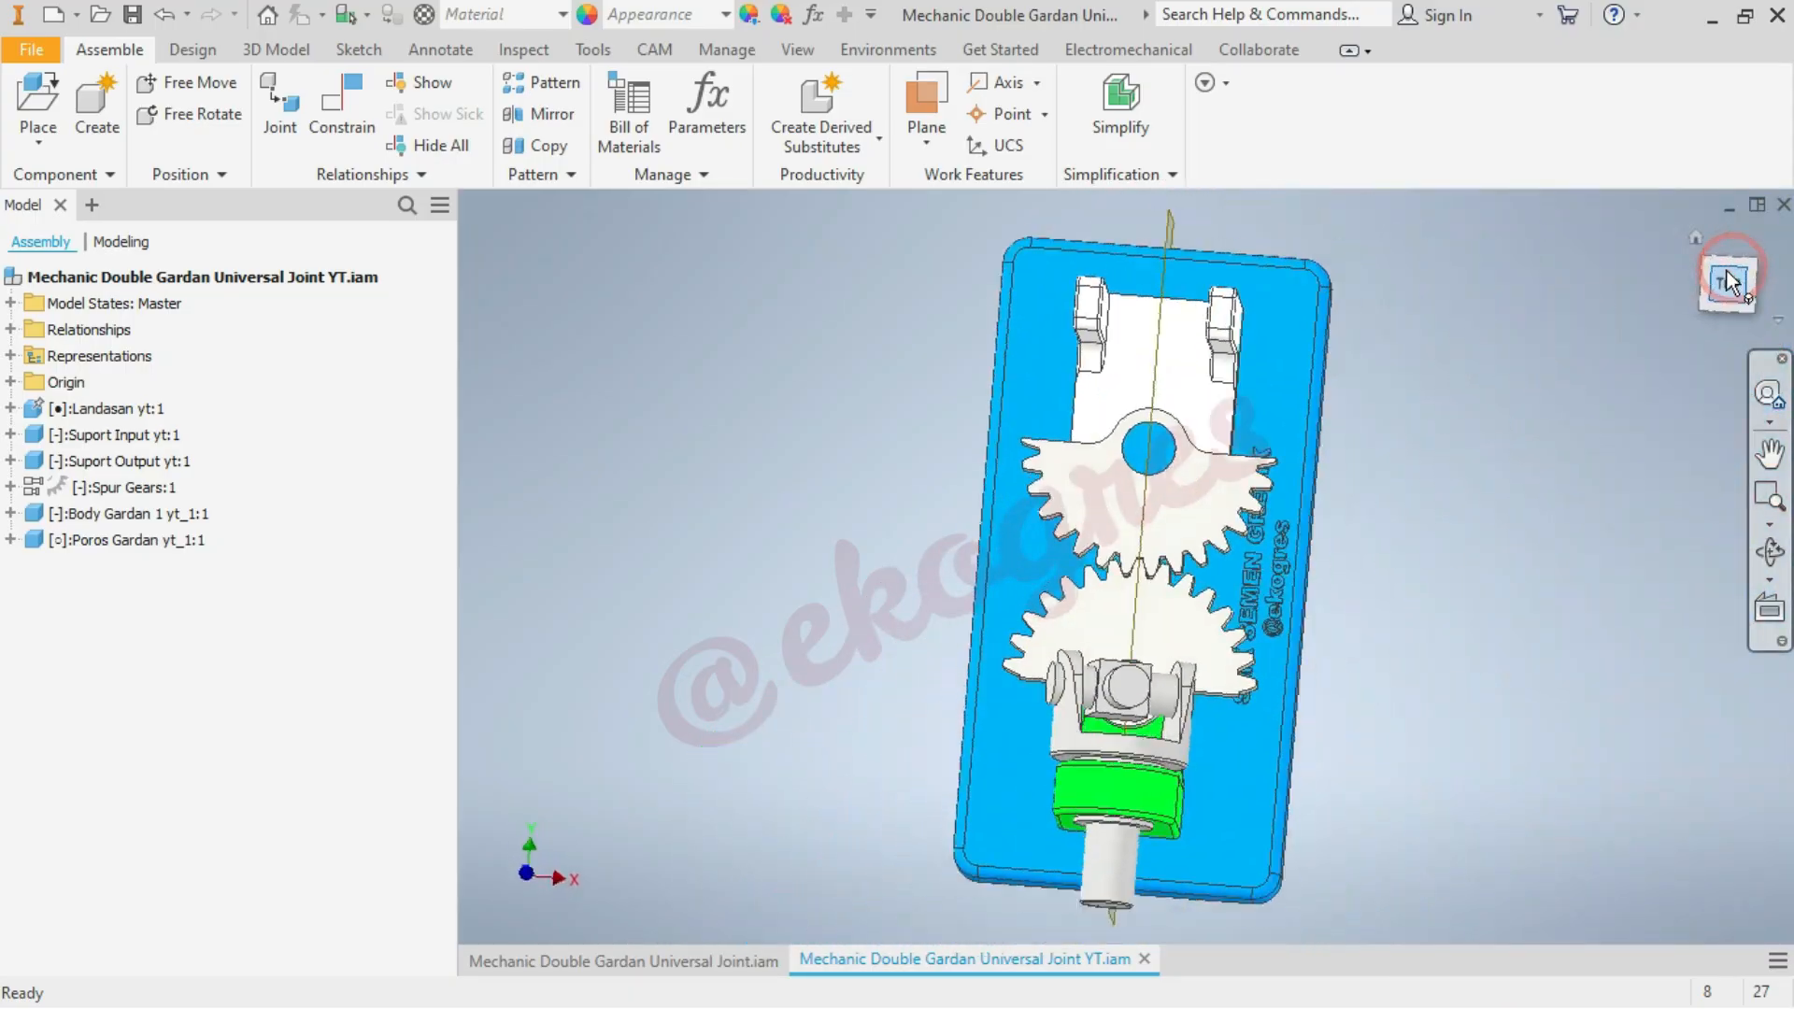
pyautogui.moveTo(1118, 699); pyautogui.dragTo(1121, 696)
pyautogui.click(1461, 544)
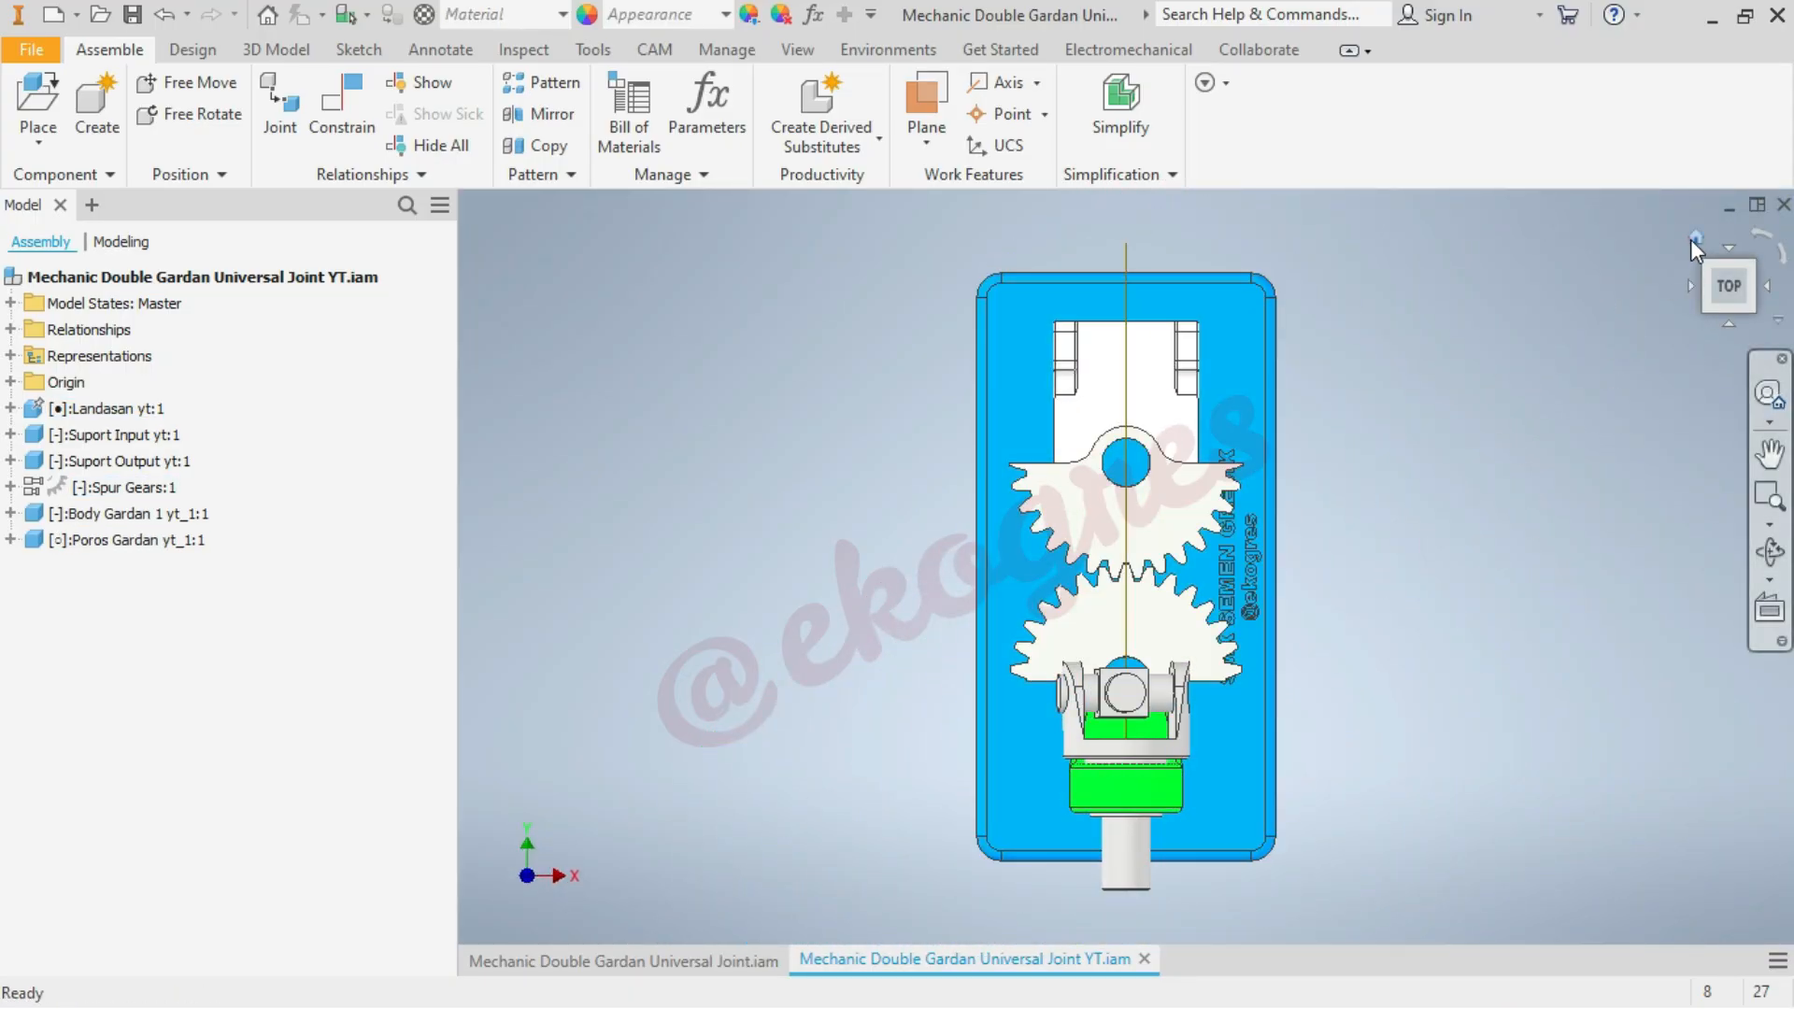
pyautogui.click(1690, 240)
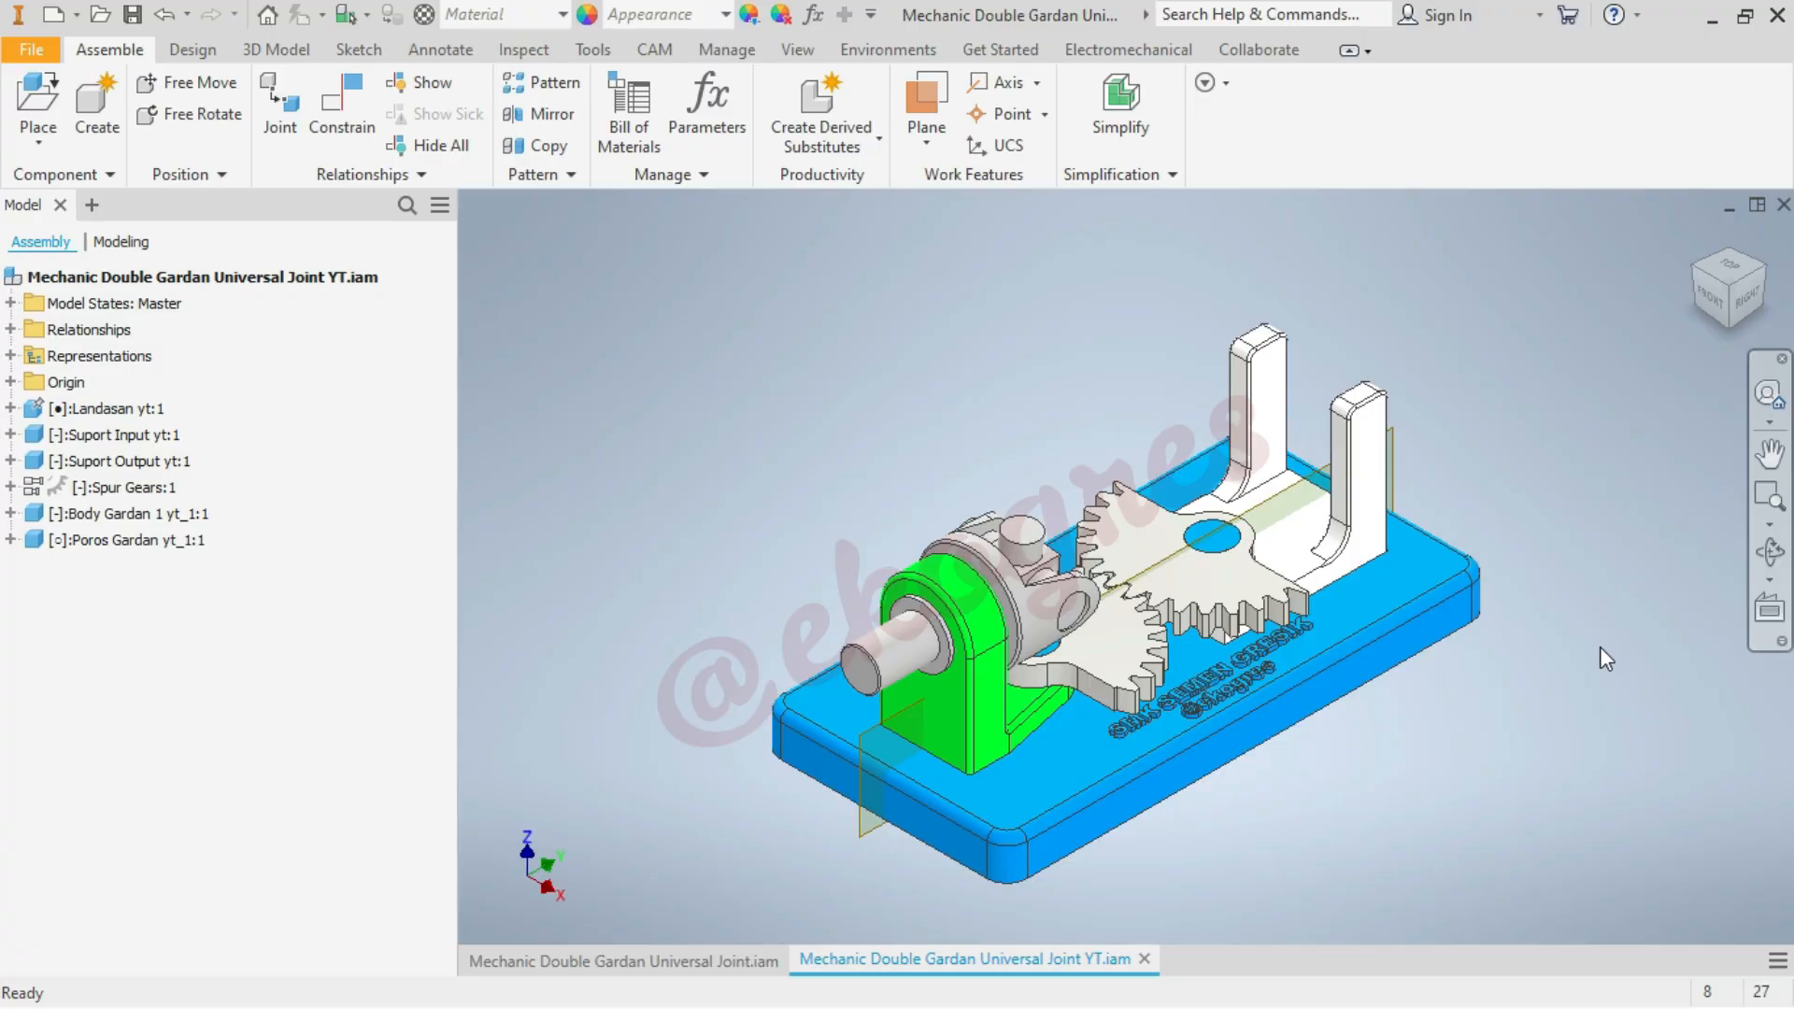
# Highlight the YZ Plane in the origin of Poros Gardan yt_1 and examine its orientation from the top view
pyautogui.click(11, 540)
pyautogui.click(31, 592)
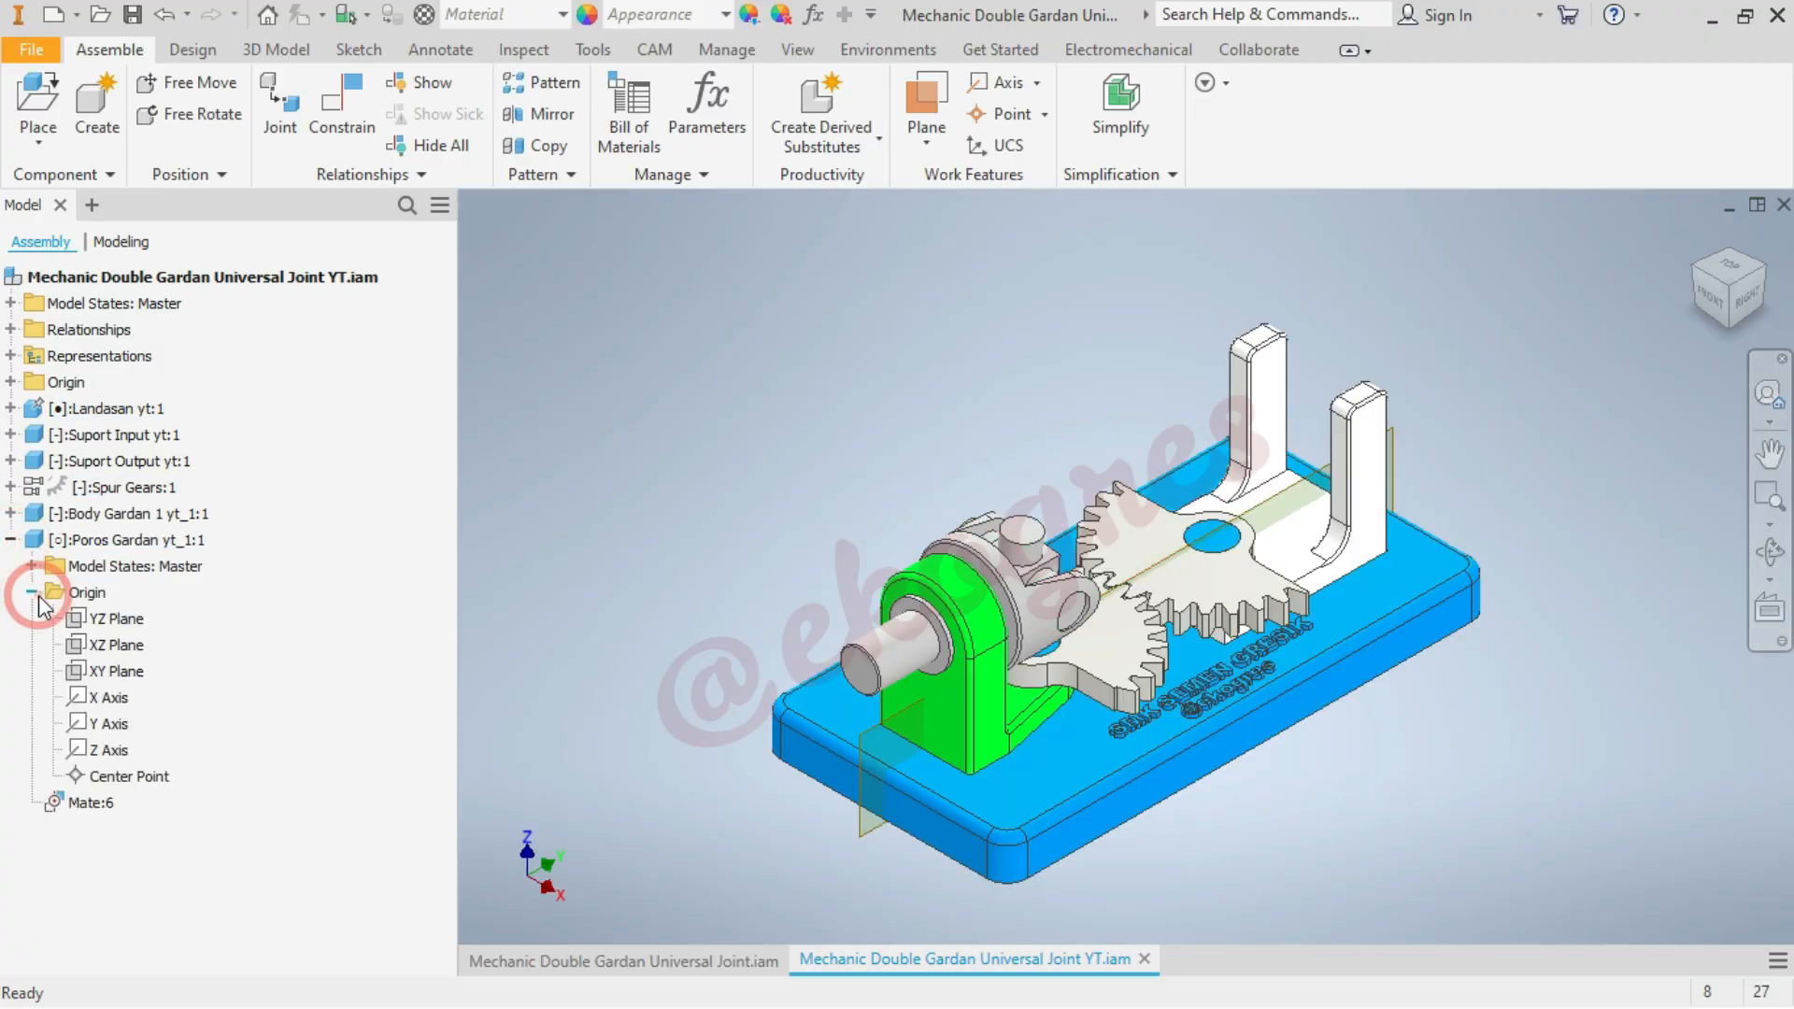
pyautogui.click(116, 618)
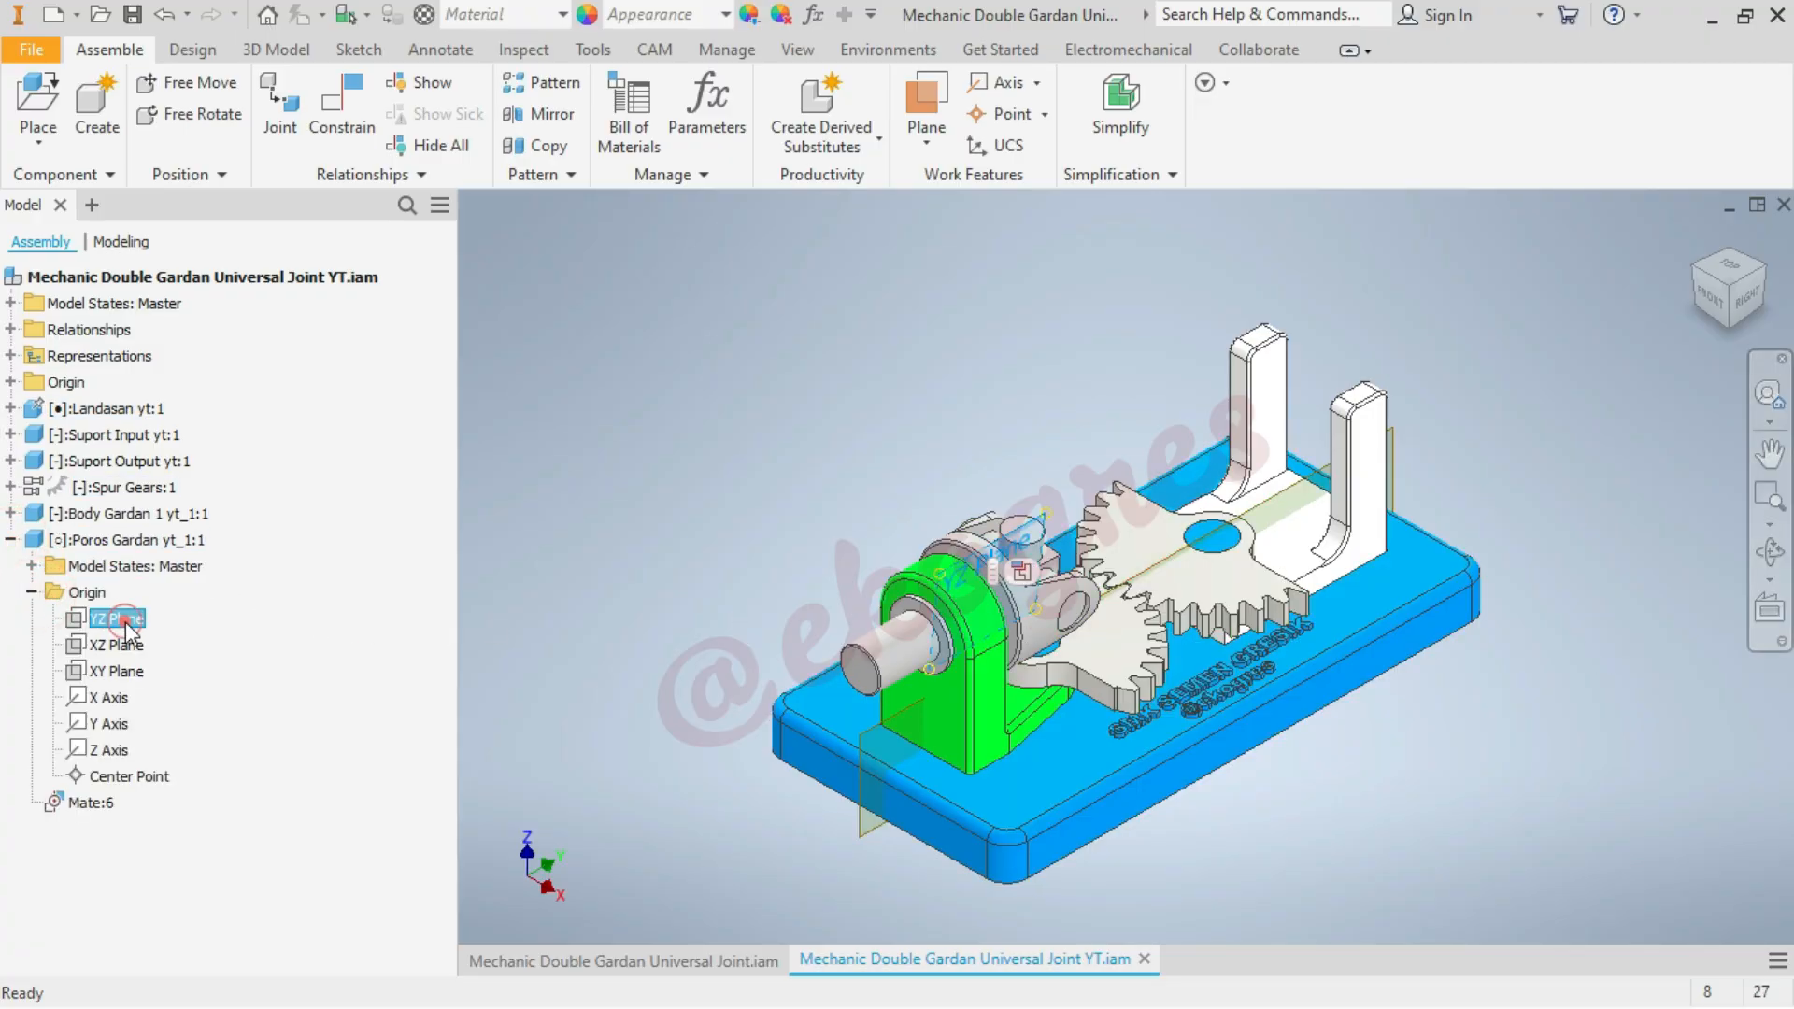
pyautogui.click(1731, 269)
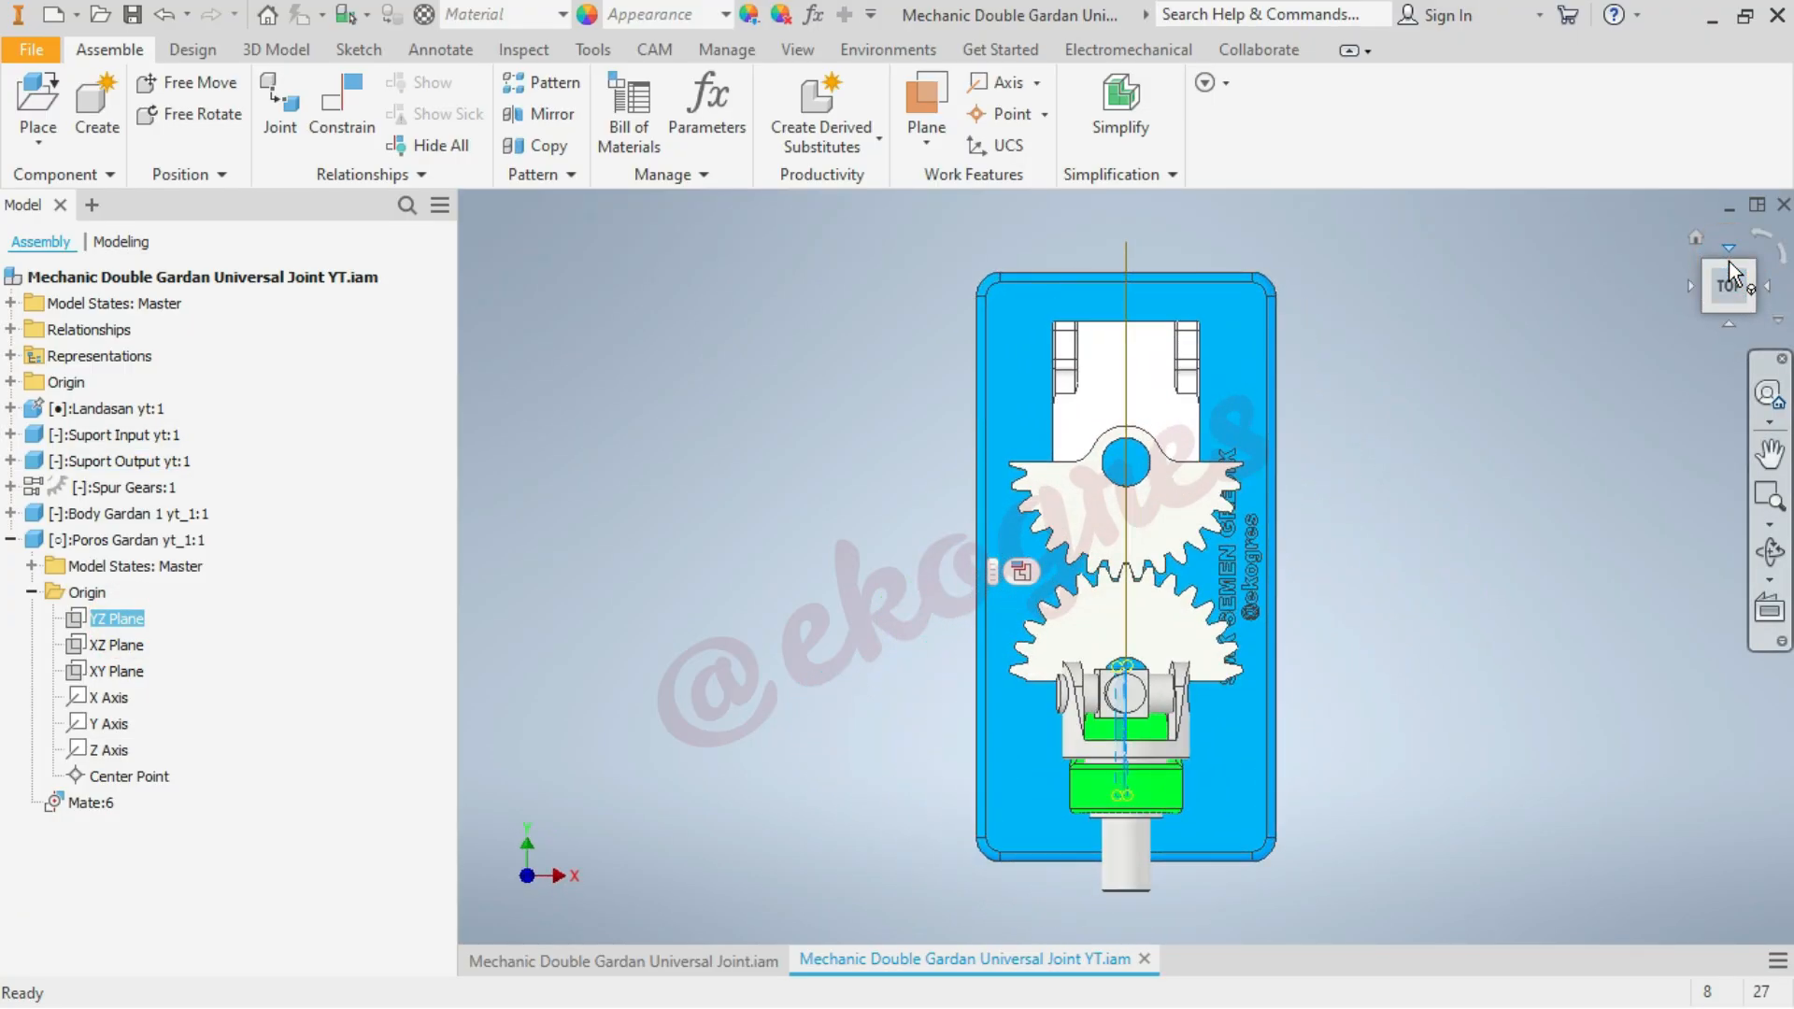
pyautogui.click(1697, 239)
pyautogui.click(604, 596)
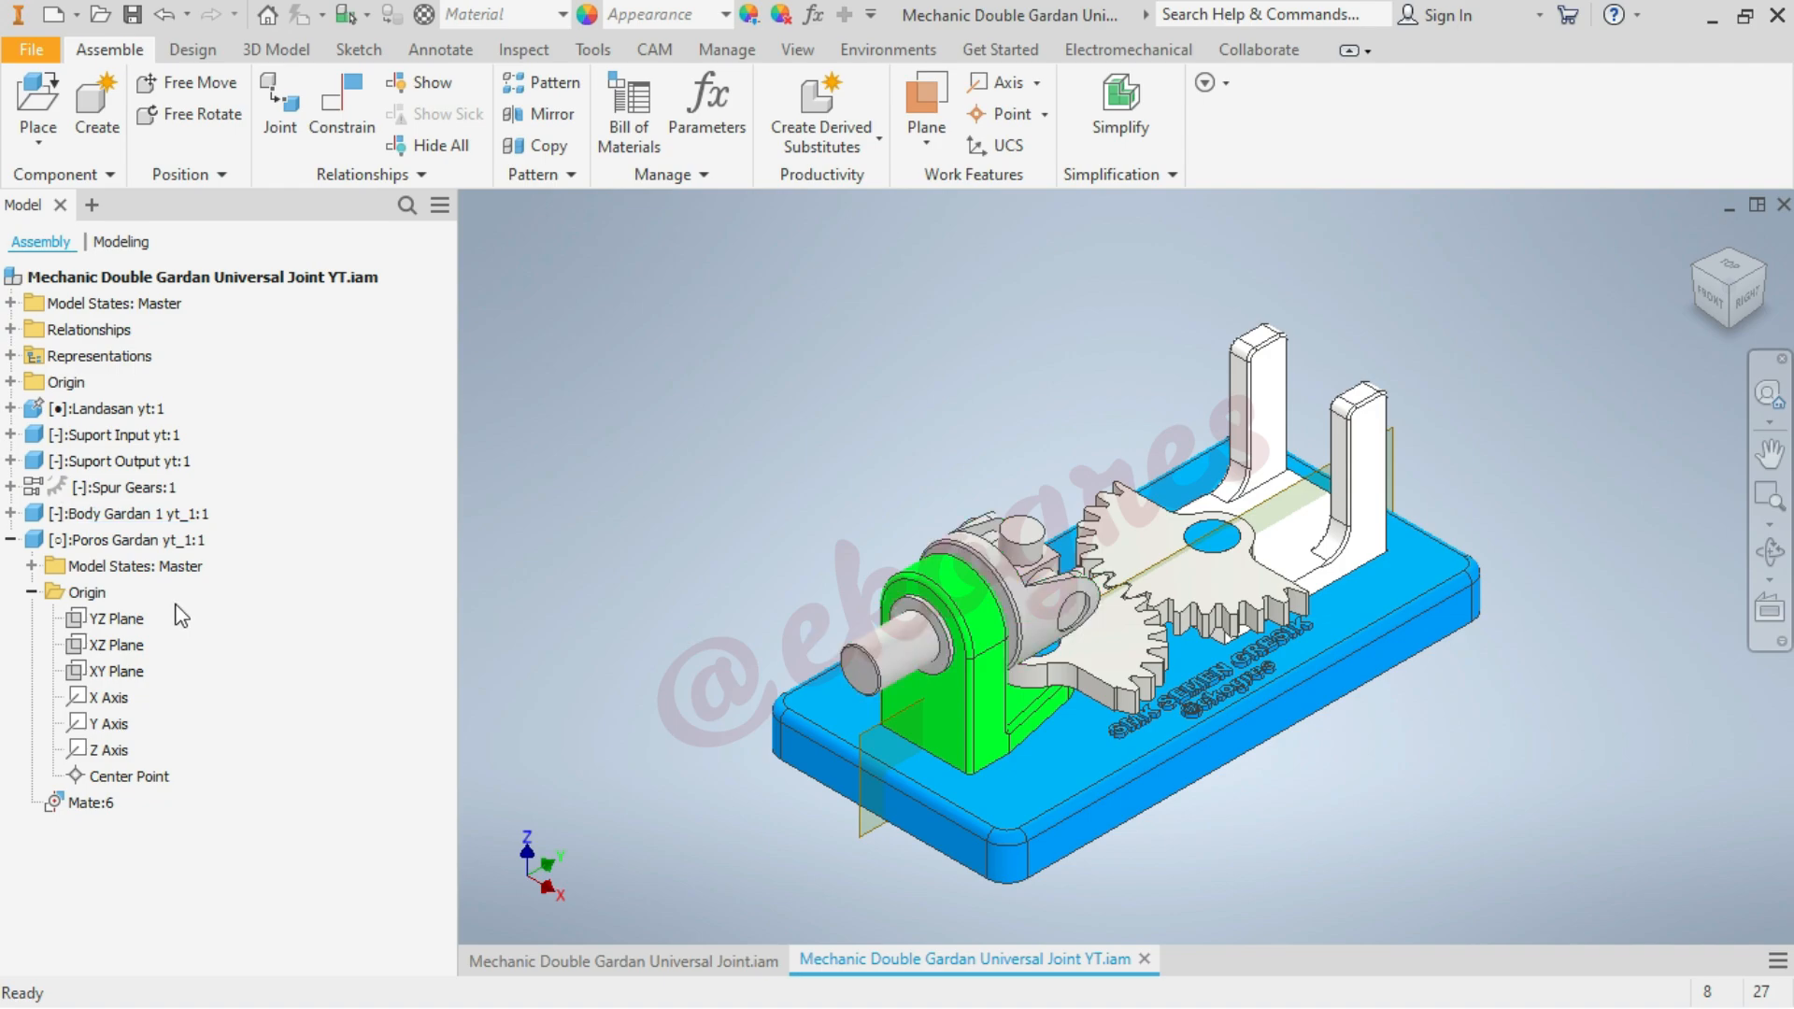
# Constrain the YZ Plane of Body Gardan 1 yt_1 flush with the YZ Plane of Poros Gardan yt_1 at 0 mm offset
pyautogui.click(10, 513)
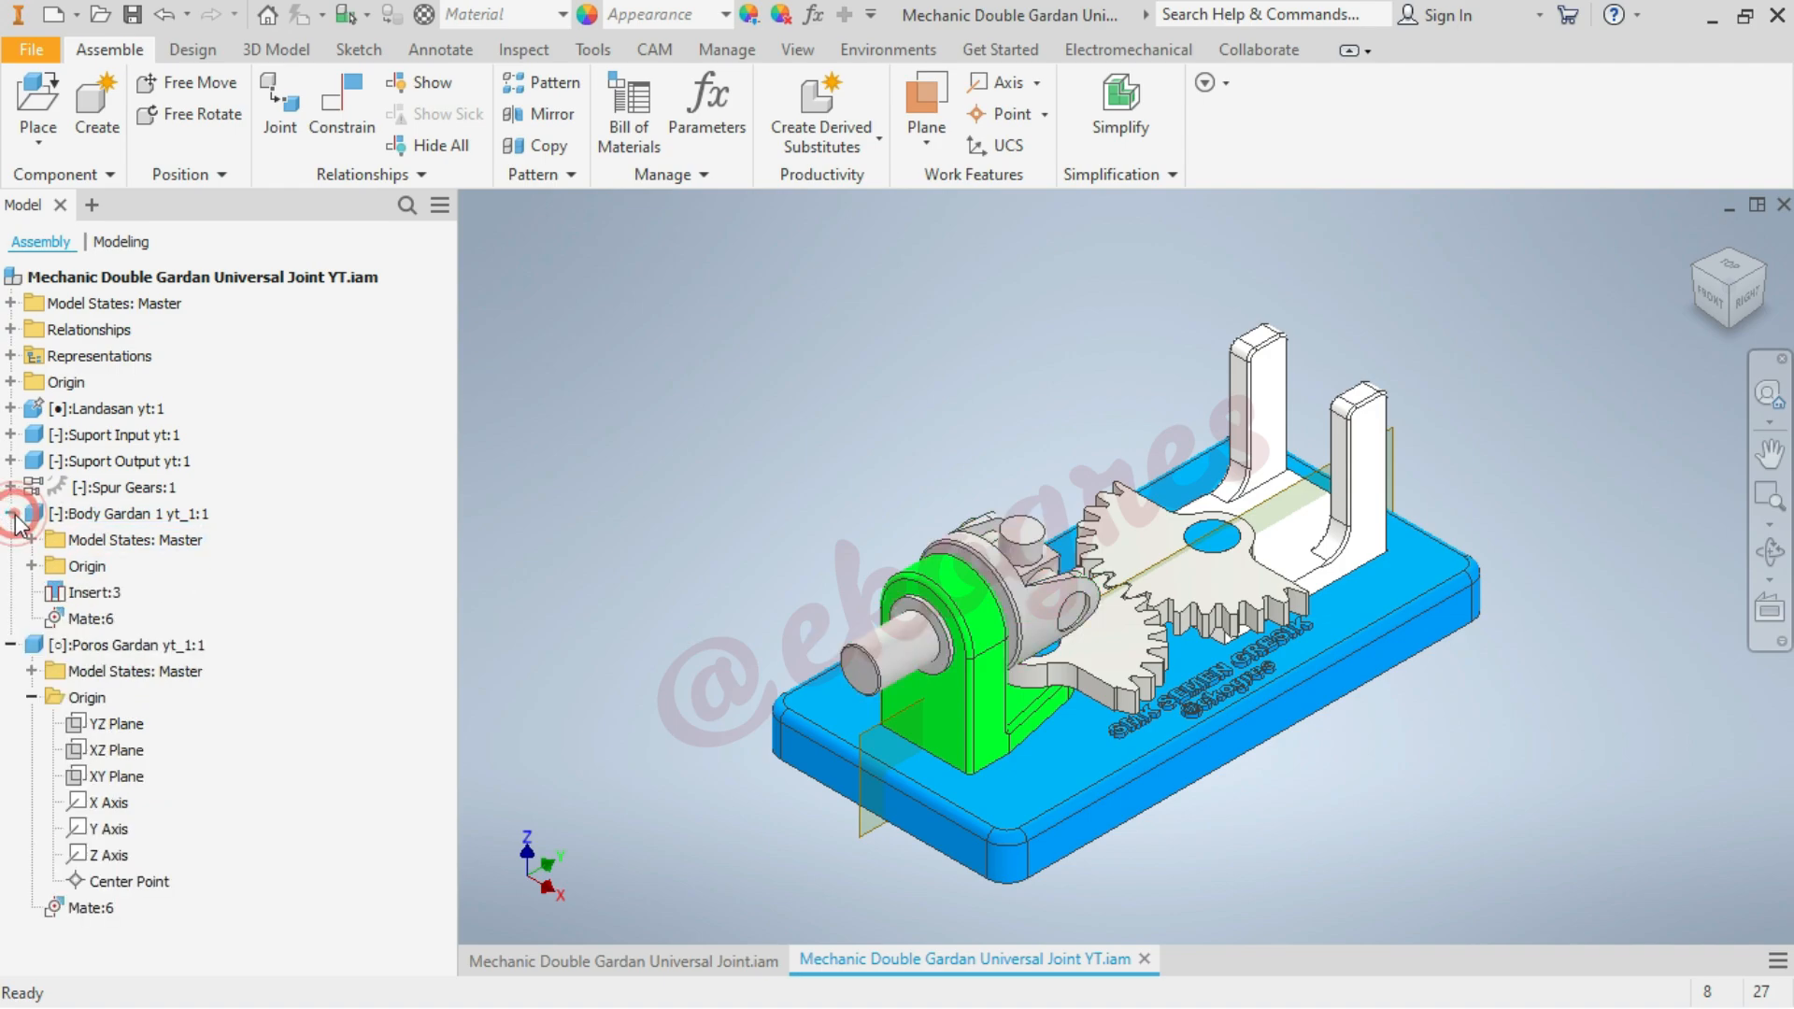
pyautogui.click(31, 565)
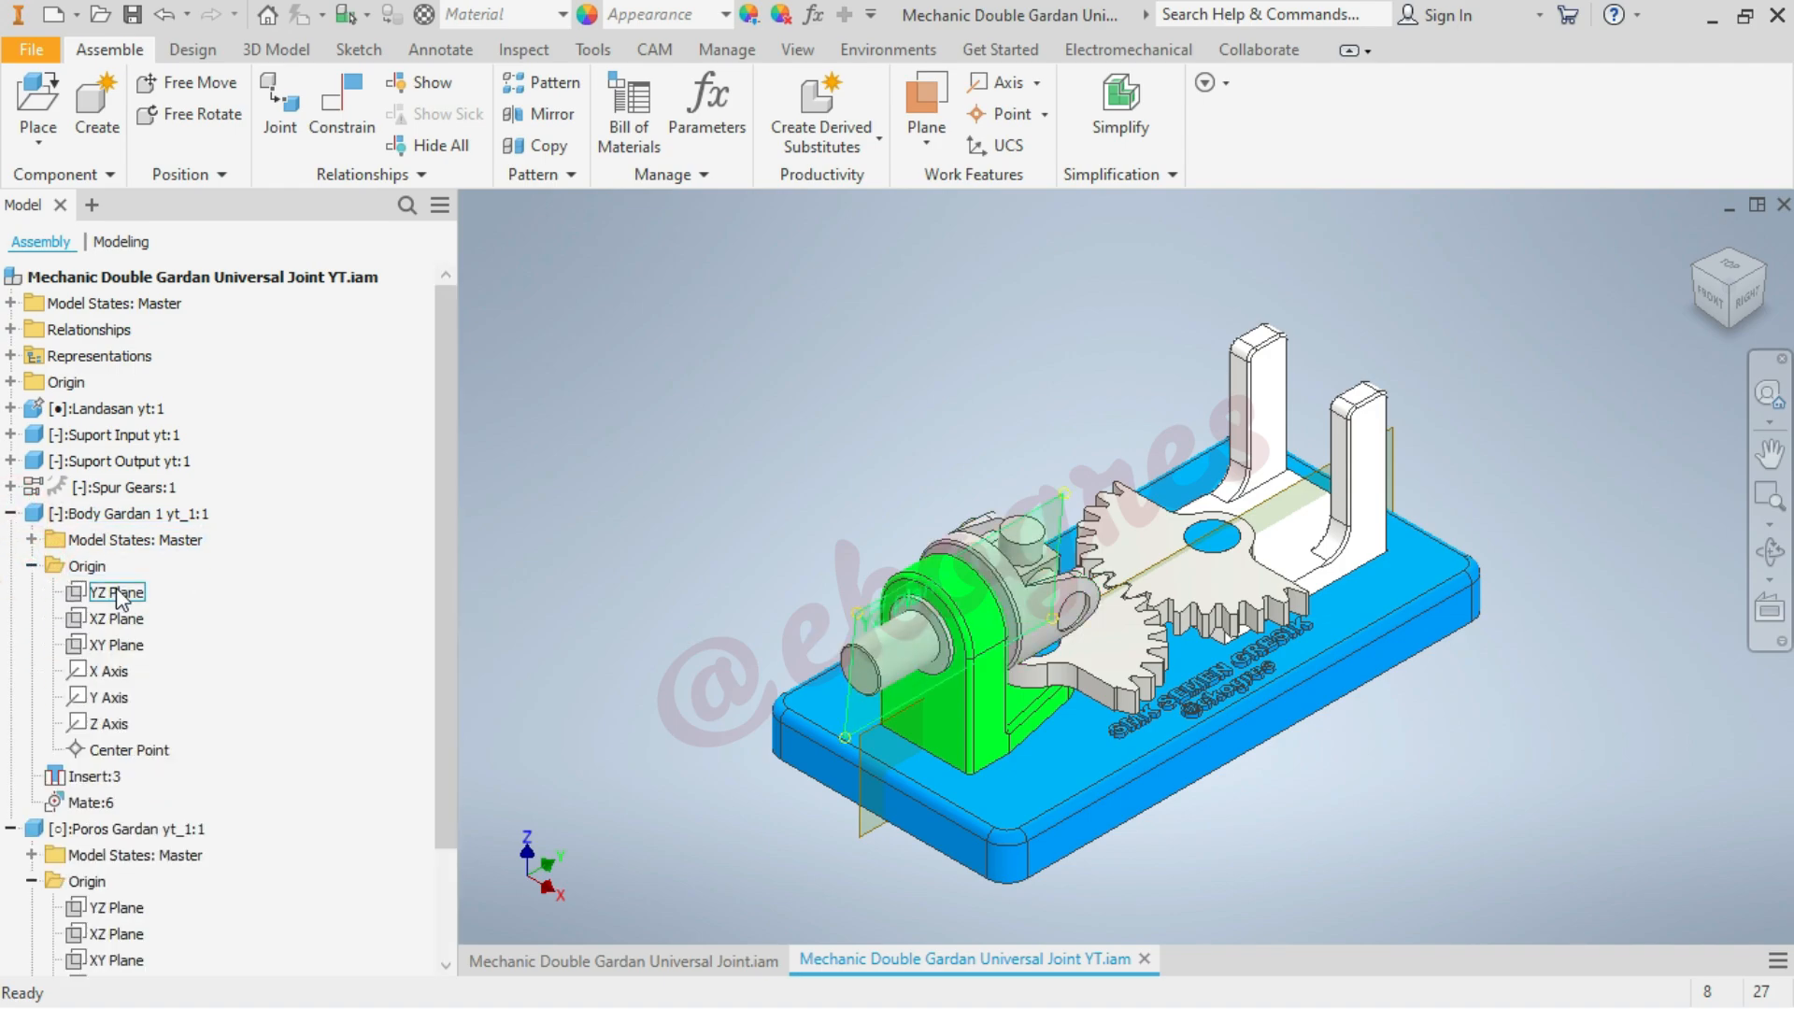
pyautogui.click(564, 484)
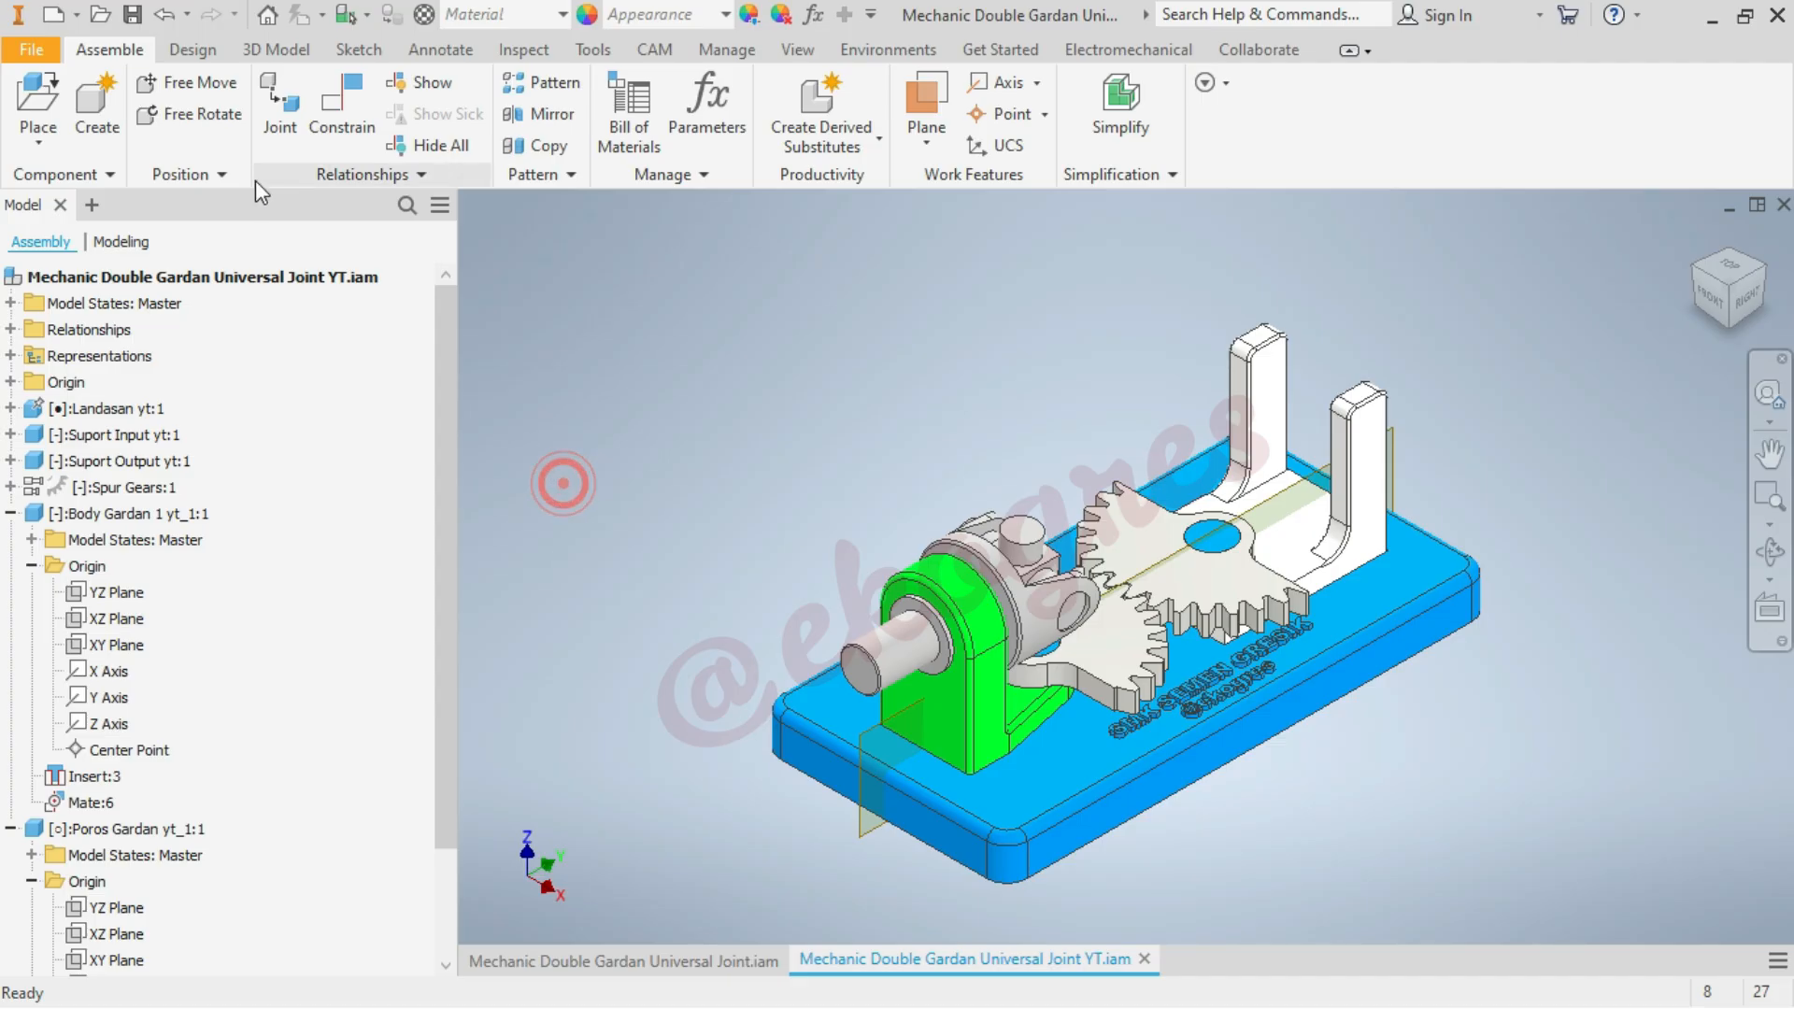
pyautogui.click(342, 103)
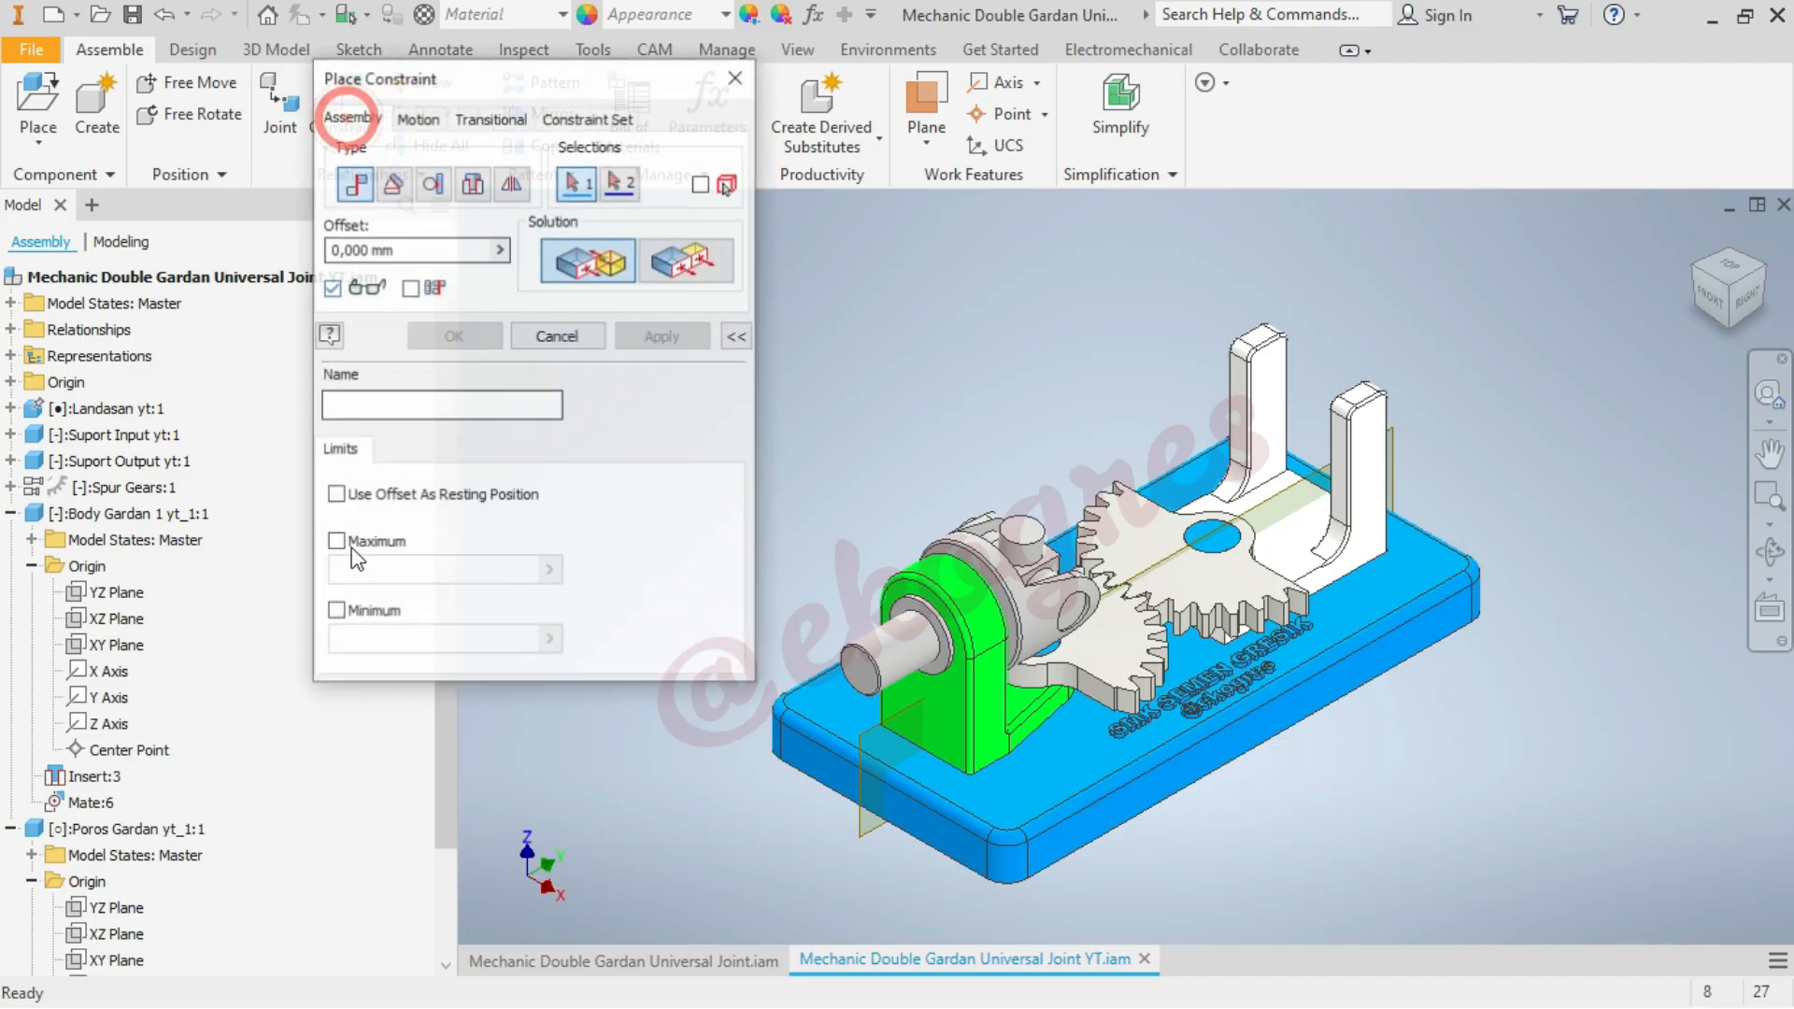
pyautogui.click(137, 598)
pyautogui.scroll(-2, 140, 654)
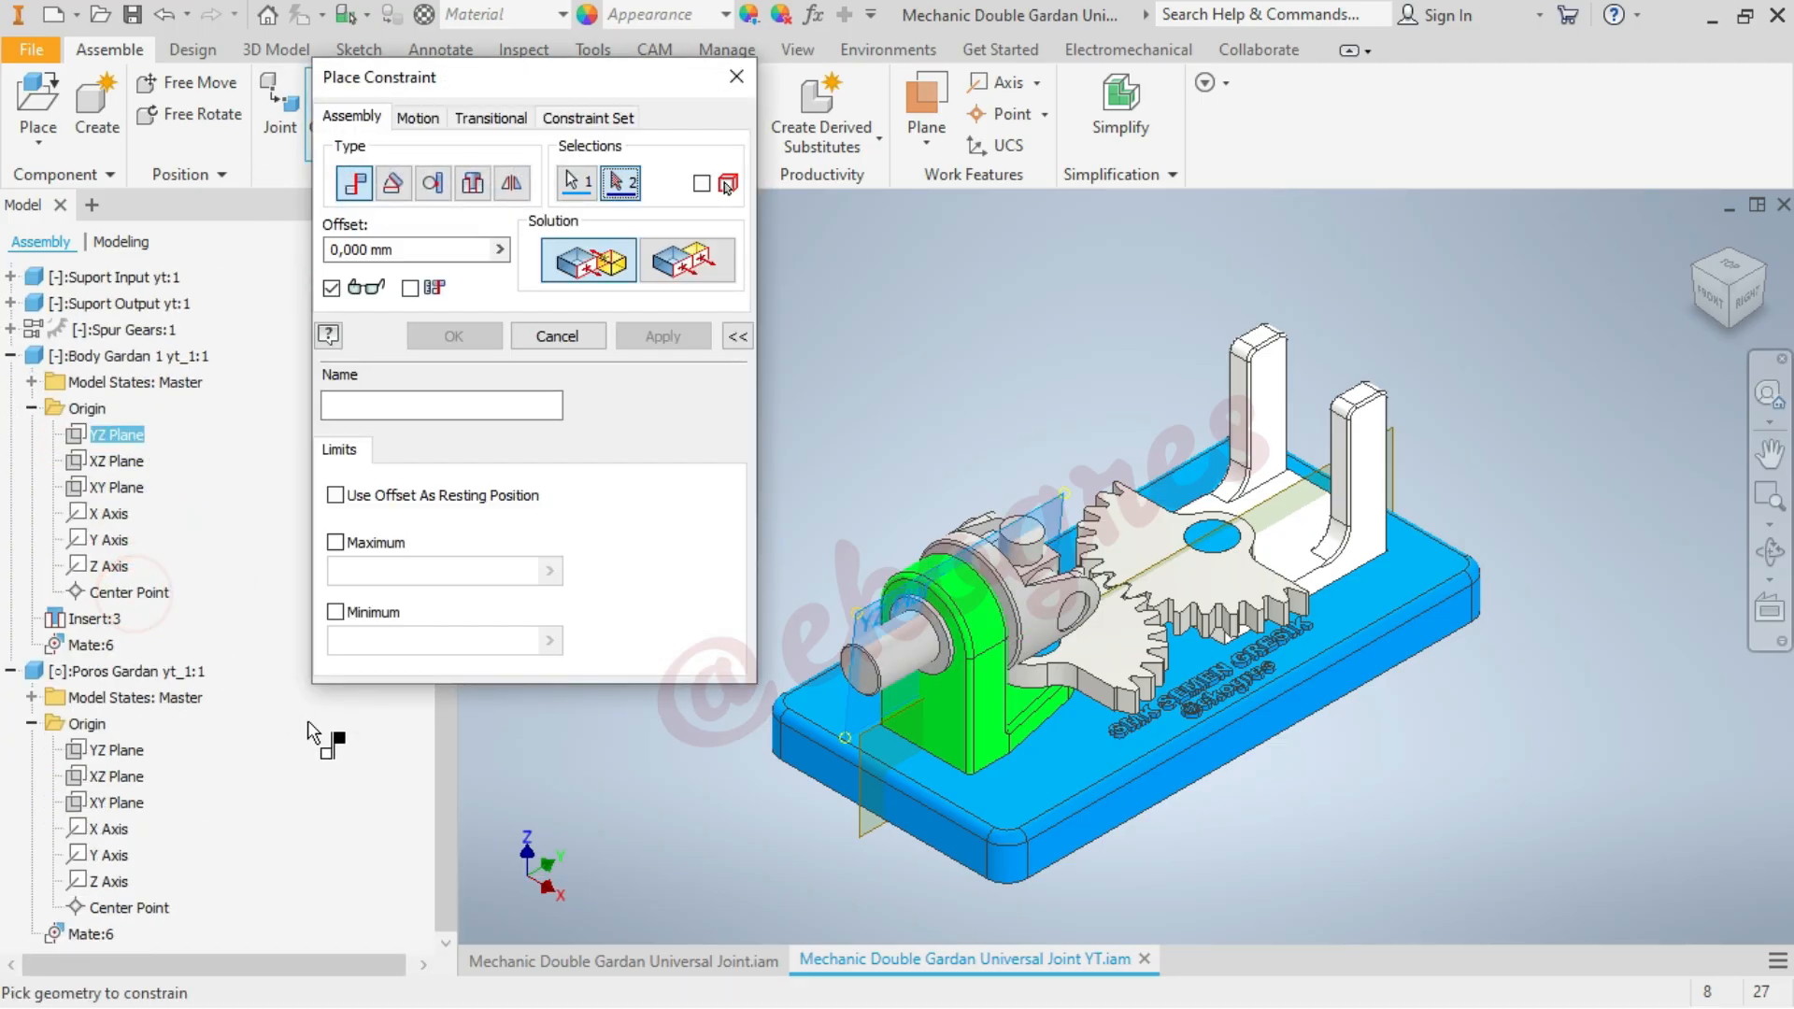
pyautogui.click(114, 750)
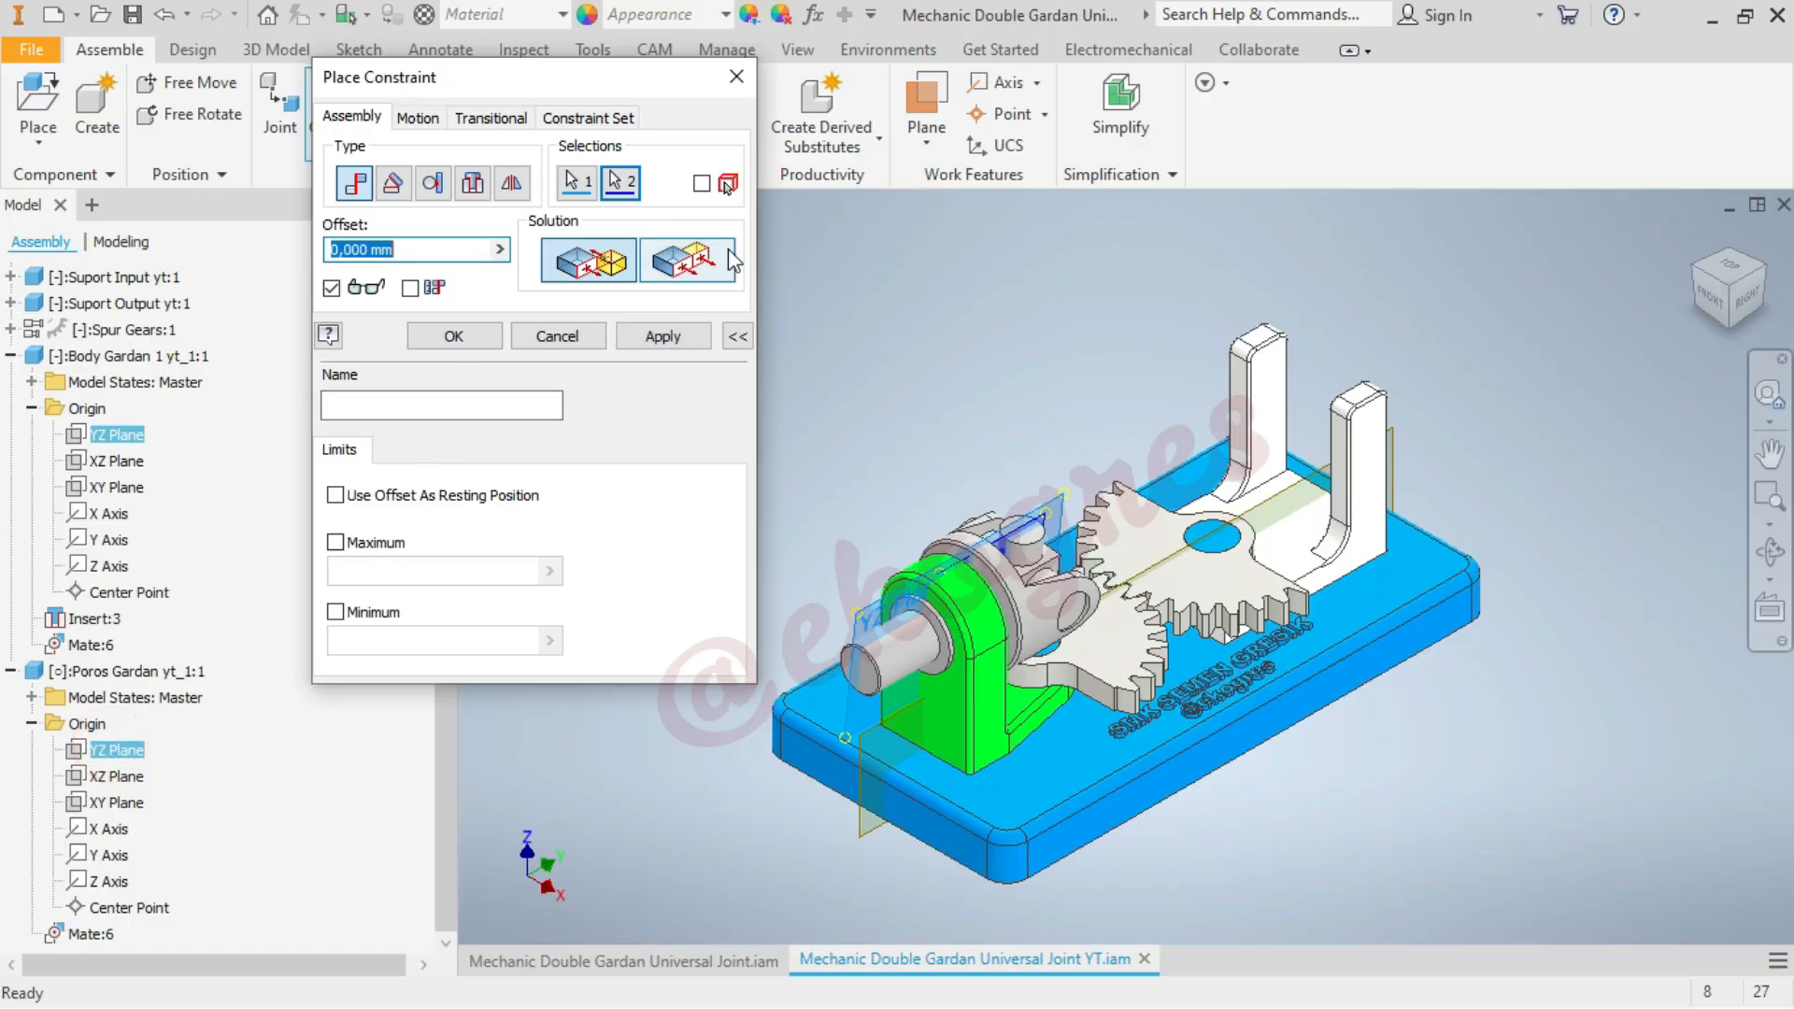
pyautogui.click(687, 260)
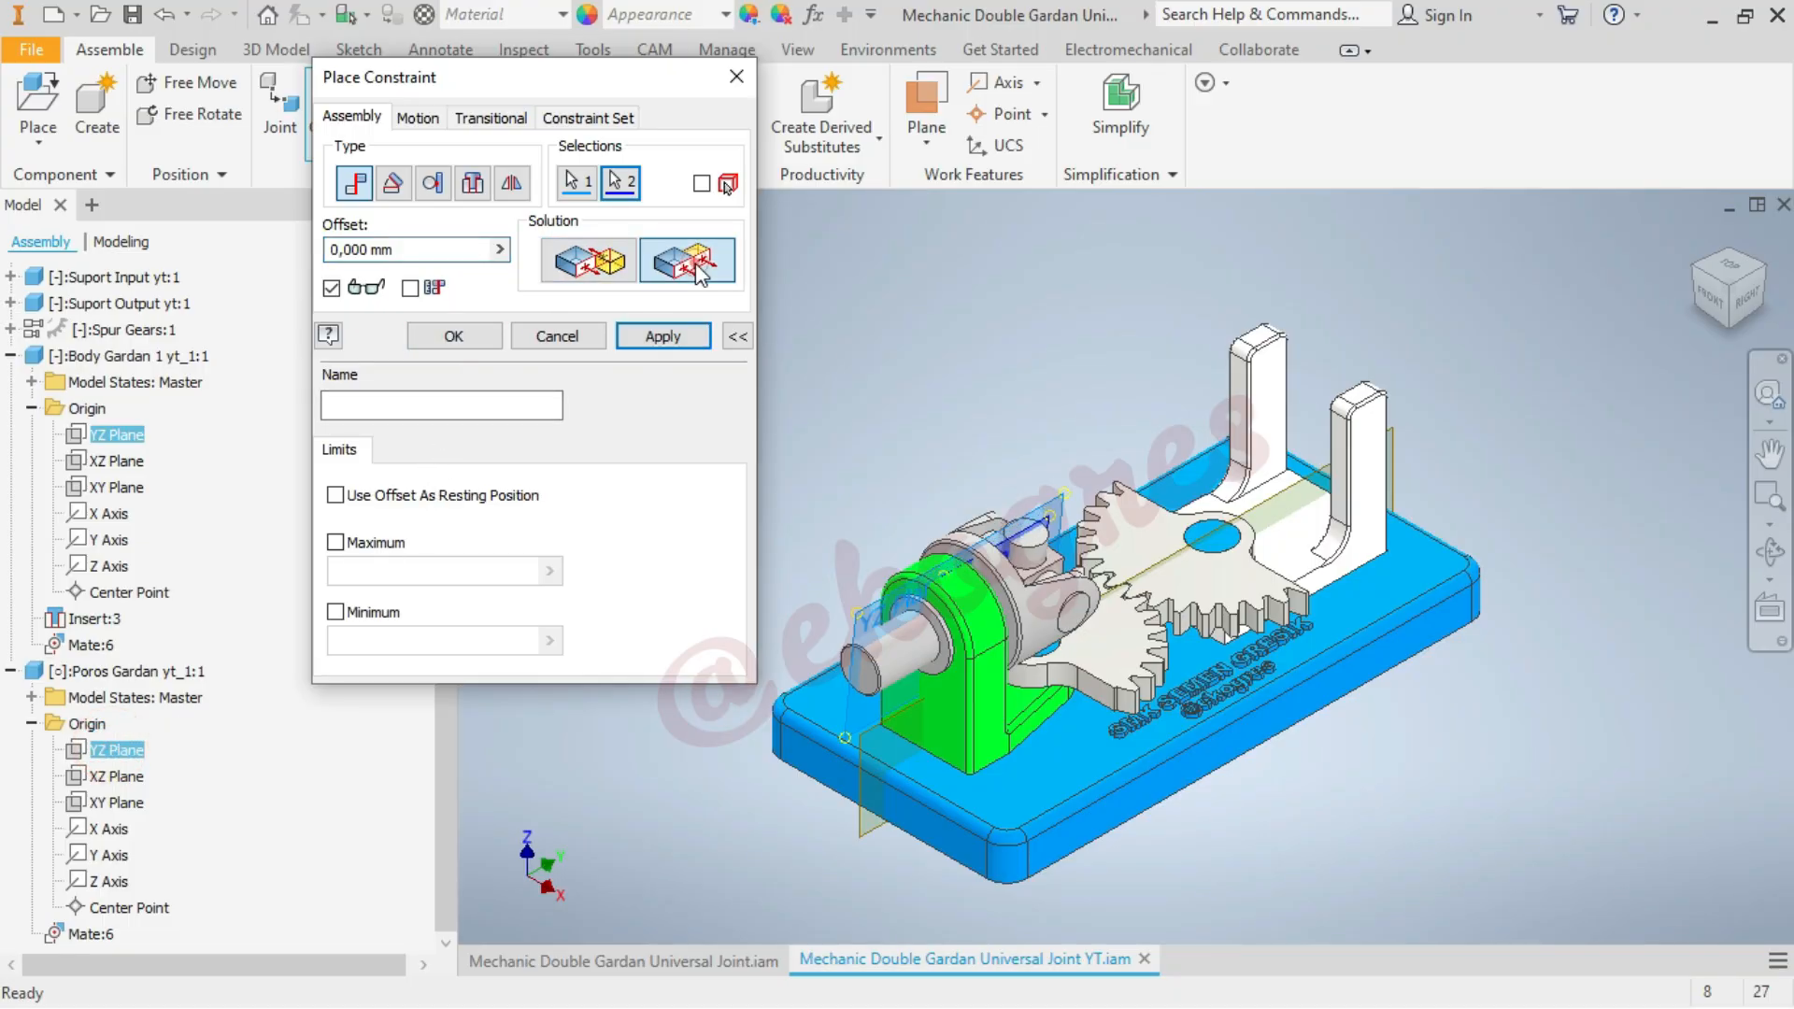
pyautogui.click(474, 334)
# Swing the Poros Gardan cross between the yoke ears to check its remaining movement, and collapse both Gardan parts in the model tree
pyautogui.scroll(3, 955, 615)
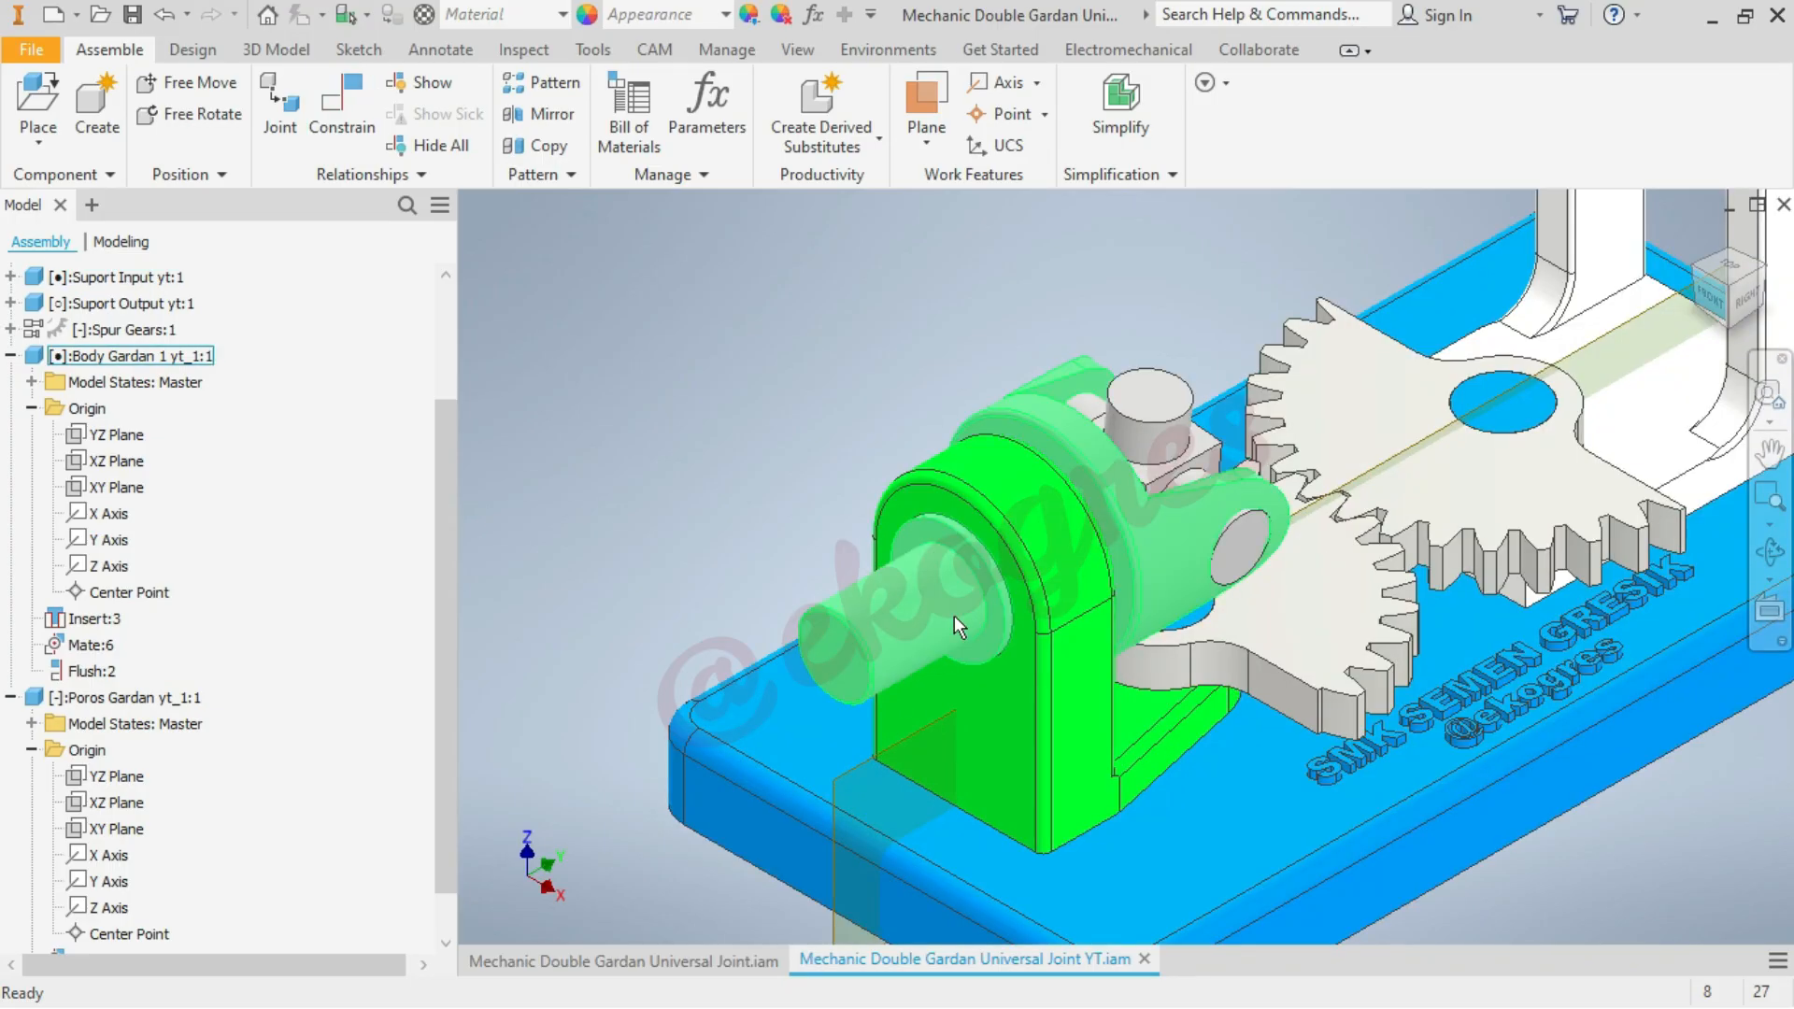
pyautogui.moveTo(1155, 507); pyautogui.dragTo(1121, 481)
pyautogui.click(1171, 397)
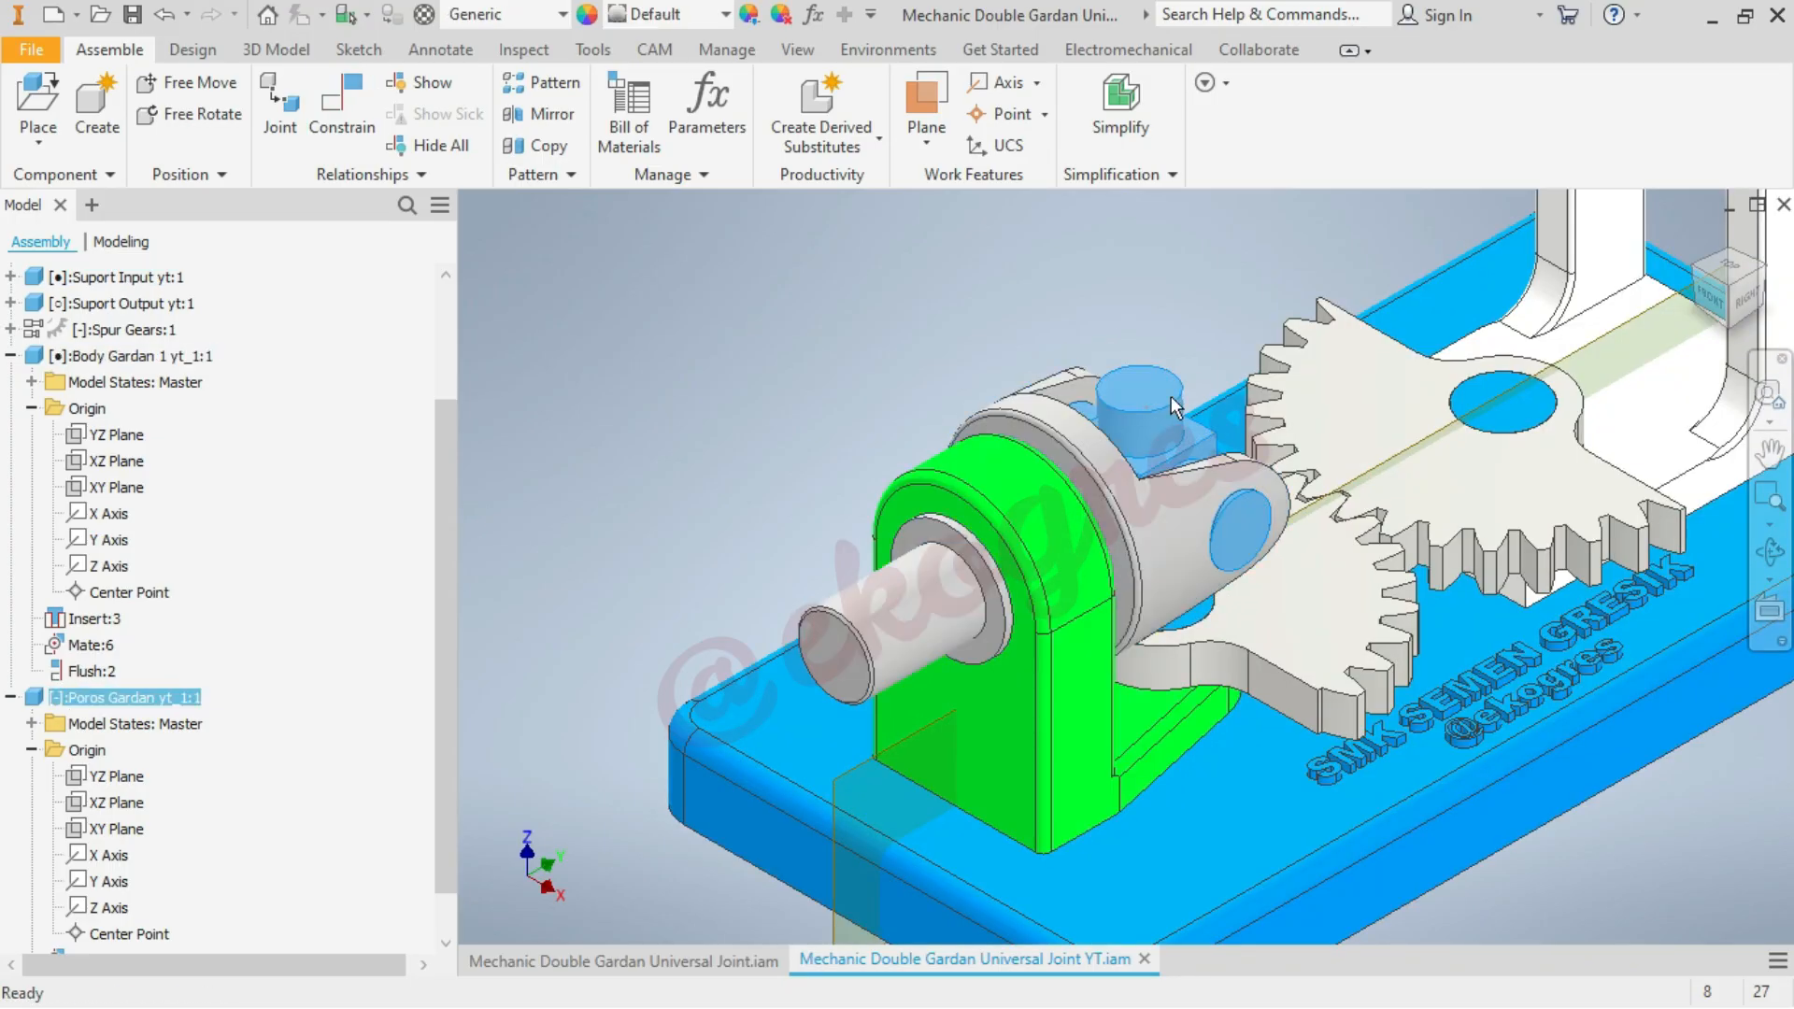
pyautogui.moveTo(1175, 407); pyautogui.dragTo(1214, 379)
pyautogui.click(725, 389)
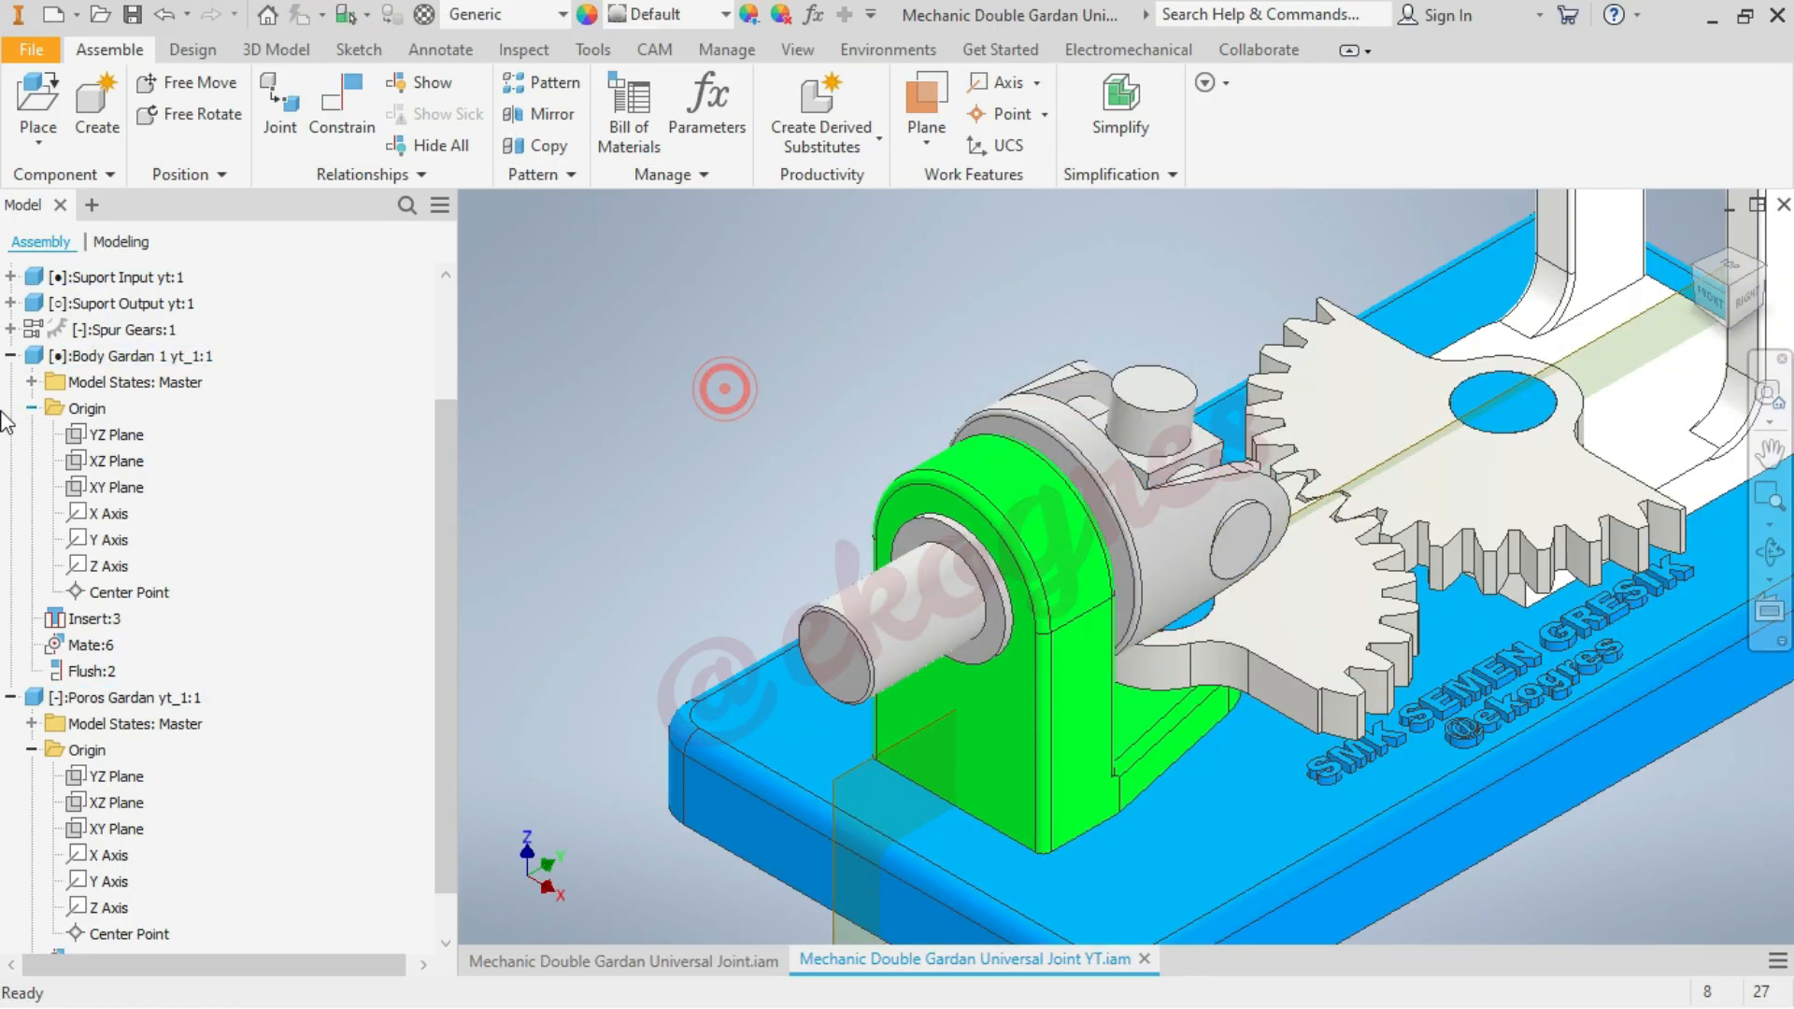
pyautogui.click(11, 356)
pyautogui.click(10, 539)
pyautogui.scroll(-3, 647, 593)
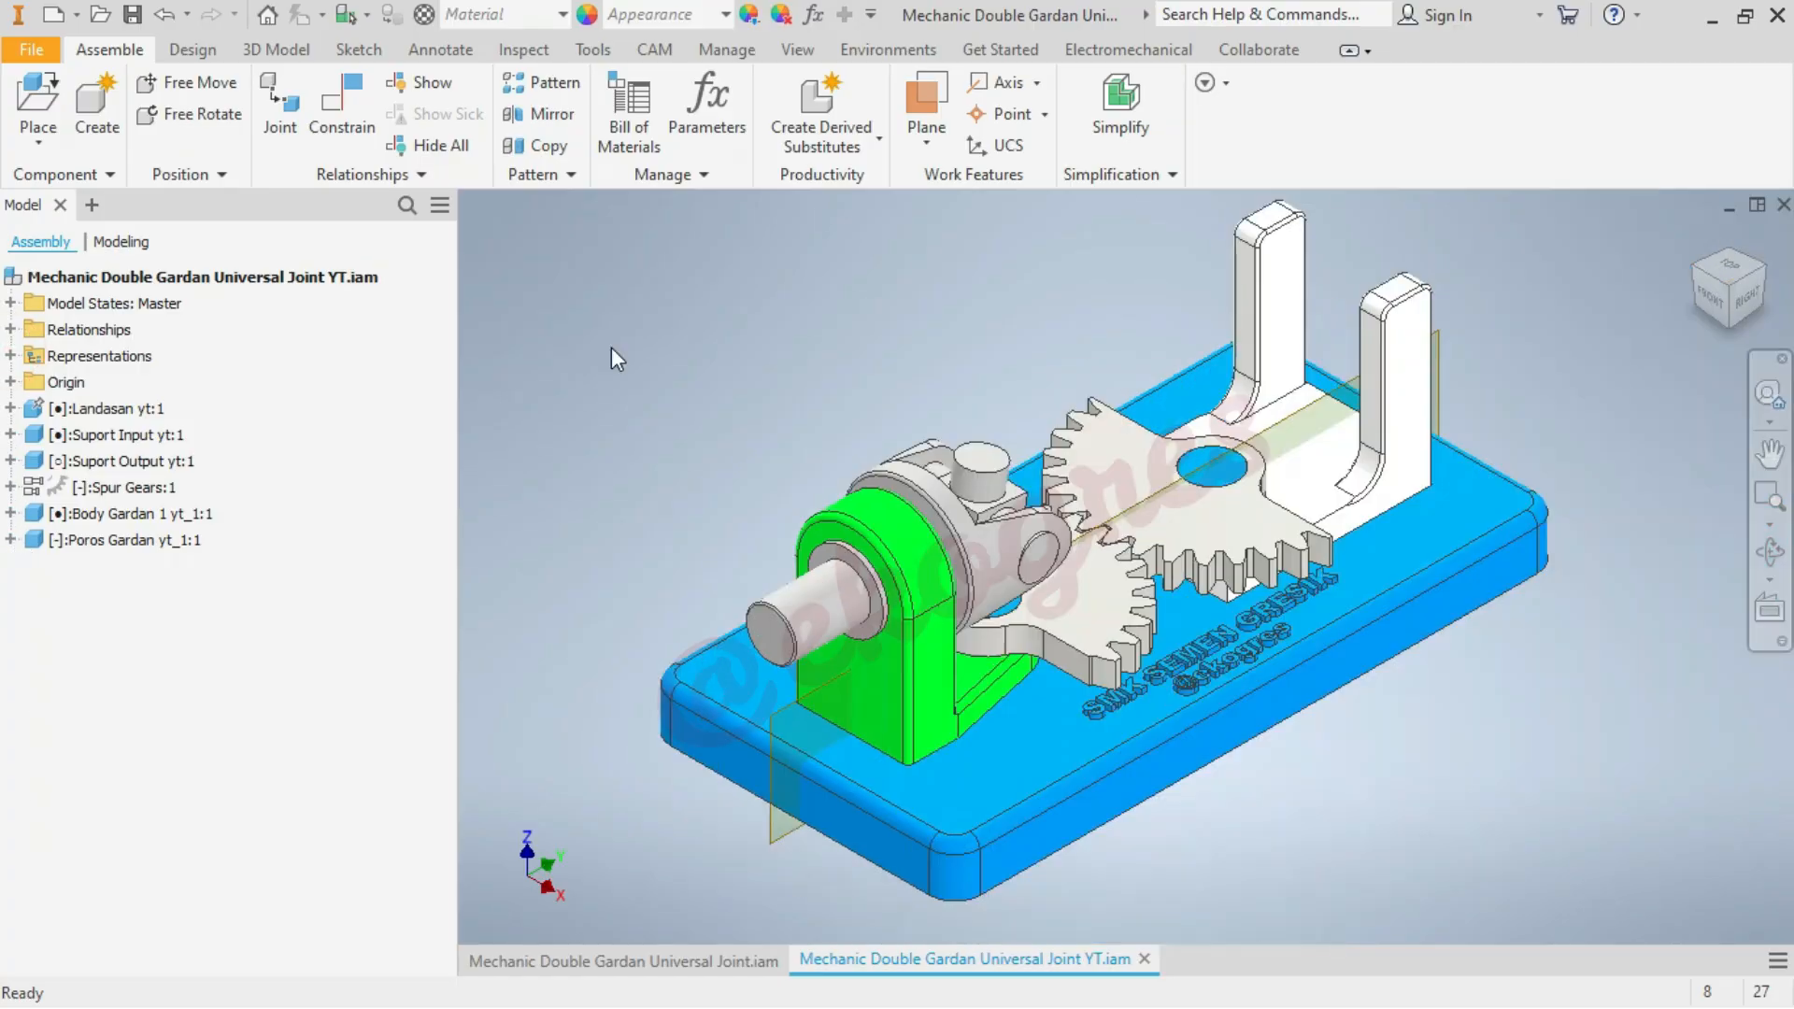
pyautogui.moveTo(995, 470)
pyautogui.mouseDown()
pyautogui.moveTo(1018, 458)
pyautogui.moveTo(984, 485)
pyautogui.moveTo(1027, 480)
pyautogui.mouseUp()
pyautogui.click(614, 353)
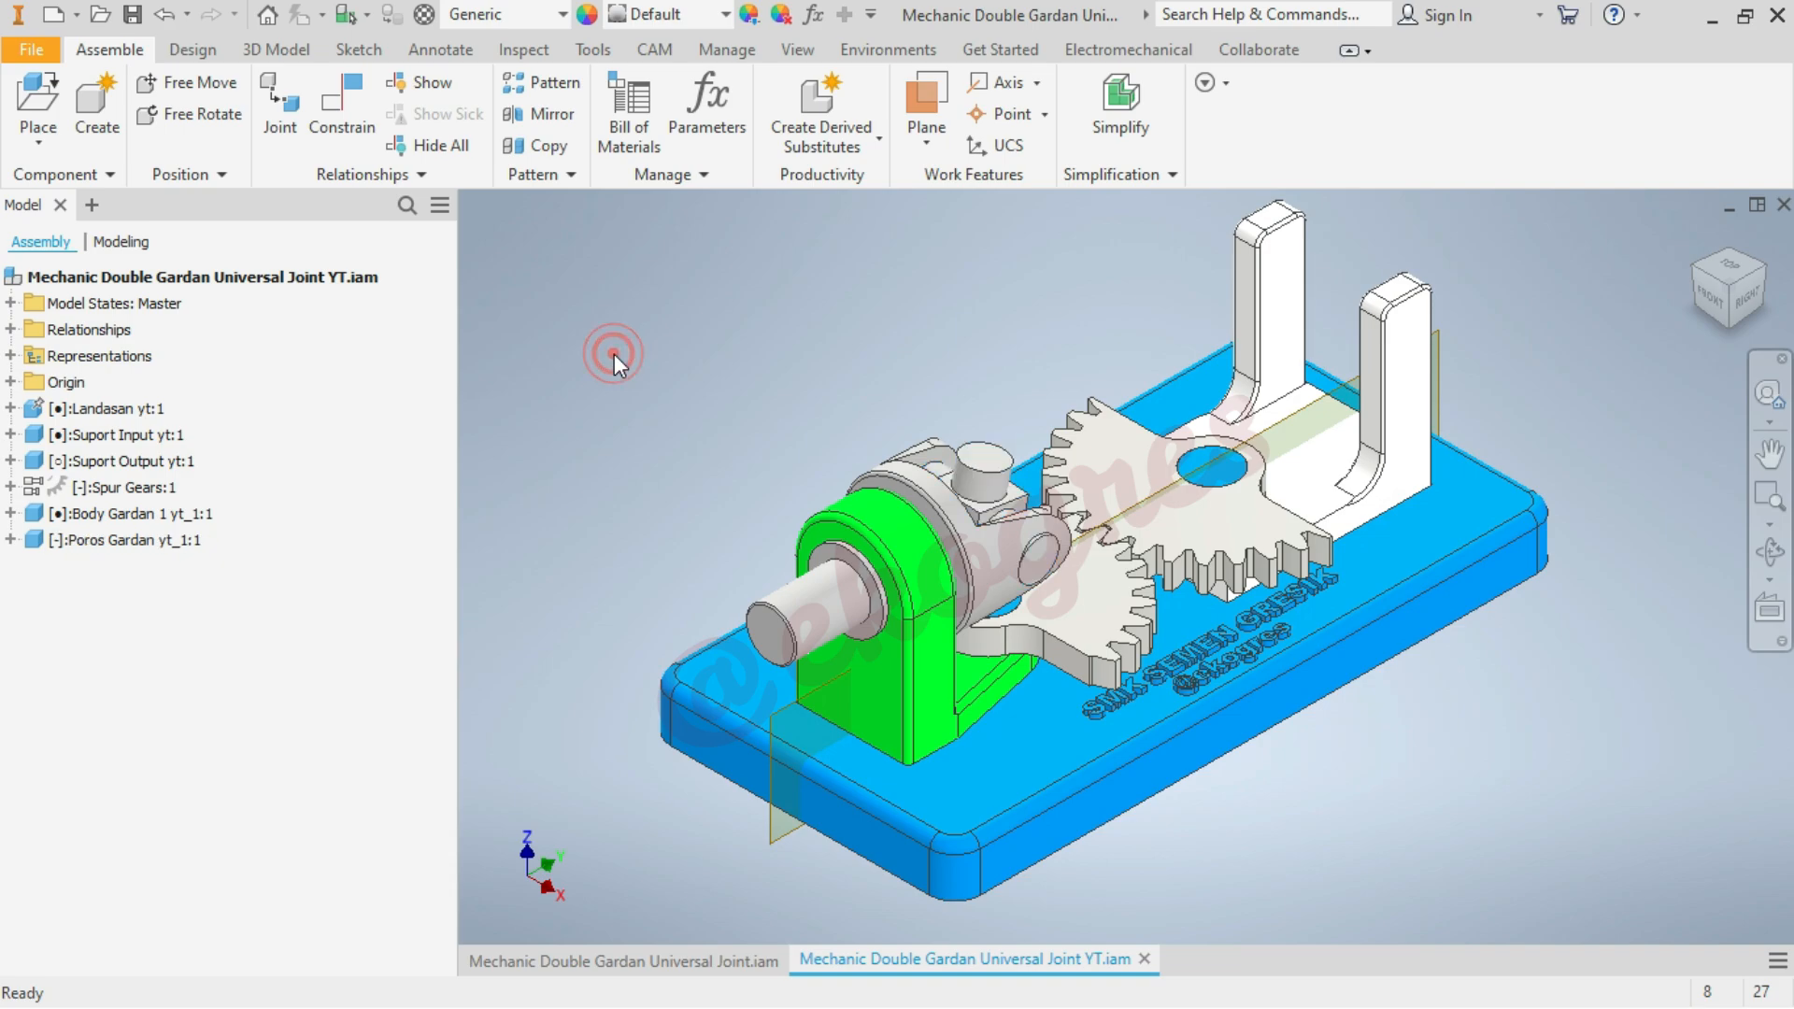
# Insert one instance of Body Gardan 2 yt_1.ipt in the empty space above and behind the green support
pyautogui.click(39, 101)
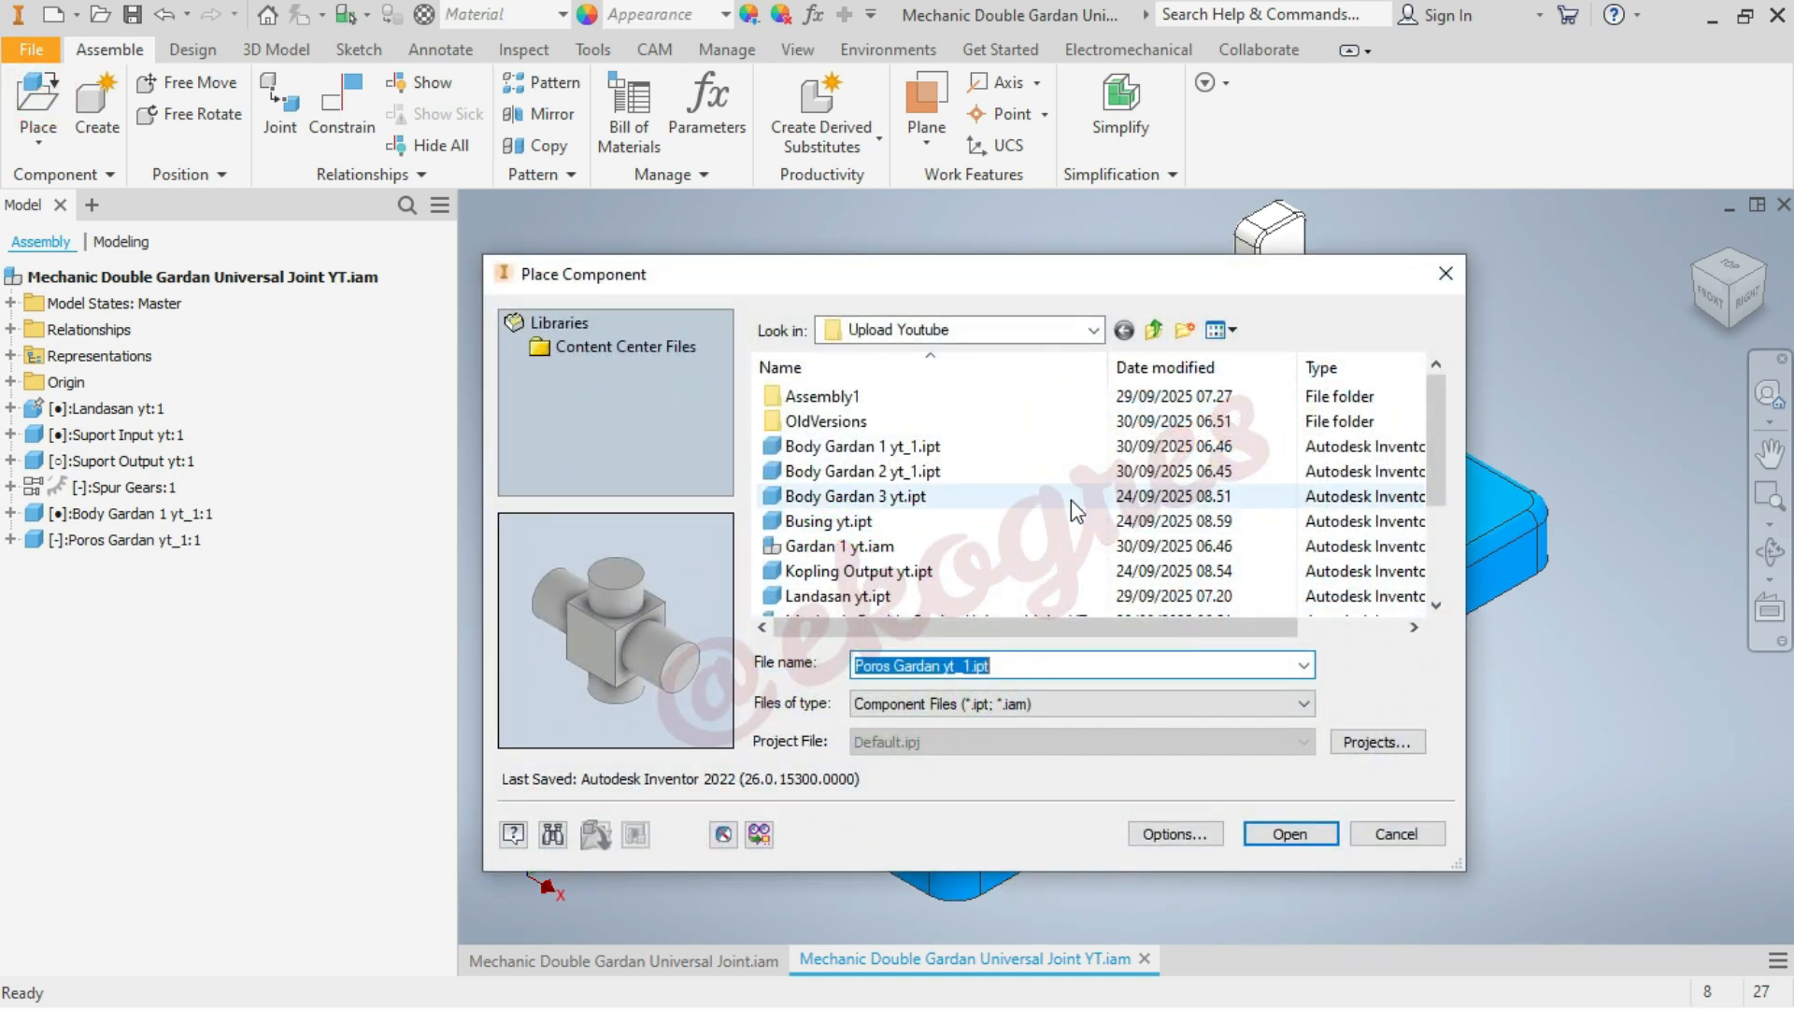
pyautogui.moveTo(1071, 500)
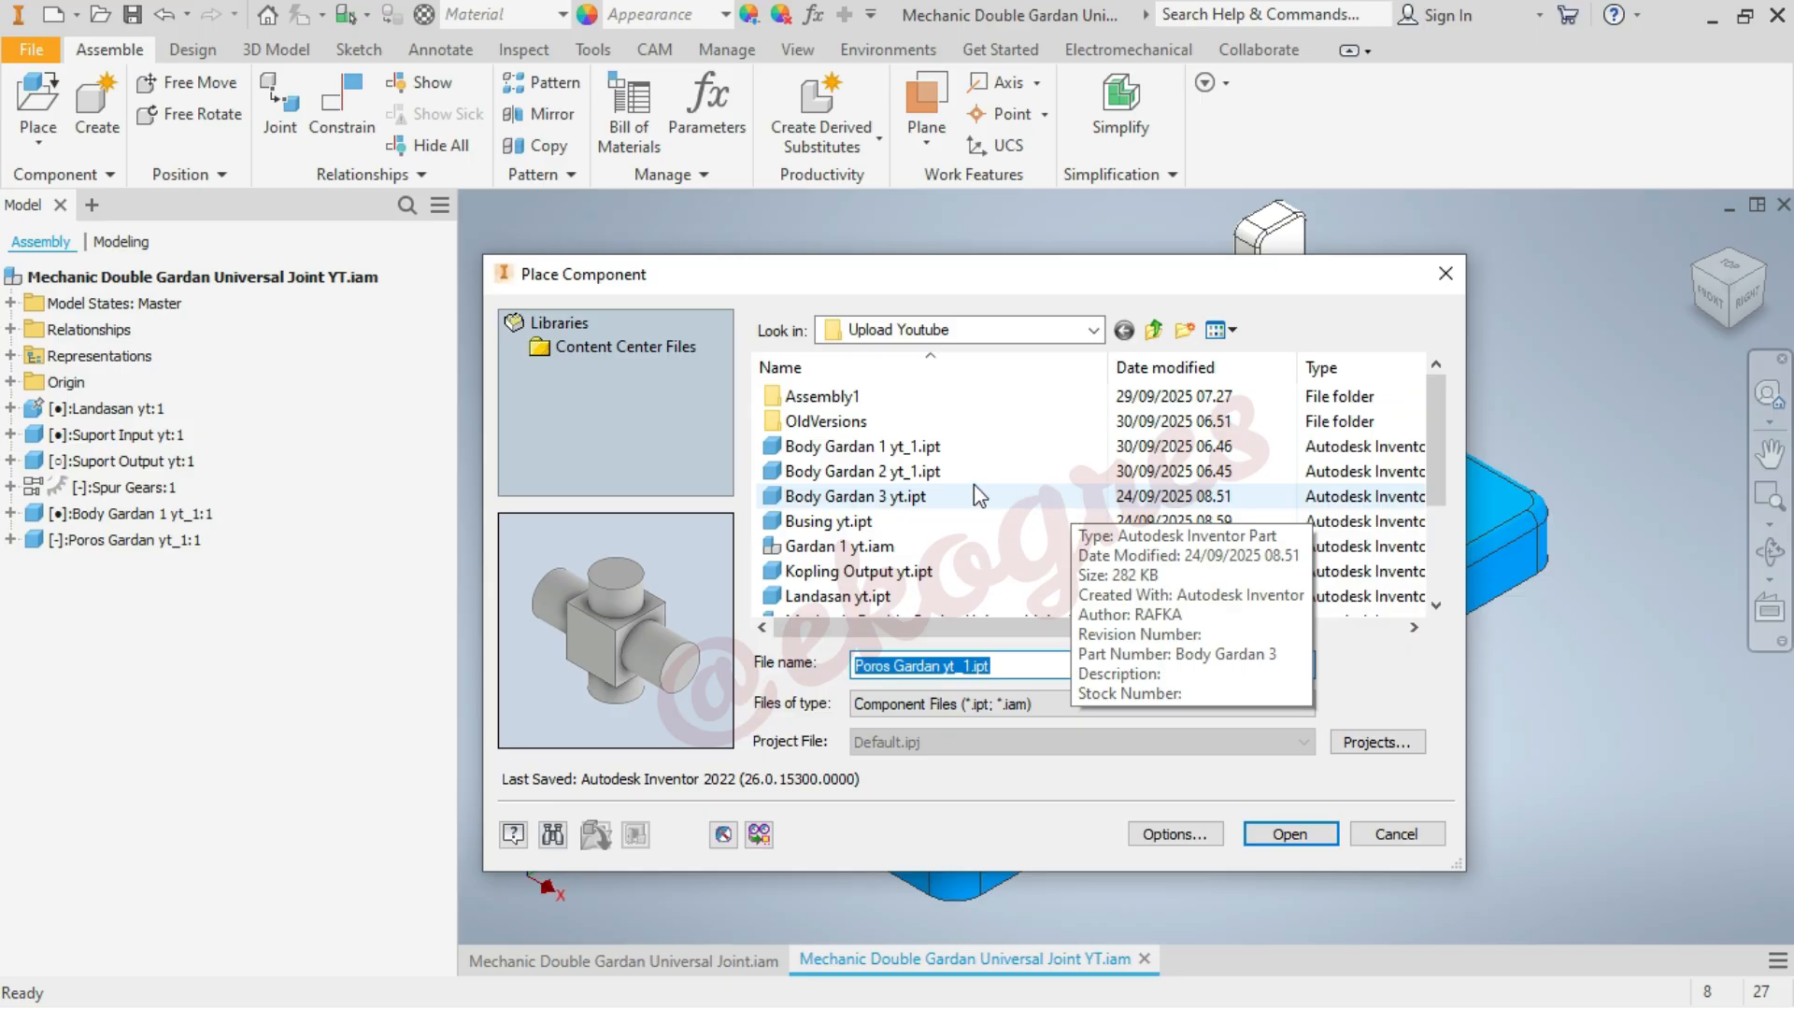
pyautogui.click(944, 471)
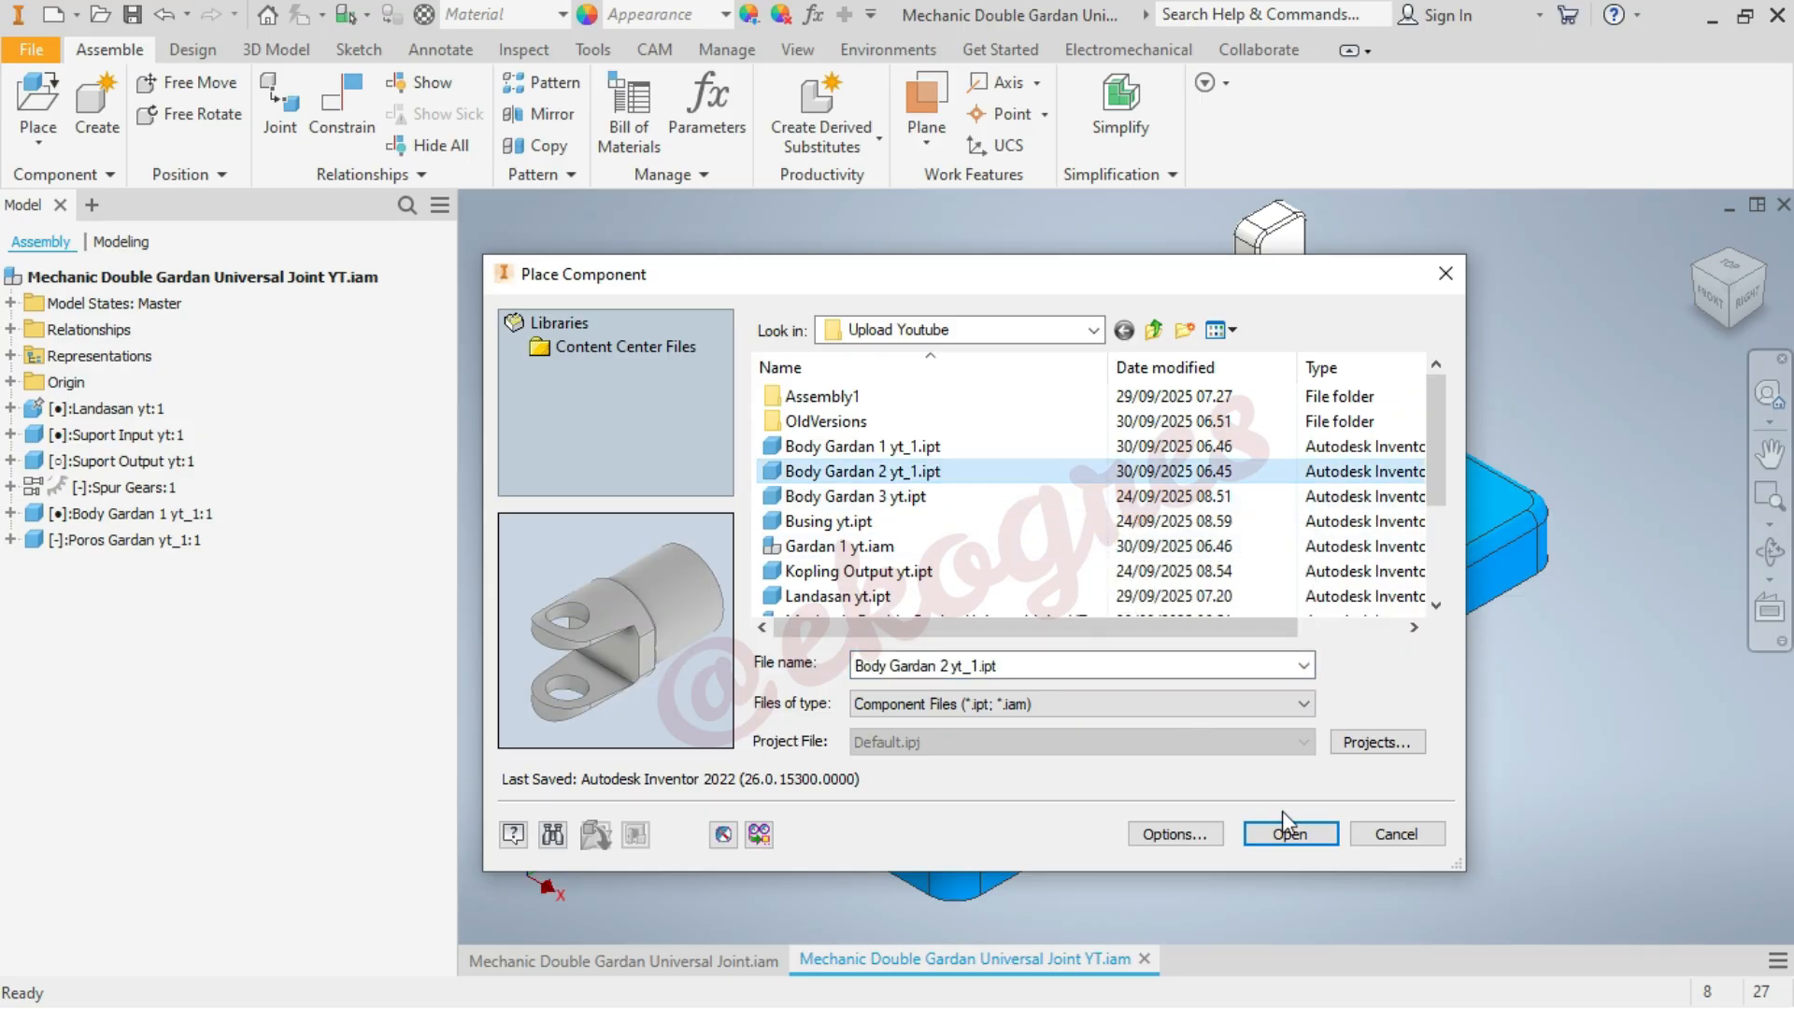
pyautogui.click(1297, 841)
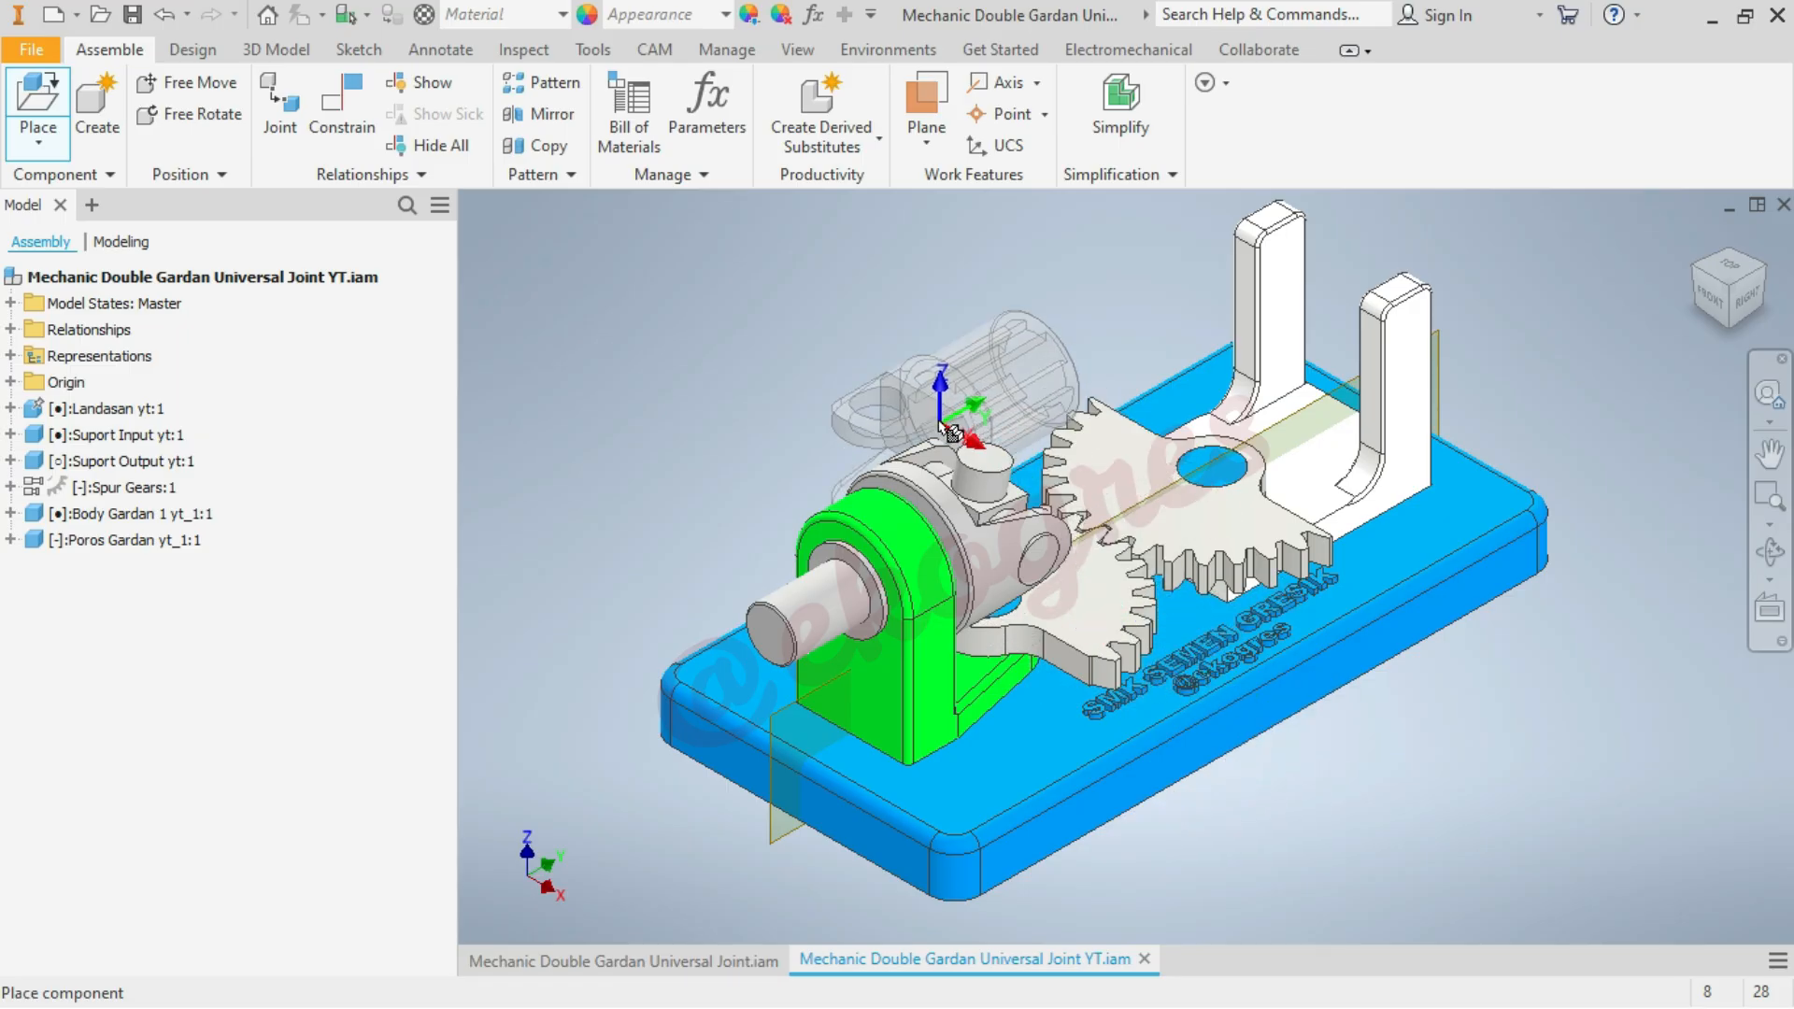
pyautogui.scroll(1, 935, 404)
pyautogui.scroll(-2, 935, 404)
pyautogui.click(692, 359)
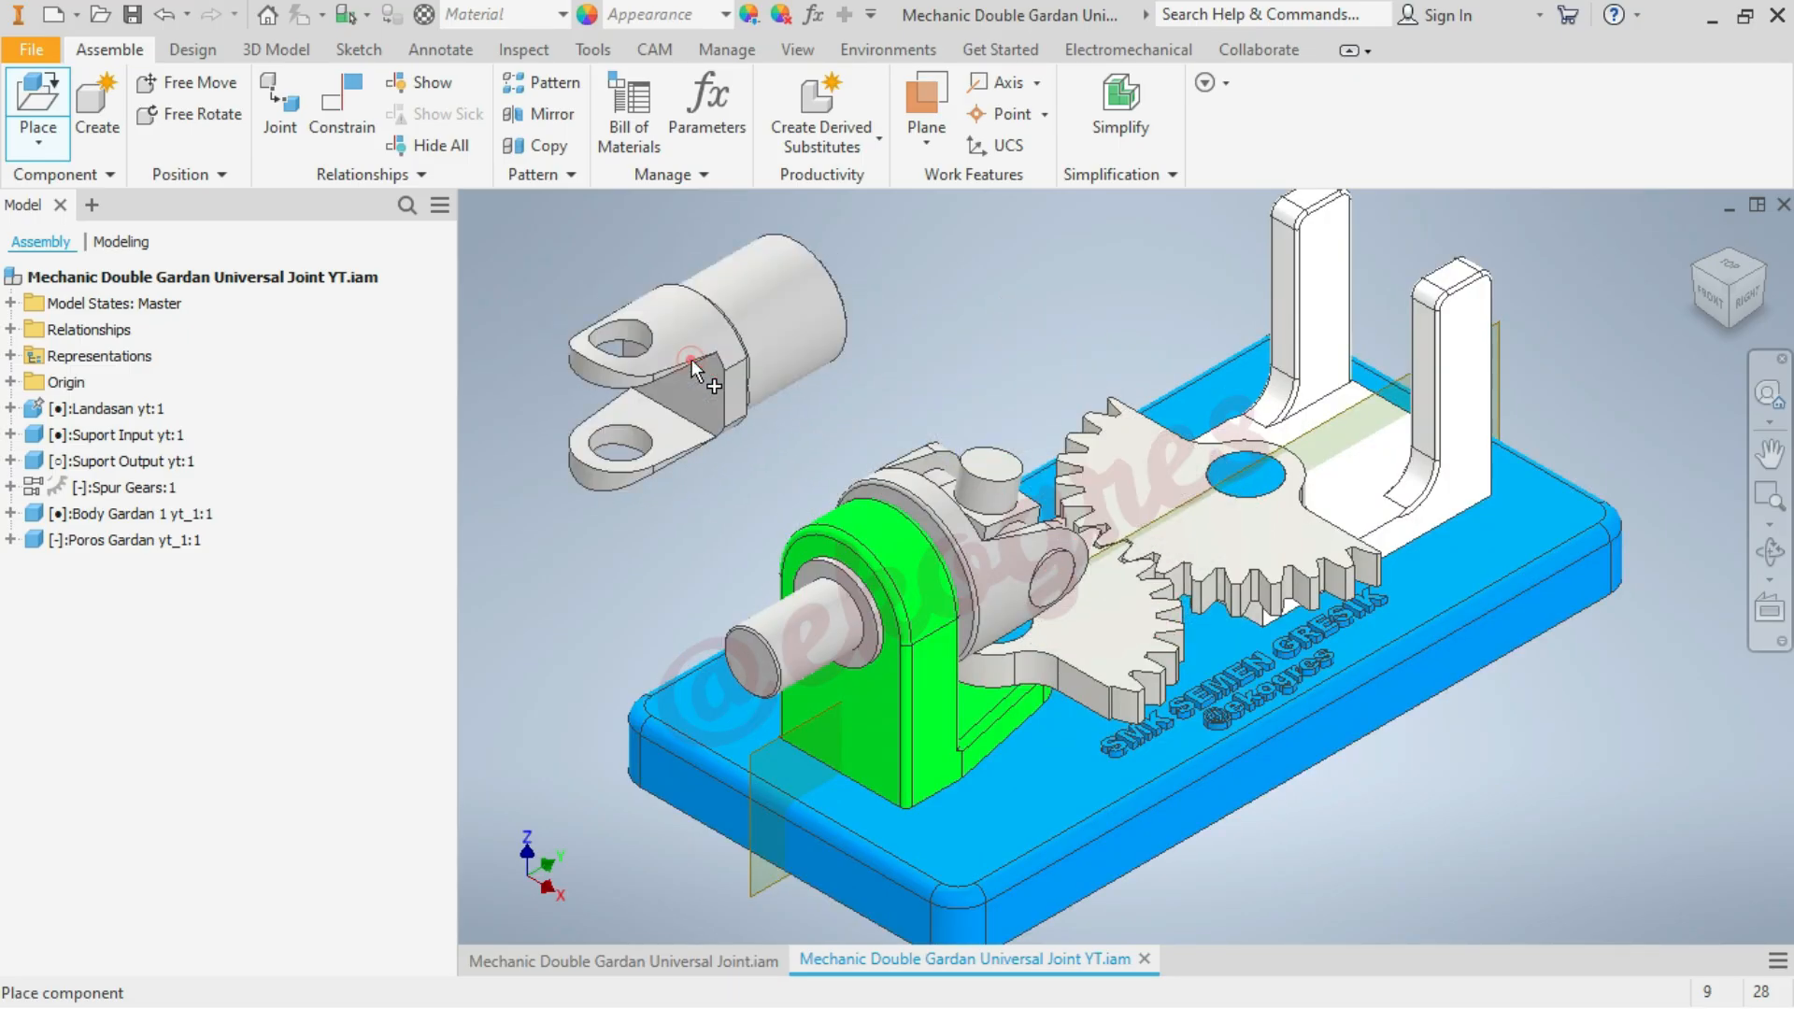
pyautogui.rightClick(1030, 308)
pyautogui.click(1122, 307)
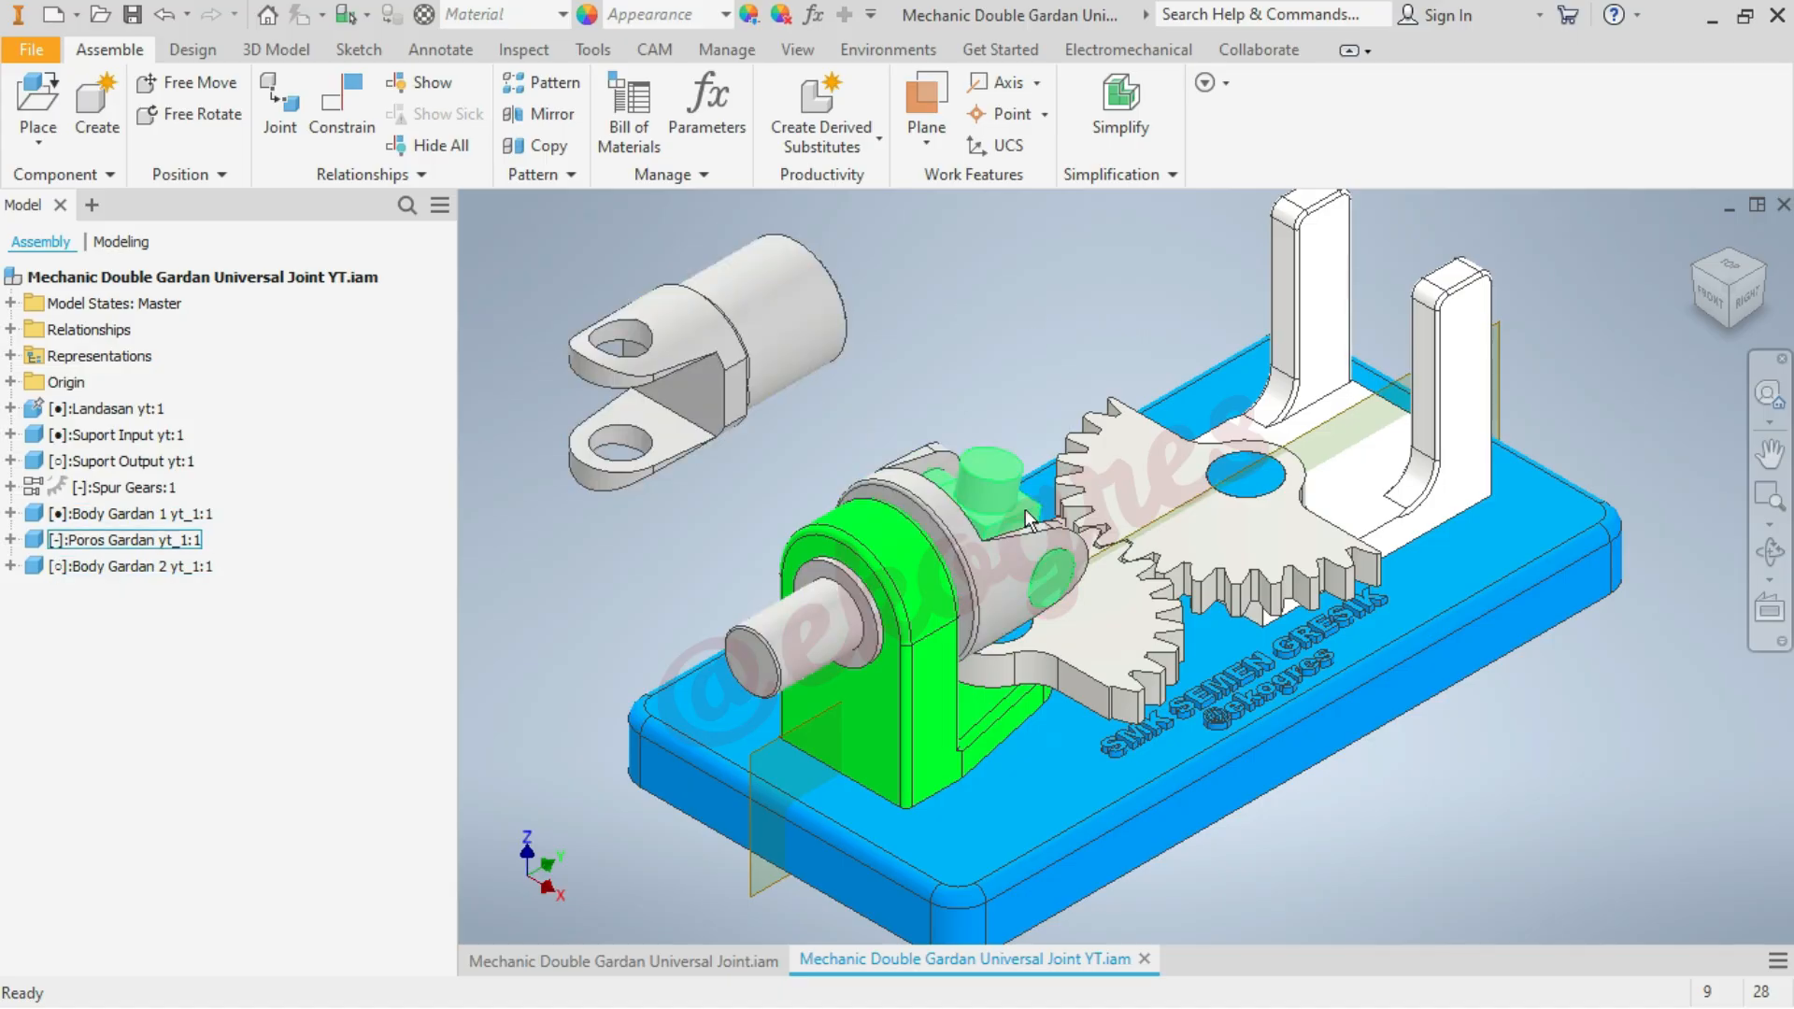
# Mate the upper ear hole axis of Body Gardan 2 to the upright pin axis of the Poros Gardan cross with 0 mm offset
pyautogui.click(353, 131)
pyautogui.scroll(-3, 1194, 346)
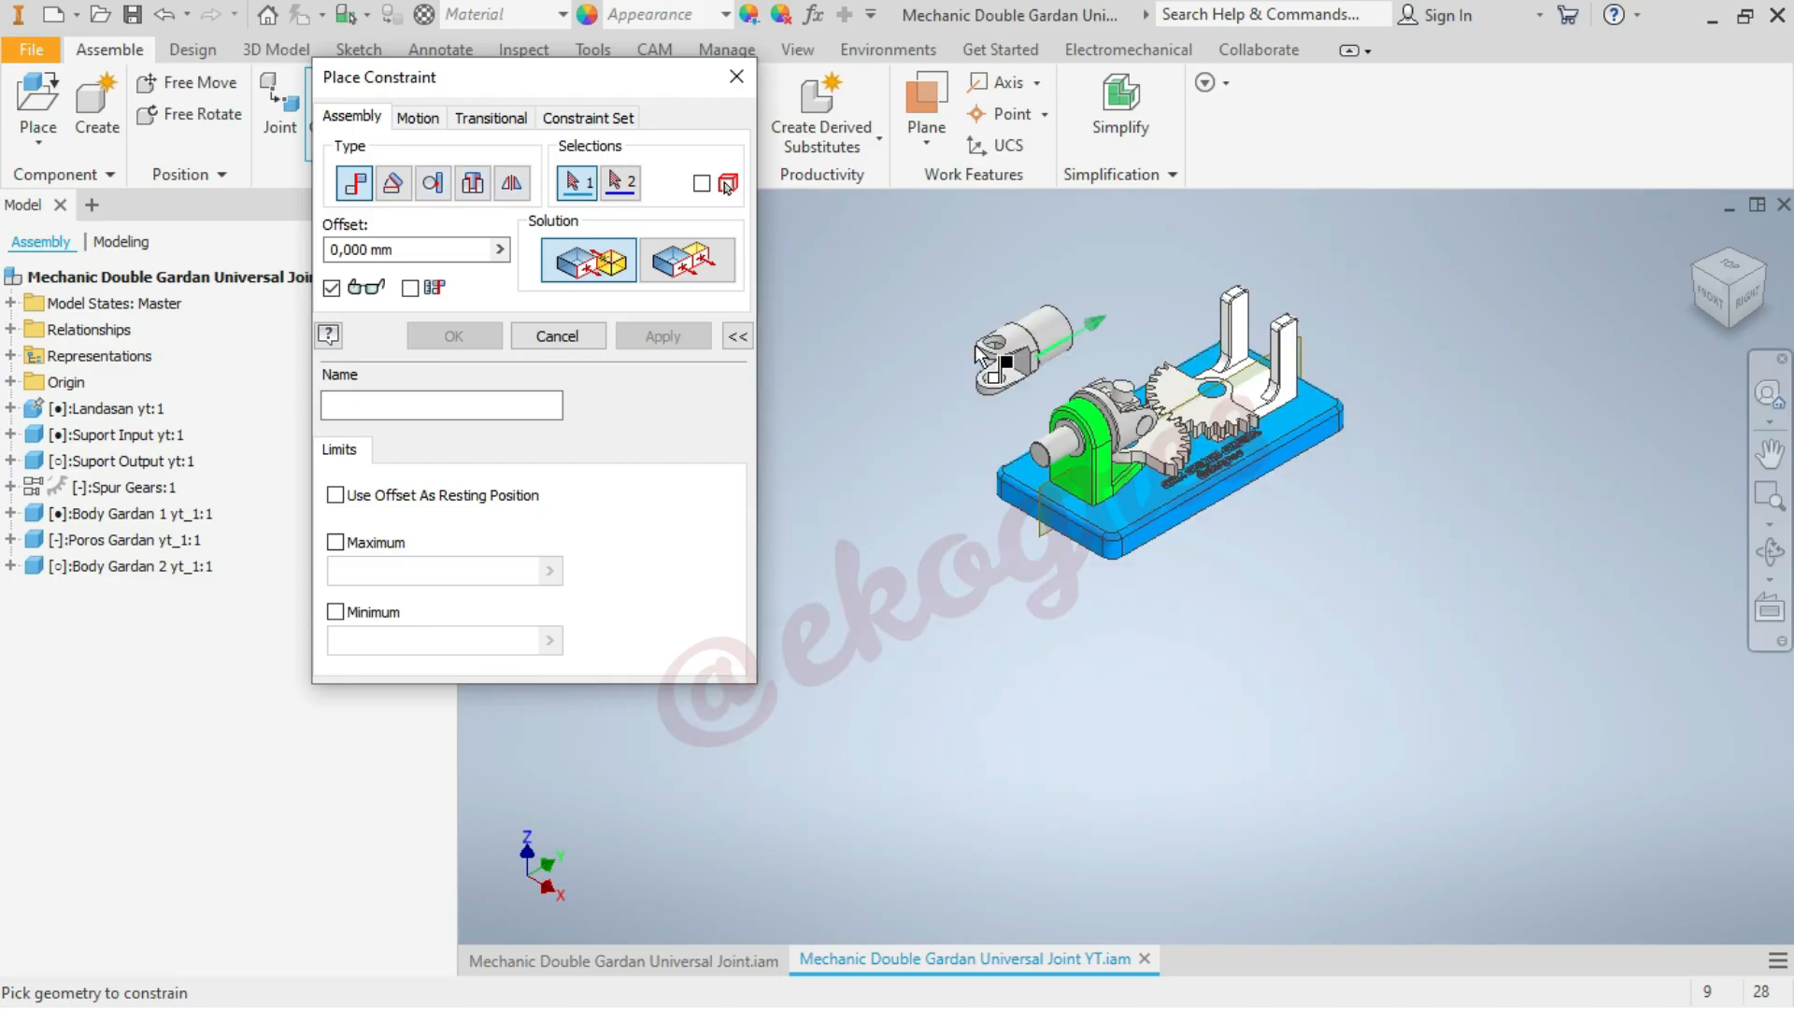
pyautogui.scroll(5, 974, 344)
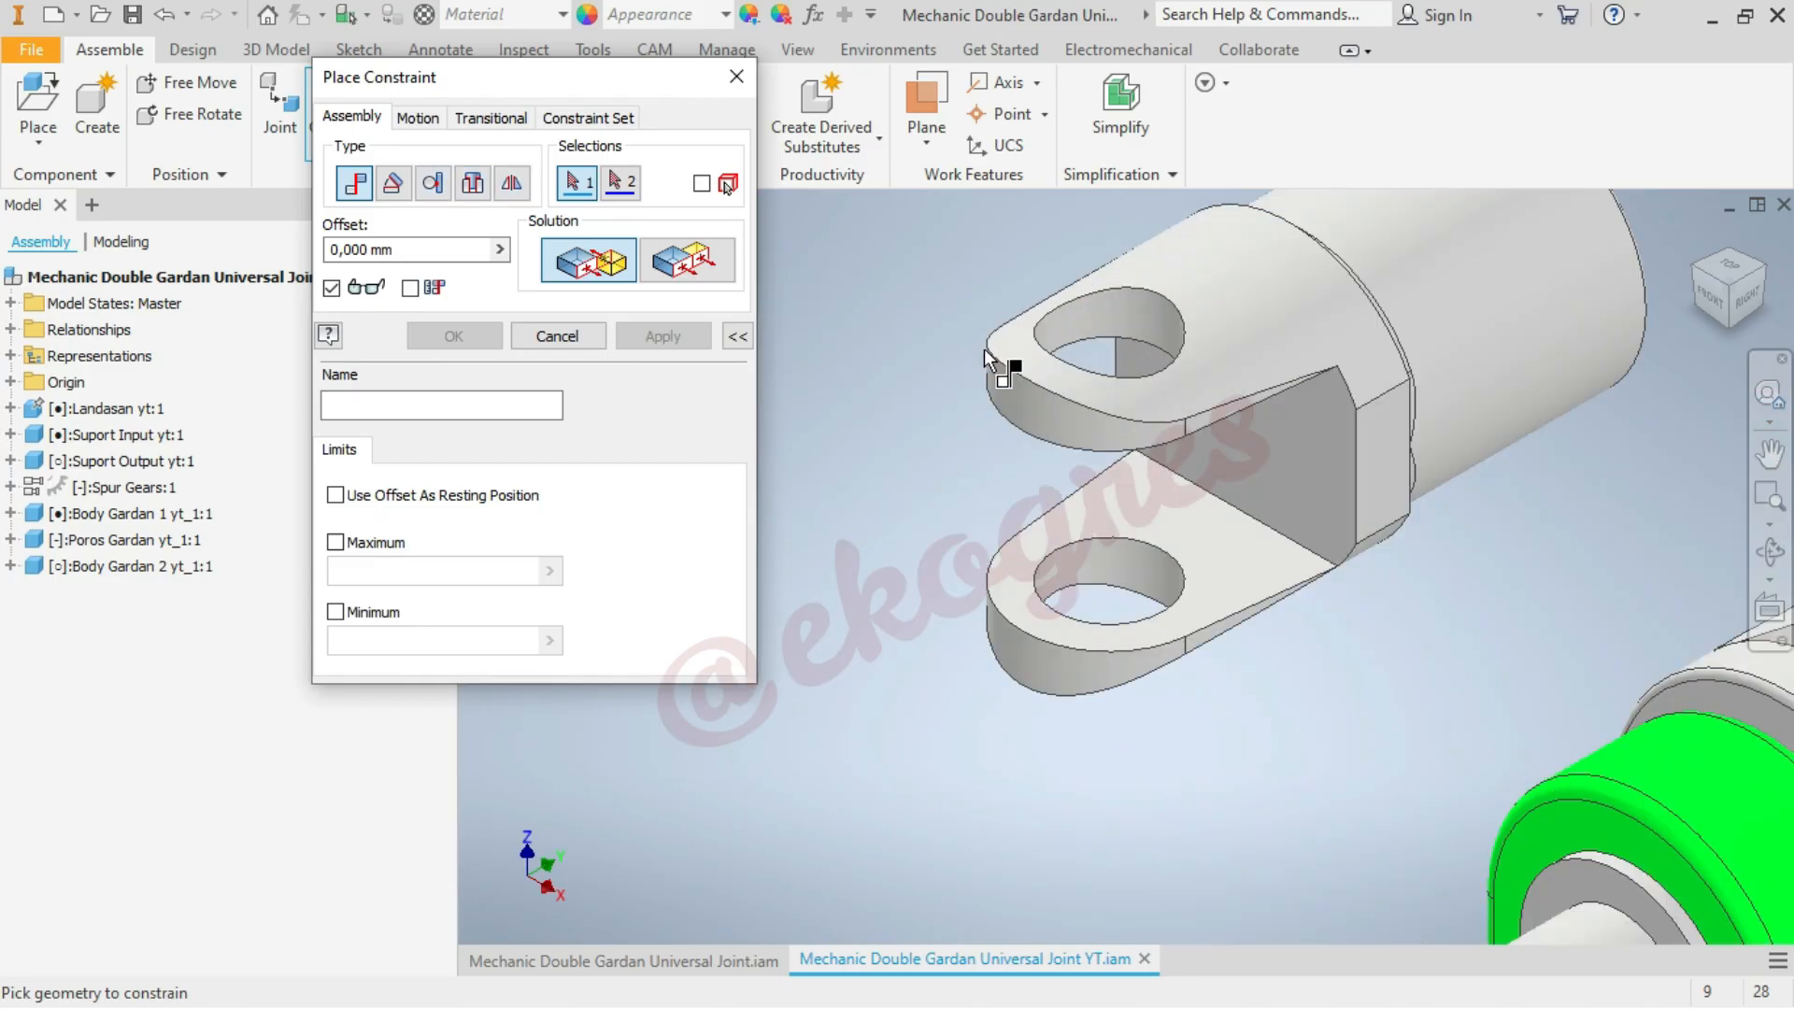
pyautogui.click(1115, 327)
pyautogui.scroll(-4, 907, 284)
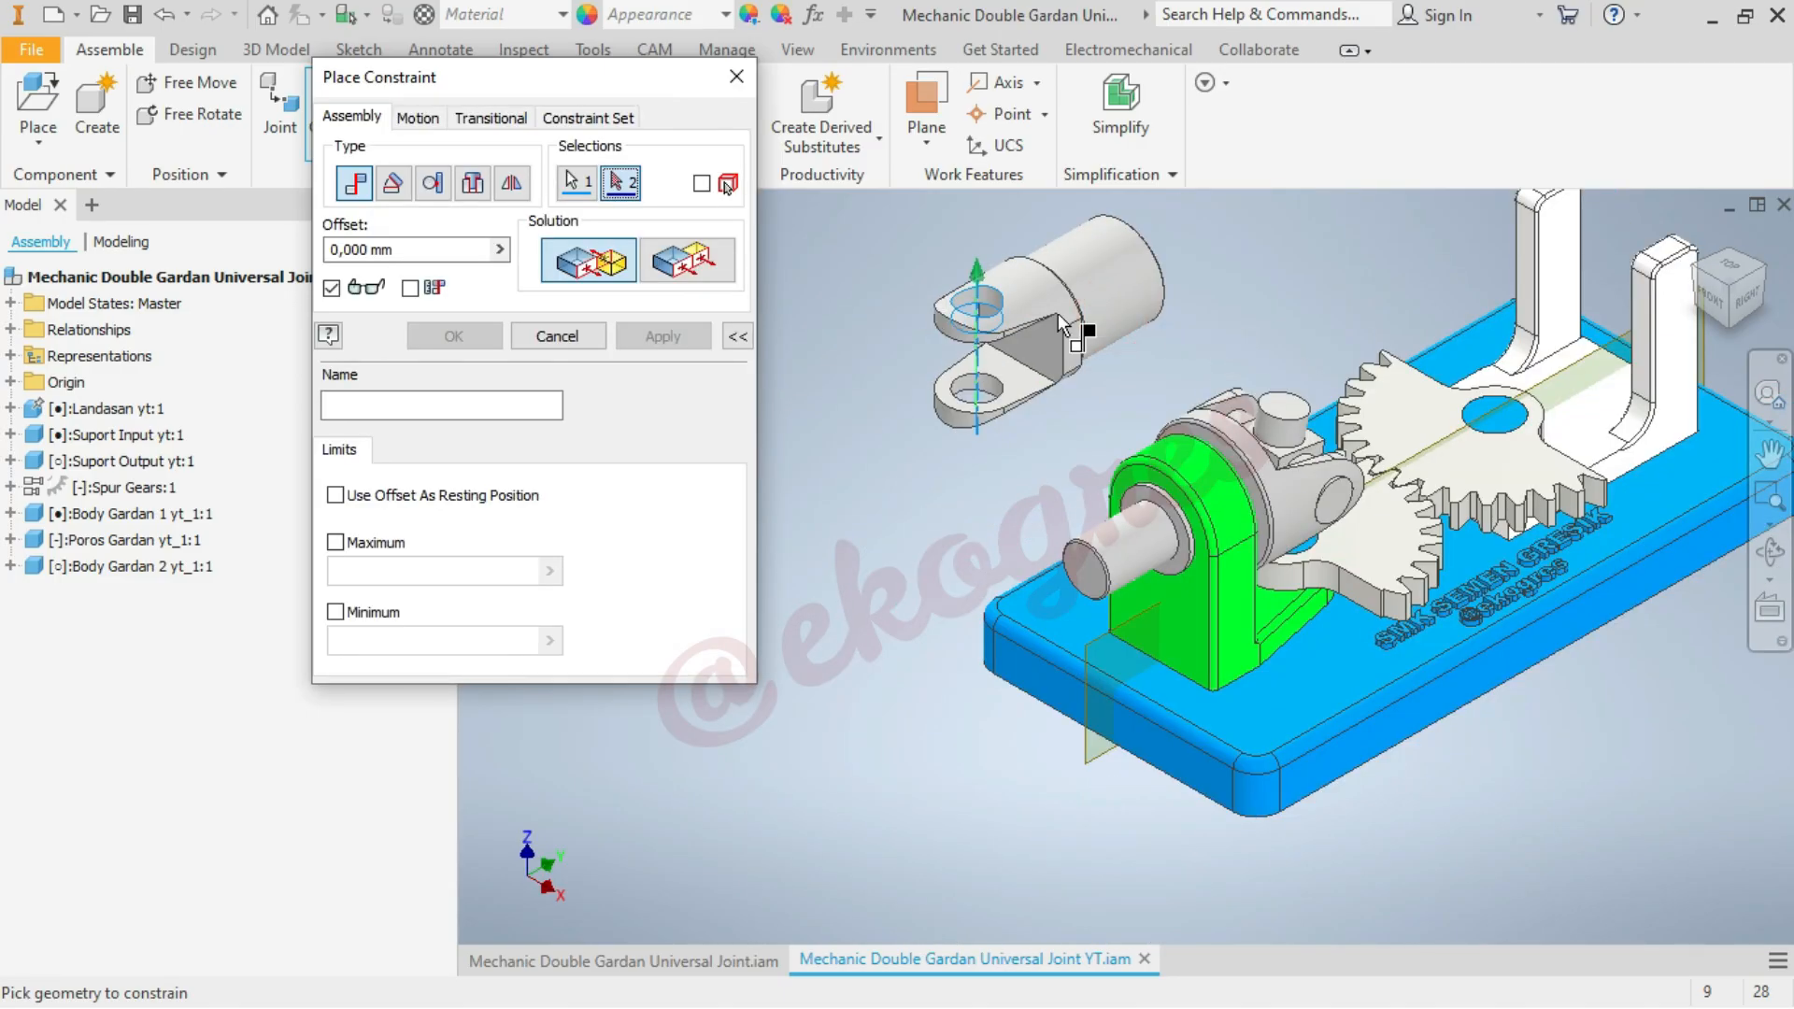
pyautogui.scroll(5, 1215, 401)
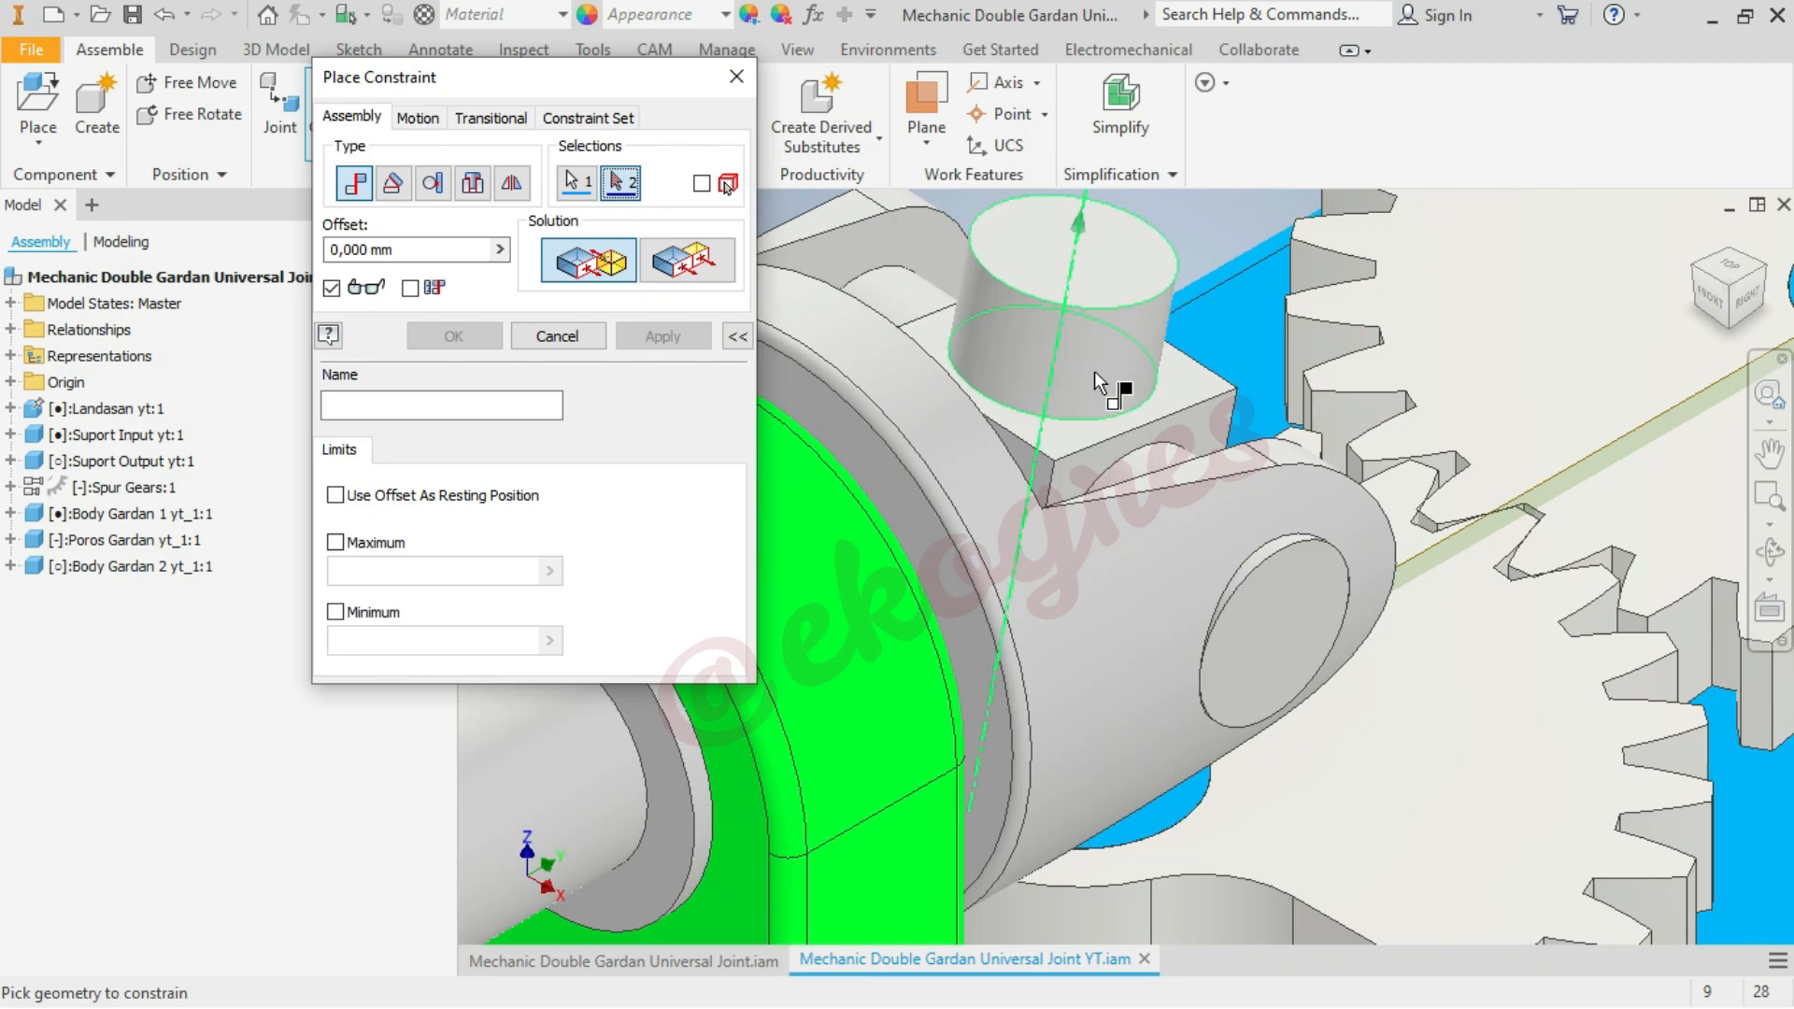
pyautogui.click(1096, 372)
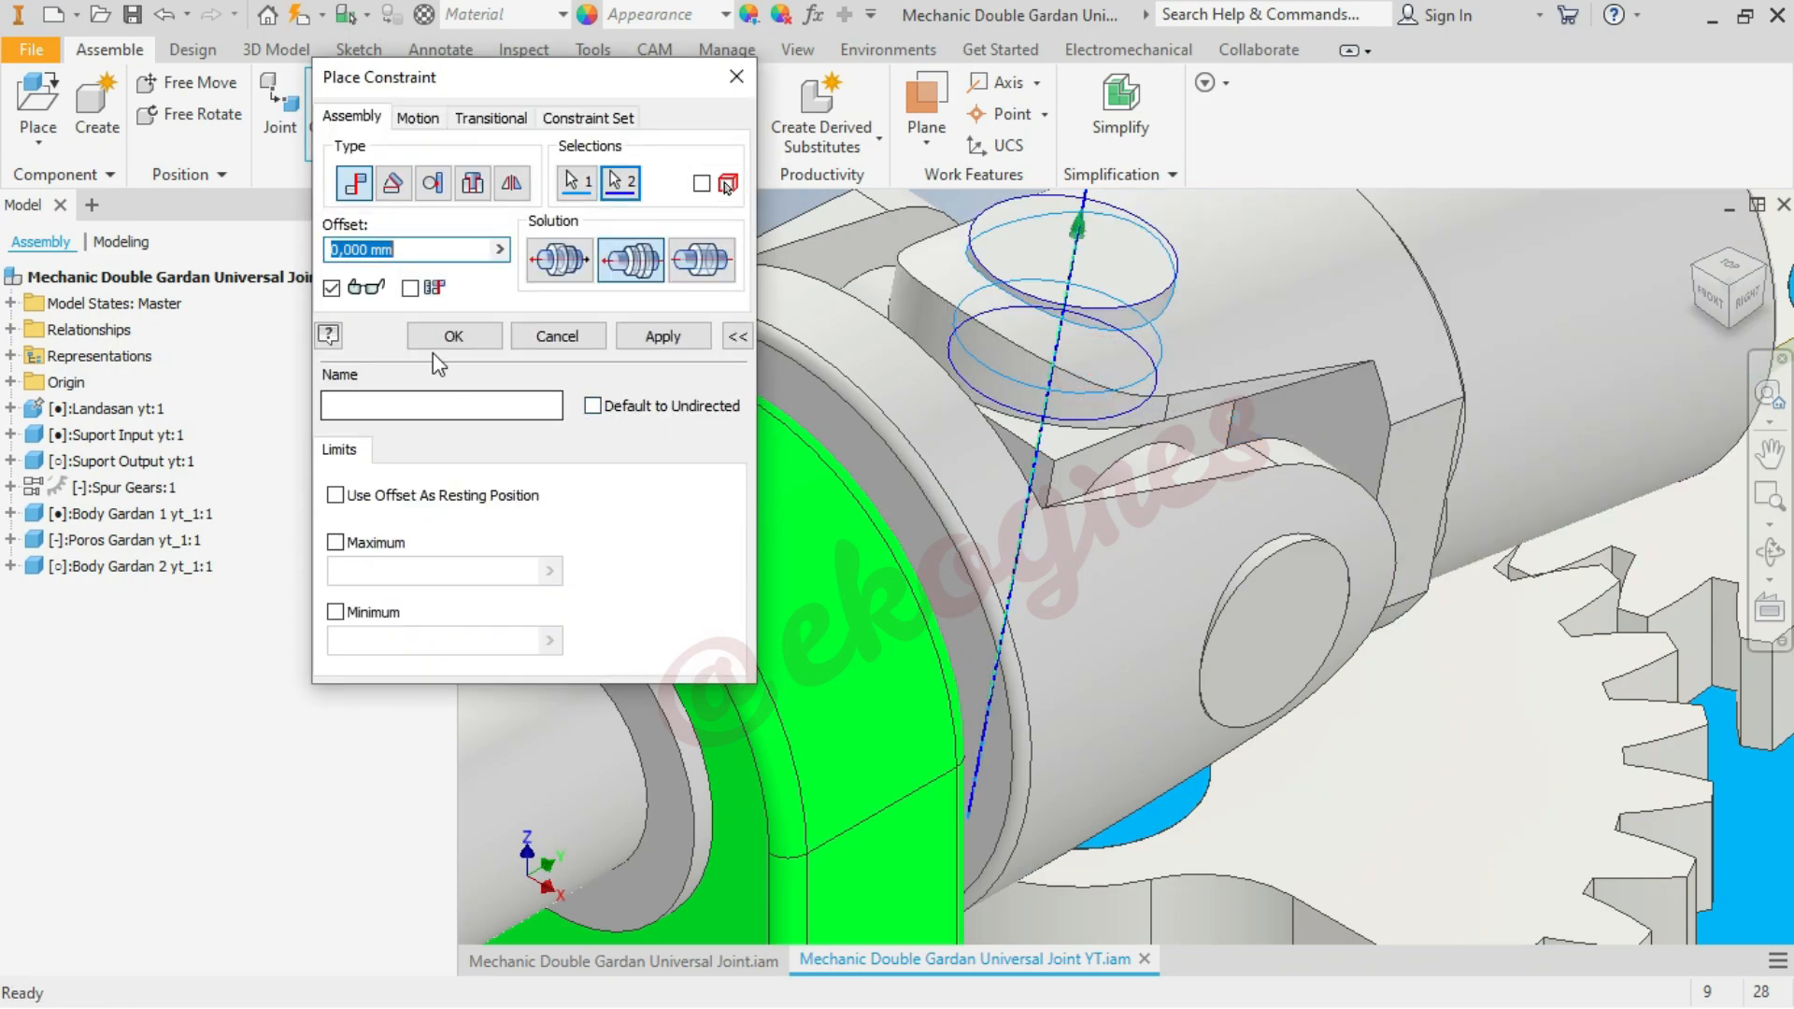
pyautogui.click(449, 335)
pyautogui.scroll(-5, 708, 485)
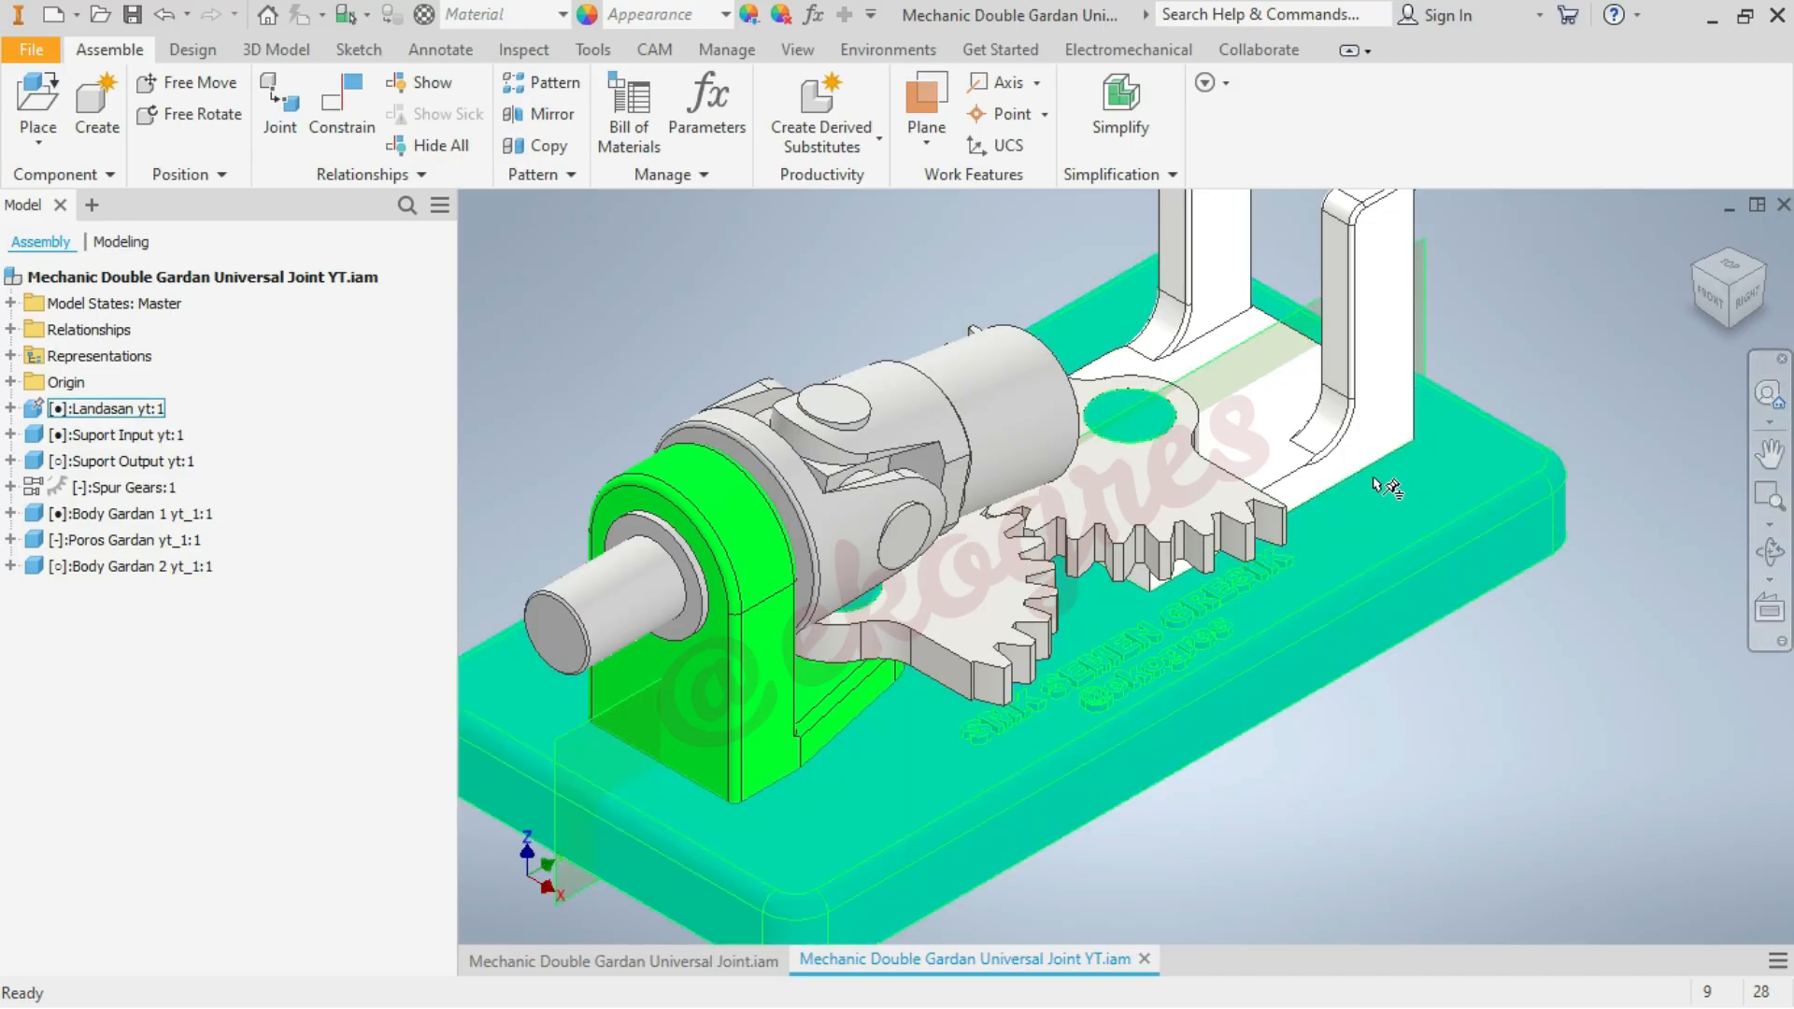
# Slide Body Gardan 2 up along the cross pin and highlight its origin XY Plane to examine the plane's orientation
pyautogui.moveTo(1051, 433); pyautogui.dragTo(1029, 391)
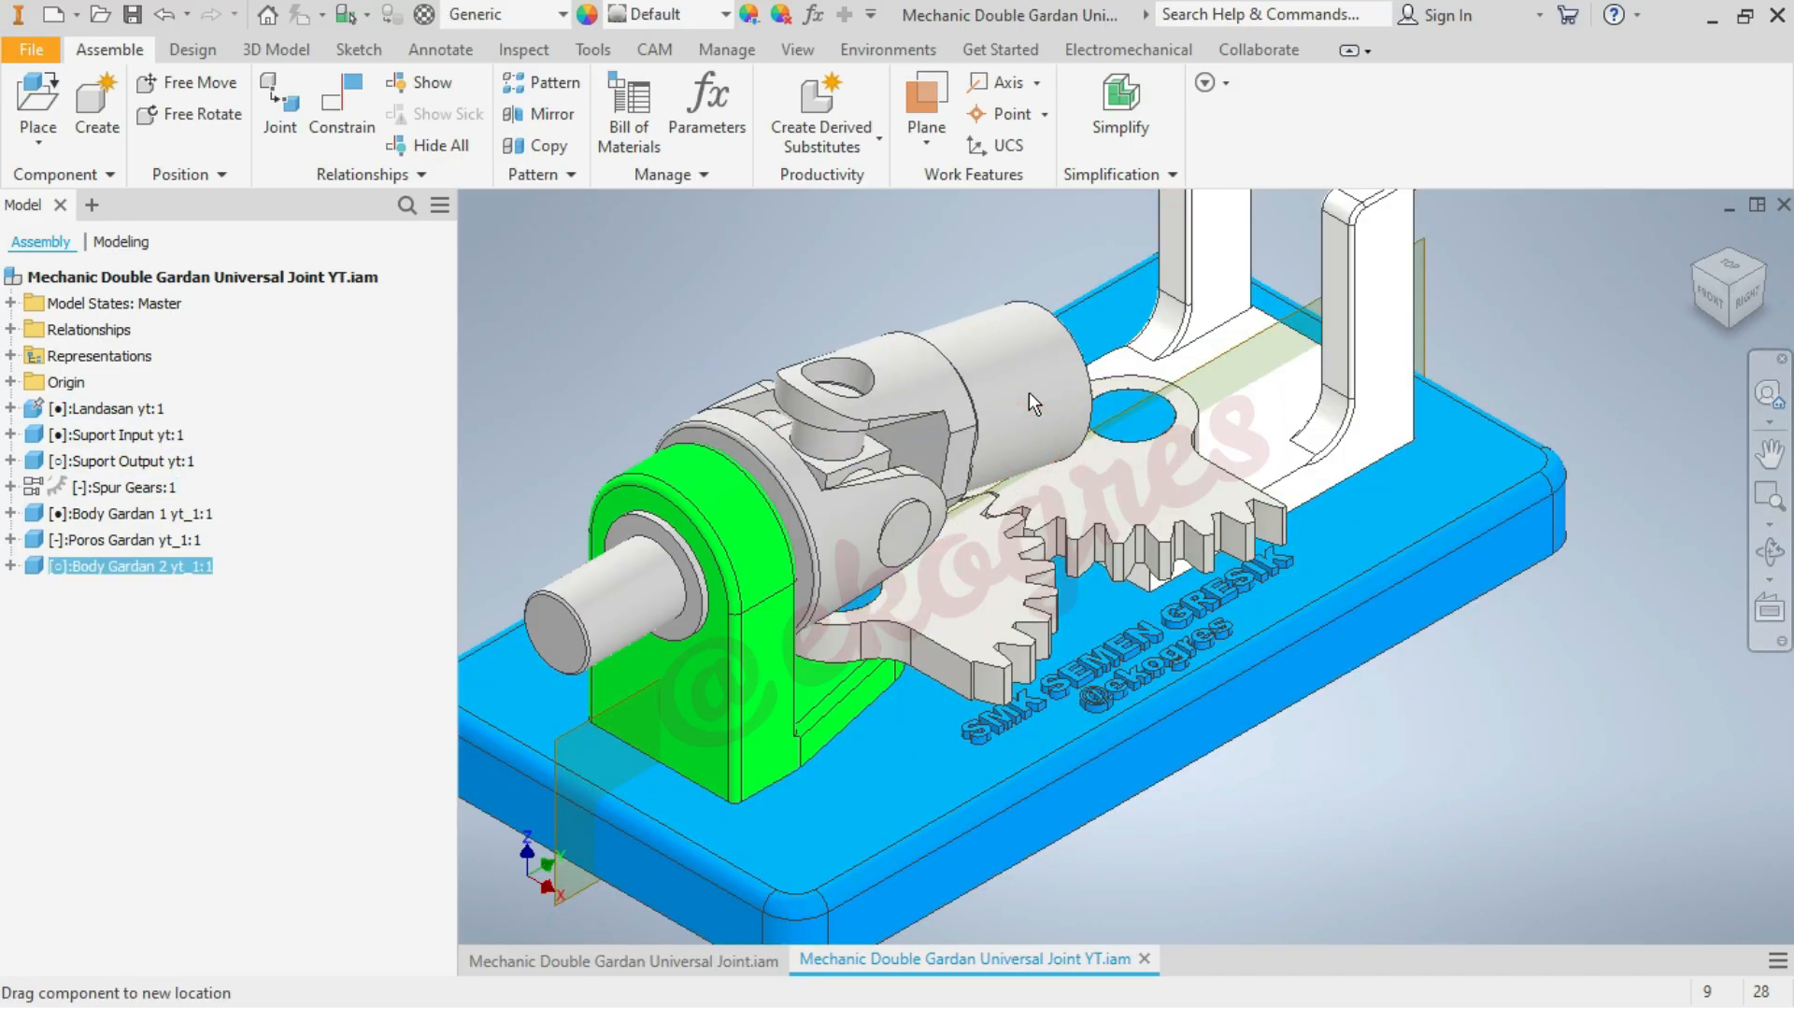
pyautogui.click(805, 288)
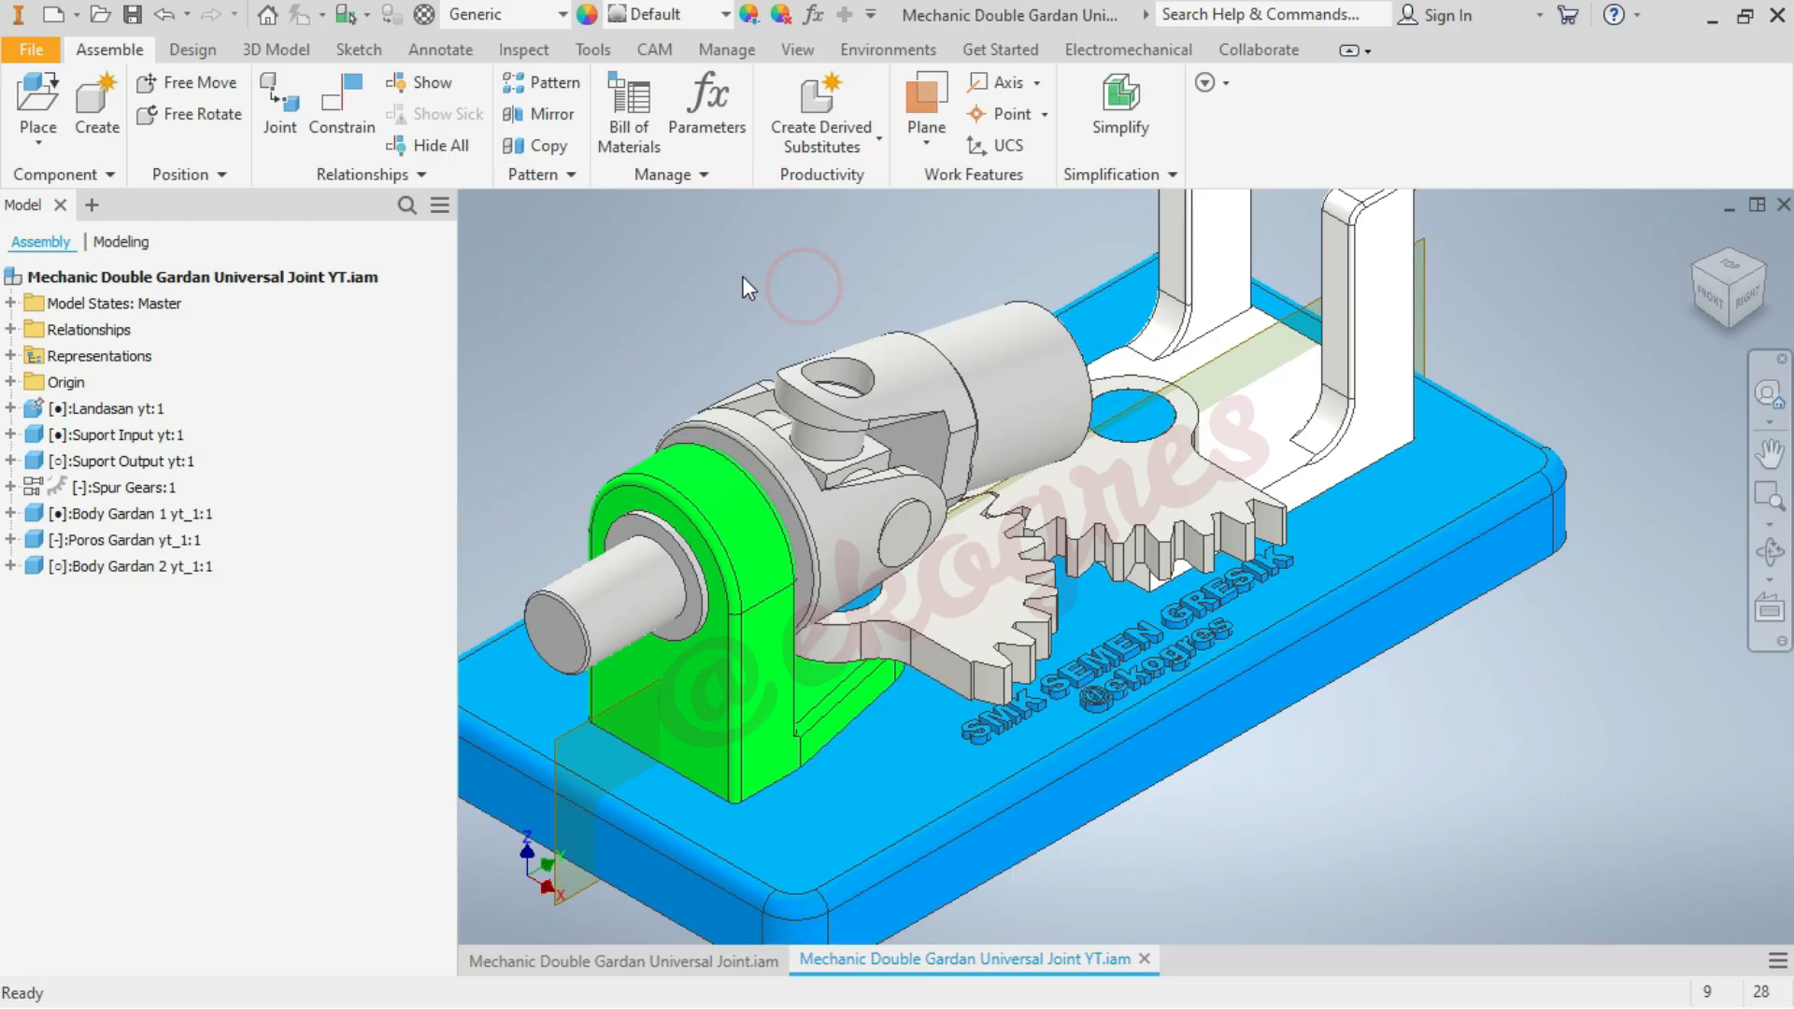
pyautogui.click(11, 566)
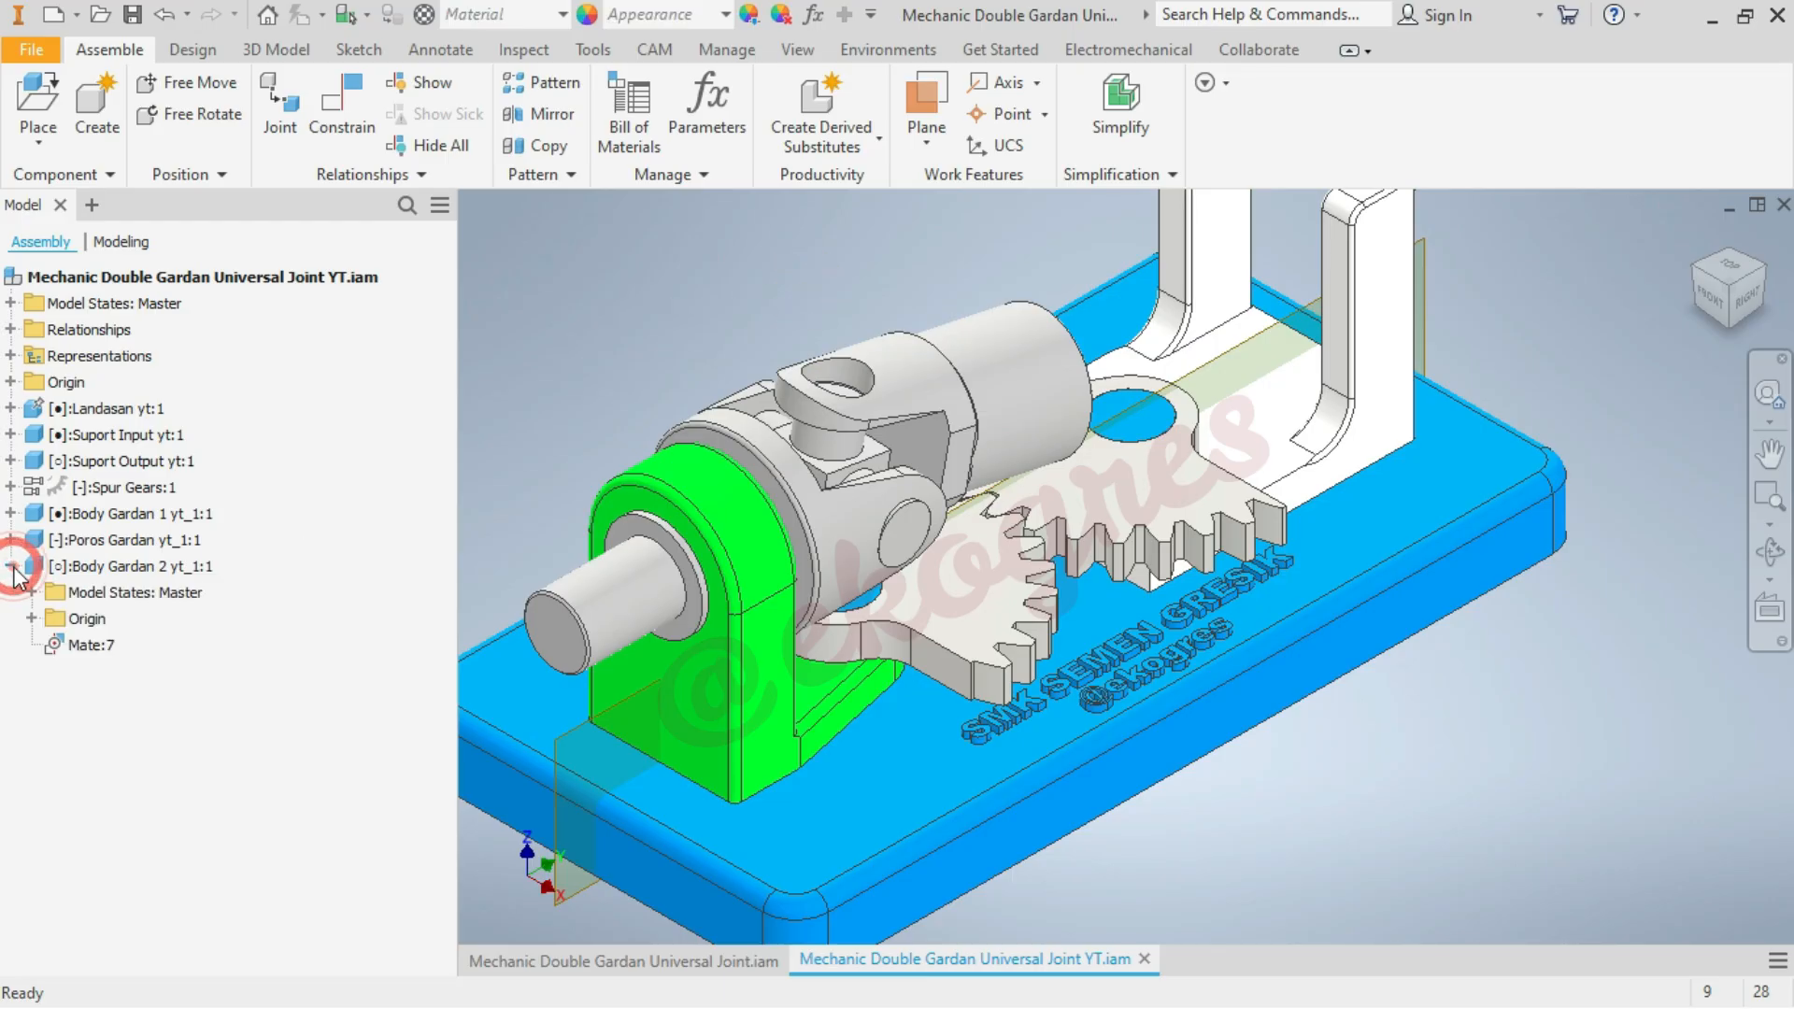
pyautogui.click(30, 619)
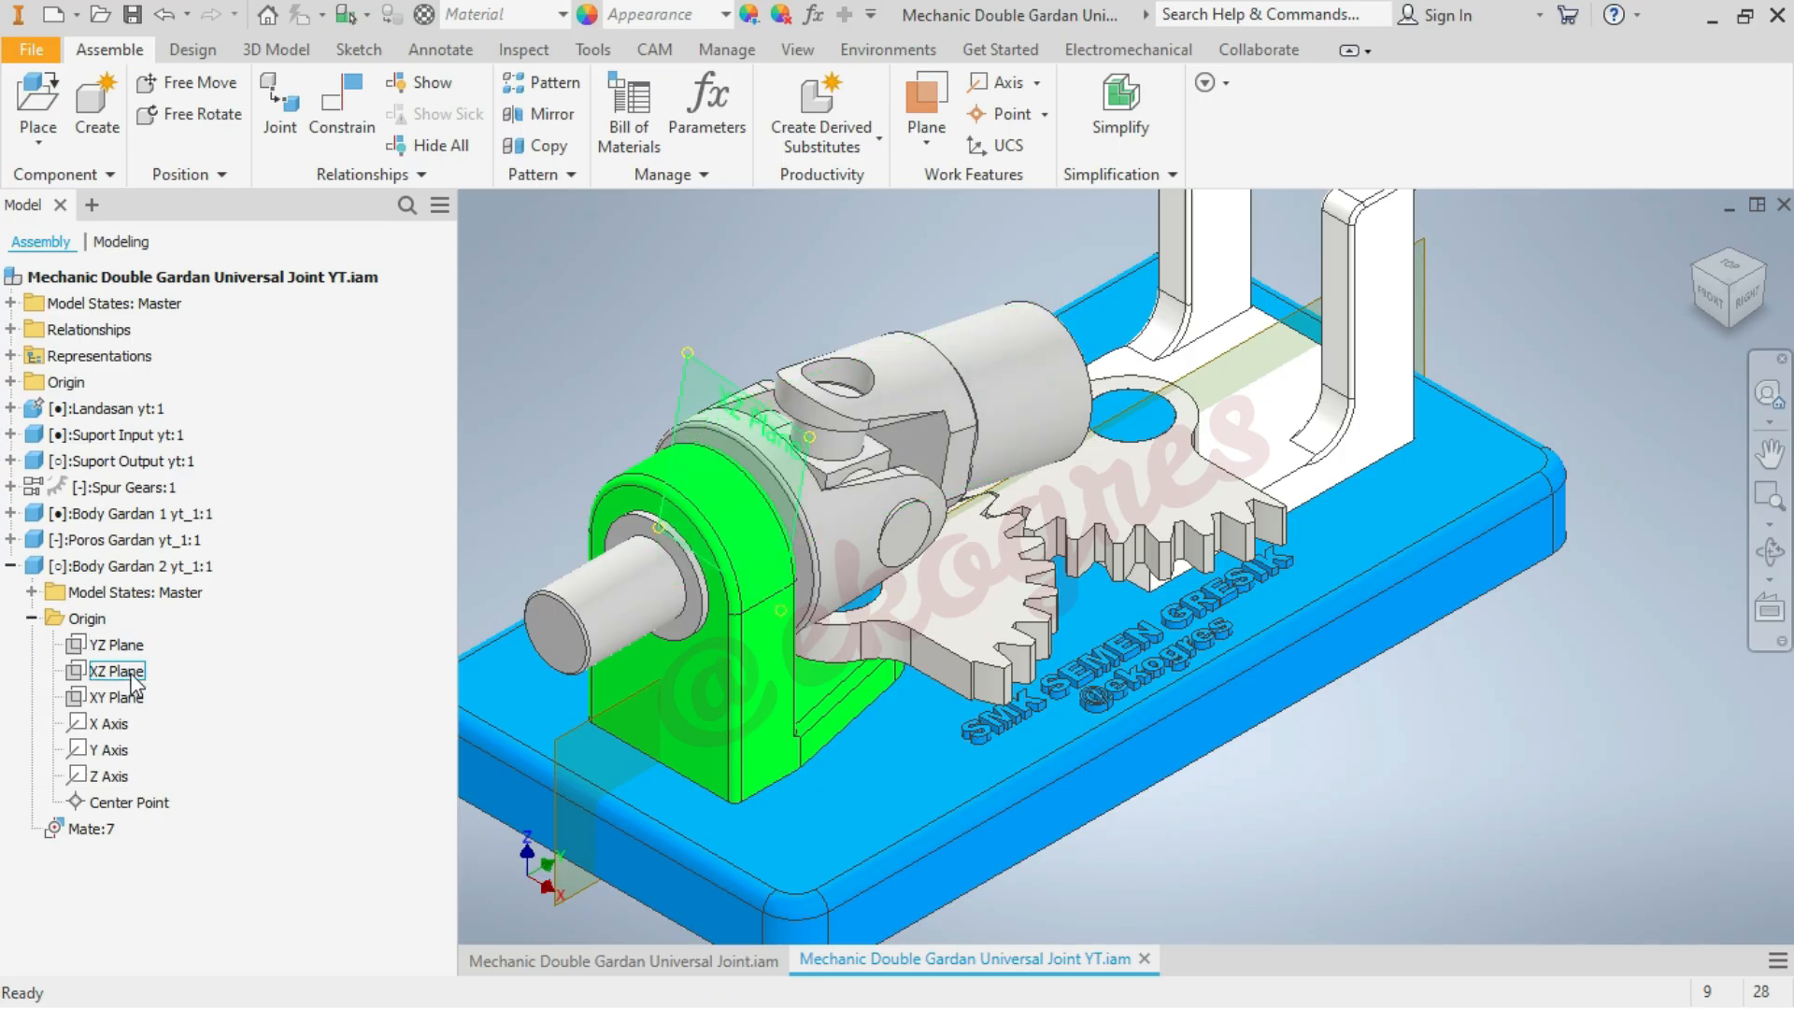
pyautogui.click(134, 699)
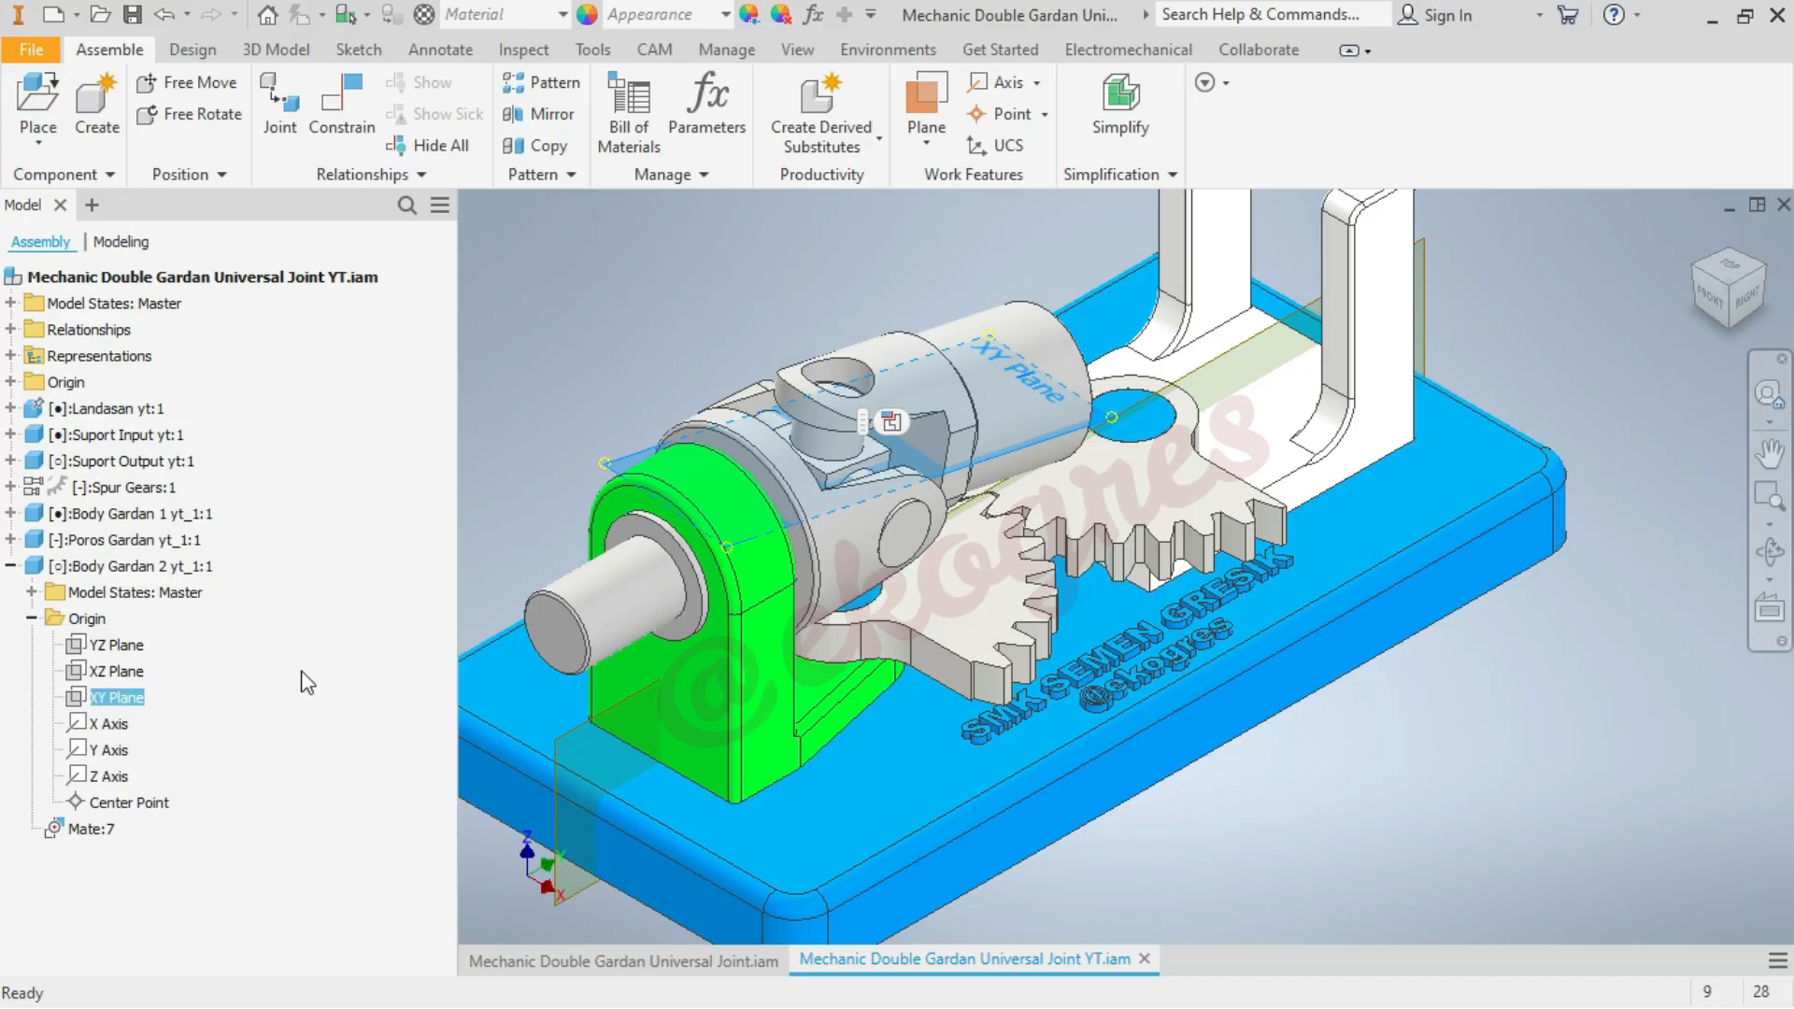
pyautogui.click(575, 349)
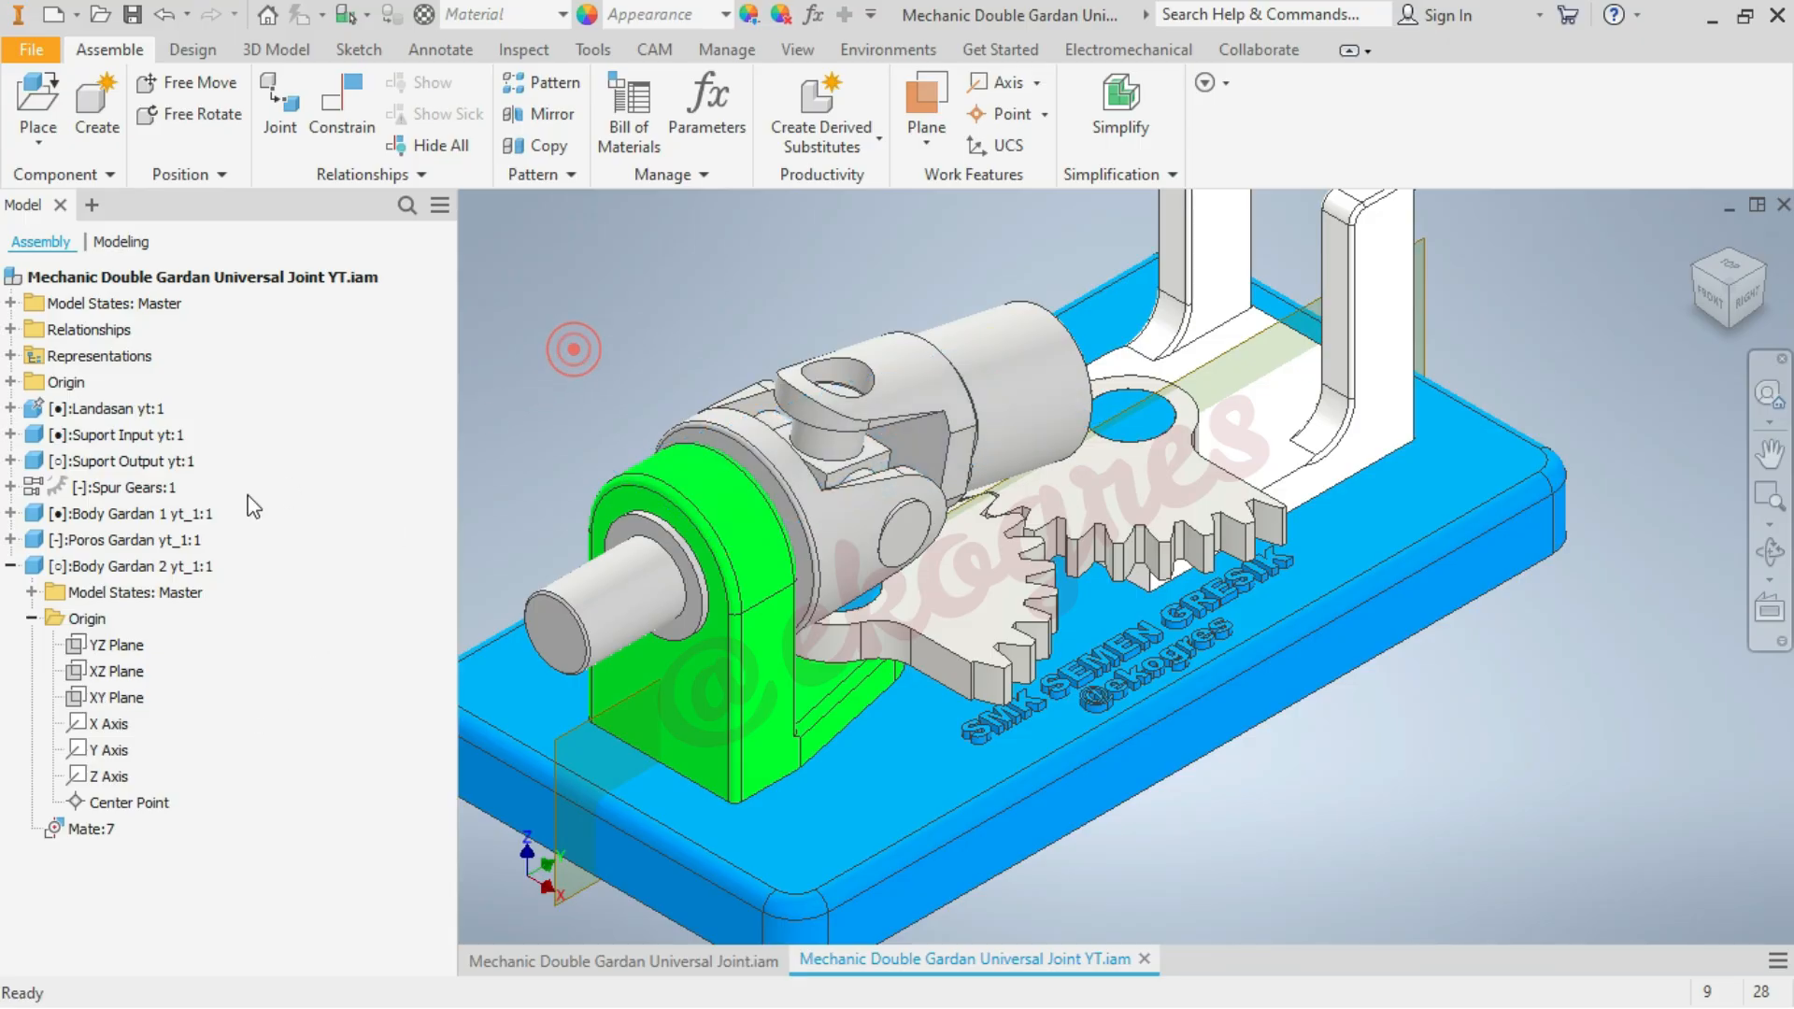
# Constrain the origin XY planes of Poros Gardan and Body Gardan 2 flush with 0 mm offset, and collapse both parts in the model tree
pyautogui.click(10, 539)
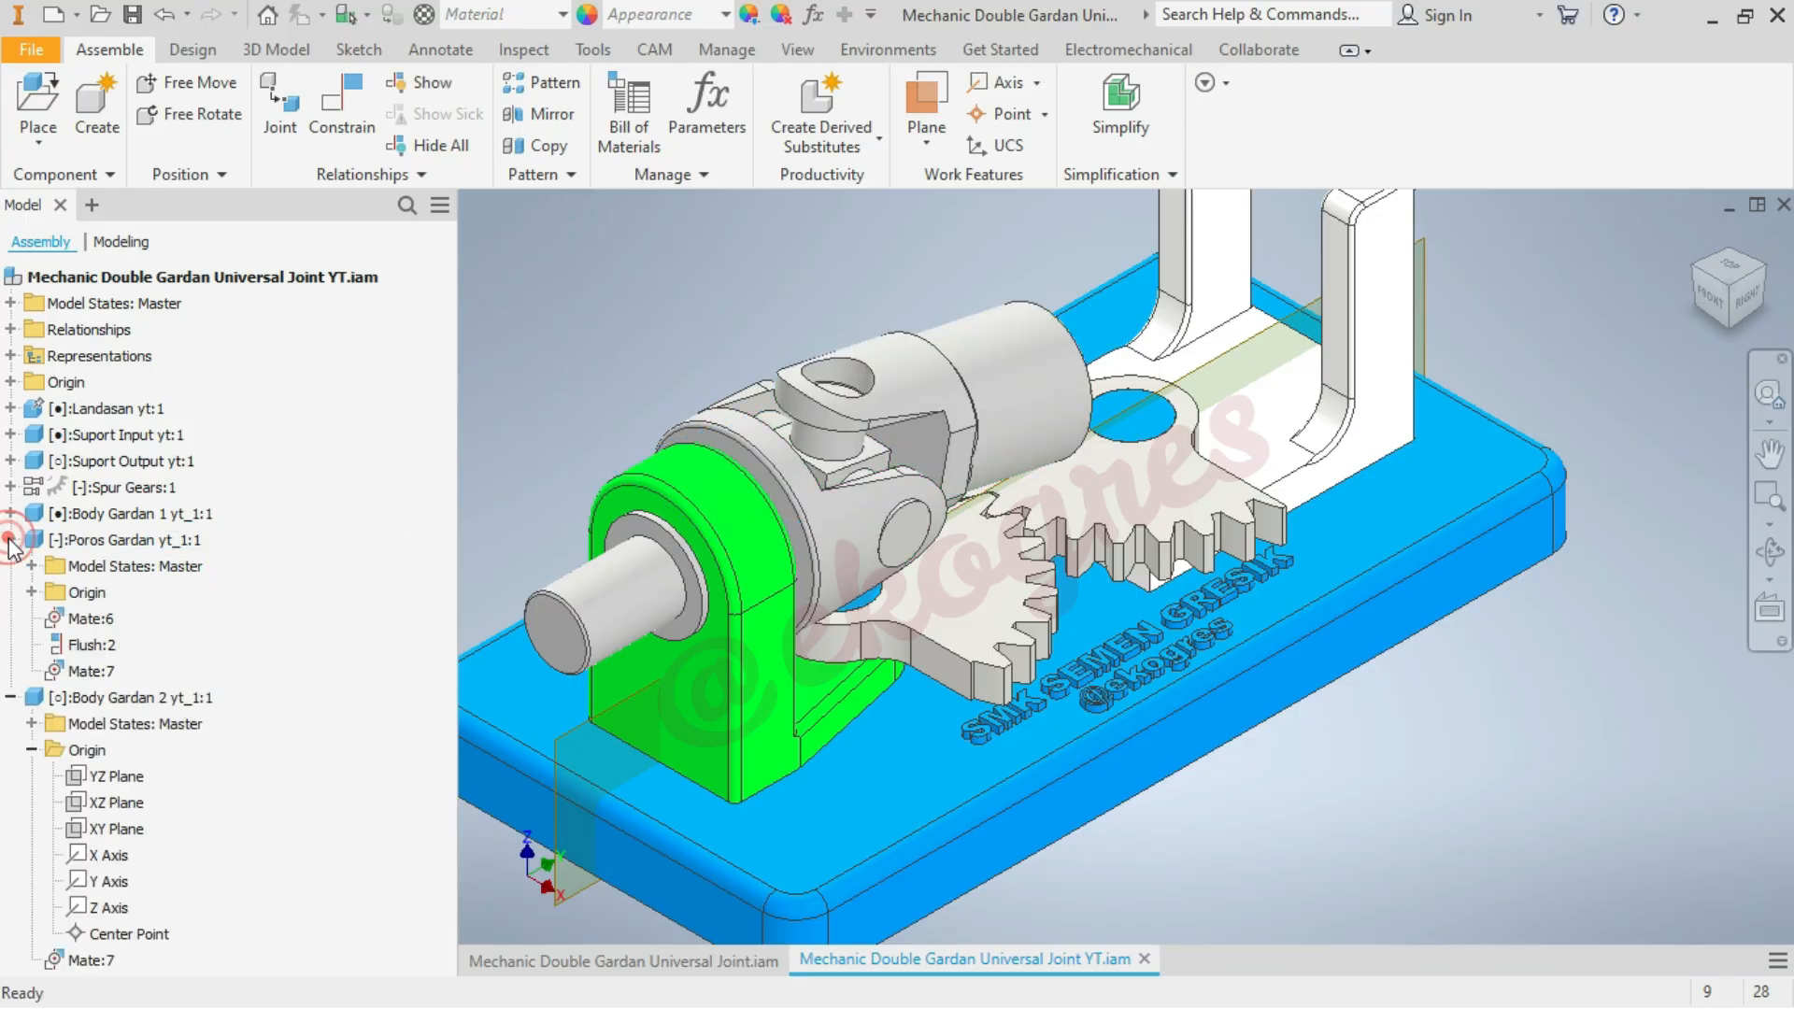
pyautogui.click(35, 593)
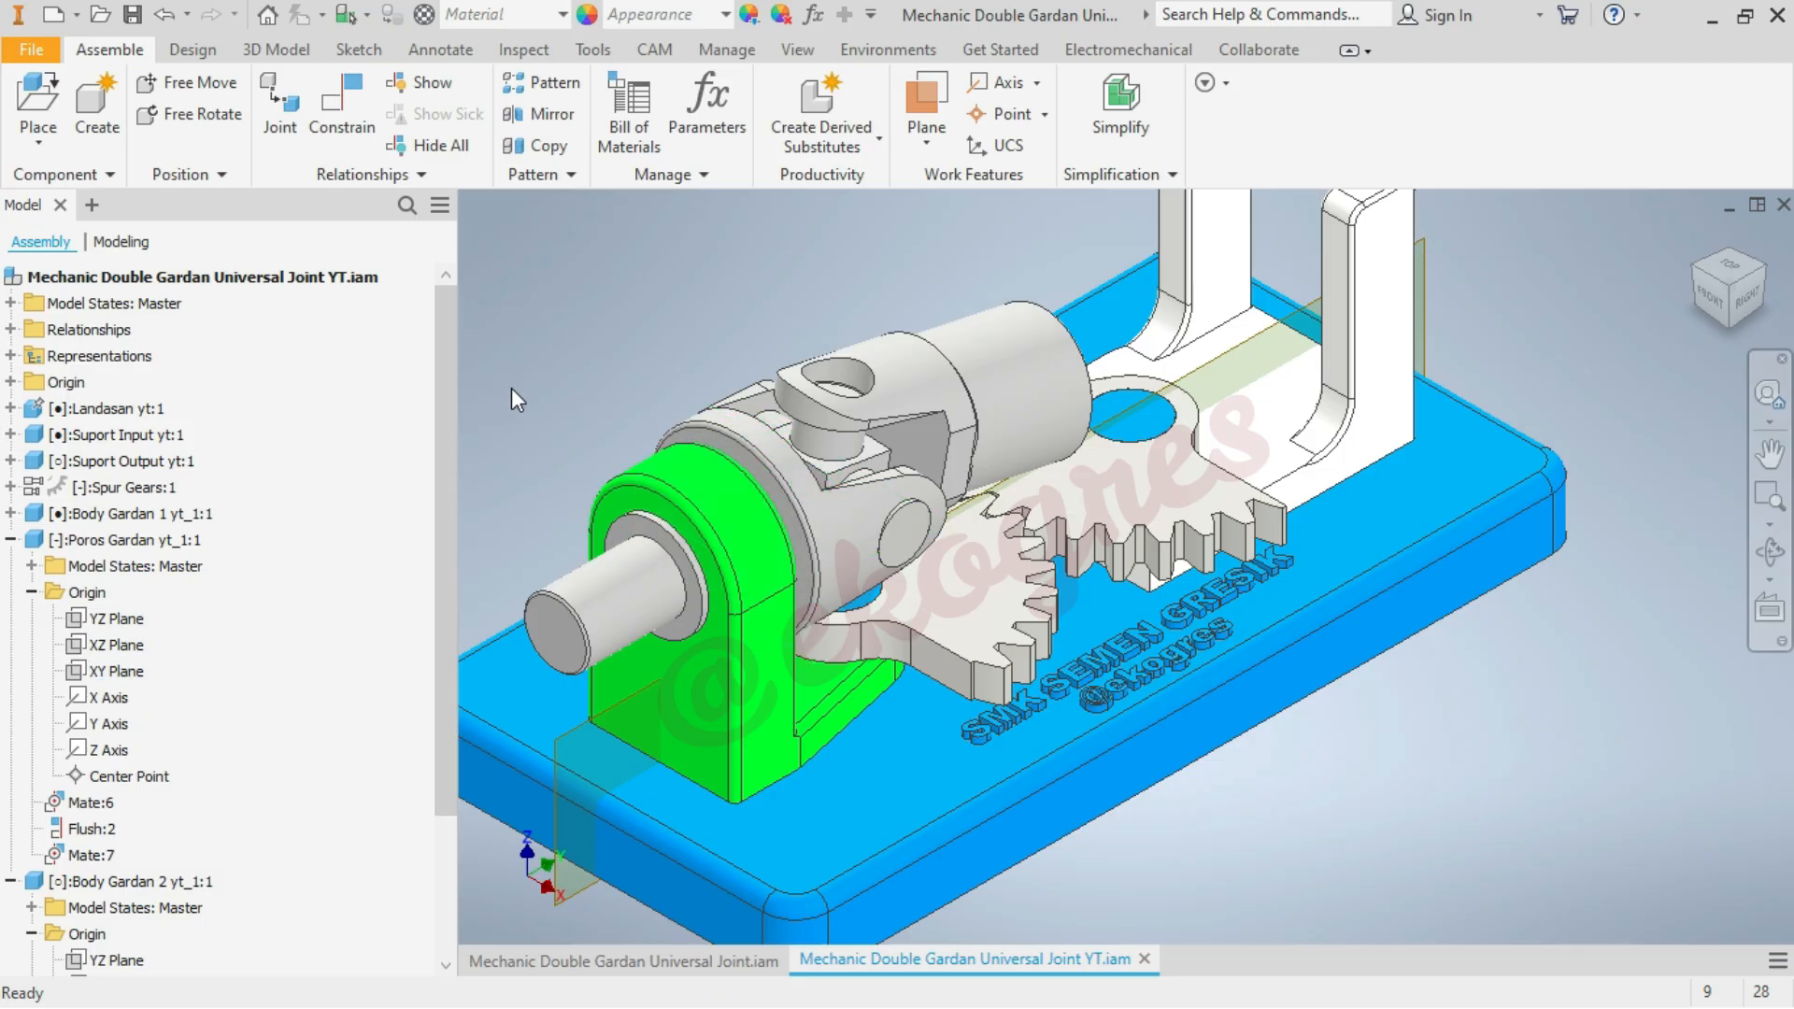
pyautogui.click(547, 352)
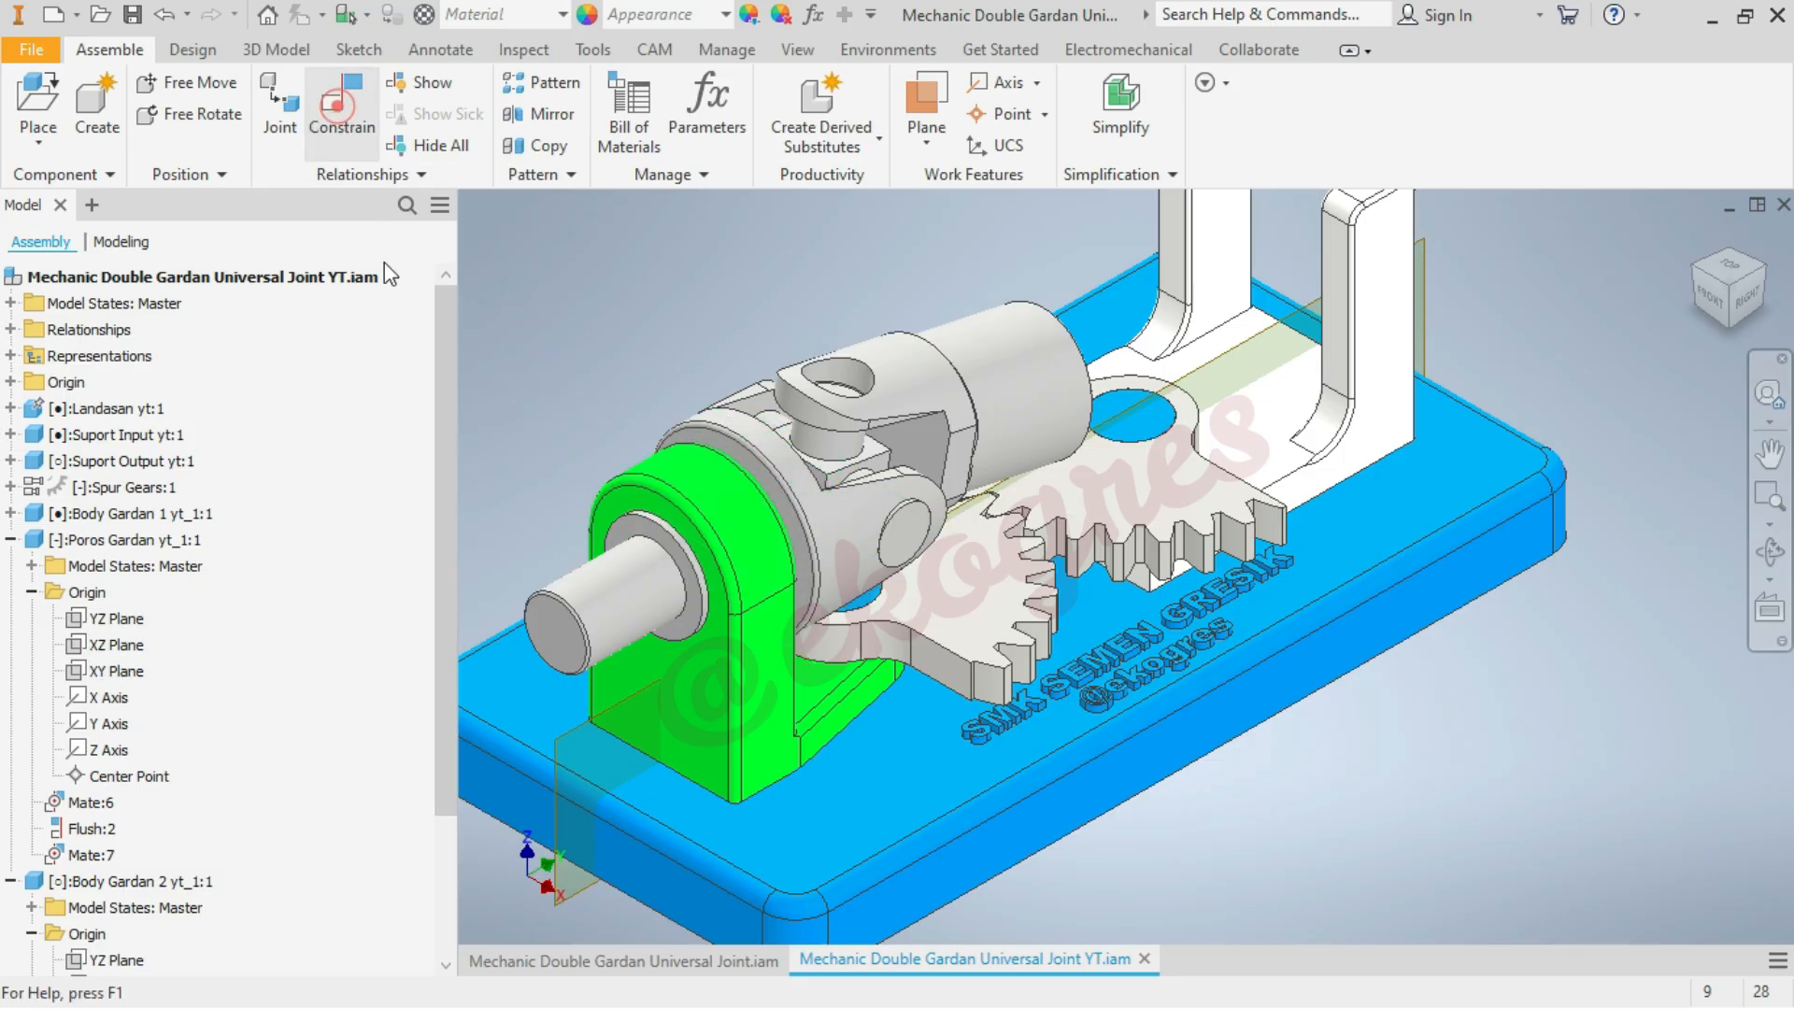
pyautogui.click(119, 670)
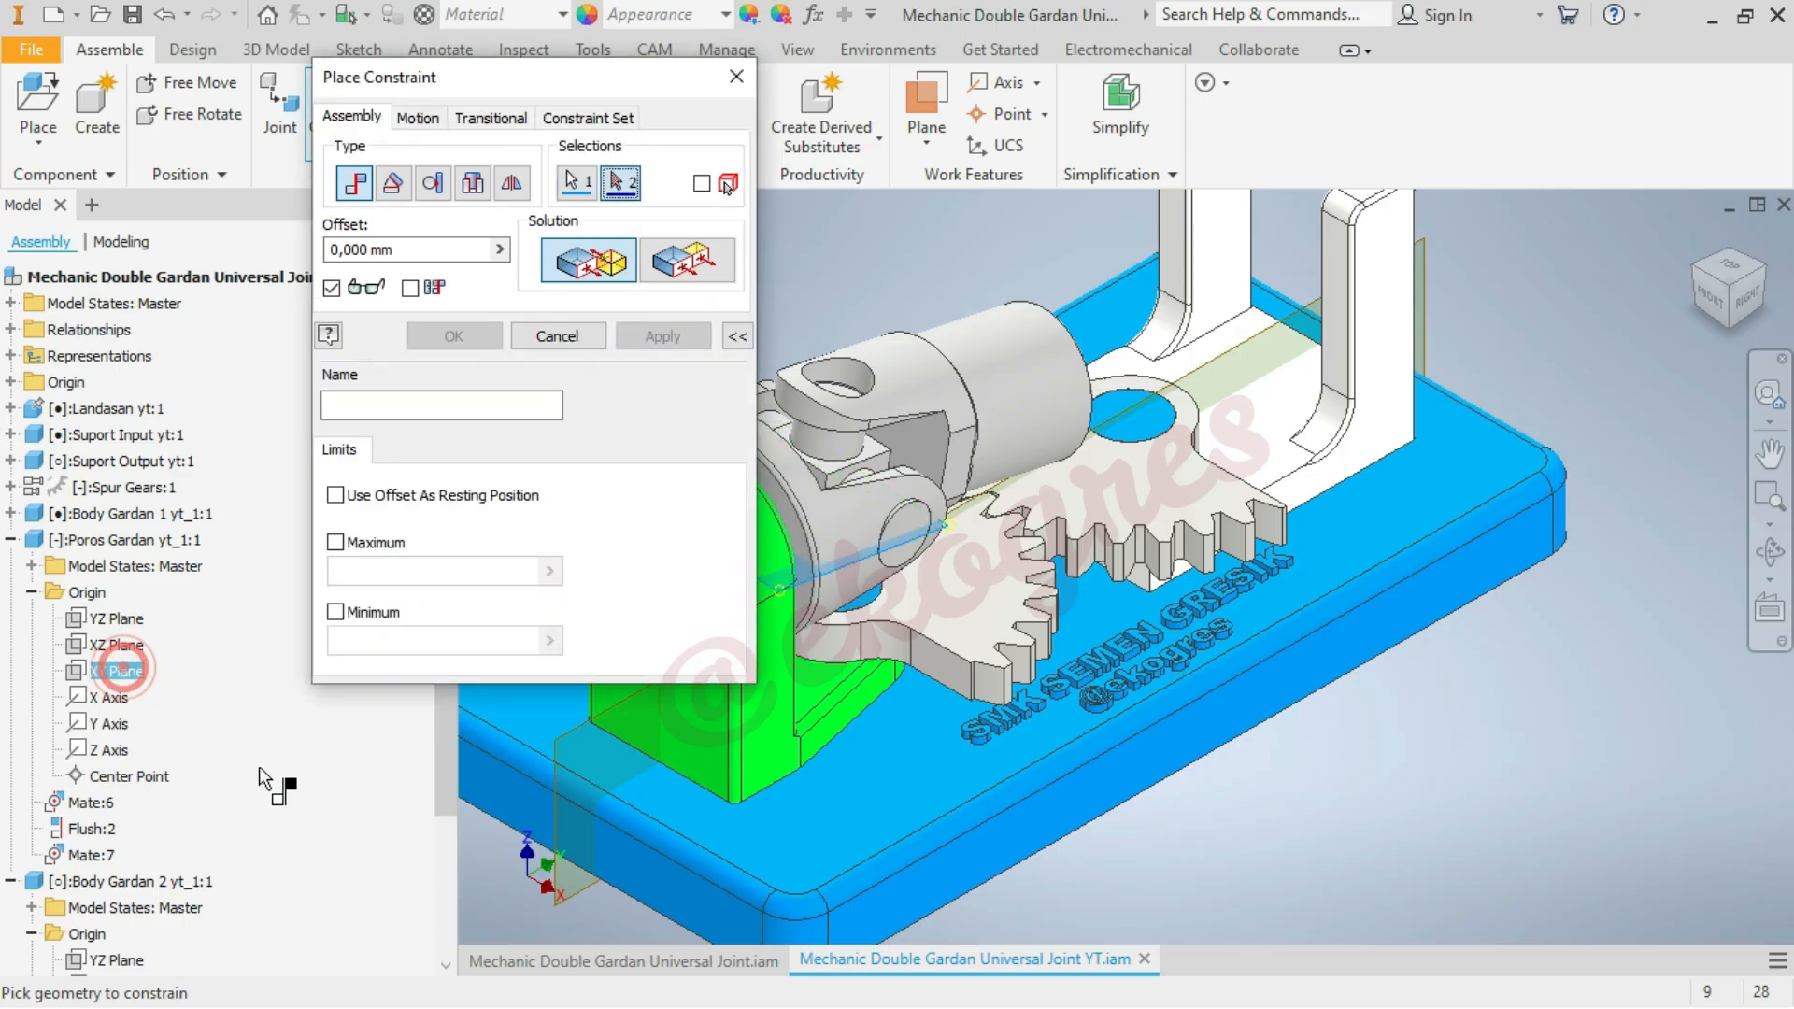
pyautogui.scroll(-3, 260, 766)
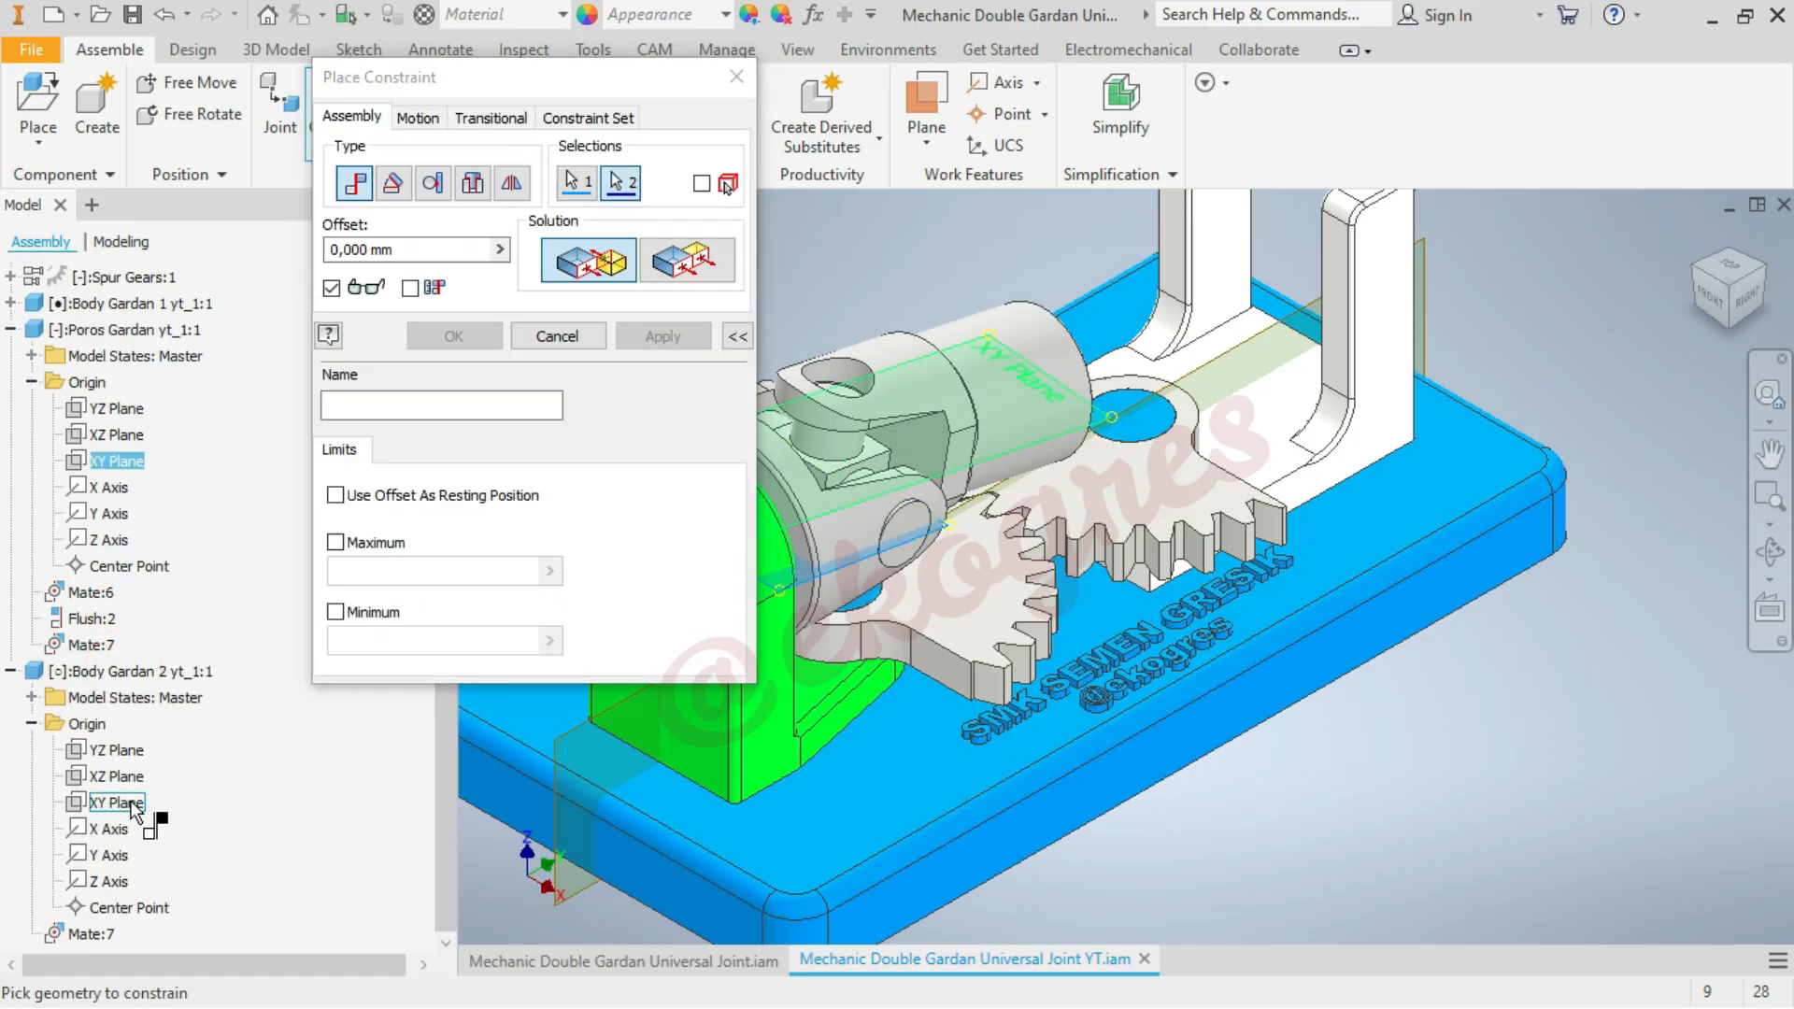
pyautogui.click(131, 803)
pyautogui.click(686, 260)
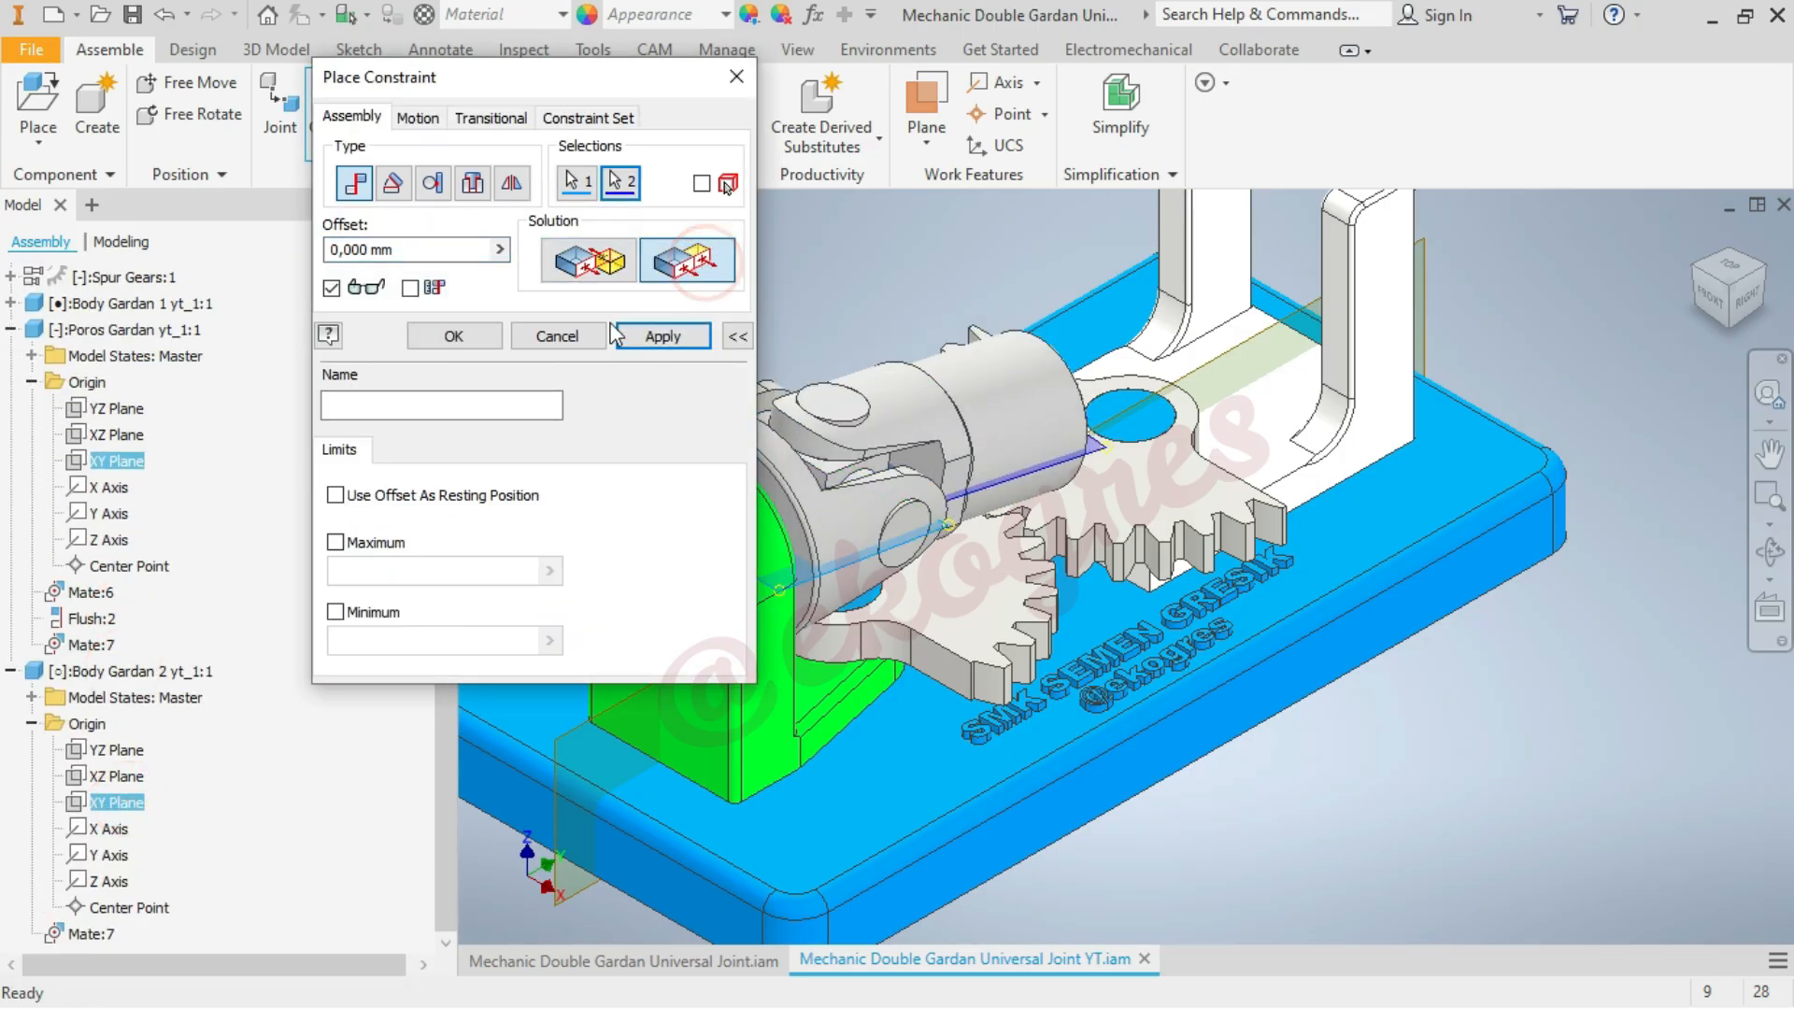
pyautogui.click(454, 339)
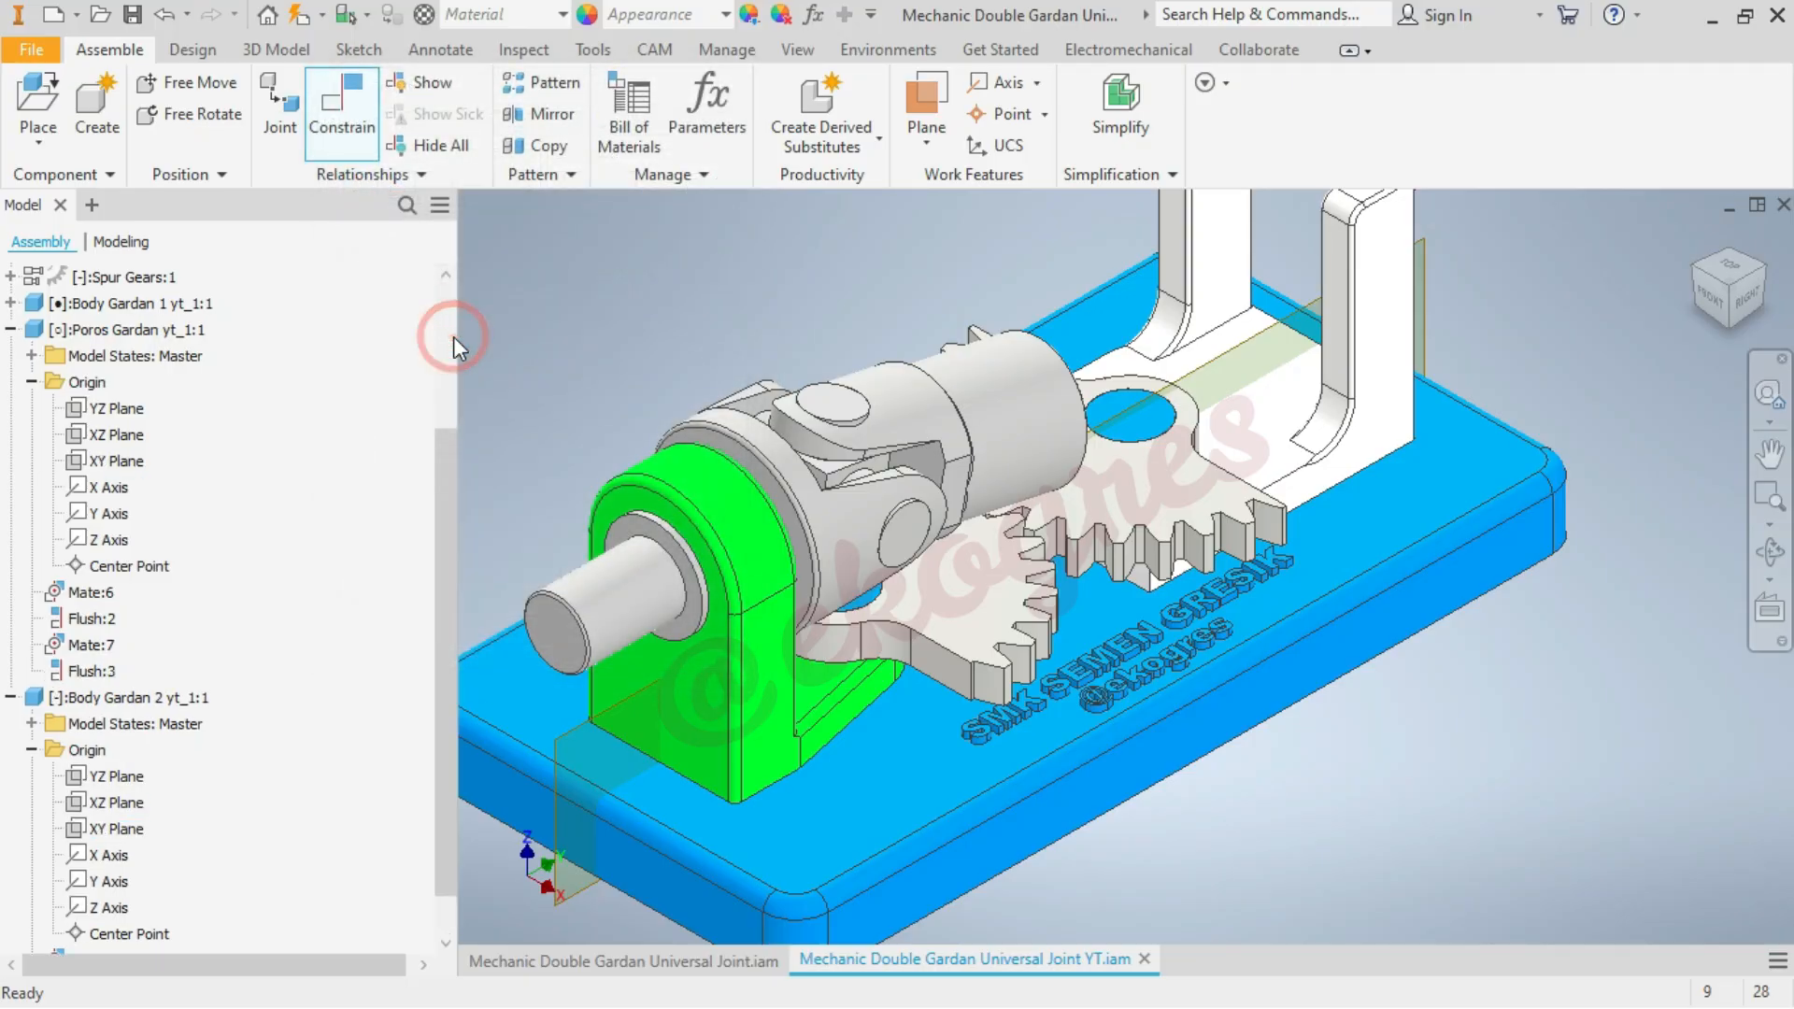
pyautogui.click(11, 330)
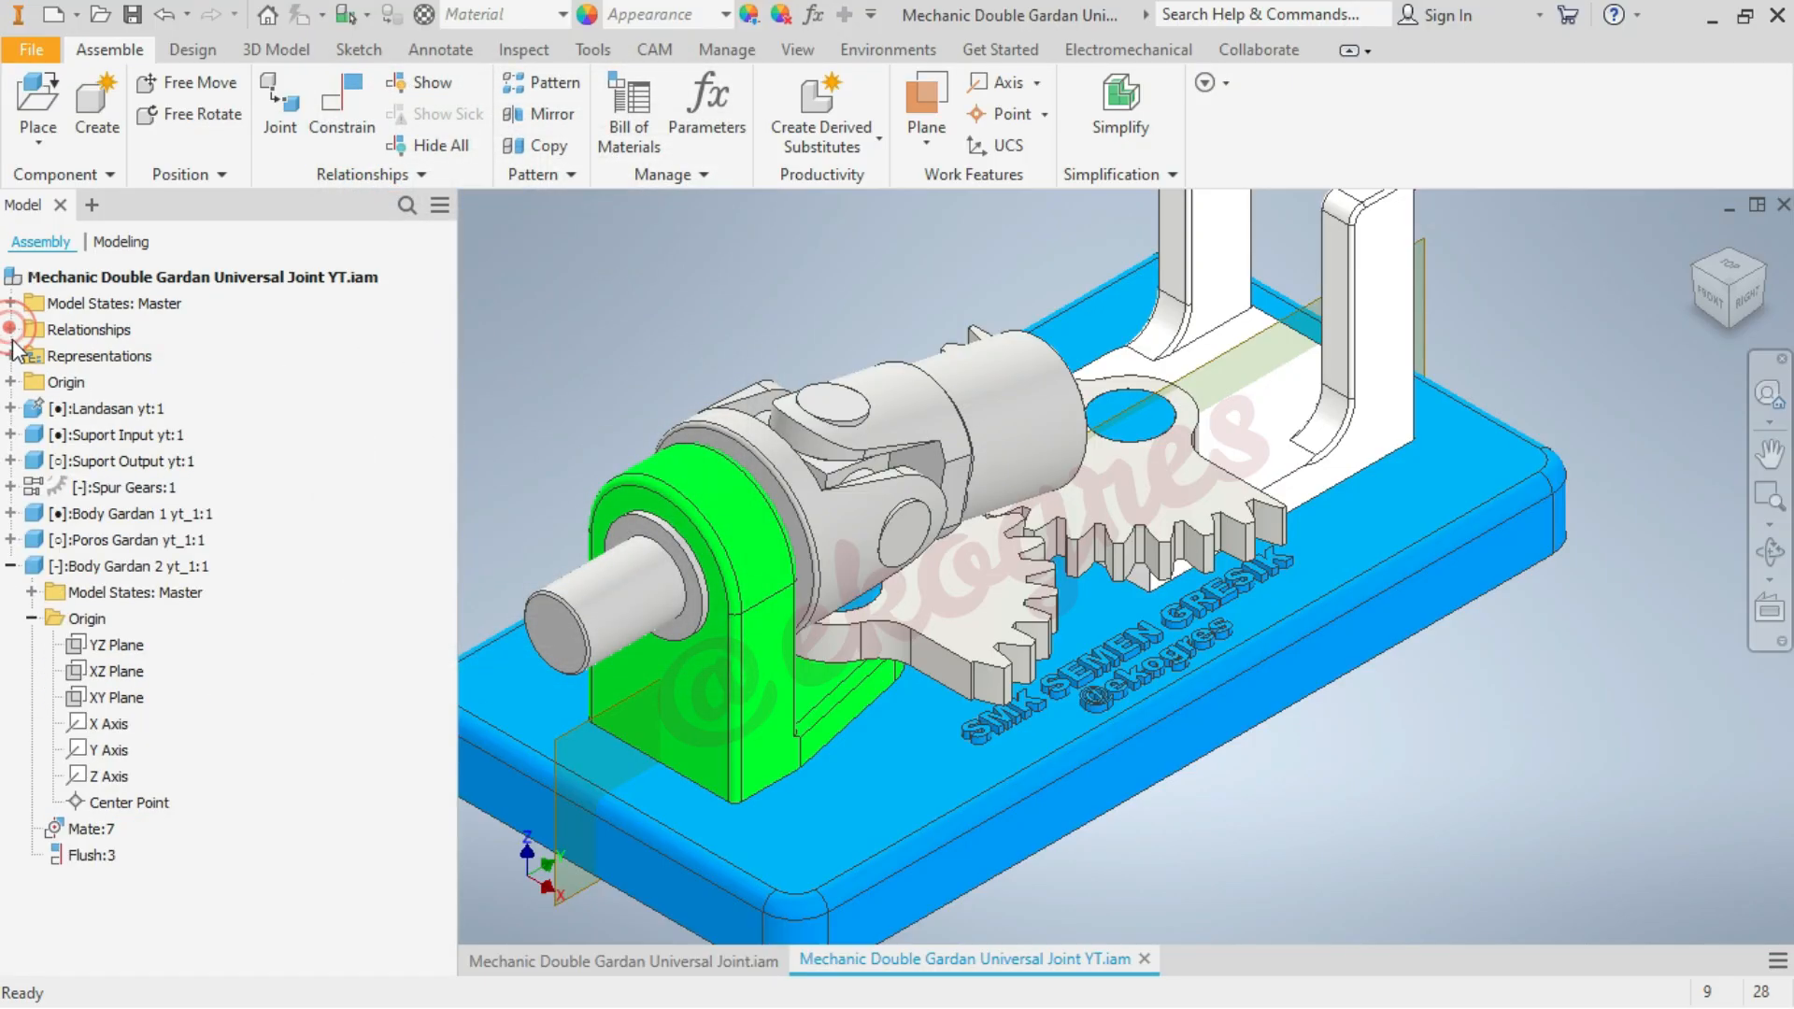
pyautogui.click(10, 565)
pyautogui.click(648, 321)
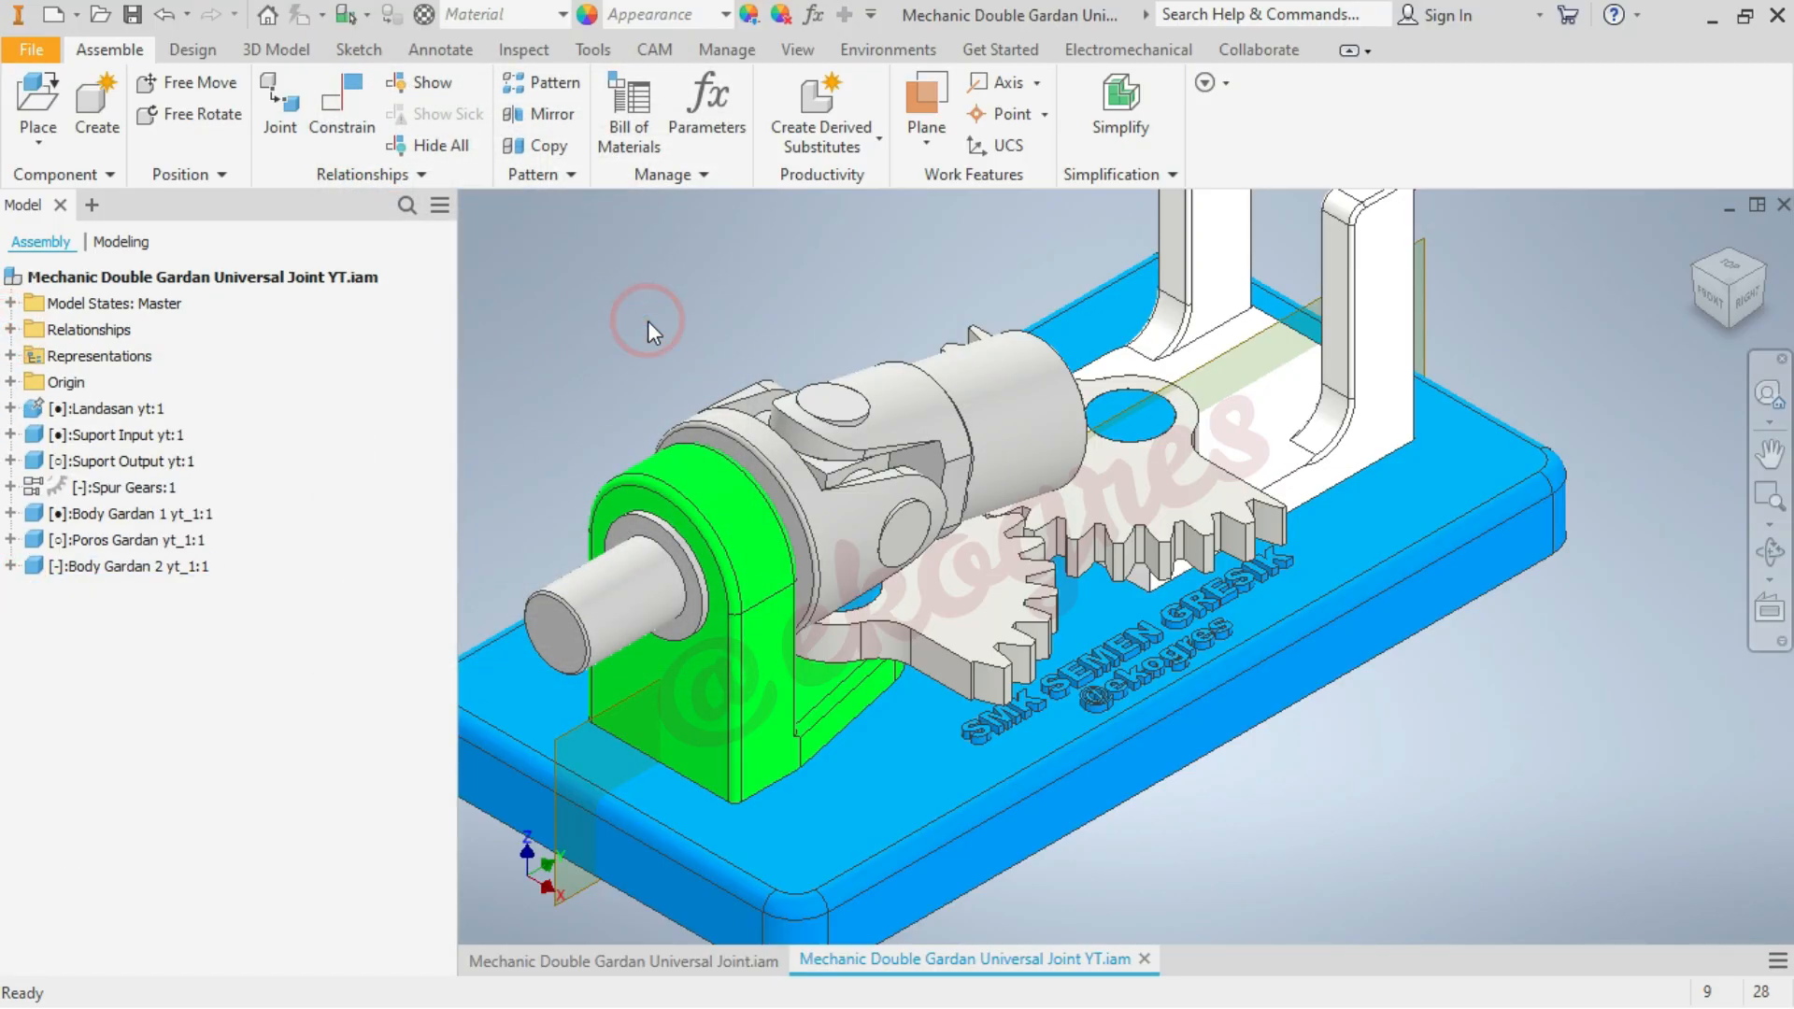
# Swing Body Gardan 2 about the cross pin to check its movement, undo the move, and restore the home view
pyautogui.moveTo(841, 402); pyautogui.dragTo(811, 318)
pyautogui.hotkey('ctrl', 'z')
pyautogui.click(1726, 269)
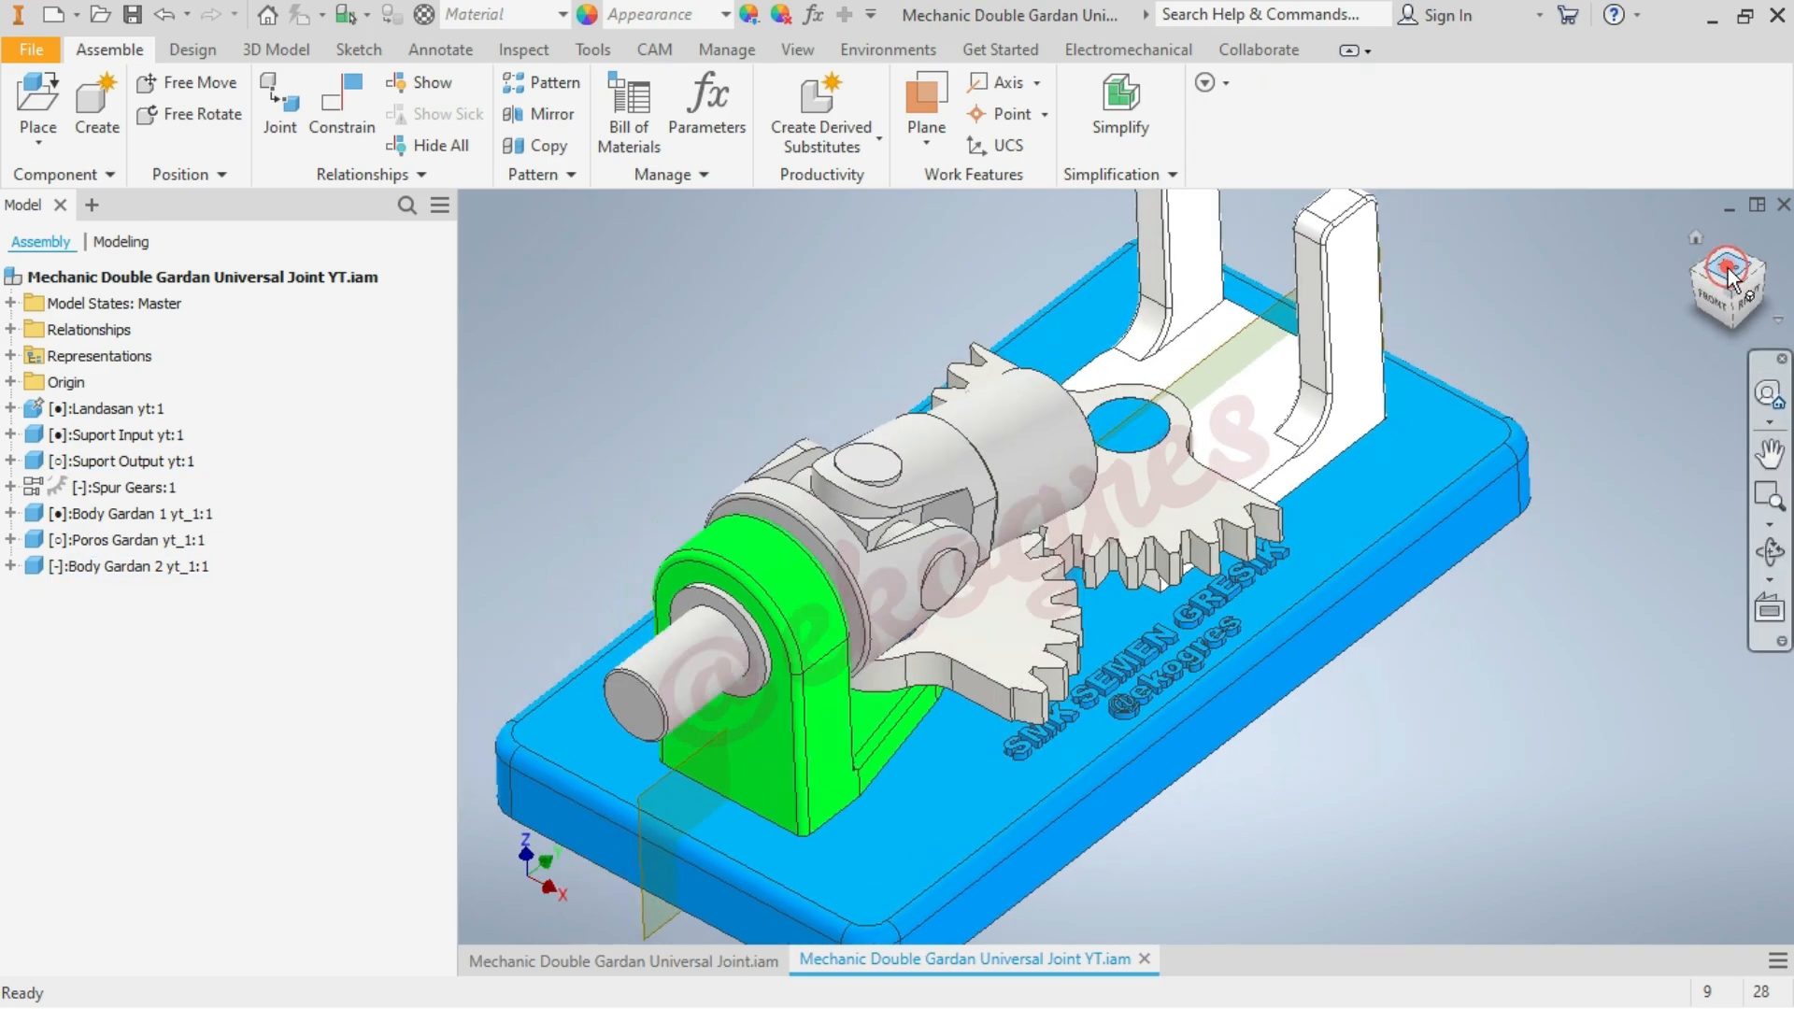
pyautogui.click(1696, 238)
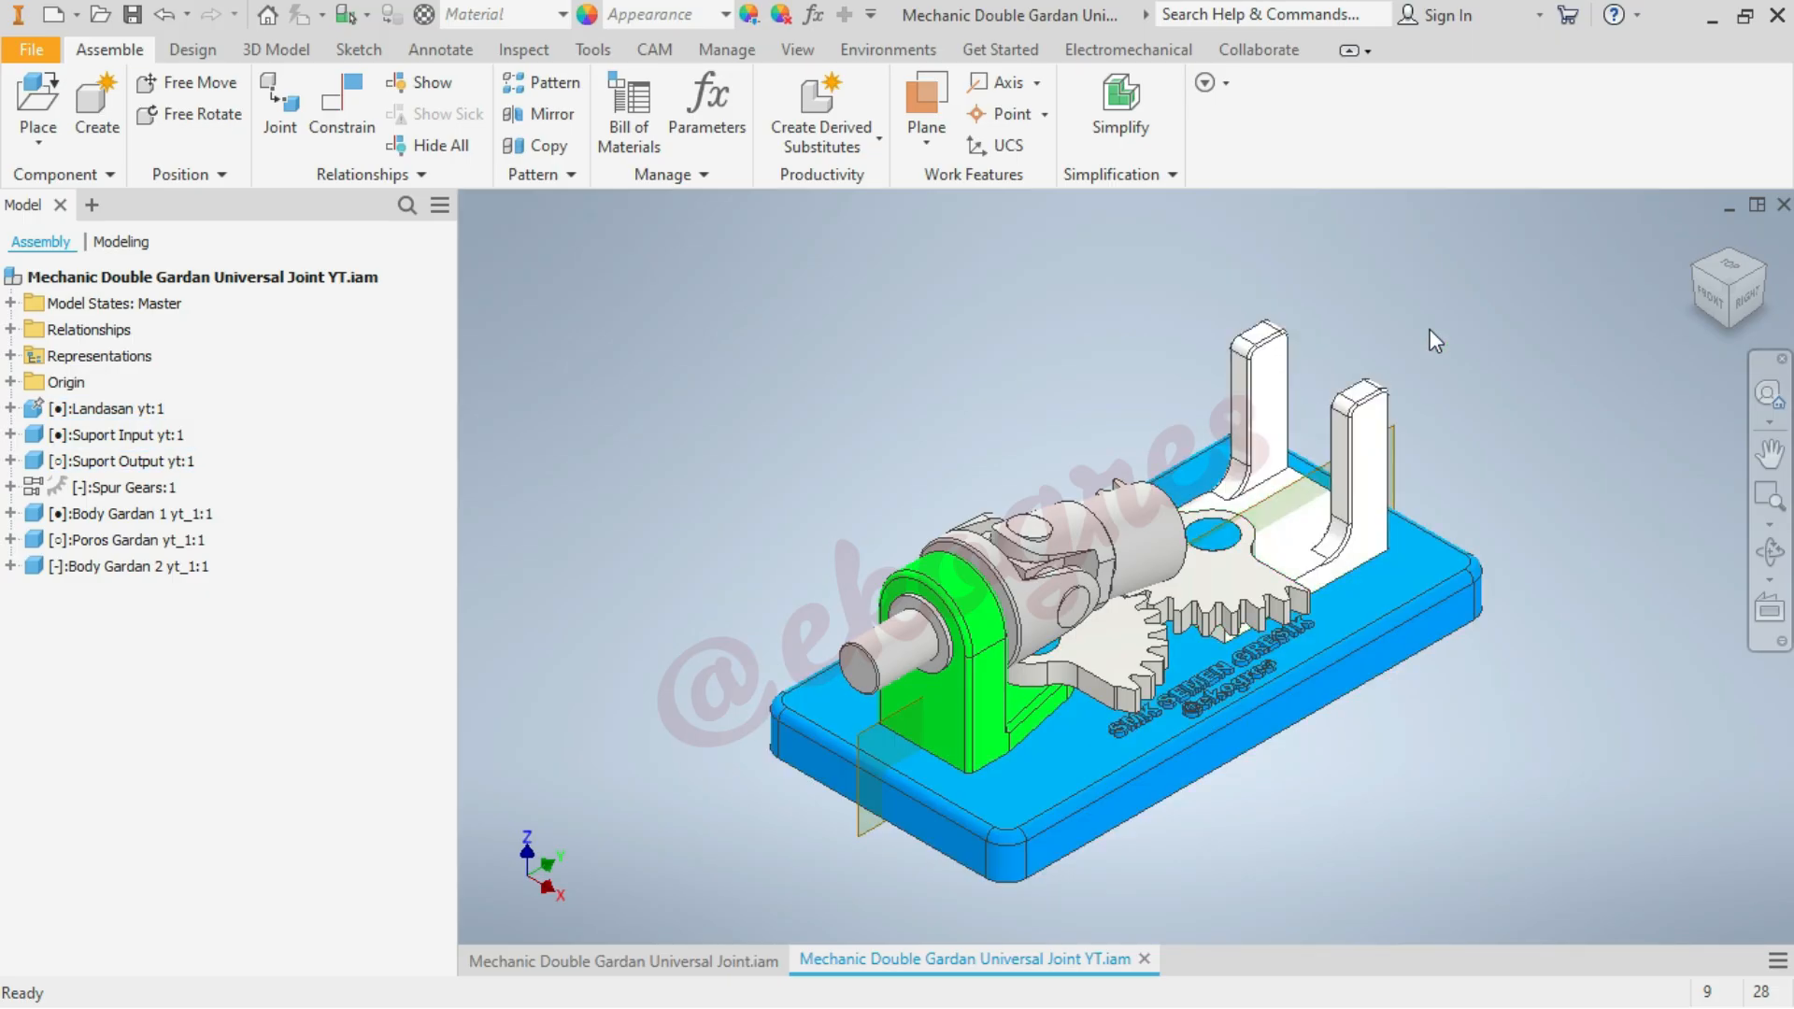
pyautogui.scroll(-3, 1448, 405)
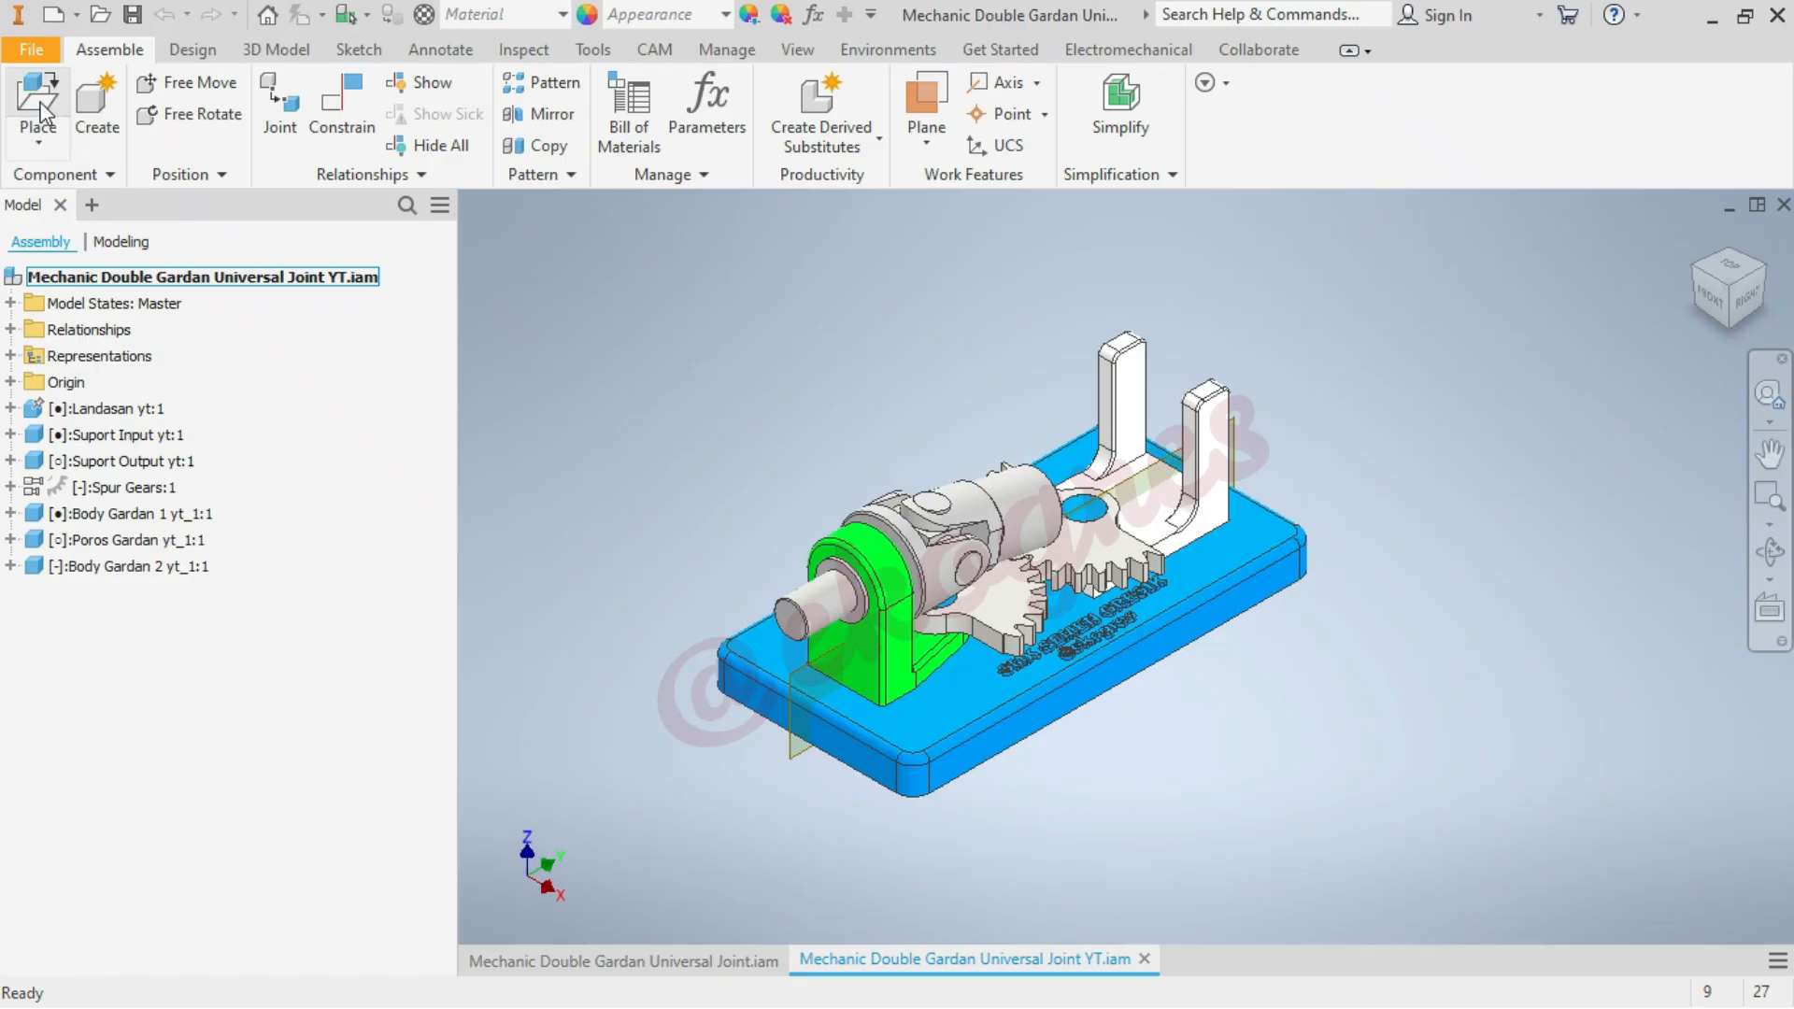
# Insert one instance of Busing yt.ipt, rotated 90° about Z, in the empty space beside the white output support
pyautogui.click(37, 97)
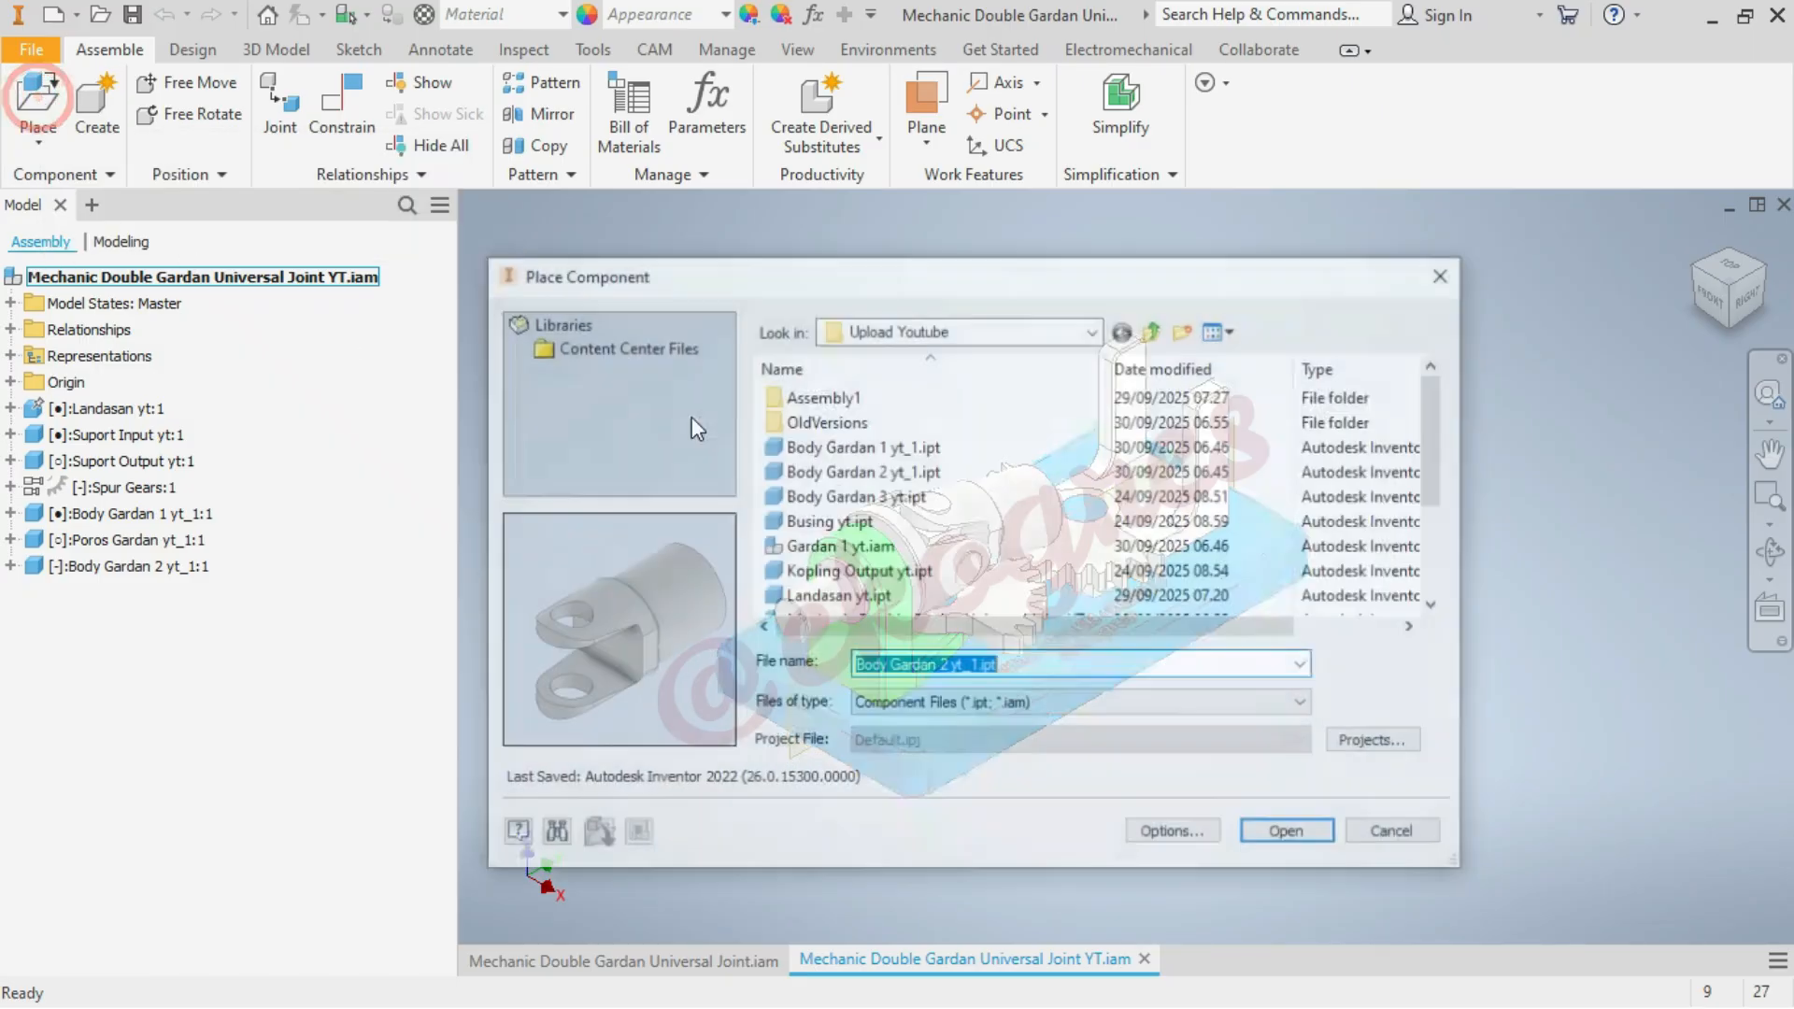
pyautogui.click(1042, 520)
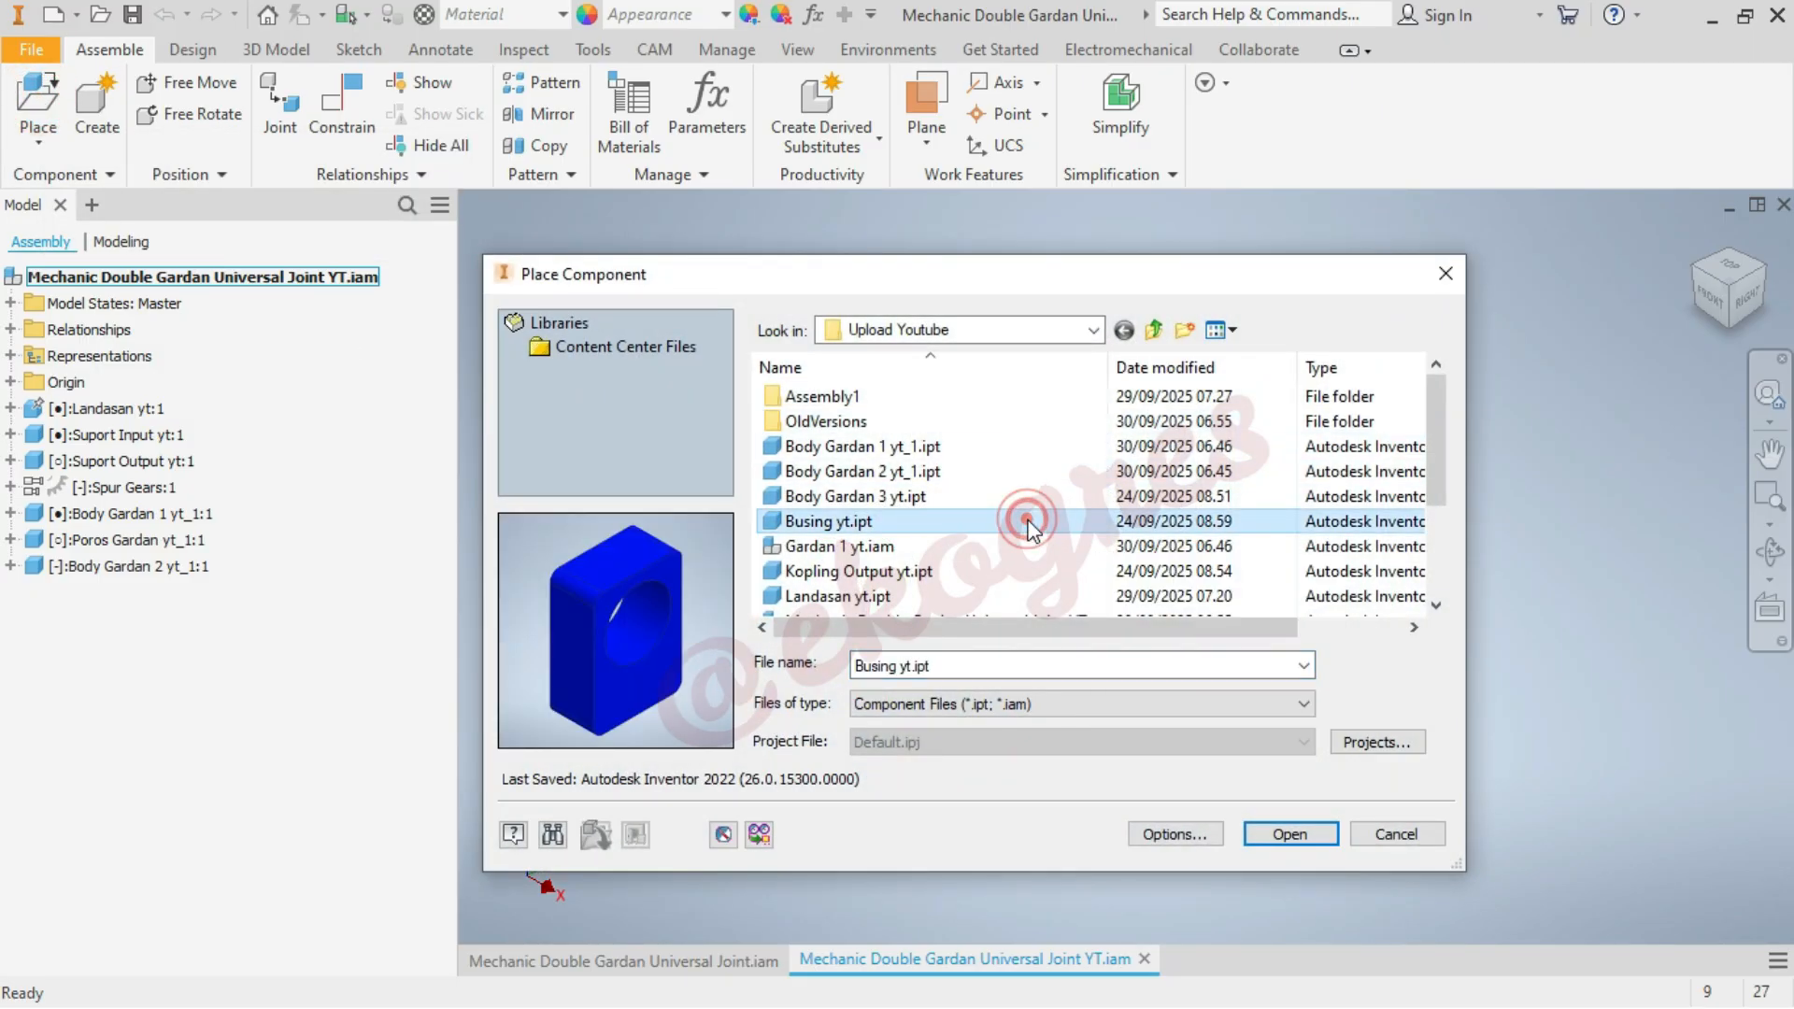
pyautogui.click(1306, 841)
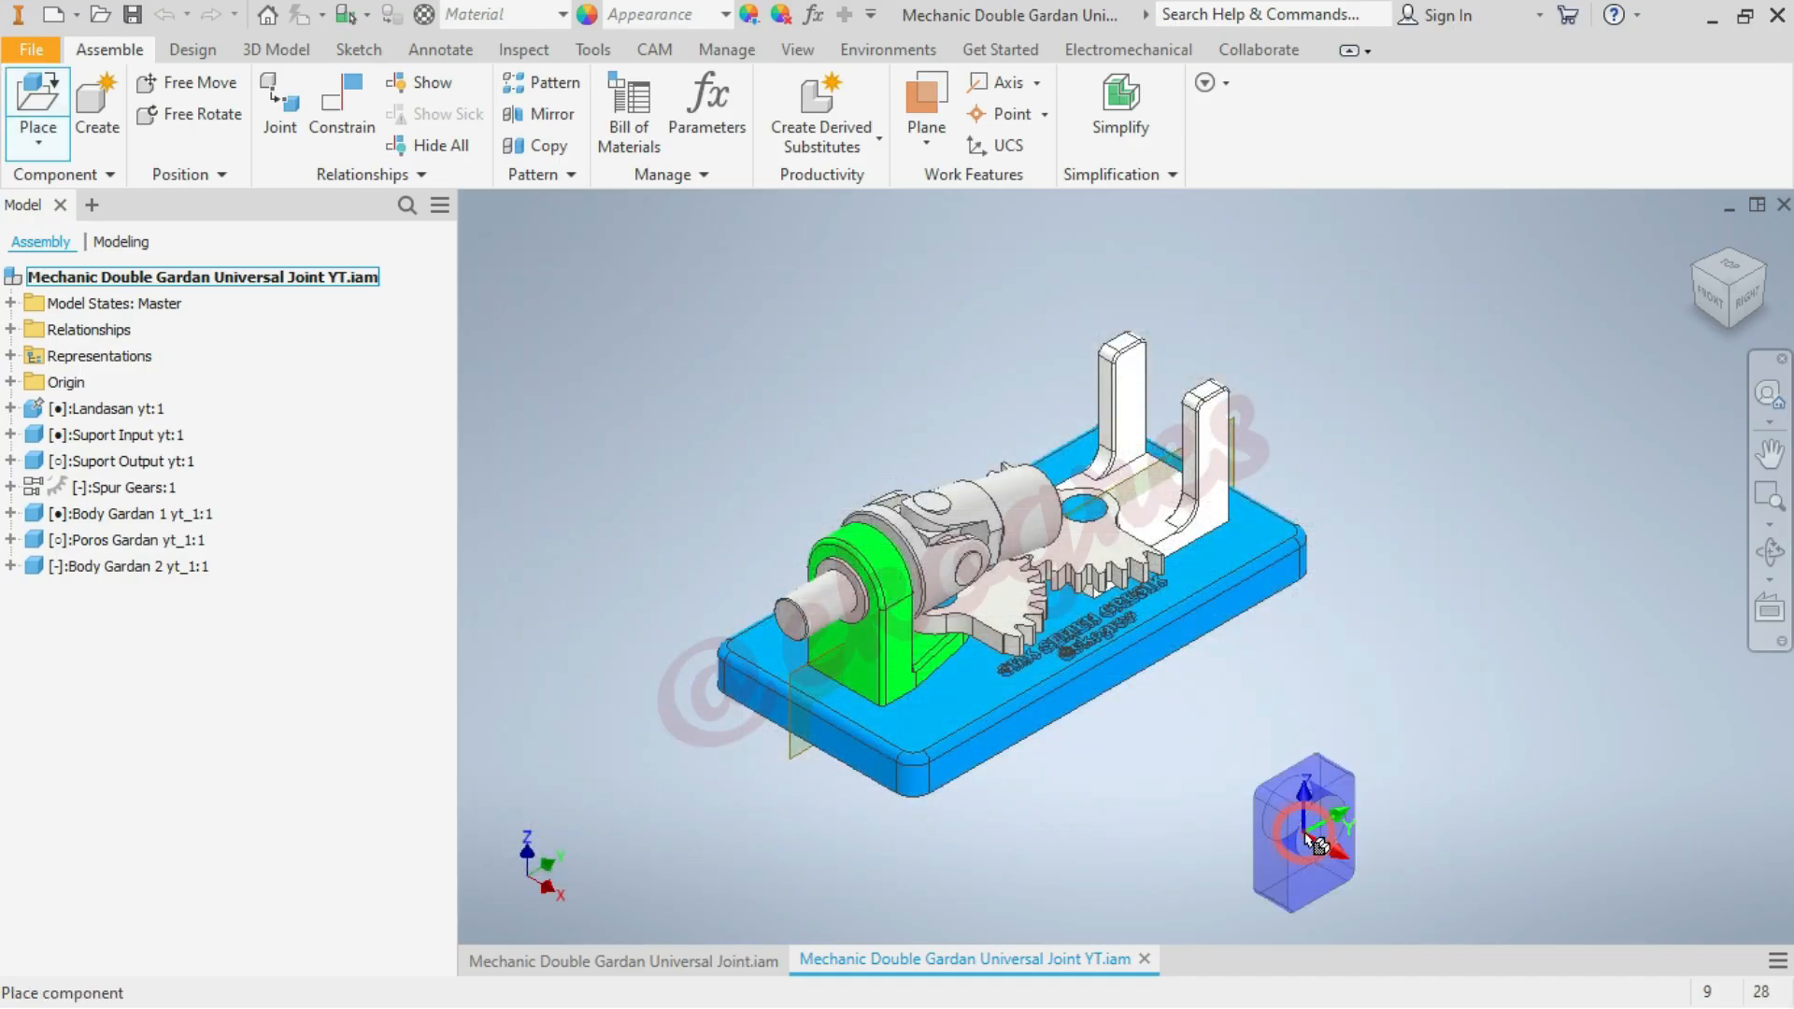
pyautogui.scroll(-3, 1303, 785)
pyautogui.scroll(3, 1308, 752)
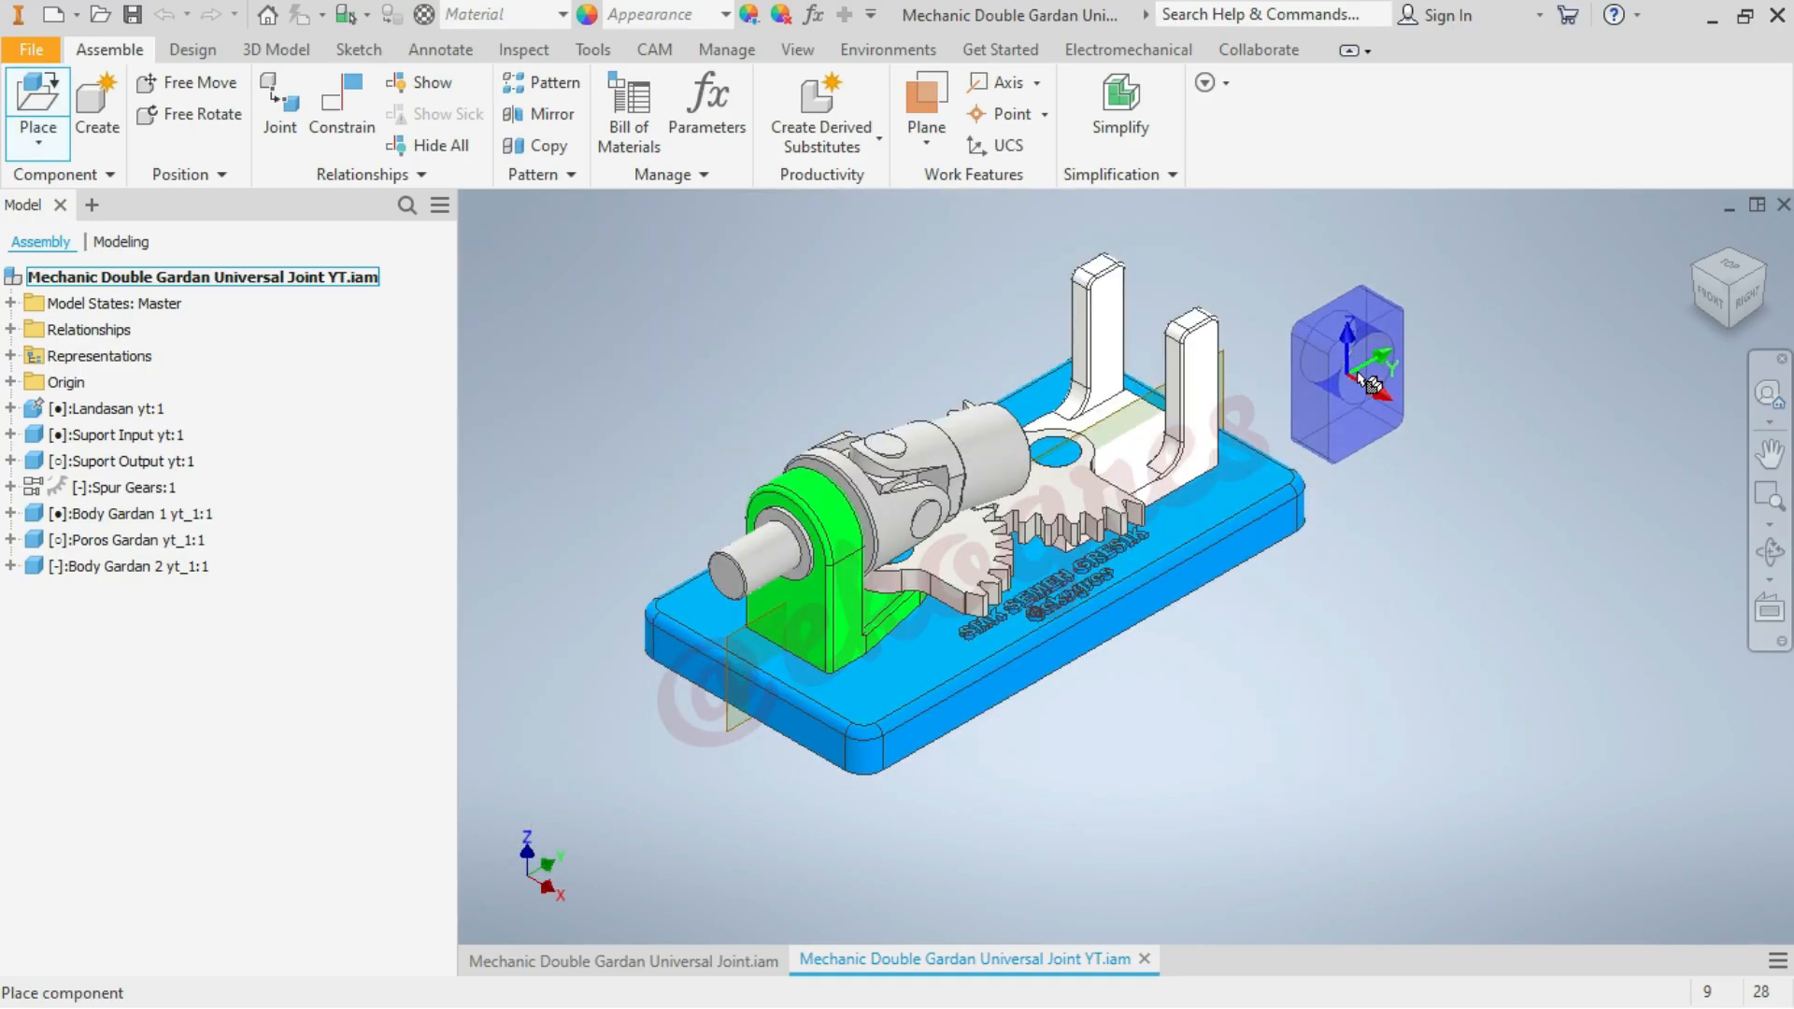
pyautogui.scroll(-3, 1399, 384)
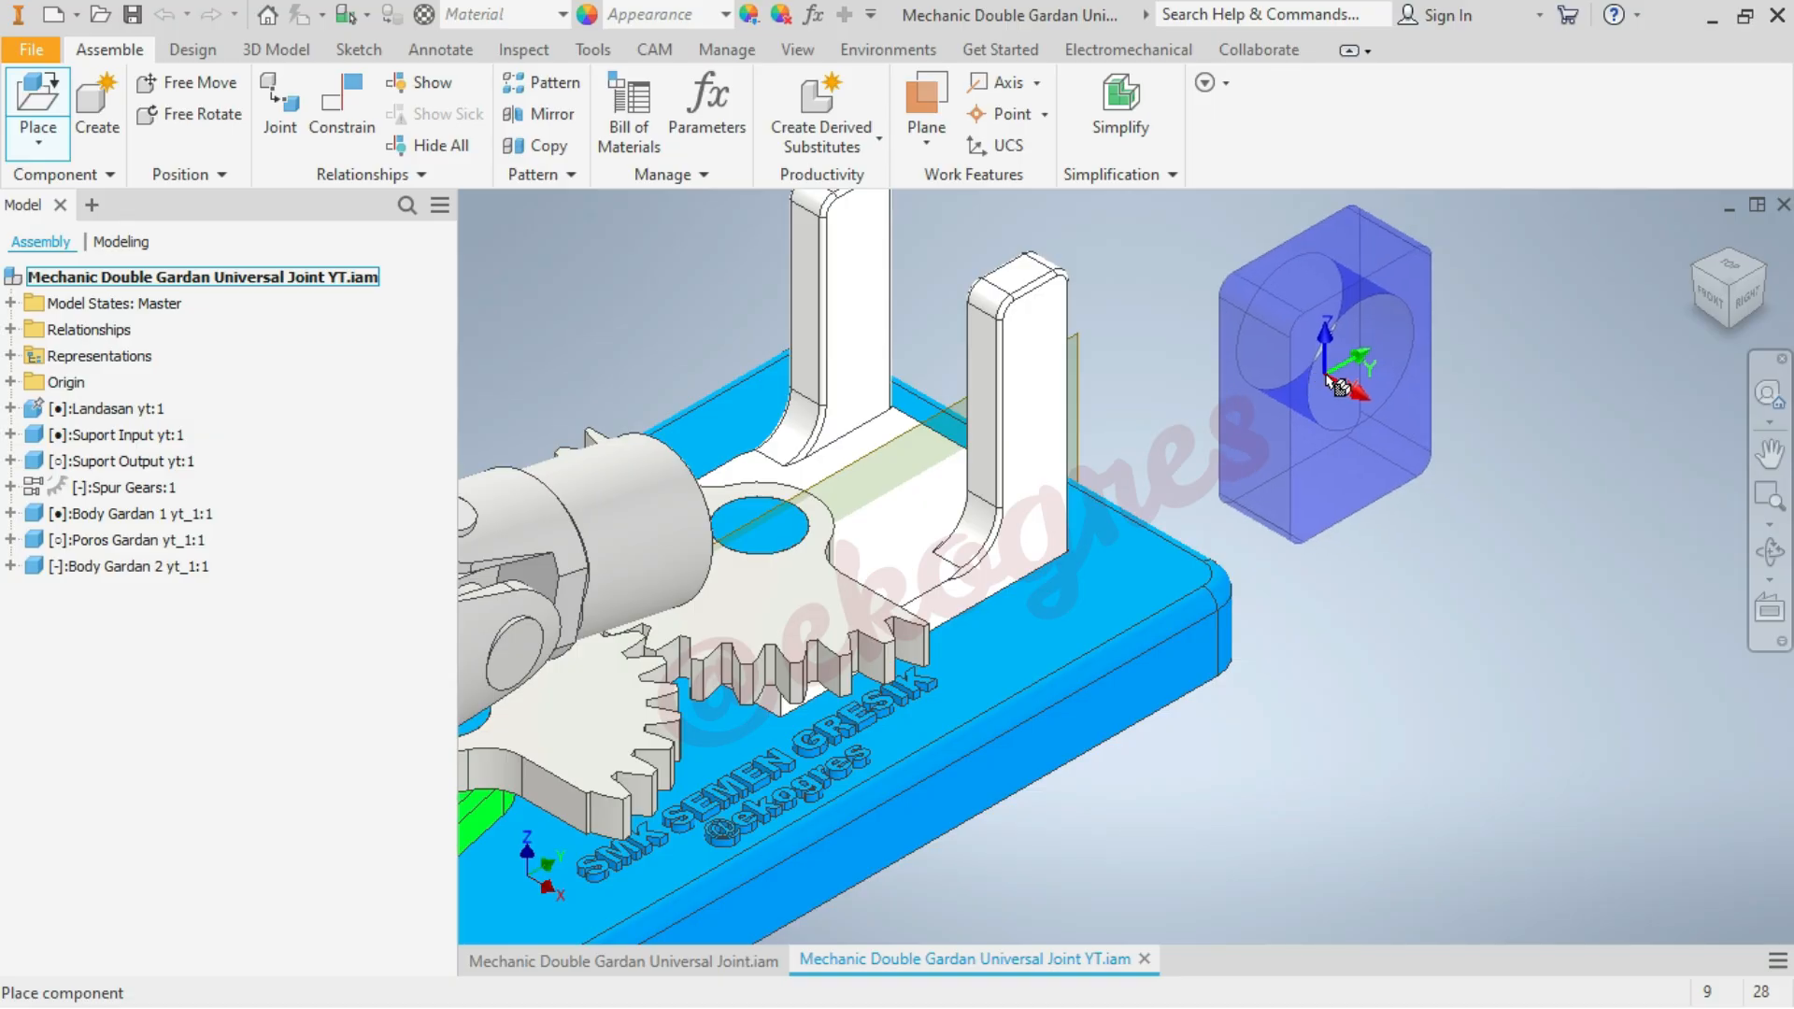
pyautogui.rightClick(1328, 380)
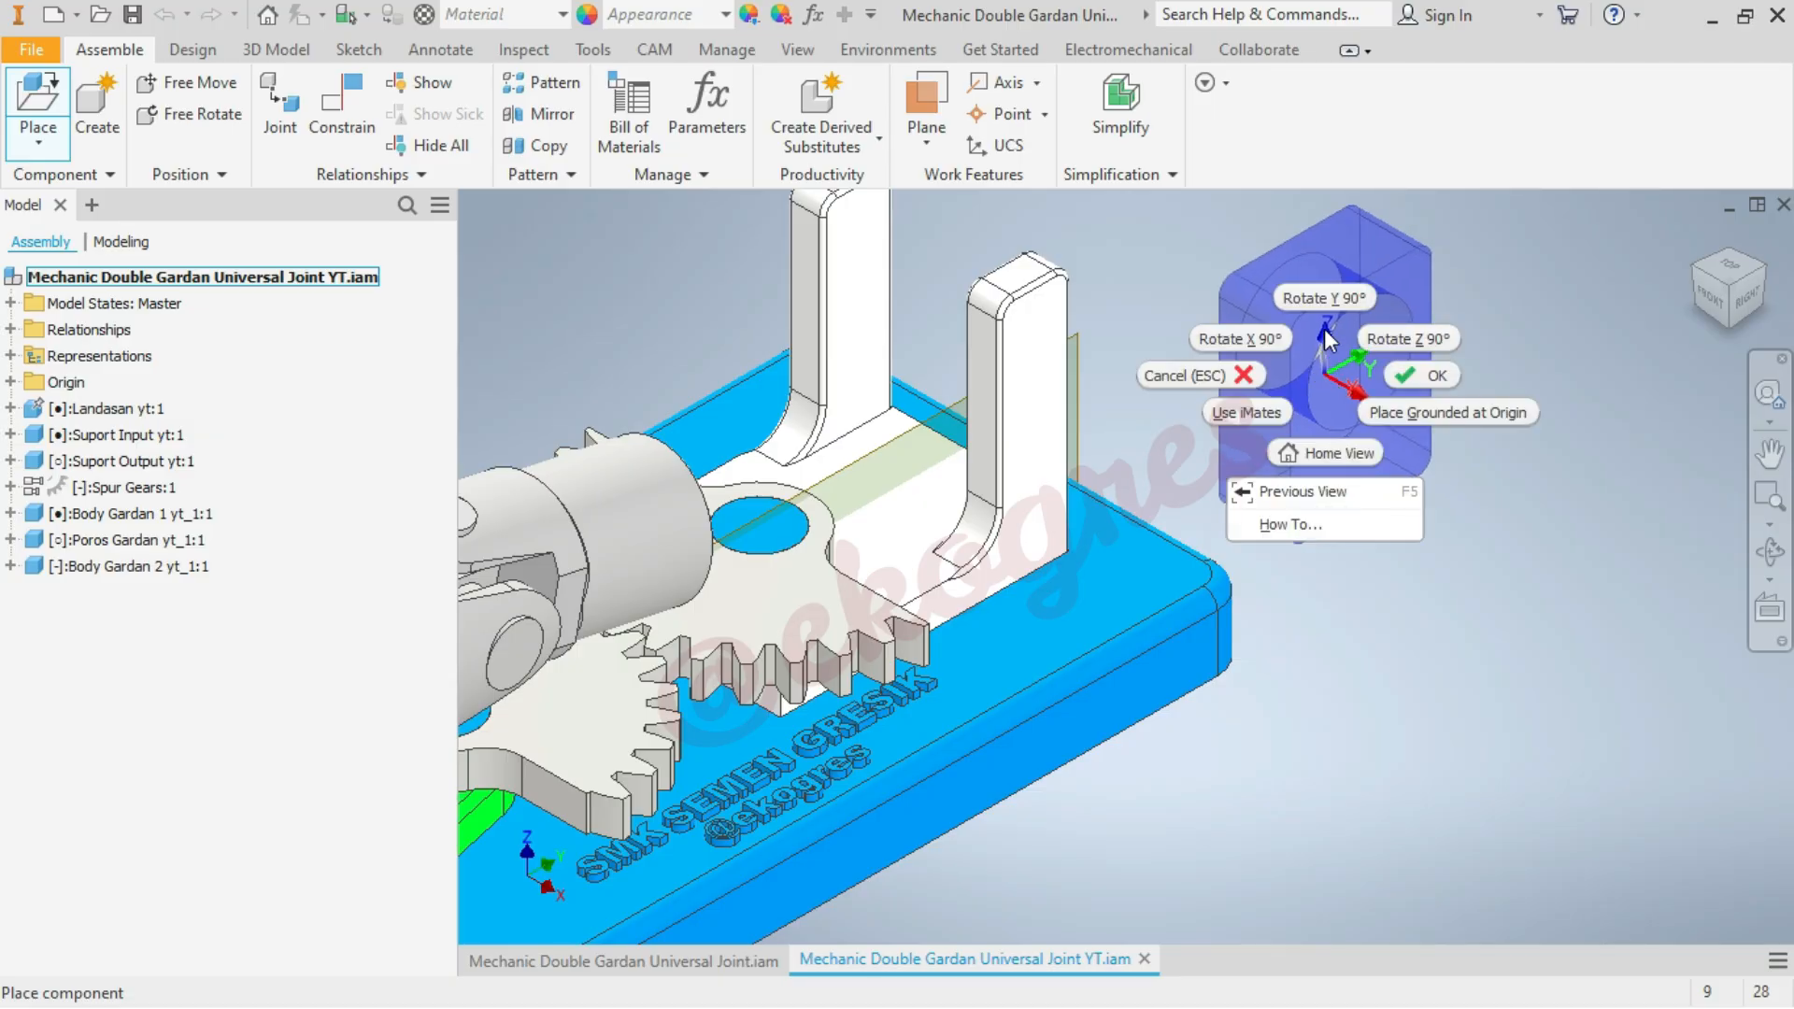
pyautogui.click(1415, 347)
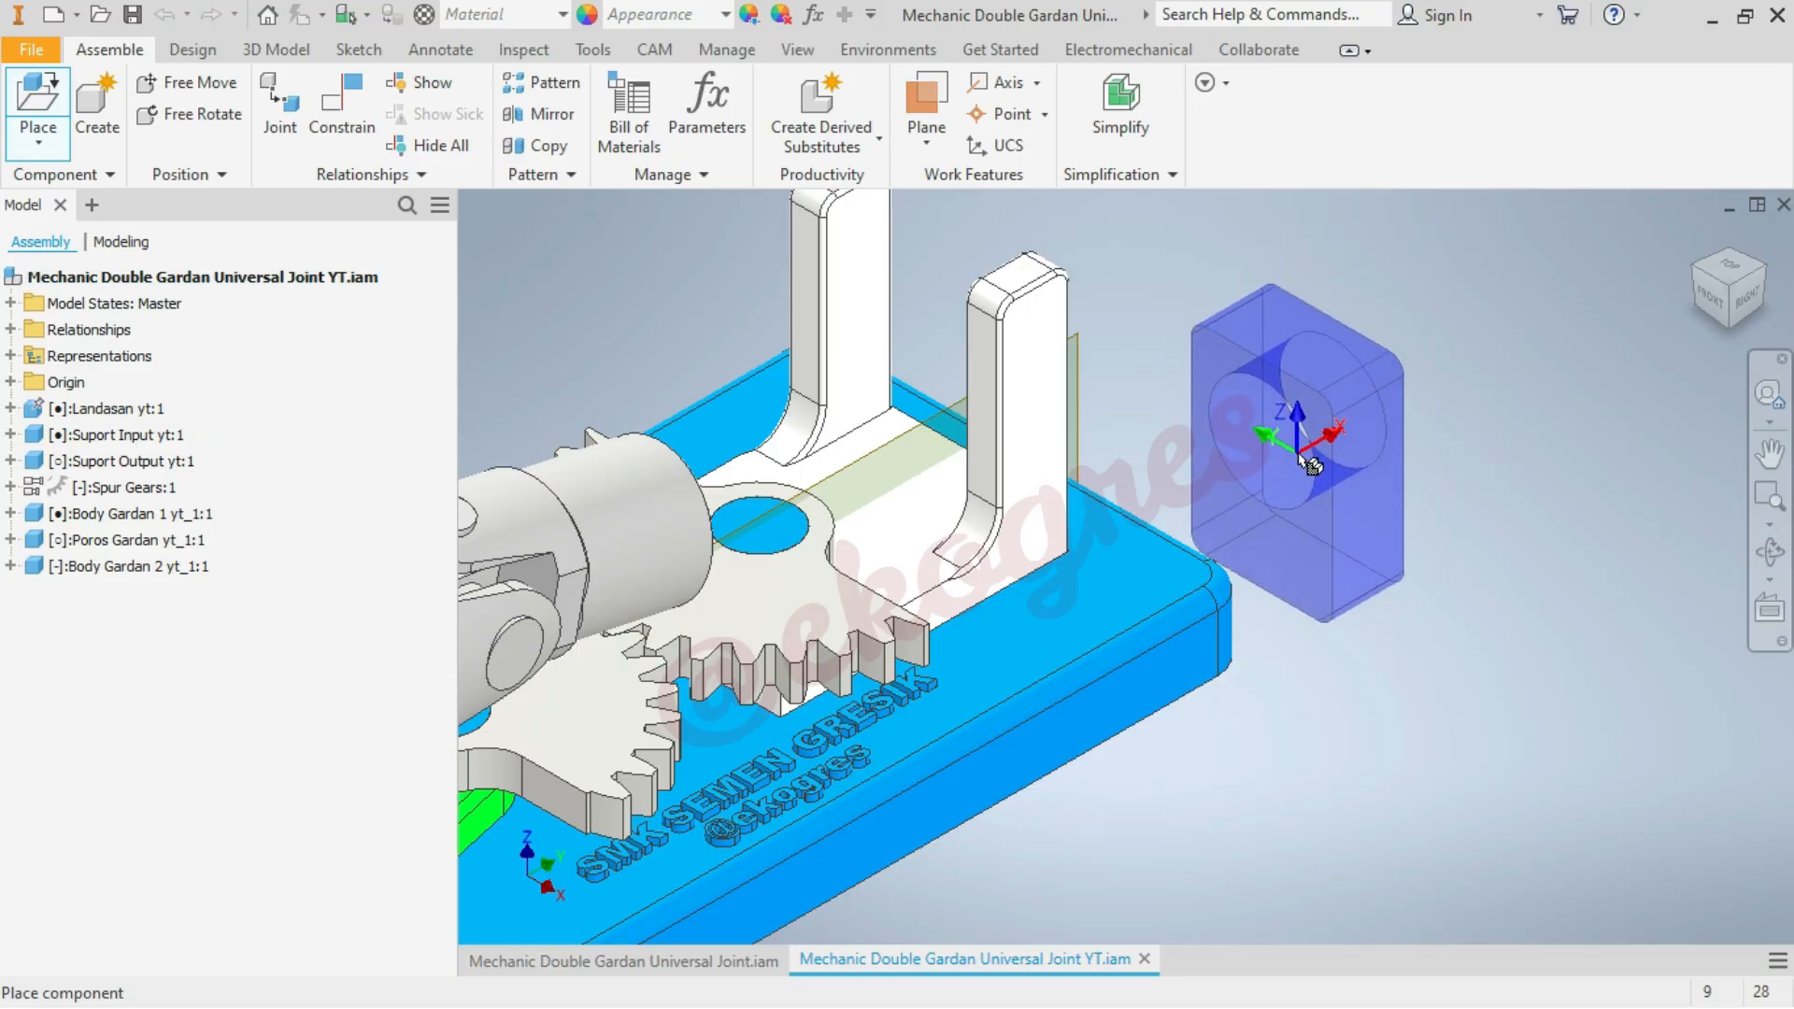
pyautogui.click(1312, 464)
pyautogui.rightClick(1546, 473)
pyautogui.click(1651, 472)
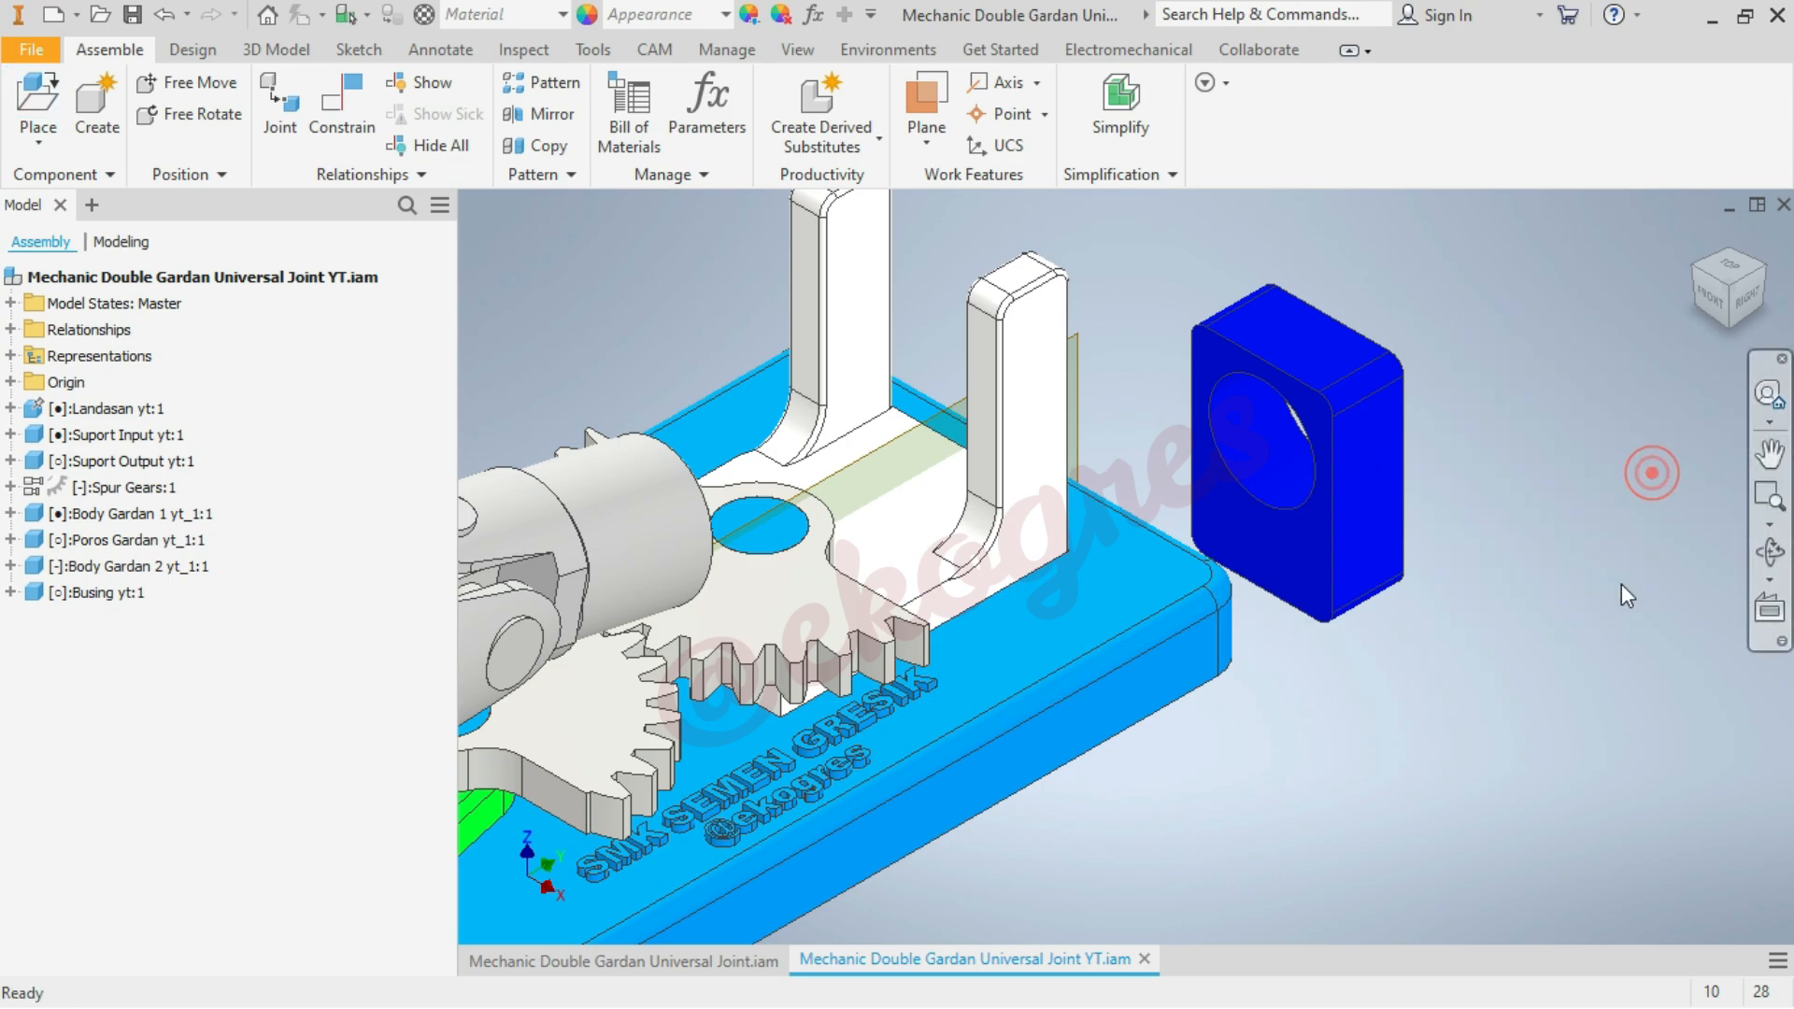
# Mate the Busing's hole axis to the input shaft axis of Body Gardan 1 with 0 mm offset
pyautogui.scroll(-3, 1622, 582)
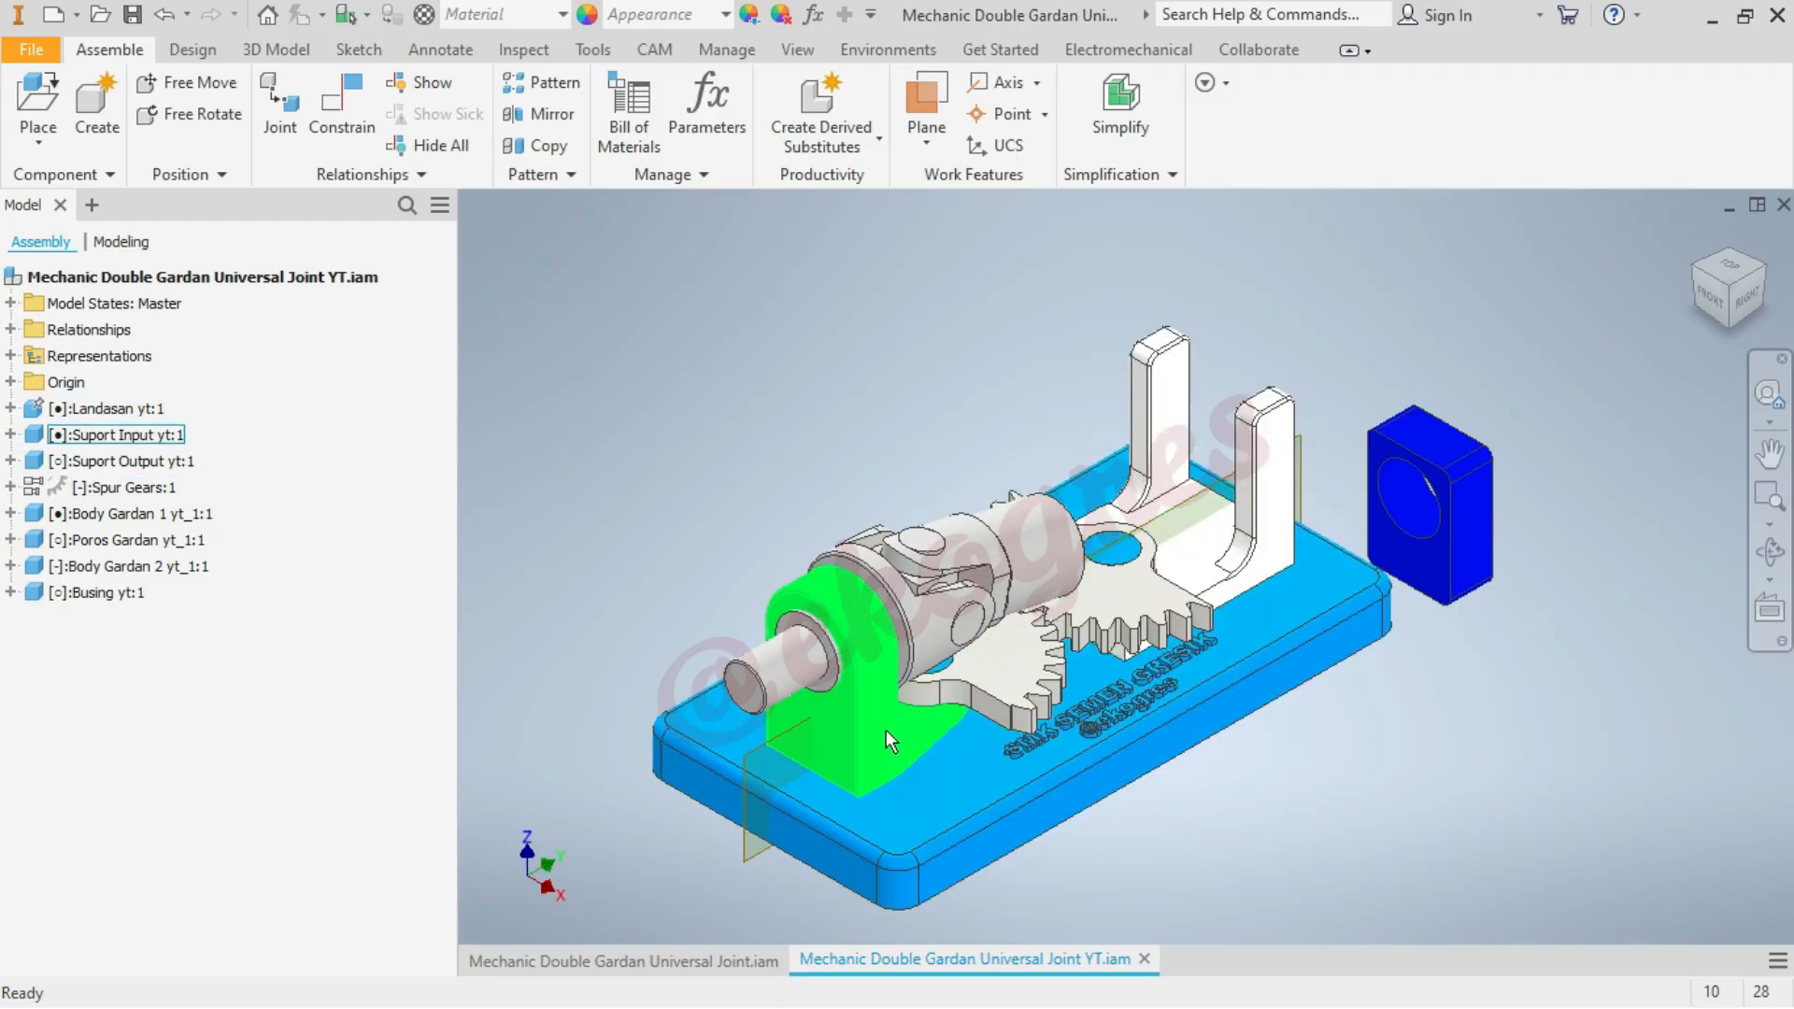
pyautogui.scroll(3, 886, 696)
pyautogui.scroll(-3, 799, 645)
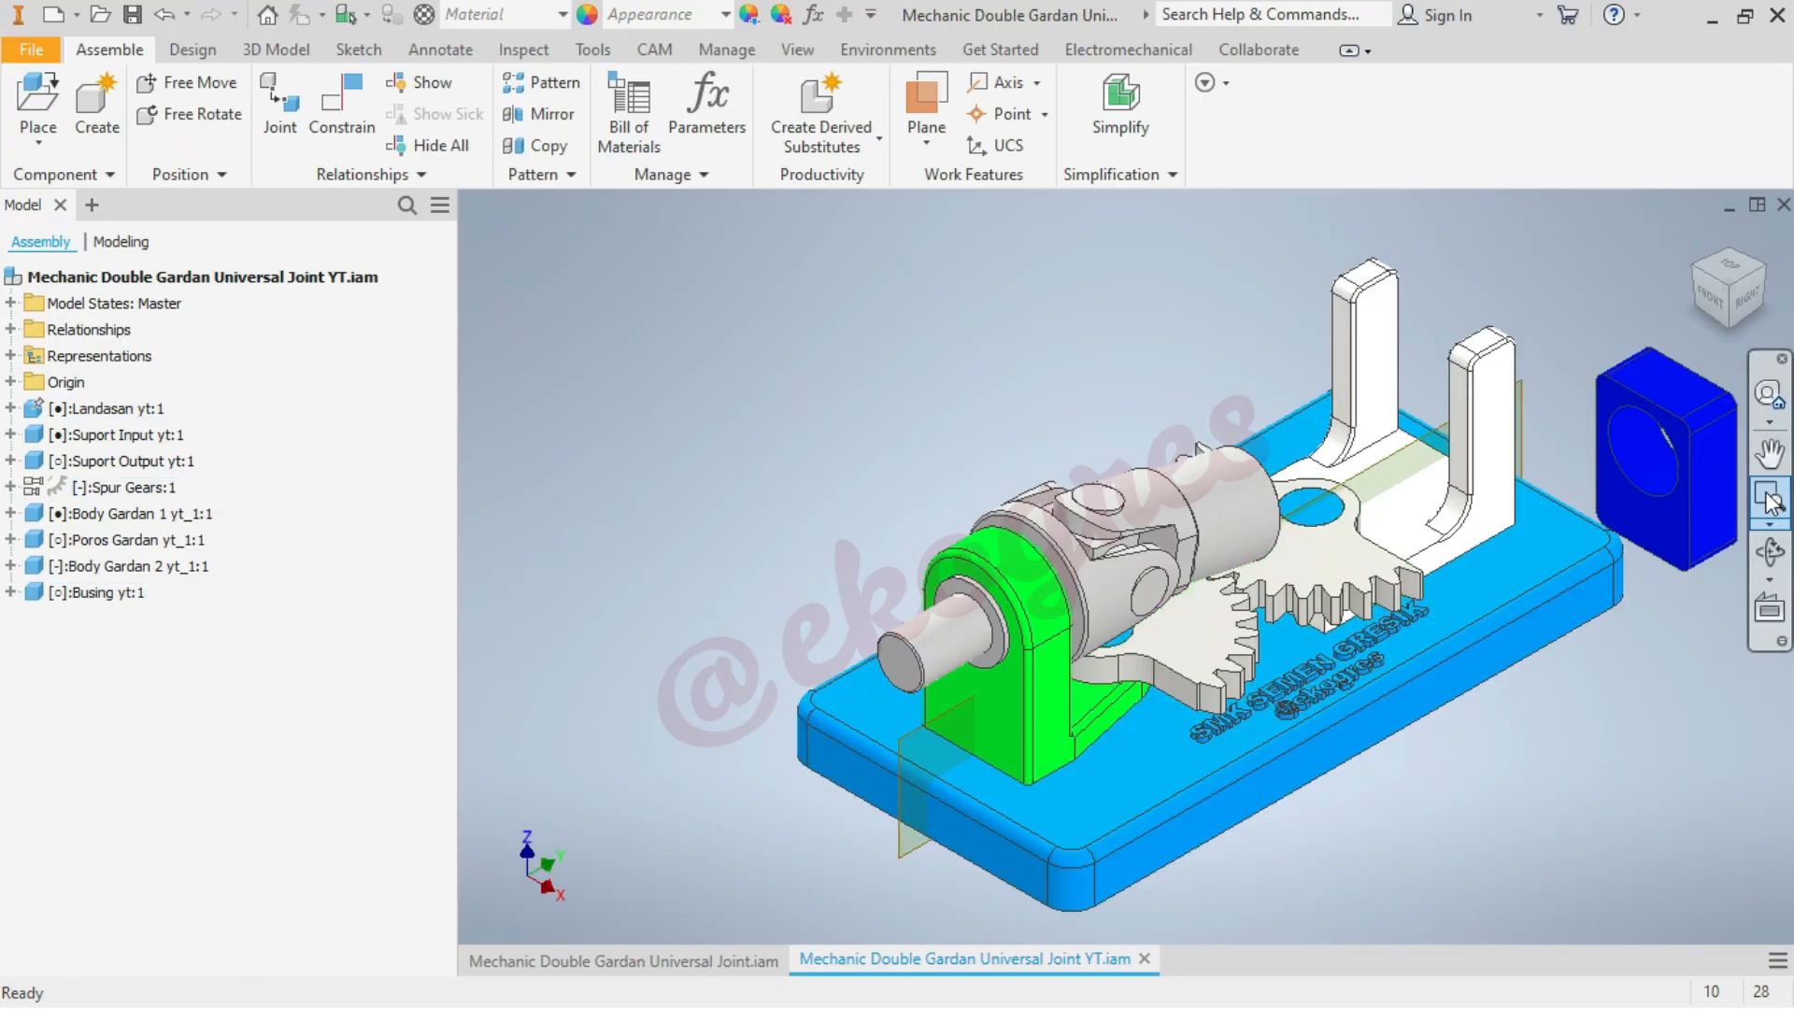
pyautogui.click(363, 129)
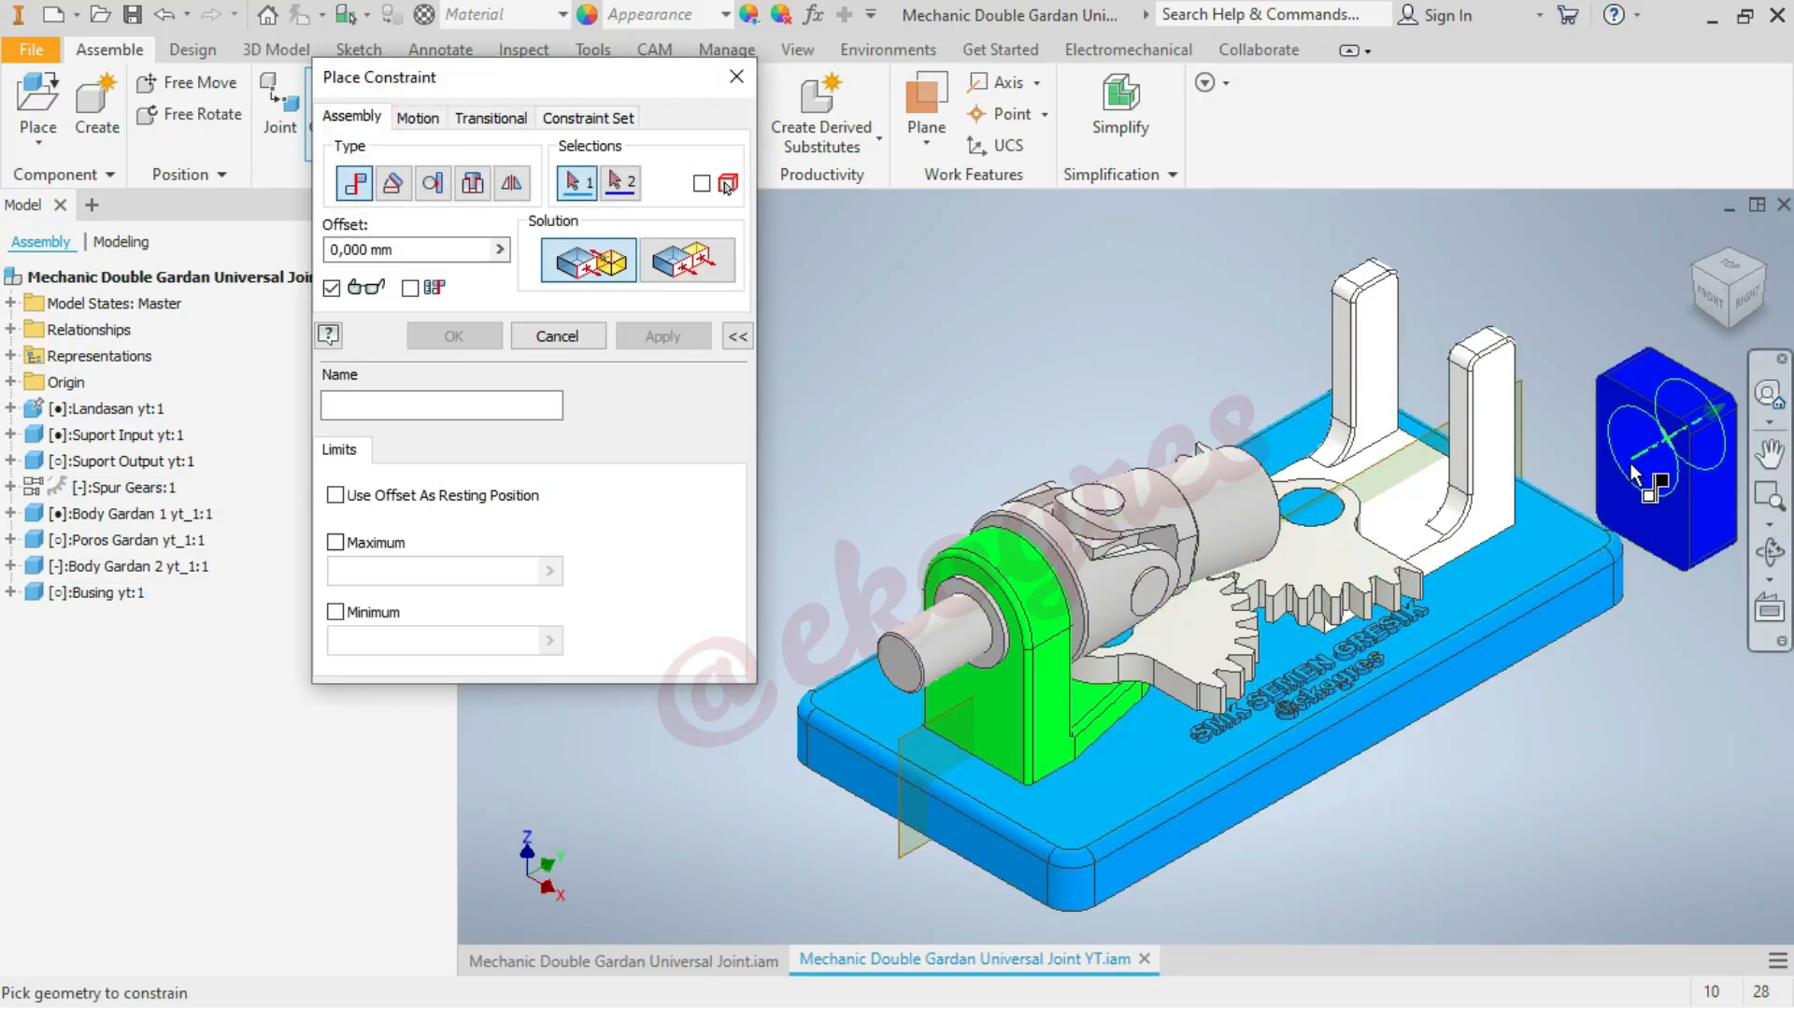
pyautogui.click(1635, 476)
pyautogui.scroll(3, 917, 676)
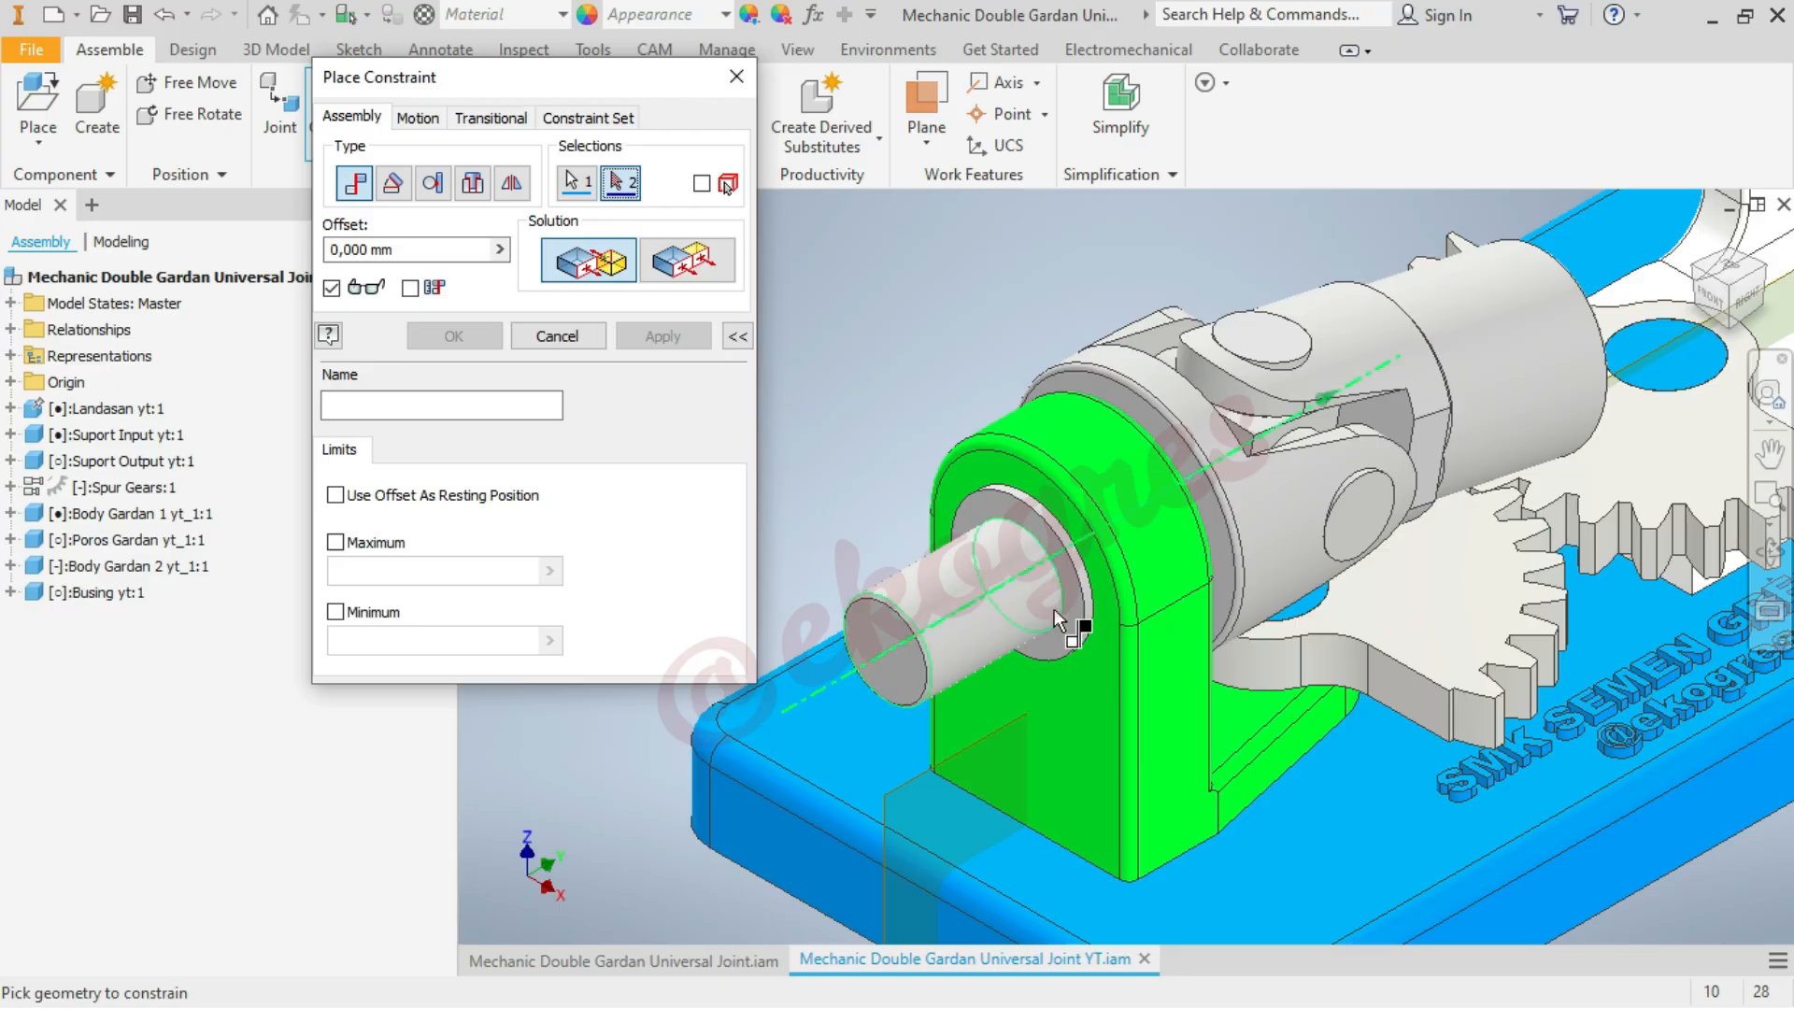
pyautogui.click(998, 609)
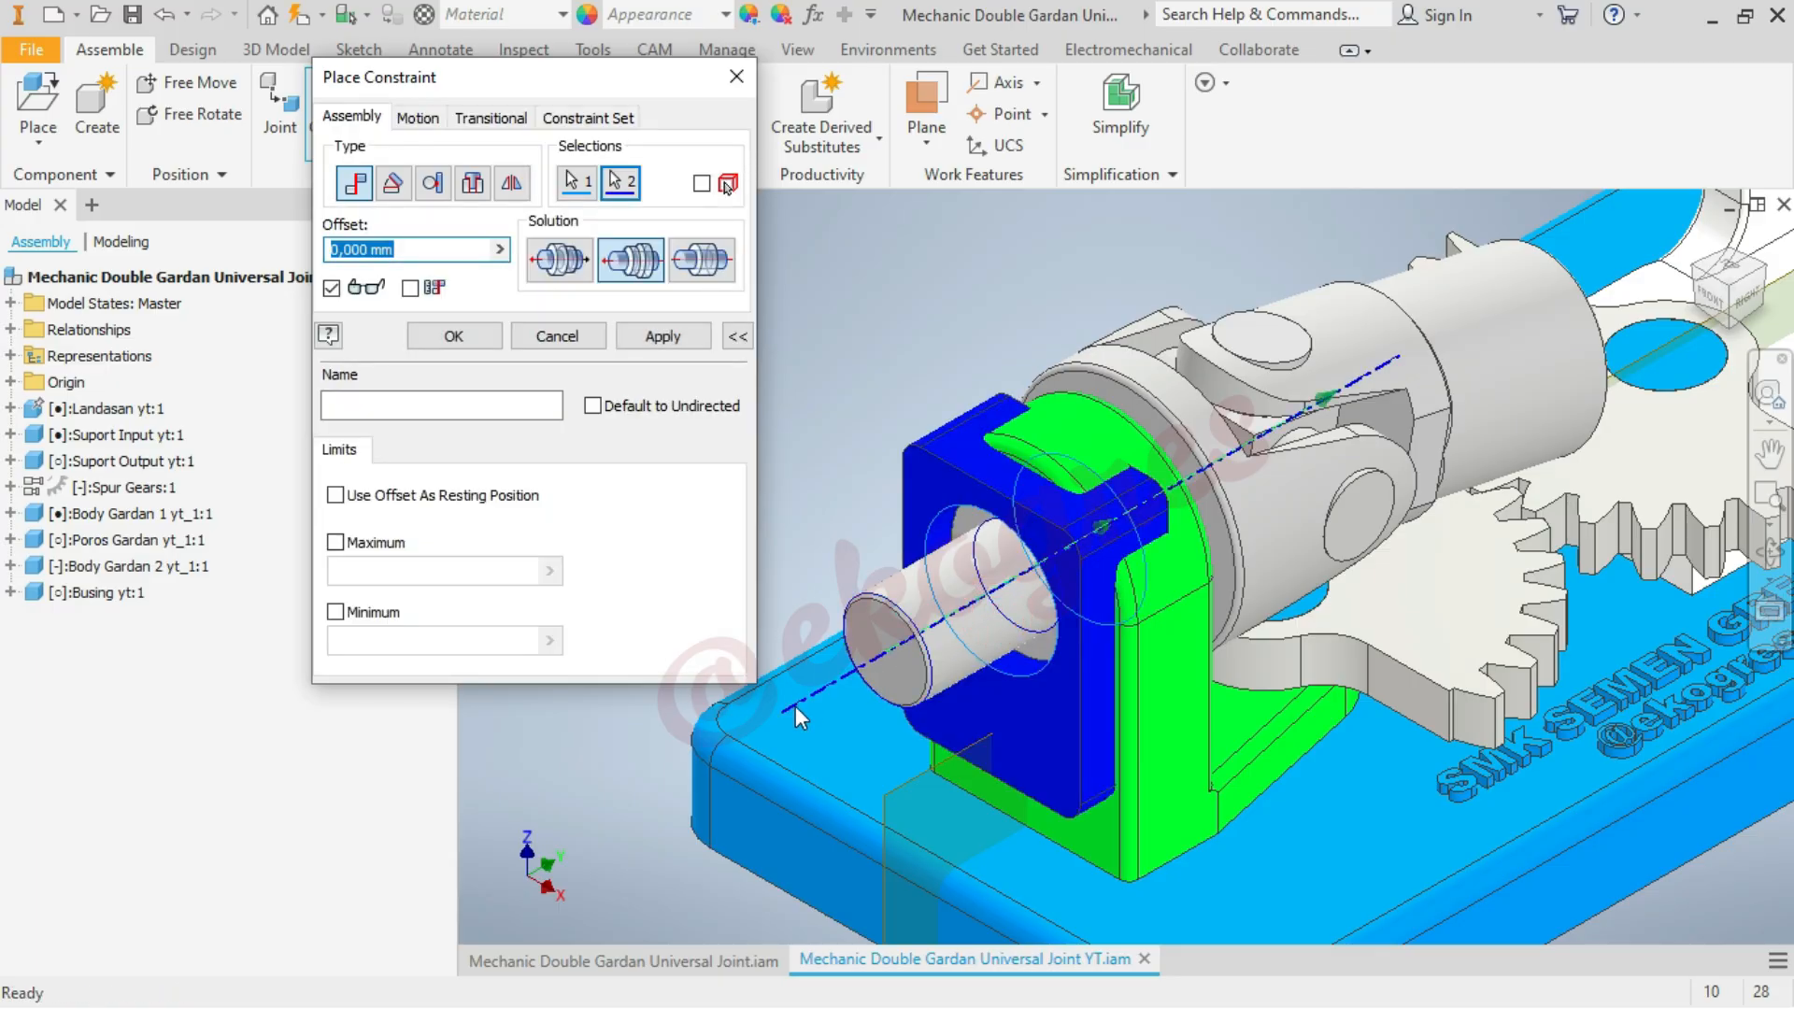
pyautogui.click(454, 335)
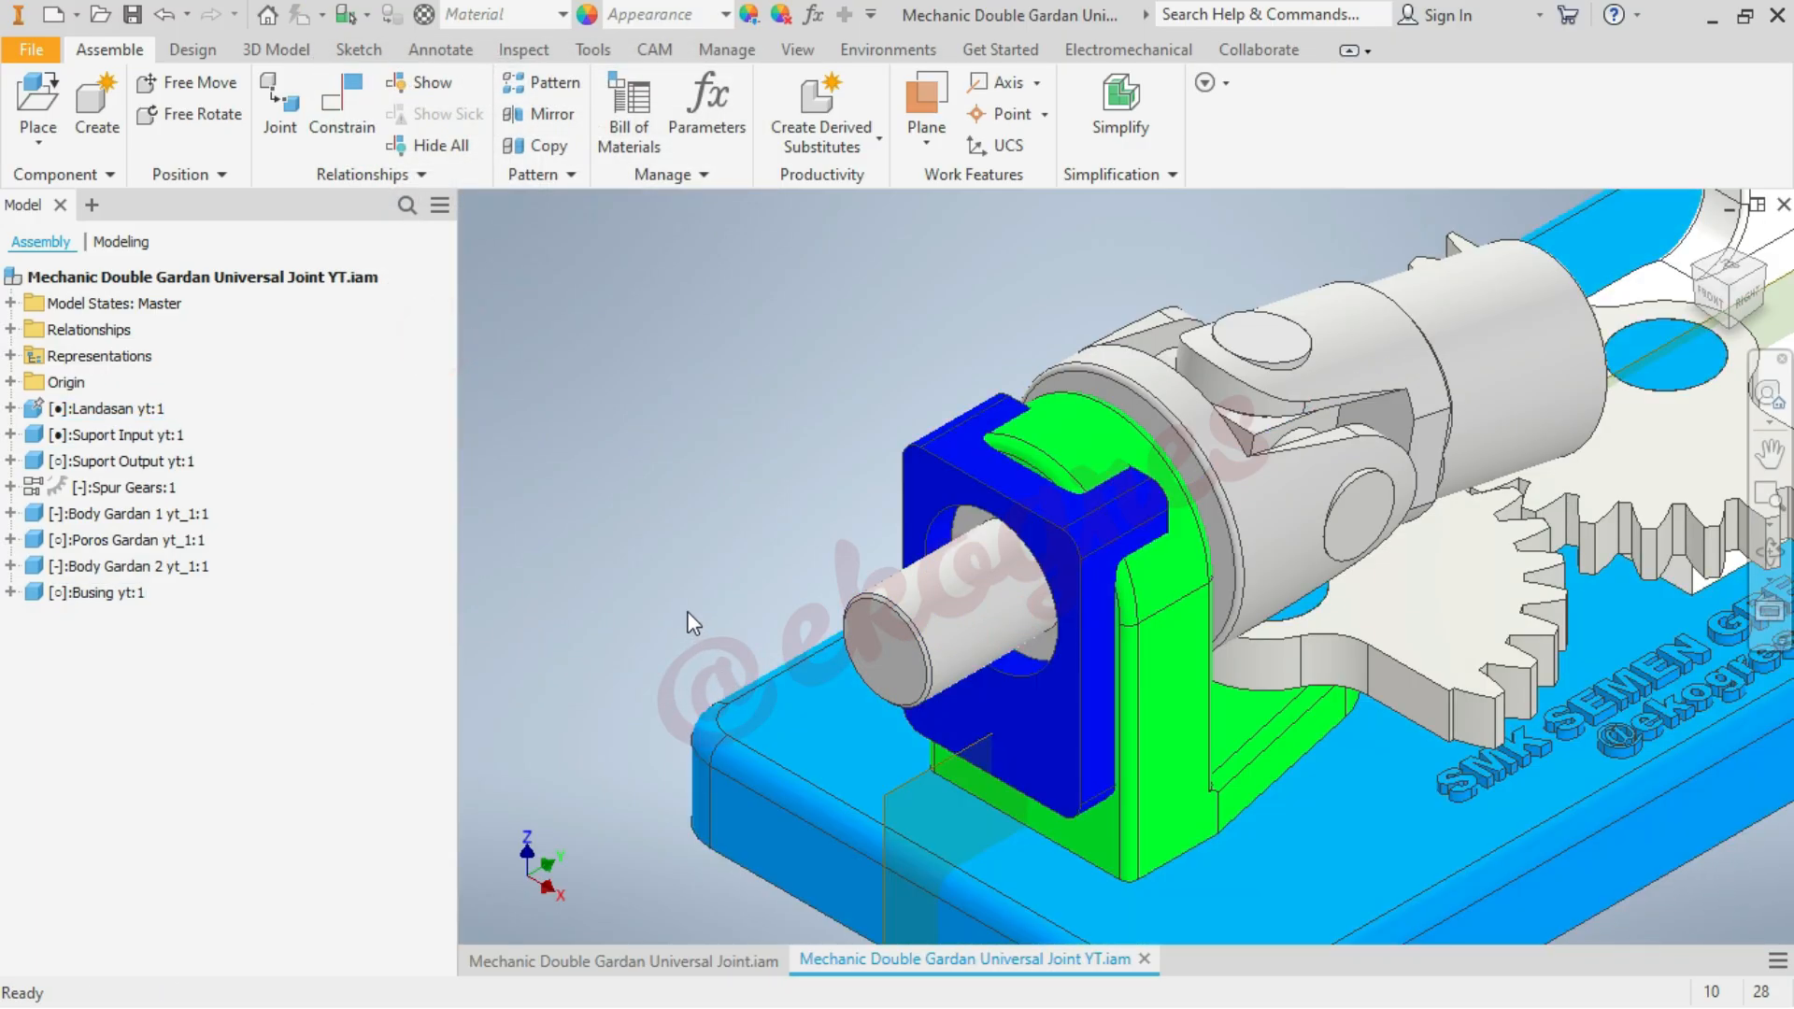
# Slide the Busing off the green input support, along the shaft axis to the free space behind the white output support
pyautogui.scroll(-5, 788, 665)
pyautogui.moveTo(803, 650); pyautogui.dragTo(1296, 497)
pyautogui.click(1450, 401)
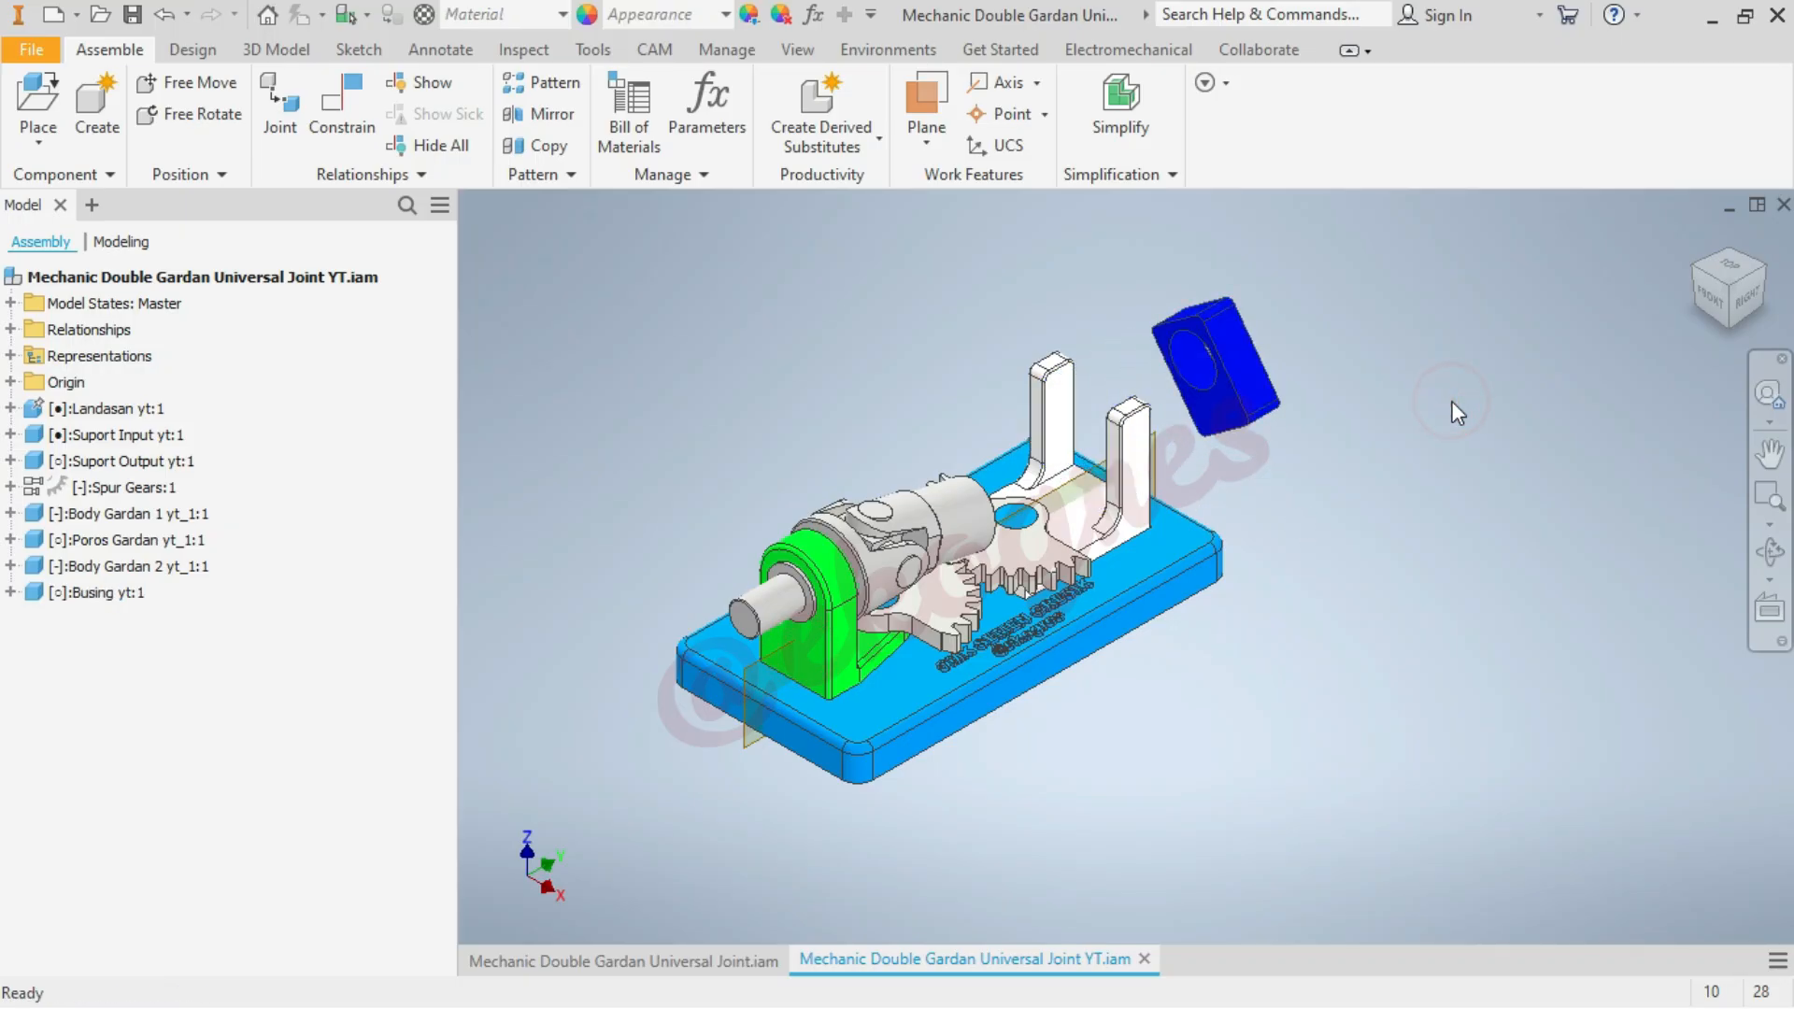
# Mate the Busing's flat side face to the inner face of the Suport Output arm on the lettering side with 0 mm offset
pyautogui.click(357, 140)
pyautogui.click(1248, 373)
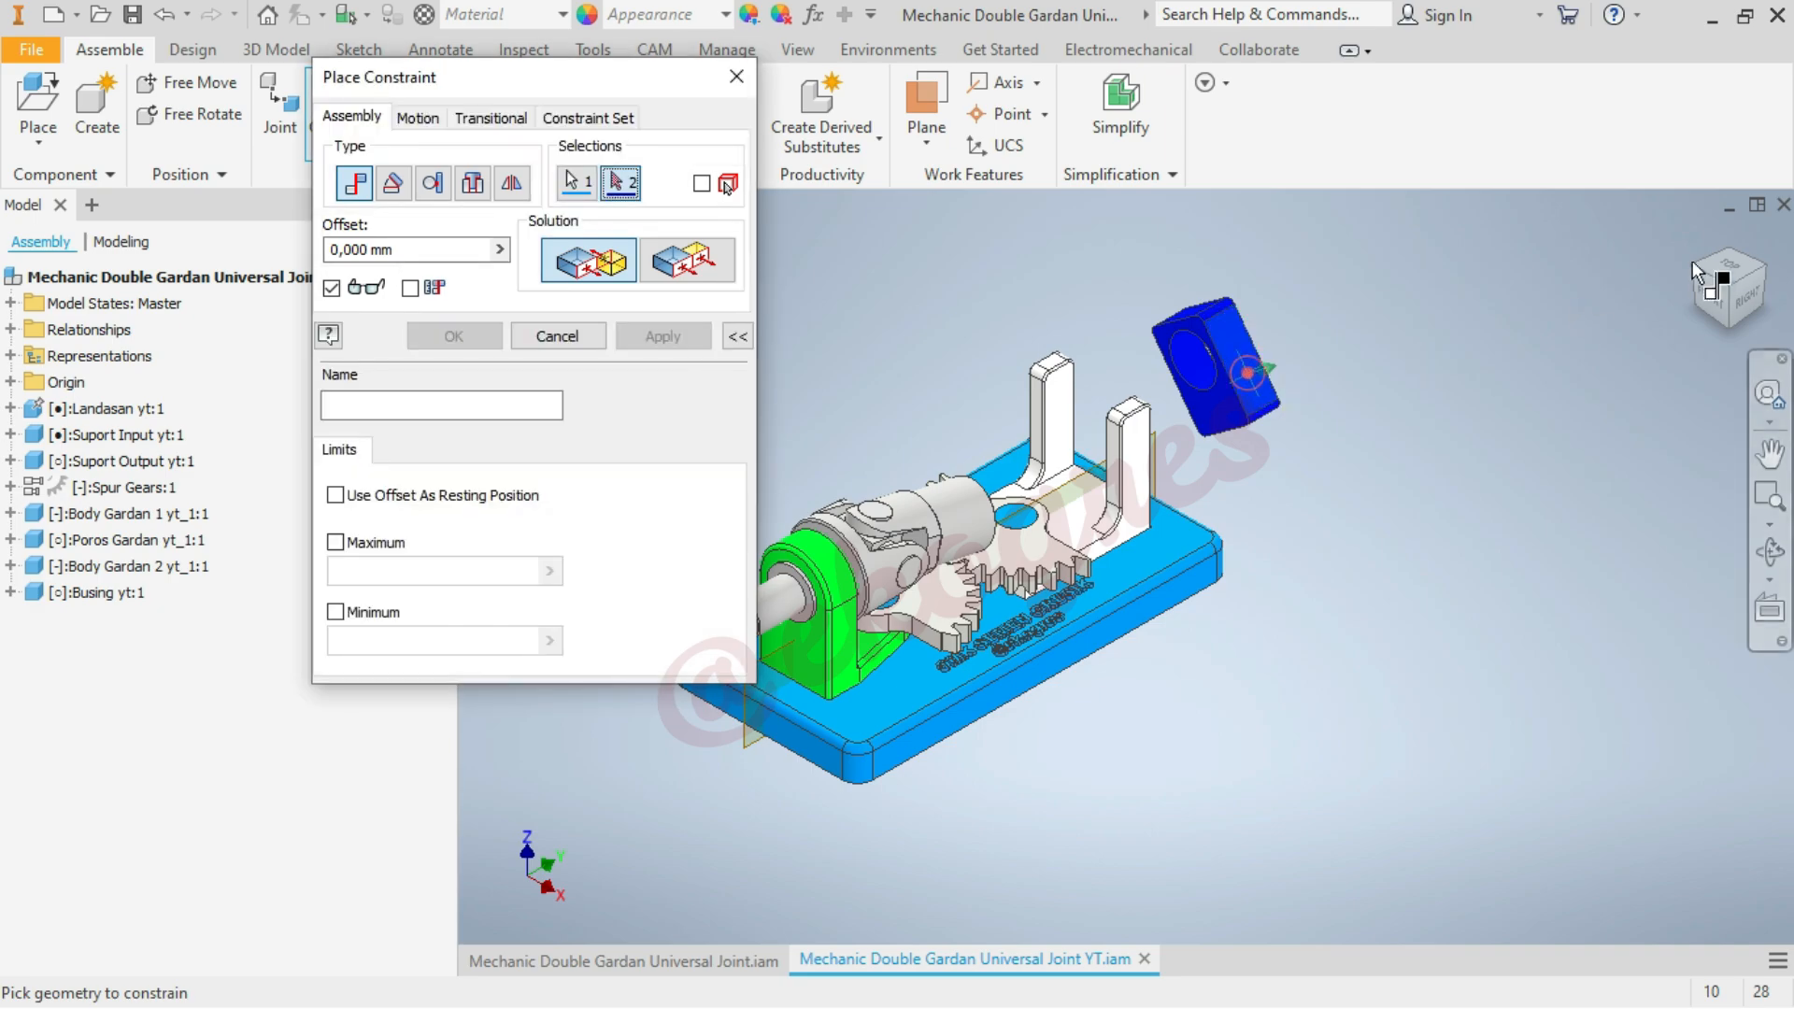
pyautogui.click(1700, 276)
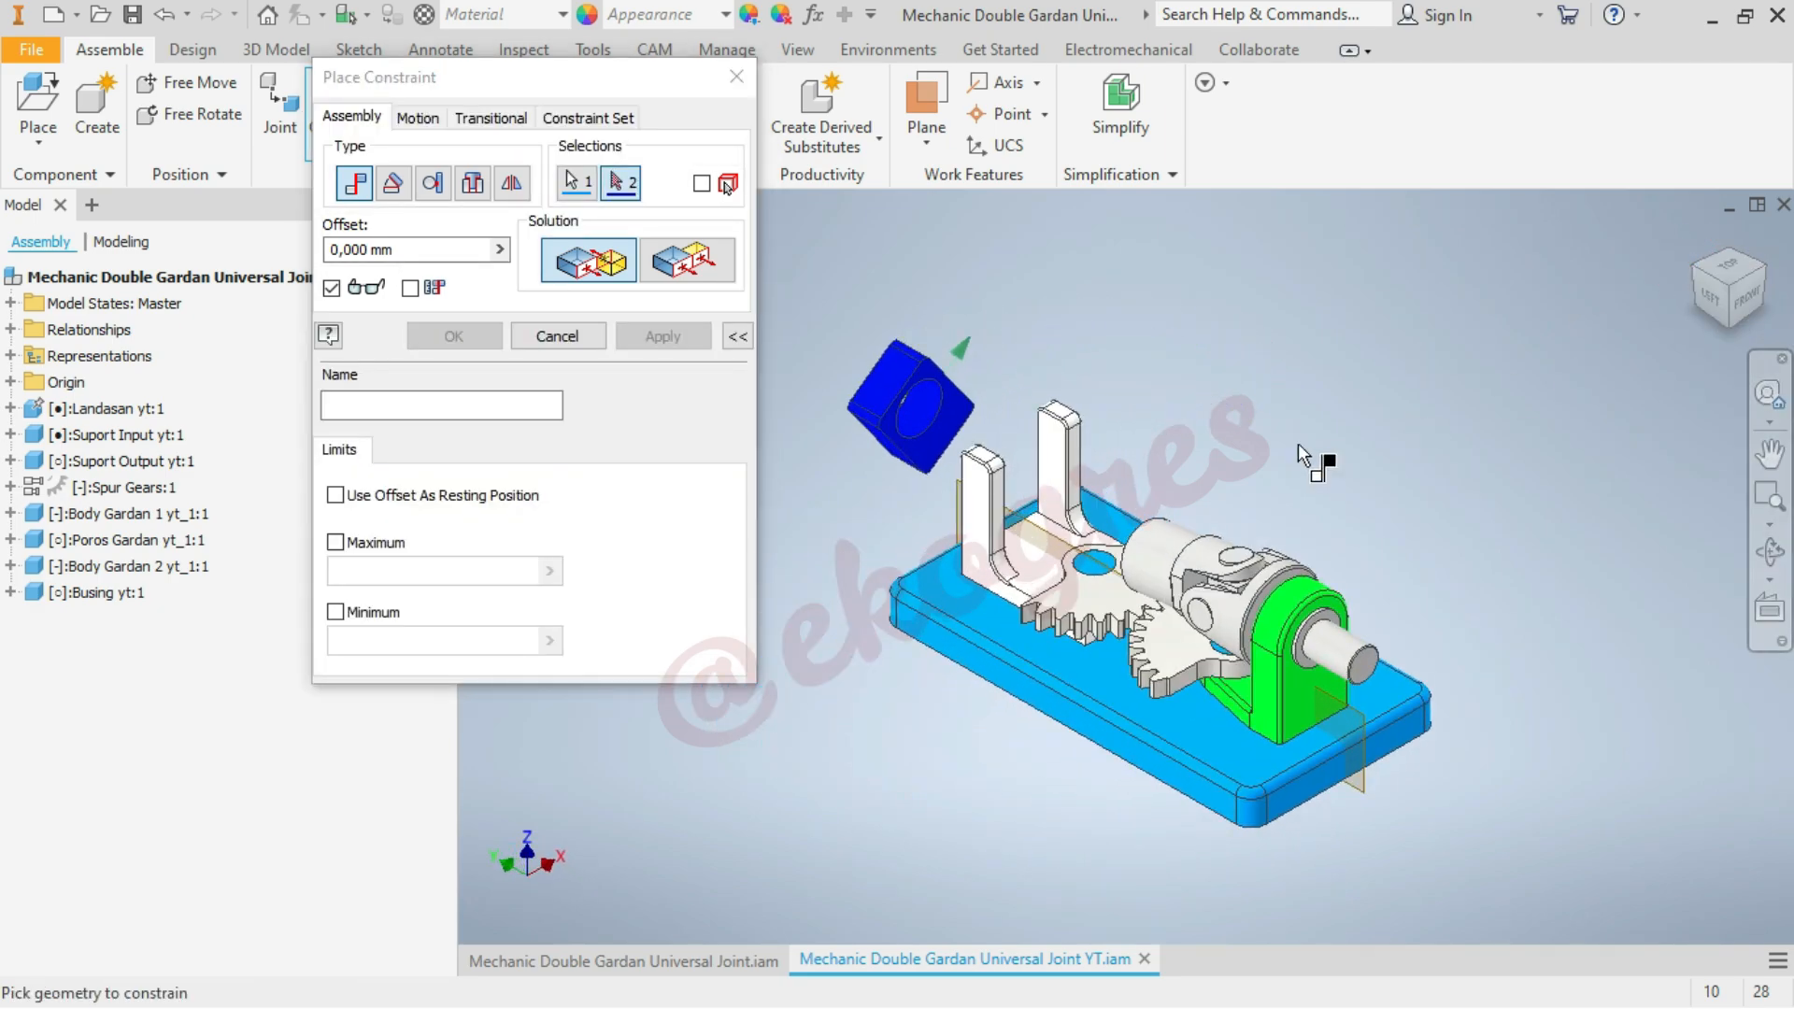
pyautogui.scroll(3, 1135, 453)
pyautogui.click(981, 483)
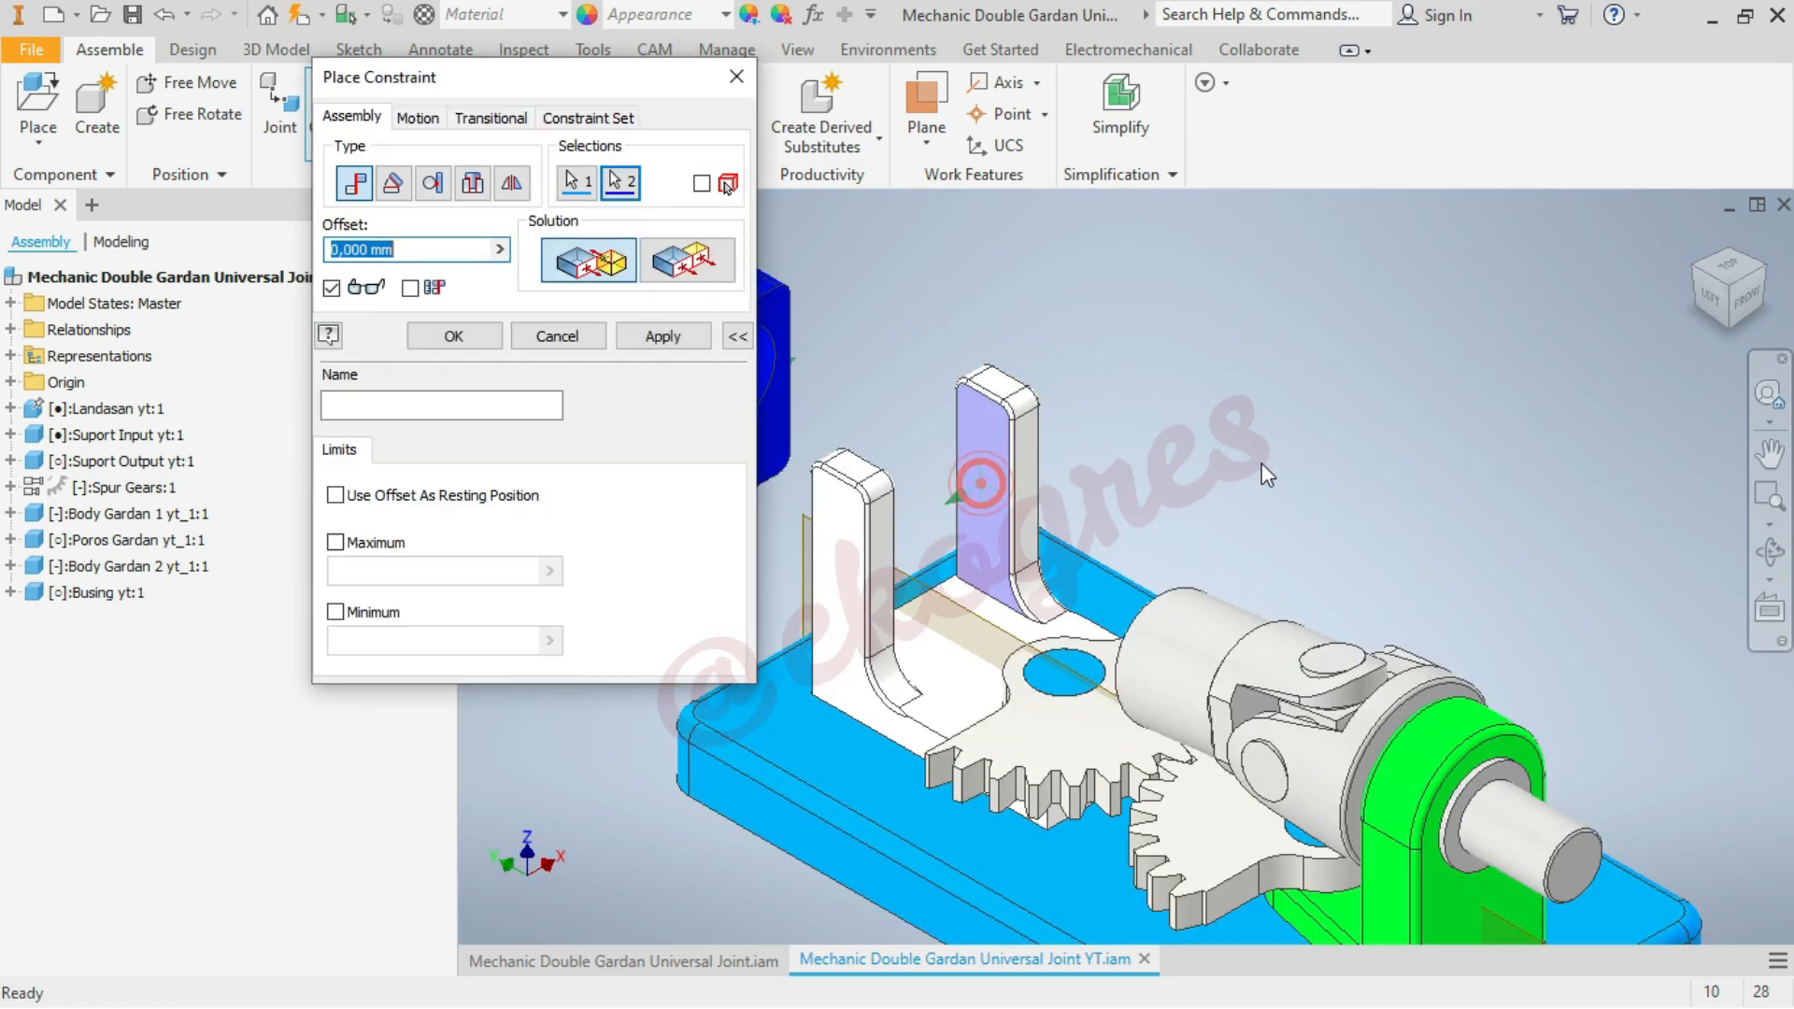
pyautogui.click(1700, 242)
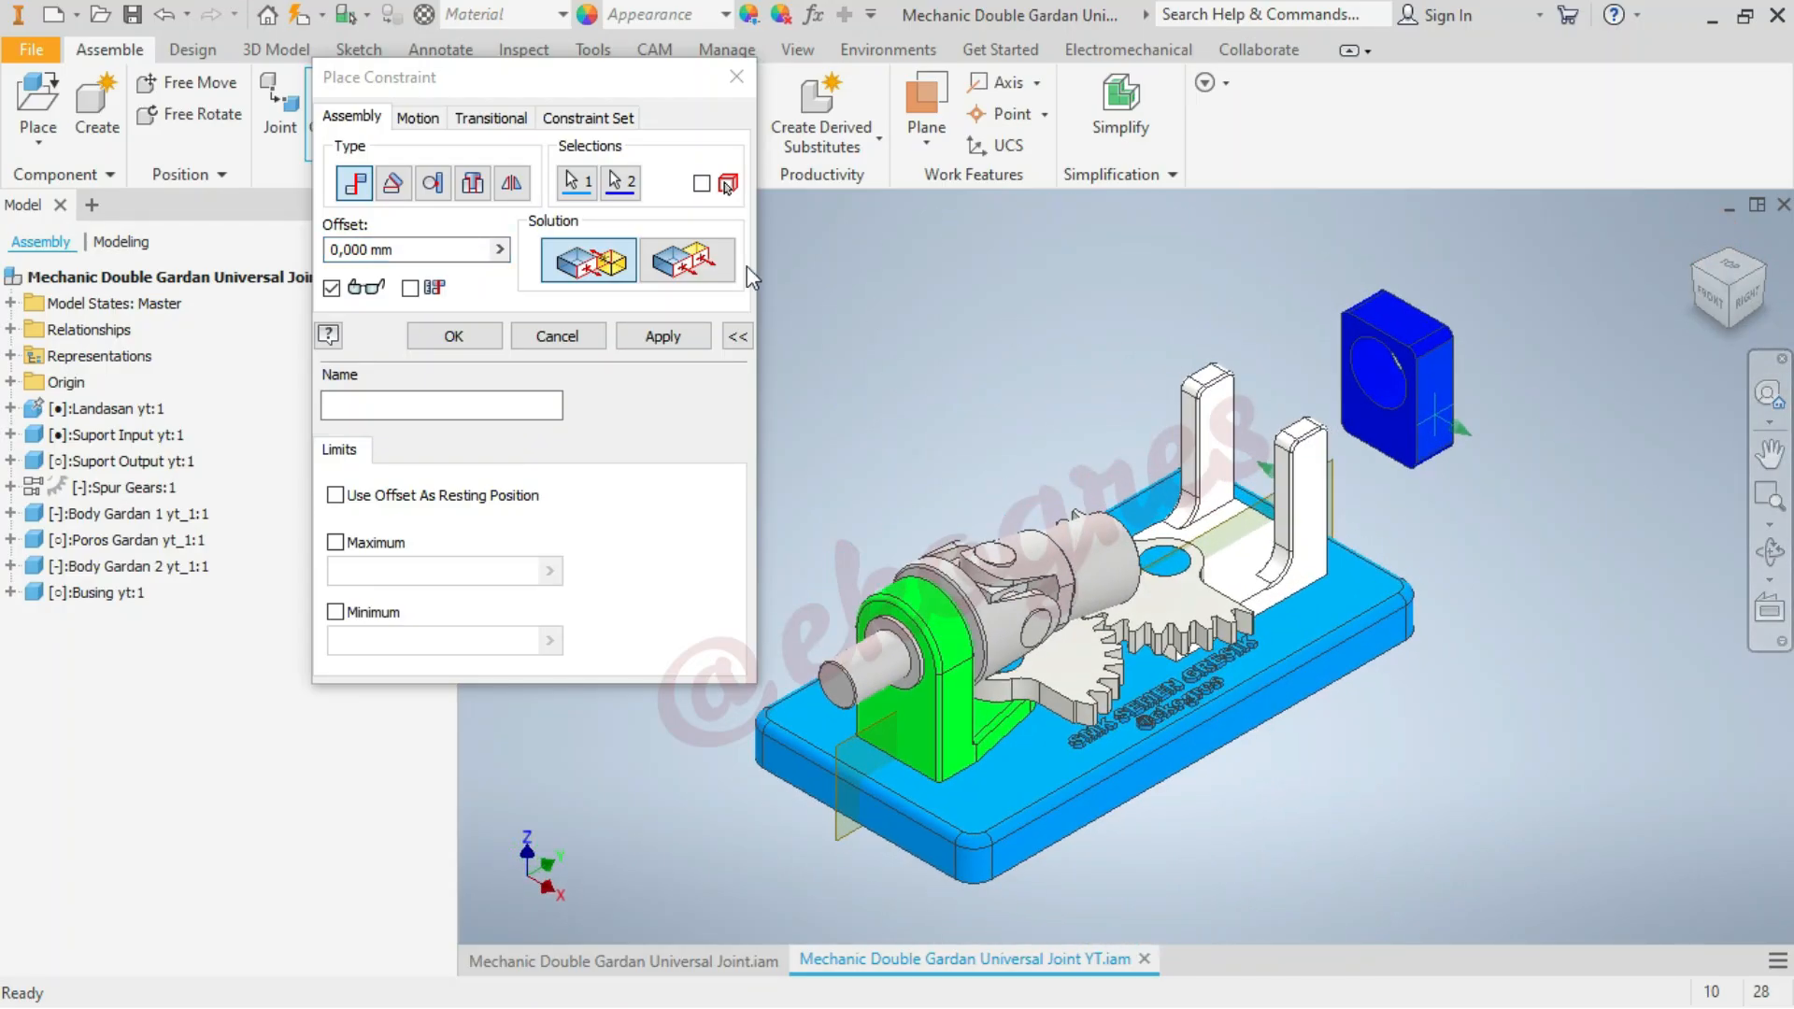
pyautogui.click(689, 262)
pyautogui.click(578, 265)
pyautogui.click(465, 334)
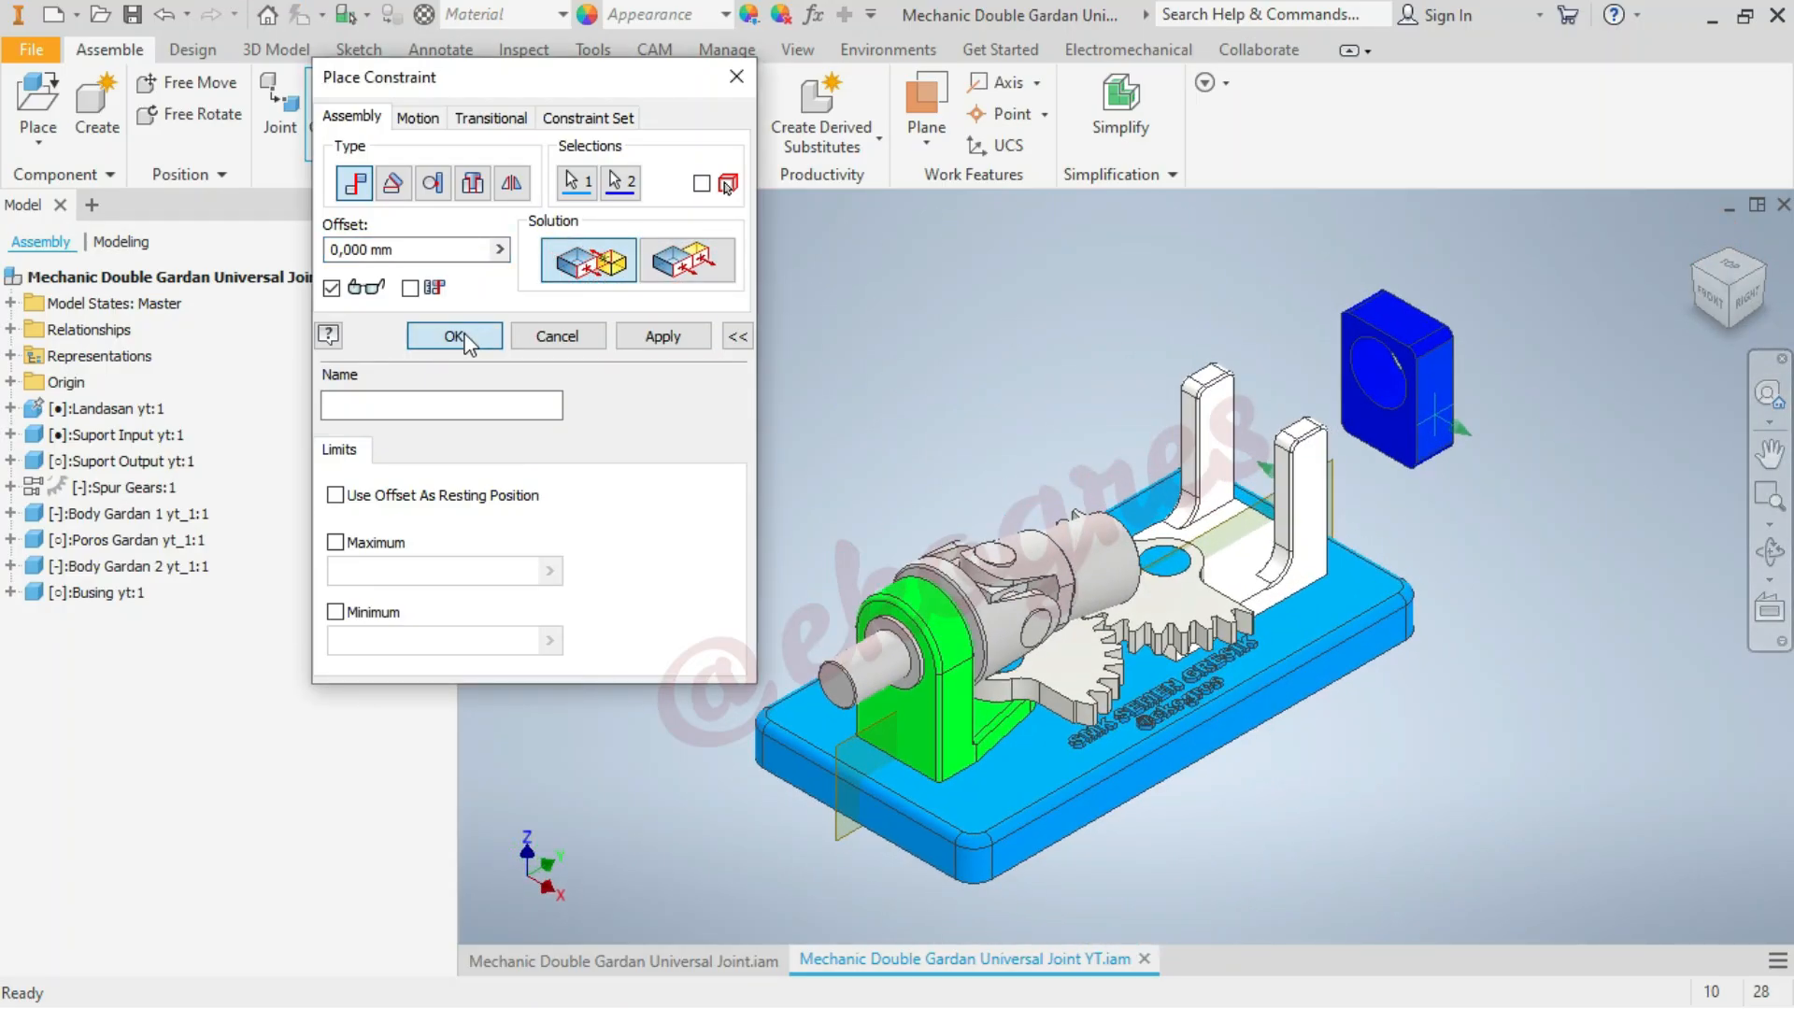
# Slide the Busing between the two arms of the Suport Output and examine its fit from the back of the assembly
pyautogui.moveTo(1431, 398); pyautogui.dragTo(1266, 444)
pyautogui.click(1469, 403)
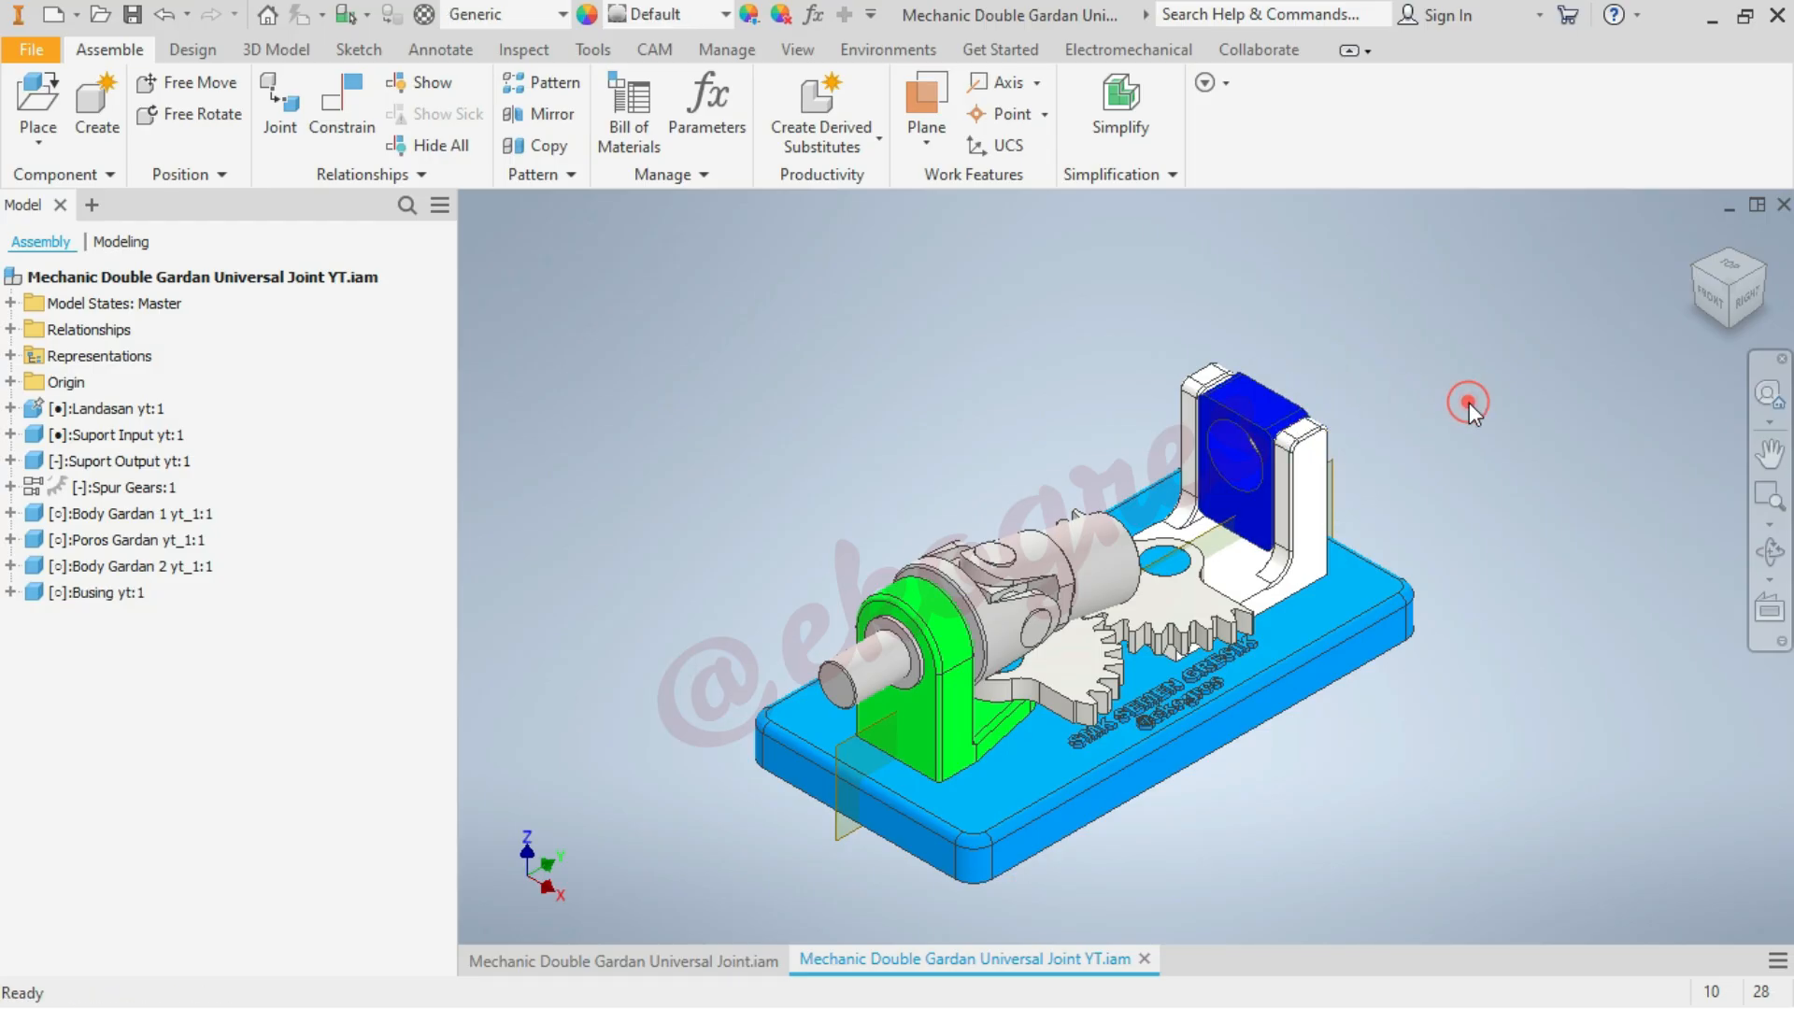
pyautogui.click(1763, 272)
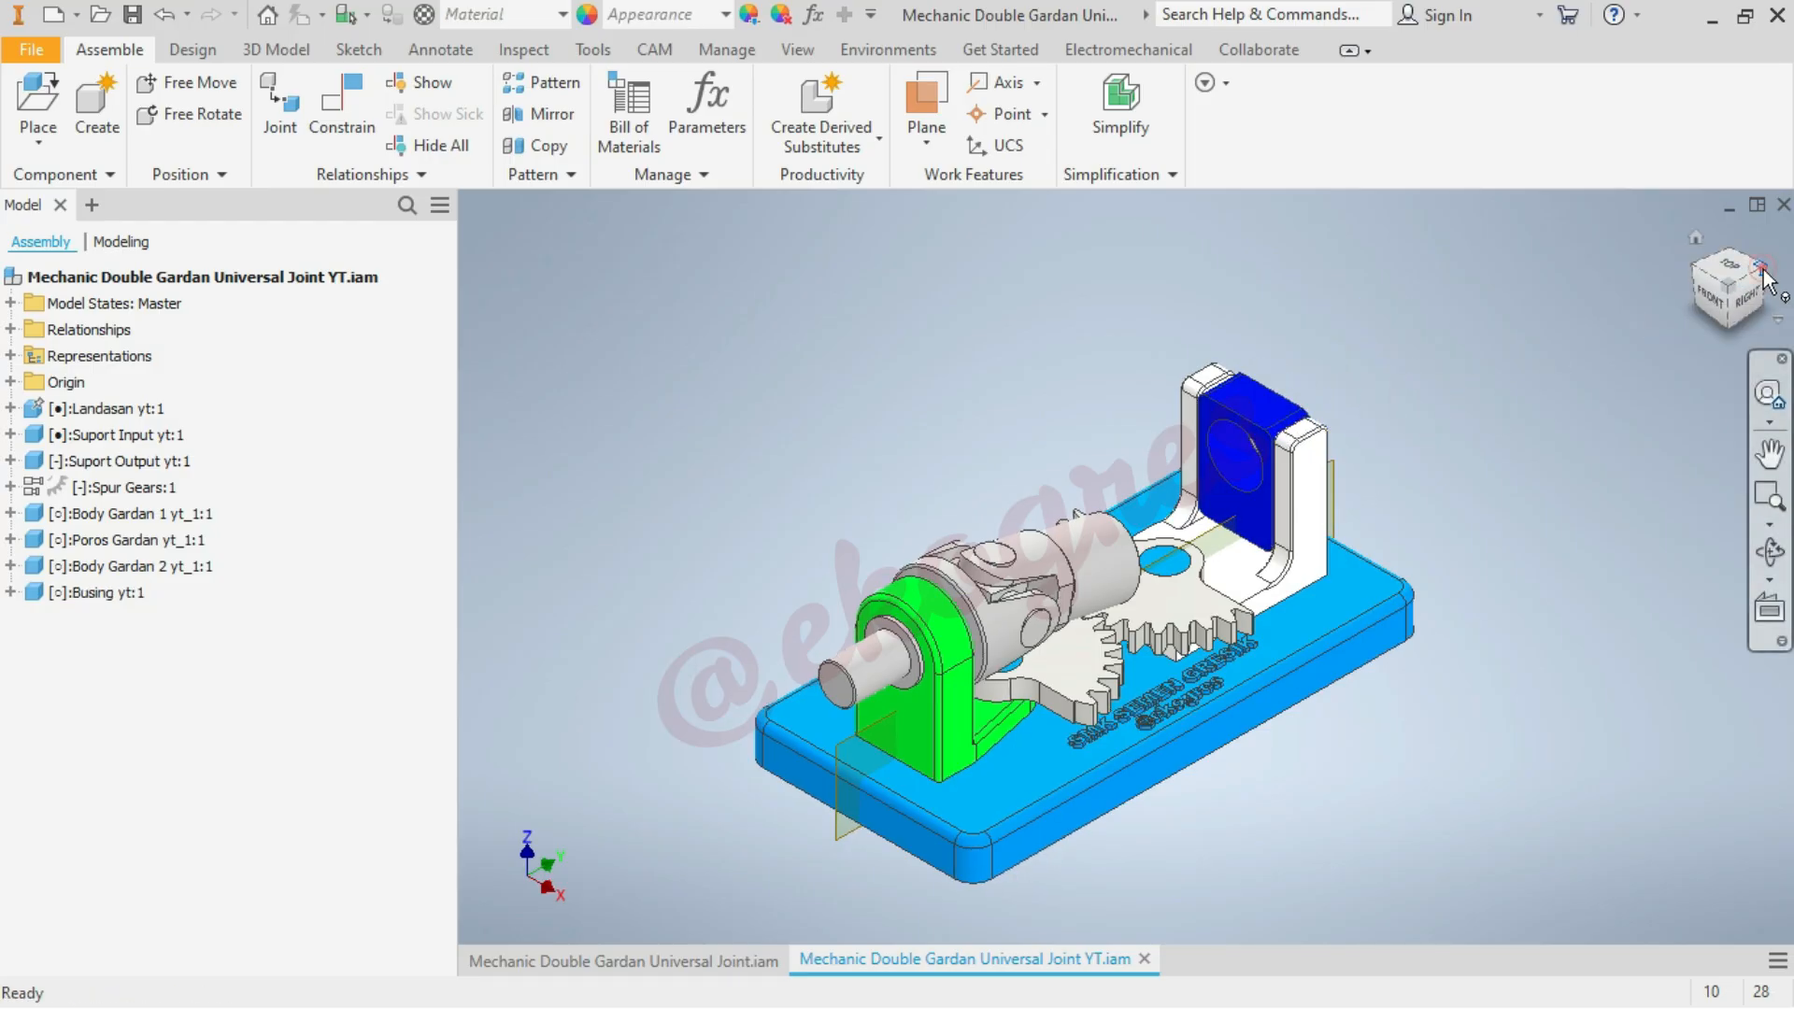
pyautogui.click(1321, 660)
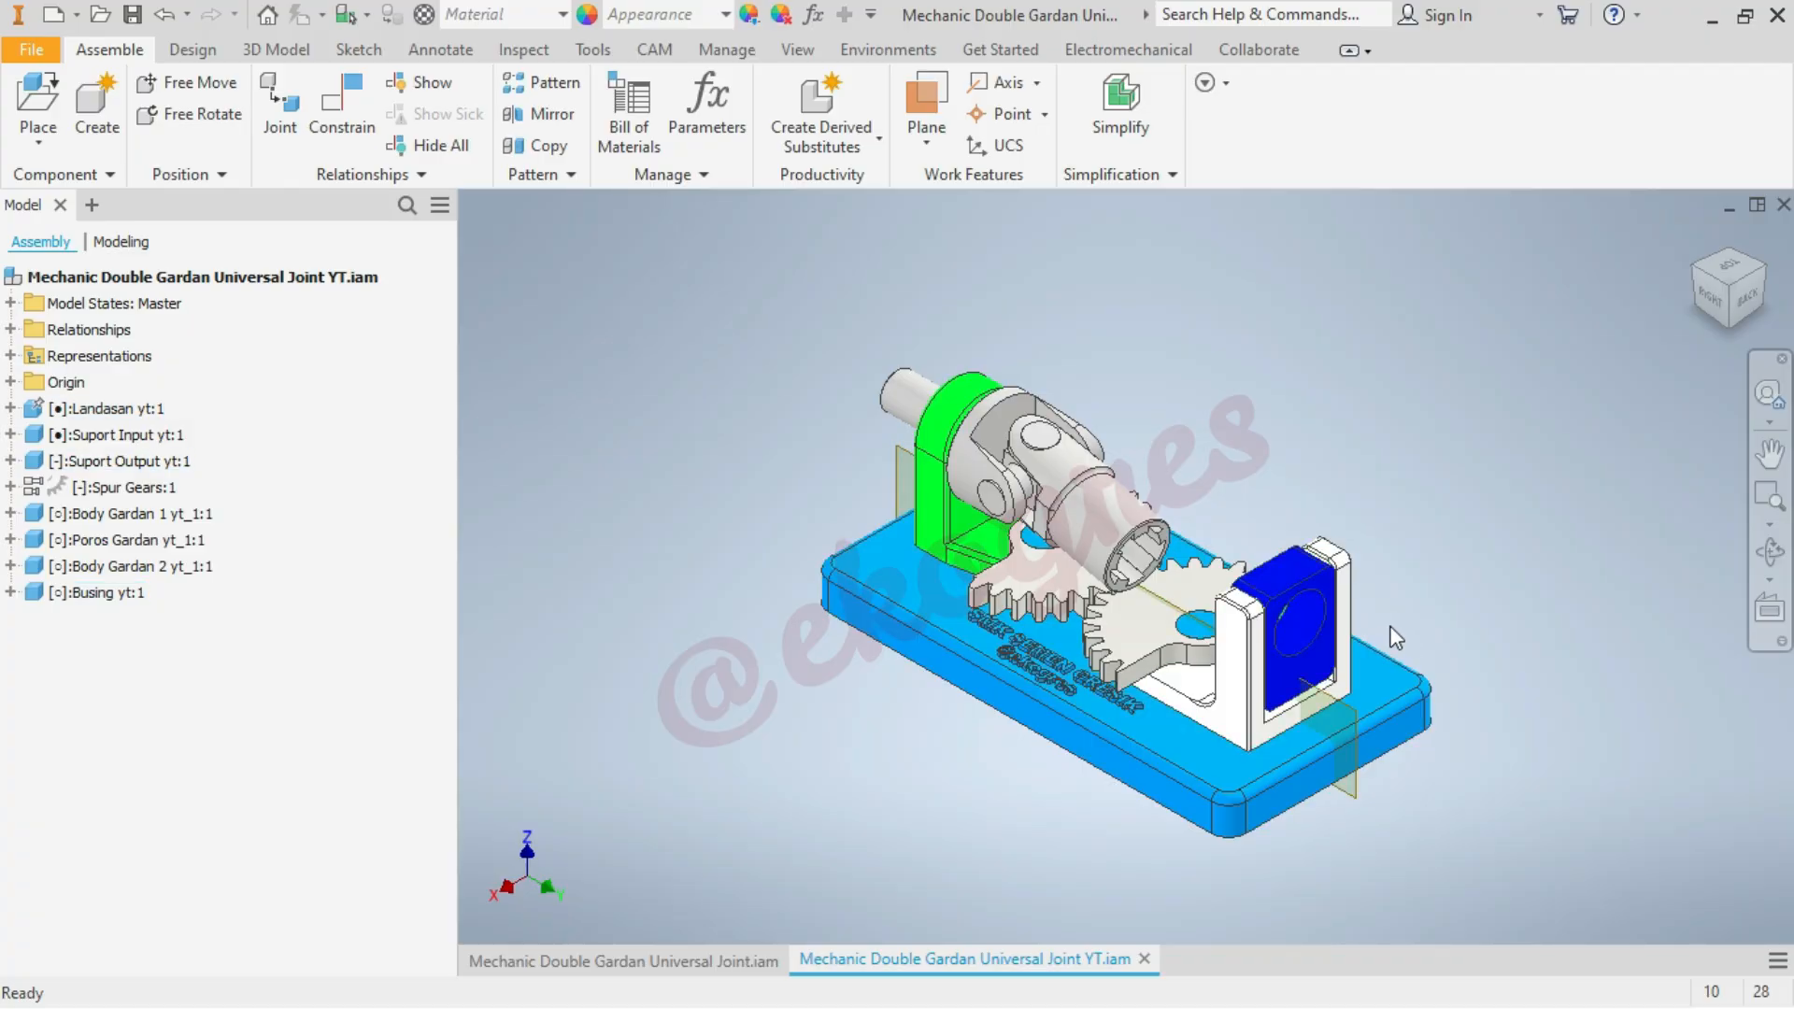
# Pull the Busing partly out and constrain its end face flush with the outer face of the Suport Output, offset 0 mm
pyautogui.scroll(3, 1393, 629)
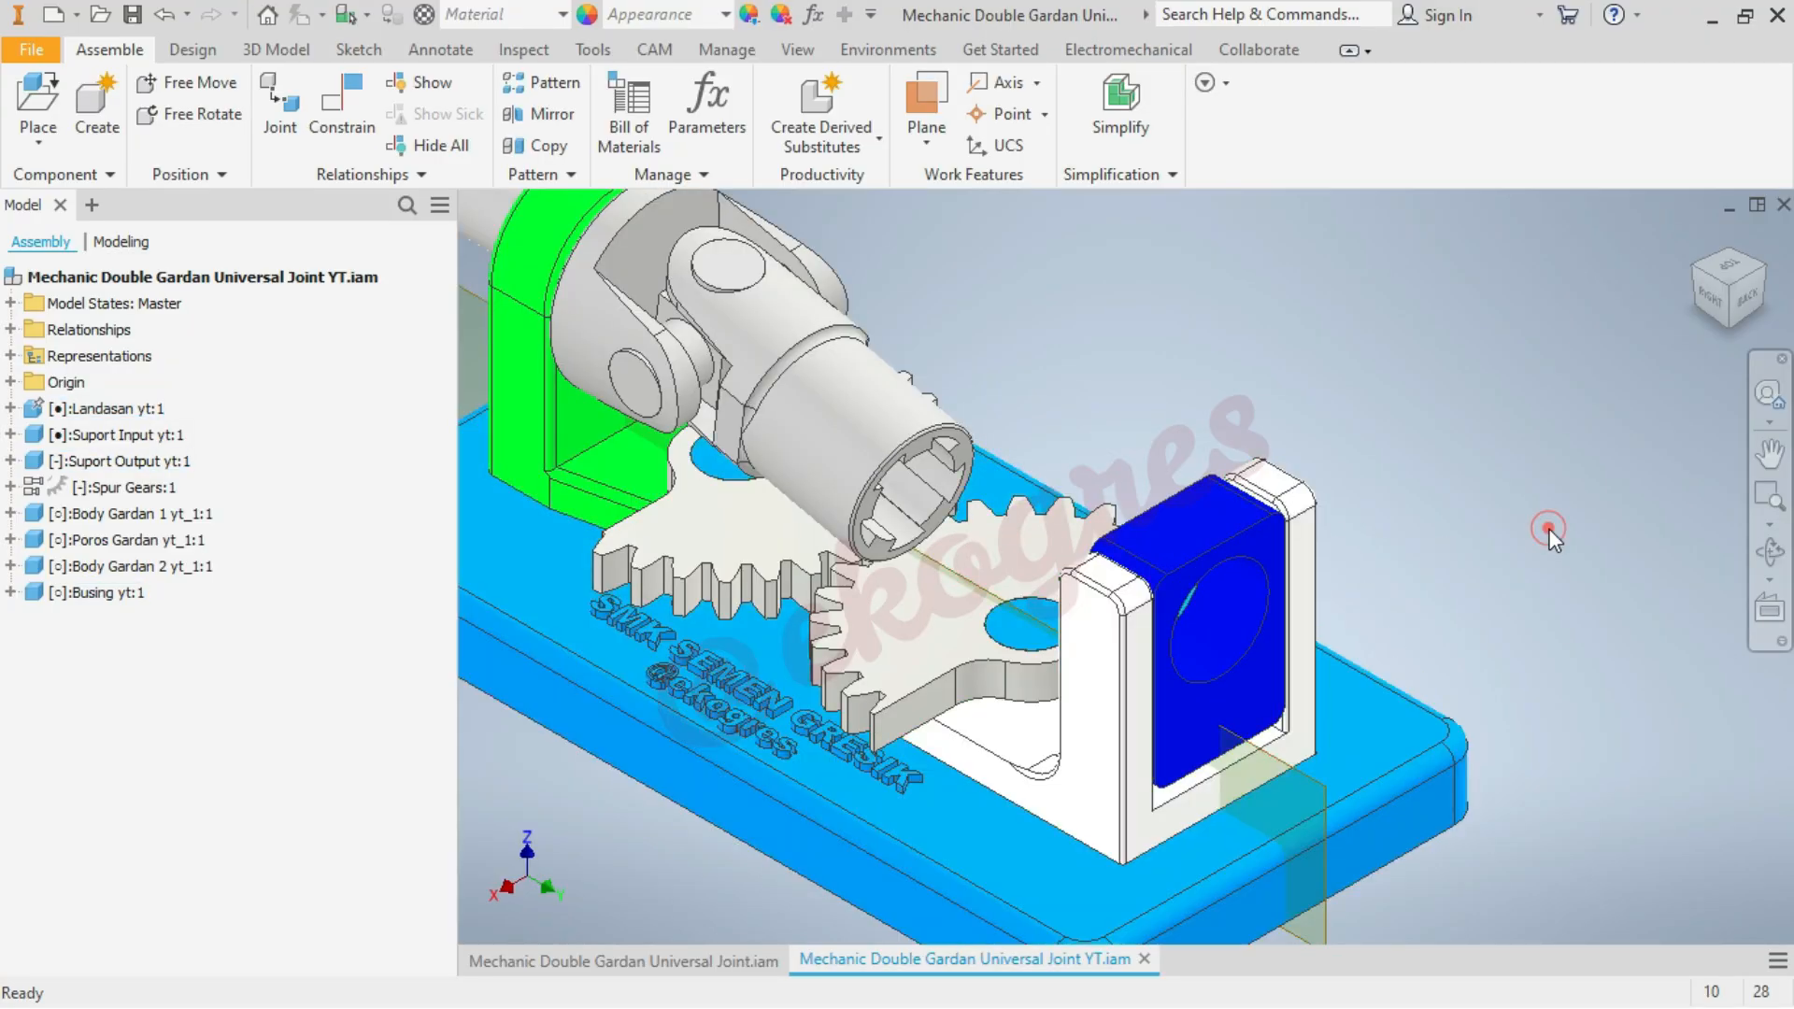
pyautogui.moveTo(1231, 568); pyautogui.dragTo(1320, 598)
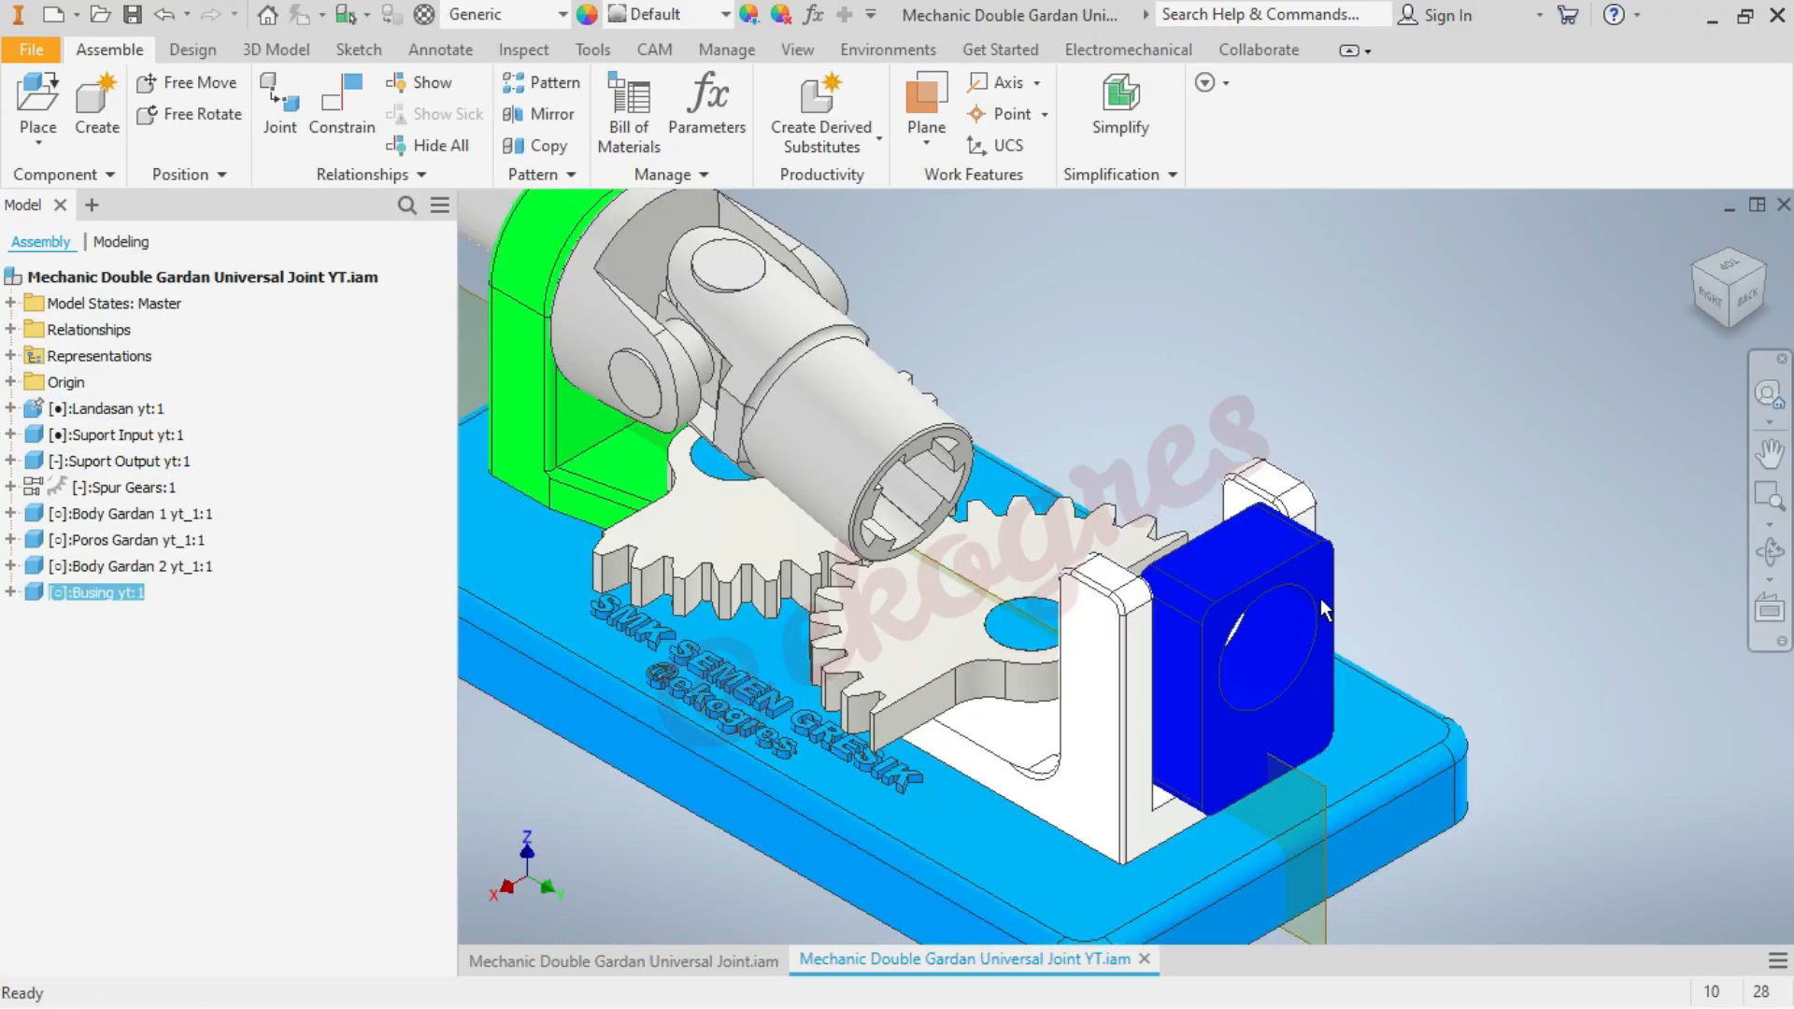
pyautogui.click(1528, 552)
pyautogui.click(338, 129)
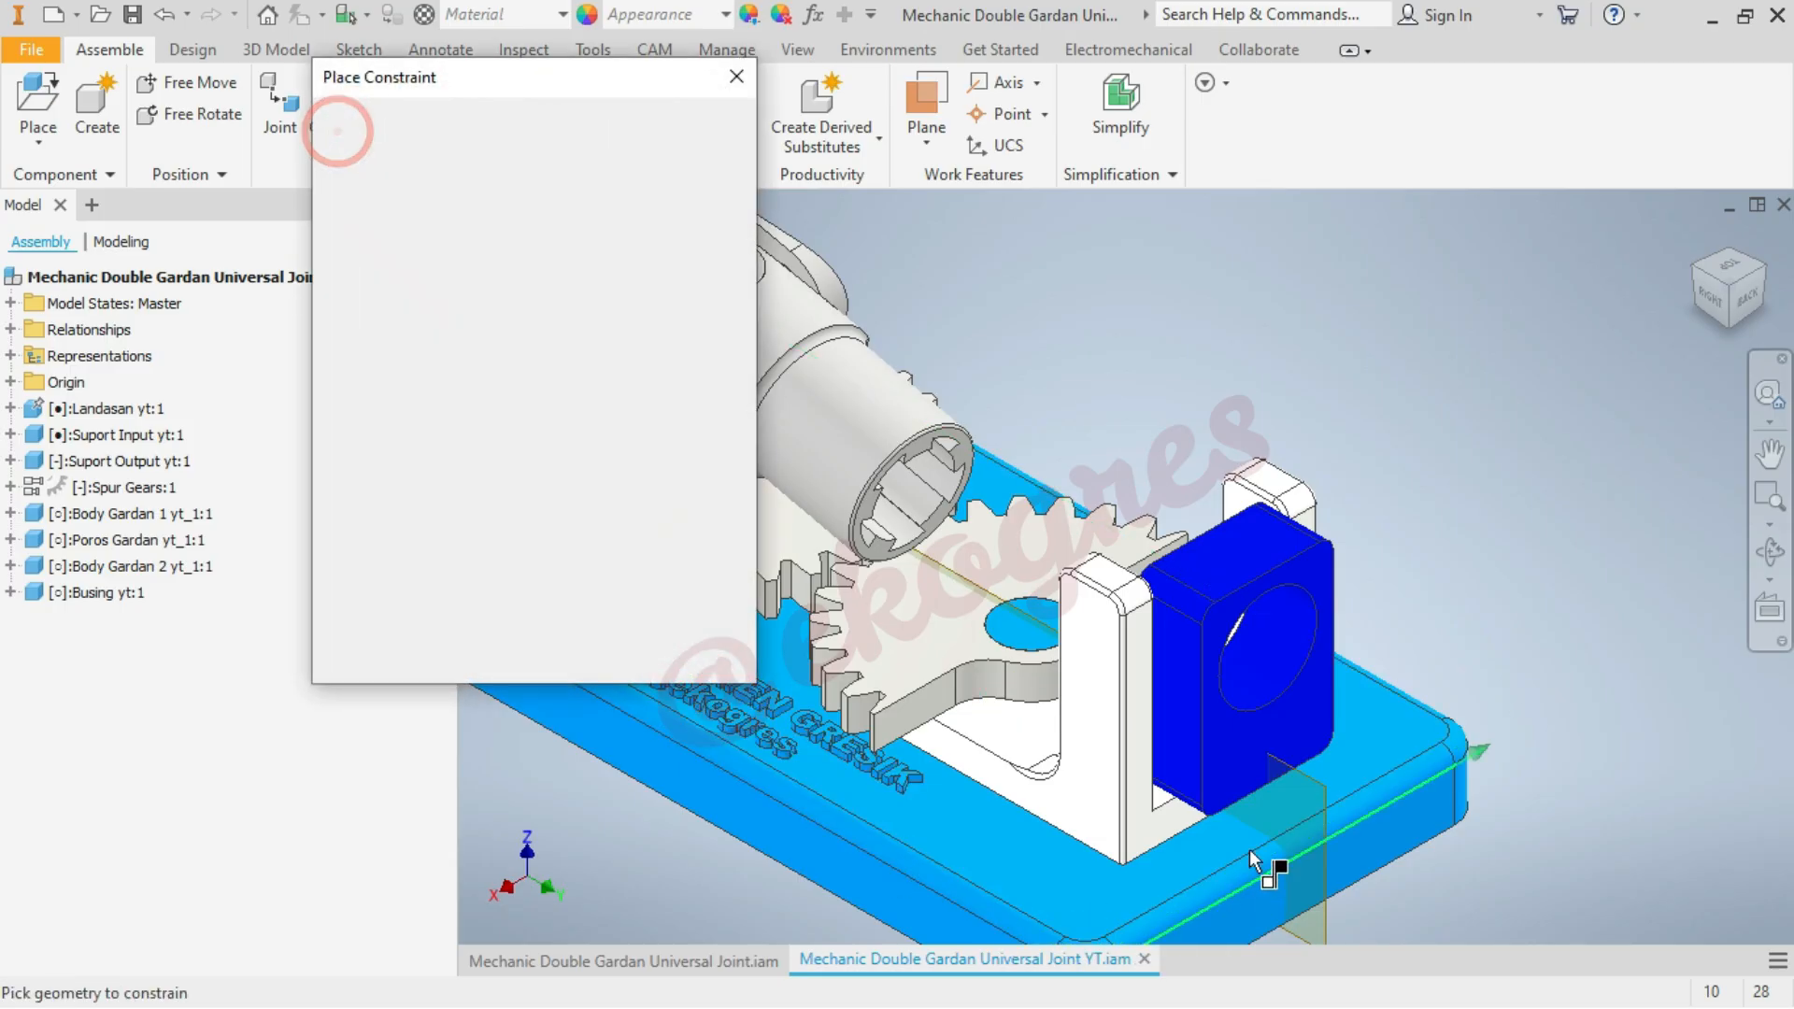
pyautogui.click(1219, 743)
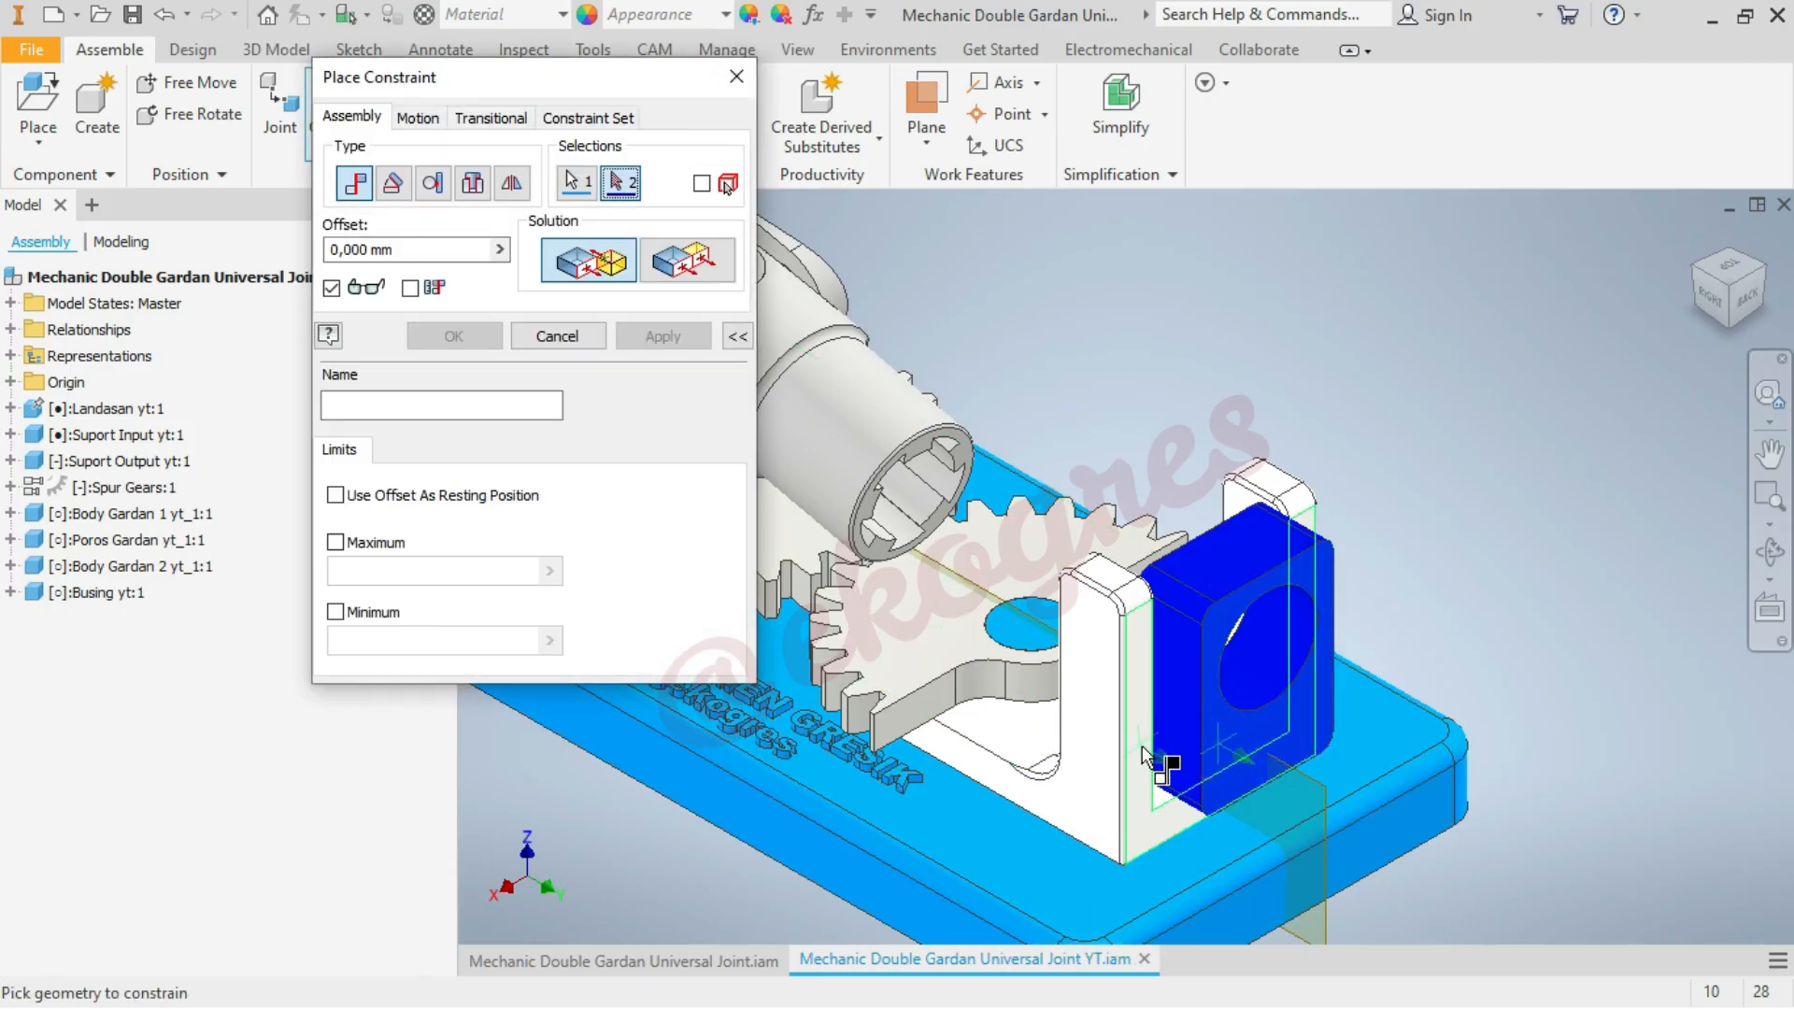
pyautogui.click(1142, 751)
pyautogui.click(685, 260)
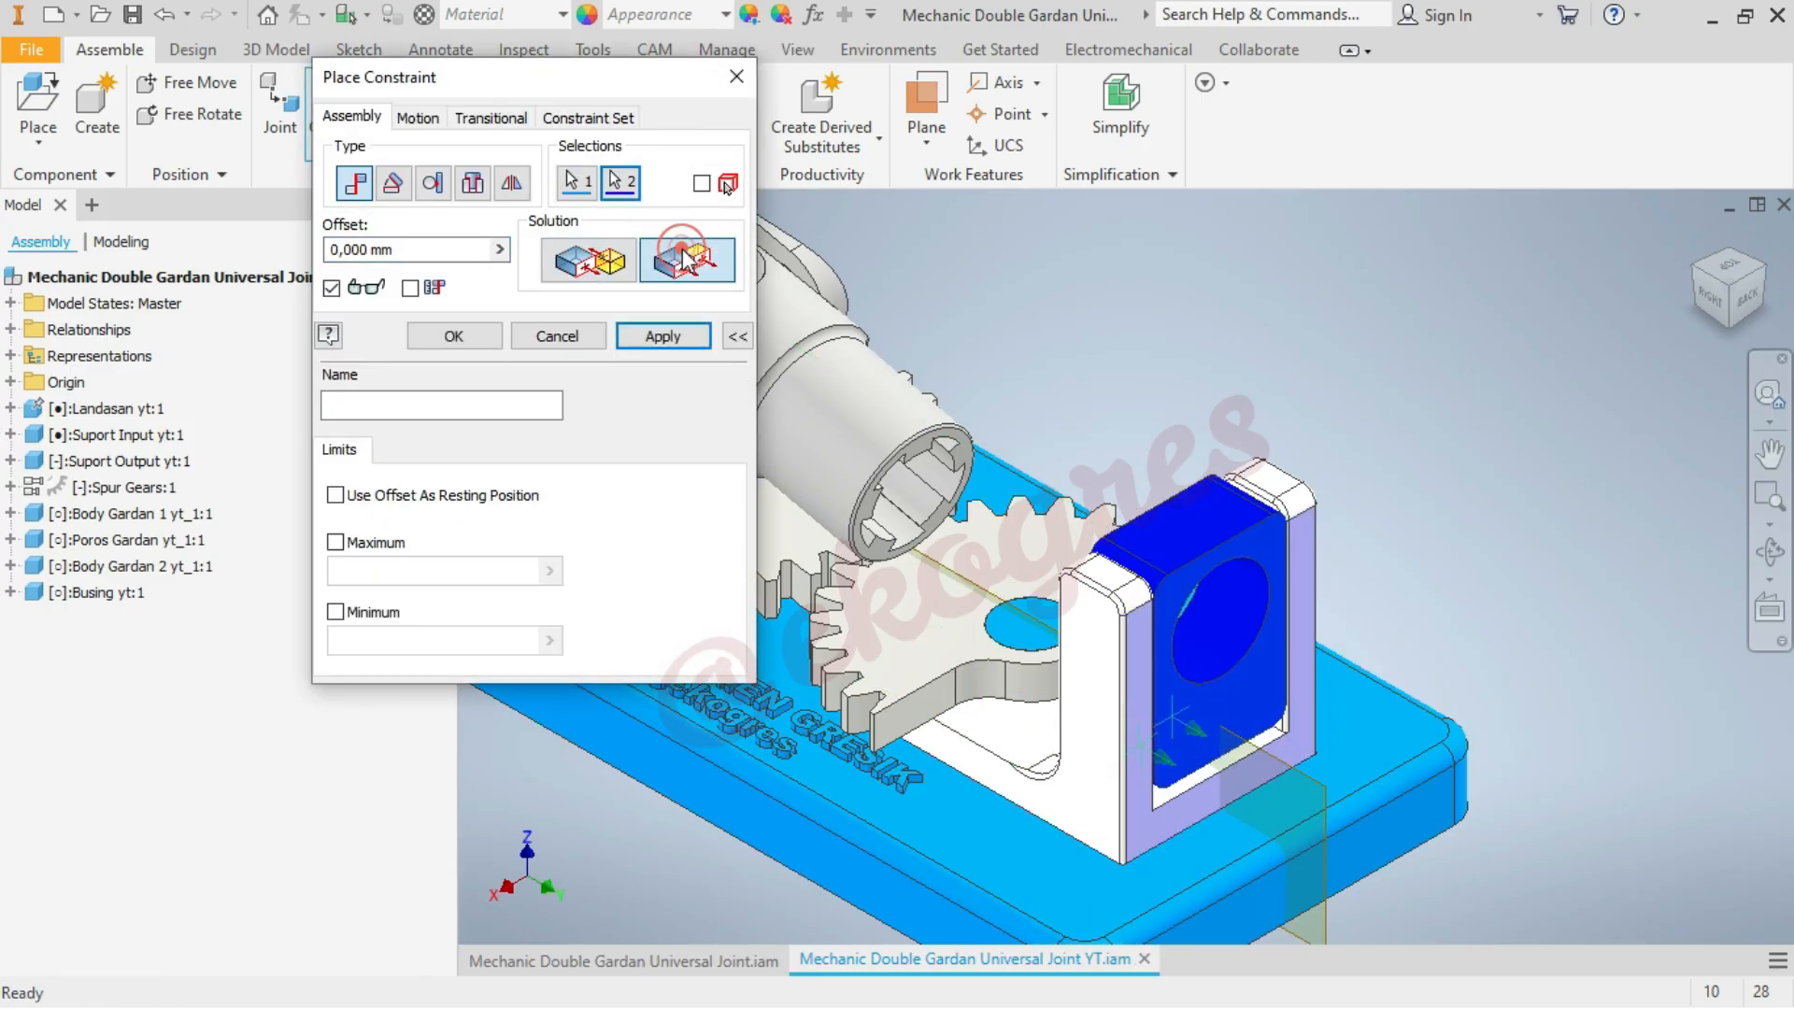
pyautogui.click(467, 338)
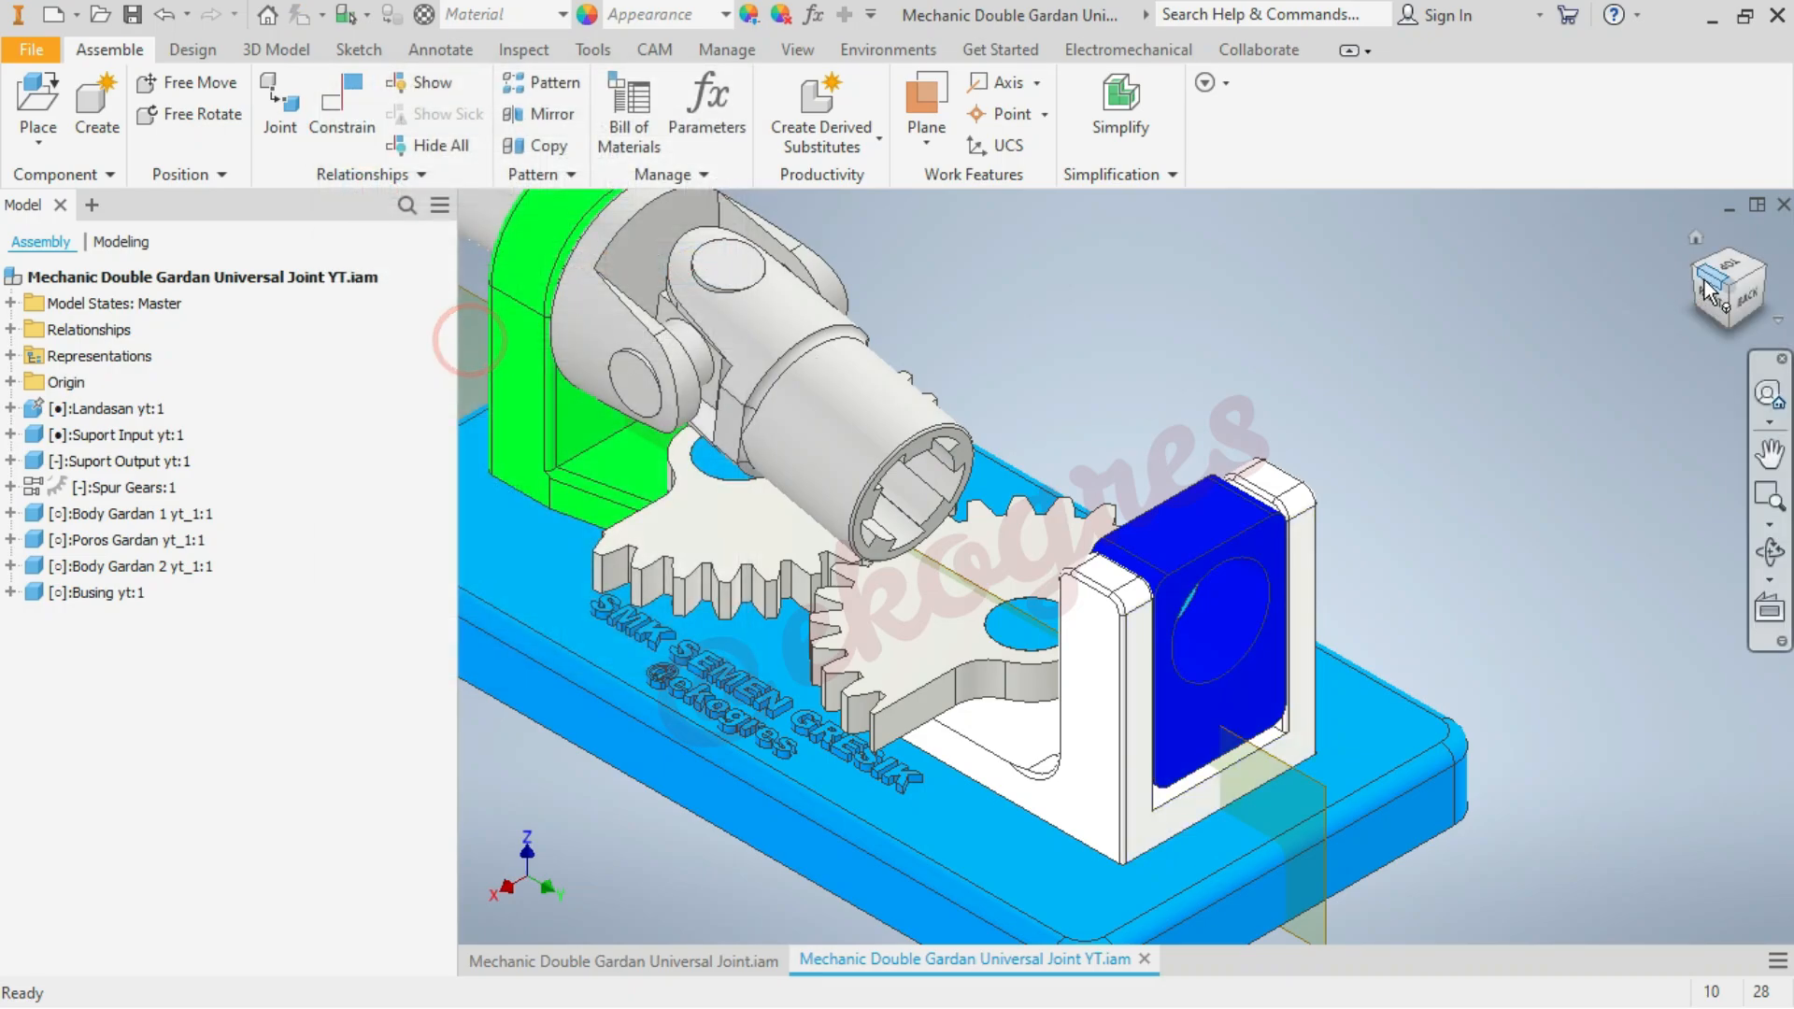
# Examine the Busing's seating in the Suport Output from the home and right views and test whether it still moves
pyautogui.click(1696, 238)
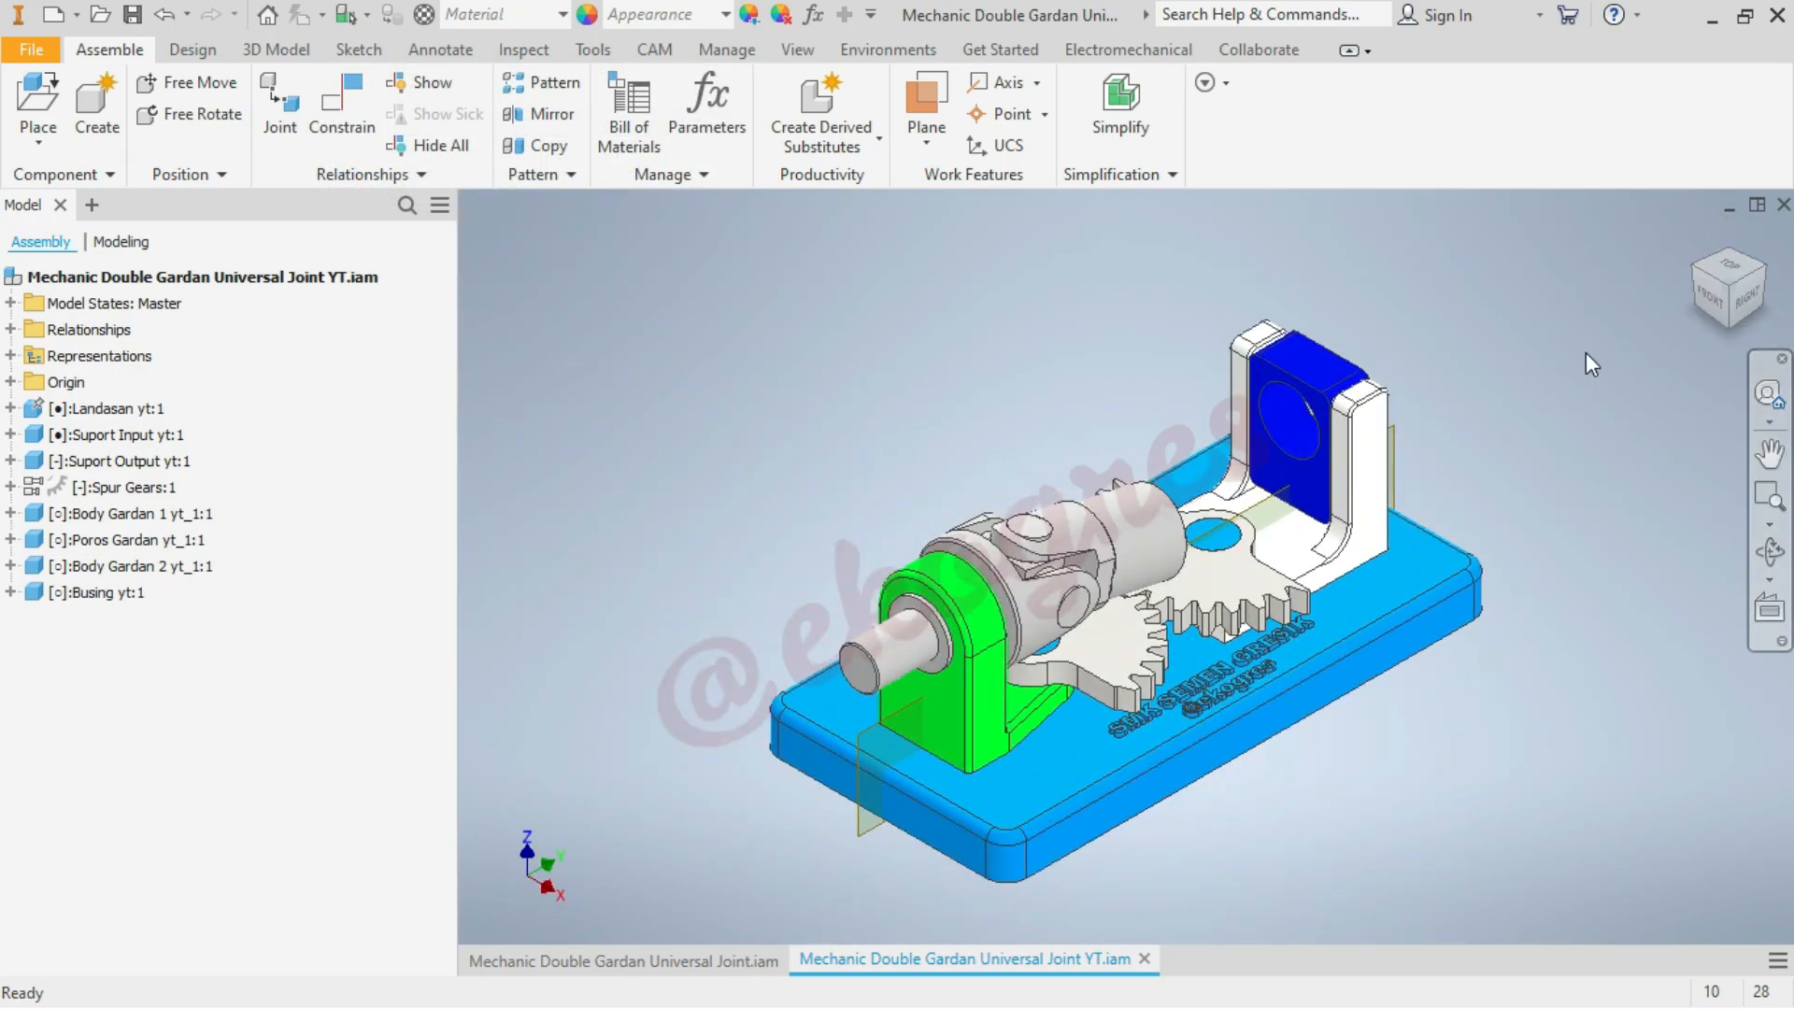
pyautogui.scroll(3, 1591, 364)
pyautogui.scroll(-3, 1592, 364)
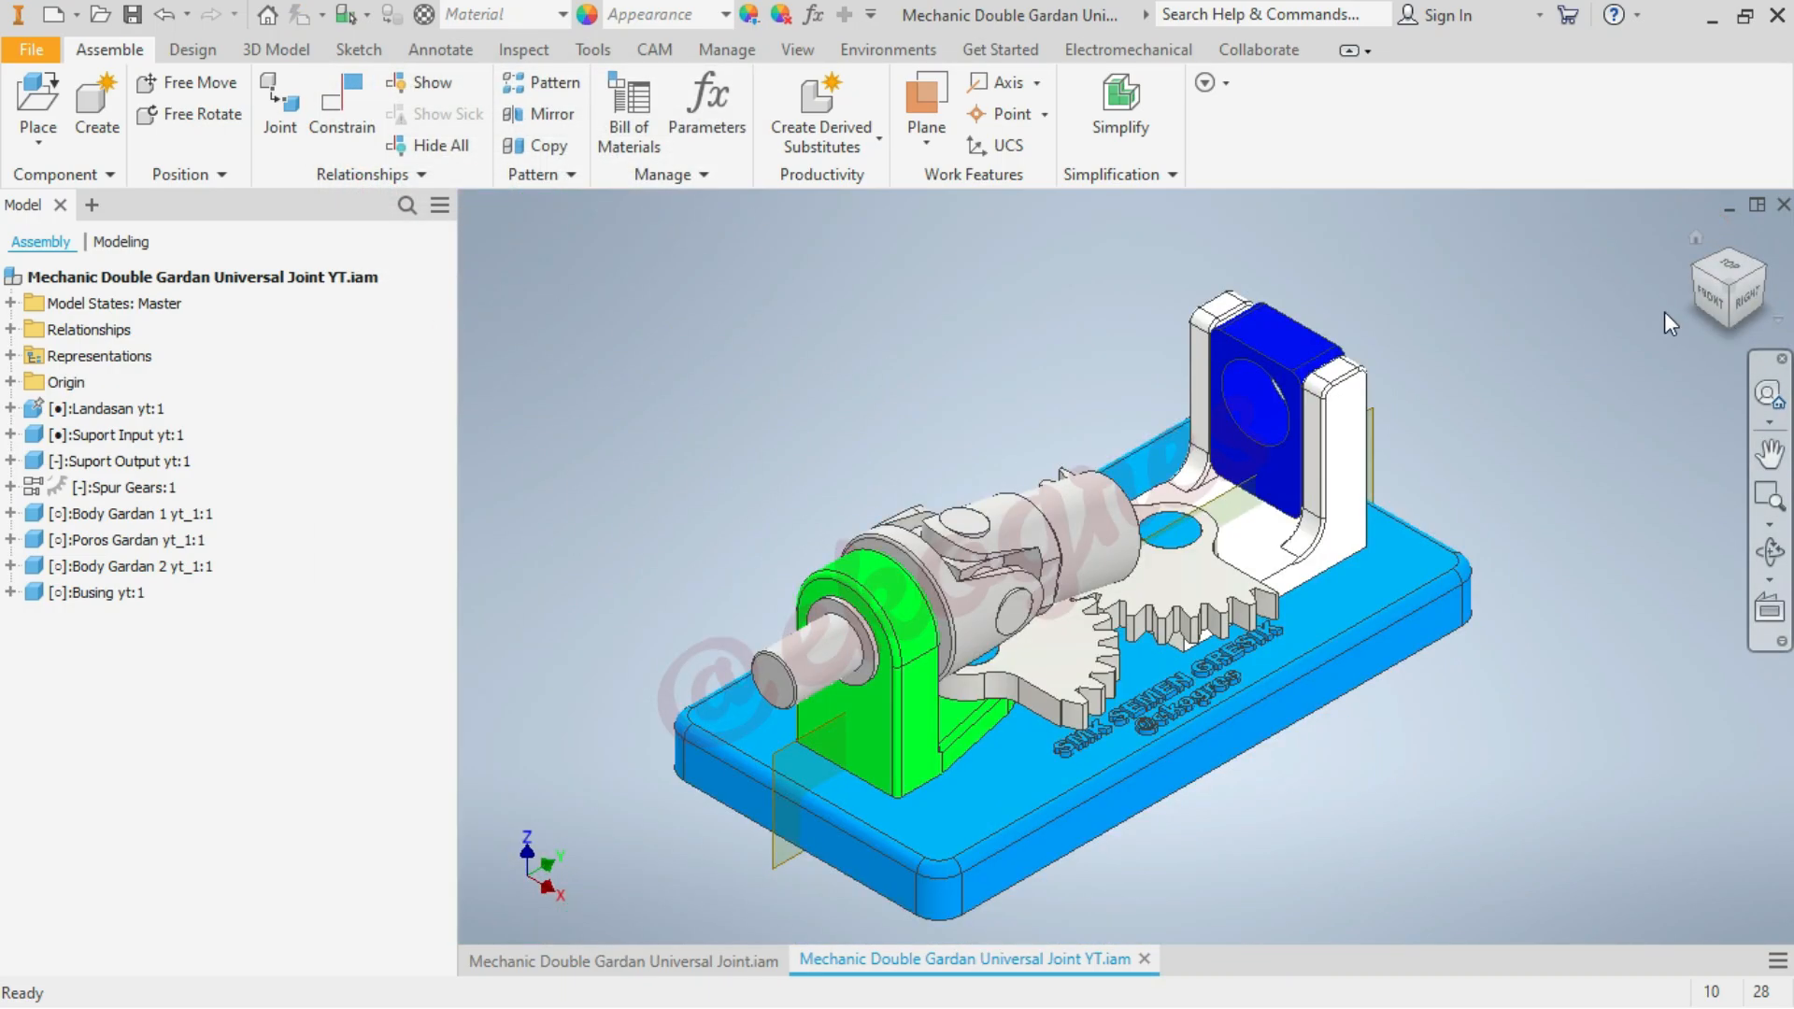
pyautogui.click(1753, 310)
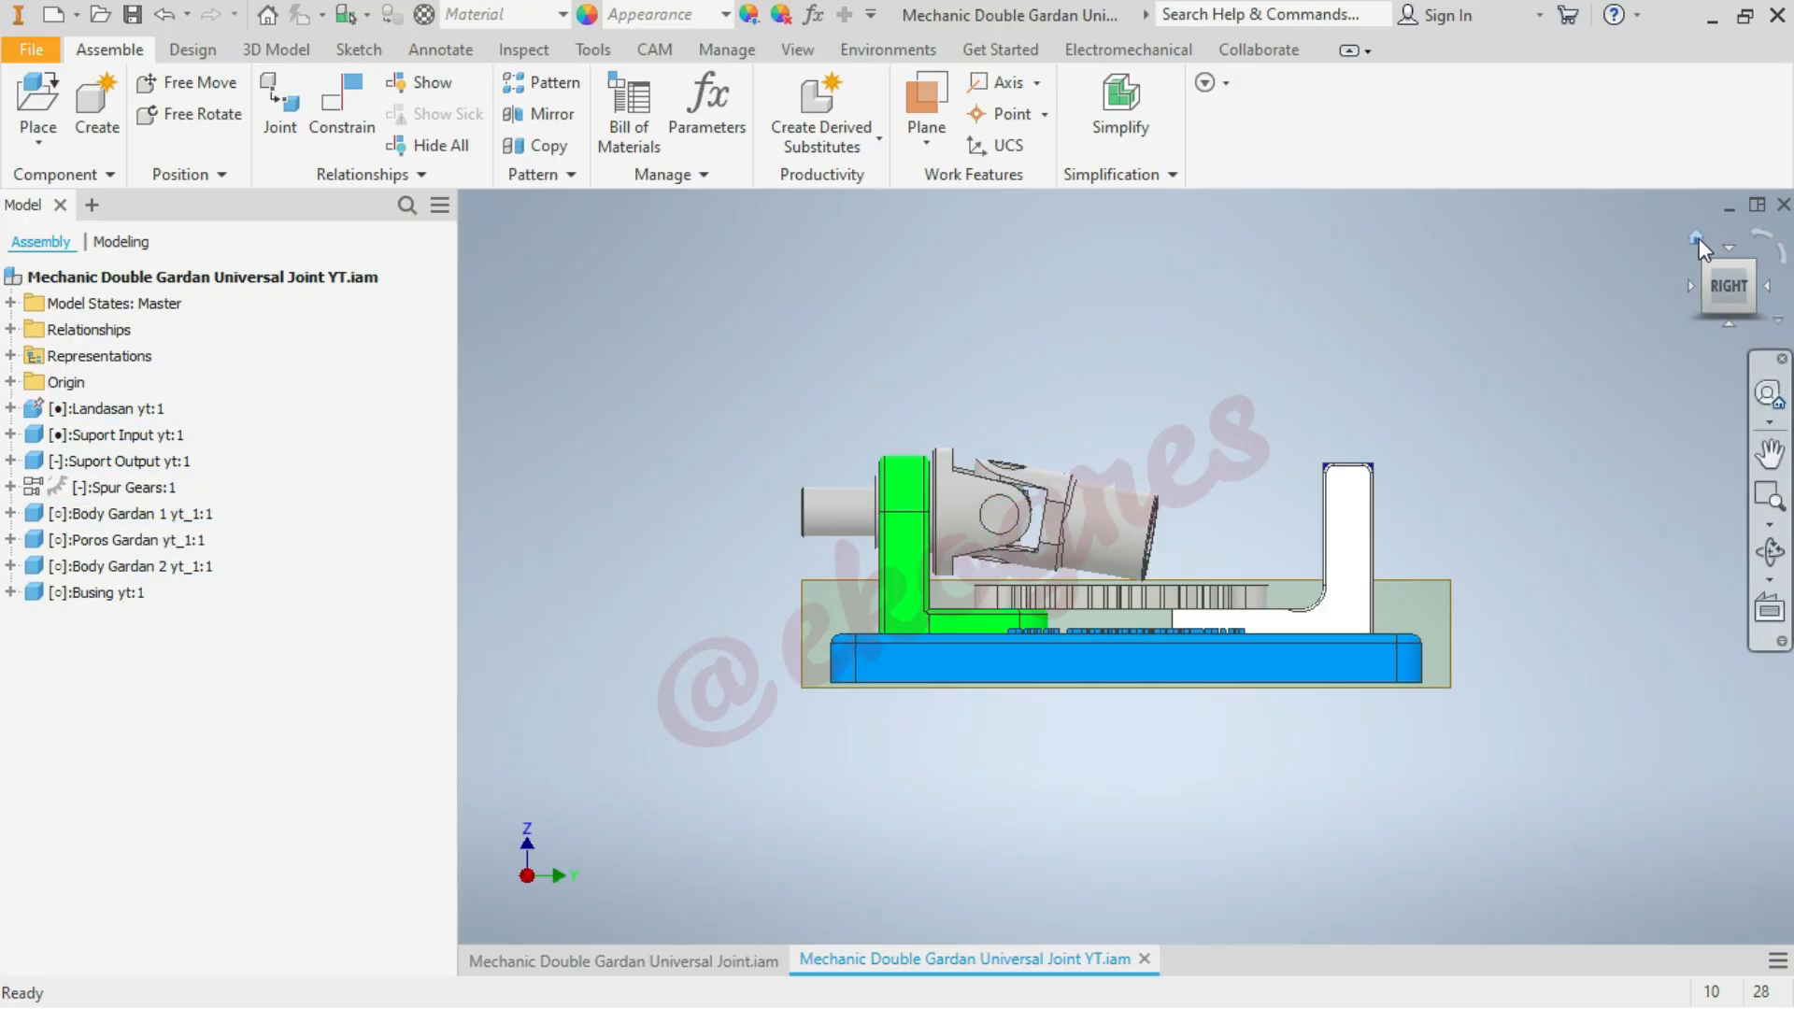
pyautogui.click(1699, 238)
pyautogui.click(1306, 373)
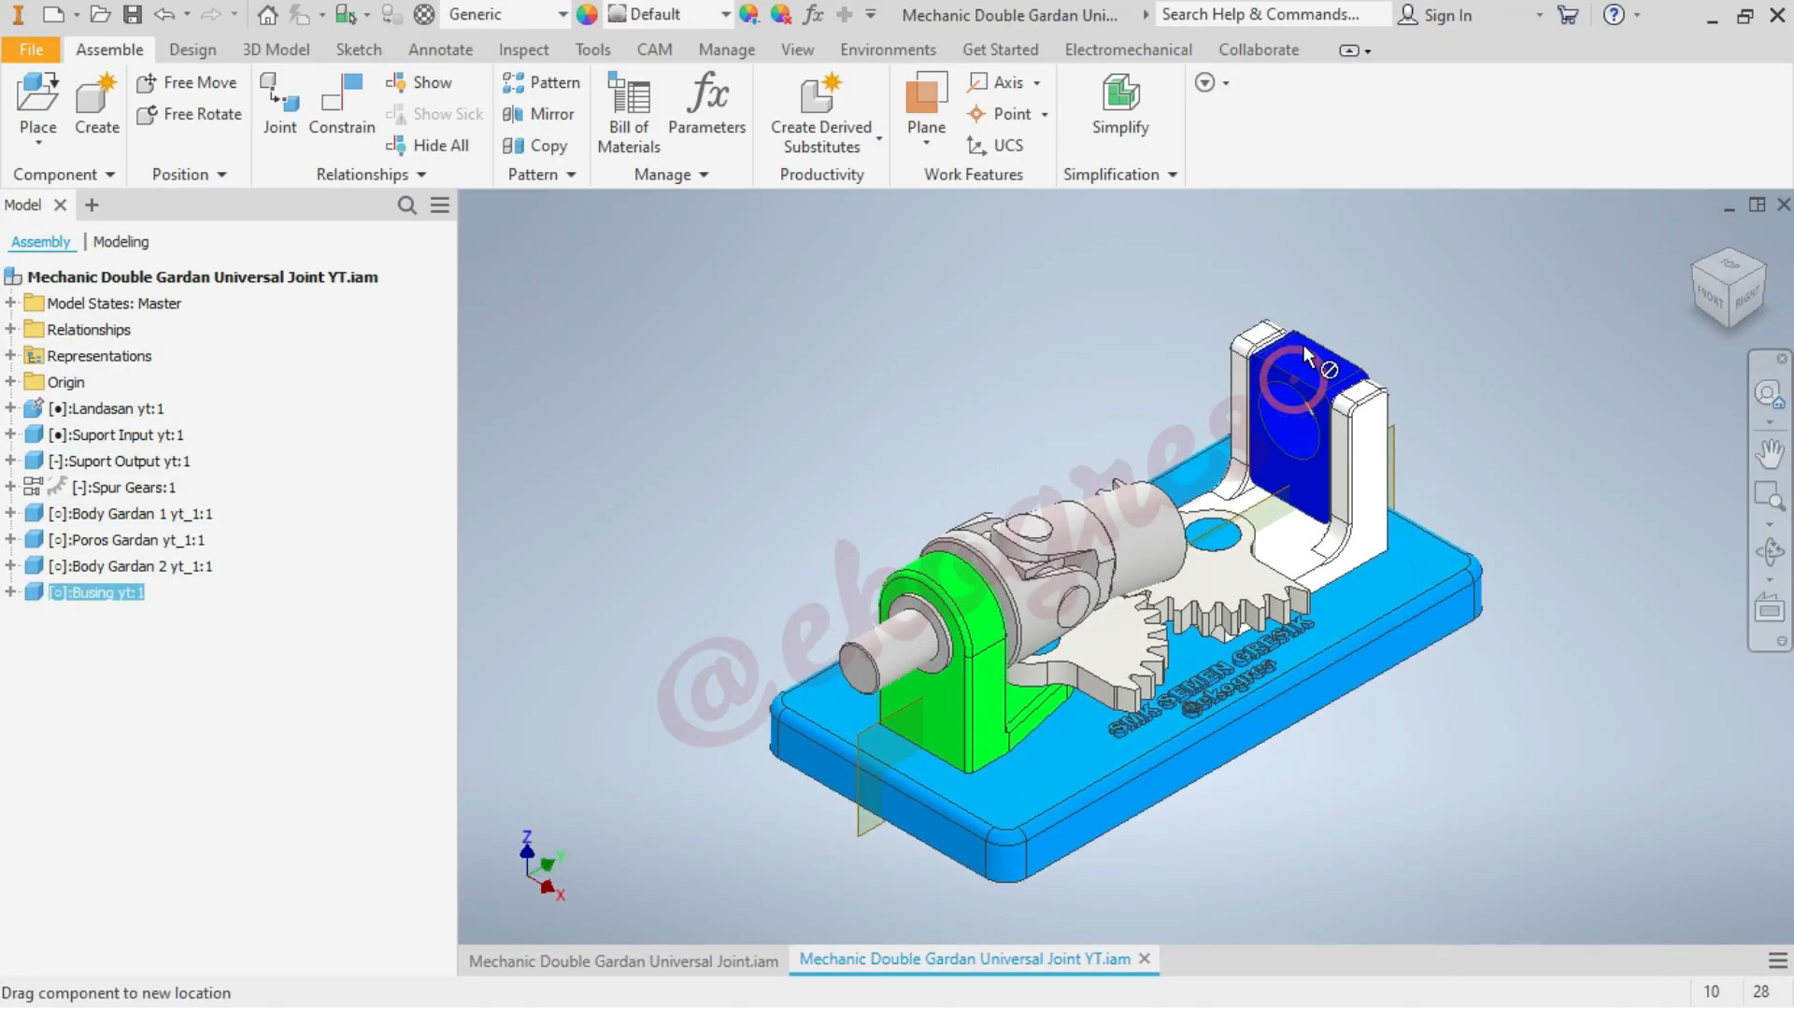
pyautogui.scroll(3, 1341, 393)
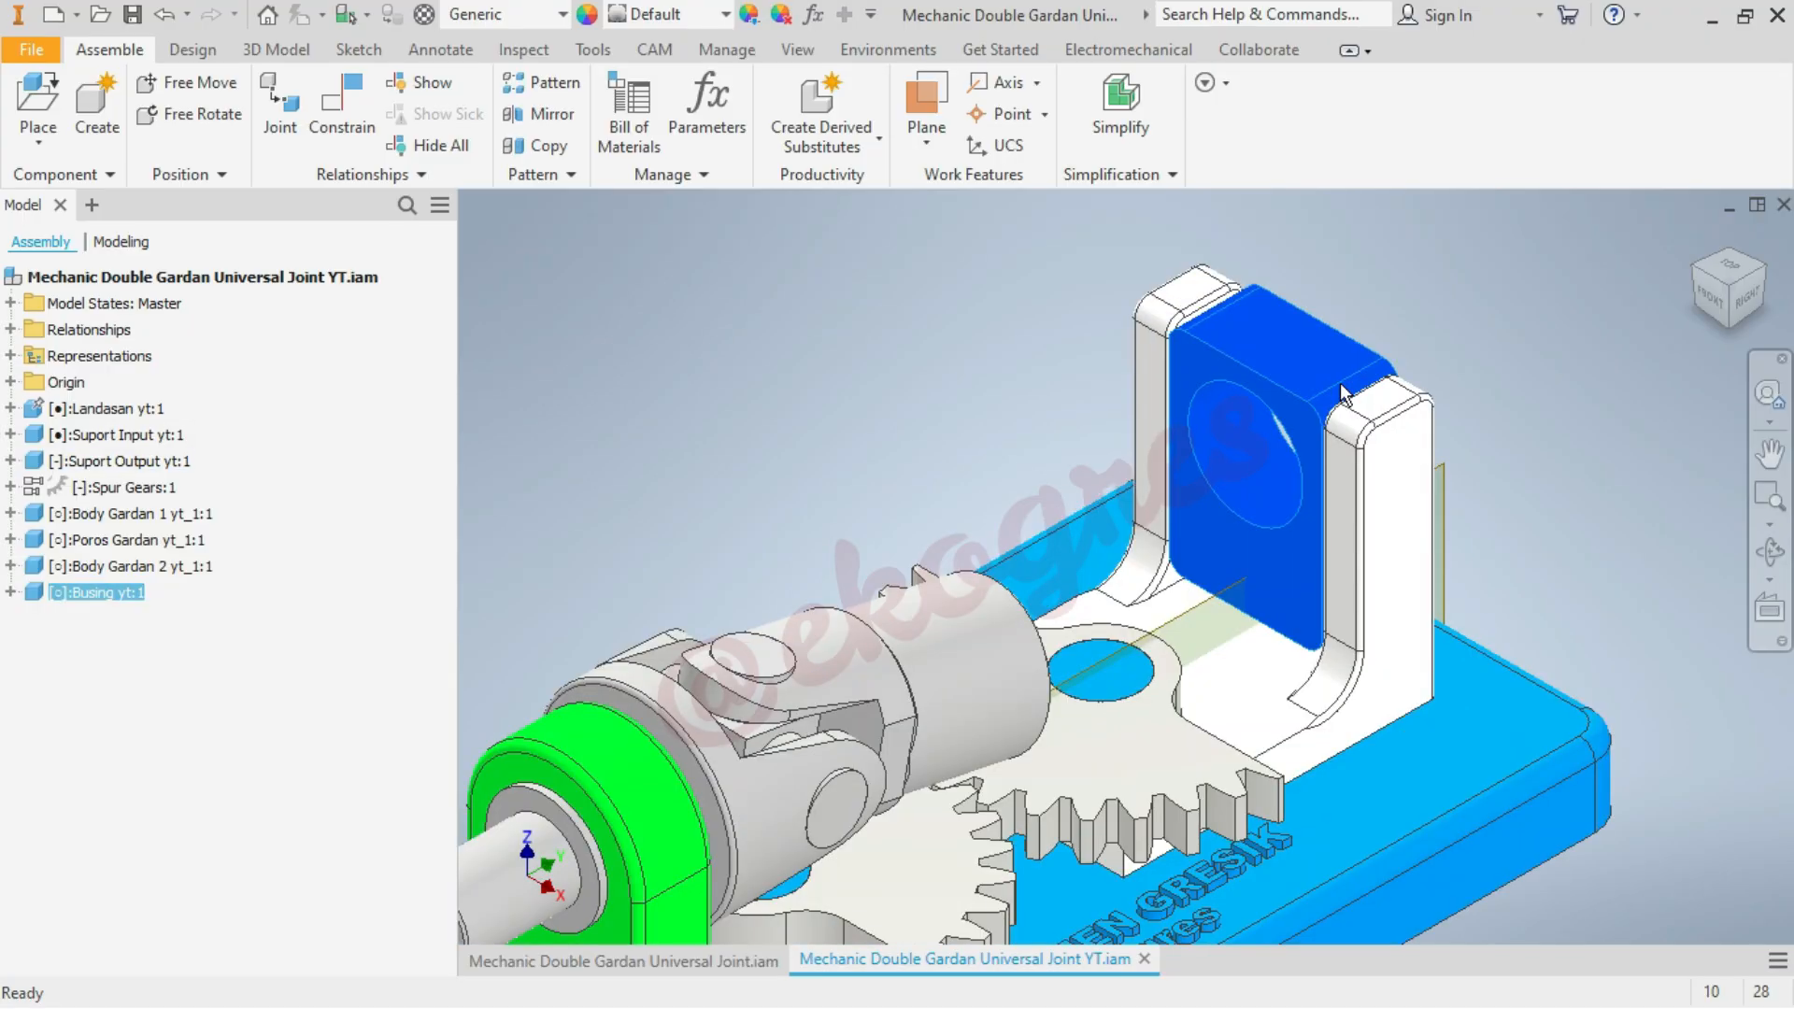
pyautogui.scroll(-3, 1655, 272)
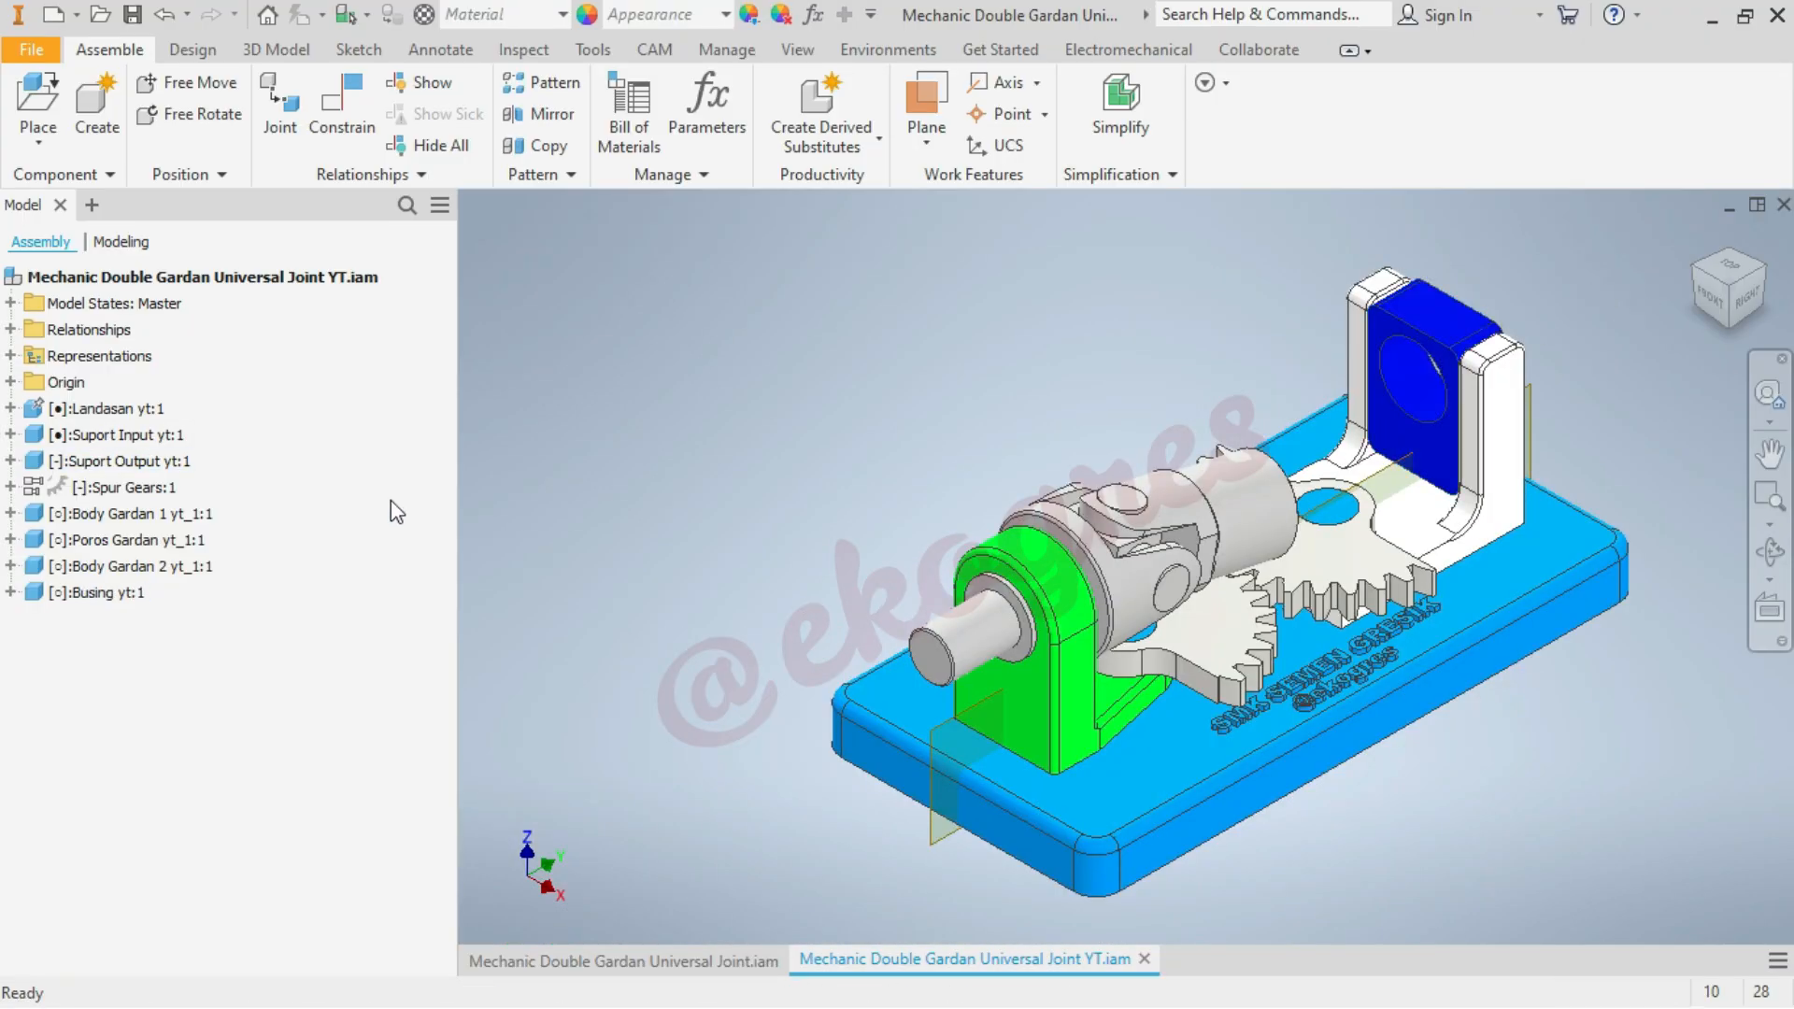
# Suppress the Mate:8 axis constraint between the Busing and input shaft and slide the Busing slightly upward between the support arms
pyautogui.click(10, 329)
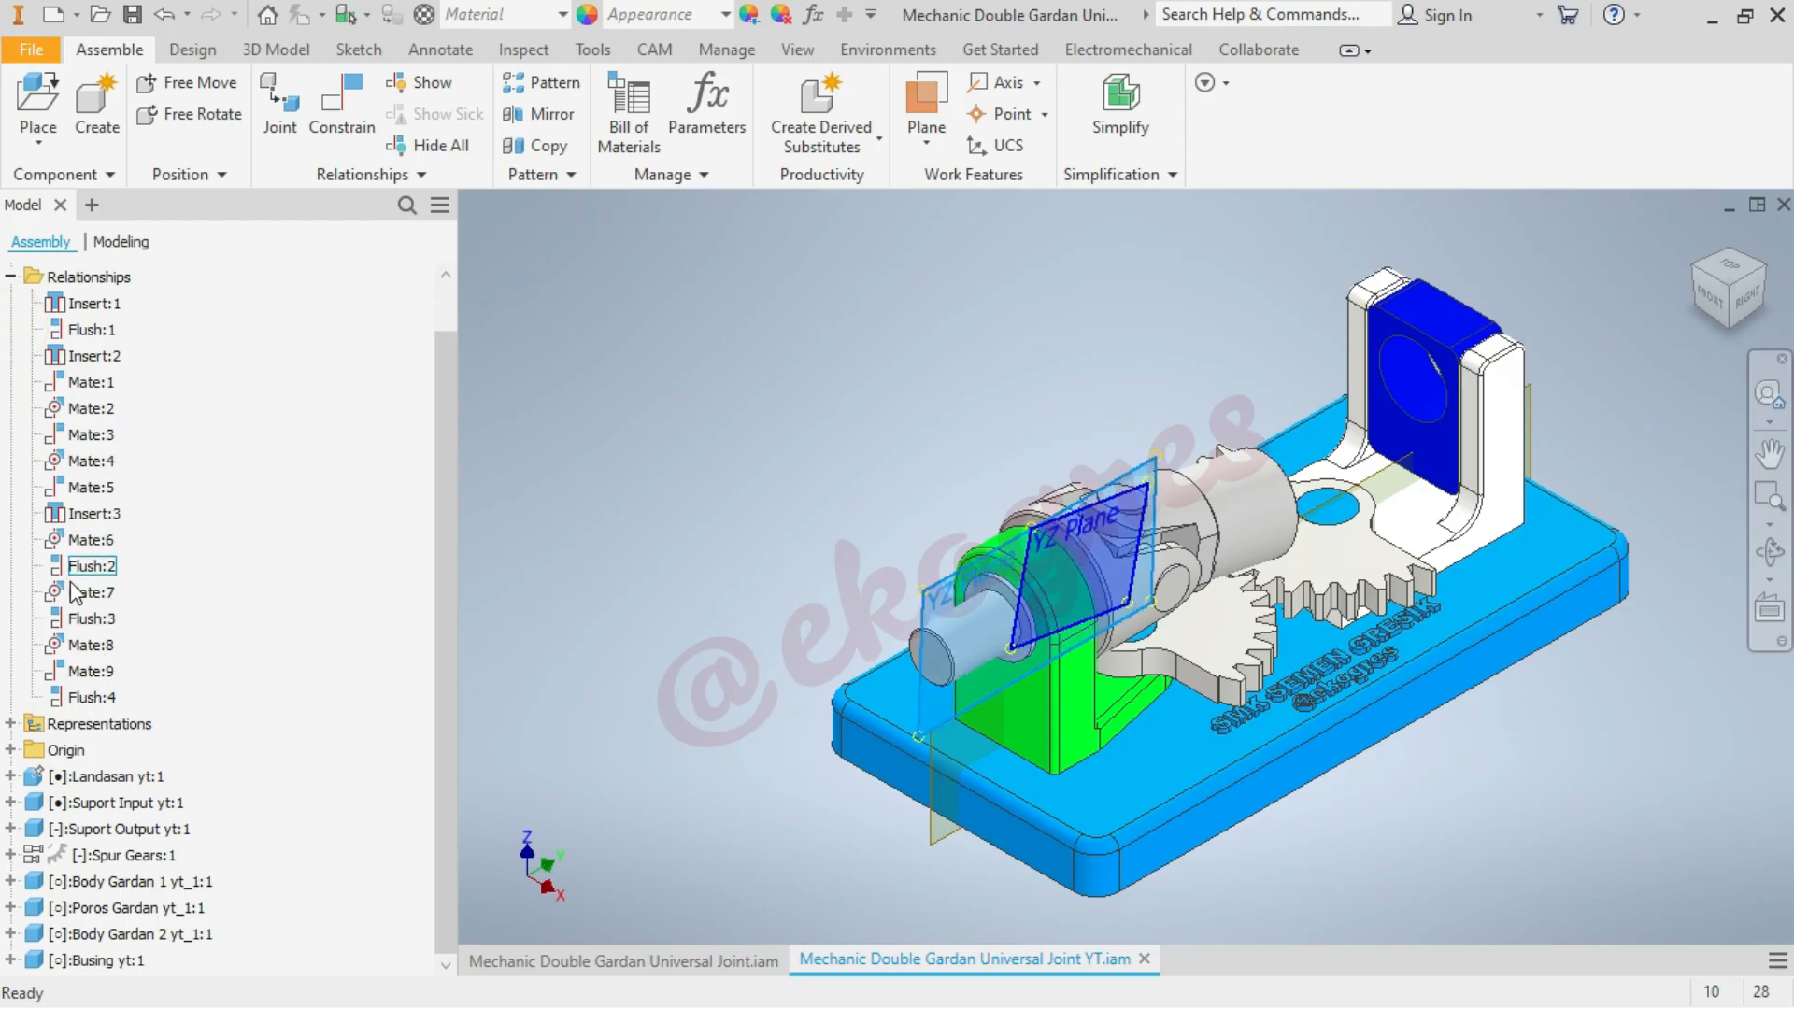
pyautogui.click(90, 645)
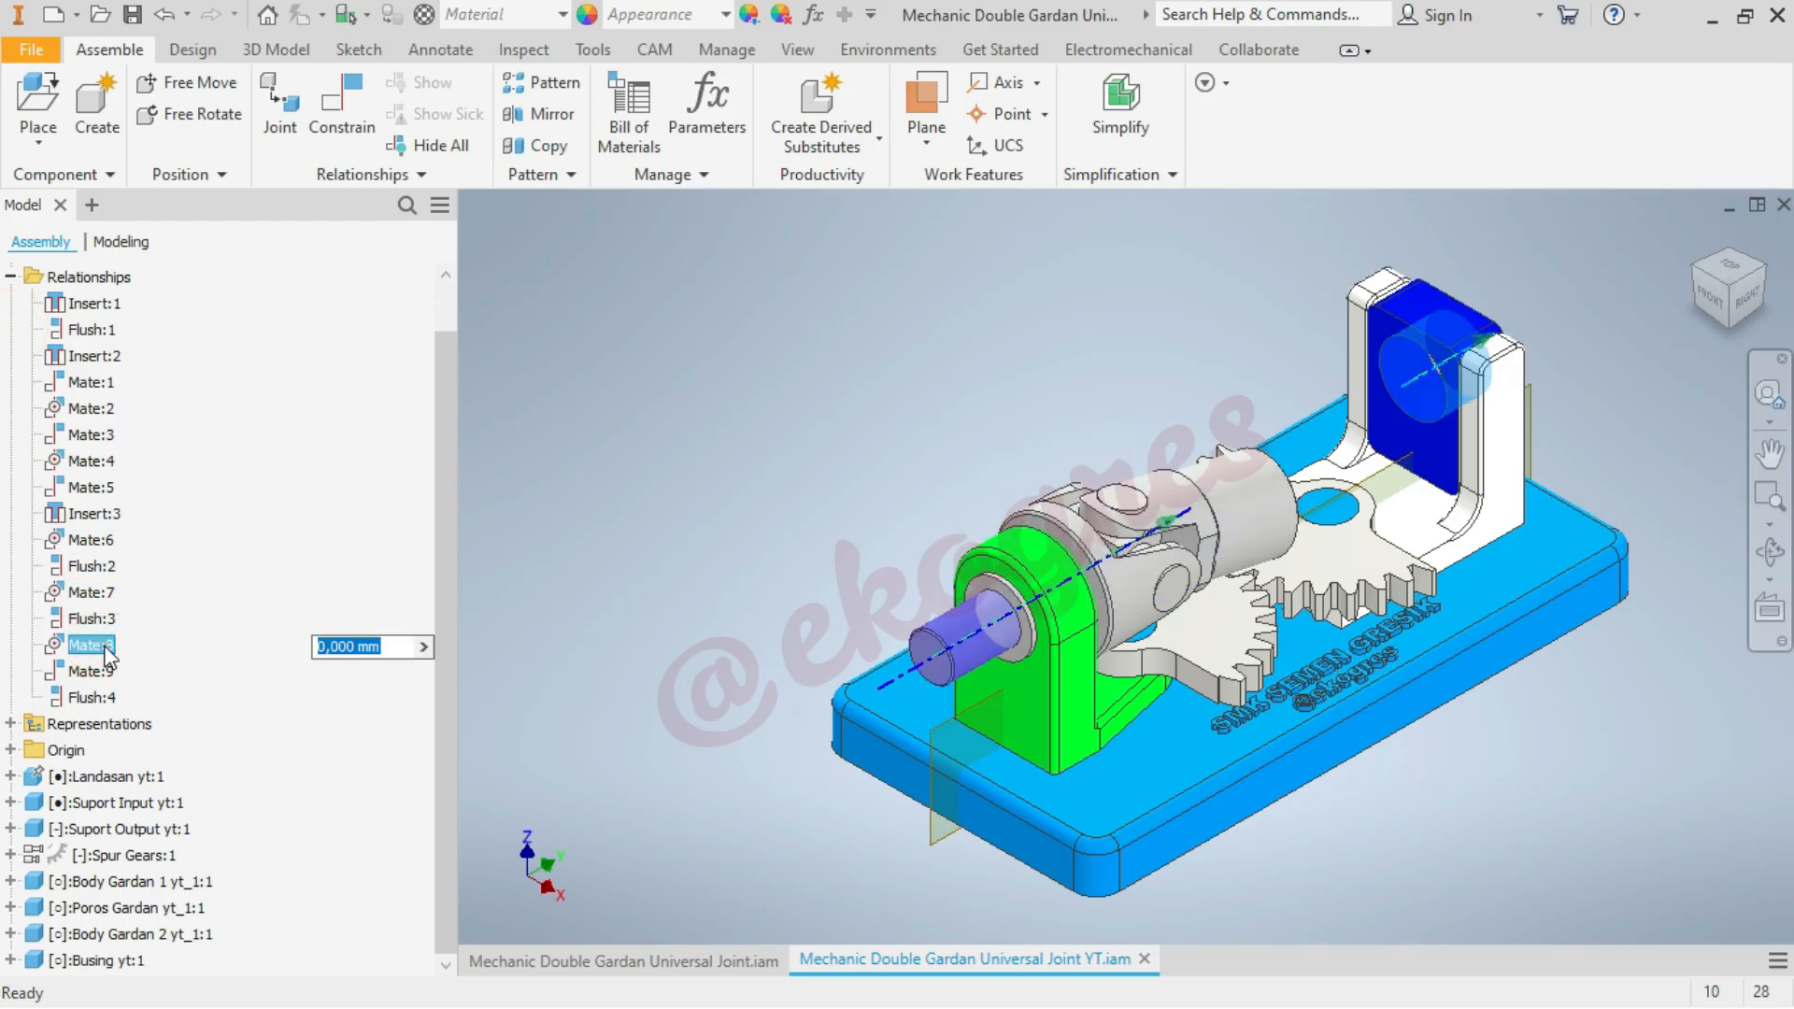
pyautogui.rightClick(107, 657)
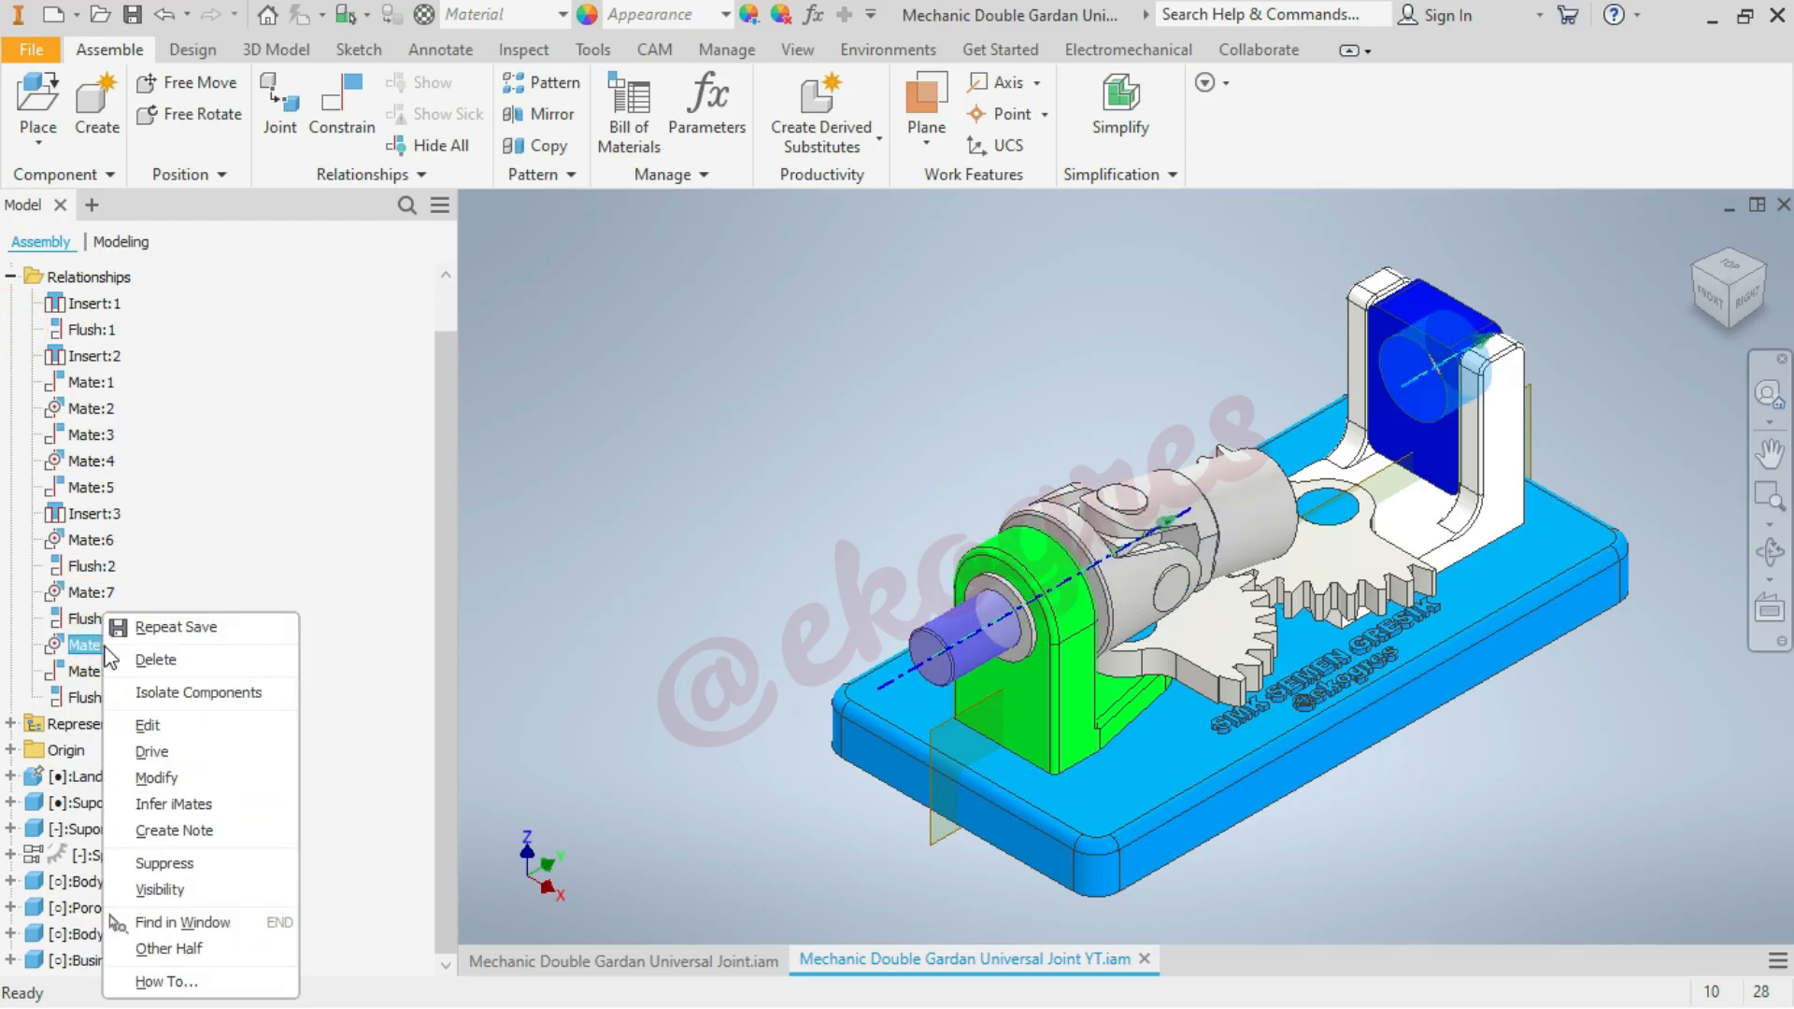
pyautogui.click(185, 868)
pyautogui.scroll(-4, 1583, 484)
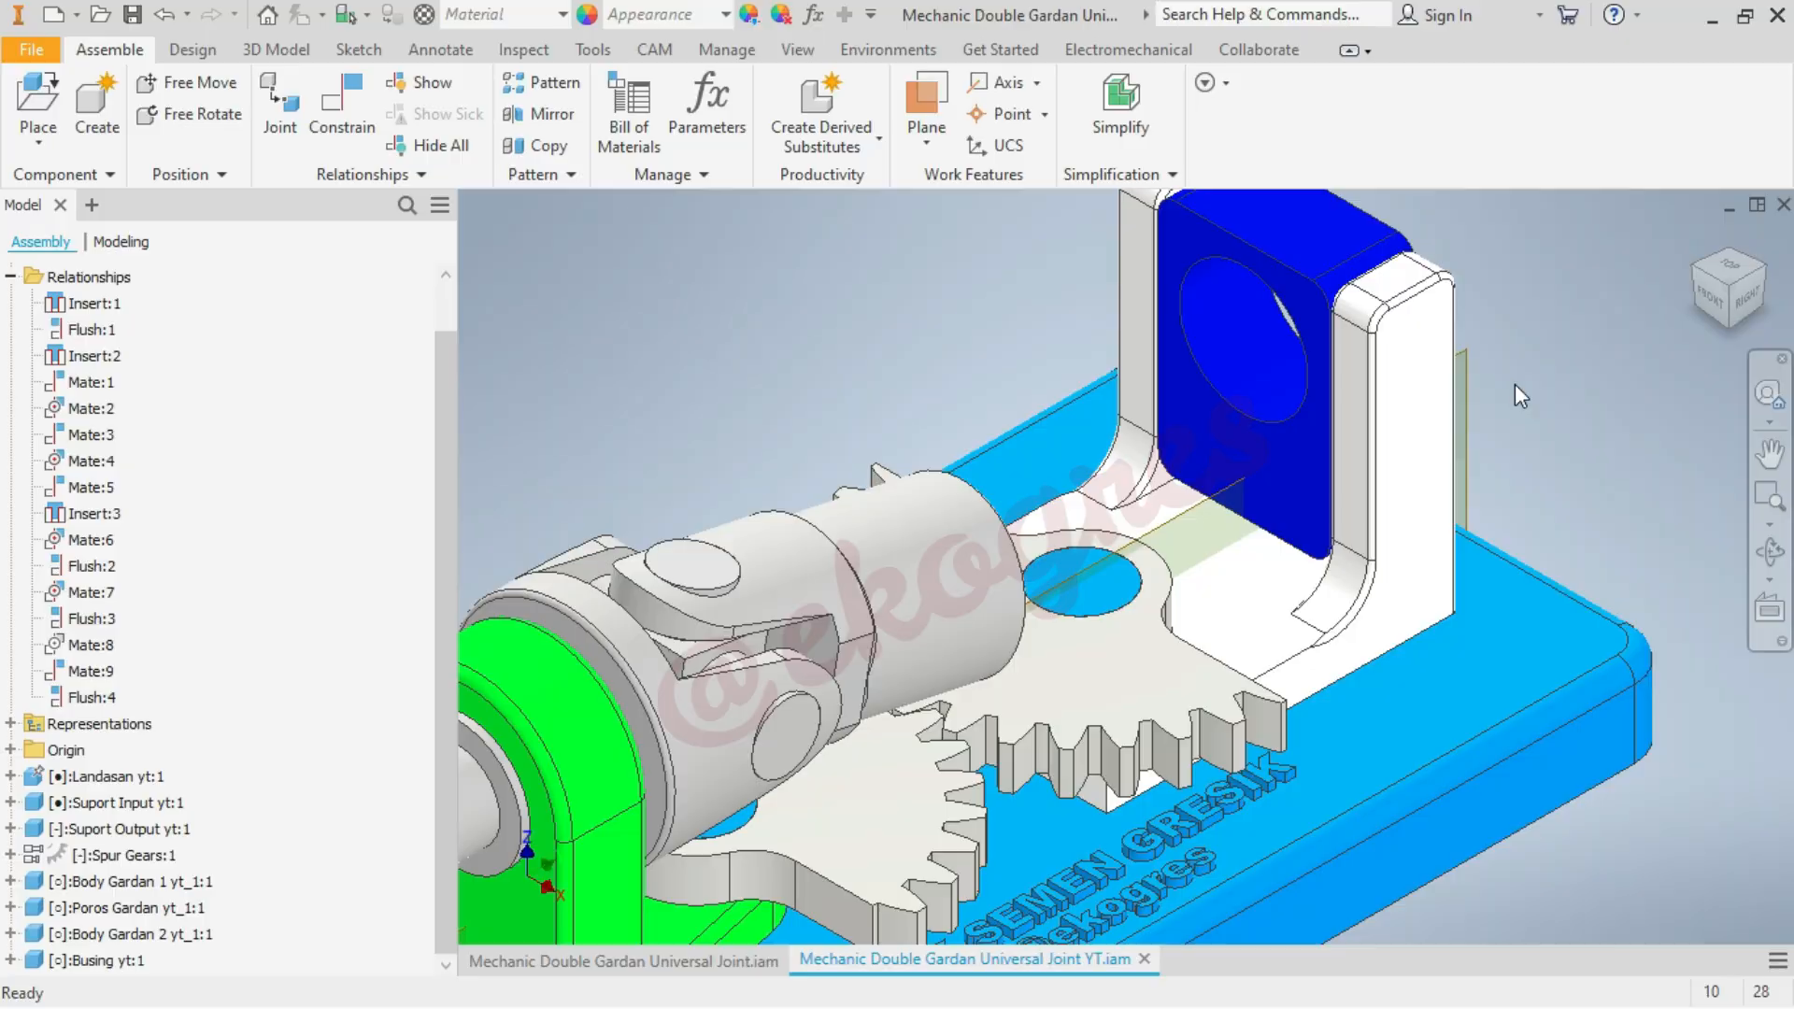
pyautogui.click(1305, 301)
pyautogui.moveTo(1317, 222); pyautogui.dragTo(1333, 262)
pyautogui.click(1548, 288)
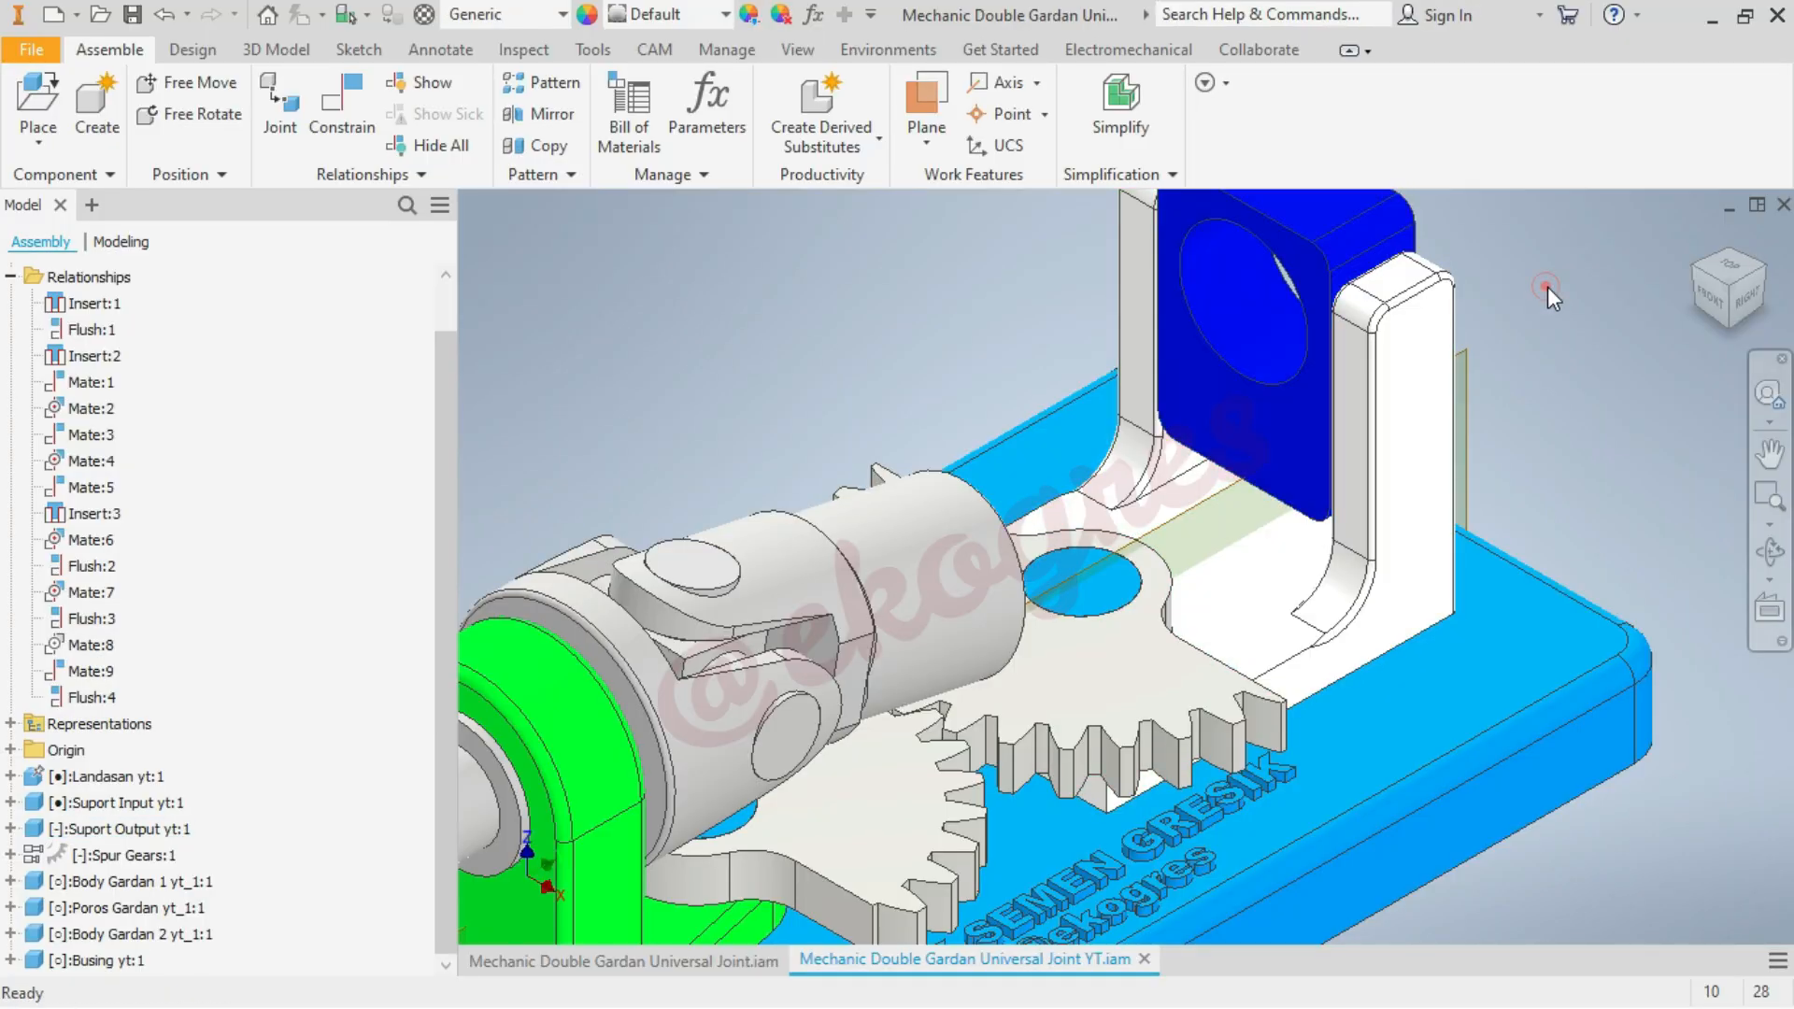
# Unsuppress the Mate:8 constraint so it aligns the Busing with the input shaft axis
pyautogui.rightClick(98, 643)
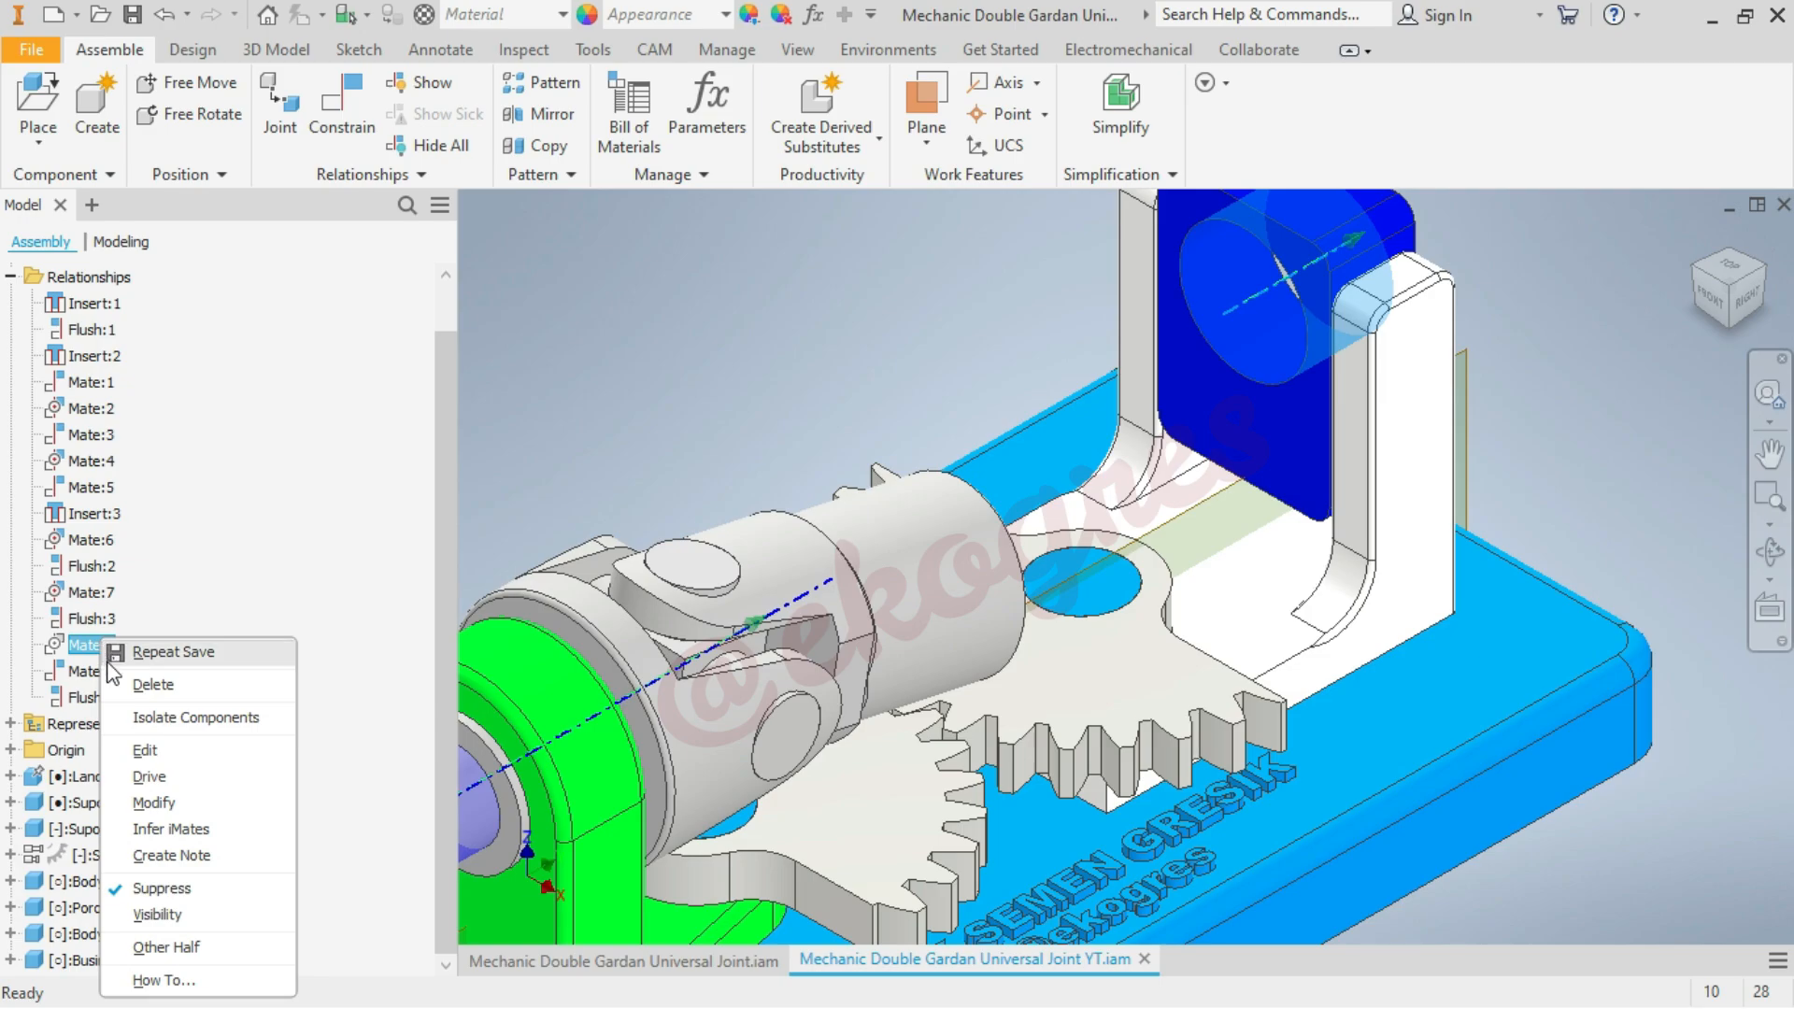
pyautogui.click(184, 887)
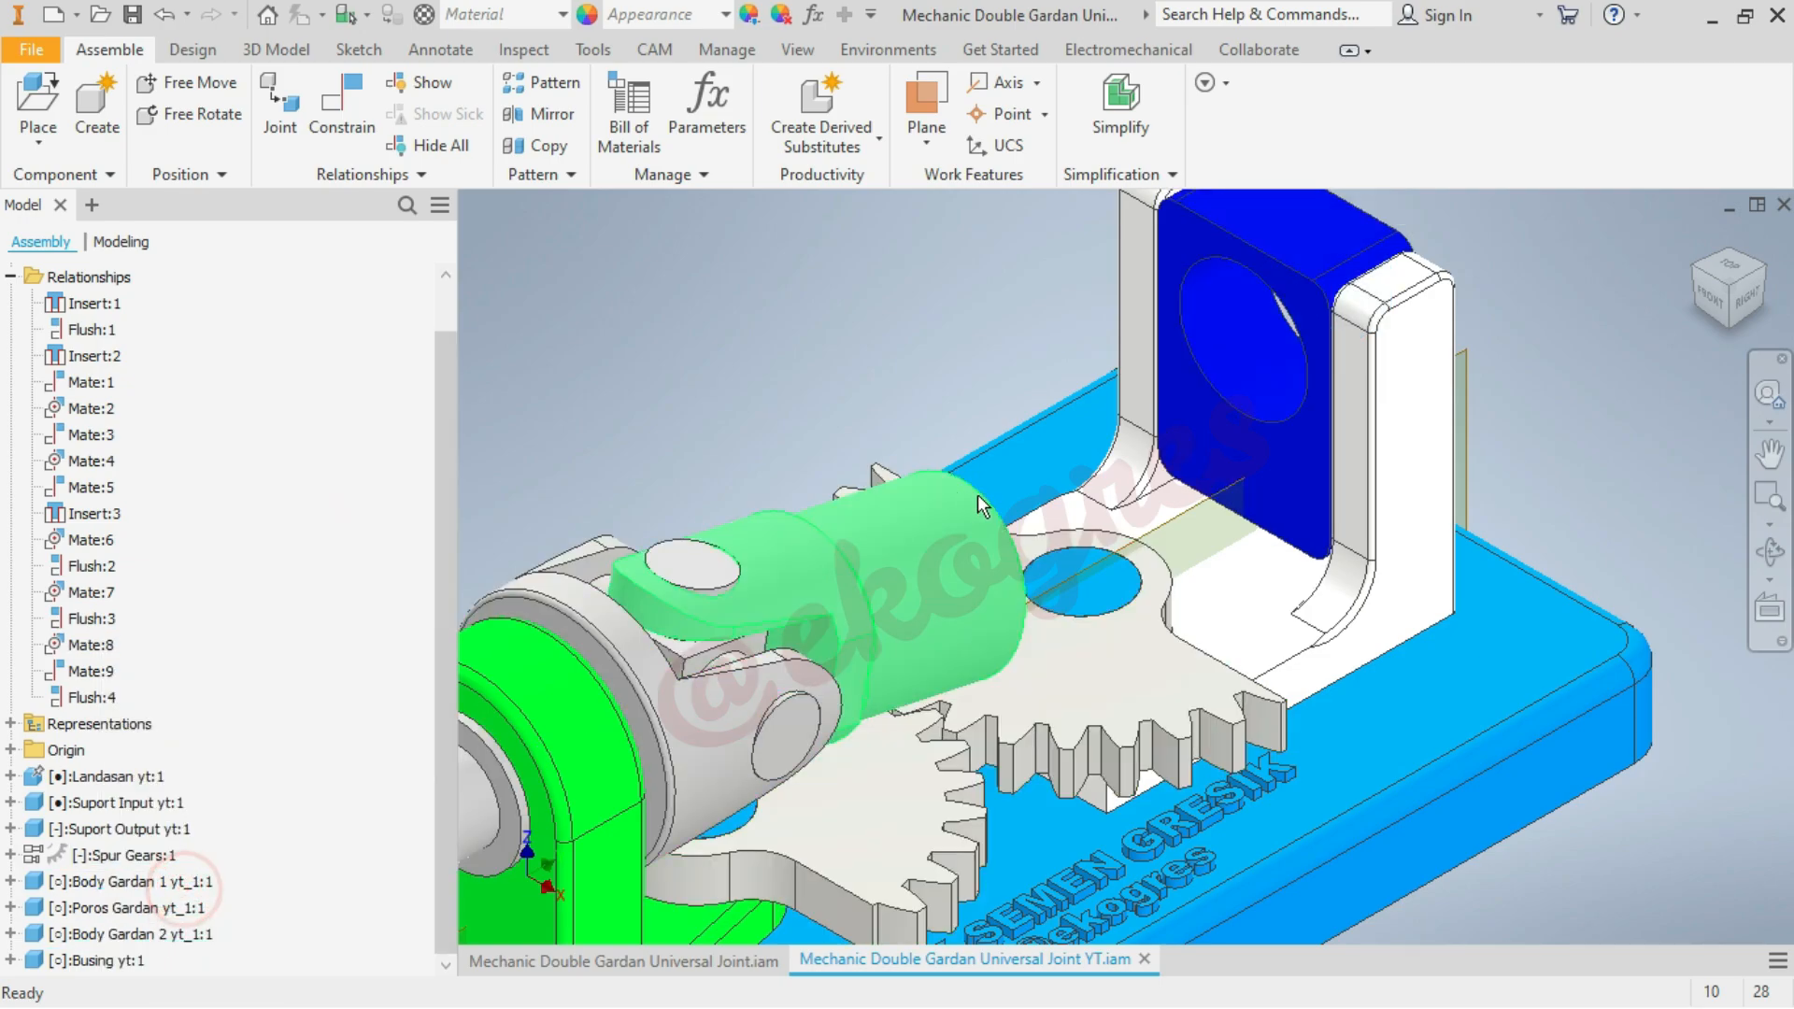
# Load Body Gardan 3 yt.ipt for placement and bring its preview to the free space beside the lettered side of the base
pyautogui.scroll(5, 978, 495)
pyautogui.scroll(-5, 935, 577)
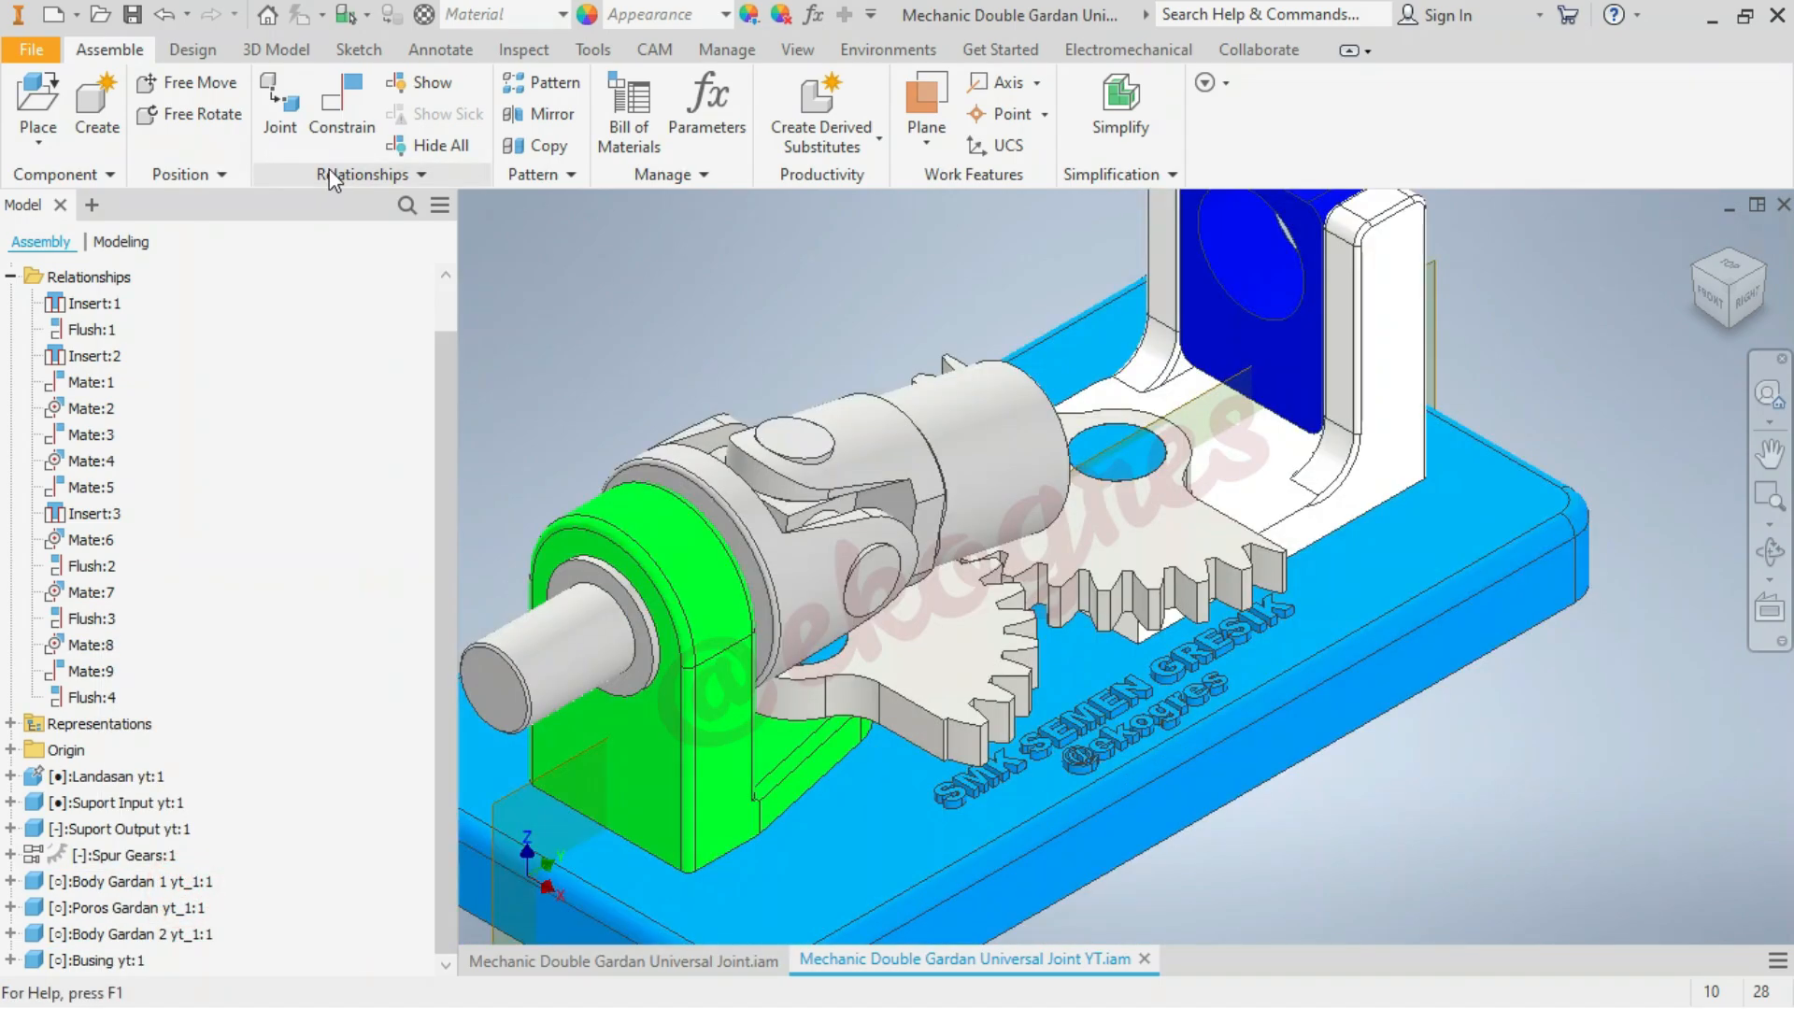
pyautogui.click(35, 94)
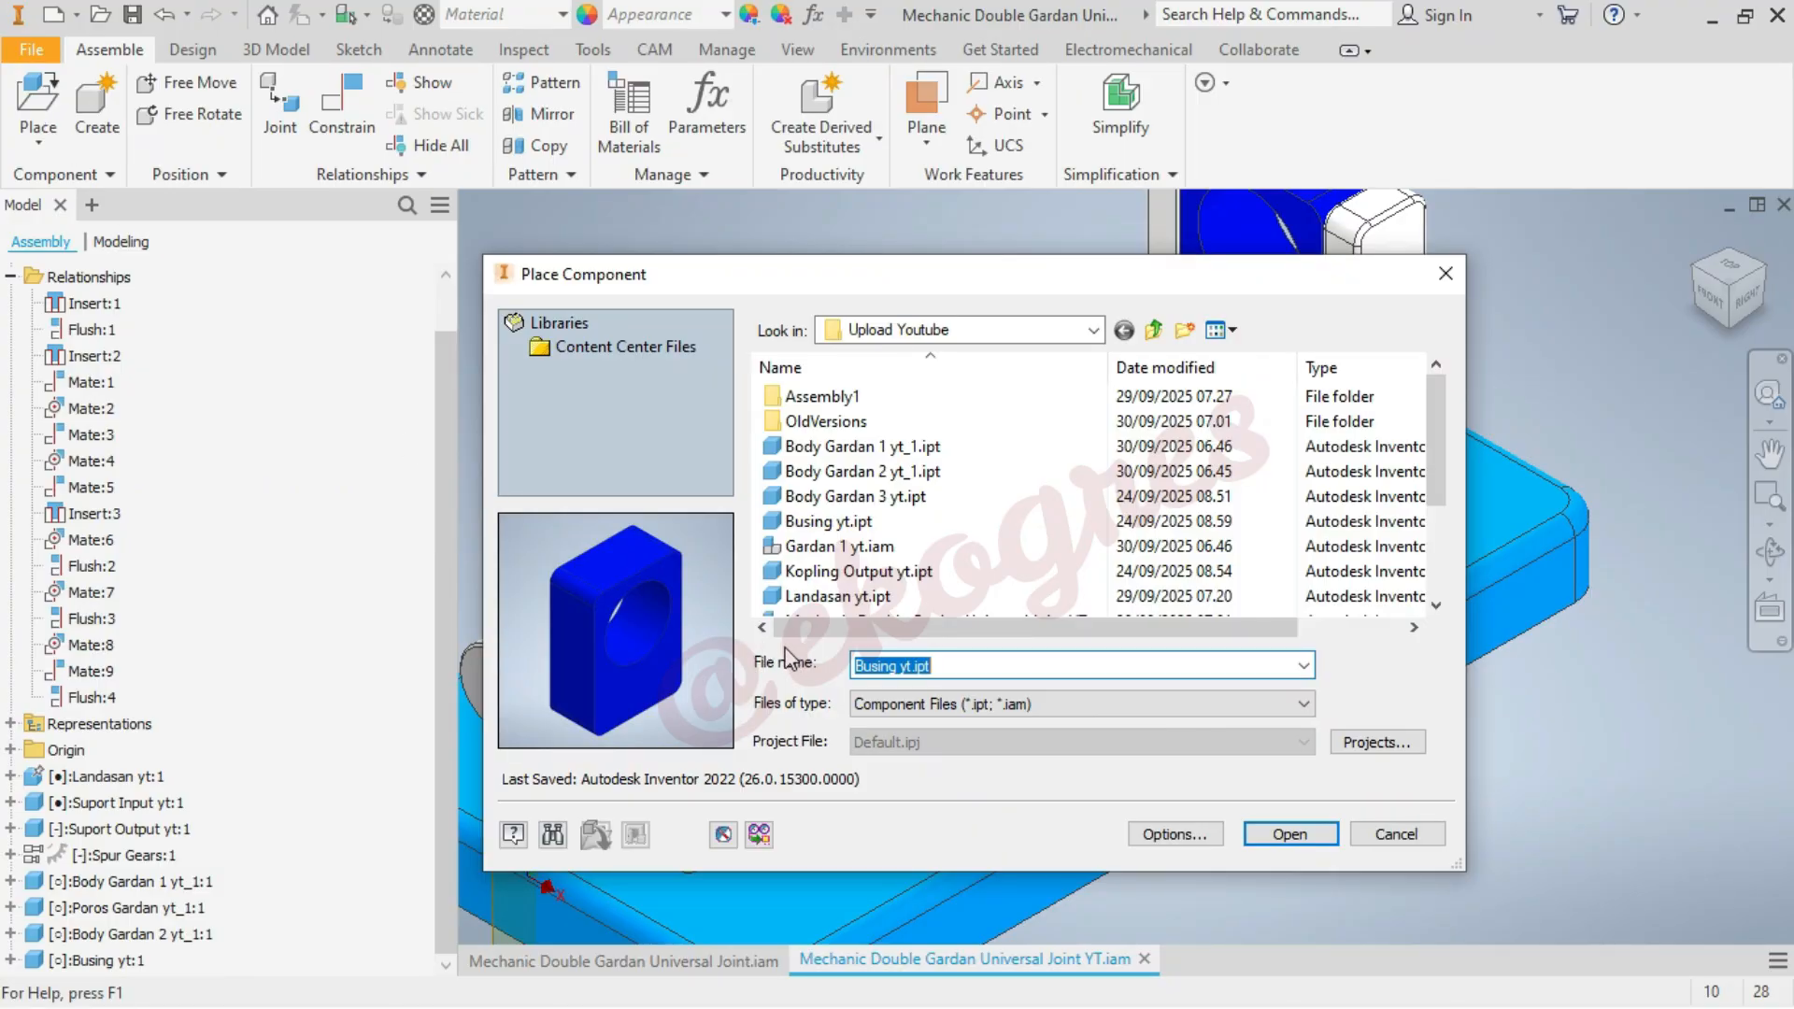
pyautogui.click(903, 498)
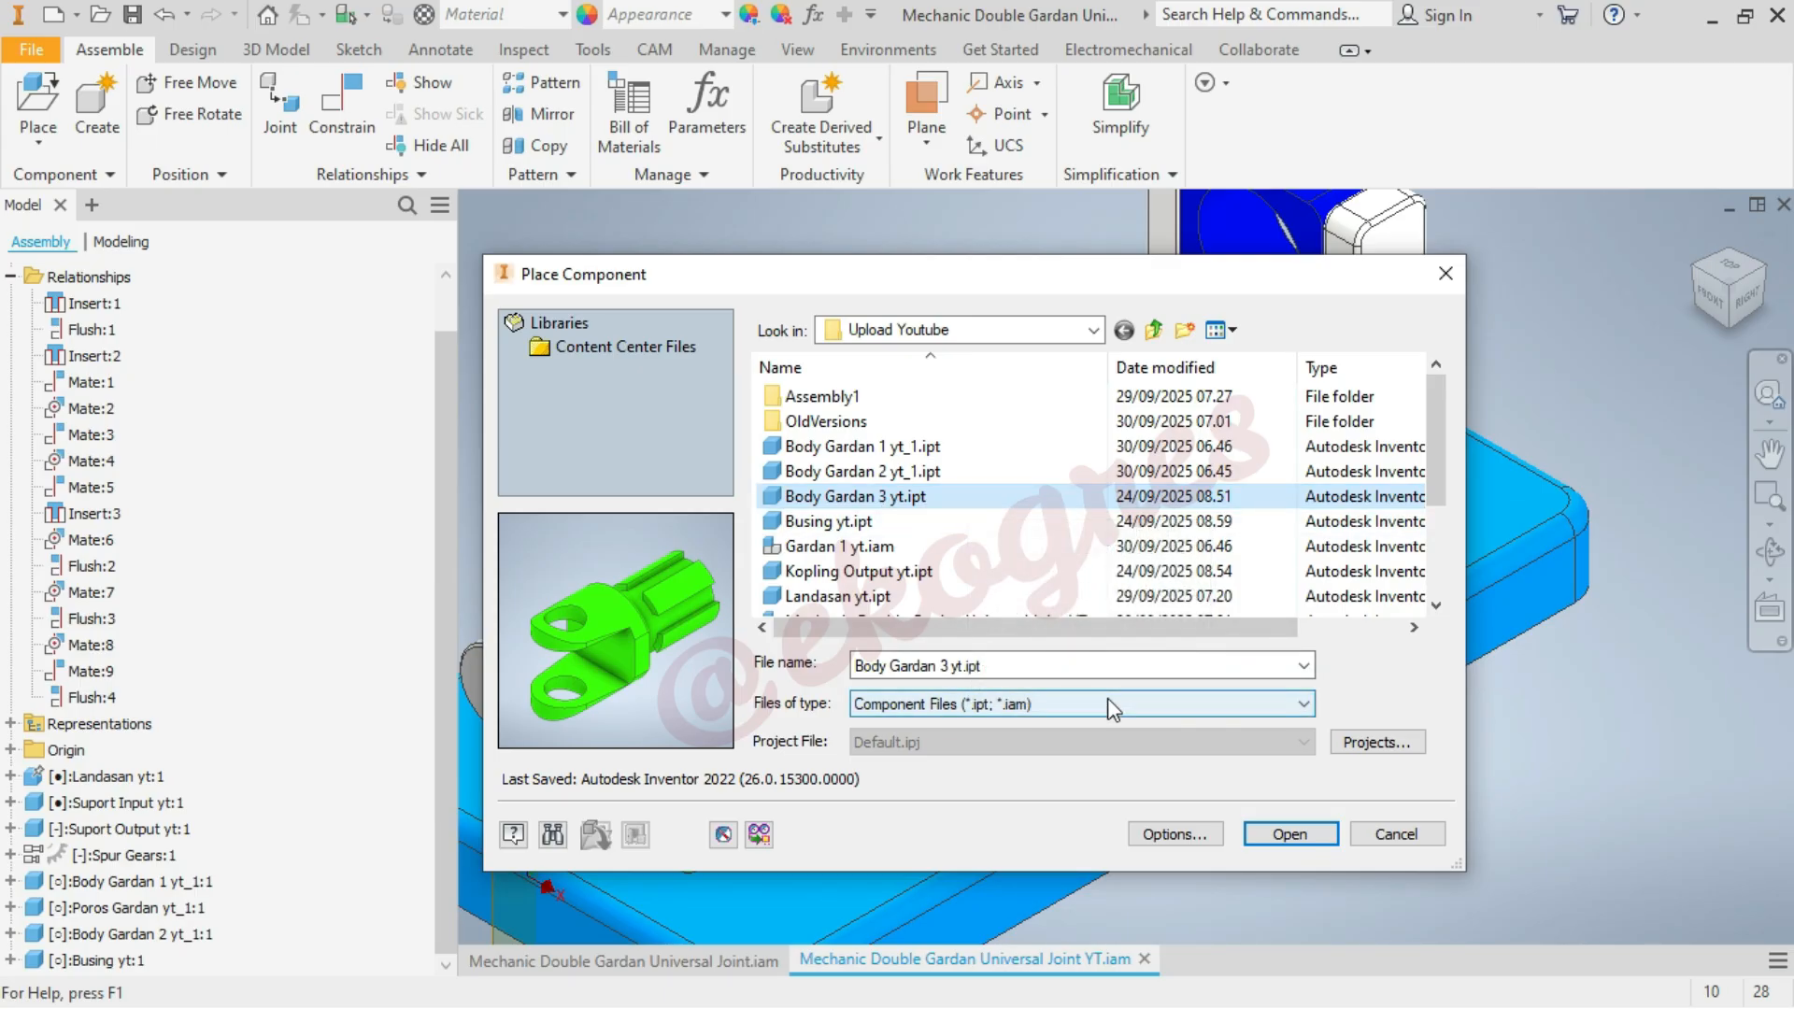
pyautogui.click(1295, 835)
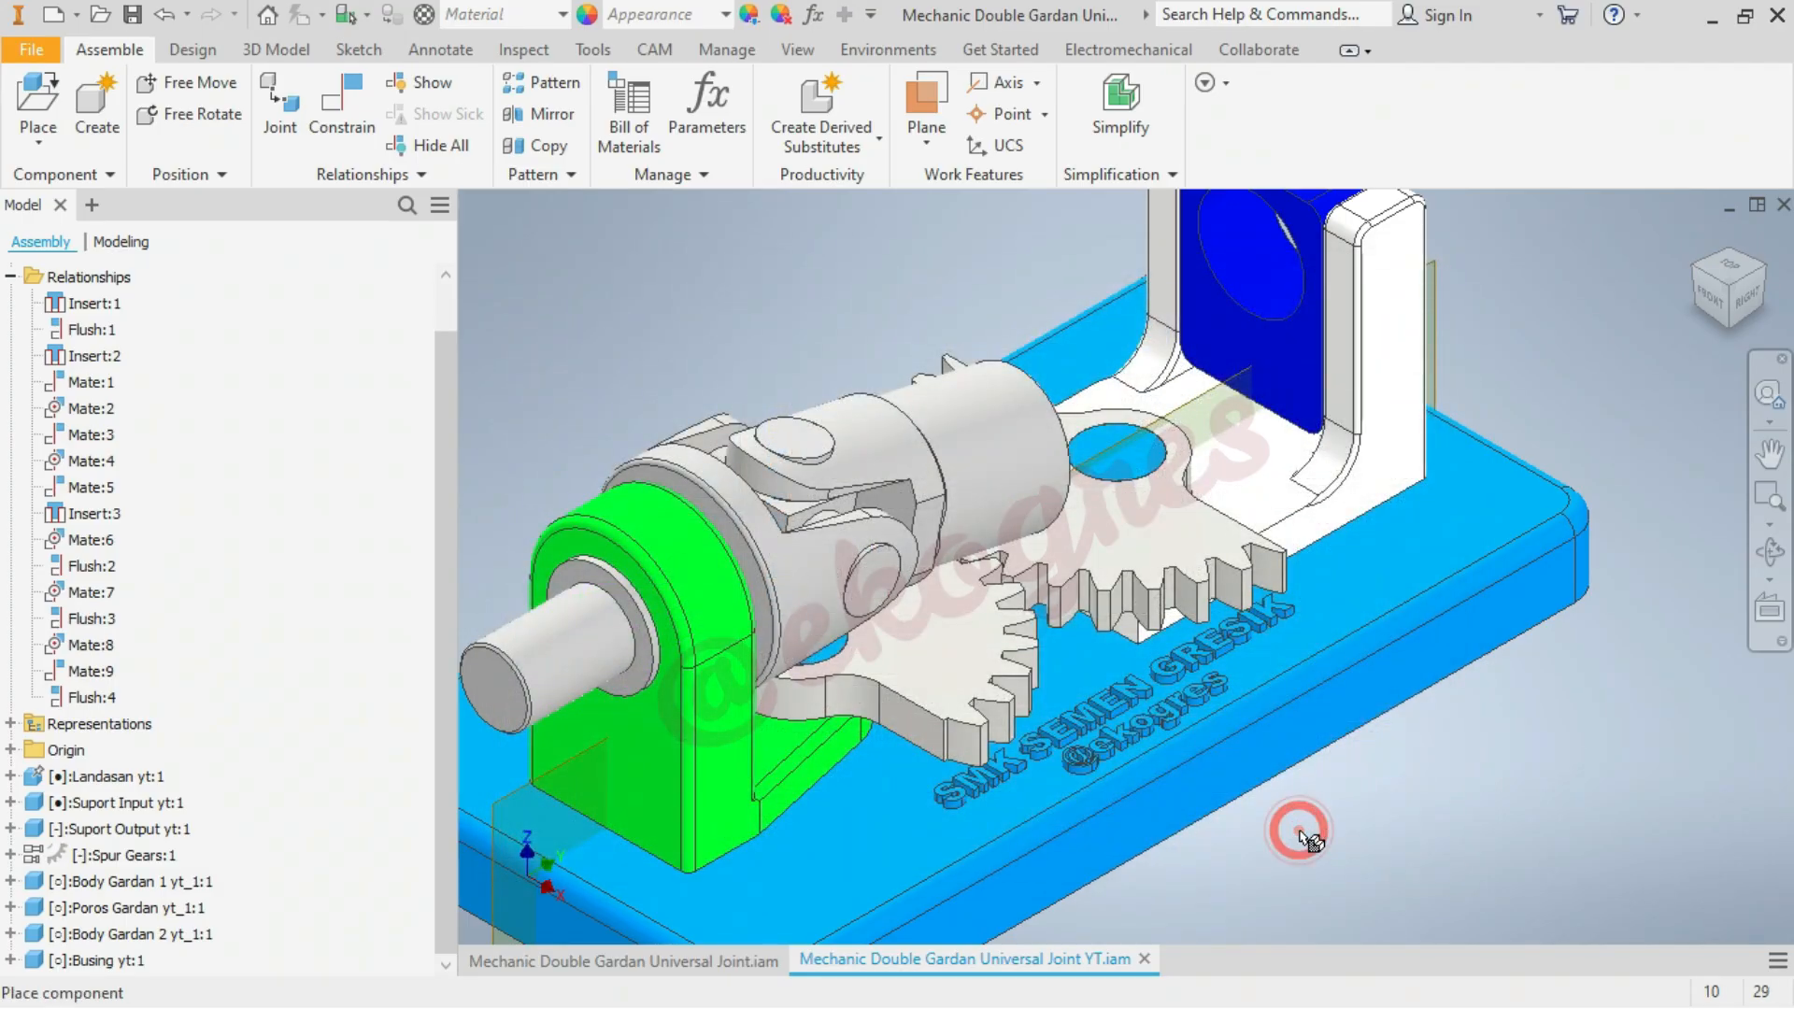
pyautogui.scroll(-3, 1308, 762)
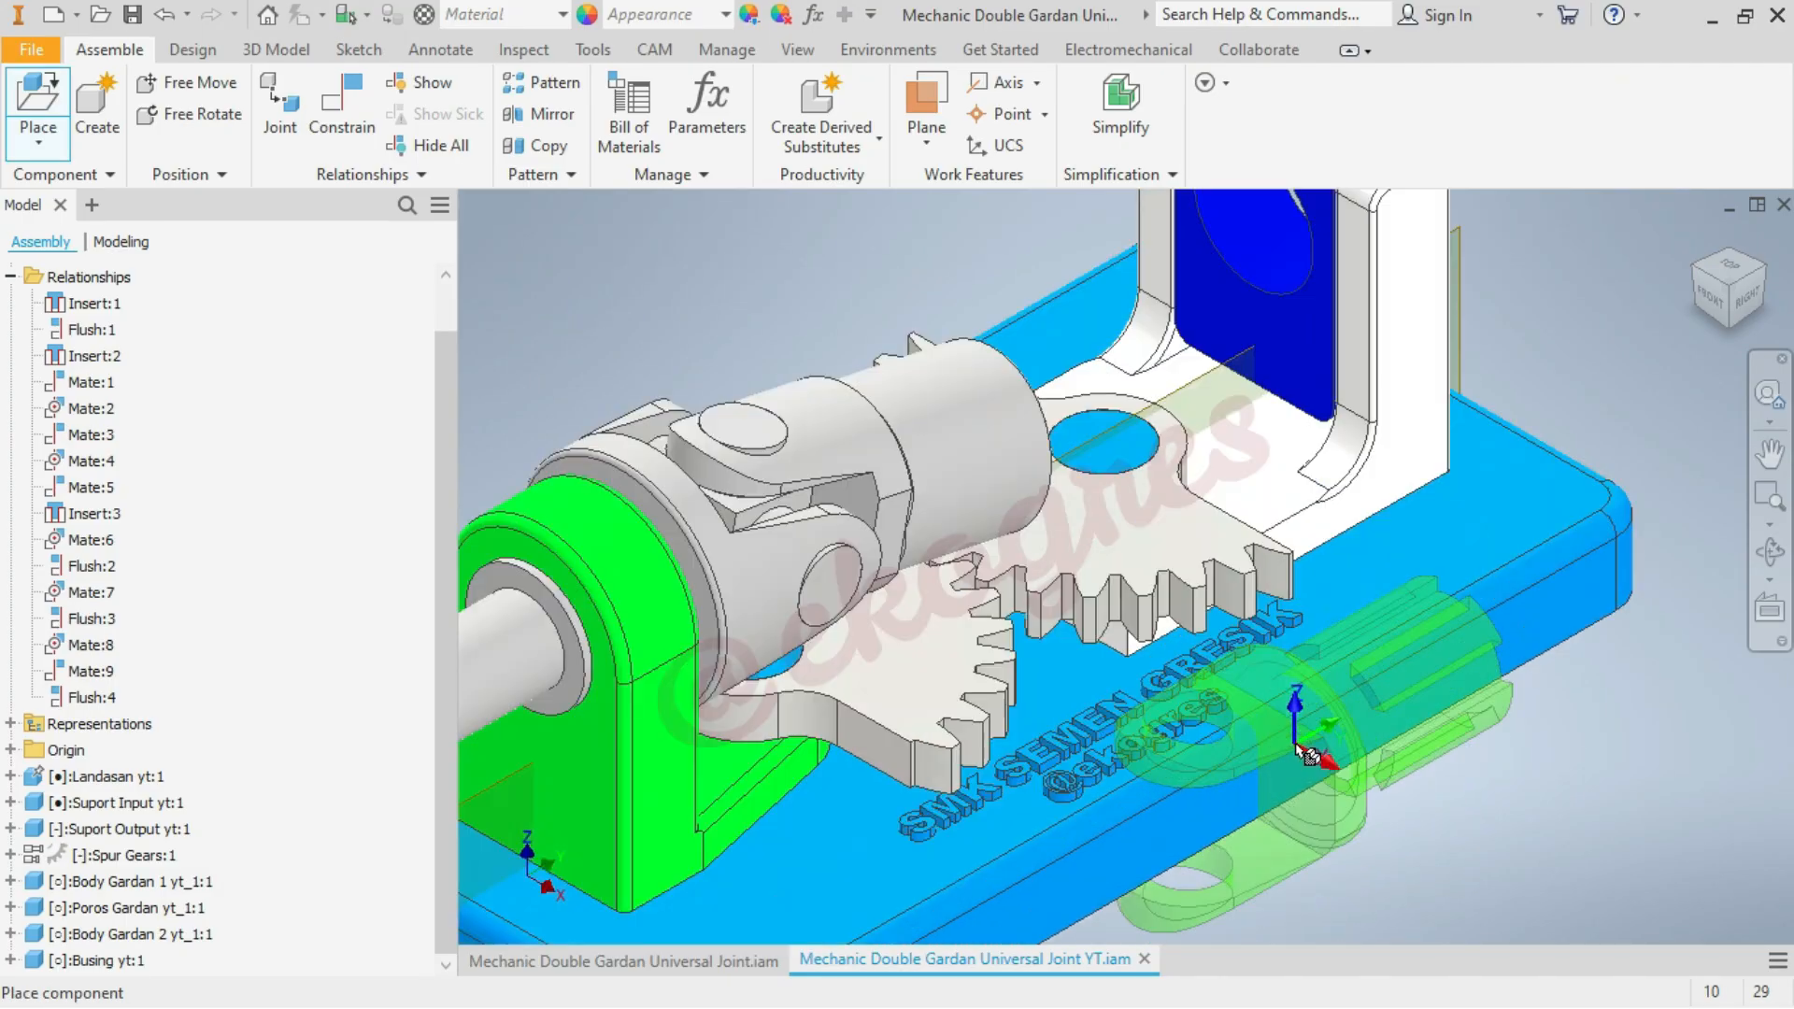
pyautogui.scroll(3, 934, 495)
pyautogui.scroll(-2, 940, 500)
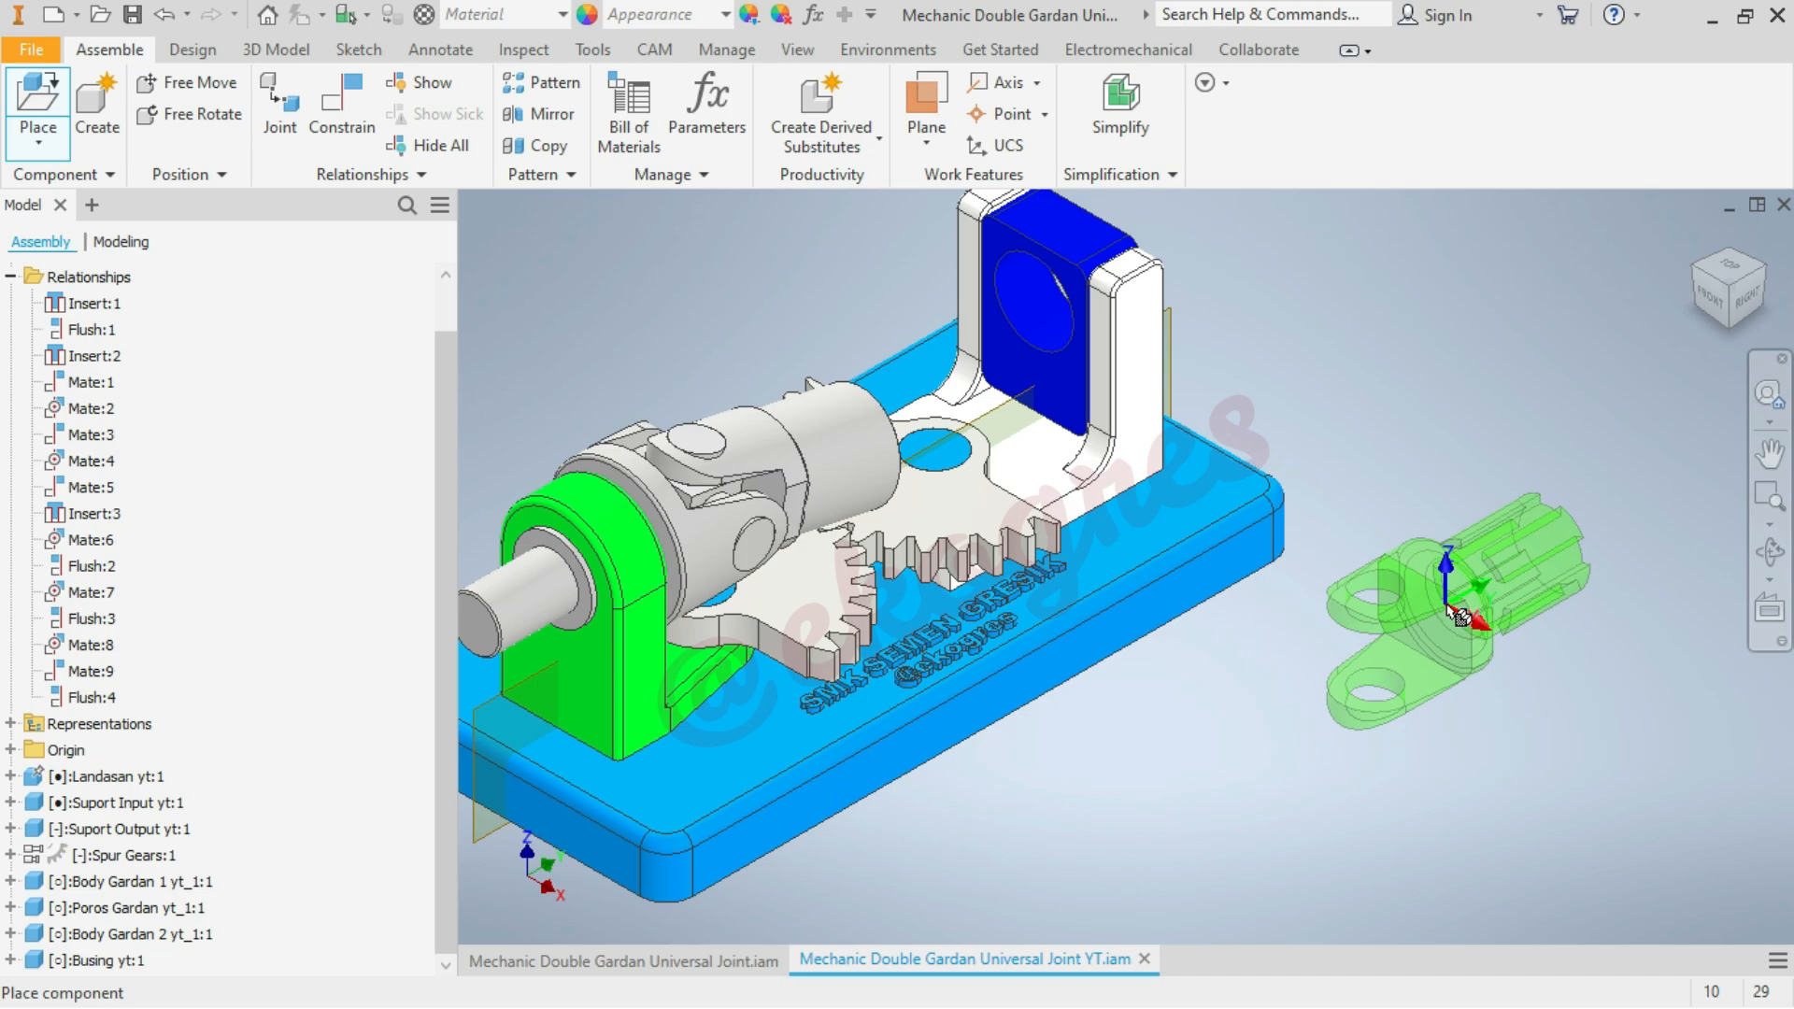
# Rotate the Body Gardan 3 preview 180° about Z in two 90° turns and place one instance beside the base
pyautogui.rightClick(1455, 617)
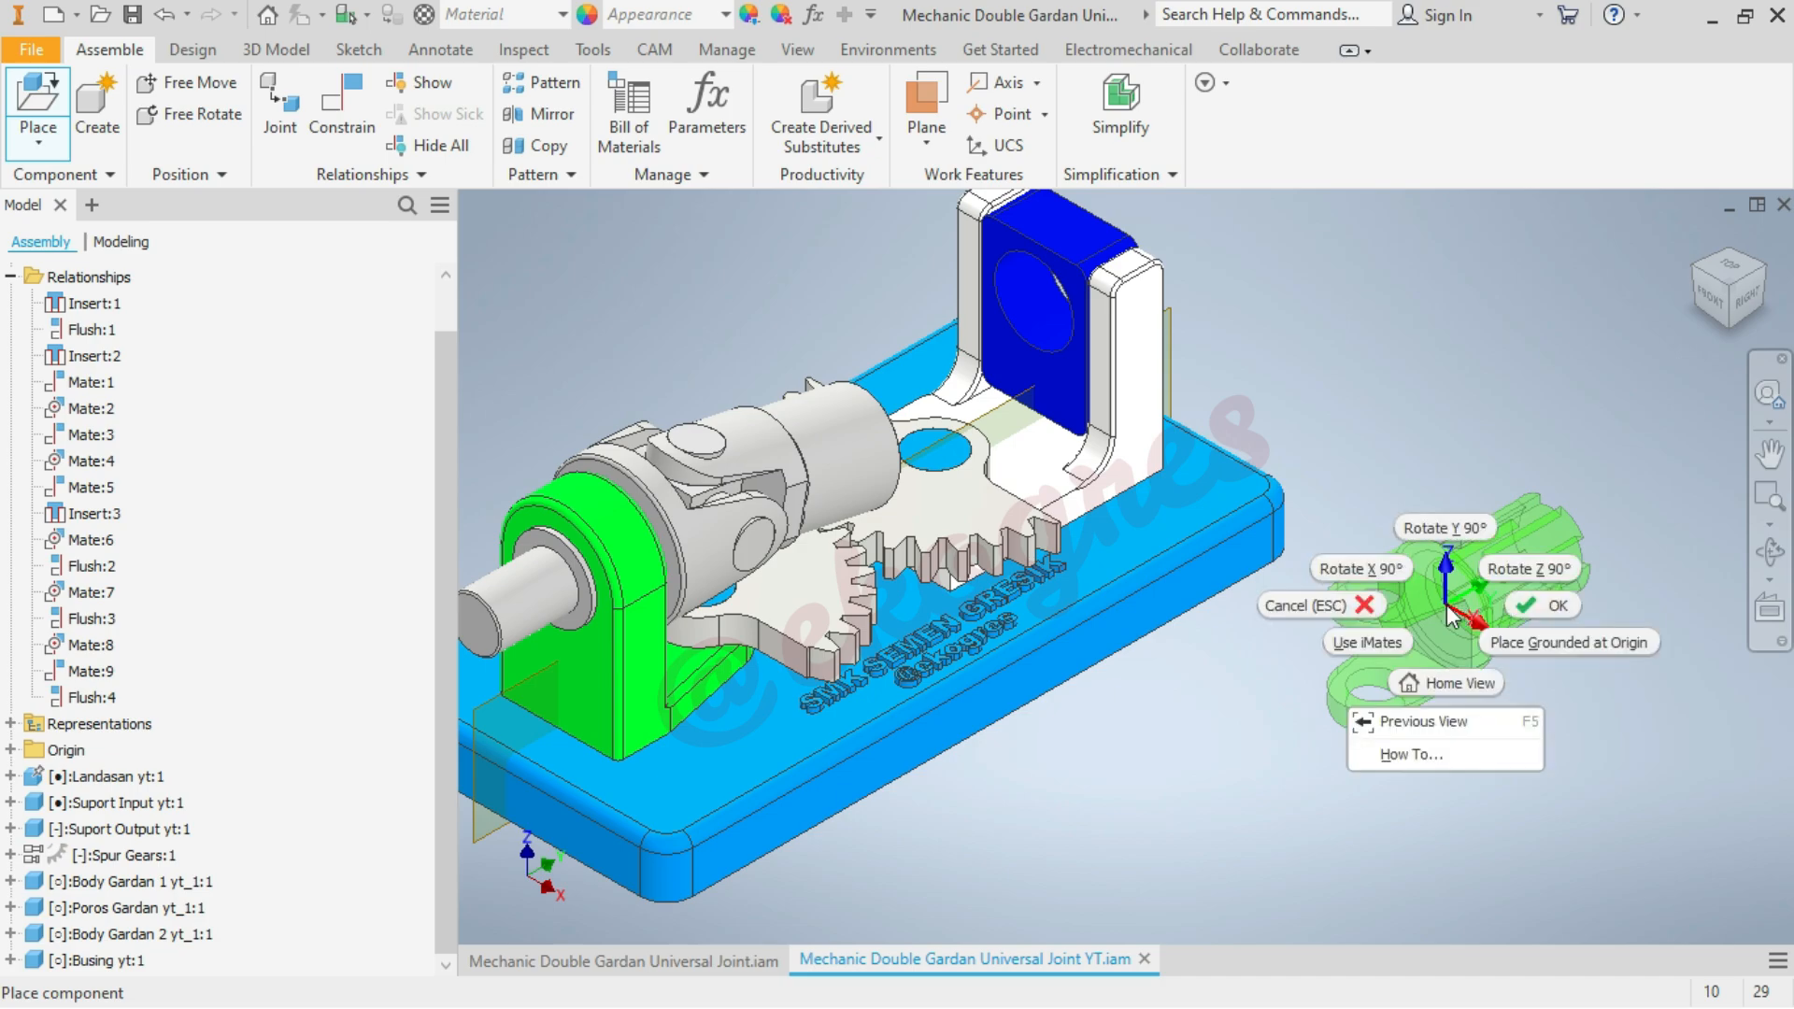
pyautogui.rightClick(1516, 568)
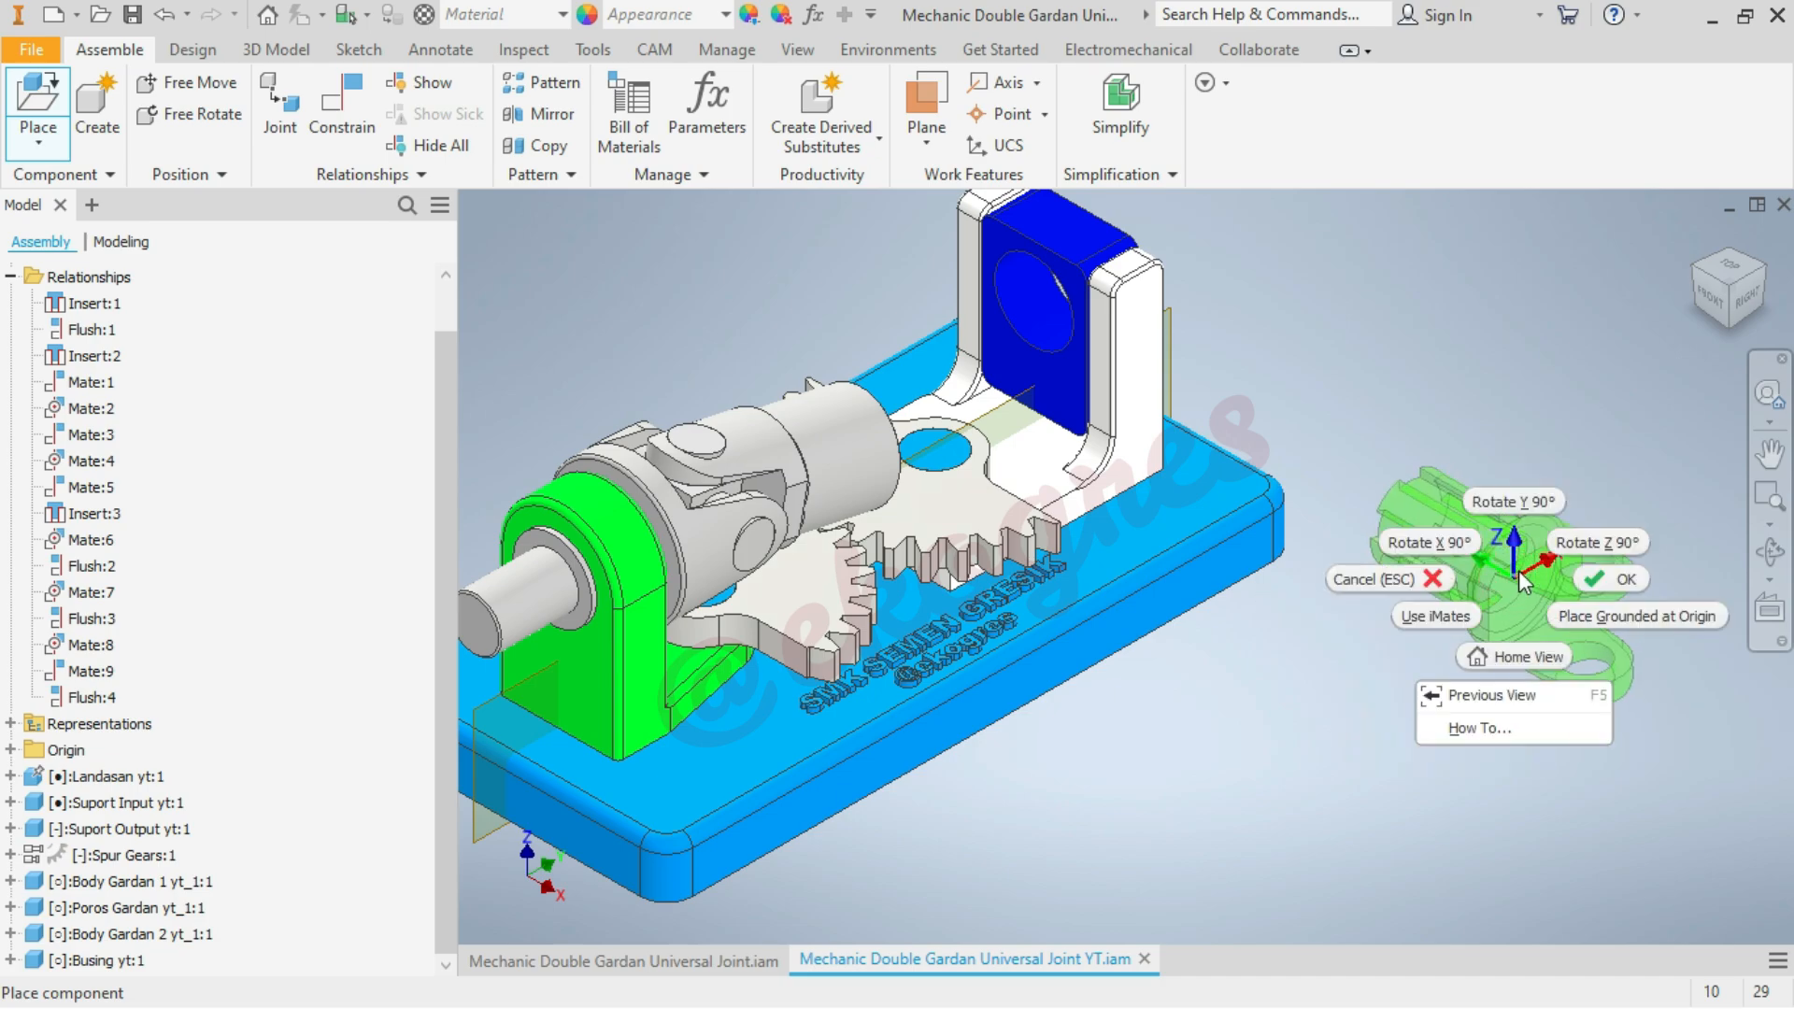
pyautogui.click(1567, 545)
pyautogui.click(1410, 640)
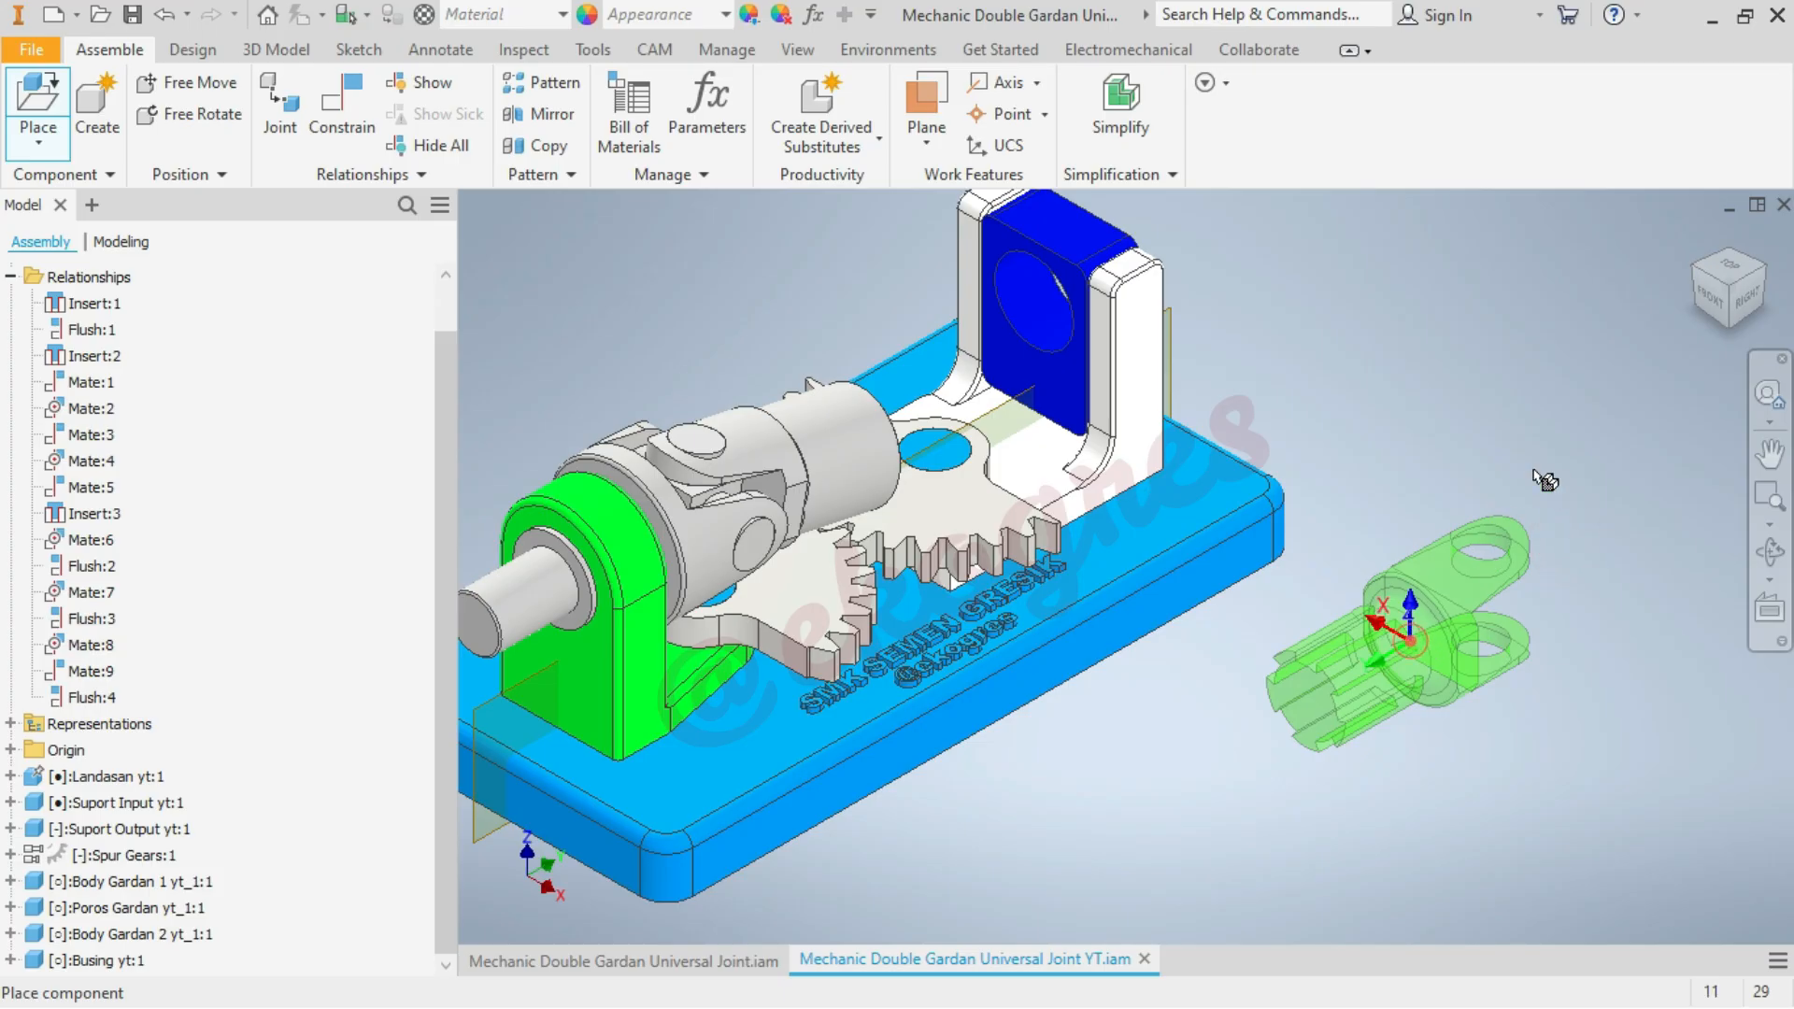
pyautogui.rightClick(1566, 280)
pyautogui.click(1632, 277)
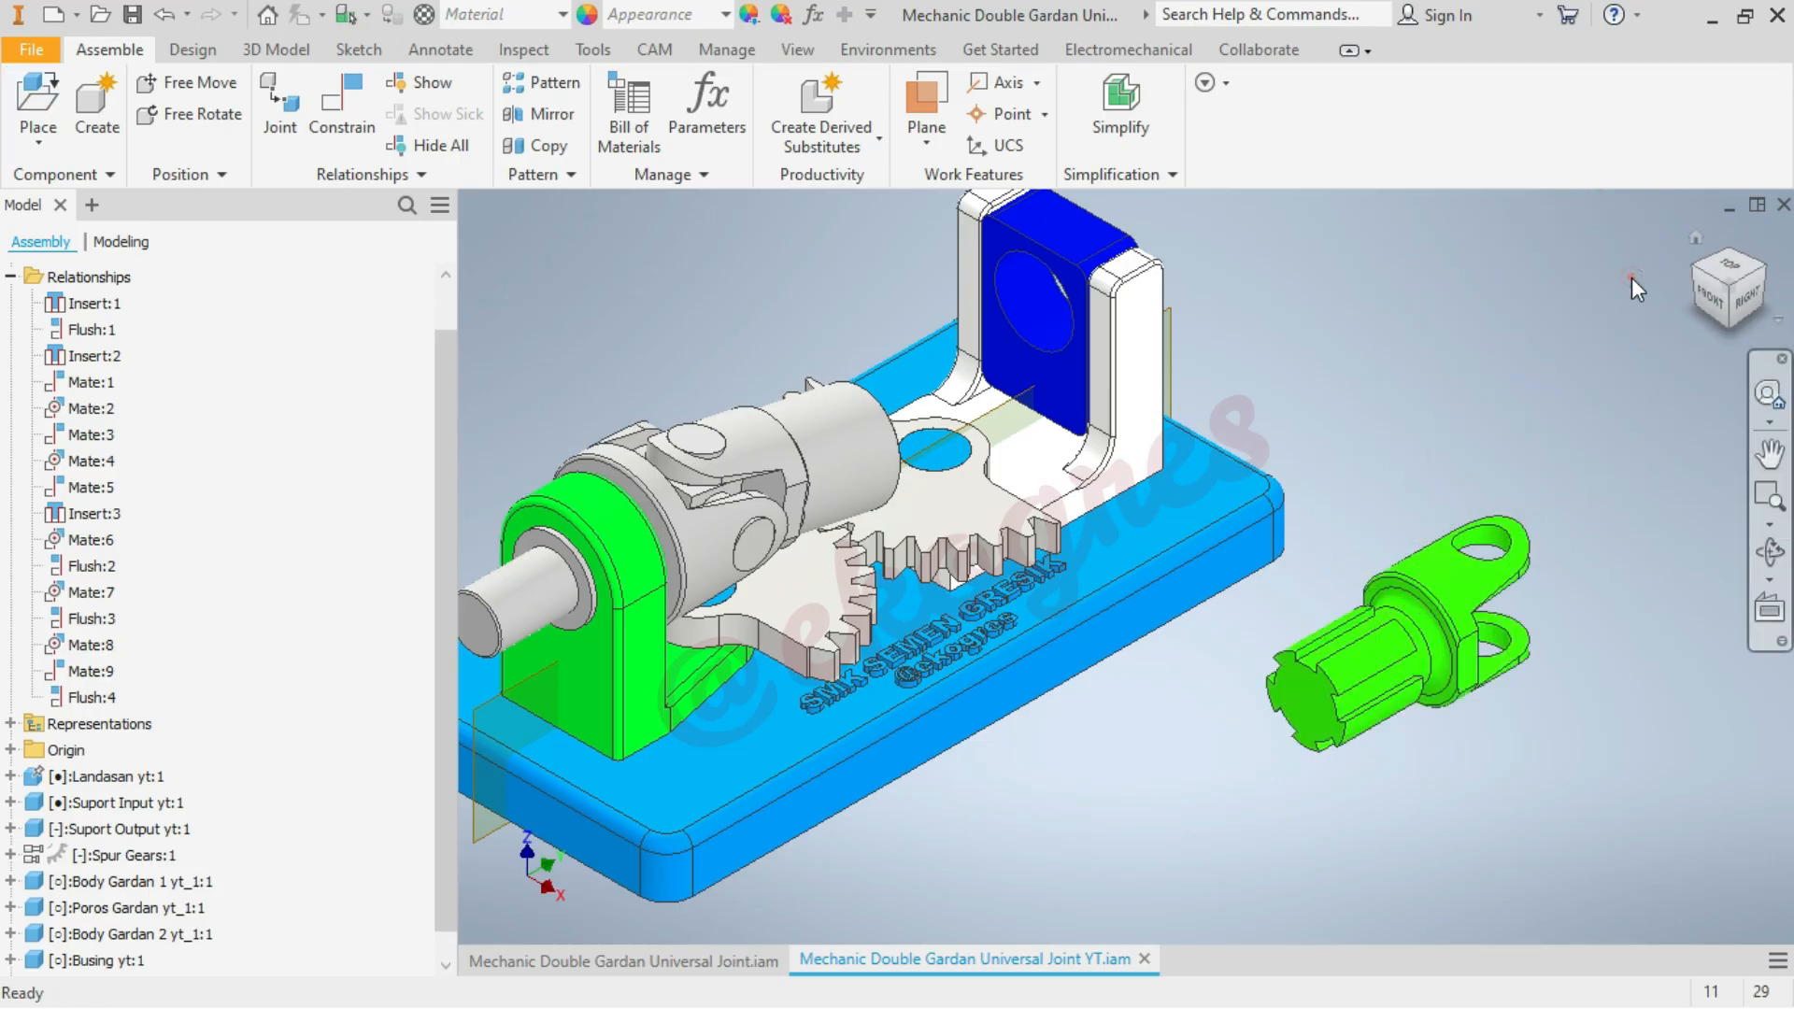
# Add a Mate constraint aligning the splined axis of Body Gardan 3 with the central axis of Body Gardan 2
pyautogui.scroll(-3, 1634, 397)
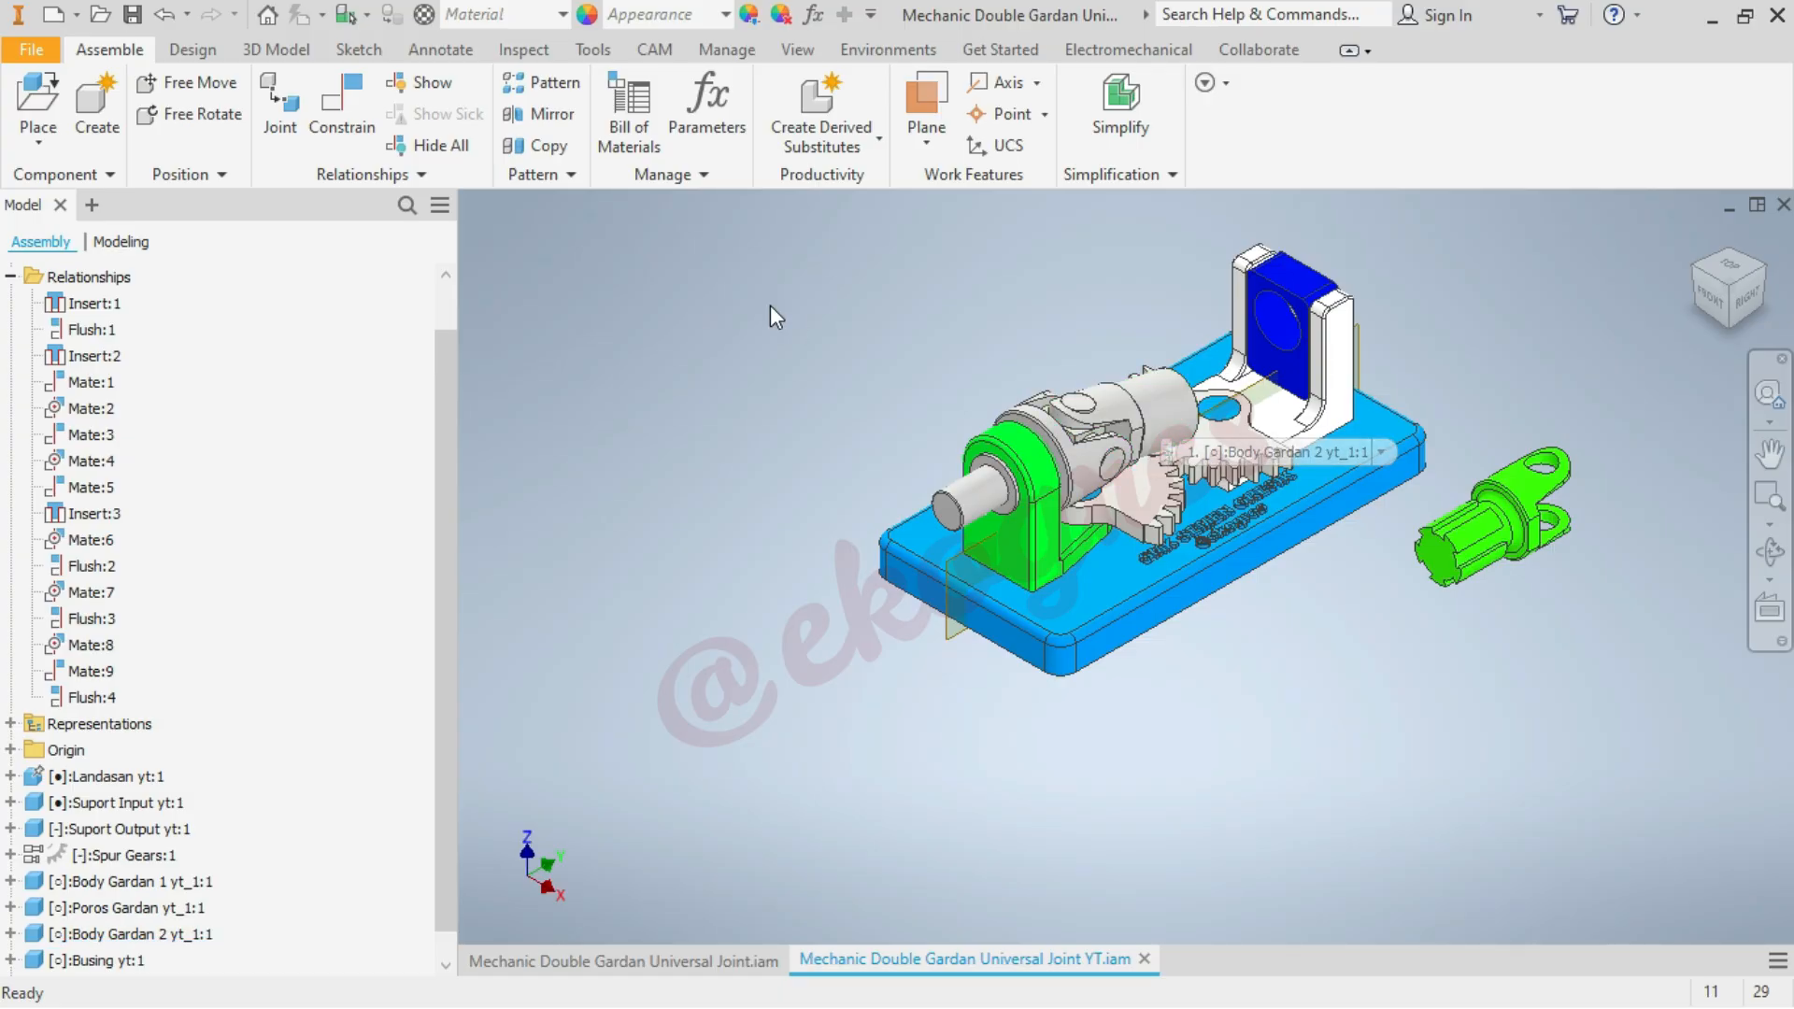
pyautogui.click(750, 319)
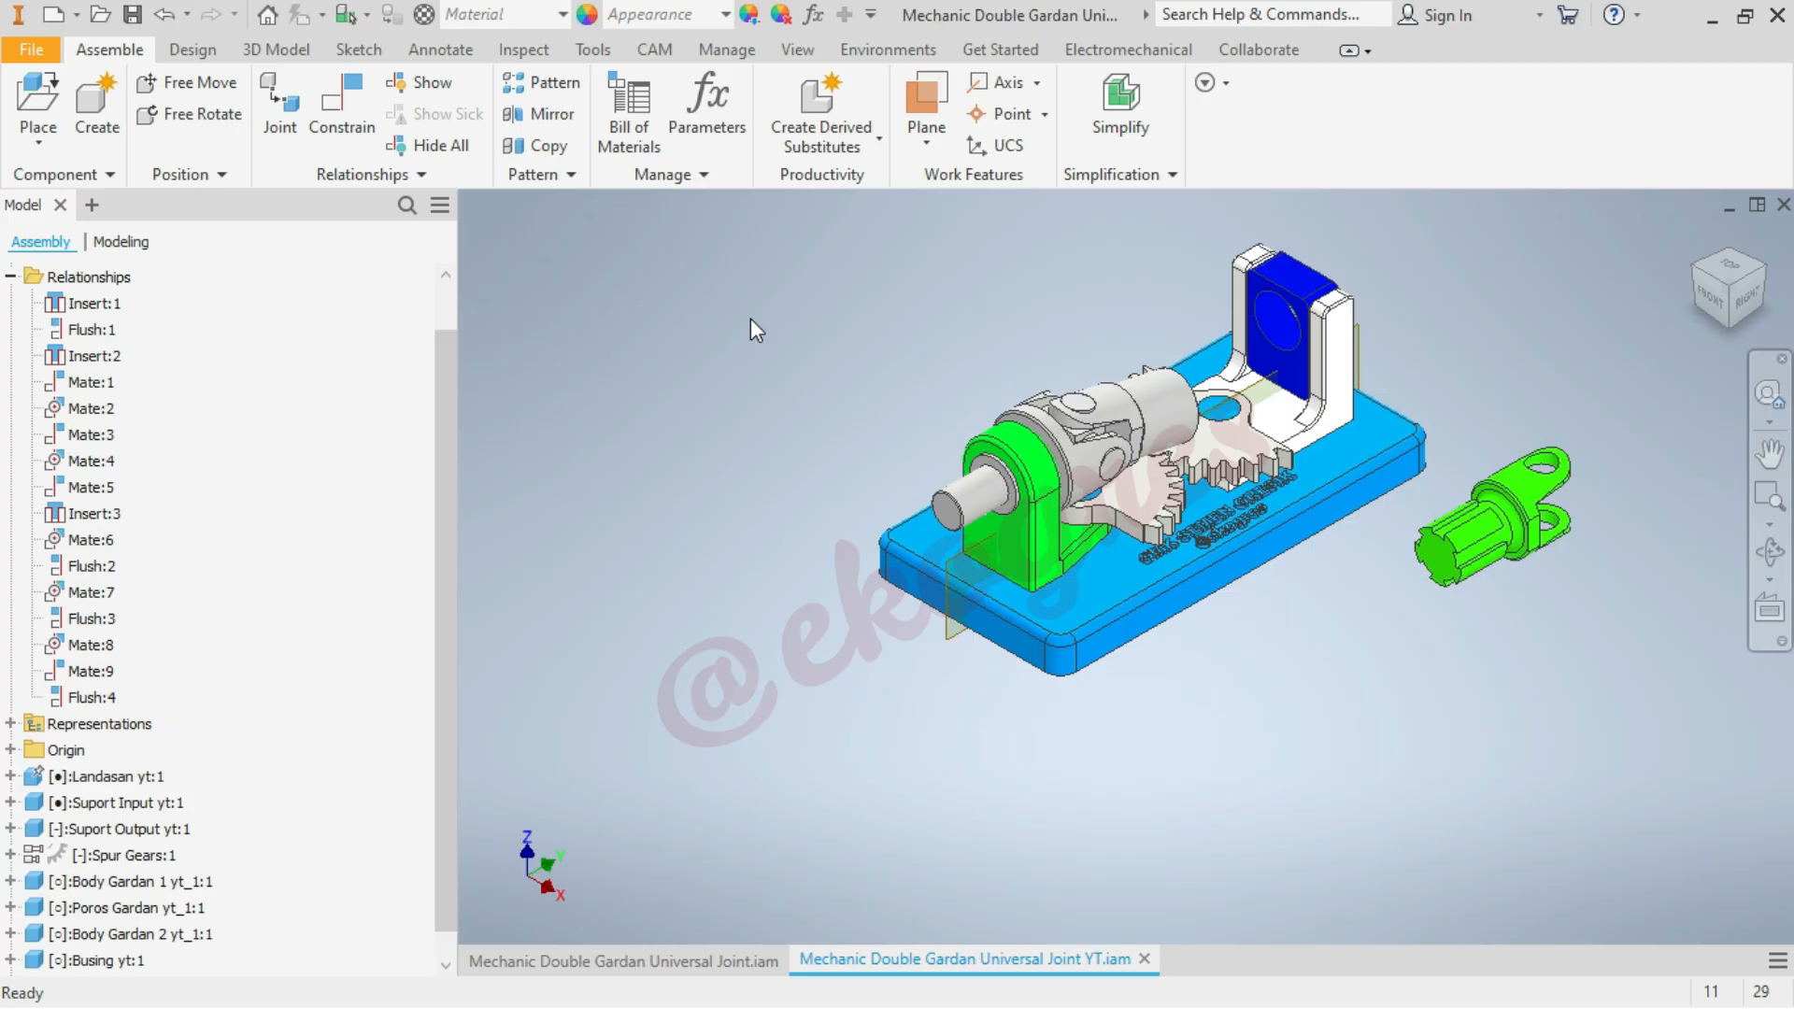
pyautogui.click(353, 142)
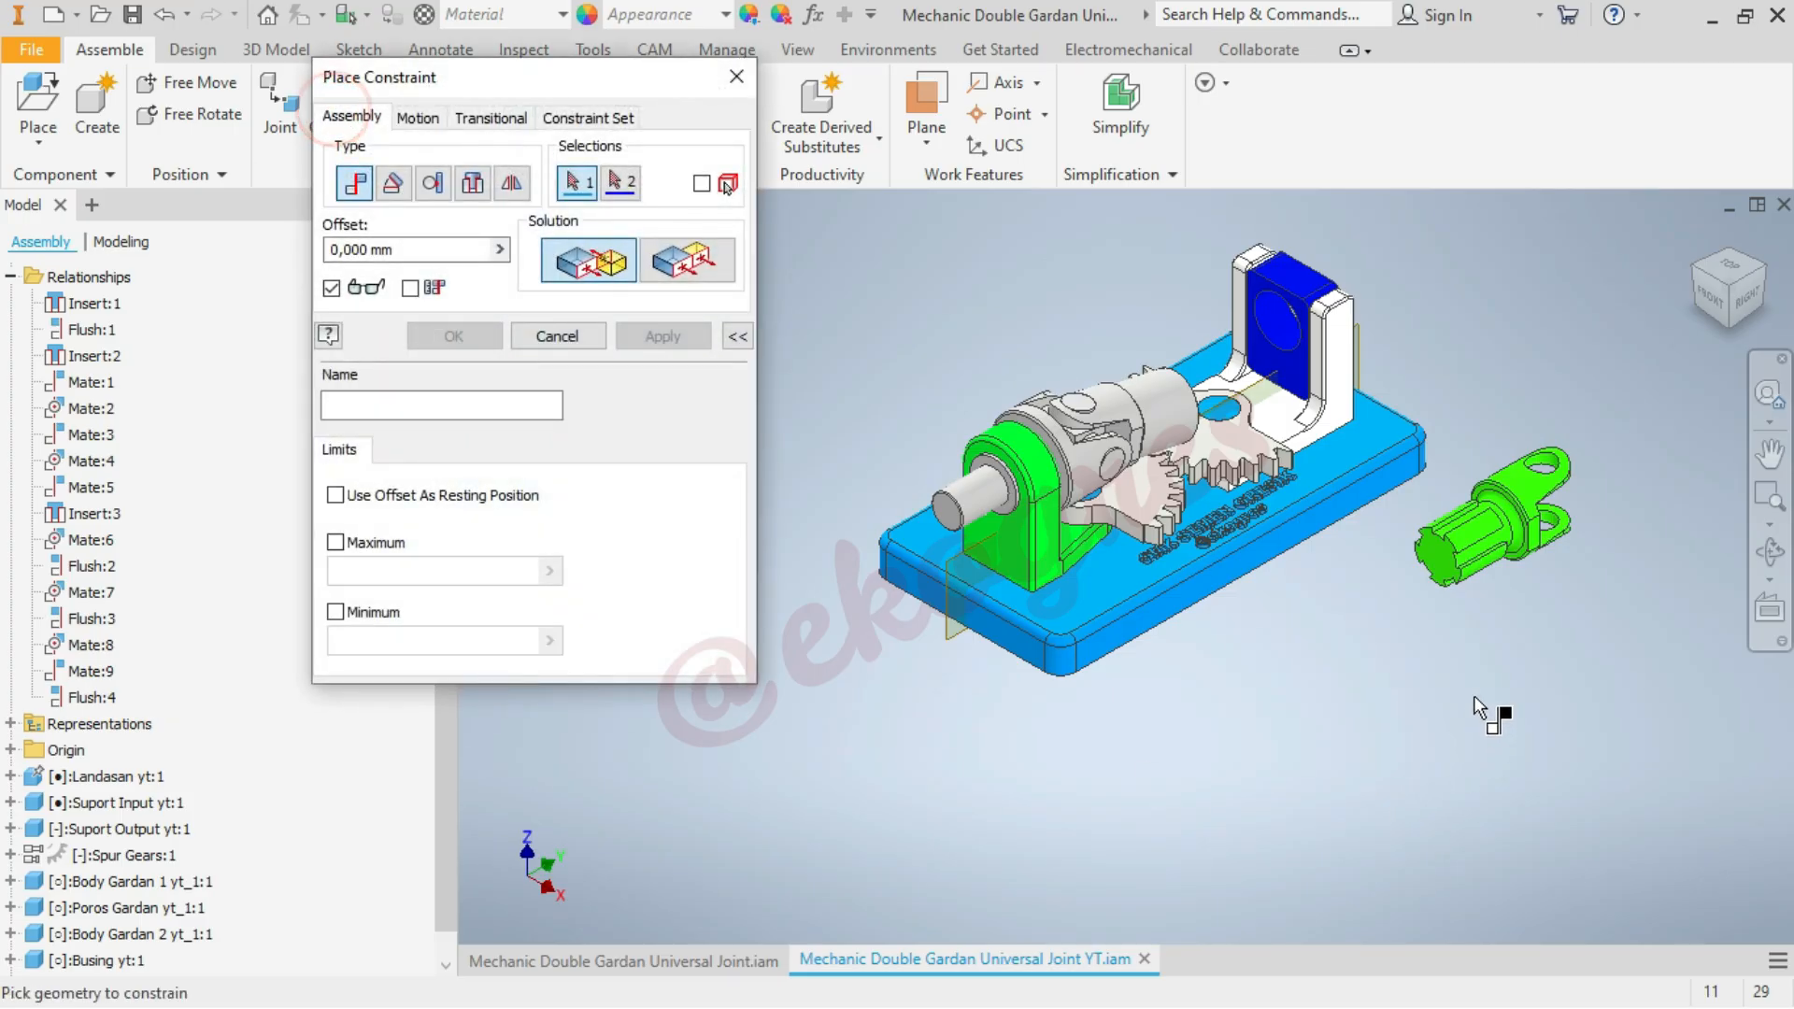
pyautogui.scroll(-2, 1494, 620)
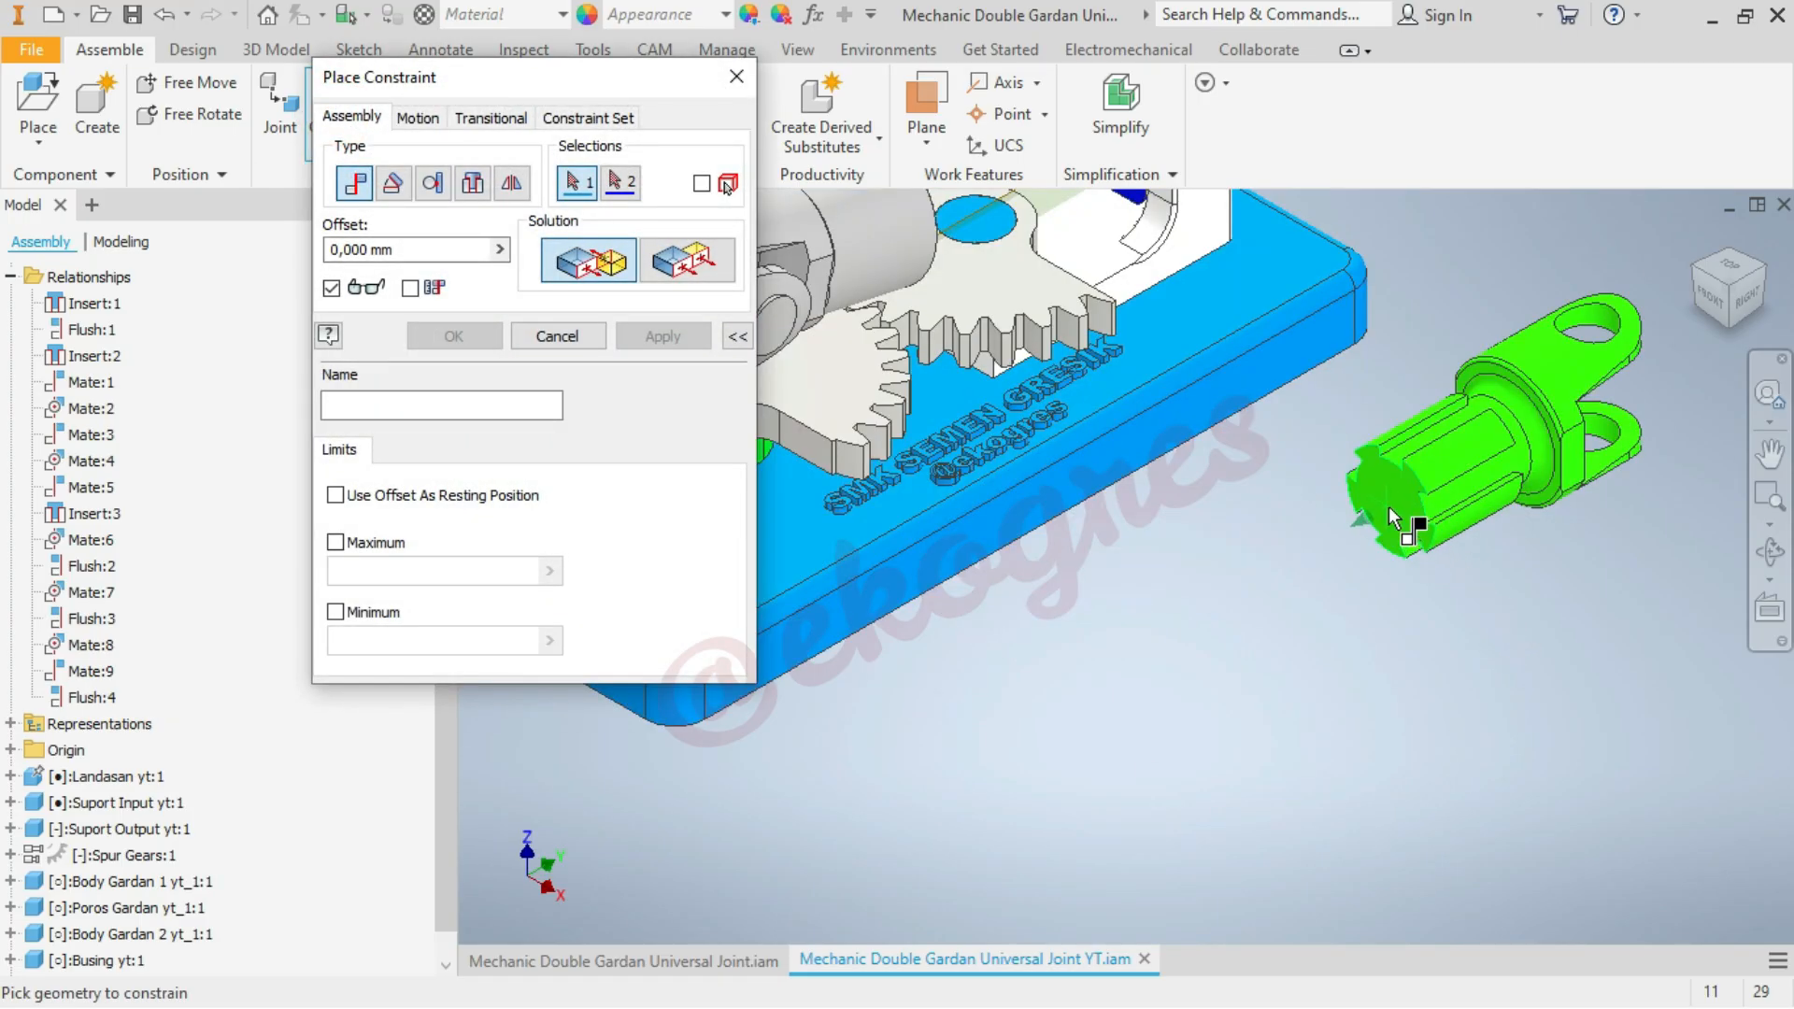
pyautogui.scroll(-2, 1465, 613)
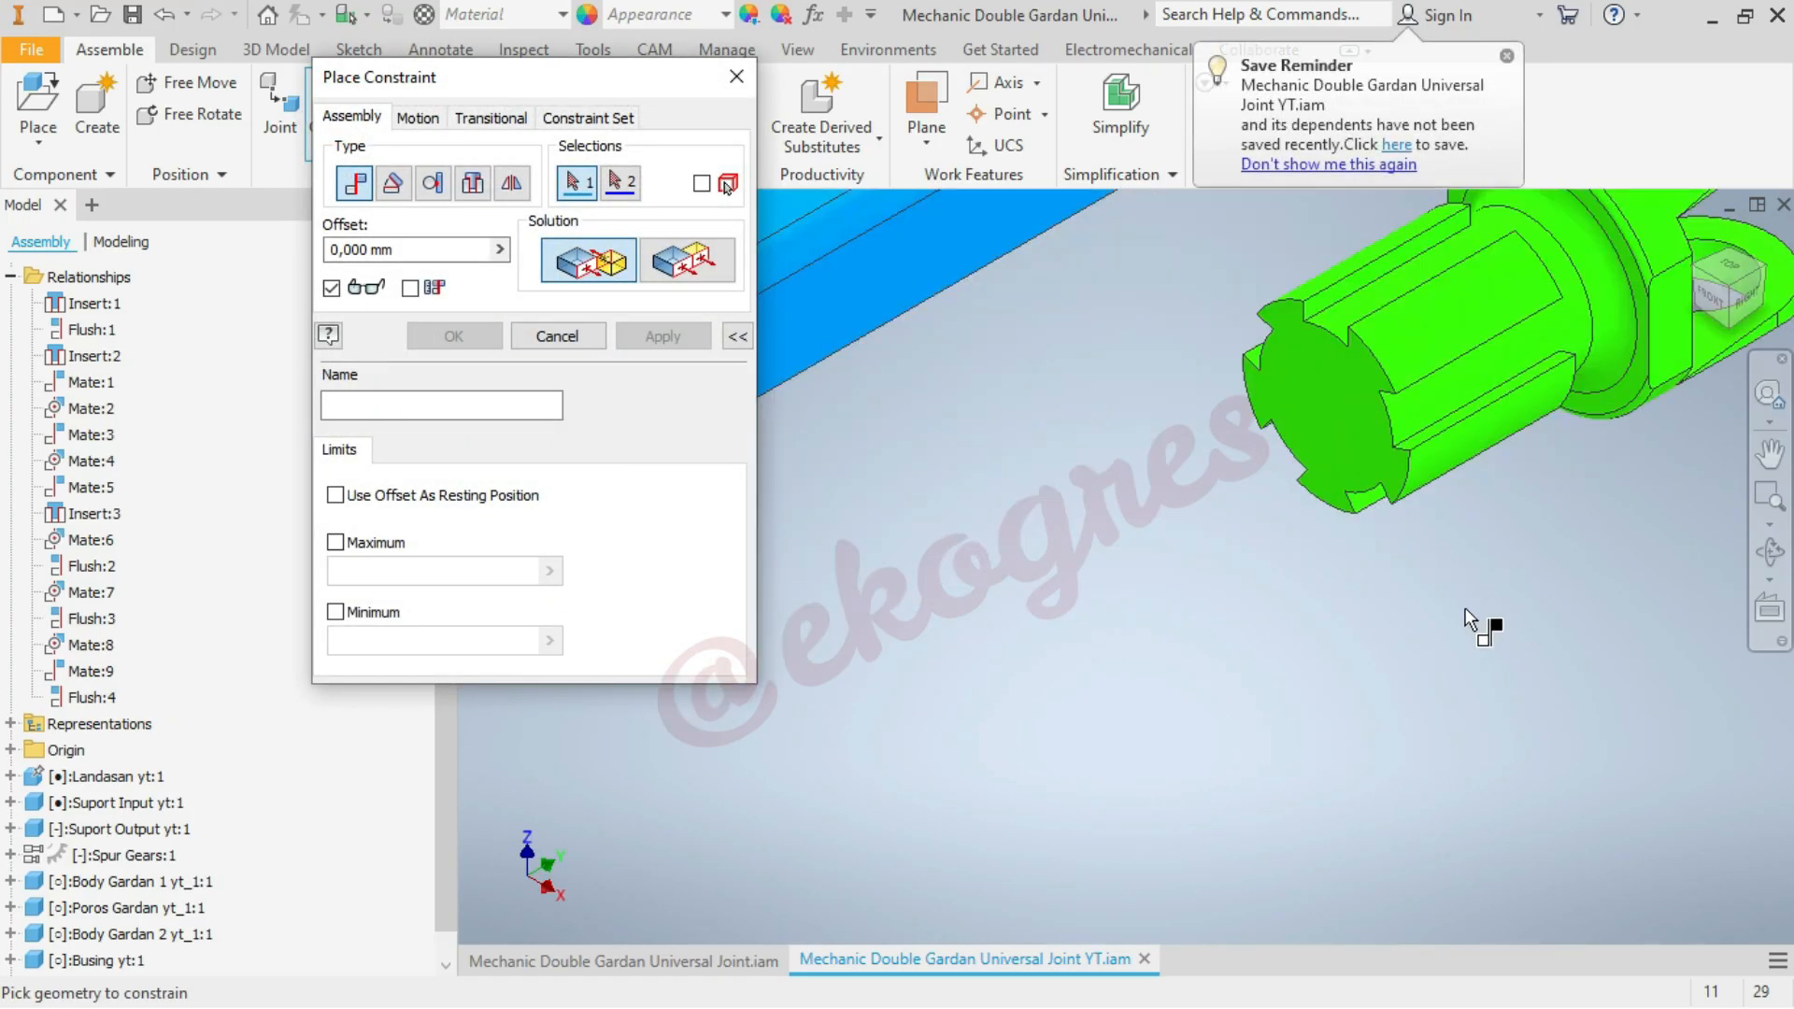
pyautogui.click(1572, 327)
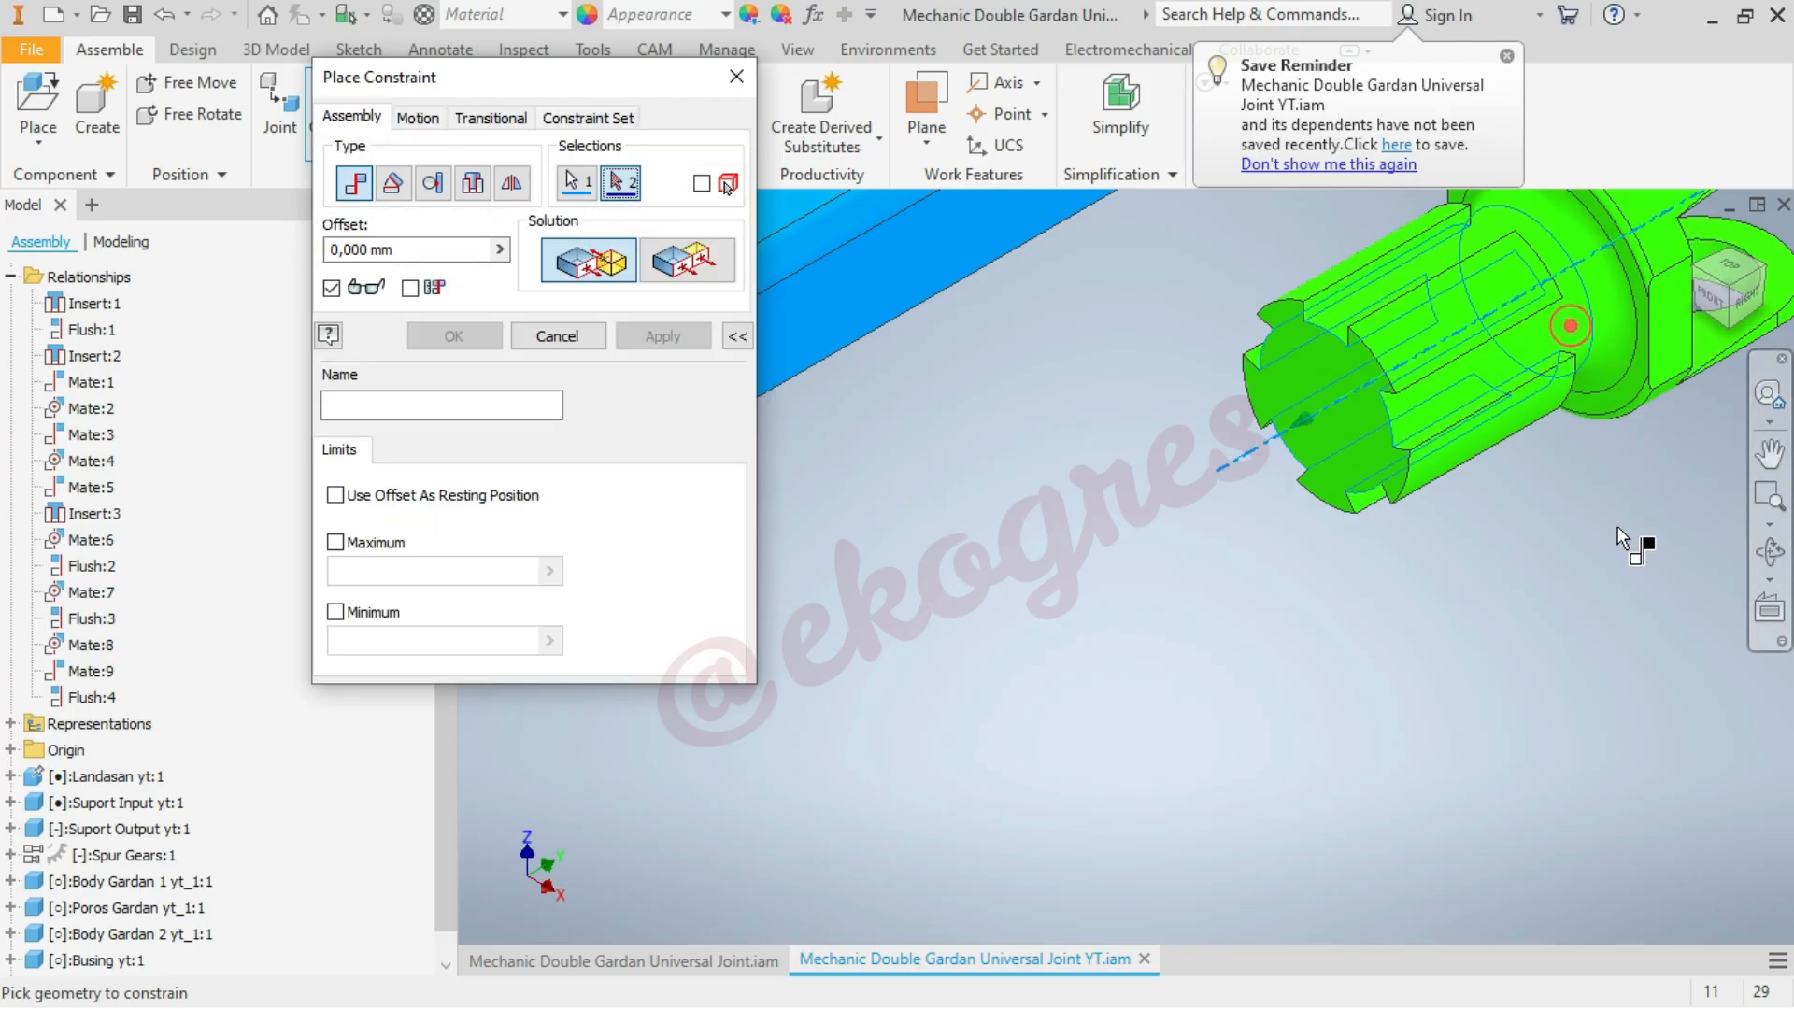
pyautogui.scroll(4, 1660, 647)
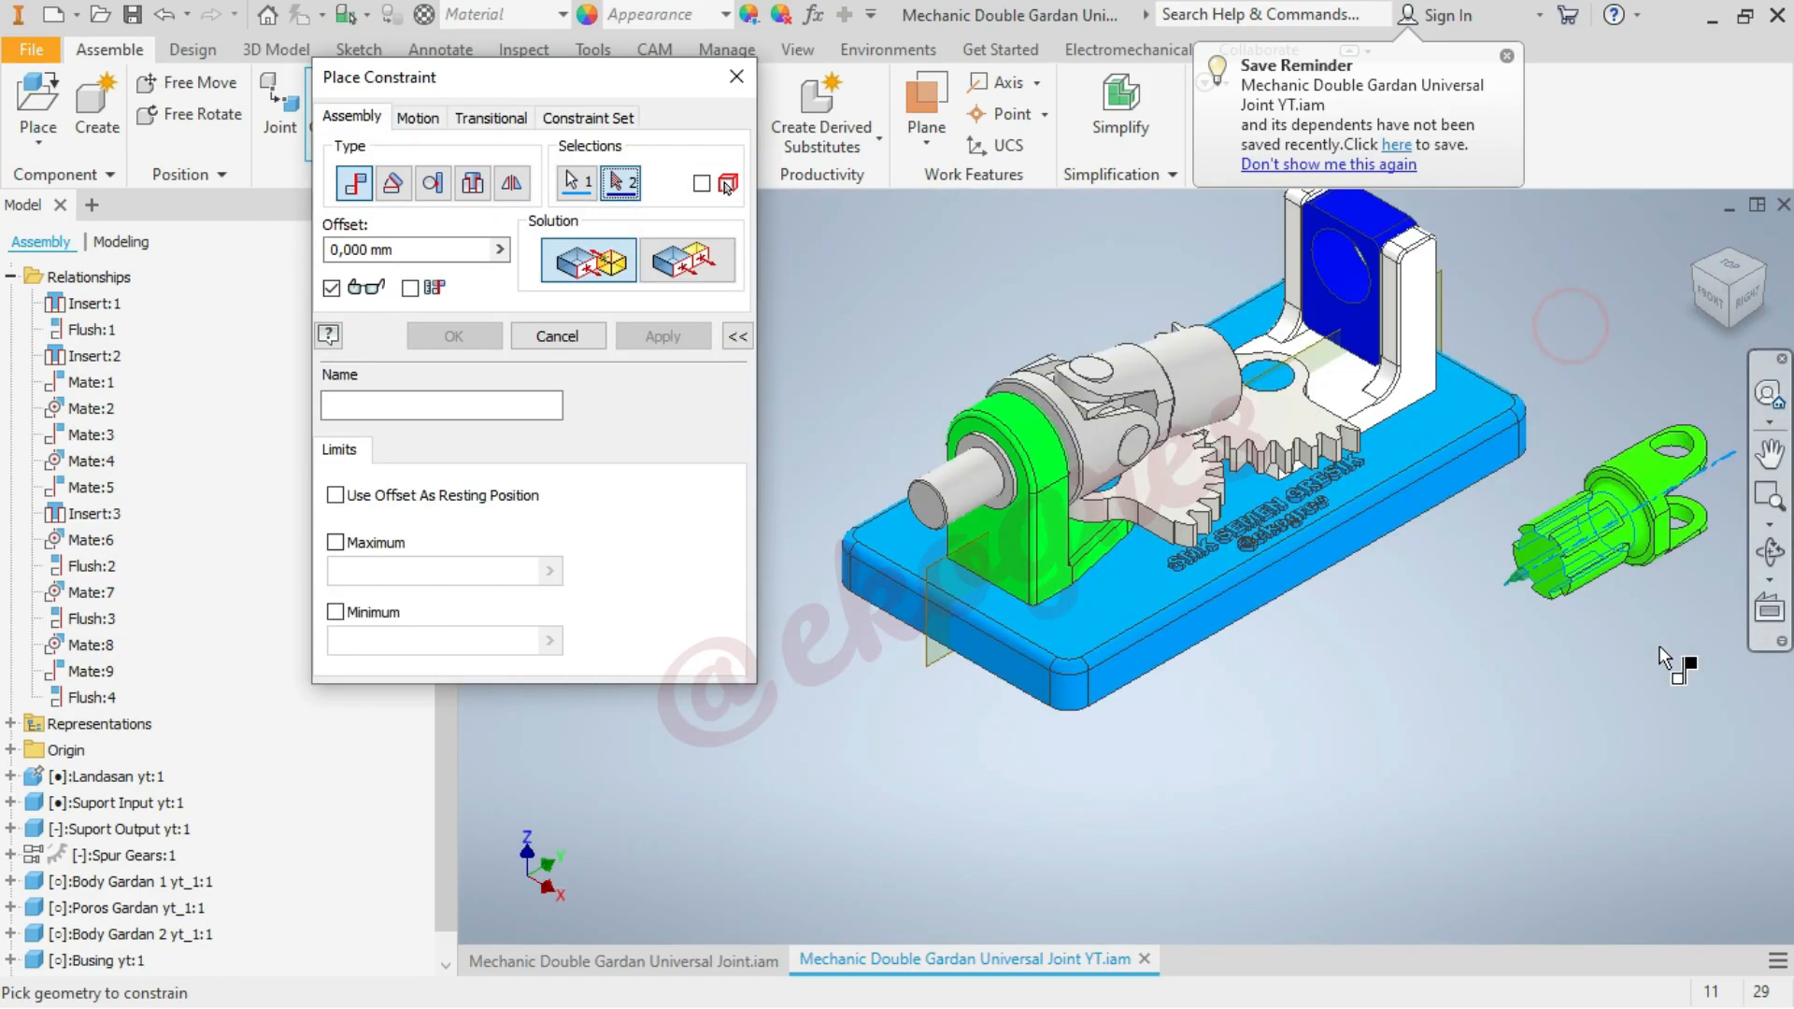
pyautogui.click(1217, 397)
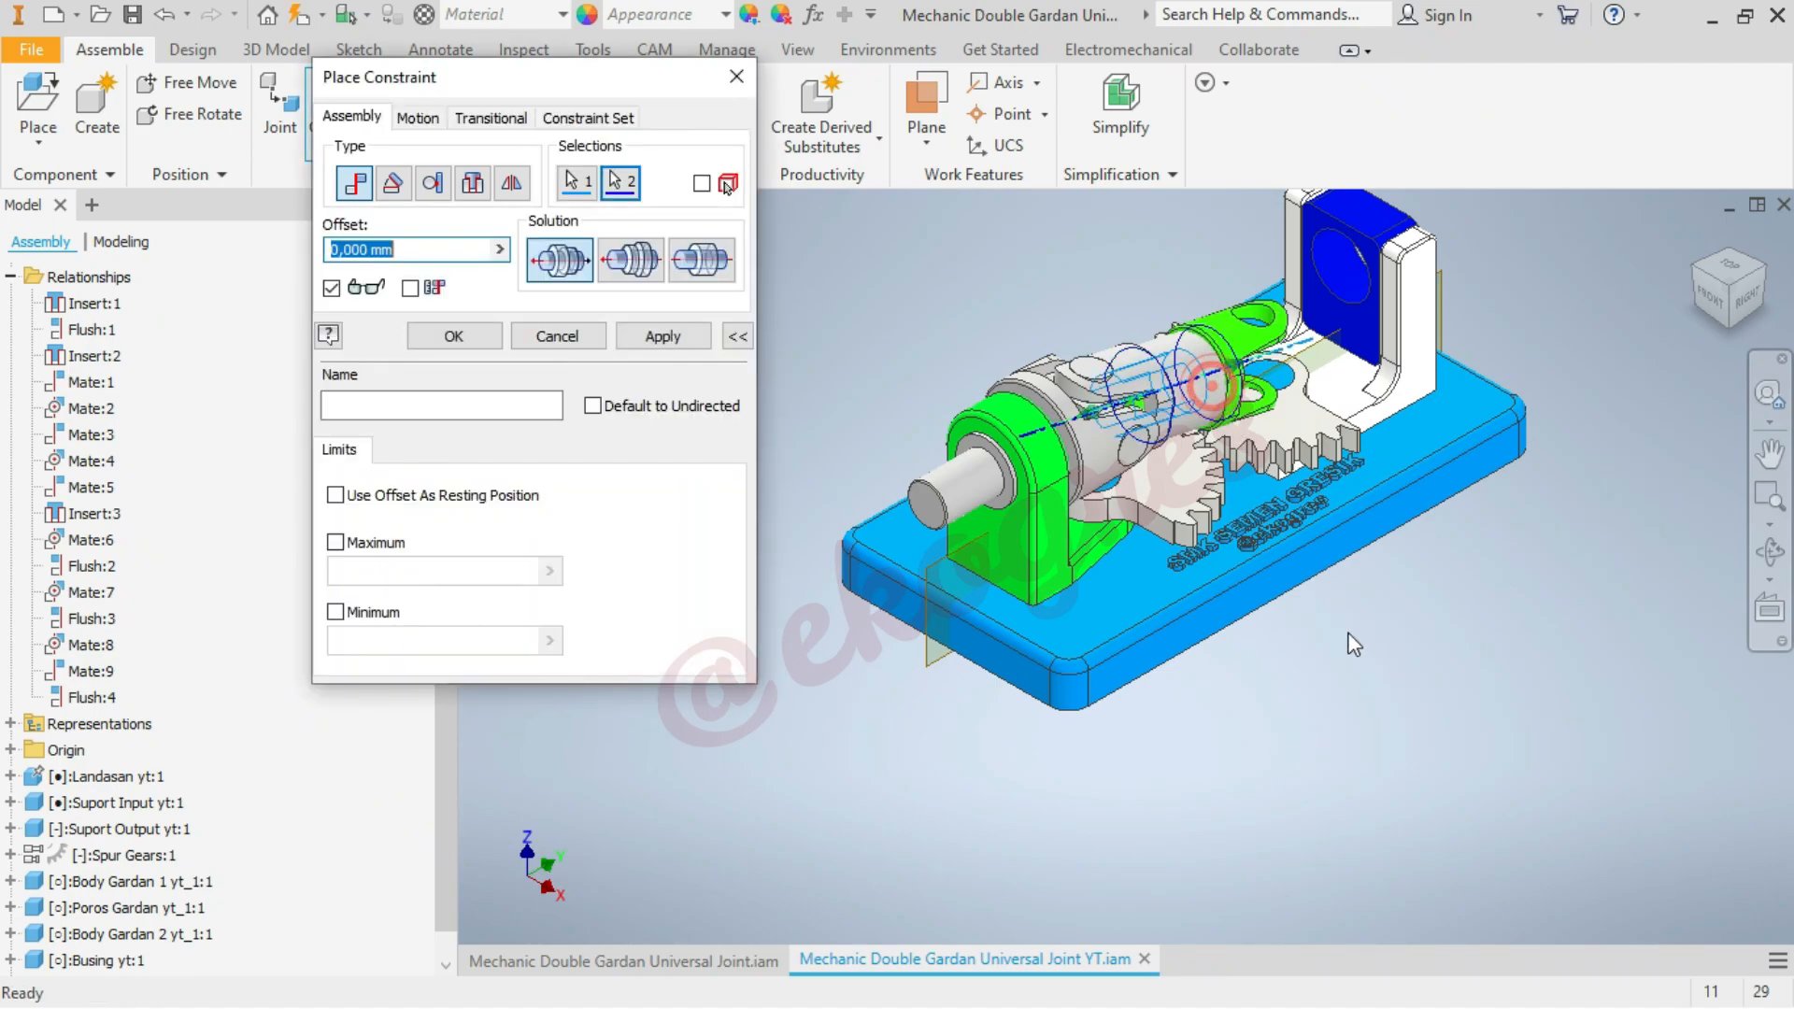
pyautogui.click(496, 338)
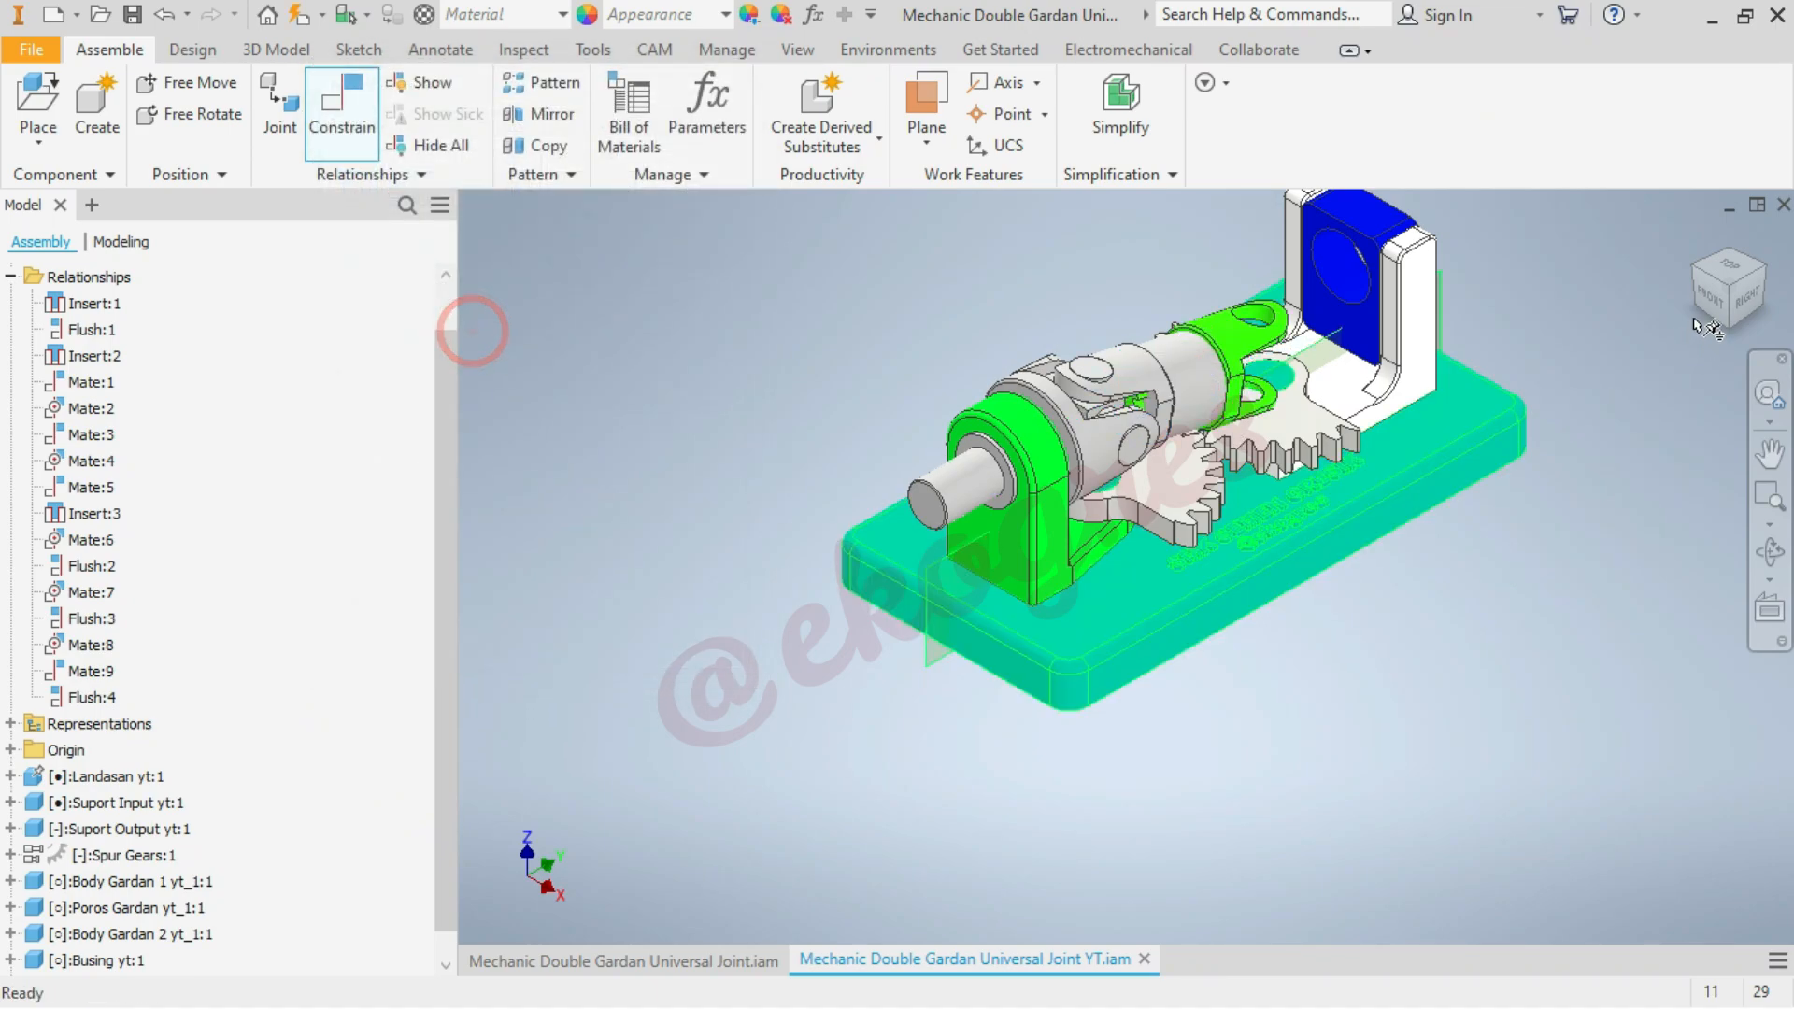
# Slide Body Gardan 3 slightly along the shared shaft axis toward the output support
pyautogui.click(1703, 273)
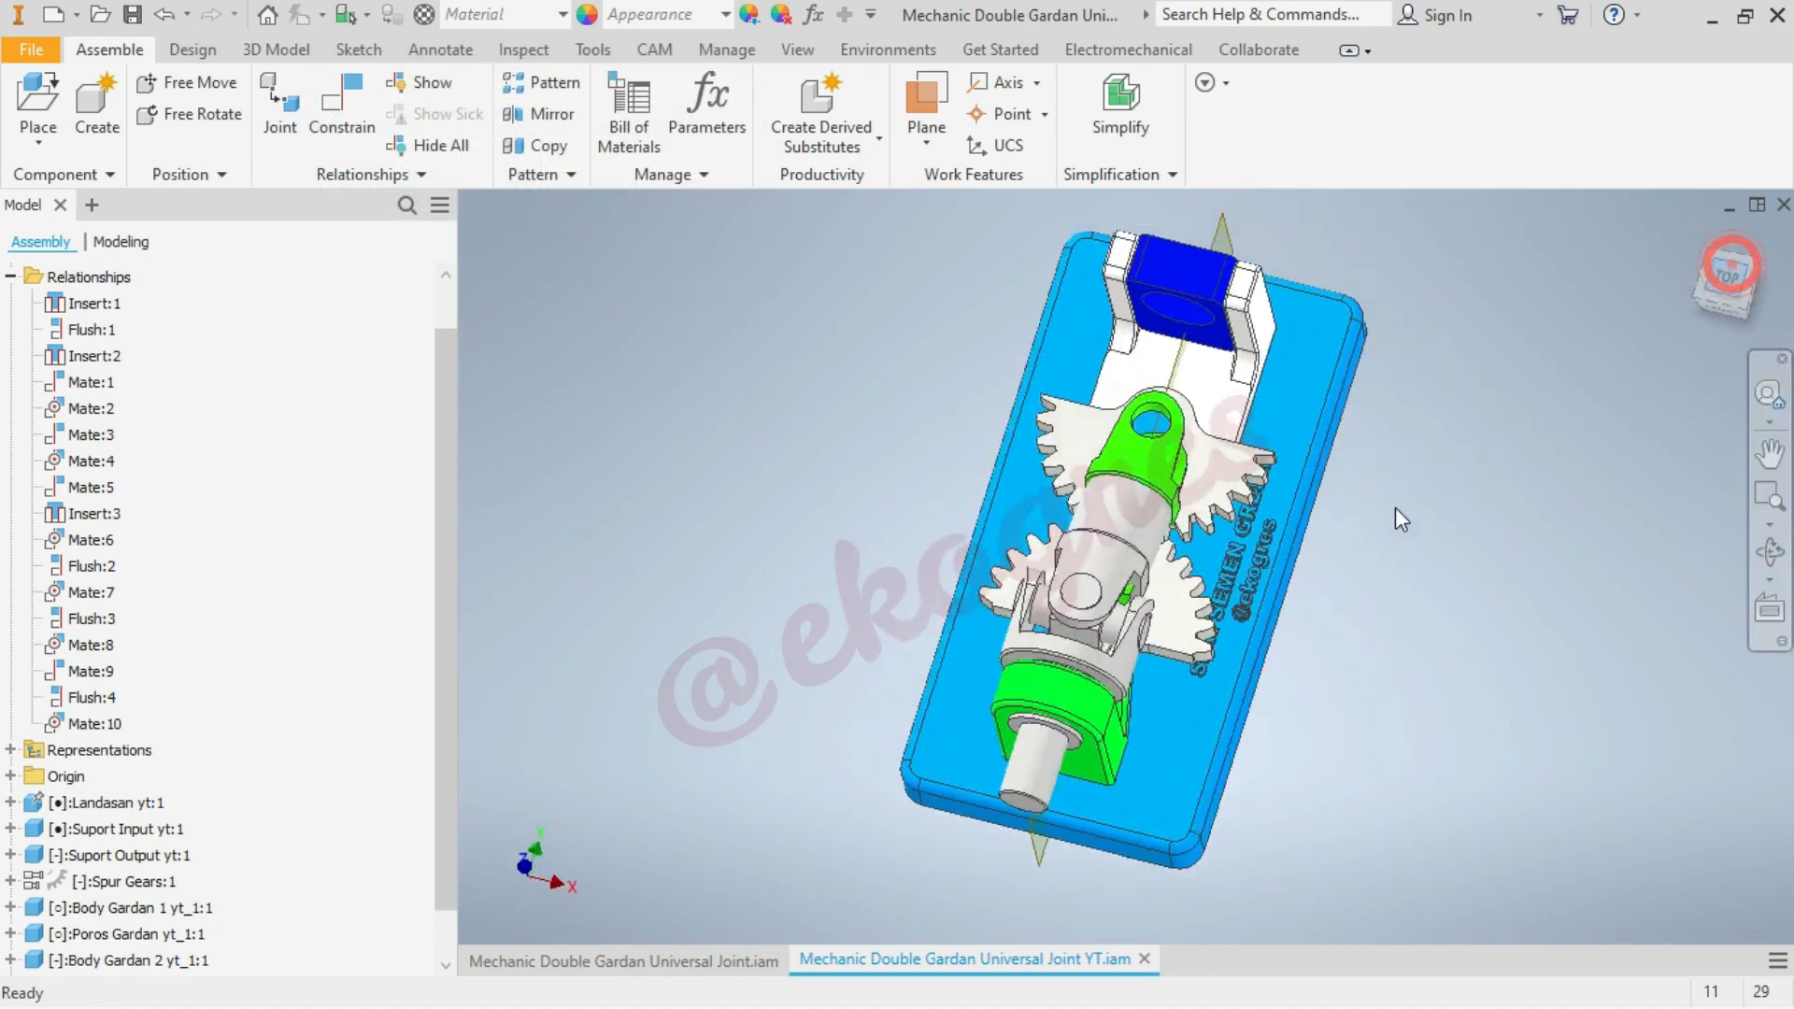
pyautogui.moveTo(1157, 525)
pyautogui.mouseDown()
pyautogui.moveTo(1160, 477)
pyautogui.moveTo(1155, 504)
pyautogui.mouseUp()
pyautogui.click(1553, 415)
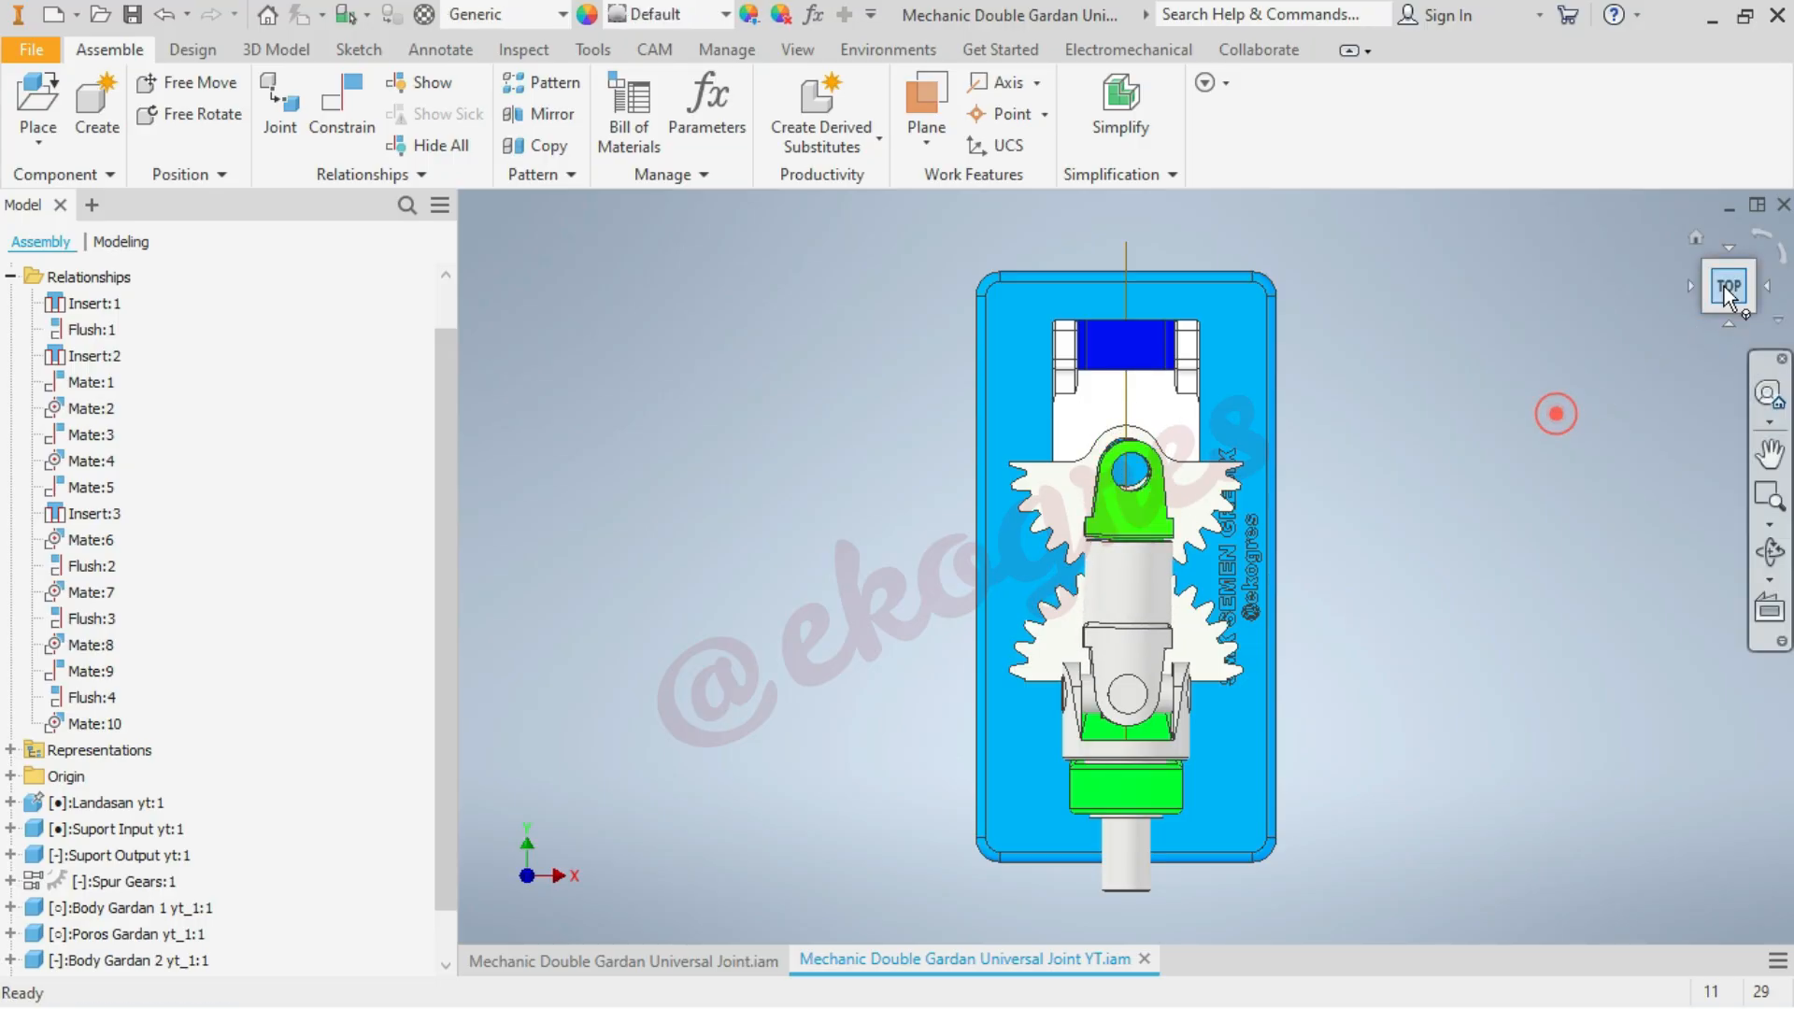
pyautogui.click(1696, 240)
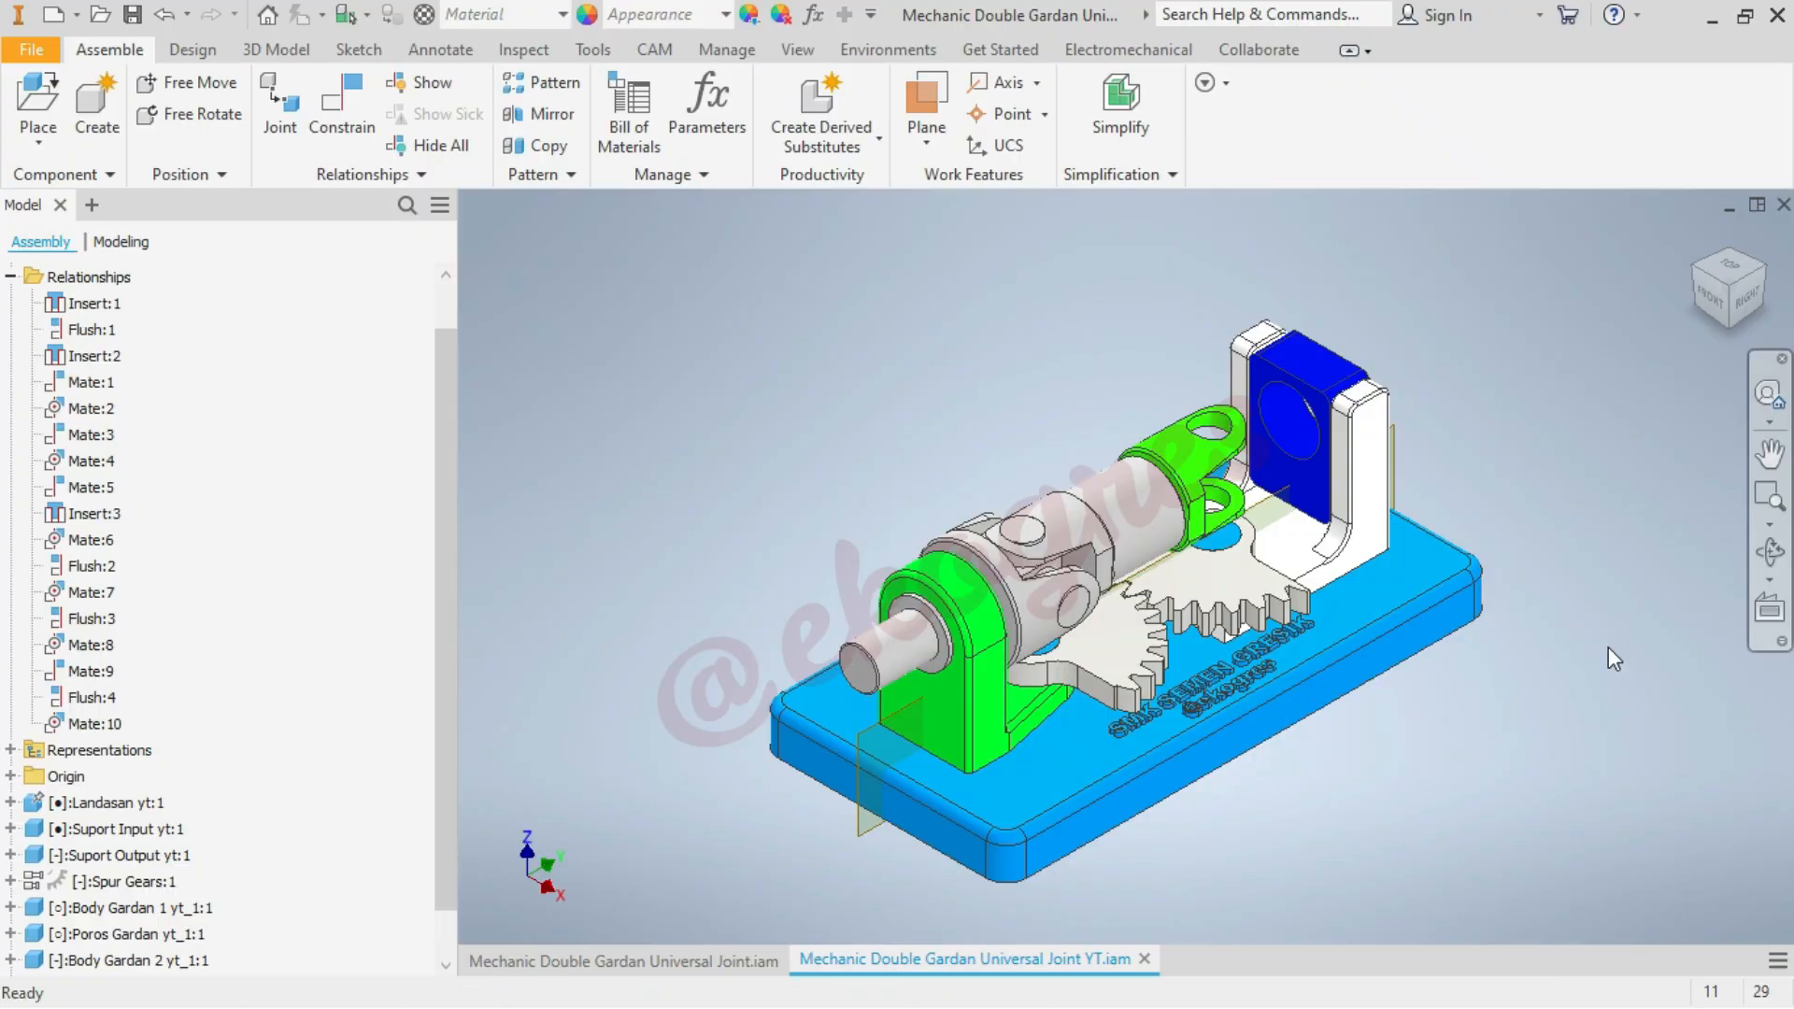
# Load Body Gardan 1 yt_1.ipt for placement as the output-side yoke
pyautogui.click(1284, 435)
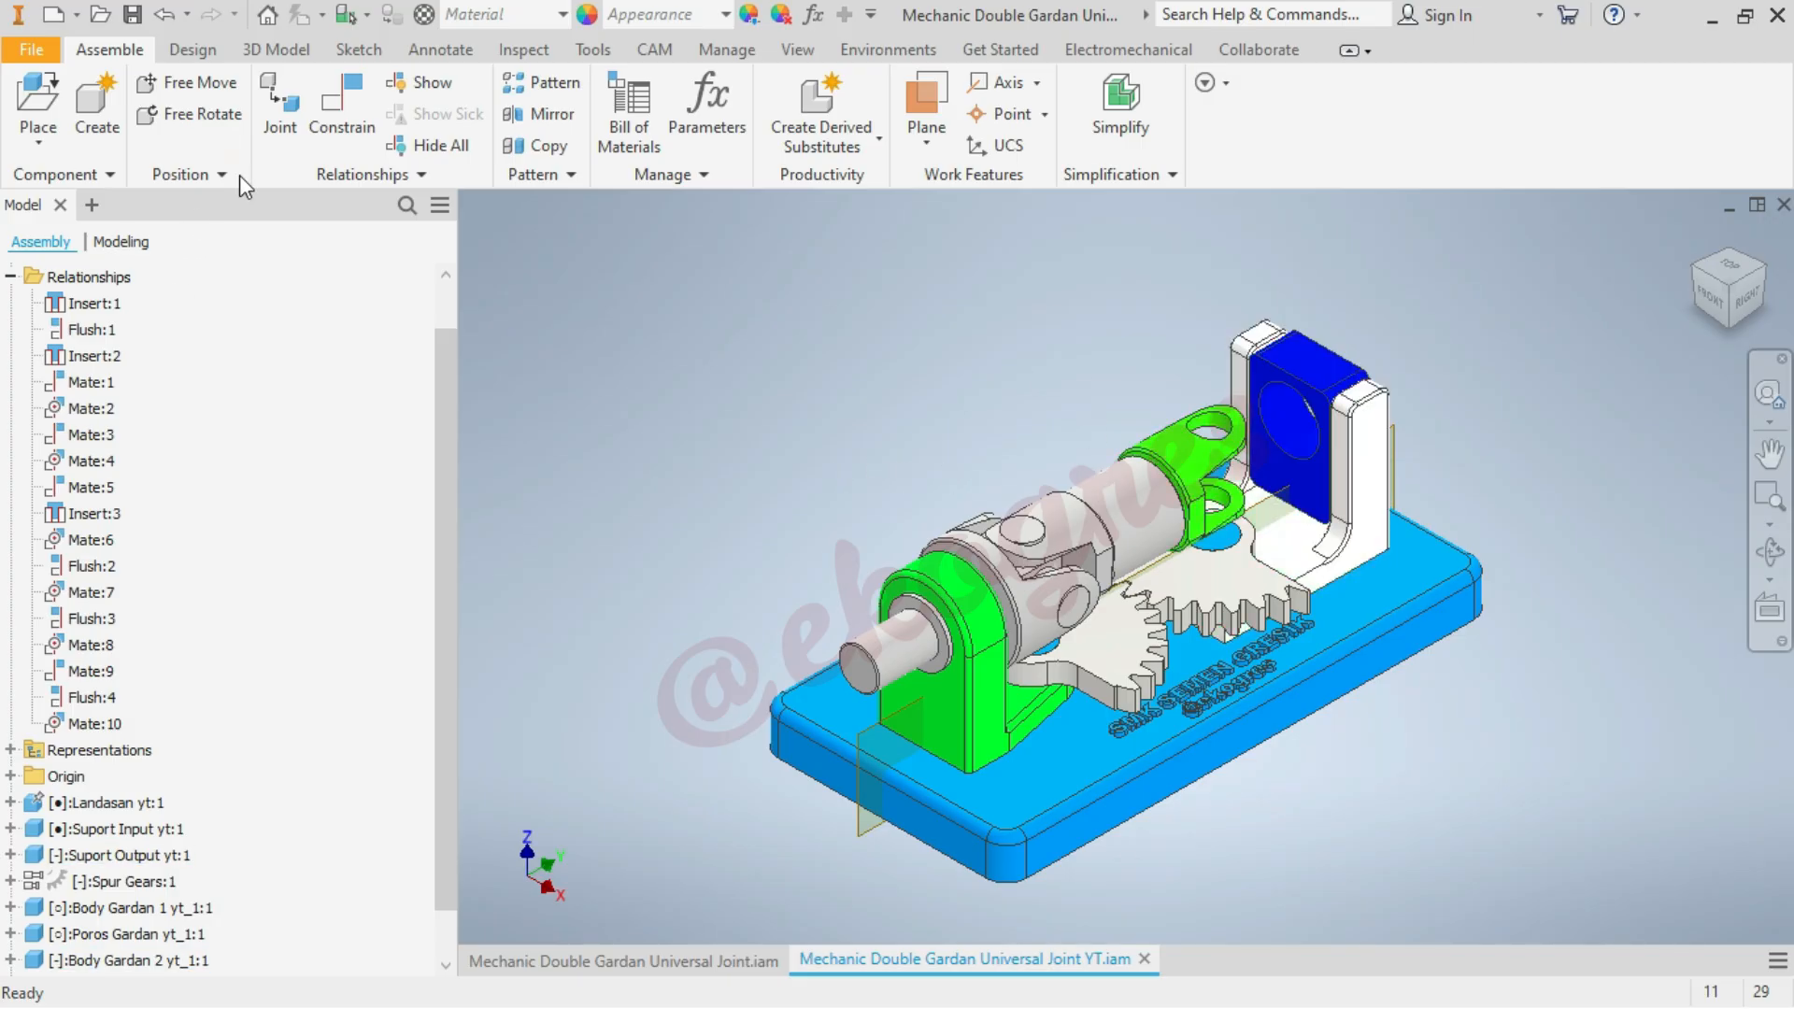
pyautogui.click(43, 96)
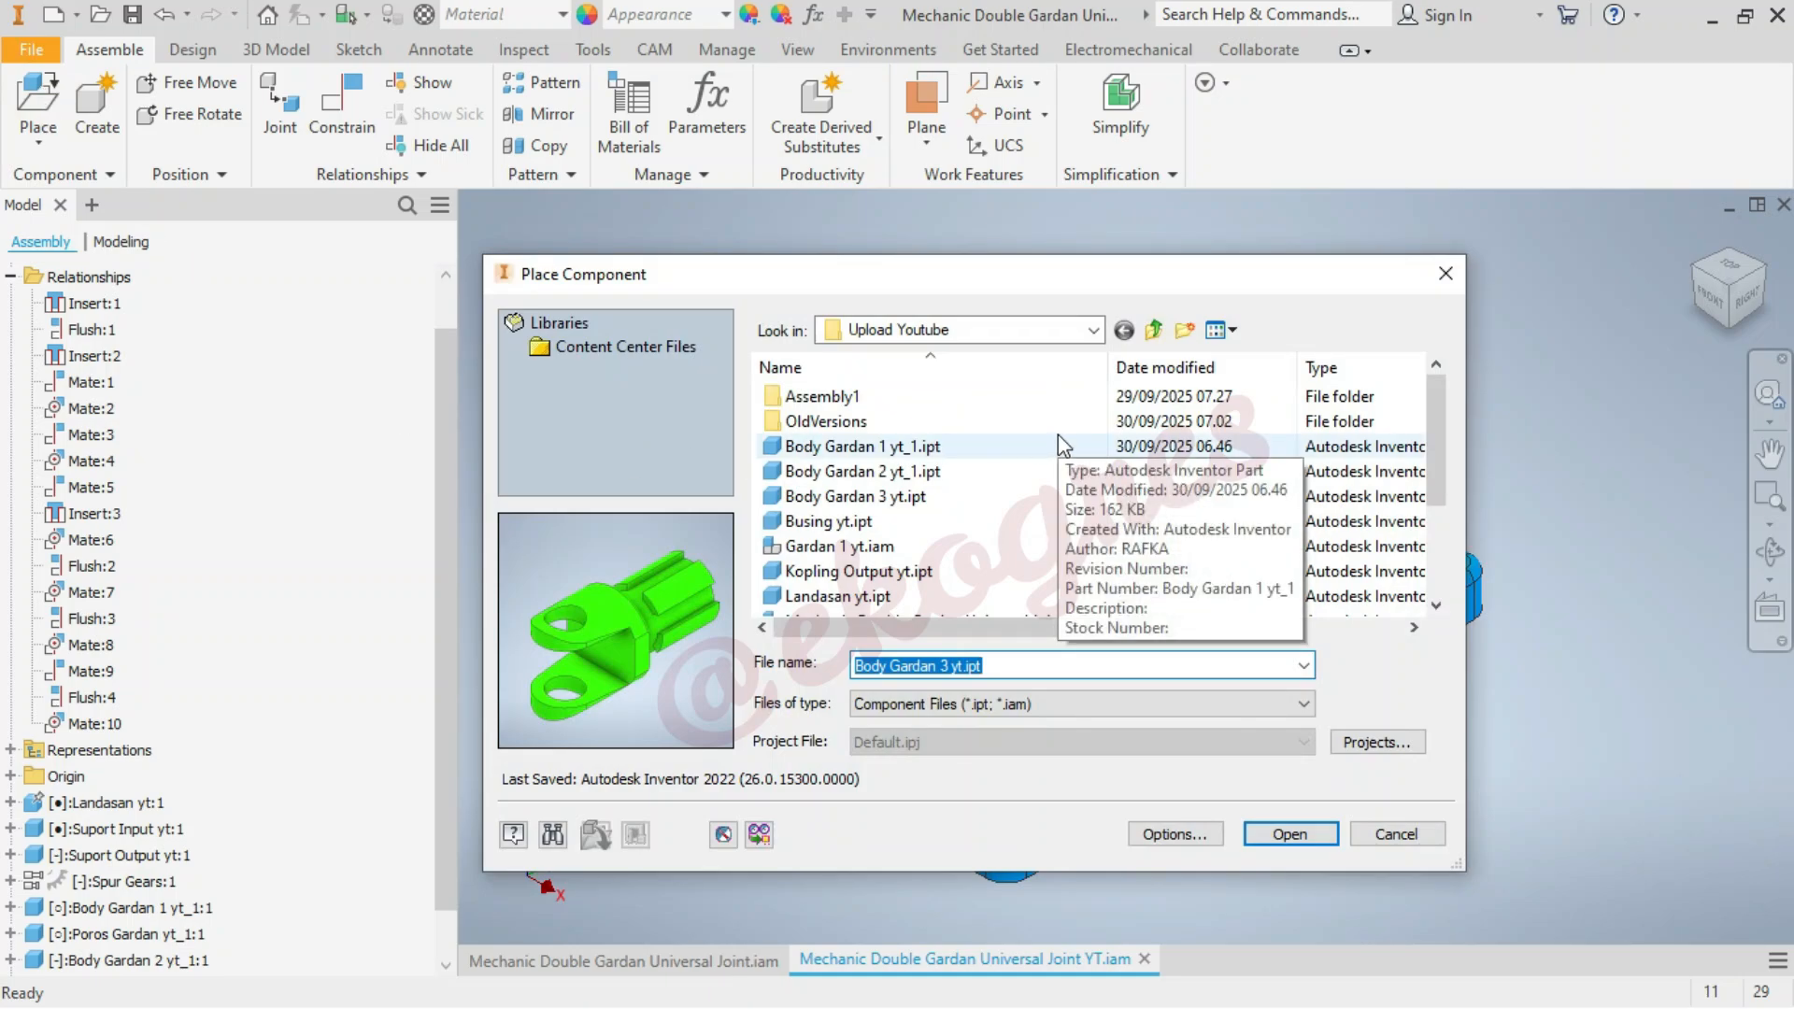
pyautogui.click(989, 447)
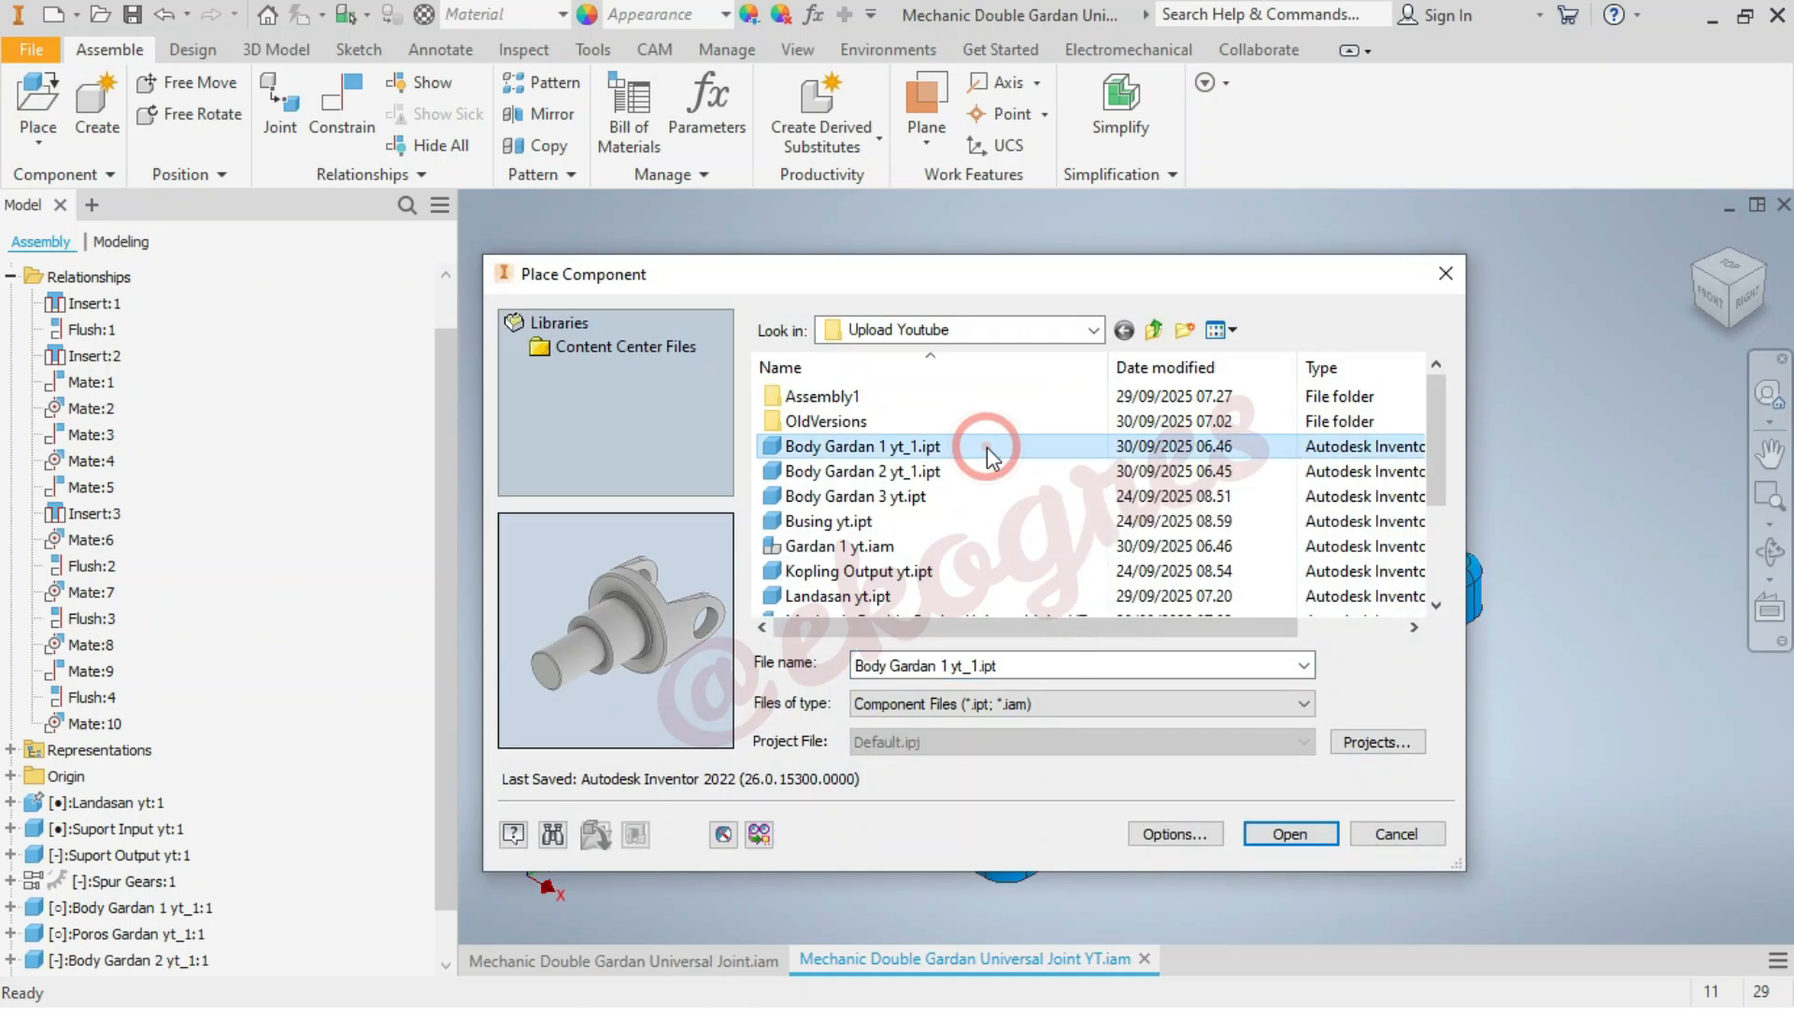
pyautogui.click(1289, 834)
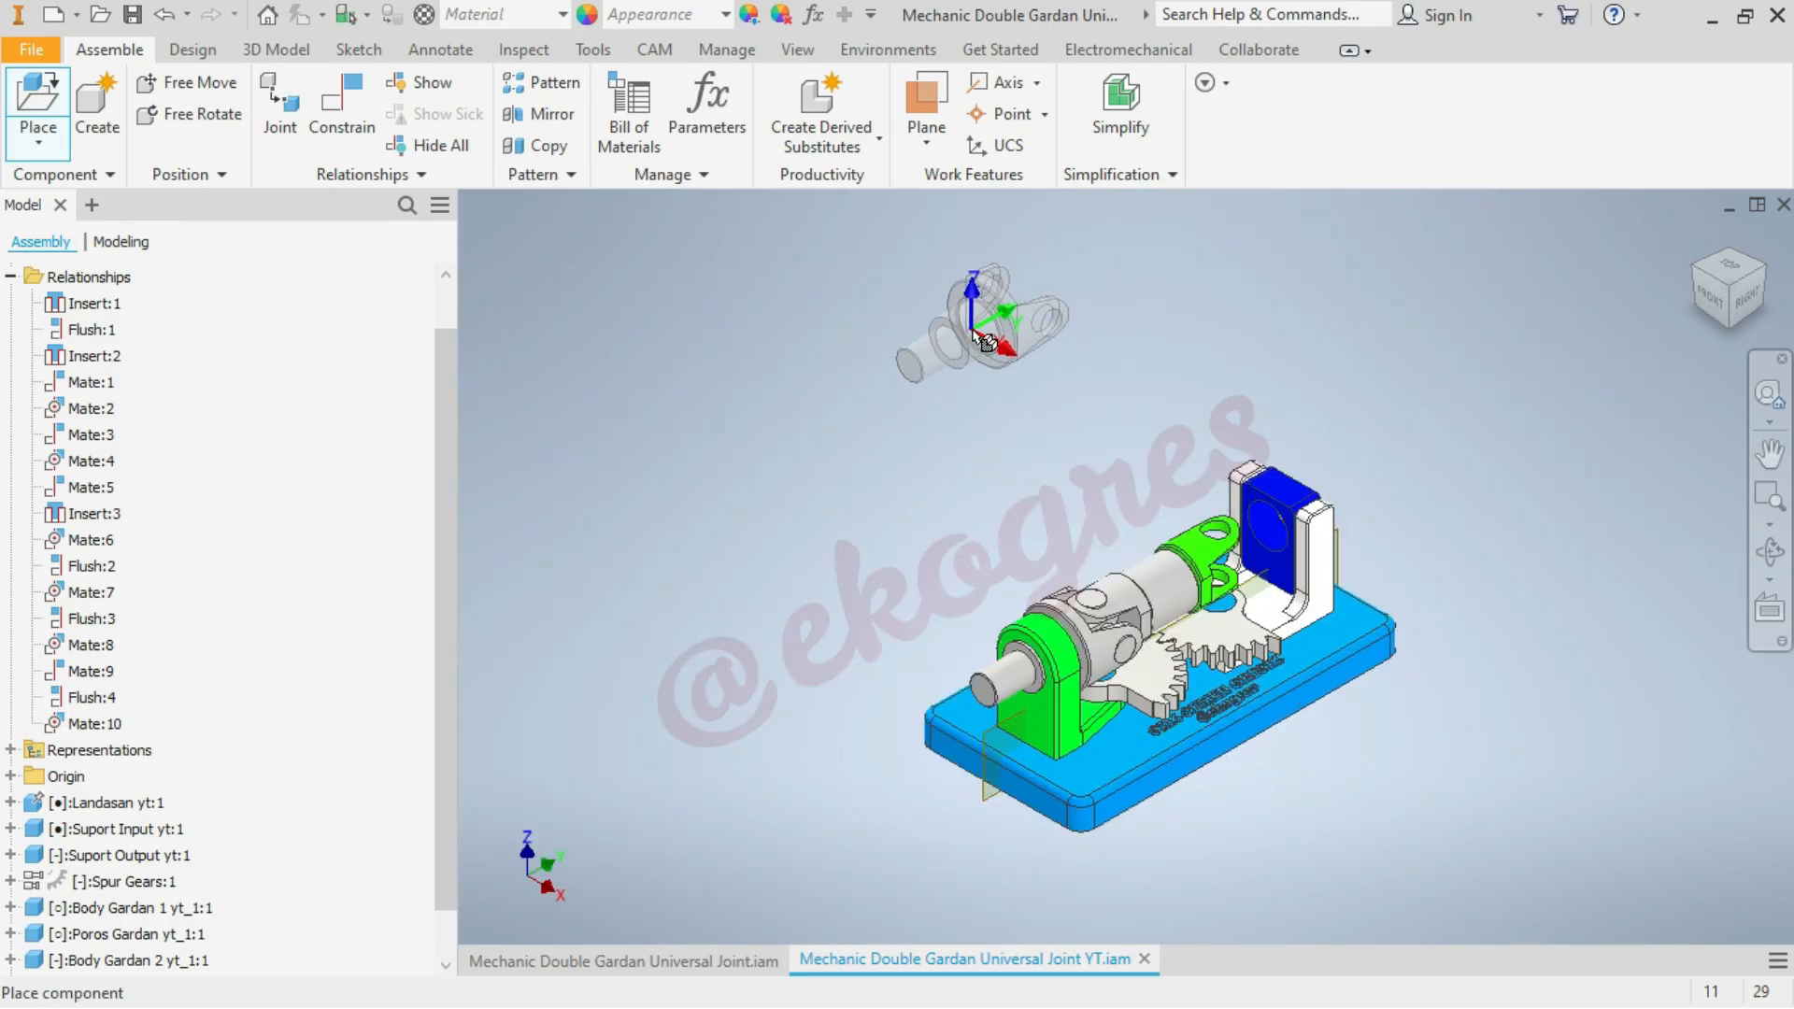
# Rotate the Body Gardan 1 preview 180° about Z in two 90° turns and place one instance above the base assembly
pyautogui.rightClick(972, 331)
pyautogui.click(1065, 292)
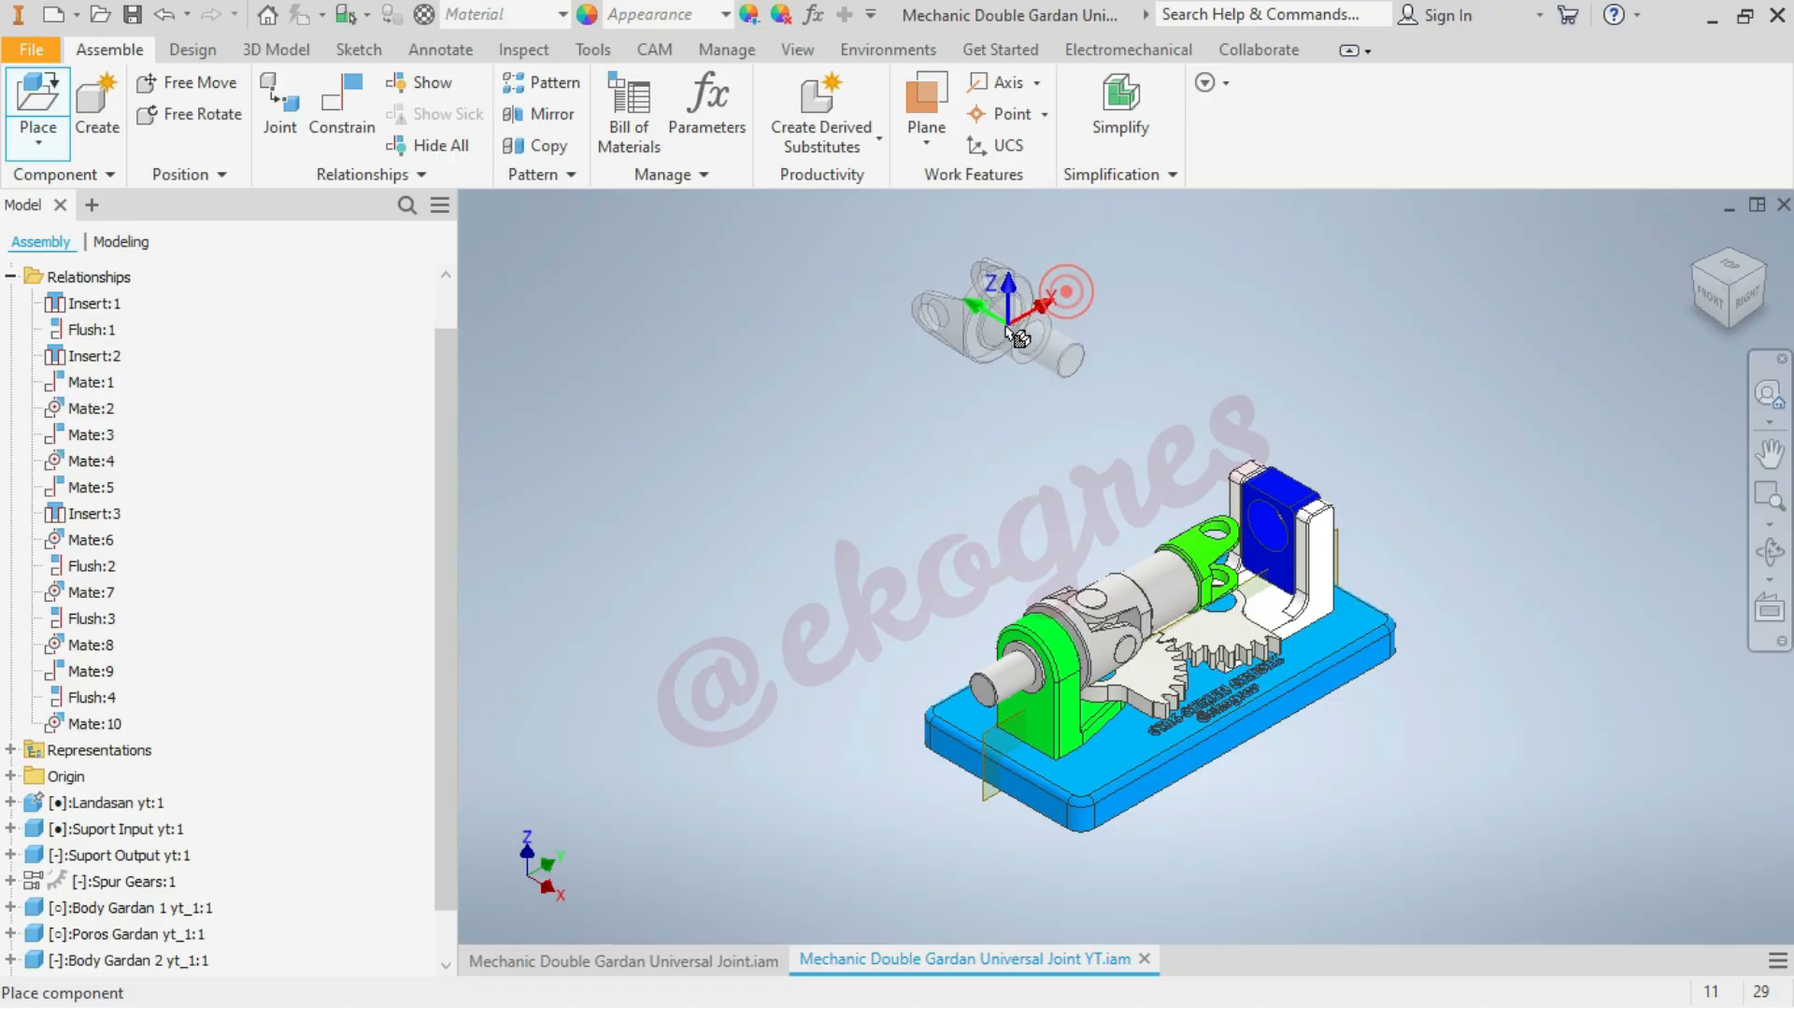
pyautogui.rightClick(1003, 327)
pyautogui.click(1084, 291)
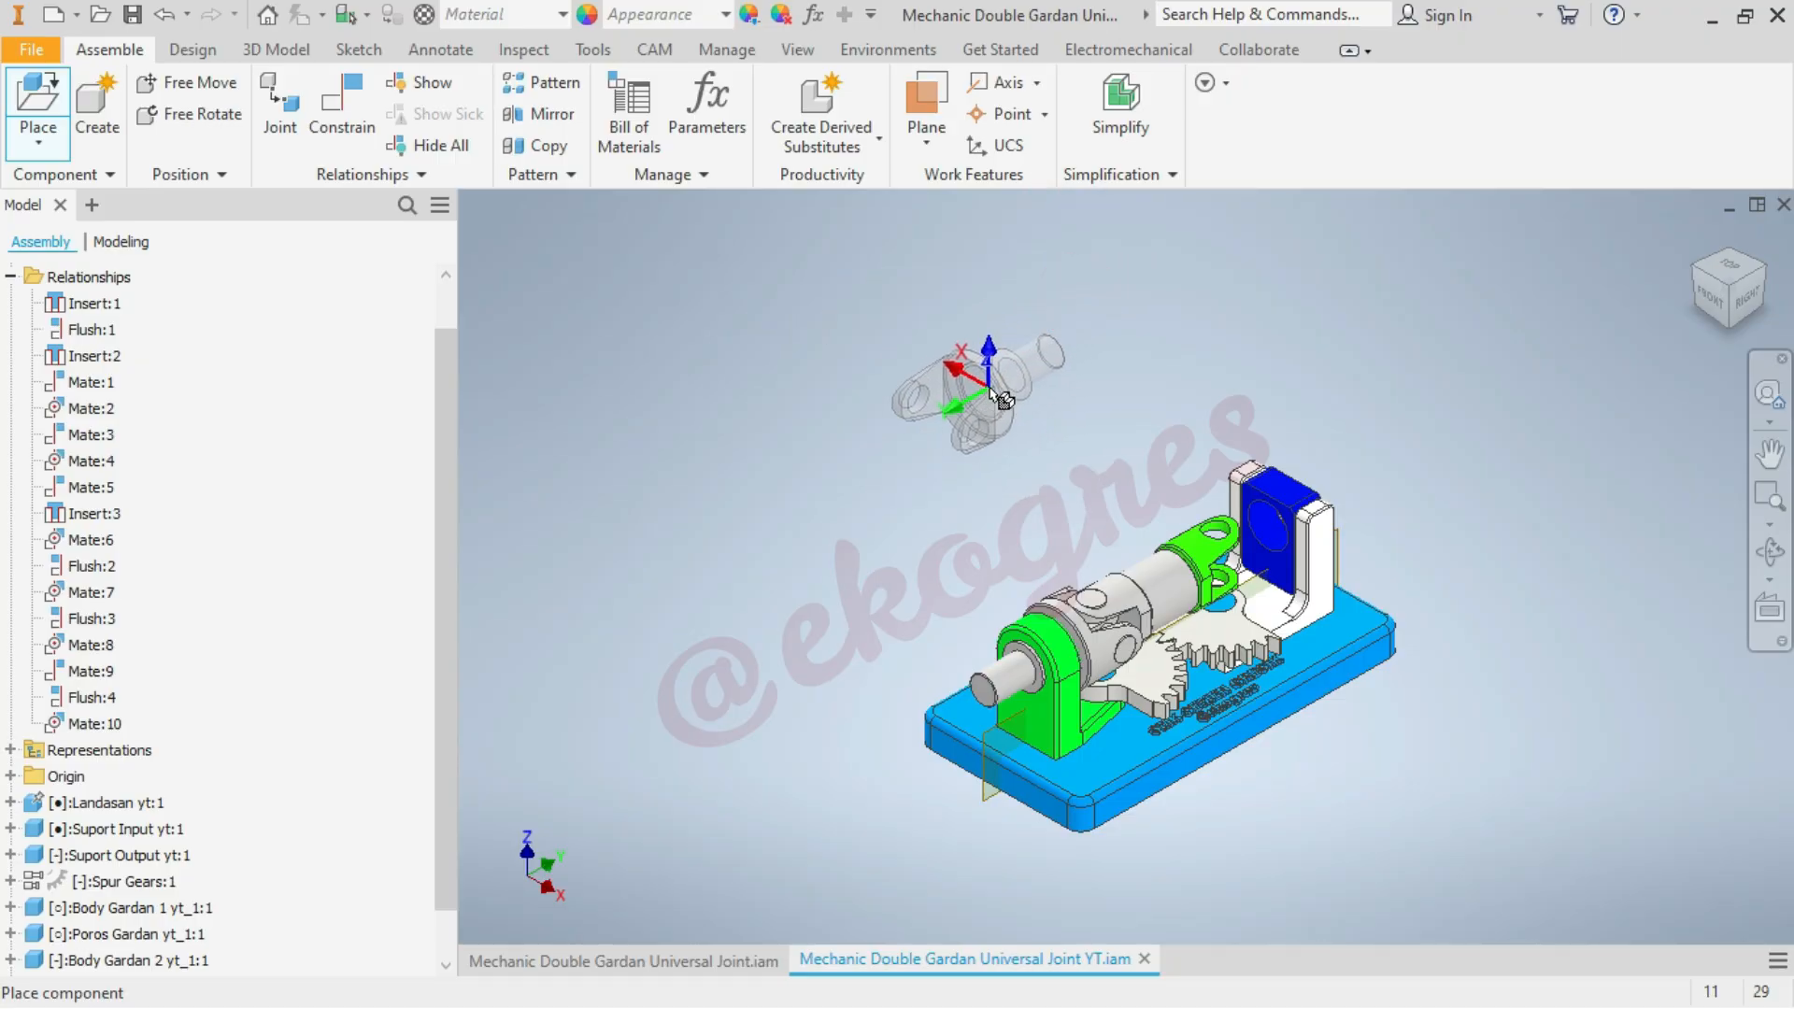
pyautogui.rightClick(1381, 280)
pyautogui.click(1382, 292)
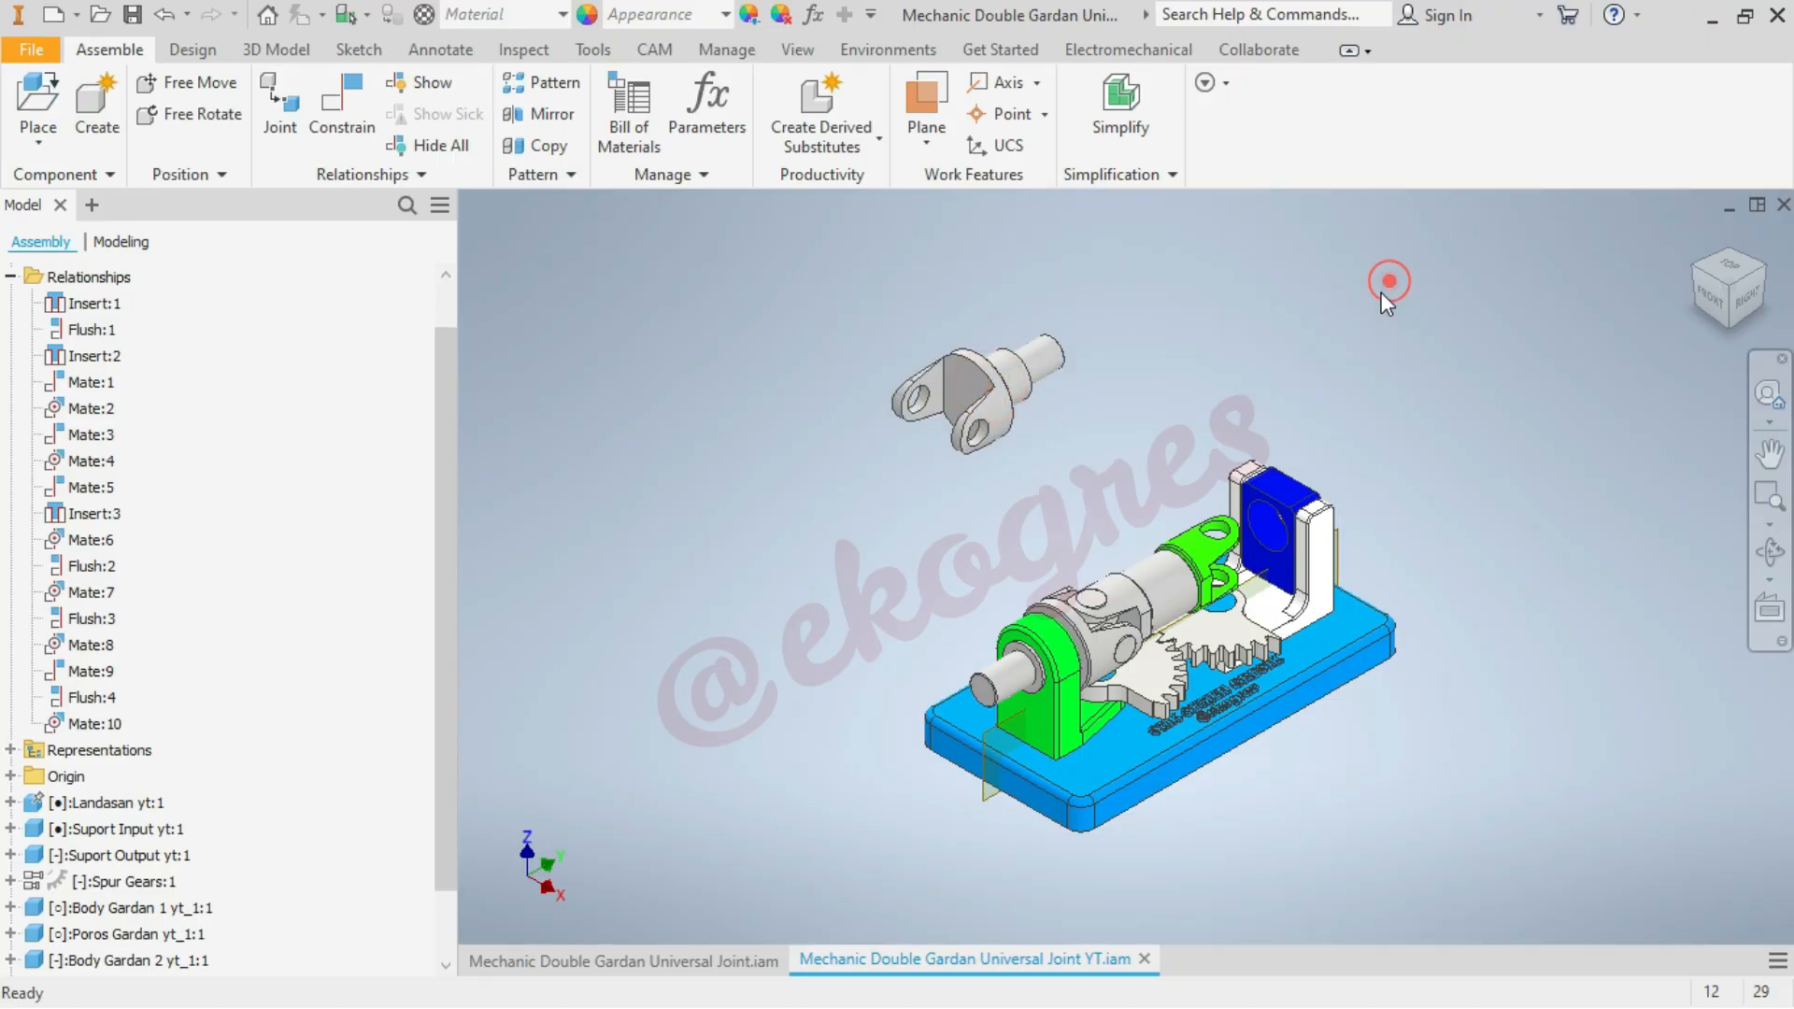
# Add an Insert constraint between the Busing's inner-facing hole edge and the shoulder edge of the newly placed Body Gardan 1
pyautogui.scroll(2, 1381, 294)
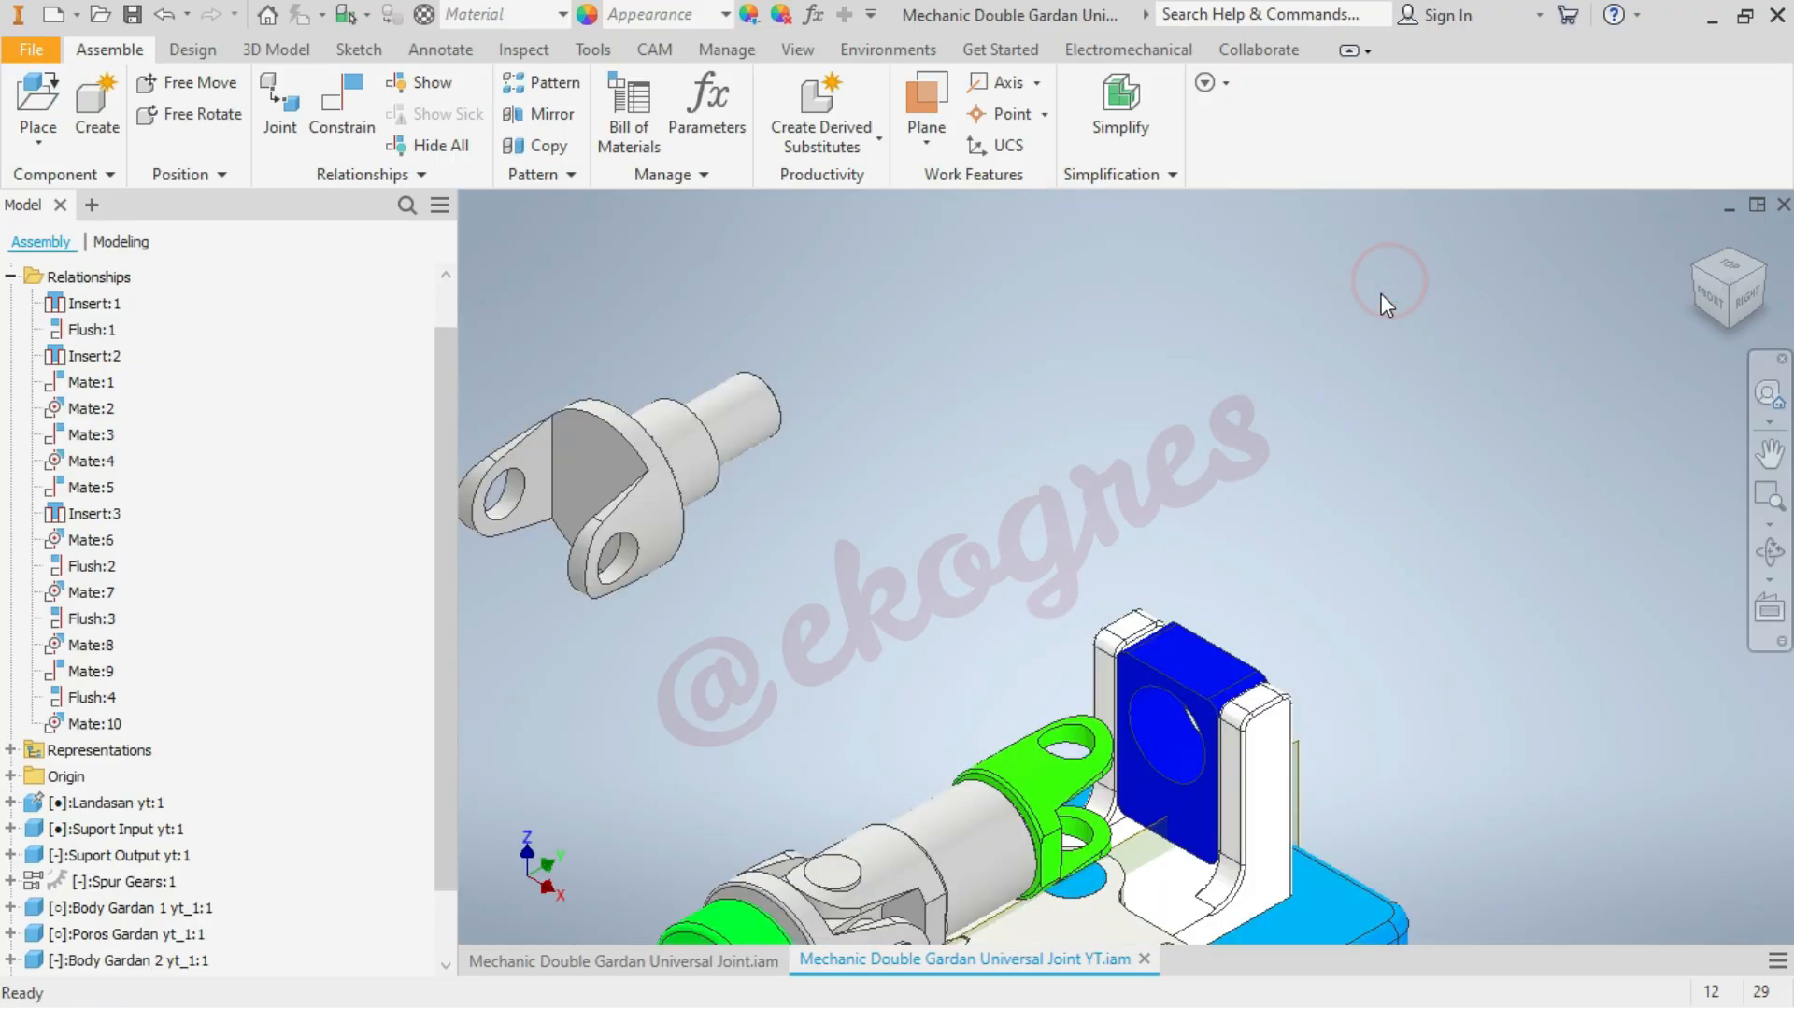
pyautogui.click(345, 122)
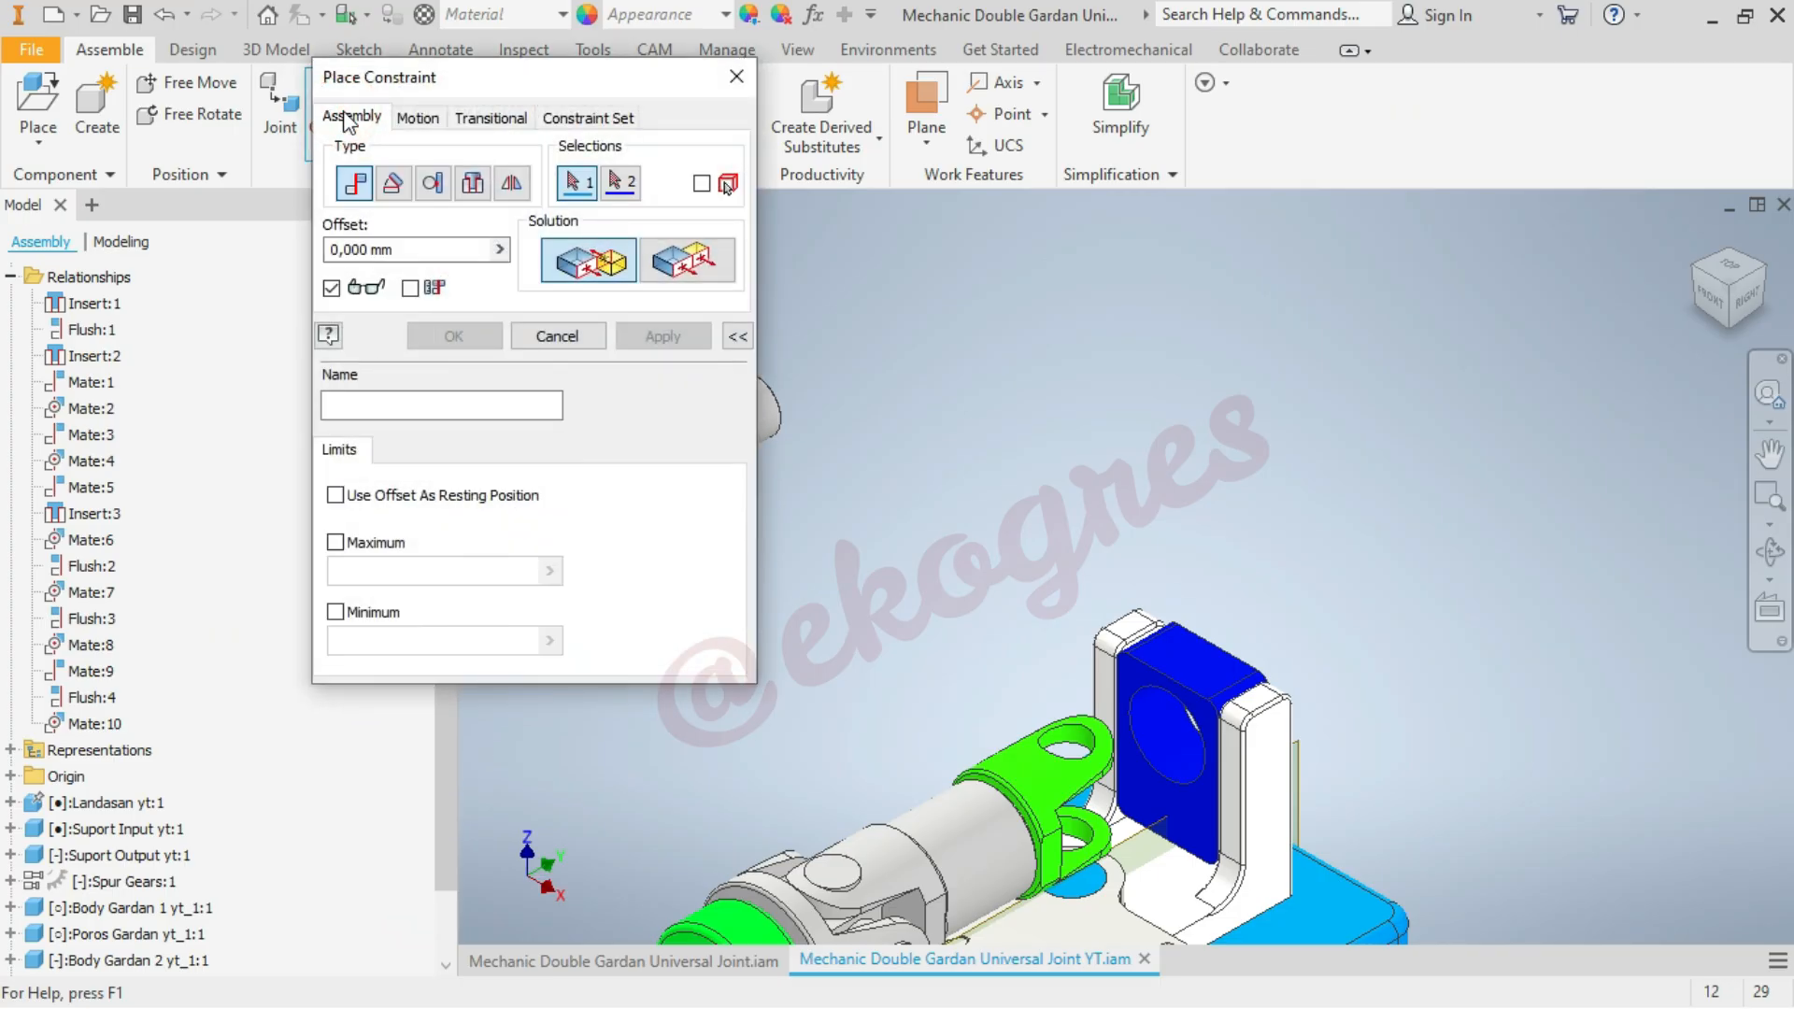
pyautogui.click(474, 183)
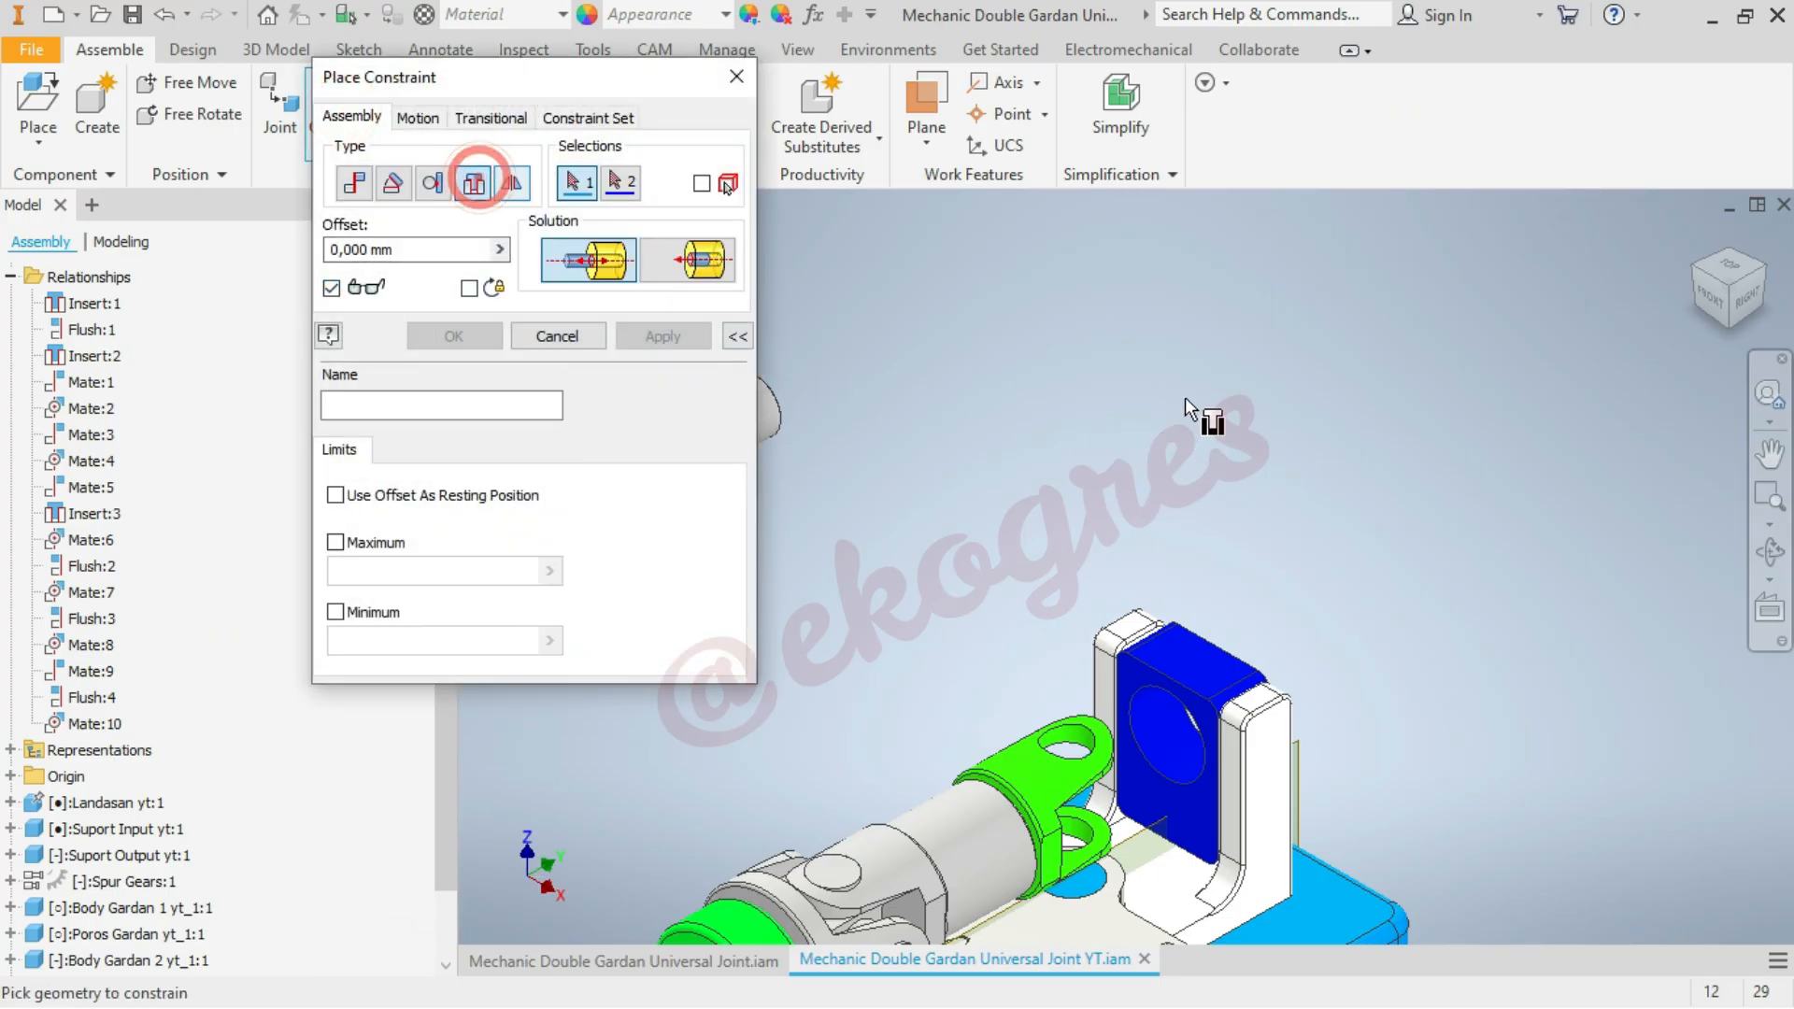
pyautogui.scroll(-3, 1185, 400)
pyautogui.scroll(4, 1376, 607)
pyautogui.click(1012, 641)
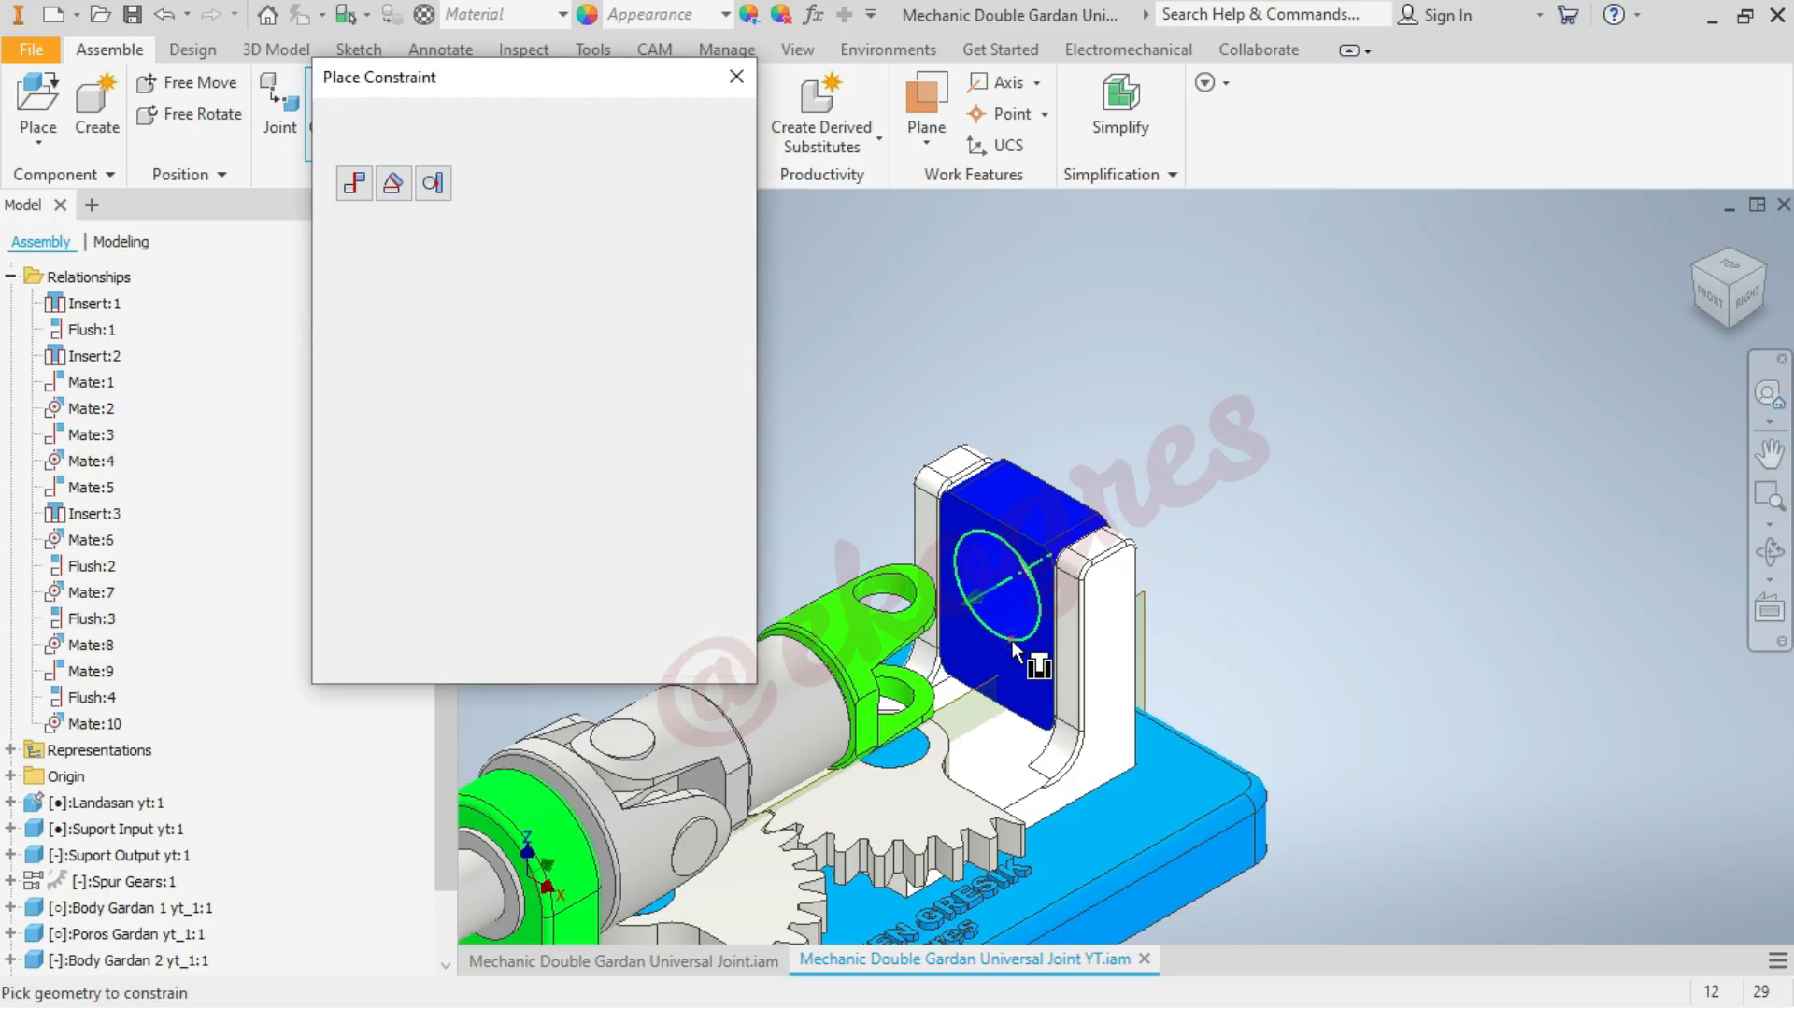
pyautogui.click(1766, 269)
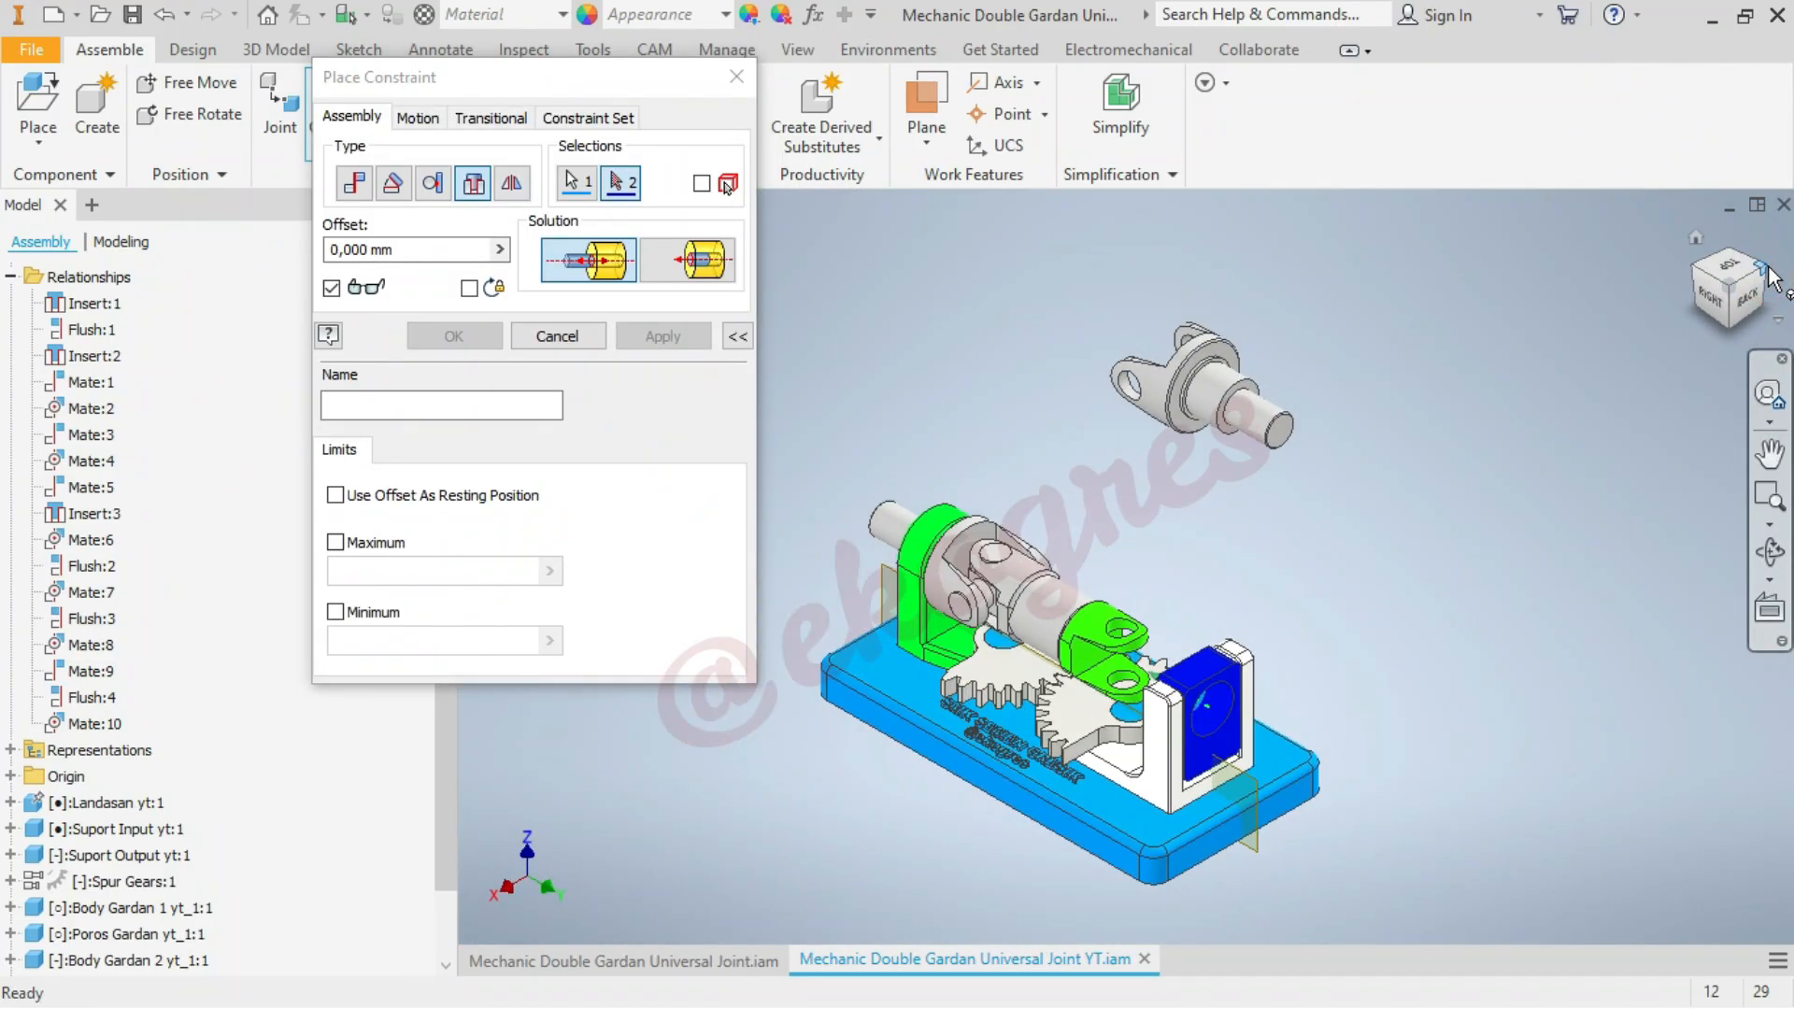
pyautogui.scroll(3, 1246, 474)
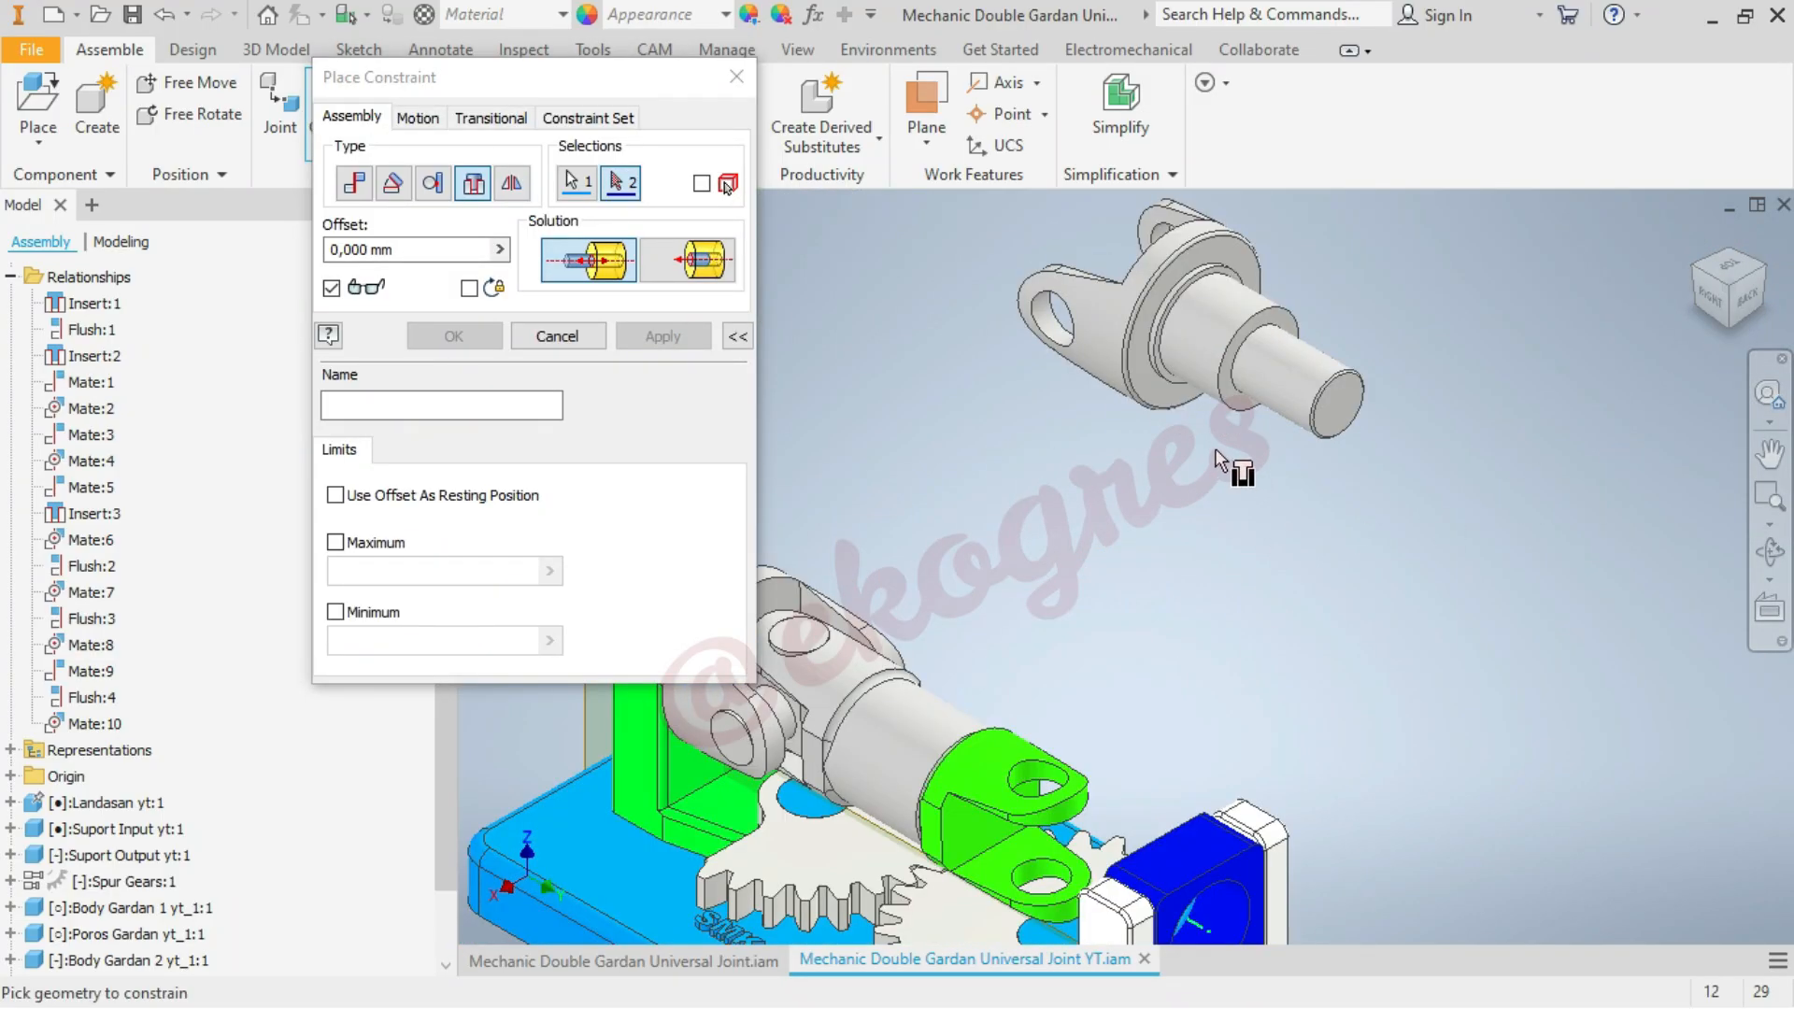
pyautogui.click(1173, 315)
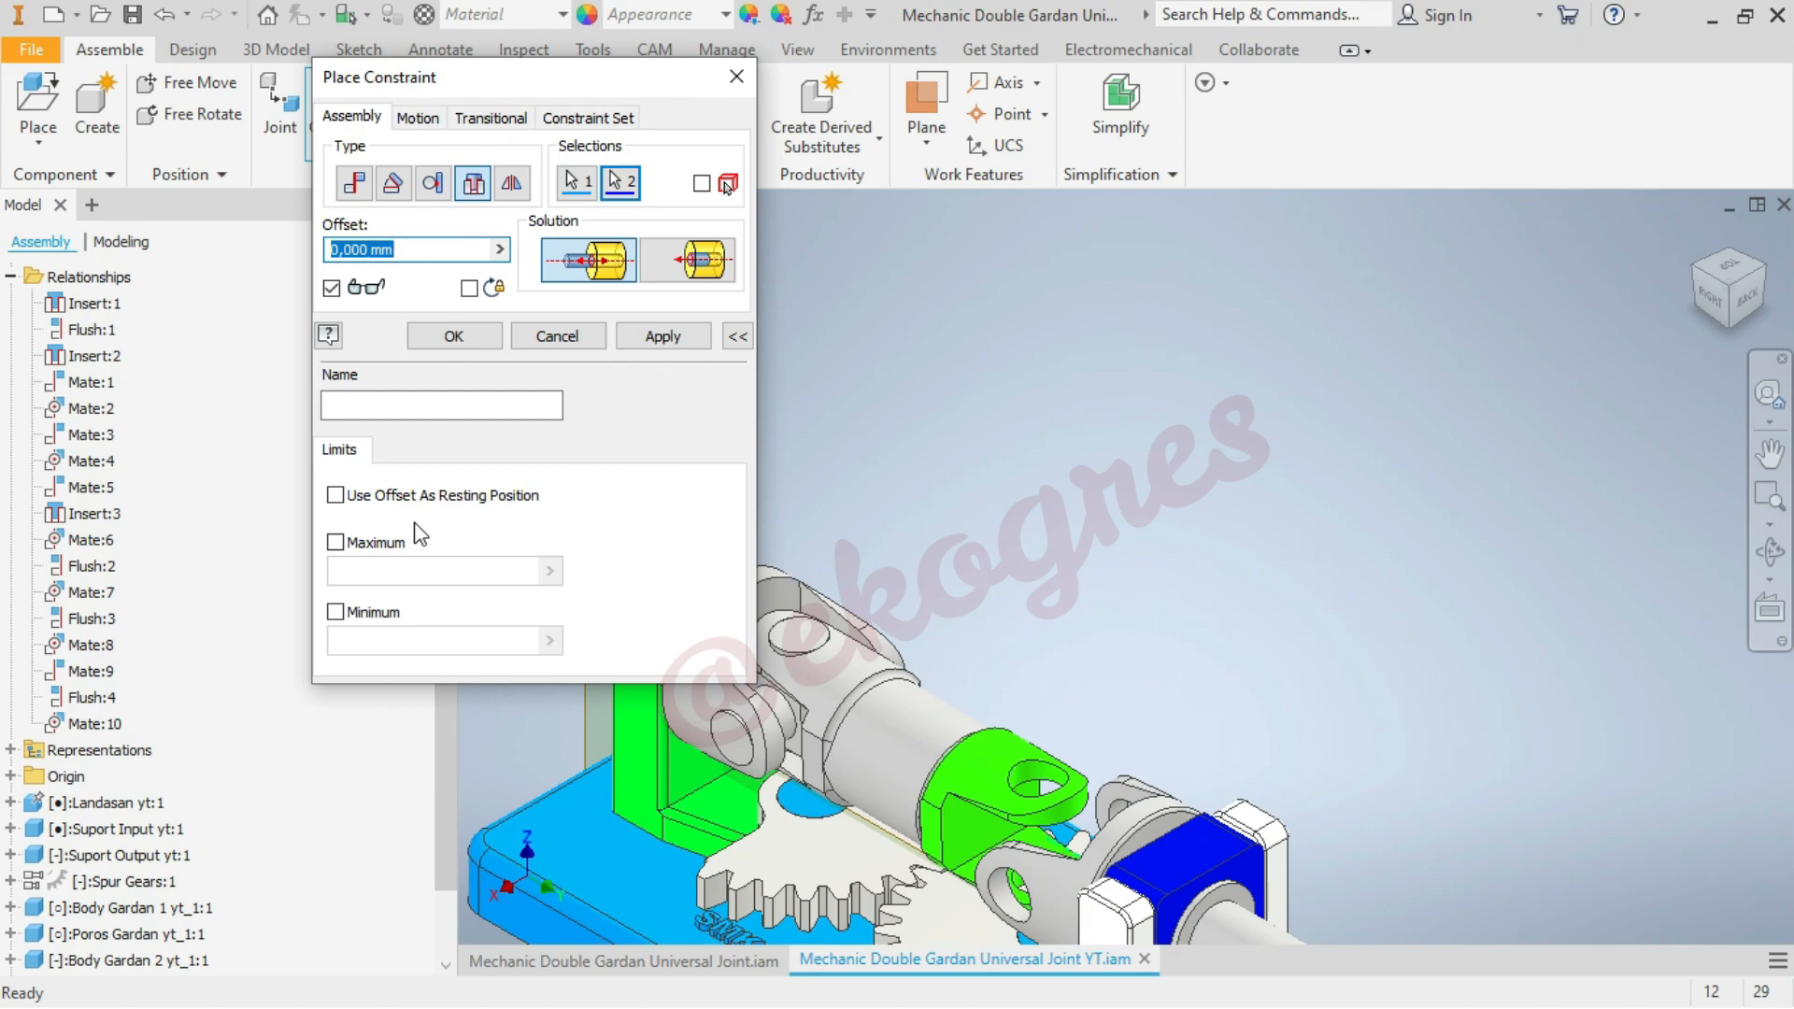
pyautogui.click(454, 336)
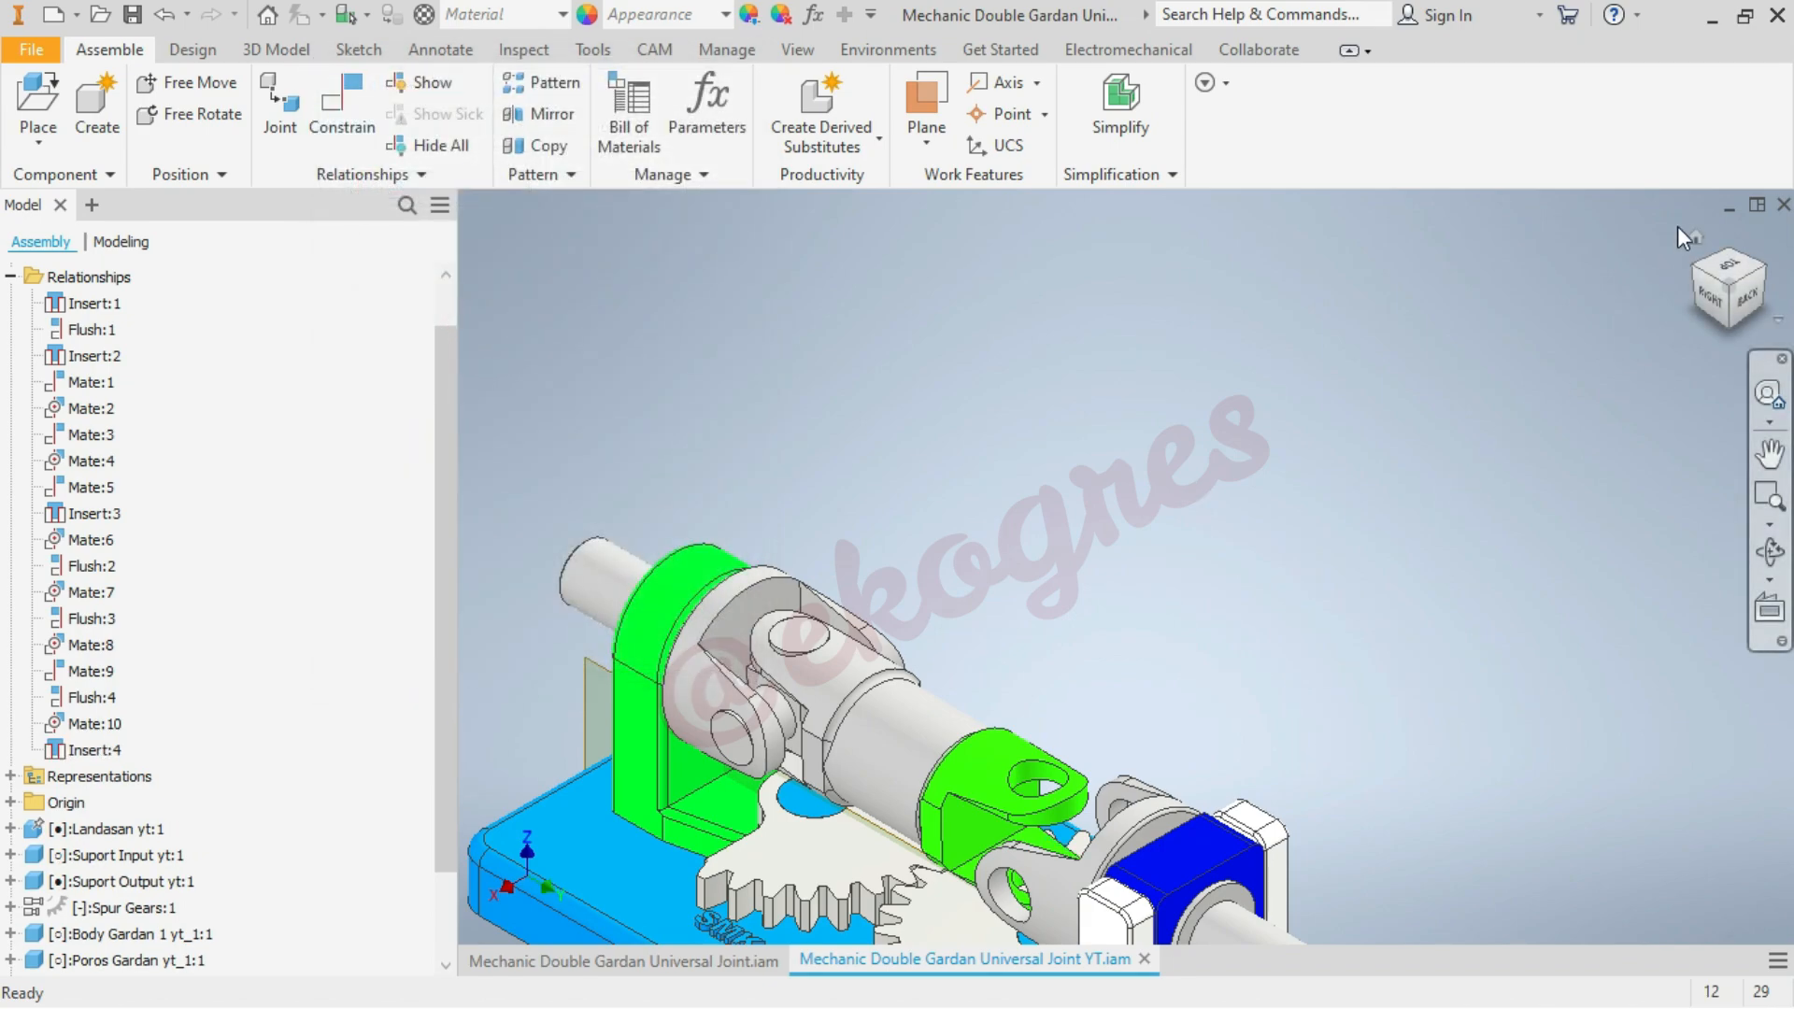
# Rotate the output-side Body Gardan 1 slightly about its shaft axis in the Busing
pyautogui.click(1696, 238)
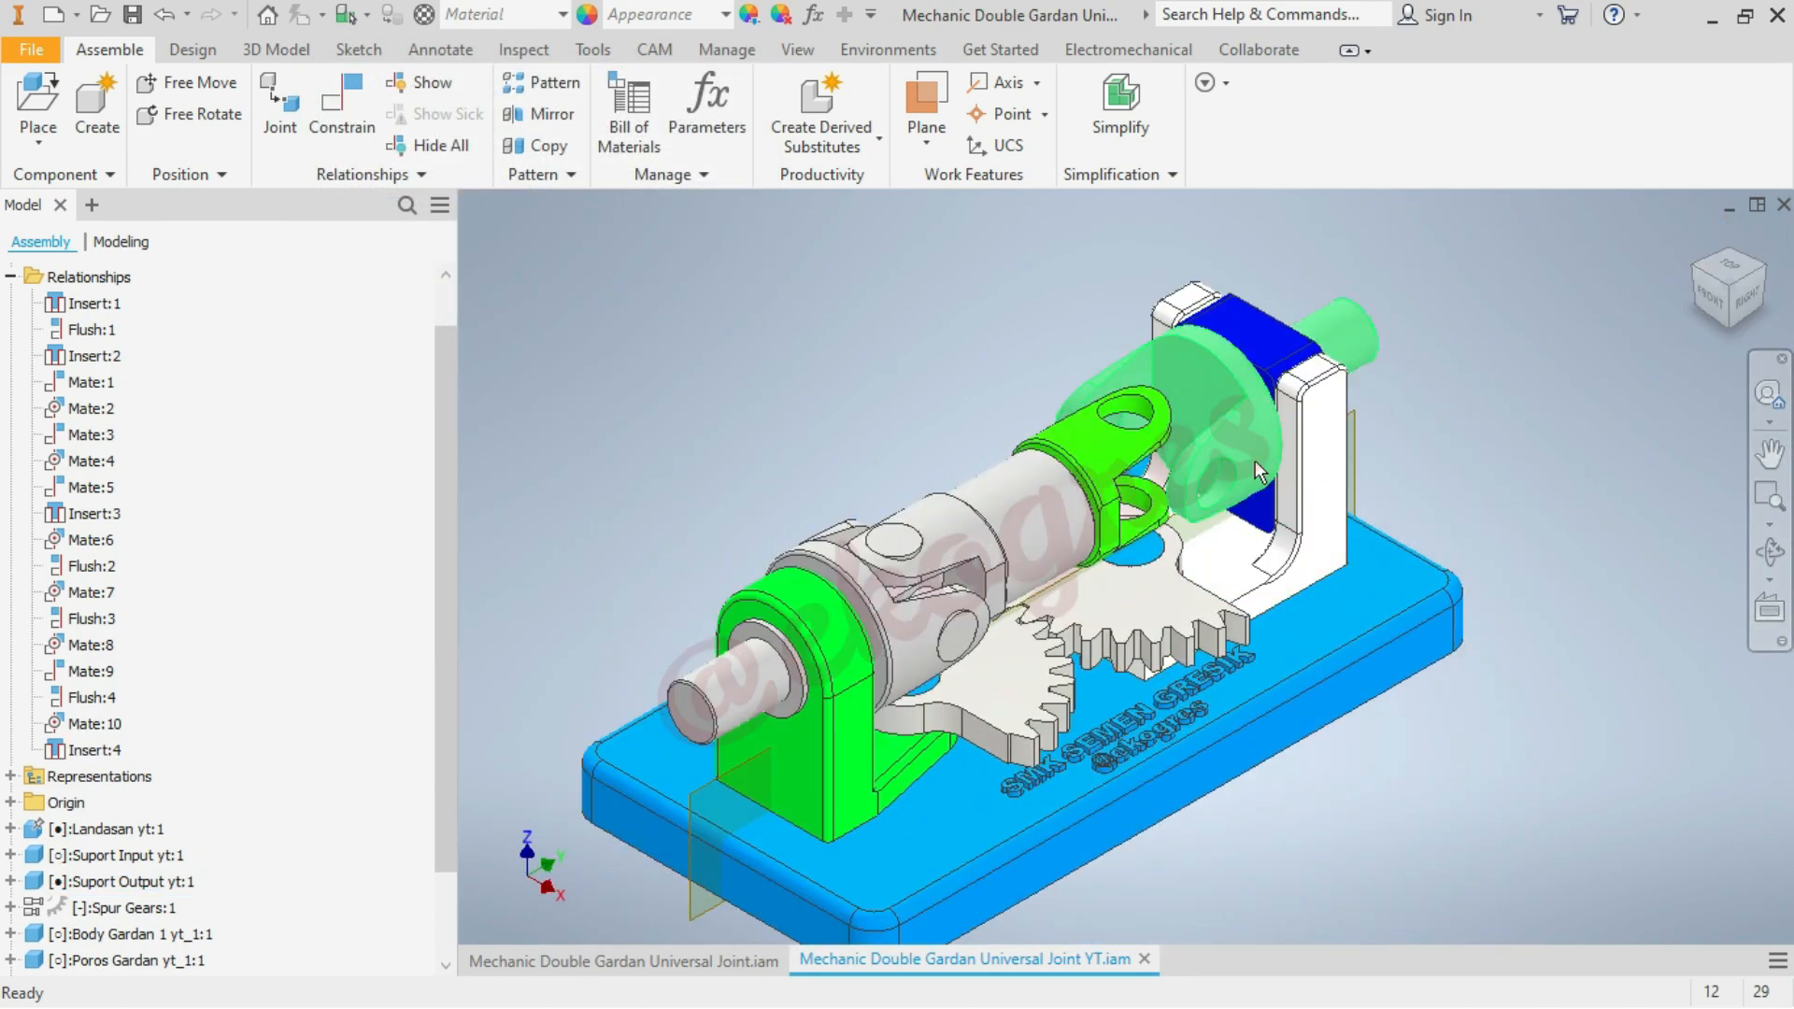
pyautogui.moveTo(1211, 397); pyautogui.dragTo(1228, 437)
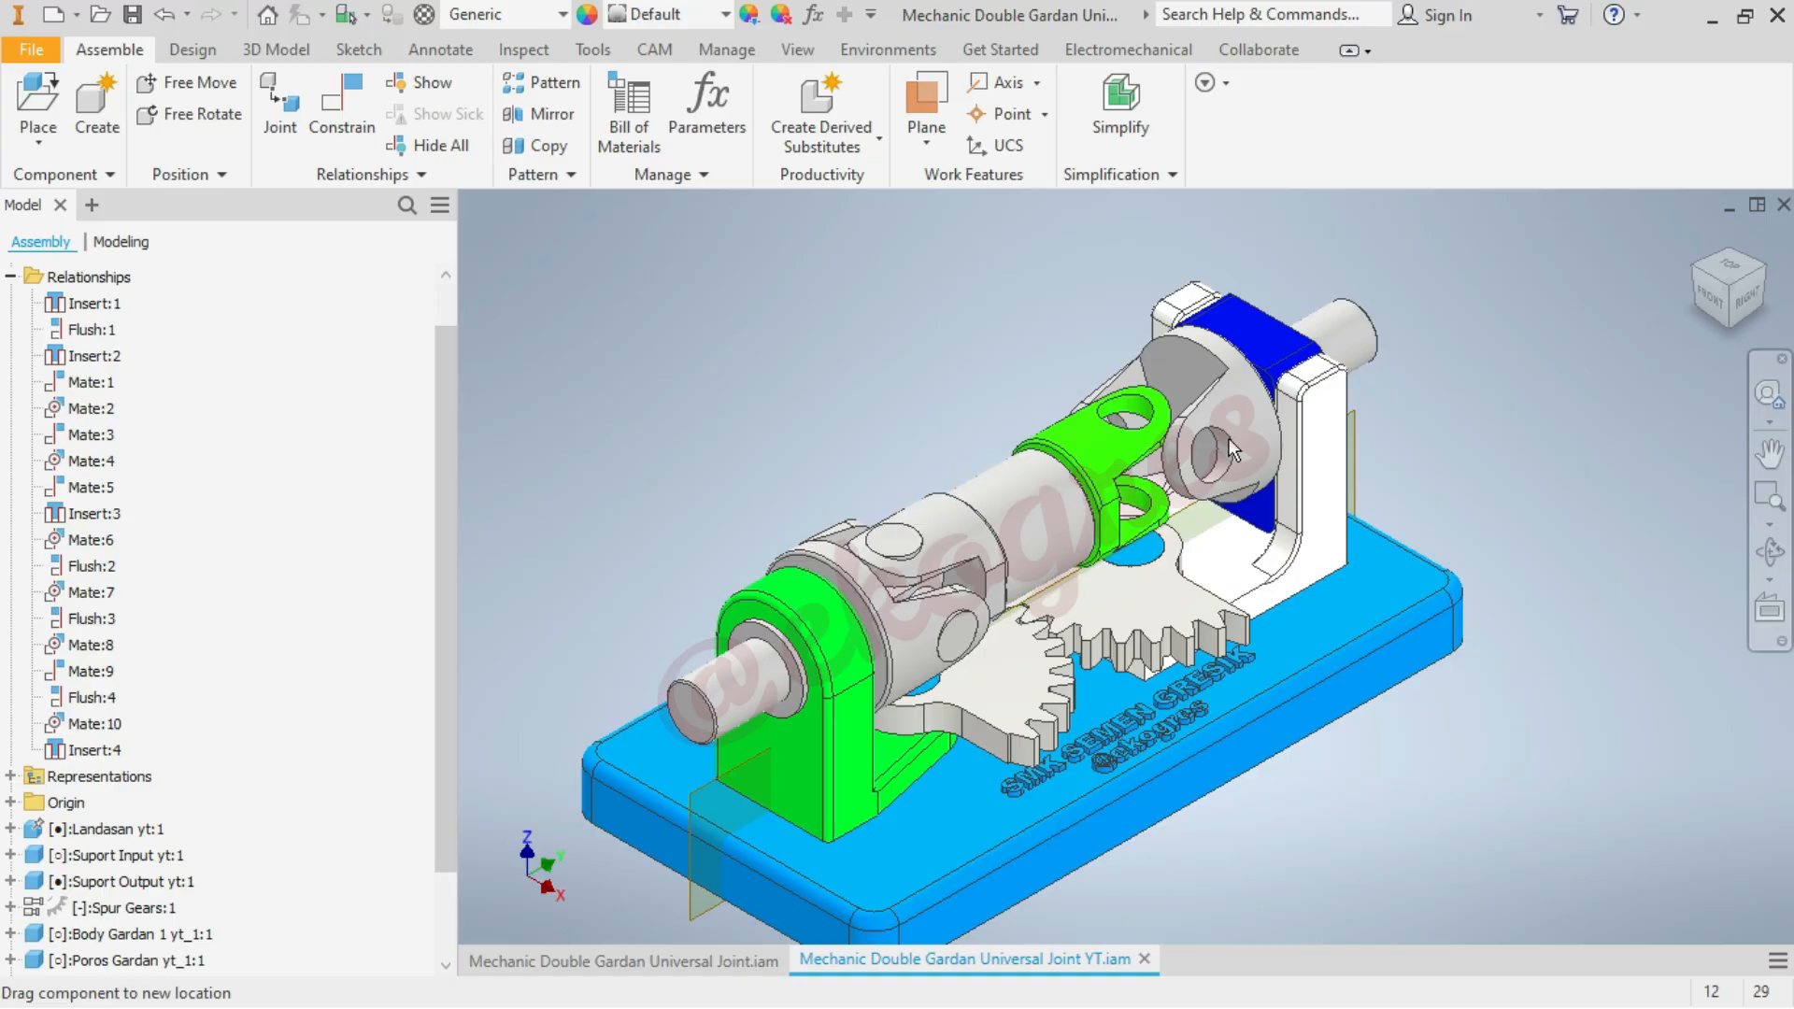
pyautogui.click(1518, 376)
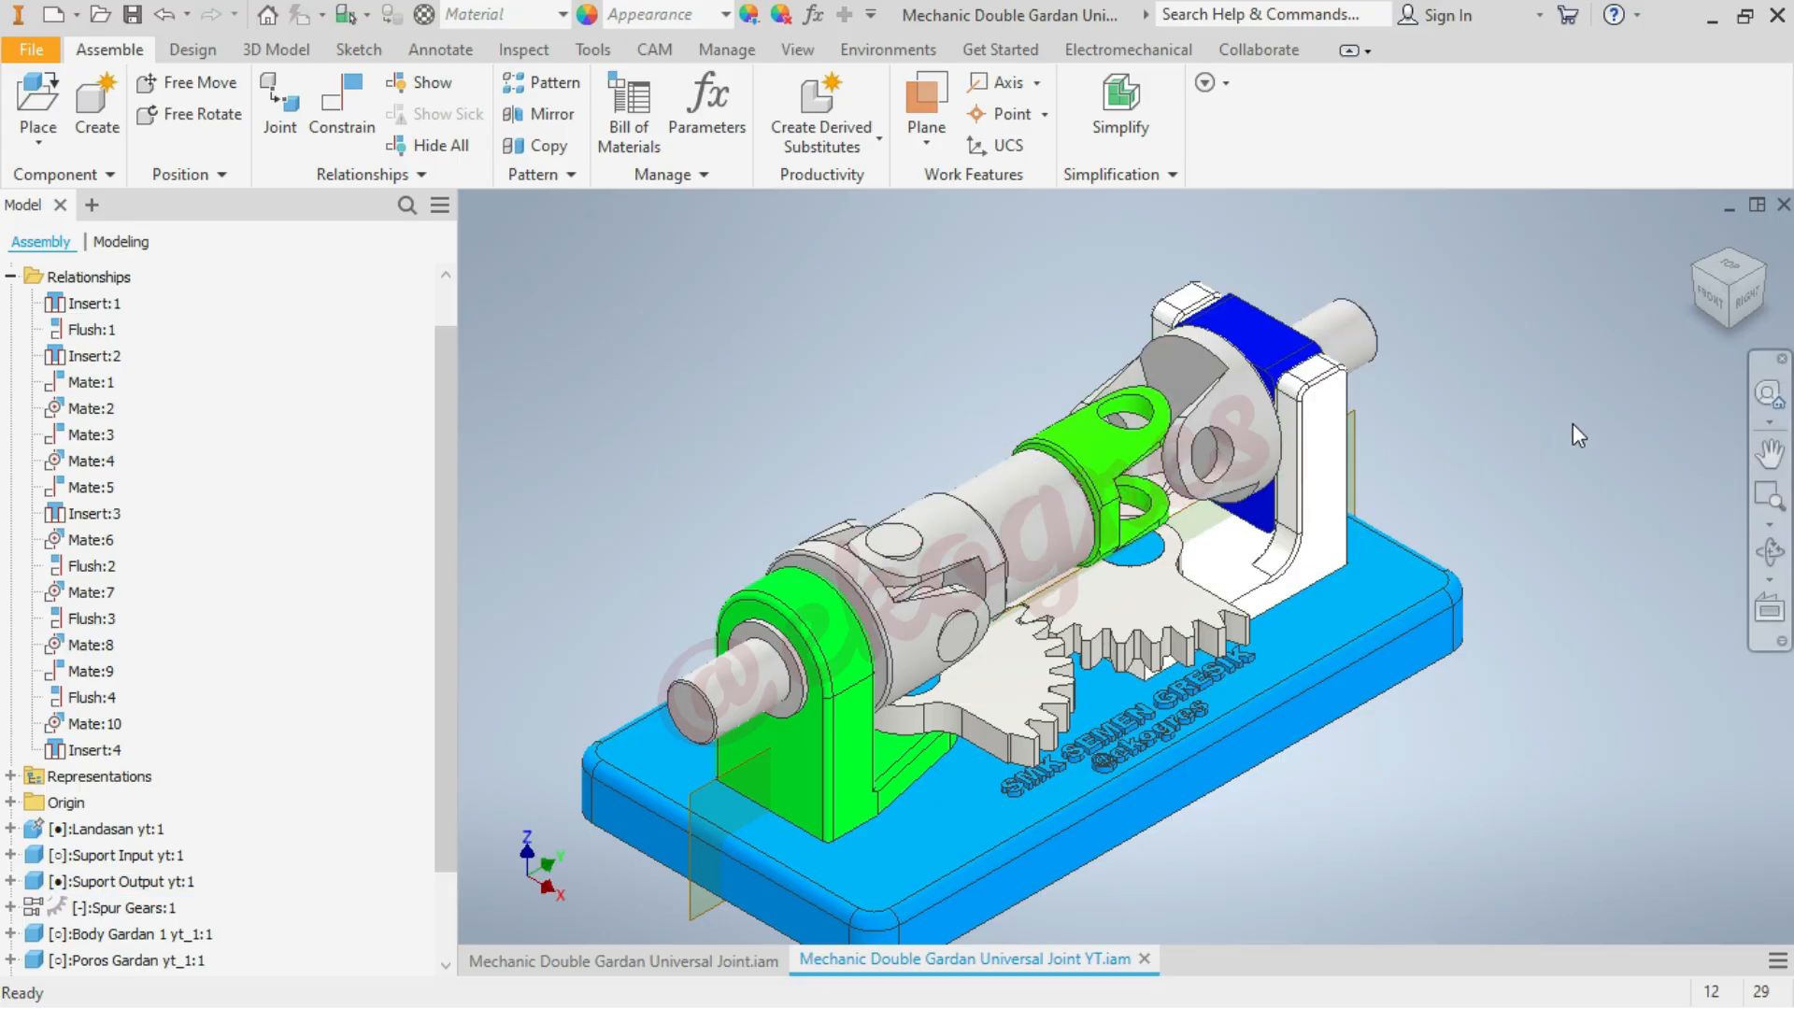
# Place one instance of Poros Gardan yt_1.ipt in the free space above the input side of the assembly
pyautogui.click(39, 105)
pyautogui.scroll(-2, 1099, 515)
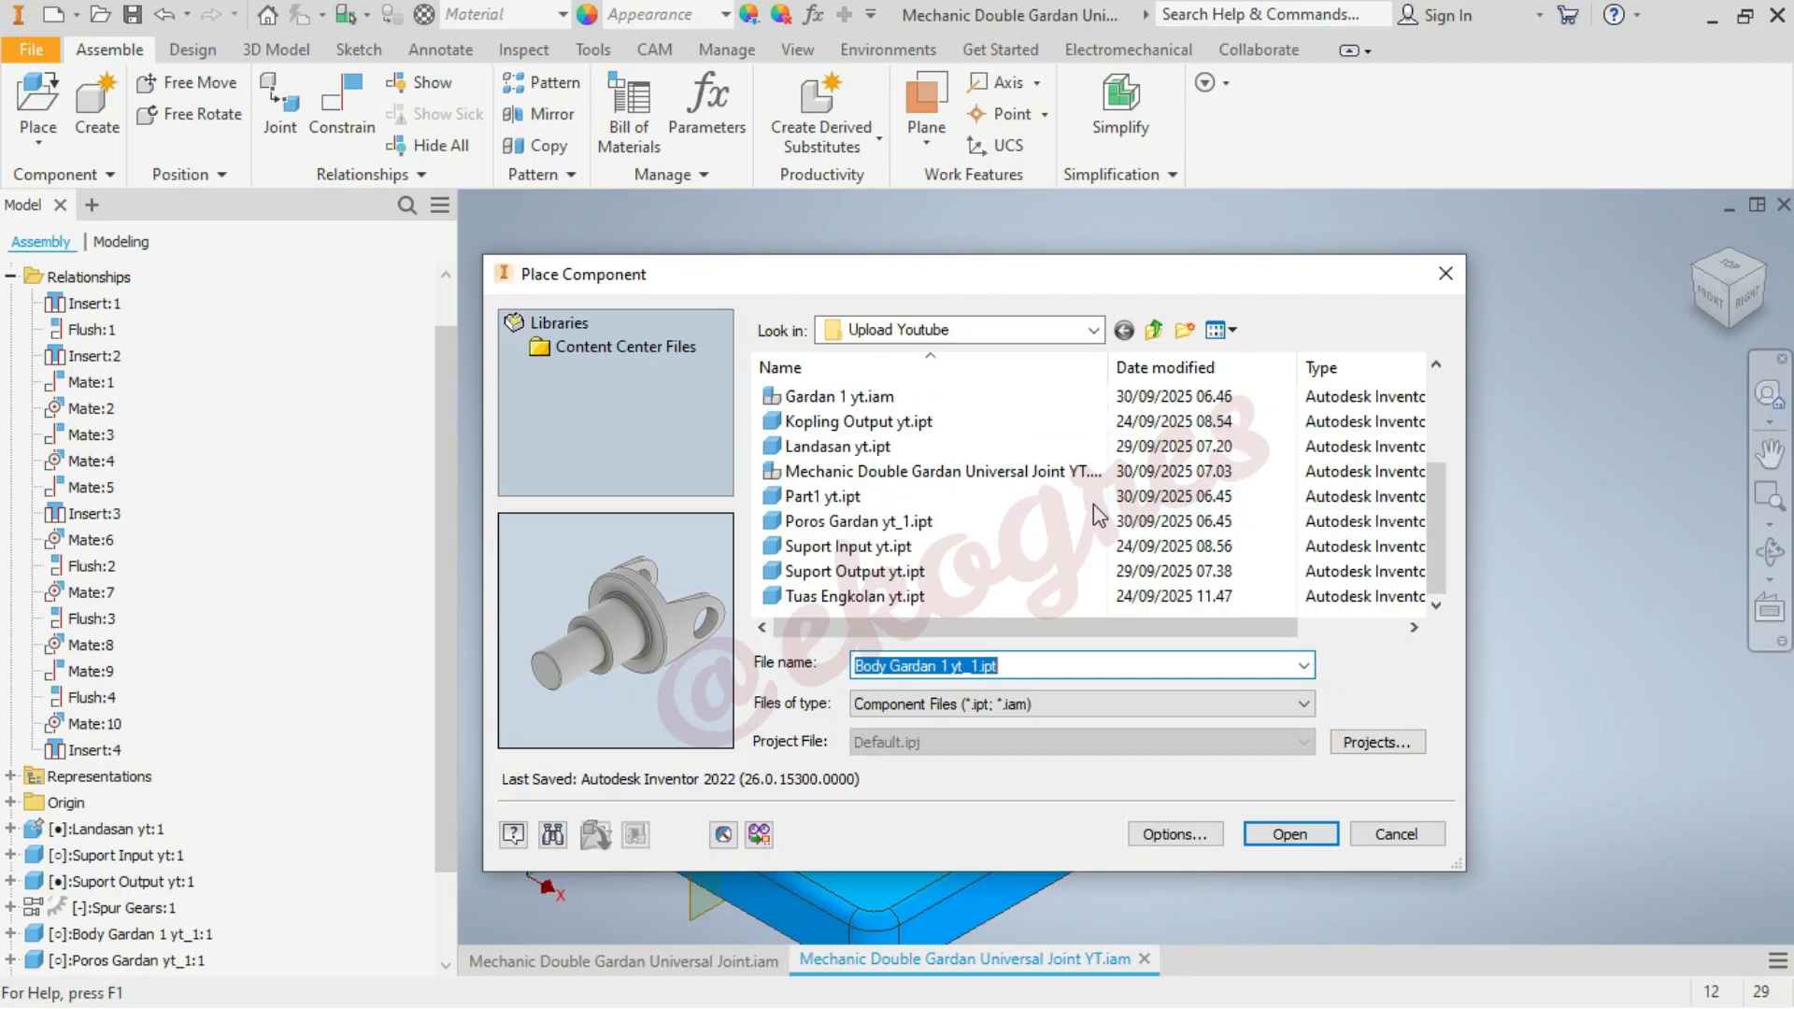
pyautogui.click(955, 521)
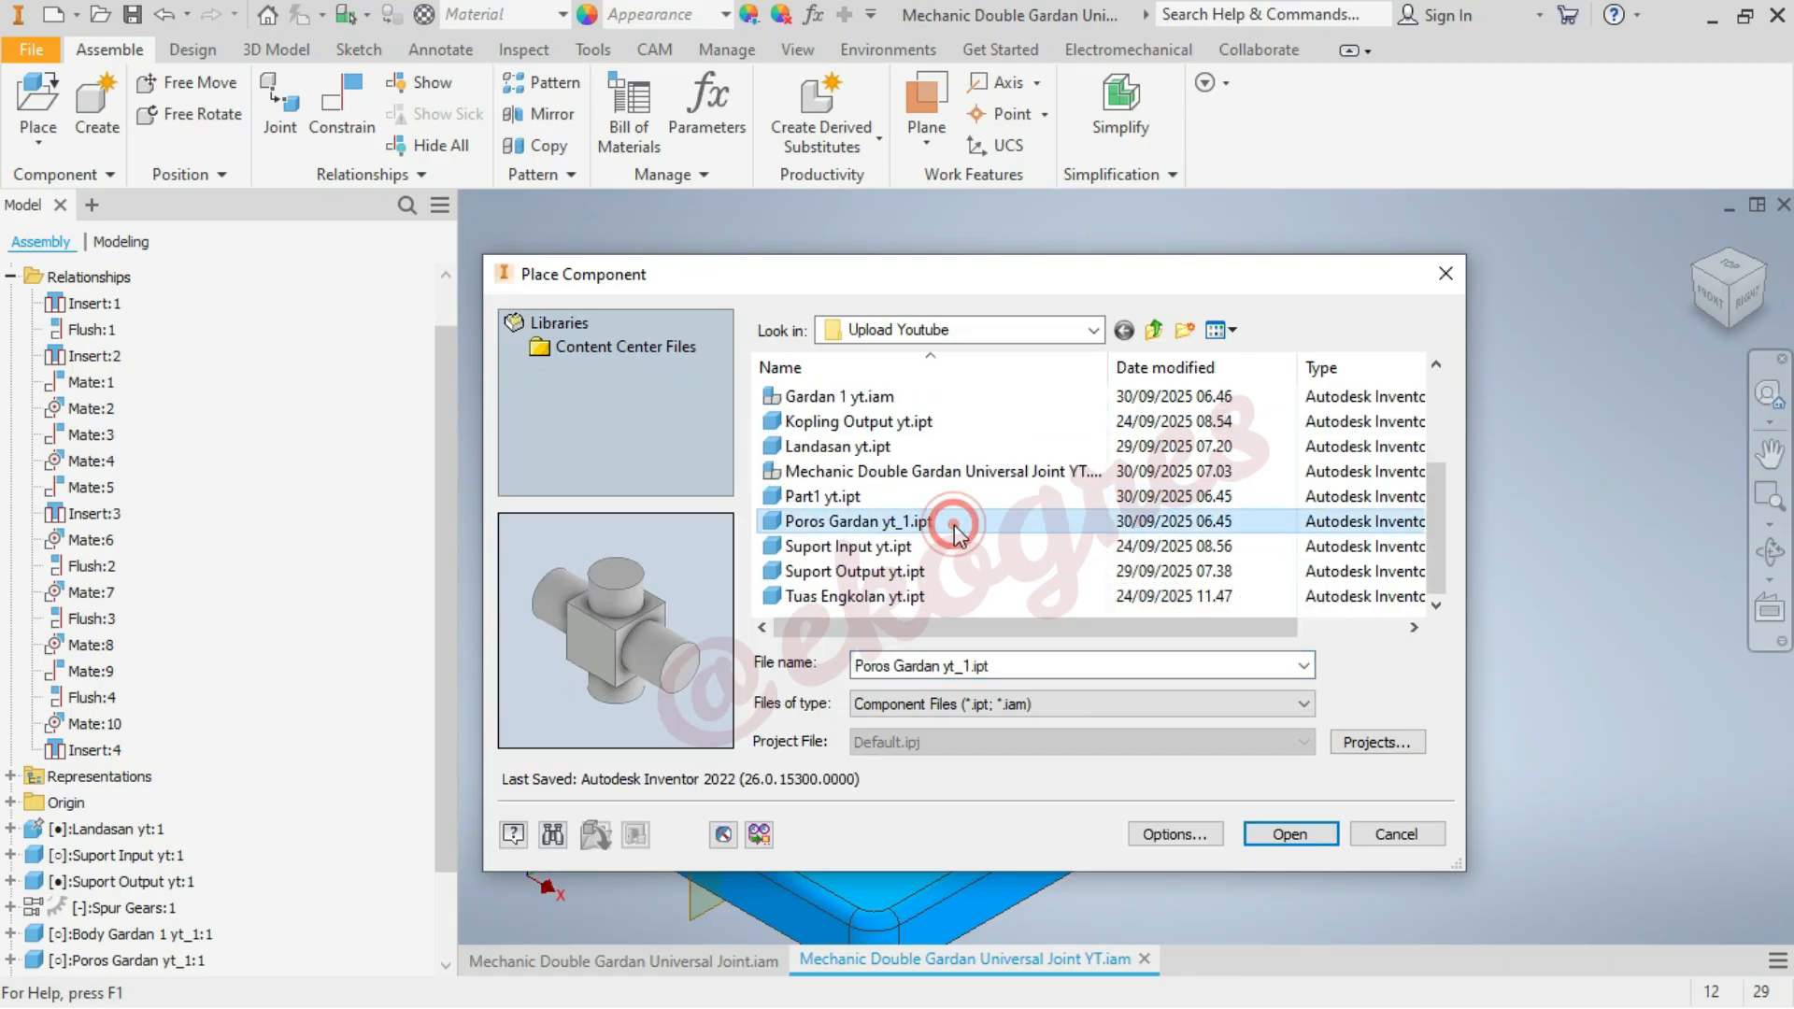
pyautogui.click(1293, 833)
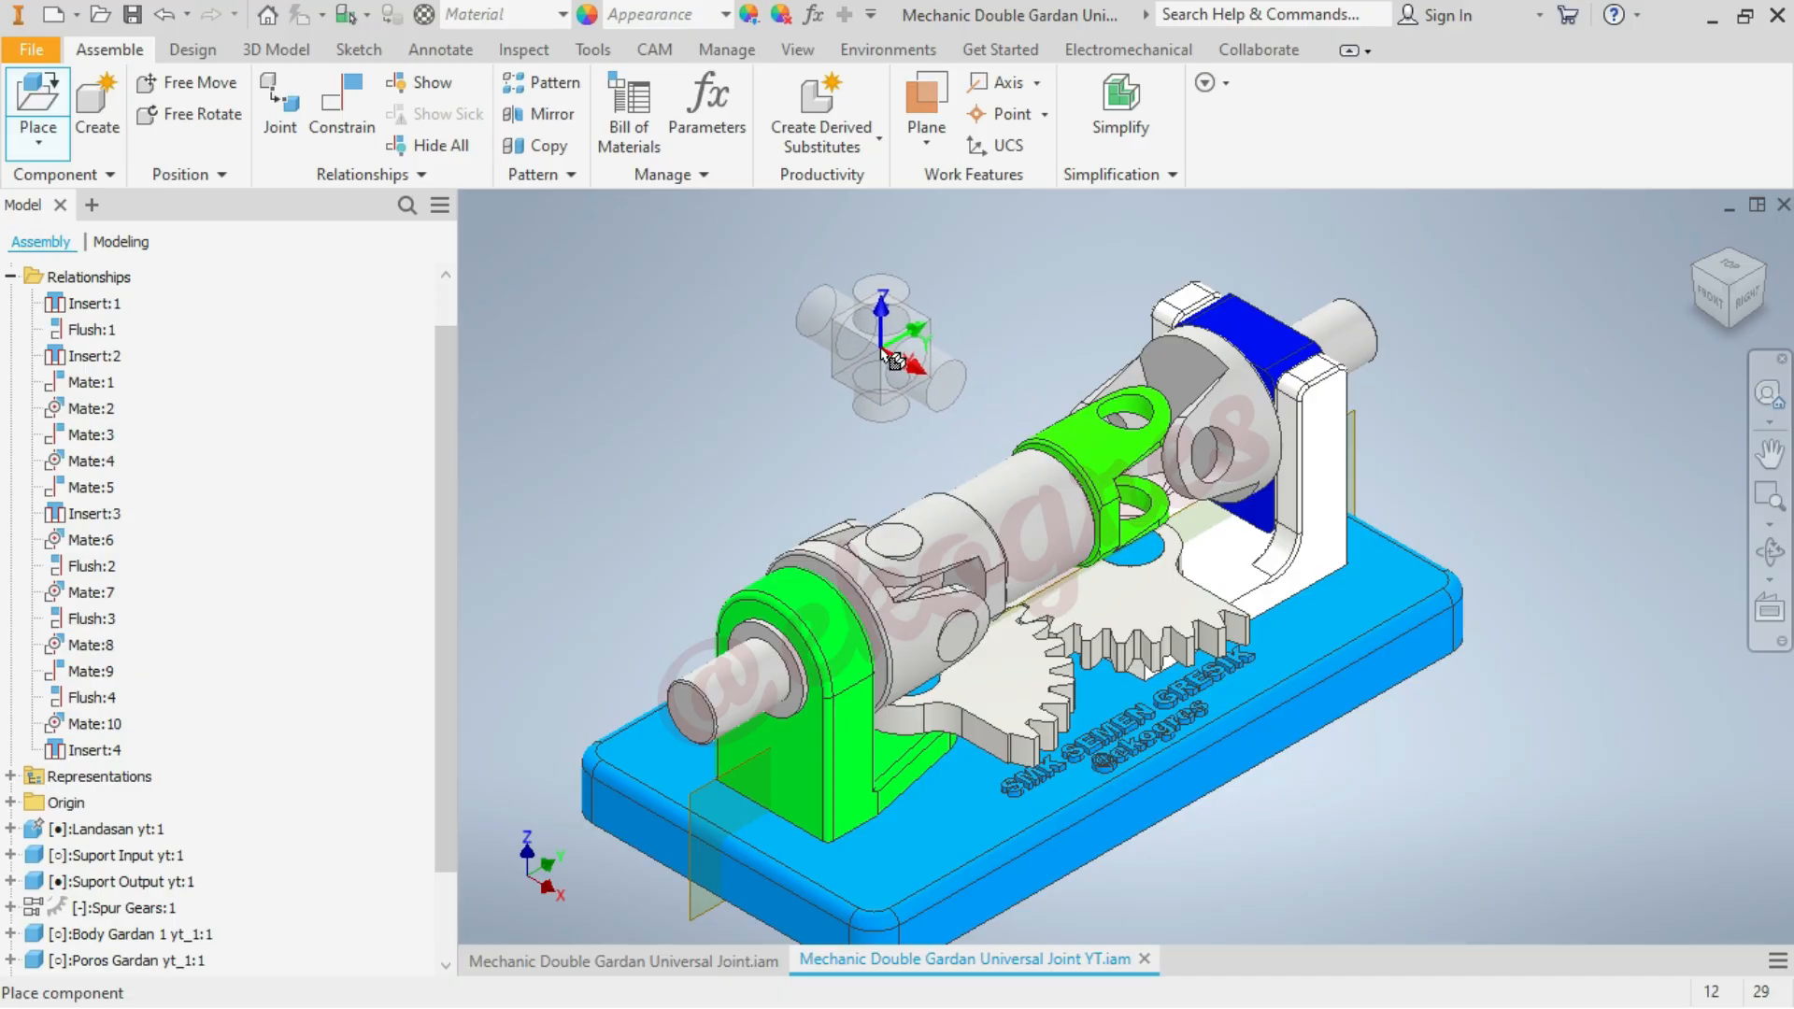
pyautogui.click(823, 356)
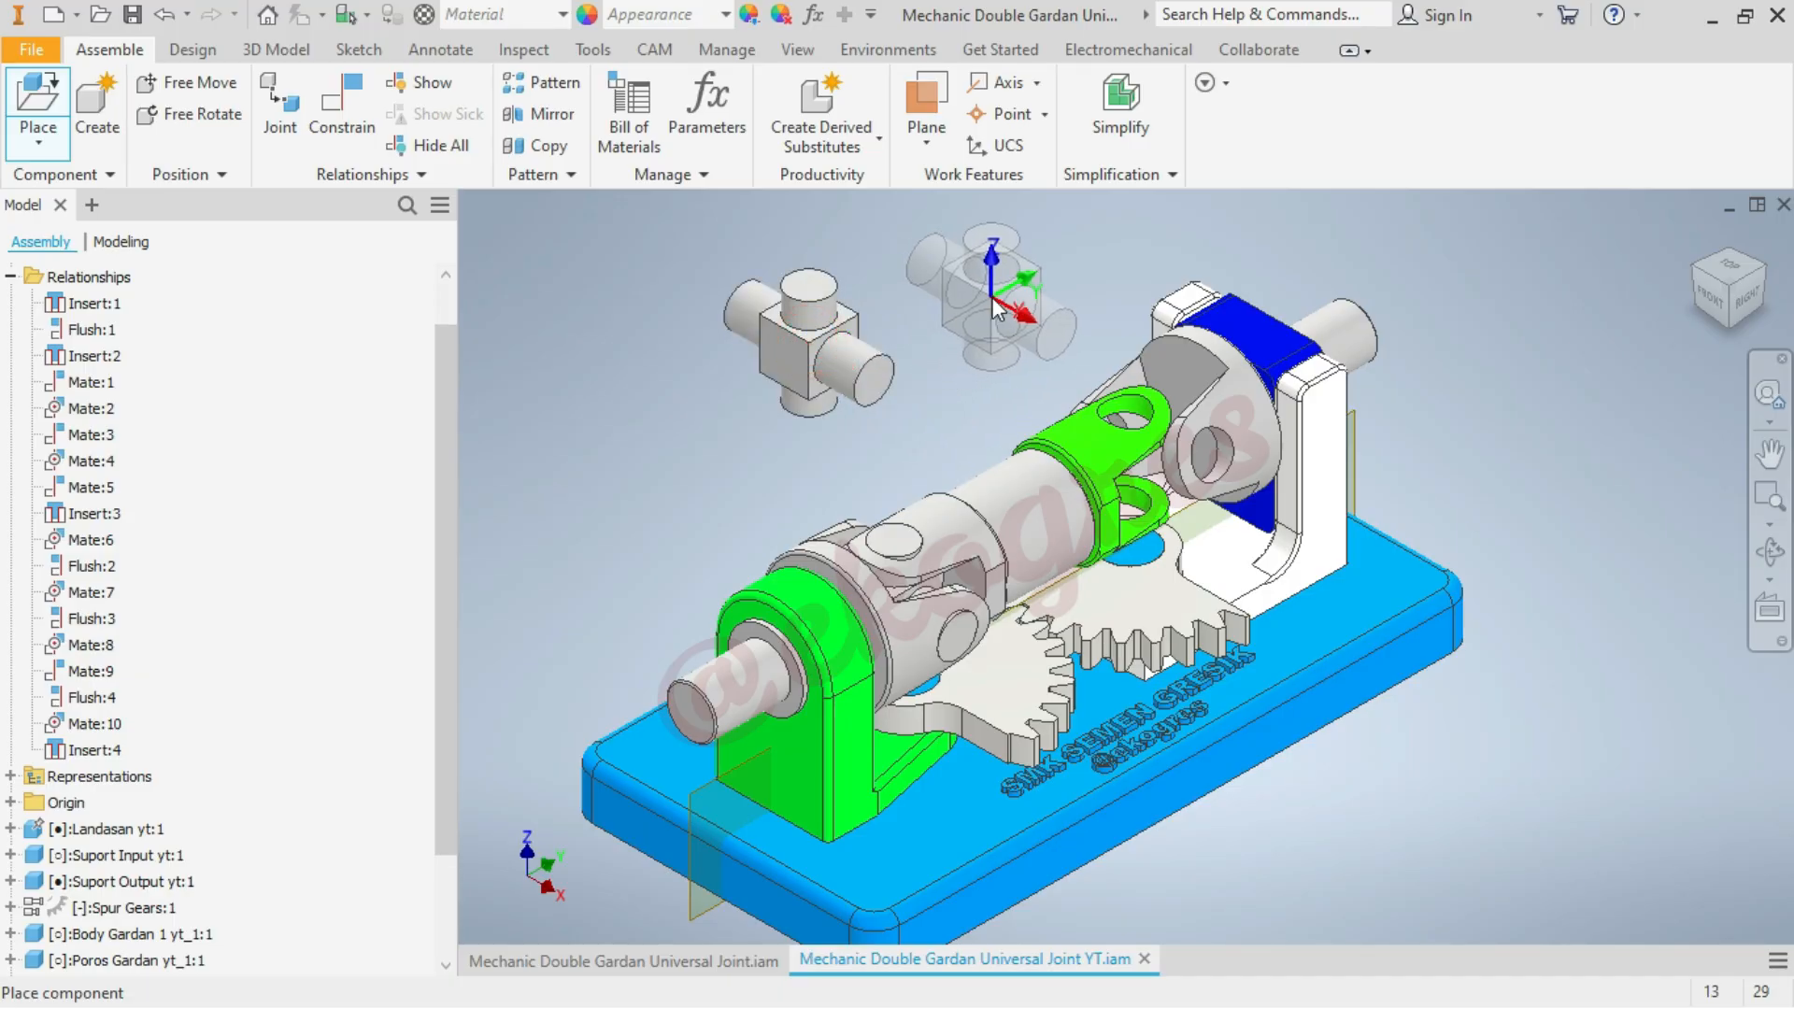
pyautogui.rightClick(963, 299)
pyautogui.click(1073, 291)
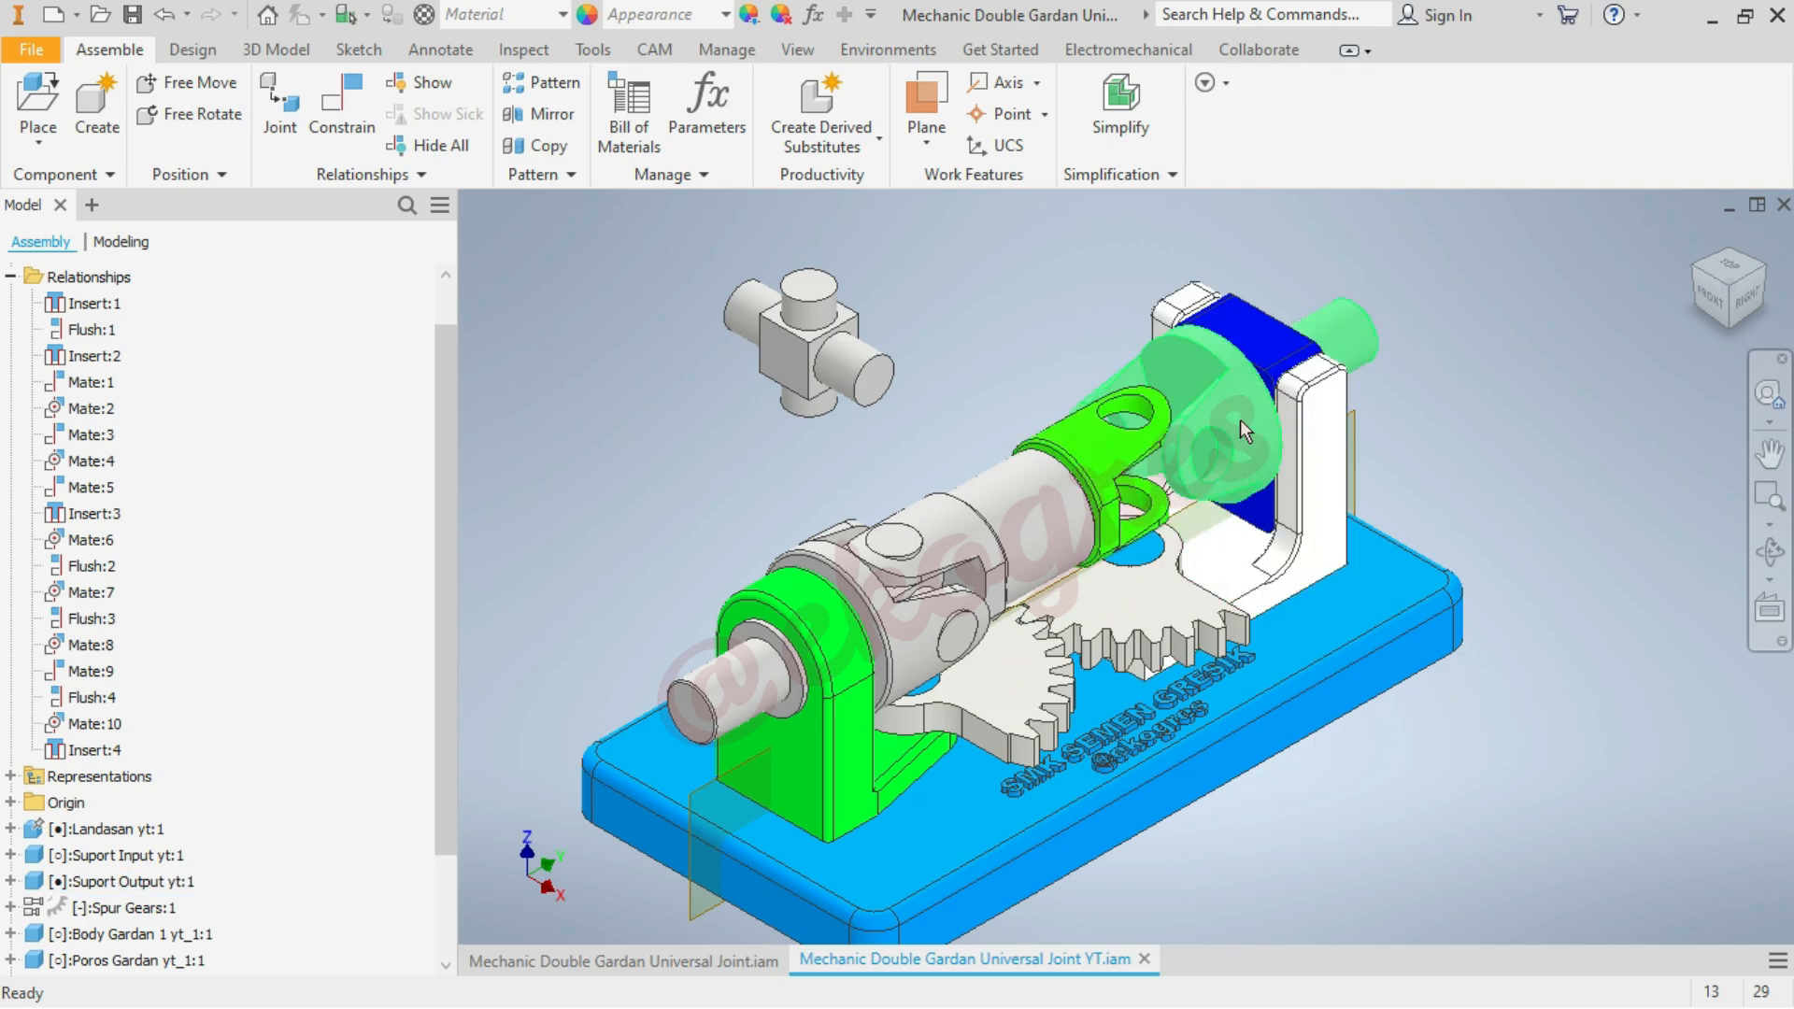
# Add a Mate constraint between the newly placed cross shaft's side pin axis and the output-side Body Gardan 1's fork hole axis
pyautogui.click(346, 119)
pyautogui.click(843, 377)
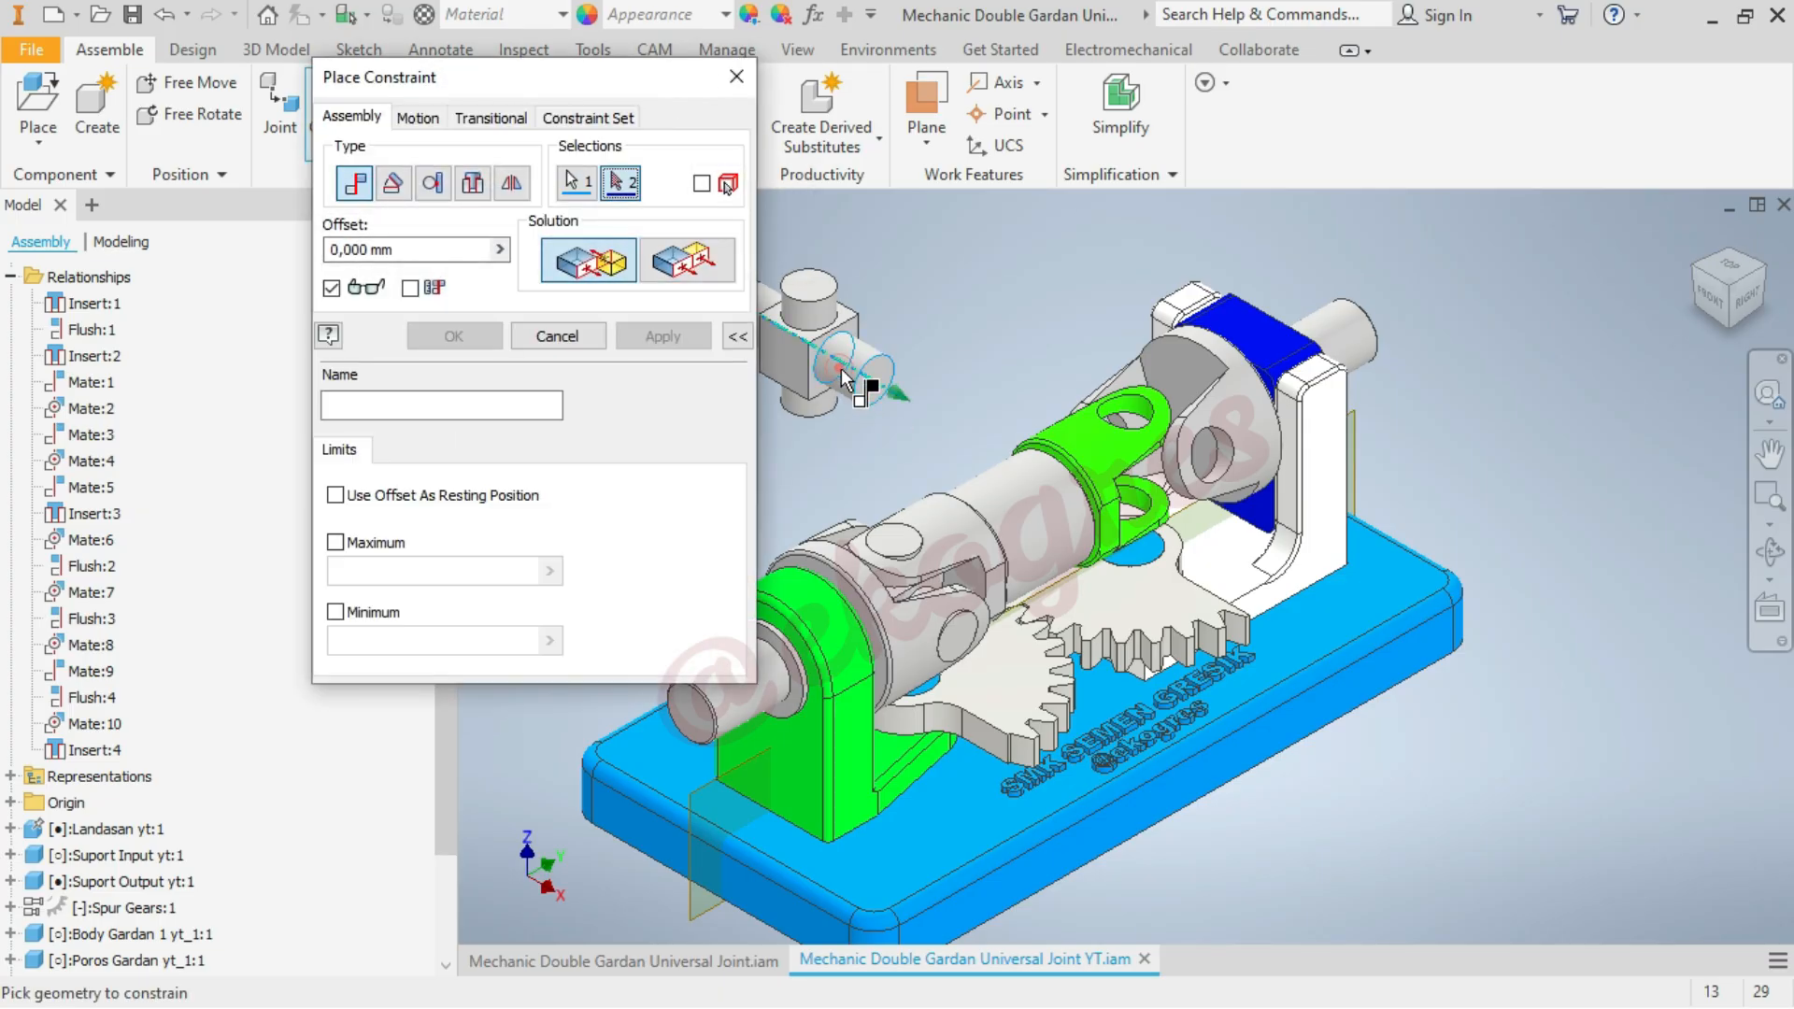
pyautogui.scroll(3, 1254, 512)
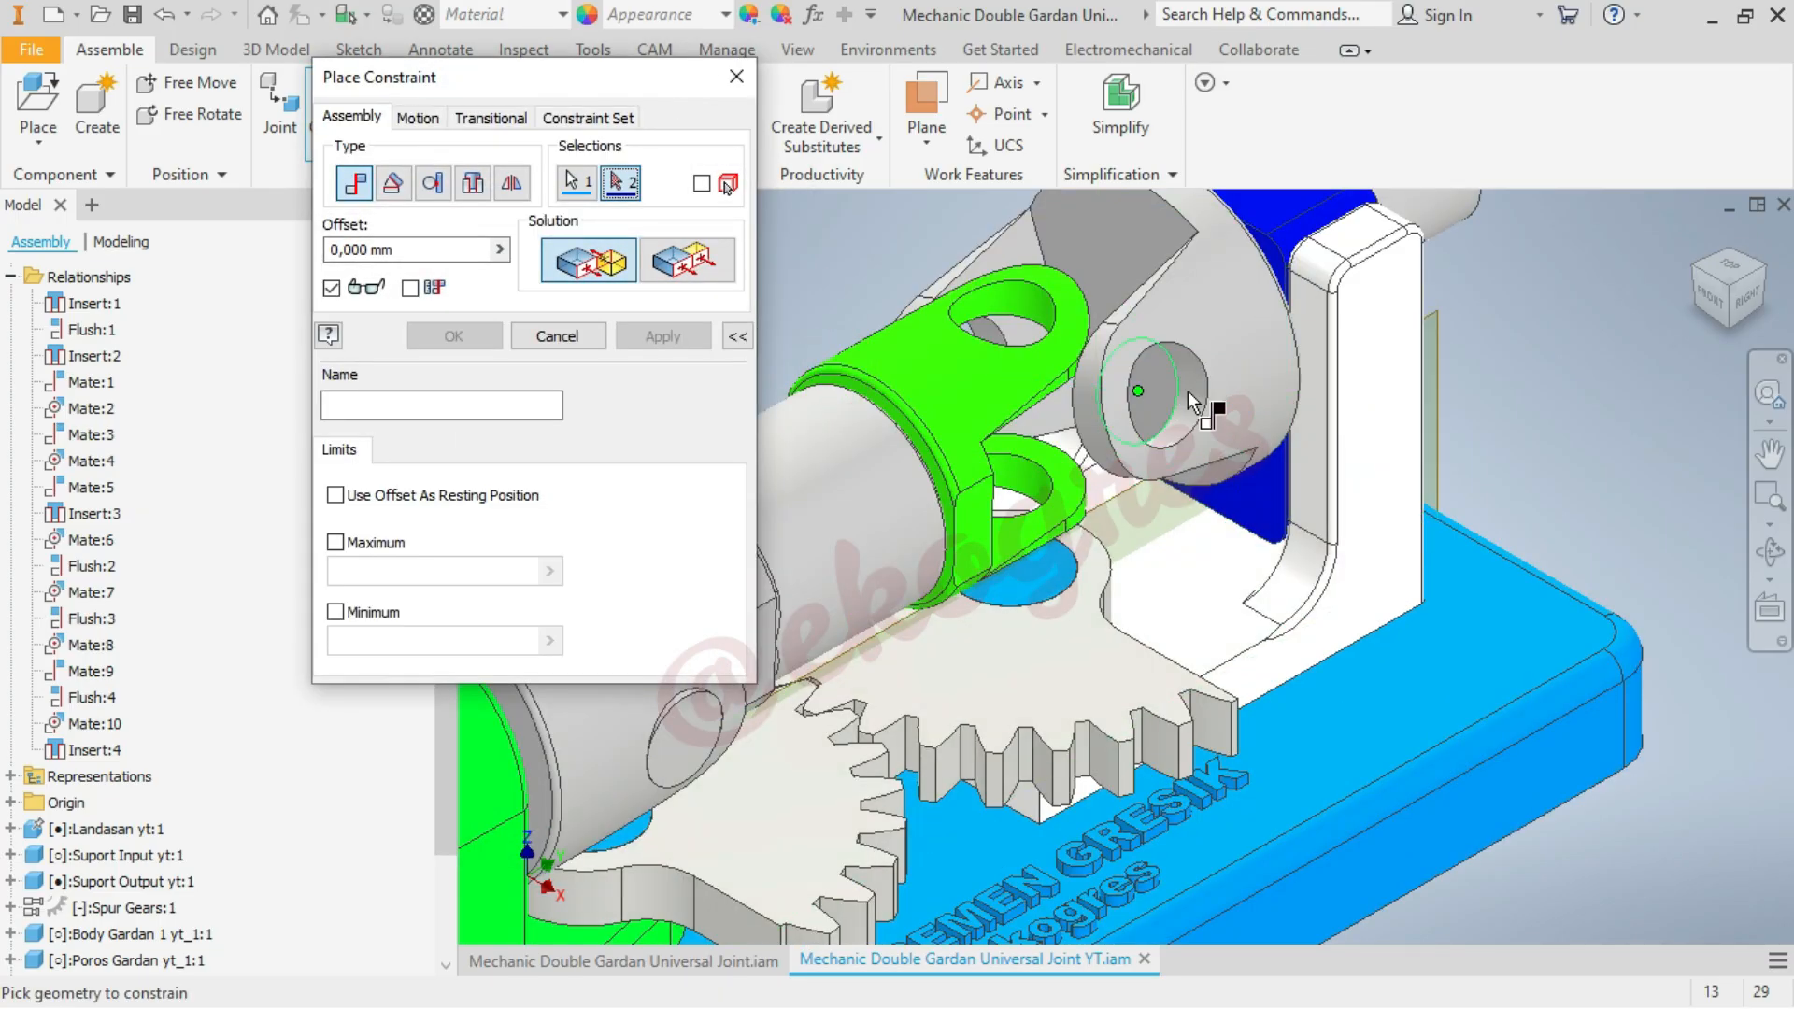
pyautogui.click(1194, 378)
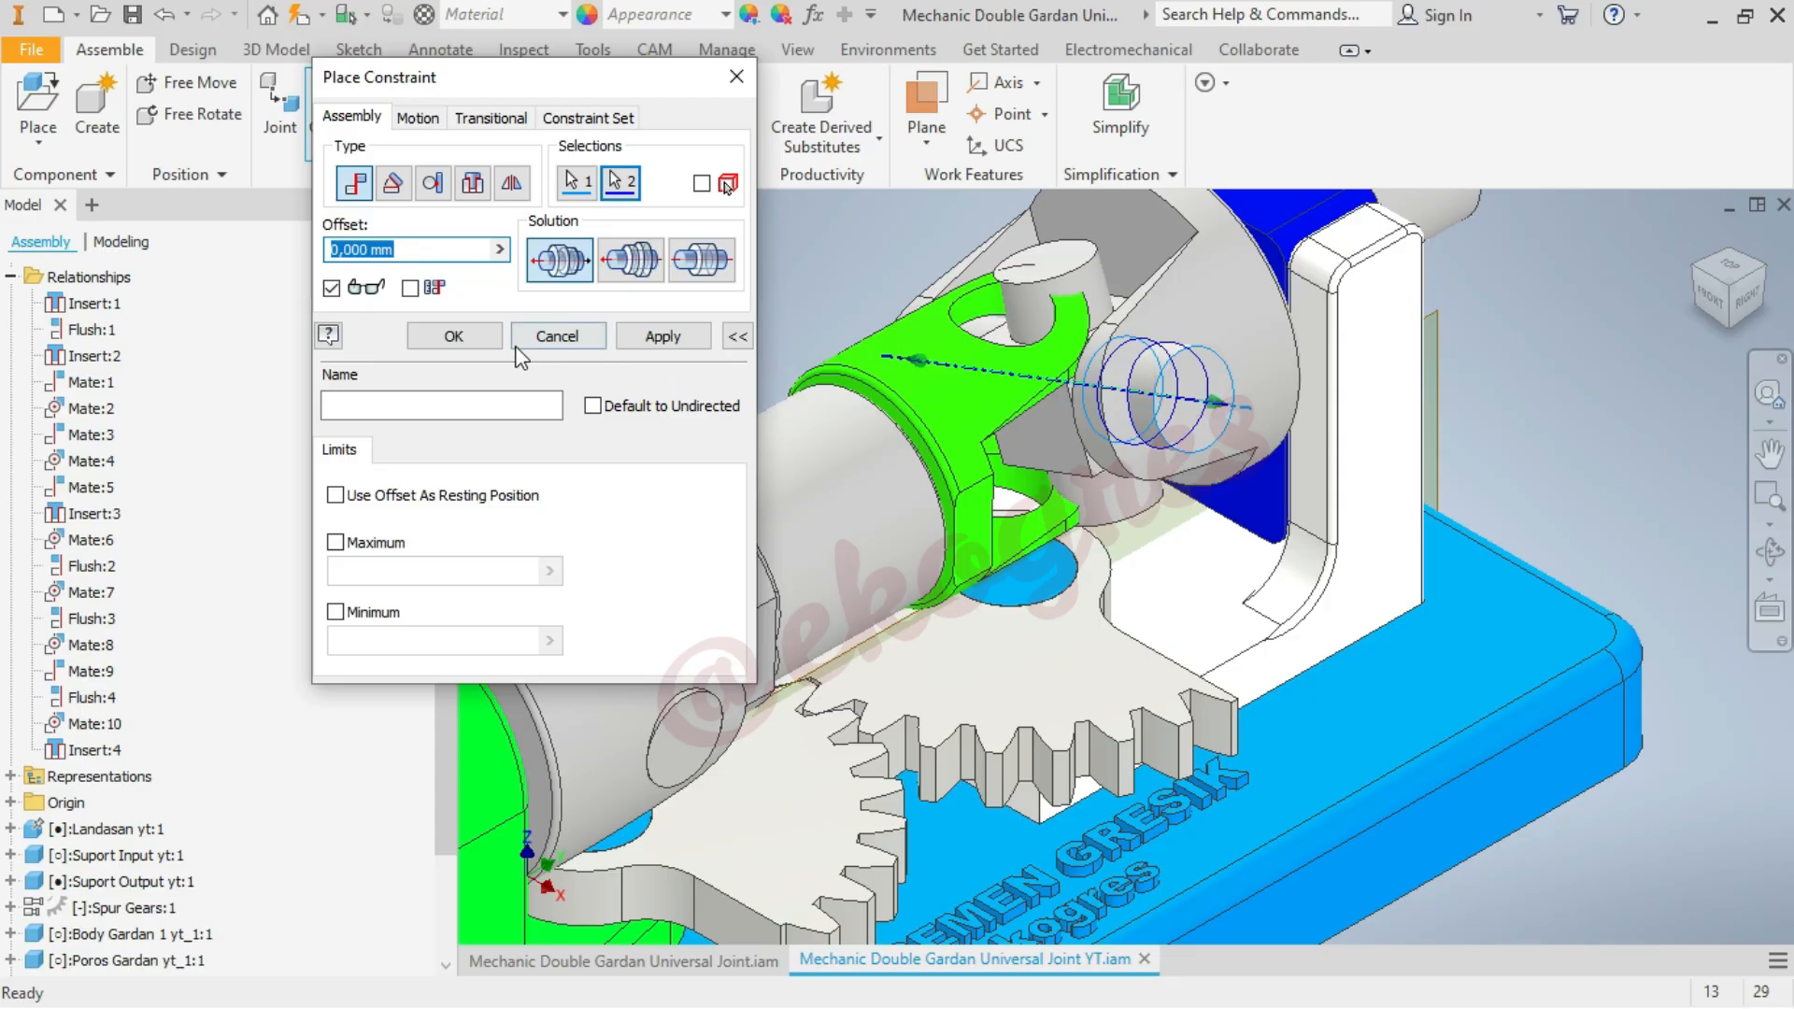
pyautogui.click(467, 338)
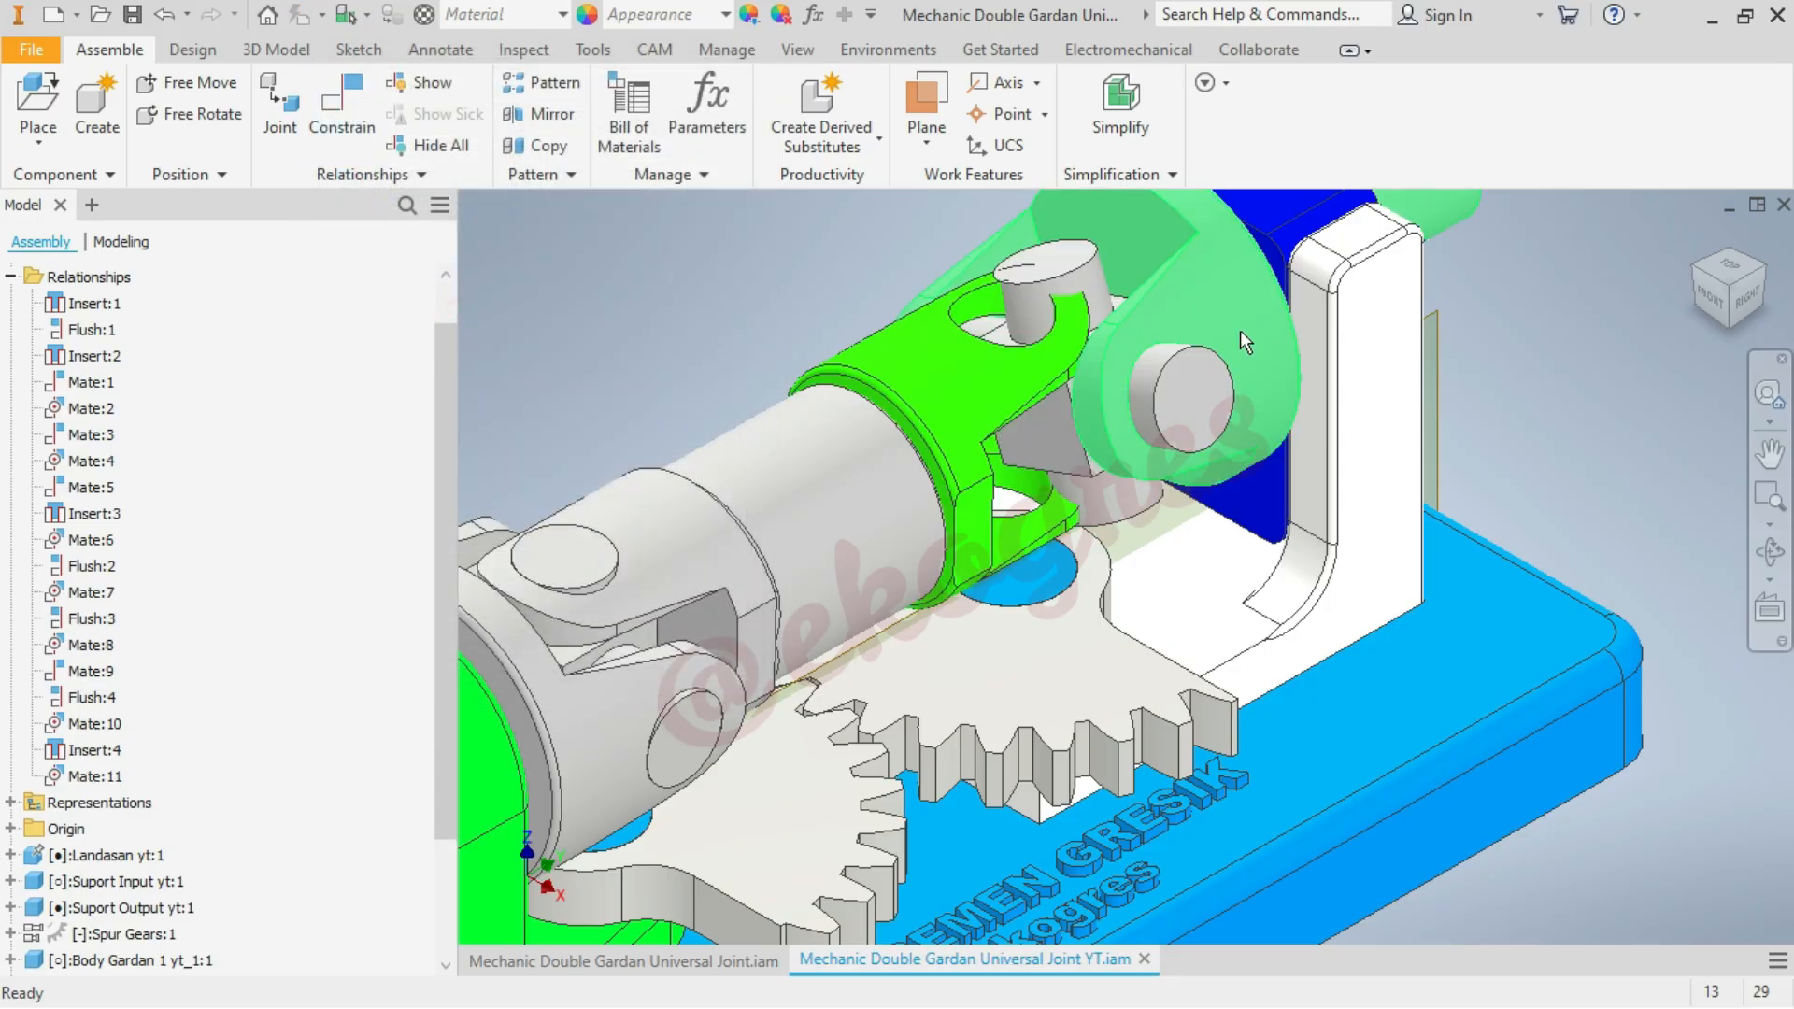
pyautogui.moveTo(1241, 329)
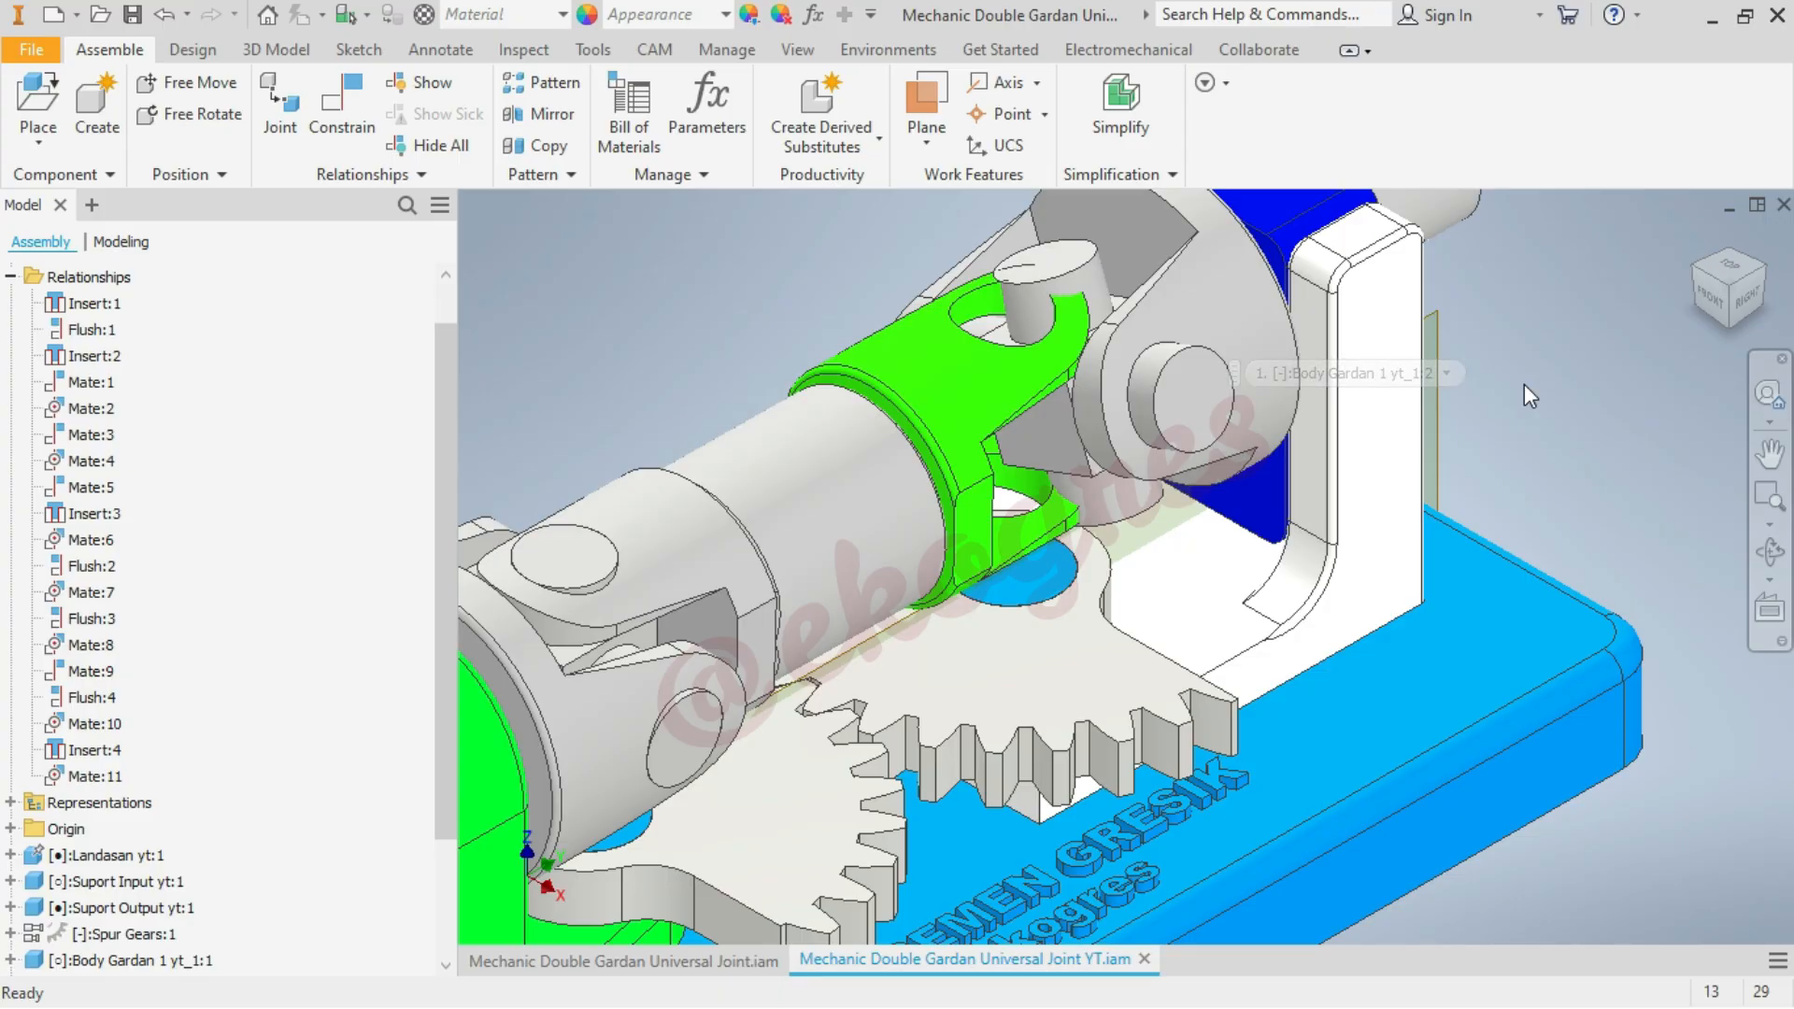
# Expand the origin of Poros Gardan yt_1:2 and examine its YZ plane relative to the output-side fork in home and top views
pyautogui.scroll(-2, 248, 777)
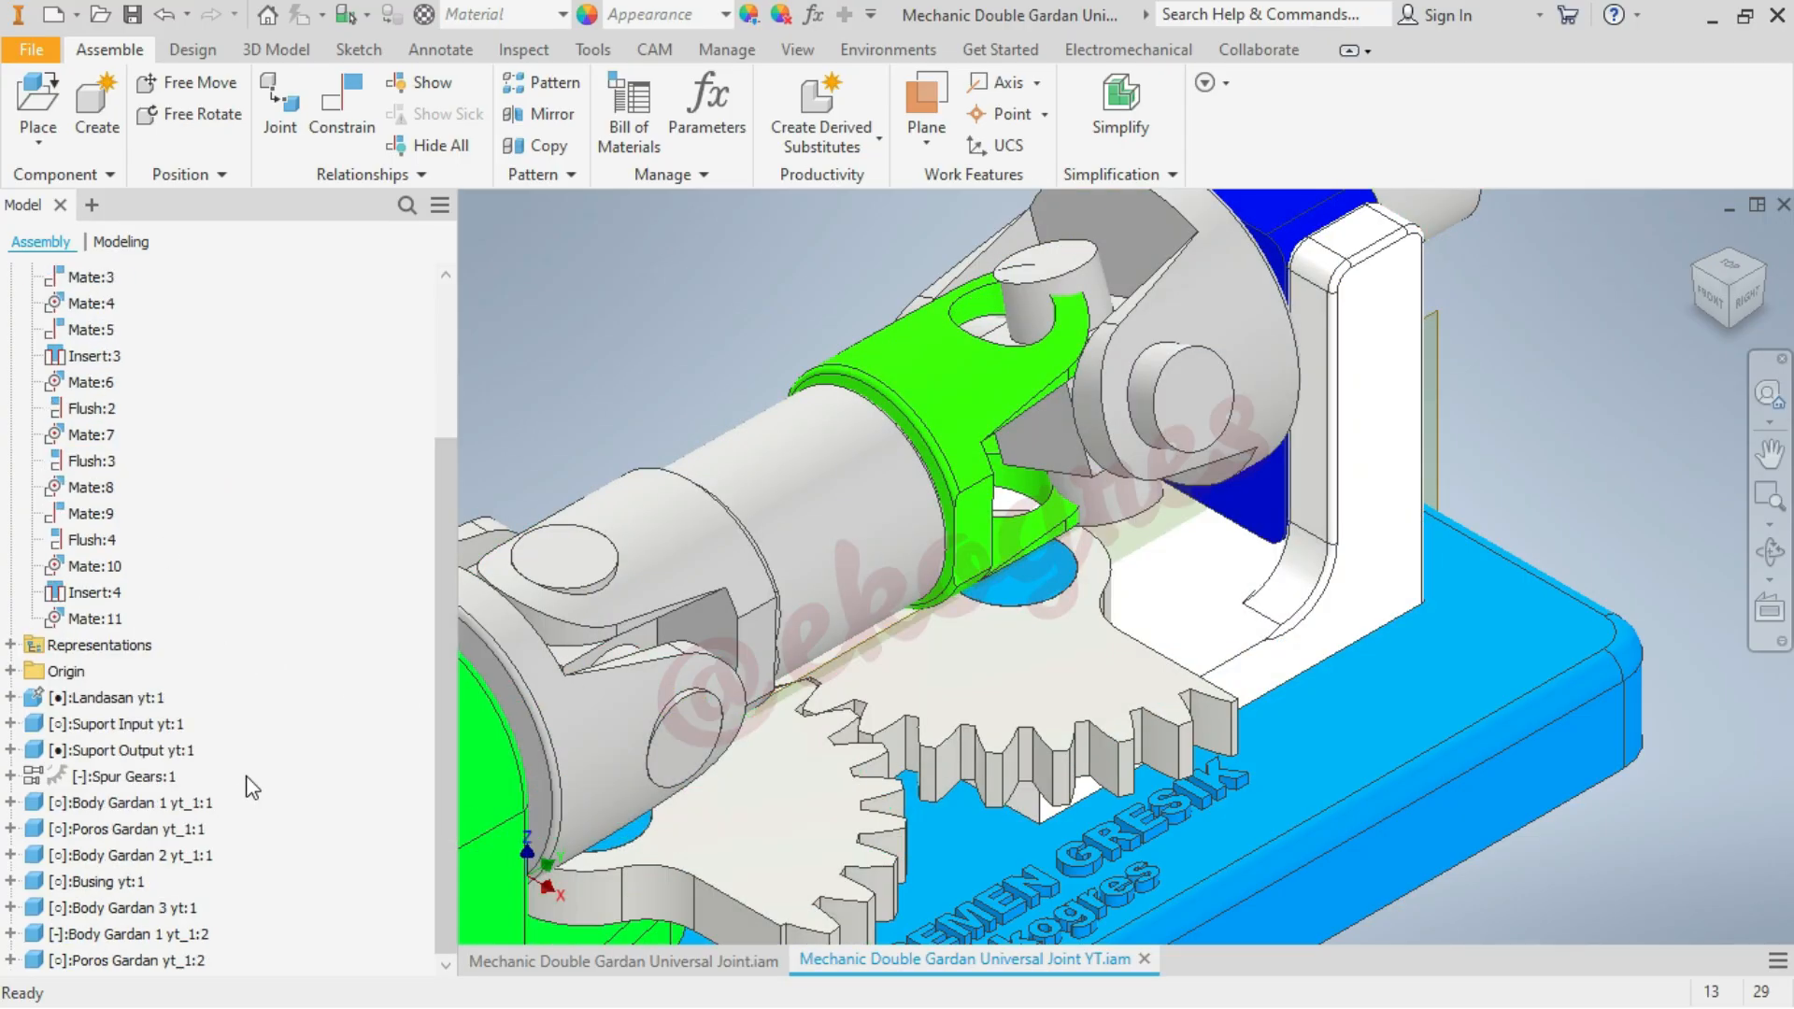
pyautogui.scroll(3, 131, 297)
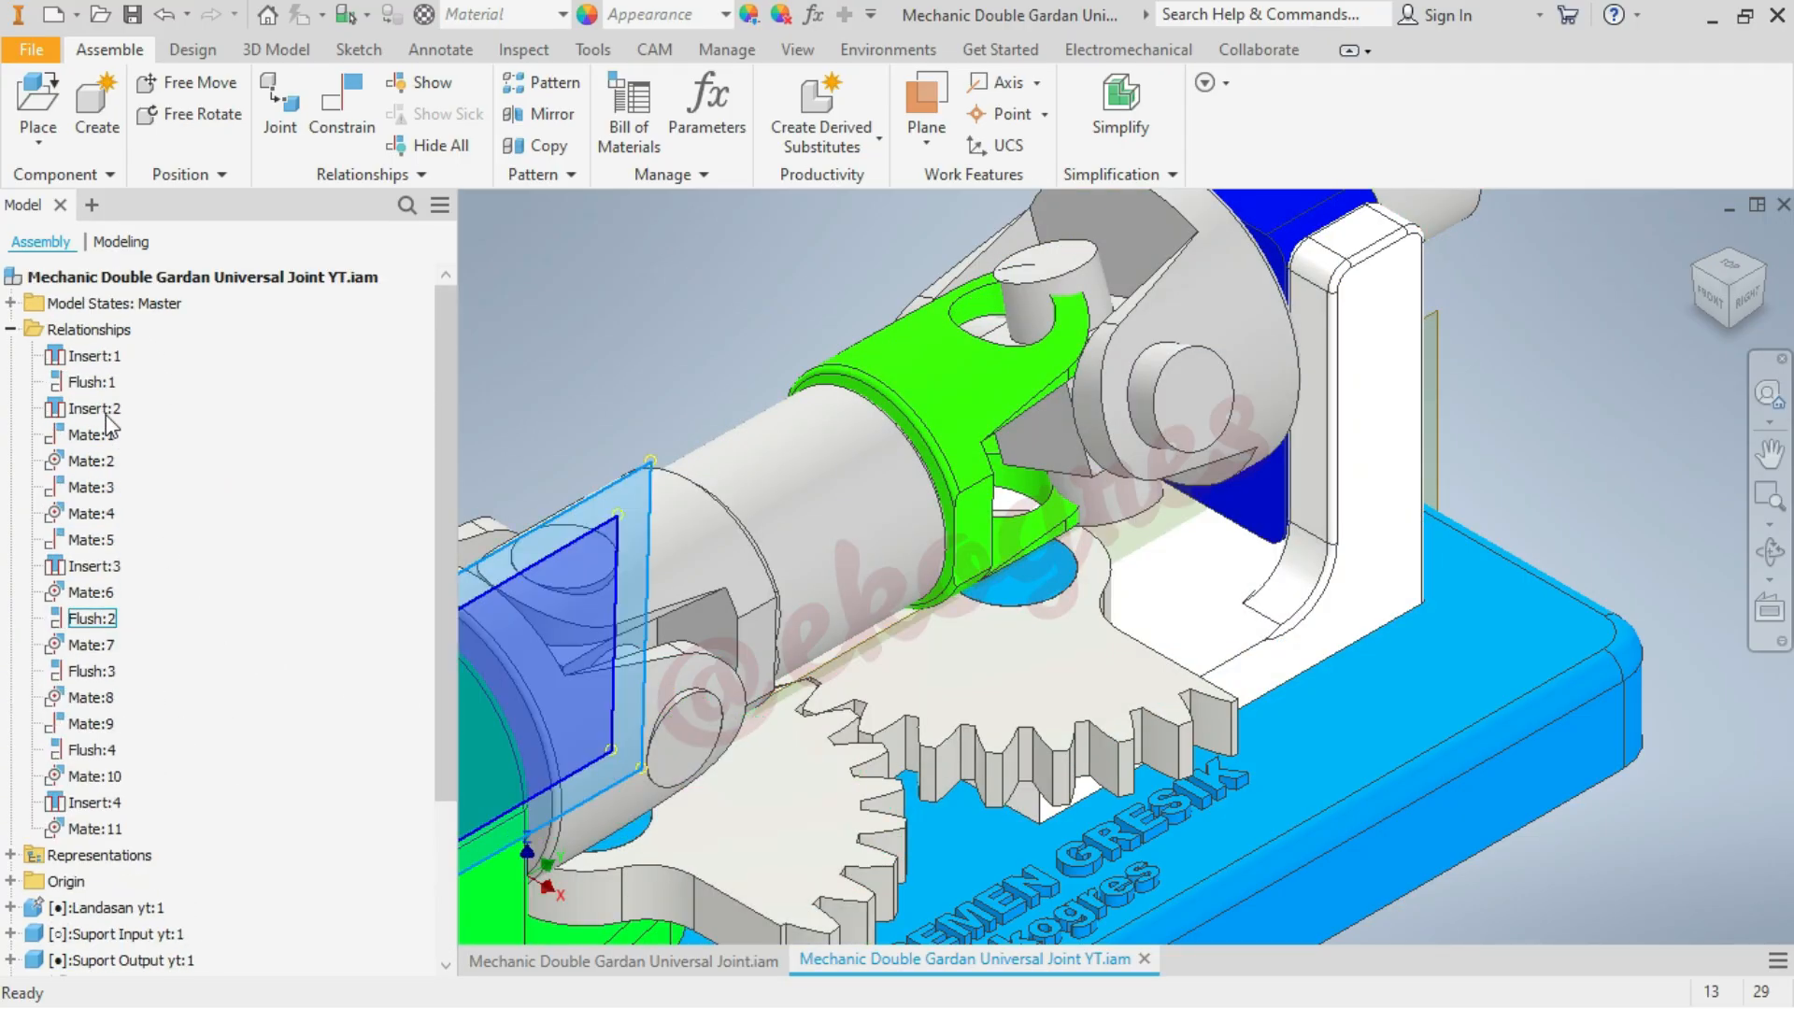
pyautogui.click(10, 330)
pyautogui.click(10, 672)
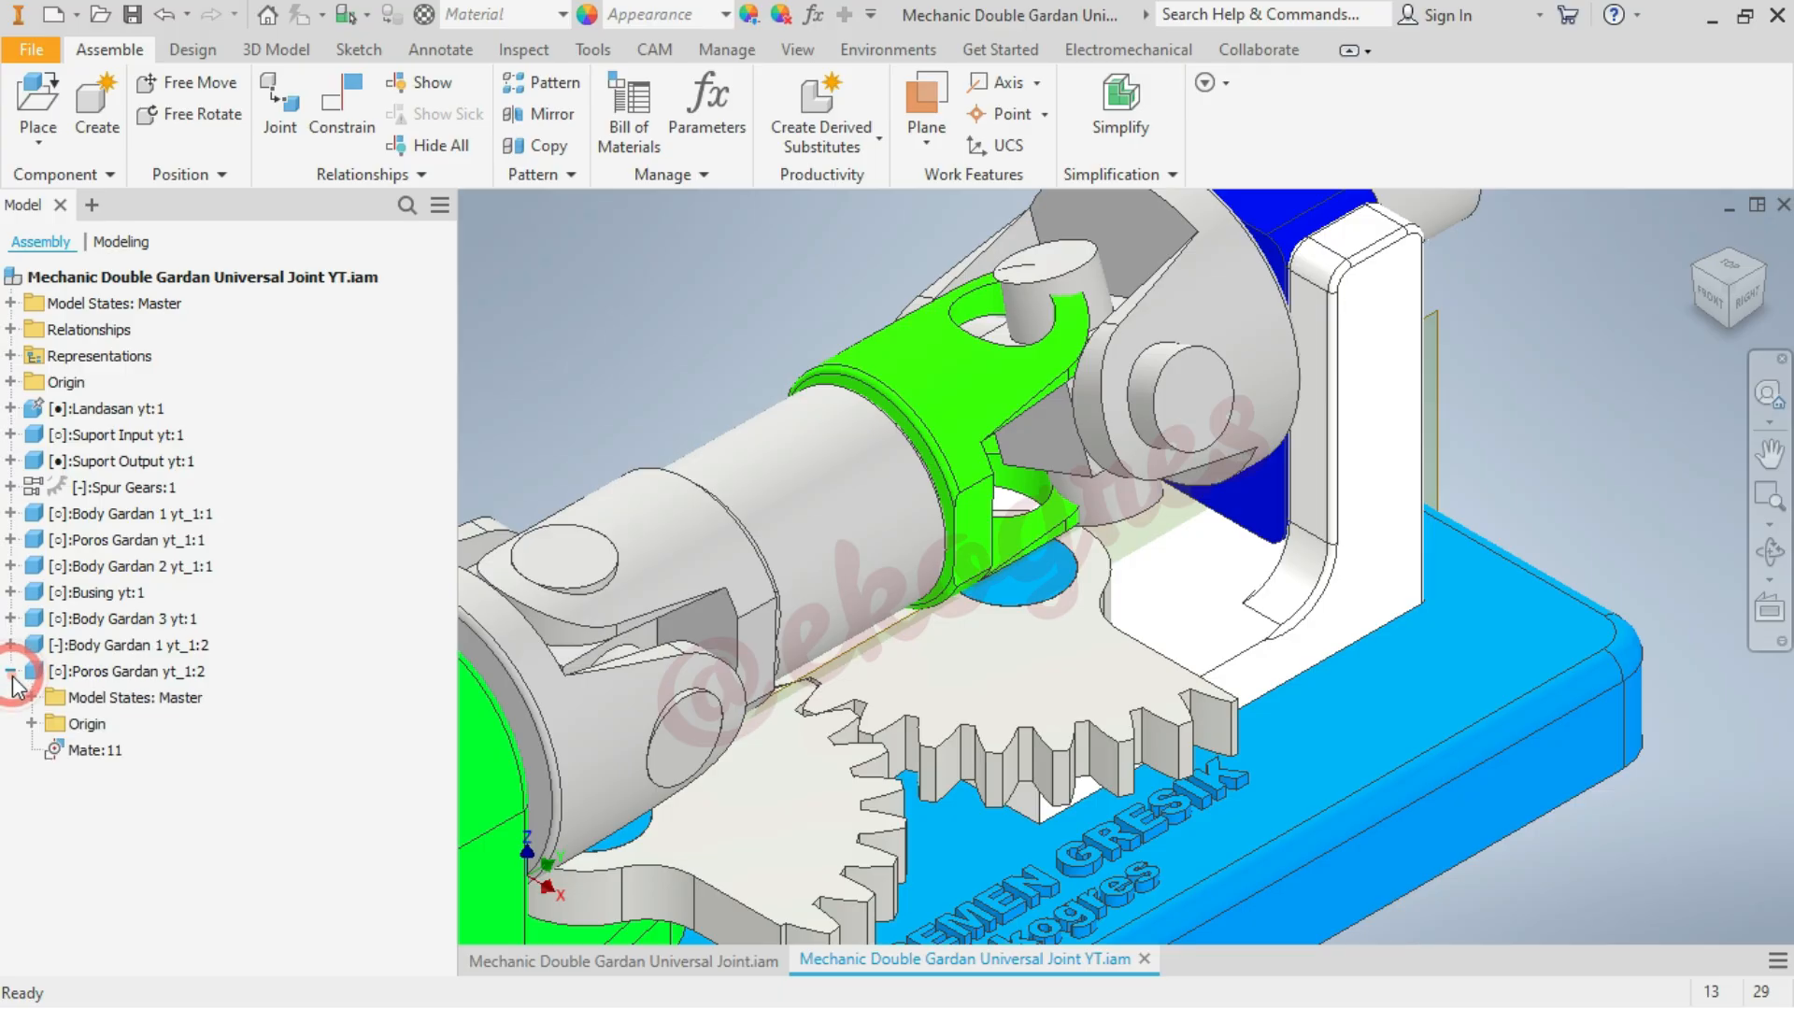
pyautogui.click(32, 724)
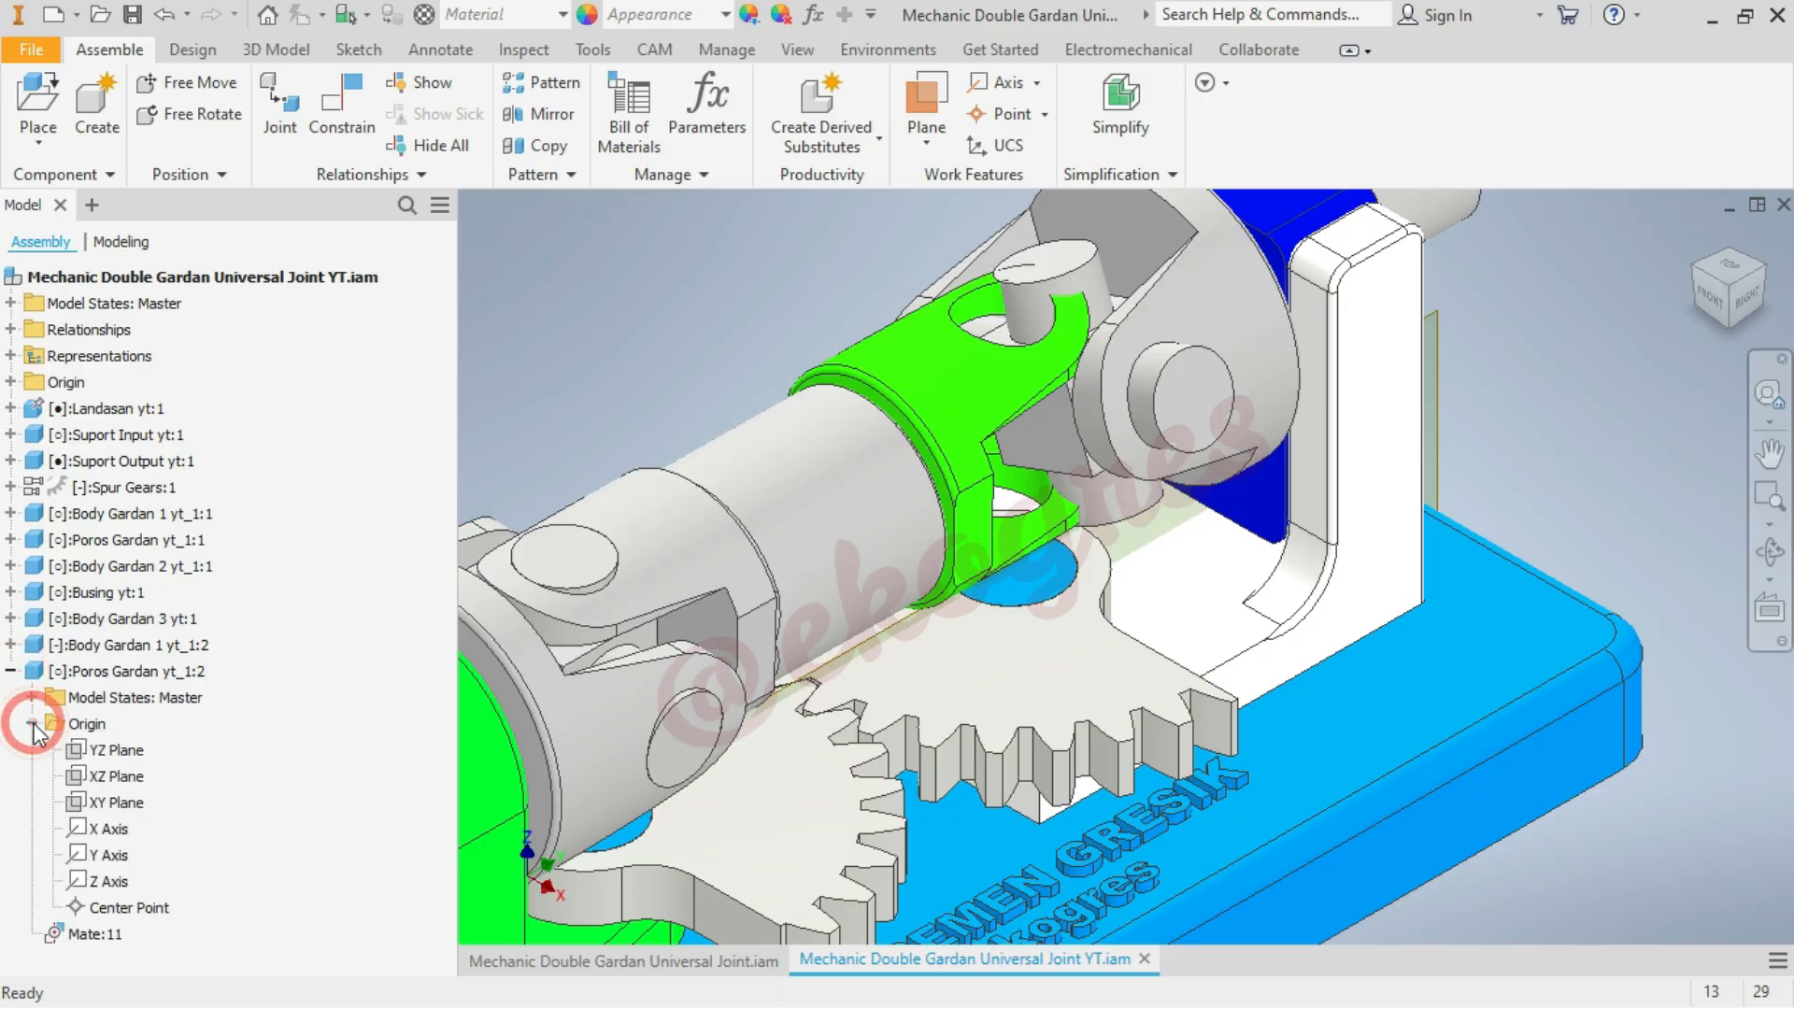
pyautogui.click(131, 753)
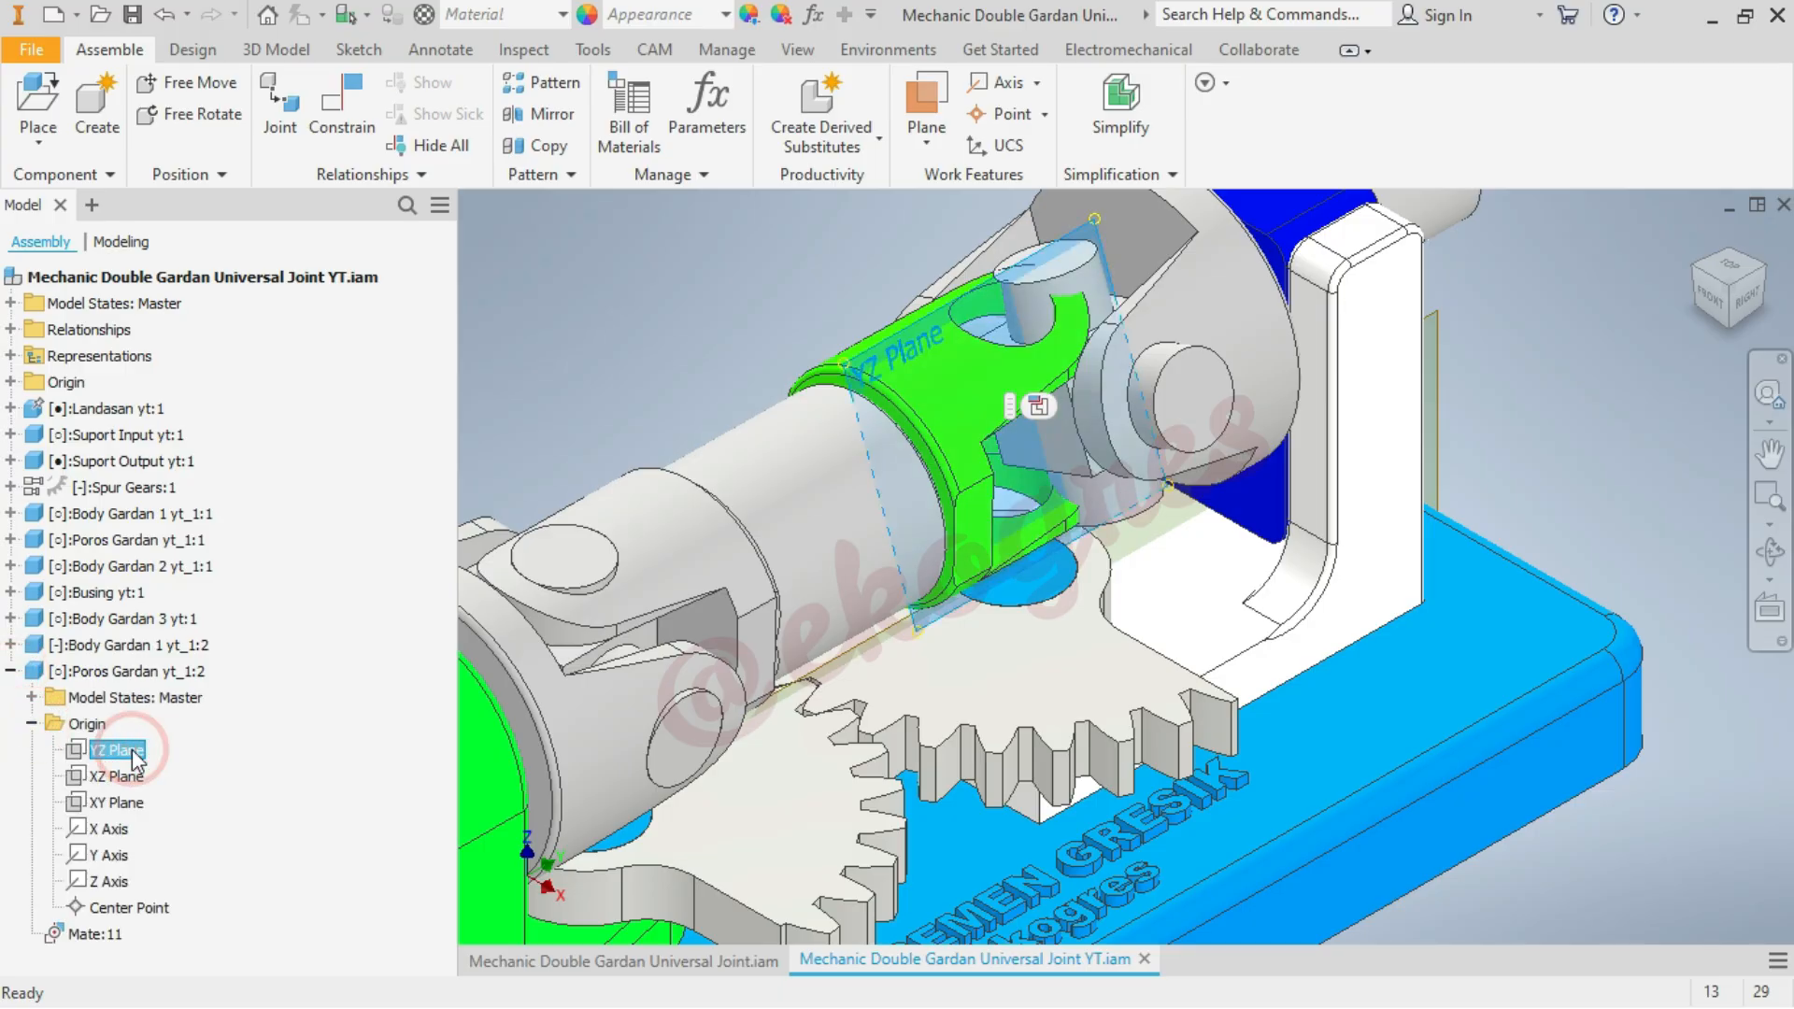
pyautogui.click(1730, 265)
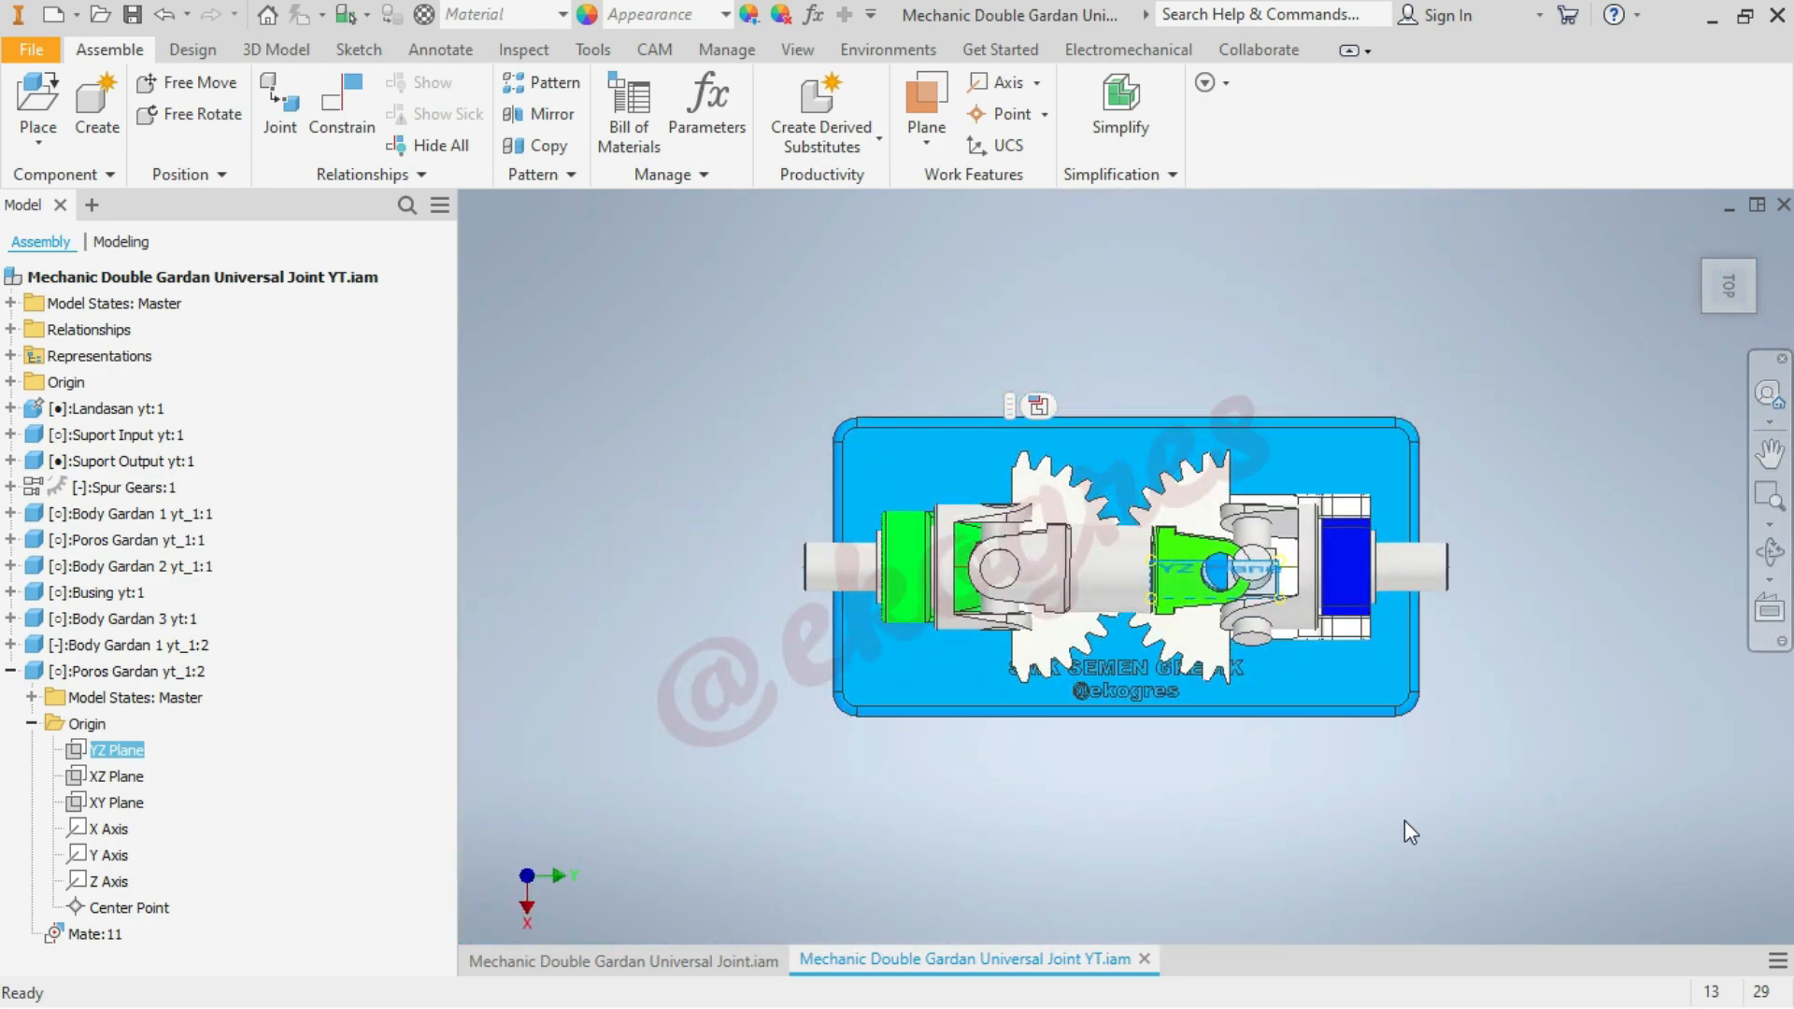
pyautogui.scroll(-5, 1194, 765)
pyautogui.scroll(4, 1421, 619)
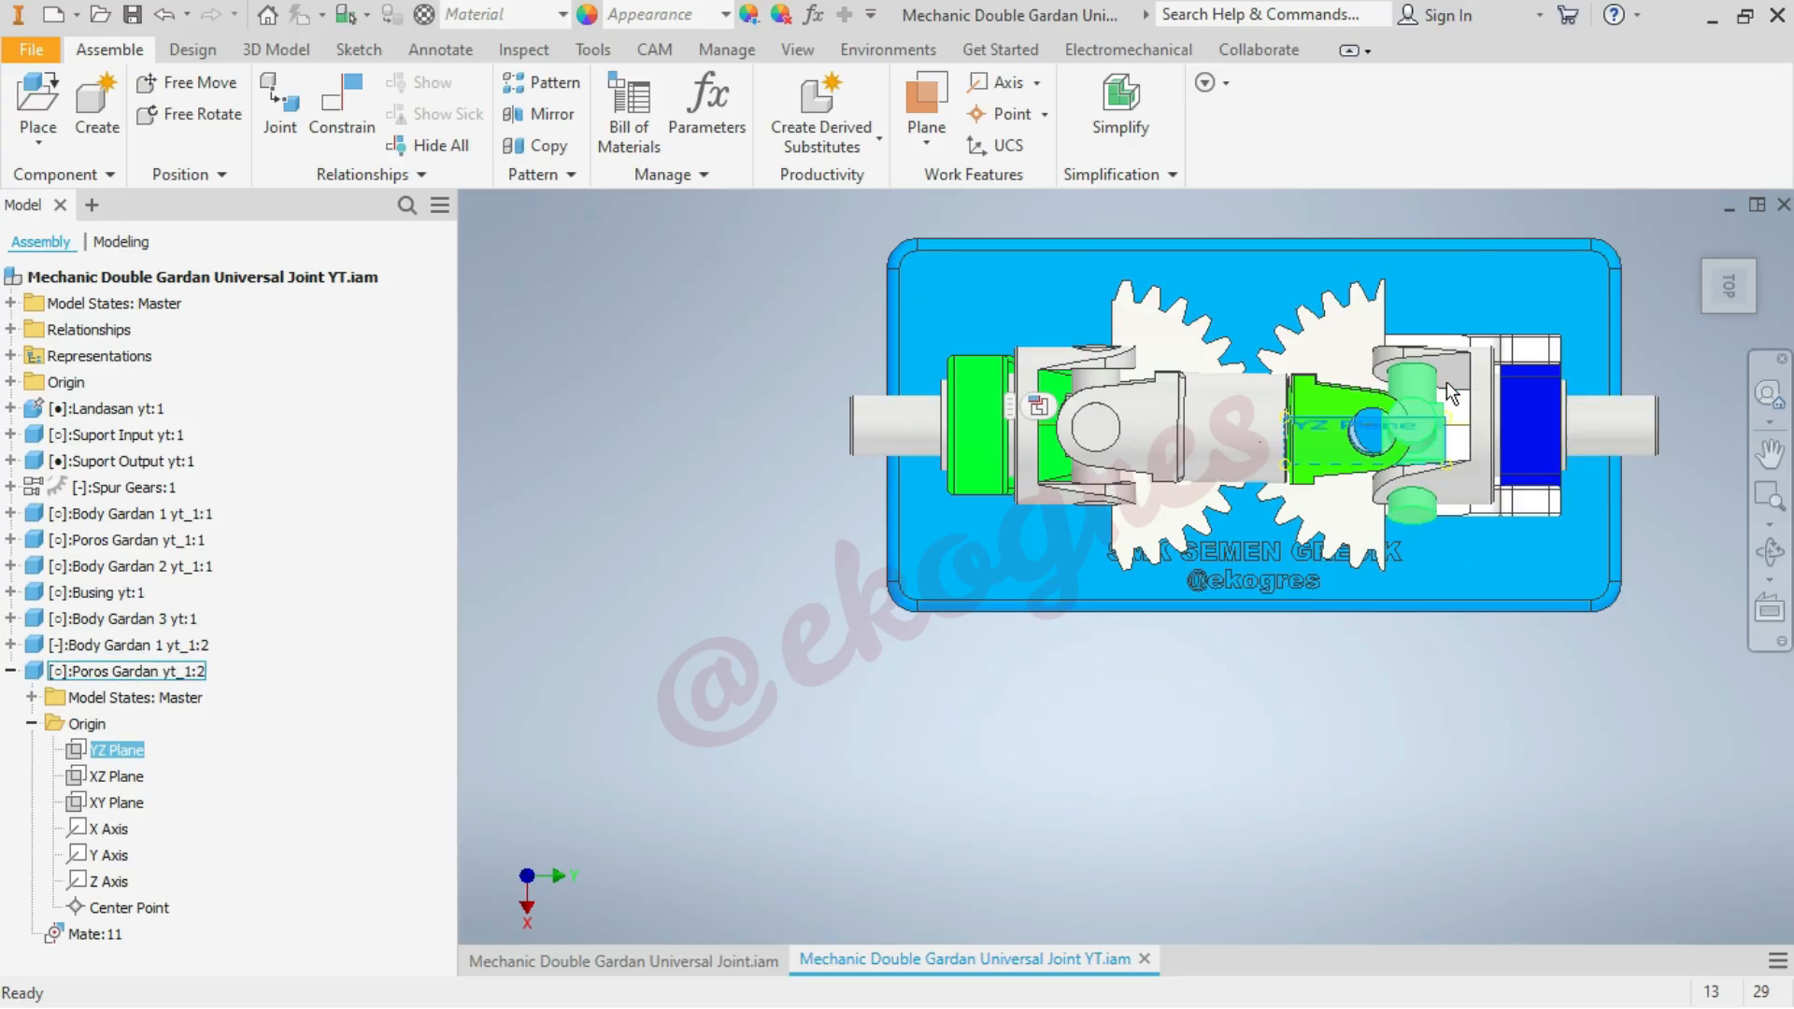
pyautogui.scroll(-5, 1446, 381)
pyautogui.click(1353, 406)
pyautogui.moveTo(1353, 407); pyautogui.dragTo(1357, 400)
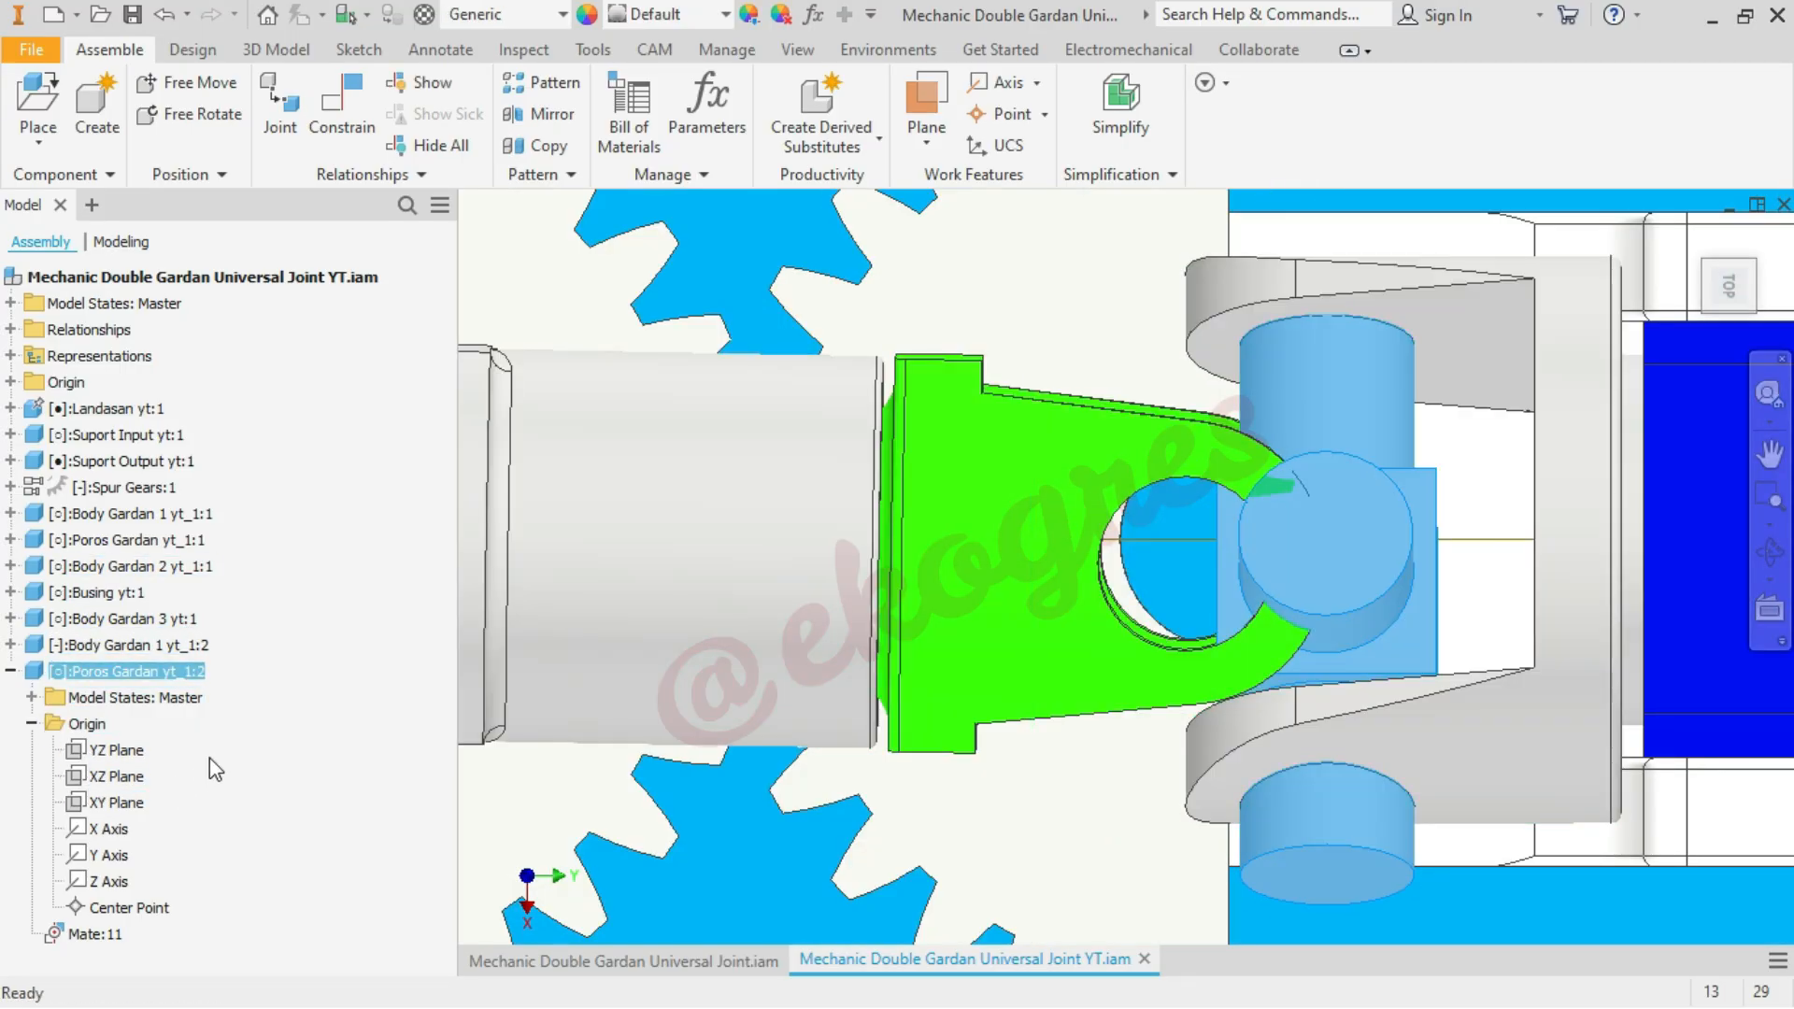
pyautogui.click(143, 747)
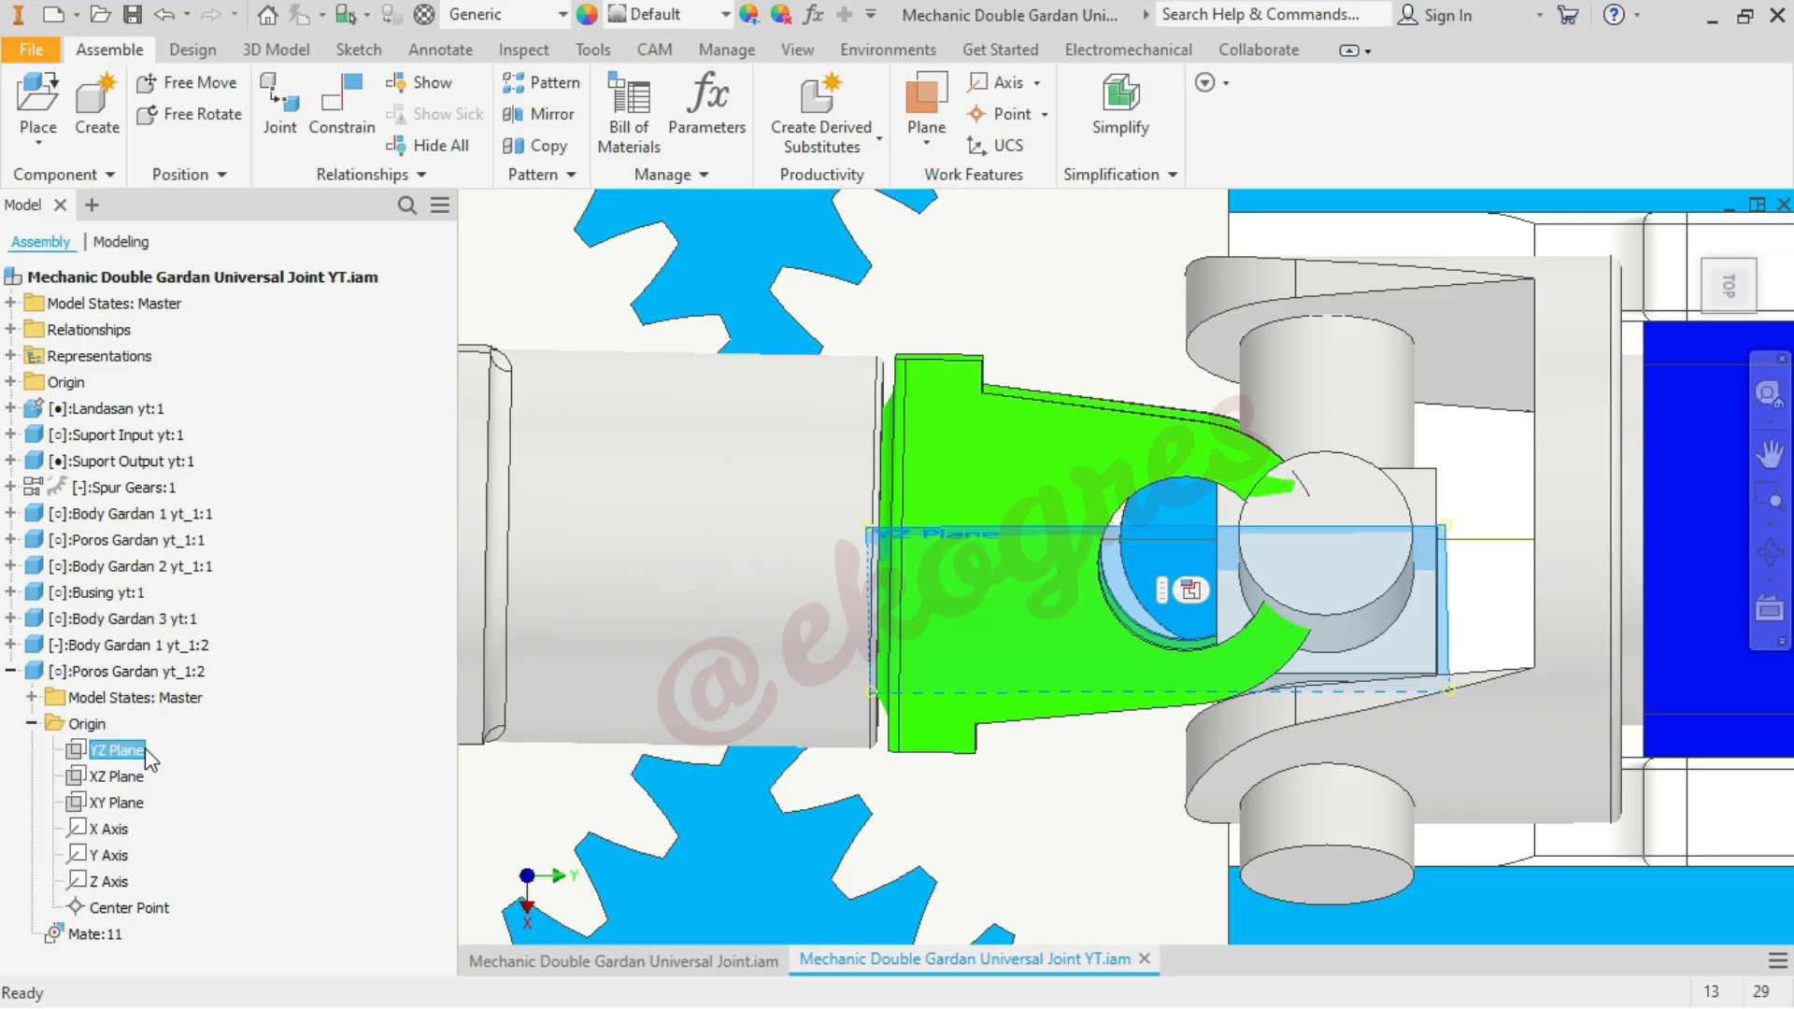
pyautogui.click(361, 743)
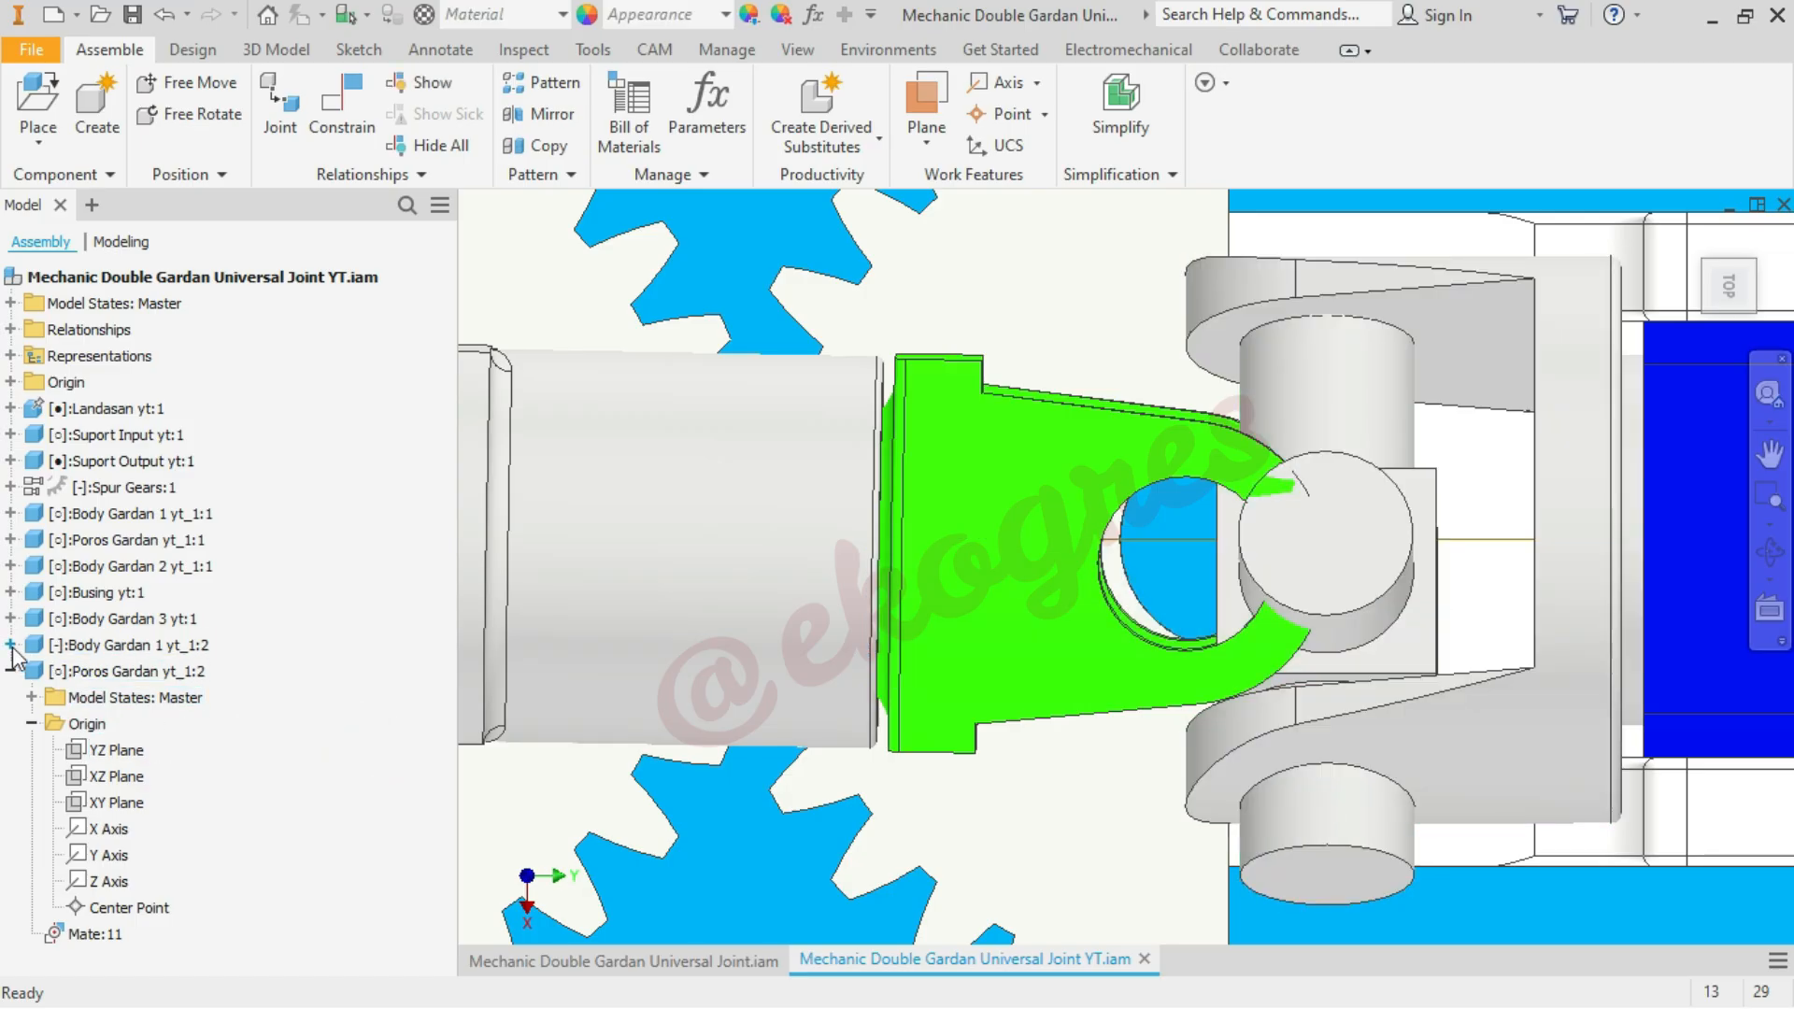
# Expand the origin of Body Gardan 1 yt_1:2 and examine its XY plane in the isometric home view
pyautogui.click(11, 645)
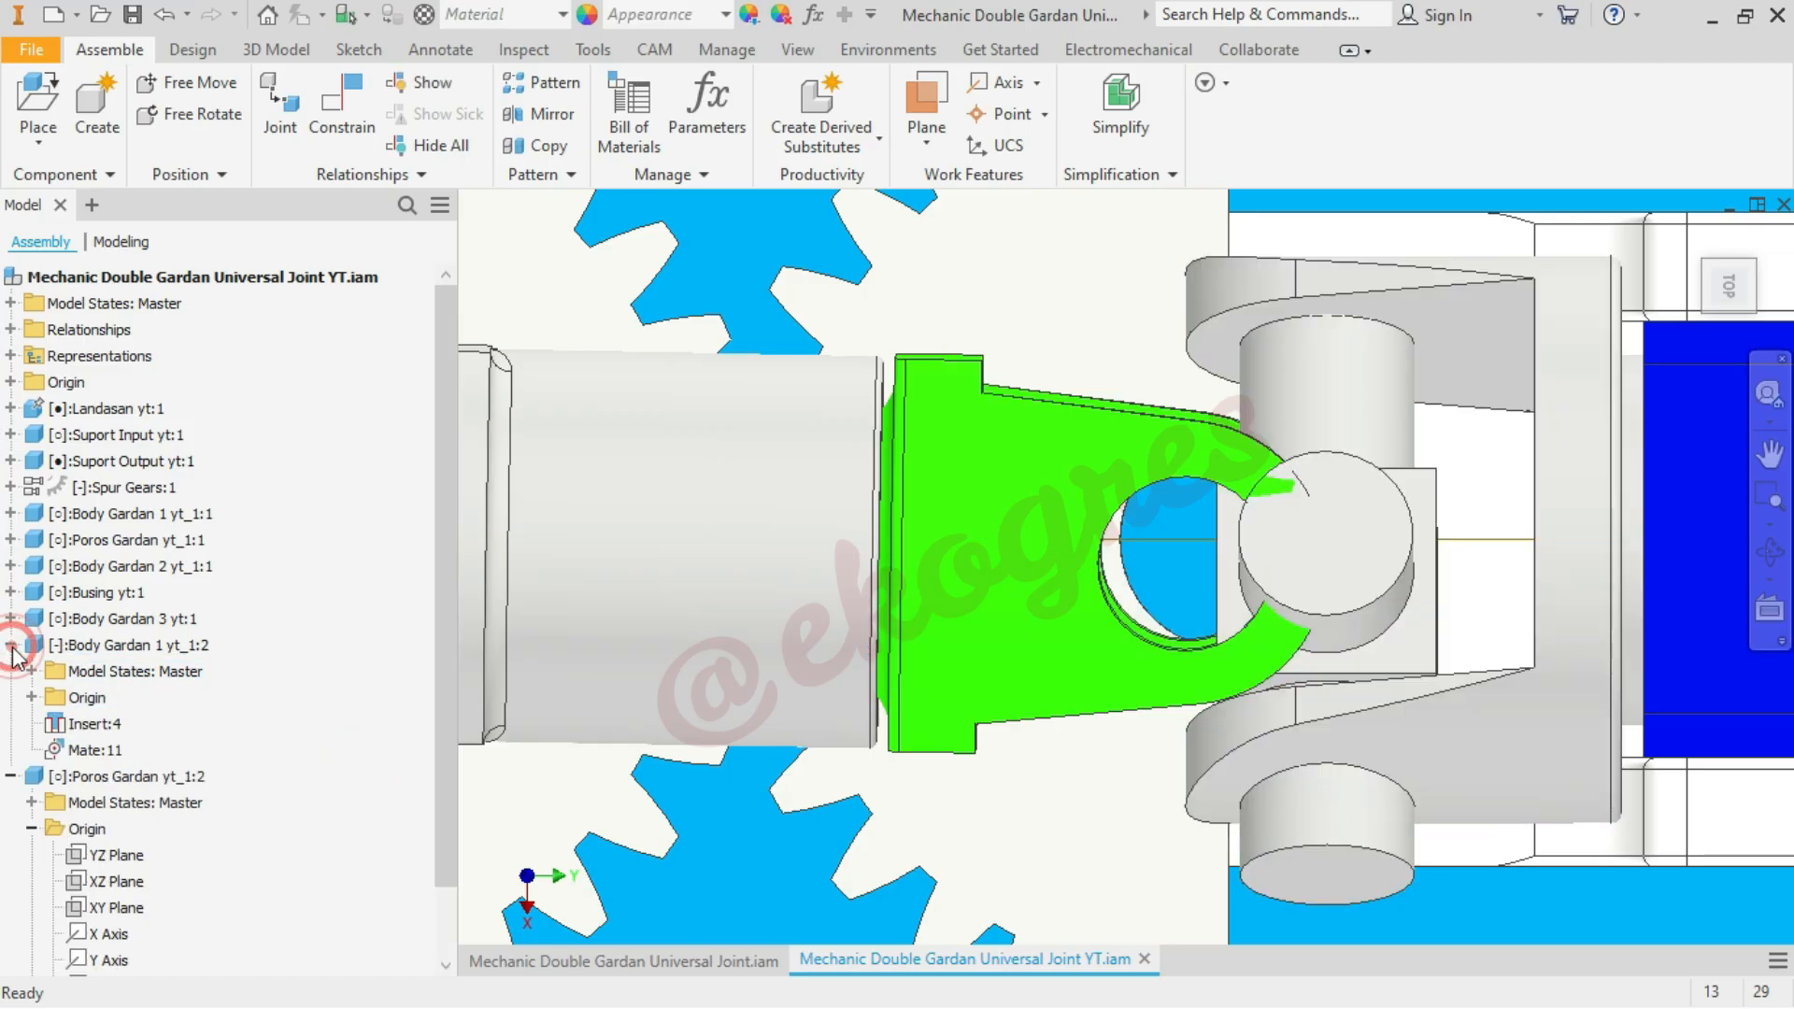
pyautogui.click(29, 698)
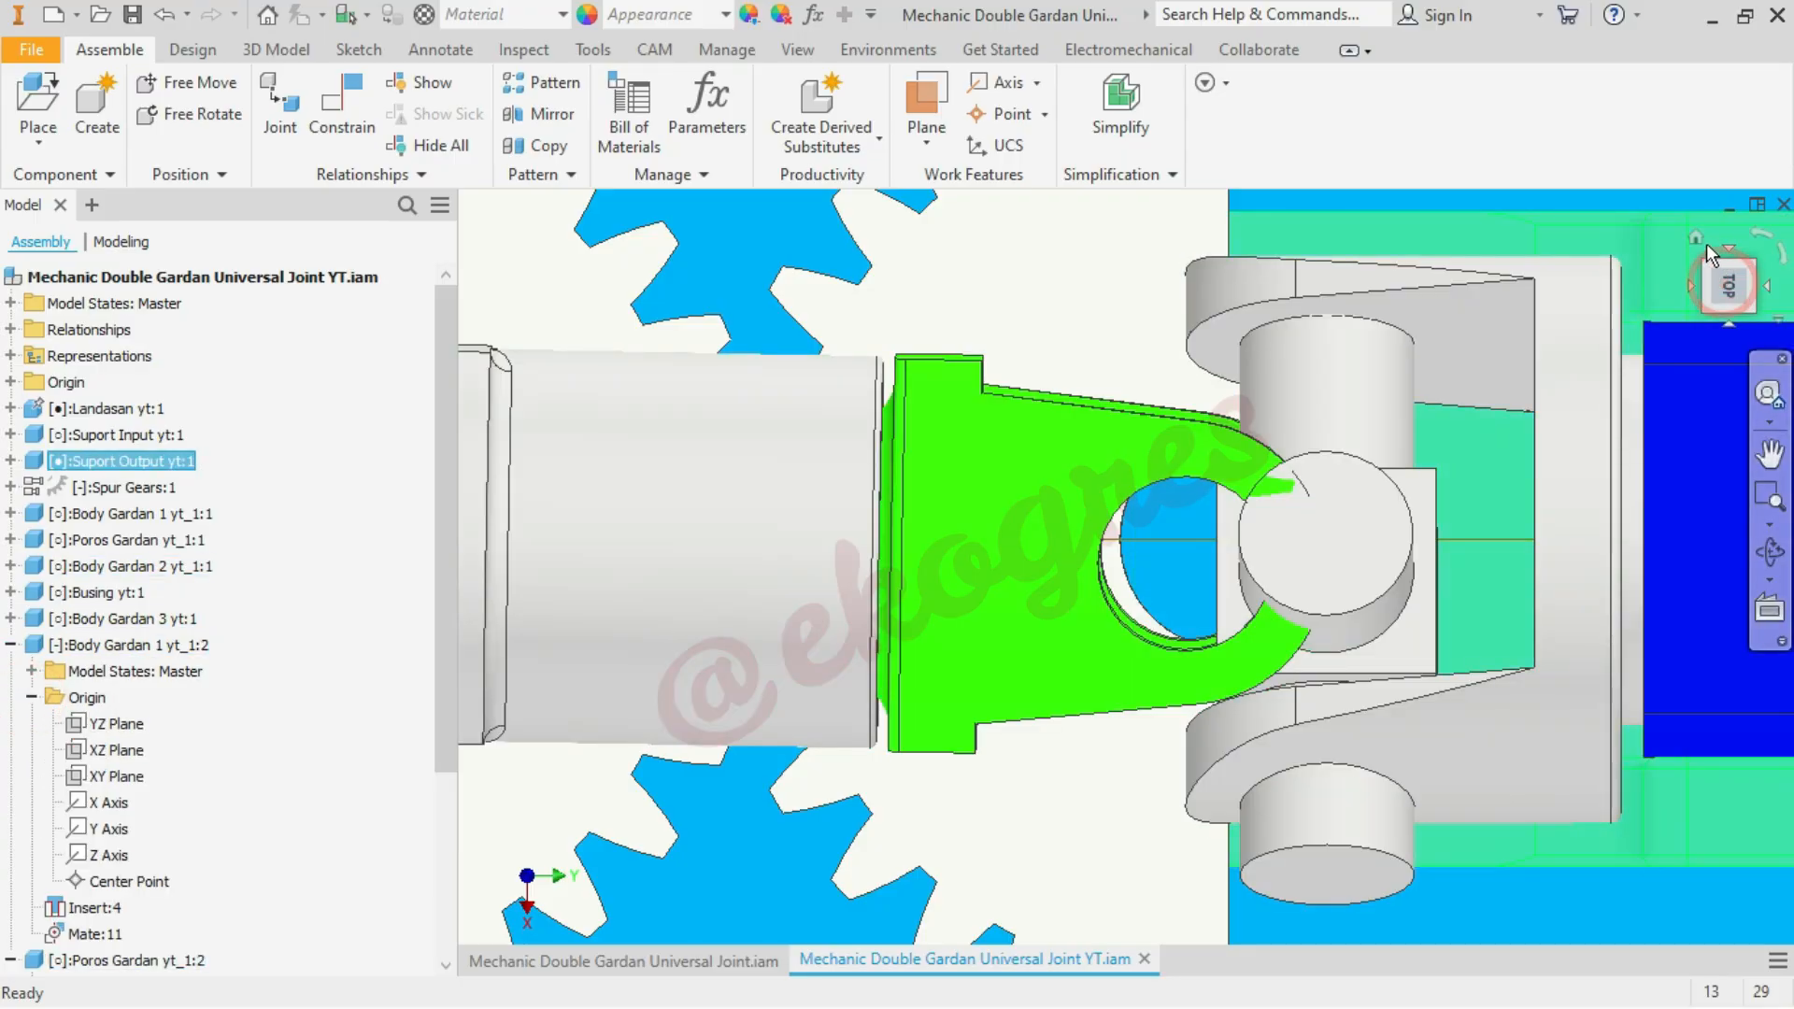
pyautogui.click(1696, 238)
pyautogui.click(1663, 514)
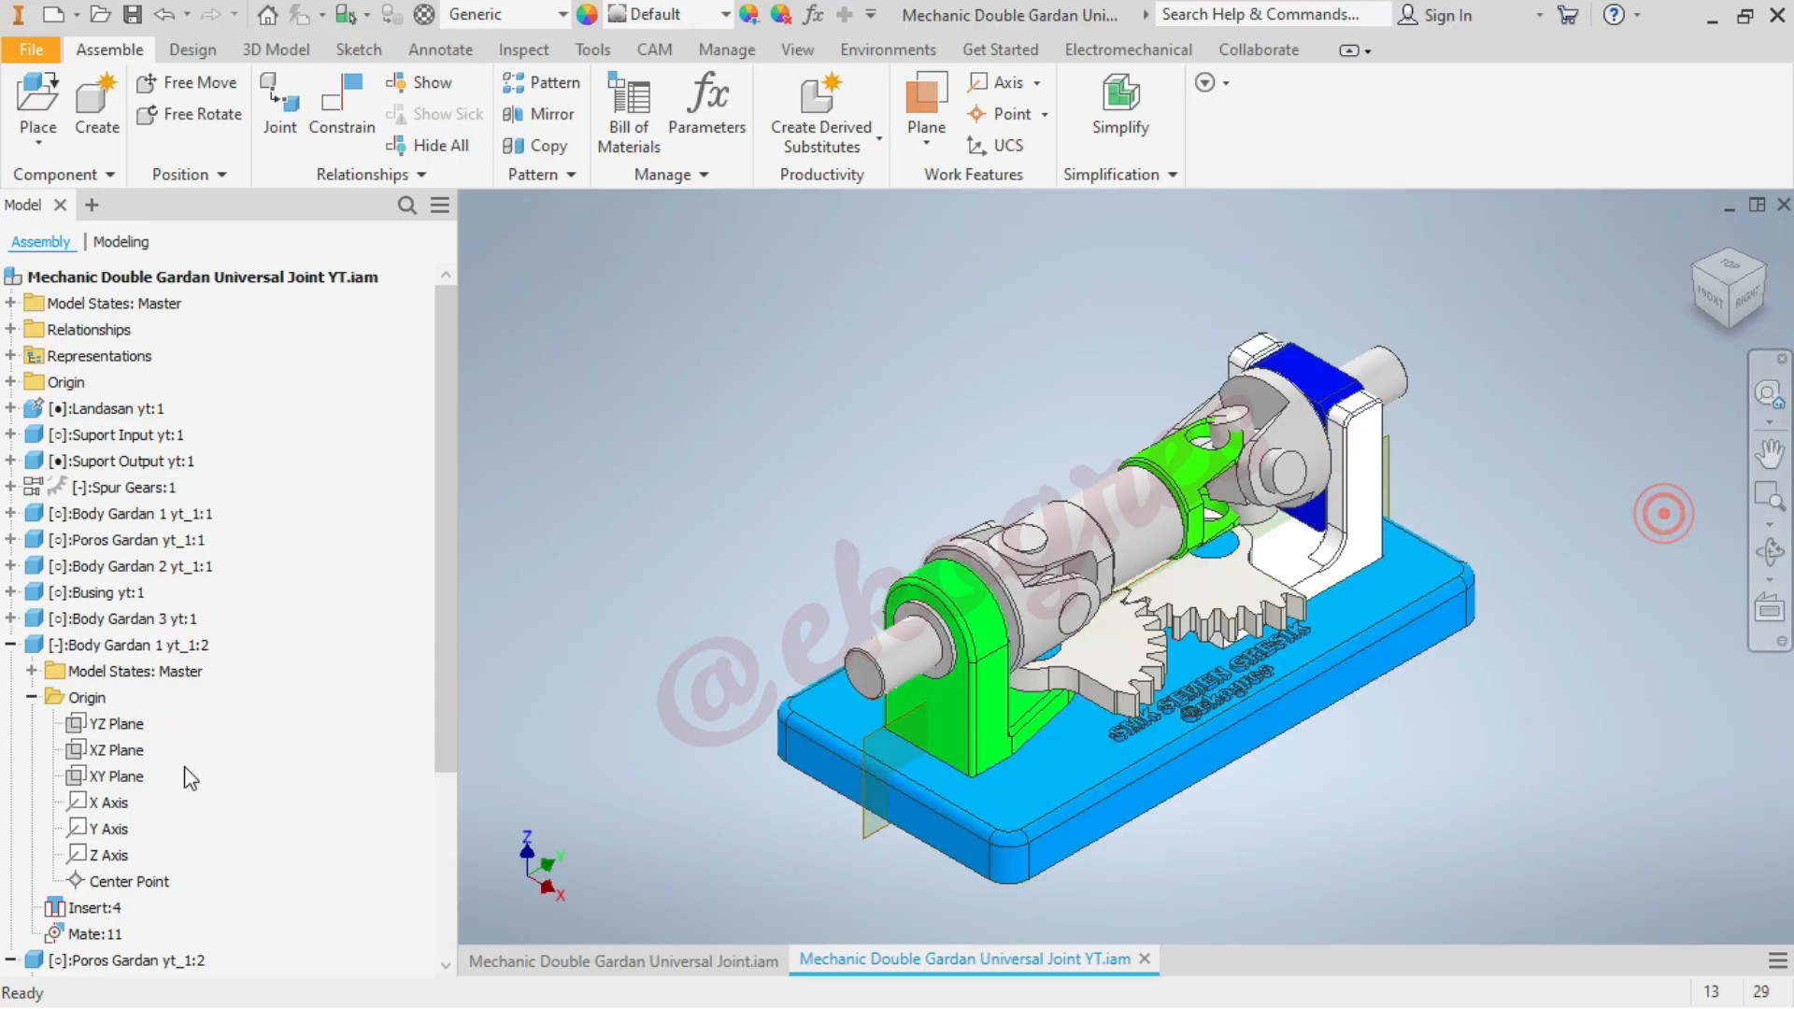
pyautogui.click(116, 777)
pyautogui.scroll(3, 1503, 404)
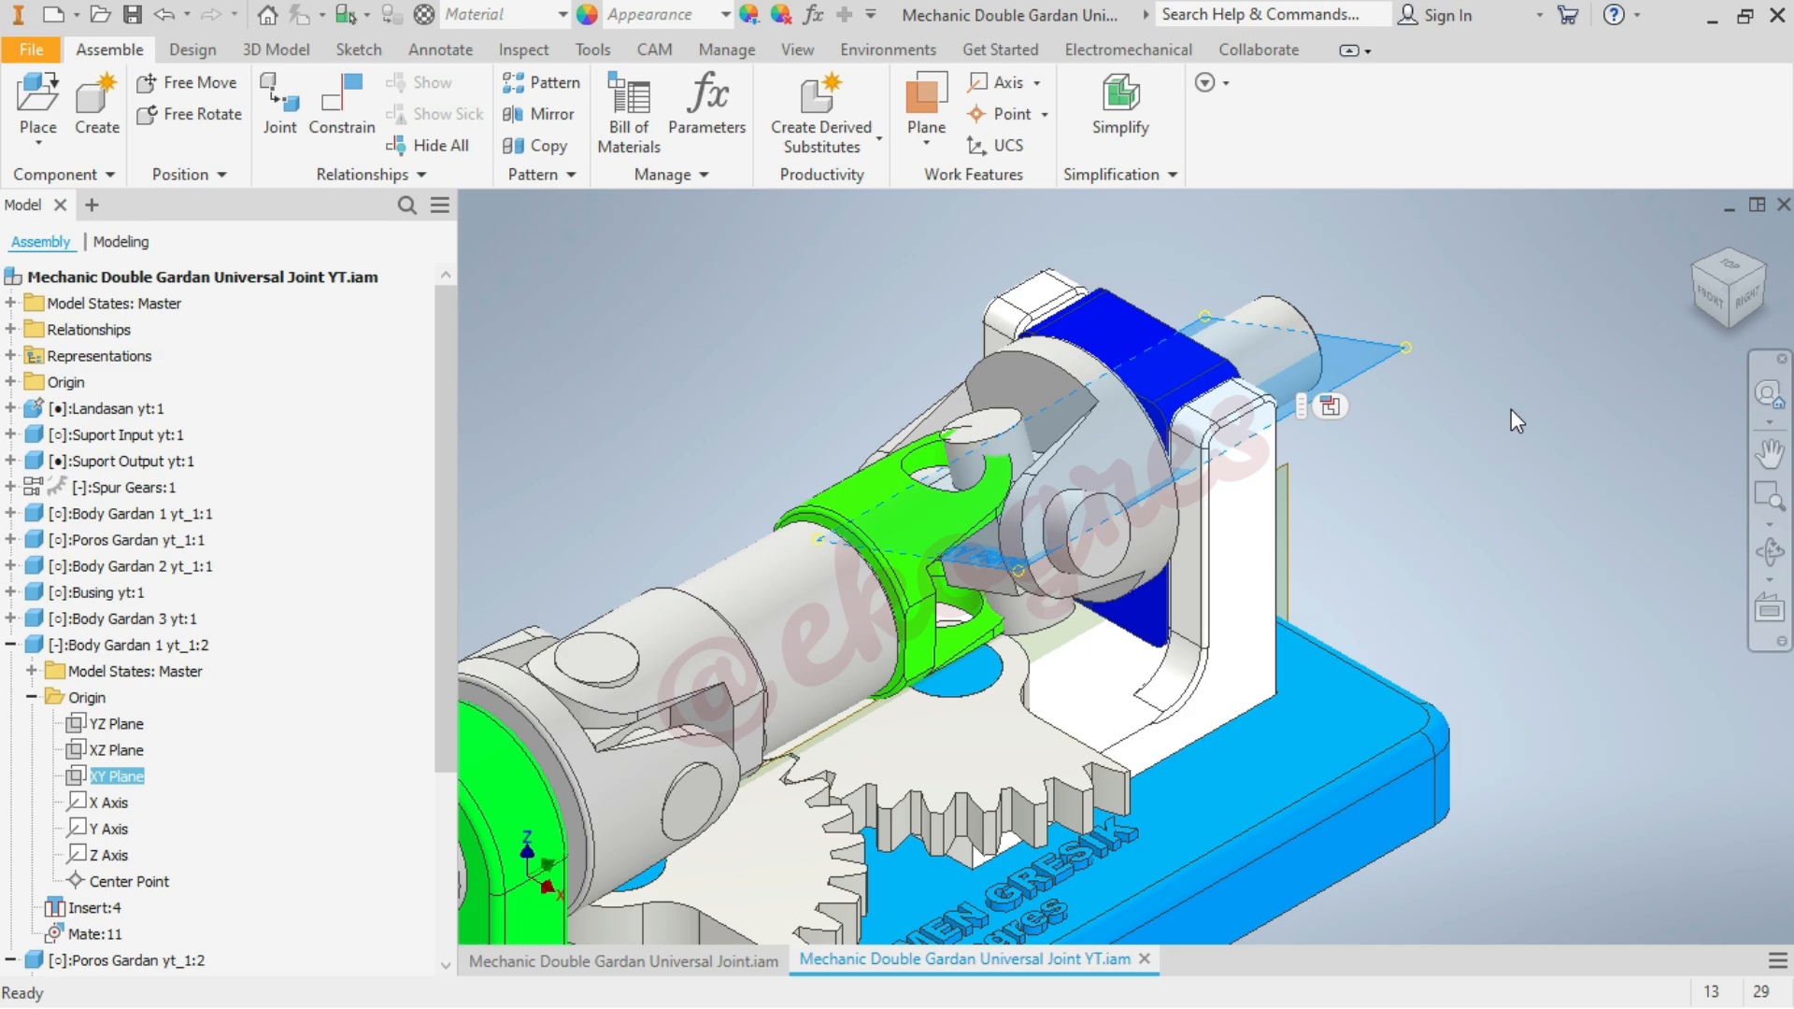
pyautogui.click(1511, 408)
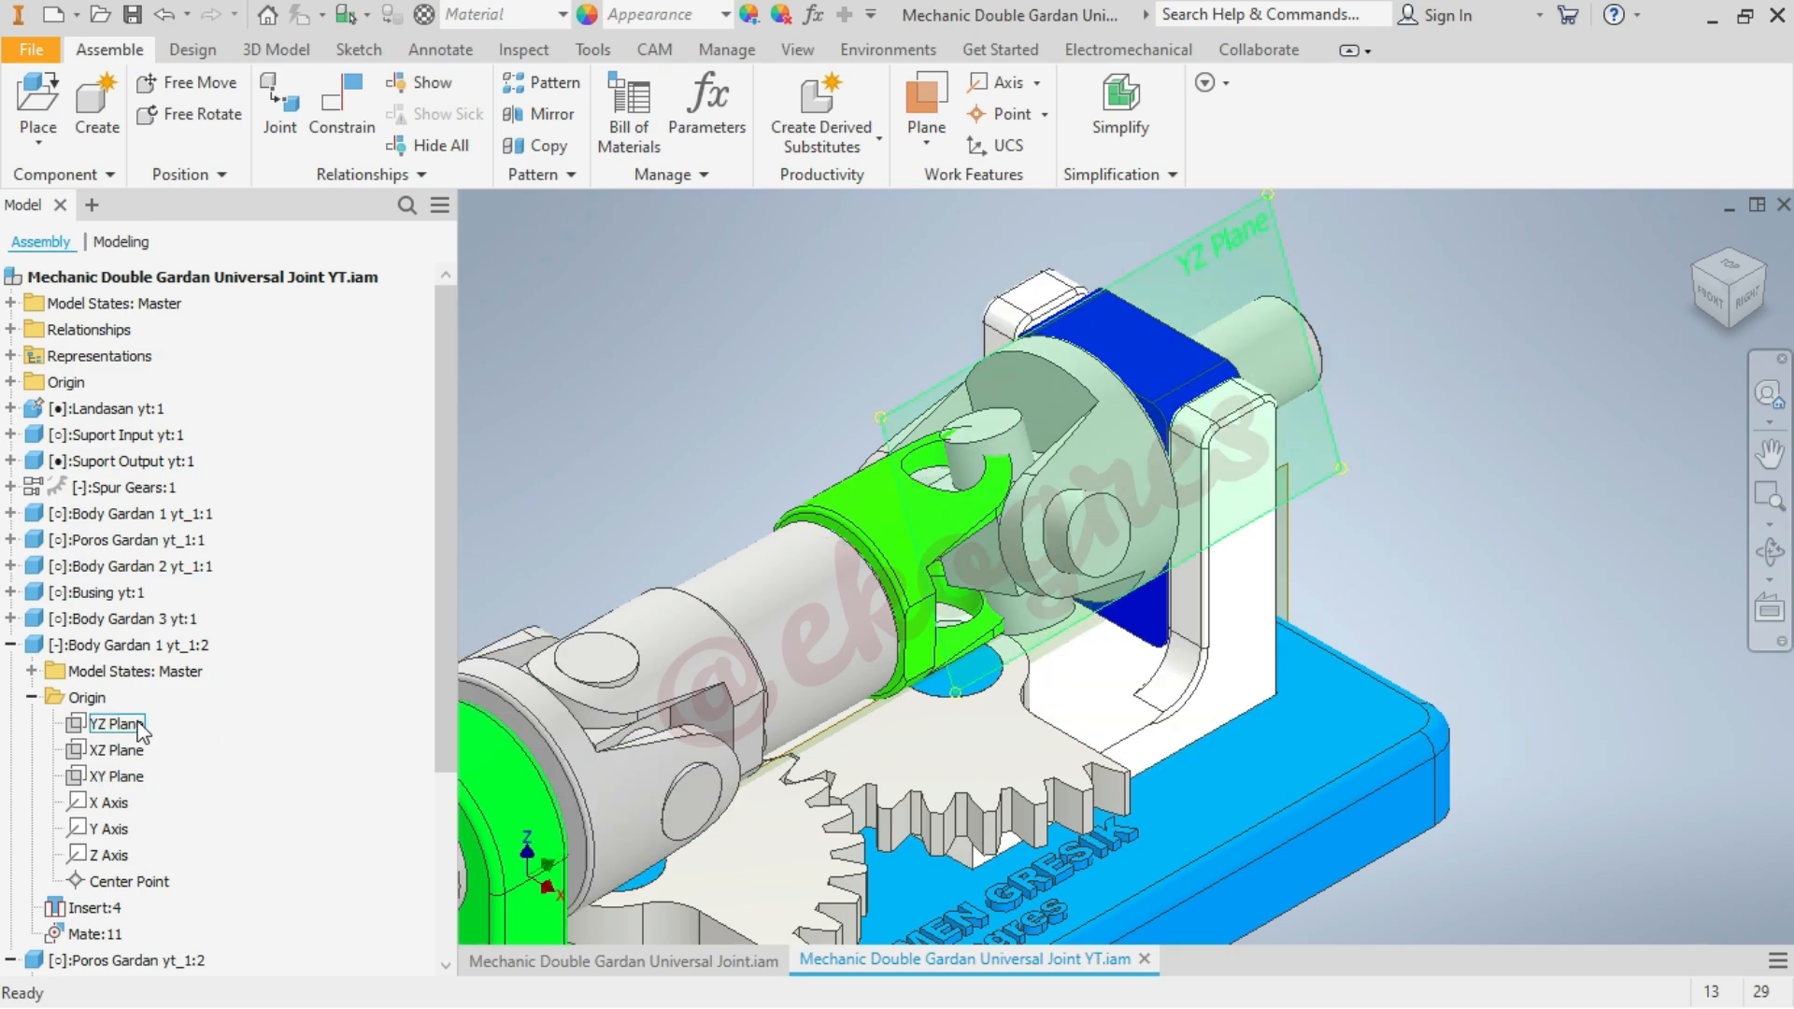
# Add a 0 mm Mate constraint between the YZ planes of Body Gardan 1 yt_1:2 and Poros Gardan yt_1:2, using the Mate solution
pyautogui.click(342, 98)
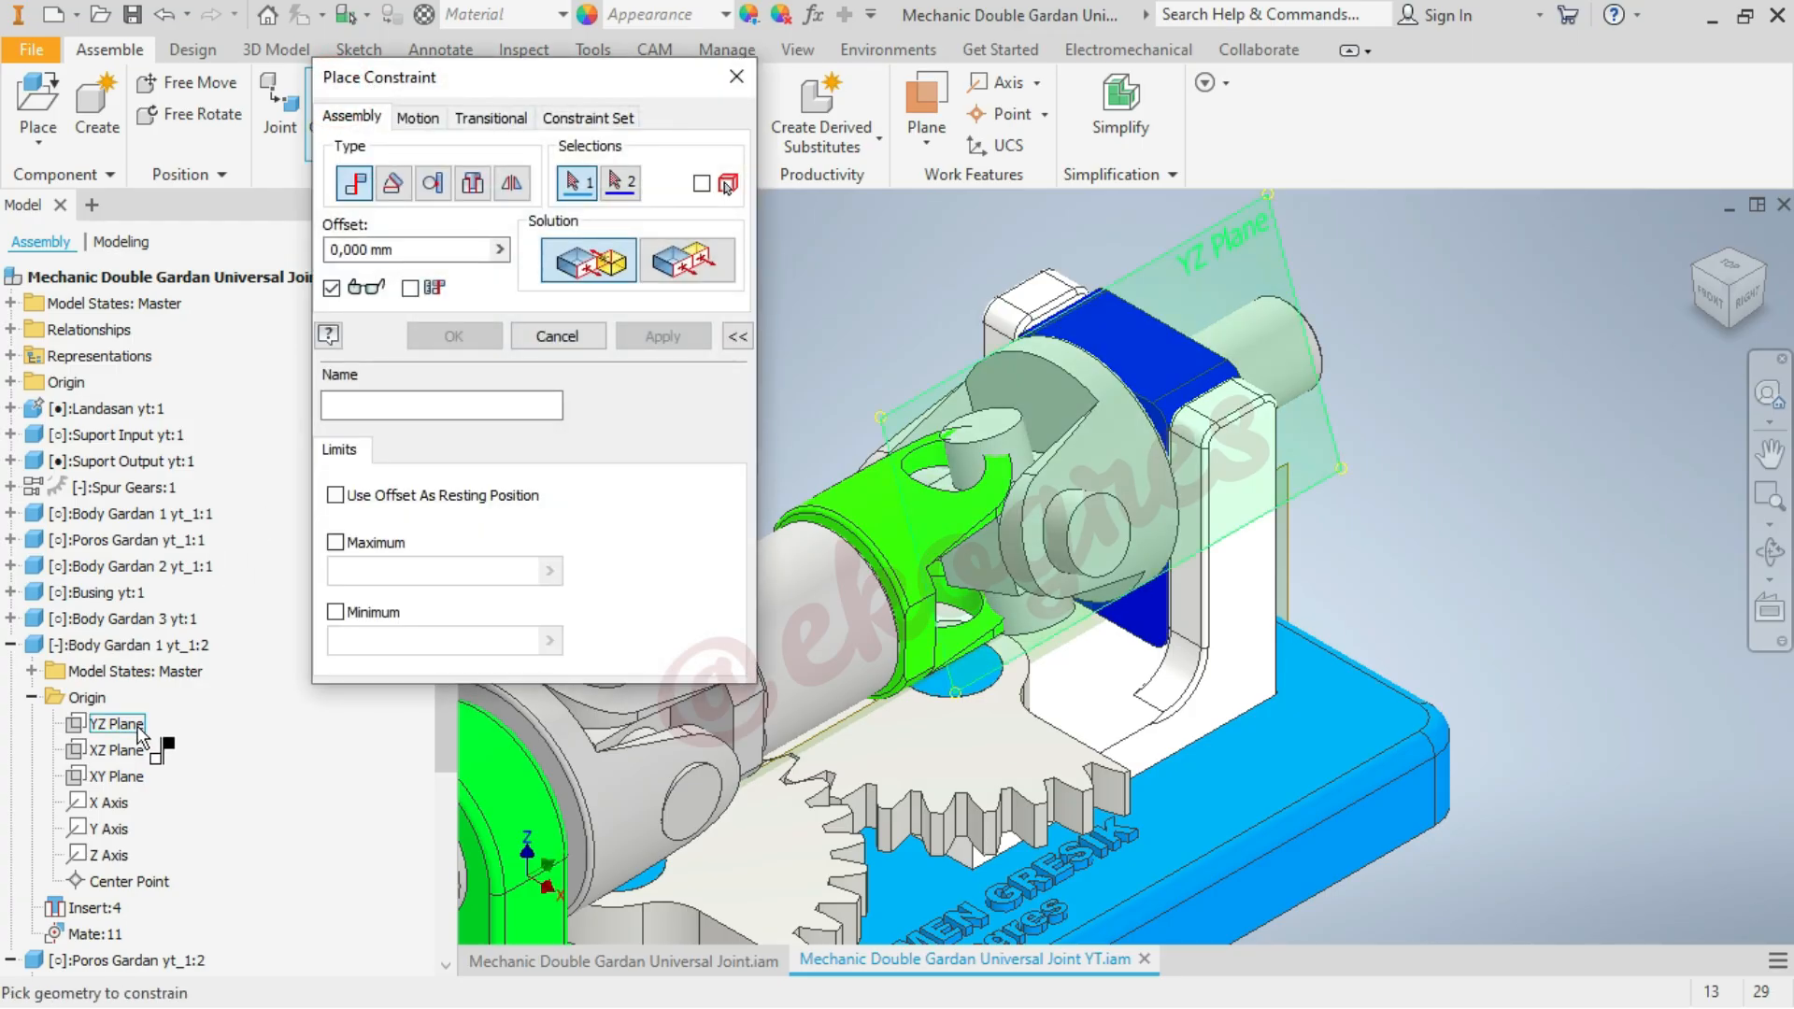
pyautogui.click(138, 728)
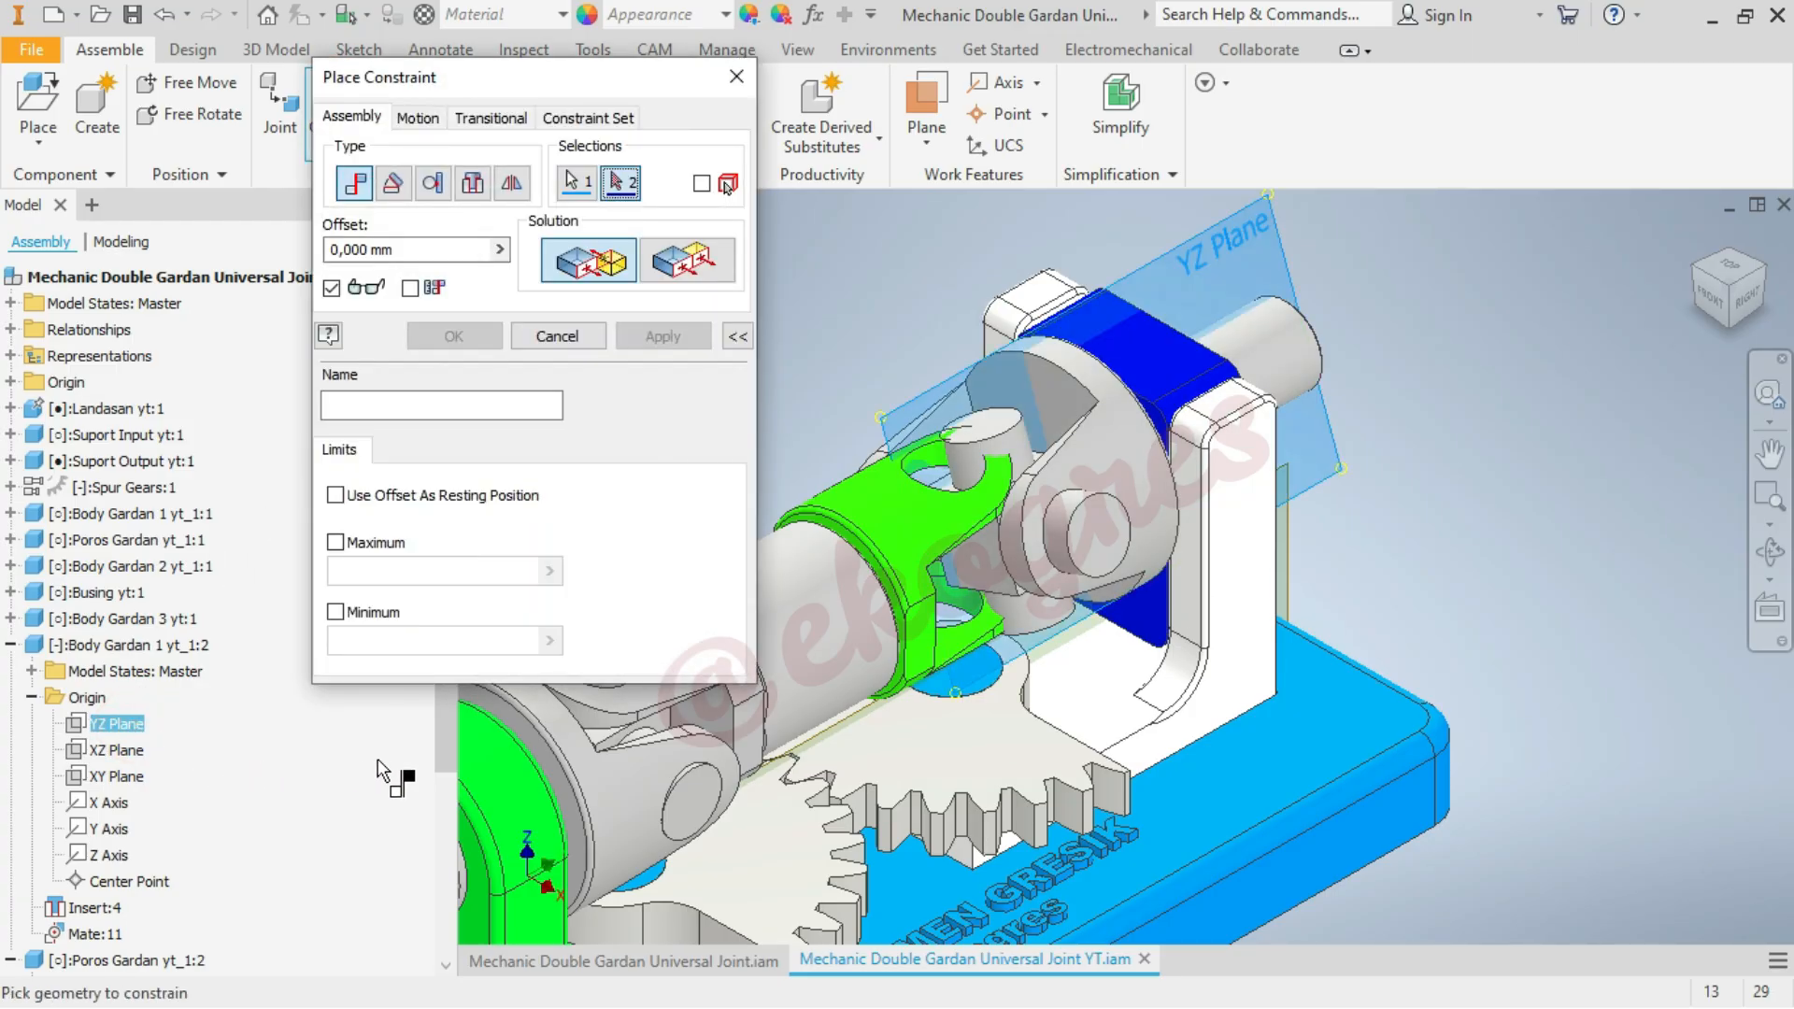
pyautogui.scroll(-4, 345, 743)
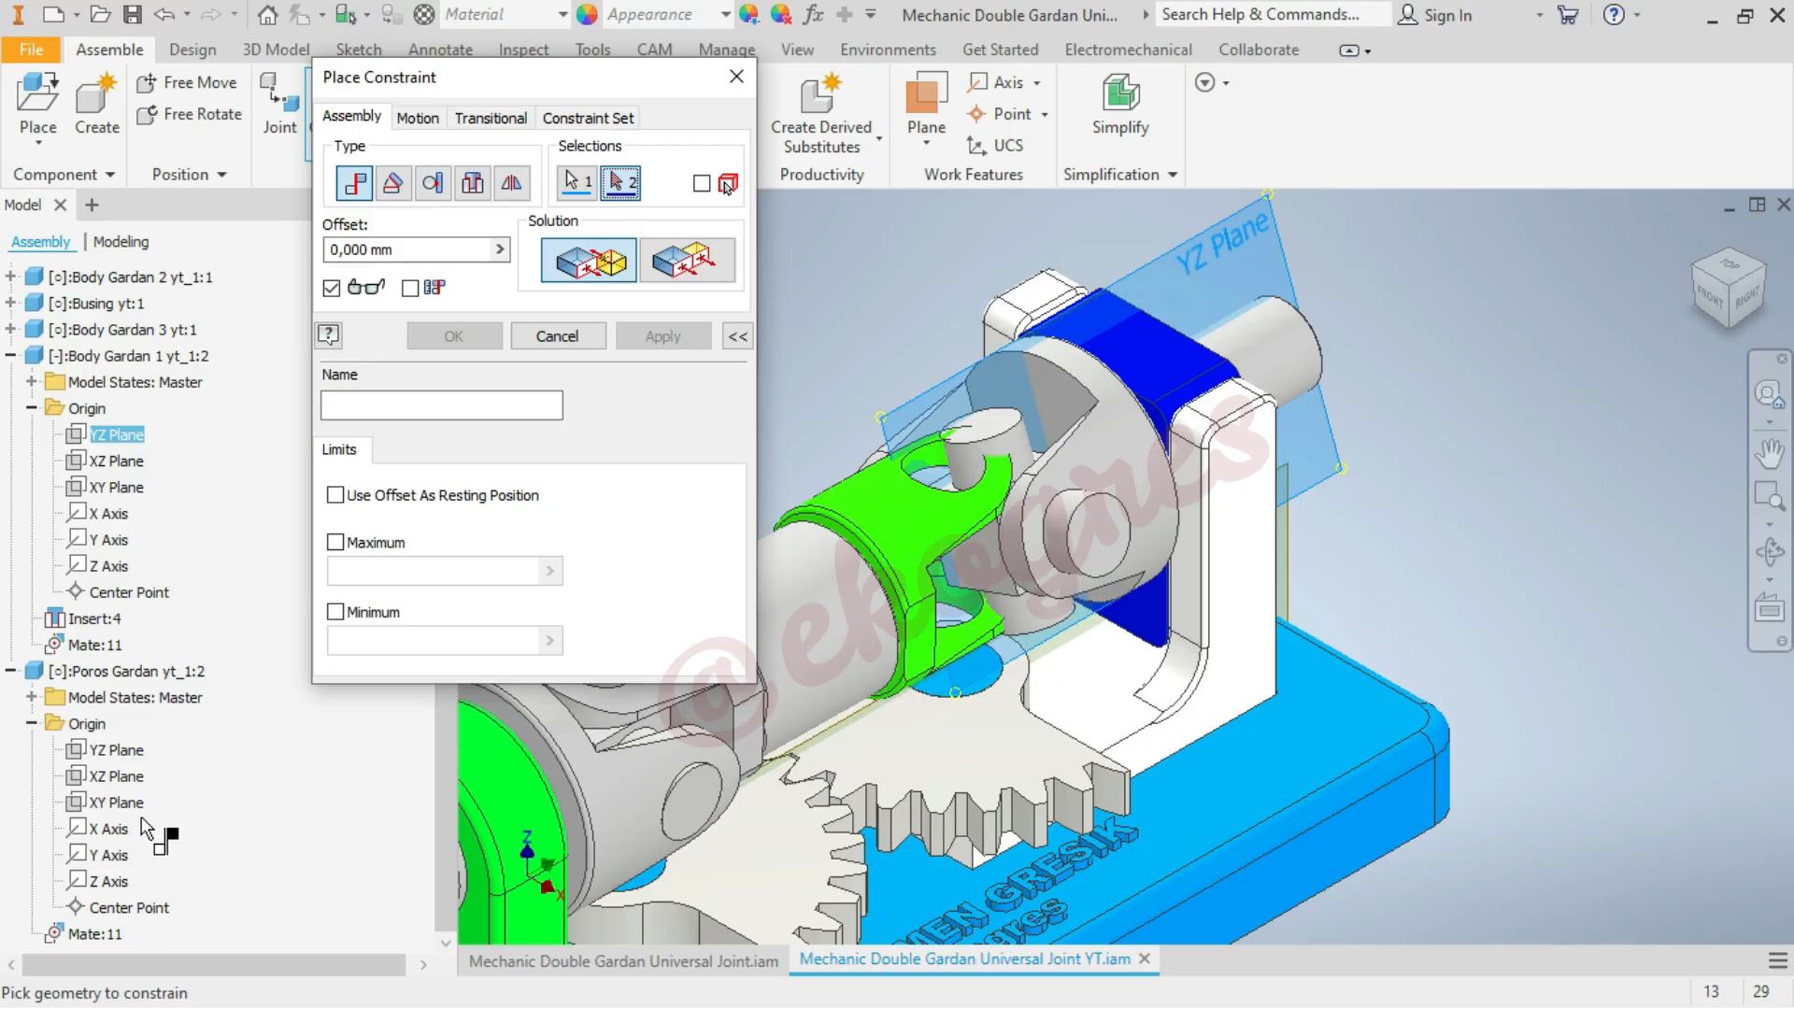
pyautogui.click(131, 803)
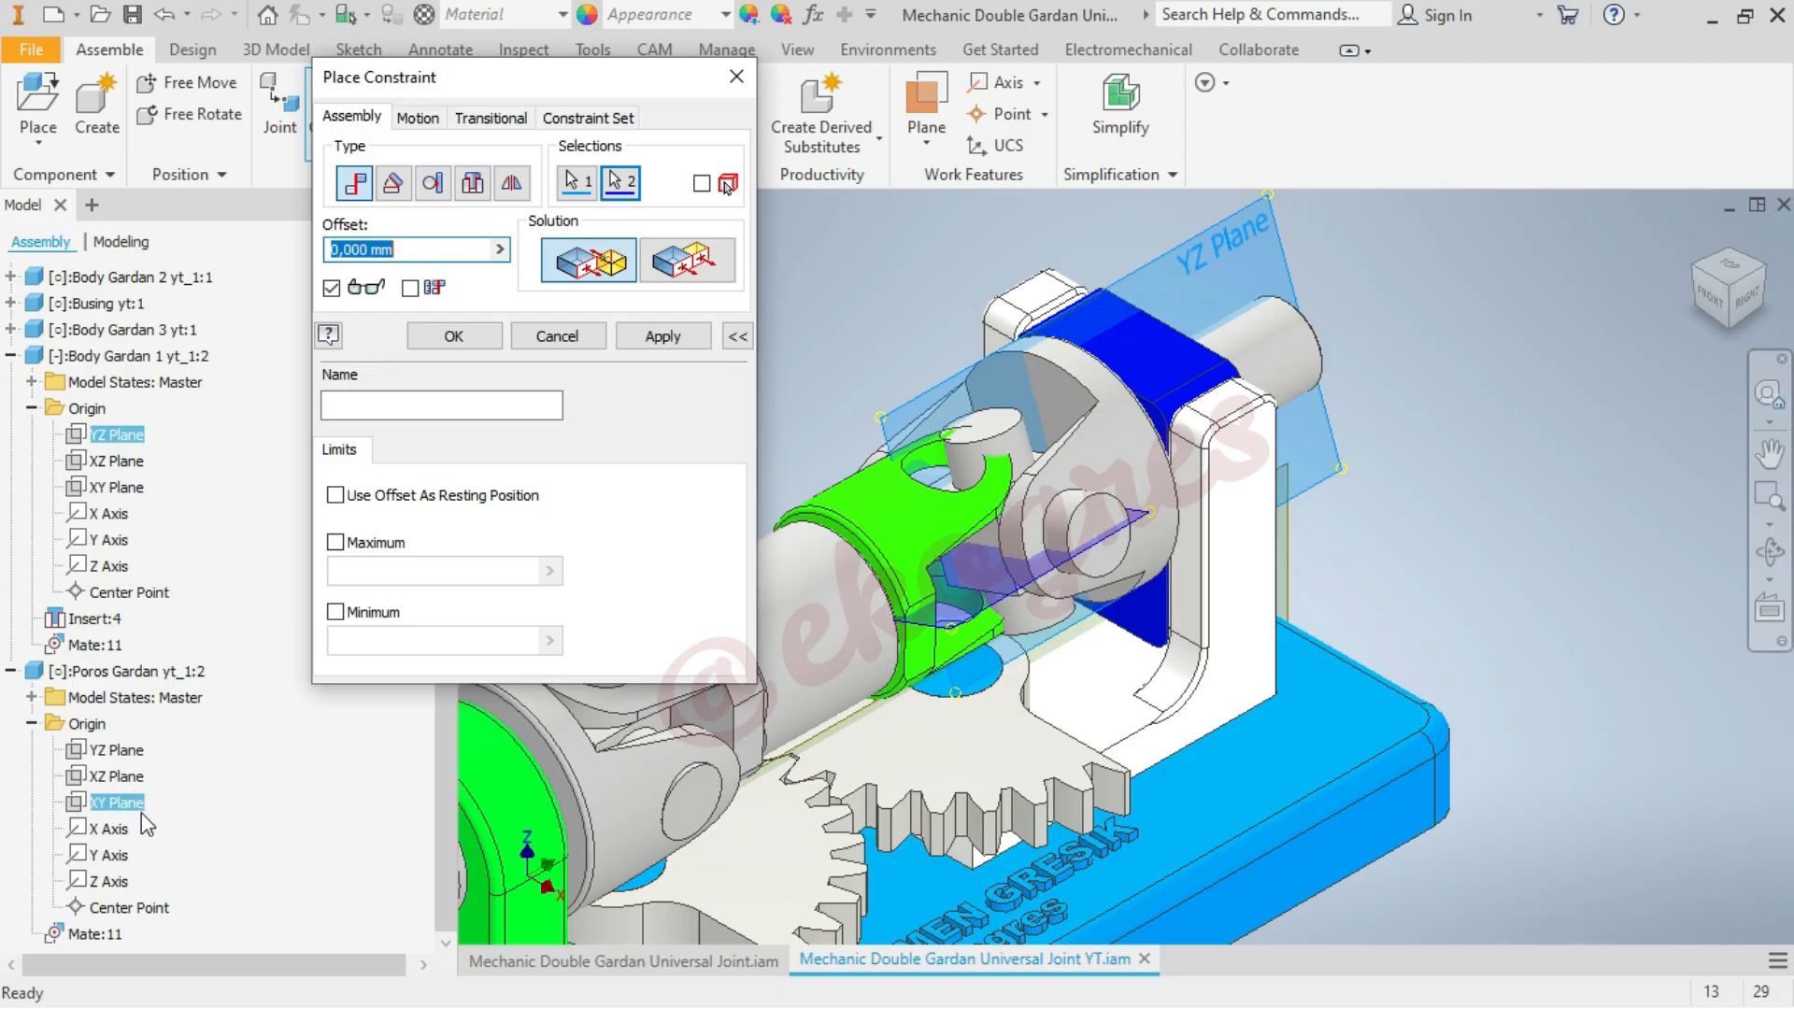
pyautogui.click(620, 181)
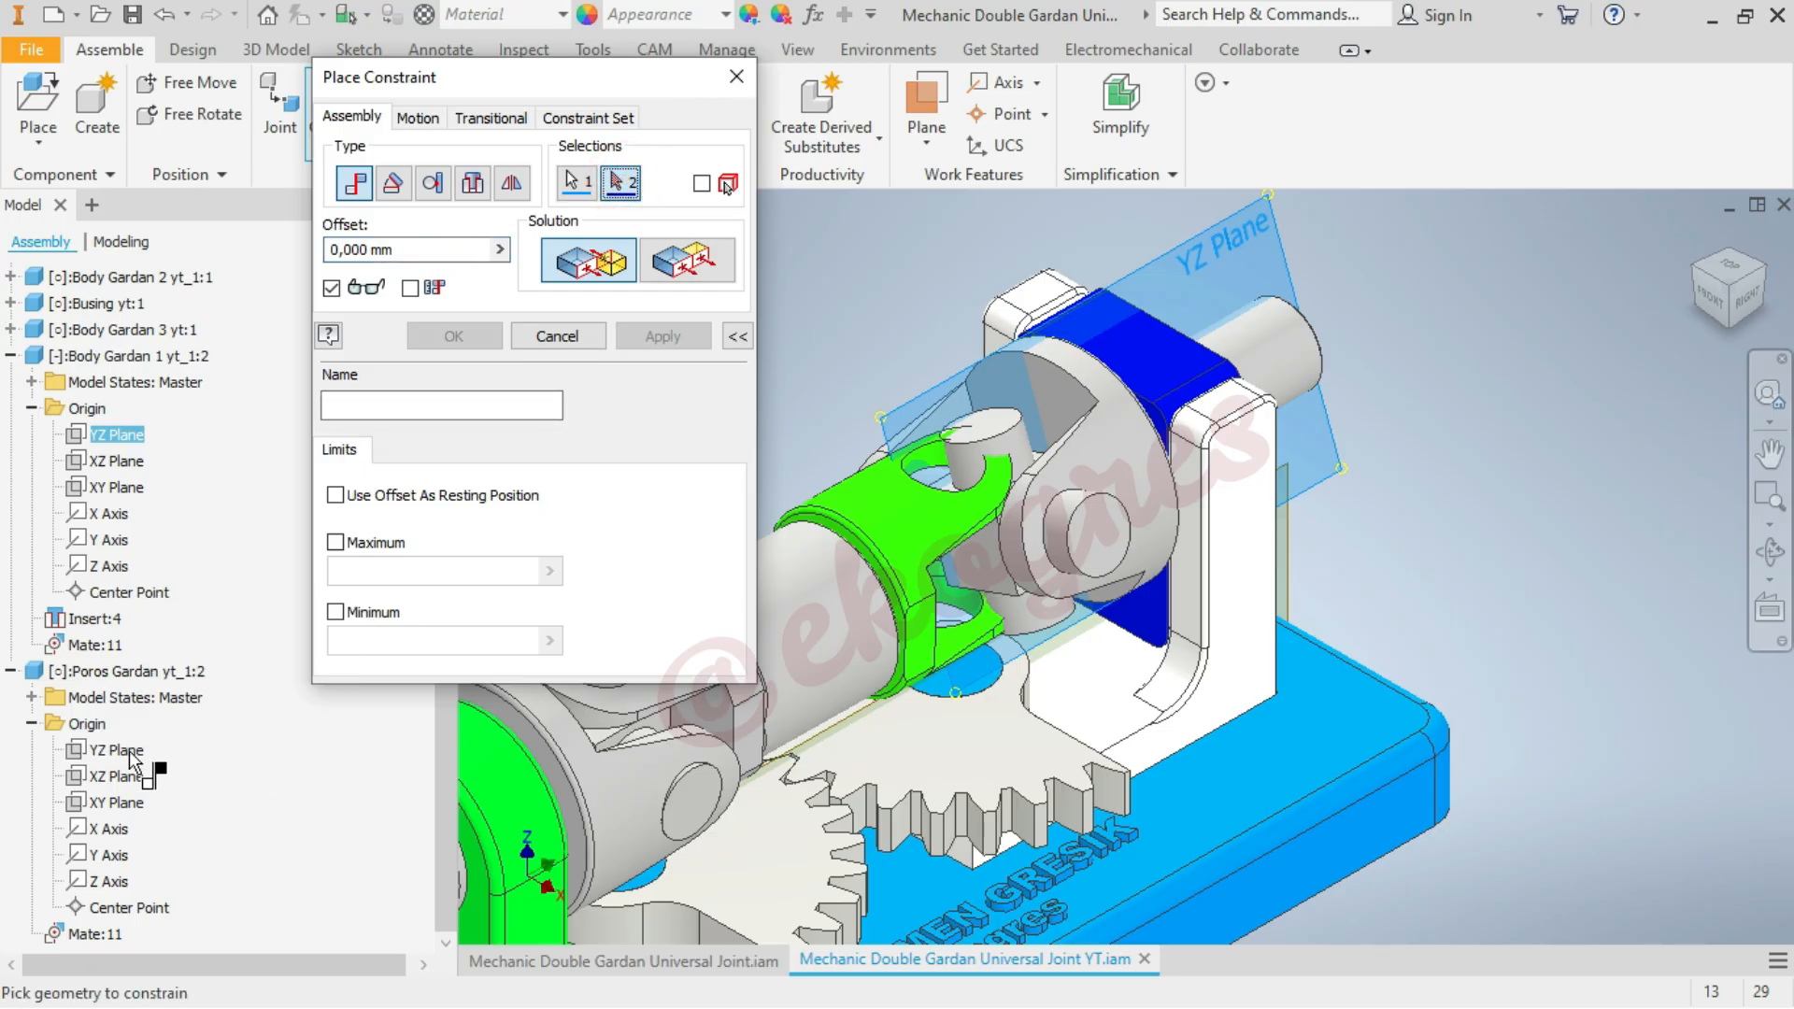
pyautogui.click(131, 752)
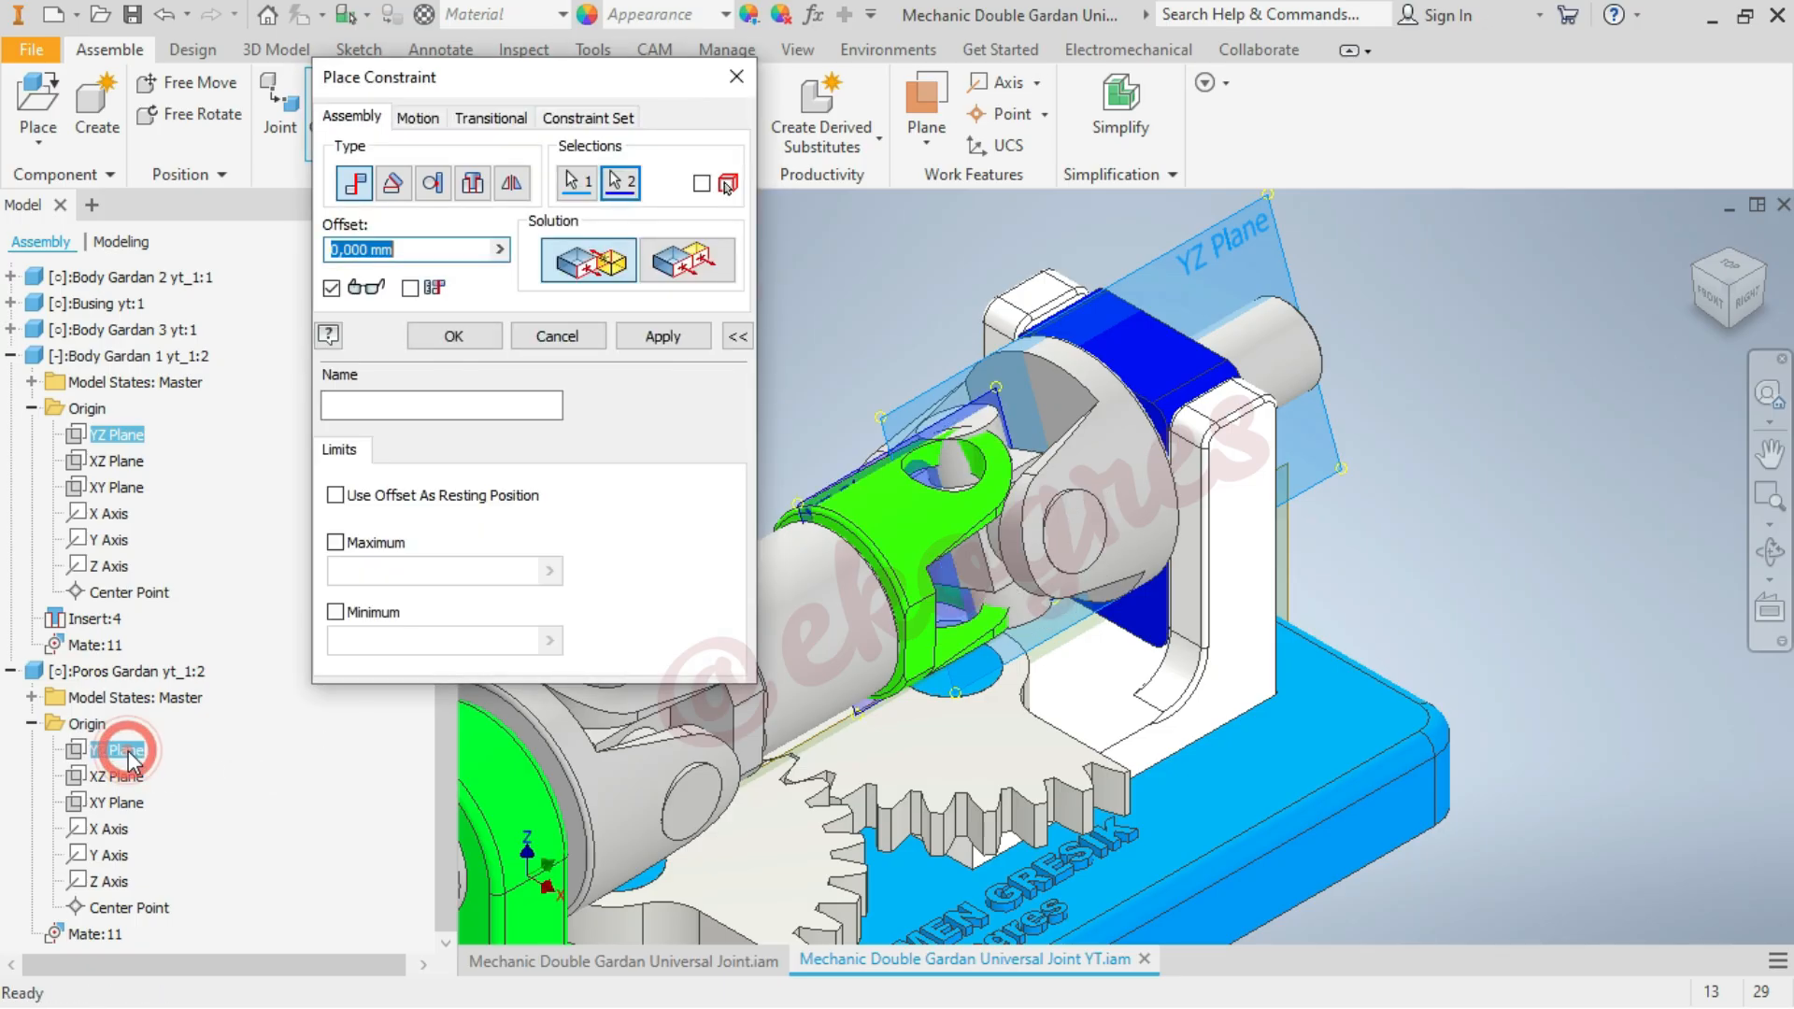
pyautogui.click(686, 261)
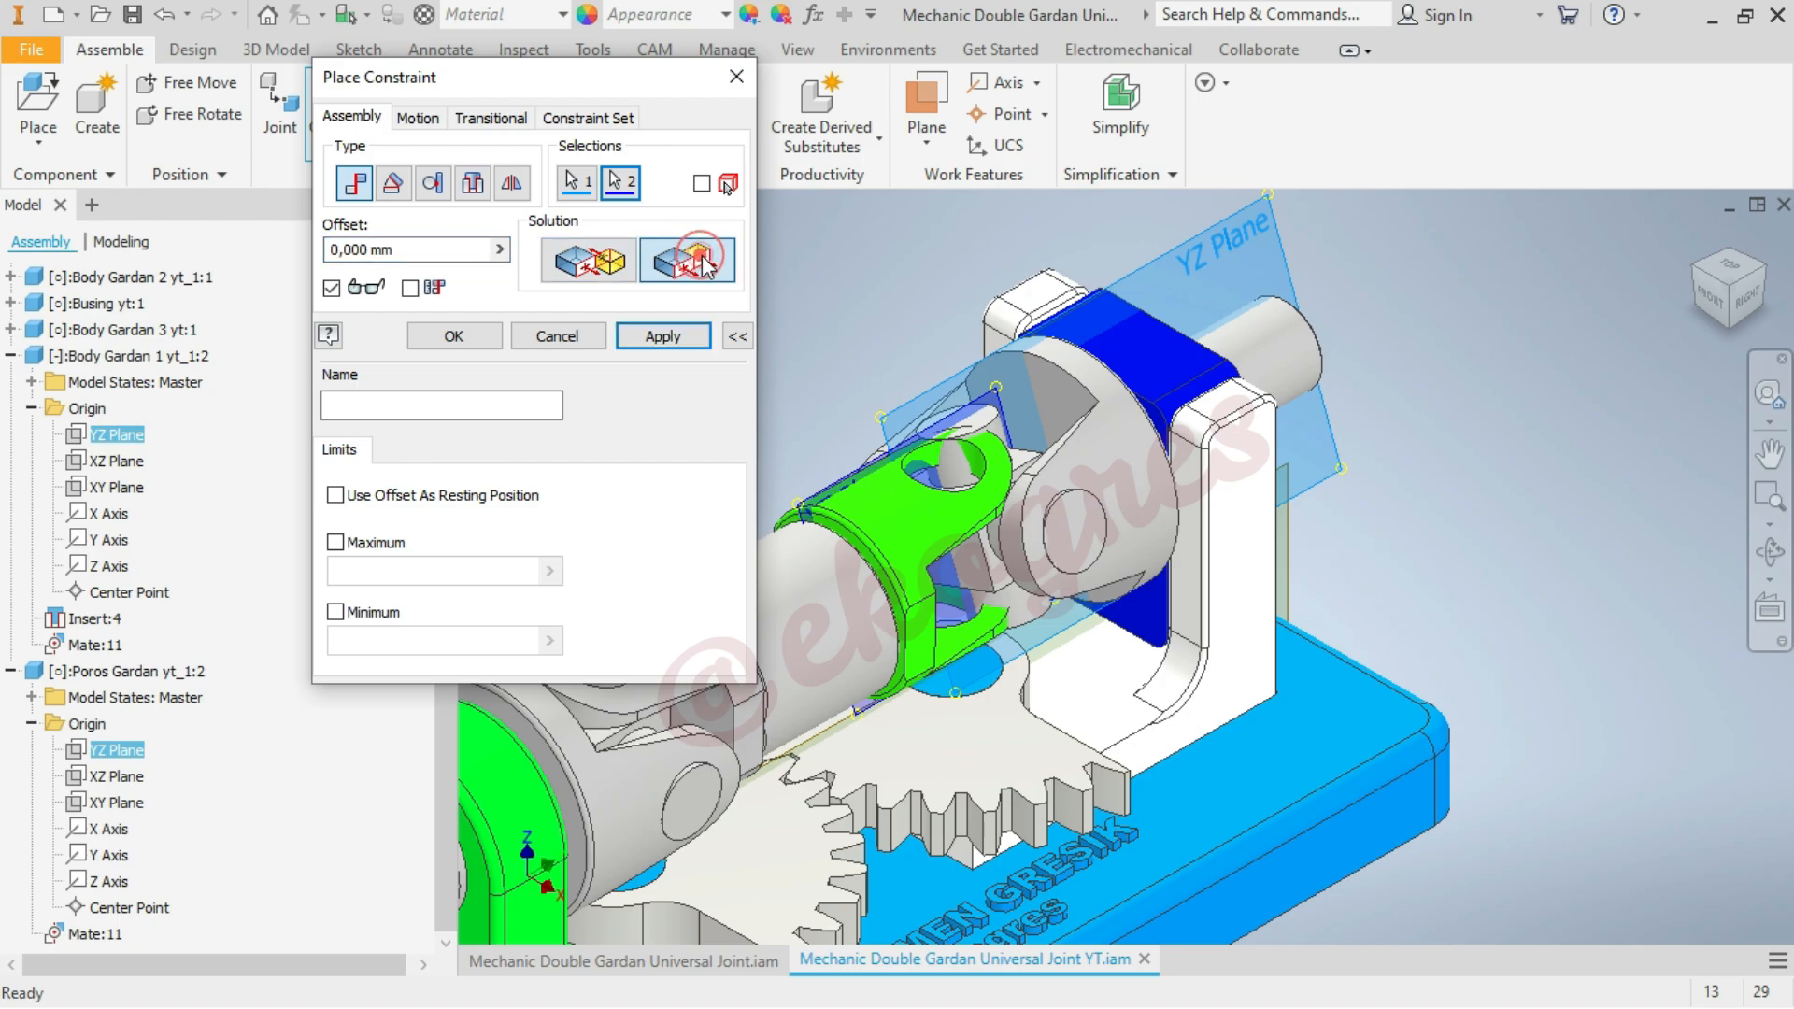
pyautogui.click(474, 335)
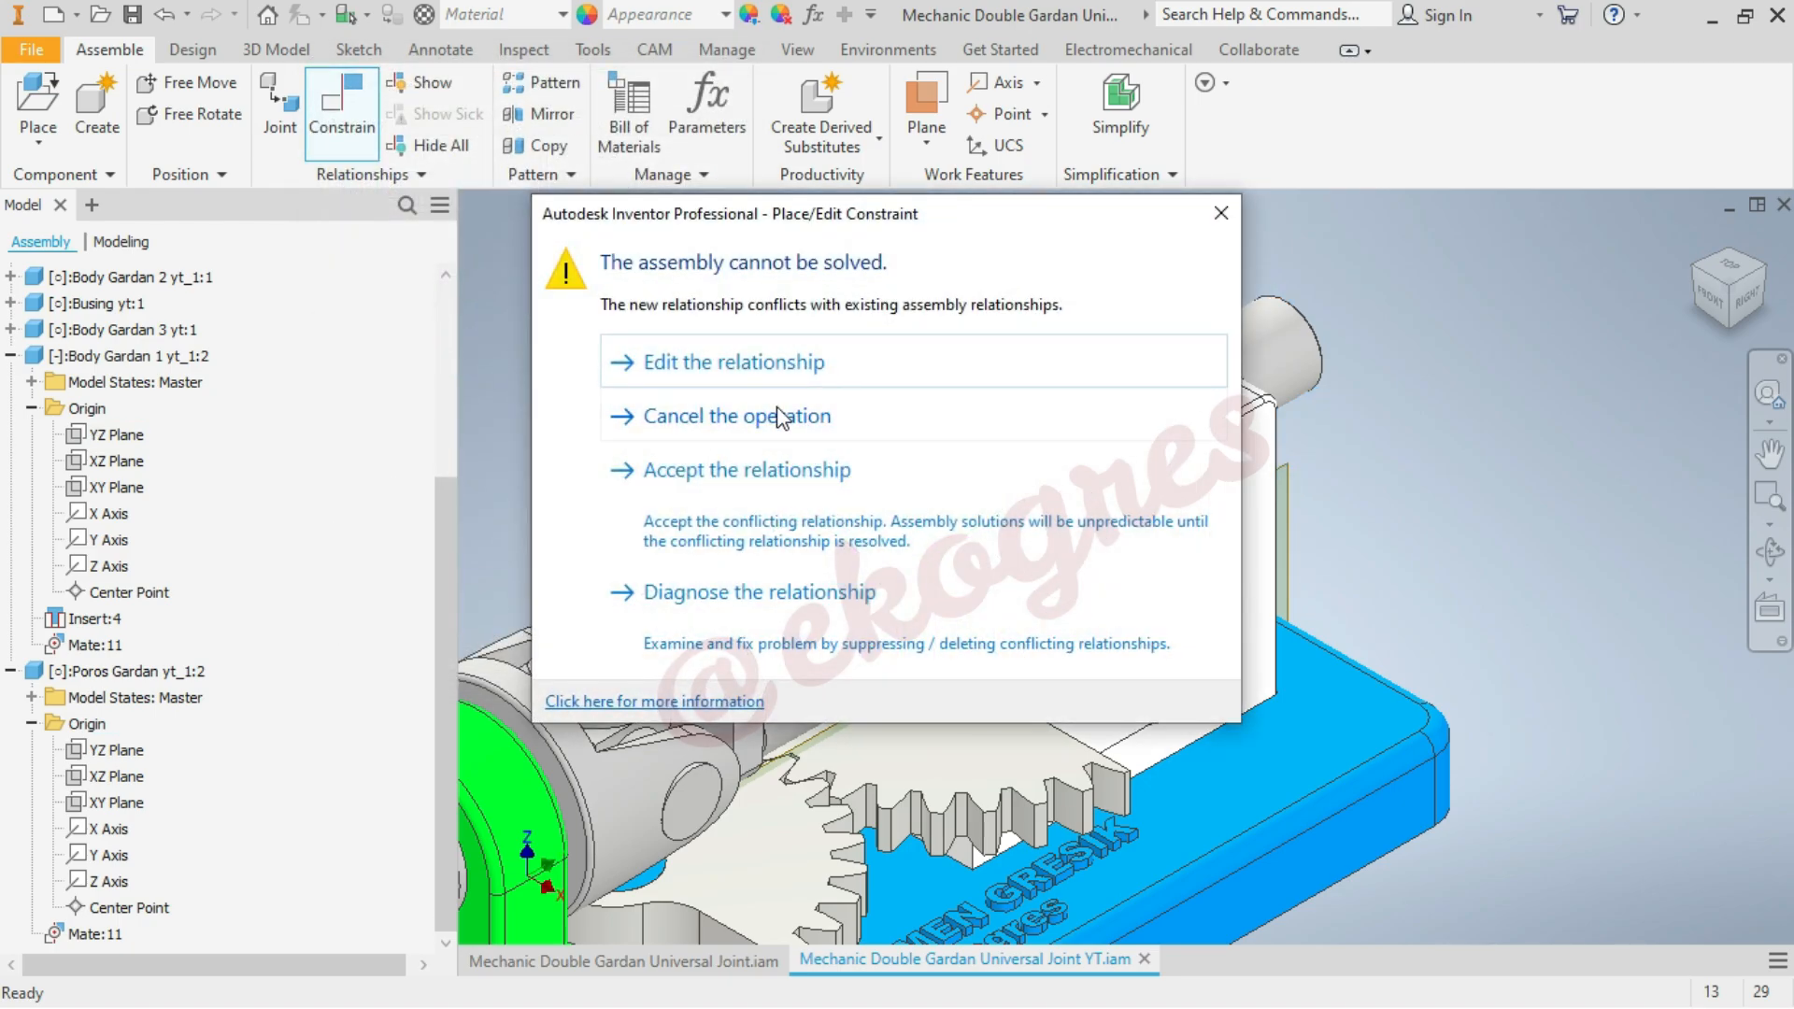
pyautogui.click(747, 367)
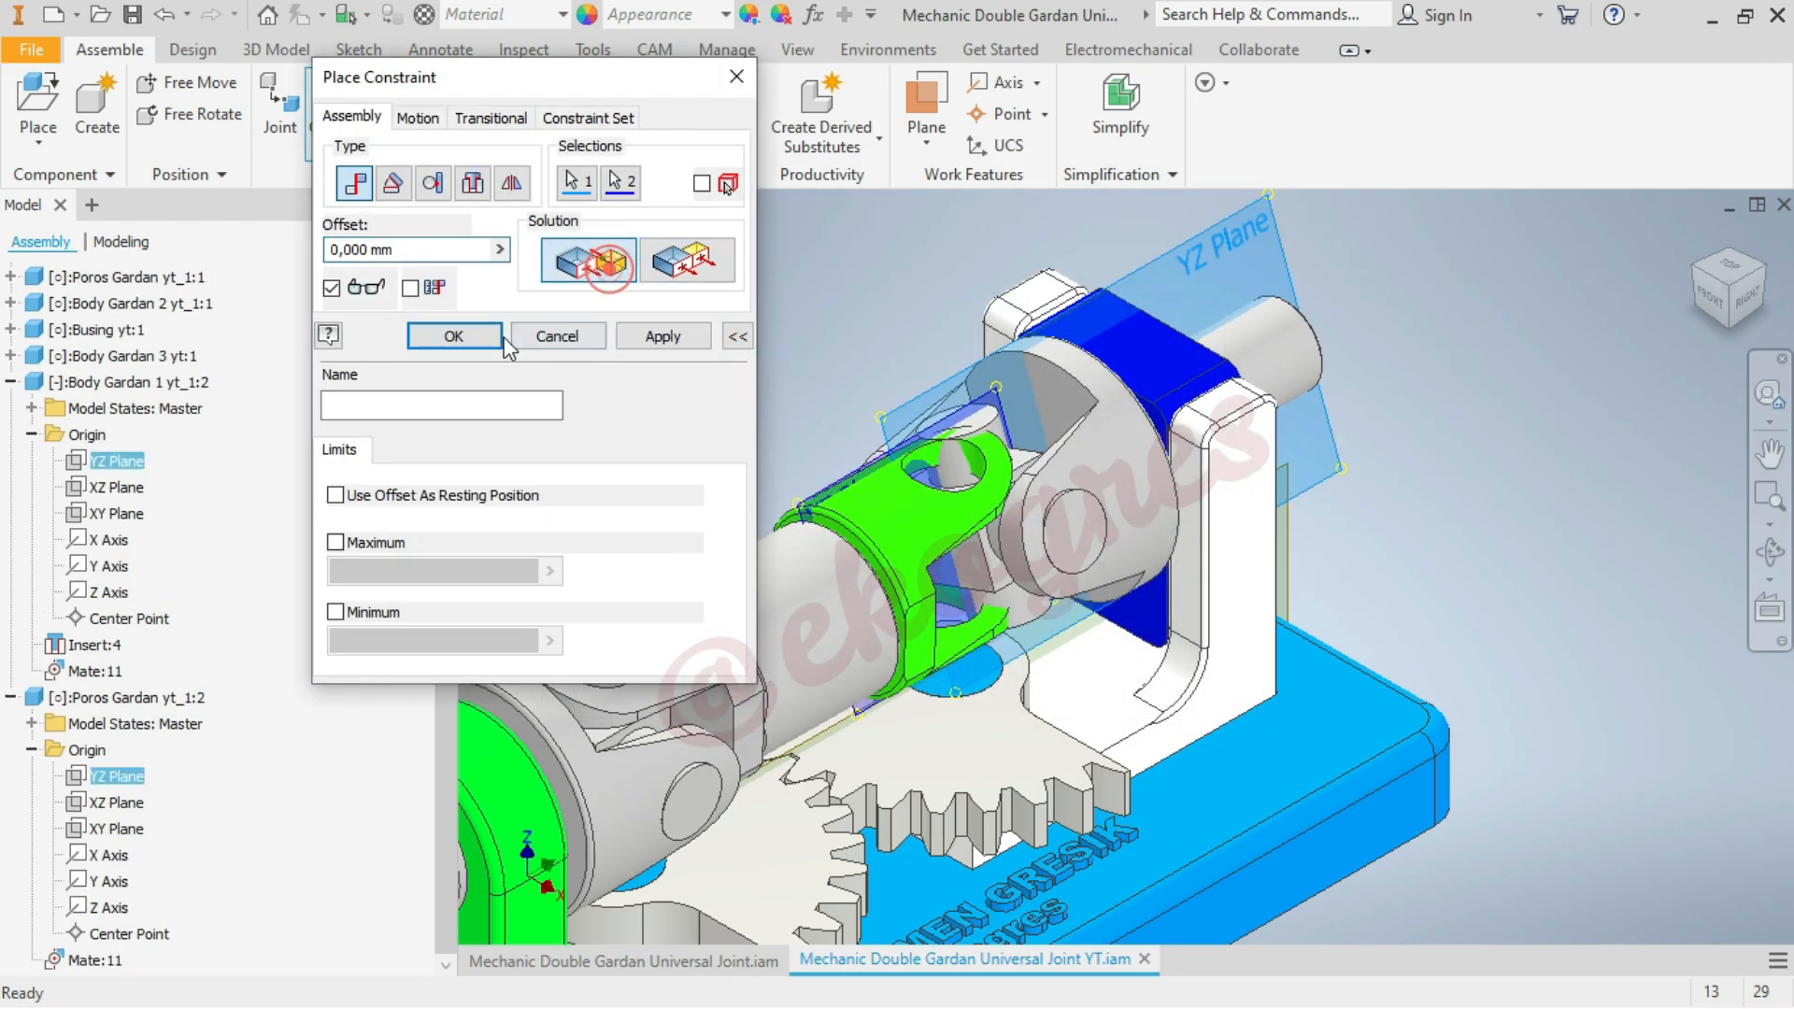
pyautogui.click(487, 342)
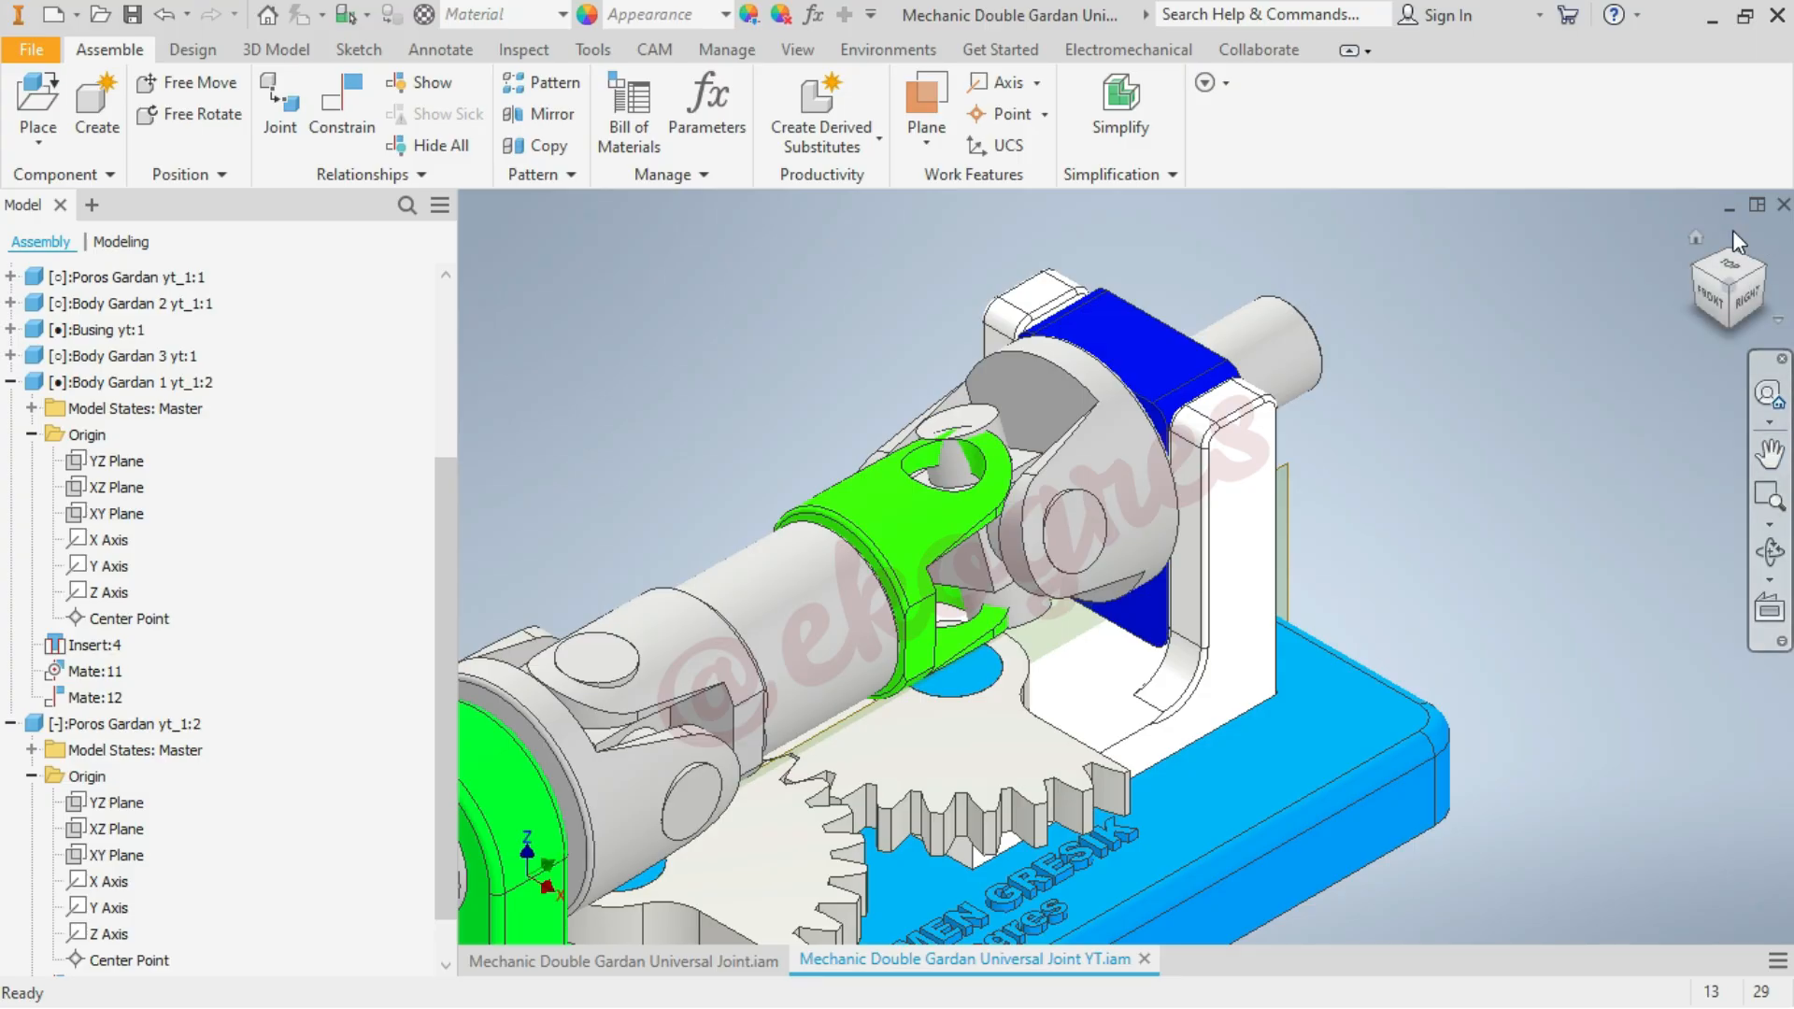
# Rotate the output-side cross shaft about its side pins until its other pin stands roughly in line with the green fork's holes
pyautogui.click(1110, 491)
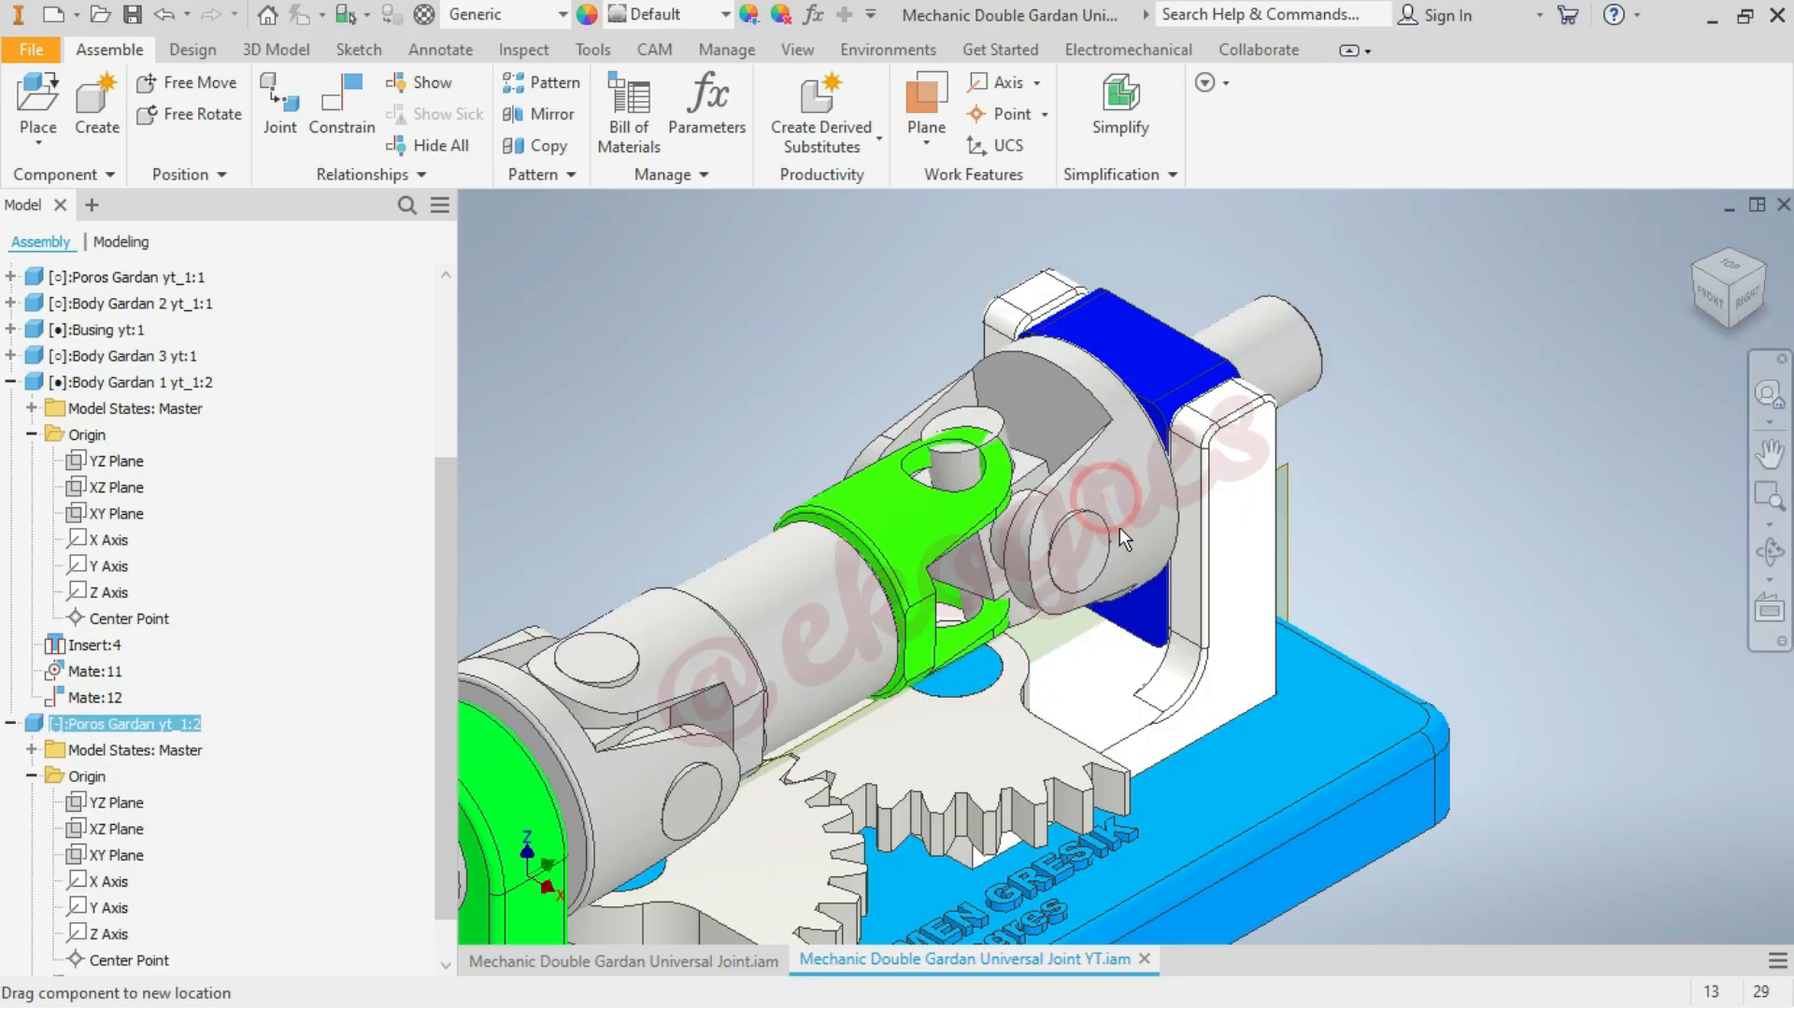
pyautogui.moveTo(1318, 331); pyautogui.dragTo(1294, 365)
pyautogui.click(1618, 329)
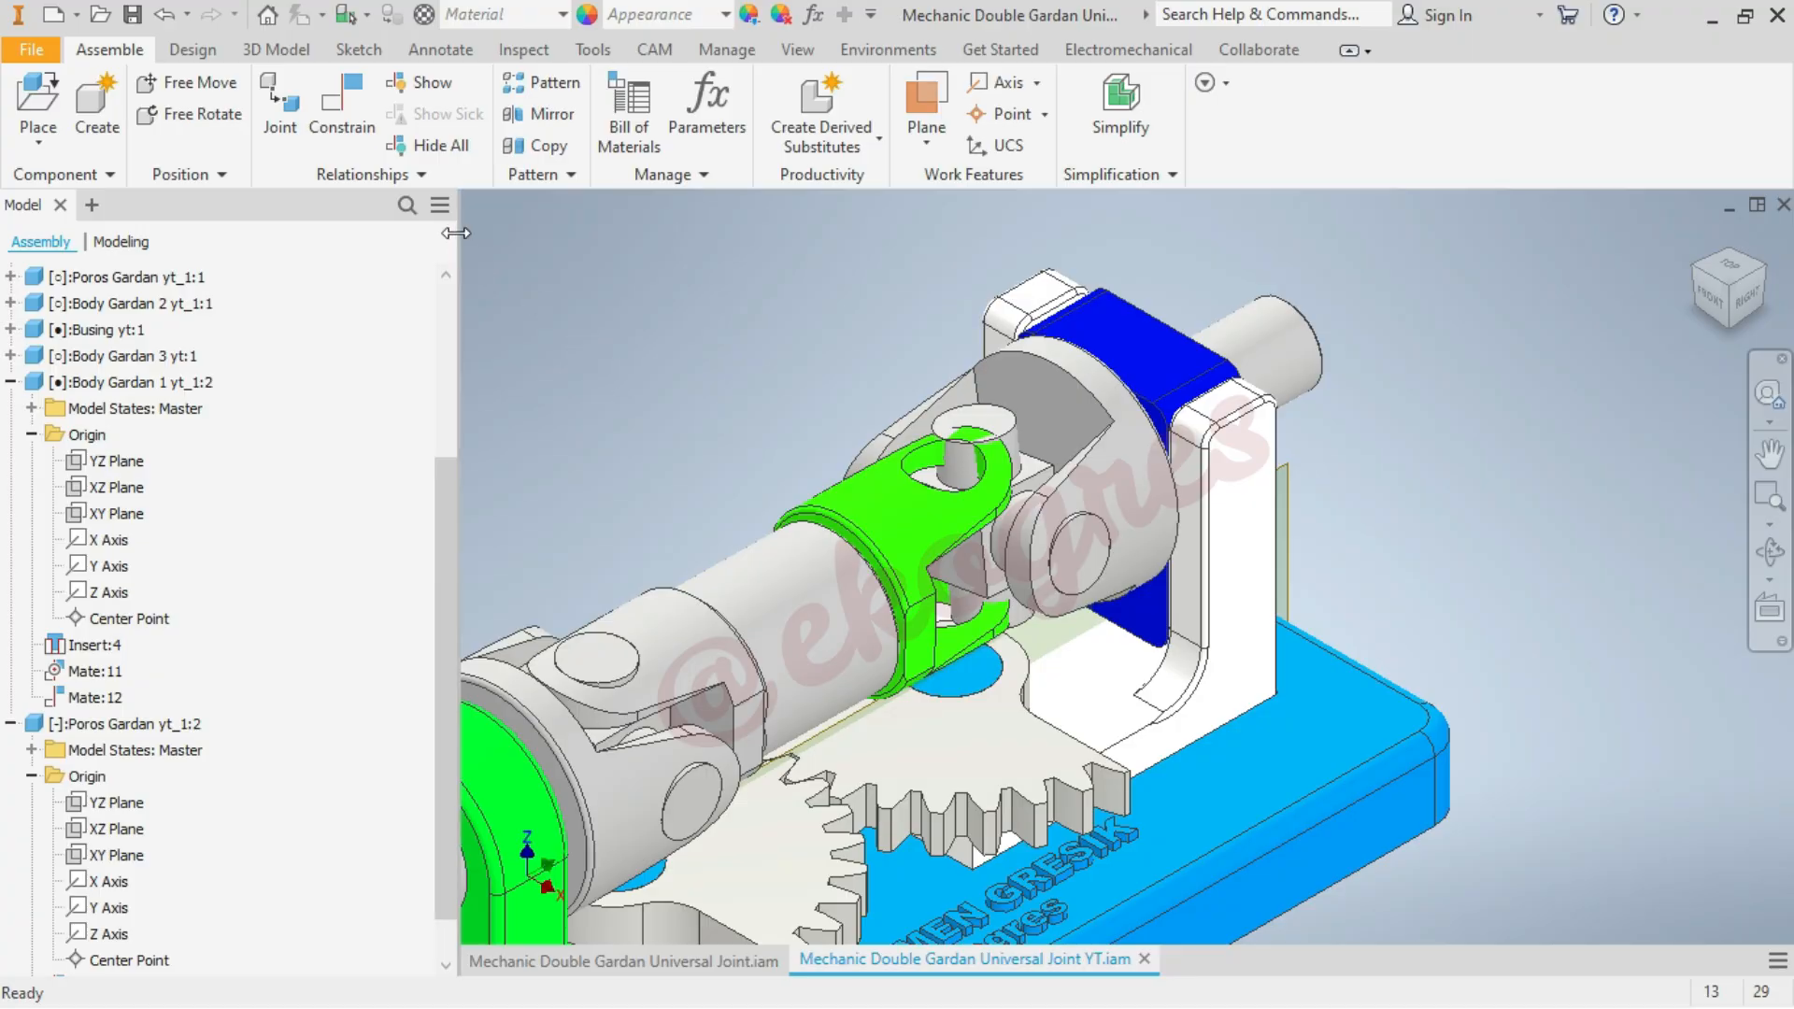
# Add a 0 mm Mate constraint between the output-side cross shaft's upright pin axis and the green fork's hole axis
pyautogui.scroll(-3, 1018, 471)
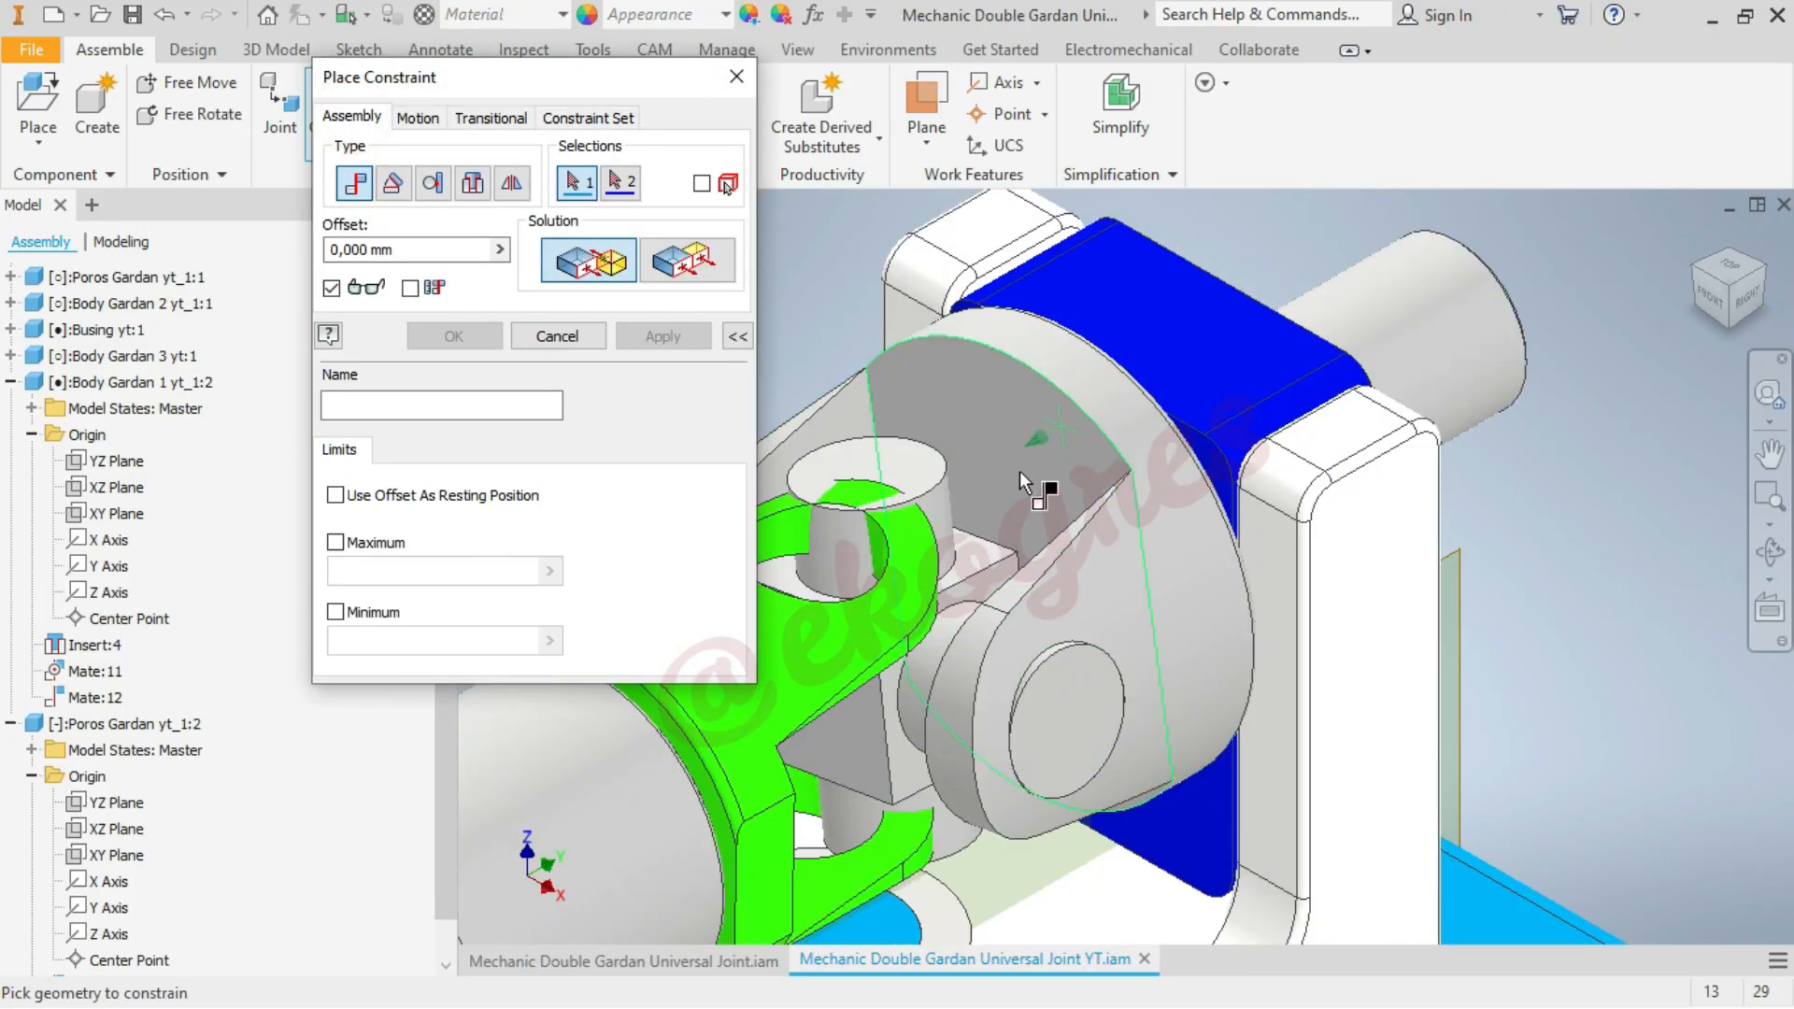
pyautogui.click(934, 508)
pyautogui.scroll(4, 1243, 474)
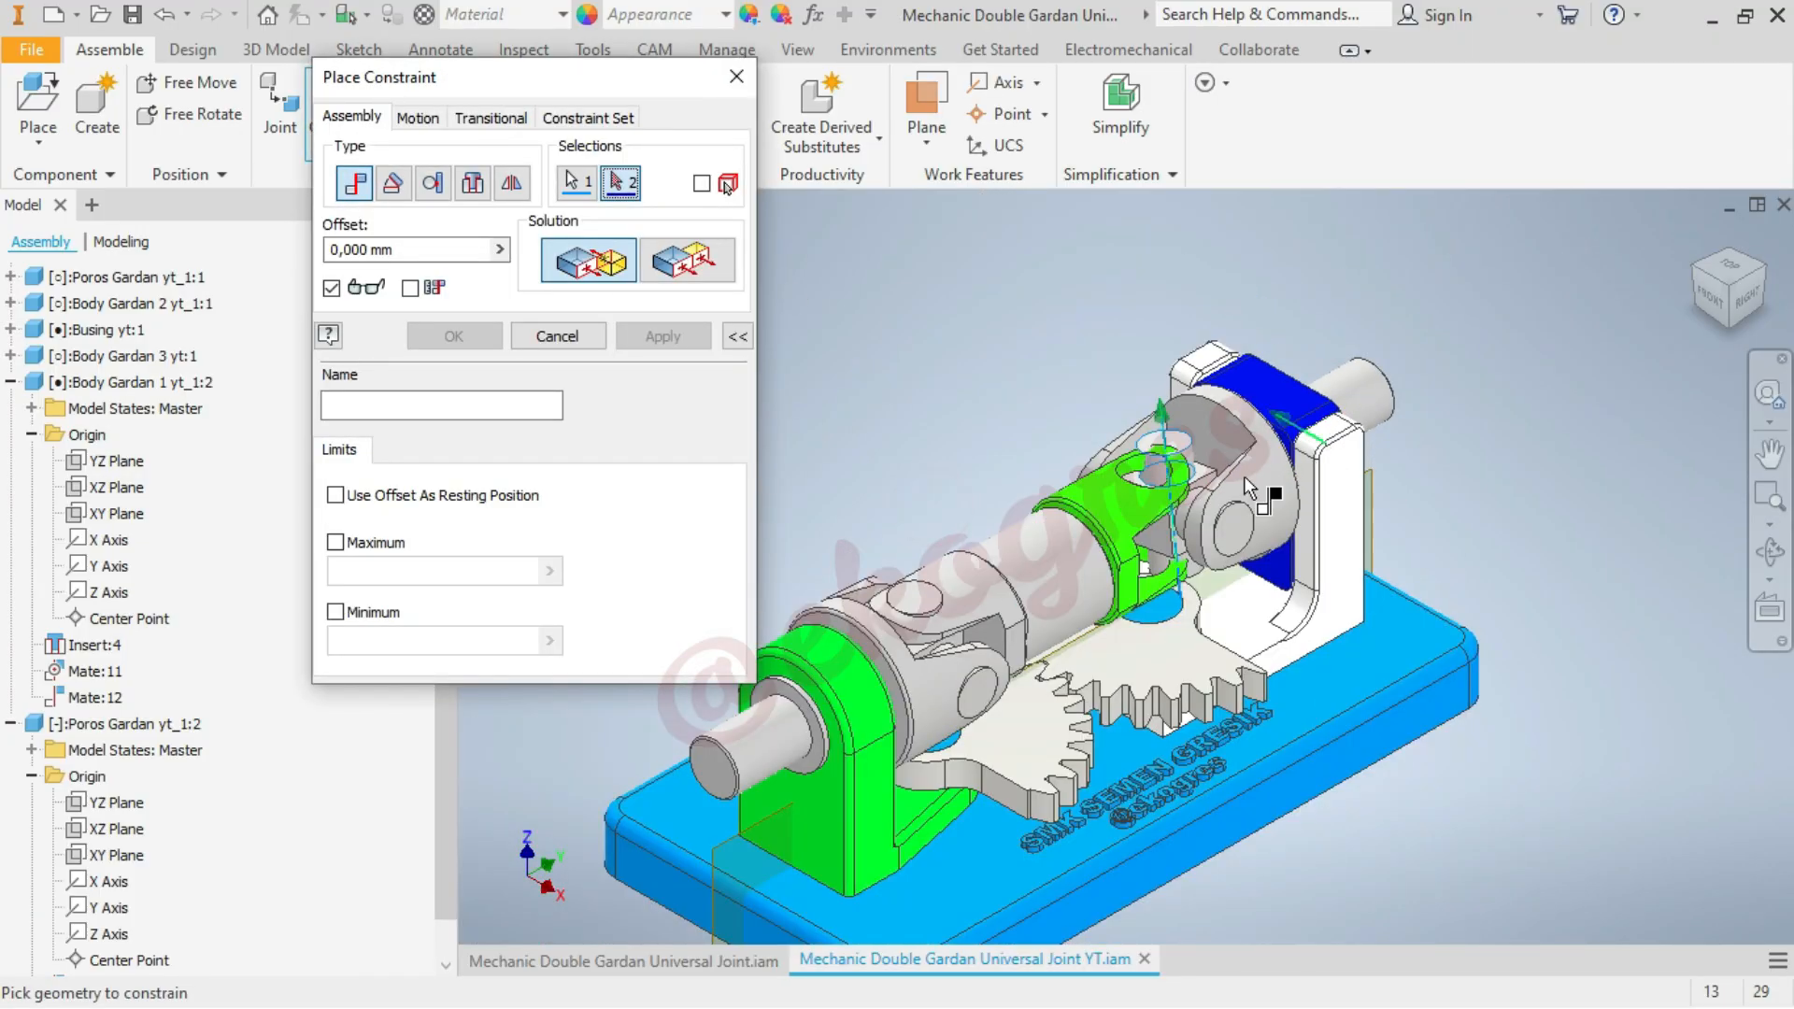
pyautogui.scroll(-6, 1206, 490)
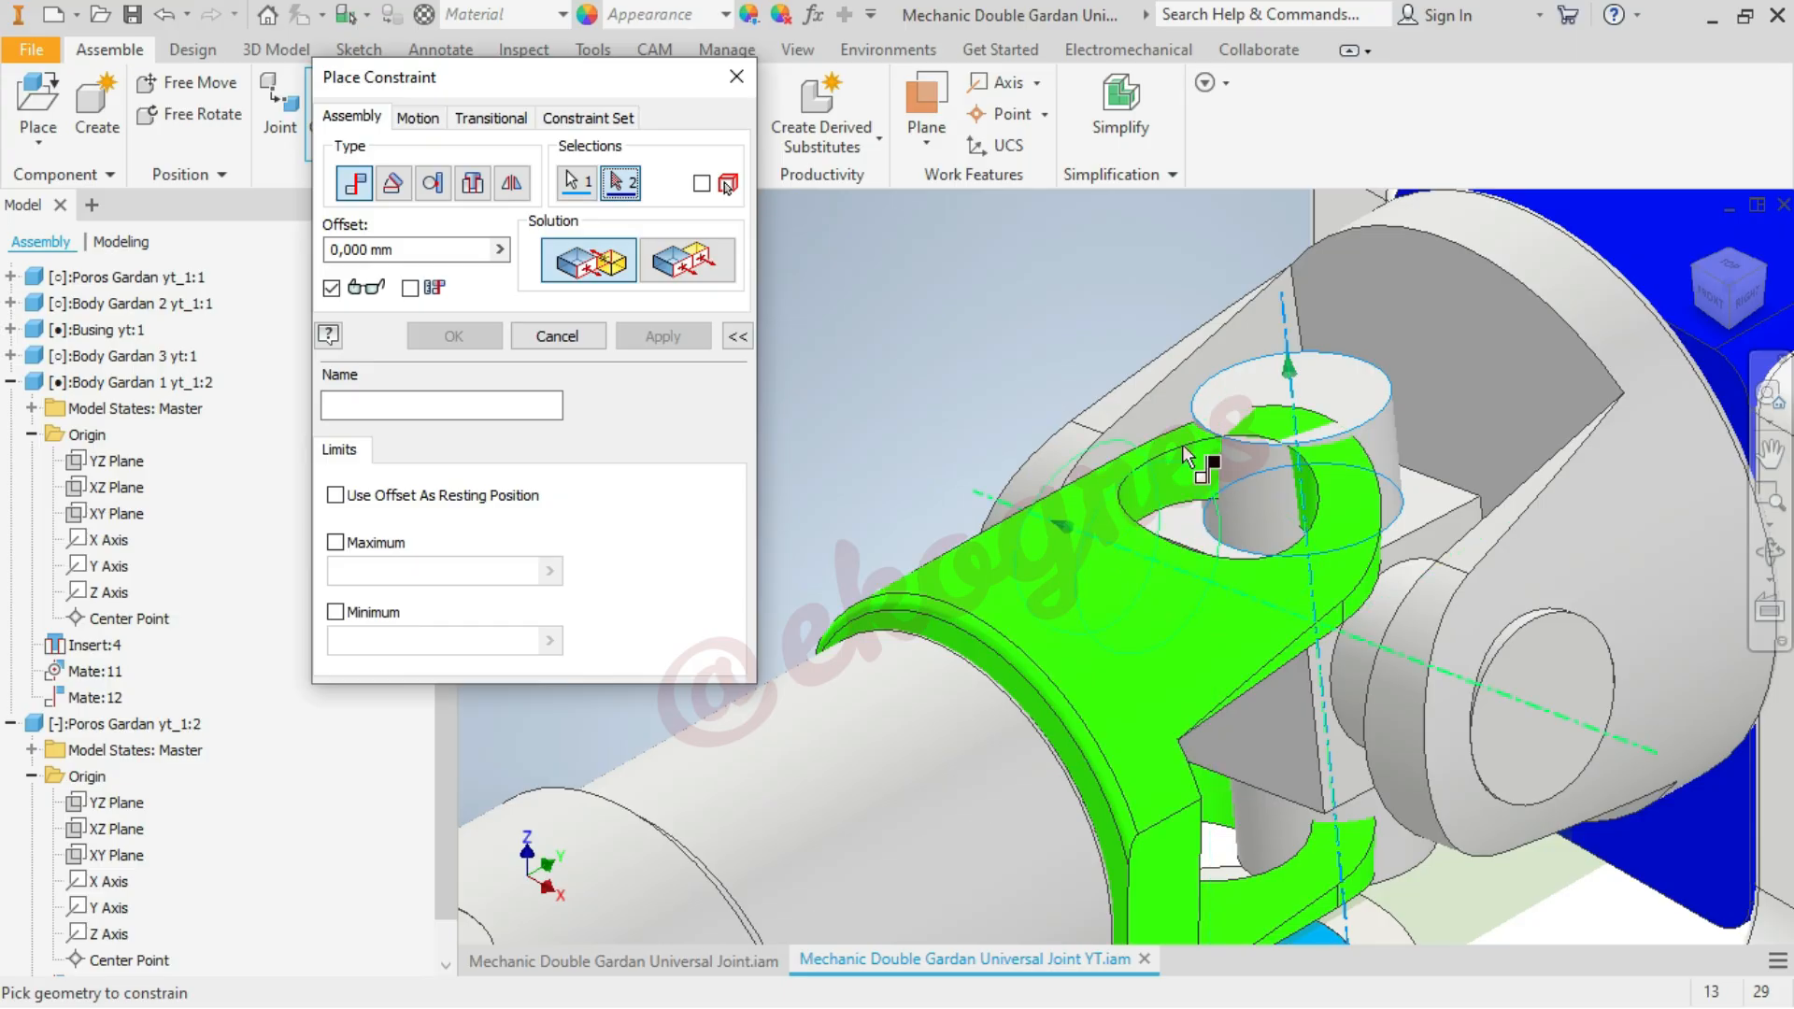
pyautogui.scroll(2, 1180, 493)
pyautogui.scroll(-3, 1173, 435)
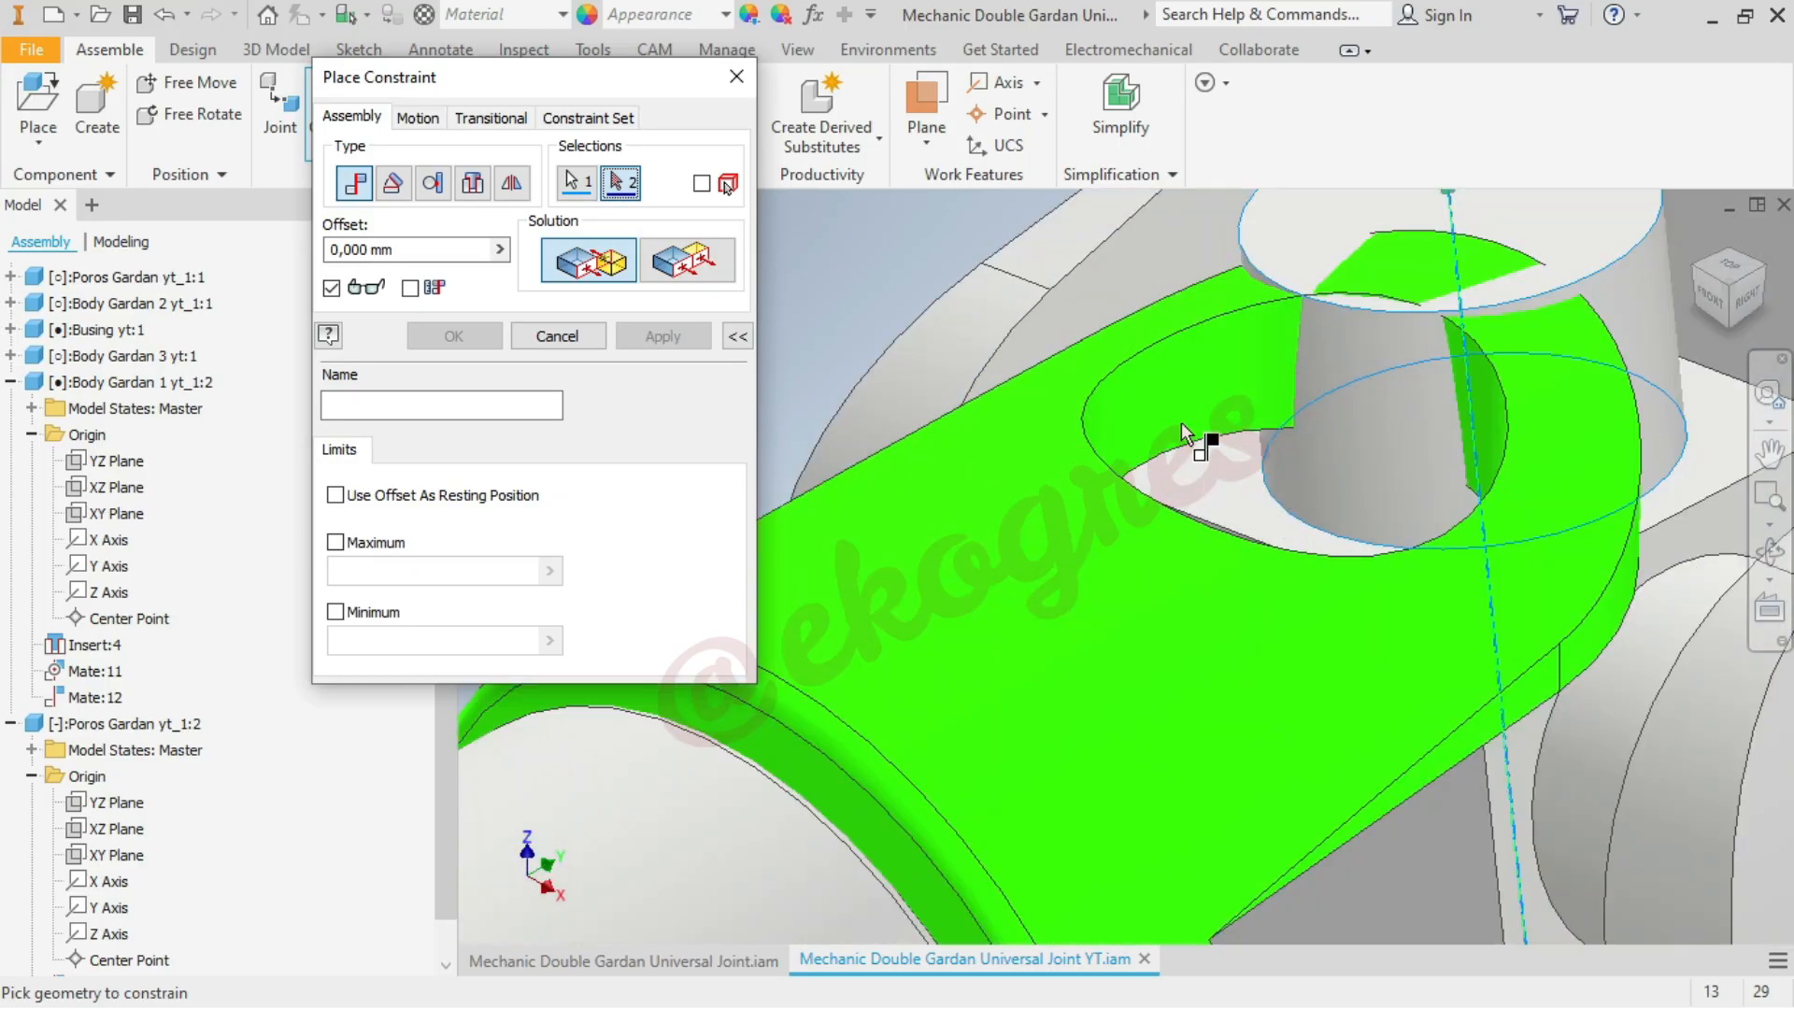
pyautogui.click(1185, 398)
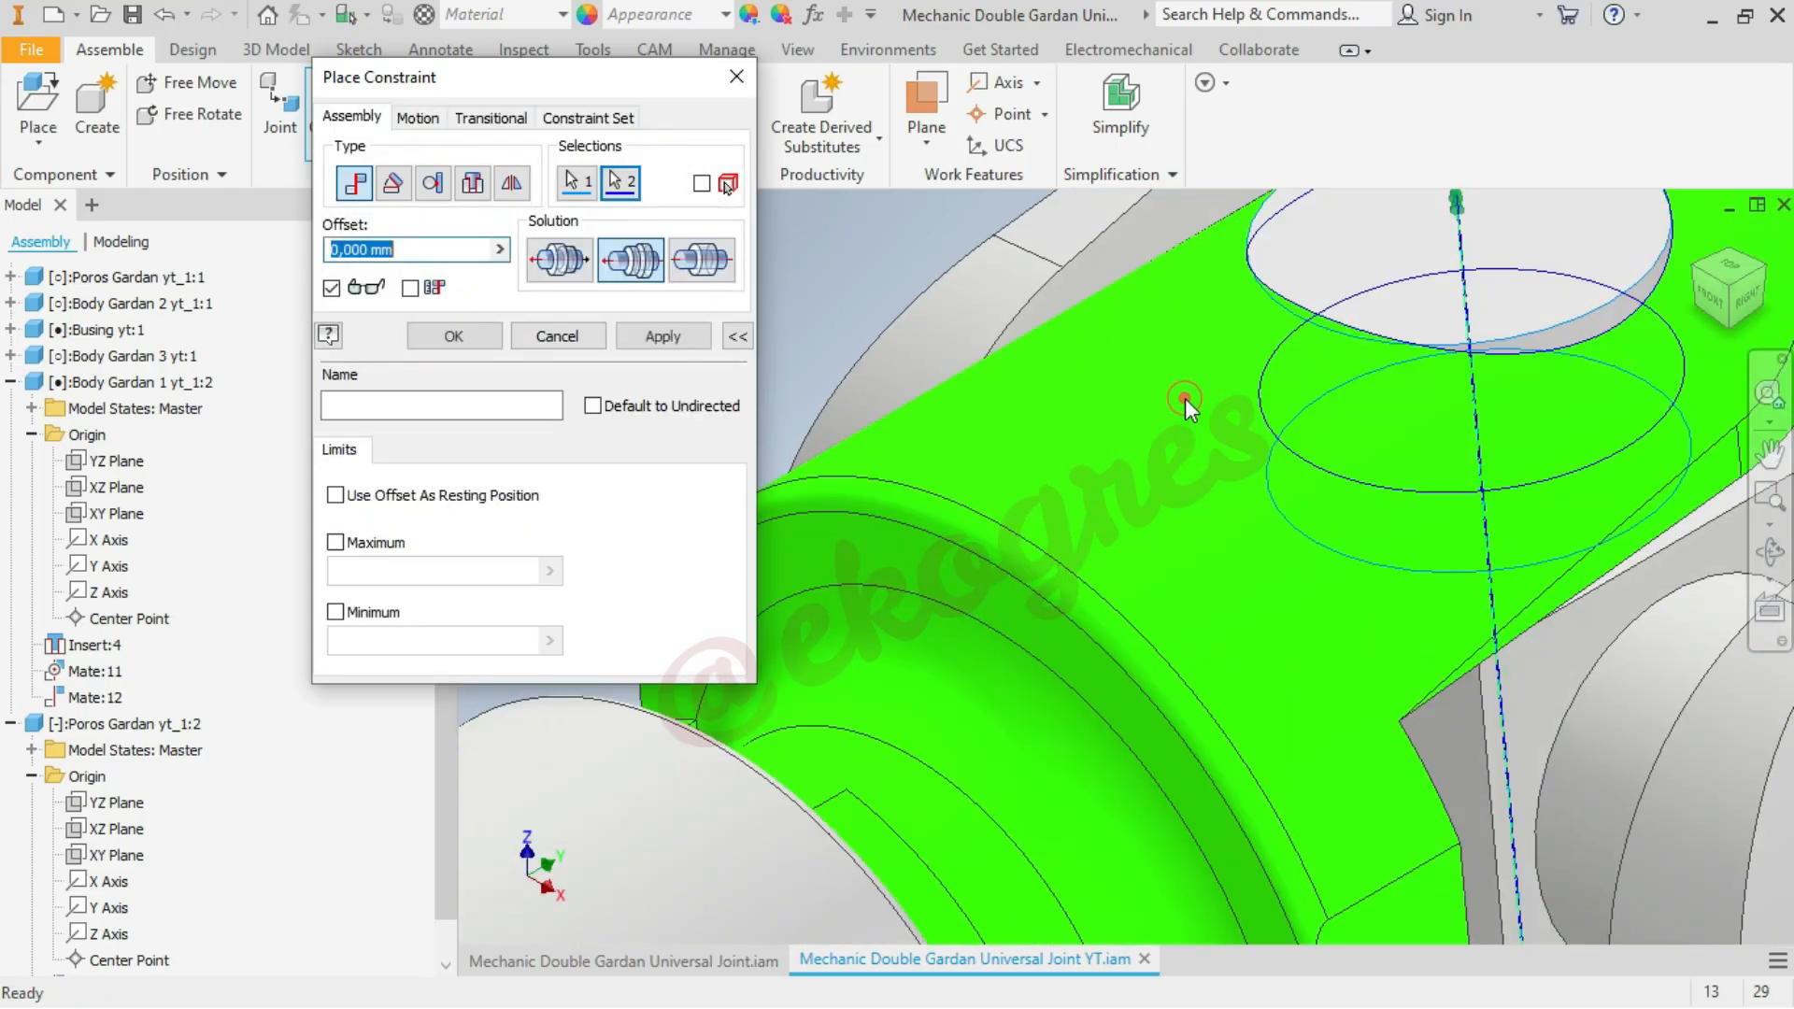
pyautogui.click(453, 336)
pyautogui.scroll(3, 897, 385)
pyautogui.scroll(2, 794, 337)
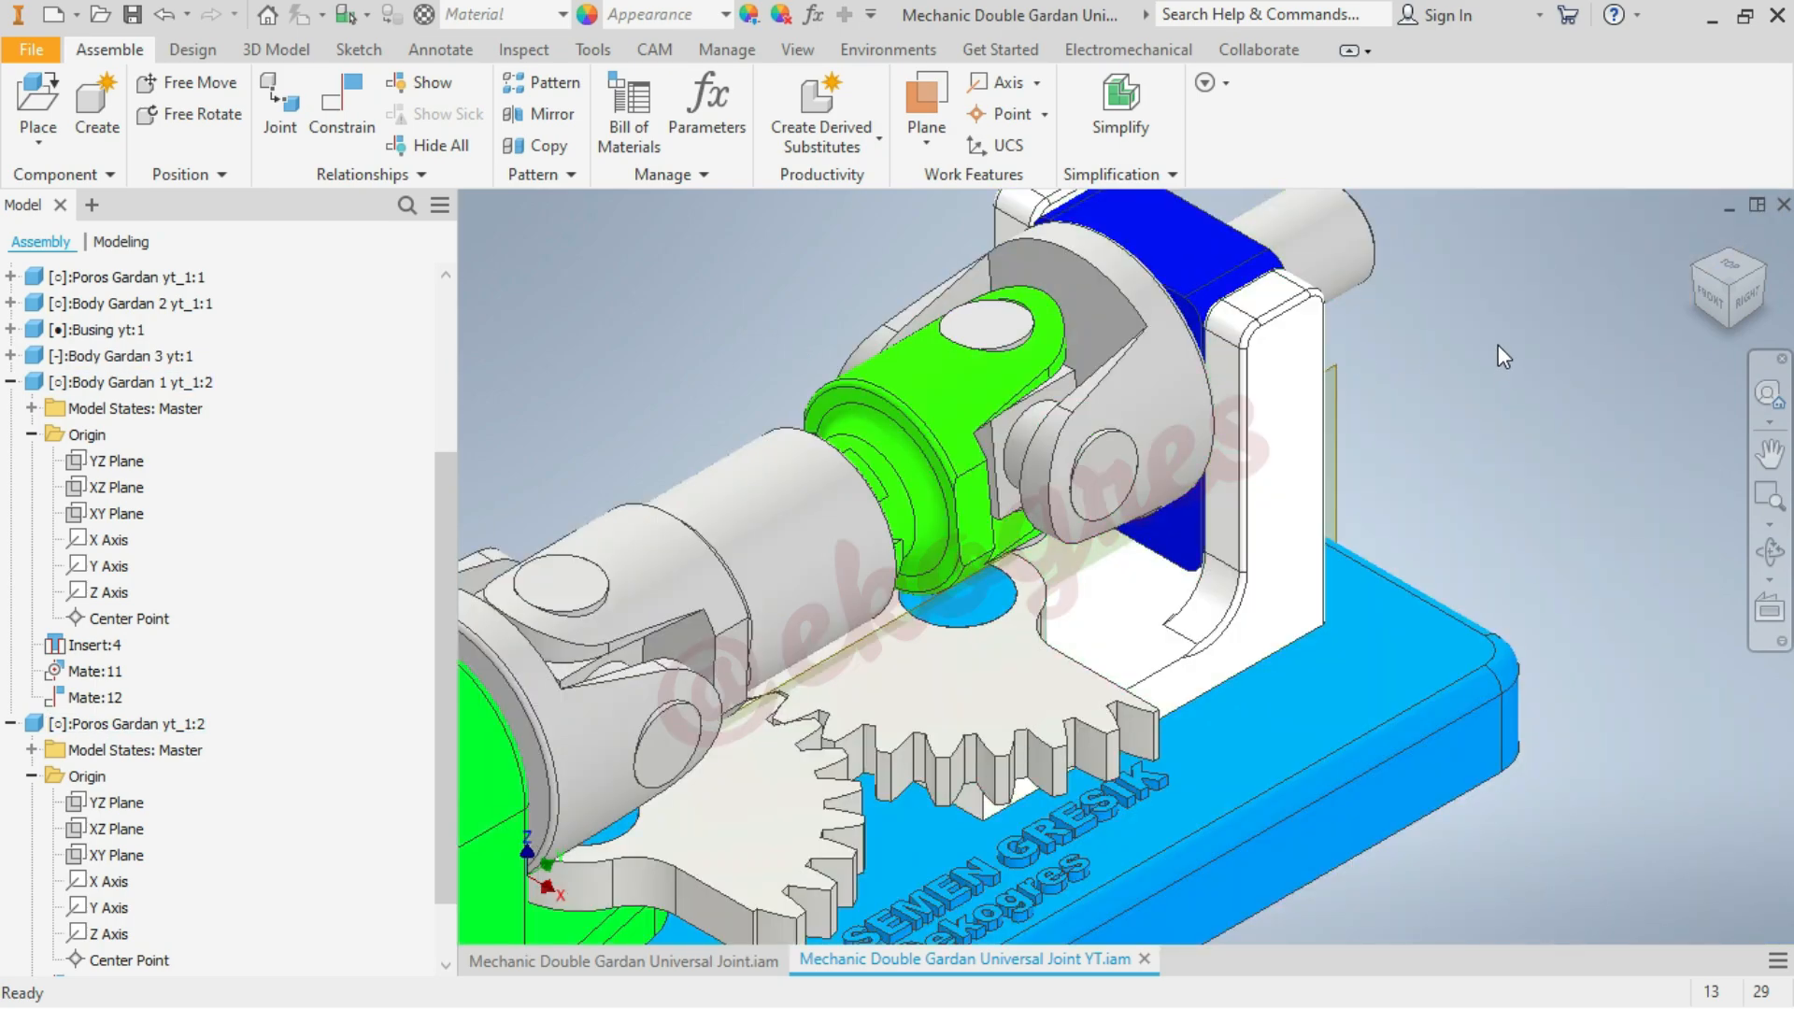
# Test the linkage's freedom by moving the output shaft, the middle body and the green fork, undoing the middle body's move
pyautogui.moveTo(1354, 249)
pyautogui.mouseDown()
pyautogui.moveTo(1418, 395)
pyautogui.moveTo(1364, 235)
pyautogui.moveTo(1346, 262)
pyautogui.mouseUp()
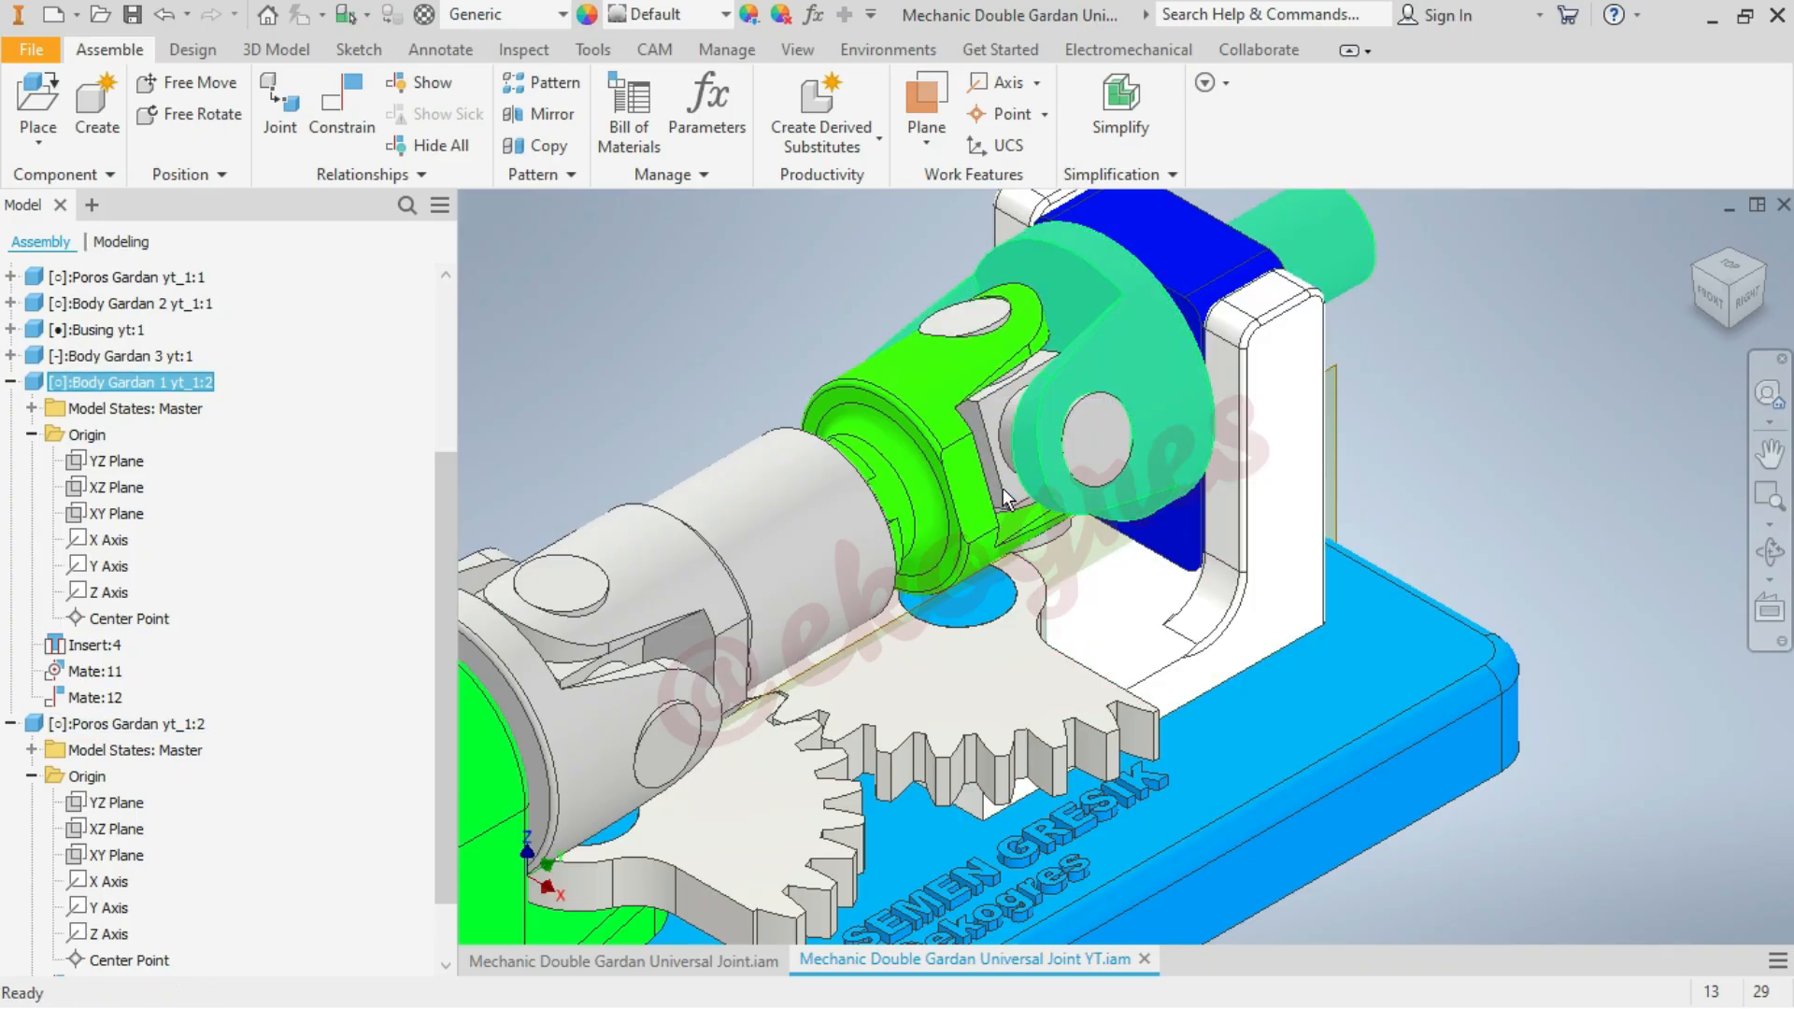
pyautogui.click(1469, 385)
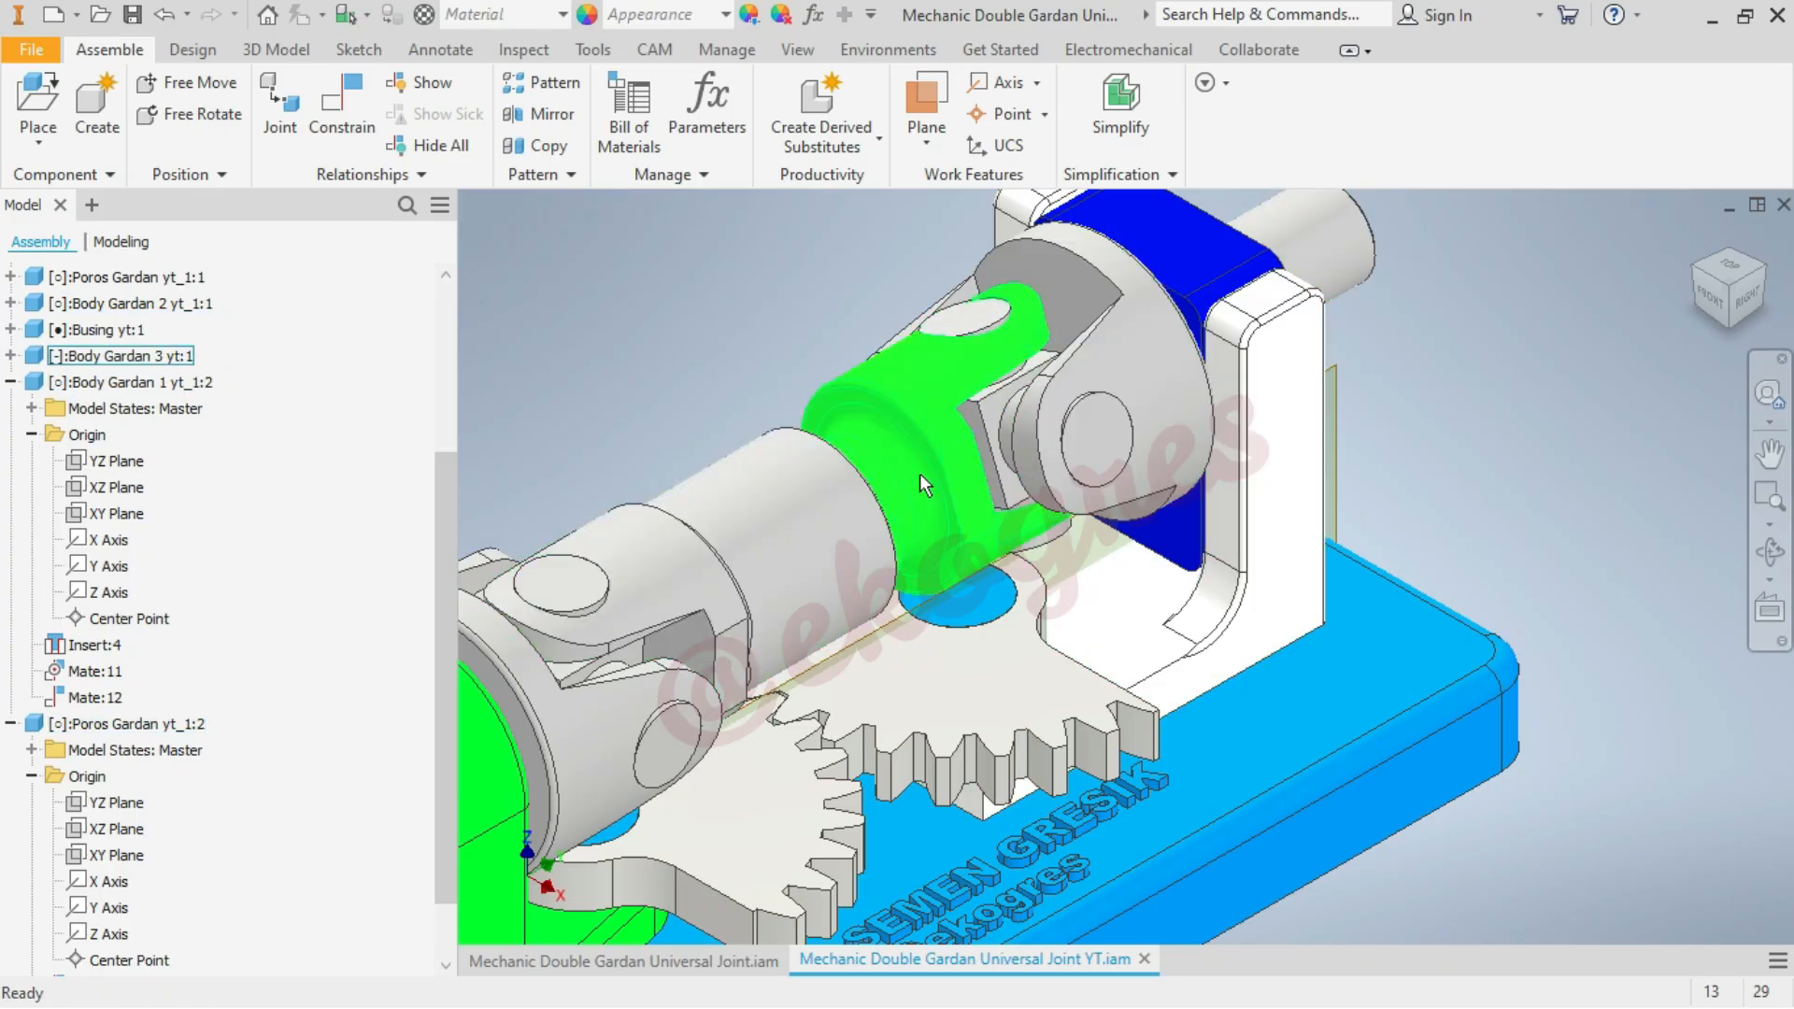
pyautogui.scroll(-3, 1463, 385)
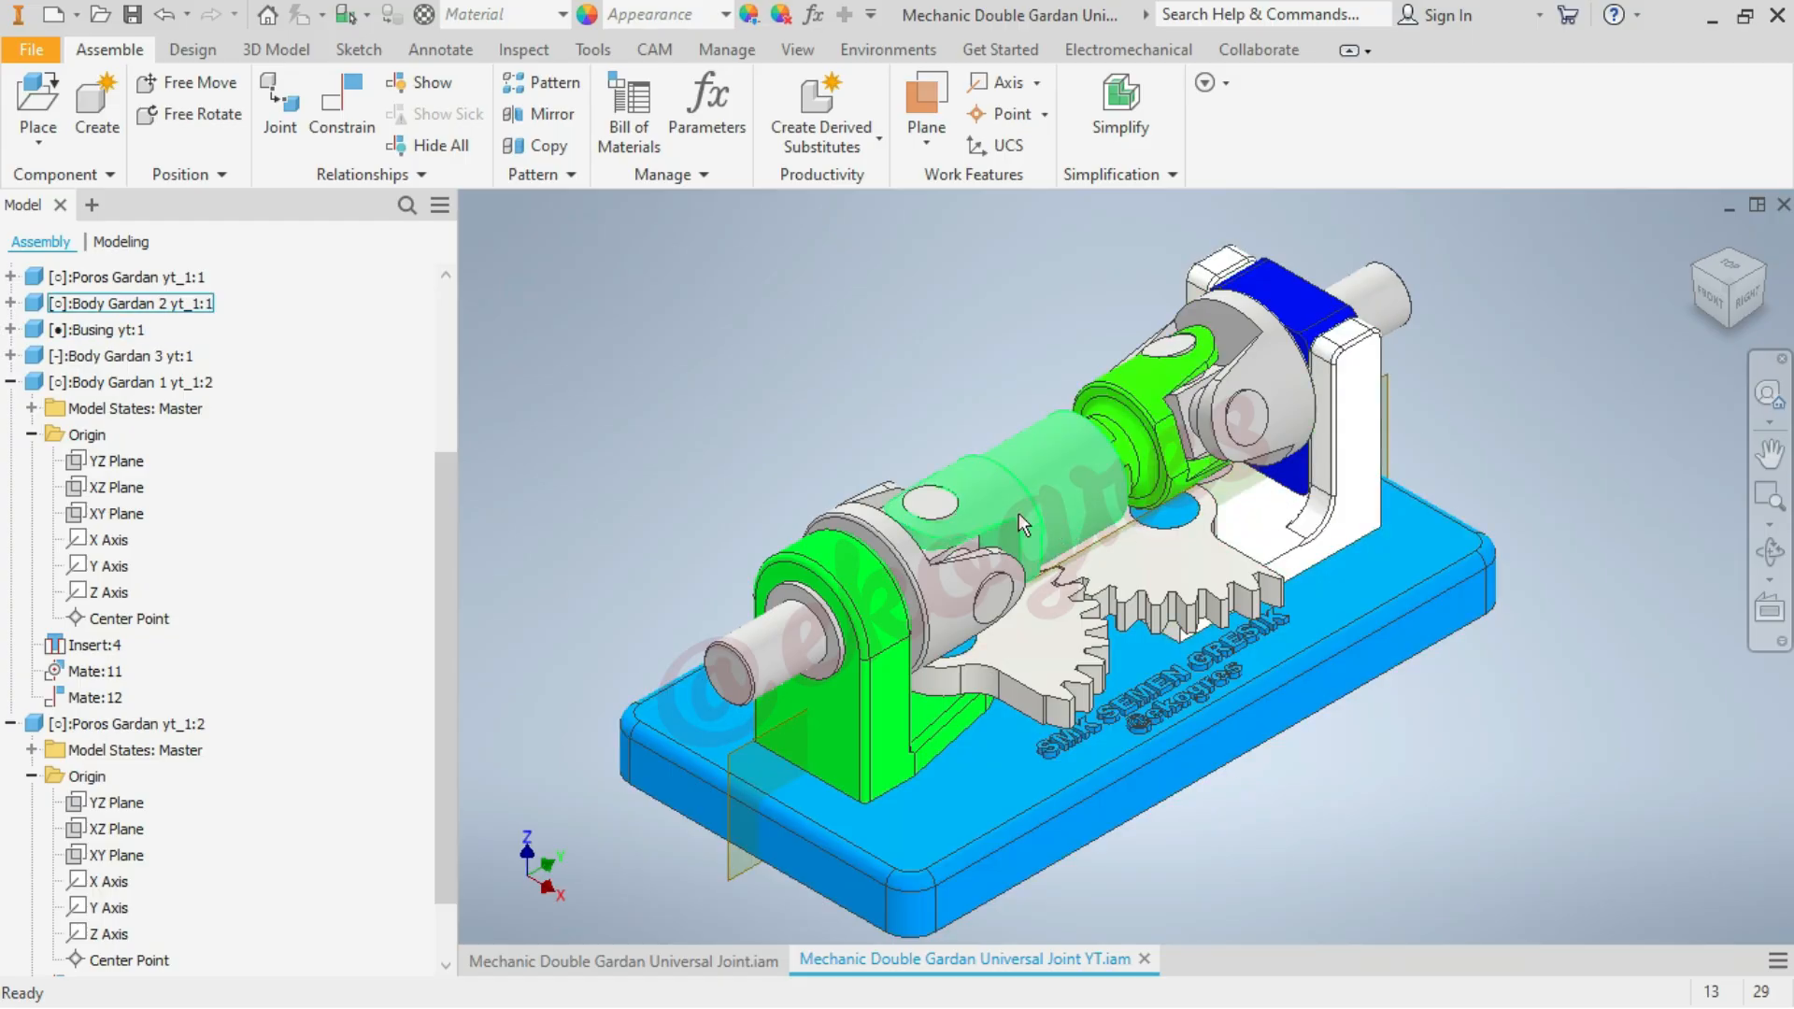
pyautogui.moveTo(1018, 513)
pyautogui.mouseDown()
pyautogui.moveTo(1020, 545)
pyautogui.moveTo(1049, 501)
pyautogui.mouseUp()
pyautogui.hotkey('ctrl', 'z')
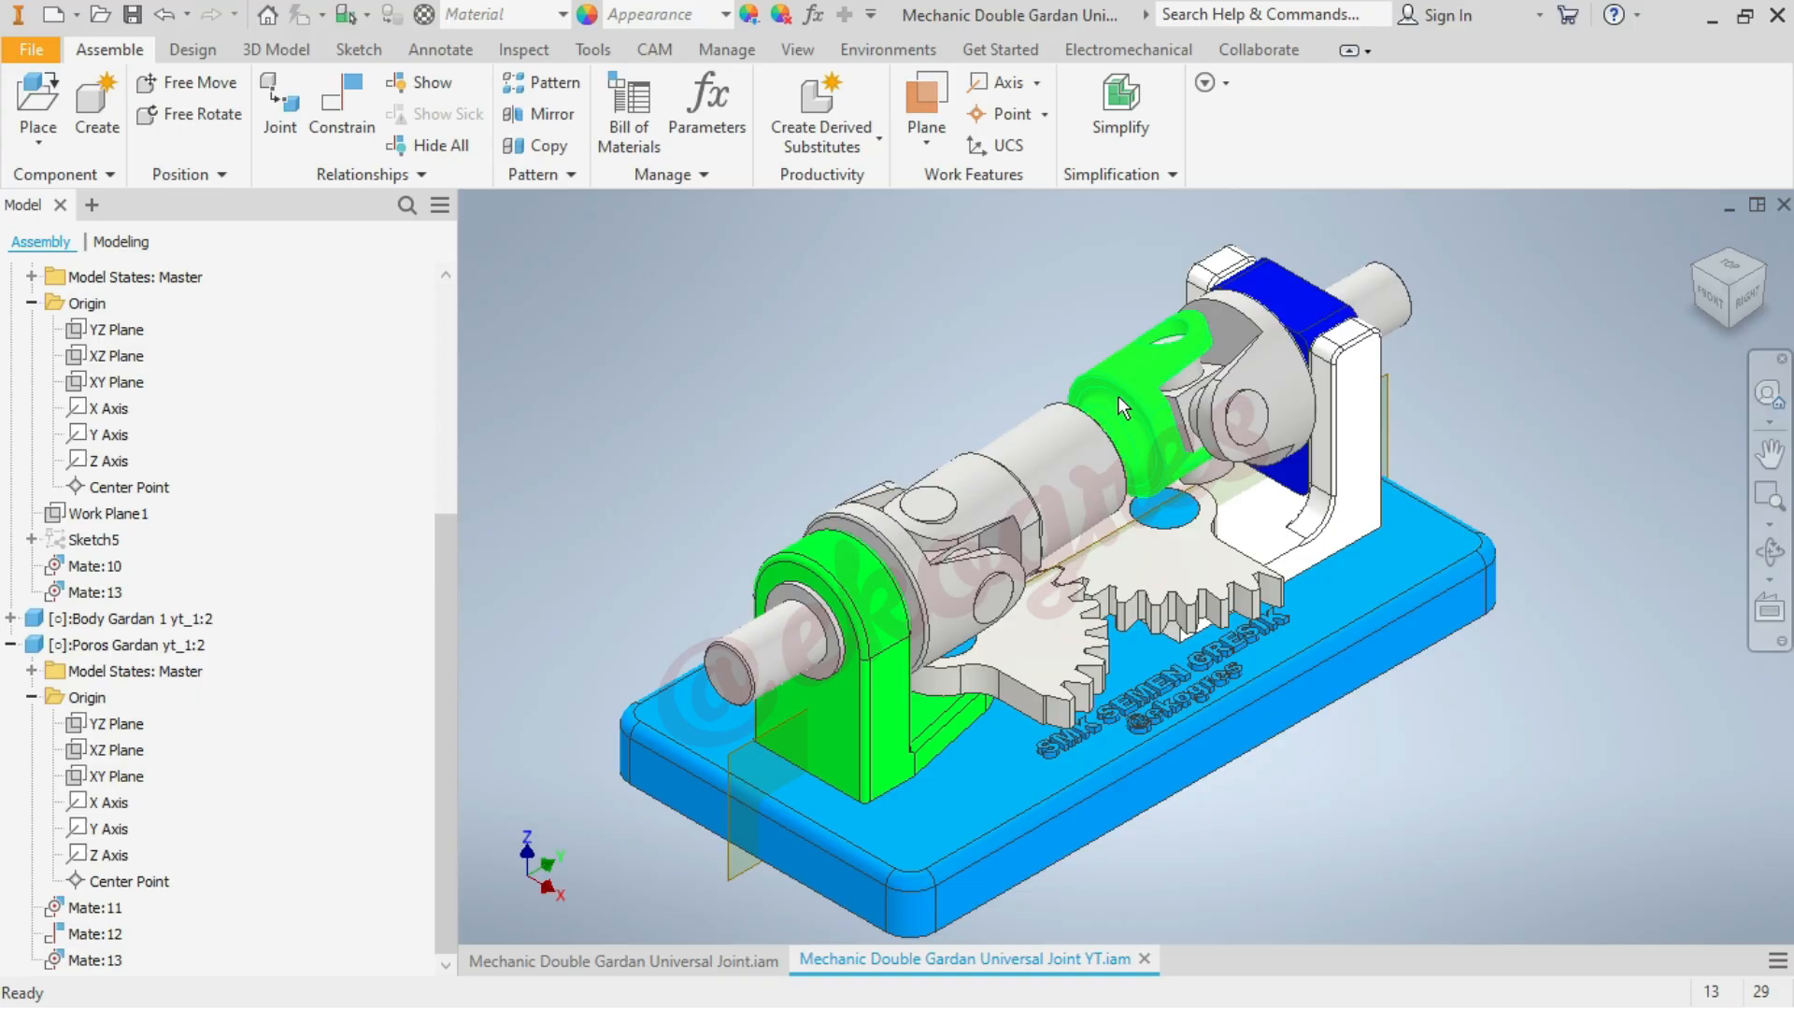
pyautogui.moveTo(1120, 398)
pyautogui.mouseDown()
pyautogui.moveTo(1124, 379)
pyautogui.moveTo(1130, 394)
pyautogui.mouseUp()
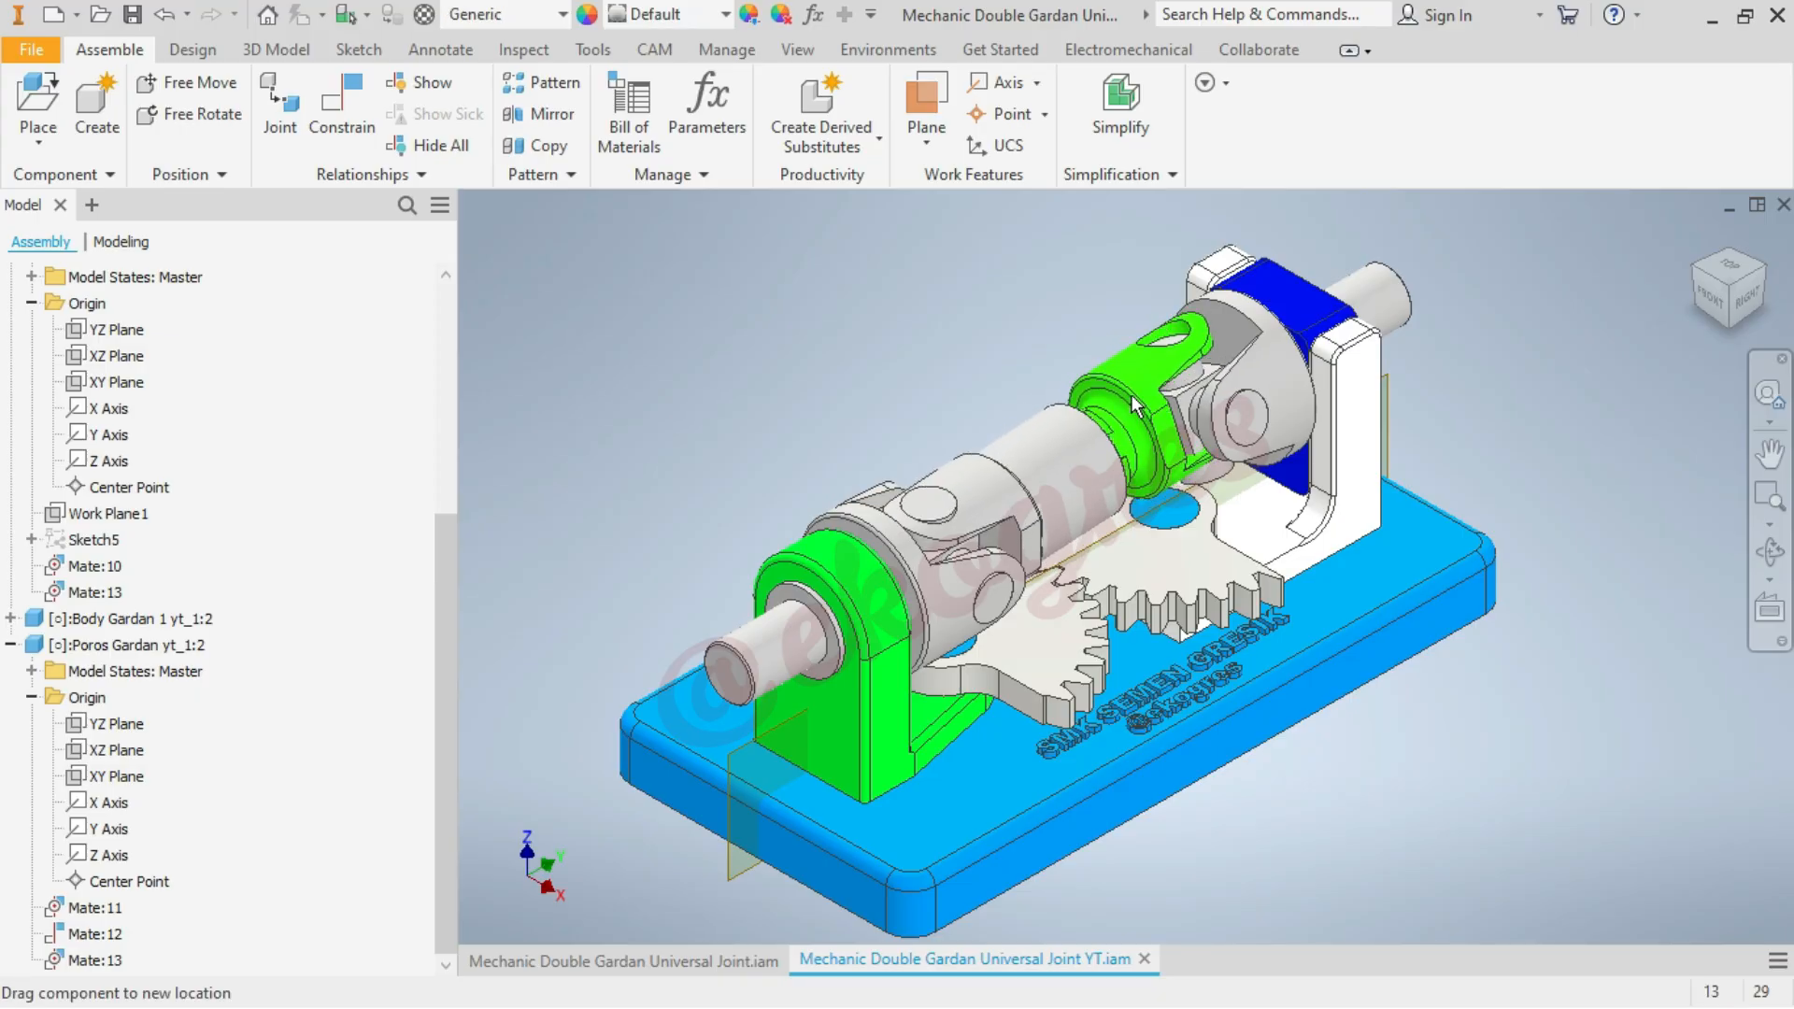
pyautogui.click(591, 282)
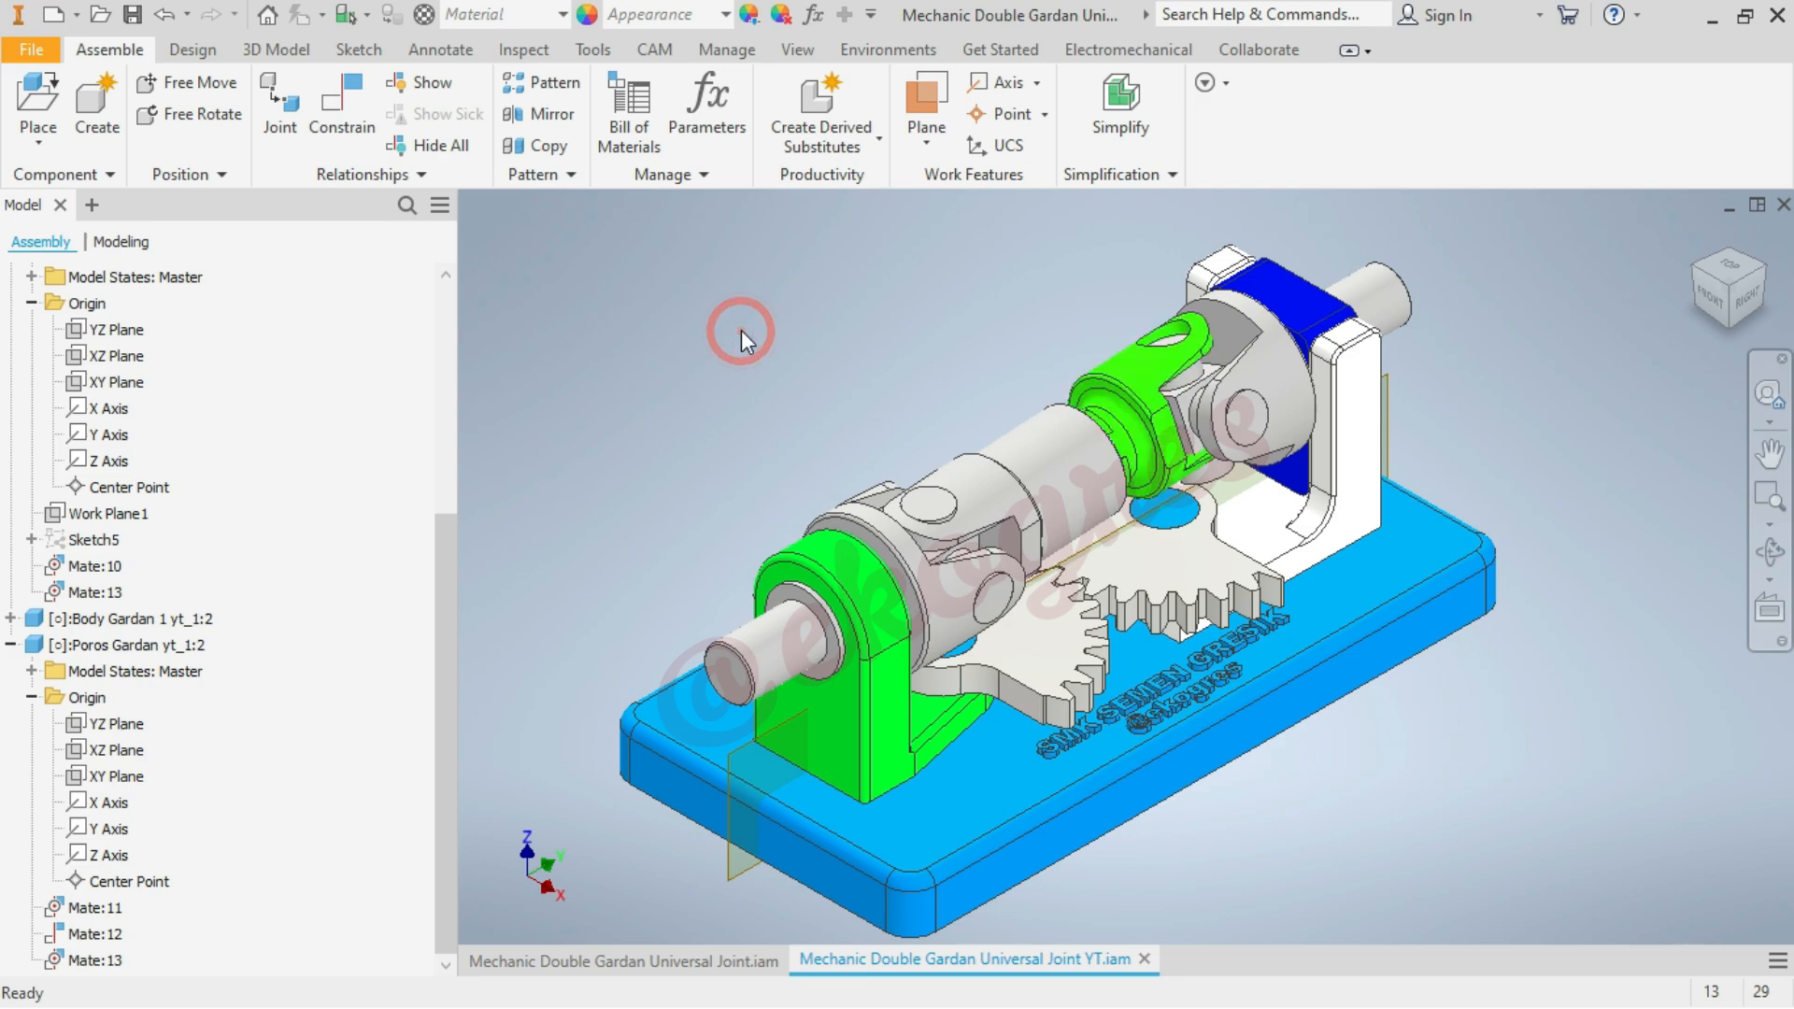
# Add a 0 mm Flush constraint between the XY planes of Body Gardan 3 yt:1 and Poros Gardan yt_1:2, and test the joint's rotation
pyautogui.click(342, 105)
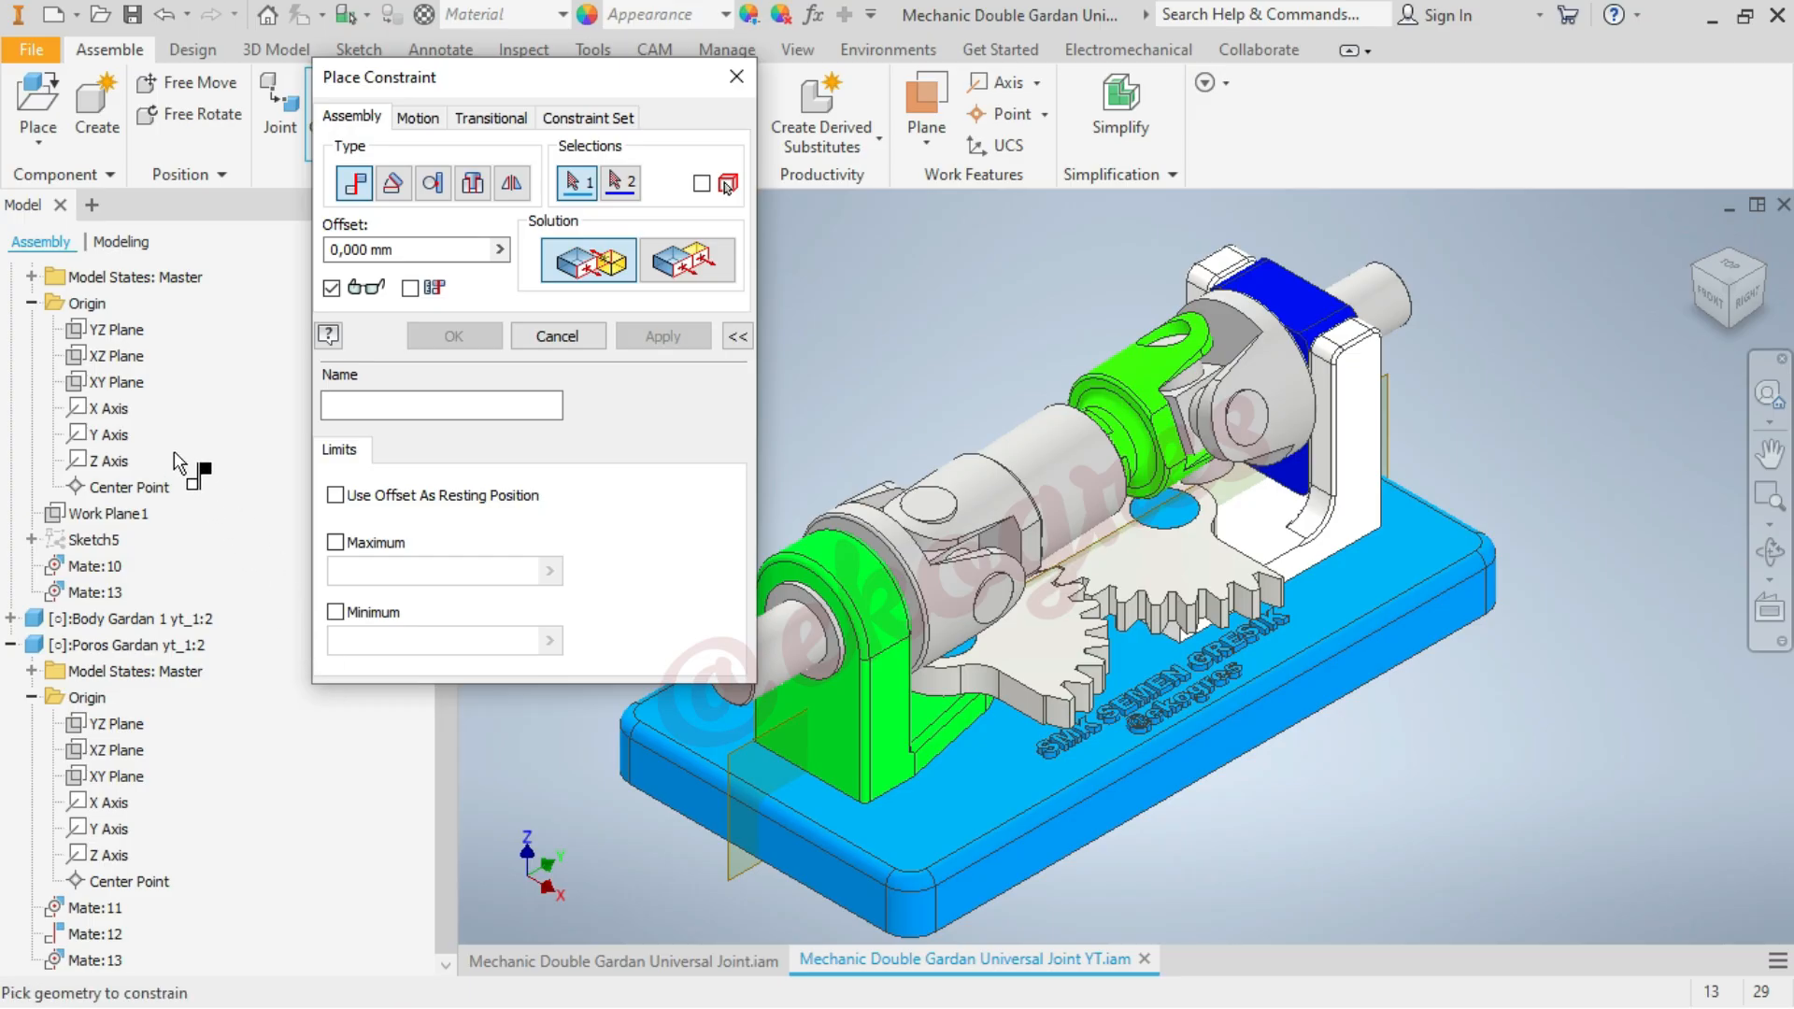
pyautogui.click(130, 385)
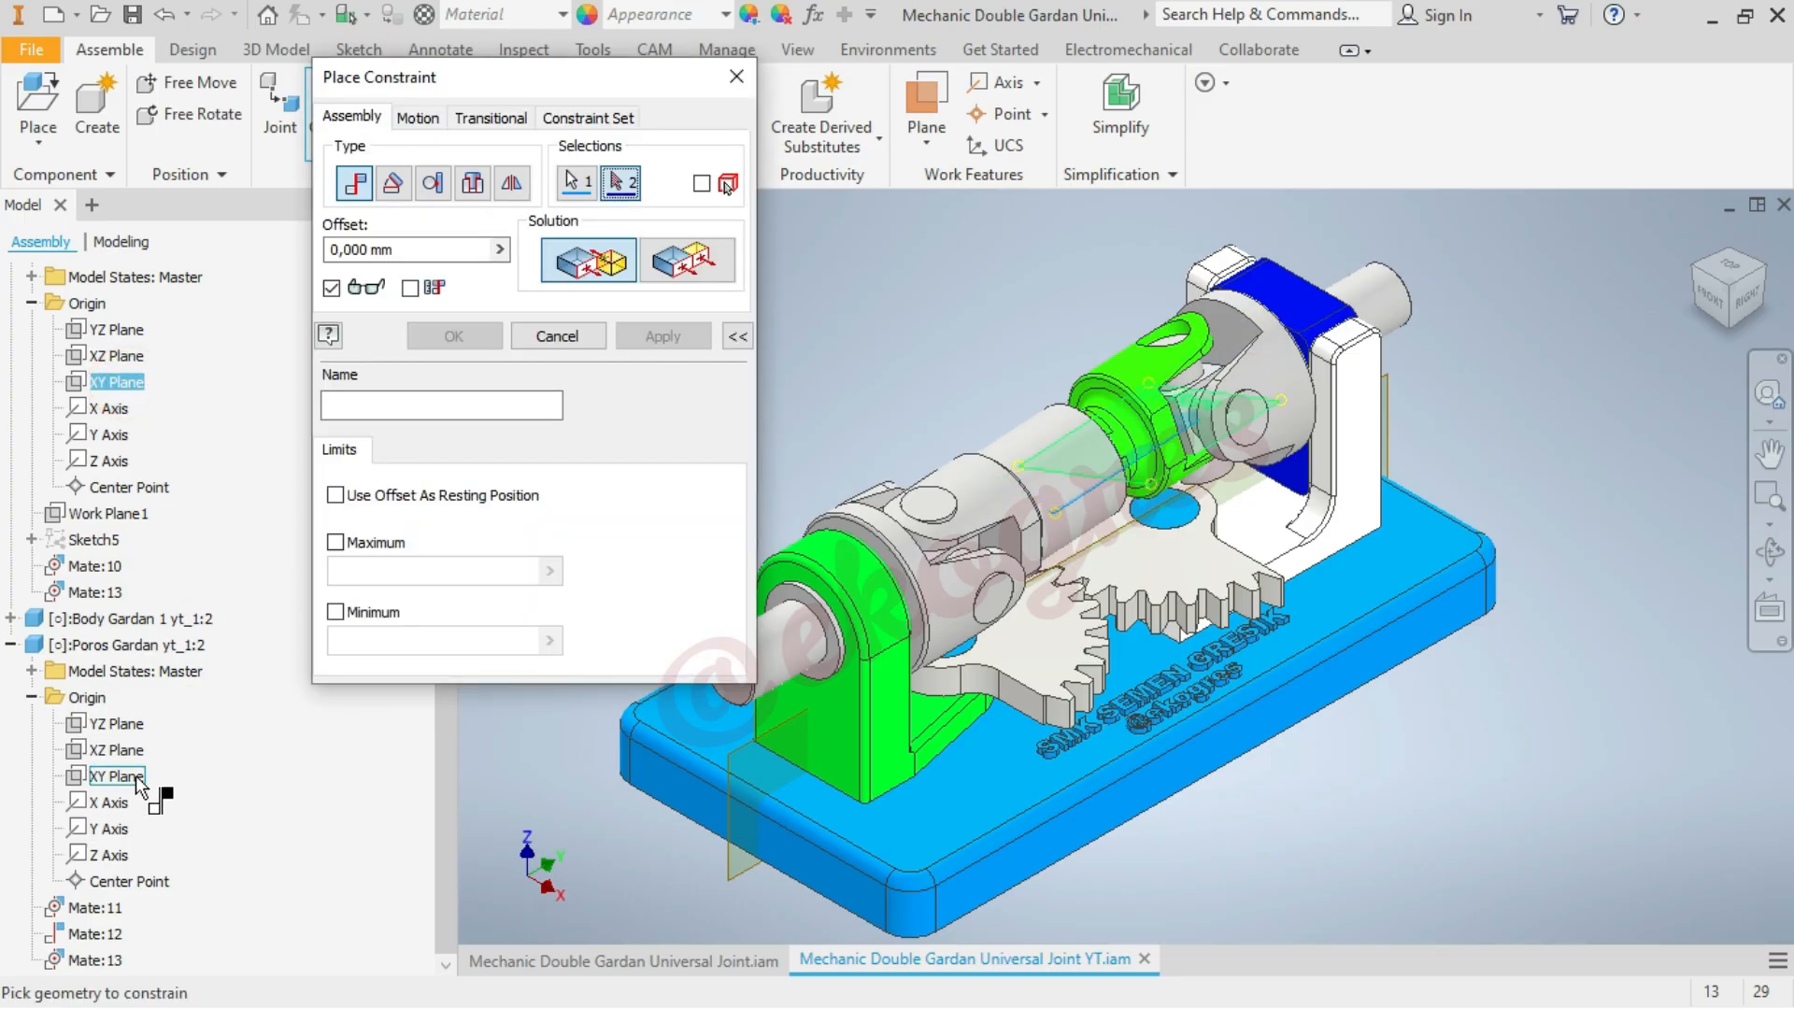
pyautogui.click(125, 776)
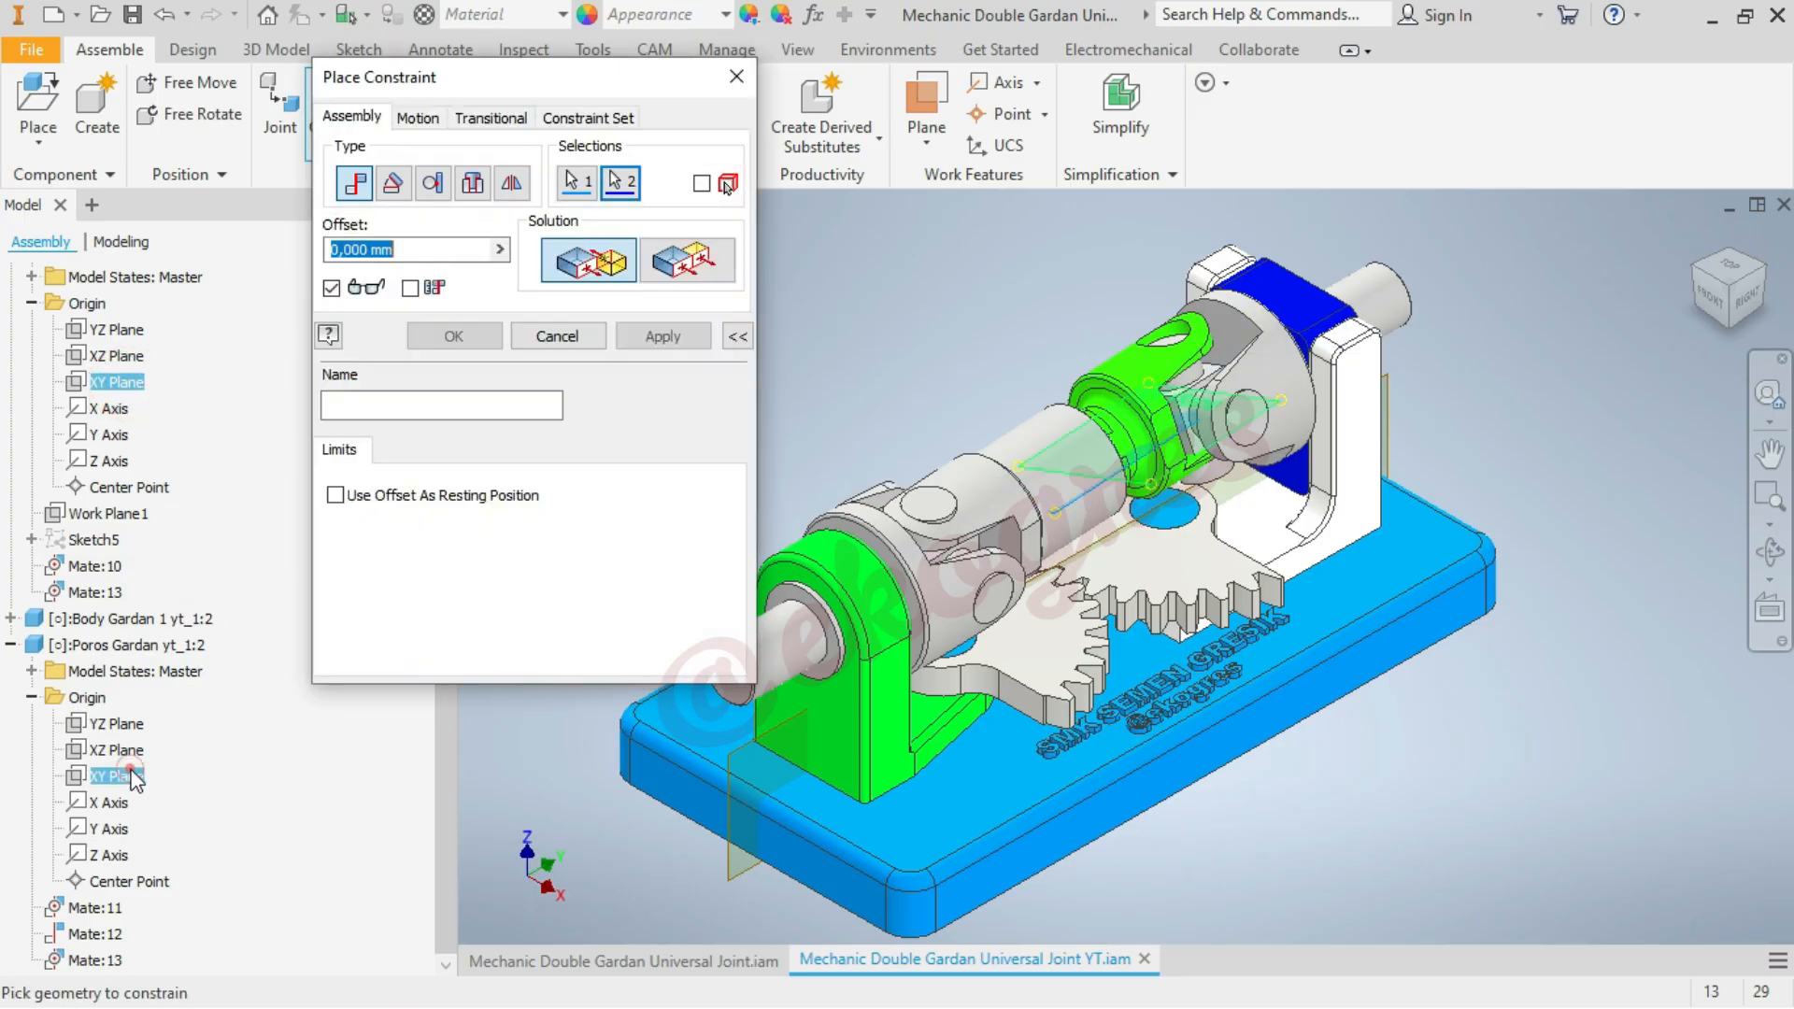
pyautogui.click(683, 258)
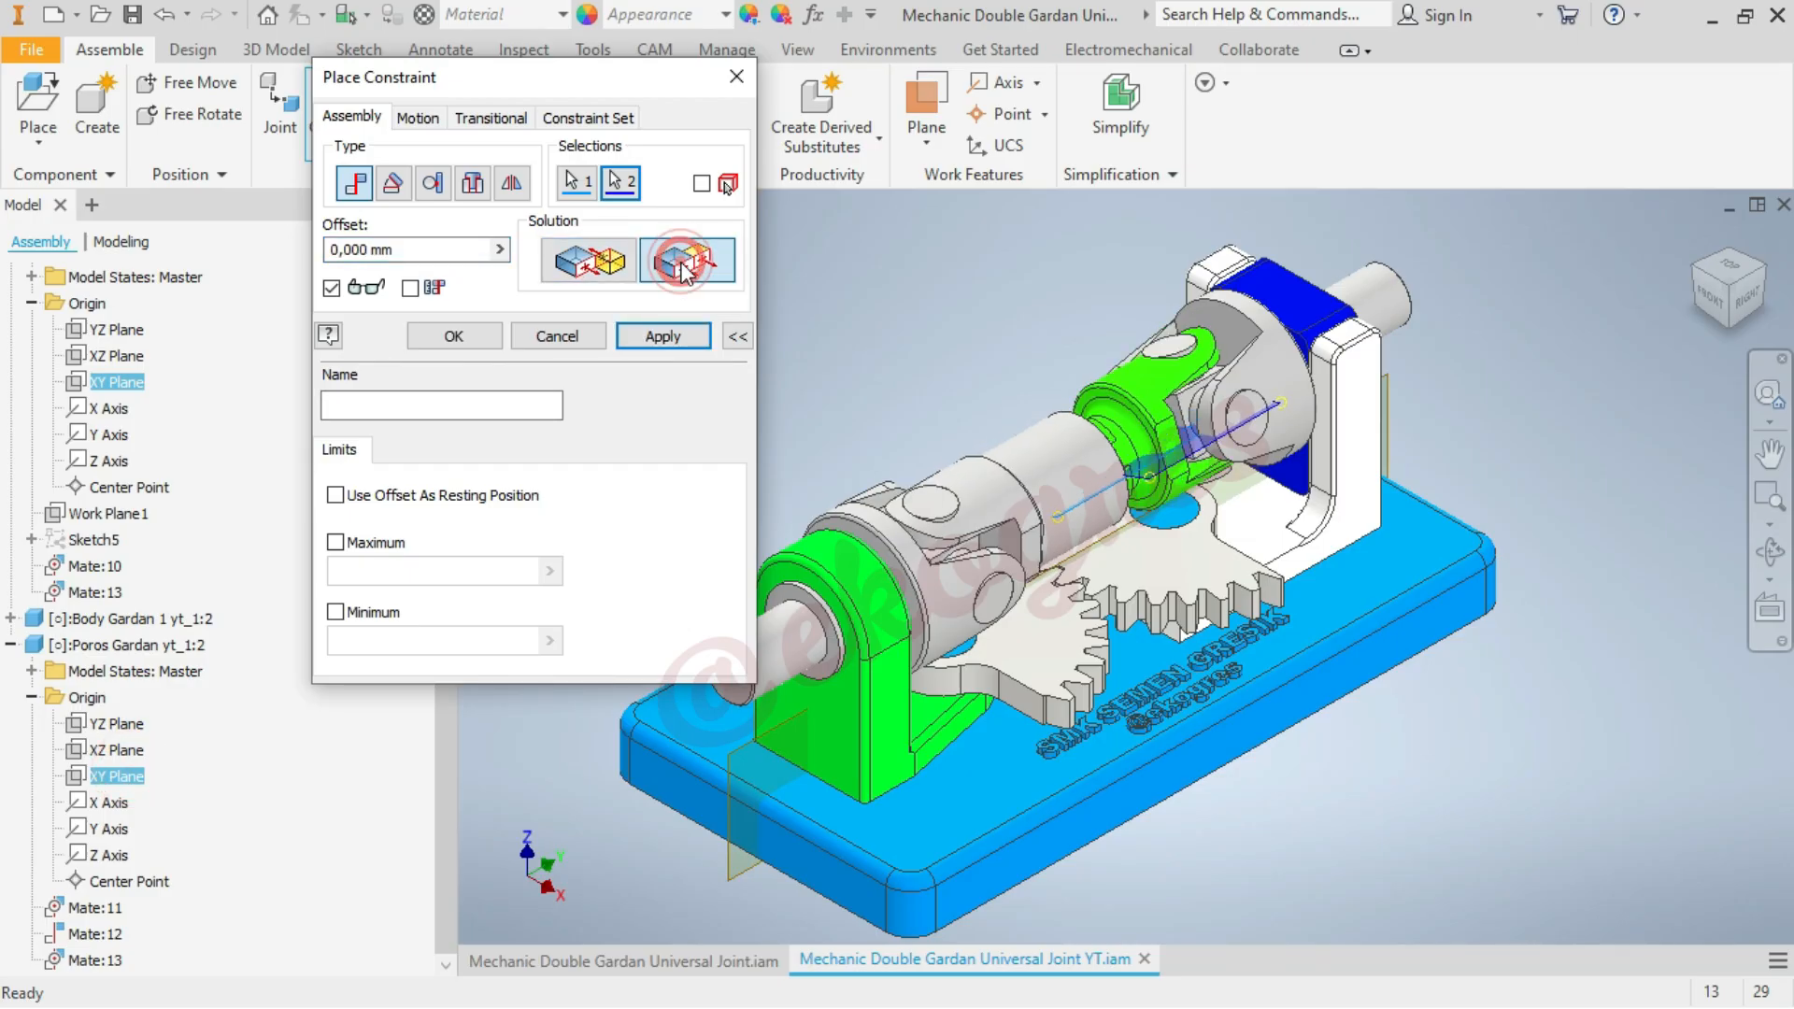
pyautogui.click(434, 334)
pyautogui.click(715, 386)
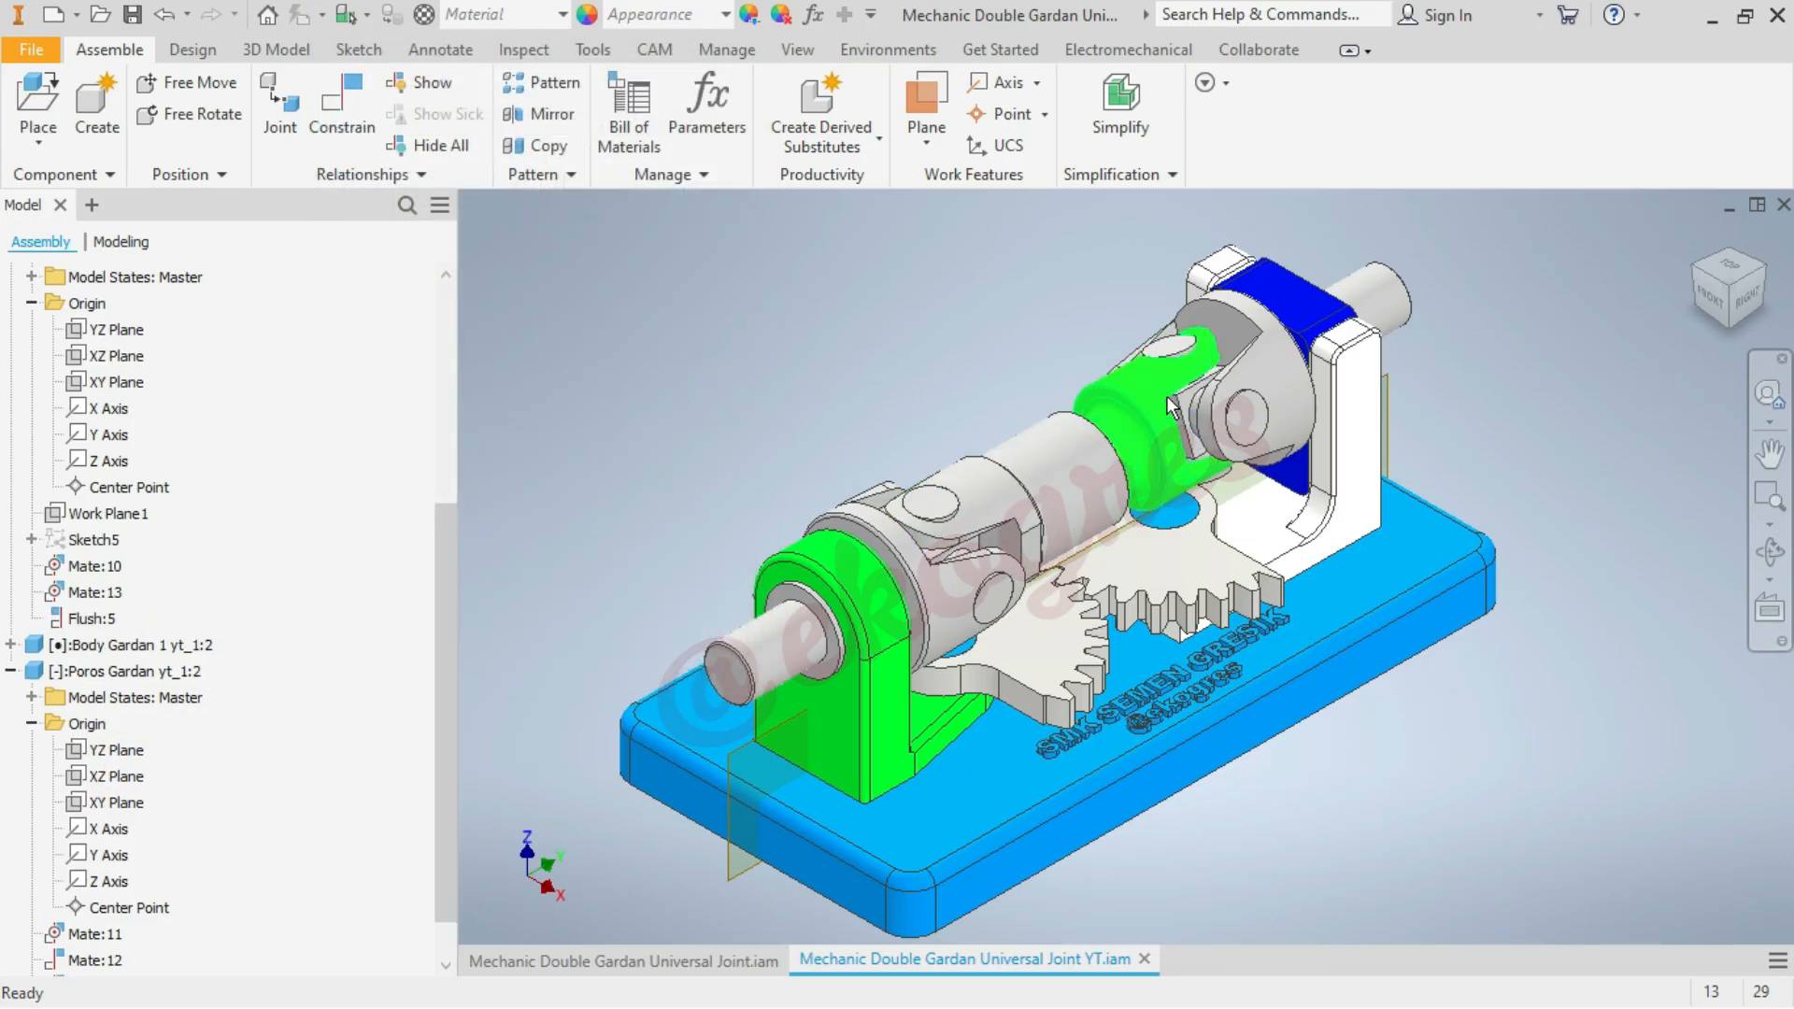
pyautogui.moveTo(1189, 385); pyautogui.dragTo(1388, 310)
pyautogui.click(1477, 323)
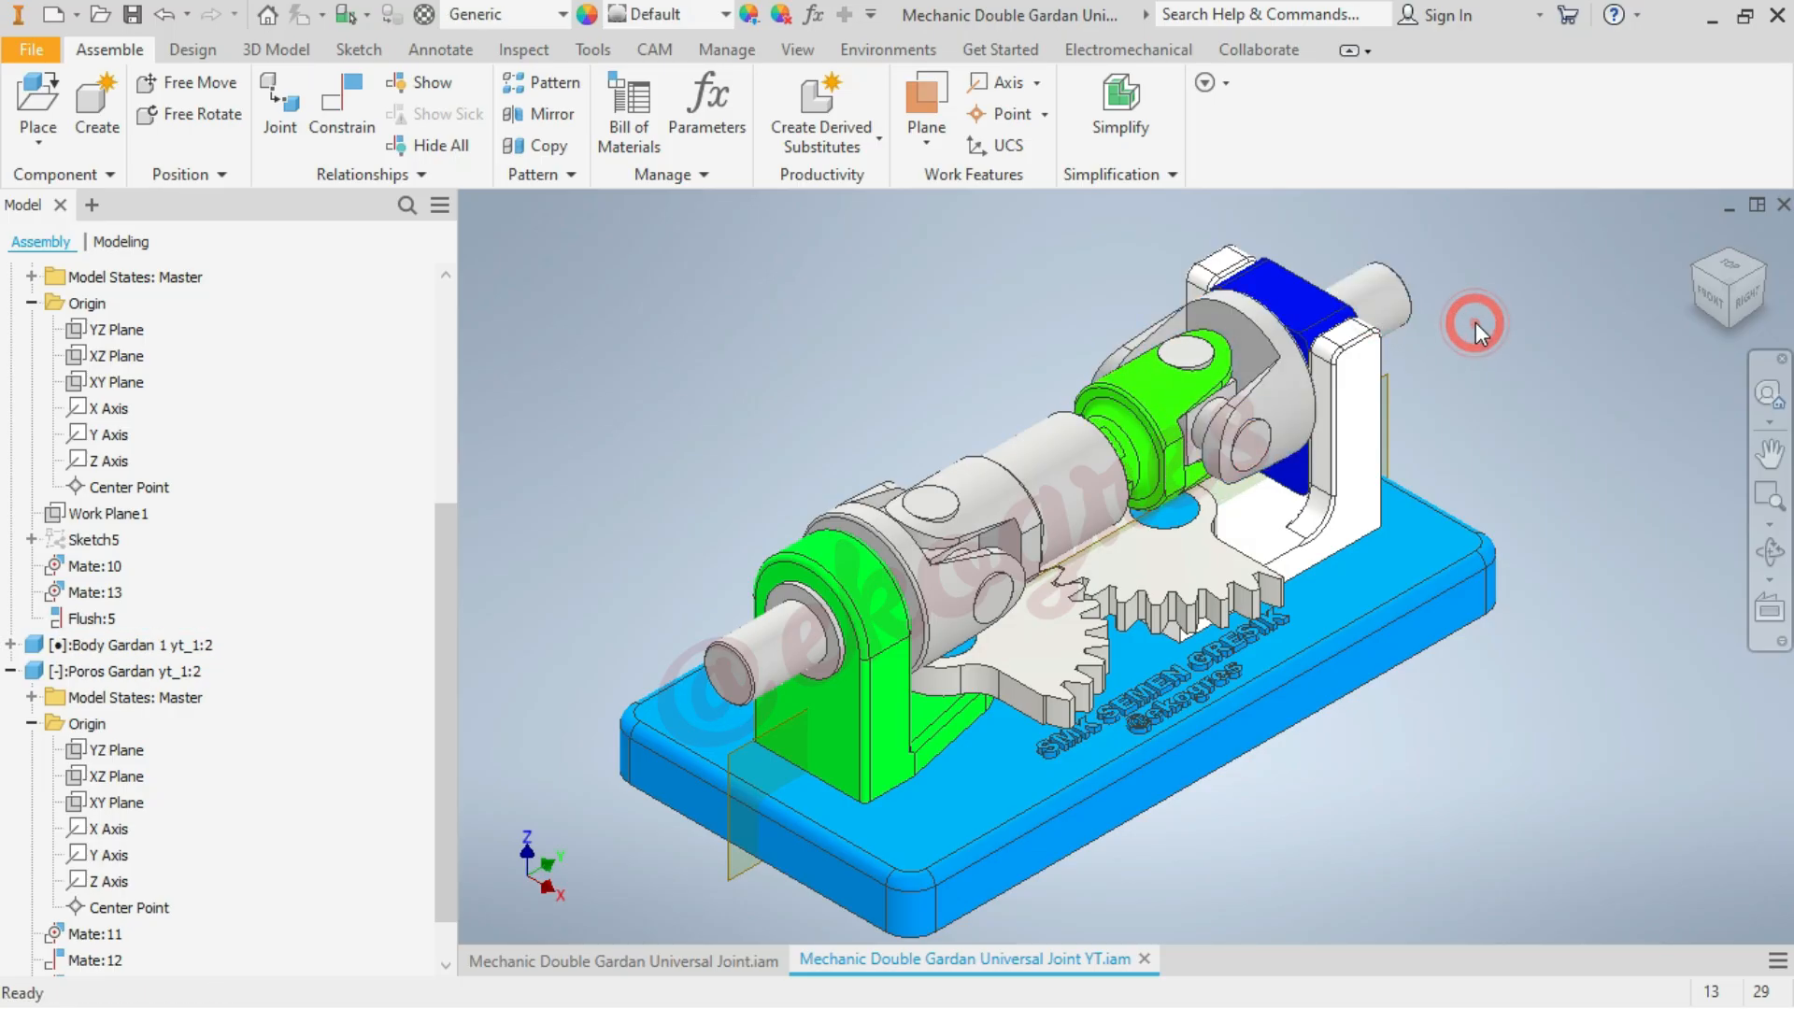
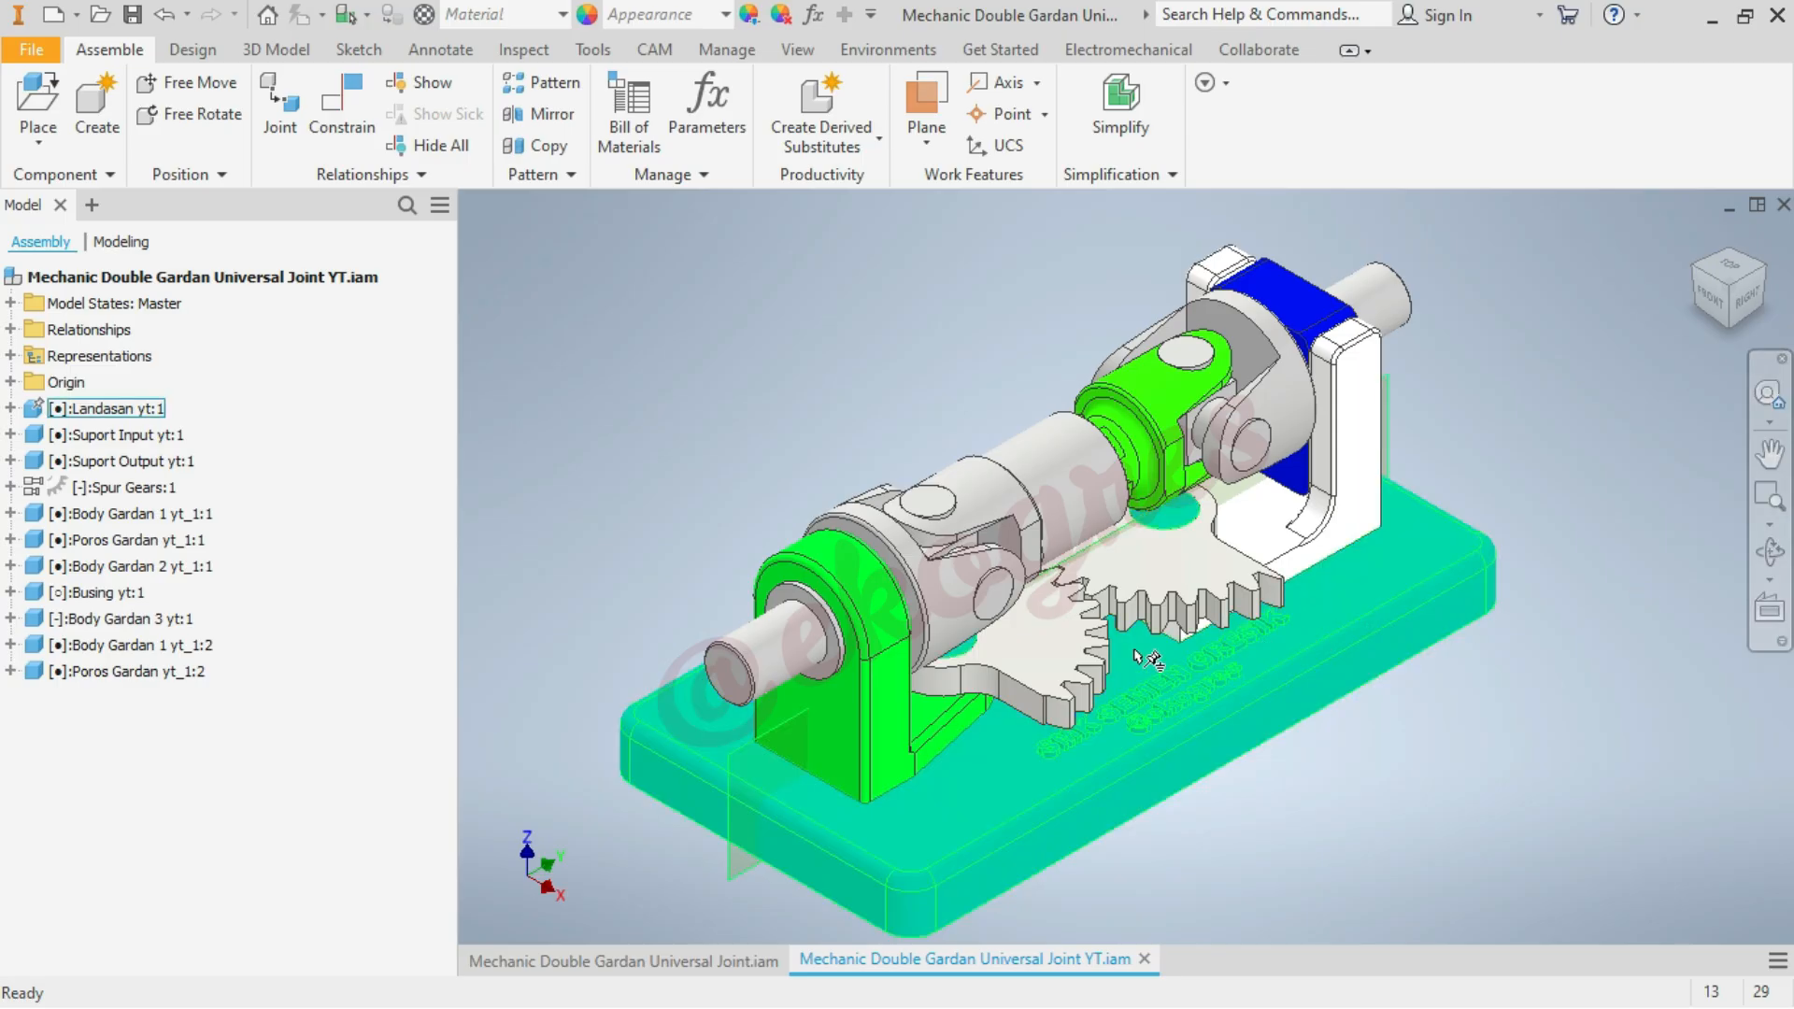
# Expand the Origin folders of Body Gardan 2 yt_1:1 and Body Gardan 3 yt:1 in the model tree
pyautogui.moveTo(801, 621)
pyautogui.mouseDown()
pyautogui.moveTo(811, 659)
pyautogui.moveTo(789, 613)
pyautogui.moveTo(801, 639)
pyautogui.mouseUp()
pyautogui.click(796, 356)
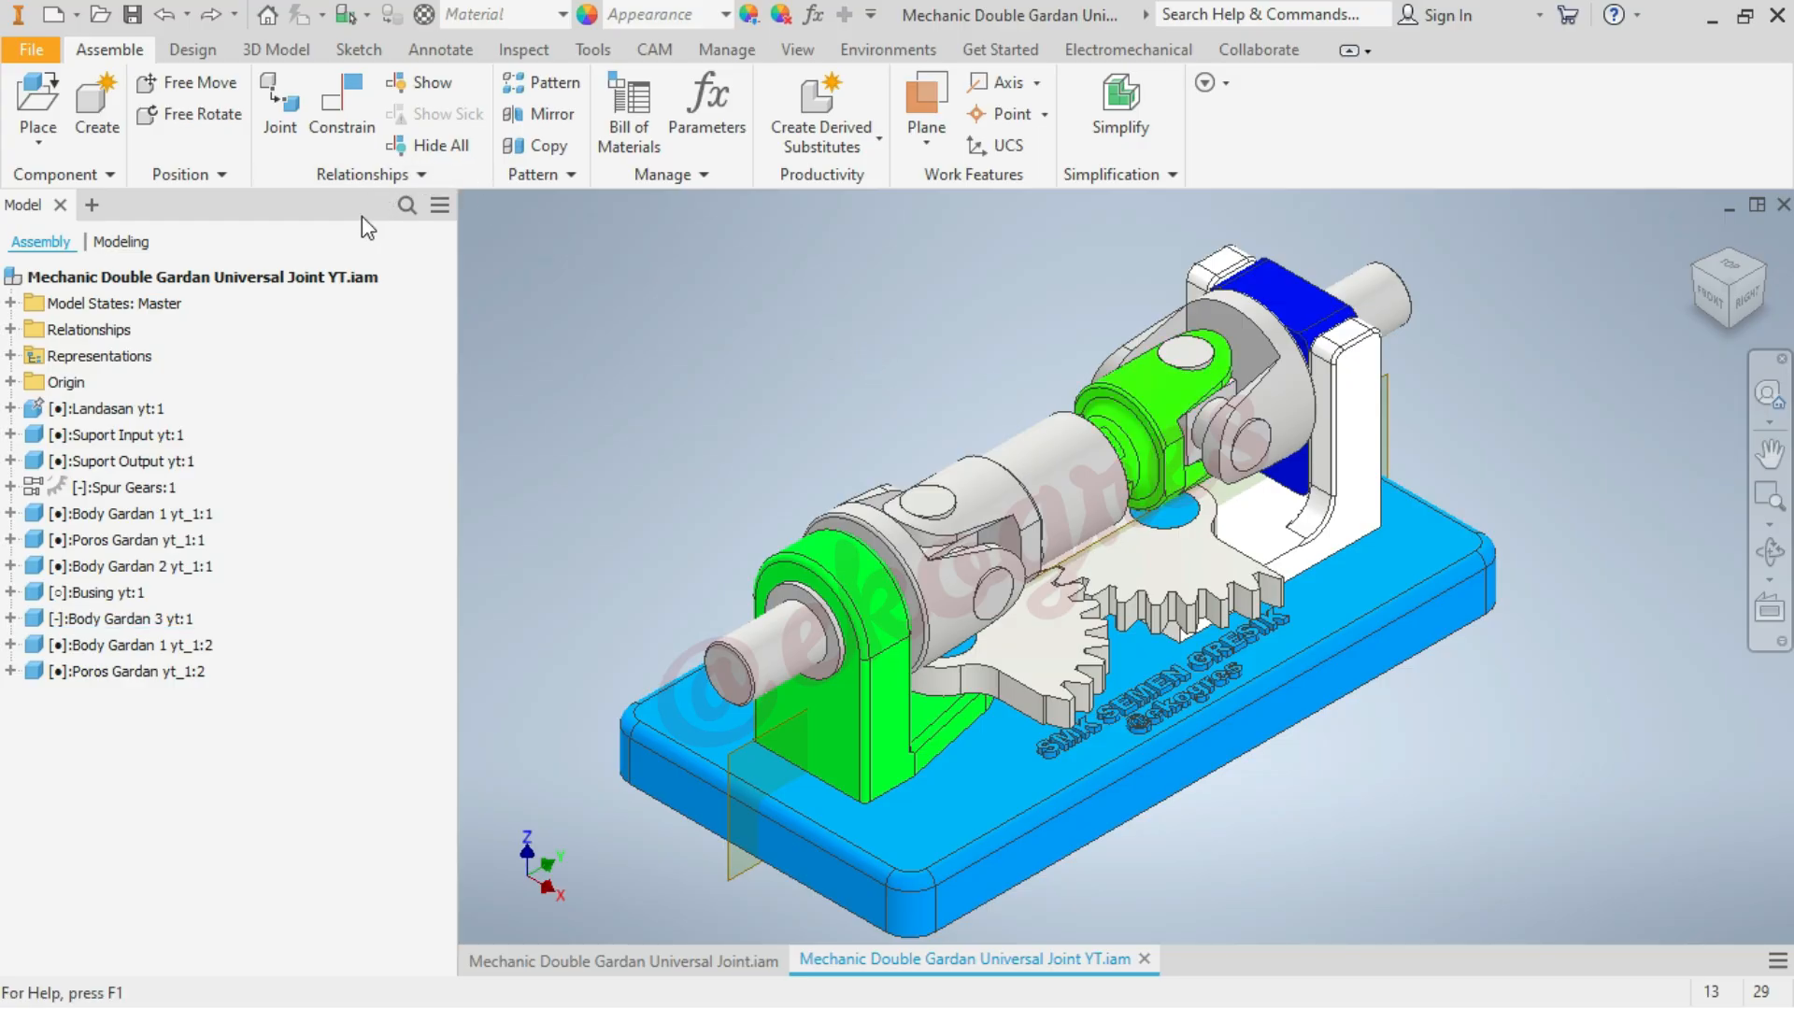
pyautogui.click(1050, 503)
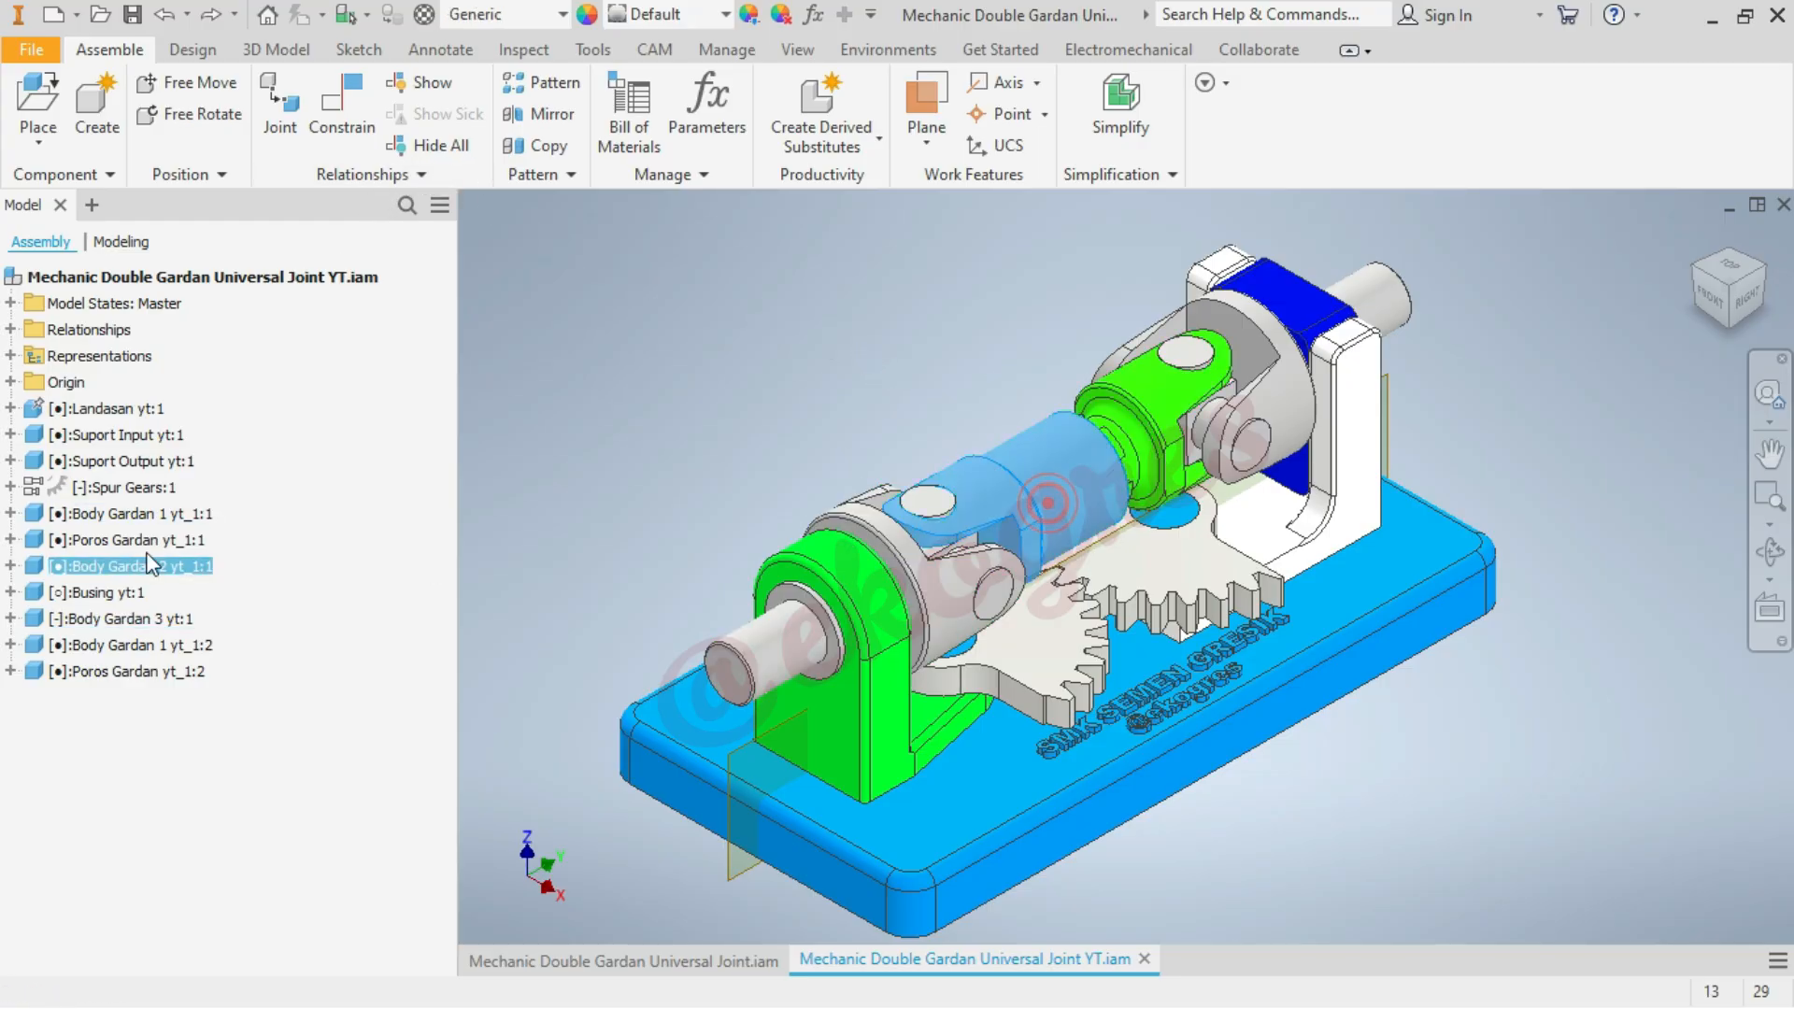
pyautogui.click(11, 566)
pyautogui.click(31, 619)
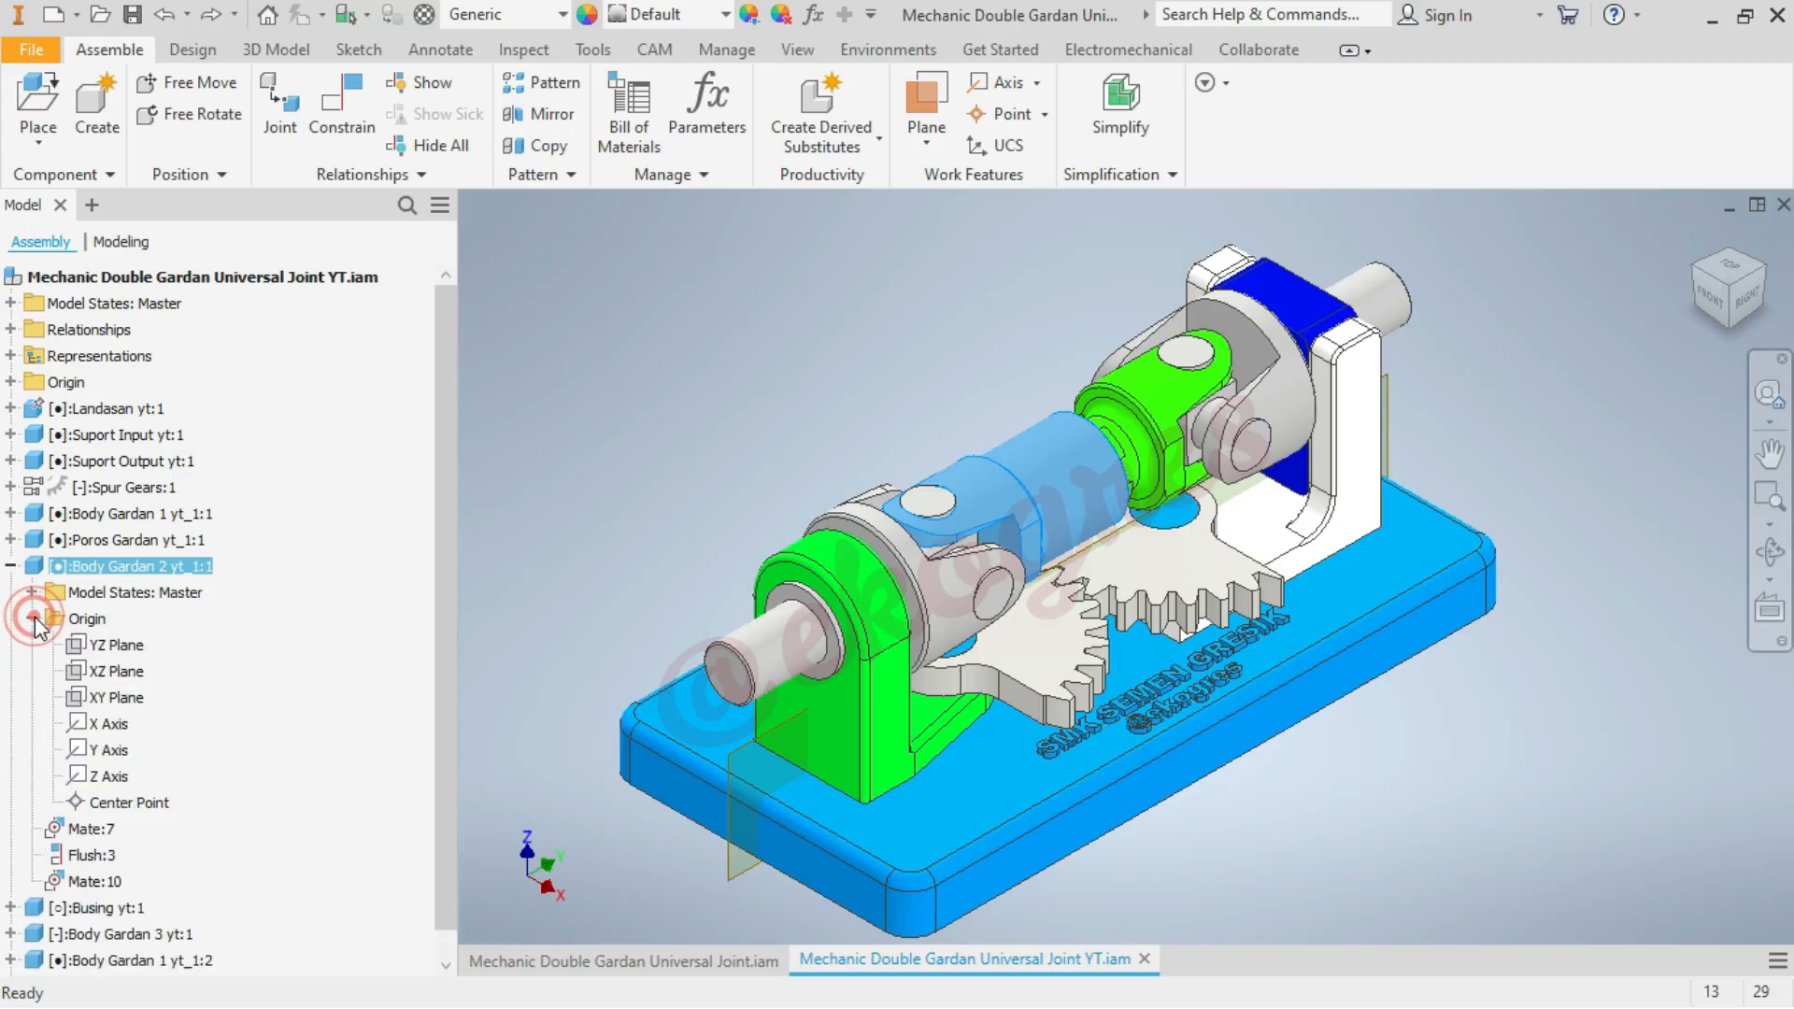
pyautogui.click(678, 448)
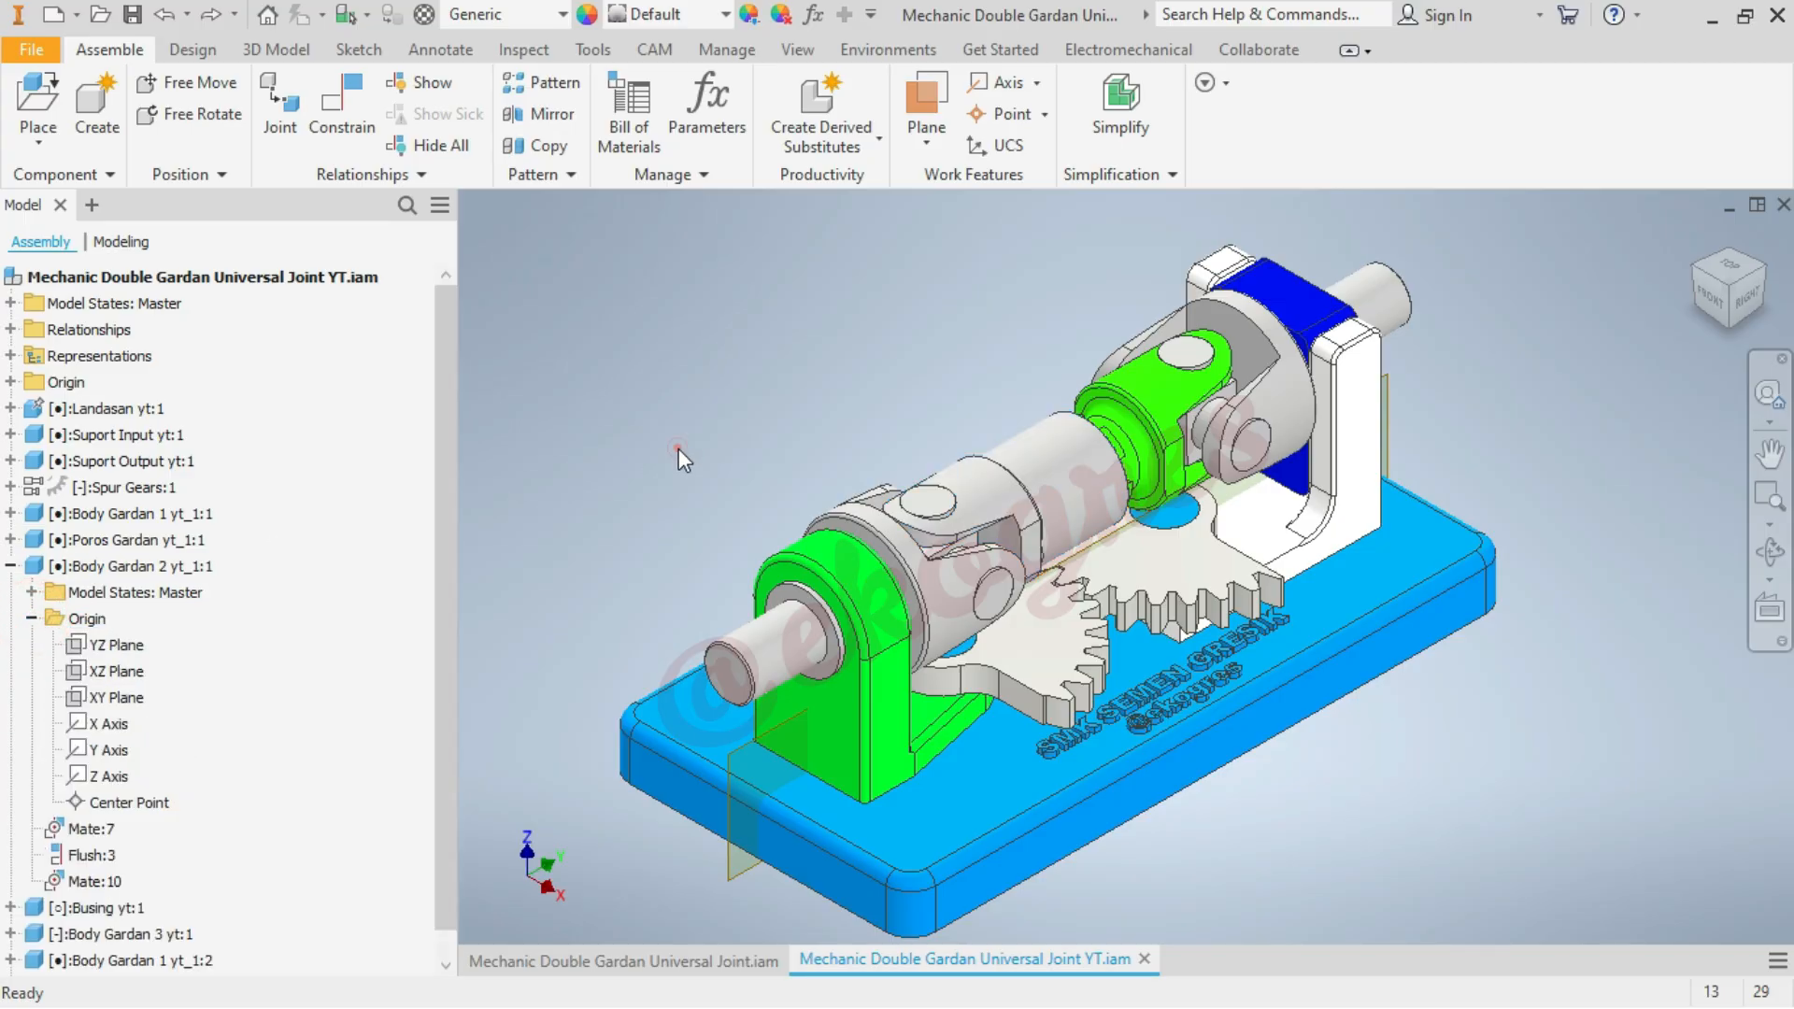
pyautogui.click(1153, 416)
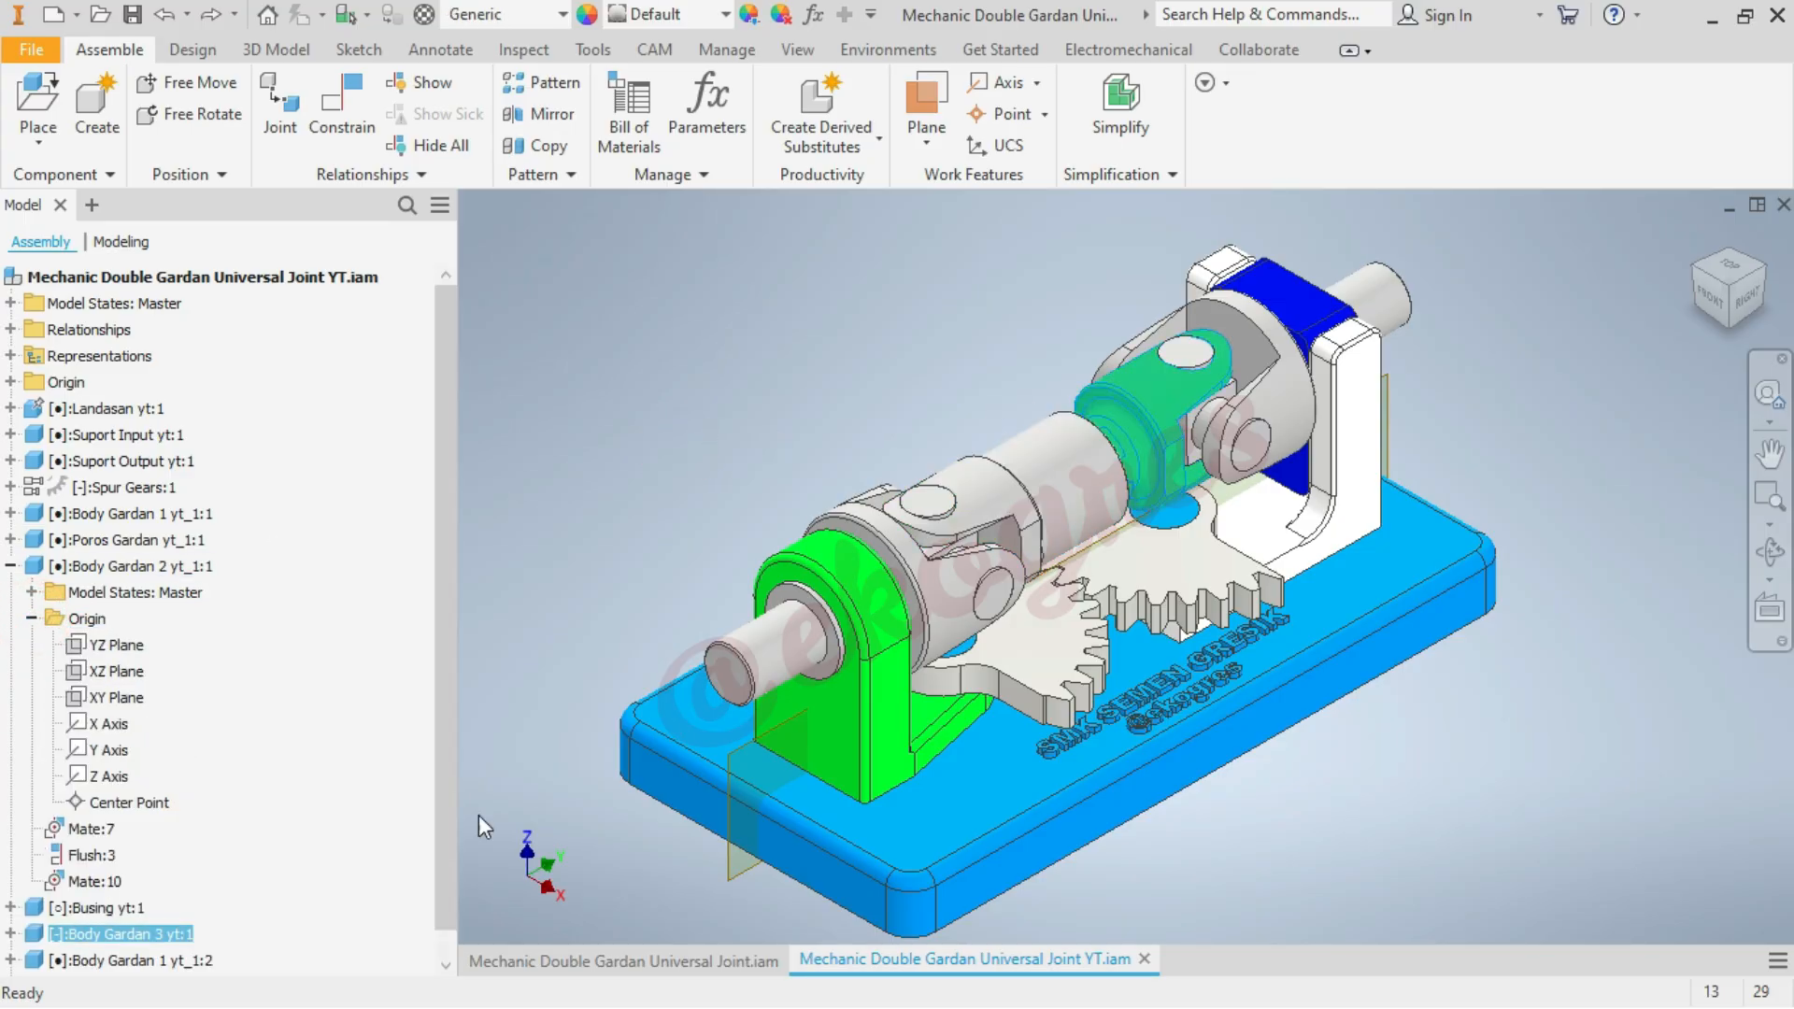
pyautogui.click(10, 933)
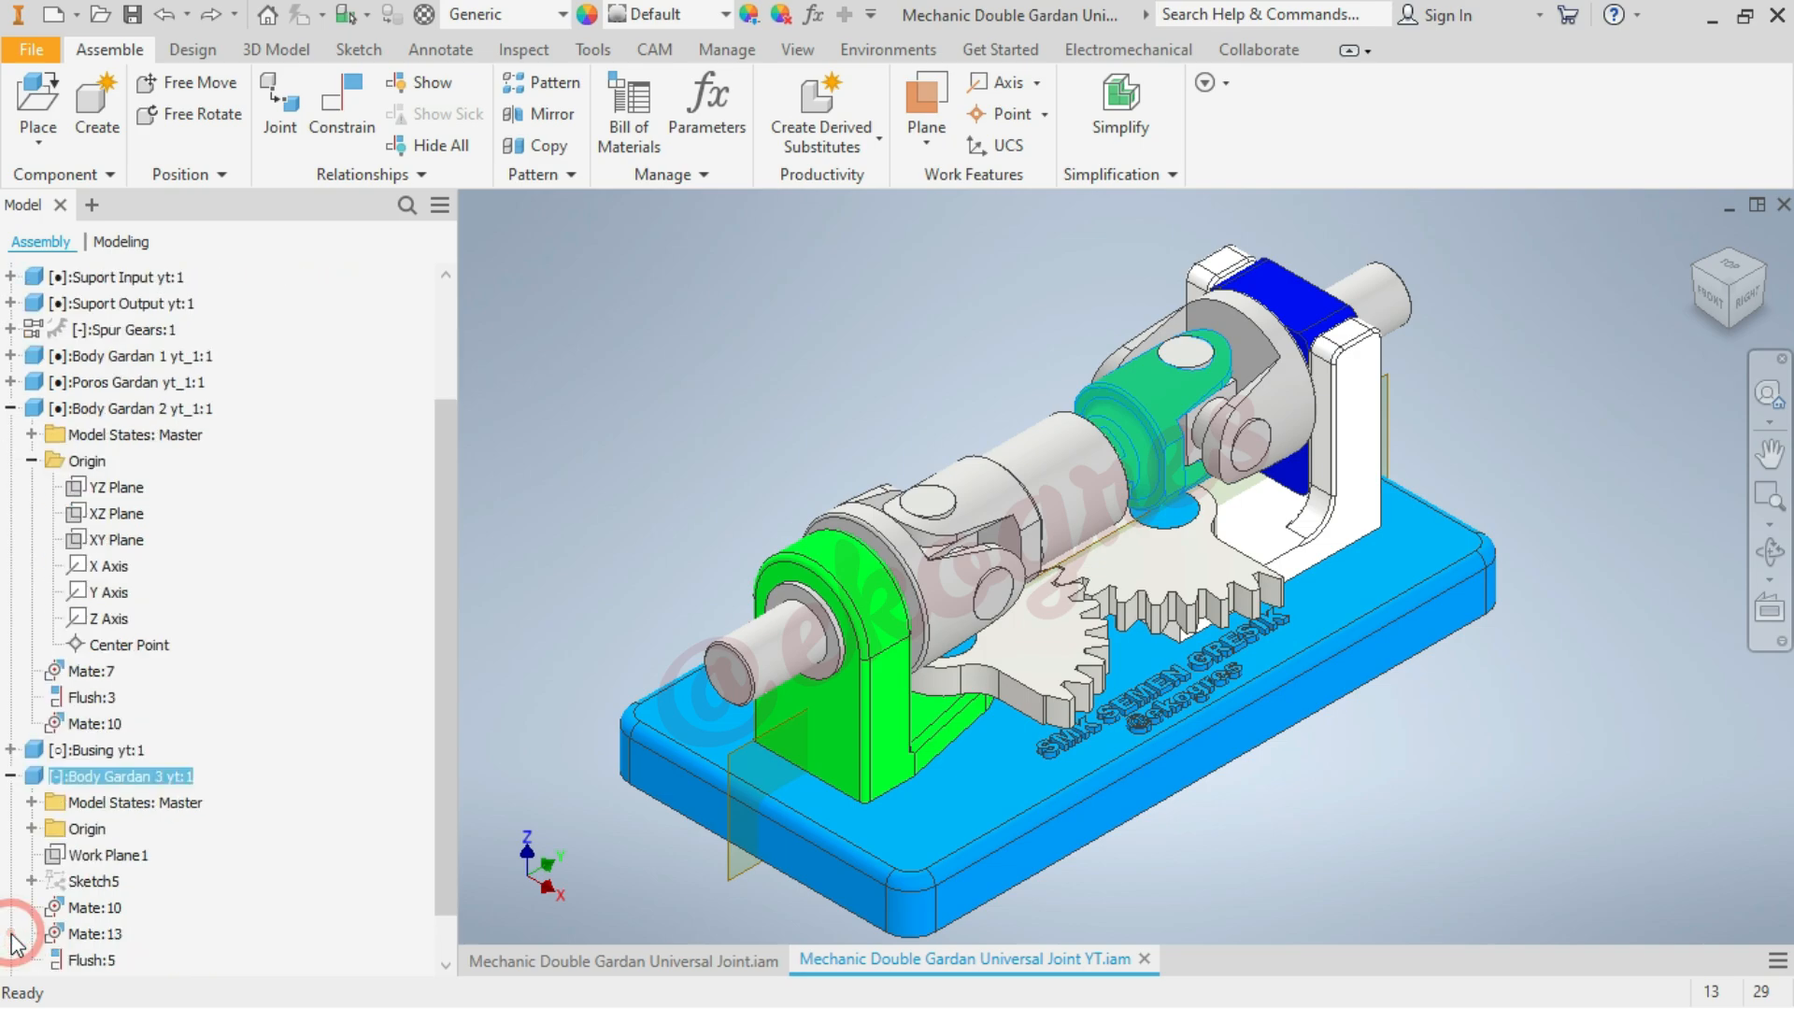
pyautogui.click(33, 829)
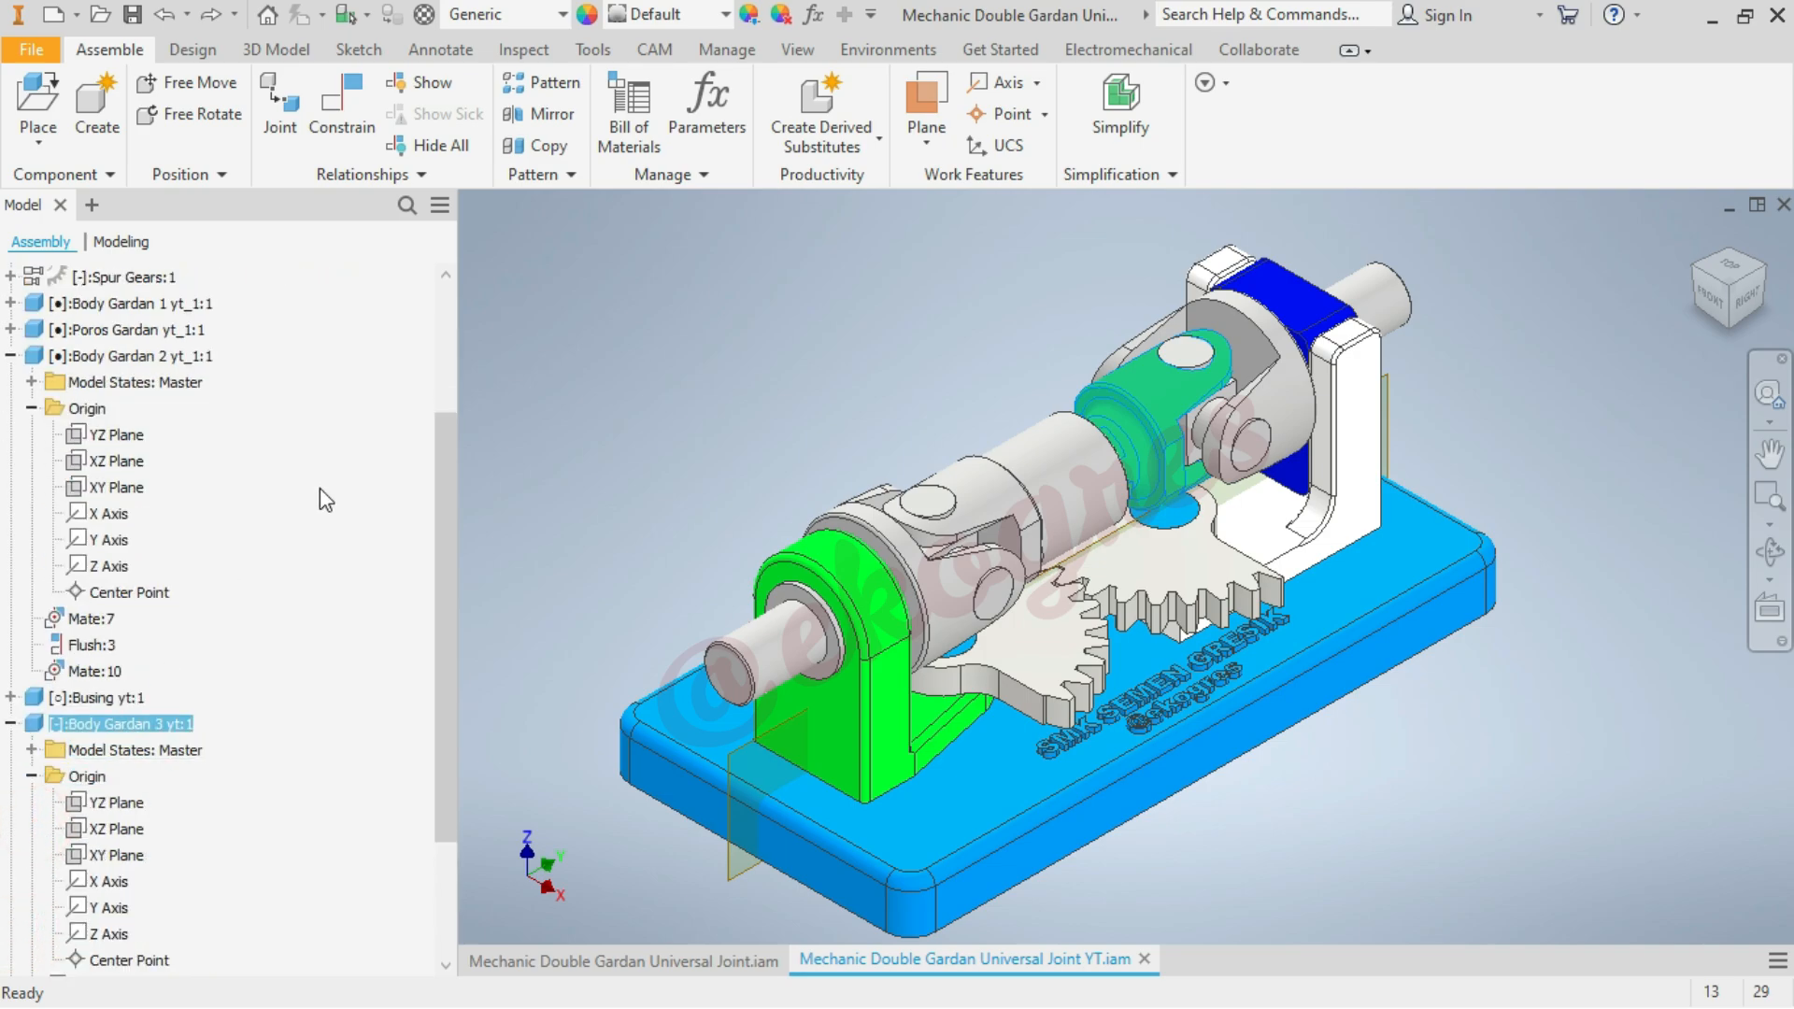
# Add a 0 mm Mate constraint between the YZ planes of Body Gardan 2 yt_1:1 and Body Gardan 3 yt:1, and test-rotate the input shaft
pyautogui.click(120, 435)
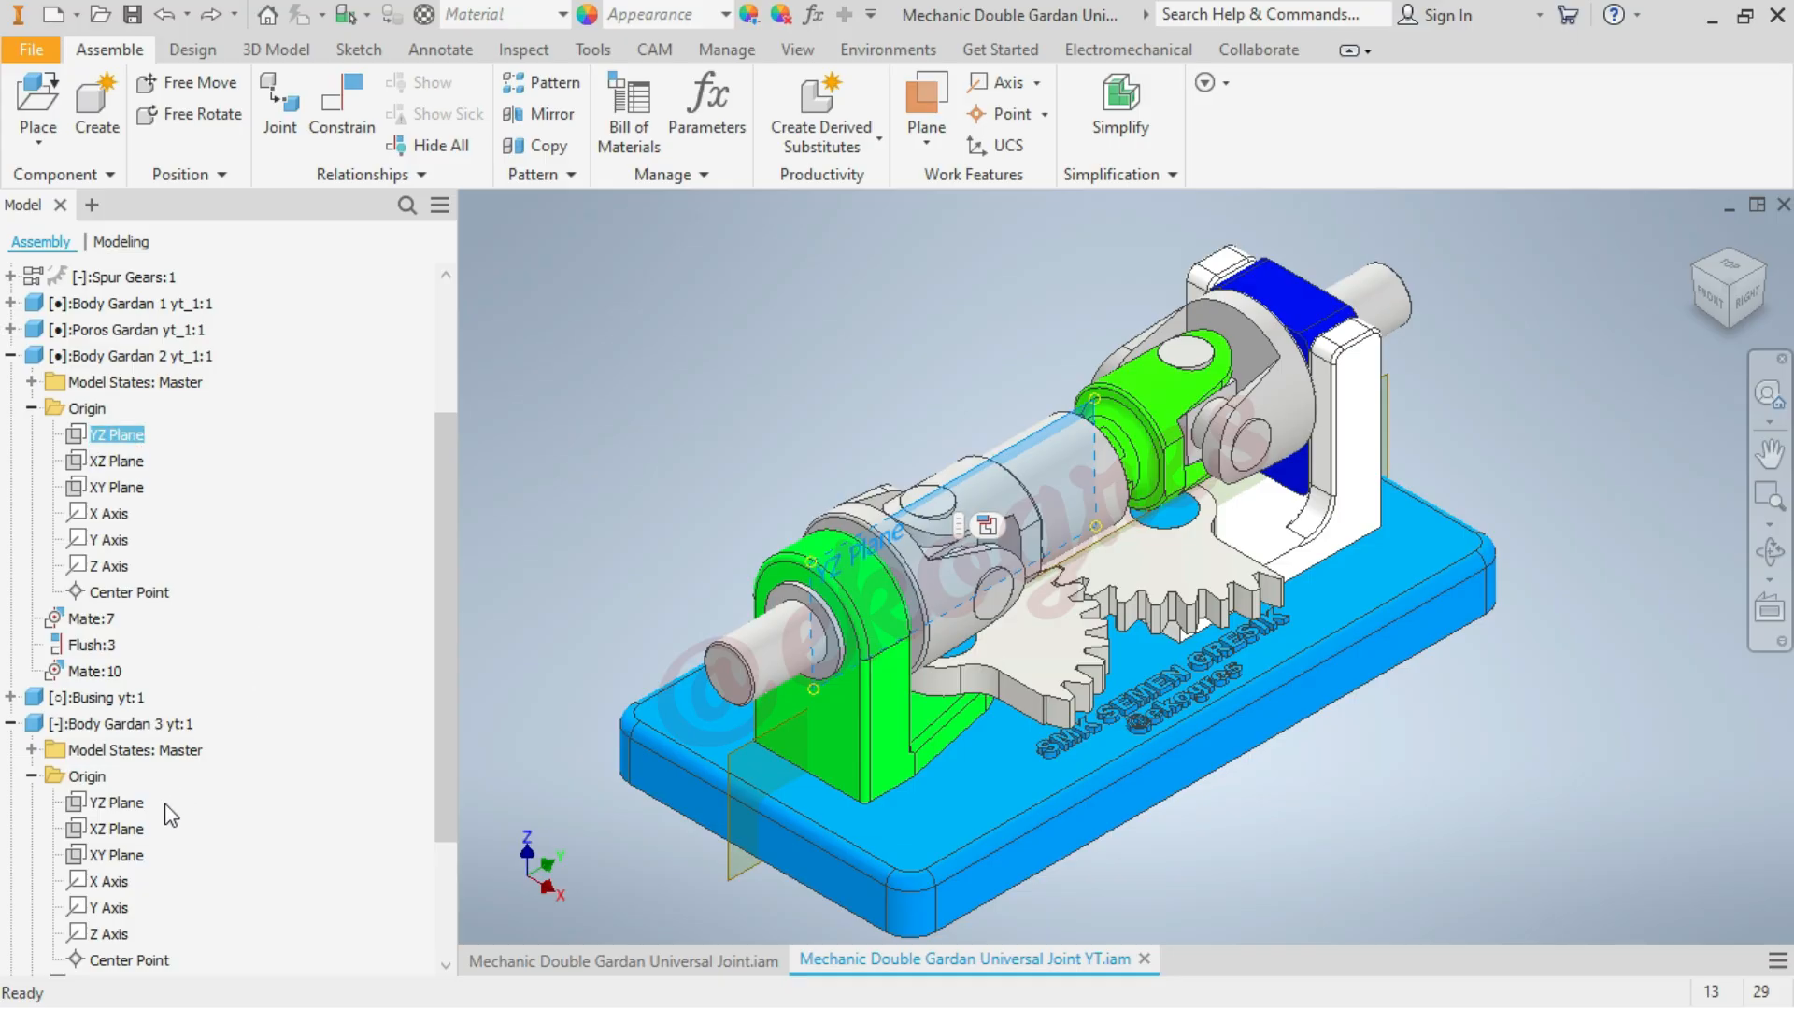
pyautogui.click(115, 803)
pyautogui.click(591, 432)
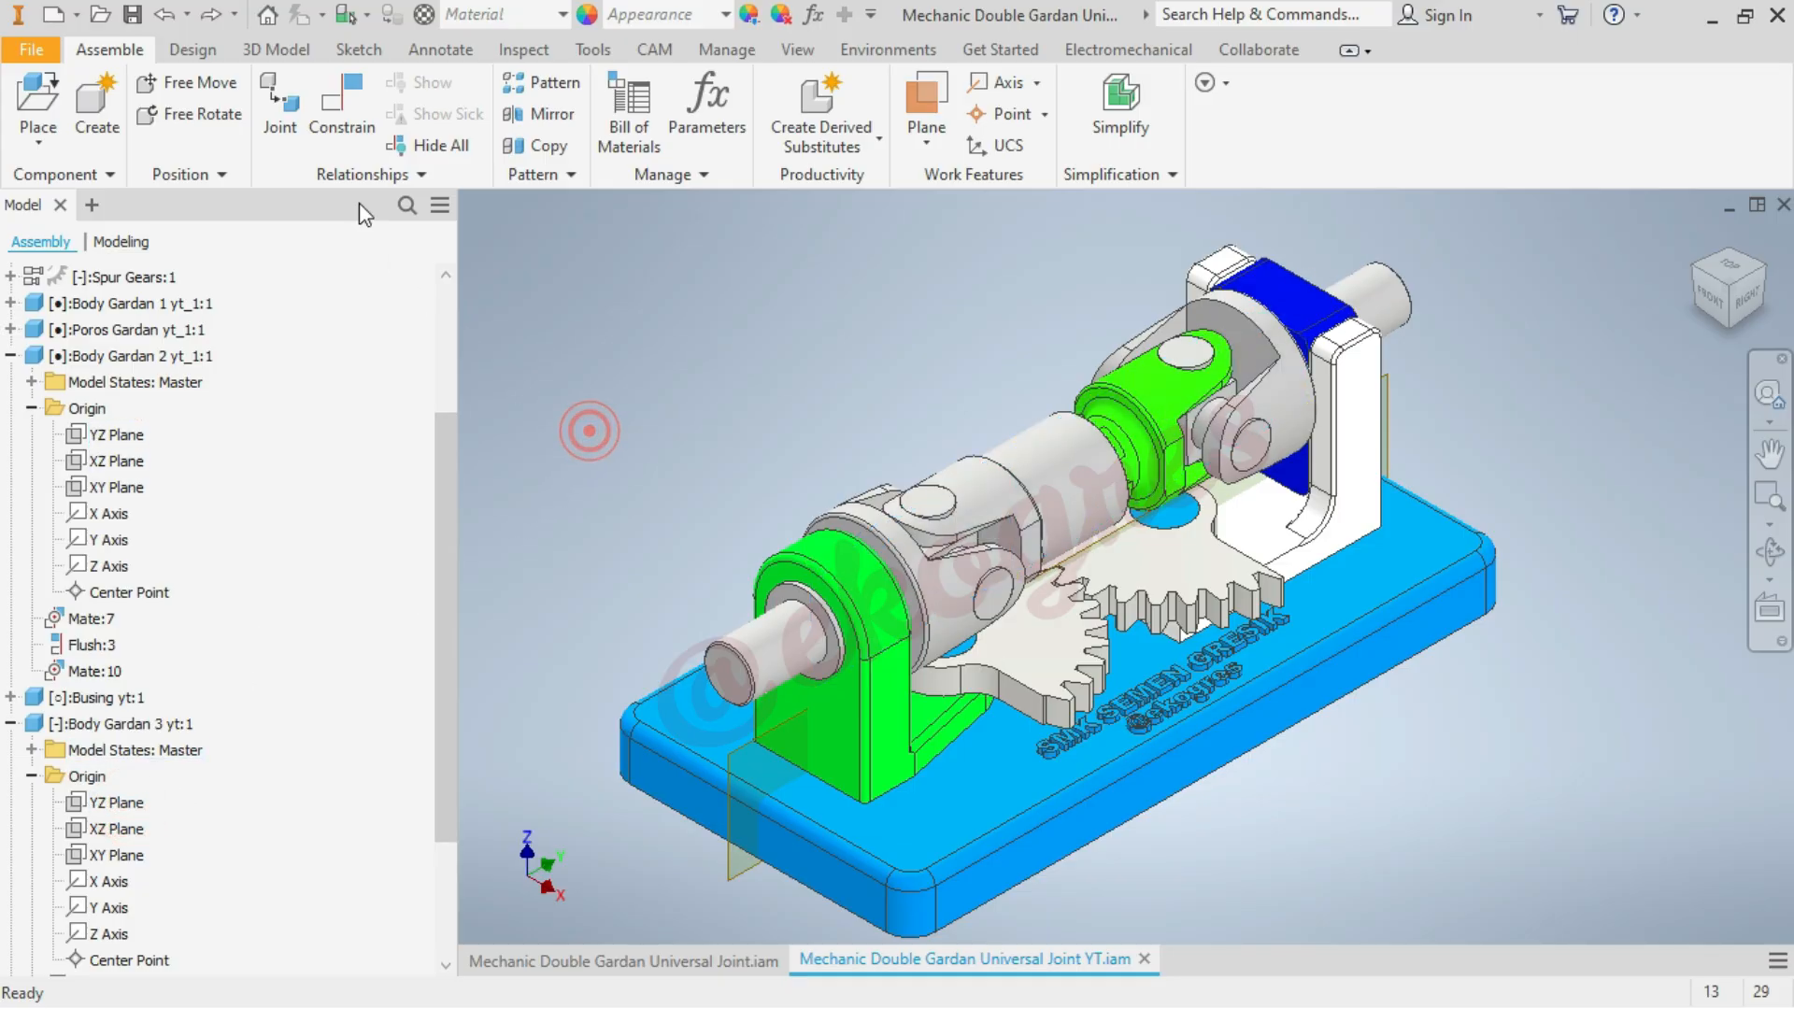
pyautogui.click(342, 105)
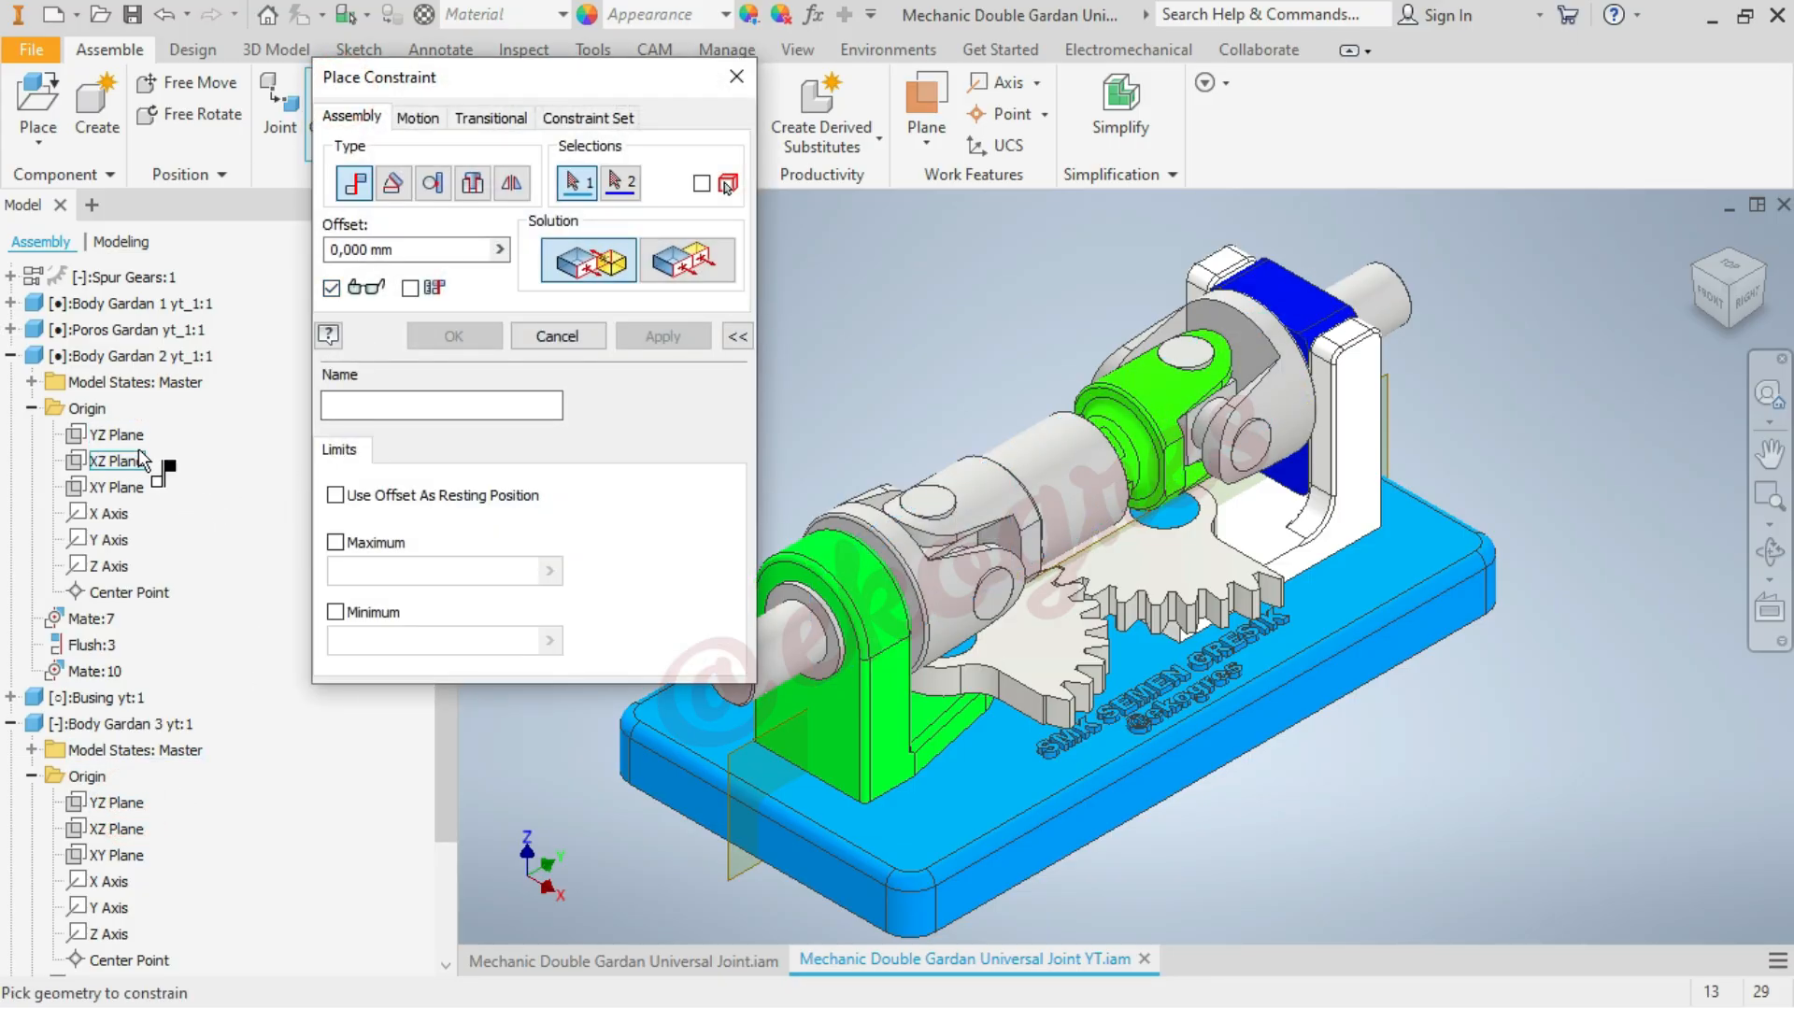
pyautogui.click(130, 437)
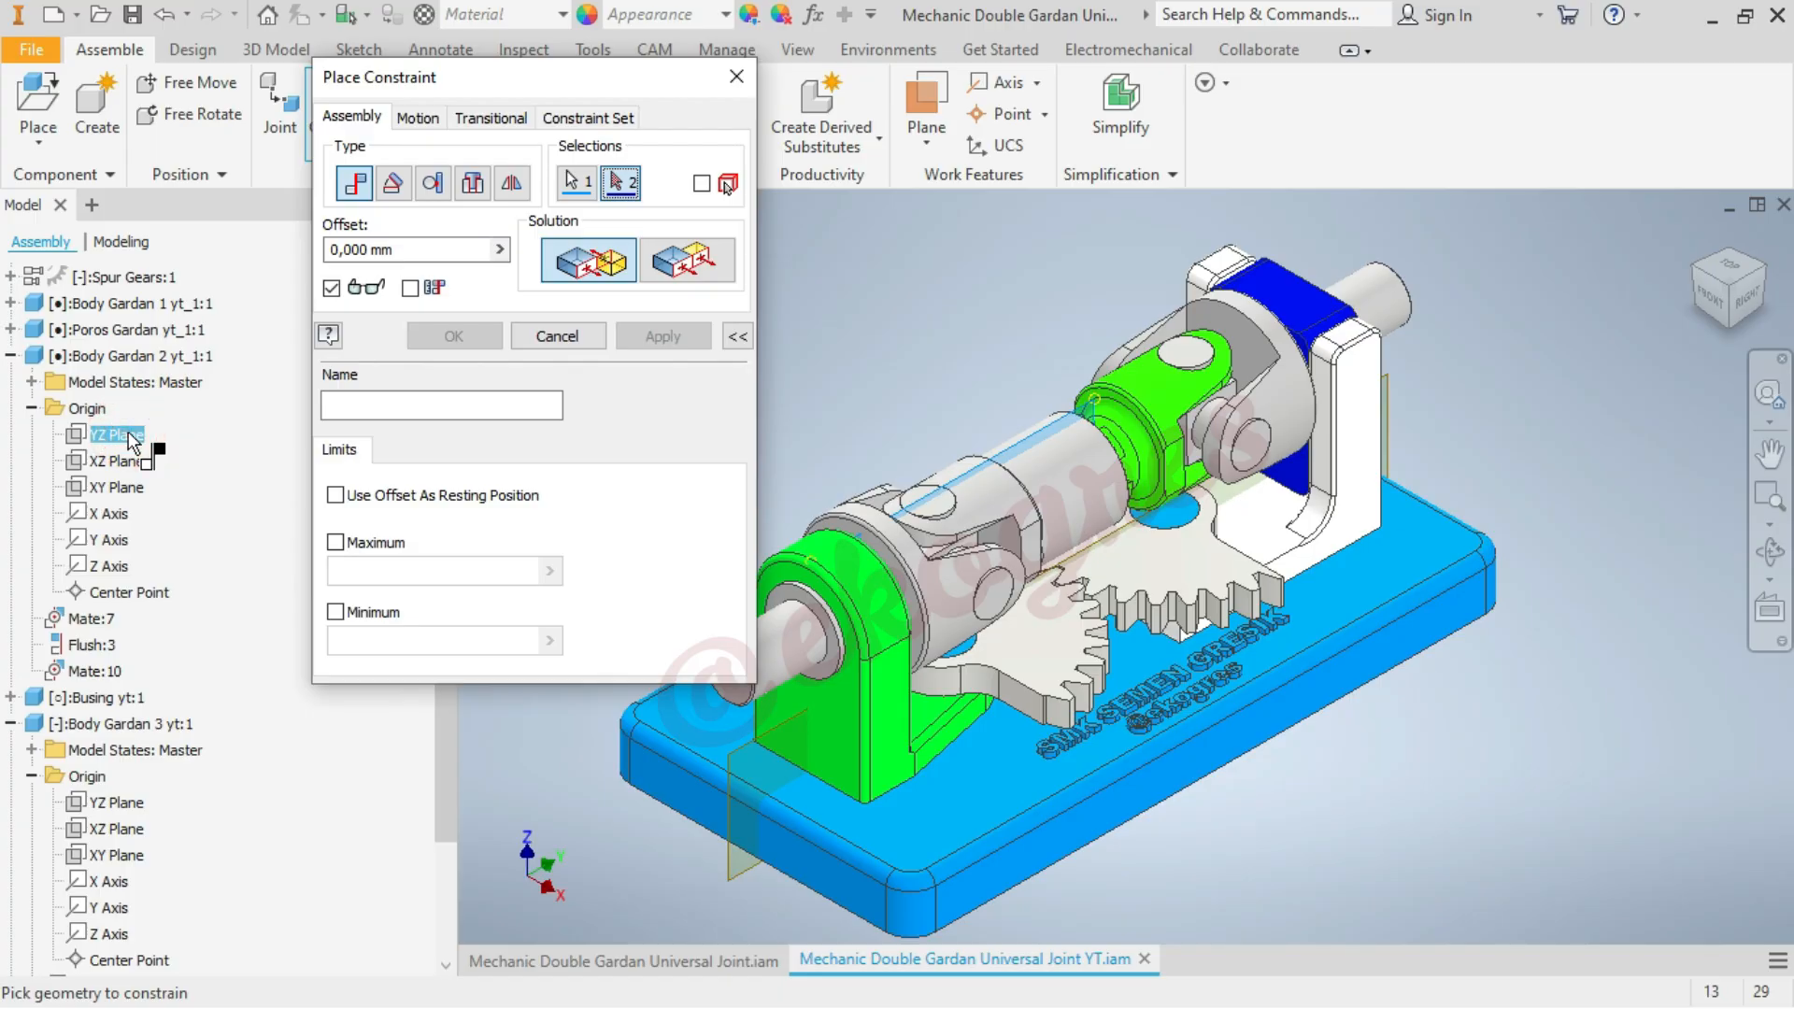
pyautogui.click(131, 806)
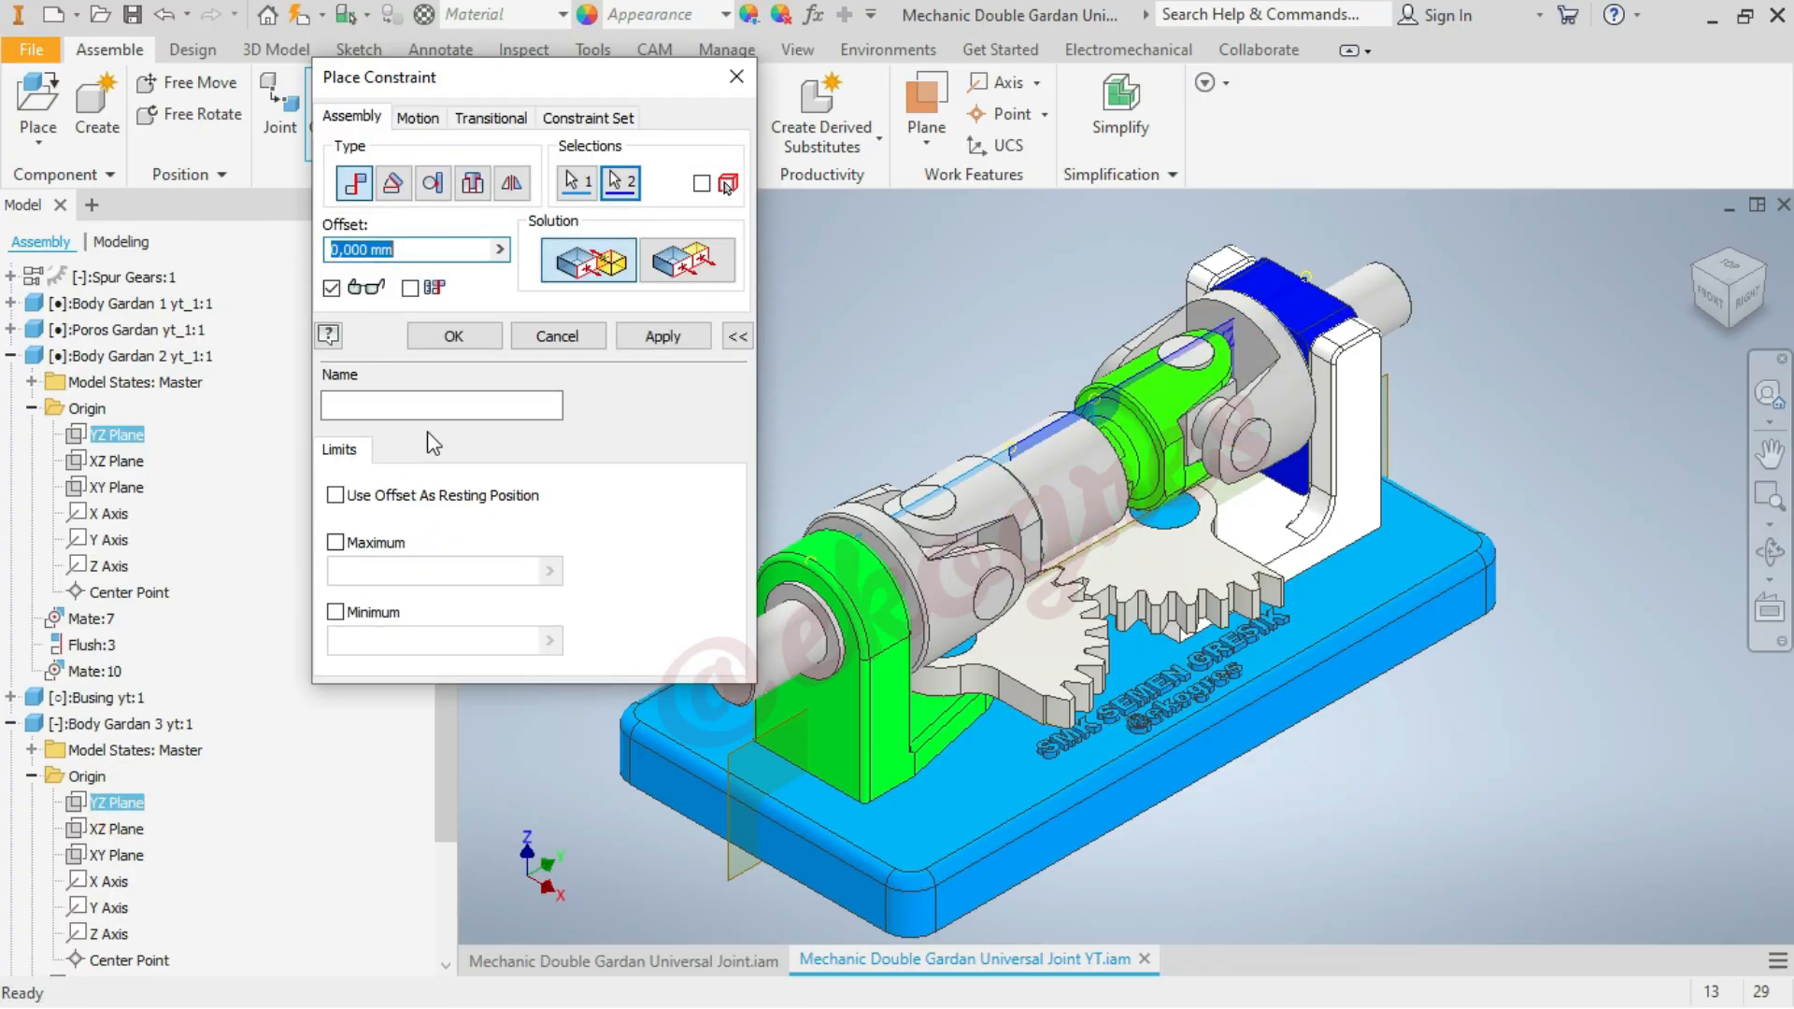
pyautogui.click(471, 336)
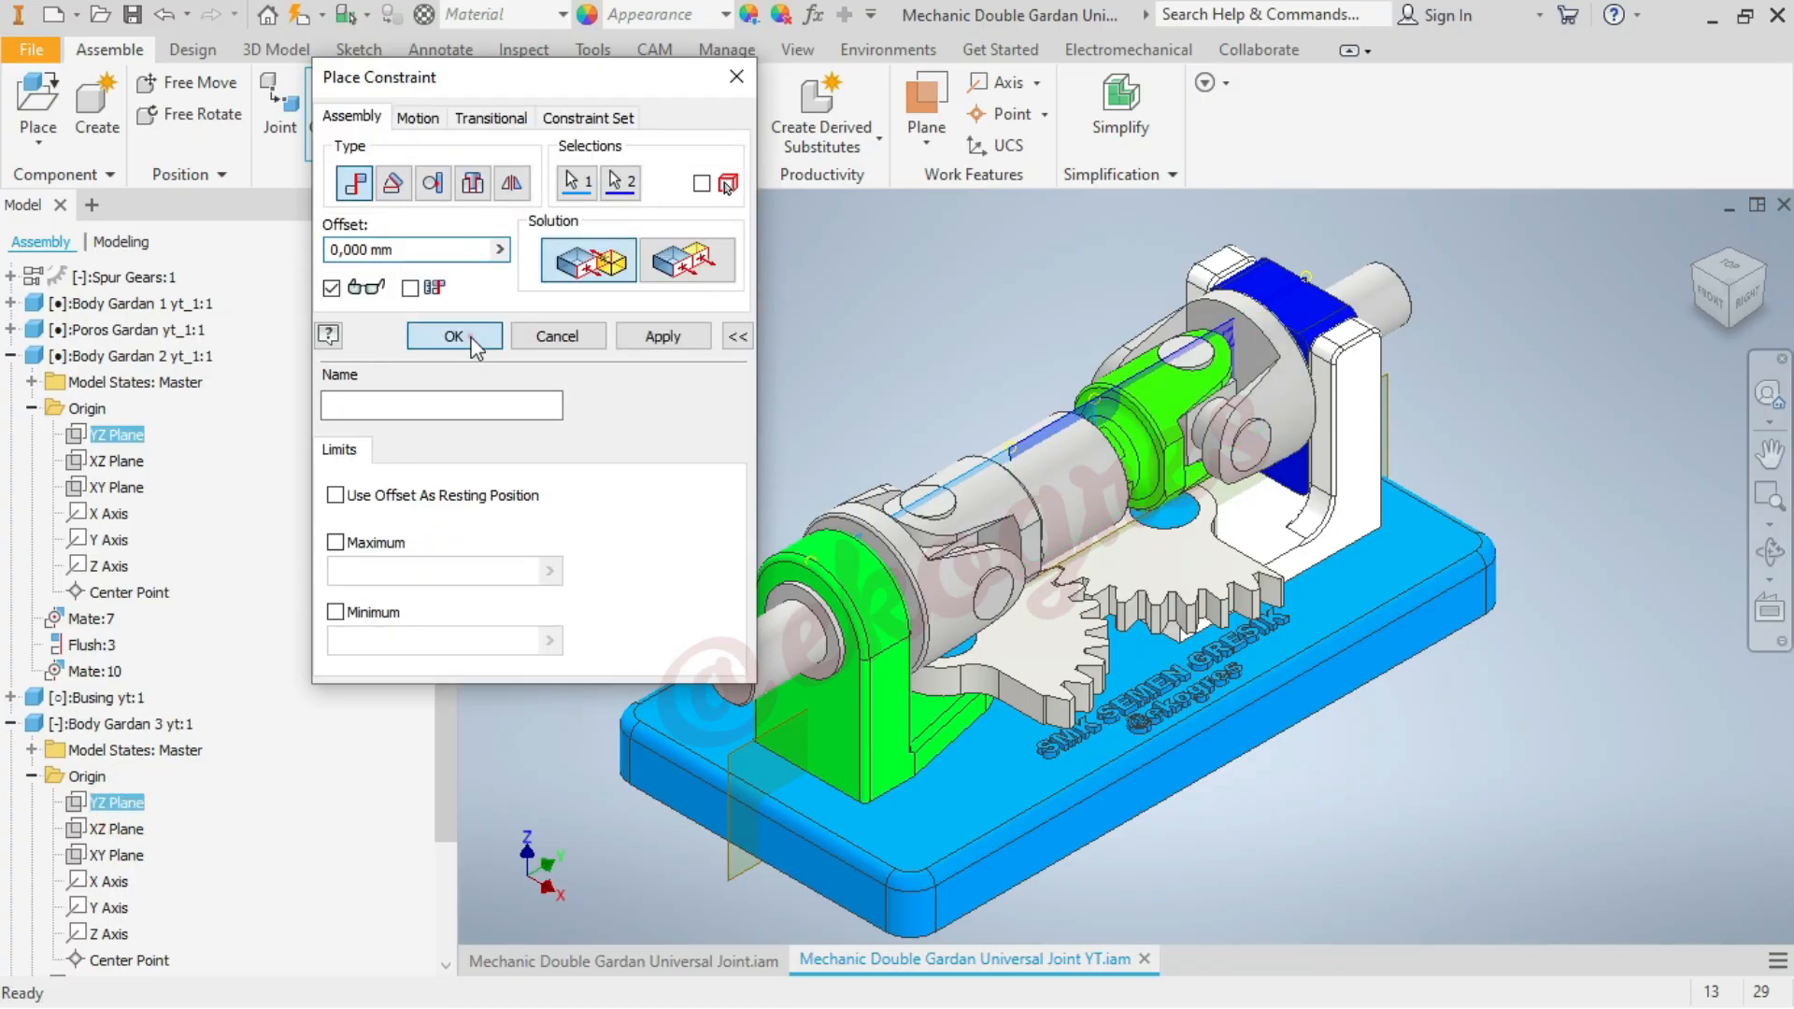
pyautogui.moveTo(738, 646); pyautogui.dragTo(648, 389)
pyautogui.click(648, 389)
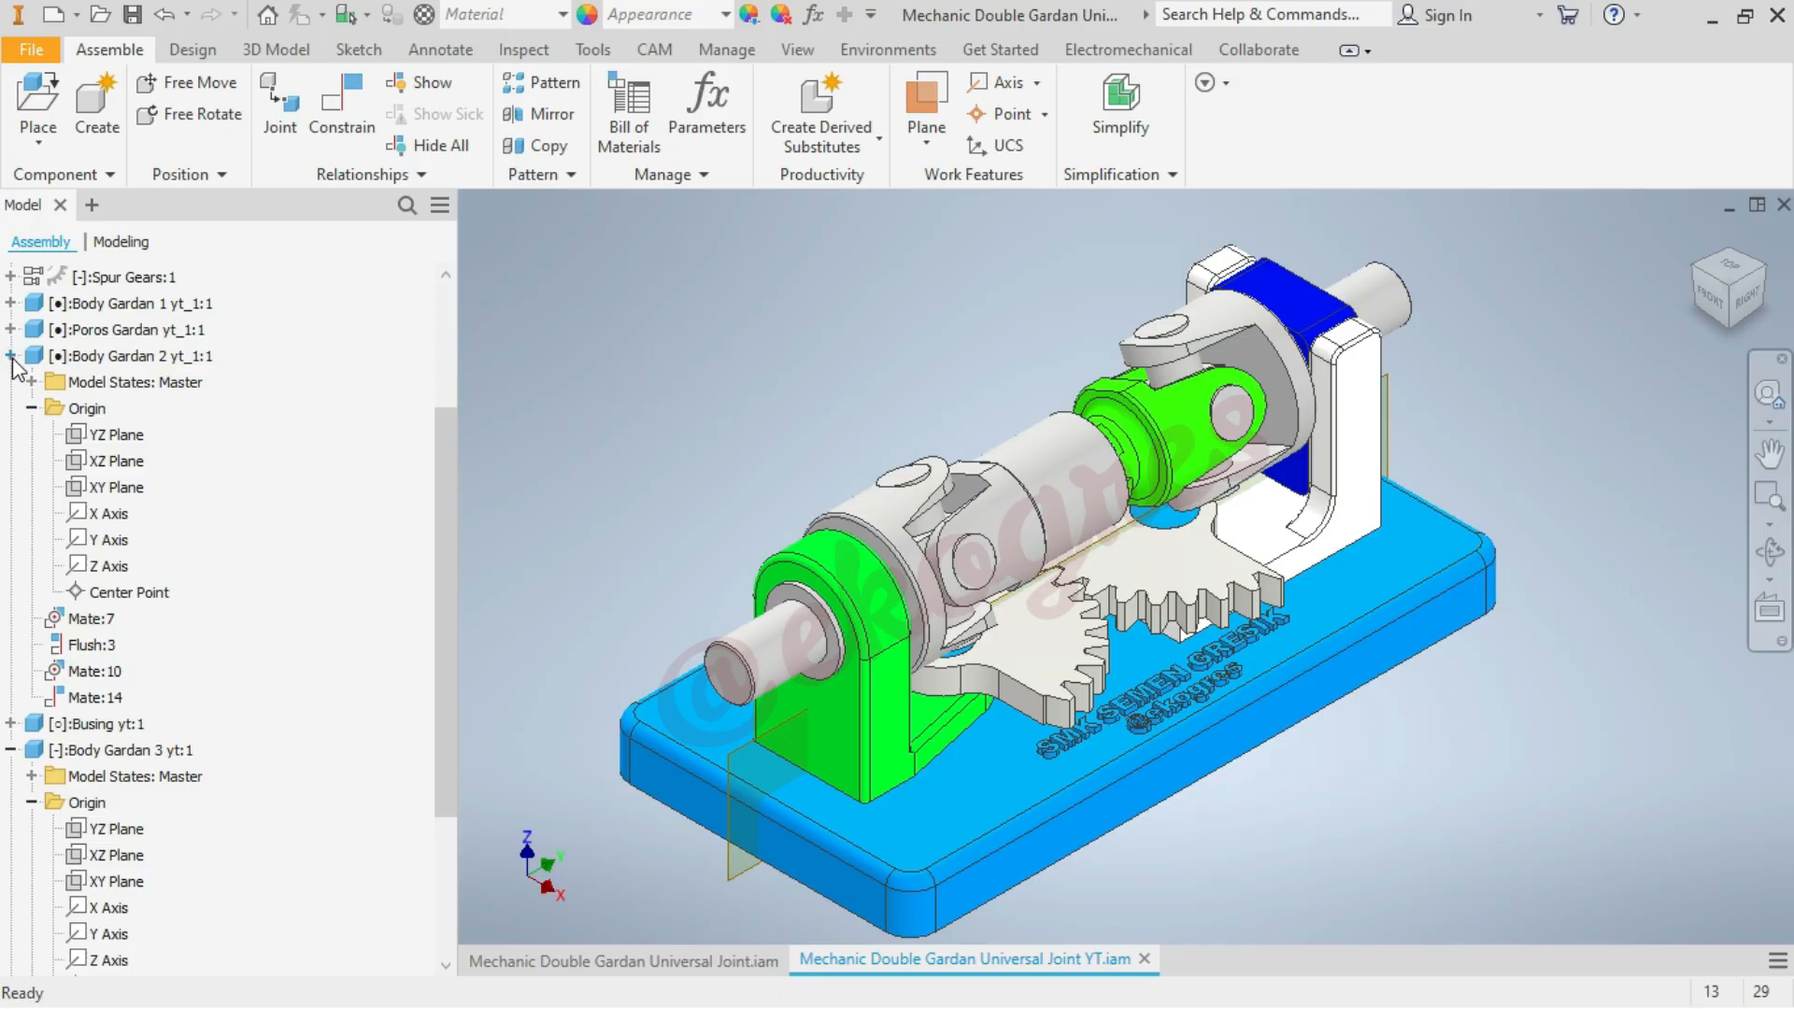
# Collapse the expanded Gardan bodies in the model tree and try to move the blue Busing block in the output support
pyautogui.click(10, 355)
pyautogui.click(11, 514)
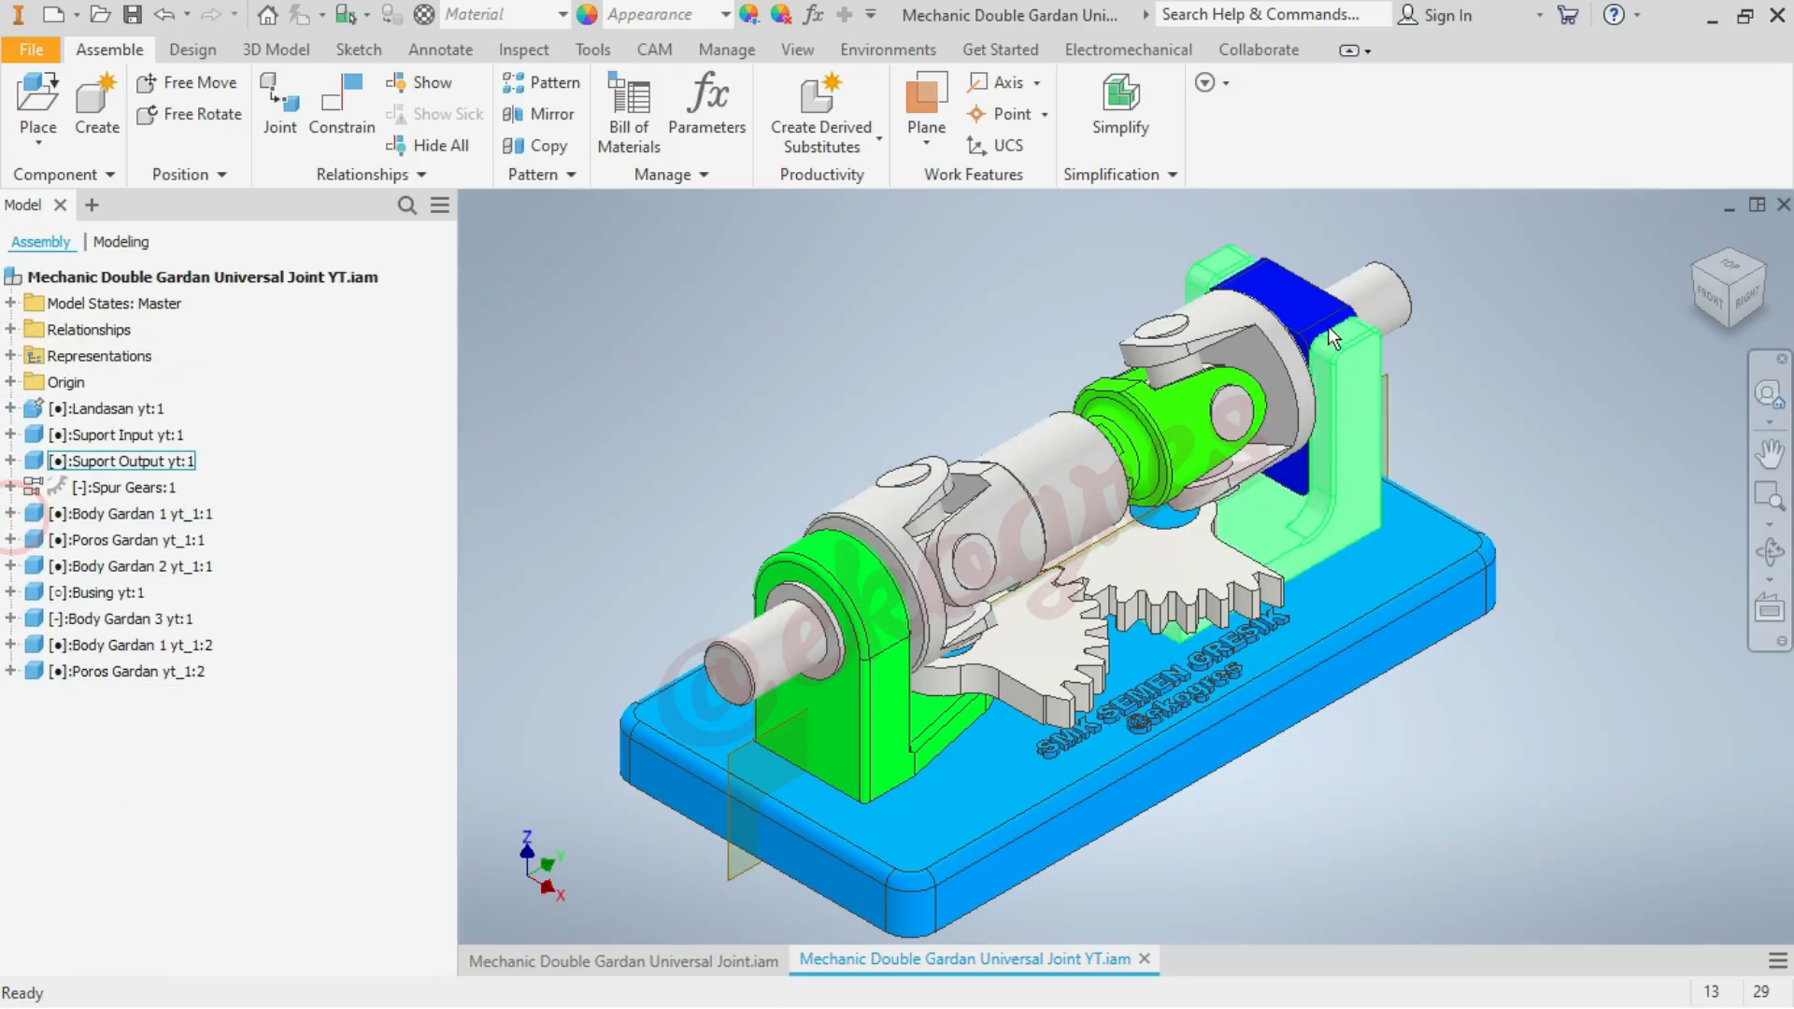
pyautogui.moveTo(1308, 304)
pyautogui.mouseDown()
pyautogui.moveTo(1314, 338)
pyautogui.moveTo(1282, 311)
pyautogui.mouseUp()
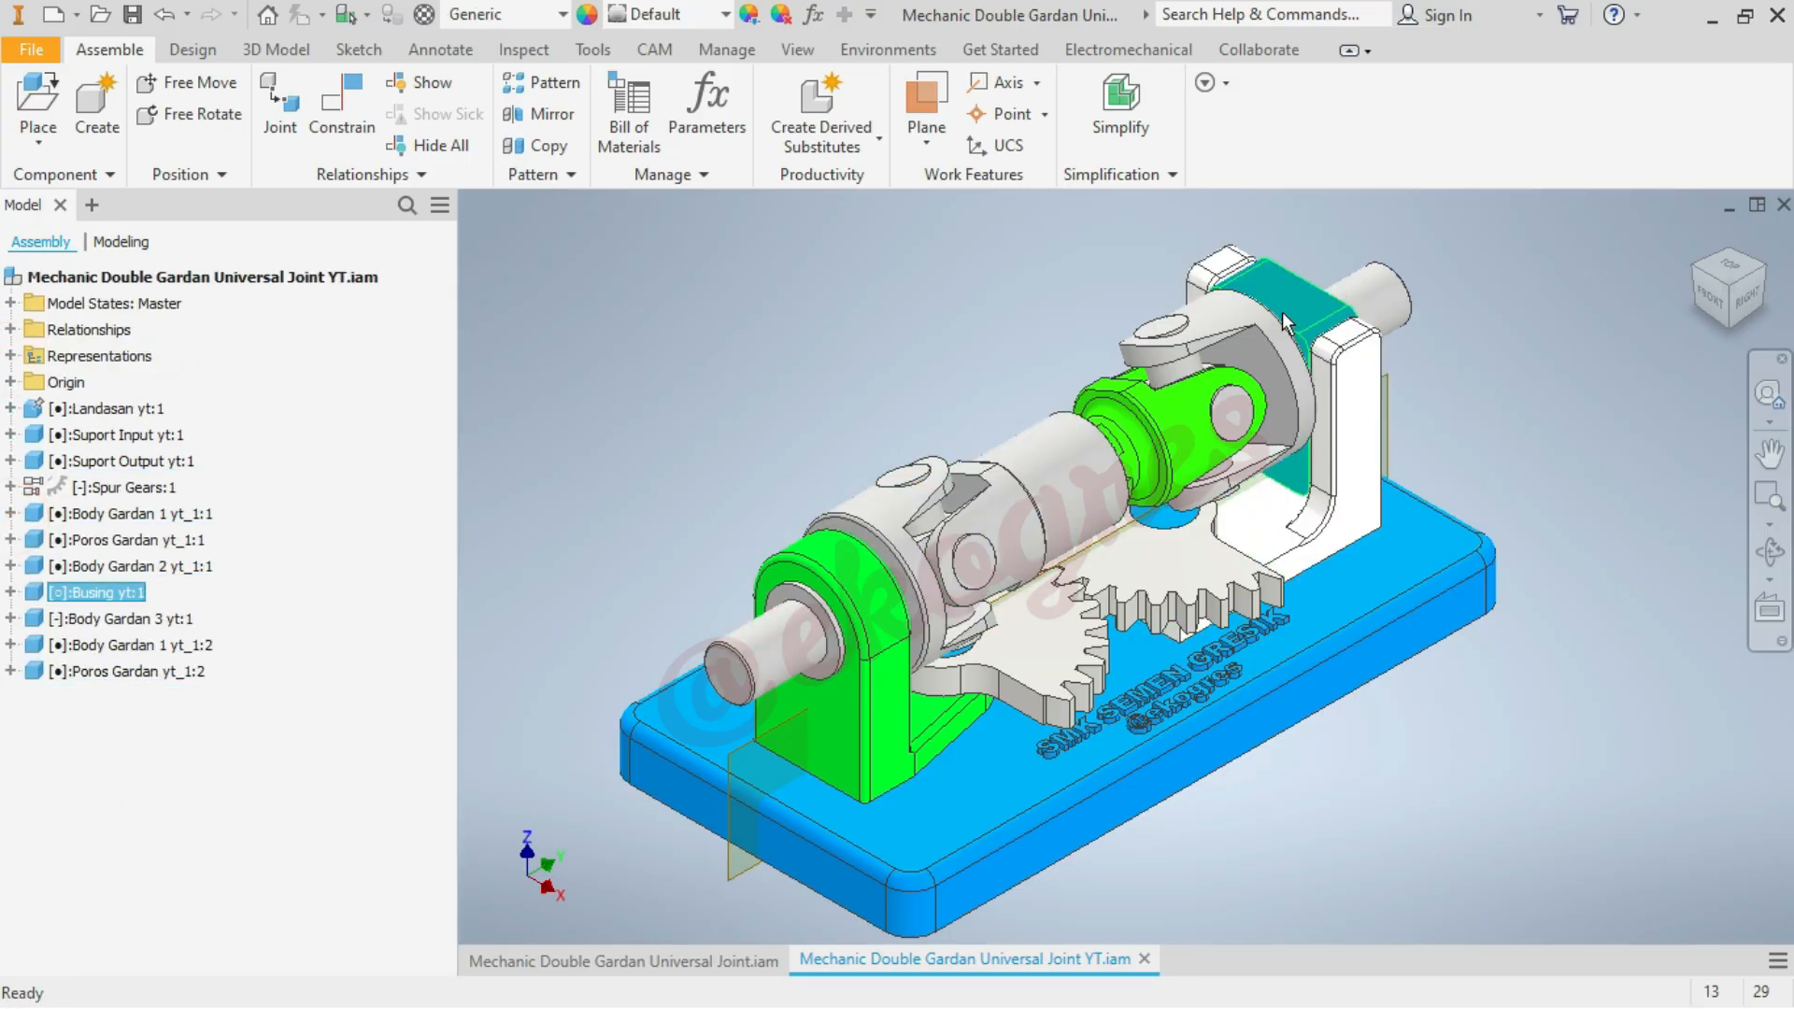
pyautogui.click(636, 441)
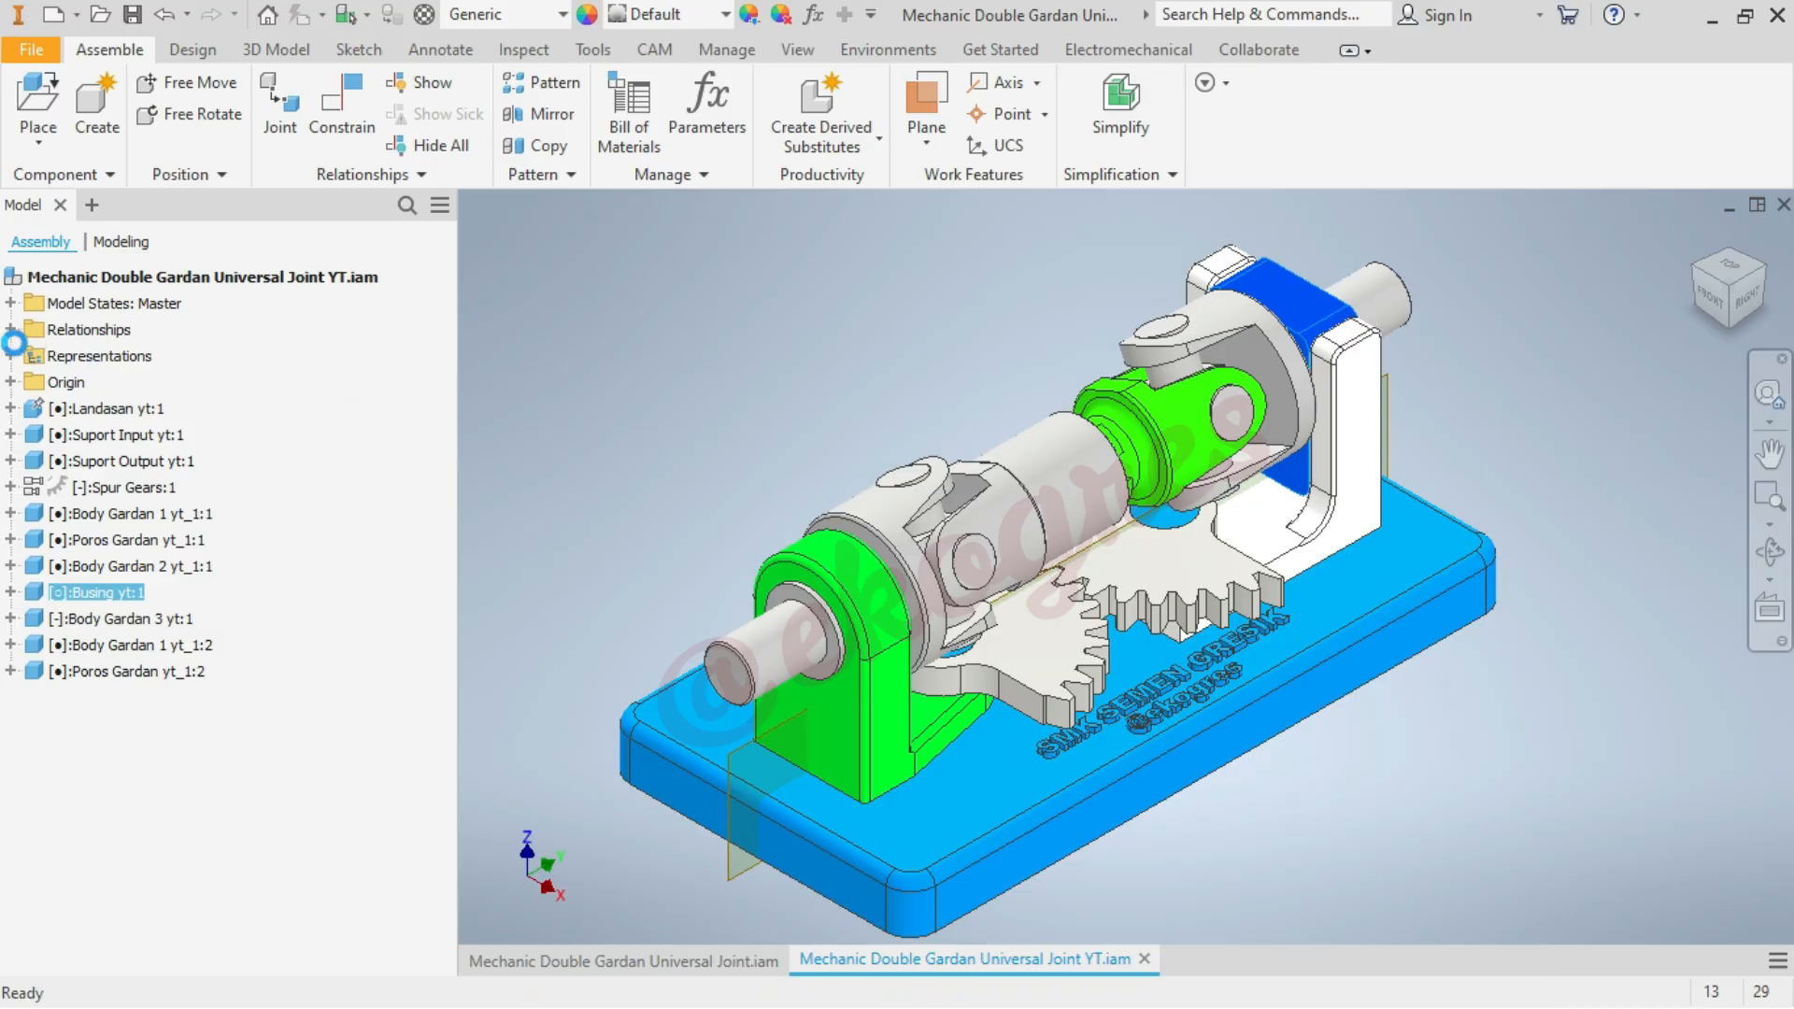
# Suppress the Mate:8 relationship between the input shaft axis and the Busing axis
pyautogui.click(11, 332)
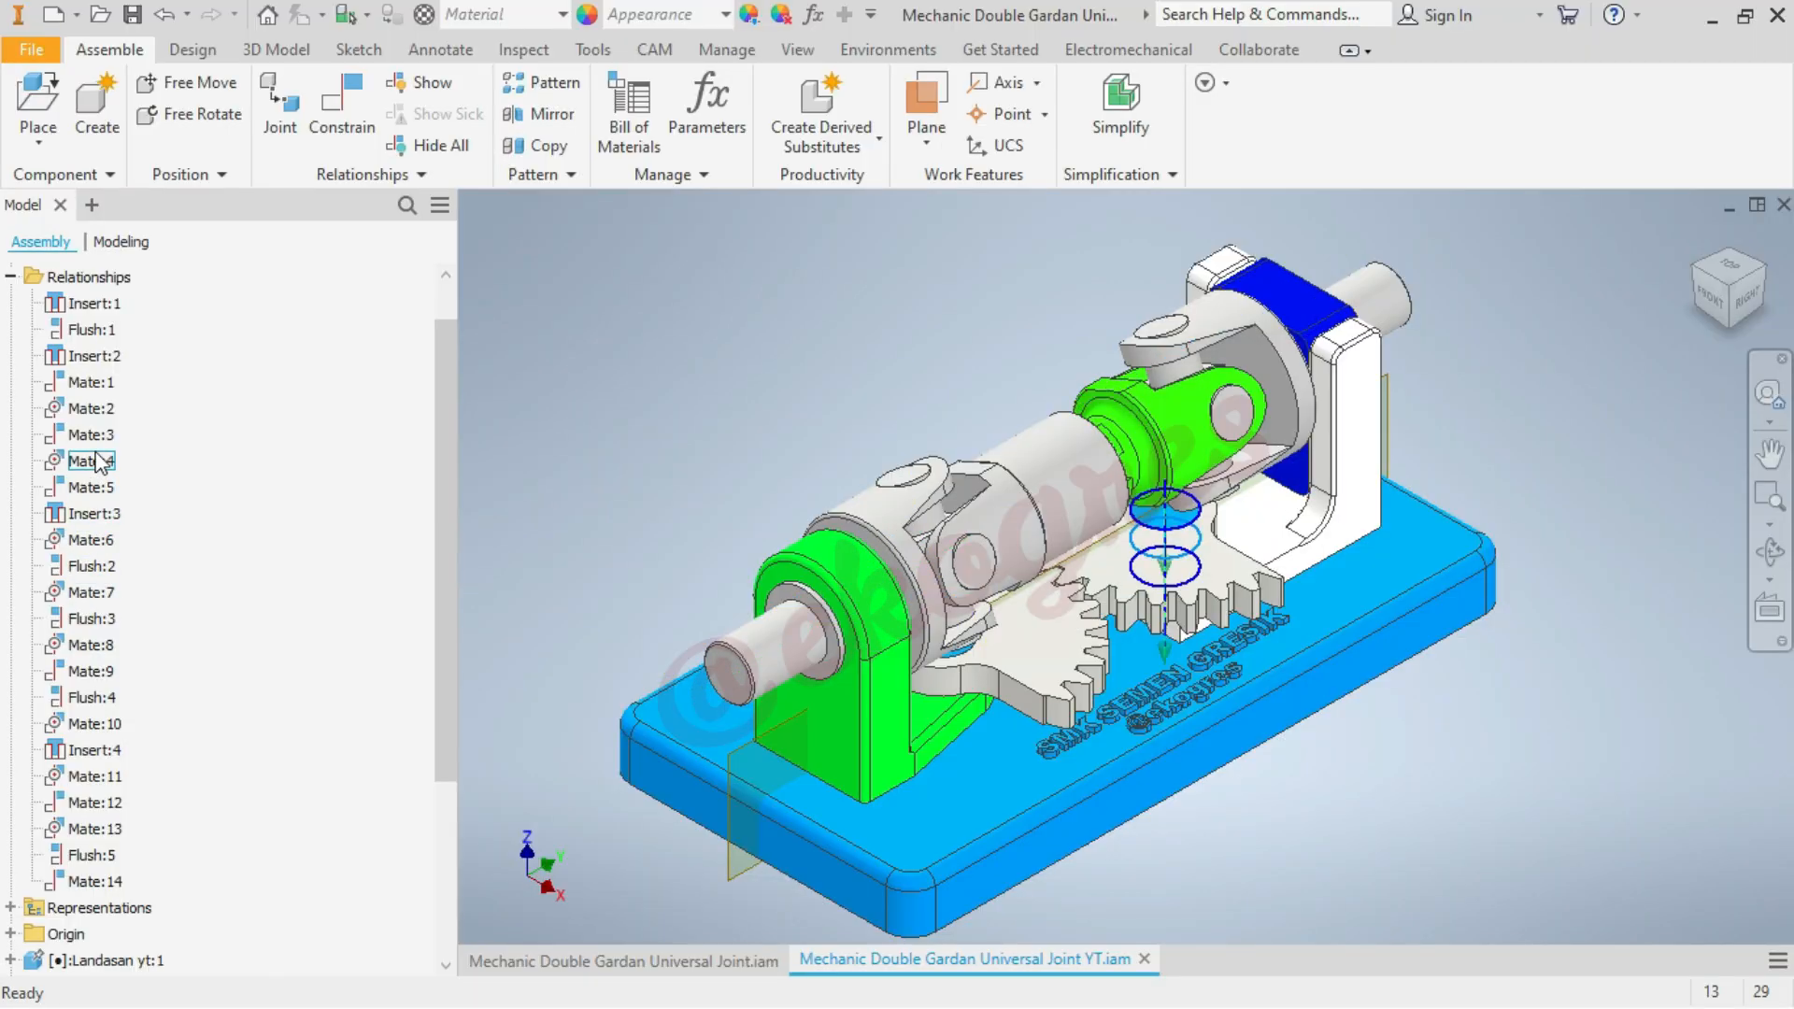
pyautogui.rightClick(106, 644)
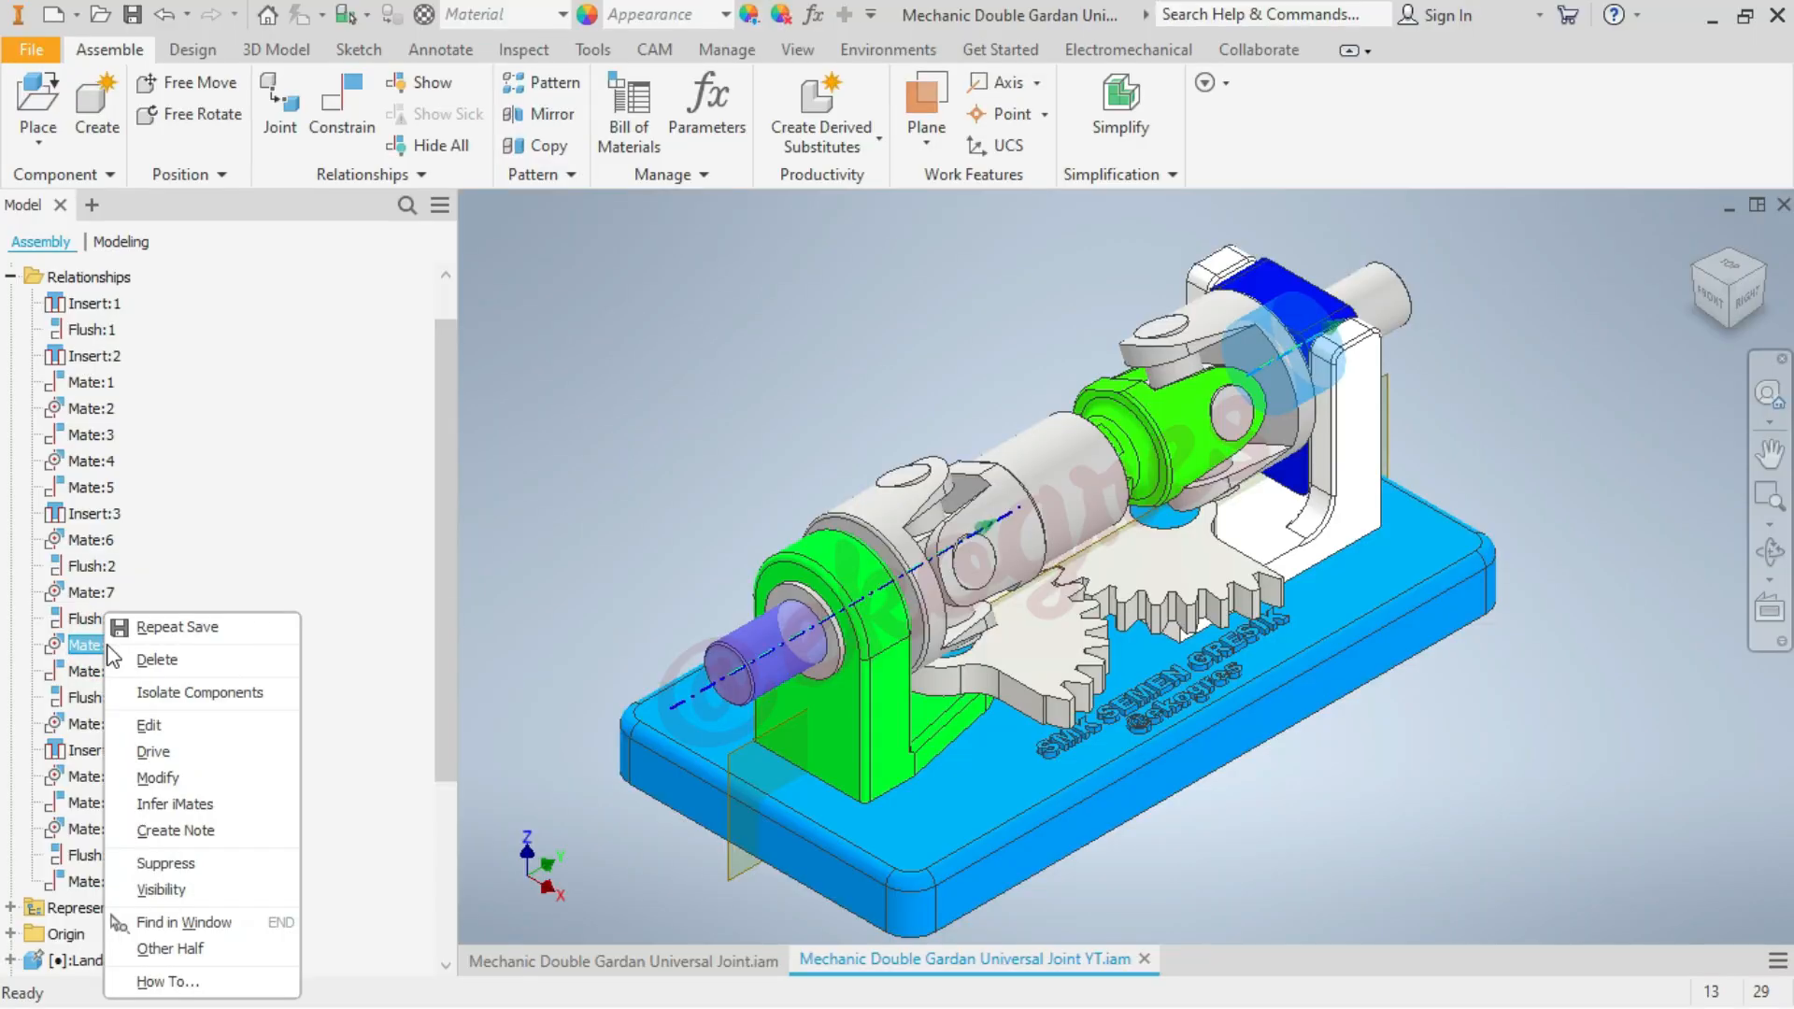
pyautogui.click(170, 861)
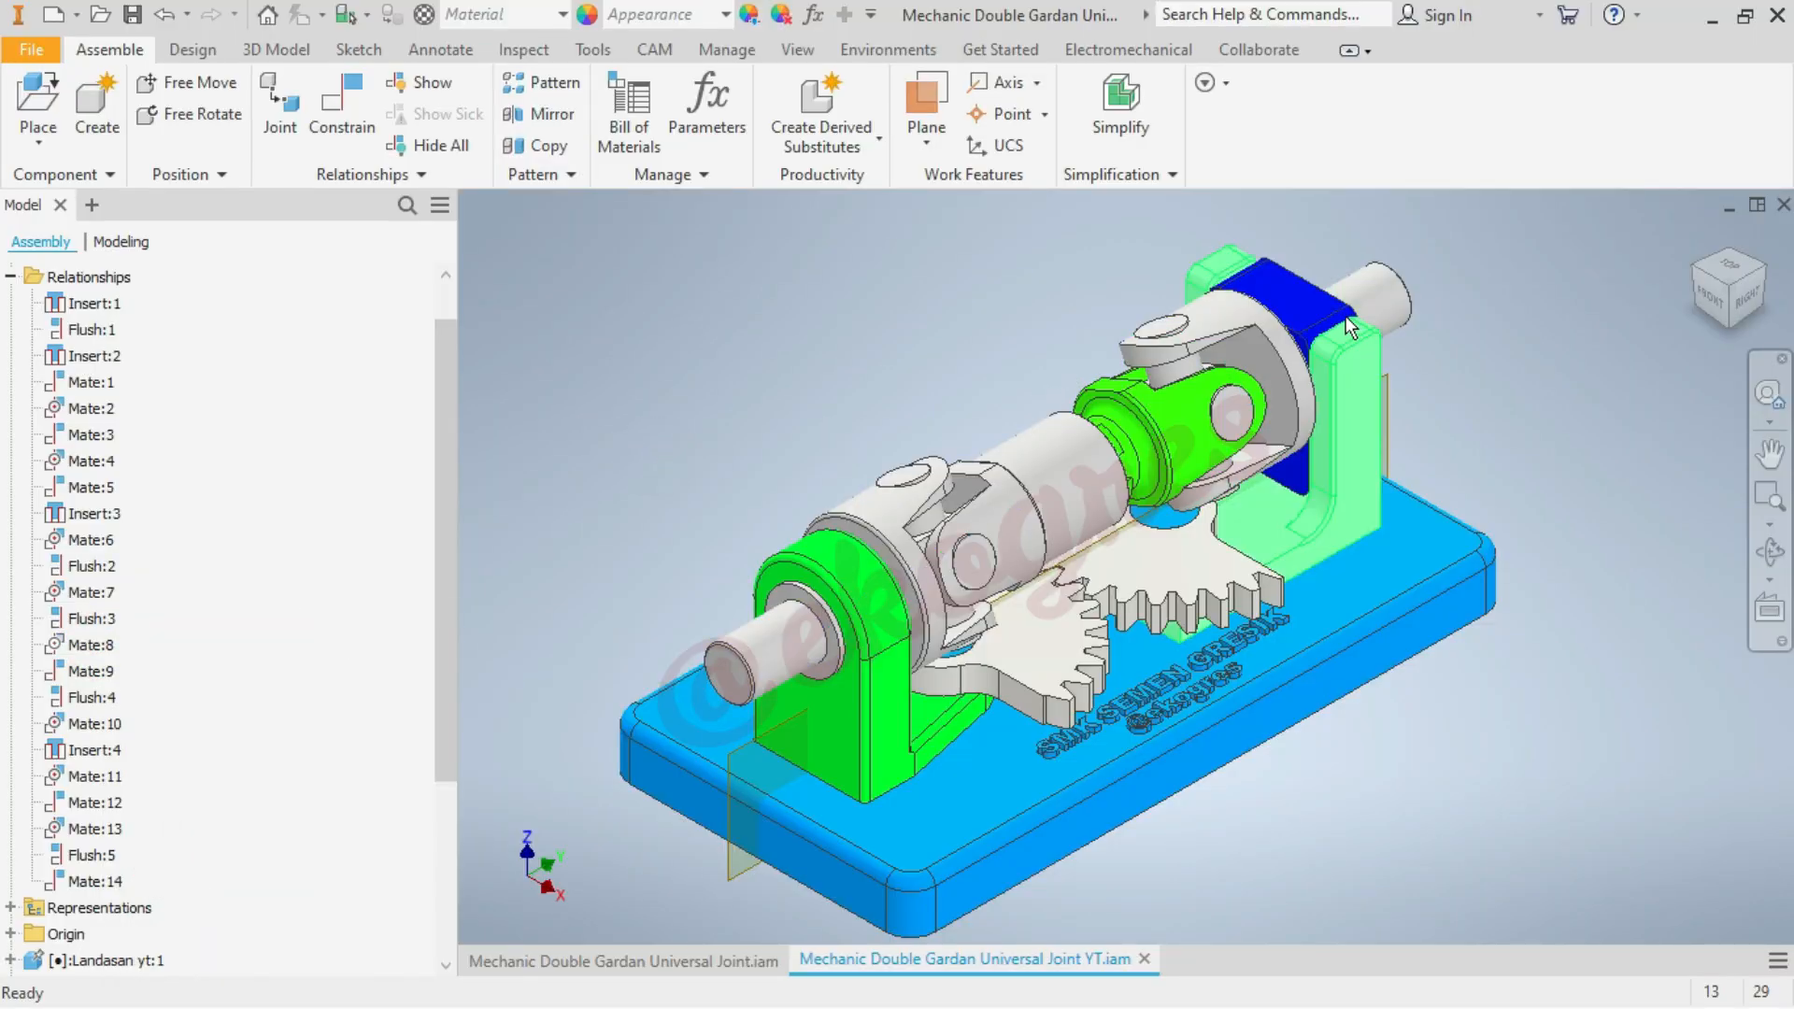
# Test the joint by sliding the blue Busing block up and down in the output support and turning the input shaft
pyautogui.moveTo(1313, 311)
pyautogui.mouseDown()
pyautogui.moveTo(1303, 199)
pyautogui.moveTo(1339, 341)
pyautogui.moveTo(1336, 322)
pyautogui.mouseUp()
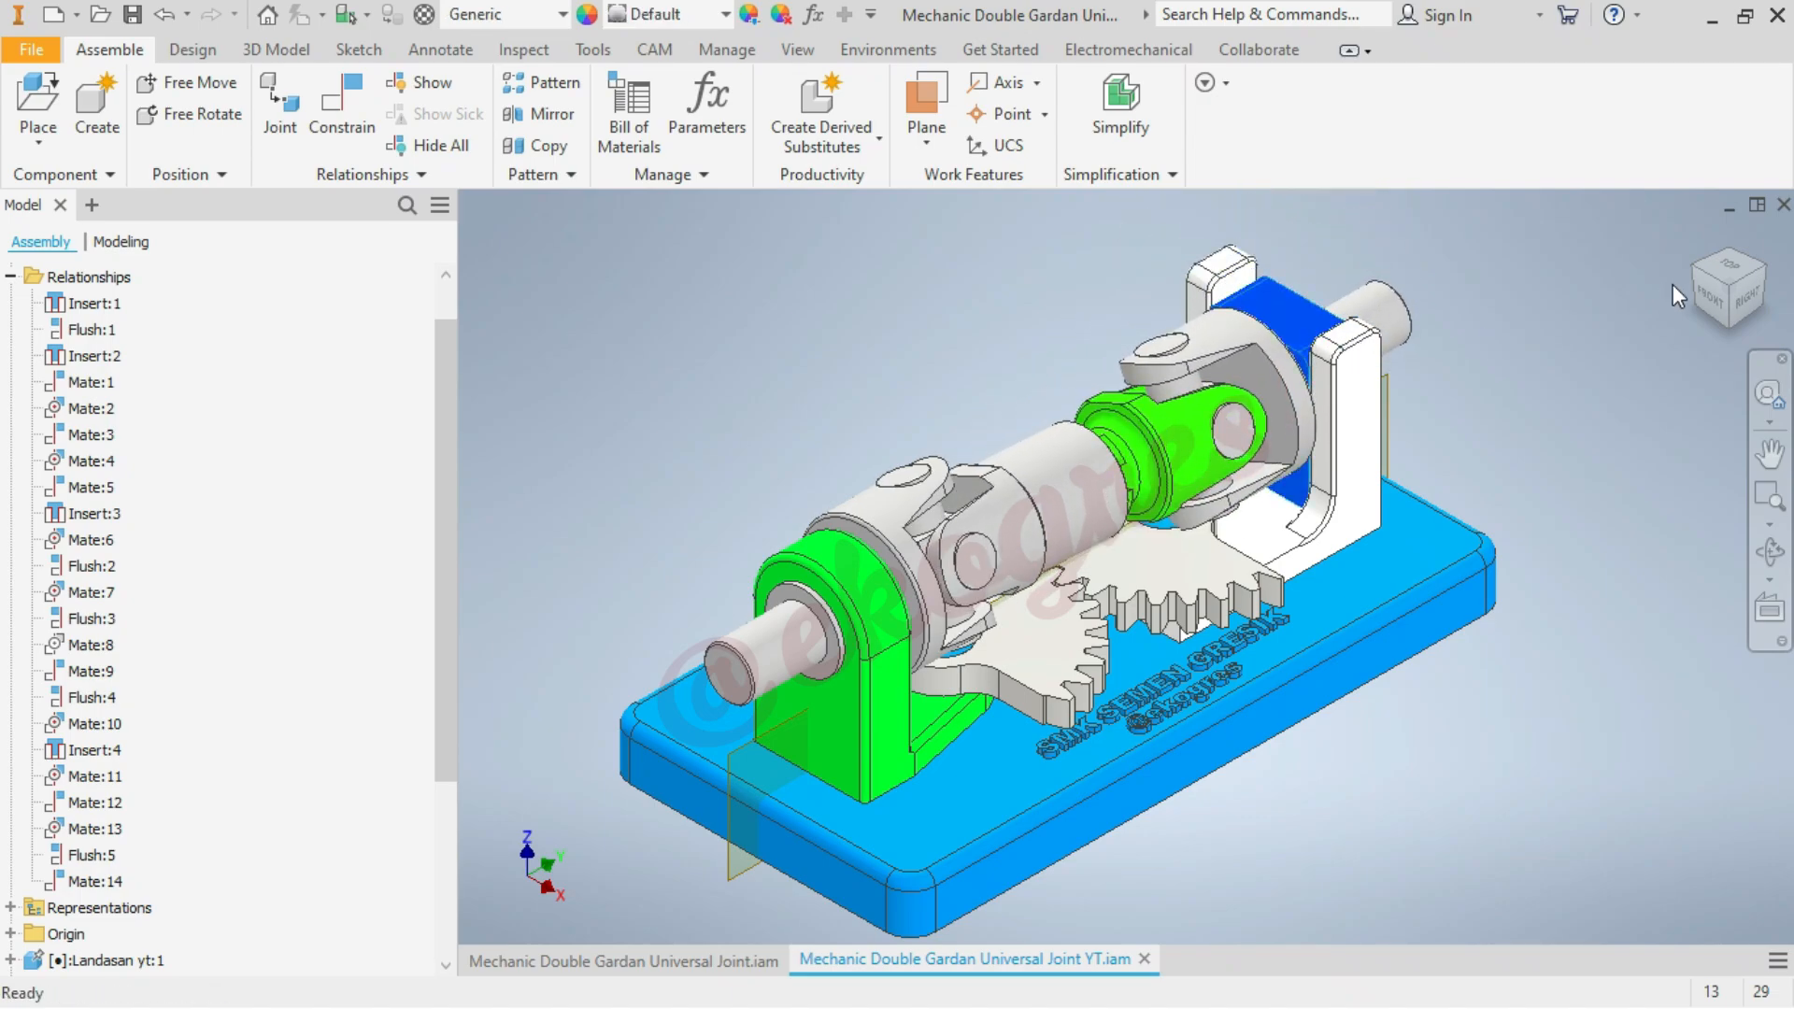
pyautogui.click(1747, 299)
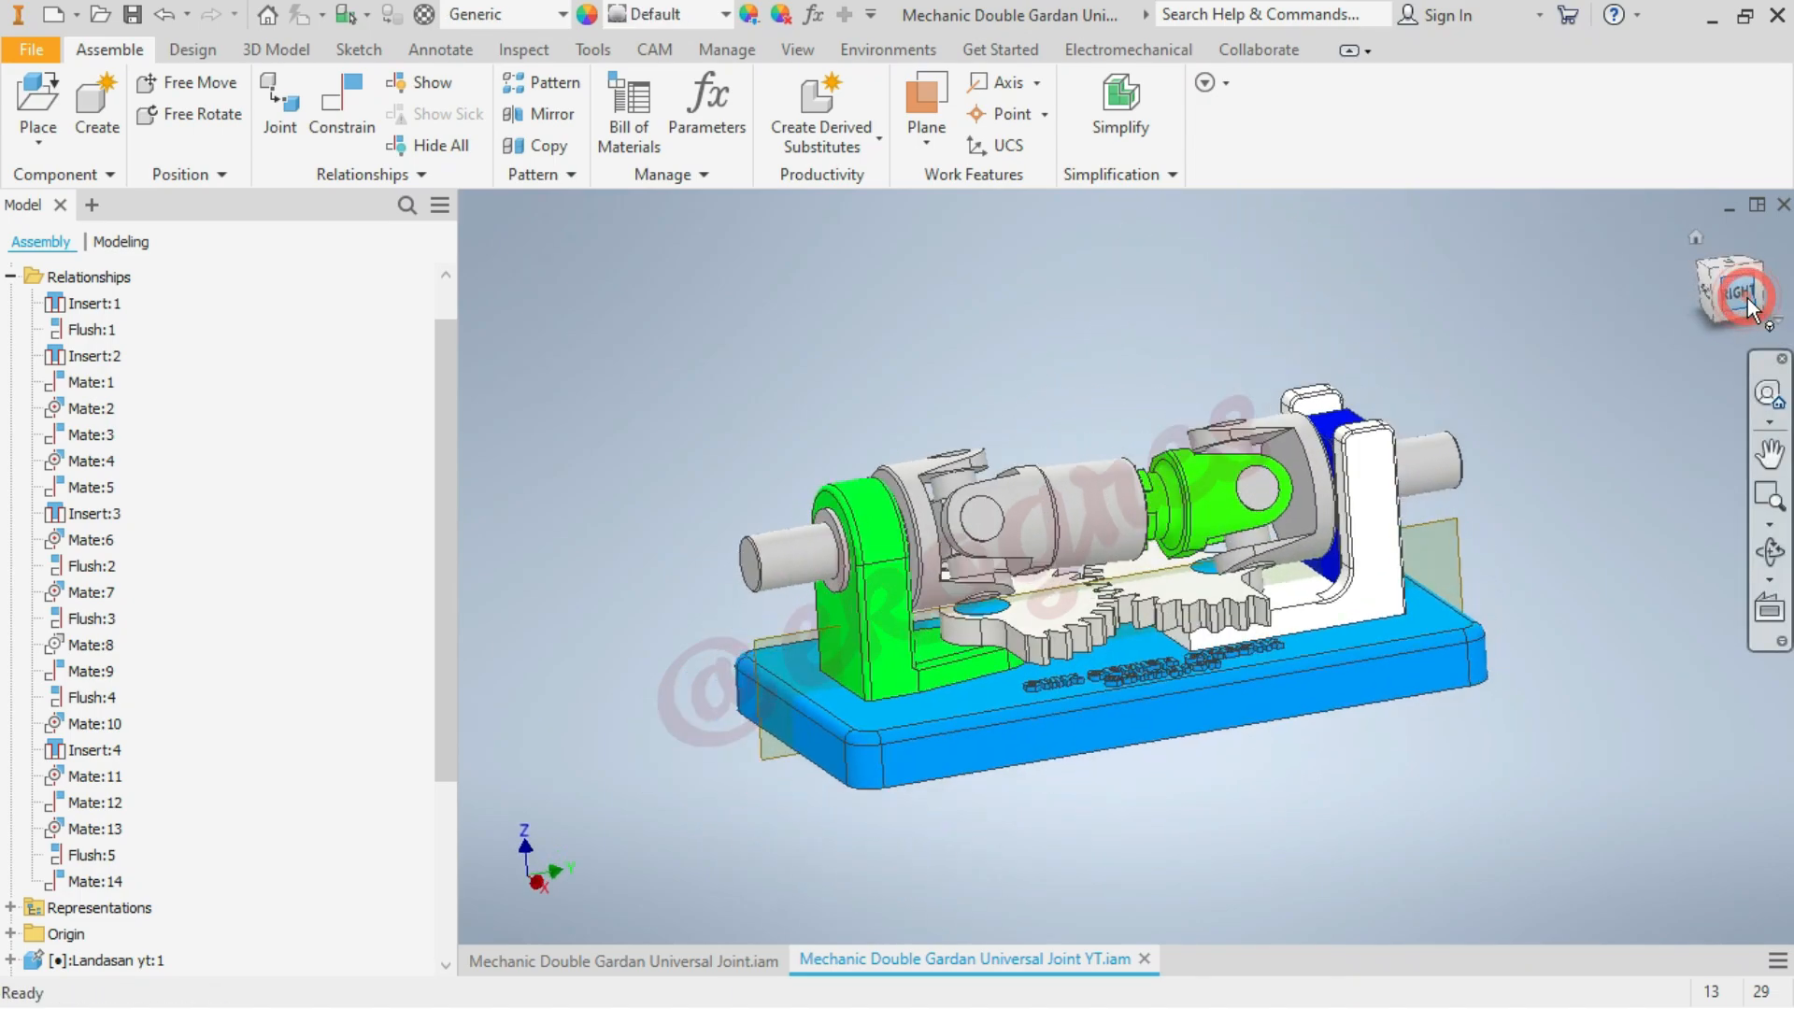
pyautogui.moveTo(1409, 533); pyautogui.dragTo(1407, 450)
pyautogui.click(1699, 243)
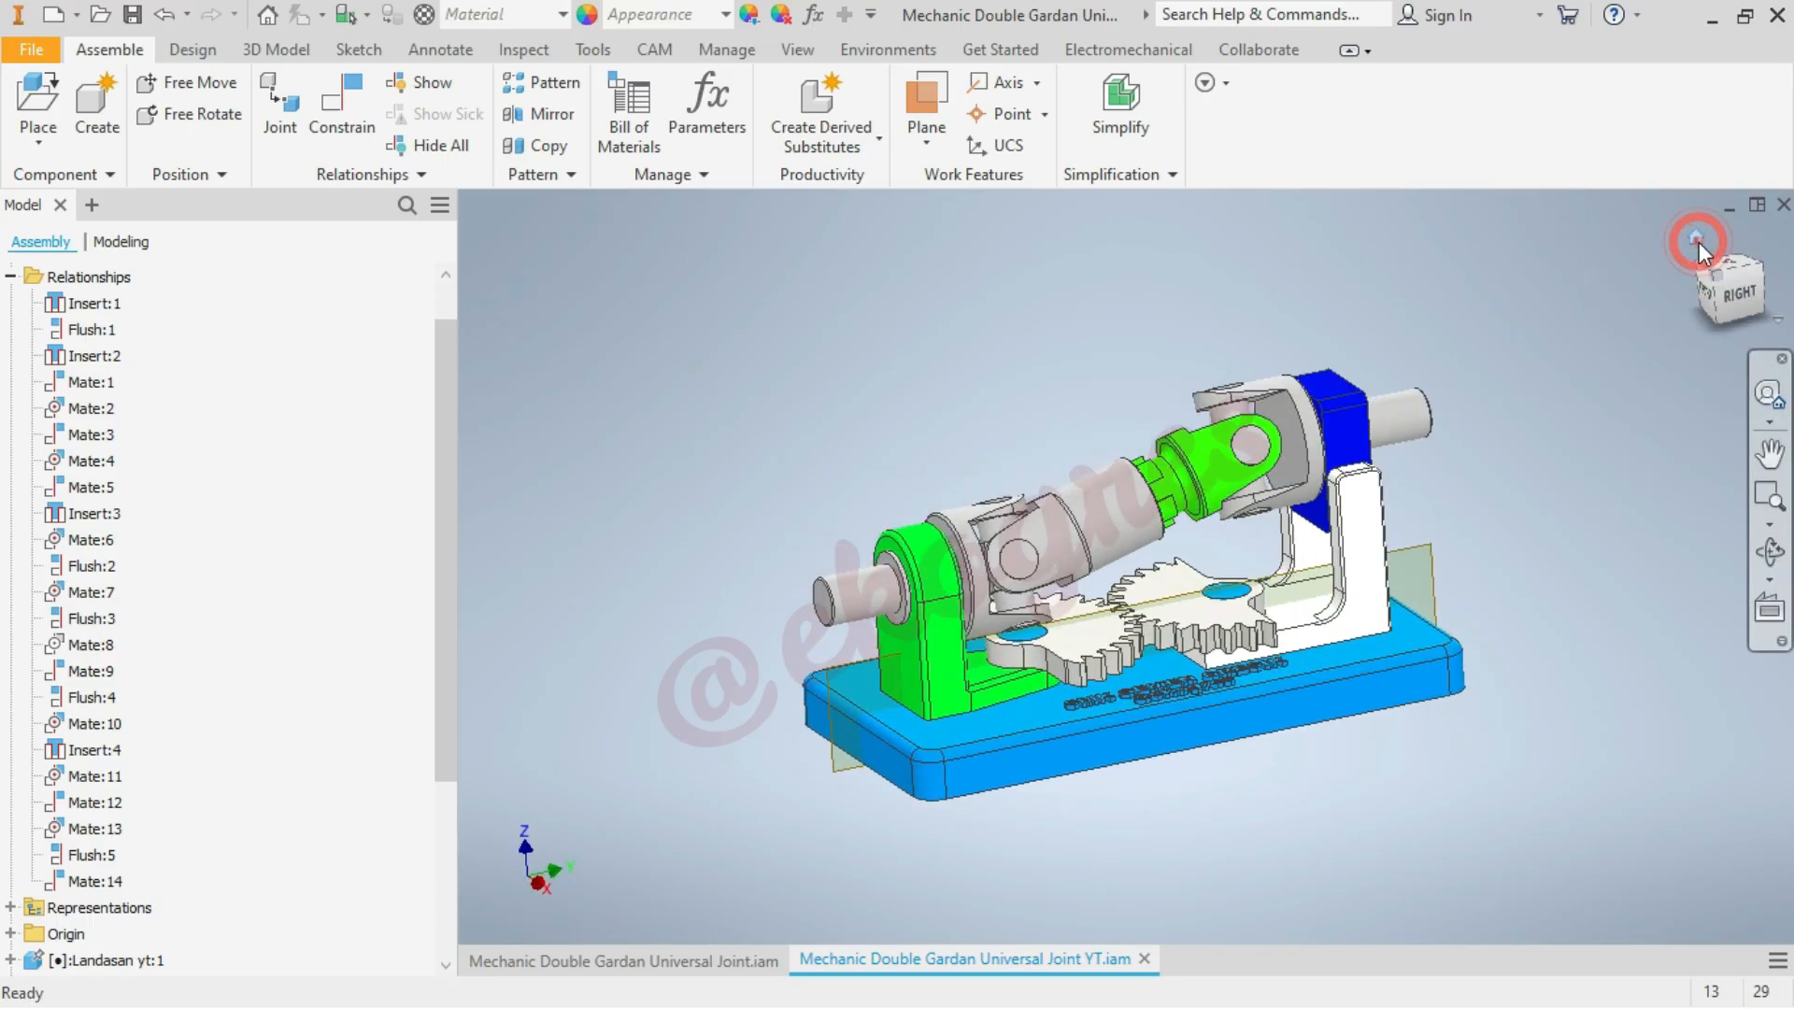
pyautogui.moveTo(941, 661)
pyautogui.mouseDown()
pyautogui.moveTo(917, 699)
pyautogui.moveTo(866, 658)
pyautogui.moveTo(918, 596)
pyautogui.moveTo(935, 687)
pyautogui.mouseUp()
pyautogui.moveTo(1234, 477); pyautogui.dragTo(1260, 525)
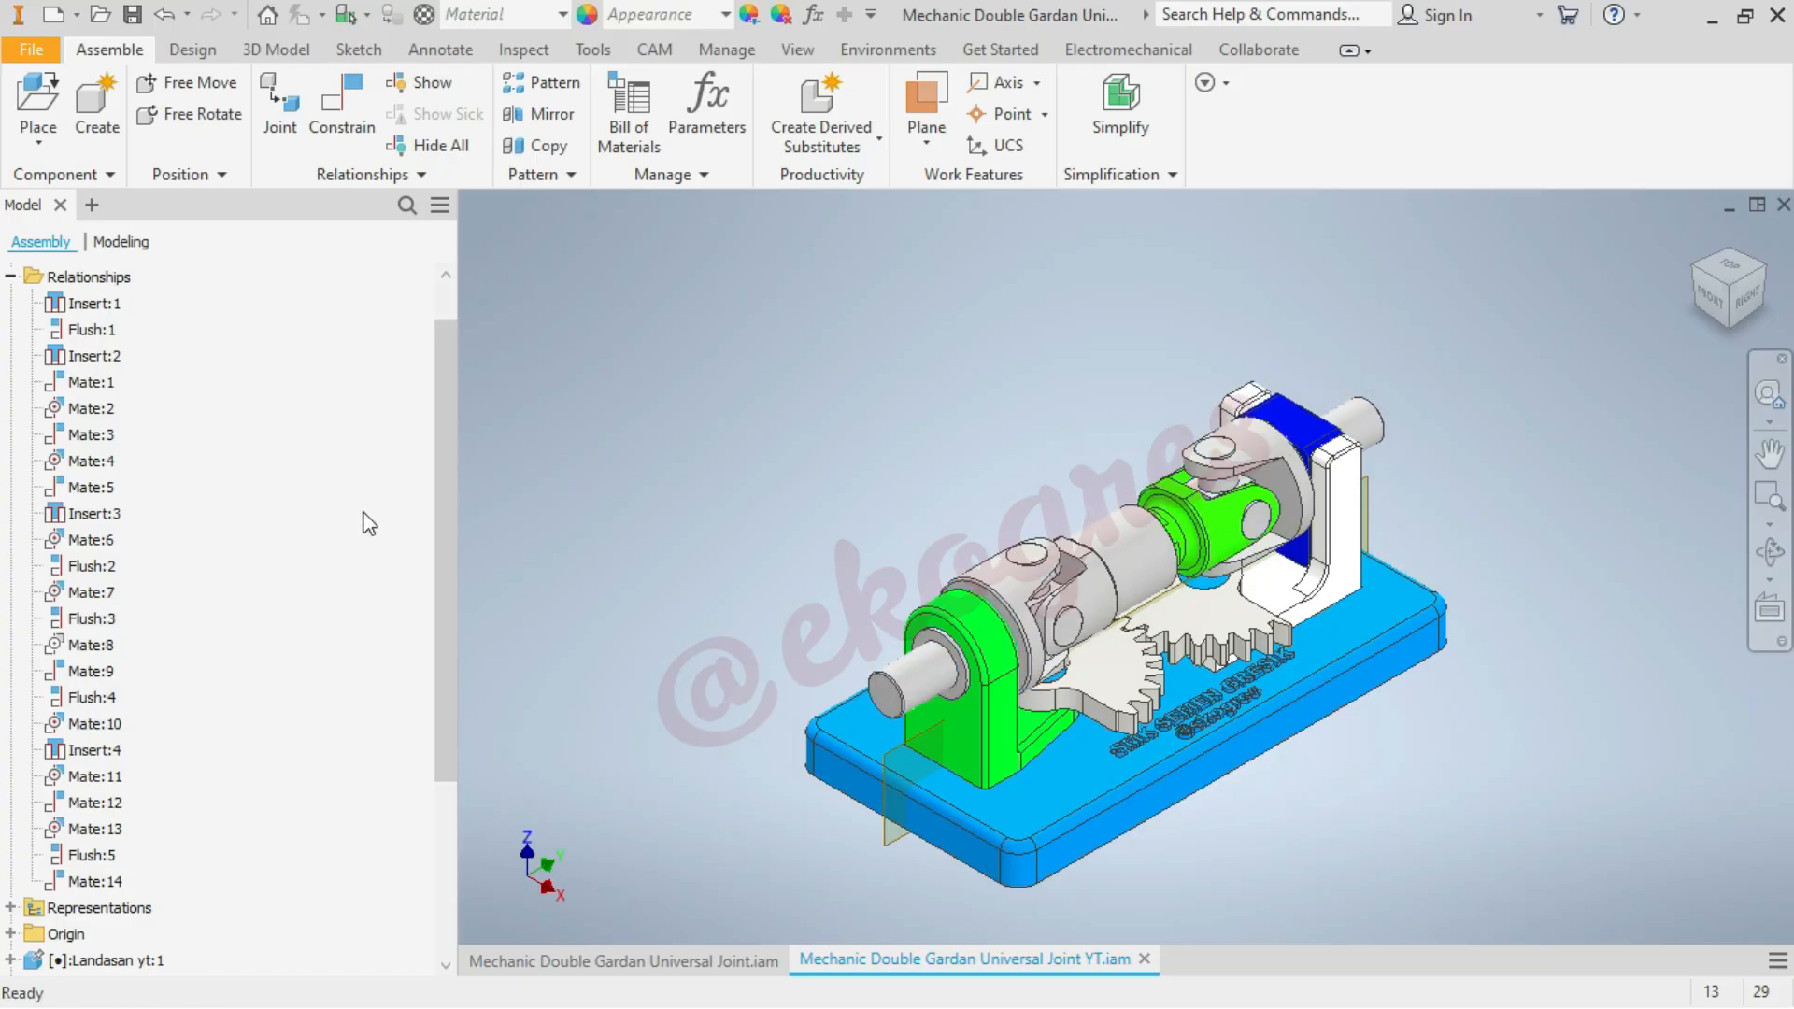
# Unsuppress the Mate:8 relationship
pyautogui.rightClick(99, 645)
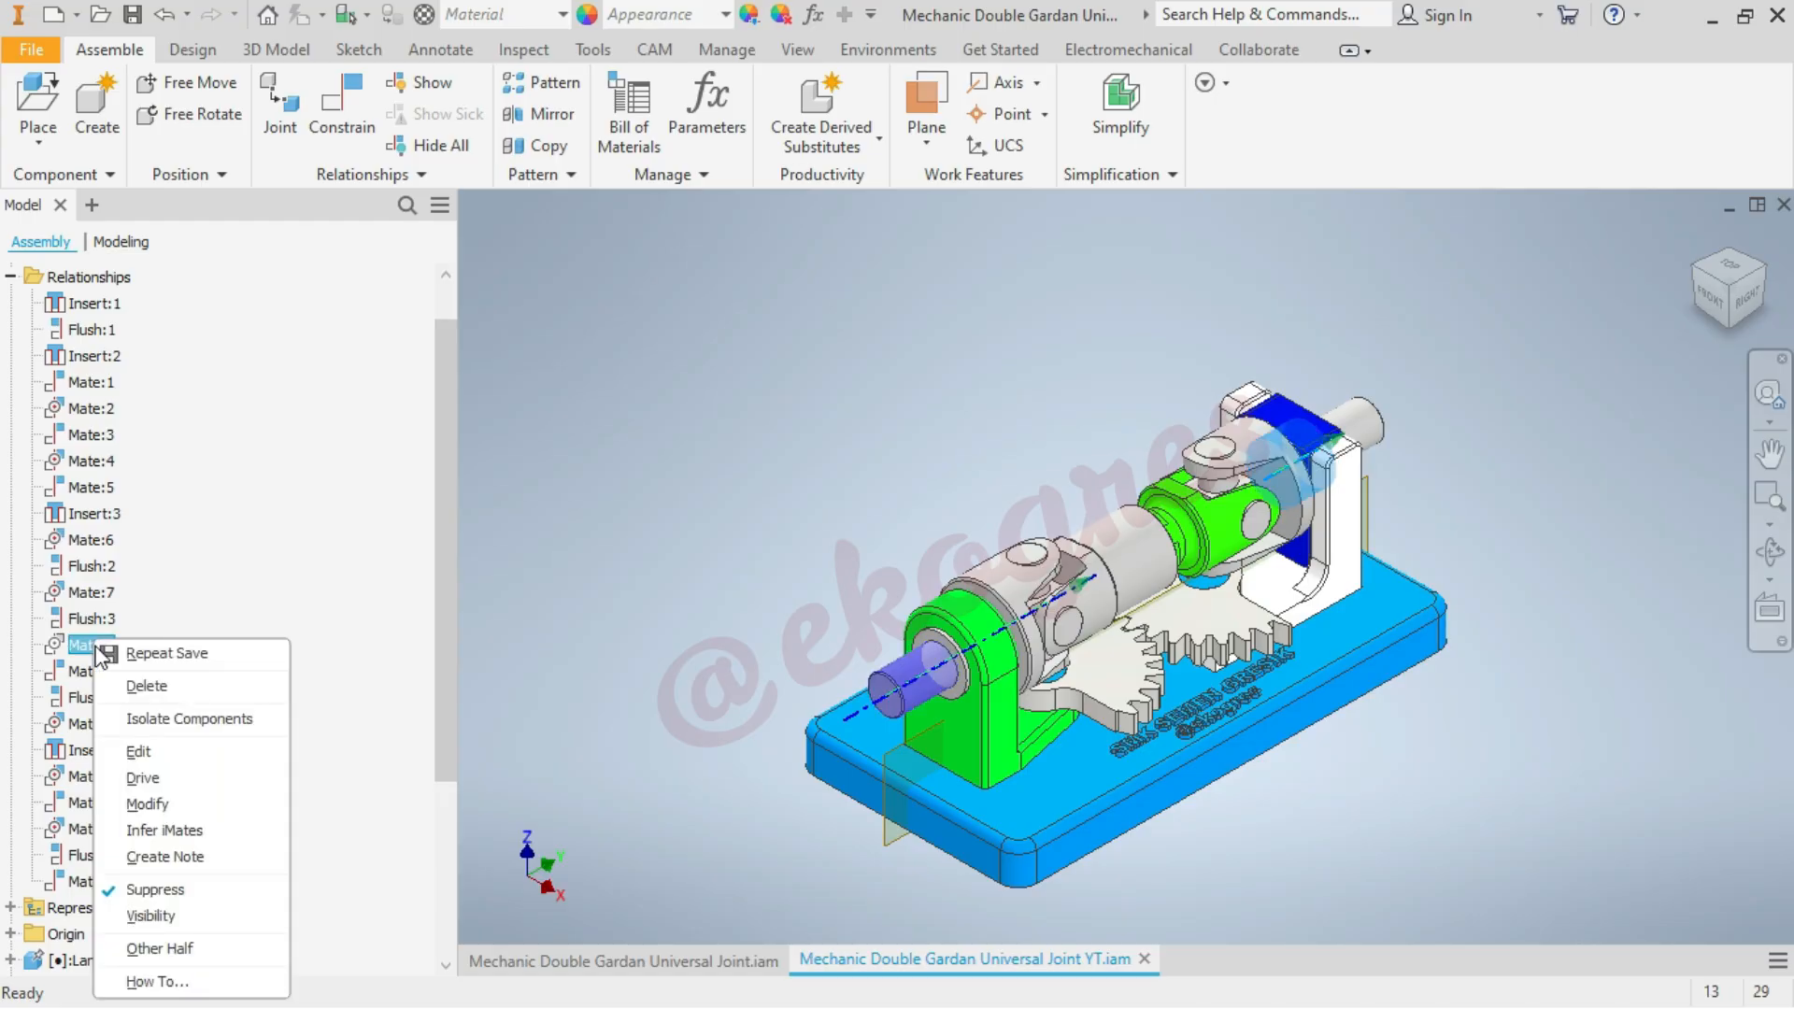
pyautogui.click(212, 895)
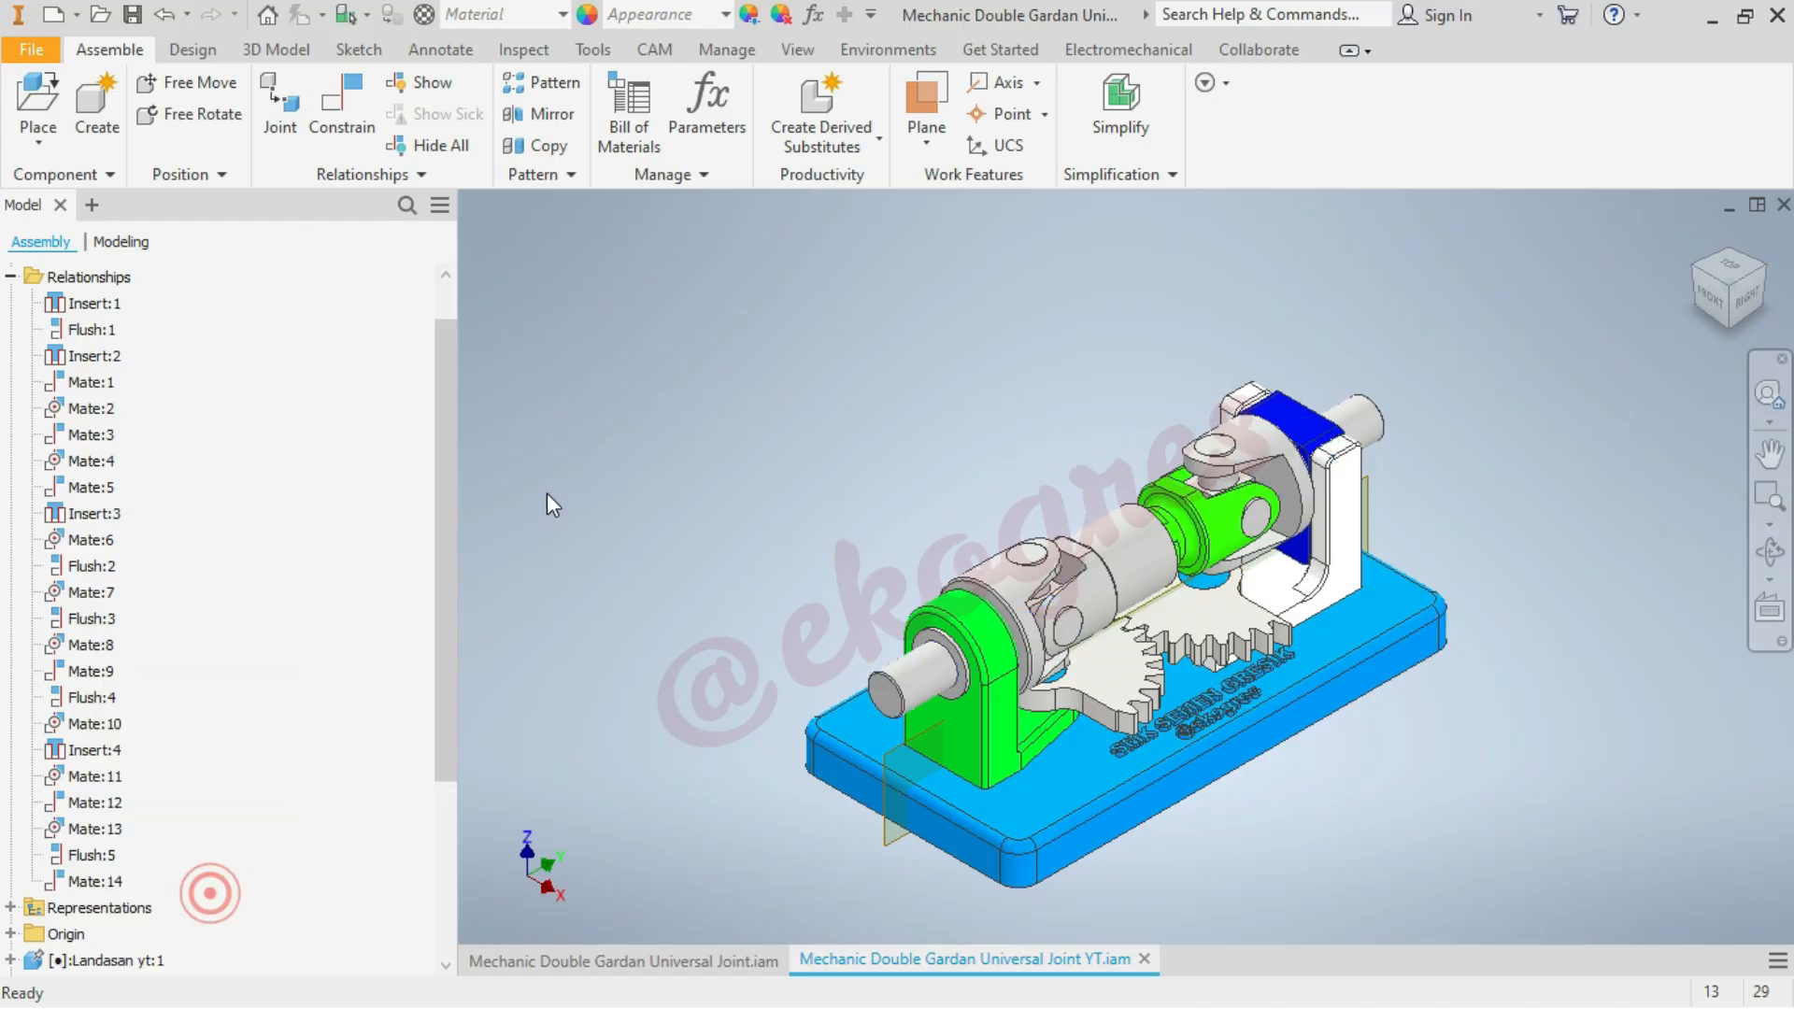
pyautogui.click(547, 492)
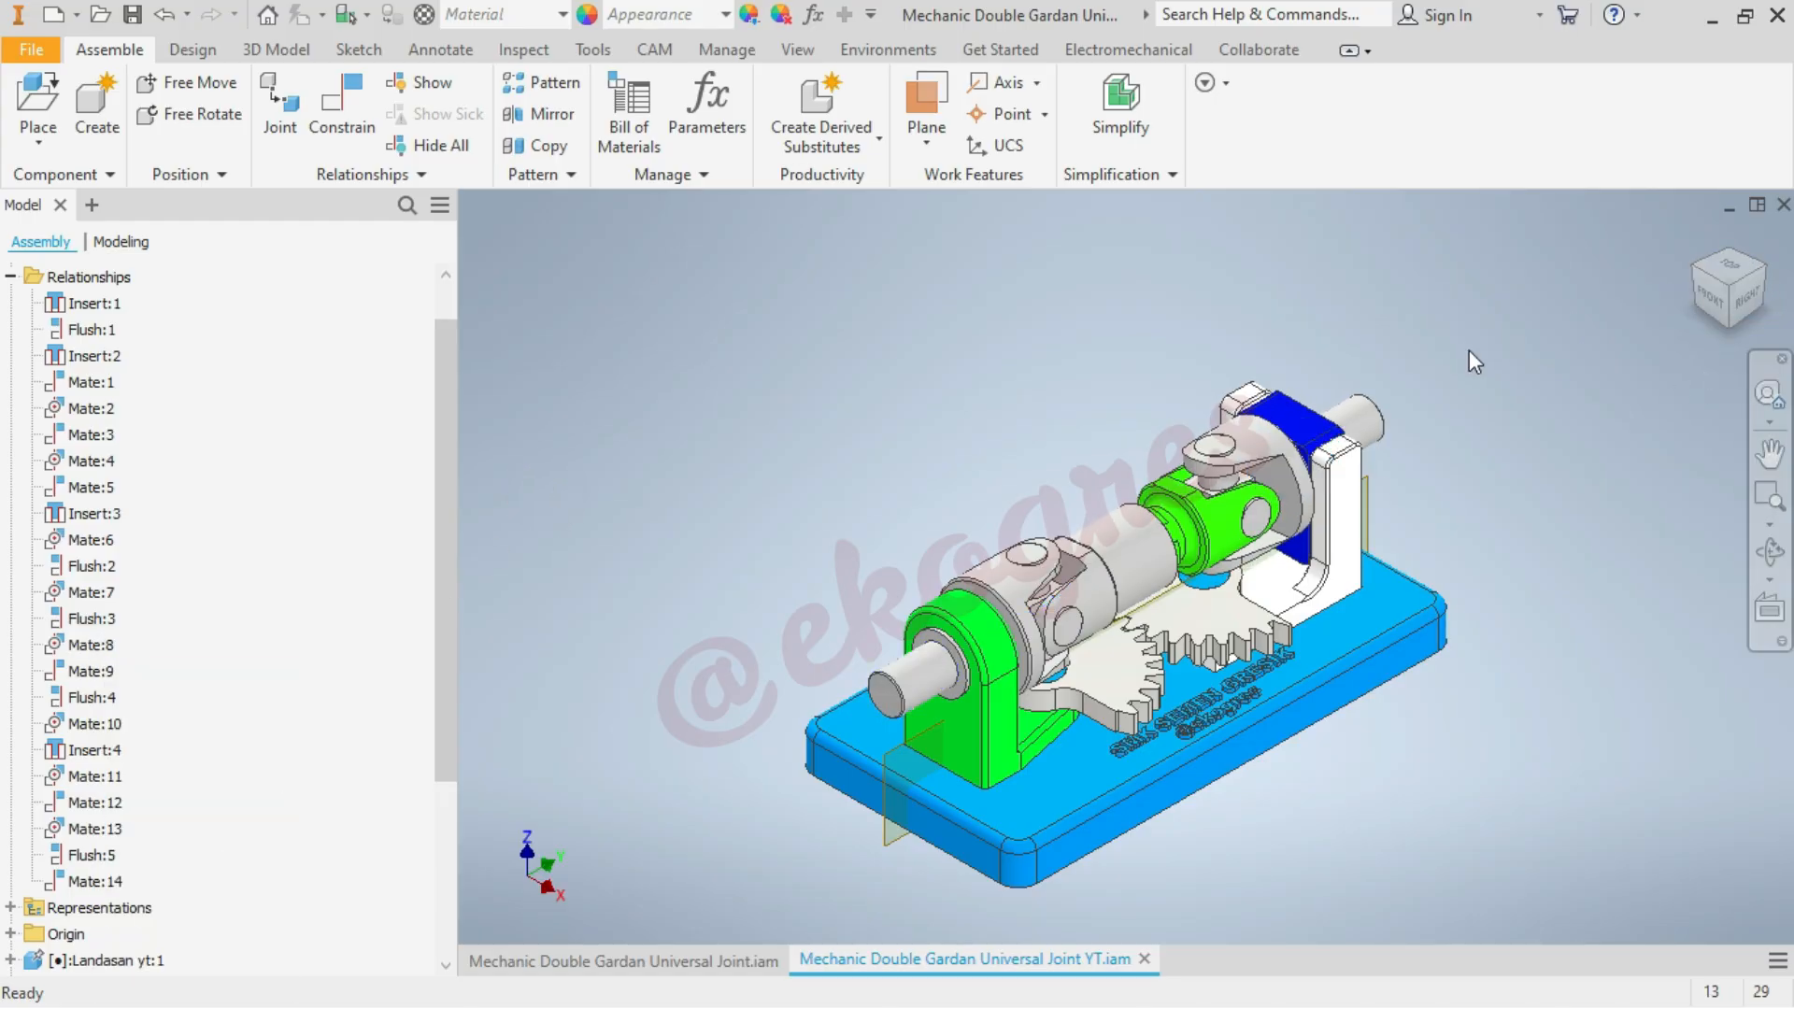
pyautogui.click(1697, 236)
pyautogui.click(1611, 391)
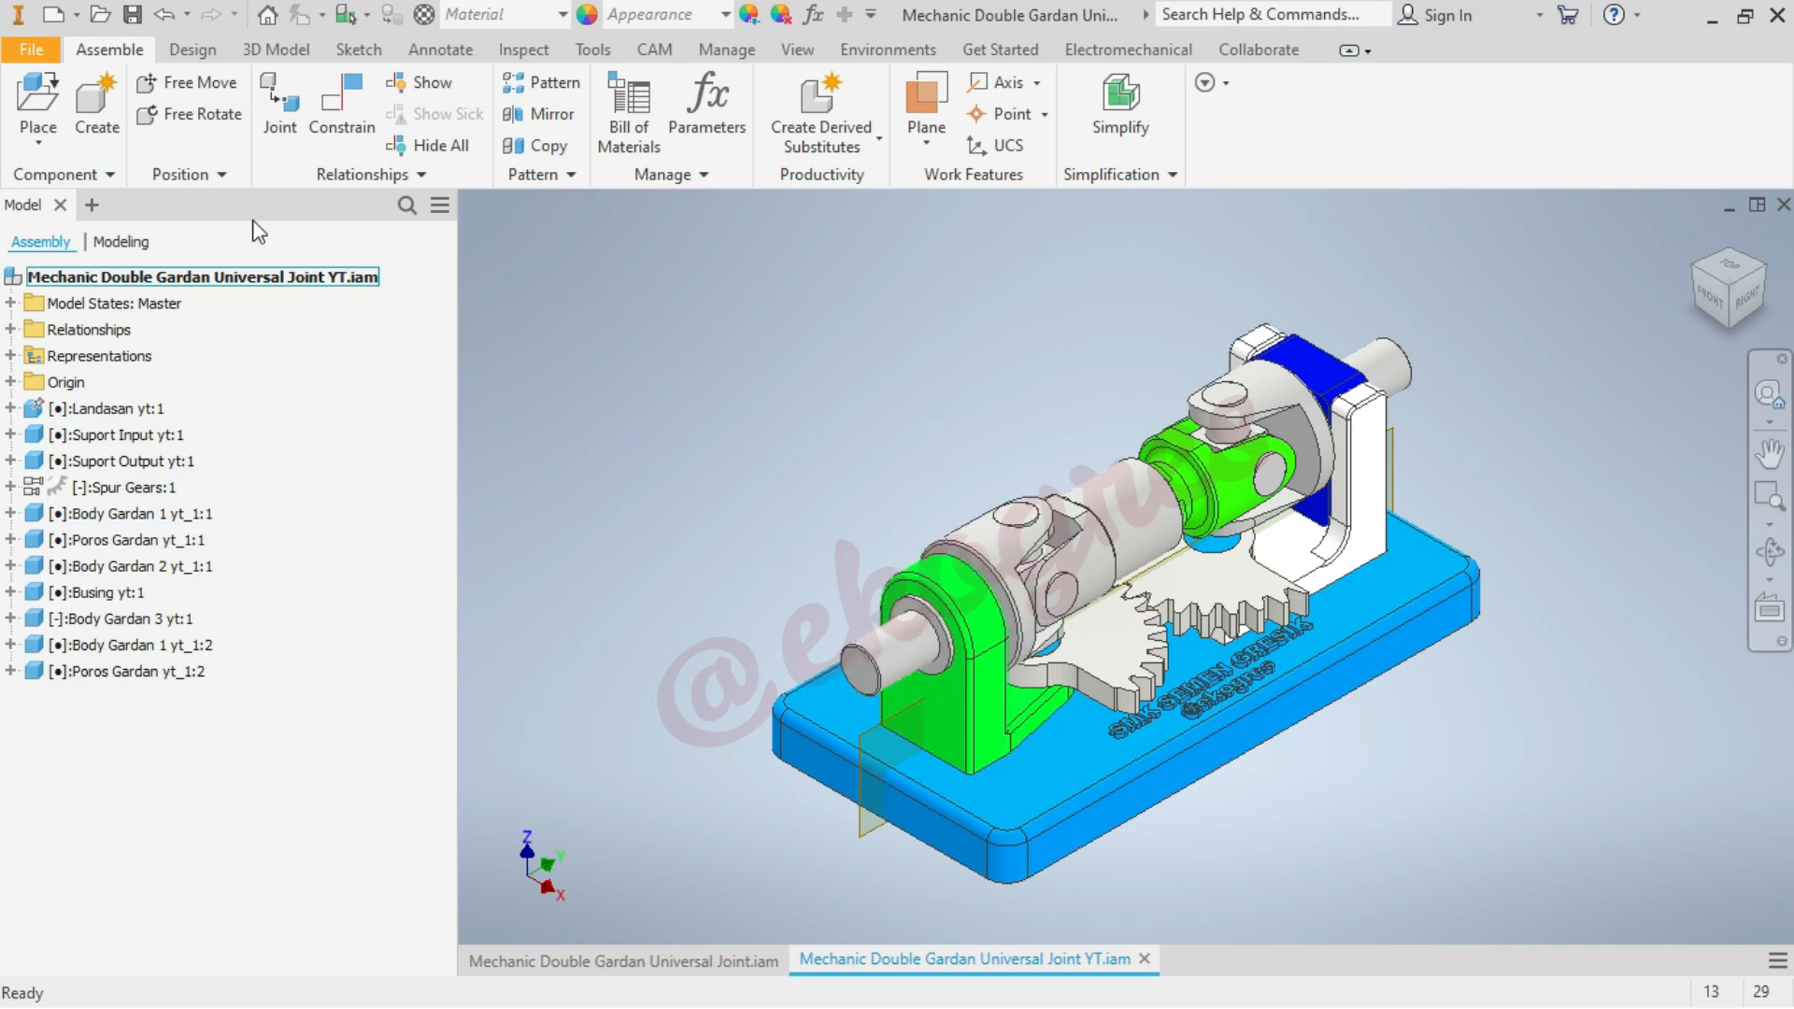
# Place one Tuas Engkolan yt.ipt crank handle beside the input support, rotated 90° about X
pyautogui.click(42, 100)
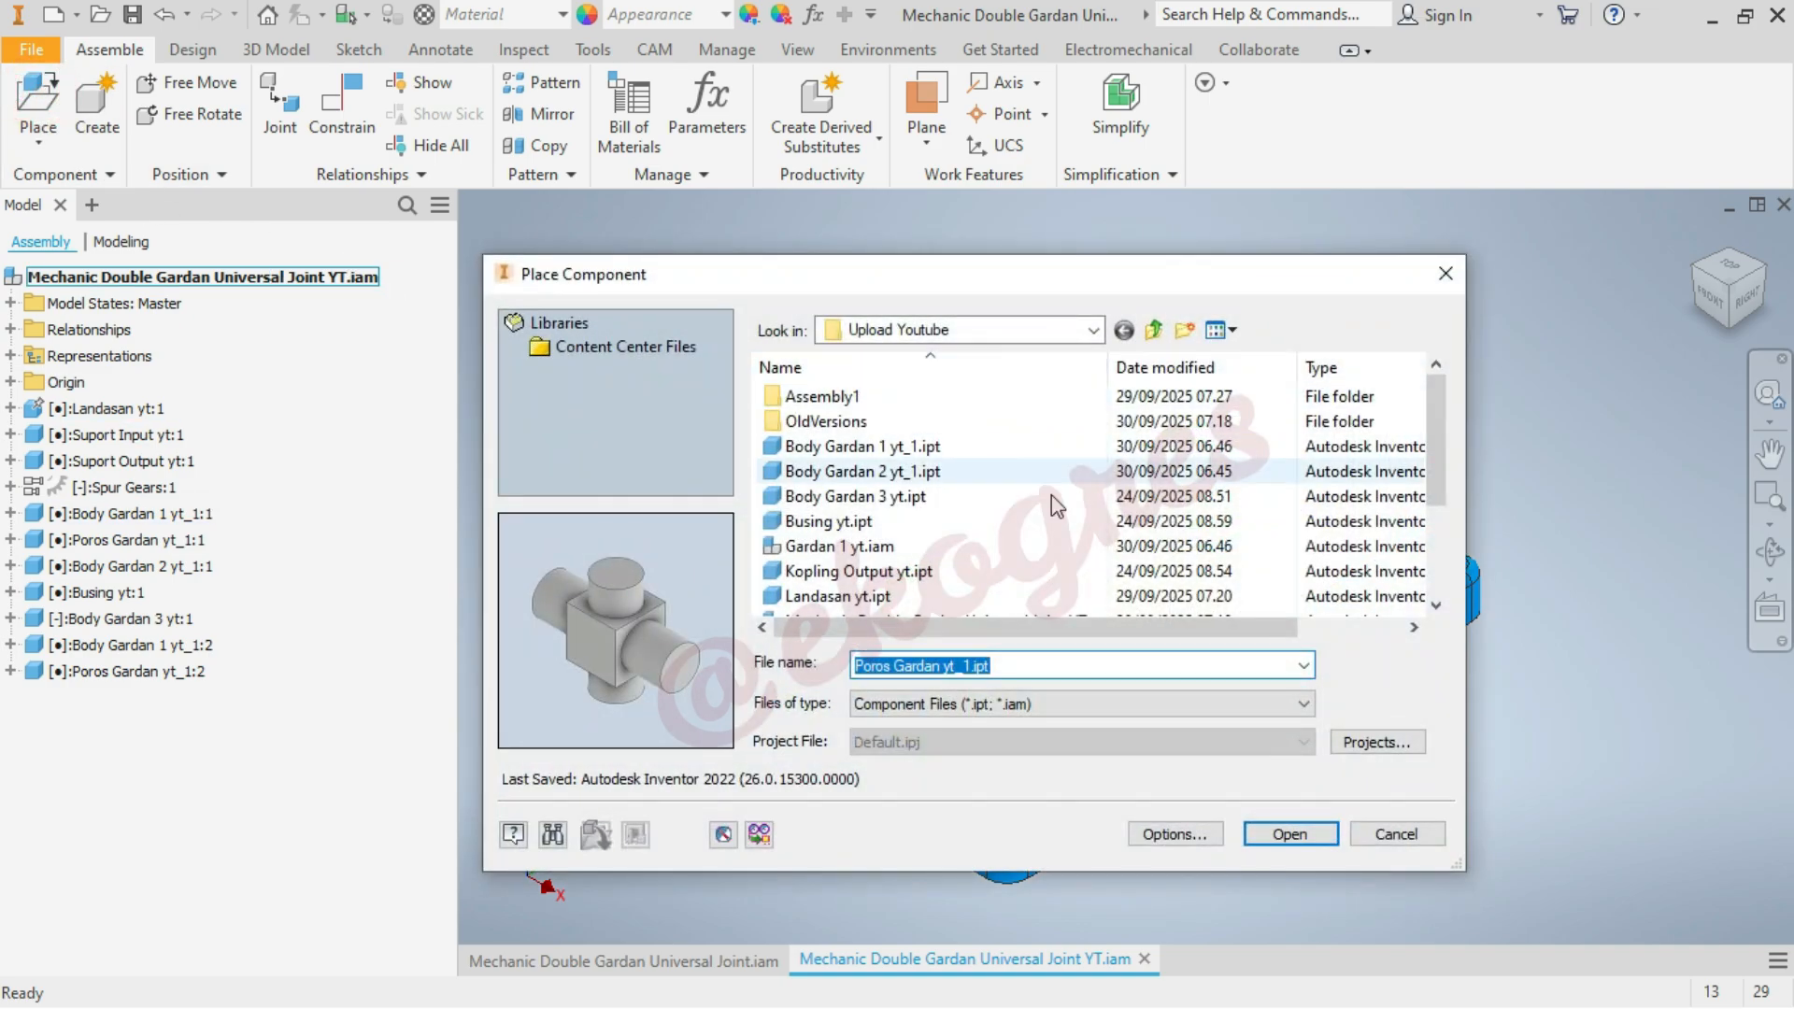
pyautogui.scroll(-2, 1108, 519)
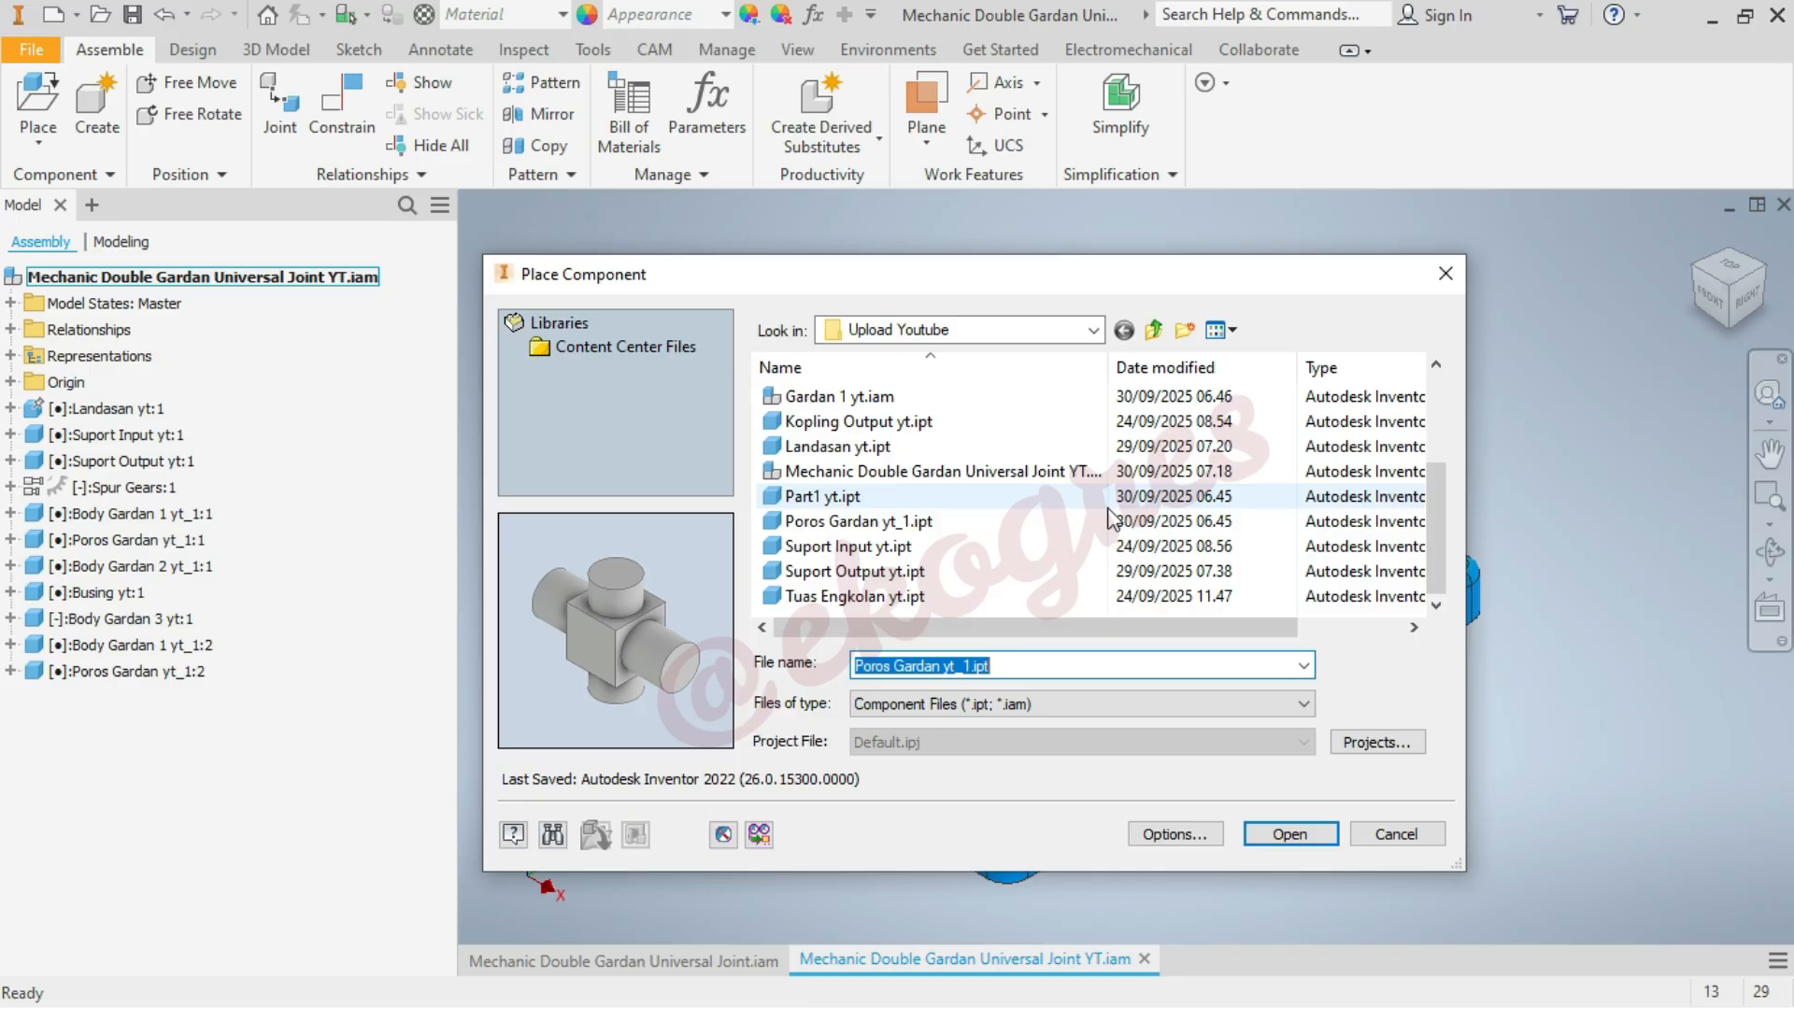
pyautogui.click(953, 595)
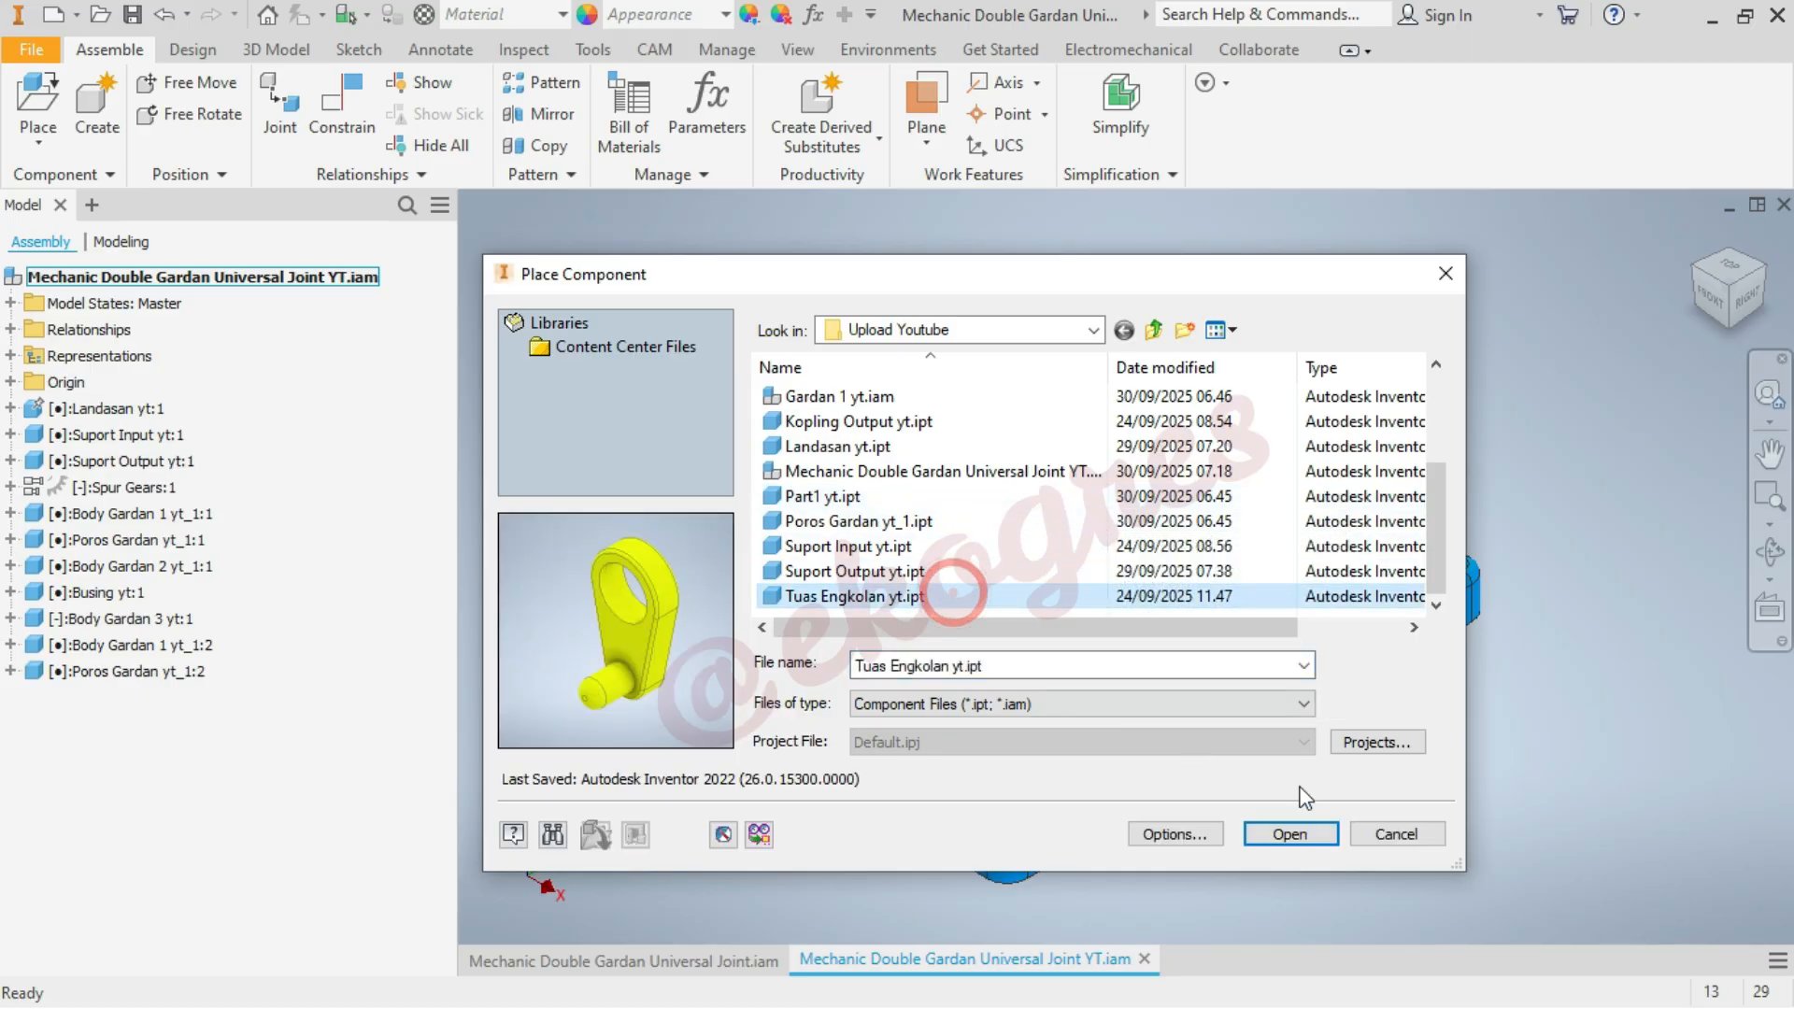
pyautogui.click(1313, 835)
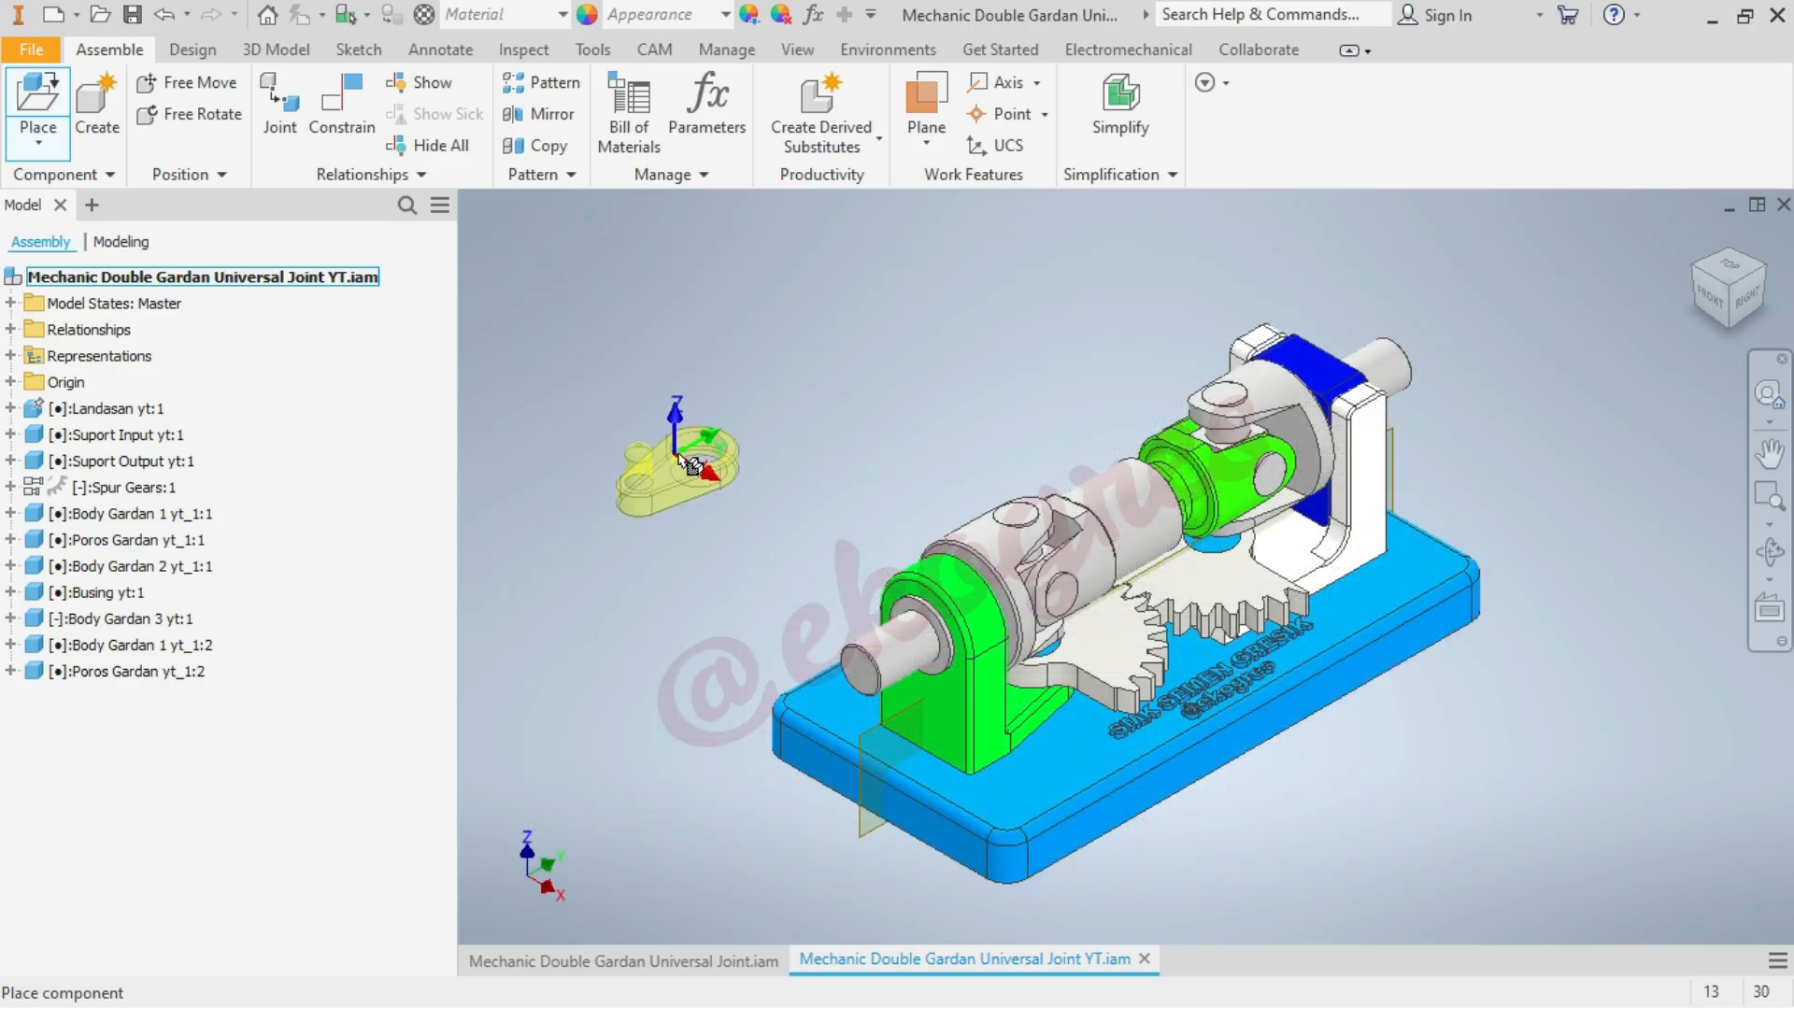
pyautogui.scroll(-3, 679, 456)
pyautogui.scroll(2, 685, 437)
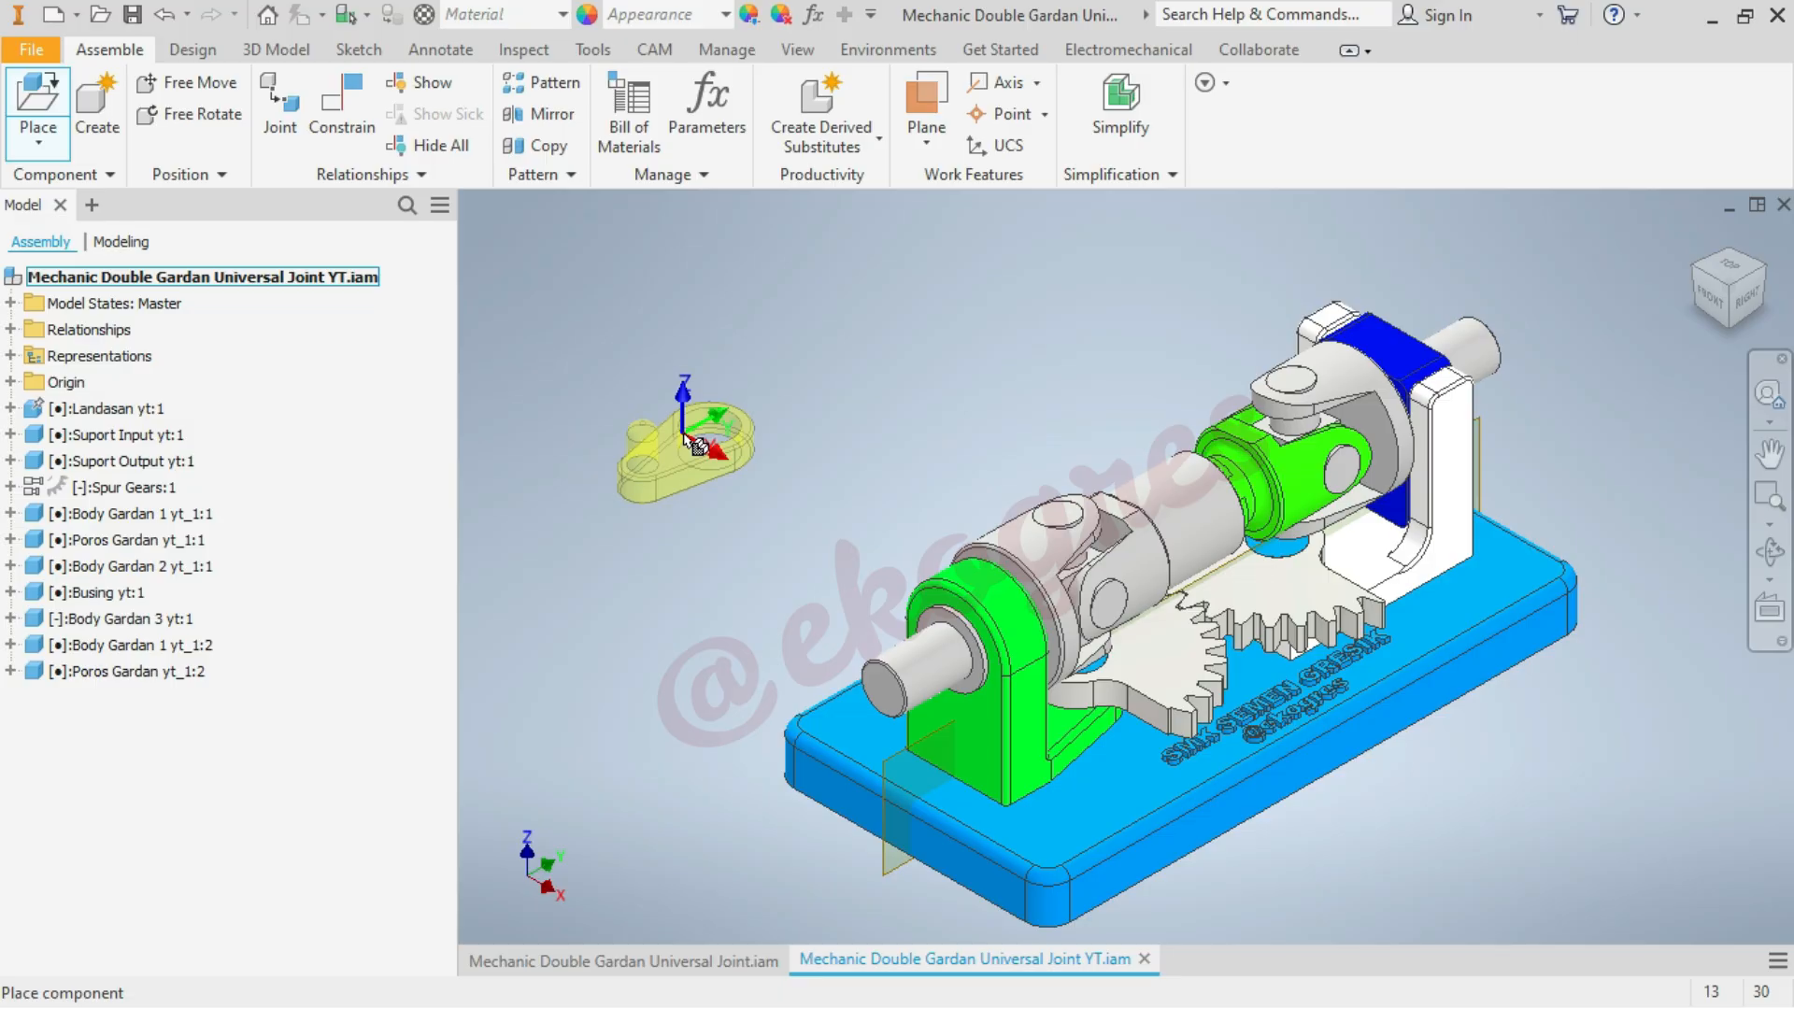
pyautogui.rightClick(688, 443)
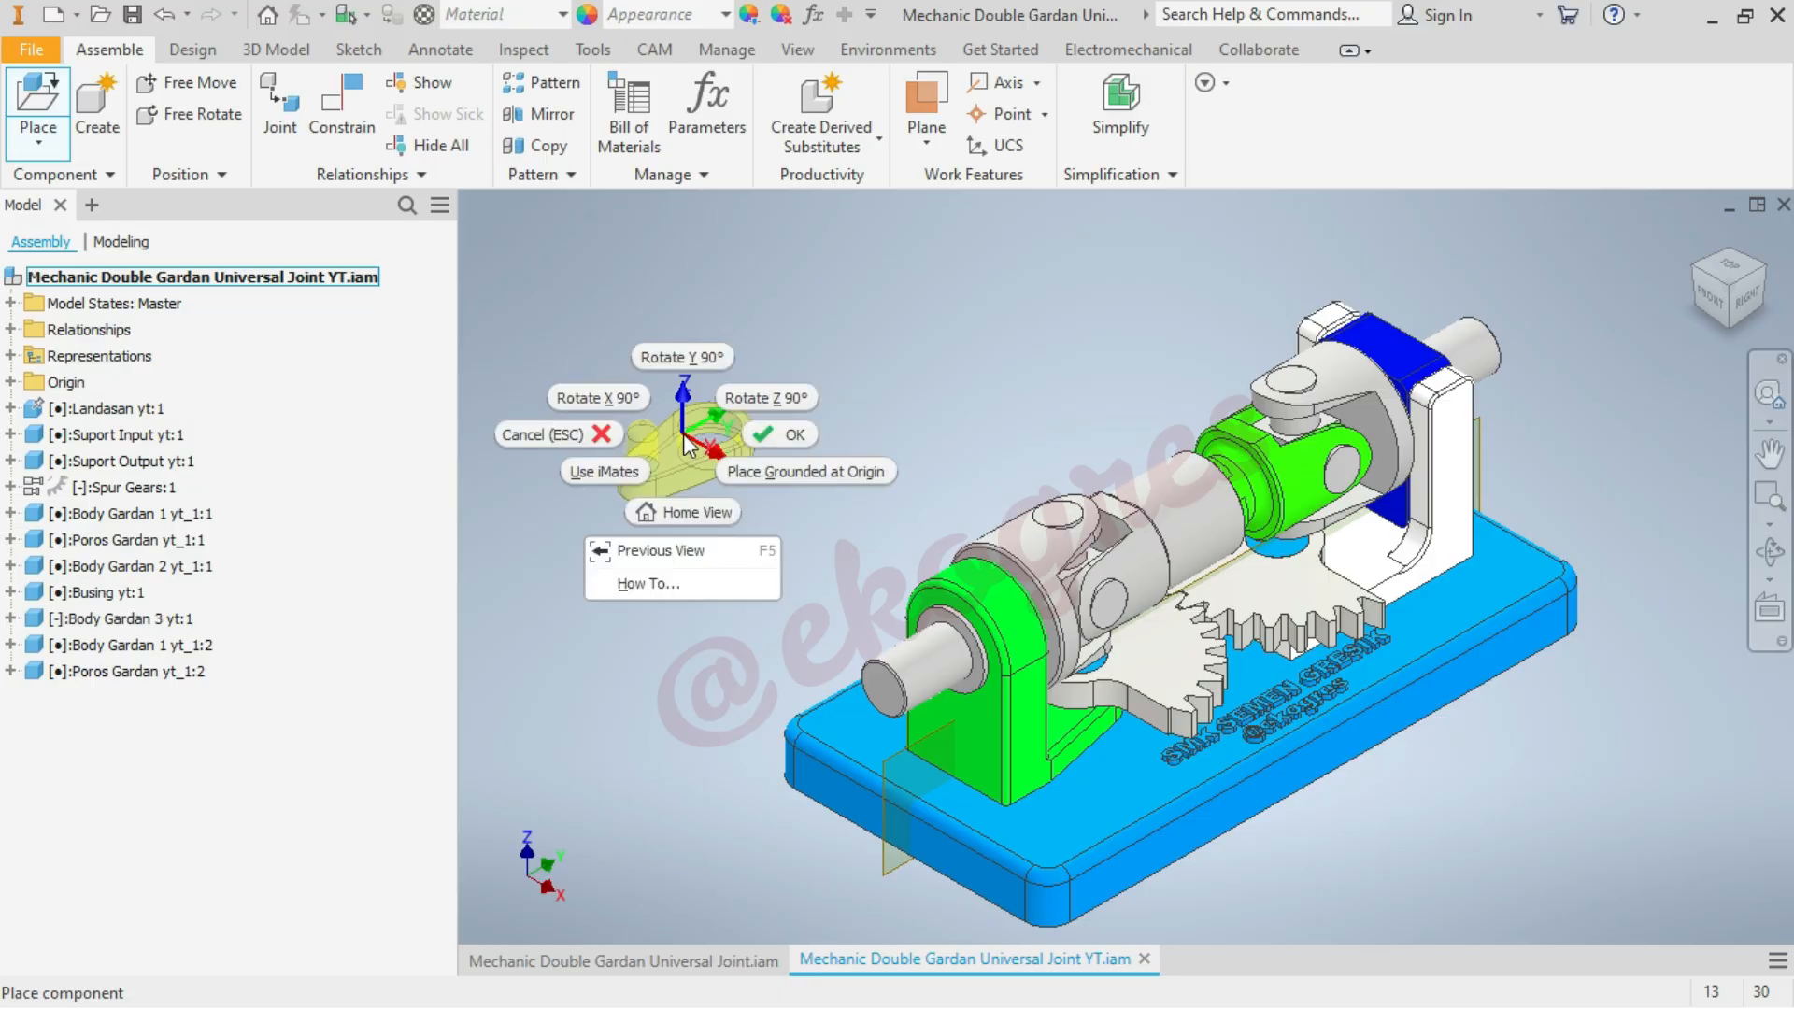
pyautogui.click(627, 400)
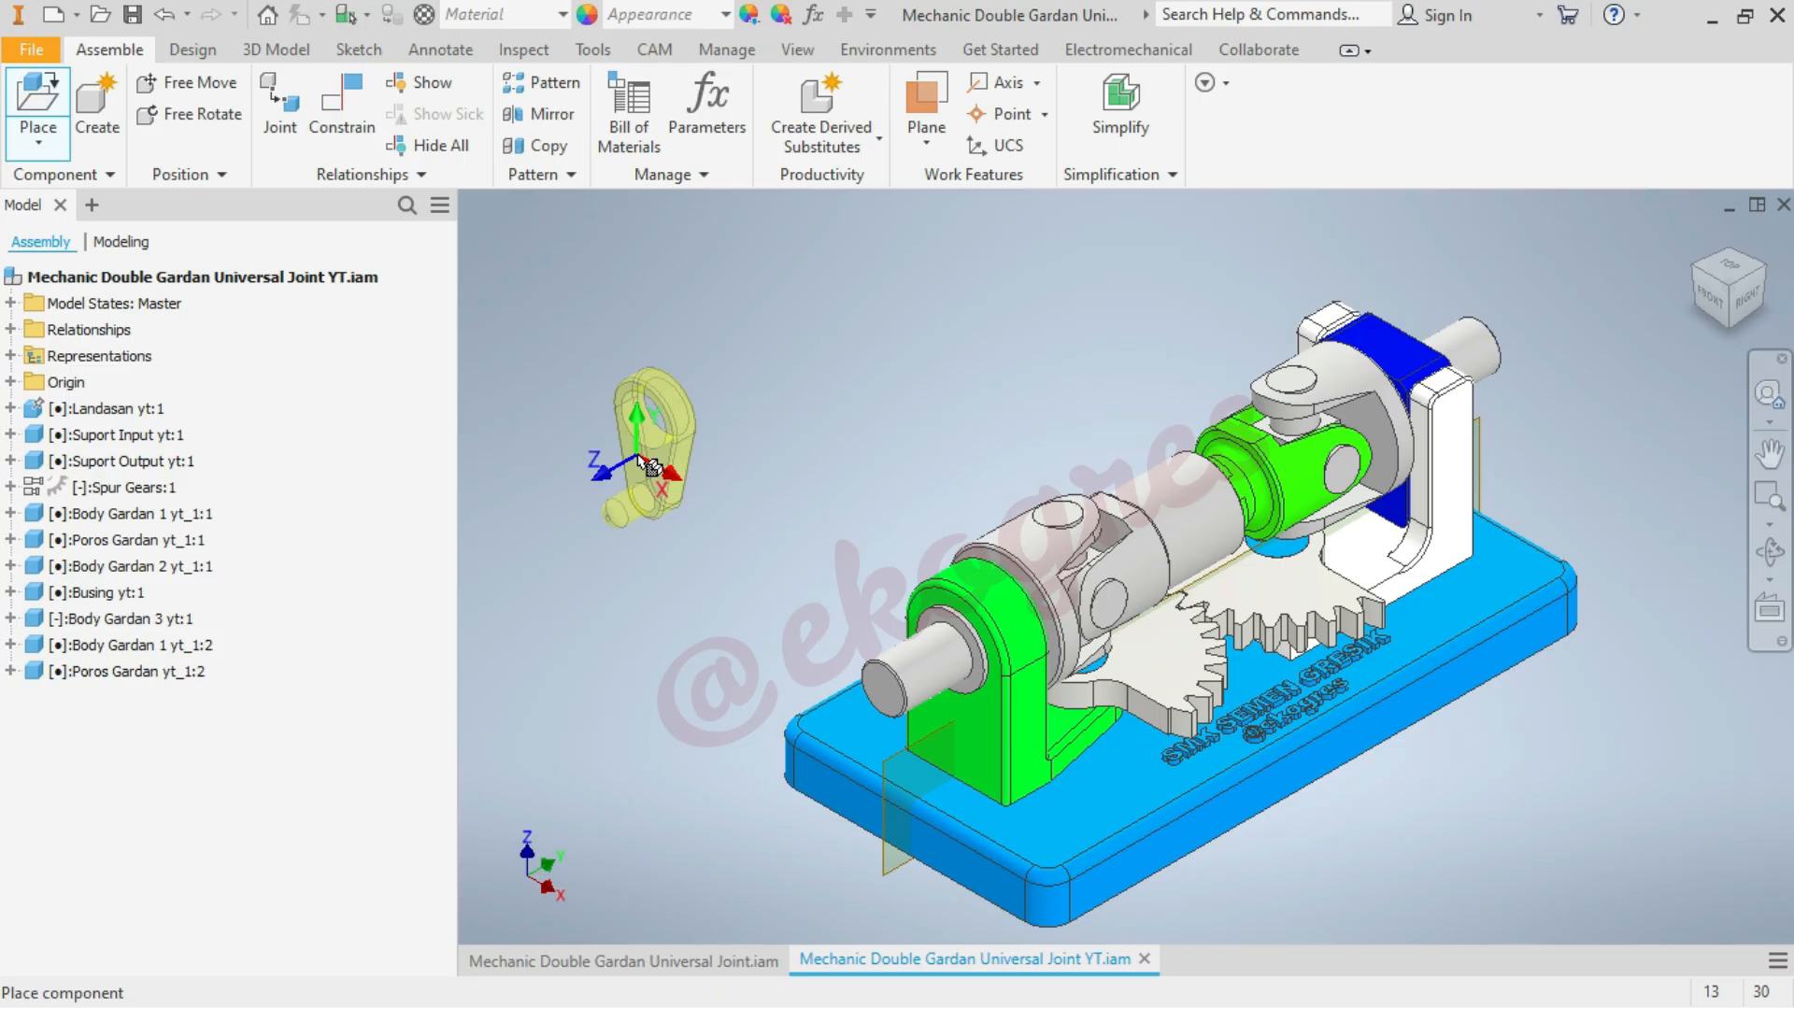
pyautogui.click(652, 467)
pyautogui.rightClick(857, 385)
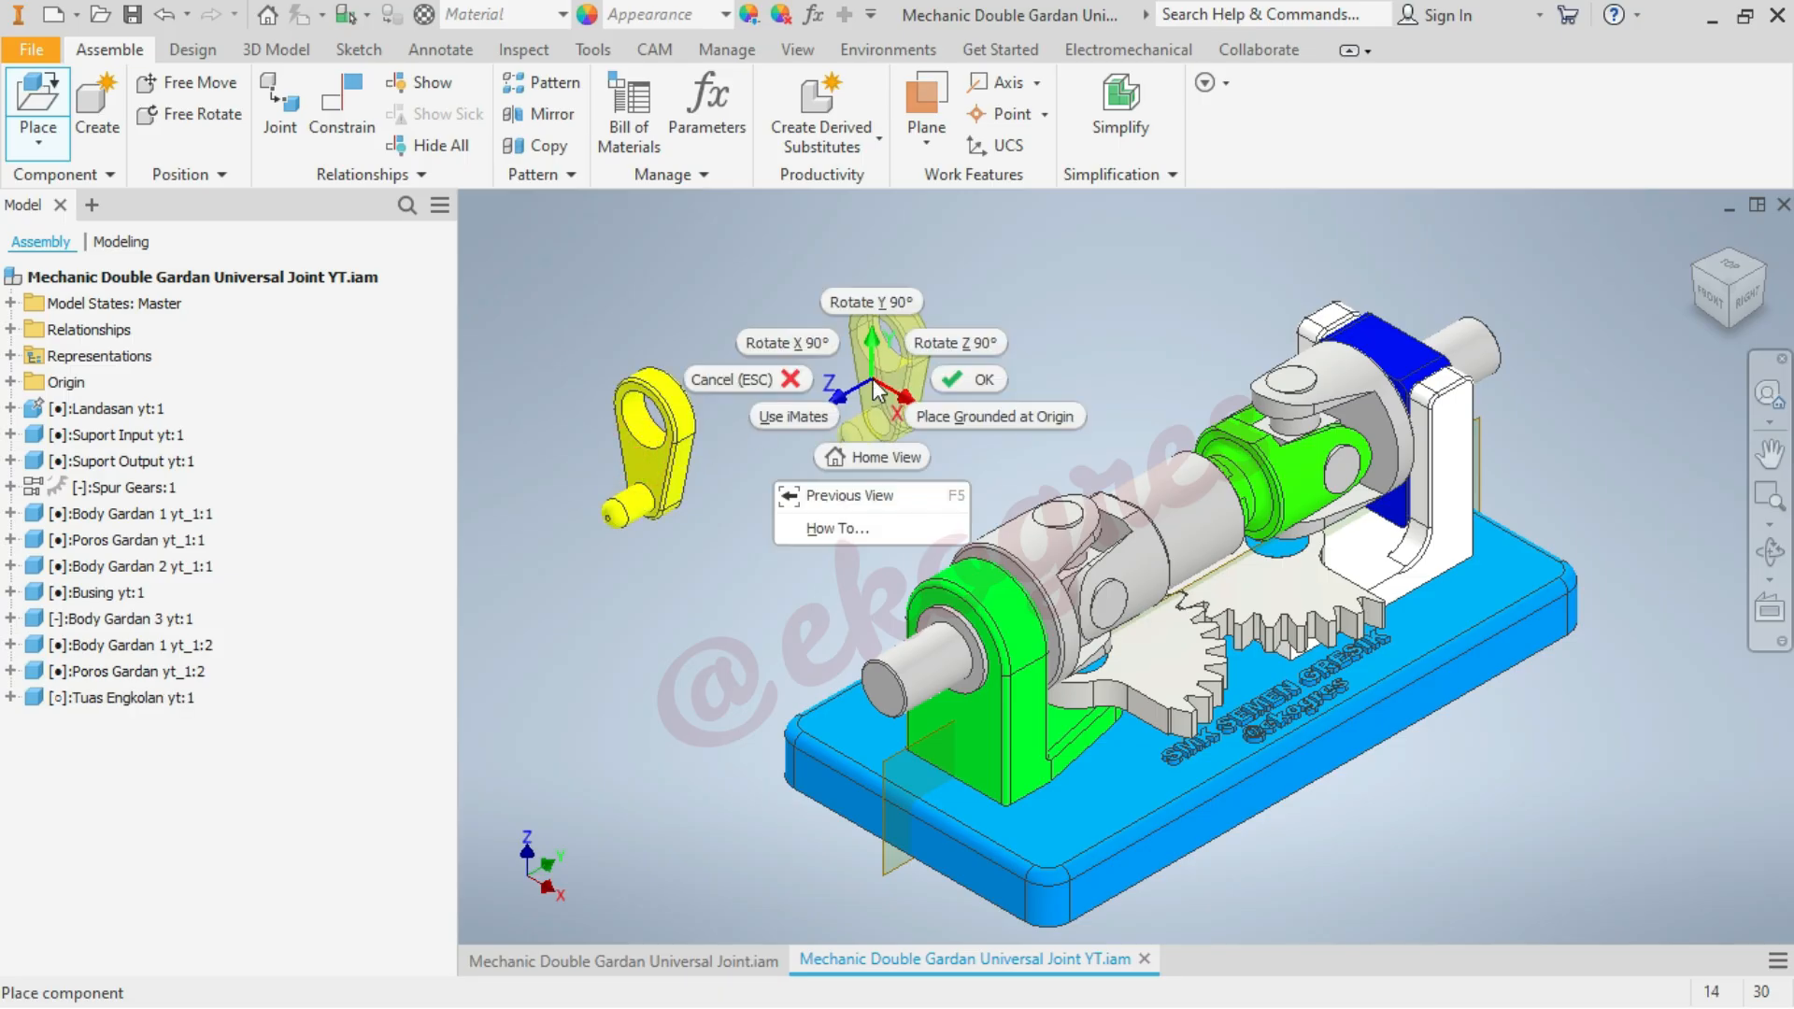
pyautogui.click(953, 375)
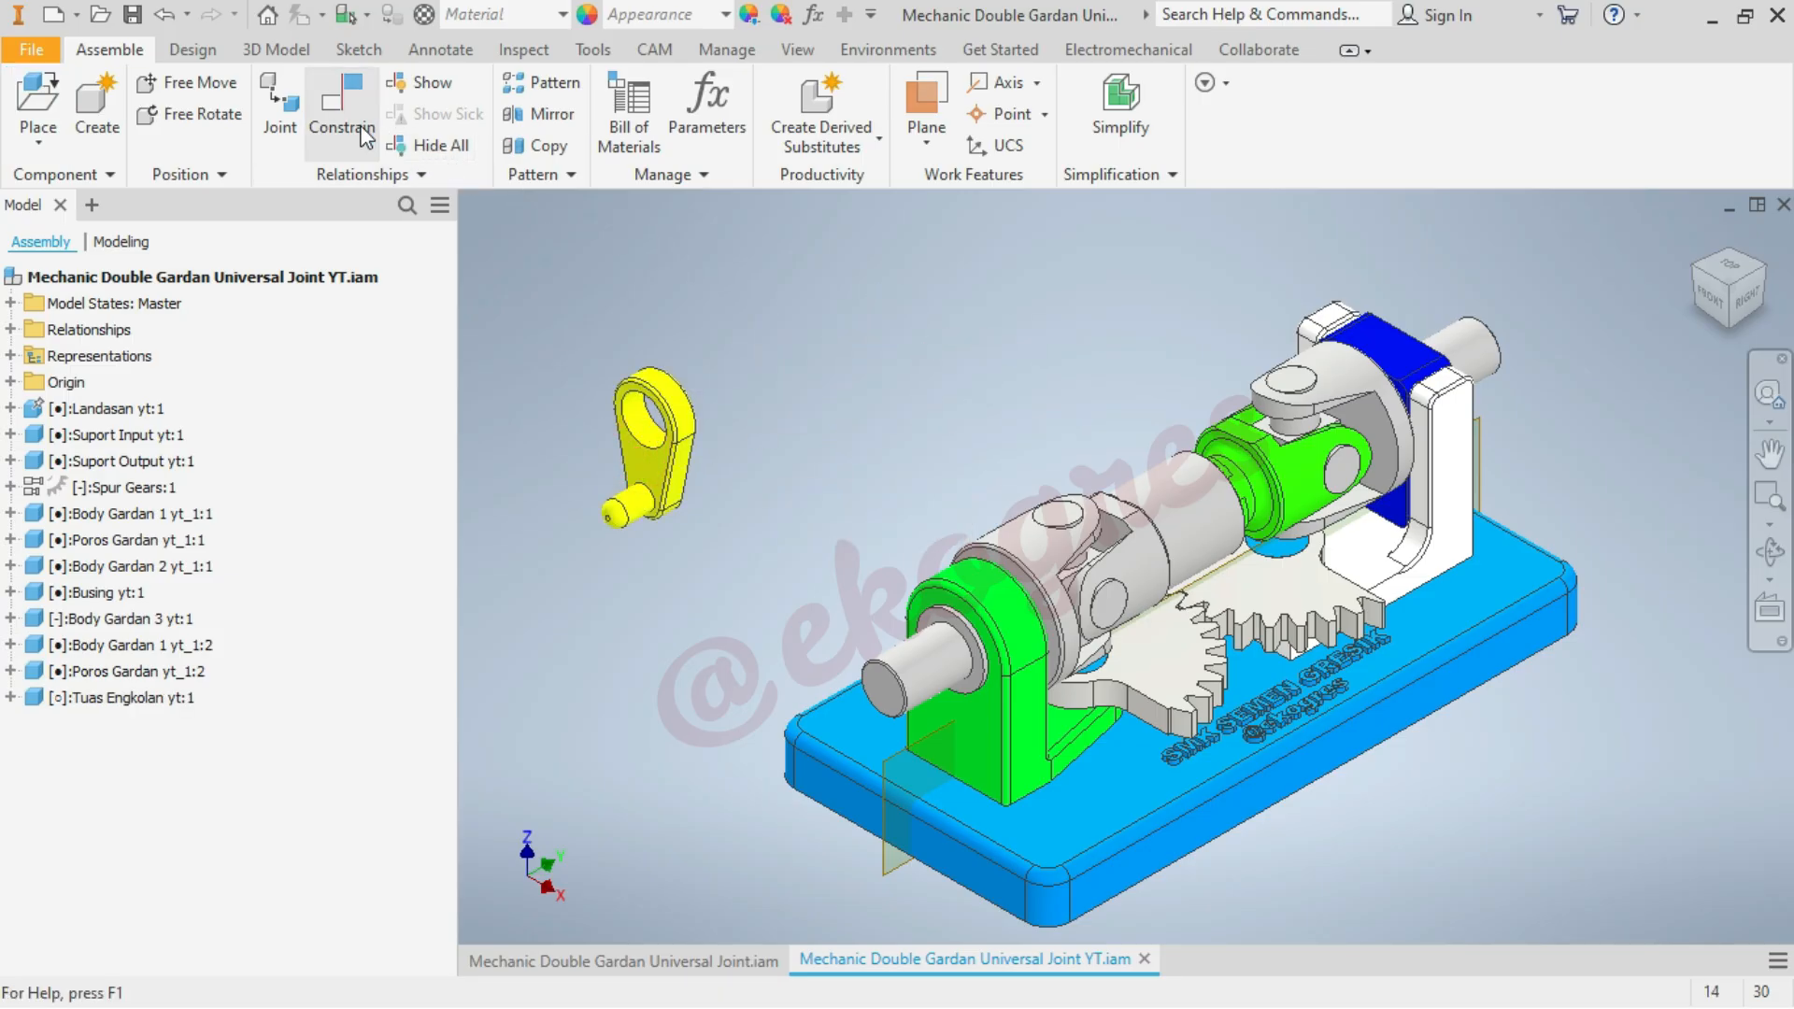
# Add an Insert constraint with the aligned solution and 0 mm offset between the crank handle's hole edge and the input shaft's end edge
pyautogui.click(363, 135)
pyautogui.scroll(-5, 1118, 379)
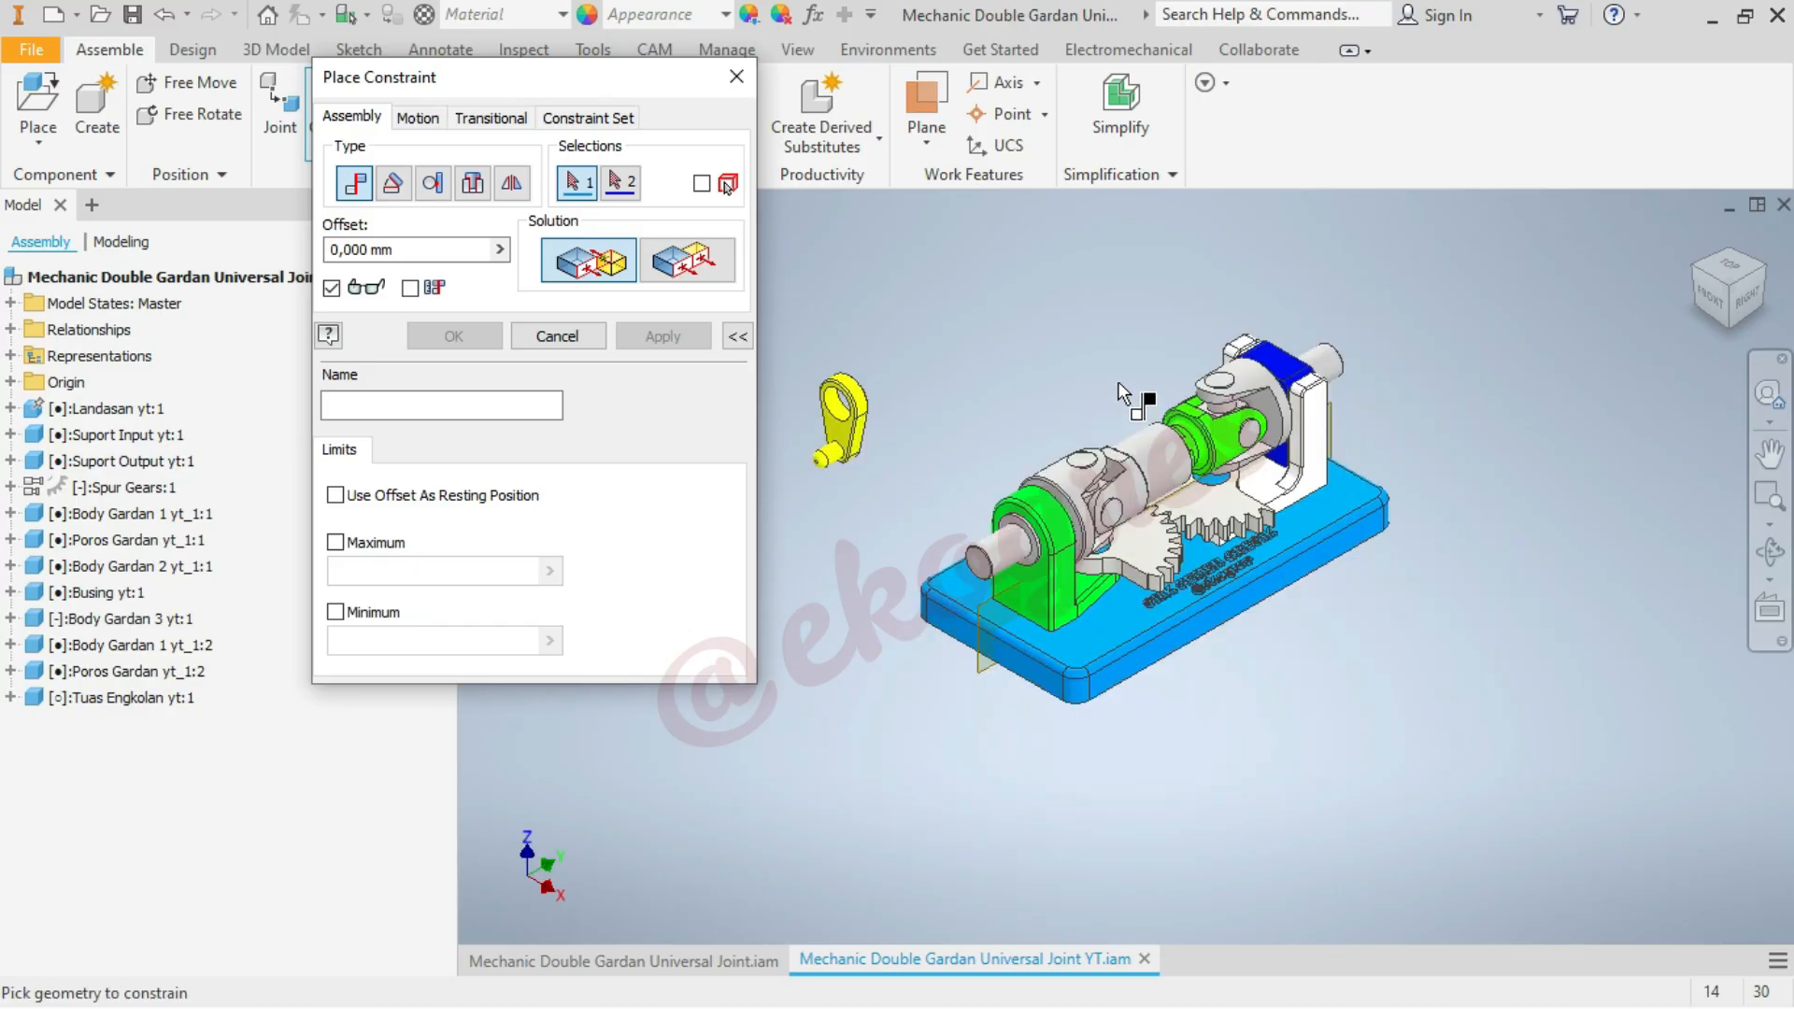
pyautogui.scroll(8, 939, 411)
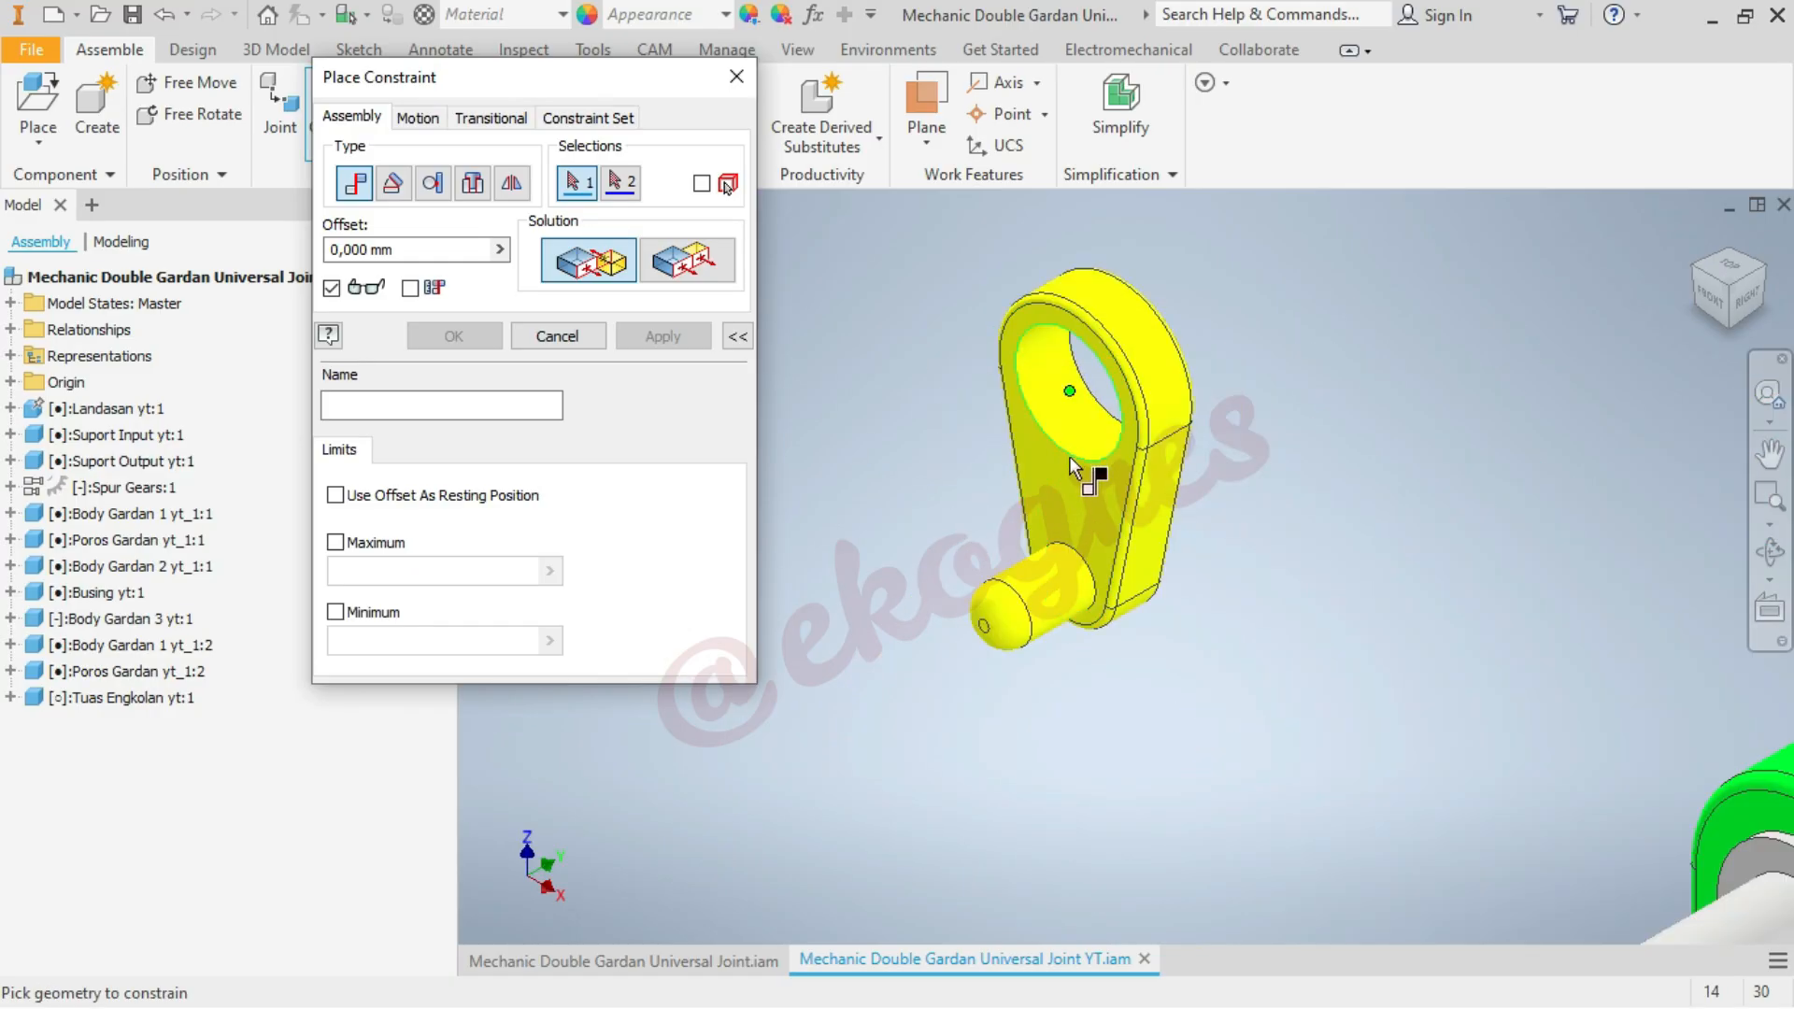
pyautogui.click(474, 183)
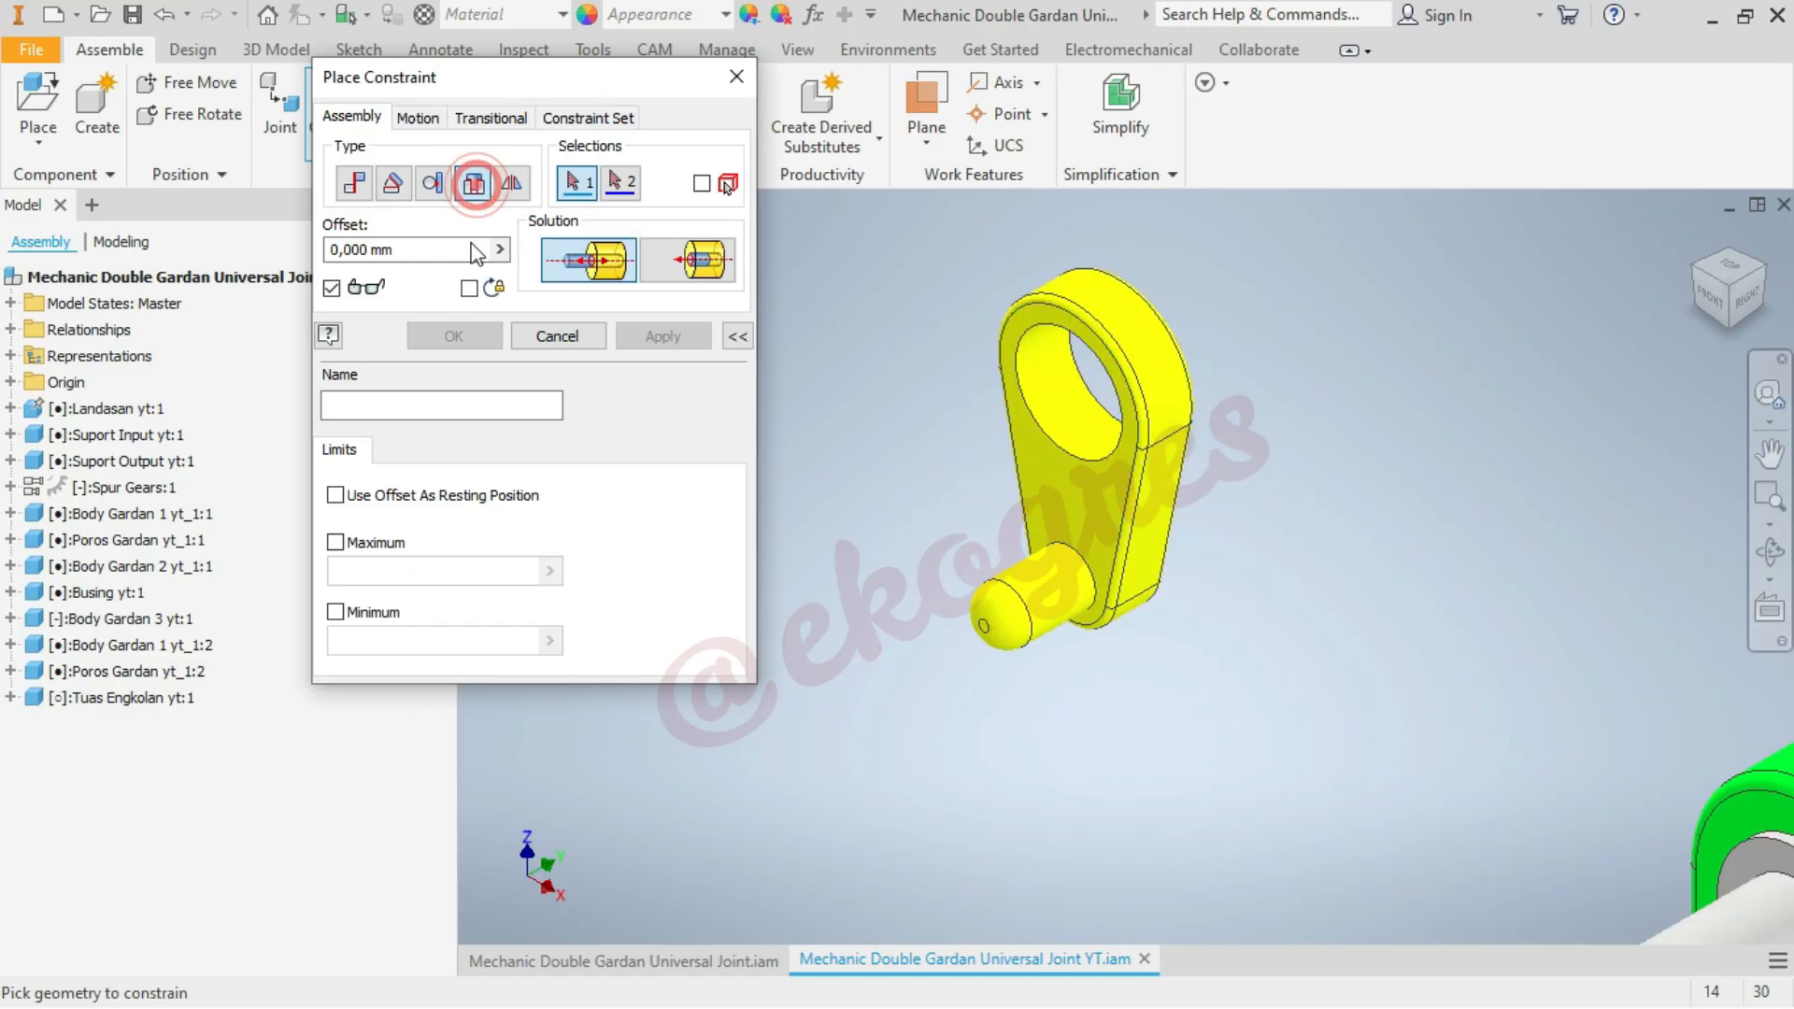
pyautogui.click(1040, 430)
pyautogui.scroll(-6, 902, 369)
pyautogui.scroll(3, 1112, 659)
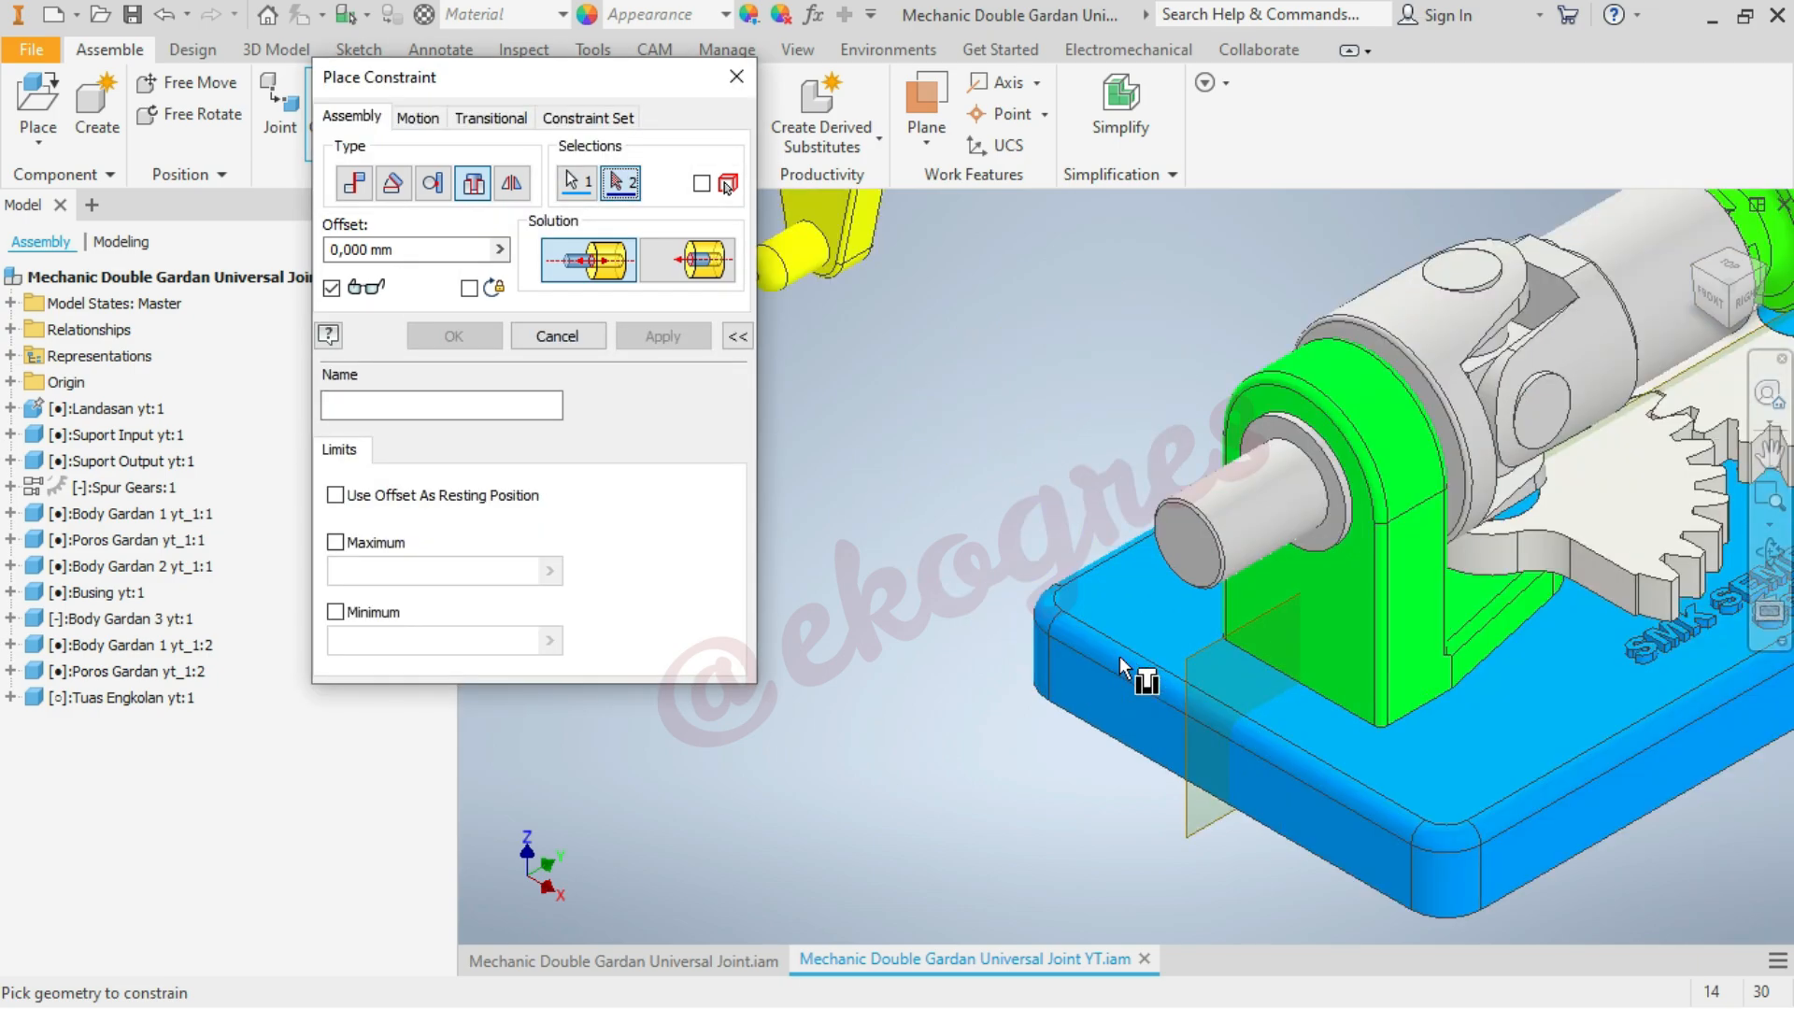
pyautogui.click(1218, 567)
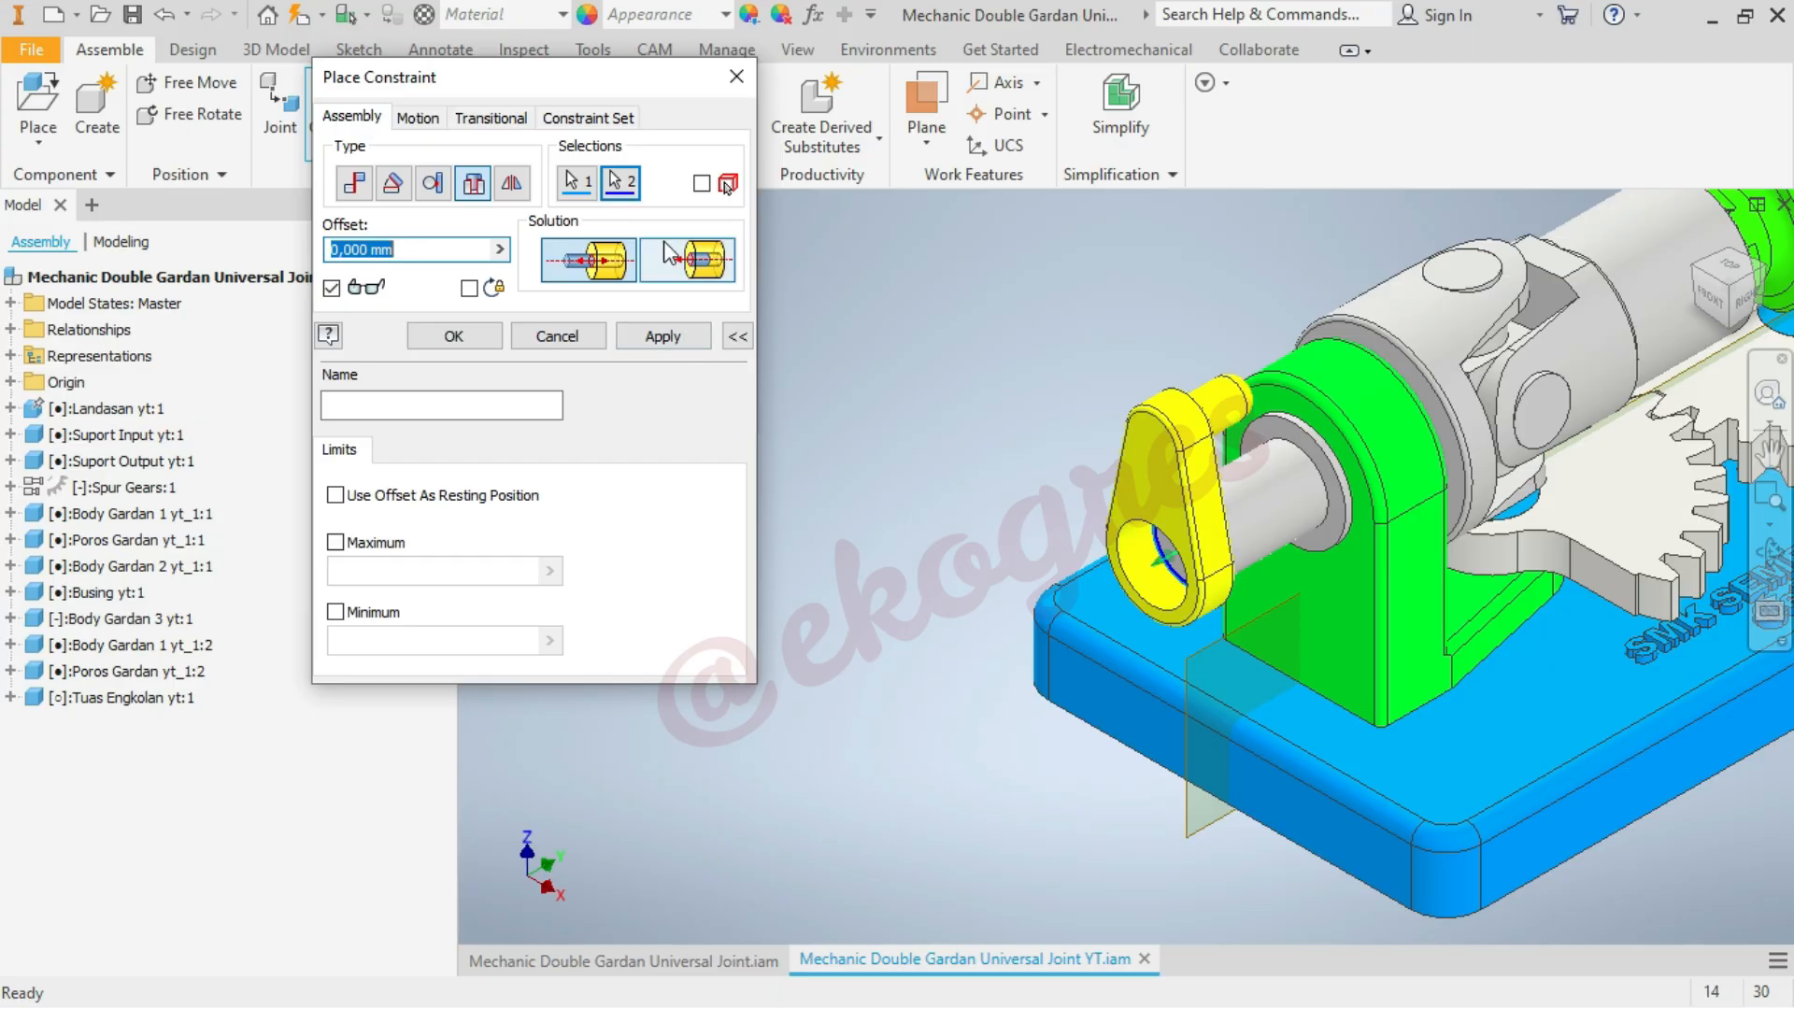
pyautogui.click(669, 254)
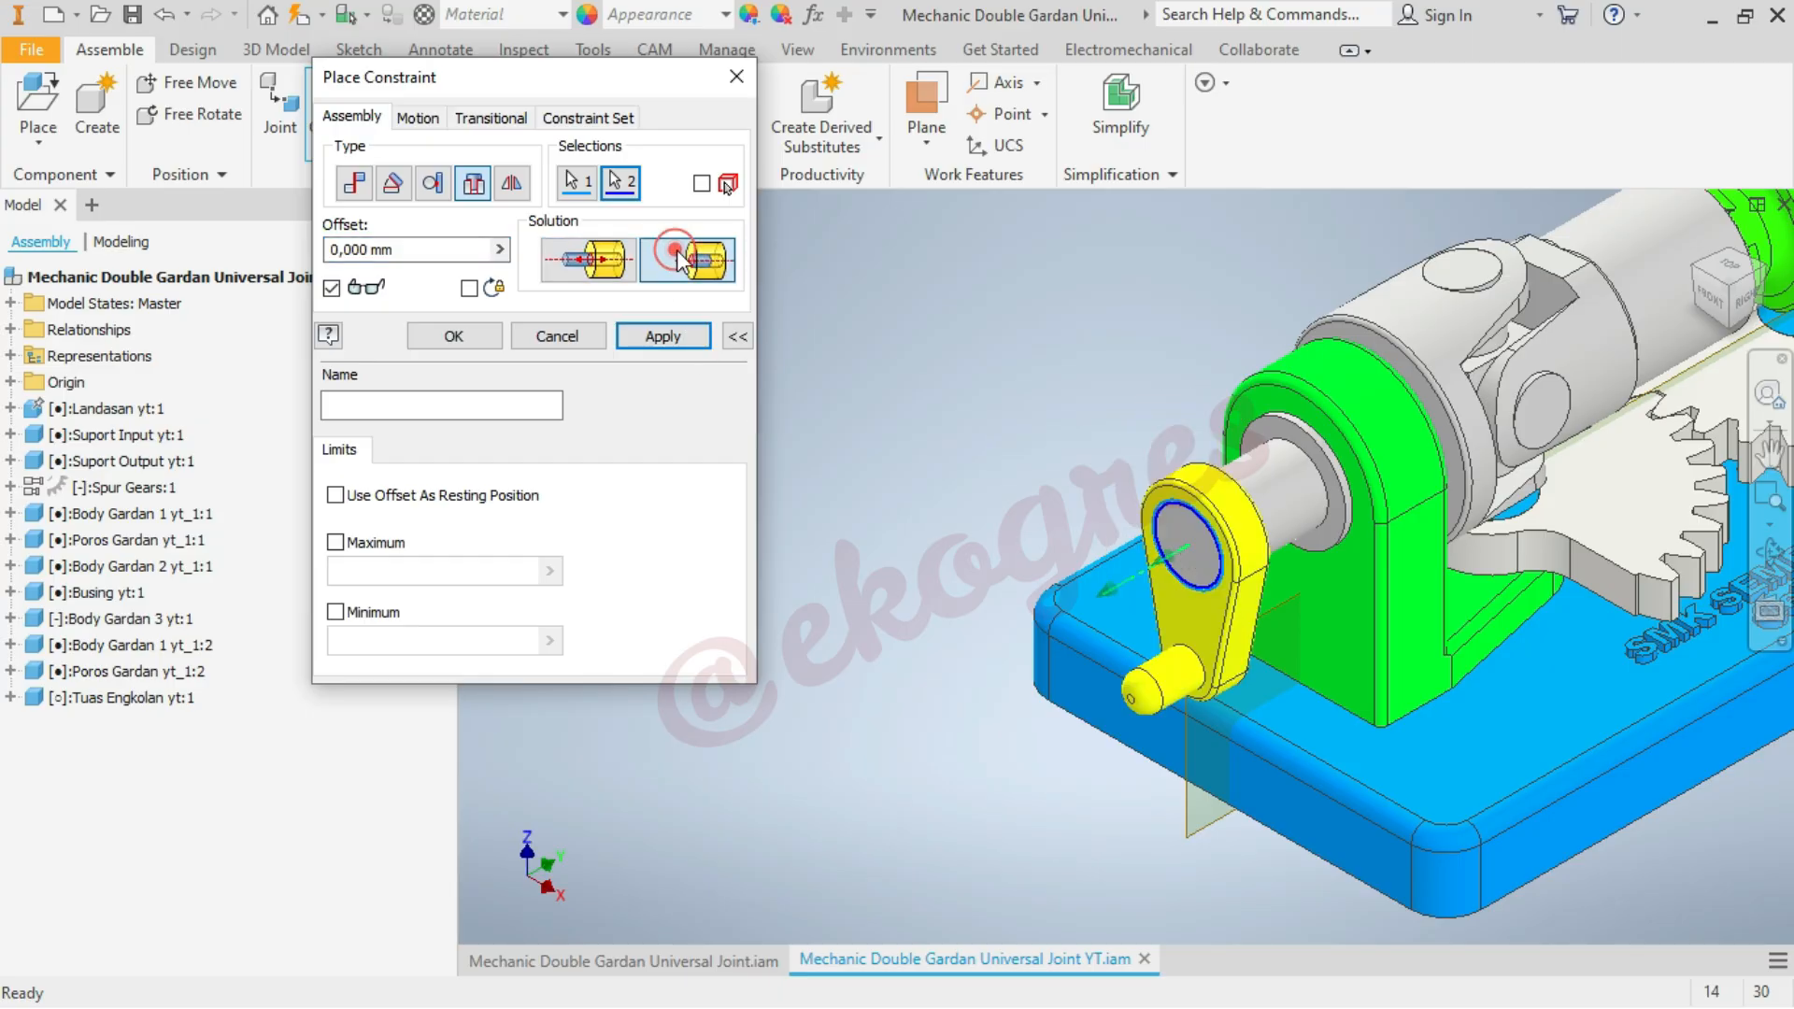
pyautogui.click(670, 344)
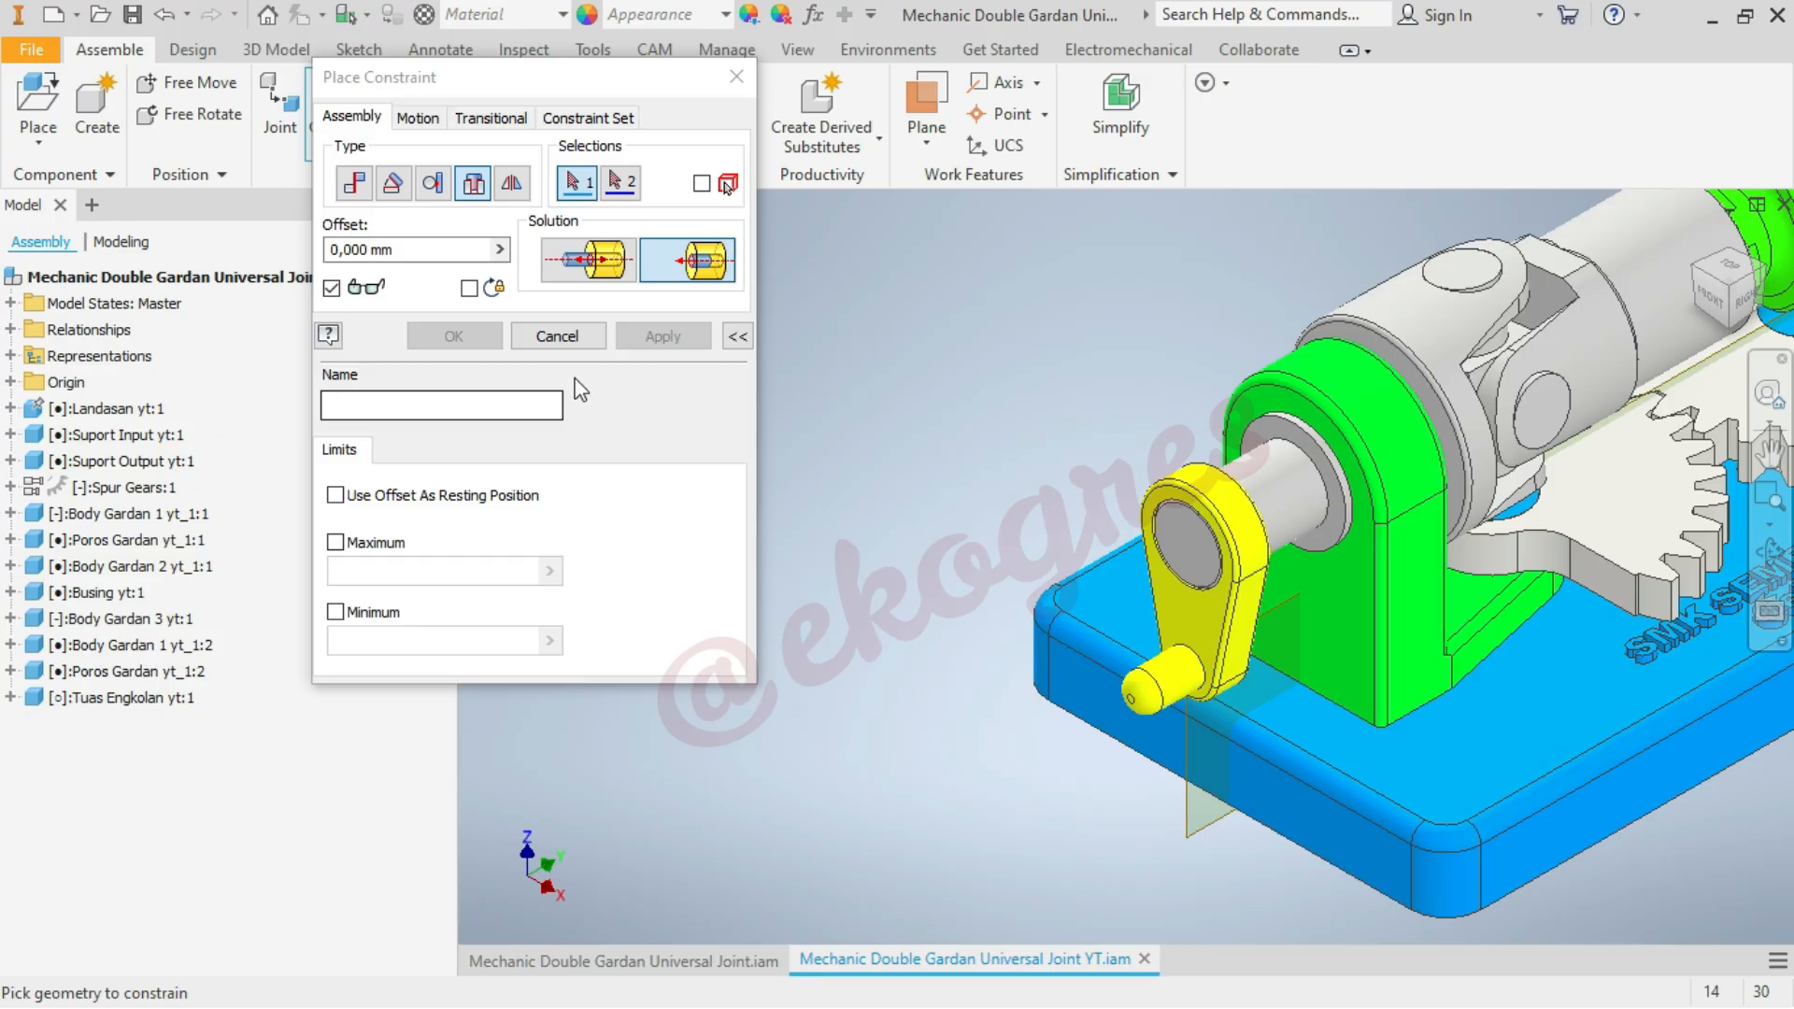
pyautogui.click(579, 332)
# Mate the YZ plane of Tuas Engkolan yt:1 to the XY plane of Body Gardan 1 yt_1:1 with 0 mm offset
pyautogui.click(9, 698)
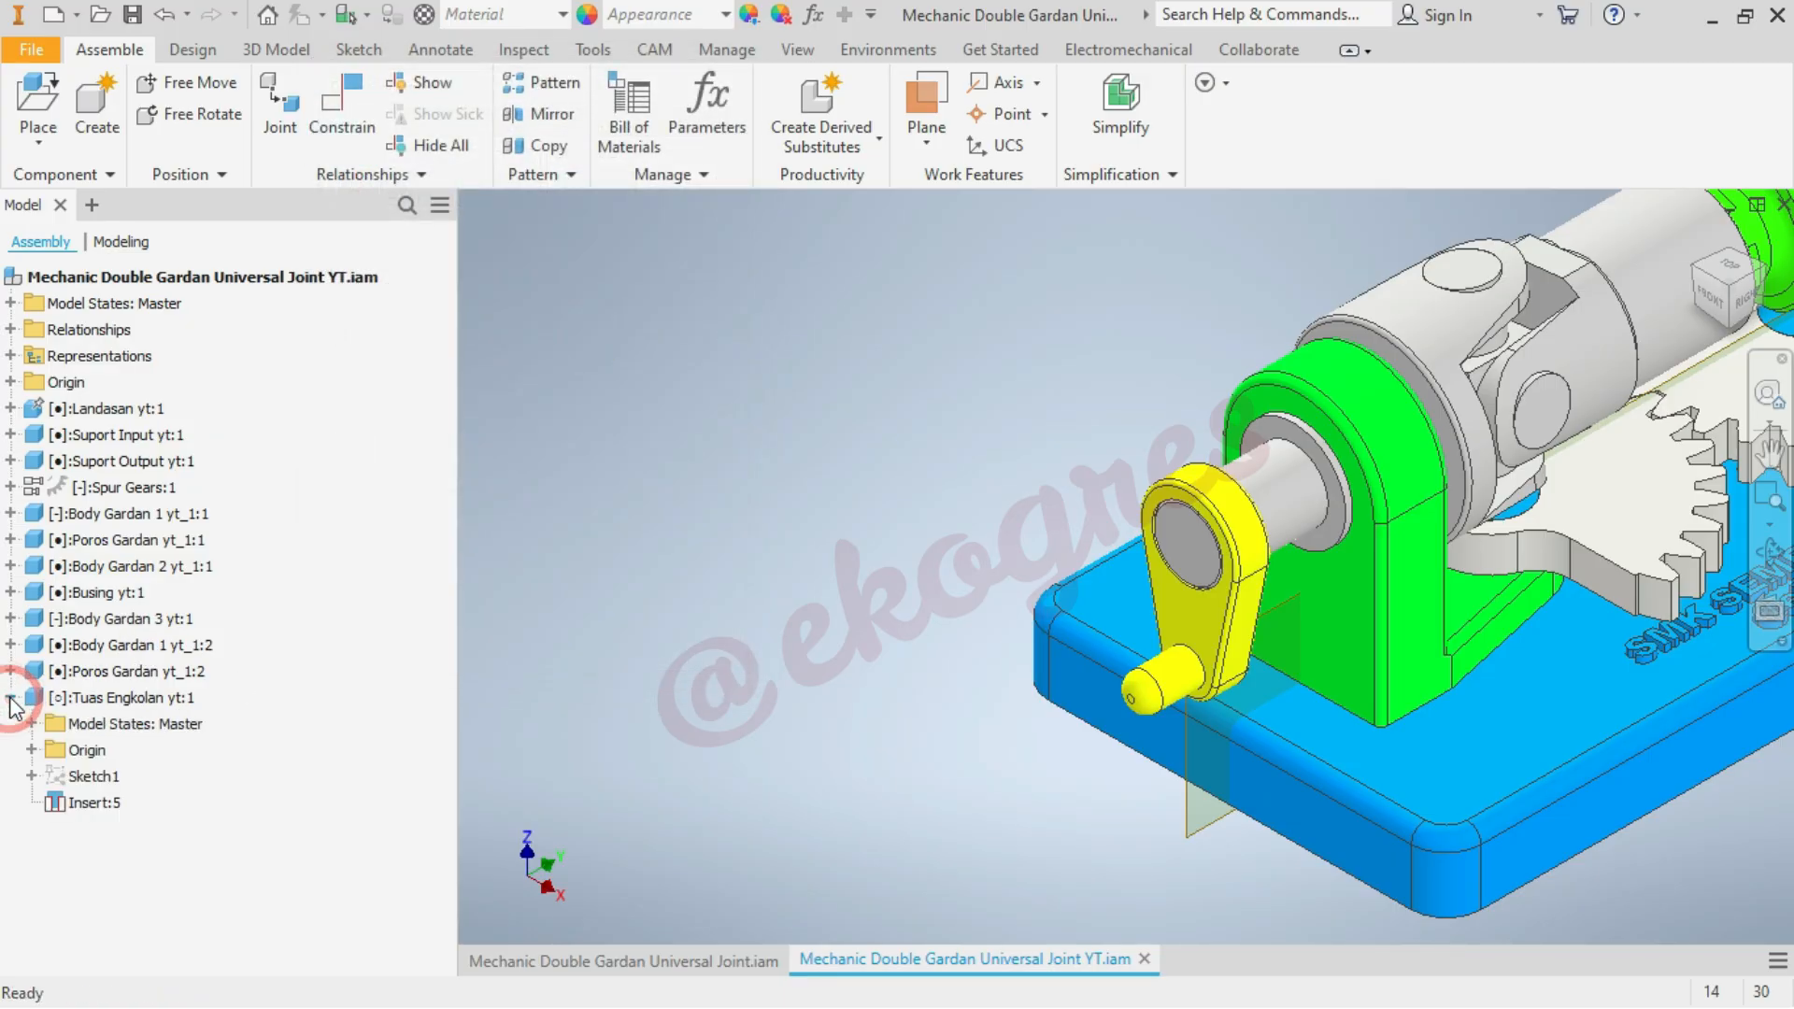
pyautogui.click(32, 750)
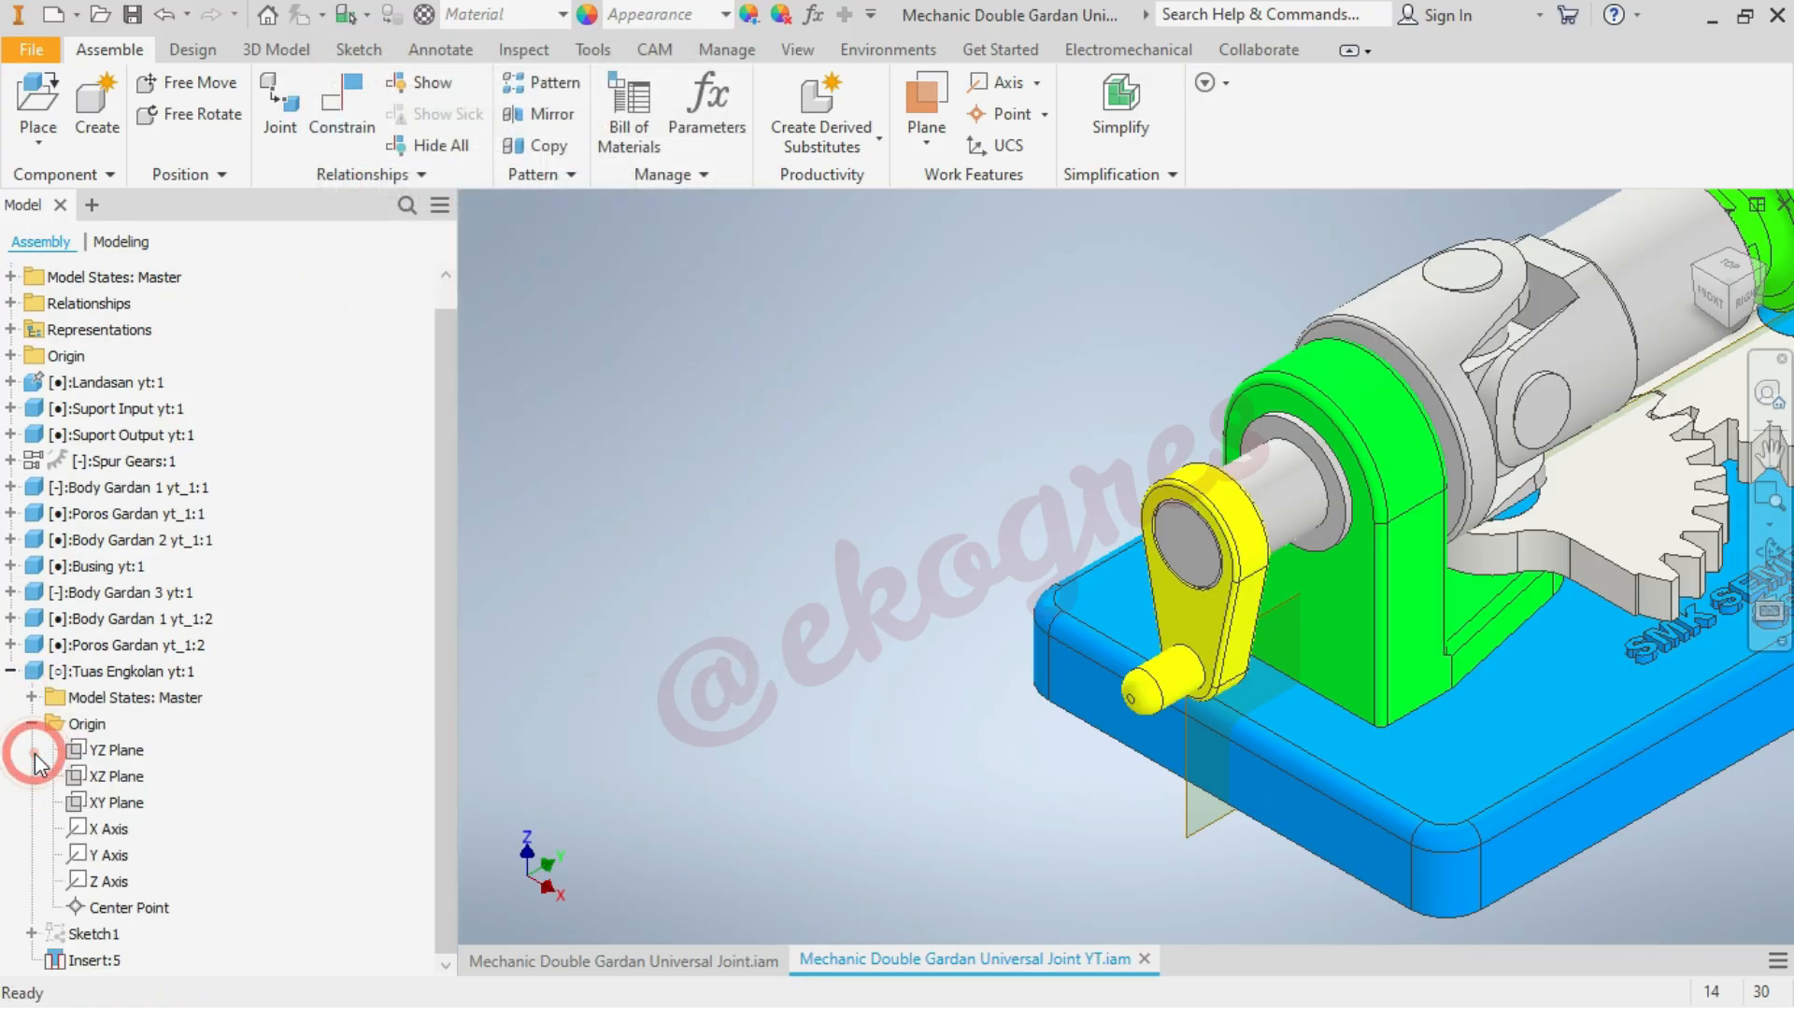
pyautogui.click(117, 750)
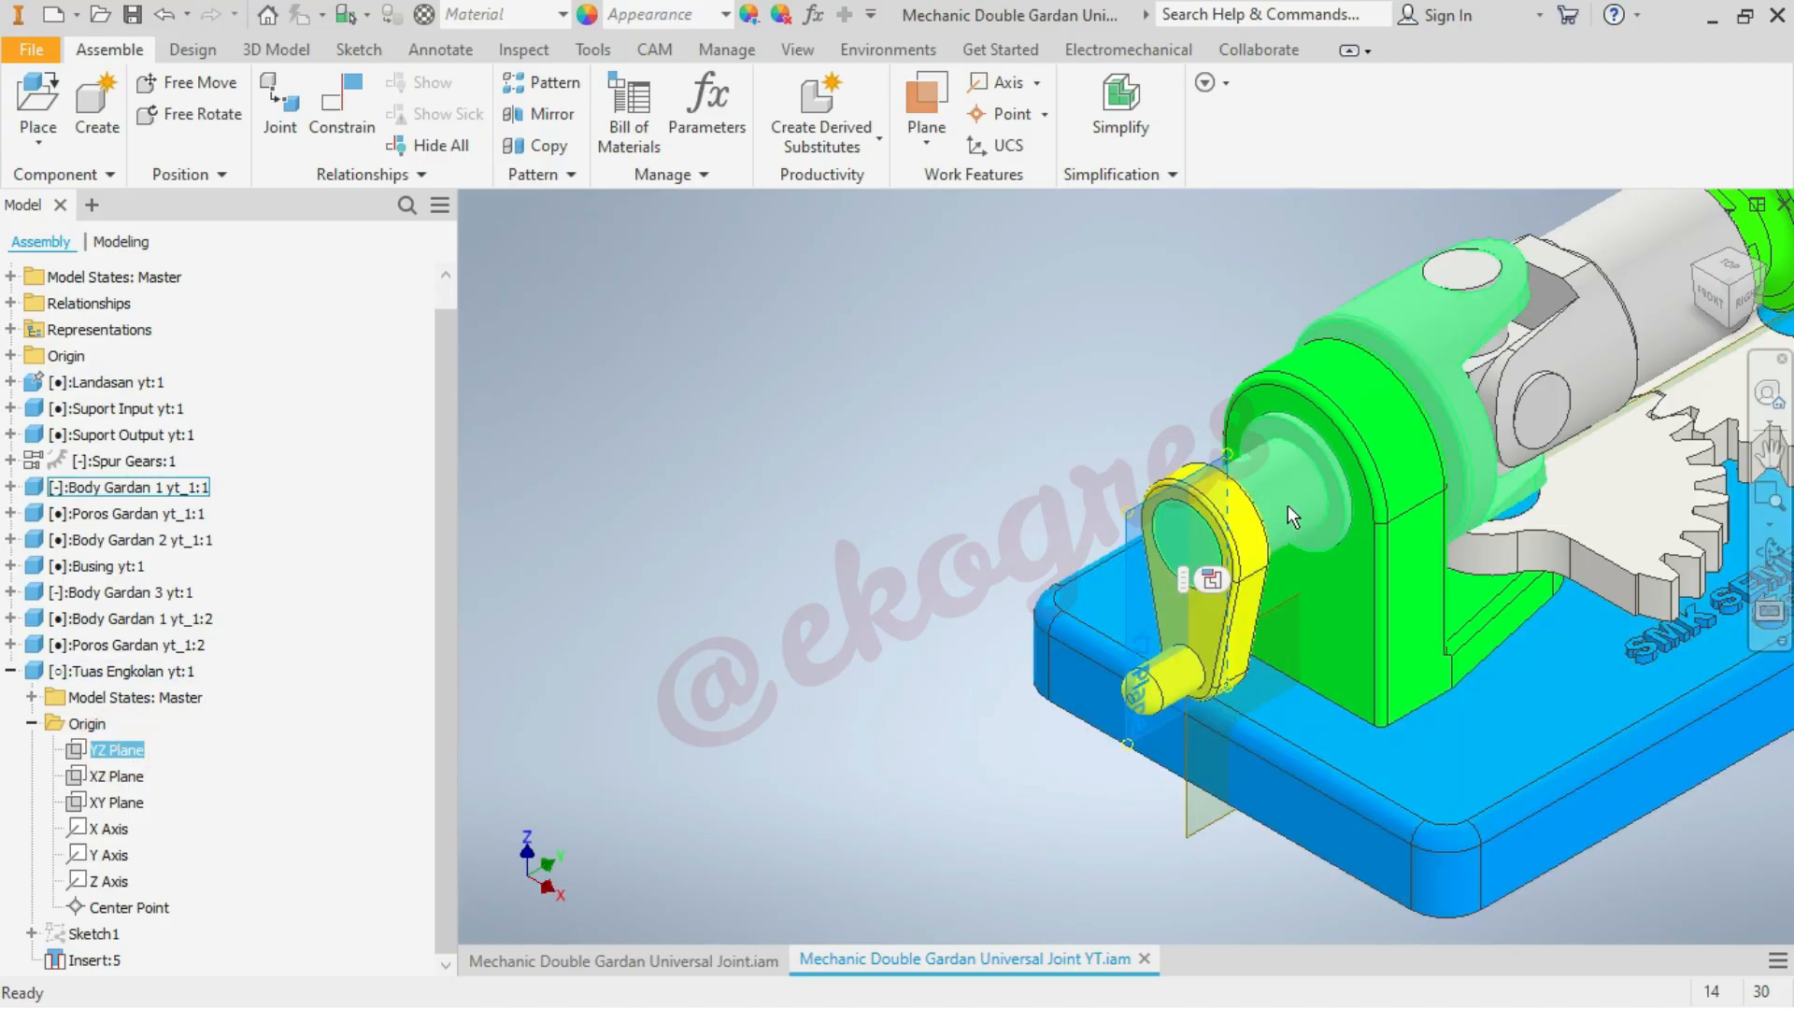
pyautogui.click(12, 488)
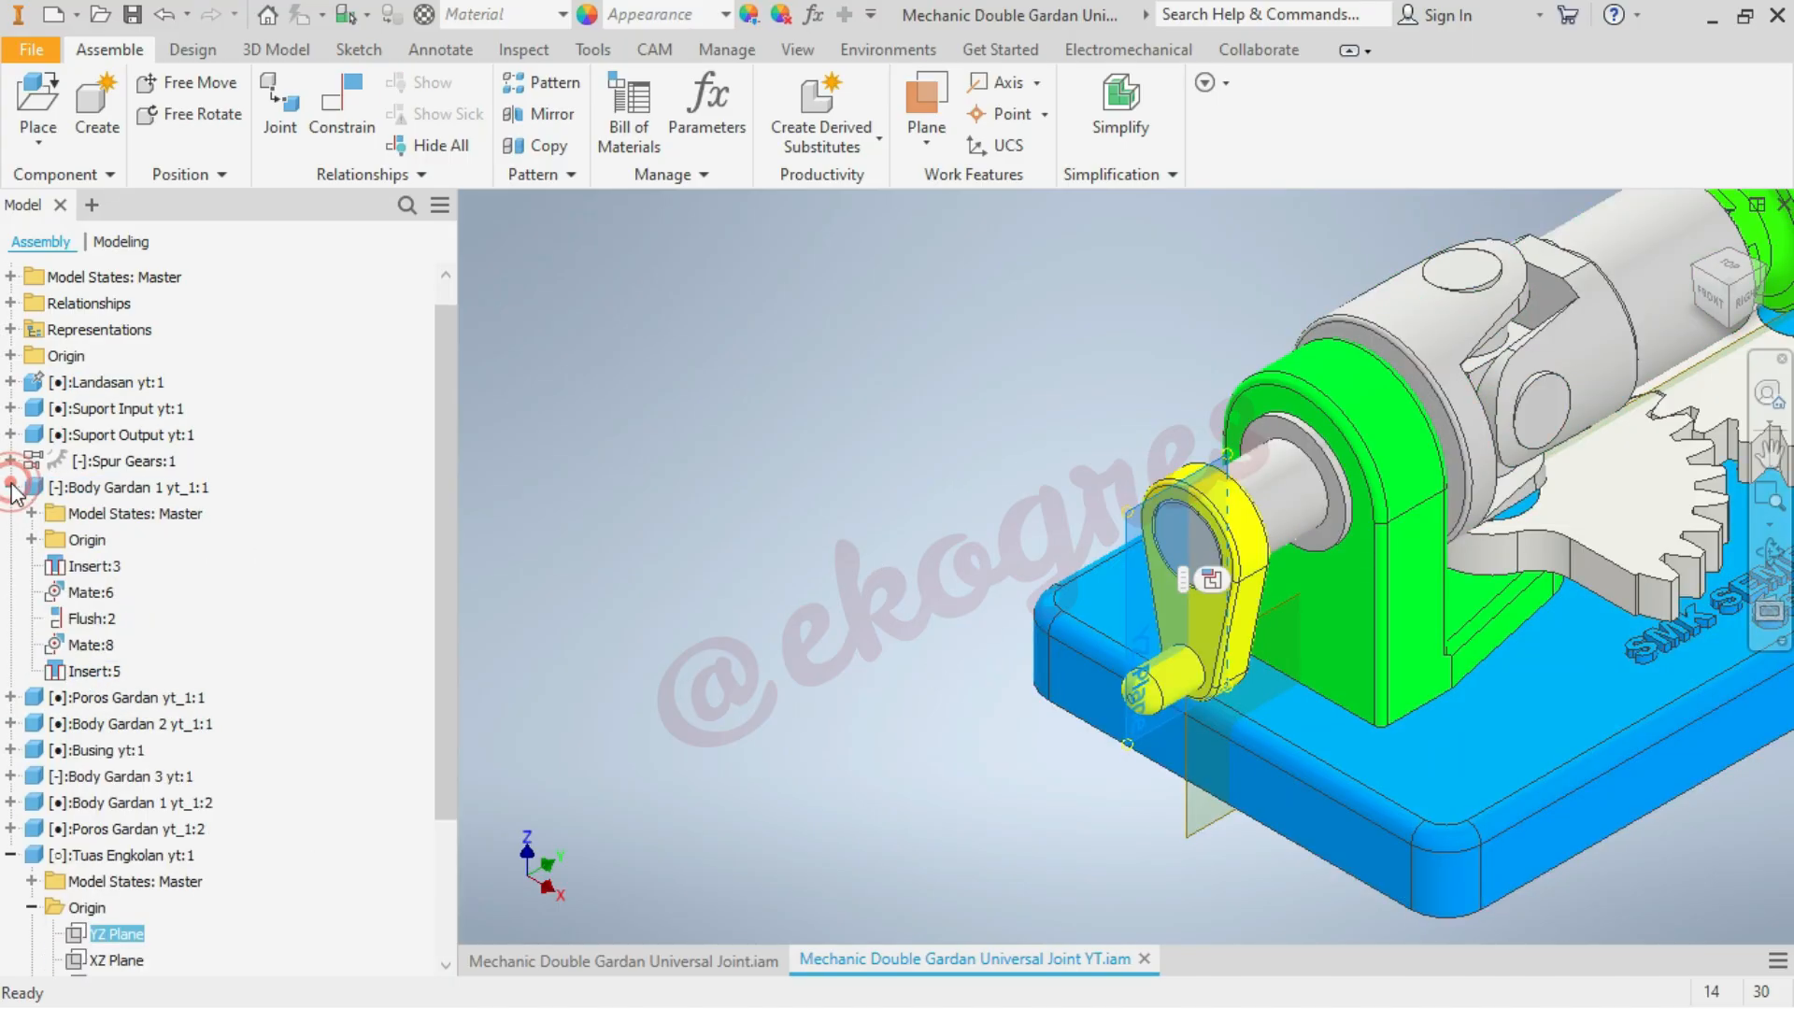
pyautogui.click(33, 540)
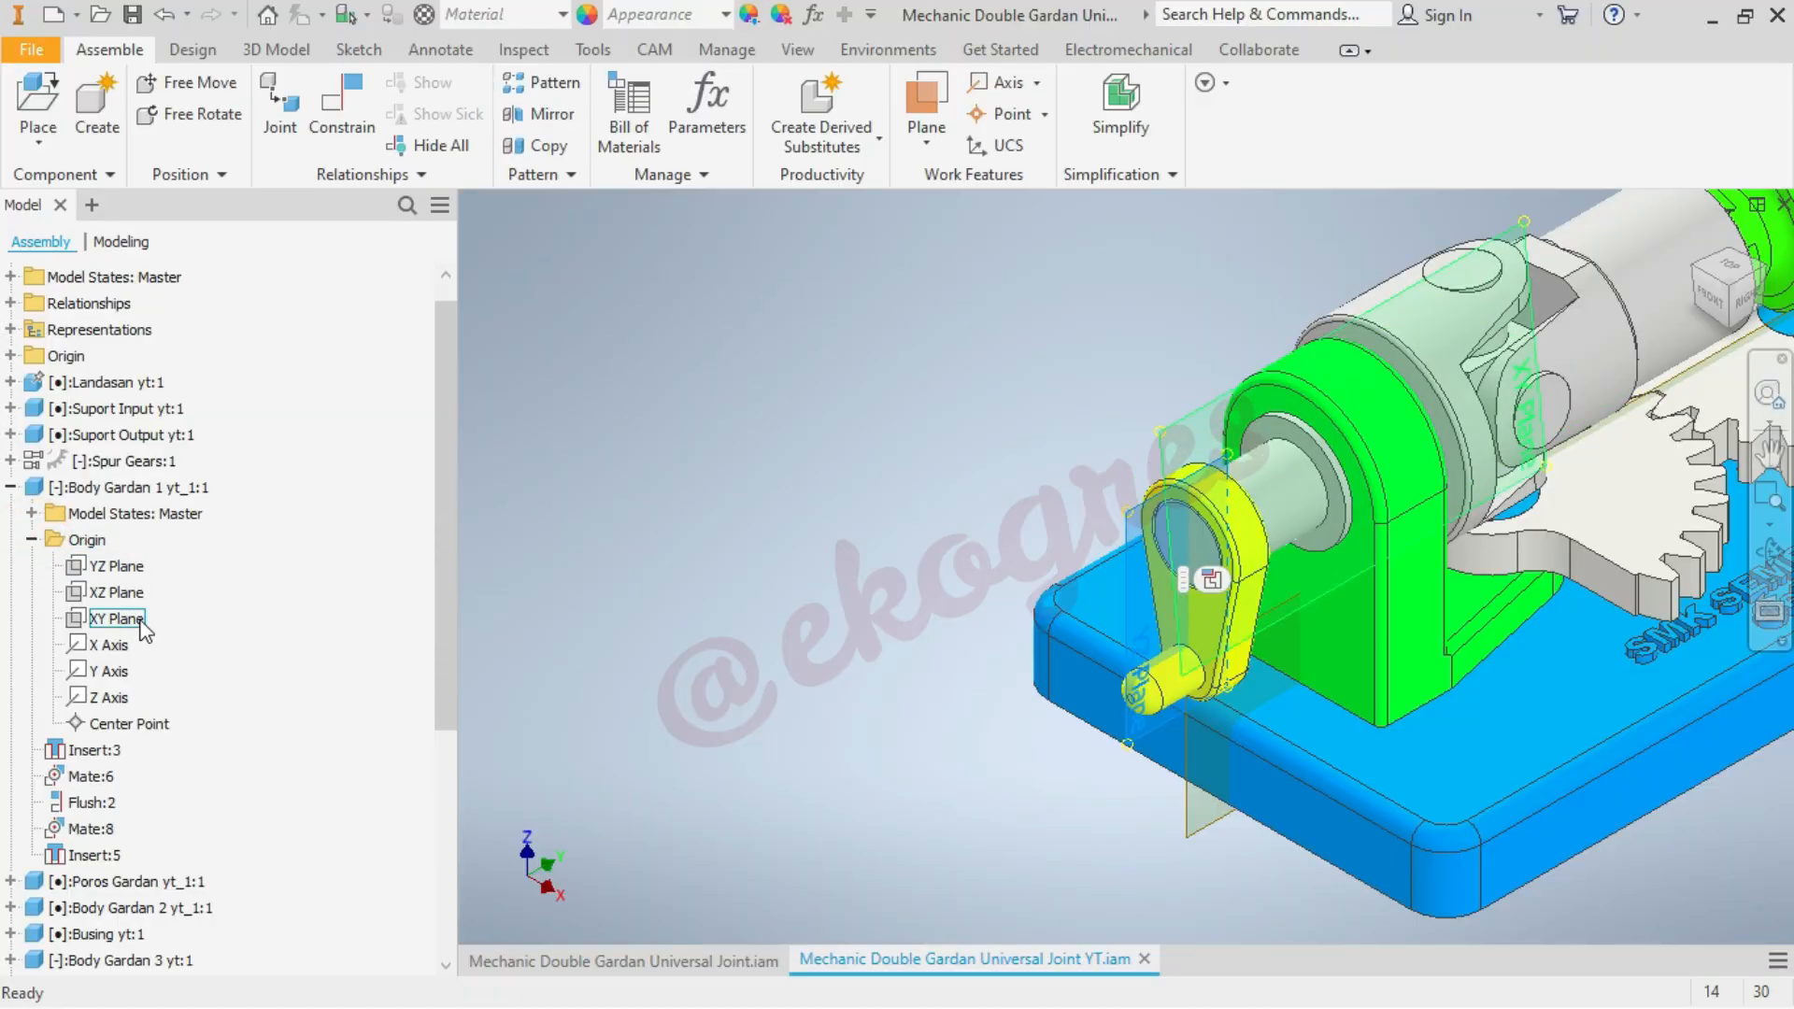
pyautogui.click(353, 126)
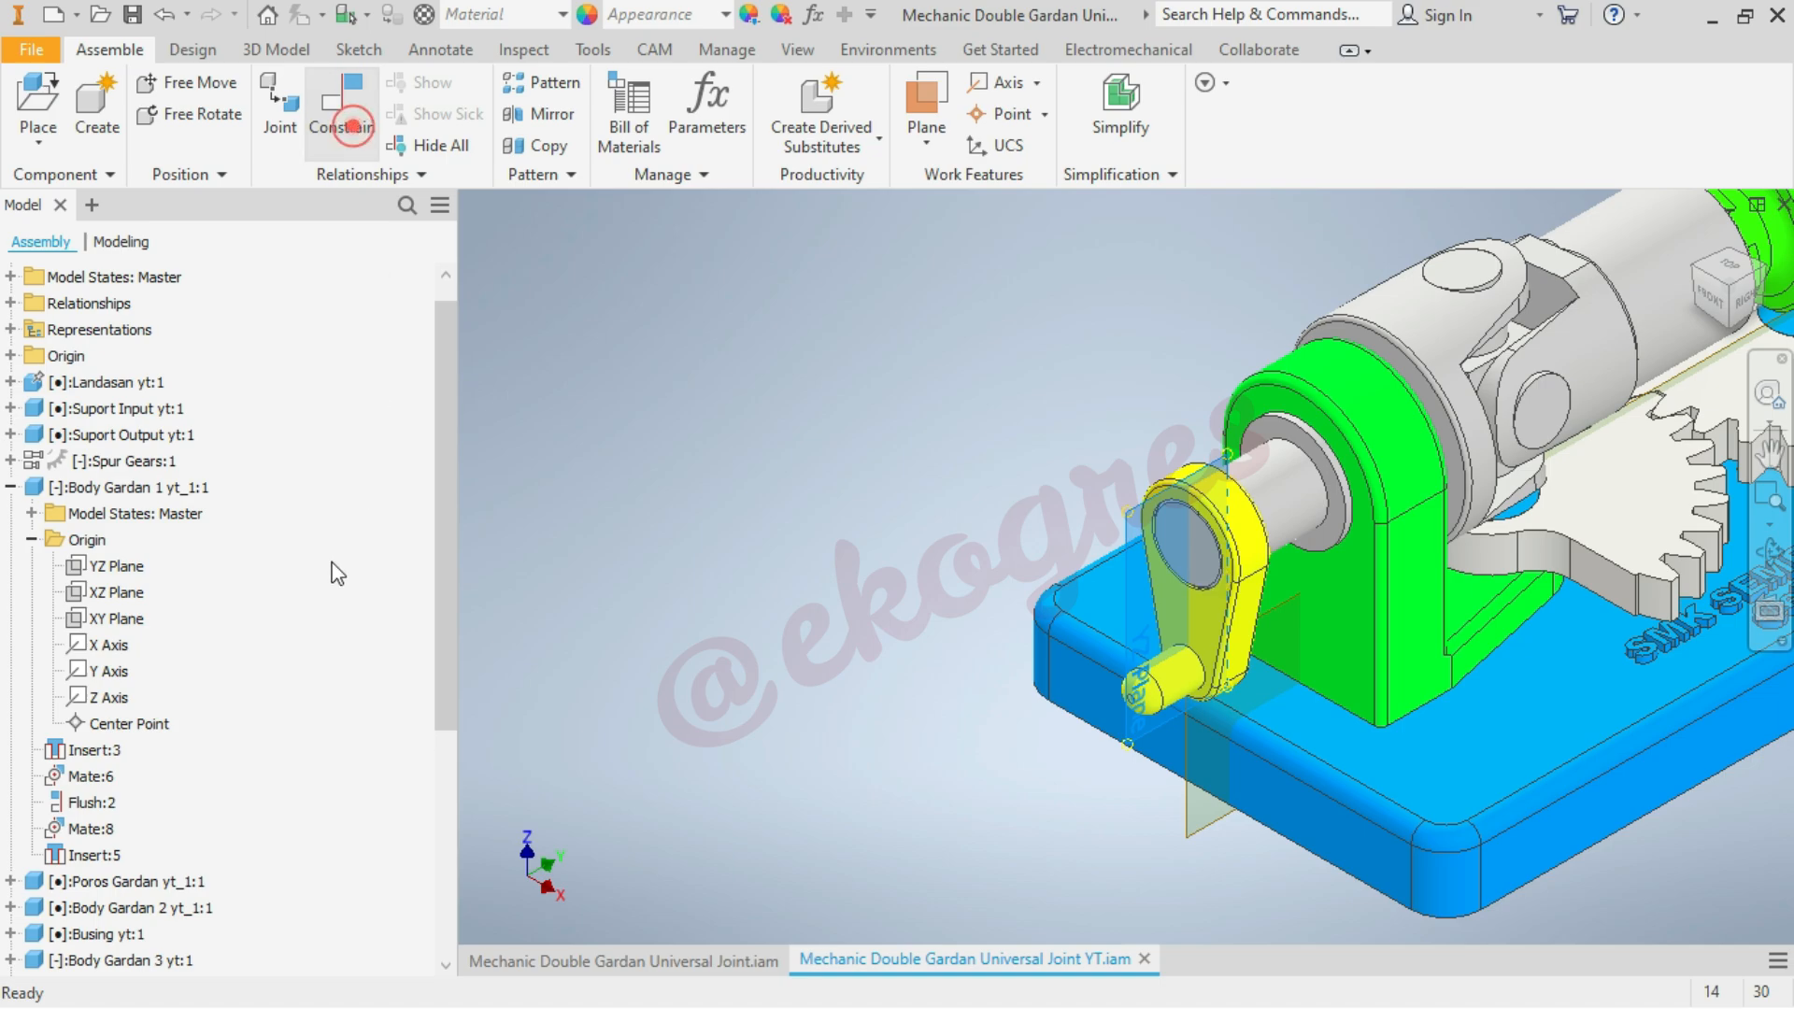
pyautogui.click(124, 620)
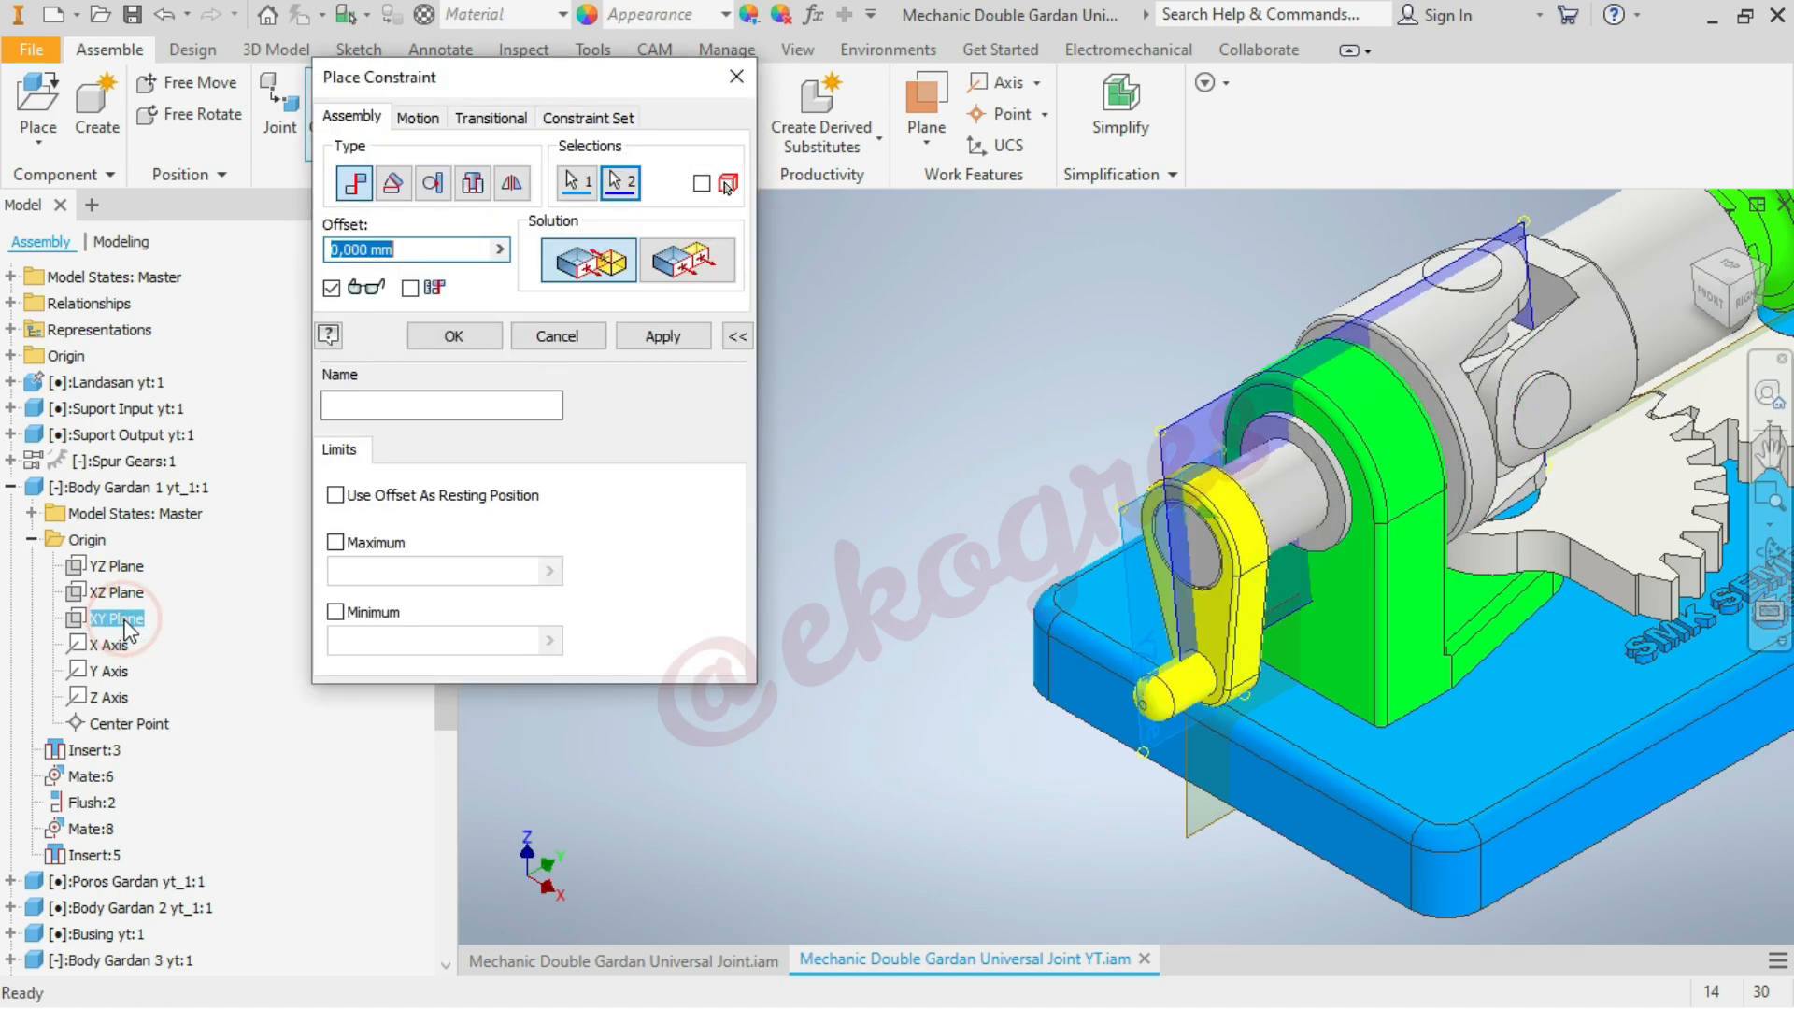
pyautogui.scroll(-5, 271, 765)
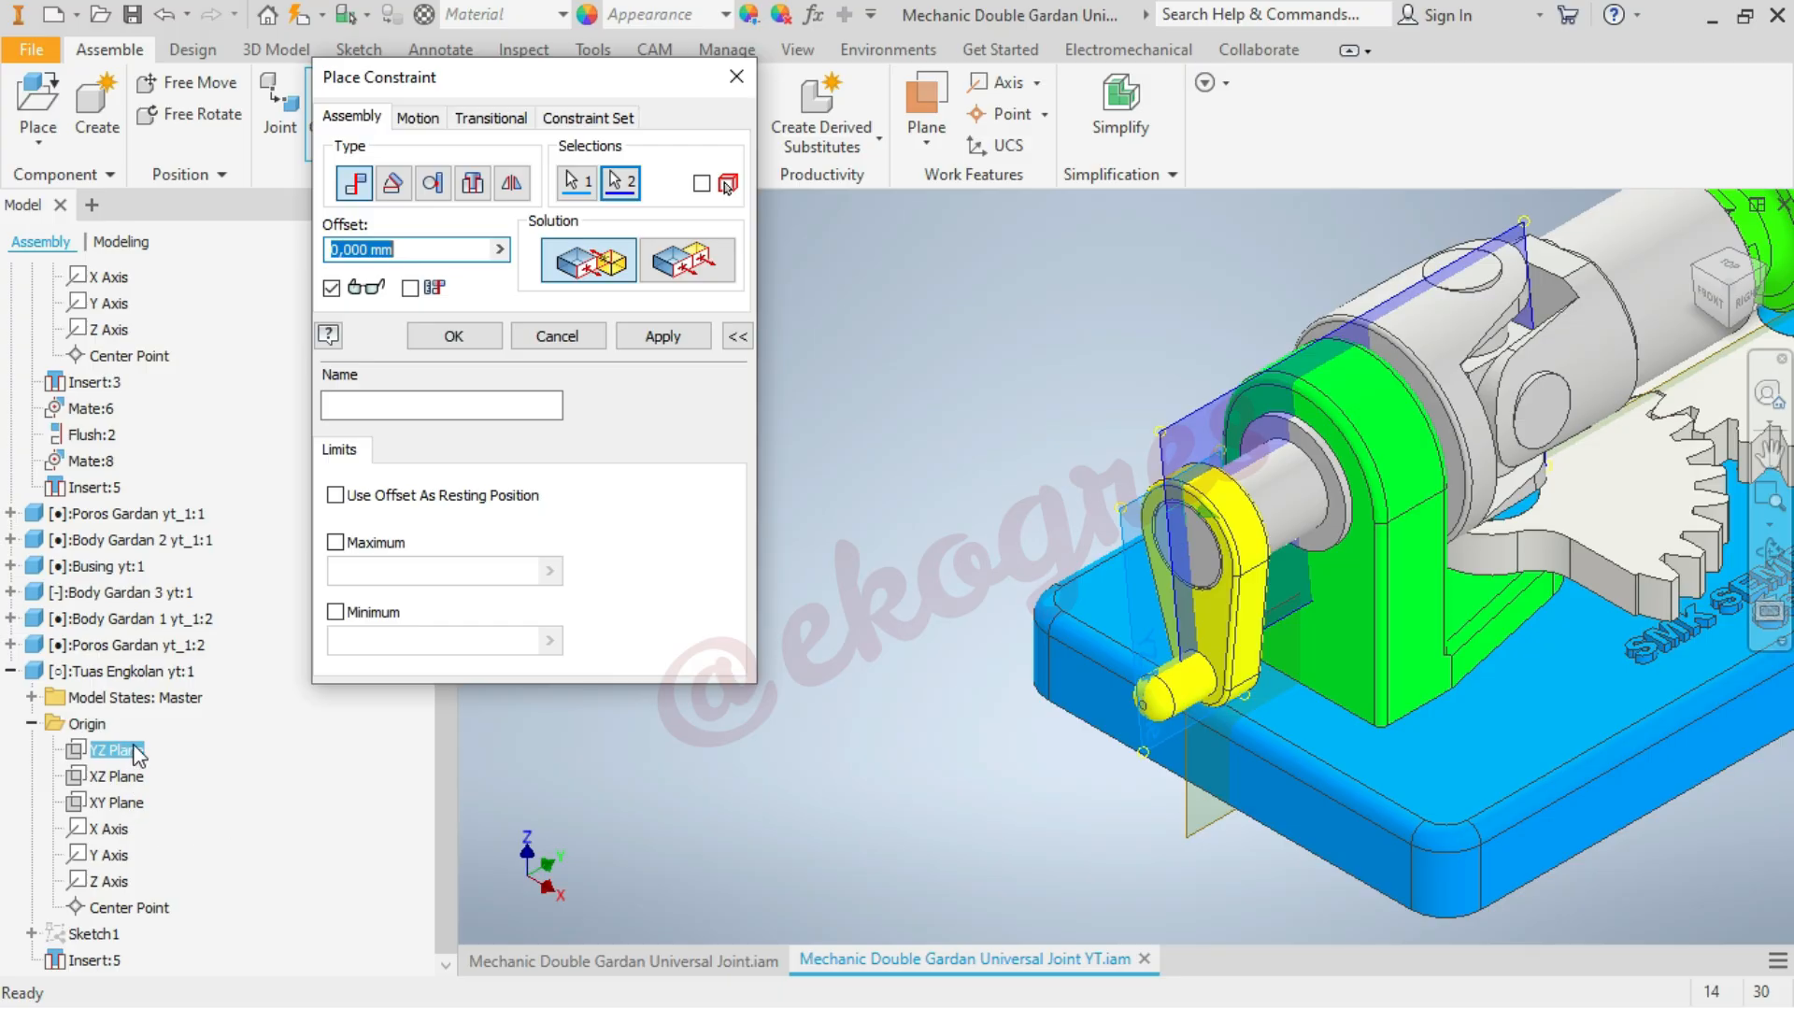
pyautogui.click(703, 271)
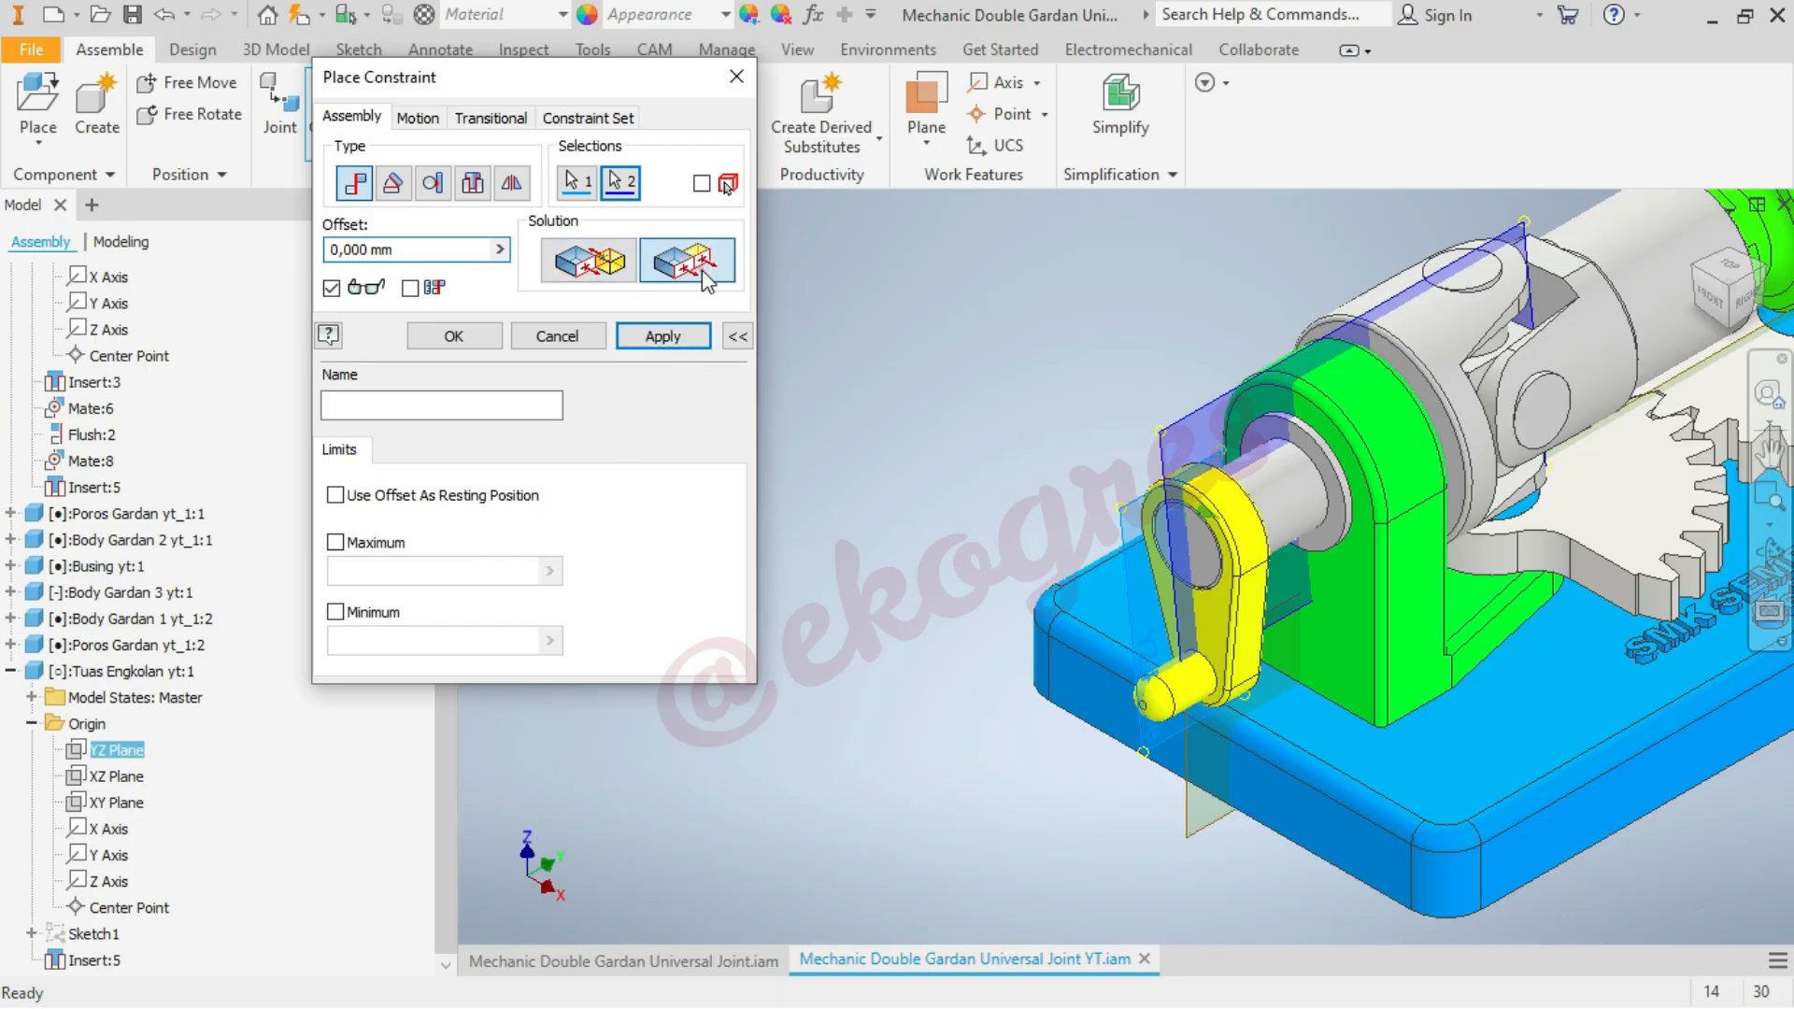
pyautogui.click(598, 274)
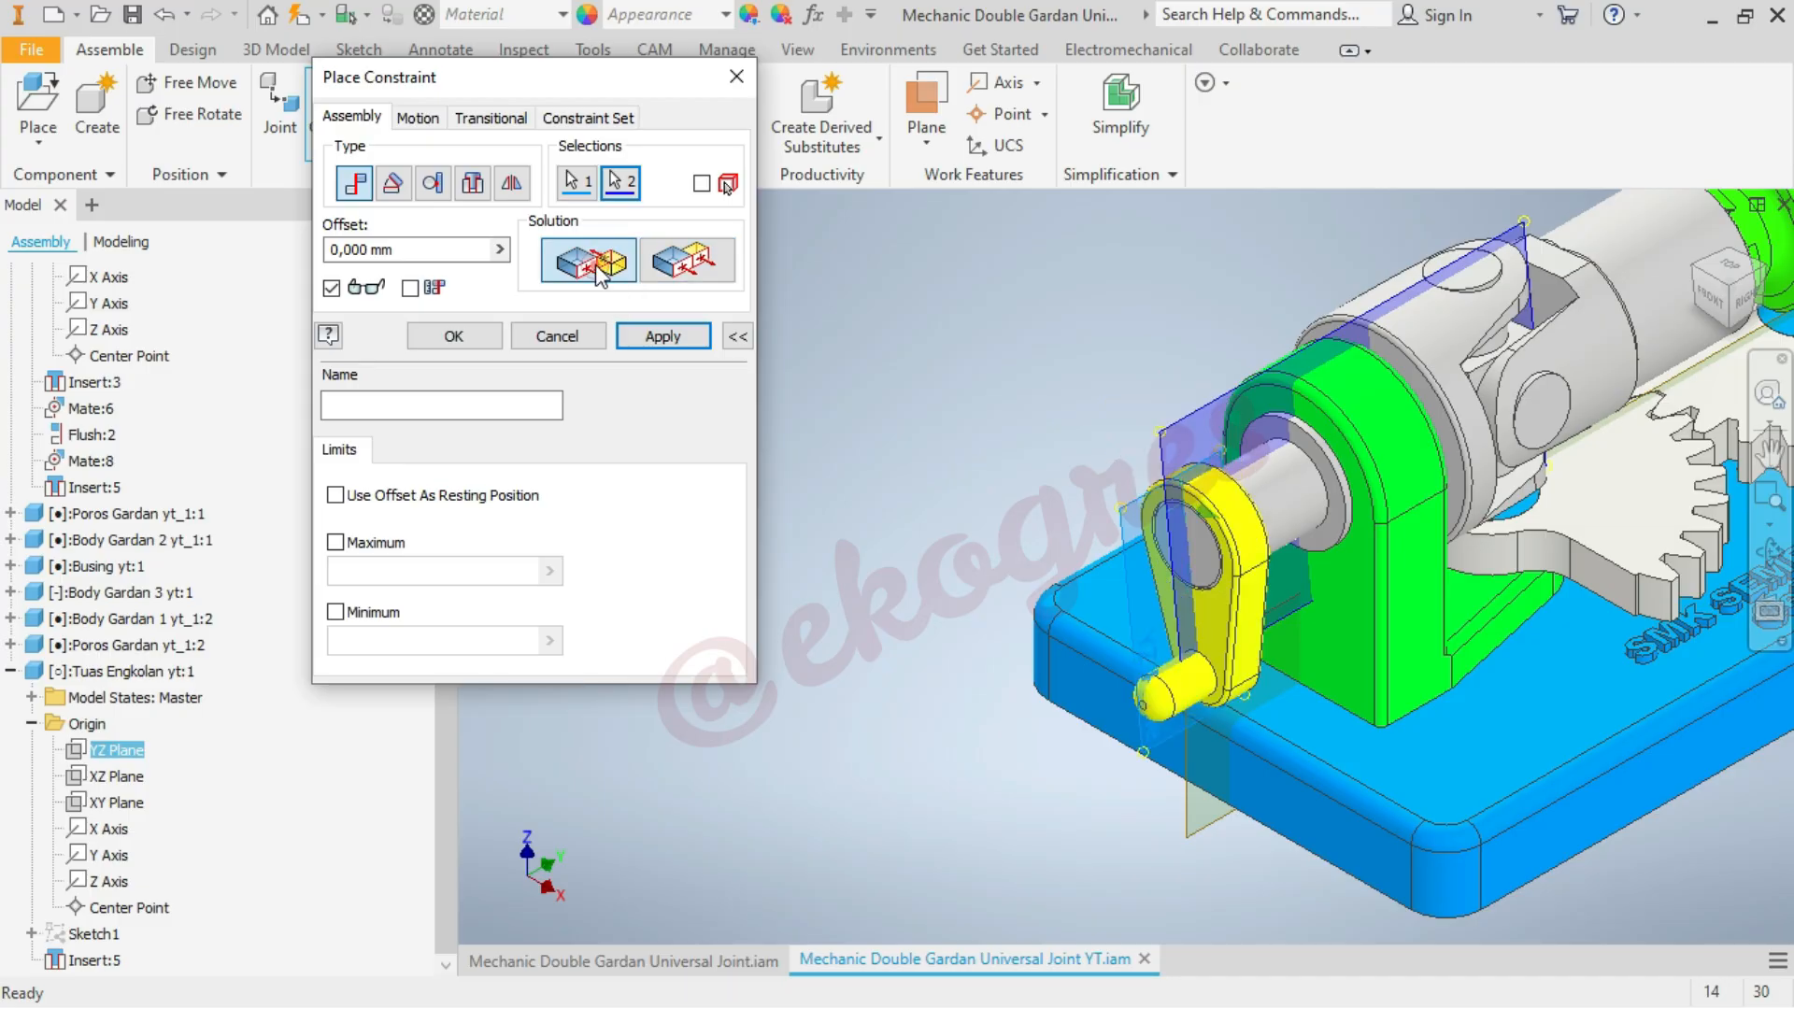
pyautogui.click(473, 341)
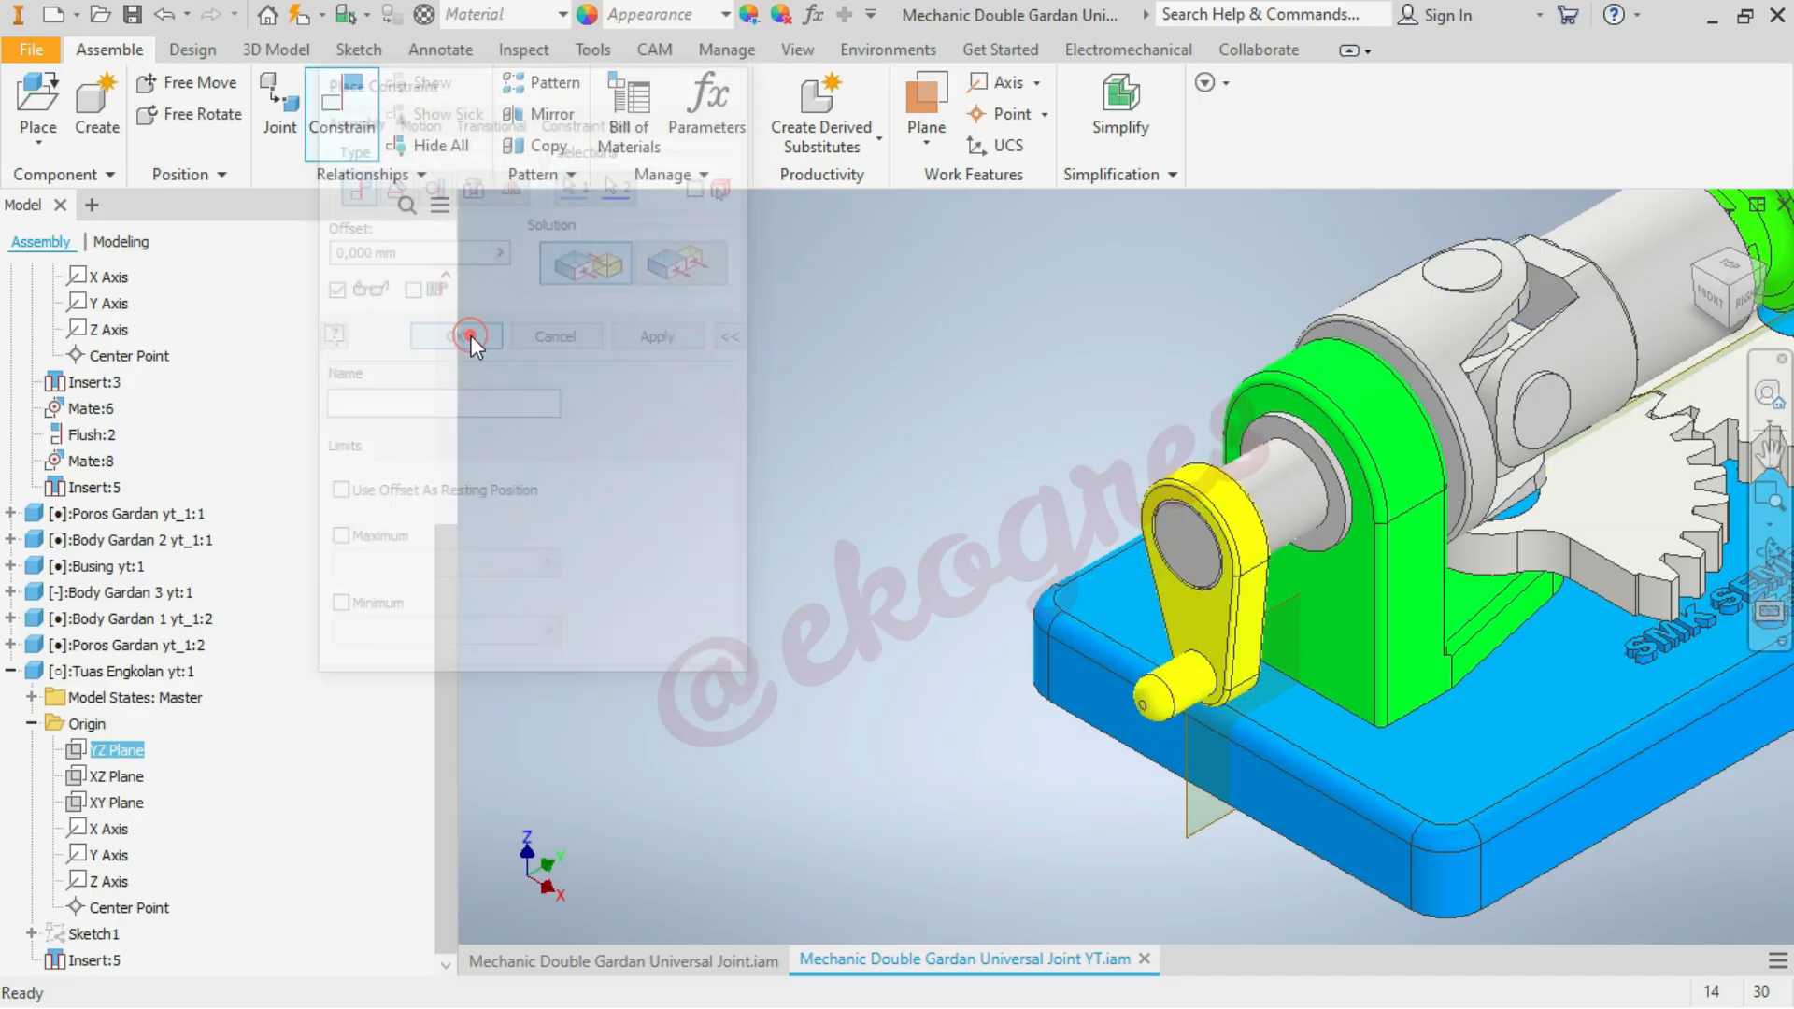
pyautogui.click(828, 740)
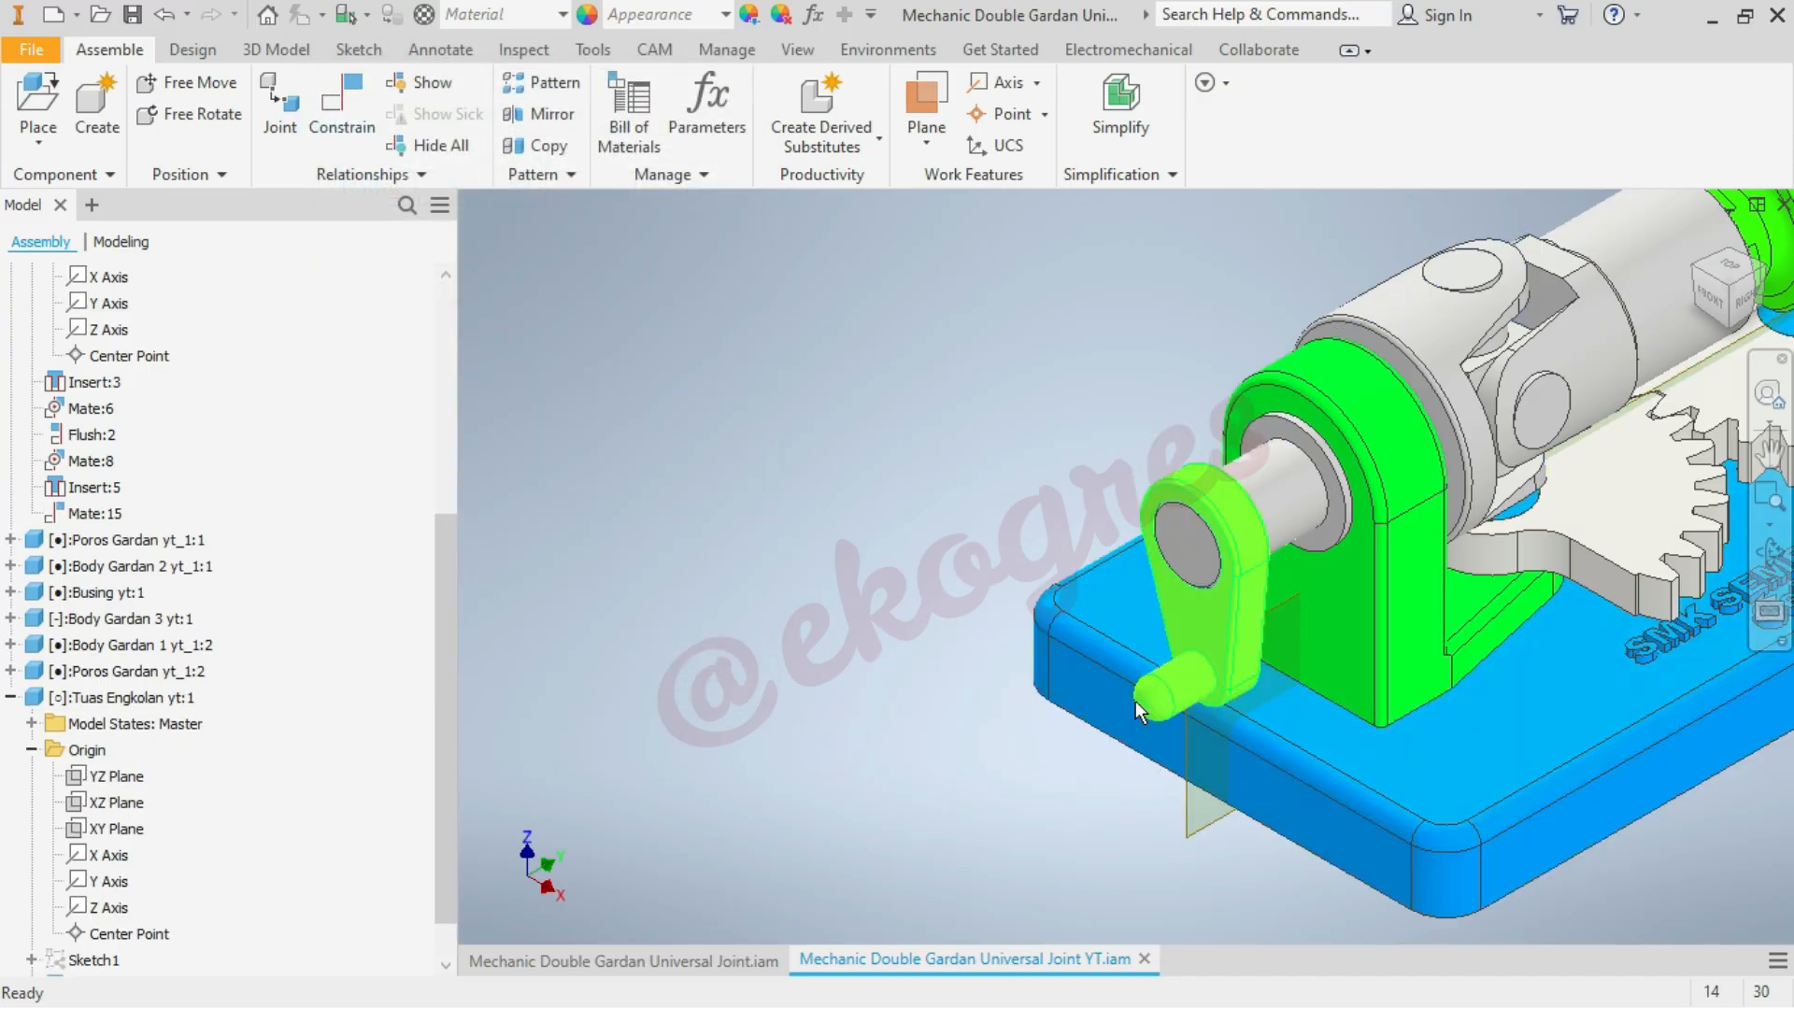
# Test the joint's motion by turning the yellow crank handle around the input shaft
pyautogui.moveTo(1163, 699); pyautogui.dragTo(1070, 626)
pyautogui.scroll(-3, 771, 650)
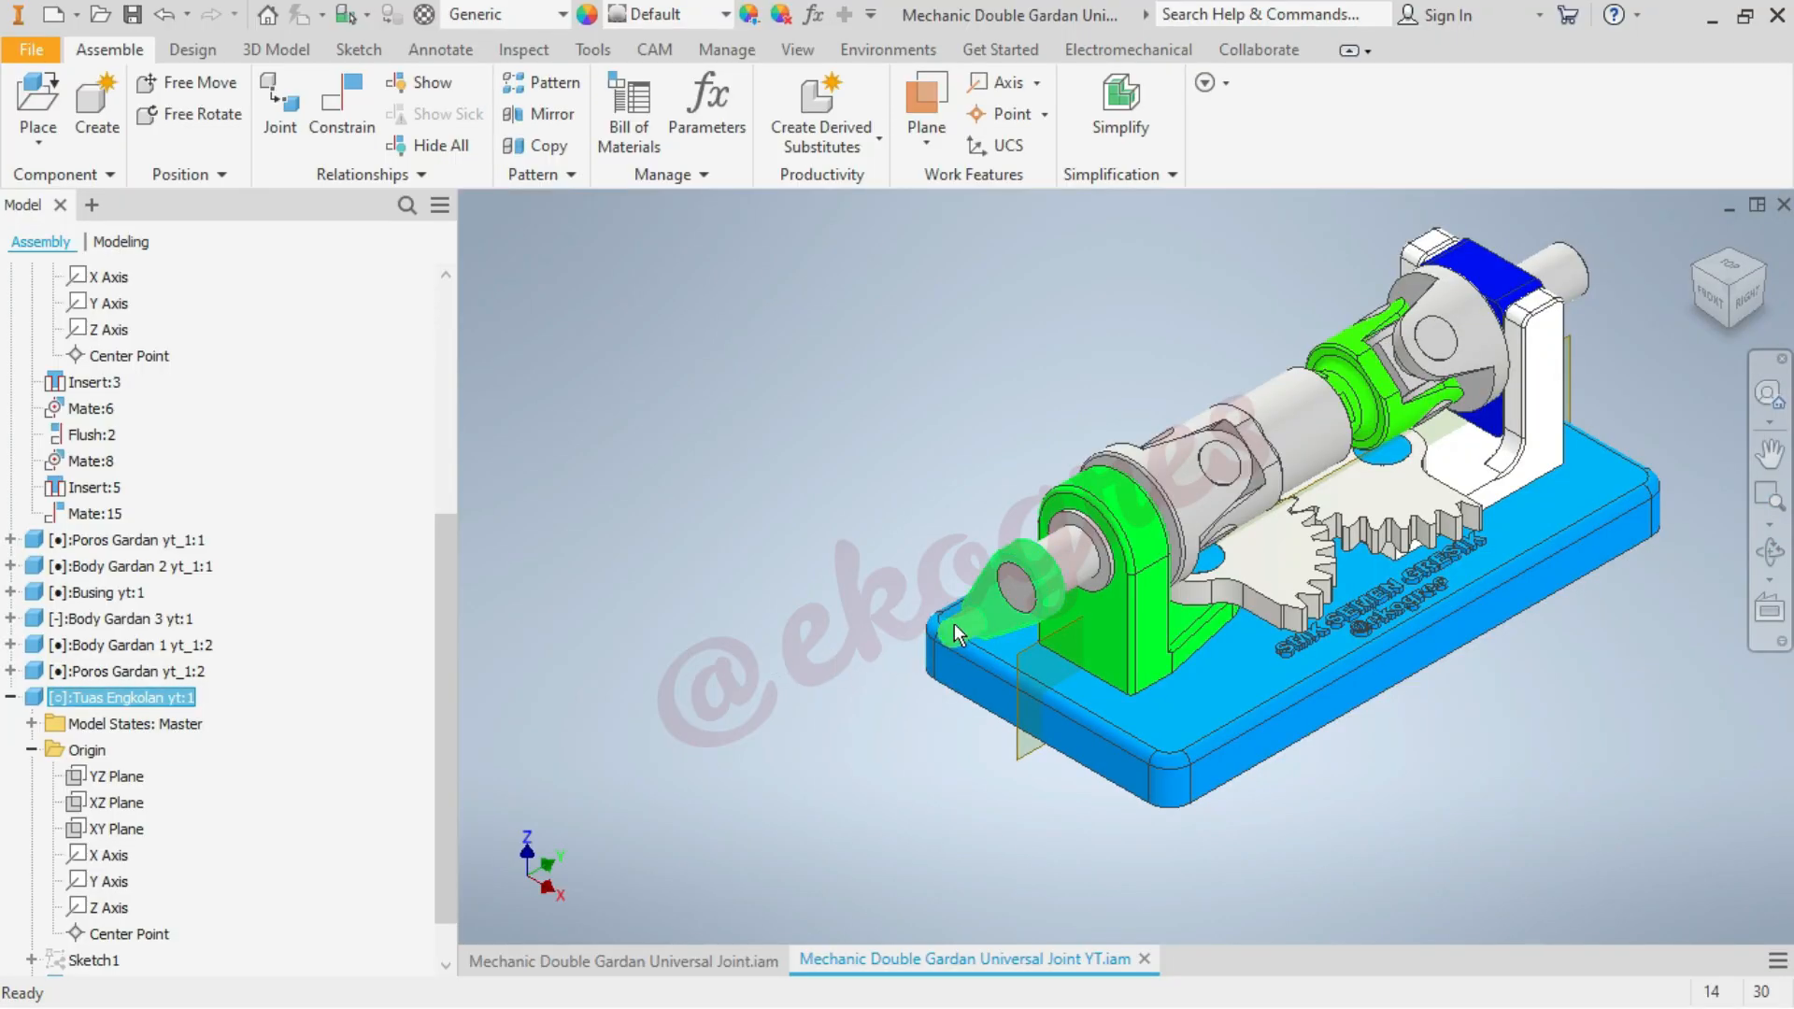
pyautogui.moveTo(953, 633); pyautogui.dragTo(981, 658)
pyautogui.click(774, 504)
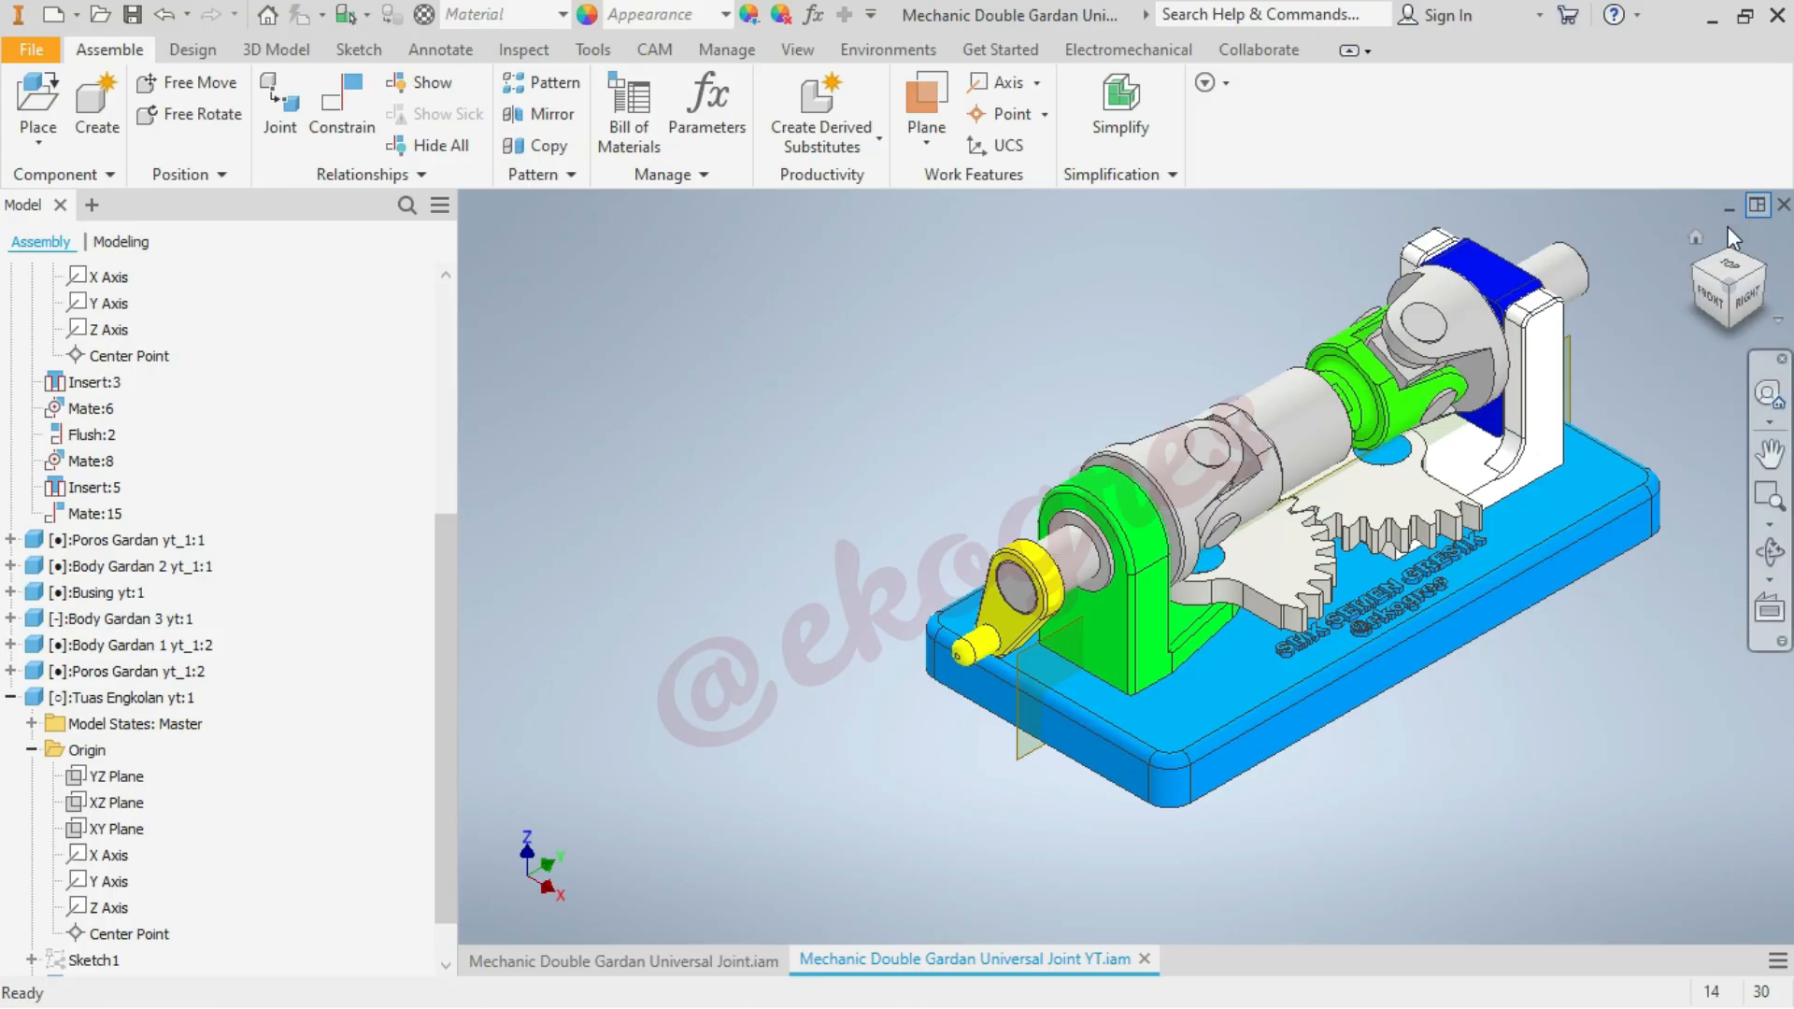
# View the assembly from the output side and collapse Tuas Engkolan yt:1 and Body Gardan 1 yt_1:1 in the model tree
pyautogui.click(1765, 273)
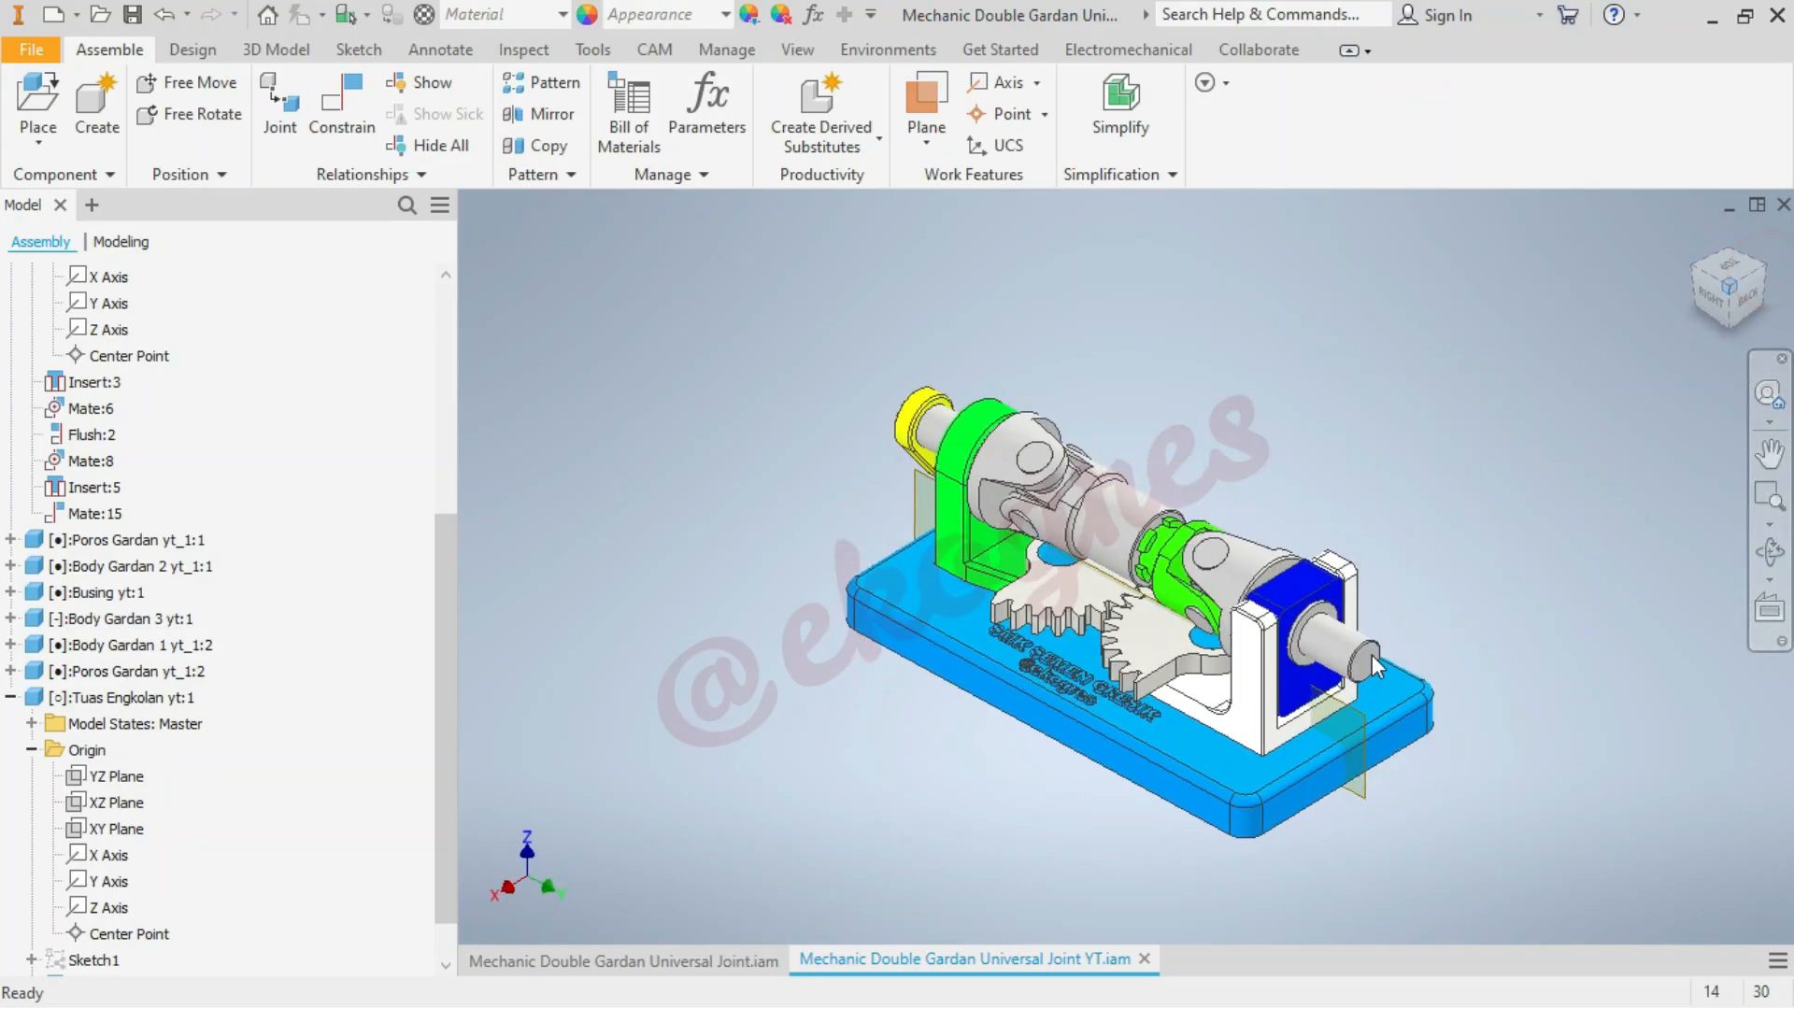
pyautogui.click(10, 697)
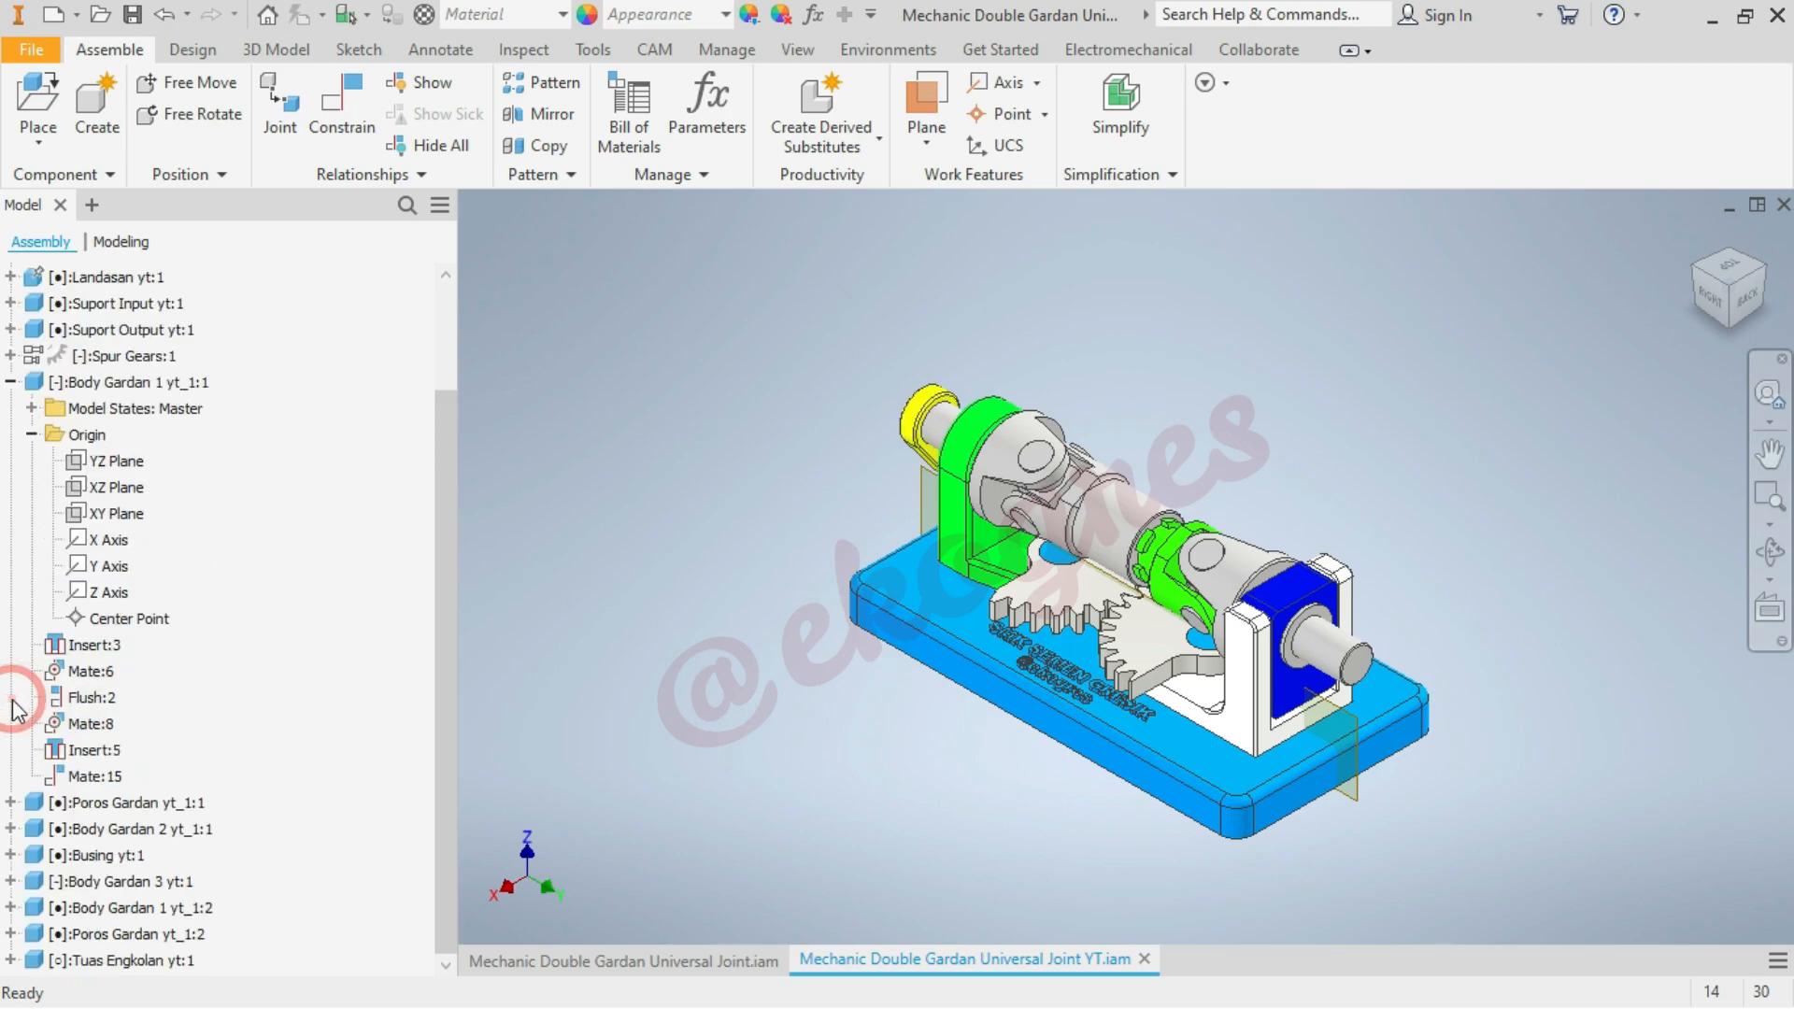
pyautogui.click(10, 382)
# Place one Kopling Output yt.ipt component above the assembly, rotated three times by 90° about X
pyautogui.click(56, 112)
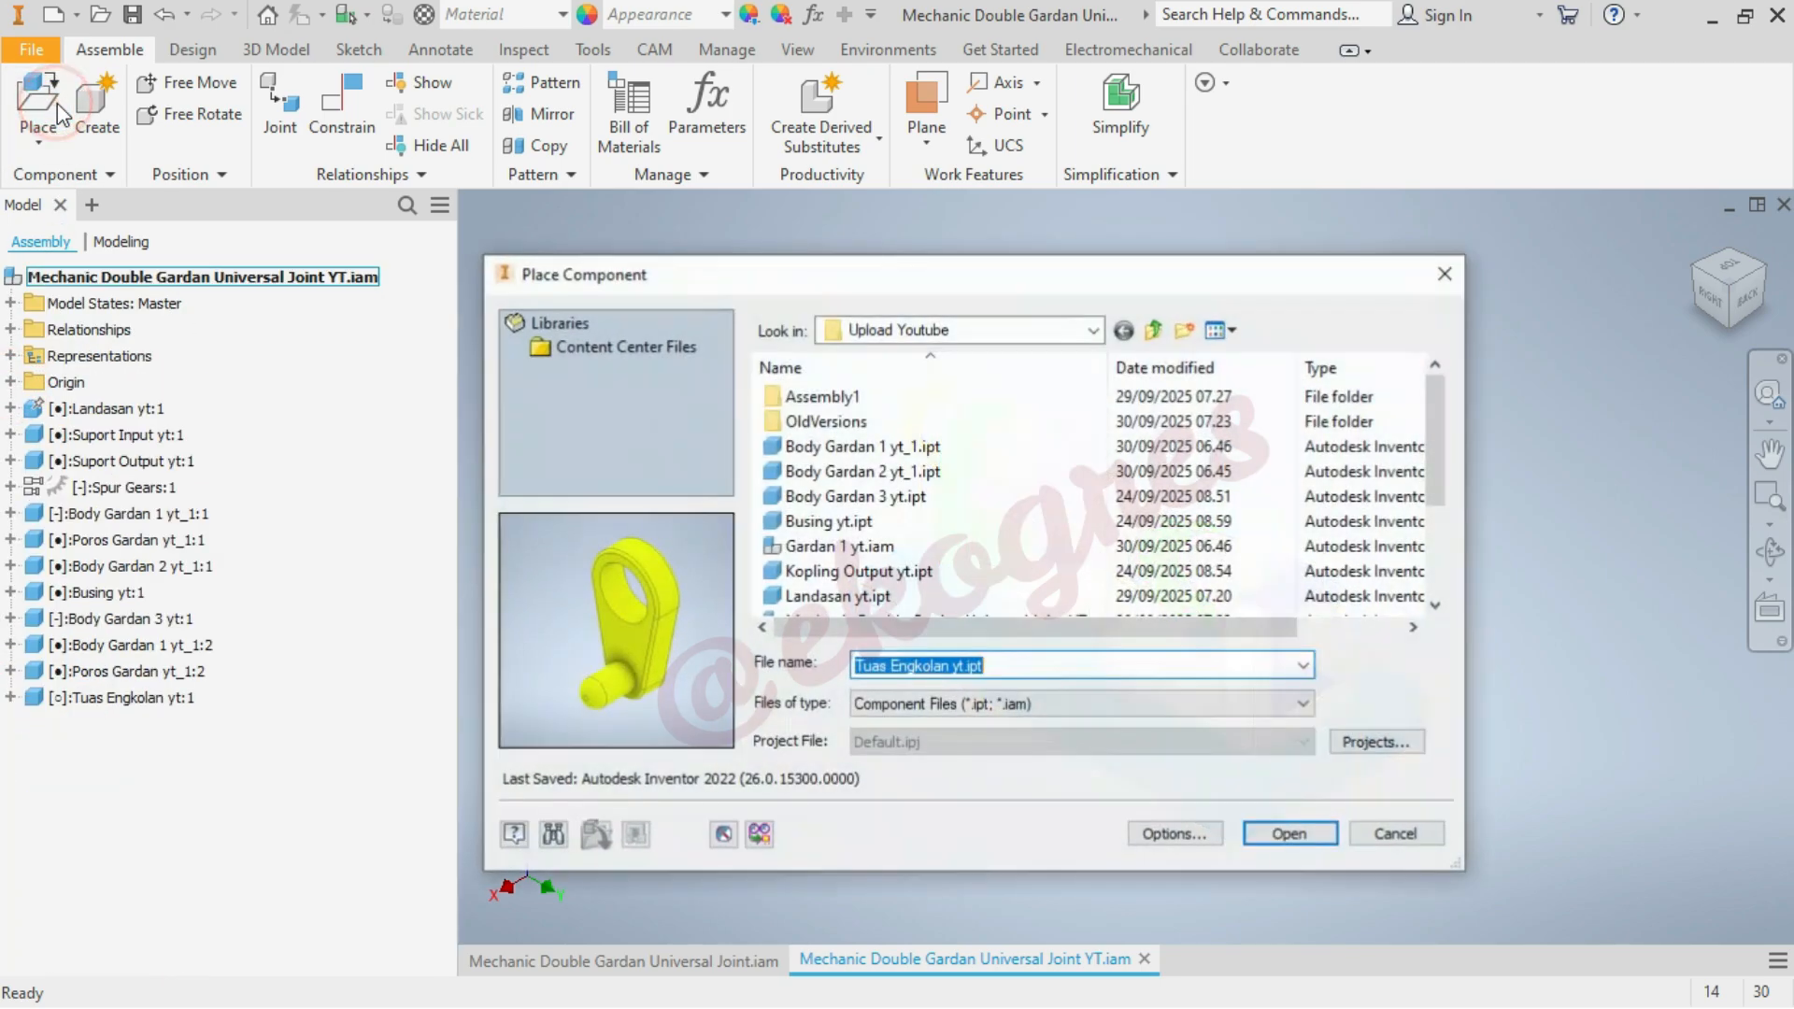
pyautogui.click(932, 572)
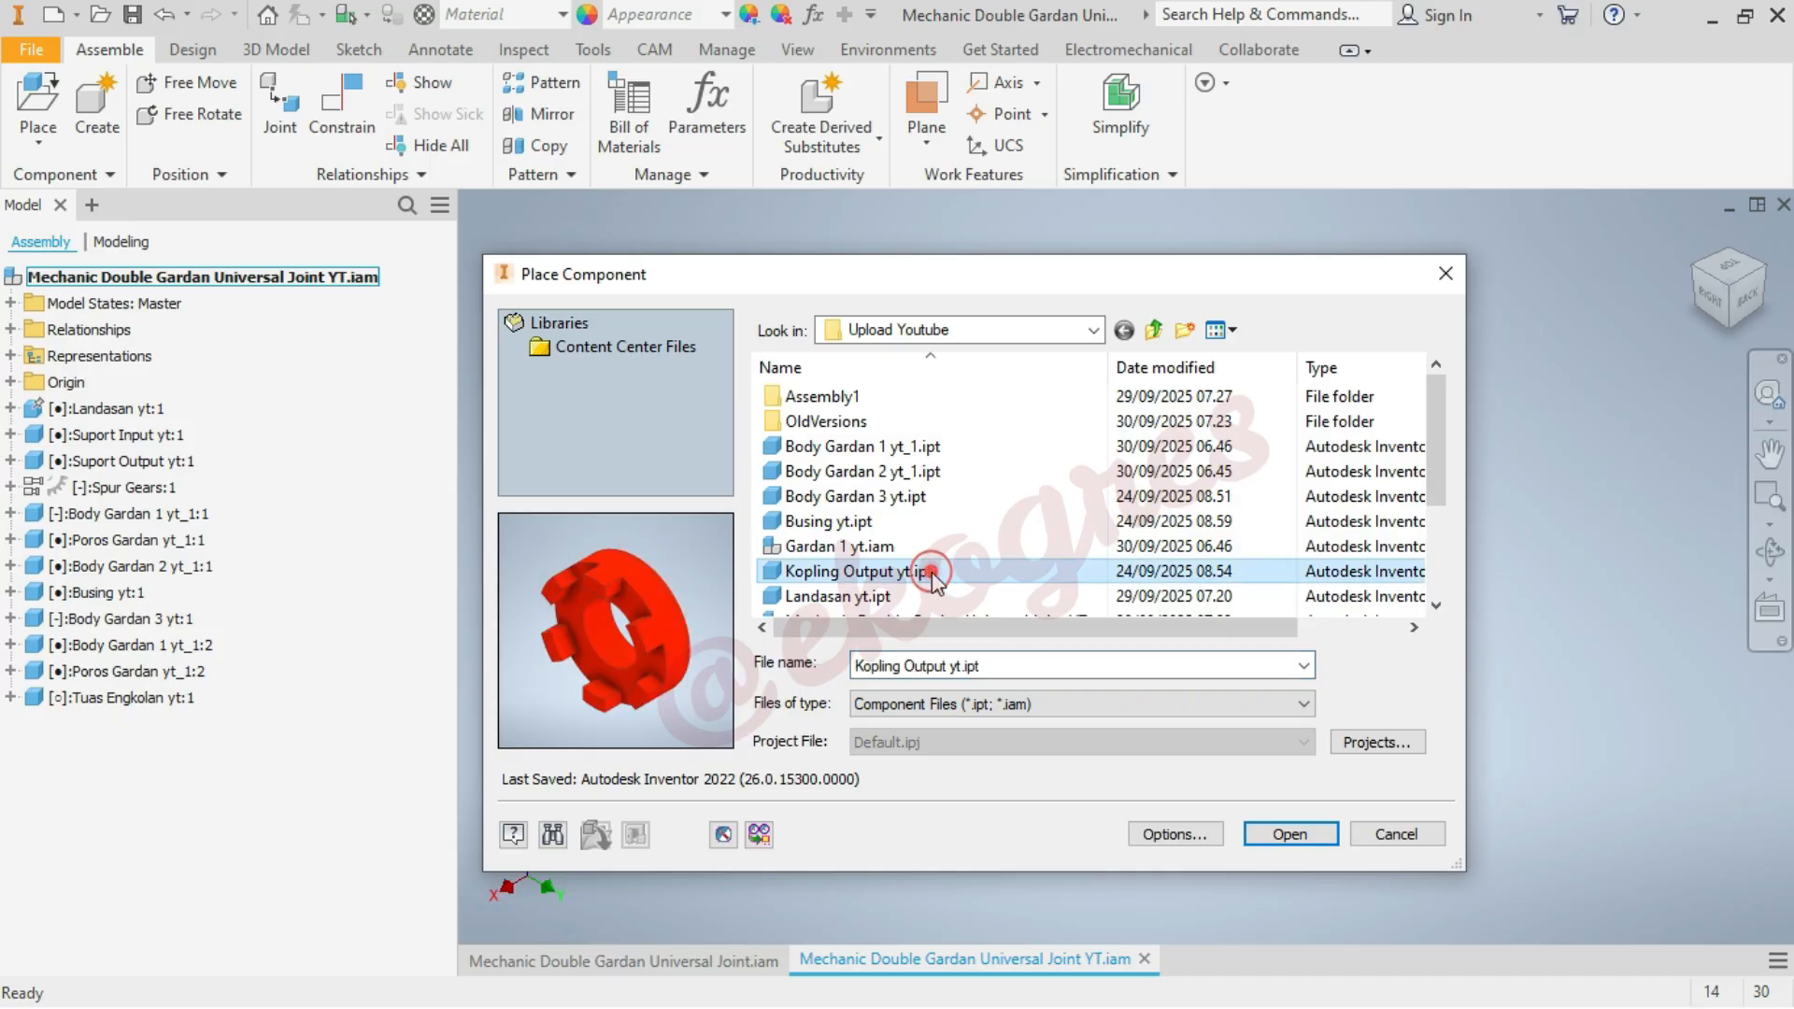
pyautogui.click(1307, 834)
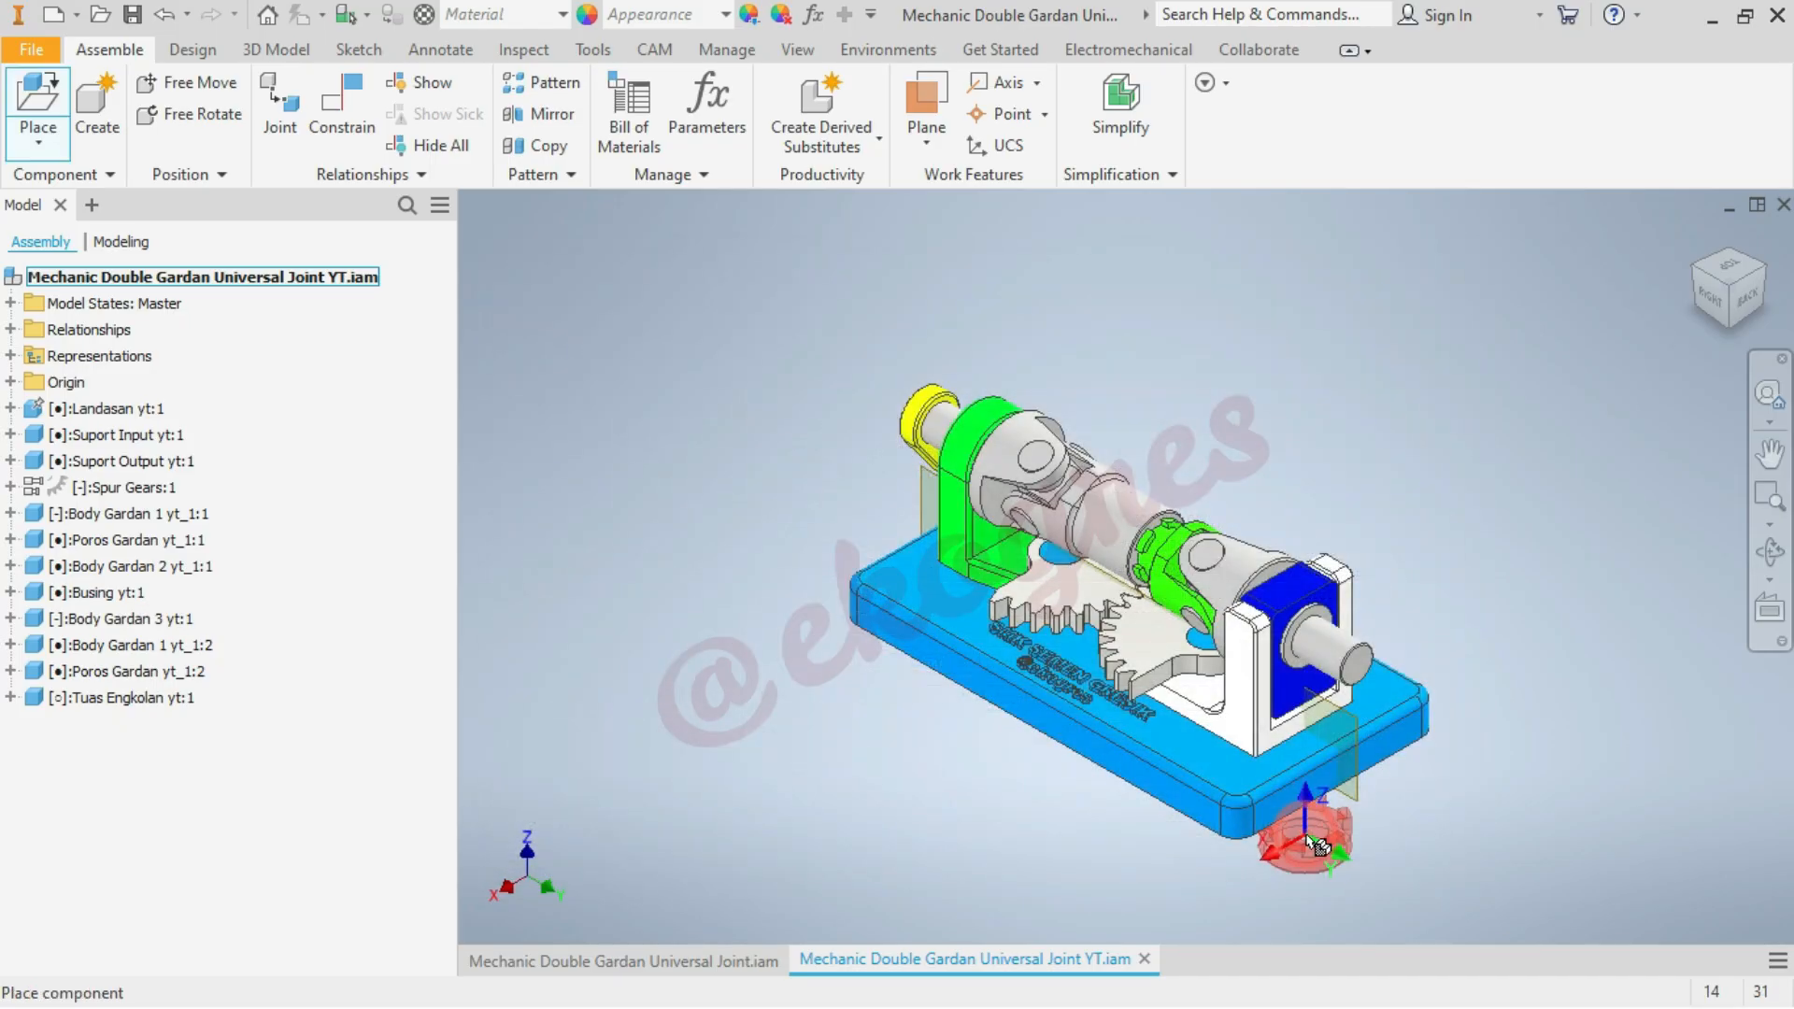
pyautogui.scroll(-4, 1346, 521)
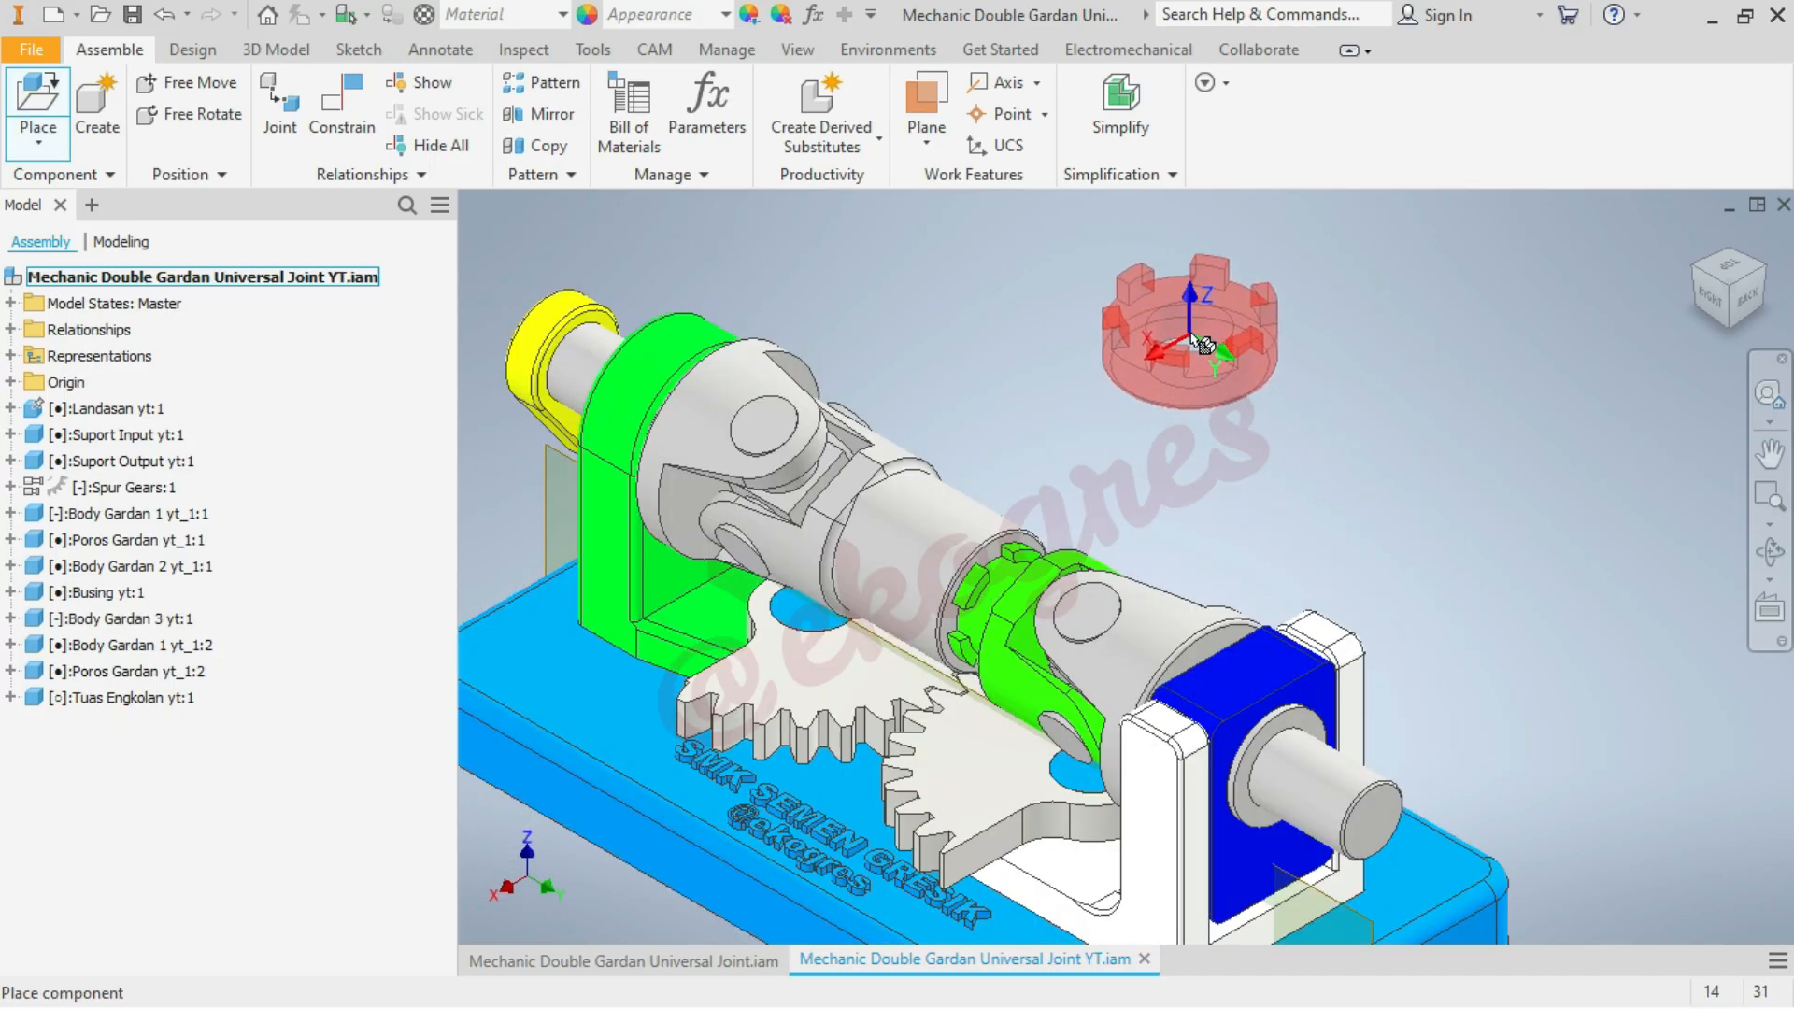
pyautogui.rightClick(1199, 343)
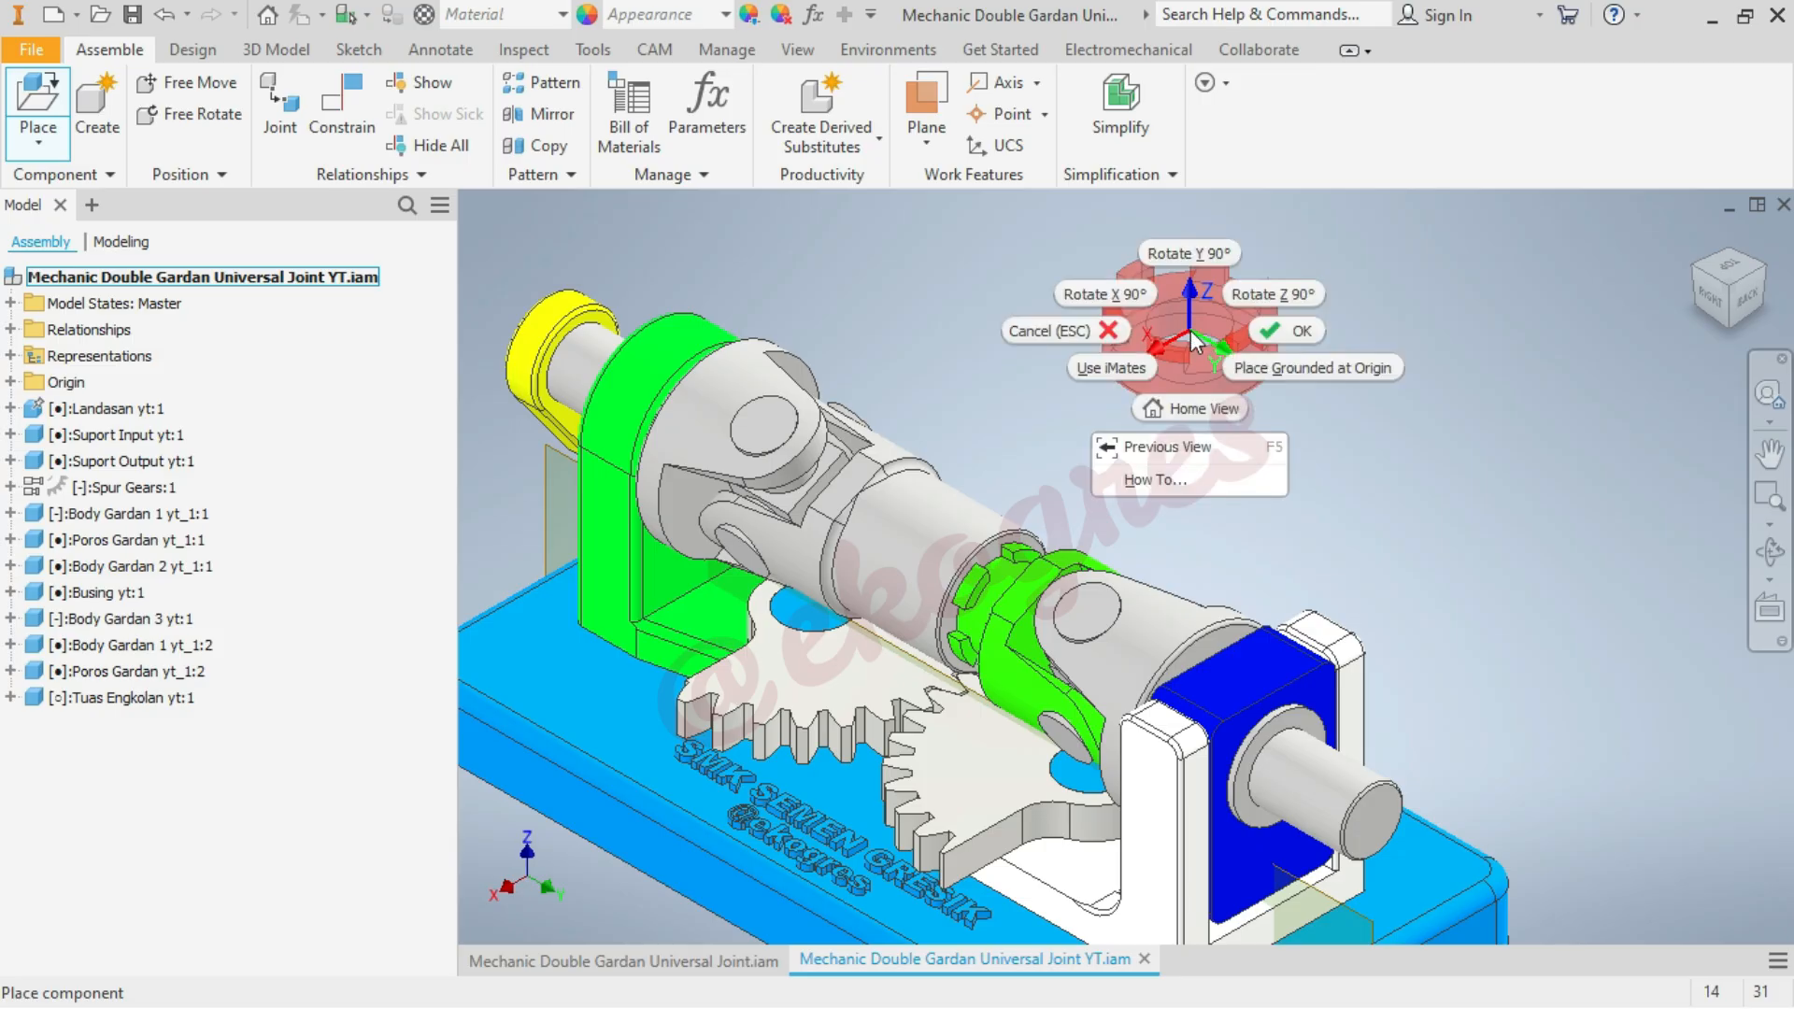
pyautogui.click(1130, 301)
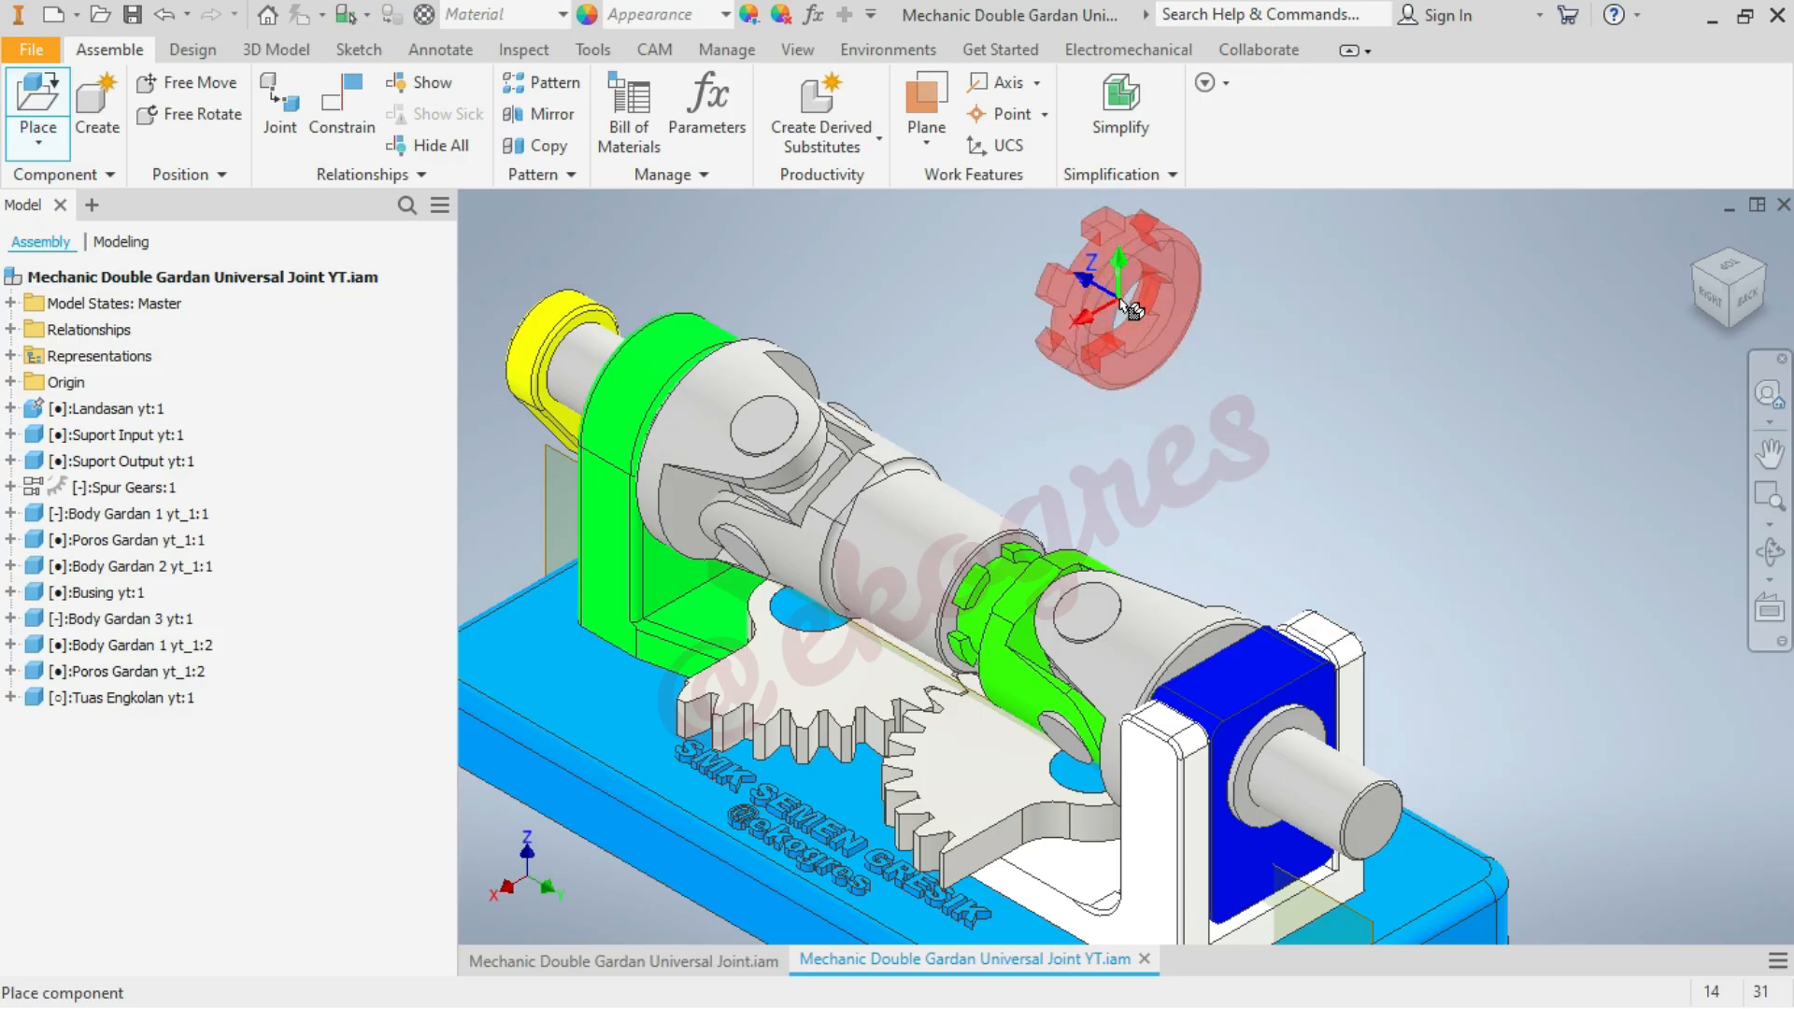
pyautogui.rightClick(1125, 309)
pyautogui.click(1042, 269)
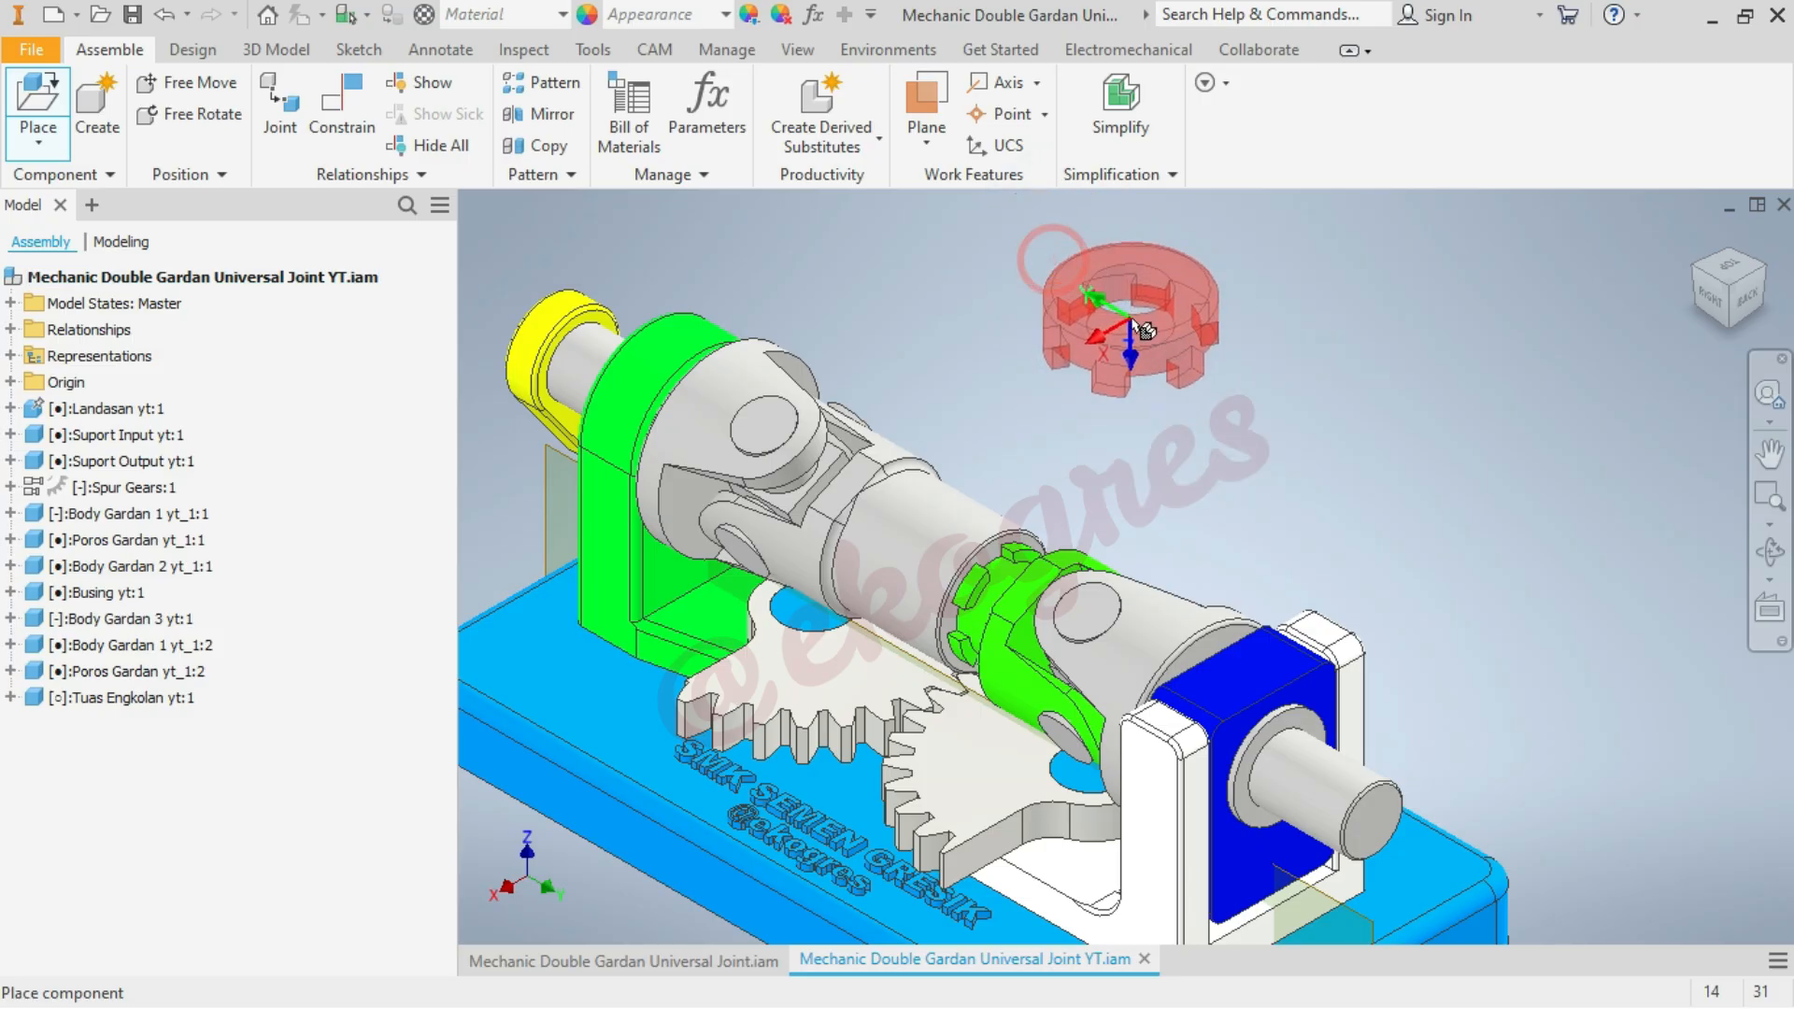
pyautogui.rightClick(1131, 327)
pyautogui.click(1065, 282)
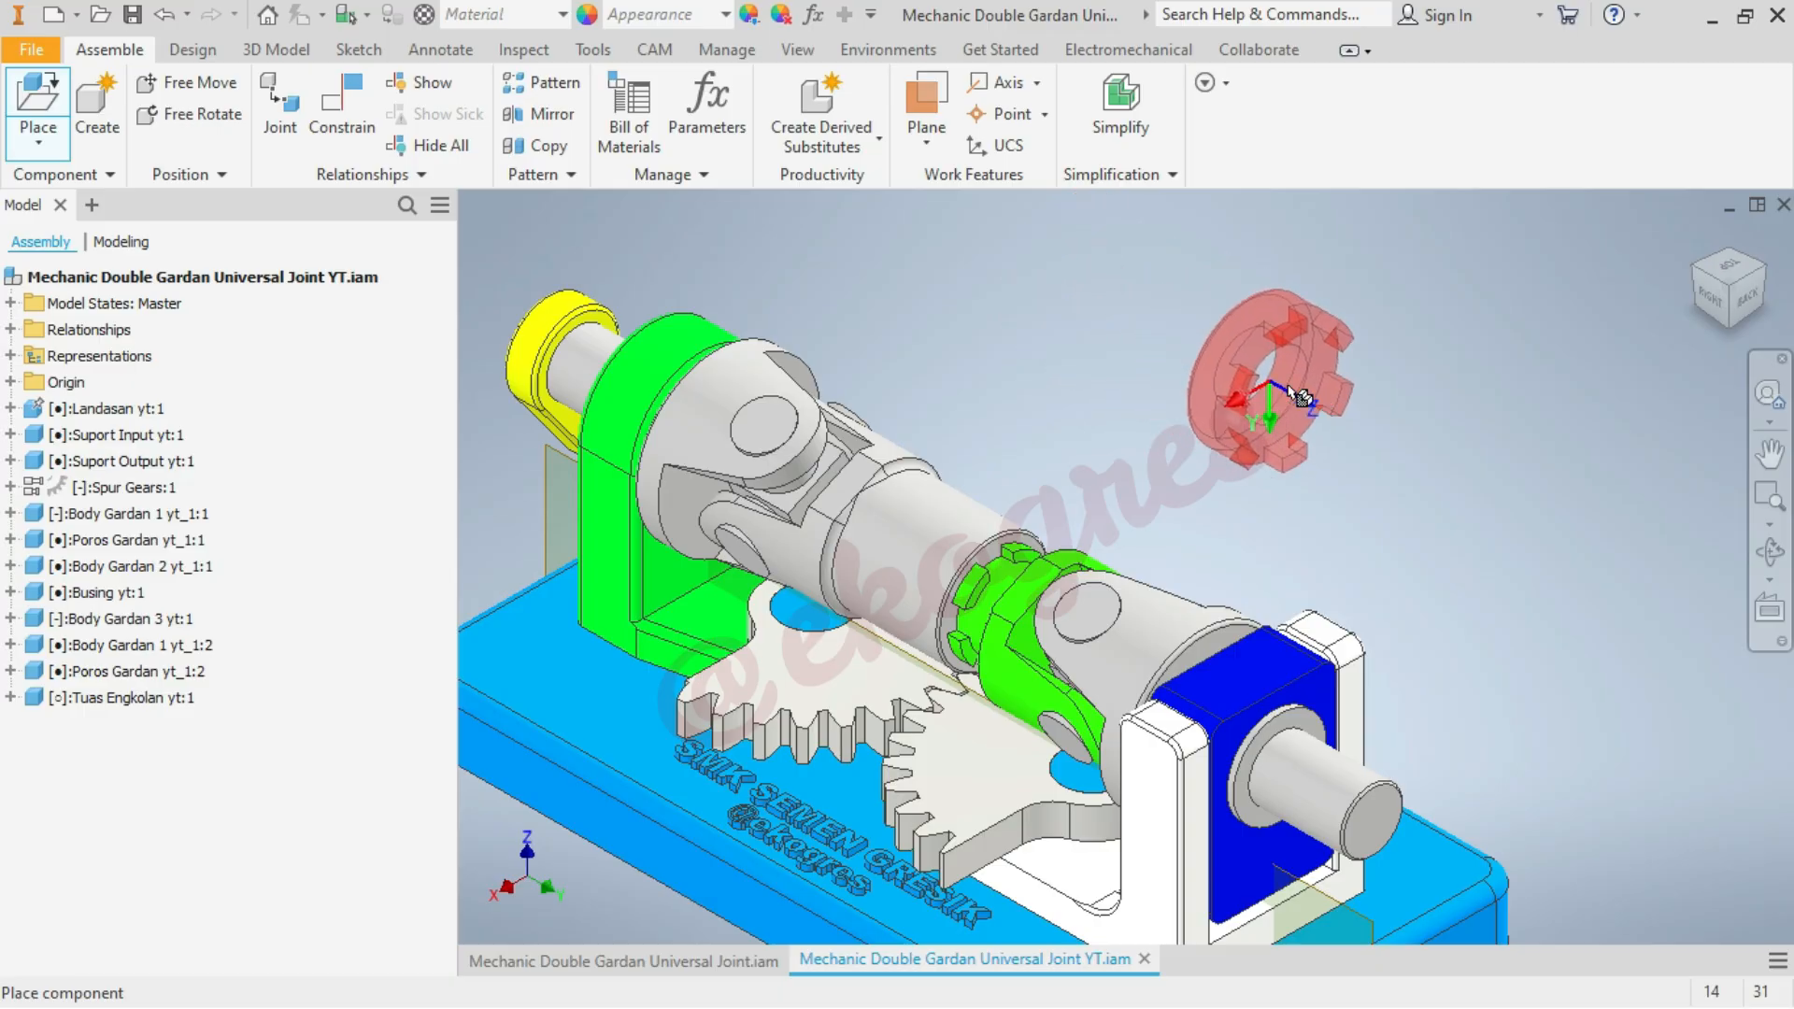
pyautogui.rightClick(1570, 358)
pyautogui.click(1639, 351)
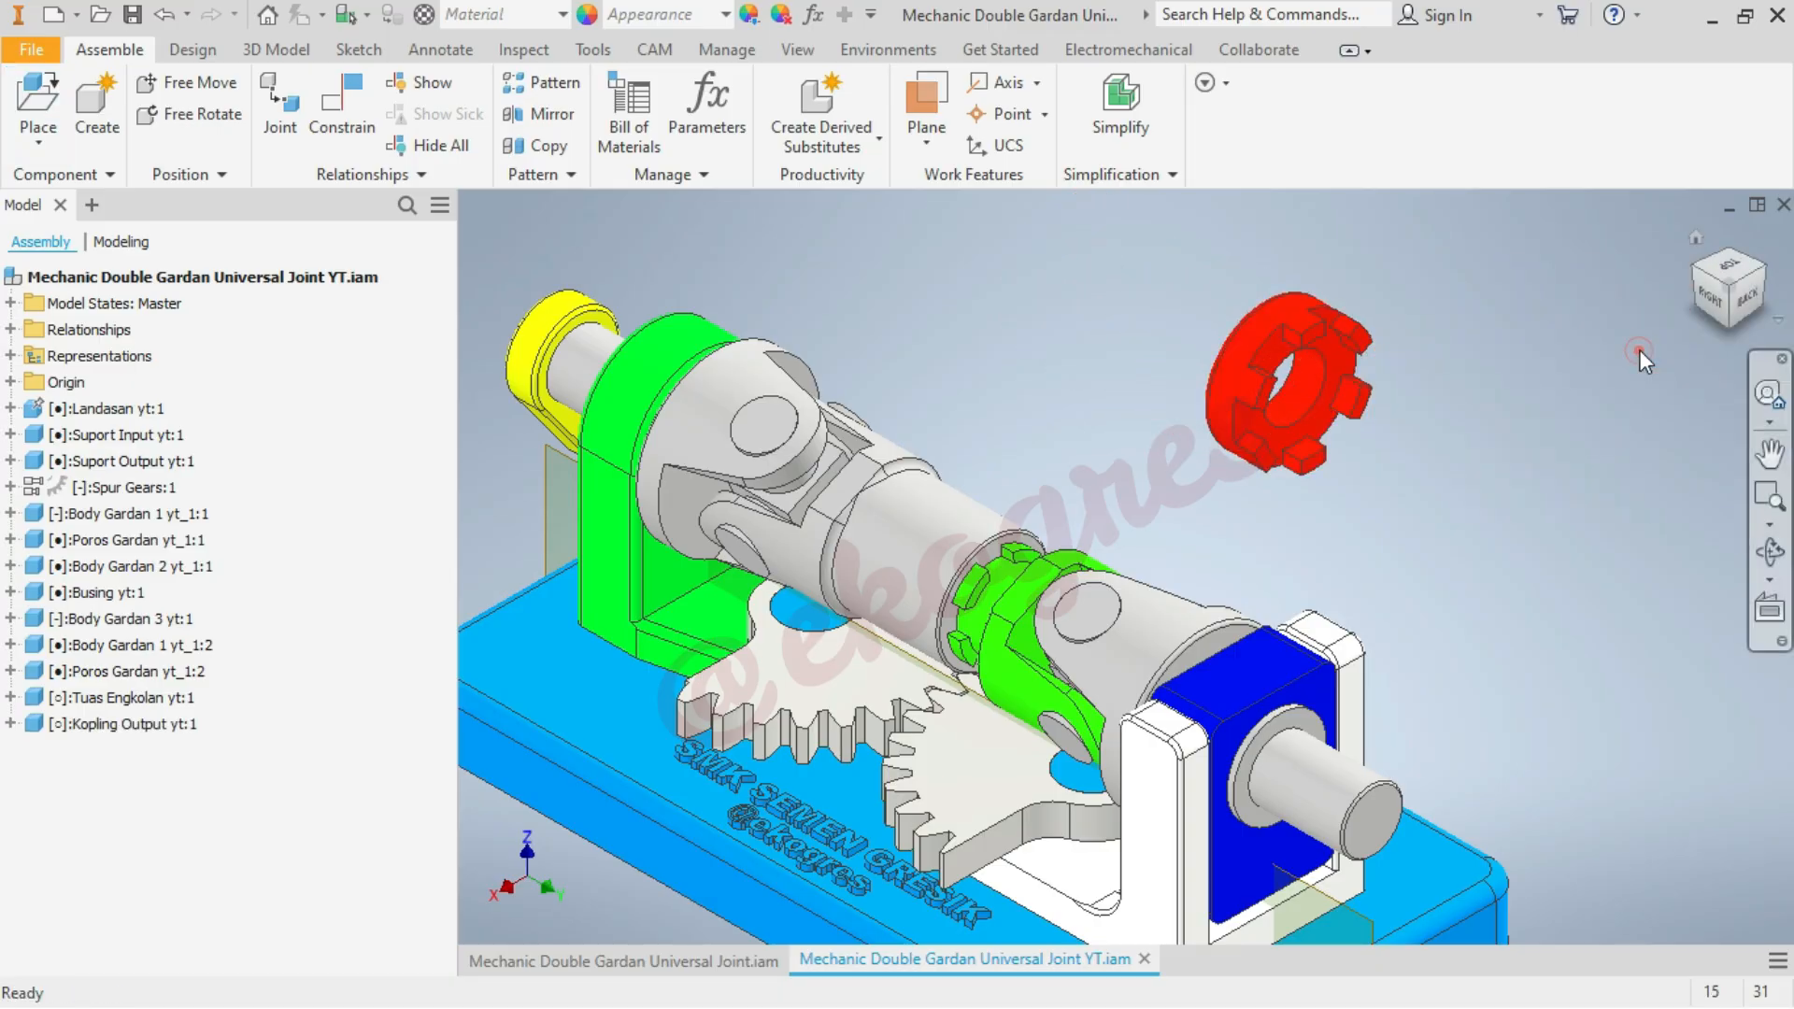
# Add an Insert constraint with the aligned solution and 0 mm offset between the red coupling's hole edge and the output shaft's end edge
pyautogui.scroll(-4, 1598, 320)
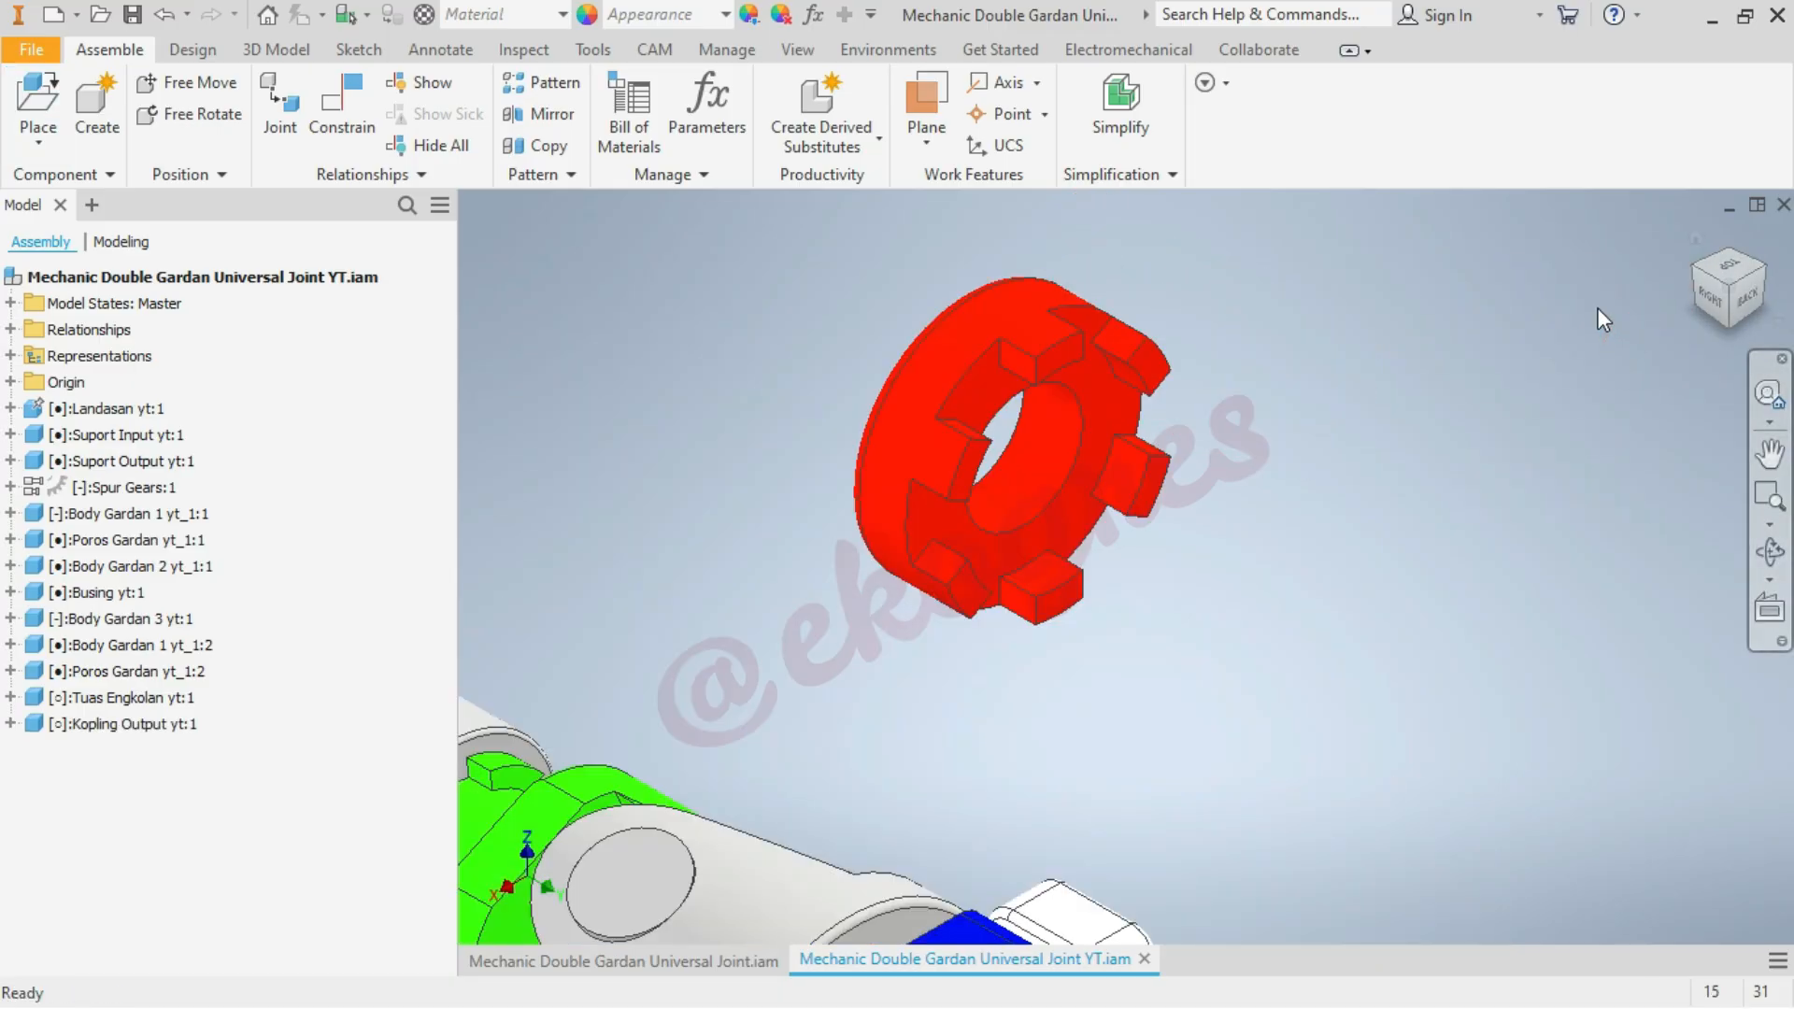
pyautogui.click(341, 124)
pyautogui.click(475, 182)
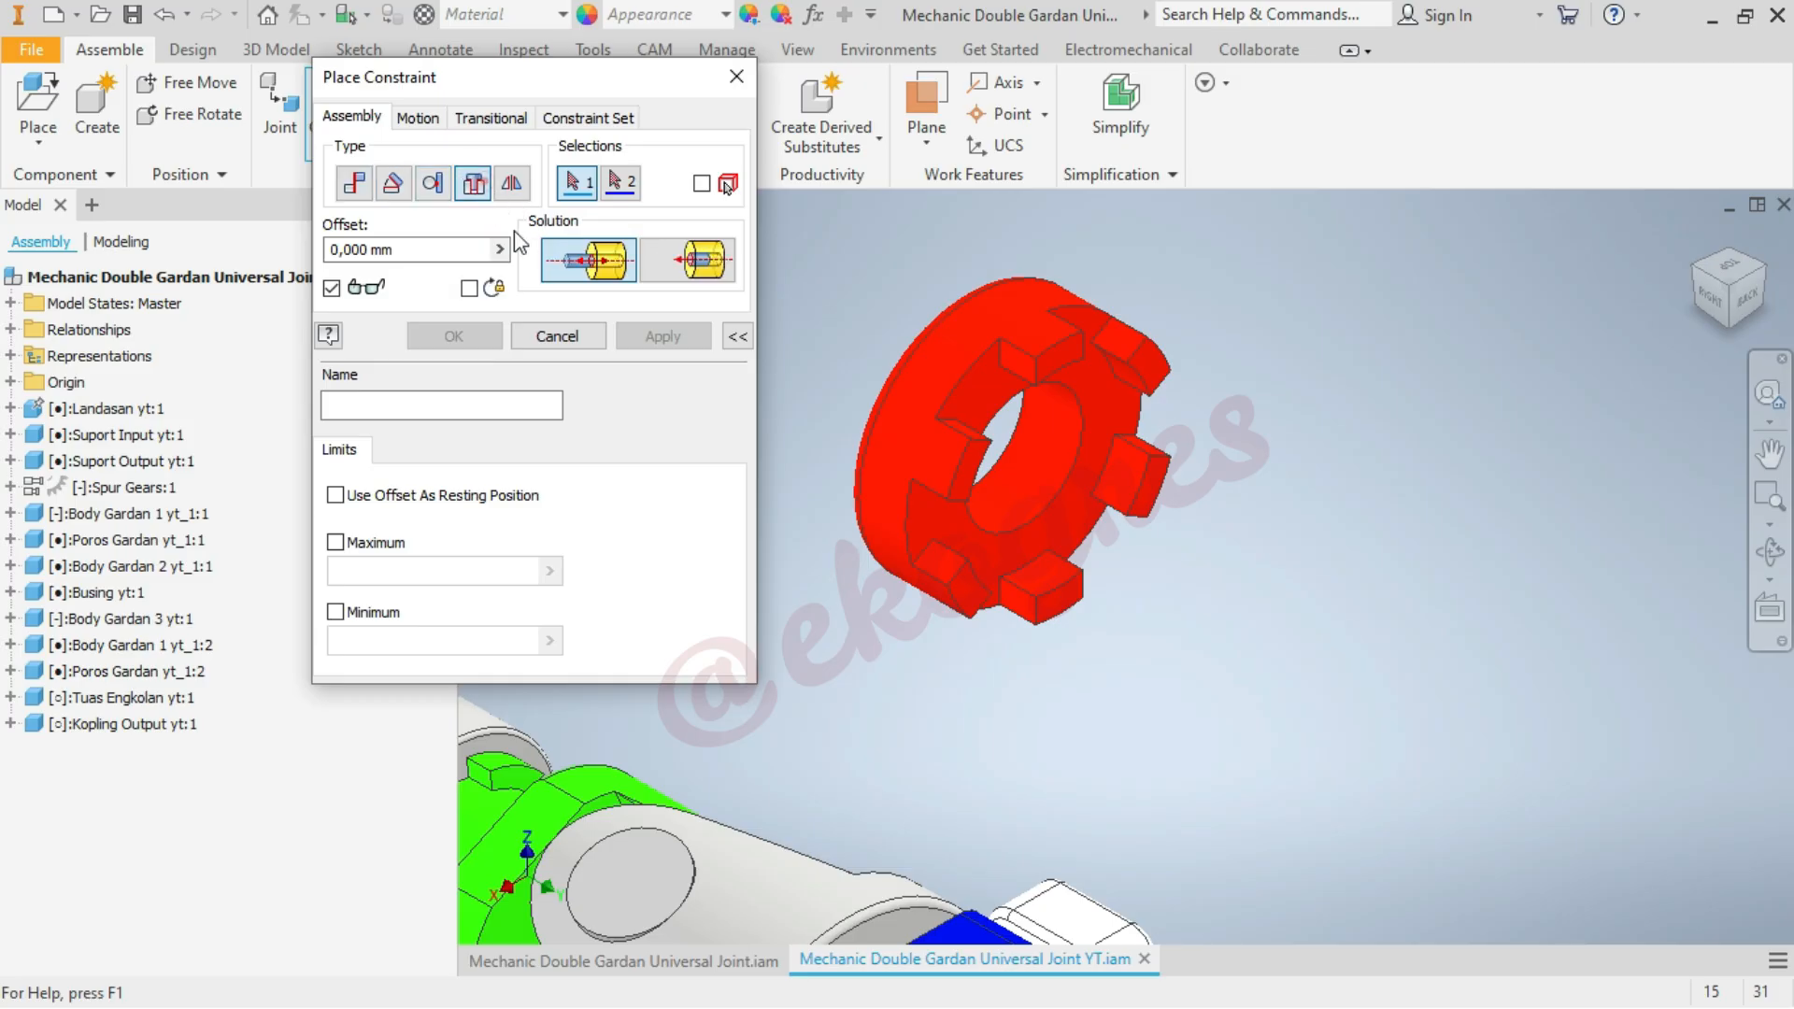
pyautogui.click(1040, 514)
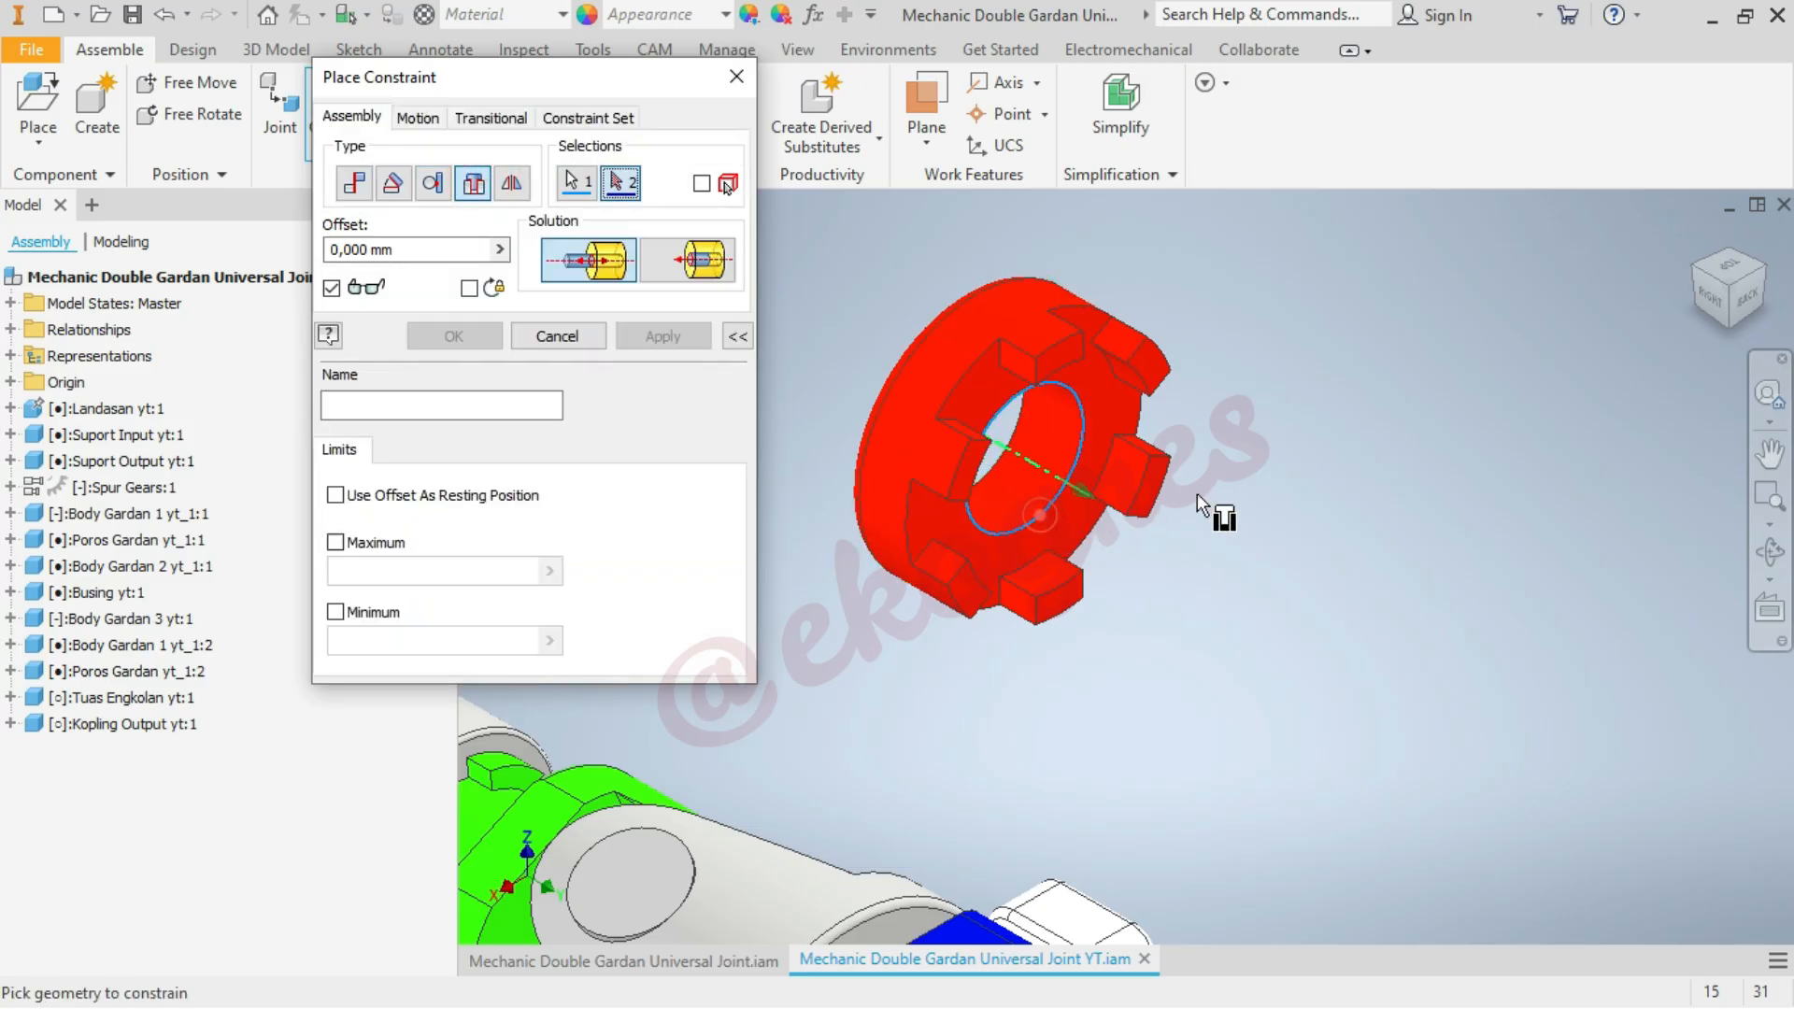
pyautogui.scroll(5, 1280, 346)
pyautogui.scroll(-3, 1369, 536)
pyautogui.scroll(-2, 1269, 561)
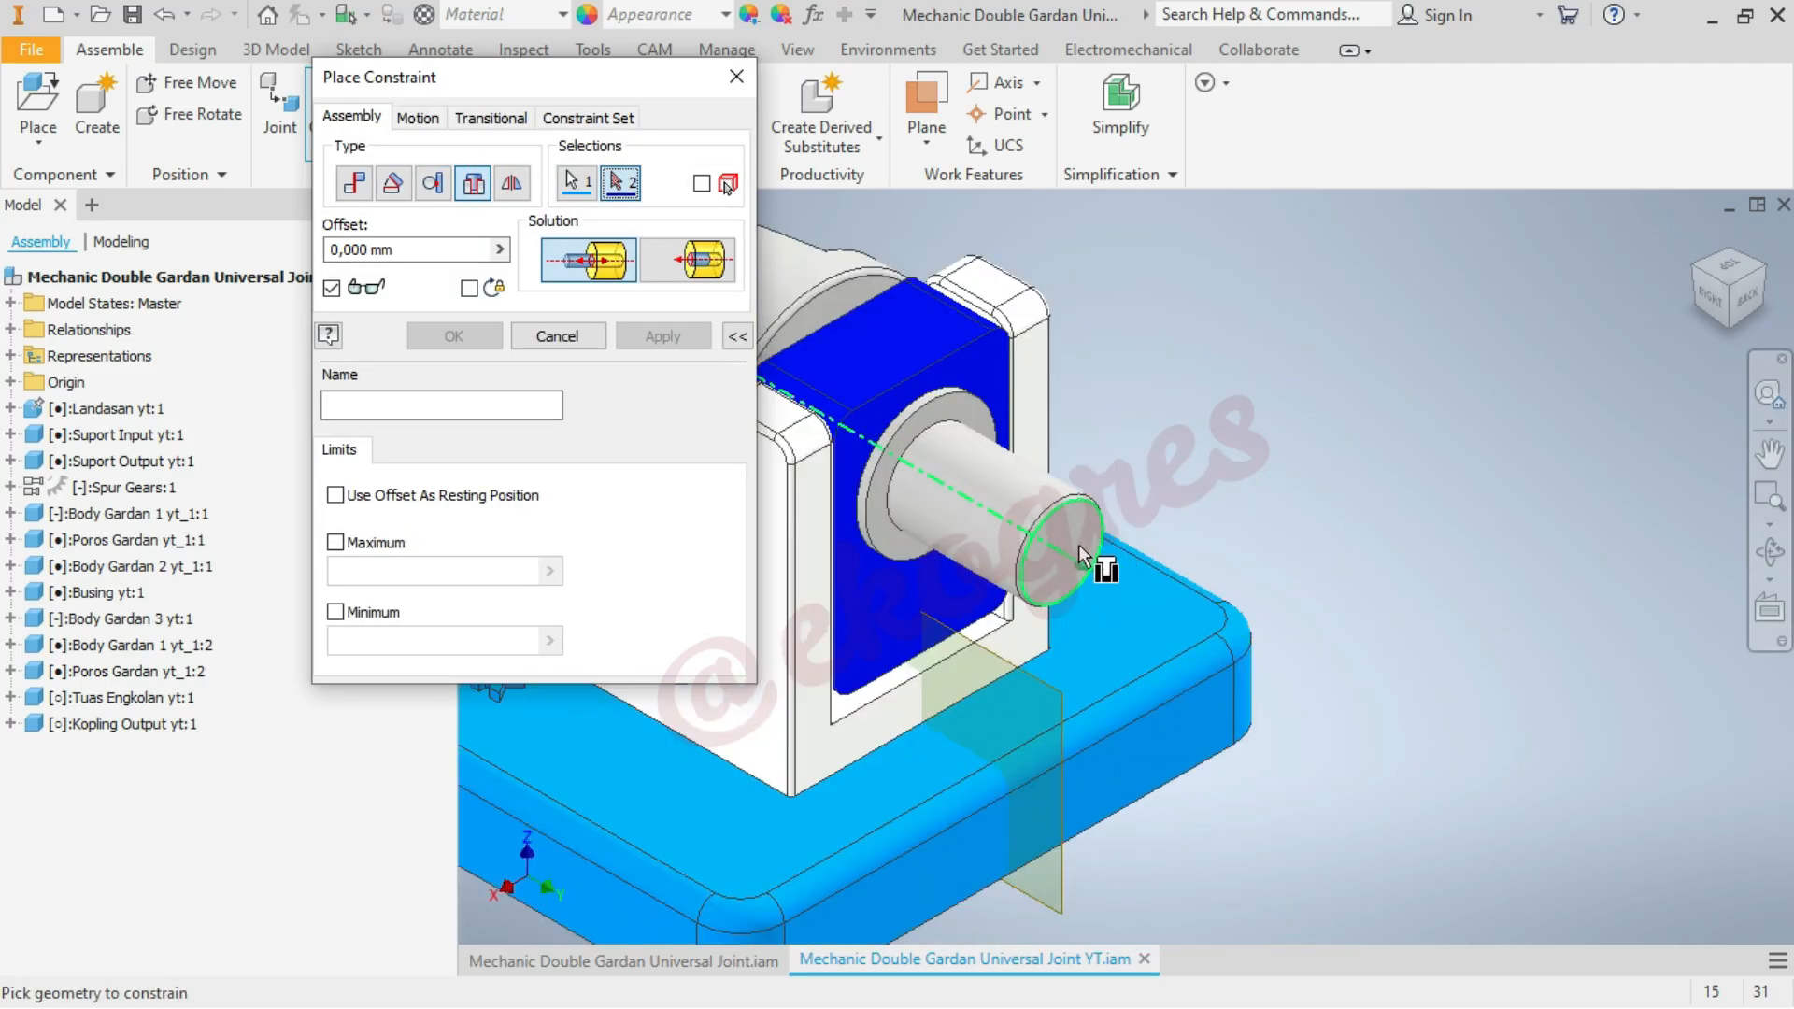
pyautogui.click(1068, 502)
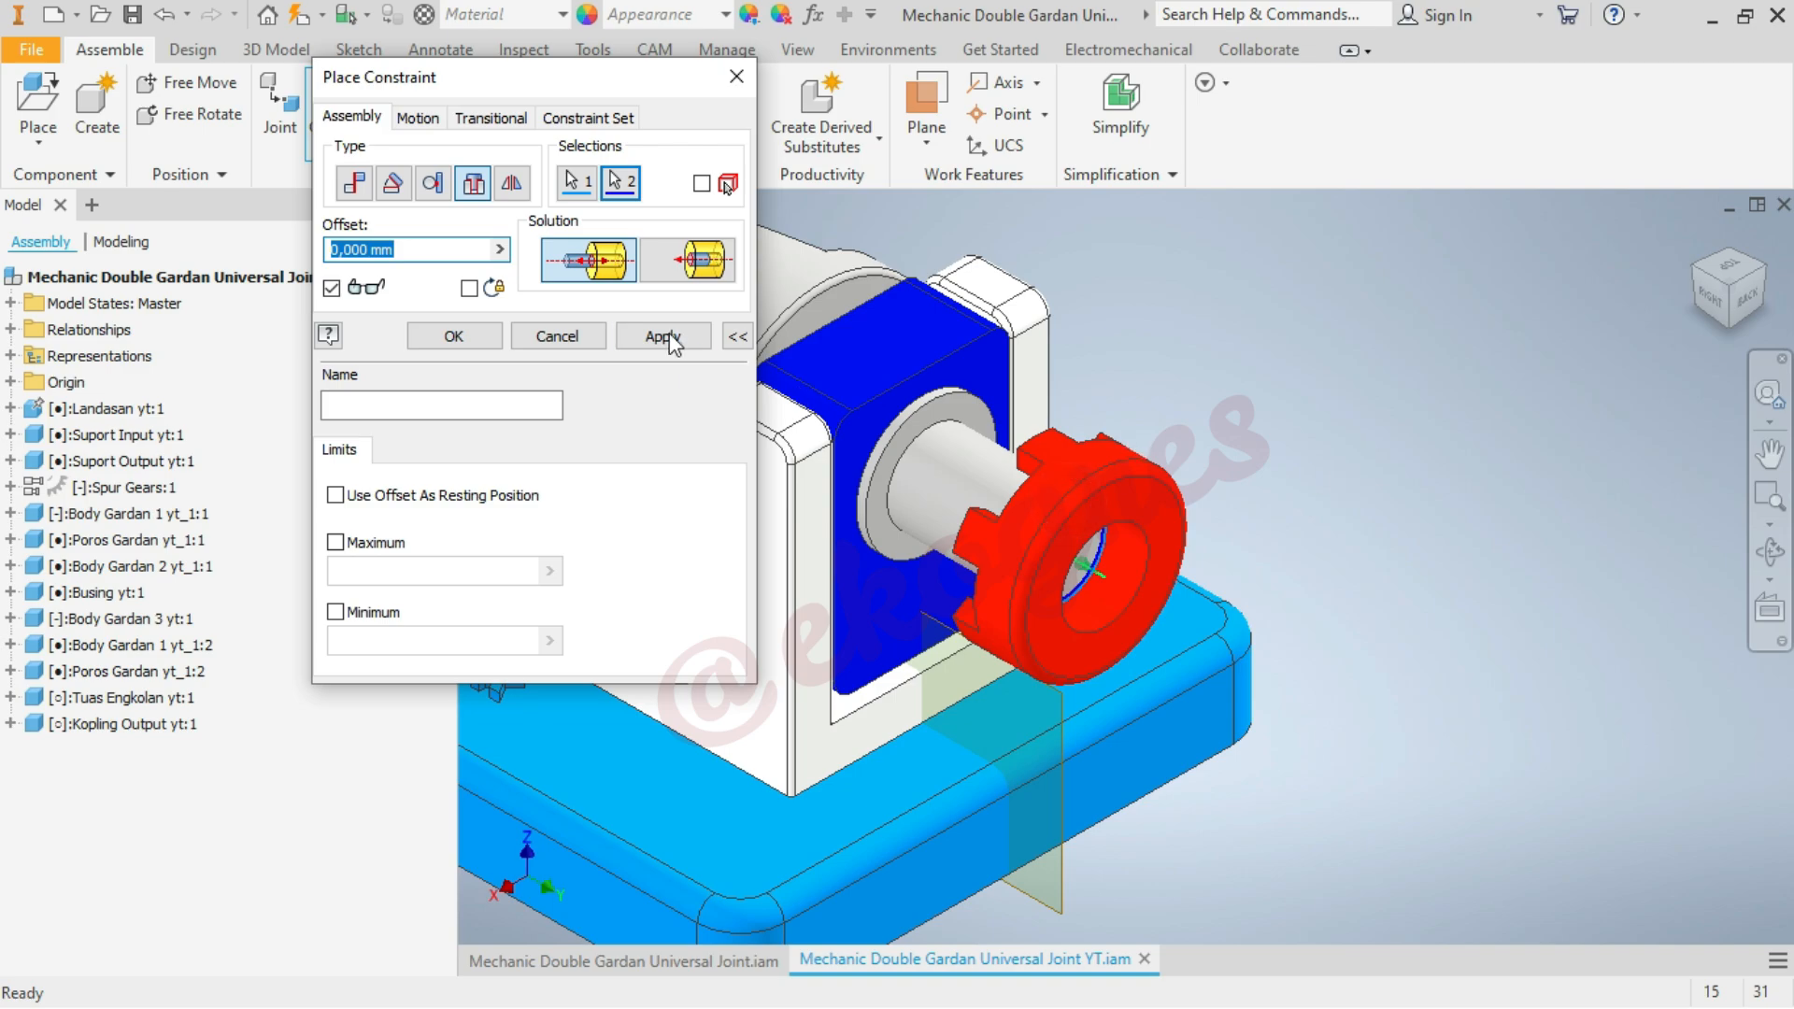
pyautogui.click(690, 262)
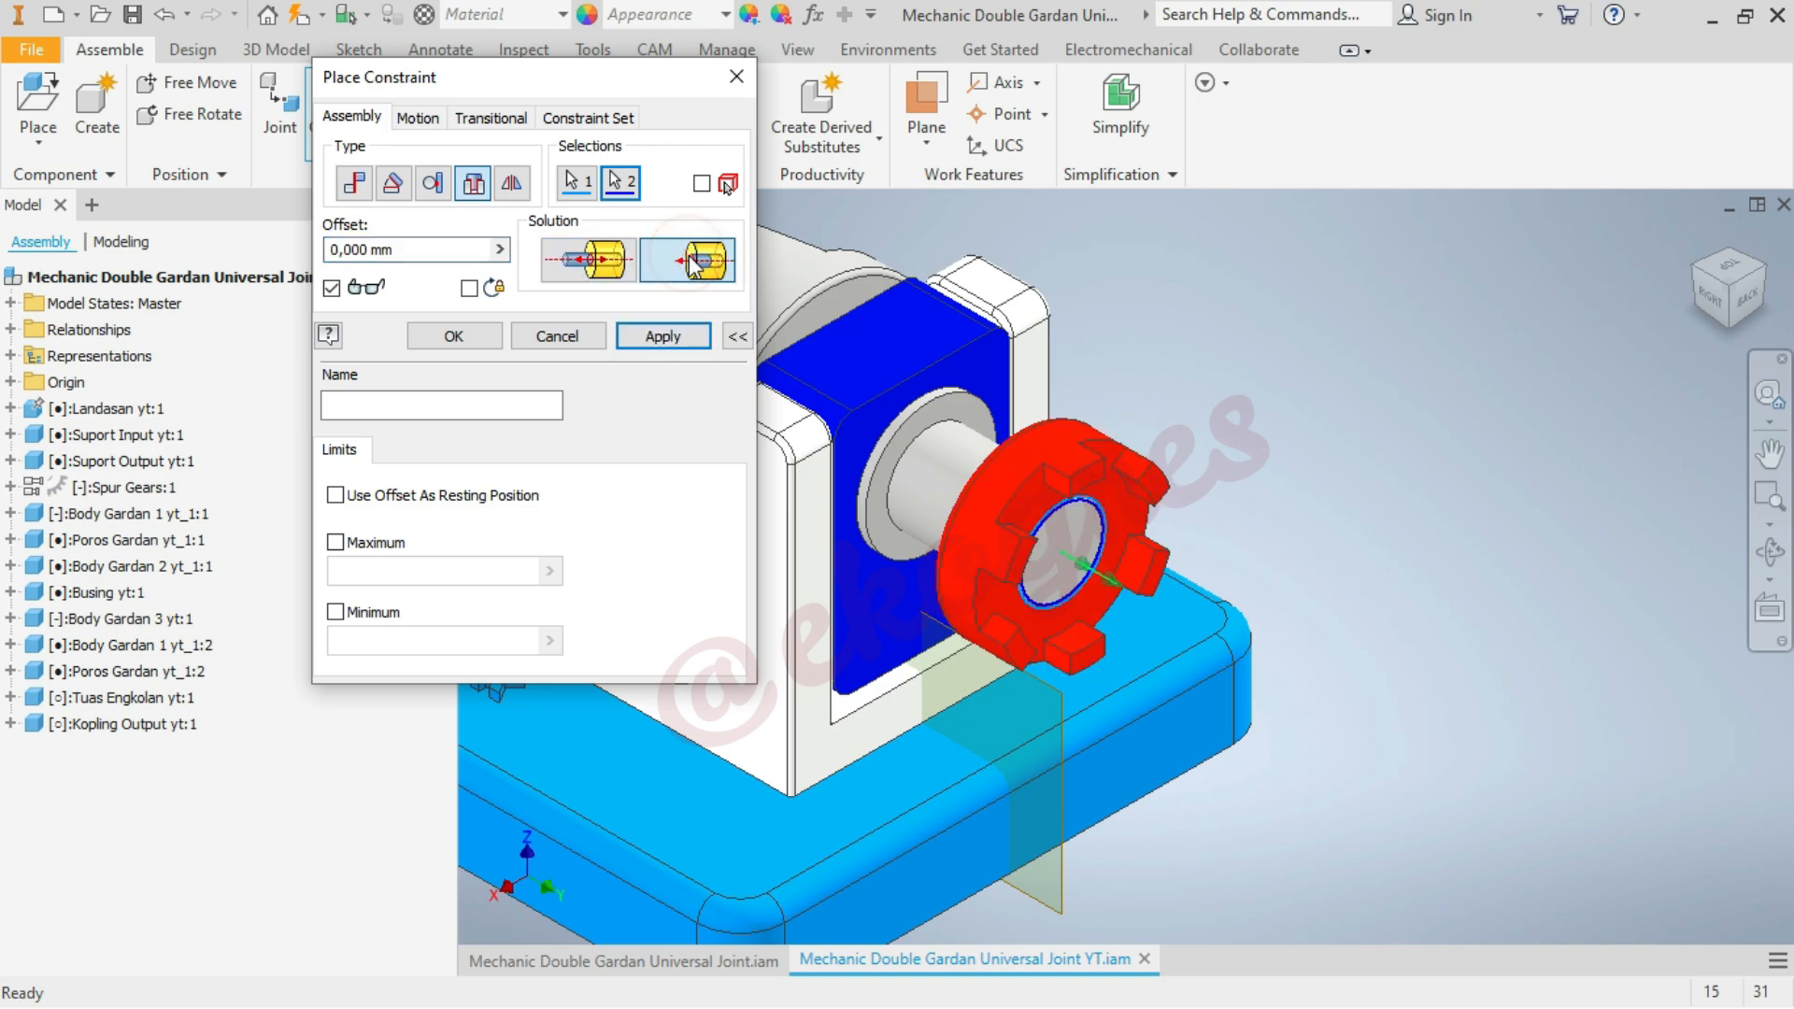
pyautogui.click(465, 334)
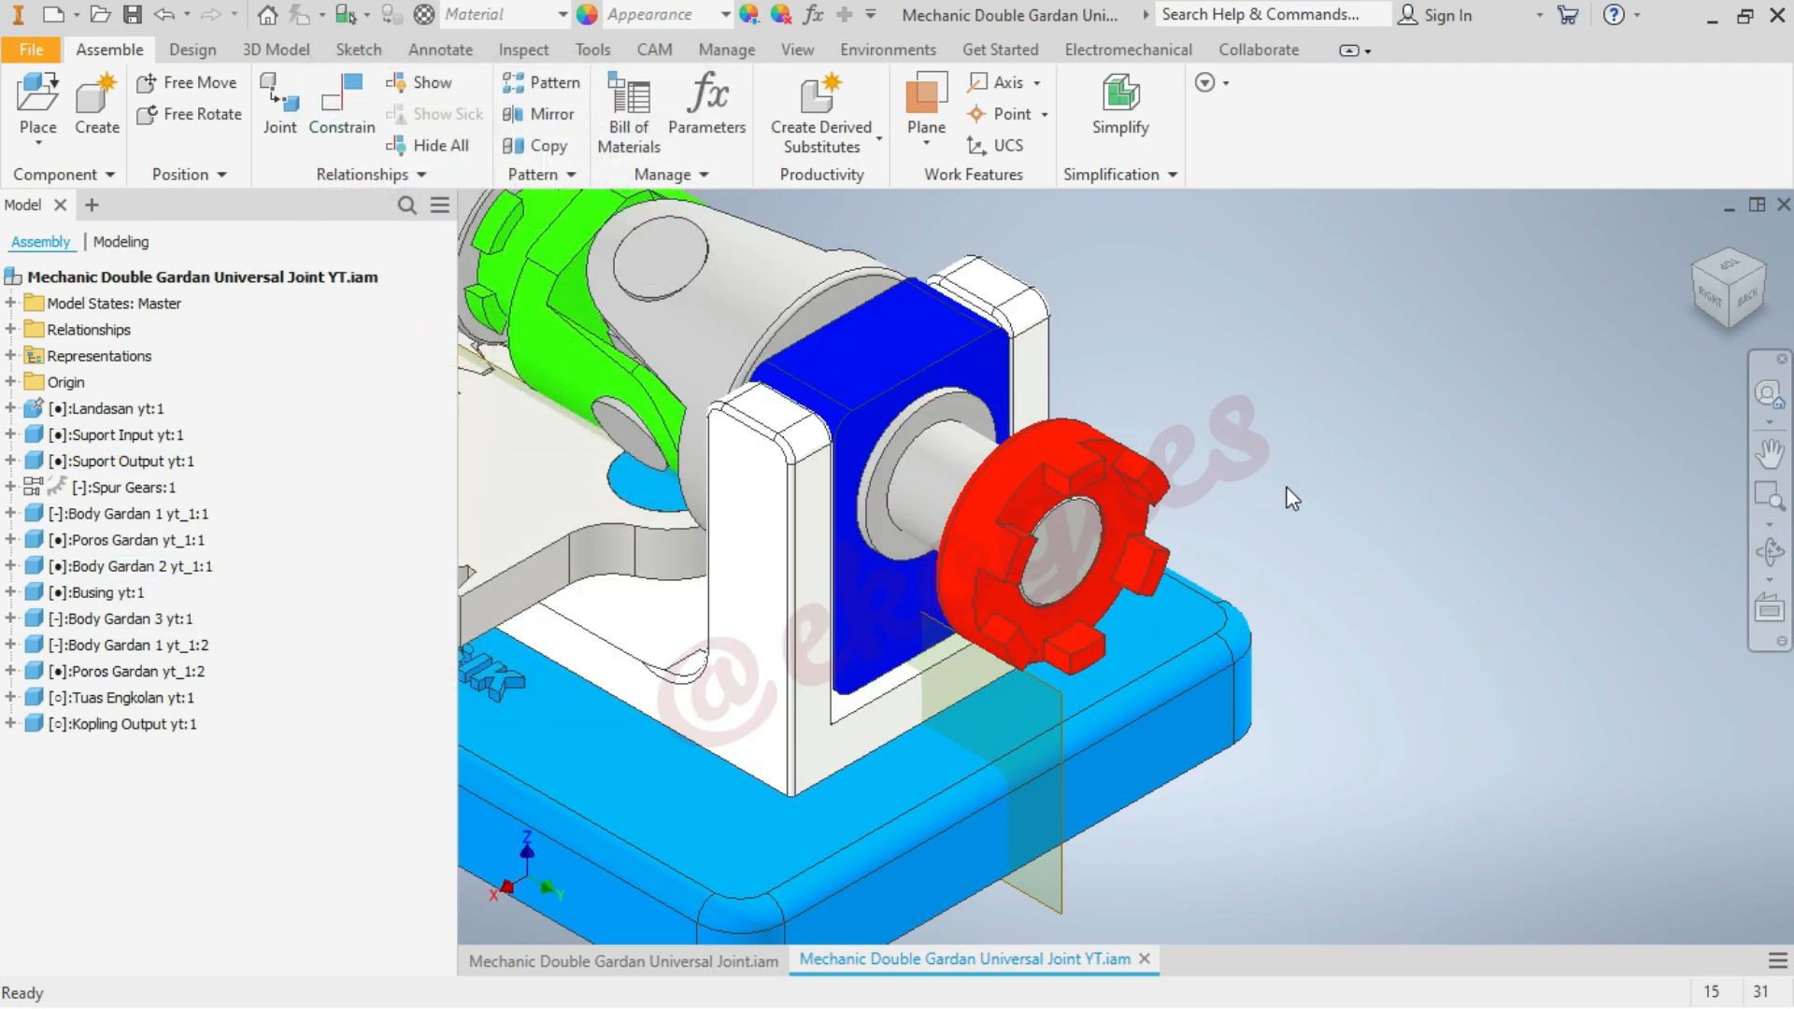
# Expand the origins of Kopling Output yt:1 and Body Gardan 1 yt_1:2 and compare the orientation of their planes
pyautogui.click(10, 723)
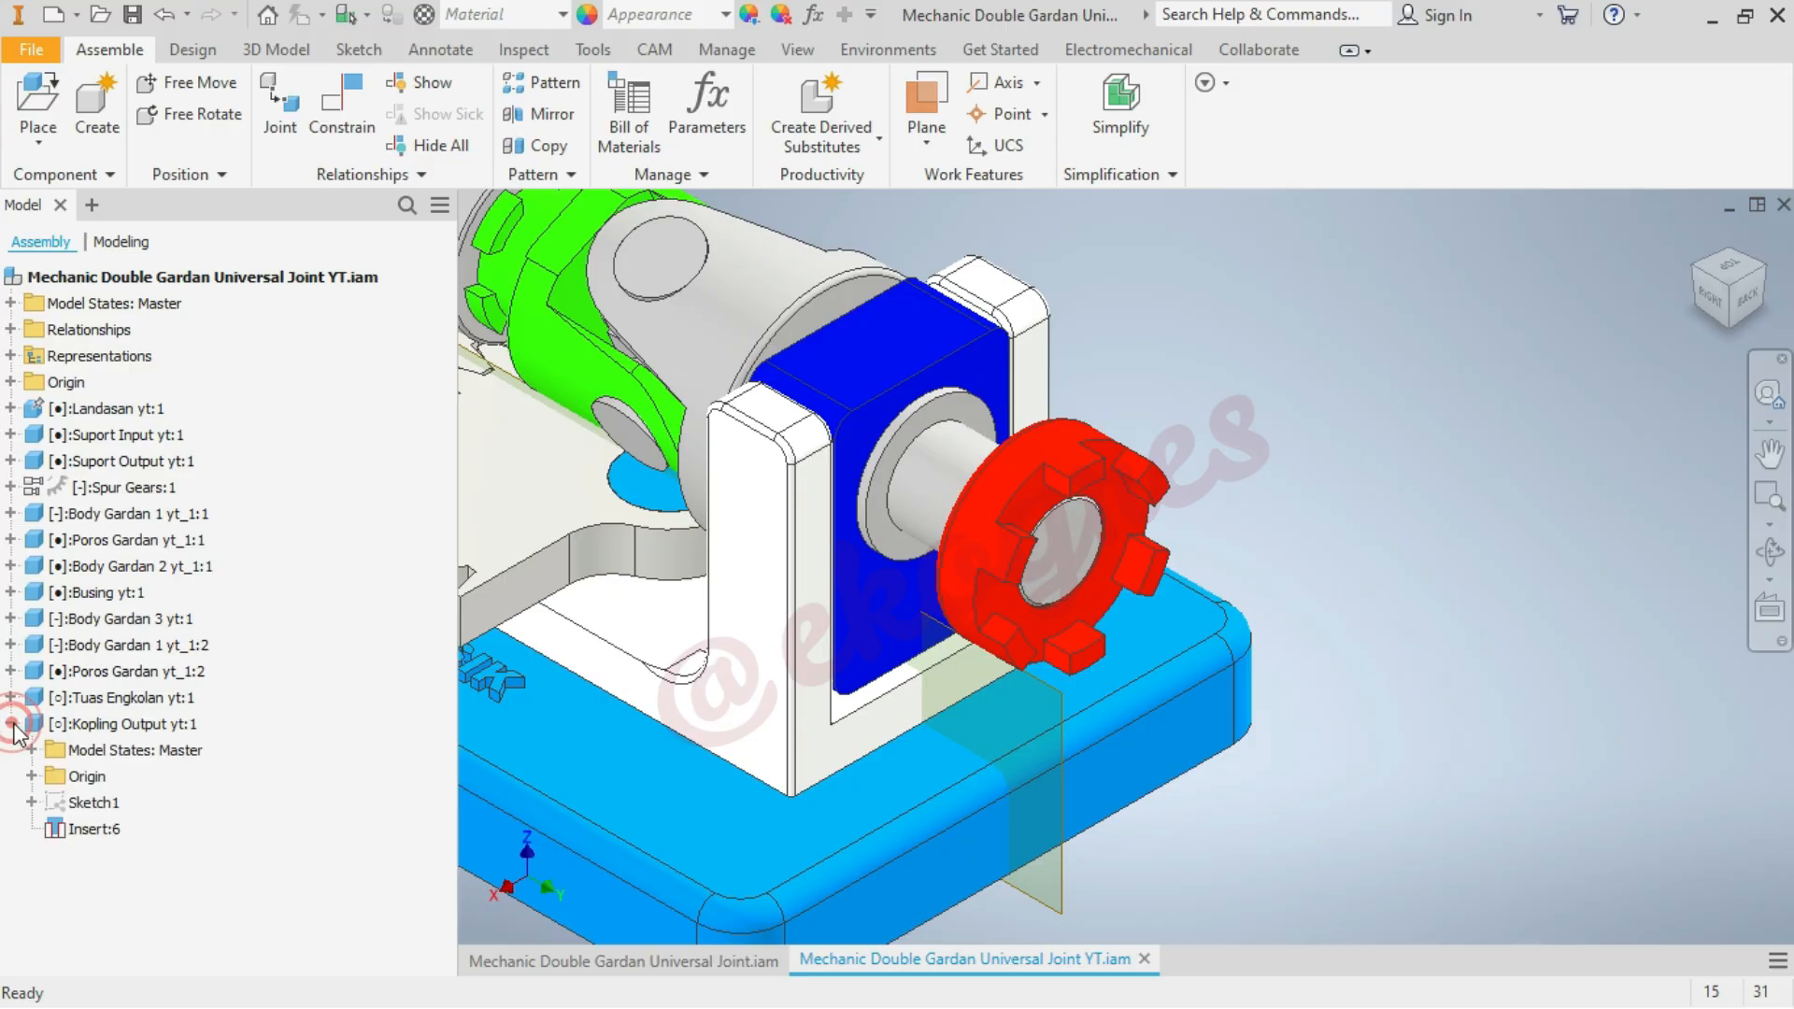
pyautogui.click(32, 777)
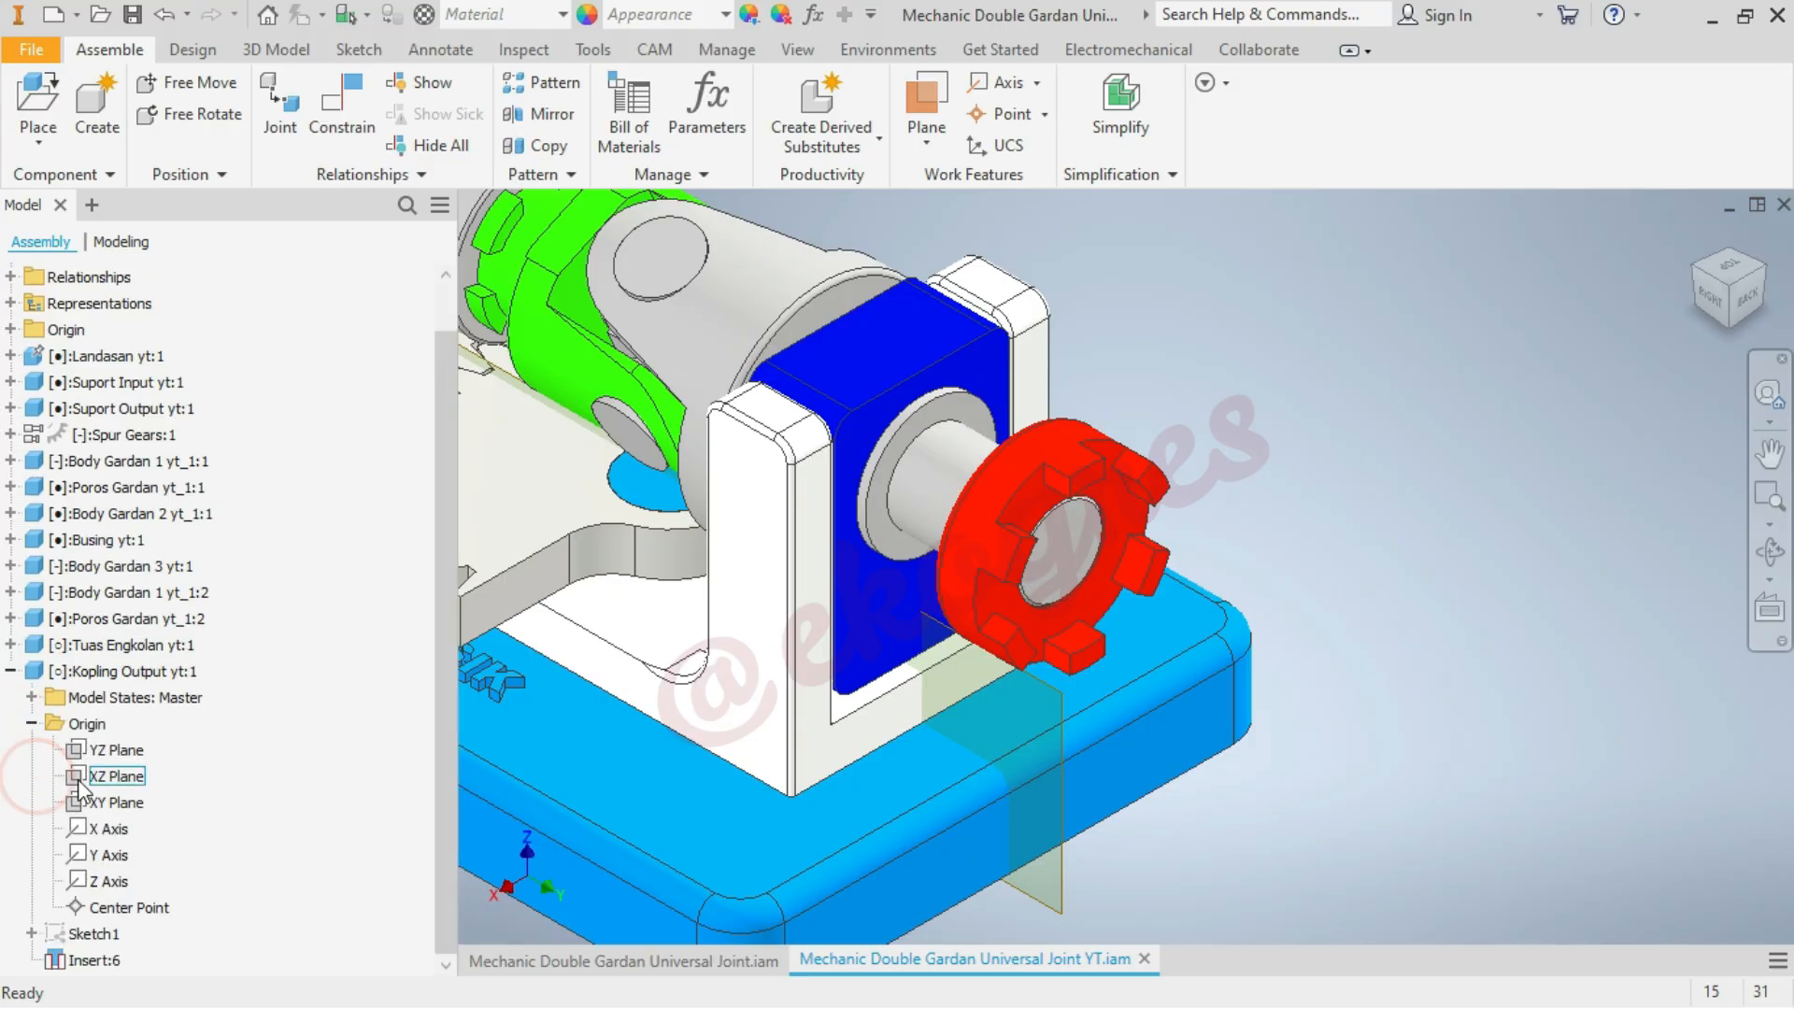
pyautogui.click(131, 750)
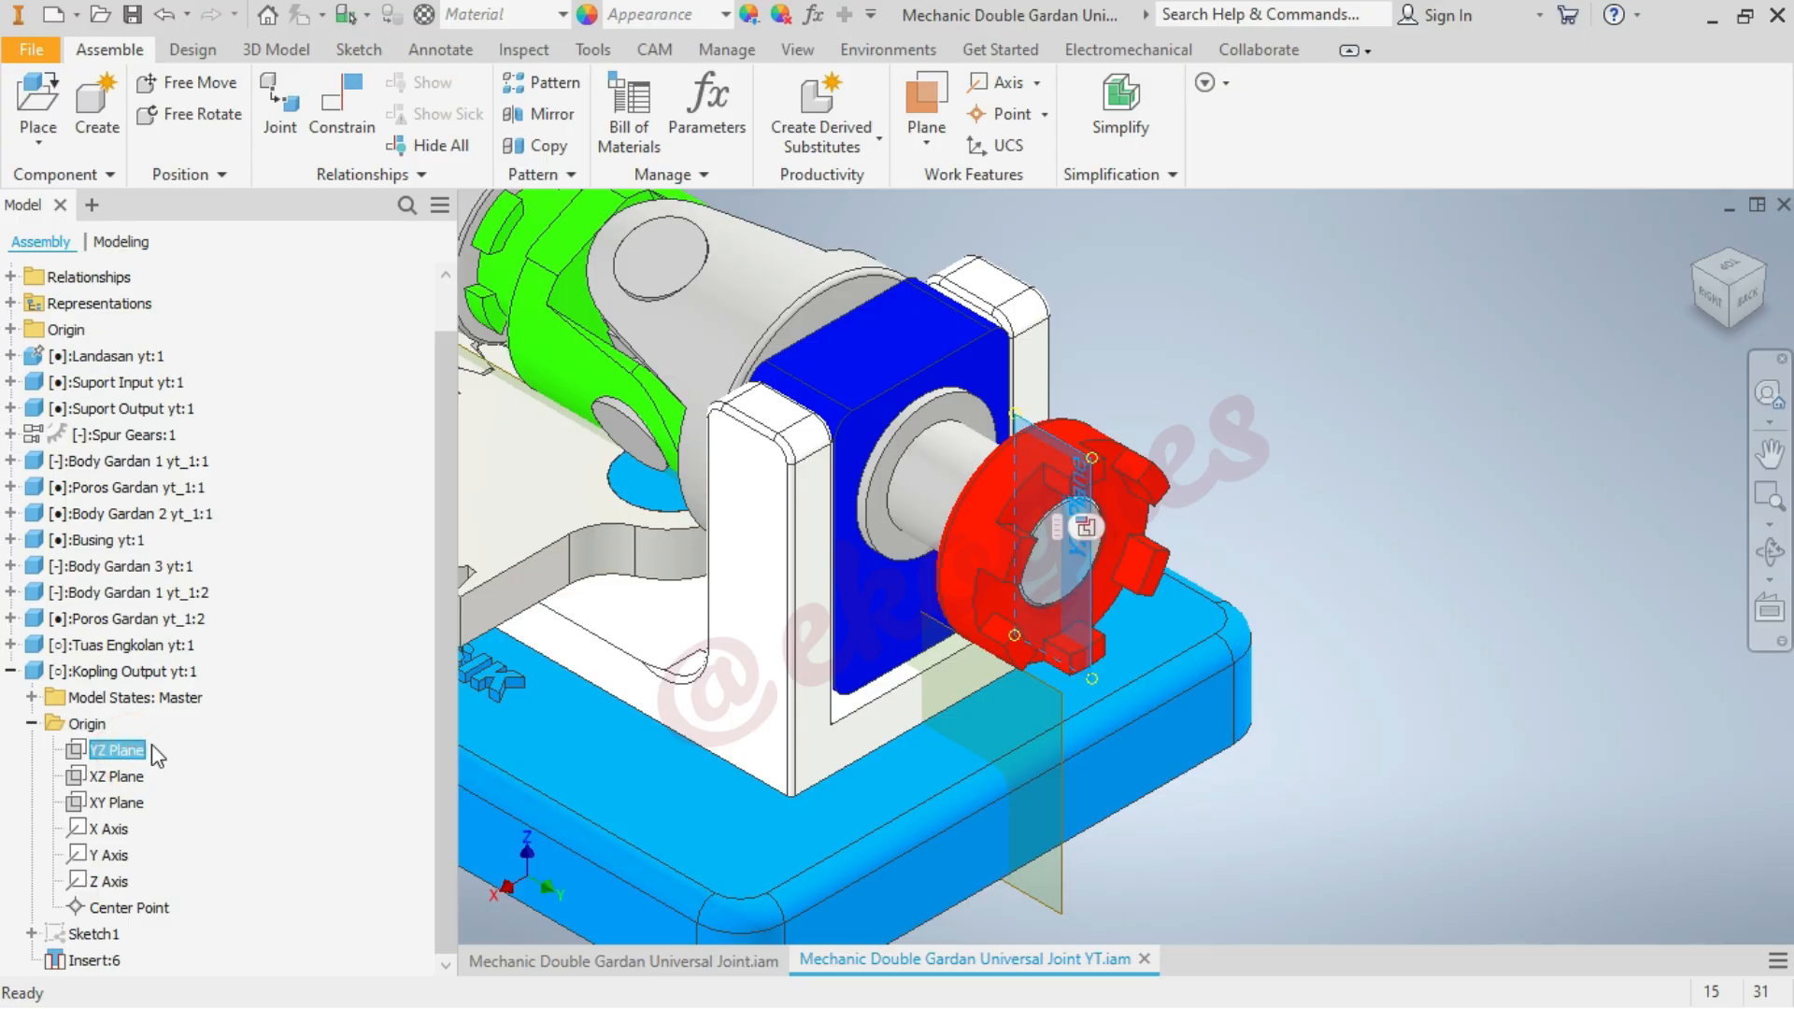
pyautogui.click(1271, 388)
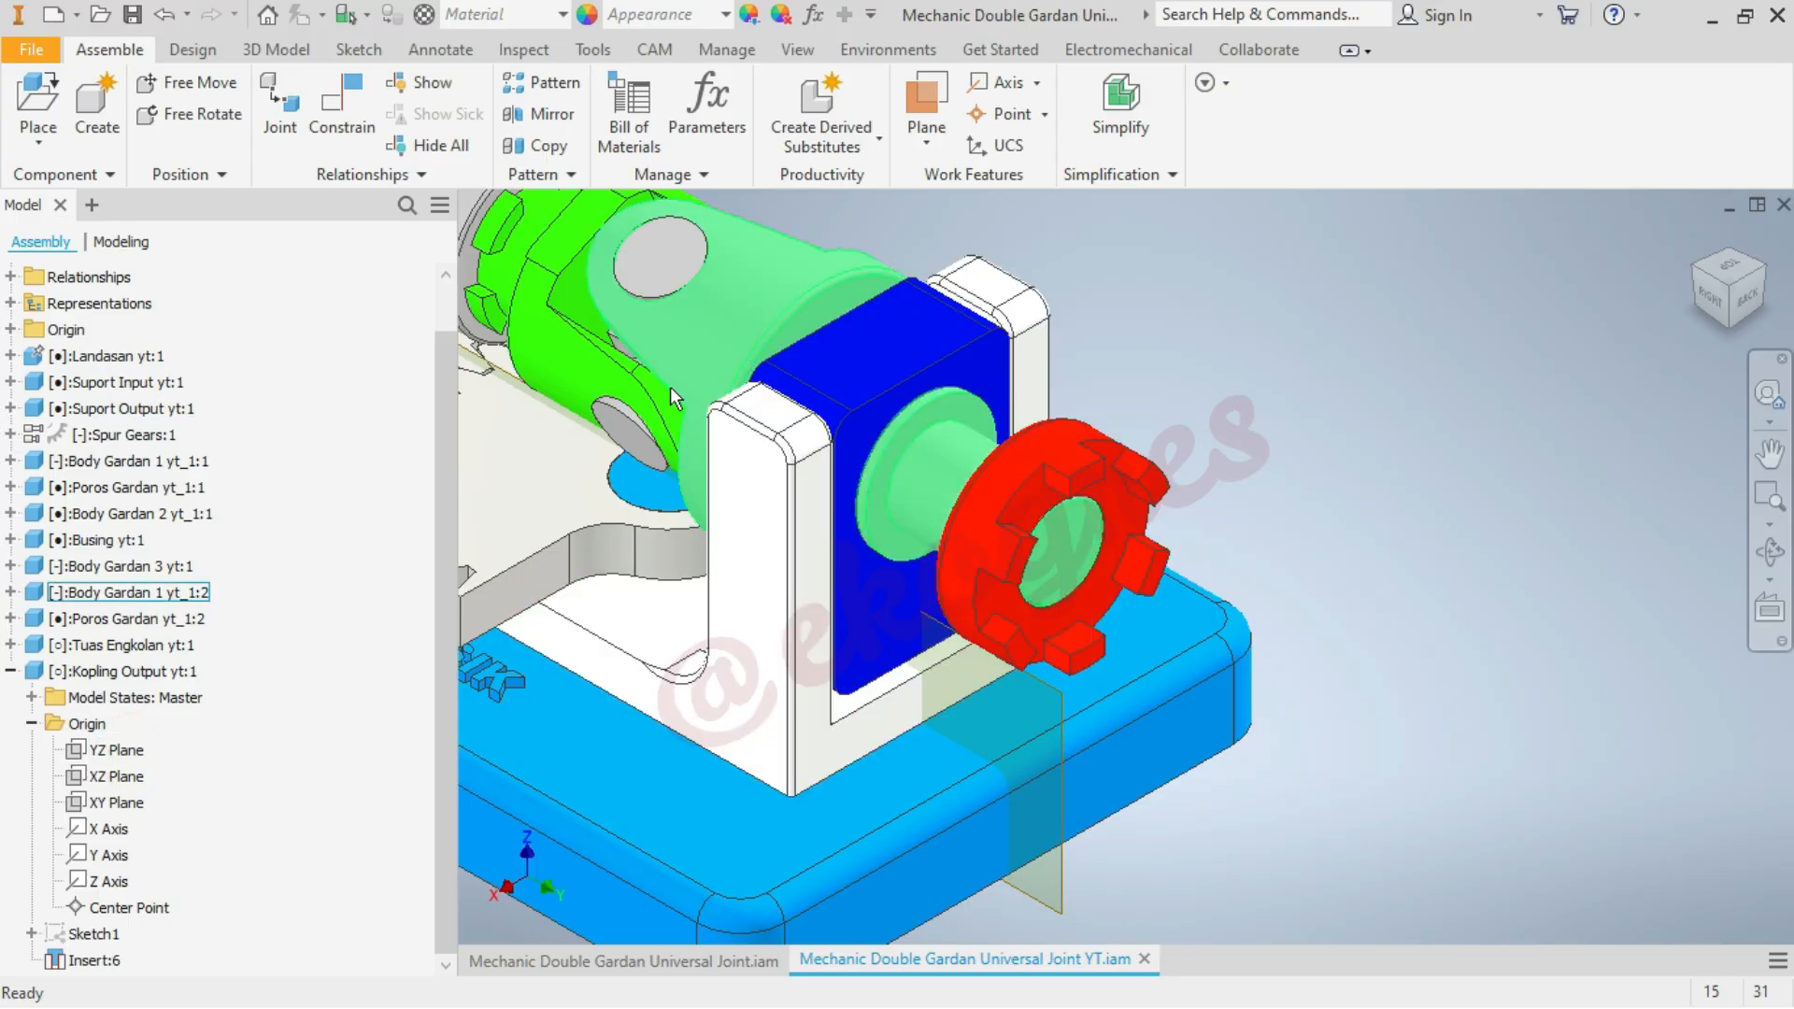
pyautogui.click(10, 592)
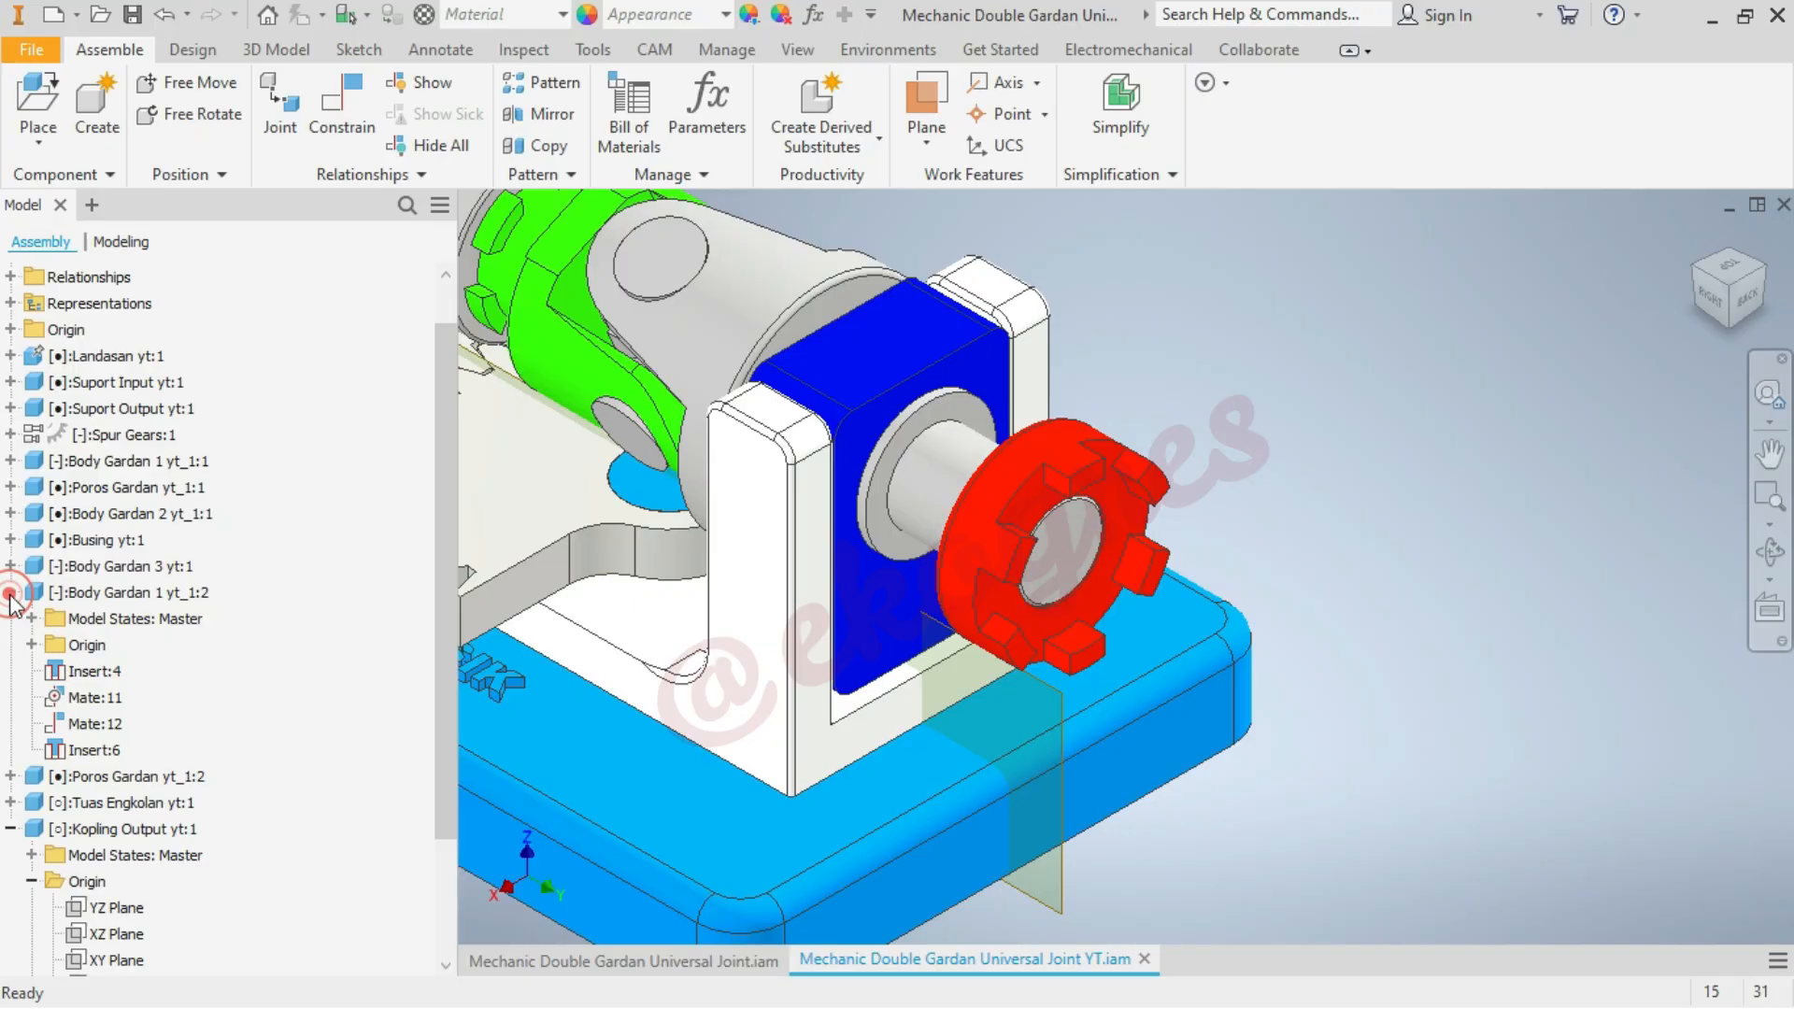
pyautogui.click(33, 645)
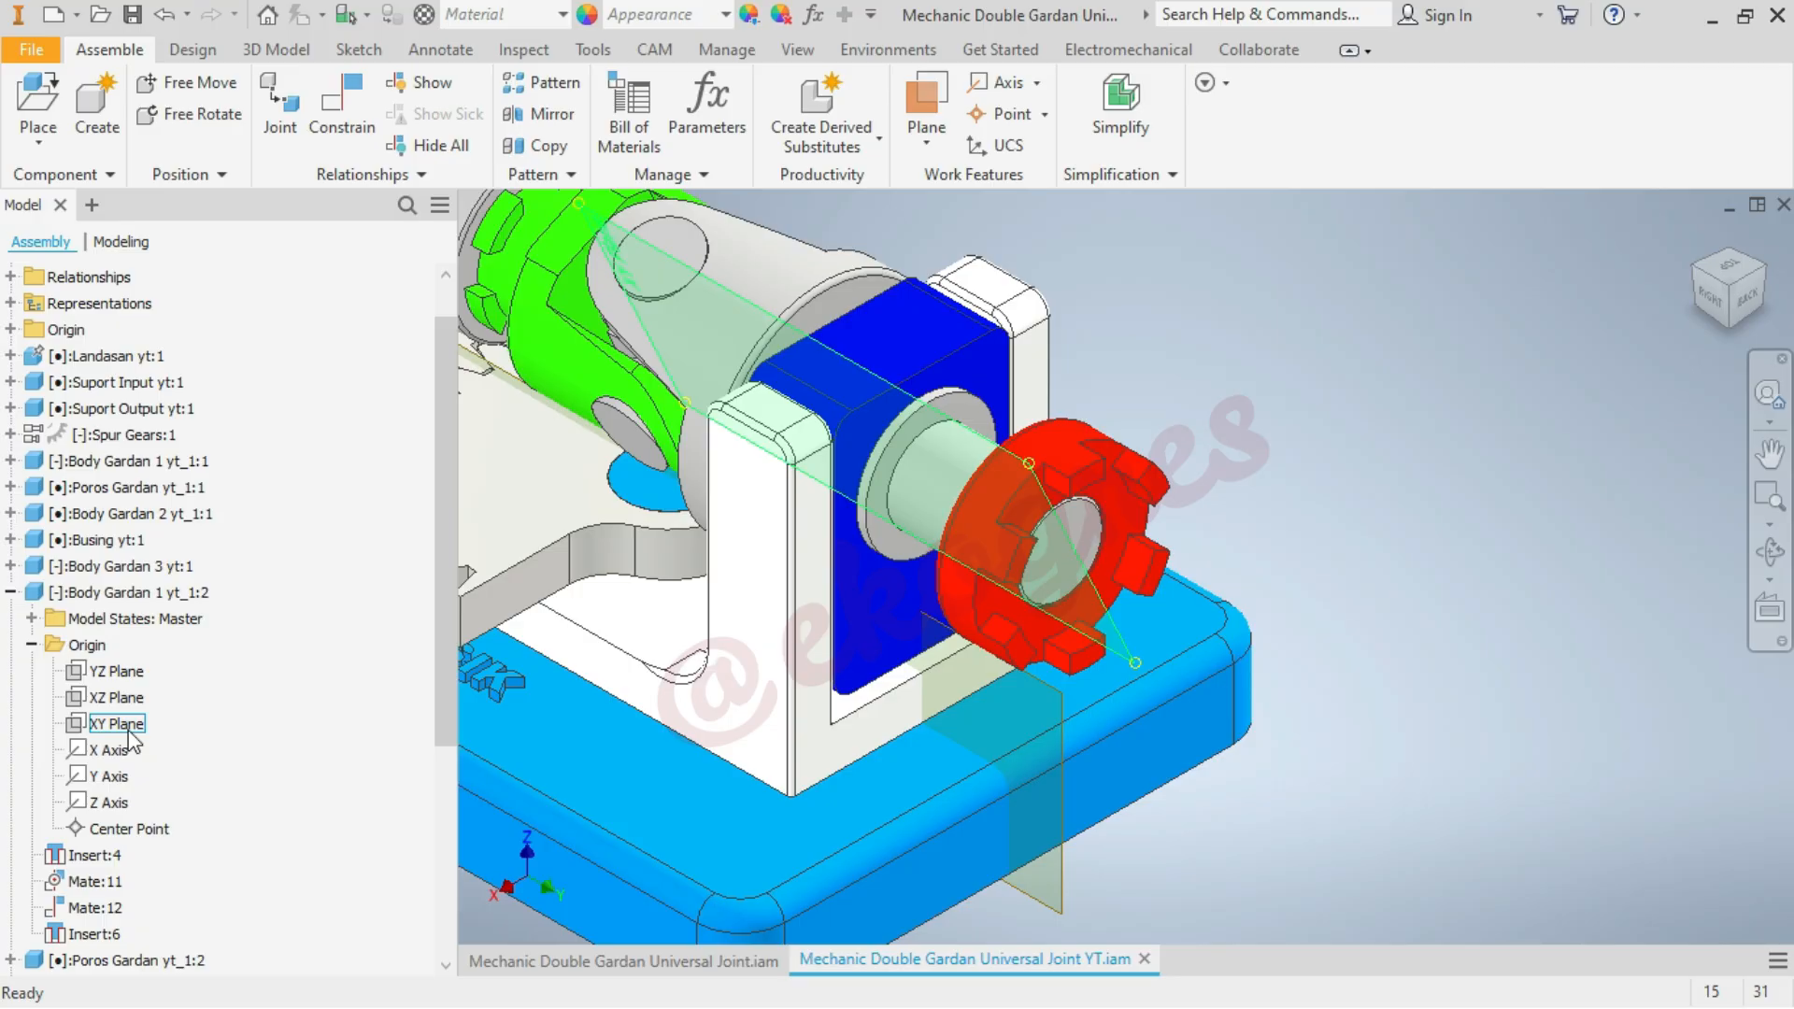
pyautogui.scroll(-5, 224, 870)
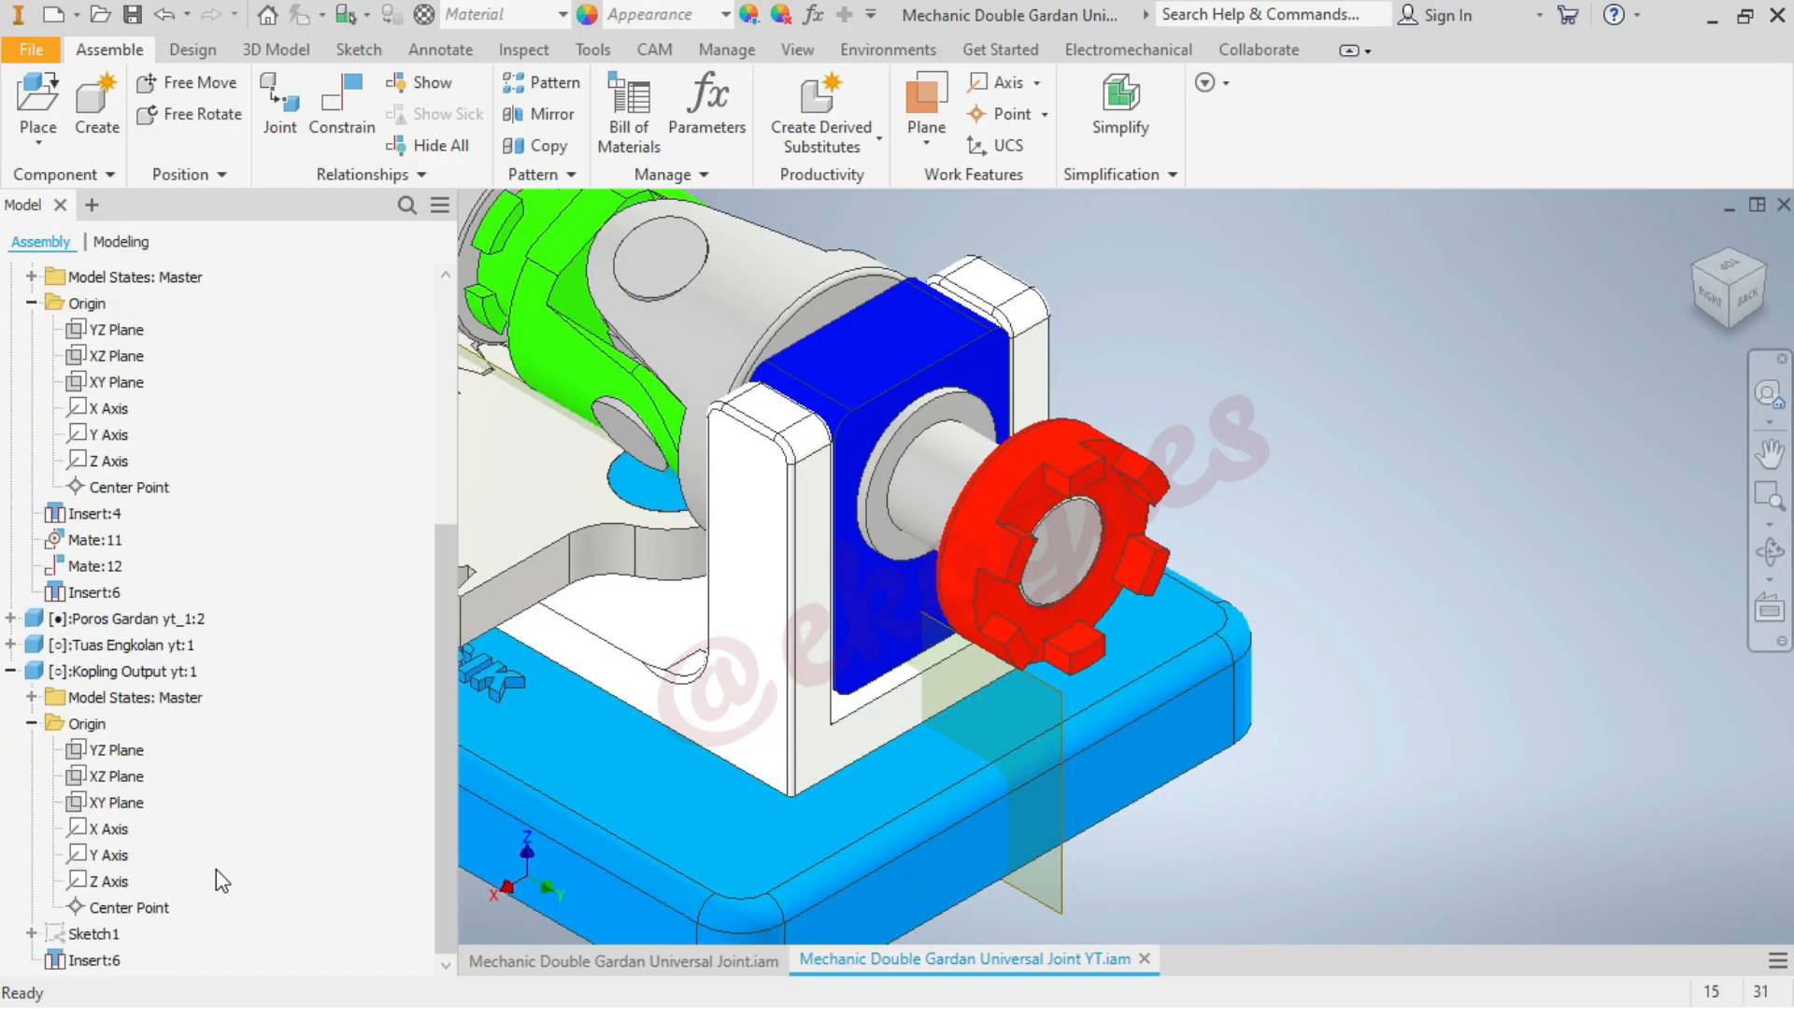
pyautogui.click(141, 752)
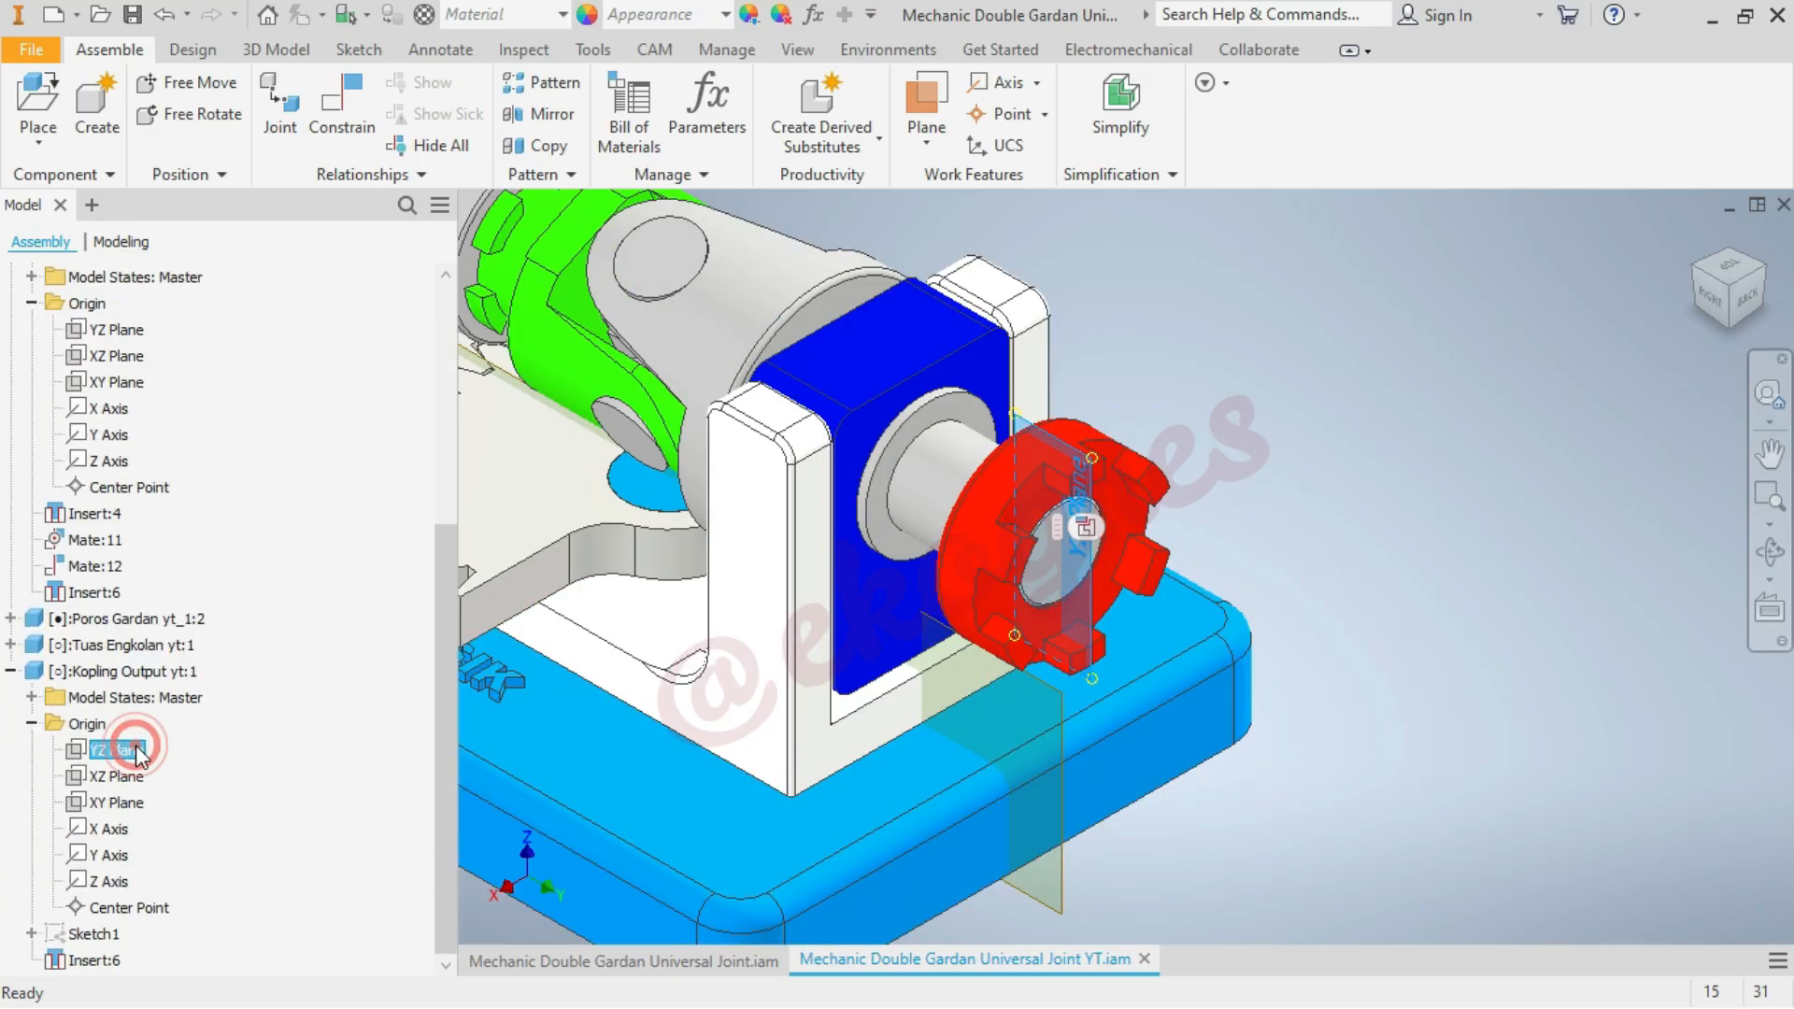
pyautogui.click(1332, 561)
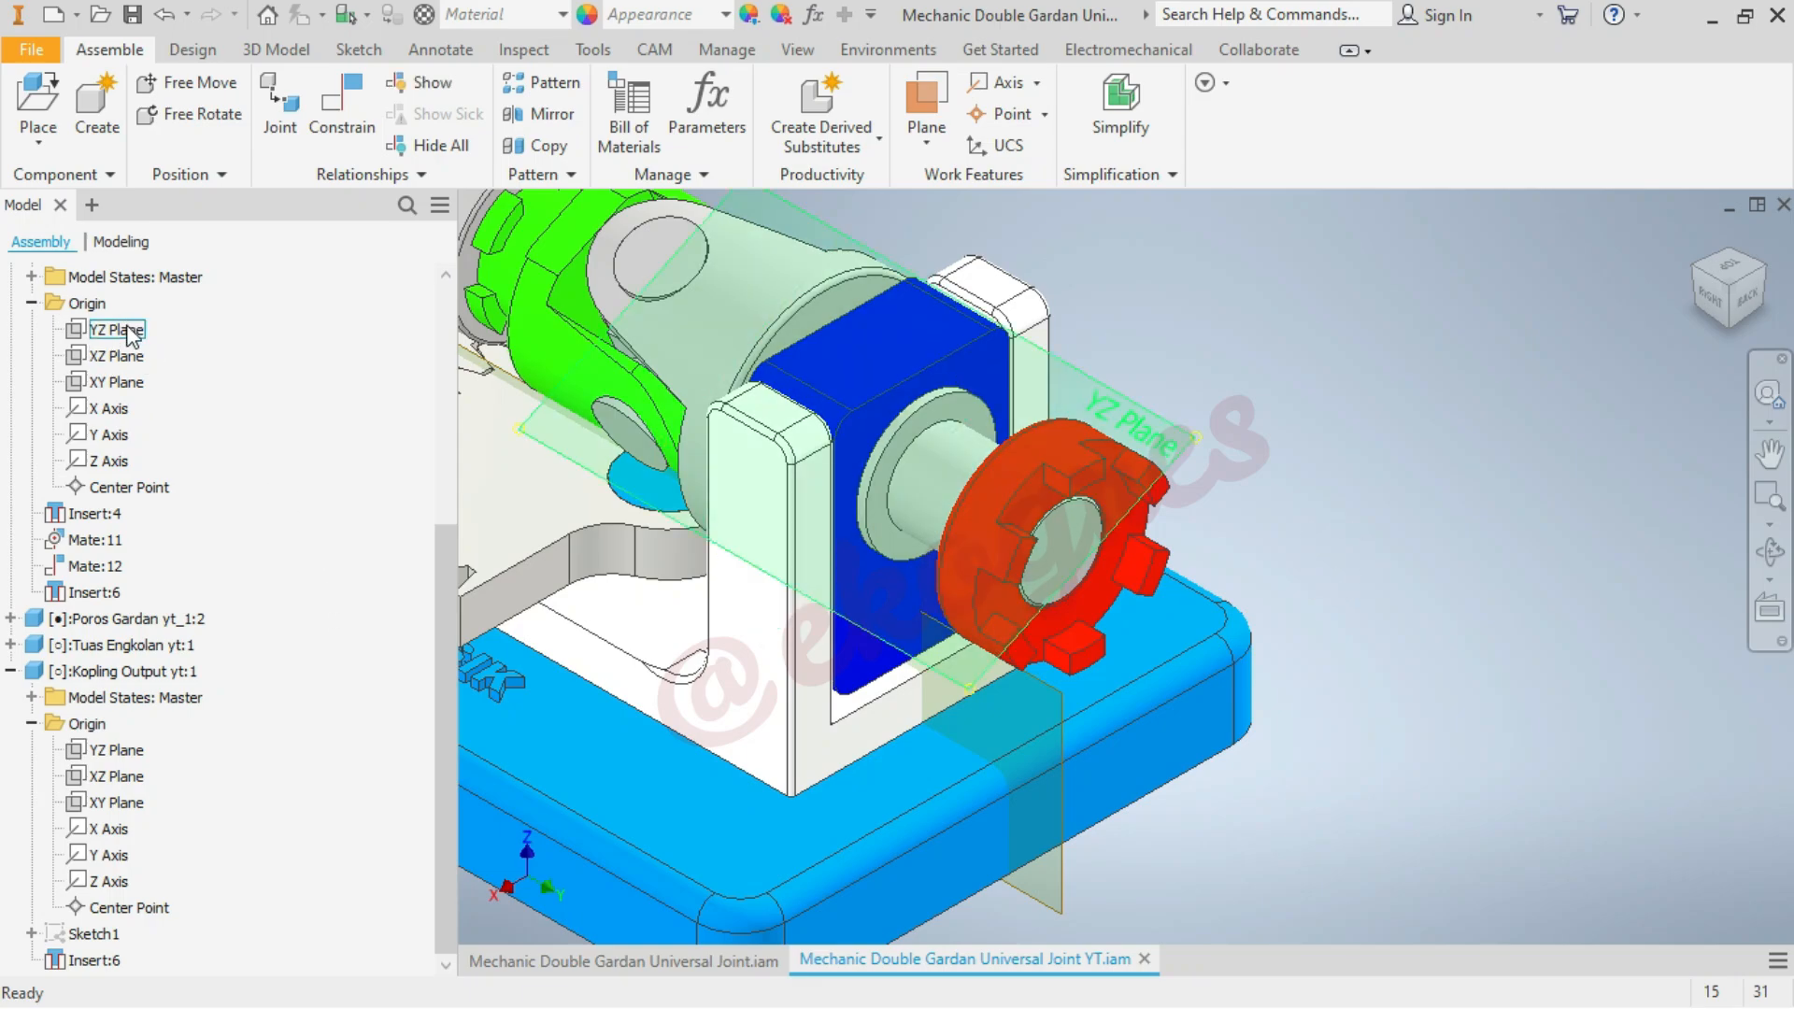
pyautogui.click(1251, 255)
# Mate the YZ plane of Body Gardan 1 yt_1:2 to the YZ plane of Kopling Output yt:1 with 0 mm offset
pyautogui.click(348, 129)
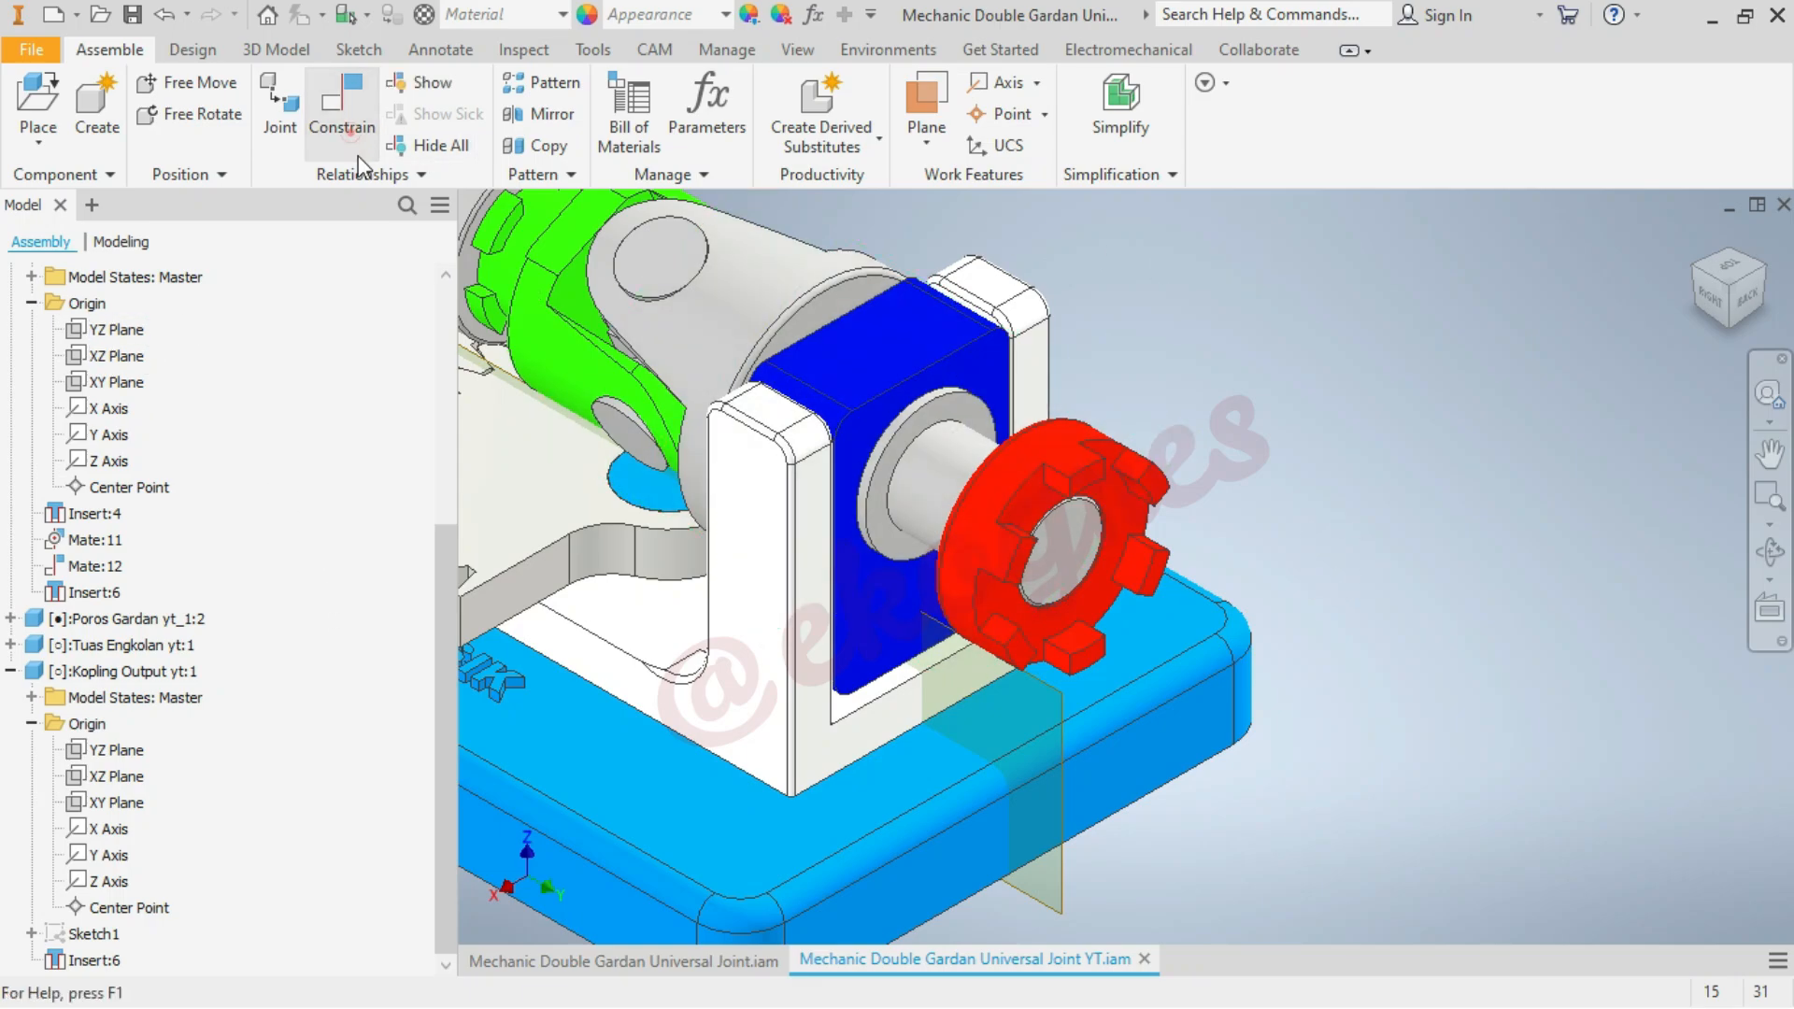
pyautogui.click(117, 329)
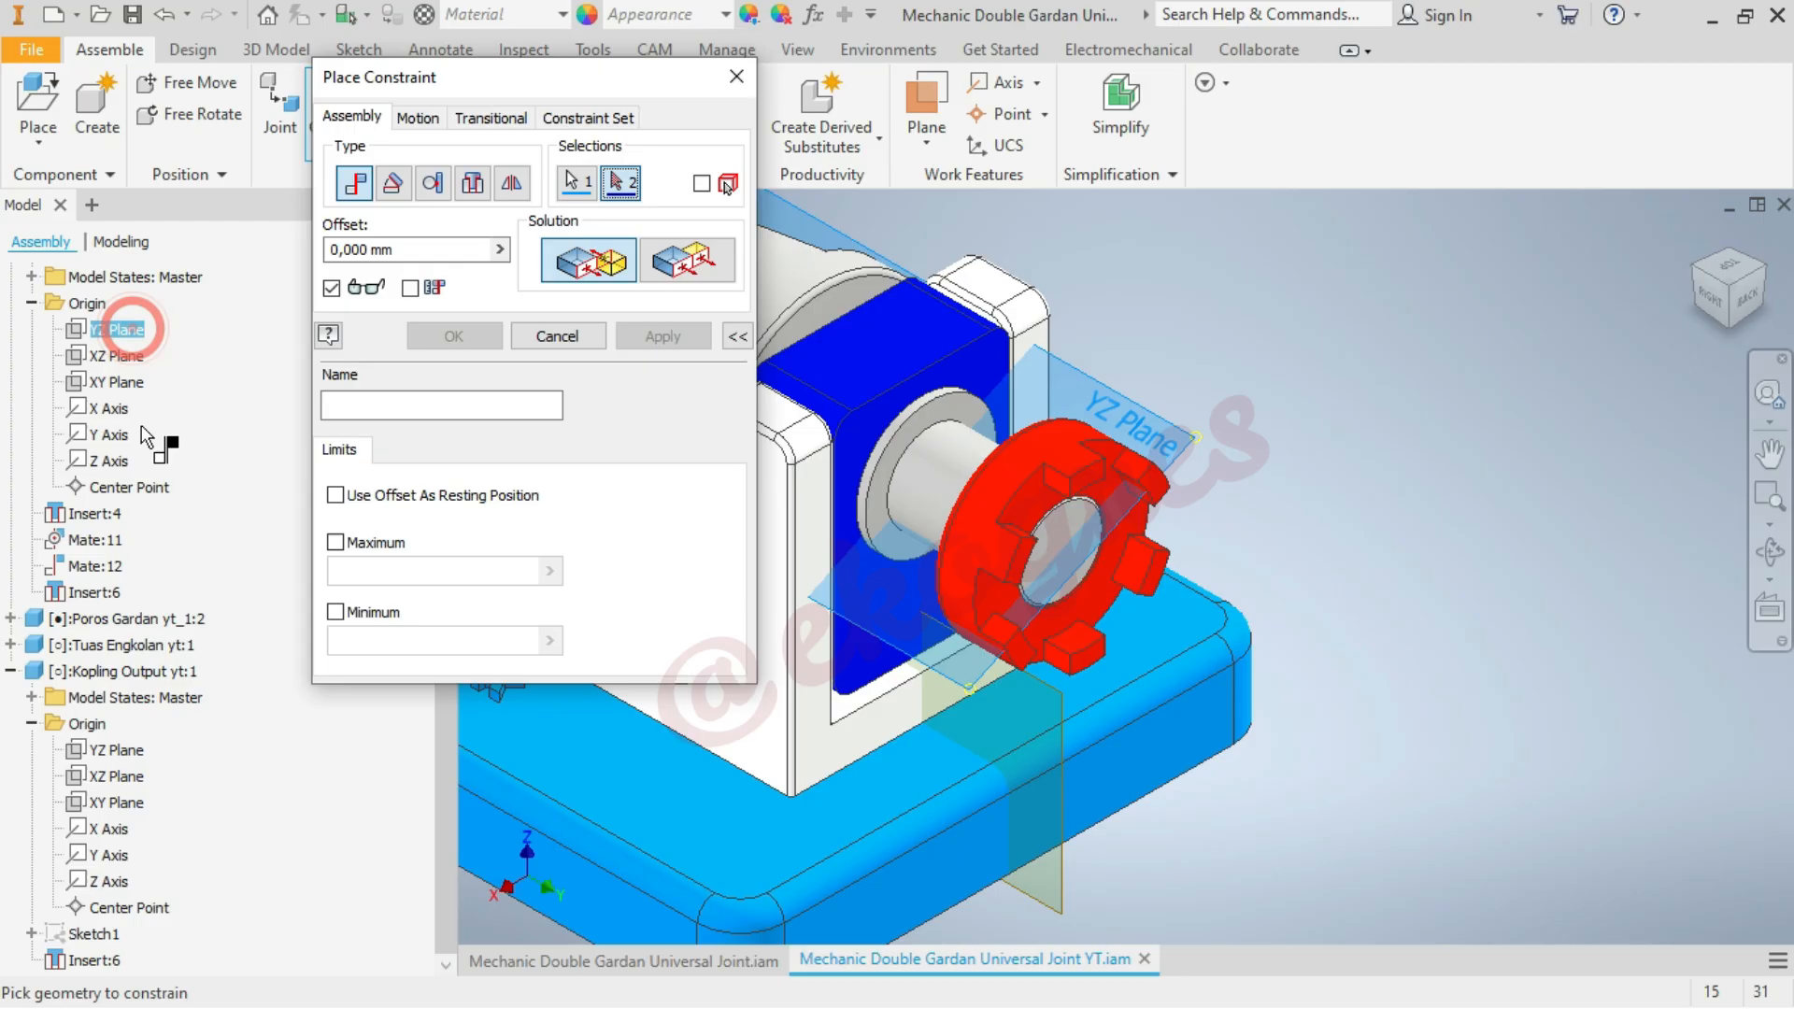
pyautogui.click(116, 750)
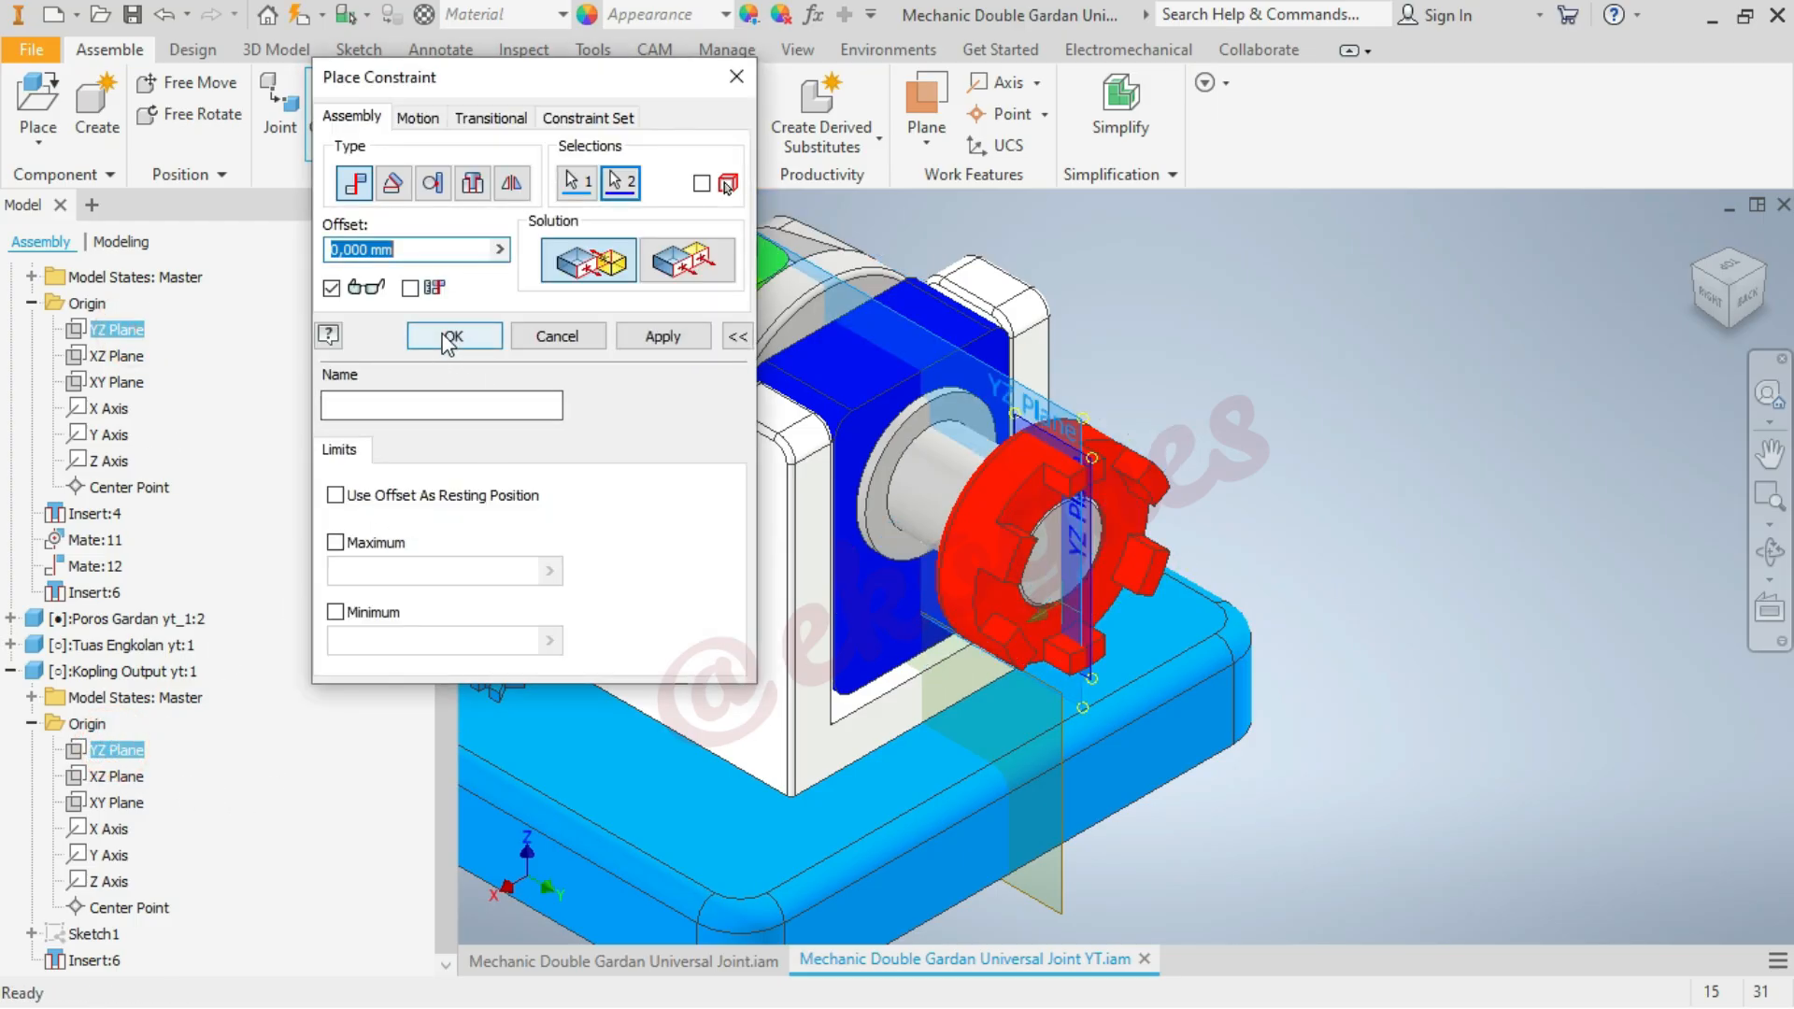
pyautogui.click(450, 336)
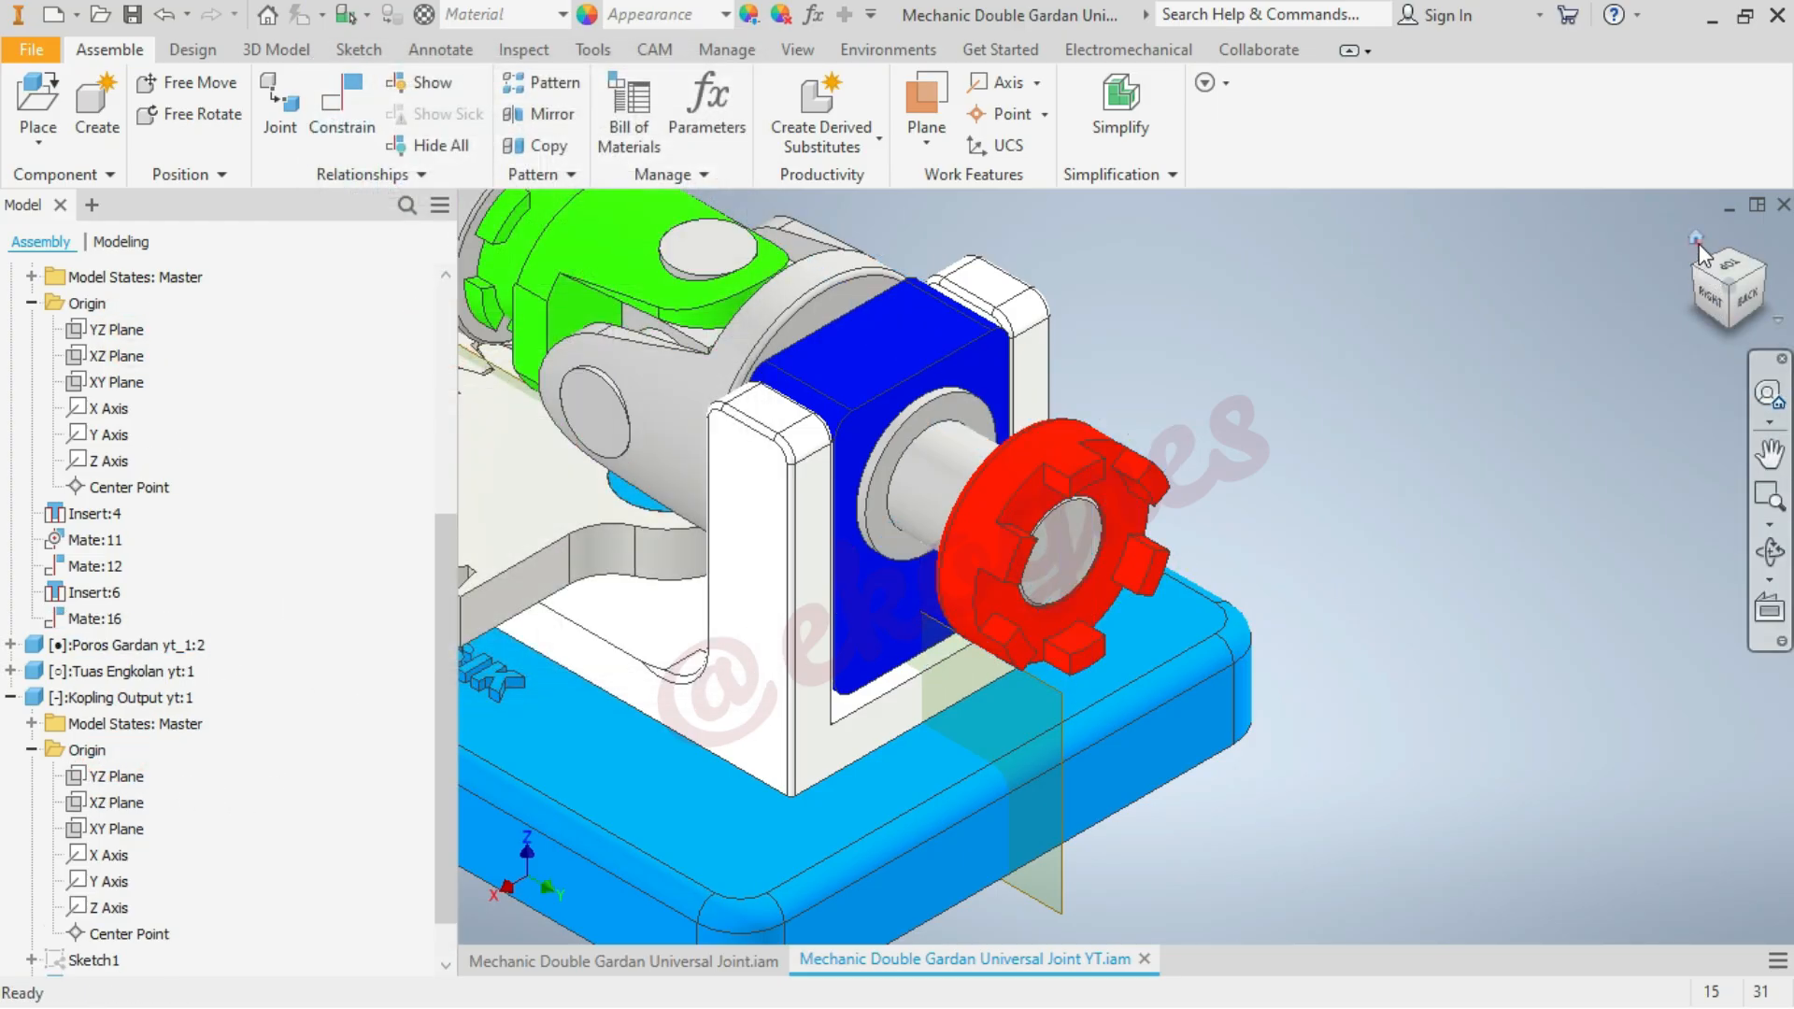
# Turn the crank handle to test whether the motion carries through to the red output coupling
pyautogui.click(1697, 241)
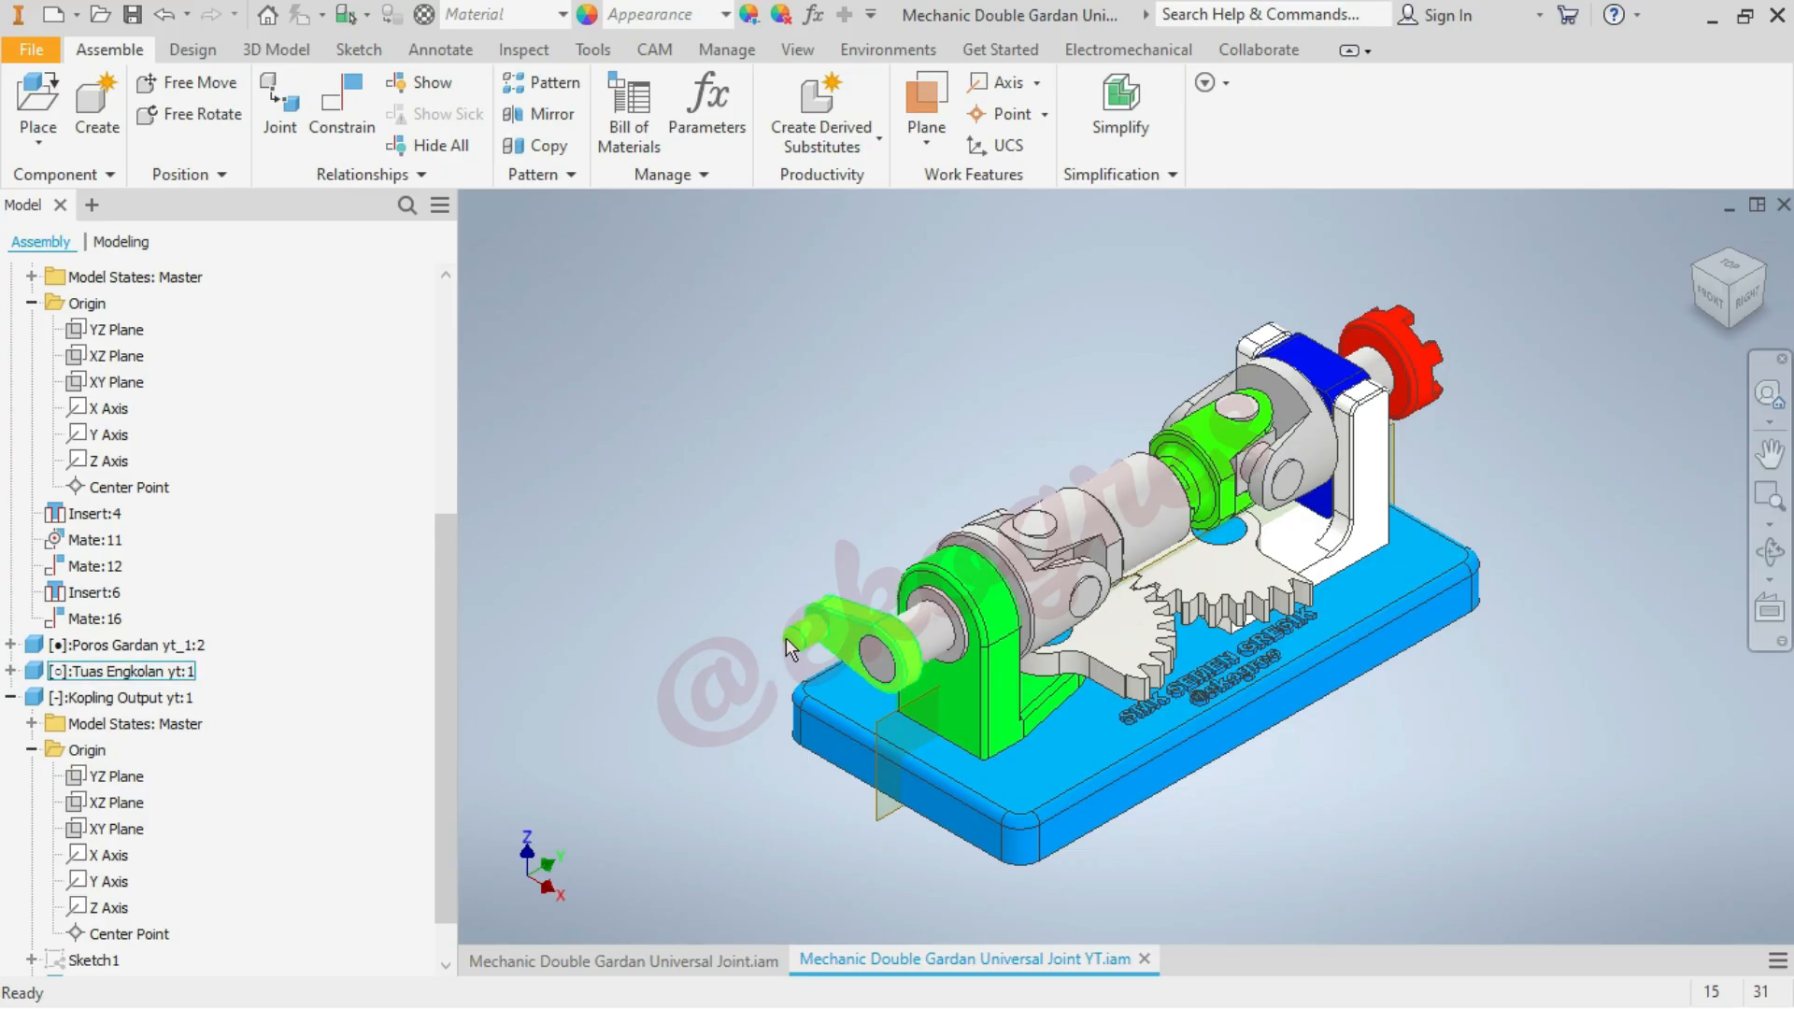
pyautogui.moveTo(787, 637); pyautogui.dragTo(742, 391)
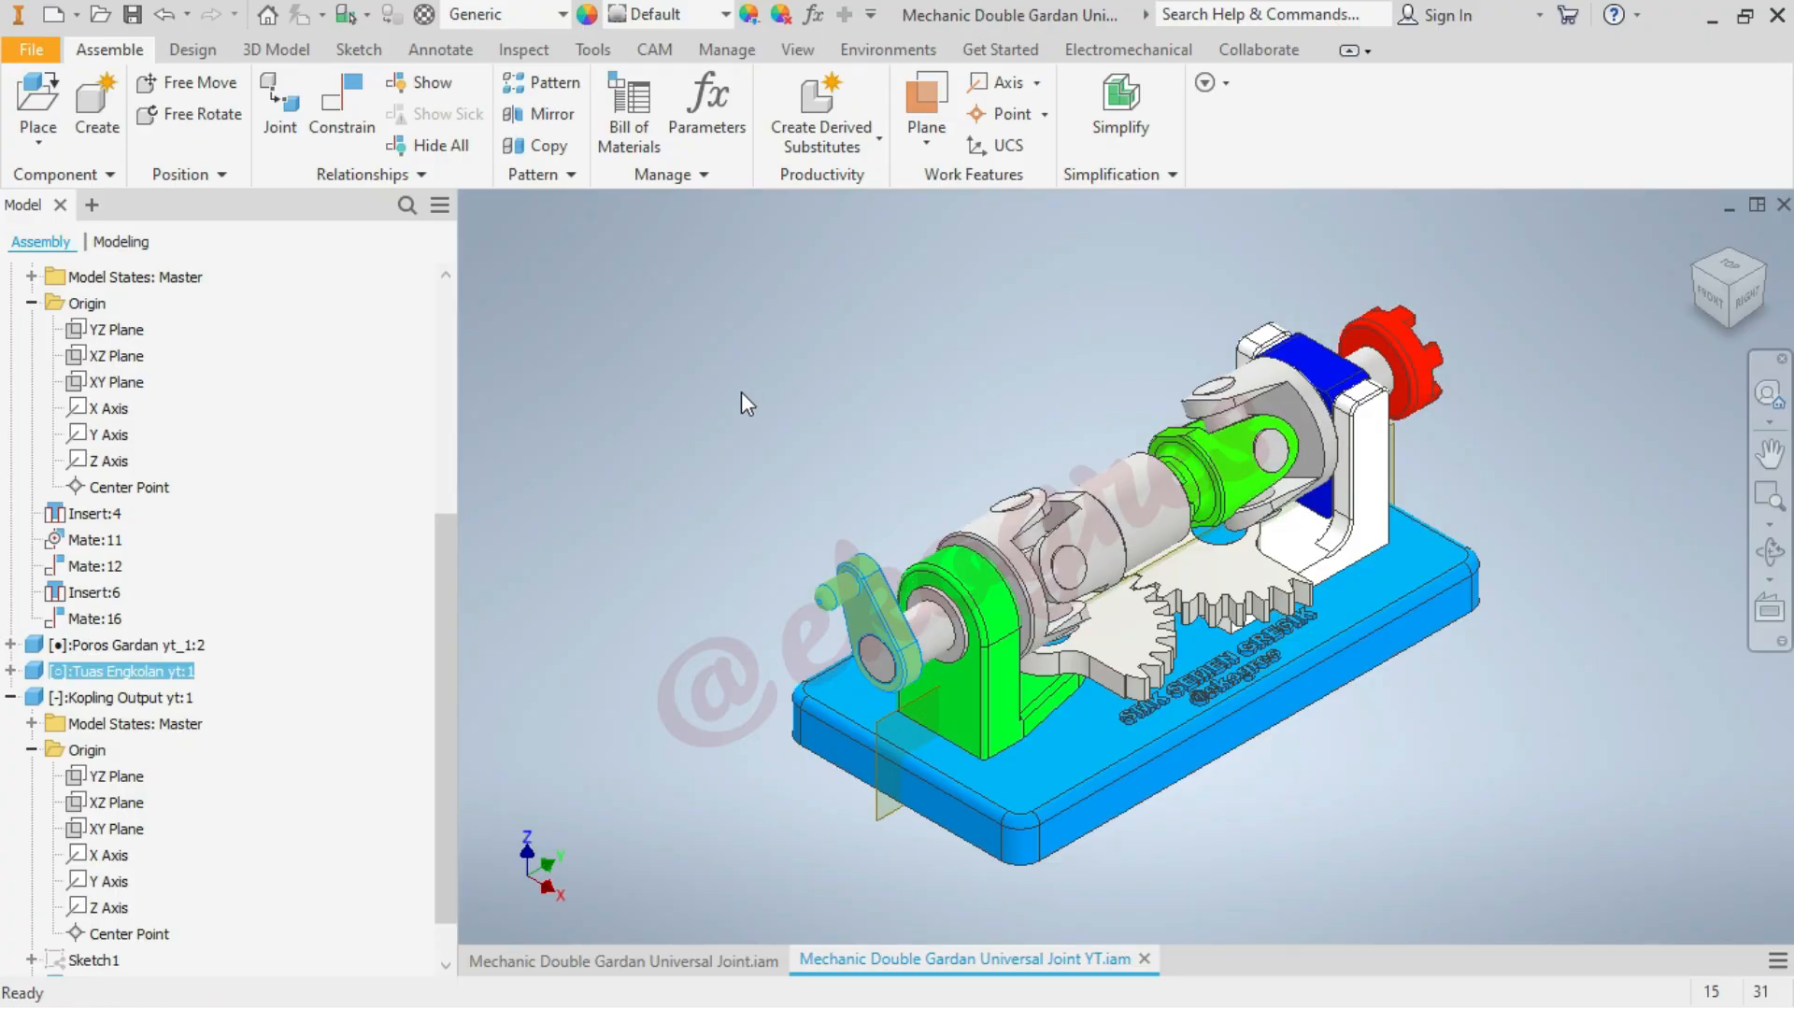
pyautogui.click(742, 393)
# Collapse Kopling Output yt:1 and Body Gardan 1 yt_1:2 in the model tree
pyautogui.click(10, 698)
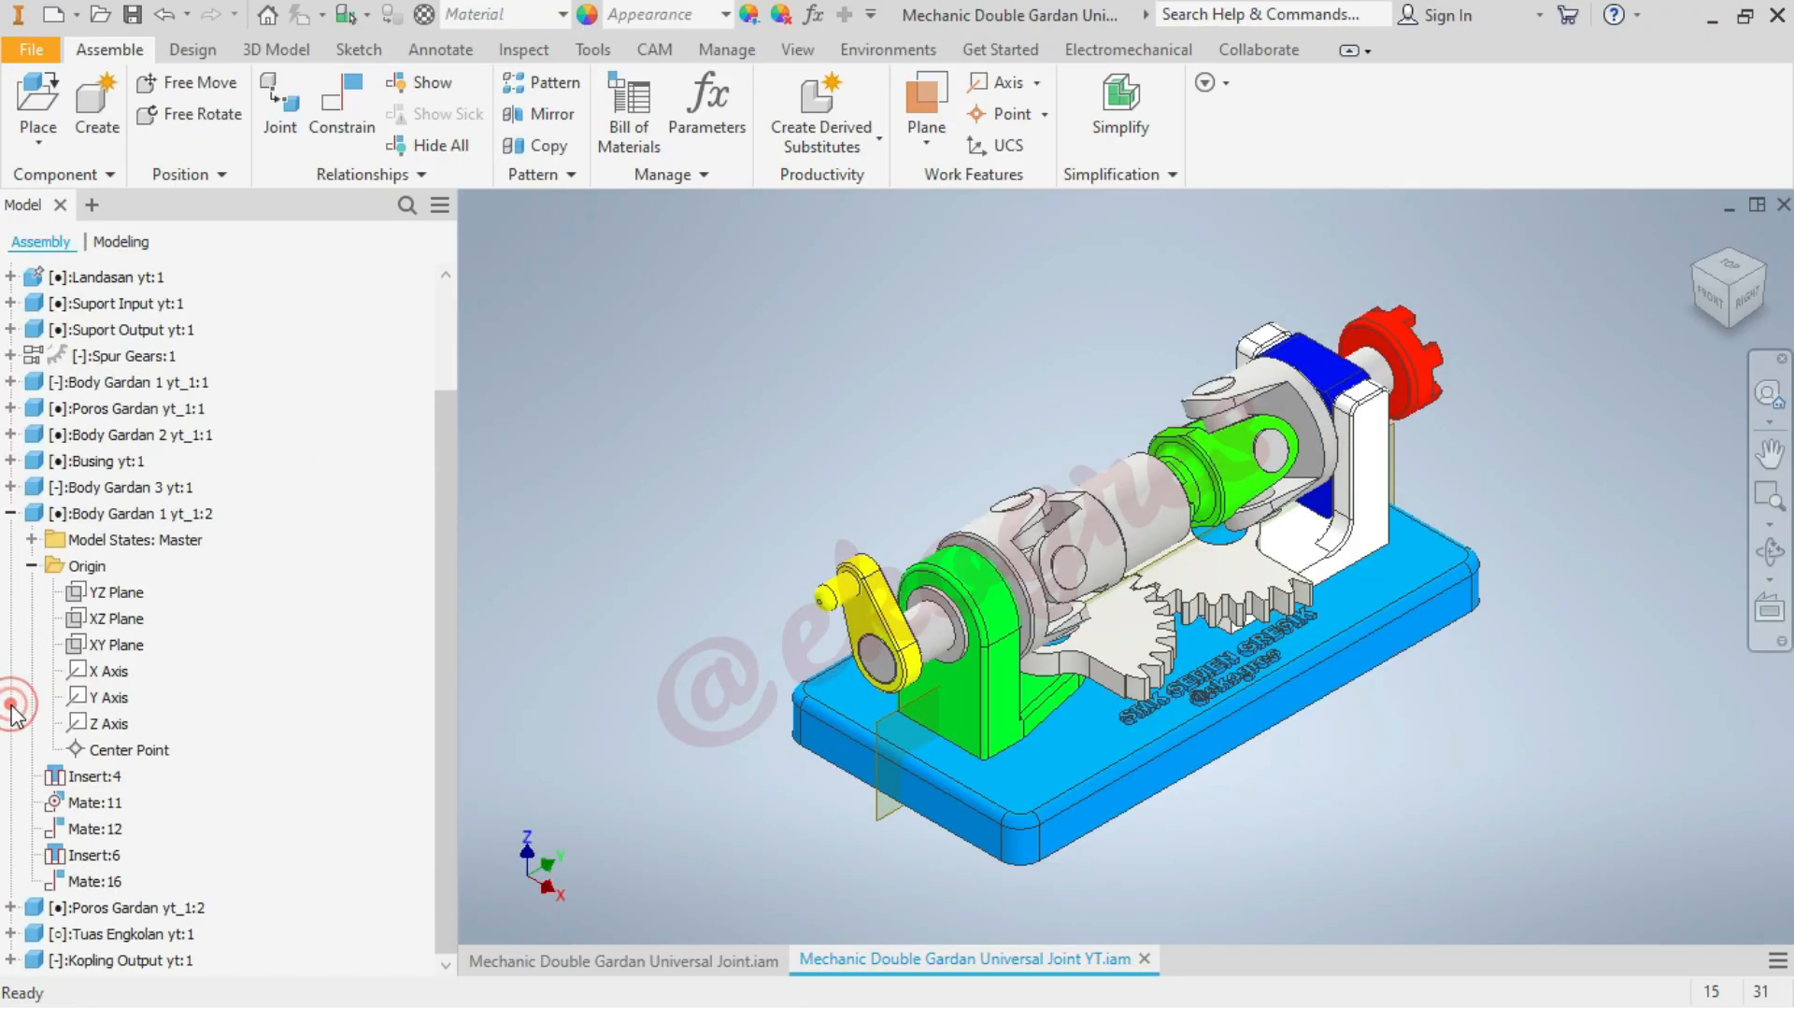
pyautogui.click(10, 513)
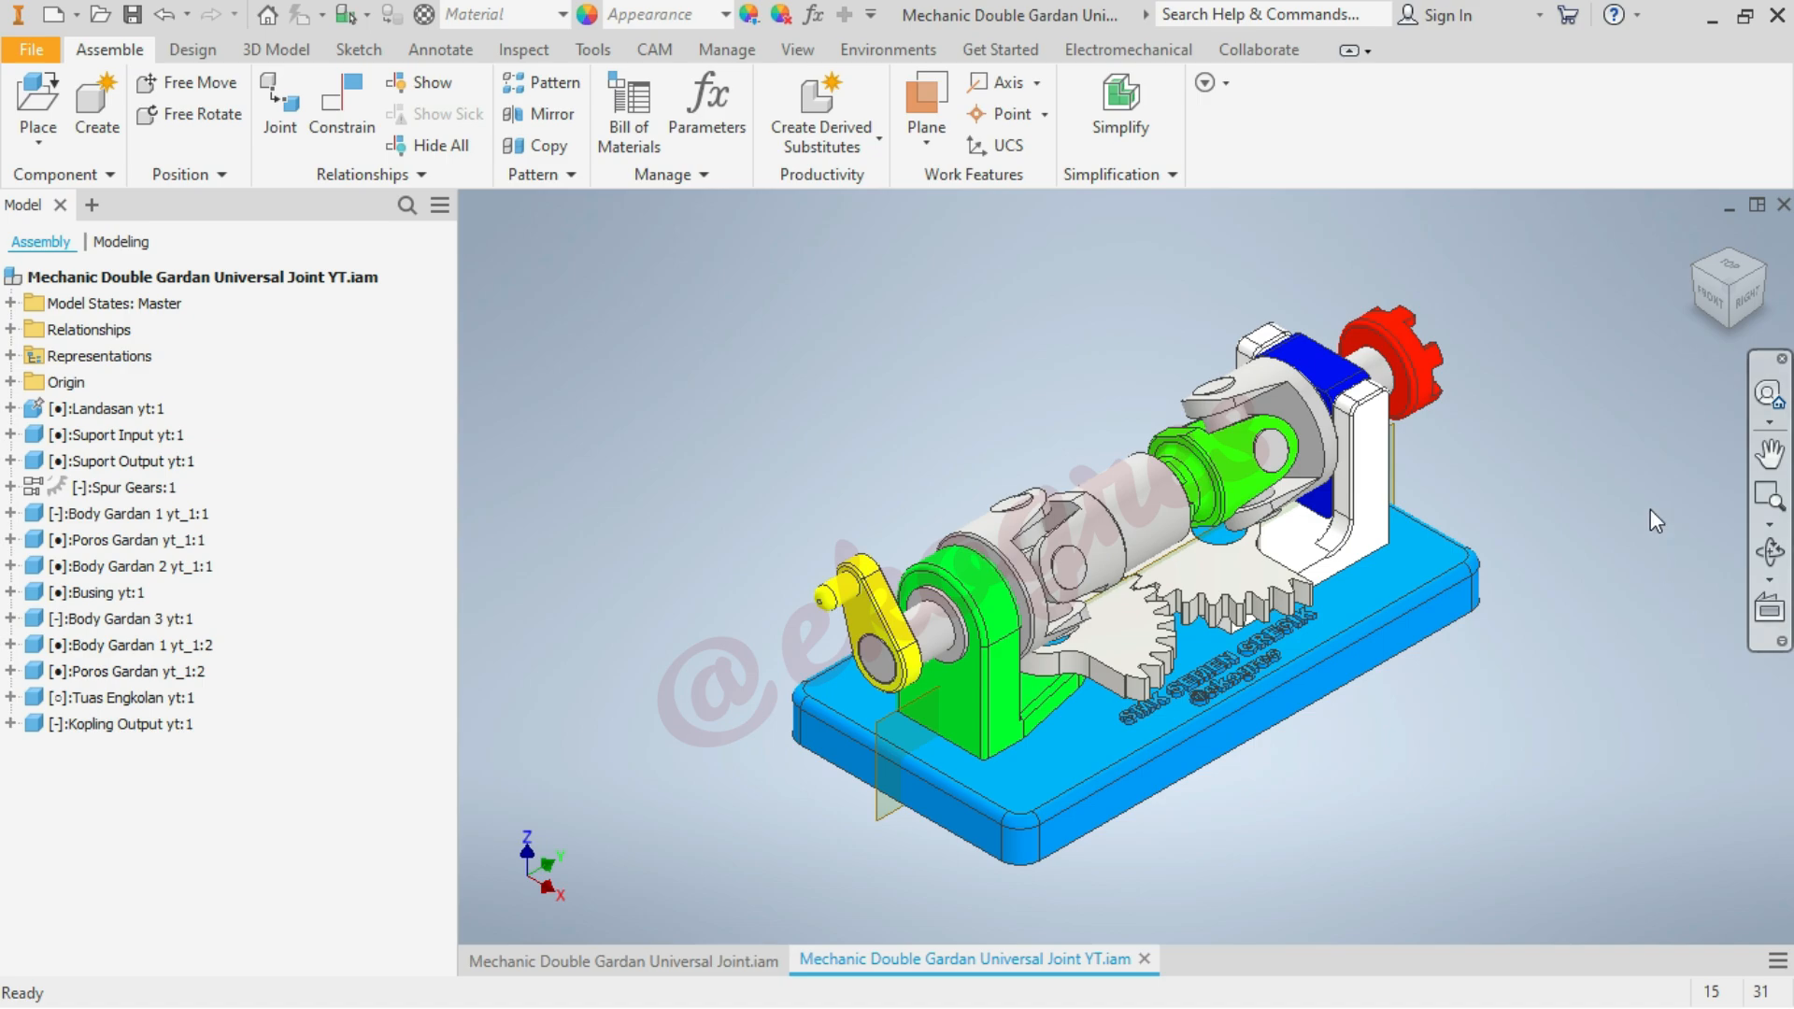
pyautogui.scroll(-5, 1556, 428)
pyautogui.scroll(4, 1494, 428)
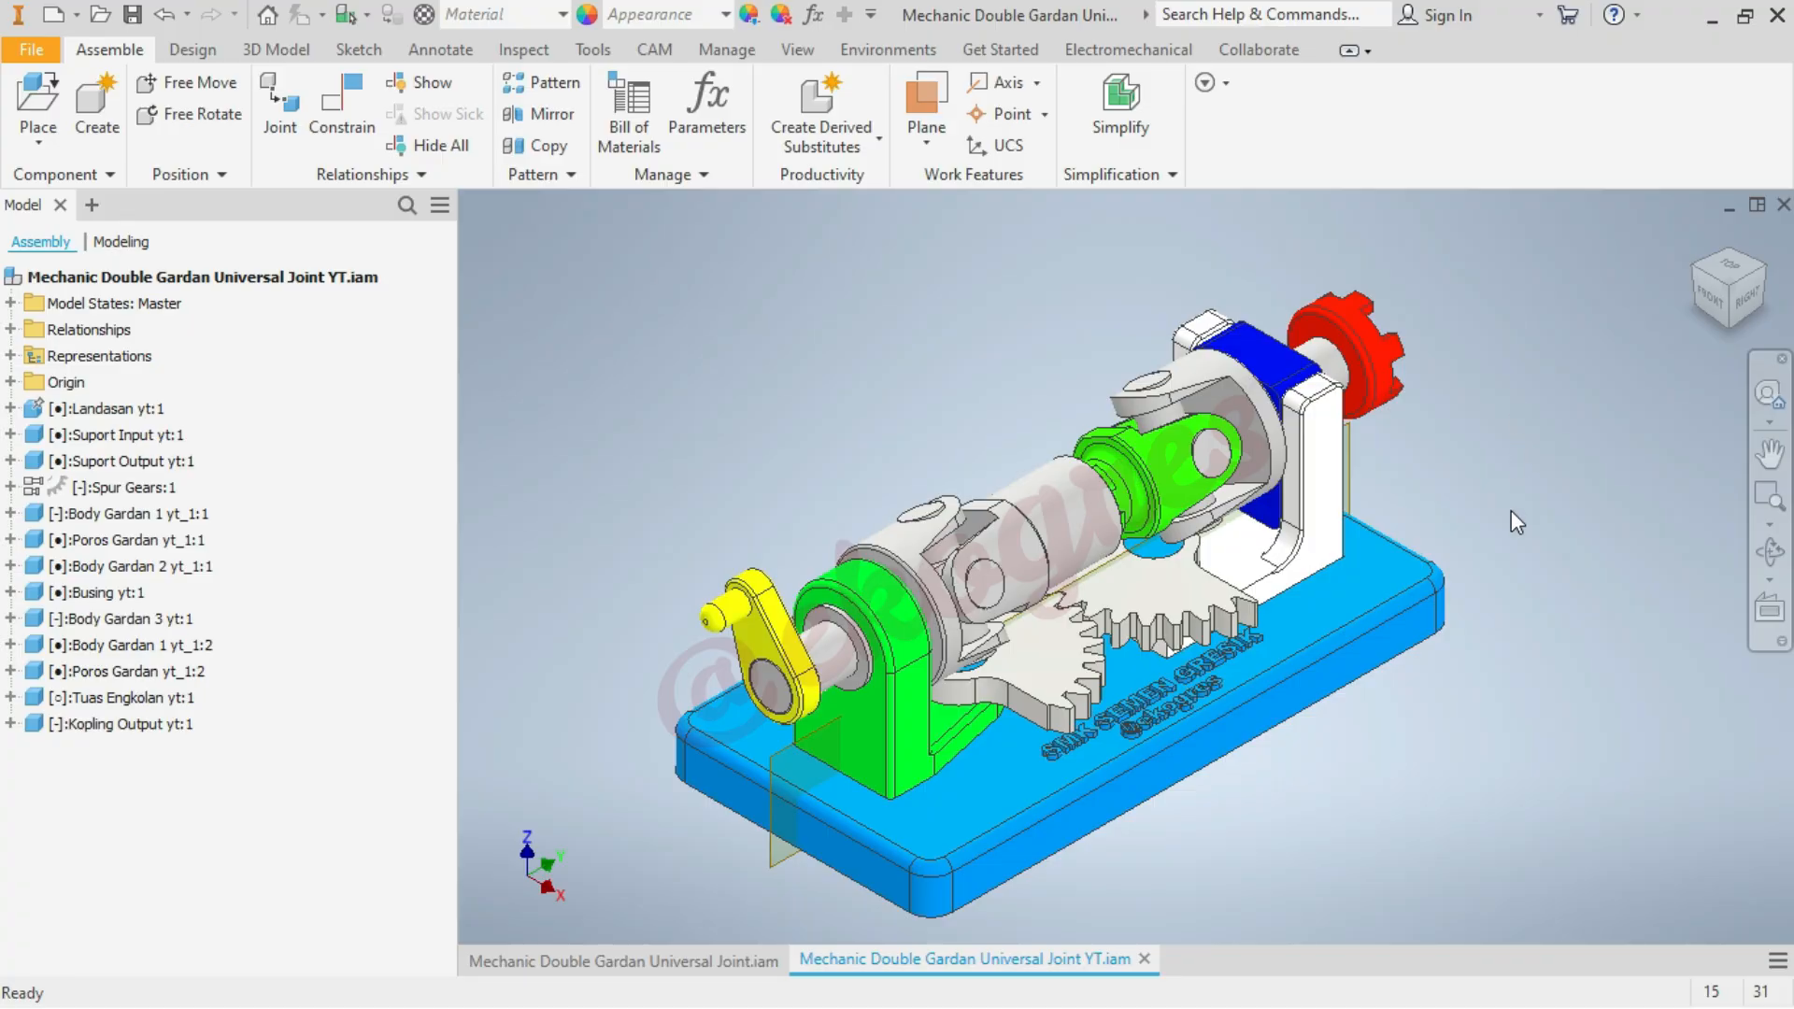
pyautogui.scroll(1, 1511, 510)
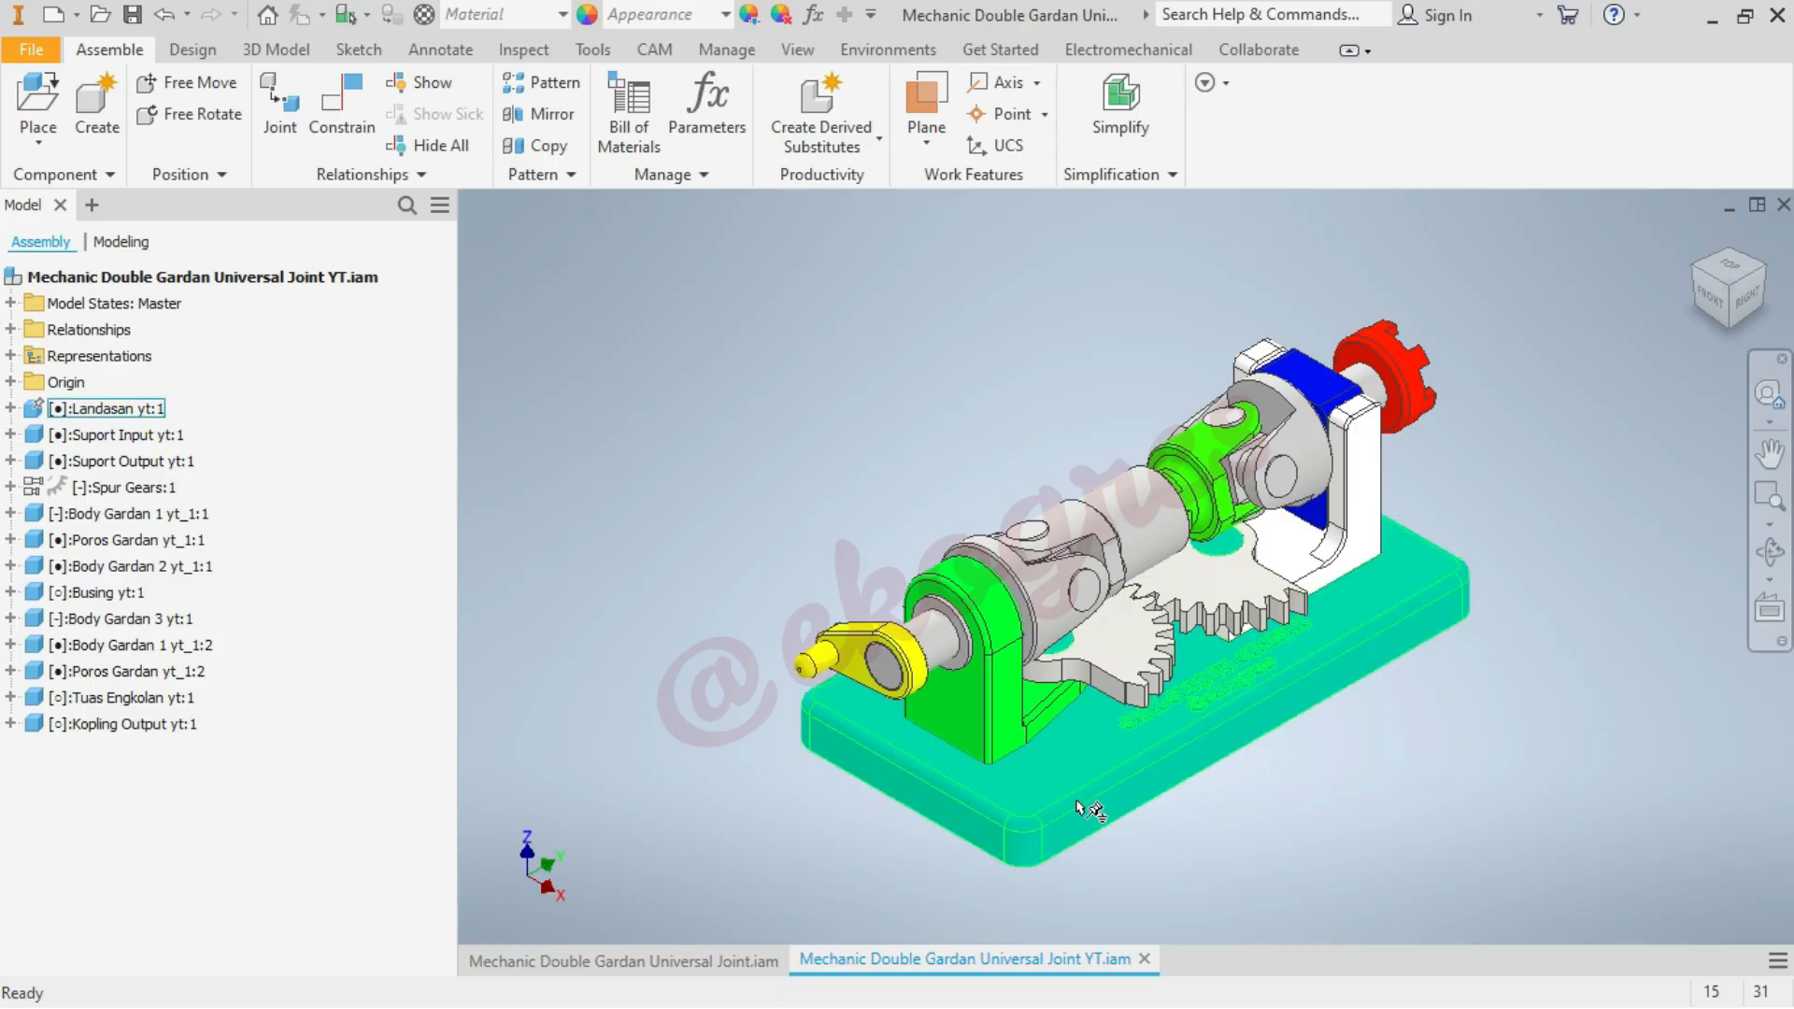
# Rotate the yellow crank handle upwards to check that both universal joints follow its motion
pyautogui.click(768, 710)
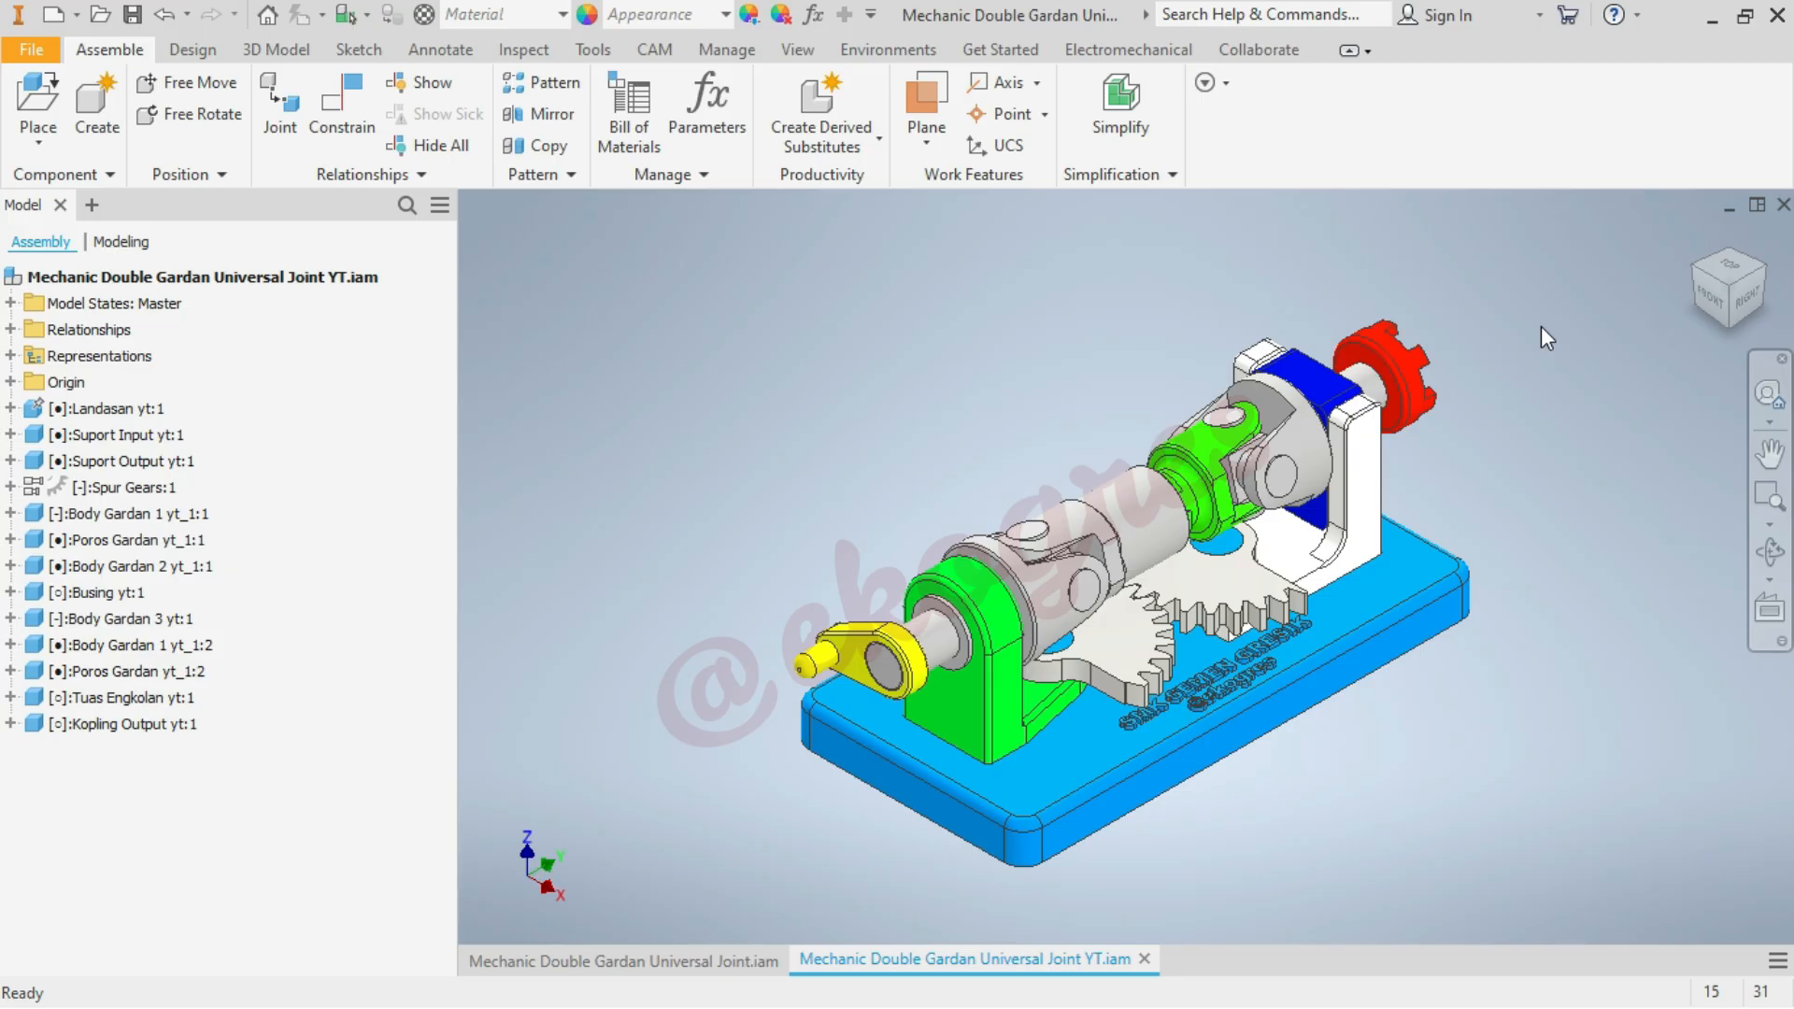
pyautogui.moveTo(869, 654); pyautogui.dragTo(864, 500)
pyautogui.click(877, 644)
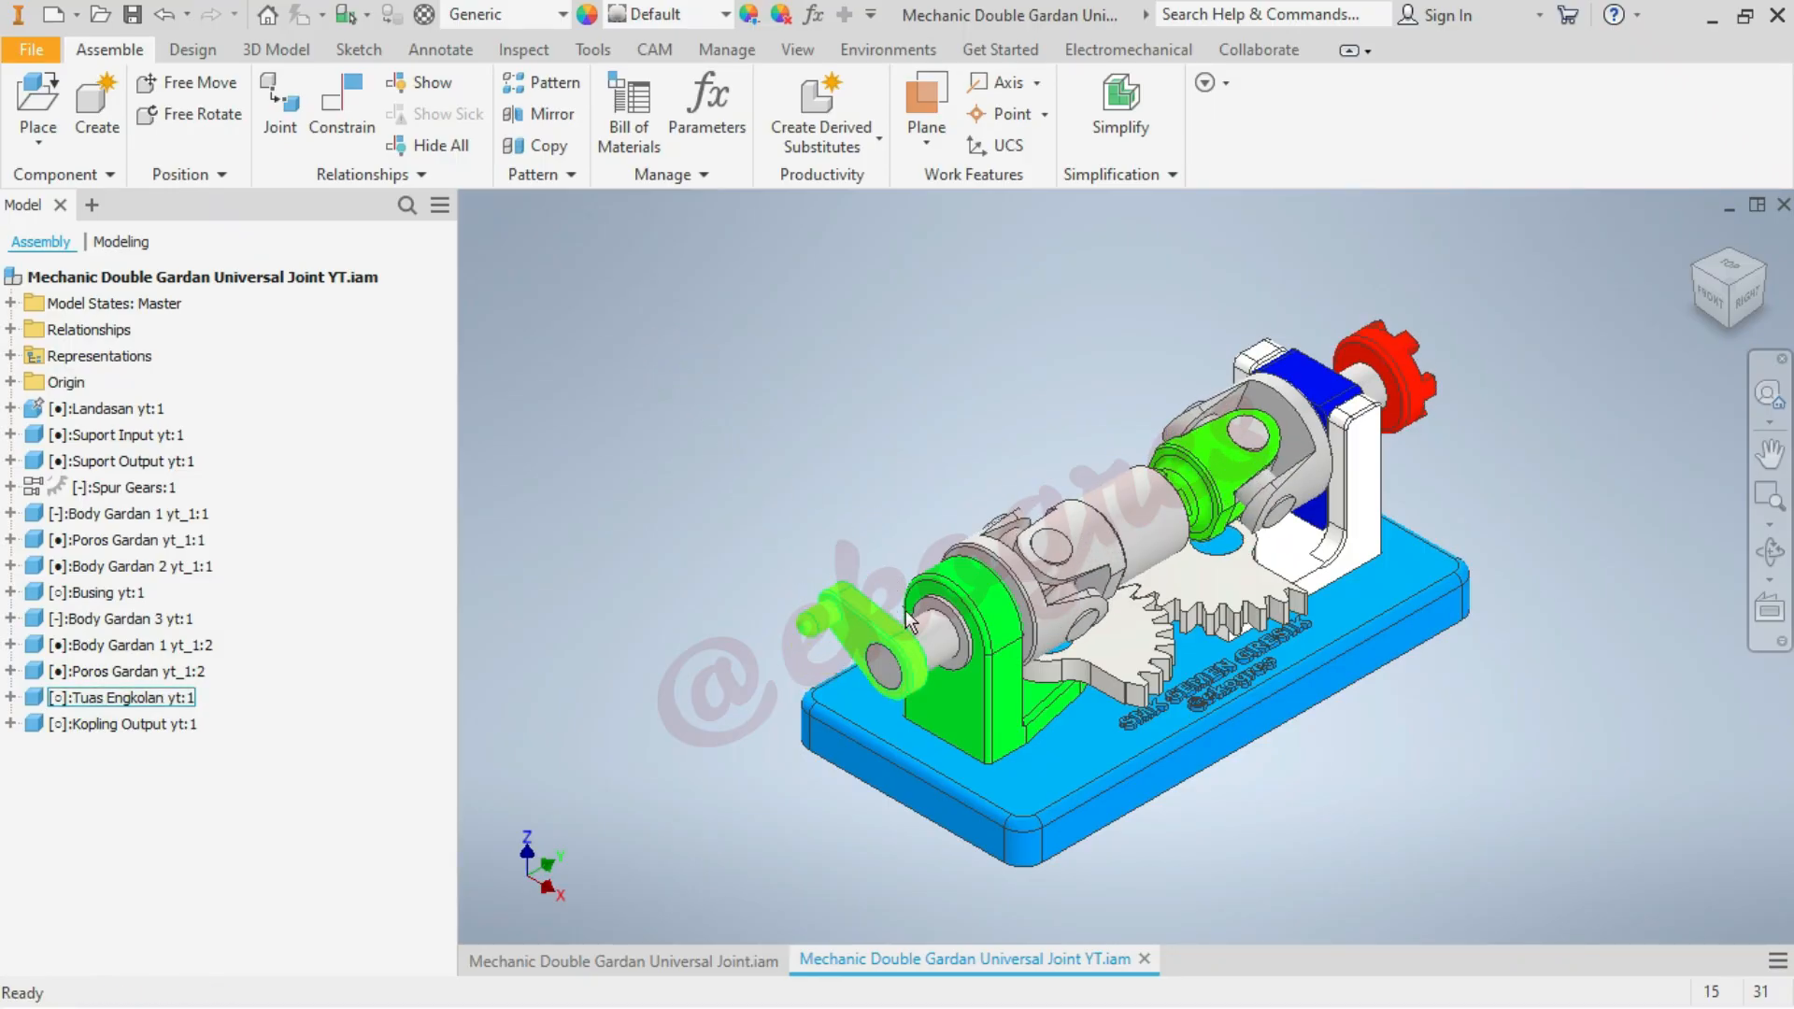
# Inspect the origin planes of Kopling Output yt:1, leaving the component collapsed in the model tree
pyautogui.click(9, 724)
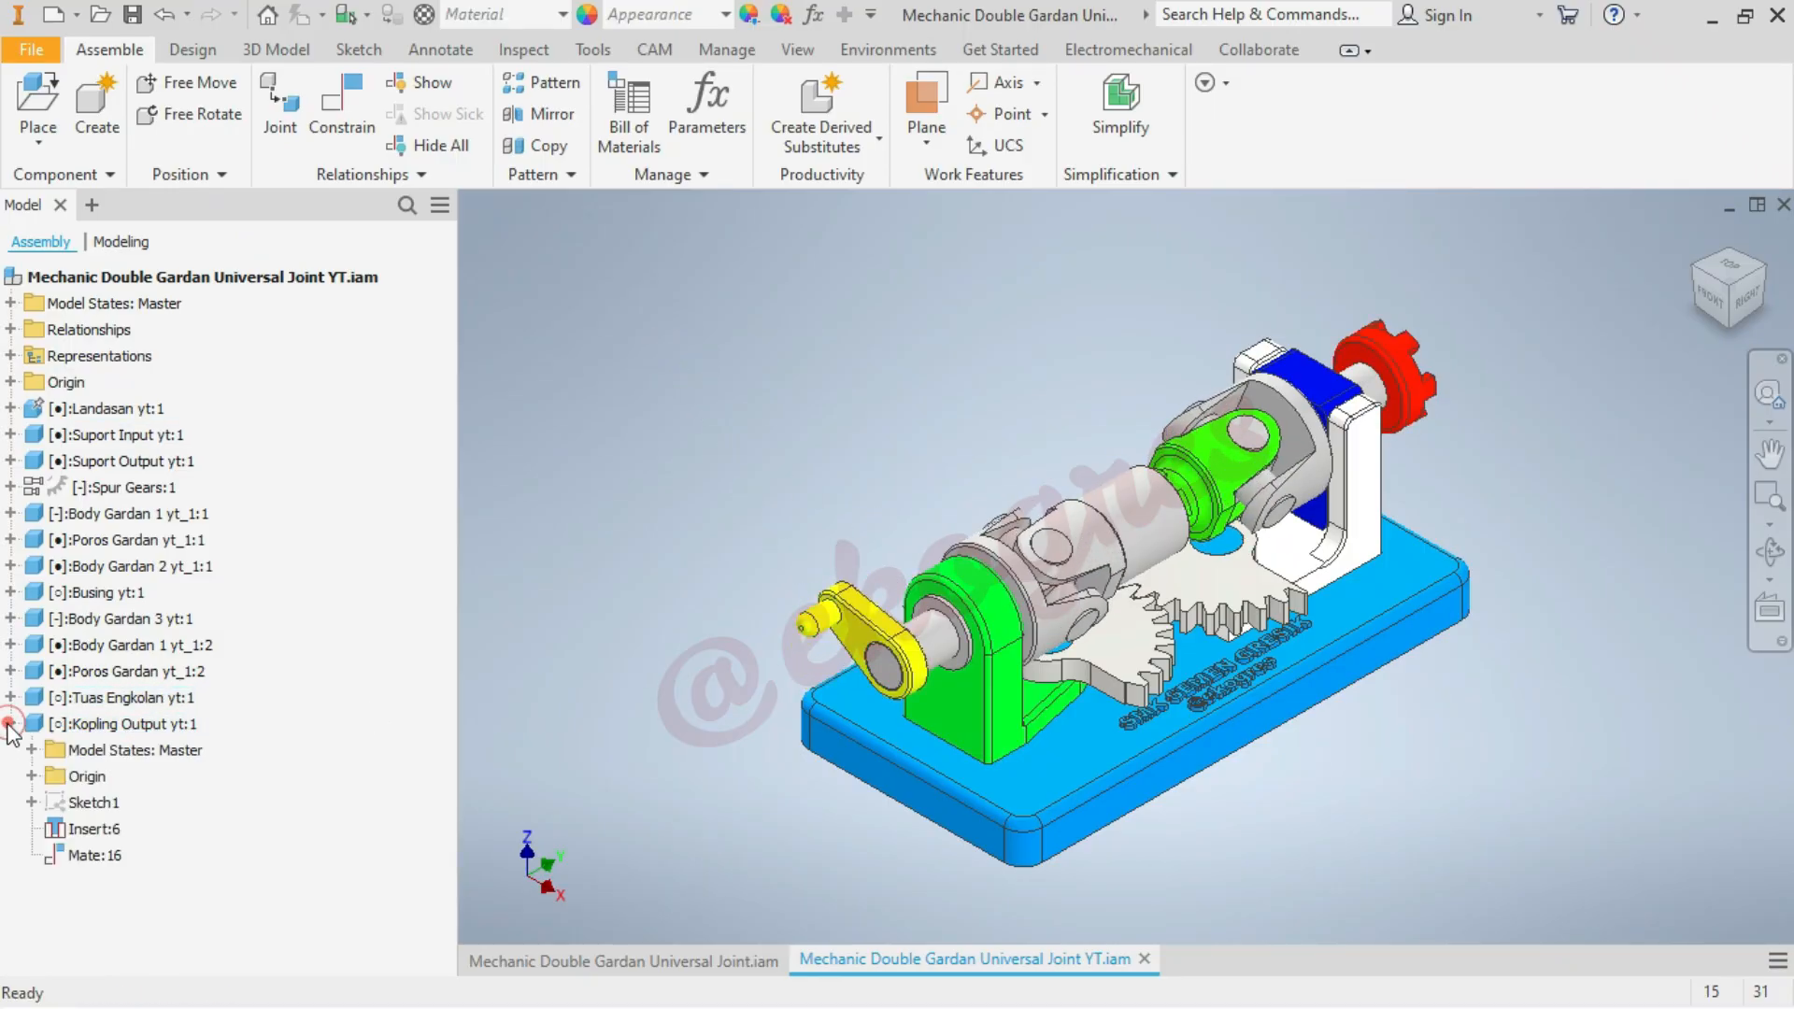
pyautogui.click(31, 779)
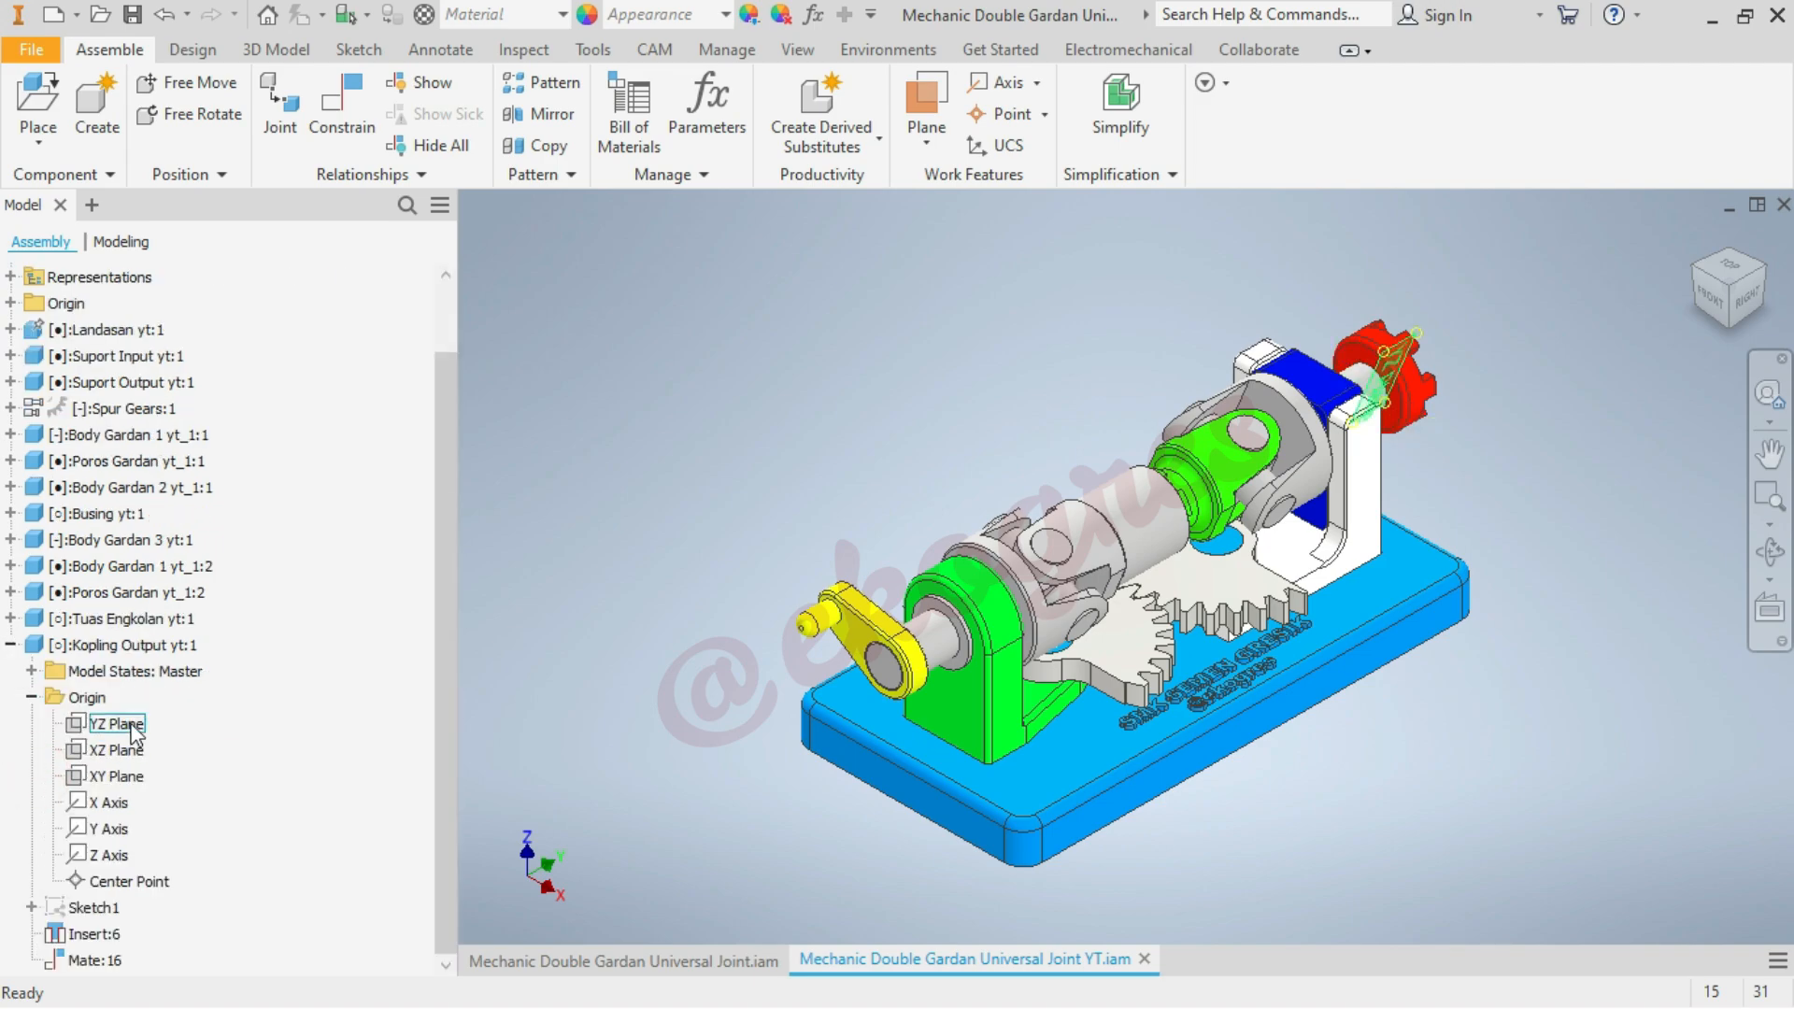
pyautogui.click(9, 644)
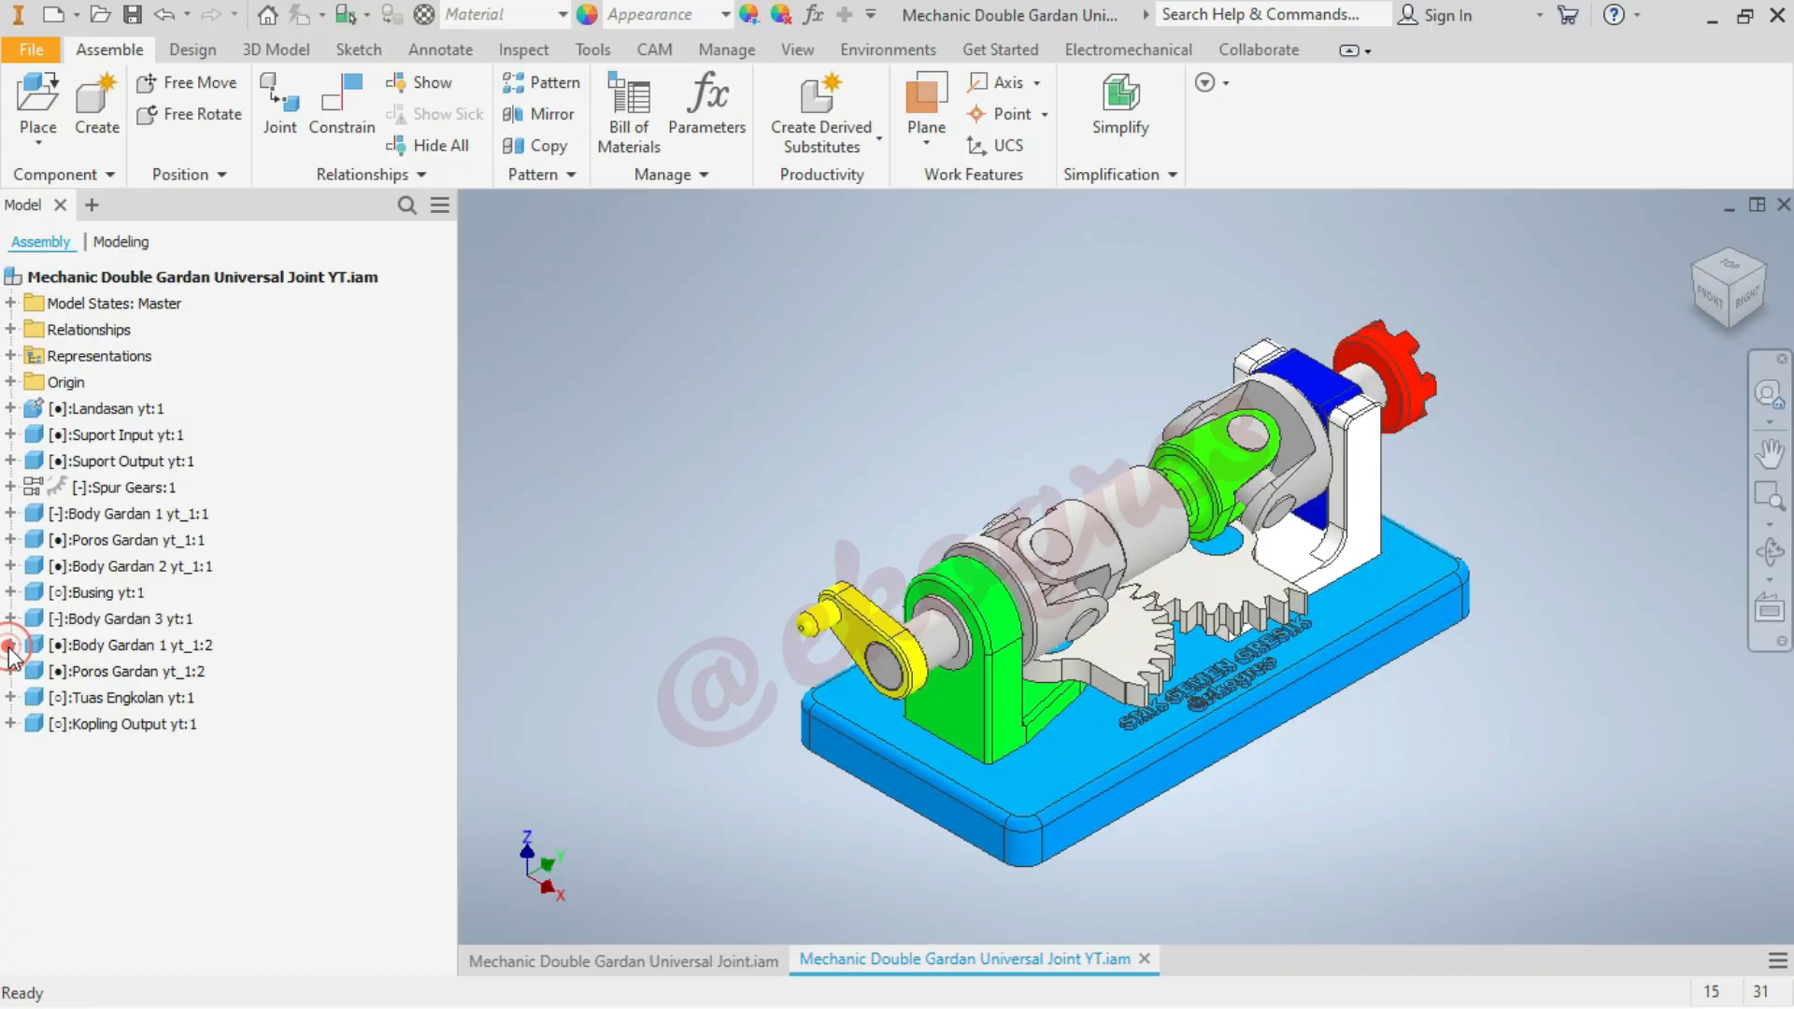
# Add a 0 deg directed angle constraint between the YZ plane of Tuas Engkolan yt:1 and the long side face of the base
pyautogui.click(12, 700)
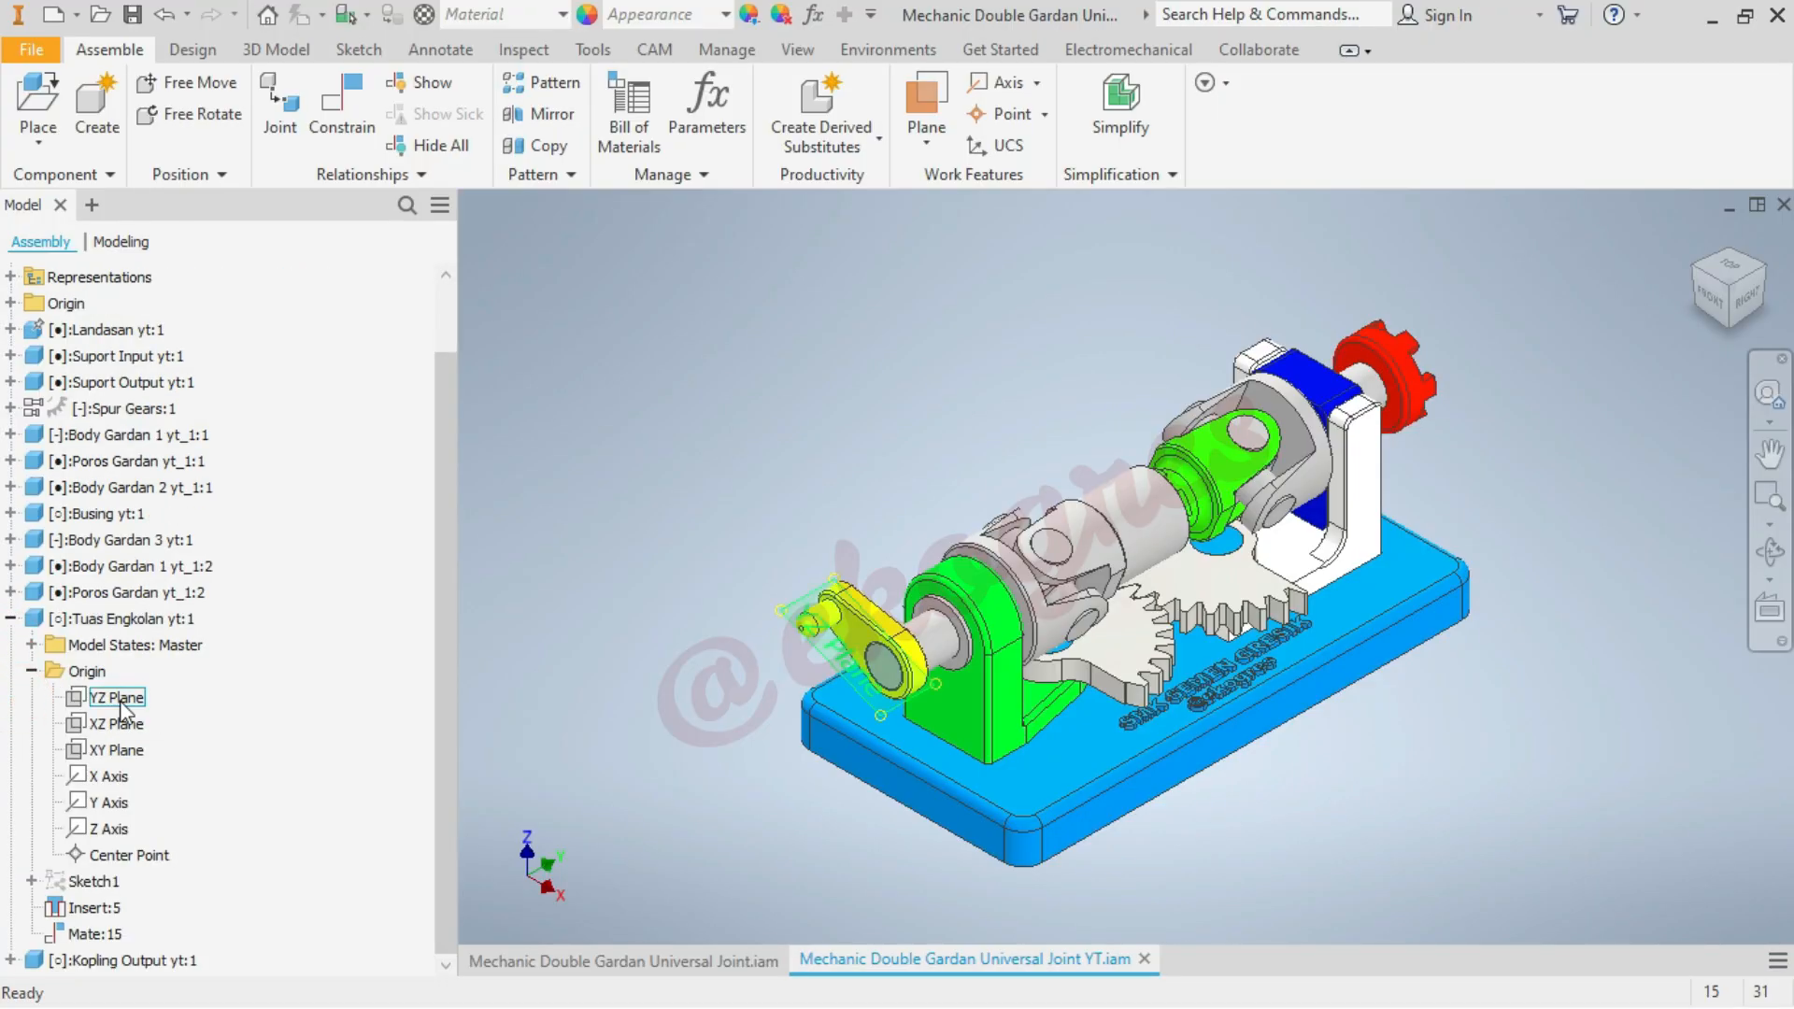
pyautogui.click(580, 421)
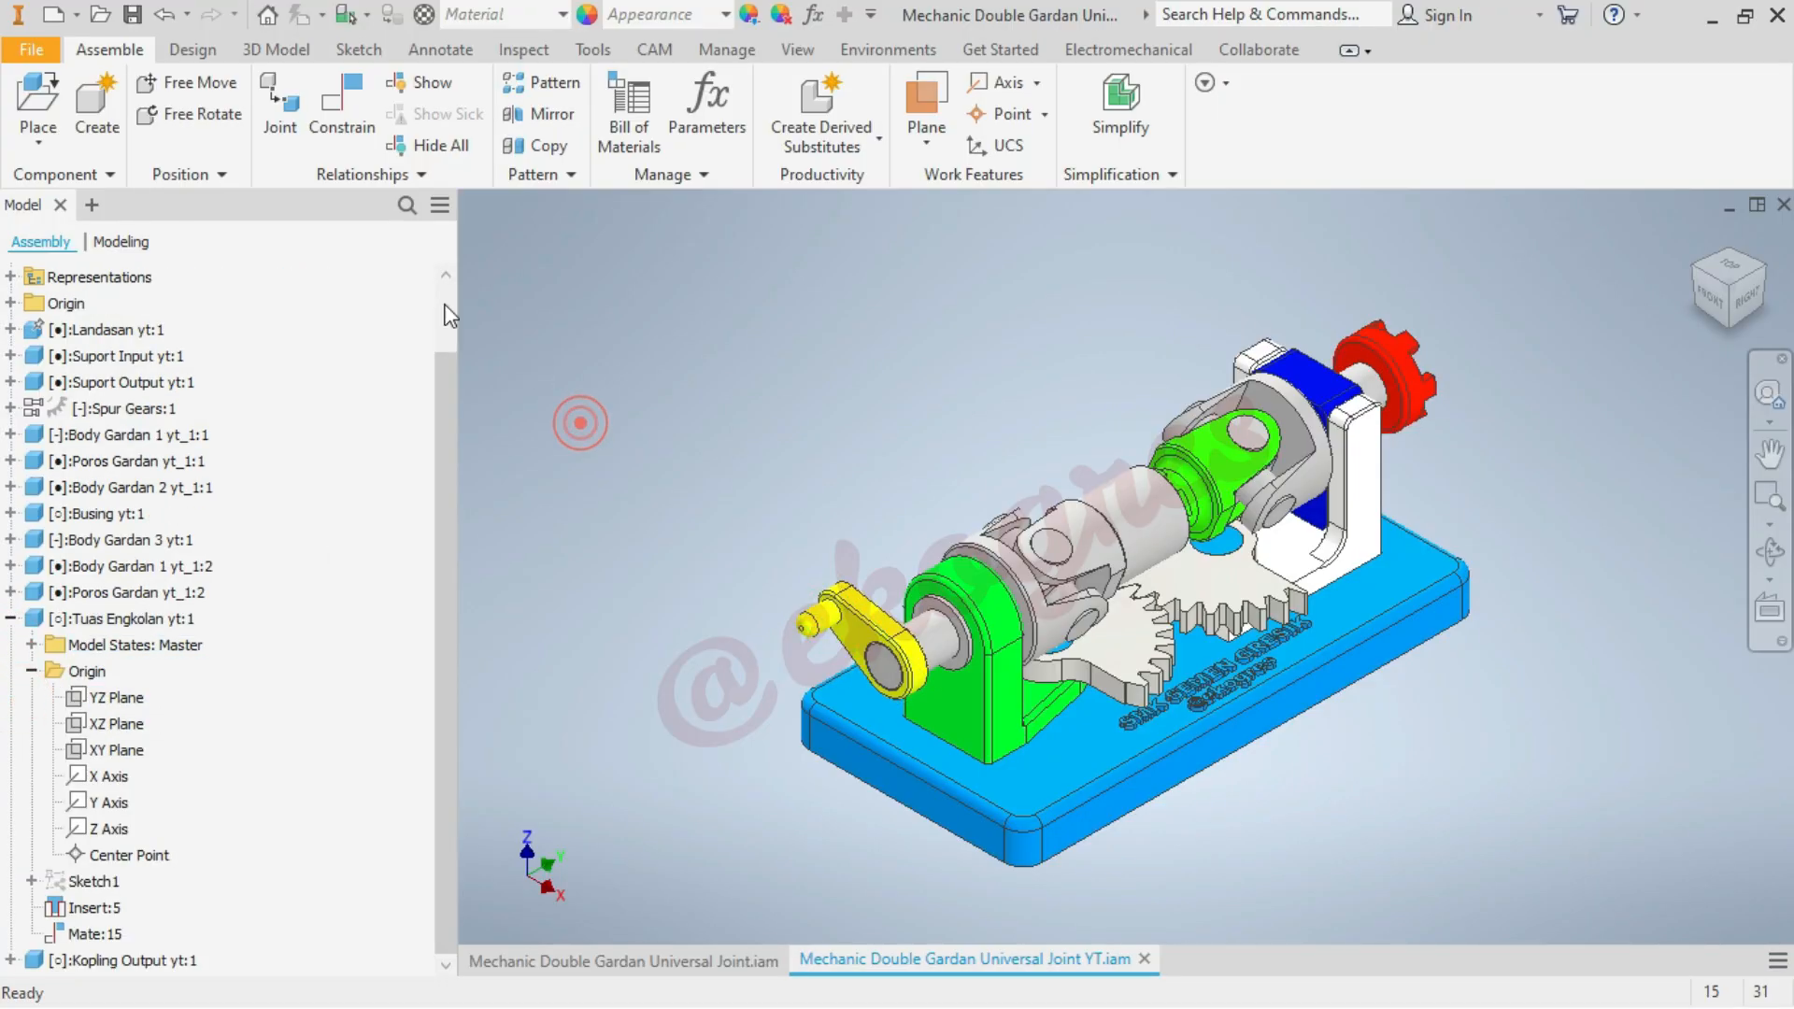
pyautogui.click(351, 133)
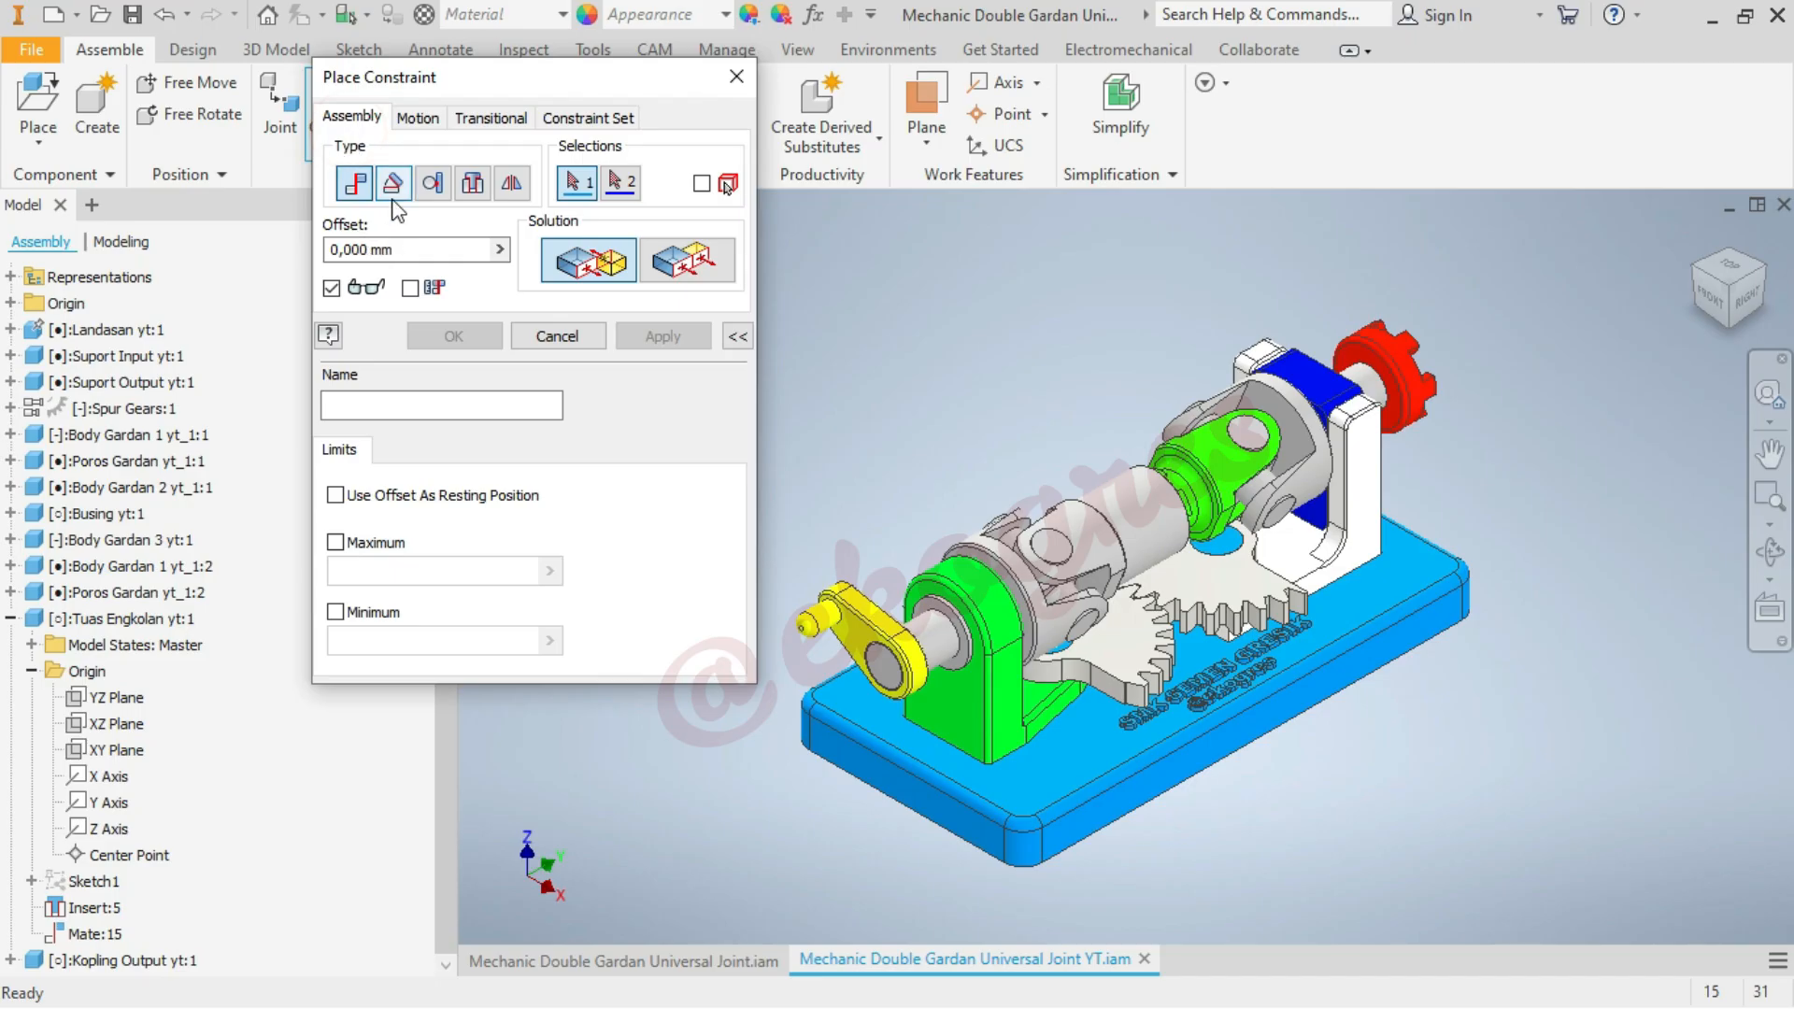
pyautogui.click(395, 185)
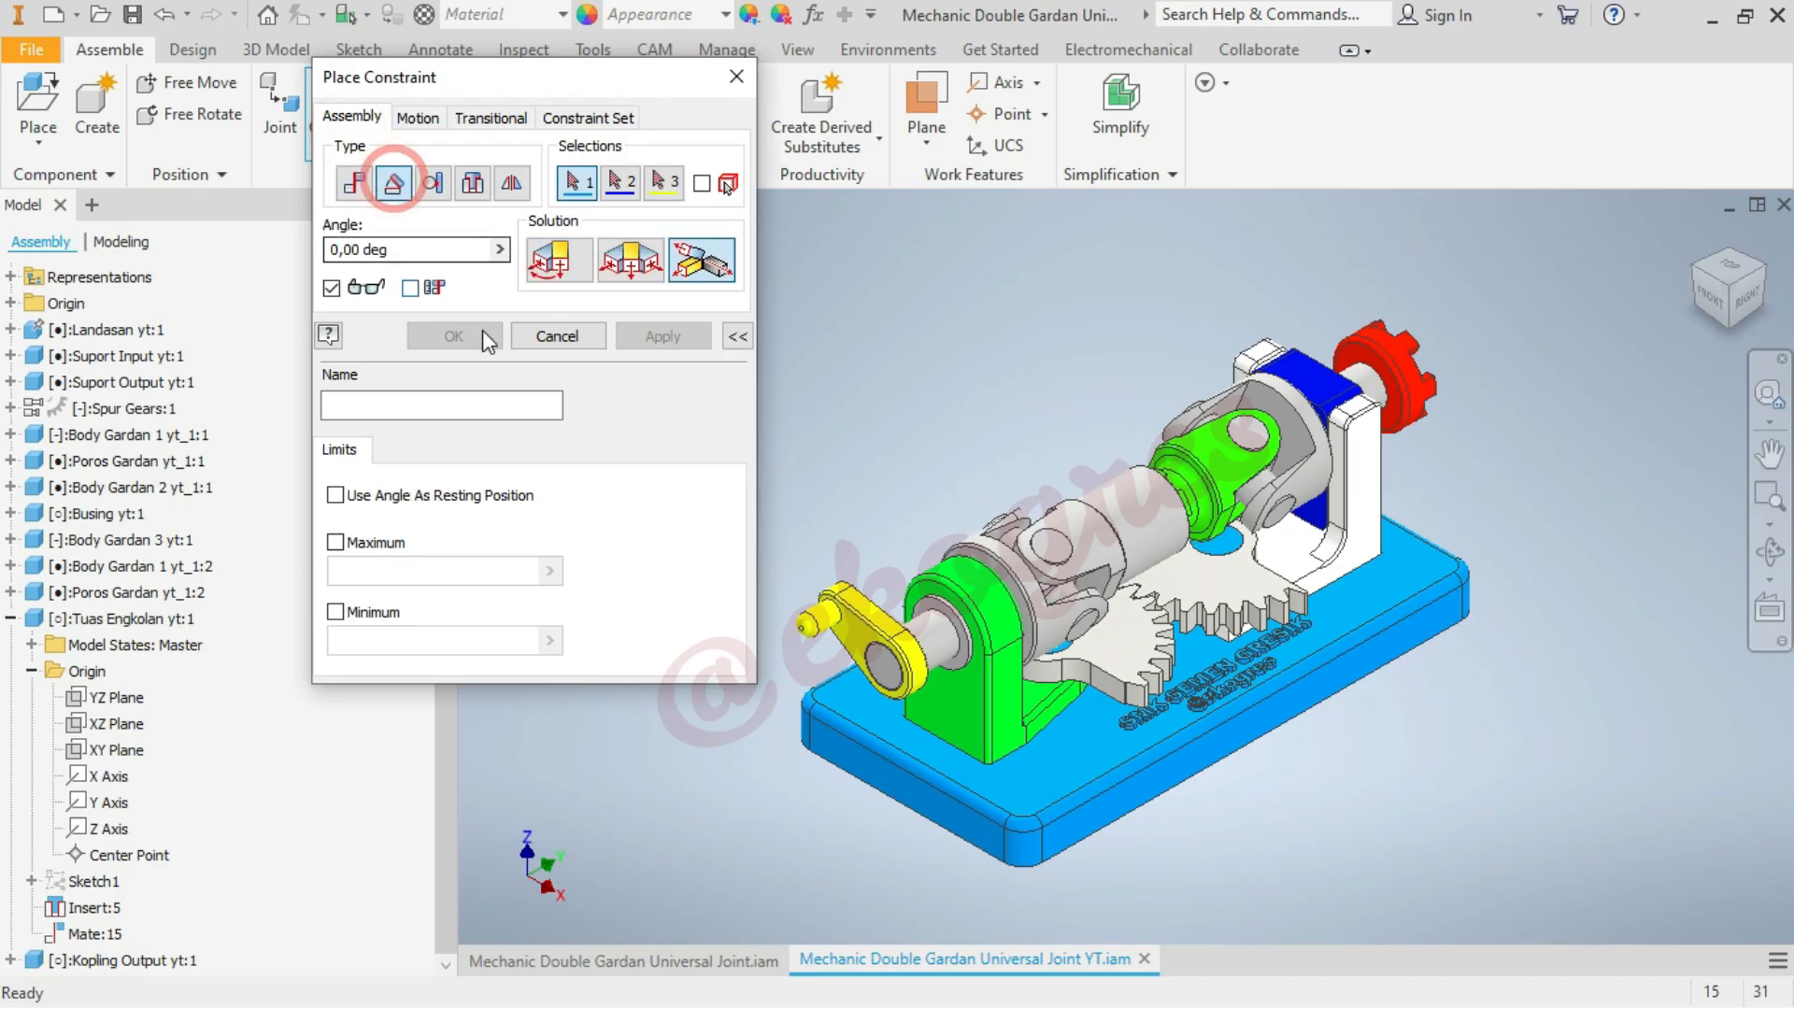
pyautogui.click(558, 257)
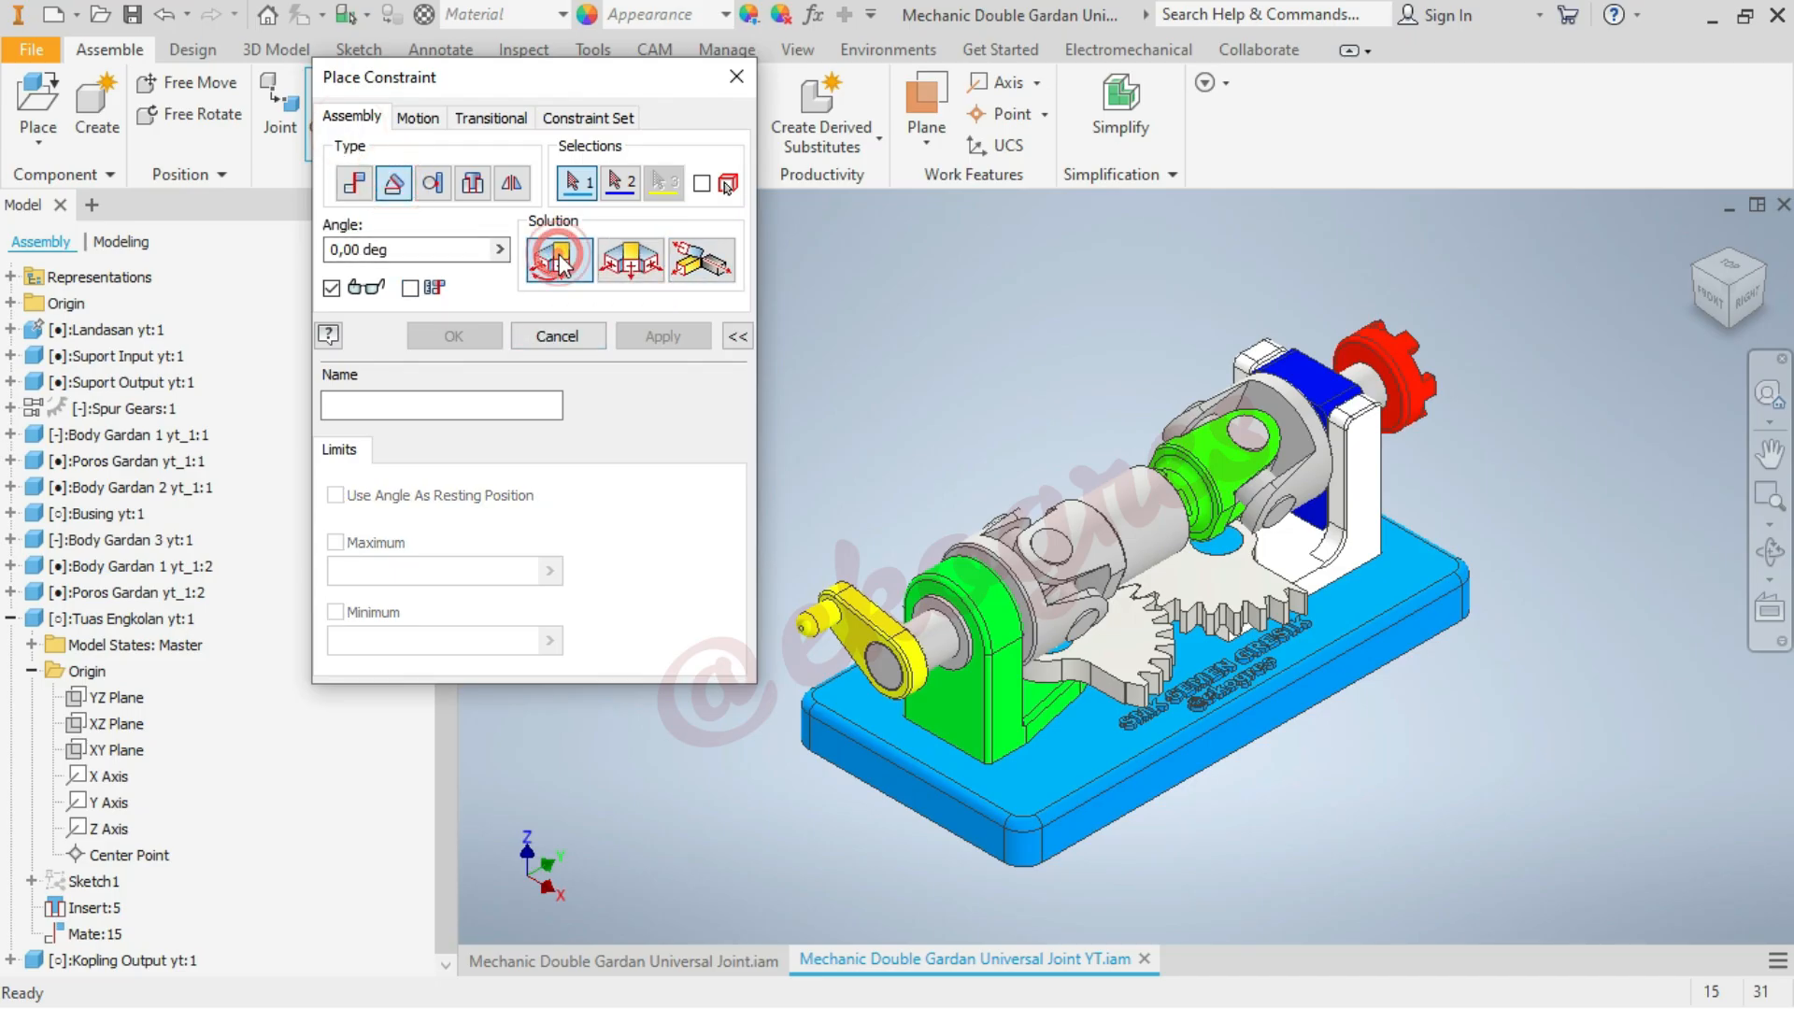
pyautogui.click(117, 697)
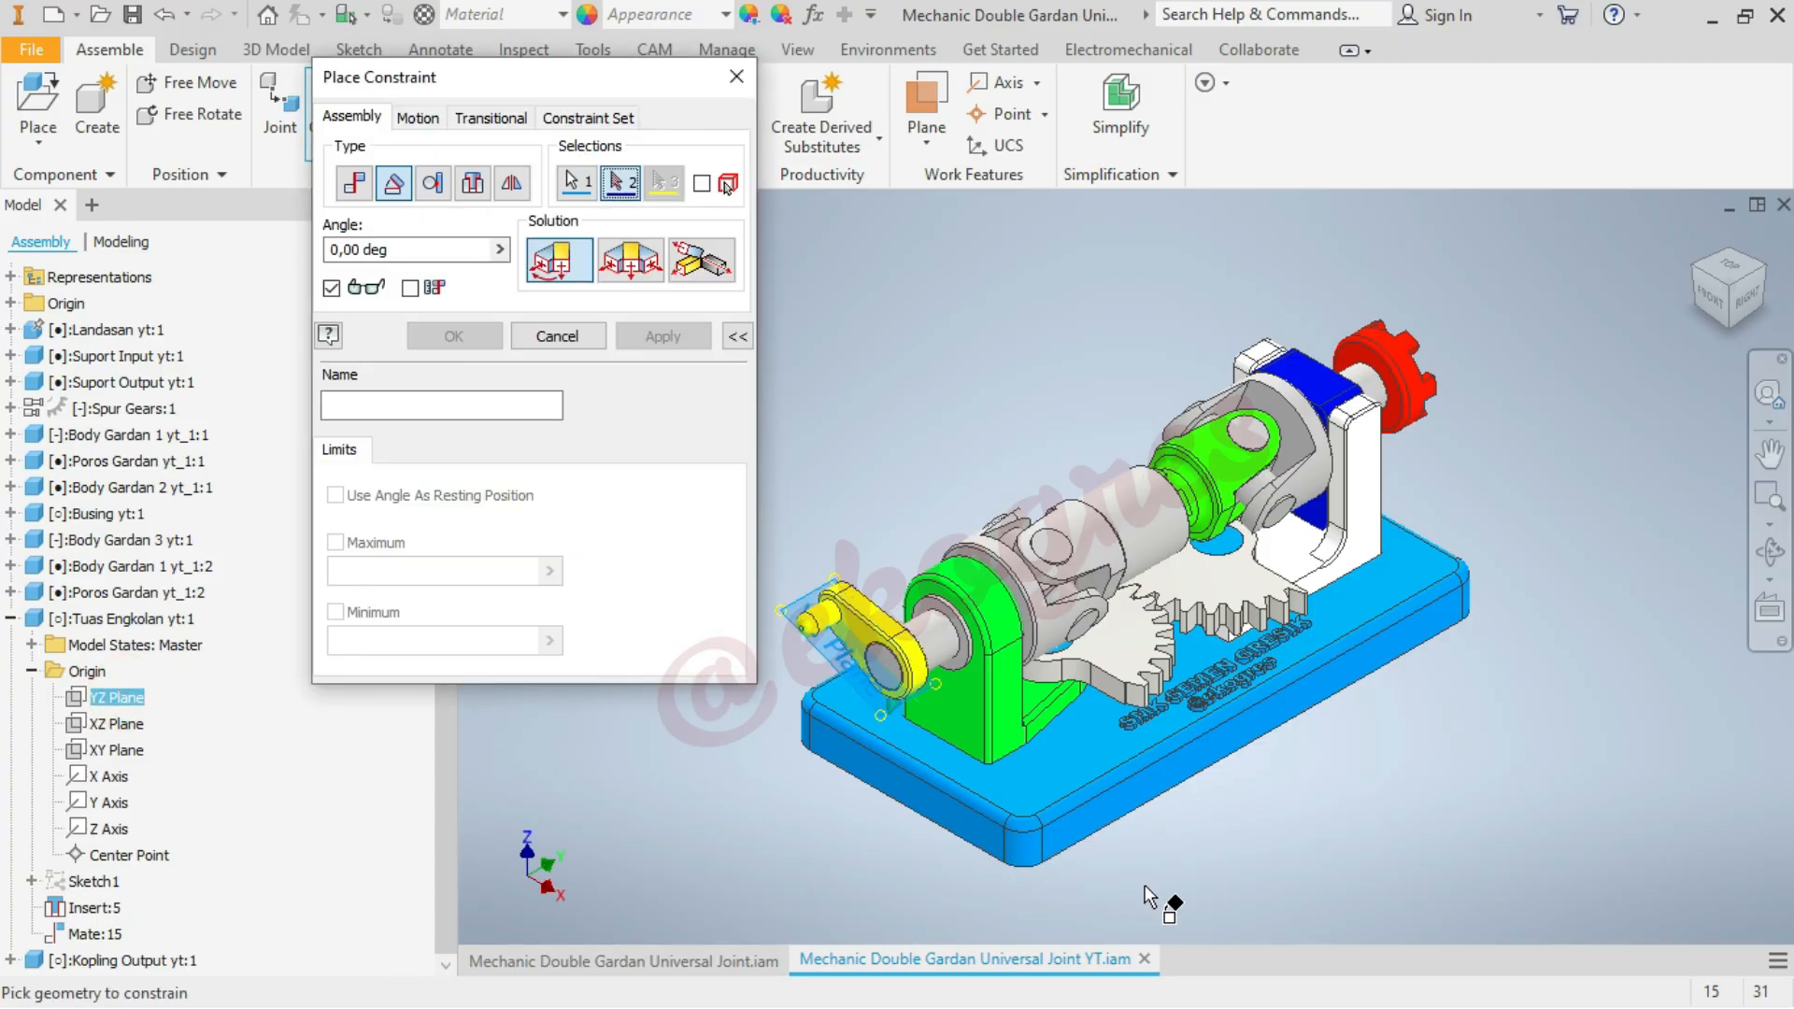
pyautogui.scroll(4, 1149, 897)
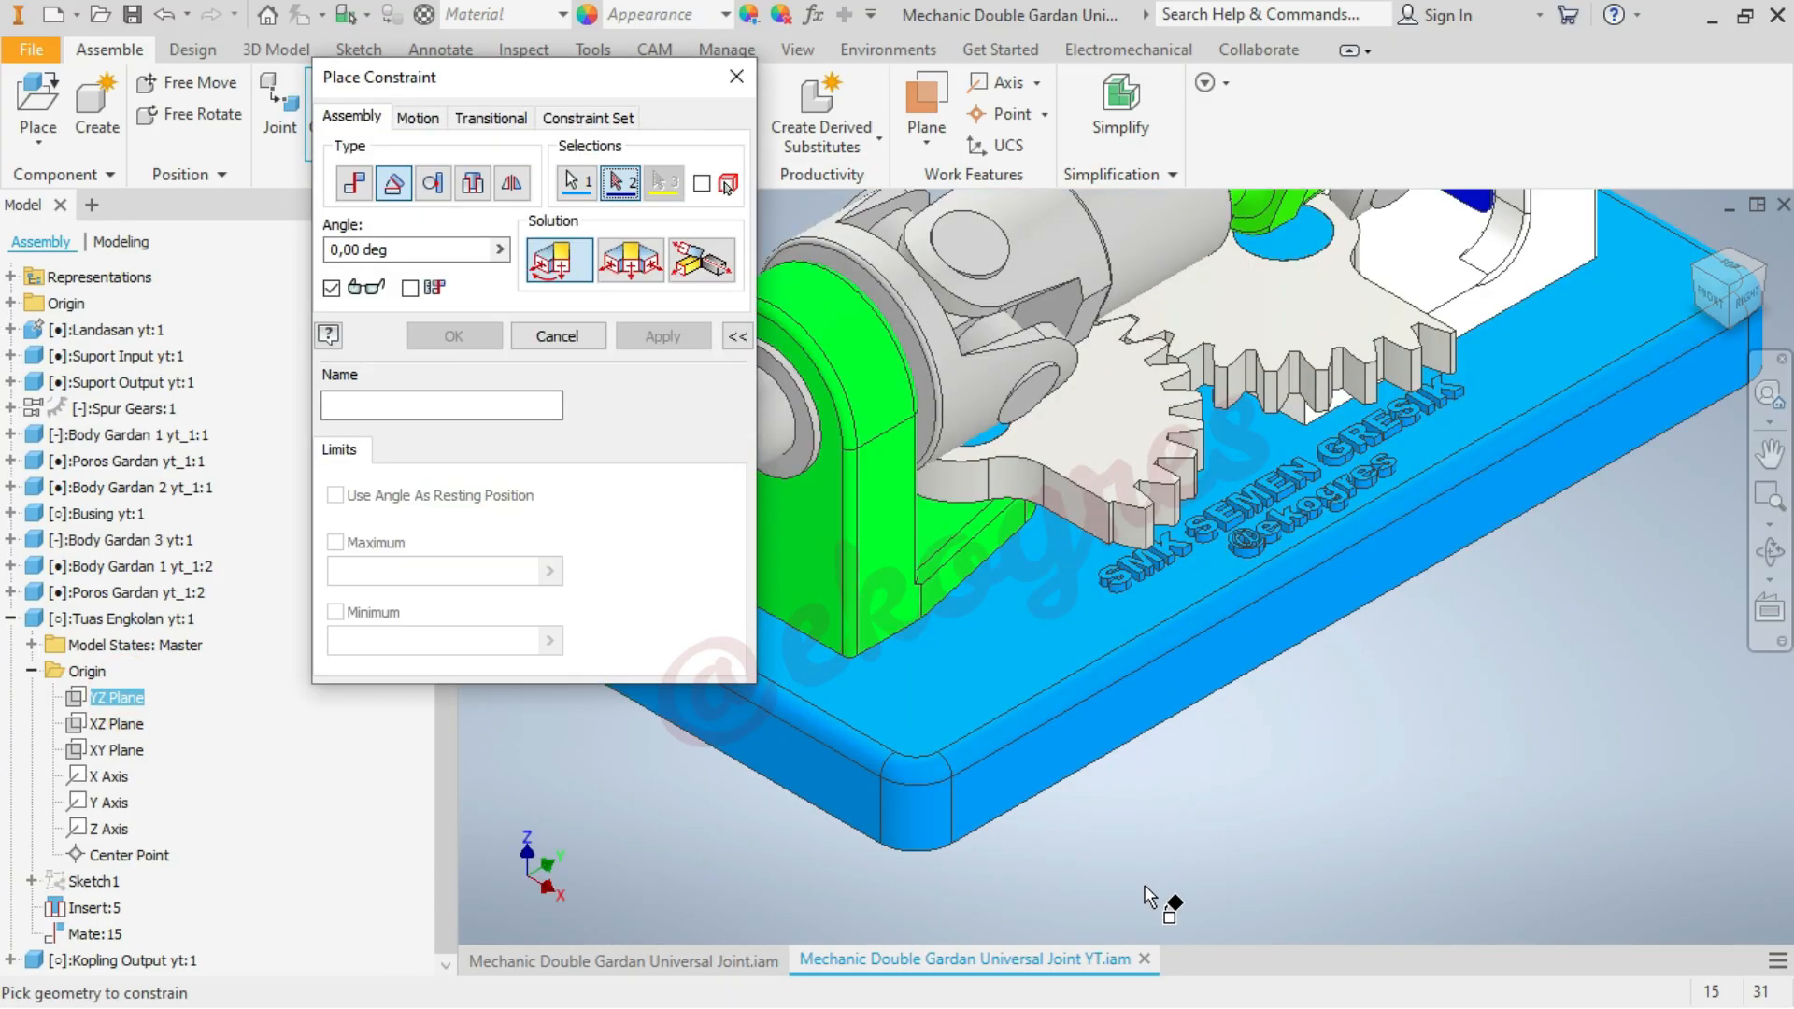
pyautogui.click(1046, 756)
pyautogui.scroll(-6, 1402, 780)
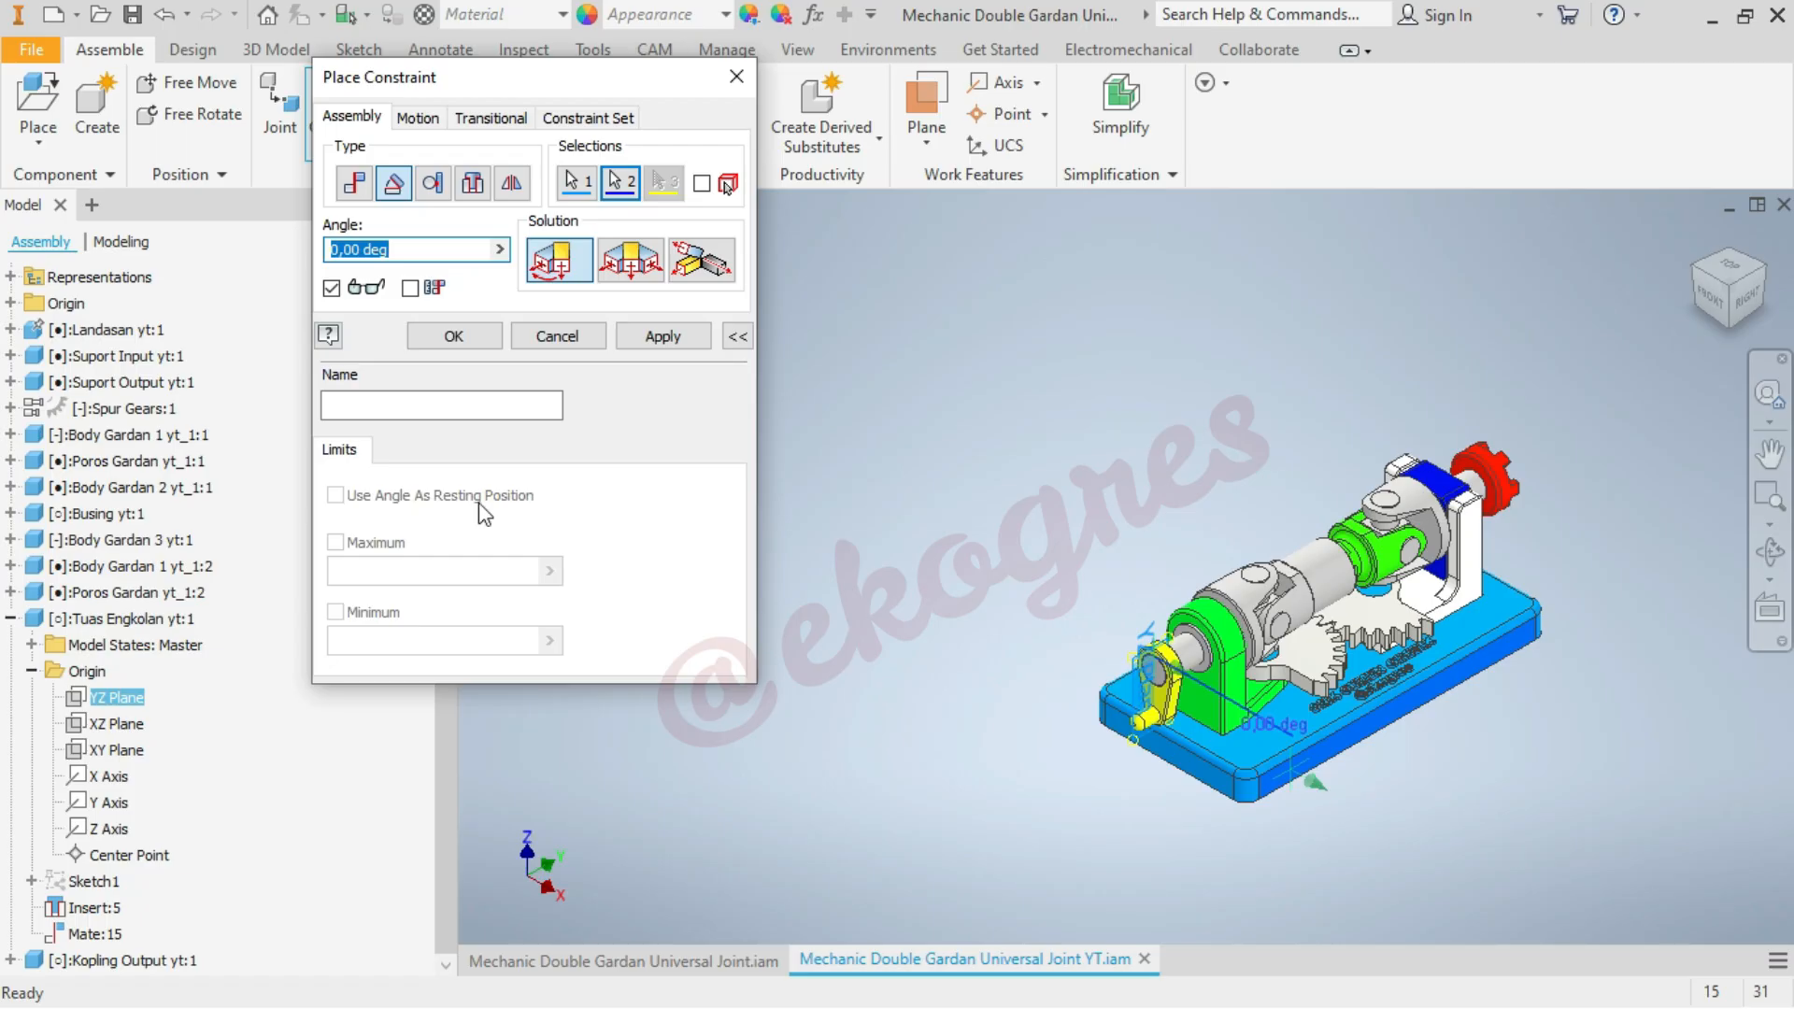
pyautogui.click(466, 335)
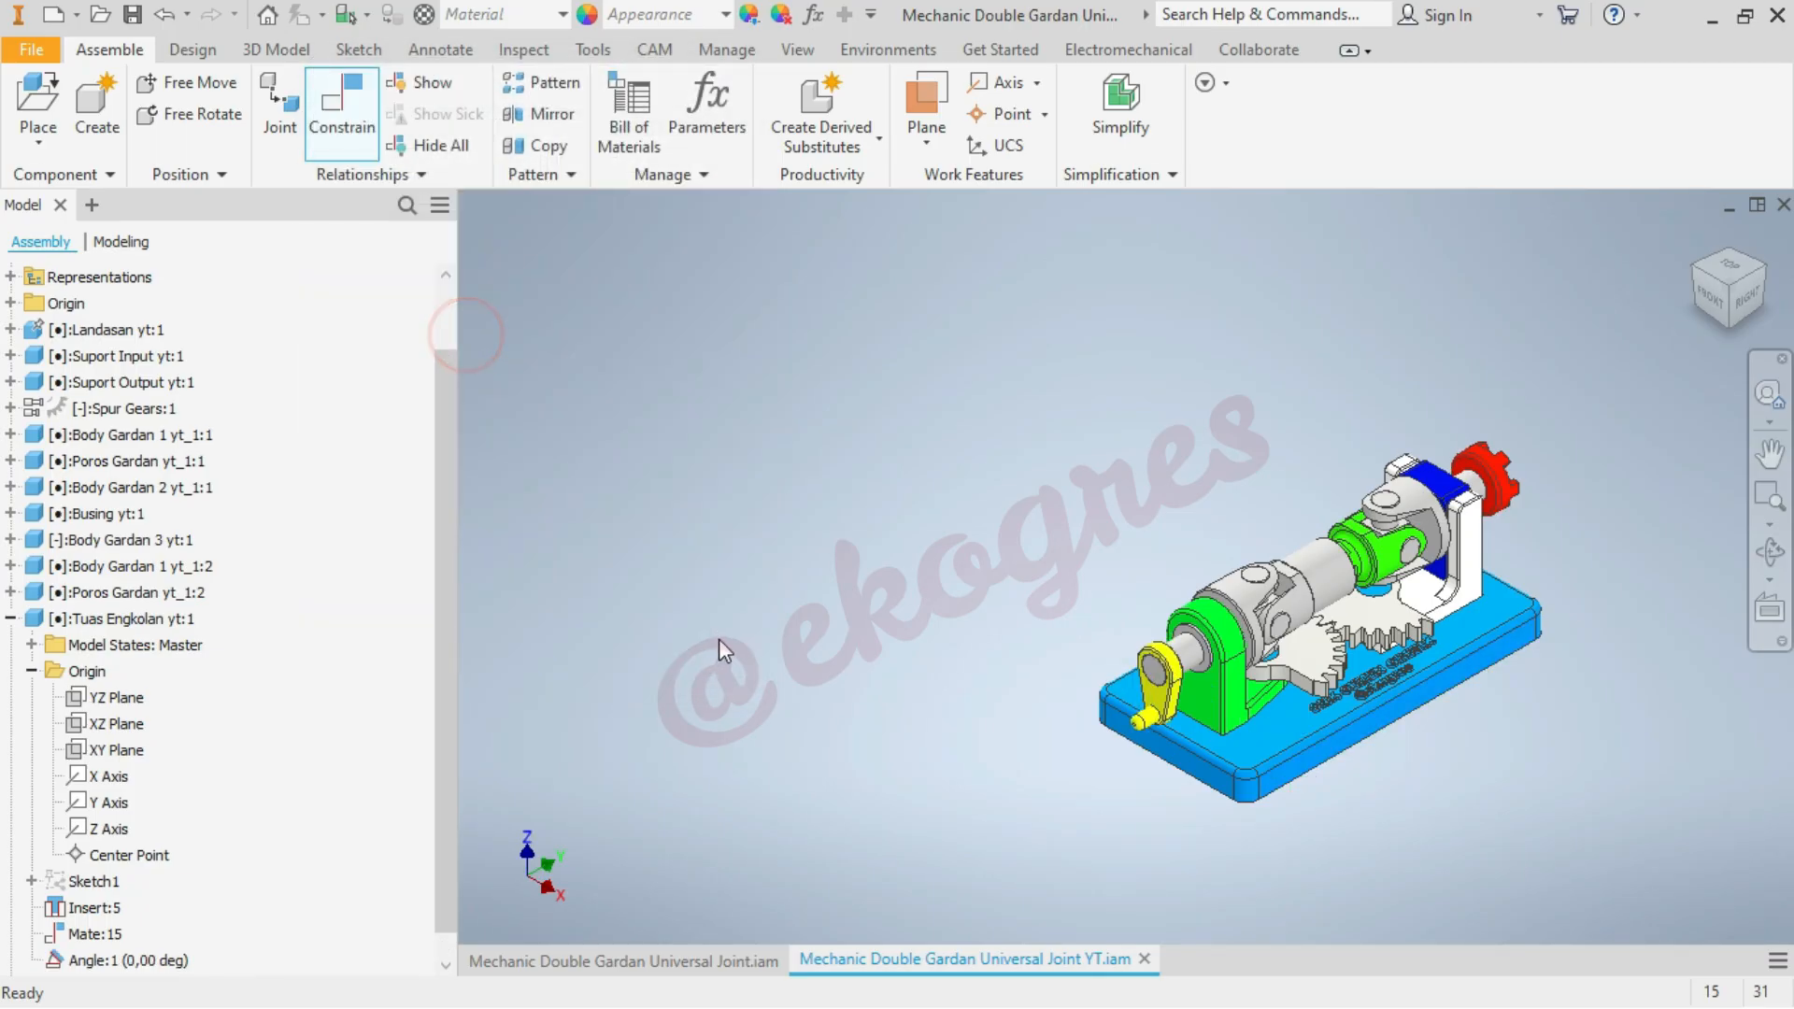
pyautogui.click(9, 617)
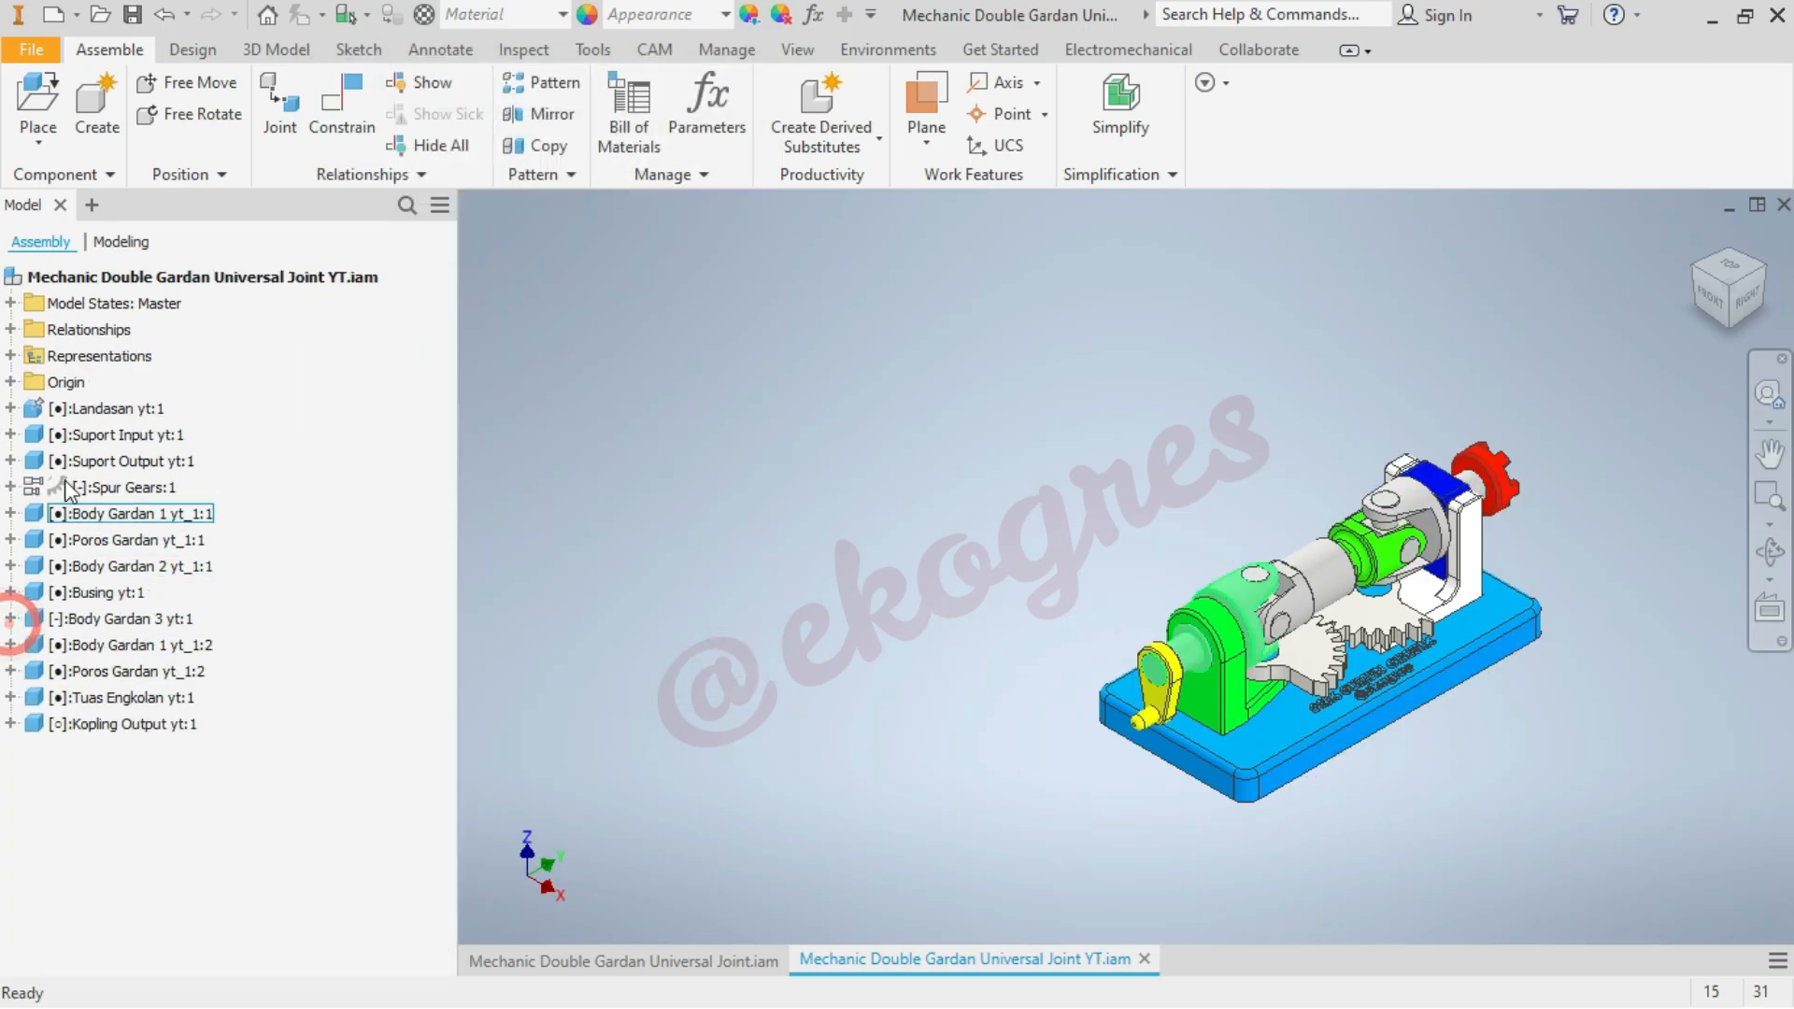
# Drive the crank handle's angle constraint forward from 0 to 360 deg to preview the motion, then cancel the drive
pyautogui.click(10, 329)
pyautogui.scroll(-6, 245, 598)
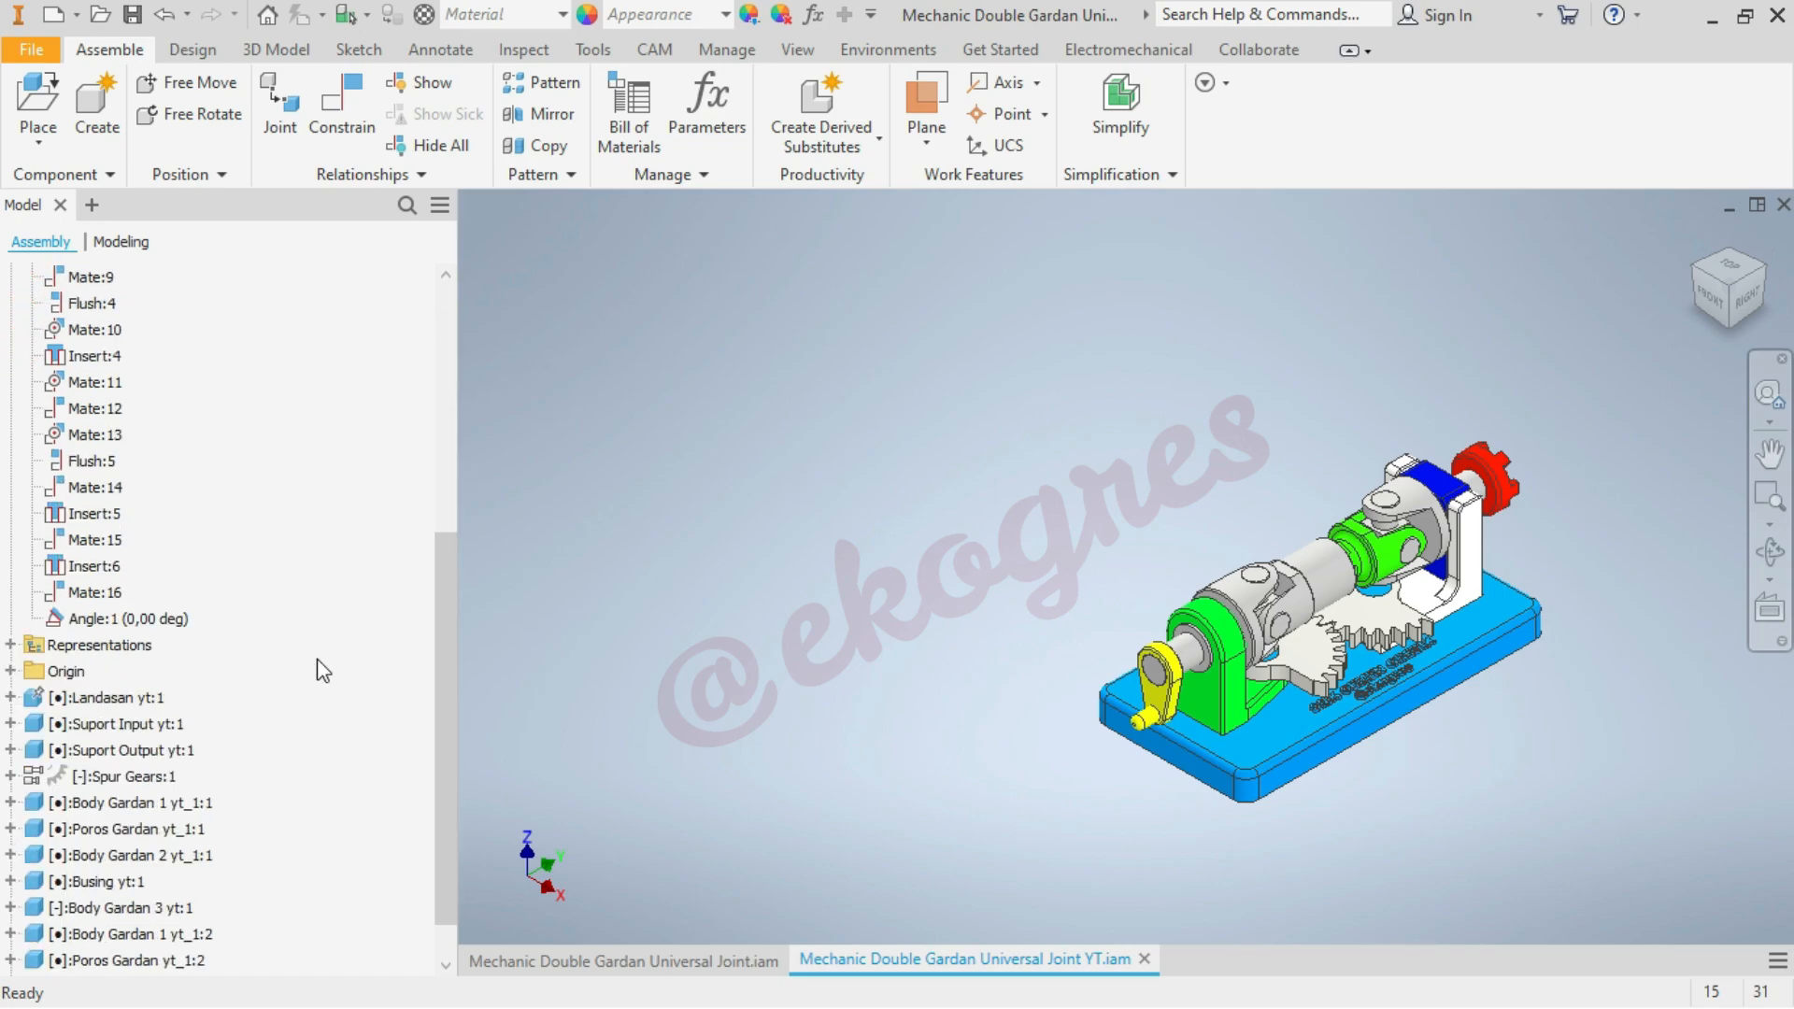
pyautogui.click(172, 572)
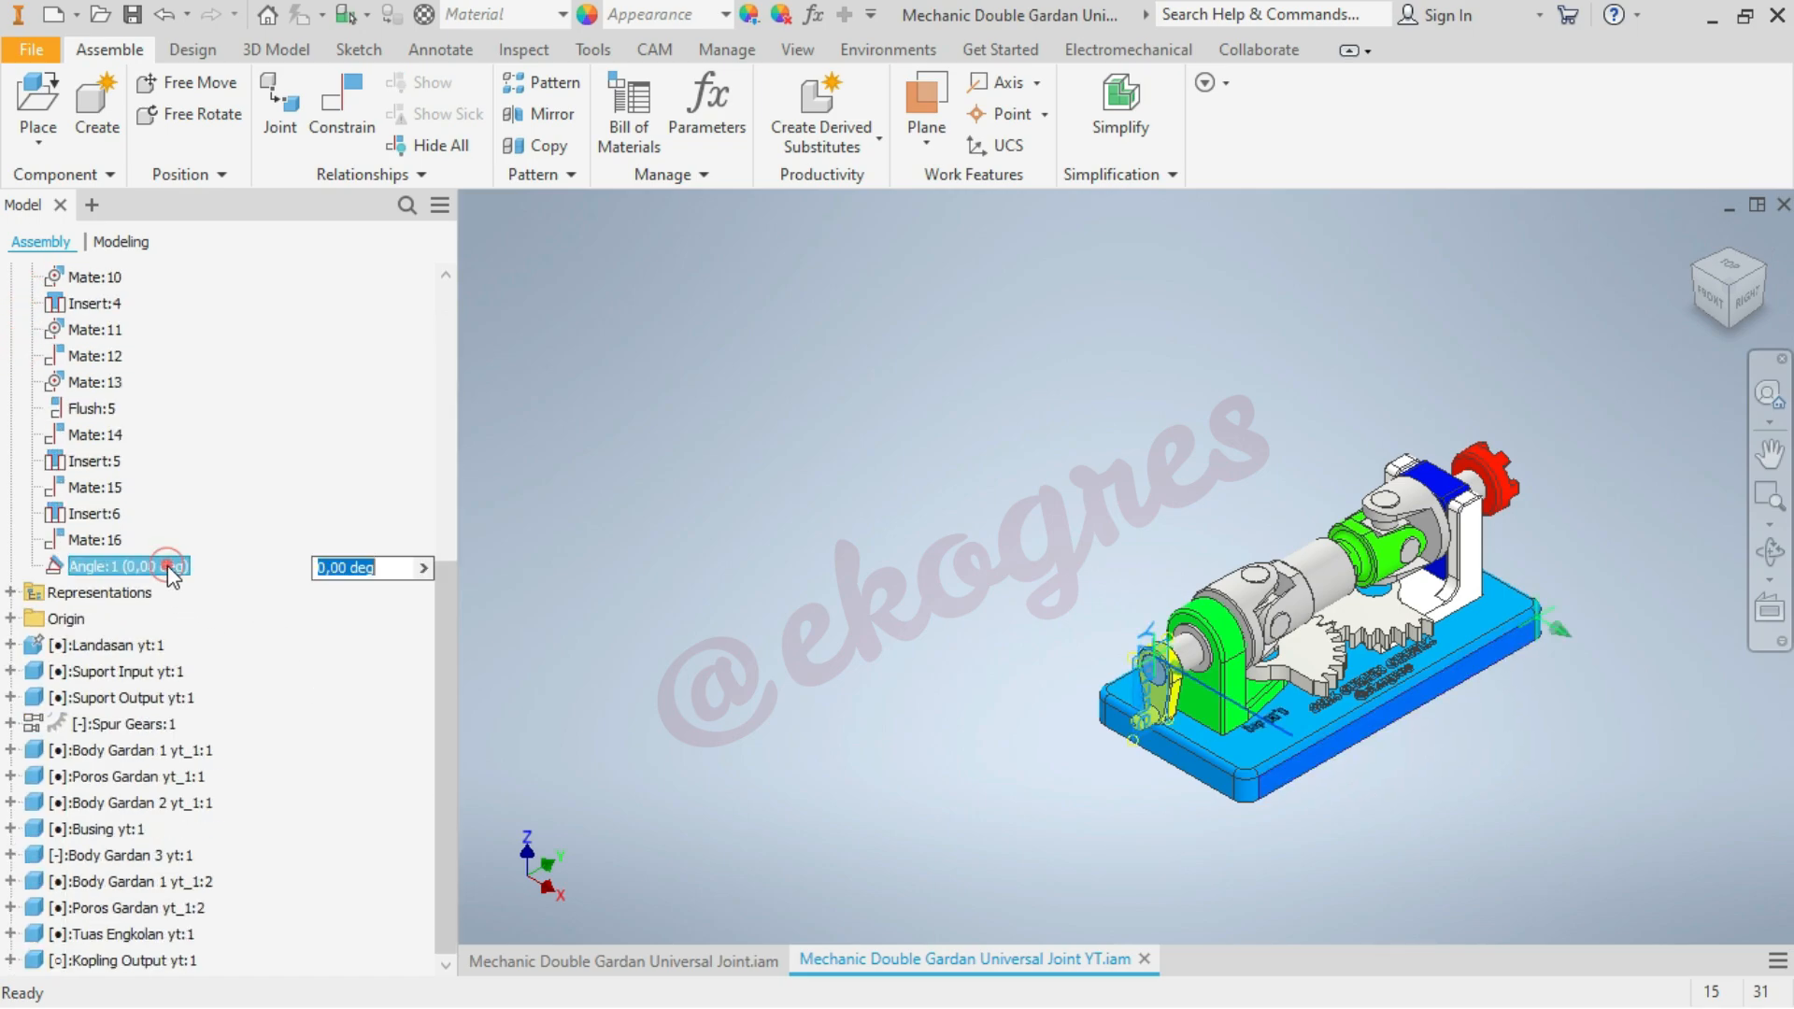
pyautogui.rightClick(172, 572)
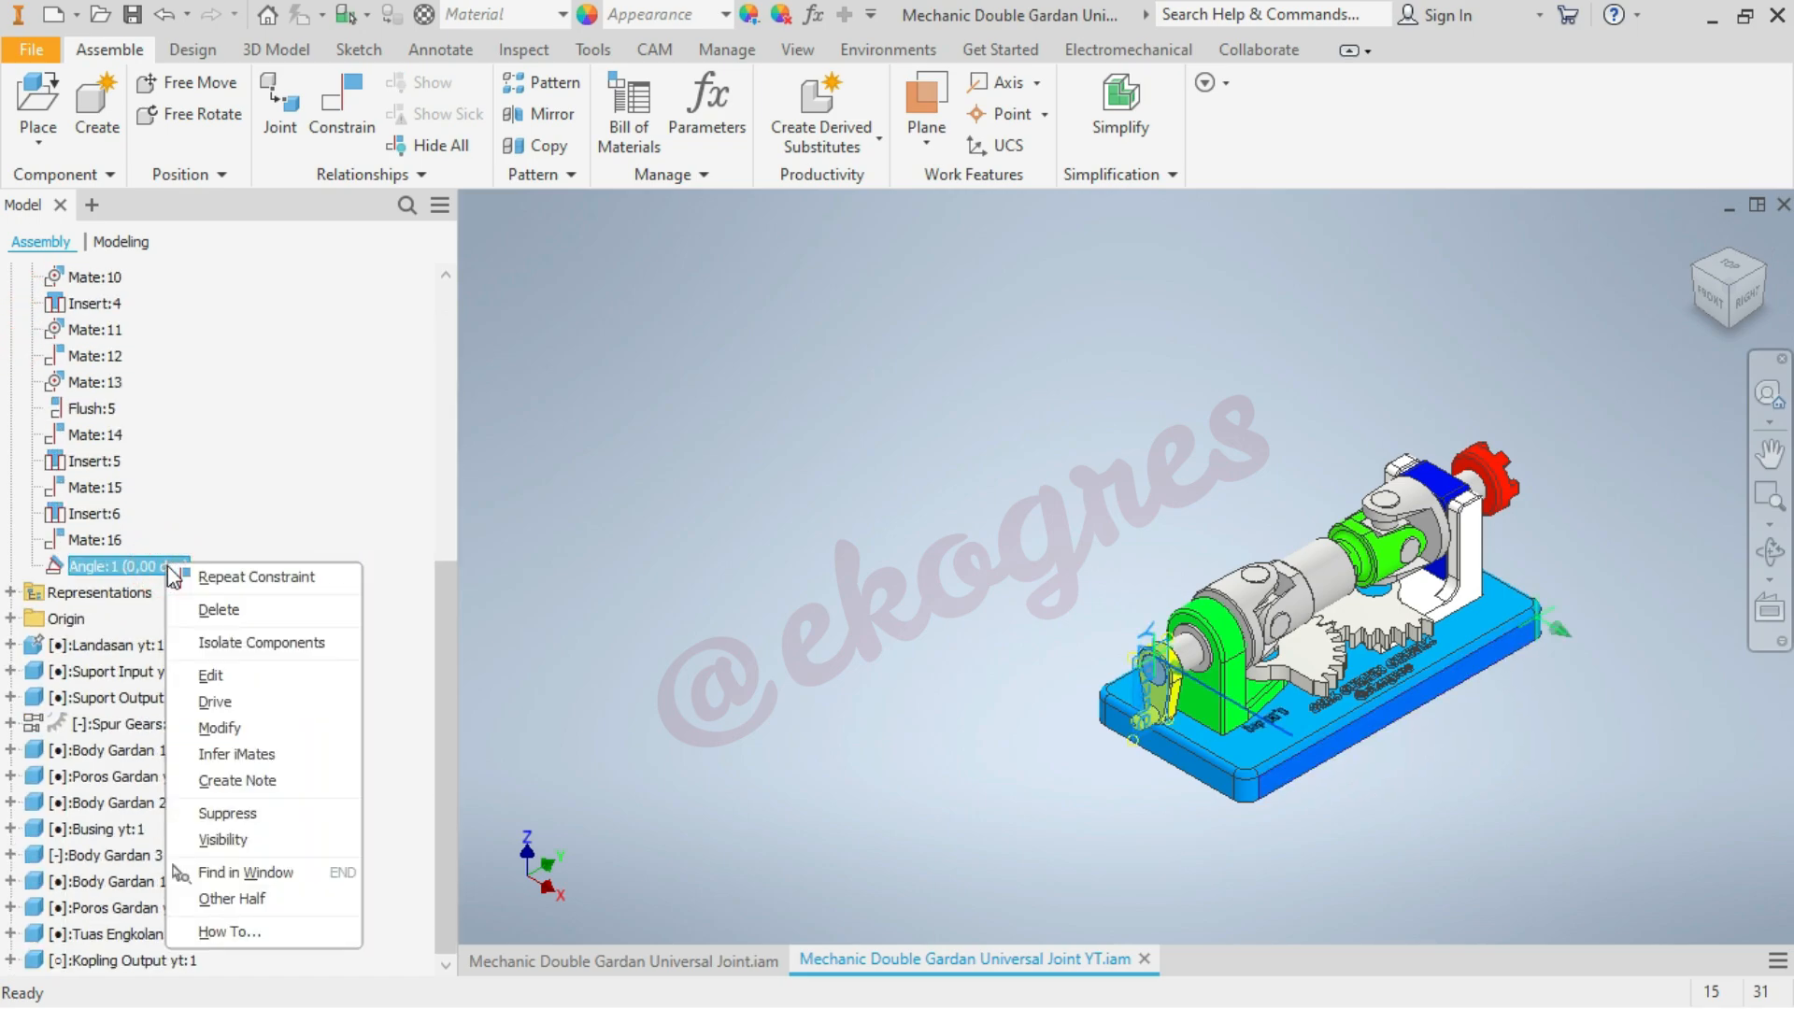
pyautogui.click(215, 702)
pyautogui.click(261, 128)
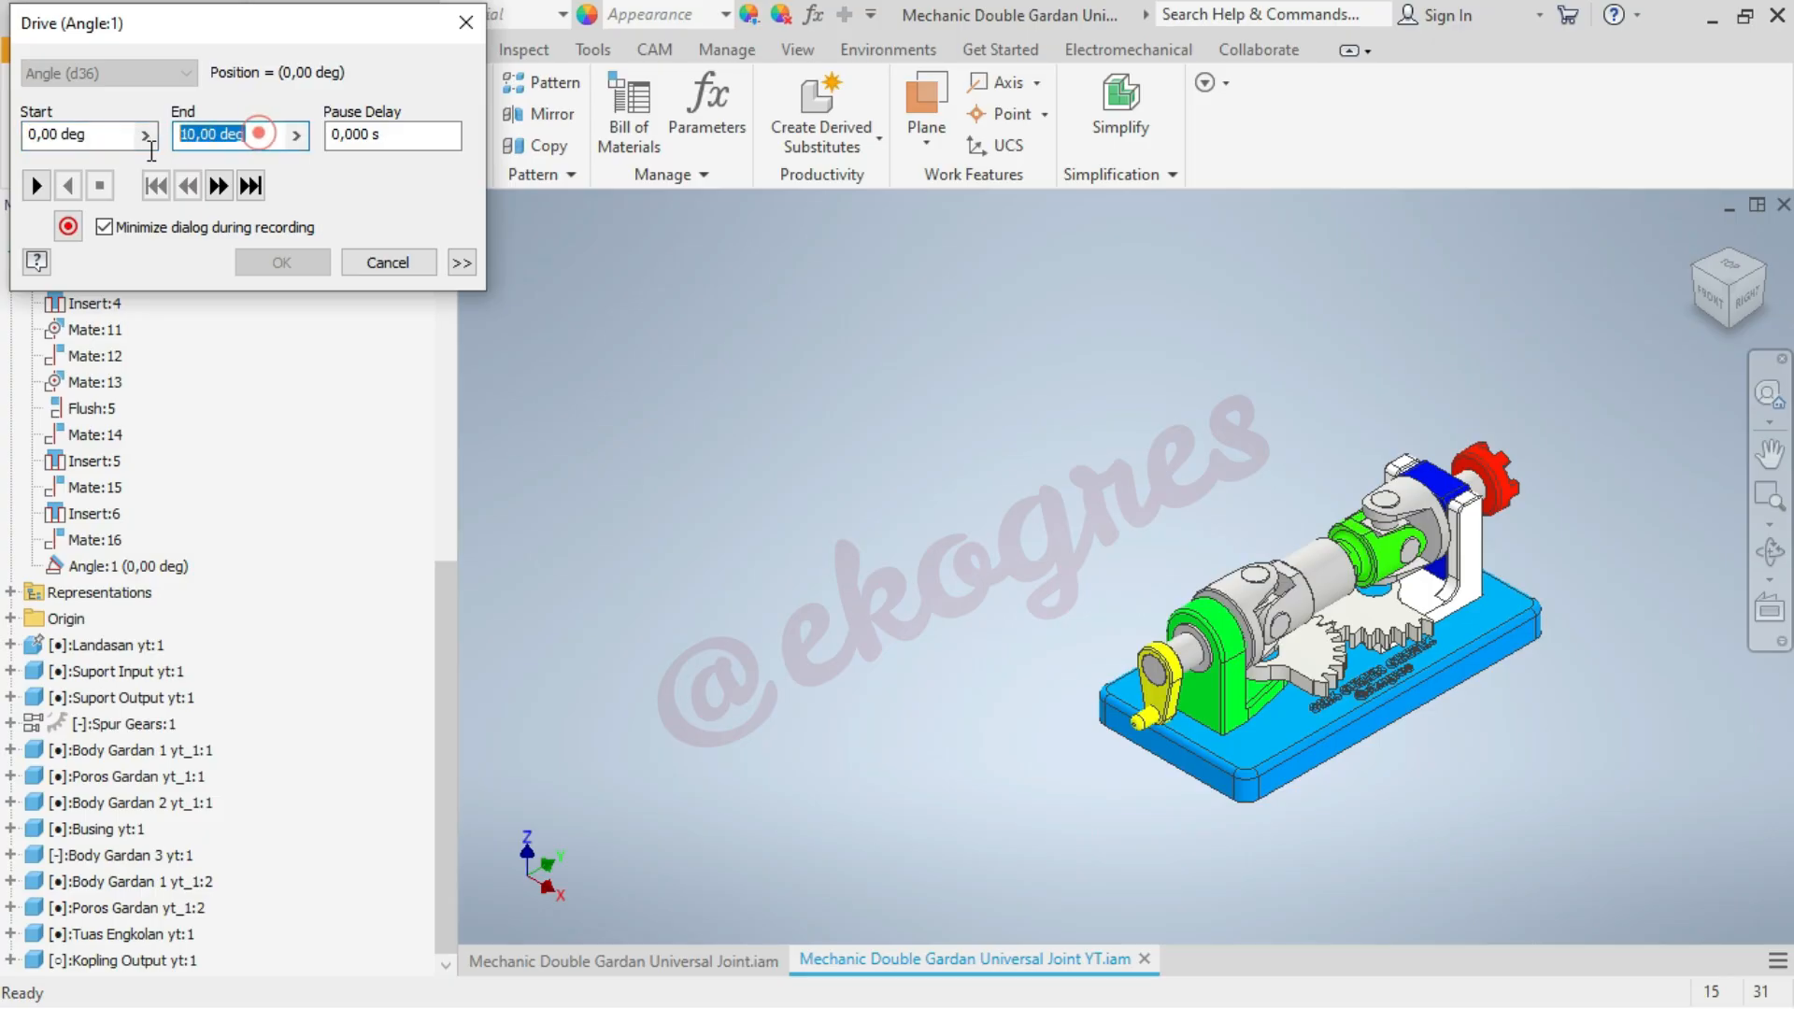
pyautogui.write('360')
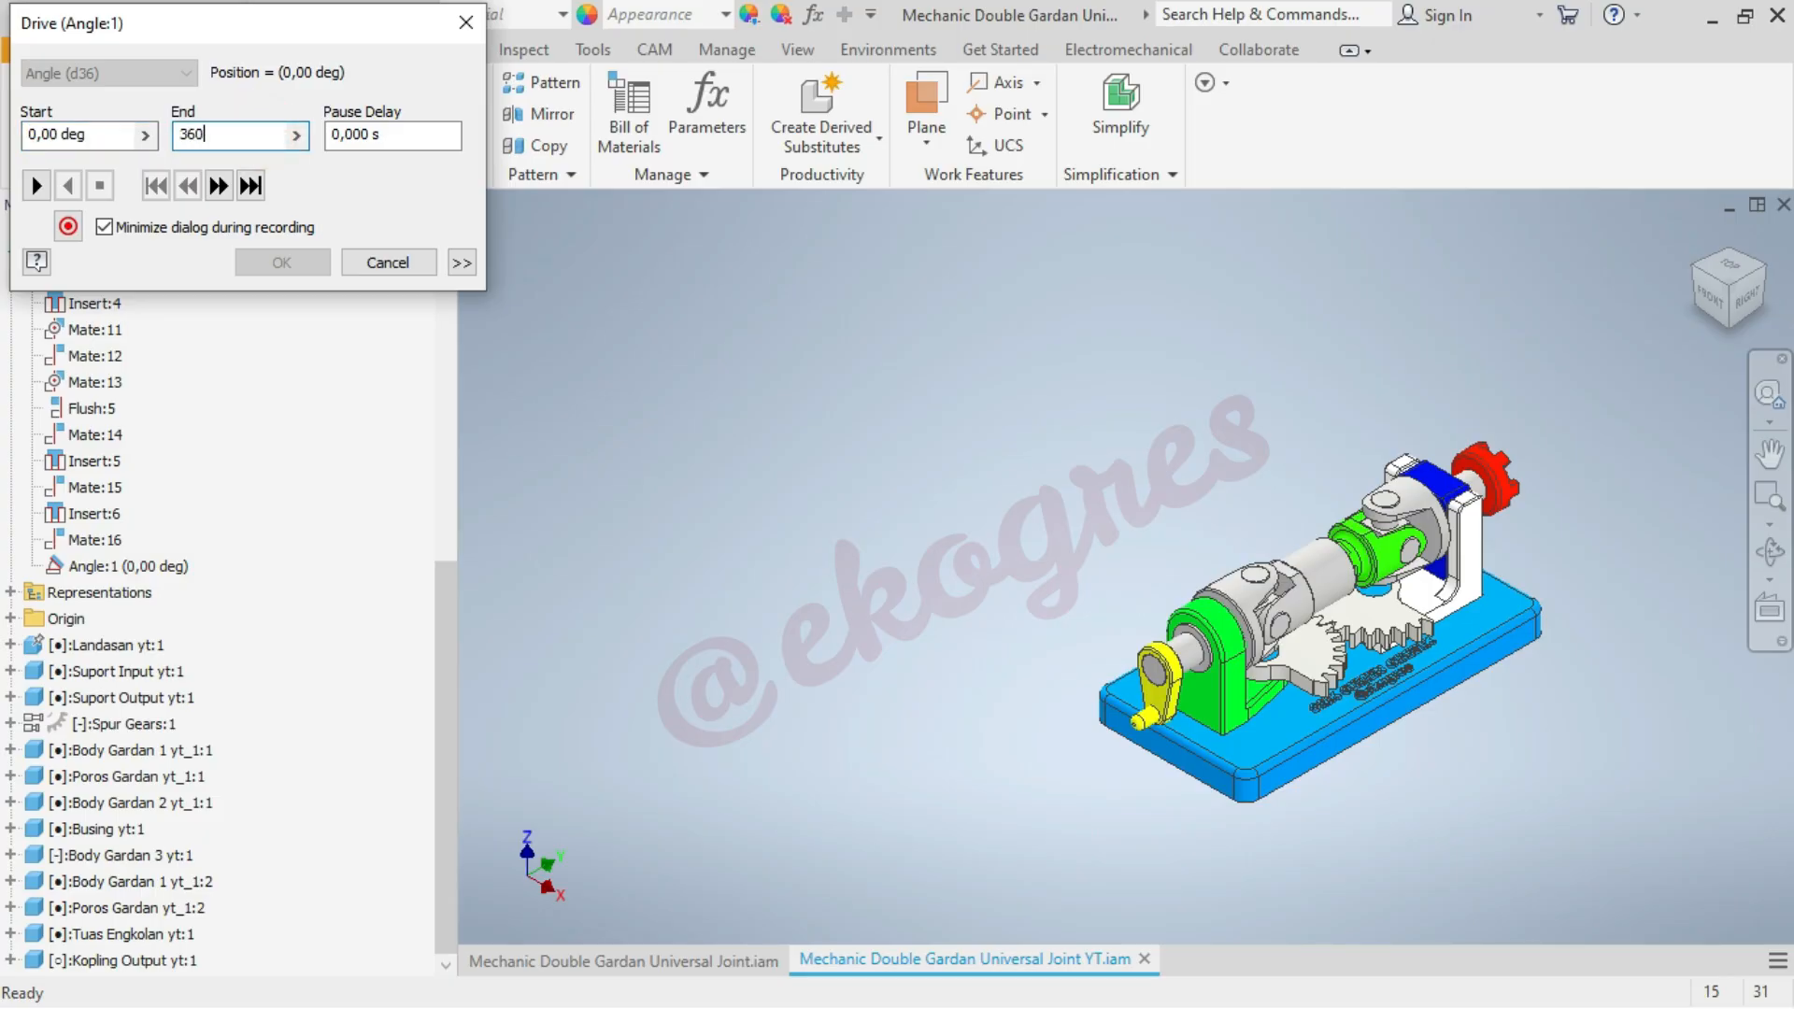
pyautogui.click(37, 186)
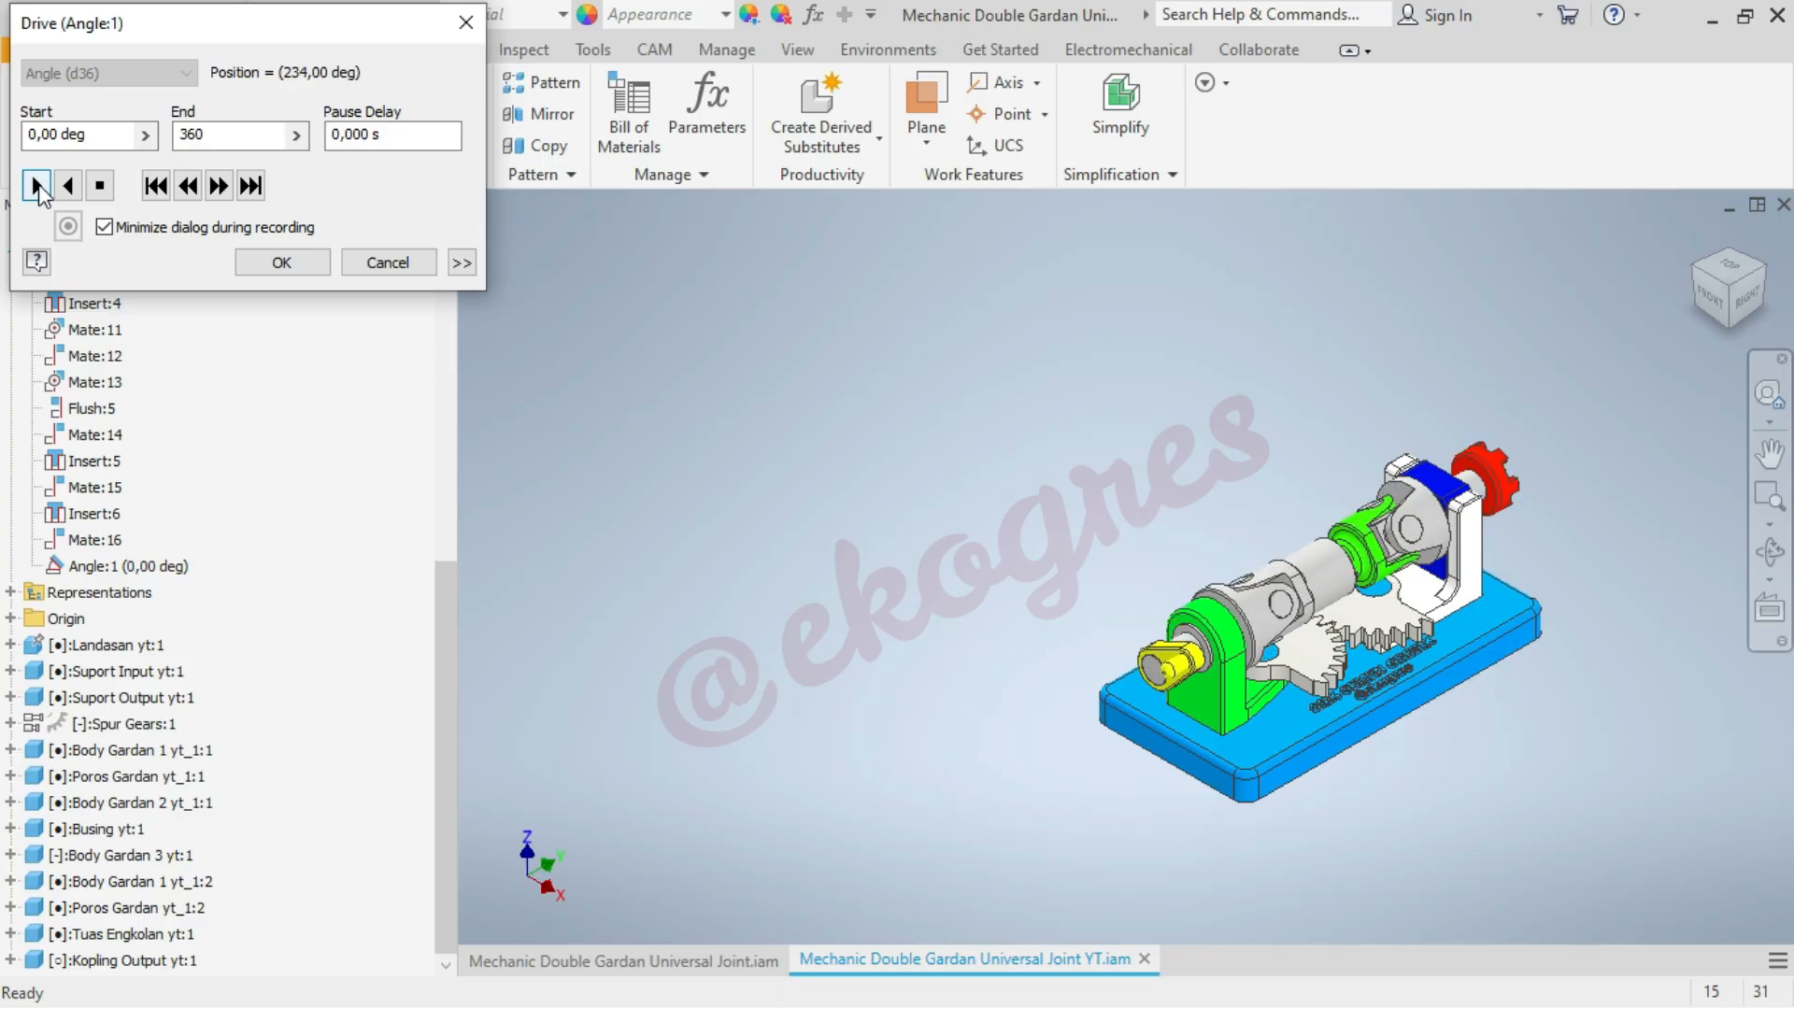
pyautogui.click(376, 263)
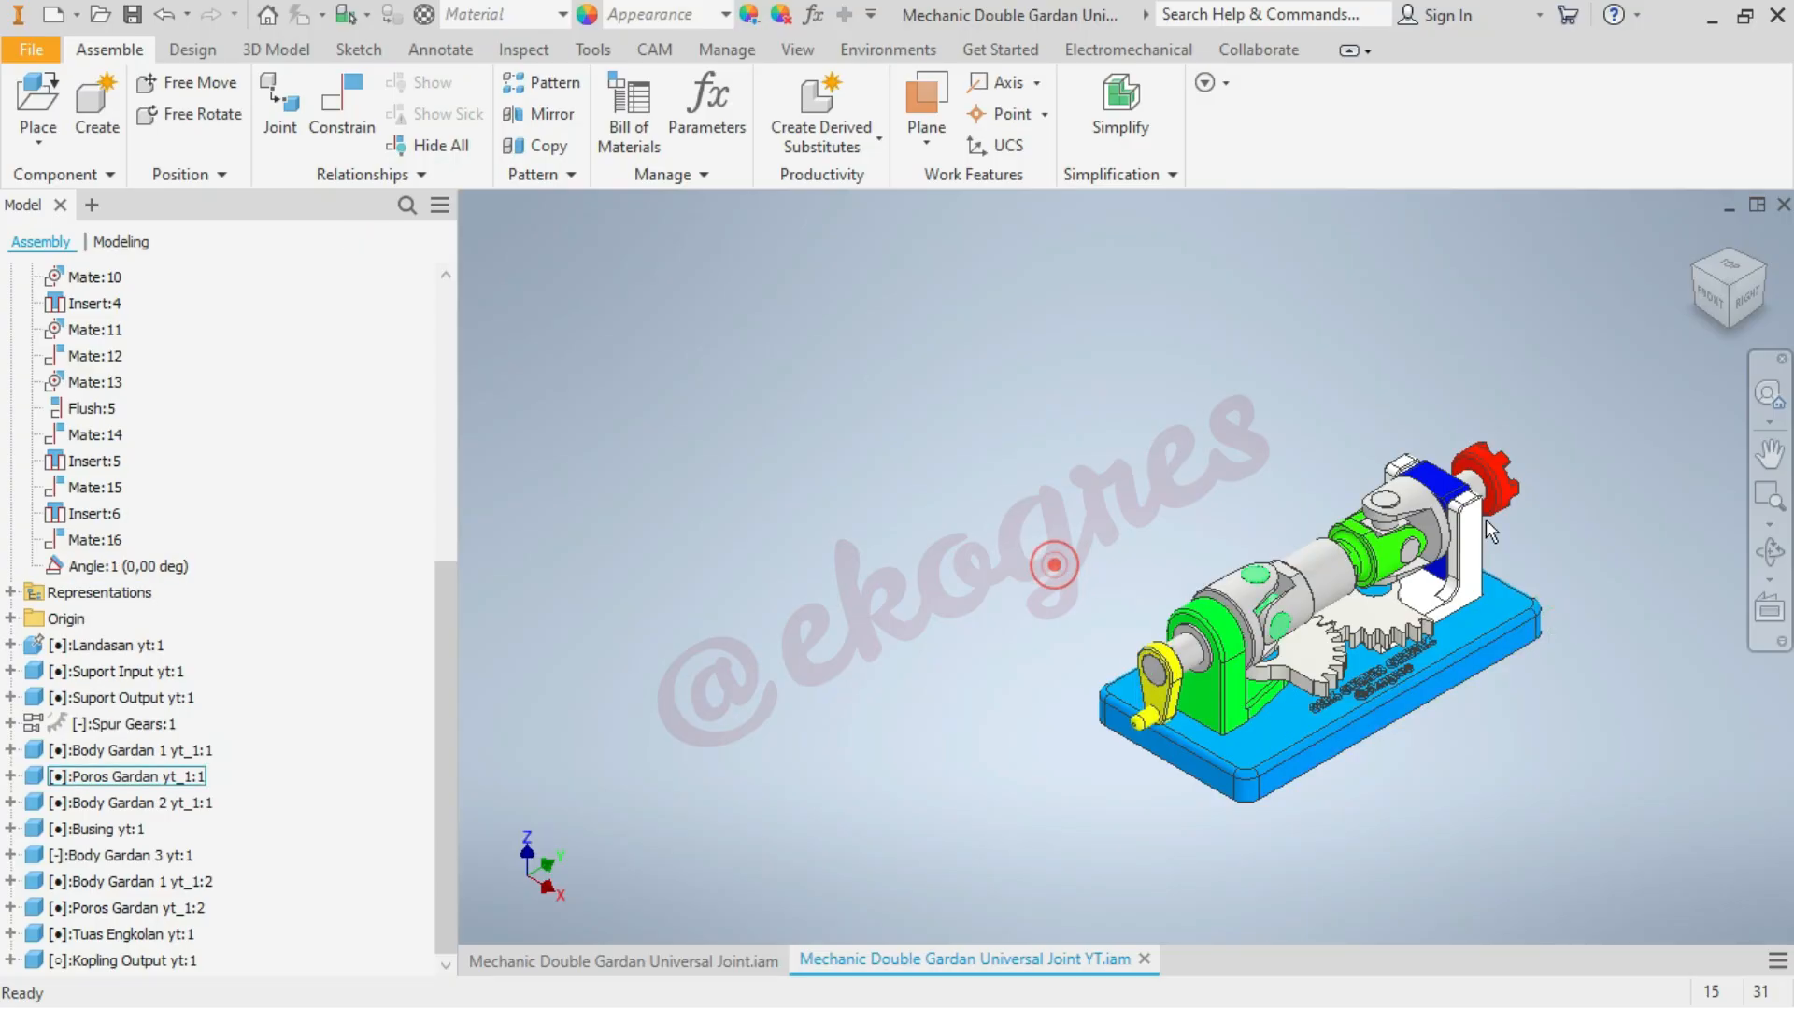
# Save the assembly
pyautogui.scroll(-3, 1595, 549)
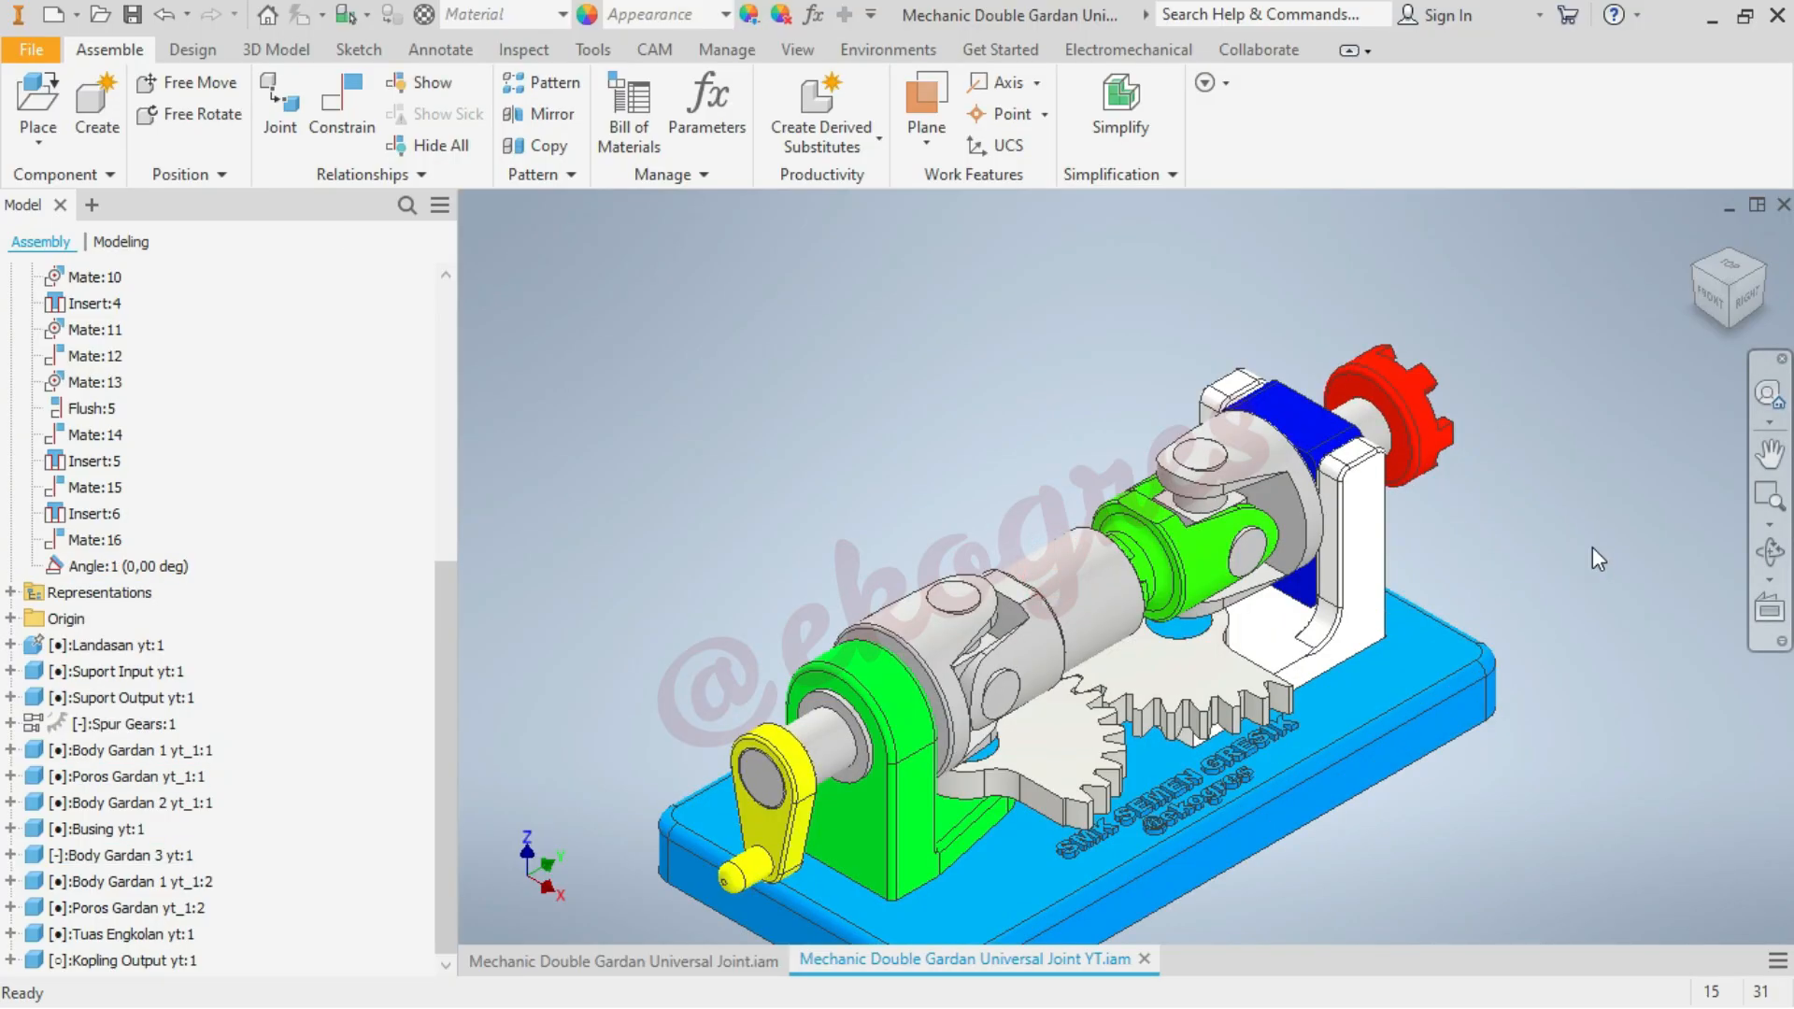
pyautogui.hotkey('ctrl', 's')
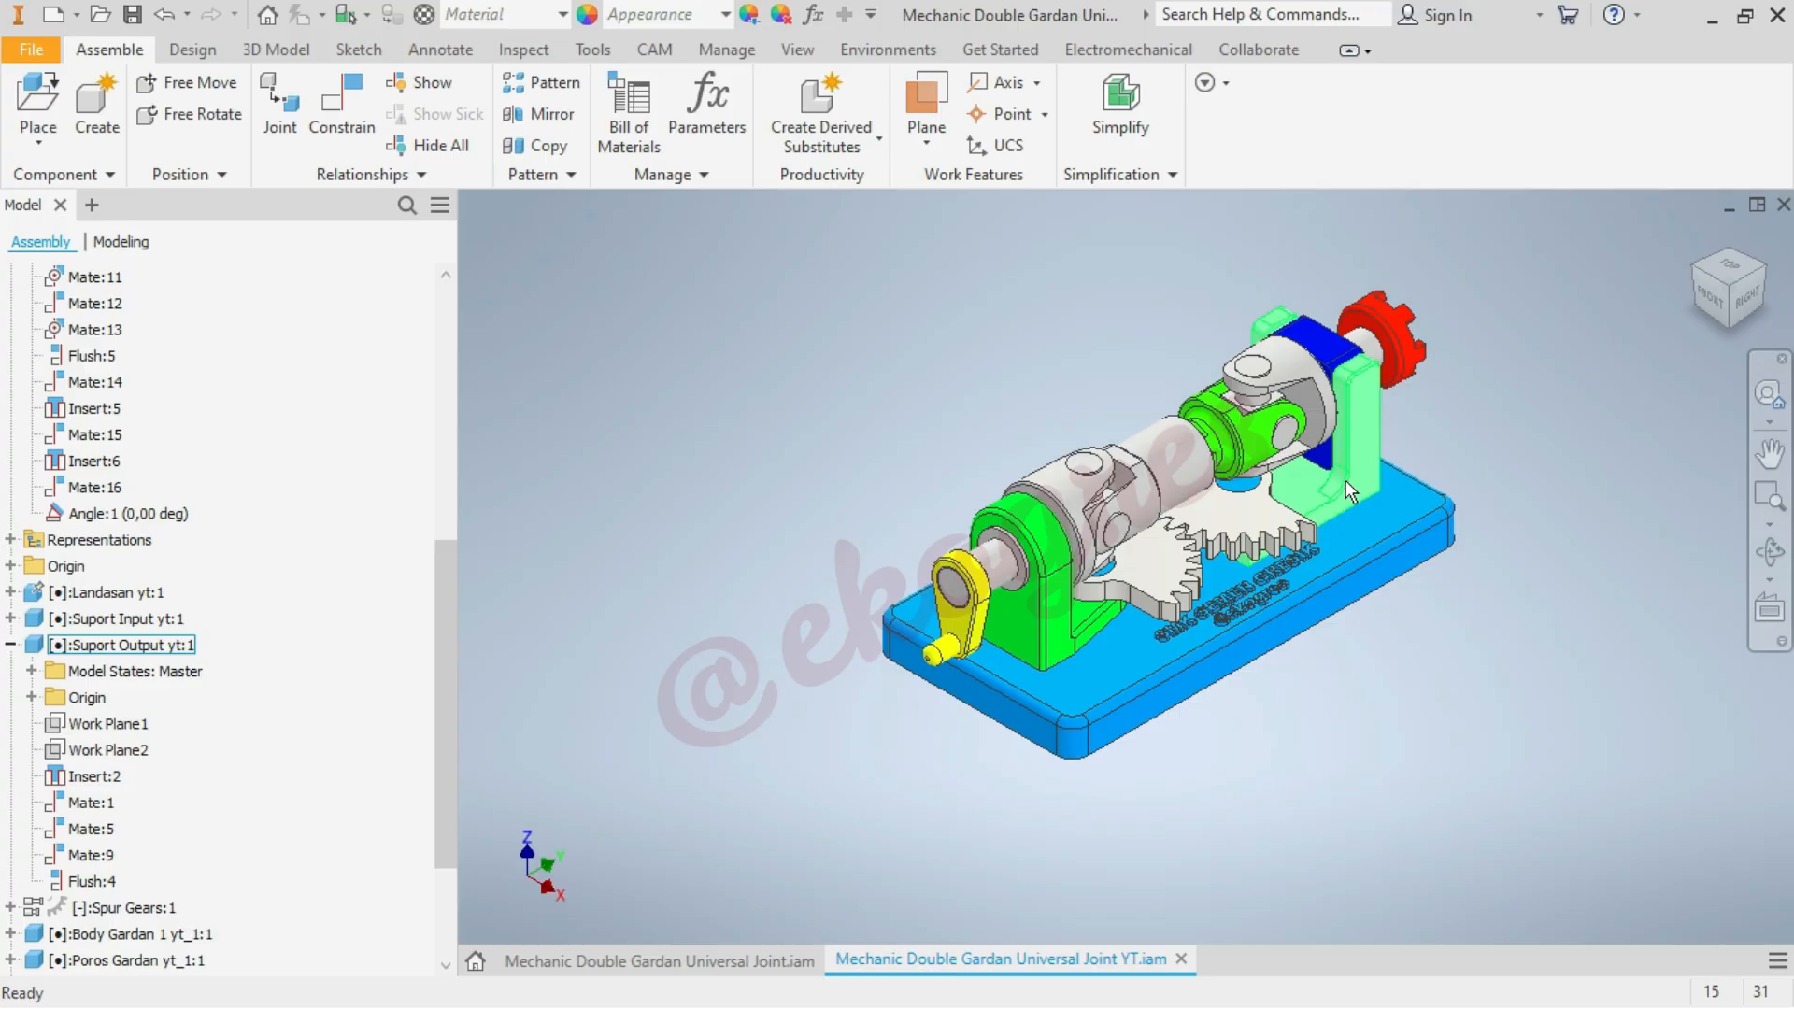
# Add a 0 deg directed angle constraint between the side face of the white output support and the long side face of the base
pyautogui.click(341, 113)
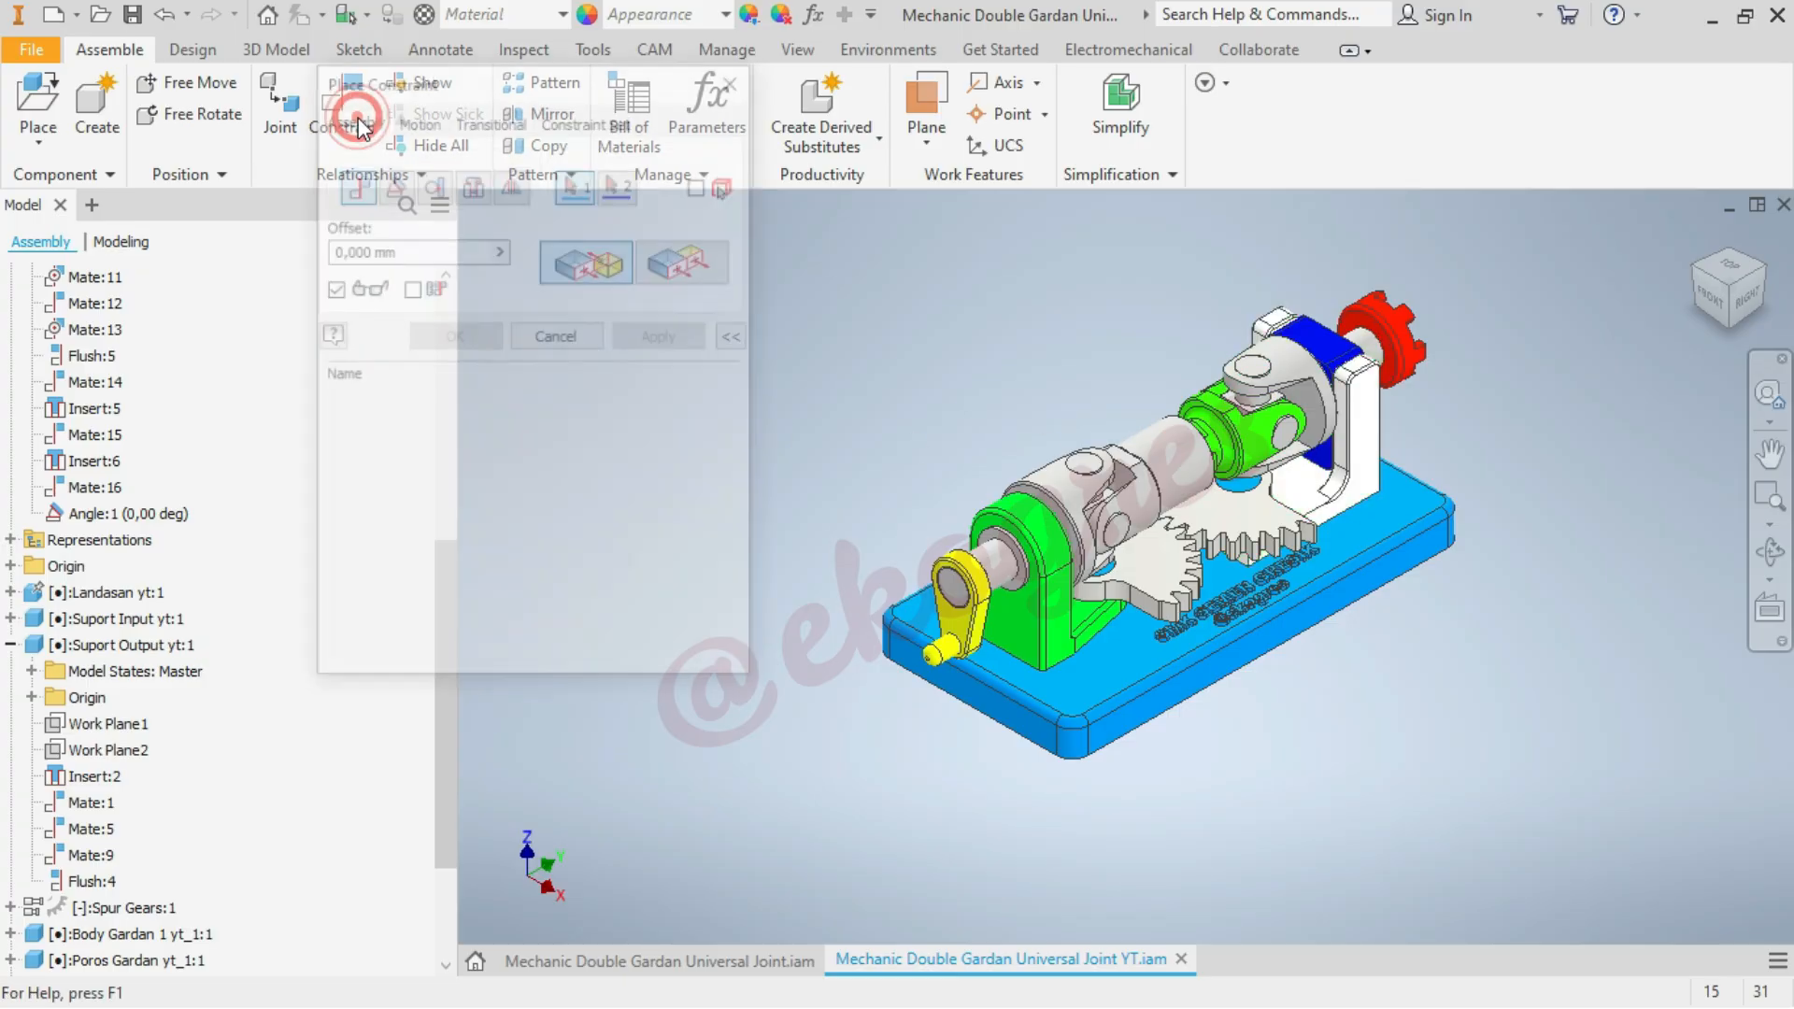
pyautogui.click(395, 187)
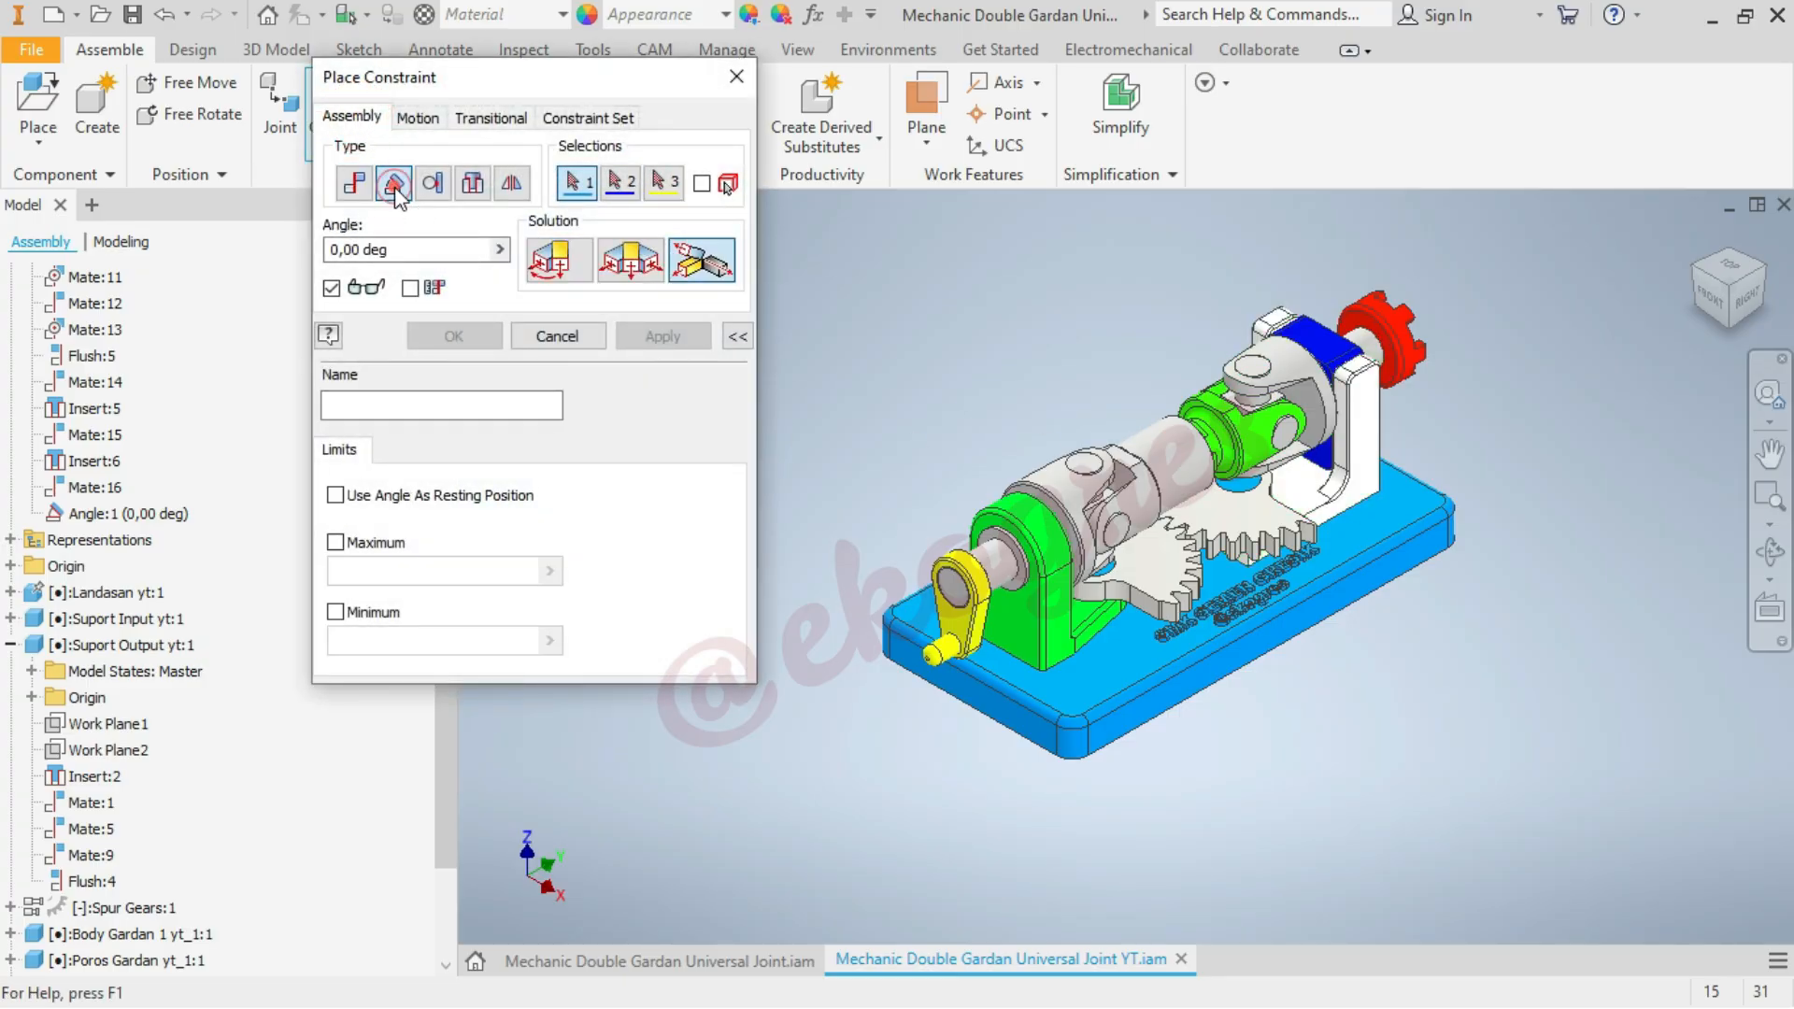
pyautogui.click(556, 261)
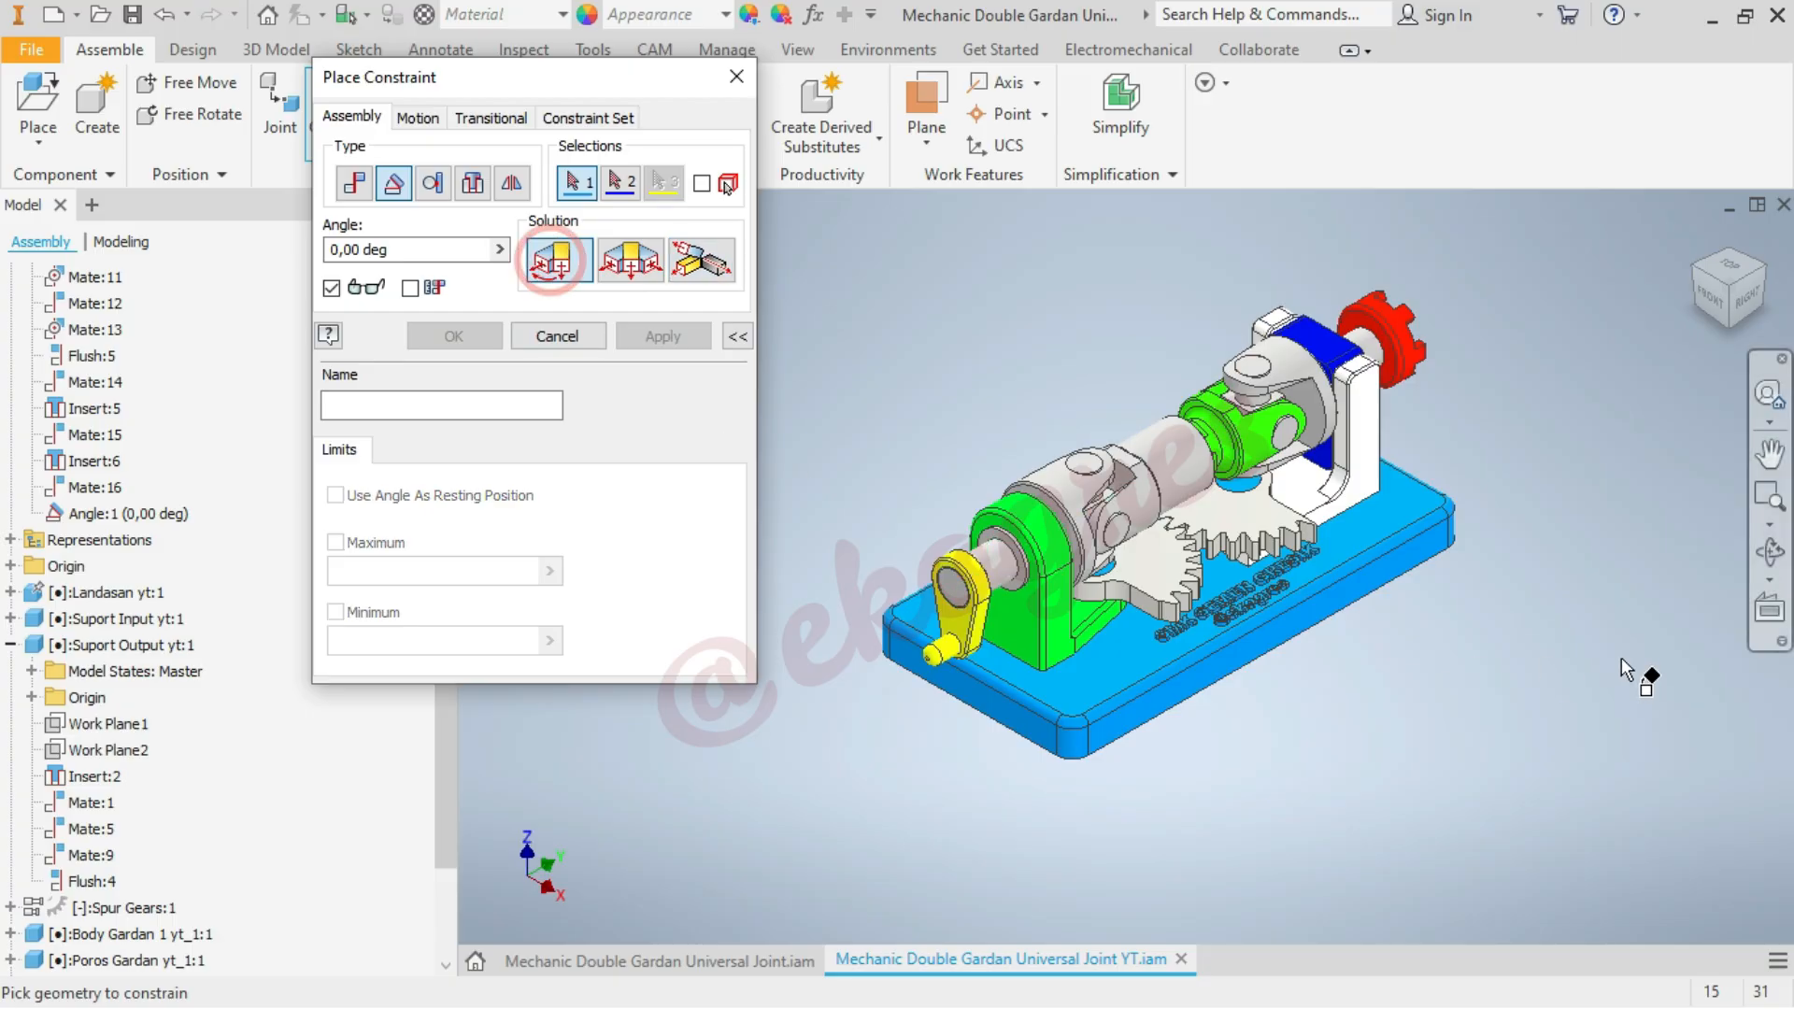
pyautogui.click(1369, 417)
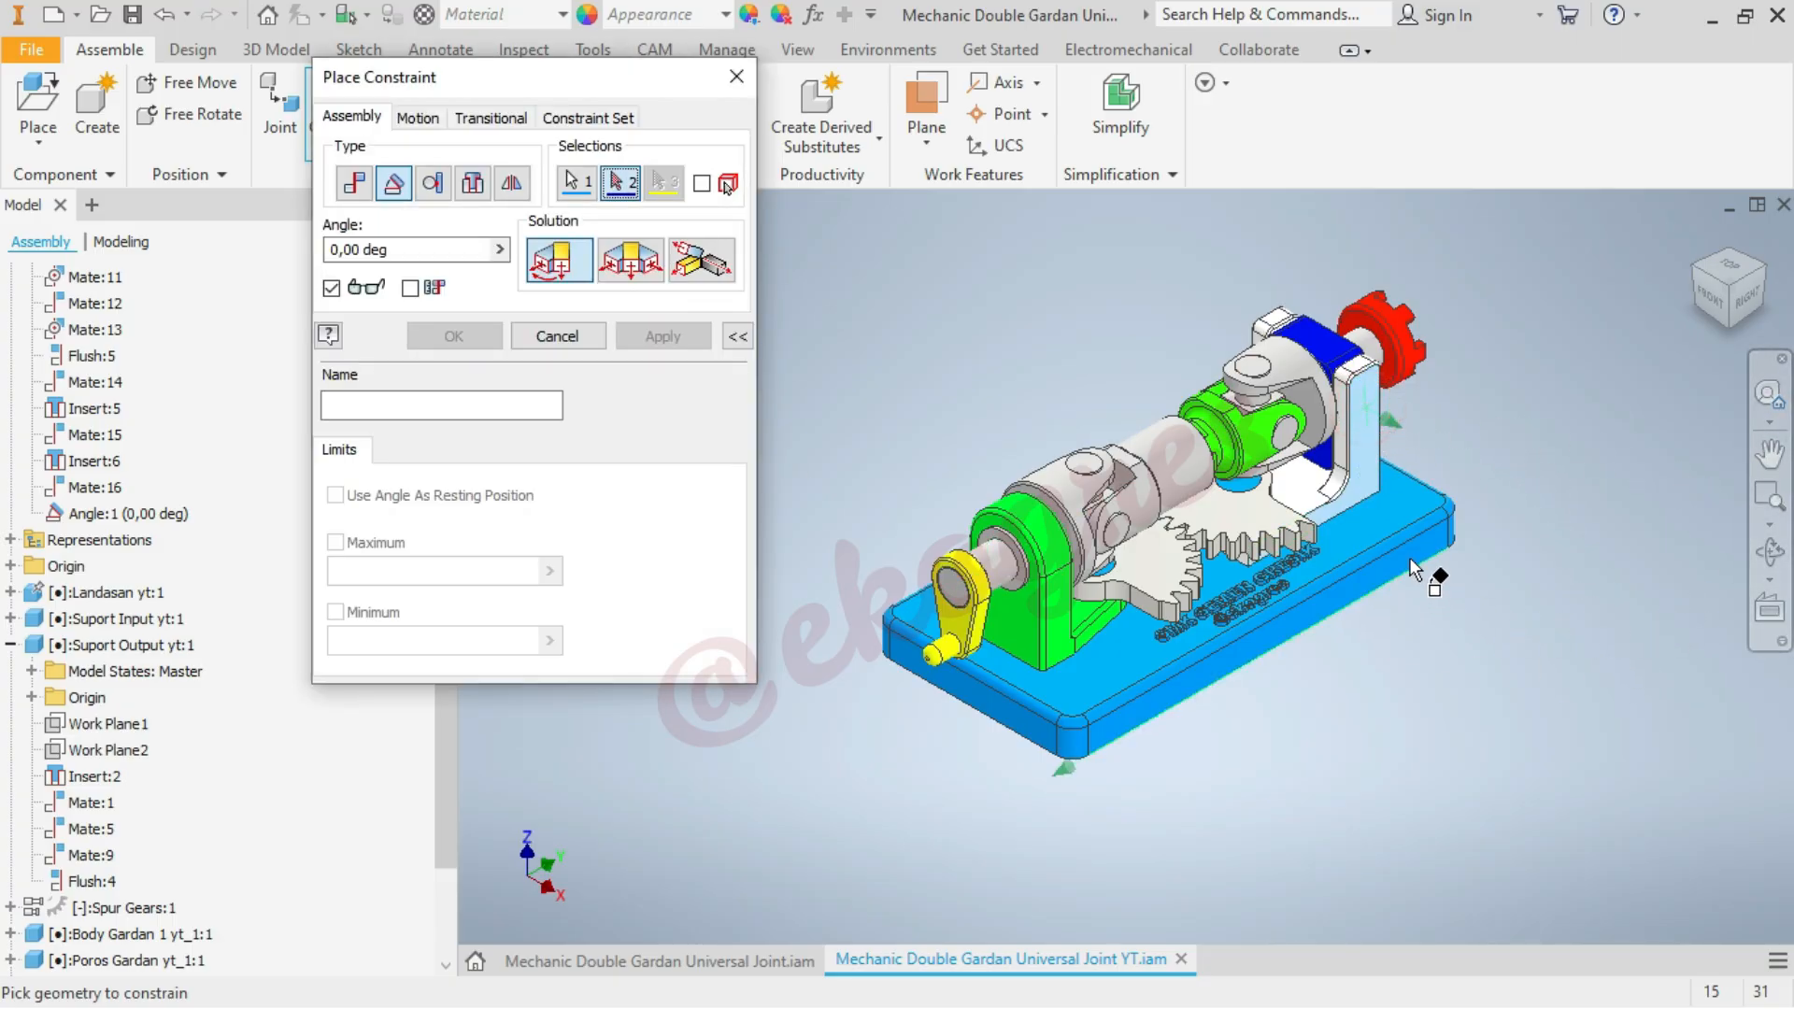
pyautogui.click(1413, 559)
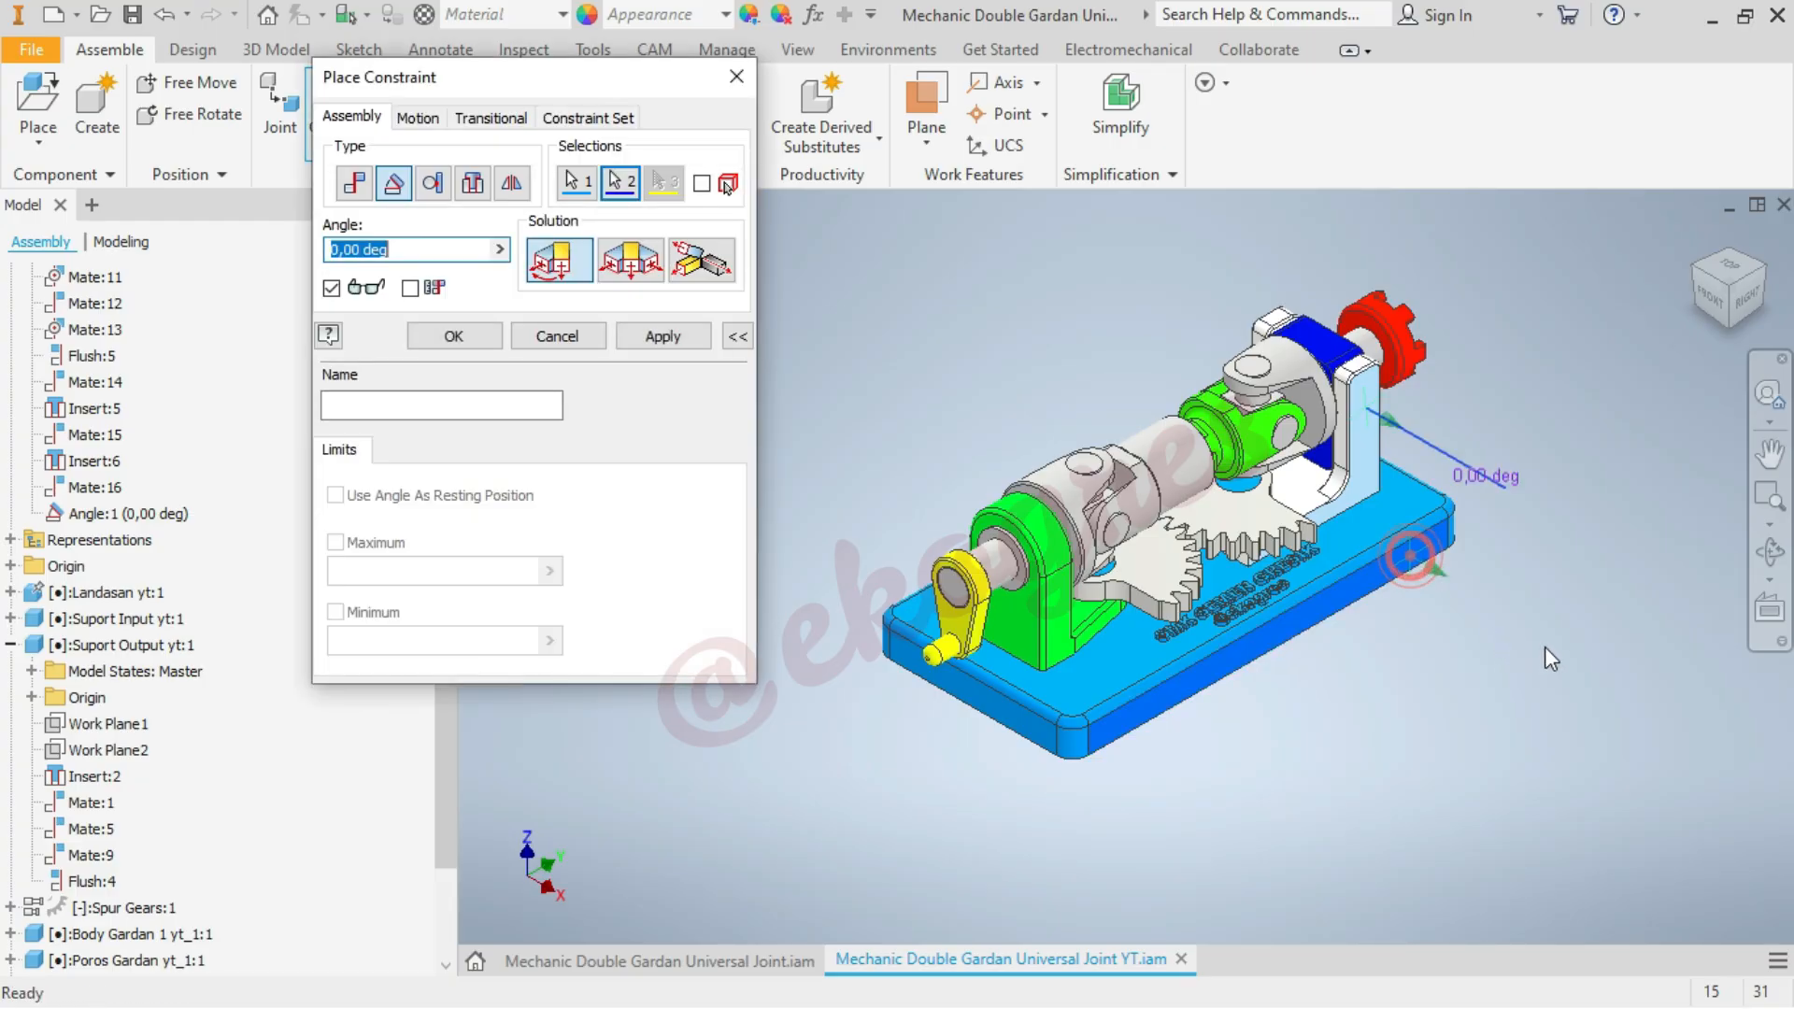
pyautogui.click(452, 336)
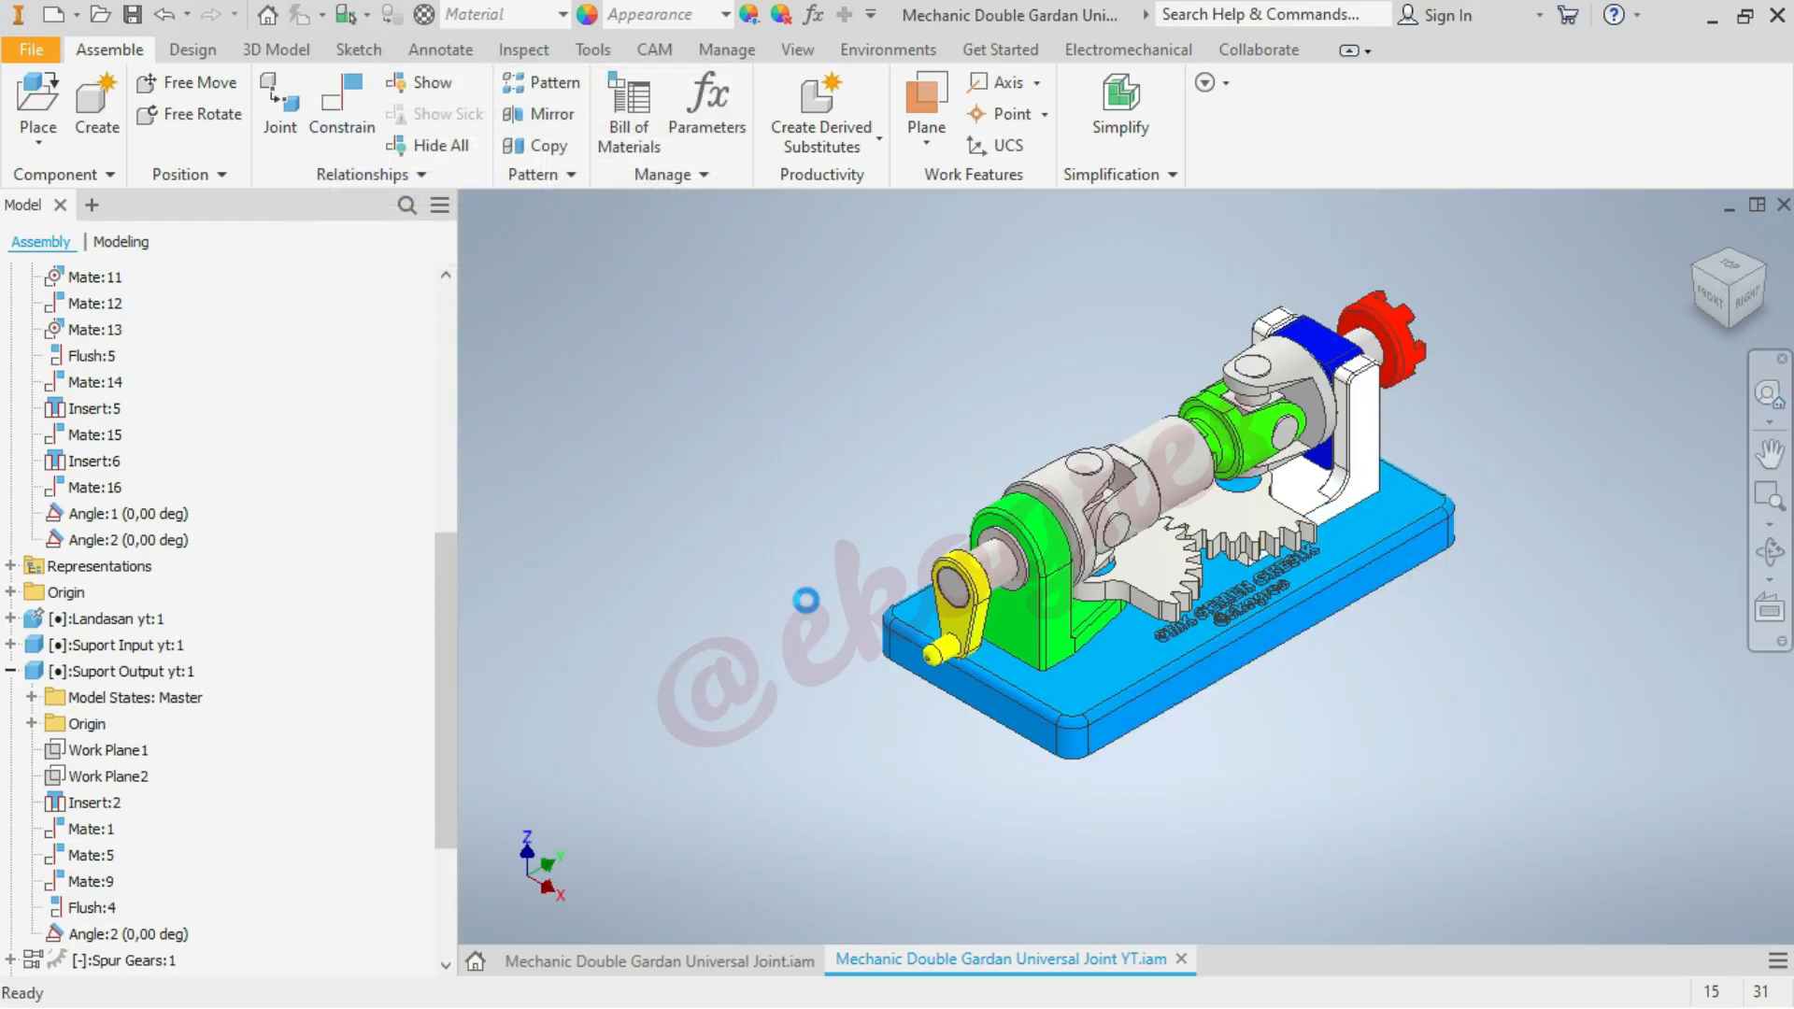
# Try to drive the output support's angle constraint from 0 to 10 deg, then cancel the drive
pyautogui.rightClick(179, 546)
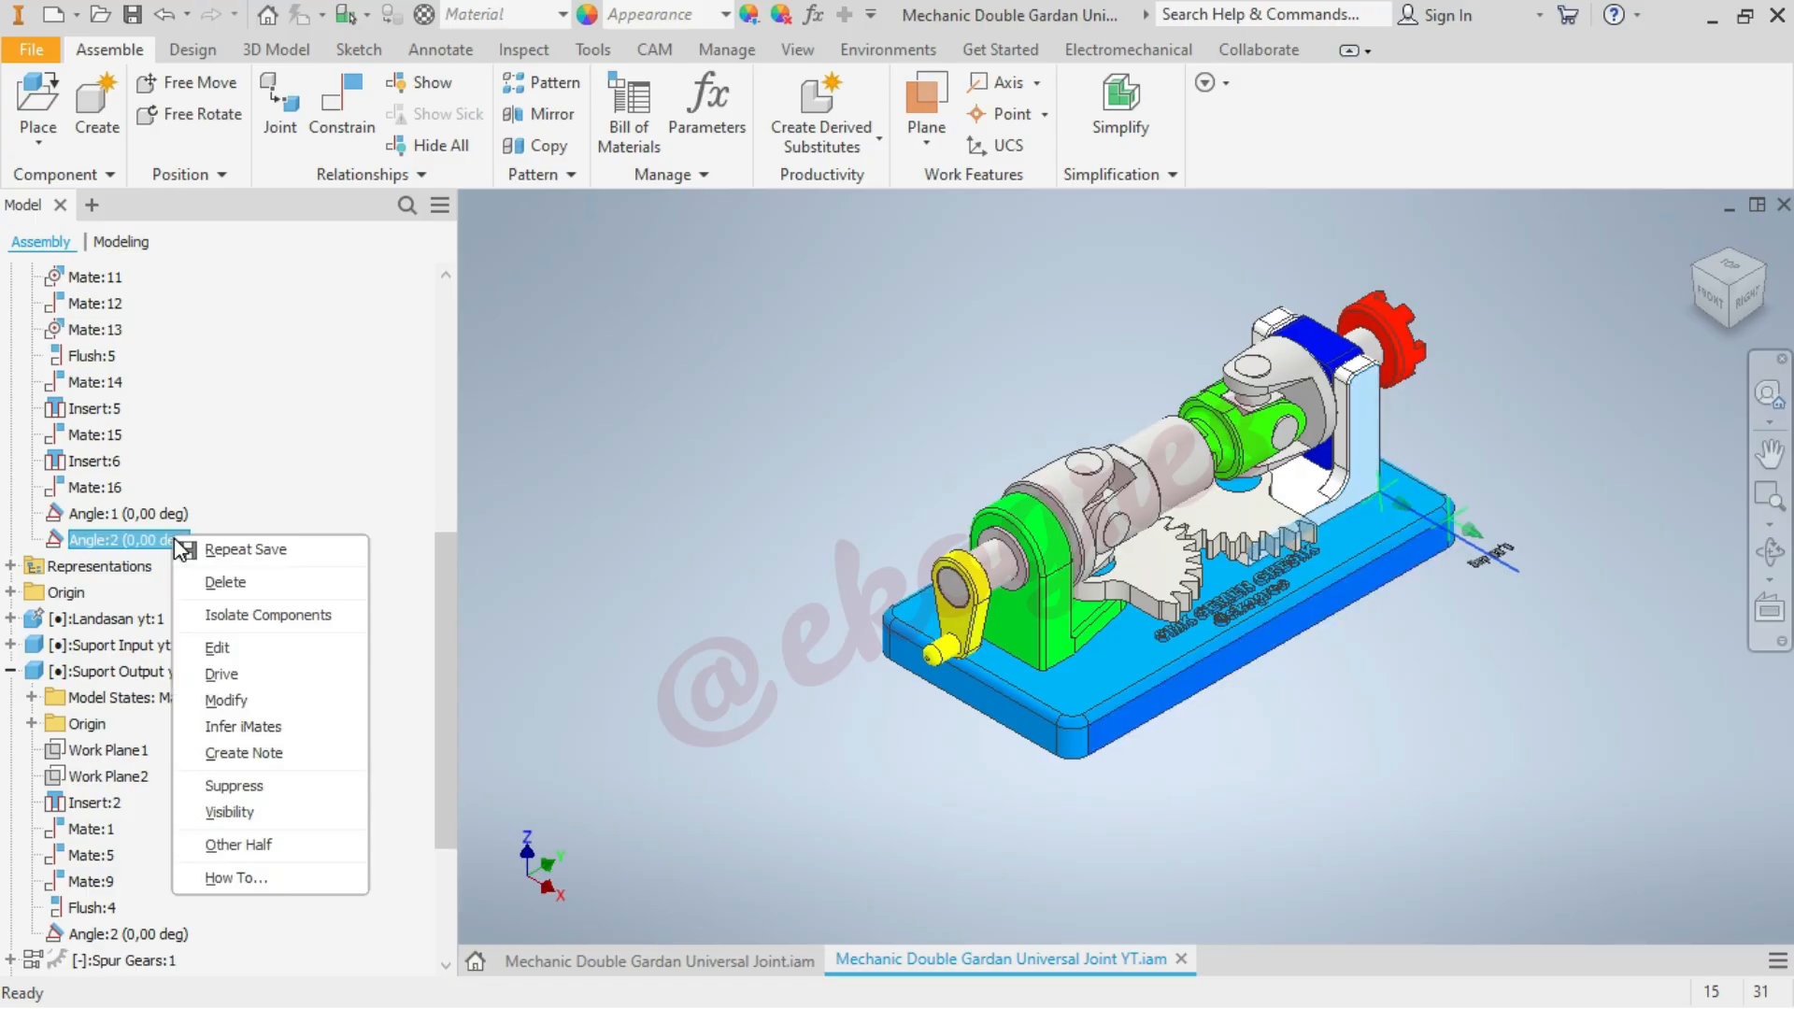
pyautogui.click(225, 674)
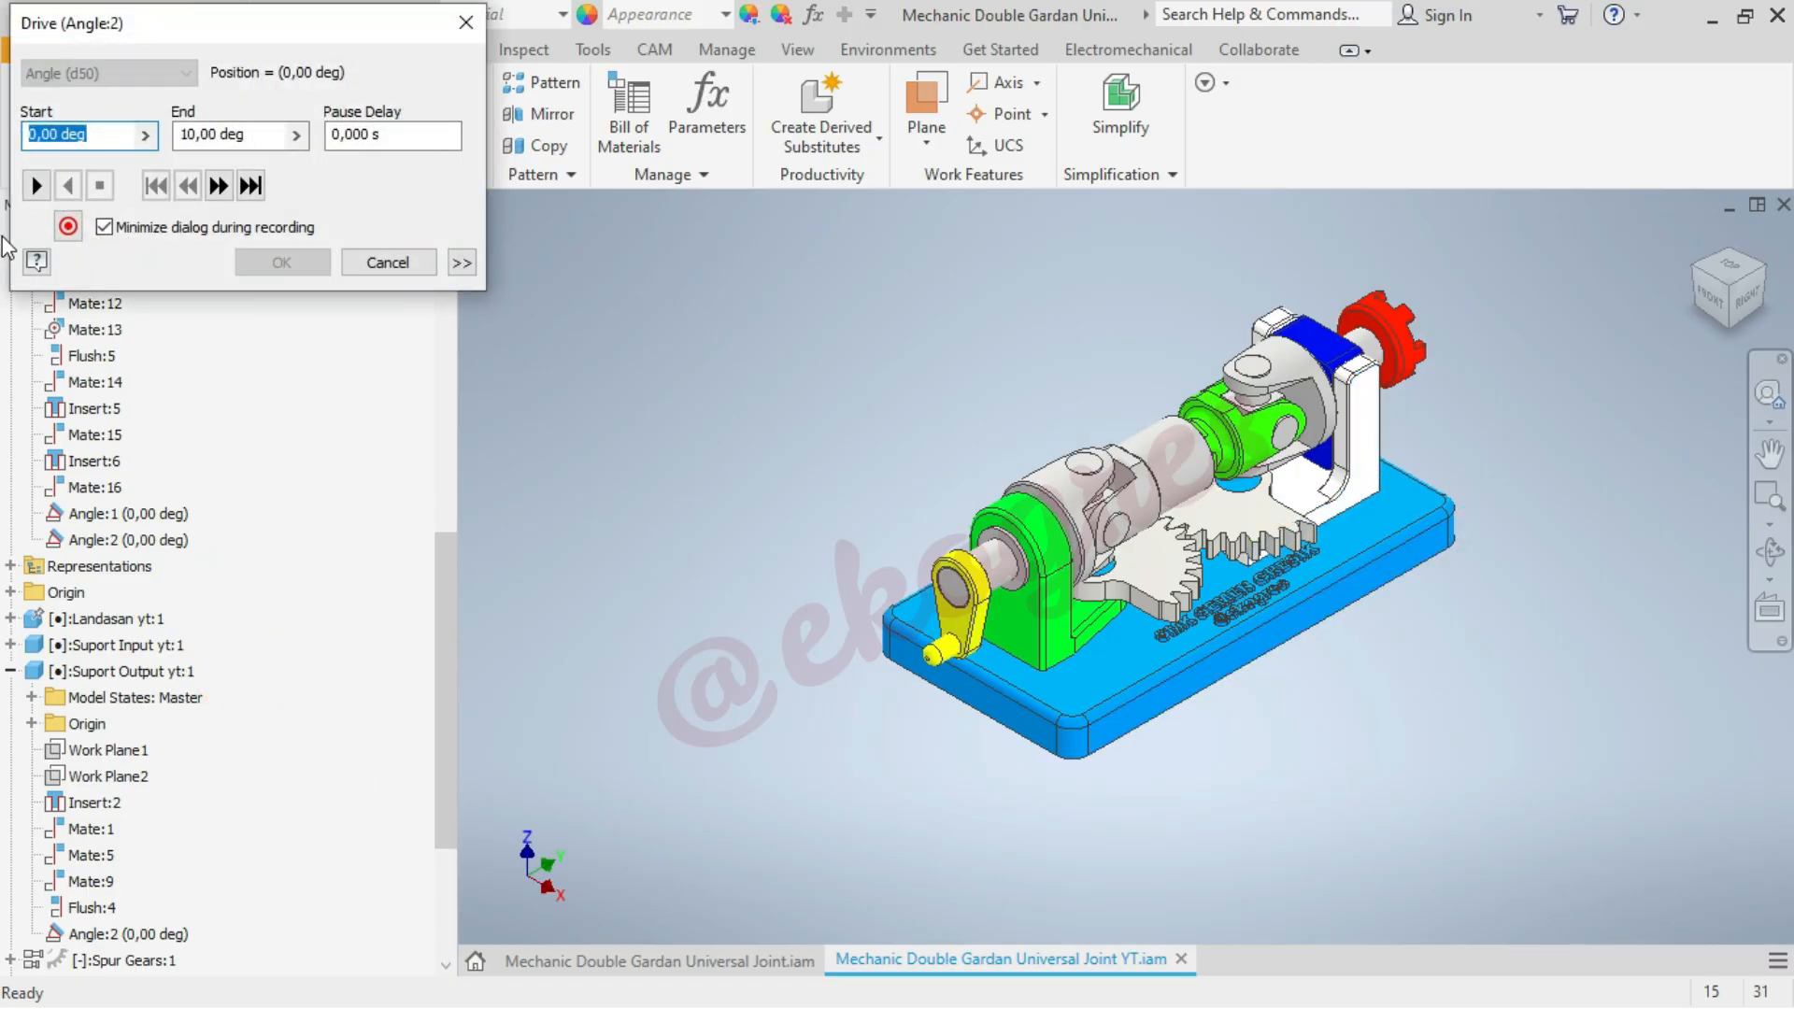
pyautogui.click(38, 186)
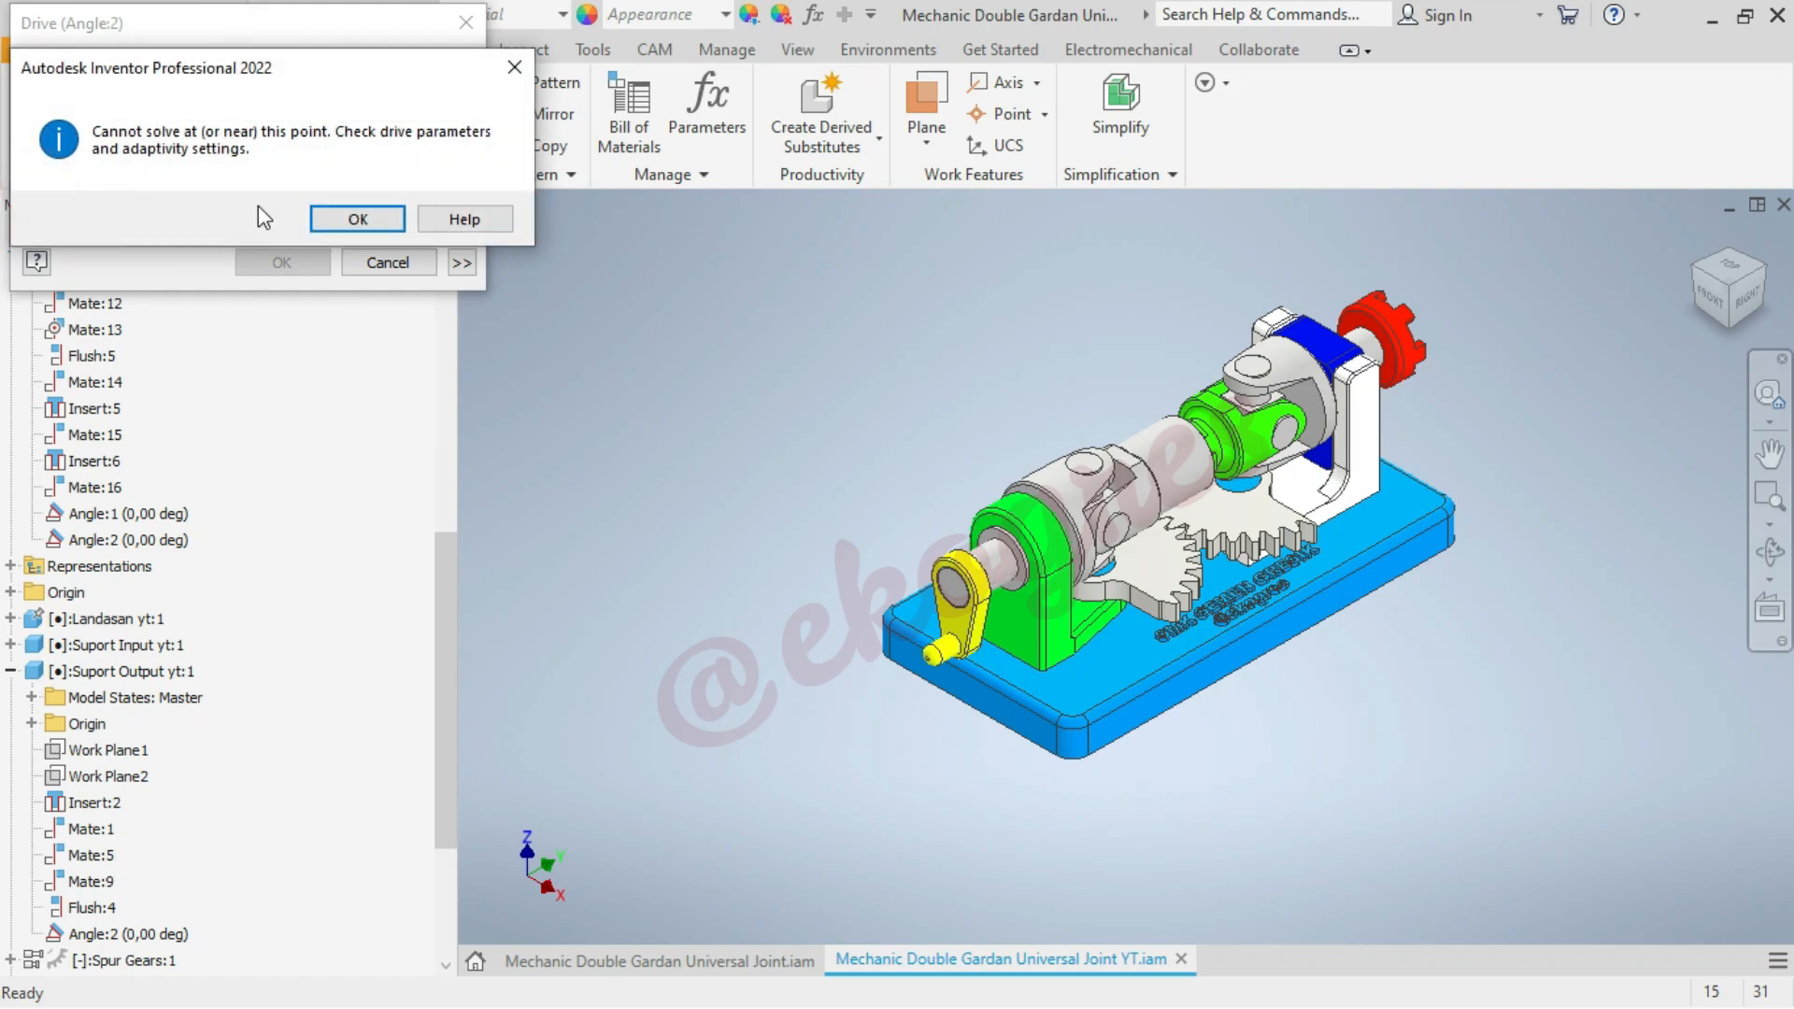
pyautogui.click(361, 222)
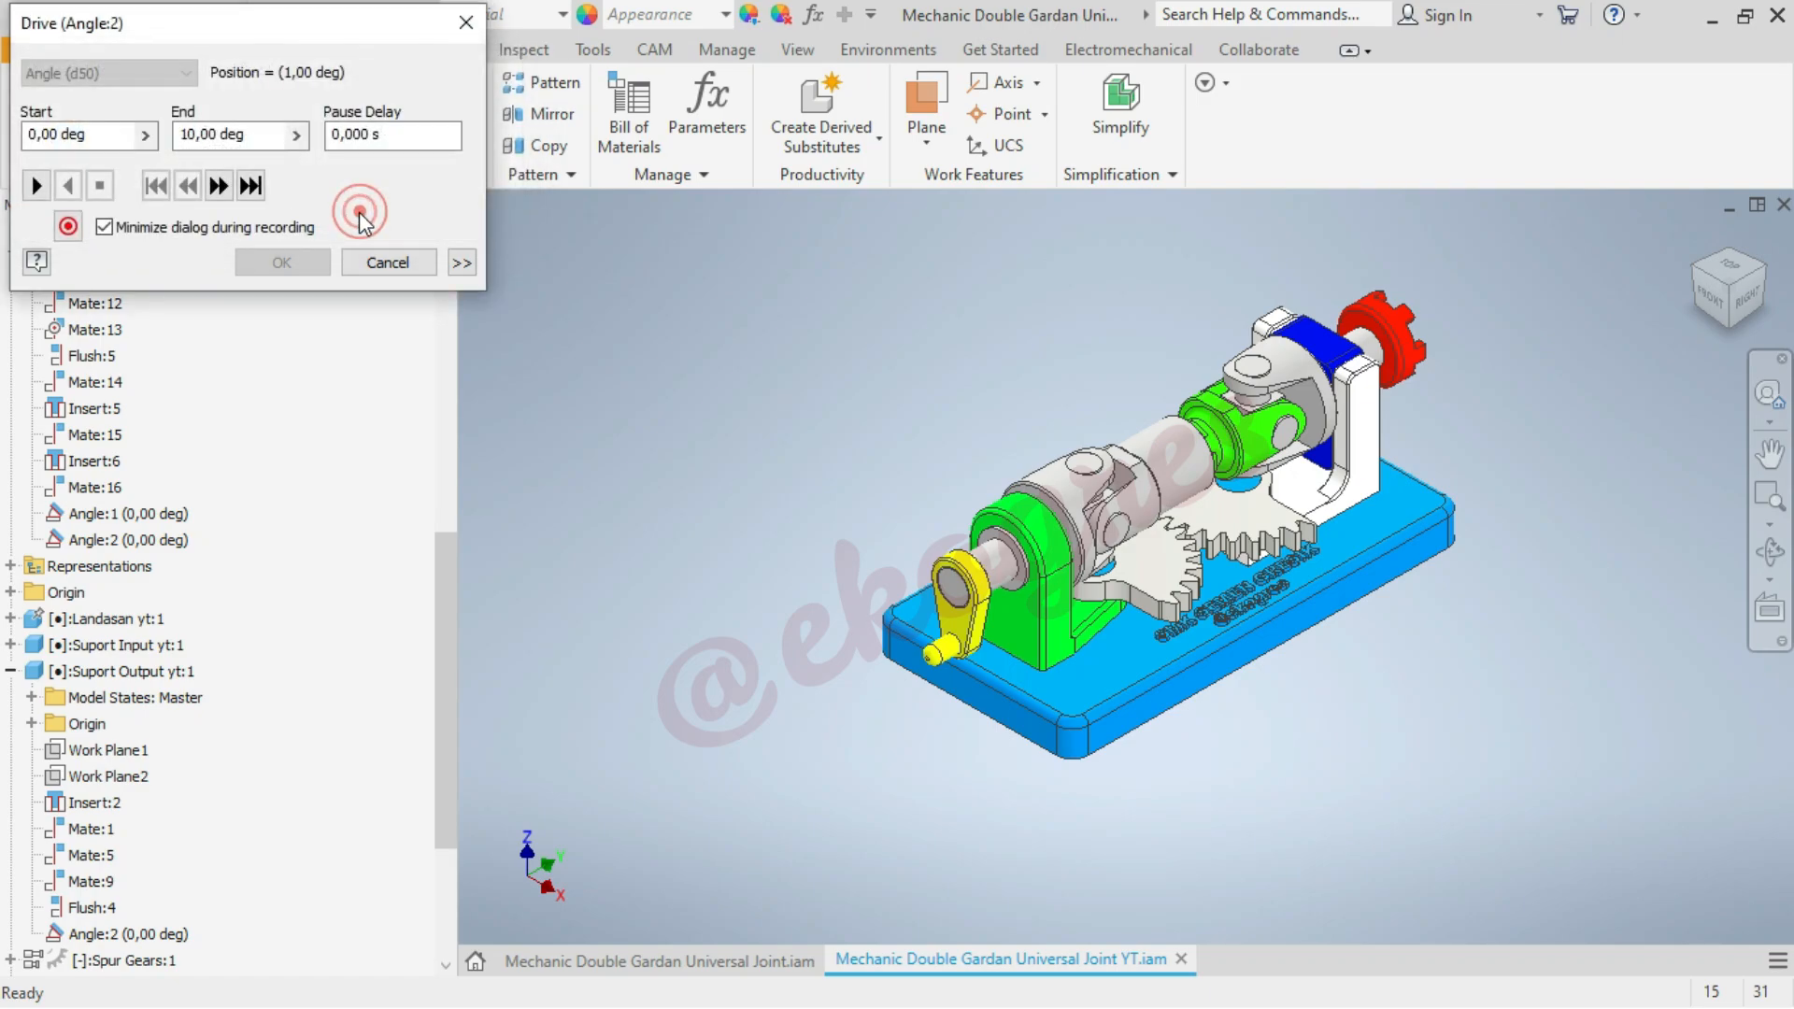
pyautogui.click(376, 261)
pyautogui.click(797, 663)
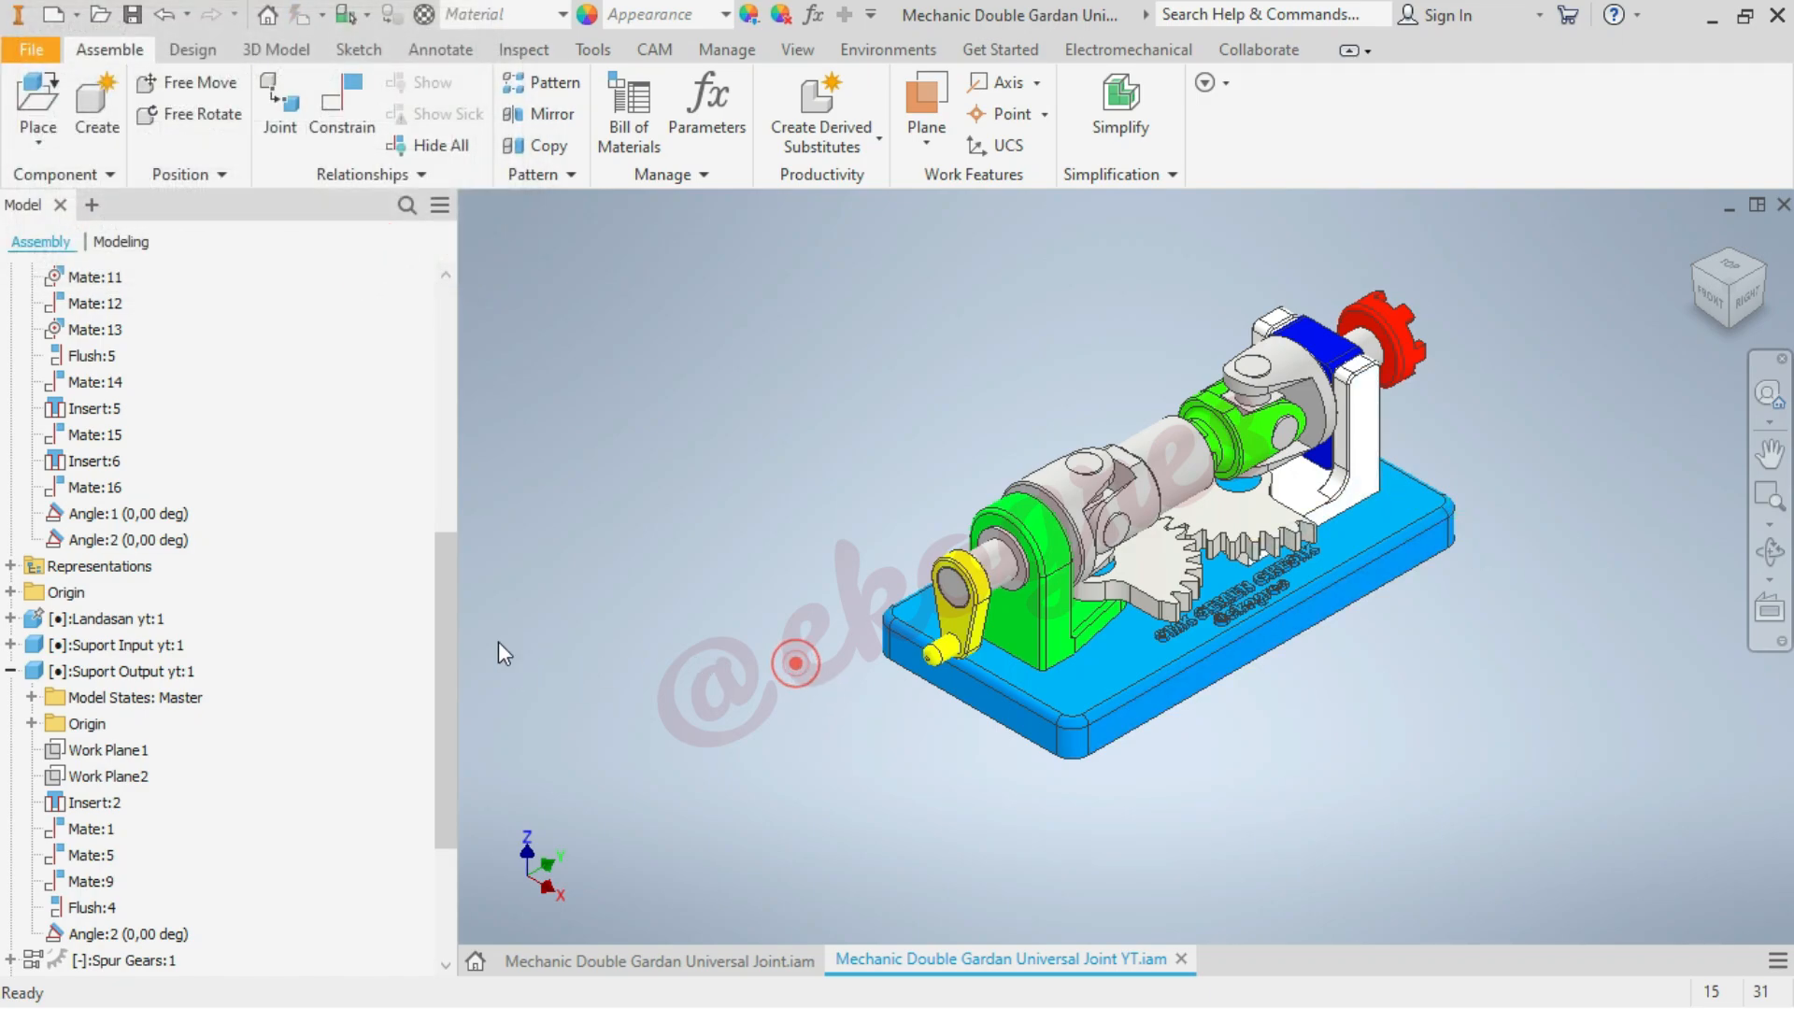
# Suppress the Mate:1 constraint between the output support's work plane and the base
pyautogui.scroll(5, 297, 617)
pyautogui.scroll(2, 297, 617)
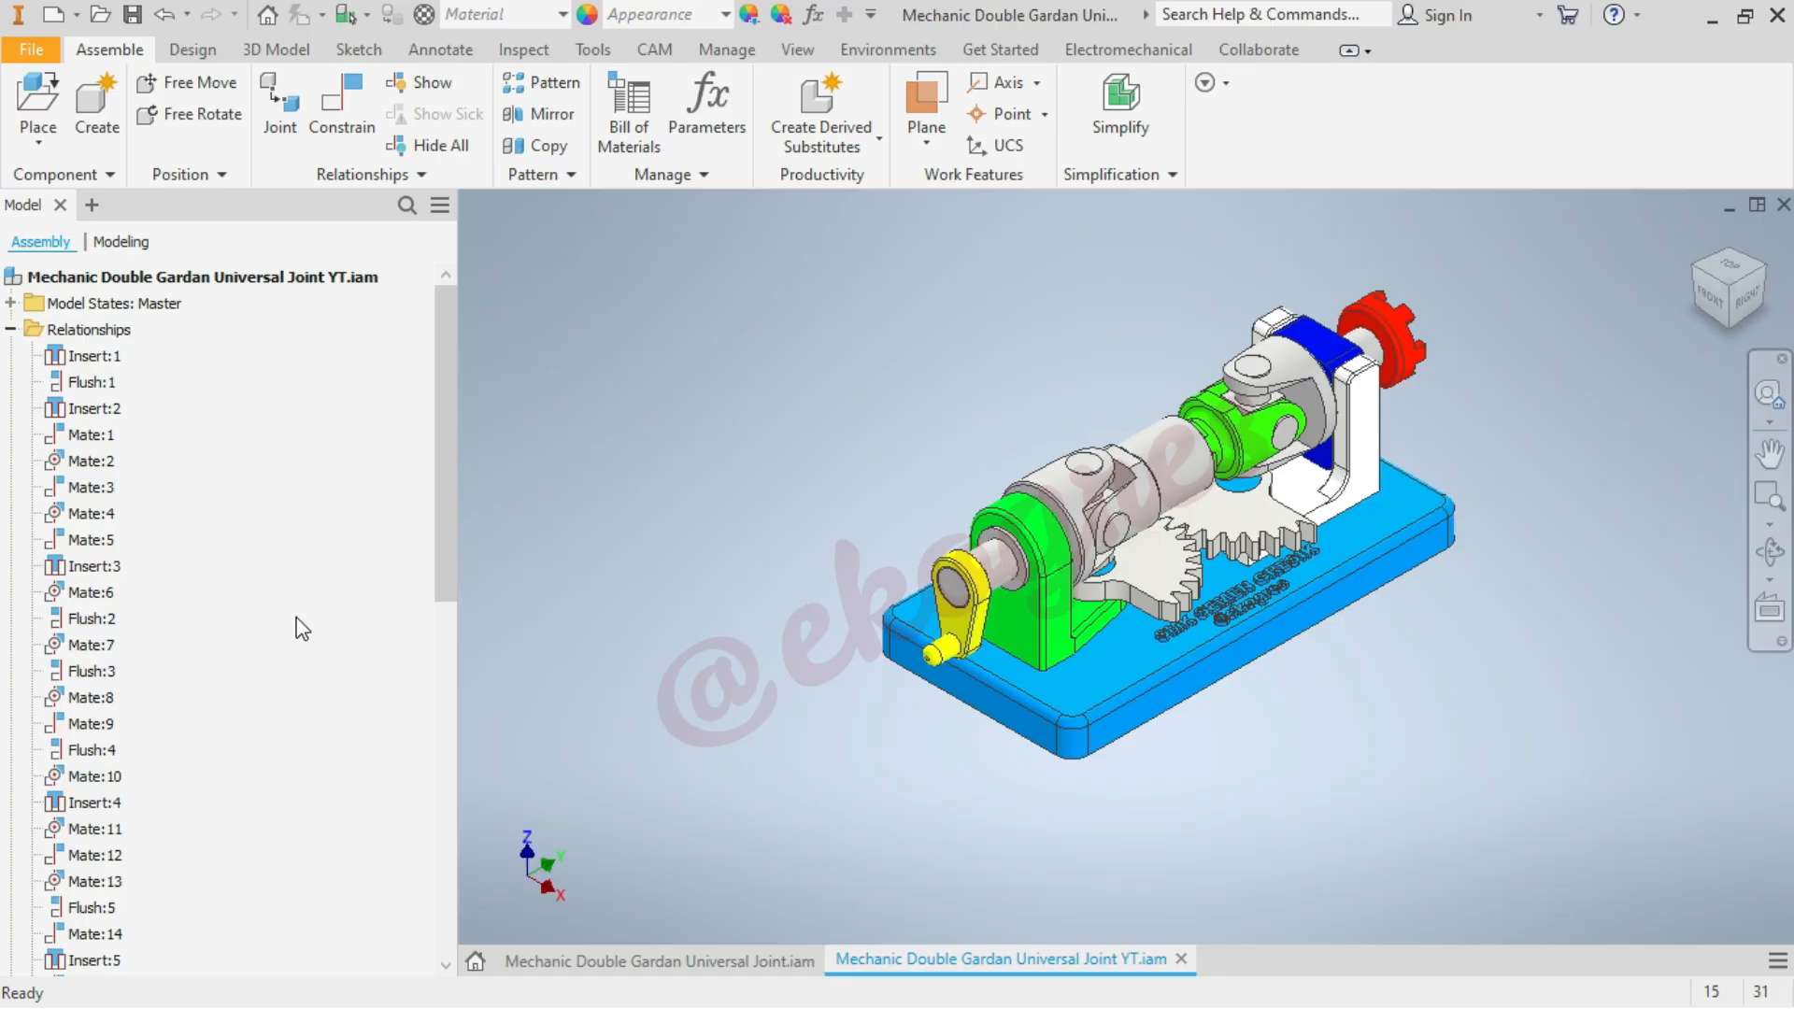
pyautogui.doubleClick(92, 436)
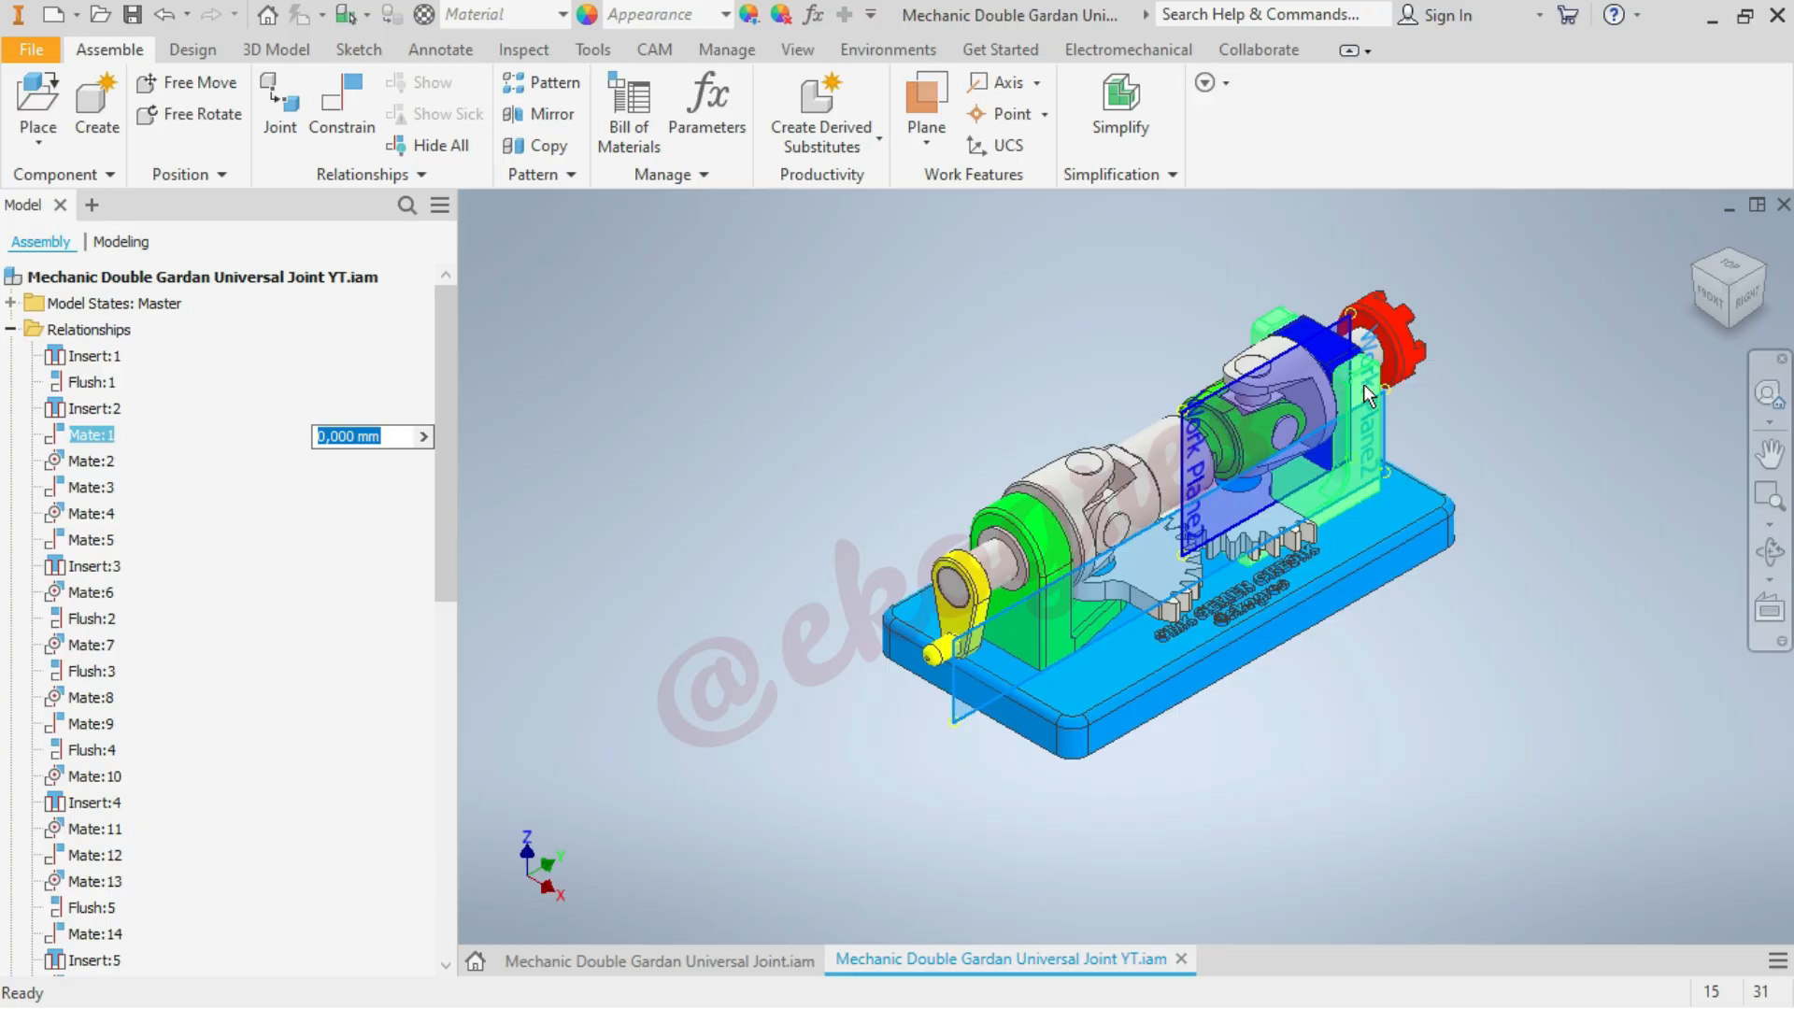
pyautogui.press('Escape')
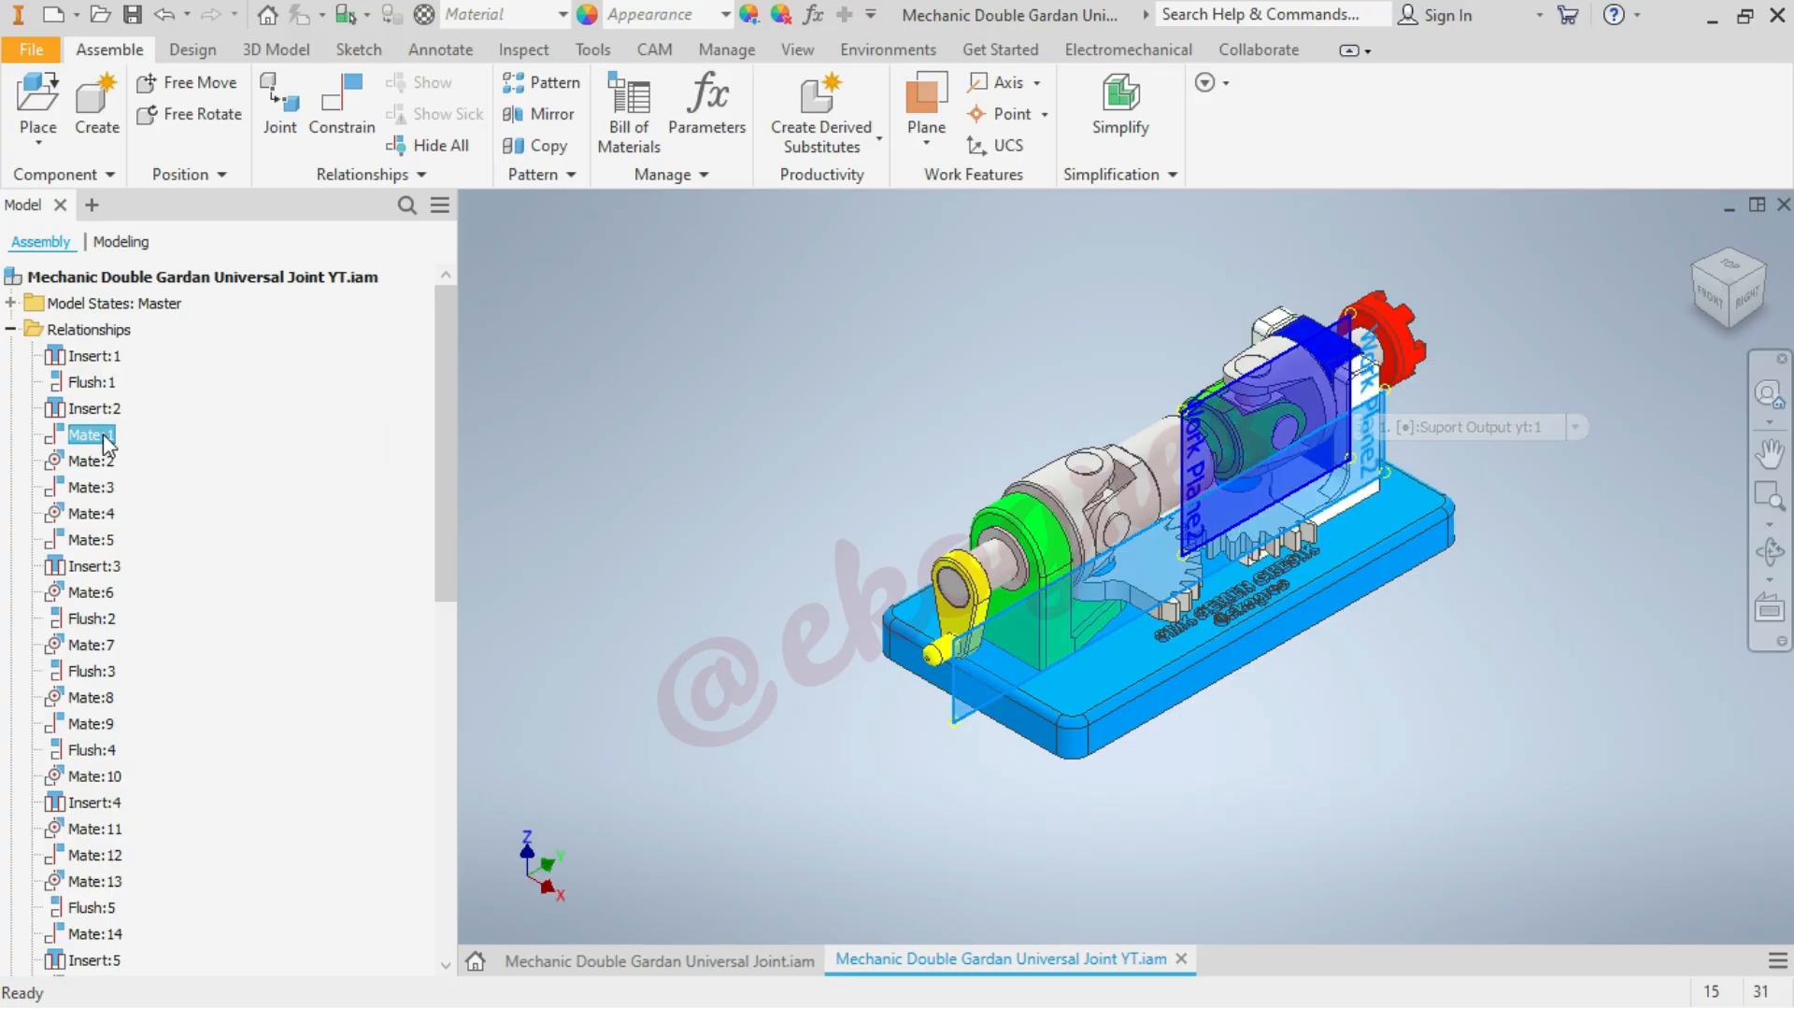
pyautogui.rightClick(104, 438)
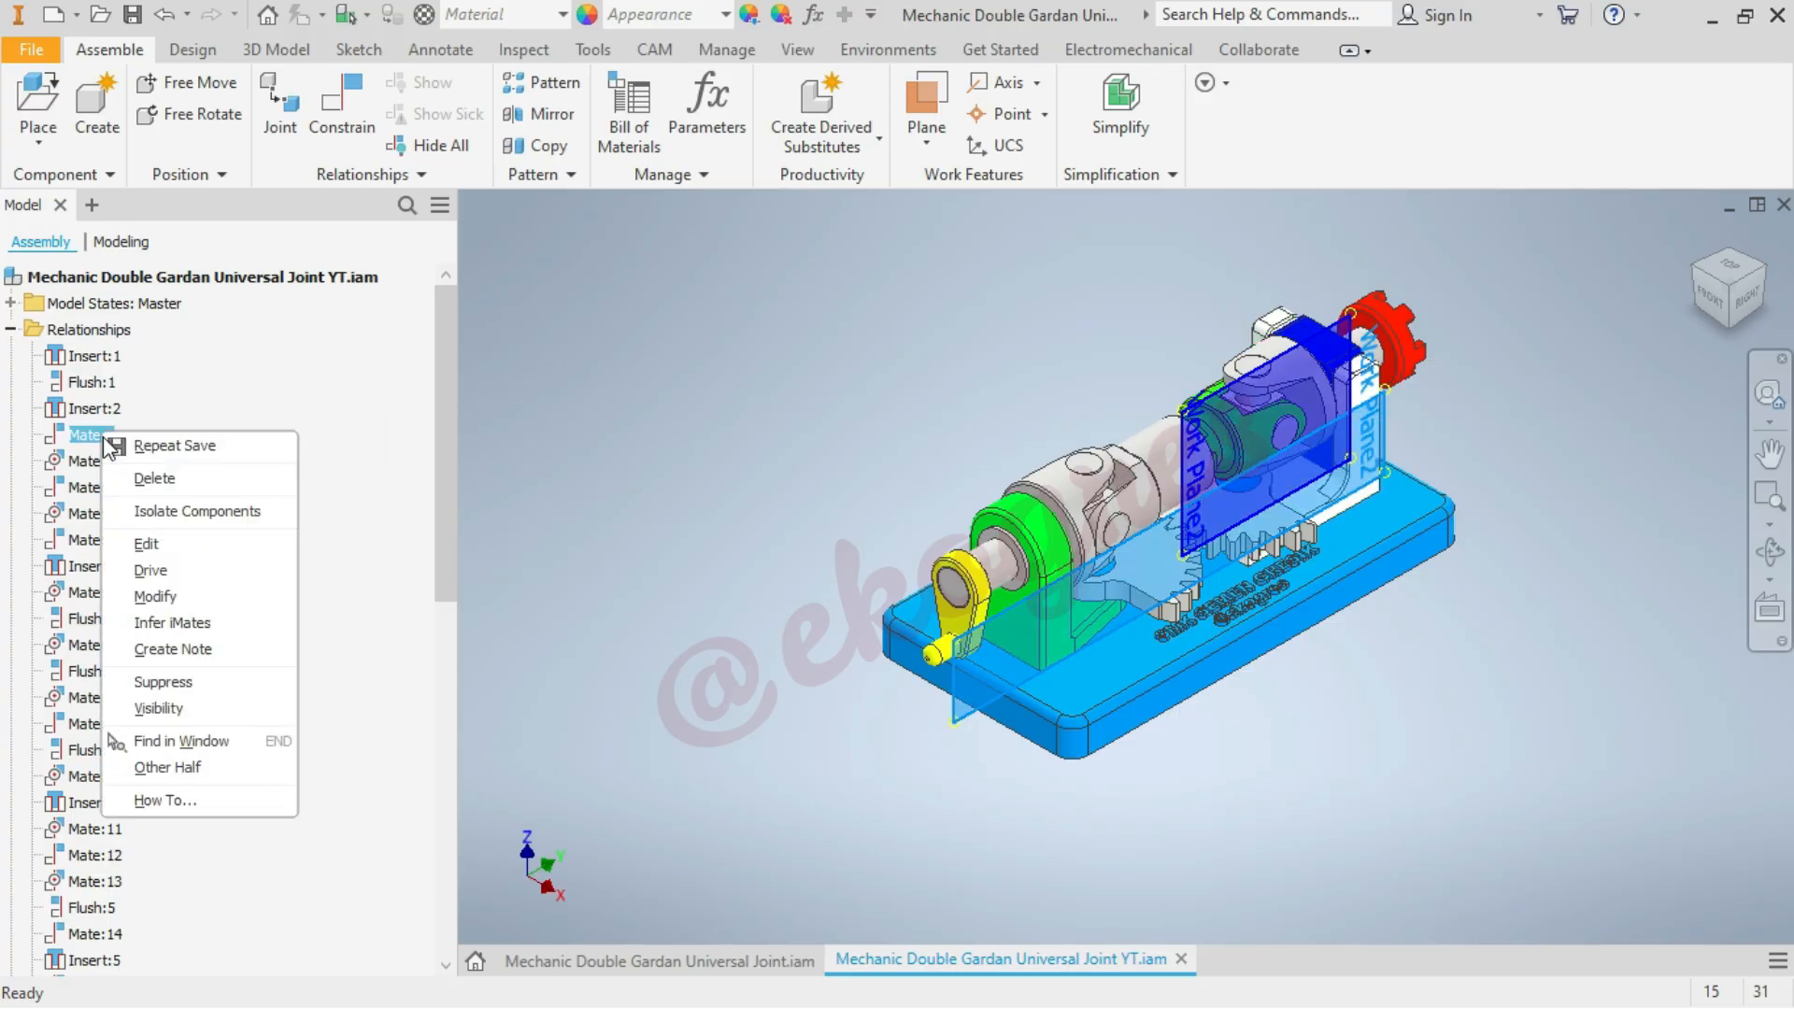
pyautogui.click(210, 681)
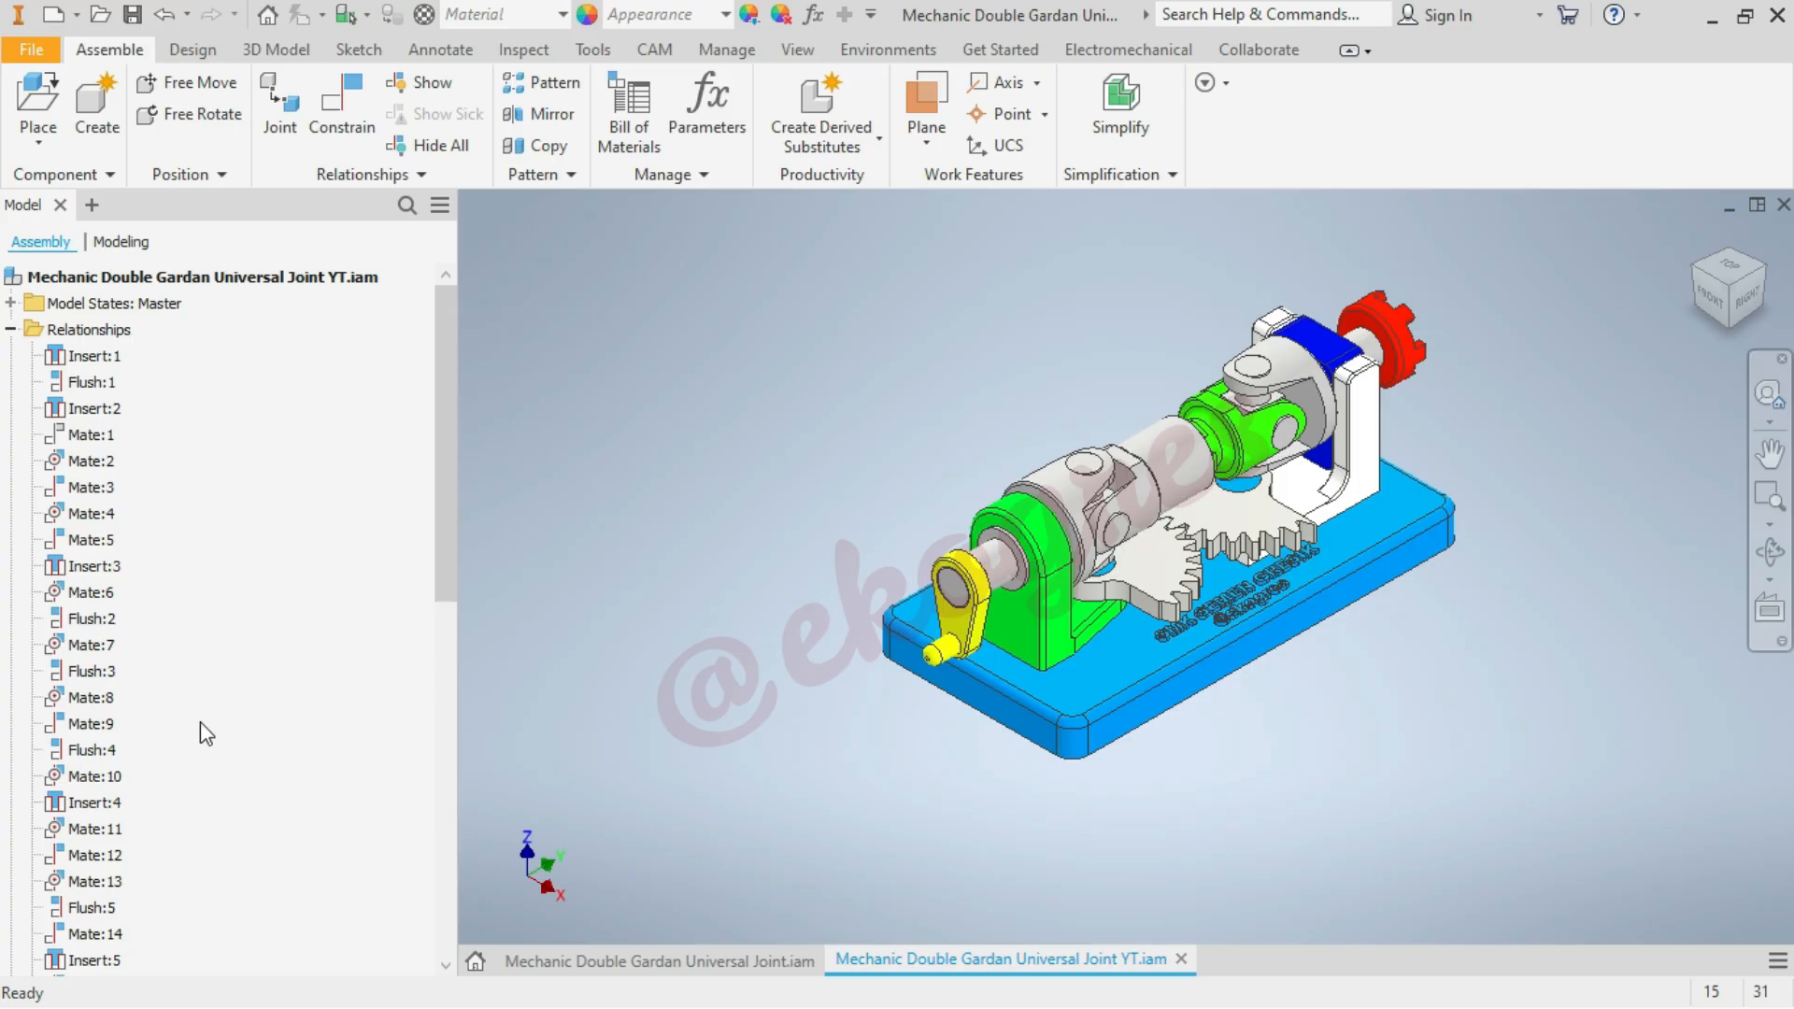
# Suppress the Mate:8 axis constraint of the blue bushing
pyautogui.click(92, 697)
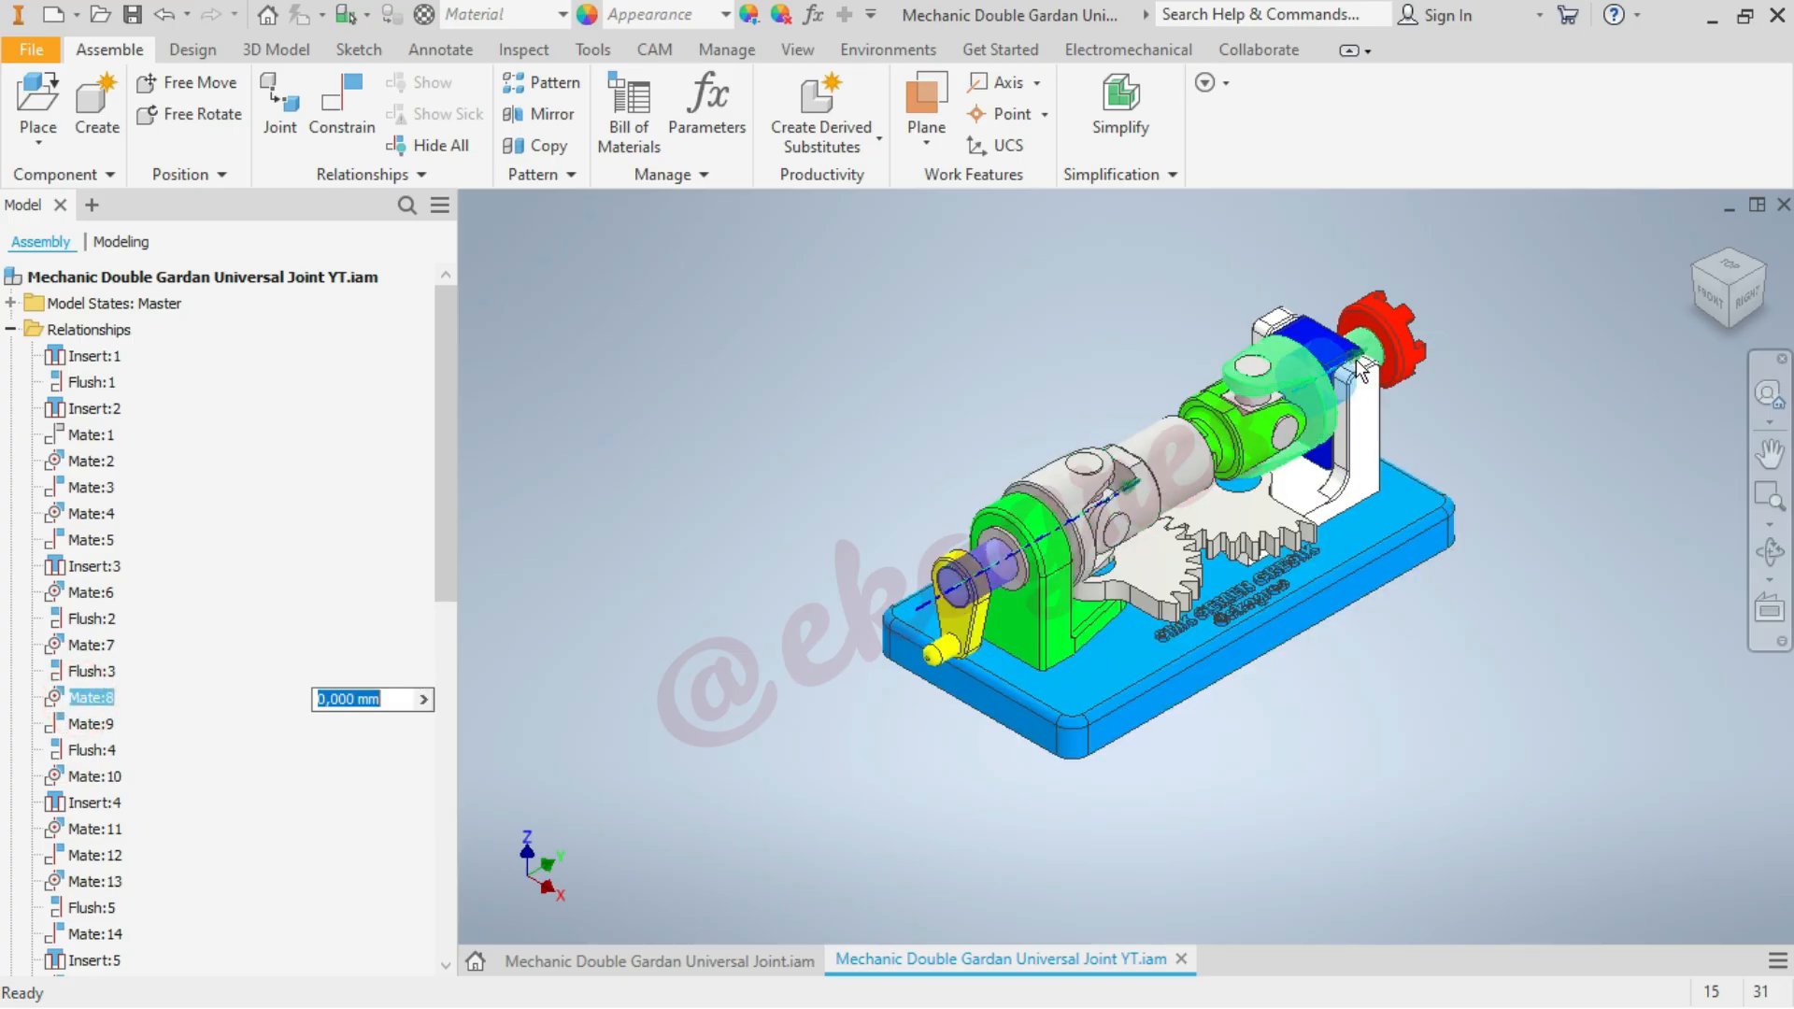
pyautogui.rightClick(93, 697)
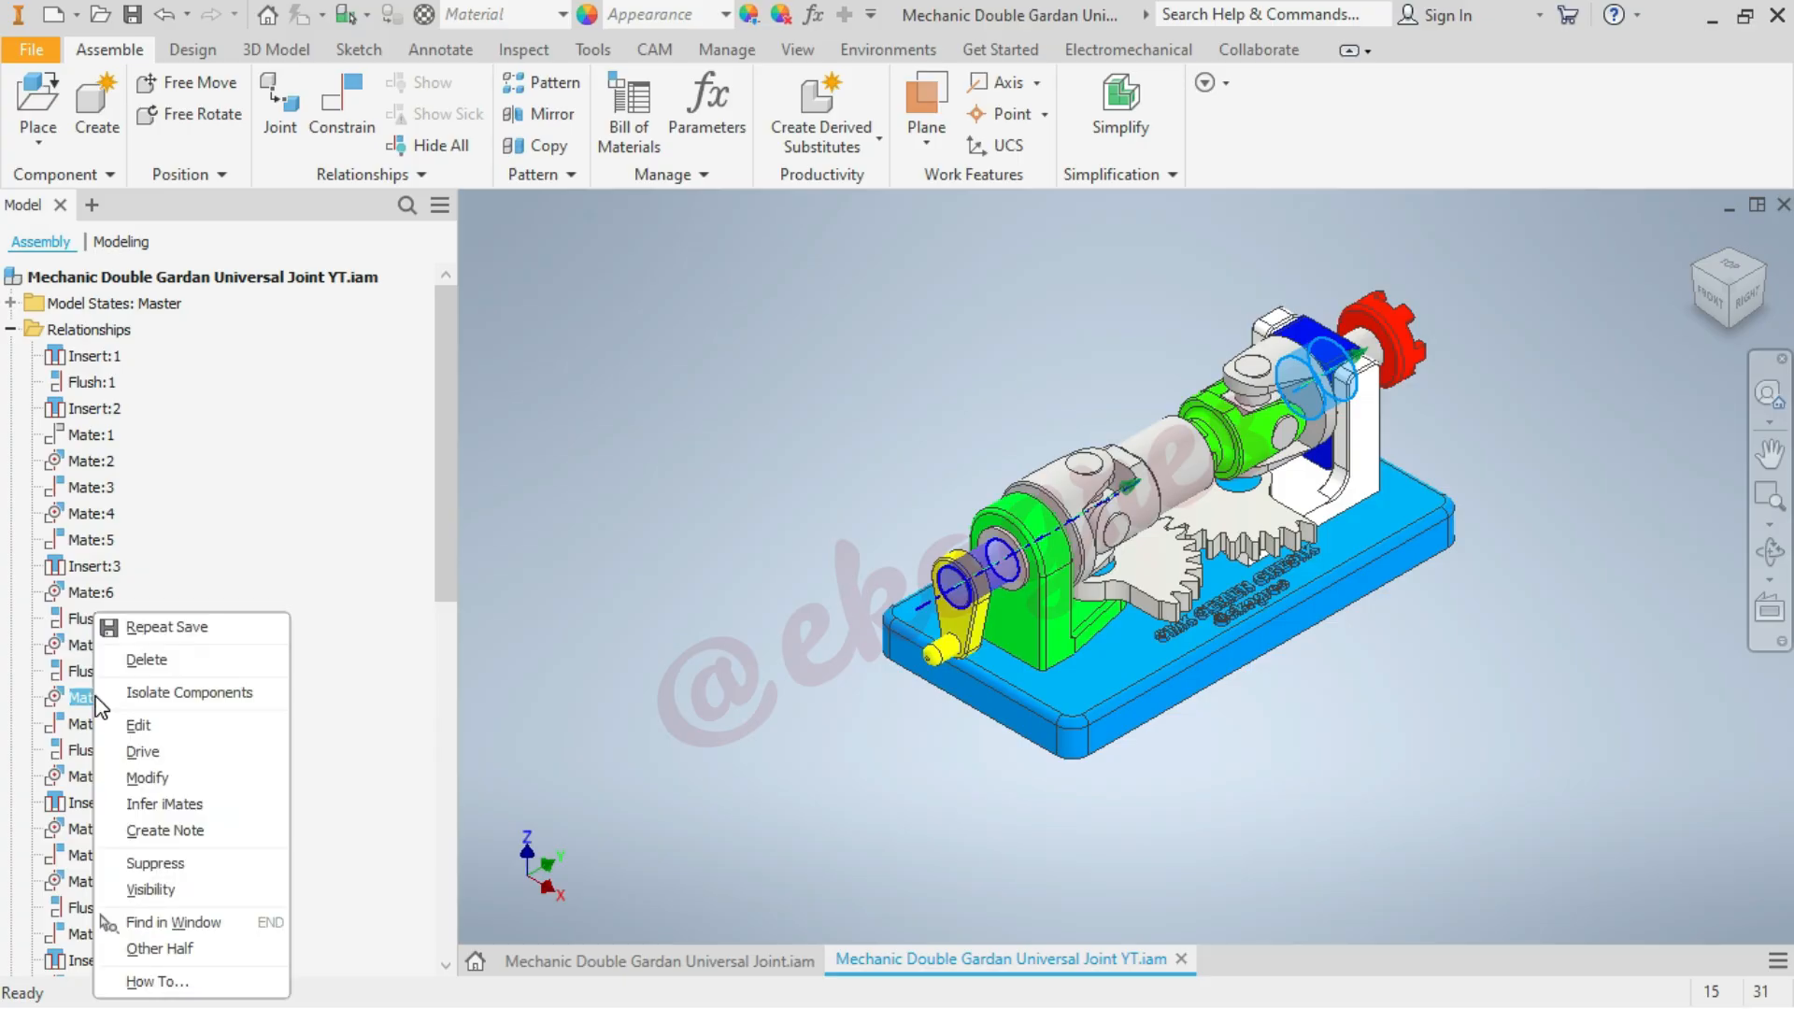
pyautogui.click(159, 859)
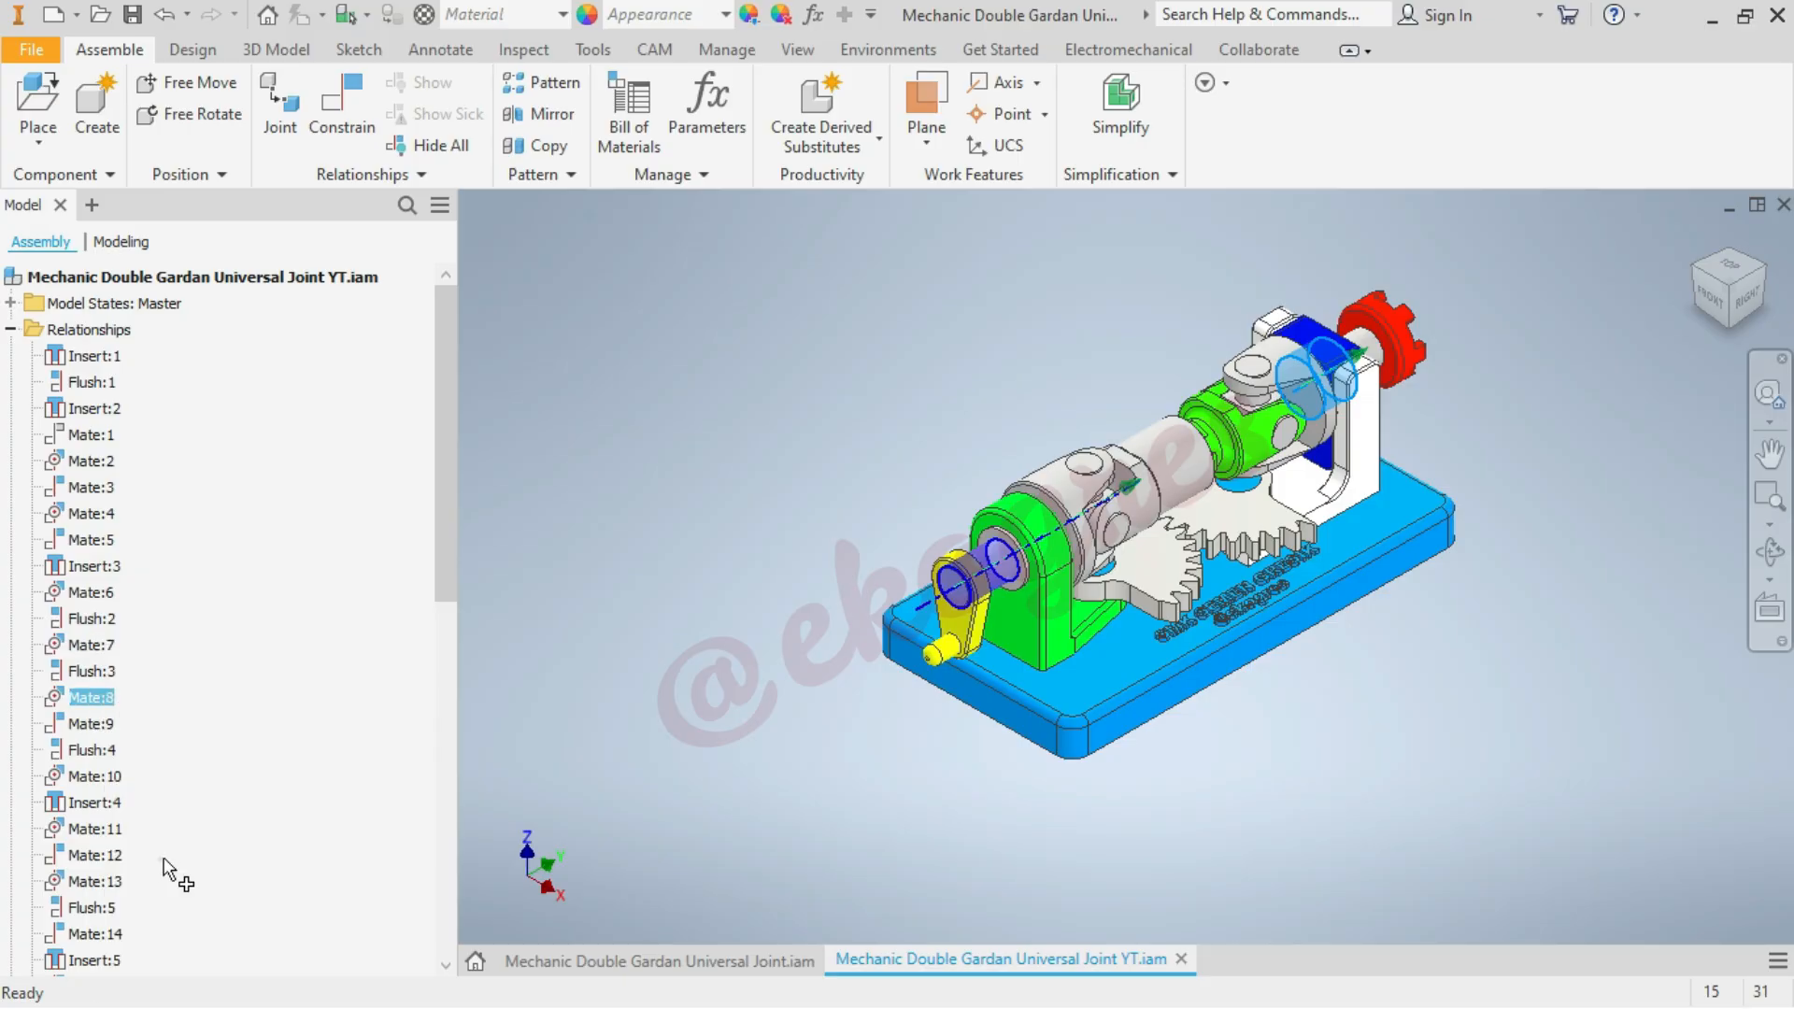
# Drive the output support's angle constraint forward from 0 to 10 deg and back in reverse
pyautogui.scroll(-7, 273, 796)
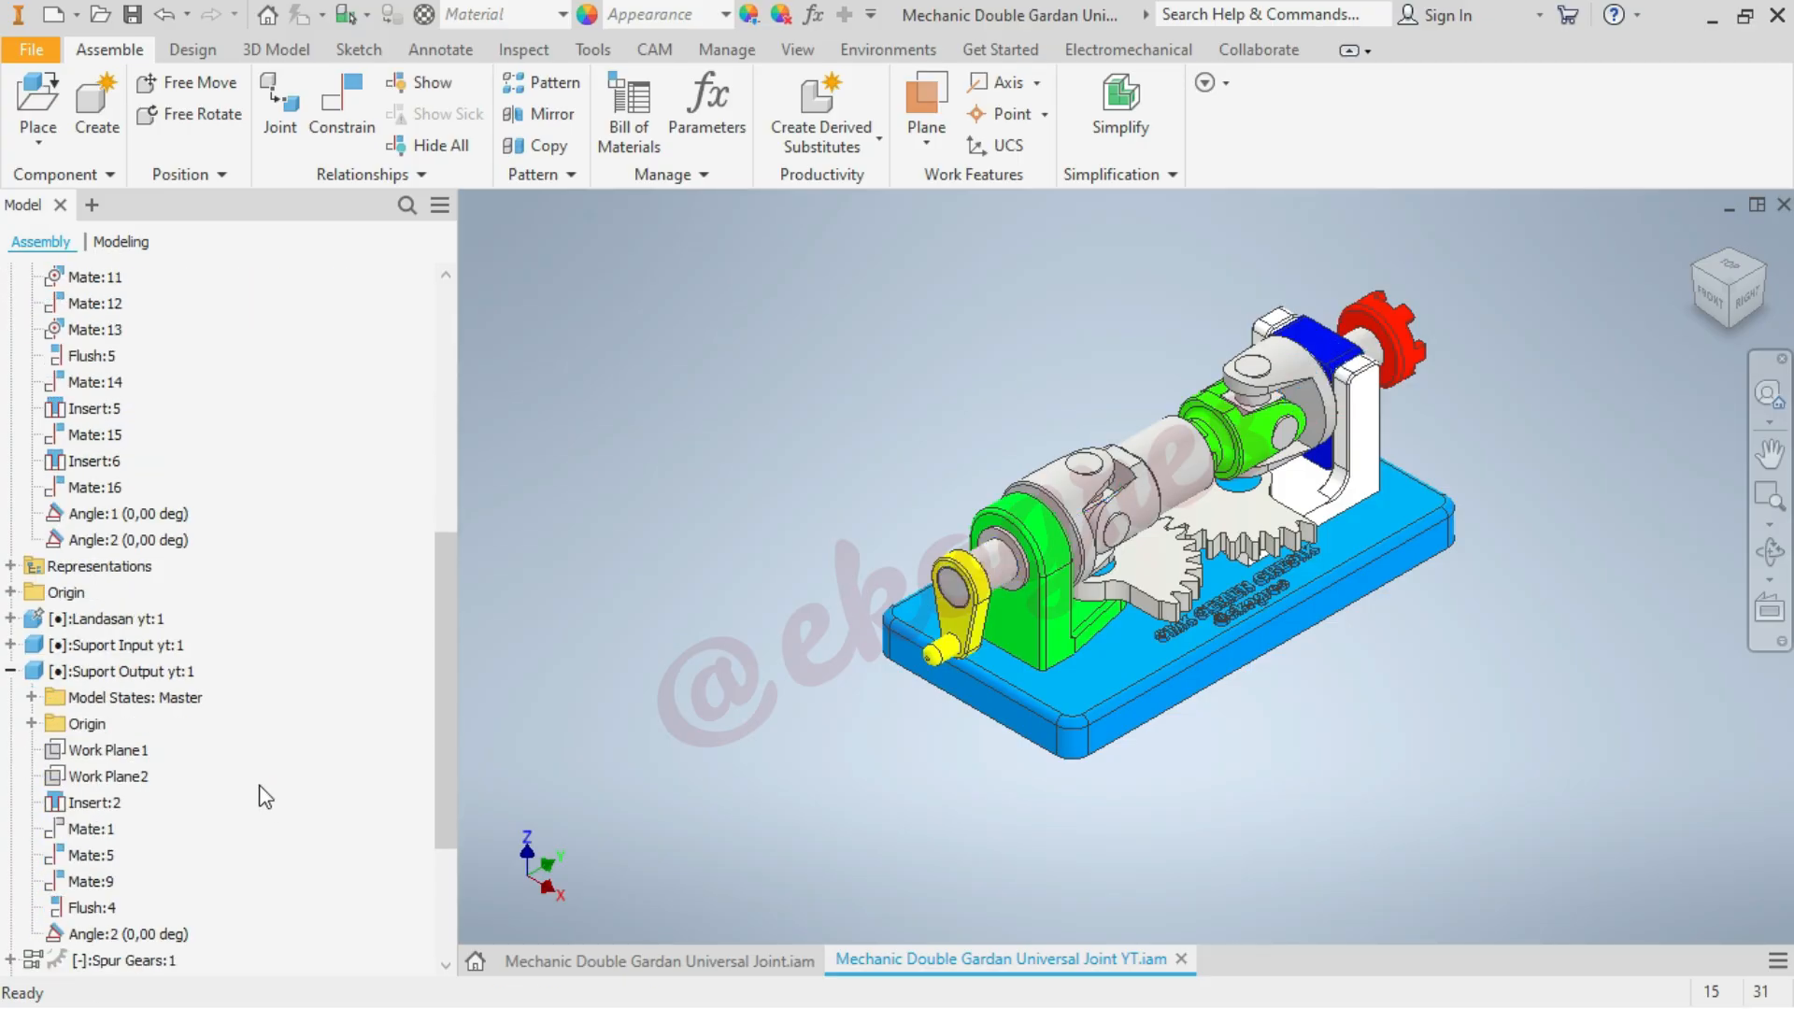
pyautogui.rightClick(160, 542)
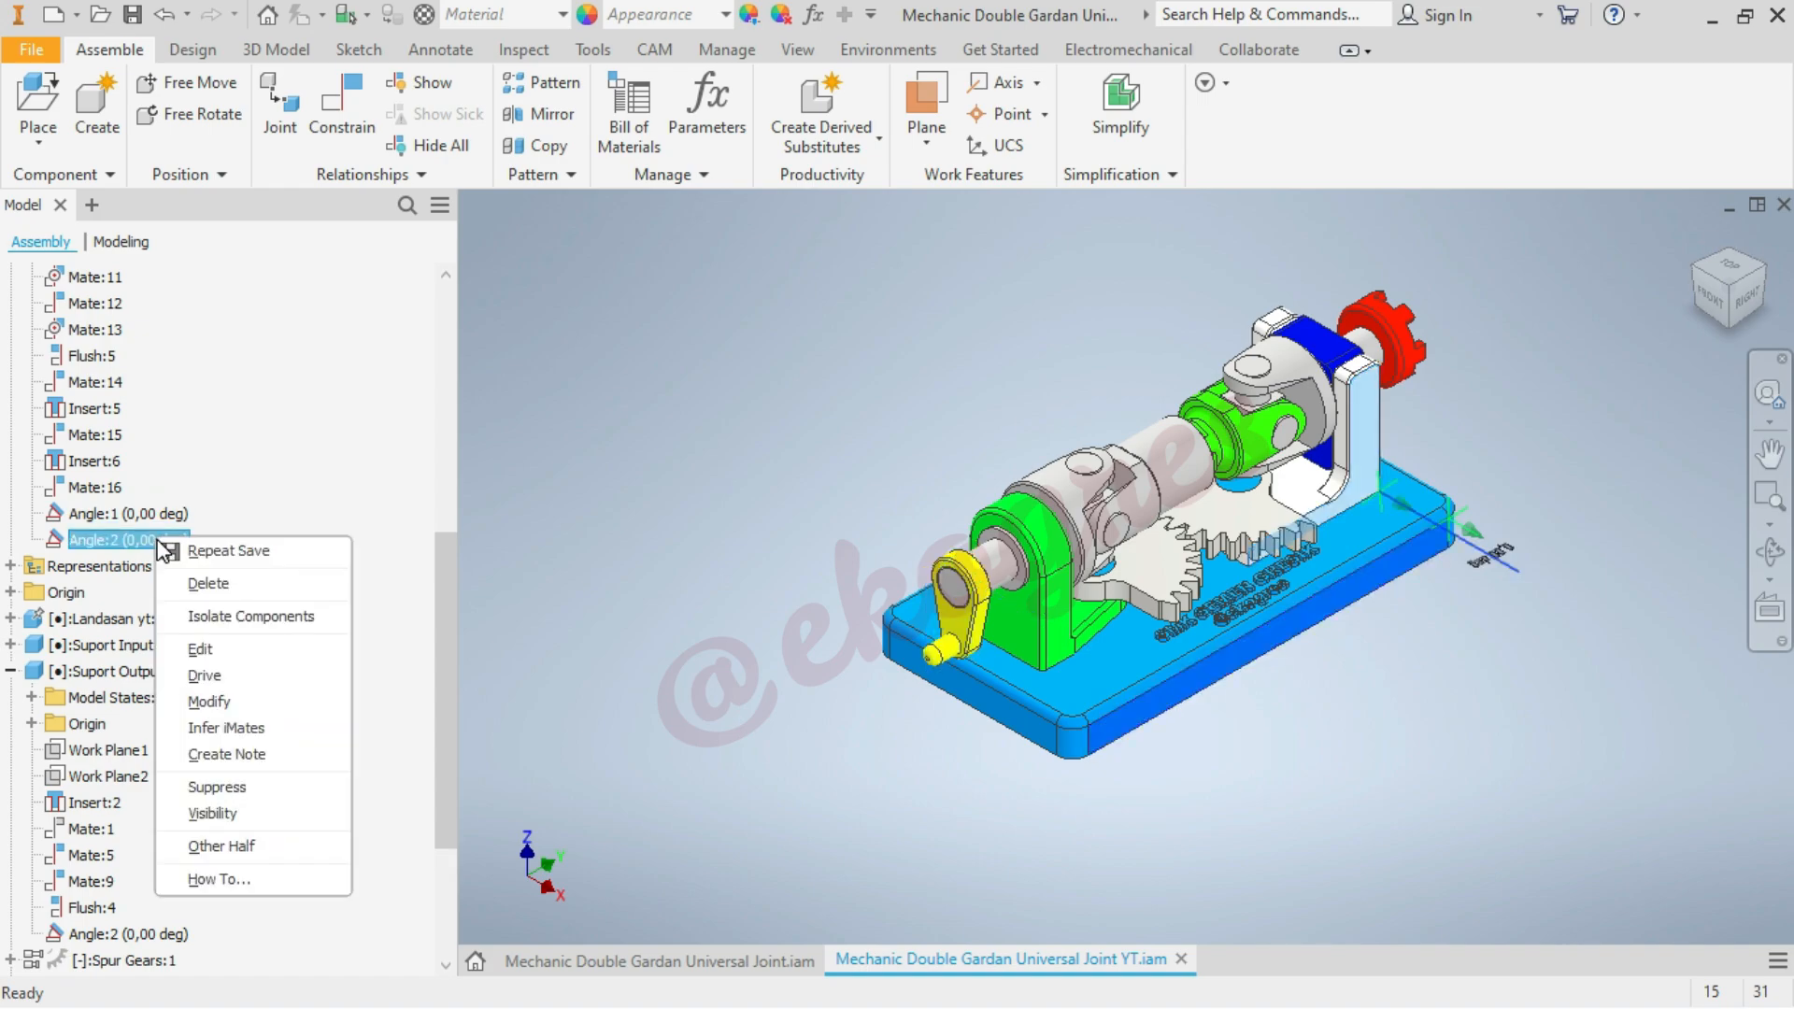
pyautogui.click(203, 676)
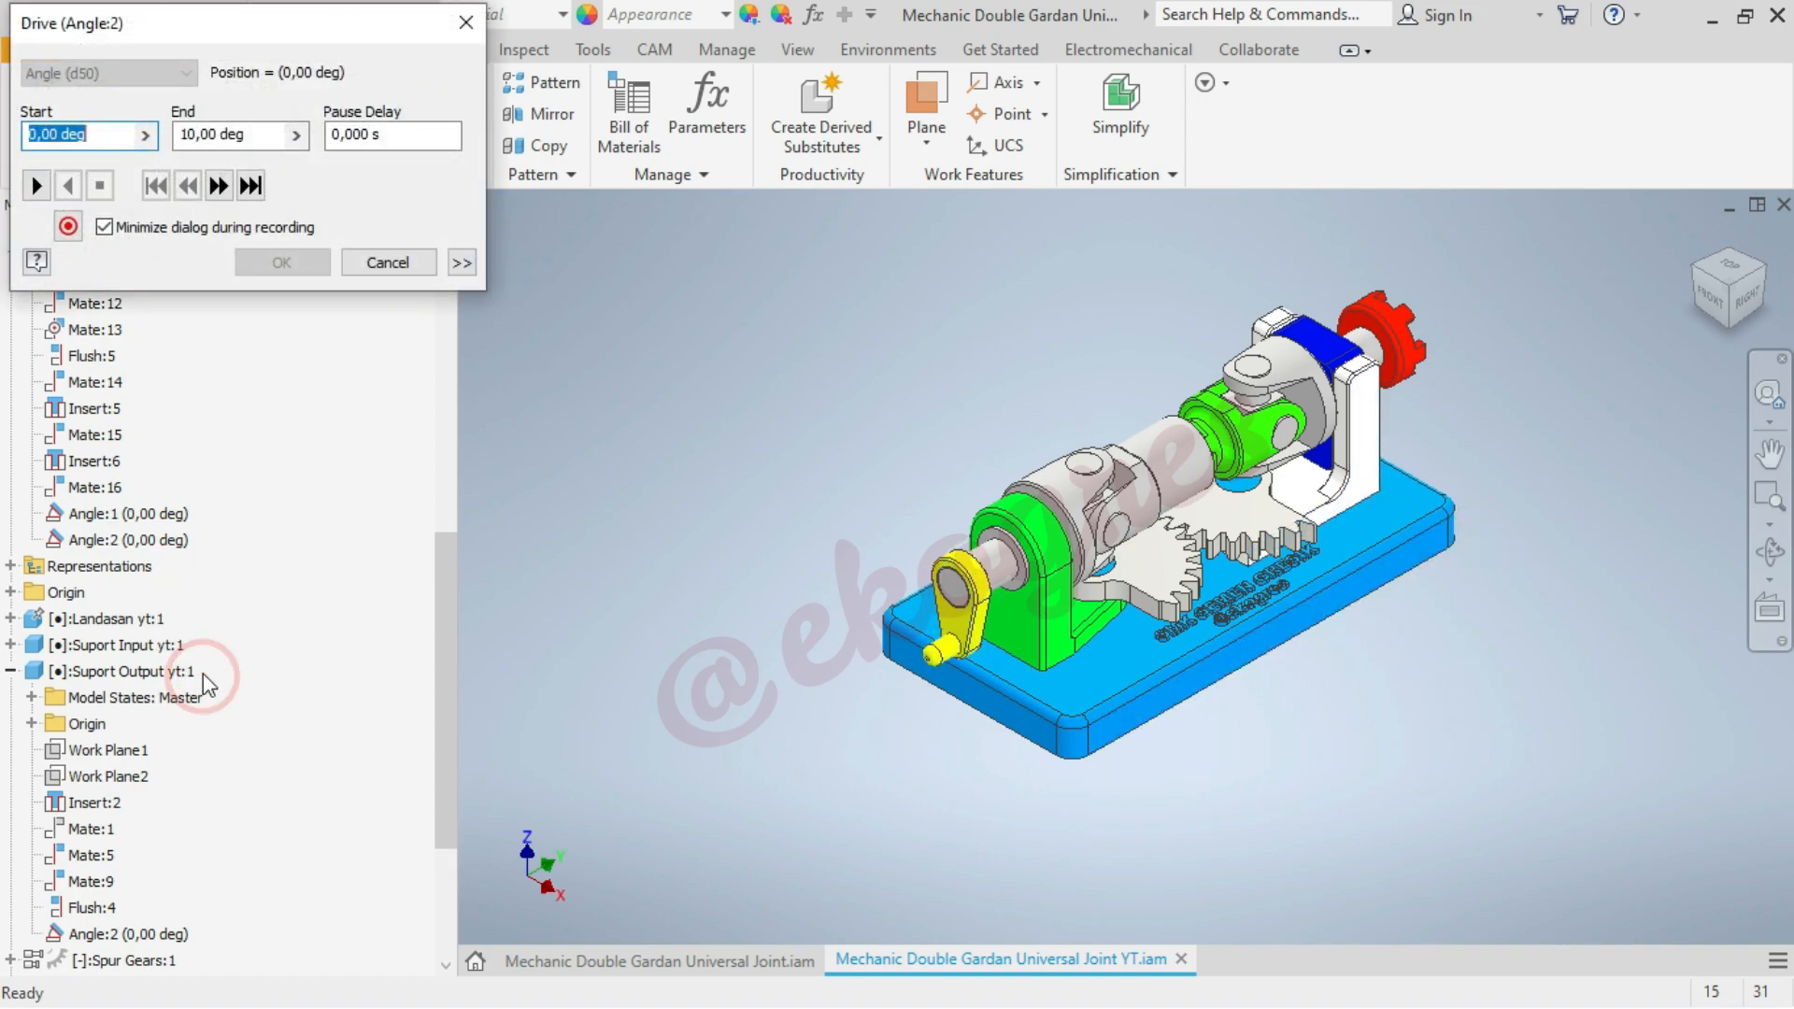
pyautogui.click(37, 186)
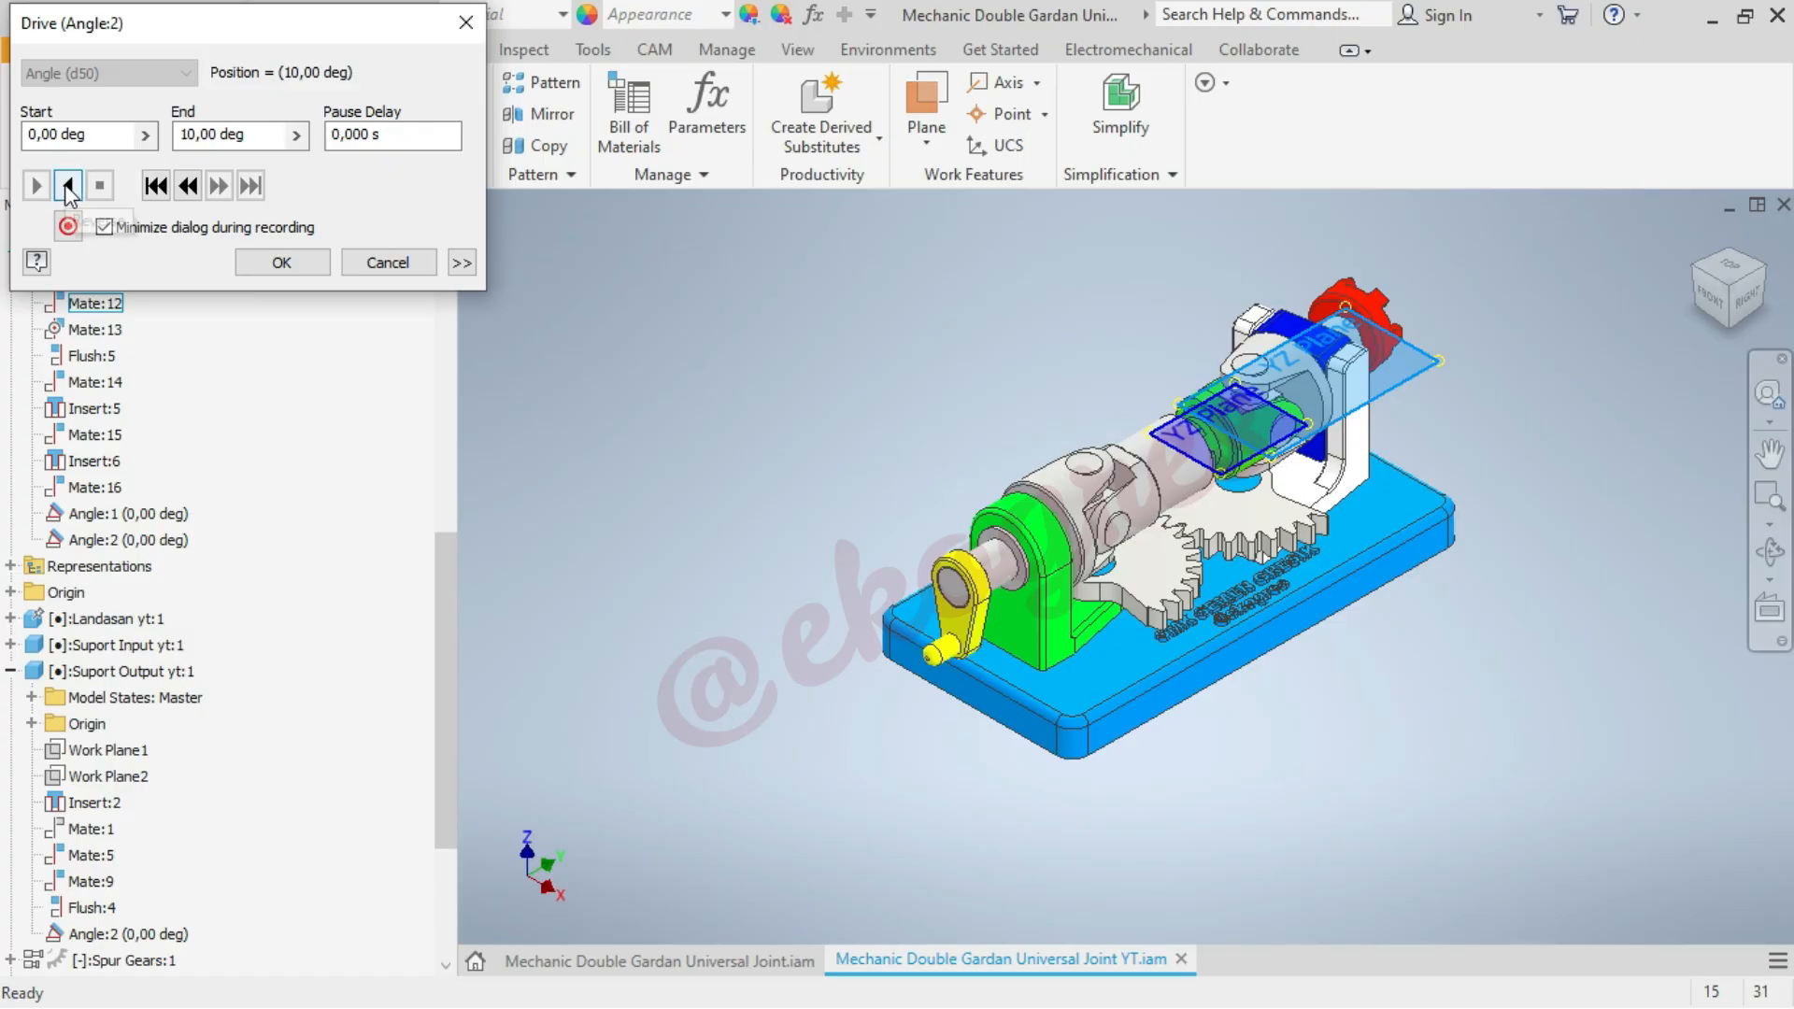
pyautogui.click(69, 186)
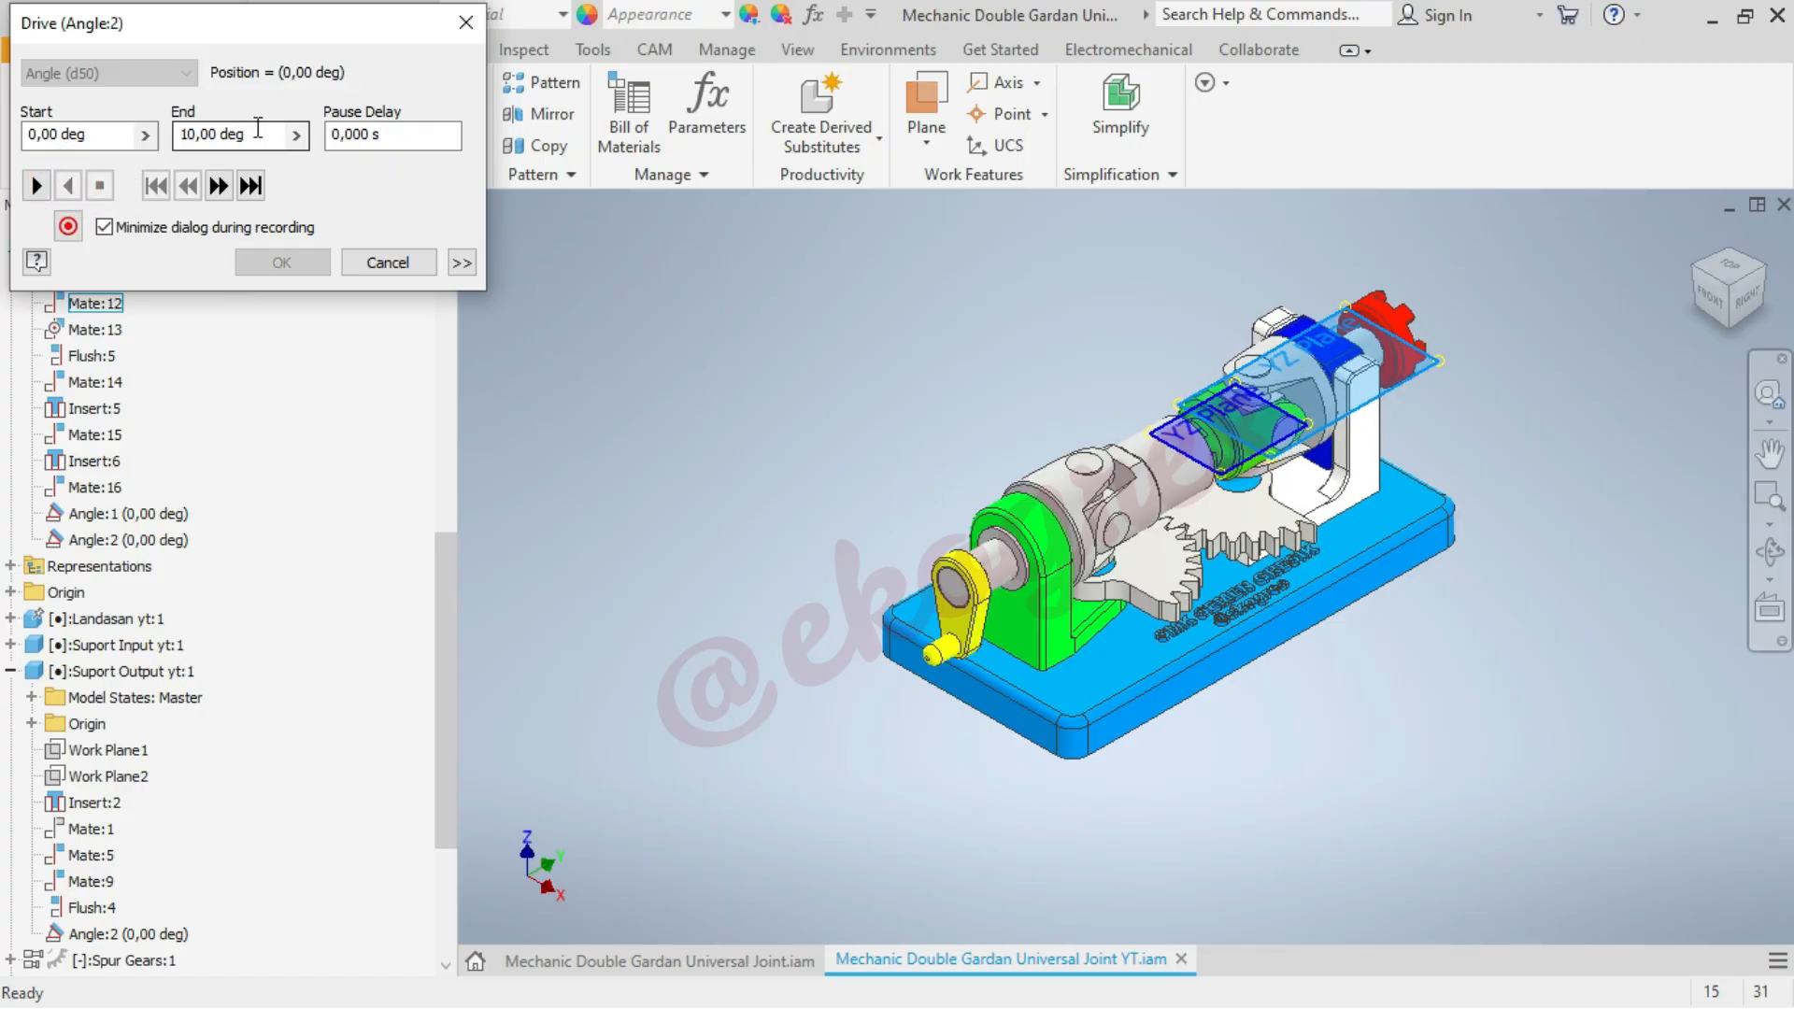
# Set the drive's end angle to 45 deg, preview the output support's motion forward and in reverse, then cancel the drive
pyautogui.moveTo(259, 131); pyautogui.dragTo(154, 134)
pyautogui.write('45')
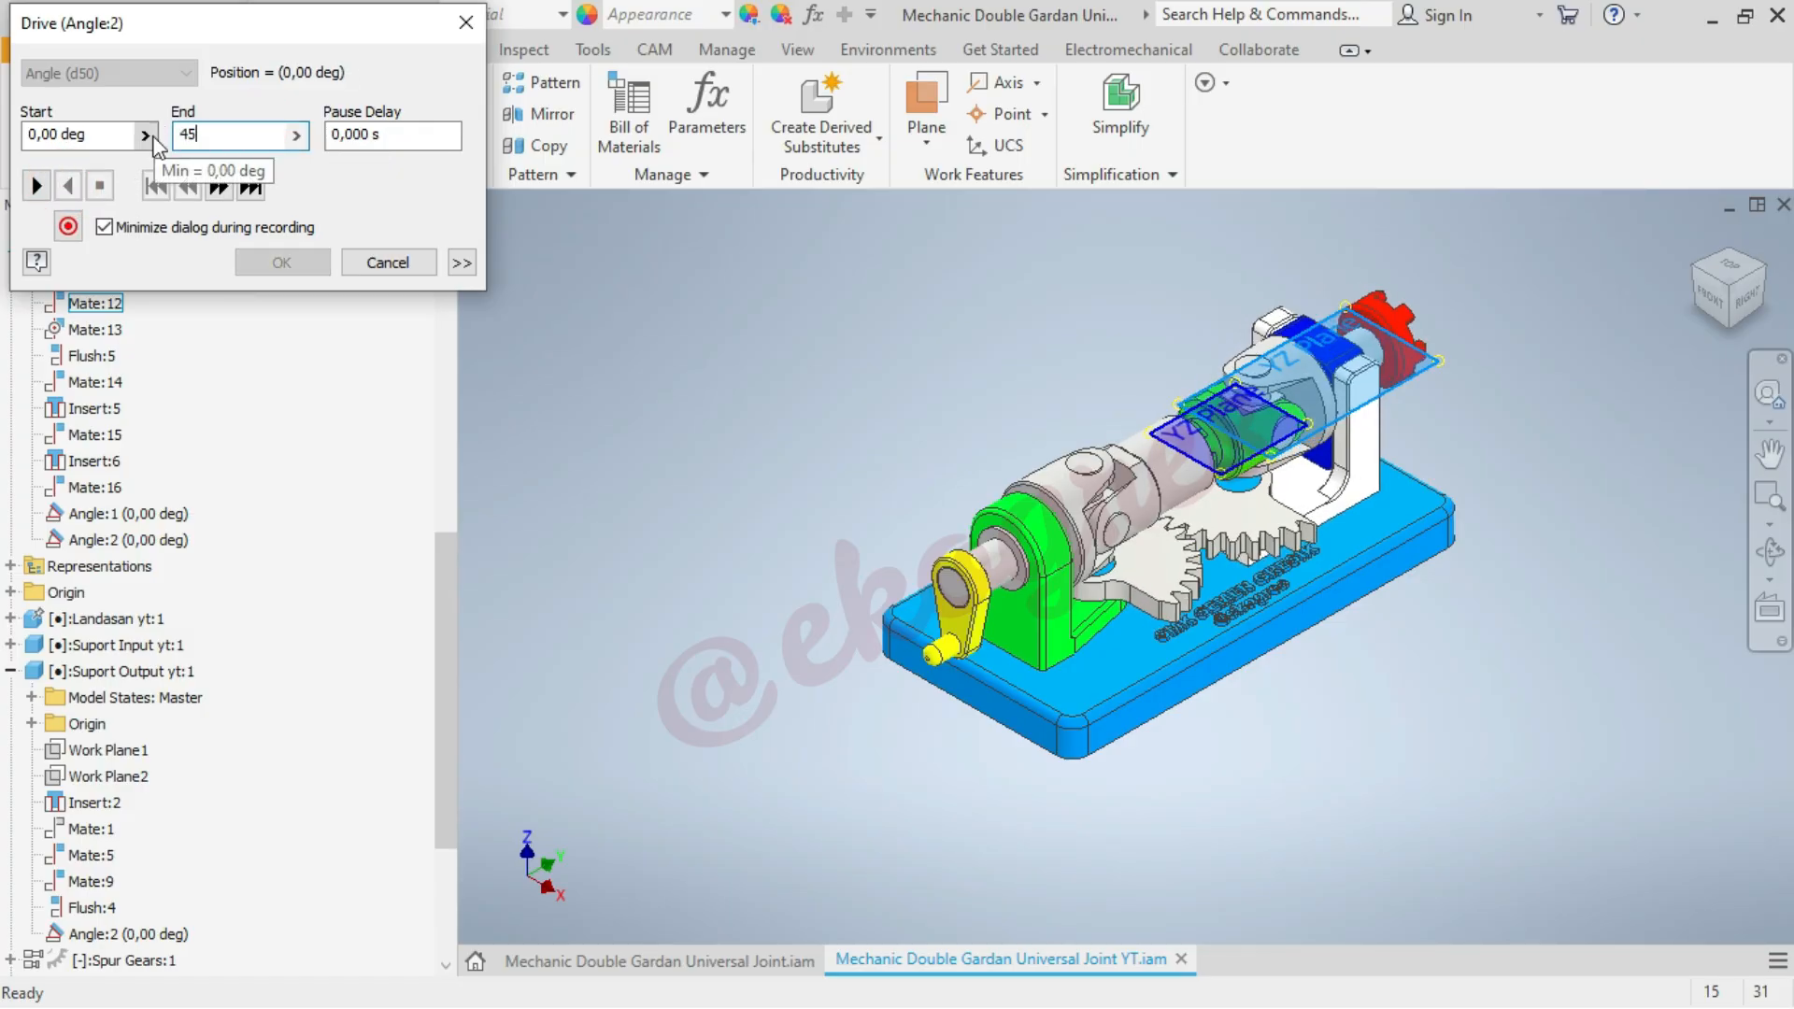
pyautogui.click(45, 185)
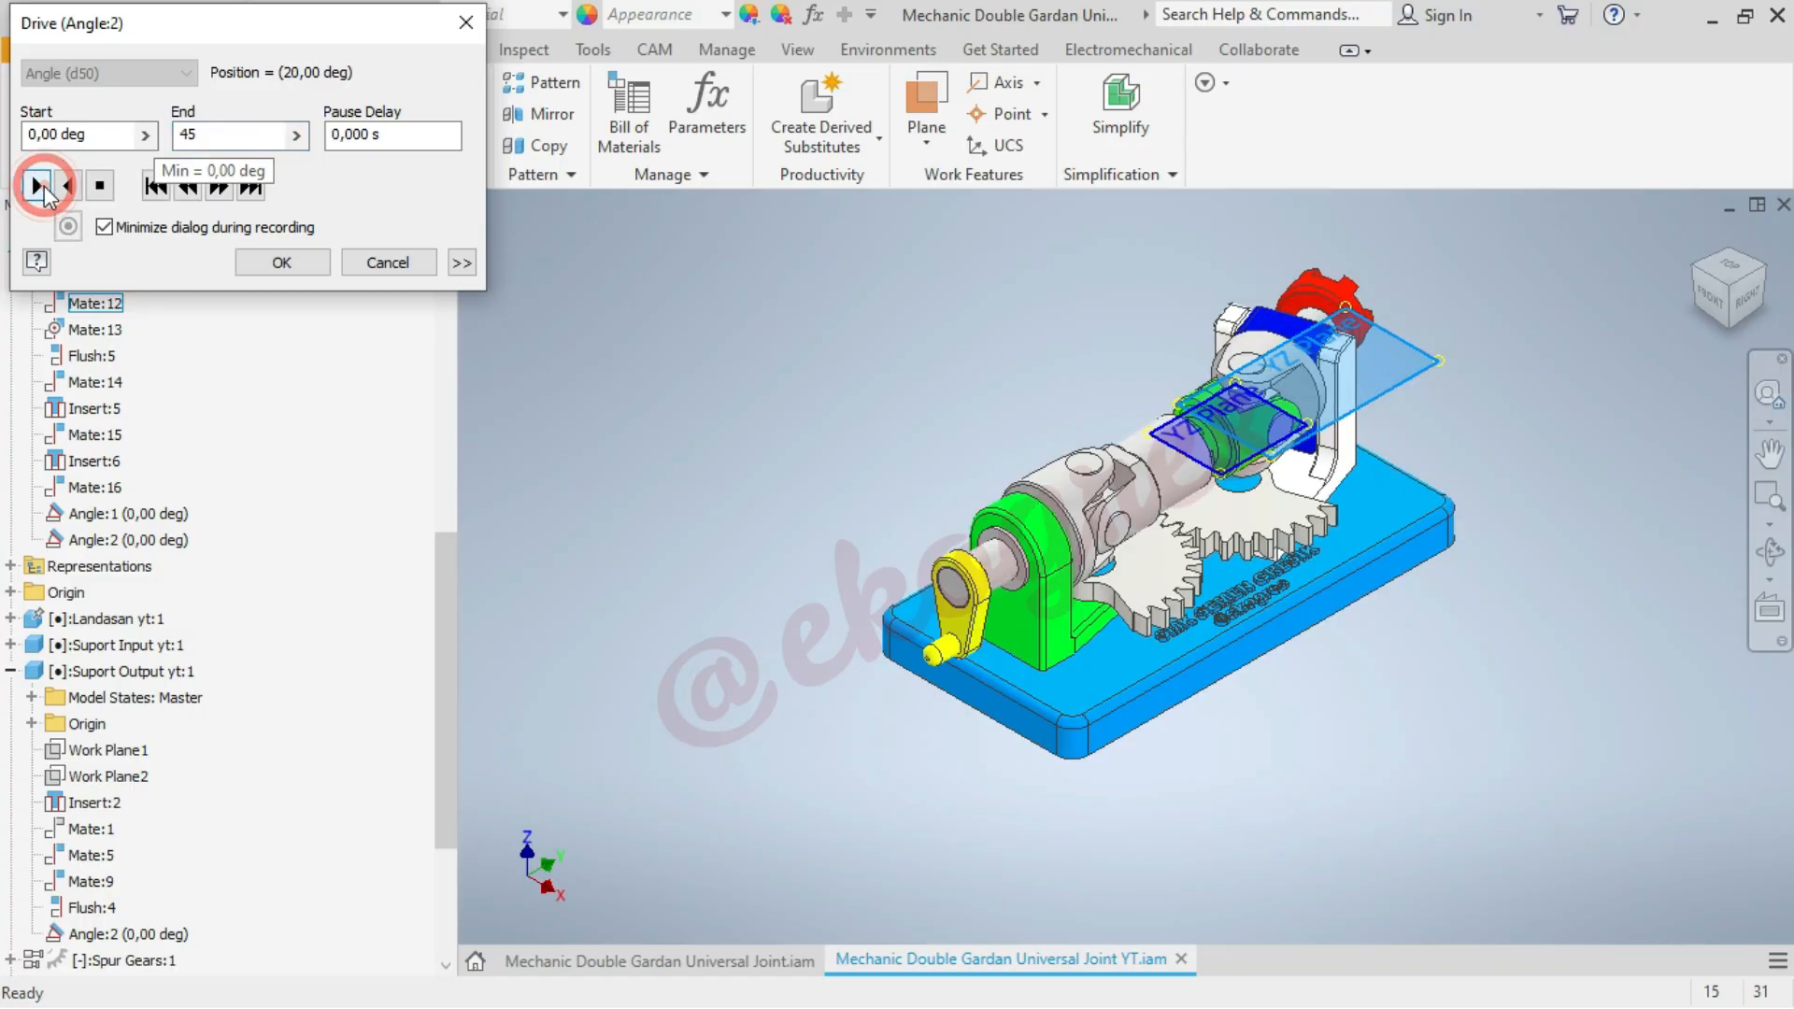
pyautogui.click(1731, 270)
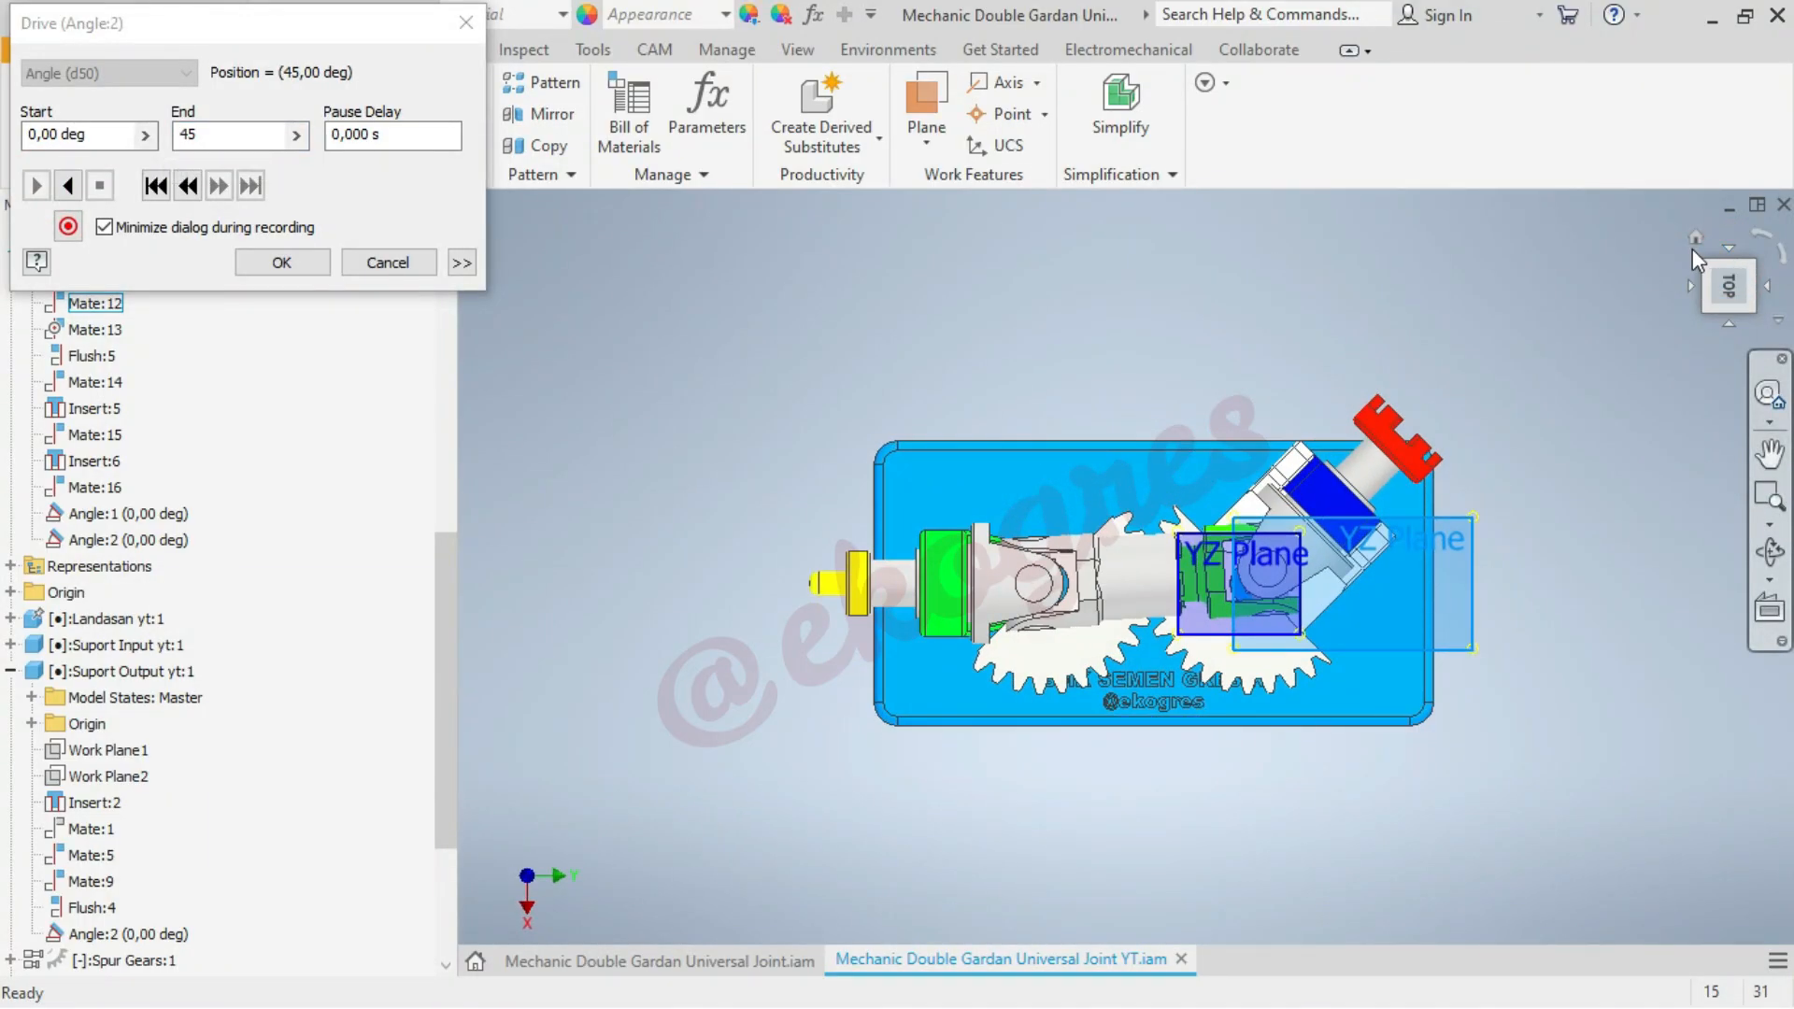
pyautogui.click(1694, 240)
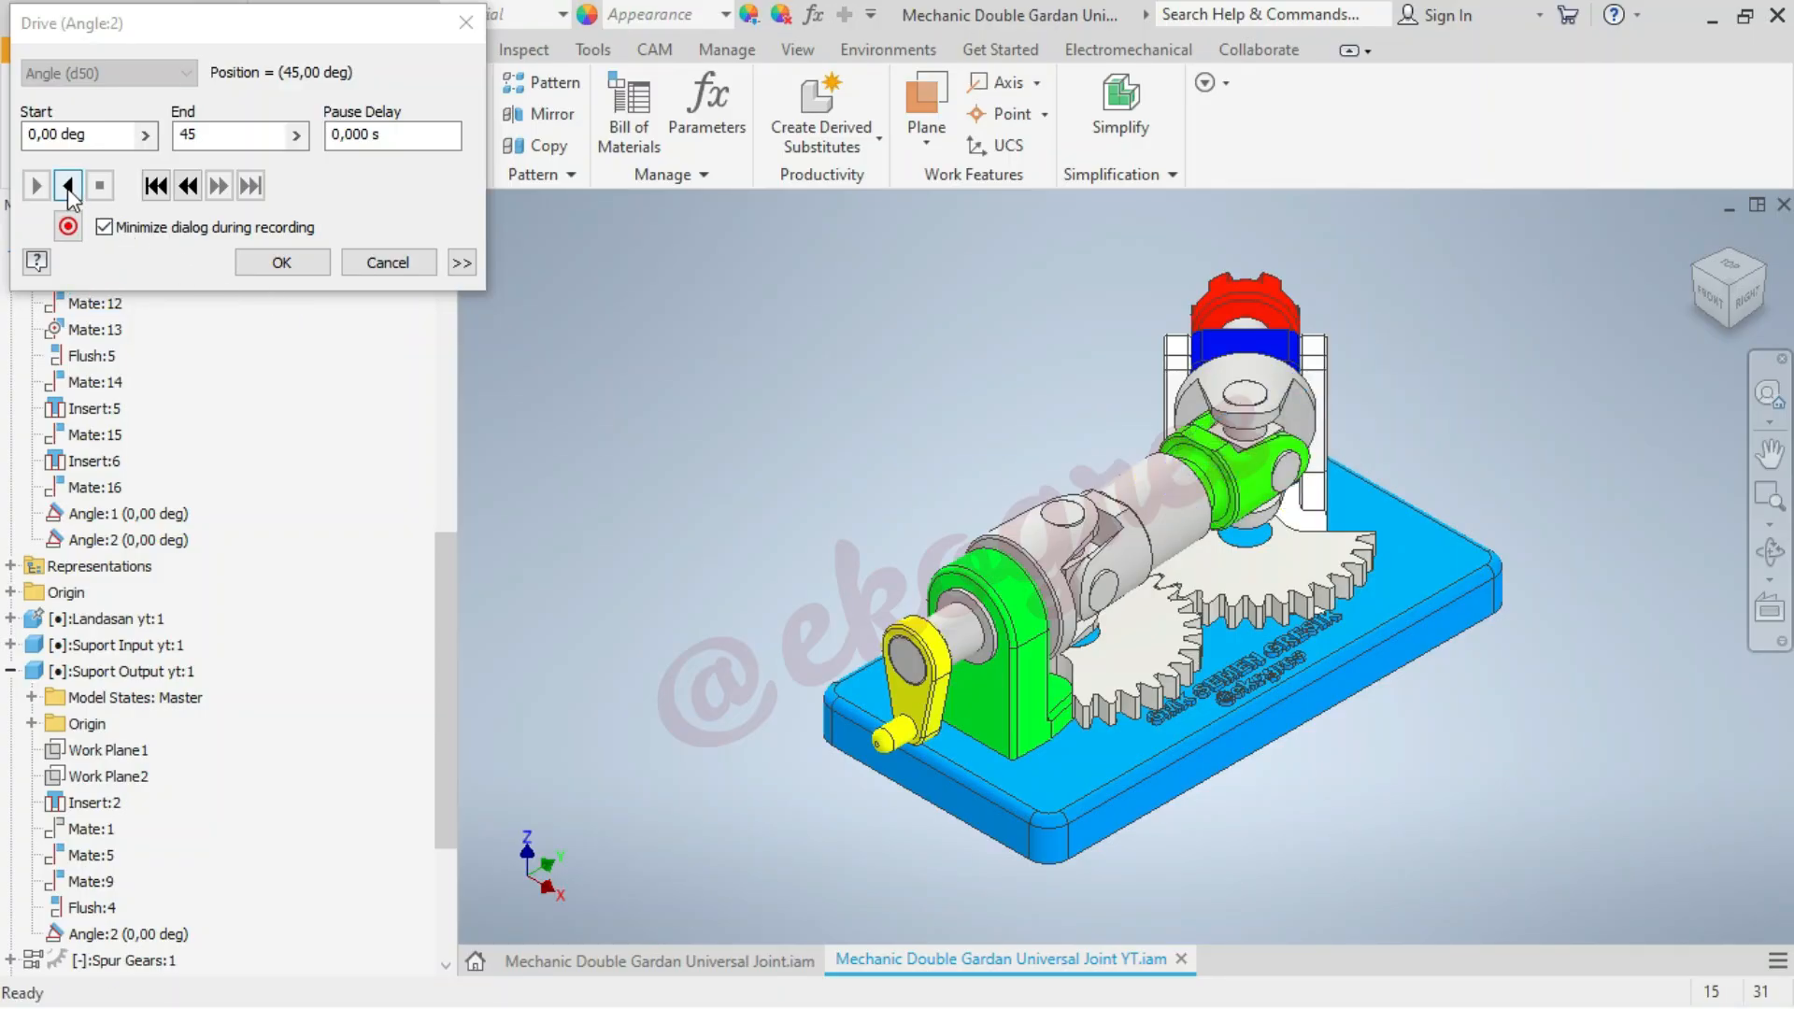
pyautogui.click(67, 186)
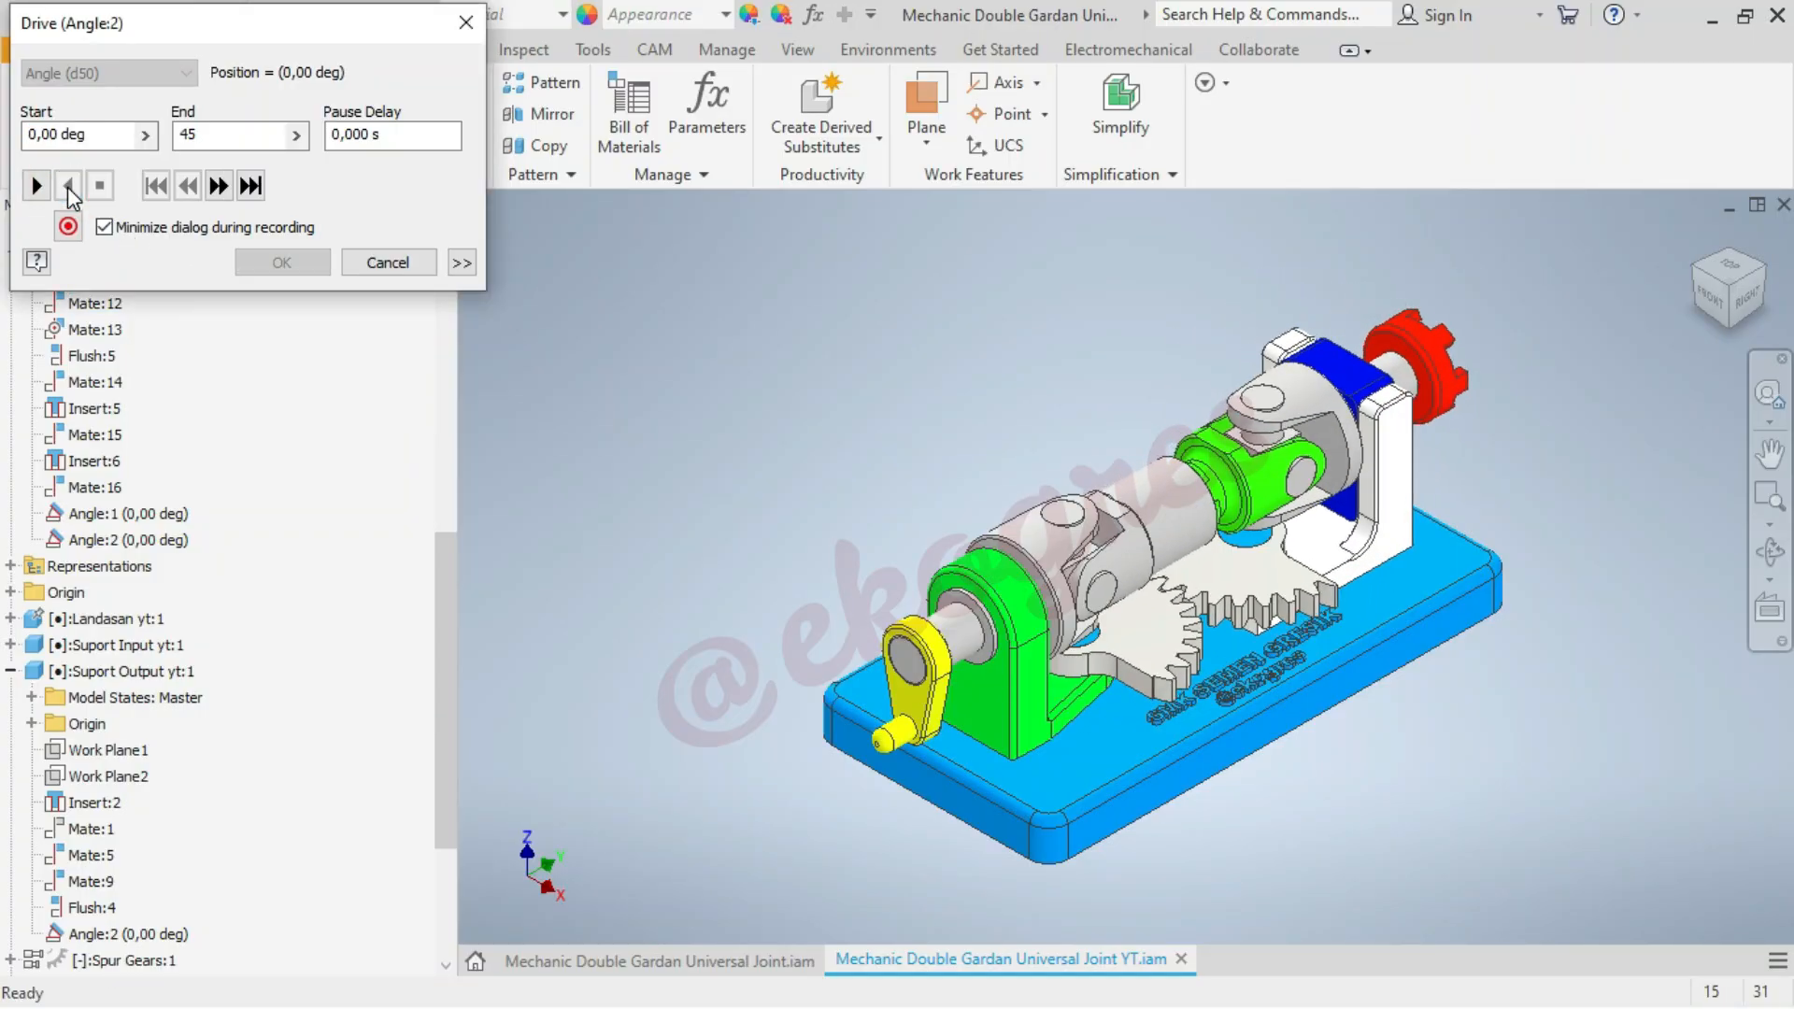
pyautogui.click(37, 186)
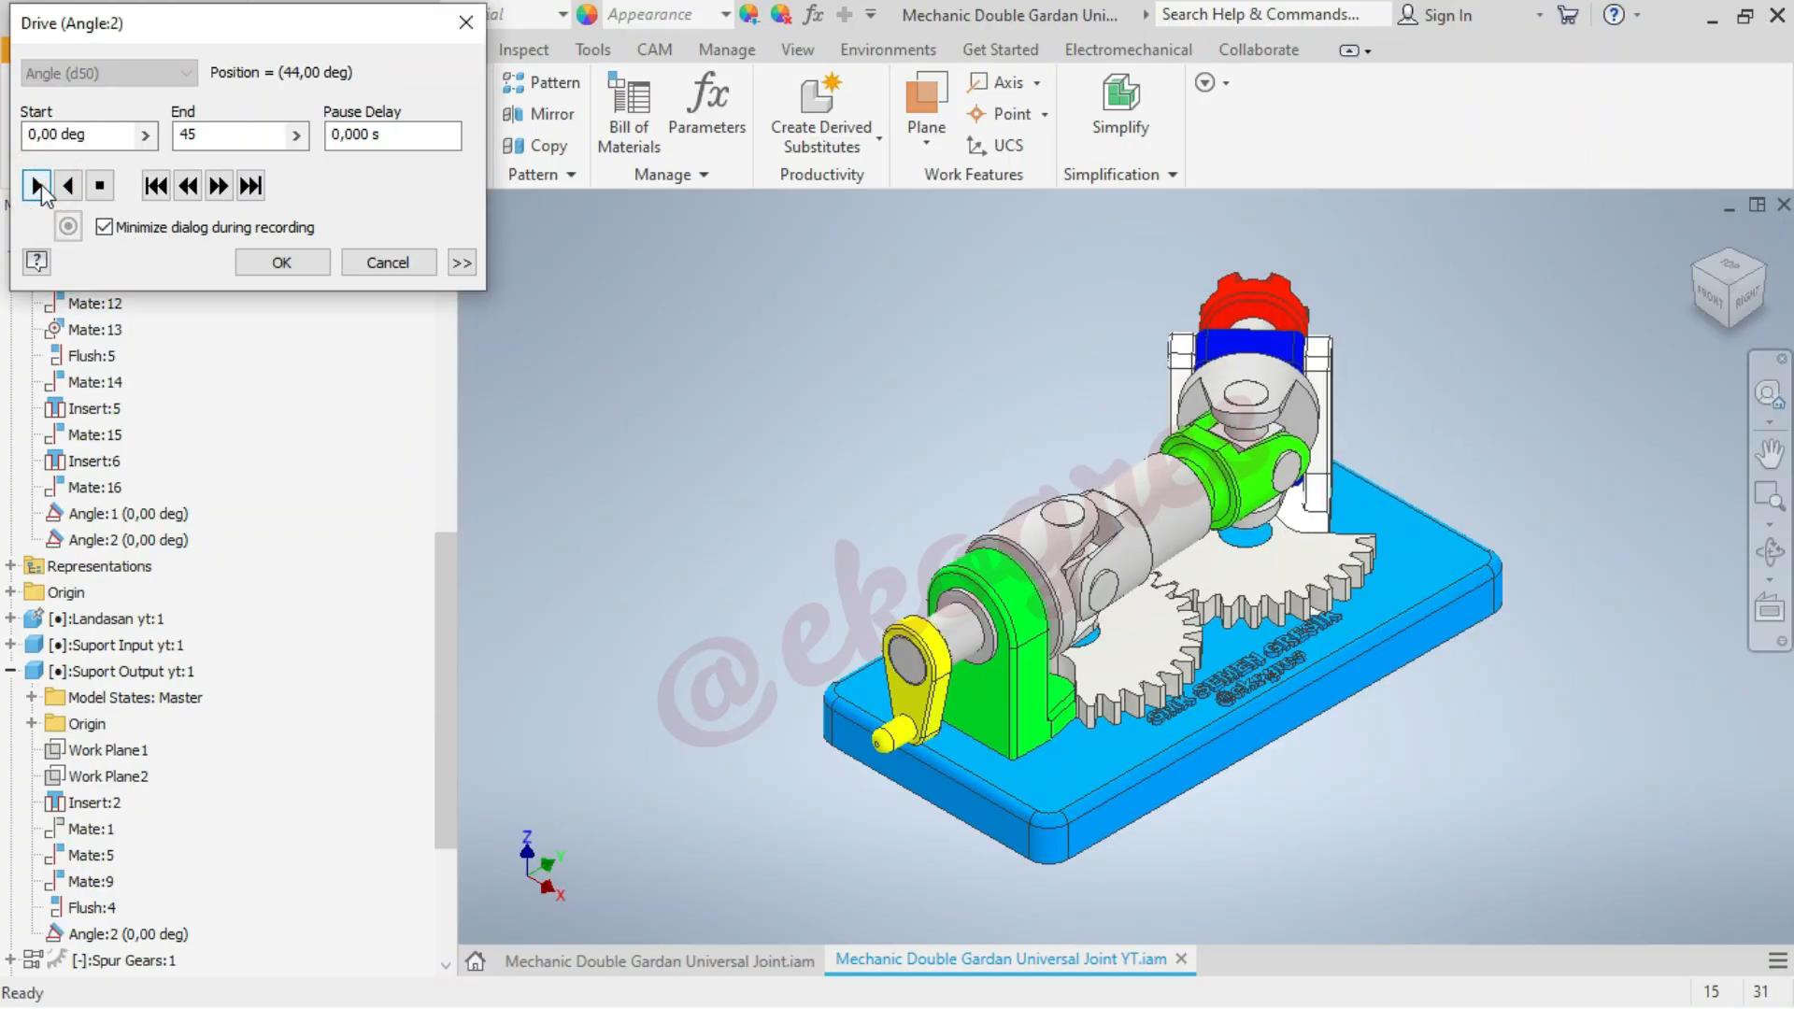
pyautogui.click(67, 186)
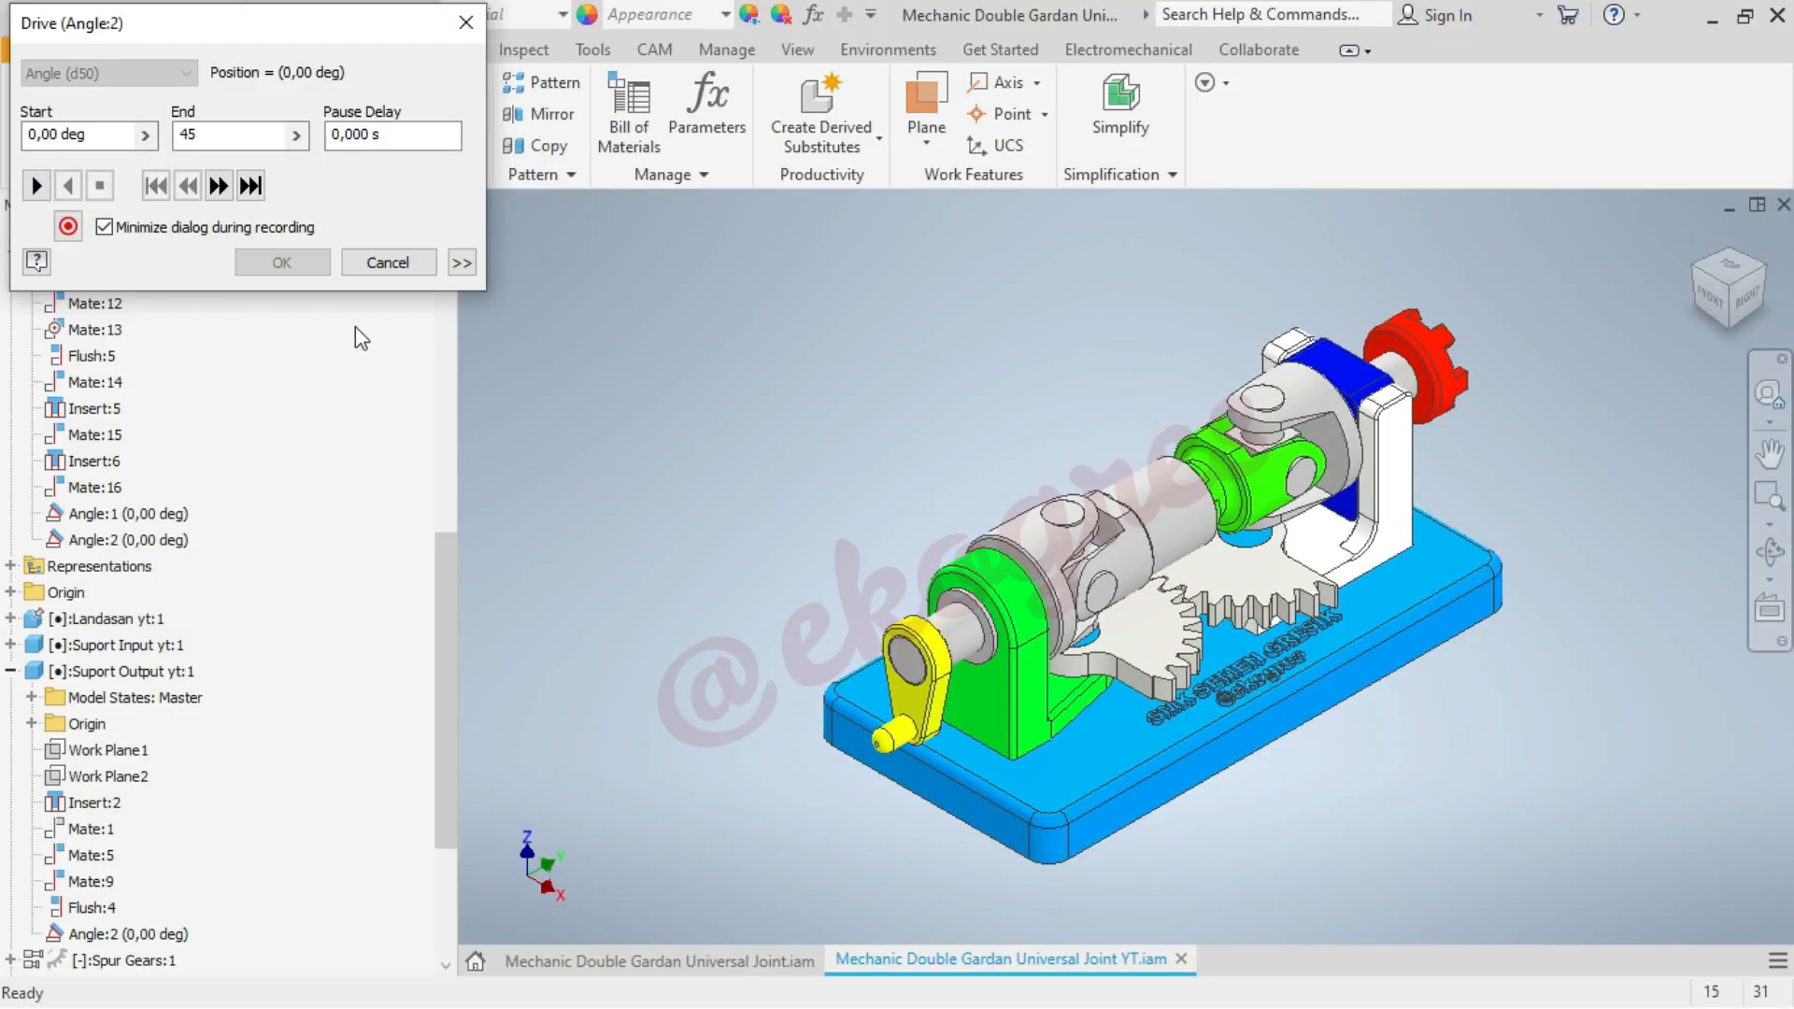
pyautogui.click(405, 264)
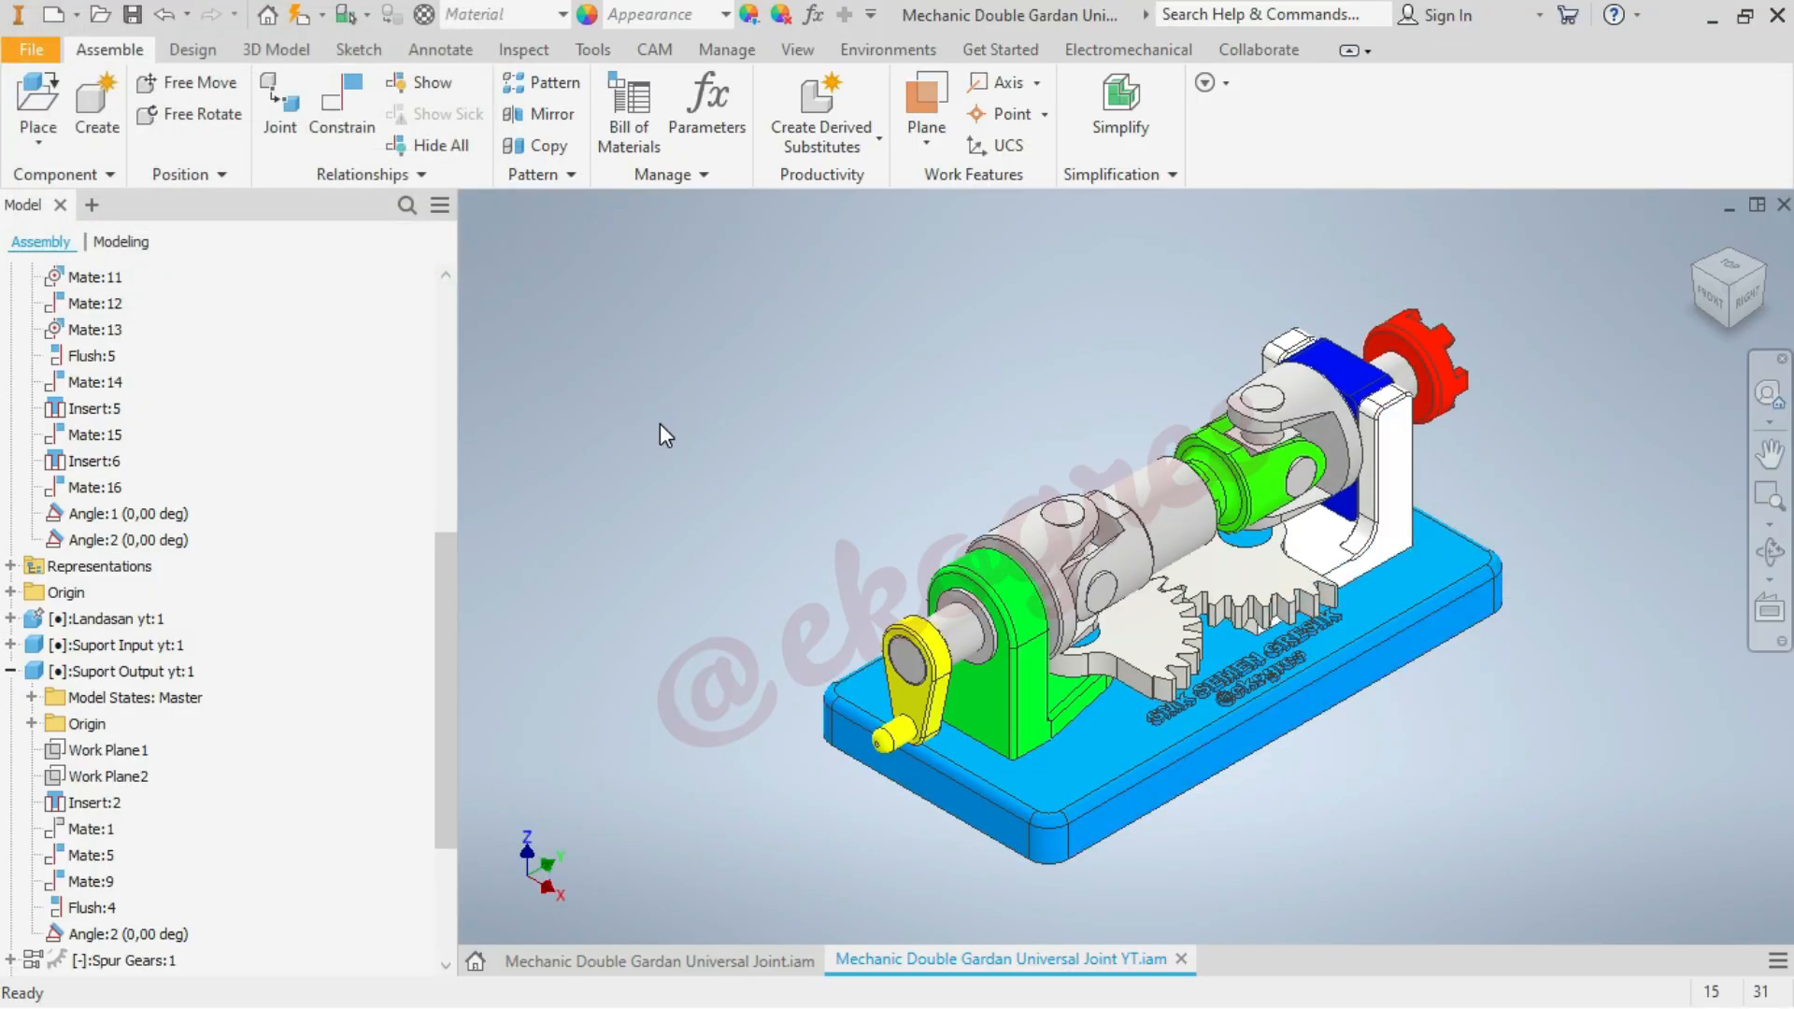
# Save the assembly with the suppressed mates
pyautogui.scroll(7, 401, 505)
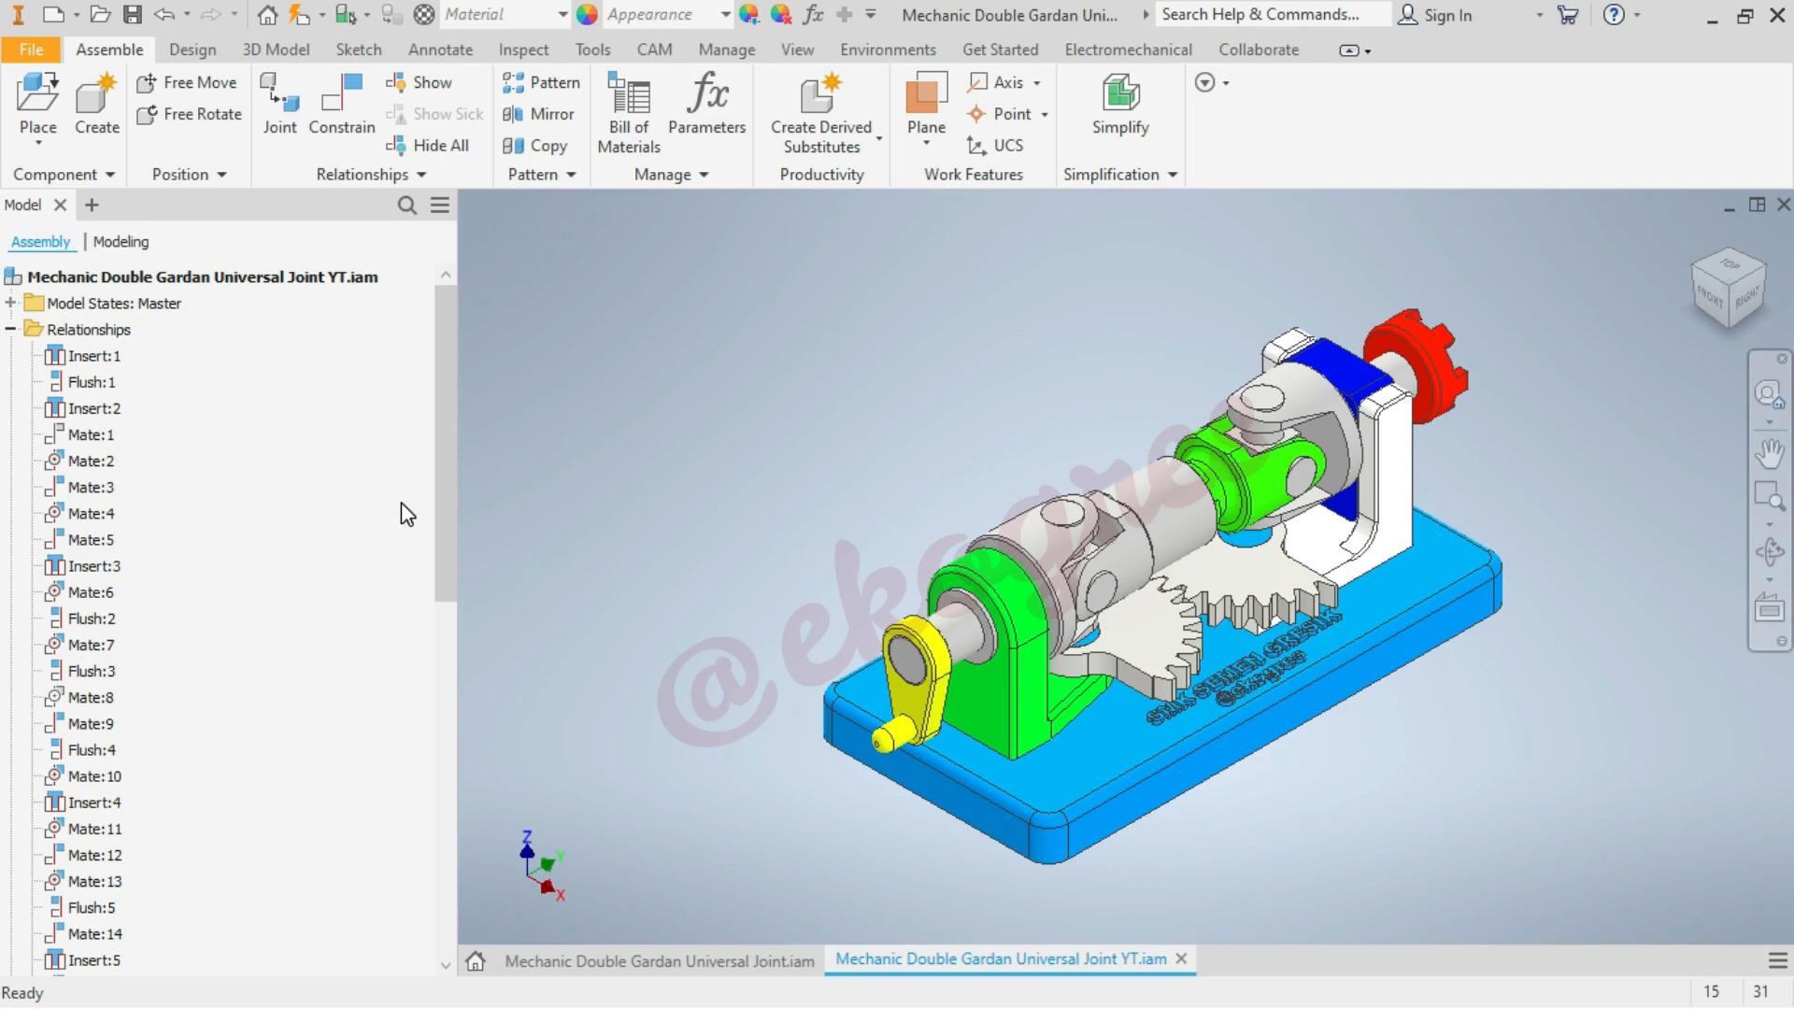
pyautogui.hotkey('ctrl', 's')
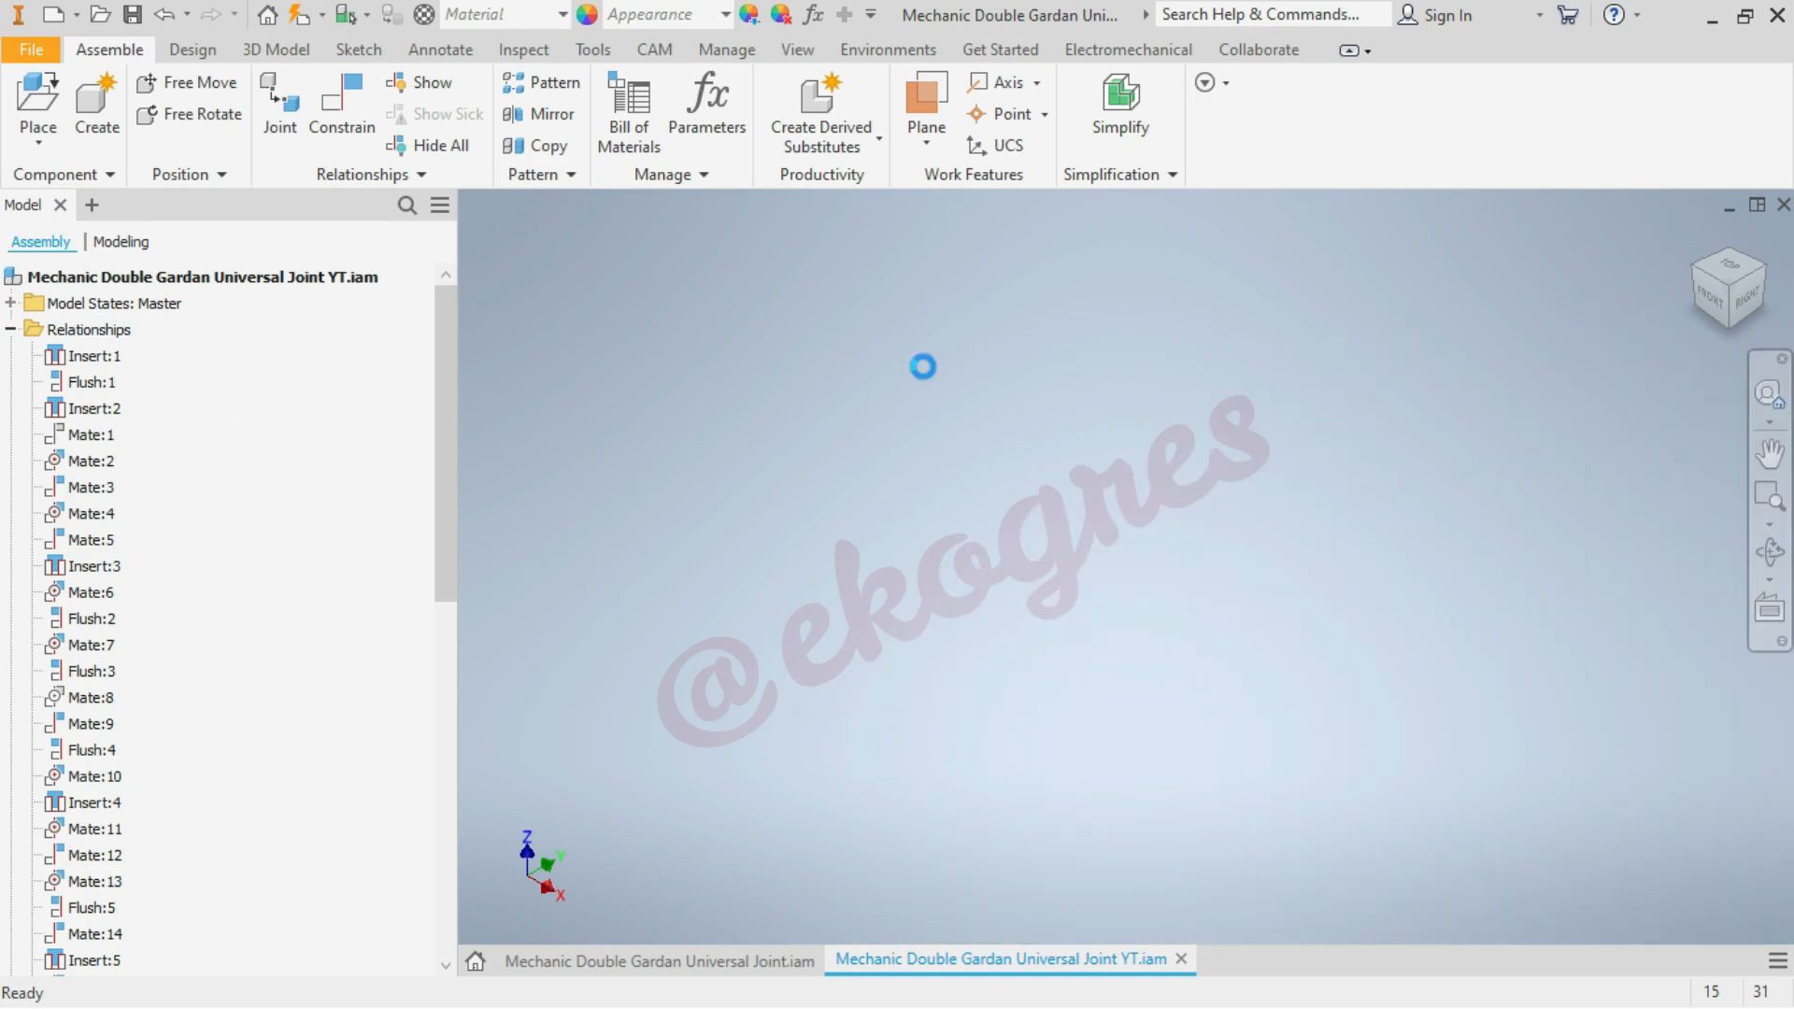
# Test the freedom of movement of the blue bushing inside the white output support, then clear the selection
pyautogui.scroll(4, 923, 366)
pyautogui.scroll(-3, 1030, 344)
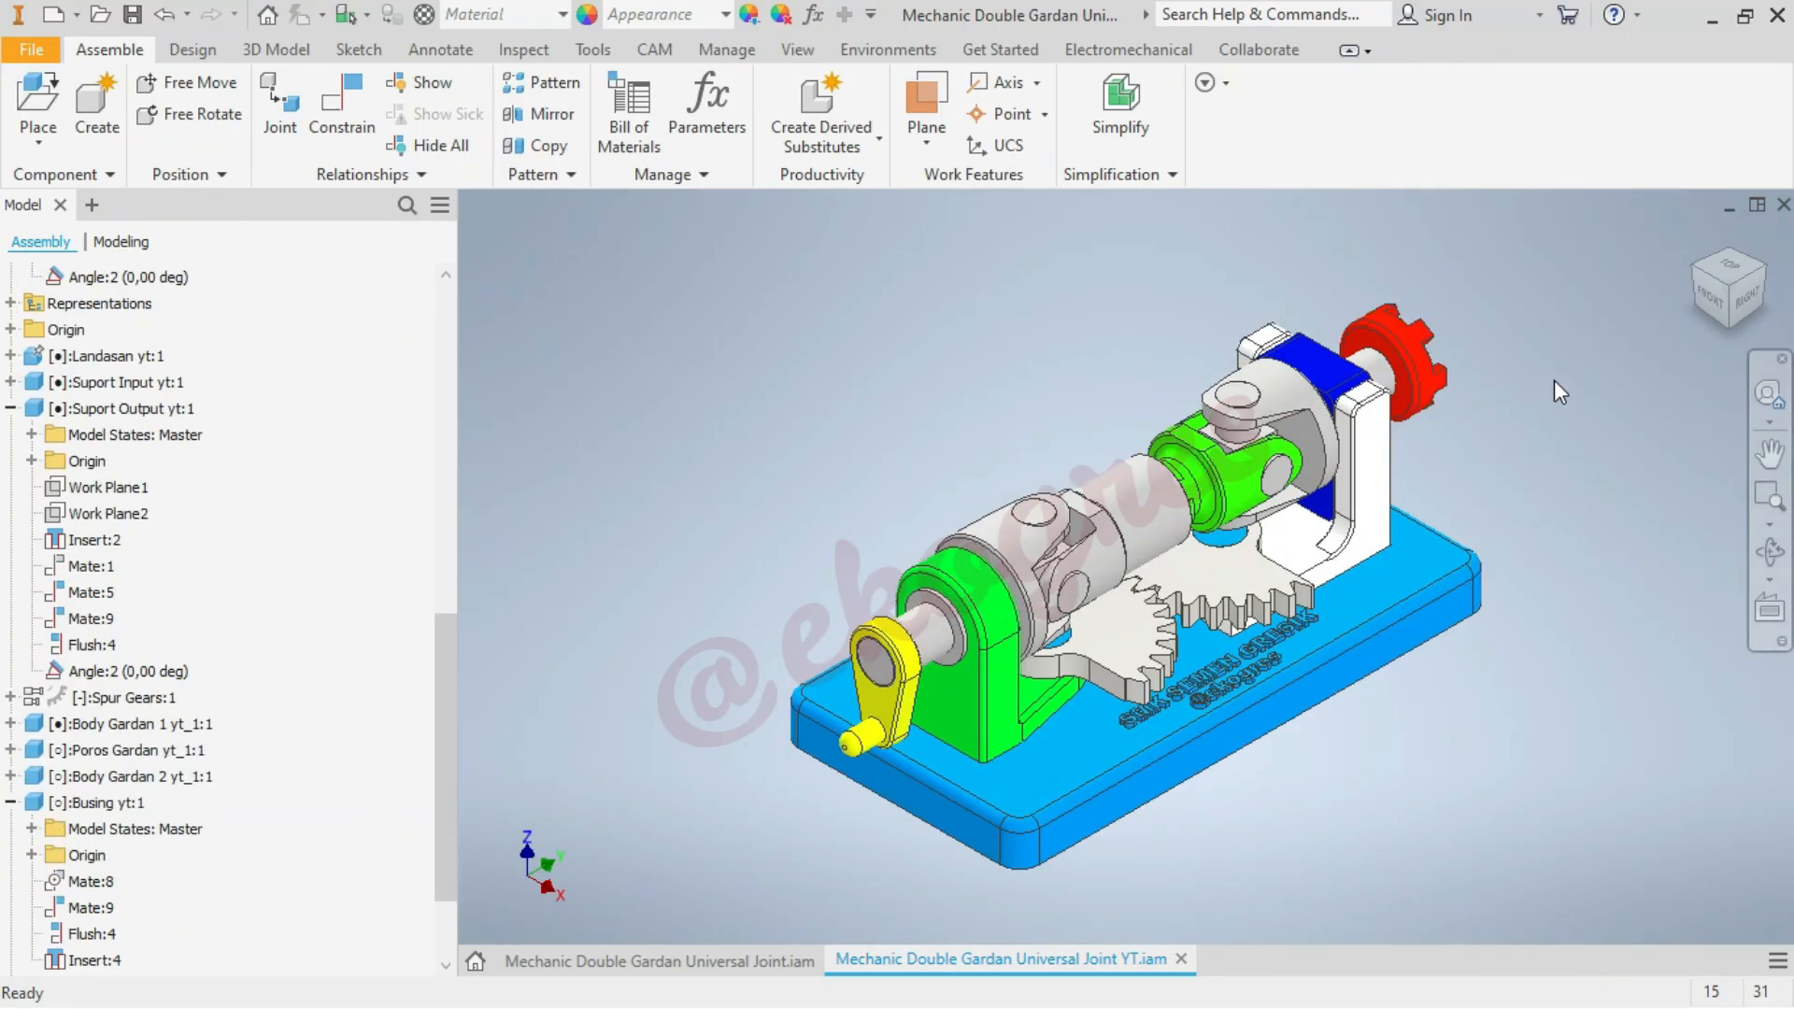
pyautogui.scroll(3, 1454, 351)
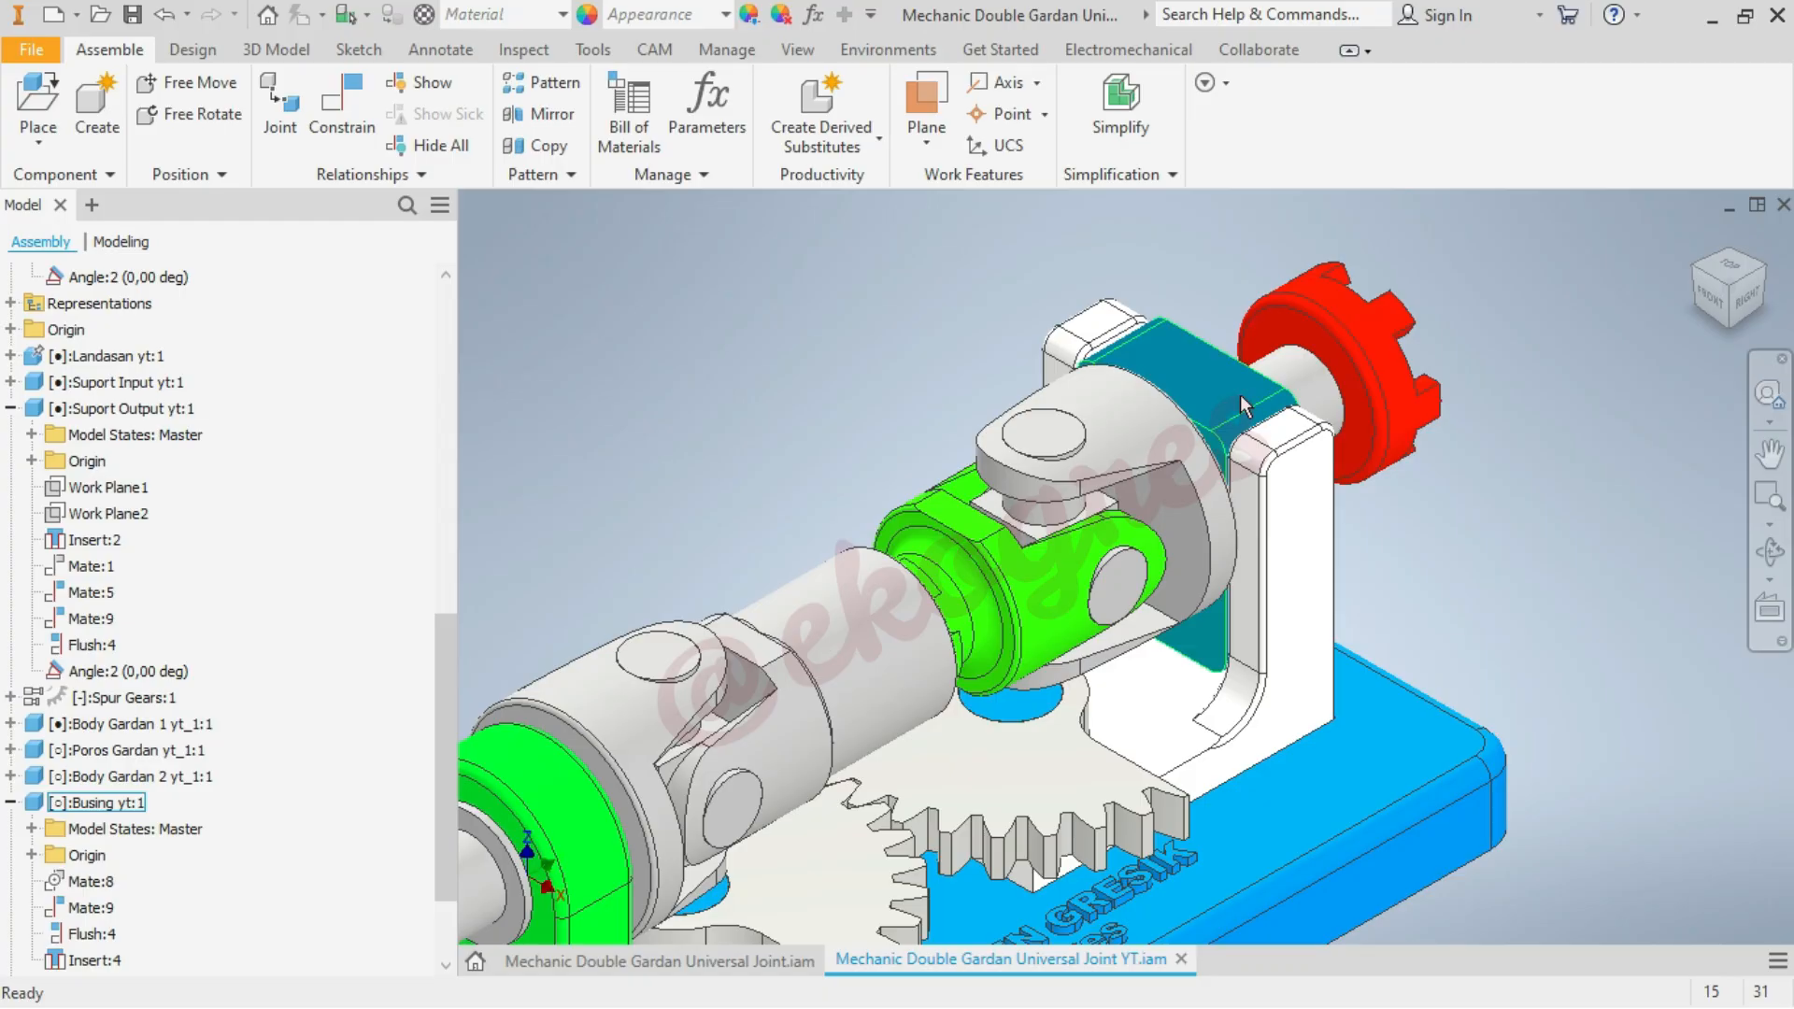
pyautogui.click(1241, 395)
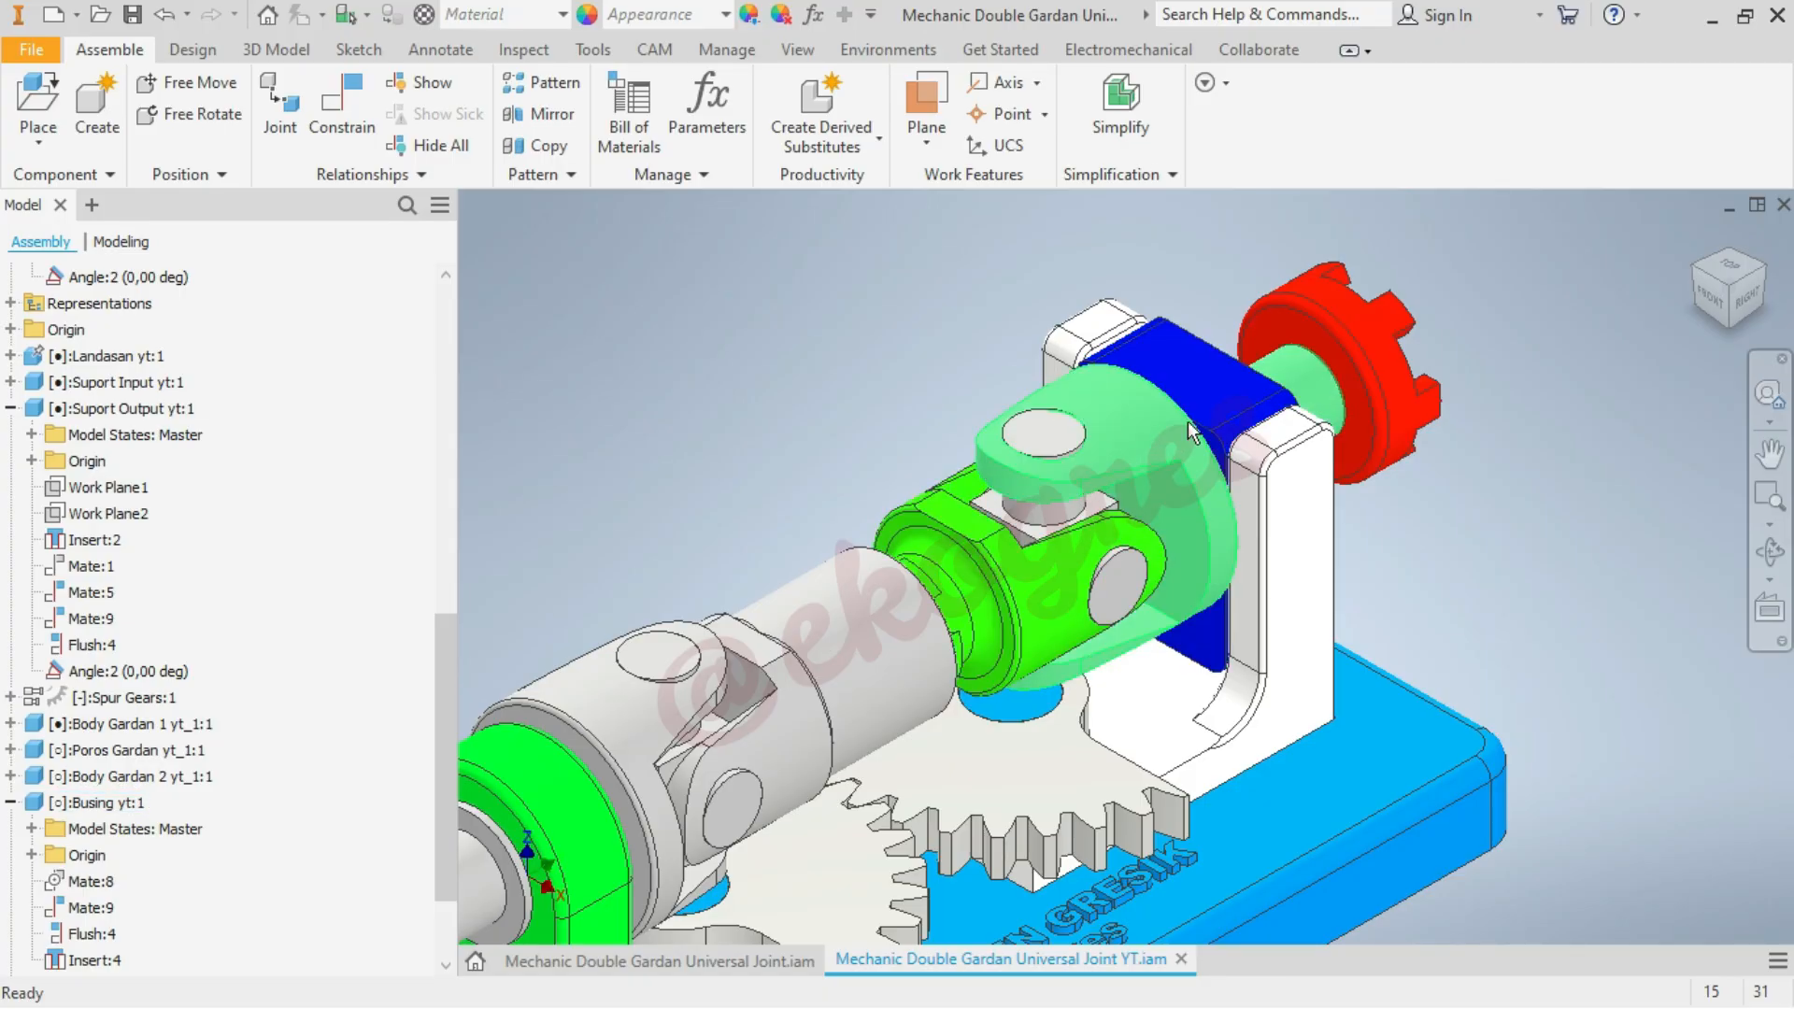
pyautogui.moveTo(1210, 407)
pyautogui.mouseDown()
pyautogui.moveTo(1221, 284)
pyautogui.moveTo(1221, 418)
pyautogui.moveTo(1224, 205)
pyautogui.moveTo(1232, 396)
pyautogui.mouseUp()
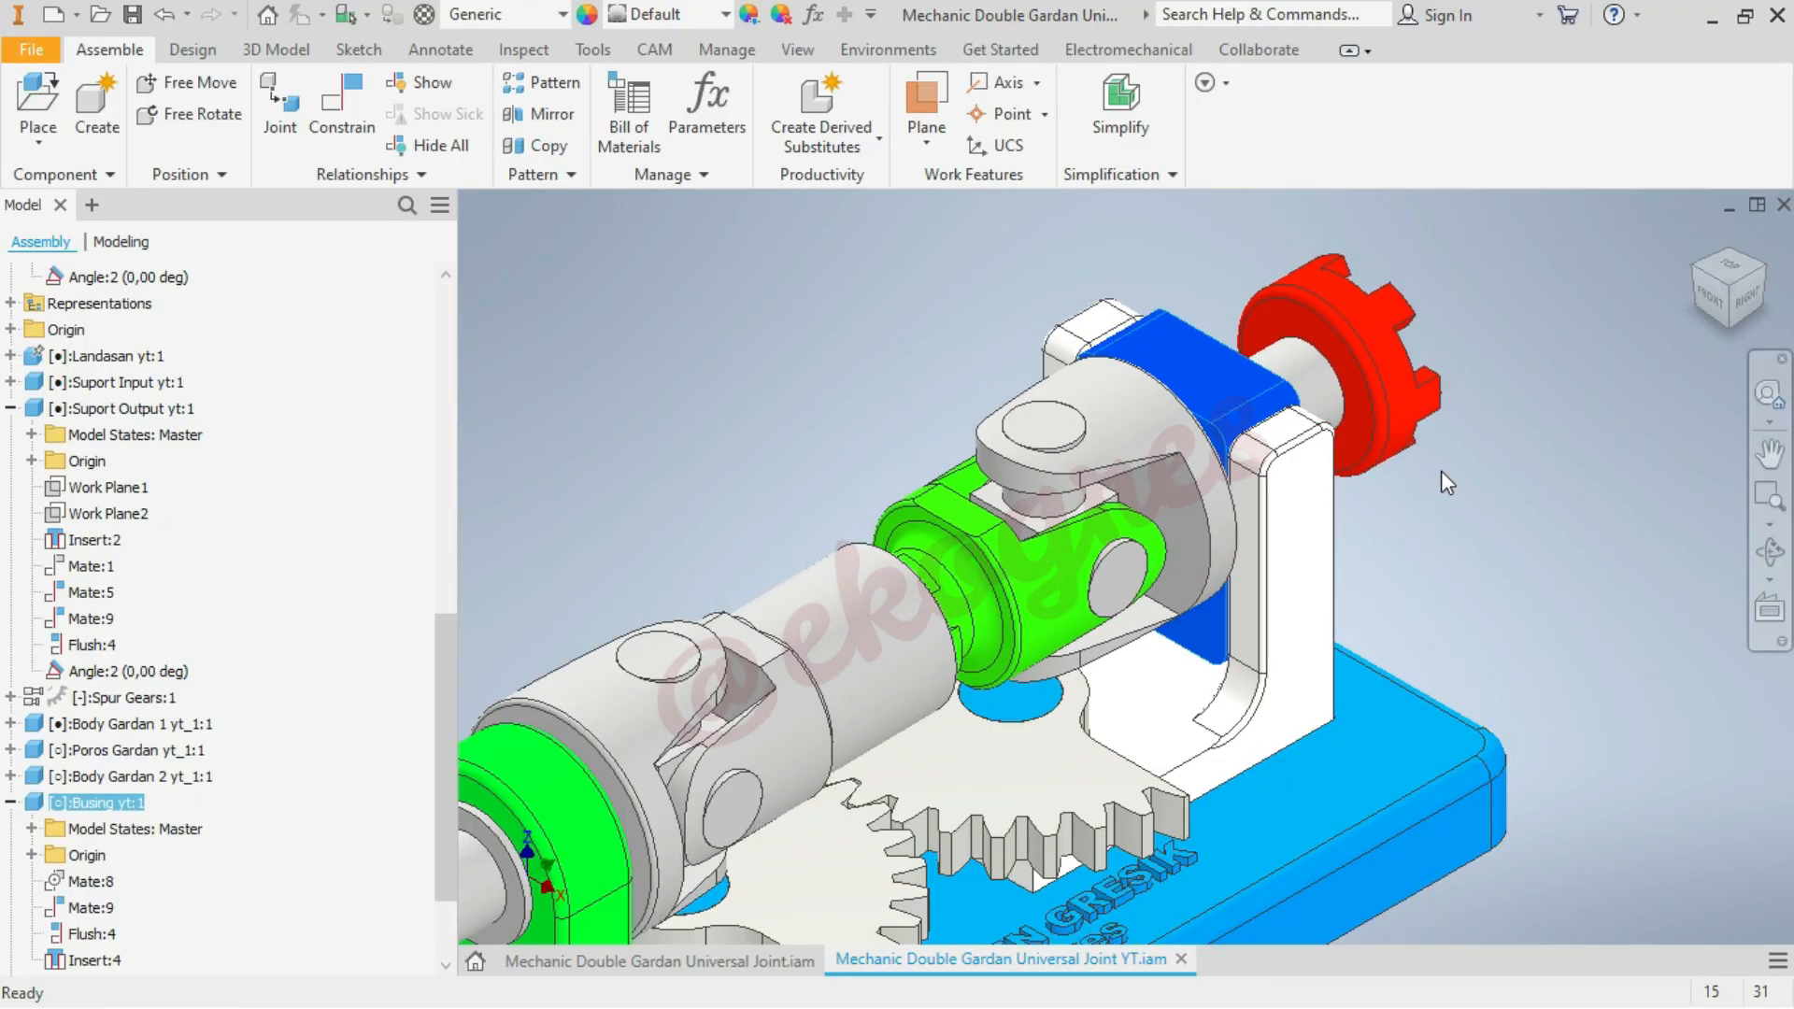
pyautogui.click(1442, 472)
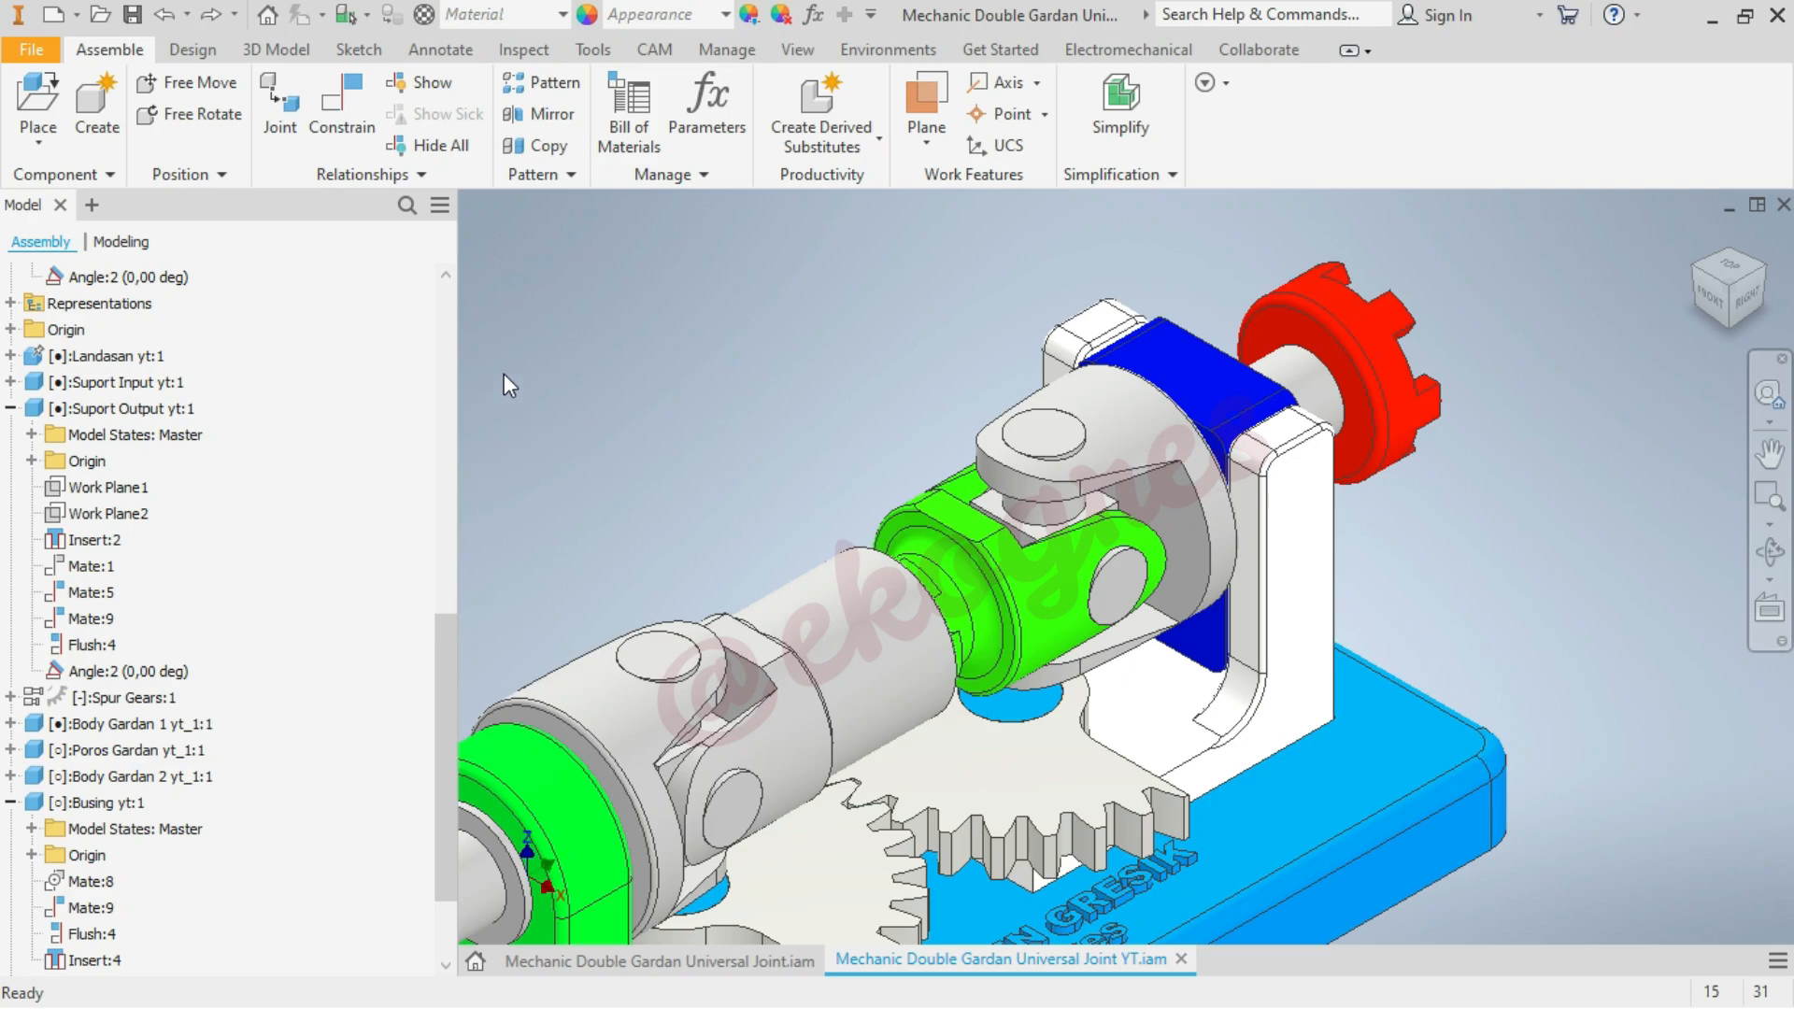
# Add a flush constraint with 0 mm offset between the blue bushing's top face and the white output support's top face
pyautogui.click(346, 126)
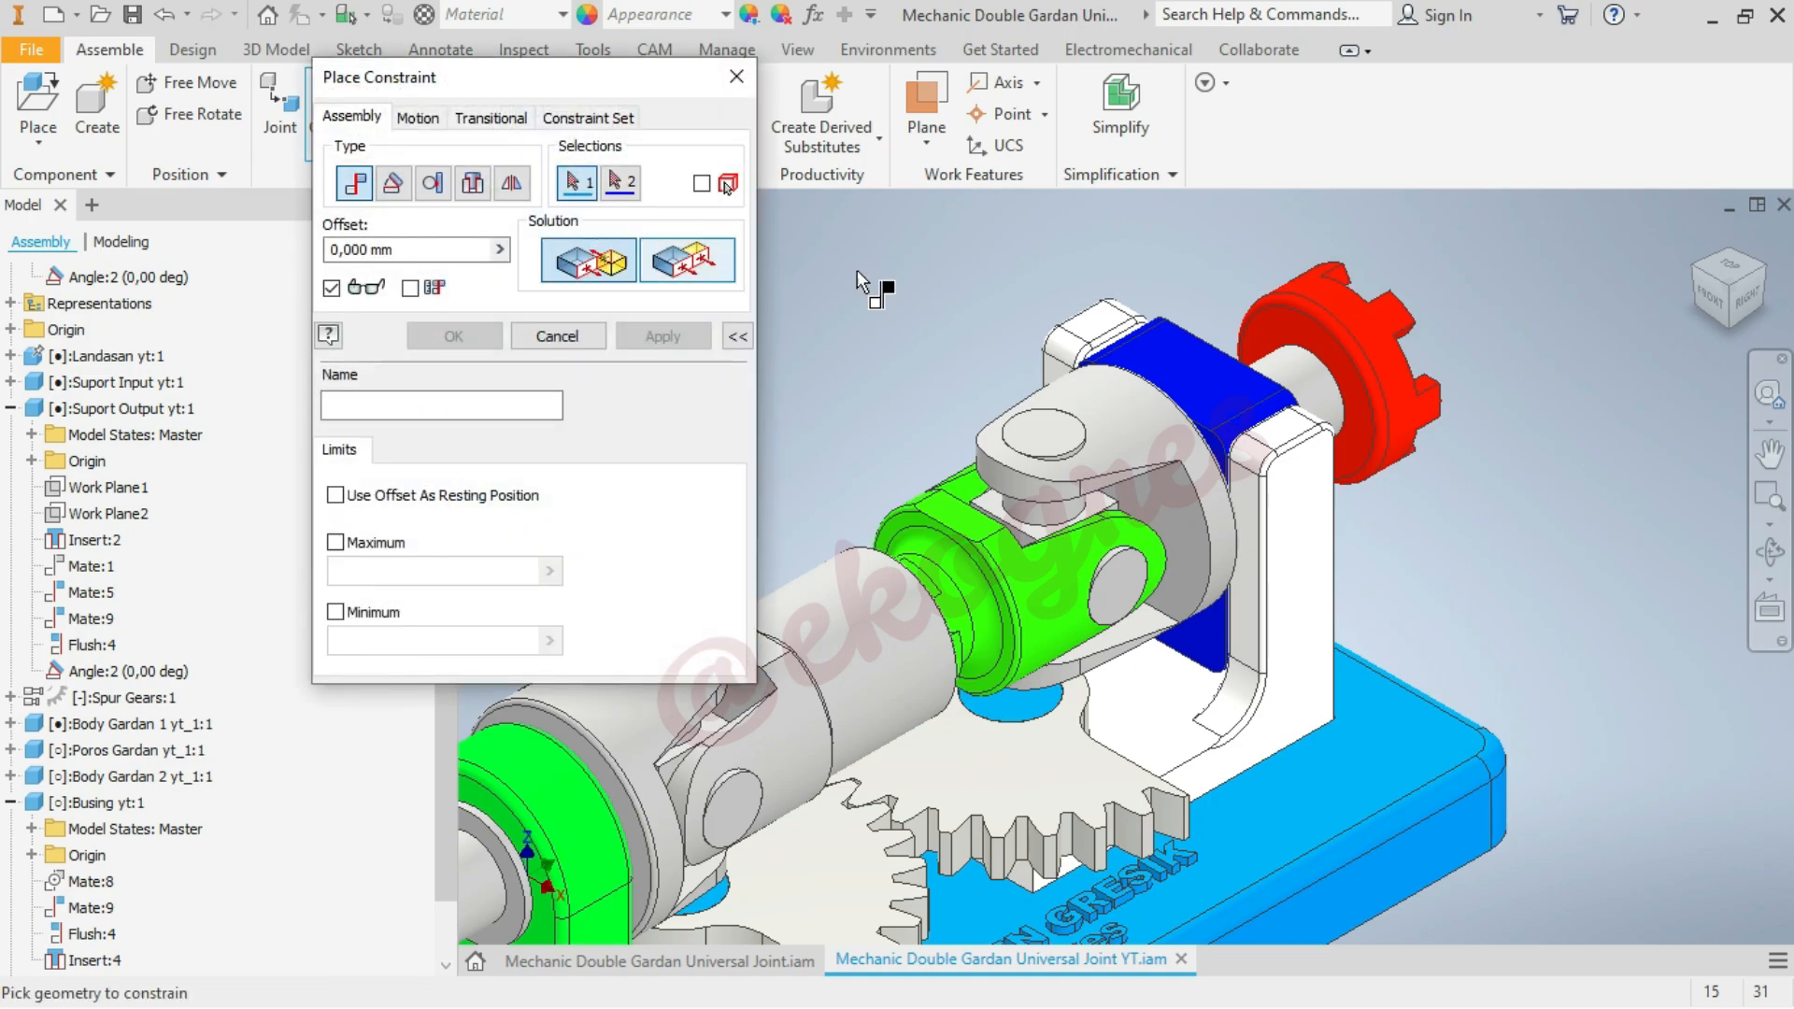
pyautogui.click(1199, 380)
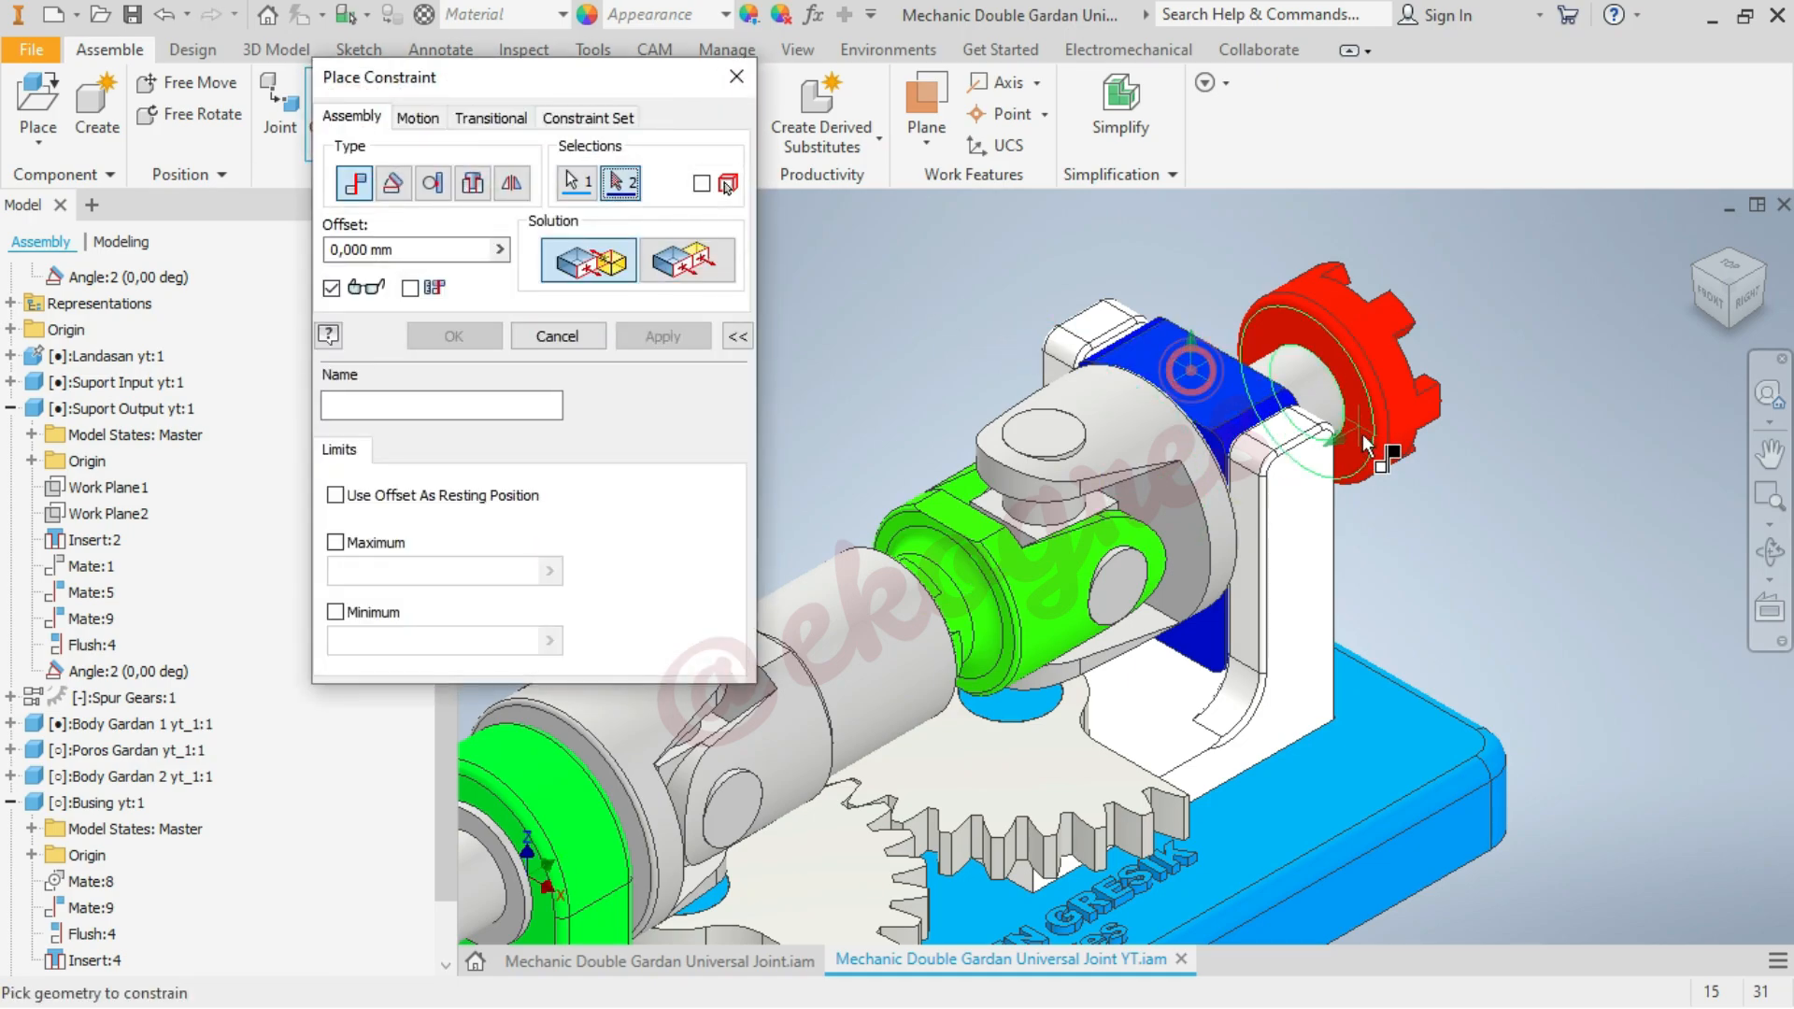
pyautogui.scroll(-3, 1348, 429)
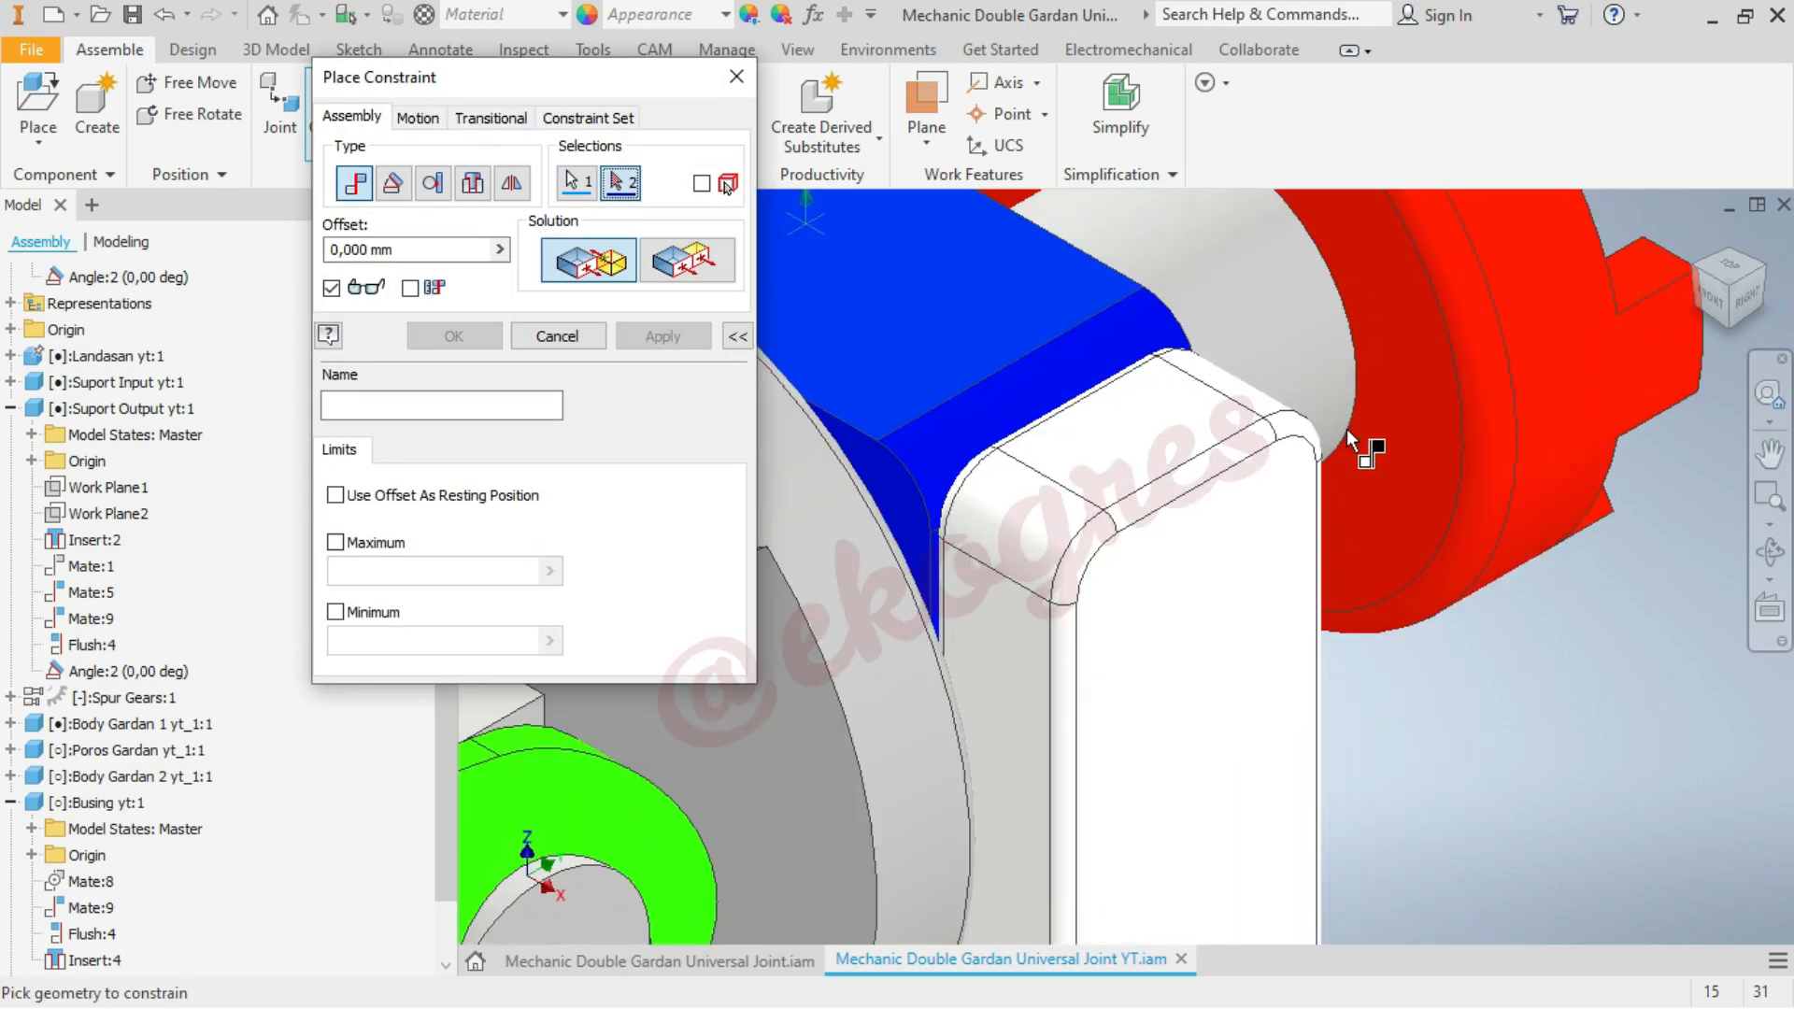
pyautogui.click(1176, 444)
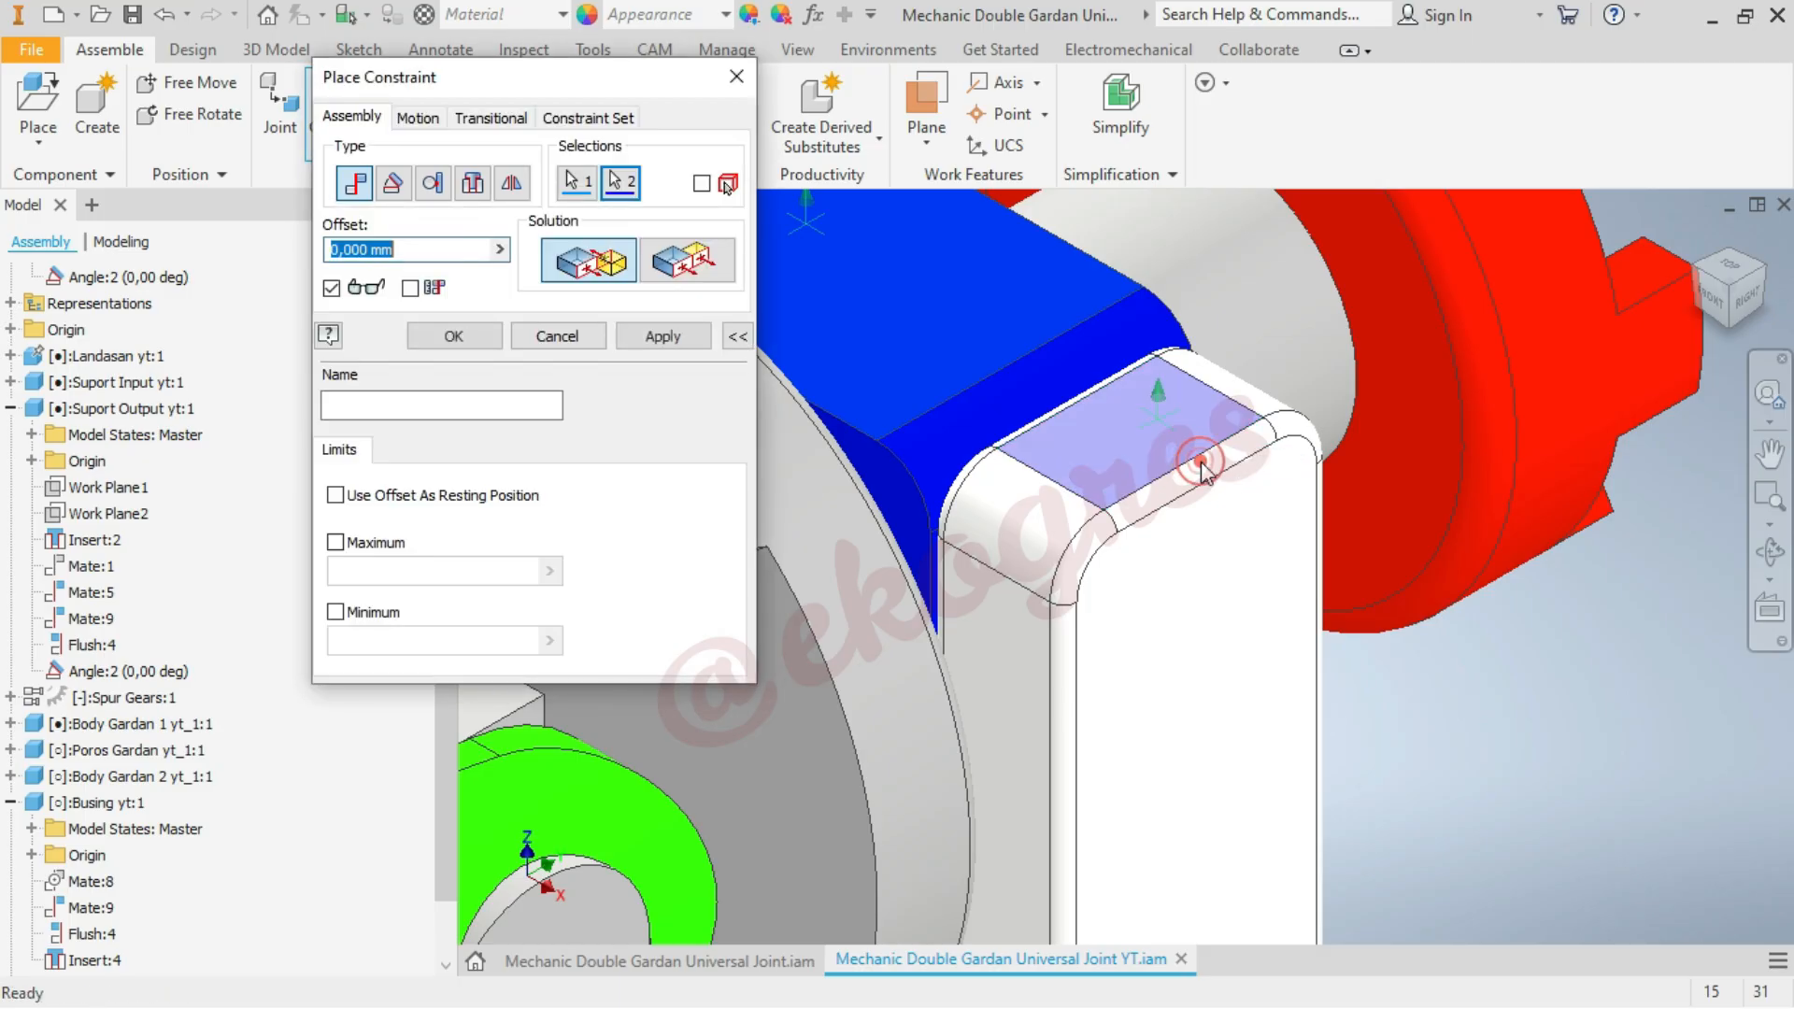
pyautogui.click(454, 338)
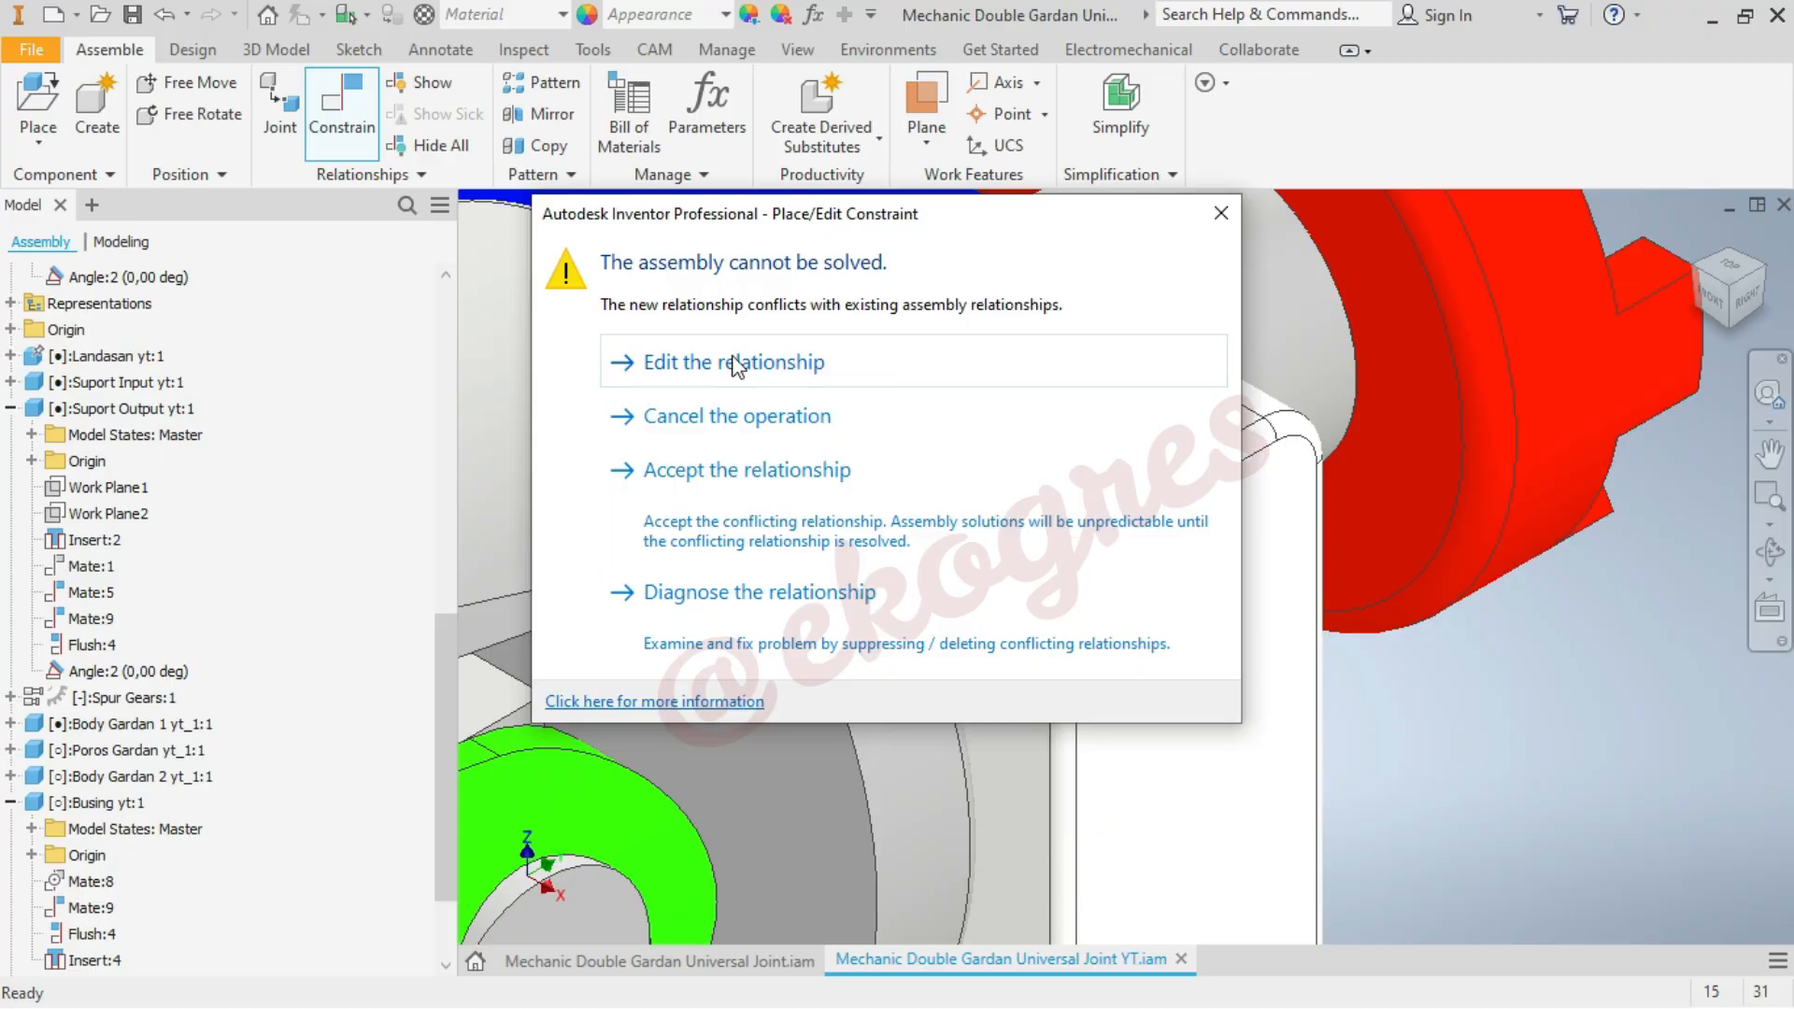
pyautogui.click(740, 371)
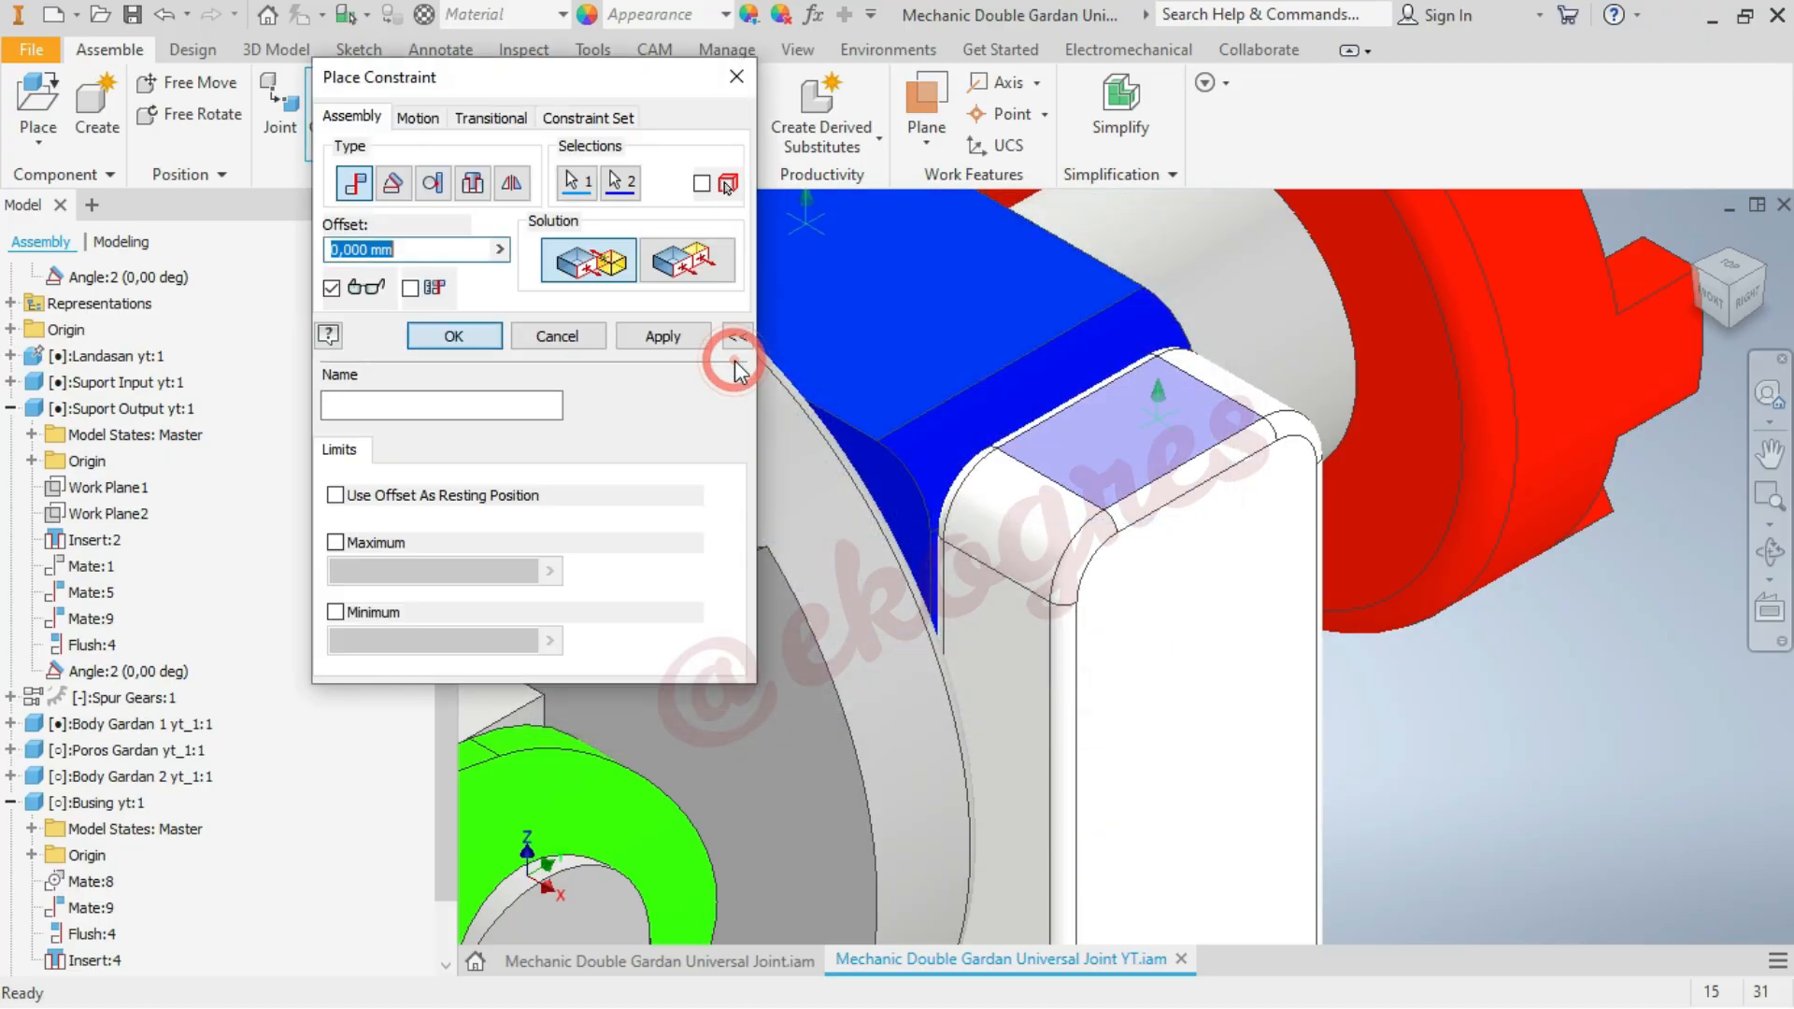
pyautogui.click(703, 261)
pyautogui.click(425, 334)
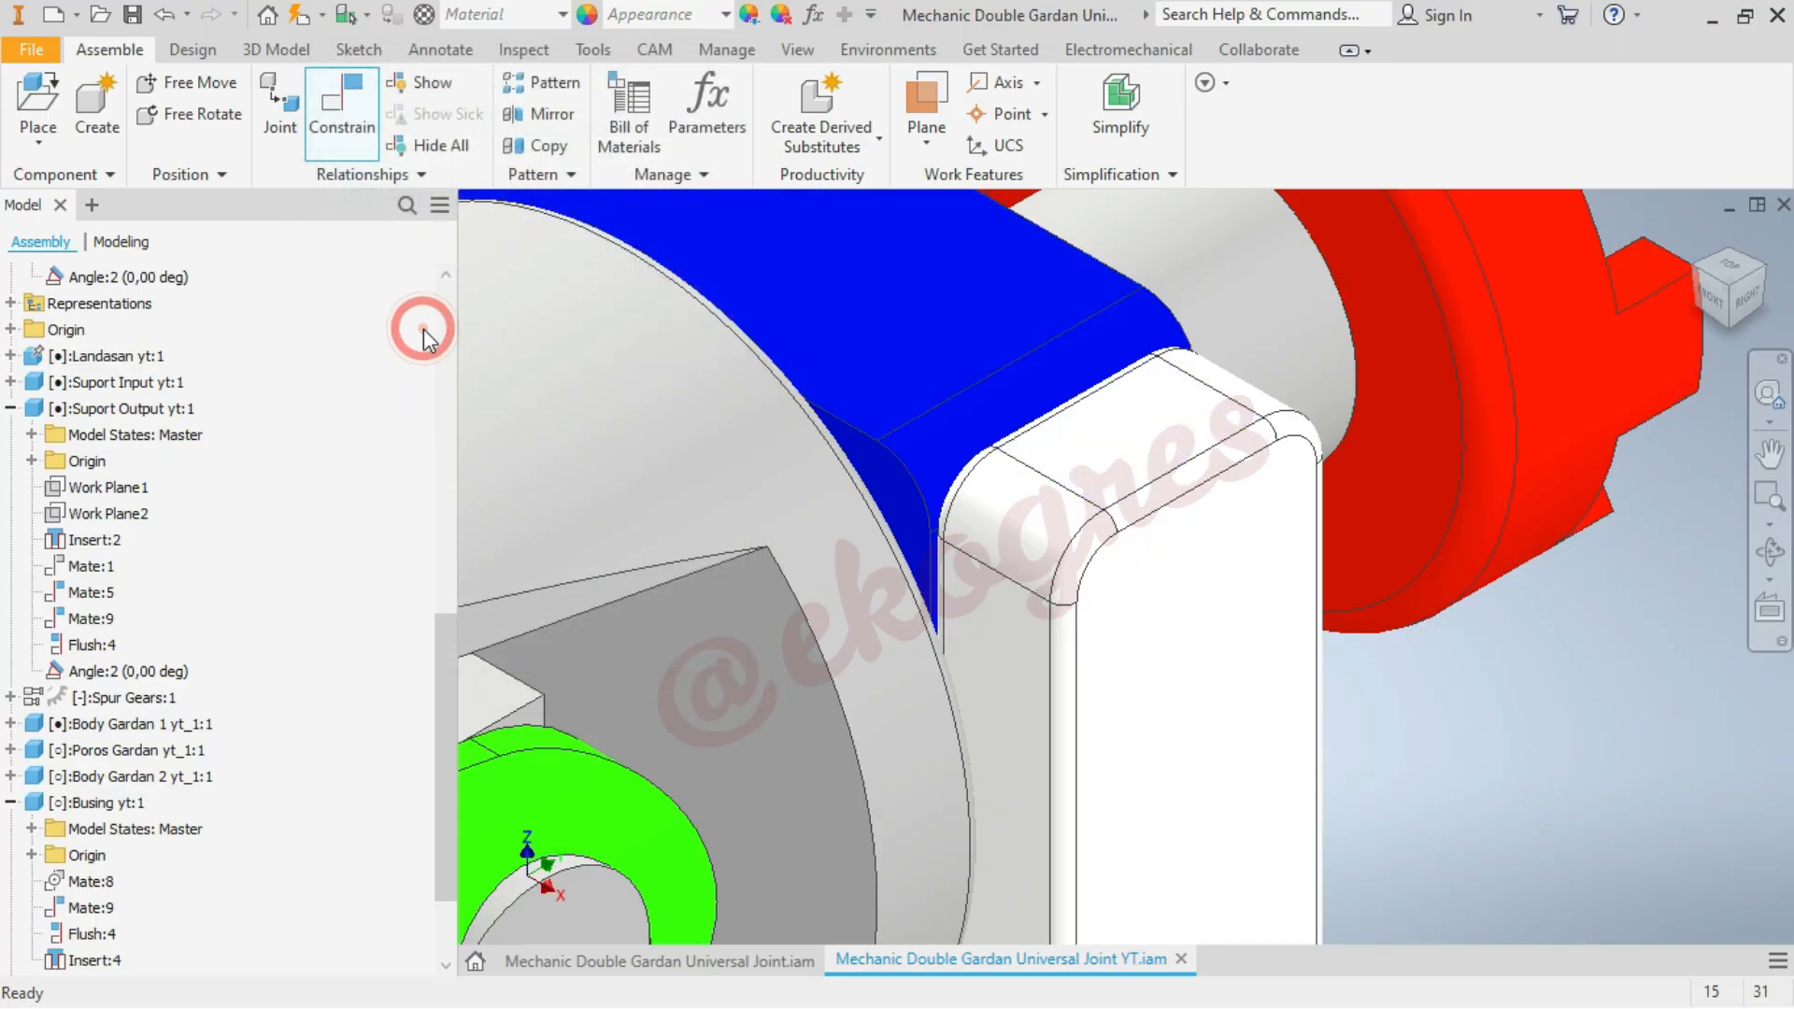
# Drive the Flush:6 constraint from 0 to 10 mm and preview the blue bushing's motion forward and in reverse
pyautogui.scroll(-8, 1136, 353)
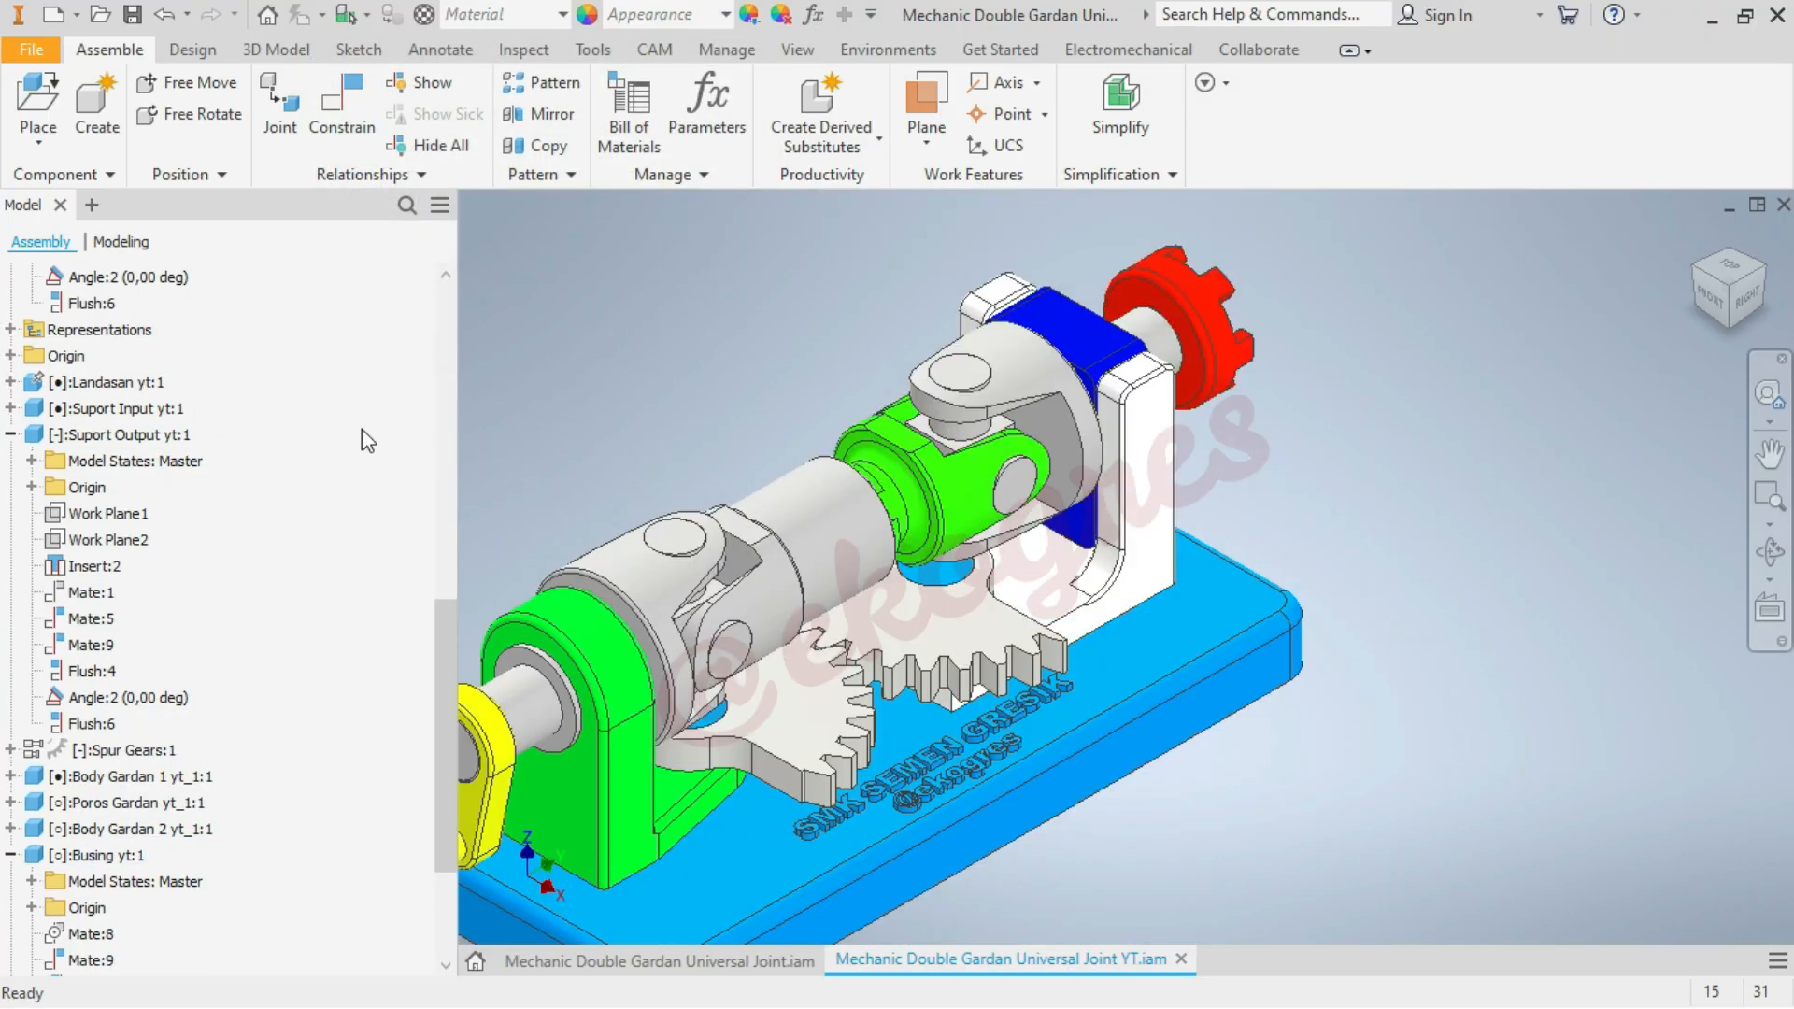
pyautogui.click(10, 434)
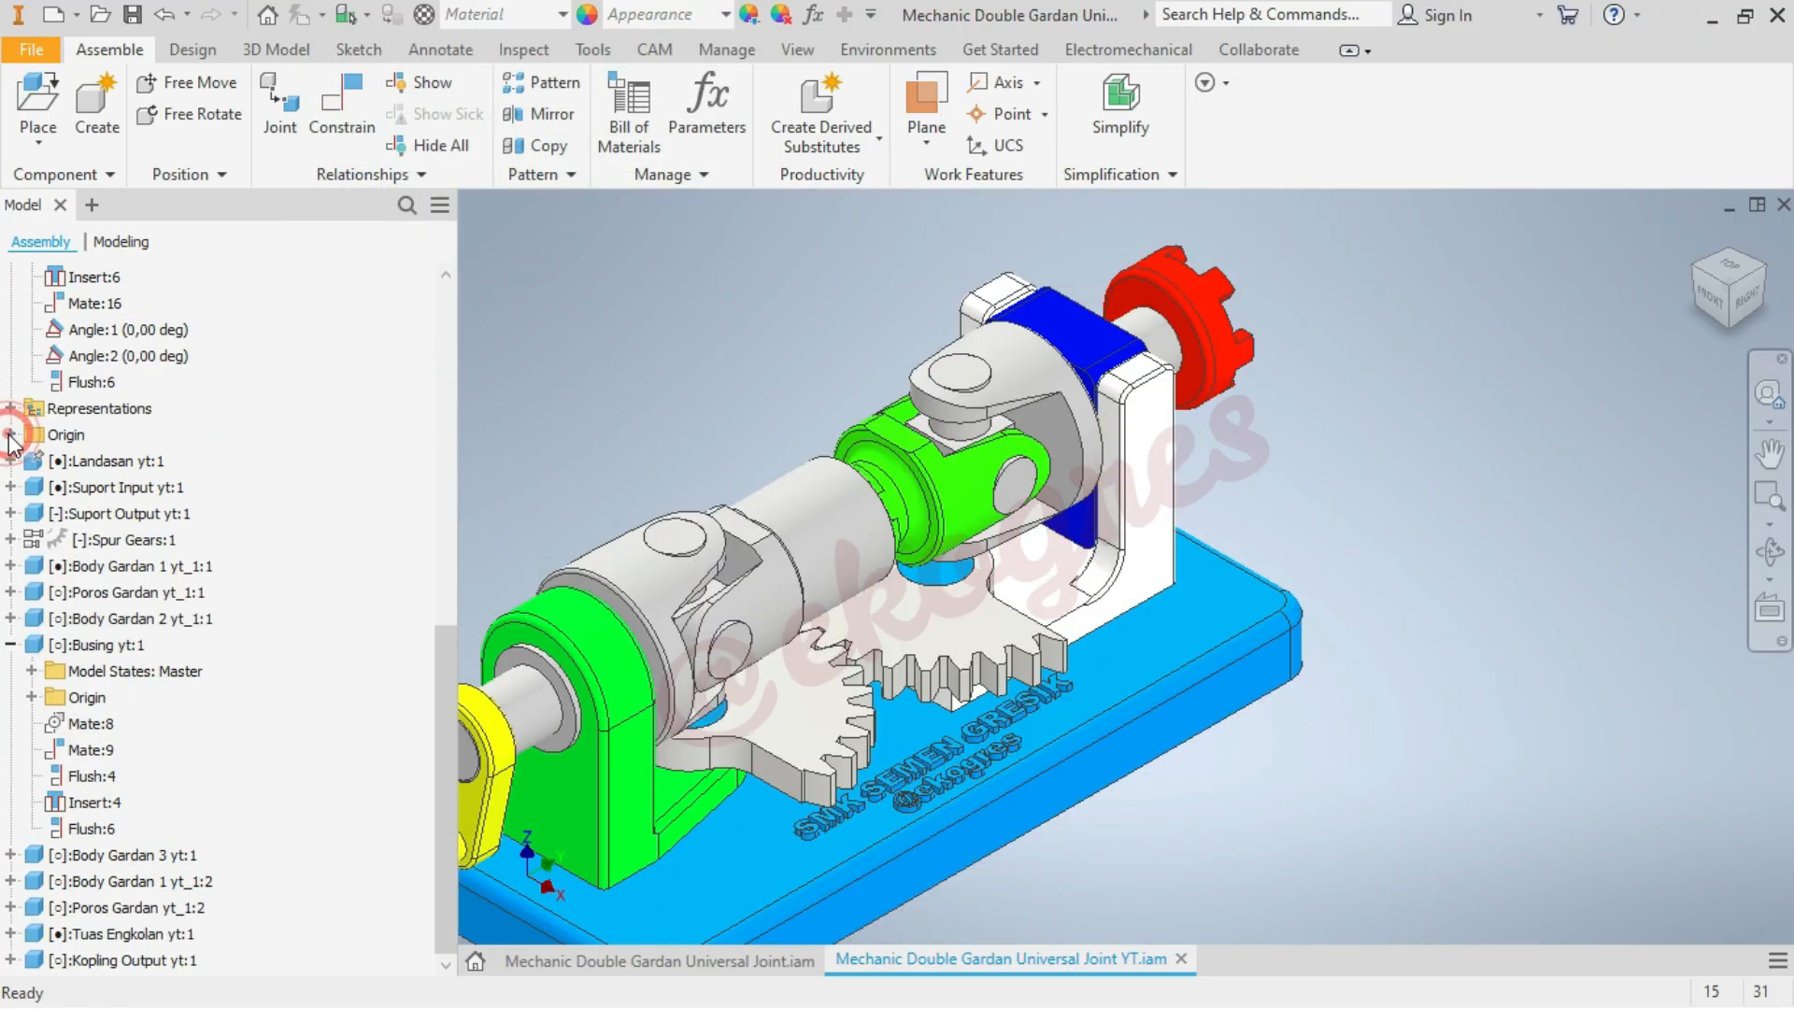
pyautogui.click(10, 645)
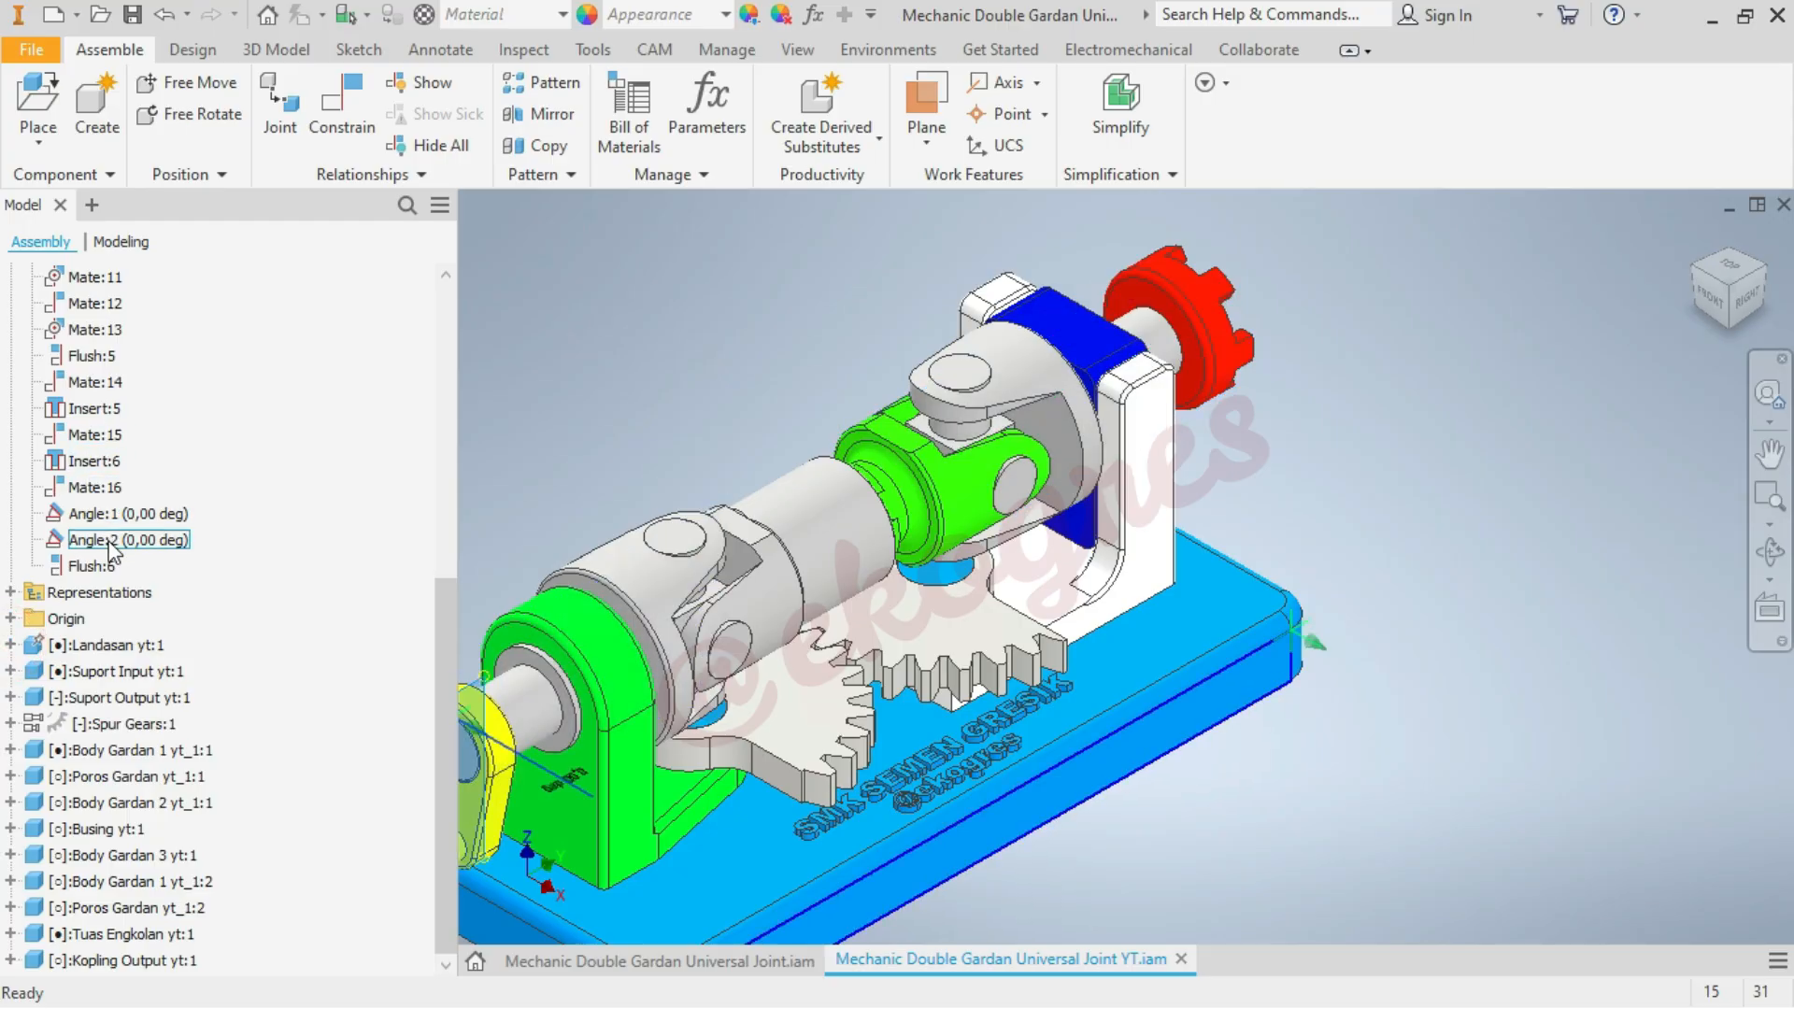
pyautogui.scroll(-3, 1383, 575)
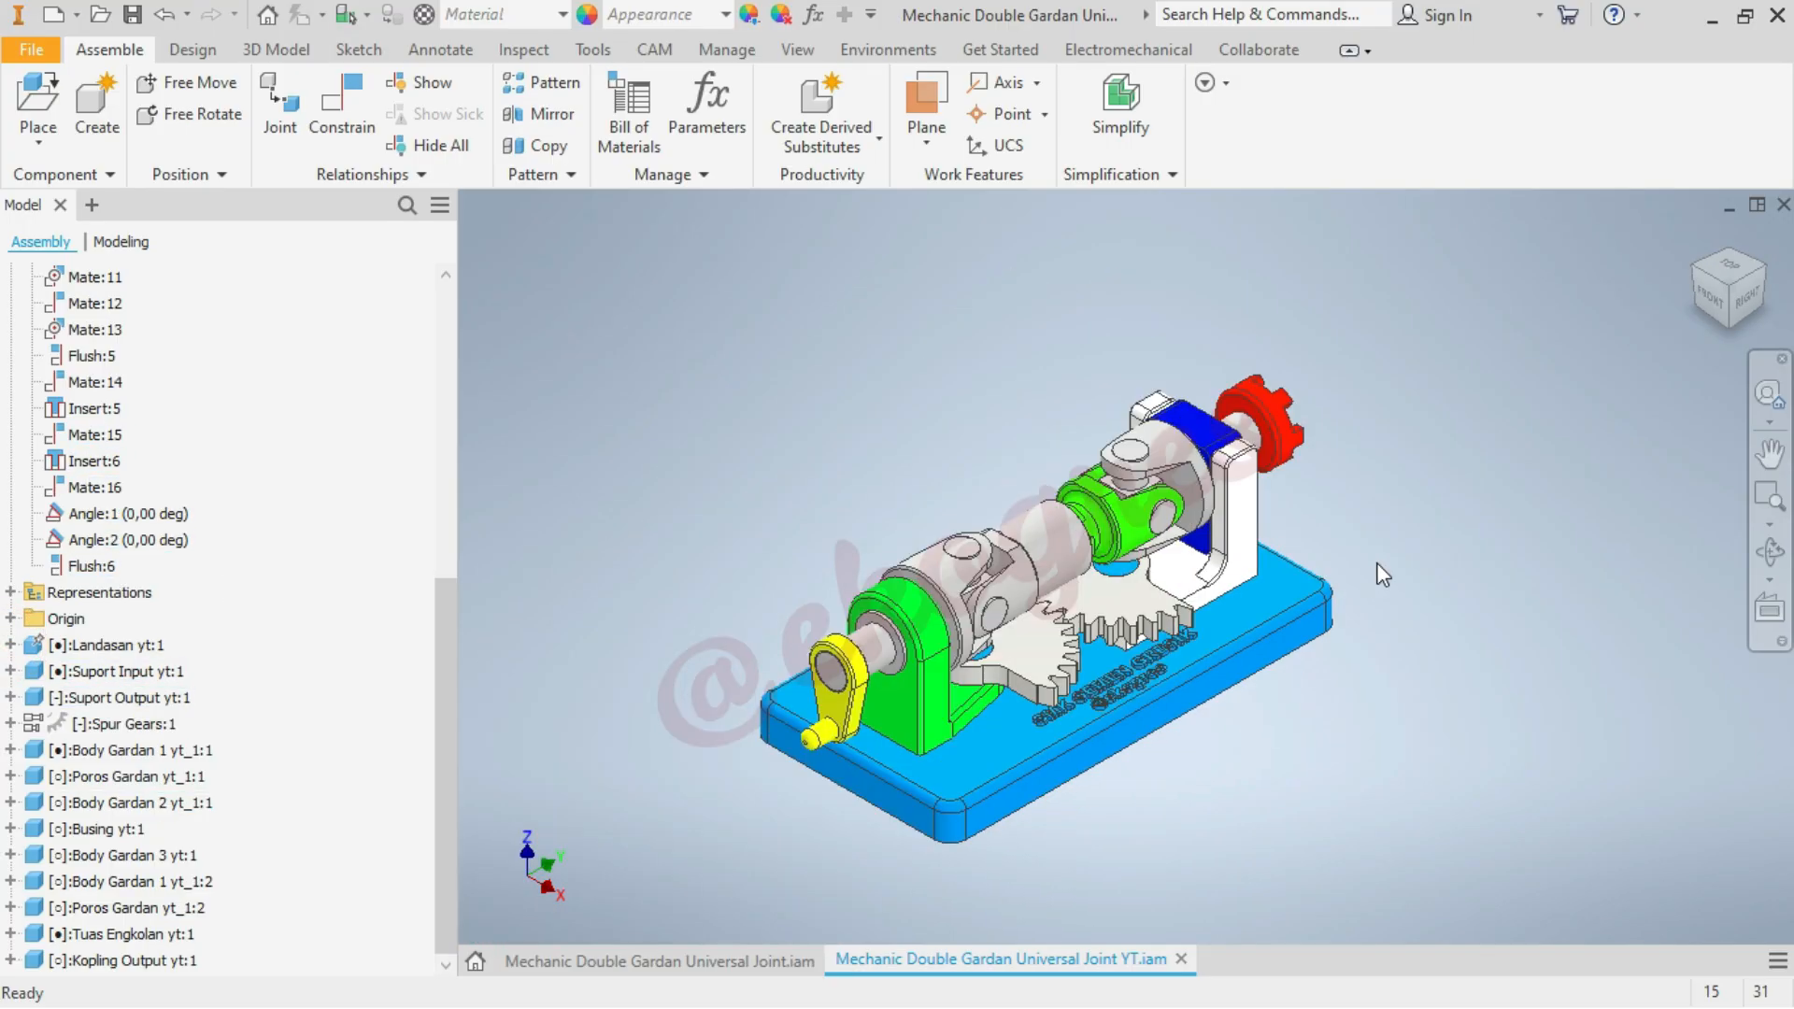
pyautogui.click(98, 565)
pyautogui.rightClick(94, 564)
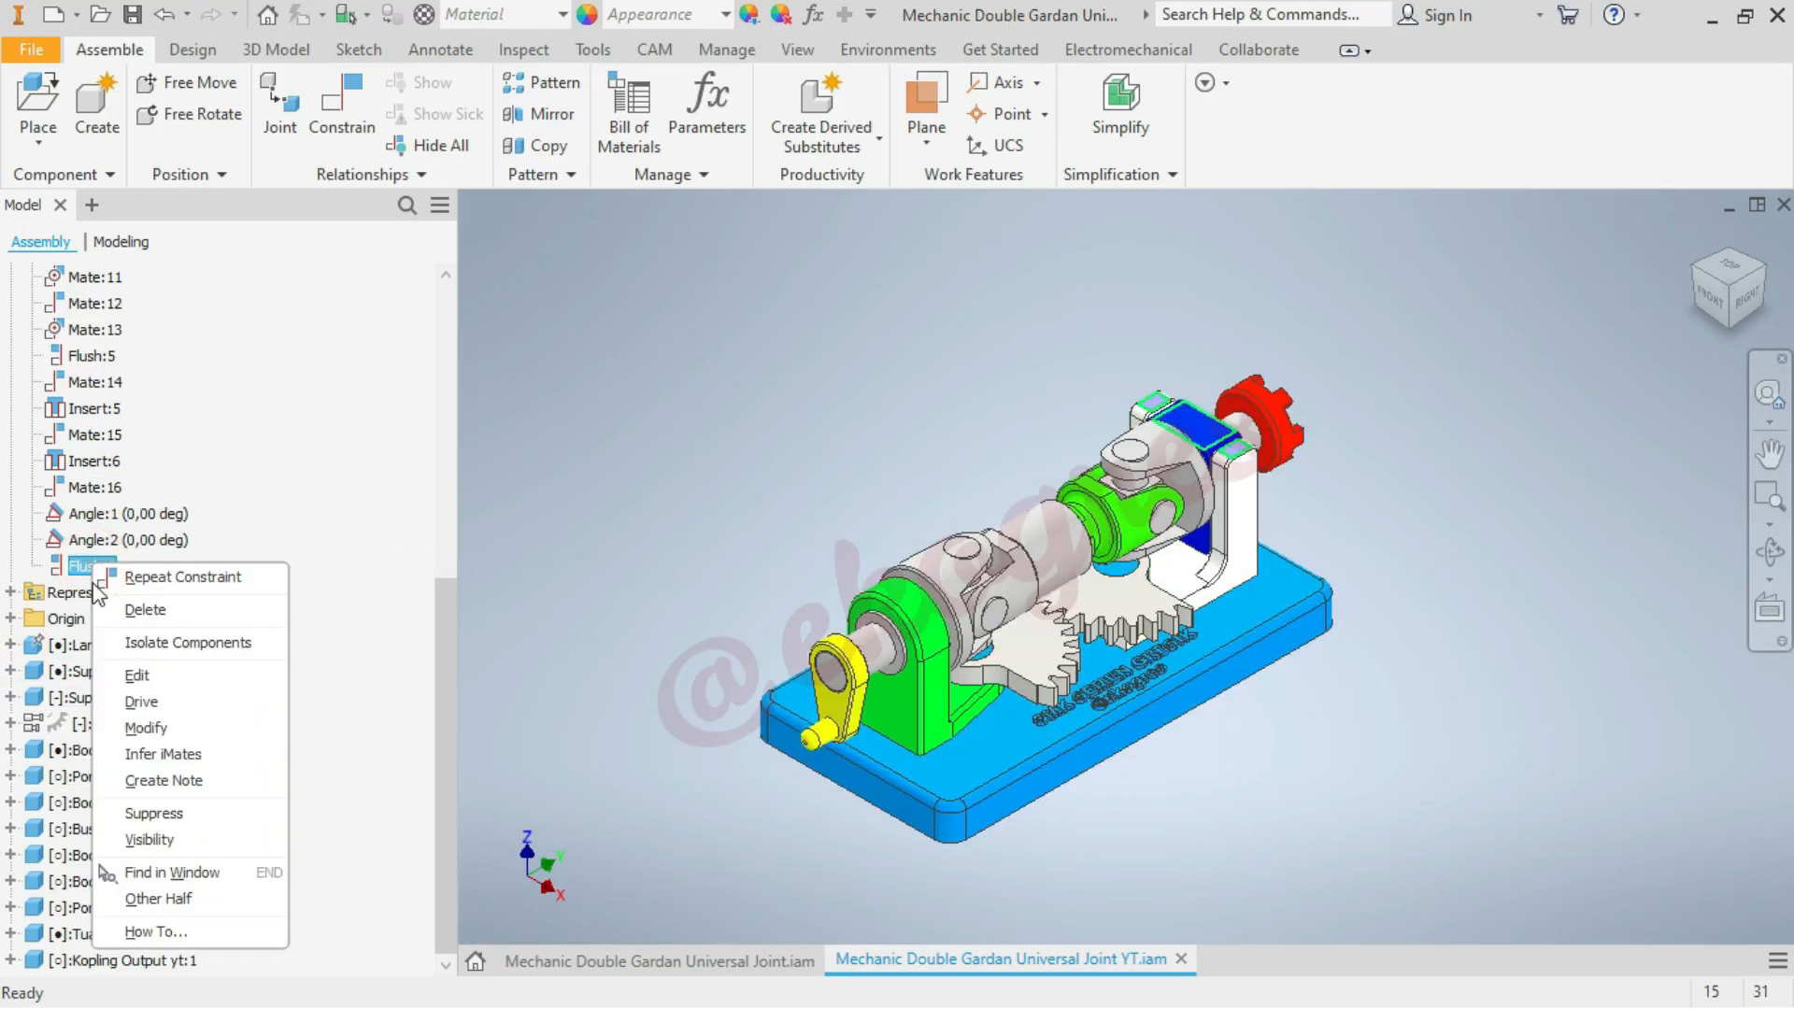
pyautogui.click(142, 703)
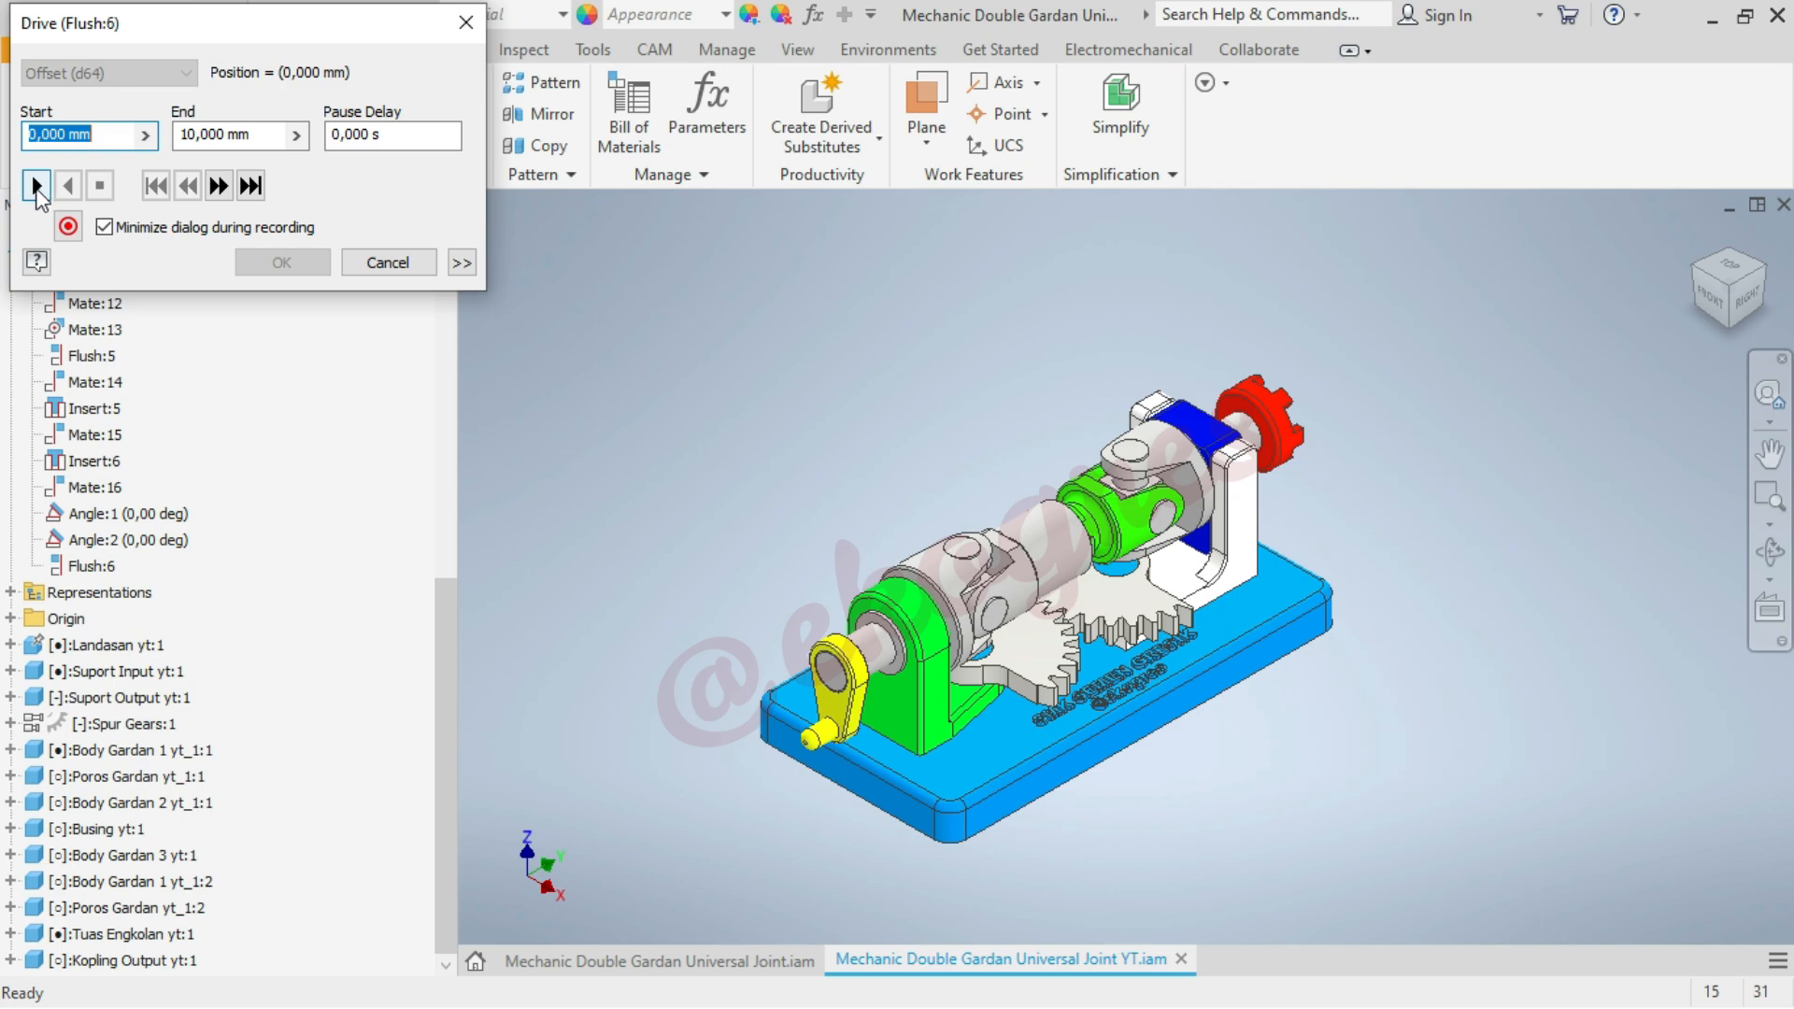
pyautogui.click(38, 186)
pyautogui.click(65, 186)
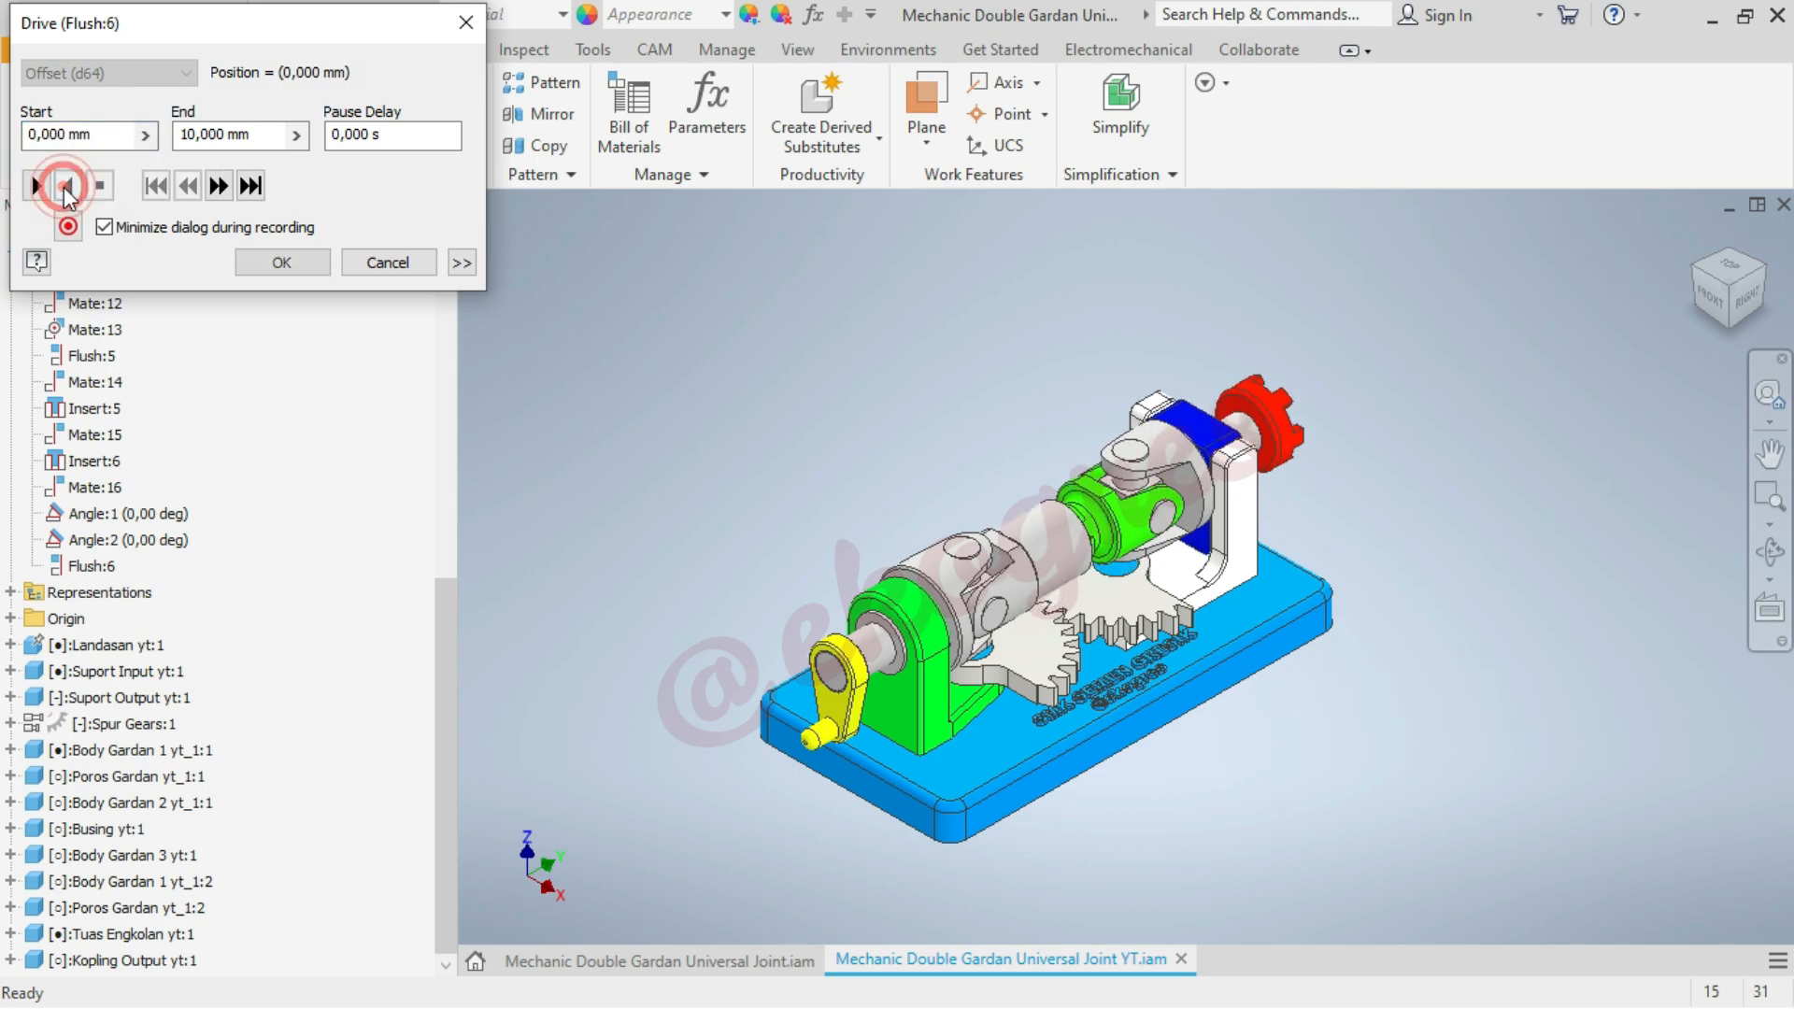
# Set the drive's end to -10 mm and preview the blue bushing's travel in both directions from the side and back
pyautogui.click(181, 134)
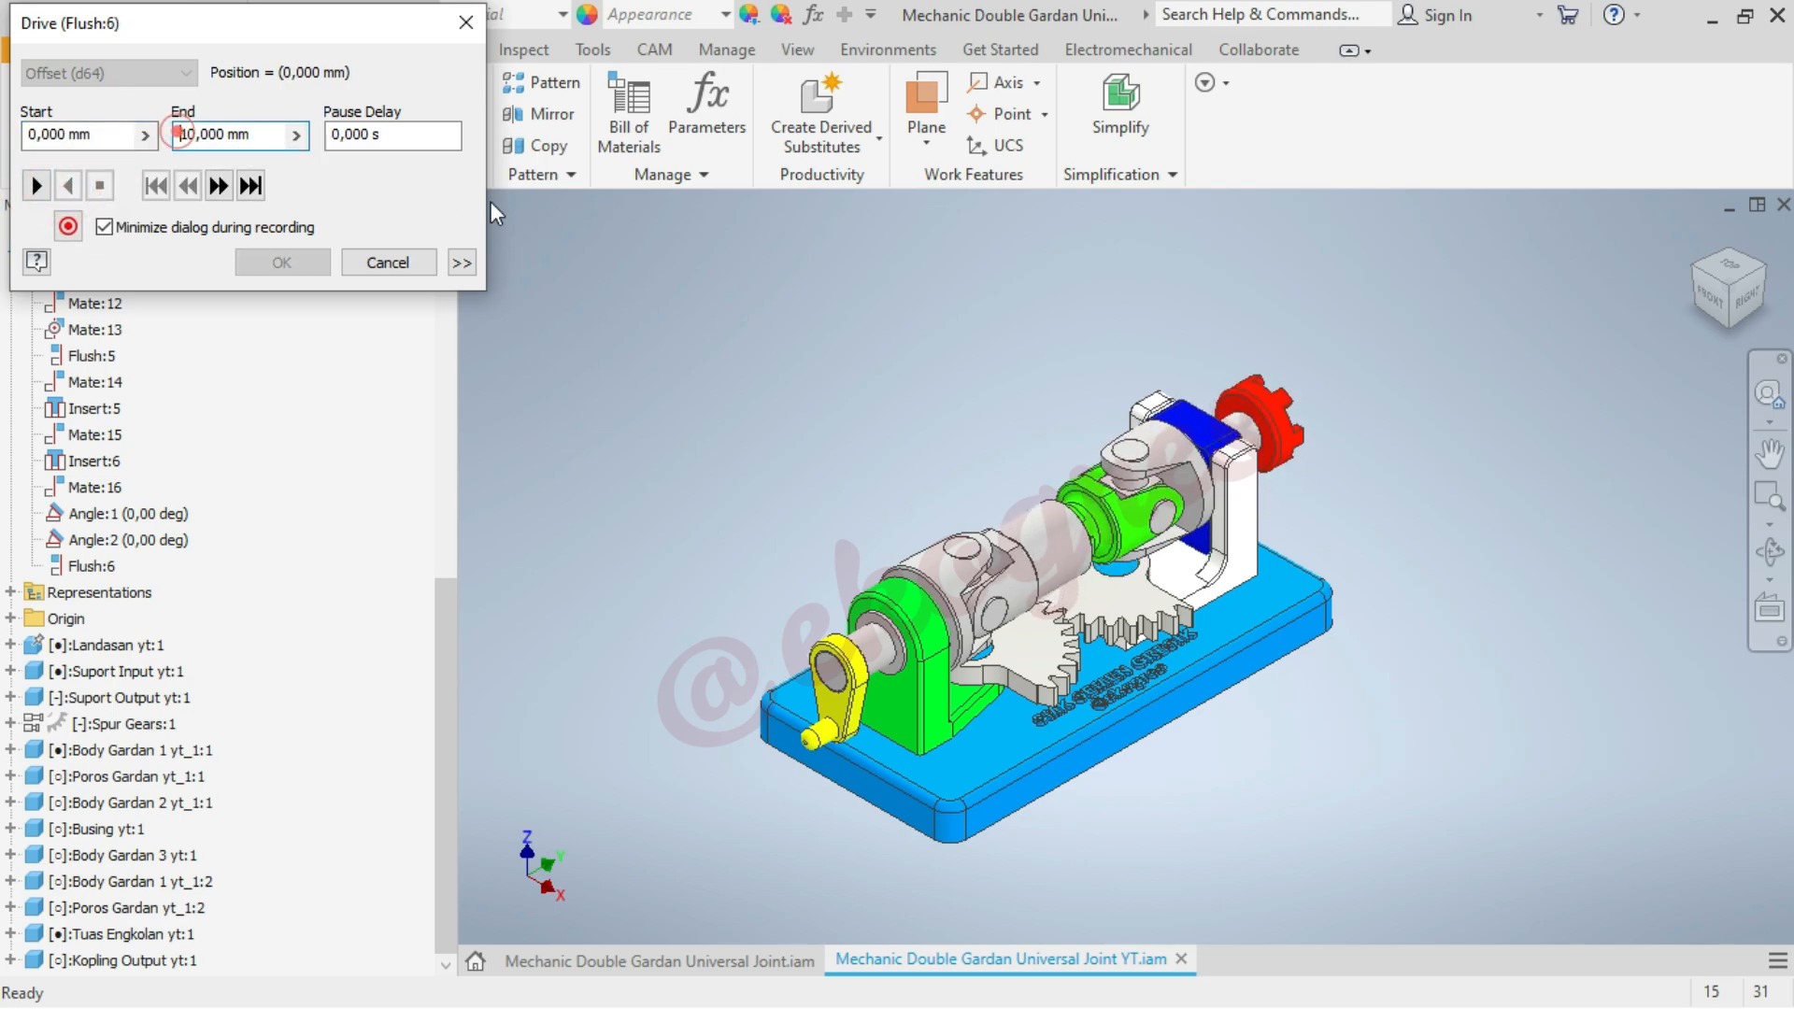
pyautogui.write('-')
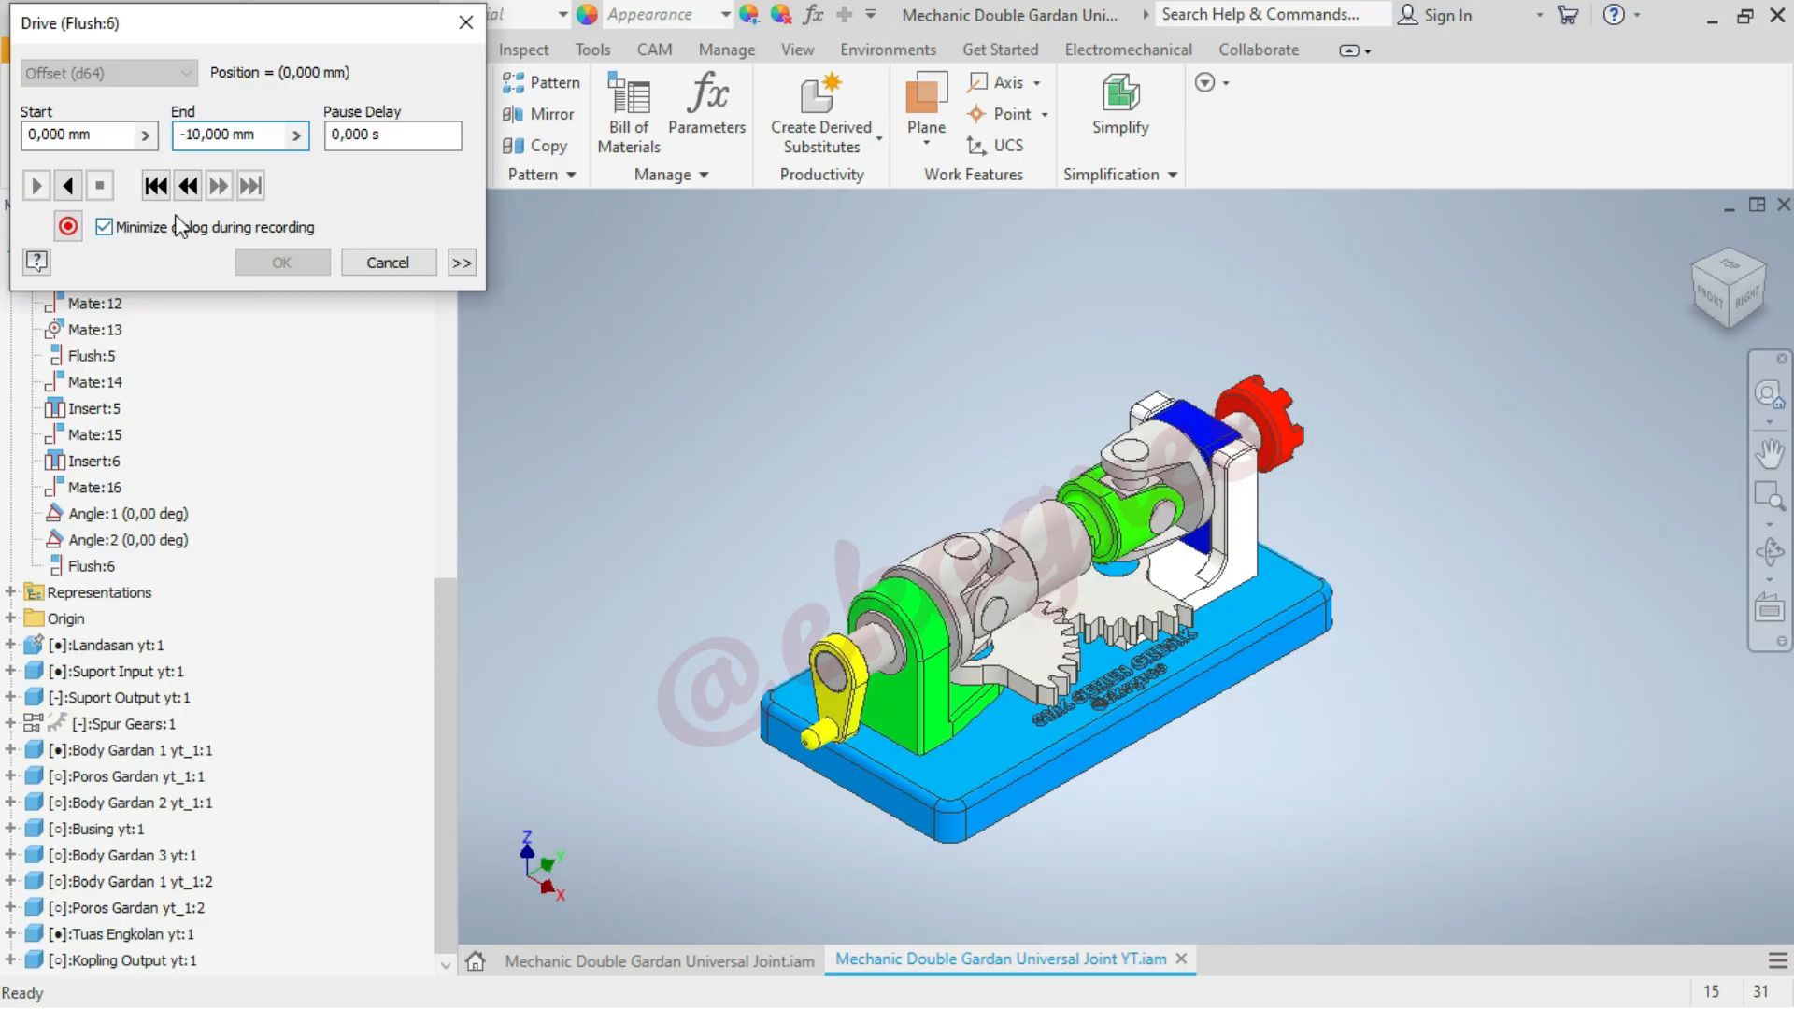
pyautogui.click(69, 186)
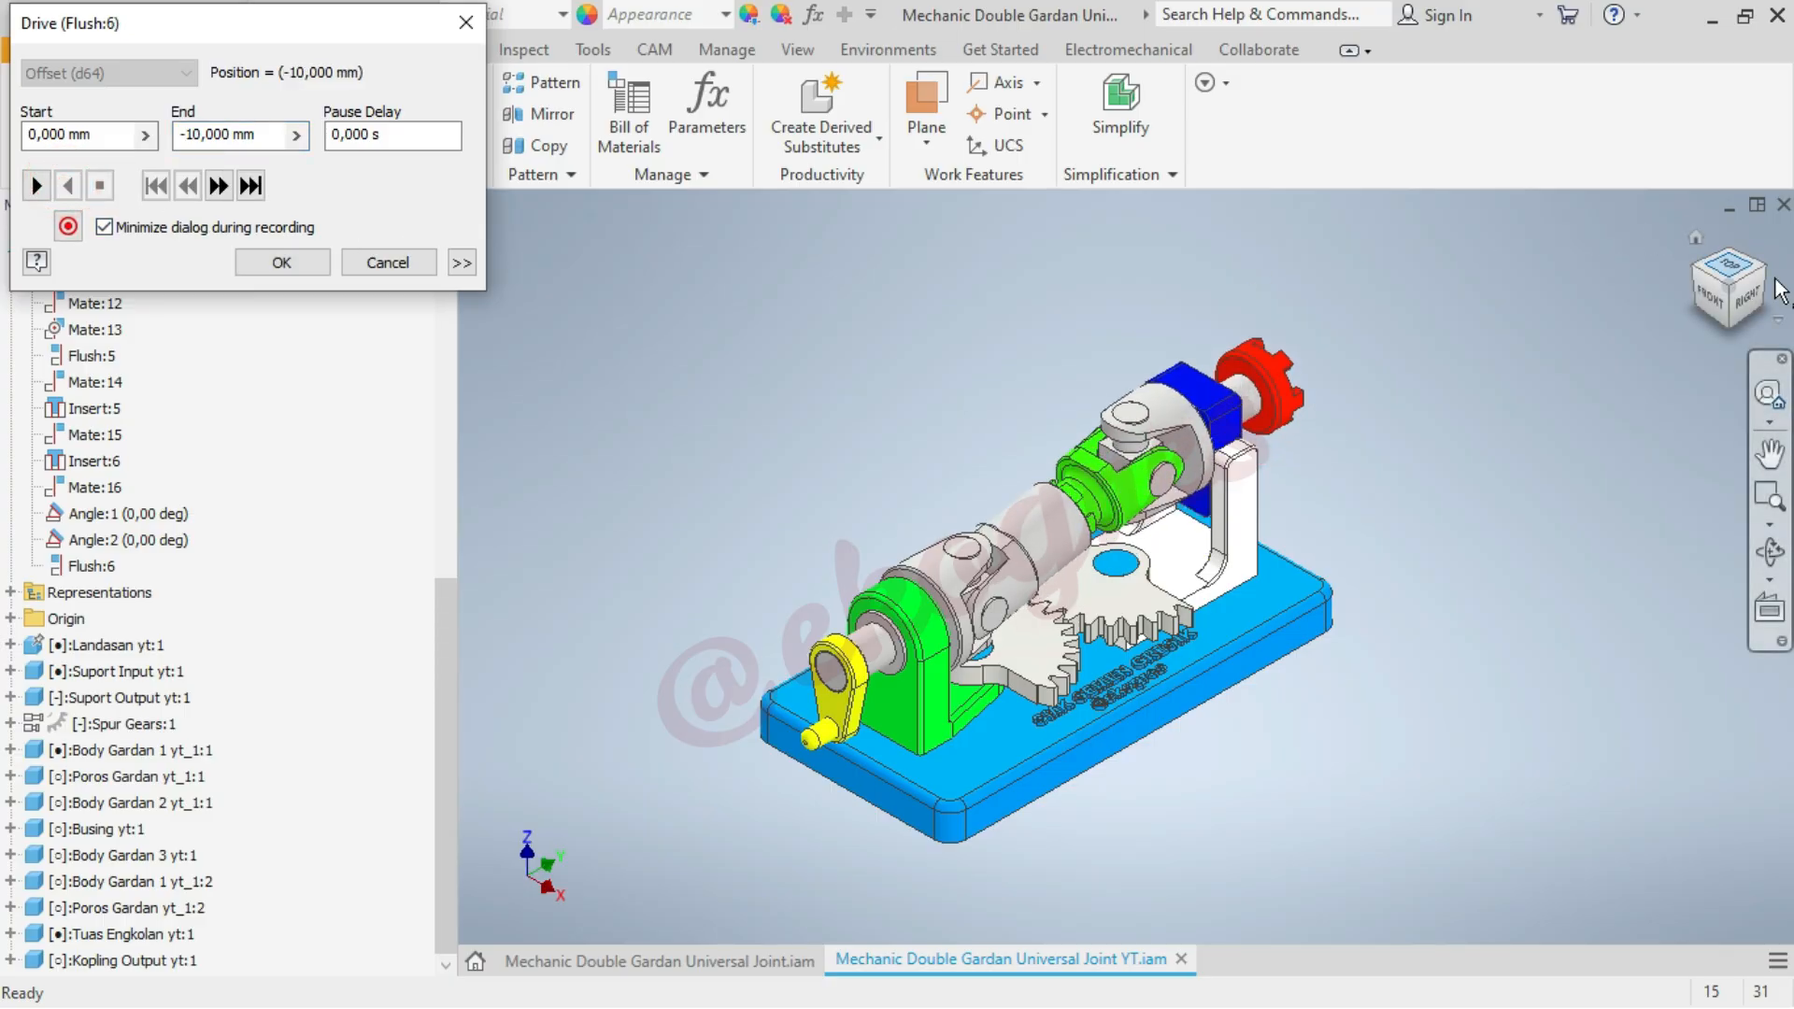
pyautogui.click(1743, 312)
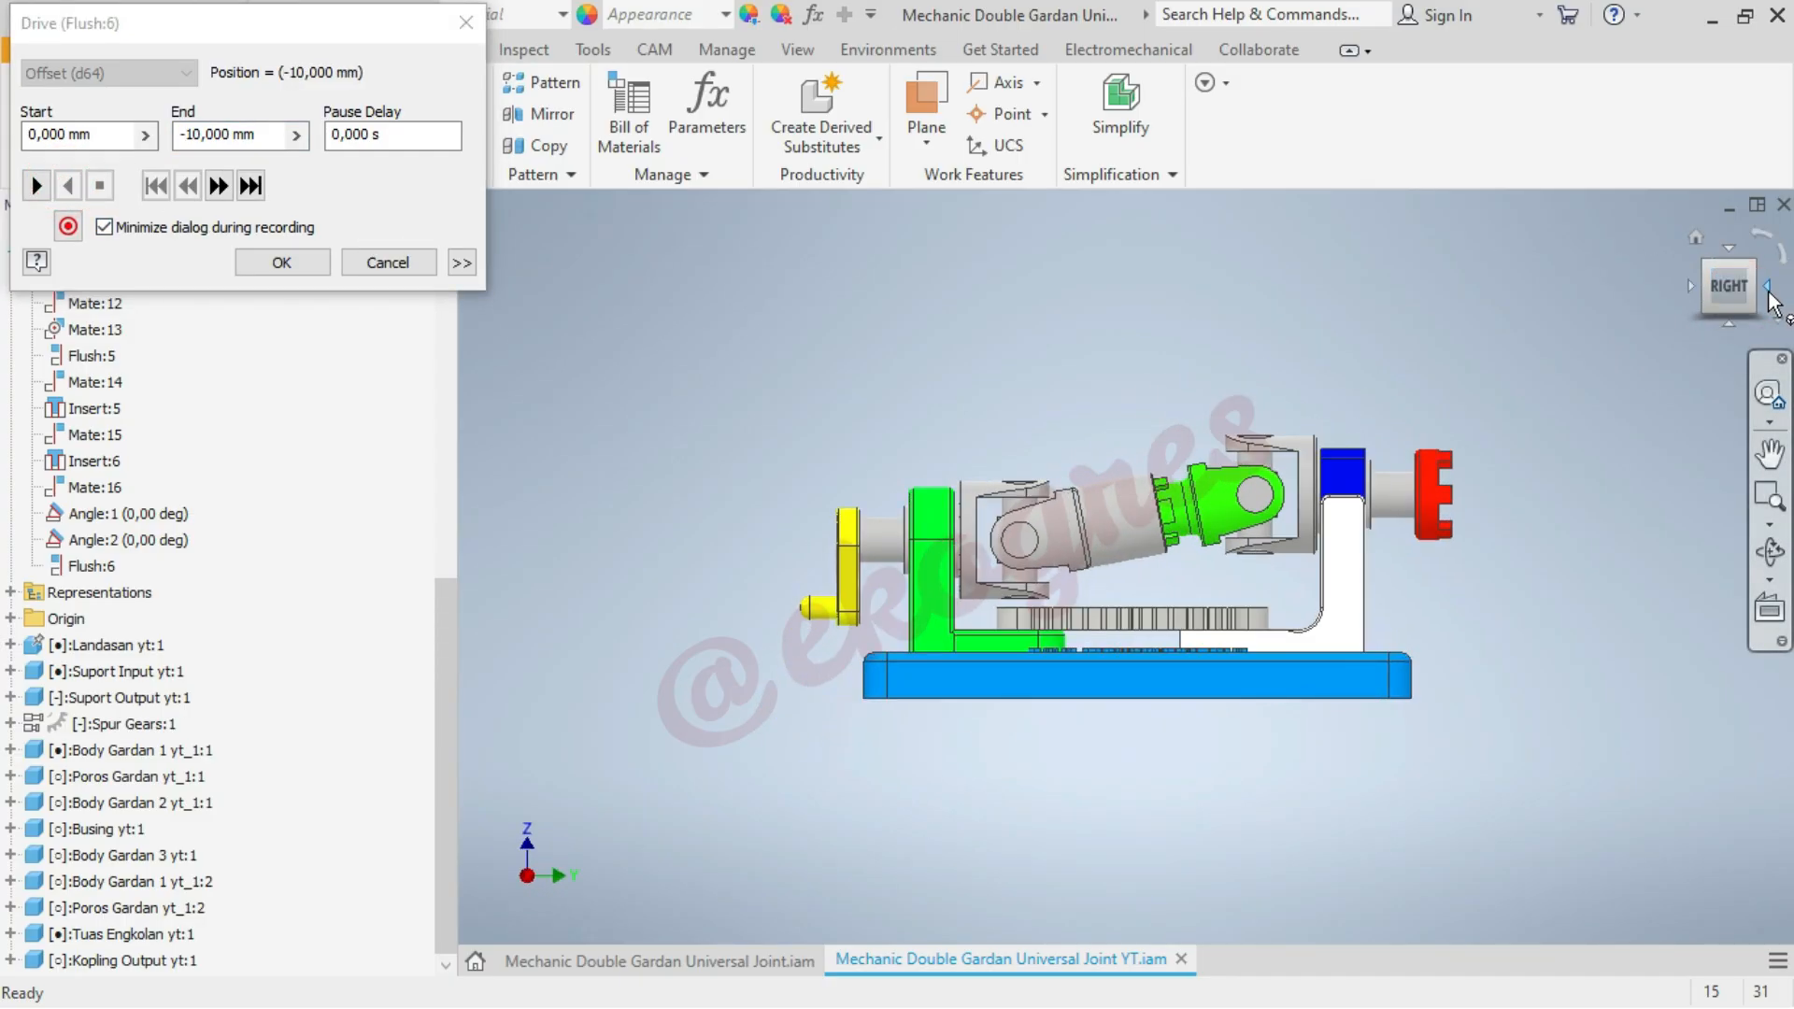
pyautogui.click(1769, 300)
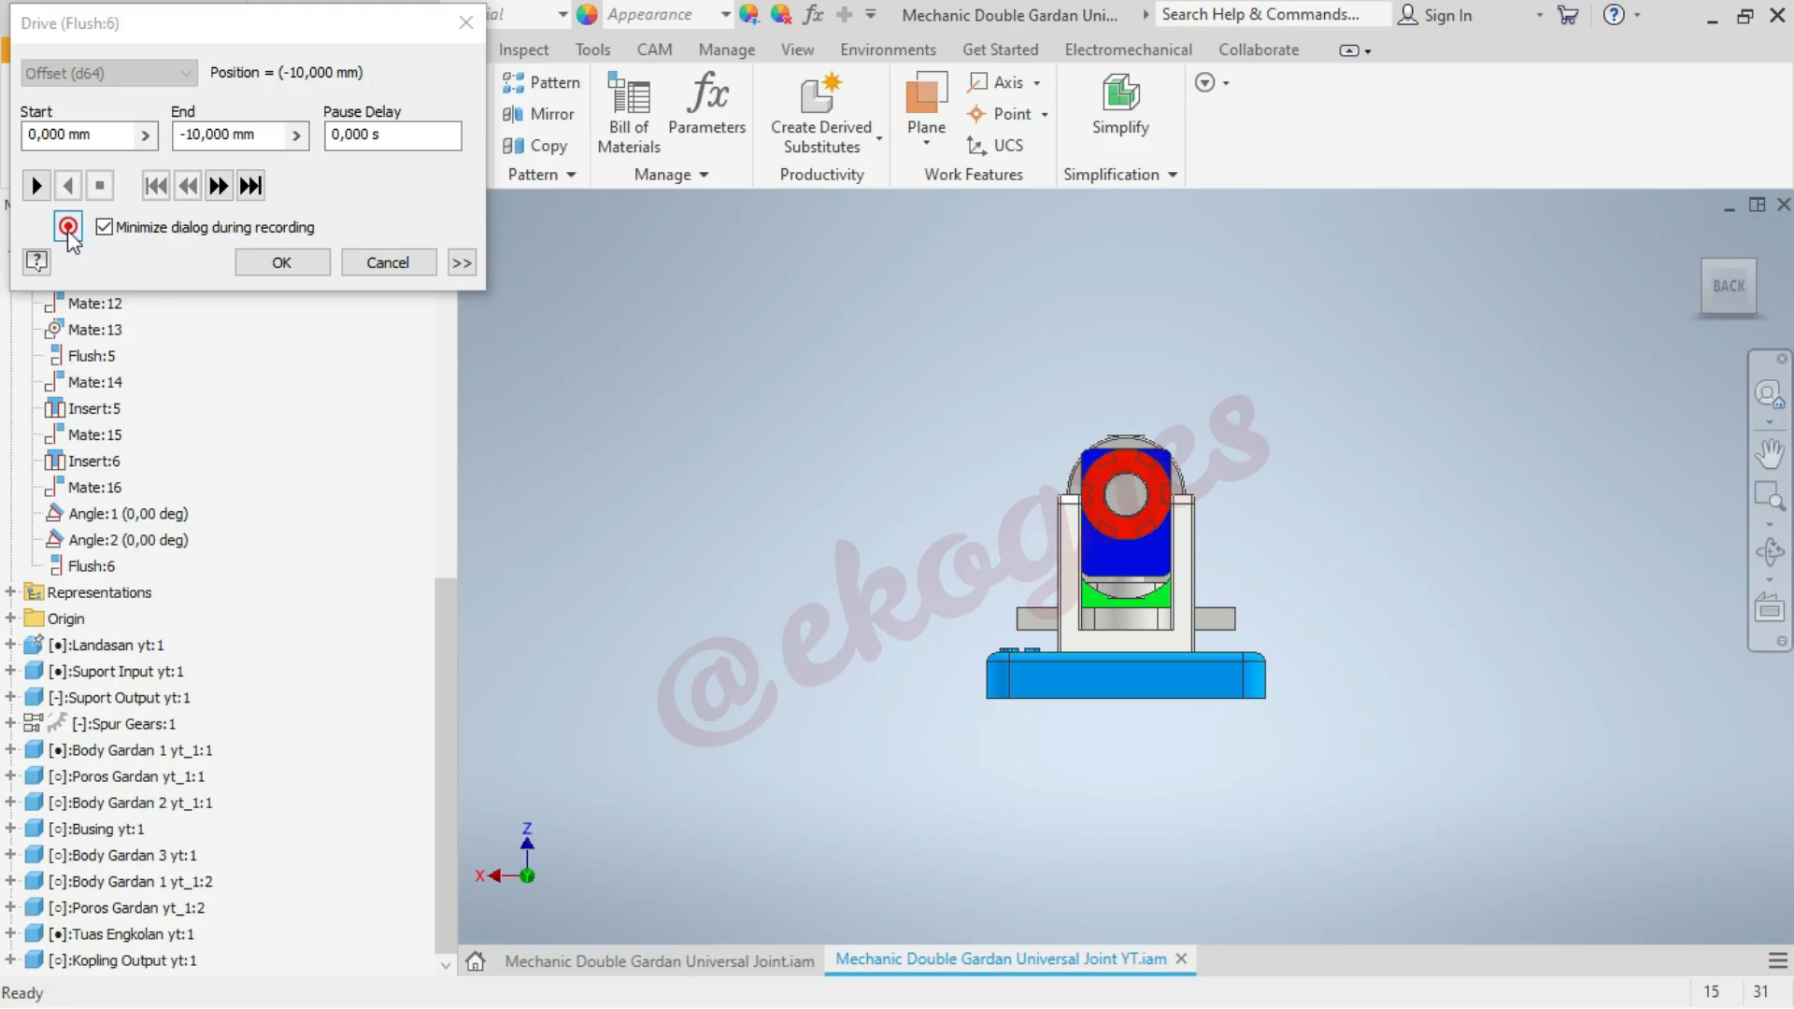
pyautogui.click(37, 187)
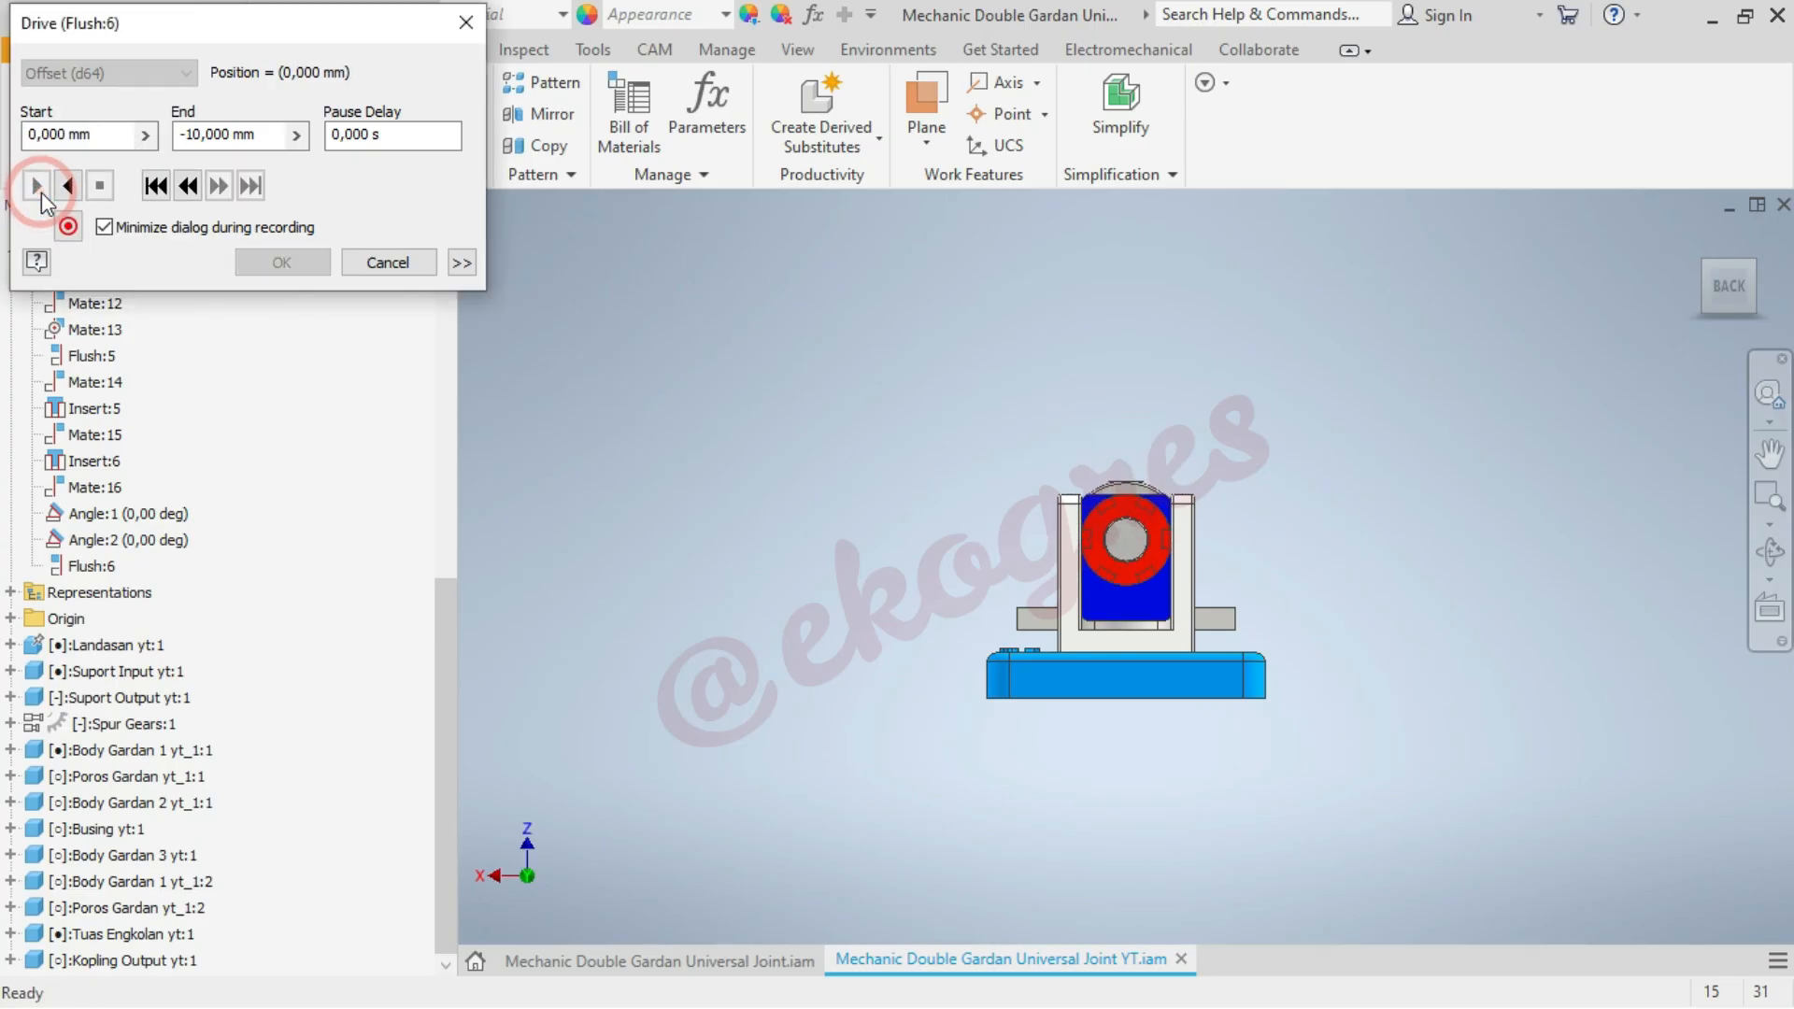
# Set the drive's end to -20 mm, play the bushing's motion back and forth several times, then cancel the drive
pyautogui.moveTo(184, 135); pyautogui.dragTo(257, 135)
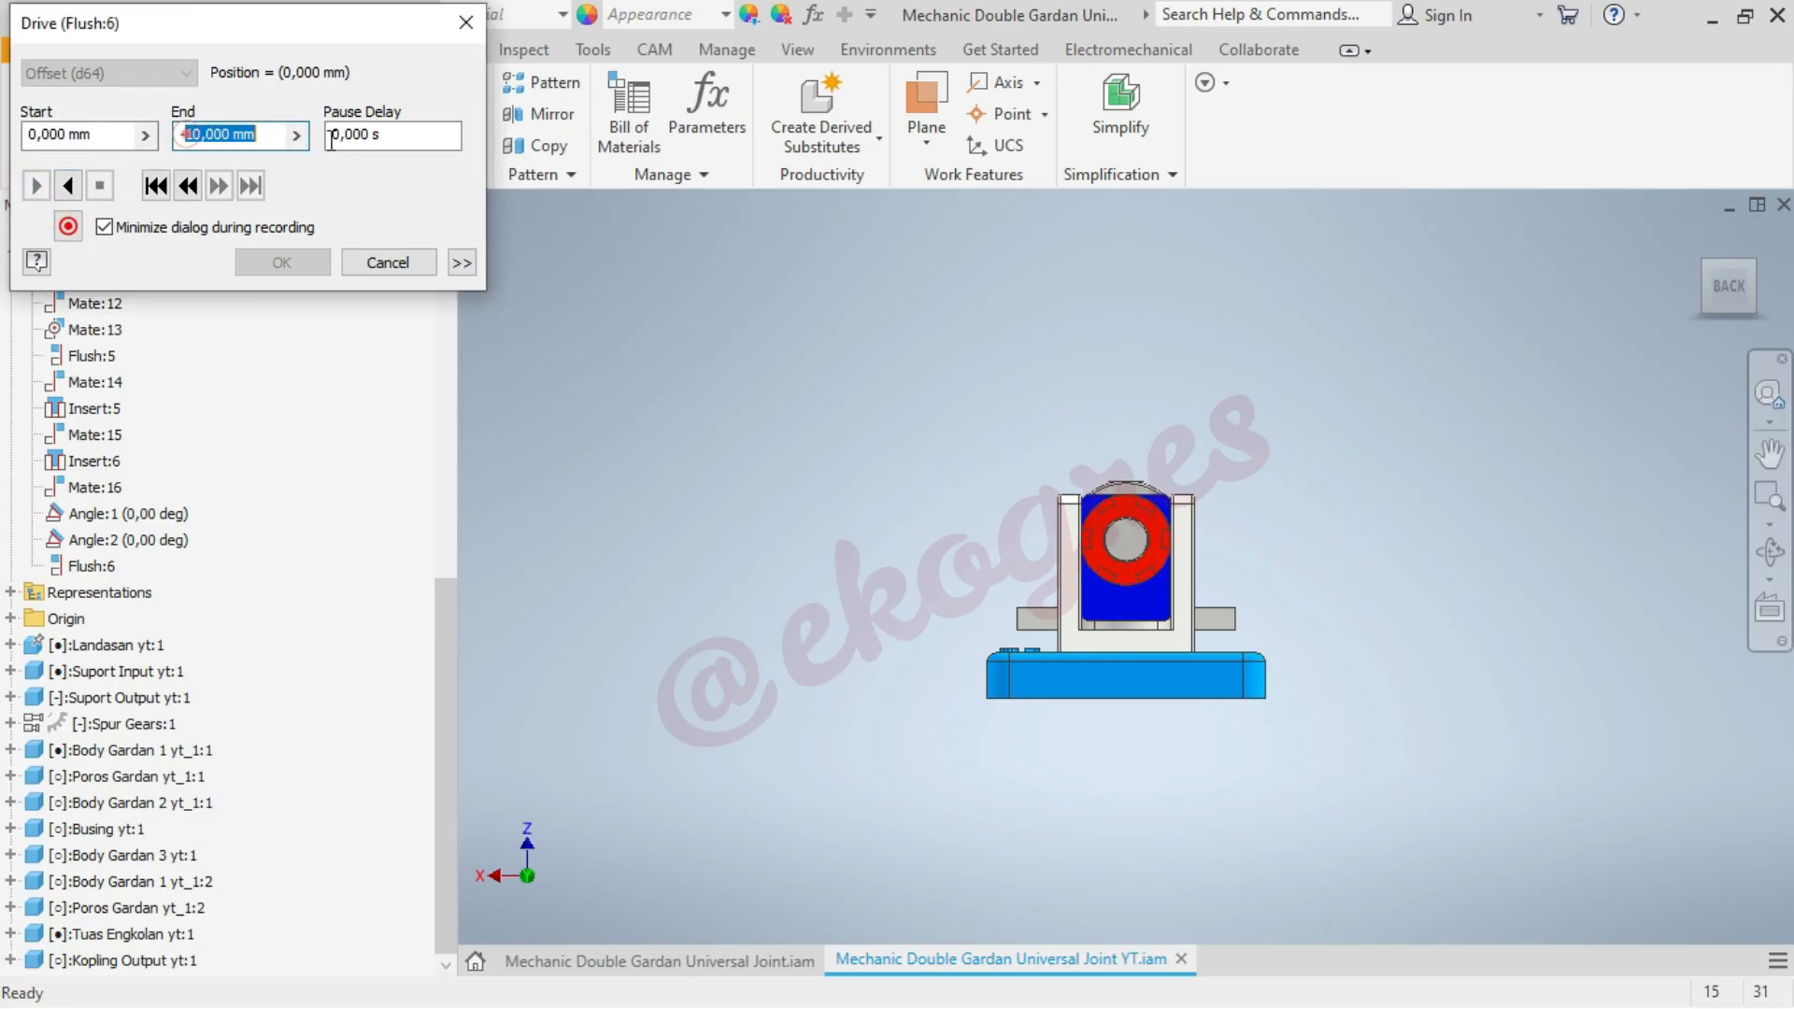
pyautogui.write('20')
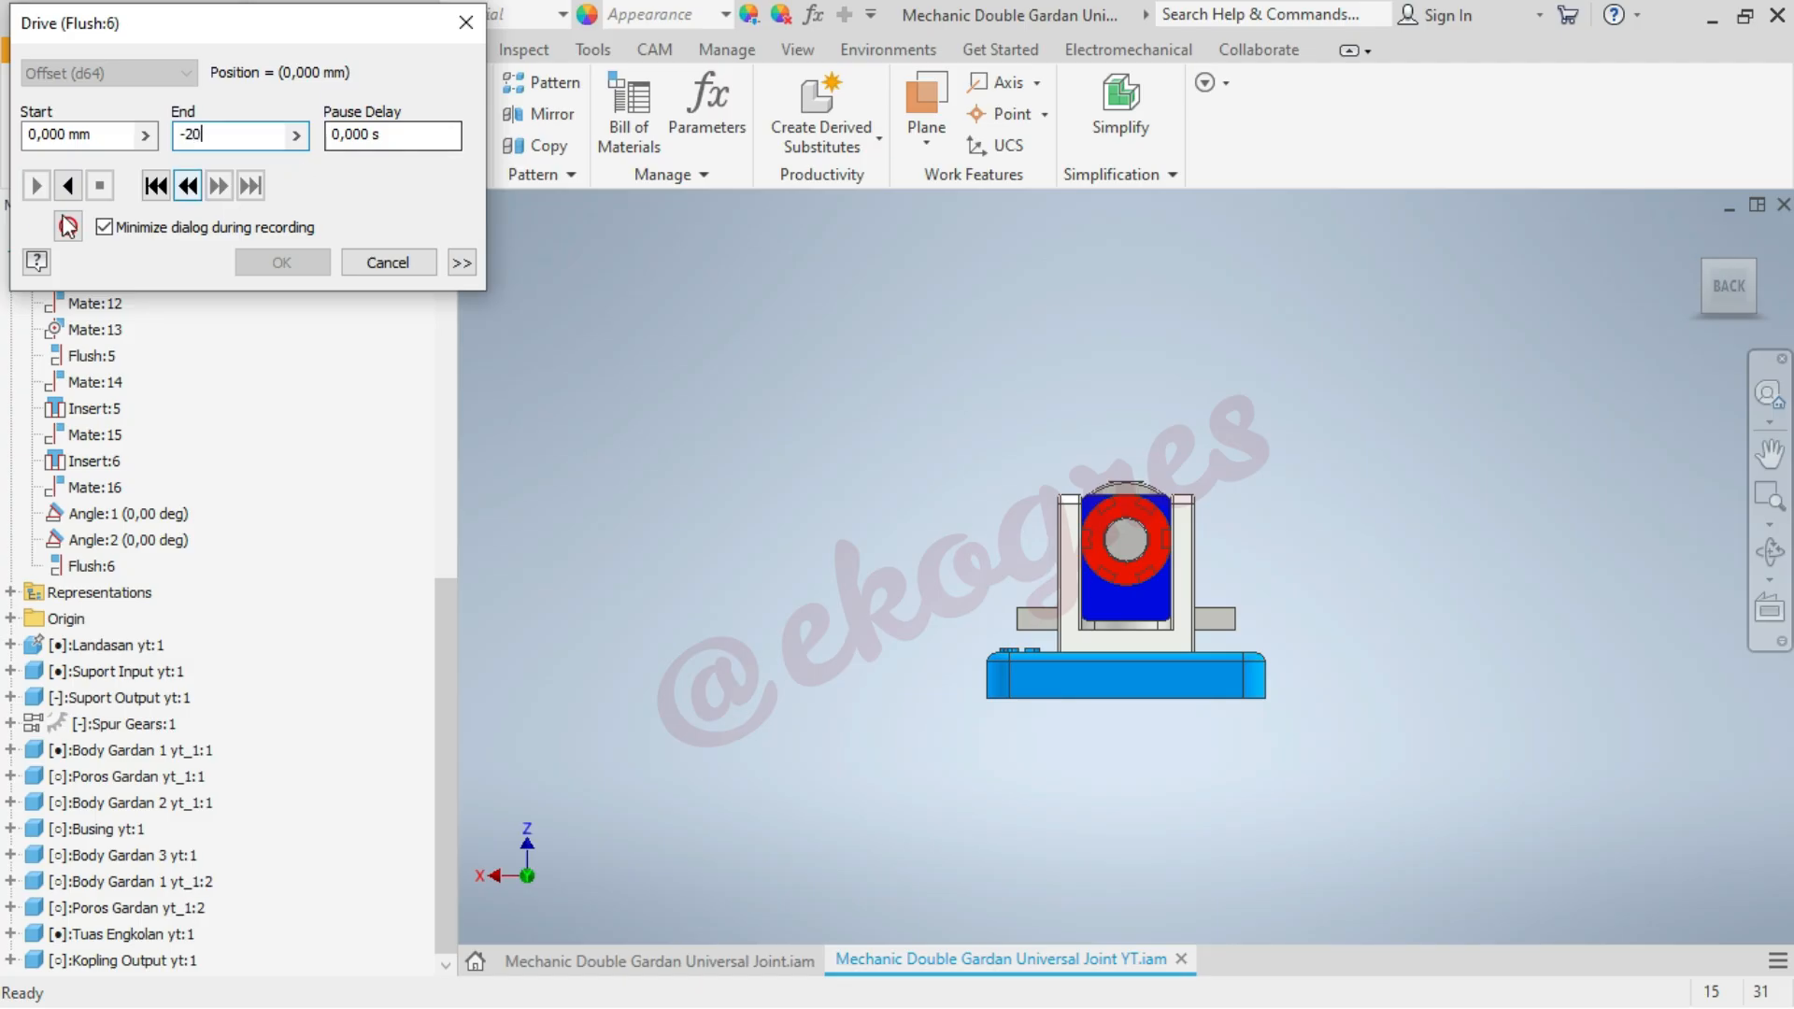
pyautogui.click(68, 185)
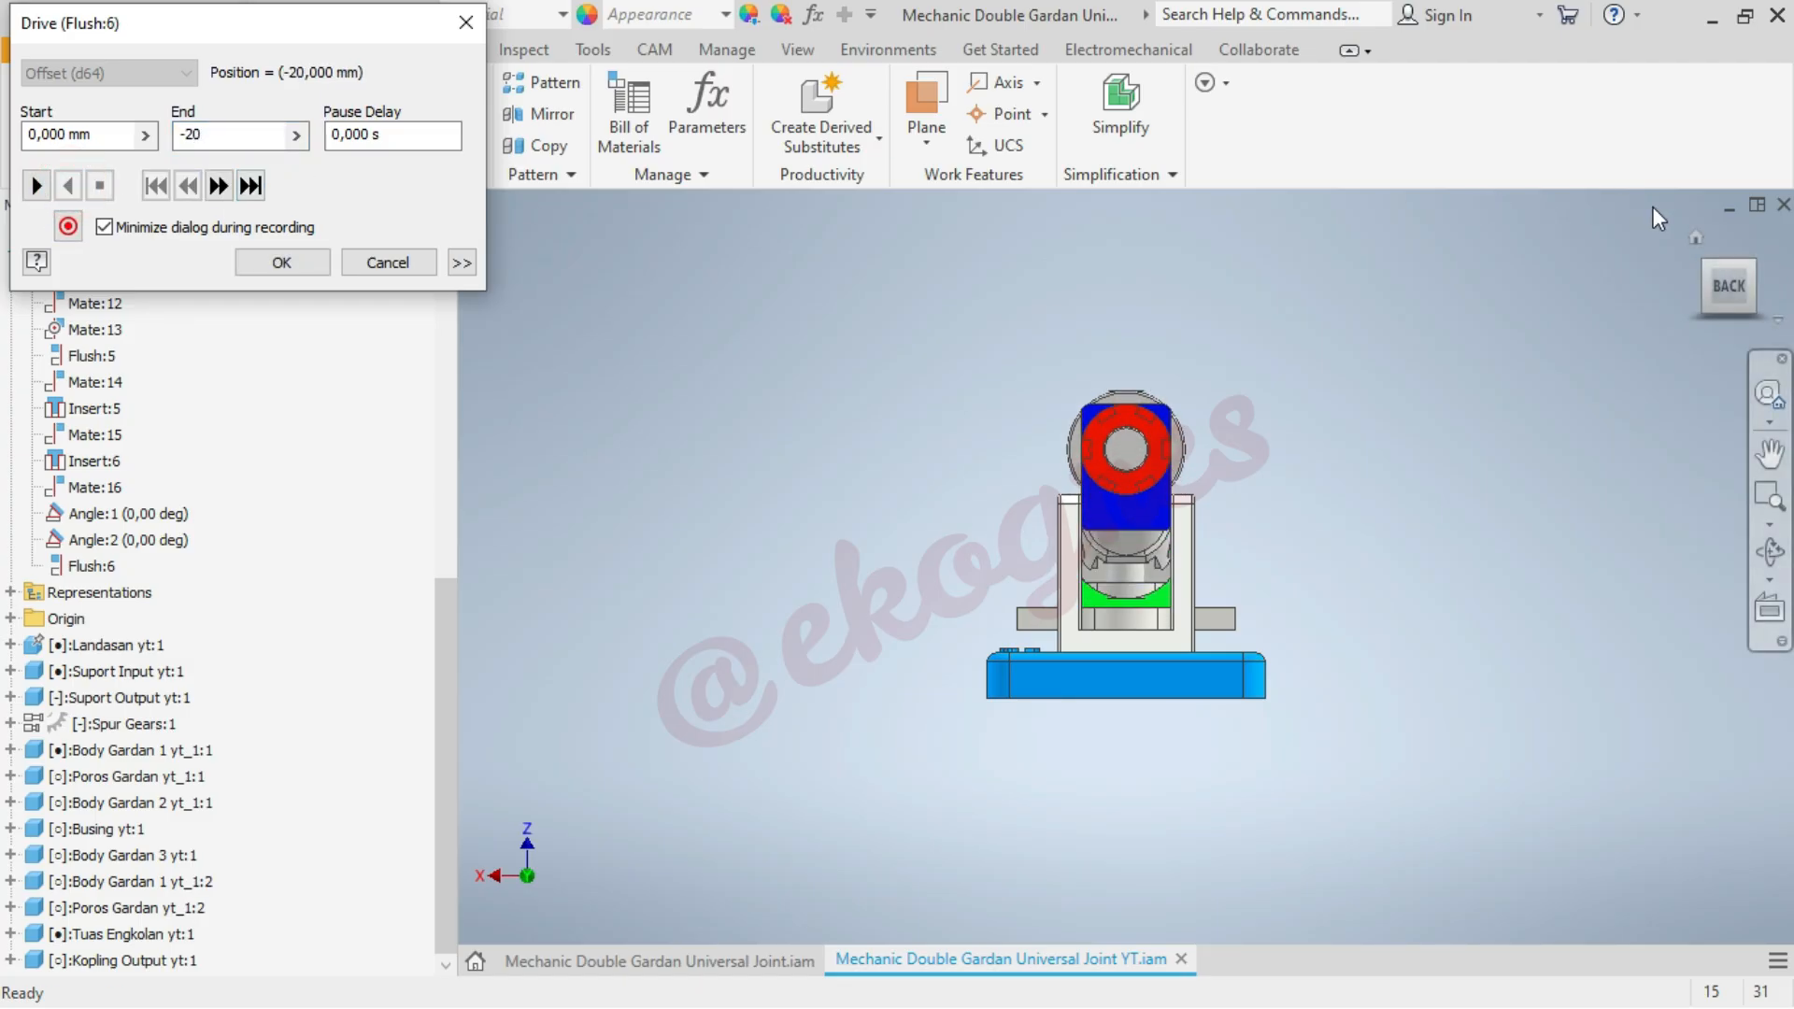
pyautogui.click(1697, 237)
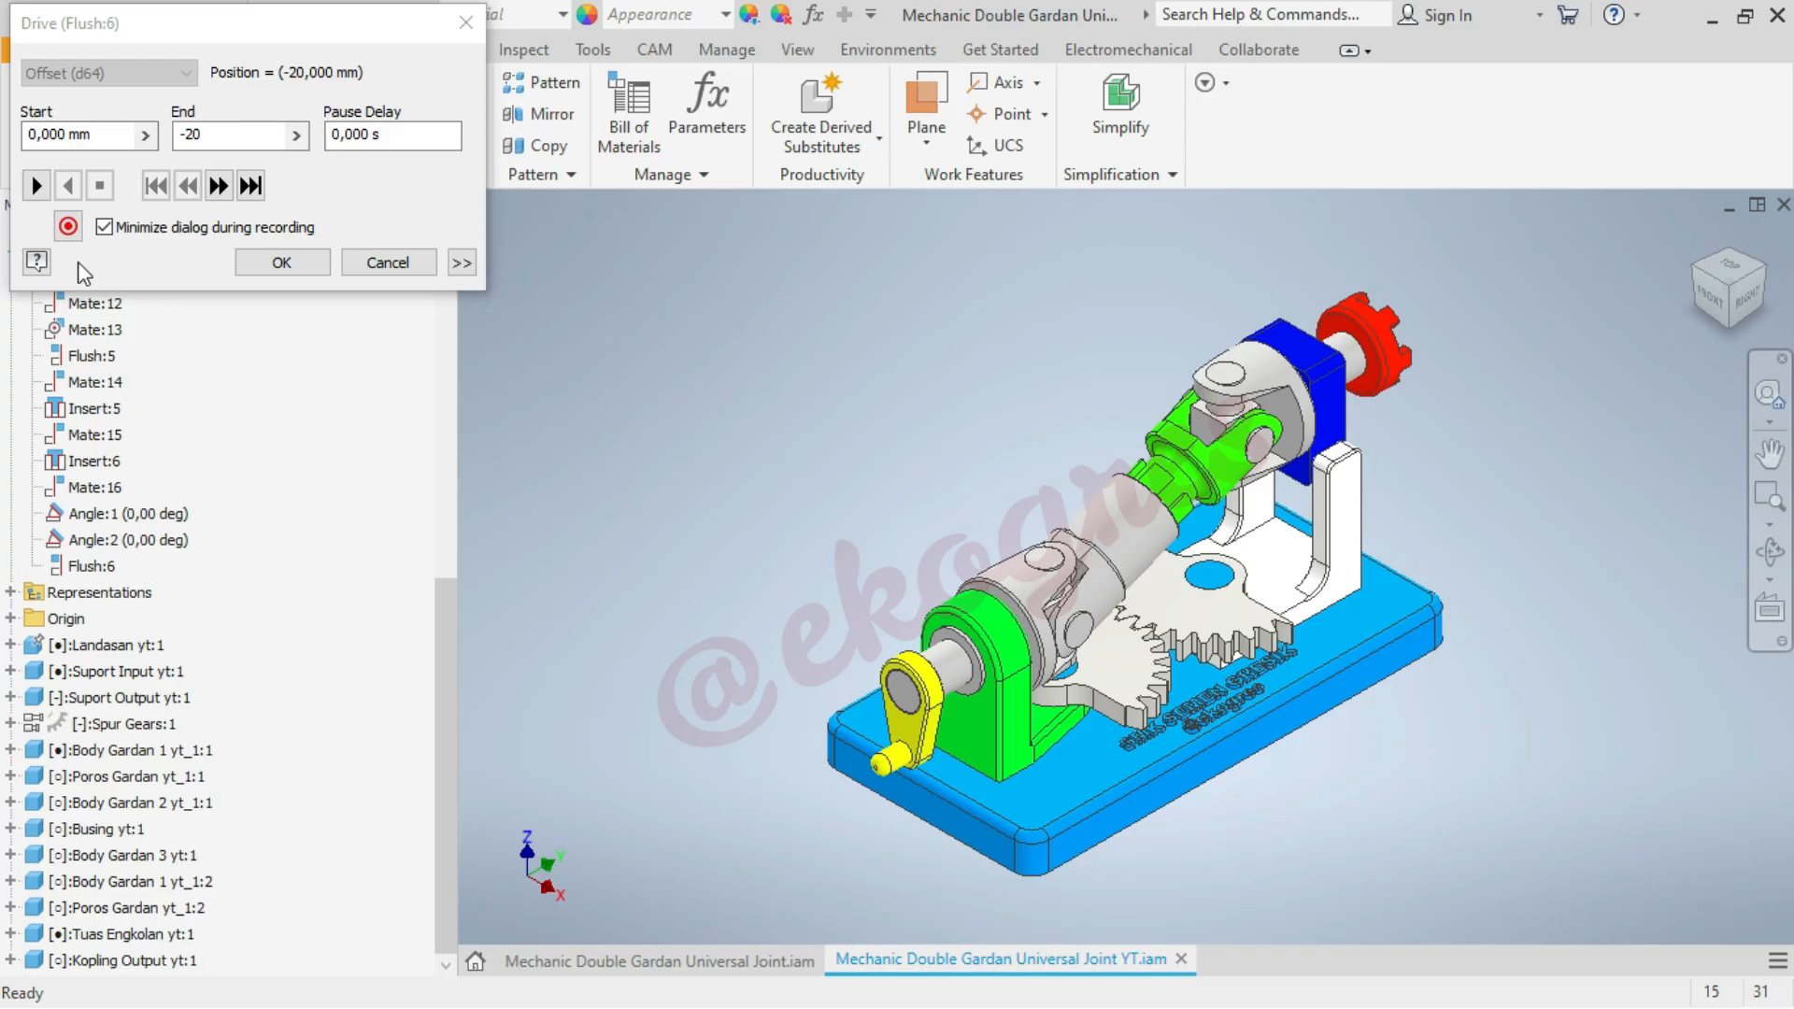
pyautogui.click(36, 185)
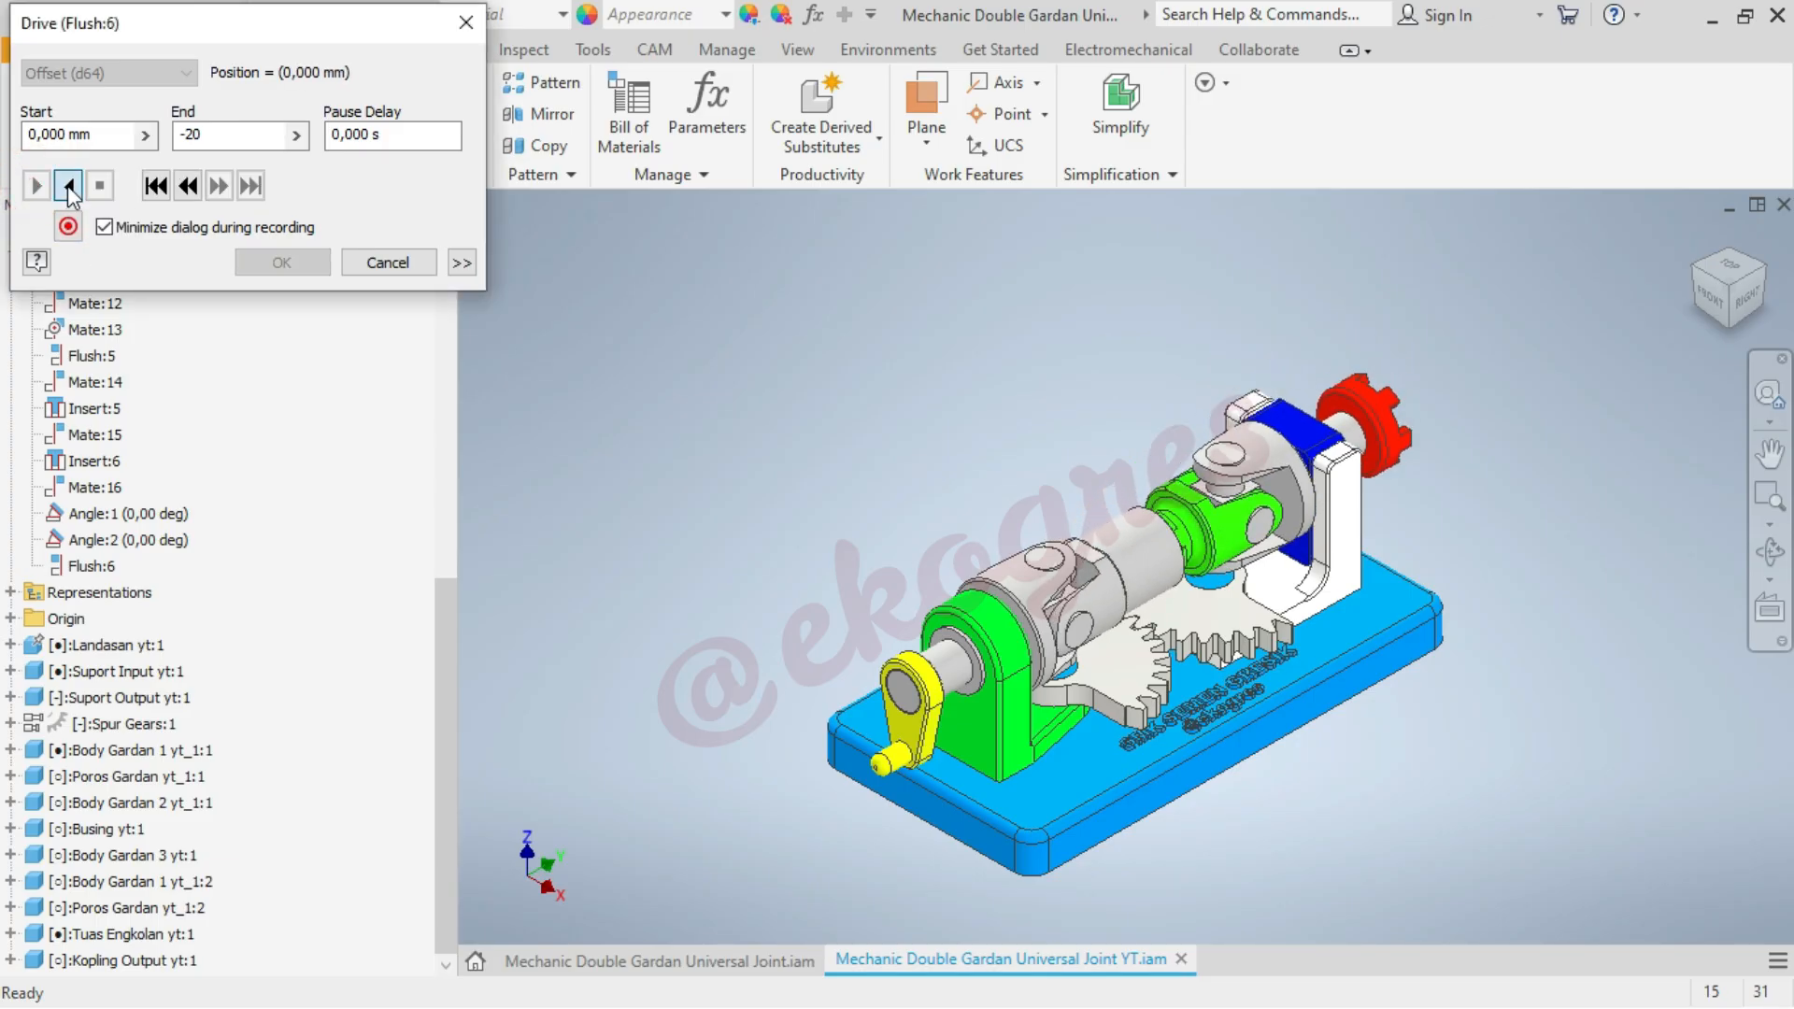
pyautogui.click(37, 186)
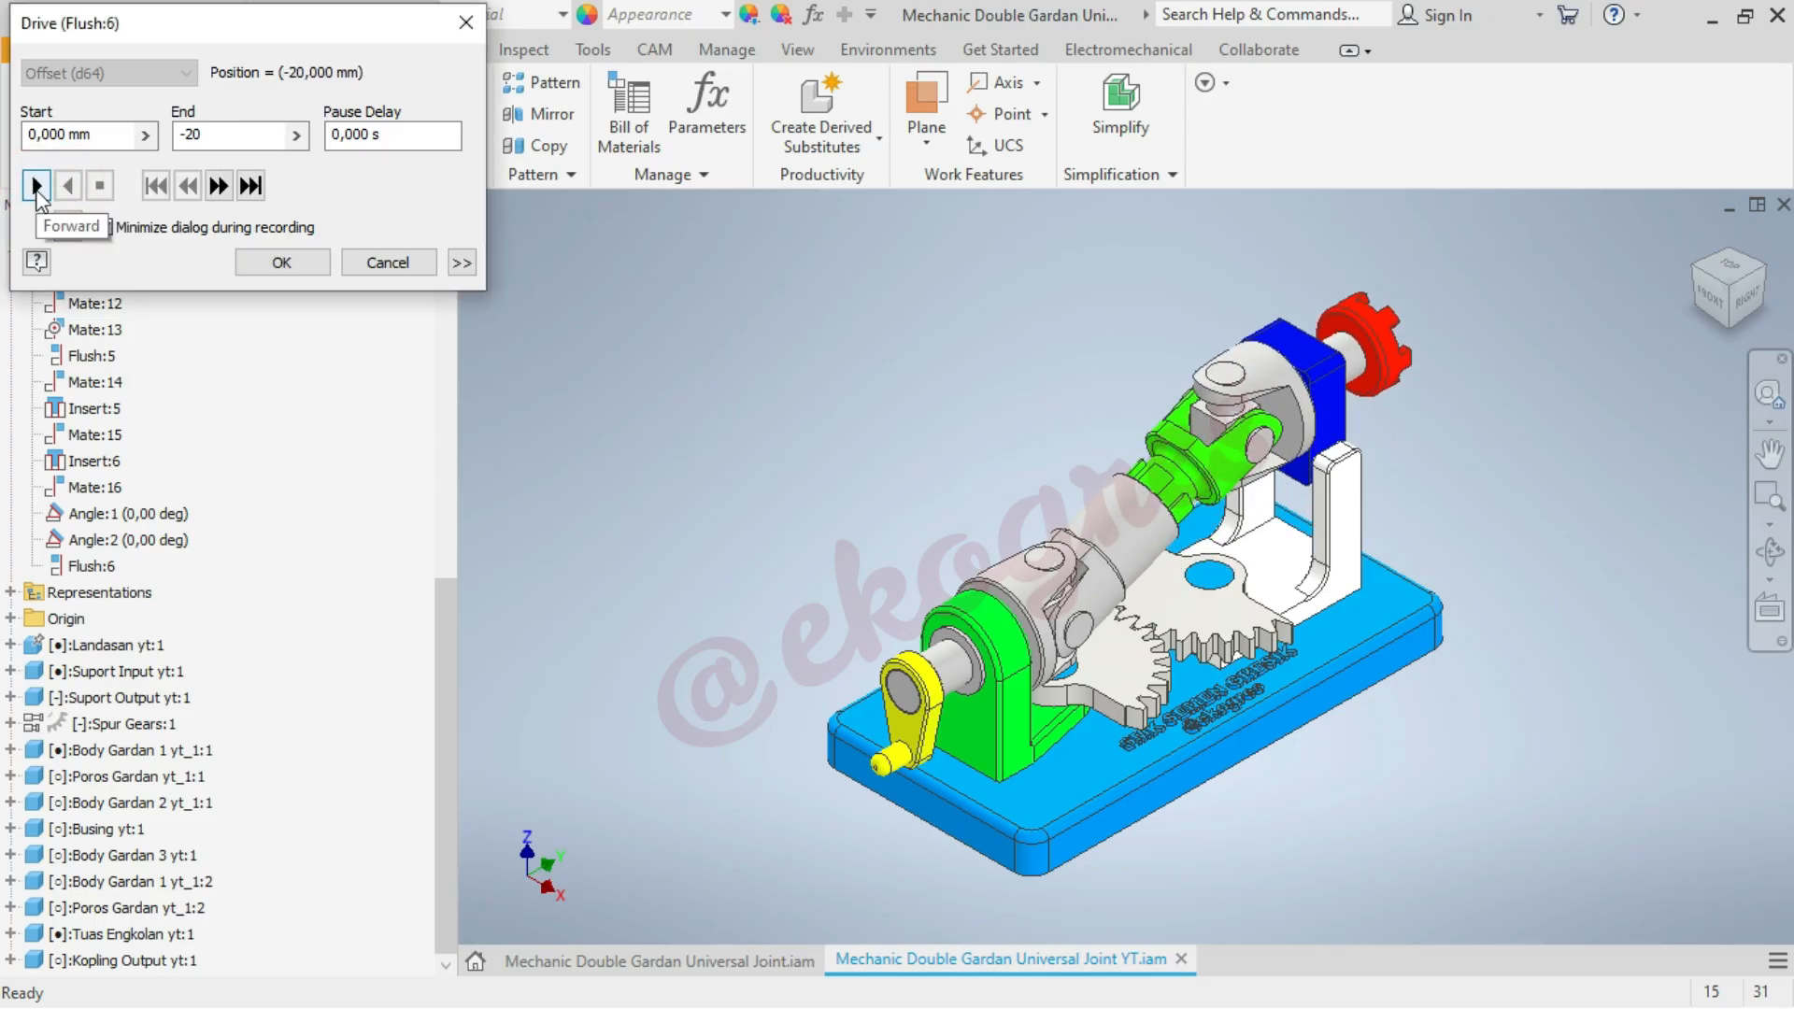
pyautogui.click(36, 190)
pyautogui.click(72, 189)
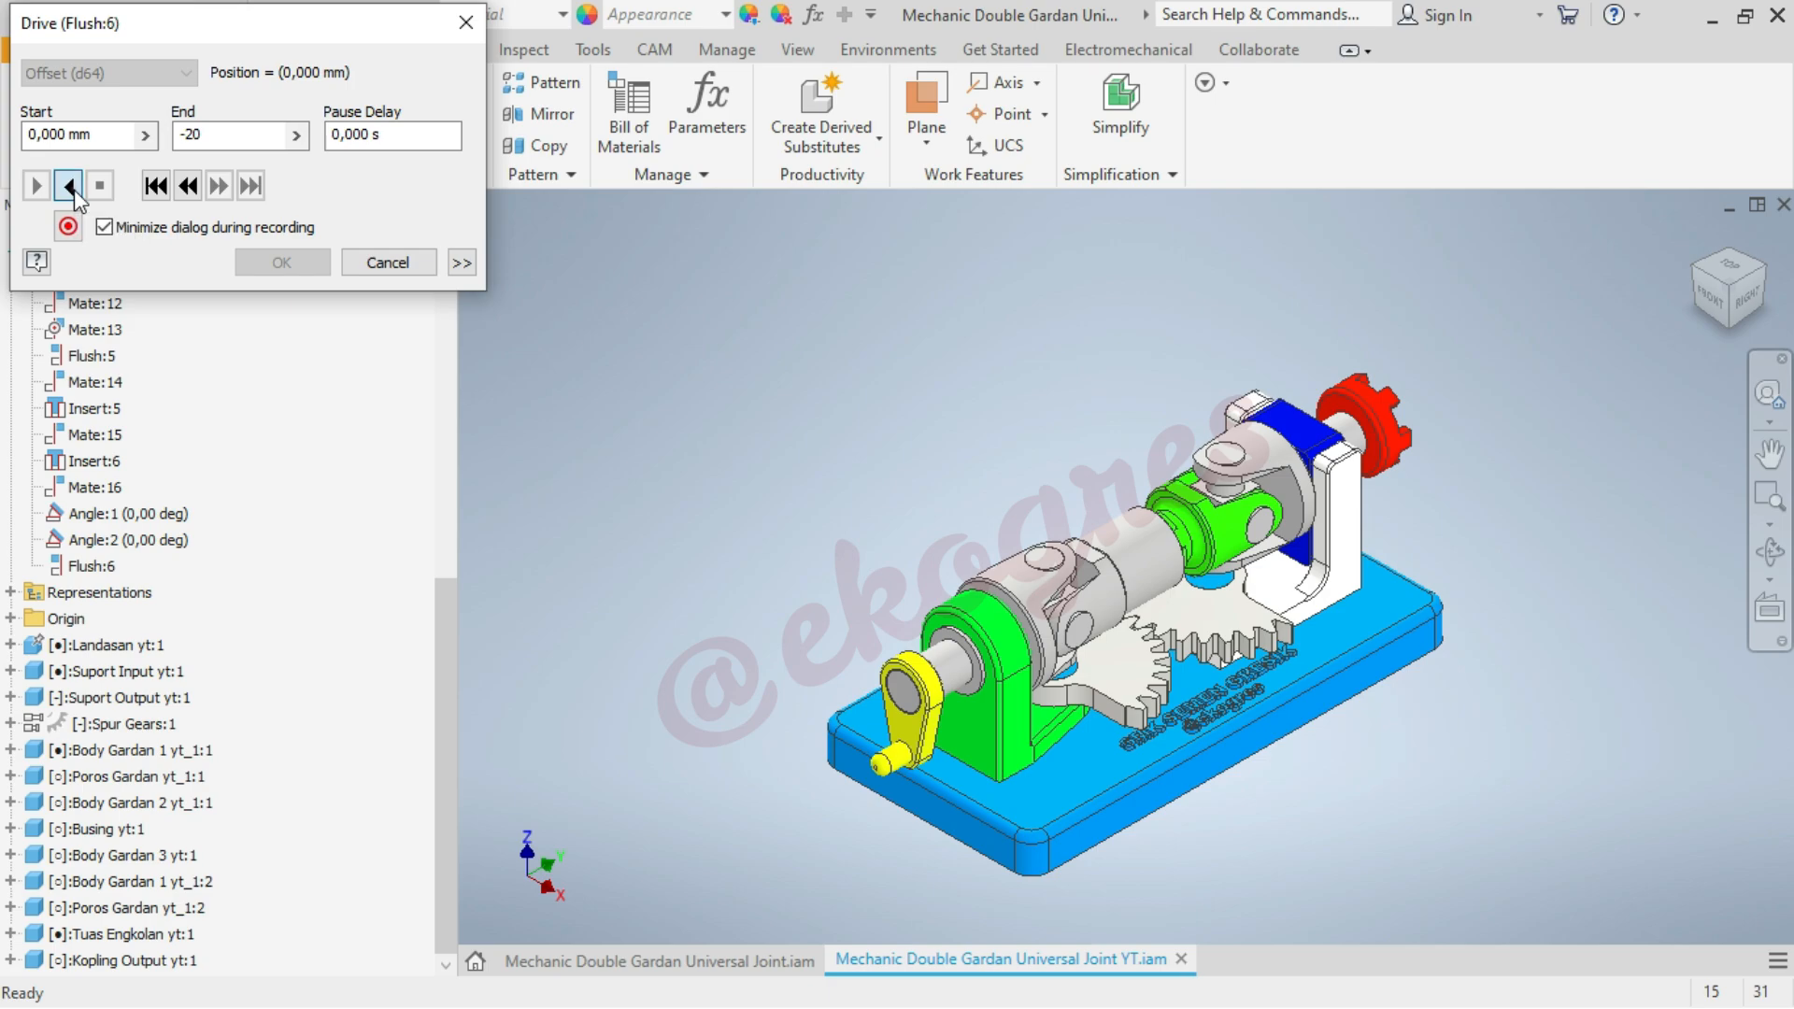
pyautogui.click(37, 187)
pyautogui.click(404, 264)
pyautogui.click(688, 356)
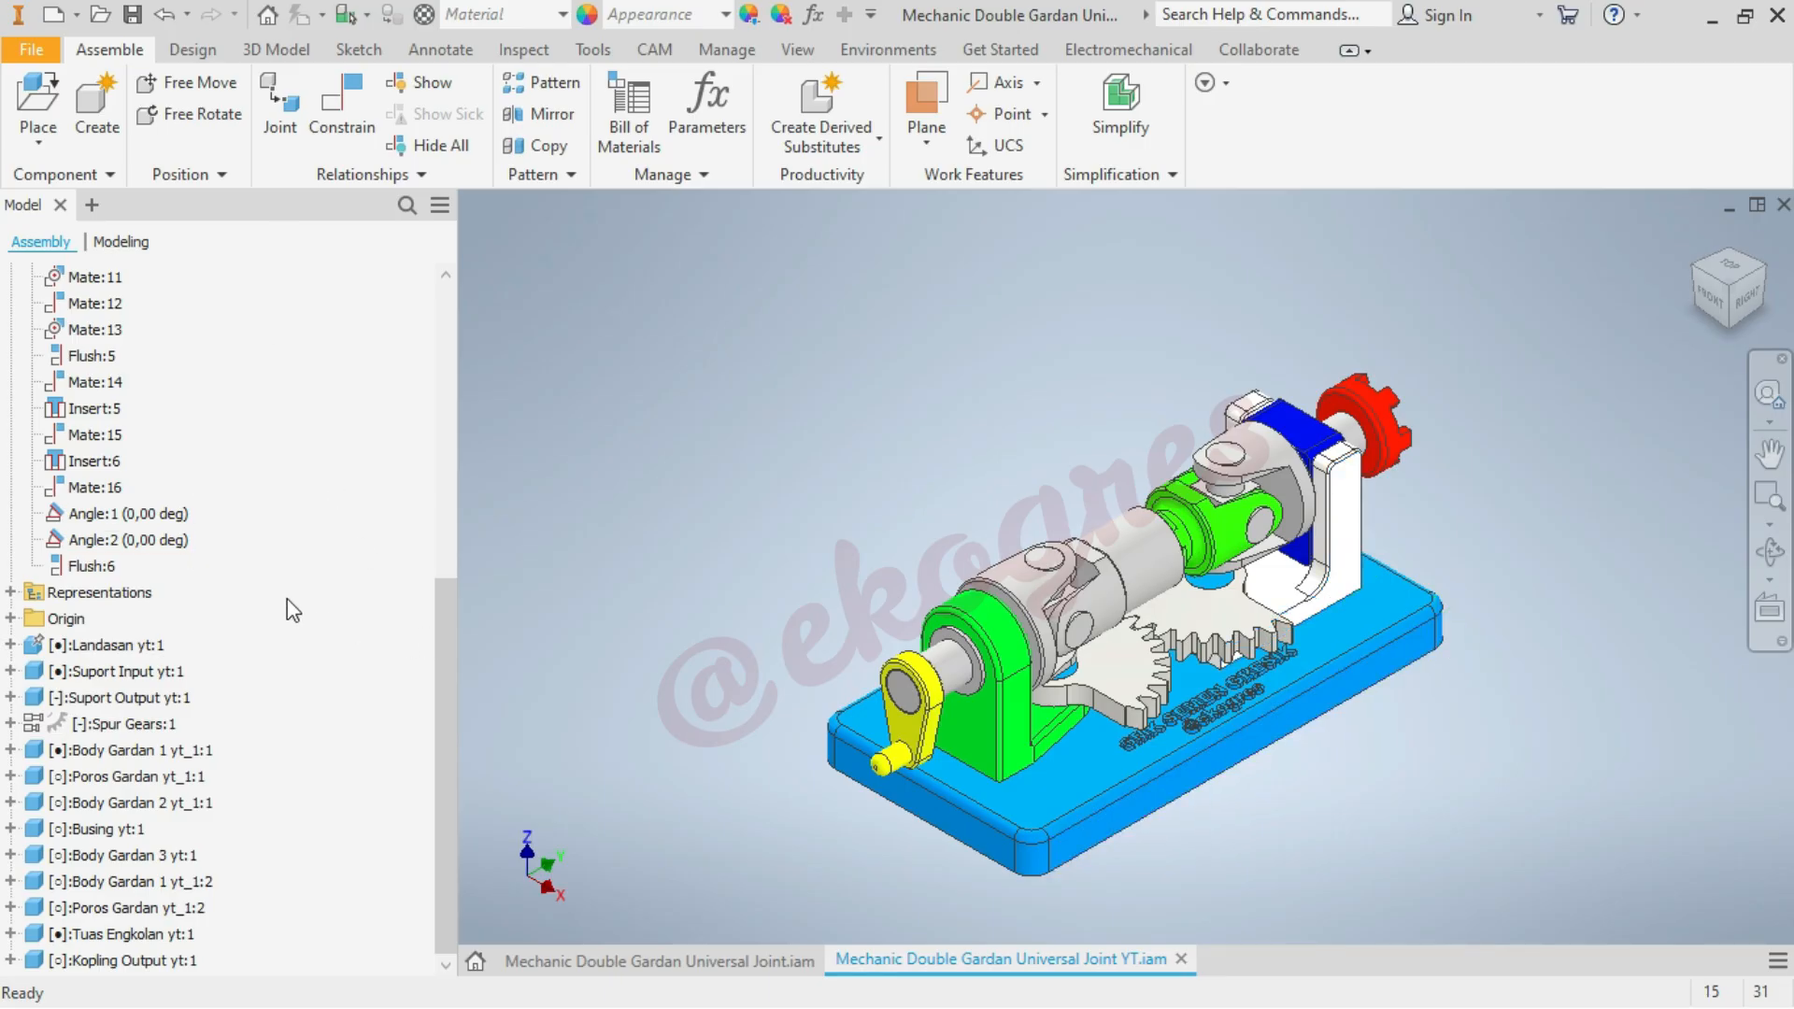
pyautogui.doubleClick(181, 521)
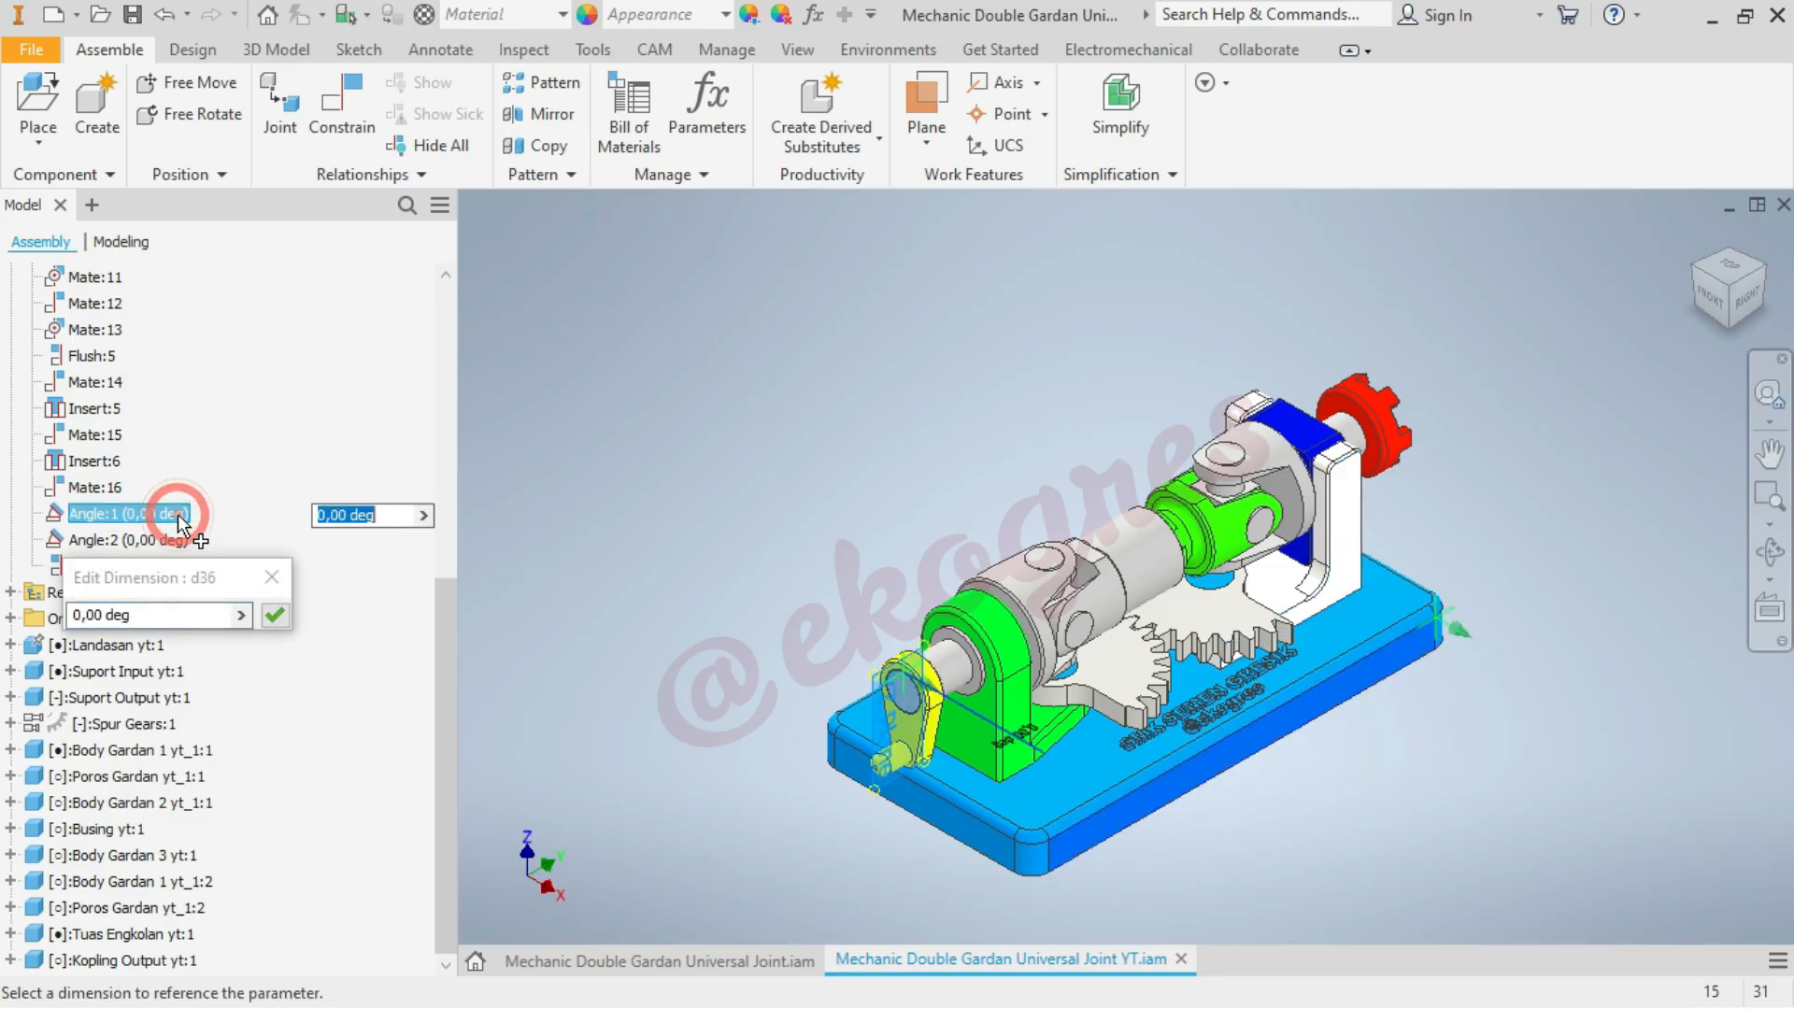
pyautogui.click(651, 506)
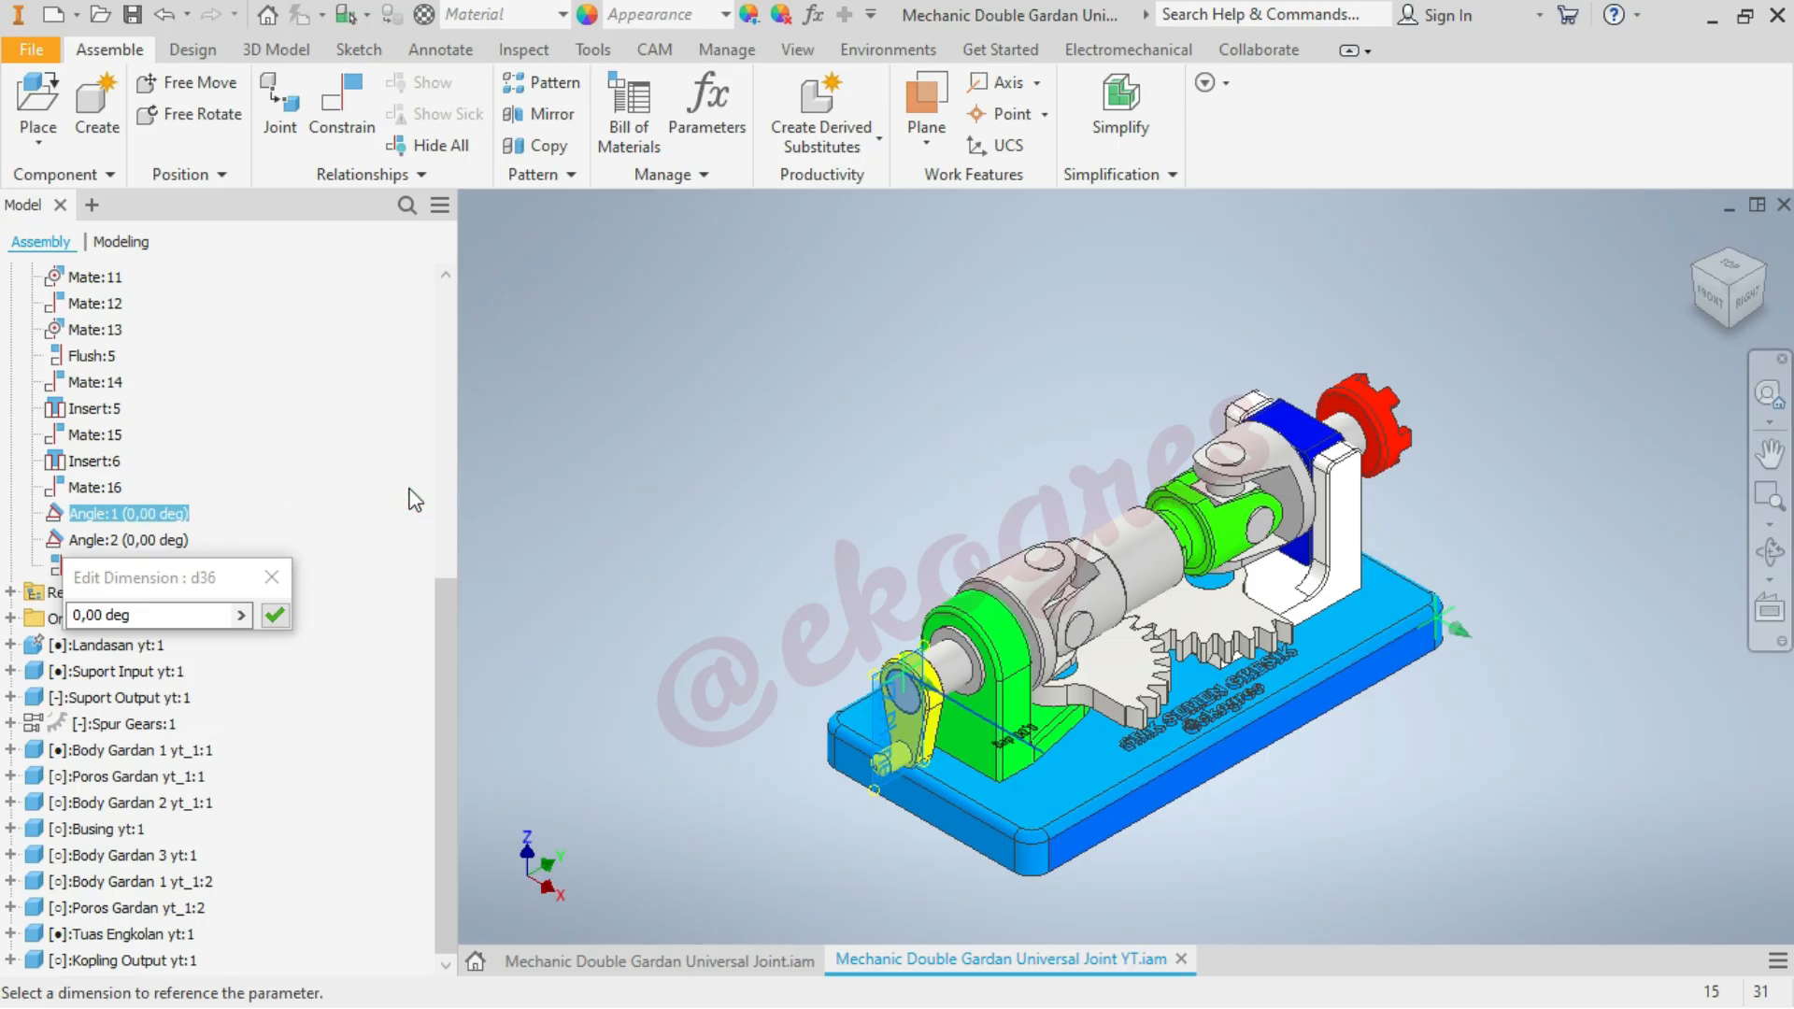
pyautogui.press('Escape')
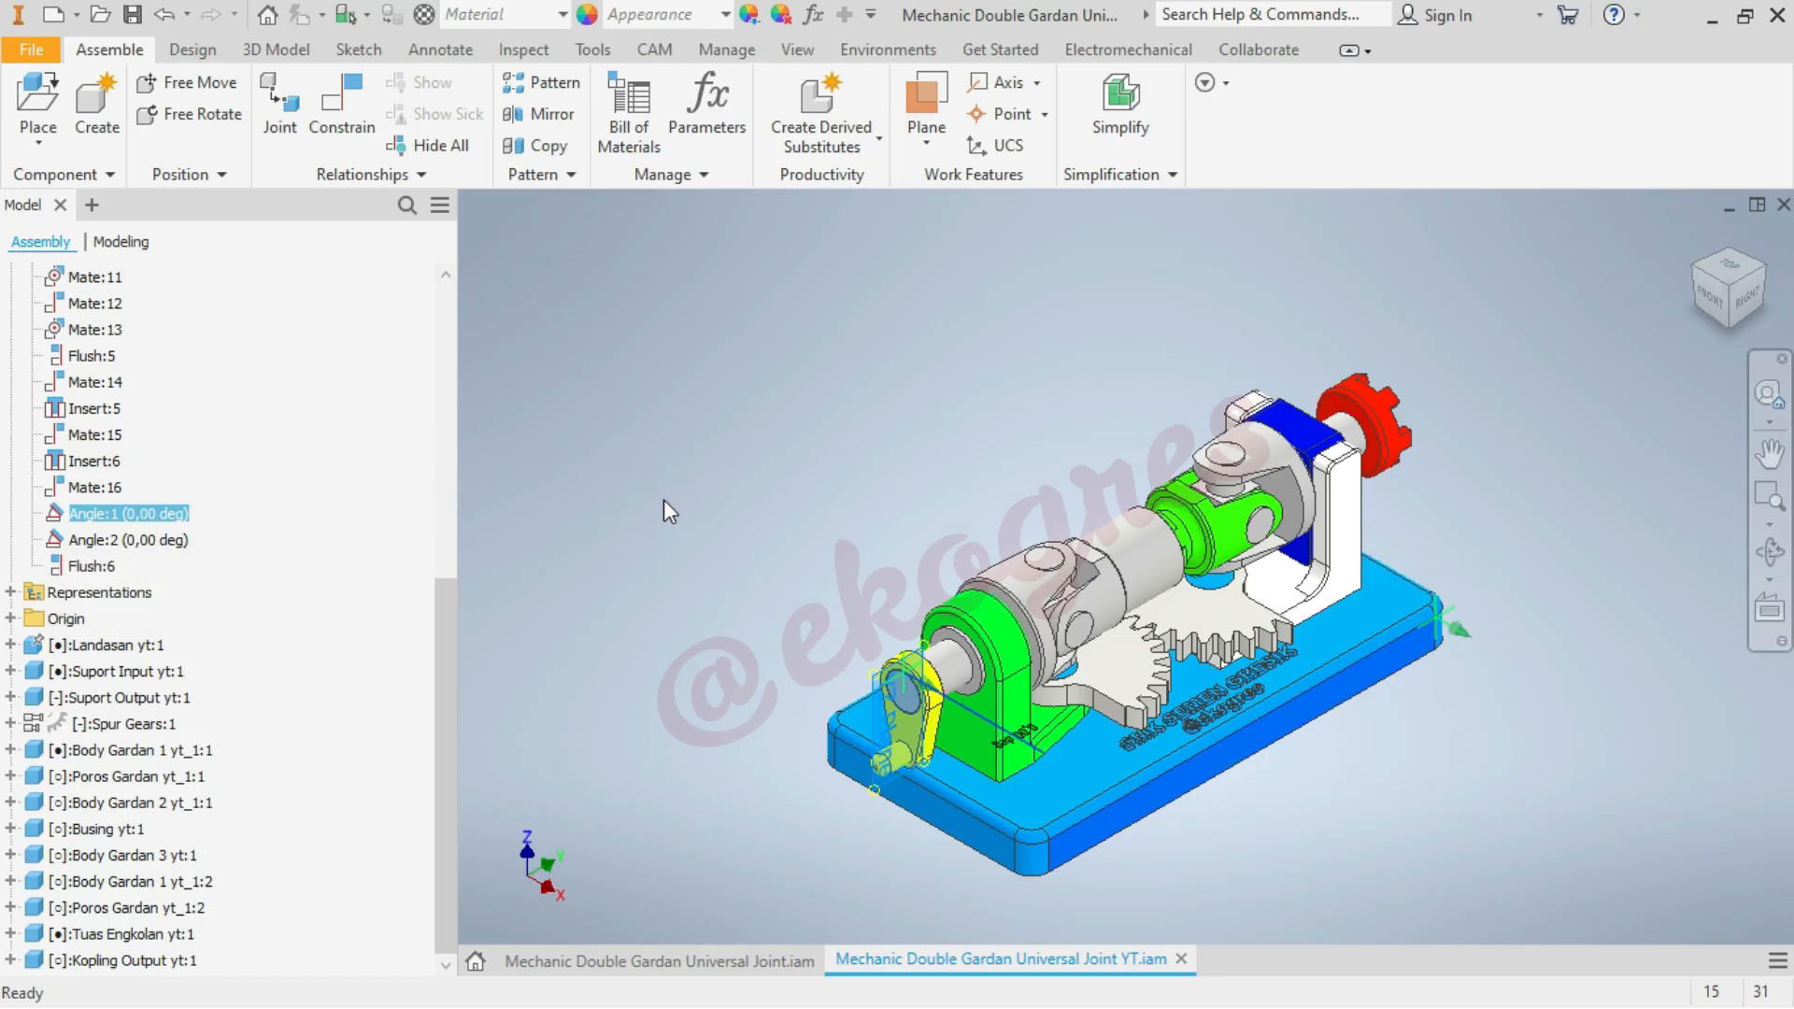
pyautogui.doubleClick(177, 514)
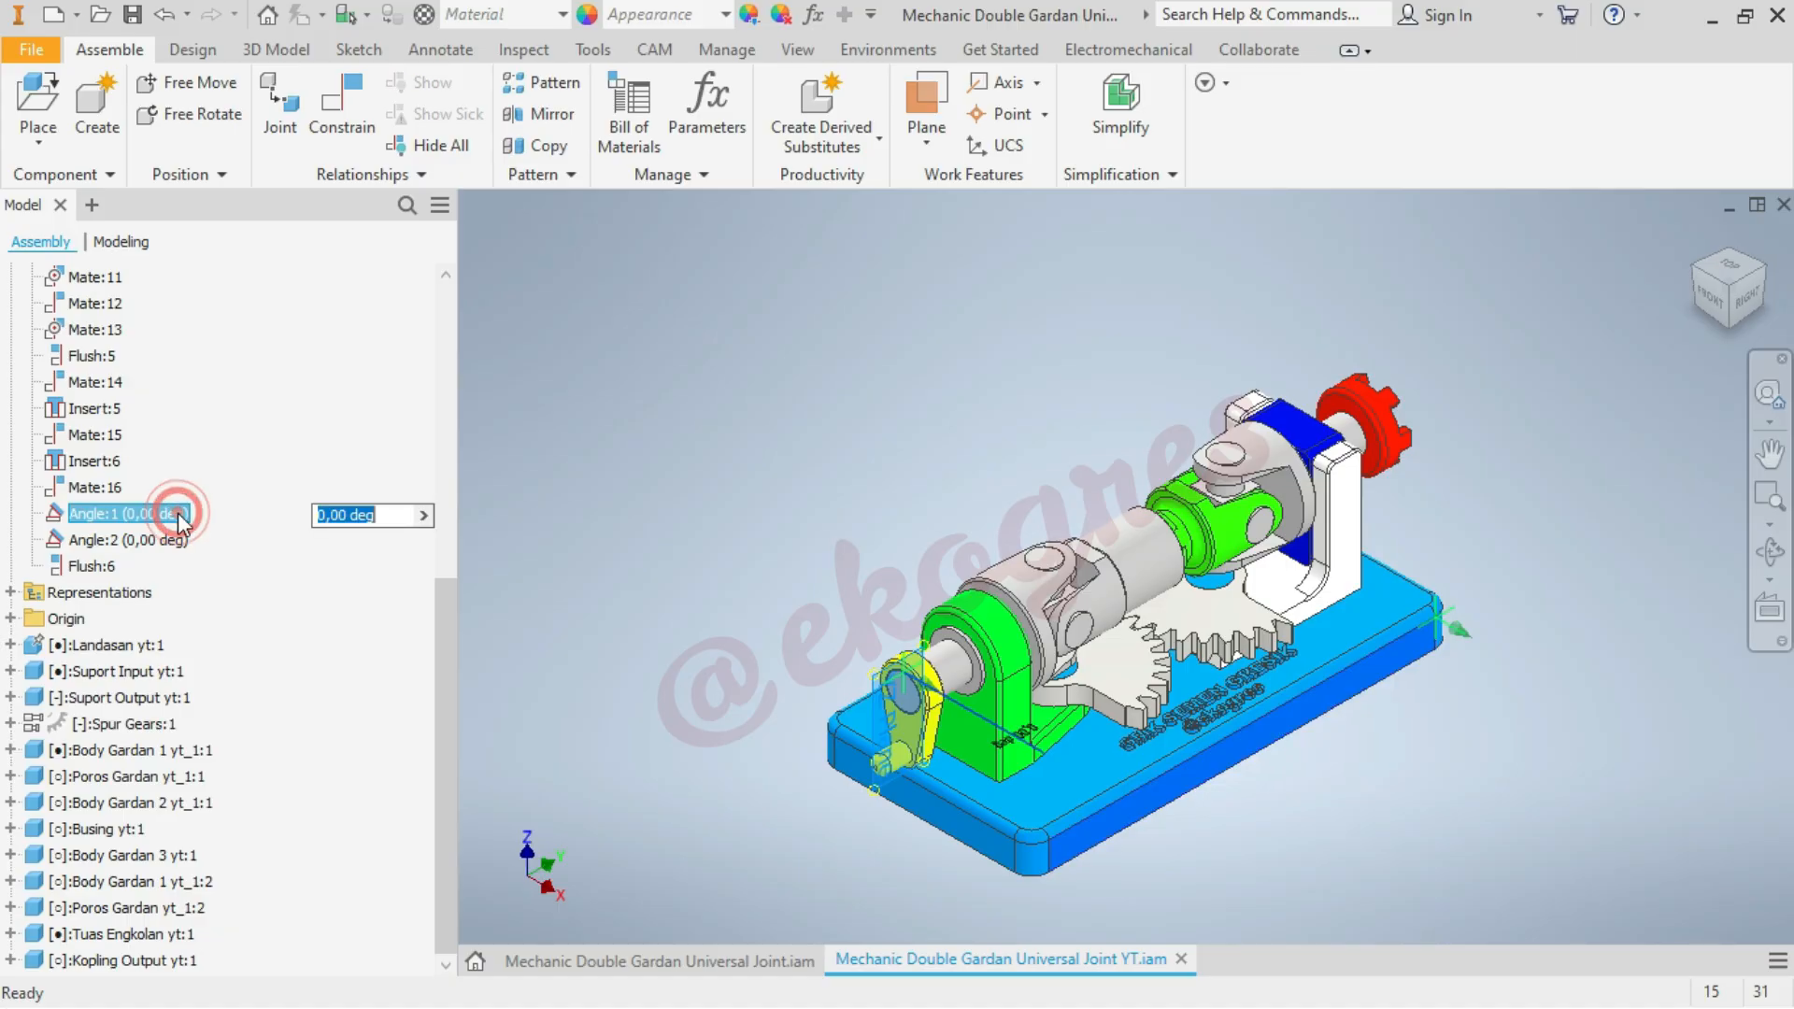
pyautogui.click(177, 514)
pyautogui.click(537, 548)
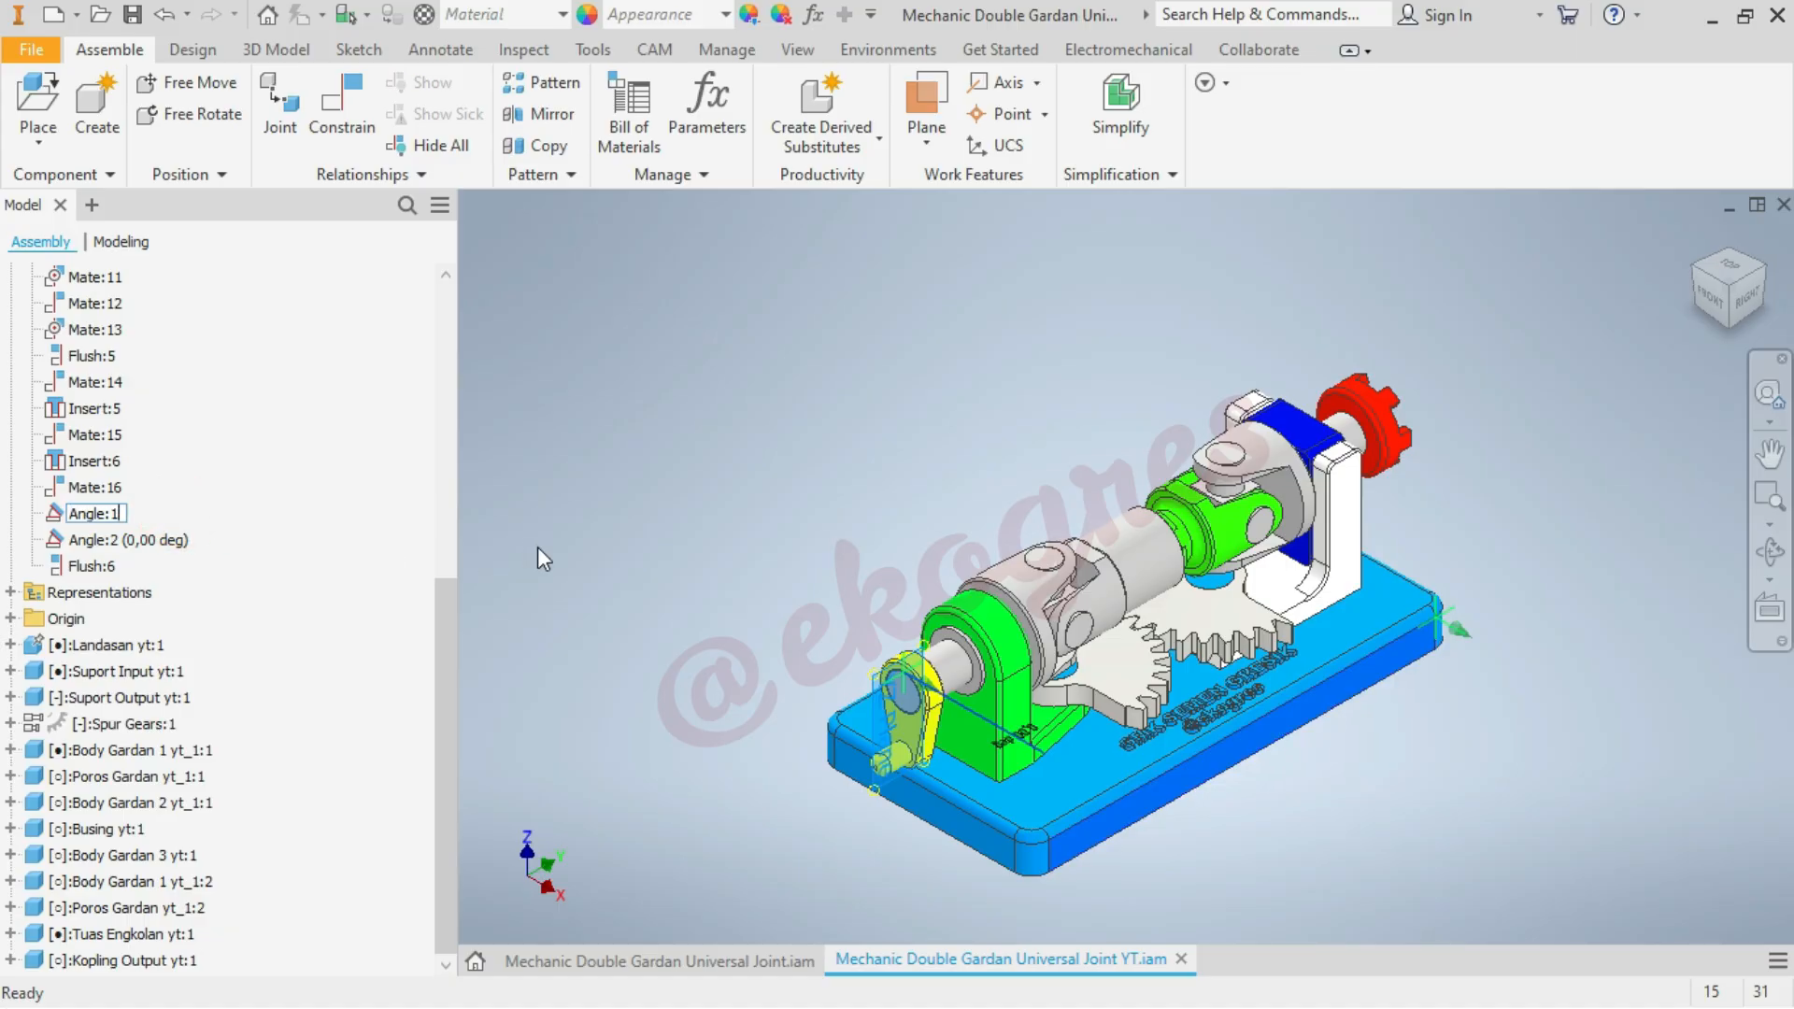
pyautogui.click(538, 548)
pyautogui.press('s')
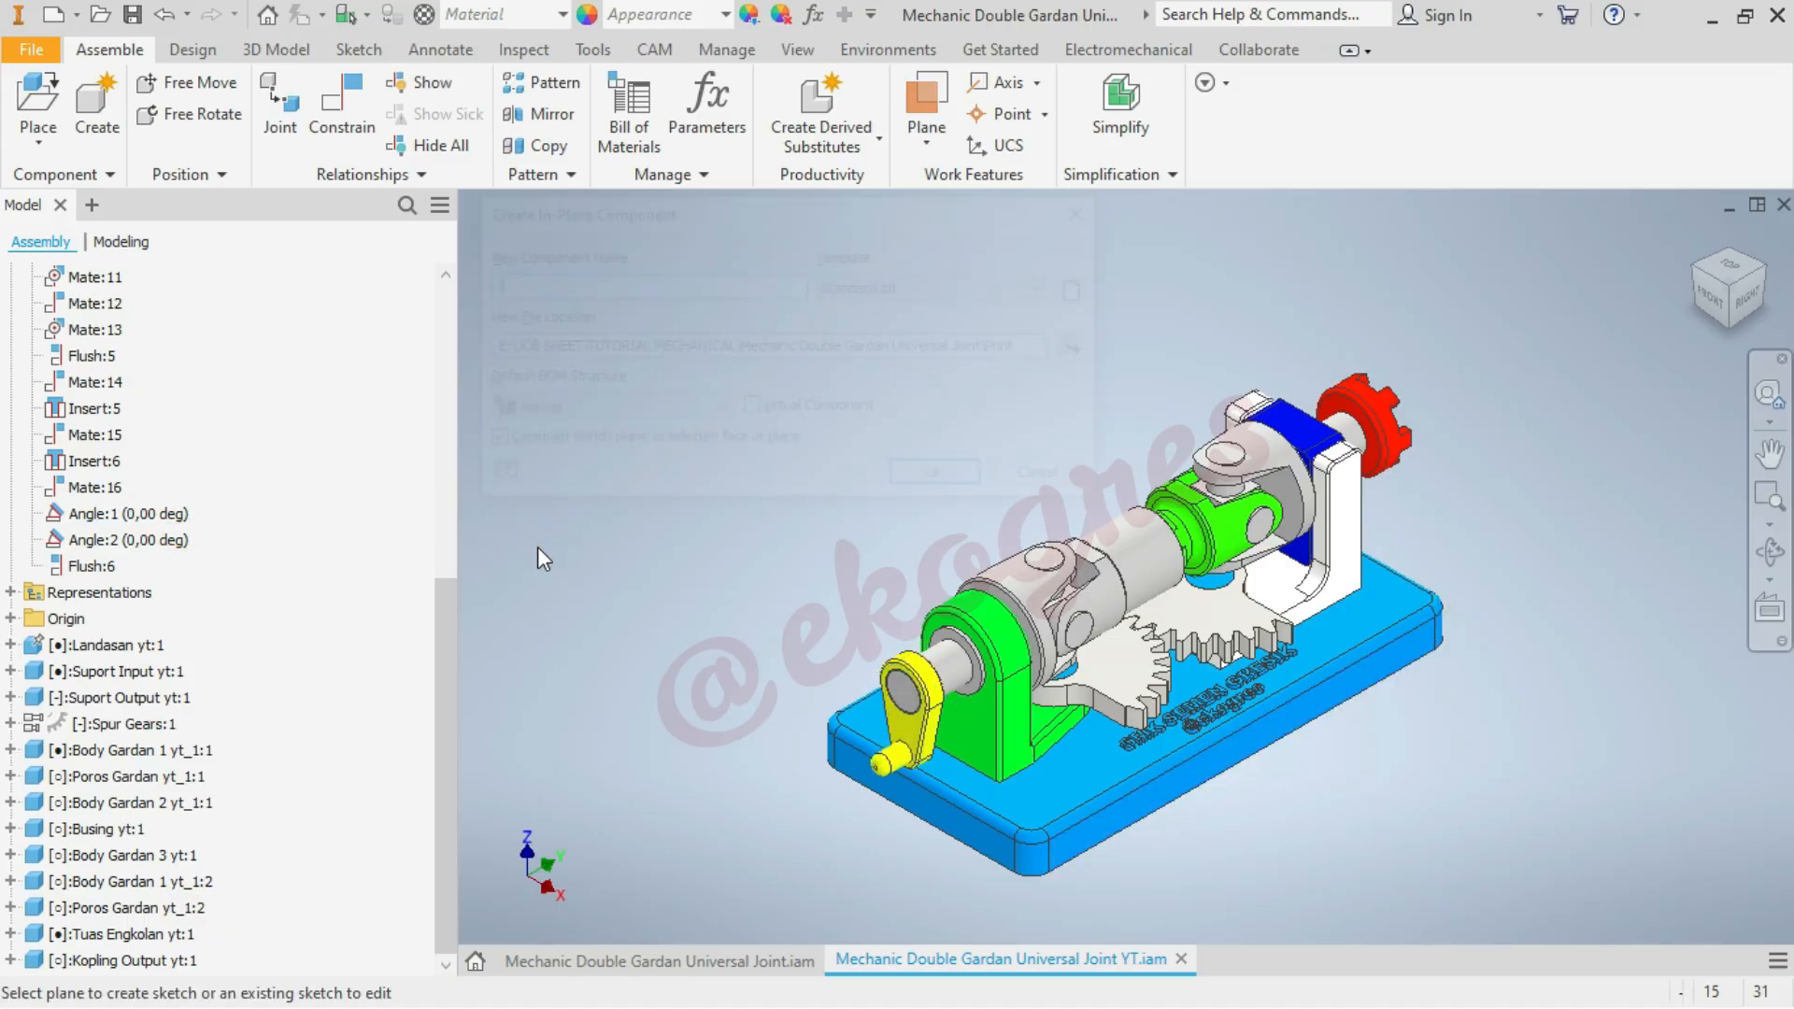
pyautogui.click(537, 546)
pyautogui.write('imasi')
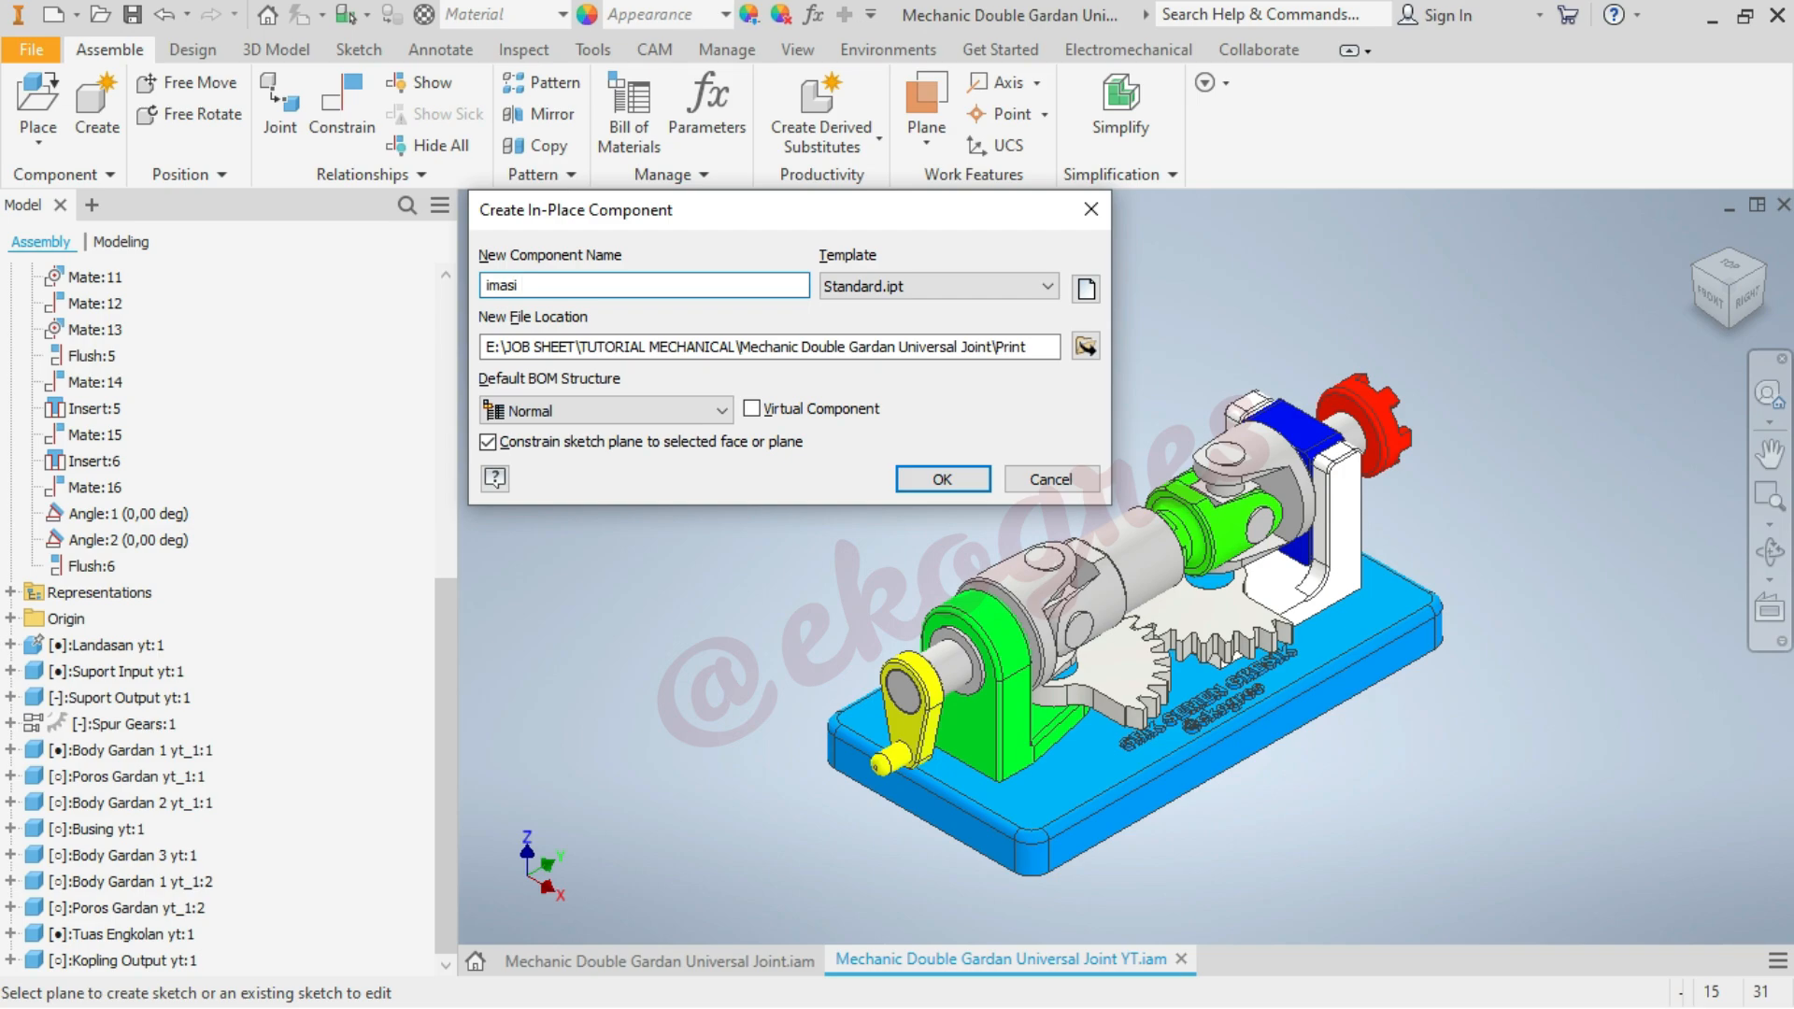
pyautogui.click(1051, 479)
# Rename the crank's angle constraint Angle:1 as "Angle:1 animasi putar Gardan"
pyautogui.click(145, 514)
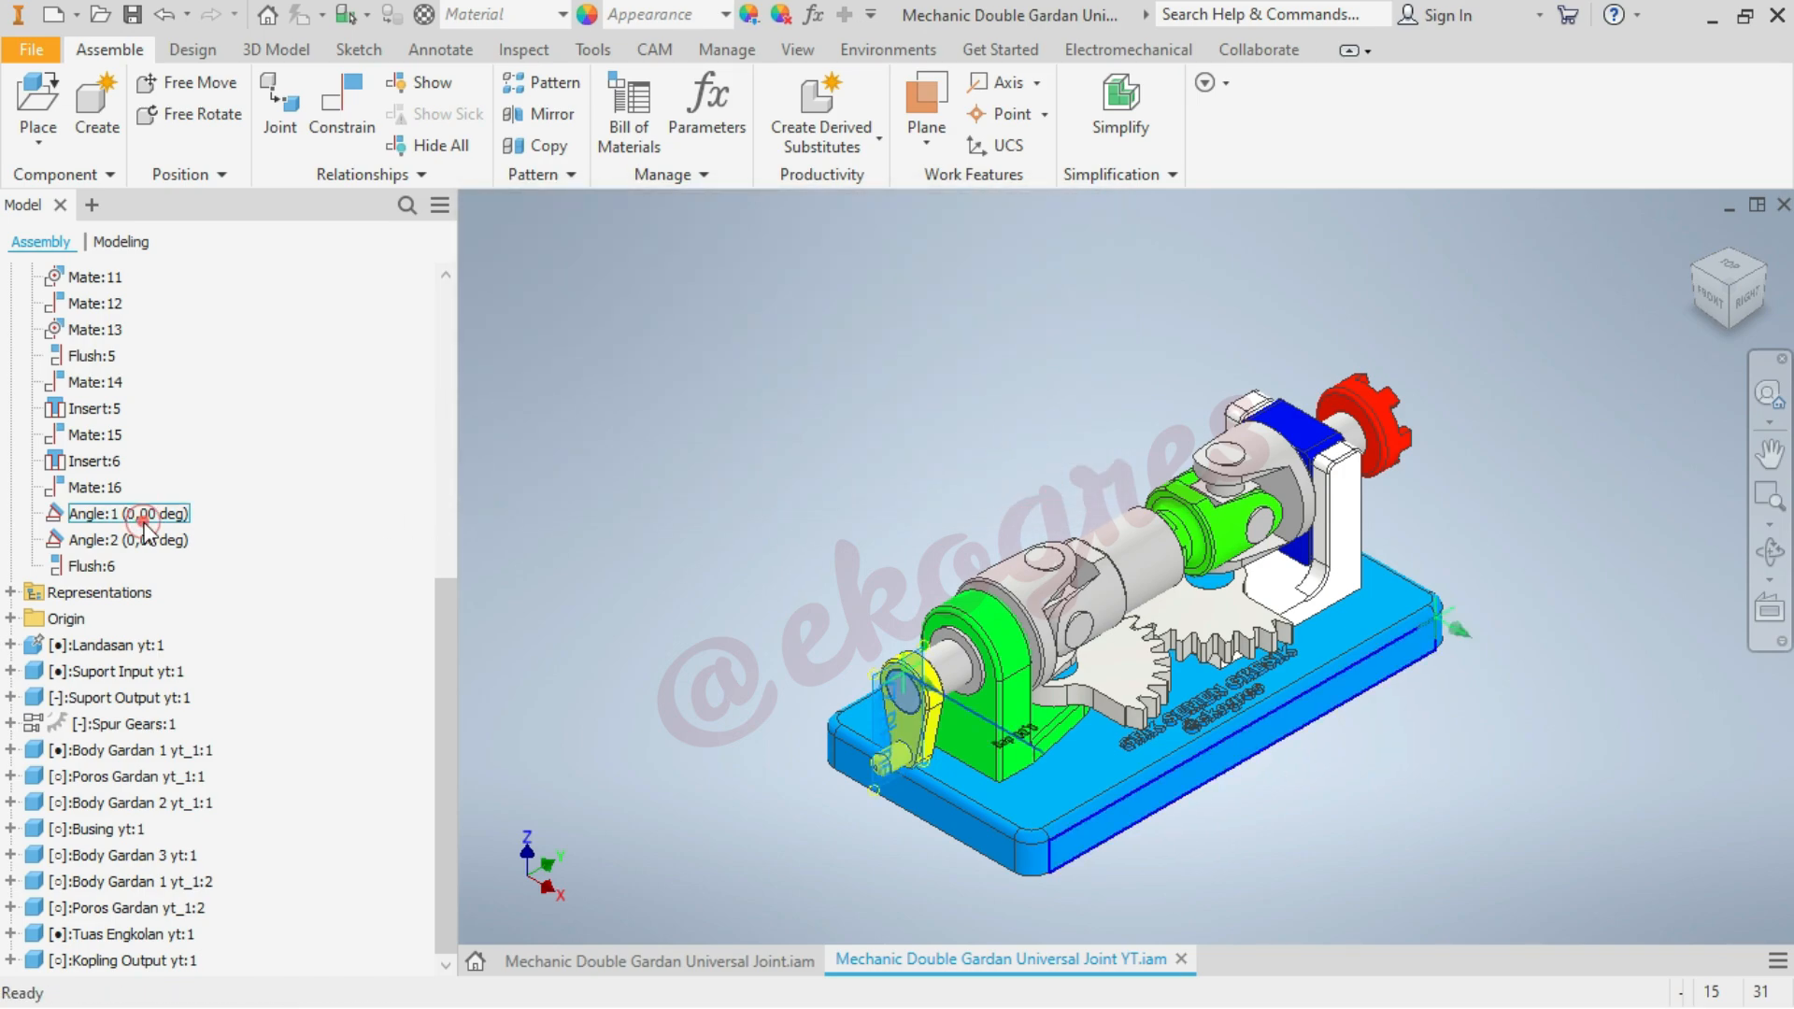
pyautogui.click(149, 514)
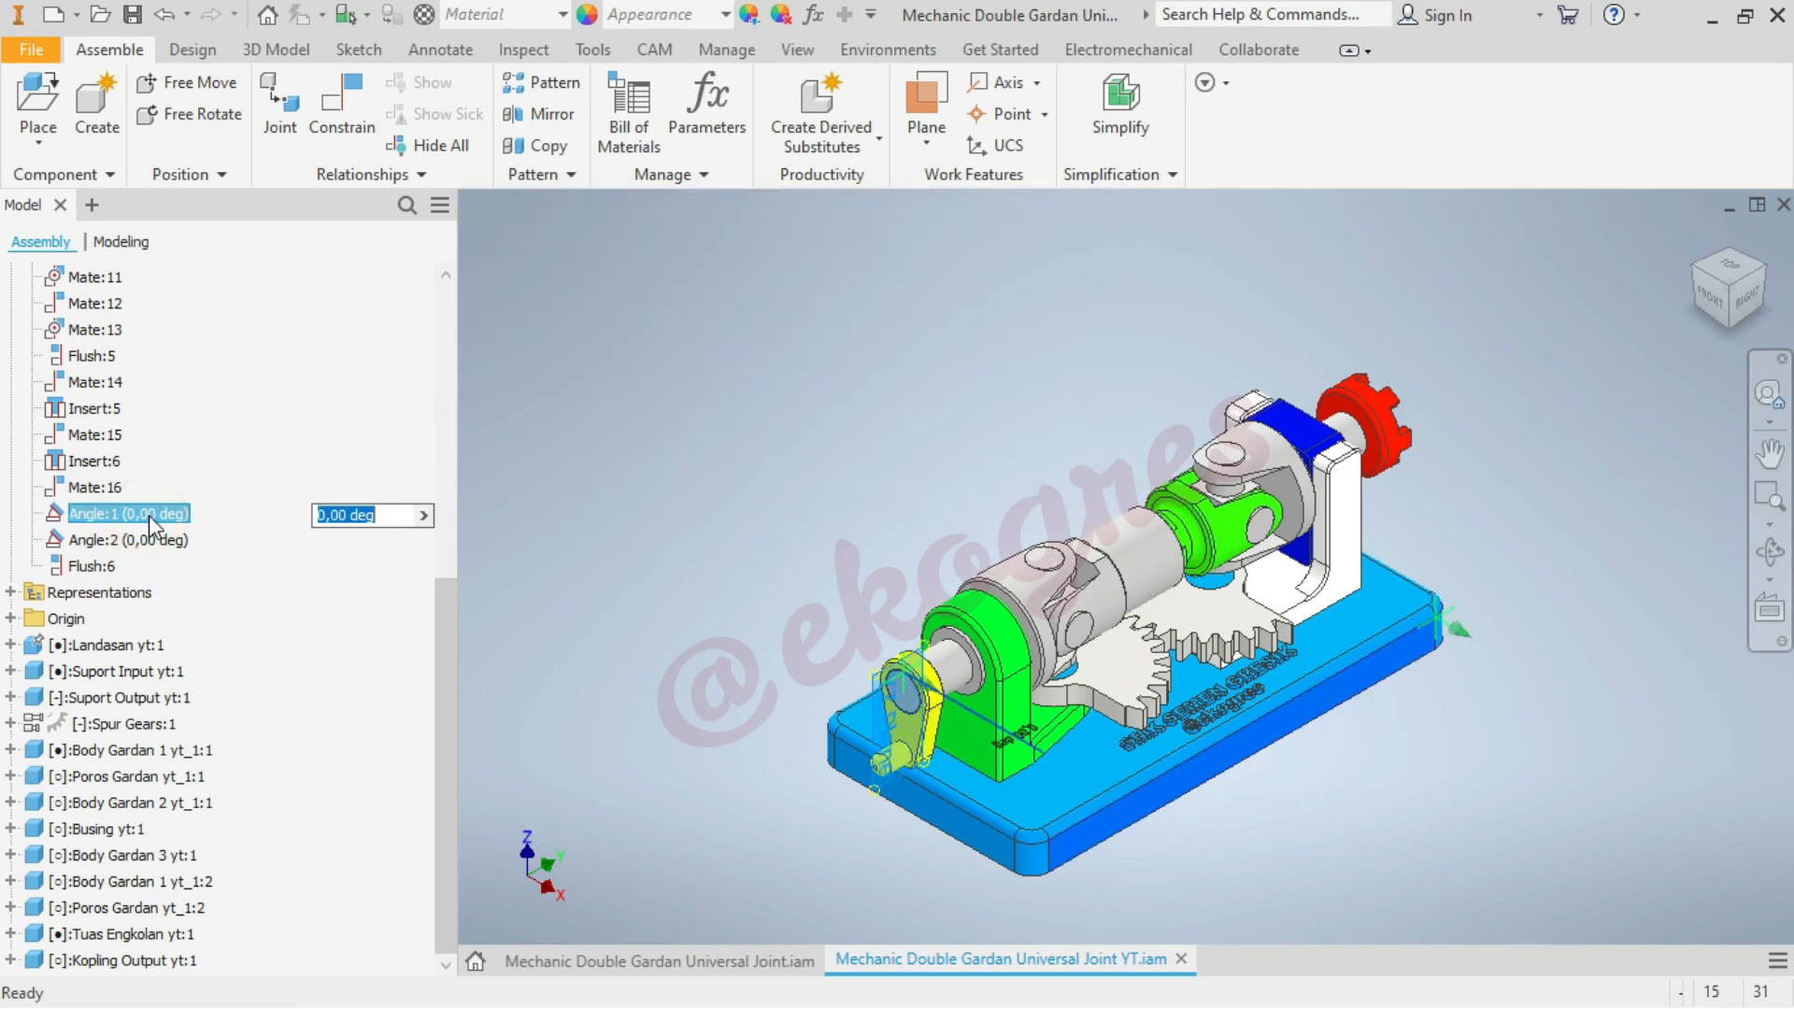
pyautogui.click(149, 513)
pyautogui.press('Right')
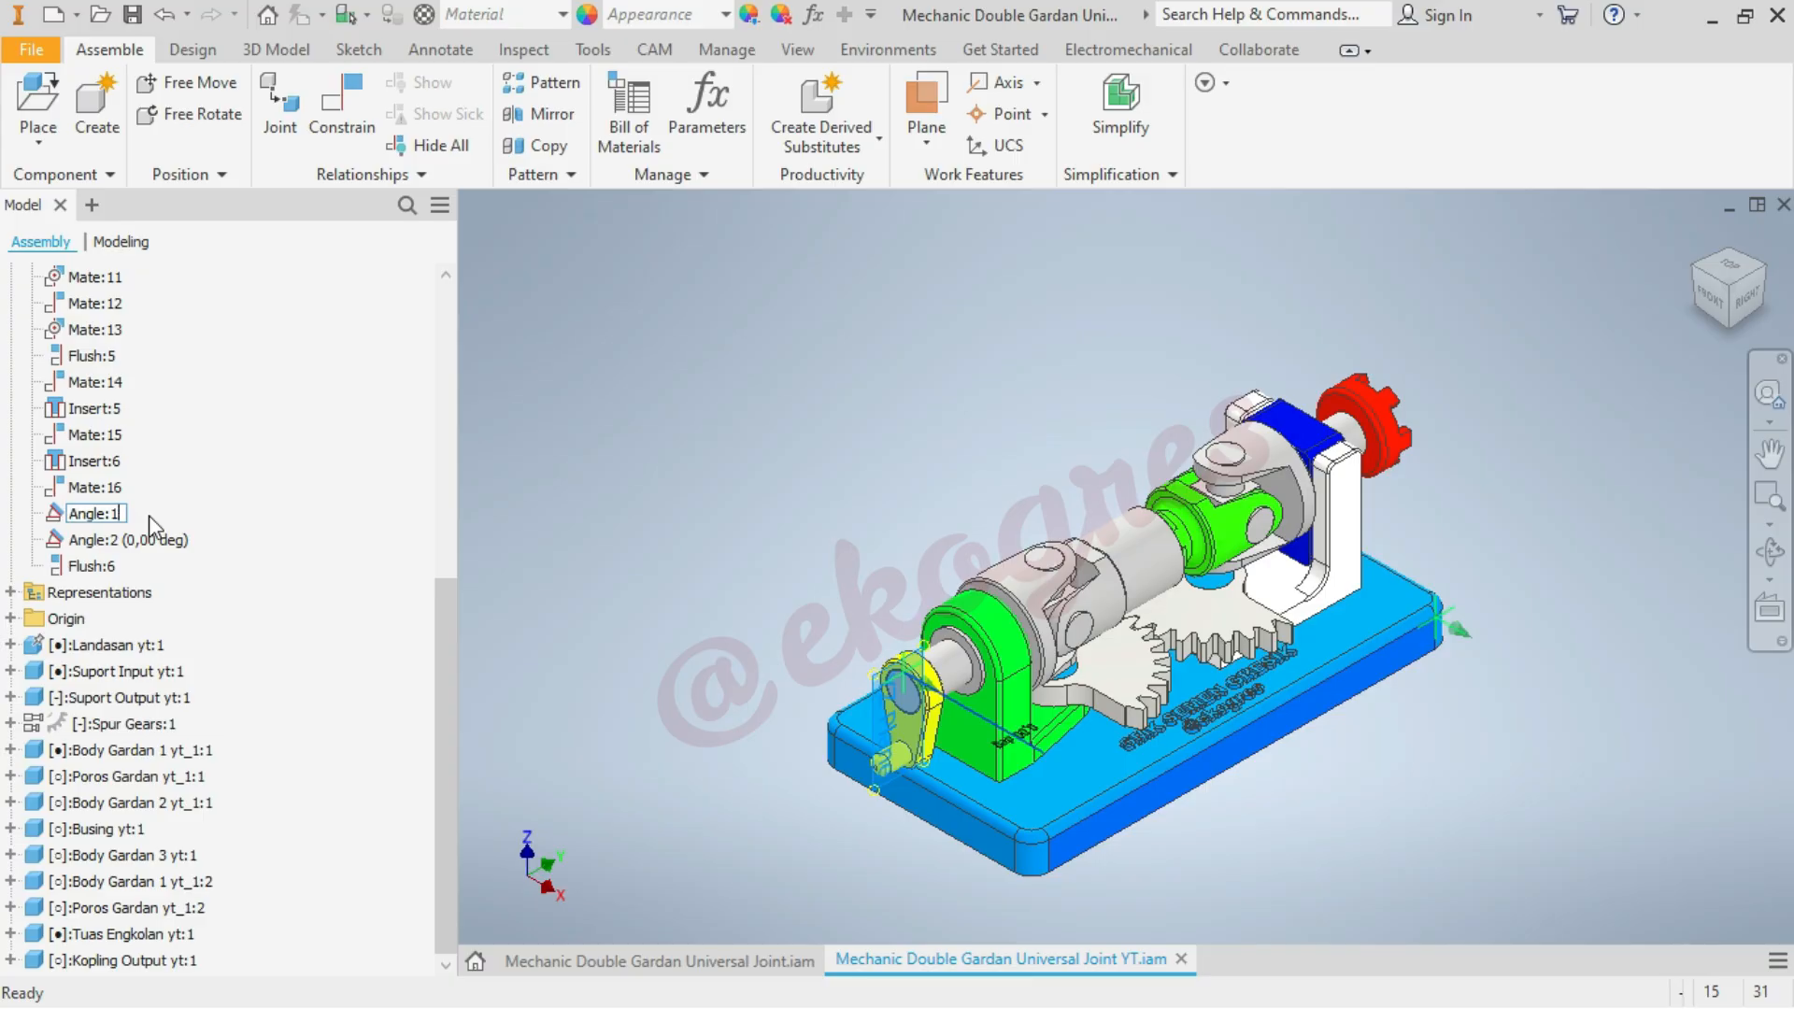
pyautogui.write('animasi putar Gardan')
pyautogui.click(559, 524)
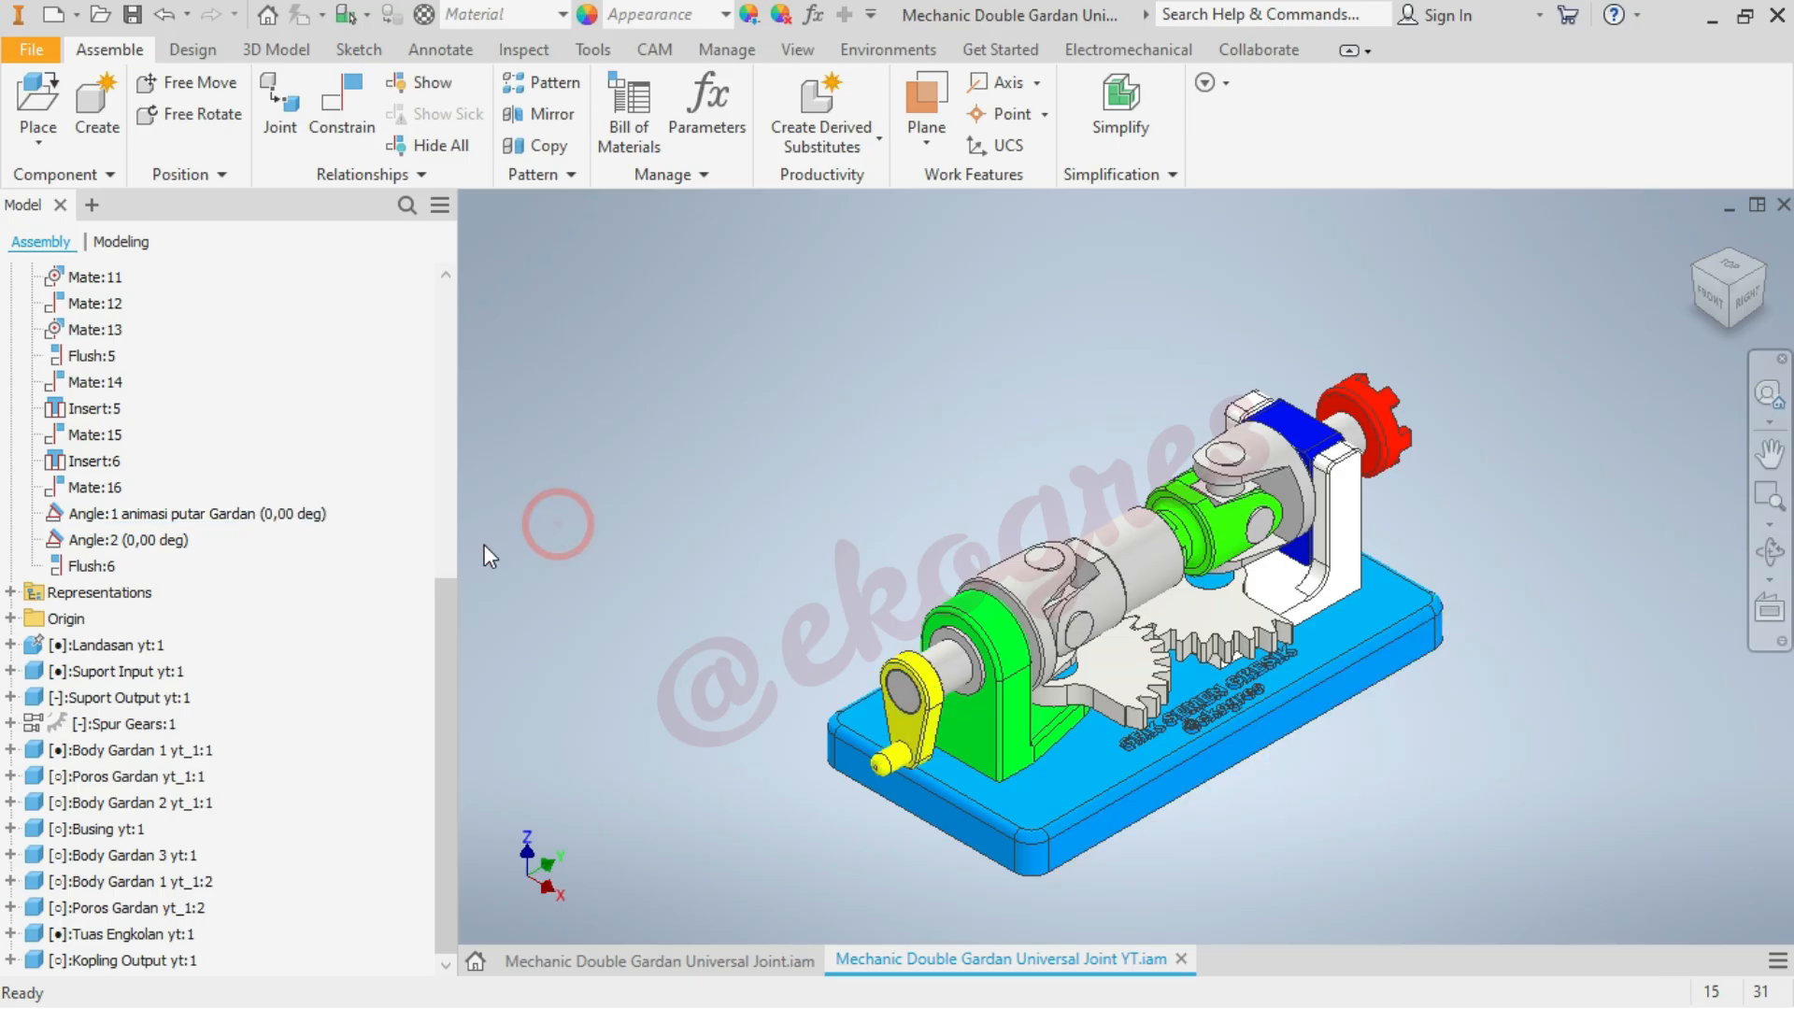
# Rename the Angle:2 constraint as "Angle:2 animasi putar RG"
pyautogui.click(178, 542)
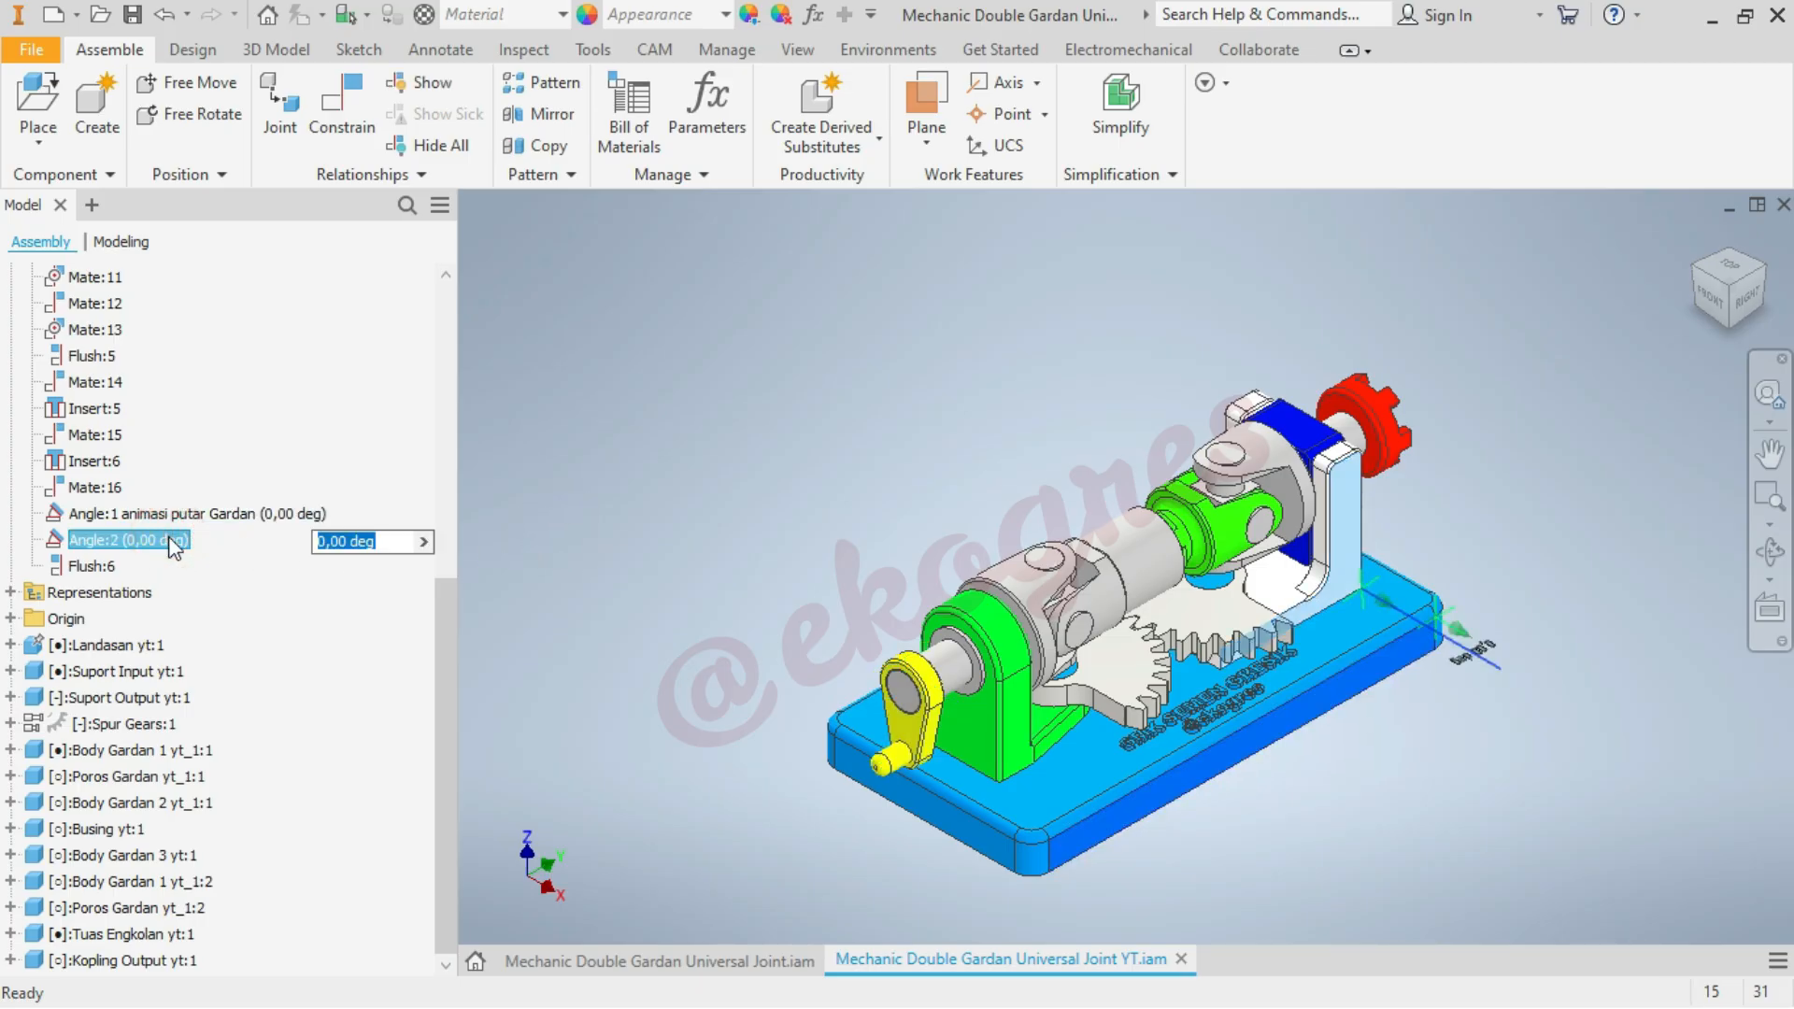
pyautogui.click(171, 541)
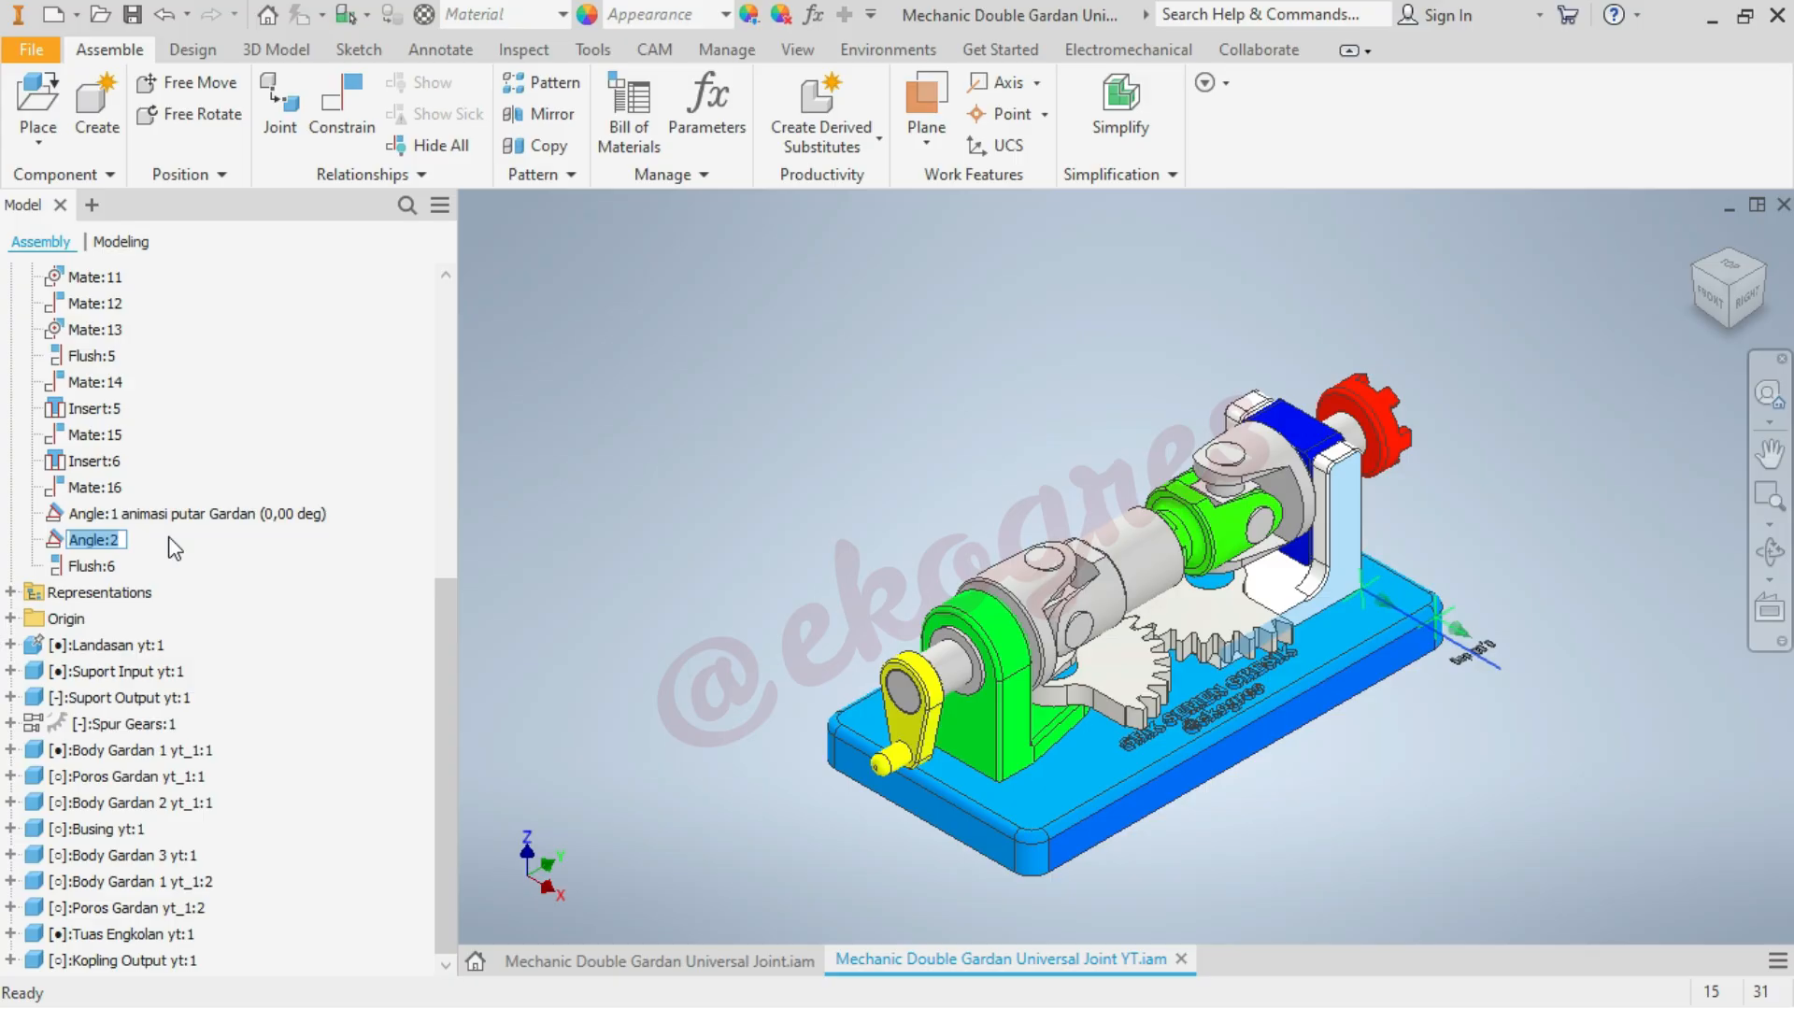
pyautogui.press('End')
pyautogui.write('animasi putar RG')
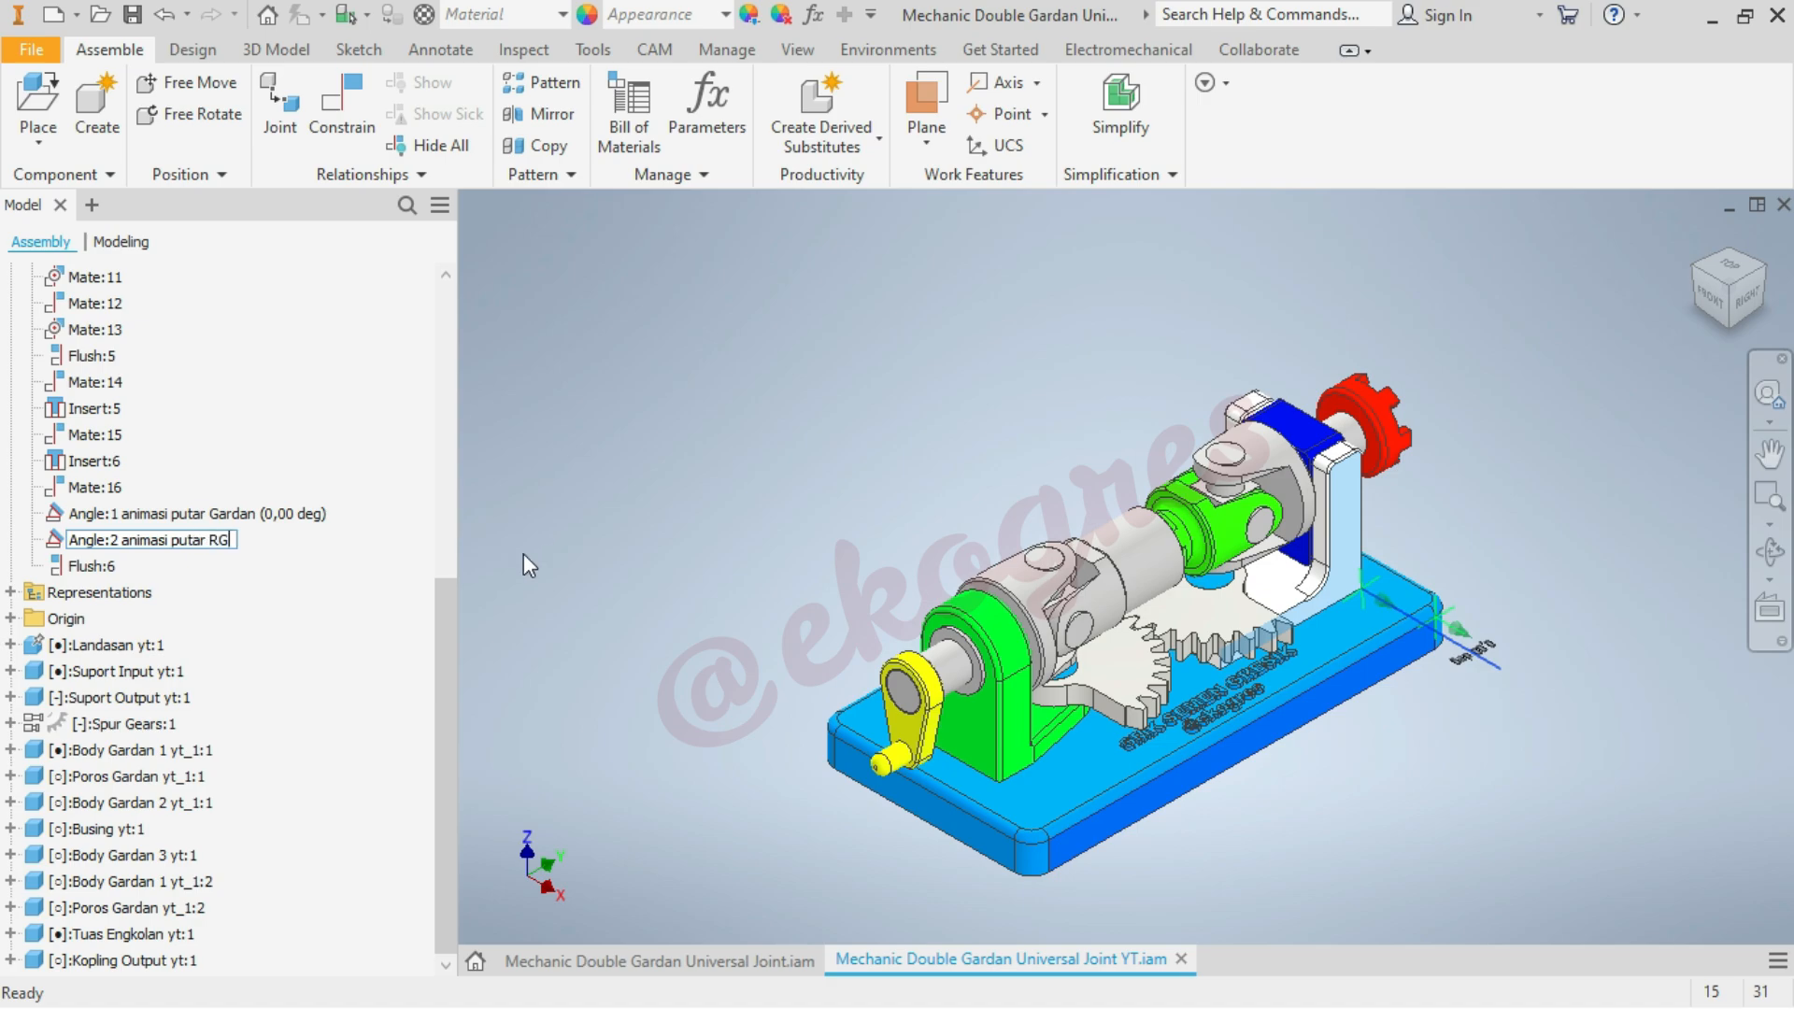
# Rename the Flush:6 constraint as "Flush:6 animasi gerak sliding gardan output"
pyautogui.doubleClick(97, 564)
pyautogui.press('F2')
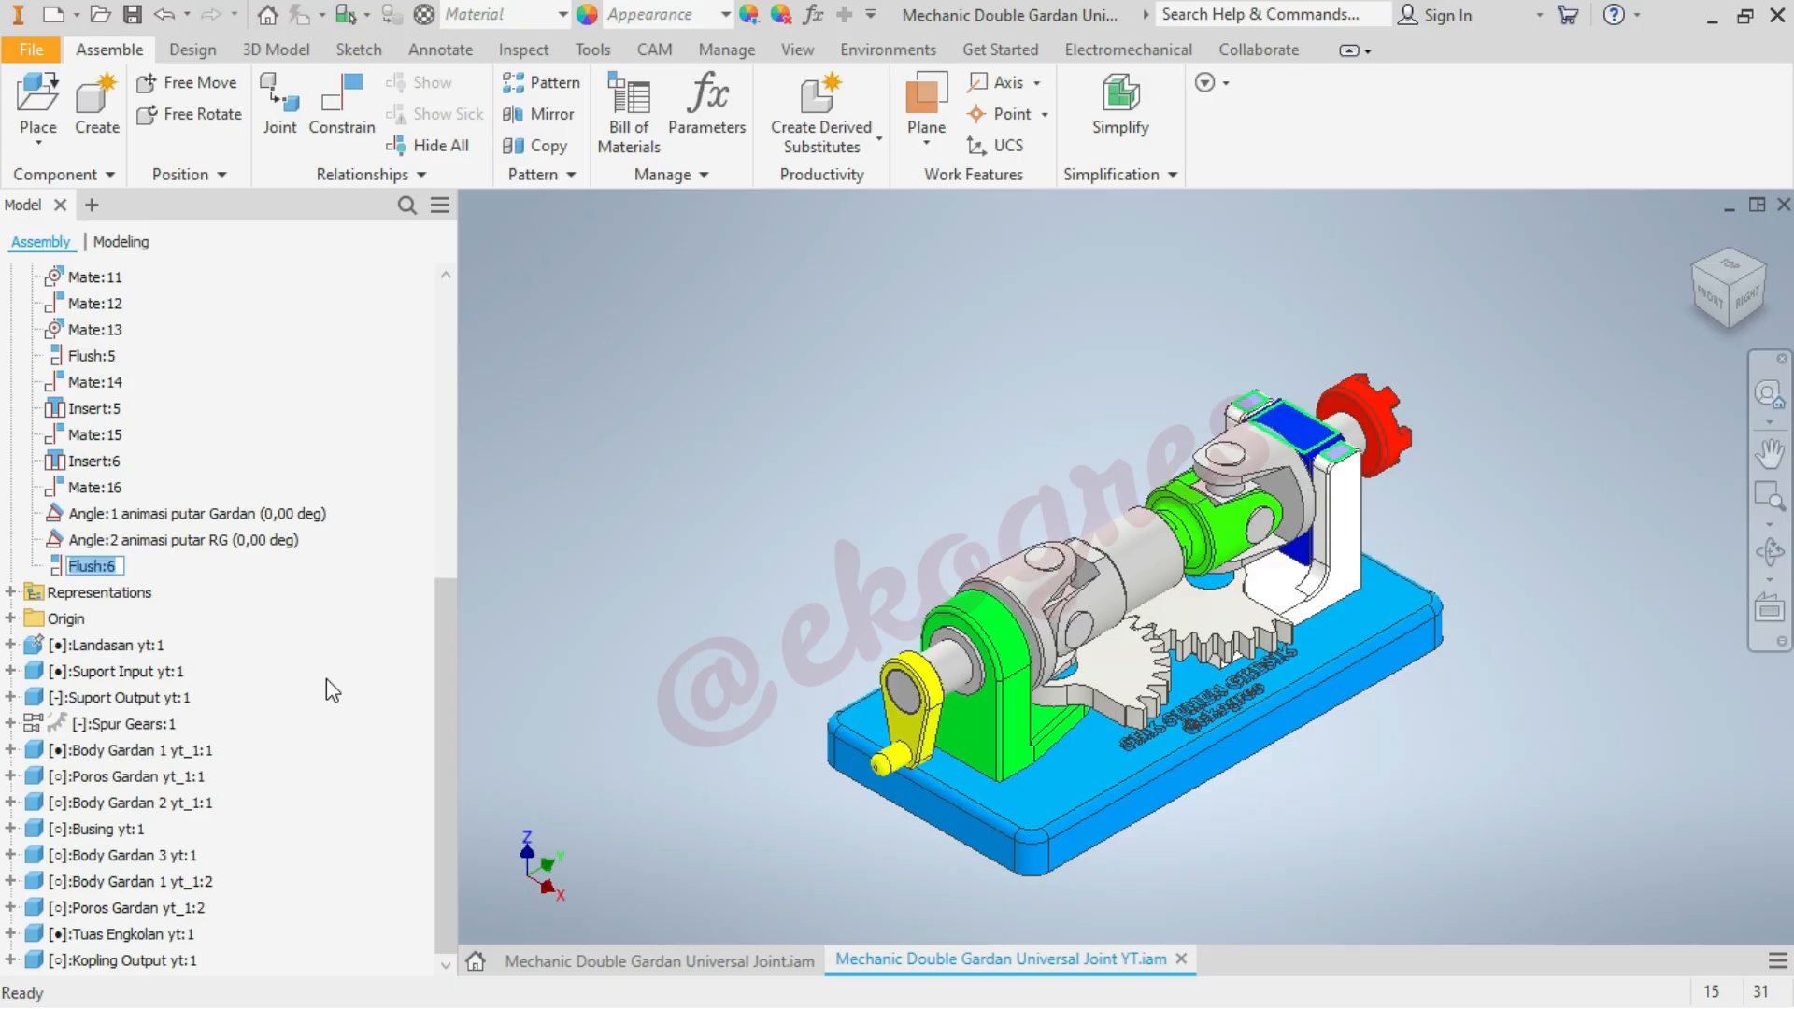
pyautogui.press('Right')
pyautogui.write('animas')
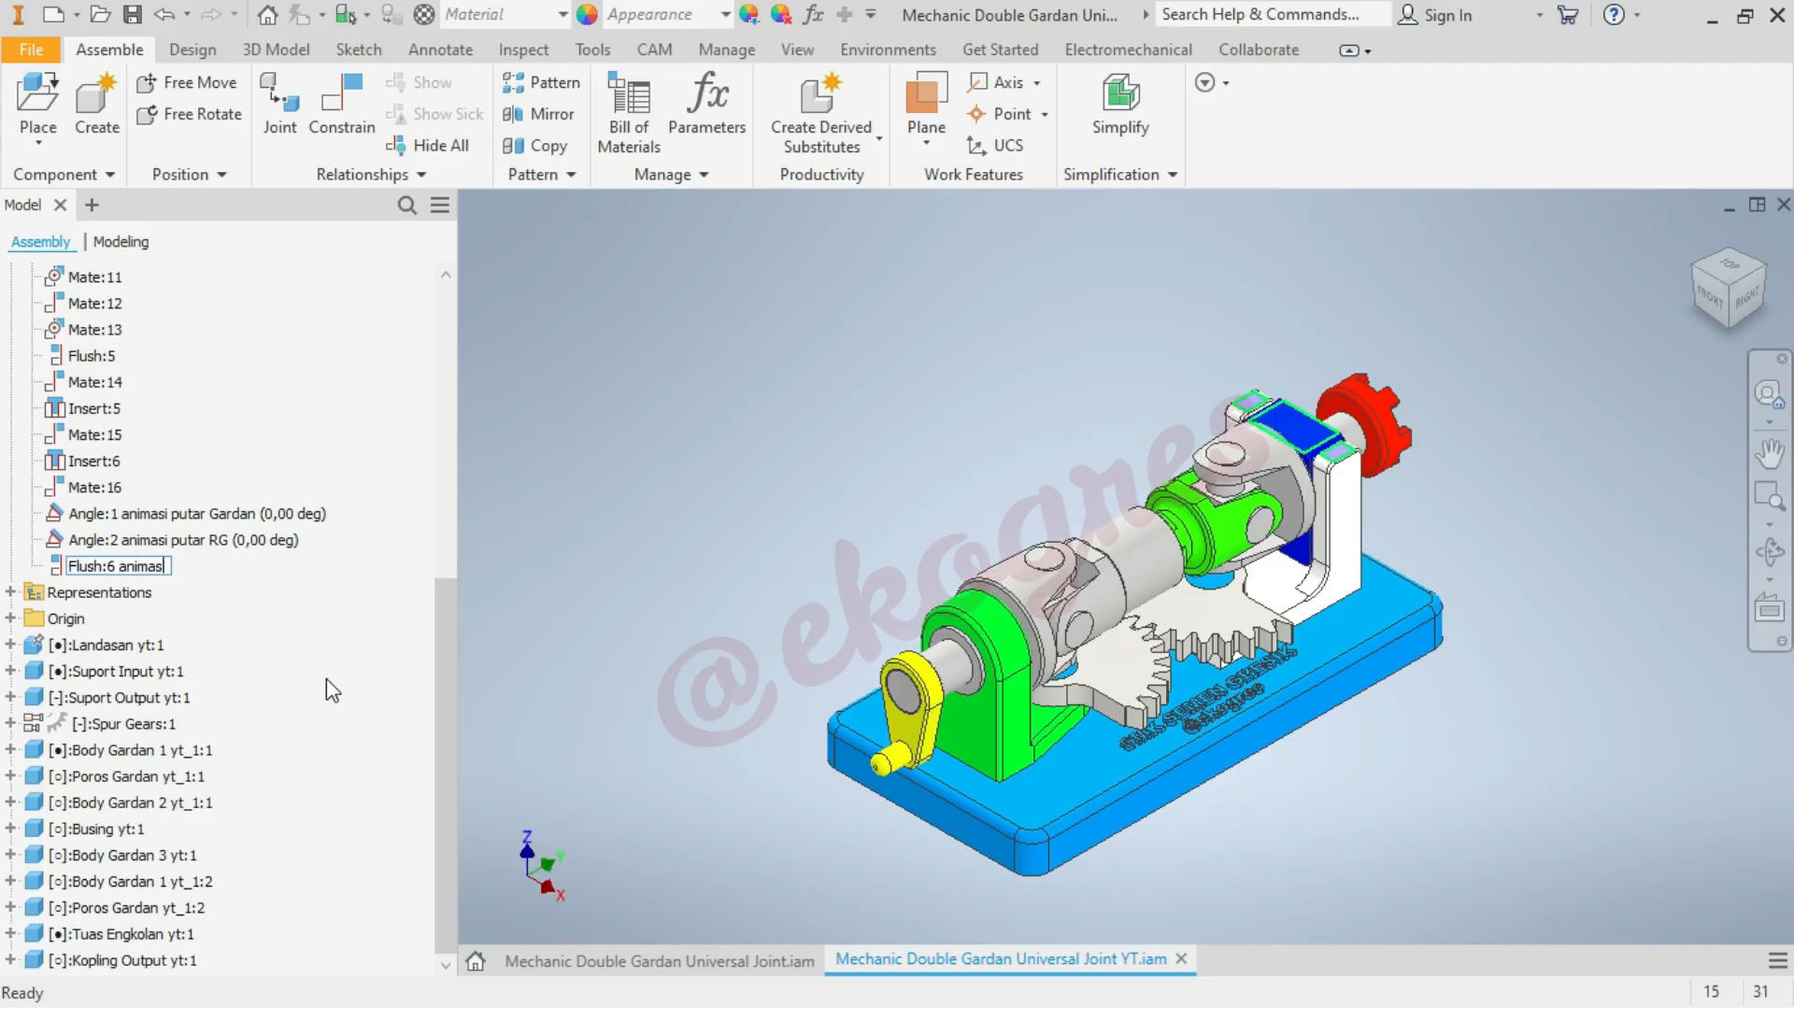
pyautogui.write('i')
pyautogui.write('gerak sliding')
pyautogui.write('gardan')
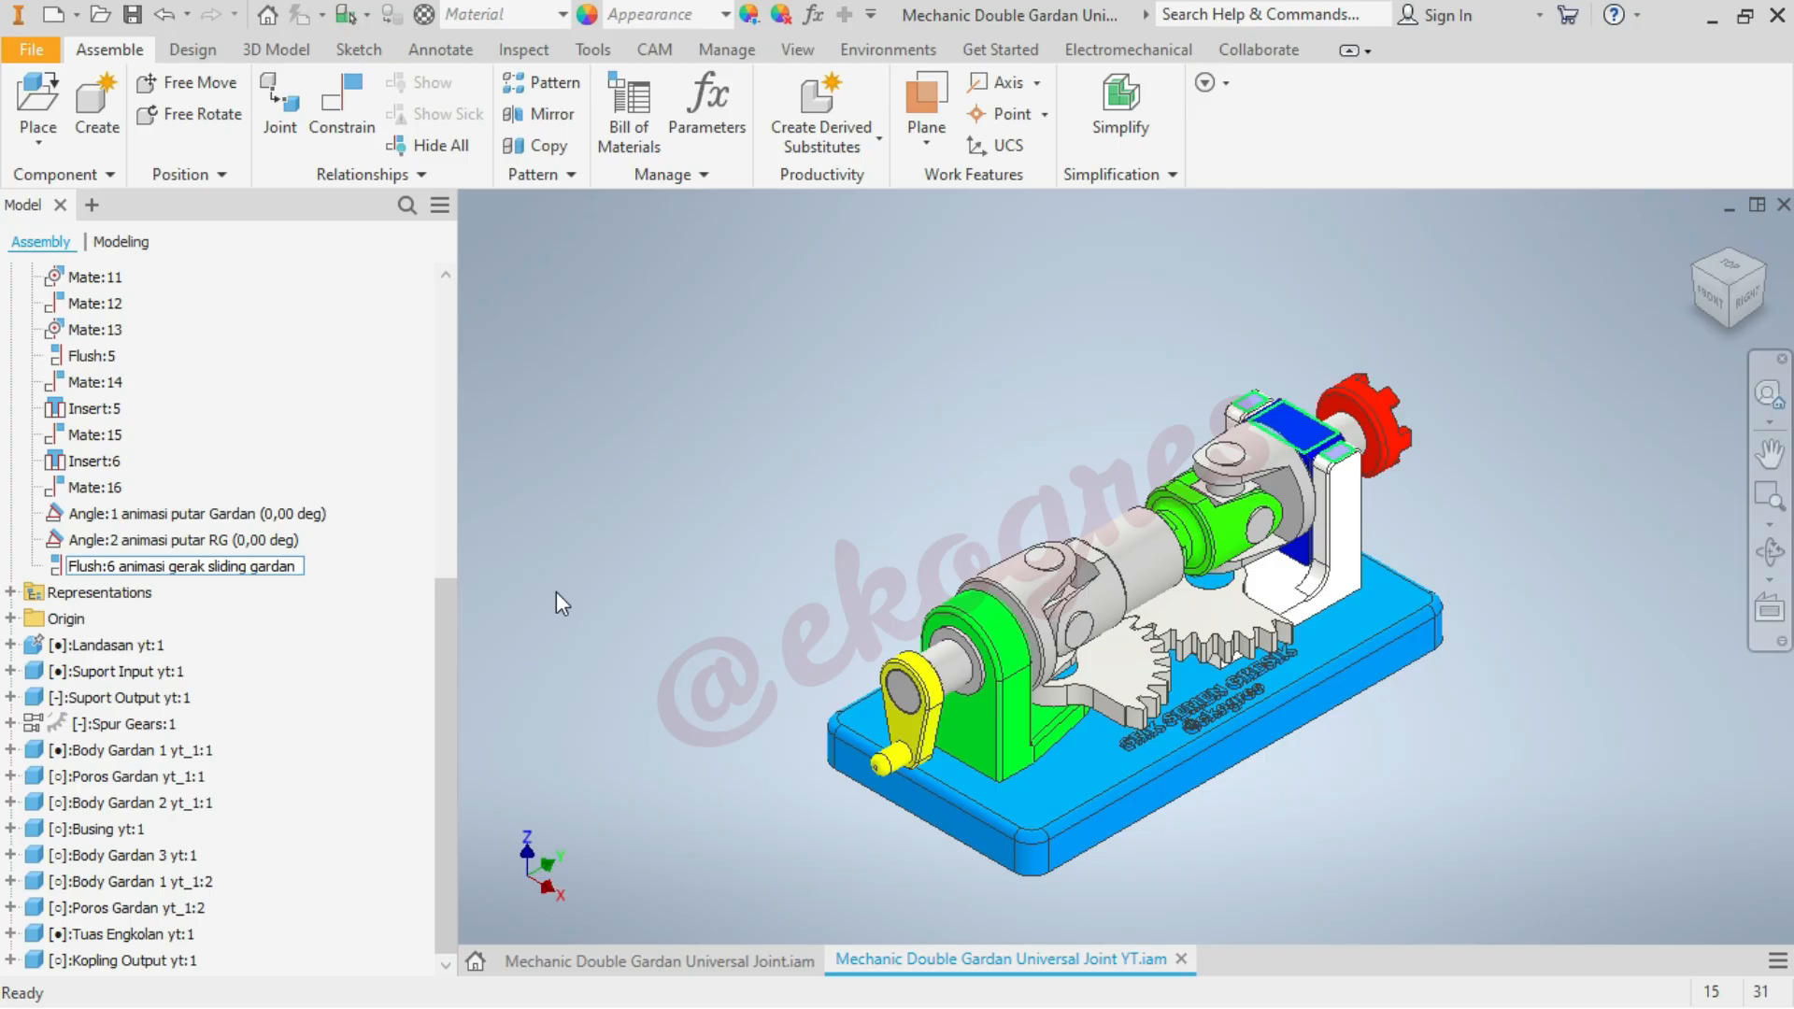
pyautogui.write(' output')
pyautogui.press('Return')
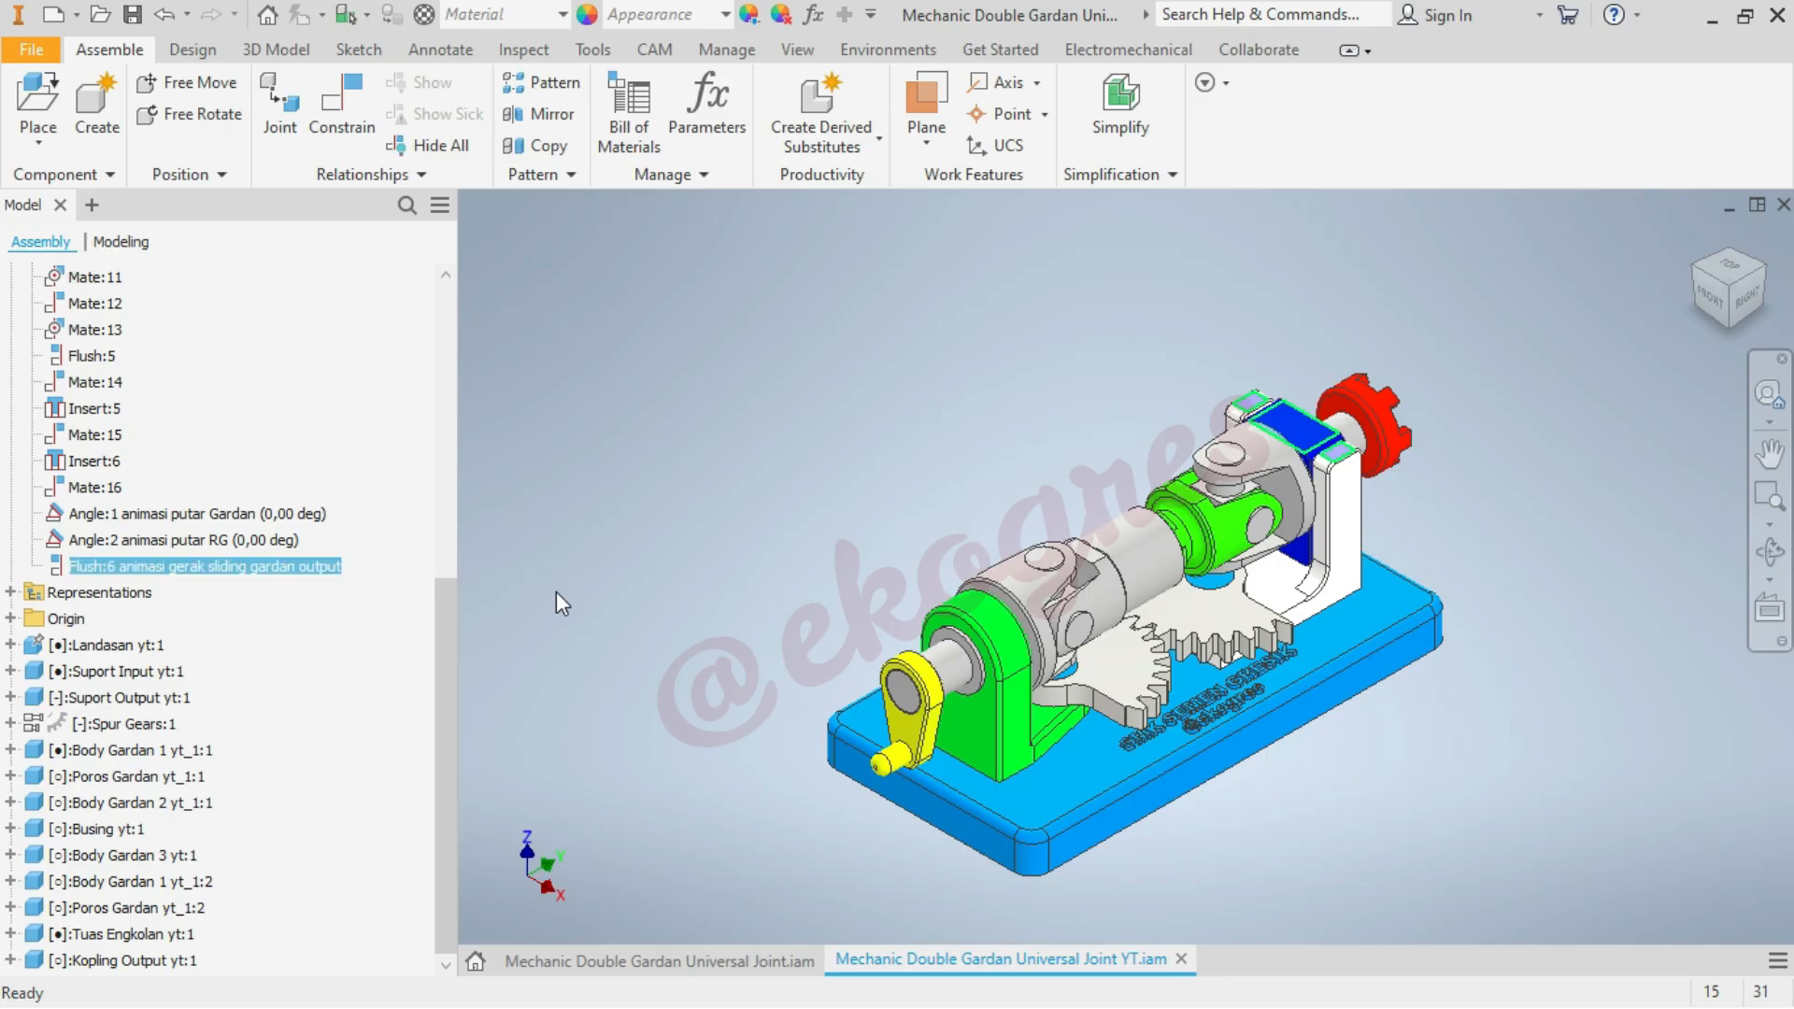
pyautogui.click(611, 569)
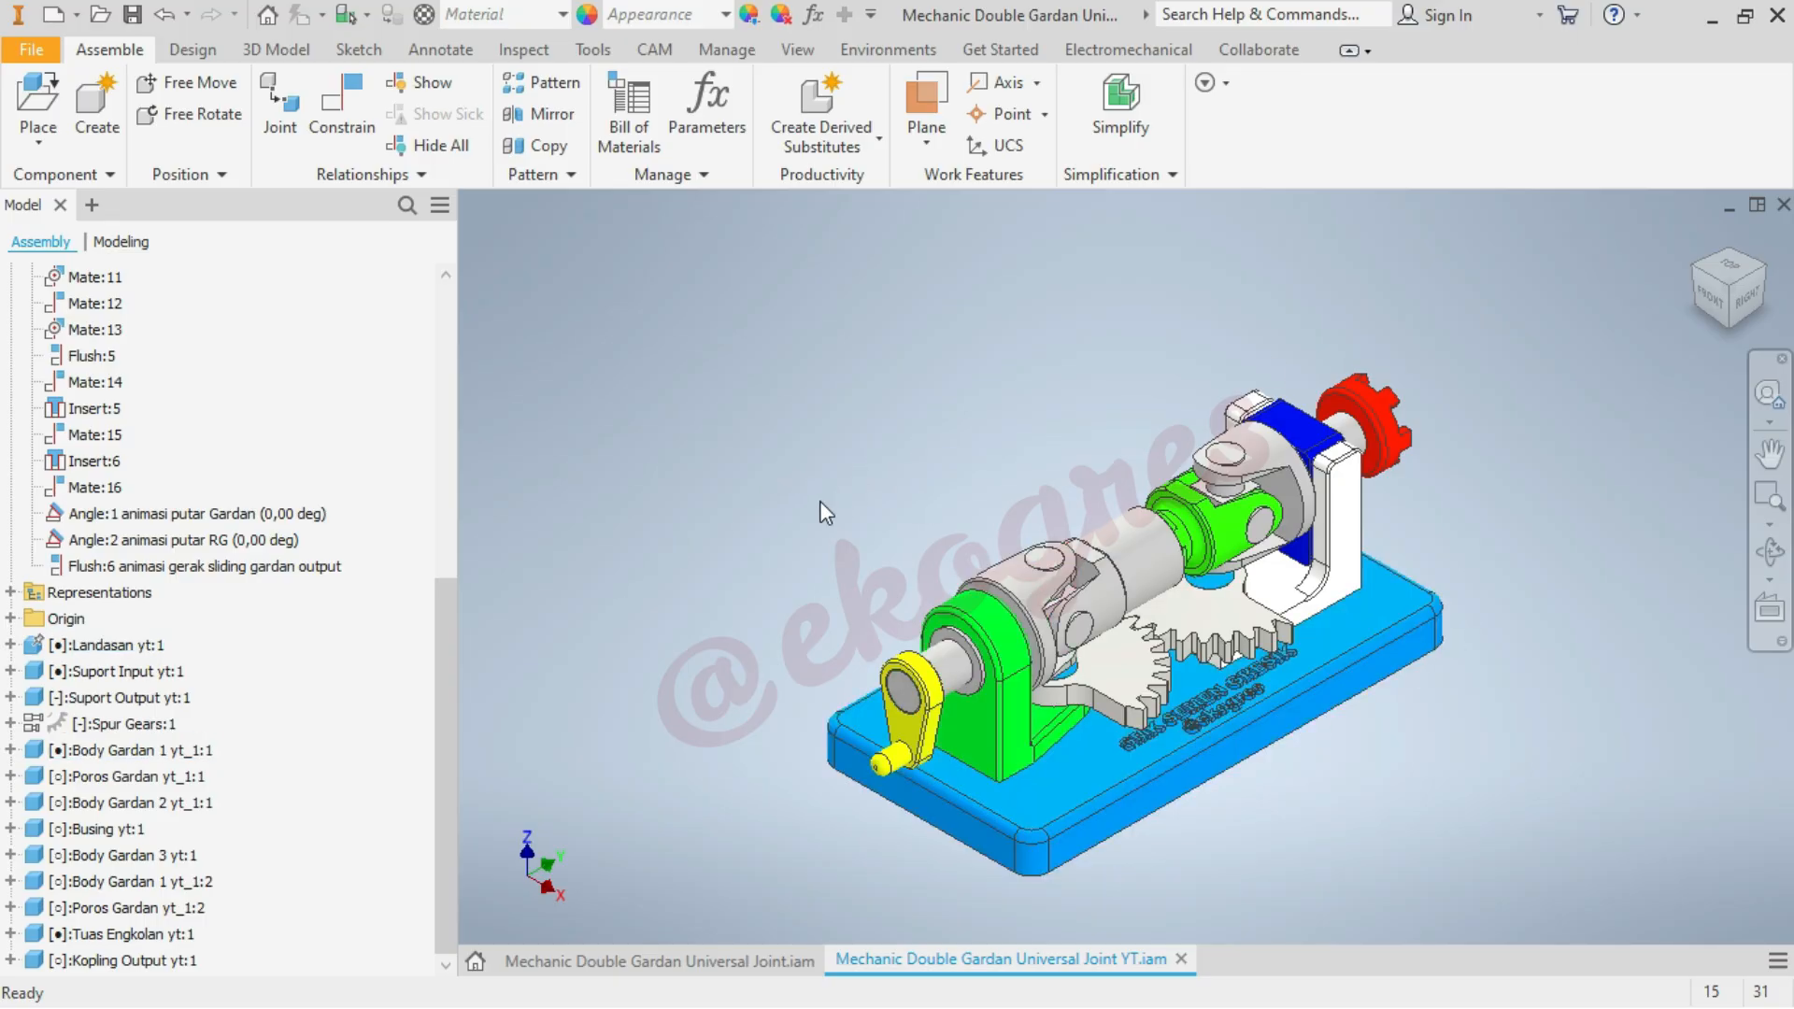
# Collapse the Relationships folder in the assembly tree
pyautogui.moveTo(448, 593); pyautogui.dragTo(481, 186)
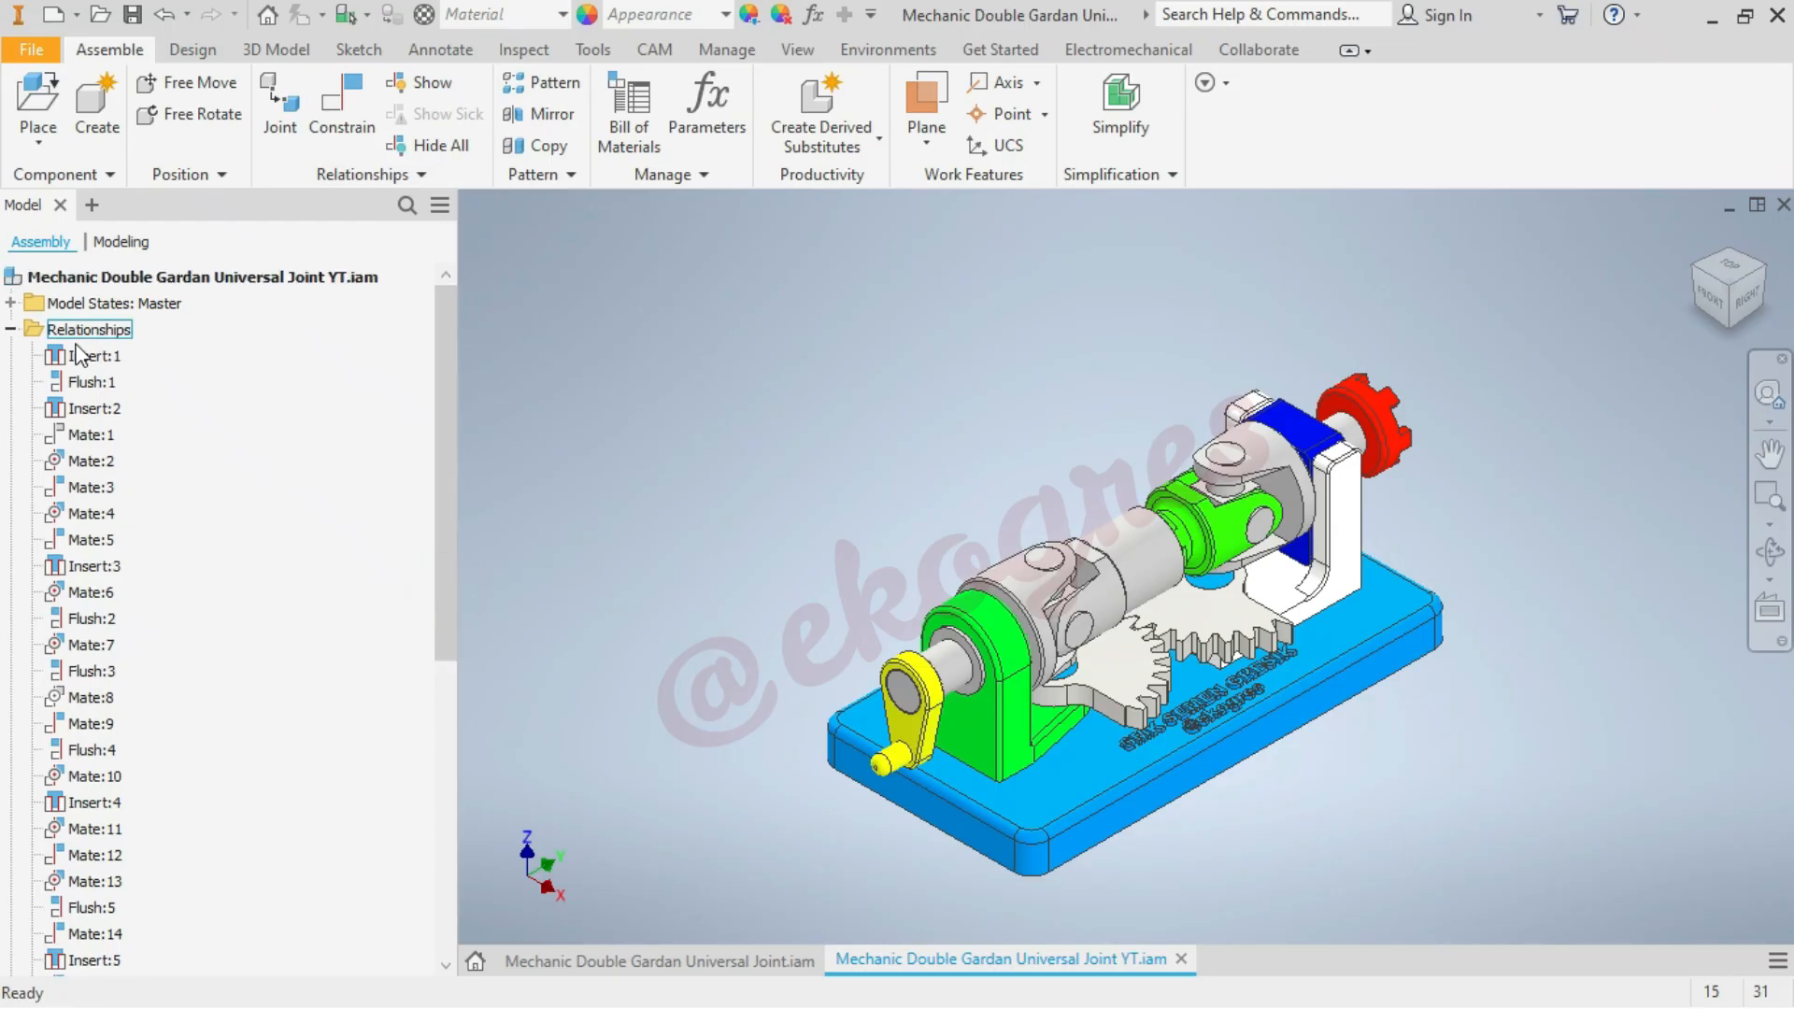
pyautogui.click(11, 329)
pyautogui.click(872, 434)
# Examine the whole universal joint assembly and its parts' colours from near and far
pyautogui.scroll(5, 1013, 490)
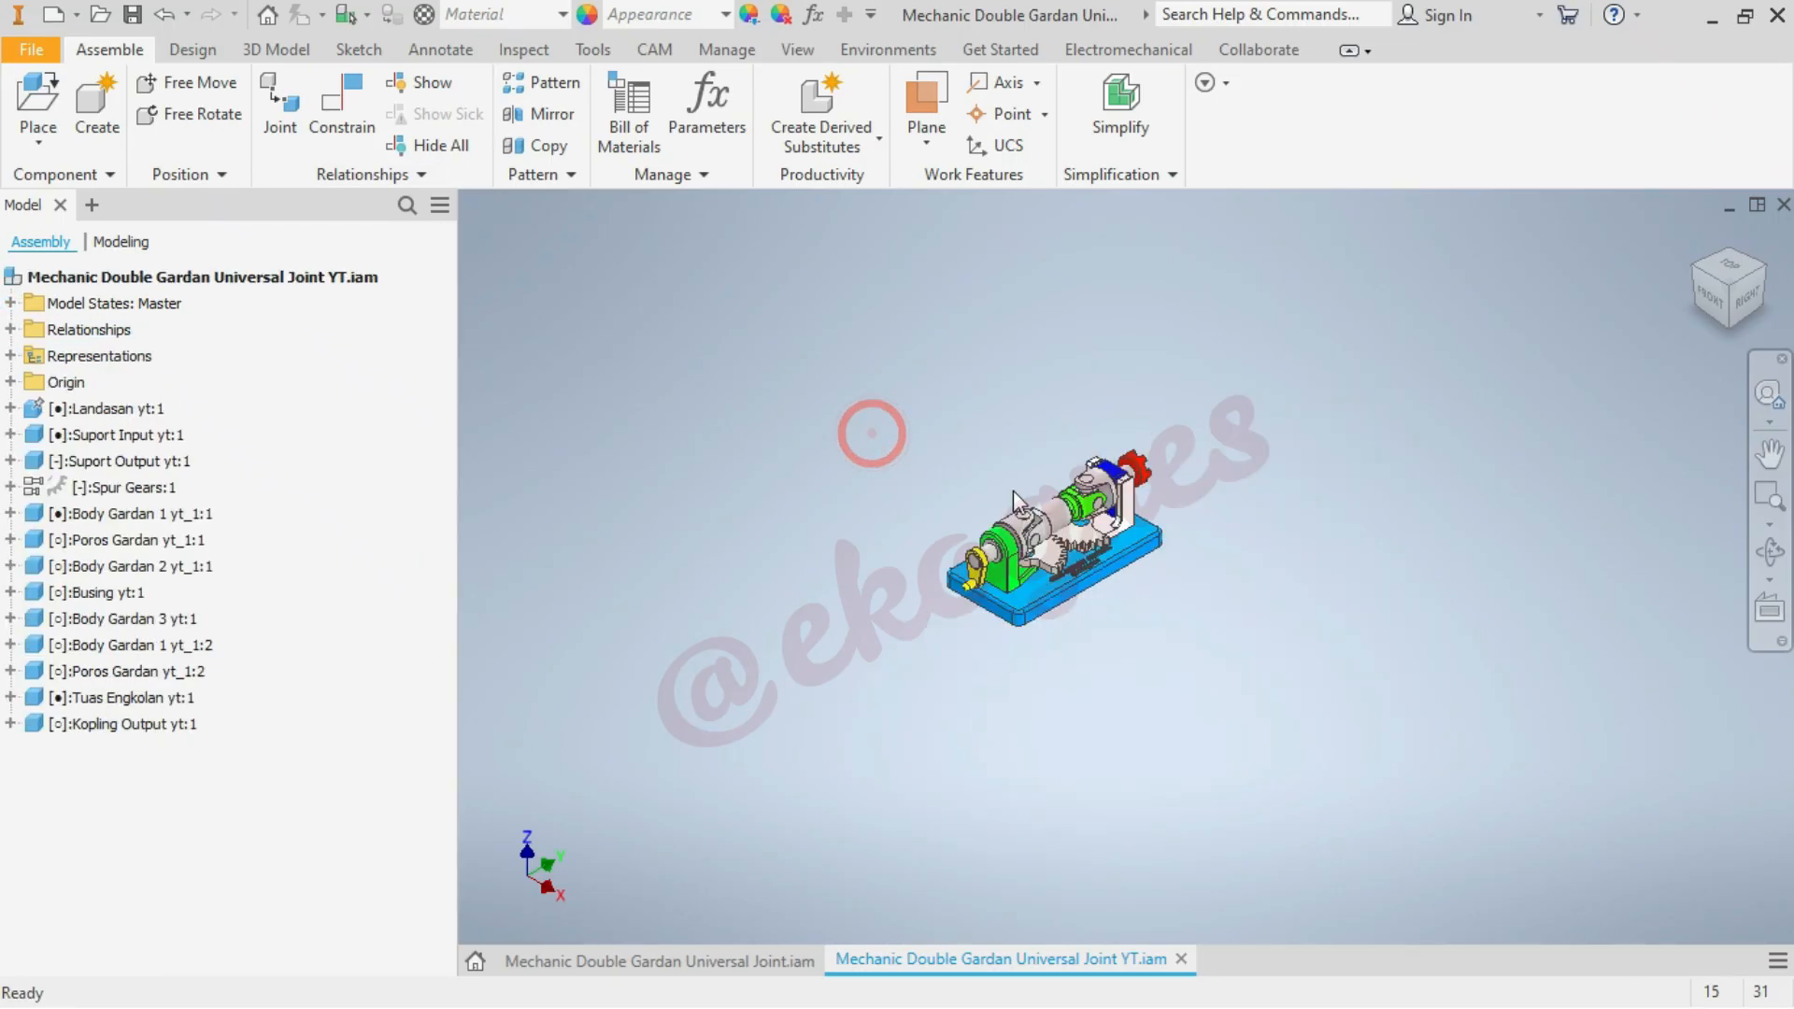
pyautogui.scroll(-6, 1013, 490)
pyautogui.scroll(5, 1154, 374)
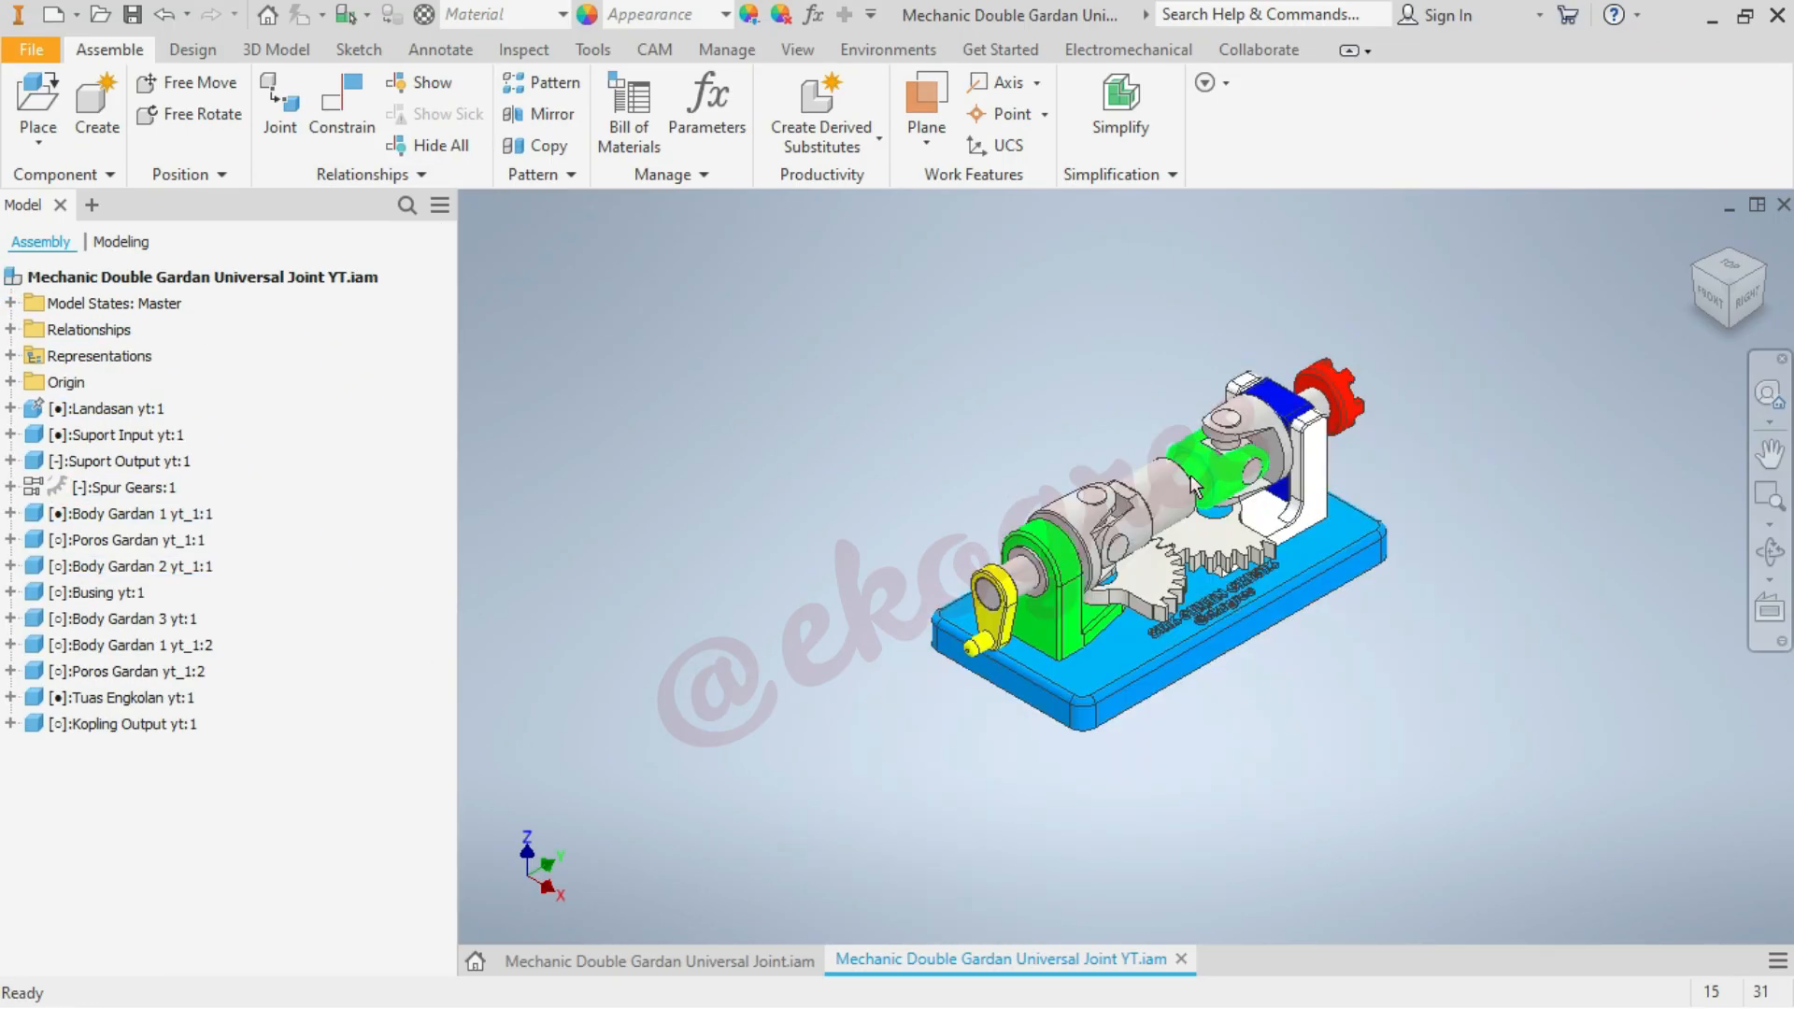
pyautogui.scroll(-6, 1196, 528)
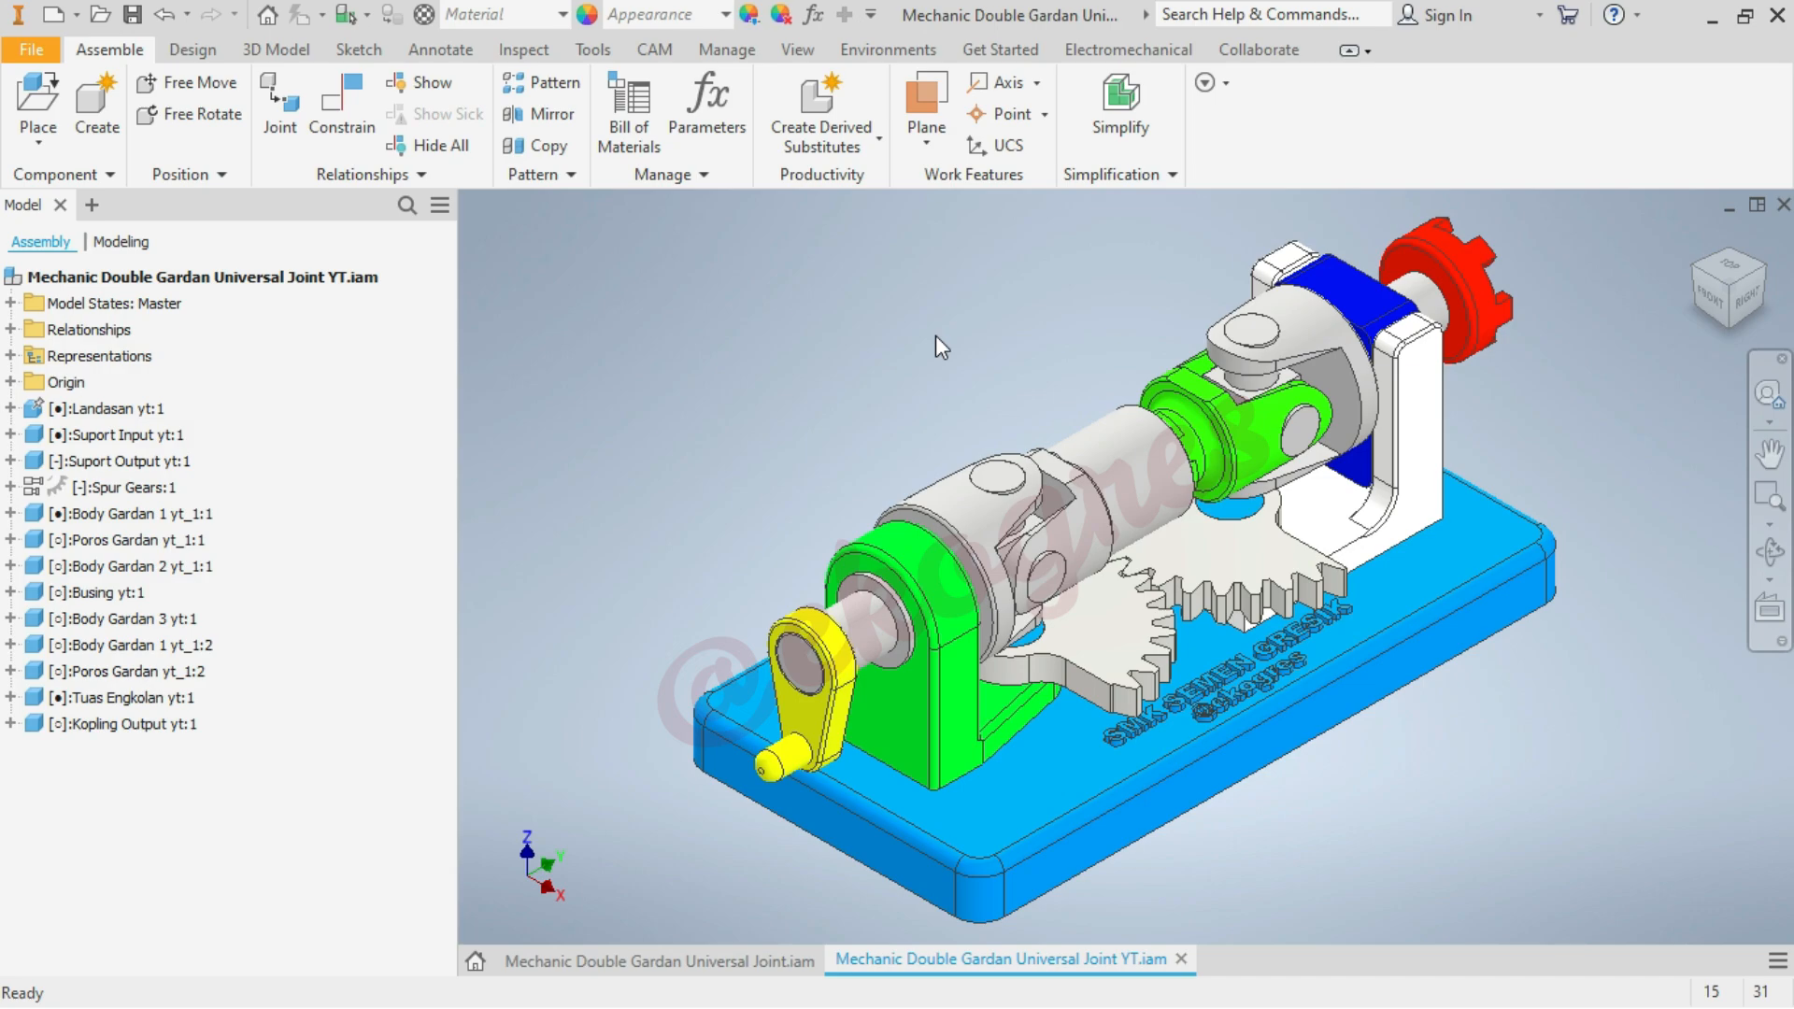
pyautogui.scroll(4, 1009, 355)
pyautogui.scroll(-3, 1025, 346)
pyautogui.scroll(4, 1024, 346)
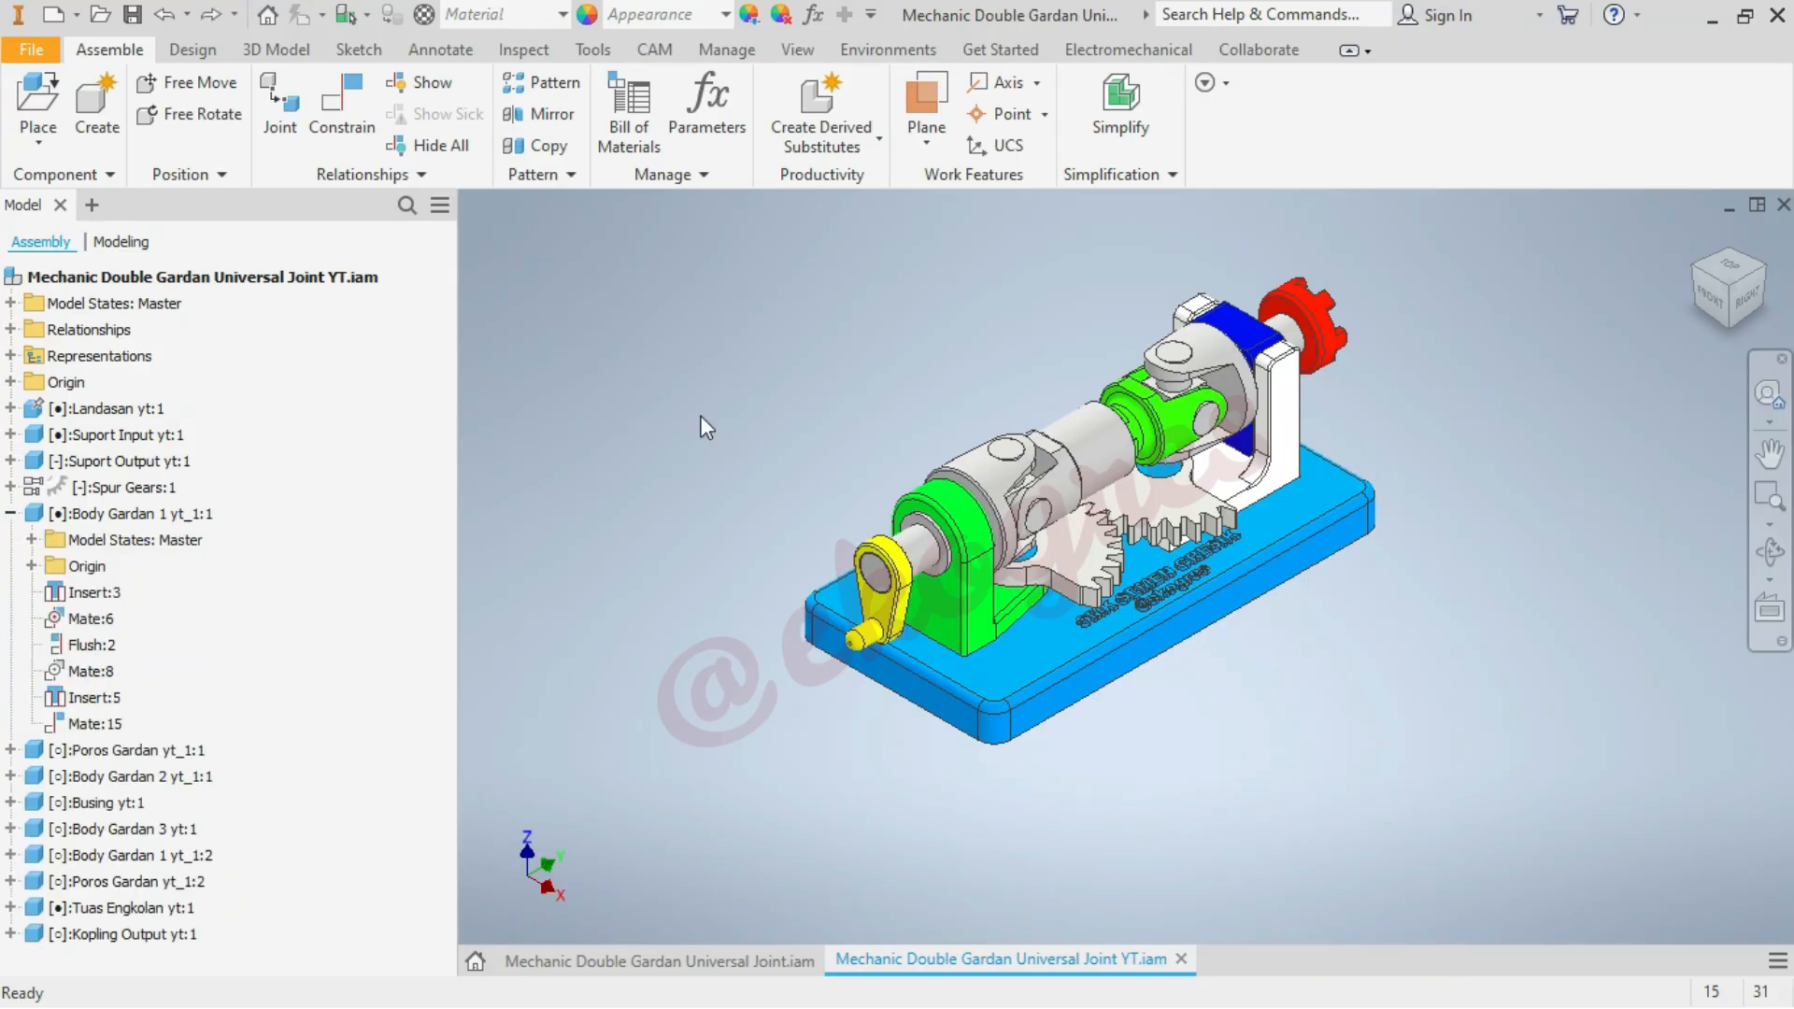
pyautogui.scroll(-3, 1043, 353)
pyautogui.scroll(2, 1042, 354)
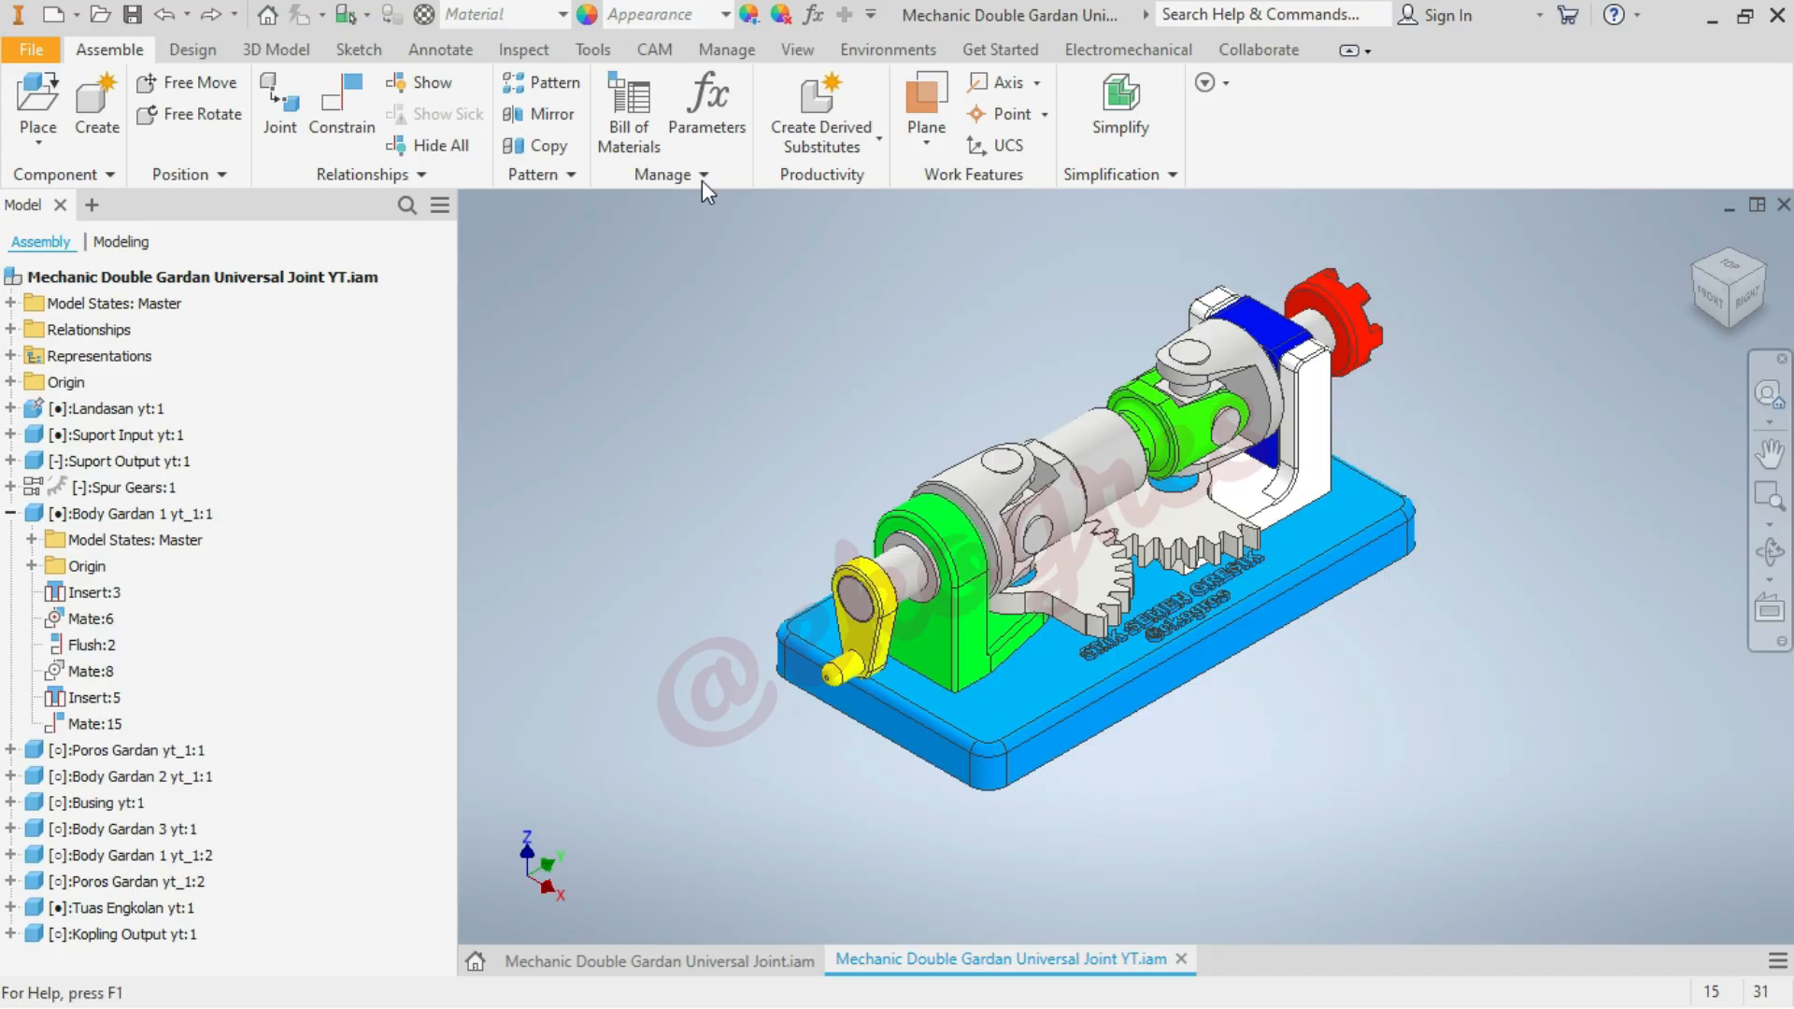
# Adjust the appearance of Body Gardan 1 yt_1:1, the yoke at the crank end, to red with RGB 246, 28, 28
pyautogui.click(750, 15)
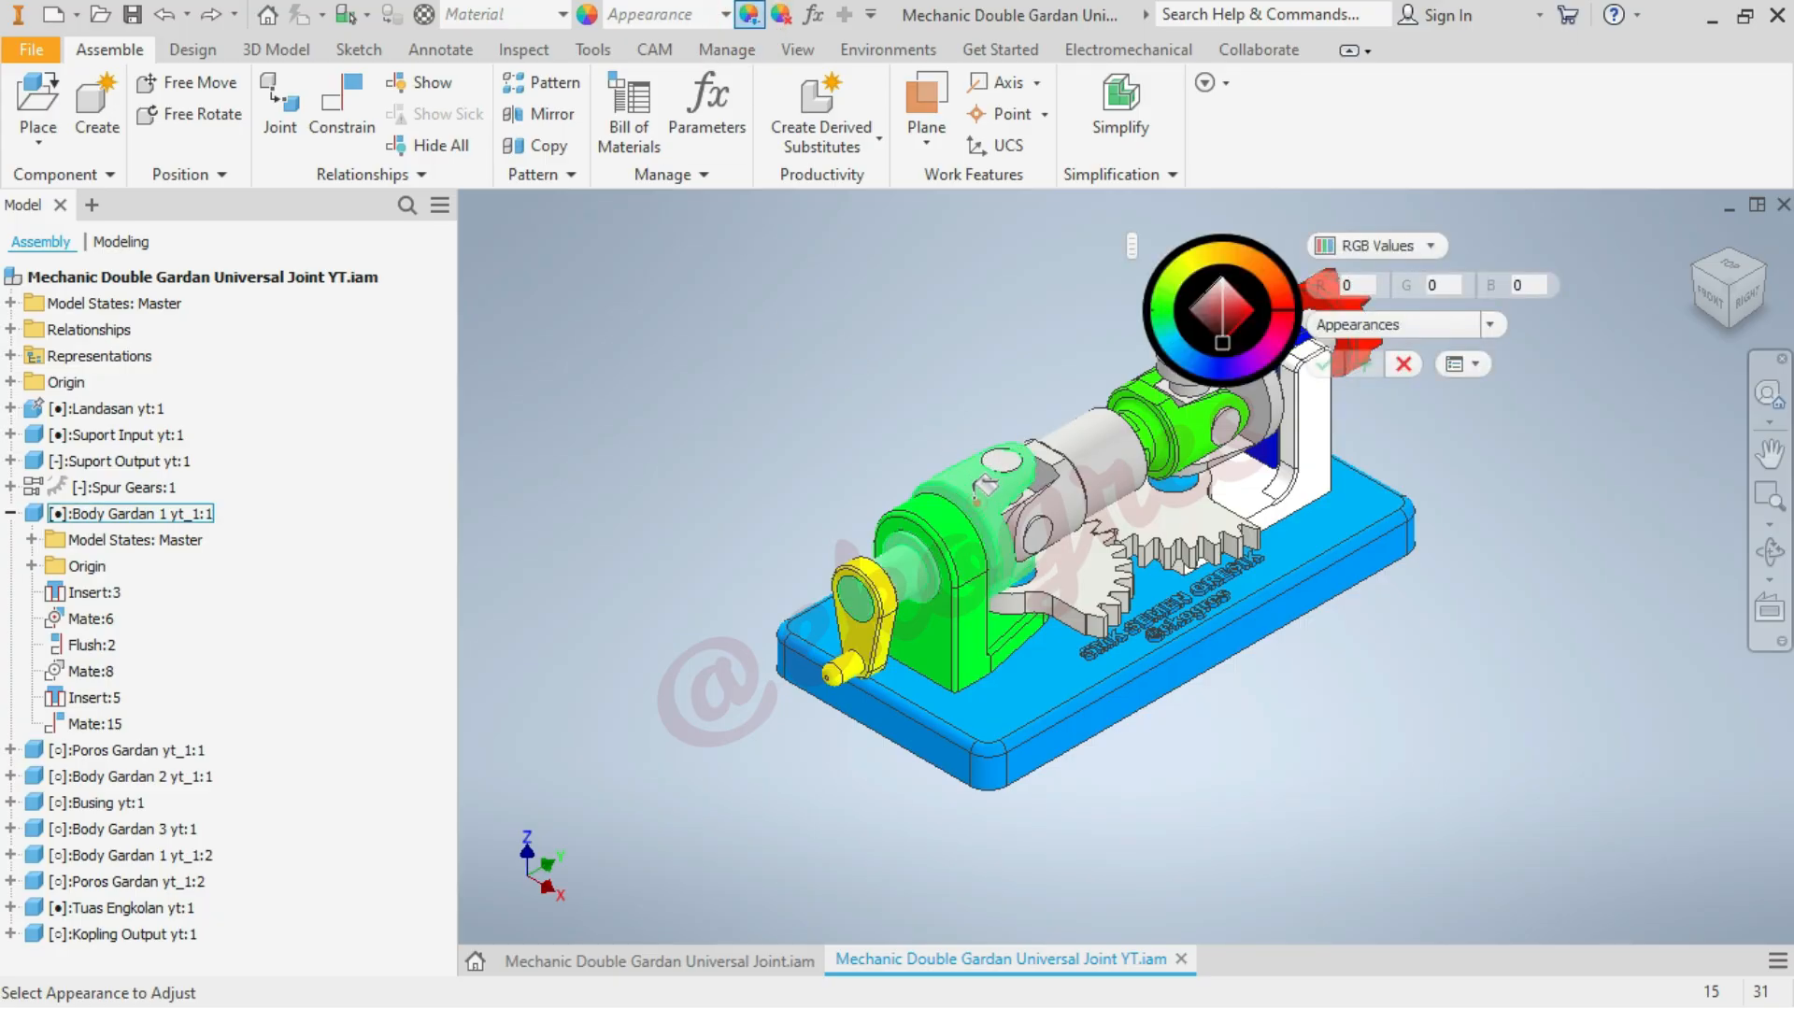
pyautogui.click(976, 501)
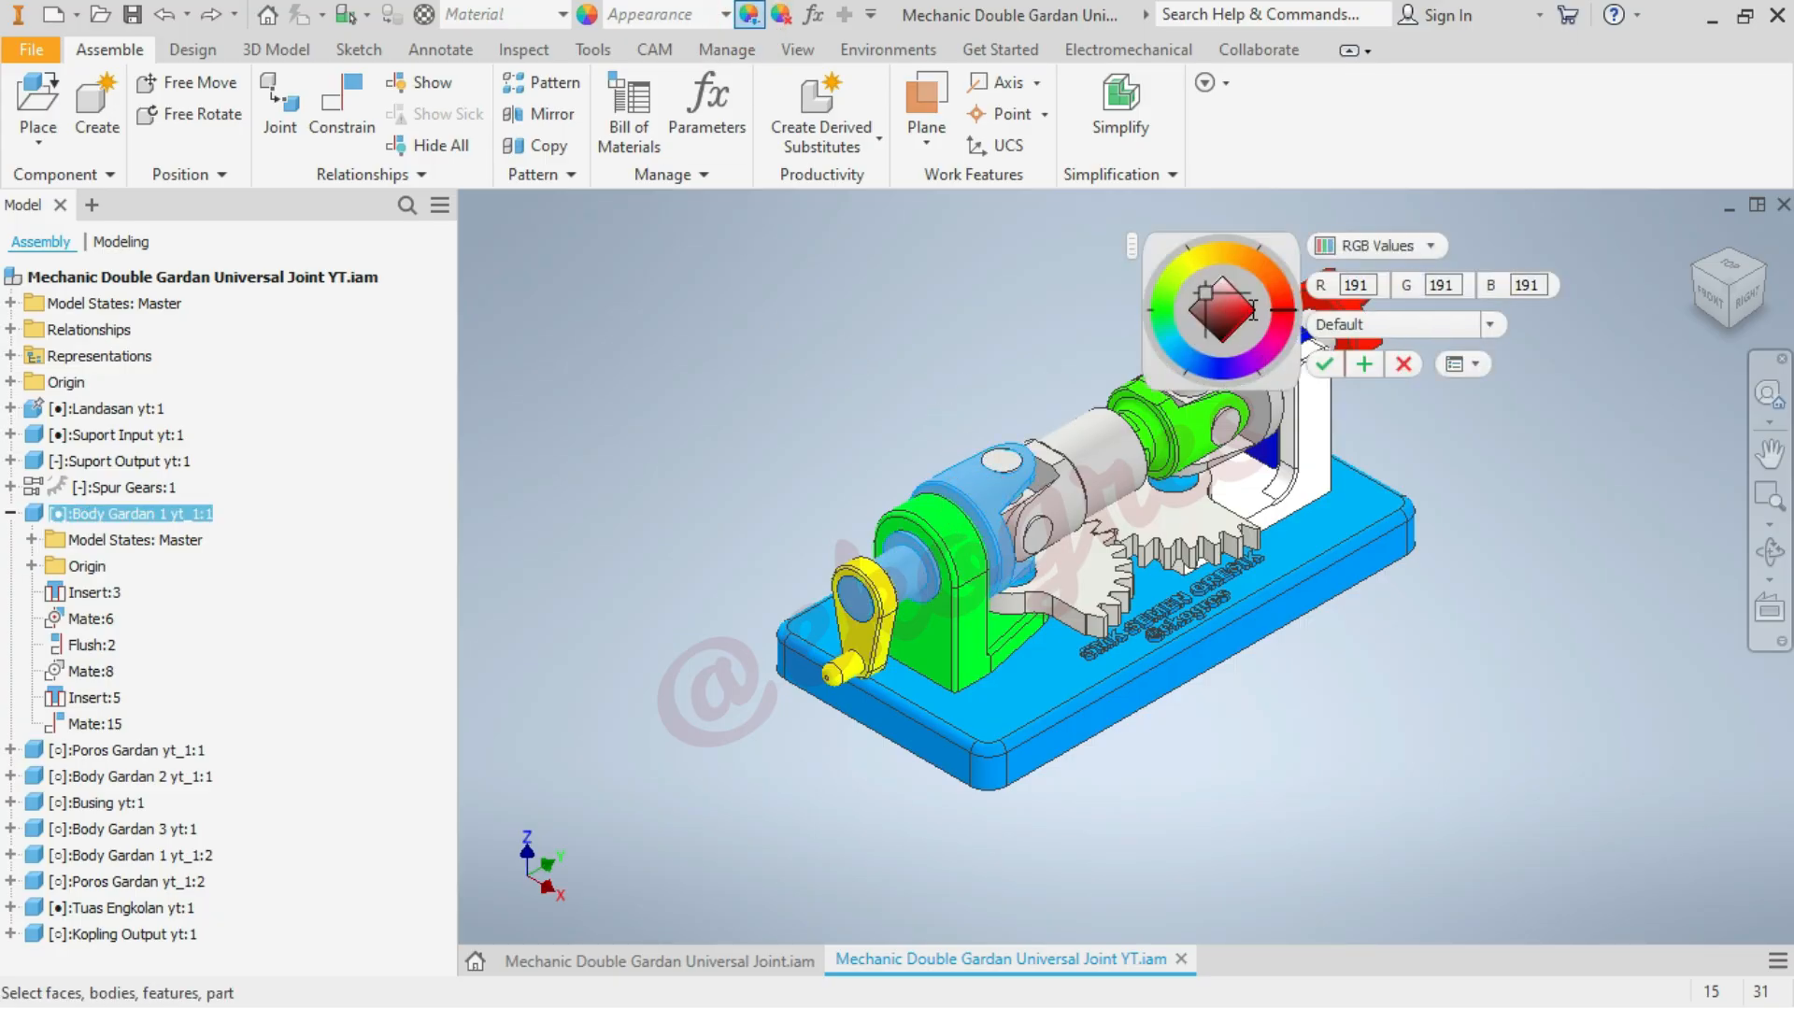
pyautogui.click(1249, 306)
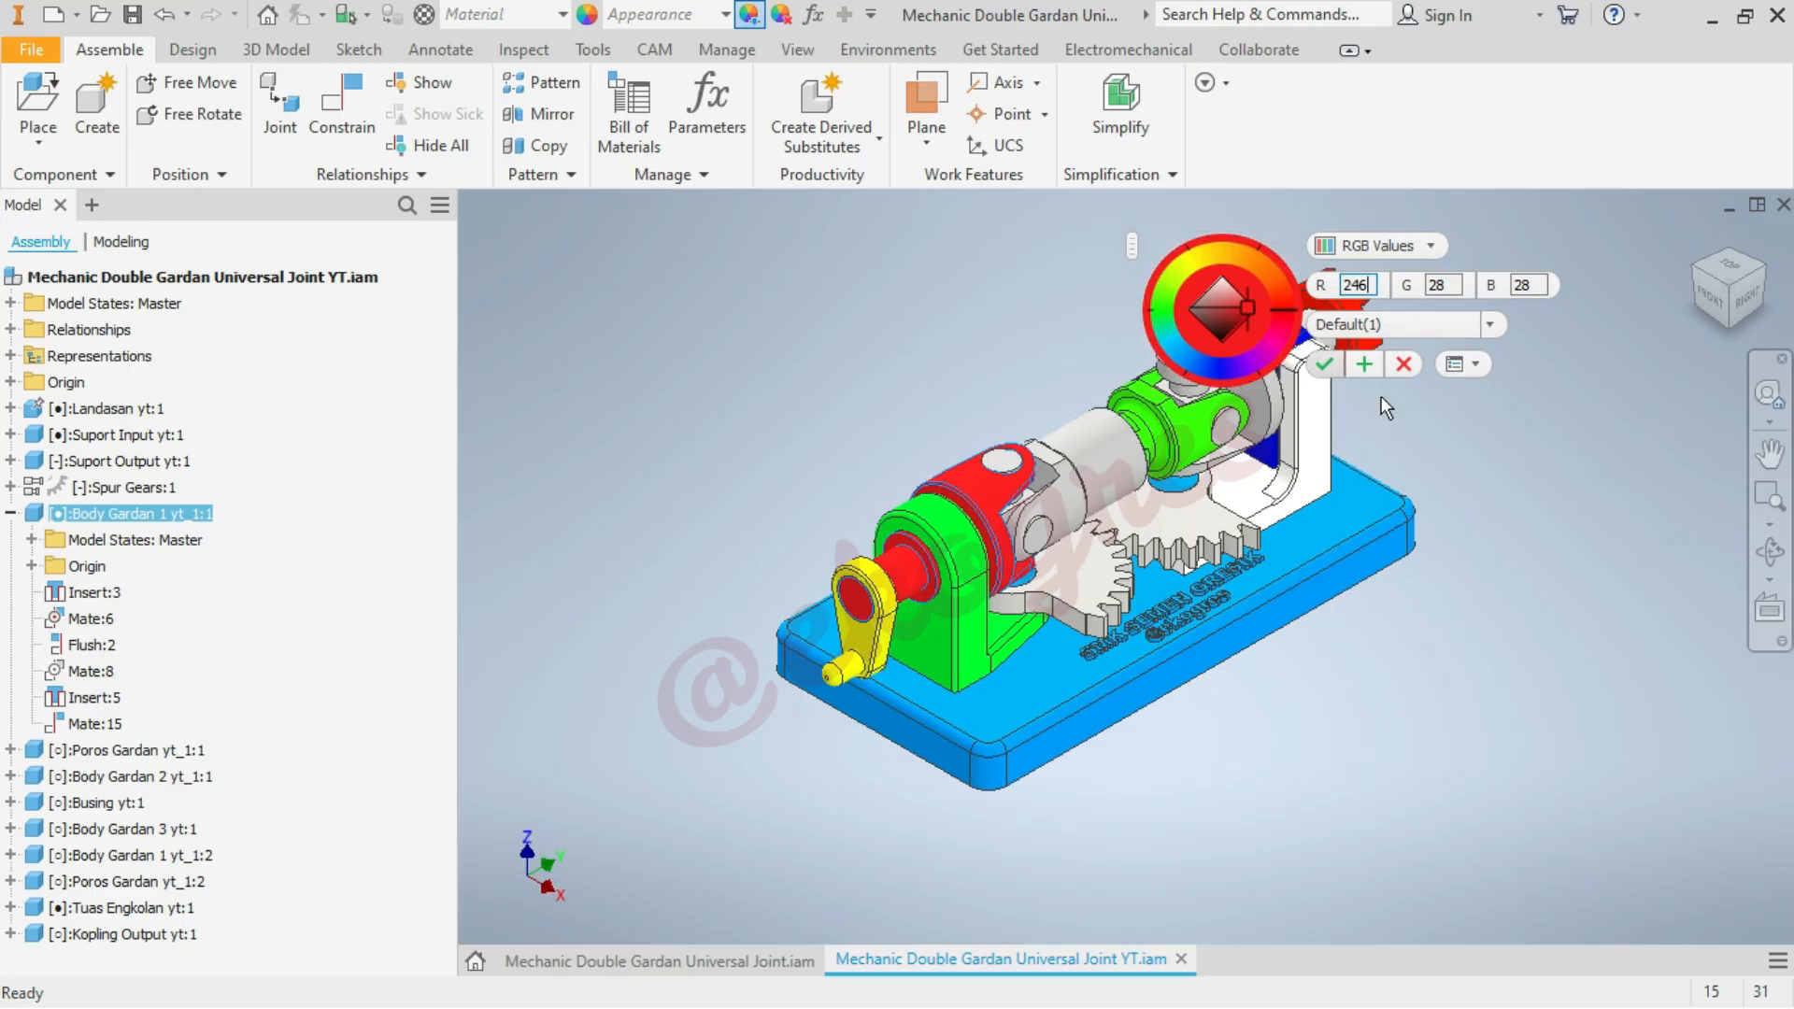
pyautogui.click(1326, 363)
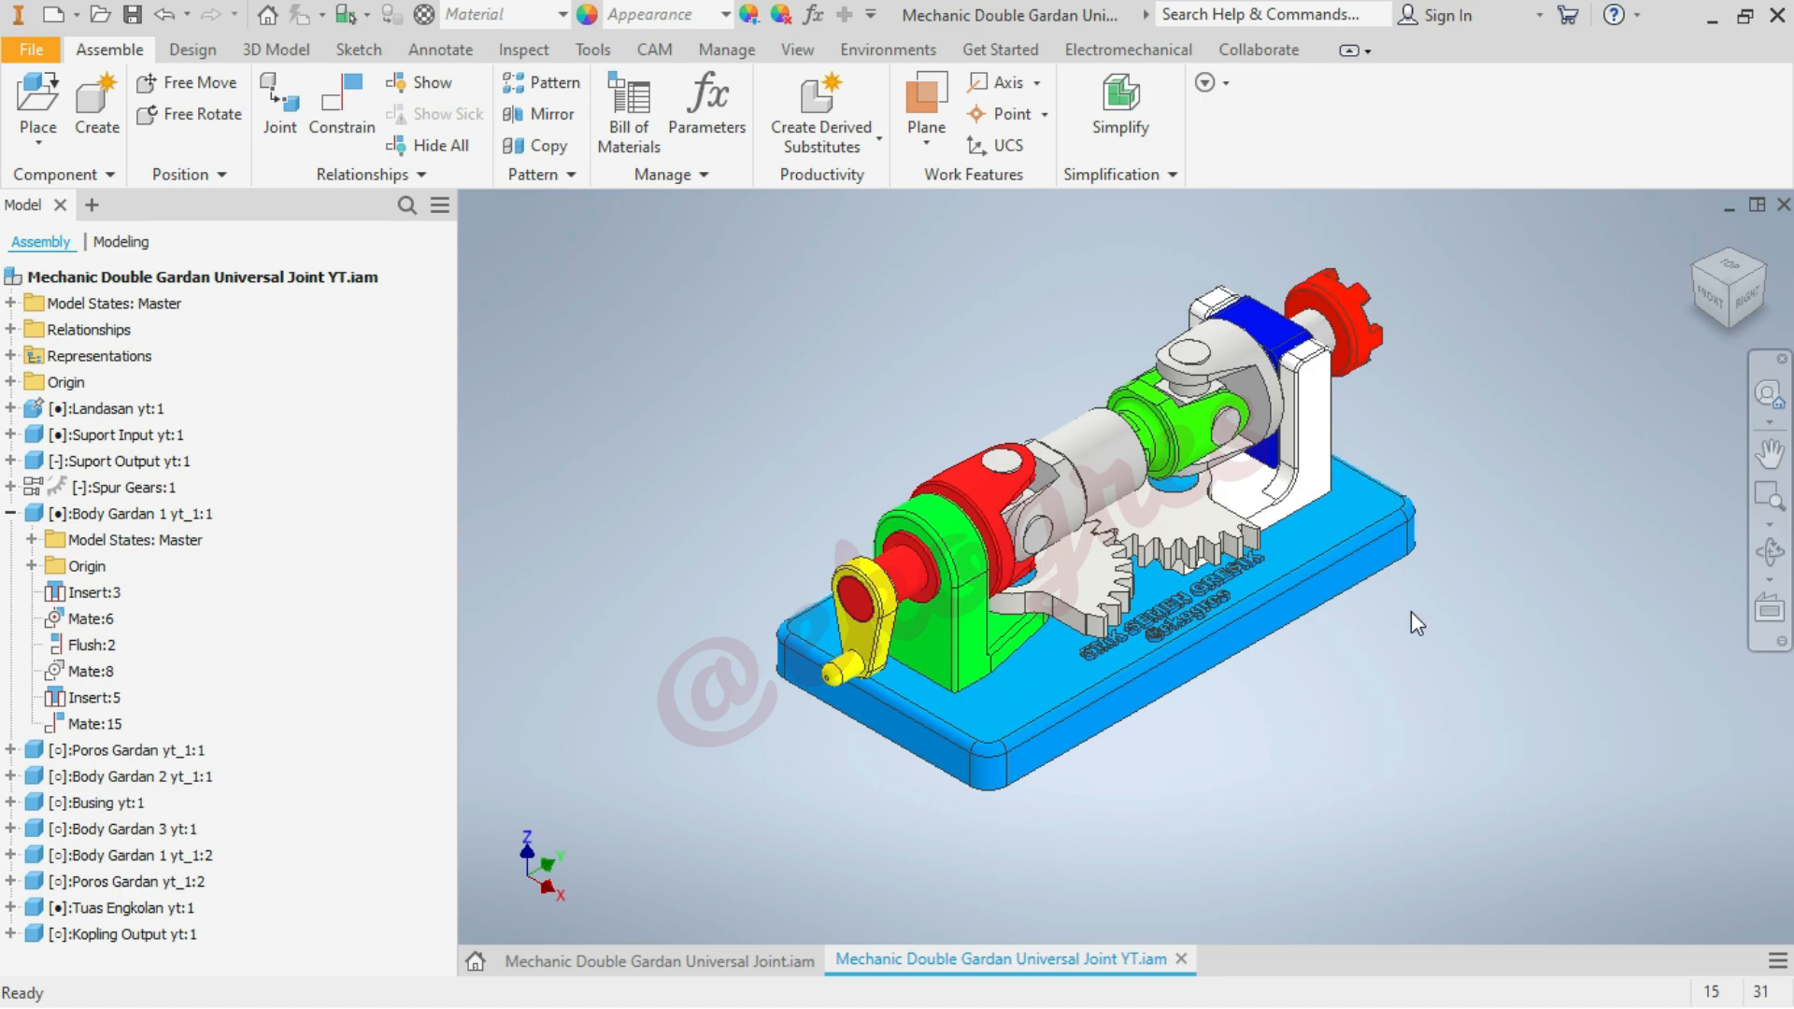
# Colour the cross shaft Poros Gardan yt_1:1 in the red yoke orange with RGB 255, 162, 0
pyautogui.click(748, 14)
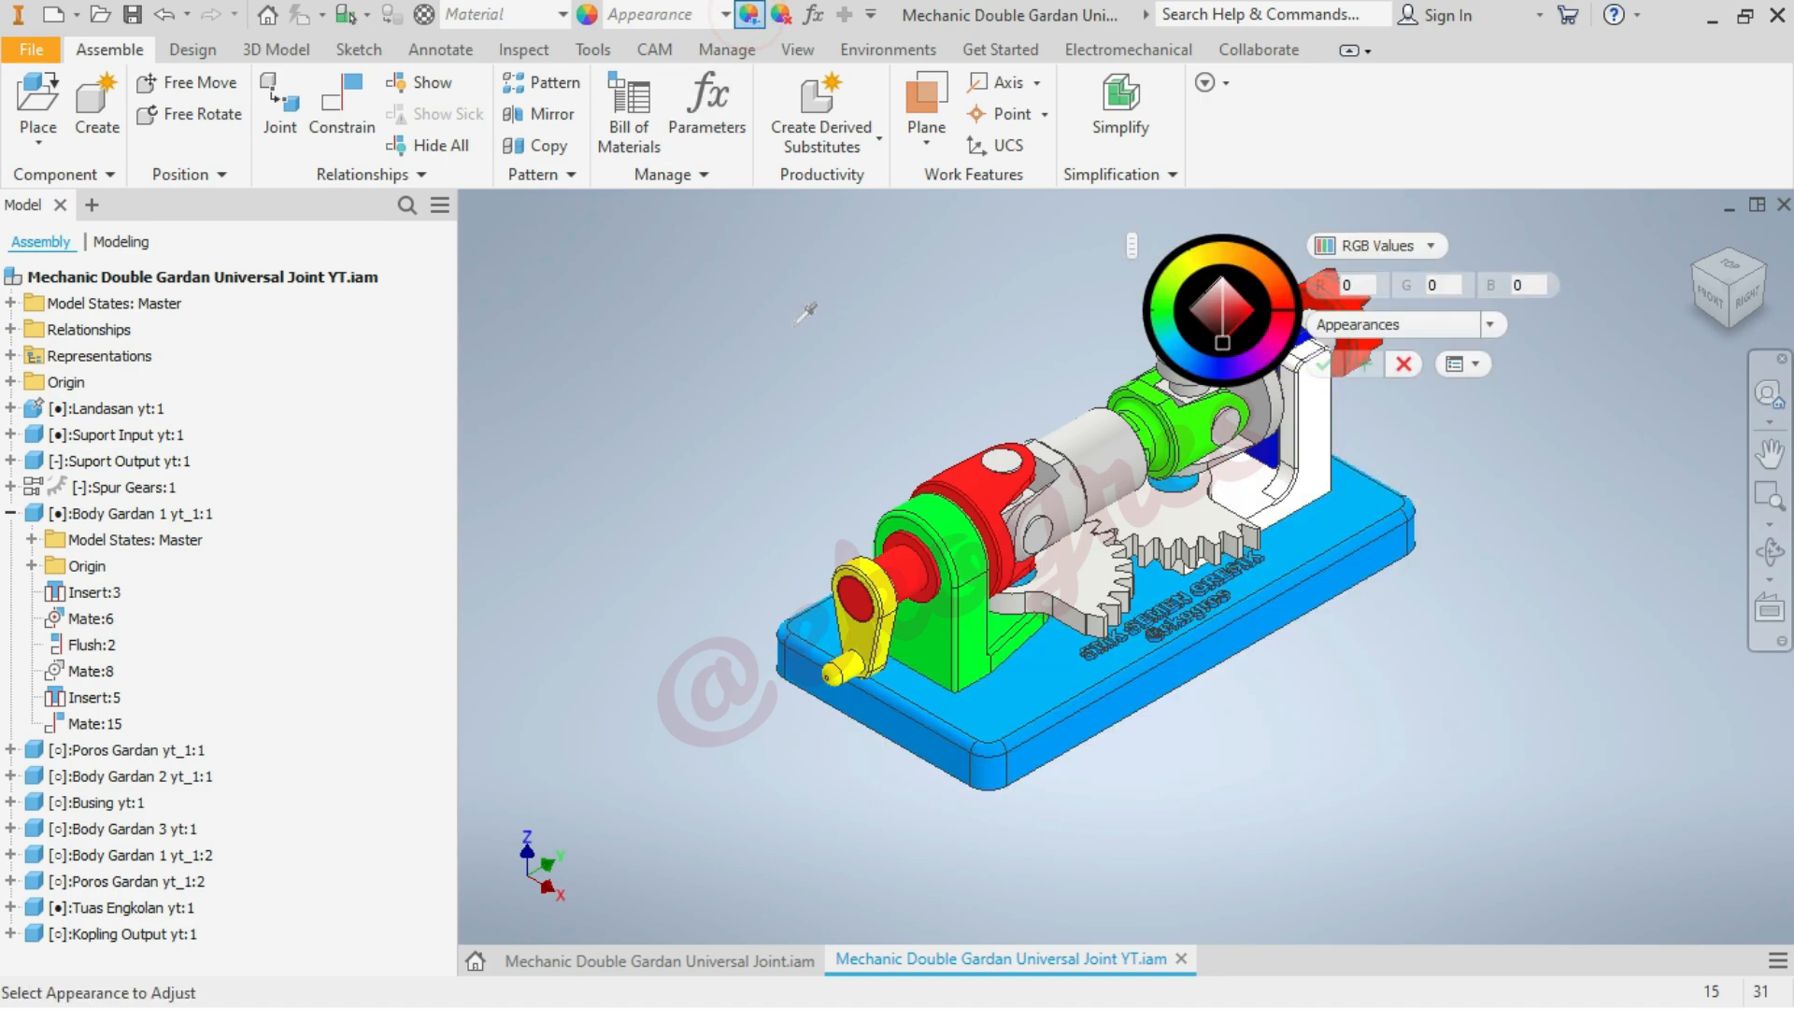
pyautogui.scroll(3, 959, 340)
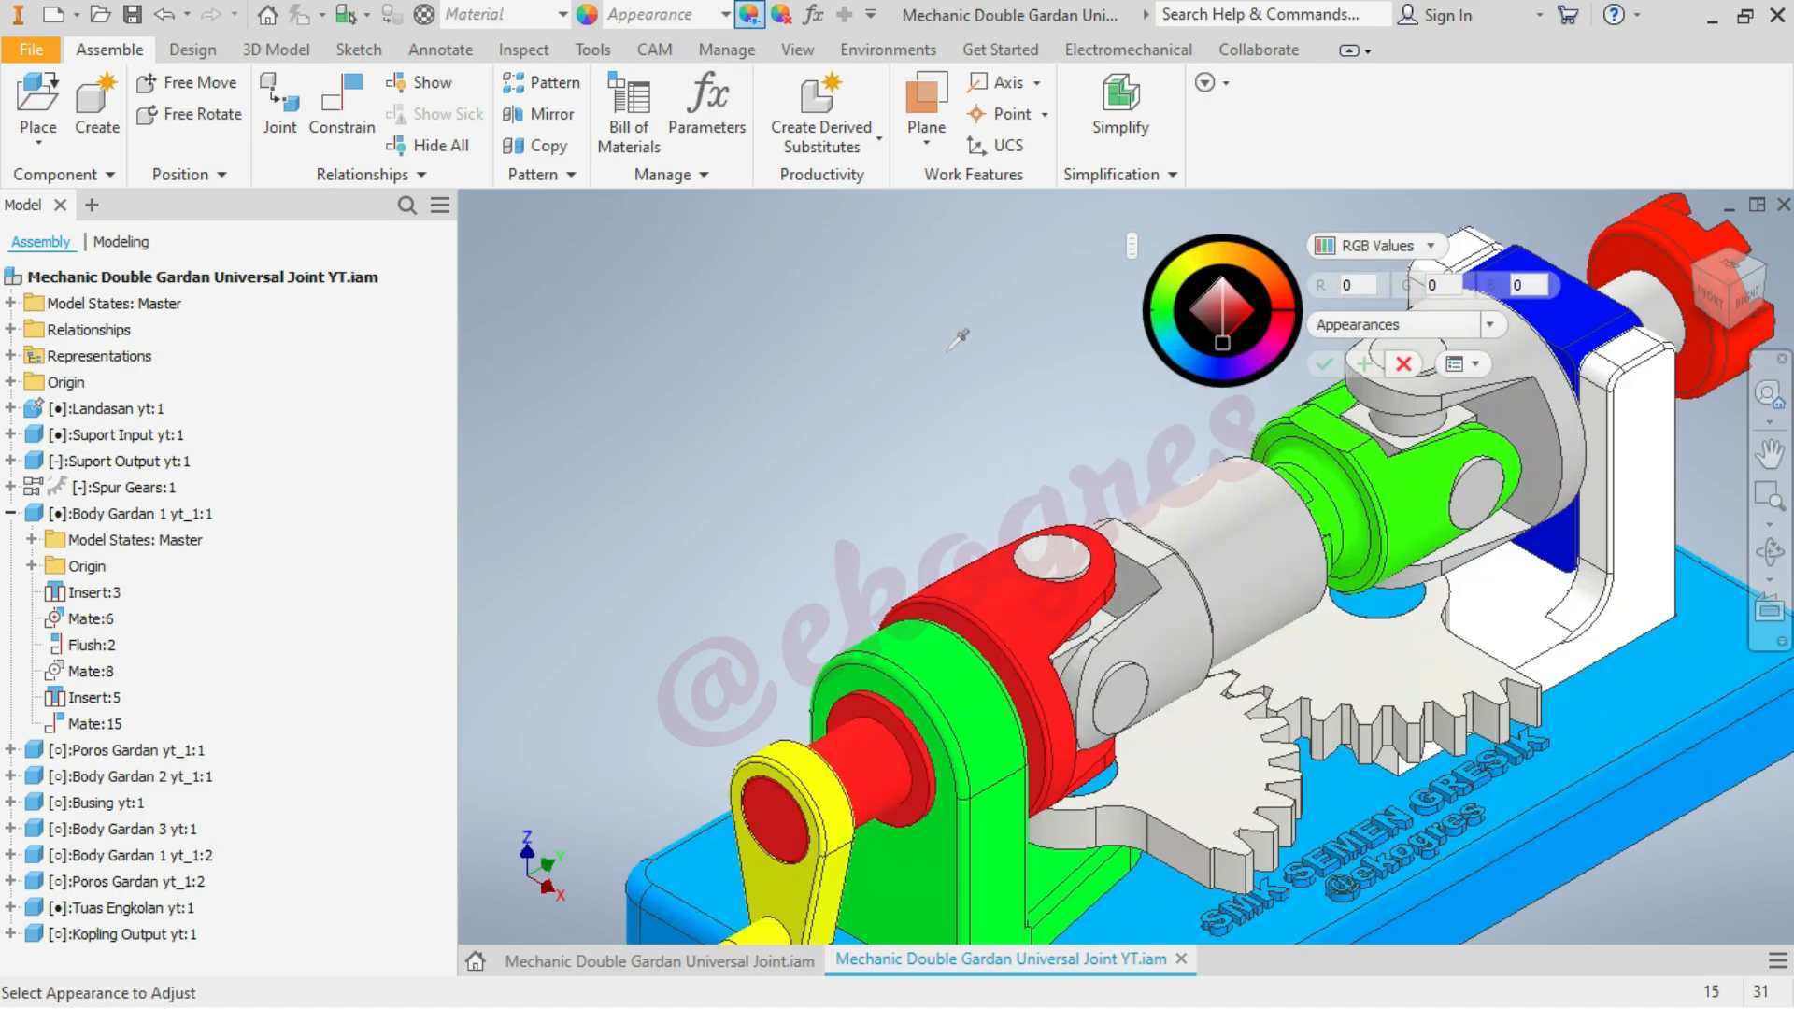
pyautogui.click(1065, 551)
pyautogui.scroll(-3, 905, 341)
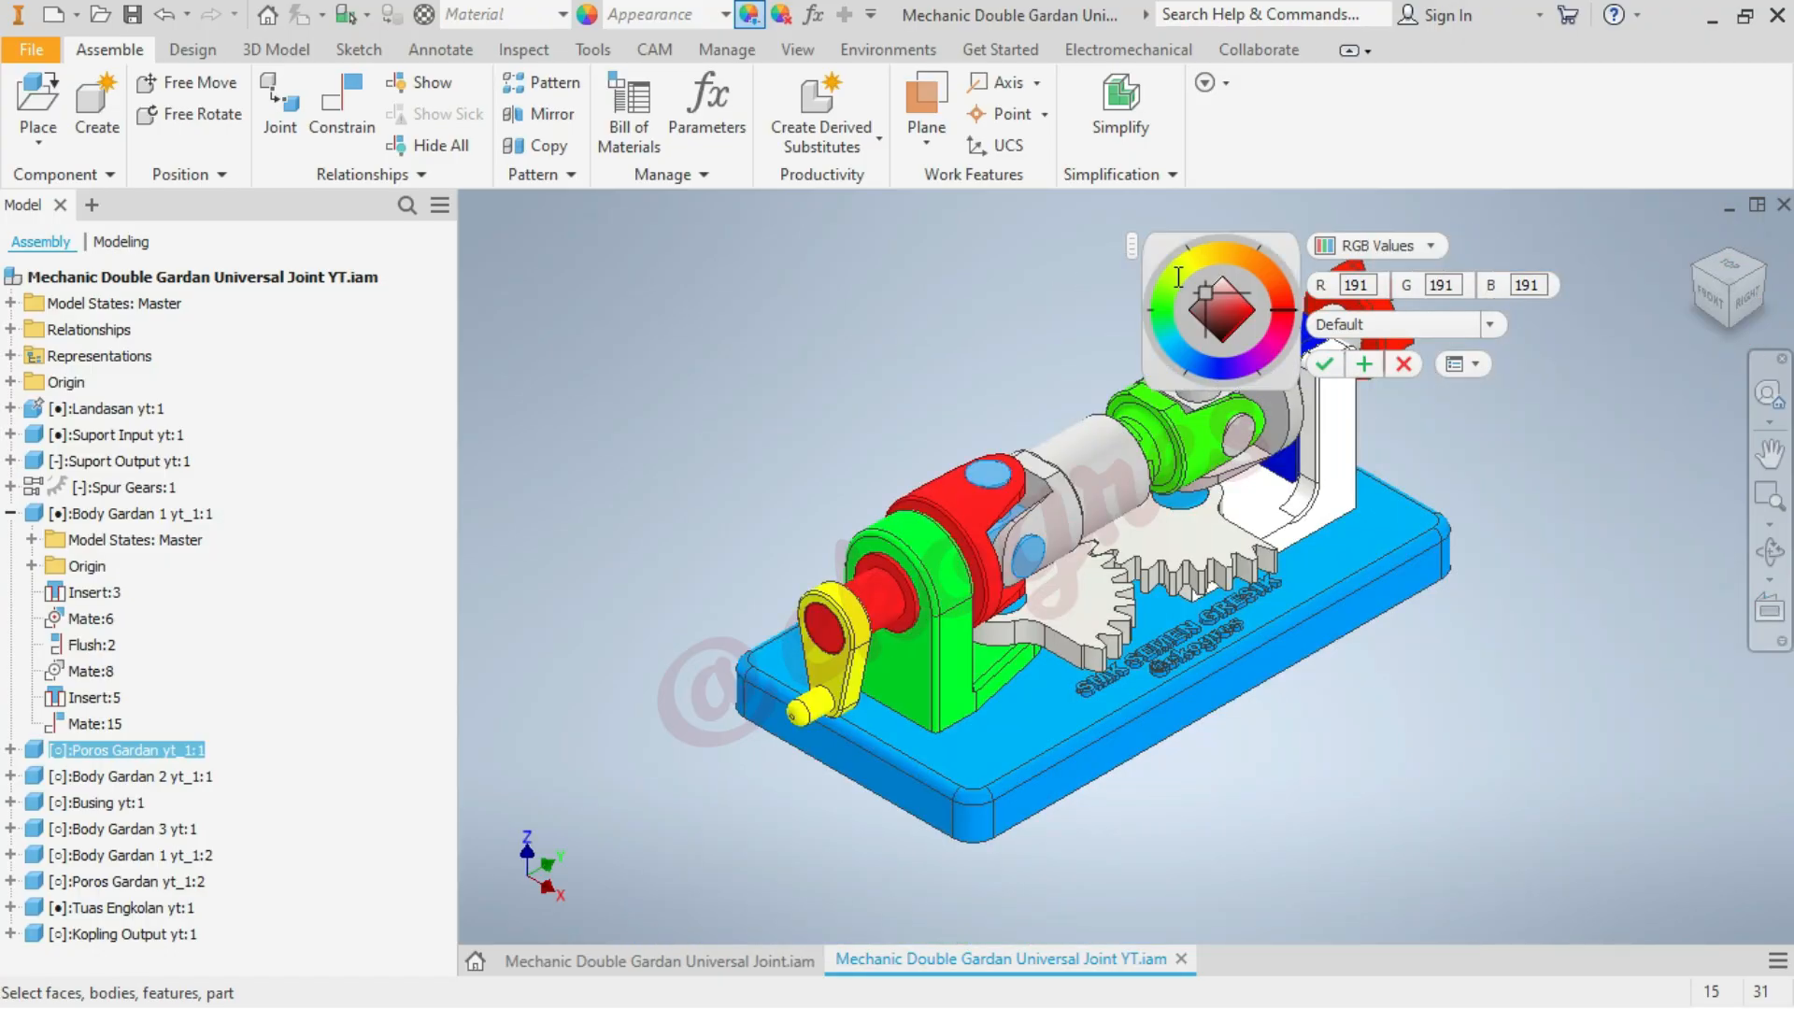
pyautogui.click(1199, 257)
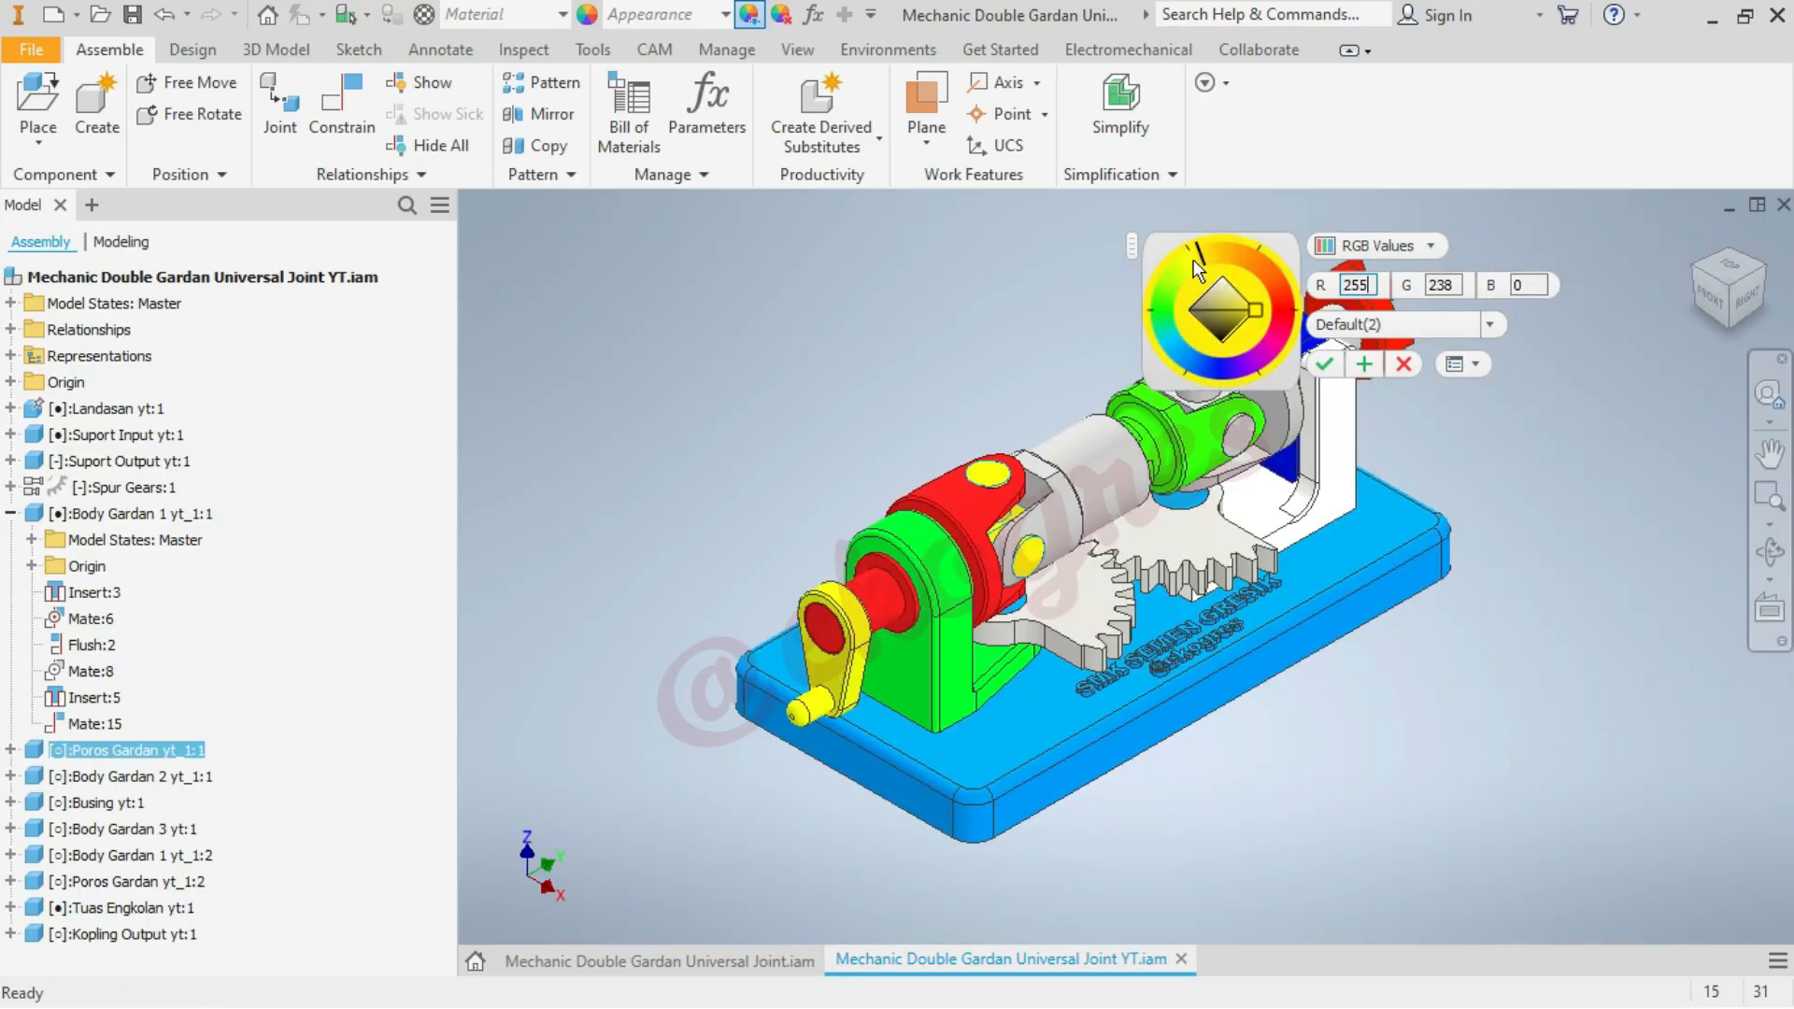
pyautogui.click(1244, 257)
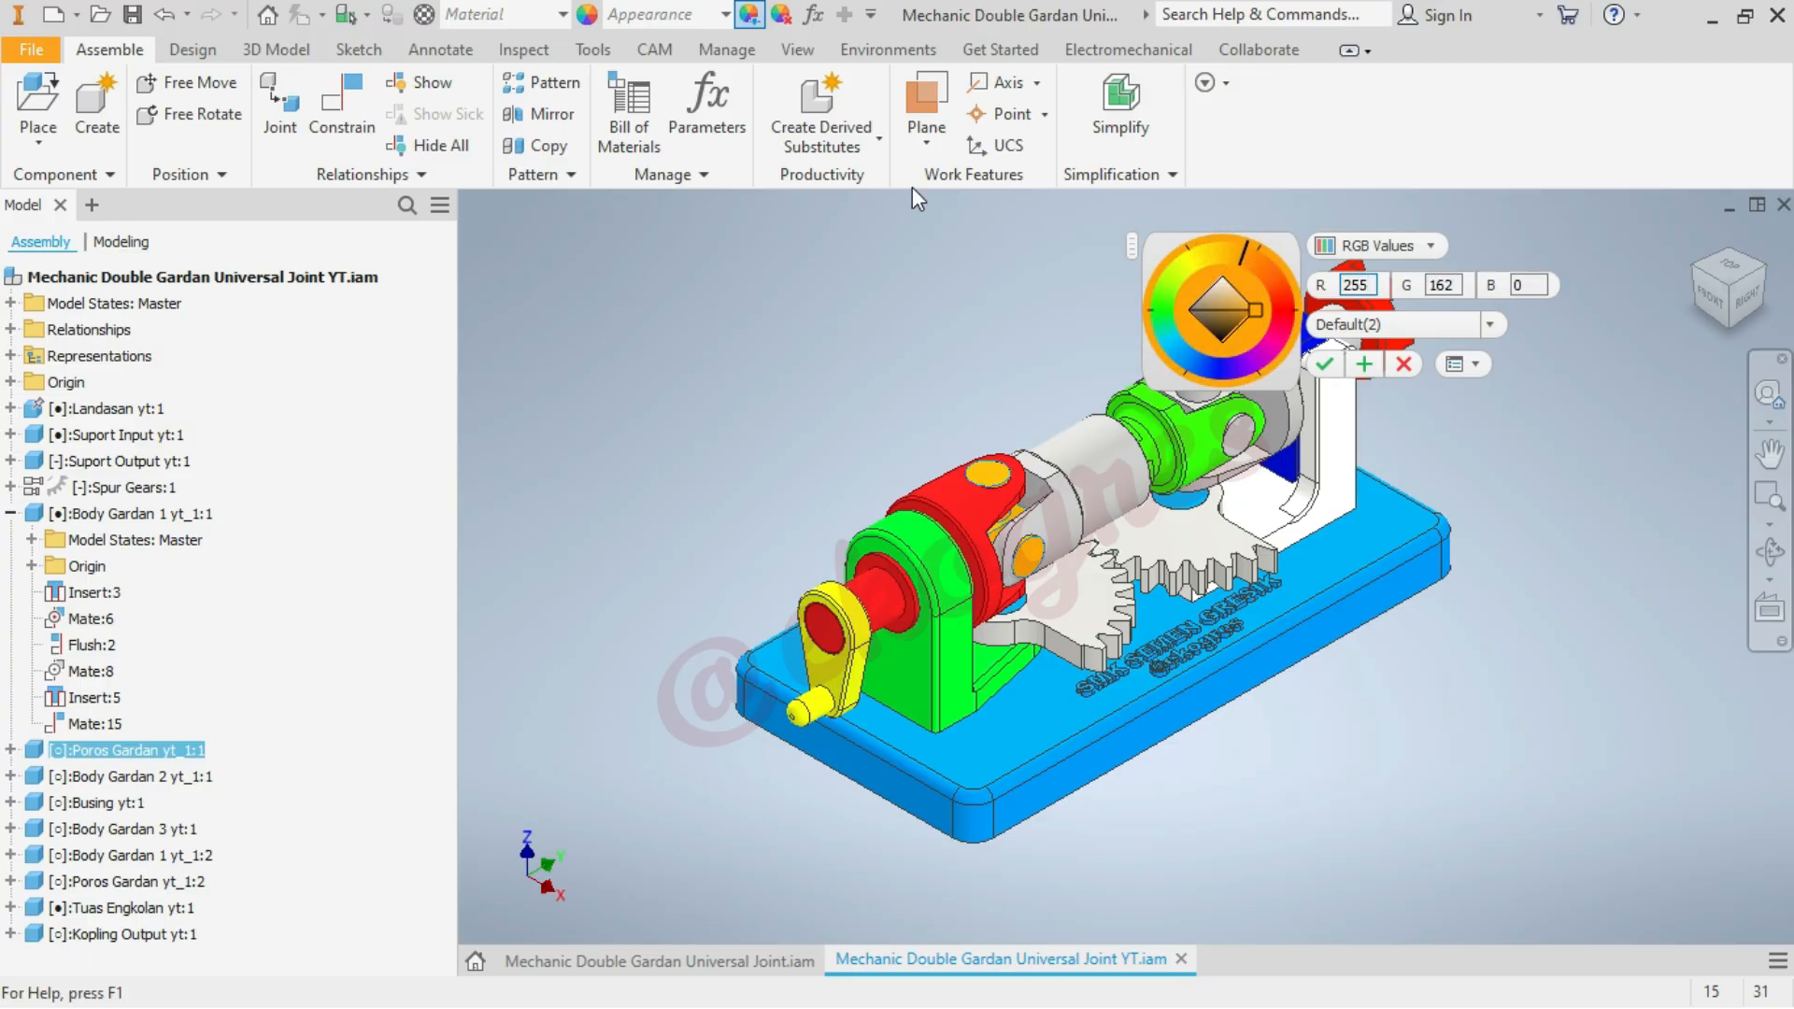
pyautogui.click(1365, 365)
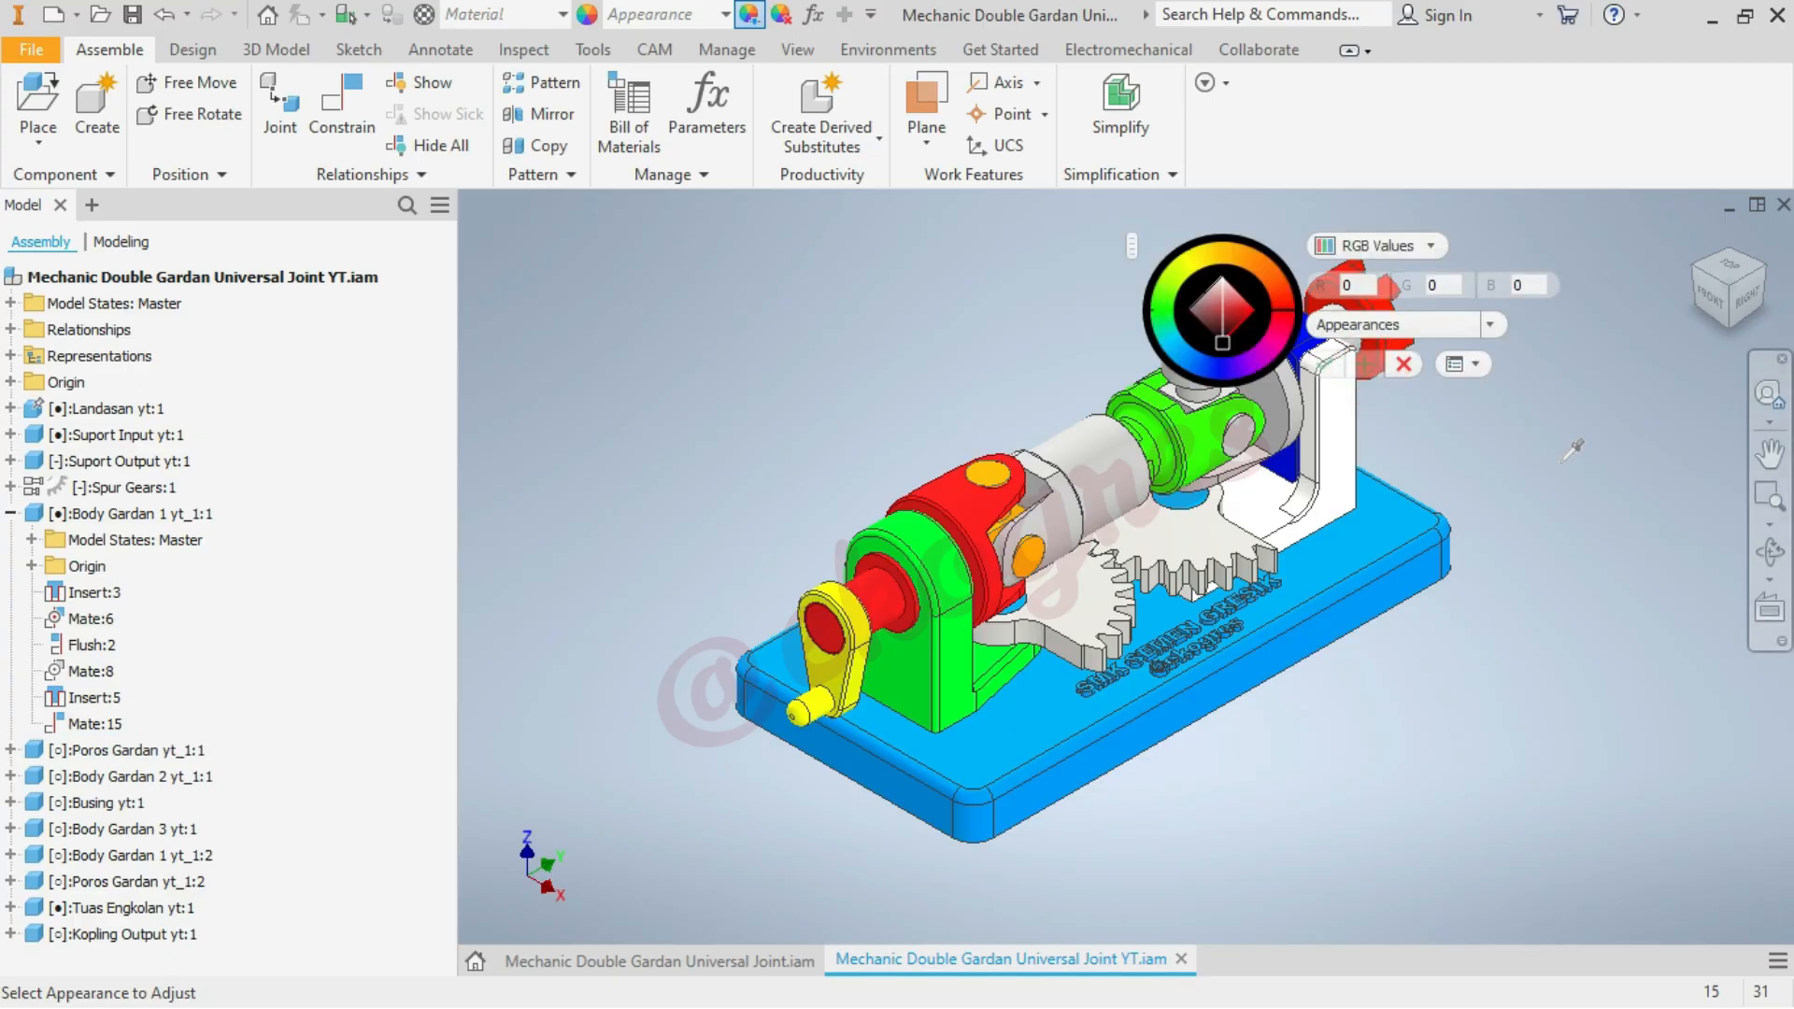
# Colour the middle shaft body Body Gardan 2 yt_1:1 blue with RGB 0, 64, 255
pyautogui.click(1109, 484)
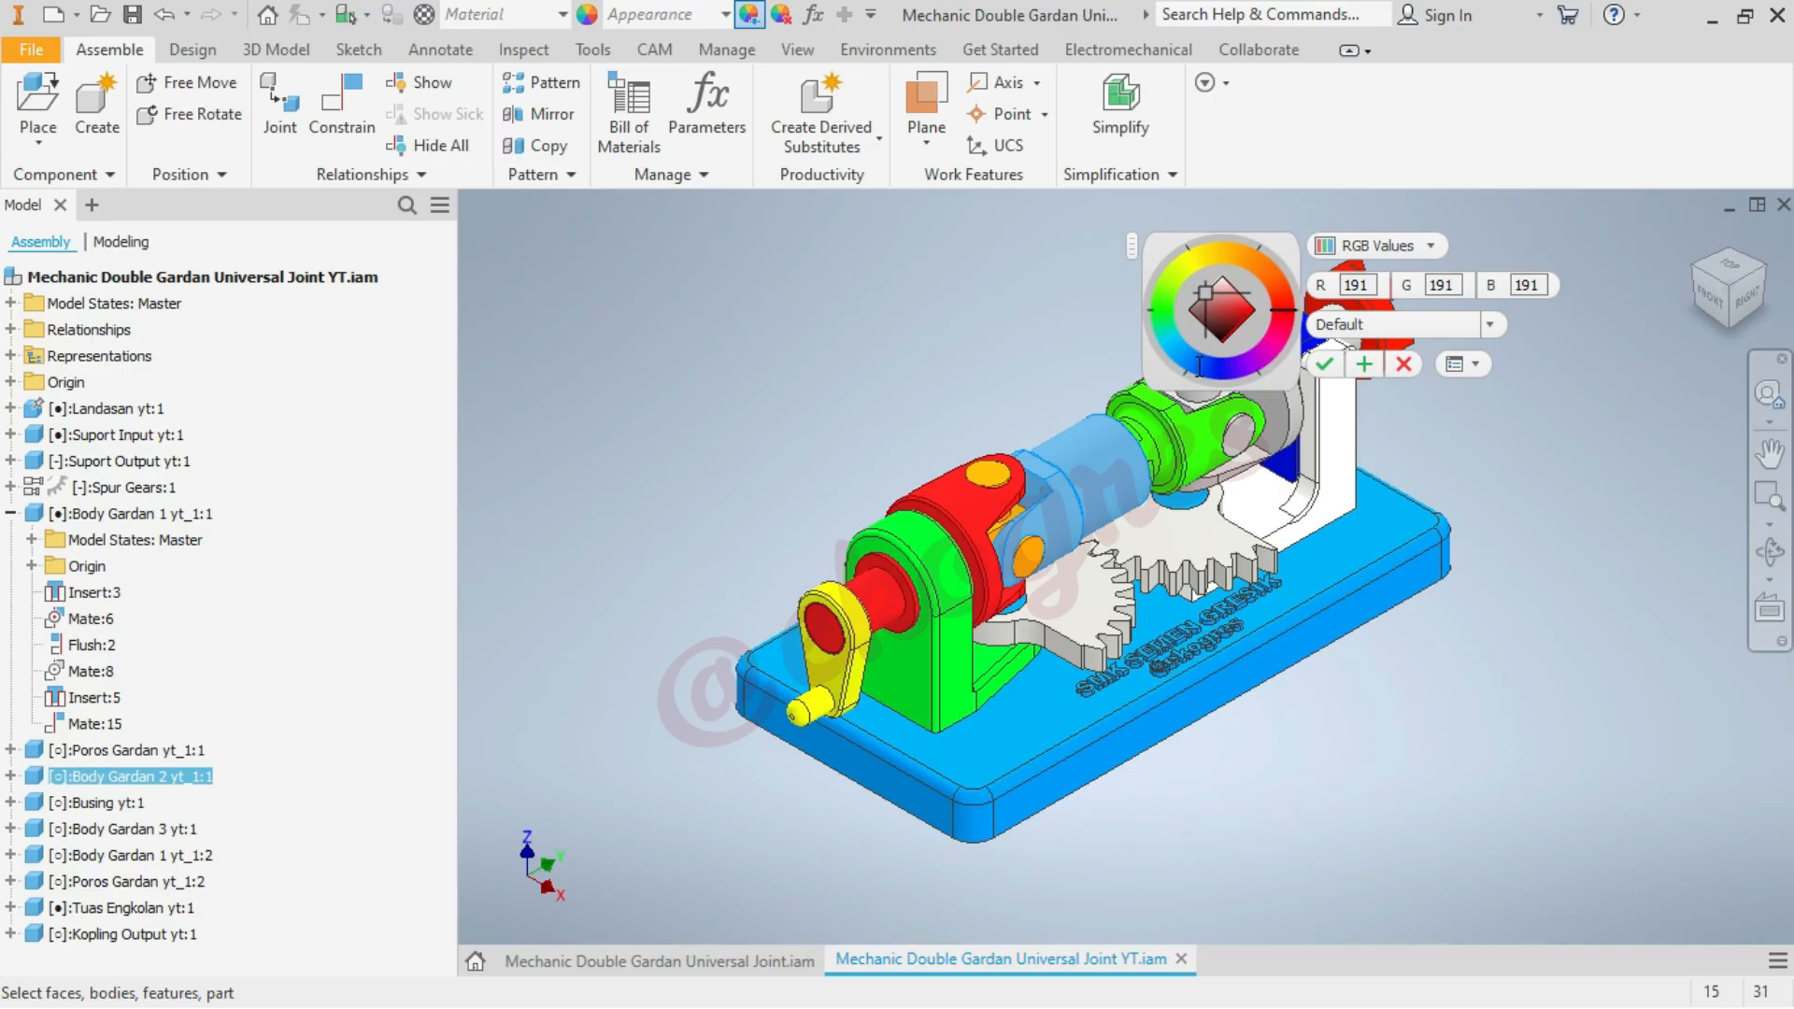
pyautogui.click(1214, 364)
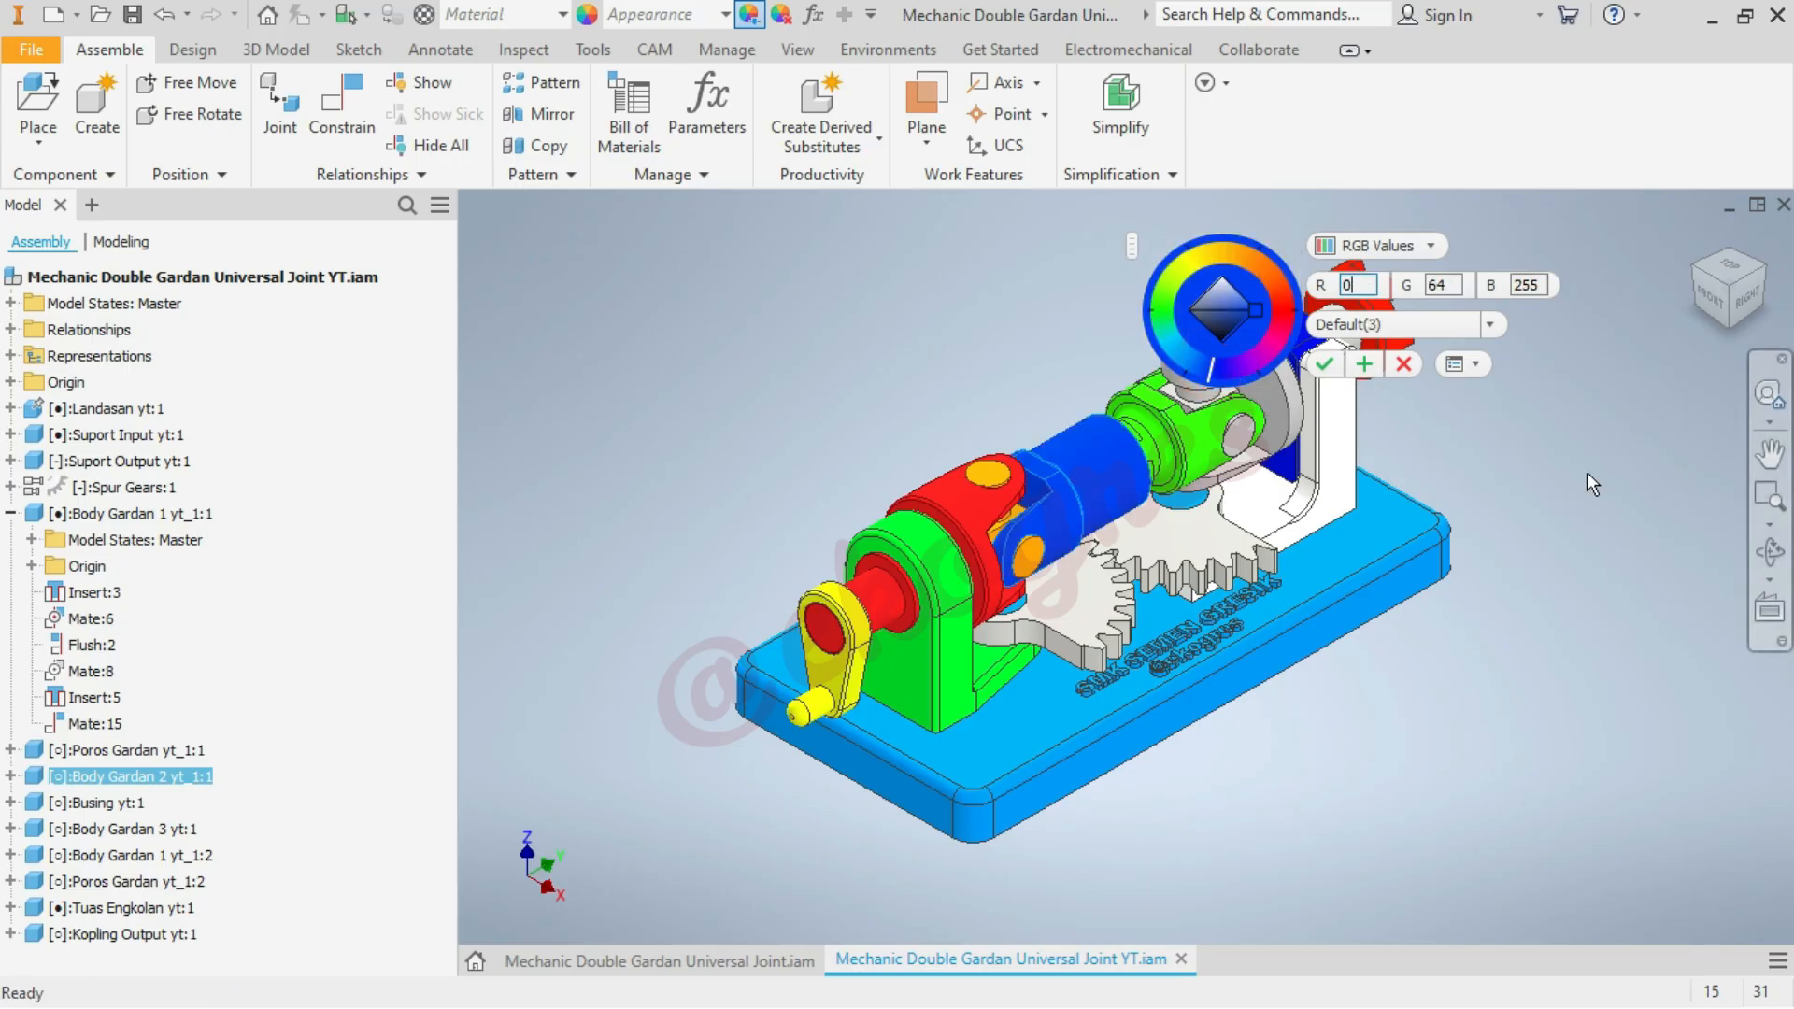
pyautogui.click(1365, 365)
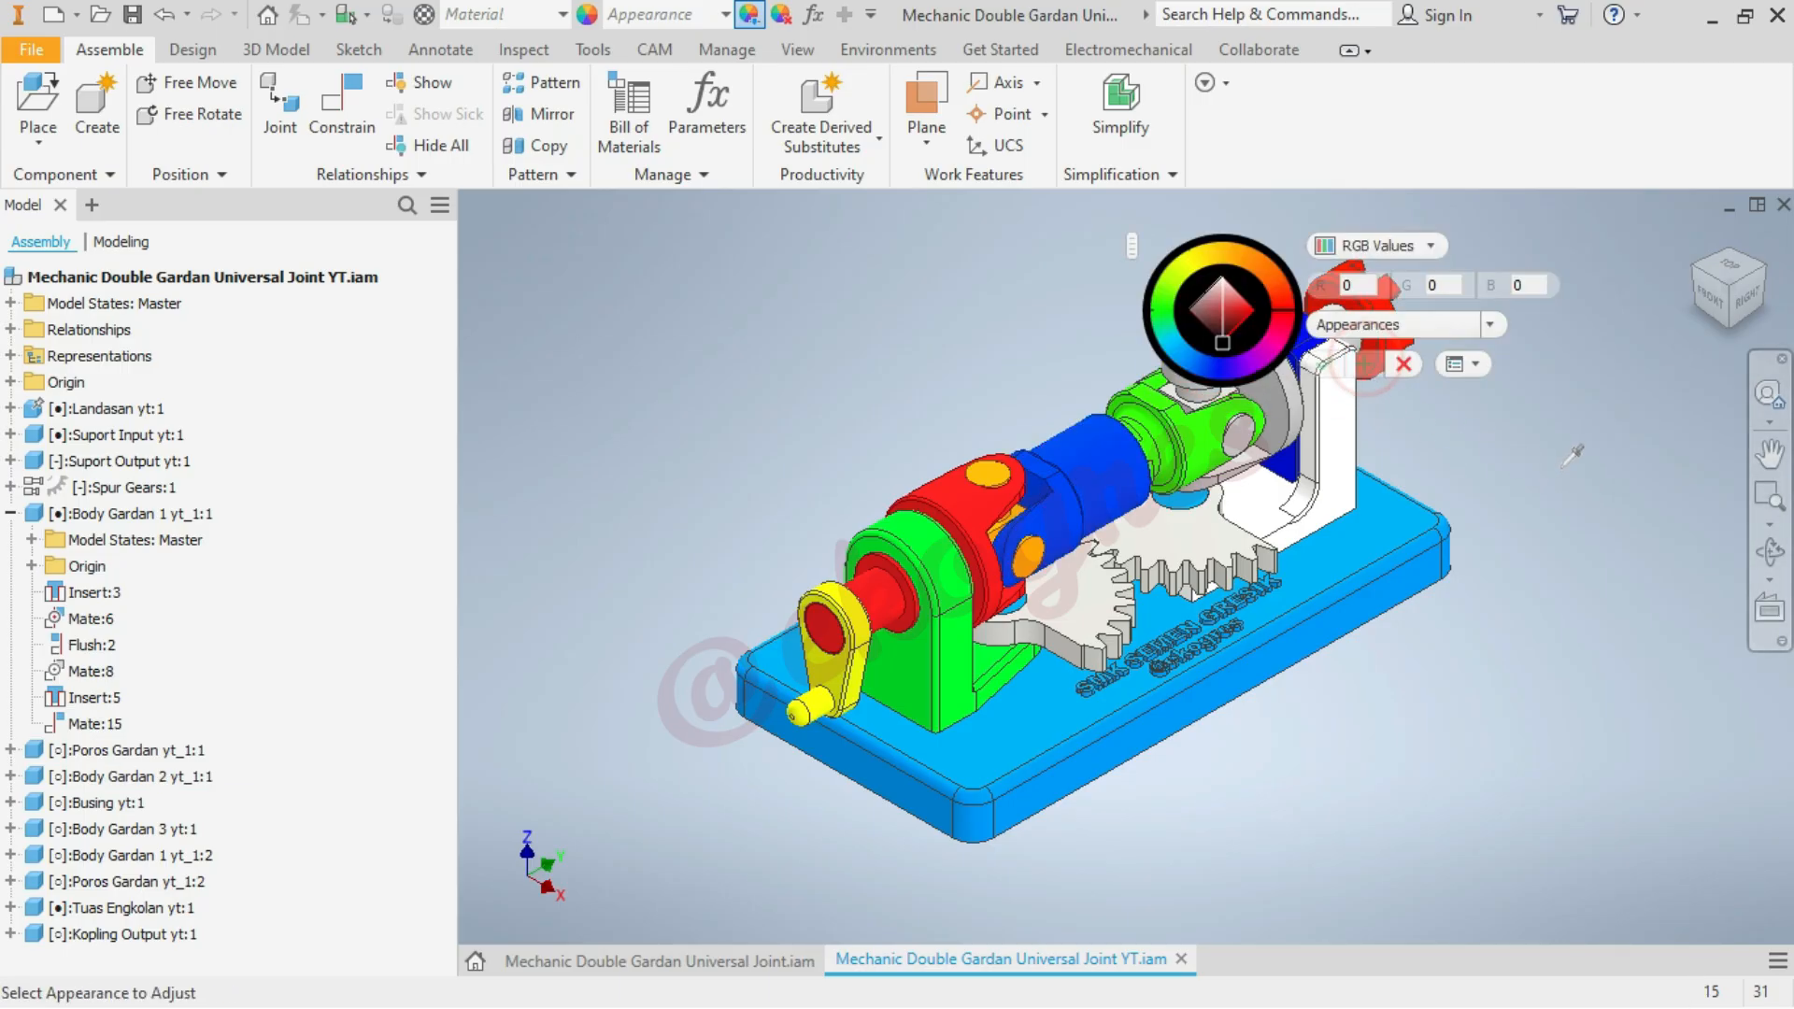
# Colour the output-side cross shaft Poros Gardan yt_1:2 yellow with RGB 242, 255, 0
pyautogui.scroll(3, 1205, 608)
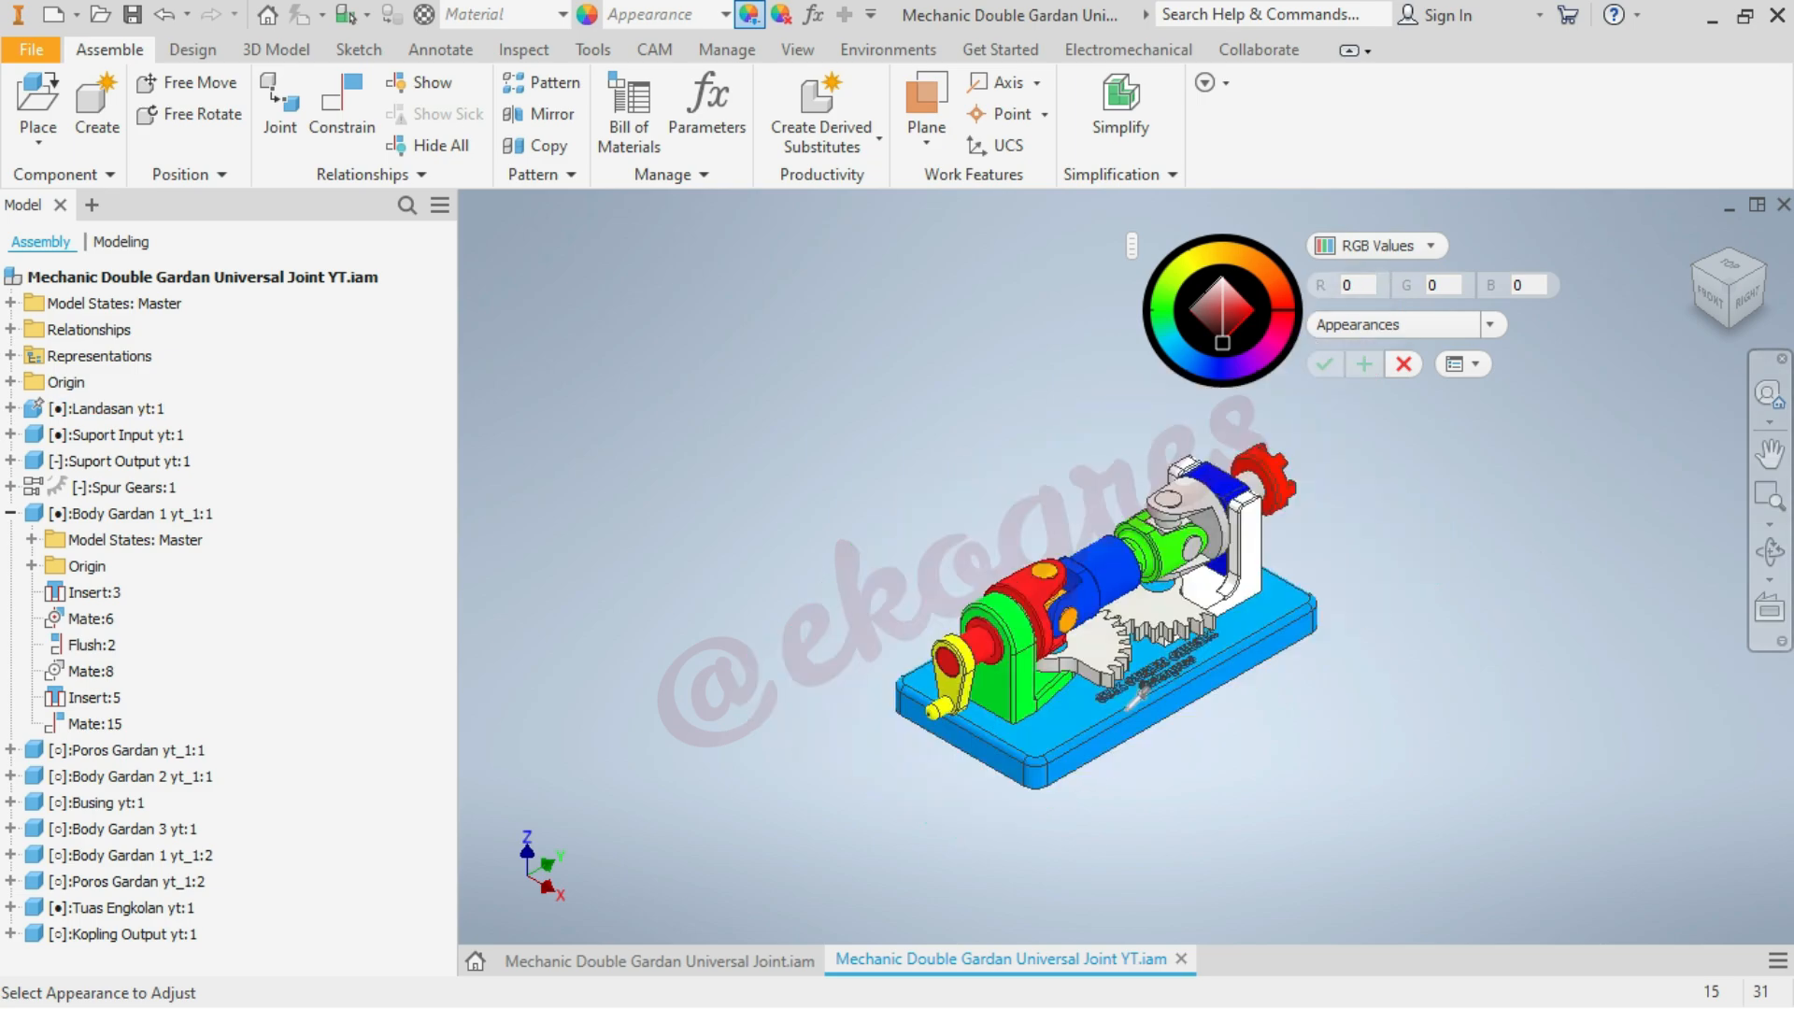
pyautogui.scroll(-3, 1249, 559)
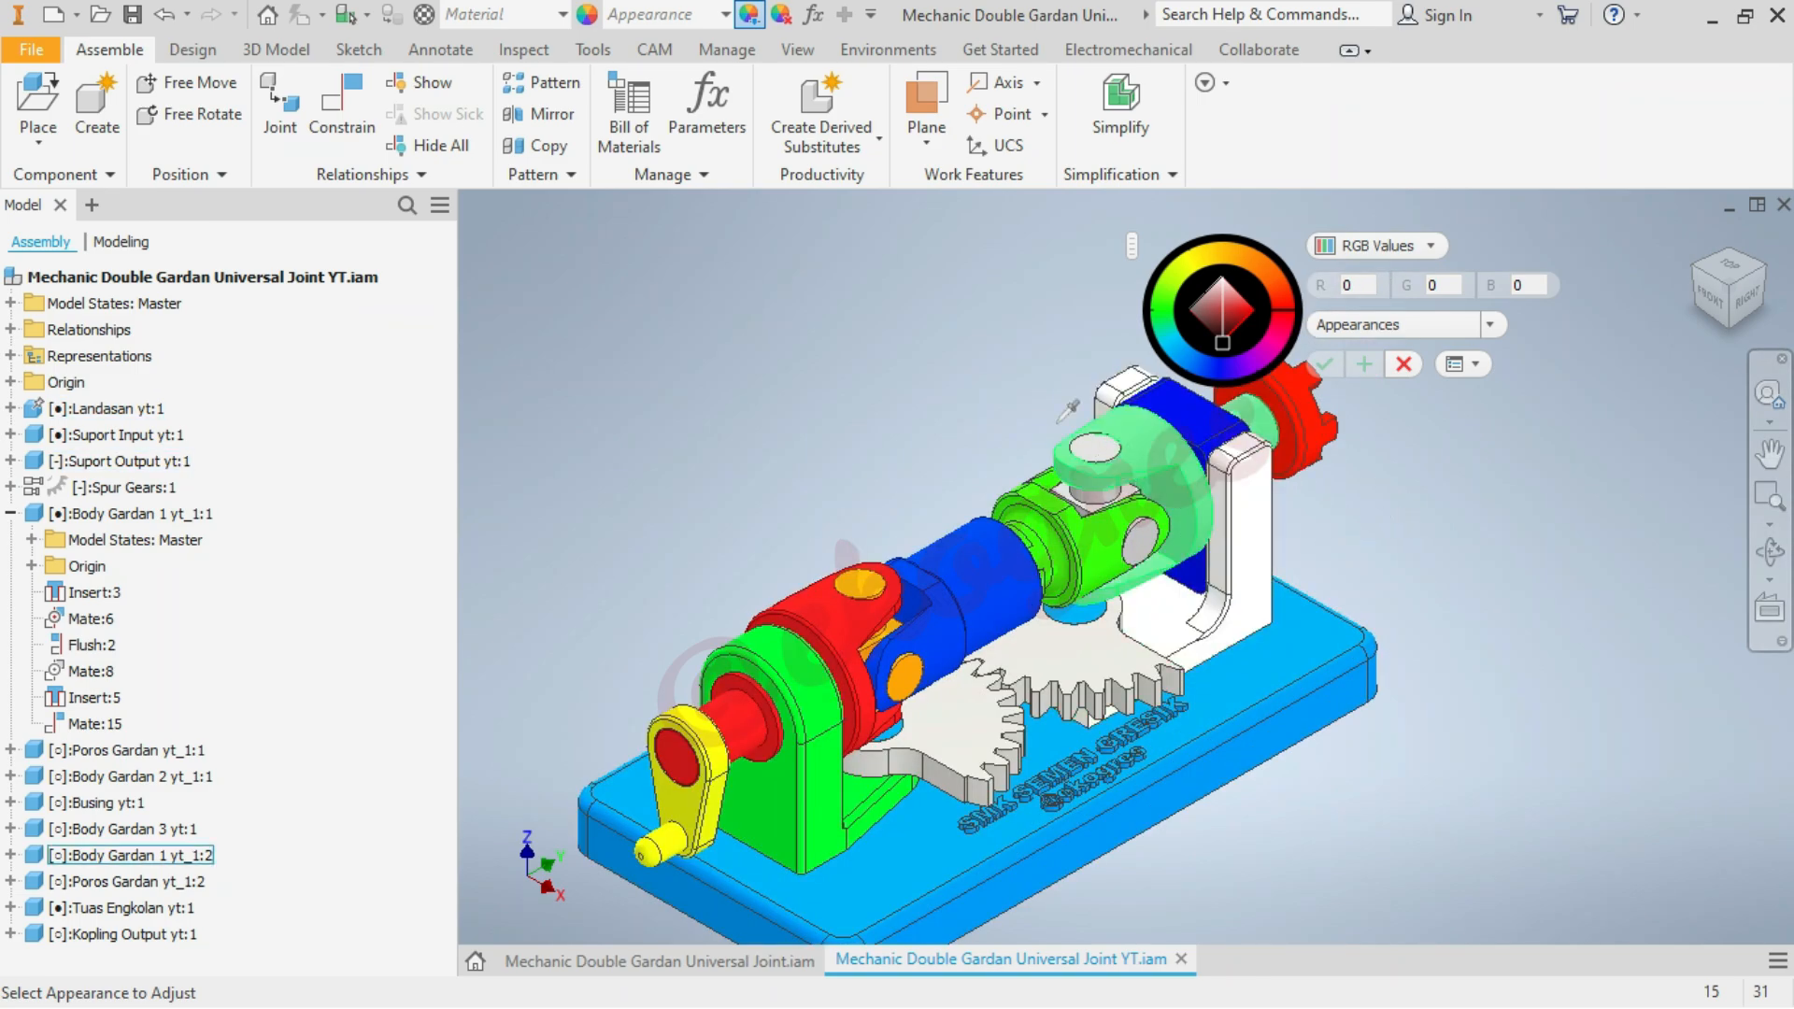
pyautogui.scroll(-3, 1028, 347)
pyautogui.click(1182, 507)
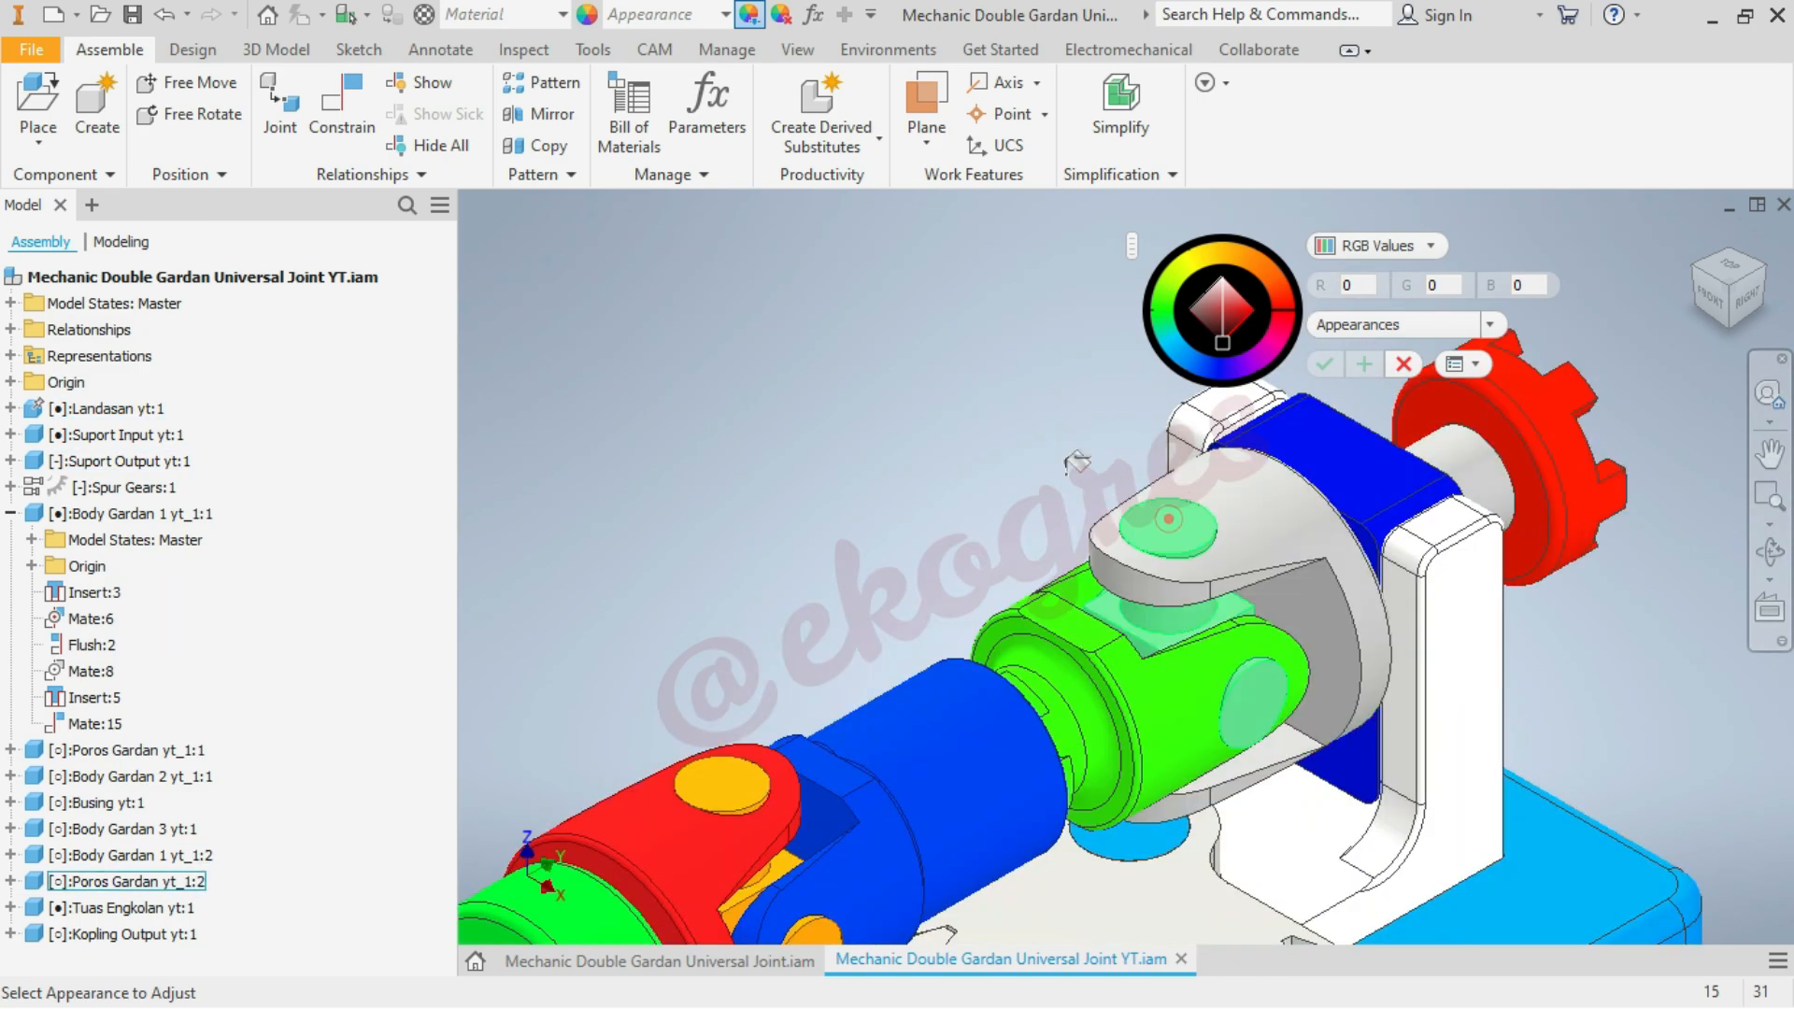
pyautogui.scroll(3, 939, 363)
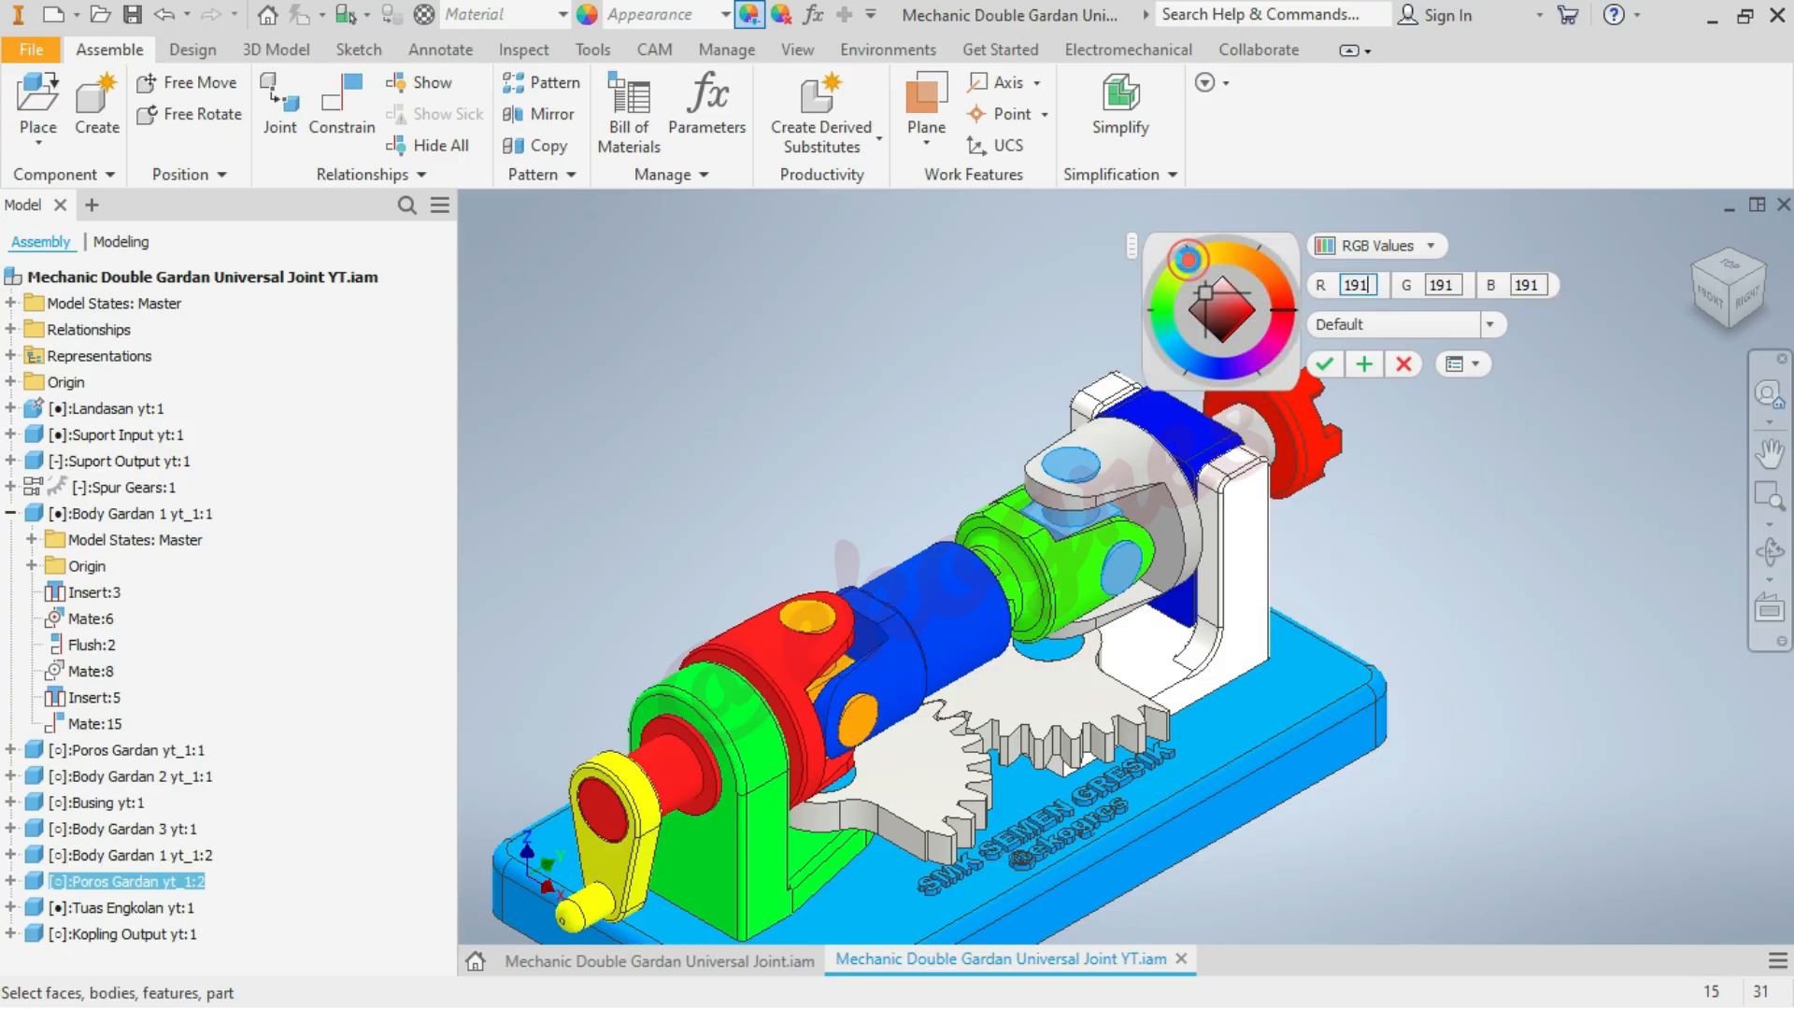
pyautogui.click(1189, 259)
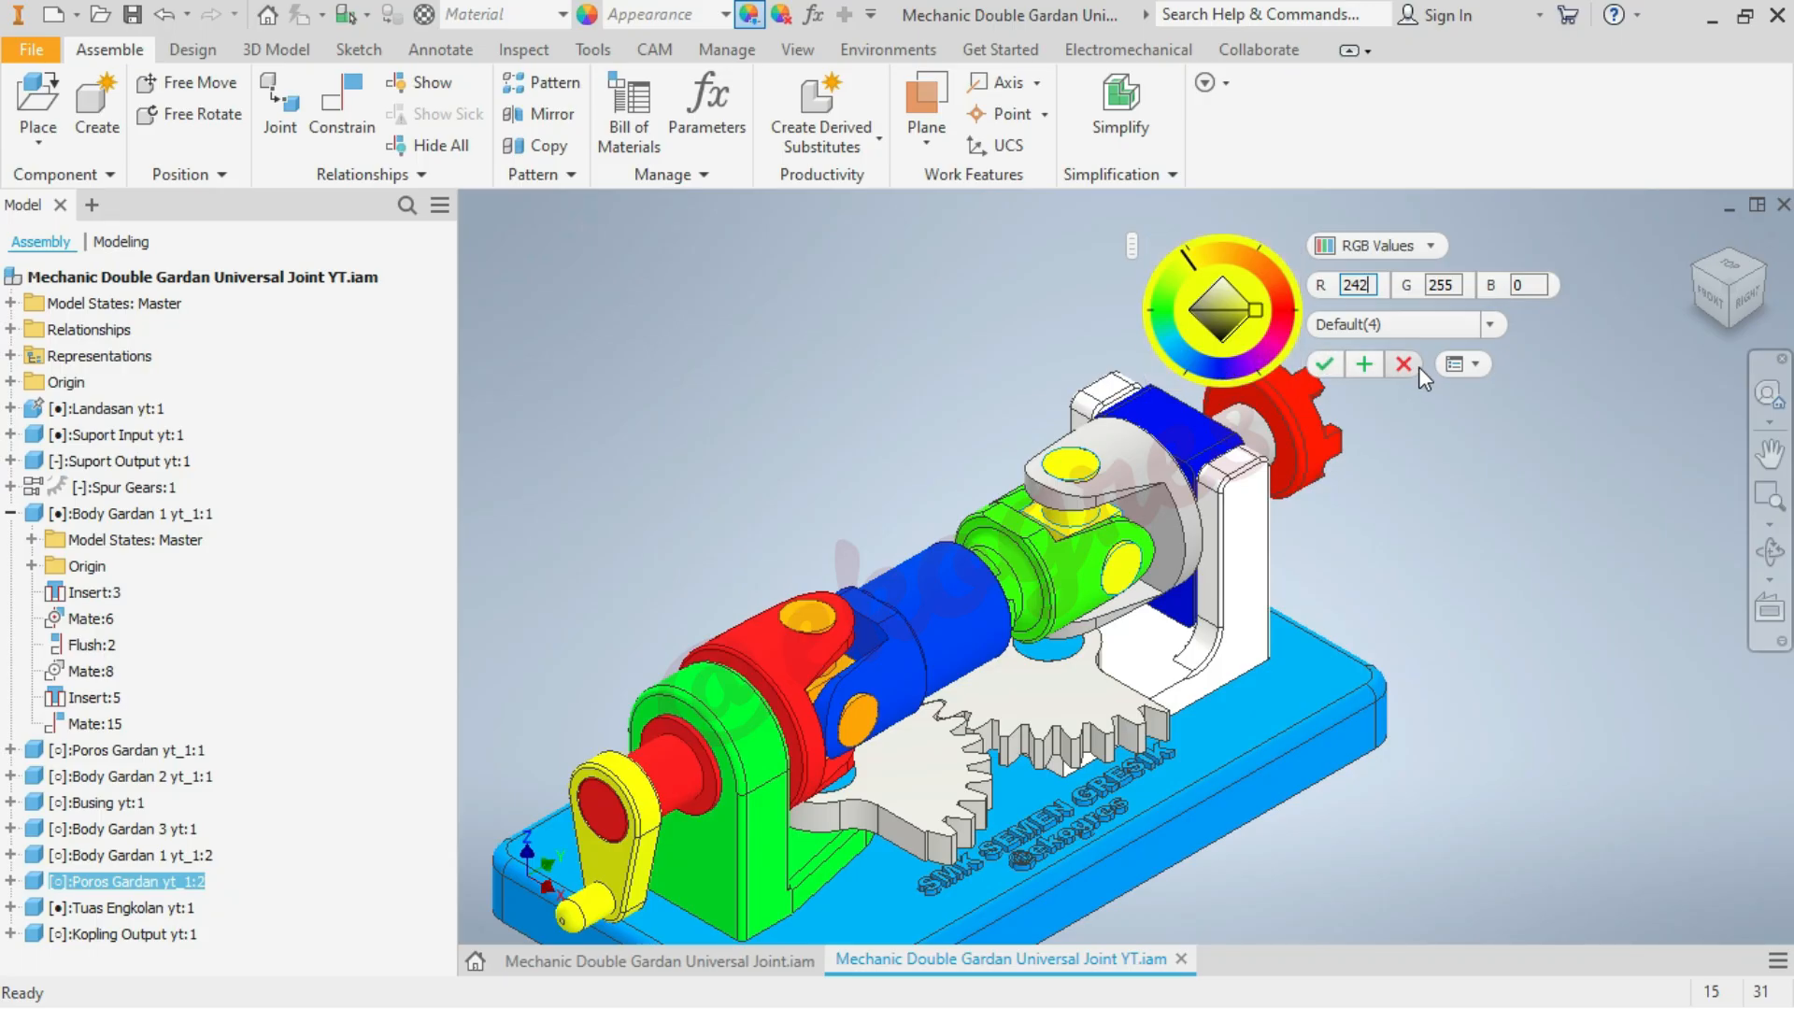
pyautogui.click(1365, 361)
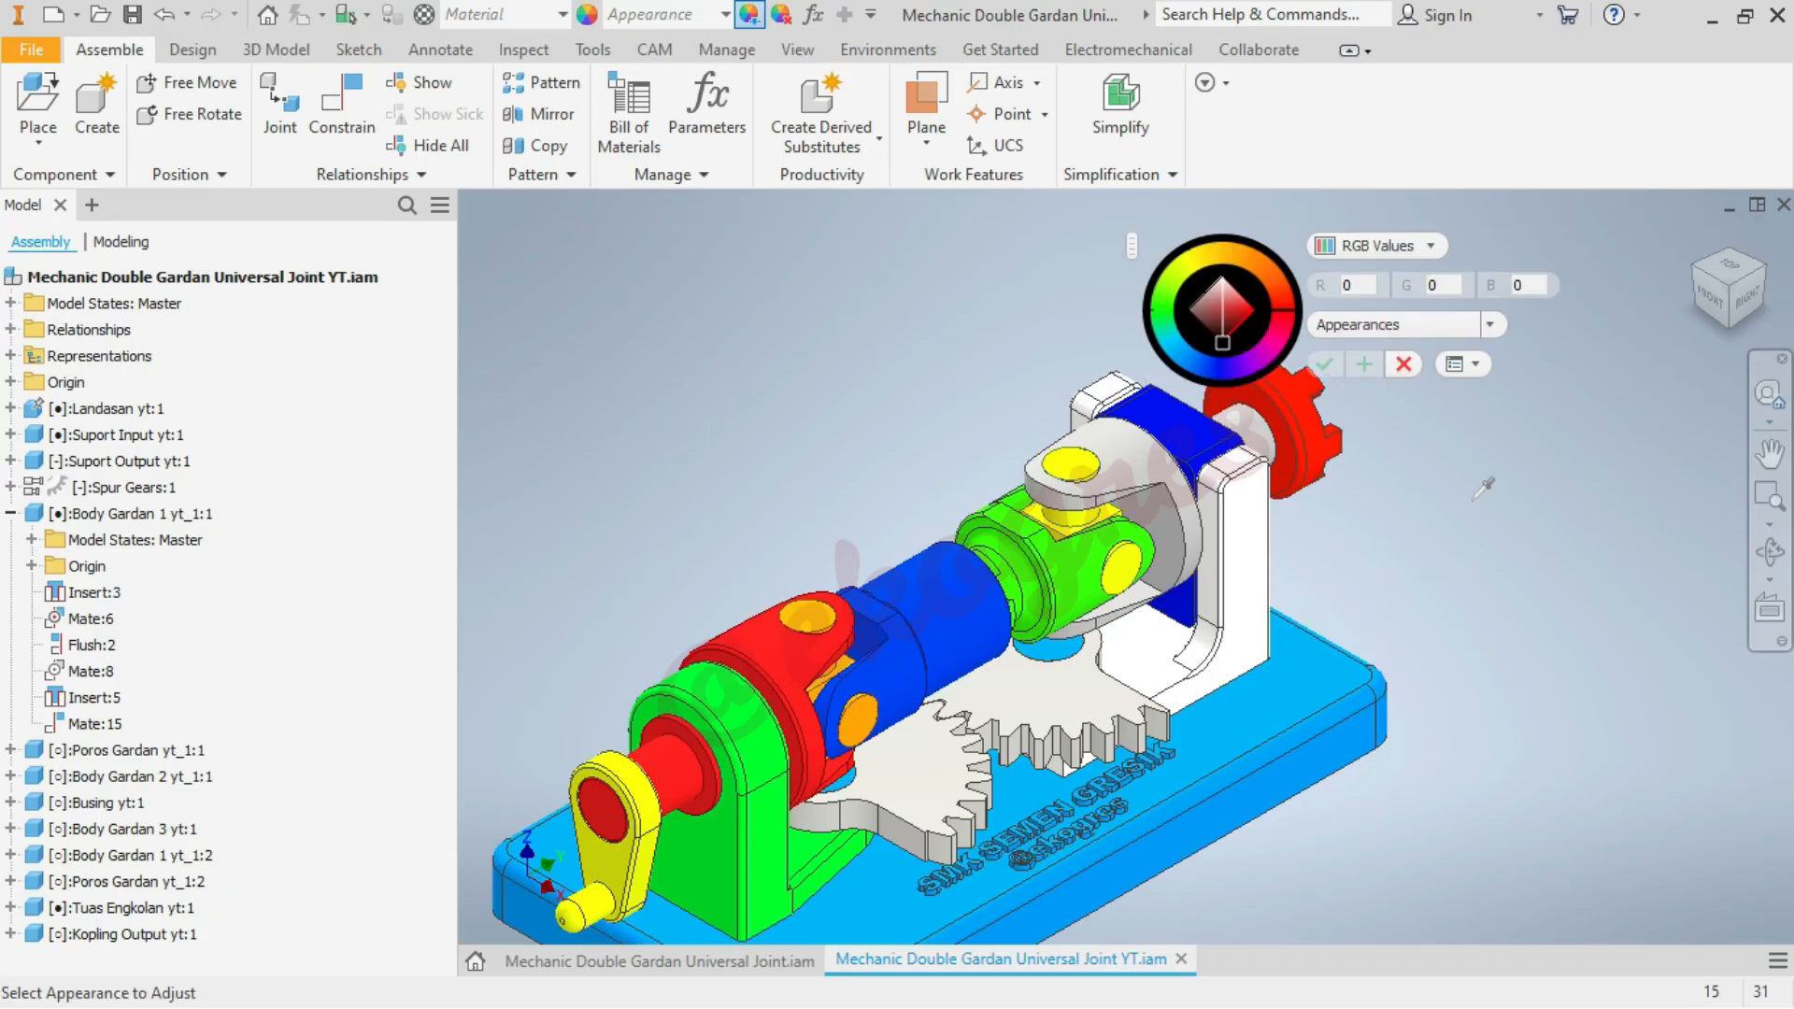
# Colour the output-side yoke Body Gardan 1 yt_1:2 orange with RGB 255, 166, 0
pyautogui.click(1134, 463)
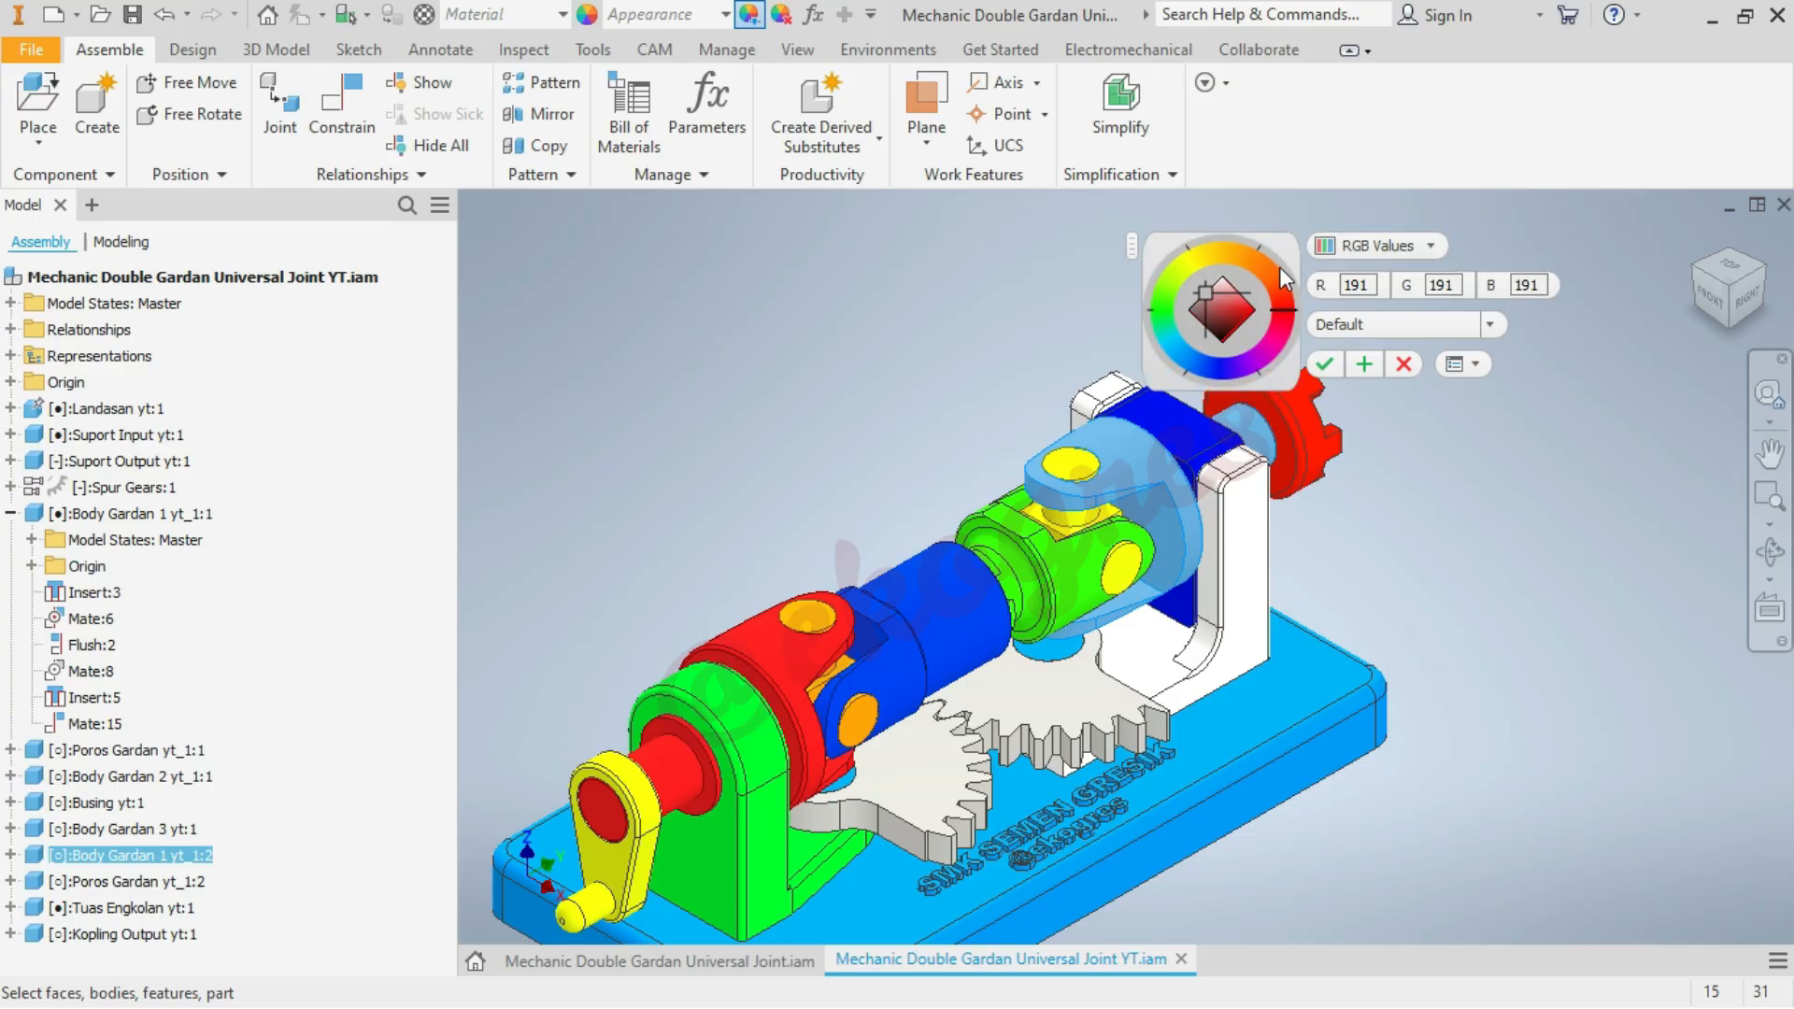
pyautogui.click(1243, 254)
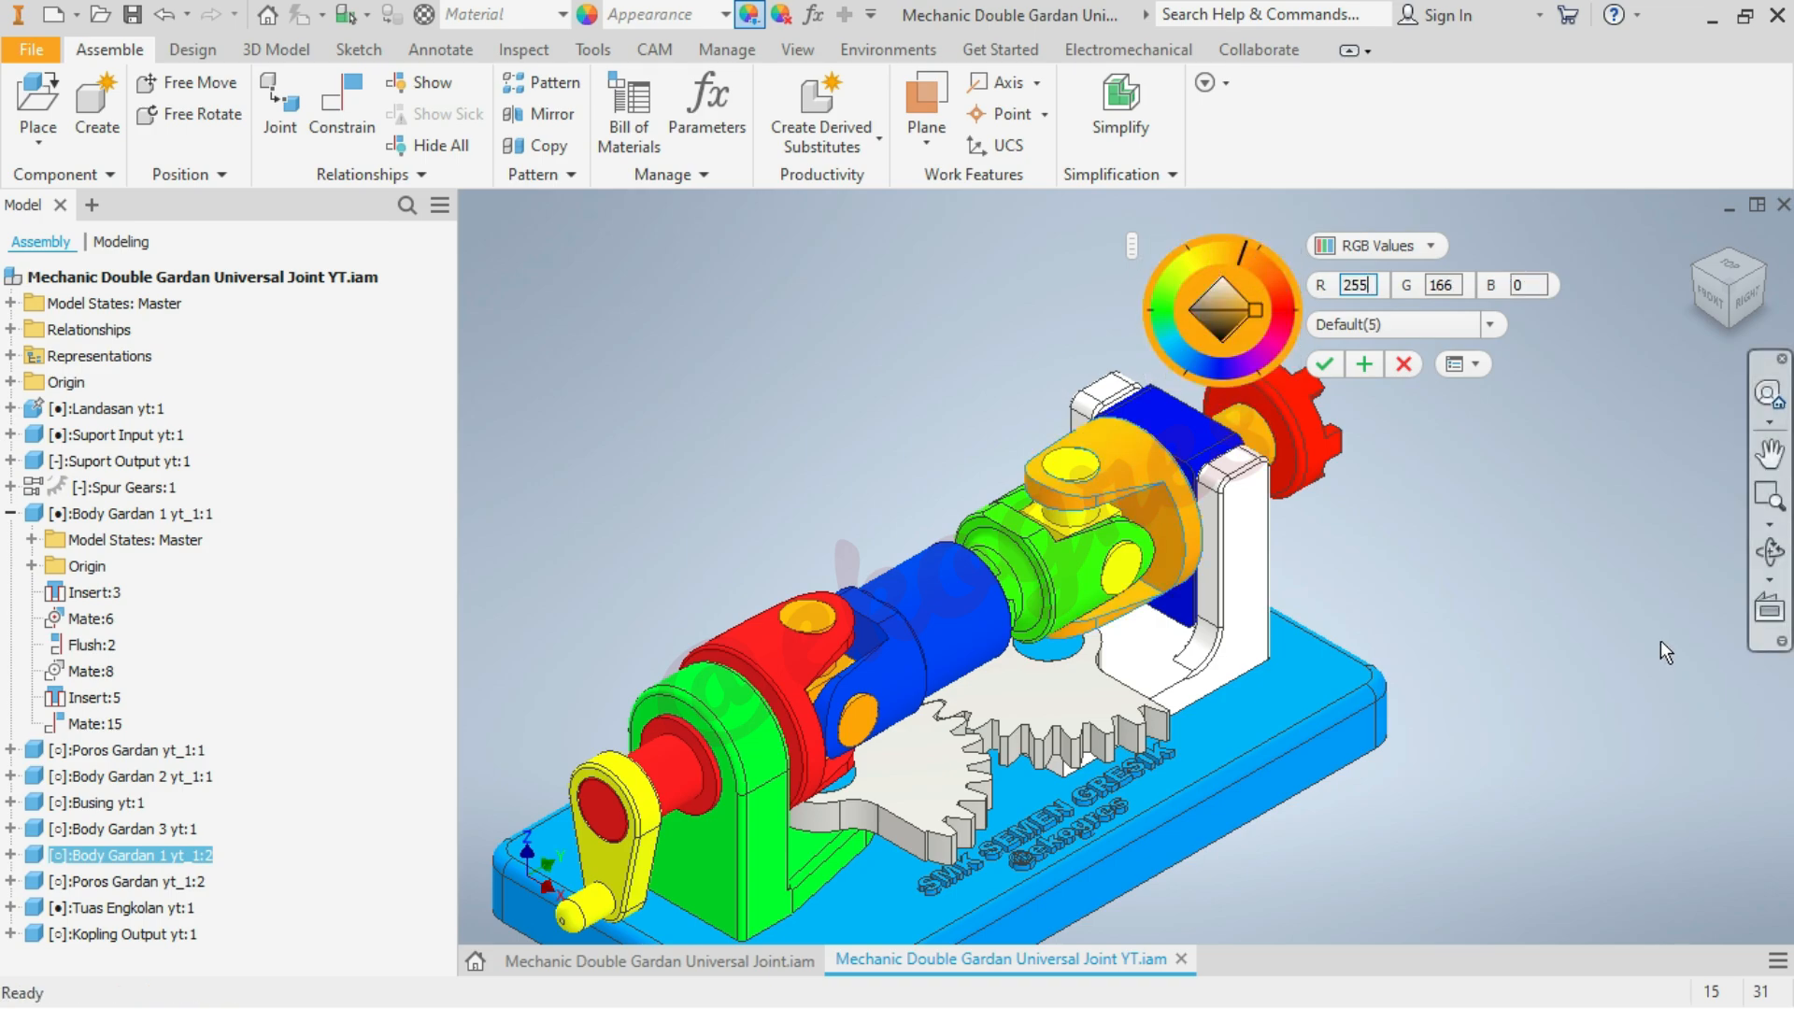
pyautogui.click(1362, 356)
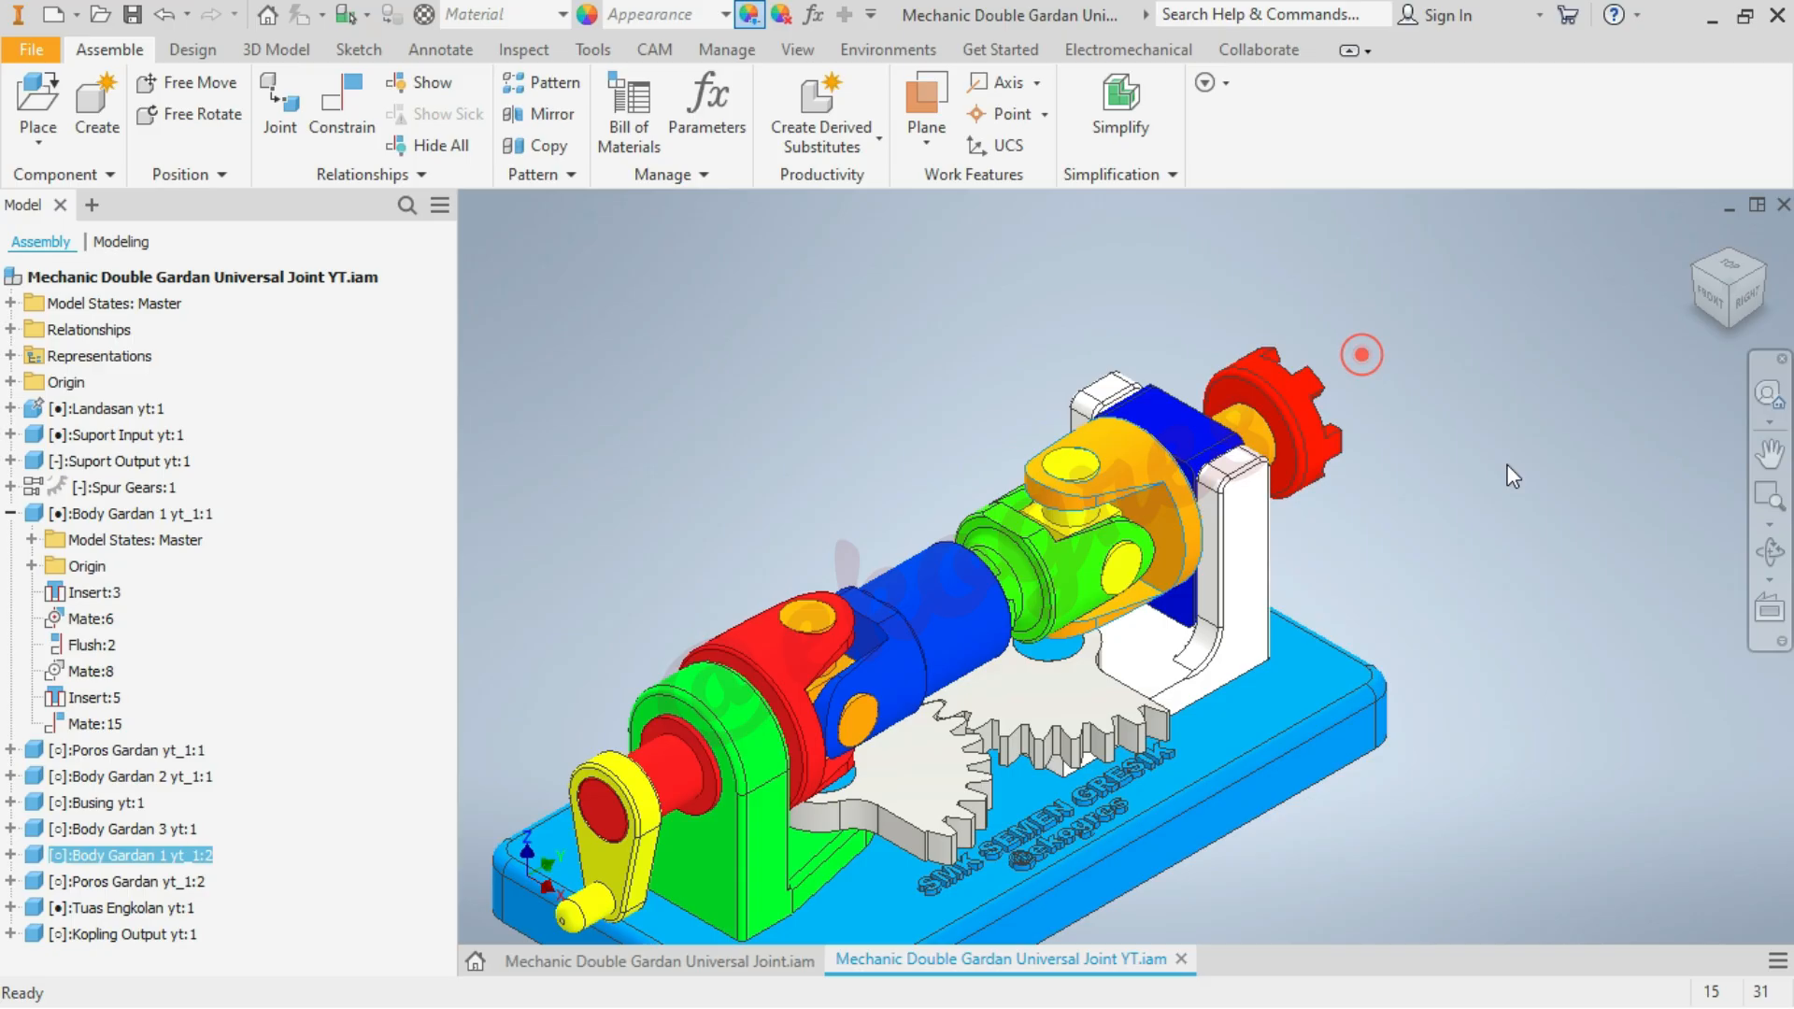
# Colour the spur gear nearest the crank orange with RGB 235, 118, 9
pyautogui.click(920, 781)
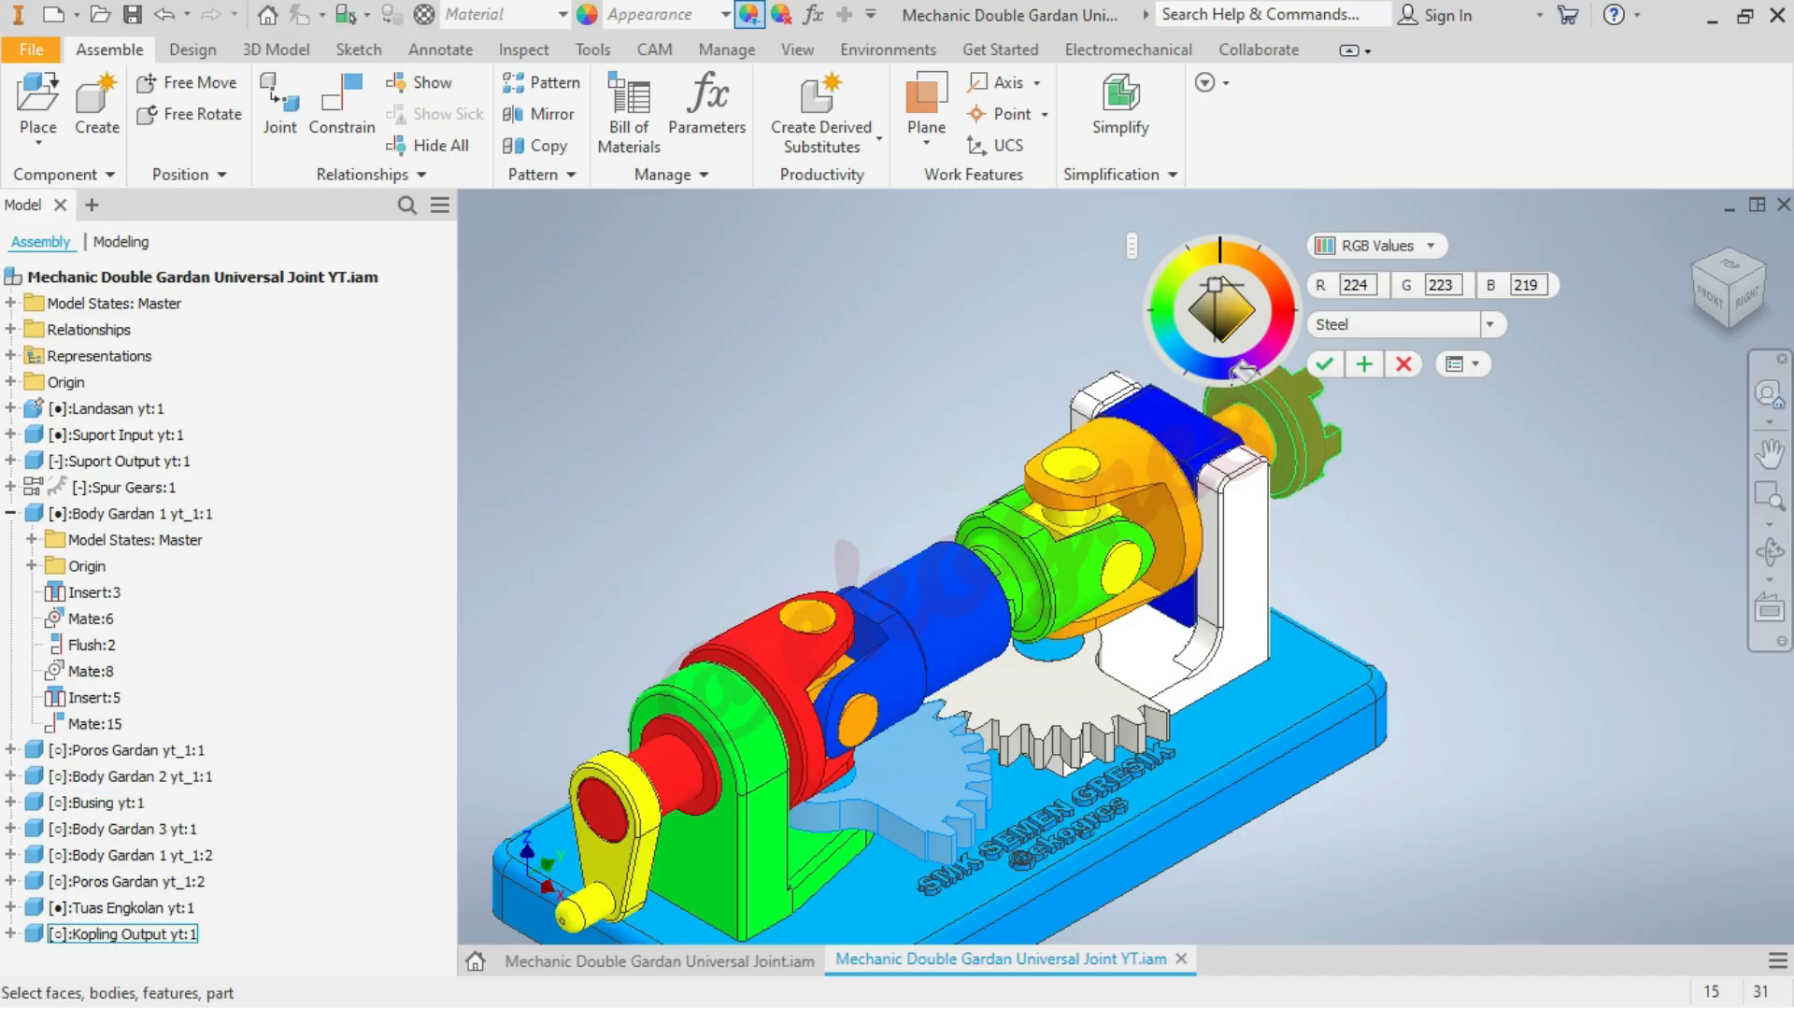
pyautogui.click(1207, 368)
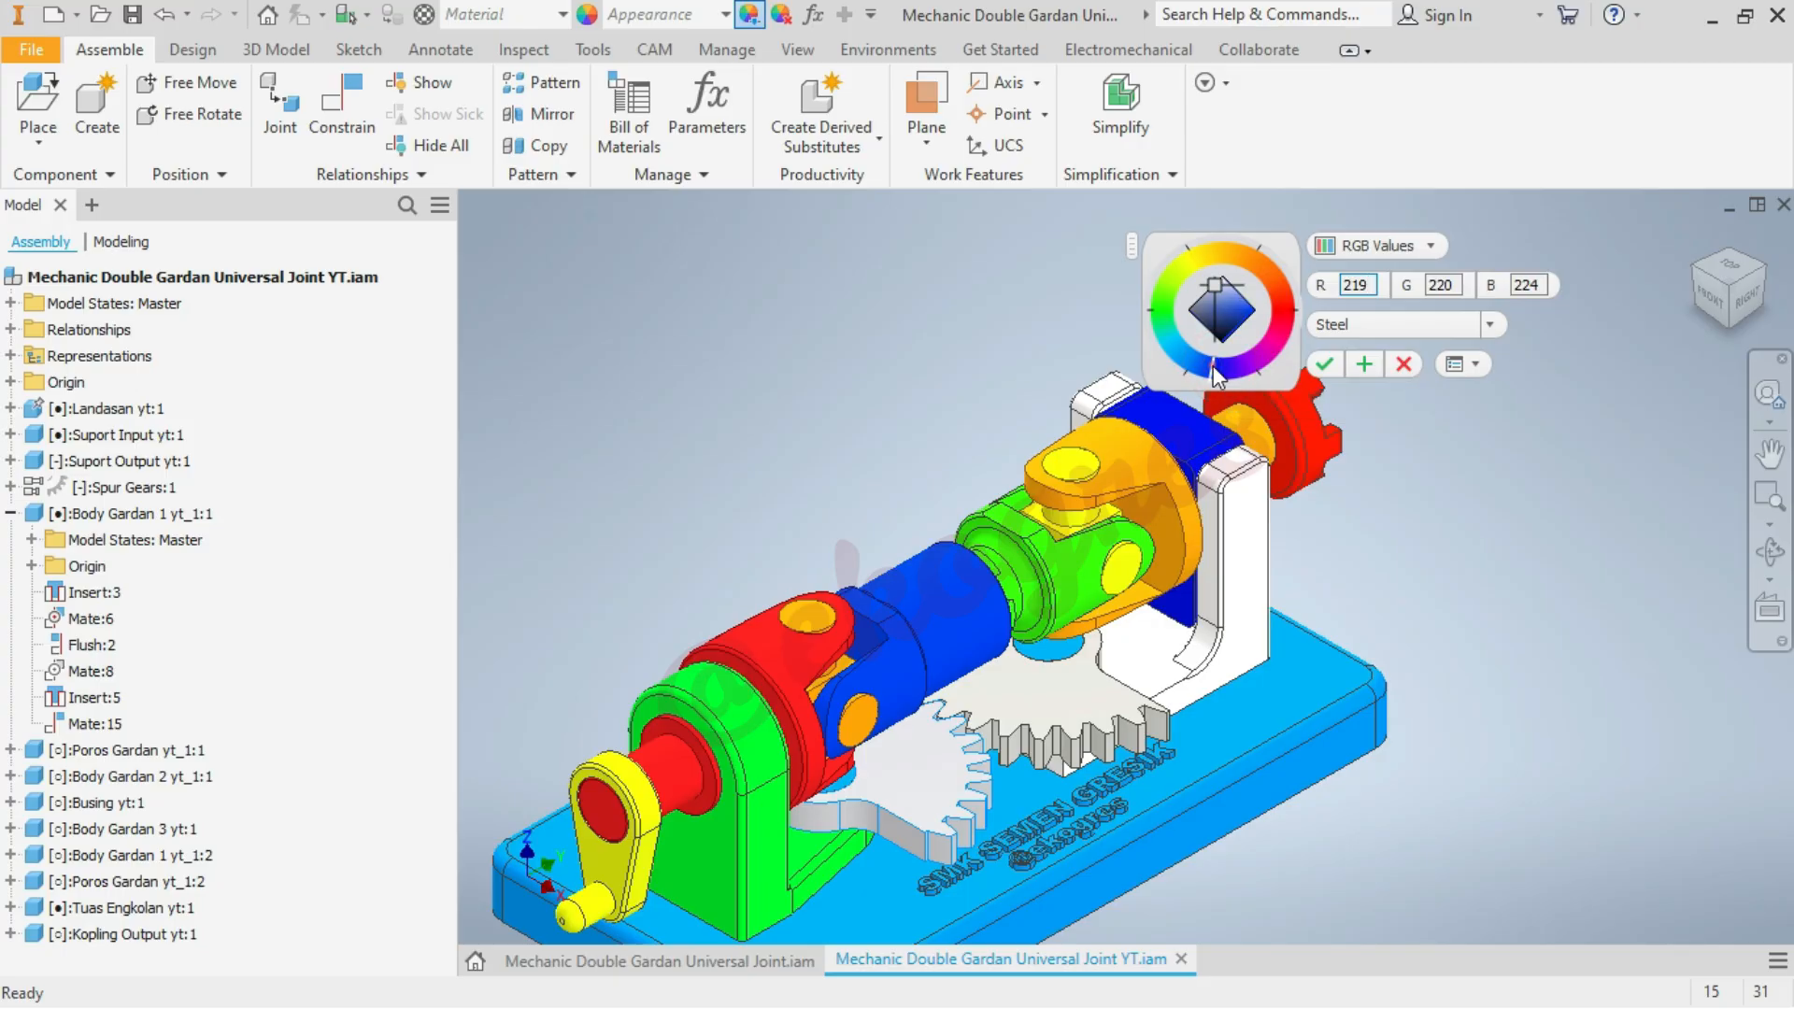
pyautogui.click(1248, 311)
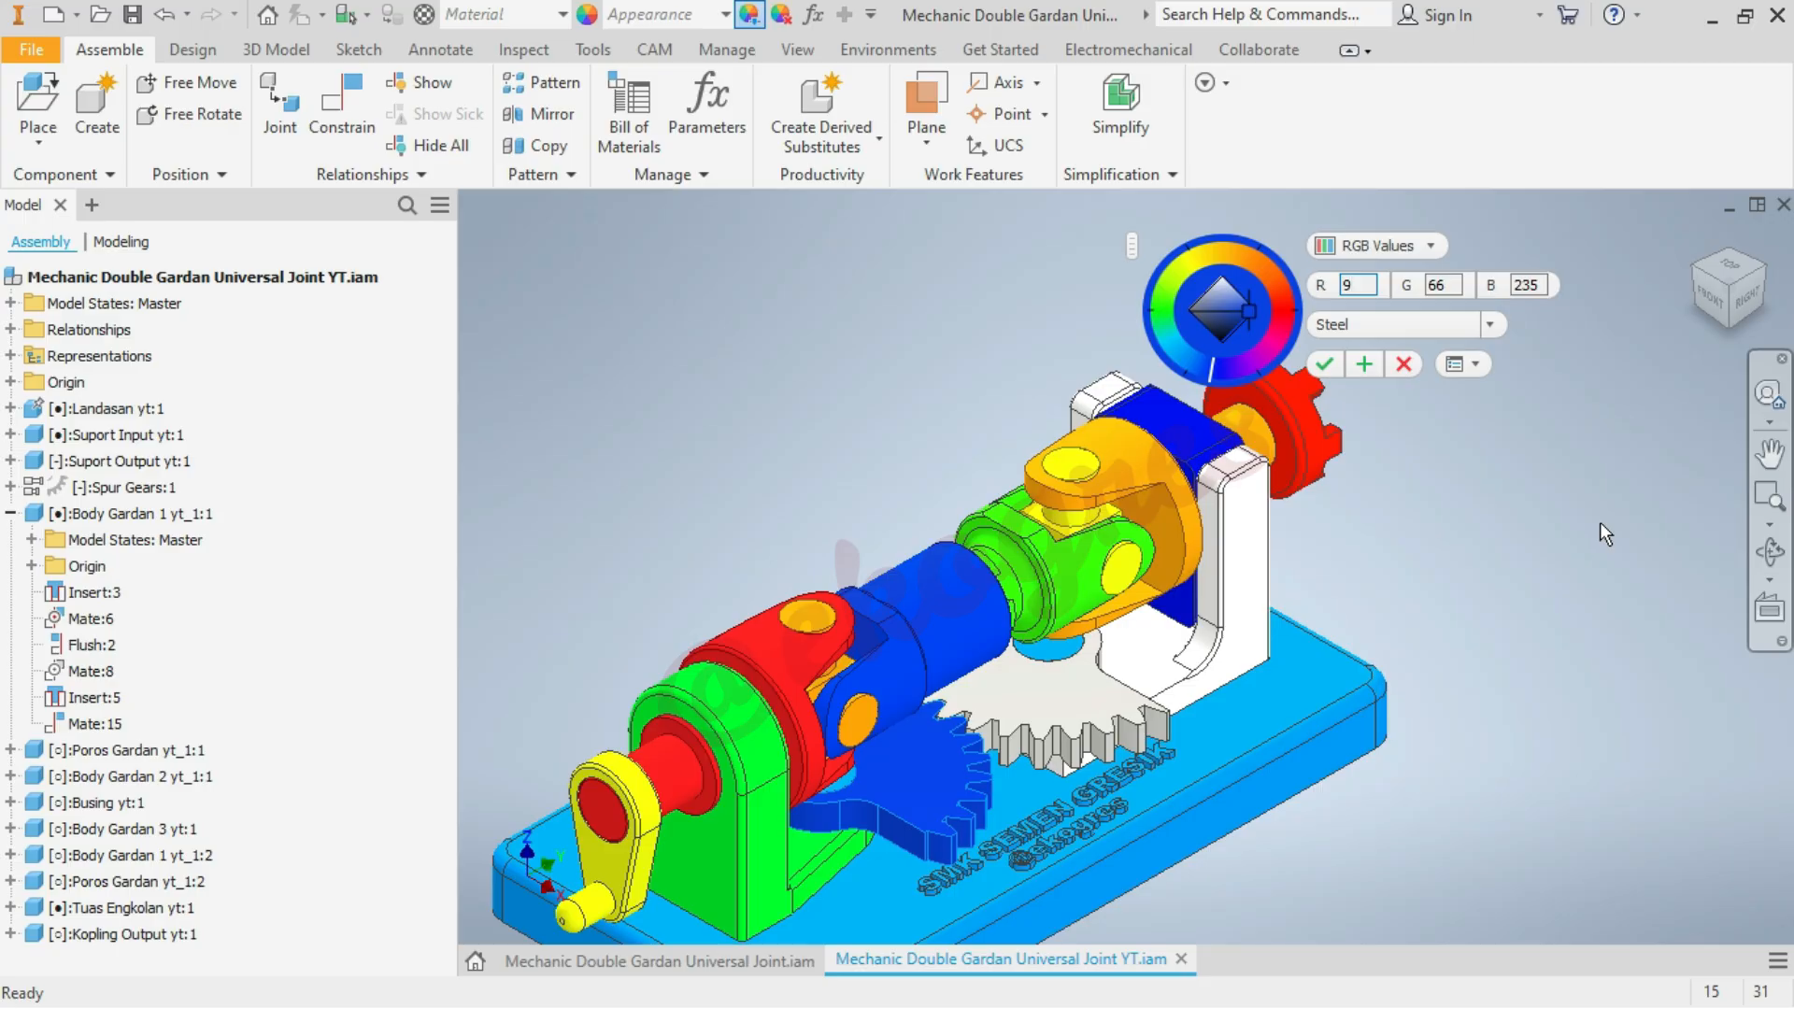
pyautogui.click(1265, 261)
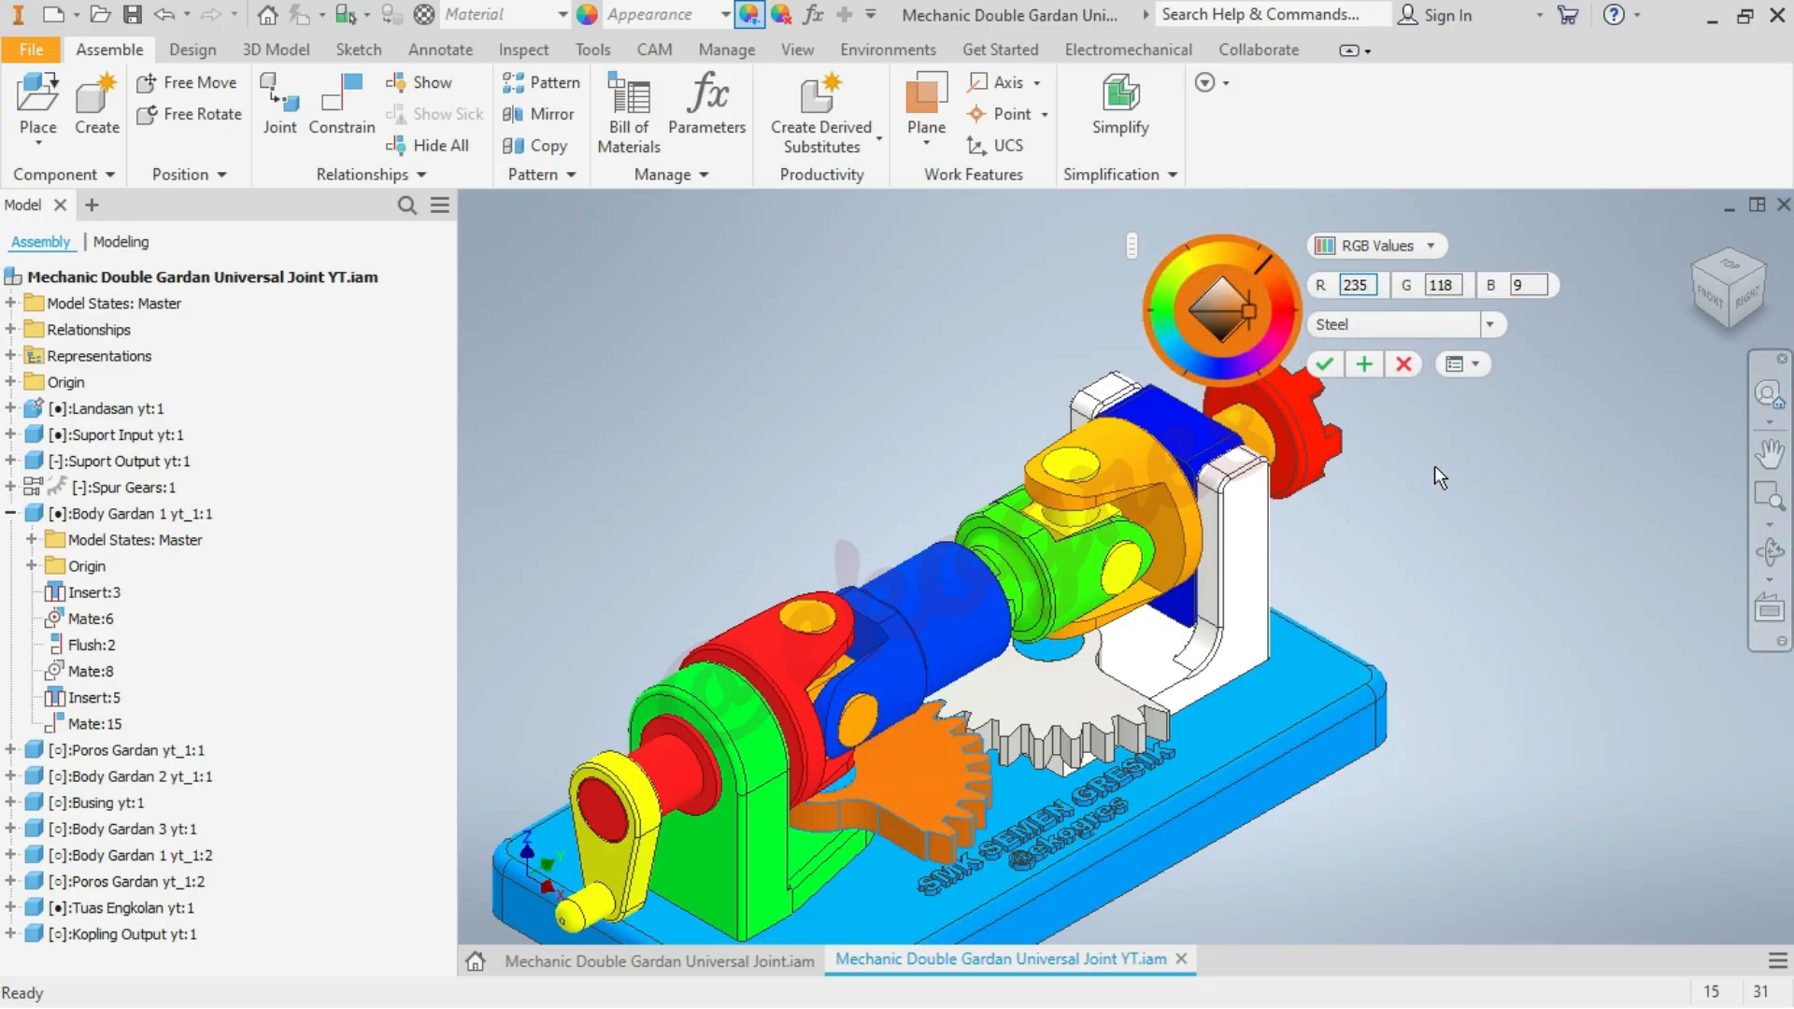
pyautogui.click(1362, 361)
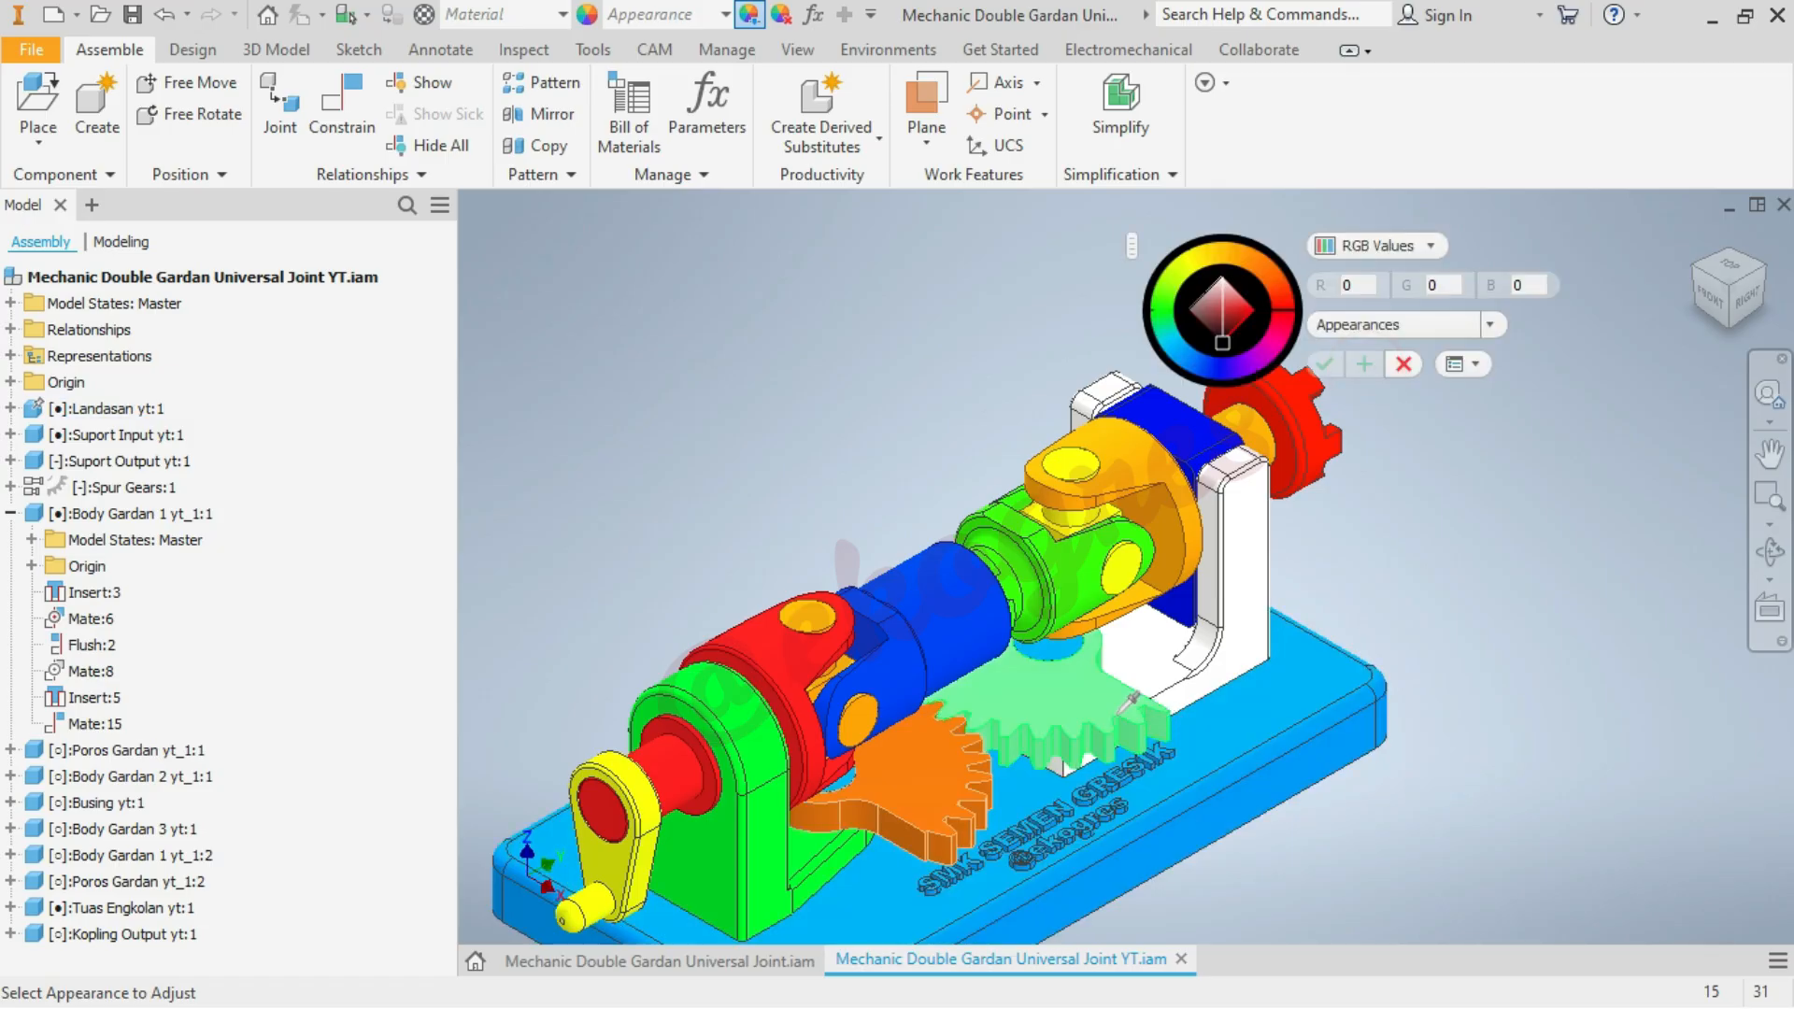
# Colour the spur gear under the output support red with RGB 235, 39, 9 and finish adjusting appearances
pyautogui.click(1089, 718)
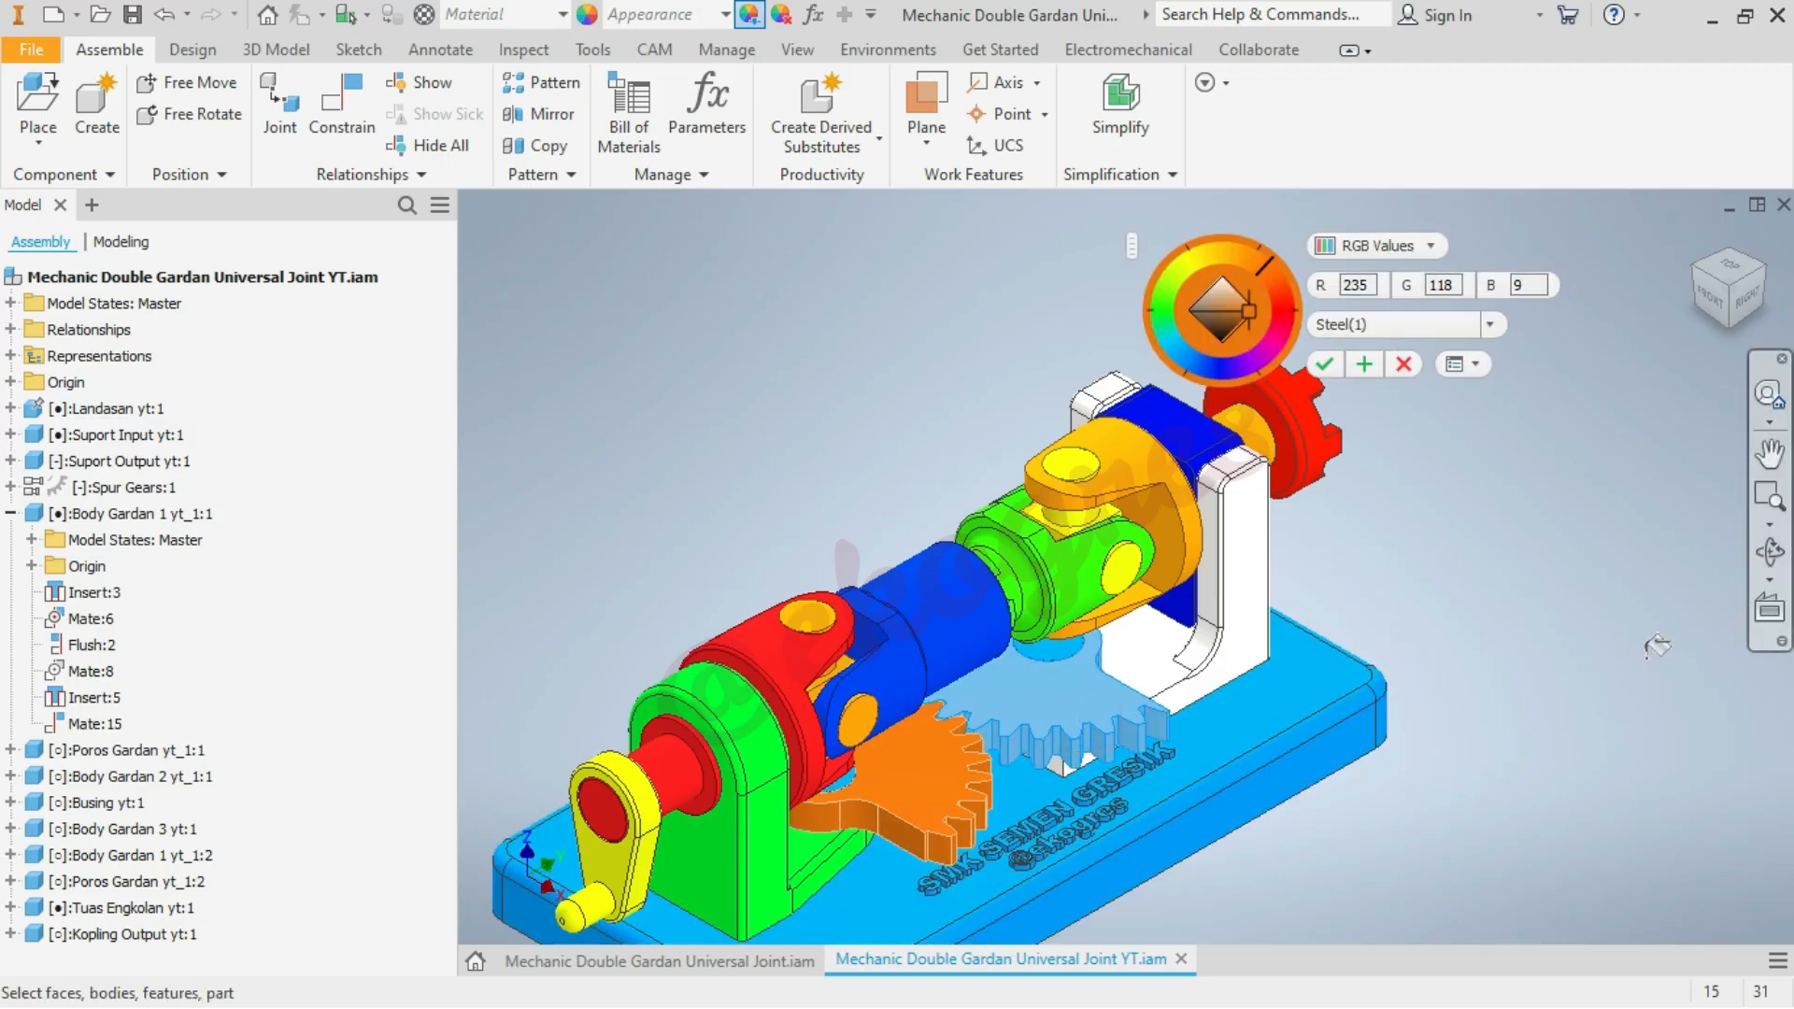
pyautogui.click(1284, 303)
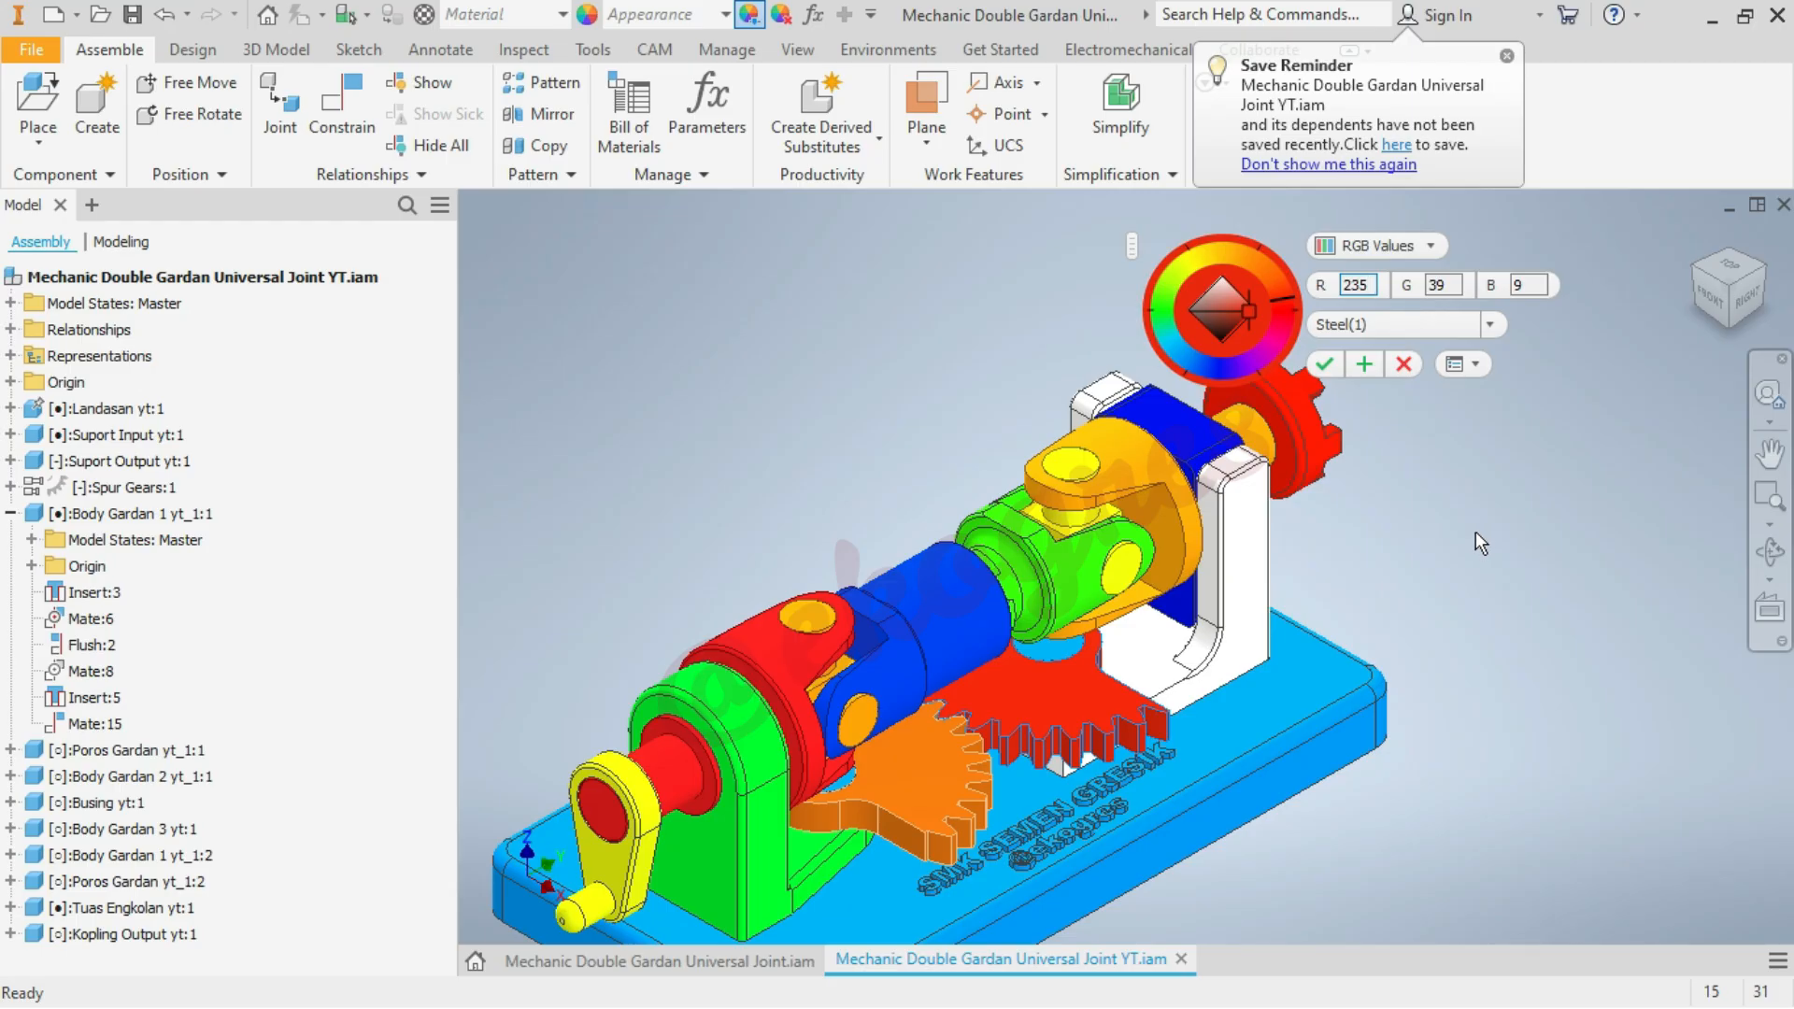
pyautogui.click(1326, 365)
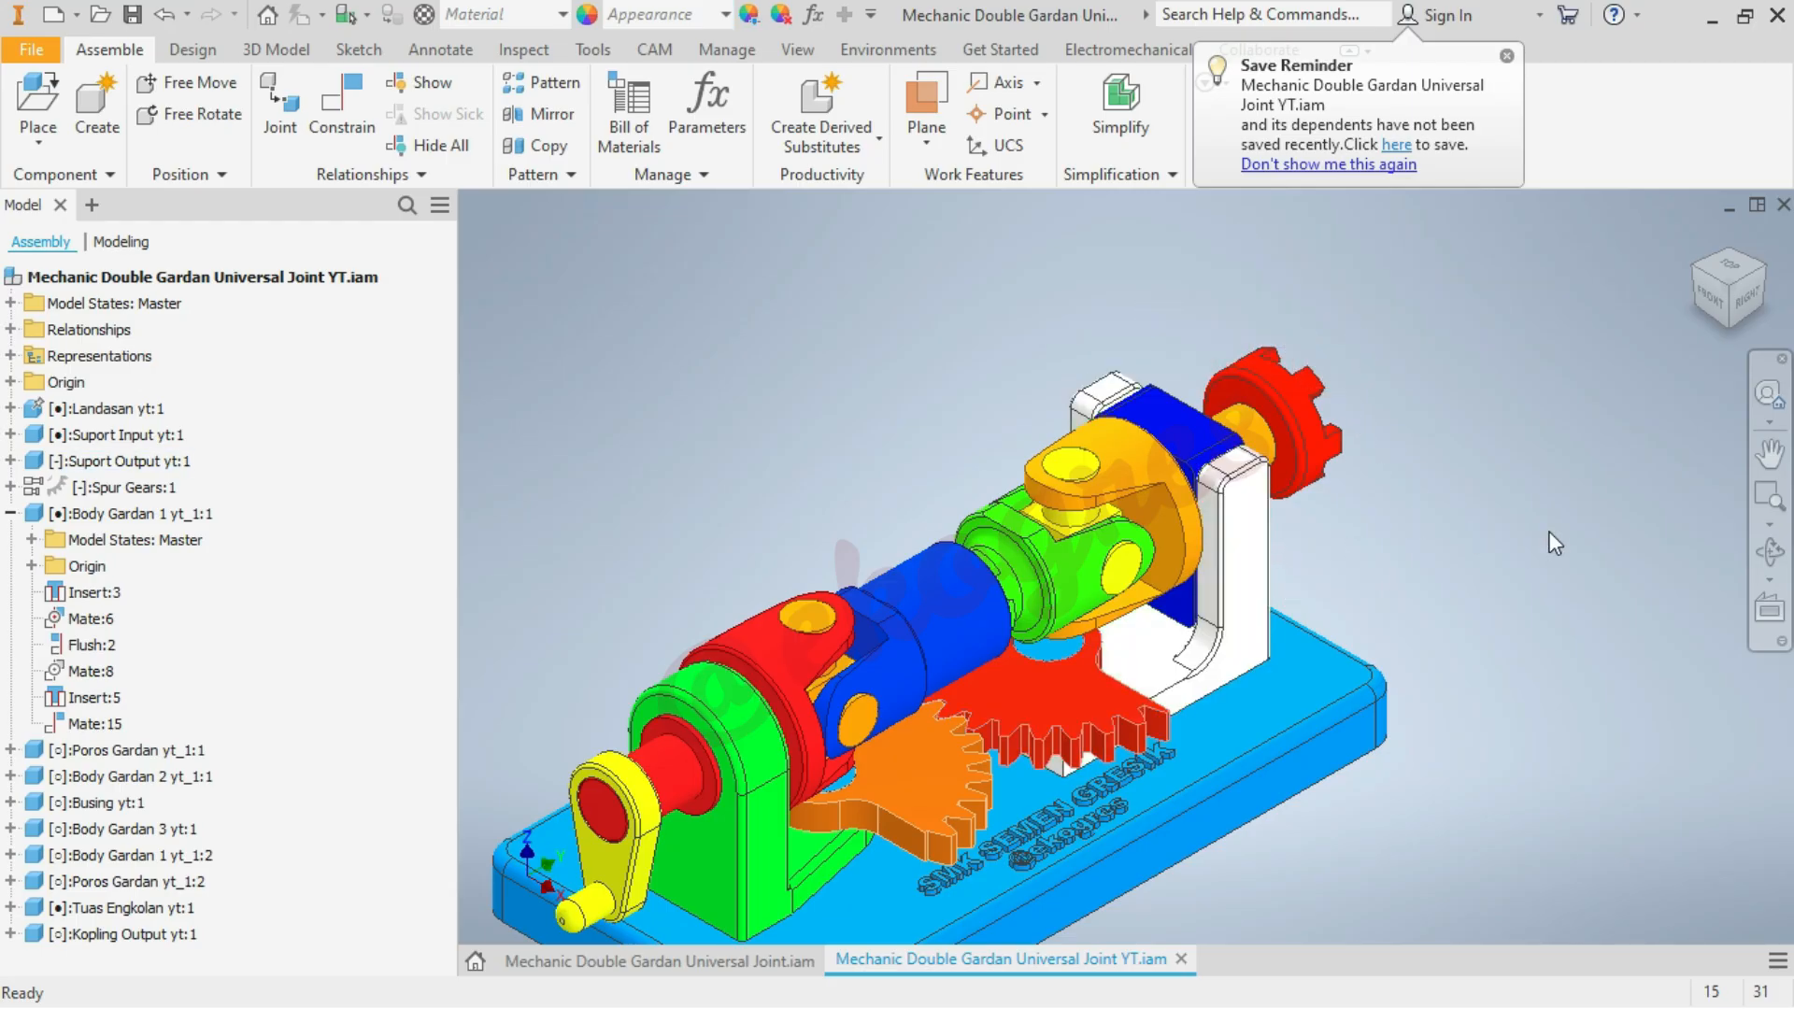
pyautogui.scroll(-3, 1442, 419)
pyautogui.scroll(-1, 1510, 529)
pyautogui.scroll(3, 1433, 509)
pyautogui.scroll(-3, 1490, 517)
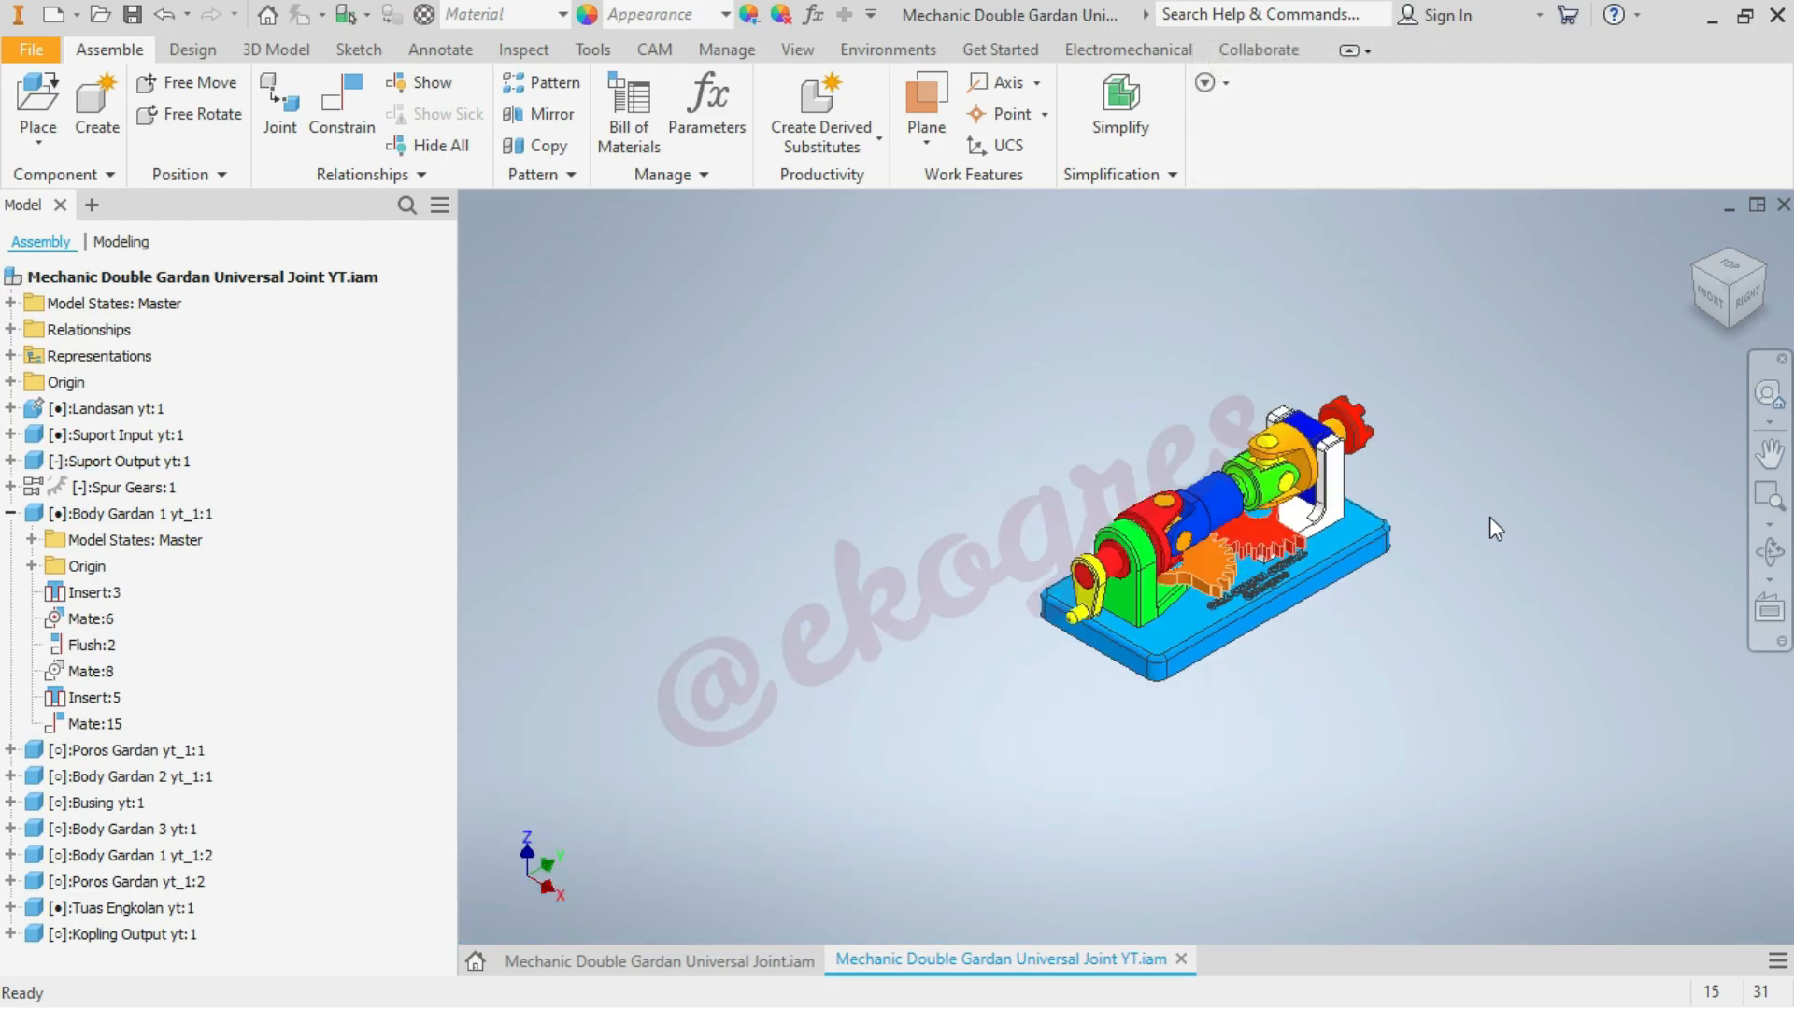
pyautogui.scroll(3, 1489, 518)
pyautogui.scroll(-3, 1466, 512)
pyautogui.scroll(3, 1466, 512)
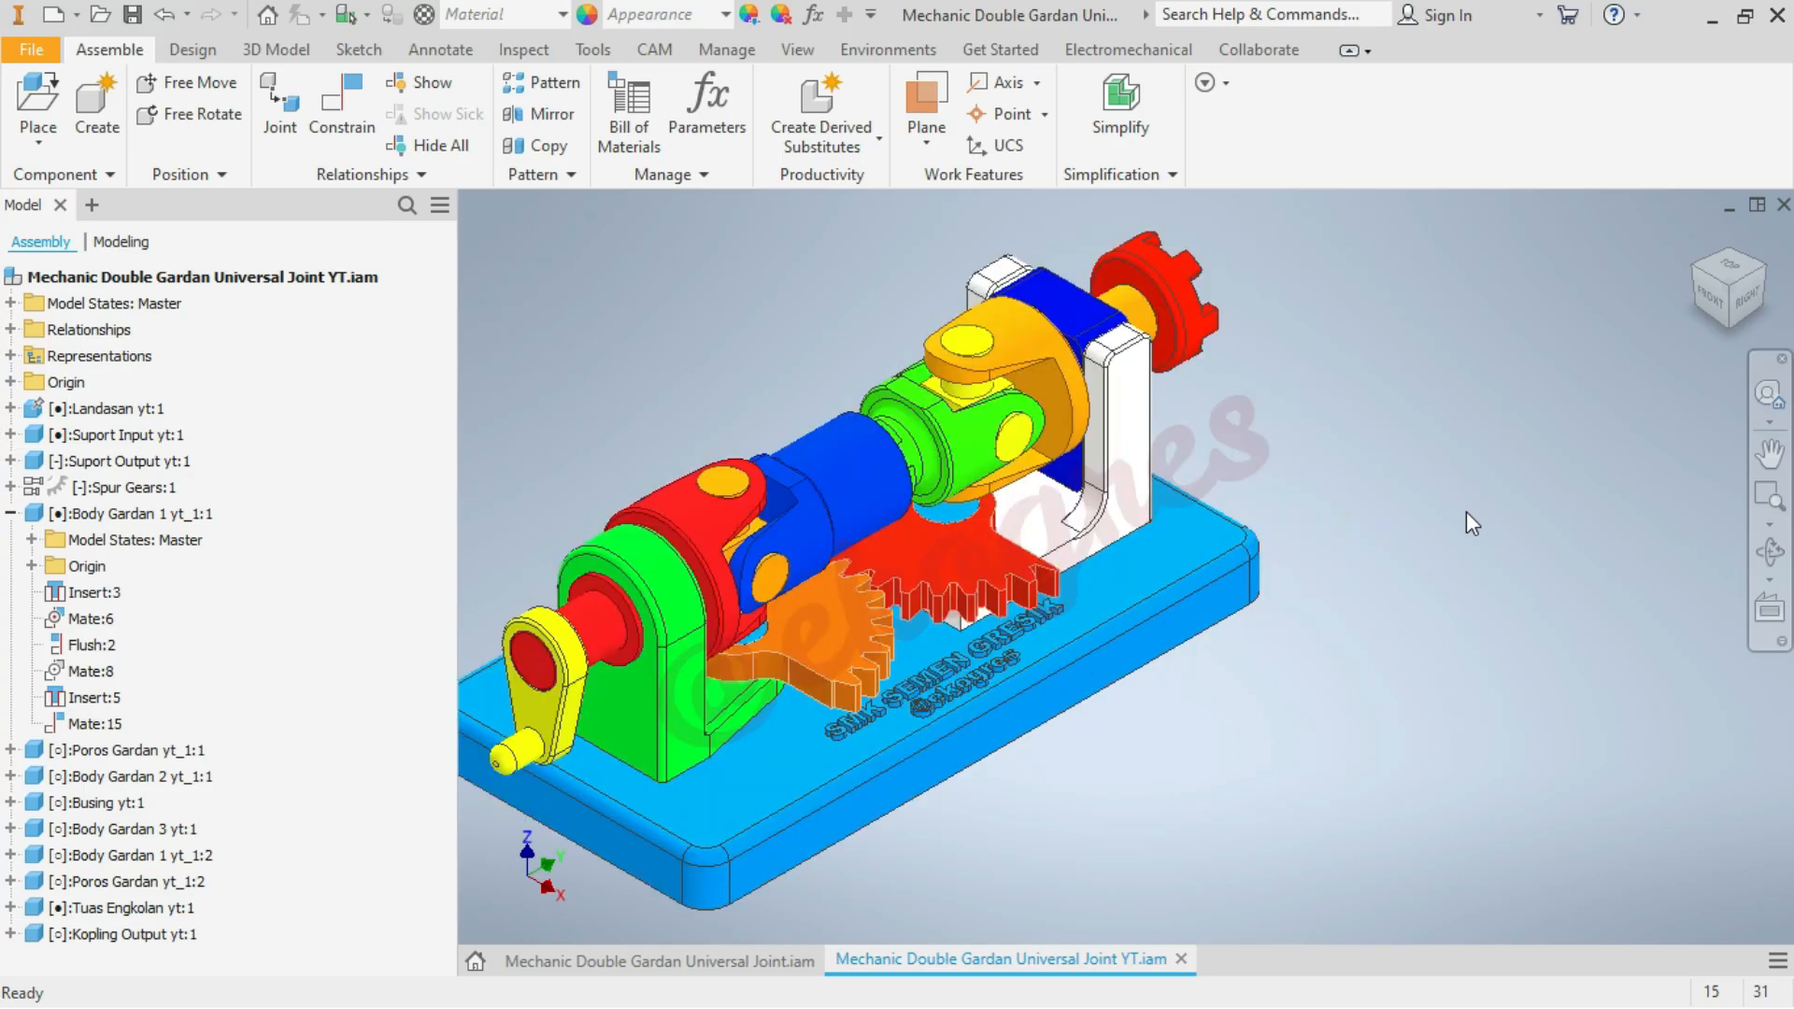
pyautogui.scroll(-1, 1466, 511)
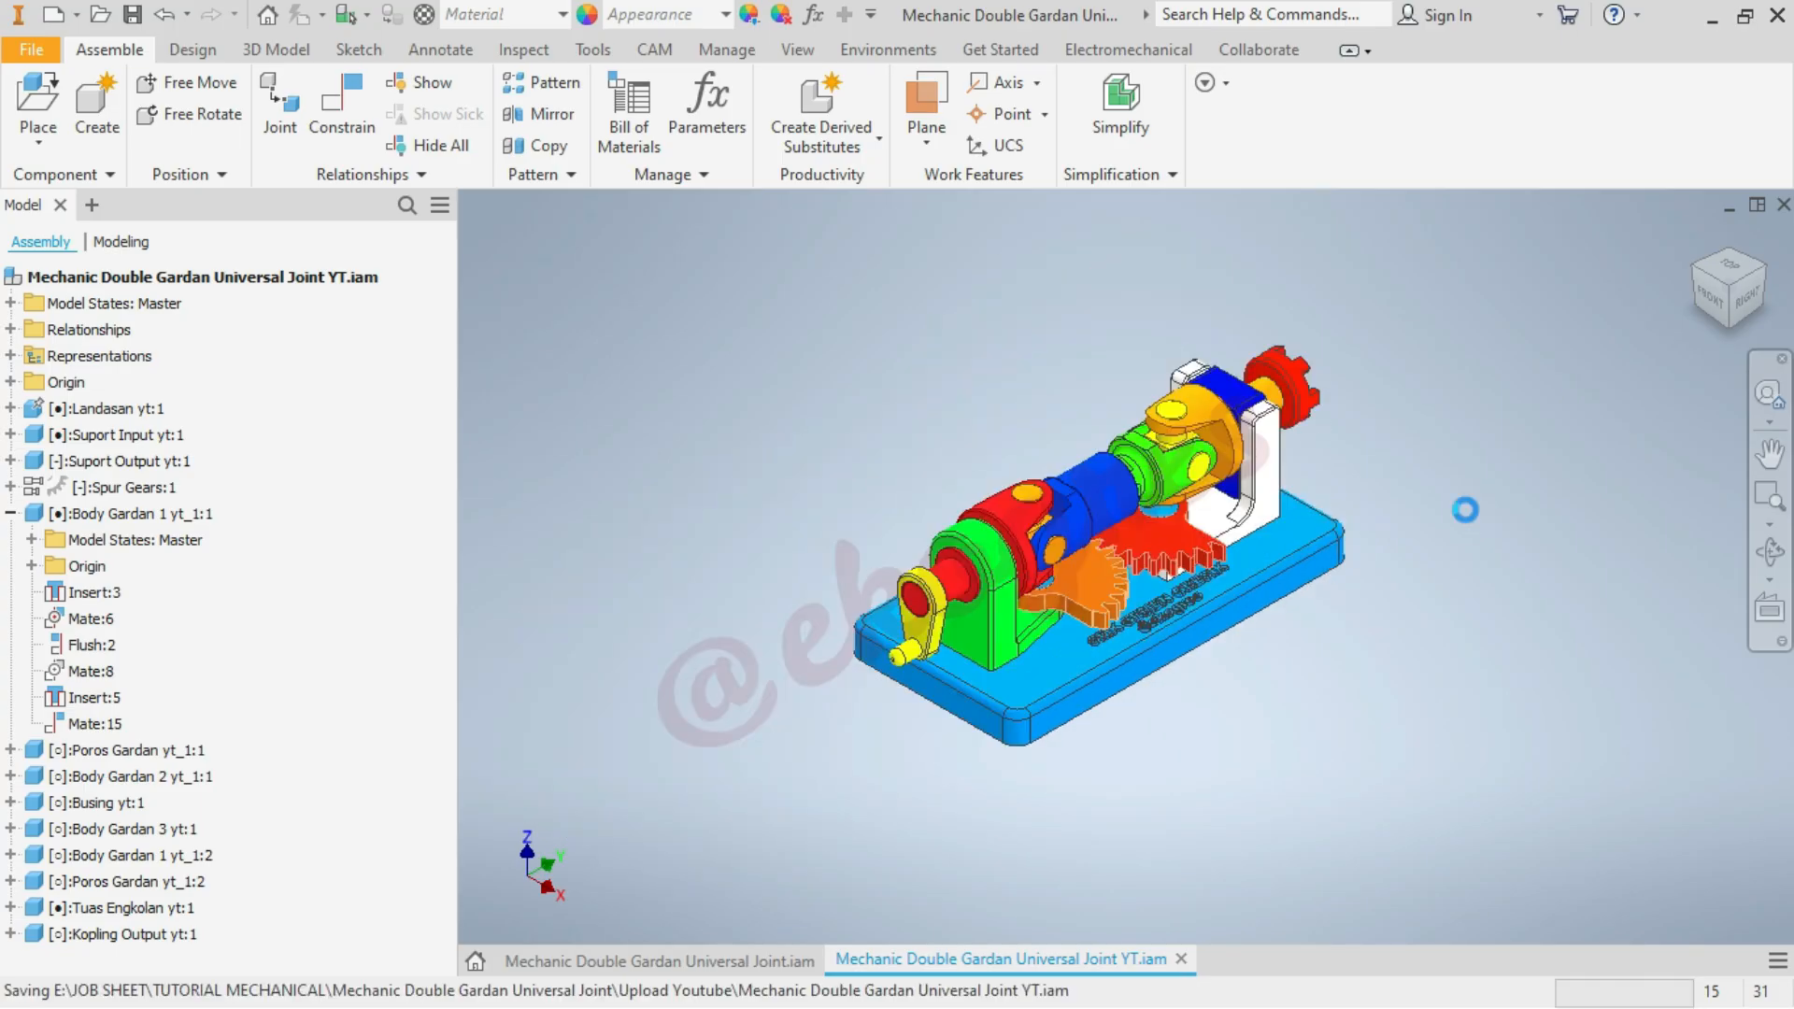
# Collapse Body Gardan 1 yt_1:1 in the model tree and list the assembly's relationships down to the animation constraints
pyautogui.click(10, 513)
pyautogui.scroll(4, 983, 552)
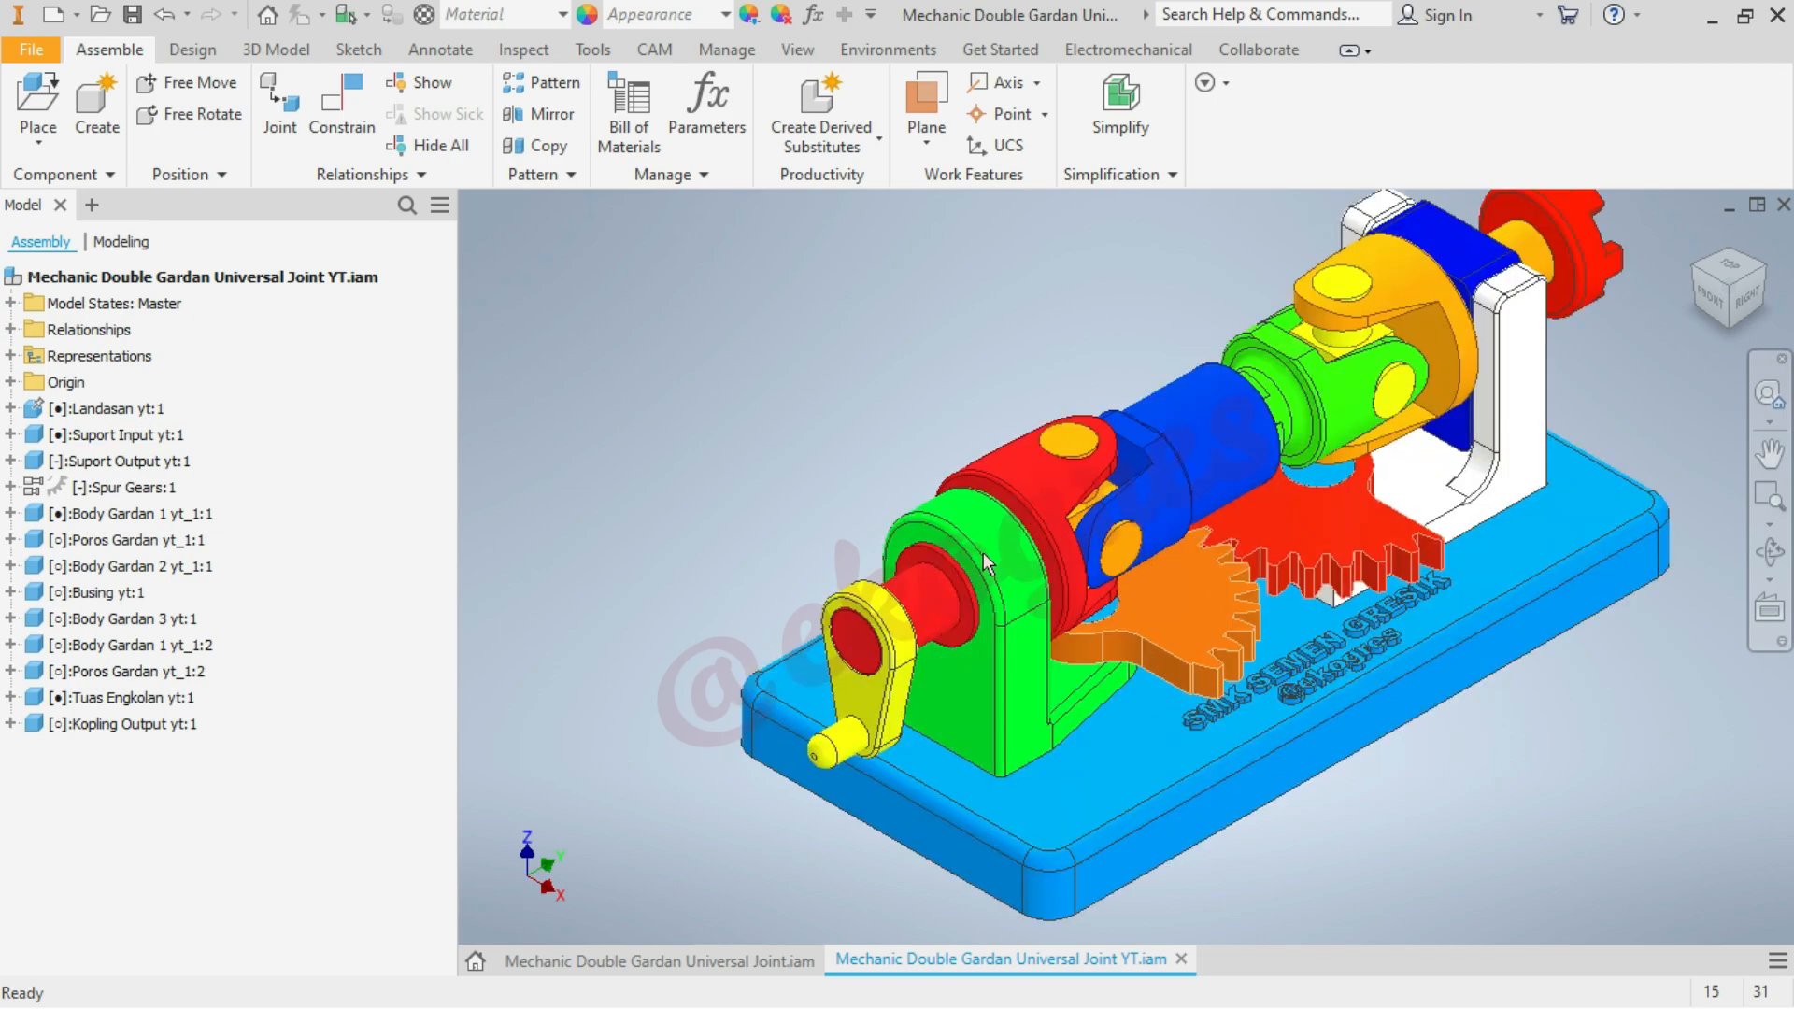
pyautogui.scroll(-3, 905, 731)
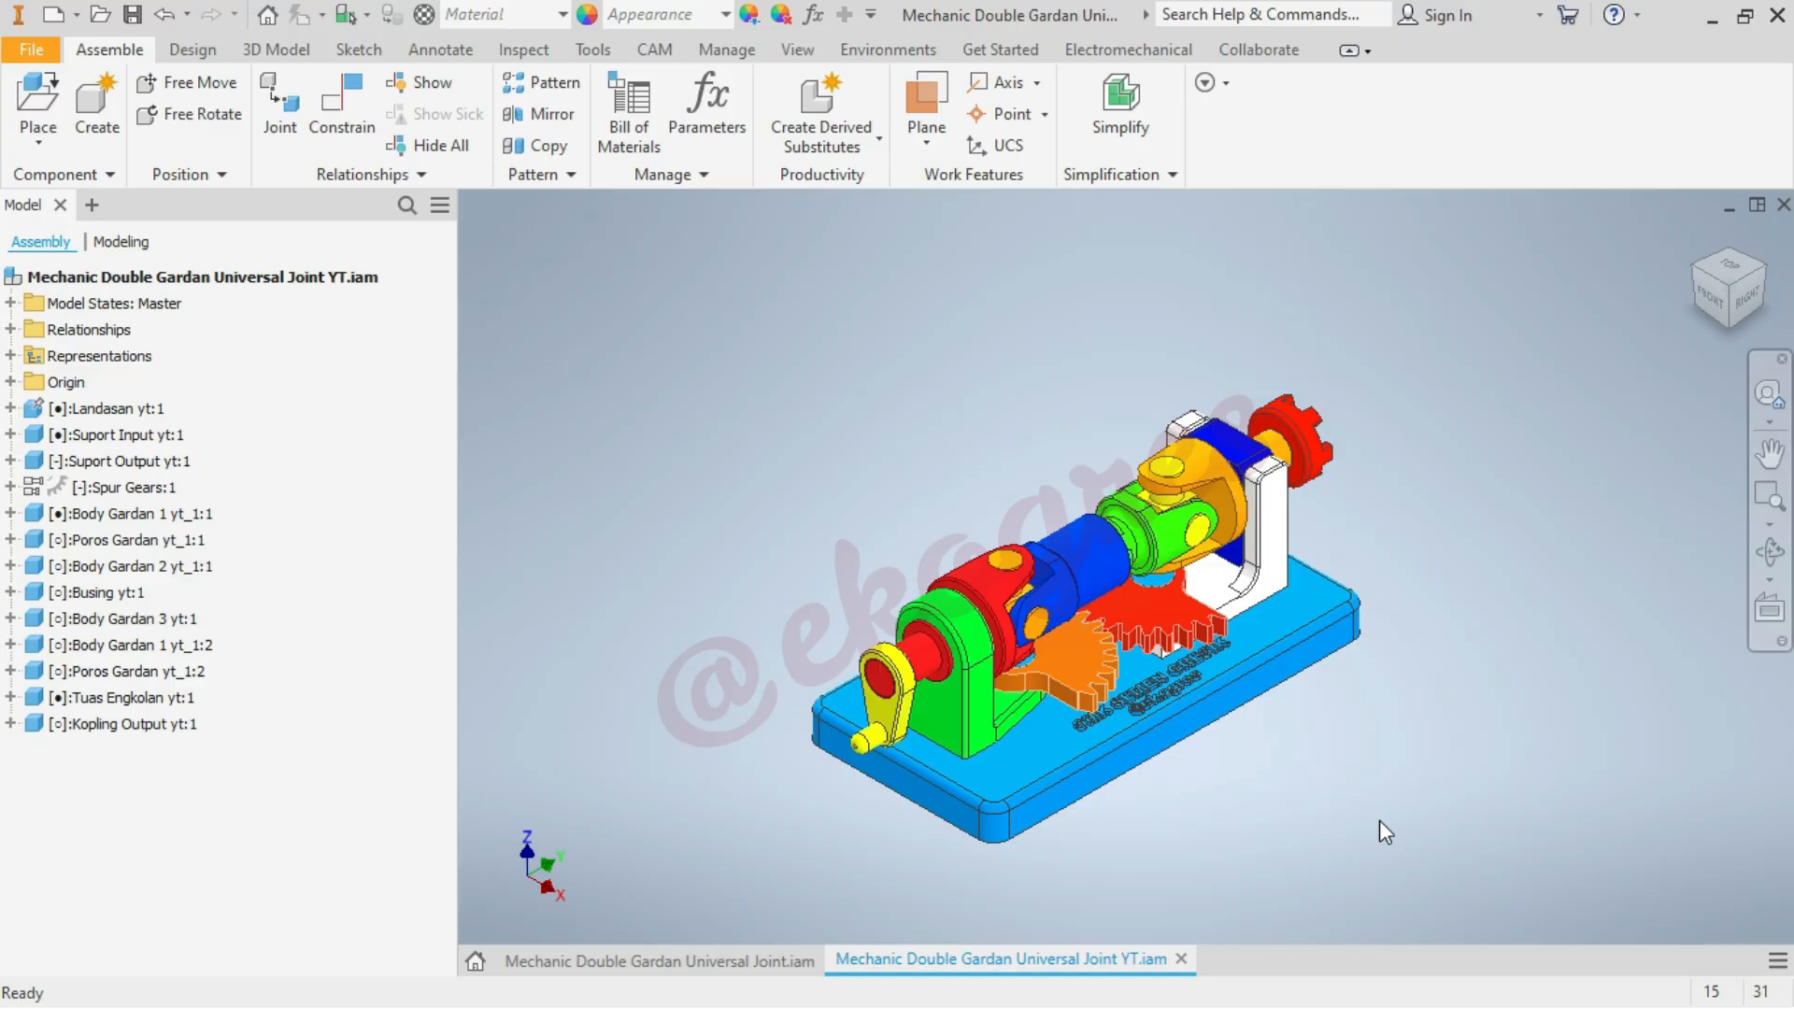
pyautogui.click(10, 329)
pyautogui.scroll(-6, 250, 642)
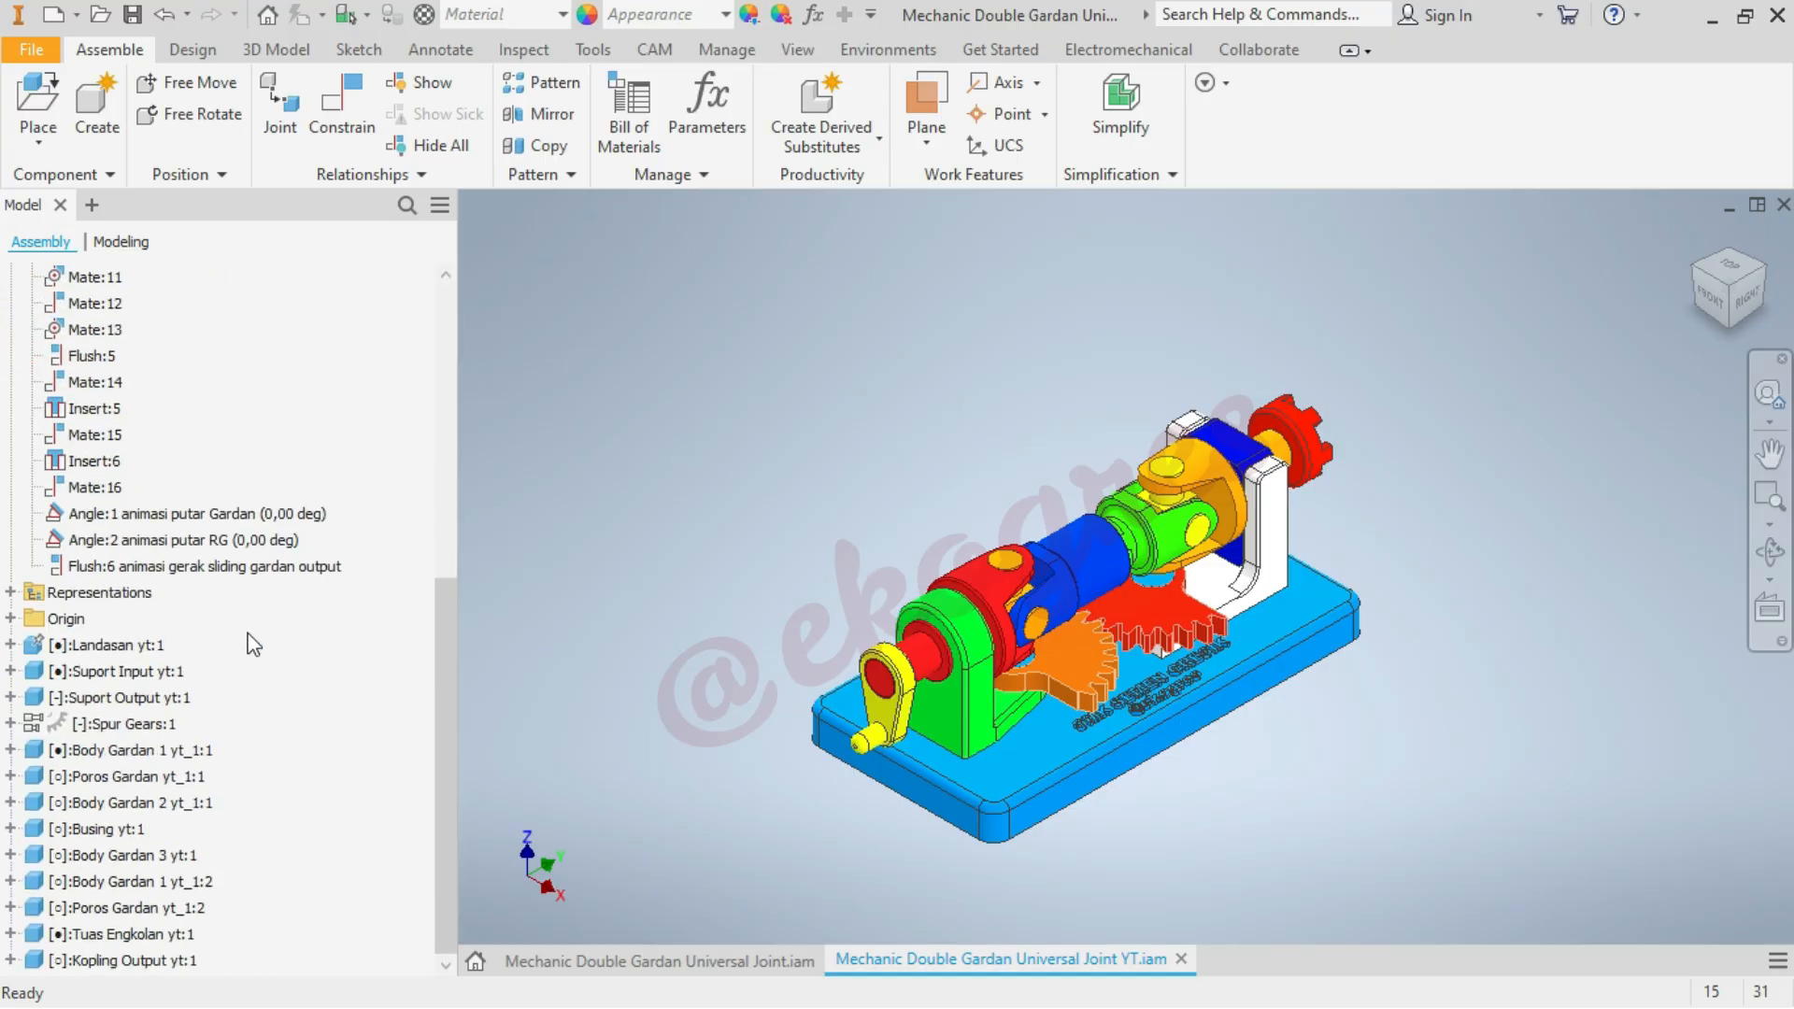
# Preview the Angle:1 animasi putar Gardan constraint by driving it forward from 0 towards 360 deg, and discard the drive
pyautogui.click(243, 515)
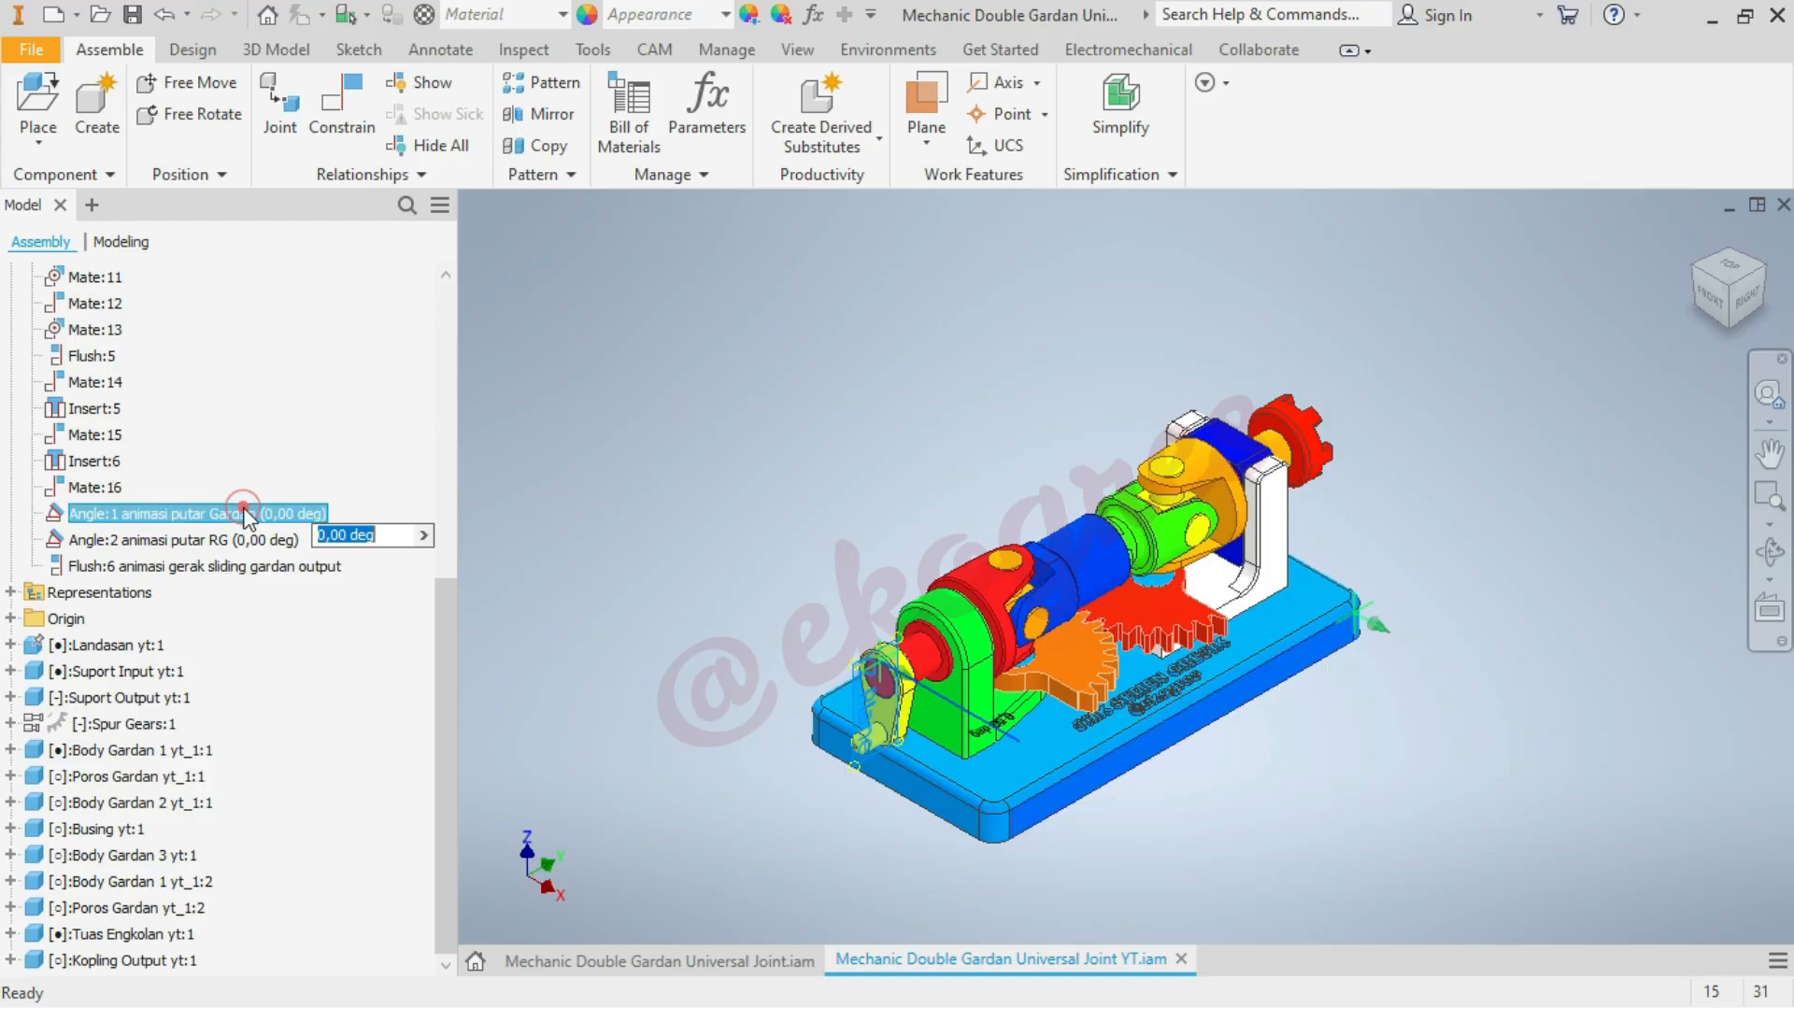
pyautogui.rightClick(241, 513)
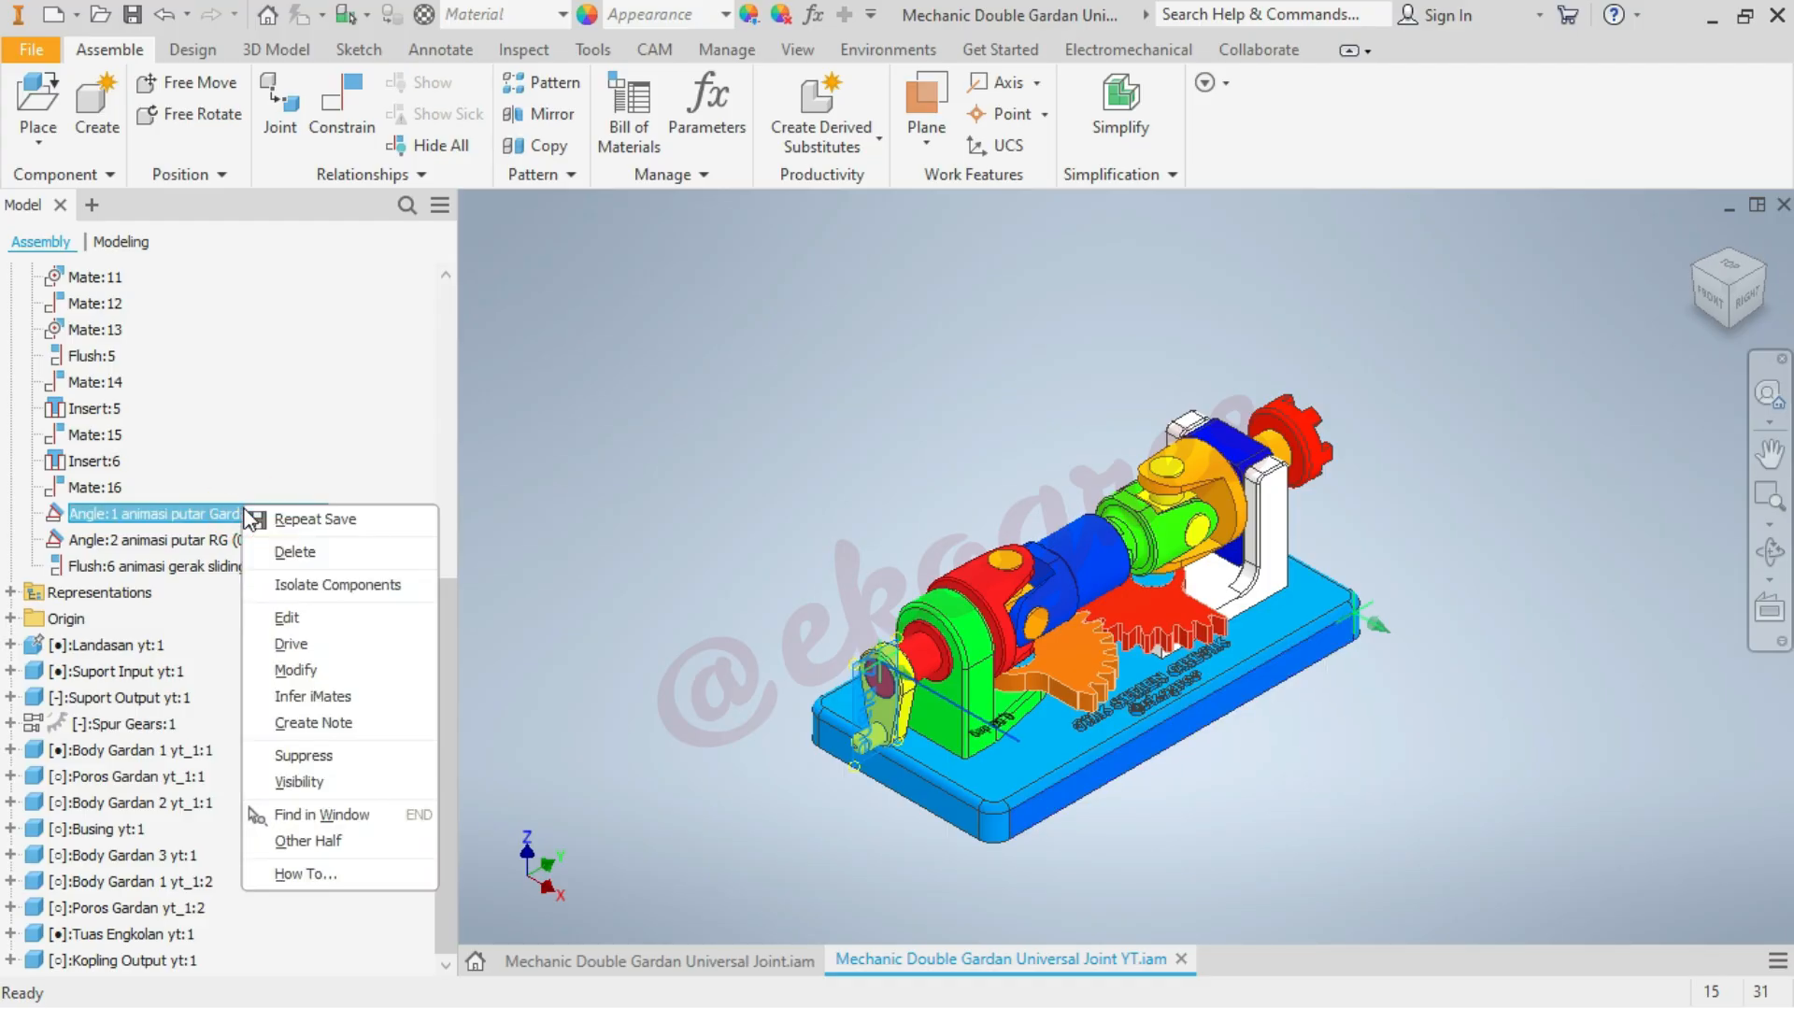
pyautogui.click(290, 643)
pyautogui.click(37, 186)
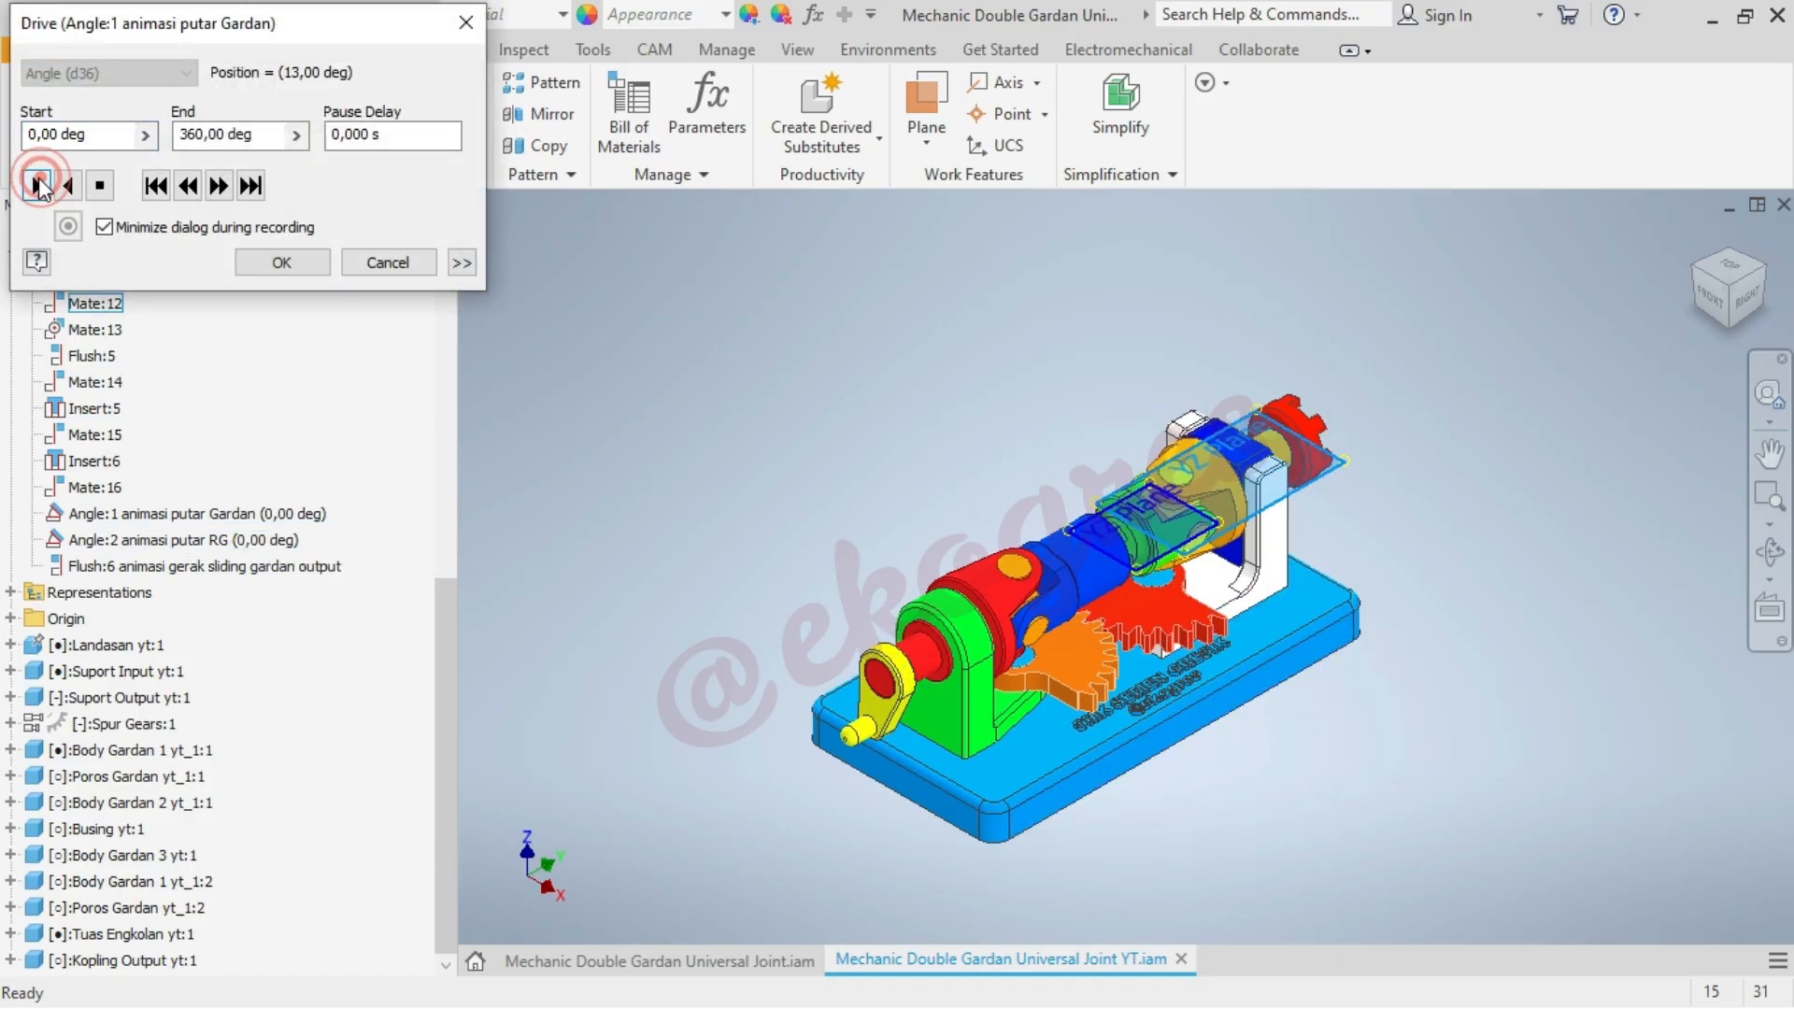
pyautogui.click(387, 262)
pyautogui.click(629, 380)
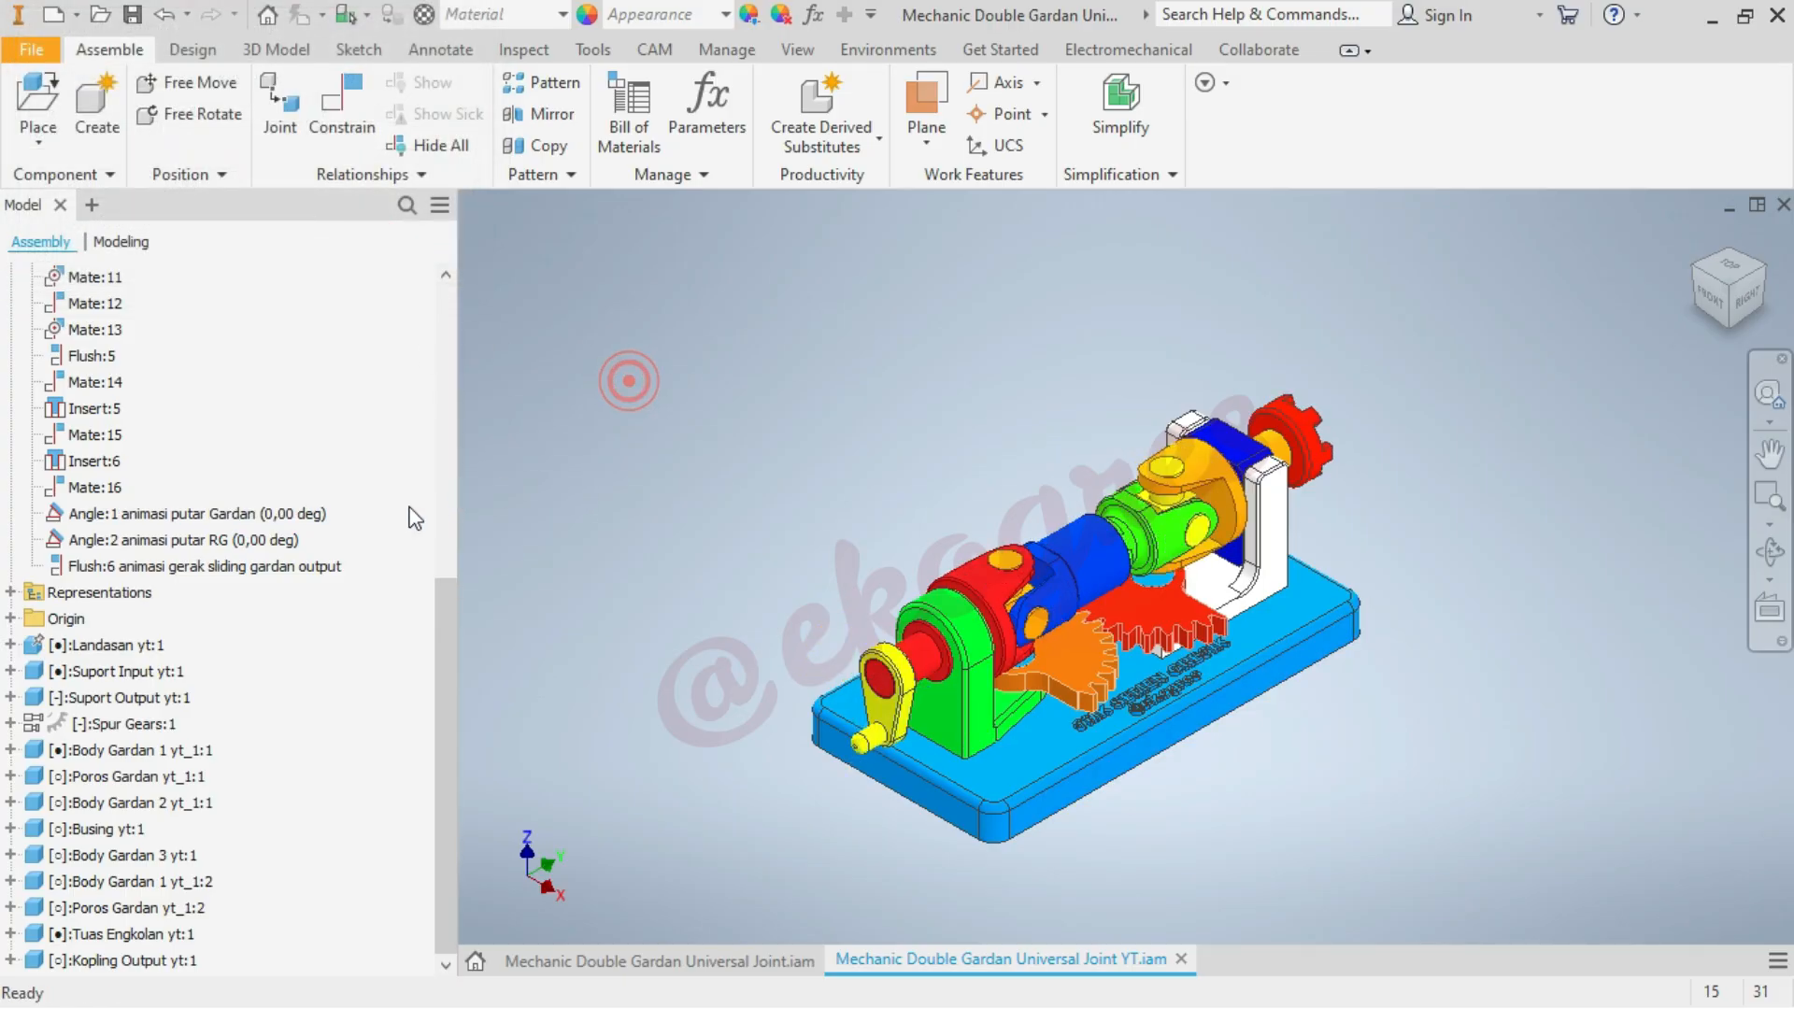
# Preview the Angle:2 animasi putar RG constraint by driving it forward from 0 to 45 deg, and discard the drive
pyautogui.rightClick(267, 541)
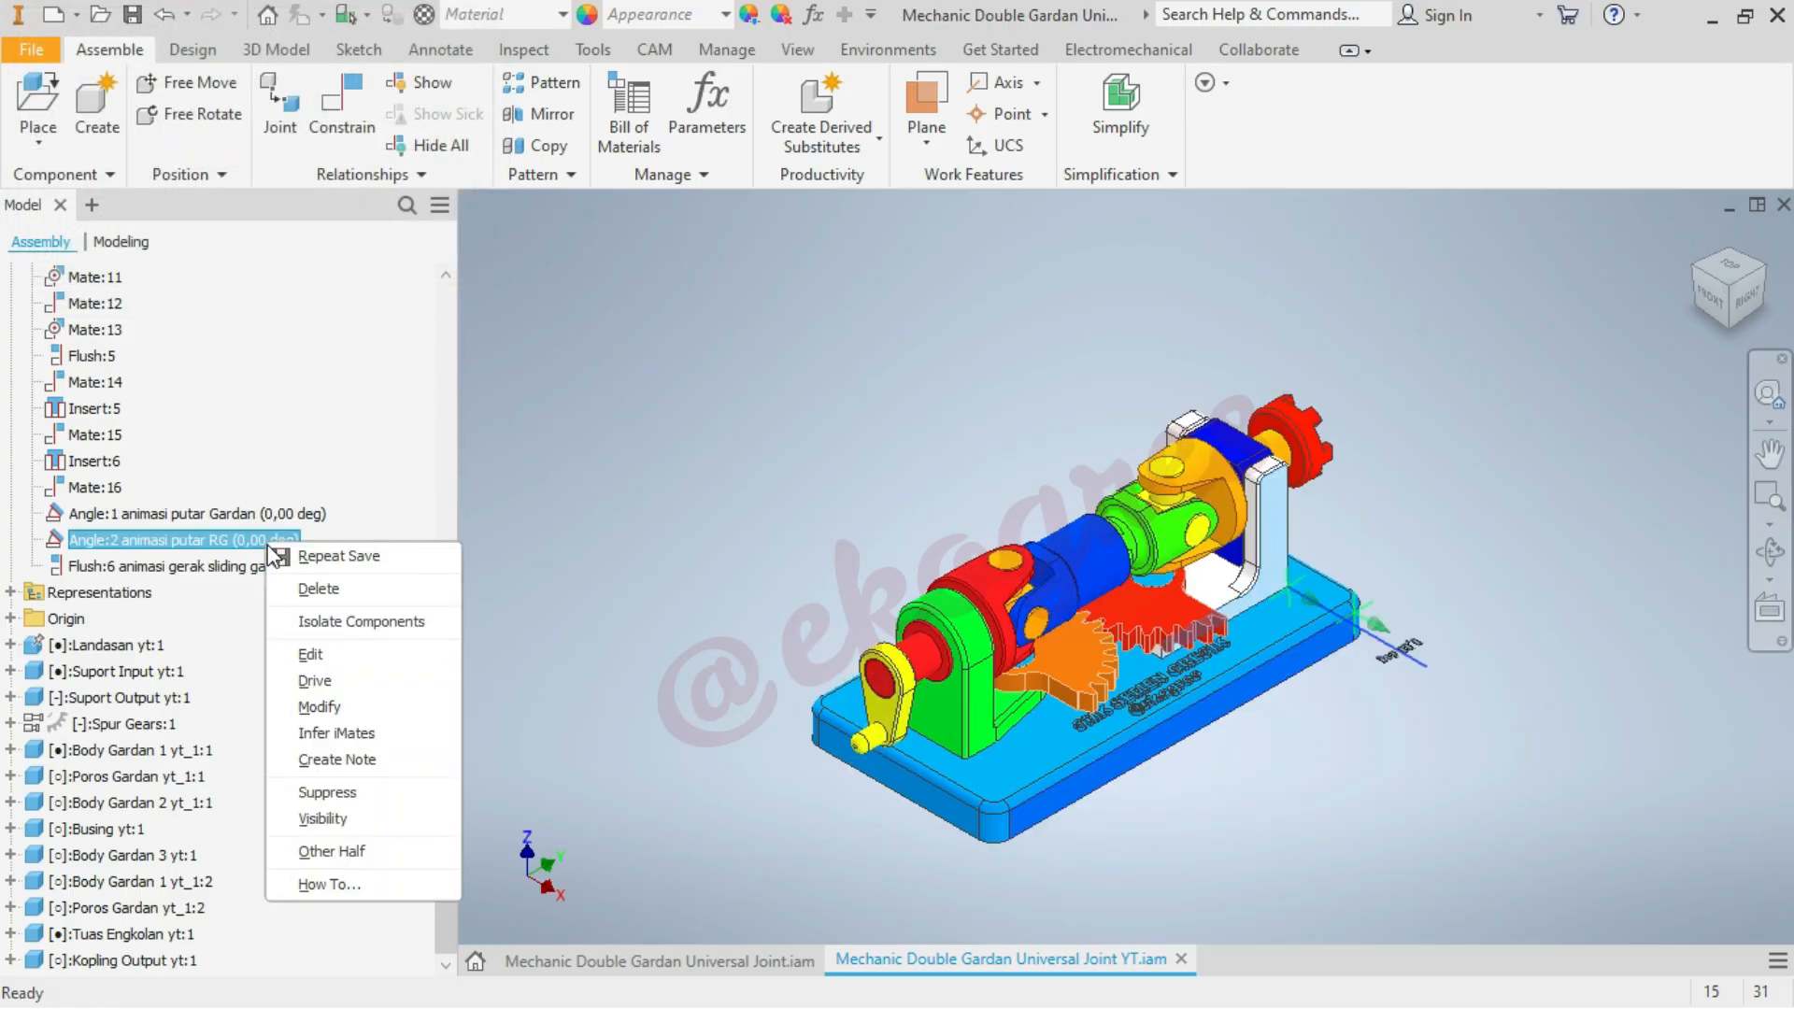
pyautogui.click(314, 682)
pyautogui.click(37, 186)
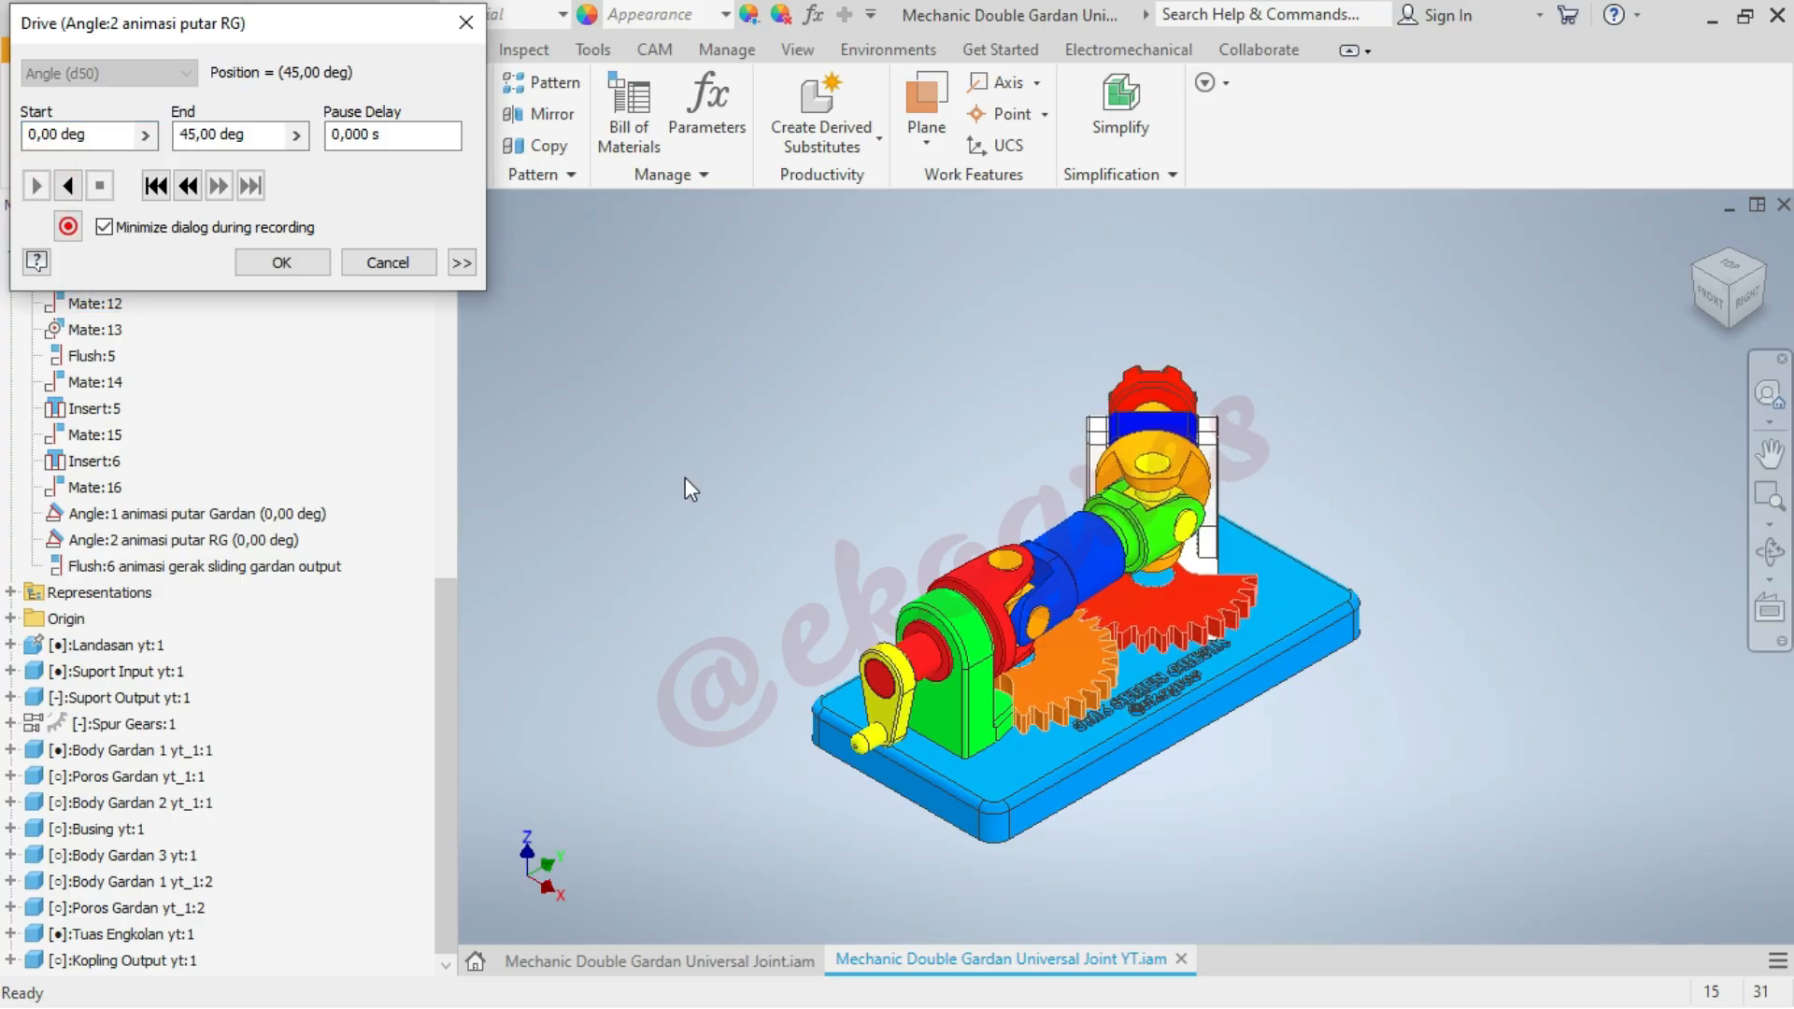
pyautogui.click(385, 264)
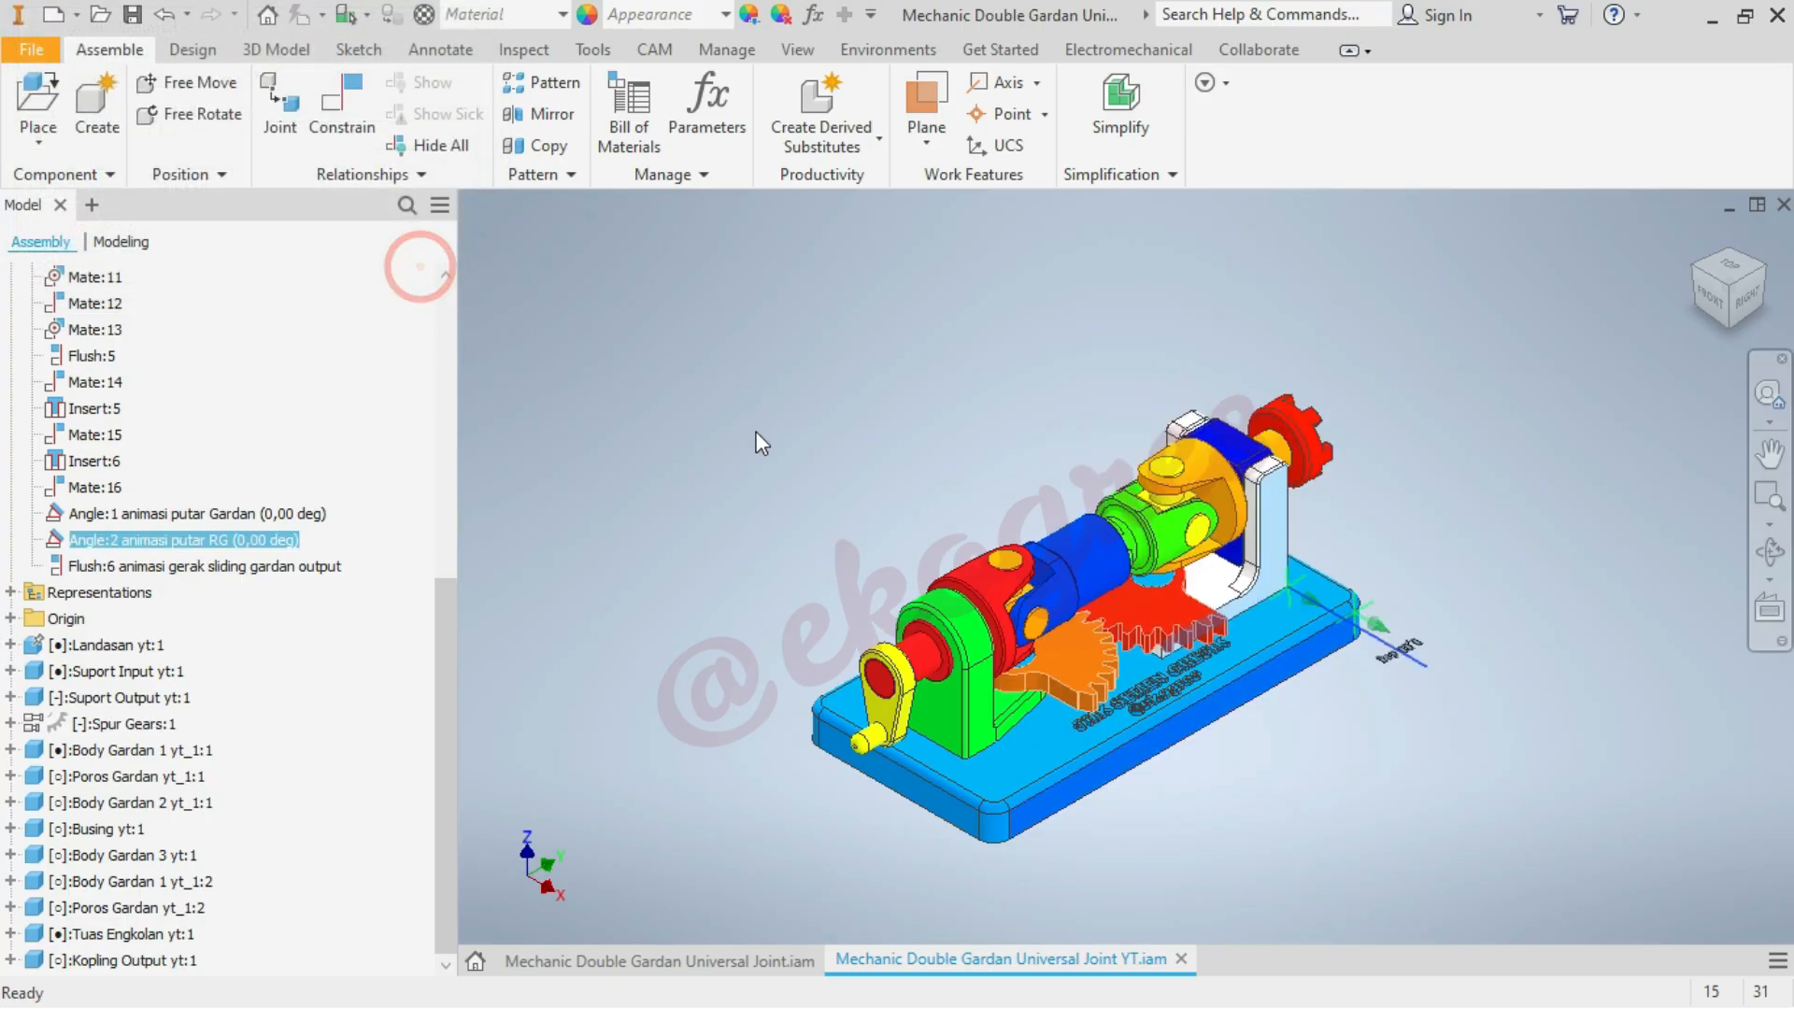
pyautogui.click(615, 556)
# Preview the Flush:6 animasi gerak sliding gardan output constraint by driving it in both directions between 0 and -20 mm, and discard the drive
pyautogui.rightClick(274, 566)
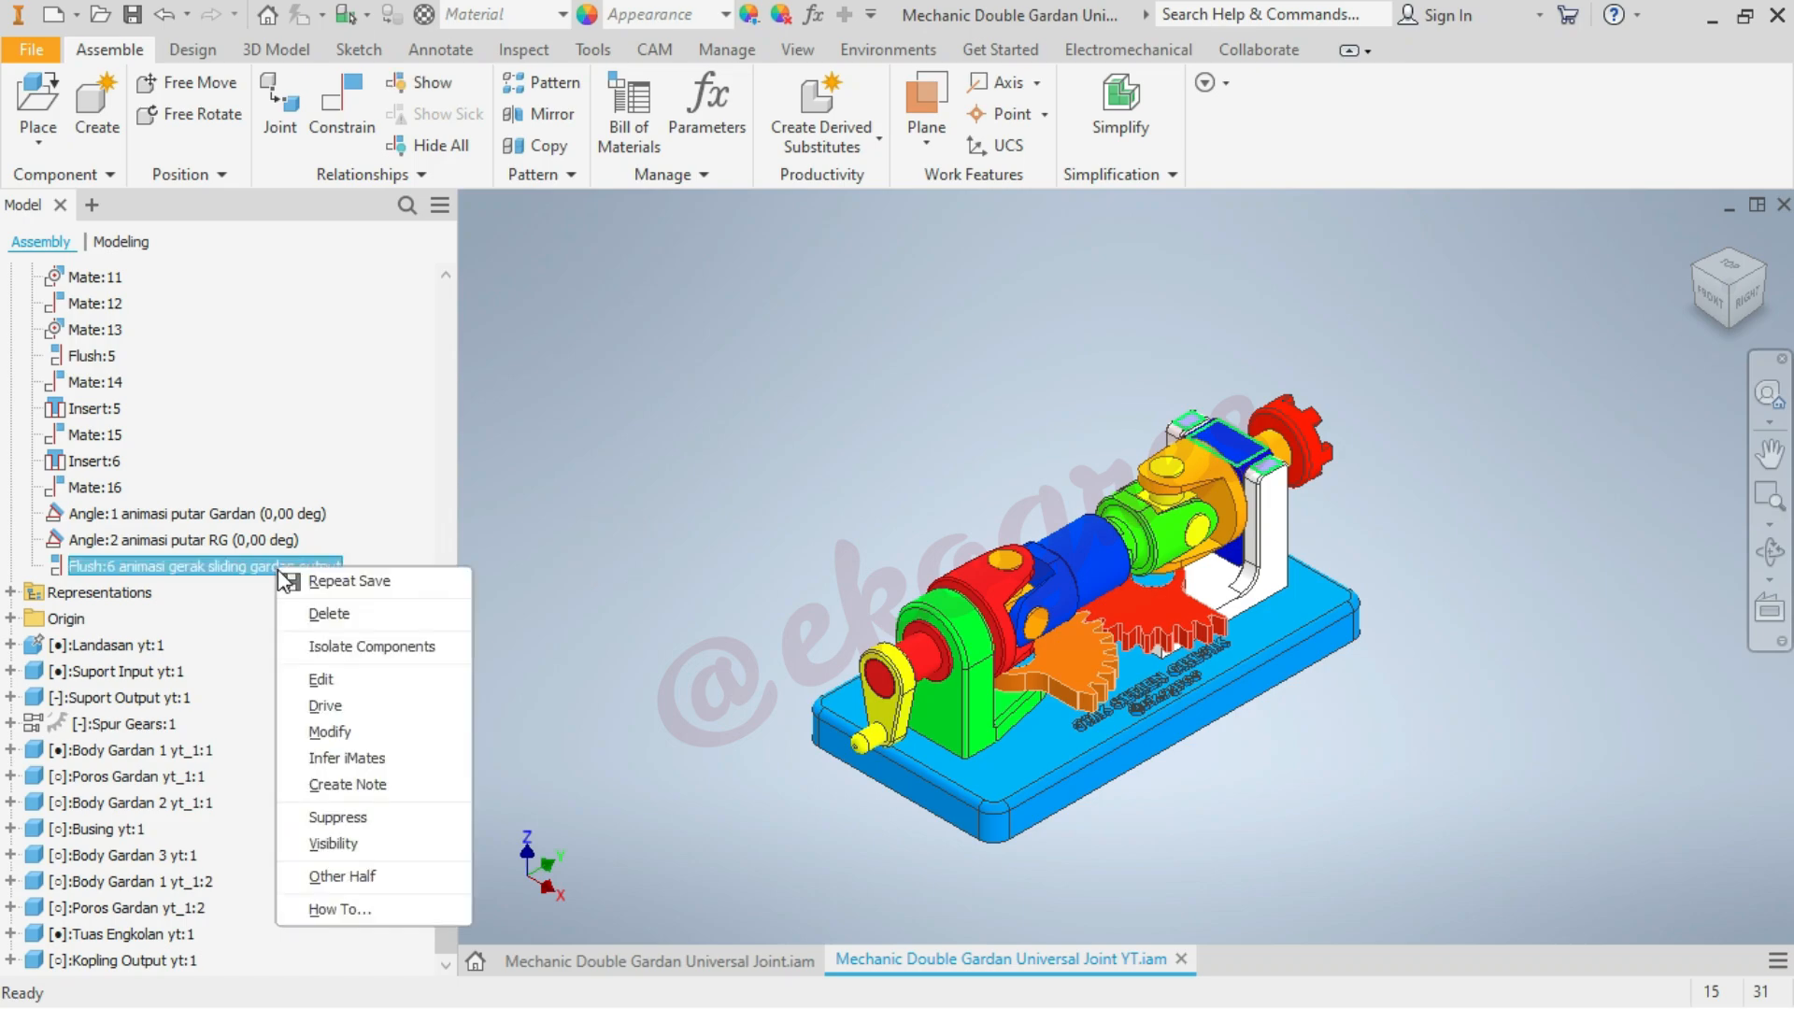
pyautogui.click(322, 705)
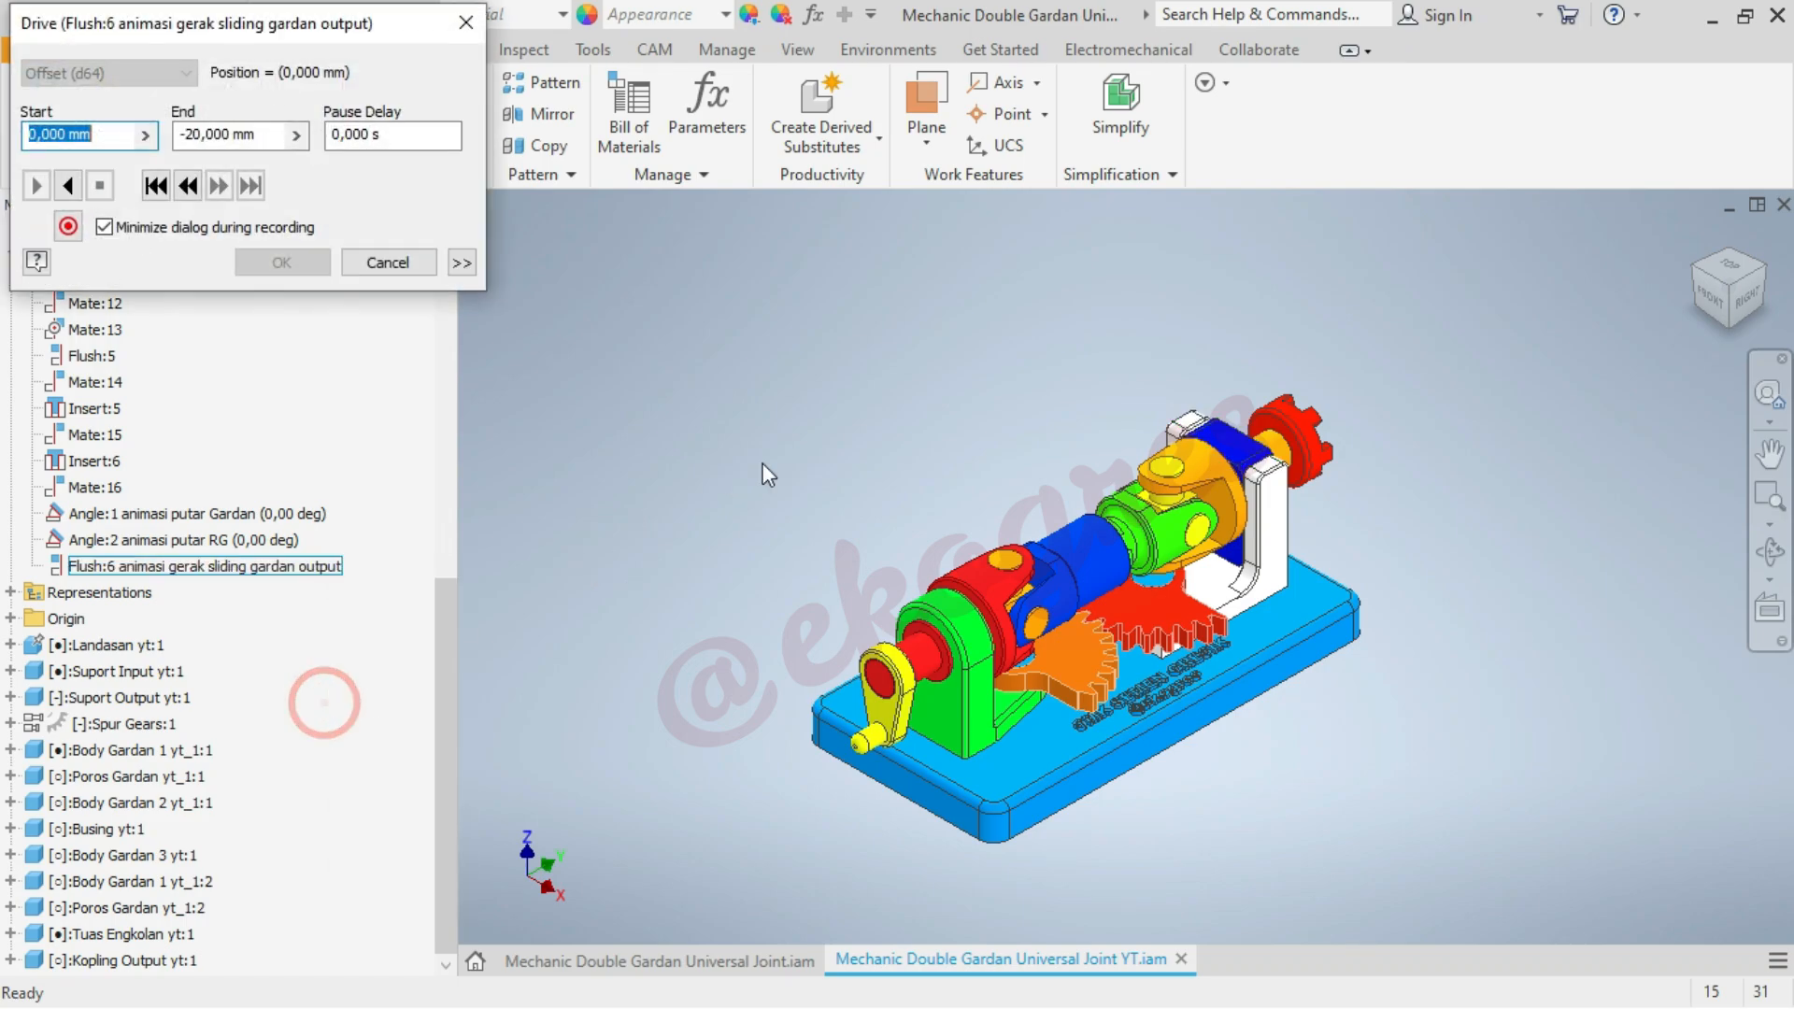
pyautogui.click(75, 186)
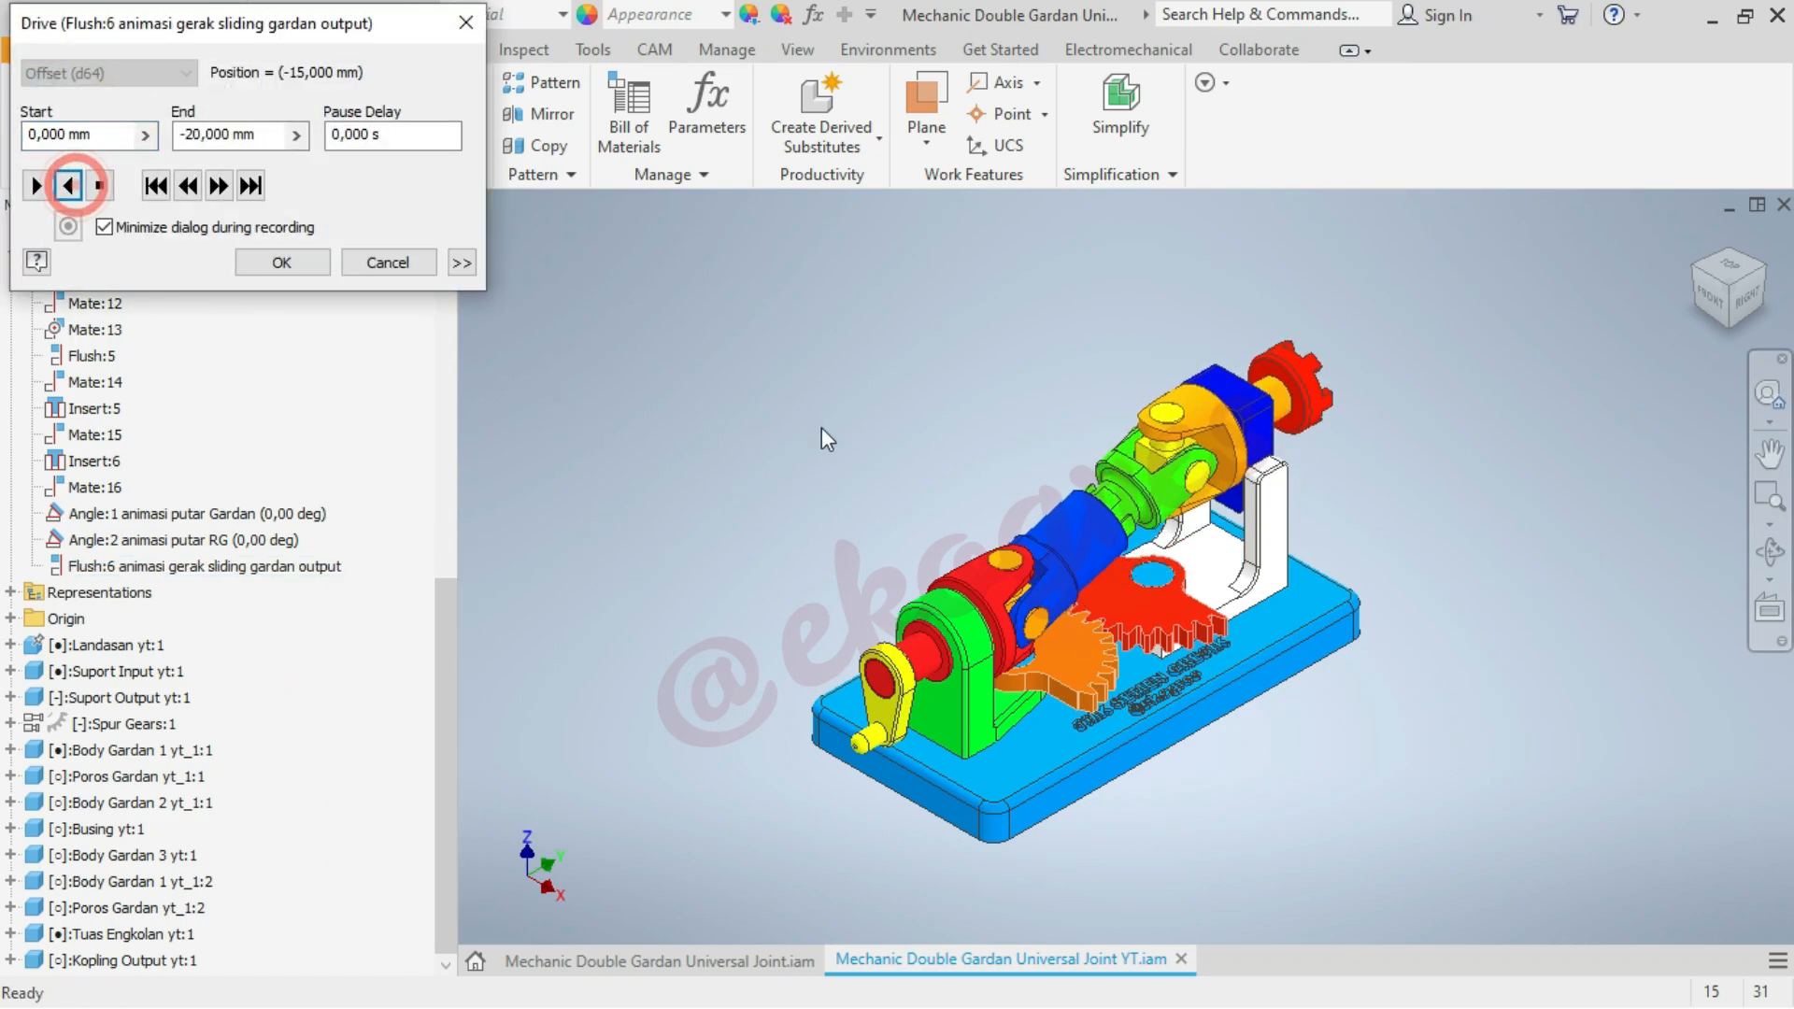
pyautogui.click(35, 186)
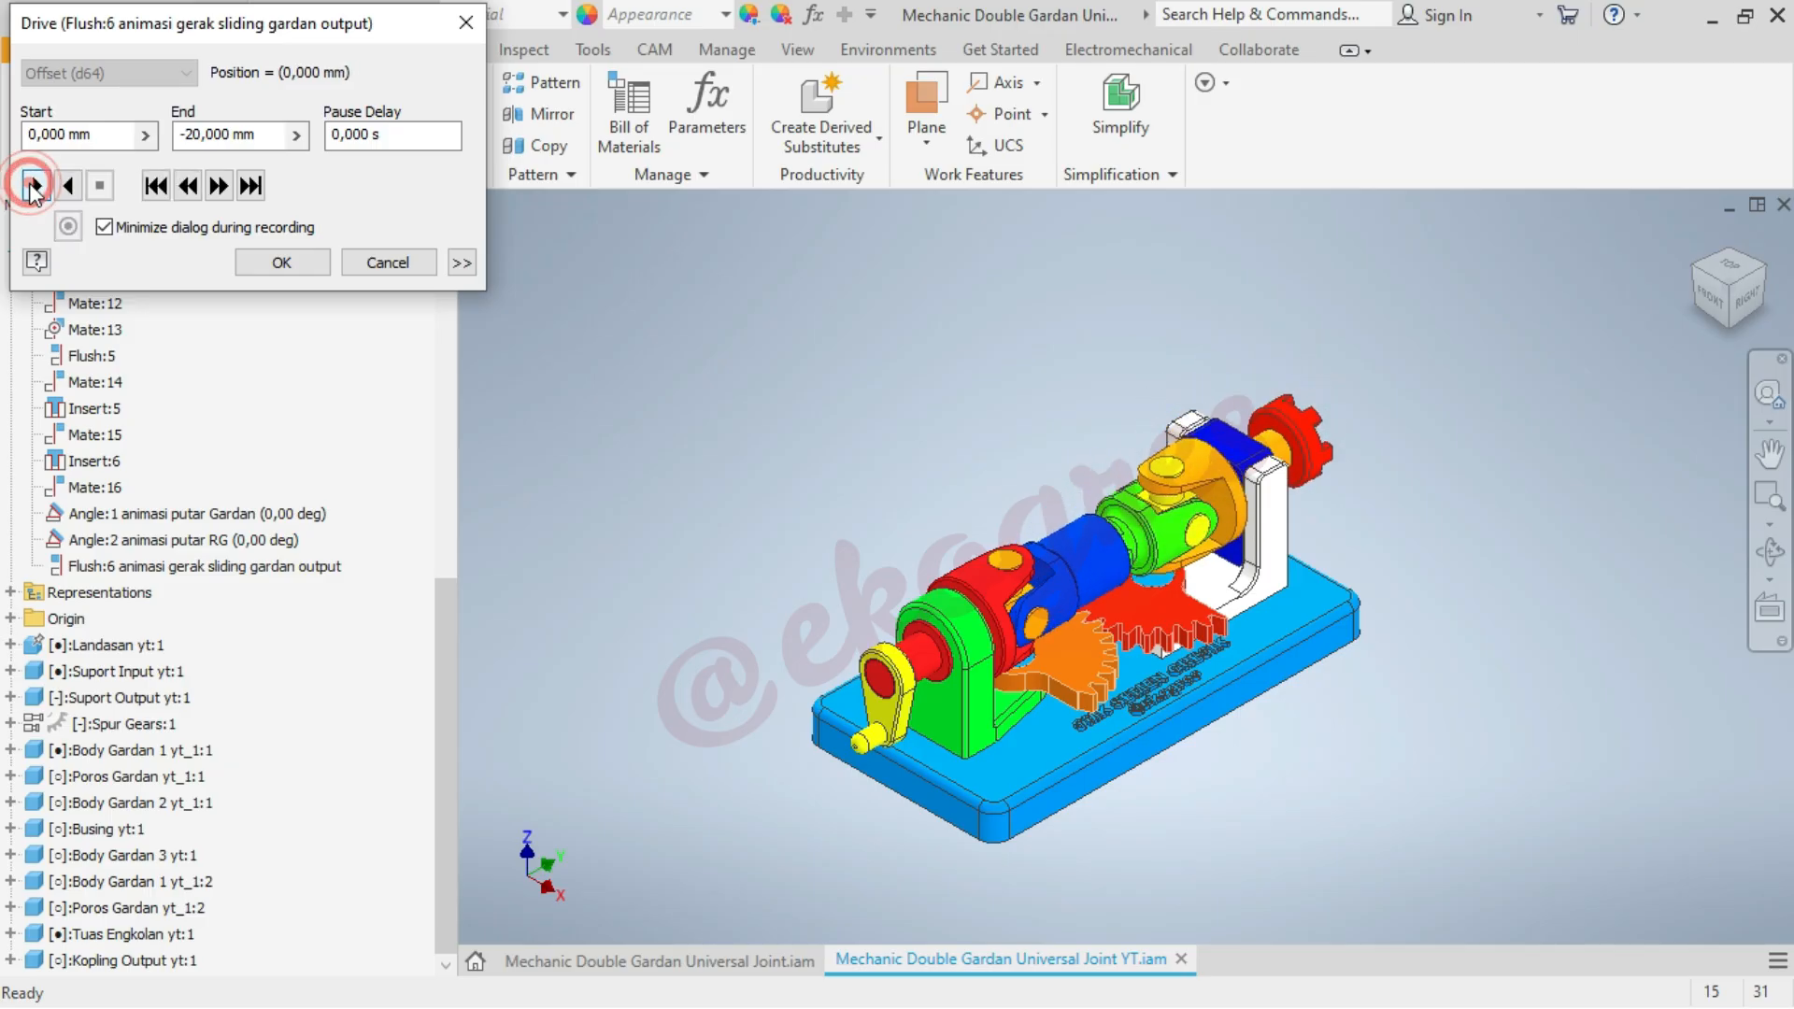
pyautogui.click(388, 263)
pyautogui.click(652, 447)
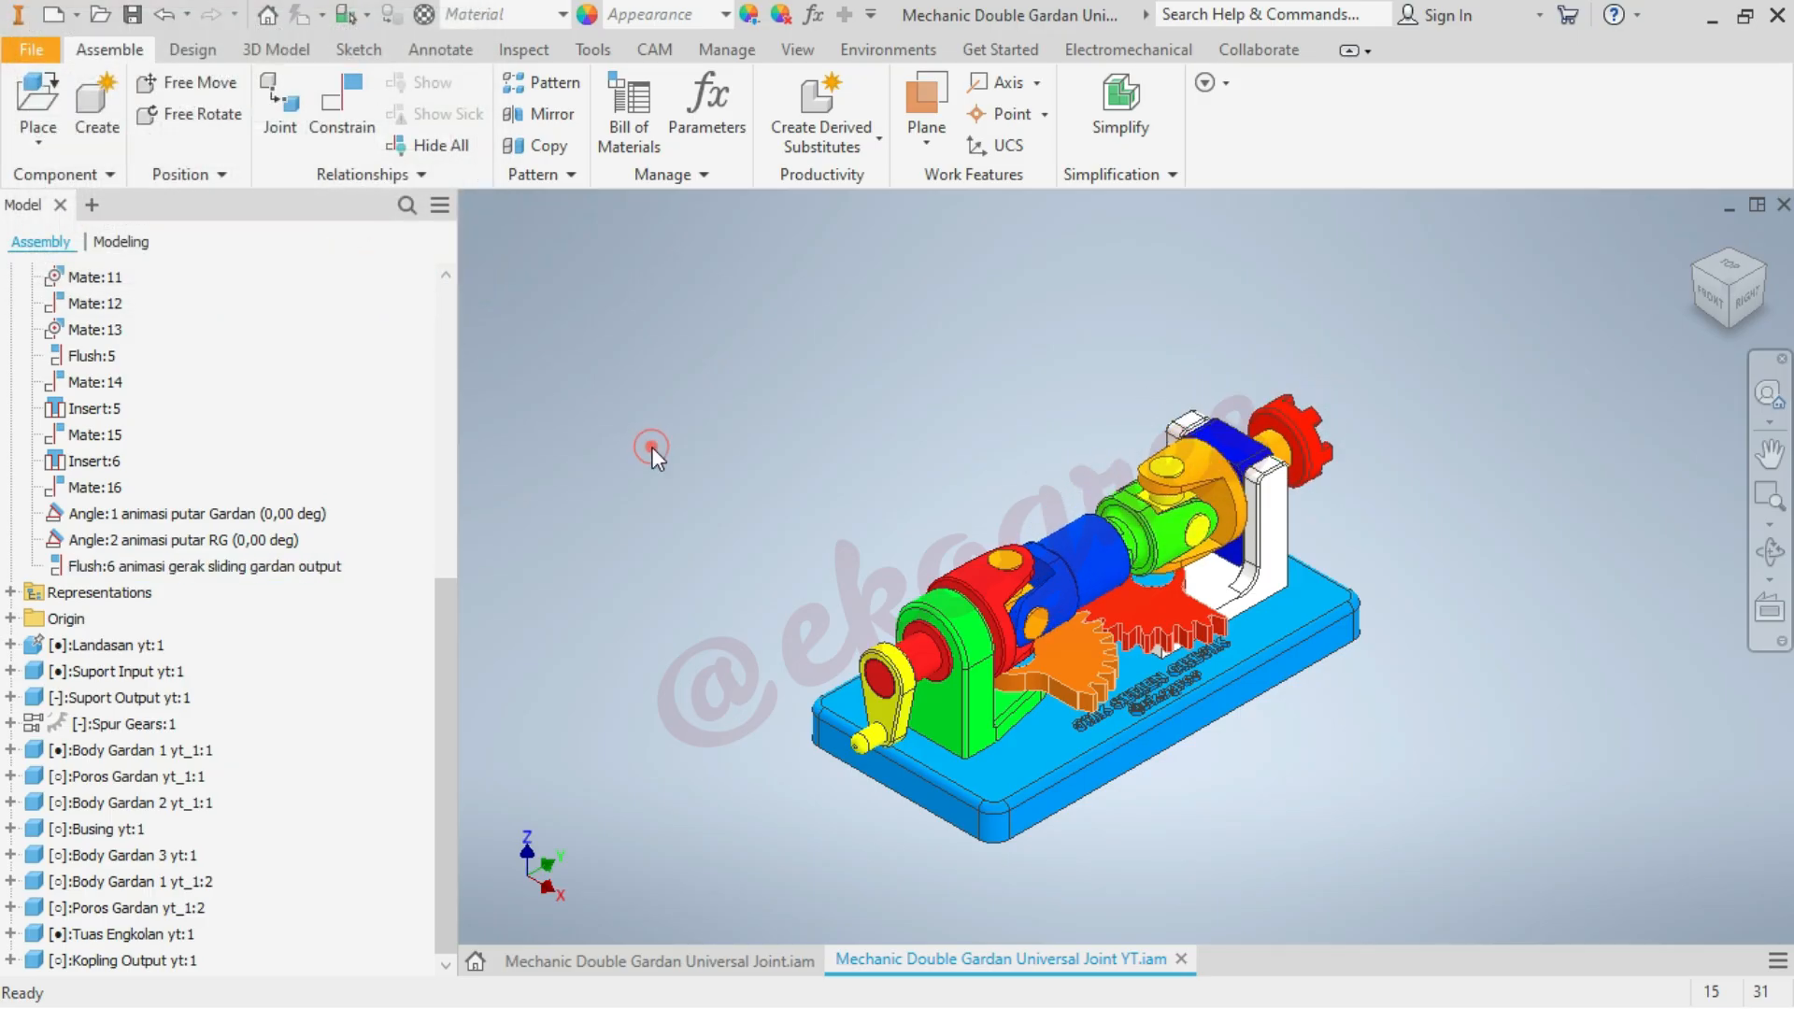
pyautogui.scroll(-3, 1040, 414)
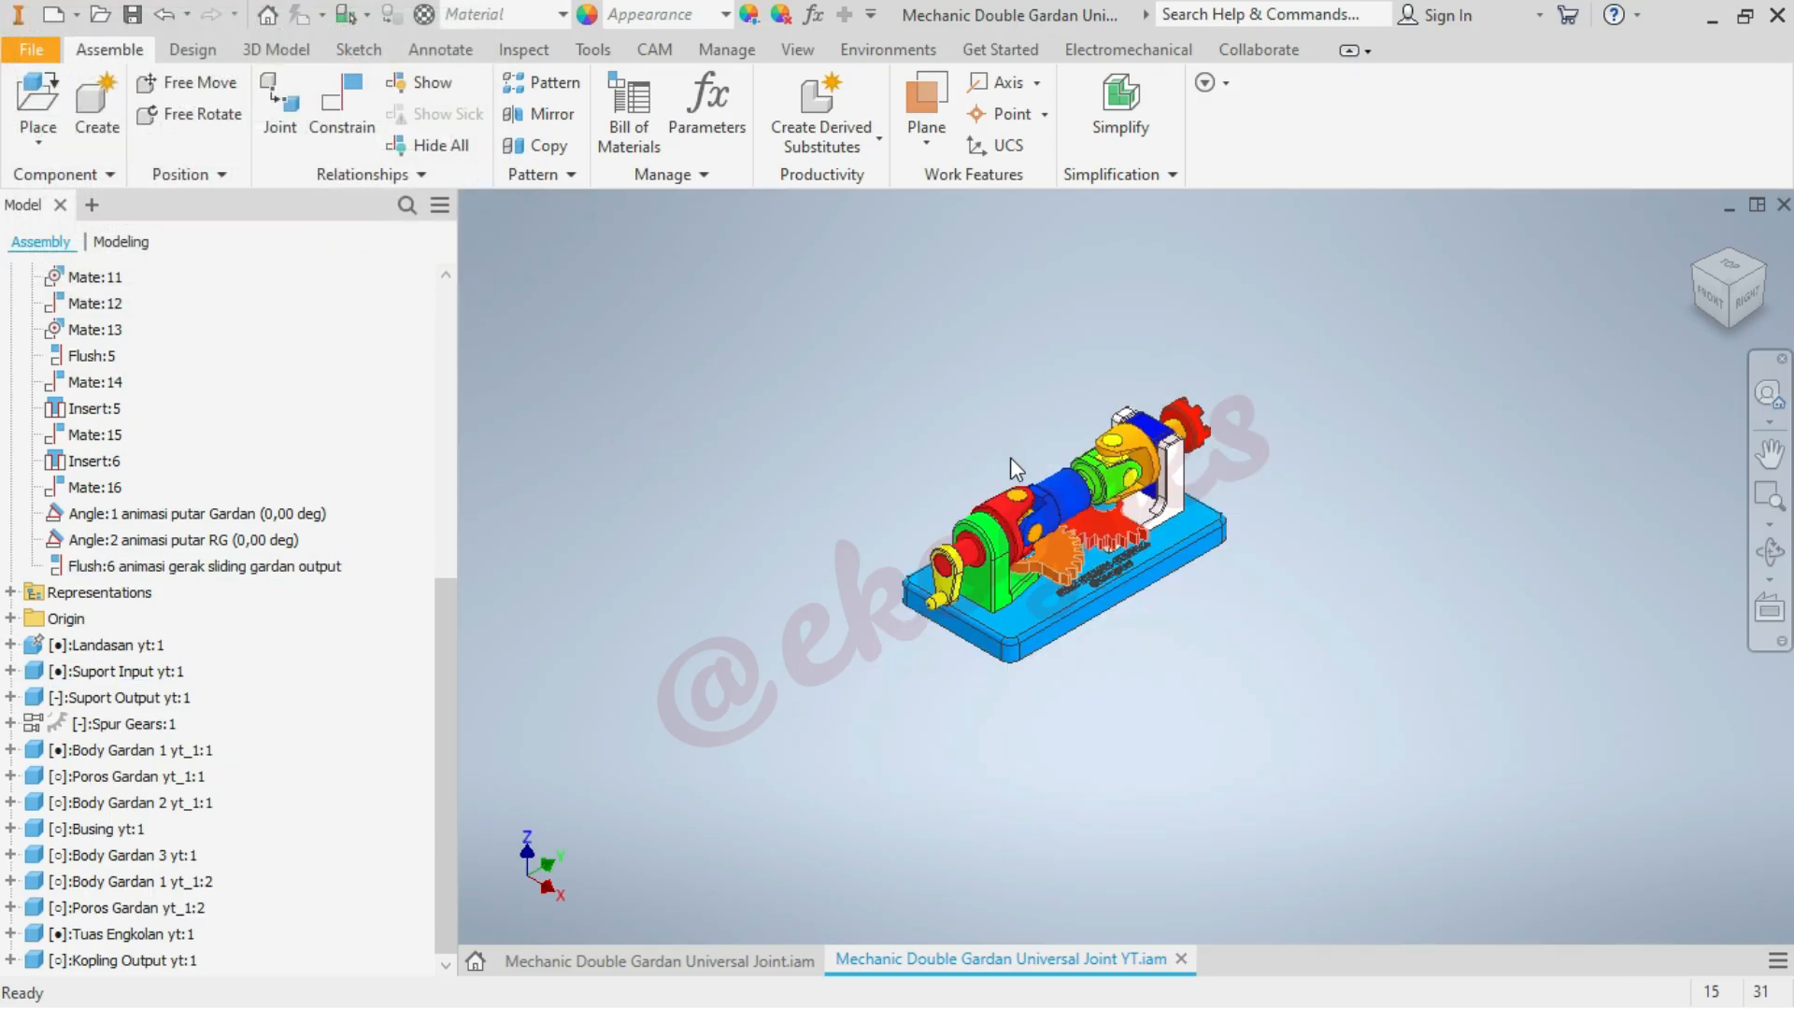
pyautogui.scroll(3, 1011, 457)
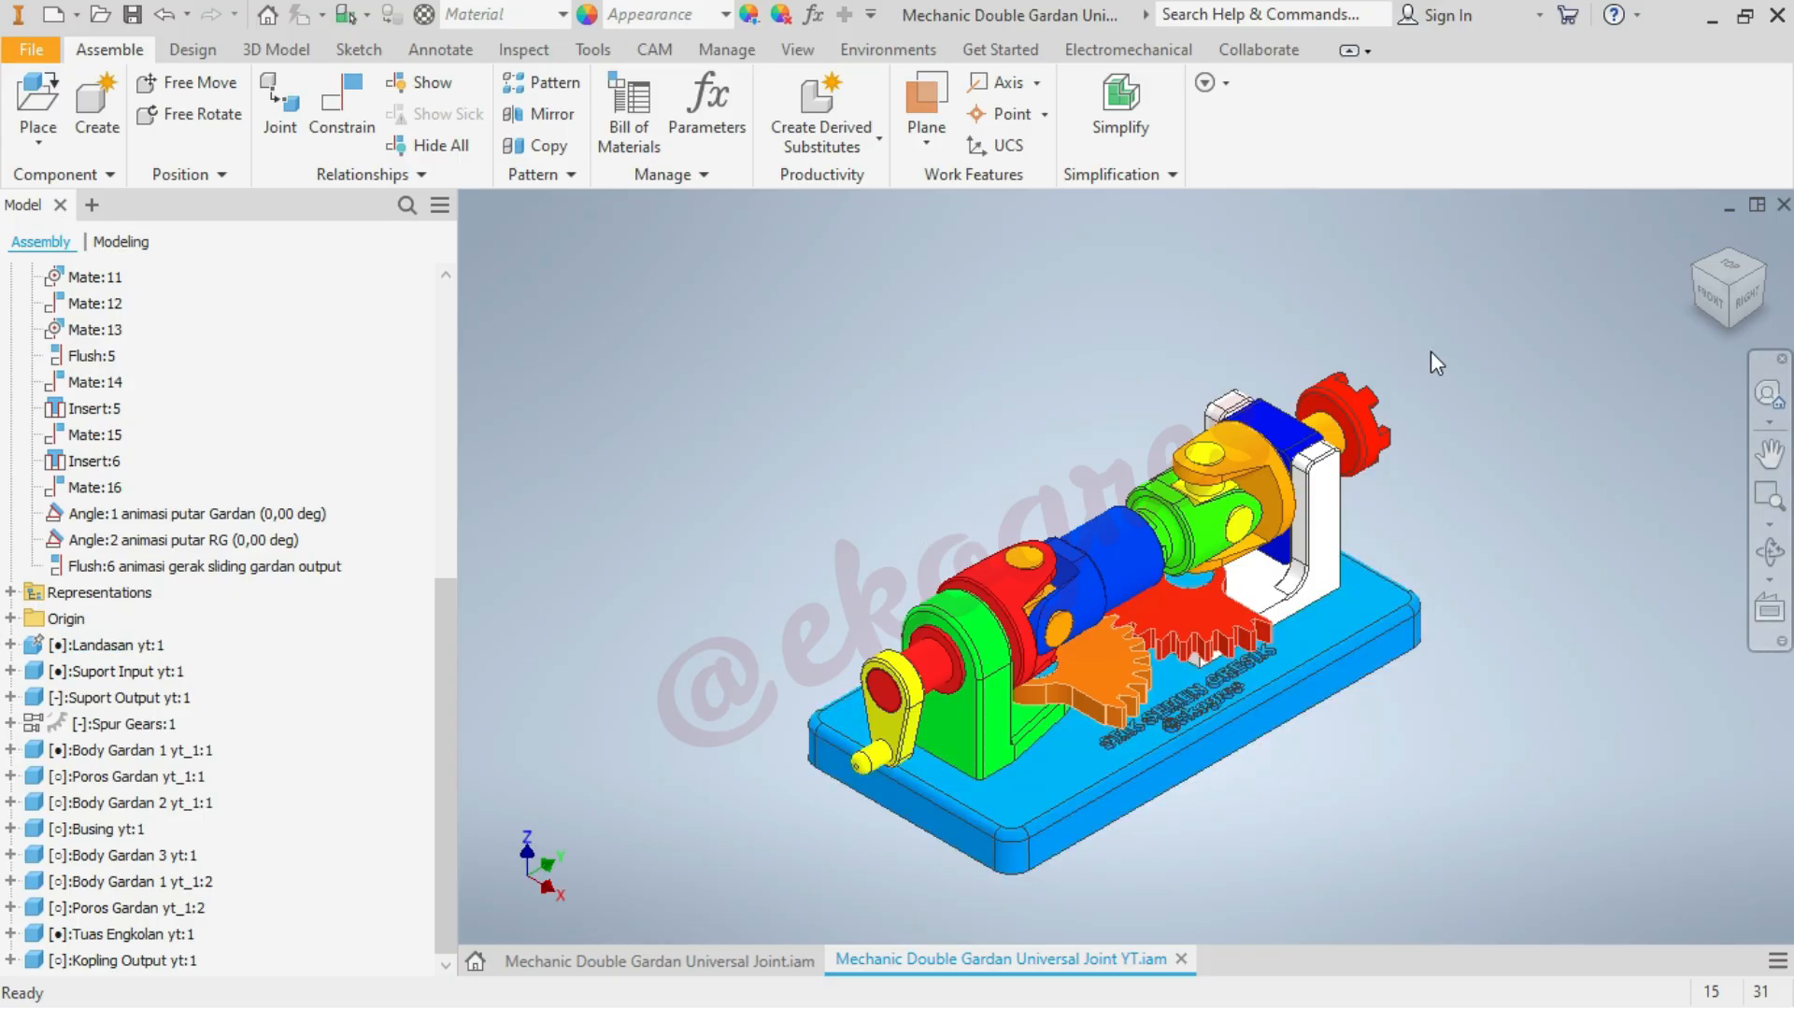
pyautogui.scroll(2, 866, 351)
pyautogui.scroll(-3, 873, 400)
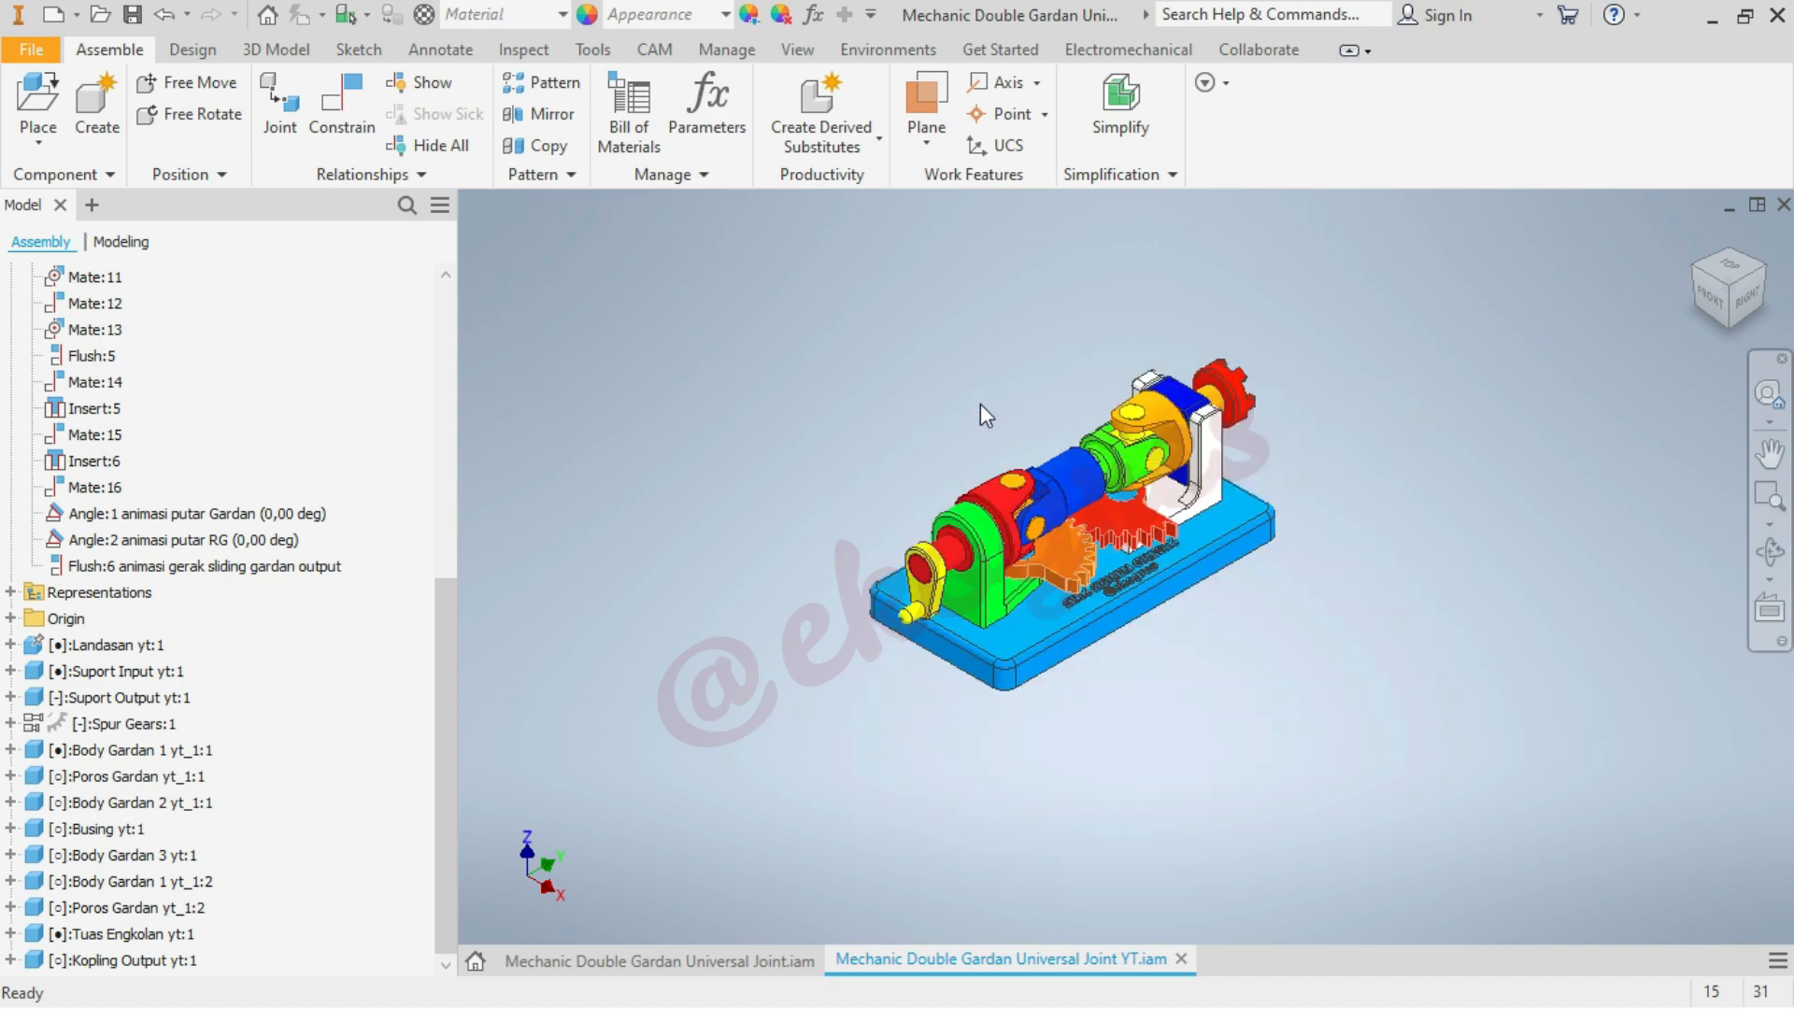
pyautogui.scroll(1, 1000, 425)
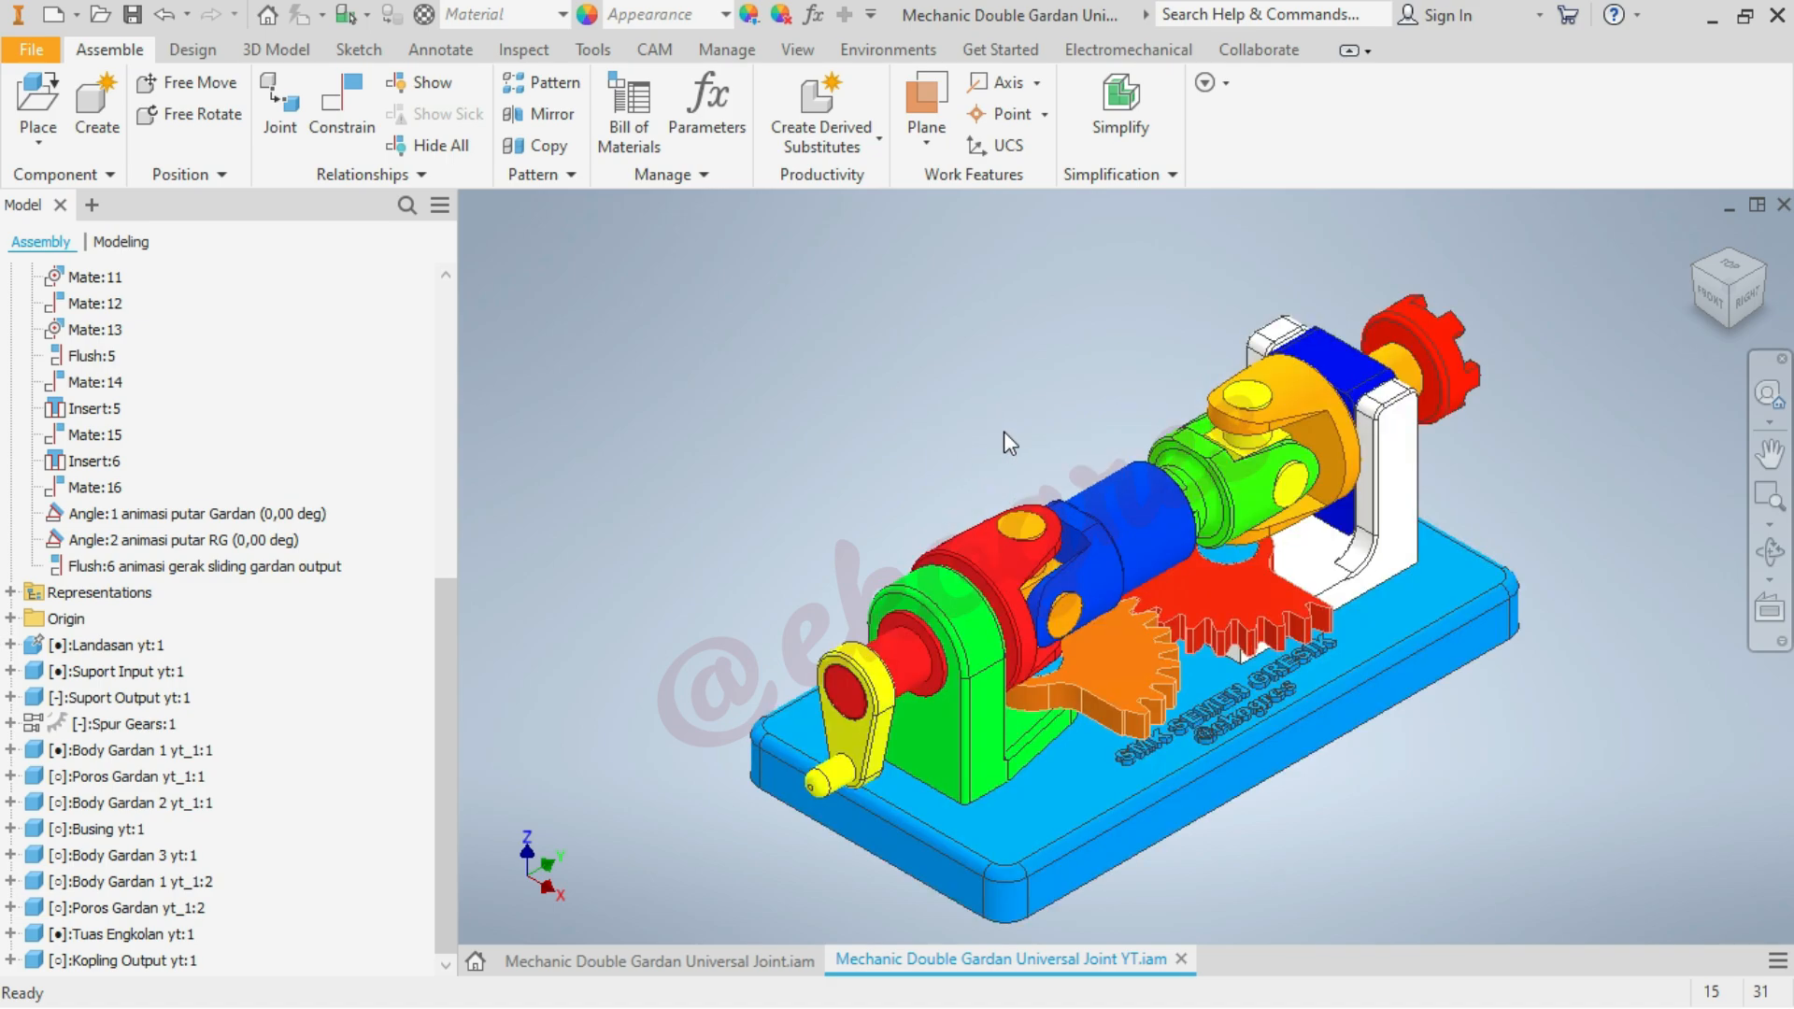